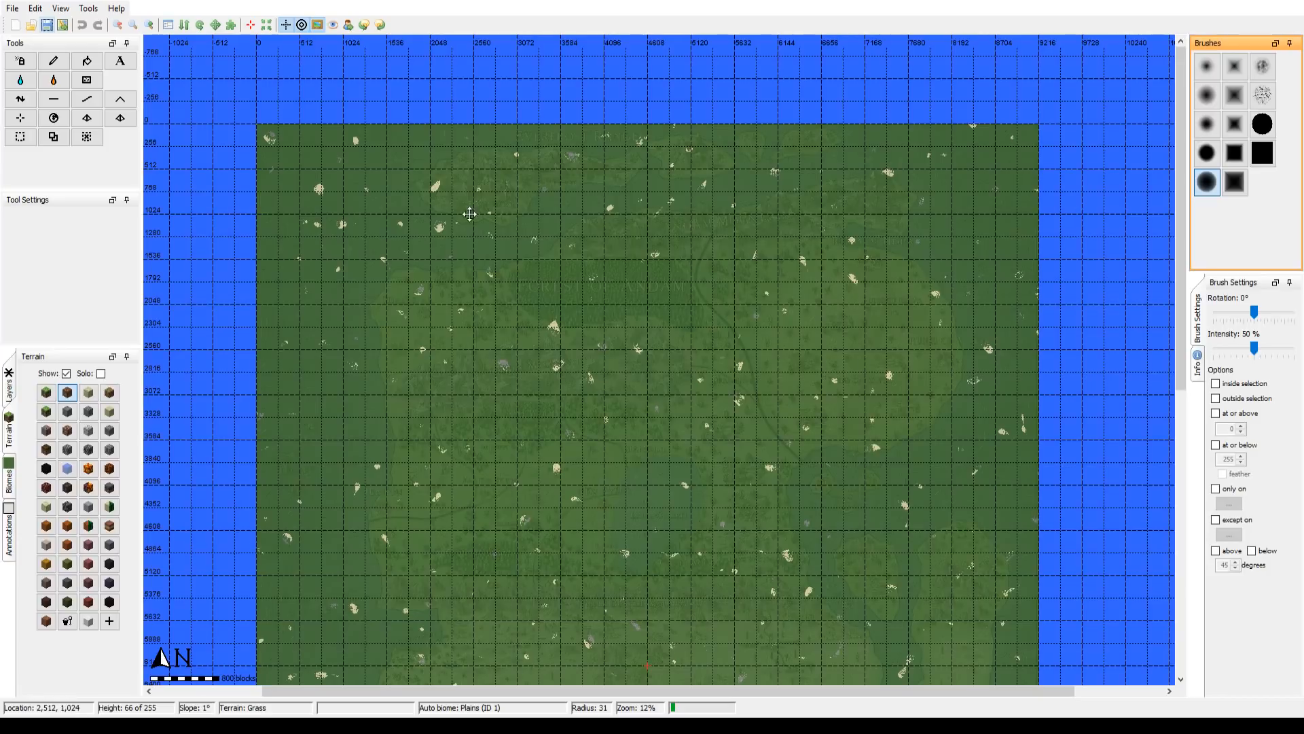
Step: Examine the whole green terrain and its faint map overlay, including a closer look at the northwest at 25% zoom
{"action": "mouse_move", "coordinate": [471, 214]}
{"action": "left_mouse_down"}
{"action": "mouse_move", "coordinate": [525, 253]}
{"action": "mouse_move", "coordinate": [409, 196]}
{"action": "mouse_move", "coordinate": [396, 86]}
{"action": "mouse_move", "coordinate": [465, 201]}
{"action": "left_mouse_up"}
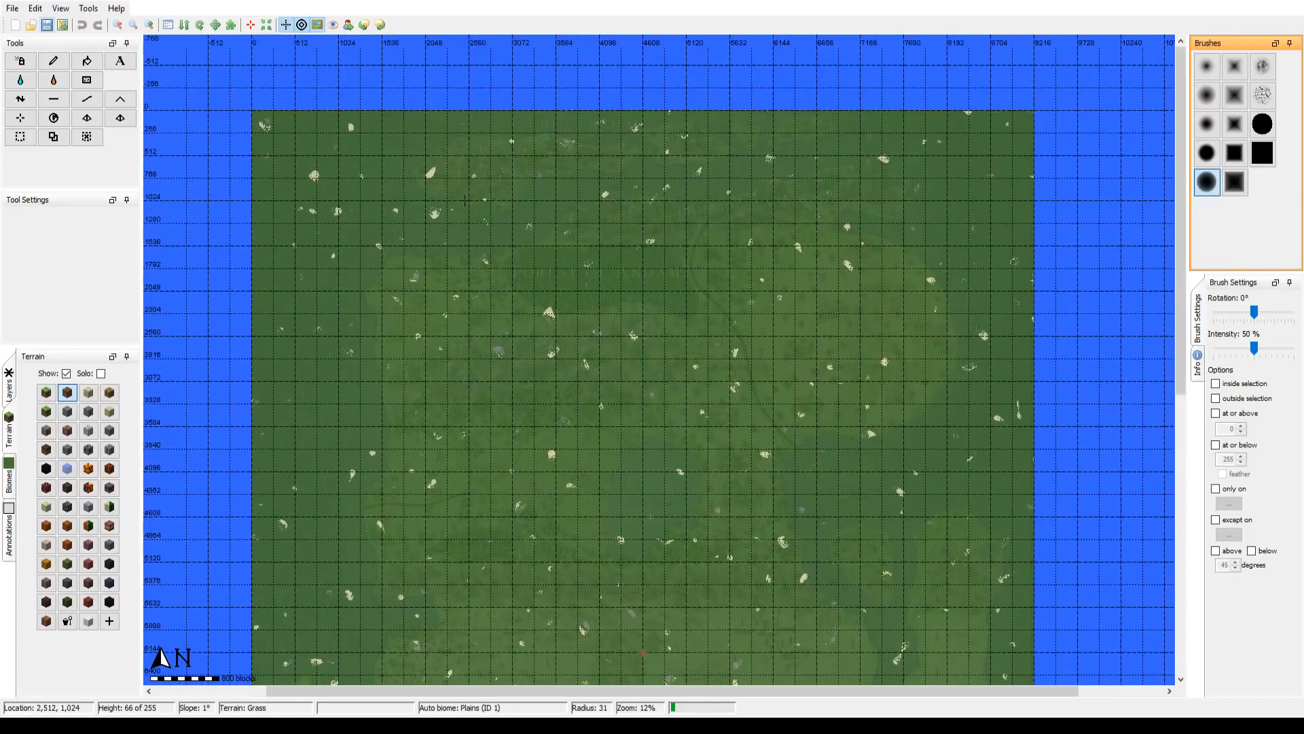
{"action": "left_click_drag", "start_coordinate": [495, 351], "coordinate": [512, 235]}
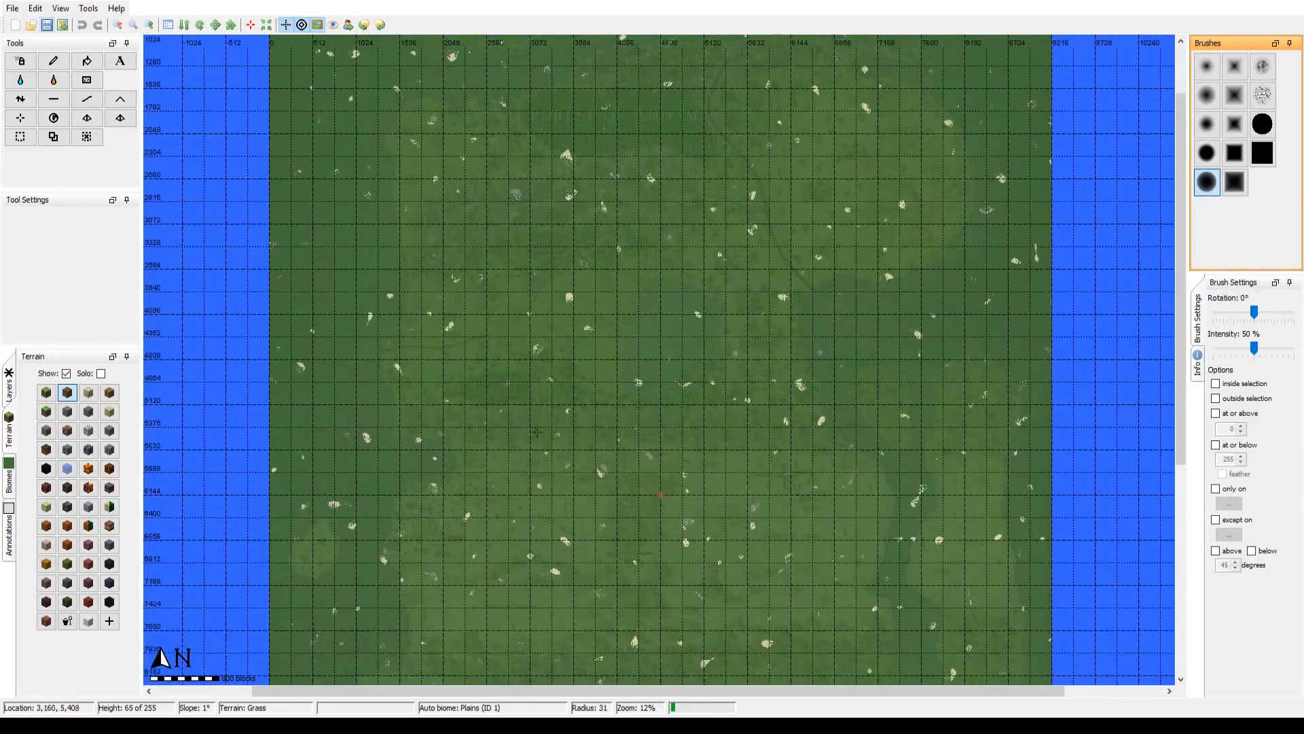
{"action": "left_click_drag", "start_coordinate": [535, 487], "coordinate": [531, 251]}
{"action": "left_click_drag", "start_coordinate": [519, 305], "coordinate": [496, 180]}
{"action": "mouse_move", "coordinate": [541, 377]}
{"action": "left_mouse_down"}
{"action": "mouse_move", "coordinate": [533, 256]}
{"action": "mouse_move", "coordinate": [548, 152]}
{"action": "left_mouse_up"}
{"action": "left_click_drag", "start_coordinate": [548, 221], "coordinate": [535, 349]}
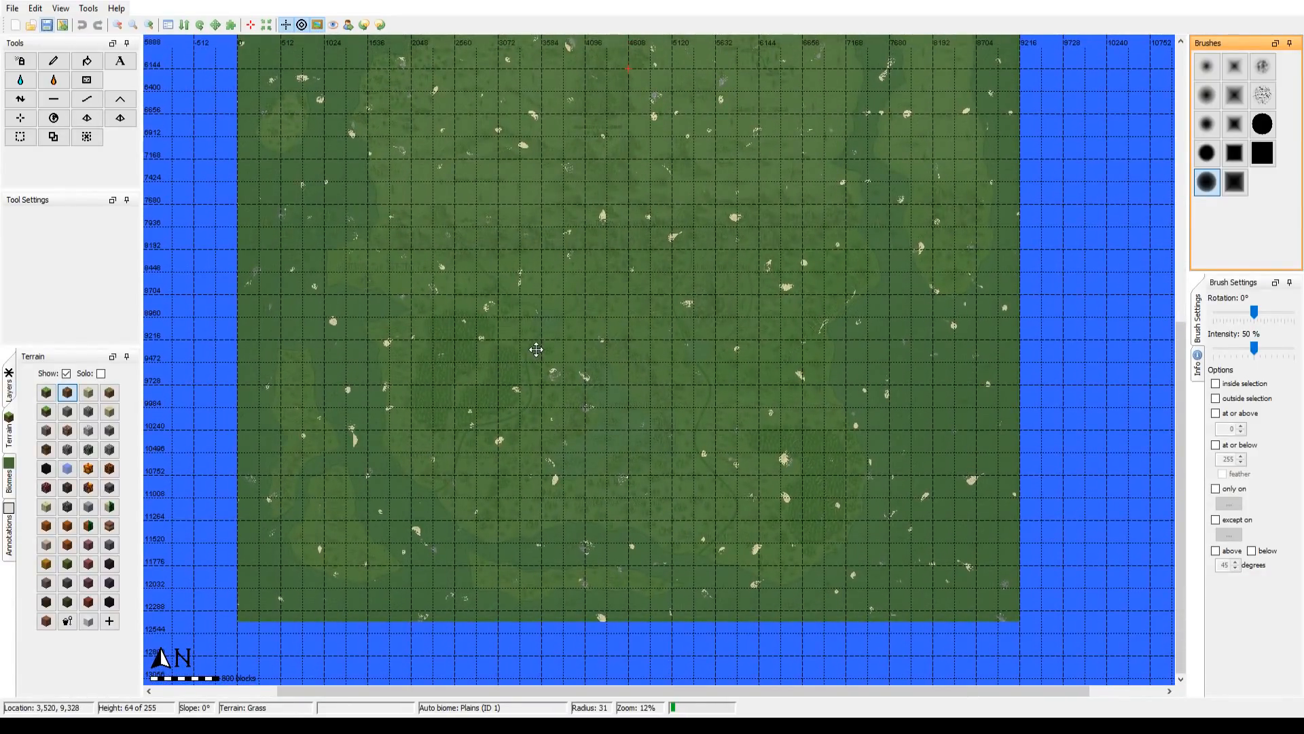
{"action": "left_click_drag", "start_coordinate": [536, 349], "coordinate": [536, 365]}
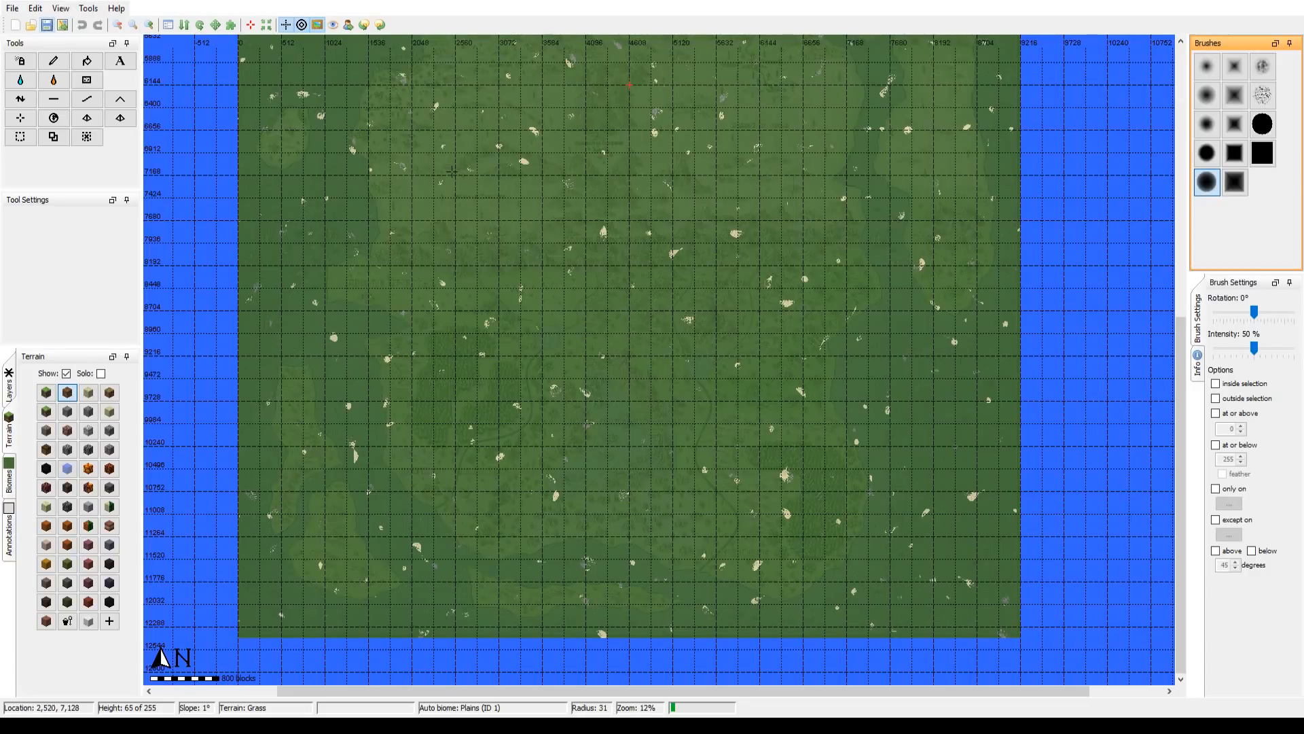
{"action": "left_click_drag", "start_coordinate": [449, 175], "coordinate": [417, 384]}
{"action": "left_click_drag", "start_coordinate": [519, 88], "coordinate": [658, 370]}
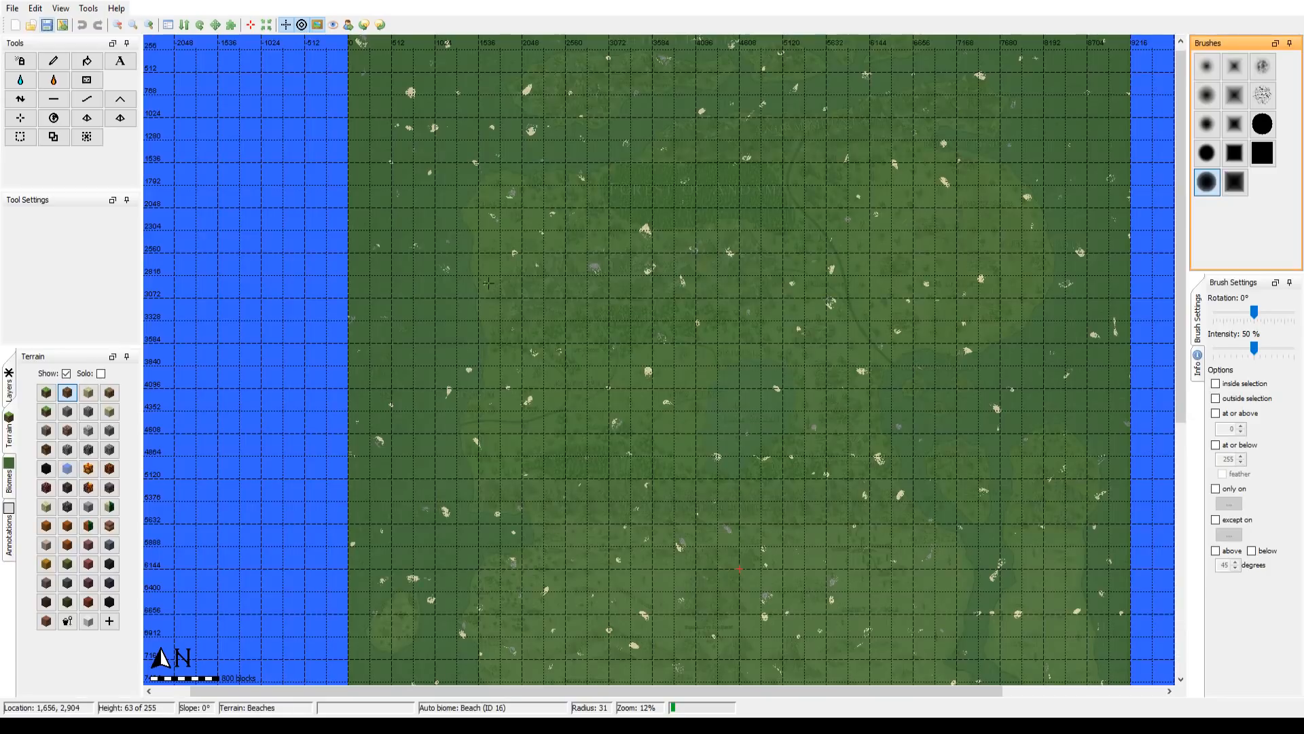
{"action": "left_click_drag", "start_coordinate": [396, 160], "coordinate": [428, 486]}
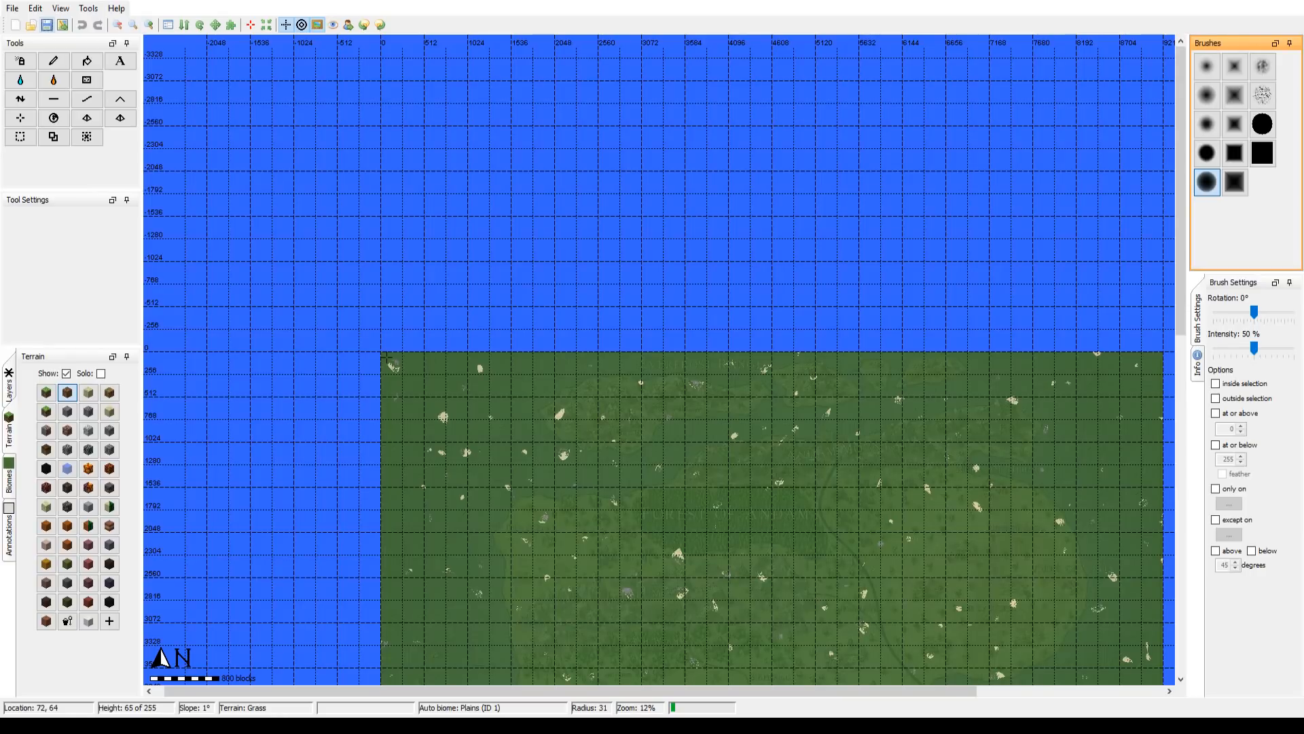
{"action": "left_click_drag", "start_coordinate": [612, 557], "coordinate": [463, 178]}
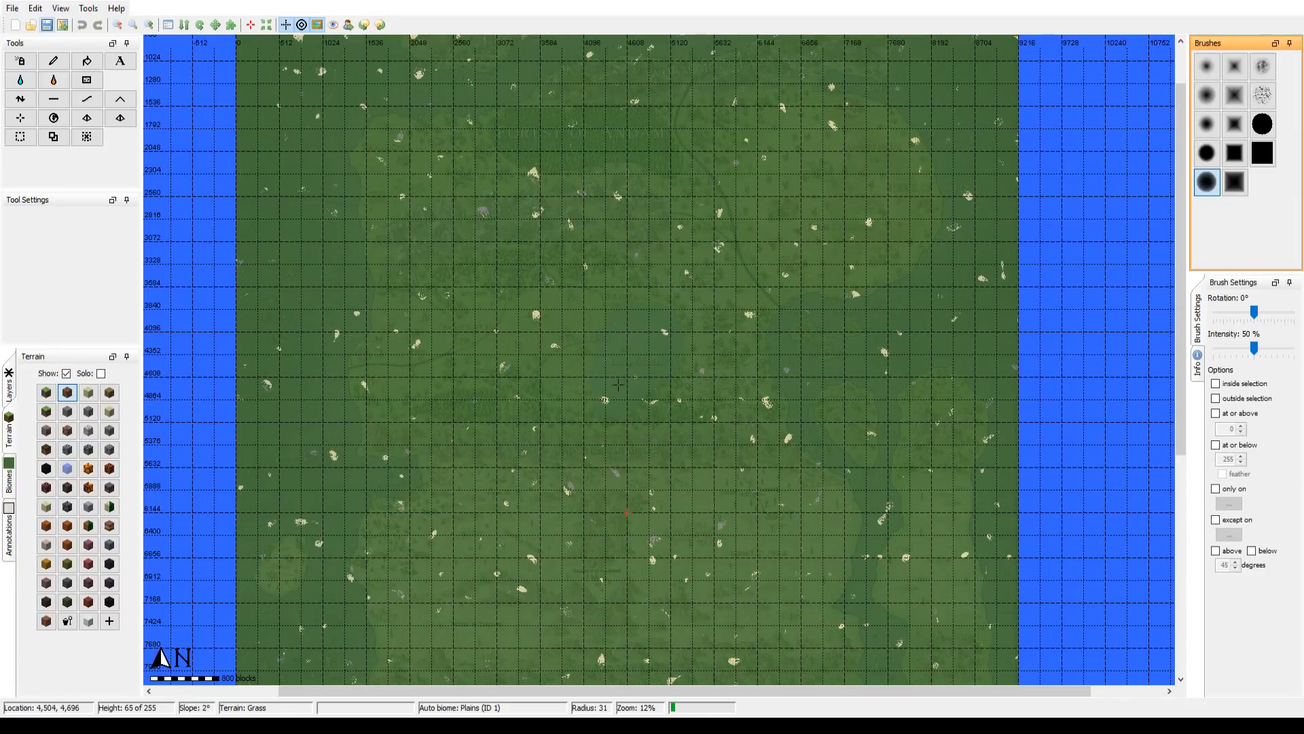
{"action": "scroll", "coordinate": [740, 437], "scroll_direction": "up", "scroll_amount": 5}
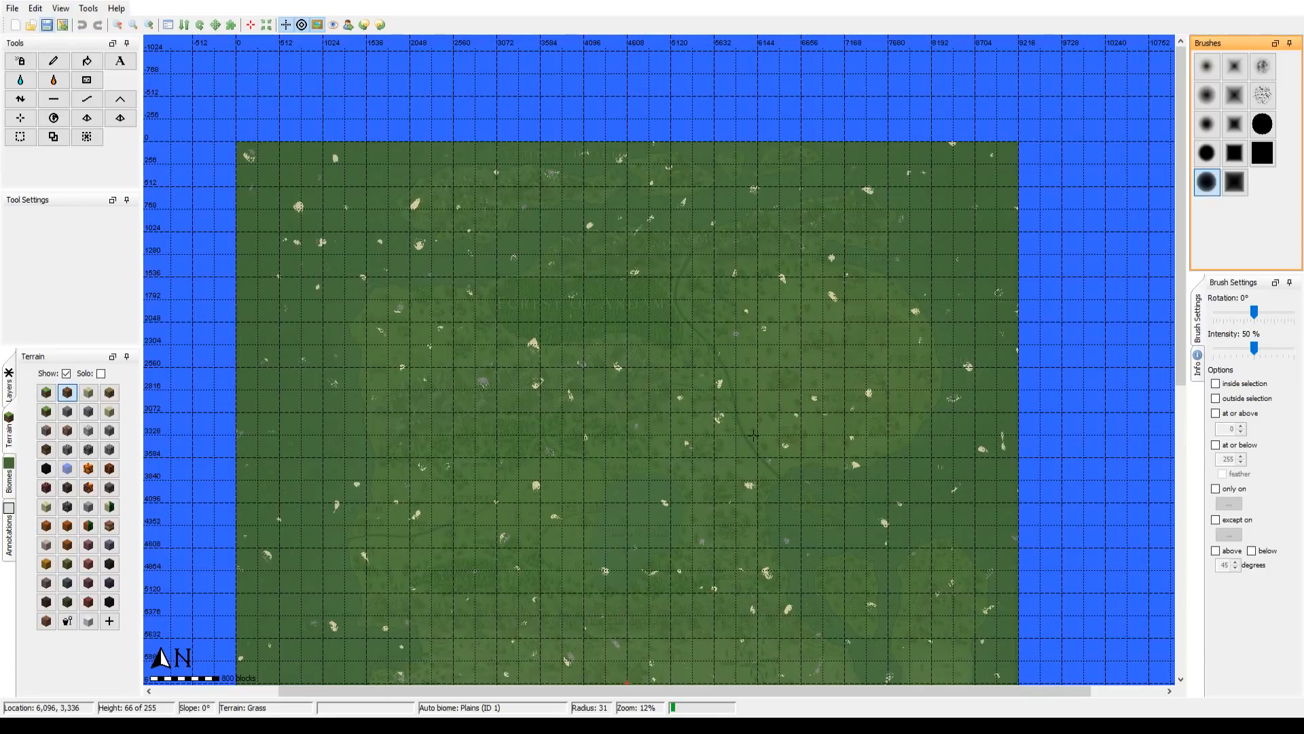
{"action": "left_click_drag", "start_coordinate": [552, 530], "coordinate": [576, 494]}
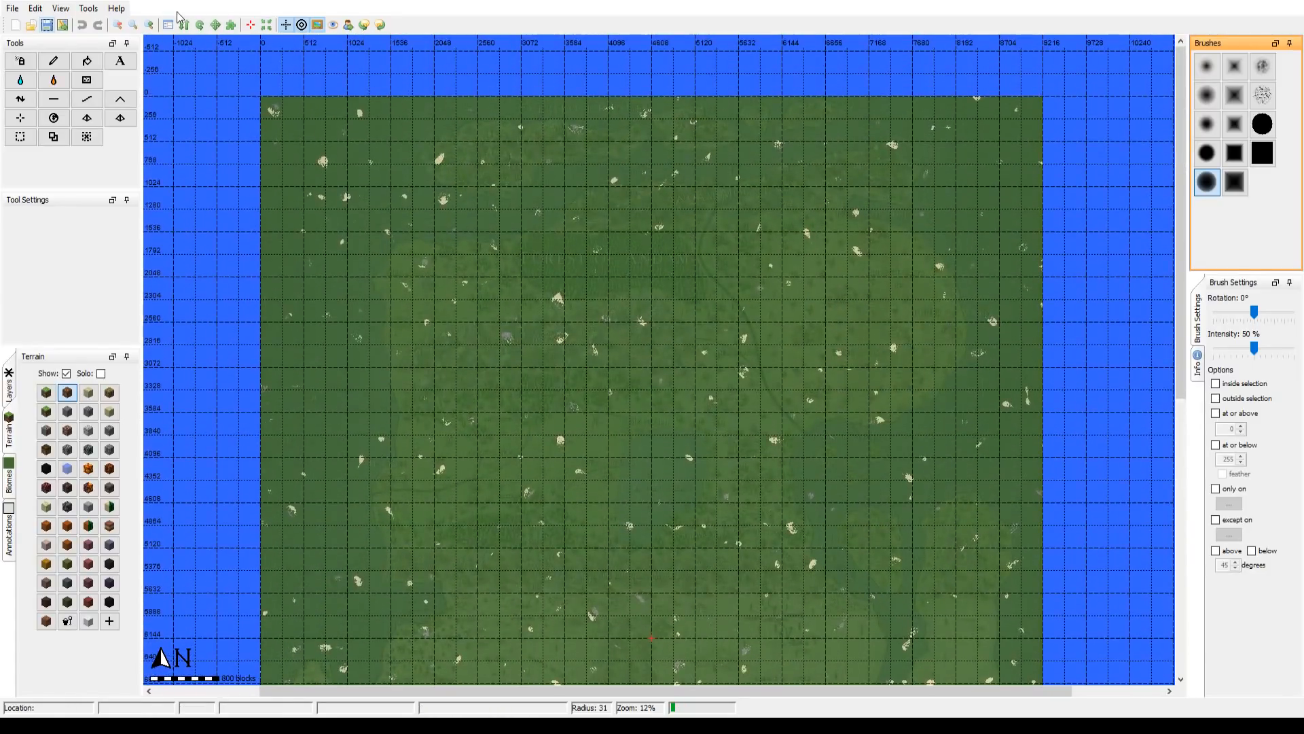
{"action": "left_click", "coordinate": [151, 25]}
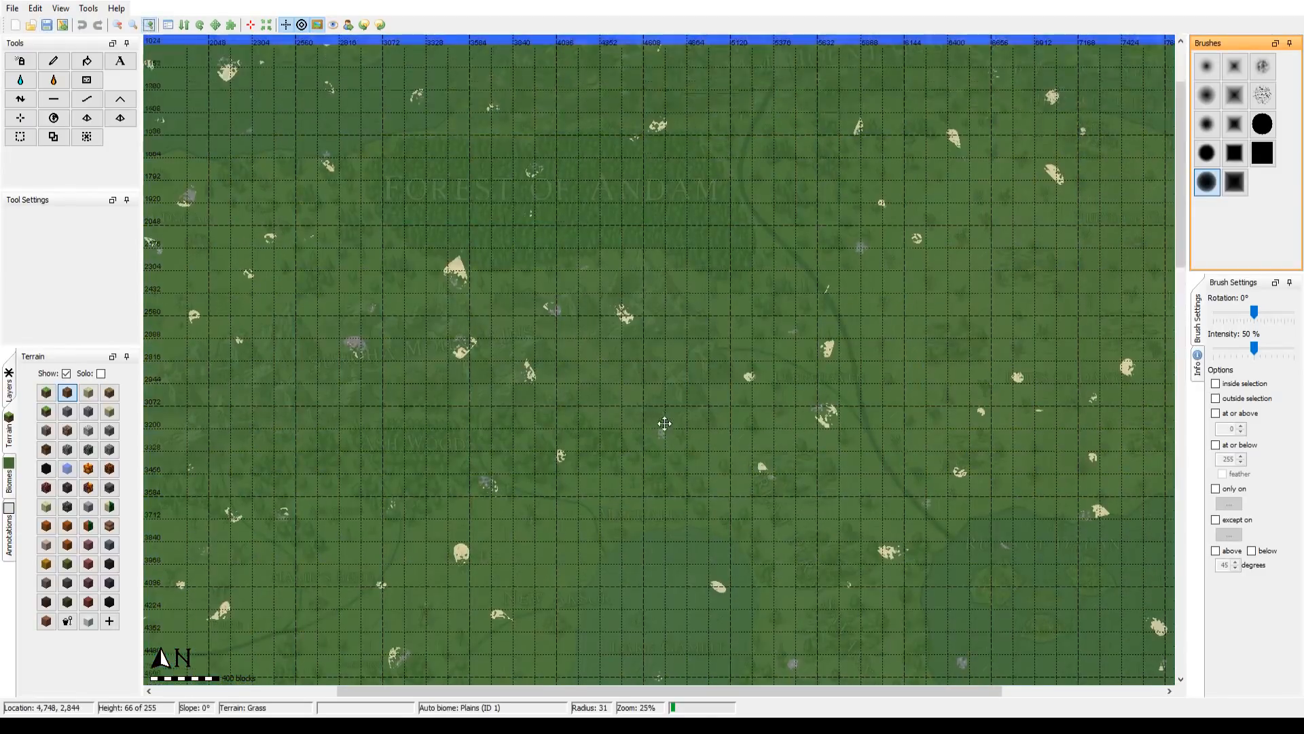
{"action": "left_click_drag", "start_coordinate": [520, 452], "coordinate": [782, 568]}
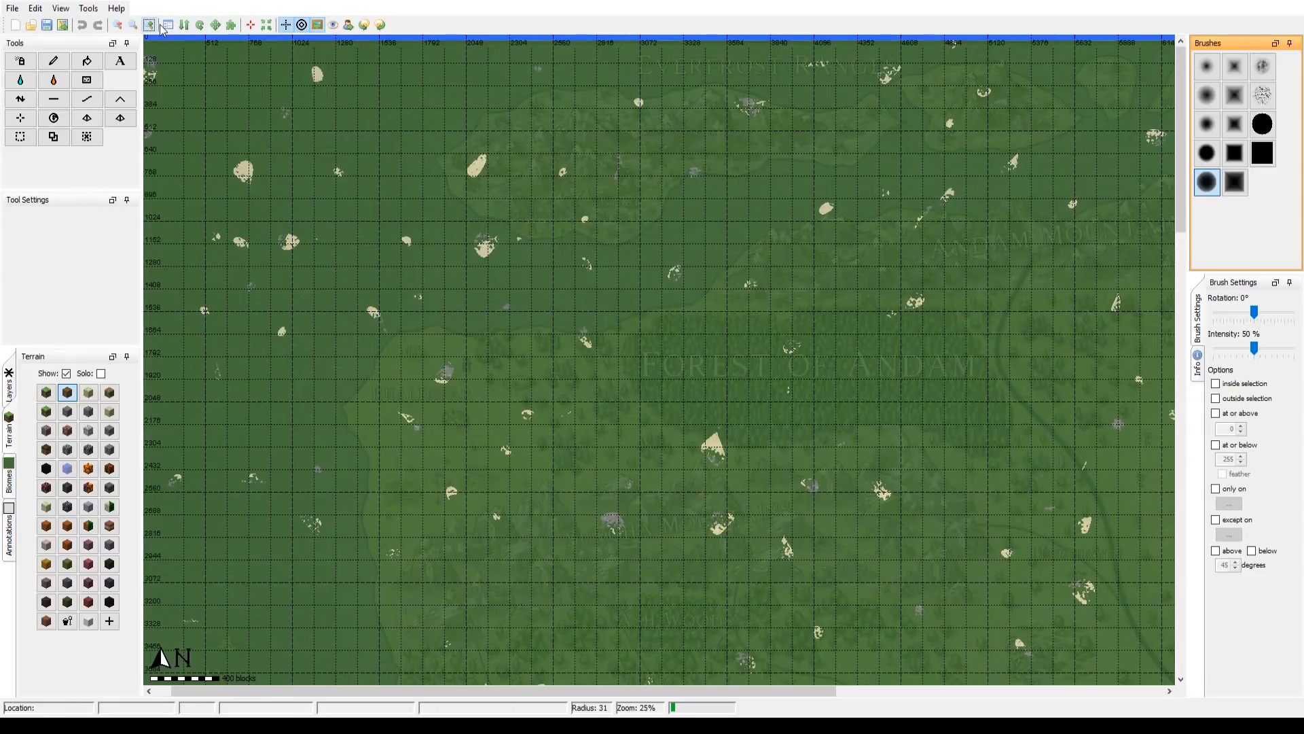
{"action": "left_click", "coordinate": [116, 26]}
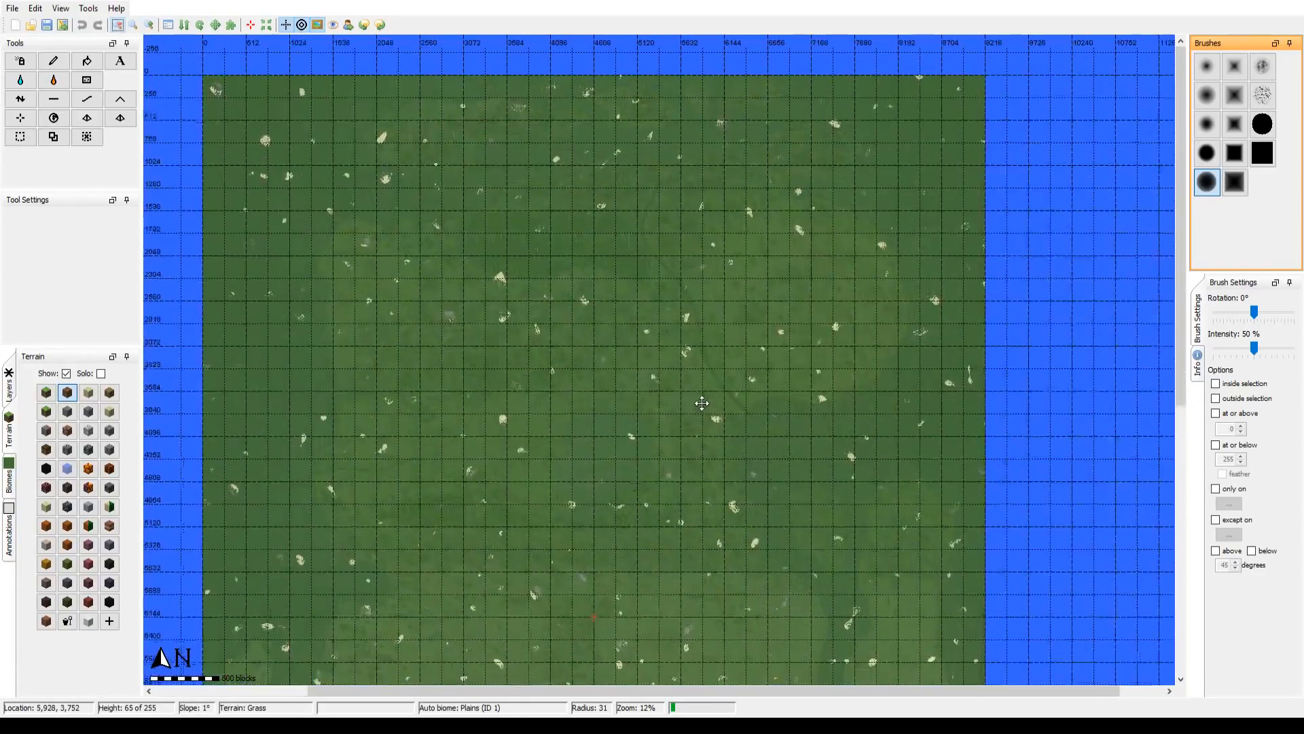
Step: Make the fantasy map overlay opaque so that it covers the terrain
{"action": "left_click_drag", "start_coordinate": [701, 402], "coordinate": [735, 418]}
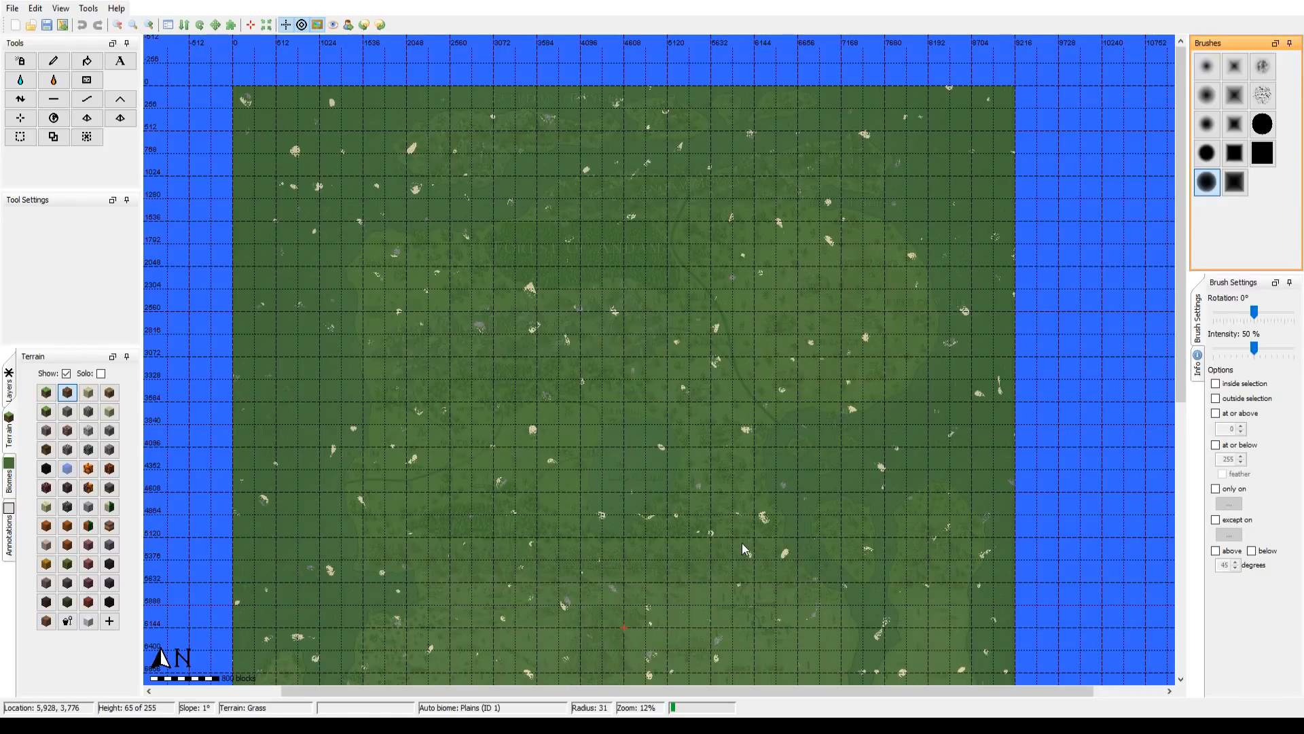
{"action": "key", "text": "Return"}
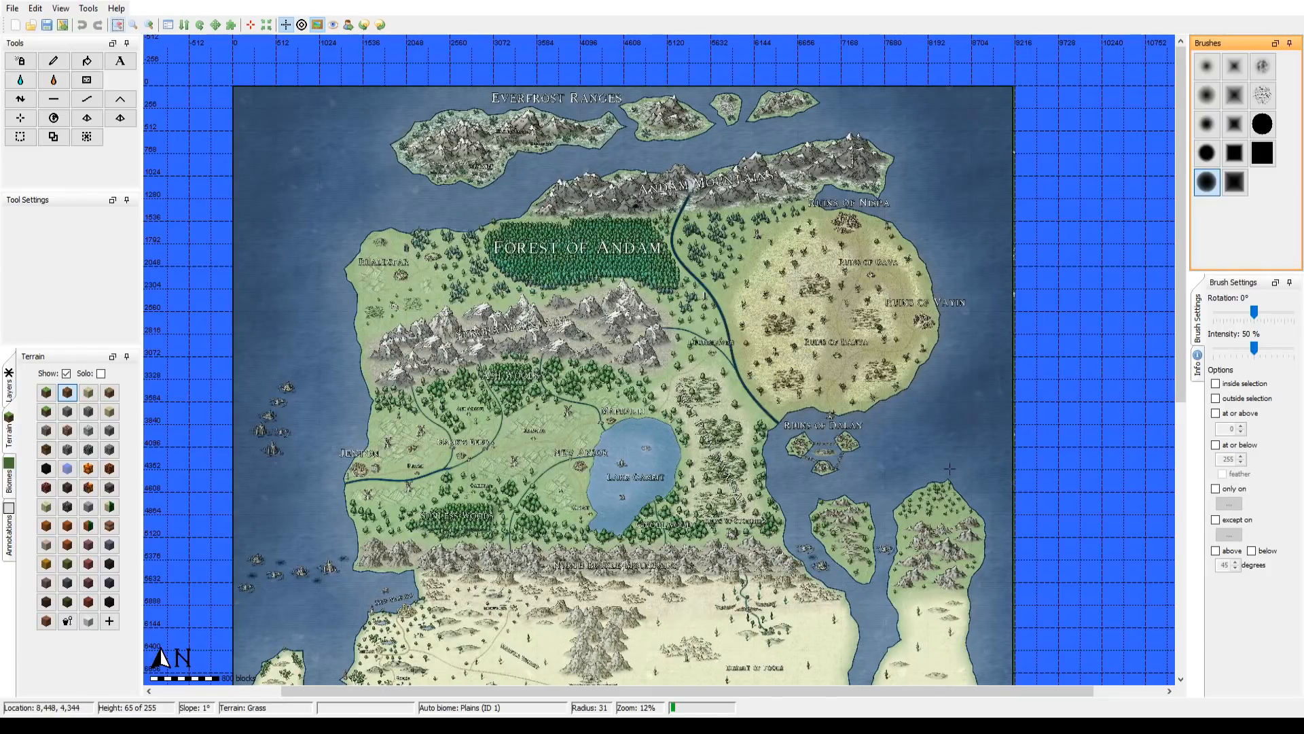
Step: Examine the southern half of the overlay map, including Maylani Woods, Three Birds Mountains, Sikrada Swamp and the South Buckle Mountains
{"action": "scroll", "coordinate": [741, 413], "scroll_direction": "down", "scroll_amount": 8}
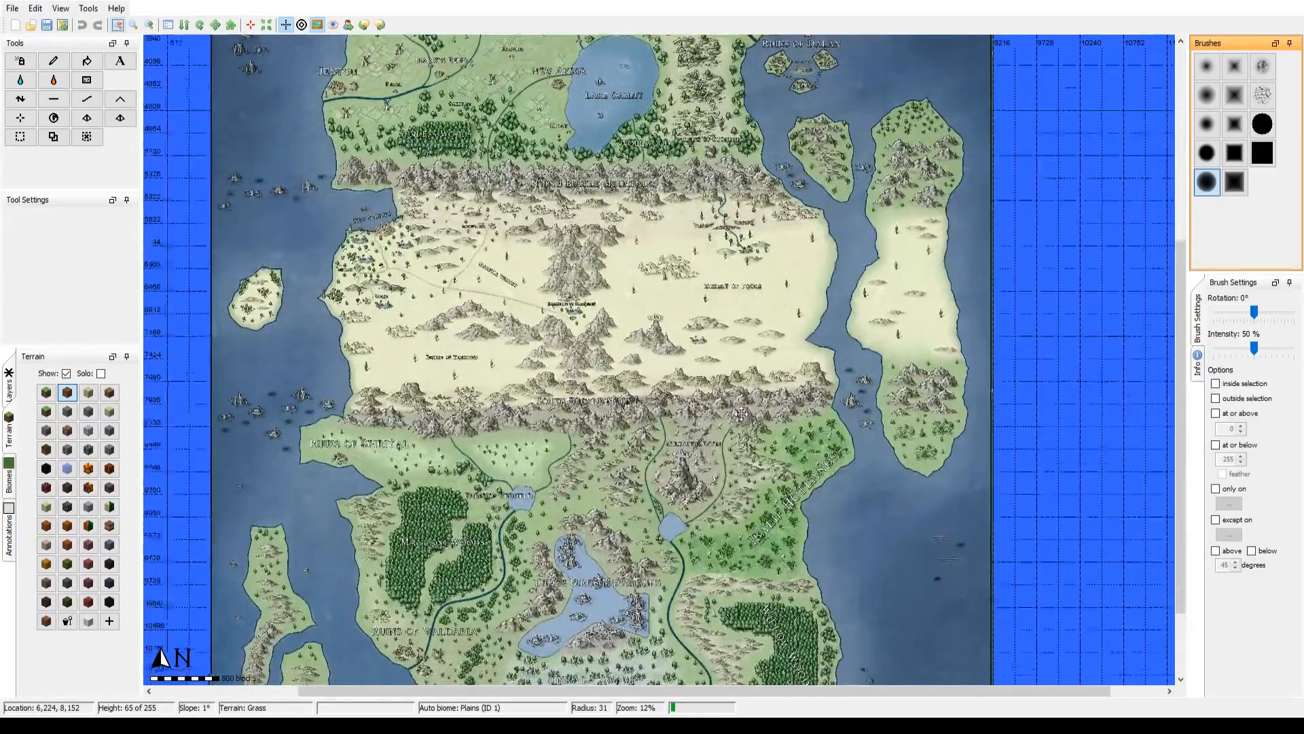
{"action": "left_click_drag", "start_coordinate": [741, 414], "coordinate": [769, 299]}
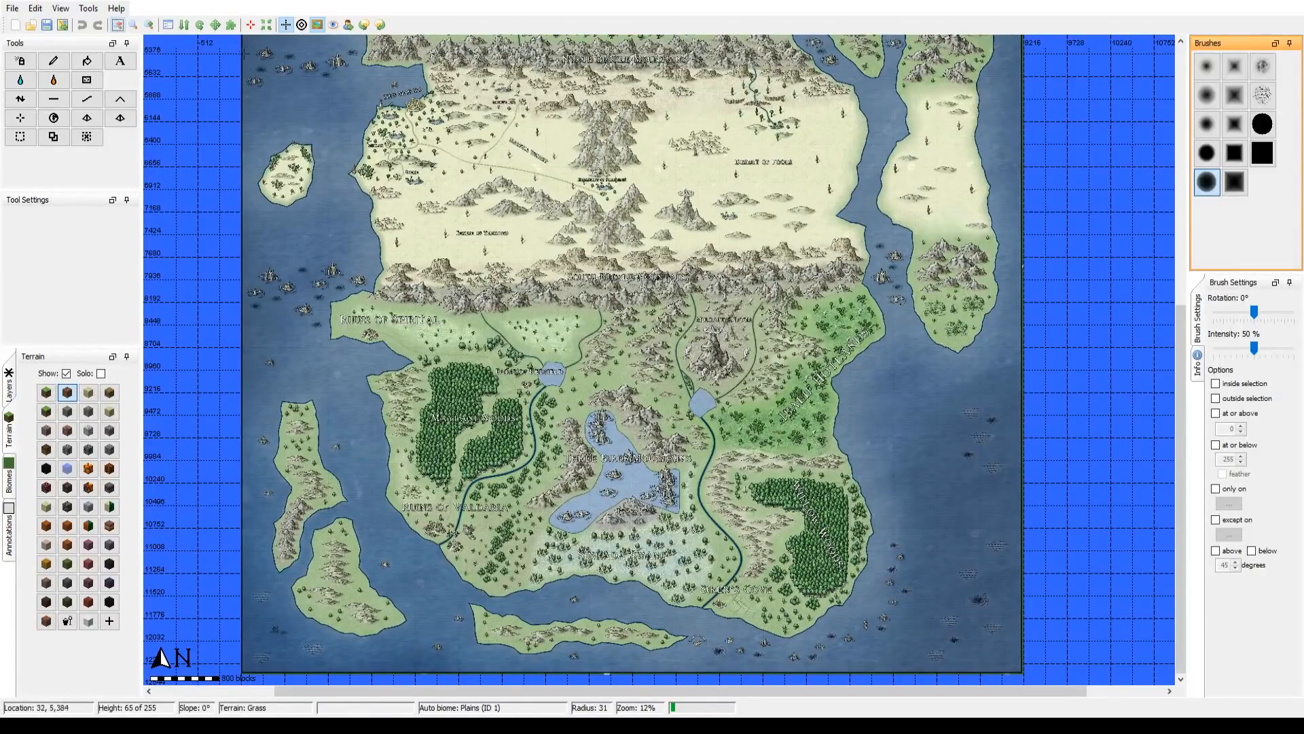
{"action": "left_click", "coordinate": [150, 25]}
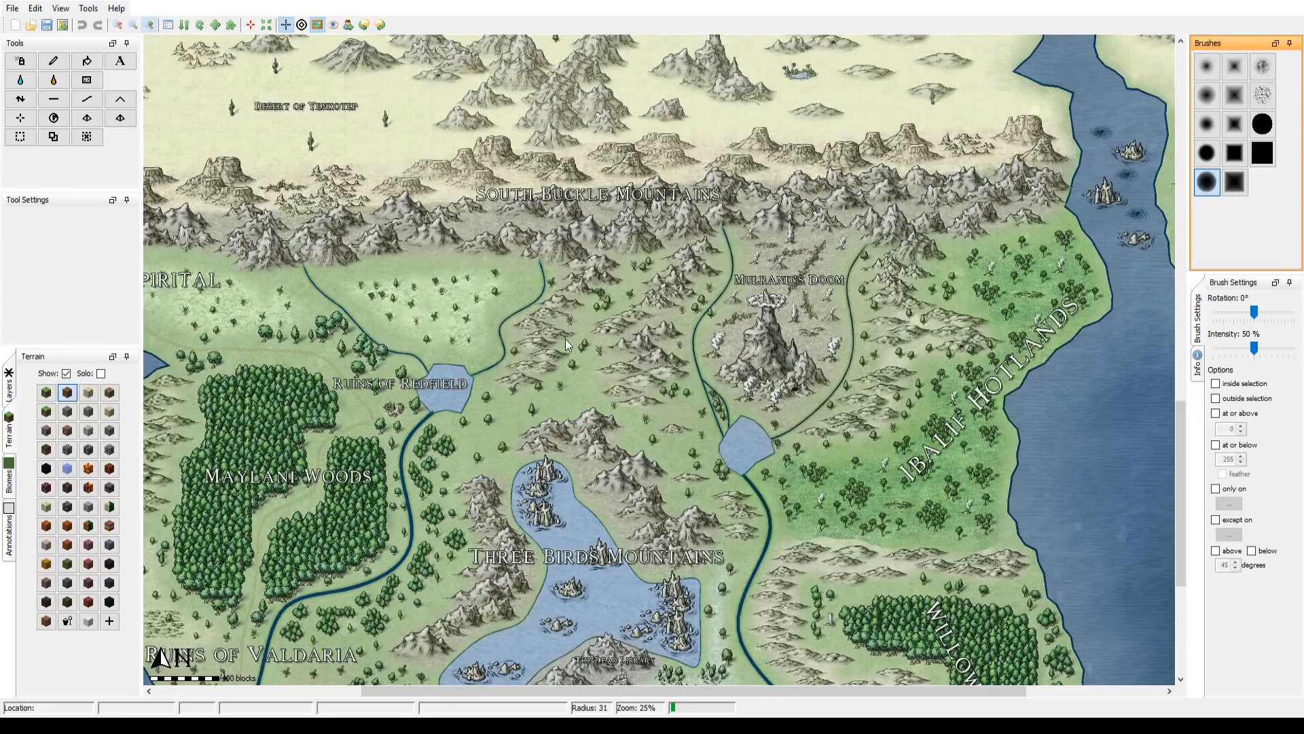
{"action": "left_click_drag", "start_coordinate": [508, 423], "coordinate": [653, 228]}
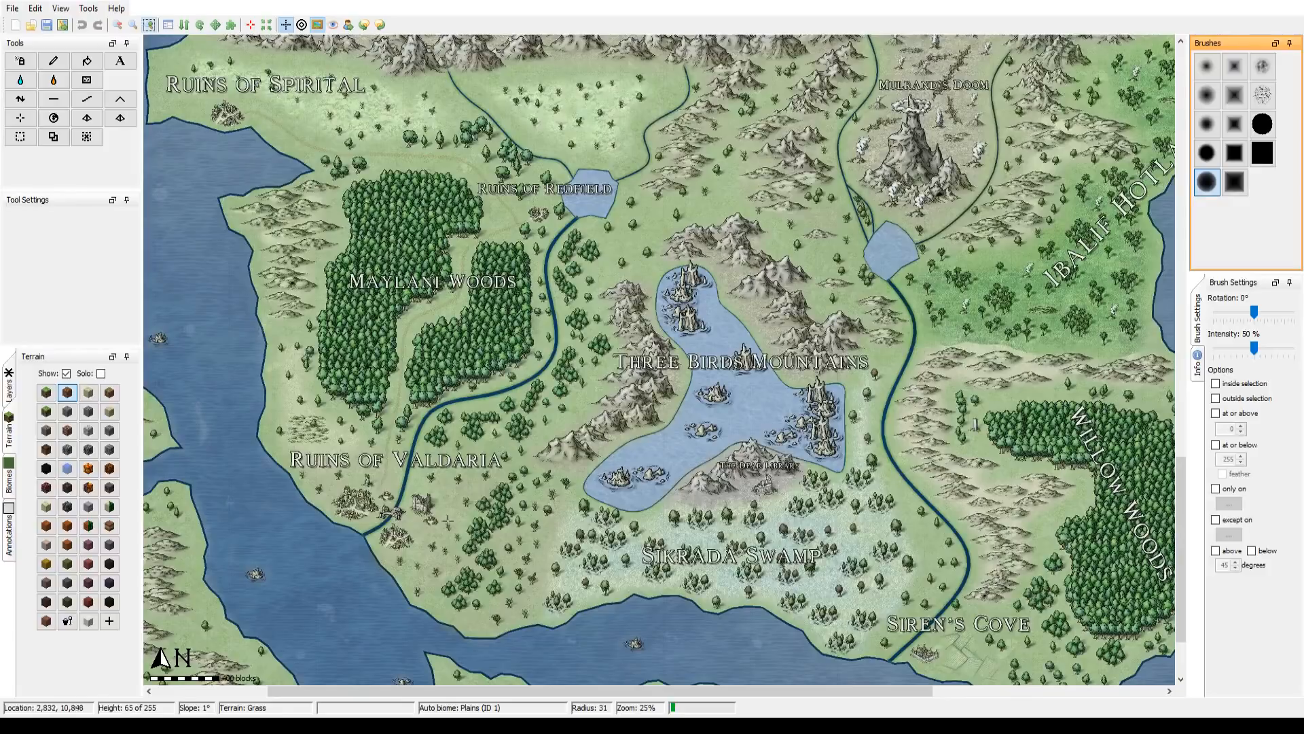
{"action": "left_click_drag", "start_coordinate": [447, 523], "coordinate": [317, 500]}
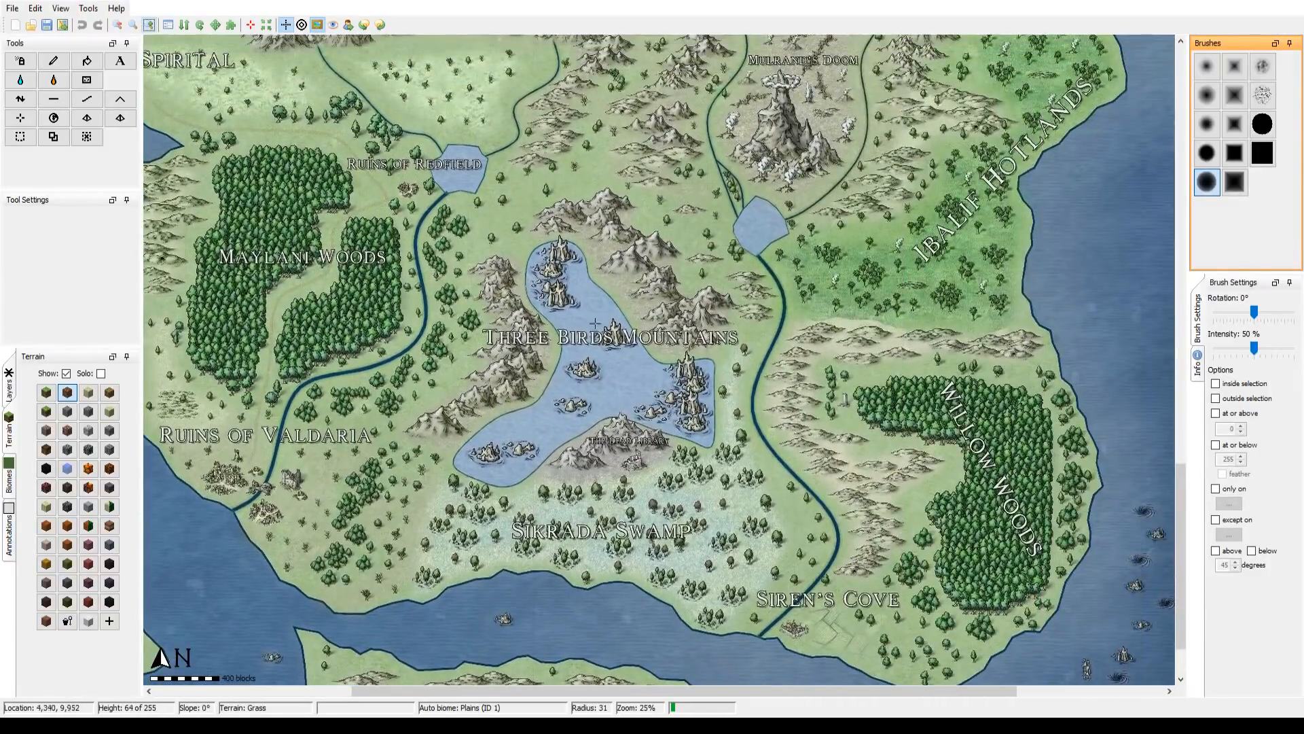
{"action": "left_click_drag", "start_coordinate": [670, 144], "coordinate": [663, 580]}
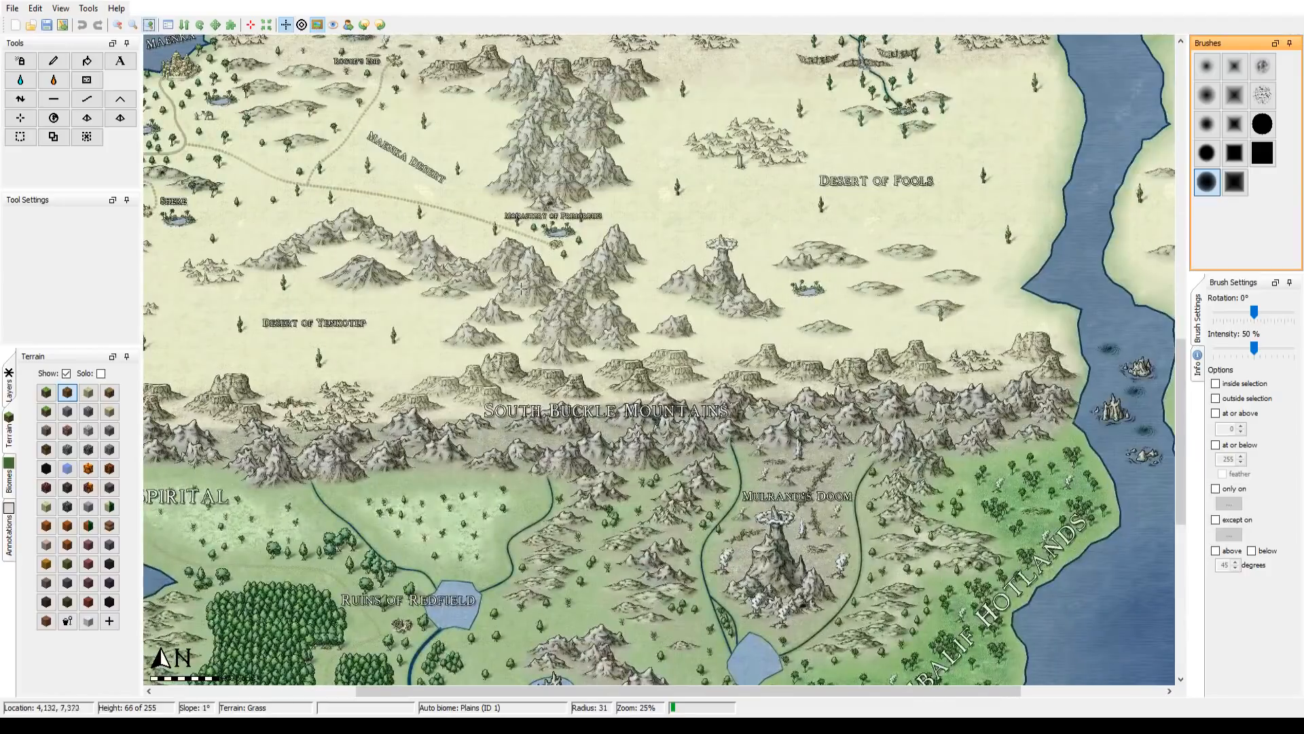
Step: Examine the overlay map's northern mainland at 25% zoom, from the Forest of Andam and Suroha Mountains to Lake Gambit and the Ruins of Dalan
{"action": "left_click_drag", "start_coordinate": [511, 259], "coordinate": [638, 474]}
{"action": "left_click_drag", "start_coordinate": [563, 407], "coordinate": [372, 674]}
{"action": "left_click_drag", "start_coordinate": [590, 387], "coordinate": [642, 468]}
{"action": "left_click_drag", "start_coordinate": [686, 333], "coordinate": [713, 637]}
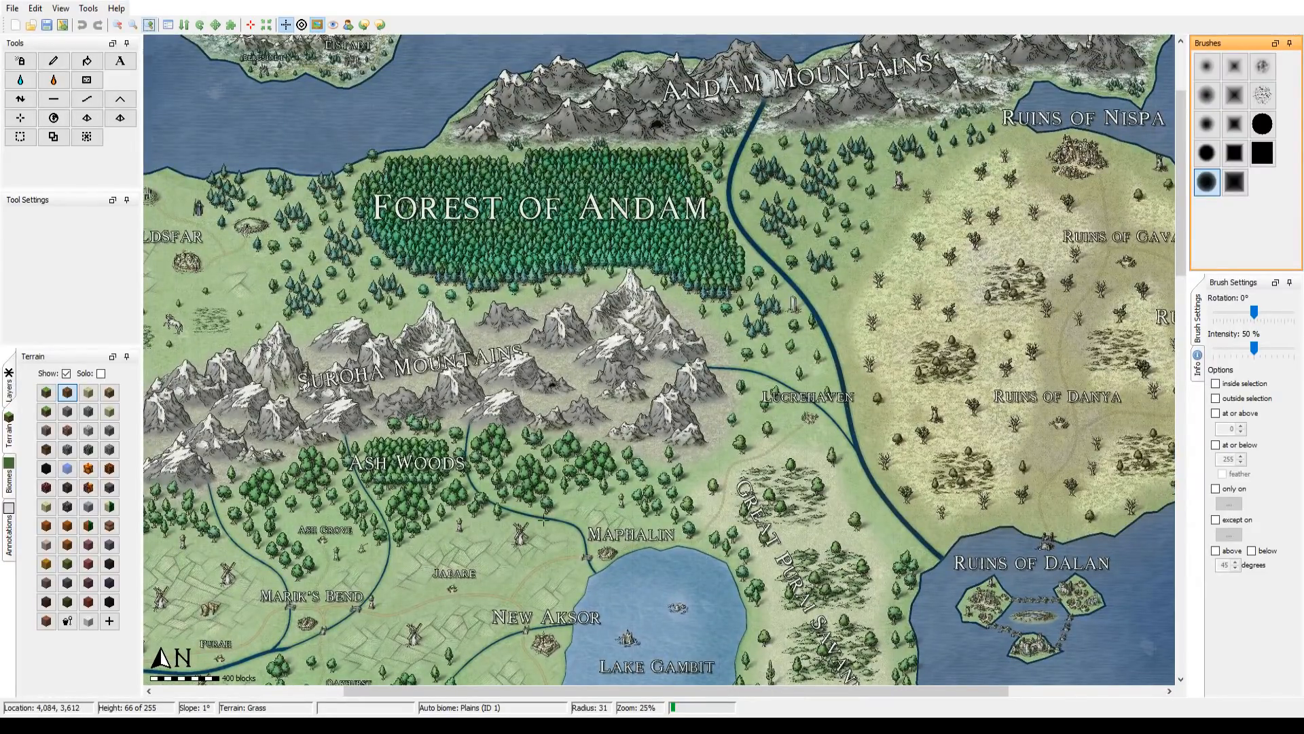
{"action": "left_click_drag", "start_coordinate": [543, 521], "coordinate": [705, 388]}
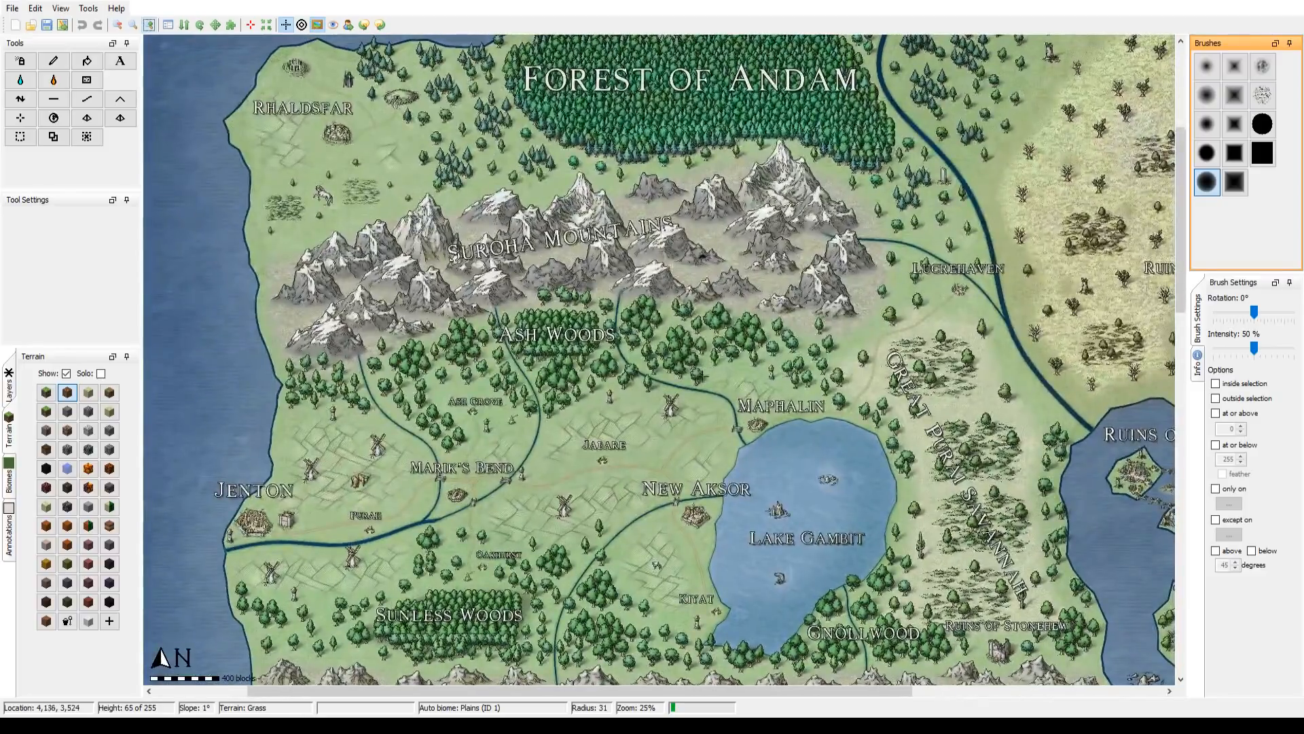
{"action": "left_click_drag", "start_coordinate": [825, 480], "coordinate": [567, 421]}
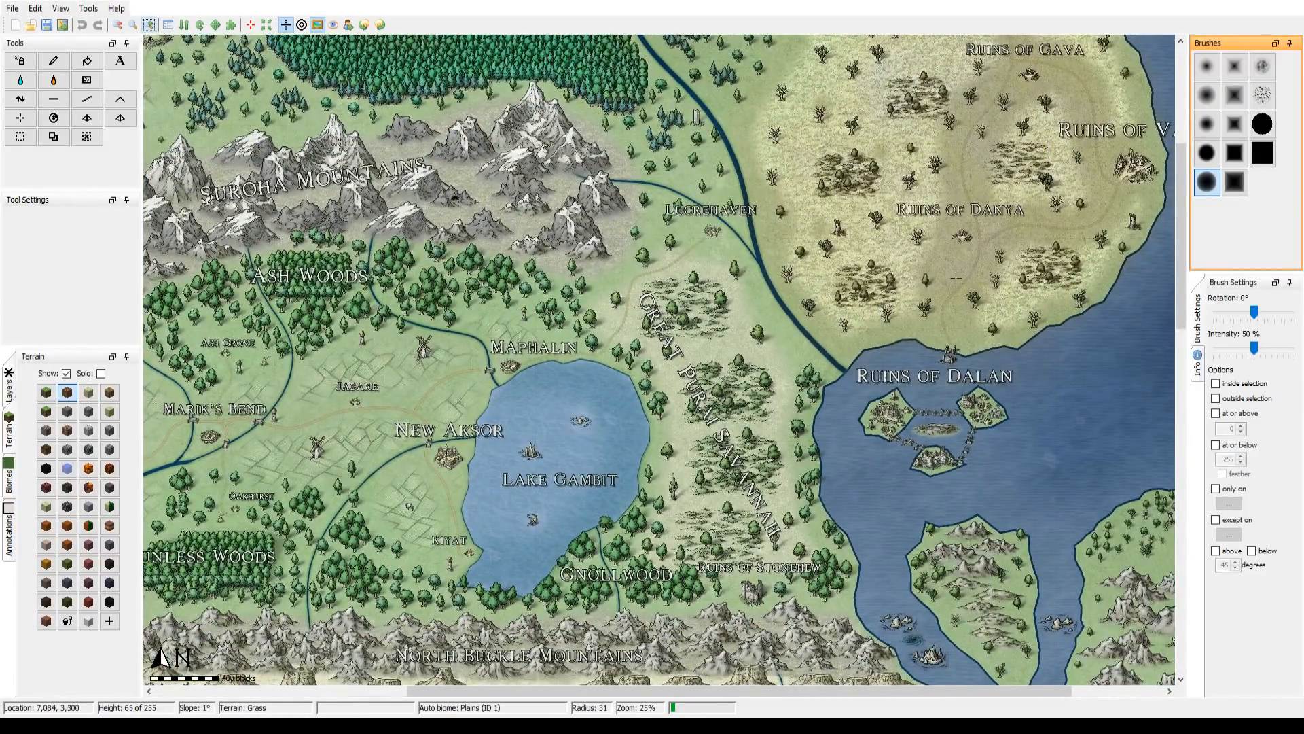
{"action": "left_click_drag", "start_coordinate": [955, 278], "coordinate": [934, 404]}
{"action": "left_click_drag", "start_coordinate": [999, 310], "coordinate": [961, 355]}
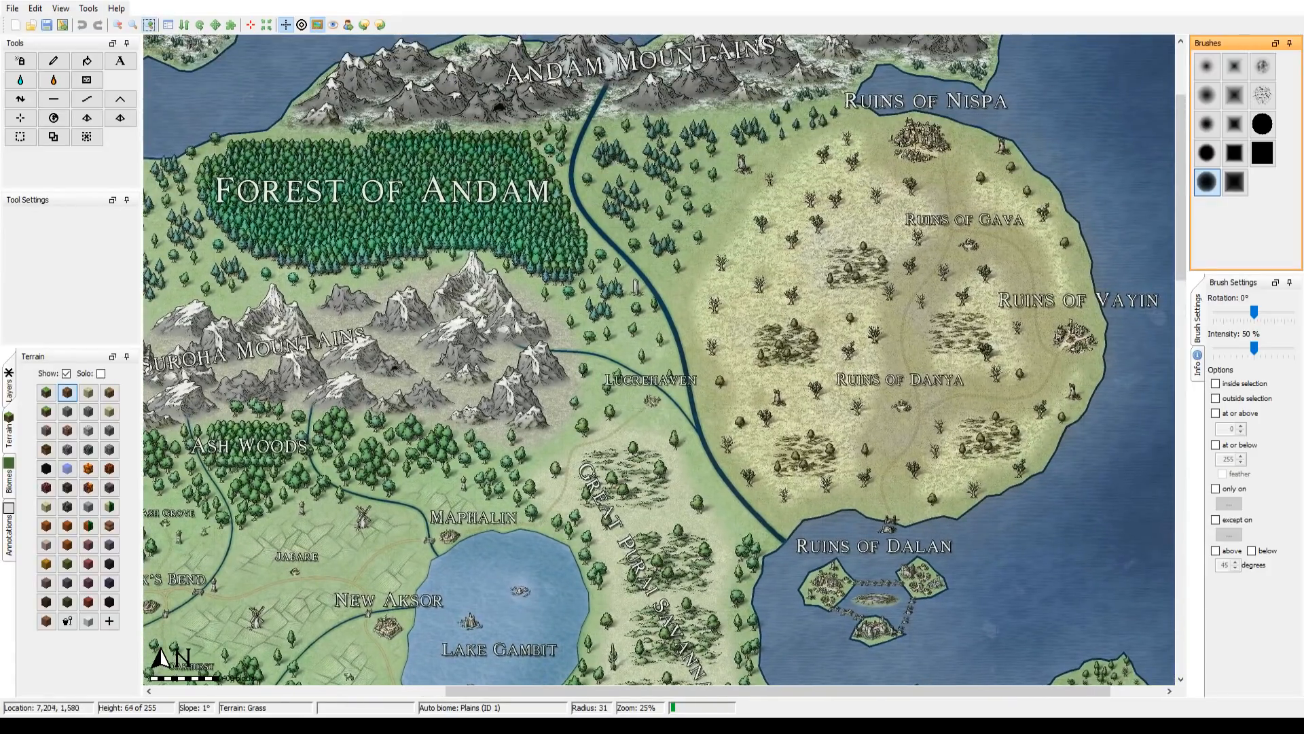
{"action": "left_click_drag", "start_coordinate": [511, 510], "coordinate": [813, 333]}
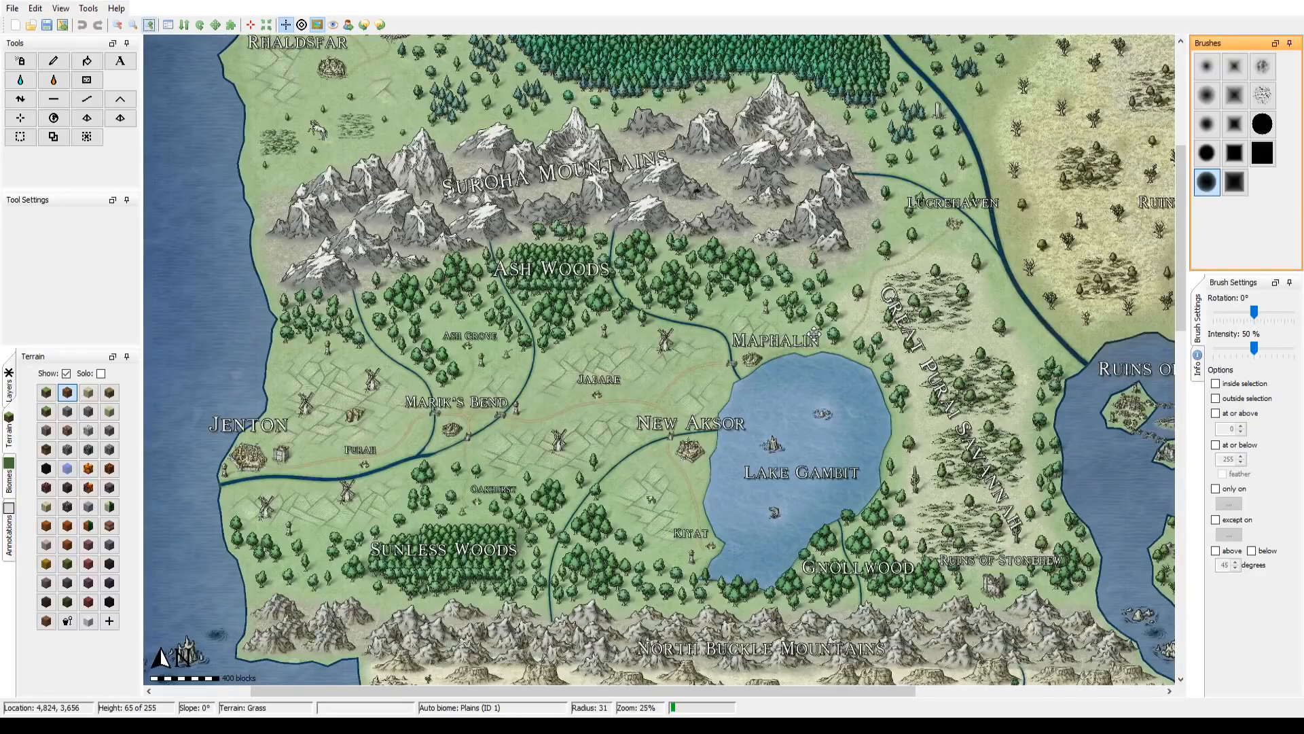
{"action": "left_click_drag", "start_coordinate": [813, 334], "coordinate": [367, 275]}
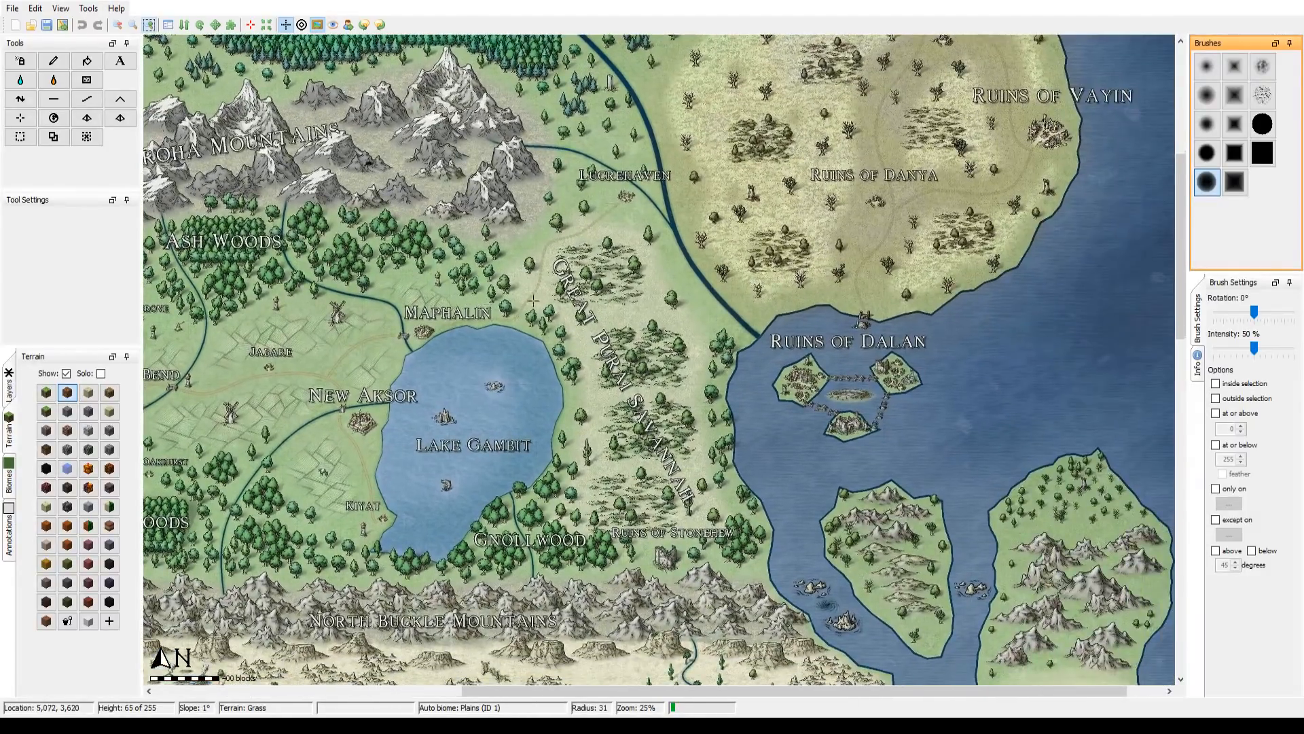
{"action": "left_click_drag", "start_coordinate": [788, 336], "coordinate": [1001, 313]}
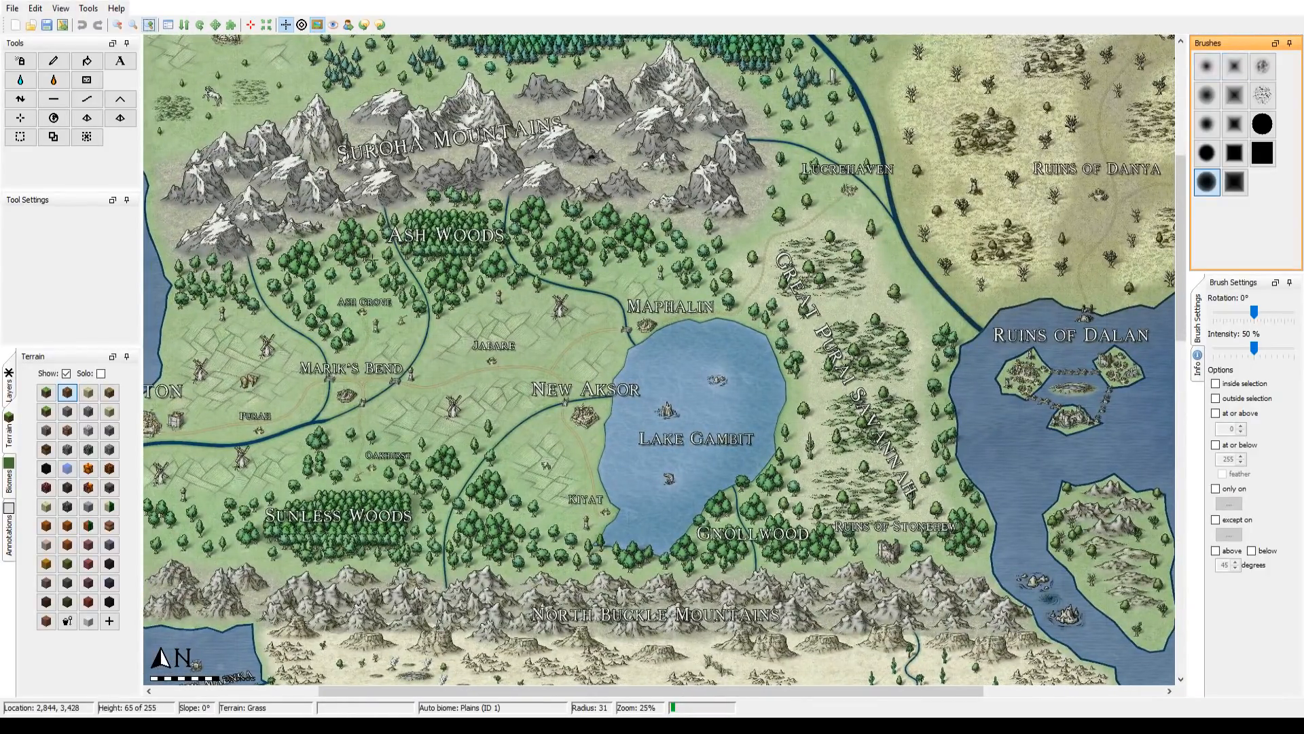
Step: Review the map at 12% zoom and inspect Jenton, Marik's Bend, Lake Gambit and the northern island around Eistadt at 50% zoom
{"action": "left_click", "coordinate": [117, 24]}
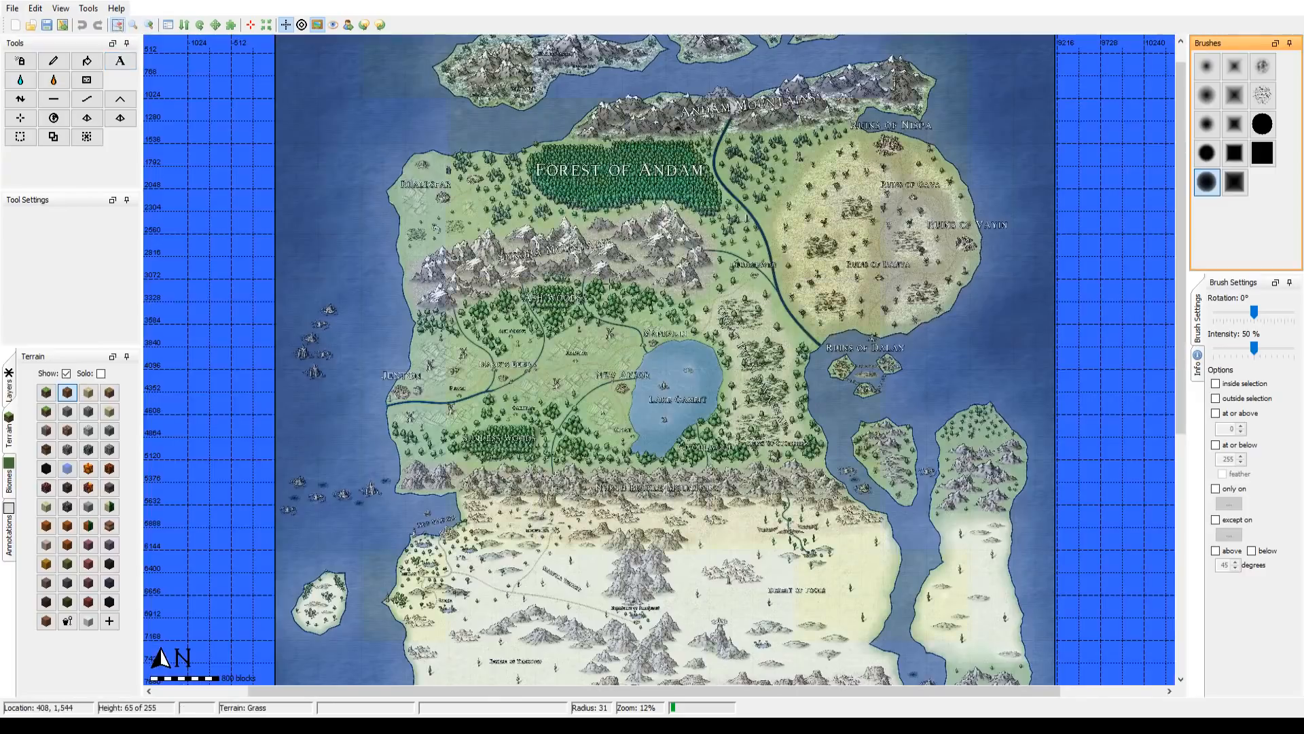
{"action": "left_click_drag", "start_coordinate": [784, 335], "coordinate": [753, 404]}
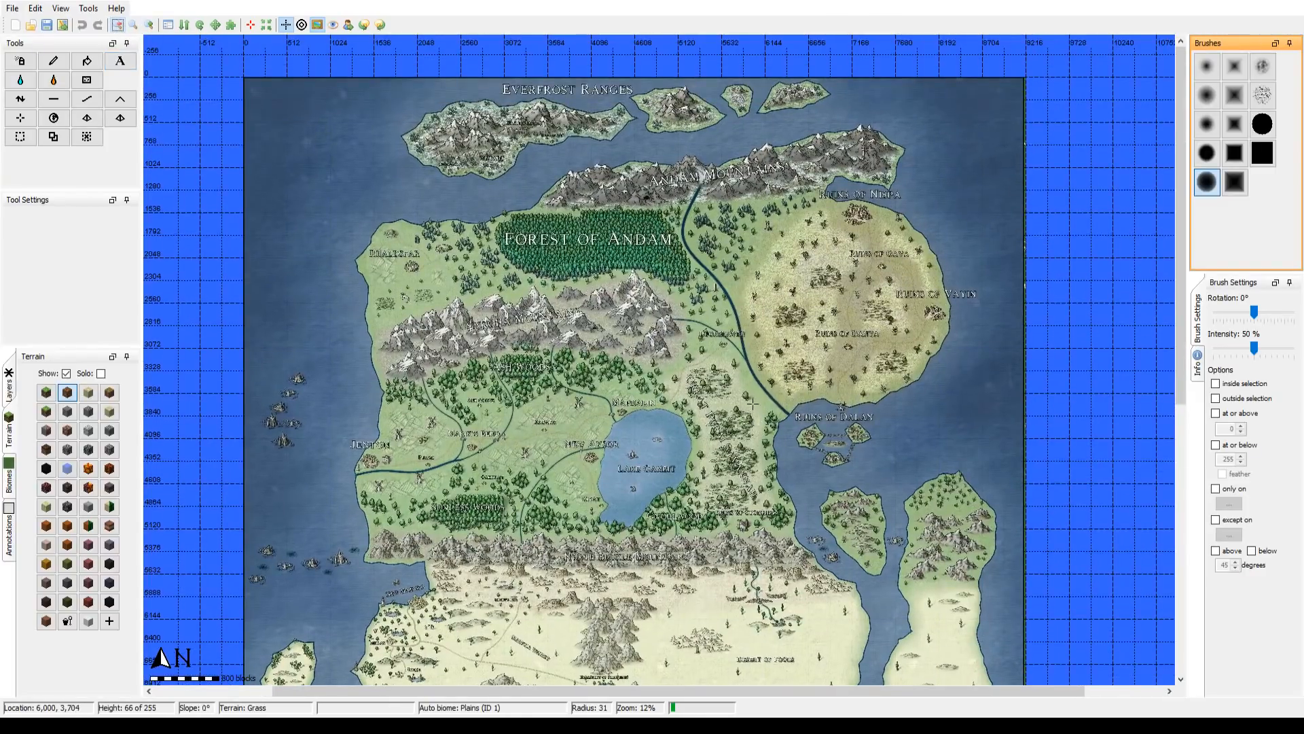
{"action": "left_click_drag", "start_coordinate": [730, 470], "coordinate": [742, 348]}
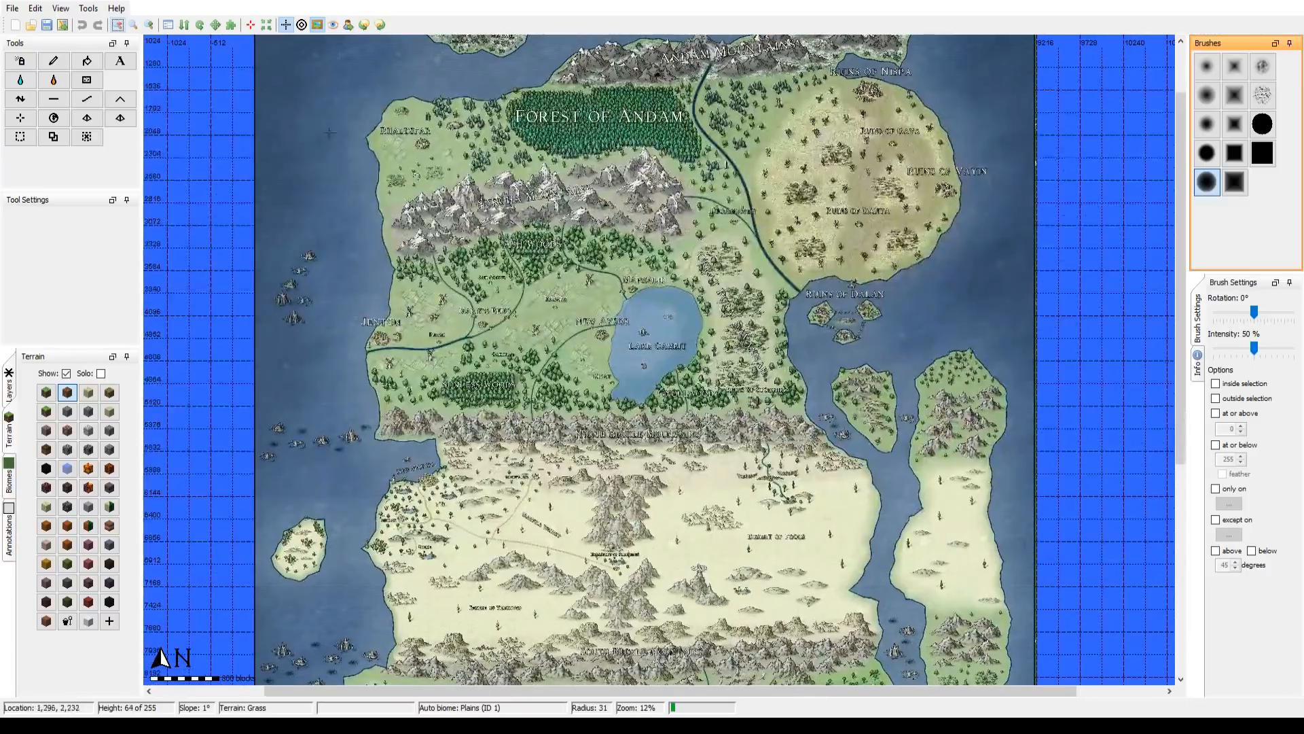
{"action": "left_click", "coordinate": [151, 29]}
{"action": "left_click", "coordinate": [151, 29]}
{"action": "left_click_drag", "start_coordinate": [476, 217], "coordinate": [616, 226]}
{"action": "left_click_drag", "start_coordinate": [411, 224], "coordinate": [994, 237]}
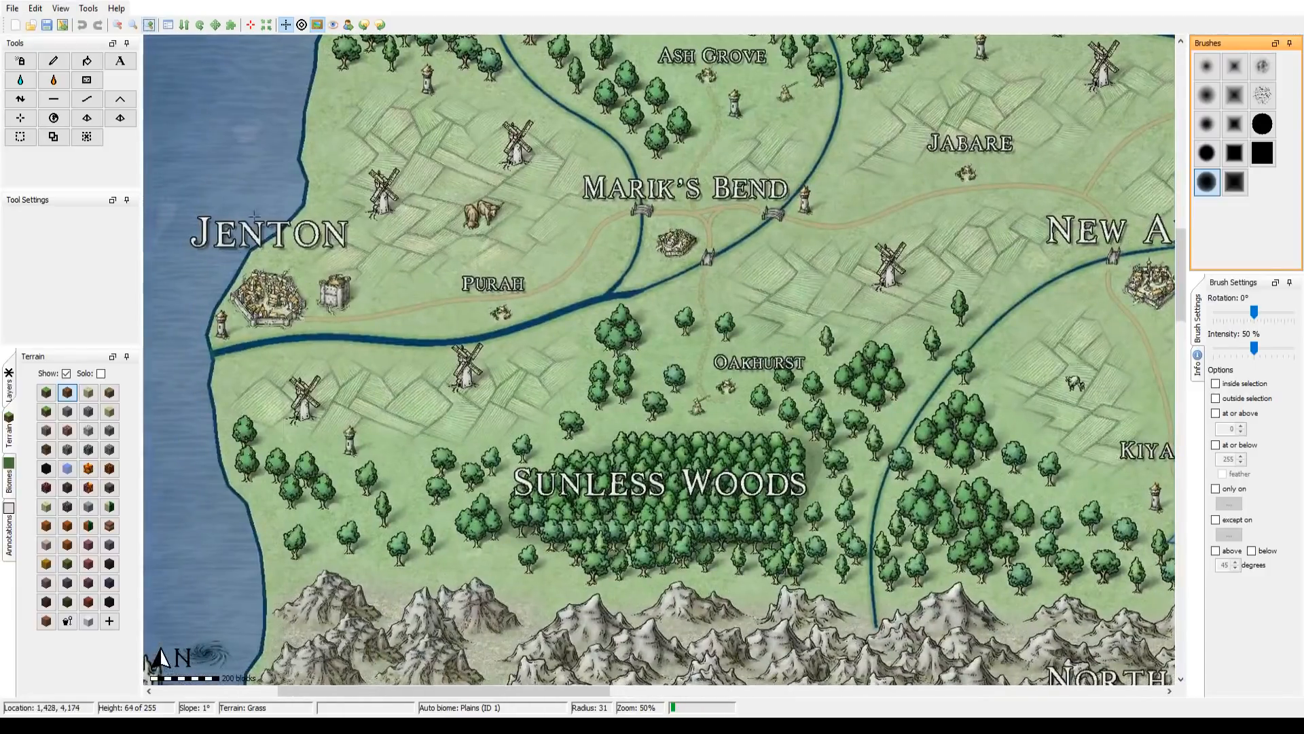
{"action": "left_click_drag", "start_coordinate": [647, 220], "coordinate": [499, 417]}
{"action": "left_click_drag", "start_coordinate": [705, 299], "coordinate": [488, 427]}
{"action": "left_click_drag", "start_coordinate": [798, 252], "coordinate": [1068, 137]}
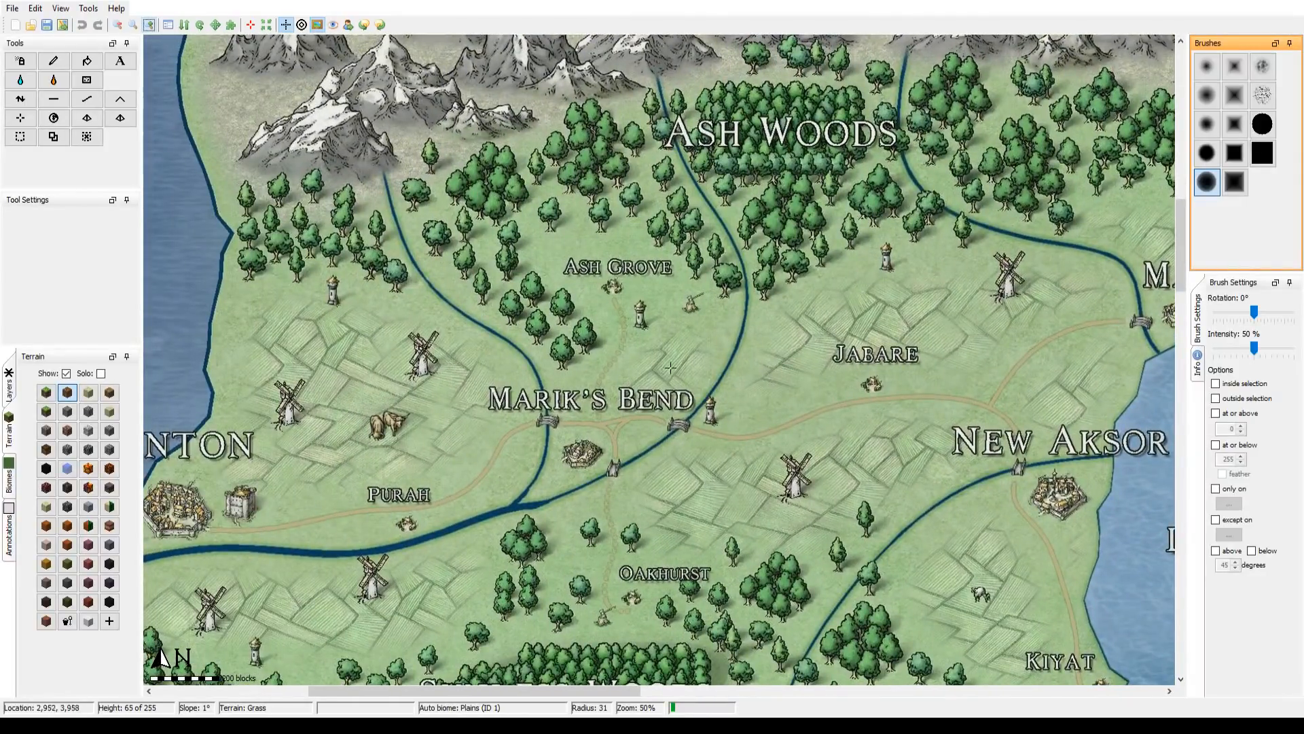
{"action": "left_click_drag", "start_coordinate": [670, 367], "coordinate": [611, 239]}
{"action": "left_click_drag", "start_coordinate": [605, 435], "coordinate": [341, 400]}
{"action": "left_click_drag", "start_coordinate": [687, 399], "coordinate": [593, 440]}
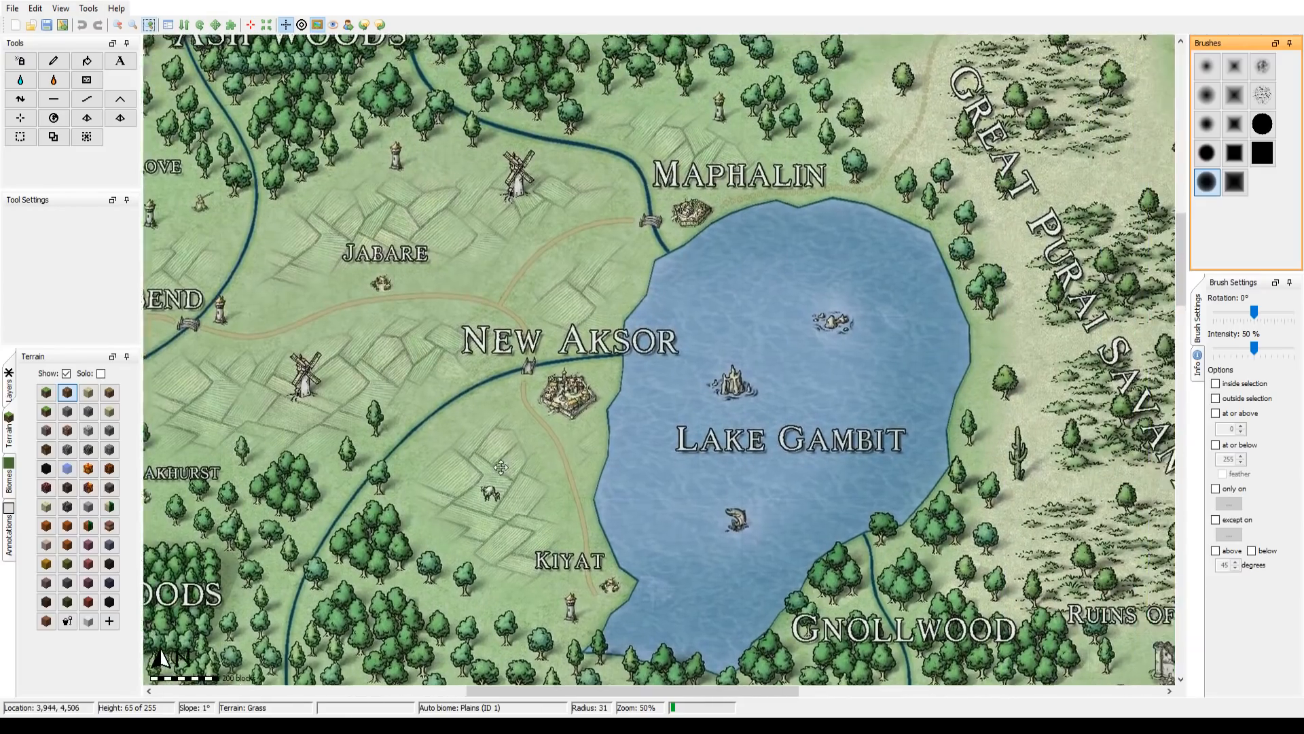
{"action": "left_click_drag", "start_coordinate": [501, 467], "coordinate": [465, 480]}
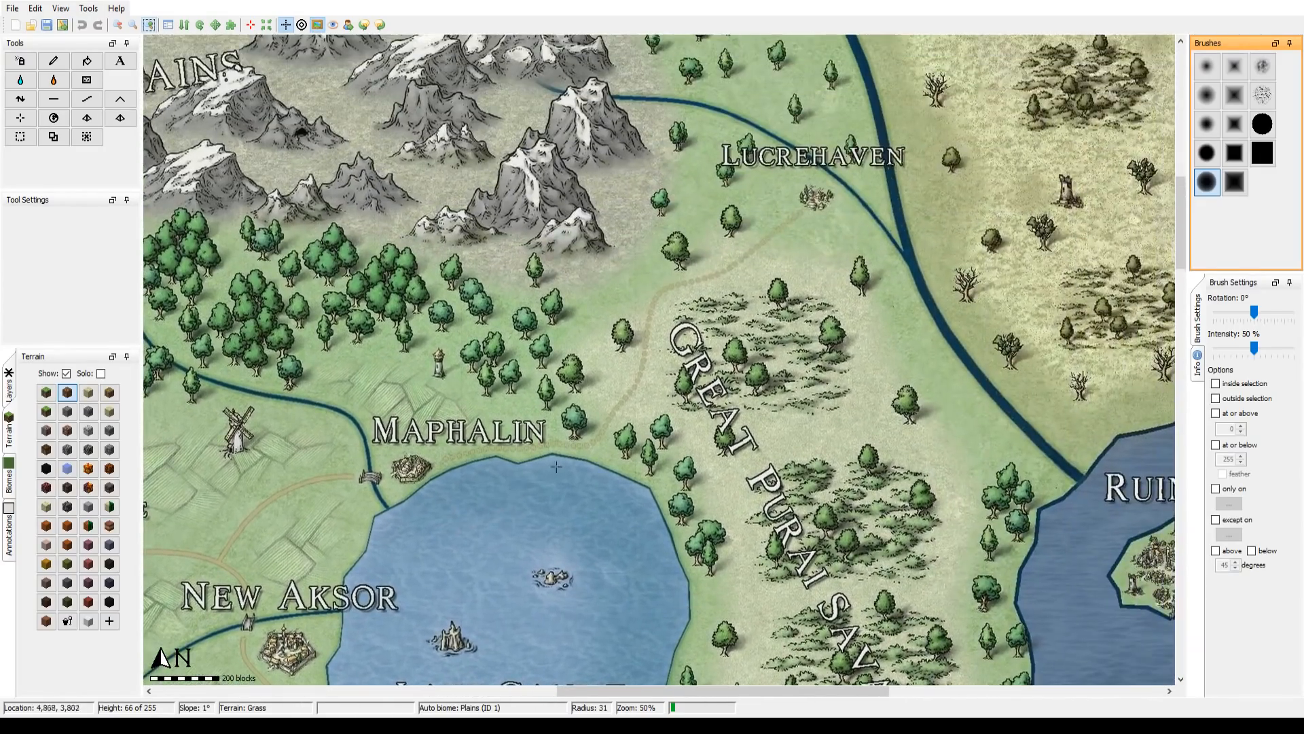
{"action": "left_click_drag", "start_coordinate": [775, 240], "coordinate": [755, 283]}
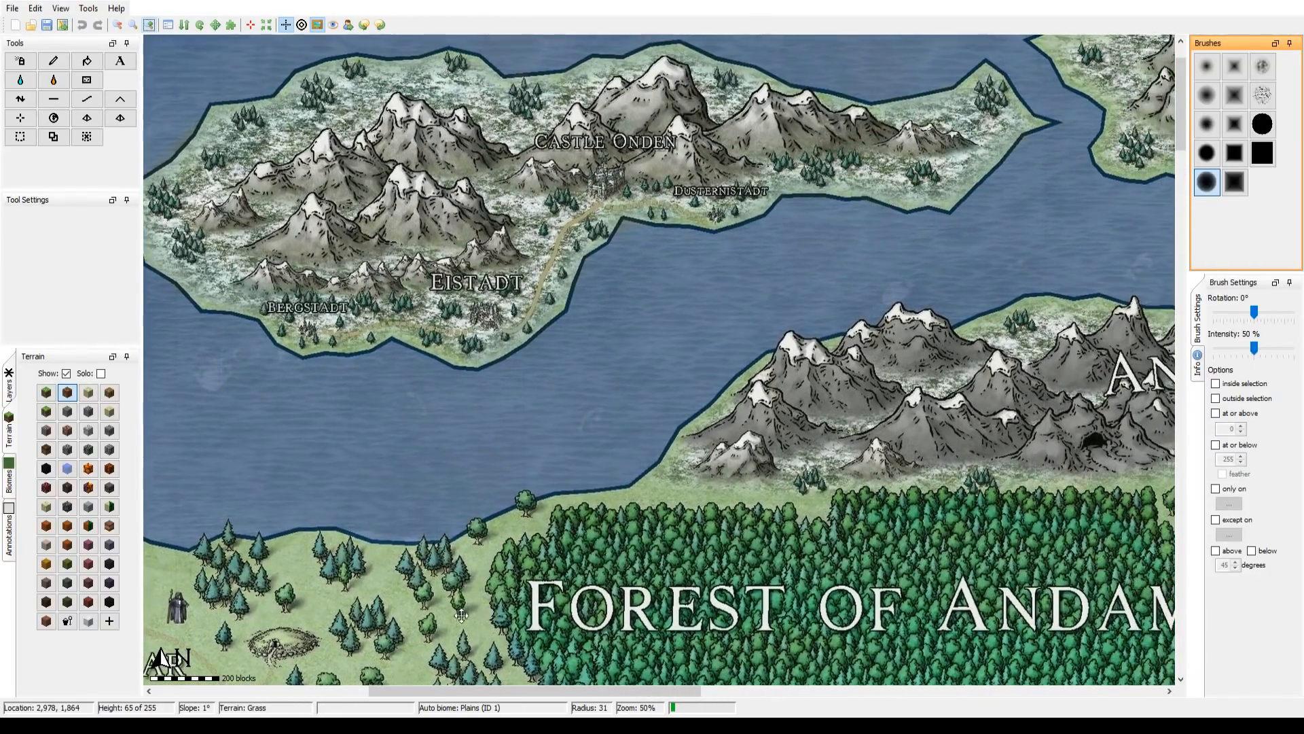
Step: Examine the overlay map at 50% zoom from the northern island around Eistadt southeast to the Desert of Fools
{"action": "left_click_drag", "start_coordinate": [461, 616], "coordinate": [366, 606]}
{"action": "left_click_drag", "start_coordinate": [921, 429], "coordinate": [408, 331]}
{"action": "left_click_drag", "start_coordinate": [830, 439], "coordinate": [498, 168]}
{"action": "left_click_drag", "start_coordinate": [912, 669], "coordinate": [659, 352]}
{"action": "left_click_drag", "start_coordinate": [508, 671], "coordinate": [625, 217]}
{"action": "left_click_drag", "start_coordinate": [676, 537], "coordinate": [506, 249]}
{"action": "left_click_drag", "start_coordinate": [391, 468], "coordinate": [756, 273]}
{"action": "left_click_drag", "start_coordinate": [513, 468], "coordinate": [574, 253]}
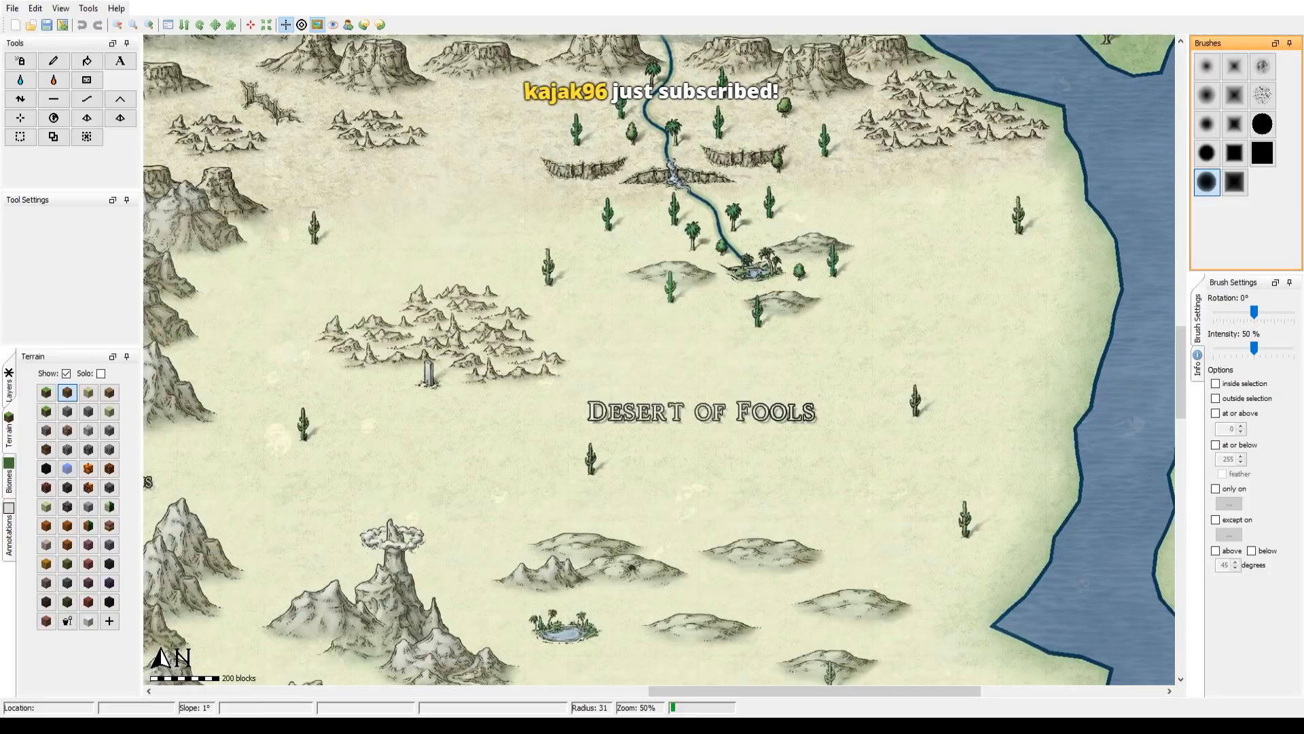
Step: Examine the desert region from the Monastery of Primordius and New Maenka up to Rogue's End and the North Buckle Mountains
{"action": "left_click_drag", "start_coordinate": [488, 396], "coordinate": [976, 255]}
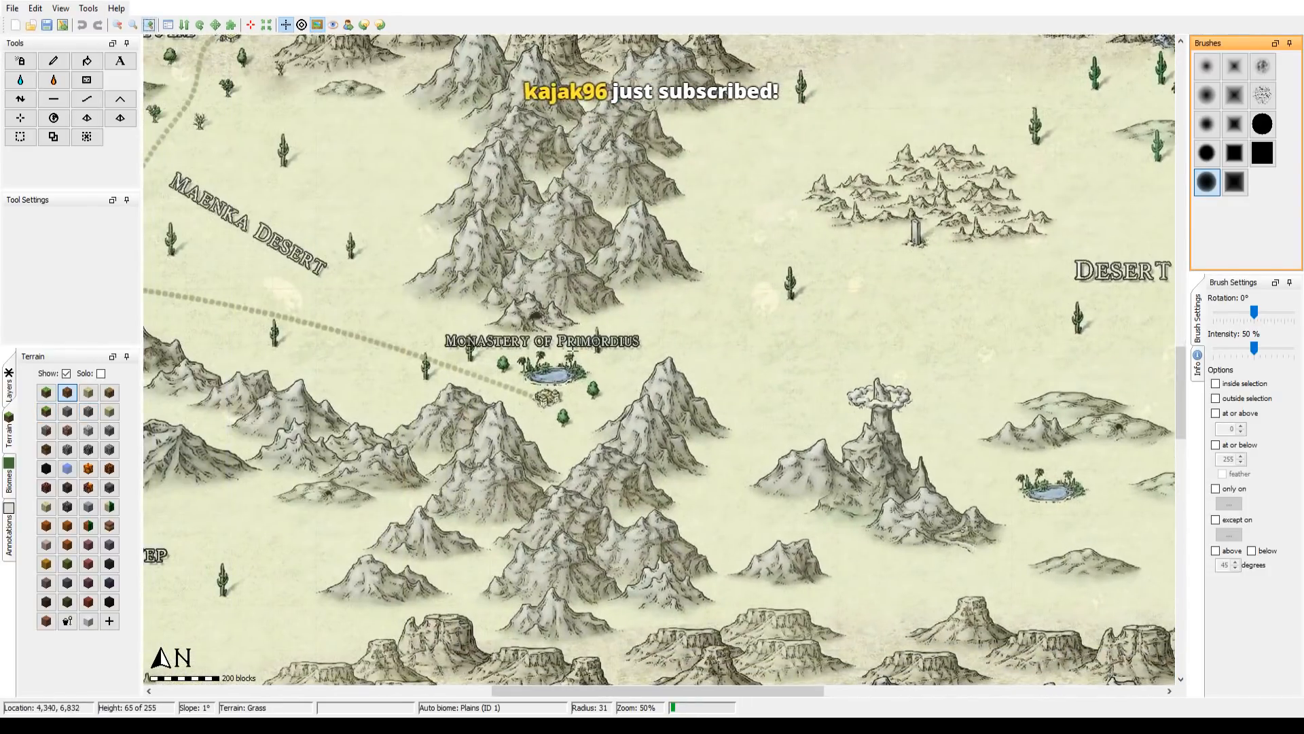
{"action": "left_click_drag", "start_coordinate": [487, 259], "coordinate": [728, 256]}
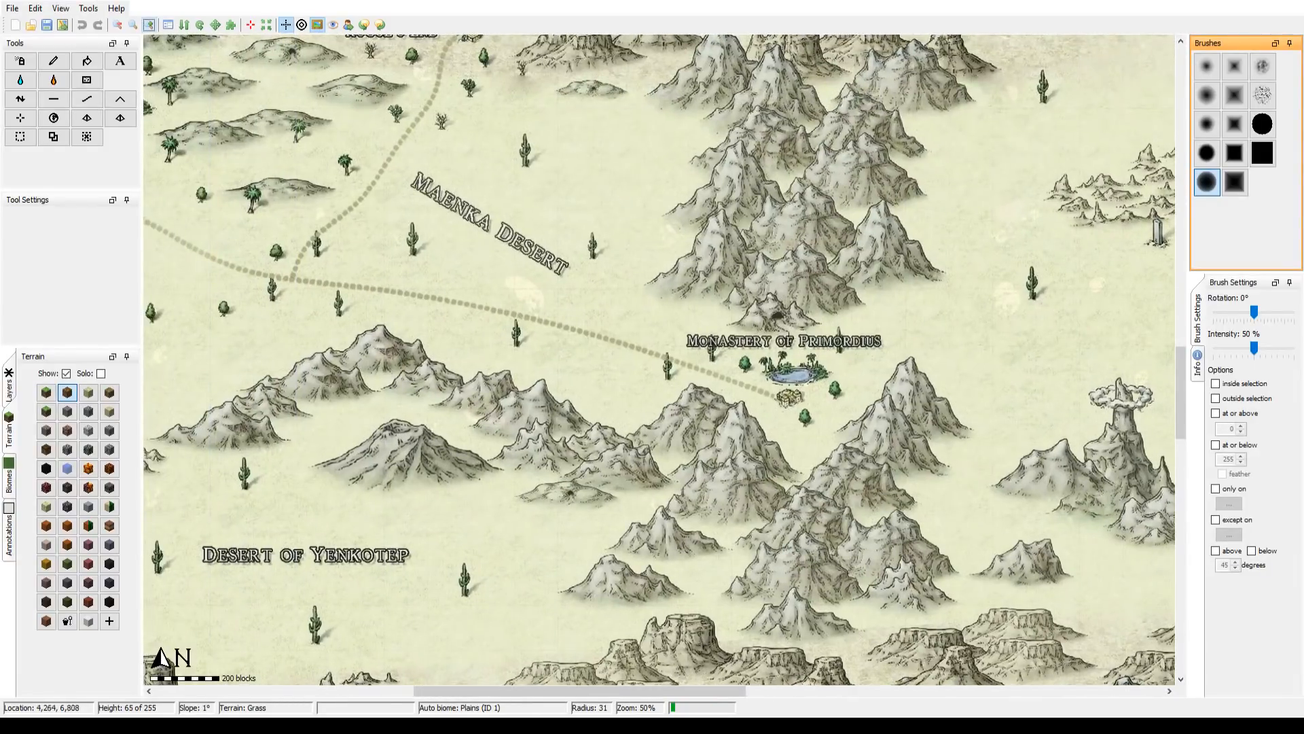
{"action": "left_click_drag", "start_coordinate": [591, 307], "coordinate": [916, 421]}
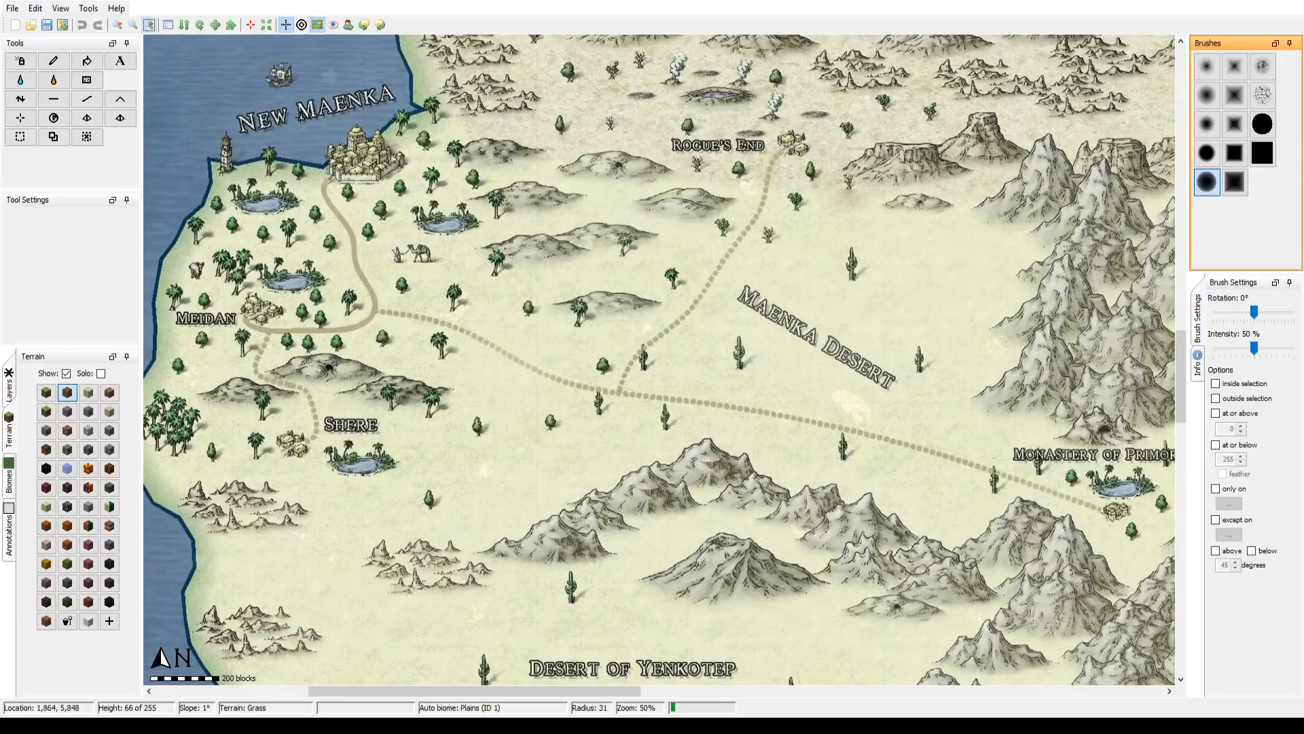
{"action": "left_click_drag", "start_coordinate": [788, 371], "coordinate": [691, 294]}
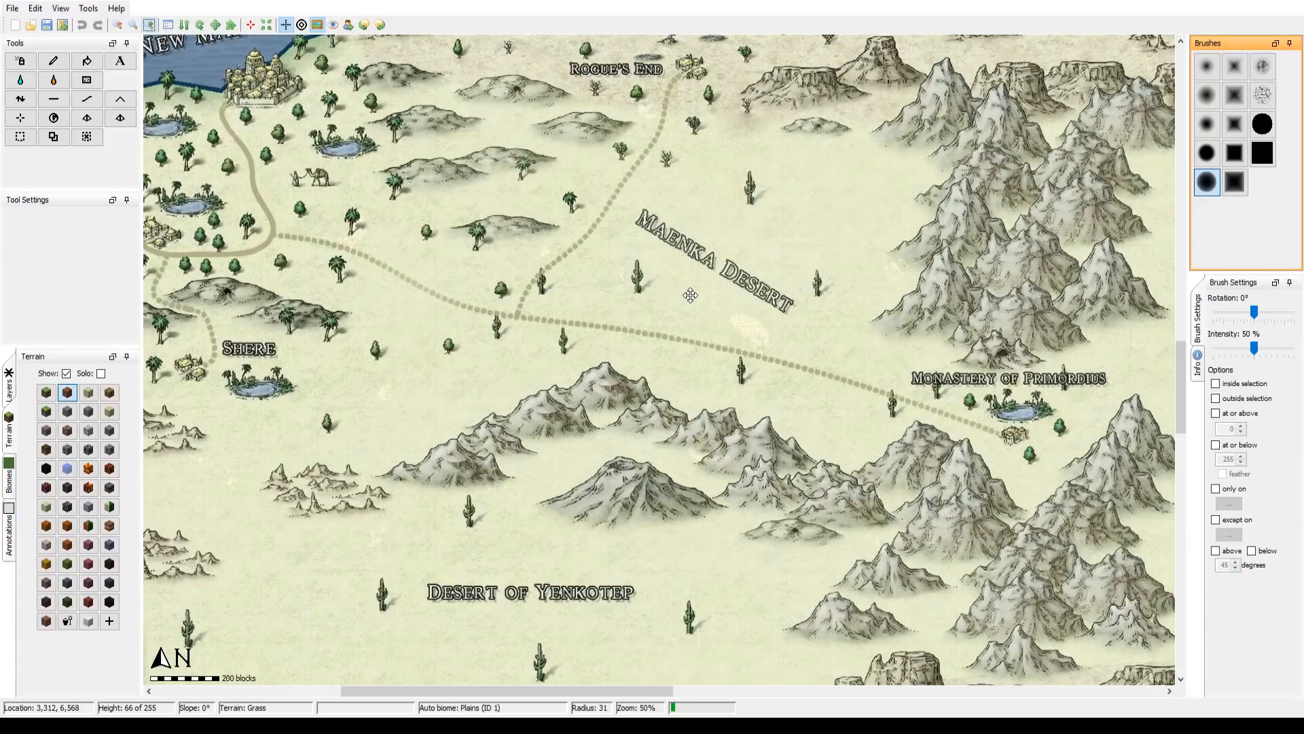
{"action": "left_click_drag", "start_coordinate": [690, 295], "coordinate": [552, 545]}
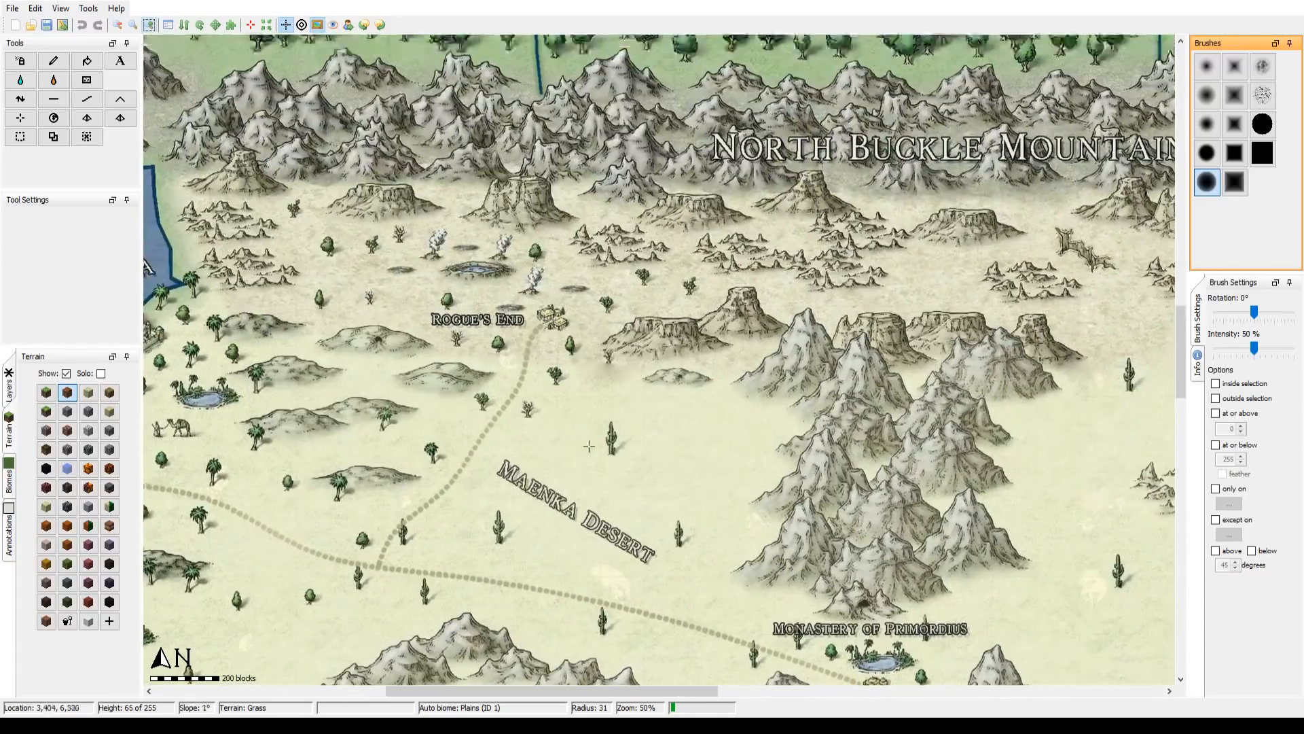
{"action": "left_click_drag", "start_coordinate": [1083, 73], "coordinate": [912, 228]}
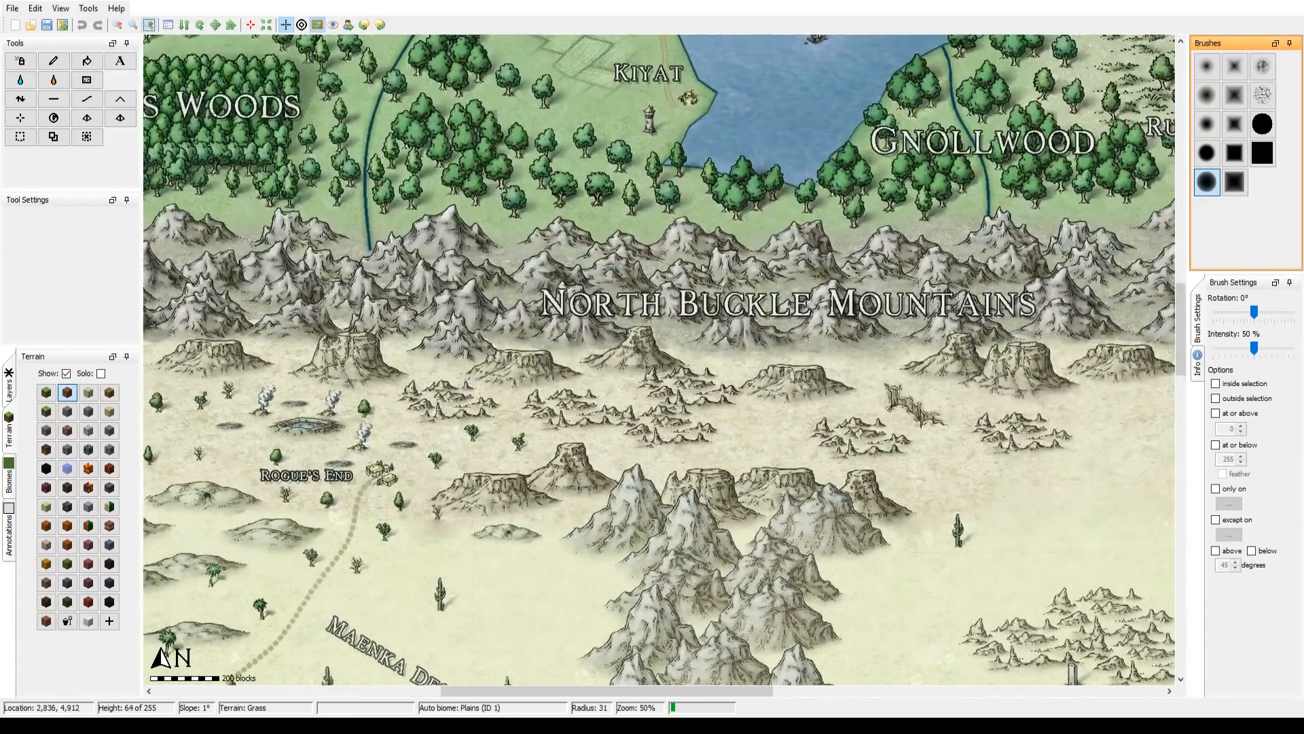
Step: Review the whole overlay map at 12% zoom, from the southern coast up to the Everfrost Ranges
{"action": "left_click", "coordinate": [118, 25]}
{"action": "left_click", "coordinate": [119, 25]}
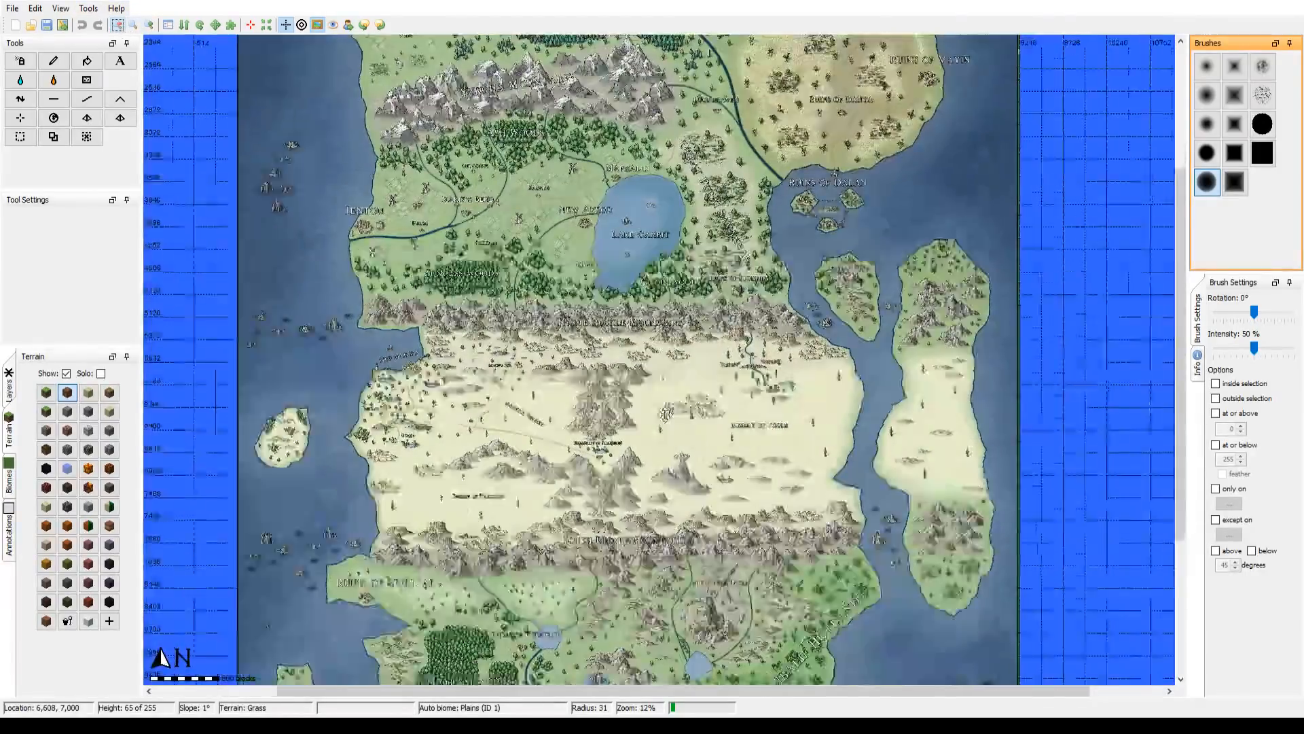
{"action": "left_click_drag", "start_coordinate": [665, 414], "coordinate": [753, 136]}
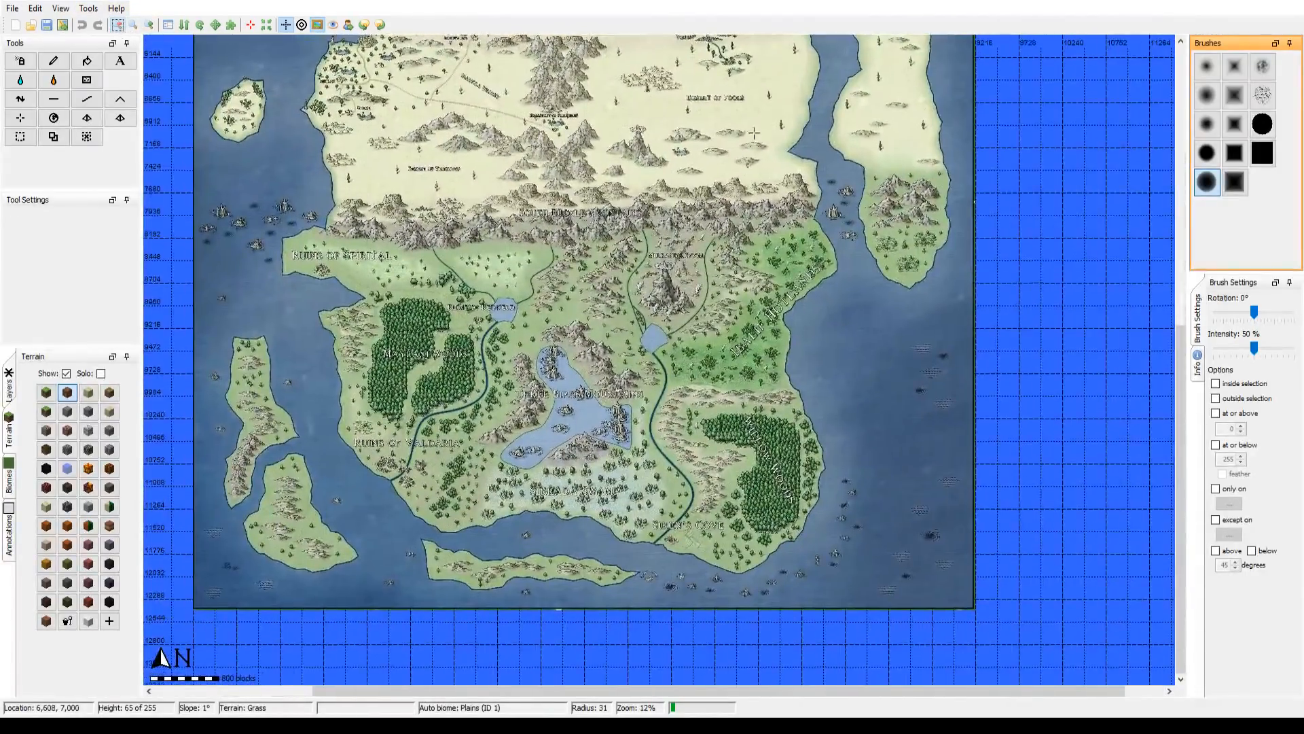
{"action": "left_click_drag", "start_coordinate": [664, 187], "coordinate": [758, 542]}
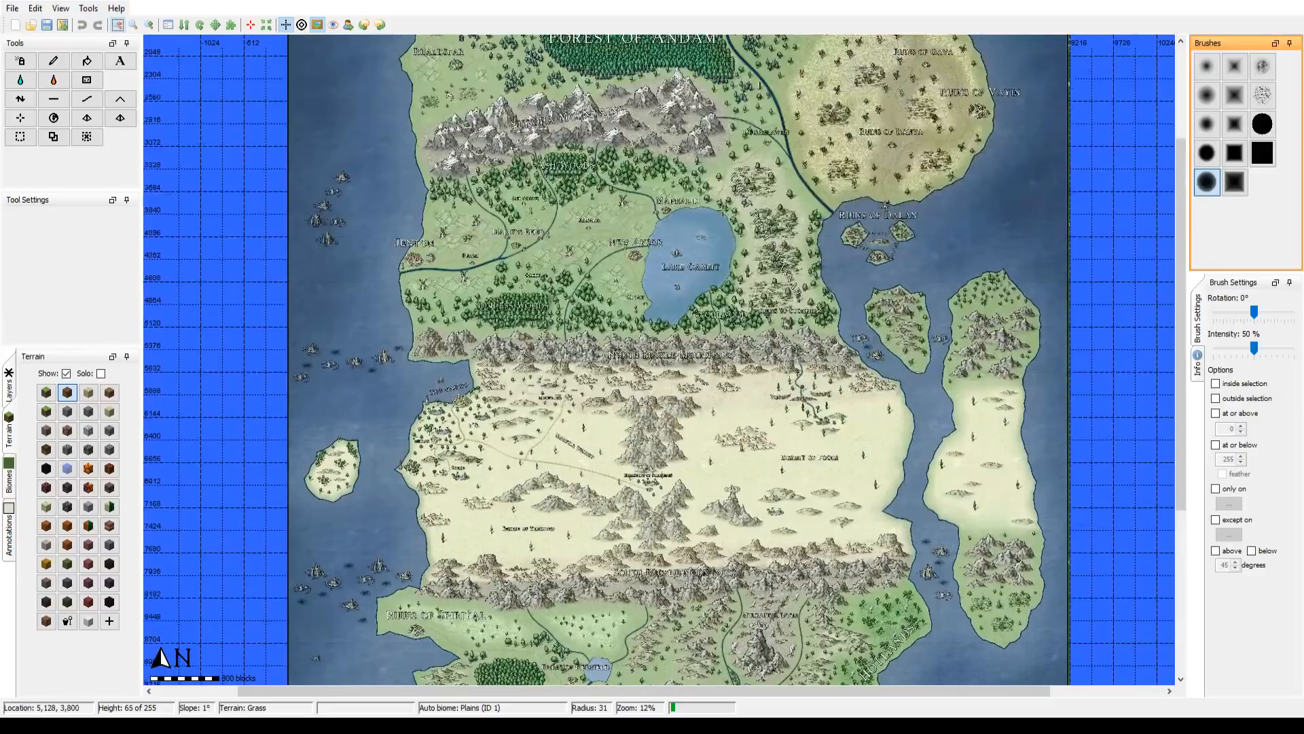
{"action": "left_click_drag", "start_coordinate": [724, 208], "coordinate": [709, 436]}
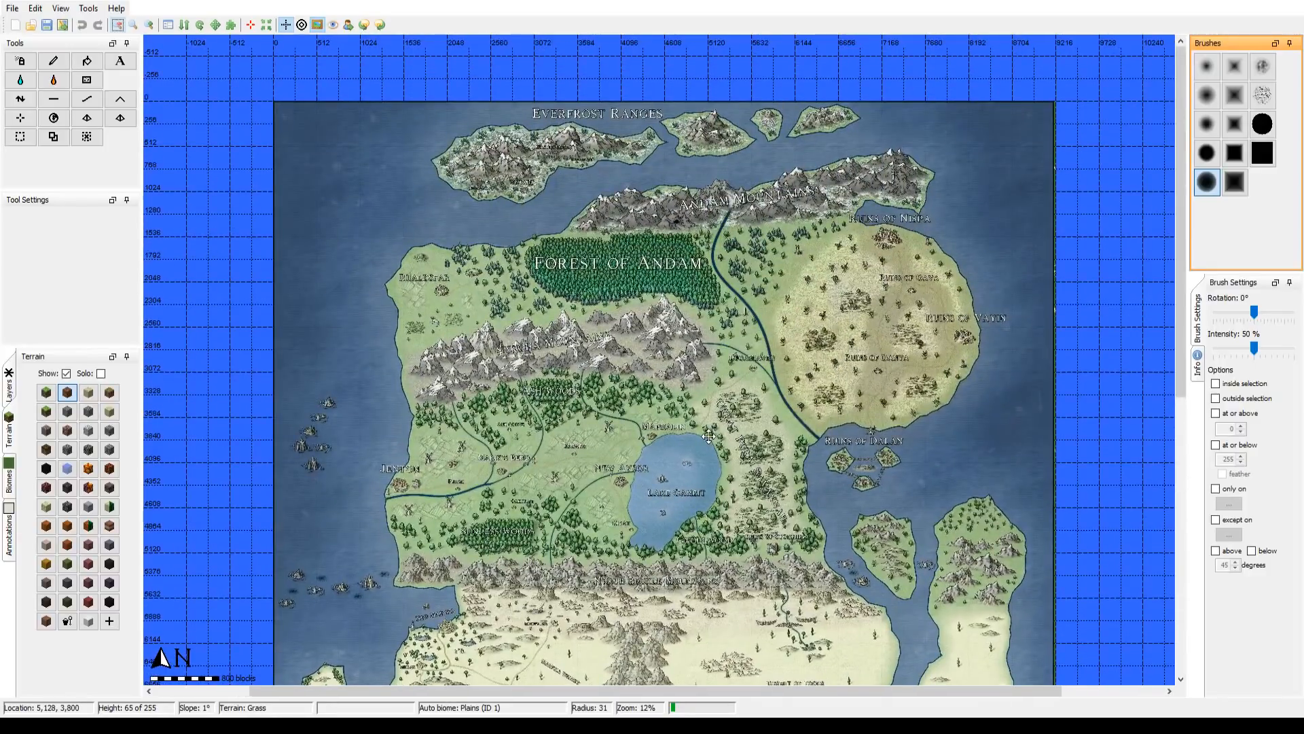
Step: Inspect the northwest corner of the overlay map at 25% zoom, including Rhaldsfar and the Everfrost Ranges
{"action": "left_click", "coordinate": [151, 26]}
{"action": "left_click_drag", "start_coordinate": [394, 222], "coordinate": [608, 577]}
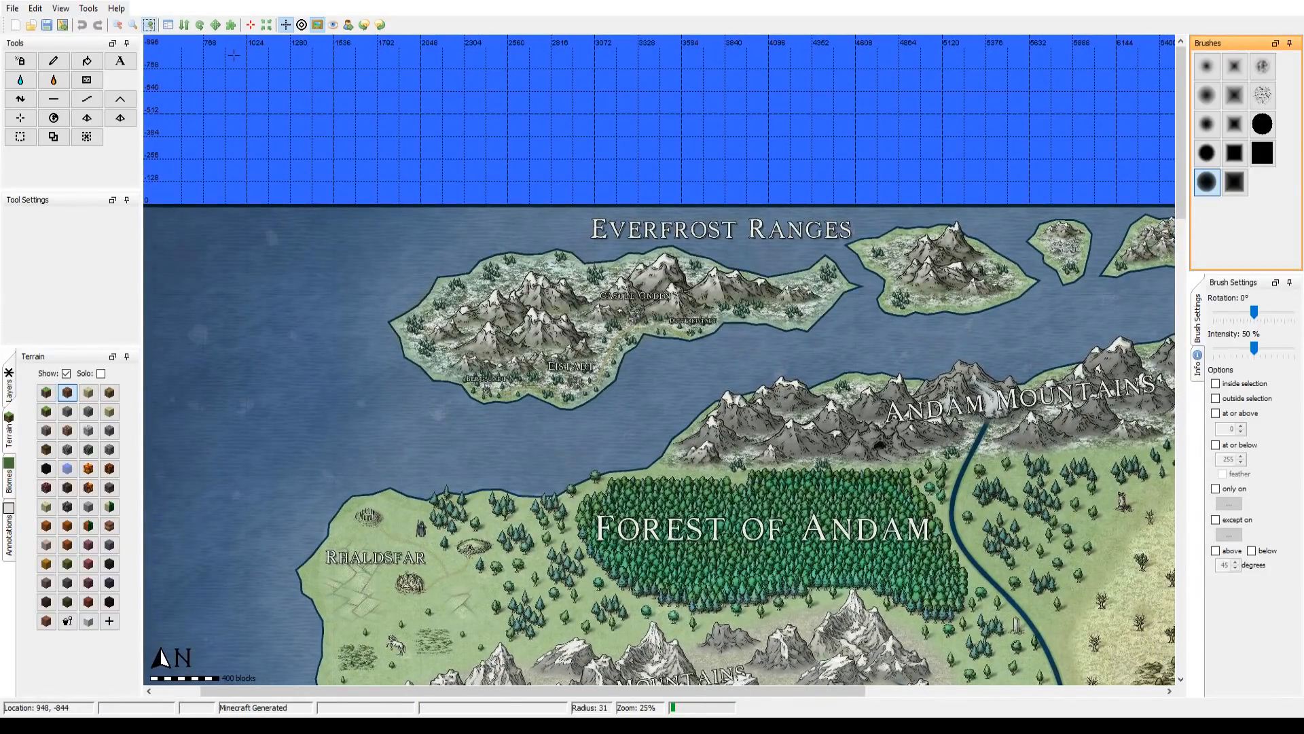
{"action": "left_click_drag", "start_coordinate": [228, 280], "coordinate": [545, 246]}
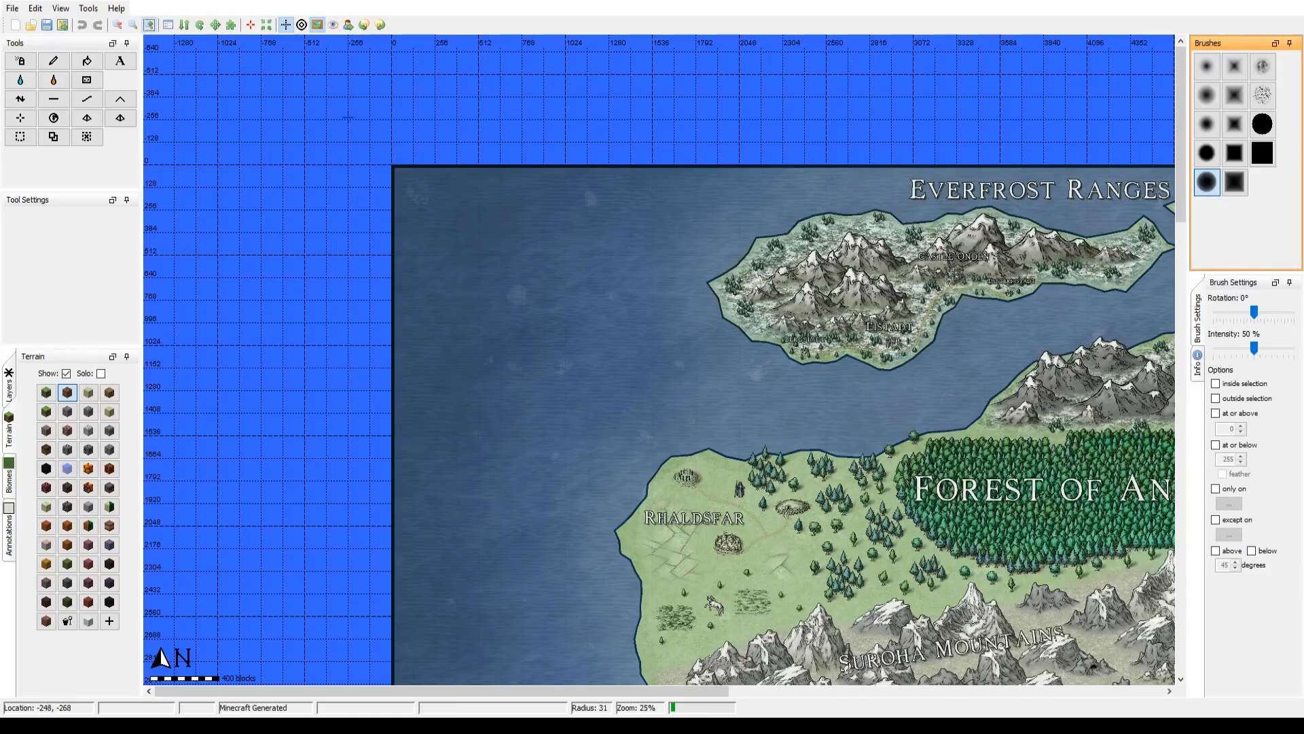
{"action": "left_click_drag", "start_coordinate": [631, 325], "coordinate": [520, 306]}
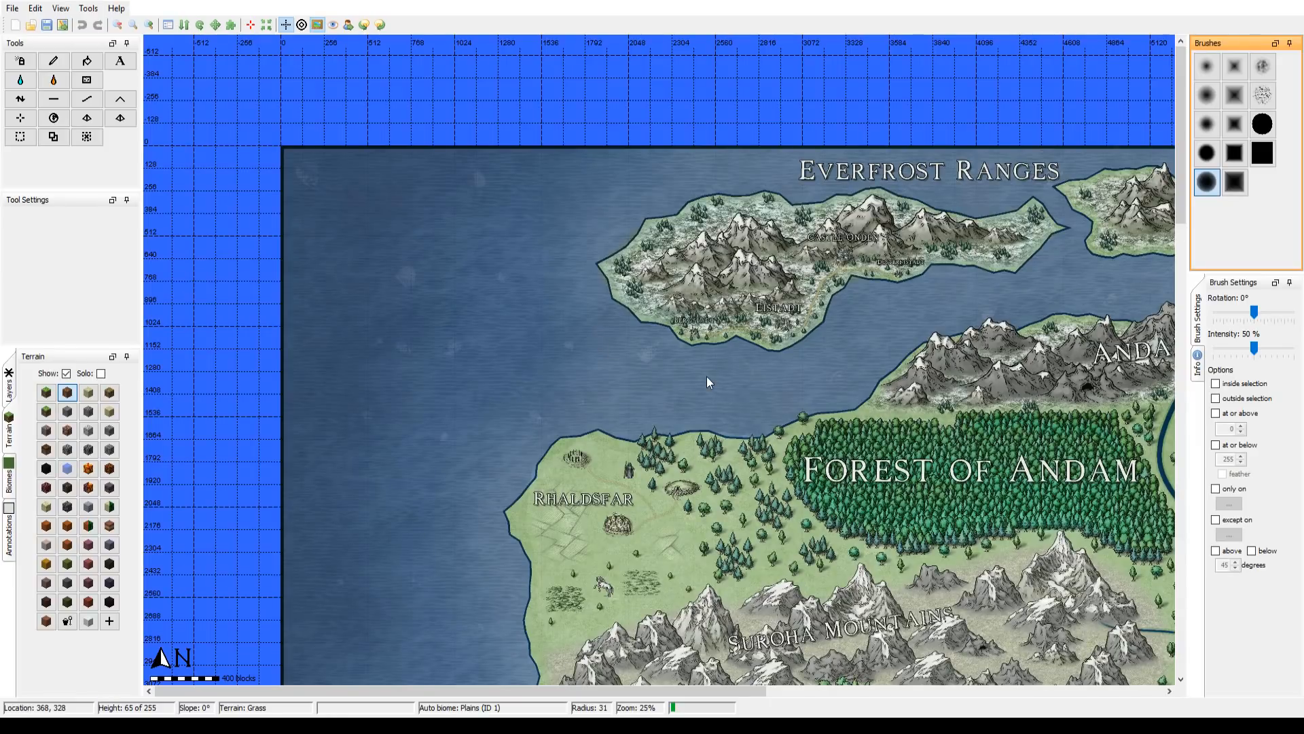
Step: Make the map overlay faint so the terrain shows through, and display the world's northwest corner at 50% zoom
{"action": "left_click", "coordinate": [757, 523]}
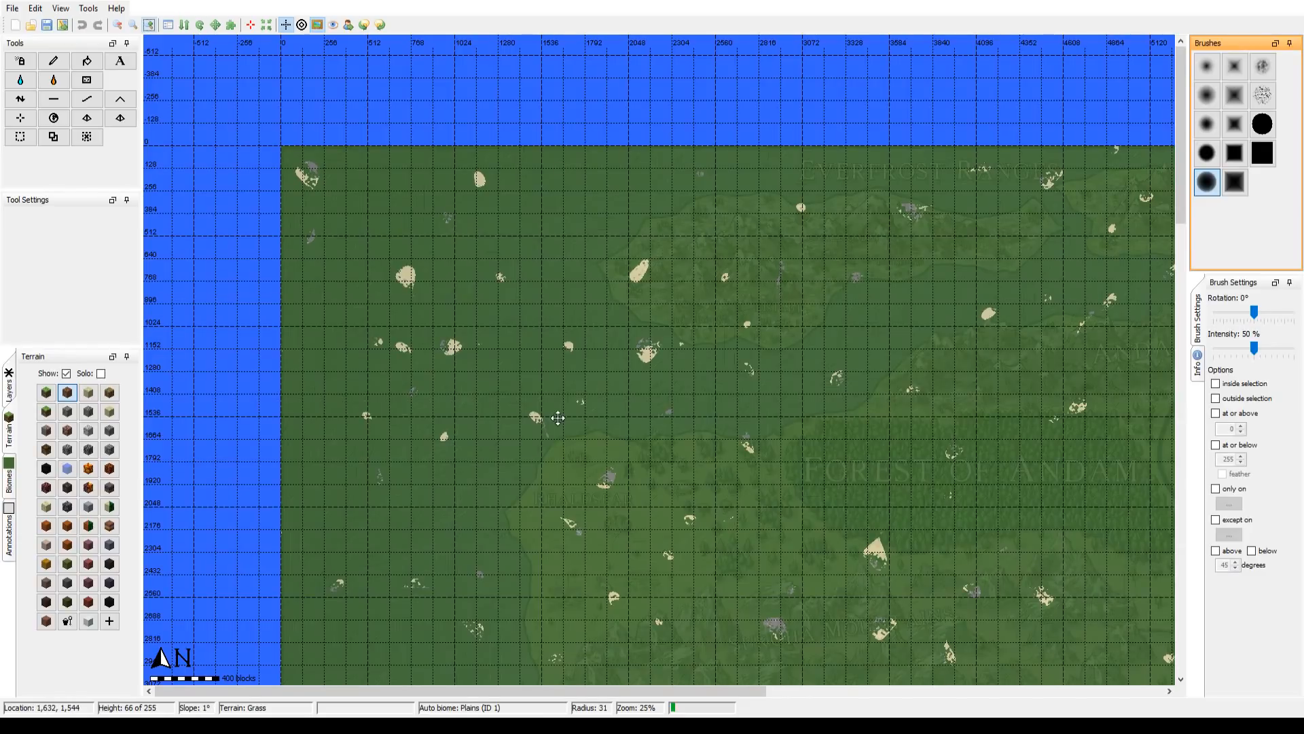
{"action": "left_click_drag", "start_coordinate": [558, 417], "coordinate": [616, 394]}
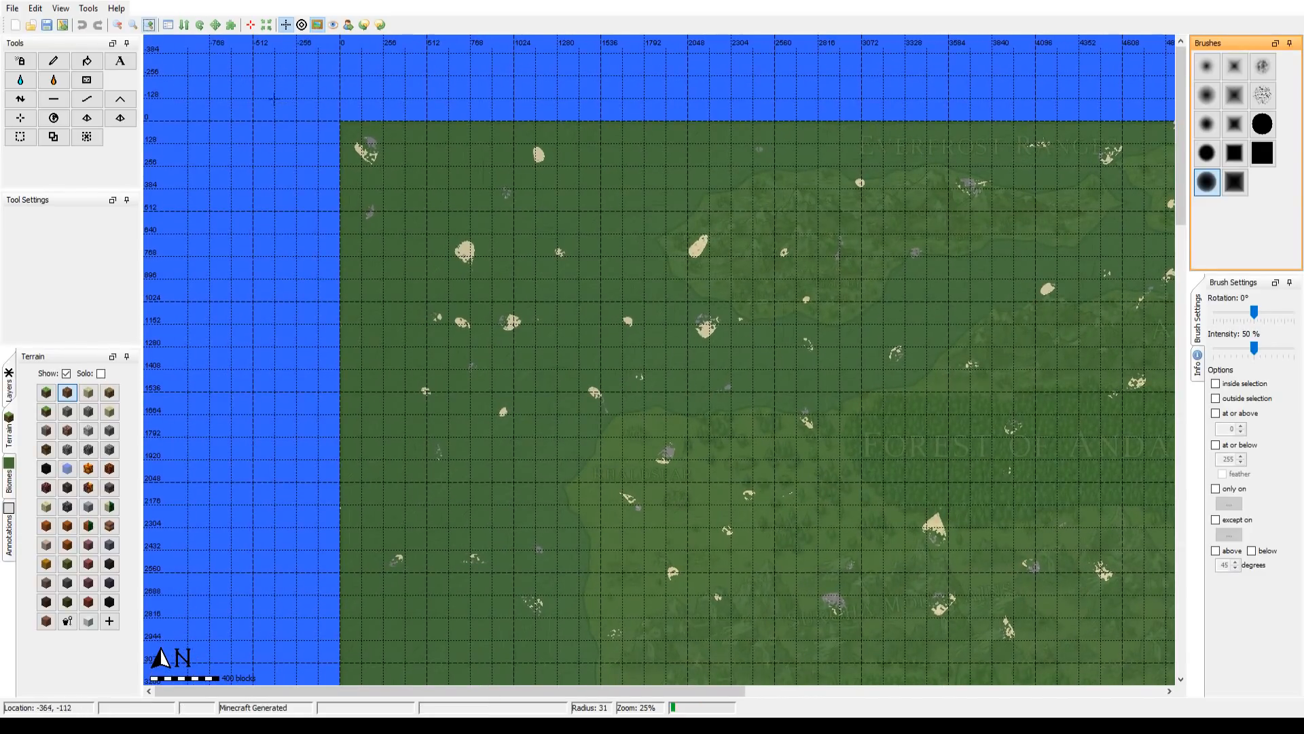
{"action": "left_click", "coordinate": [149, 26]}
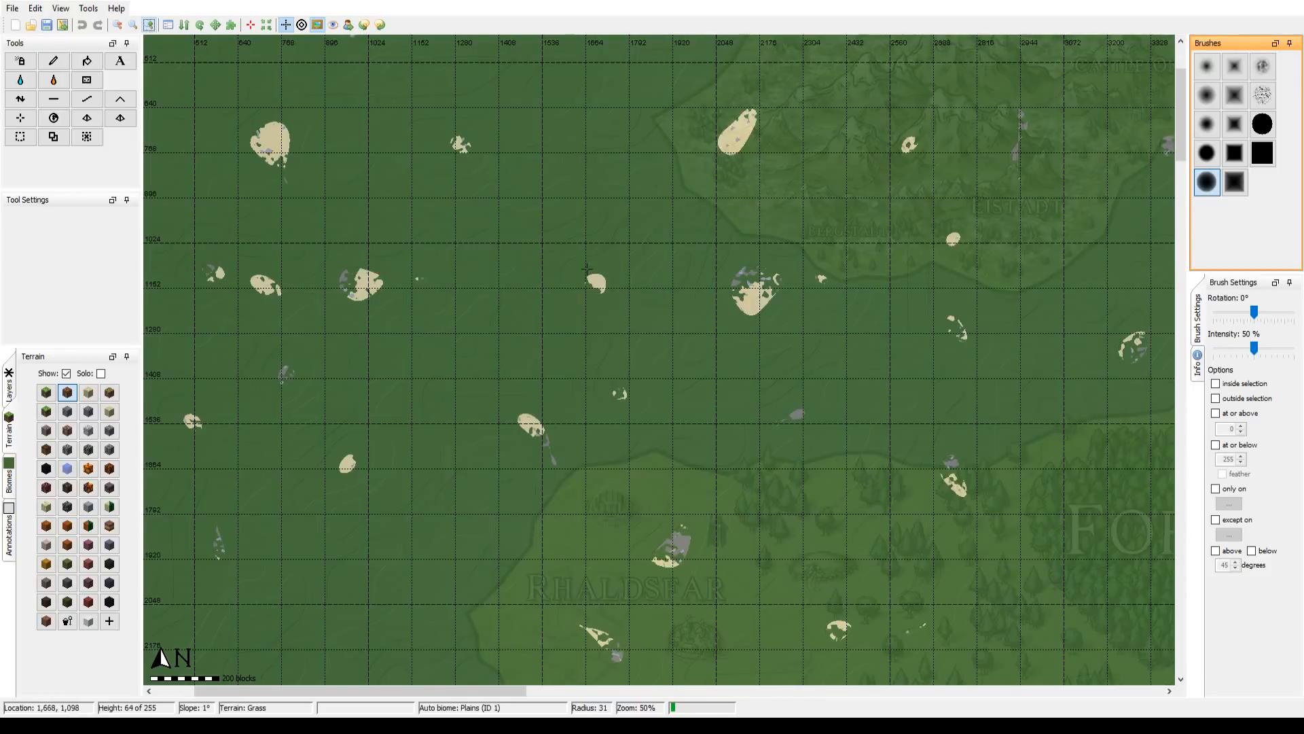
{"action": "left_click_drag", "start_coordinate": [587, 270], "coordinate": [675, 471]}
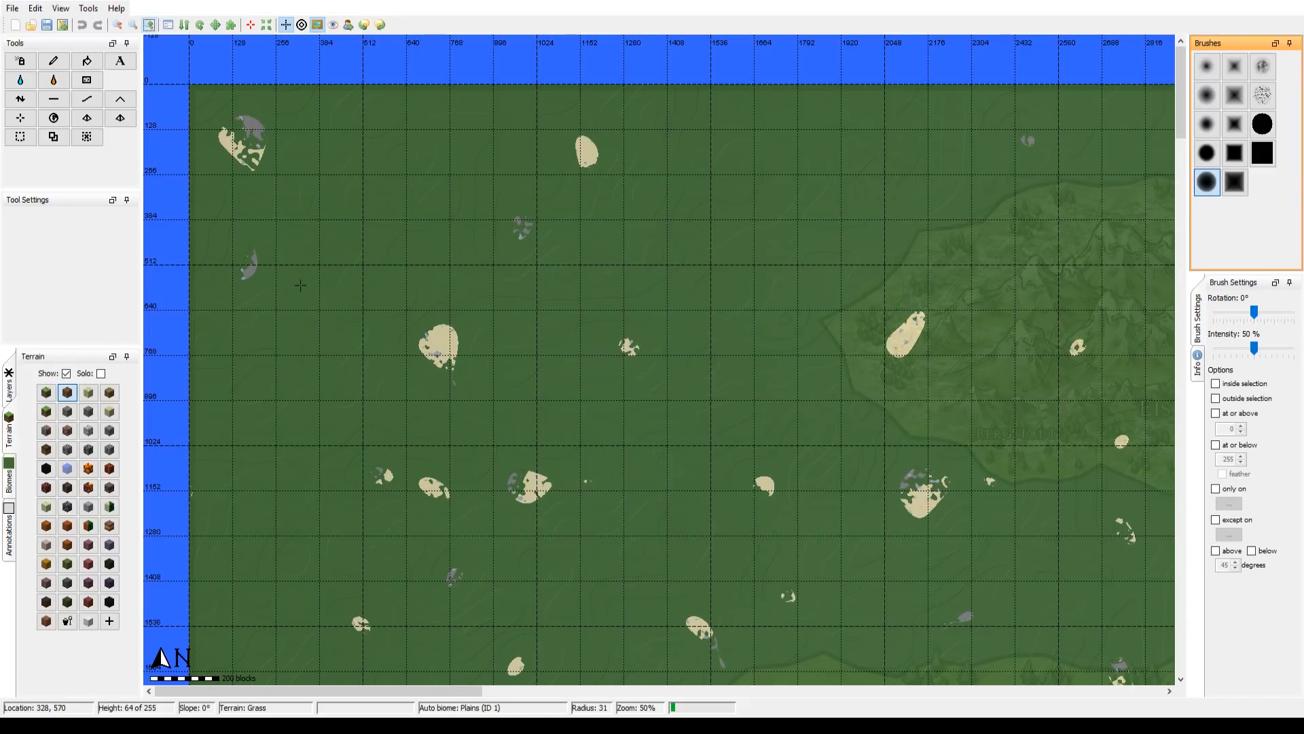
Step: Flatten part of the sand patch near the world's northwest corner with the Flatten tool at 100% zoom
{"action": "left_click", "coordinate": [41, 102]}
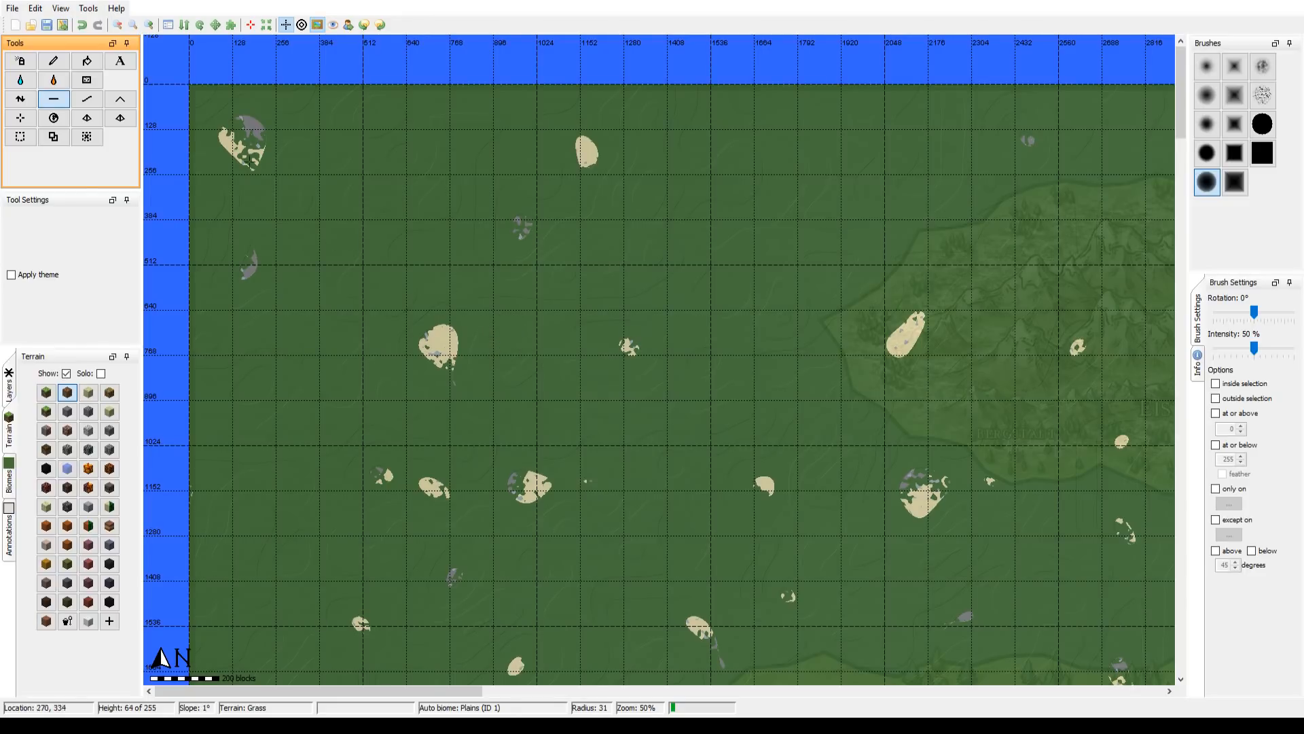
{"action": "left_click_drag", "start_coordinate": [297, 161], "coordinate": [486, 249]}
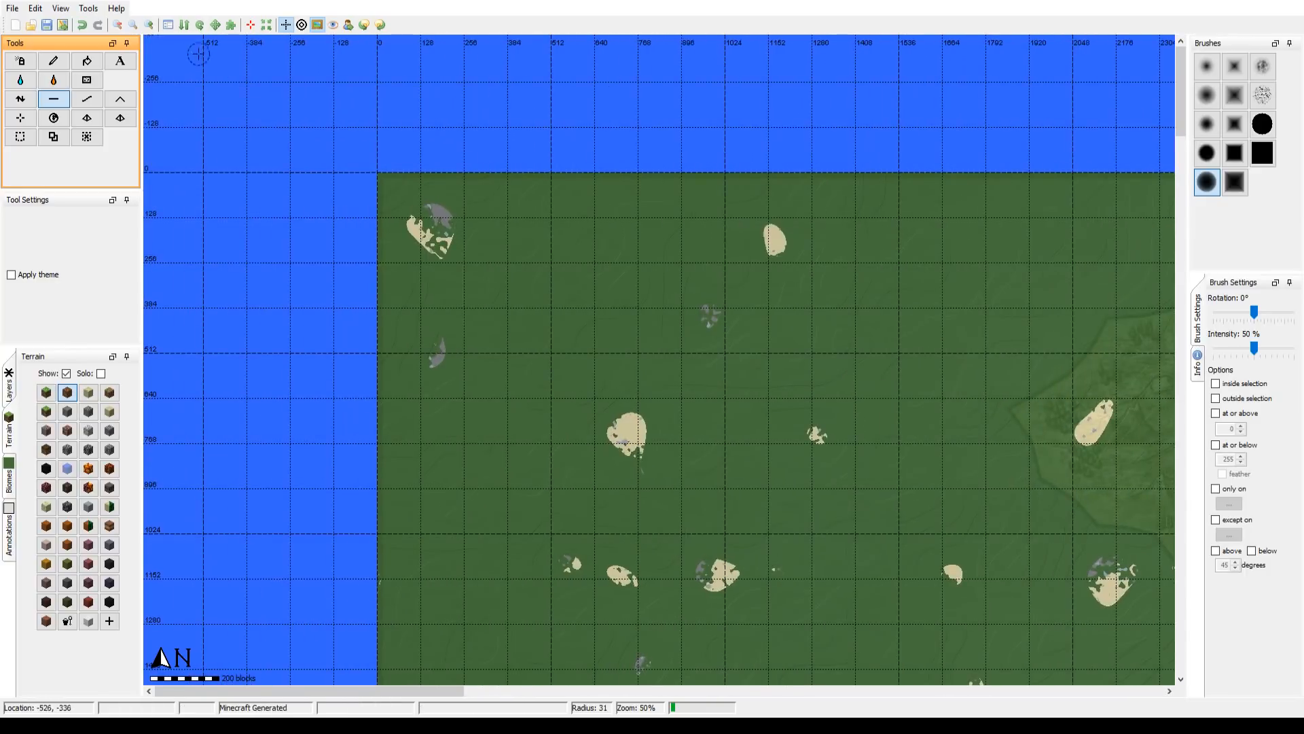
{"action": "left_click", "coordinate": [149, 25]}
{"action": "left_click_drag", "start_coordinate": [442, 204], "coordinate": [737, 361]}
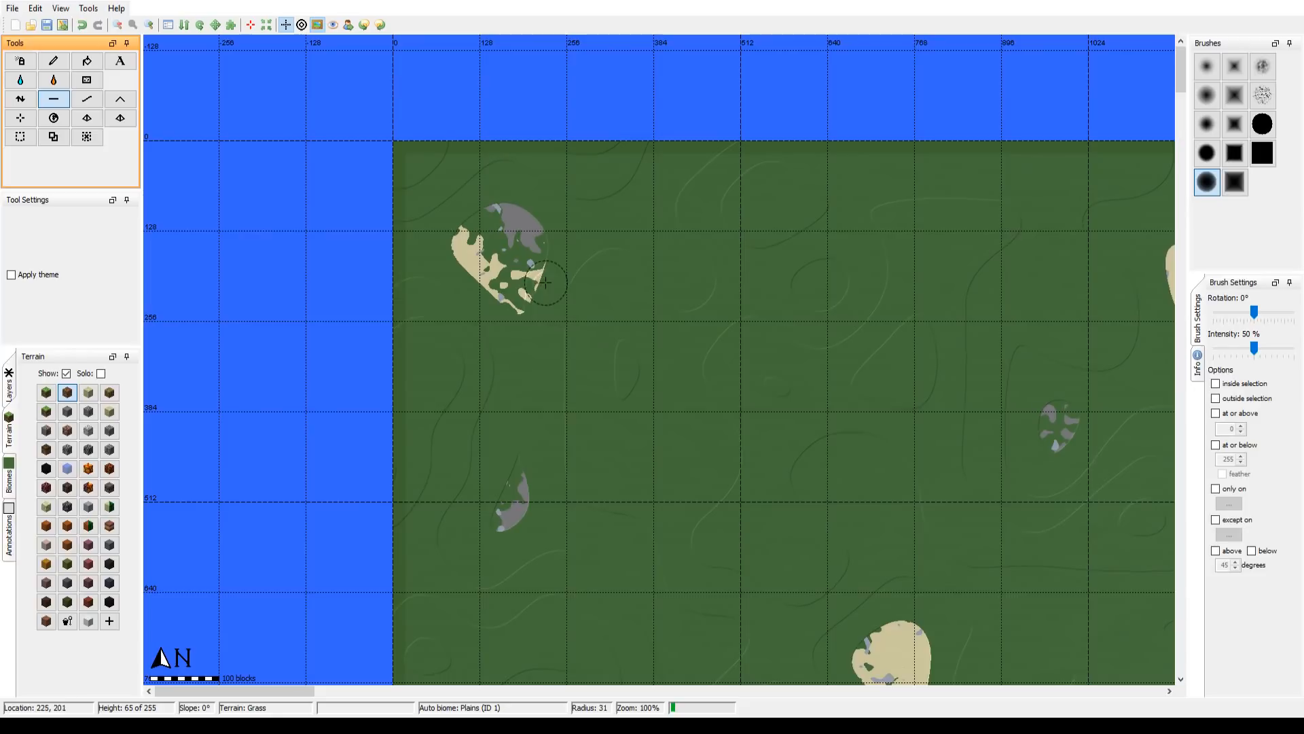
{"action": "mouse_move", "coordinate": [518, 294]}
{"action": "left_mouse_down"}
{"action": "mouse_move", "coordinate": [505, 241]}
{"action": "mouse_move", "coordinate": [496, 269]}
{"action": "left_mouse_up"}
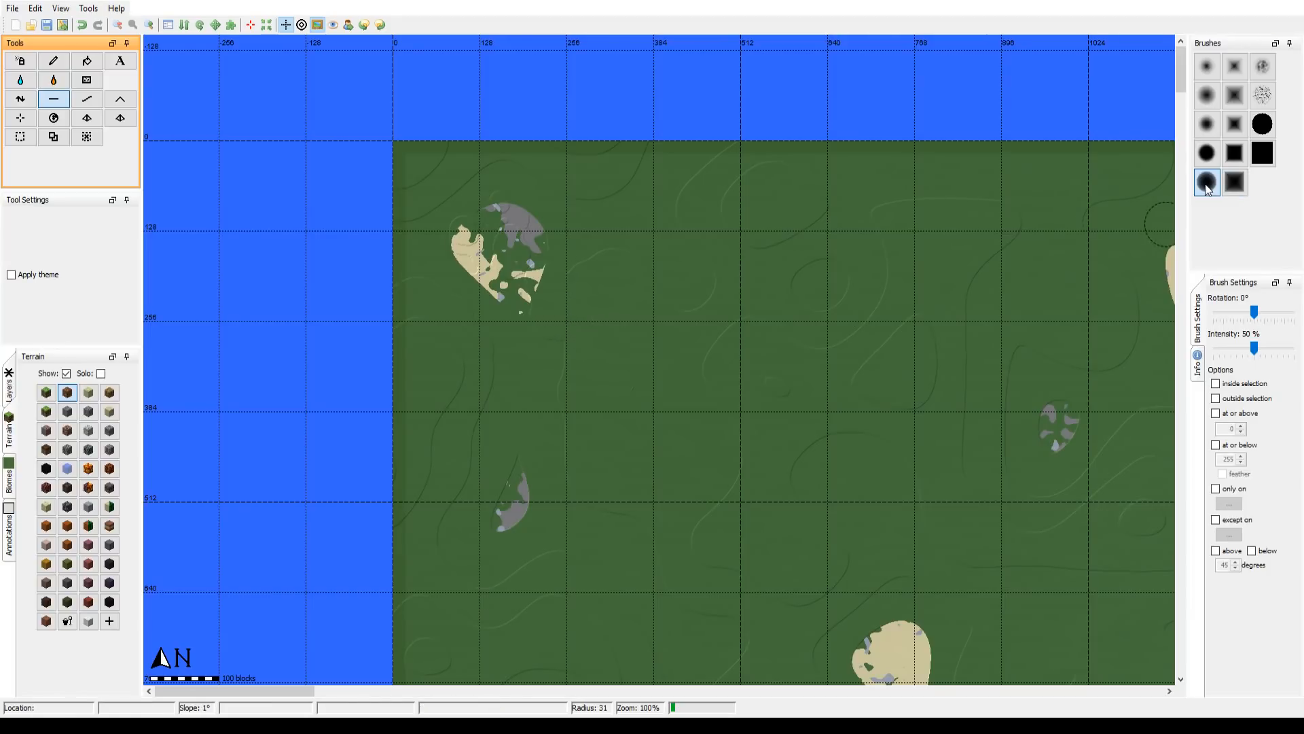
Step: Try the solid round brush, check the terrain info and brush settings, and choose the solid square brush for flattening
{"action": "left_click", "coordinate": [1262, 124]}
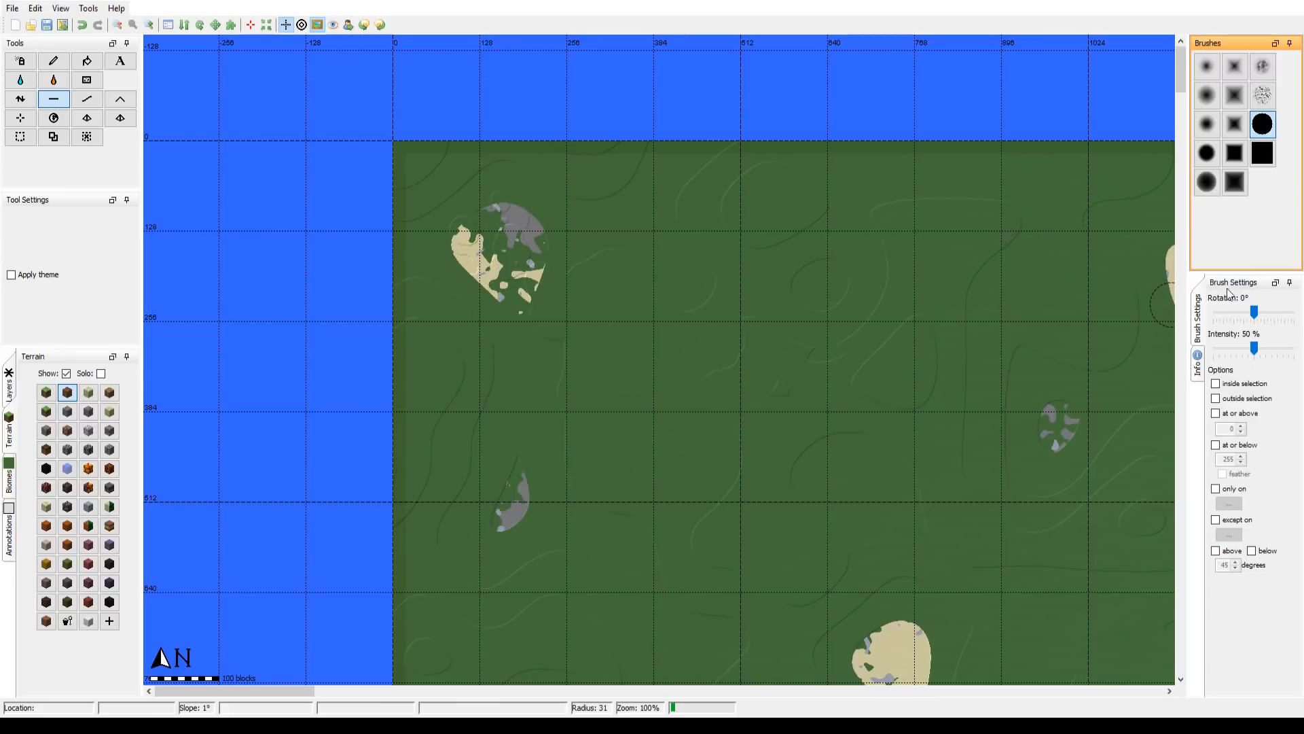
{"action": "left_click", "coordinate": [1197, 374]}
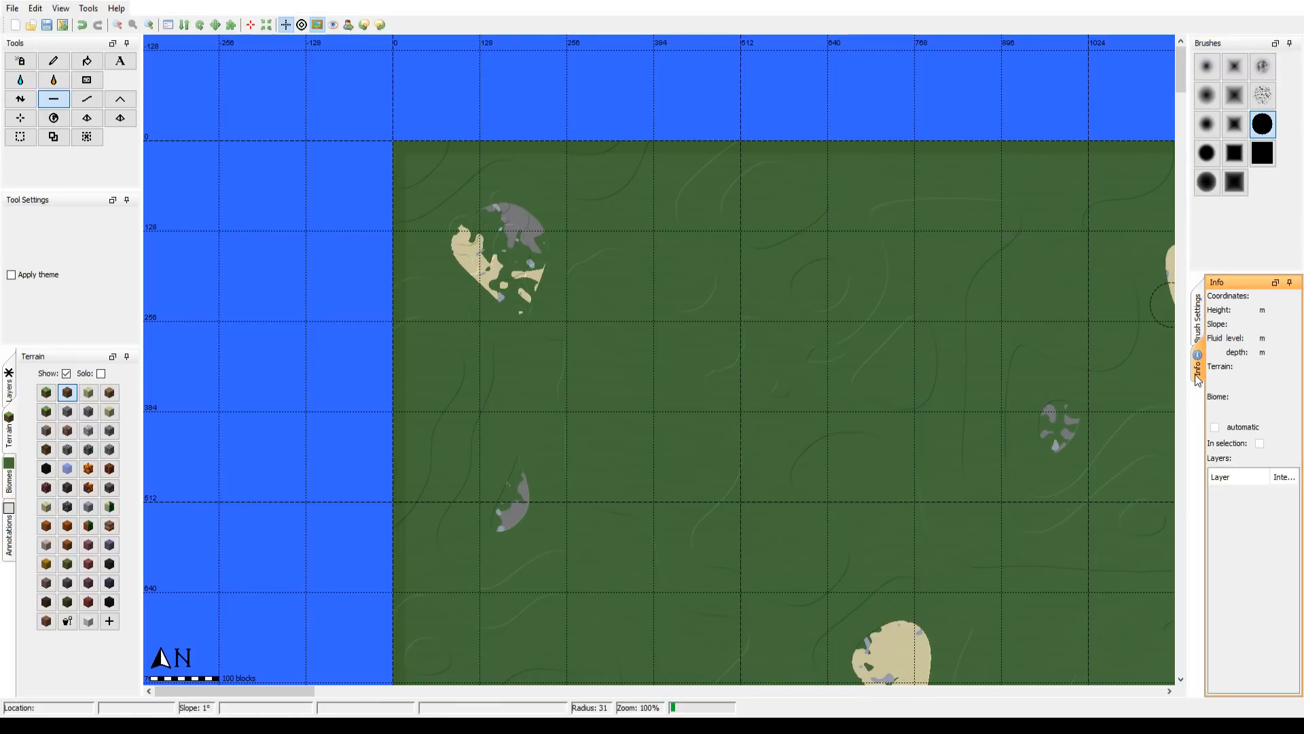
{"action": "left_click", "coordinate": [1197, 325]}
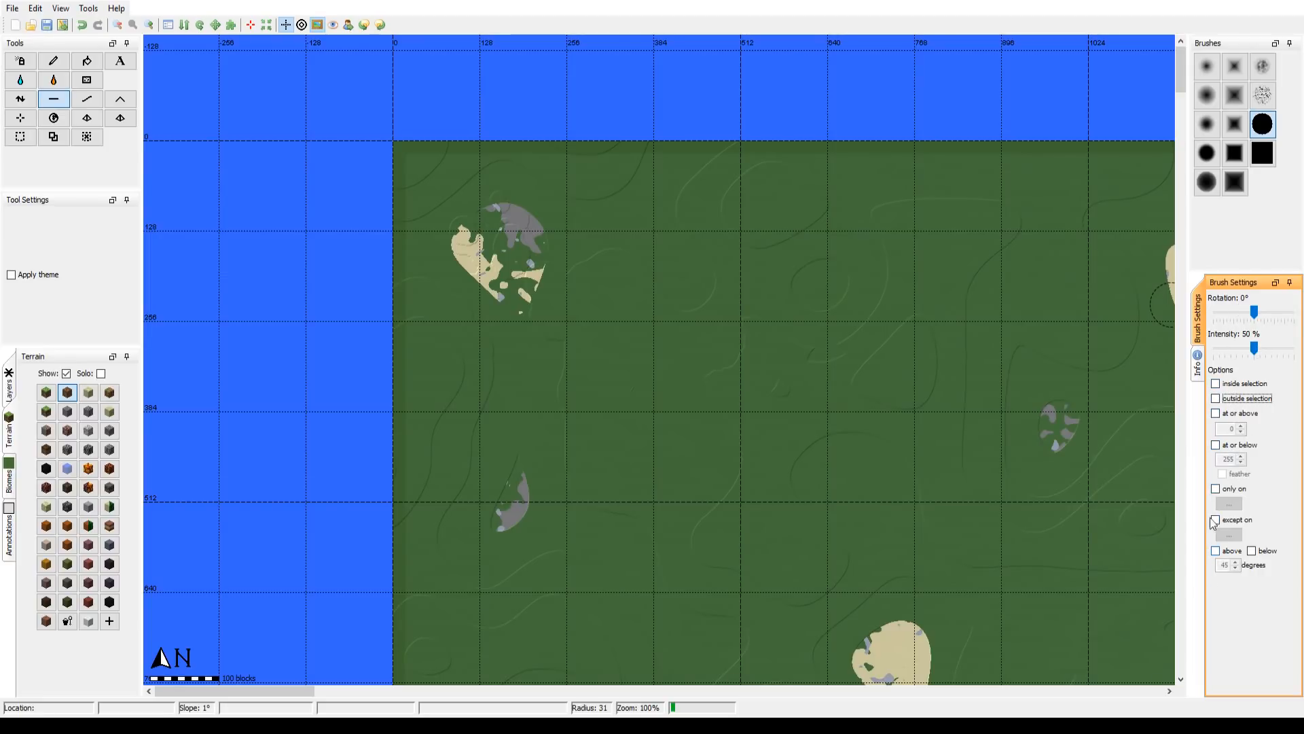
{"action": "left_click", "coordinate": [1262, 153]}
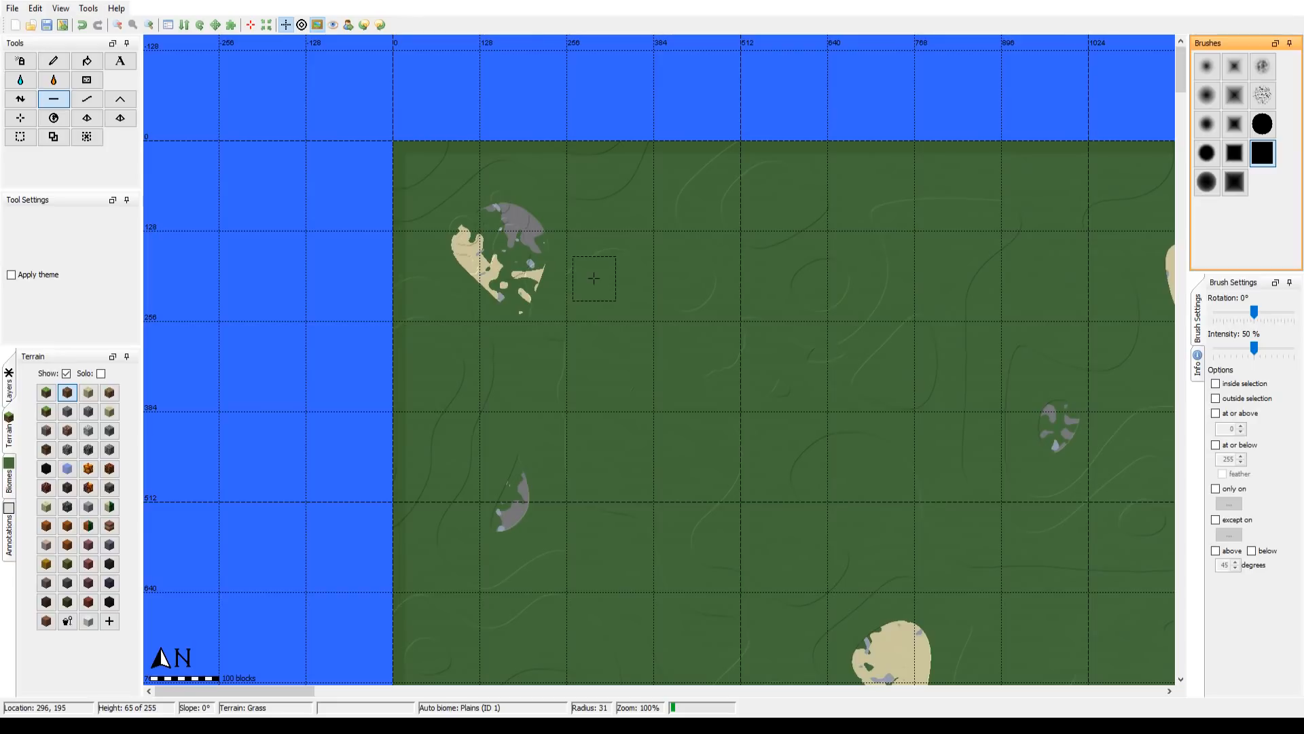
Step: Survey the terrain from the Desert of Fools northwest to the mesas below the North Buckle Mountains
{"action": "mouse_move", "coordinate": [594, 277]}
{"action": "left_mouse_down"}
{"action": "mouse_move", "coordinate": [507, 482]}
{"action": "mouse_move", "coordinate": [547, 349]}
{"action": "mouse_move", "coordinate": [471, 315]}
{"action": "mouse_move", "coordinate": [459, 406]}
{"action": "mouse_move", "coordinate": [479, 459]}
{"action": "mouse_move", "coordinate": [496, 406]}
{"action": "mouse_move", "coordinate": [507, 408]}
{"action": "mouse_move", "coordinate": [515, 342]}
{"action": "mouse_move", "coordinate": [502, 372]}
{"action": "mouse_move", "coordinate": [536, 341]}
{"action": "mouse_move", "coordinate": [506, 402]}
{"action": "mouse_move", "coordinate": [518, 467]}
{"action": "mouse_move", "coordinate": [631, 429]}
{"action": "mouse_move", "coordinate": [561, 329]}
{"action": "left_mouse_up"}
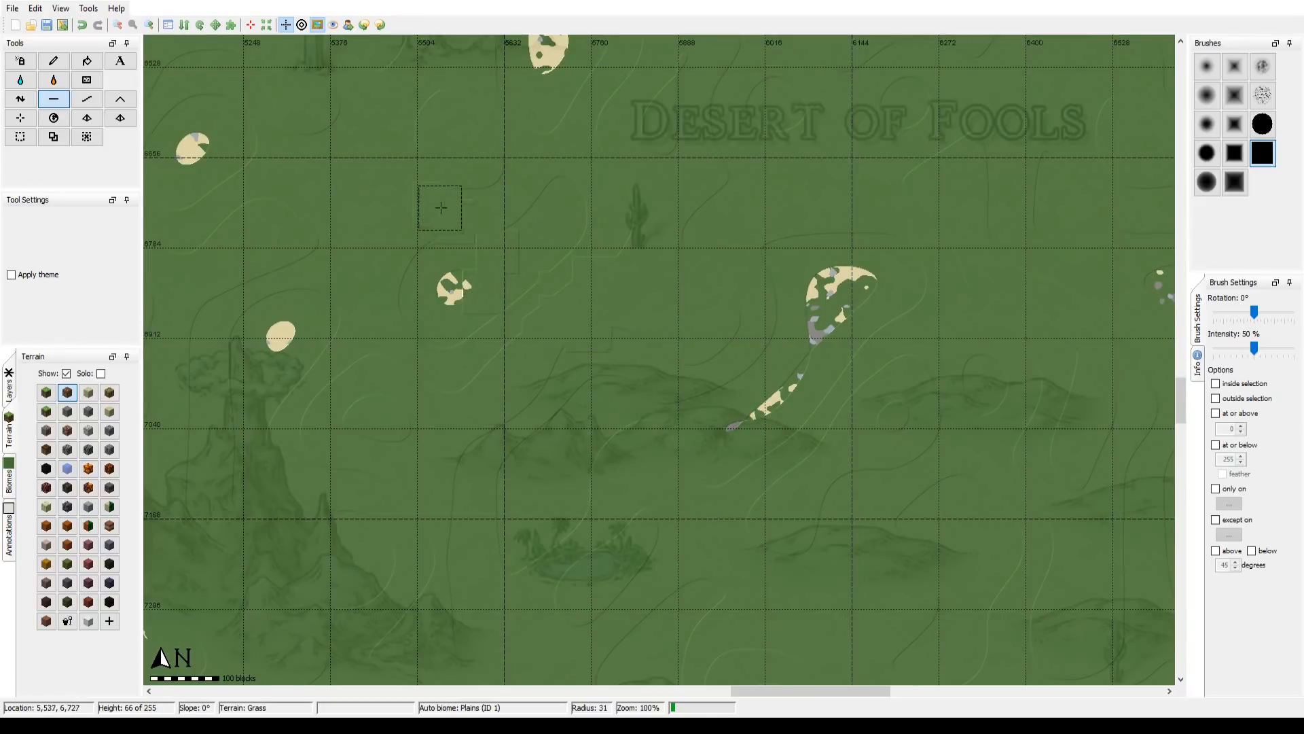
{"action": "mouse_move", "coordinate": [449, 208]}
{"action": "left_mouse_down"}
{"action": "mouse_move", "coordinate": [512, 265]}
{"action": "mouse_move", "coordinate": [811, 436]}
{"action": "left_mouse_up"}
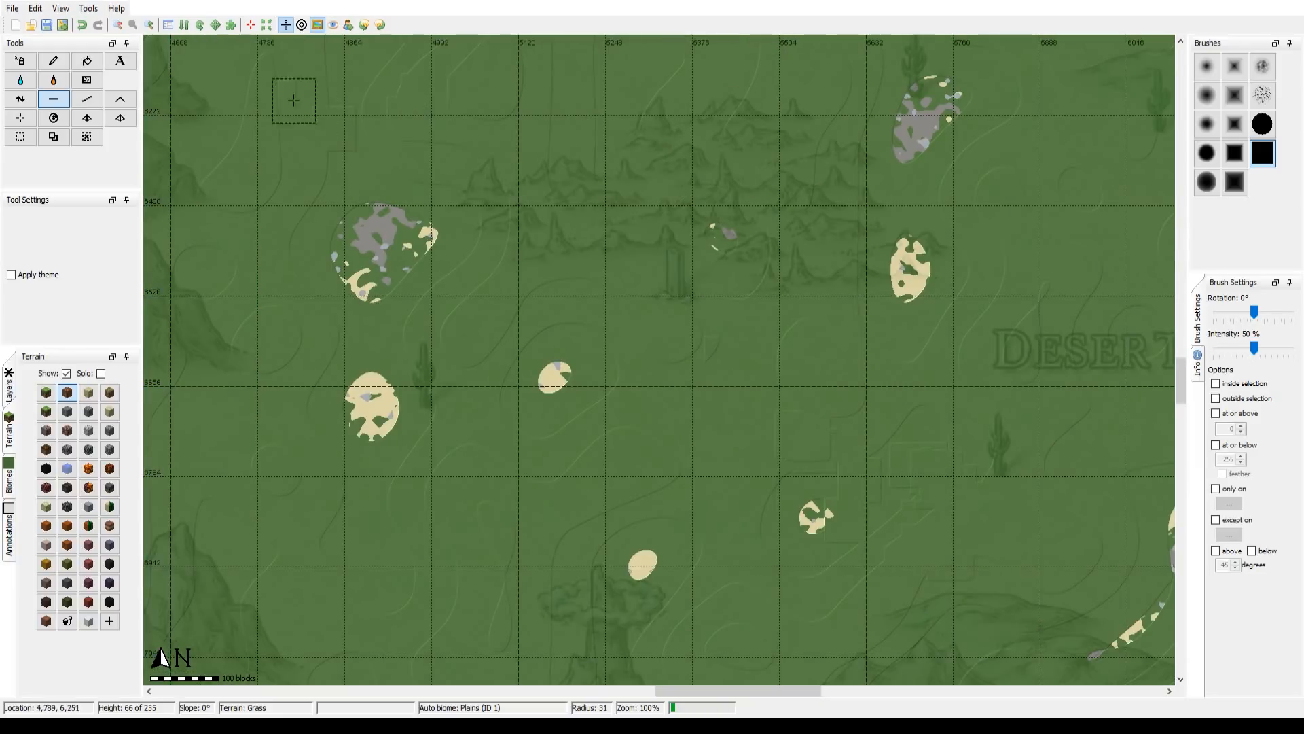
{"action": "left_click_drag", "start_coordinate": [288, 95], "coordinate": [1042, 503]}
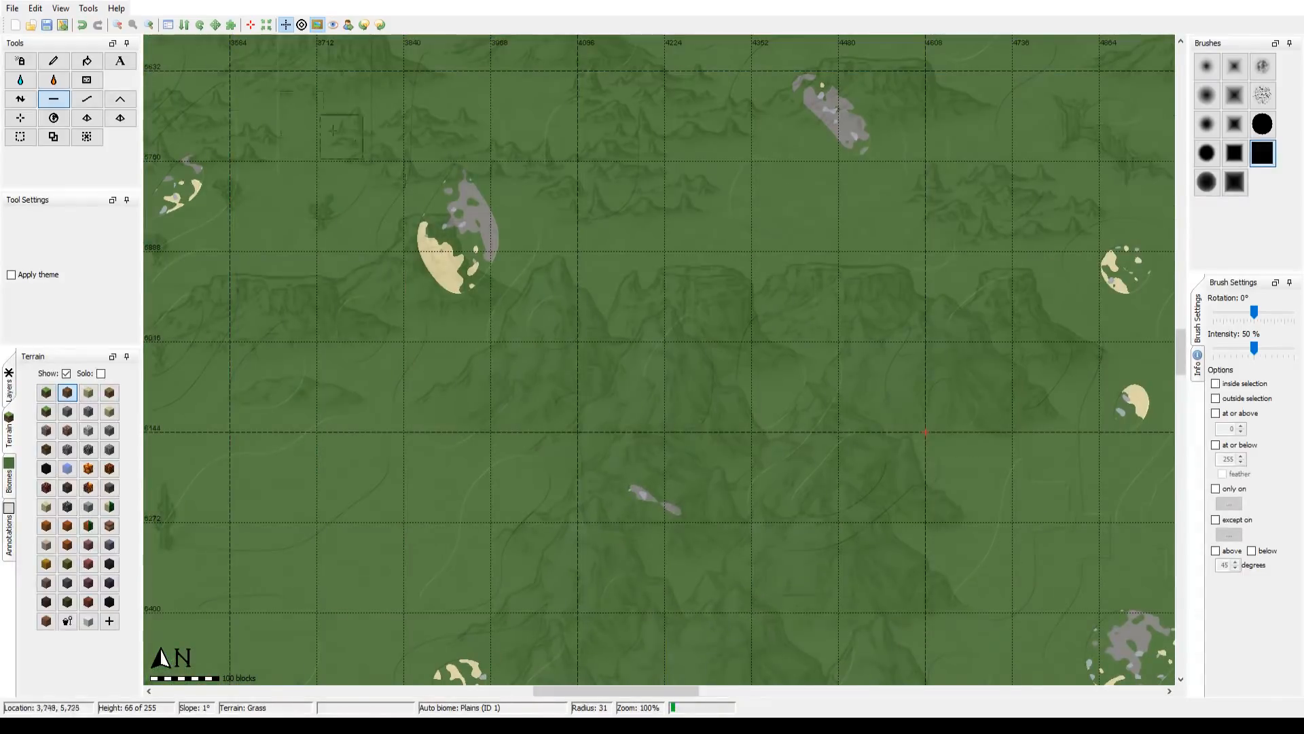
{"action": "left_click", "coordinate": [88, 8]}
{"action": "mouse_move", "coordinate": [40, 7]}
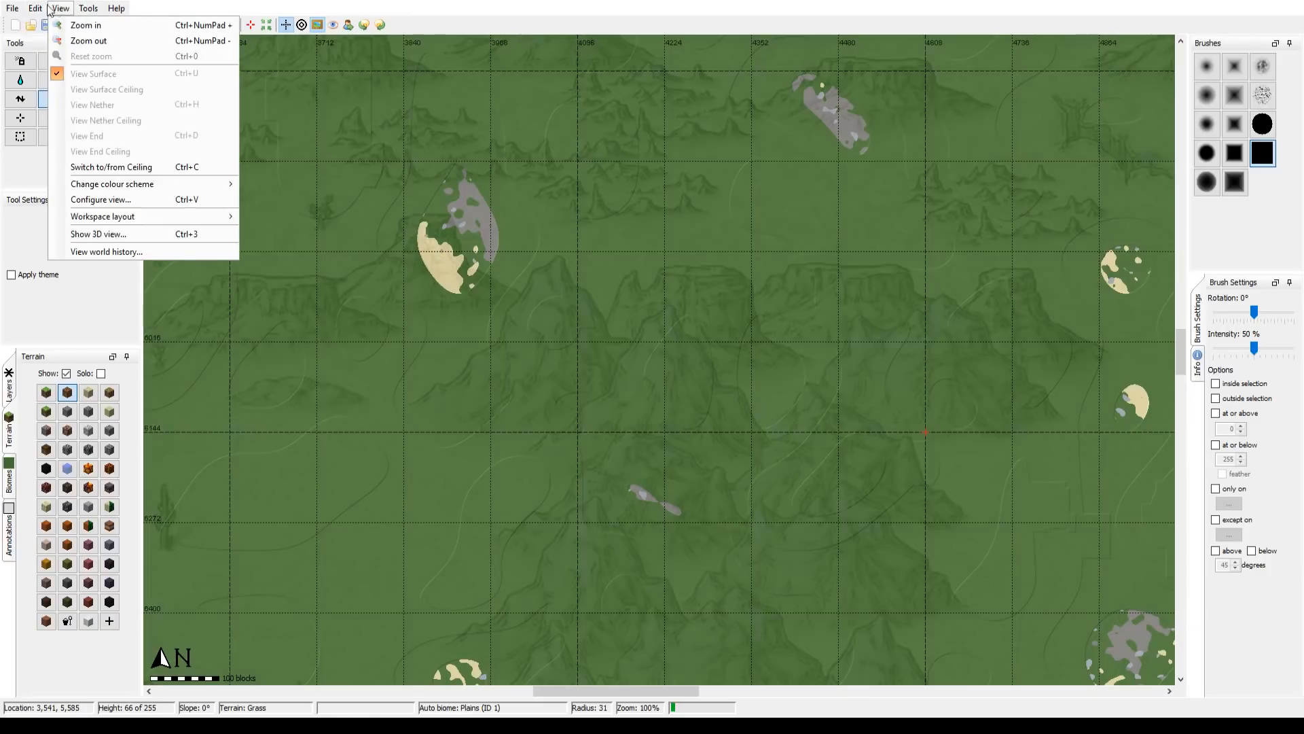
{"action": "left_click", "coordinate": [59, 217]}
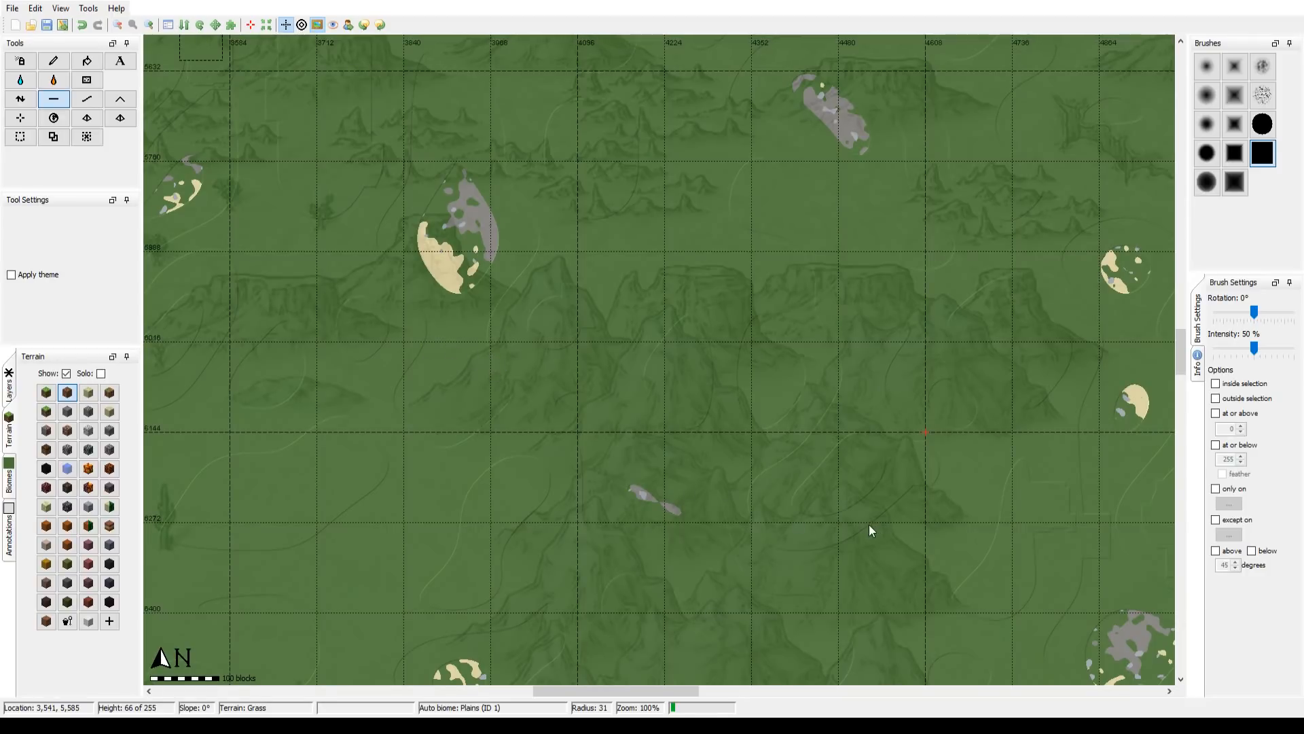
Step: Survey the terrain from the North Buckle Mountains northwest across the woods and Jenton to the coast beyond
{"action": "left_click_drag", "start_coordinate": [341, 141], "coordinate": [600, 440]}
{"action": "scroll", "coordinate": [600, 440], "scroll_direction": "up", "scroll_amount": 1}
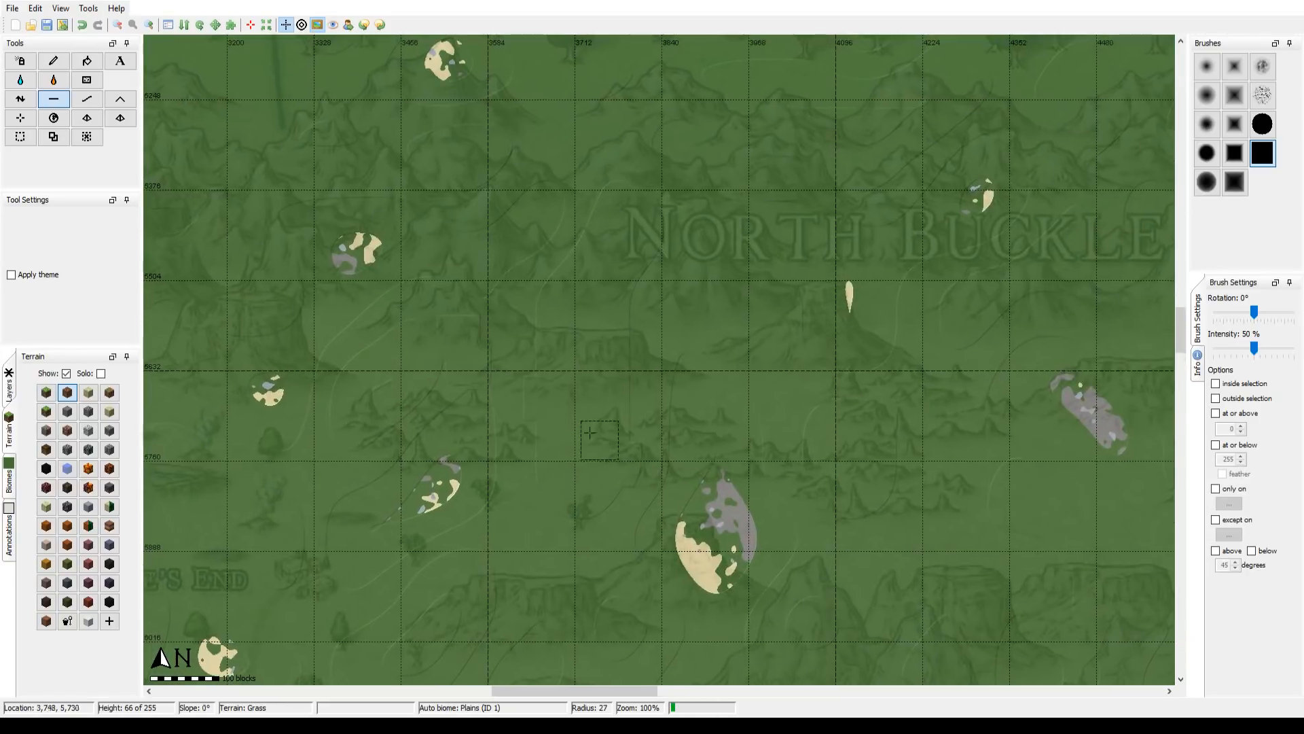
{"action": "scroll", "coordinate": [288, 163], "scroll_direction": "down", "scroll_amount": 1}
{"action": "mouse_move", "coordinate": [287, 163]}
{"action": "left_mouse_down"}
{"action": "mouse_move", "coordinate": [500, 230]}
{"action": "mouse_move", "coordinate": [707, 416]}
{"action": "left_mouse_up"}
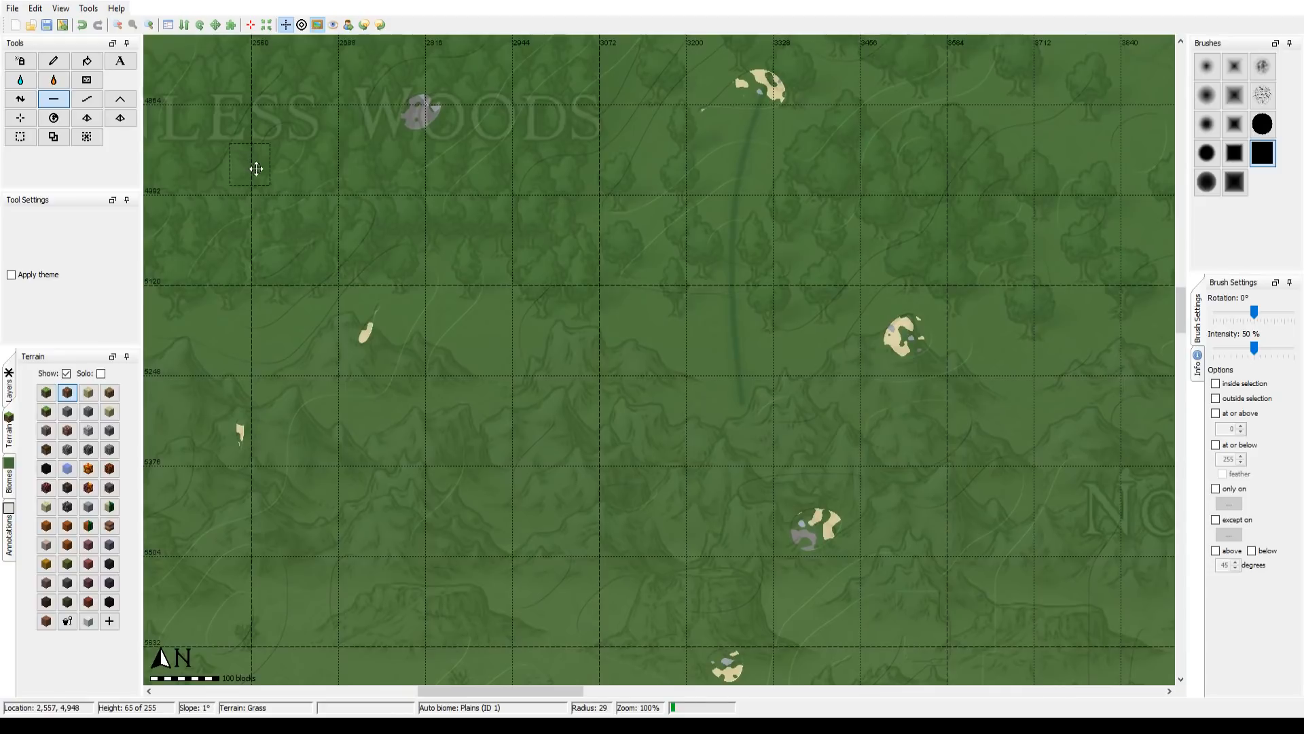
{"action": "left_click_drag", "start_coordinate": [256, 169], "coordinate": [786, 506]}
{"action": "left_click_drag", "start_coordinate": [249, 151], "coordinate": [821, 428]}
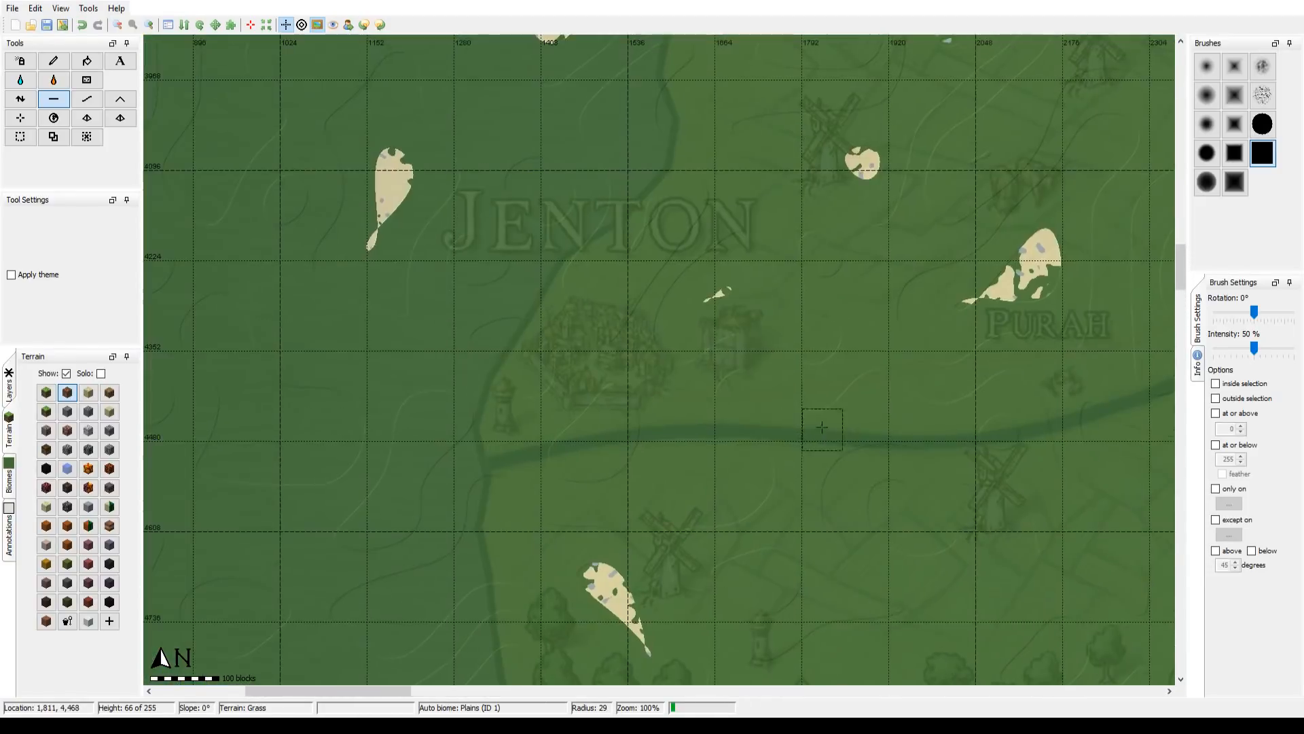
{"action": "left_click_drag", "start_coordinate": [311, 165], "coordinate": [713, 531]}
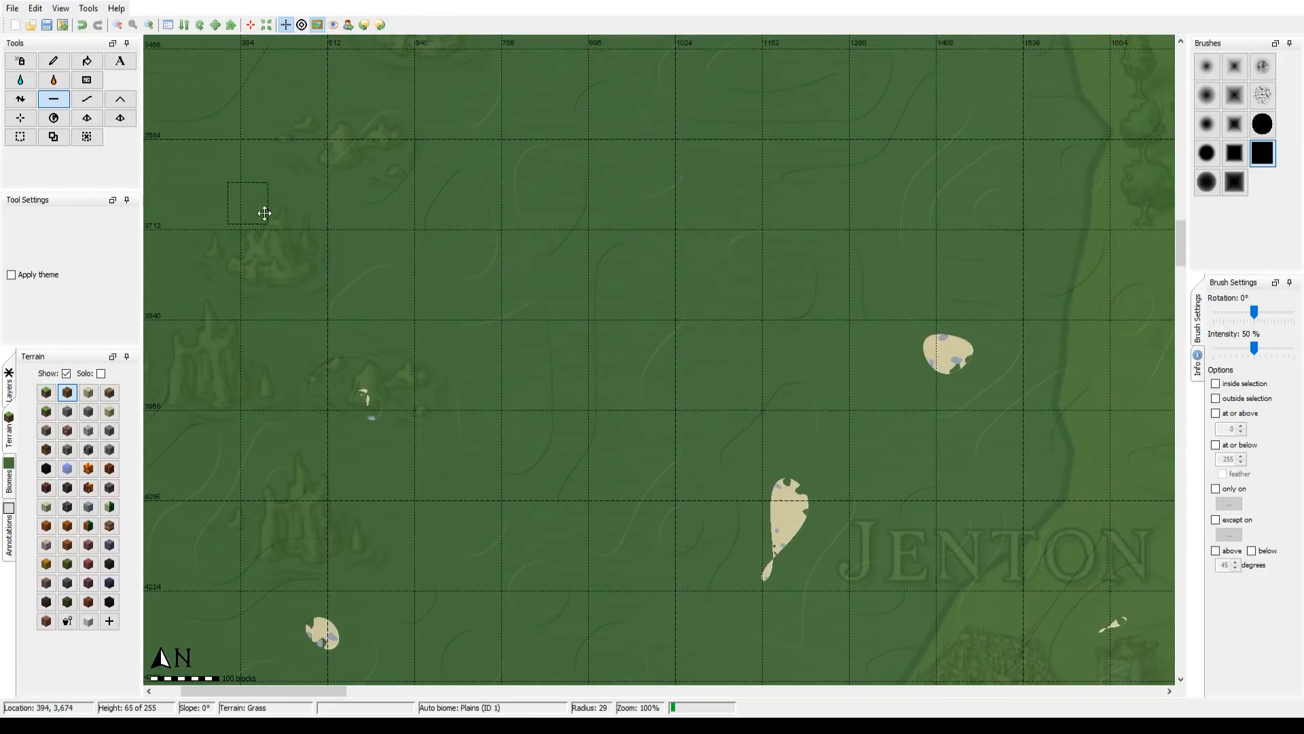
{"action": "left_click_drag", "start_coordinate": [264, 213], "coordinate": [866, 418]}
Step: Inspect the terrain northward along the world's west edge, ending at the northwest corner at 100% zoom
{"action": "mouse_move", "coordinate": [691, 269]}
{"action": "left_mouse_down"}
{"action": "mouse_move", "coordinate": [661, 291]}
{"action": "mouse_move", "coordinate": [518, 549]}
{"action": "left_mouse_up"}
{"action": "scroll", "coordinate": [518, 549], "scroll_direction": "up", "scroll_amount": 1}
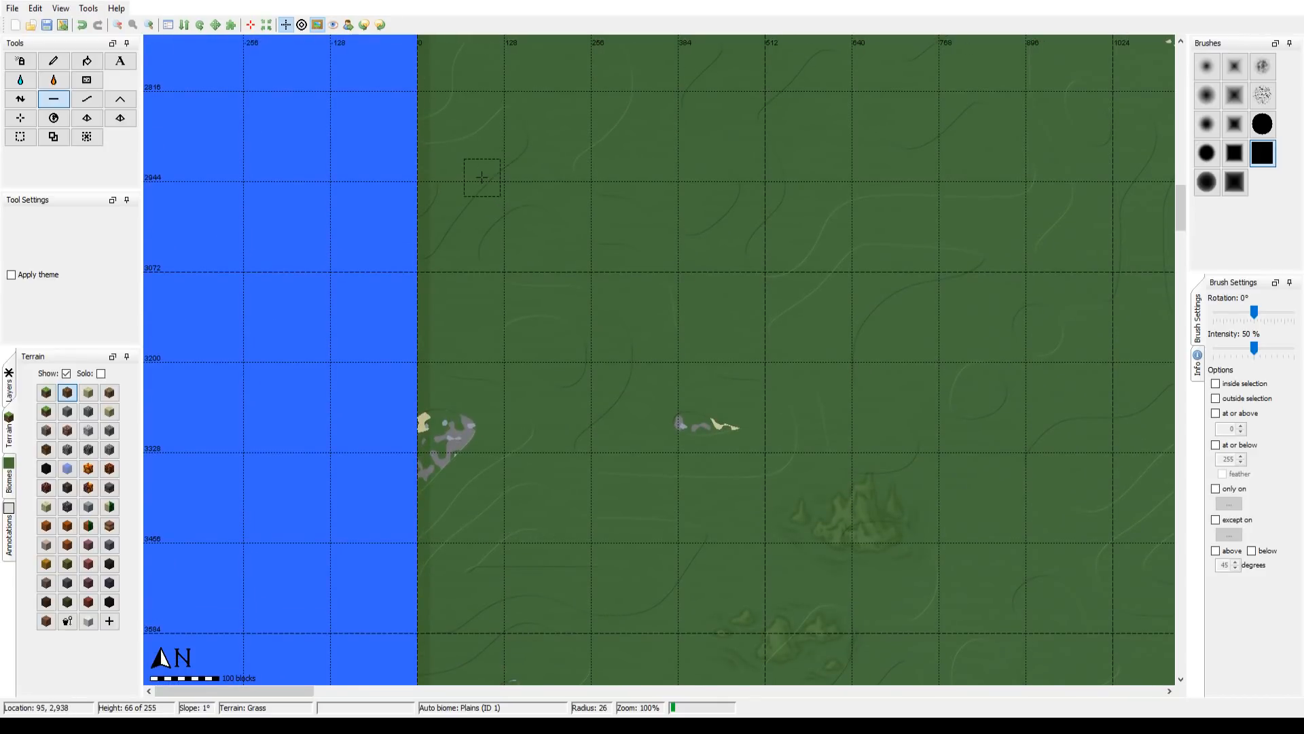
{"action": "left_click_drag", "start_coordinate": [422, 159], "coordinate": [453, 538]}
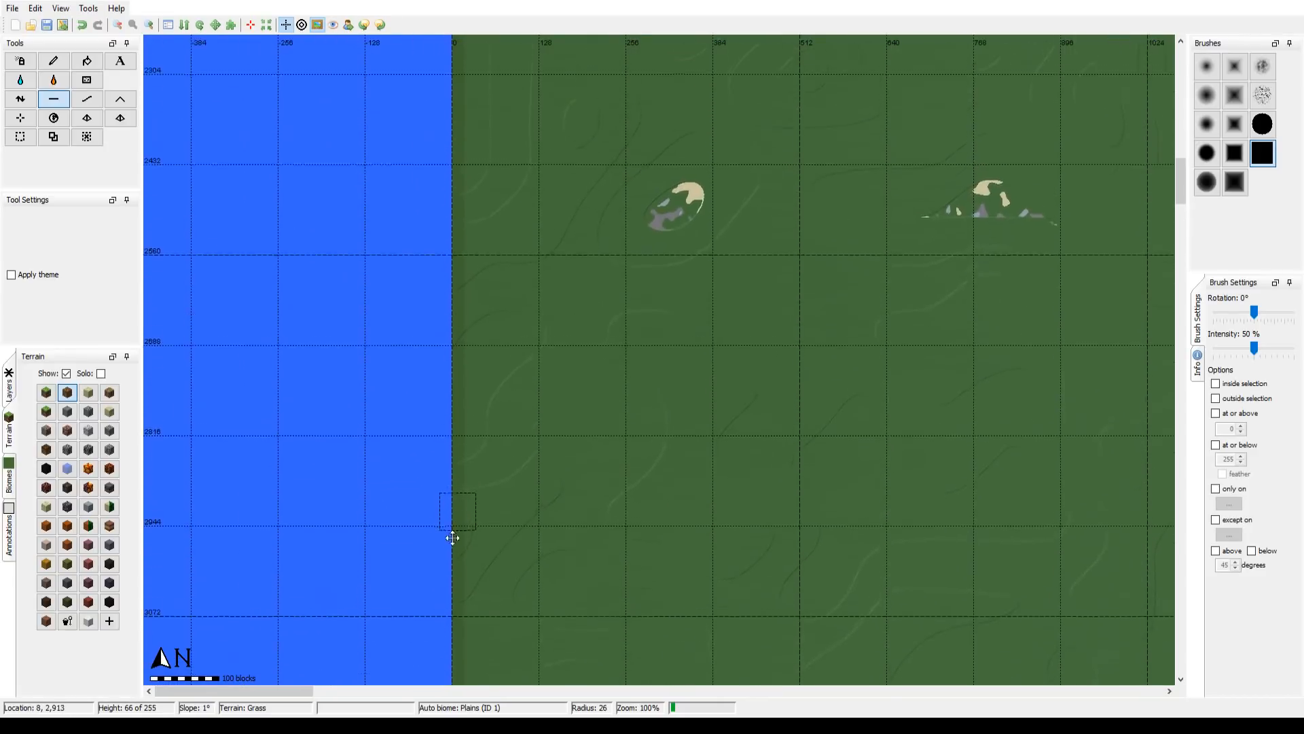
{"action": "left_click_drag", "start_coordinate": [666, 201], "coordinate": [549, 503]}
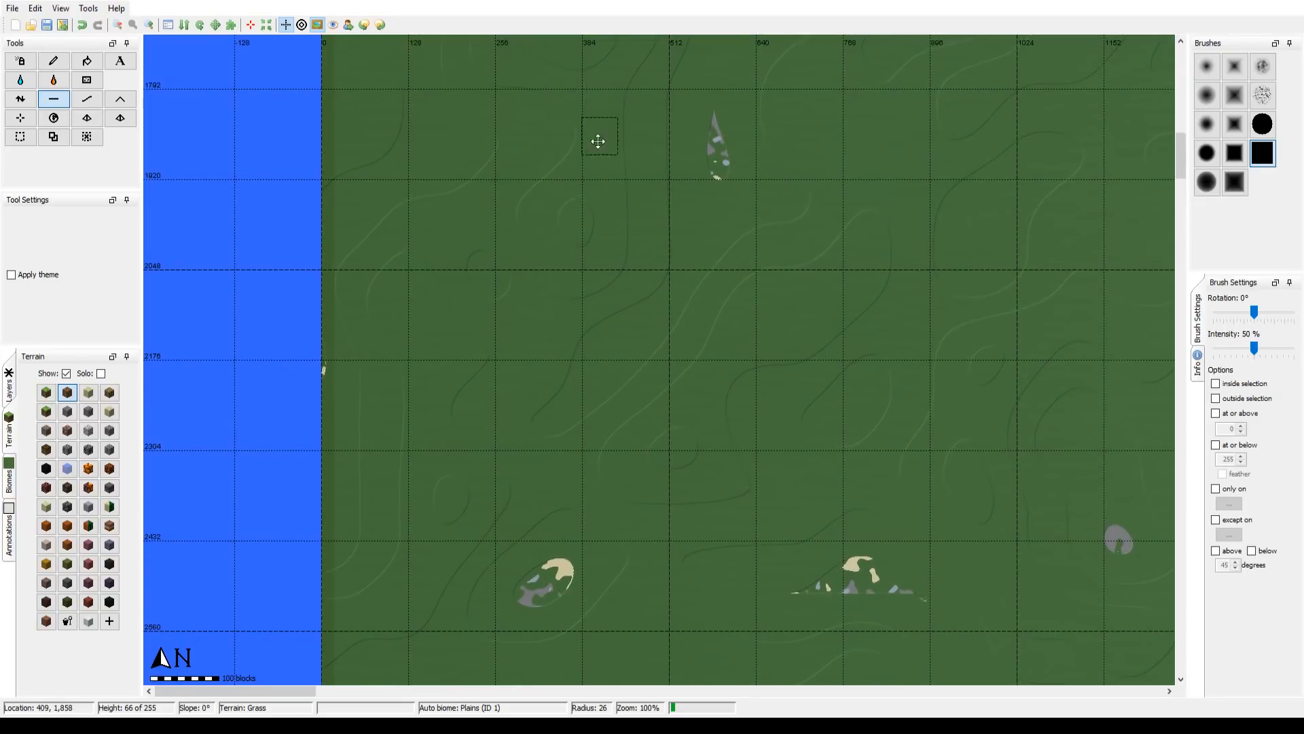
{"action": "left_click_drag", "start_coordinate": [598, 141], "coordinate": [542, 458]}
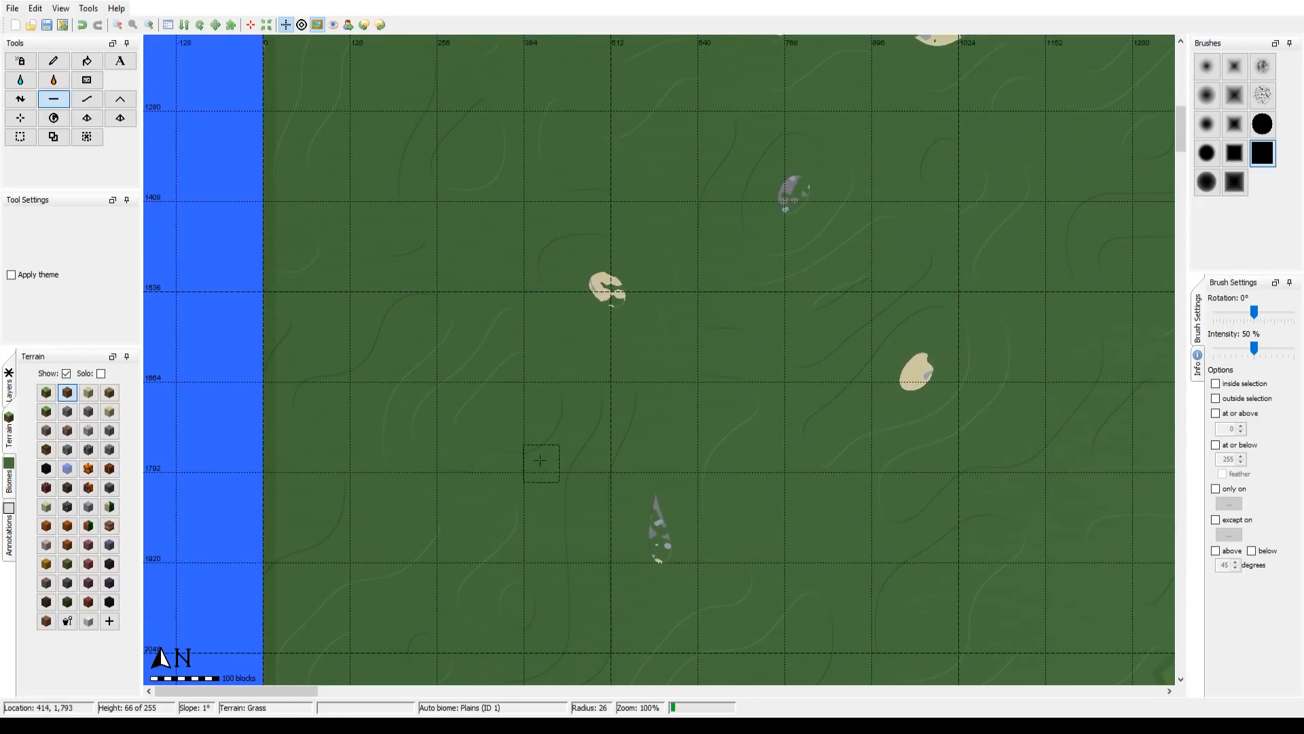
{"action": "left_click", "coordinate": [122, 26]}
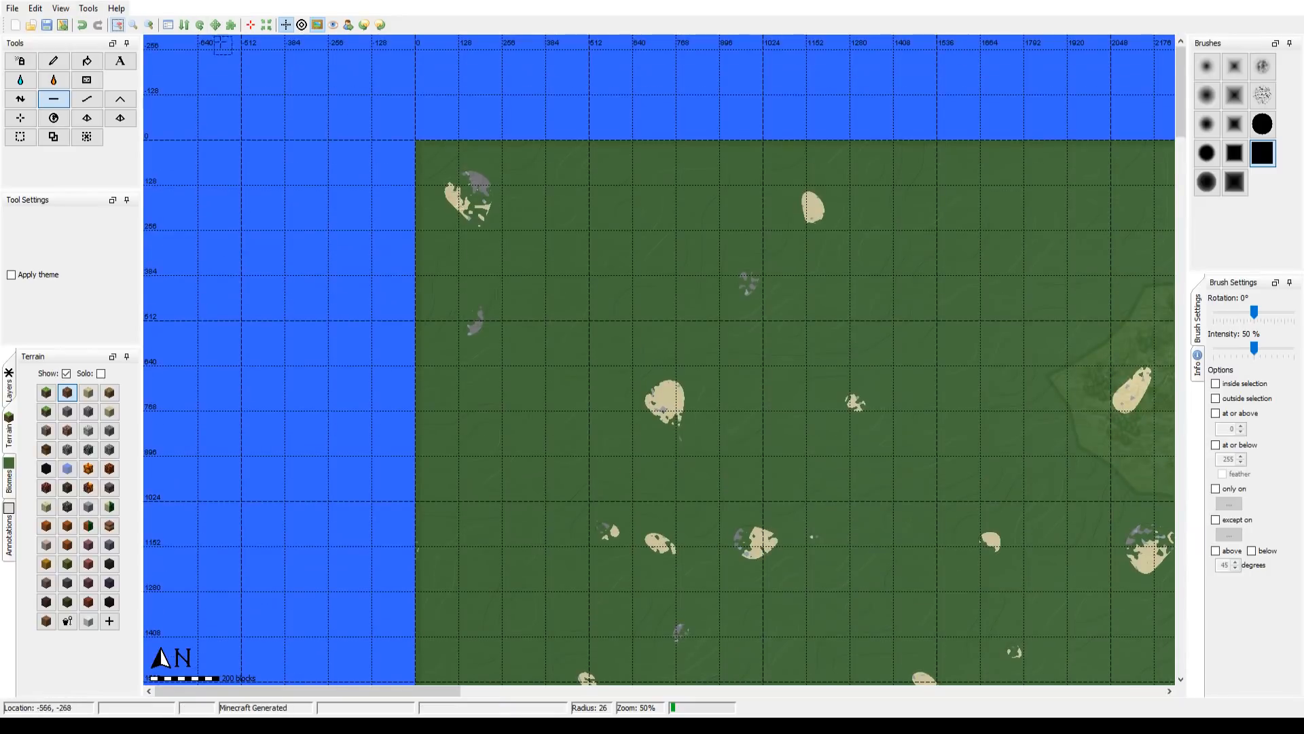
{"action": "left_click", "coordinate": [150, 24]}
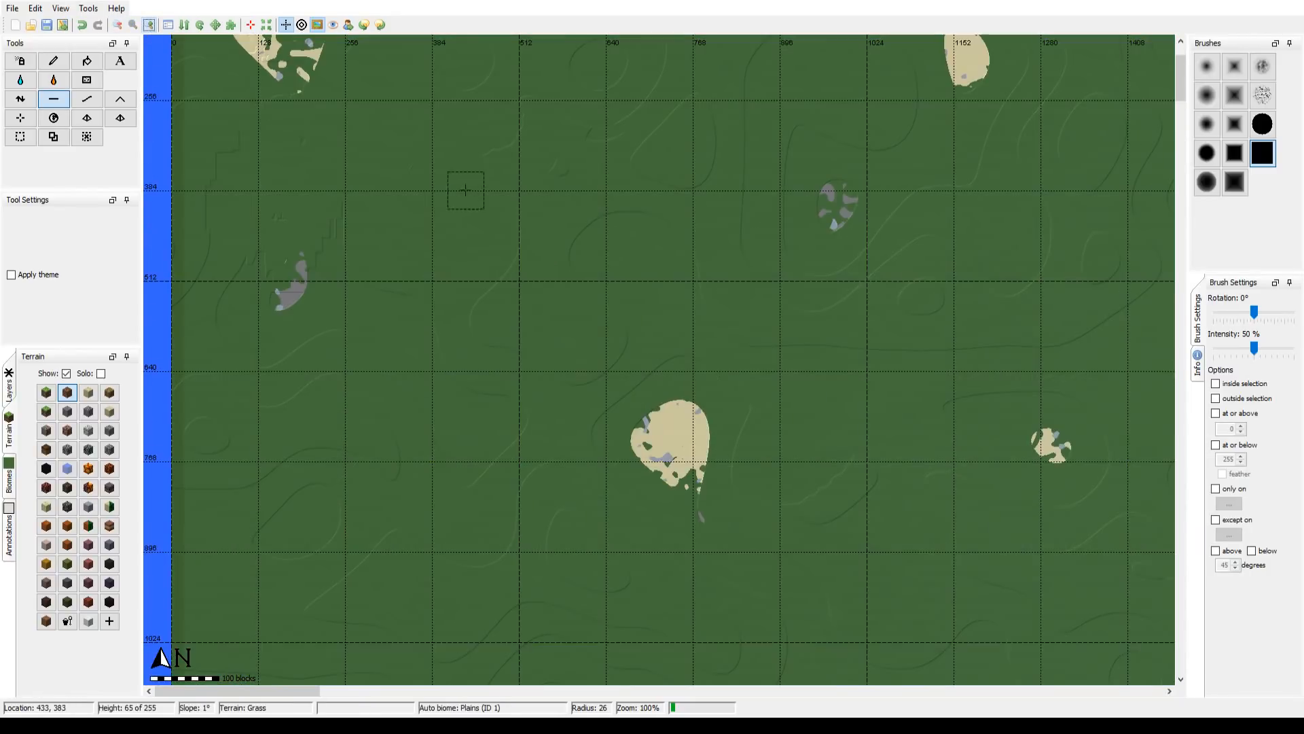
{"action": "left_click_drag", "start_coordinate": [466, 189], "coordinate": [608, 410]}
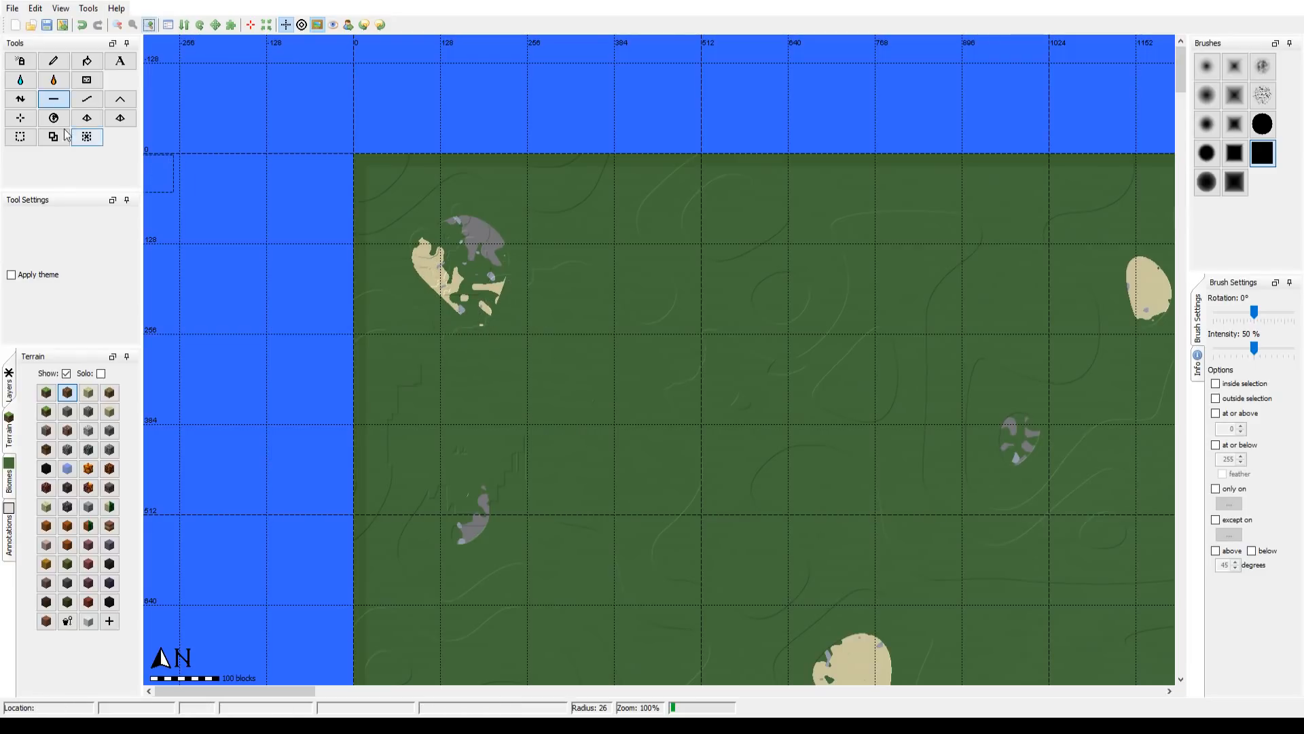
Step: Try flooding the ground around the northwest sand patch with water and removing it with the Sponge tool
{"action": "left_click", "coordinate": [27, 83]}
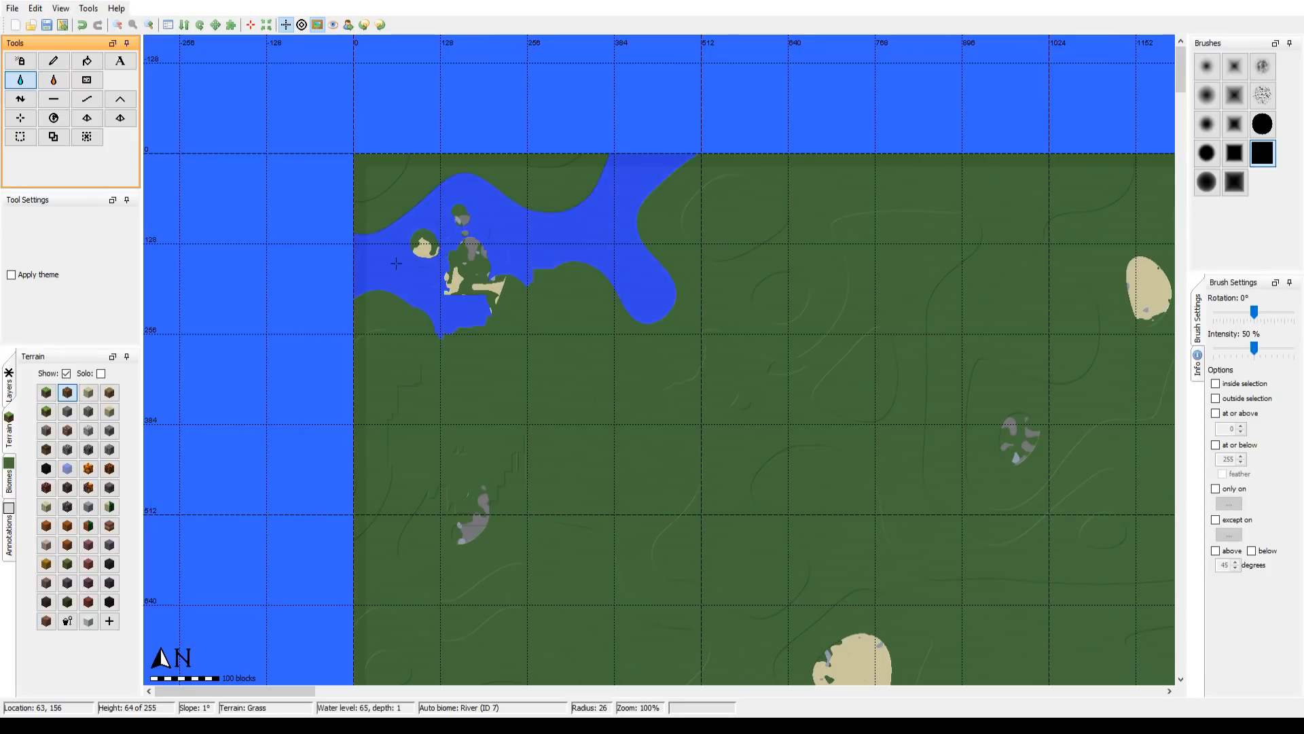
{"action": "left_click", "coordinate": [85, 86]}
{"action": "mouse_move", "coordinate": [388, 267]}
{"action": "left_mouse_down"}
{"action": "mouse_move", "coordinate": [364, 228]}
{"action": "mouse_move", "coordinate": [360, 309]}
{"action": "mouse_move", "coordinate": [405, 258]}
{"action": "mouse_move", "coordinate": [402, 173]}
{"action": "mouse_move", "coordinate": [365, 259]}
{"action": "mouse_move", "coordinate": [440, 311]}
{"action": "mouse_move", "coordinate": [449, 342]}
{"action": "mouse_move", "coordinate": [573, 352]}
{"action": "mouse_move", "coordinate": [658, 290]}
{"action": "mouse_move", "coordinate": [648, 305]}
{"action": "mouse_move", "coordinate": [667, 275]}
{"action": "mouse_move", "coordinate": [644, 347]}
{"action": "mouse_move", "coordinate": [637, 262]}
{"action": "mouse_move", "coordinate": [666, 206]}
{"action": "mouse_move", "coordinate": [605, 214]}
{"action": "mouse_move", "coordinate": [530, 263]}
{"action": "mouse_move", "coordinate": [579, 263]}
{"action": "mouse_move", "coordinate": [616, 243]}
{"action": "mouse_move", "coordinate": [633, 207]}
{"action": "mouse_move", "coordinate": [616, 165]}
{"action": "mouse_move", "coordinate": [678, 160]}
{"action": "mouse_move", "coordinate": [634, 235]}
{"action": "mouse_move", "coordinate": [616, 210]}
{"action": "mouse_move", "coordinate": [561, 223]}
{"action": "mouse_move", "coordinate": [503, 213]}
{"action": "mouse_move", "coordinate": [553, 252]}
{"action": "mouse_move", "coordinate": [562, 243]}
{"action": "mouse_move", "coordinate": [493, 231]}
{"action": "mouse_move", "coordinate": [468, 274]}
{"action": "mouse_move", "coordinate": [511, 292]}
{"action": "mouse_move", "coordinate": [482, 310]}
{"action": "mouse_move", "coordinate": [417, 307]}
{"action": "mouse_move", "coordinate": [428, 268]}
{"action": "mouse_move", "coordinate": [445, 303]}
{"action": "mouse_move", "coordinate": [398, 235]}
{"action": "mouse_move", "coordinate": [441, 210]}
{"action": "mouse_move", "coordinate": [464, 170]}
{"action": "mouse_move", "coordinate": [410, 230]}
{"action": "mouse_move", "coordinate": [488, 199]}
{"action": "mouse_move", "coordinate": [453, 245]}
{"action": "mouse_move", "coordinate": [458, 198]}
{"action": "mouse_move", "coordinate": [420, 206]}
{"action": "mouse_move", "coordinate": [533, 237]}
{"action": "mouse_move", "coordinate": [508, 264]}
{"action": "left_mouse_up"}
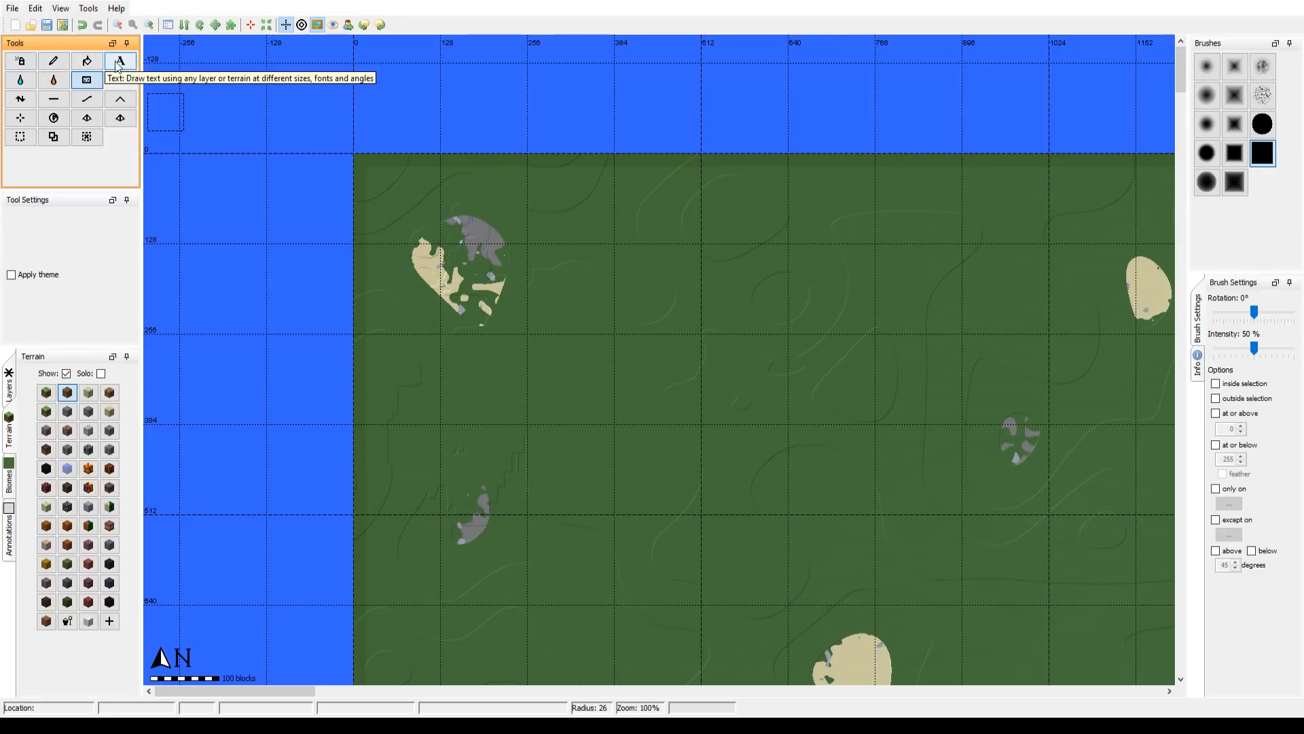
Step: Try the Height, Smooth and Flatten tools around the northwest sand patch, using a solid square and a soft round brush
{"action": "left_click", "coordinate": [25, 101]}
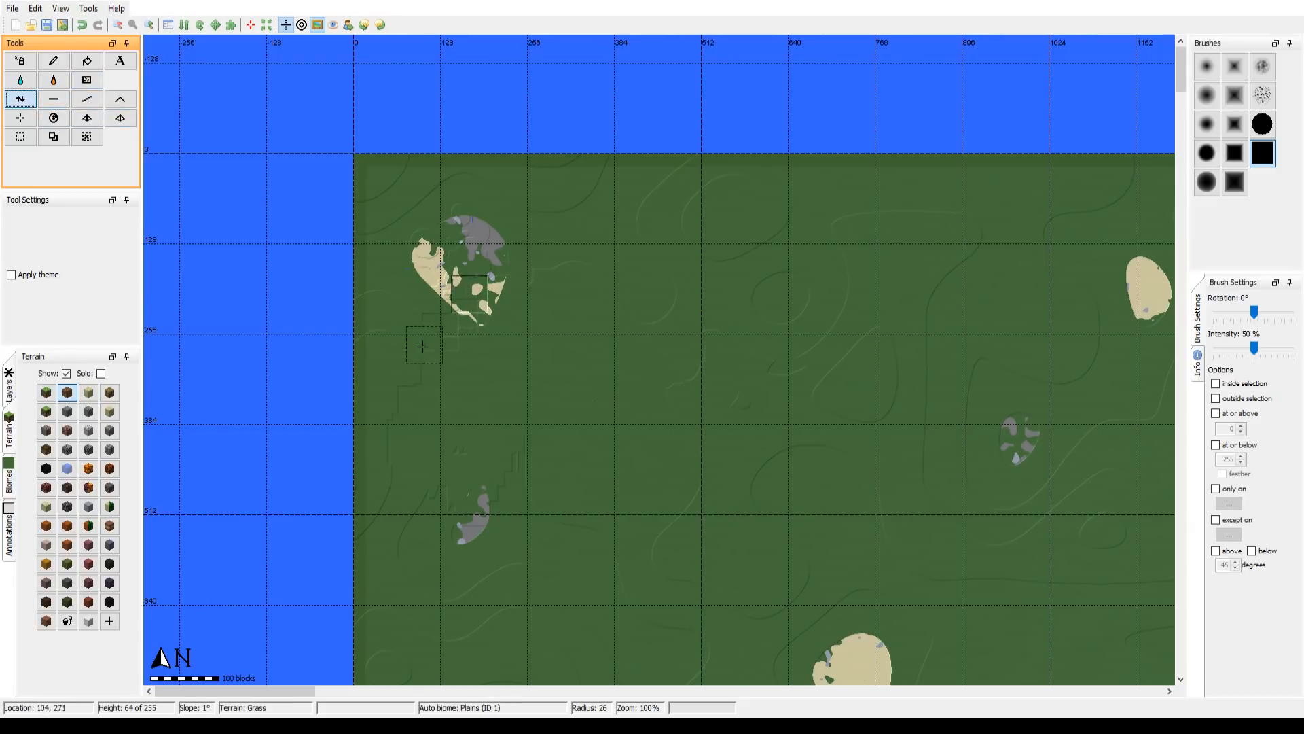
{"action": "left_click", "coordinate": [1214, 194]}
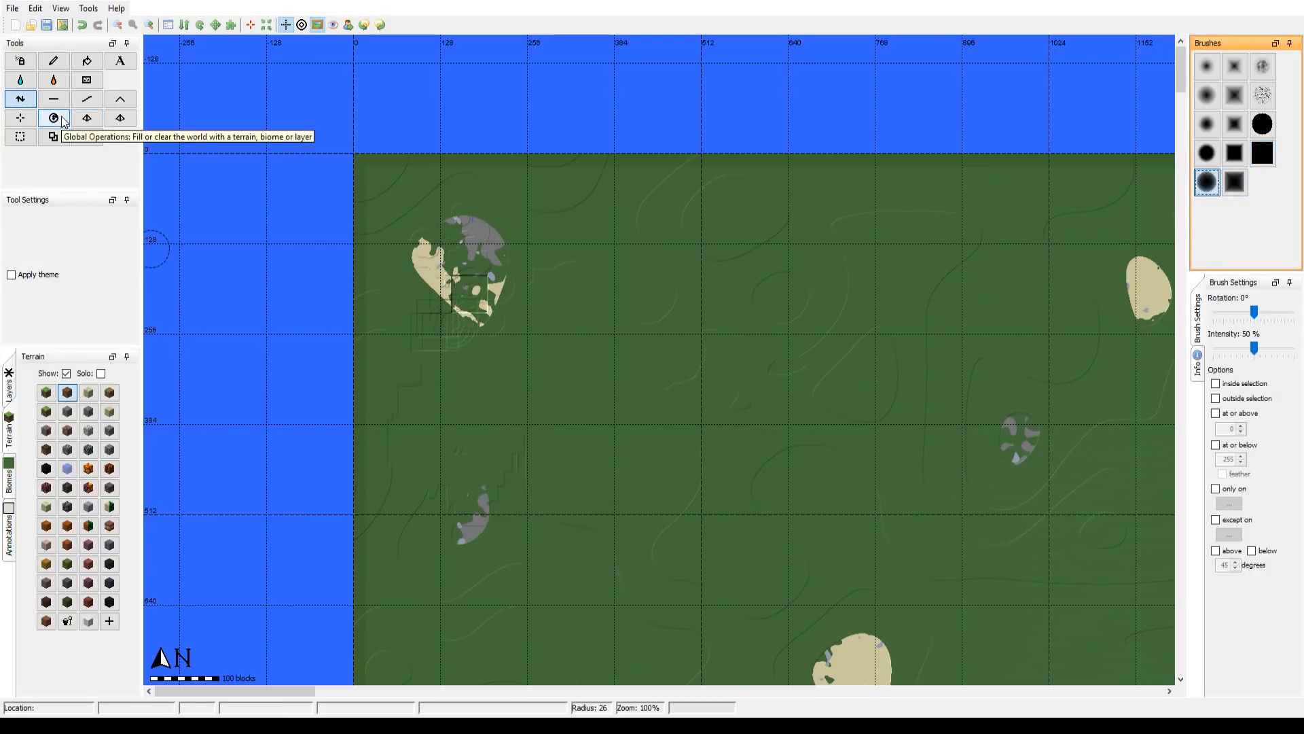
{"action": "left_click", "coordinate": [86, 98]}
{"action": "mouse_move", "coordinate": [412, 273]}
{"action": "left_mouse_down"}
{"action": "mouse_move", "coordinate": [425, 345]}
{"action": "mouse_move", "coordinate": [449, 299]}
{"action": "mouse_move", "coordinate": [428, 310]}
{"action": "mouse_move", "coordinate": [470, 304]}
{"action": "mouse_move", "coordinate": [456, 281]}
{"action": "mouse_move", "coordinate": [454, 294]}
{"action": "mouse_move", "coordinate": [477, 280]}
{"action": "mouse_move", "coordinate": [454, 344]}
{"action": "mouse_move", "coordinate": [484, 306]}
{"action": "mouse_move", "coordinate": [503, 320]}
{"action": "mouse_move", "coordinate": [488, 337]}
{"action": "mouse_move", "coordinate": [501, 257]}
{"action": "mouse_move", "coordinate": [468, 285]}
{"action": "left_mouse_up"}
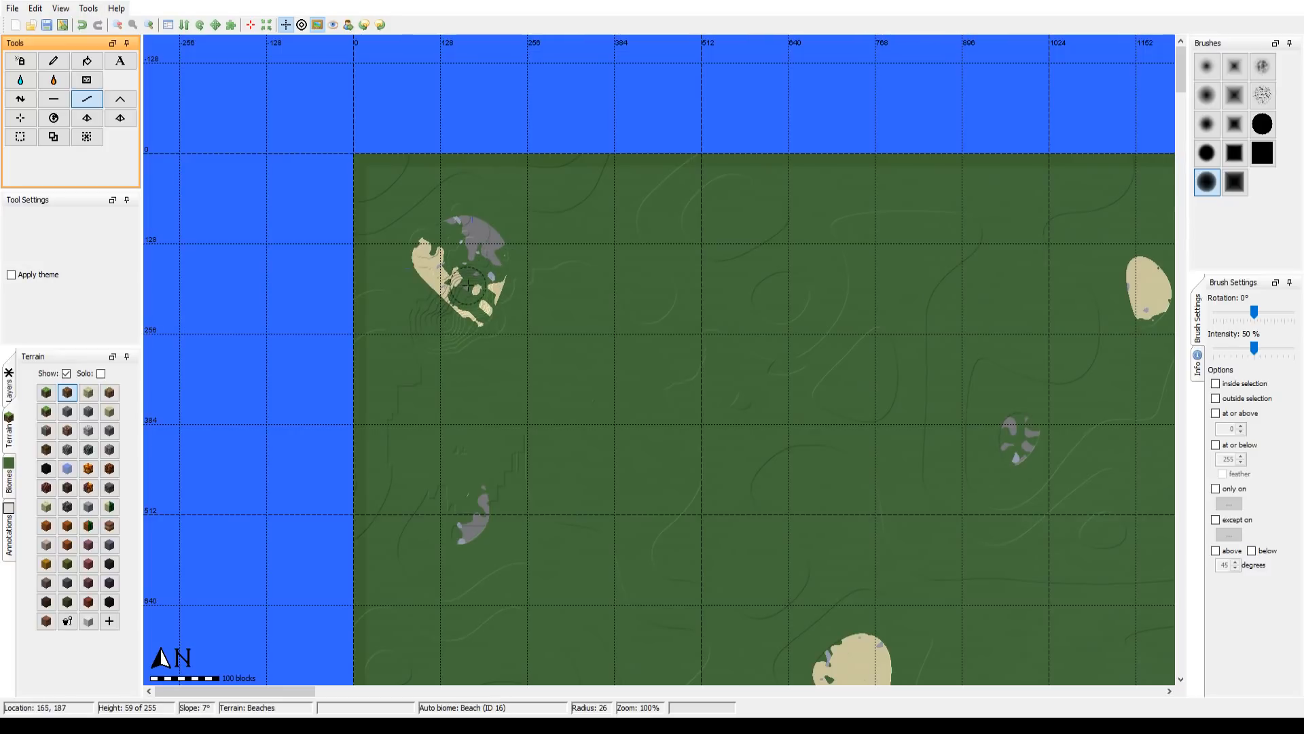
{"action": "left_click", "coordinate": [53, 98]}
{"action": "mouse_move", "coordinate": [471, 329]}
{"action": "left_mouse_down"}
{"action": "mouse_move", "coordinate": [451, 294]}
{"action": "mouse_move", "coordinate": [439, 322]}
{"action": "mouse_move", "coordinate": [417, 299]}
{"action": "mouse_move", "coordinate": [428, 294]}
{"action": "left_mouse_up"}
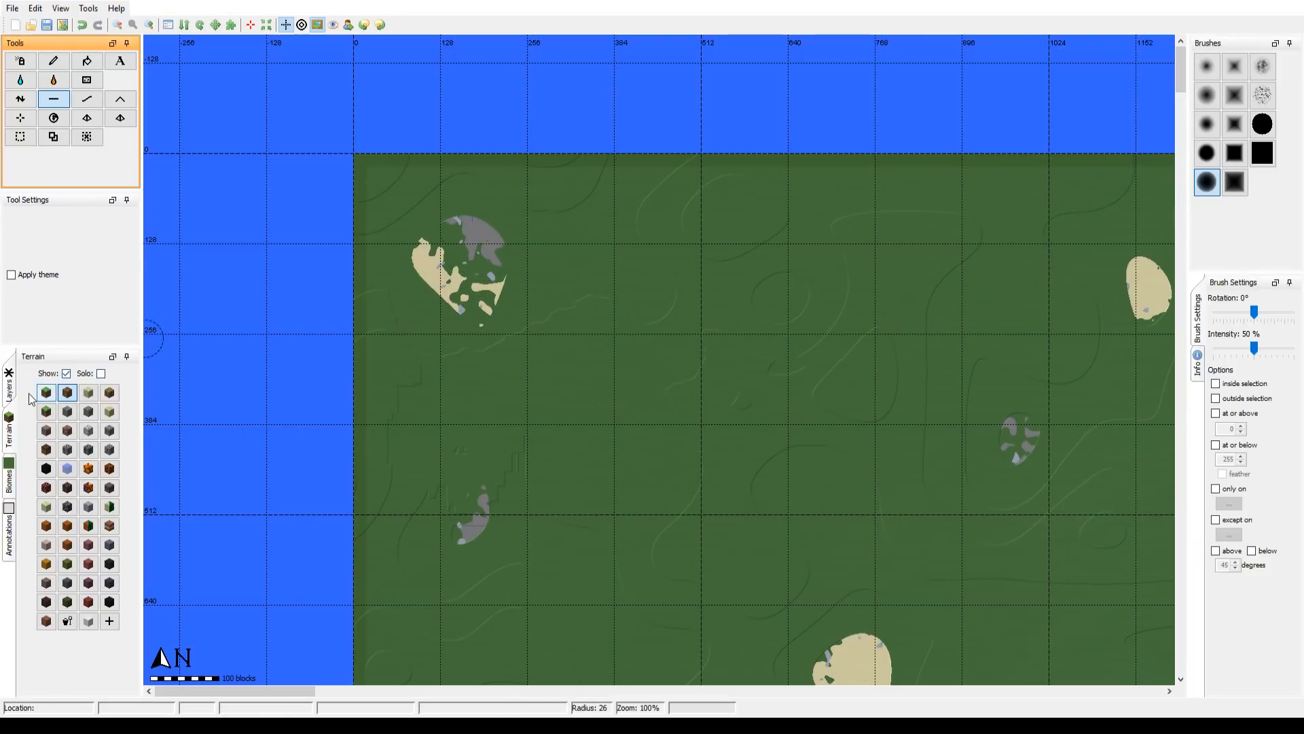
Step: Choose the grass terrain, and lower the ground along the west edge near the northwest corner using Height with a soft round brush
{"action": "left_click", "coordinate": [24, 427]}
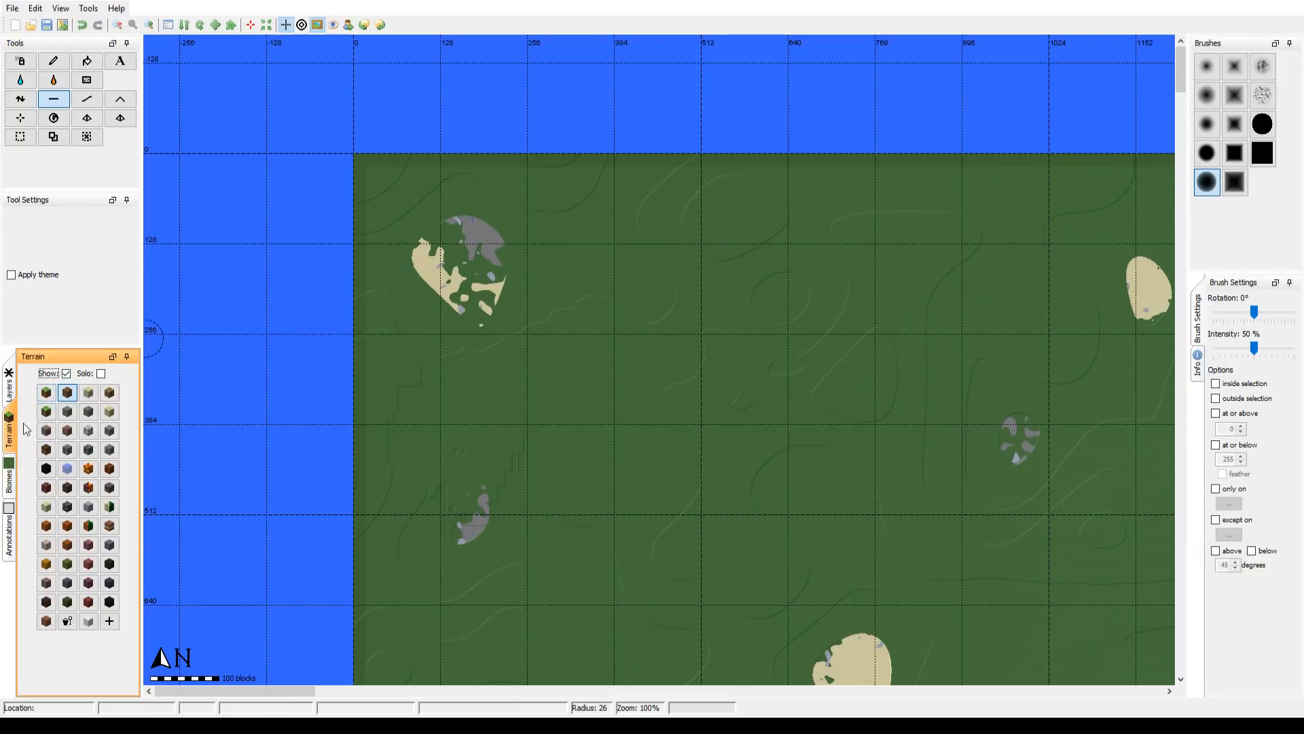
{"action": "left_click", "coordinate": [45, 392]}
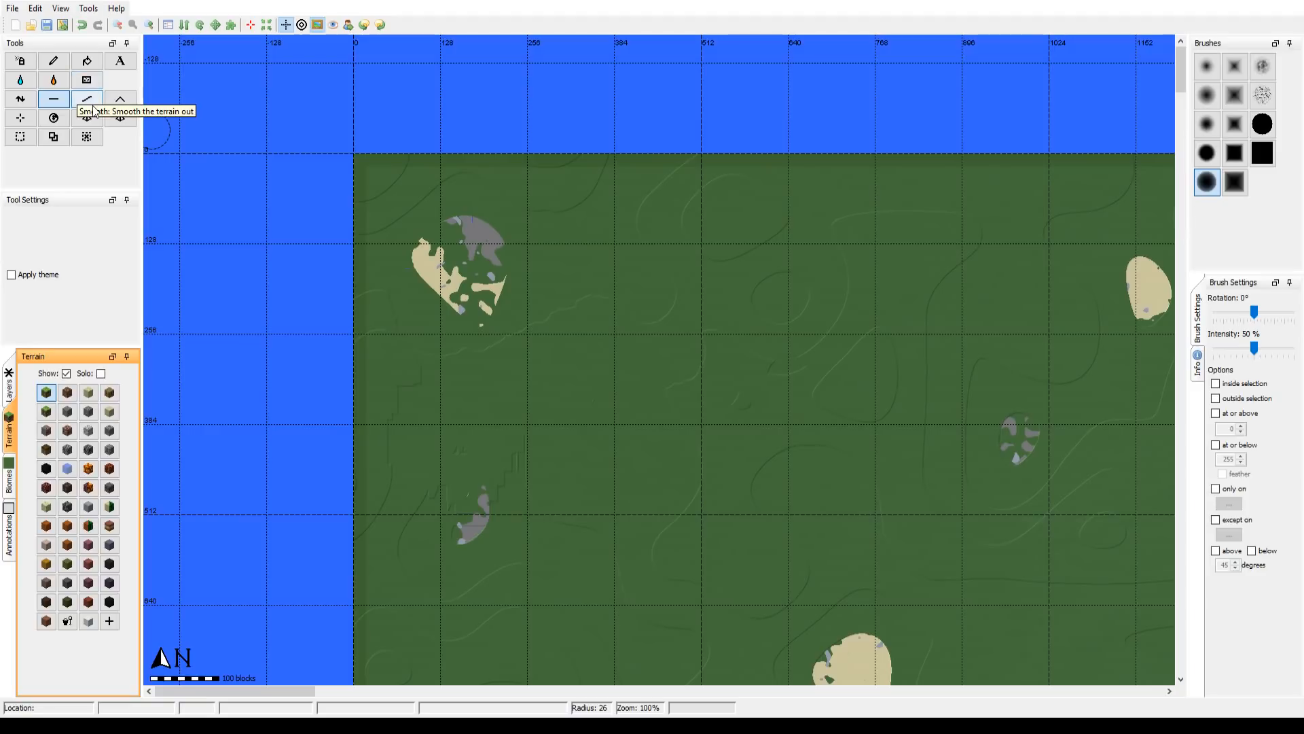
{"action": "left_click", "coordinate": [19, 101]}
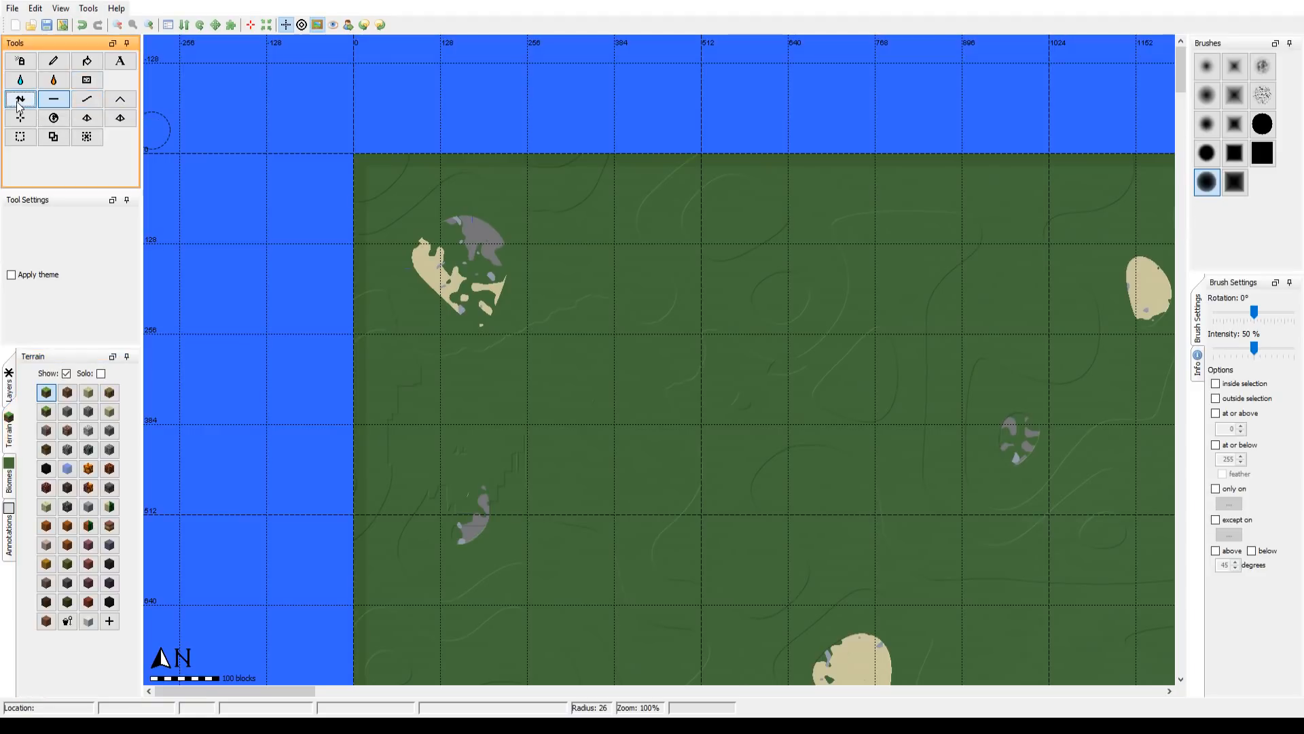
{"action": "left_click", "coordinate": [1205, 128]}
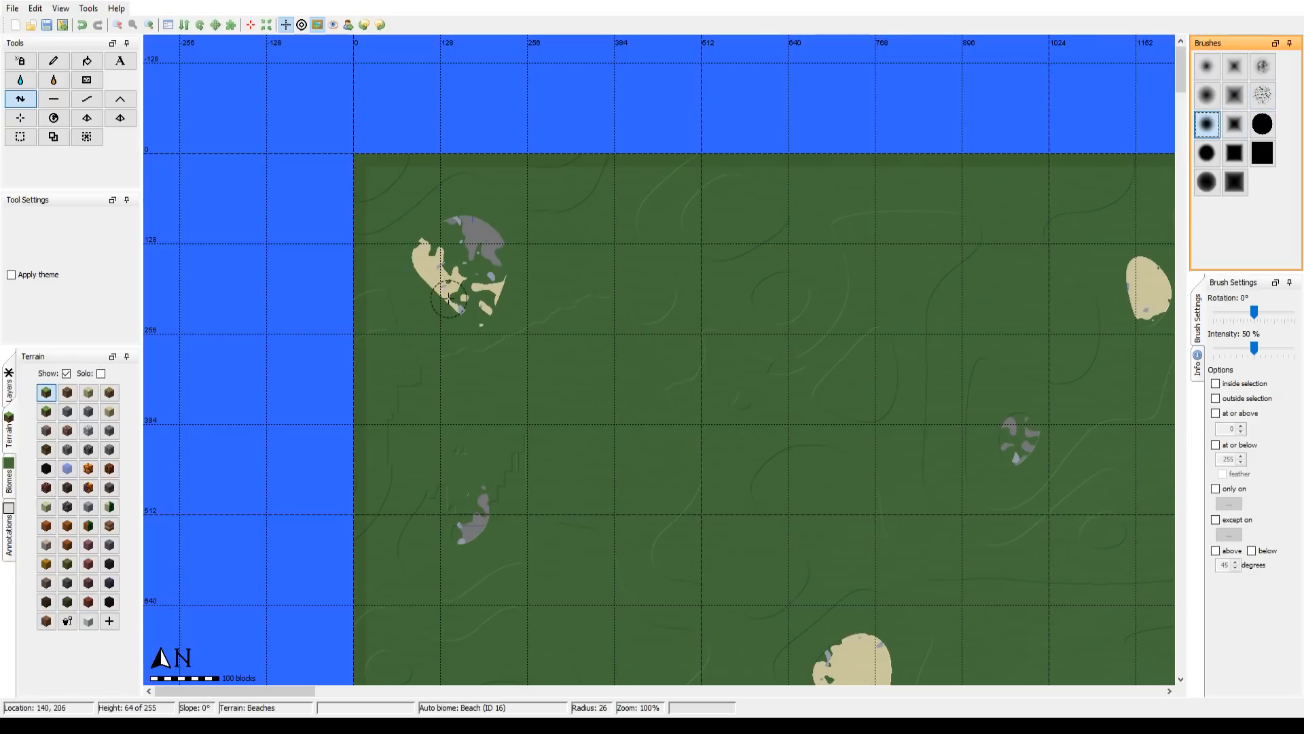
{"action": "left_click", "coordinate": [366, 168]}
{"action": "mouse_move", "coordinate": [366, 167]}
{"action": "left_mouse_down"}
{"action": "mouse_move", "coordinate": [364, 267]}
{"action": "mouse_move", "coordinate": [358, 169]}
{"action": "mouse_move", "coordinate": [375, 192]}
{"action": "mouse_move", "coordinate": [366, 180]}
{"action": "mouse_move", "coordinate": [381, 156]}
{"action": "mouse_move", "coordinate": [359, 155]}
{"action": "left_mouse_up"}
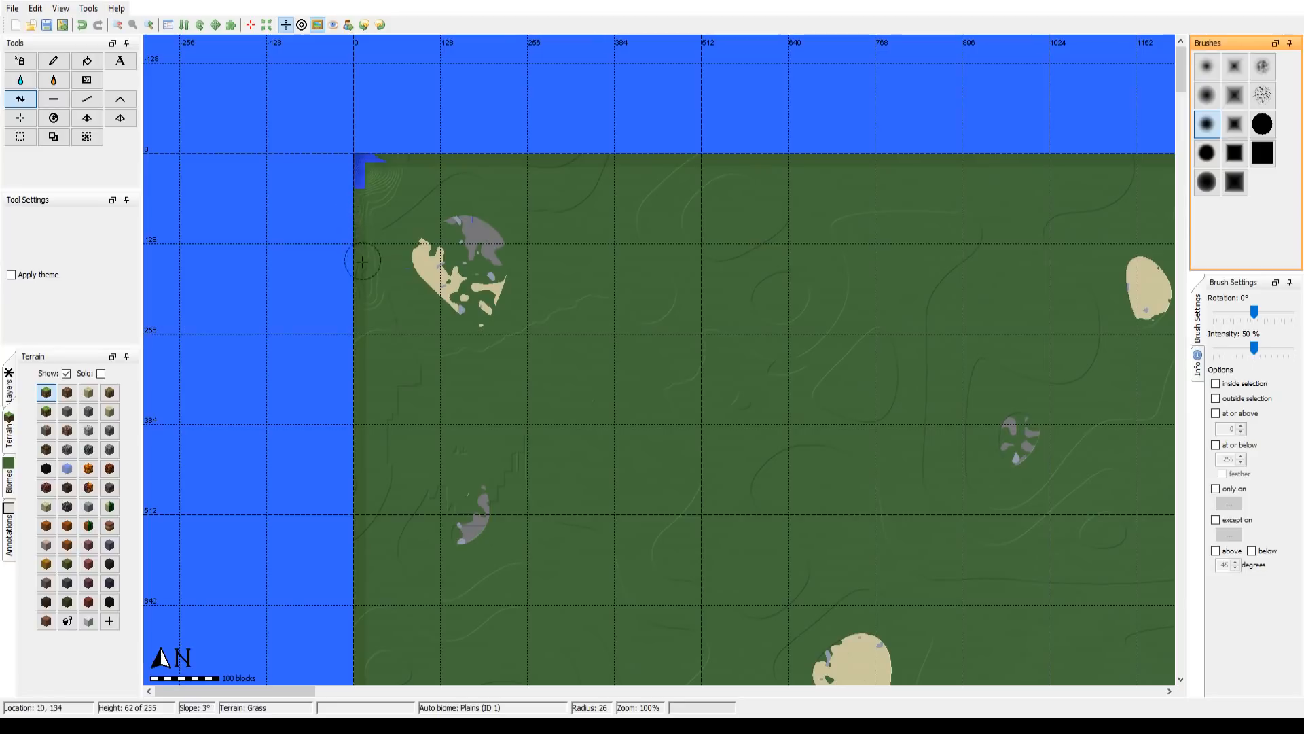
{"action": "mouse_move", "coordinate": [376, 404]}
{"action": "left_mouse_down"}
{"action": "mouse_move", "coordinate": [370, 498]}
{"action": "mouse_move", "coordinate": [399, 402]}
{"action": "mouse_move", "coordinate": [386, 444]}
{"action": "mouse_move", "coordinate": [379, 402]}
{"action": "mouse_move", "coordinate": [378, 438]}
{"action": "mouse_move", "coordinate": [401, 387]}
{"action": "mouse_move", "coordinate": [399, 335]}
{"action": "mouse_move", "coordinate": [380, 377]}
{"action": "mouse_move", "coordinate": [385, 314]}
{"action": "mouse_move", "coordinate": [381, 362]}
{"action": "mouse_move", "coordinate": [381, 345]}
{"action": "mouse_move", "coordinate": [358, 361]}
{"action": "mouse_move", "coordinate": [361, 439]}
{"action": "mouse_move", "coordinate": [366, 400]}
{"action": "mouse_move", "coordinate": [372, 409]}
{"action": "mouse_move", "coordinate": [389, 388]}
{"action": "mouse_move", "coordinate": [373, 371]}
{"action": "mouse_move", "coordinate": [362, 386]}
{"action": "mouse_move", "coordinate": [385, 372]}
{"action": "mouse_move", "coordinate": [363, 354]}
{"action": "mouse_move", "coordinate": [369, 276]}
{"action": "mouse_move", "coordinate": [356, 353]}
{"action": "mouse_move", "coordinate": [371, 332]}
{"action": "mouse_move", "coordinate": [352, 315]}
{"action": "mouse_move", "coordinate": [360, 281]}
{"action": "left_mouse_up"}
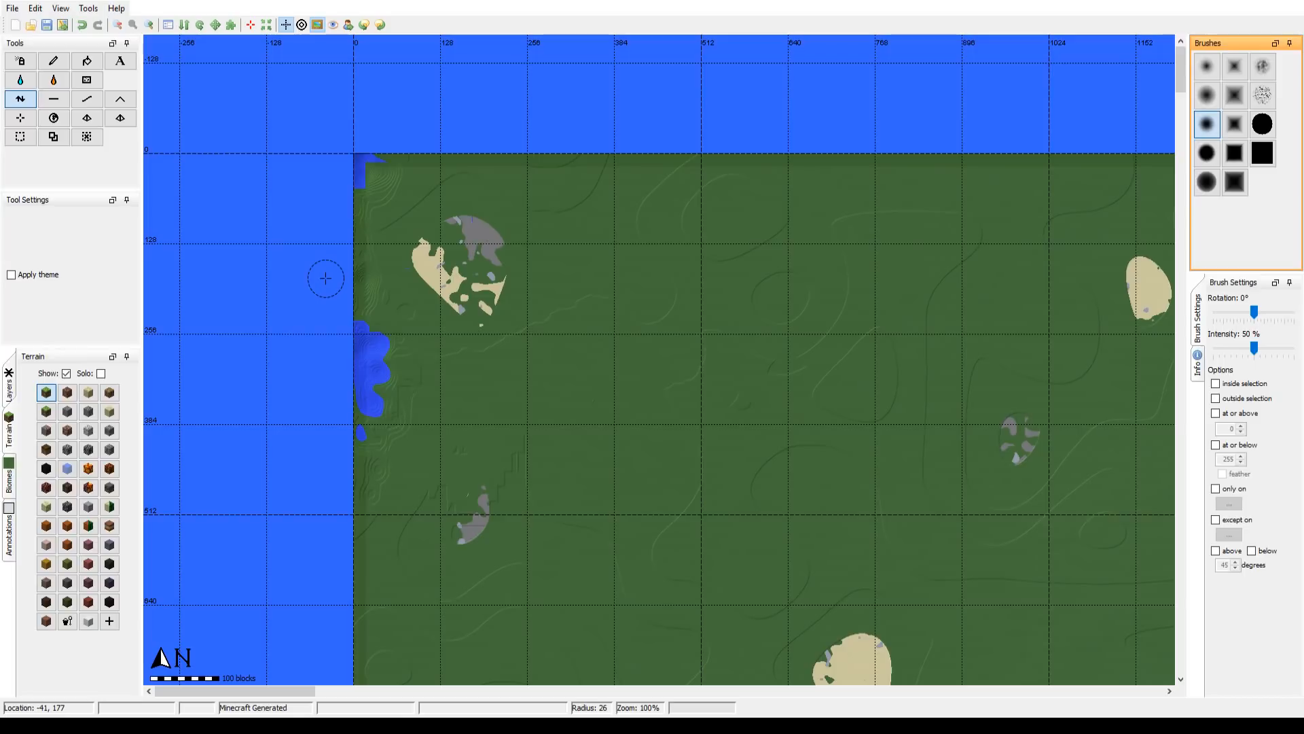
Step: Flatten the lowered strip along the west edge with the Flatten tool, reducing the brush radius to 20
{"action": "left_click", "coordinate": [51, 102]}
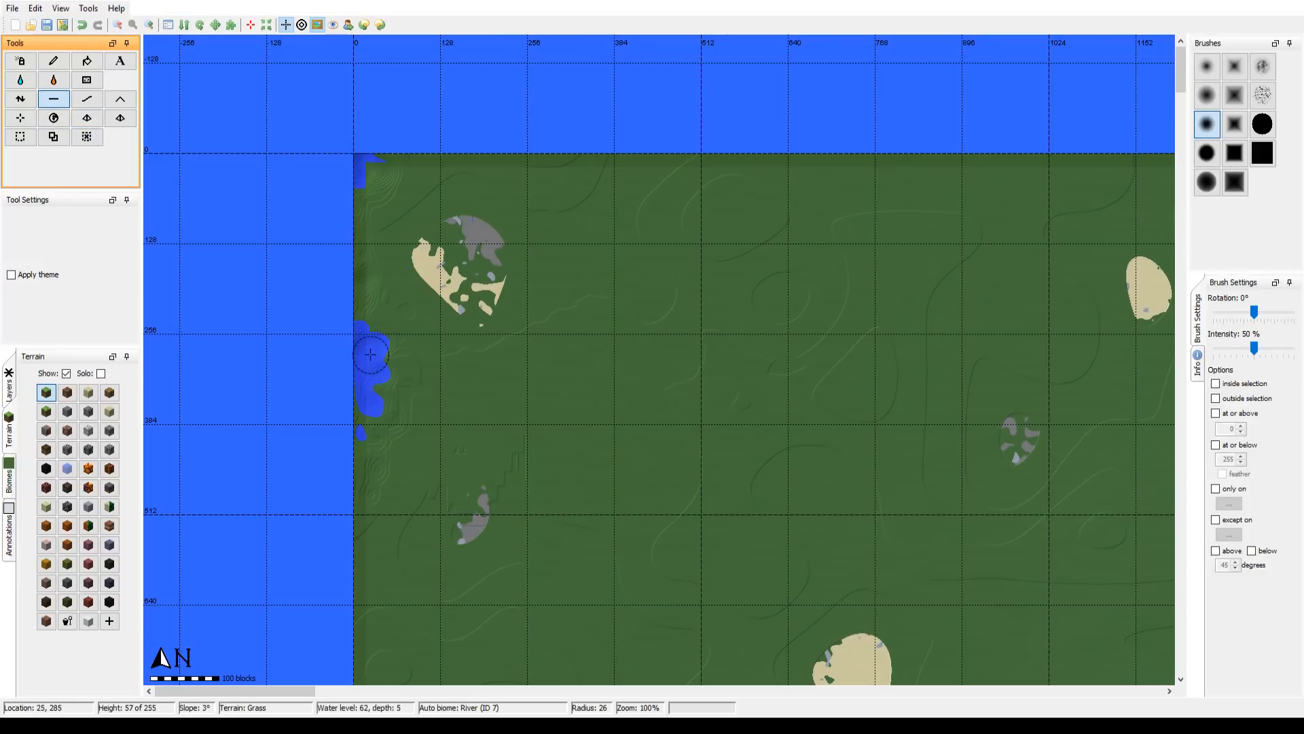
{"action": "mouse_move", "coordinate": [370, 354]}
{"action": "left_mouse_down"}
{"action": "mouse_move", "coordinate": [387, 324]}
{"action": "mouse_move", "coordinate": [359, 326]}
{"action": "mouse_move", "coordinate": [361, 292]}
{"action": "mouse_move", "coordinate": [370, 309]}
{"action": "mouse_move", "coordinate": [383, 287]}
{"action": "mouse_move", "coordinate": [358, 313]}
{"action": "mouse_move", "coordinate": [375, 306]}
{"action": "mouse_move", "coordinate": [360, 301]}
{"action": "mouse_move", "coordinate": [367, 237]}
{"action": "mouse_move", "coordinate": [355, 225]}
{"action": "mouse_move", "coordinate": [366, 286]}
{"action": "mouse_move", "coordinate": [378, 255]}
{"action": "left_mouse_up"}
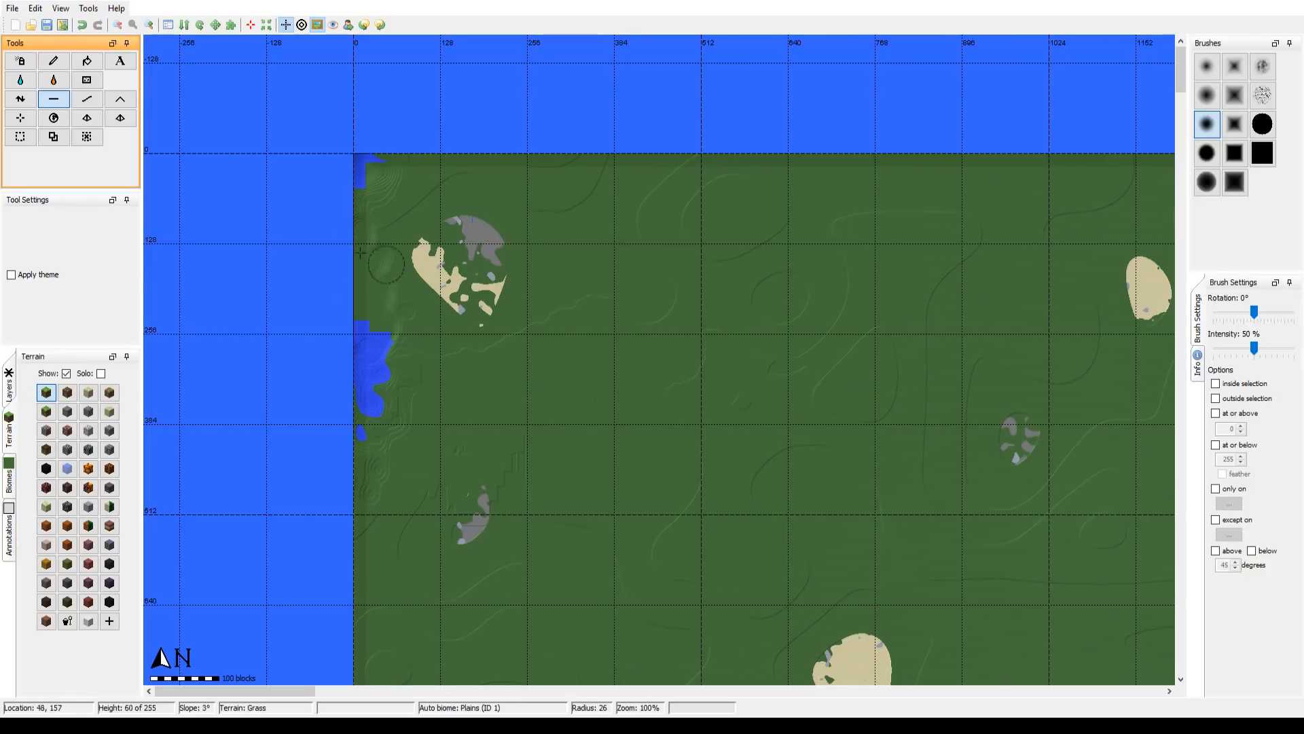
{"action": "scroll", "coordinate": [343, 252], "scroll_direction": "up", "scroll_amount": 2}
{"action": "left_click_drag", "start_coordinate": [371, 281], "coordinate": [373, 207]}
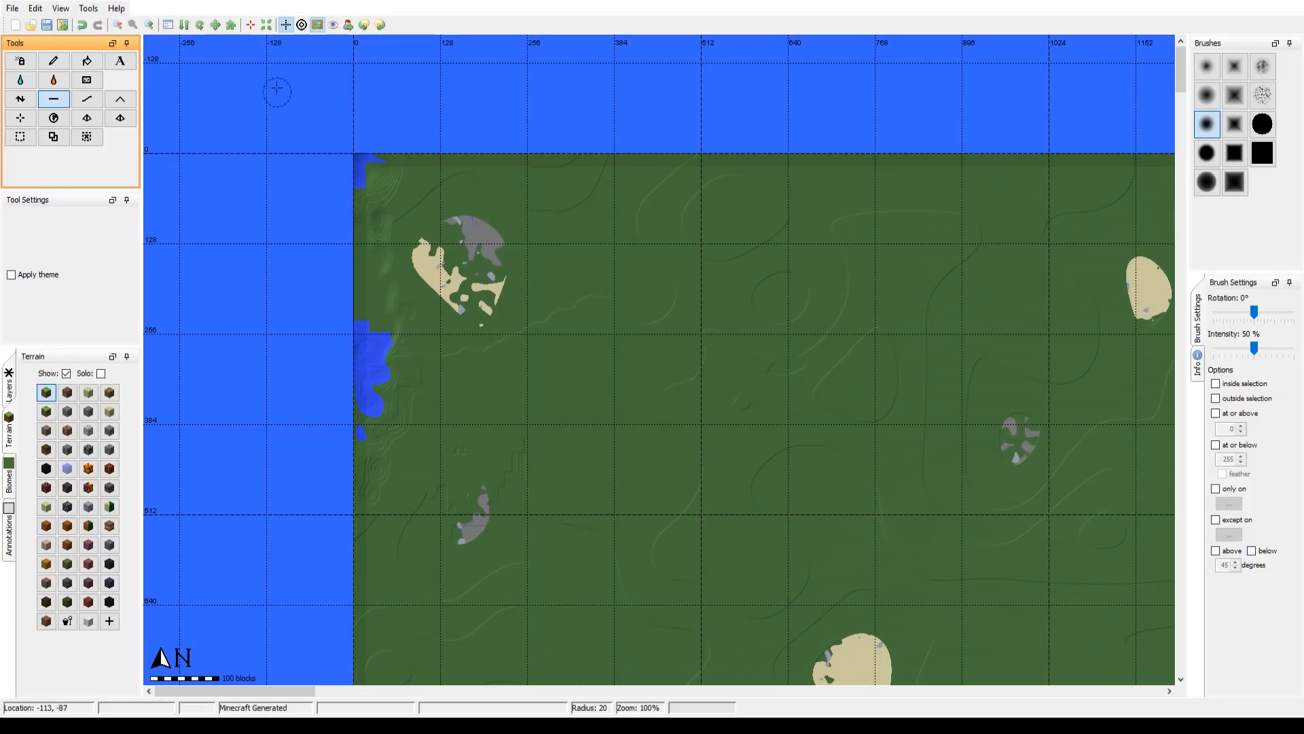
Step: Flood the lowered west edge and the adjoining lowland at the northwest corner with water up to level 65
{"action": "left_click", "coordinate": [21, 81]}
{"action": "left_click", "coordinate": [360, 292]}
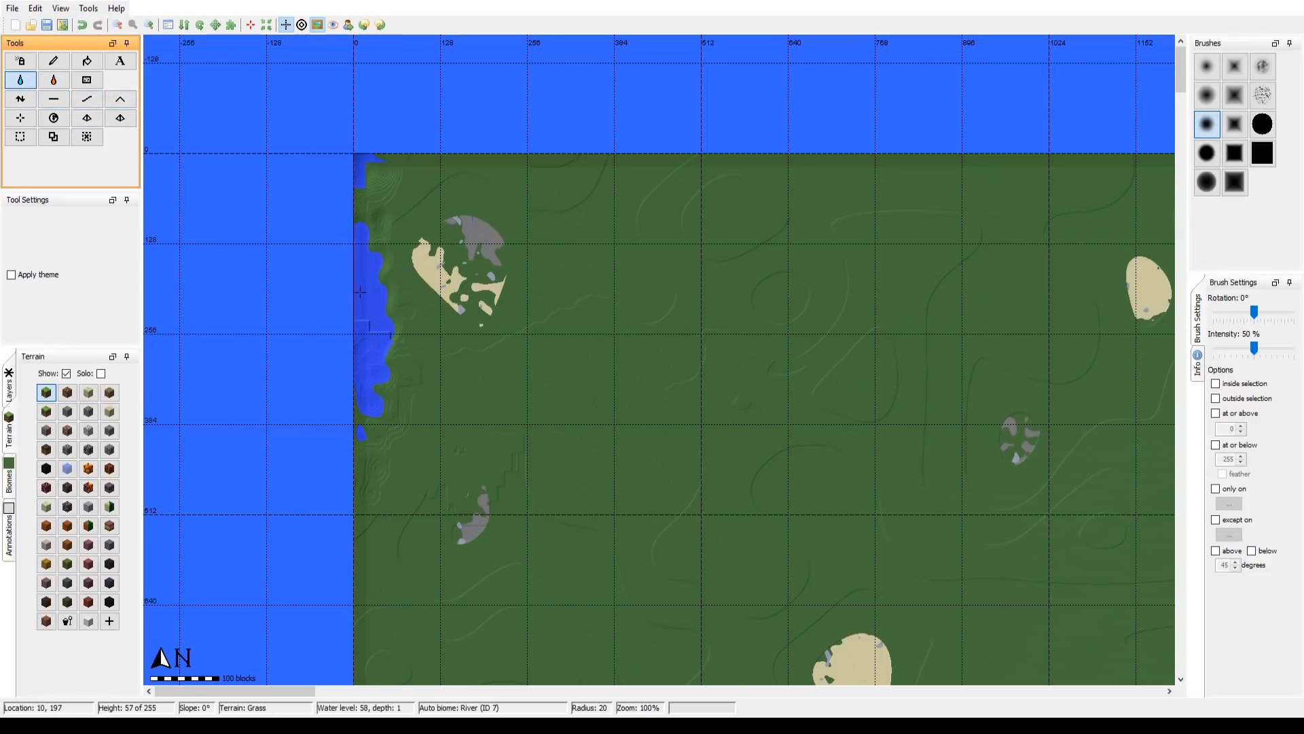
{"action": "left_click", "coordinate": [361, 326]}
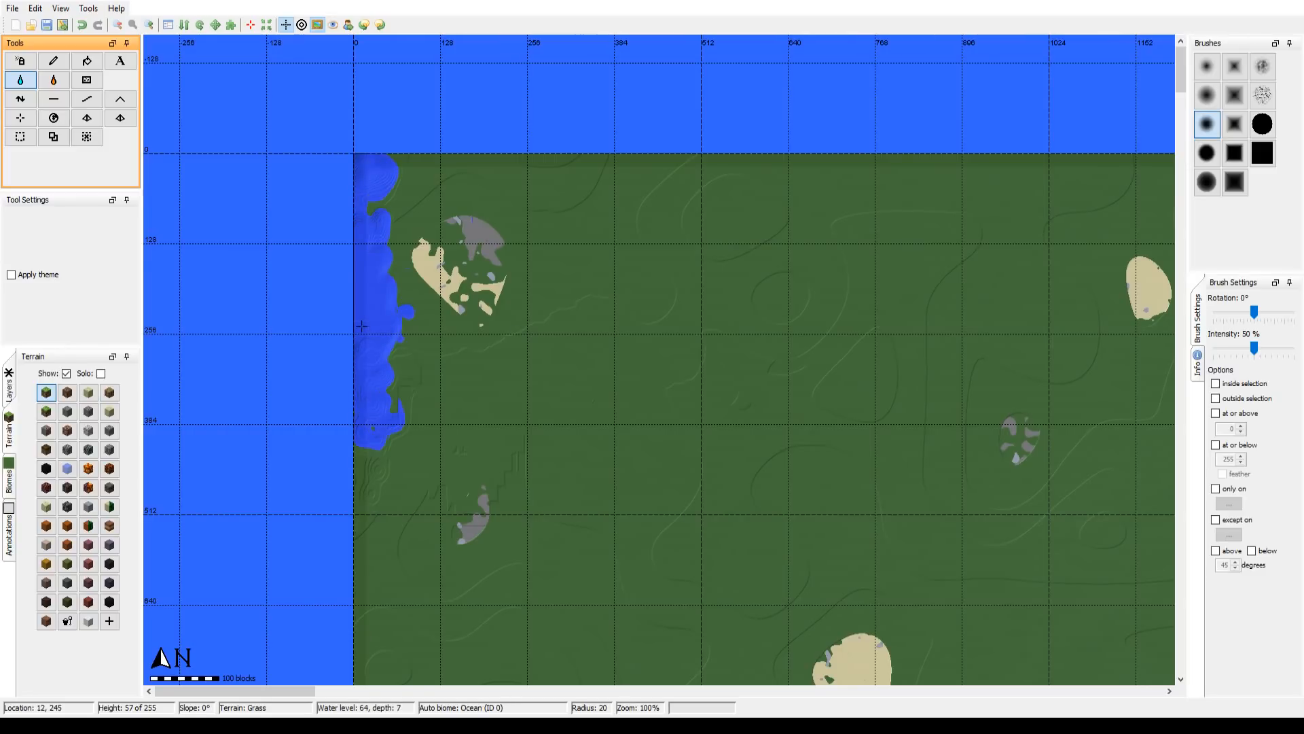
{"action": "left_click", "coordinate": [368, 295]}
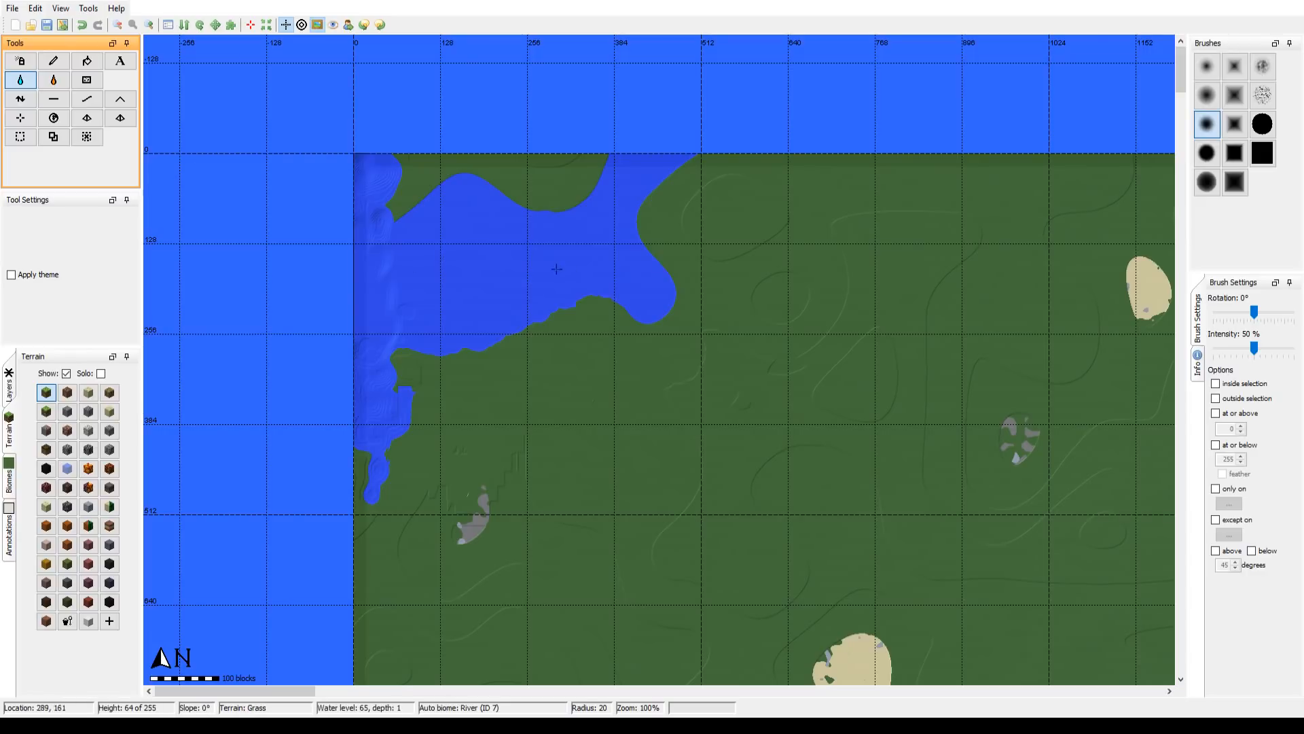
Step: Flatten the seabed and shore at the inlet's southwest side, using first the current and then the larger-core soft round brush
{"action": "mouse_move", "coordinate": [699, 394]}
{"action": "left_mouse_down"}
{"action": "mouse_move", "coordinate": [515, 198]}
{"action": "mouse_move", "coordinate": [708, 399]}
{"action": "left_mouse_up"}
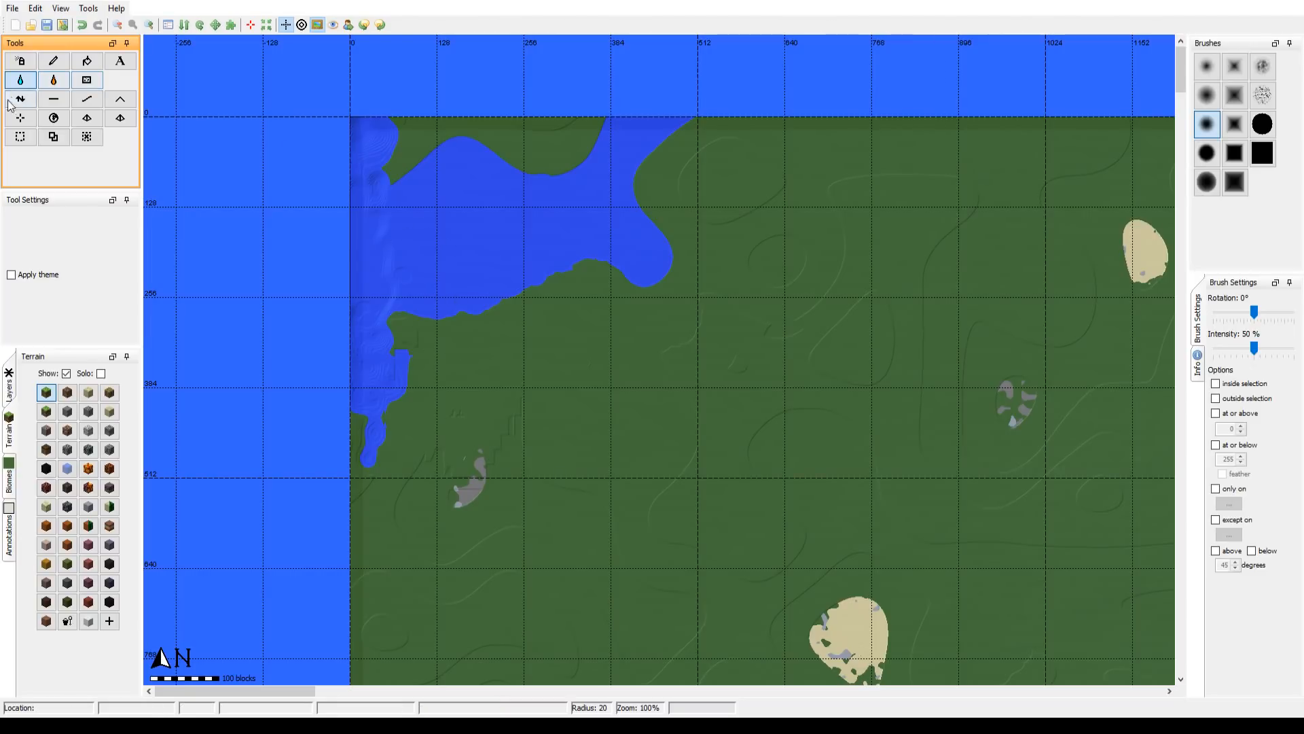
{"action": "left_click", "coordinate": [54, 105]}
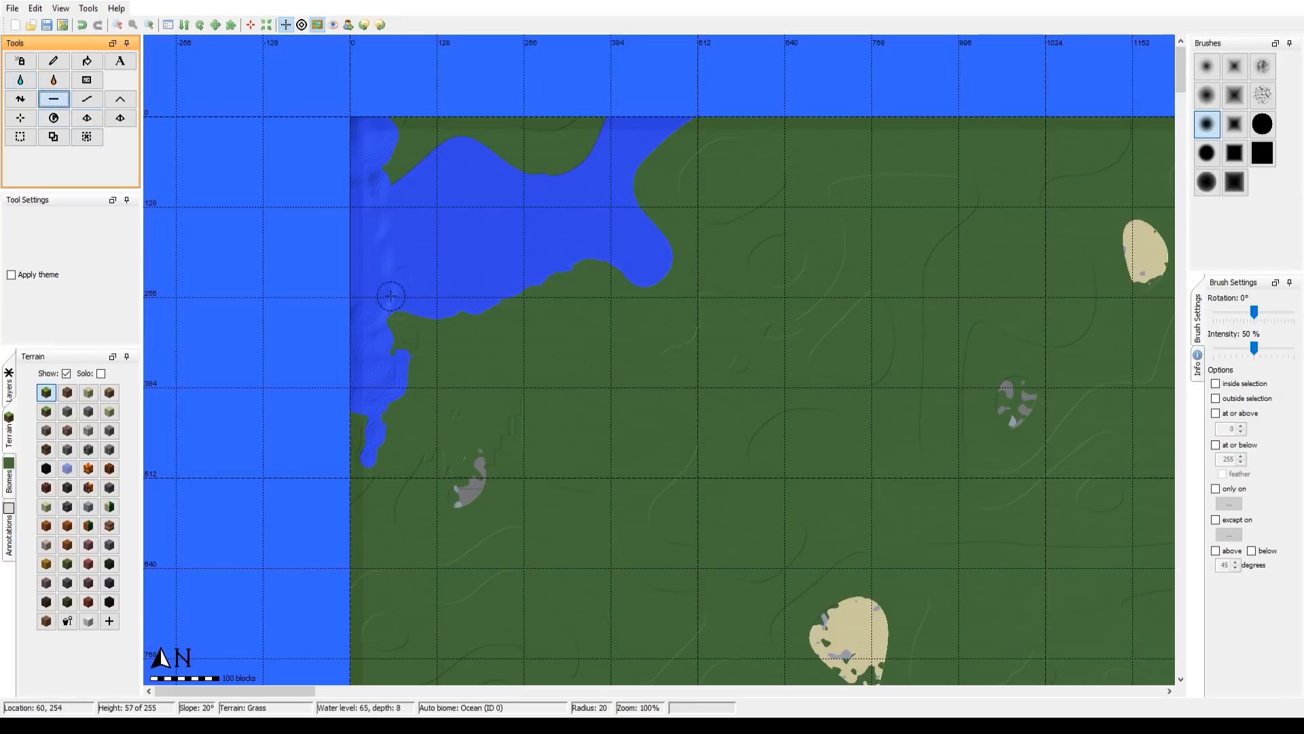
{"action": "mouse_move", "coordinate": [390, 296]}
{"action": "left_mouse_down"}
{"action": "mouse_move", "coordinate": [408, 305]}
{"action": "mouse_move", "coordinate": [390, 292]}
{"action": "mouse_move", "coordinate": [404, 339]}
{"action": "mouse_move", "coordinate": [391, 309]}
{"action": "mouse_move", "coordinate": [386, 328]}
{"action": "left_mouse_up"}
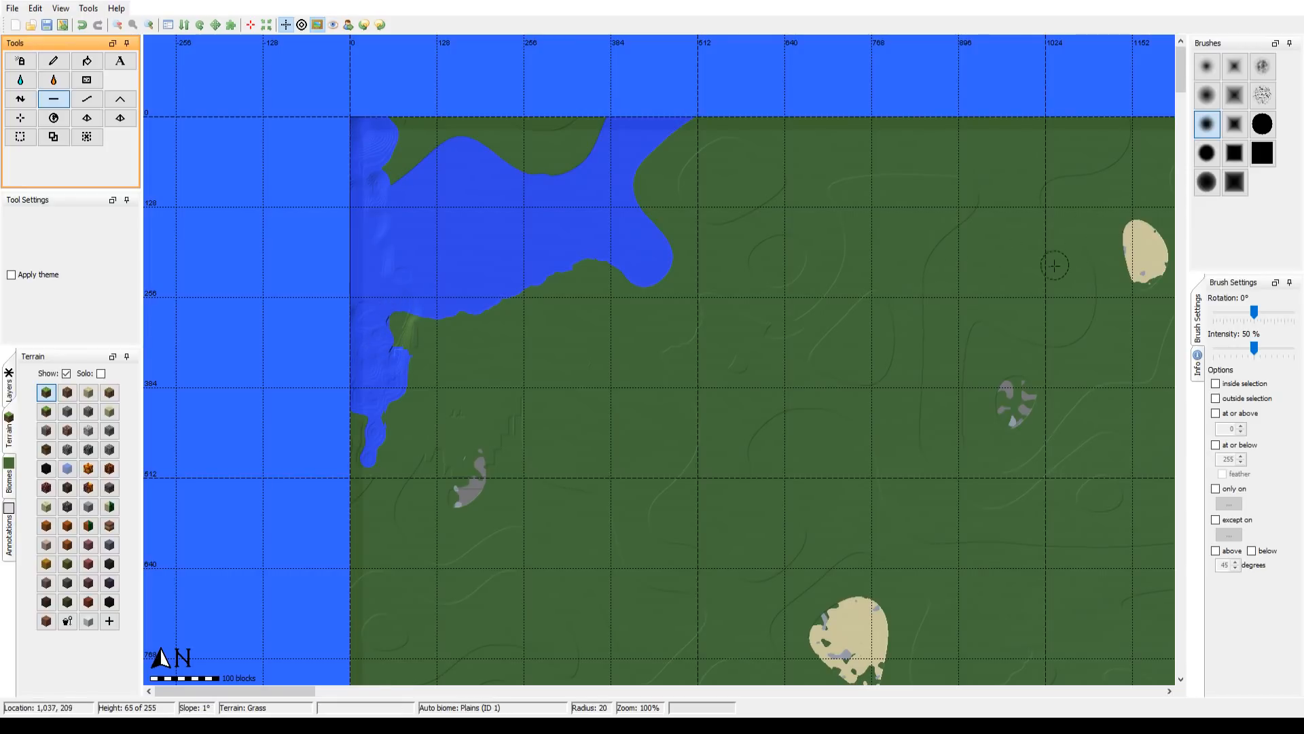
{"action": "left_click", "coordinate": [1207, 192]}
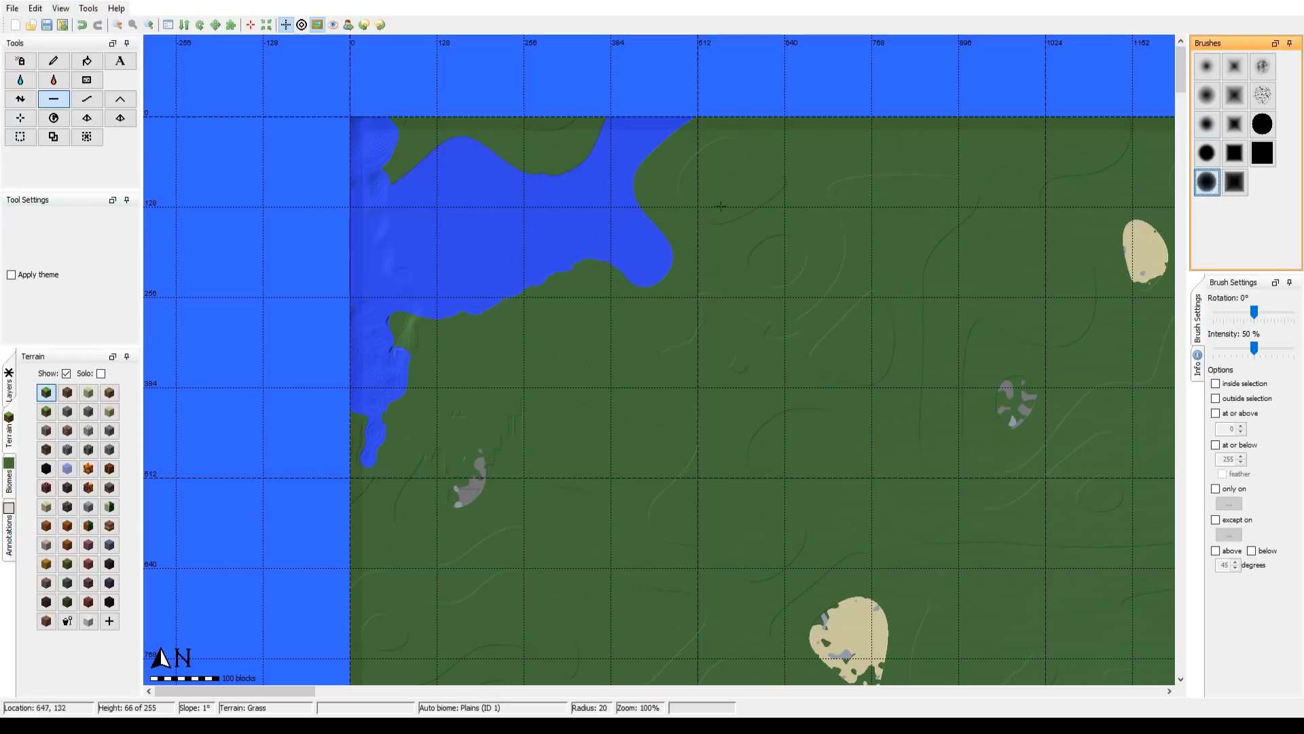
{"action": "mouse_move", "coordinate": [371, 296]}
{"action": "left_mouse_down"}
{"action": "mouse_move", "coordinate": [400, 321]}
{"action": "mouse_move", "coordinate": [404, 412]}
{"action": "mouse_move", "coordinate": [393, 425]}
{"action": "mouse_move", "coordinate": [390, 398]}
{"action": "mouse_move", "coordinate": [363, 445]}
{"action": "mouse_move", "coordinate": [354, 410]}
{"action": "mouse_move", "coordinate": [358, 481]}
{"action": "mouse_move", "coordinate": [375, 365]}
{"action": "mouse_move", "coordinate": [378, 419]}
{"action": "mouse_move", "coordinate": [401, 307]}
{"action": "mouse_move", "coordinate": [404, 368]}
{"action": "mouse_move", "coordinate": [416, 307]}
{"action": "mouse_move", "coordinate": [396, 406]}
{"action": "left_mouse_up"}
Step: Flatten more of the shore and seabed along the west edge beside the northwest inlet, using a brush radius of 18
{"action": "left_click_drag", "start_coordinate": [864, 372], "coordinate": [481, 81]}
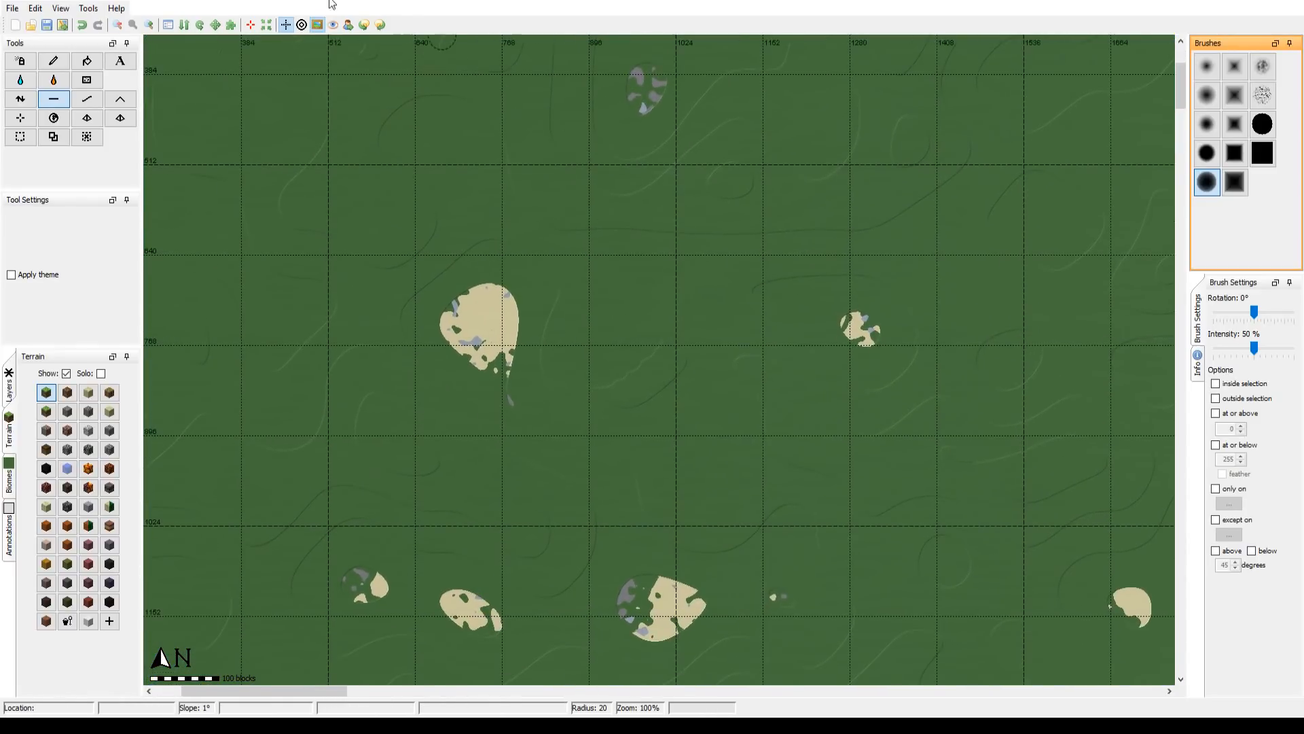
{"action": "left_click", "coordinate": [118, 24]}
{"action": "left_click", "coordinate": [118, 25]}
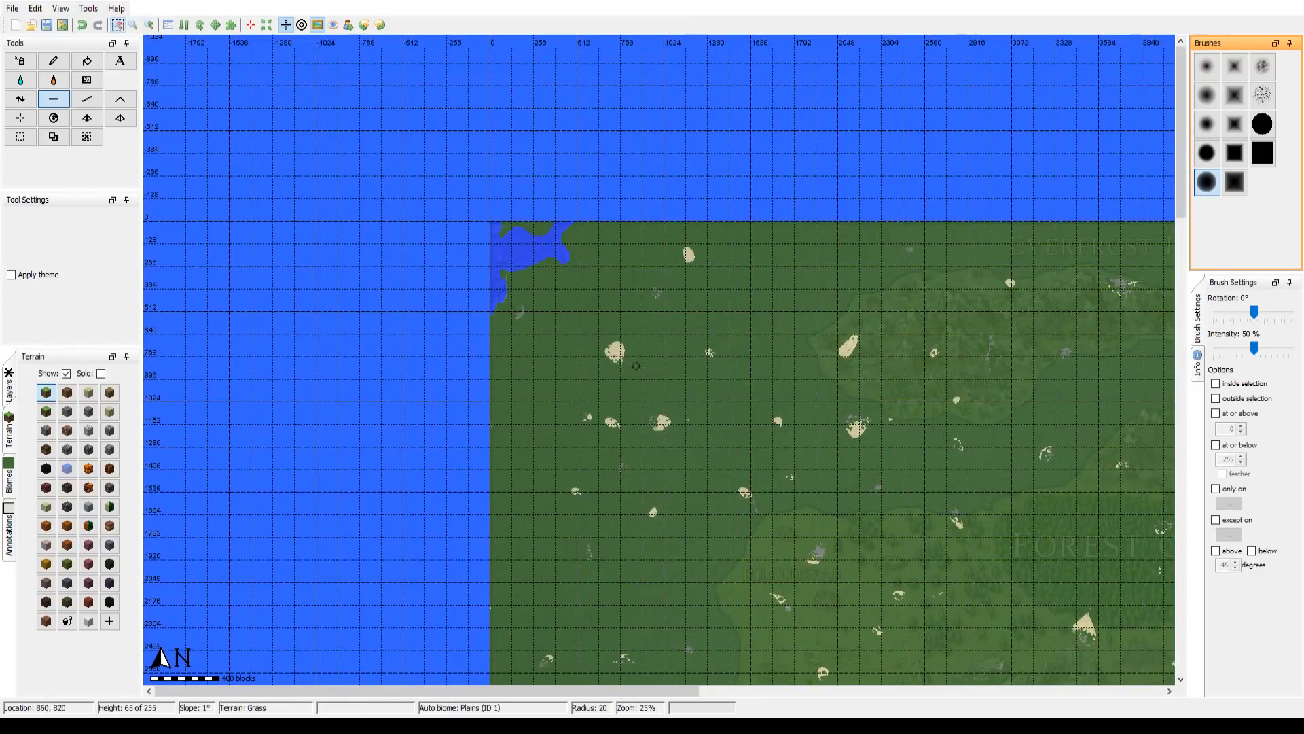
{"action": "left_click_drag", "start_coordinate": [636, 366], "coordinate": [567, 291]}
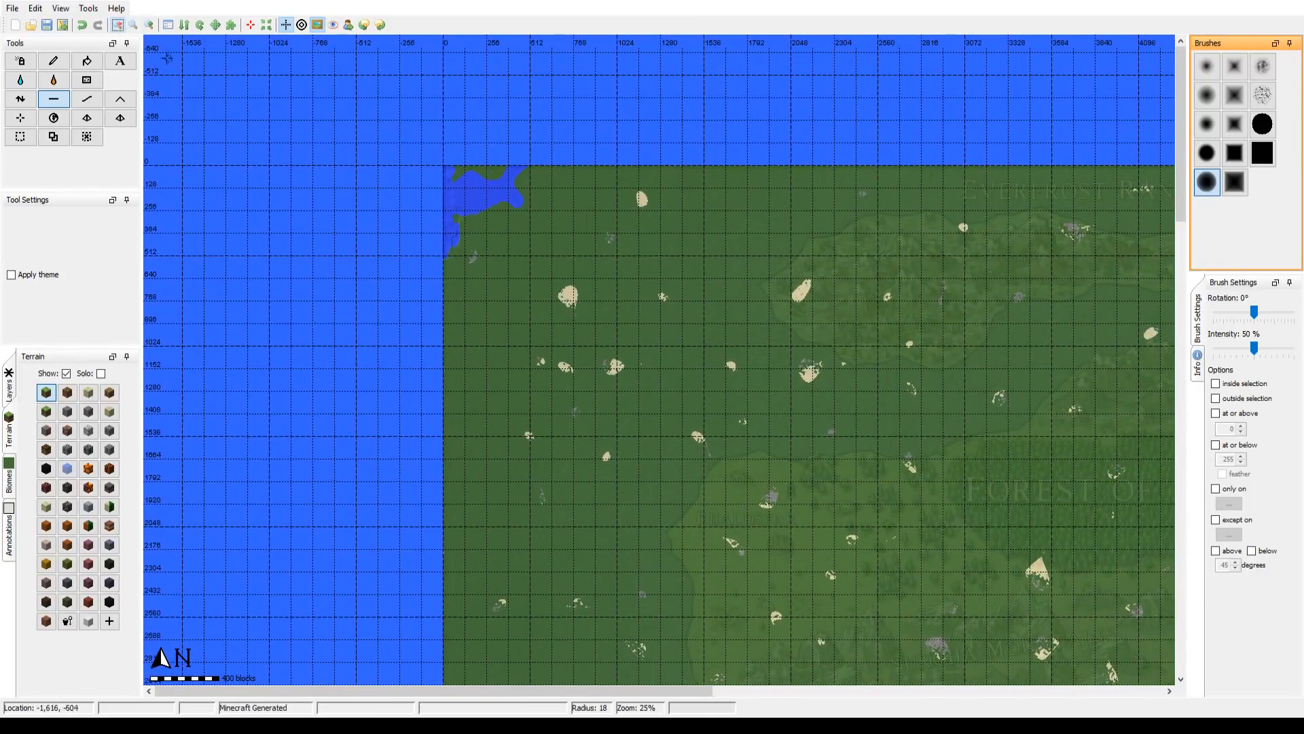
{"action": "left_click", "coordinate": [148, 25]}
{"action": "left_click_drag", "start_coordinate": [670, 278], "coordinate": [719, 377]}
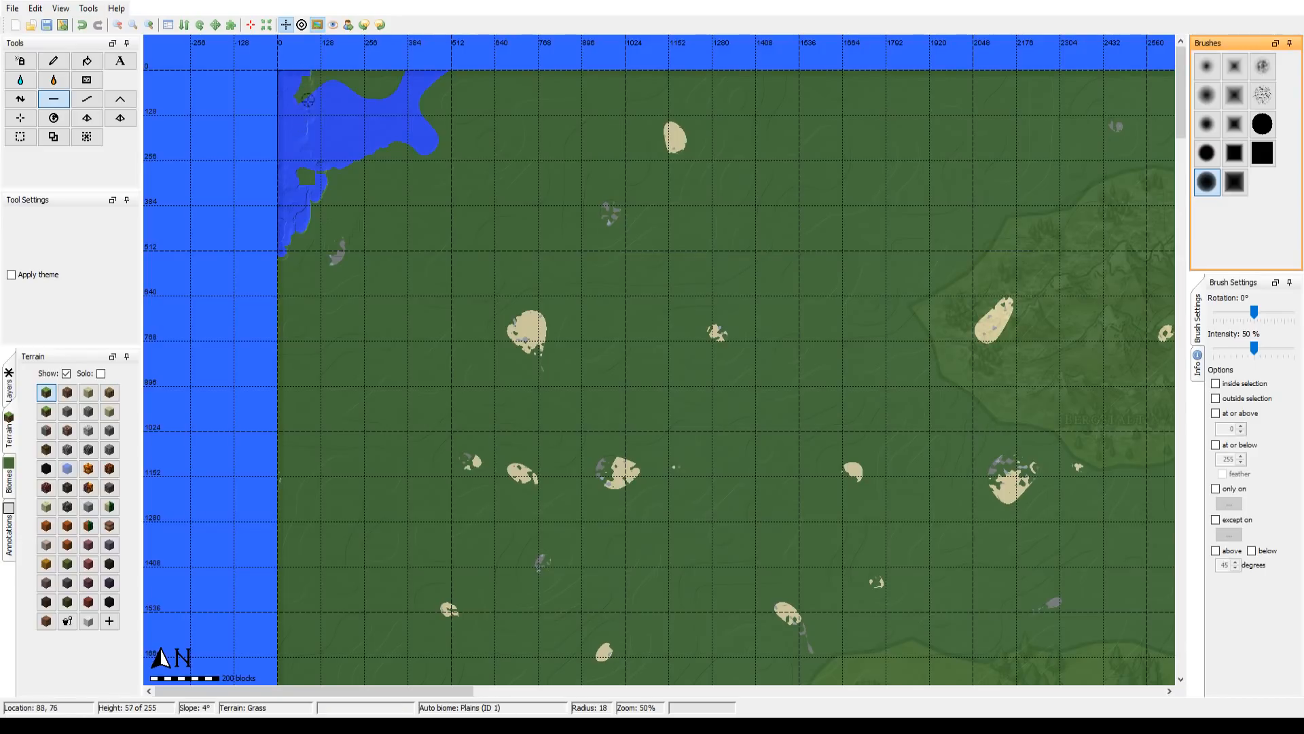
{"action": "left_click_drag", "start_coordinate": [380, 114], "coordinate": [524, 212]}
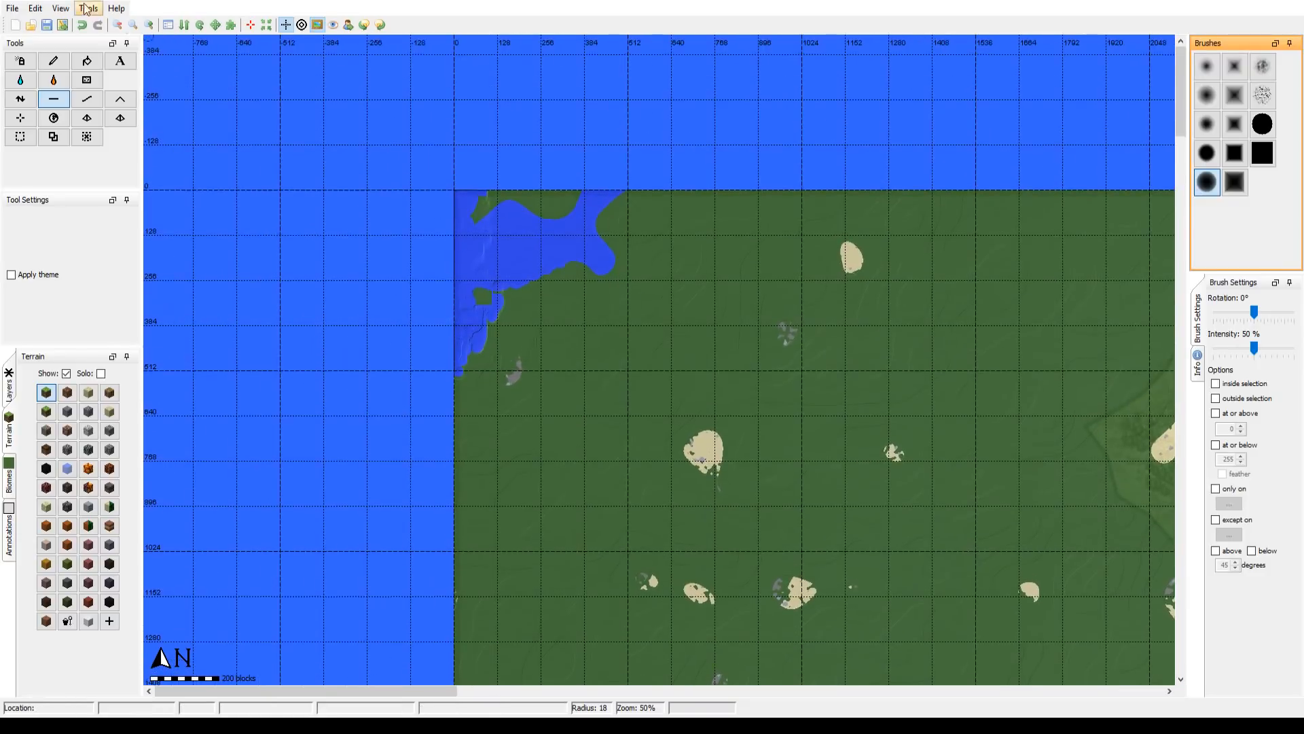
{"action": "left_click", "coordinate": [149, 24]}
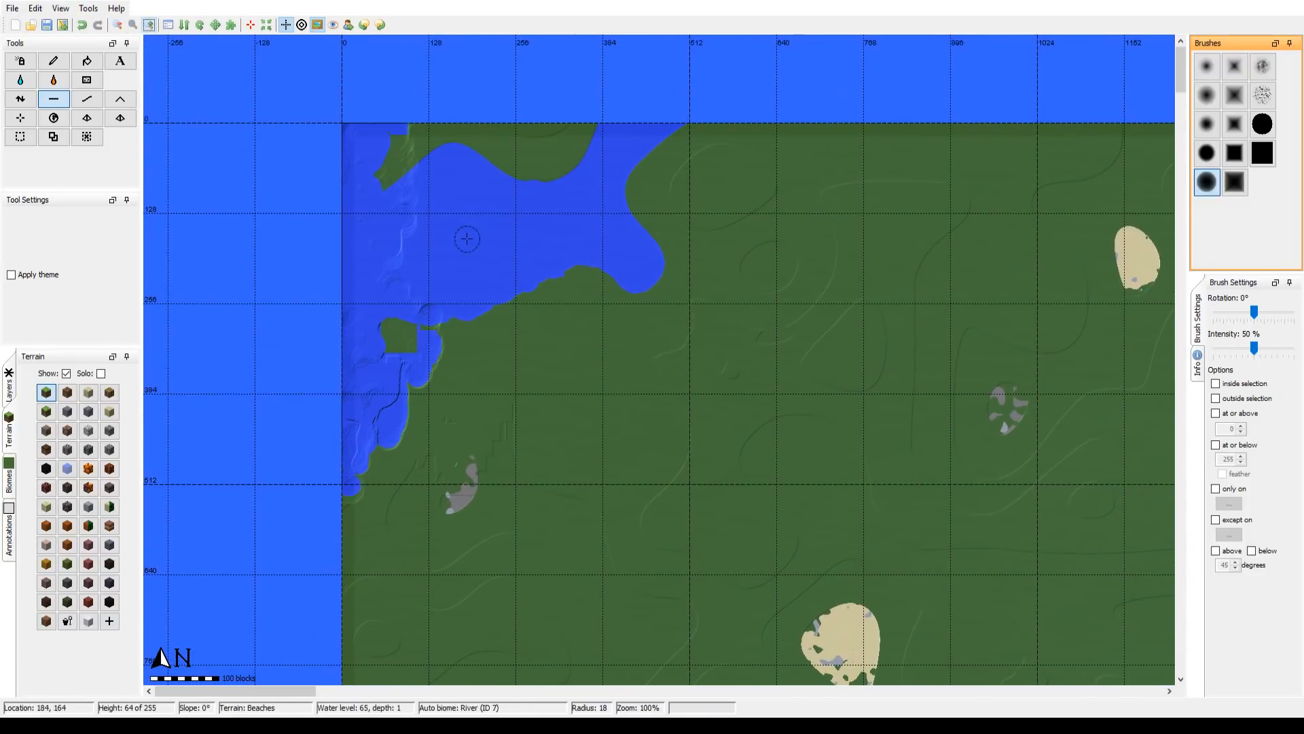
Step: Flood the dry patch of lowered ground at the northwest corner with water in two passes
{"action": "left_click", "coordinate": [20, 80]}
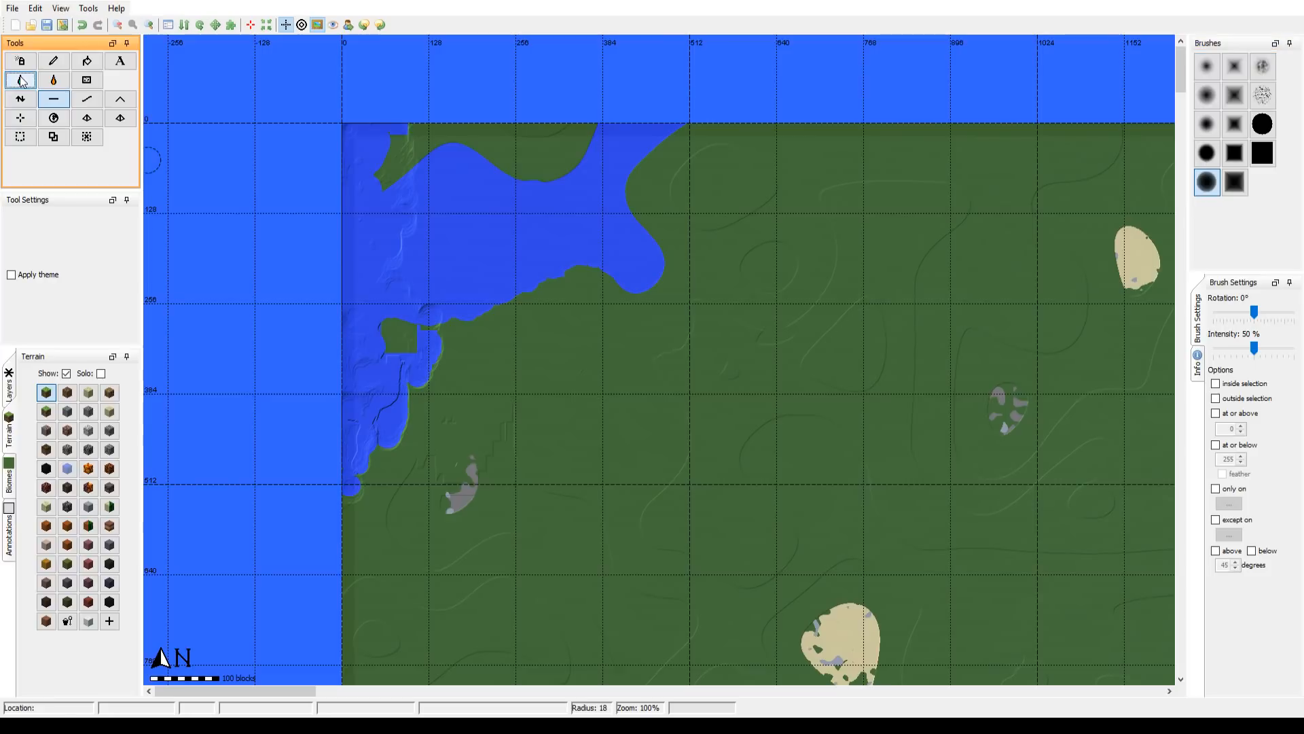
{"action": "left_click", "coordinate": [390, 162]}
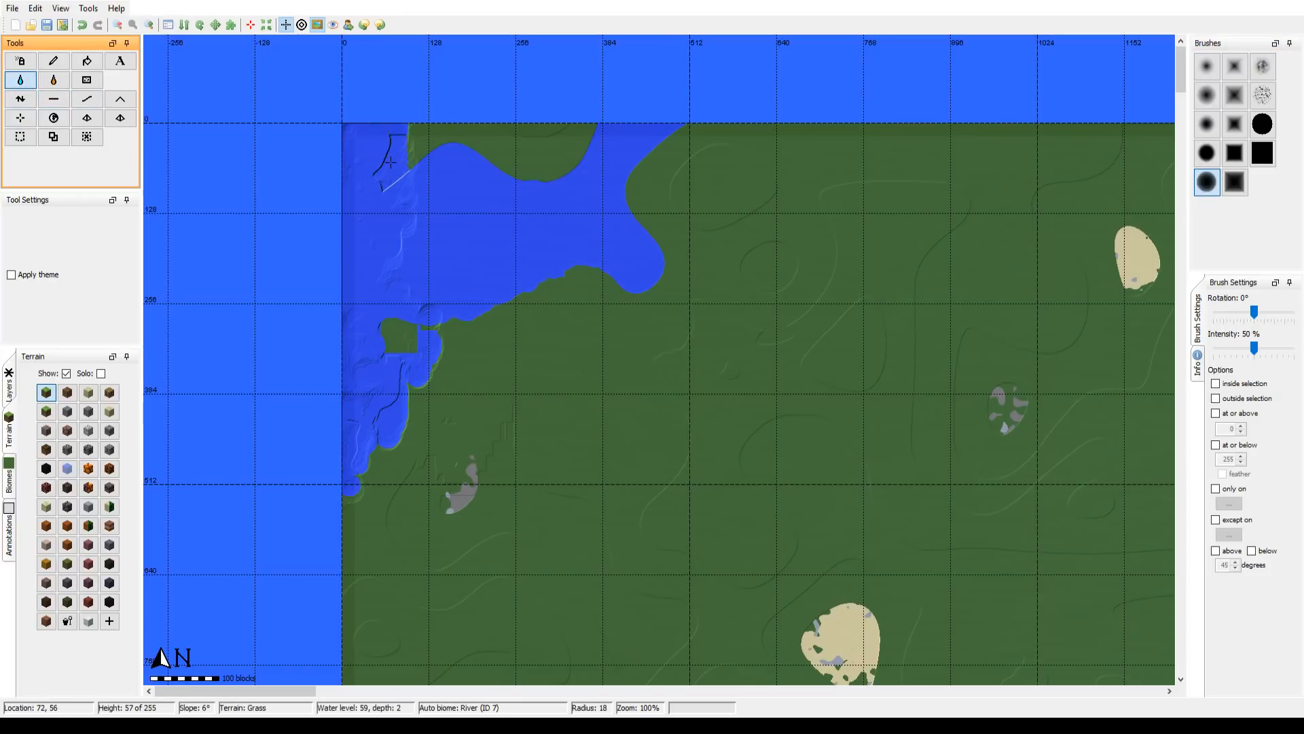
{"action": "left_click", "coordinate": [391, 162]}
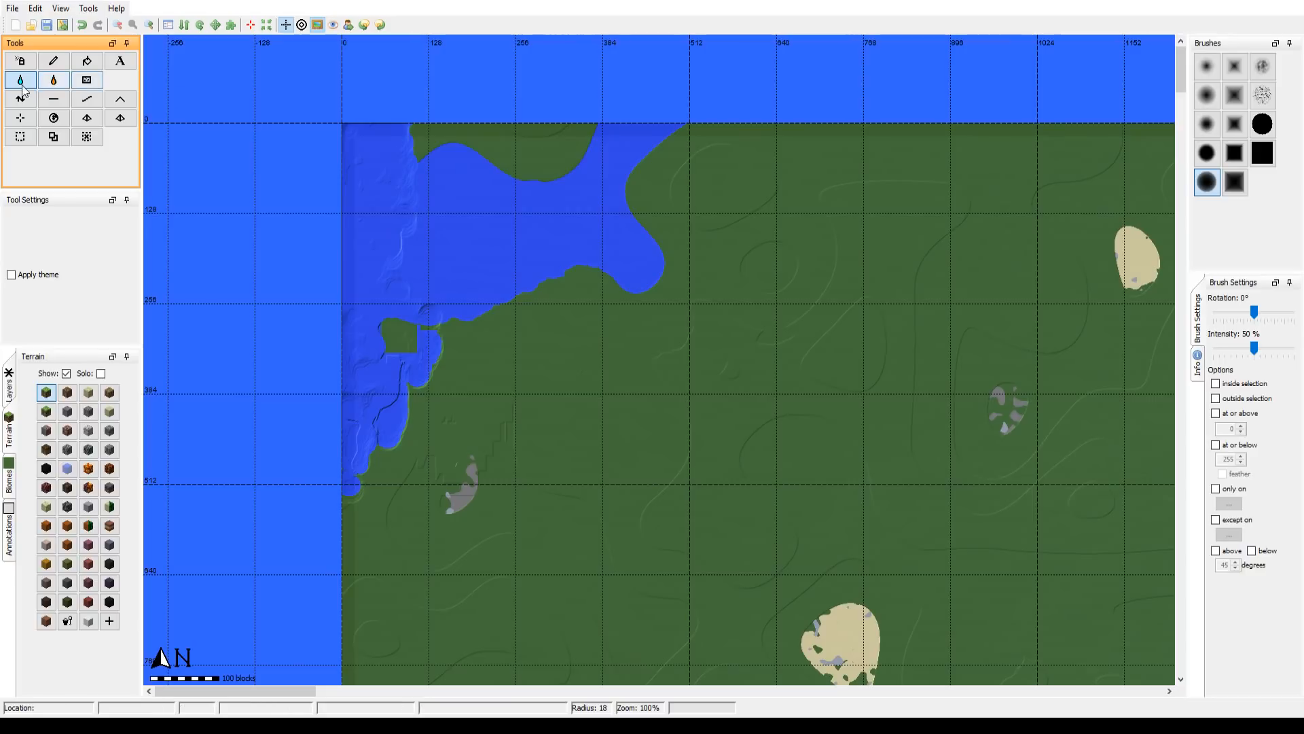
Step: Remove patches of water along the inlet's west side with the Sponge tool at a brush radius of 18
{"action": "left_click", "coordinate": [87, 81]}
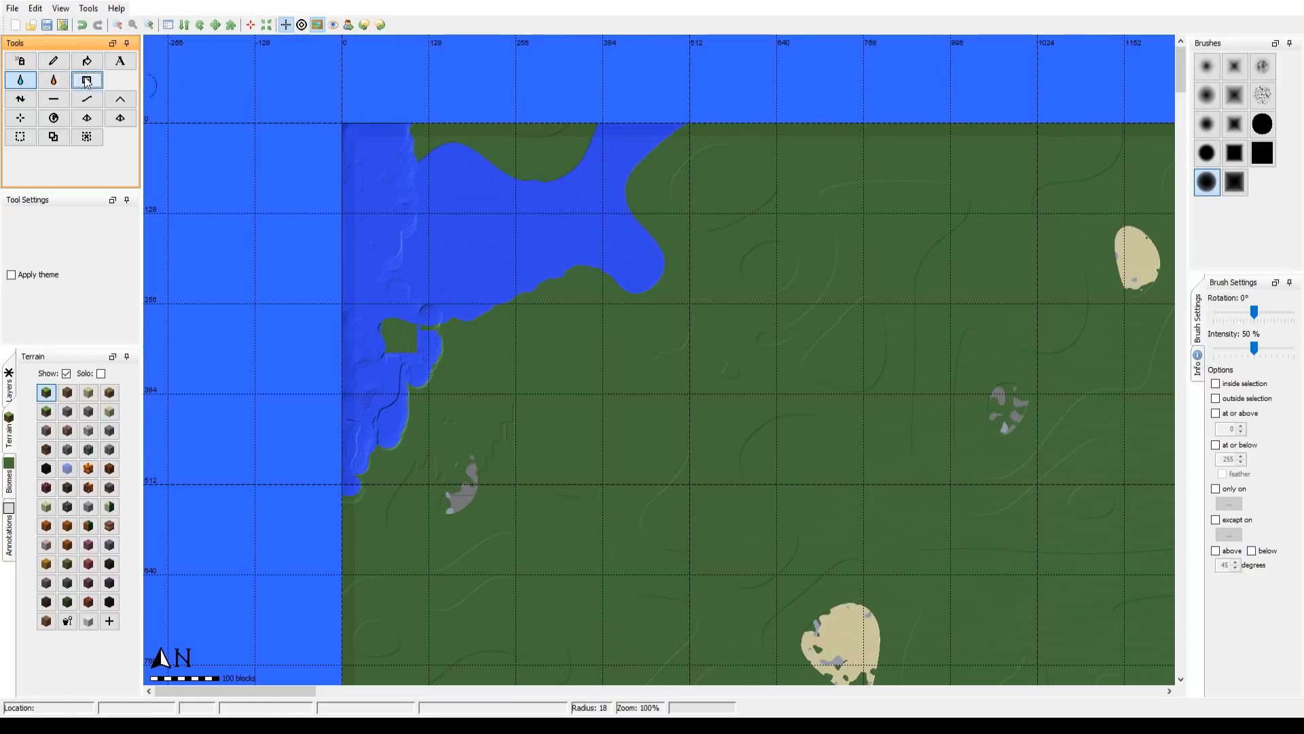
{"action": "mouse_move", "coordinate": [392, 232]}
{"action": "left_mouse_down"}
{"action": "mouse_move", "coordinate": [399, 205]}
{"action": "mouse_move", "coordinate": [336, 250]}
{"action": "mouse_move", "coordinate": [366, 248]}
{"action": "mouse_move", "coordinate": [363, 165]}
{"action": "mouse_move", "coordinate": [353, 197]}
{"action": "left_mouse_up"}
{"action": "mouse_move", "coordinate": [503, 326]}
{"action": "left_mouse_down"}
{"action": "mouse_move", "coordinate": [415, 307]}
{"action": "mouse_move", "coordinate": [396, 402]}
{"action": "mouse_move", "coordinate": [404, 366]}
{"action": "mouse_move", "coordinate": [377, 361]}
{"action": "mouse_move", "coordinate": [332, 484]}
{"action": "mouse_move", "coordinate": [330, 373]}
{"action": "mouse_move", "coordinate": [298, 517]}
{"action": "mouse_move", "coordinate": [348, 475]}
{"action": "mouse_move", "coordinate": [364, 413]}
{"action": "mouse_move", "coordinate": [349, 527]}
{"action": "mouse_move", "coordinate": [326, 442]}
{"action": "mouse_move", "coordinate": [347, 480]}
{"action": "mouse_move", "coordinate": [354, 418]}
{"action": "mouse_move", "coordinate": [341, 420]}
{"action": "mouse_move", "coordinate": [389, 423]}
{"action": "mouse_move", "coordinate": [385, 453]}
{"action": "mouse_move", "coordinate": [399, 387]}
{"action": "mouse_move", "coordinate": [253, 443]}
{"action": "left_mouse_up"}
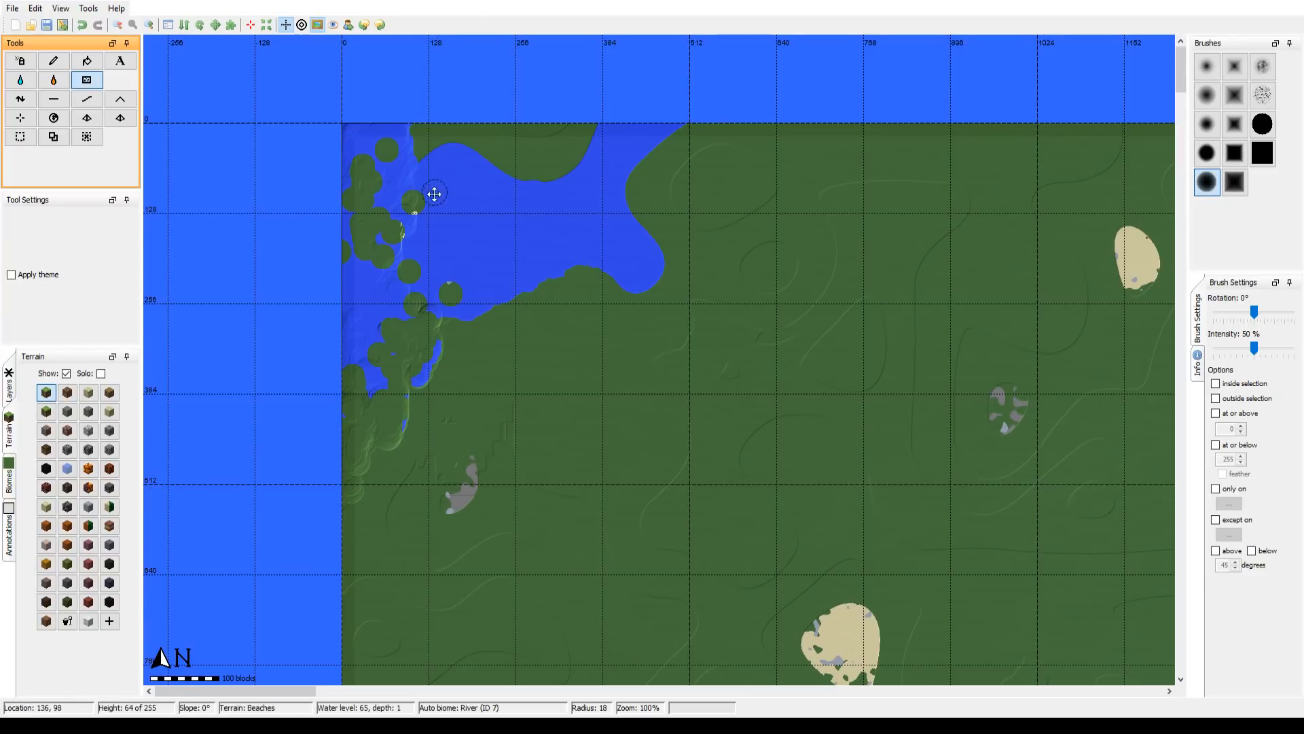
Step: Enlarge the Sponge brush to a radius of 118 over the northwest inlet
{"action": "left_click_drag", "start_coordinate": [434, 196], "coordinate": [457, 256]}
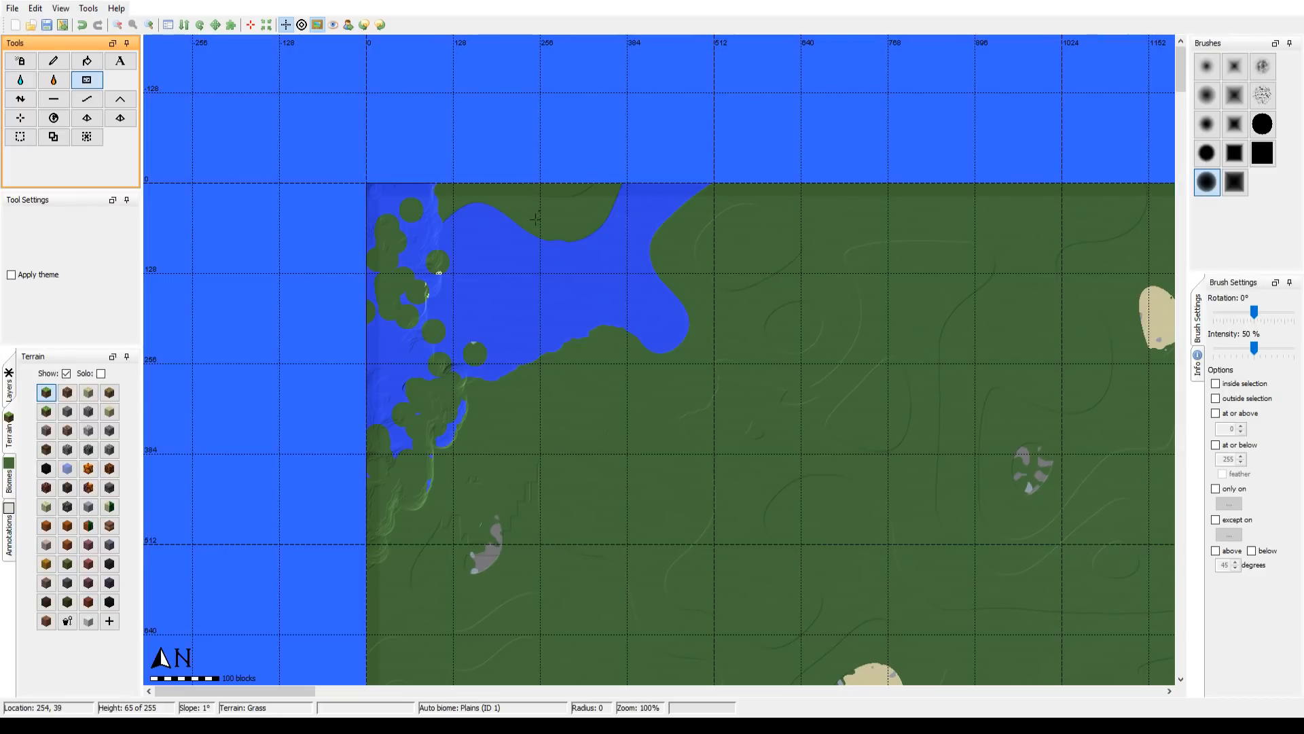
{"action": "left_click", "coordinate": [149, 25]}
{"action": "left_click", "coordinate": [150, 25]}
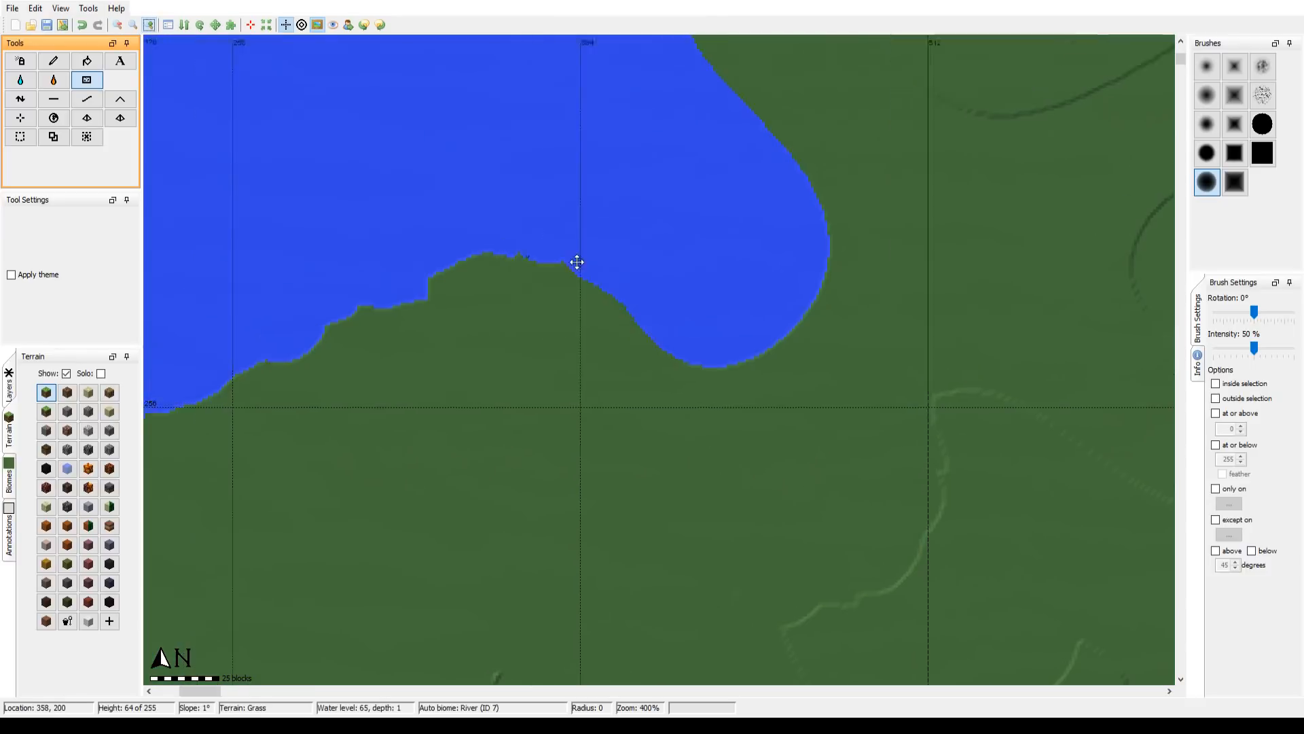
{"action": "left_click_drag", "start_coordinate": [576, 262], "coordinate": [883, 323]}
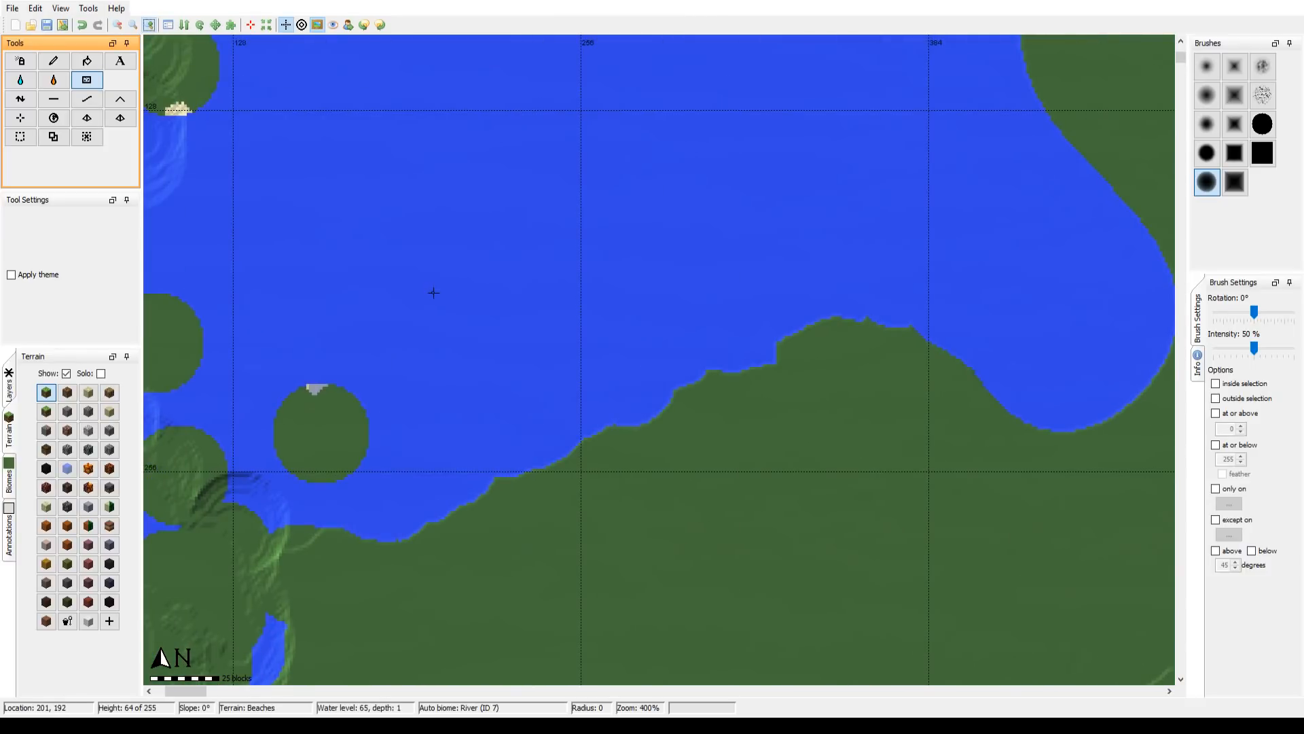
{"action": "scroll", "coordinate": [433, 292], "scroll_direction": "up", "scroll_amount": 15}
{"action": "scroll", "coordinate": [433, 293], "scroll_direction": "up", "scroll_amount": 20}
{"action": "scroll", "coordinate": [434, 293], "scroll_direction": "down", "scroll_amount": 5}
{"action": "scroll", "coordinate": [433, 293], "scroll_direction": "down", "scroll_amount": 2}
{"action": "scroll", "coordinate": [433, 293], "scroll_direction": "down", "scroll_amount": 7}
{"action": "scroll", "coordinate": [433, 293], "scroll_direction": "up", "scroll_amount": 6}
{"action": "scroll", "coordinate": [433, 293], "scroll_direction": "up", "scroll_amount": 5}
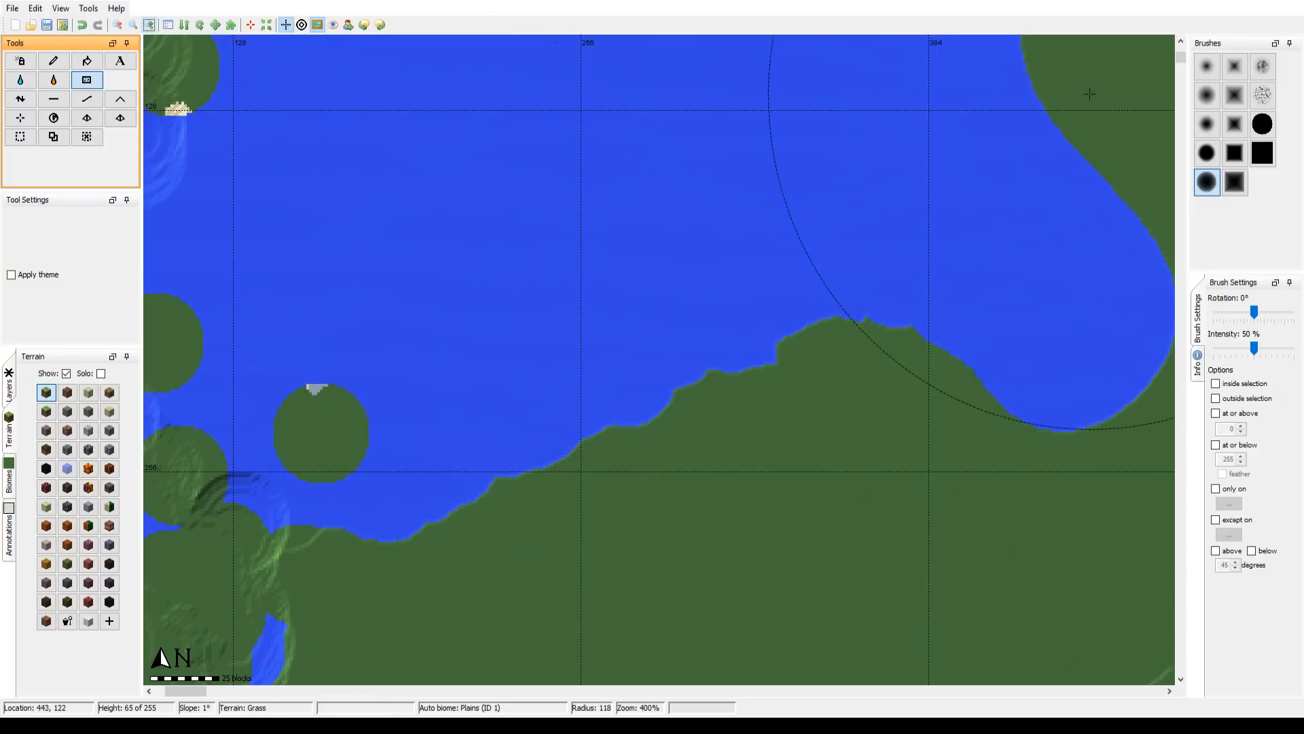
{"action": "left_click", "coordinate": [117, 25]}
{"action": "left_click", "coordinate": [117, 24]}
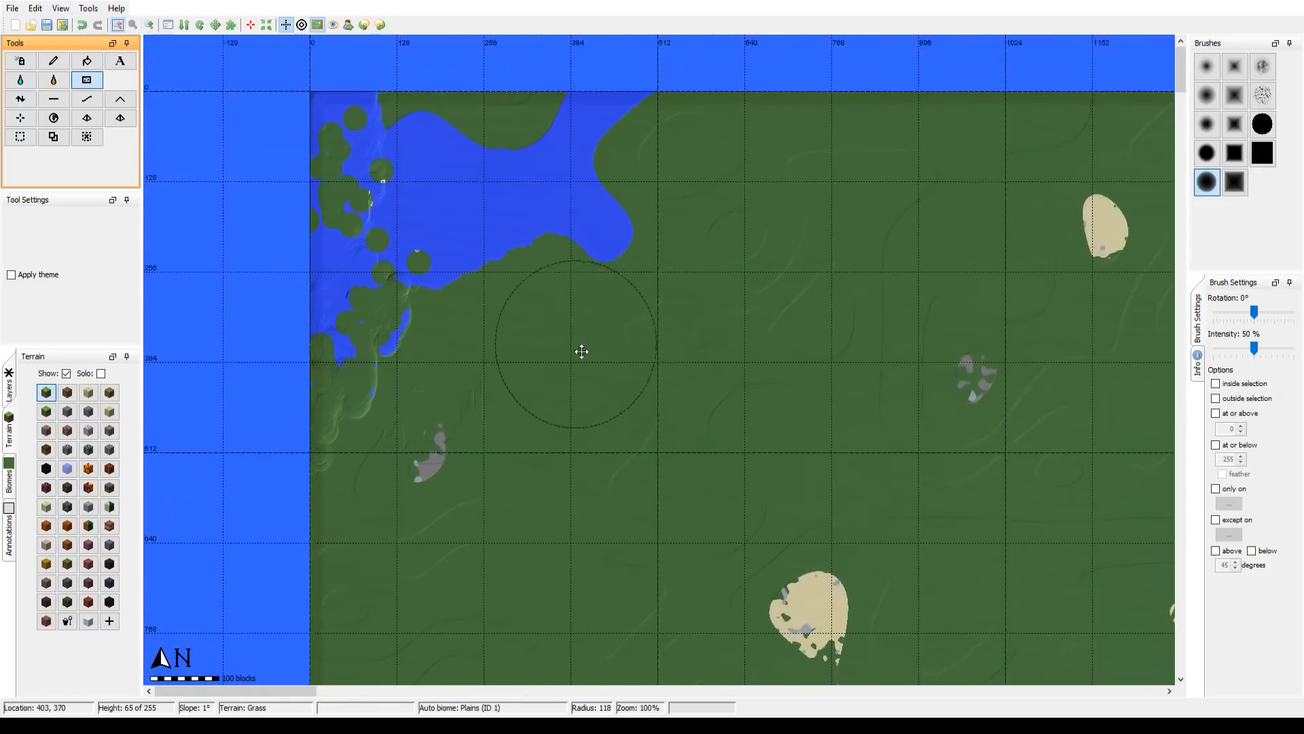
Step: Flatten the ground across the northwest inlet and its surroundings using the Flatten tool with a brush radius of 300
{"action": "left_click_drag", "start_coordinate": [581, 351], "coordinate": [370, 149]}
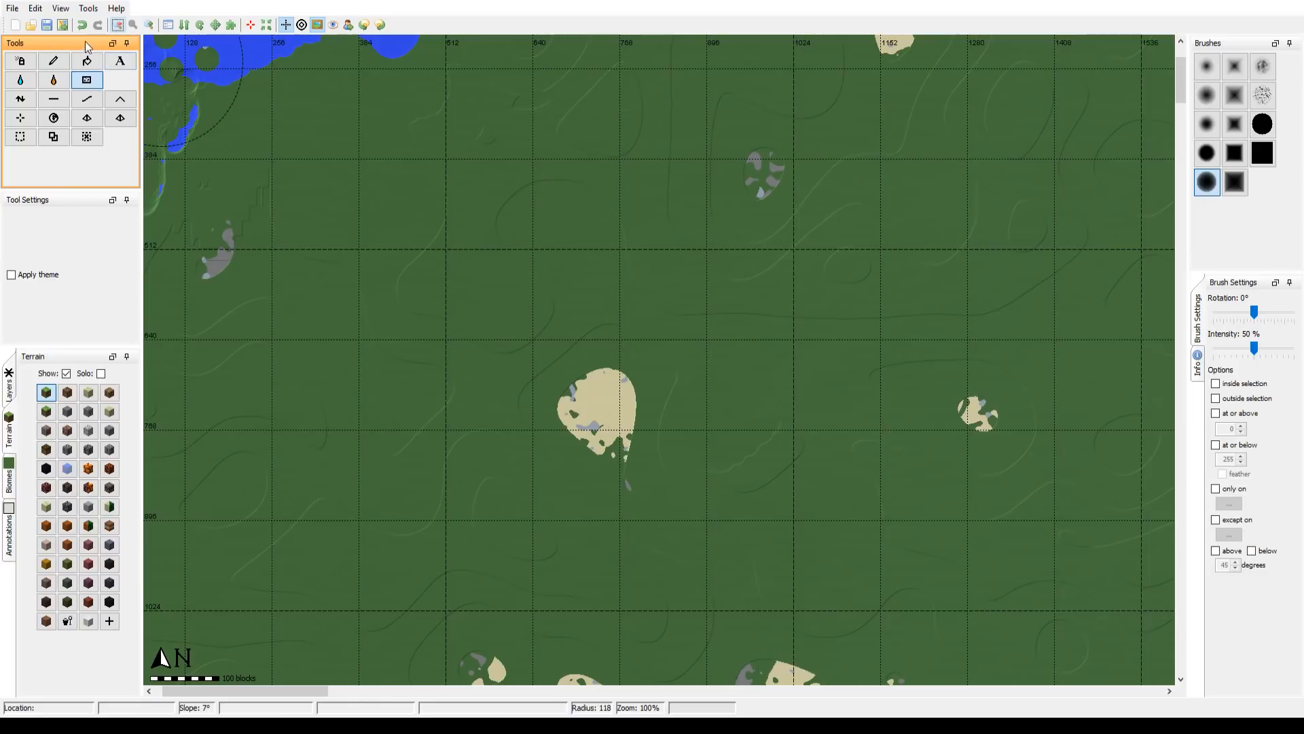
{"action": "left_click", "coordinate": [117, 25]}
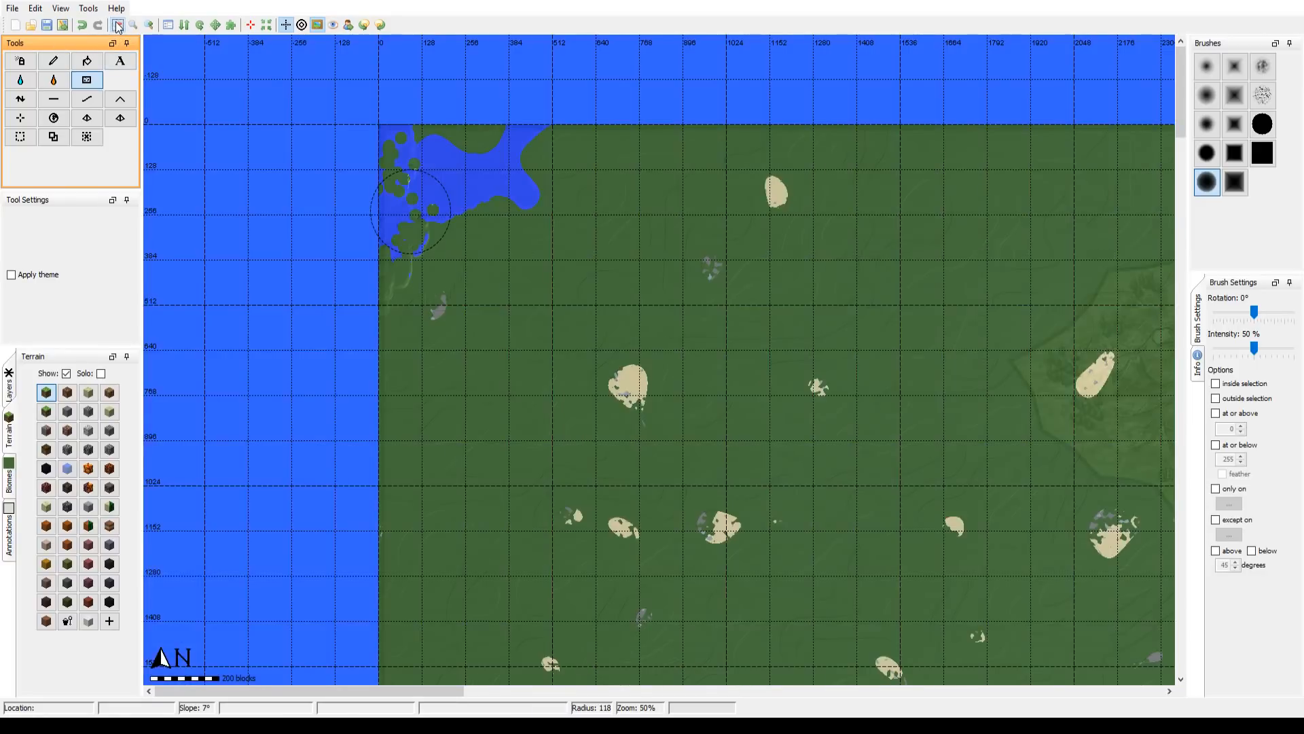
{"action": "left_click", "coordinate": [117, 25]}
{"action": "left_click_drag", "start_coordinate": [542, 341], "coordinate": [476, 281]}
{"action": "scroll", "coordinate": [477, 281], "scroll_direction": "up", "scroll_amount": 10}
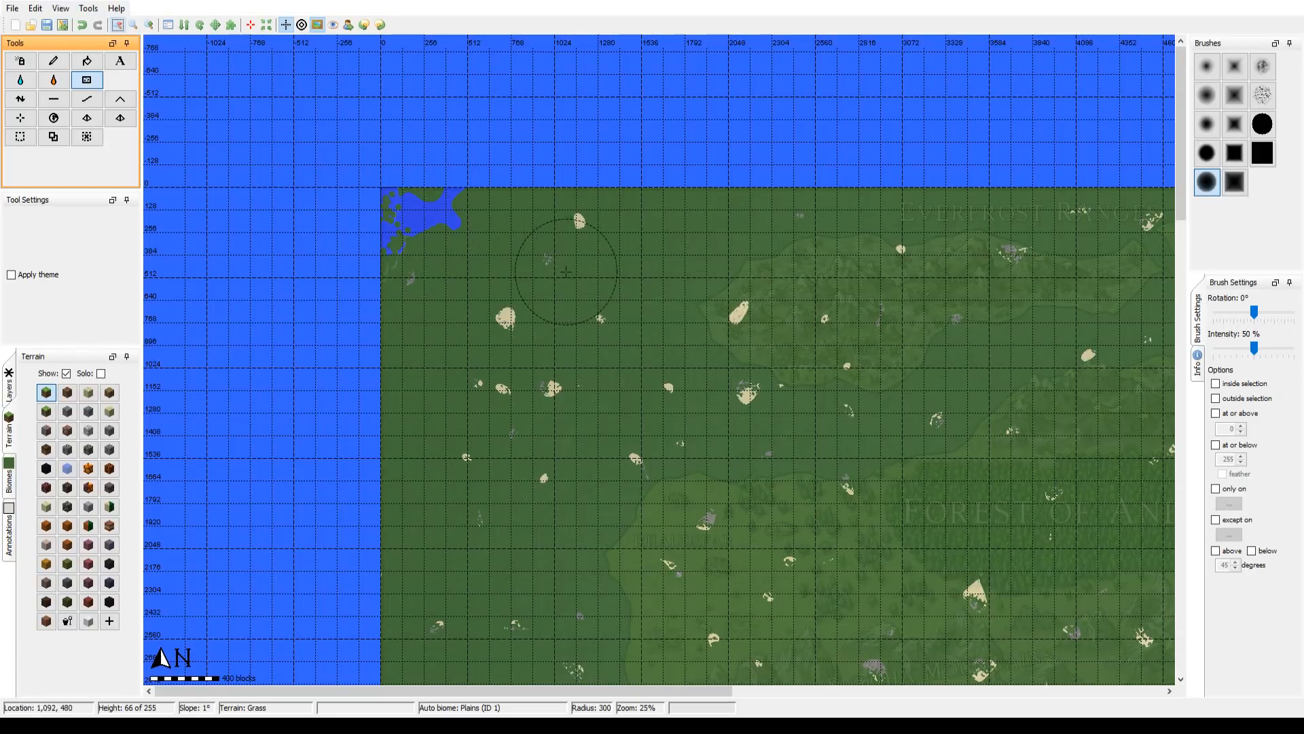
{"action": "left_click_drag", "start_coordinate": [472, 316], "coordinate": [422, 297]}
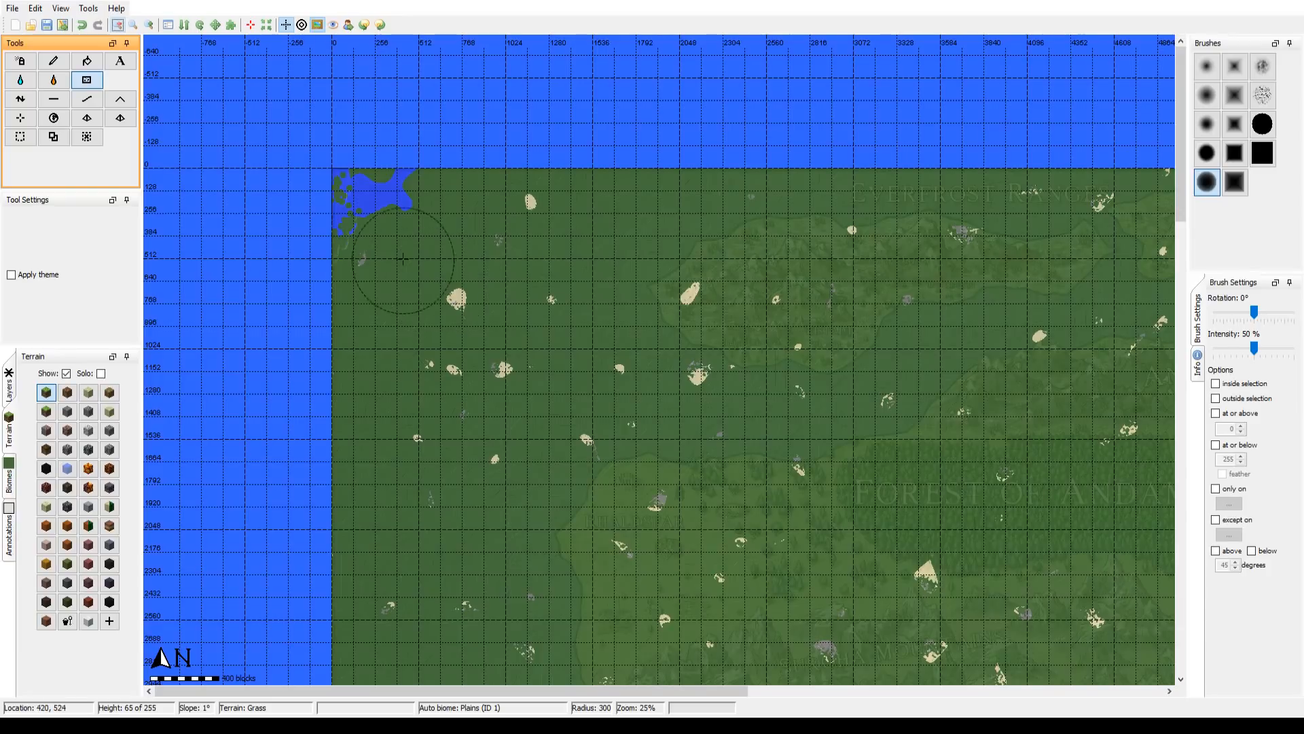
{"action": "left_click", "coordinate": [49, 101]}
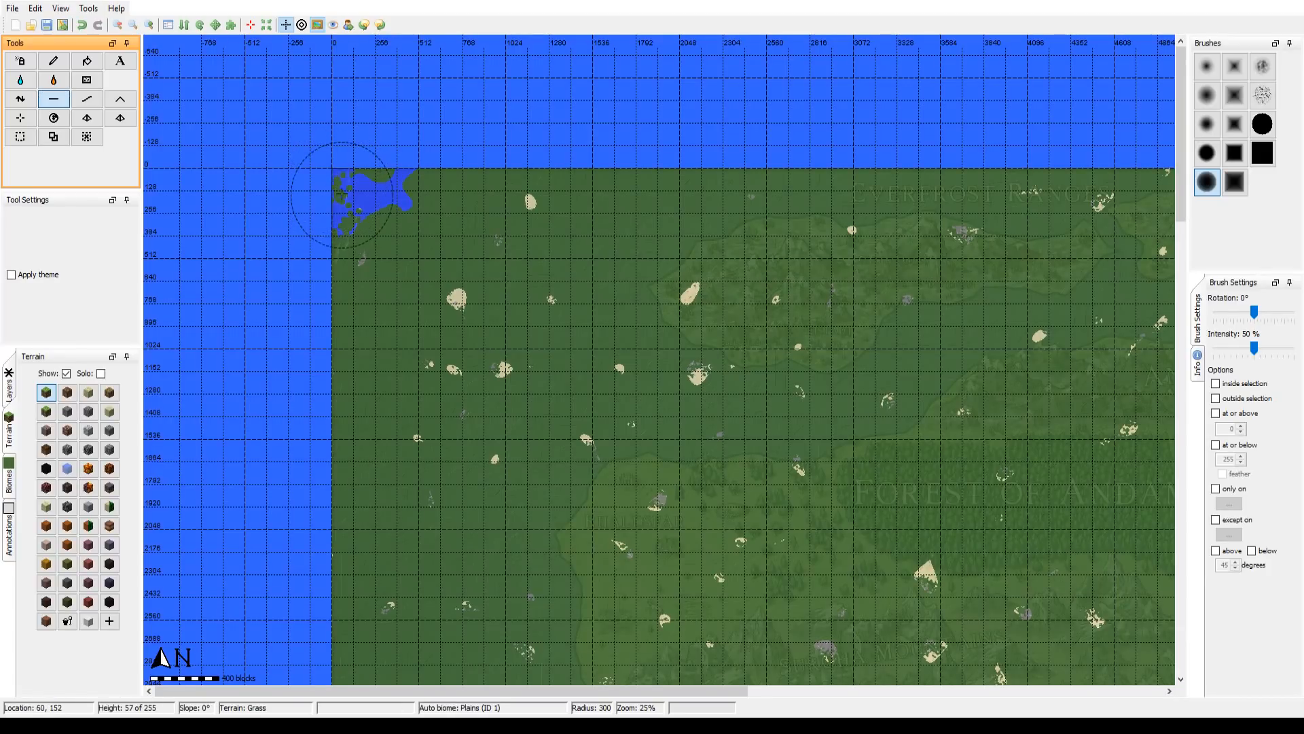
{"action": "mouse_move", "coordinate": [341, 193]}
{"action": "left_mouse_down"}
{"action": "mouse_move", "coordinate": [359, 251]}
{"action": "mouse_move", "coordinate": [406, 189]}
{"action": "mouse_move", "coordinate": [379, 225]}
{"action": "mouse_move", "coordinate": [410, 228]}
{"action": "mouse_move", "coordinate": [433, 191]}
{"action": "mouse_move", "coordinate": [405, 201]}
{"action": "left_mouse_up"}
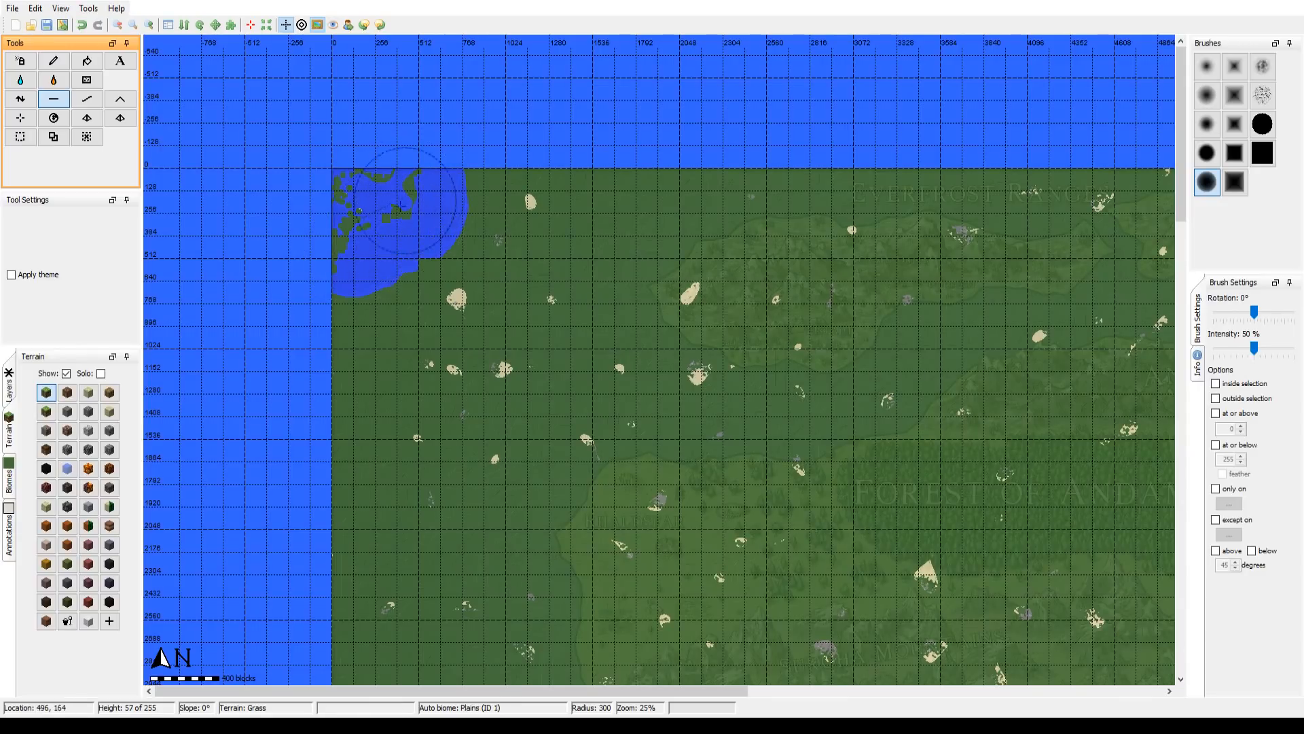
Step: Remove all the water from the flattened northwest corner with the Sponge tool at a brush radius of 300
{"action": "left_click", "coordinate": [88, 80]}
{"action": "mouse_move", "coordinate": [323, 233]}
{"action": "left_mouse_down"}
{"action": "mouse_move", "coordinate": [356, 270]}
{"action": "mouse_move", "coordinate": [348, 185]}
{"action": "mouse_move", "coordinate": [350, 259]}
{"action": "mouse_move", "coordinate": [411, 251]}
{"action": "mouse_move", "coordinate": [457, 218]}
{"action": "mouse_move", "coordinate": [435, 225]}
{"action": "mouse_move", "coordinate": [421, 253]}
{"action": "mouse_move", "coordinate": [435, 212]}
{"action": "left_mouse_up"}
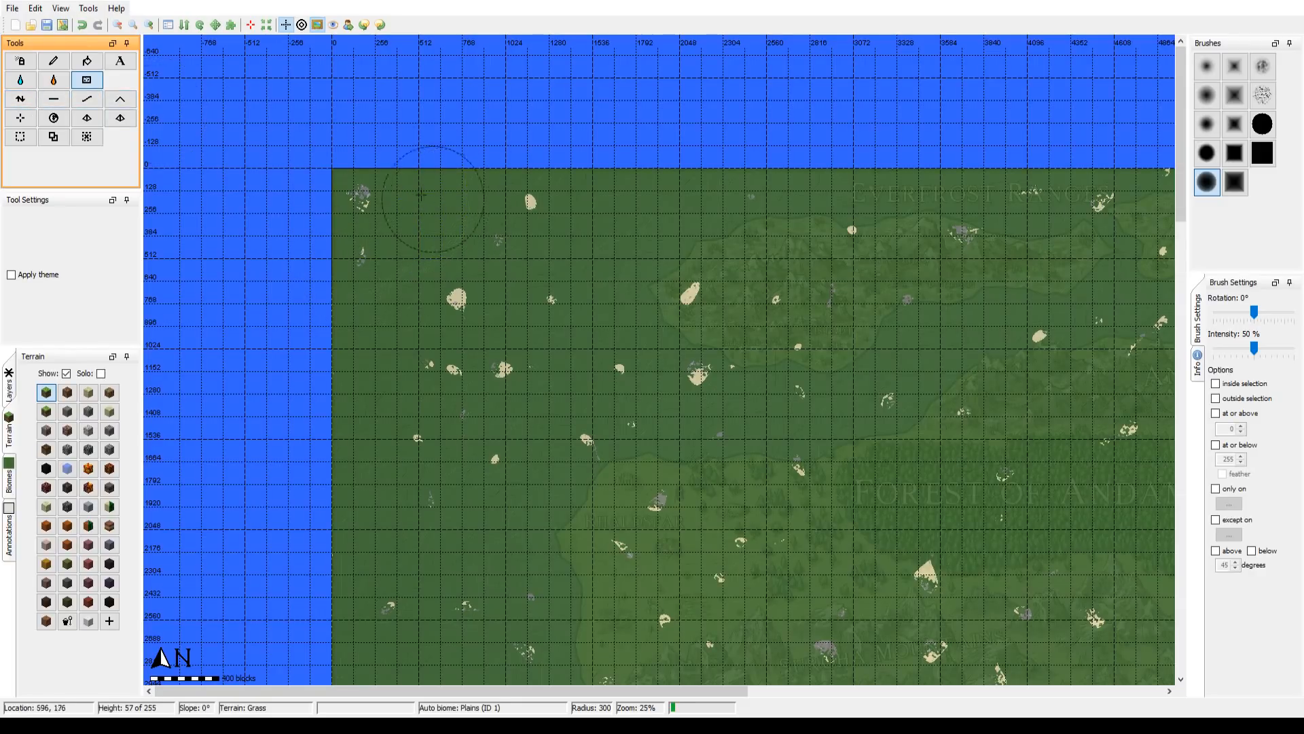
{"action": "left_click", "coordinate": [53, 101]}
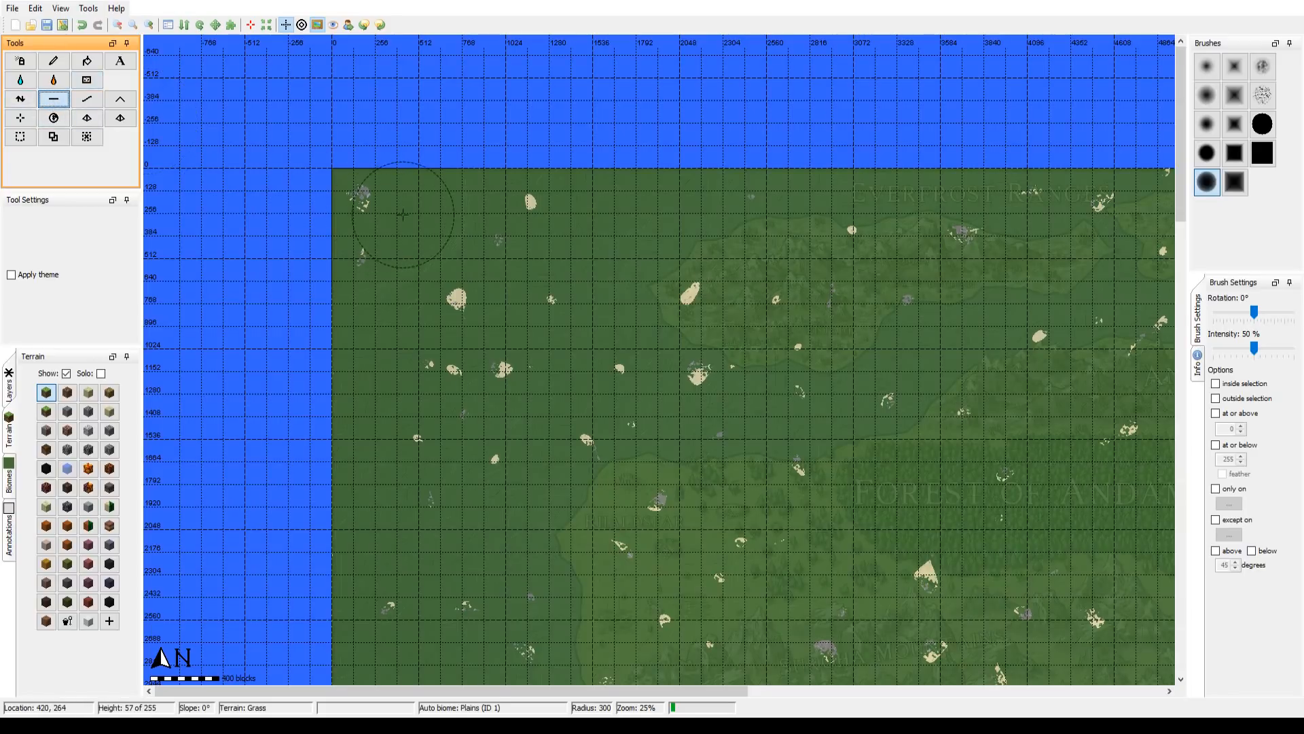
Step: Paint grass over the sand and gravel patches near the northwest corner with the Pencil and a firmer round brush
{"action": "left_click", "coordinate": [54, 61]}
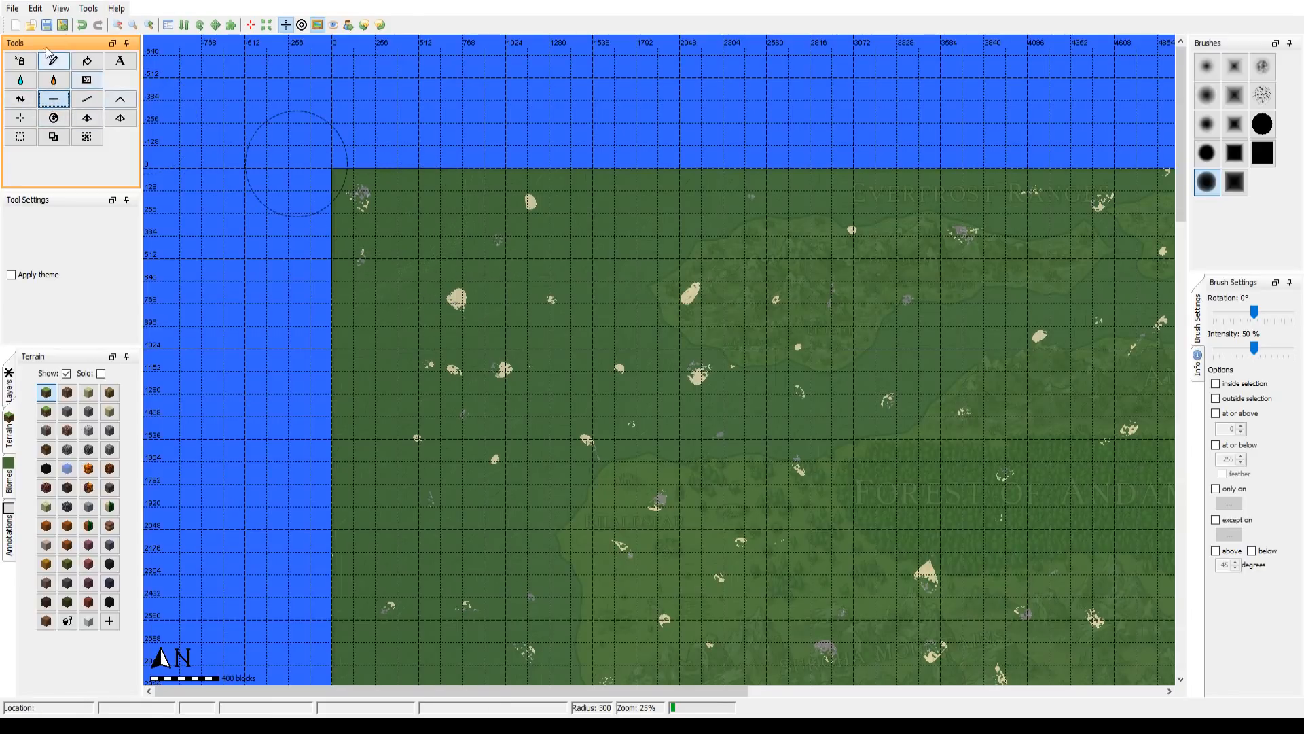
{"action": "left_click", "coordinate": [1207, 153]}
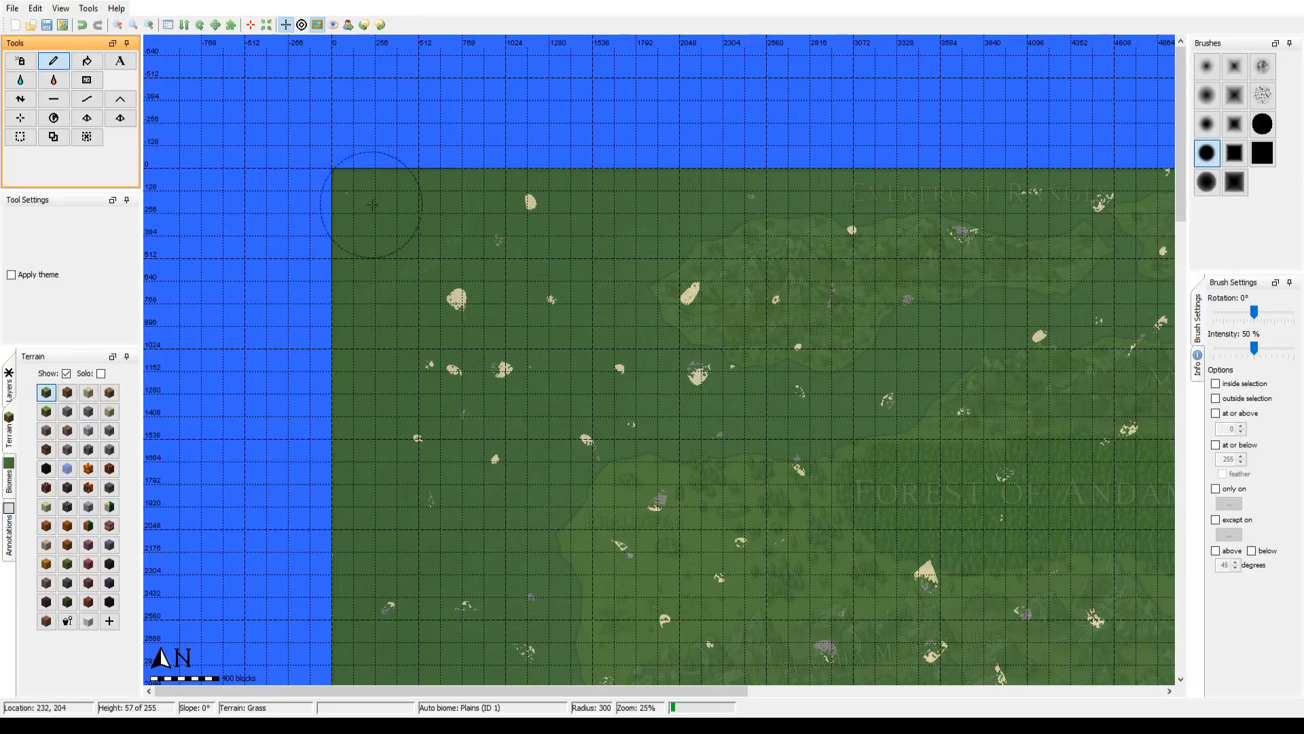
{"action": "mouse_move", "coordinate": [410, 214]}
{"action": "left_mouse_down"}
{"action": "mouse_move", "coordinate": [529, 213]}
{"action": "mouse_move", "coordinate": [444, 300]}
{"action": "mouse_move", "coordinate": [454, 237]}
{"action": "mouse_move", "coordinate": [482, 231]}
{"action": "left_mouse_up"}
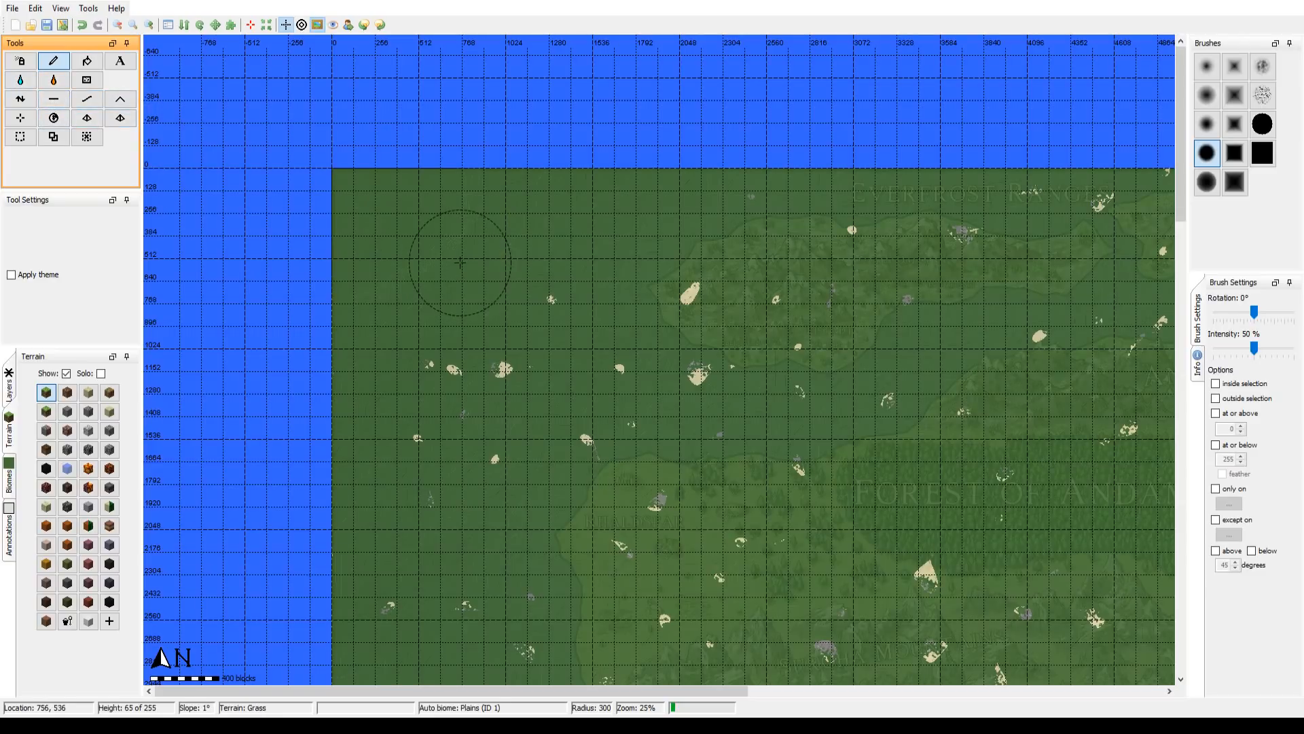
Step: Lower a round pit near the northwest corner using the Height tool with a soft round brush of radius 124
{"action": "scroll", "coordinate": [451, 257], "scroll_direction": "down", "scroll_amount": 15}
{"action": "scroll", "coordinate": [372, 210], "scroll_direction": "down", "scroll_amount": 15}
{"action": "scroll", "coordinate": [364, 211], "scroll_direction": "up", "scroll_amount": 4}
{"action": "left_click", "coordinate": [63, 104]}
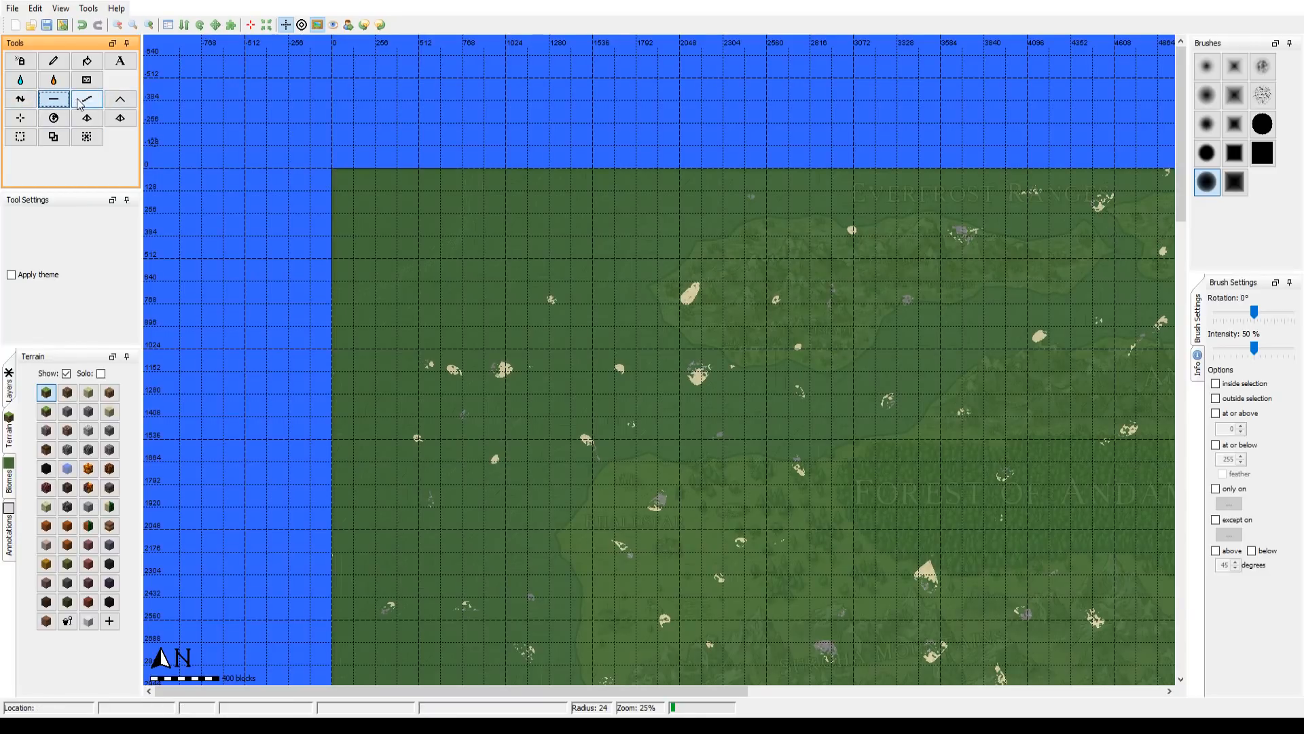
{"action": "left_click", "coordinate": [28, 105]}
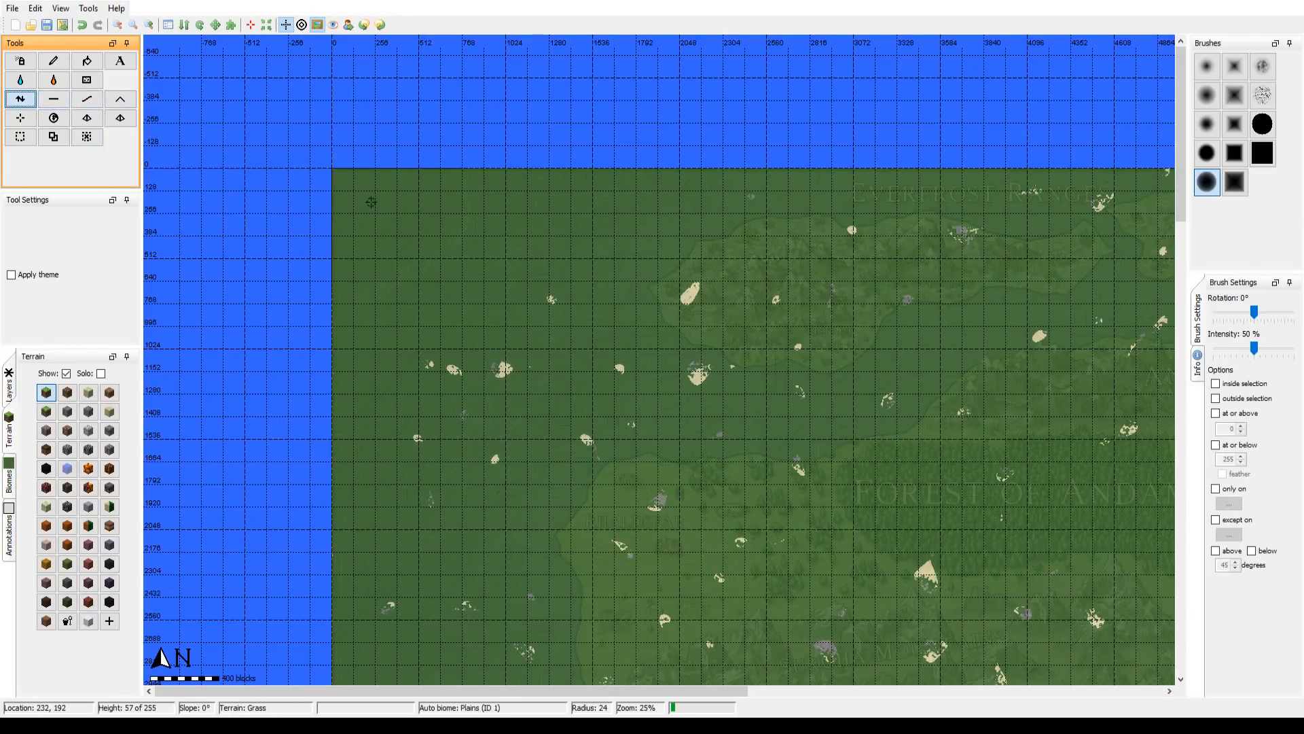
{"action": "scroll", "coordinate": [371, 204], "scroll_direction": "up", "scroll_amount": 8}
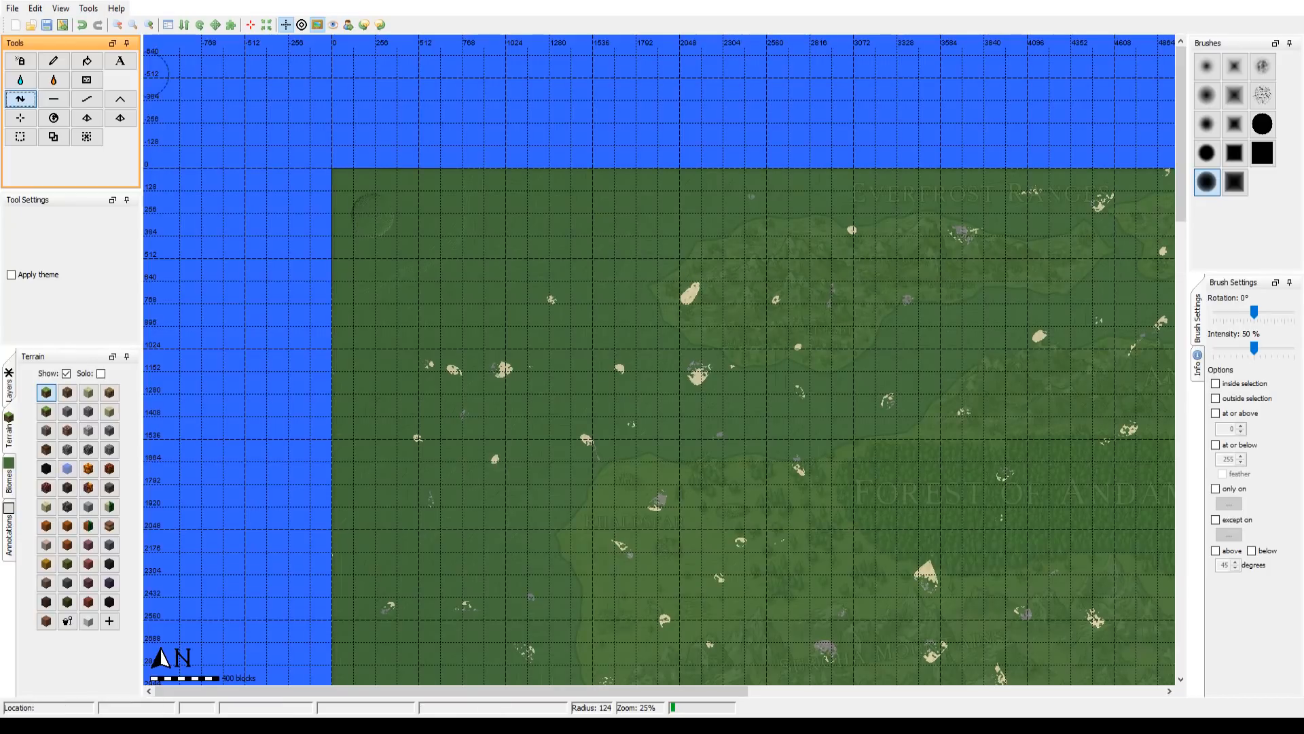
{"action": "left_click", "coordinate": [59, 10]}
{"action": "left_click", "coordinate": [58, 12]}
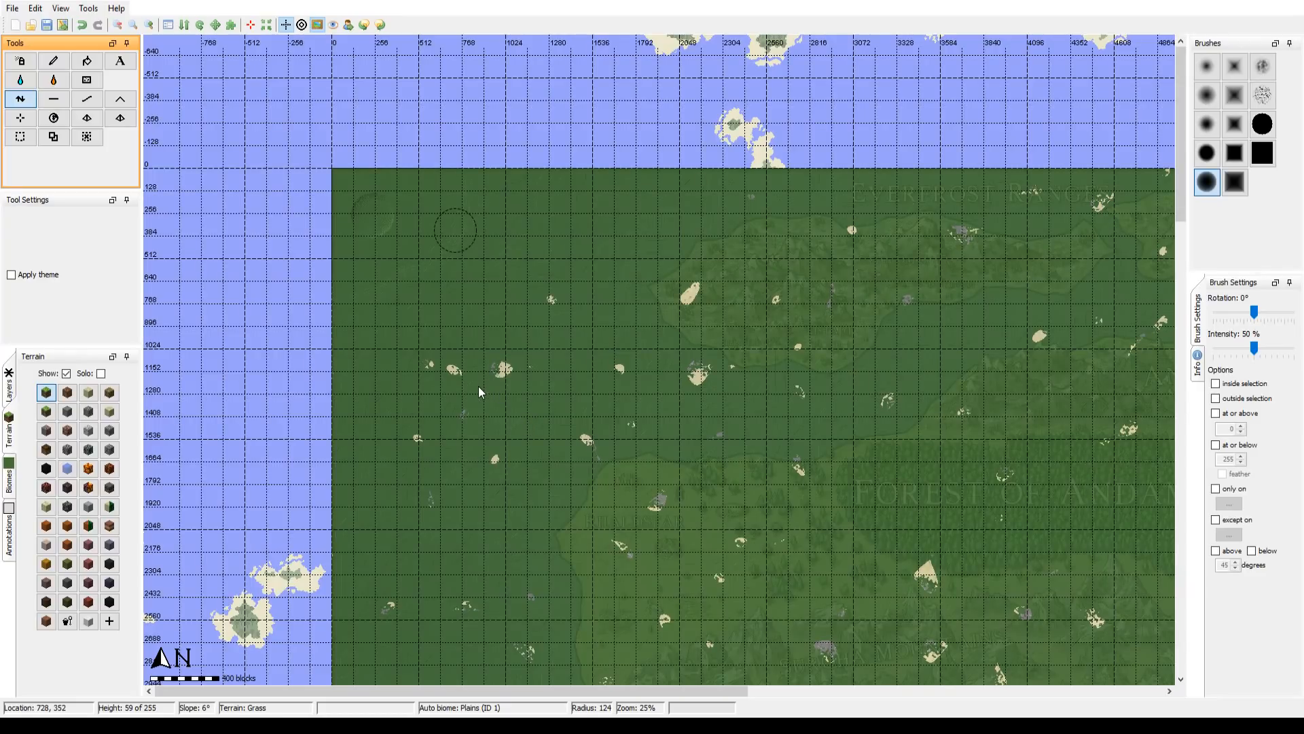
{"action": "left_click", "coordinate": [525, 413]}
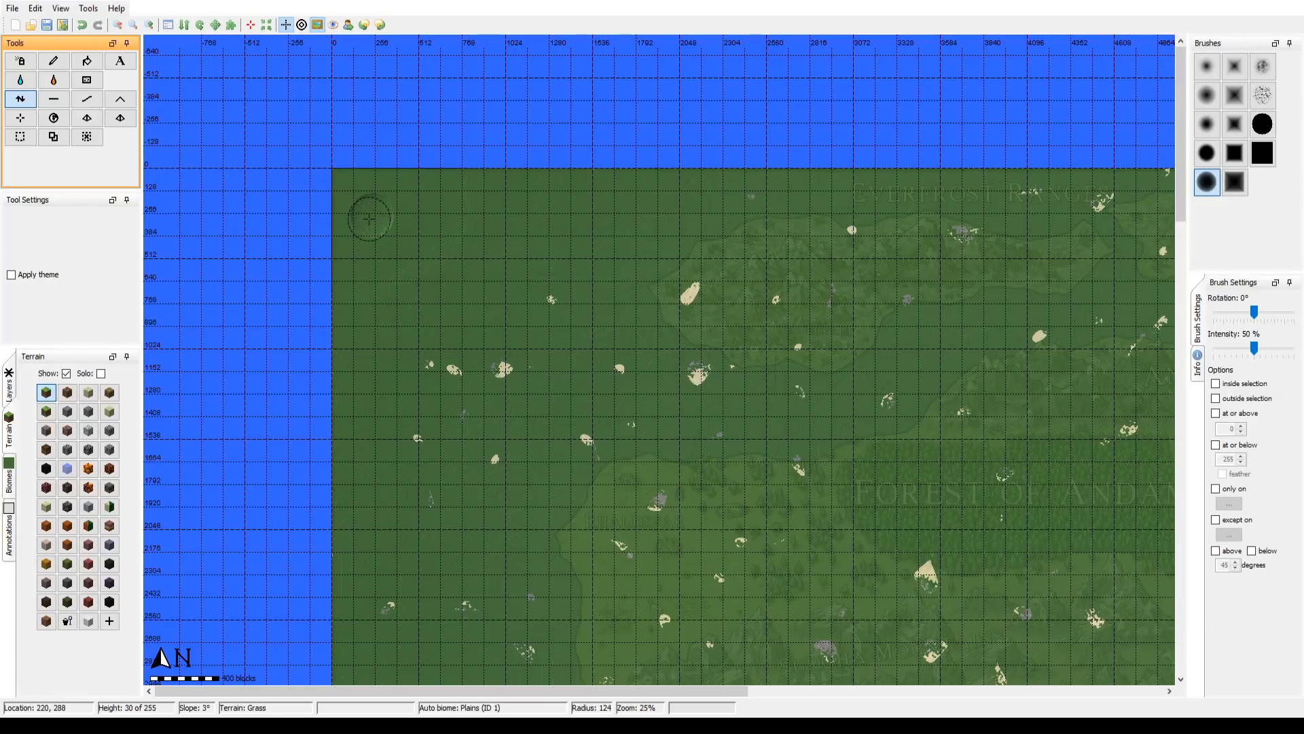
Step: Flatten the northwest corner outward from the pit down to its floor level using the Flatten tool with the brush radius raised to 300
{"action": "left_click", "coordinate": [57, 103]}
{"action": "mouse_move", "coordinate": [367, 221]}
{"action": "left_mouse_down"}
{"action": "mouse_move", "coordinate": [353, 206]}
{"action": "mouse_move", "coordinate": [369, 210]}
{"action": "left_mouse_up"}
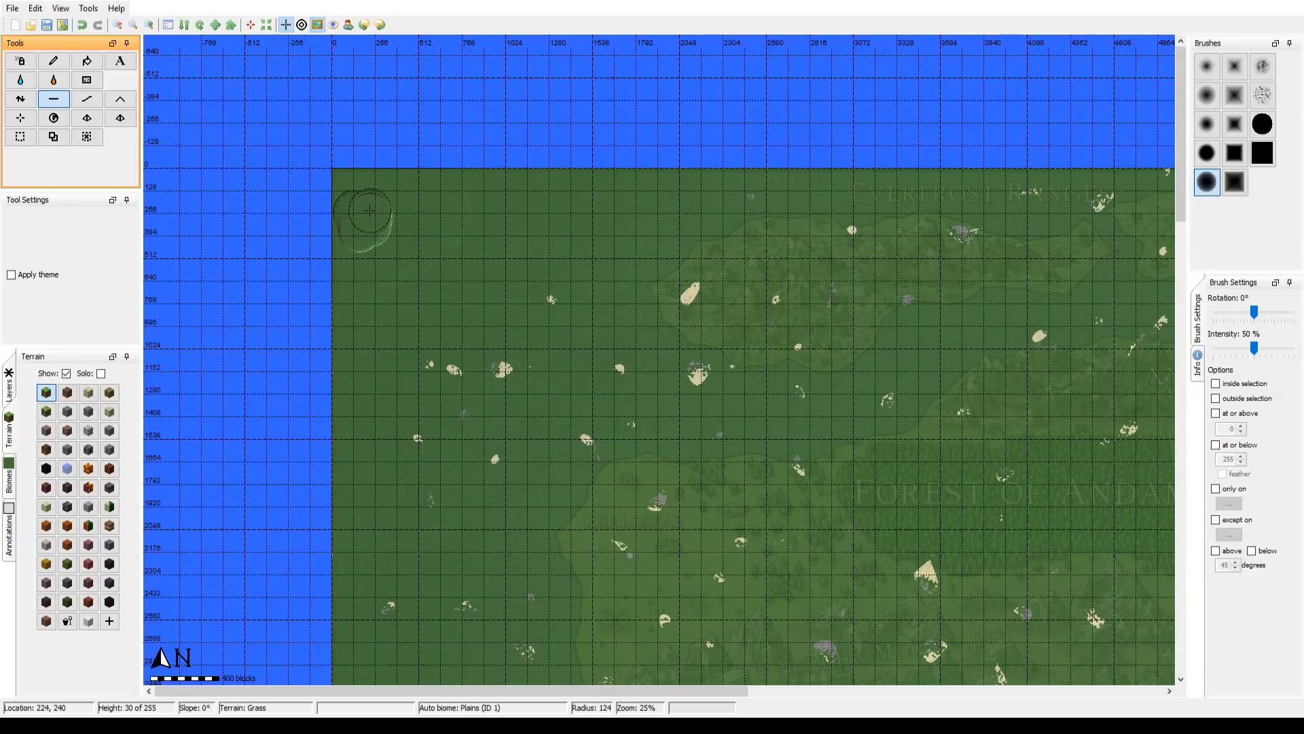
{"action": "scroll", "coordinate": [367, 216], "scroll_direction": "up", "scroll_amount": 8}
{"action": "mouse_move", "coordinate": [365, 225]}
{"action": "left_mouse_down"}
{"action": "mouse_move", "coordinate": [349, 197]}
{"action": "mouse_move", "coordinate": [387, 216]}
{"action": "mouse_move", "coordinate": [410, 204]}
{"action": "mouse_move", "coordinate": [353, 204]}
{"action": "mouse_move", "coordinate": [376, 247]}
{"action": "mouse_move", "coordinate": [358, 267]}
{"action": "mouse_move", "coordinate": [380, 272]}
{"action": "mouse_move", "coordinate": [393, 218]}
{"action": "mouse_move", "coordinate": [414, 231]}
{"action": "left_mouse_up"}
Step: Extend the flattened basin south and east across the northwest corner using the solid round brush at radius 300
{"action": "left_click", "coordinate": [1262, 124]}
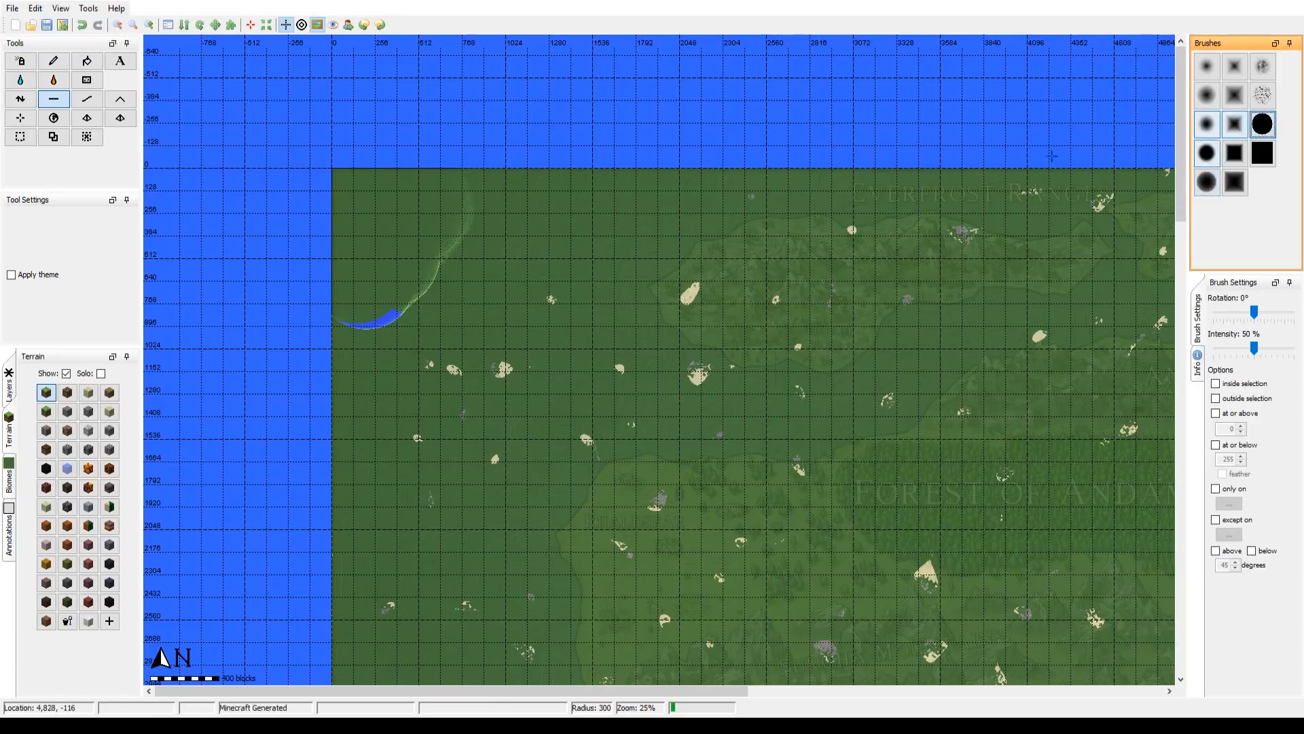
{"action": "scroll", "coordinate": [398, 233], "scroll_direction": "up", "scroll_amount": 1}
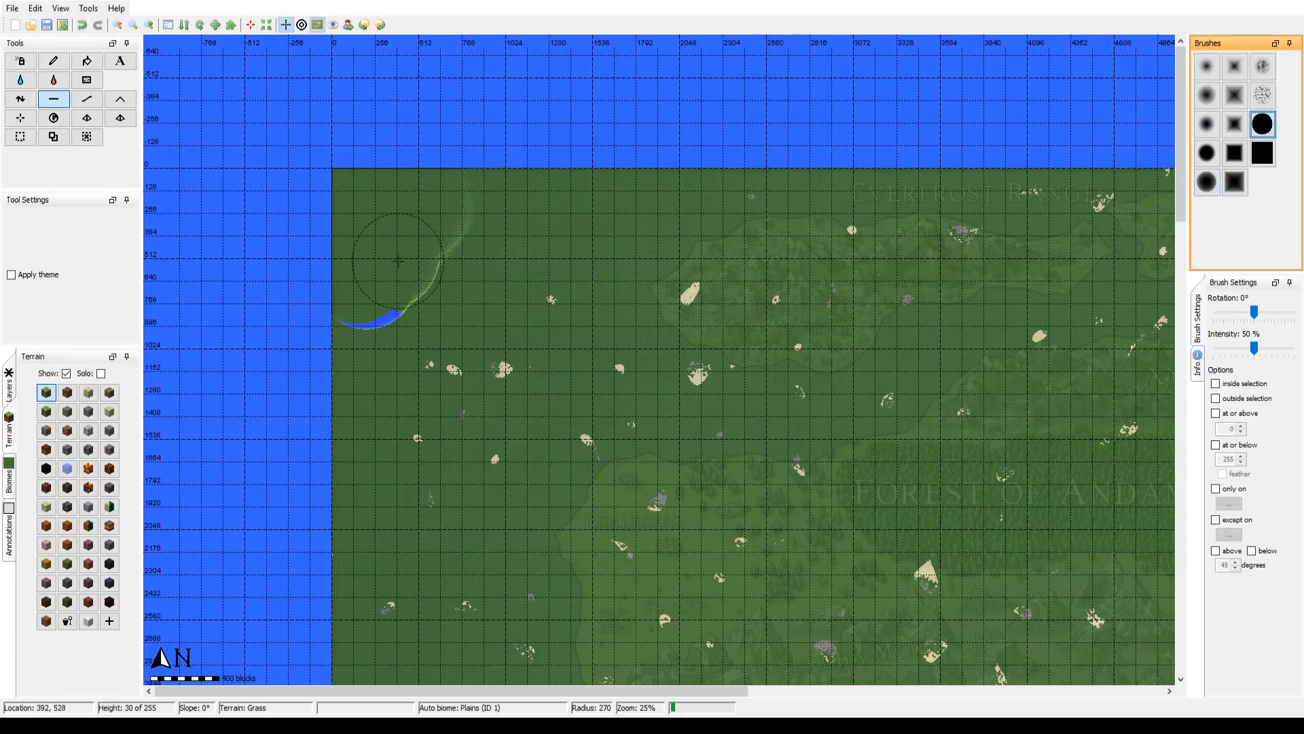
{"action": "scroll", "coordinate": [397, 250], "scroll_direction": "down", "scroll_amount": 1}
{"action": "mouse_move", "coordinate": [397, 250]}
{"action": "left_mouse_down"}
{"action": "mouse_move", "coordinate": [360, 319]}
{"action": "mouse_move", "coordinate": [450, 207]}
{"action": "mouse_move", "coordinate": [479, 212]}
{"action": "mouse_move", "coordinate": [432, 272]}
{"action": "mouse_move", "coordinate": [469, 250]}
{"action": "mouse_move", "coordinate": [464, 287]}
{"action": "mouse_move", "coordinate": [439, 278]}
{"action": "mouse_move", "coordinate": [532, 199]}
{"action": "mouse_move", "coordinate": [563, 286]}
{"action": "mouse_move", "coordinate": [516, 411]}
{"action": "mouse_move", "coordinate": [516, 472]}
{"action": "mouse_move", "coordinate": [531, 483]}
{"action": "mouse_move", "coordinate": [533, 460]}
{"action": "mouse_move", "coordinate": [567, 424]}
{"action": "mouse_move", "coordinate": [540, 476]}
{"action": "mouse_move", "coordinate": [503, 486]}
{"action": "mouse_move", "coordinate": [455, 466]}
{"action": "mouse_move", "coordinate": [470, 396]}
{"action": "mouse_move", "coordinate": [391, 459]}
{"action": "mouse_move", "coordinate": [393, 385]}
{"action": "mouse_move", "coordinate": [389, 480]}
{"action": "mouse_move", "coordinate": [451, 426]}
{"action": "mouse_move", "coordinate": [421, 474]}
{"action": "mouse_move", "coordinate": [440, 483]}
{"action": "mouse_move", "coordinate": [453, 454]}
{"action": "mouse_move", "coordinate": [354, 484]}
{"action": "mouse_move", "coordinate": [355, 437]}
{"action": "mouse_move", "coordinate": [349, 466]}
{"action": "mouse_move", "coordinate": [372, 218]}
{"action": "mouse_move", "coordinate": [431, 403]}
{"action": "mouse_move", "coordinate": [357, 306]}
{"action": "mouse_move", "coordinate": [475, 315]}
{"action": "mouse_move", "coordinate": [597, 378]}
{"action": "mouse_move", "coordinate": [591, 218]}
{"action": "mouse_move", "coordinate": [625, 204]}
{"action": "mouse_move", "coordinate": [630, 218]}
{"action": "mouse_move", "coordinate": [567, 195]}
{"action": "left_mouse_up"}
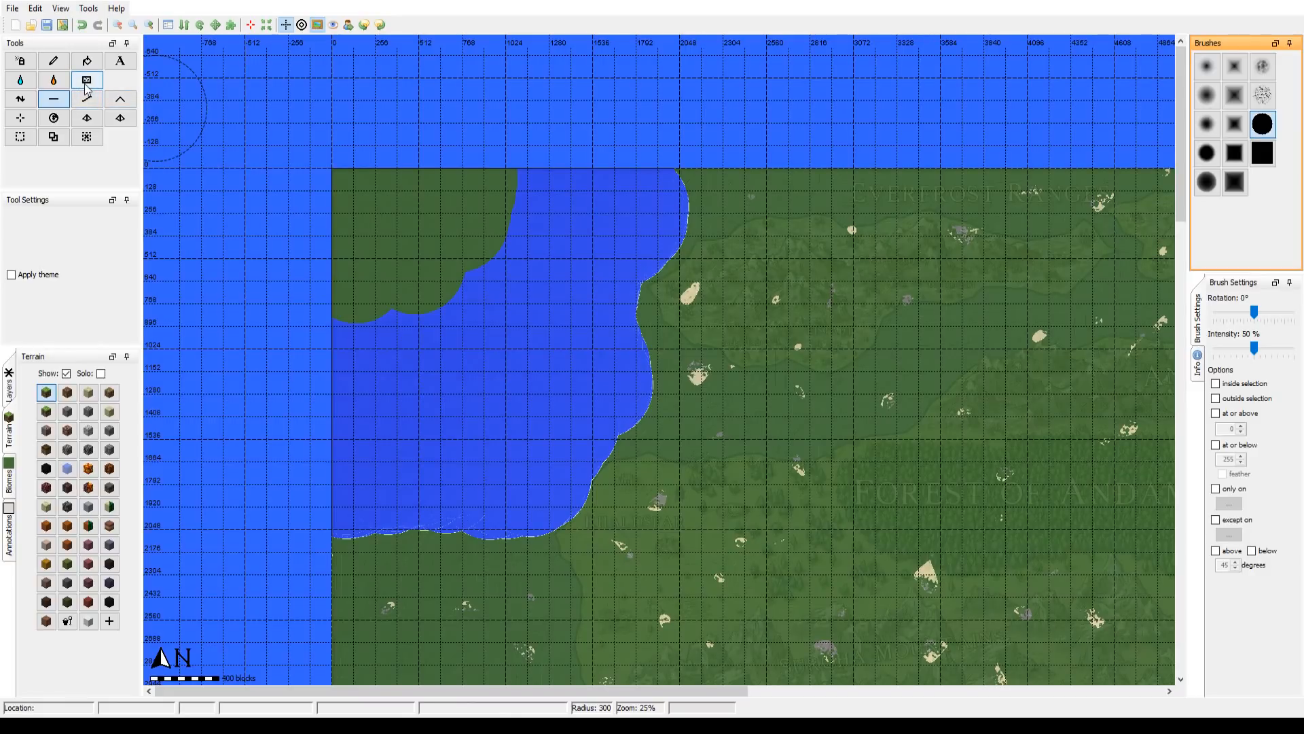
Step: Flood the dry northwest part of the basin with water to match the surrounding sea
{"action": "left_click", "coordinate": [20, 79]}
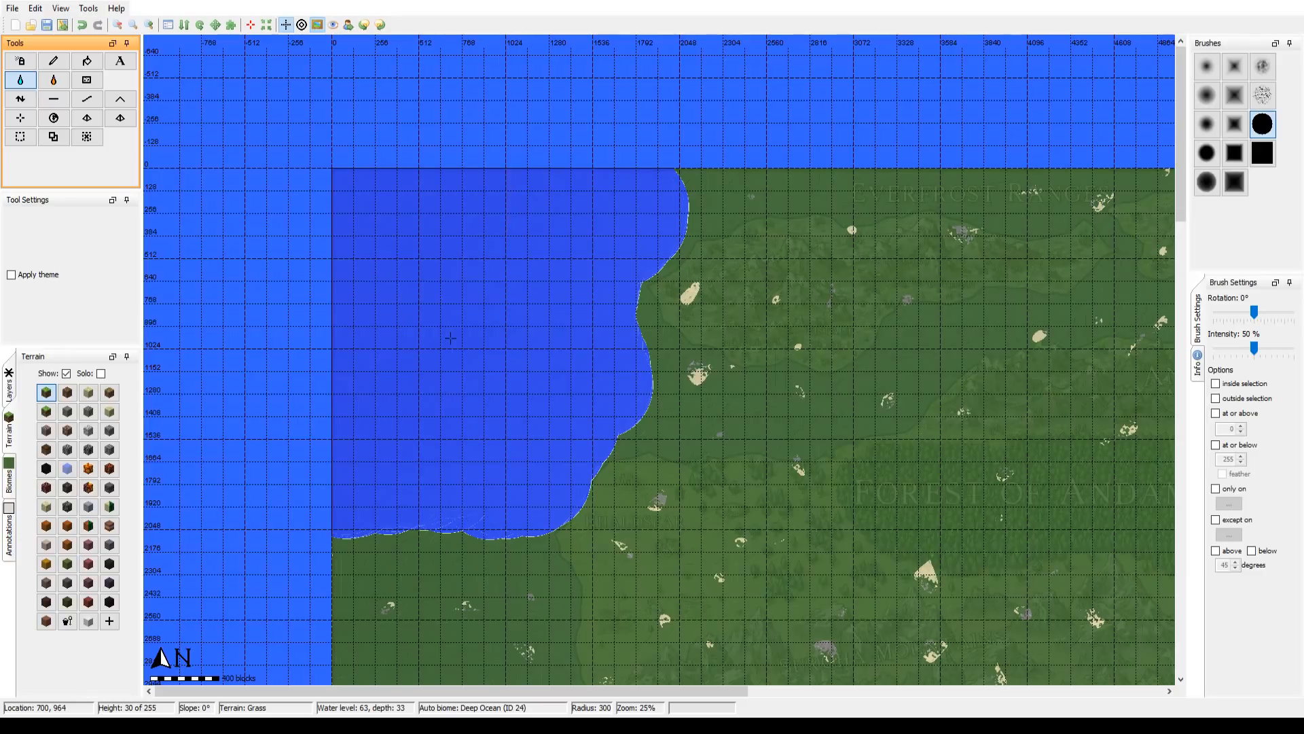
{"action": "left_click_drag", "start_coordinate": [766, 467], "coordinate": [764, 413]}
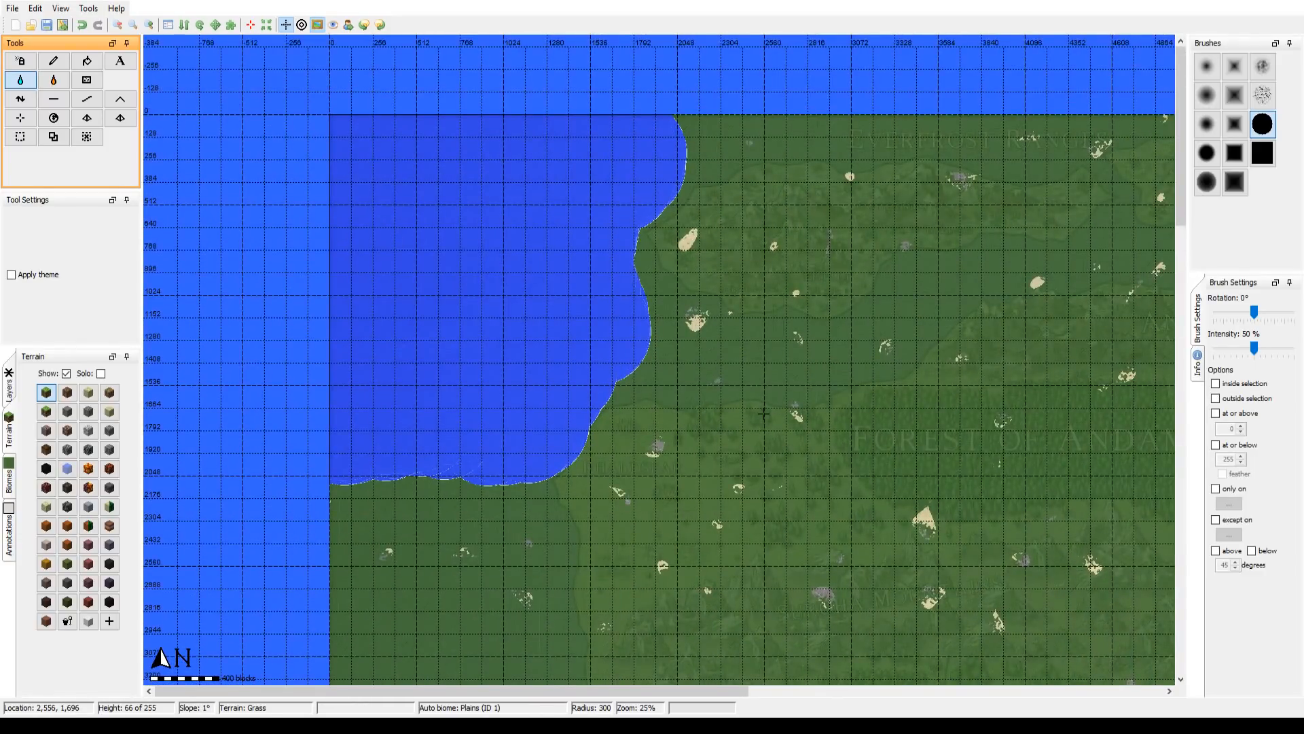
{"action": "left_click", "coordinate": [149, 25]}
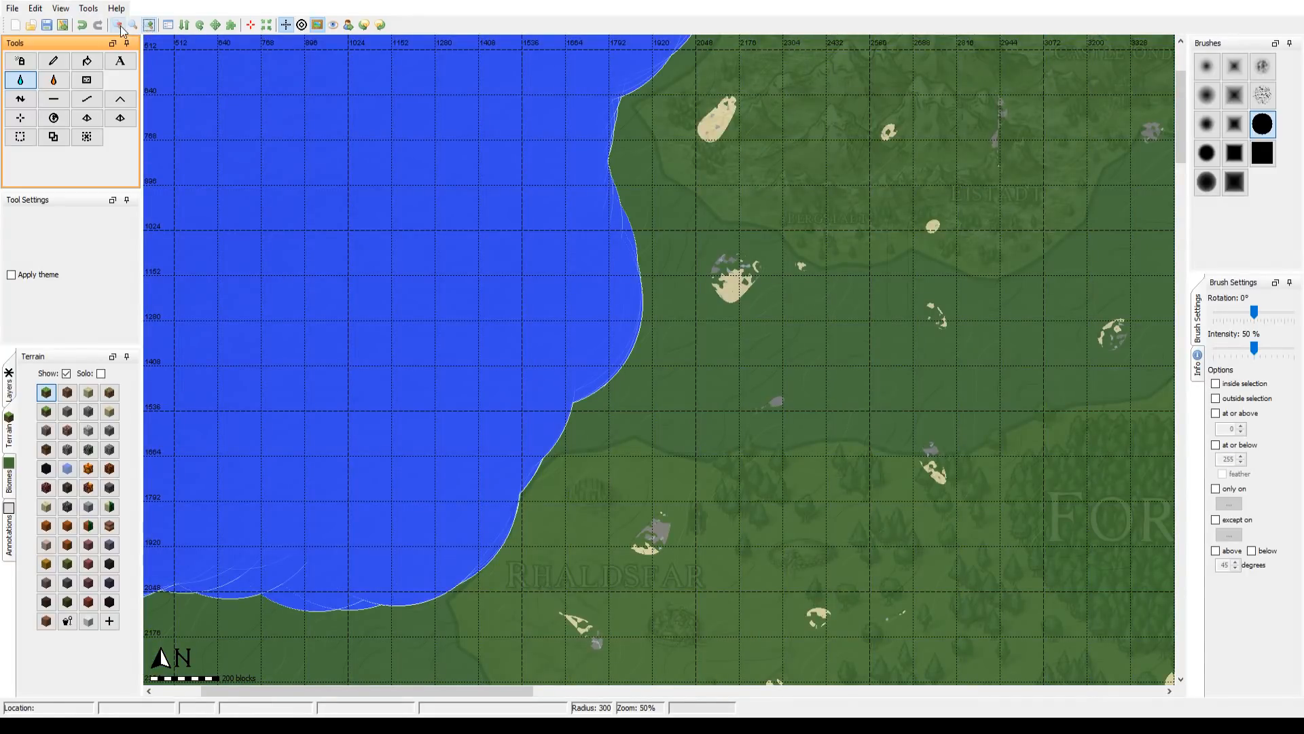
{"action": "left_click", "coordinate": [118, 26]}
{"action": "left_click_drag", "start_coordinate": [595, 416], "coordinate": [573, 370]}
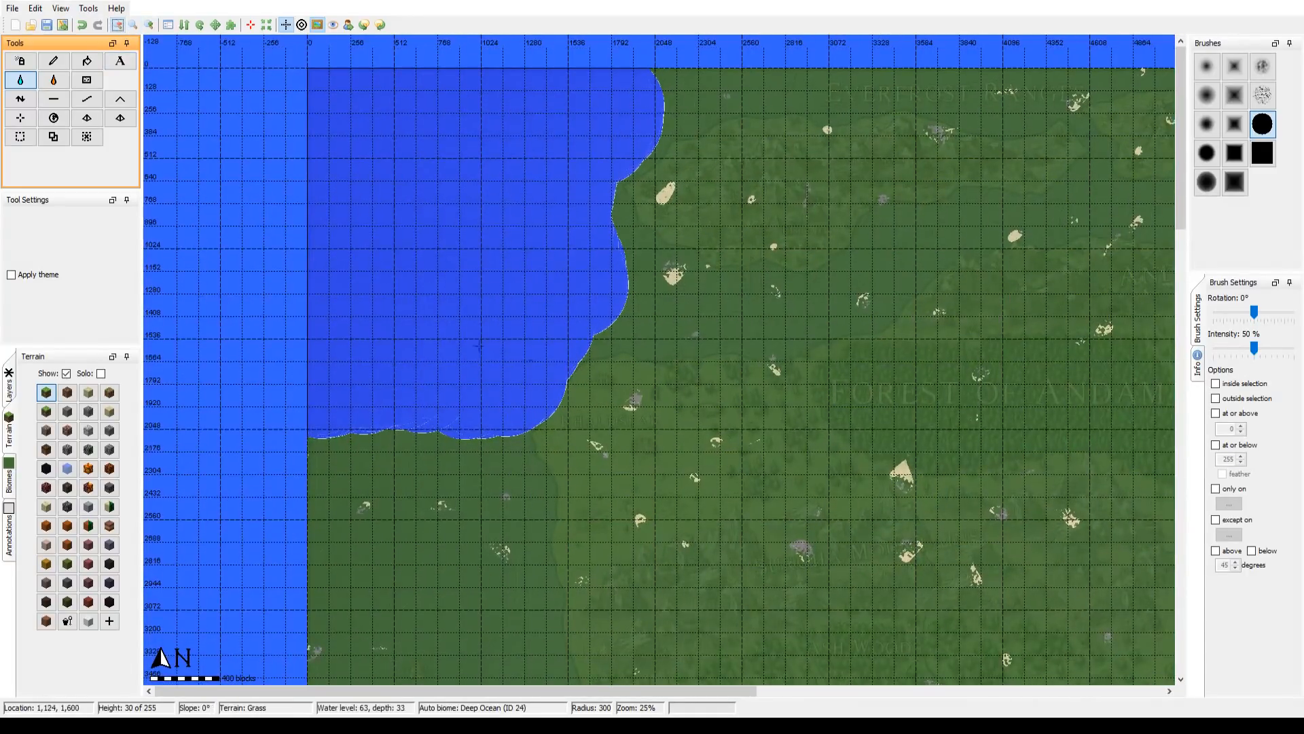
Step: Smooth the basin's southeastern shore and flatten its bulging corner back to land level with the brush at radius 300
{"action": "left_click", "coordinate": [53, 101]}
{"action": "left_click", "coordinate": [87, 100]}
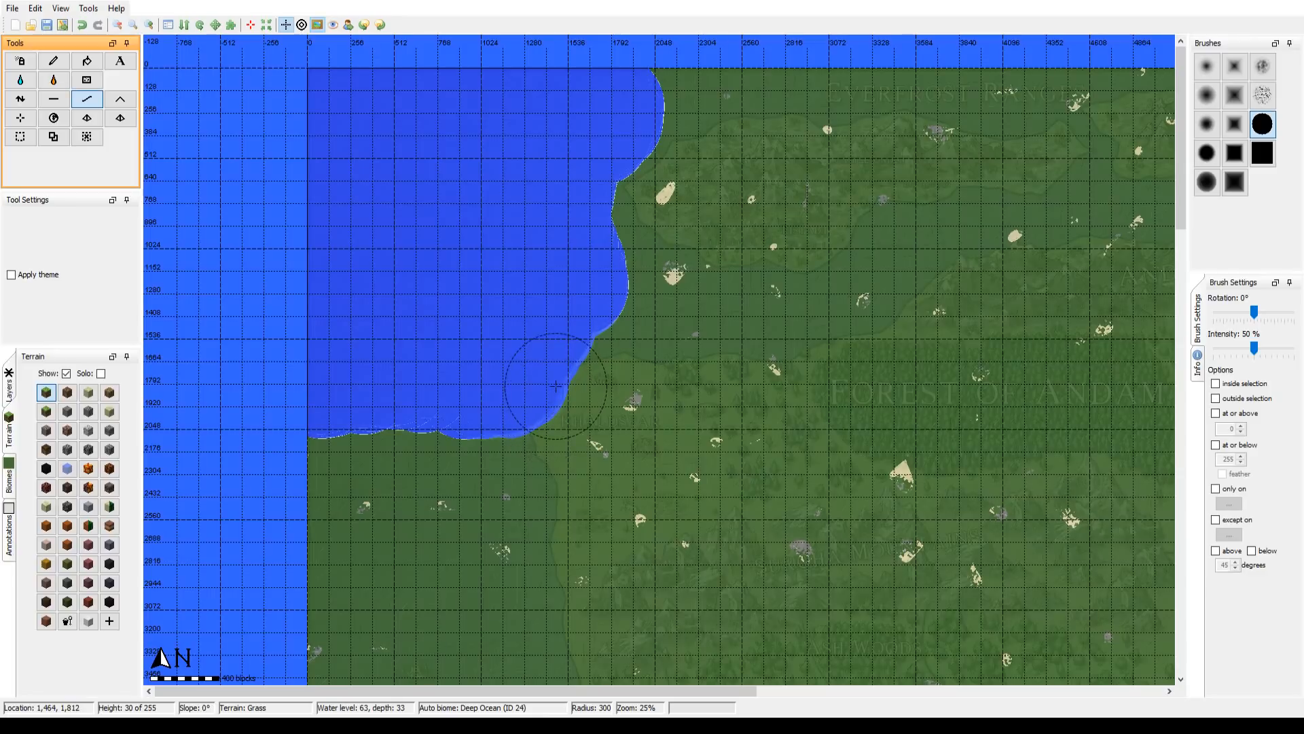
{"action": "mouse_move", "coordinate": [588, 440]}
{"action": "left_mouse_down"}
{"action": "mouse_move", "coordinate": [582, 399]}
{"action": "mouse_move", "coordinate": [604, 435]}
{"action": "left_mouse_up"}
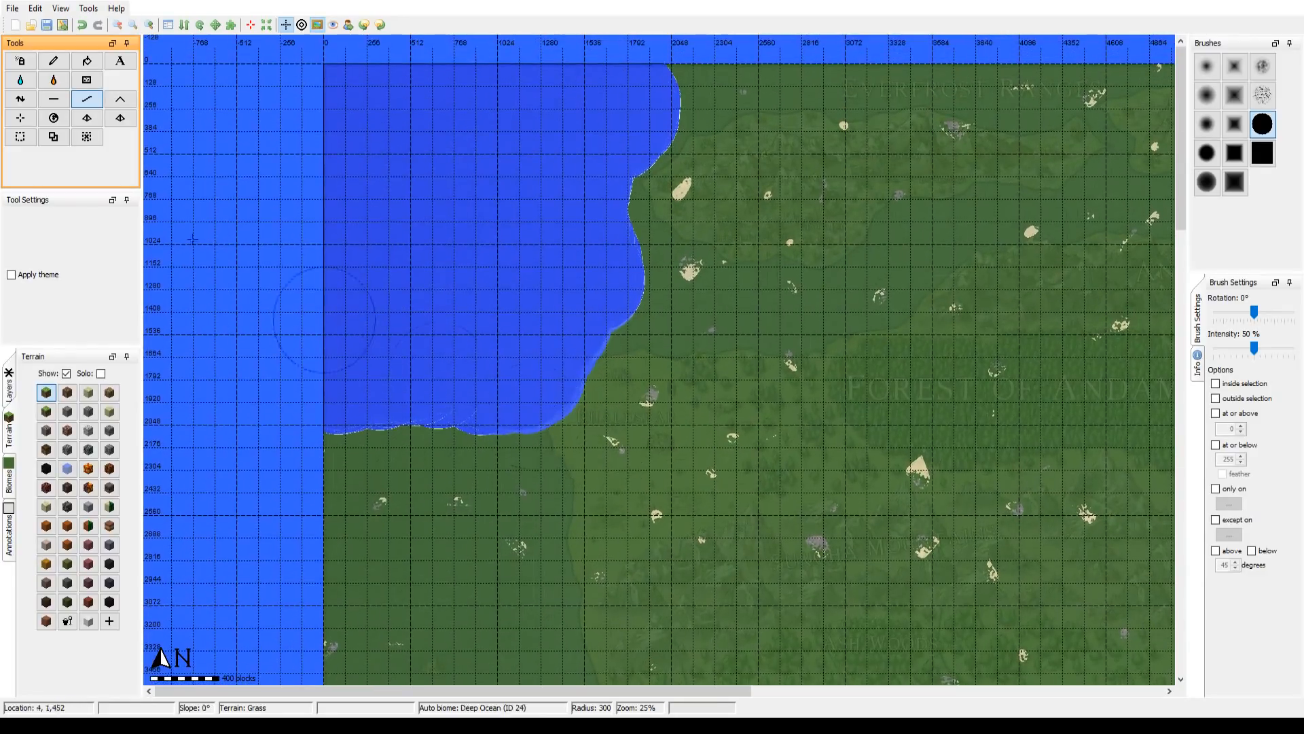
{"action": "left_click", "coordinate": [54, 99]}
{"action": "mouse_move", "coordinate": [631, 432]}
{"action": "left_mouse_down"}
{"action": "mouse_move", "coordinate": [606, 423]}
{"action": "mouse_move", "coordinate": [597, 435]}
{"action": "mouse_move", "coordinate": [629, 392]}
{"action": "left_mouse_up"}
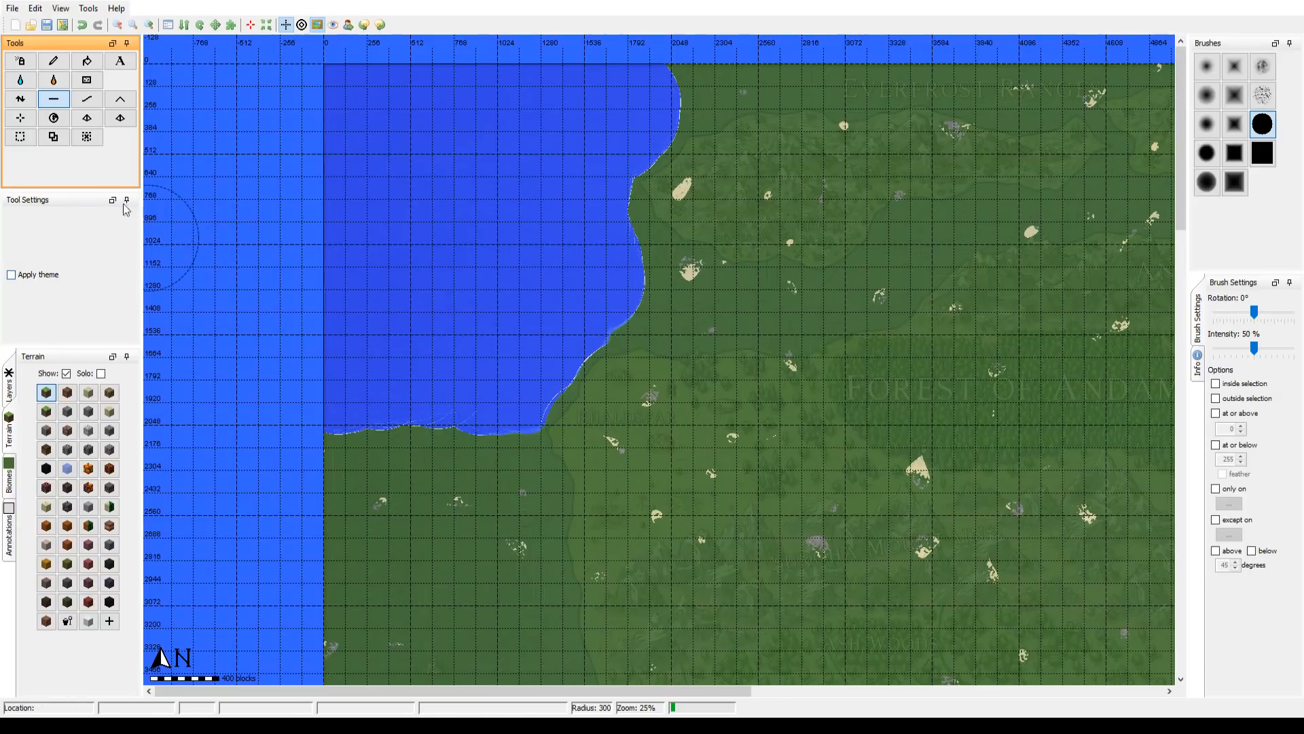
Step: Smooth the entire shoreline of the basin with the Smooth tool at radius 300, raising the brush intensity to 79%
{"action": "left_click", "coordinate": [87, 98]}
{"action": "mouse_move", "coordinate": [535, 411]}
{"action": "left_mouse_down"}
{"action": "mouse_move", "coordinate": [560, 414]}
{"action": "mouse_move", "coordinate": [597, 353]}
{"action": "mouse_move", "coordinate": [567, 377]}
{"action": "mouse_move", "coordinate": [603, 344]}
{"action": "mouse_move", "coordinate": [553, 408]}
{"action": "mouse_move", "coordinate": [583, 393]}
{"action": "mouse_move", "coordinate": [565, 402]}
{"action": "left_mouse_up"}
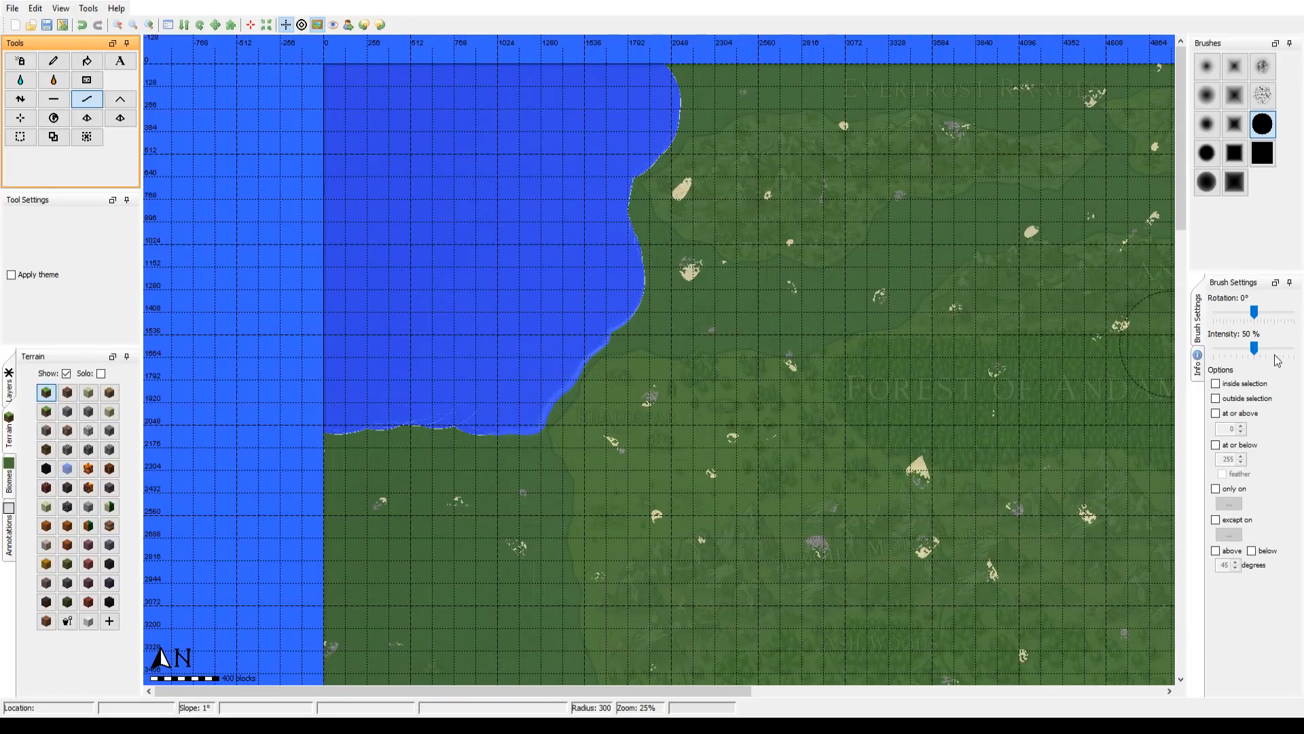
{"action": "left_click_drag", "start_coordinate": [1254, 349], "coordinate": [1281, 350]}
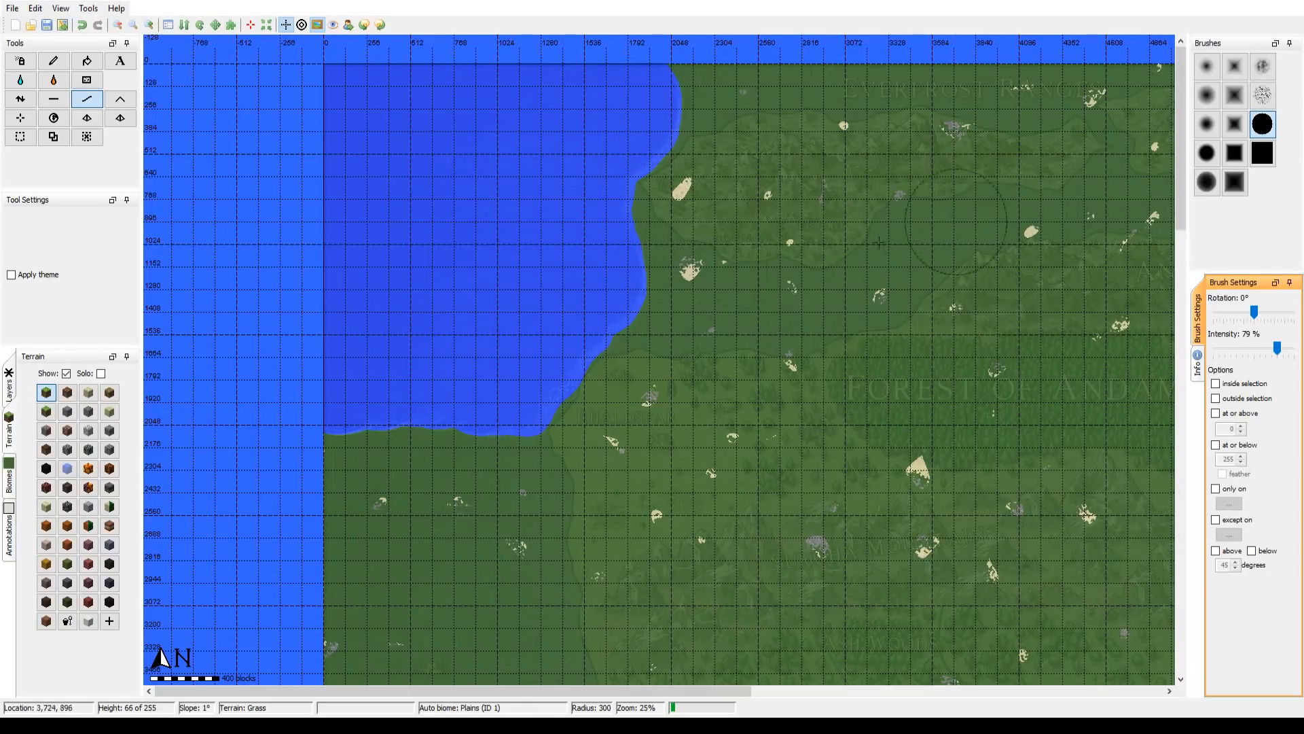
{"action": "left_click_drag", "start_coordinate": [682, 304], "coordinate": [607, 261]}
{"action": "scroll", "coordinate": [673, 261], "scroll_direction": "up", "scroll_amount": 4}
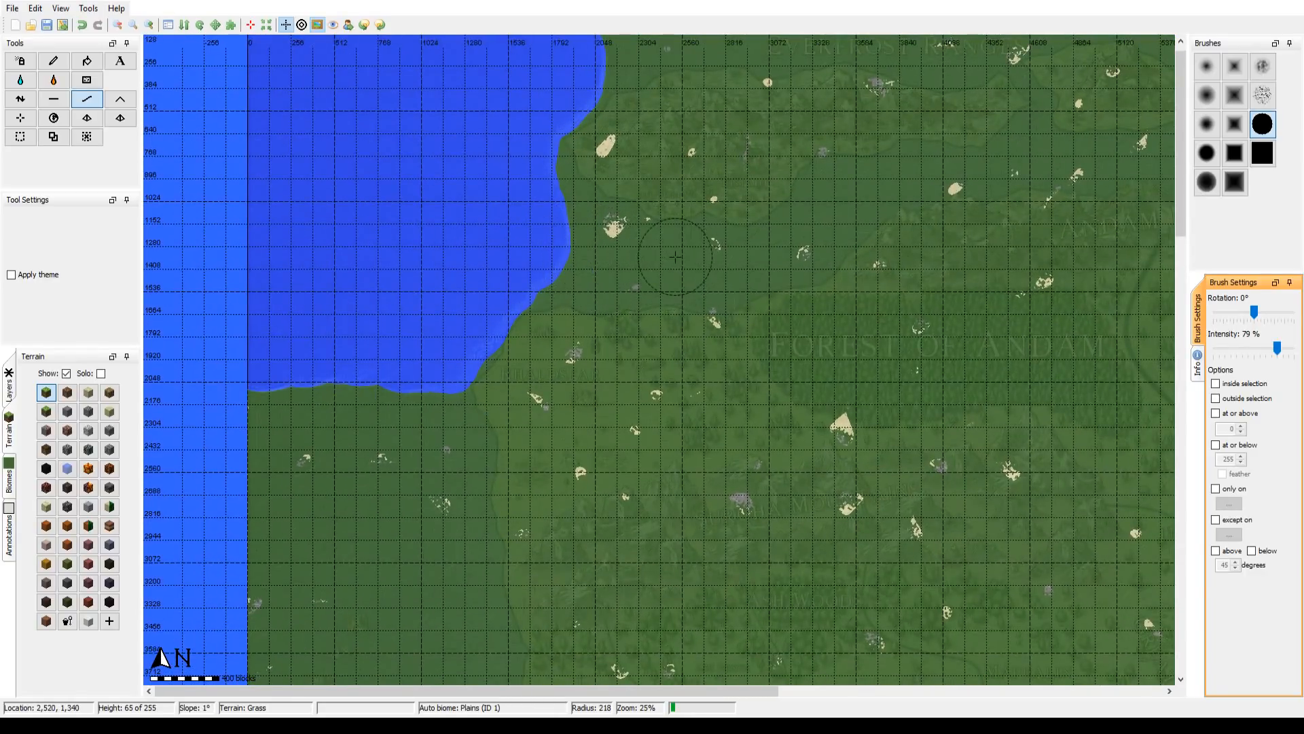
{"action": "left_click_drag", "start_coordinate": [705, 262], "coordinate": [773, 277]}
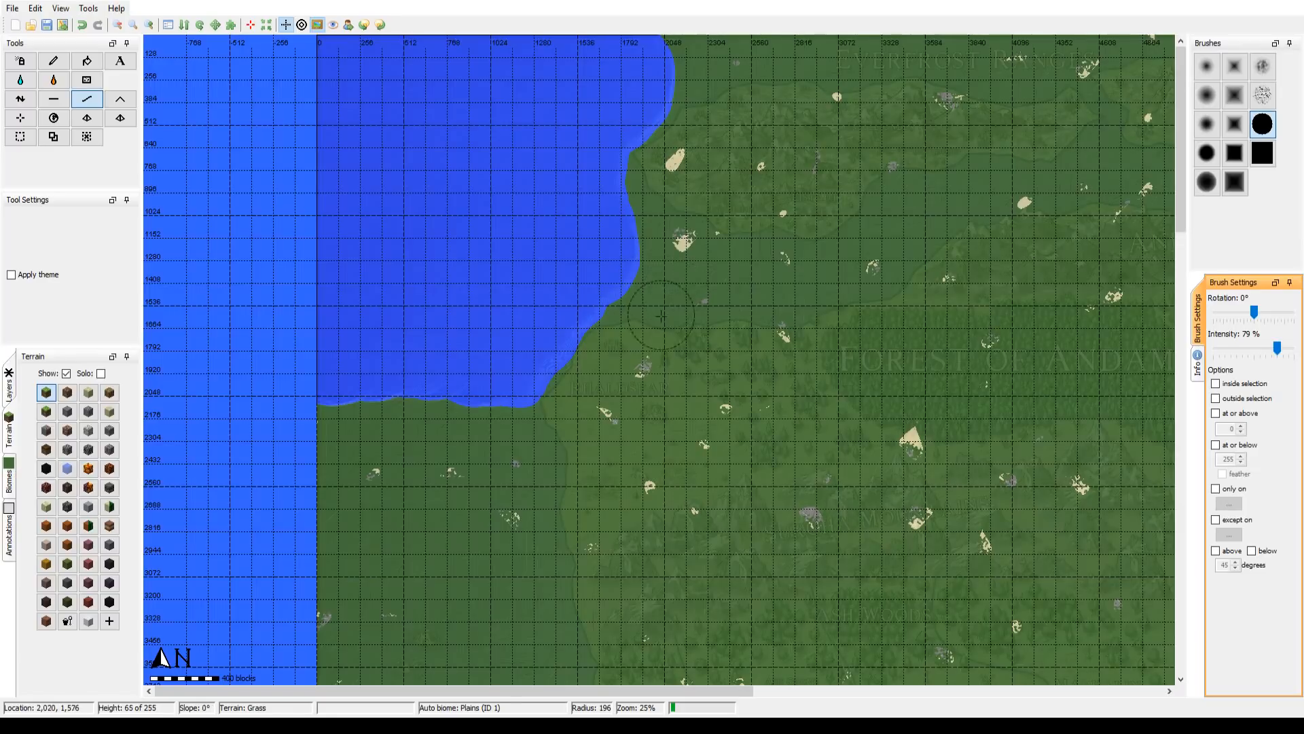
{"action": "left_click_drag", "start_coordinate": [662, 324], "coordinate": [690, 262]}
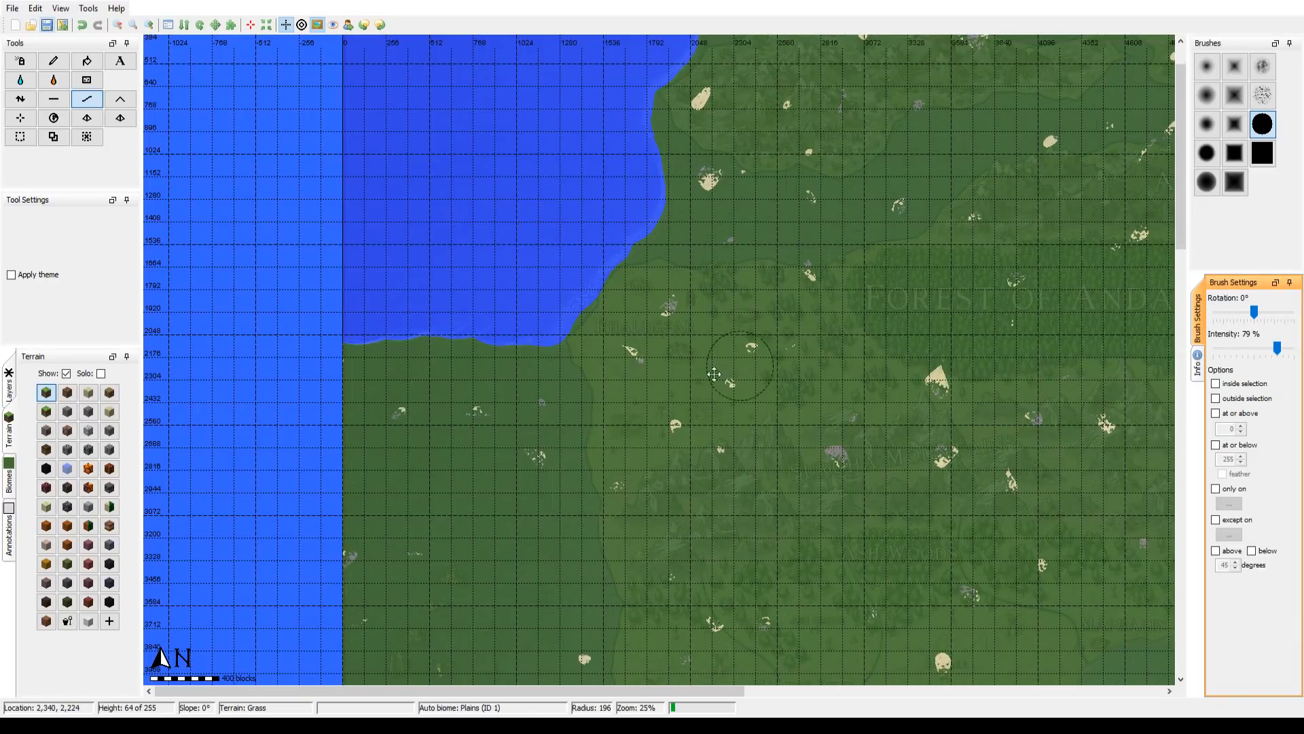
{"action": "mouse_move", "coordinate": [961, 383]}
{"action": "left_mouse_down"}
{"action": "mouse_move", "coordinate": [546, 430]}
{"action": "mouse_move", "coordinate": [538, 466]}
{"action": "mouse_move", "coordinate": [428, 500]}
{"action": "mouse_move", "coordinate": [888, 386]}
{"action": "left_mouse_up"}
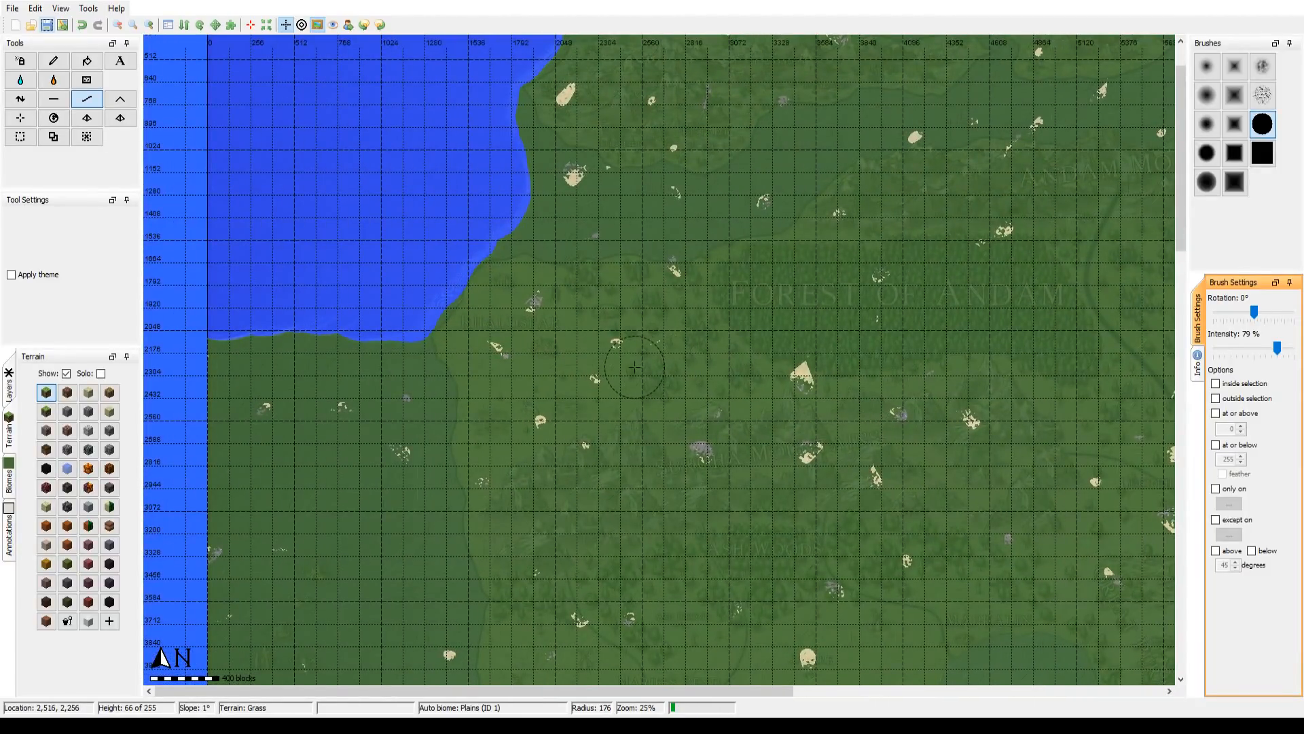
{"action": "left_click_drag", "start_coordinate": [925, 471], "coordinate": [615, 184]}
{"action": "mouse_move", "coordinate": [513, 241]}
{"action": "left_mouse_down"}
{"action": "mouse_move", "coordinate": [906, 405]}
{"action": "mouse_move", "coordinate": [978, 453]}
{"action": "left_mouse_up"}
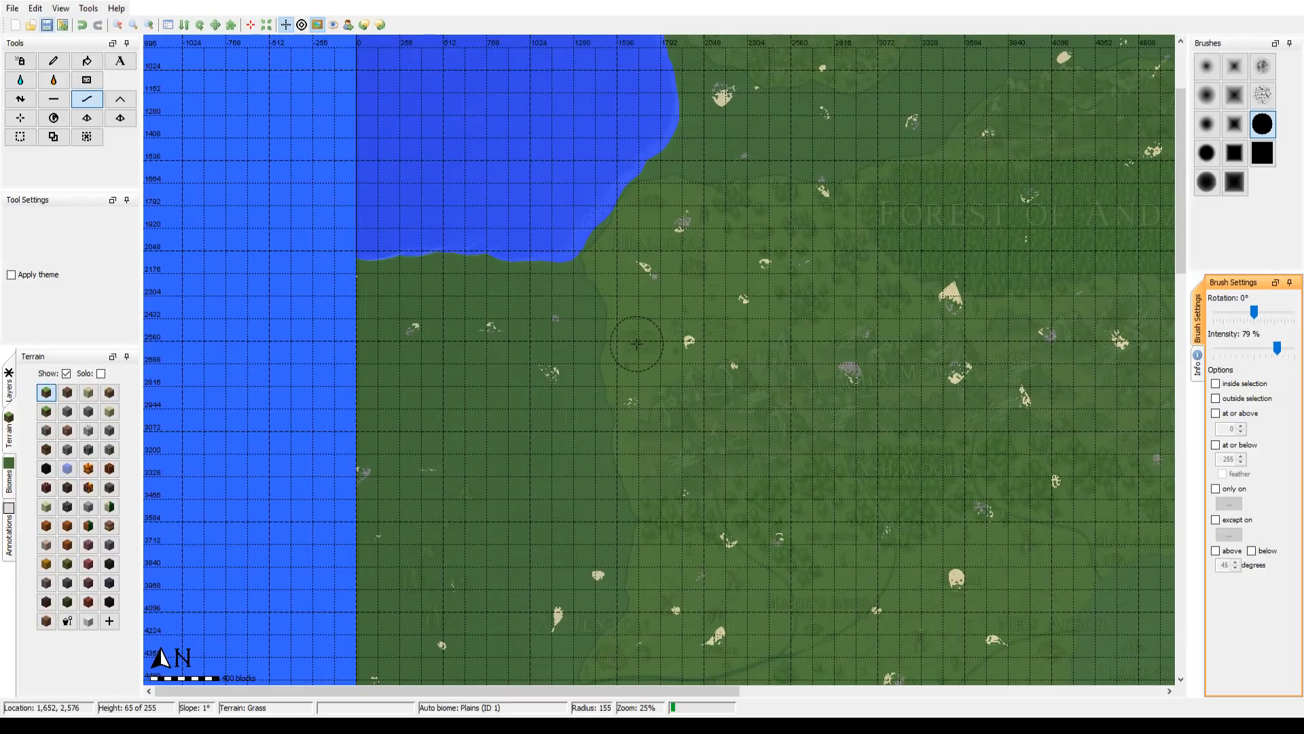
{"action": "left_click_drag", "start_coordinate": [609, 336], "coordinate": [609, 408]}
{"action": "scroll", "coordinate": [839, 409], "scroll_direction": "down", "scroll_amount": 2}
{"action": "left_click_drag", "start_coordinate": [832, 422], "coordinate": [759, 494]}
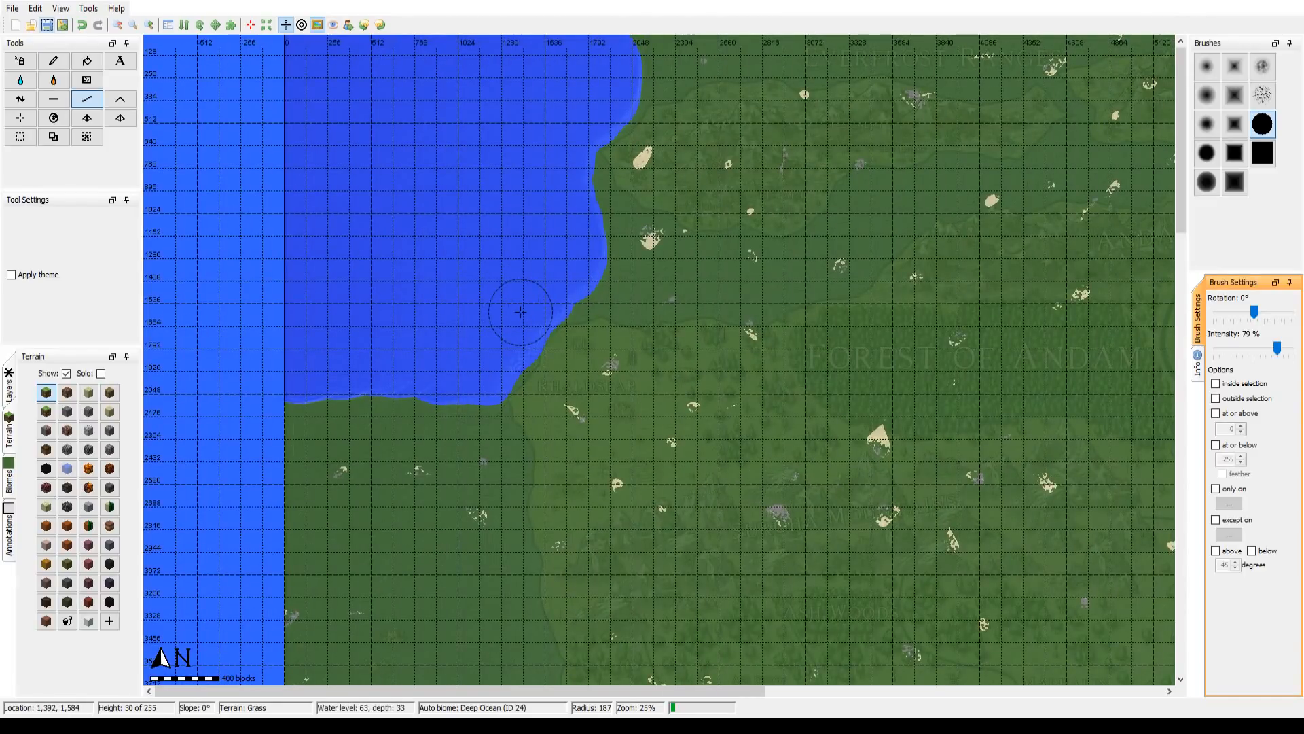
{"action": "left_click_drag", "start_coordinate": [514, 312], "coordinate": [743, 258]}
{"action": "left_click_drag", "start_coordinate": [577, 329], "coordinate": [518, 299]}
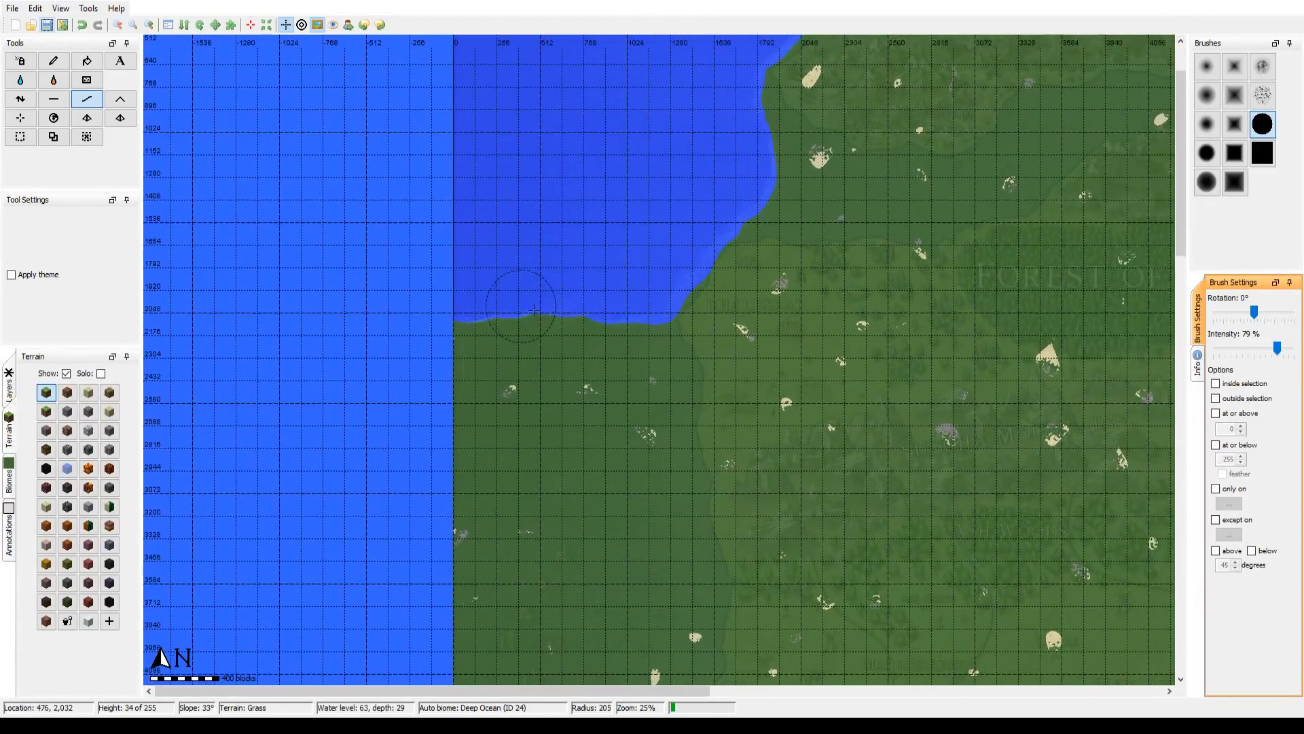
{"action": "scroll", "coordinate": [531, 310], "scroll_direction": "down", "scroll_amount": 1}
Step: Flatten the western sea area south of the basin to seabed level using the solid square brush at 100% intensity and radius 225
{"action": "left_click", "coordinate": [53, 99]}
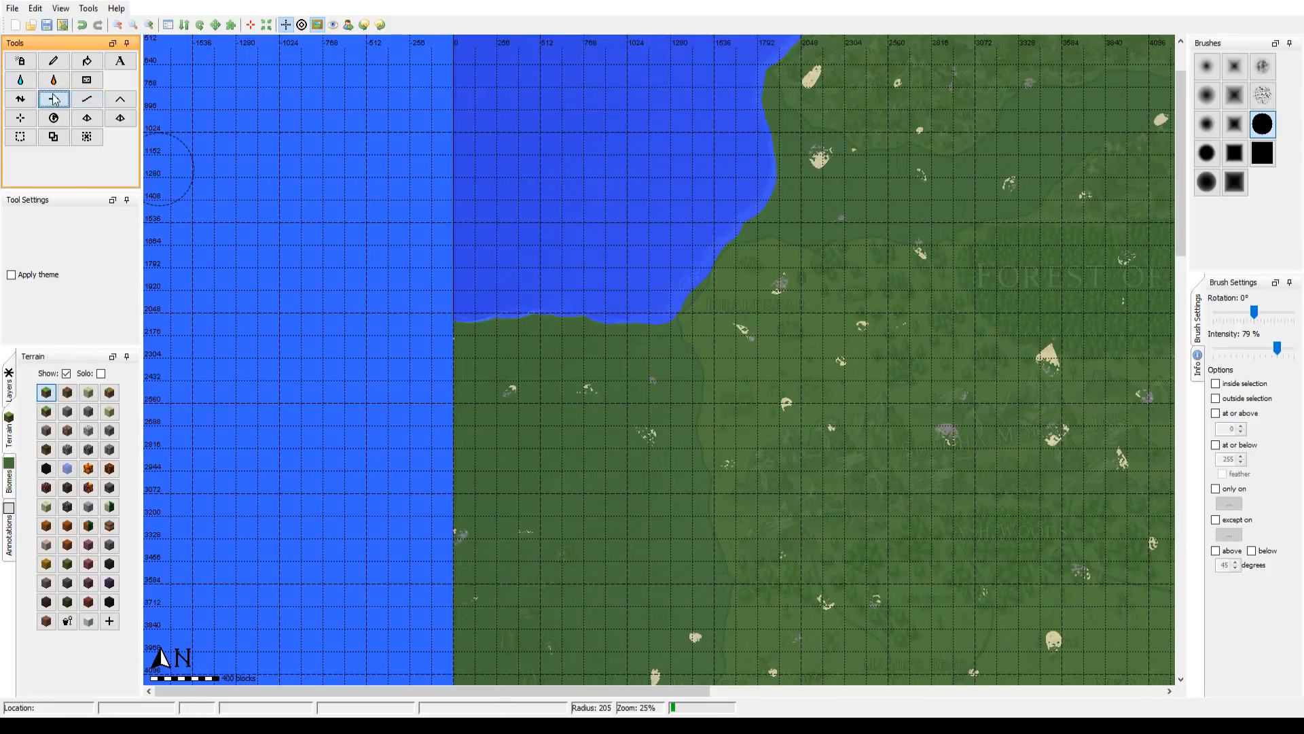
{"action": "left_click", "coordinate": [1262, 153]}
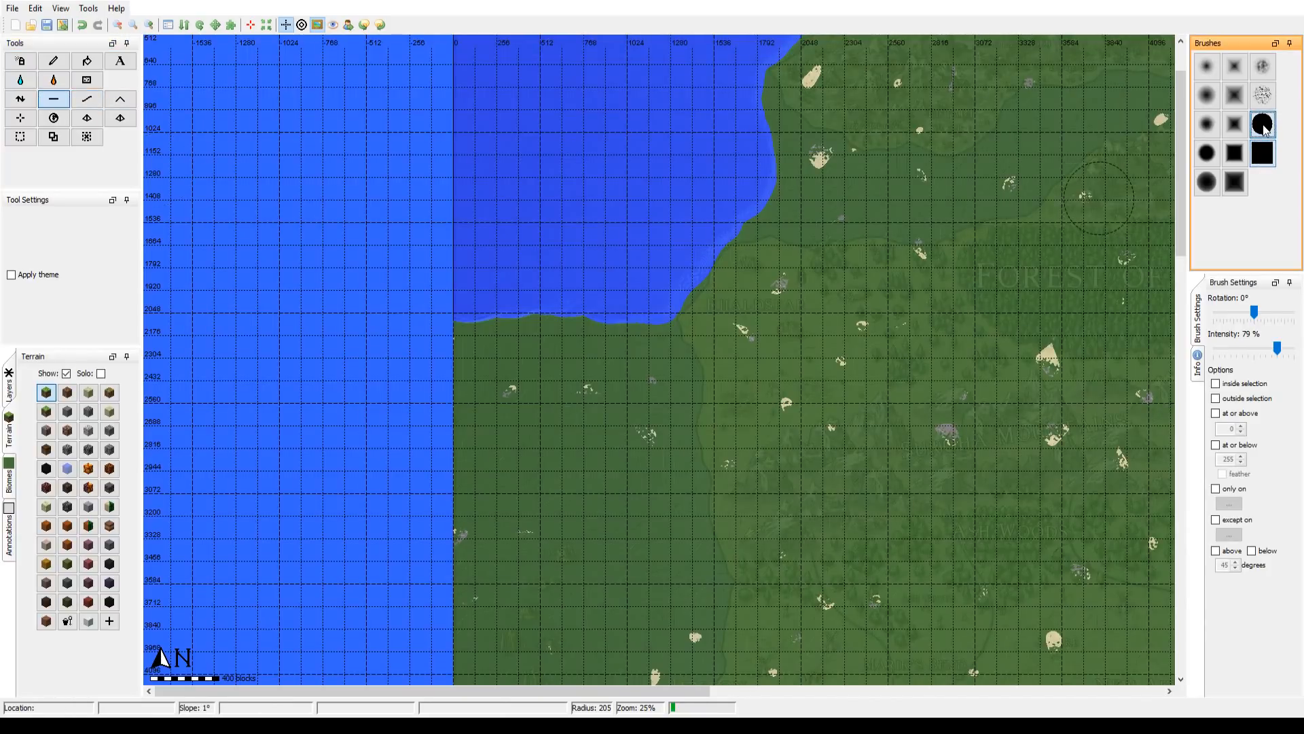
{"action": "left_click_drag", "start_coordinate": [595, 320], "coordinate": [574, 309]}
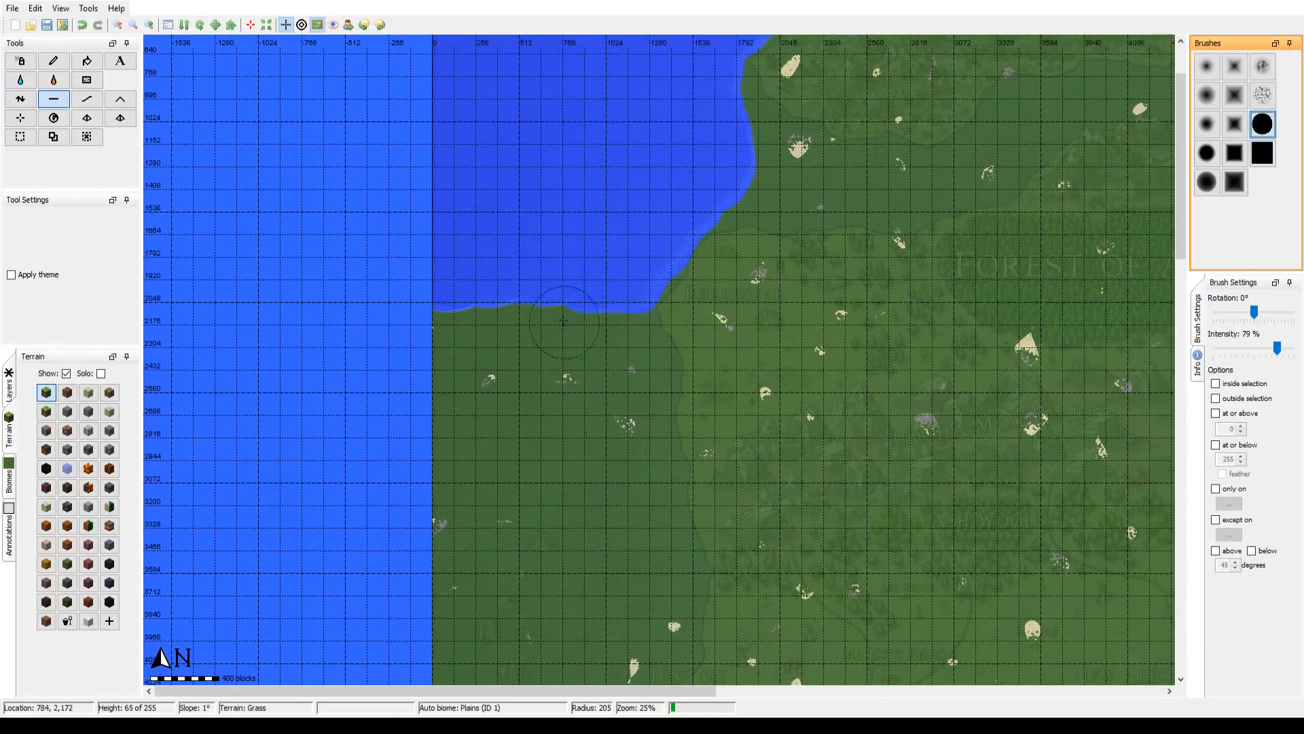
{"action": "left_click", "coordinate": [1261, 152]}
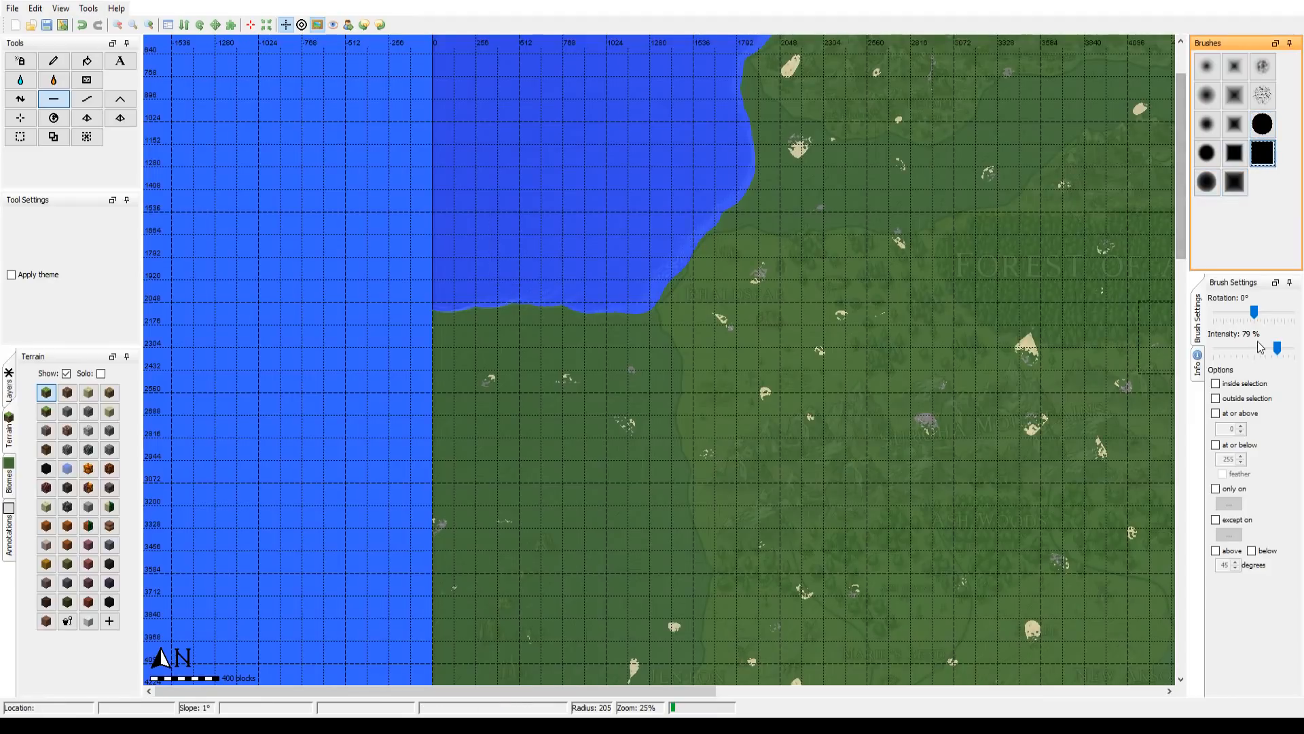
{"action": "left_click_drag", "start_coordinate": [1278, 351], "coordinate": [1298, 348]}
{"action": "mouse_move", "coordinate": [530, 260]}
{"action": "left_mouse_down"}
{"action": "mouse_move", "coordinate": [518, 355]}
{"action": "mouse_move", "coordinate": [522, 242]}
{"action": "left_mouse_up"}
{"action": "scroll", "coordinate": [517, 355], "scroll_direction": "down", "scroll_amount": 1}
{"action": "left_click", "coordinate": [63, 103]}
{"action": "mouse_move", "coordinate": [440, 204]}
{"action": "left_mouse_down"}
{"action": "mouse_move", "coordinate": [424, 362]}
{"action": "mouse_move", "coordinate": [509, 285]}
{"action": "mouse_move", "coordinate": [483, 469]}
{"action": "mouse_move", "coordinate": [557, 278]}
{"action": "mouse_move", "coordinate": [564, 397]}
{"action": "mouse_move", "coordinate": [577, 367]}
{"action": "mouse_move", "coordinate": [568, 293]}
{"action": "mouse_move", "coordinate": [565, 484]}
{"action": "mouse_move", "coordinate": [578, 442]}
{"action": "mouse_move", "coordinate": [599, 528]}
{"action": "mouse_move", "coordinate": [514, 449]}
{"action": "left_mouse_up"}
{"action": "mouse_move", "coordinate": [514, 500]}
{"action": "left_mouse_down"}
{"action": "mouse_move", "coordinate": [418, 480]}
{"action": "mouse_move", "coordinate": [439, 576]}
{"action": "mouse_move", "coordinate": [499, 536]}
{"action": "mouse_move", "coordinate": [511, 593]}
{"action": "mouse_move", "coordinate": [496, 234]}
{"action": "left_mouse_up"}
{"action": "mouse_move", "coordinate": [474, 309]}
{"action": "left_mouse_down"}
{"action": "mouse_move", "coordinate": [473, 148]}
{"action": "mouse_move", "coordinate": [440, 225]}
{"action": "left_mouse_up"}
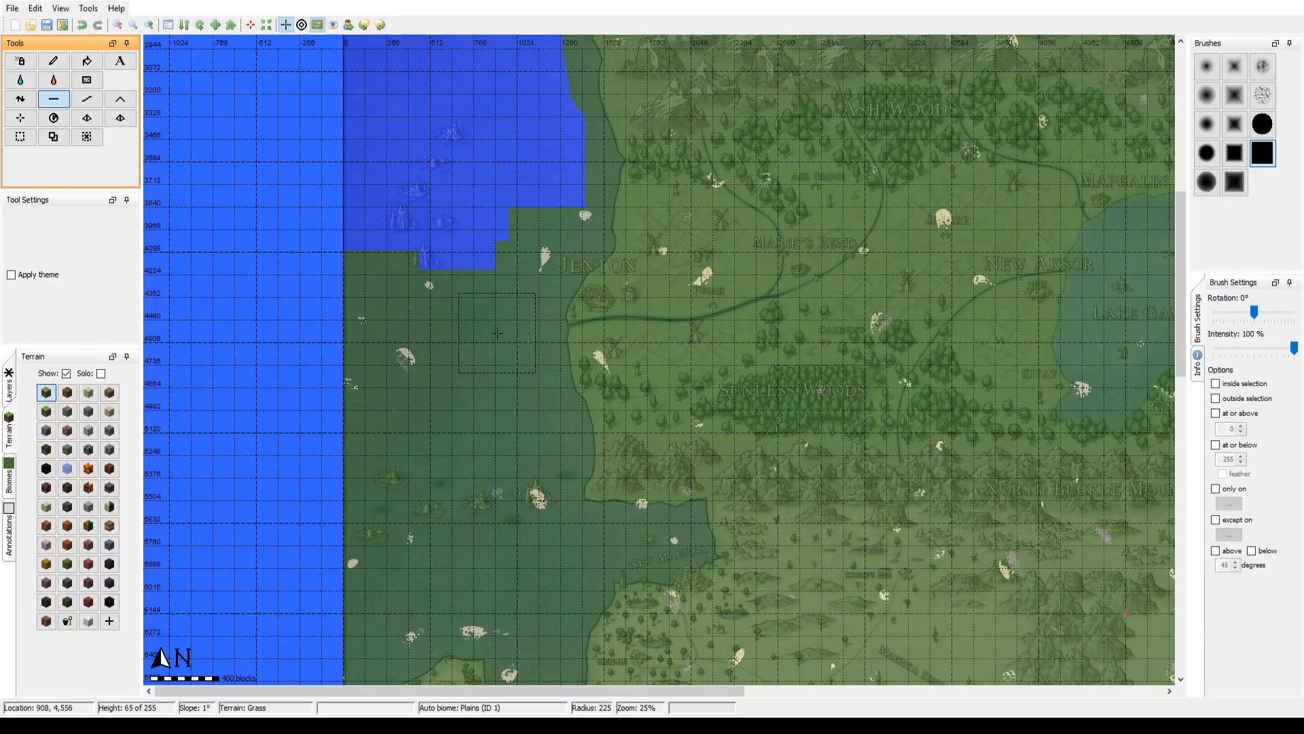
Step: Continue flattening the sea southward along the mapped west coast to the northern edge of the round island, with brush radius 222
{"action": "left_click_drag", "start_coordinate": [497, 332], "coordinate": [425, 433]}
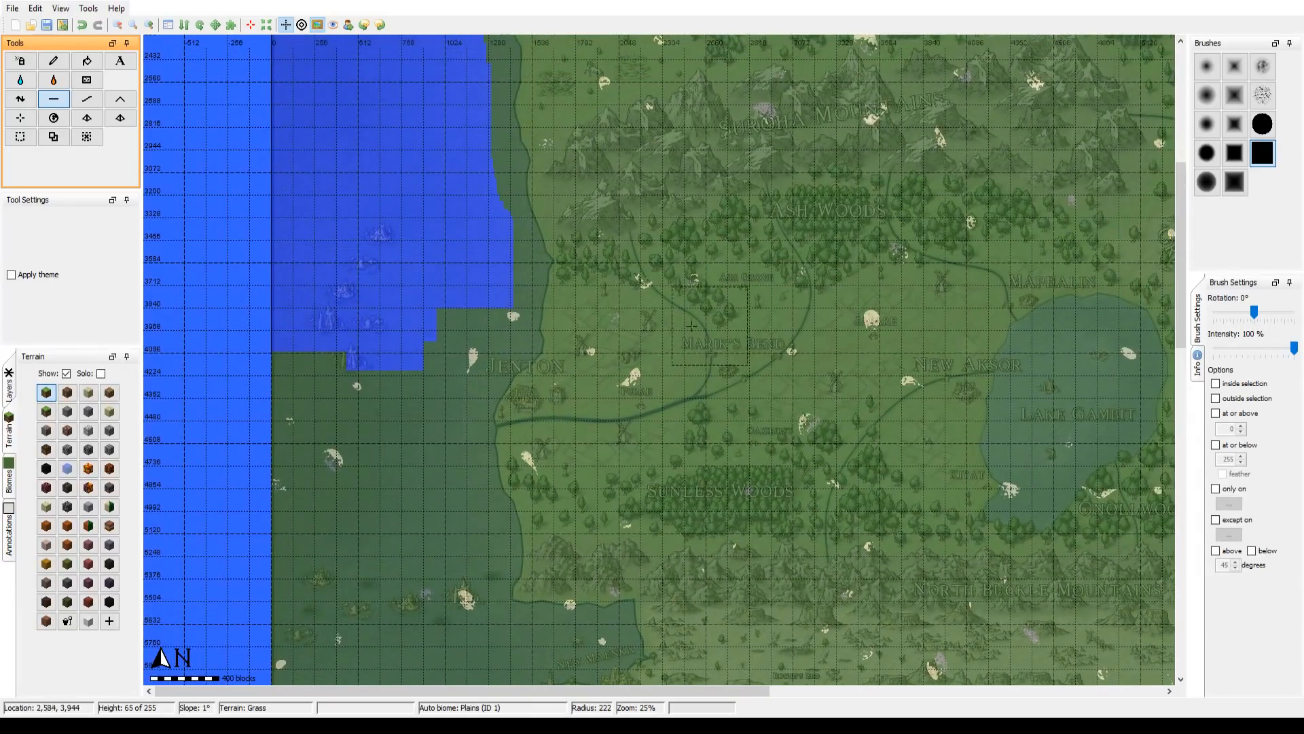
{"action": "mouse_move", "coordinate": [326, 340]}
{"action": "left_mouse_down"}
{"action": "mouse_move", "coordinate": [456, 301]}
{"action": "mouse_move", "coordinate": [451, 344]}
{"action": "mouse_move", "coordinate": [434, 297]}
{"action": "mouse_move", "coordinate": [422, 379]}
{"action": "mouse_move", "coordinate": [438, 281]}
{"action": "mouse_move", "coordinate": [442, 474]}
{"action": "left_mouse_up"}
{"action": "mouse_move", "coordinate": [561, 265]}
{"action": "left_mouse_down"}
{"action": "mouse_move", "coordinate": [597, 231]}
{"action": "mouse_move", "coordinate": [573, 245]}
{"action": "mouse_move", "coordinate": [566, 303]}
{"action": "mouse_move", "coordinate": [579, 471]}
{"action": "mouse_move", "coordinate": [513, 370]}
{"action": "mouse_move", "coordinate": [474, 462]}
{"action": "mouse_move", "coordinate": [422, 178]}
{"action": "left_mouse_up"}
{"action": "mouse_move", "coordinate": [488, 239]}
{"action": "left_mouse_down"}
{"action": "mouse_move", "coordinate": [378, 291]}
{"action": "mouse_move", "coordinate": [358, 248]}
{"action": "mouse_move", "coordinate": [349, 359]}
{"action": "mouse_move", "coordinate": [379, 322]}
{"action": "mouse_move", "coordinate": [425, 308]}
{"action": "mouse_move", "coordinate": [363, 366]}
{"action": "mouse_move", "coordinate": [316, 474]}
{"action": "mouse_move", "coordinate": [341, 460]}
{"action": "mouse_move", "coordinate": [366, 394]}
{"action": "mouse_move", "coordinate": [353, 425]}
{"action": "mouse_move", "coordinate": [406, 376]}
{"action": "mouse_move", "coordinate": [453, 382]}
{"action": "mouse_move", "coordinate": [474, 361]}
{"action": "mouse_move", "coordinate": [480, 270]}
{"action": "mouse_move", "coordinate": [524, 243]}
{"action": "mouse_move", "coordinate": [523, 372]}
{"action": "mouse_move", "coordinate": [534, 387]}
{"action": "mouse_move", "coordinate": [543, 353]}
{"action": "left_mouse_up"}
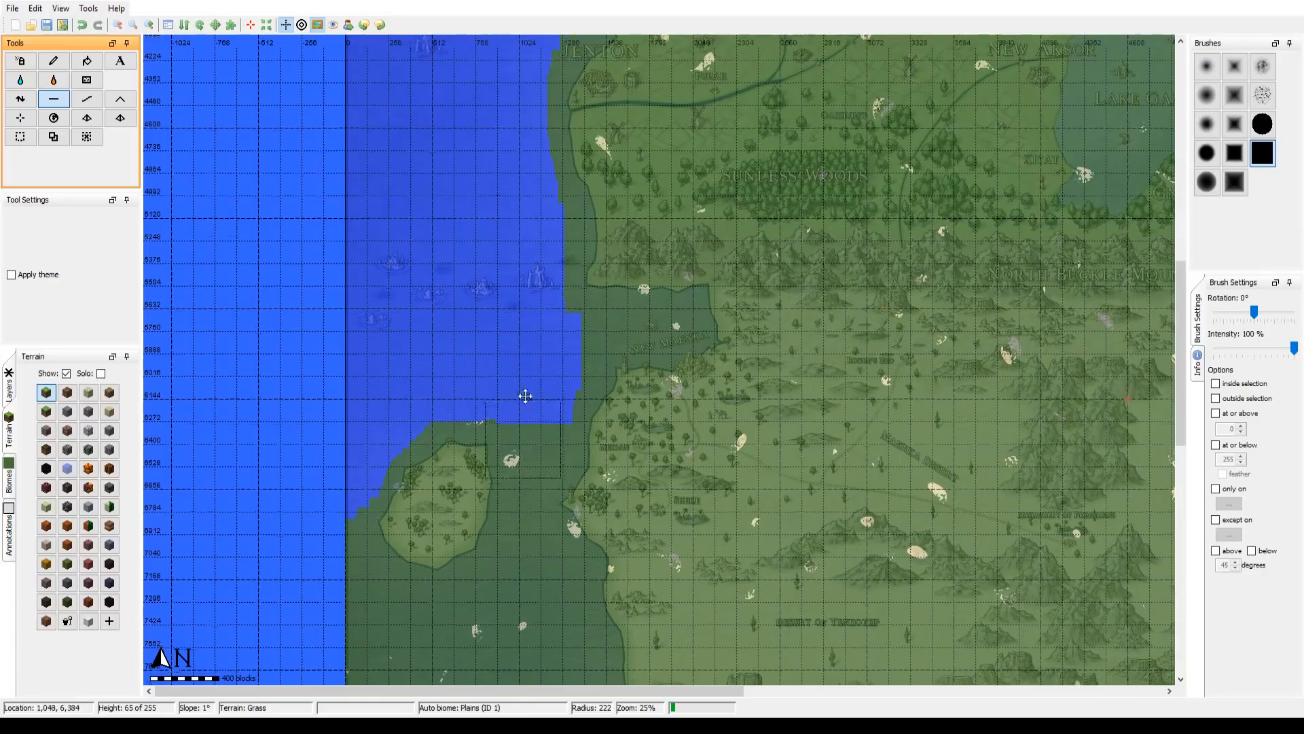
Step: Flatten the sea around the western and southern sides of the round island, following its outline with the square brush at radius 222
{"action": "scroll", "coordinate": [489, 397], "scroll_direction": "down", "scroll_amount": 5}
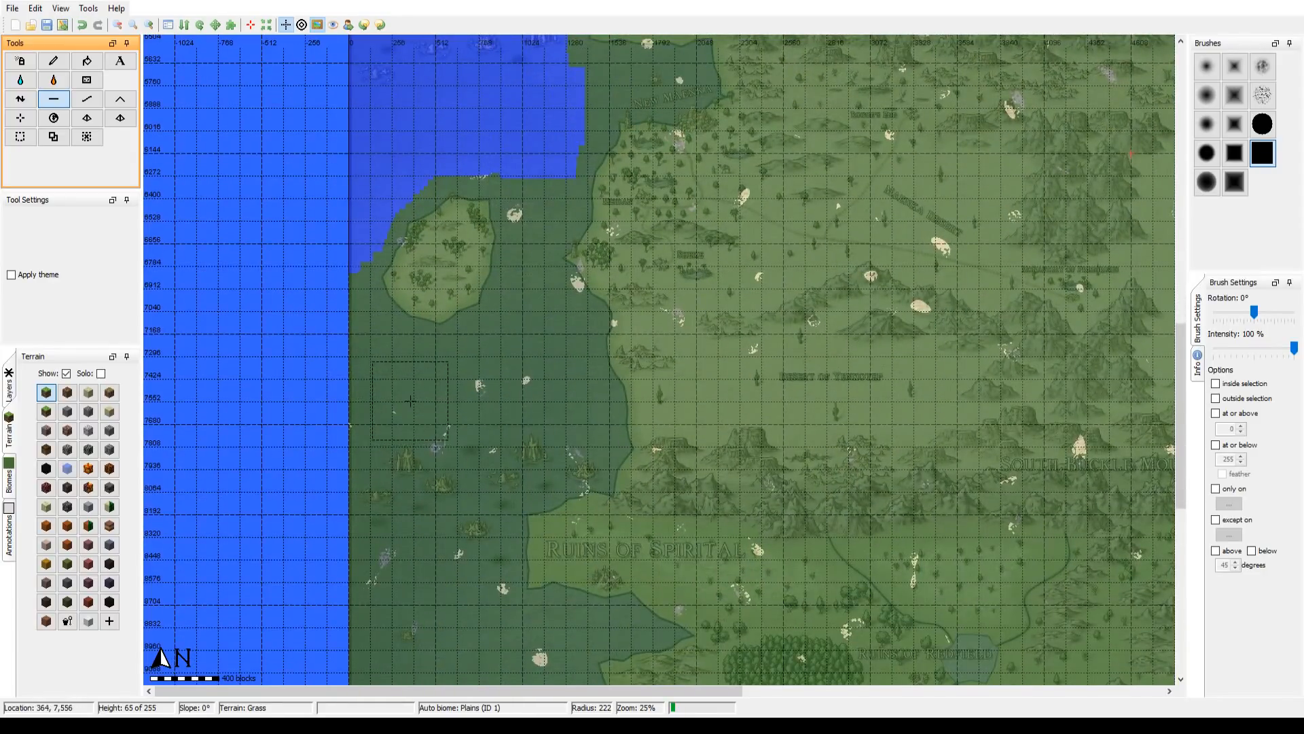
{"action": "mouse_move", "coordinate": [357, 168]}
{"action": "left_mouse_down"}
{"action": "mouse_move", "coordinate": [334, 267]}
{"action": "mouse_move", "coordinate": [339, 339]}
{"action": "mouse_move", "coordinate": [370, 382]}
{"action": "mouse_move", "coordinate": [393, 390]}
{"action": "mouse_move", "coordinate": [372, 474]}
{"action": "mouse_move", "coordinate": [363, 462]}
{"action": "mouse_move", "coordinate": [366, 505]}
{"action": "mouse_move", "coordinate": [430, 426]}
{"action": "mouse_move", "coordinate": [490, 406]}
{"action": "mouse_move", "coordinate": [465, 407]}
{"action": "mouse_move", "coordinate": [447, 385]}
{"action": "mouse_move", "coordinate": [537, 365]}
{"action": "left_mouse_up"}
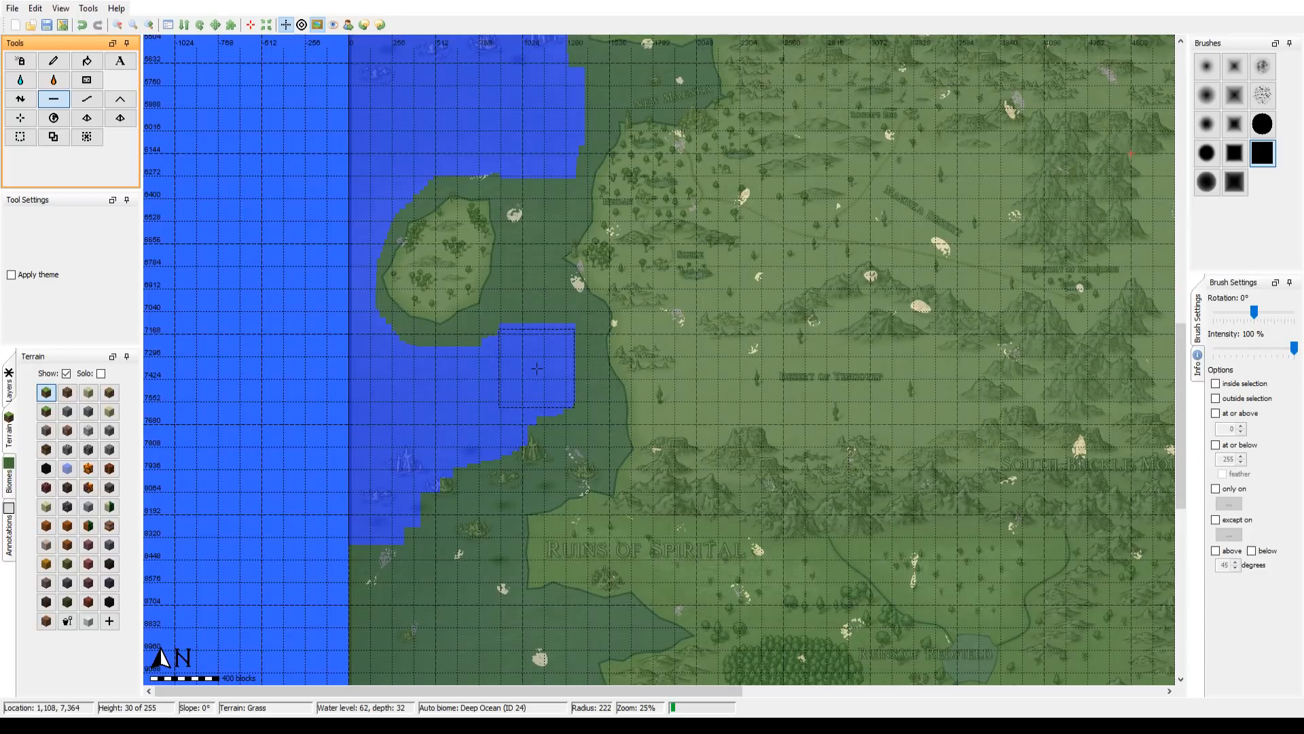
Step: Flatten the sea south of the round island along the coast past Ruins of Spirital, and the strait east of the island at radius 66
{"action": "left_click_drag", "start_coordinate": [559, 379], "coordinate": [544, 263]}
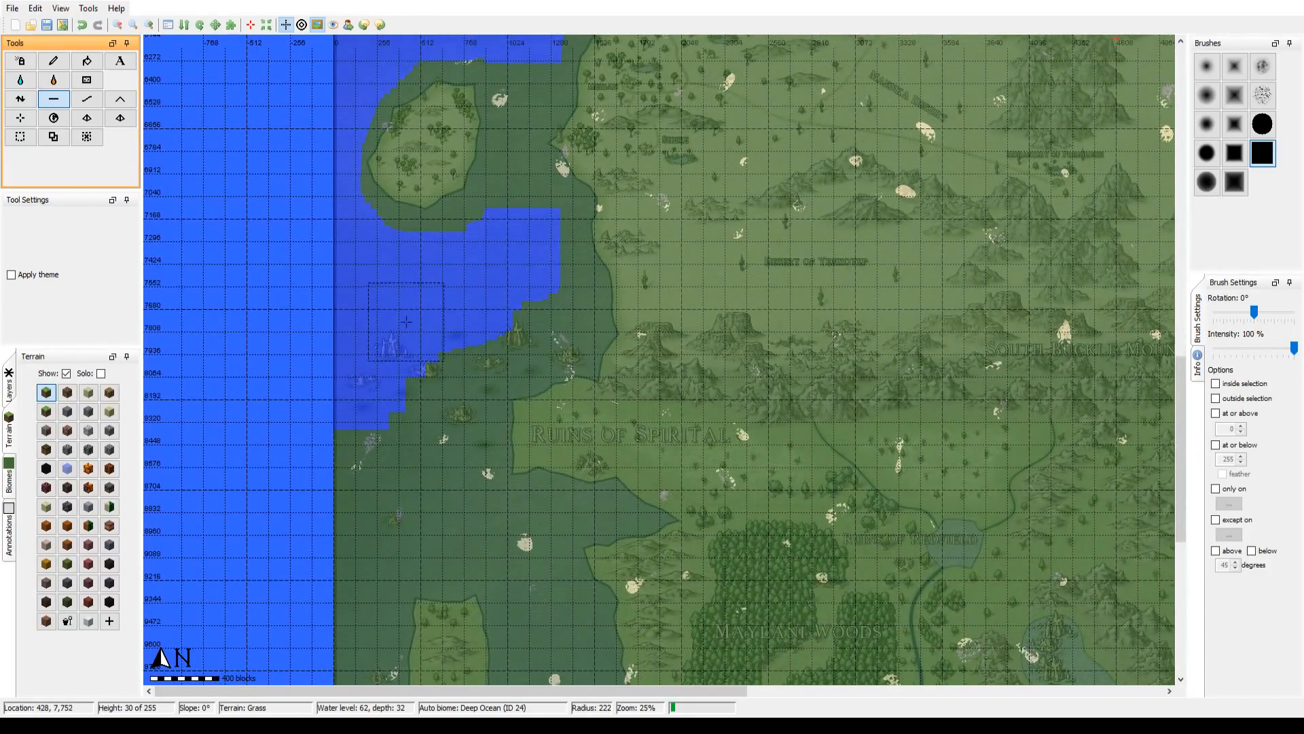
{"action": "mouse_move", "coordinate": [413, 320]}
{"action": "left_mouse_down"}
{"action": "mouse_move", "coordinate": [410, 415]}
{"action": "mouse_move", "coordinate": [369, 469]}
{"action": "mouse_move", "coordinate": [367, 439]}
{"action": "mouse_move", "coordinate": [345, 581]}
{"action": "mouse_move", "coordinate": [397, 487]}
{"action": "mouse_move", "coordinate": [420, 525]}
{"action": "mouse_move", "coordinate": [388, 545]}
{"action": "mouse_move", "coordinate": [451, 523]}
{"action": "mouse_move", "coordinate": [458, 349]}
{"action": "mouse_move", "coordinate": [545, 308]}
{"action": "mouse_move", "coordinate": [530, 262]}
{"action": "mouse_move", "coordinate": [527, 357]}
{"action": "left_mouse_up"}
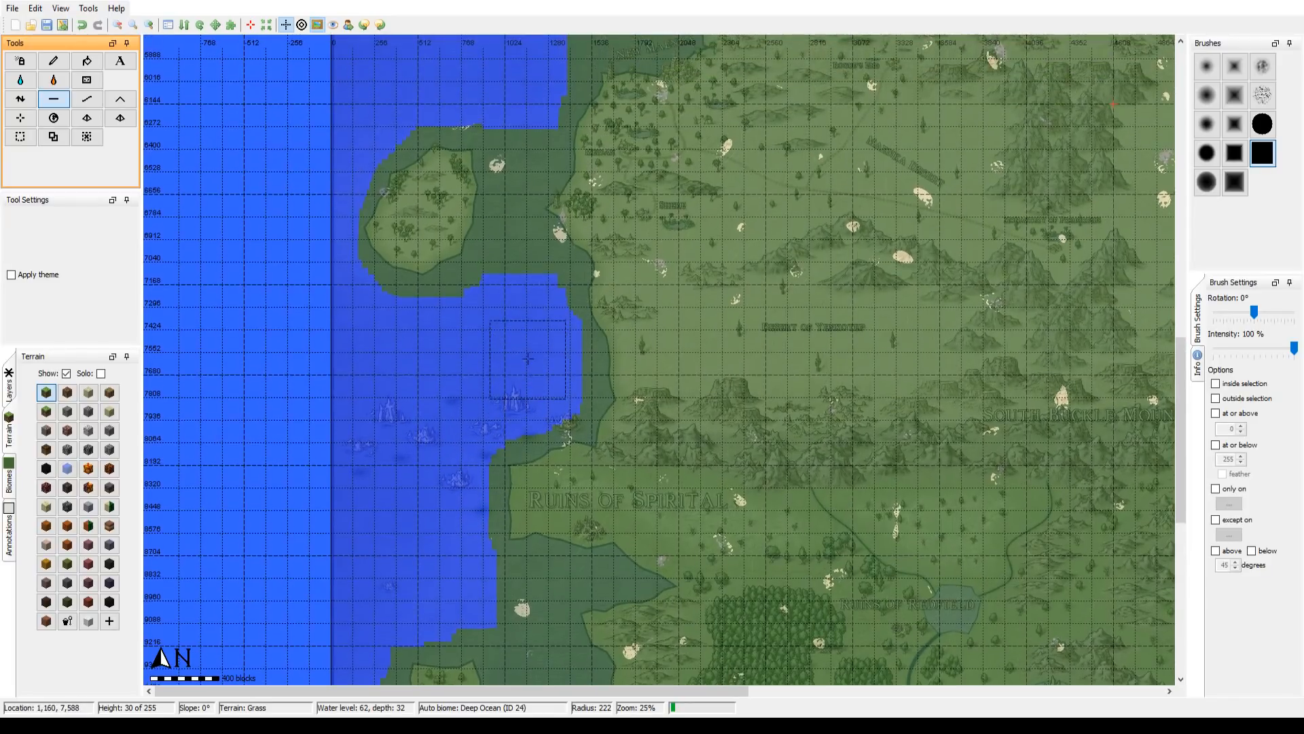
{"action": "scroll", "coordinate": [518, 319], "scroll_direction": "down", "scroll_amount": 12}
{"action": "mouse_move", "coordinate": [518, 281]}
{"action": "left_mouse_down"}
{"action": "mouse_move", "coordinate": [523, 167]}
{"action": "mouse_move", "coordinate": [489, 122]}
{"action": "mouse_move", "coordinate": [499, 246]}
{"action": "mouse_move", "coordinate": [482, 275]}
{"action": "mouse_move", "coordinate": [416, 310]}
{"action": "mouse_move", "coordinate": [392, 304]}
{"action": "mouse_move", "coordinate": [416, 304]}
{"action": "left_mouse_up"}
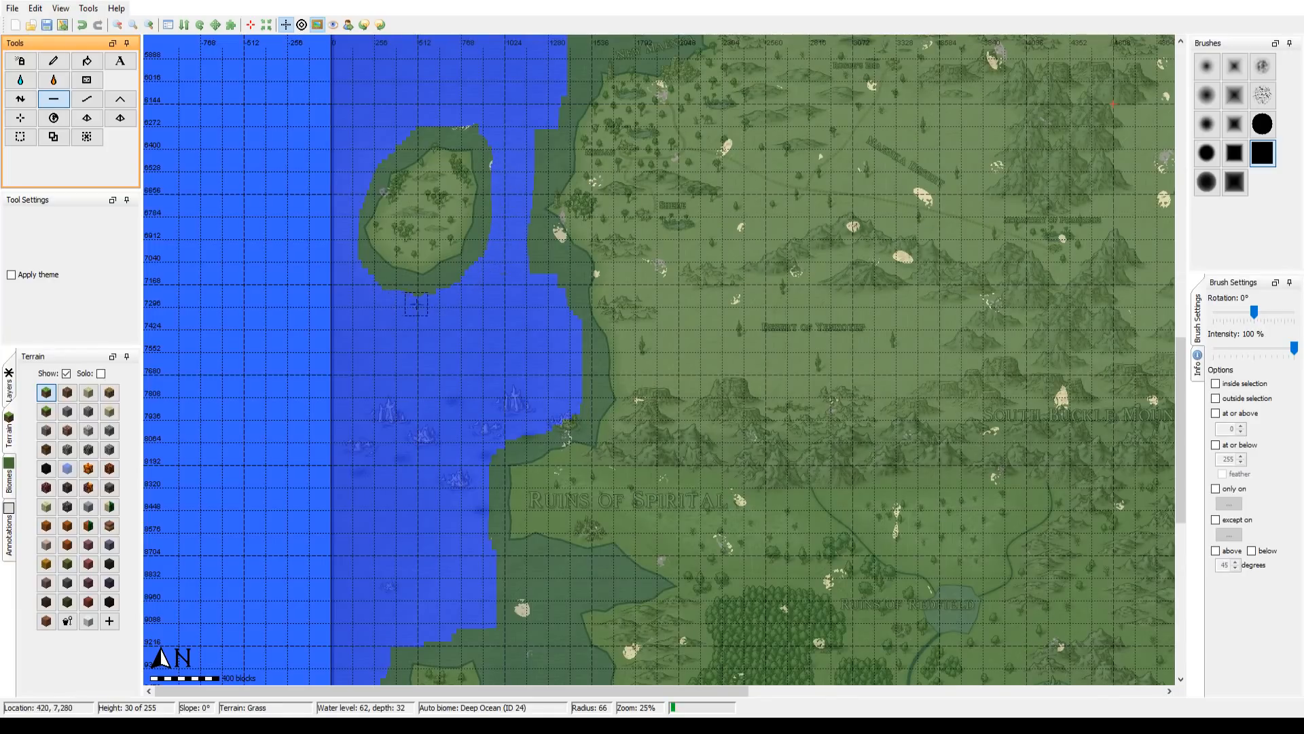
{"action": "mouse_move", "coordinate": [525, 294]}
{"action": "left_mouse_down"}
{"action": "mouse_move", "coordinate": [525, 226]}
{"action": "mouse_move", "coordinate": [557, 97]}
{"action": "mouse_move", "coordinate": [534, 137]}
{"action": "mouse_move", "coordinate": [525, 223]}
{"action": "mouse_move", "coordinate": [581, 355]}
{"action": "mouse_move", "coordinate": [574, 392]}
{"action": "mouse_move", "coordinate": [532, 365]}
{"action": "mouse_move", "coordinate": [529, 238]}
{"action": "left_mouse_up"}
Step: Flatten the water on both sides of the long southwestern island, covering the channel to its east and the strip to its west
{"action": "left_click_drag", "start_coordinate": [413, 406], "coordinate": [393, 178]}
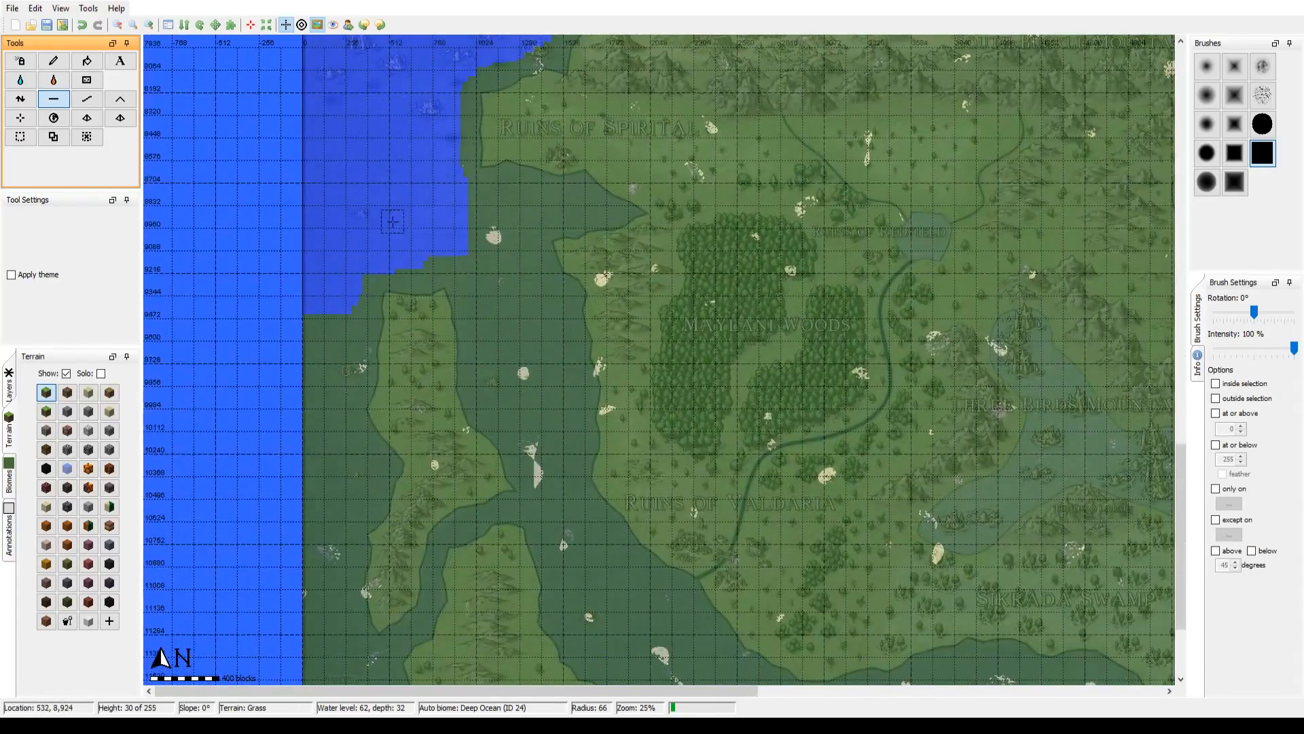
{"action": "scroll", "coordinate": [398, 222], "scroll_direction": "up", "scroll_amount": 8}
{"action": "mouse_move", "coordinate": [432, 221]}
{"action": "left_mouse_down"}
{"action": "mouse_move", "coordinate": [519, 221]}
{"action": "mouse_move", "coordinate": [499, 252]}
{"action": "mouse_move", "coordinate": [513, 313]}
{"action": "mouse_move", "coordinate": [484, 273]}
{"action": "mouse_move", "coordinate": [483, 243]}
{"action": "mouse_move", "coordinate": [543, 418]}
{"action": "mouse_move", "coordinate": [527, 305]}
{"action": "mouse_move", "coordinate": [546, 379]}
{"action": "left_mouse_up"}
{"action": "mouse_move", "coordinate": [326, 251]}
{"action": "left_mouse_down"}
{"action": "mouse_move", "coordinate": [309, 381]}
{"action": "mouse_move", "coordinate": [322, 332]}
{"action": "mouse_move", "coordinate": [324, 296]}
{"action": "mouse_move", "coordinate": [299, 387]}
{"action": "mouse_move", "coordinate": [302, 440]}
{"action": "mouse_move", "coordinate": [337, 459]}
{"action": "mouse_move", "coordinate": [317, 619]}
{"action": "left_mouse_up"}
Step: Extend the flattened western strip south past the long island along the map edge, enlarging the square brush from radius 146 up to 300
{"action": "scroll", "coordinate": [326, 543], "scroll_direction": "down", "scroll_amount": 5}
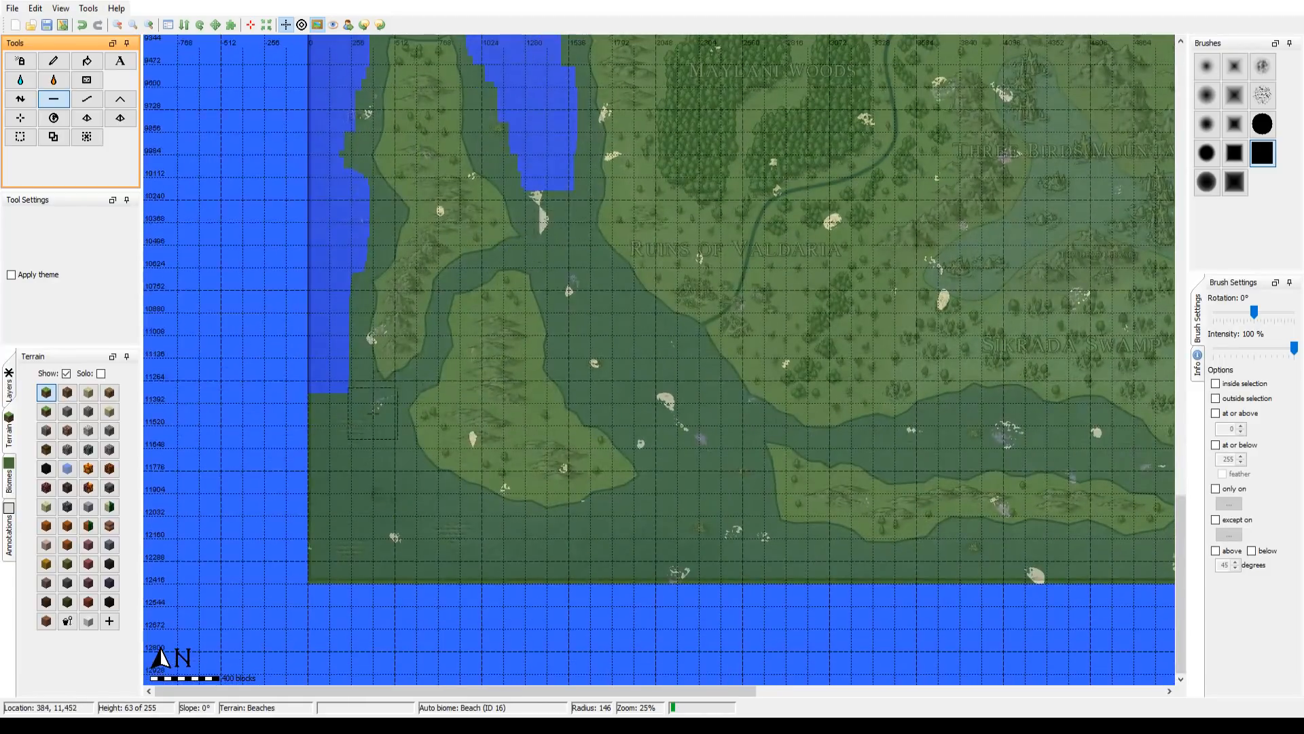
{"action": "mouse_move", "coordinate": [341, 413]}
{"action": "left_mouse_down"}
{"action": "mouse_move", "coordinate": [354, 463]}
{"action": "mouse_move", "coordinate": [344, 428]}
{"action": "mouse_move", "coordinate": [360, 471]}
{"action": "left_mouse_up"}
{"action": "scroll", "coordinate": [343, 428], "scroll_direction": "down", "scroll_amount": 11}
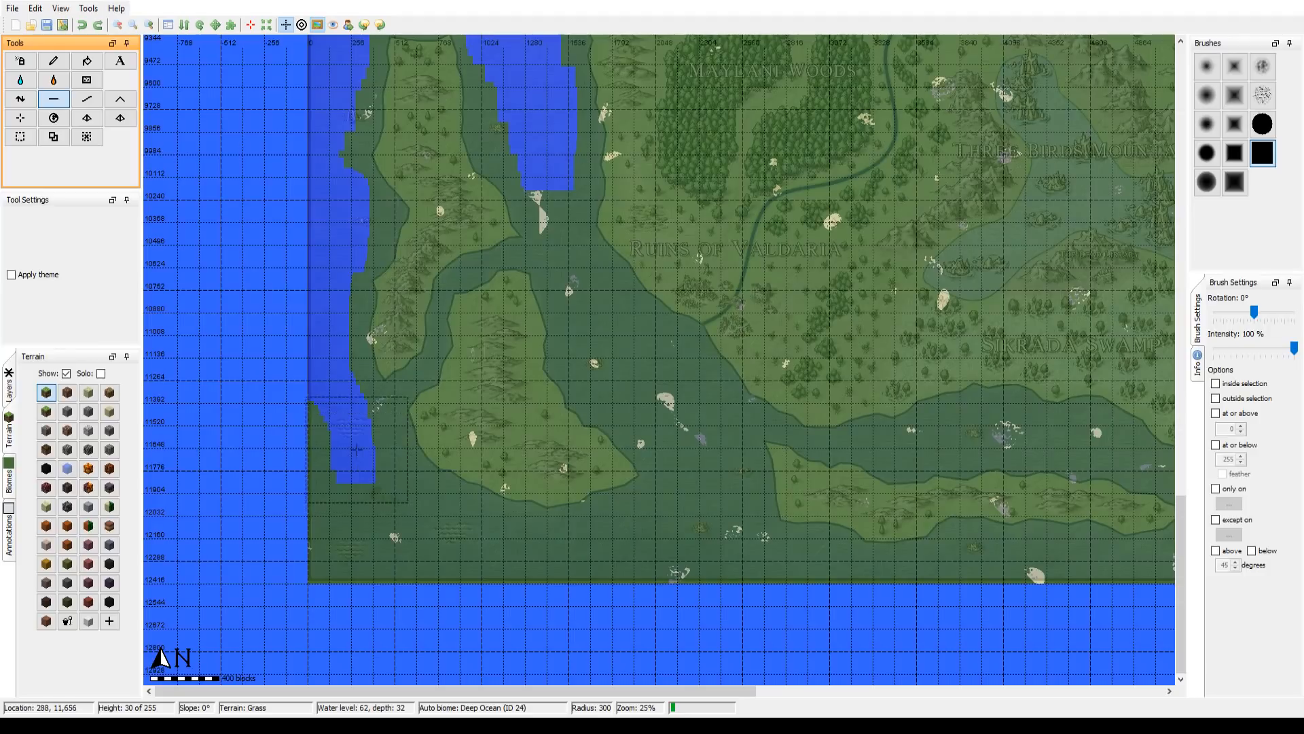
{"action": "scroll", "coordinate": [356, 448], "scroll_direction": "up", "scroll_amount": 2}
{"action": "scroll", "coordinate": [357, 449], "scroll_direction": "up", "scroll_amount": 2}
{"action": "left_click_drag", "start_coordinate": [350, 449], "coordinate": [332, 435]}
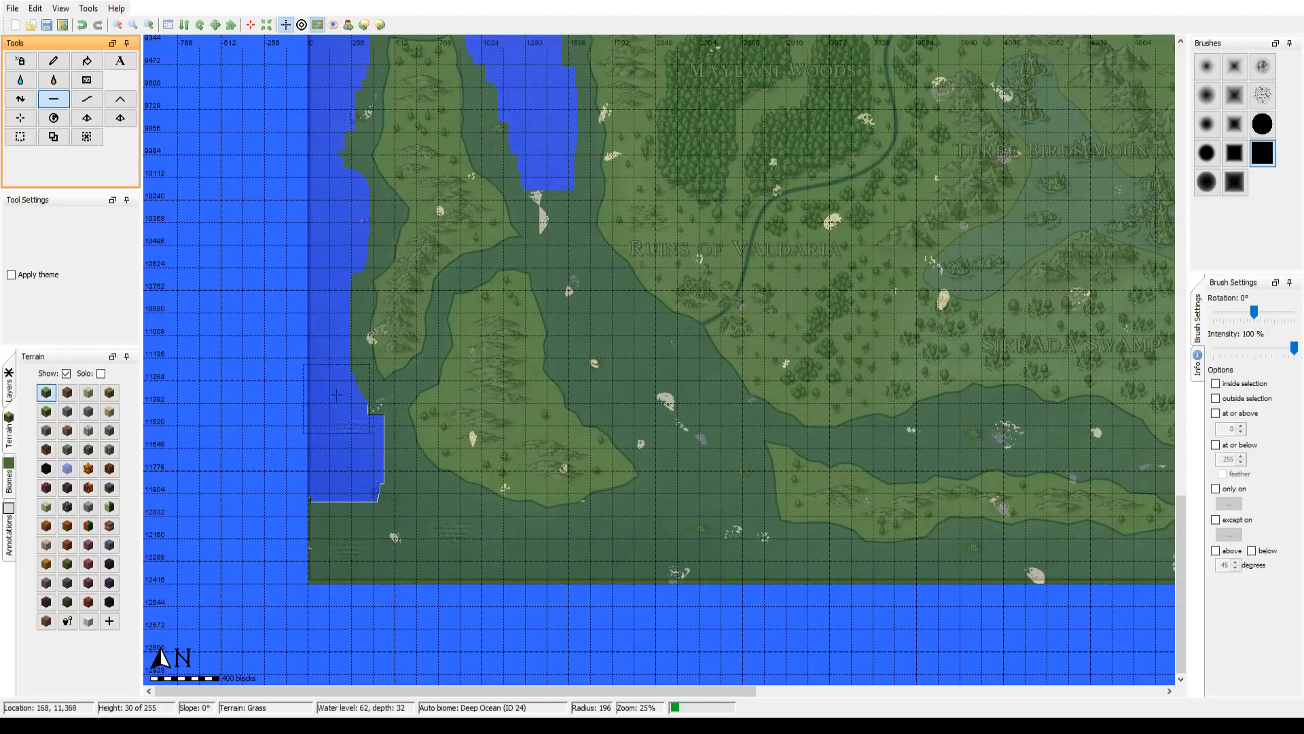
Step: Flatten the channel between the southwestern islands and the mainland, and the inlet south of Ruins of Spirital at radius 57
{"action": "mouse_move", "coordinate": [319, 282]}
{"action": "left_mouse_down"}
{"action": "mouse_move", "coordinate": [325, 566]}
{"action": "mouse_move", "coordinate": [437, 577]}
{"action": "mouse_move", "coordinate": [406, 516]}
{"action": "mouse_move", "coordinate": [362, 499]}
{"action": "mouse_move", "coordinate": [360, 484]}
{"action": "mouse_move", "coordinate": [374, 502]}
{"action": "mouse_move", "coordinate": [352, 441]}
{"action": "mouse_move", "coordinate": [379, 531]}
{"action": "mouse_move", "coordinate": [435, 564]}
{"action": "mouse_move", "coordinate": [527, 562]}
{"action": "mouse_move", "coordinate": [440, 545]}
{"action": "mouse_move", "coordinate": [571, 572]}
{"action": "mouse_move", "coordinate": [675, 525]}
{"action": "mouse_move", "coordinate": [695, 453]}
{"action": "mouse_move", "coordinate": [593, 303]}
{"action": "mouse_move", "coordinate": [506, 95]}
{"action": "left_mouse_up"}
{"action": "scroll", "coordinate": [634, 358], "scroll_direction": "up", "scroll_amount": 4}
{"action": "left_click_drag", "start_coordinate": [645, 236], "coordinate": [550, 518]}
{"action": "scroll", "coordinate": [450, 239], "scroll_direction": "up", "scroll_amount": 4}
{"action": "left_click_drag", "start_coordinate": [442, 236], "coordinate": [496, 233]}
{"action": "scroll", "coordinate": [496, 234], "scroll_direction": "down", "scroll_amount": 1}
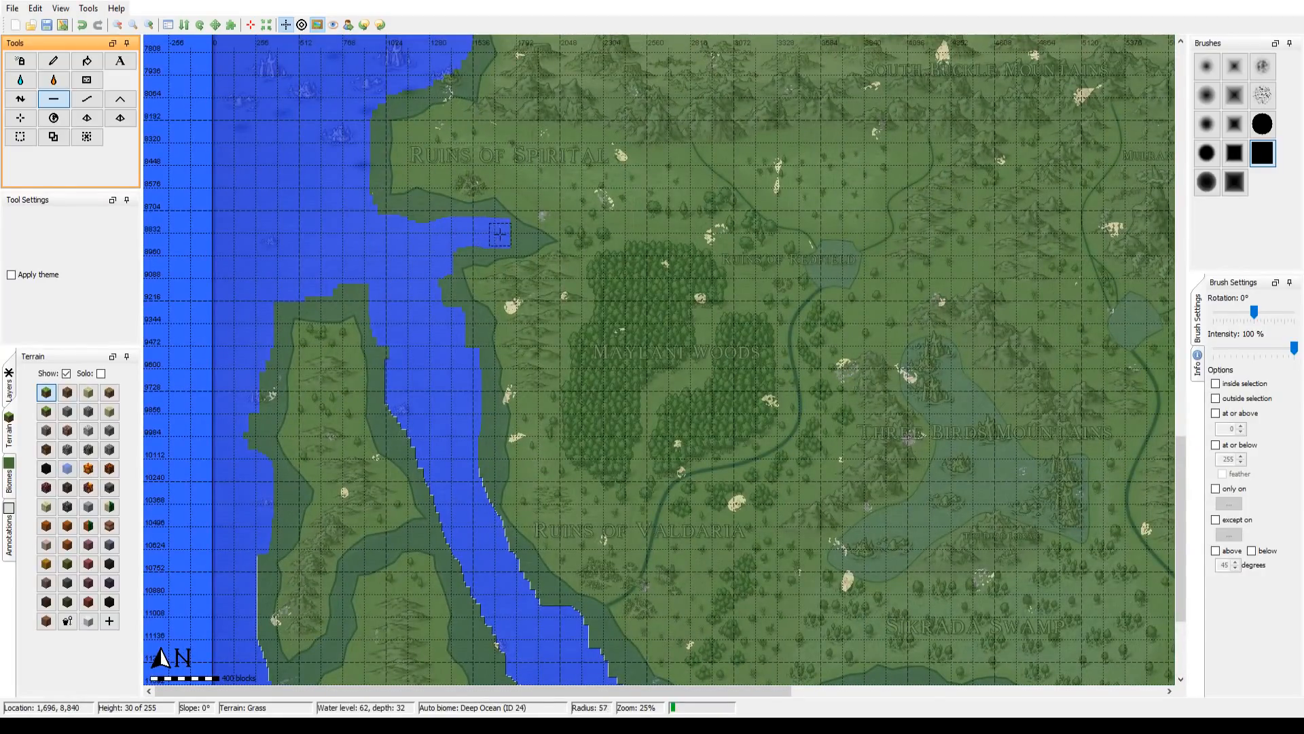
Step: Widen the channel's eastern bank at radius 58 and flatten the sea around the southern side of the narrow southern island
{"action": "left_click_drag", "start_coordinate": [471, 409], "coordinate": [355, 103]}
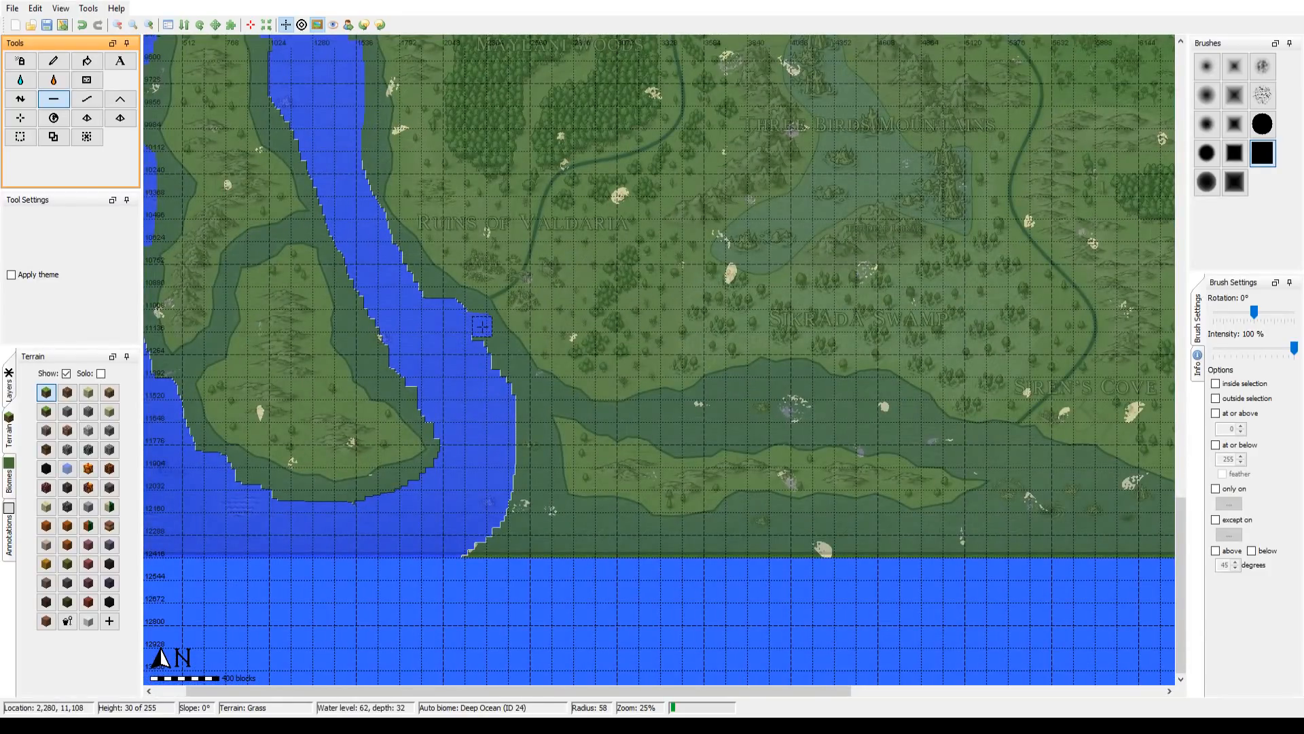
{"action": "mouse_move", "coordinate": [507, 381]}
{"action": "left_mouse_down"}
{"action": "mouse_move", "coordinate": [522, 434]}
{"action": "mouse_move", "coordinate": [516, 487]}
{"action": "mouse_move", "coordinate": [482, 542]}
{"action": "left_mouse_up"}
{"action": "scroll", "coordinate": [483, 536], "scroll_direction": "up", "scroll_amount": 1}
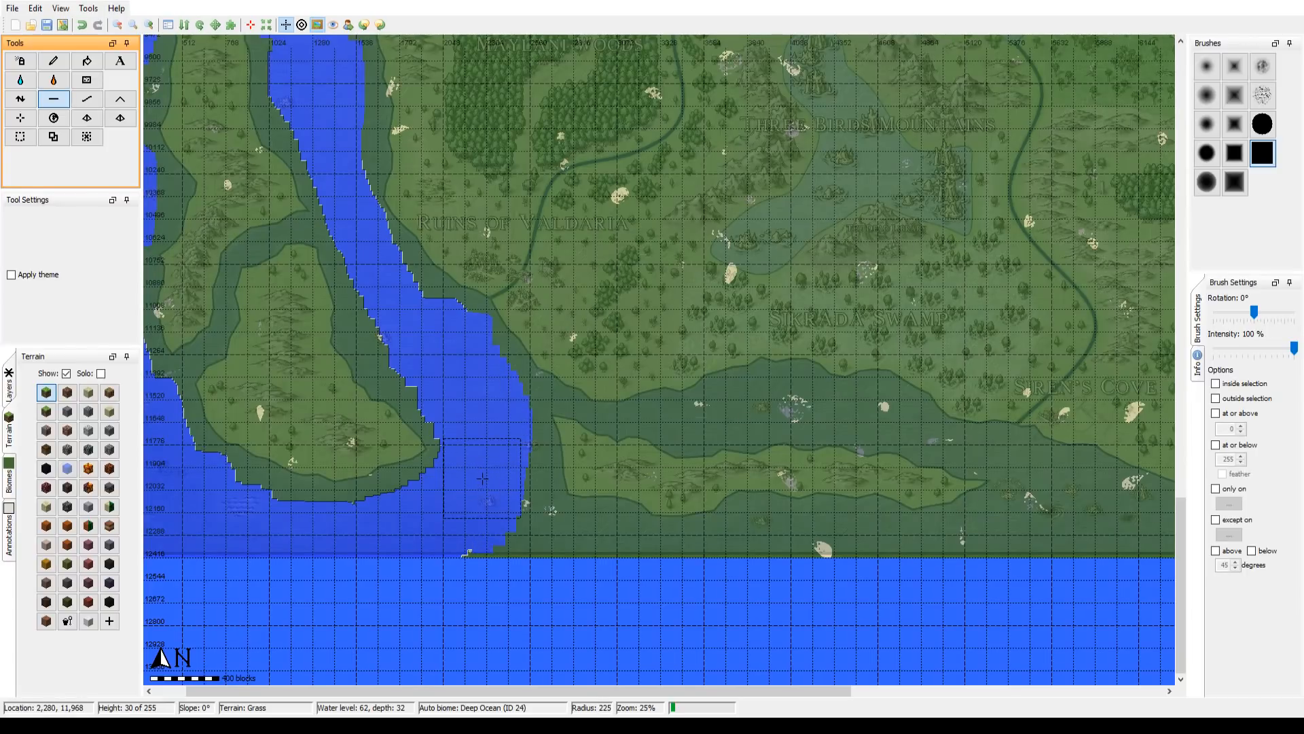
{"action": "scroll", "coordinate": [557, 401], "scroll_direction": "up", "scroll_amount": 13}
{"action": "scroll", "coordinate": [557, 401], "scroll_direction": "down", "scroll_amount": 1}
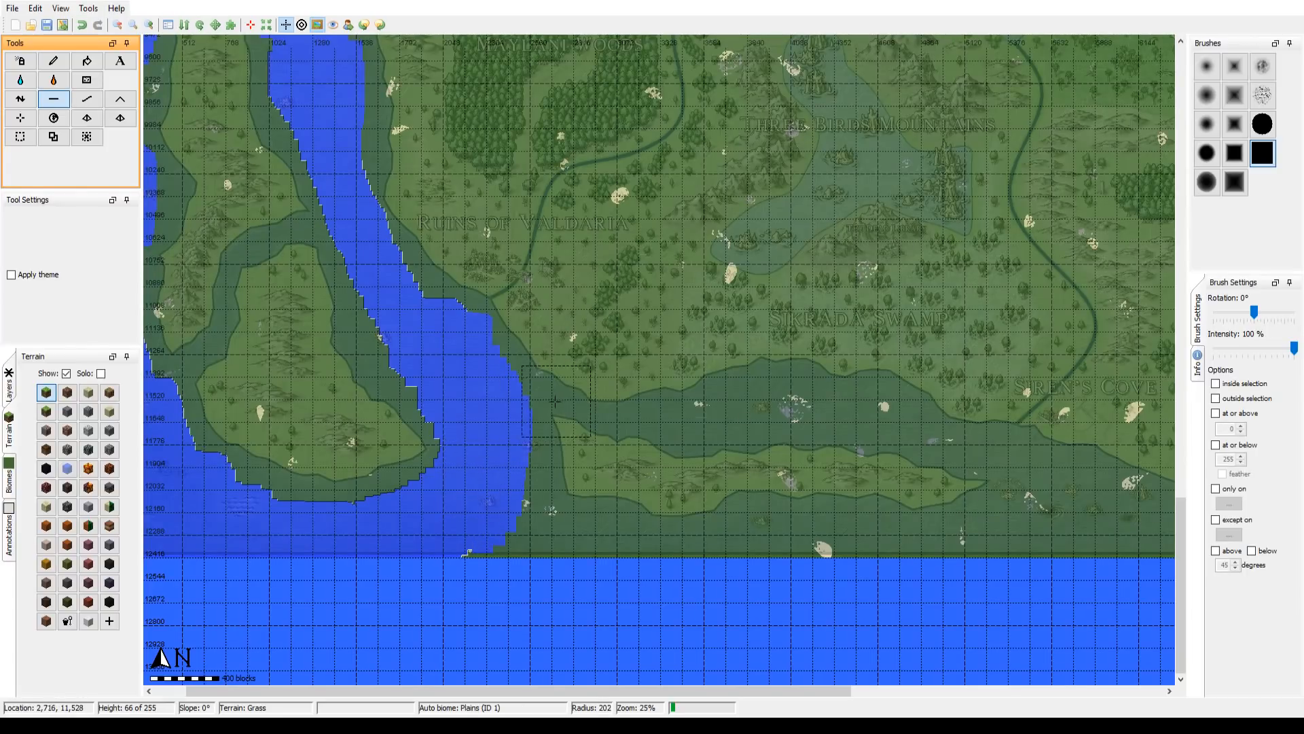
{"action": "mouse_move", "coordinate": [521, 405]}
{"action": "left_mouse_down"}
{"action": "mouse_move", "coordinate": [501, 428]}
{"action": "mouse_move", "coordinate": [438, 356]}
{"action": "left_mouse_up"}
{"action": "mouse_move", "coordinate": [375, 449]}
{"action": "left_mouse_down"}
{"action": "mouse_move", "coordinate": [424, 473]}
{"action": "mouse_move", "coordinate": [415, 446]}
{"action": "mouse_move", "coordinate": [388, 500]}
{"action": "mouse_move", "coordinate": [522, 520]}
{"action": "mouse_move", "coordinate": [622, 520]}
{"action": "mouse_move", "coordinate": [698, 500]}
{"action": "mouse_move", "coordinate": [981, 500]}
{"action": "mouse_move", "coordinate": [970, 446]}
{"action": "mouse_move", "coordinate": [953, 458]}
{"action": "mouse_move", "coordinate": [957, 479]}
{"action": "mouse_move", "coordinate": [925, 503]}
{"action": "mouse_move", "coordinate": [946, 430]}
{"action": "mouse_move", "coordinate": [910, 404]}
{"action": "mouse_move", "coordinate": [878, 406]}
{"action": "mouse_move", "coordinate": [724, 353]}
{"action": "mouse_move", "coordinate": [559, 367]}
{"action": "left_mouse_up"}
Step: Flatten the strait between the narrow southern island and the Sirrada Swamp coast with small brush radii of 34 to 37
{"action": "scroll", "coordinate": [942, 433], "scroll_direction": "down", "scroll_amount": 8}
{"action": "scroll", "coordinate": [600, 366], "scroll_direction": "down", "scroll_amount": 2}
{"action": "scroll", "coordinate": [559, 368], "scroll_direction": "down", "scroll_amount": 1}
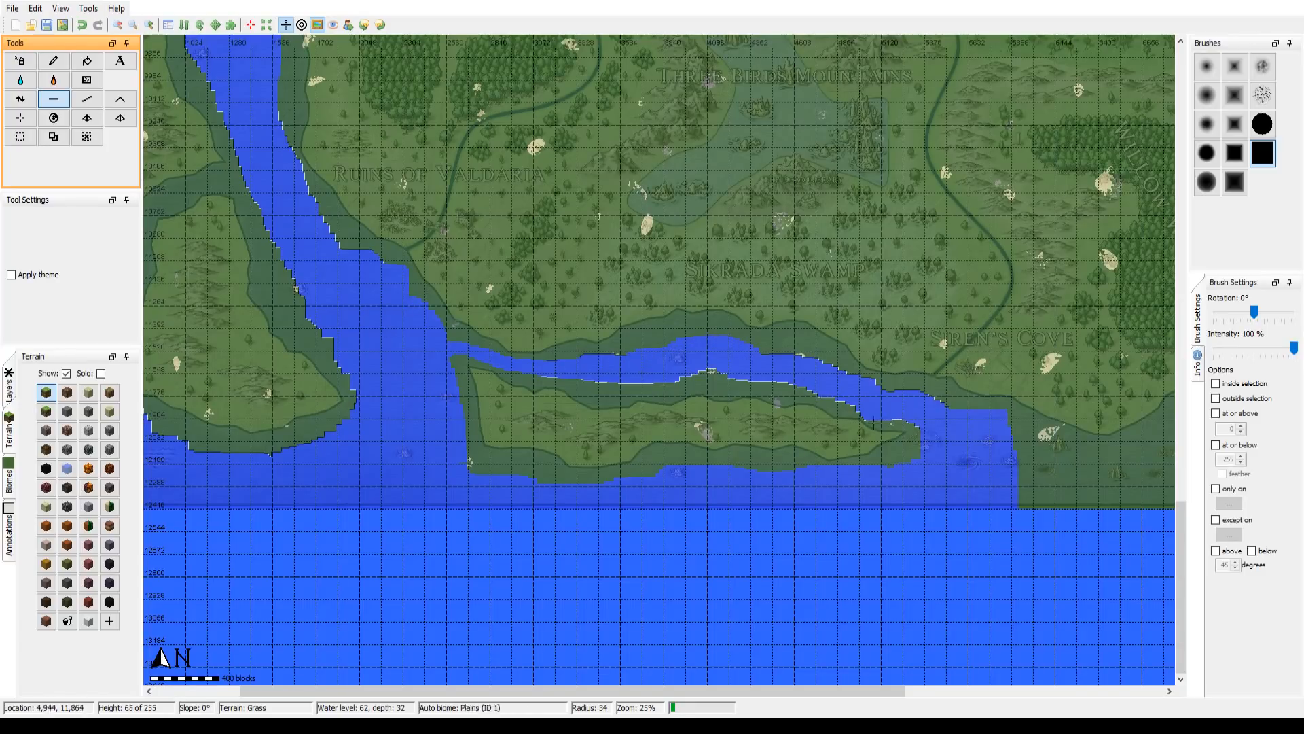
{"action": "scroll", "coordinate": [876, 421], "scroll_direction": "down", "scroll_amount": 1}
{"action": "left_click_drag", "start_coordinate": [877, 421], "coordinate": [602, 420]}
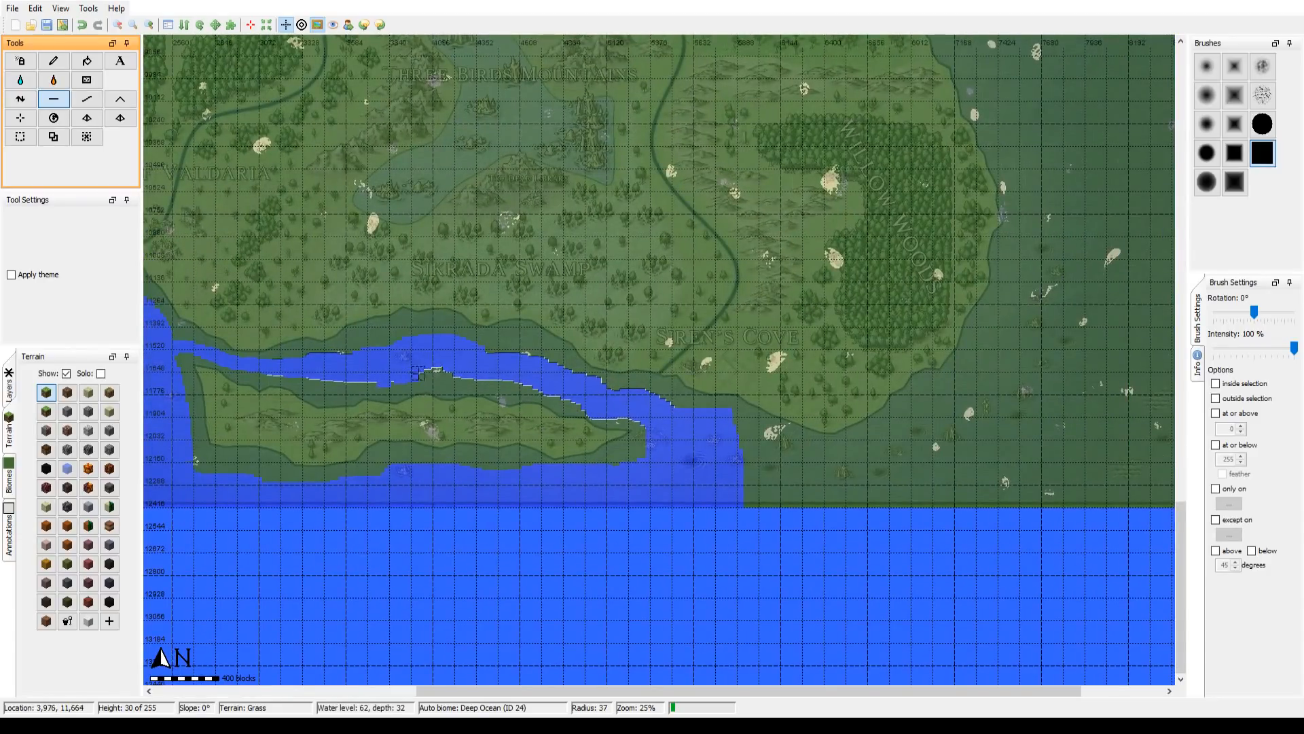
{"action": "left_click_drag", "start_coordinate": [357, 382], "coordinate": [316, 379]}
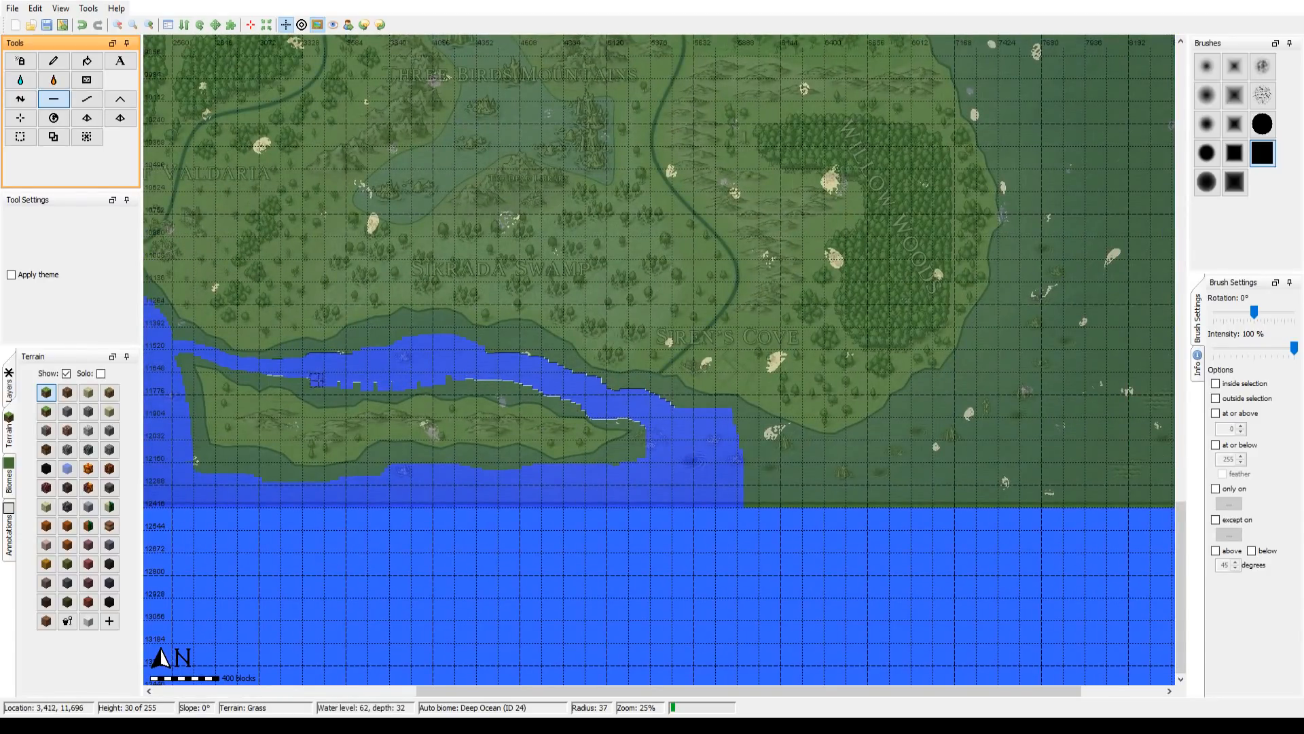
Step: Flatten the sea along the coast below Siren's Cove and around the southeastern shore of Willow Wood with brush radius 106
{"action": "scroll", "coordinate": [746, 461], "scroll_direction": "down", "scroll_amount": 2}
{"action": "mouse_move", "coordinate": [745, 461]}
{"action": "left_mouse_down"}
{"action": "mouse_move", "coordinate": [571, 441]}
{"action": "mouse_move", "coordinate": [455, 458]}
{"action": "mouse_move", "coordinate": [474, 474]}
{"action": "mouse_move", "coordinate": [447, 481]}
{"action": "mouse_move", "coordinate": [445, 451]}
{"action": "mouse_move", "coordinate": [511, 463]}
{"action": "left_mouse_up"}
{"action": "mouse_move", "coordinate": [560, 475]}
{"action": "left_mouse_down"}
{"action": "mouse_move", "coordinate": [691, 418]}
{"action": "mouse_move", "coordinate": [664, 421]}
{"action": "left_mouse_up"}
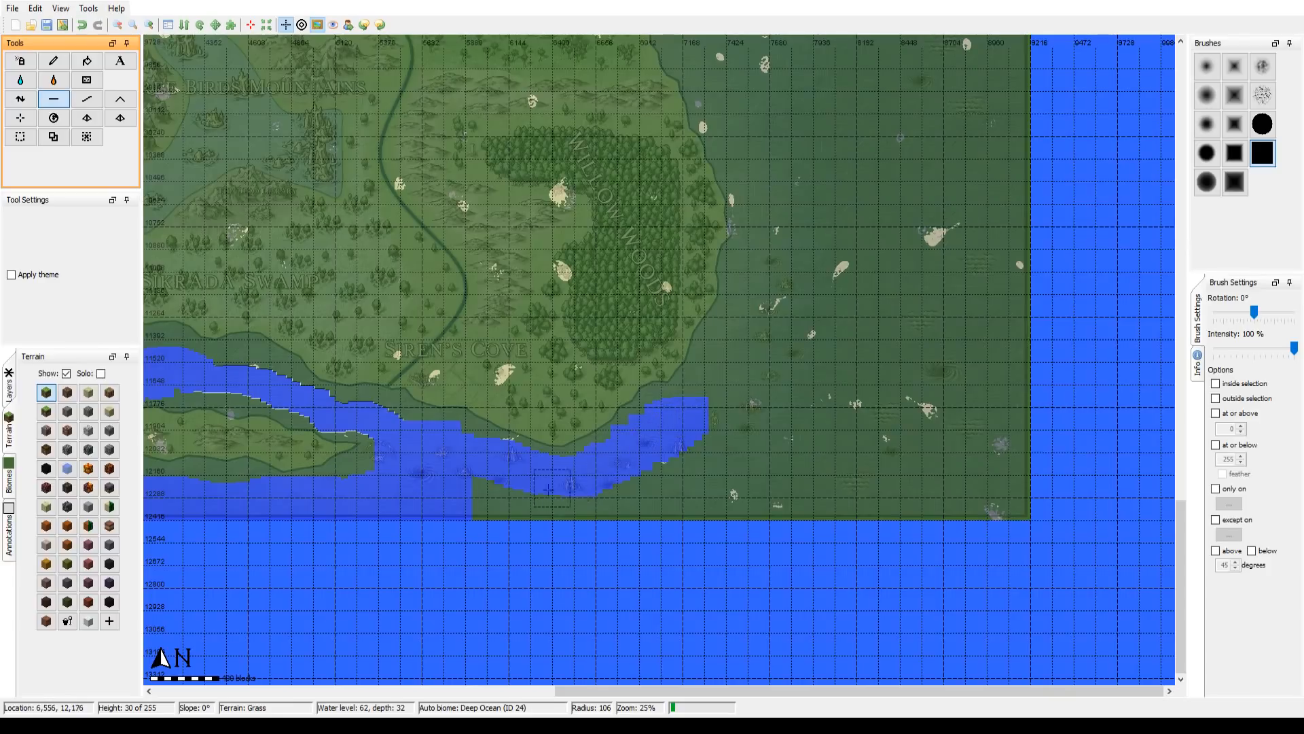
{"action": "mouse_move", "coordinate": [549, 489]}
{"action": "left_mouse_down"}
{"action": "mouse_move", "coordinate": [459, 500]}
{"action": "mouse_move", "coordinate": [488, 502]}
{"action": "mouse_move", "coordinate": [481, 485]}
{"action": "mouse_move", "coordinate": [493, 501]}
{"action": "mouse_move", "coordinate": [565, 487]}
{"action": "mouse_move", "coordinate": [627, 495]}
{"action": "mouse_move", "coordinate": [546, 513]}
{"action": "mouse_move", "coordinate": [652, 506]}
{"action": "mouse_move", "coordinate": [866, 449]}
{"action": "mouse_move", "coordinate": [620, 499]}
{"action": "mouse_move", "coordinate": [711, 479]}
{"action": "mouse_move", "coordinate": [777, 442]}
{"action": "mouse_move", "coordinate": [711, 460]}
{"action": "mouse_move", "coordinate": [690, 494]}
{"action": "mouse_move", "coordinate": [716, 509]}
{"action": "mouse_move", "coordinate": [837, 490]}
{"action": "mouse_move", "coordinate": [1011, 502]}
{"action": "mouse_move", "coordinate": [879, 510]}
{"action": "mouse_move", "coordinate": [813, 414]}
{"action": "mouse_move", "coordinate": [717, 441]}
{"action": "mouse_move", "coordinate": [713, 420]}
{"action": "mouse_move", "coordinate": [758, 332]}
{"action": "mouse_move", "coordinate": [780, 209]}
{"action": "mouse_move", "coordinate": [800, 235]}
{"action": "mouse_move", "coordinate": [792, 329]}
{"action": "mouse_move", "coordinate": [813, 447]}
{"action": "mouse_move", "coordinate": [843, 459]}
{"action": "mouse_move", "coordinate": [824, 265]}
{"action": "mouse_move", "coordinate": [841, 219]}
{"action": "mouse_move", "coordinate": [864, 409]}
{"action": "mouse_move", "coordinate": [920, 458]}
{"action": "mouse_move", "coordinate": [1006, 465]}
{"action": "mouse_move", "coordinate": [1015, 414]}
{"action": "mouse_move", "coordinate": [990, 213]}
{"action": "mouse_move", "coordinate": [998, 357]}
{"action": "mouse_move", "coordinate": [978, 434]}
{"action": "mouse_move", "coordinate": [1010, 290]}
{"action": "mouse_move", "coordinate": [1011, 385]}
{"action": "mouse_move", "coordinate": [1011, 328]}
{"action": "mouse_move", "coordinate": [986, 295]}
{"action": "mouse_move", "coordinate": [935, 459]}
{"action": "mouse_move", "coordinate": [919, 277]}
{"action": "mouse_move", "coordinate": [910, 305]}
{"action": "mouse_move", "coordinate": [925, 425]}
{"action": "mouse_move", "coordinate": [948, 283]}
{"action": "mouse_move", "coordinate": [922, 285]}
{"action": "mouse_move", "coordinate": [888, 214]}
{"action": "mouse_move", "coordinate": [955, 204]}
{"action": "mouse_move", "coordinate": [997, 133]}
{"action": "mouse_move", "coordinate": [937, 116]}
{"action": "mouse_move", "coordinate": [836, 240]}
{"action": "mouse_move", "coordinate": [837, 209]}
{"action": "left_mouse_up"}
Step: Flatten the open sea east of Willow Wood out to the map edge and north to the eastern peninsula, with brush radius 167
{"action": "scroll", "coordinate": [632, 502], "scroll_direction": "down", "scroll_amount": 5}
{"action": "mouse_move", "coordinate": [825, 277]}
{"action": "left_mouse_down"}
{"action": "mouse_move", "coordinate": [711, 428]}
{"action": "mouse_move", "coordinate": [642, 301]}
{"action": "mouse_move", "coordinate": [645, 221]}
{"action": "mouse_move", "coordinate": [714, 148]}
{"action": "mouse_move", "coordinate": [783, 185]}
{"action": "mouse_move", "coordinate": [939, 185]}
{"action": "mouse_move", "coordinate": [926, 370]}
{"action": "mouse_move", "coordinate": [938, 365]}
{"action": "mouse_move", "coordinate": [946, 278]}
{"action": "mouse_move", "coordinate": [907, 240]}
{"action": "mouse_move", "coordinate": [844, 393]}
{"action": "mouse_move", "coordinate": [801, 434]}
{"action": "mouse_move", "coordinate": [720, 307]}
{"action": "mouse_move", "coordinate": [700, 232]}
{"action": "mouse_move", "coordinate": [685, 284]}
{"action": "mouse_move", "coordinate": [717, 223]}
{"action": "mouse_move", "coordinate": [763, 225]}
{"action": "mouse_move", "coordinate": [801, 382]}
{"action": "mouse_move", "coordinate": [748, 267]}
{"action": "mouse_move", "coordinate": [775, 341]}
{"action": "mouse_move", "coordinate": [826, 230]}
{"action": "mouse_move", "coordinate": [833, 365]}
{"action": "mouse_move", "coordinate": [725, 409]}
{"action": "mouse_move", "coordinate": [740, 360]}
{"action": "mouse_move", "coordinate": [815, 351]}
{"action": "mouse_move", "coordinate": [830, 225]}
{"action": "mouse_move", "coordinate": [876, 233]}
{"action": "mouse_move", "coordinate": [875, 317]}
{"action": "mouse_move", "coordinate": [837, 349]}
{"action": "mouse_move", "coordinate": [857, 259]}
{"action": "mouse_move", "coordinate": [798, 583]}
{"action": "left_mouse_up"}
{"action": "mouse_move", "coordinate": [857, 528]}
{"action": "left_mouse_down"}
{"action": "mouse_move", "coordinate": [842, 484]}
{"action": "mouse_move", "coordinate": [911, 366]}
{"action": "mouse_move", "coordinate": [906, 277]}
{"action": "mouse_move", "coordinate": [884, 496]}
{"action": "mouse_move", "coordinate": [864, 341]}
{"action": "mouse_move", "coordinate": [884, 547]}
{"action": "mouse_move", "coordinate": [872, 628]}
{"action": "left_mouse_up"}
{"action": "left_click_drag", "start_coordinate": [867, 563], "coordinate": [921, 341]}
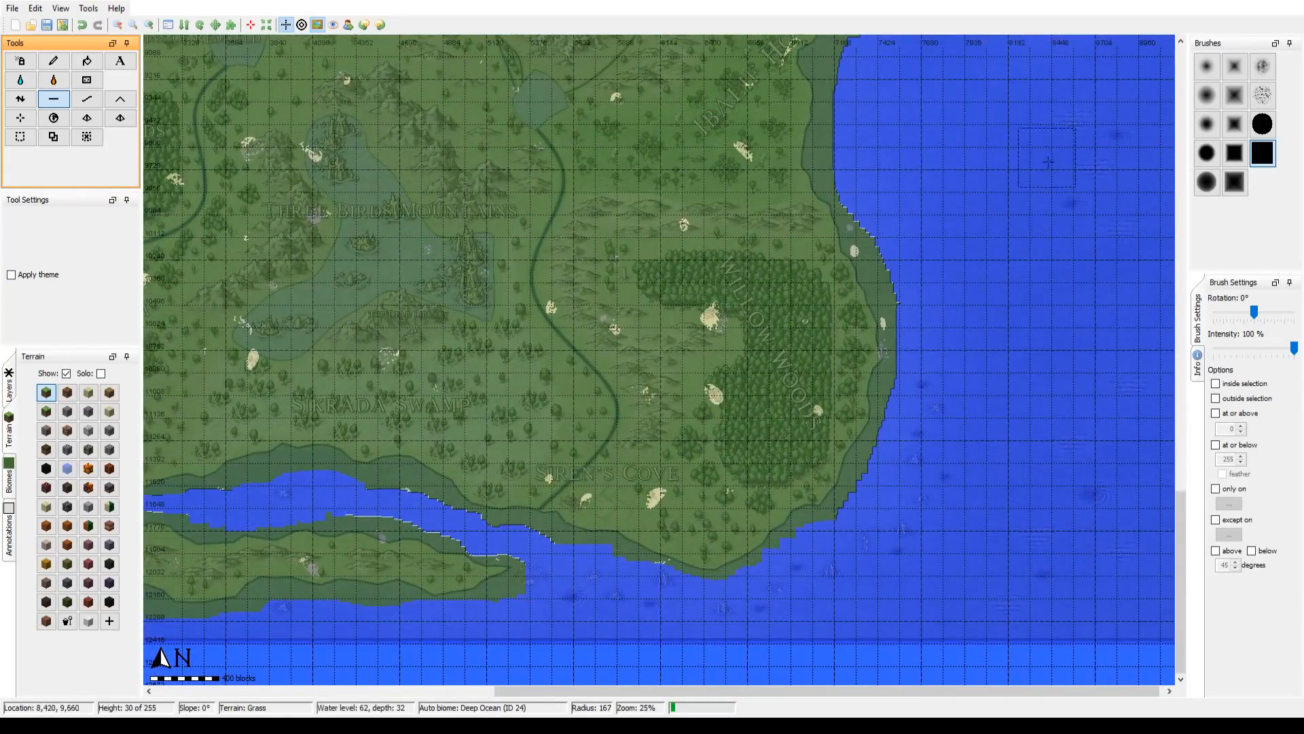
Step: Review the flattened sea along the eastern, southern and western coasts of the map
{"action": "left_click_drag", "start_coordinate": [1046, 283], "coordinate": [757, 647]}
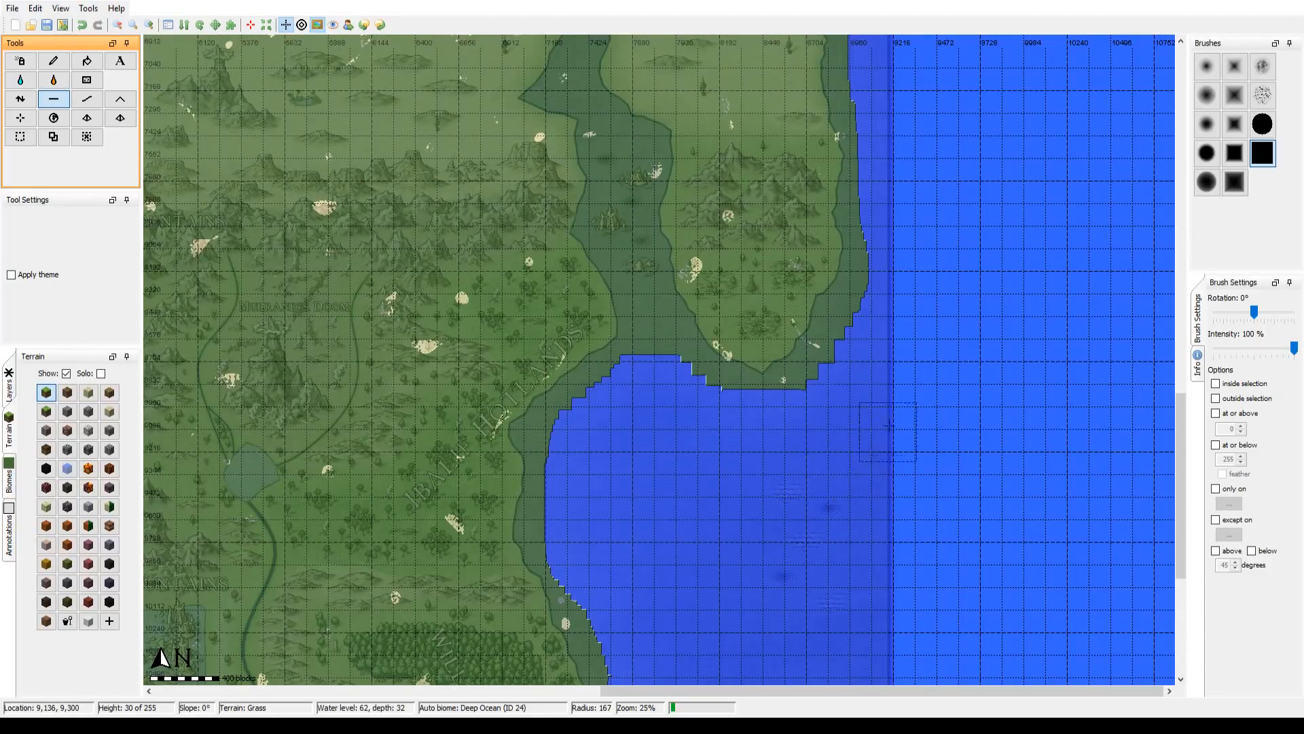
{"action": "left_click_drag", "start_coordinate": [589, 519], "coordinate": [879, 137]}
{"action": "left_click_drag", "start_coordinate": [410, 433], "coordinate": [564, 361]}
{"action": "left_click_drag", "start_coordinate": [166, 450], "coordinate": [547, 440]}
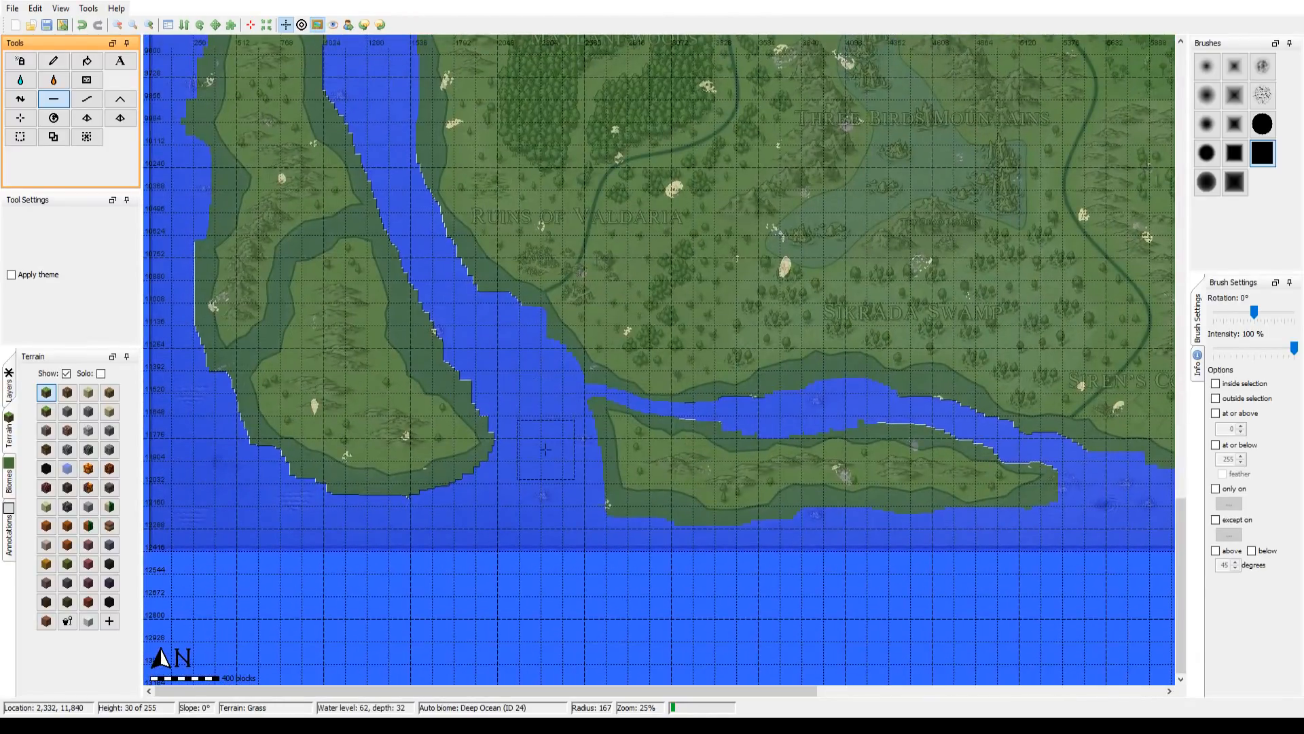
{"action": "left_click_drag", "start_coordinate": [386, 422], "coordinate": [614, 412]}
{"action": "left_click_drag", "start_coordinate": [404, 373], "coordinate": [354, 713]}
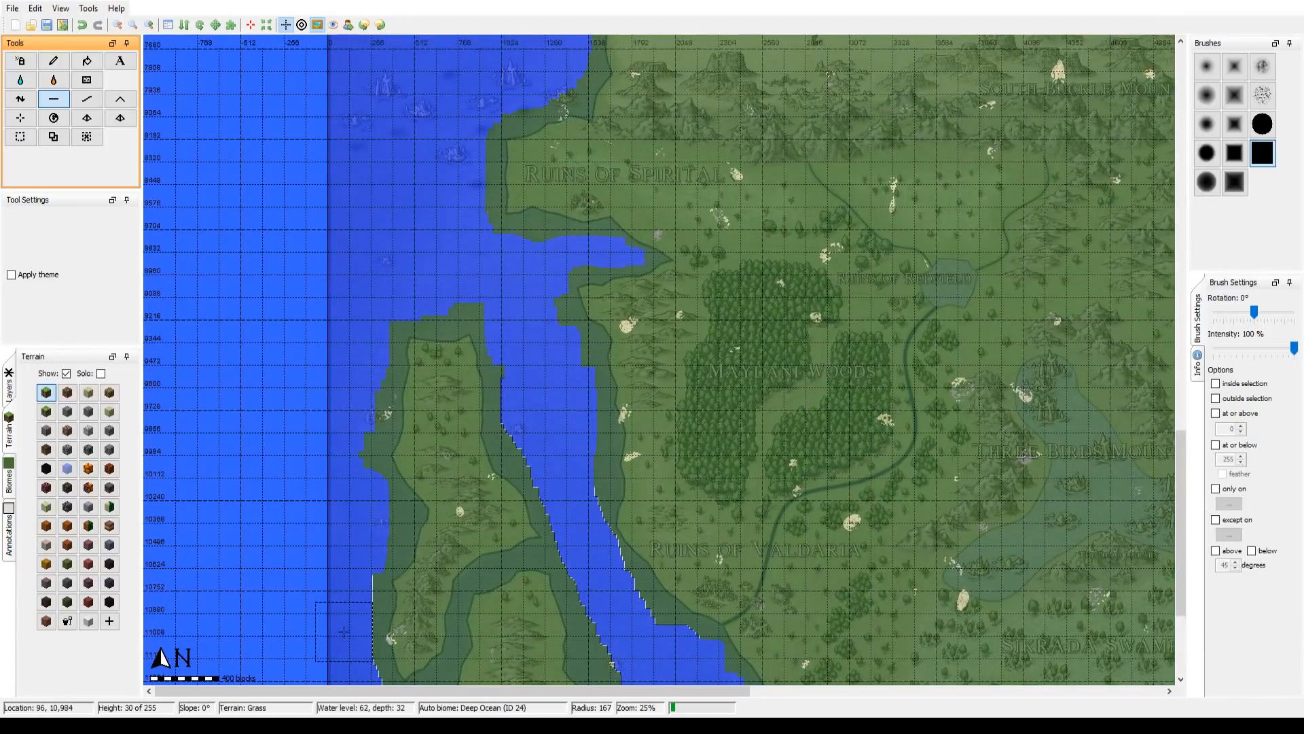
{"action": "left_click_drag", "start_coordinate": [862, 235], "coordinate": [370, 435]}
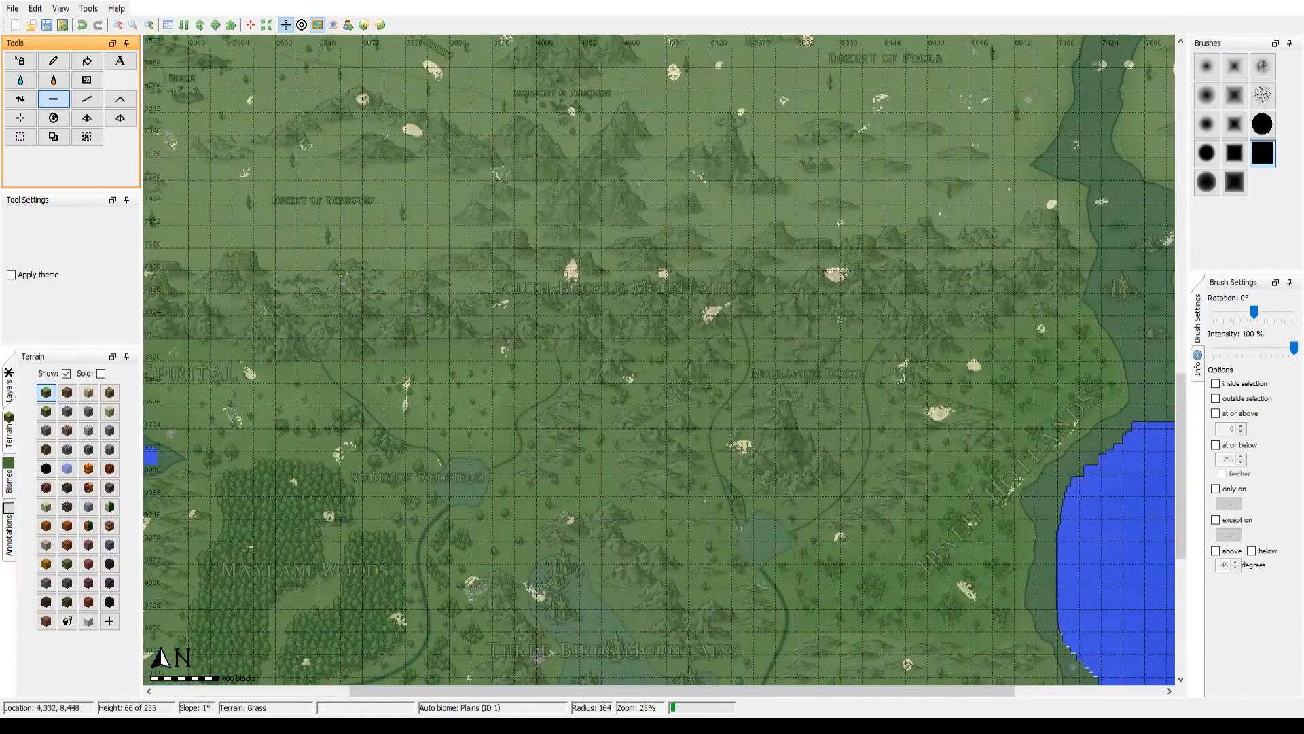
{"action": "left_click_drag", "start_coordinate": [888, 438], "coordinate": [356, 403]}
{"action": "left_click_drag", "start_coordinate": [669, 358], "coordinate": [664, 548]}
Step: Flatten the southern part of the strait between the mainland and the eastern peninsula, narrowing the square brush to radius 67
{"action": "scroll", "coordinate": [634, 595], "scroll_direction": "down", "scroll_amount": 1}
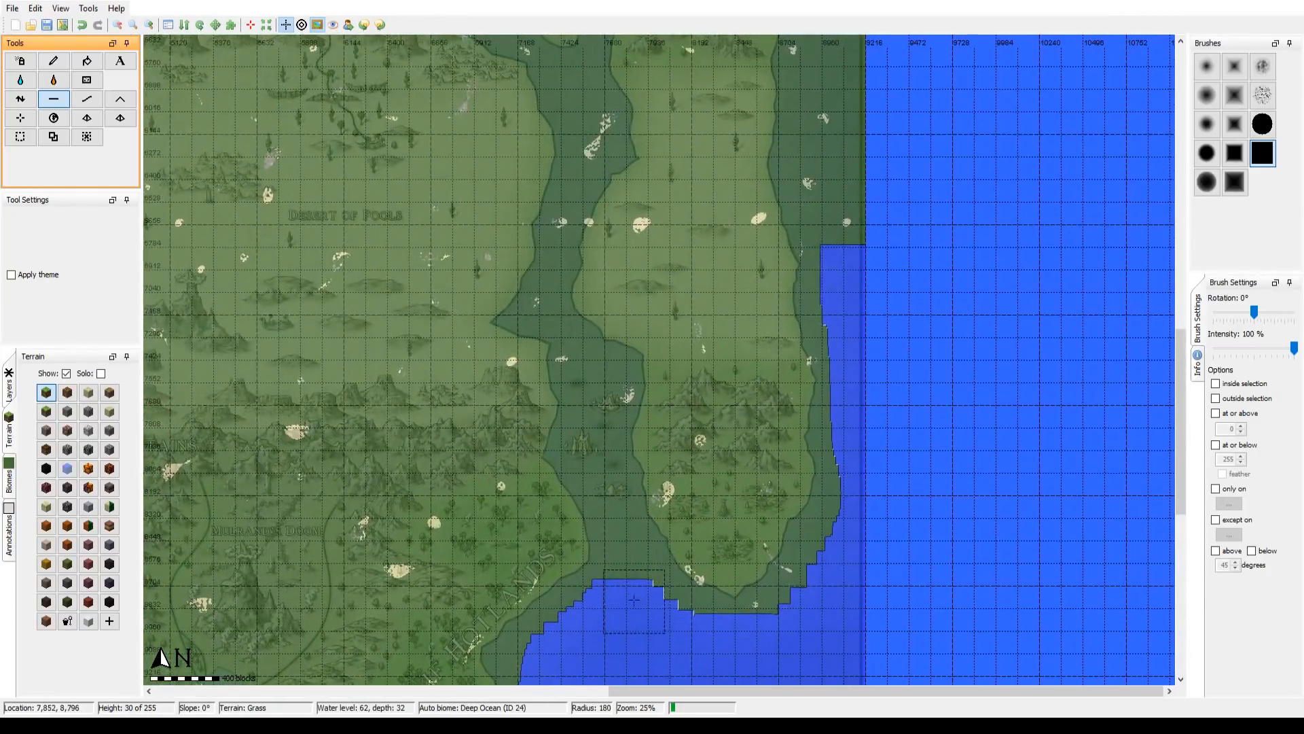
{"action": "scroll", "coordinate": [632, 594], "scroll_direction": "up", "scroll_amount": 2}
{"action": "mouse_move", "coordinate": [628, 599]}
{"action": "left_mouse_down"}
{"action": "mouse_move", "coordinate": [616, 502]}
{"action": "mouse_move", "coordinate": [585, 466]}
{"action": "mouse_move", "coordinate": [585, 372]}
{"action": "left_mouse_up"}
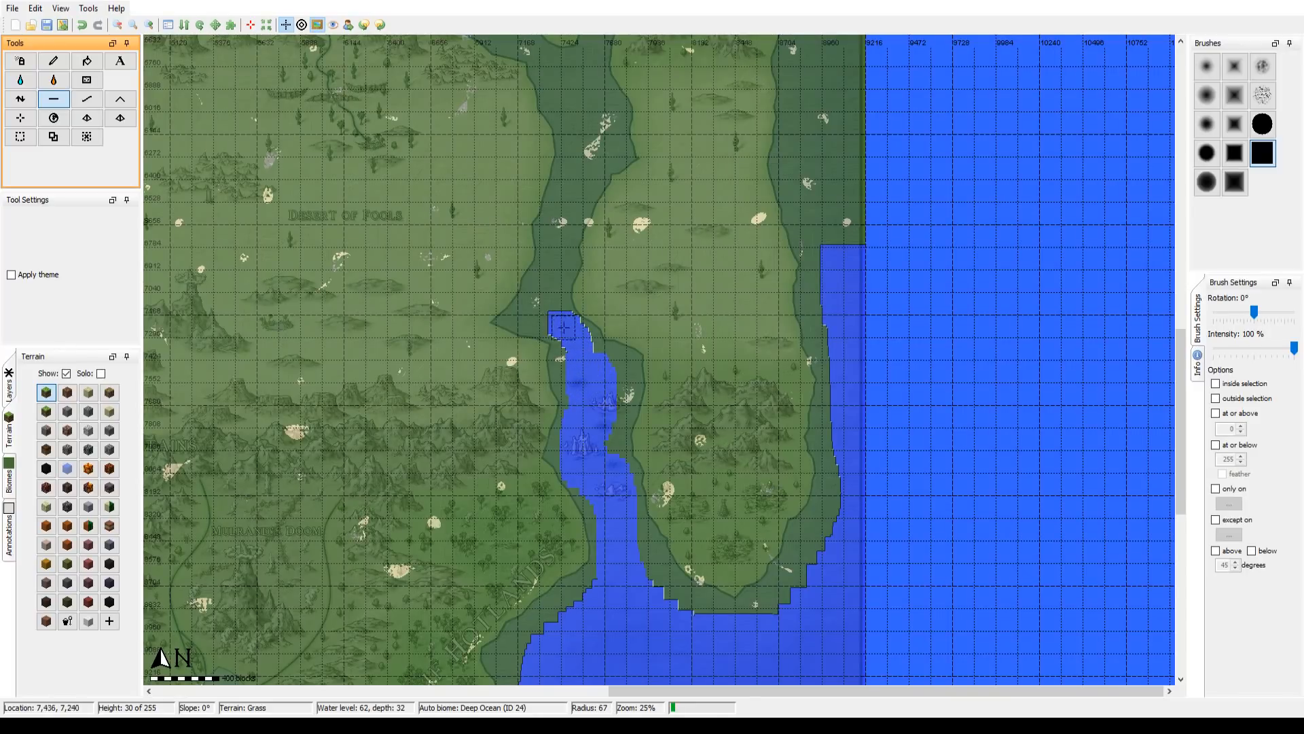
Step: Undo the last flattening stroke and flatten the strait's bend and its northward course east of the Desert of Fools at radius 48
{"action": "key", "text": "ctrl+z"}
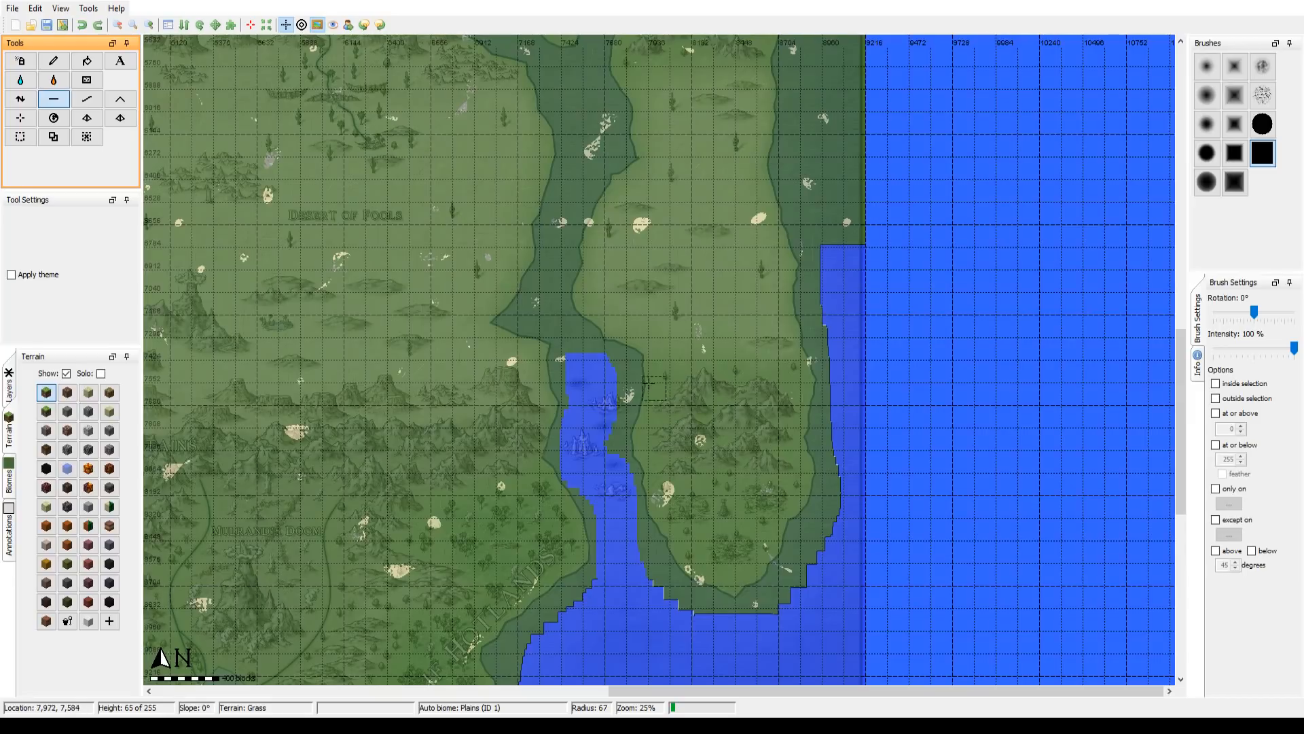
{"action": "scroll", "coordinate": [575, 356], "scroll_direction": "up", "scroll_amount": 3}
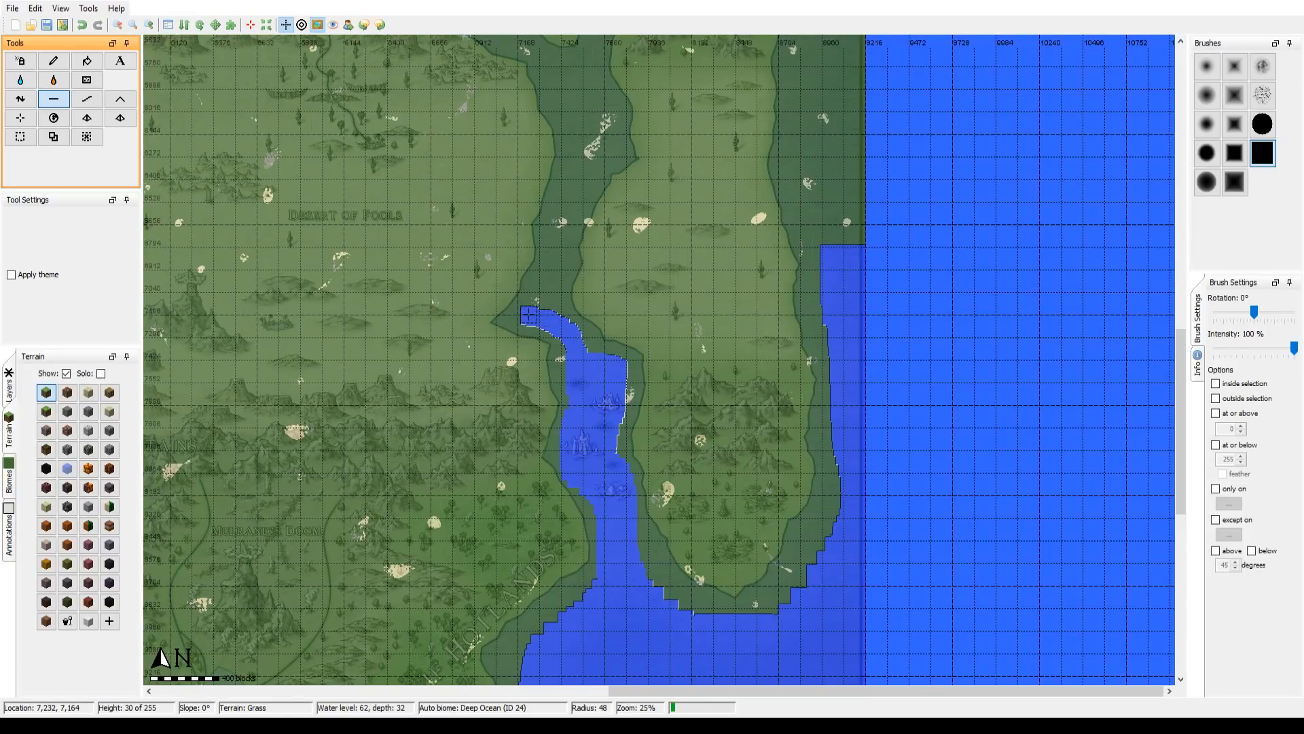
{"action": "left_click_drag", "start_coordinate": [542, 302], "coordinate": [552, 269]}
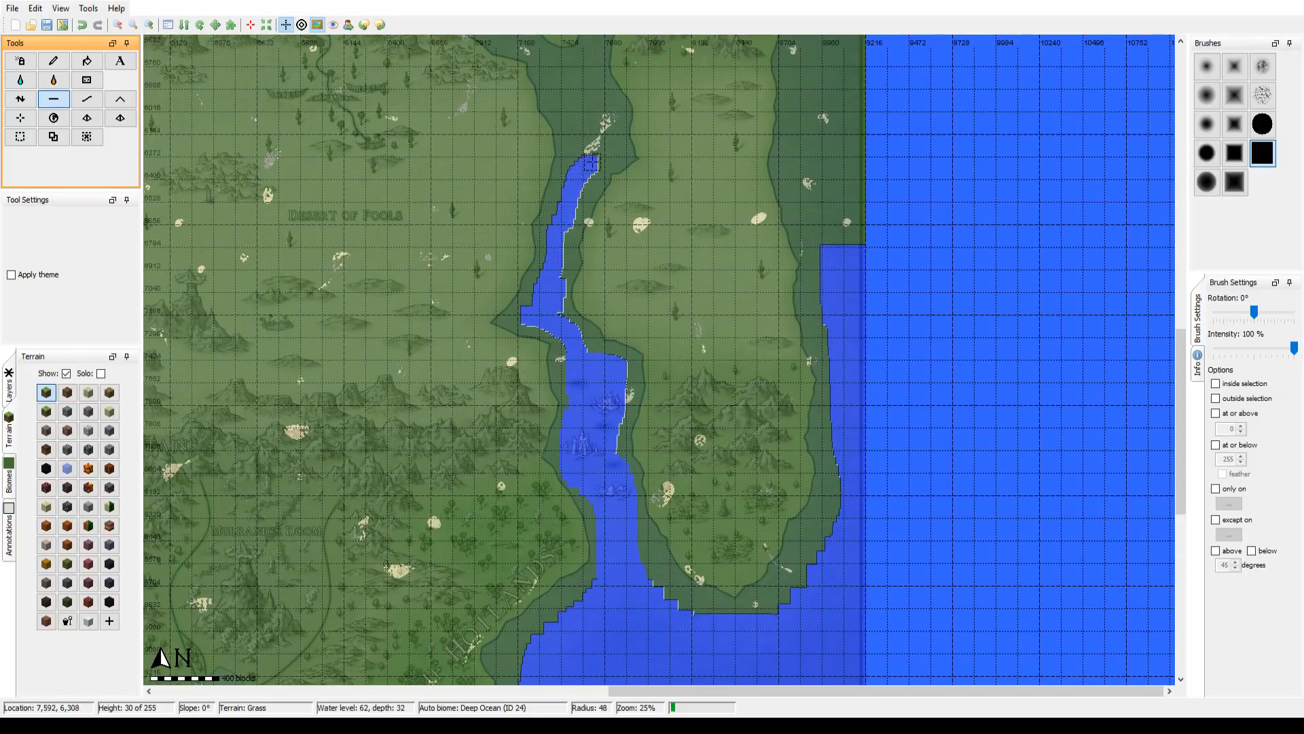
{"action": "mouse_move", "coordinate": [599, 127]}
{"action": "left_mouse_down"}
{"action": "mouse_move", "coordinate": [590, 152]}
{"action": "mouse_move", "coordinate": [580, 108]}
{"action": "mouse_move", "coordinate": [586, 140]}
{"action": "mouse_move", "coordinate": [597, 124]}
{"action": "mouse_move", "coordinate": [581, 155]}
{"action": "mouse_move", "coordinate": [594, 129]}
{"action": "mouse_move", "coordinate": [575, 319]}
{"action": "mouse_move", "coordinate": [592, 412]}
{"action": "left_mouse_up"}
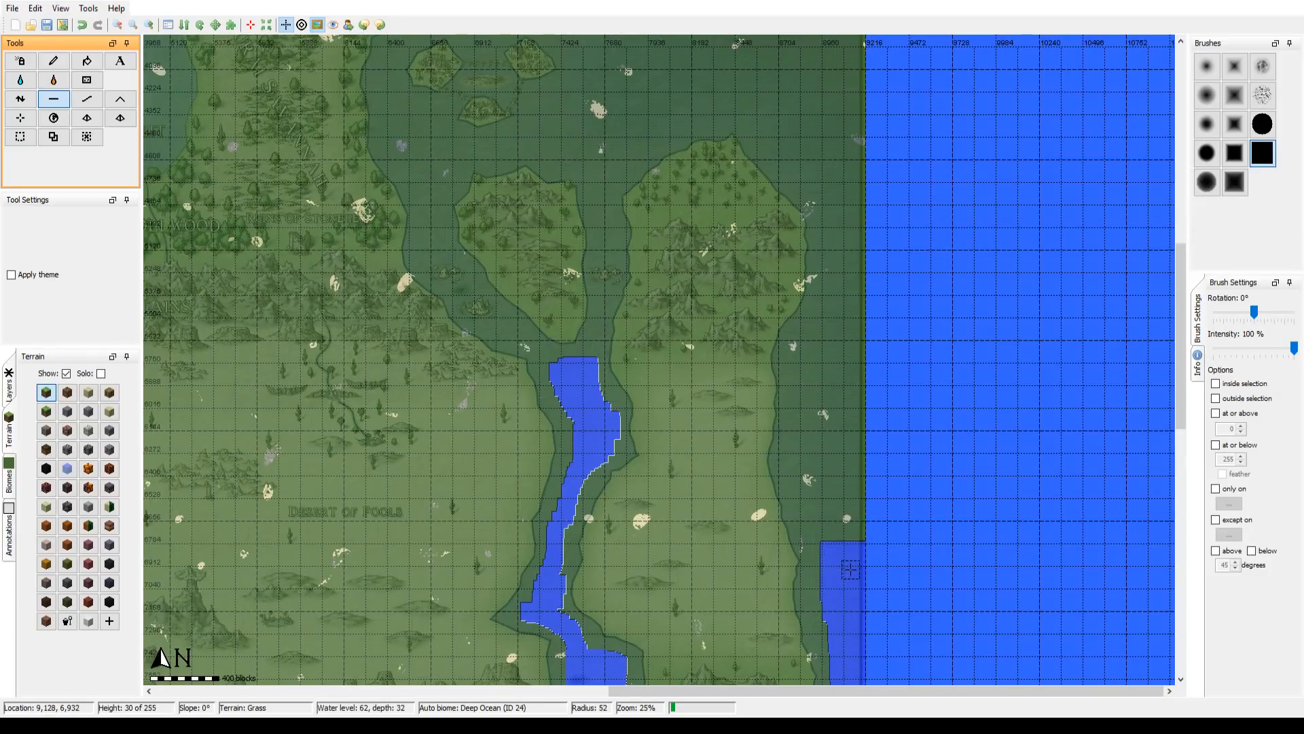
Step: Flatten the sea up the eastern peninsula's outer coast and around its northern end, using brush radii of 162 and 117
{"action": "scroll", "coordinate": [858, 566], "scroll_direction": "up", "scroll_amount": 10}
{"action": "mouse_move", "coordinate": [855, 571]}
{"action": "left_mouse_down"}
{"action": "mouse_move", "coordinate": [825, 453]}
{"action": "mouse_move", "coordinate": [833, 361]}
{"action": "left_mouse_up"}
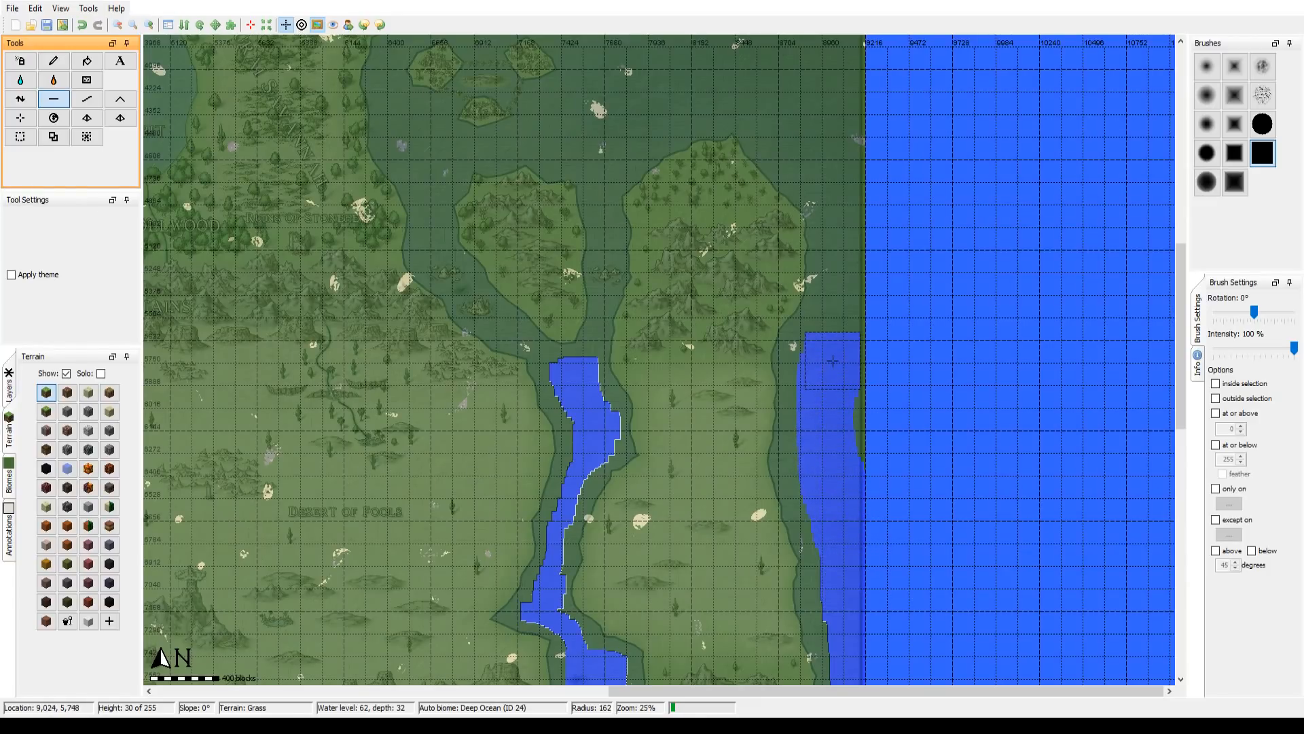
{"action": "mouse_move", "coordinate": [838, 418]}
{"action": "left_mouse_down"}
{"action": "mouse_move", "coordinate": [858, 349]}
{"action": "mouse_move", "coordinate": [853, 146]}
{"action": "mouse_move", "coordinate": [849, 134]}
{"action": "mouse_move", "coordinate": [852, 173]}
{"action": "mouse_move", "coordinate": [840, 171]}
{"action": "mouse_move", "coordinate": [785, 107]}
{"action": "mouse_move", "coordinate": [795, 120]}
{"action": "mouse_move", "coordinate": [775, 516]}
{"action": "mouse_move", "coordinate": [786, 517]}
{"action": "mouse_move", "coordinate": [787, 484]}
{"action": "mouse_move", "coordinate": [740, 437]}
{"action": "mouse_move", "coordinate": [682, 434]}
{"action": "mouse_move", "coordinate": [565, 479]}
{"action": "mouse_move", "coordinate": [608, 386]}
{"action": "mouse_move", "coordinate": [653, 382]}
{"action": "mouse_move", "coordinate": [719, 326]}
{"action": "mouse_move", "coordinate": [654, 392]}
{"action": "left_mouse_up"}
{"action": "scroll", "coordinate": [655, 392], "scroll_direction": "down", "scroll_amount": 1}
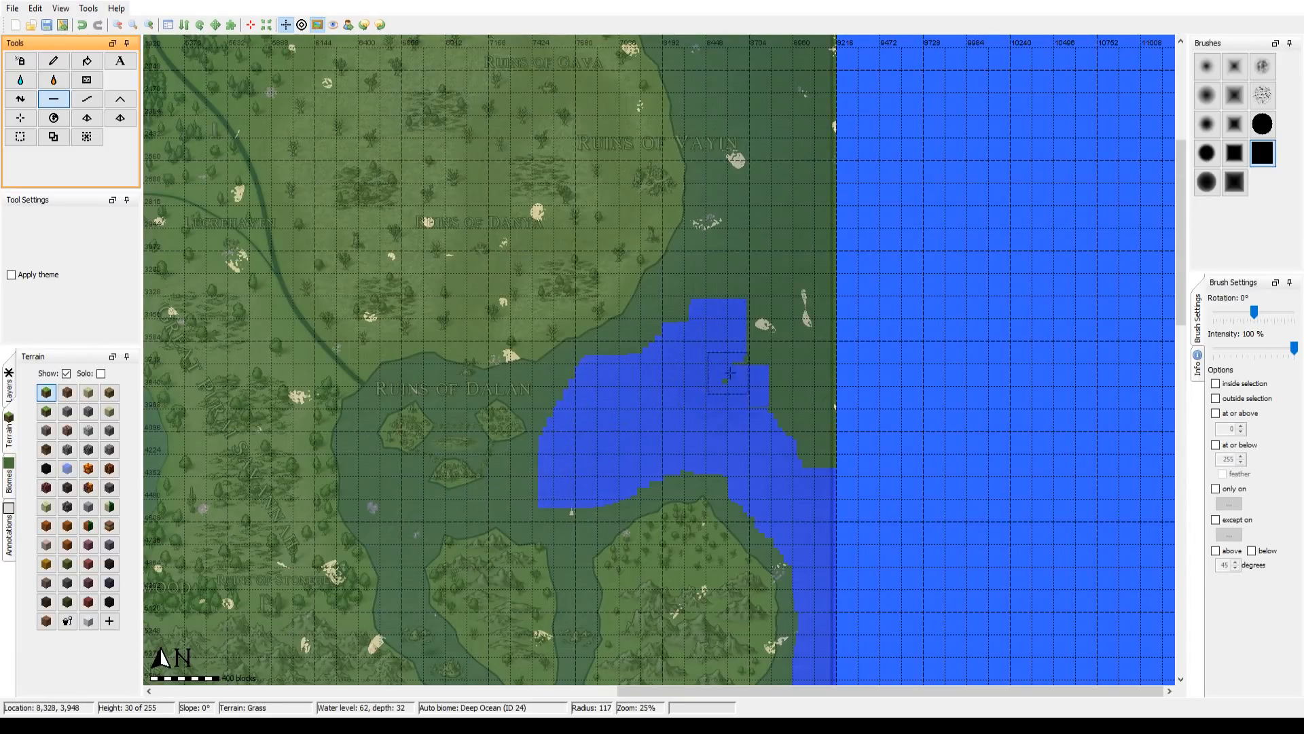
Step: Flatten the remaining land out to the eastern map edge and north along the coast to Ruins of Vayin with brush radius 300
{"action": "mouse_move", "coordinate": [728, 373]}
{"action": "left_mouse_down"}
{"action": "mouse_move", "coordinate": [811, 459]}
{"action": "mouse_move", "coordinate": [825, 395]}
{"action": "mouse_move", "coordinate": [819, 420]}
{"action": "mouse_move", "coordinate": [781, 398]}
{"action": "left_mouse_up"}
{"action": "scroll", "coordinate": [774, 400], "scroll_direction": "down", "scroll_amount": 2}
{"action": "scroll", "coordinate": [781, 397], "scroll_direction": "down", "scroll_amount": 1}
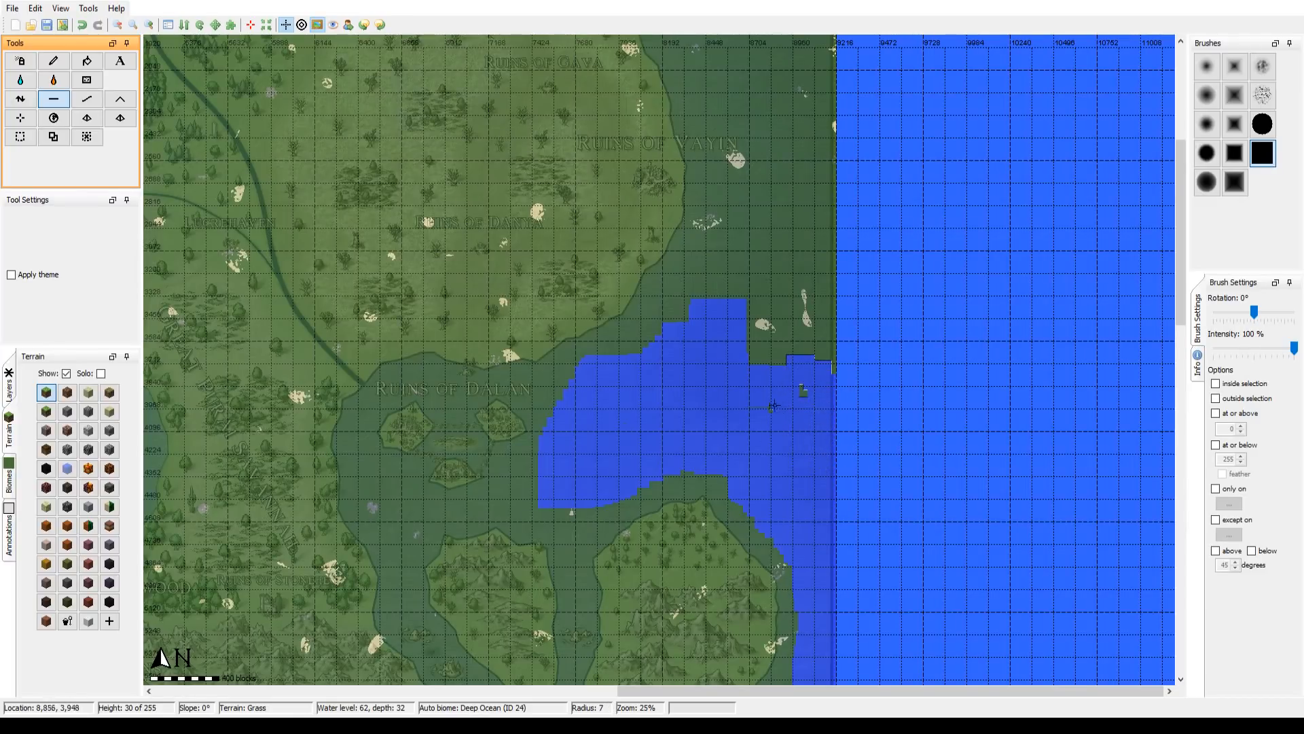
{"action": "scroll", "coordinate": [683, 405], "scroll_direction": "up", "scroll_amount": 6}
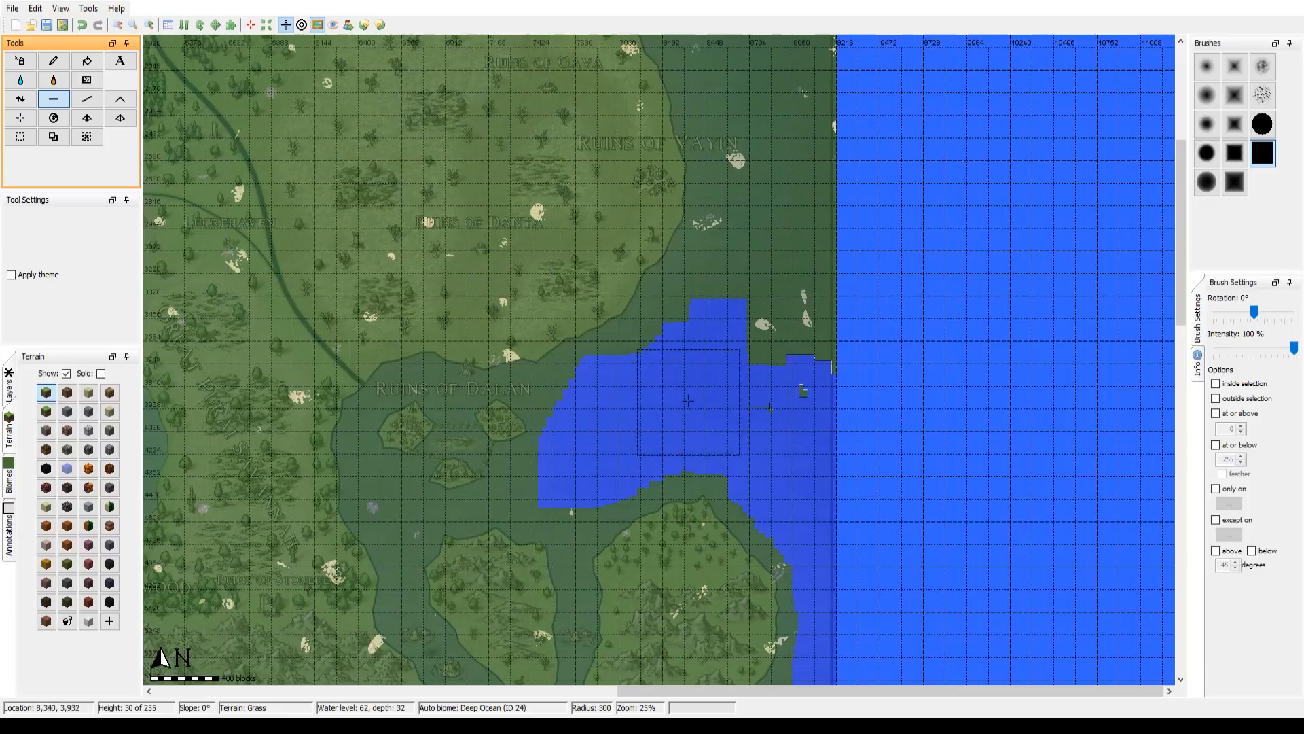
{"action": "mouse_move", "coordinate": [726, 400]}
{"action": "left_mouse_down"}
{"action": "mouse_move", "coordinate": [779, 335]}
{"action": "mouse_move", "coordinate": [795, 285]}
{"action": "mouse_move", "coordinate": [781, 278]}
{"action": "mouse_move", "coordinate": [713, 343]}
{"action": "mouse_move", "coordinate": [742, 326]}
{"action": "mouse_move", "coordinate": [771, 169]}
{"action": "mouse_move", "coordinate": [793, 142]}
{"action": "mouse_move", "coordinate": [812, 204]}
{"action": "mouse_move", "coordinate": [808, 172]}
{"action": "left_mouse_up"}
Step: Flatten a channel all around the island northwest of the eastern peninsula with brush radius 40, joining it to the bay
{"action": "mouse_move", "coordinate": [710, 379]}
{"action": "left_mouse_down"}
{"action": "mouse_move", "coordinate": [731, 320]}
{"action": "mouse_move", "coordinate": [830, 191]}
{"action": "left_mouse_up"}
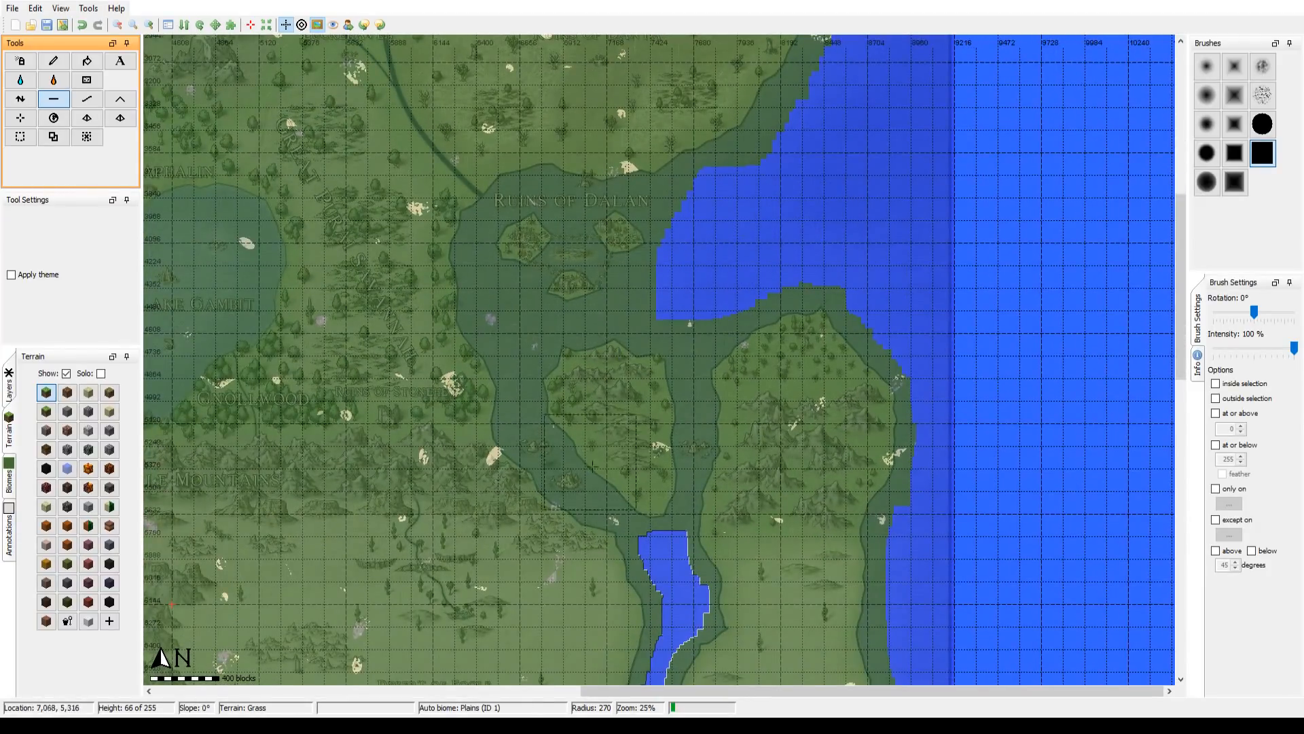
{"action": "left_click_drag", "start_coordinate": [642, 530], "coordinate": [649, 492]}
{"action": "scroll", "coordinate": [657, 511], "scroll_direction": "down", "scroll_amount": 7}
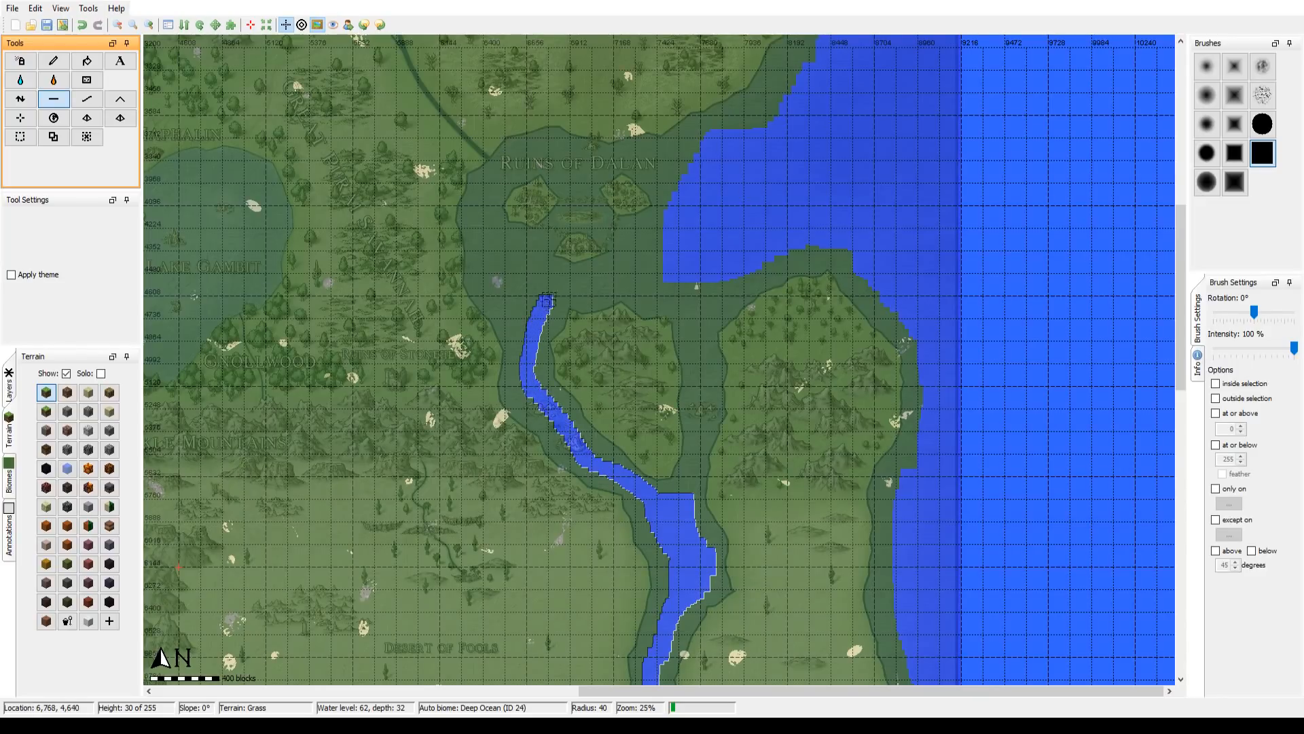
{"action": "left_click_drag", "start_coordinate": [606, 277], "coordinate": [645, 271]}
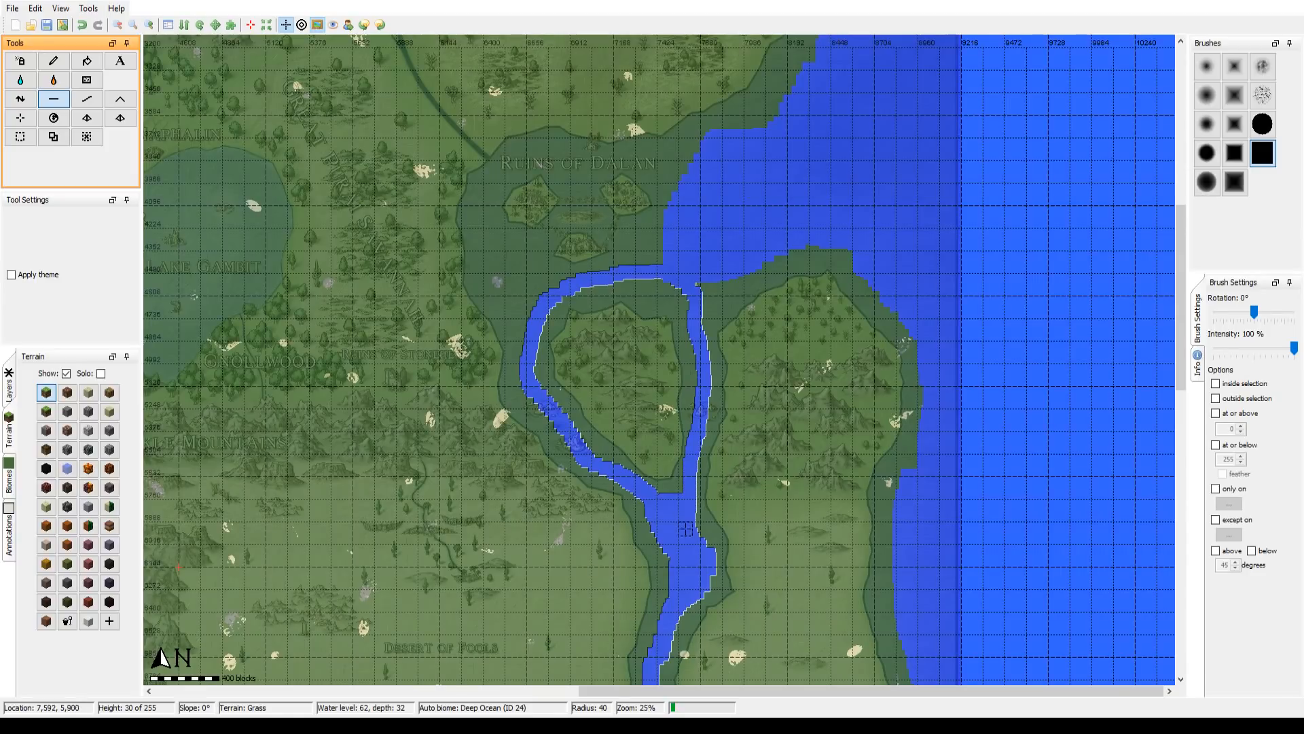
Step: Widen the channels toward the western side of Ruins of Dalan and flatten along the eastern peninsula's northern shore at radius 31
{"action": "scroll", "coordinate": [686, 462], "scroll_direction": "down", "scroll_amount": 1}
{"action": "left_click_drag", "start_coordinate": [686, 462], "coordinate": [721, 547]}
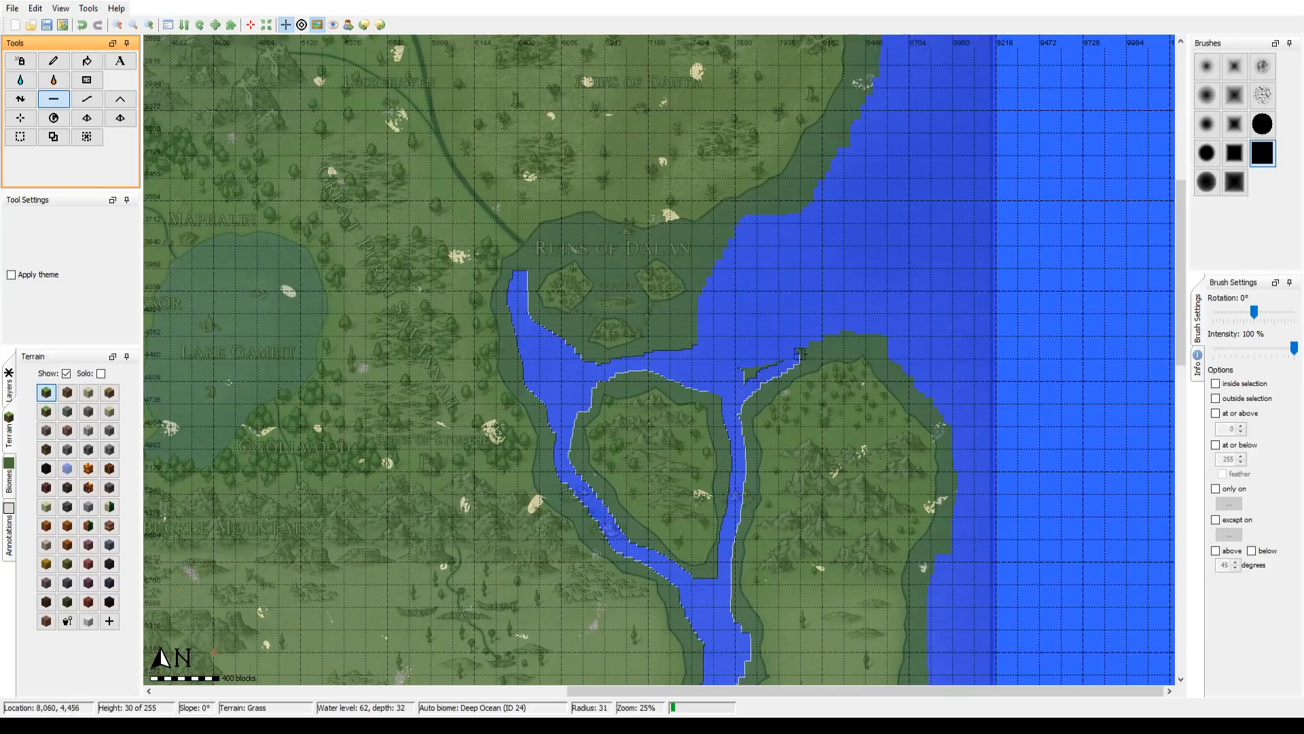
{"action": "left_click_drag", "start_coordinate": [800, 353], "coordinate": [830, 336]}
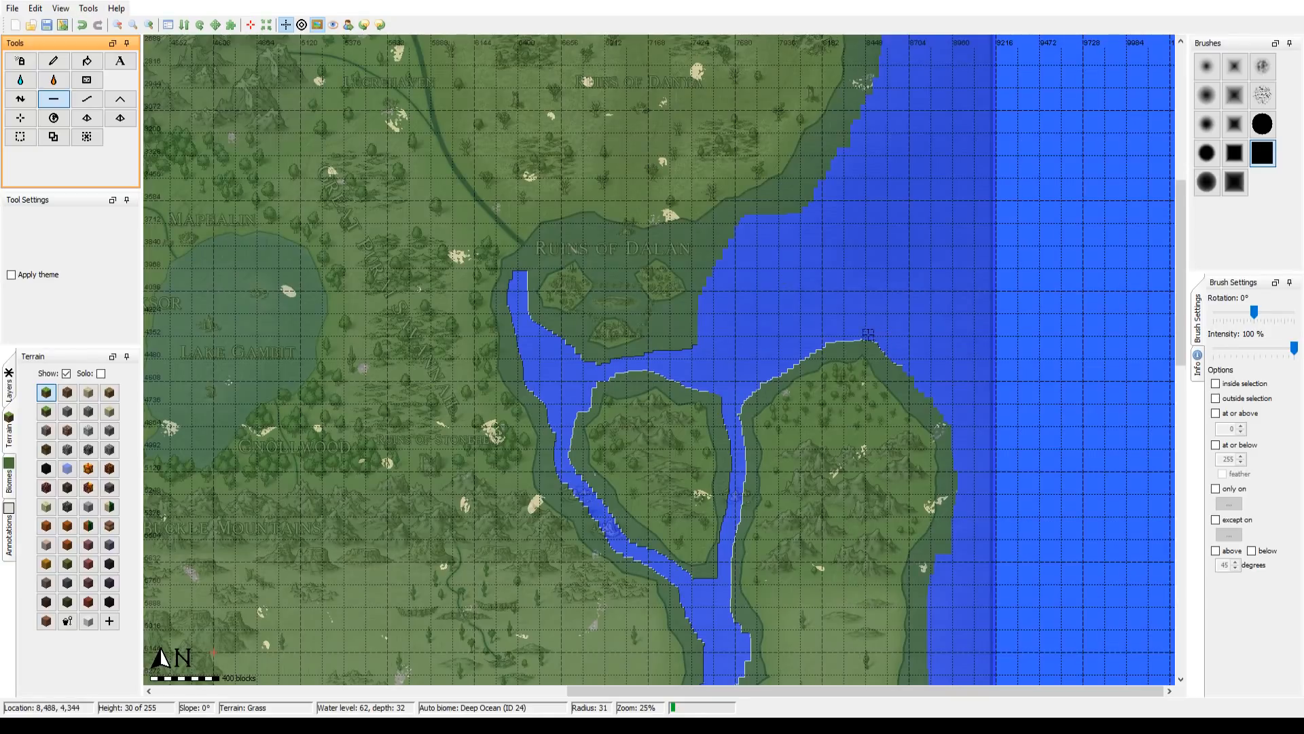
{"action": "left_click_drag", "start_coordinate": [729, 350], "coordinate": [715, 406]}
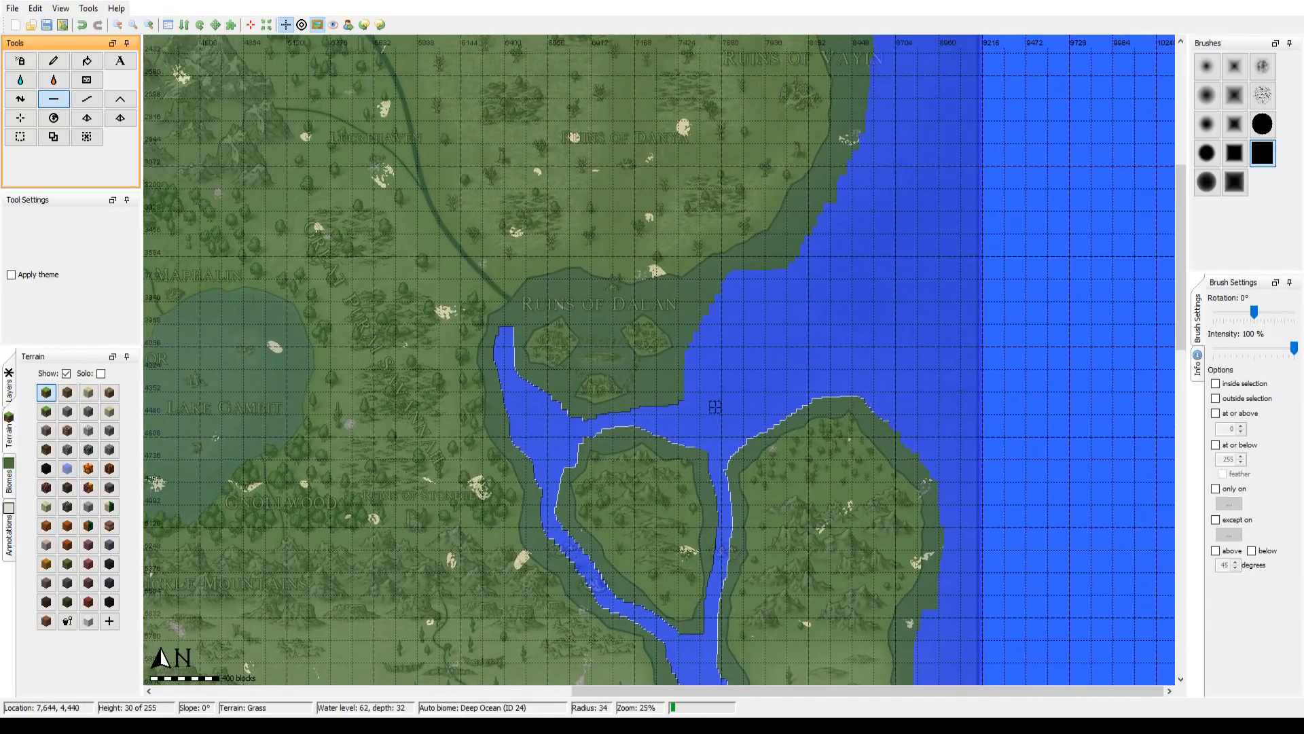
Step: Flatten the water around the three small islands at Ruins of Dalan and along the adjacent northern shore with brush radius 28
{"action": "scroll", "coordinate": [715, 406], "scroll_direction": "up", "scroll_amount": 7}
{"action": "mouse_move", "coordinate": [672, 396]}
{"action": "left_mouse_down"}
{"action": "mouse_move", "coordinate": [660, 406]}
{"action": "mouse_move", "coordinate": [687, 373]}
{"action": "mouse_move", "coordinate": [653, 405]}
{"action": "mouse_move", "coordinate": [551, 418]}
{"action": "mouse_move", "coordinate": [575, 429]}
{"action": "mouse_move", "coordinate": [532, 399]}
{"action": "left_mouse_up"}
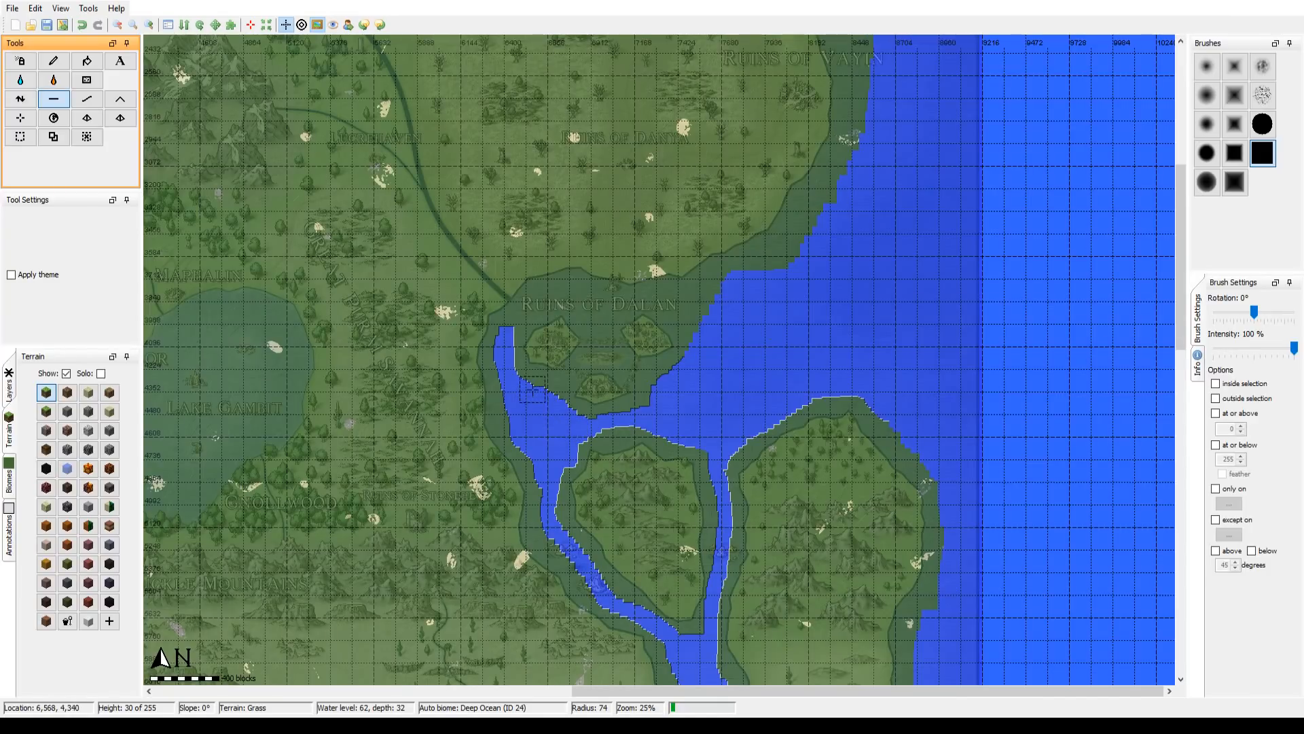
{"action": "scroll", "coordinate": [532, 389], "scroll_direction": "up", "scroll_amount": 9}
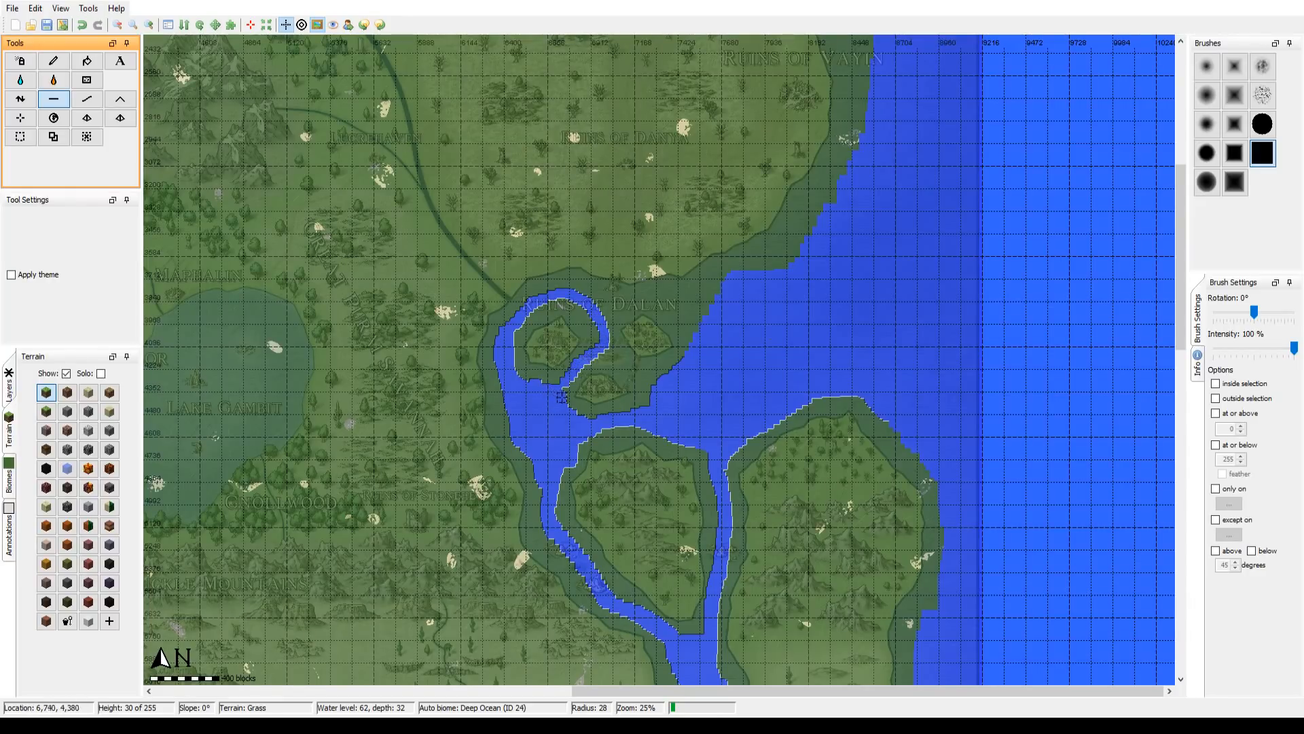
{"action": "left_click_drag", "start_coordinate": [616, 359], "coordinate": [644, 373]}
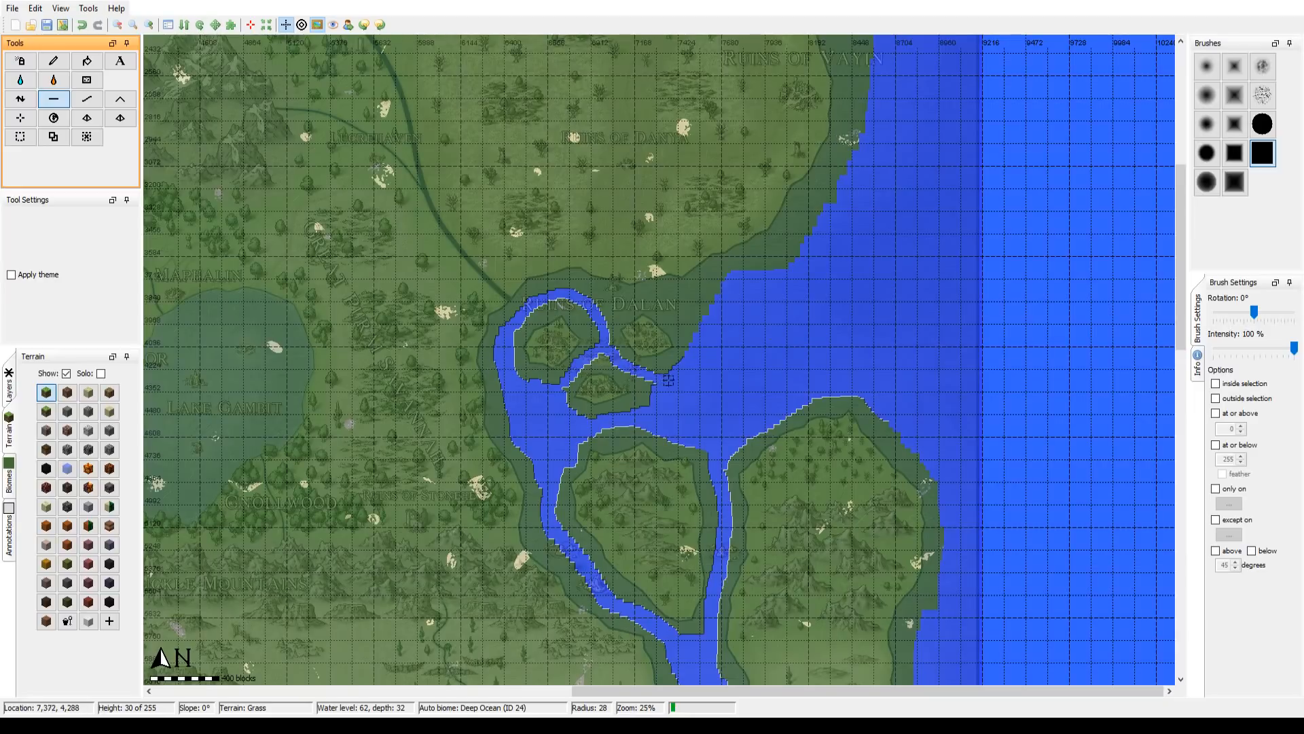
{"action": "left_click_drag", "start_coordinate": [693, 338], "coordinate": [679, 312]}
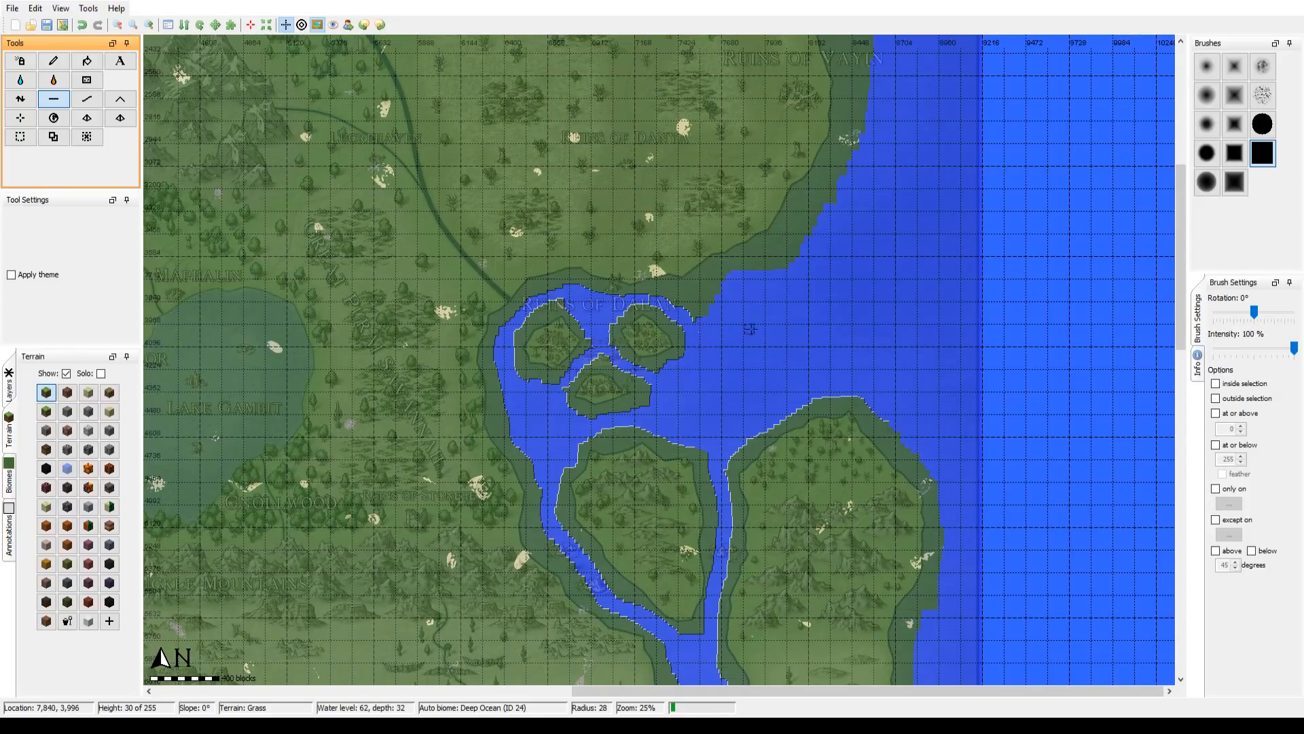
{"action": "left_click_drag", "start_coordinate": [749, 329], "coordinate": [673, 435]}
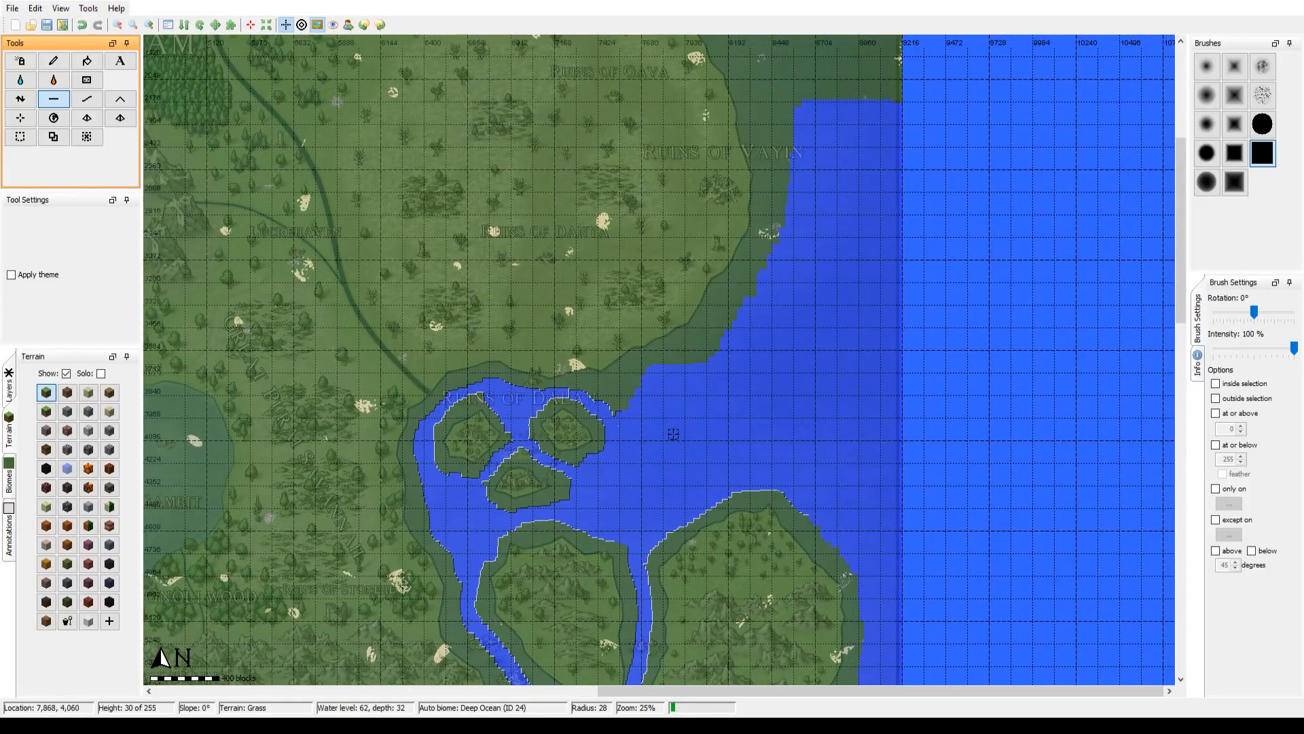
Step: Flatten the mainland shore from Ruins of Dalan northeast toward Ruins of Vayin with brush radius 124
{"action": "scroll", "coordinate": [673, 434], "scroll_direction": "up", "scroll_amount": 6}
{"action": "mouse_move", "coordinate": [632, 426]}
{"action": "left_mouse_down"}
{"action": "mouse_move", "coordinate": [655, 393]}
{"action": "mouse_move", "coordinate": [725, 368]}
{"action": "mouse_move", "coordinate": [790, 262]}
{"action": "left_mouse_up"}
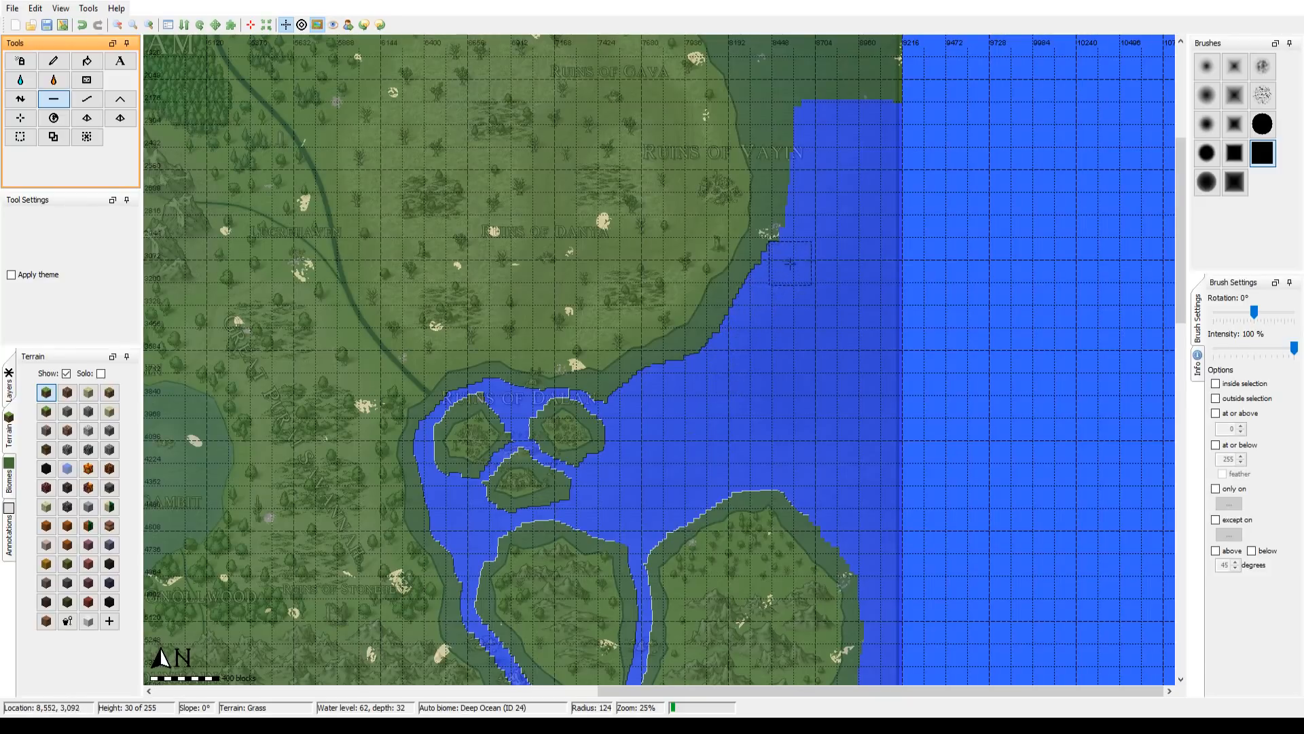
Step: Trim the channel shore east of Desert of Fools and flatten around the eastern peninsula's southern tip with brush radius 56
{"action": "left_click_drag", "start_coordinate": [820, 474], "coordinate": [817, 375]}
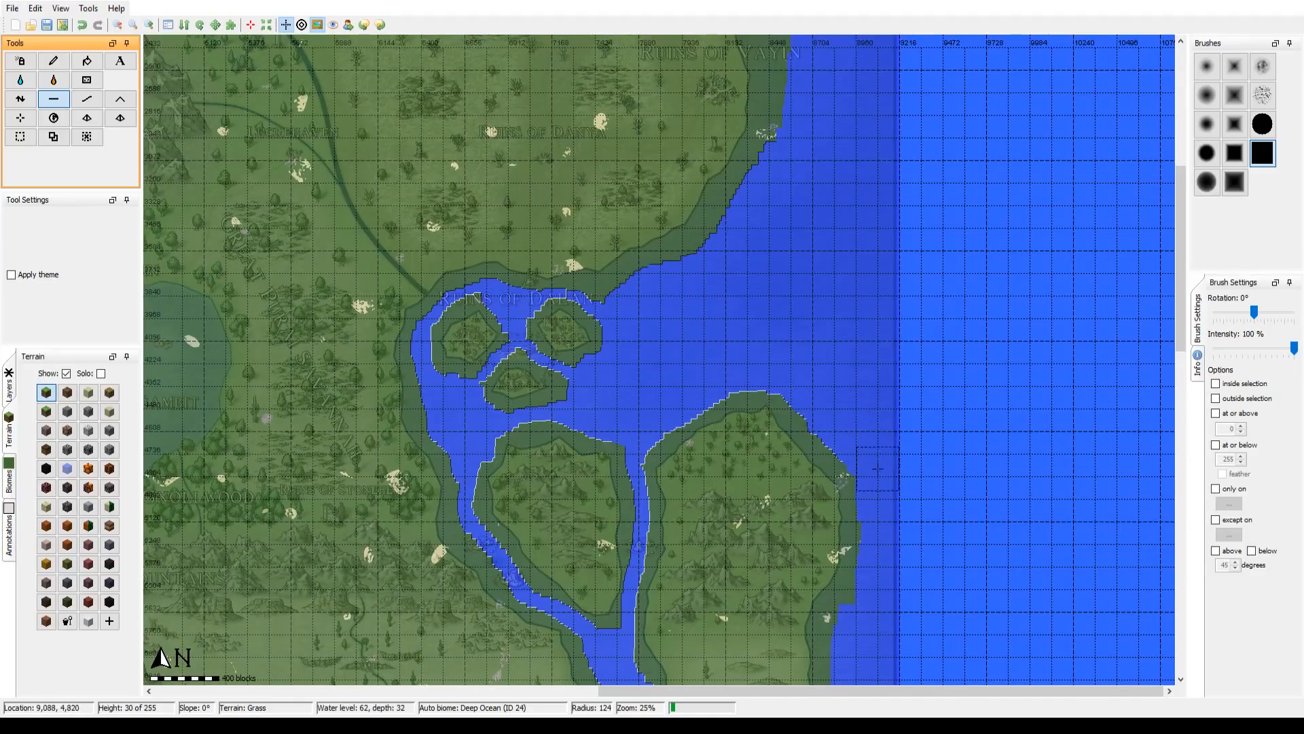
{"action": "mouse_move", "coordinate": [876, 506]}
{"action": "left_mouse_down"}
{"action": "mouse_move", "coordinate": [885, 542]}
{"action": "mouse_move", "coordinate": [871, 624]}
{"action": "mouse_move", "coordinate": [867, 271]}
{"action": "left_mouse_up"}
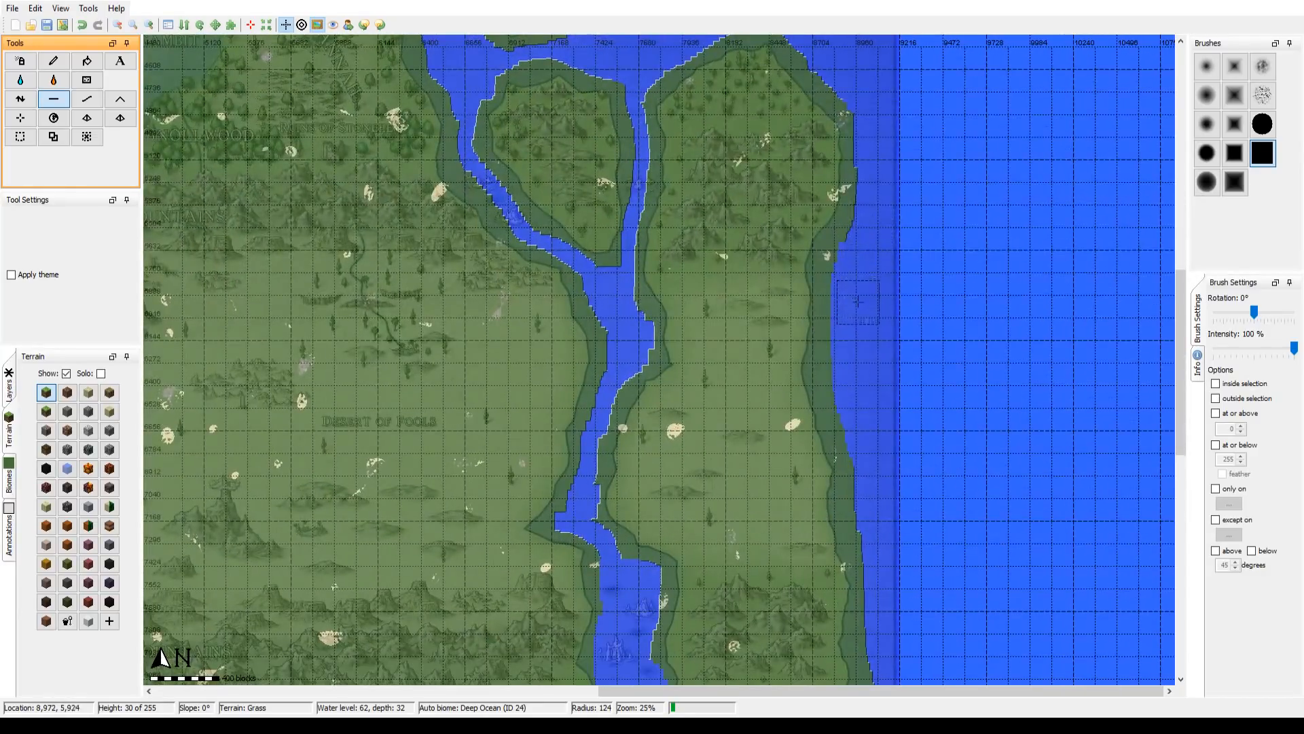
{"action": "left_click_drag", "start_coordinate": [859, 398], "coordinate": [864, 194]}
{"action": "scroll", "coordinate": [615, 374], "scroll_direction": "down", "scroll_amount": 8}
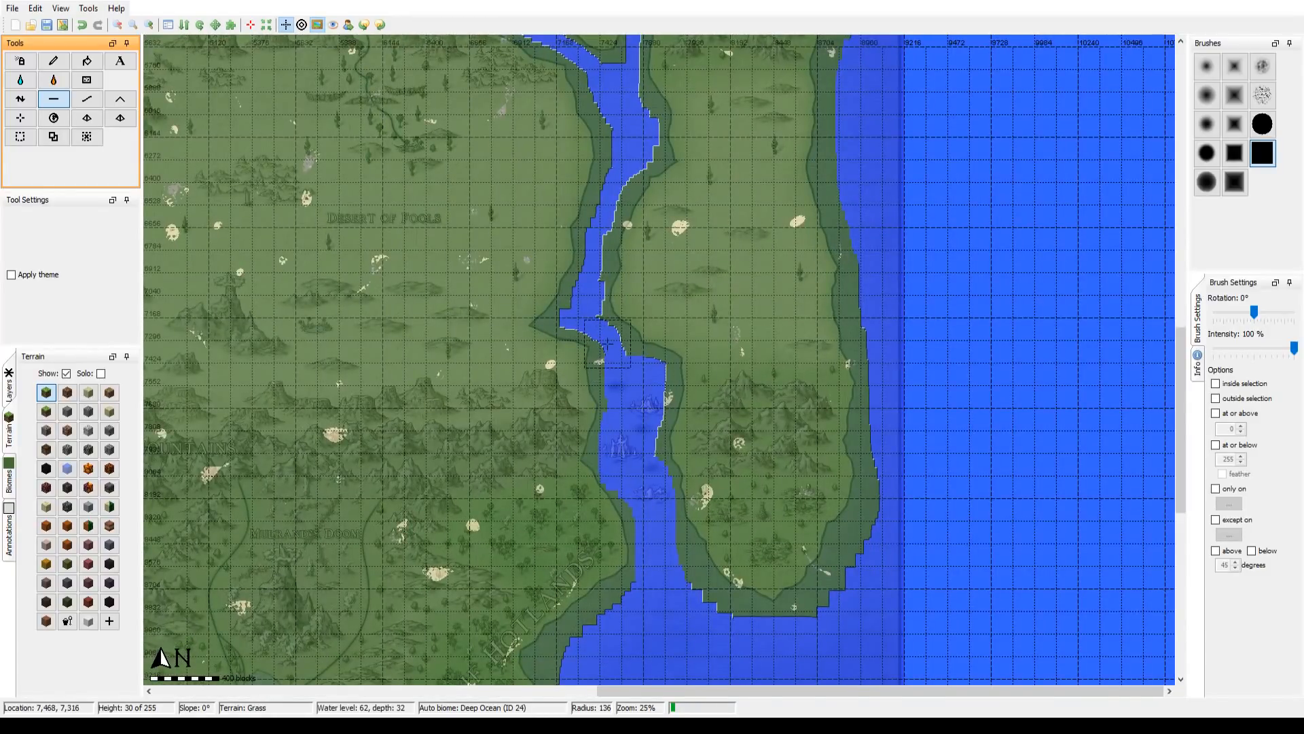
{"action": "mouse_move", "coordinate": [625, 385]}
{"action": "left_mouse_down"}
{"action": "mouse_move", "coordinate": [591, 317]}
{"action": "mouse_move", "coordinate": [596, 258]}
{"action": "left_mouse_up"}
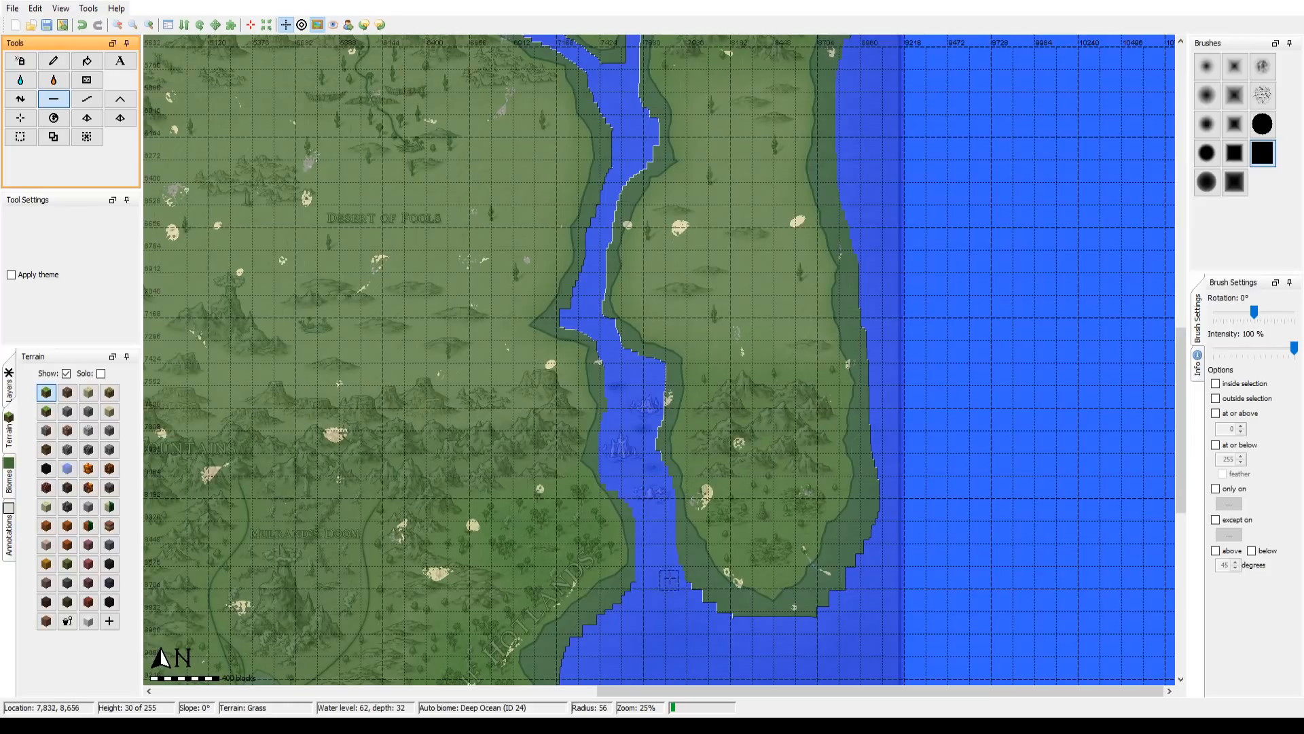
{"action": "mouse_move", "coordinate": [669, 579]}
{"action": "left_mouse_down"}
{"action": "mouse_move", "coordinate": [682, 568]}
{"action": "mouse_move", "coordinate": [726, 622]}
{"action": "mouse_move", "coordinate": [819, 619]}
{"action": "mouse_move", "coordinate": [873, 537]}
{"action": "mouse_move", "coordinate": [875, 385]}
{"action": "mouse_move", "coordinate": [839, 533]}
{"action": "left_mouse_up"}
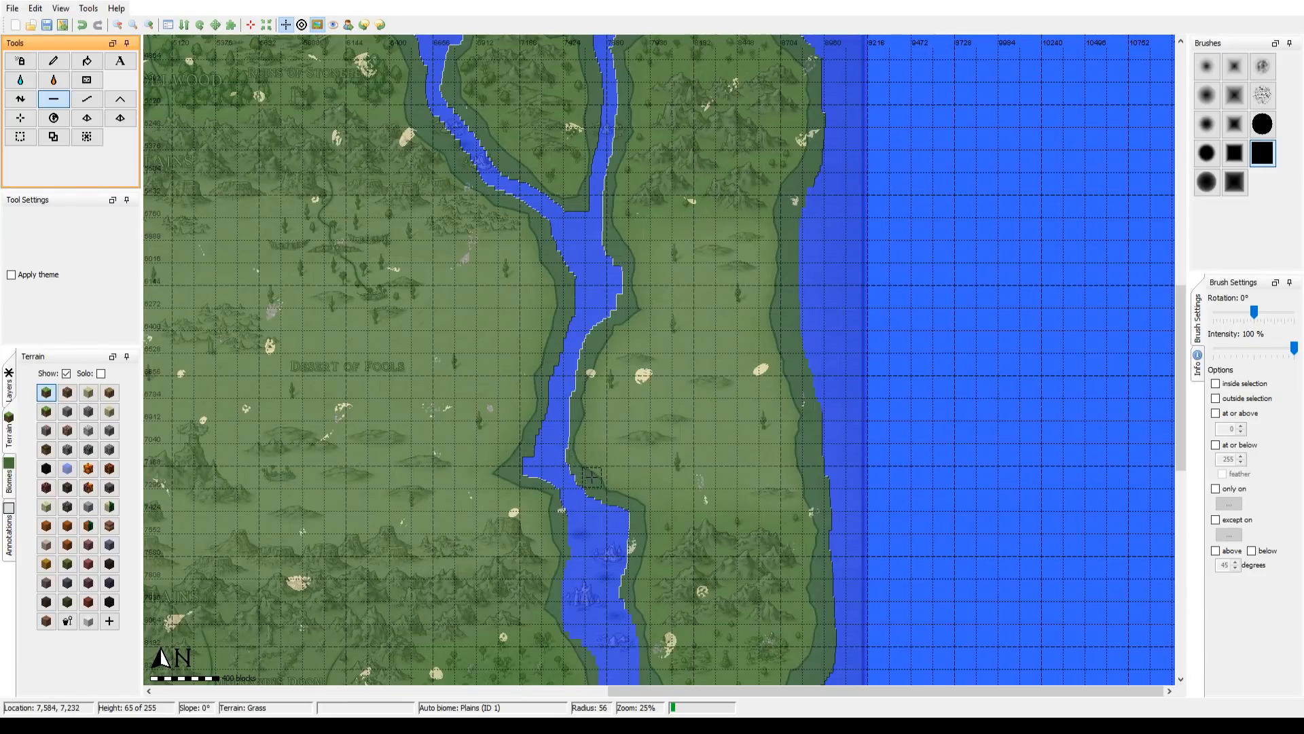
Step: Flatten the remaining strip along the mainland coast beside Ruins of Vayin with brush radius 56
{"action": "left_click_drag", "start_coordinate": [742, 257], "coordinate": [682, 593]}
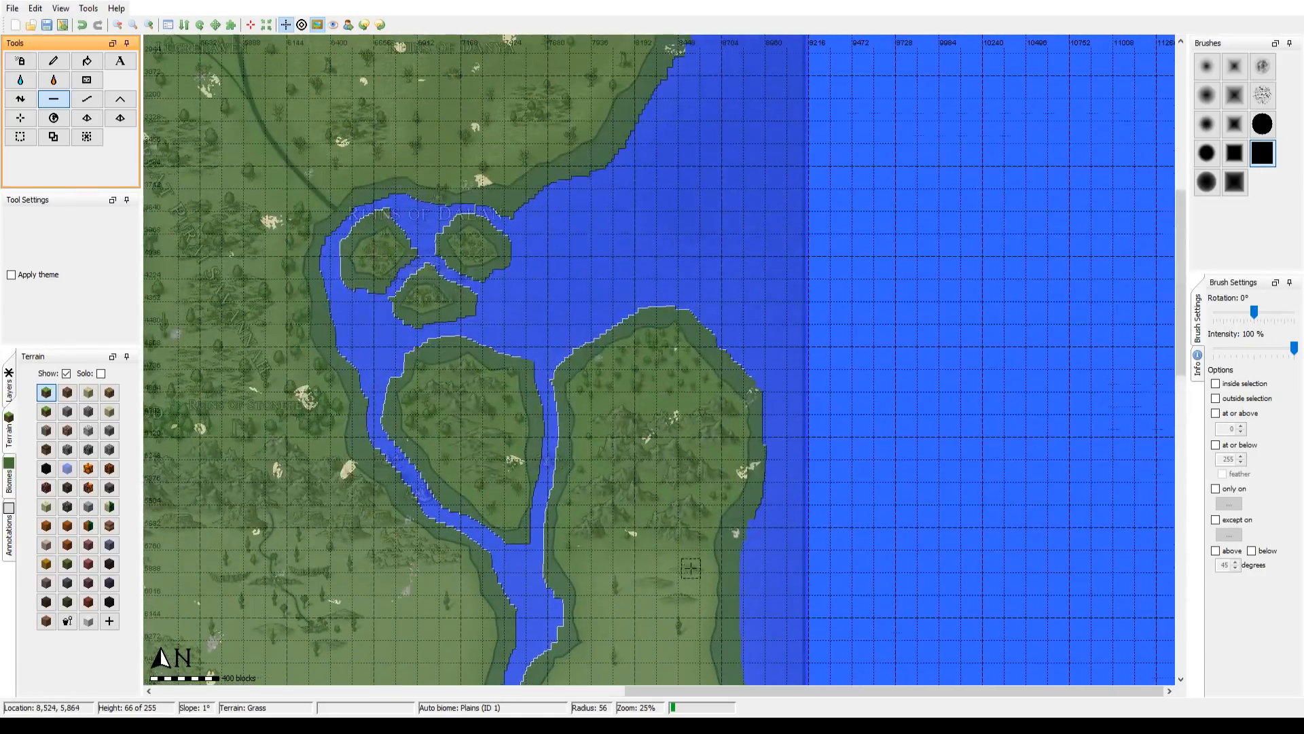
{"action": "left_click_drag", "start_coordinate": [629, 305], "coordinate": [565, 569]}
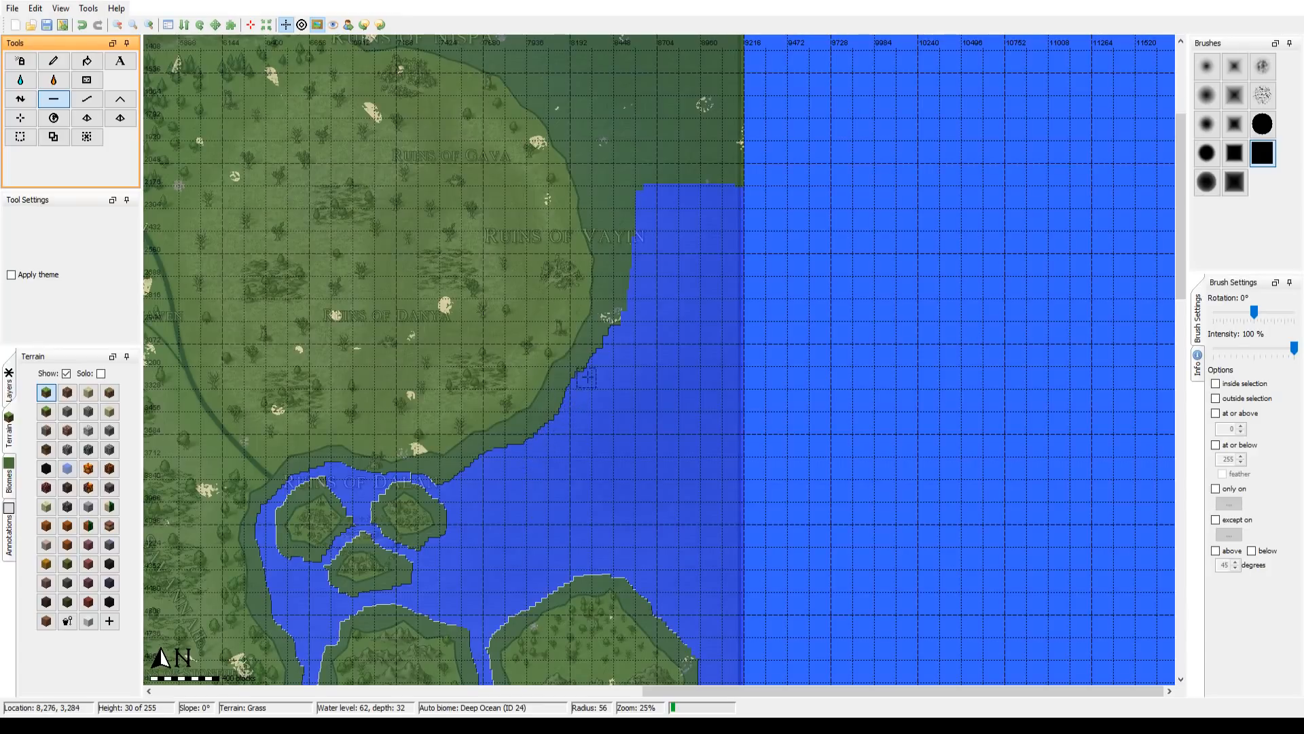
{"action": "mouse_move", "coordinate": [625, 307]}
{"action": "left_mouse_down"}
{"action": "mouse_move", "coordinate": [616, 175]}
{"action": "mouse_move", "coordinate": [635, 233]}
{"action": "mouse_move", "coordinate": [632, 176]}
{"action": "mouse_move", "coordinate": [646, 222]}
{"action": "left_mouse_up"}
Step: Flatten the northeastern sea area from Ruins of Vayin up to the northern map edge, starting with brush radius 225
{"action": "left_click_drag", "start_coordinate": [708, 260], "coordinate": [748, 553]}
{"action": "scroll", "coordinate": [730, 537], "scroll_direction": "up", "scroll_amount": 1}
{"action": "scroll", "coordinate": [728, 538], "scroll_direction": "up", "scroll_amount": 15}
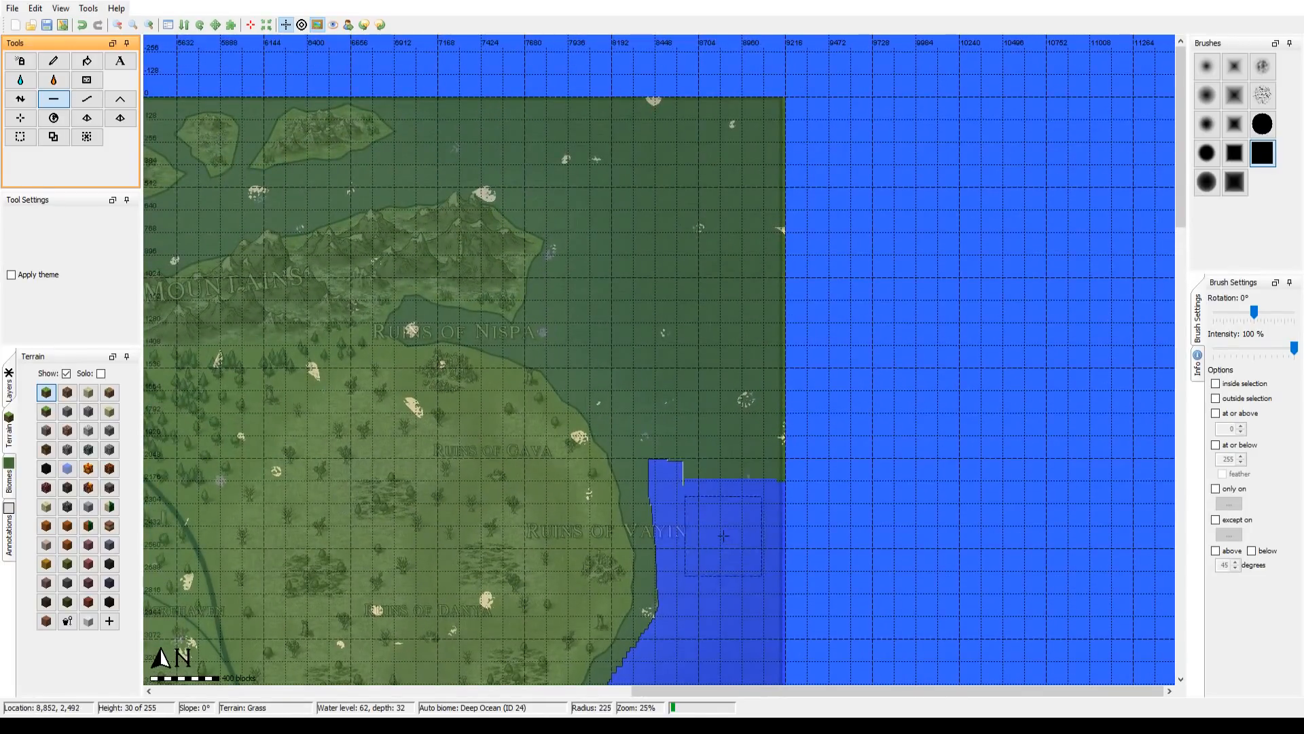
{"action": "left_click", "coordinate": [741, 515]}
{"action": "mouse_move", "coordinate": [740, 514]}
{"action": "left_mouse_down"}
{"action": "mouse_move", "coordinate": [767, 338]}
{"action": "mouse_move", "coordinate": [730, 468]}
{"action": "mouse_move", "coordinate": [652, 384]}
{"action": "mouse_move", "coordinate": [629, 330]}
{"action": "mouse_move", "coordinate": [626, 309]}
{"action": "mouse_move", "coordinate": [677, 327]}
{"action": "mouse_move", "coordinate": [696, 265]}
{"action": "mouse_move", "coordinate": [698, 235]}
{"action": "mouse_move", "coordinate": [671, 197]}
{"action": "mouse_move", "coordinate": [676, 106]}
{"action": "mouse_move", "coordinate": [665, 200]}
{"action": "mouse_move", "coordinate": [736, 113]}
{"action": "mouse_move", "coordinate": [760, 309]}
{"action": "mouse_move", "coordinate": [785, 201]}
{"action": "mouse_move", "coordinate": [722, 300]}
{"action": "mouse_move", "coordinate": [664, 331]}
{"action": "mouse_move", "coordinate": [625, 331]}
{"action": "mouse_move", "coordinate": [599, 316]}
{"action": "mouse_move", "coordinate": [632, 122]}
{"action": "mouse_move", "coordinate": [602, 125]}
{"action": "mouse_move", "coordinate": [613, 190]}
{"action": "mouse_move", "coordinate": [647, 200]}
{"action": "mouse_move", "coordinate": [663, 275]}
{"action": "mouse_move", "coordinate": [648, 359]}
{"action": "mouse_move", "coordinate": [626, 346]}
{"action": "mouse_move", "coordinate": [875, 375]}
{"action": "left_mouse_up"}
{"action": "scroll", "coordinate": [792, 303], "scroll_direction": "up", "scroll_amount": 2}
{"action": "scroll", "coordinate": [777, 337], "scroll_direction": "up", "scroll_amount": 10}
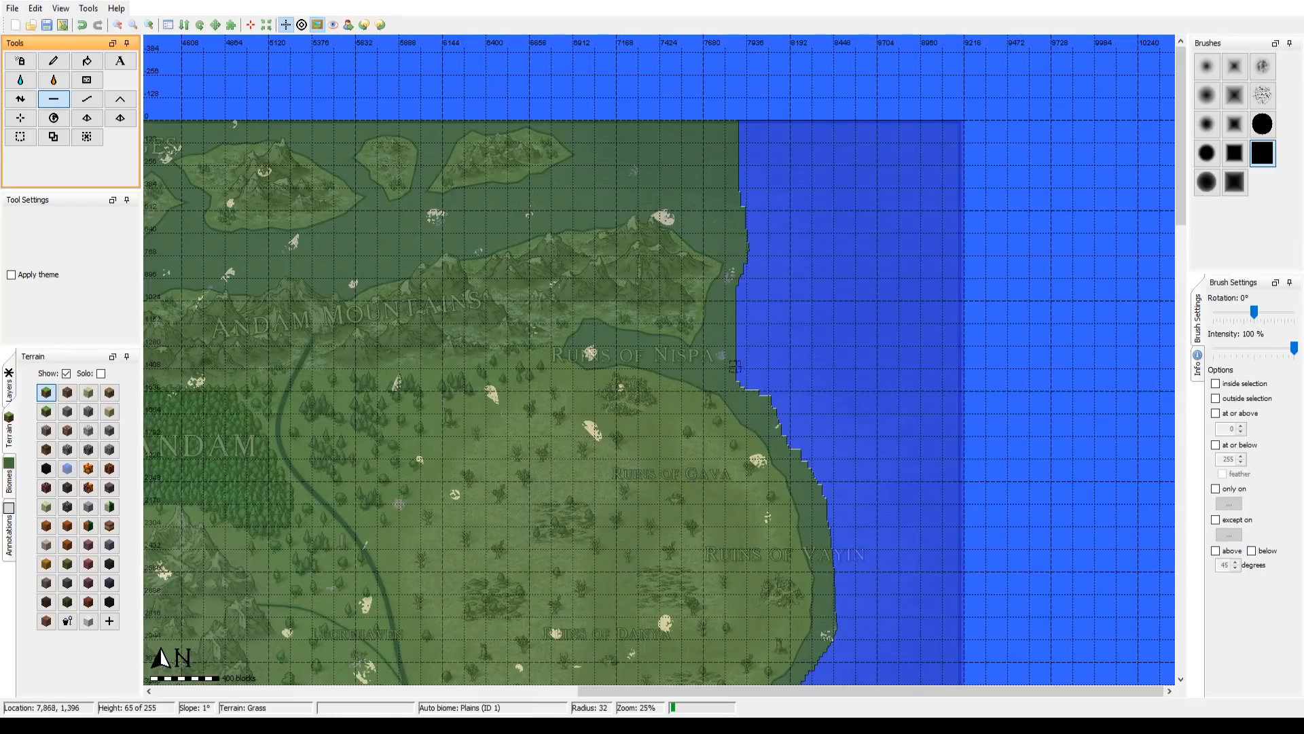
Step: Flatten the narrow inlet at Ruins of Nispa with brush radius 27, joining it to the eastern sea
{"action": "scroll", "coordinate": [750, 362], "scroll_direction": "down", "scroll_amount": 5}
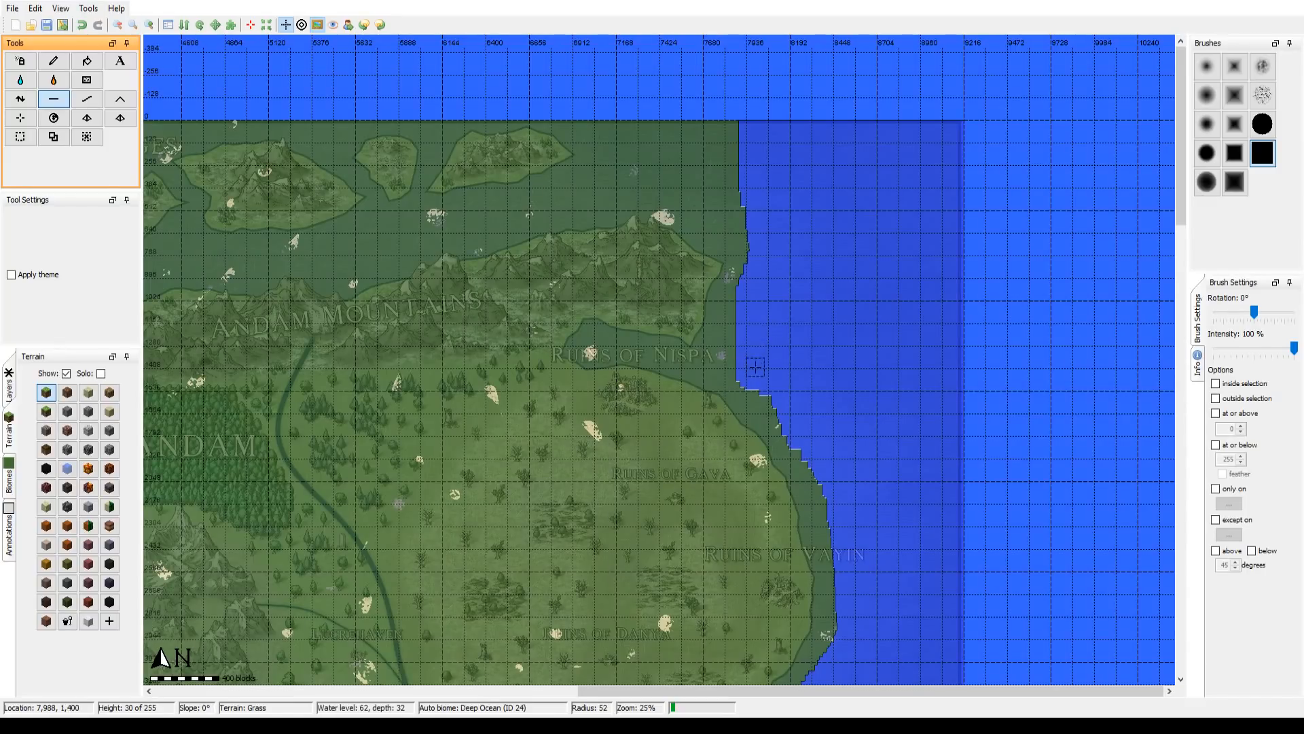
{"action": "scroll", "coordinate": [756, 367], "scroll_direction": "down", "scroll_amount": 12}
{"action": "scroll", "coordinate": [755, 360], "scroll_direction": "up", "scroll_amount": 11}
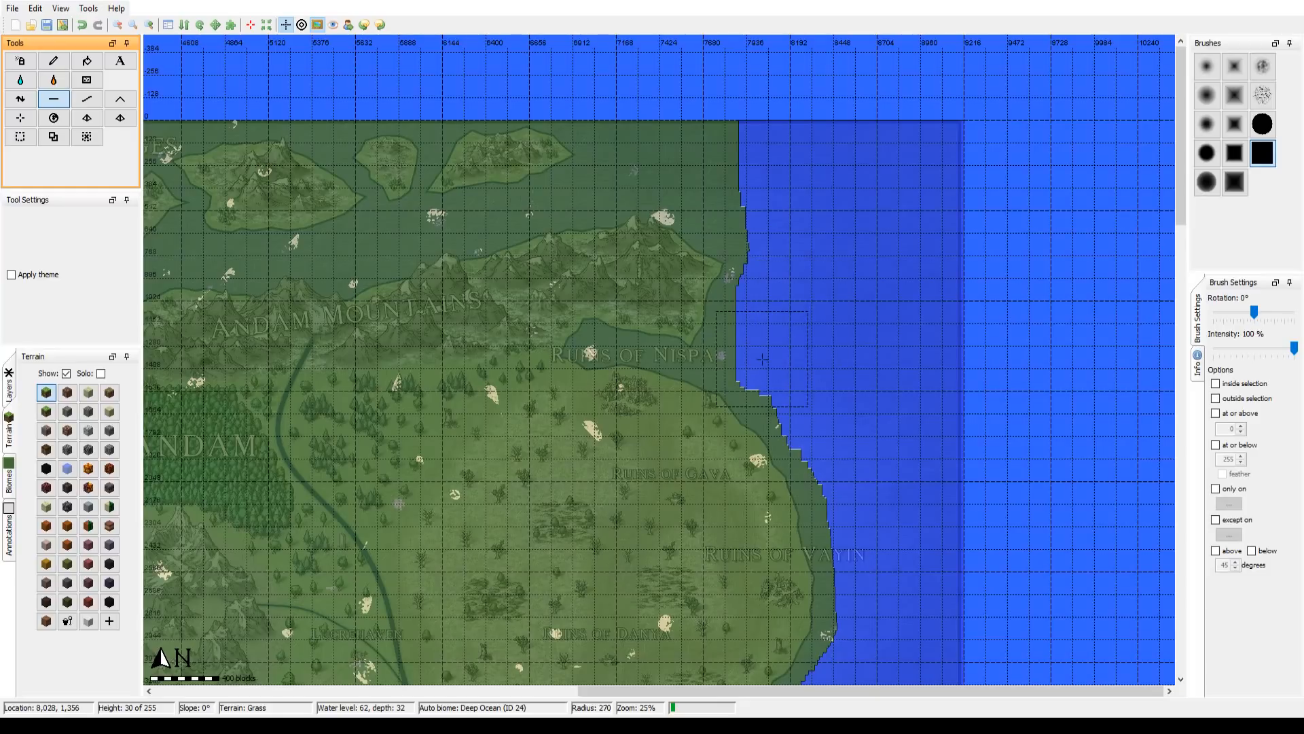
{"action": "scroll", "coordinate": [754, 362], "scroll_direction": "up", "scroll_amount": 2}
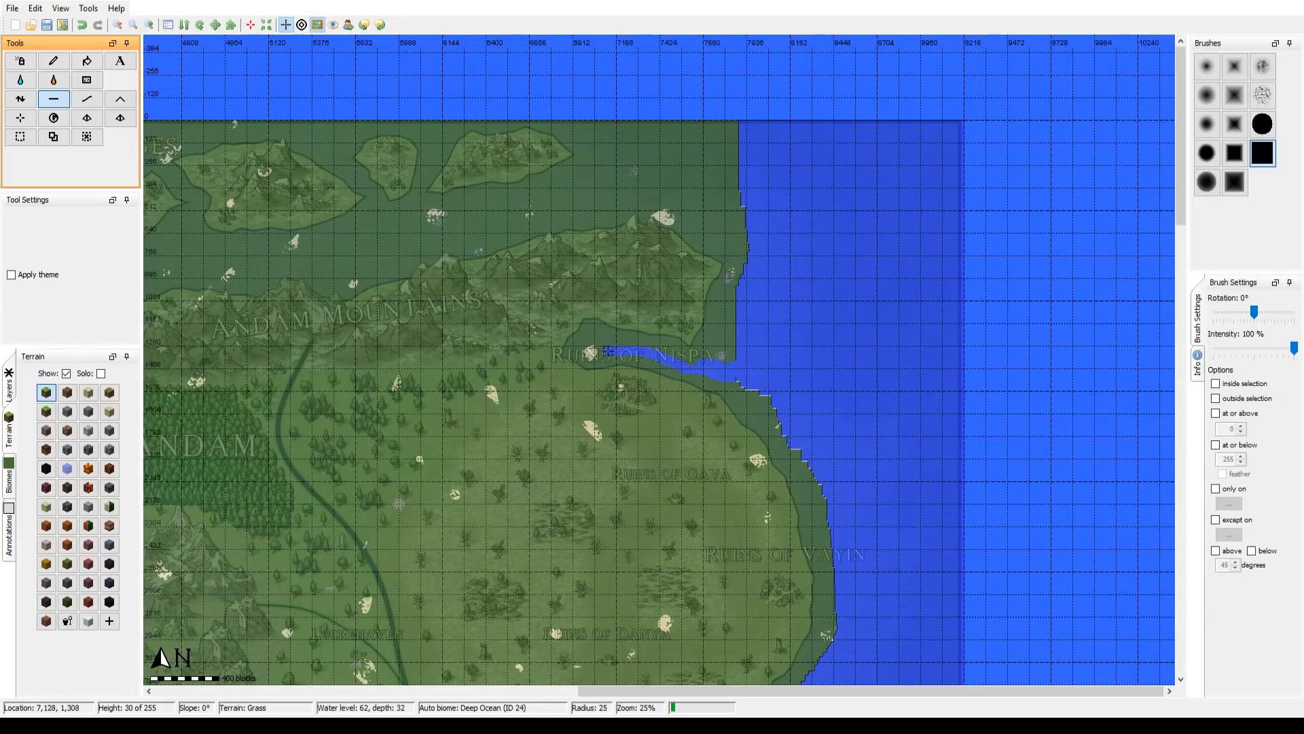
{"action": "left_click_drag", "start_coordinate": [607, 351], "coordinate": [593, 358]}
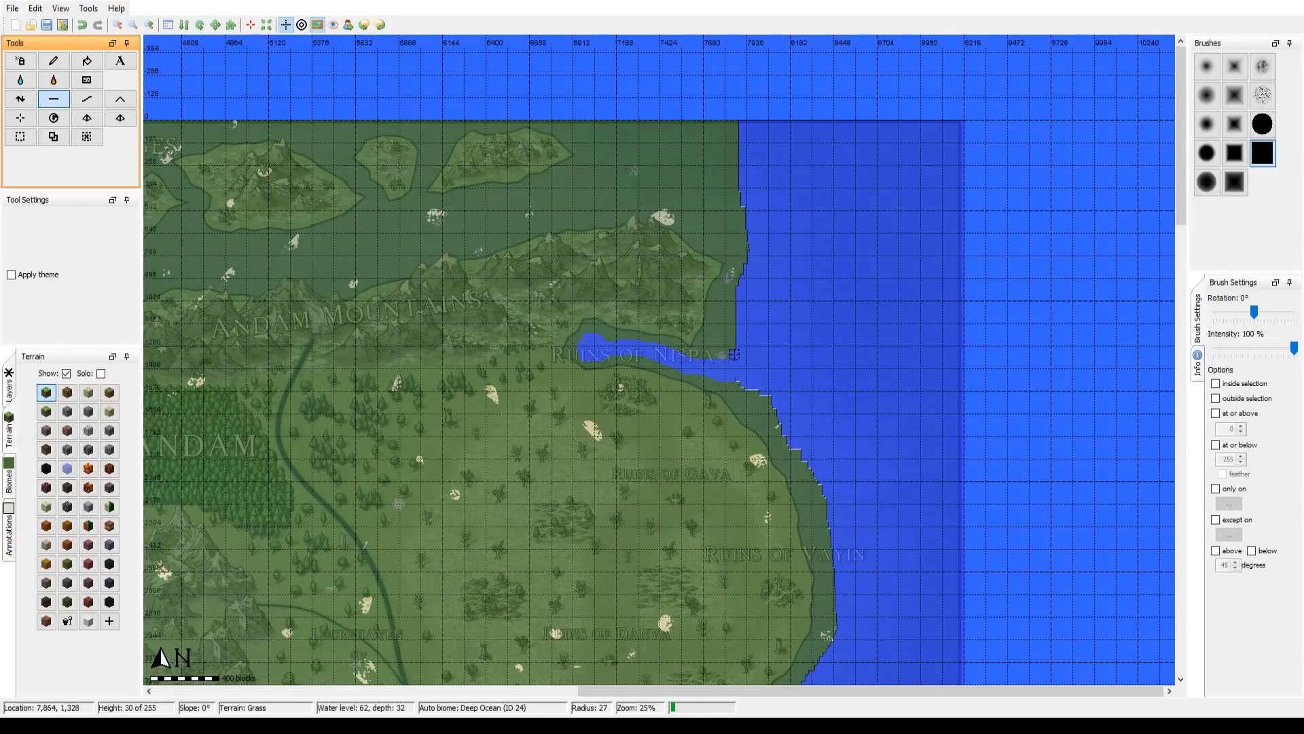
Step: Flatten around the eastern end of the Andam Mountains and along the eastern part of the strait north of them
{"action": "scroll", "coordinate": [766, 377], "scroll_direction": "up", "scroll_amount": 10}
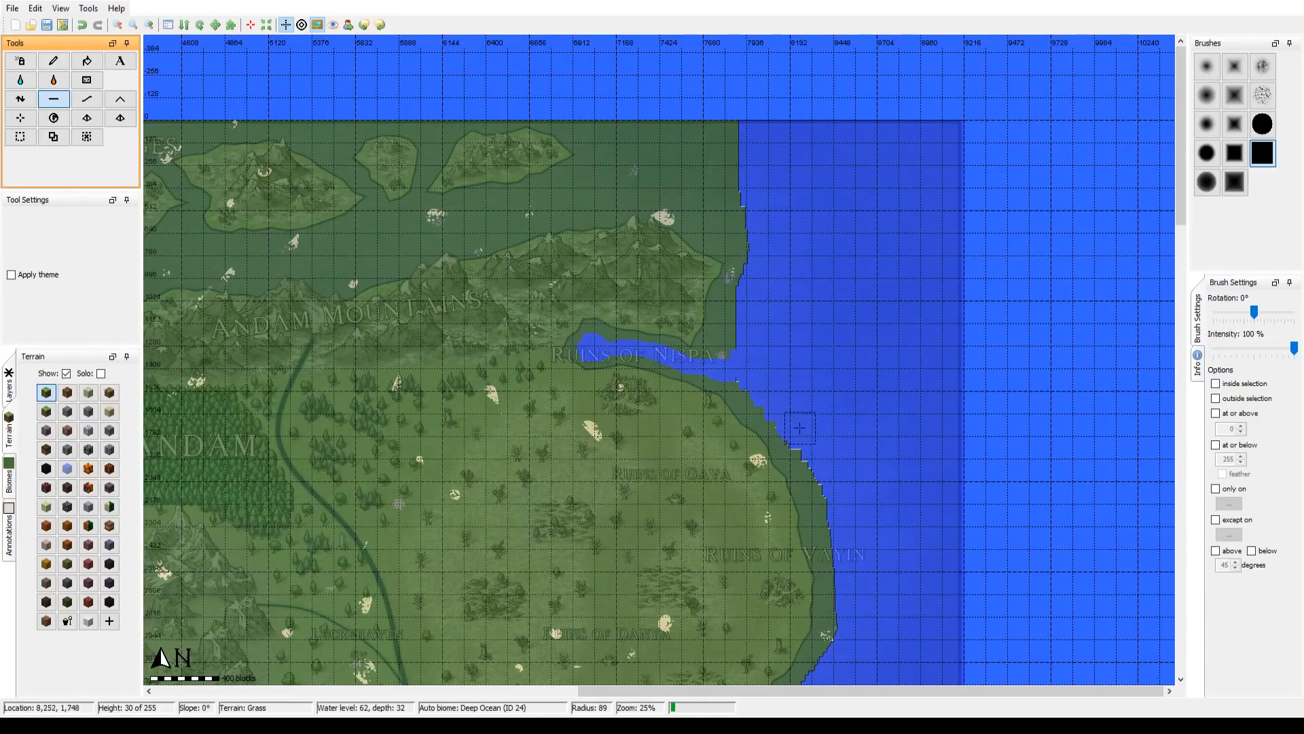
{"action": "mouse_move", "coordinate": [768, 243]}
{"action": "left_mouse_down"}
{"action": "mouse_move", "coordinate": [716, 218]}
{"action": "mouse_move", "coordinate": [676, 174]}
{"action": "mouse_move", "coordinate": [713, 179]}
{"action": "mouse_move", "coordinate": [752, 227]}
{"action": "mouse_move", "coordinate": [707, 153]}
{"action": "mouse_move", "coordinate": [734, 138]}
{"action": "mouse_move", "coordinate": [723, 182]}
{"action": "mouse_move", "coordinate": [732, 120]}
{"action": "mouse_move", "coordinate": [651, 155]}
{"action": "mouse_move", "coordinate": [629, 149]}
{"action": "mouse_move", "coordinate": [601, 178]}
{"action": "mouse_move", "coordinate": [650, 192]}
{"action": "mouse_move", "coordinate": [662, 180]}
{"action": "mouse_move", "coordinate": [643, 170]}
{"action": "mouse_move", "coordinate": [683, 125]}
{"action": "mouse_move", "coordinate": [643, 136]}
{"action": "mouse_move", "coordinate": [590, 115]}
{"action": "left_mouse_up"}
{"action": "mouse_move", "coordinate": [705, 187]}
{"action": "left_mouse_down"}
{"action": "mouse_move", "coordinate": [795, 253]}
{"action": "mouse_move", "coordinate": [1014, 313]}
{"action": "mouse_move", "coordinate": [857, 304]}
{"action": "mouse_move", "coordinate": [964, 345]}
{"action": "mouse_move", "coordinate": [842, 323]}
{"action": "mouse_move", "coordinate": [676, 349]}
{"action": "mouse_move", "coordinate": [595, 385]}
{"action": "mouse_move", "coordinate": [619, 364]}
{"action": "left_mouse_up"}
{"action": "scroll", "coordinate": [903, 322], "scroll_direction": "down", "scroll_amount": 1}
{"action": "scroll", "coordinate": [802, 328], "scroll_direction": "down", "scroll_amount": 1}
{"action": "mouse_move", "coordinate": [656, 349]}
{"action": "left_mouse_down"}
{"action": "mouse_move", "coordinate": [622, 382]}
{"action": "mouse_move", "coordinate": [750, 342]}
{"action": "mouse_move", "coordinate": [699, 350]}
{"action": "left_mouse_up"}
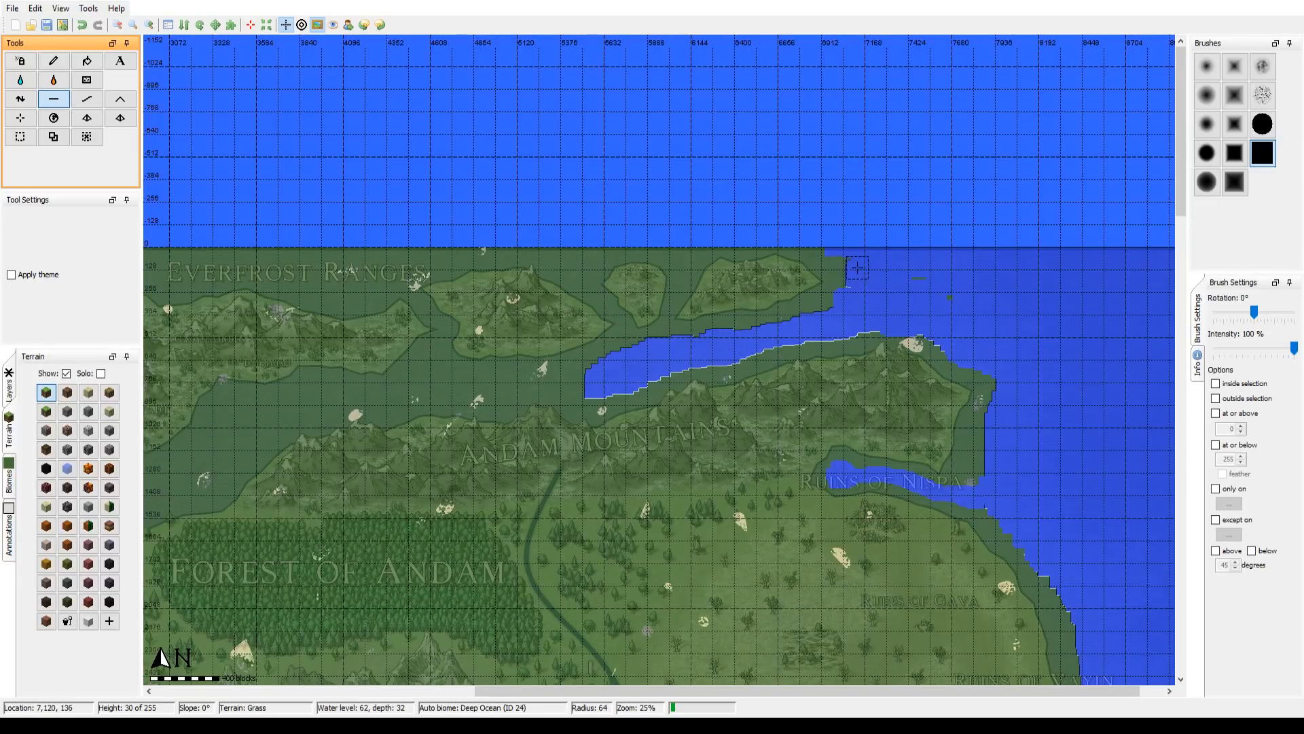
Step: Round the sea off at the easternmost northern island and extend the strait west past Forest of Andam with brush radius 64
{"action": "mouse_move", "coordinate": [950, 290]}
{"action": "left_mouse_down"}
{"action": "mouse_move", "coordinate": [916, 266]}
{"action": "mouse_move", "coordinate": [881, 293]}
{"action": "mouse_move", "coordinate": [853, 288]}
{"action": "mouse_move", "coordinate": [846, 250]}
{"action": "left_mouse_up"}
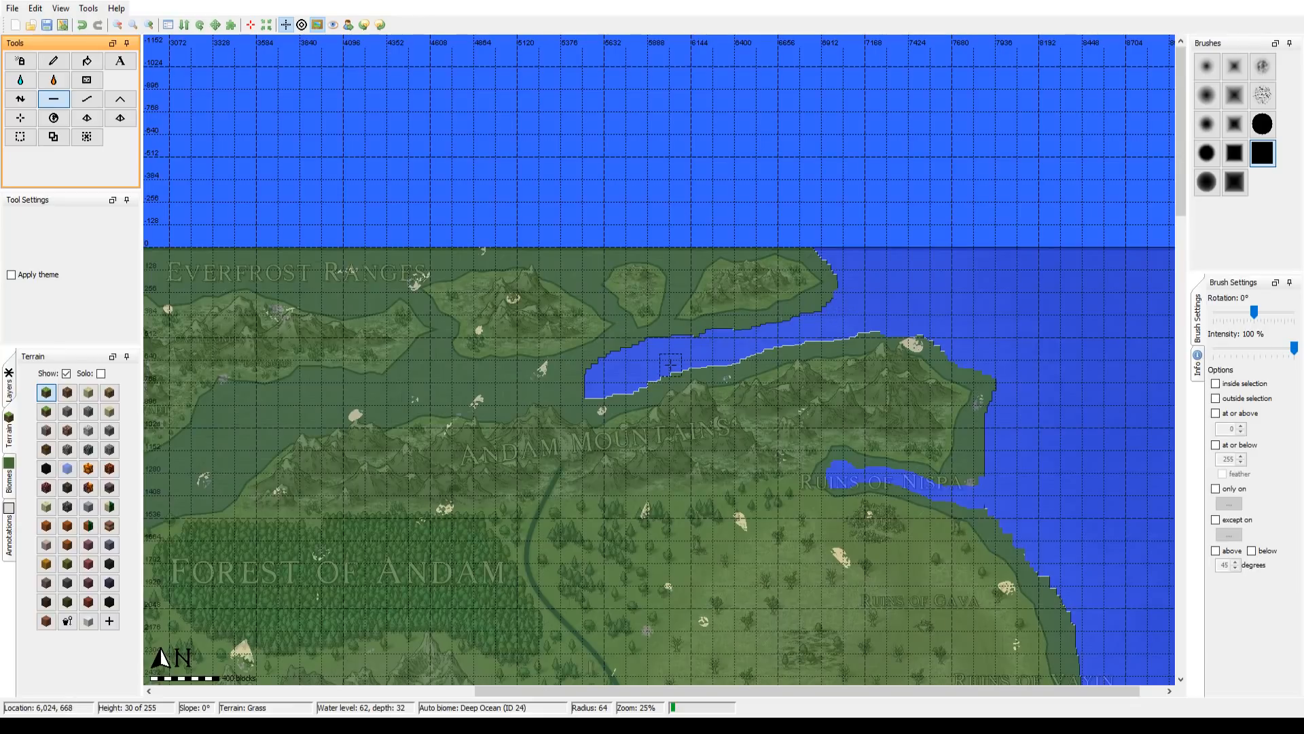
{"action": "mouse_move", "coordinate": [662, 359]}
{"action": "left_mouse_down"}
{"action": "mouse_move", "coordinate": [731, 335]}
{"action": "mouse_move", "coordinate": [617, 354]}
{"action": "left_mouse_up"}
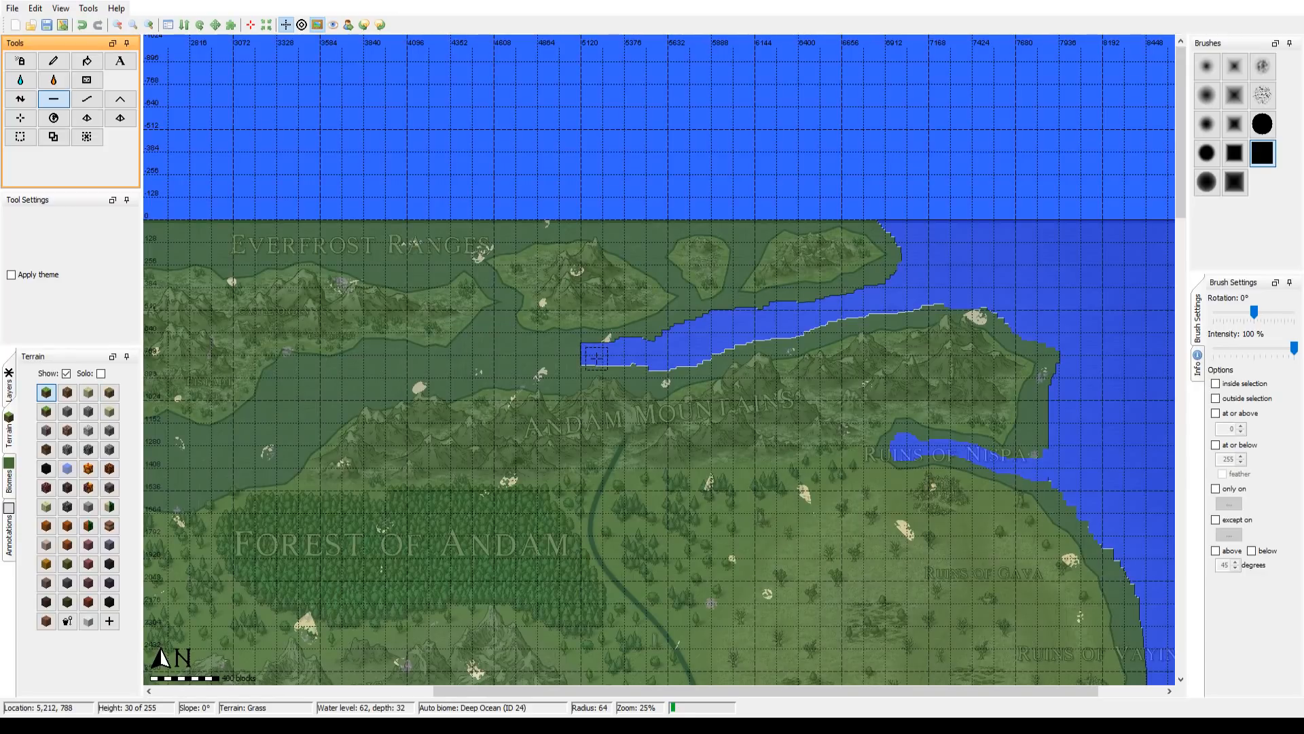
{"action": "mouse_move", "coordinate": [595, 356]}
{"action": "left_mouse_down"}
{"action": "mouse_move", "coordinate": [728, 336]}
{"action": "mouse_move", "coordinate": [594, 333]}
{"action": "mouse_move", "coordinate": [405, 375]}
{"action": "mouse_move", "coordinate": [335, 433]}
{"action": "mouse_move", "coordinate": [214, 446]}
{"action": "left_mouse_up"}
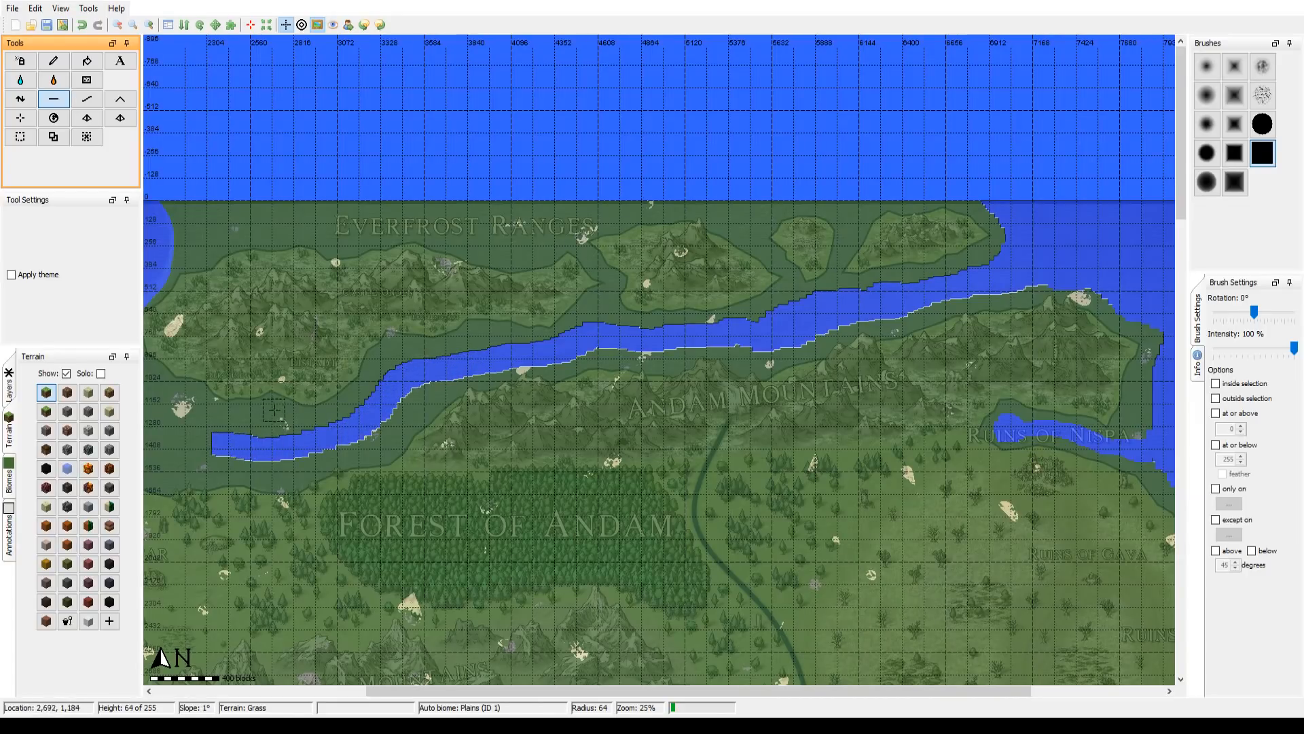
Step: Widen the strait's western end with brush radius 64 and join it to the western sea north of Rhaldsfar
{"action": "left_click_drag", "start_coordinate": [280, 411], "coordinate": [545, 382]}
{"action": "mouse_move", "coordinate": [488, 418]}
{"action": "left_mouse_down"}
{"action": "mouse_move", "coordinate": [365, 417]}
{"action": "mouse_move", "coordinate": [484, 366]}
{"action": "left_mouse_up"}
{"action": "mouse_move", "coordinate": [479, 454]}
{"action": "left_mouse_down"}
{"action": "mouse_move", "coordinate": [430, 452]}
{"action": "mouse_move", "coordinate": [406, 483]}
{"action": "mouse_move", "coordinate": [413, 494]}
{"action": "mouse_move", "coordinate": [441, 431]}
{"action": "mouse_move", "coordinate": [489, 388]}
{"action": "mouse_move", "coordinate": [593, 366]}
{"action": "mouse_move", "coordinate": [478, 357]}
{"action": "mouse_move", "coordinate": [543, 374]}
{"action": "mouse_move", "coordinate": [702, 361]}
{"action": "mouse_move", "coordinate": [758, 330]}
{"action": "mouse_move", "coordinate": [773, 279]}
{"action": "mouse_move", "coordinate": [725, 333]}
{"action": "mouse_move", "coordinate": [677, 349]}
{"action": "mouse_move", "coordinate": [494, 336]}
{"action": "mouse_move", "coordinate": [581, 363]}
{"action": "mouse_move", "coordinate": [642, 356]}
{"action": "mouse_move", "coordinate": [642, 336]}
{"action": "mouse_move", "coordinate": [667, 344]}
{"action": "left_mouse_up"}
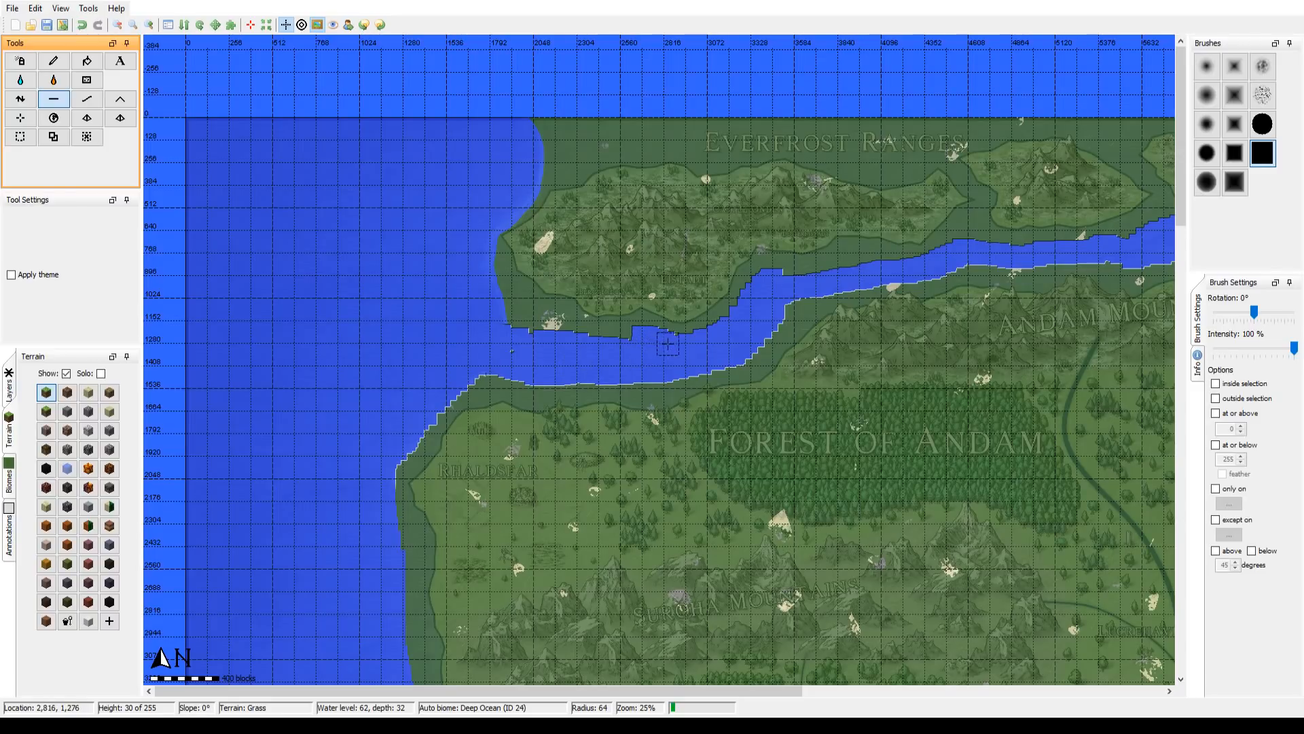
Step: Flatten along the southern and western shores of the large western Everfrost Ranges island with brush radius 64
{"action": "mouse_move", "coordinate": [522, 345]}
{"action": "left_mouse_down"}
{"action": "mouse_move", "coordinate": [553, 341]}
{"action": "mouse_move", "coordinate": [542, 333]}
{"action": "mouse_move", "coordinate": [574, 344]}
{"action": "mouse_move", "coordinate": [519, 323]}
{"action": "mouse_move", "coordinate": [531, 337]}
{"action": "mouse_move", "coordinate": [512, 333]}
{"action": "mouse_move", "coordinate": [470, 249]}
{"action": "mouse_move", "coordinate": [517, 315]}
{"action": "mouse_move", "coordinate": [585, 344]}
{"action": "mouse_move", "coordinate": [541, 478]}
{"action": "left_mouse_up"}
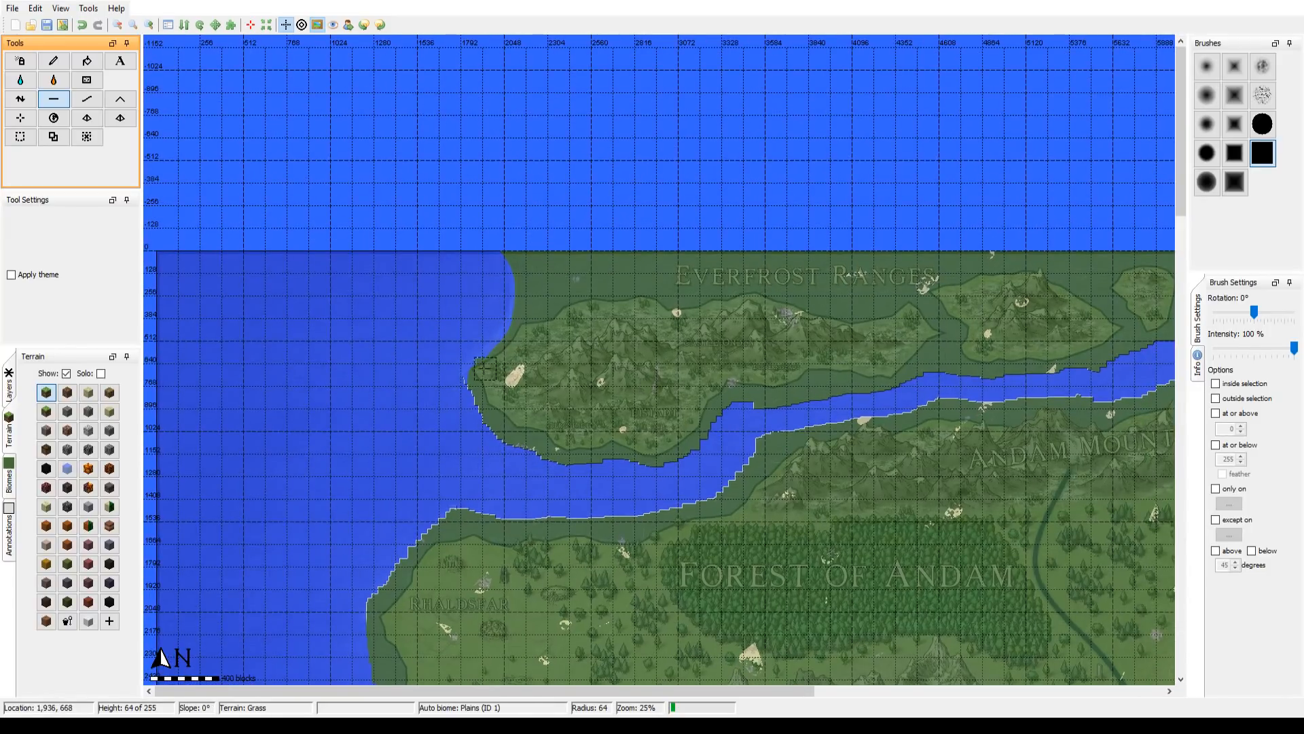
{"action": "mouse_move", "coordinate": [485, 369]}
{"action": "left_mouse_down"}
{"action": "mouse_move", "coordinate": [469, 375]}
{"action": "mouse_move", "coordinate": [523, 311]}
{"action": "mouse_move", "coordinate": [516, 250]}
{"action": "left_mouse_up"}
{"action": "left_click_drag", "start_coordinate": [539, 352], "coordinate": [404, 380]}
{"action": "left_click_drag", "start_coordinate": [603, 462], "coordinate": [661, 428]}
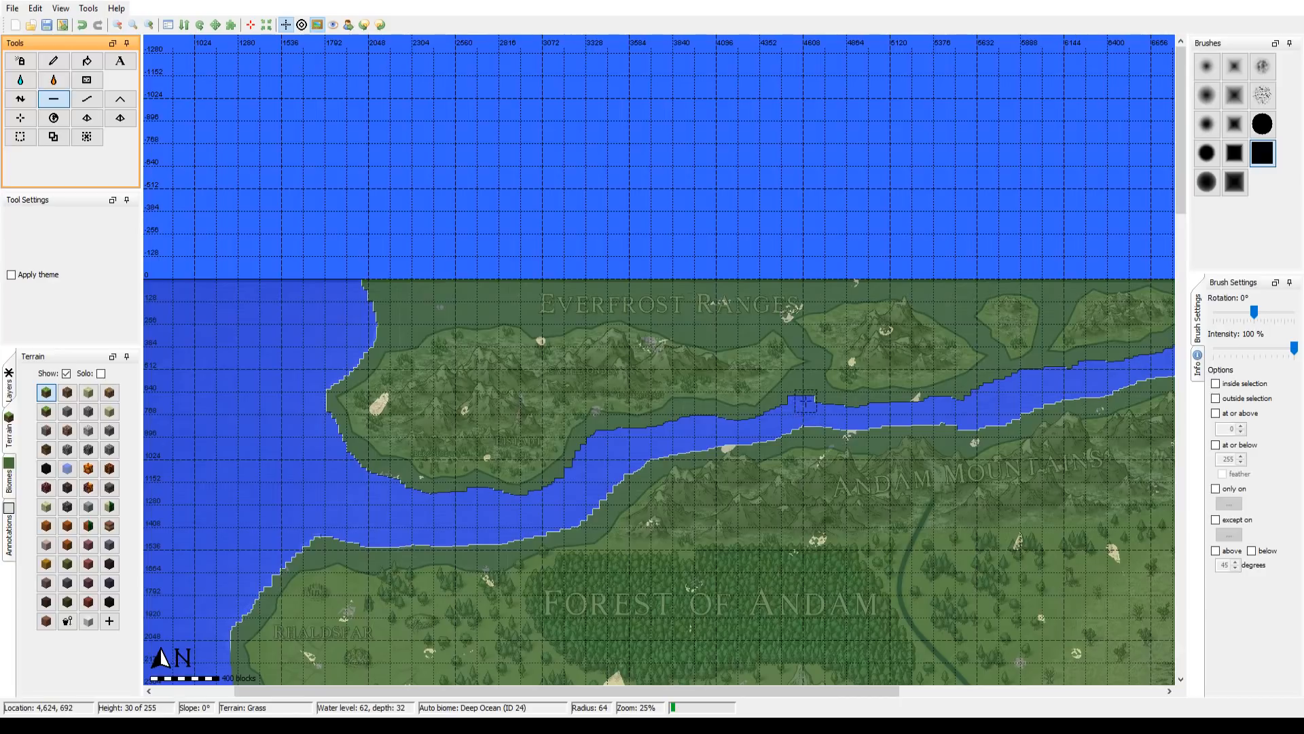
Step: Flatten a narrow channel between the large western Everfrost Ranges island and the mountainous island east of it
{"action": "scroll", "coordinate": [807, 388], "scroll_direction": "down", "scroll_amount": 8}
{"action": "scroll", "coordinate": [807, 388], "scroll_direction": "up", "scroll_amount": 12}
{"action": "left_click_drag", "start_coordinate": [807, 388], "coordinate": [752, 435]}
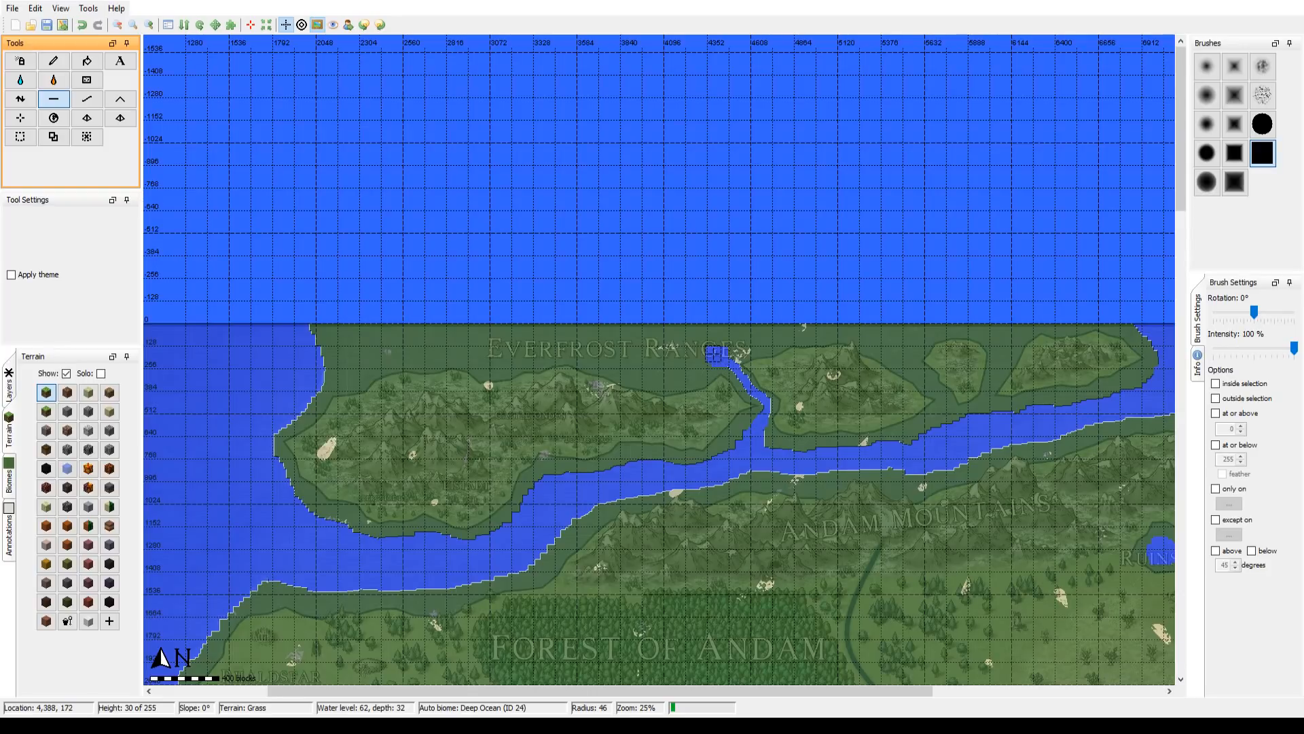
Step: Flatten the land between the large Everfrost Ranges island and the northern map edge with brush radius 125
{"action": "scroll", "coordinate": [289, 360], "scroll_direction": "down", "scroll_amount": 16}
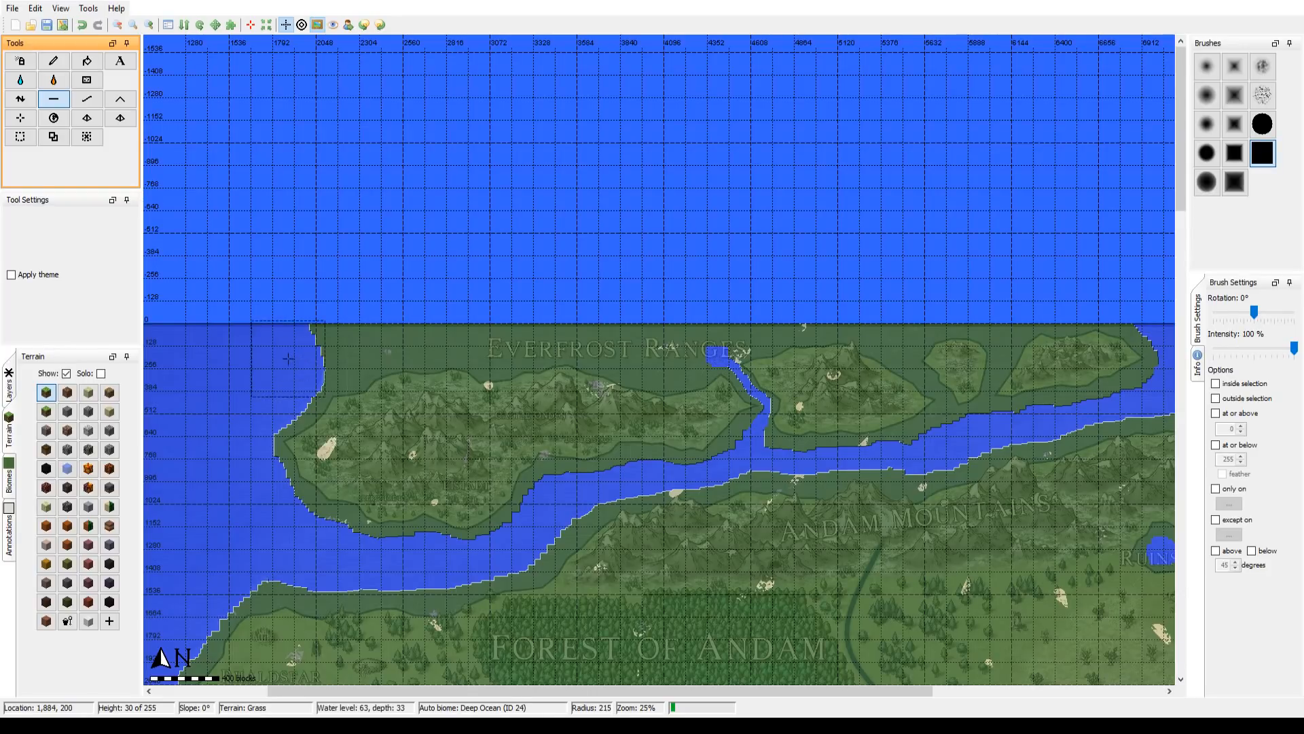
{"action": "scroll", "coordinate": [281, 355], "scroll_direction": "up", "scroll_amount": 1}
{"action": "scroll", "coordinate": [280, 355], "scroll_direction": "up", "scroll_amount": 4}
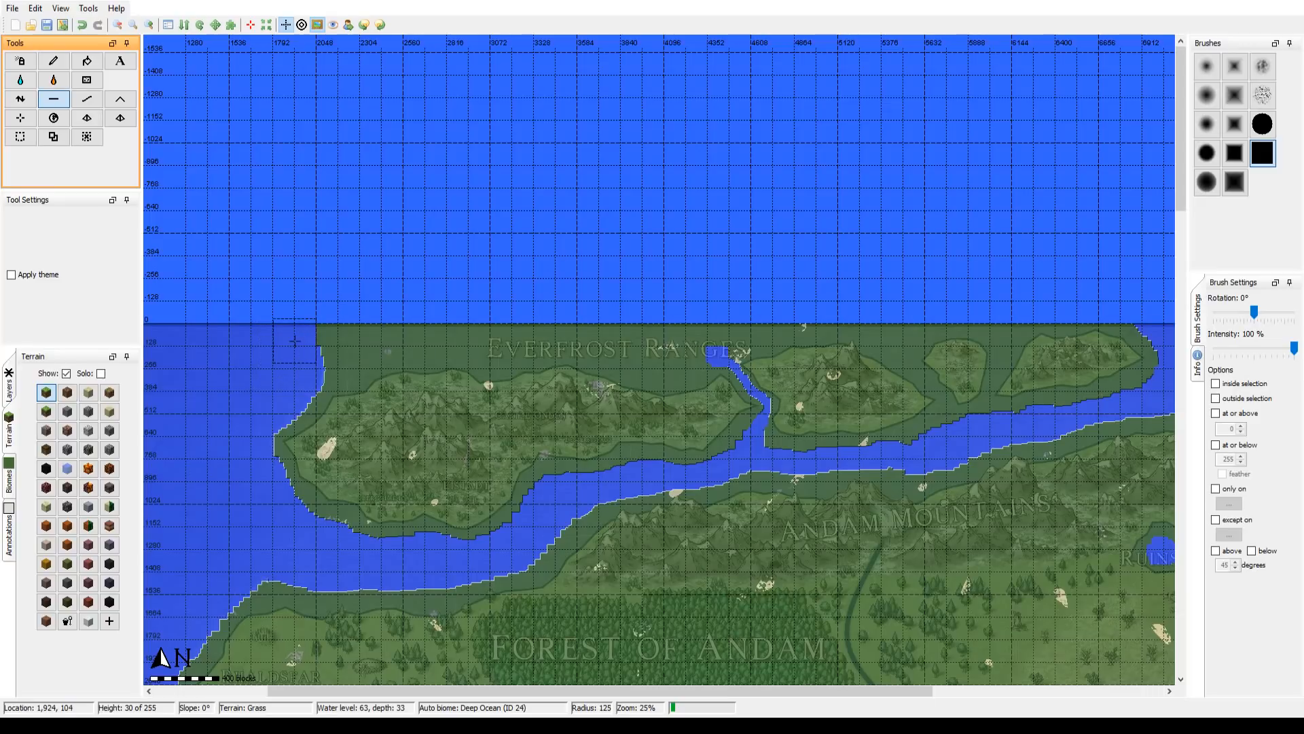
{"action": "mouse_move", "coordinate": [297, 341]}
{"action": "left_mouse_down"}
{"action": "mouse_move", "coordinate": [308, 337]}
{"action": "mouse_move", "coordinate": [298, 358]}
{"action": "mouse_move", "coordinate": [309, 360]}
{"action": "mouse_move", "coordinate": [360, 333]}
{"action": "mouse_move", "coordinate": [341, 331]}
{"action": "mouse_move", "coordinate": [367, 347]}
{"action": "mouse_move", "coordinate": [543, 329]}
{"action": "mouse_move", "coordinate": [652, 353]}
{"action": "mouse_move", "coordinate": [688, 335]}
{"action": "mouse_move", "coordinate": [497, 373]}
{"action": "left_mouse_up"}
Step: Flatten the land north of the second Everfrost island at 50% zoom with brush radius 62
{"action": "scroll", "coordinate": [540, 385], "scroll_direction": "up", "scroll_amount": 4}
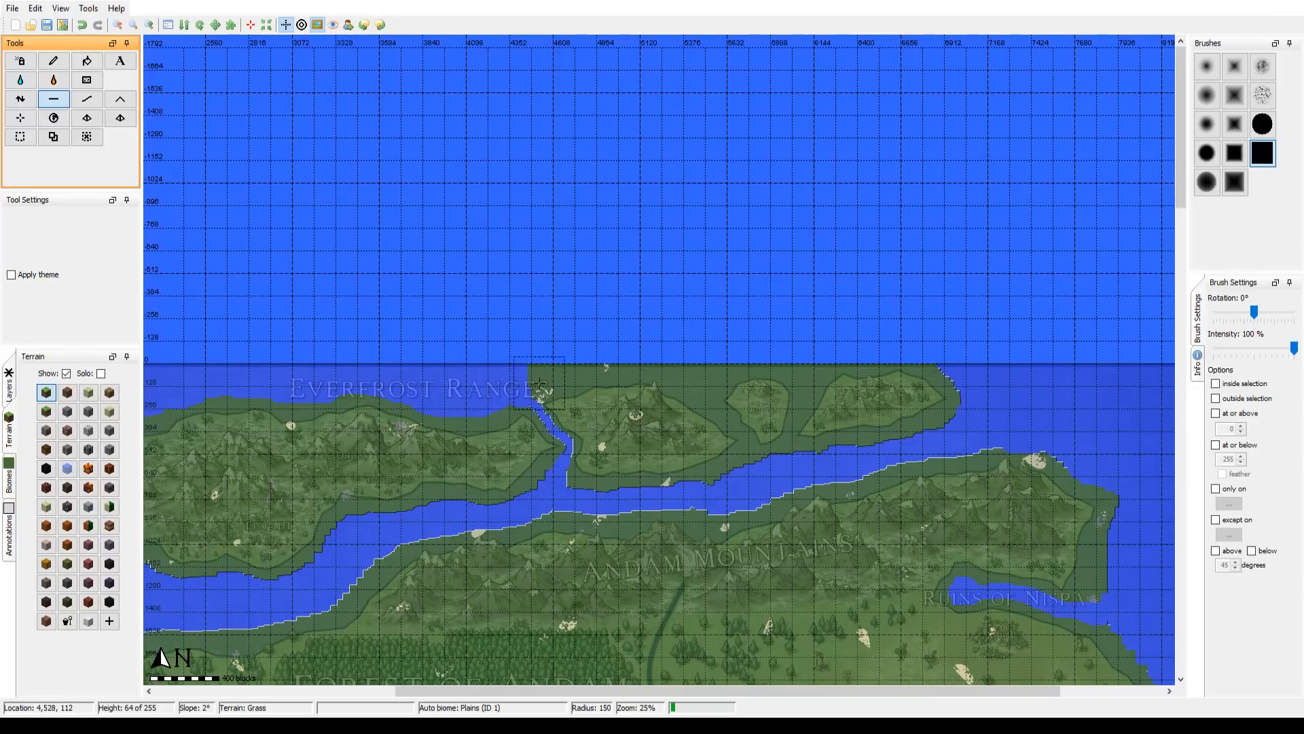
{"action": "scroll", "coordinate": [496, 377], "scroll_direction": "down", "scroll_amount": 10}
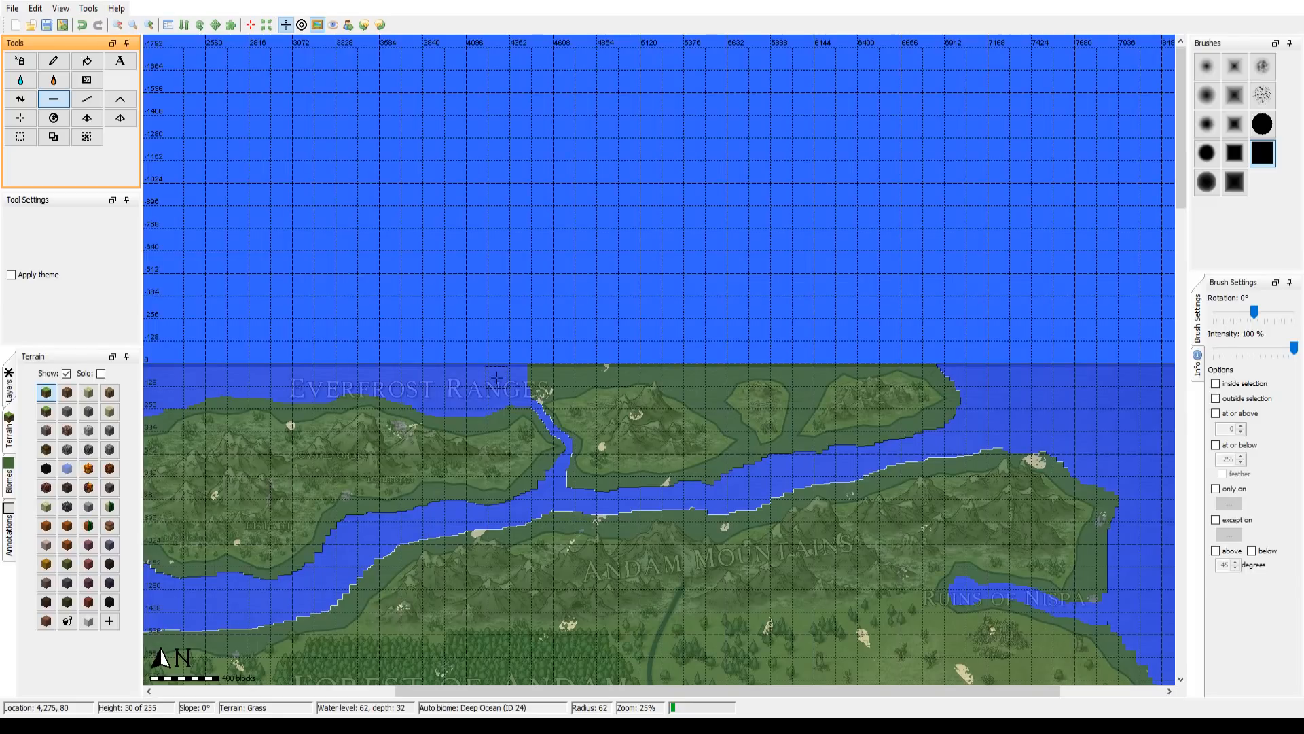
{"action": "left_click_drag", "start_coordinate": [501, 372], "coordinate": [469, 284]}
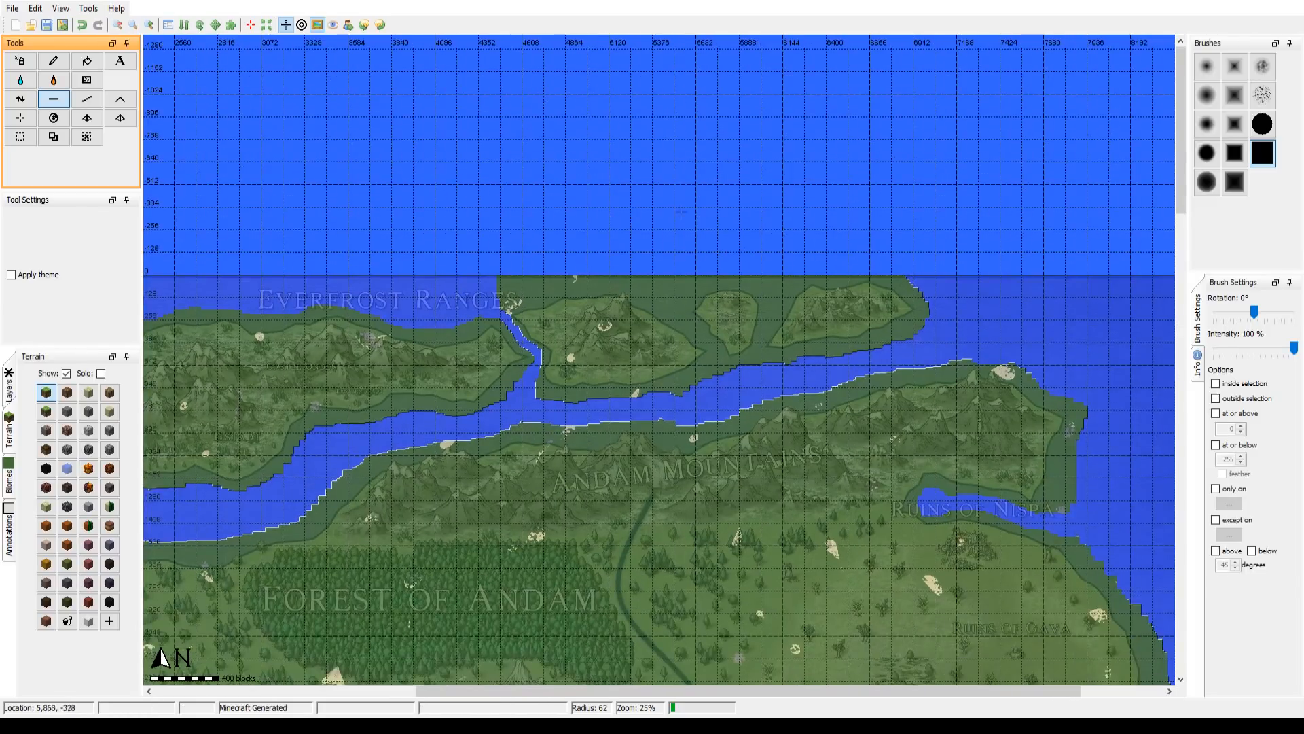
{"action": "left_click", "coordinate": [150, 25]}
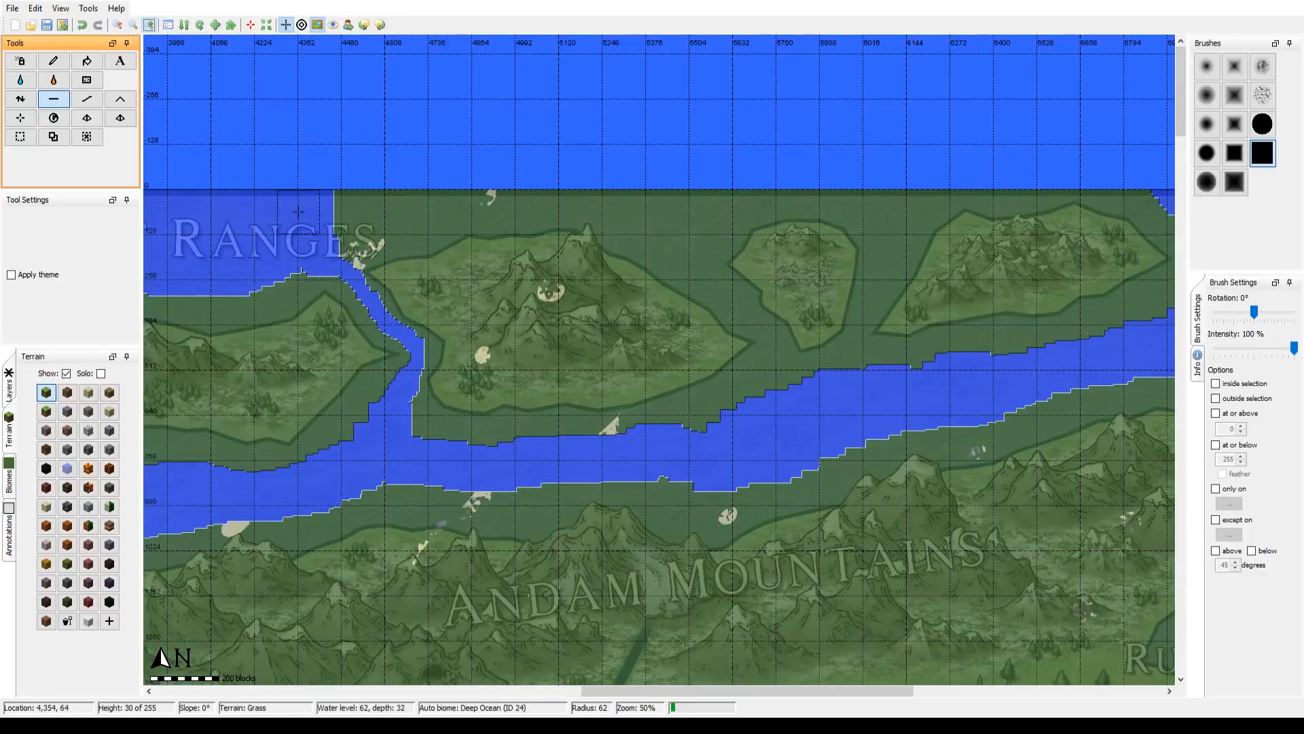
{"action": "mouse_move", "coordinate": [297, 210]}
{"action": "left_mouse_down"}
{"action": "mouse_move", "coordinate": [325, 236]}
{"action": "mouse_move", "coordinate": [342, 232]}
{"action": "mouse_move", "coordinate": [259, 265]}
{"action": "mouse_move", "coordinate": [295, 235]}
{"action": "mouse_move", "coordinate": [279, 257]}
{"action": "mouse_move", "coordinate": [468, 195]}
{"action": "mouse_move", "coordinate": [339, 183]}
{"action": "mouse_move", "coordinate": [583, 190]}
{"action": "mouse_move", "coordinate": [659, 229]}
{"action": "left_mouse_up"}
Step: Flatten the channels on both sides of the small third island and its northern waters with brush radii 18 to 15
{"action": "scroll", "coordinate": [659, 229], "scroll_direction": "down", "scroll_amount": 10}
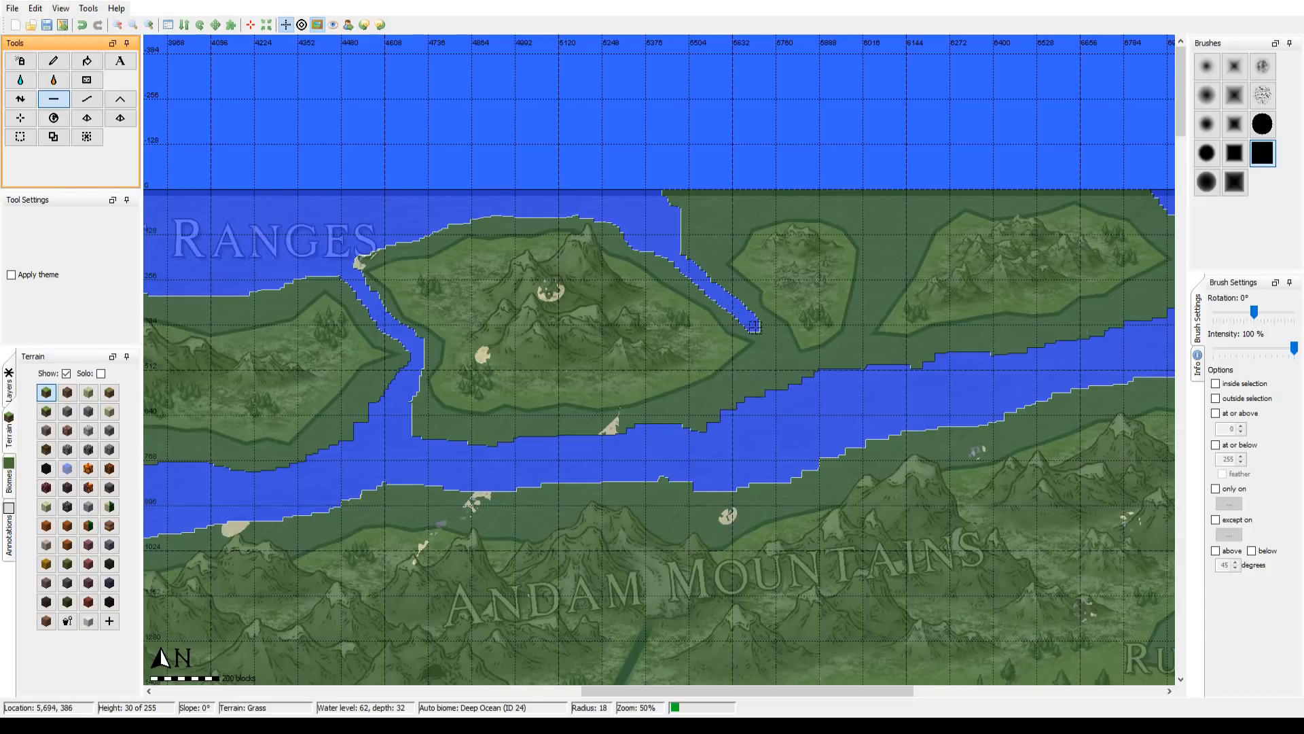
{"action": "mouse_move", "coordinate": [767, 334]}
{"action": "left_mouse_down"}
{"action": "mouse_move", "coordinate": [747, 408]}
{"action": "mouse_move", "coordinate": [769, 353]}
{"action": "mouse_move", "coordinate": [773, 405]}
{"action": "left_mouse_up"}
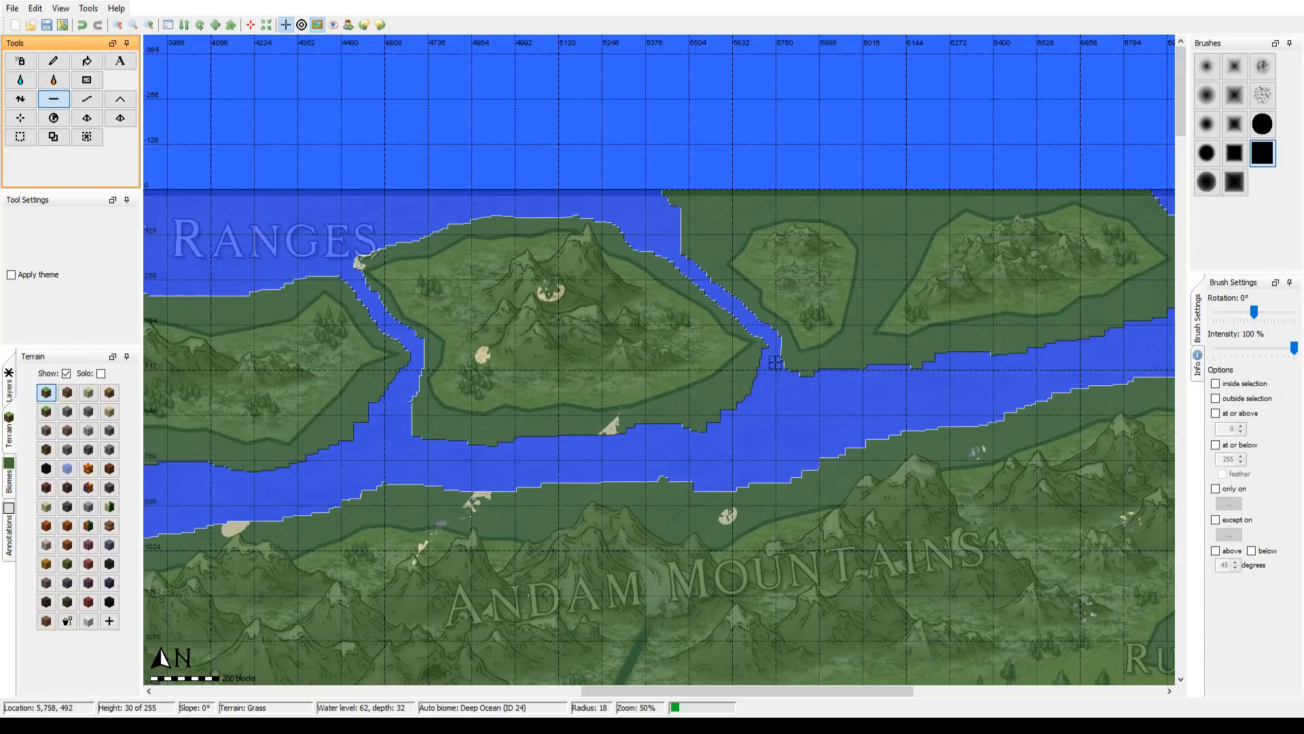
{"action": "scroll", "coordinate": [688, 219], "scroll_direction": "down", "scroll_amount": 1}
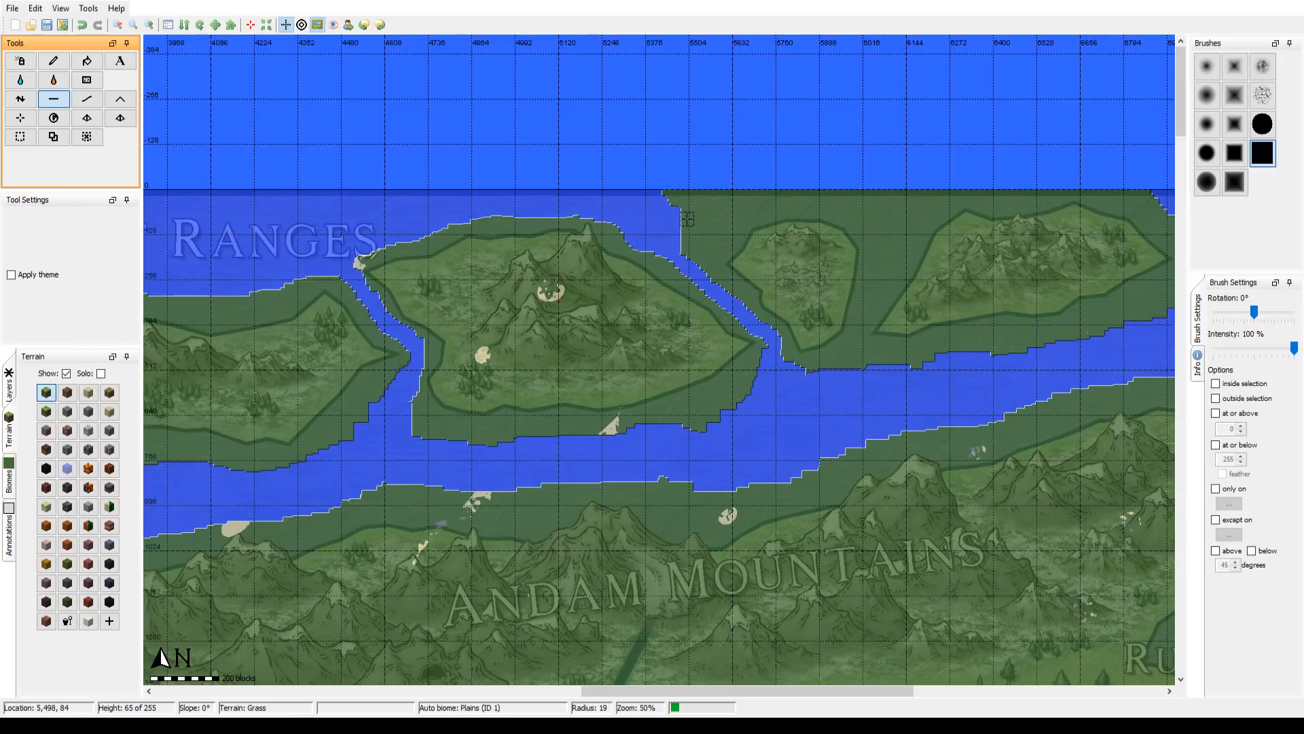
{"action": "scroll", "coordinate": [687, 219], "scroll_direction": "down", "scroll_amount": 2}
{"action": "mouse_move", "coordinate": [682, 246]}
{"action": "left_mouse_down"}
{"action": "mouse_move", "coordinate": [652, 229]}
{"action": "mouse_move", "coordinate": [703, 276]}
{"action": "mouse_move", "coordinate": [703, 252]}
{"action": "mouse_move", "coordinate": [741, 198]}
{"action": "mouse_move", "coordinate": [669, 193]}
{"action": "mouse_move", "coordinate": [689, 246]}
{"action": "mouse_move", "coordinate": [711, 197]}
{"action": "mouse_move", "coordinate": [699, 224]}
{"action": "mouse_move", "coordinate": [721, 208]}
{"action": "mouse_move", "coordinate": [684, 209]}
{"action": "mouse_move", "coordinate": [704, 235]}
{"action": "mouse_move", "coordinate": [747, 195]}
{"action": "mouse_move", "coordinate": [819, 191]}
{"action": "mouse_move", "coordinate": [858, 209]}
{"action": "mouse_move", "coordinate": [852, 188]}
{"action": "mouse_move", "coordinate": [875, 199]}
{"action": "mouse_move", "coordinate": [883, 229]}
{"action": "mouse_move", "coordinate": [864, 211]}
{"action": "mouse_move", "coordinate": [882, 259]}
{"action": "left_mouse_up"}
{"action": "scroll", "coordinate": [881, 264], "scroll_direction": "down", "scroll_amount": 3}
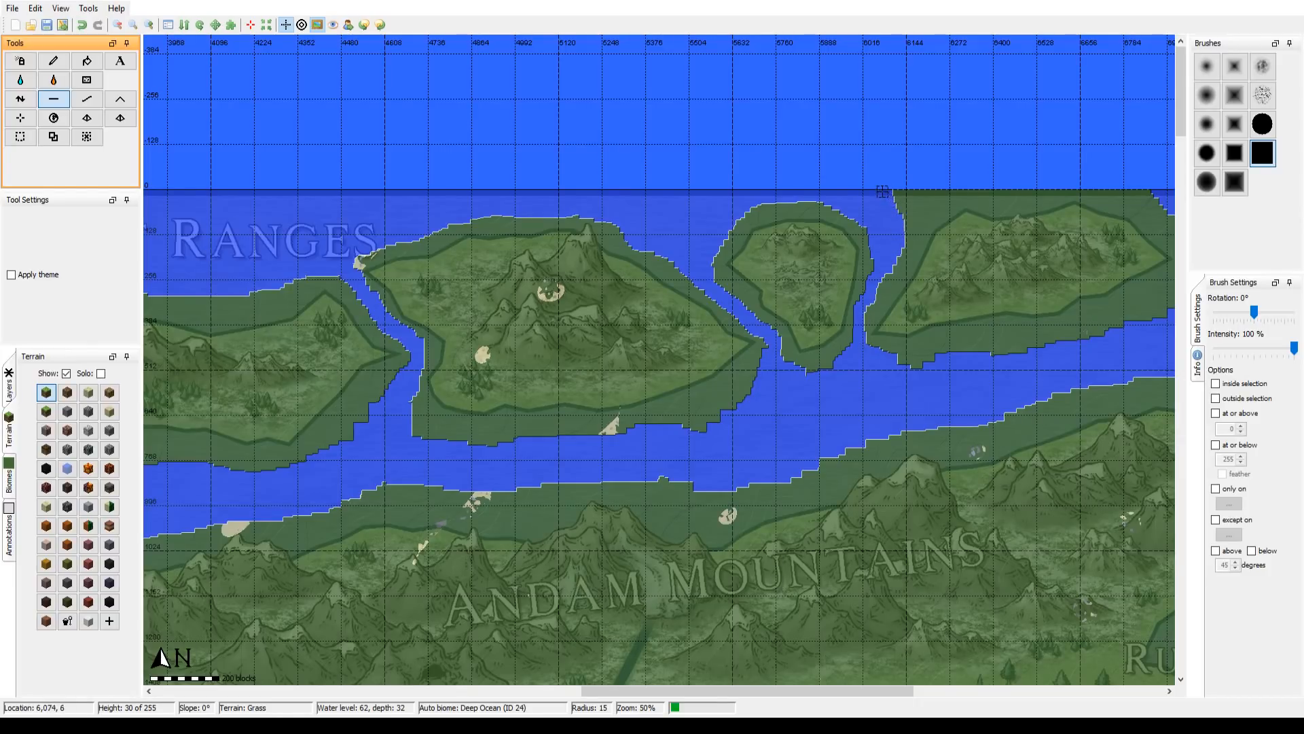
Step: Flatten the shore all around the easternmost island and trim the small third island's southern tip with brush radius 15
{"action": "left_click_drag", "start_coordinate": [879, 251], "coordinate": [632, 339]}
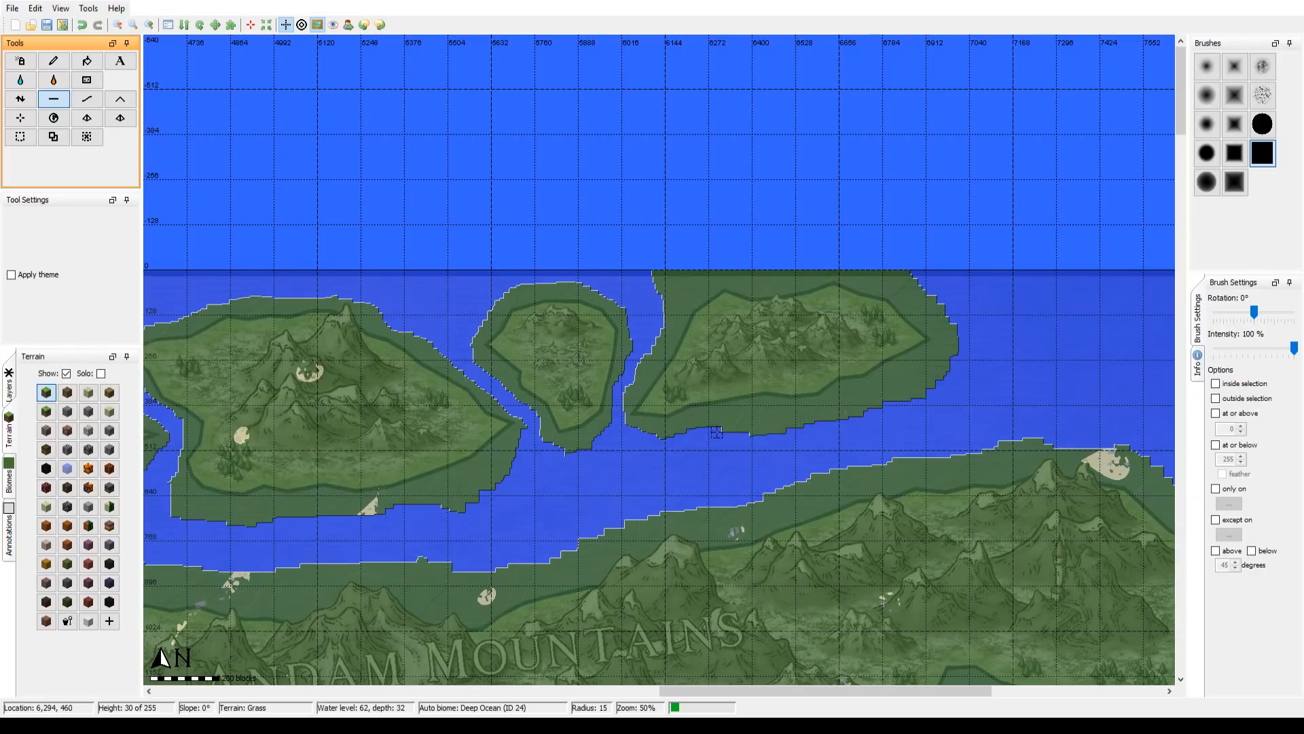
{"action": "mouse_move", "coordinate": [753, 426]}
{"action": "left_mouse_down"}
{"action": "mouse_move", "coordinate": [845, 413]}
{"action": "mouse_move", "coordinate": [756, 438]}
{"action": "mouse_move", "coordinate": [842, 416]}
{"action": "mouse_move", "coordinate": [803, 416]}
{"action": "mouse_move", "coordinate": [864, 417]}
{"action": "mouse_move", "coordinate": [933, 387]}
{"action": "mouse_move", "coordinate": [953, 360]}
{"action": "mouse_move", "coordinate": [944, 311]}
{"action": "mouse_move", "coordinate": [909, 275]}
{"action": "mouse_move", "coordinate": [806, 264]}
{"action": "mouse_move", "coordinate": [830, 264]}
{"action": "mouse_move", "coordinate": [651, 270]}
{"action": "mouse_move", "coordinate": [654, 294]}
{"action": "mouse_move", "coordinate": [707, 271]}
{"action": "mouse_move", "coordinate": [657, 278]}
{"action": "mouse_move", "coordinate": [654, 300]}
{"action": "mouse_move", "coordinate": [680, 273]}
{"action": "mouse_move", "coordinate": [638, 334]}
{"action": "mouse_move", "coordinate": [618, 402]}
{"action": "mouse_move", "coordinate": [650, 331]}
{"action": "mouse_move", "coordinate": [622, 441]}
{"action": "left_mouse_up"}
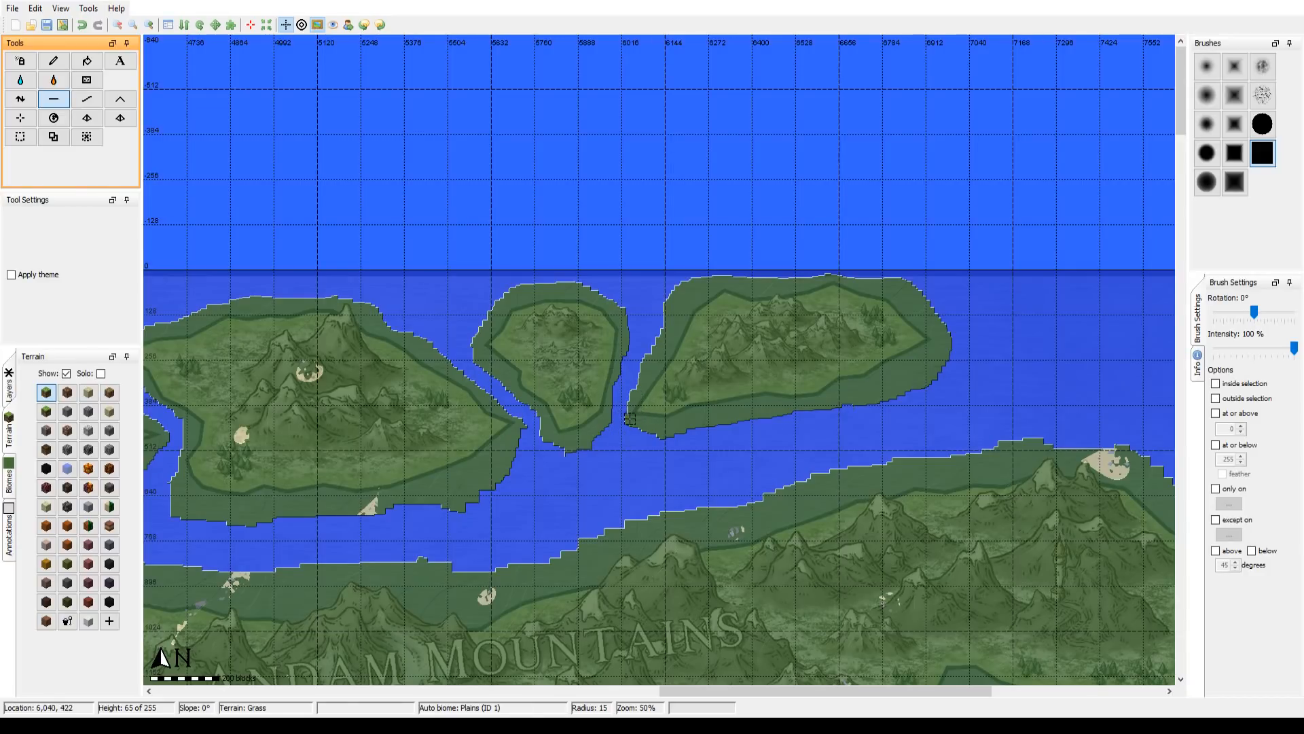
{"action": "mouse_move", "coordinate": [567, 466]}
{"action": "left_mouse_down"}
{"action": "mouse_move", "coordinate": [563, 451]}
{"action": "mouse_move", "coordinate": [606, 428]}
{"action": "mouse_move", "coordinate": [539, 442]}
{"action": "left_mouse_up"}
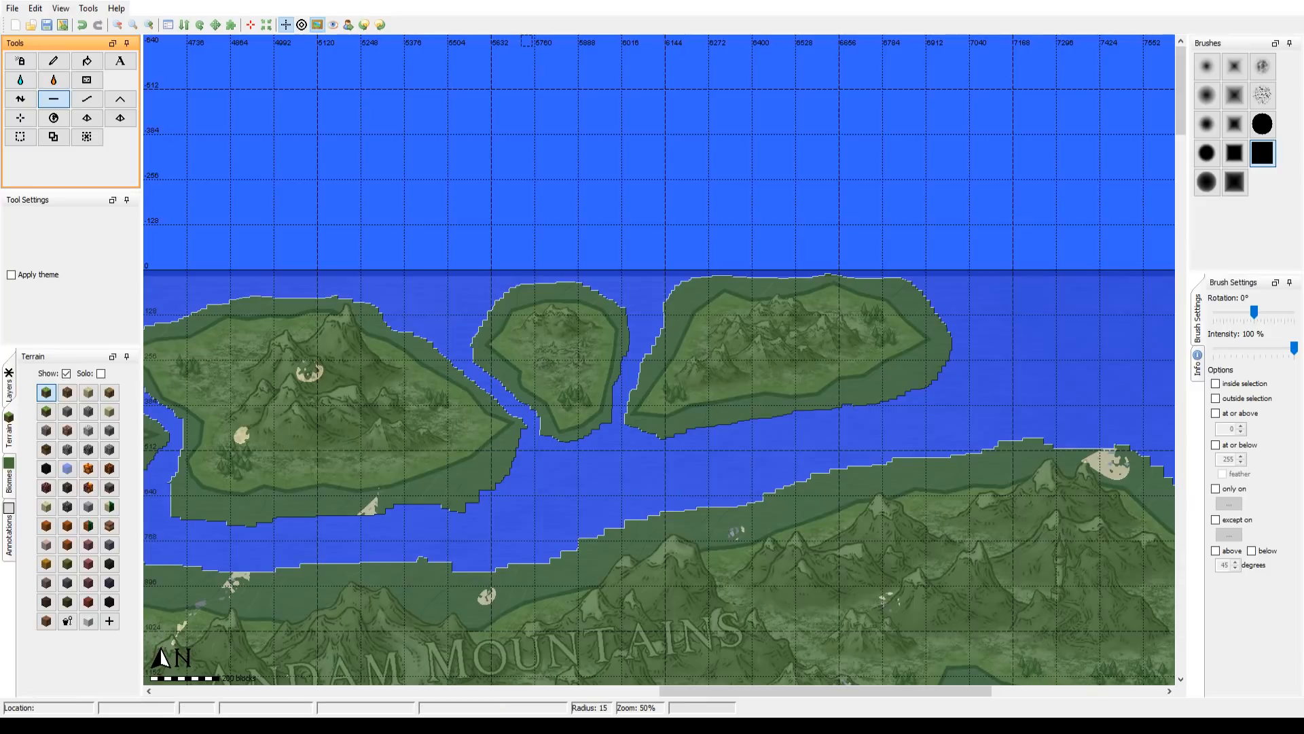
Step: Trim the second island's eastern and southern shores with brush radius 15
{"action": "left_click_drag", "start_coordinate": [564, 292], "coordinate": [590, 249]}
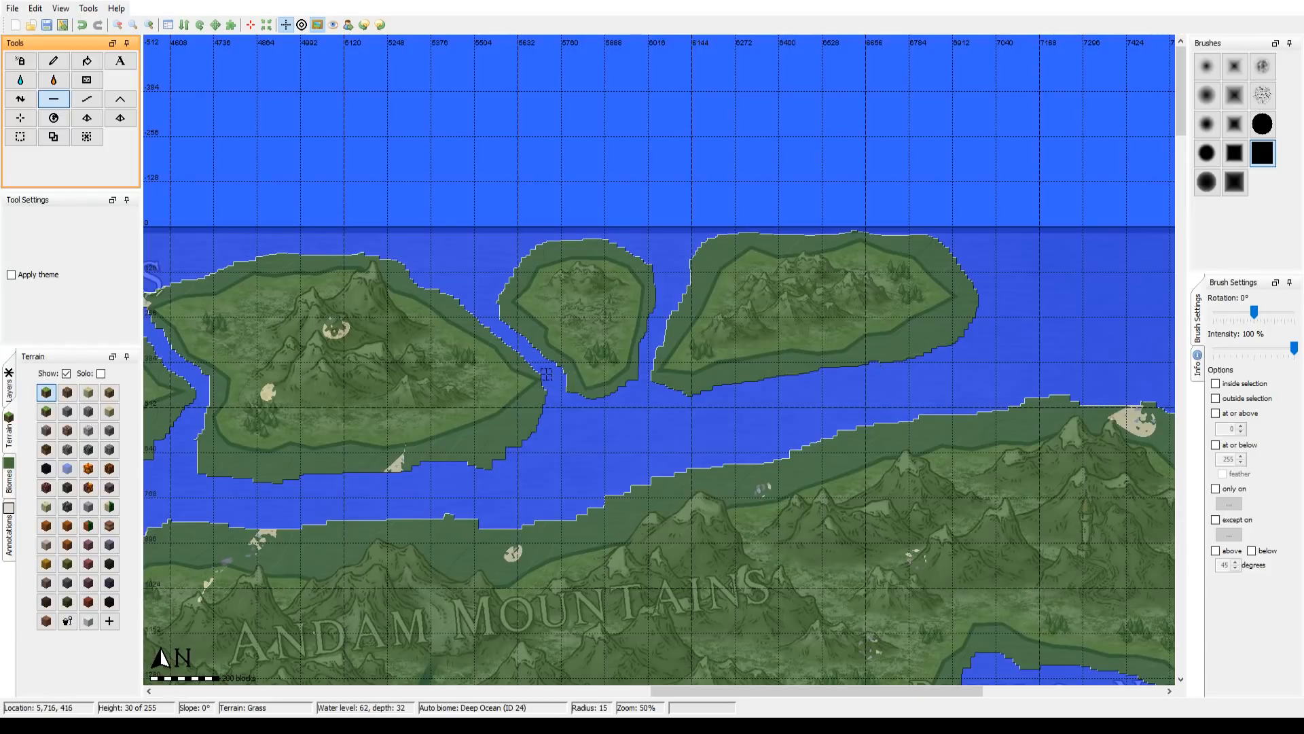
{"action": "mouse_move", "coordinate": [546, 374]}
{"action": "left_mouse_down"}
{"action": "mouse_move", "coordinate": [540, 410]}
{"action": "mouse_move", "coordinate": [549, 397]}
{"action": "left_mouse_up"}
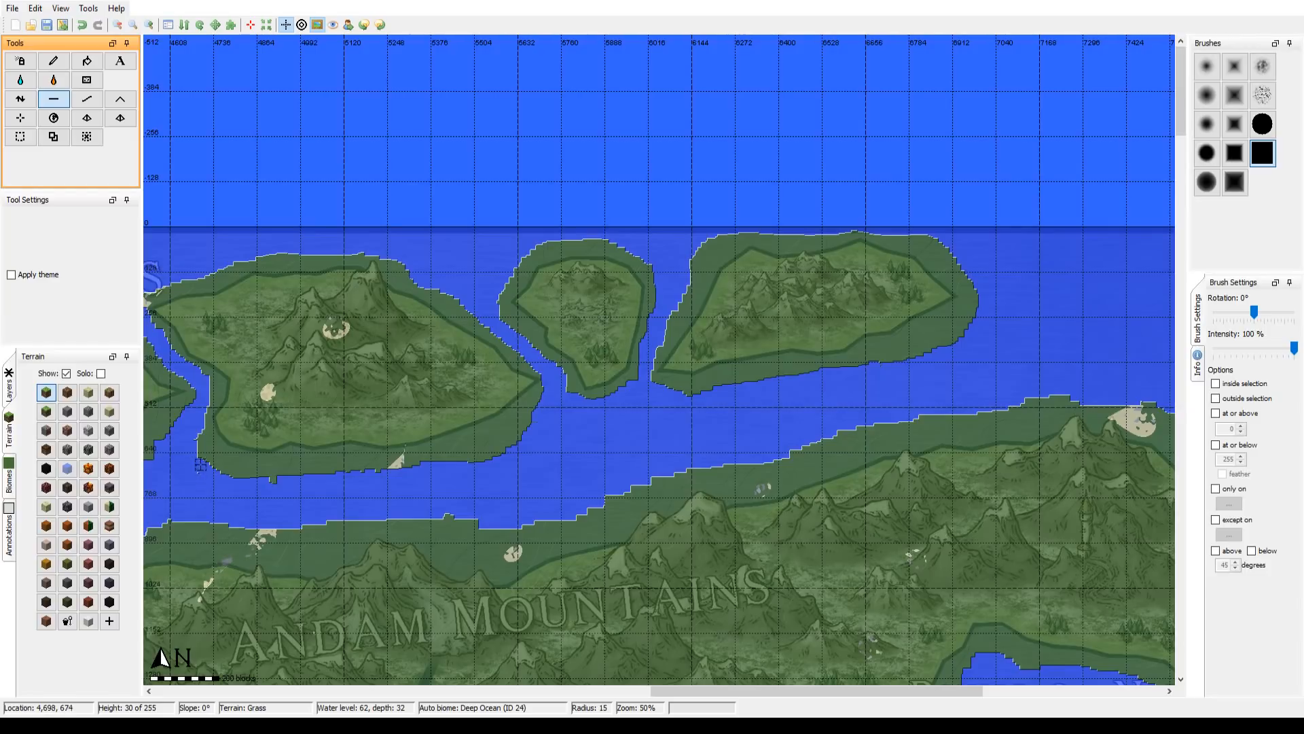
Step: Trim the second island's western shore and touch up its eastern tip with brush radius 15, switching to a soft round brush for the tip
{"action": "left_click_drag", "start_coordinate": [200, 465], "coordinate": [200, 434]}
{"action": "left_click_drag", "start_coordinate": [567, 412], "coordinate": [630, 461]}
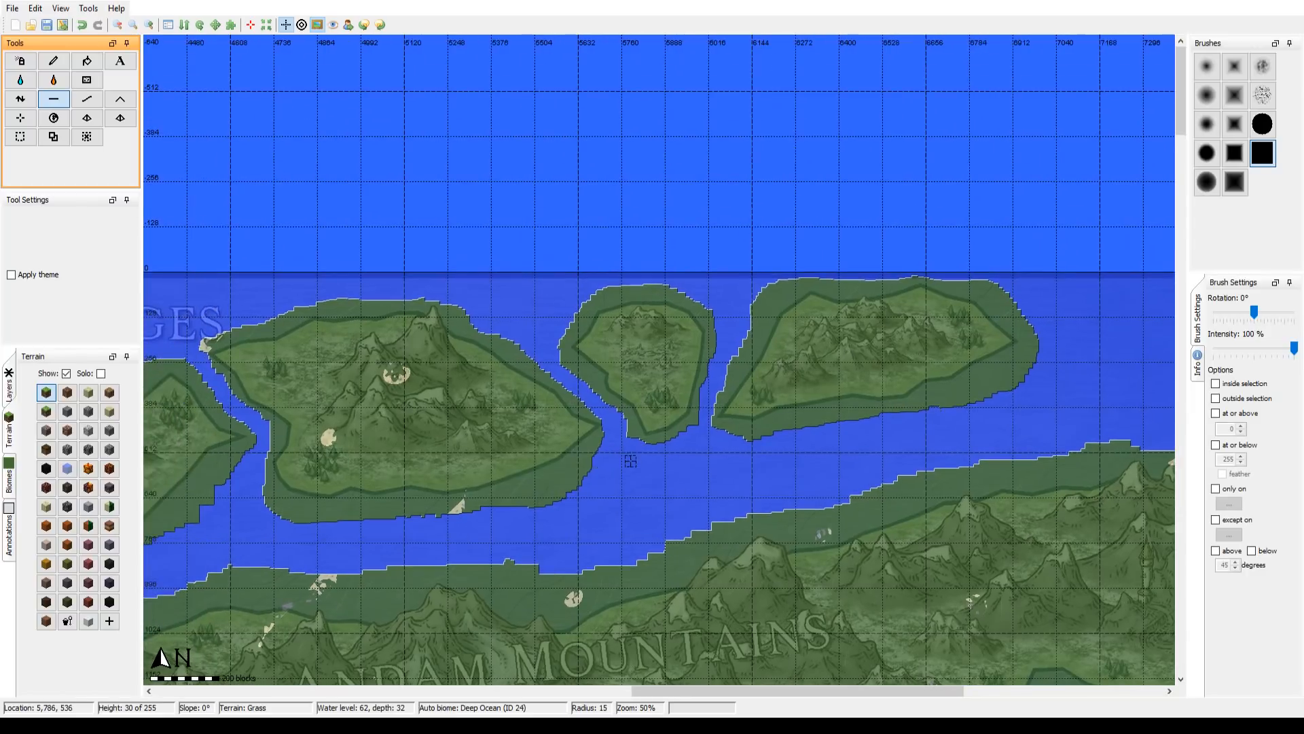
{"action": "left_click", "coordinate": [1207, 125]}
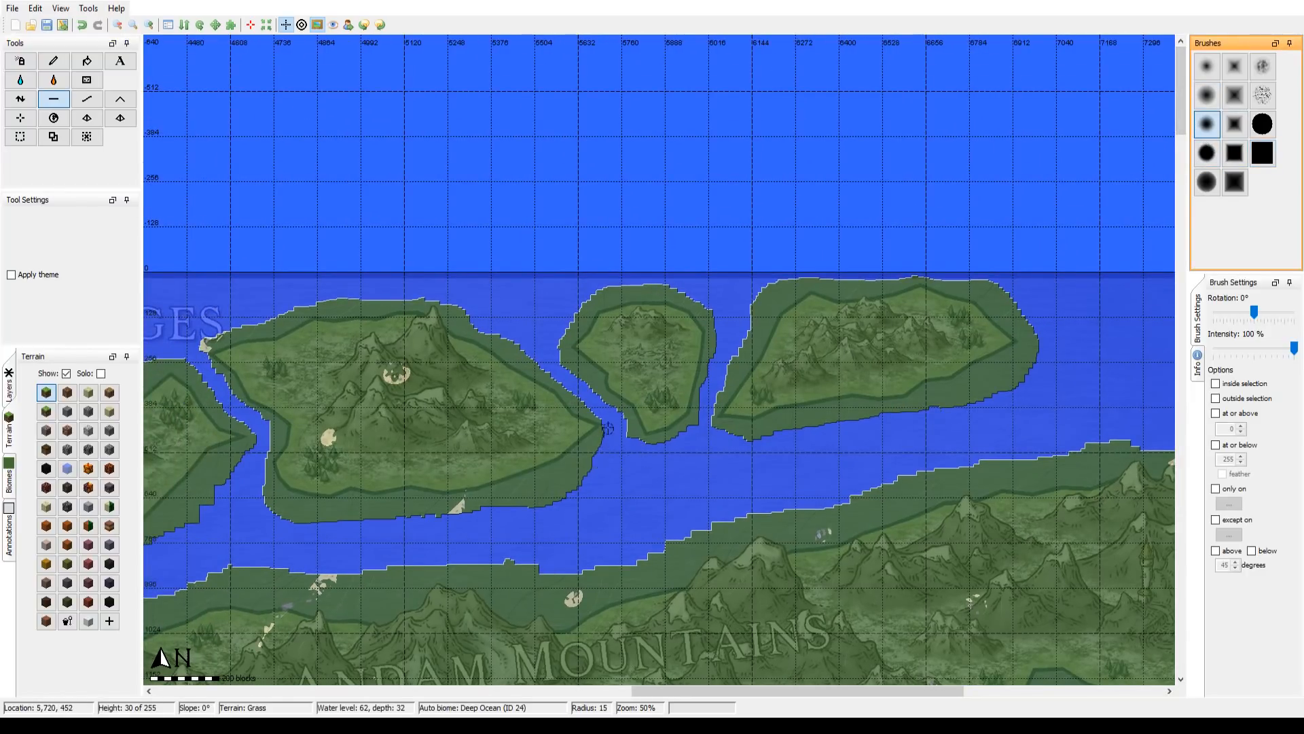
{"action": "mouse_move", "coordinate": [607, 428]}
{"action": "left_mouse_down"}
{"action": "mouse_move", "coordinate": [545, 352]}
{"action": "mouse_move", "coordinate": [605, 415]}
{"action": "left_mouse_up"}
{"action": "left_click_drag", "start_coordinate": [766, 496], "coordinate": [440, 459]}
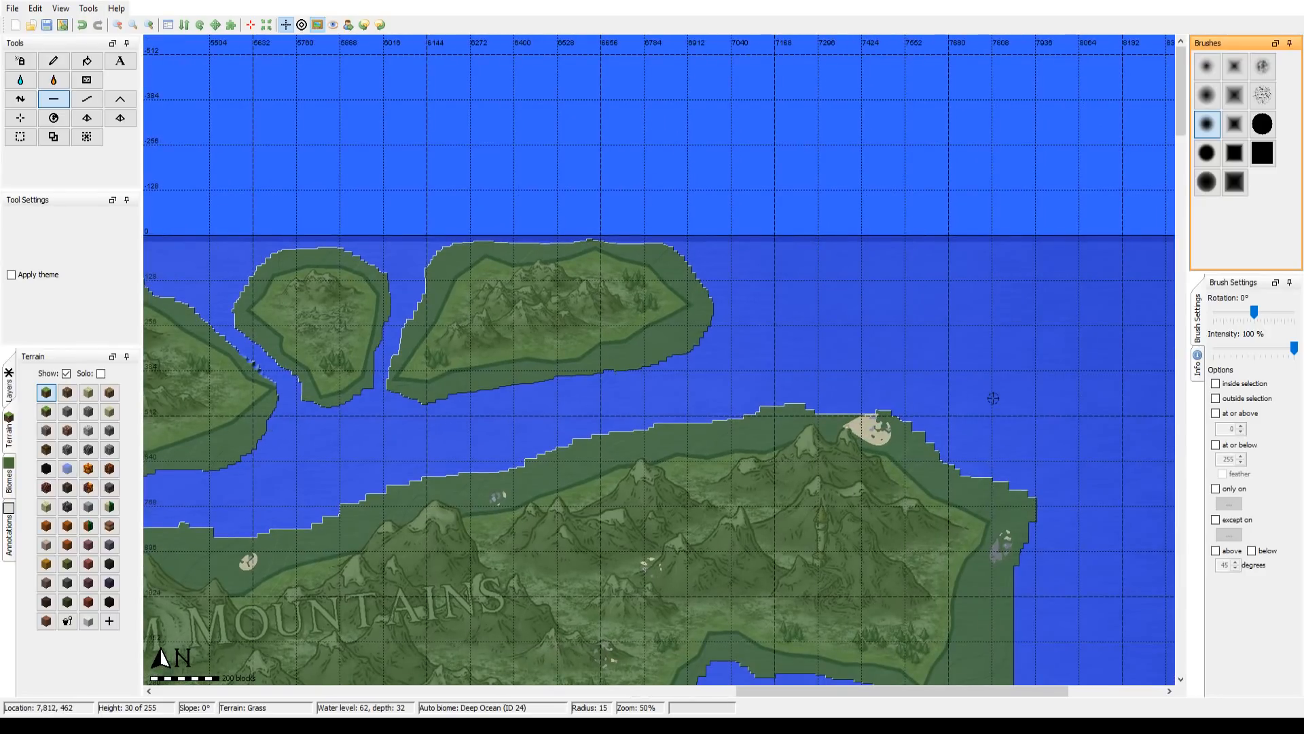
{"action": "left_click_drag", "start_coordinate": [969, 378], "coordinate": [847, 311]}
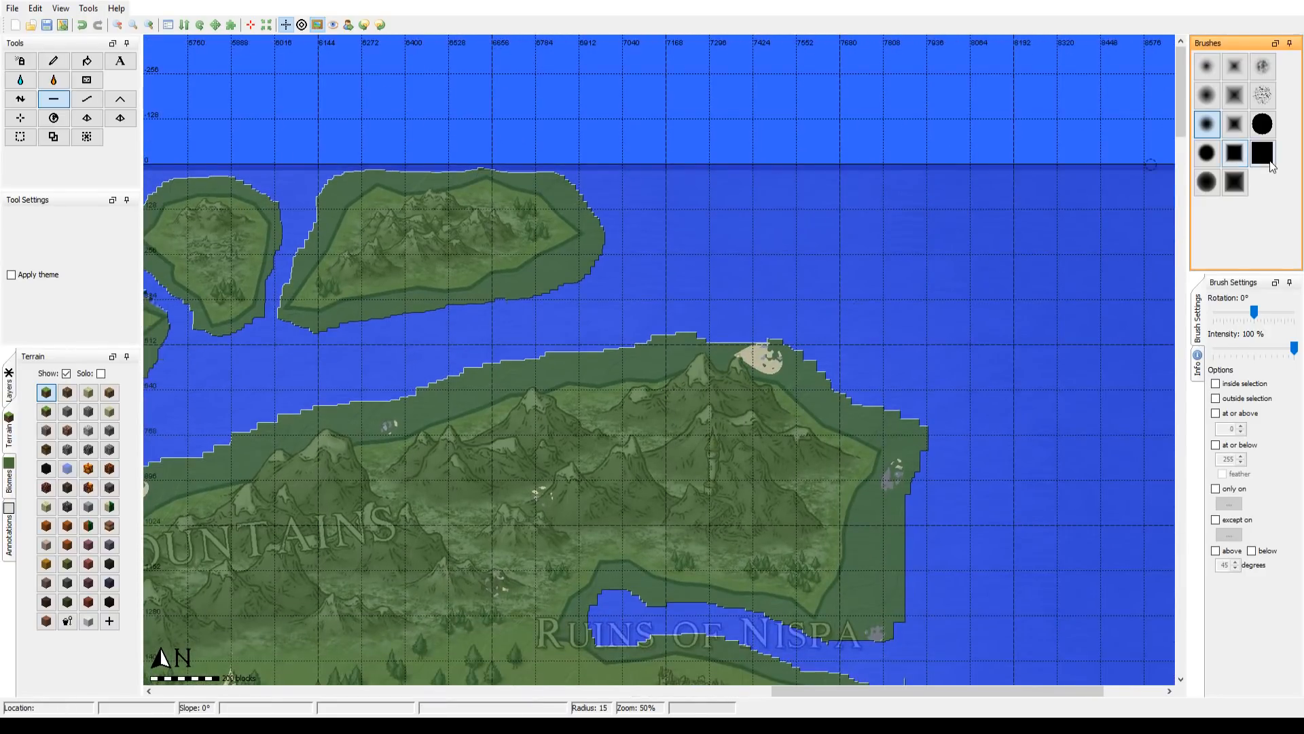
Step: Flatten the mainland's northern coast along the Andam Mountains with the solid square brush, raising its radius to 46
{"action": "left_click", "coordinate": [1262, 154]}
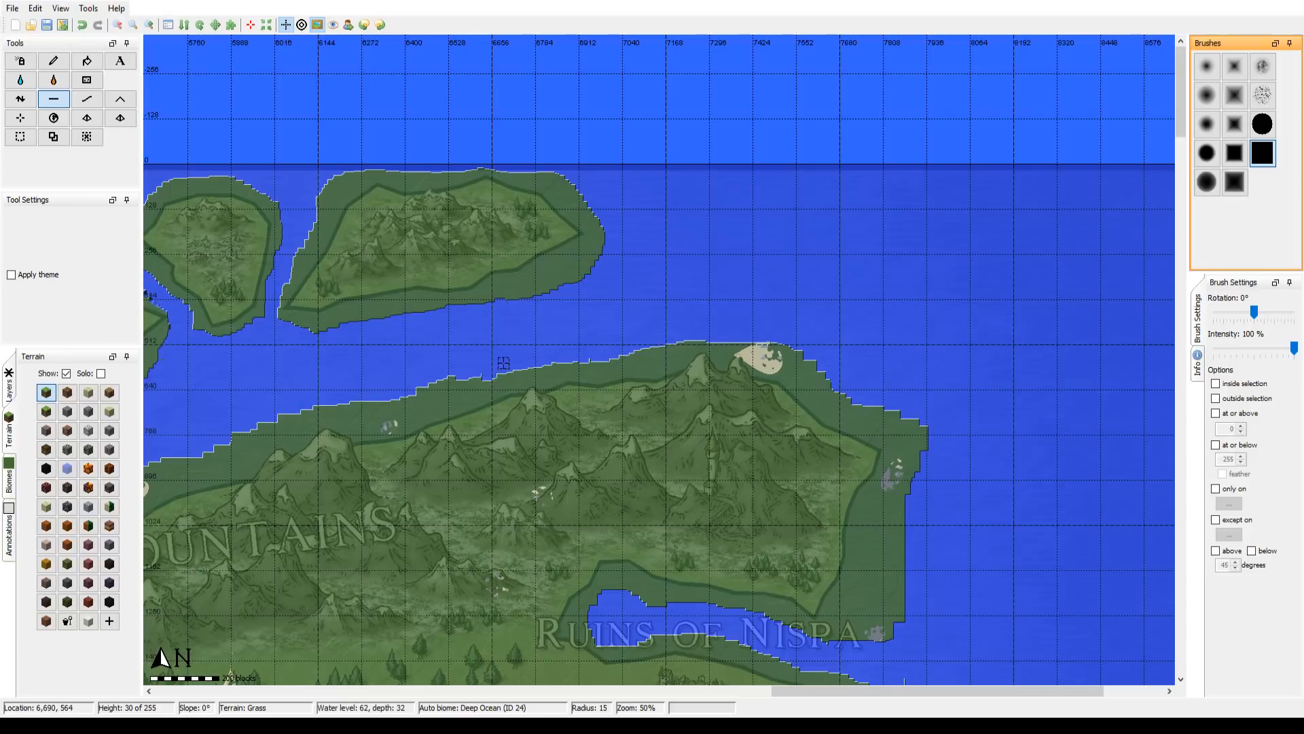
{"action": "scroll", "coordinate": [551, 351], "scroll_direction": "down", "scroll_amount": 1}
{"action": "left_click_drag", "start_coordinate": [550, 351], "coordinate": [617, 338]}
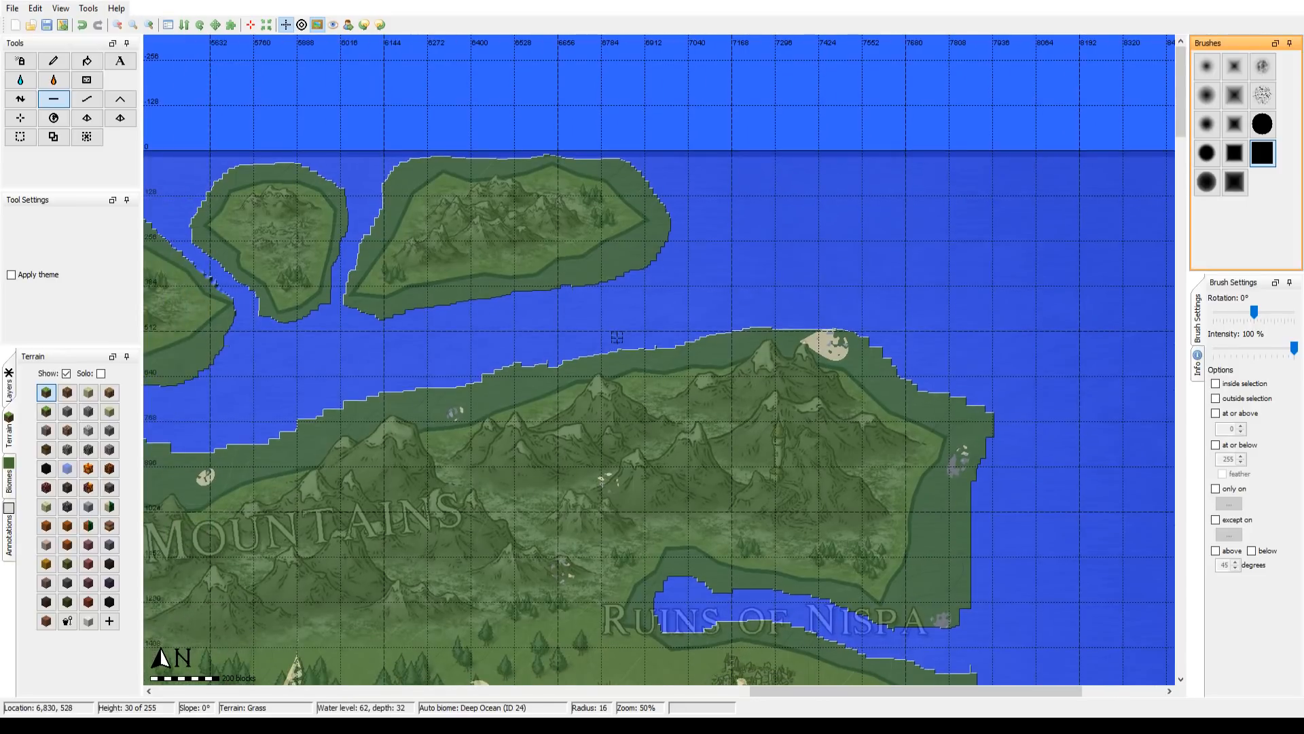
{"action": "scroll", "coordinate": [625, 333], "scroll_direction": "up", "scroll_amount": 7}
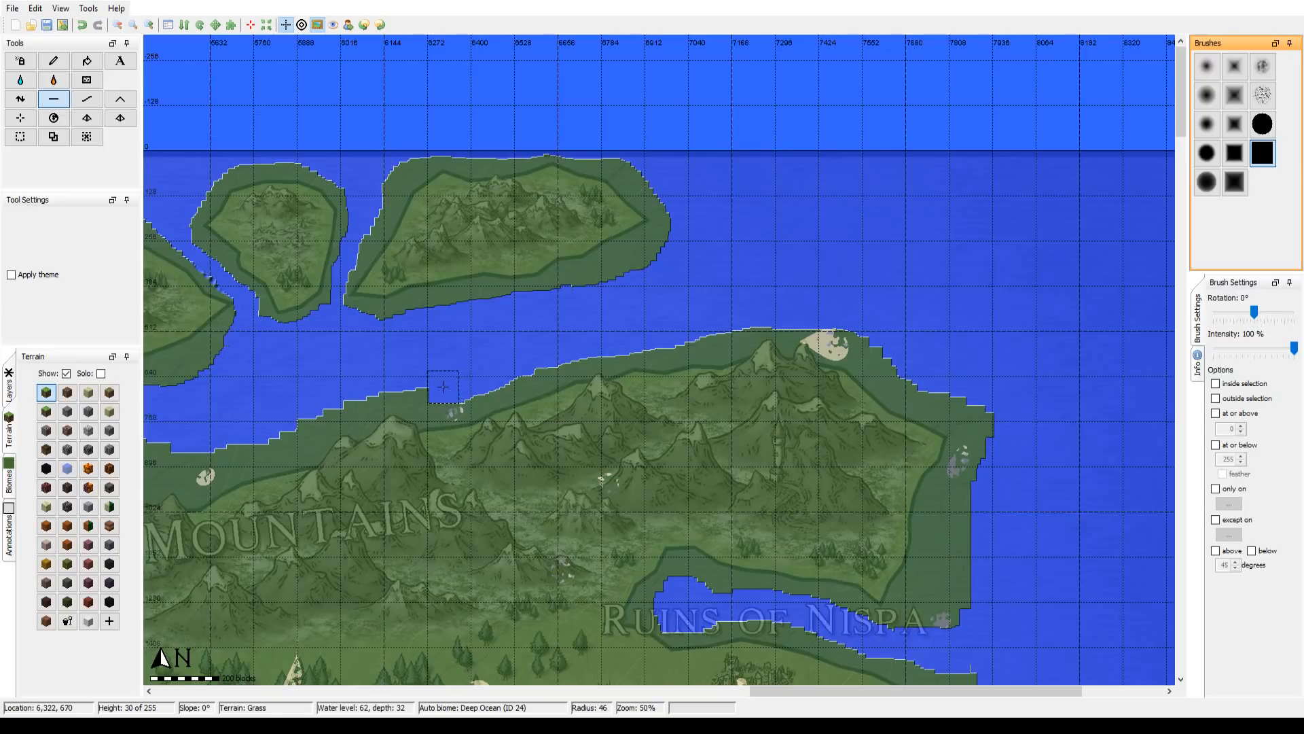
{"action": "mouse_move", "coordinate": [433, 385]}
{"action": "left_mouse_down"}
{"action": "mouse_move", "coordinate": [294, 418]}
{"action": "mouse_move", "coordinate": [541, 349]}
{"action": "mouse_move", "coordinate": [822, 326]}
{"action": "left_mouse_up"}
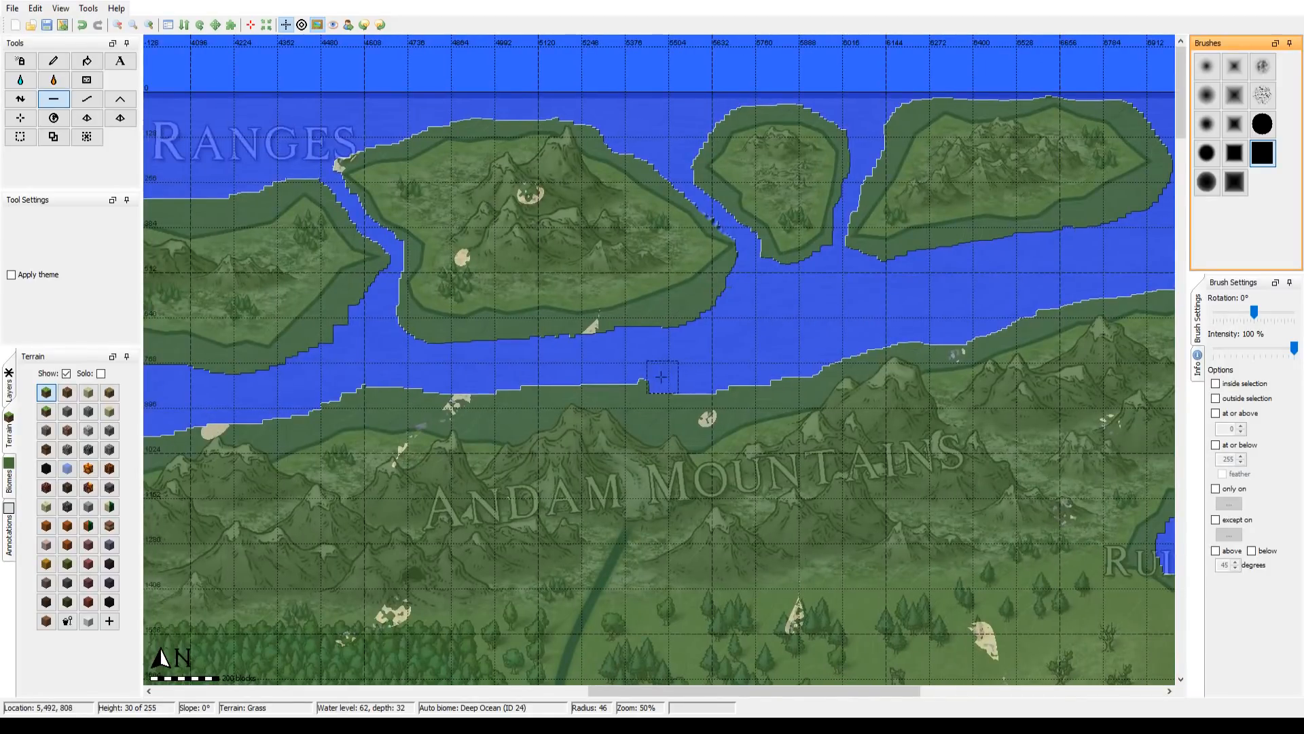
{"action": "mouse_move", "coordinate": [642, 377]}
{"action": "left_mouse_down"}
{"action": "mouse_move", "coordinate": [692, 397]}
{"action": "mouse_move", "coordinate": [924, 330]}
{"action": "left_mouse_up"}
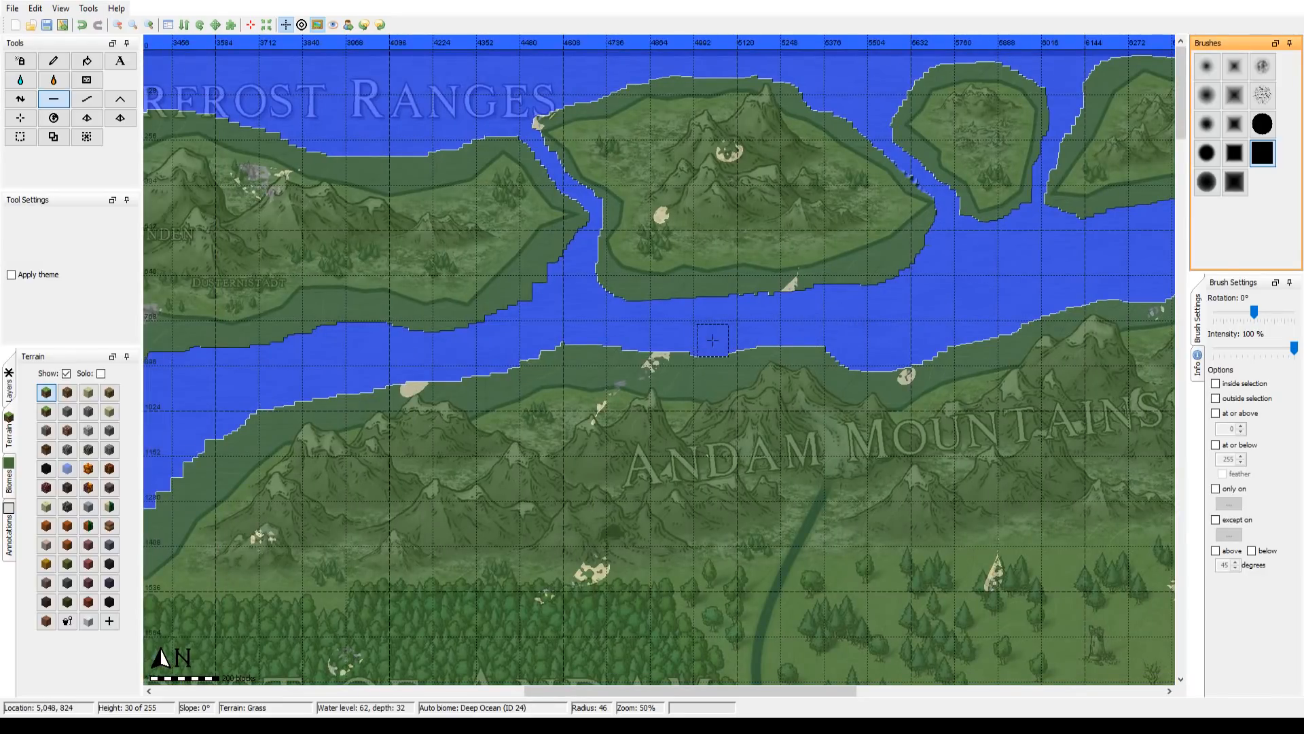
Step: Flatten the strait's southern shore from the western Andam Mountains past the Forest of Andam to Rhaldsfar with brush radius 46
{"action": "mouse_move", "coordinate": [724, 336]}
{"action": "left_mouse_down"}
{"action": "mouse_move", "coordinate": [699, 355]}
{"action": "mouse_move", "coordinate": [536, 349]}
{"action": "mouse_move", "coordinate": [873, 295]}
{"action": "left_mouse_up"}
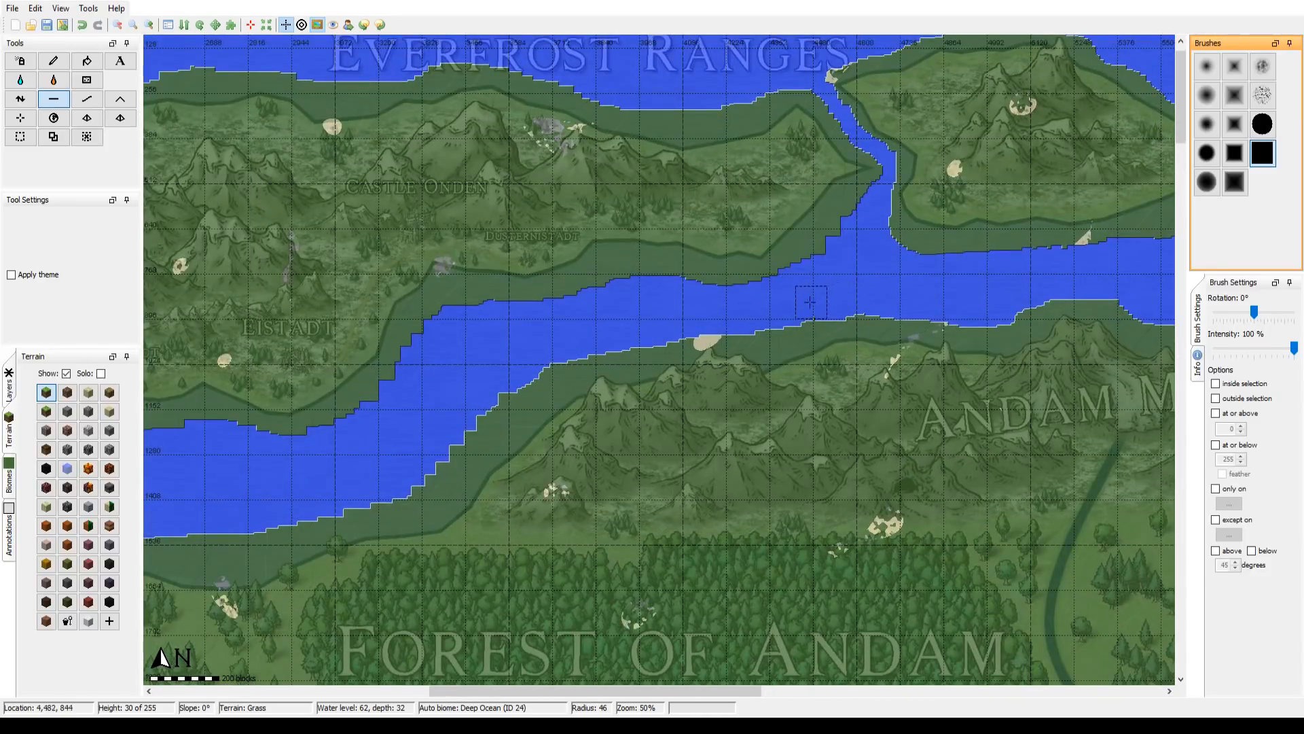
{"action": "mouse_move", "coordinate": [780, 311]}
{"action": "left_mouse_down"}
{"action": "mouse_move", "coordinate": [759, 323]}
{"action": "mouse_move", "coordinate": [898, 303]}
{"action": "mouse_move", "coordinate": [1008, 226]}
{"action": "left_mouse_up"}
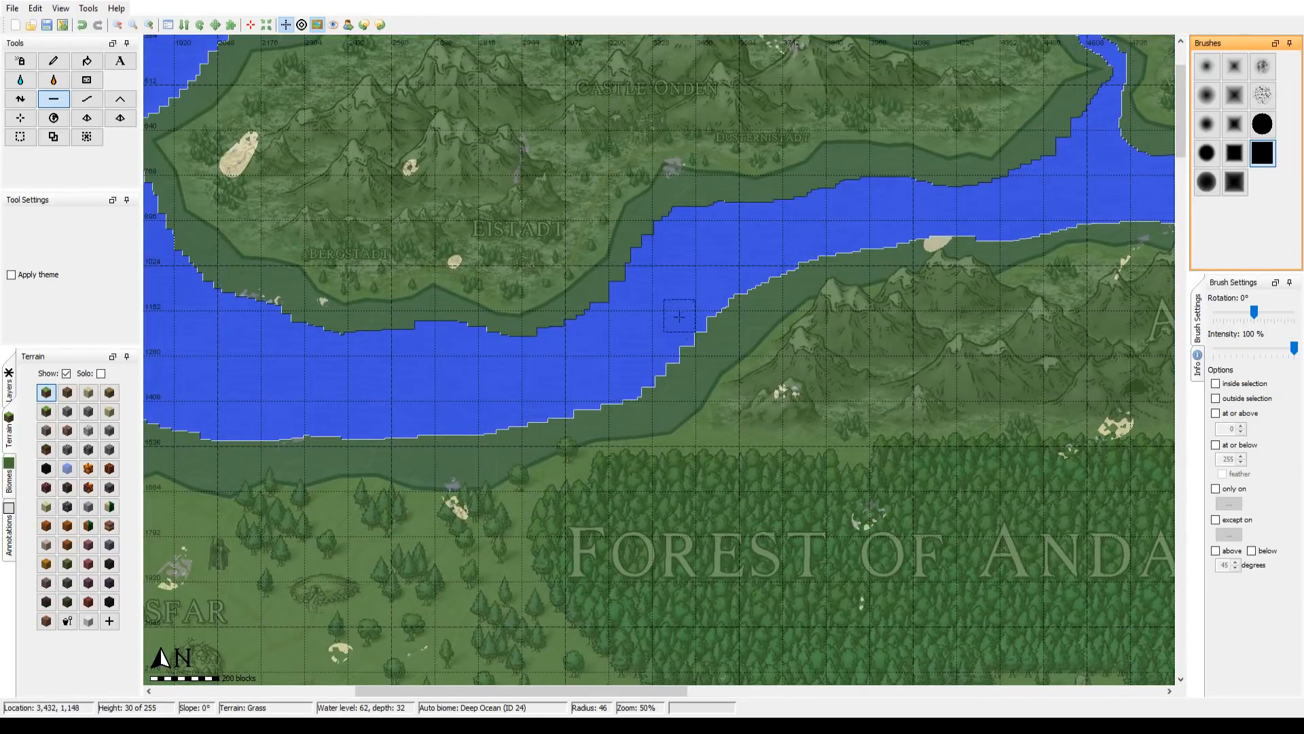
{"action": "mouse_move", "coordinate": [602, 377]}
{"action": "left_mouse_down"}
{"action": "mouse_move", "coordinate": [678, 353]}
{"action": "mouse_move", "coordinate": [767, 264]}
{"action": "mouse_move", "coordinate": [806, 319]}
{"action": "mouse_move", "coordinate": [960, 317]}
{"action": "left_mouse_up"}
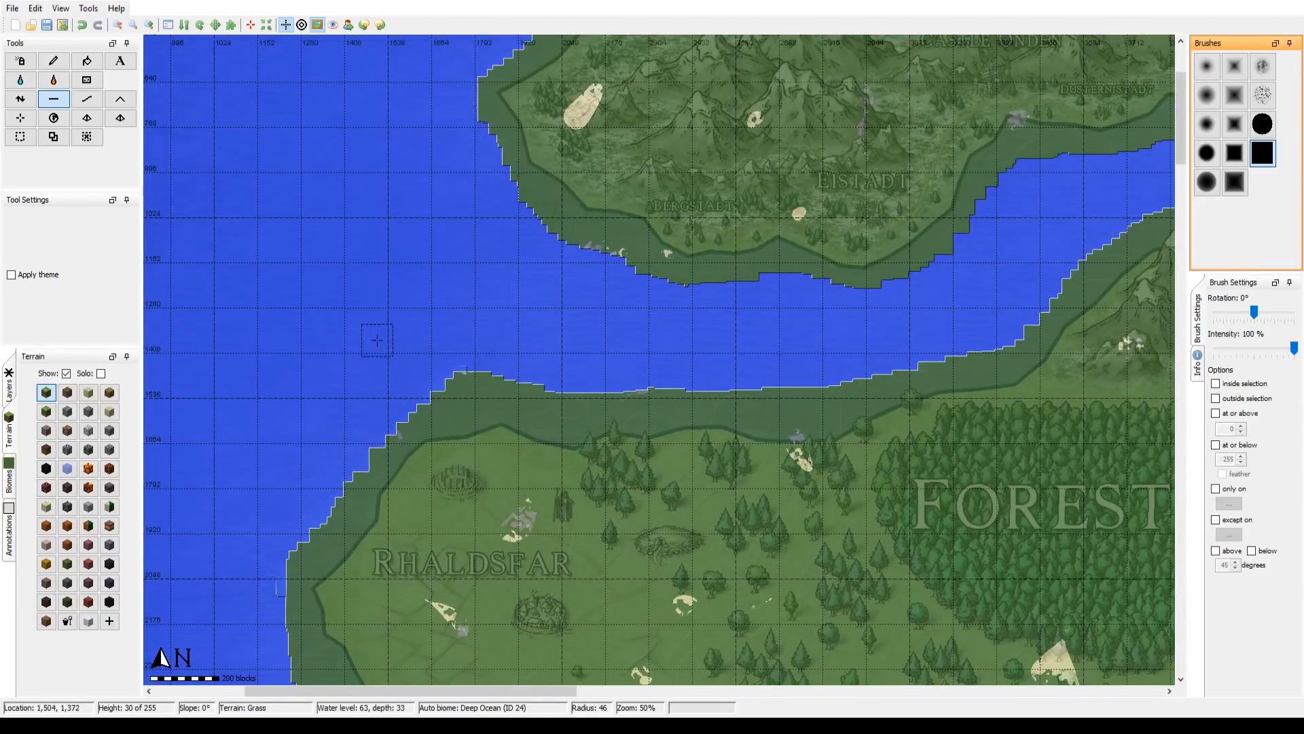
{"action": "mouse_move", "coordinate": [422, 372]}
{"action": "left_mouse_down"}
{"action": "mouse_move", "coordinate": [790, 397]}
{"action": "mouse_move", "coordinate": [935, 350]}
{"action": "left_mouse_up"}
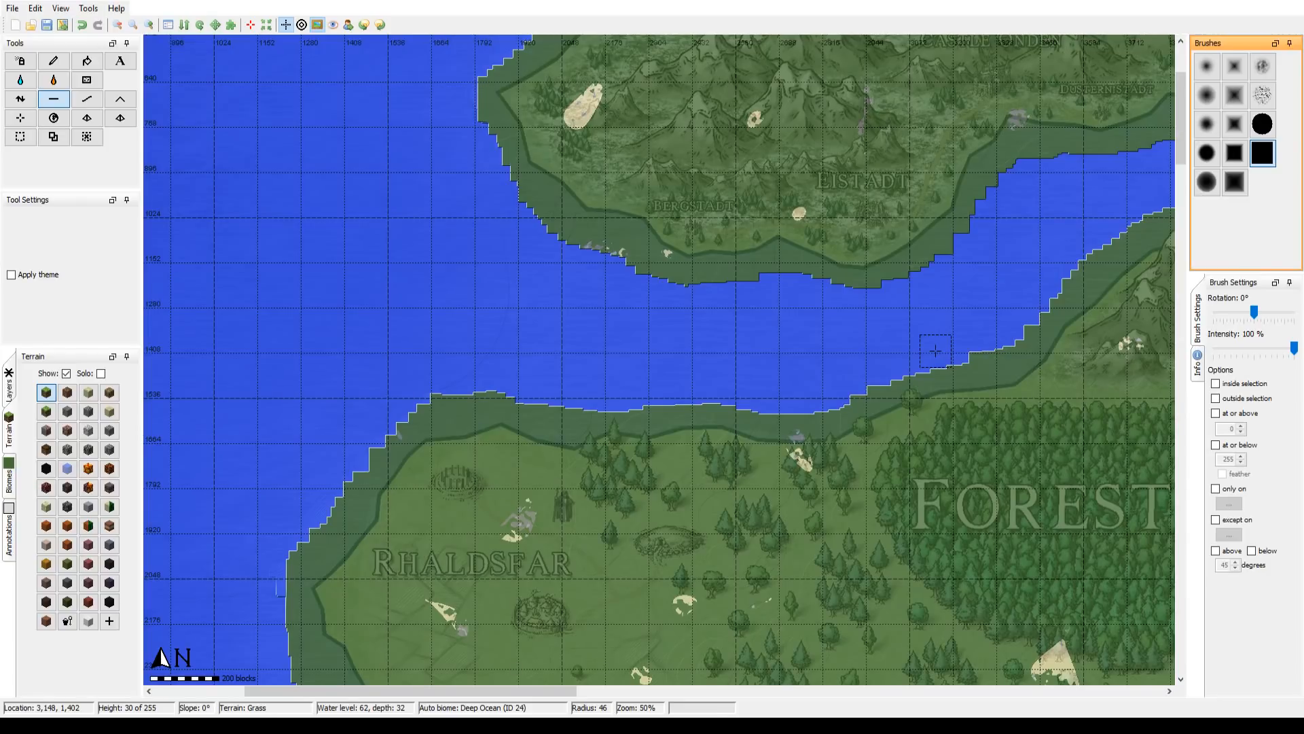
{"action": "left_click_drag", "start_coordinate": [842, 372], "coordinate": [479, 473]}
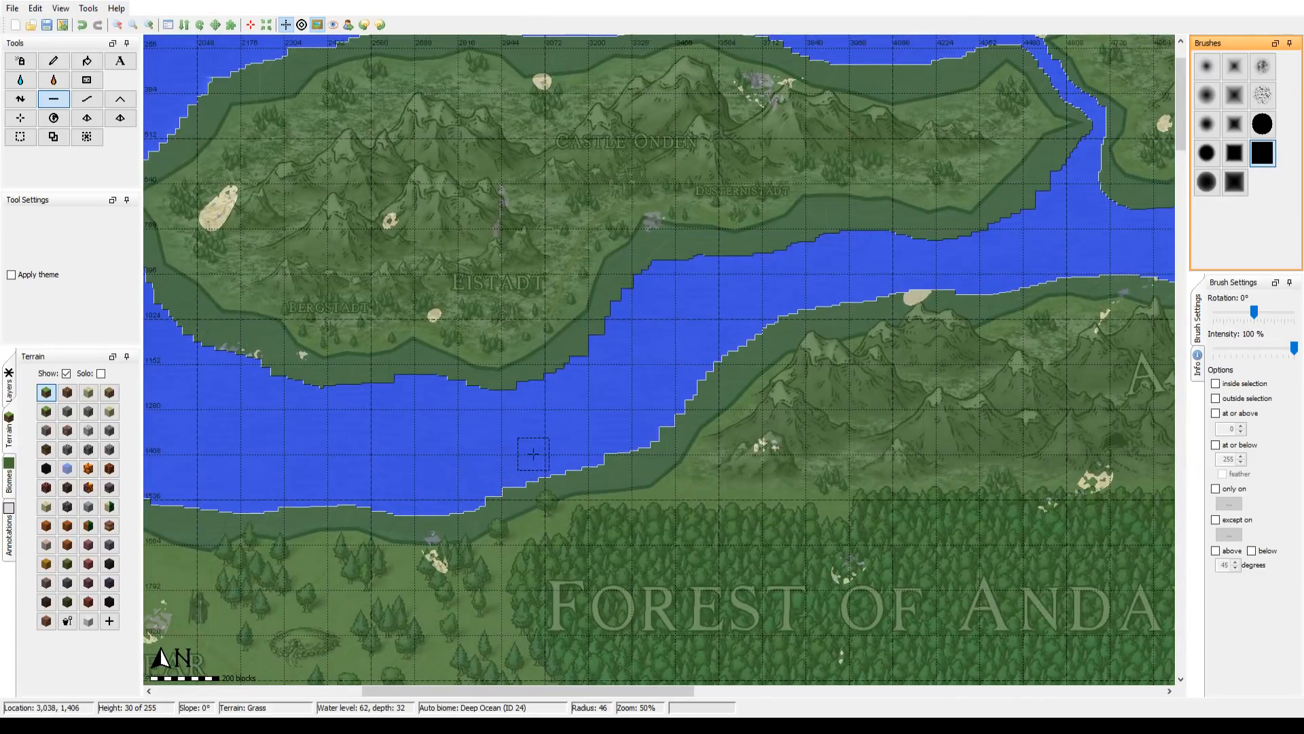
{"action": "left_click_drag", "start_coordinate": [367, 446], "coordinate": [669, 564]}
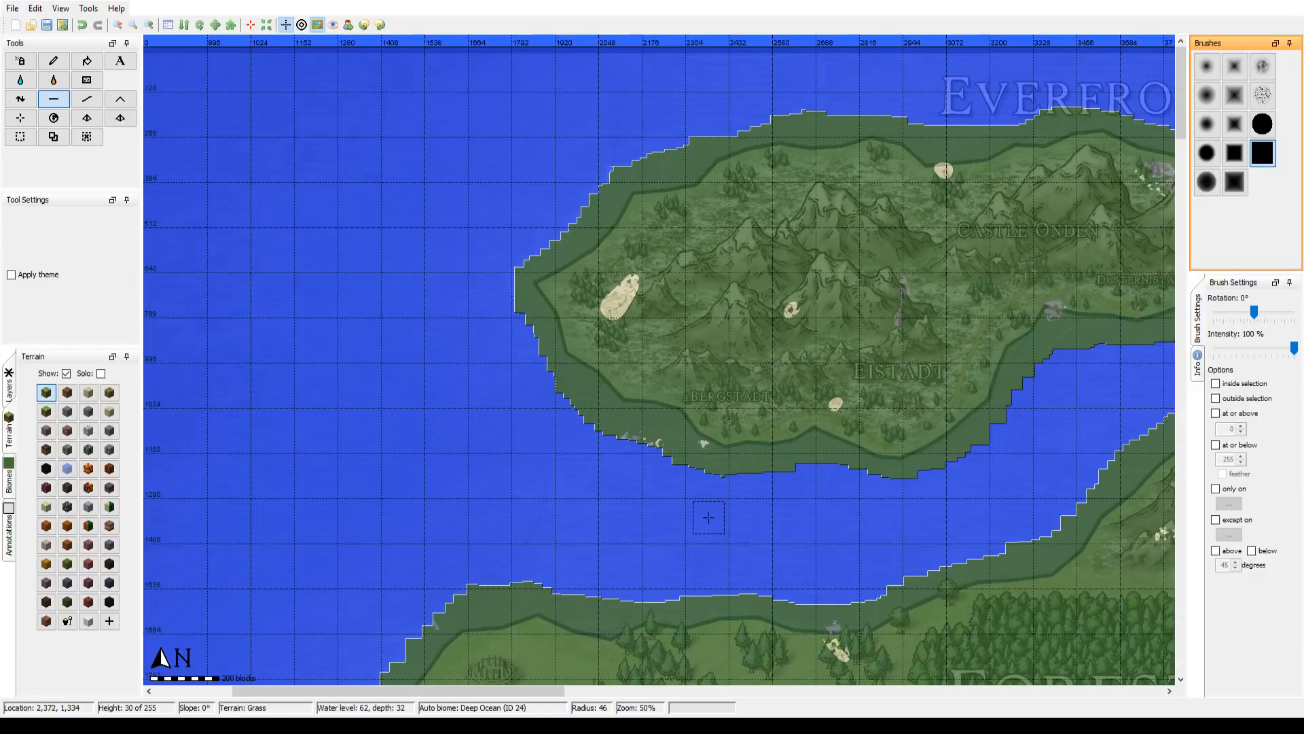
Step: Trim the Eistadt island's western and southwestern shores and clean up Rhaldsfar's west coast with brush radius 46
{"action": "mouse_move", "coordinate": [709, 518]}
{"action": "left_mouse_down"}
{"action": "mouse_move", "coordinate": [713, 498]}
{"action": "mouse_move", "coordinate": [653, 450]}
{"action": "mouse_move", "coordinate": [573, 416]}
{"action": "mouse_move", "coordinate": [510, 320]}
{"action": "mouse_move", "coordinate": [502, 273]}
{"action": "mouse_move", "coordinate": [516, 280]}
{"action": "mouse_move", "coordinate": [498, 301]}
{"action": "mouse_move", "coordinate": [544, 403]}
{"action": "left_mouse_up"}
{"action": "mouse_move", "coordinate": [569, 487]}
{"action": "left_mouse_down"}
{"action": "mouse_move", "coordinate": [496, 490]}
{"action": "mouse_move", "coordinate": [163, 405]}
{"action": "left_mouse_up"}
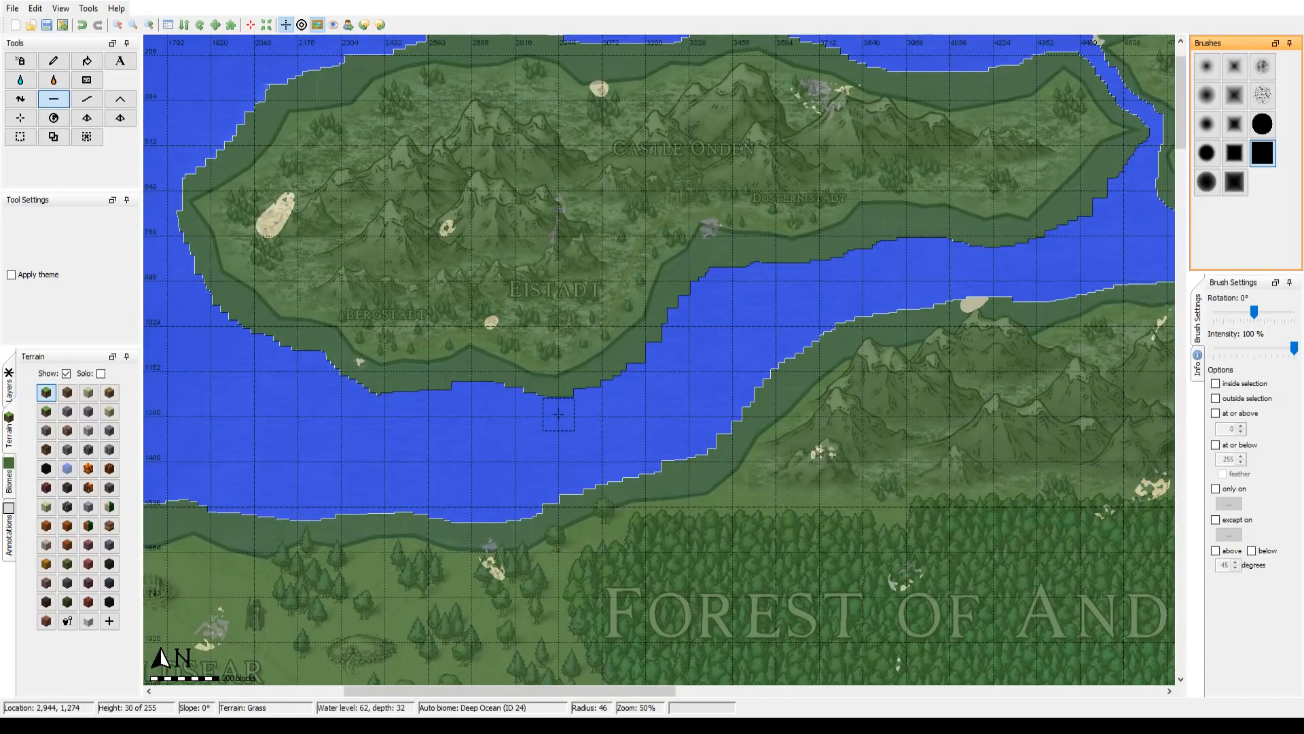
{"action": "left_click_drag", "start_coordinate": [677, 401], "coordinate": [269, 448]}
{"action": "left_click_drag", "start_coordinate": [797, 444], "coordinate": [1072, 327]}
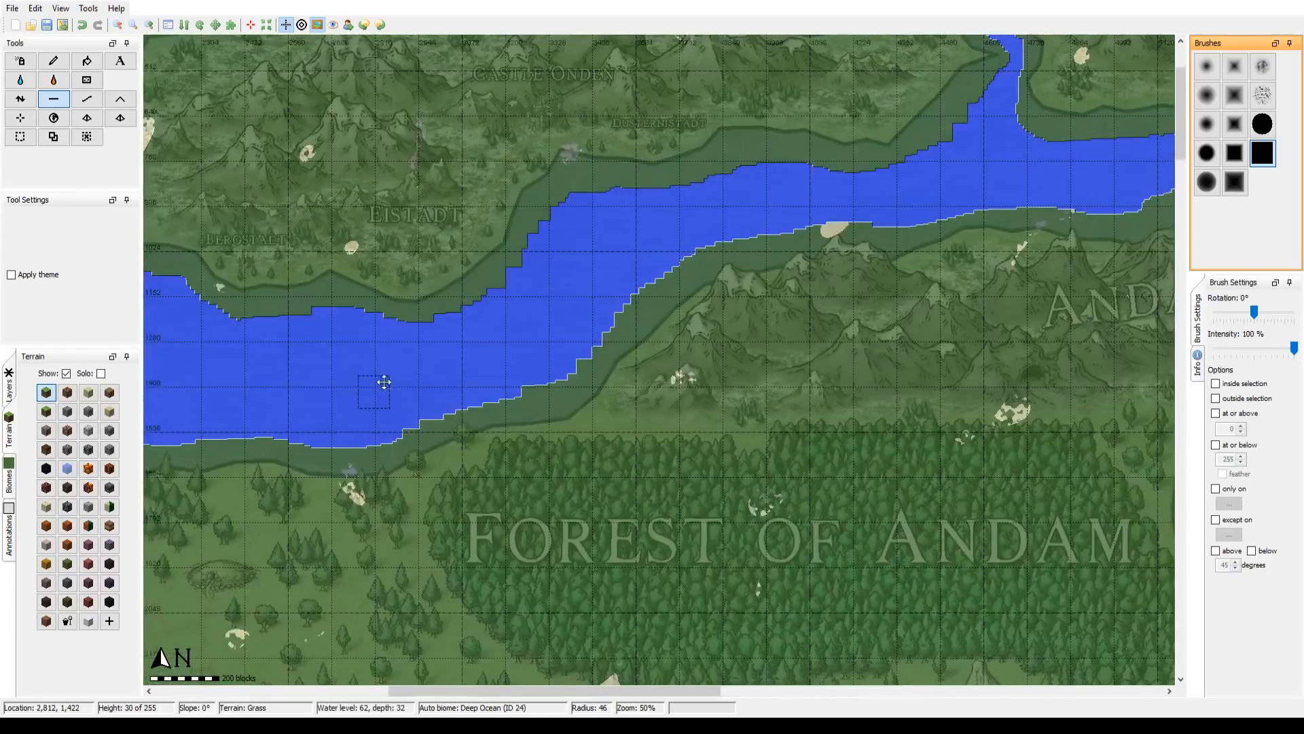
{"action": "left_click_drag", "start_coordinate": [383, 386], "coordinate": [958, 179]}
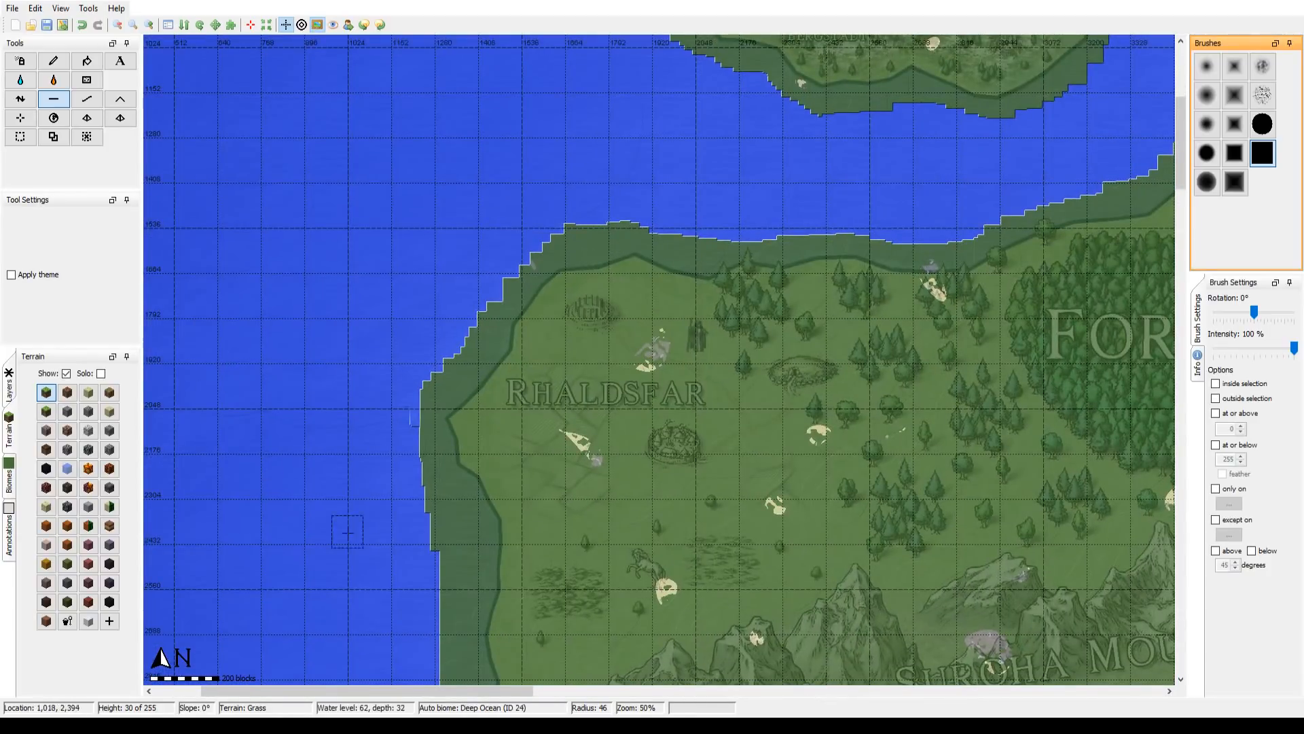
{"action": "left_click_drag", "start_coordinate": [404, 438], "coordinate": [419, 336]}
{"action": "left_click_drag", "start_coordinate": [803, 139], "coordinate": [129, 443]}
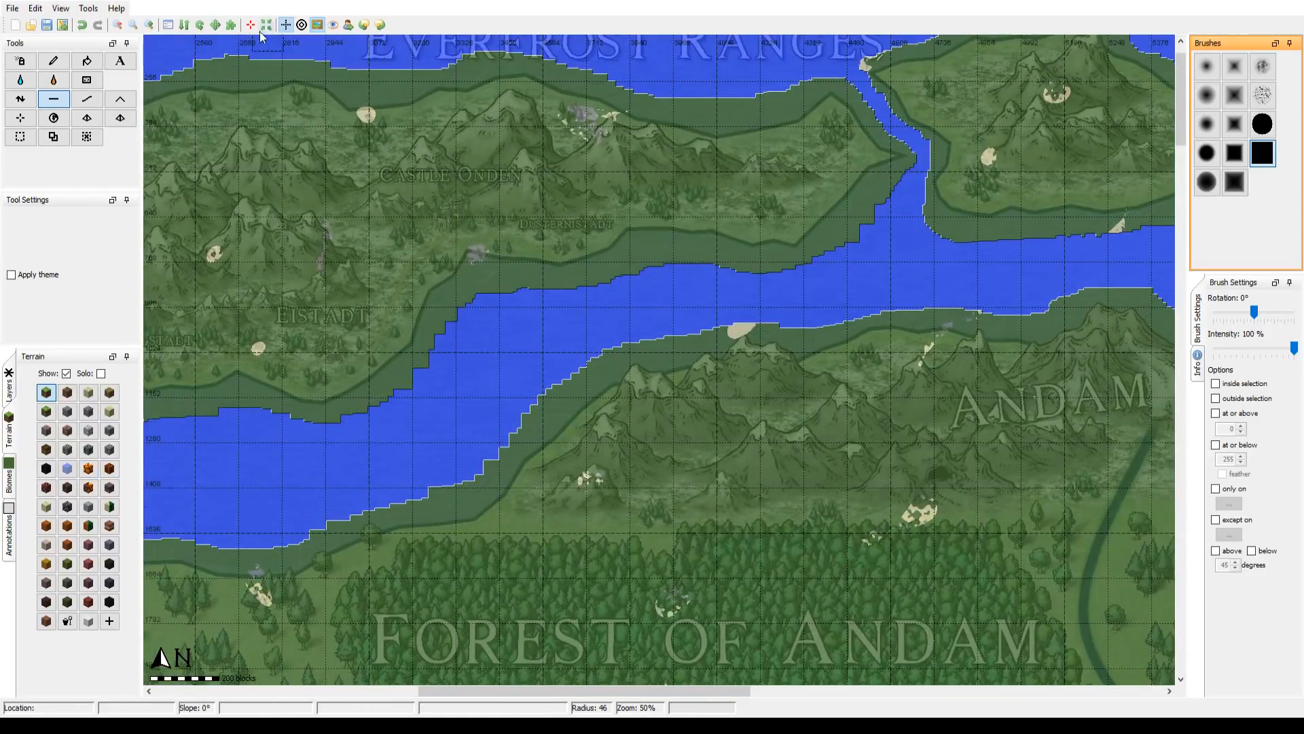
Step: Flatten the cape's eastern shore and the inlet's edges at the Ruins of Nispa at 100% zoom with brush radius 46
{"action": "left_click", "coordinate": [119, 26]}
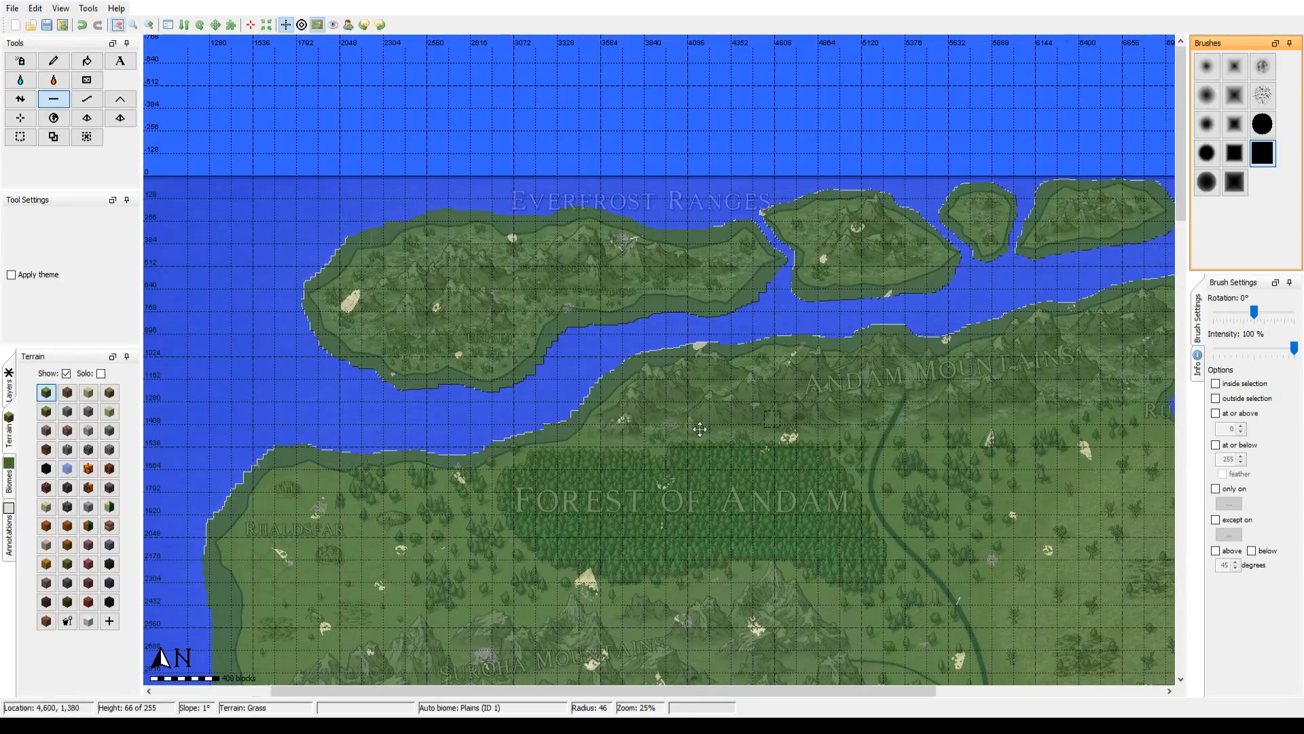
{"action": "left_click_drag", "start_coordinate": [699, 431], "coordinate": [326, 444]}
{"action": "left_click_drag", "start_coordinate": [899, 479], "coordinate": [565, 437]}
{"action": "left_click_drag", "start_coordinate": [622, 373], "coordinate": [615, 439]}
{"action": "left_click", "coordinate": [149, 25]}
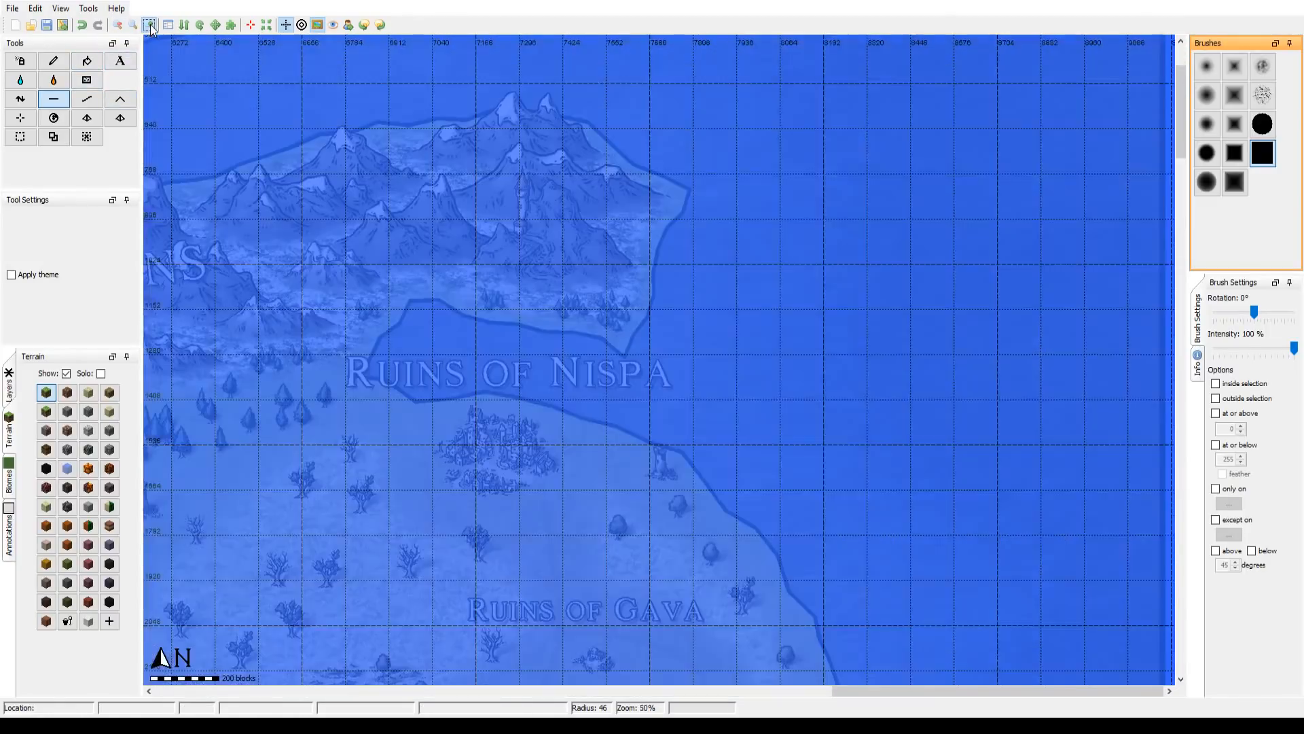
{"action": "left_click_drag", "start_coordinate": [736, 361], "coordinate": [867, 354]}
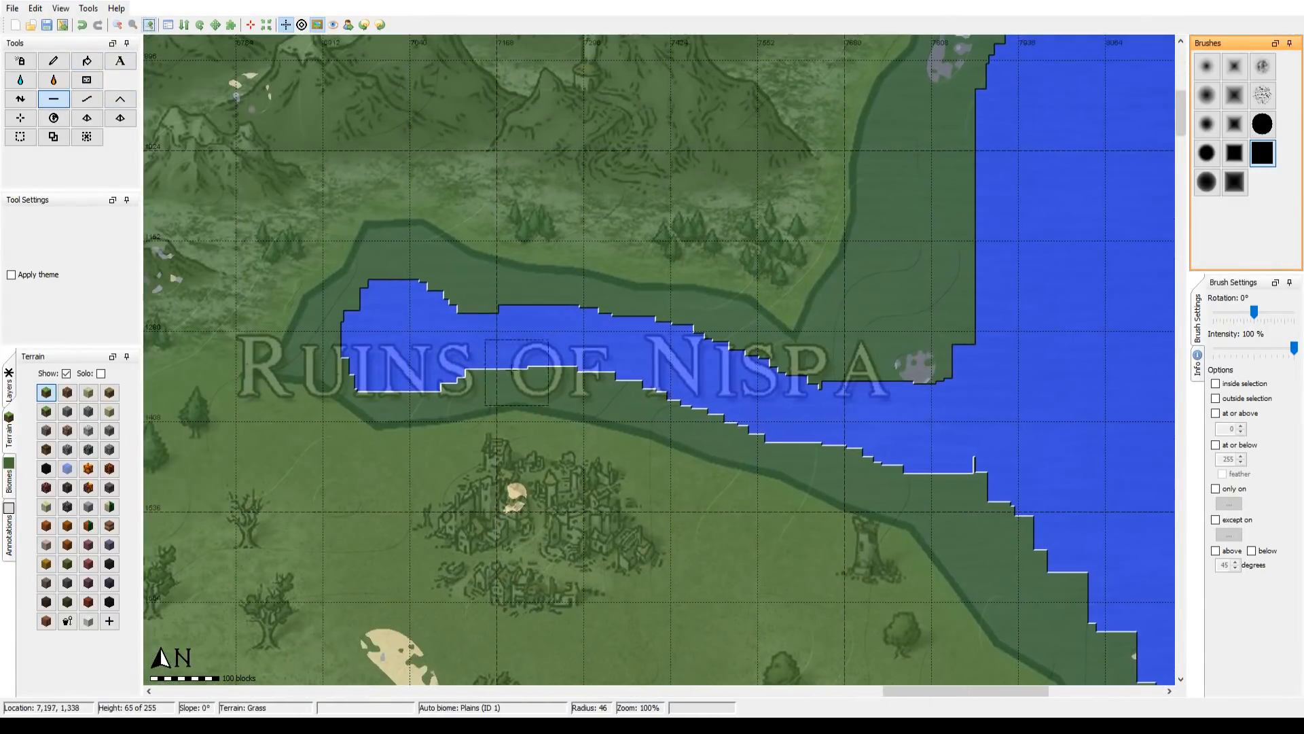
{"action": "mouse_move", "coordinate": [395, 343]}
{"action": "left_mouse_down"}
{"action": "mouse_move", "coordinate": [419, 357]}
{"action": "mouse_move", "coordinate": [424, 328]}
{"action": "mouse_move", "coordinate": [632, 352]}
{"action": "mouse_move", "coordinate": [822, 408]}
{"action": "mouse_move", "coordinate": [998, 414]}
{"action": "mouse_move", "coordinate": [985, 436]}
{"action": "mouse_move", "coordinate": [1027, 460]}
{"action": "mouse_move", "coordinate": [1101, 556]}
{"action": "mouse_move", "coordinate": [1055, 463]}
{"action": "mouse_move", "coordinate": [881, 405]}
{"action": "mouse_move", "coordinate": [912, 360]}
{"action": "mouse_move", "coordinate": [962, 334]}
{"action": "mouse_move", "coordinate": [954, 278]}
{"action": "mouse_move", "coordinate": [999, 134]}
{"action": "mouse_move", "coordinate": [1037, 163]}
{"action": "mouse_move", "coordinate": [1127, 105]}
{"action": "left_mouse_up"}
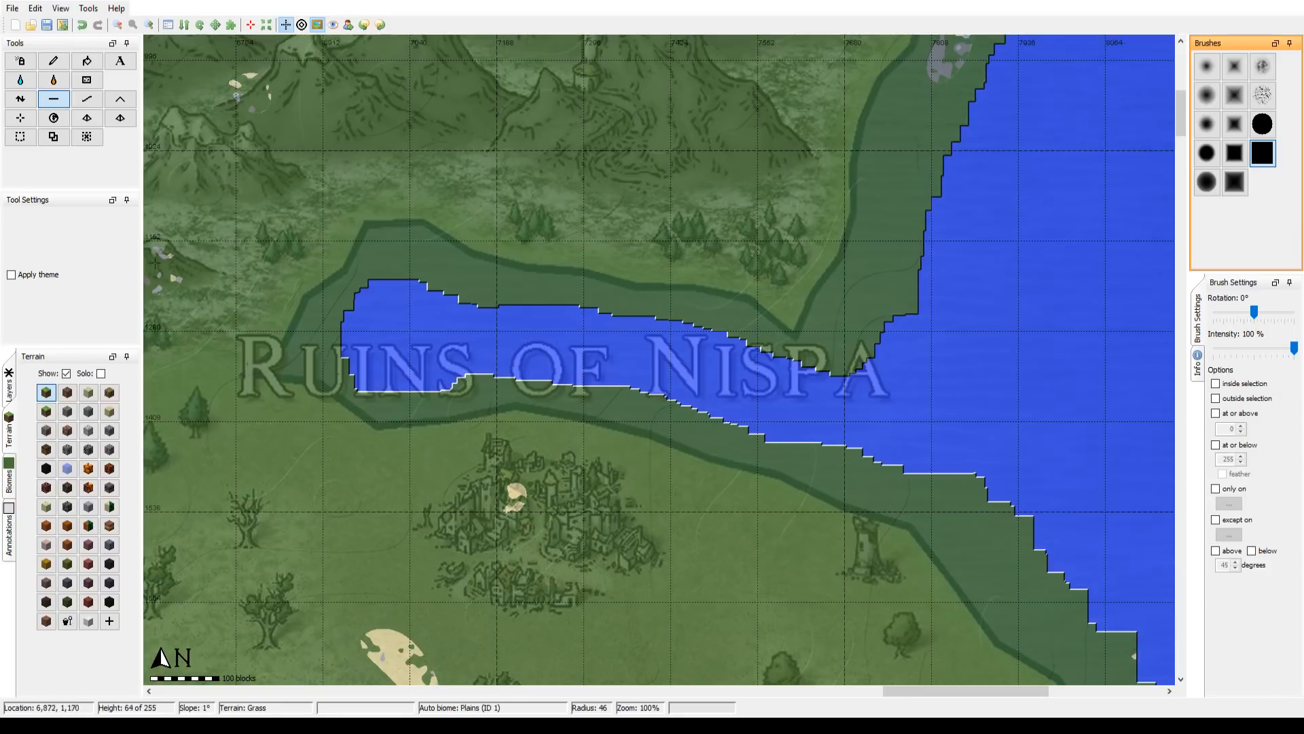
Step: Examine the coastlines, channels and islands across the whole map at 12% zoom
{"action": "left_click", "coordinate": [119, 25]}
{"action": "left_click", "coordinate": [119, 25]}
{"action": "left_click", "coordinate": [120, 26]}
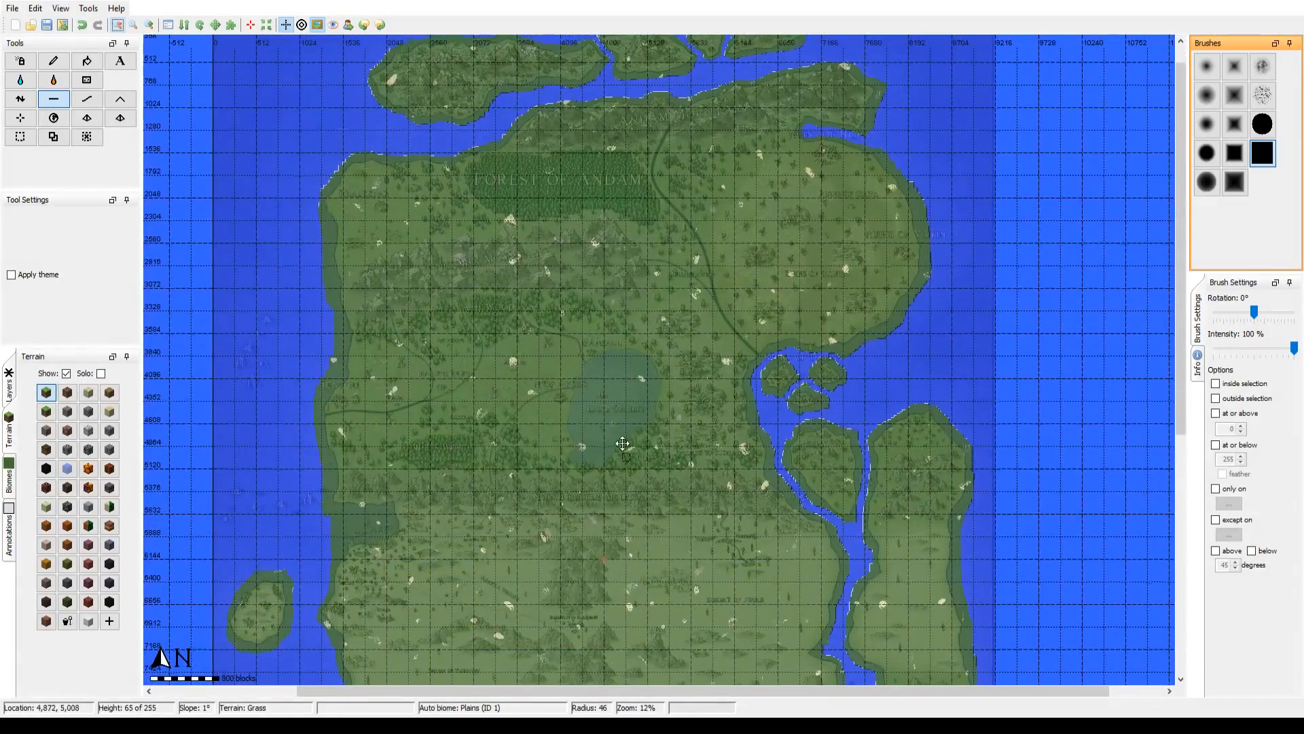
{"action": "left_click_drag", "start_coordinate": [622, 444], "coordinate": [624, 144]}
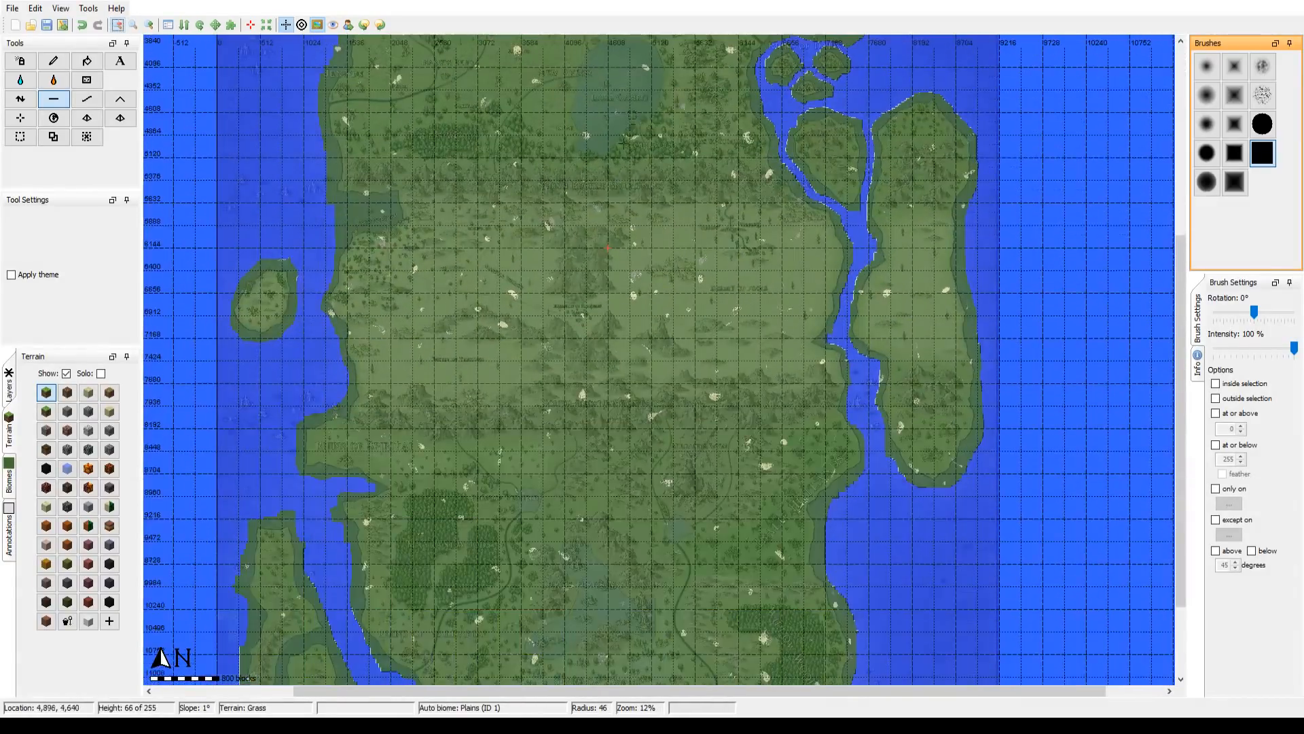
{"action": "left_click_drag", "start_coordinate": [478, 406], "coordinate": [472, 106]}
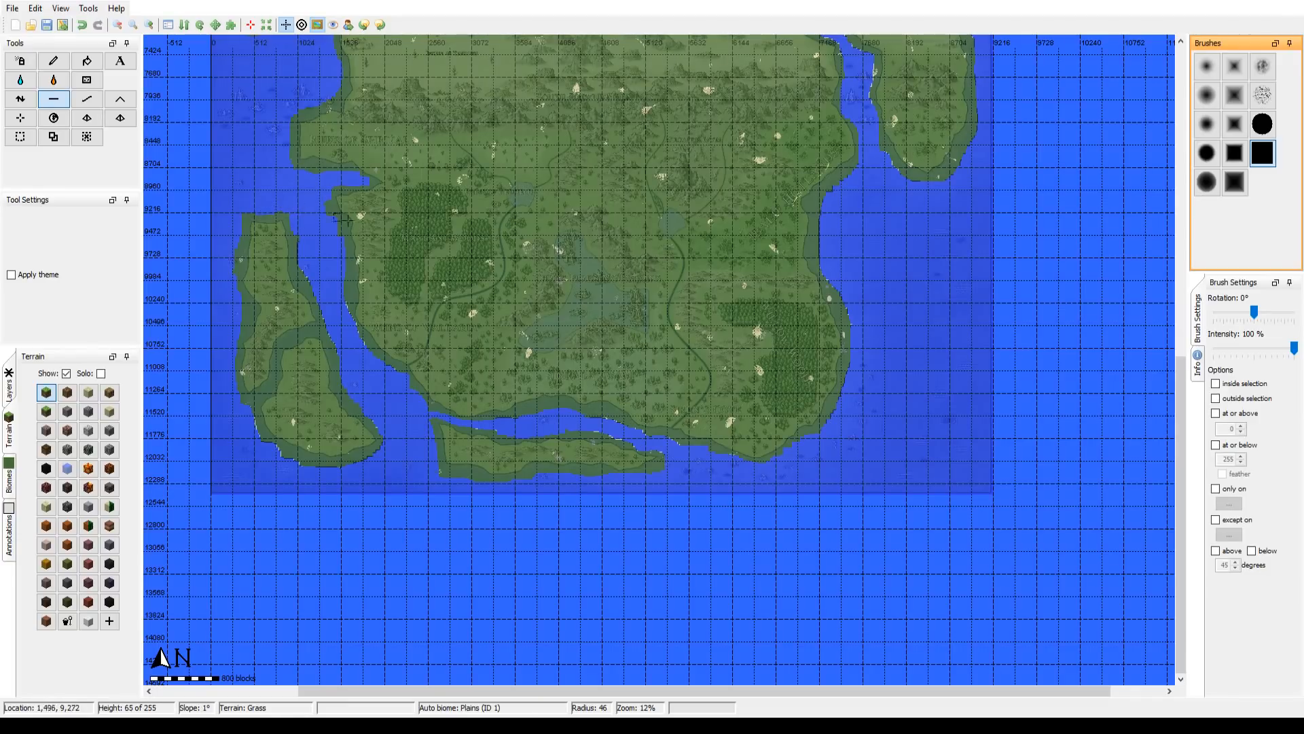
{"action": "scroll", "coordinate": [378, 449], "scroll_direction": "up", "scroll_amount": 5}
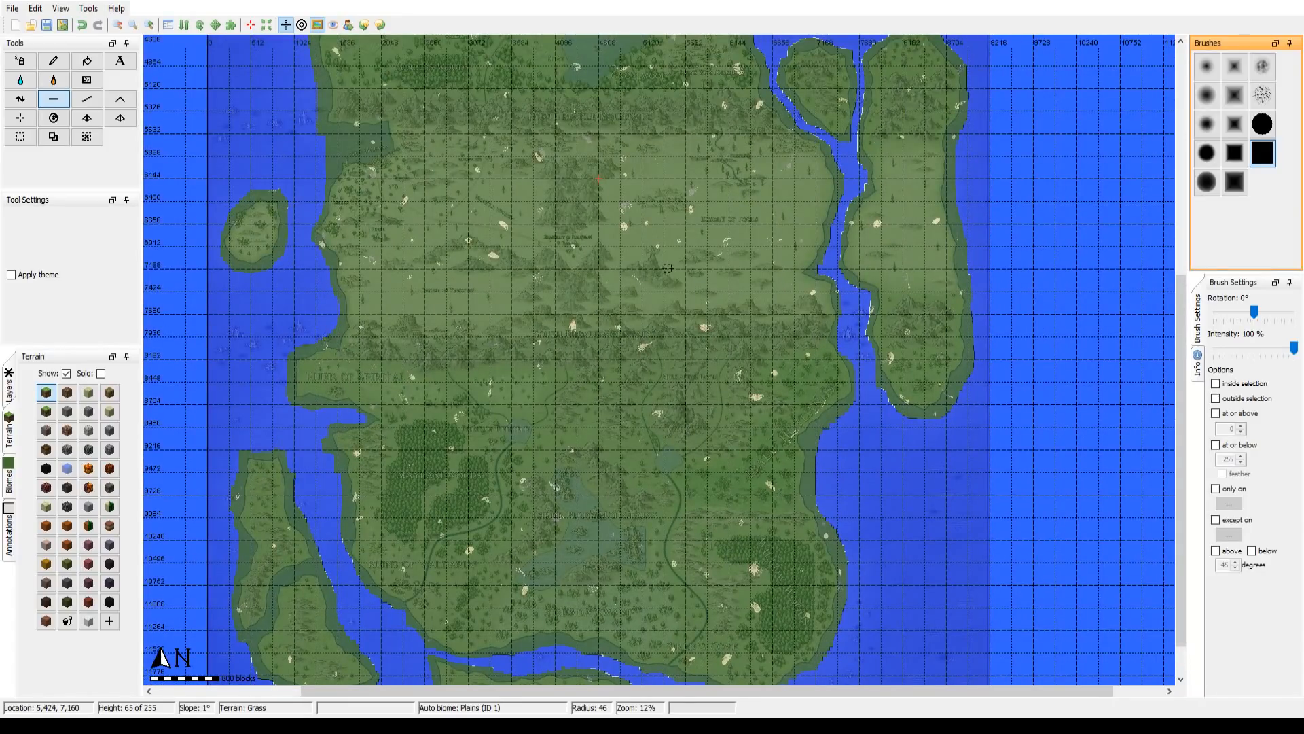
{"action": "scroll", "coordinate": [633, 330], "scroll_direction": "up", "scroll_amount": 12}
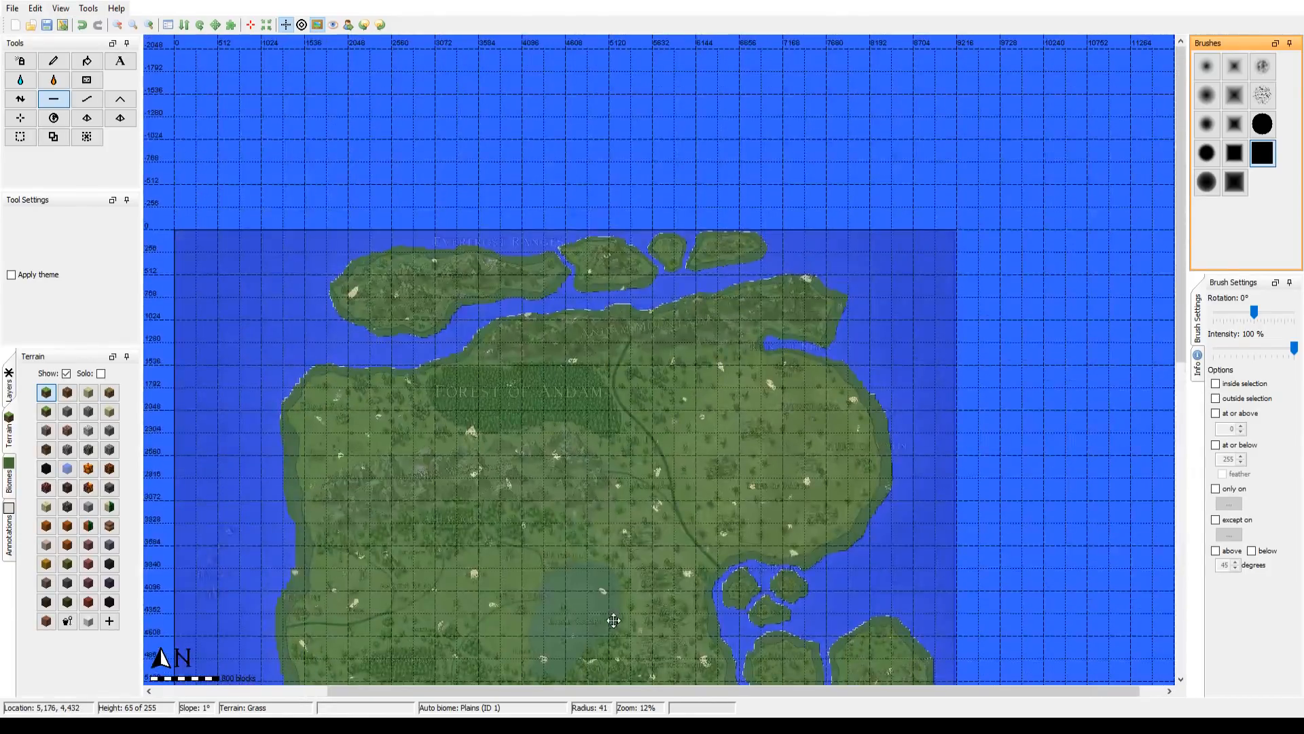
{"action": "left_click_drag", "start_coordinate": [613, 620], "coordinate": [703, 173]}
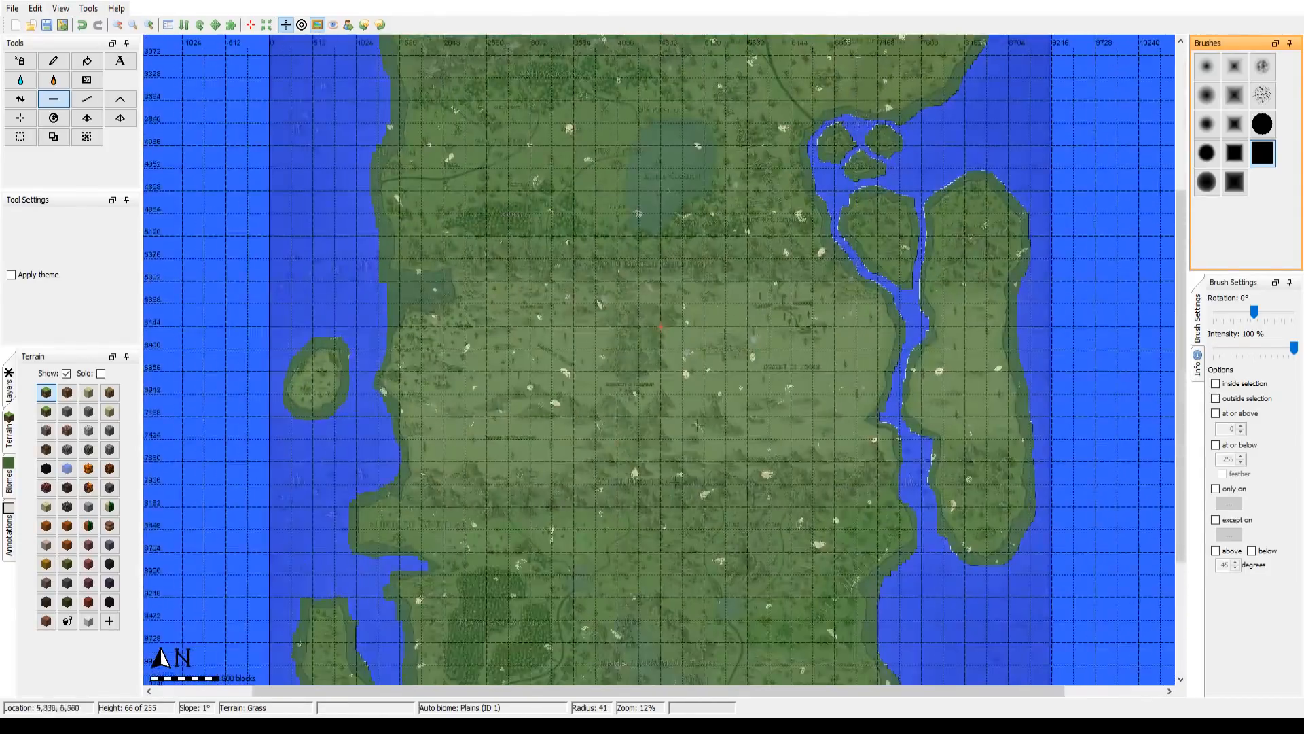
{"action": "left_click_drag", "start_coordinate": [665, 504], "coordinate": [586, 699]}
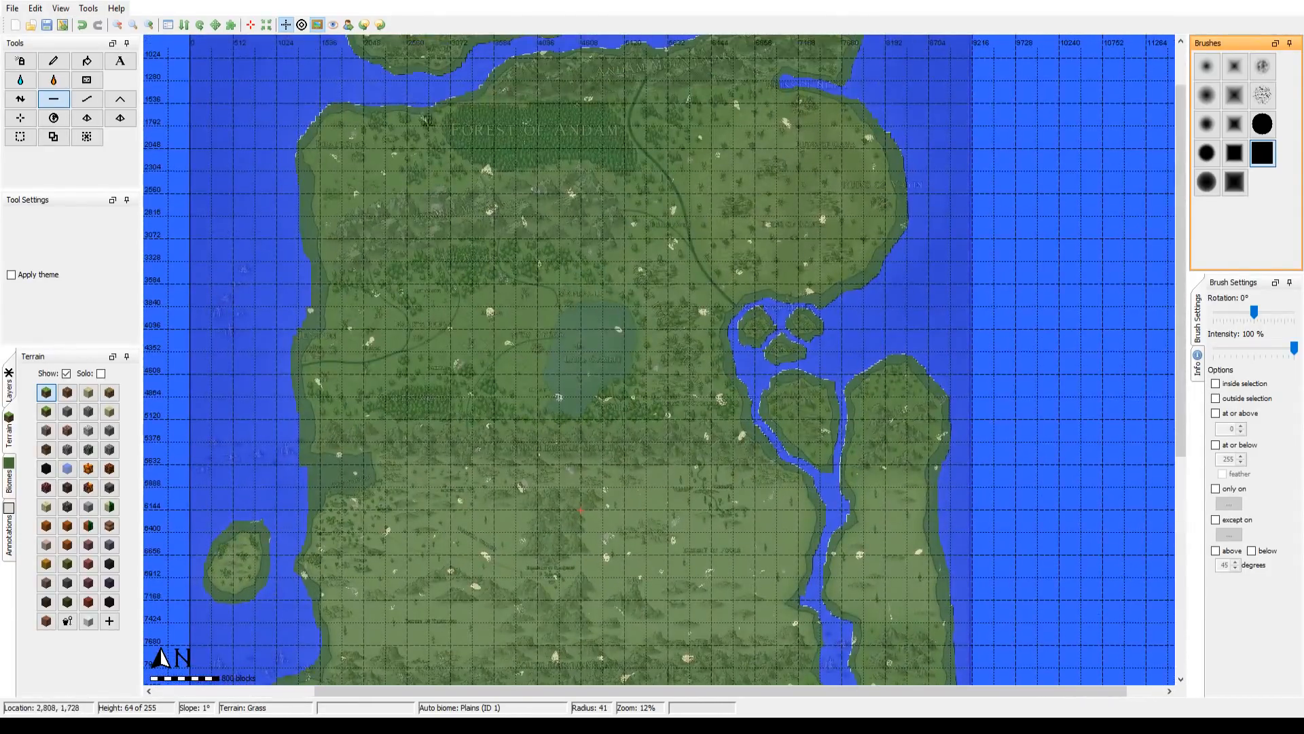
{"action": "left_click_drag", "start_coordinate": [636, 161], "coordinate": [615, 474]}
{"action": "scroll", "coordinate": [476, 591], "scroll_direction": "down", "scroll_amount": 1}
{"action": "left_click_drag", "start_coordinate": [476, 591], "coordinate": [469, 182]}
{"action": "left_click_drag", "start_coordinate": [416, 567], "coordinate": [542, 674]}
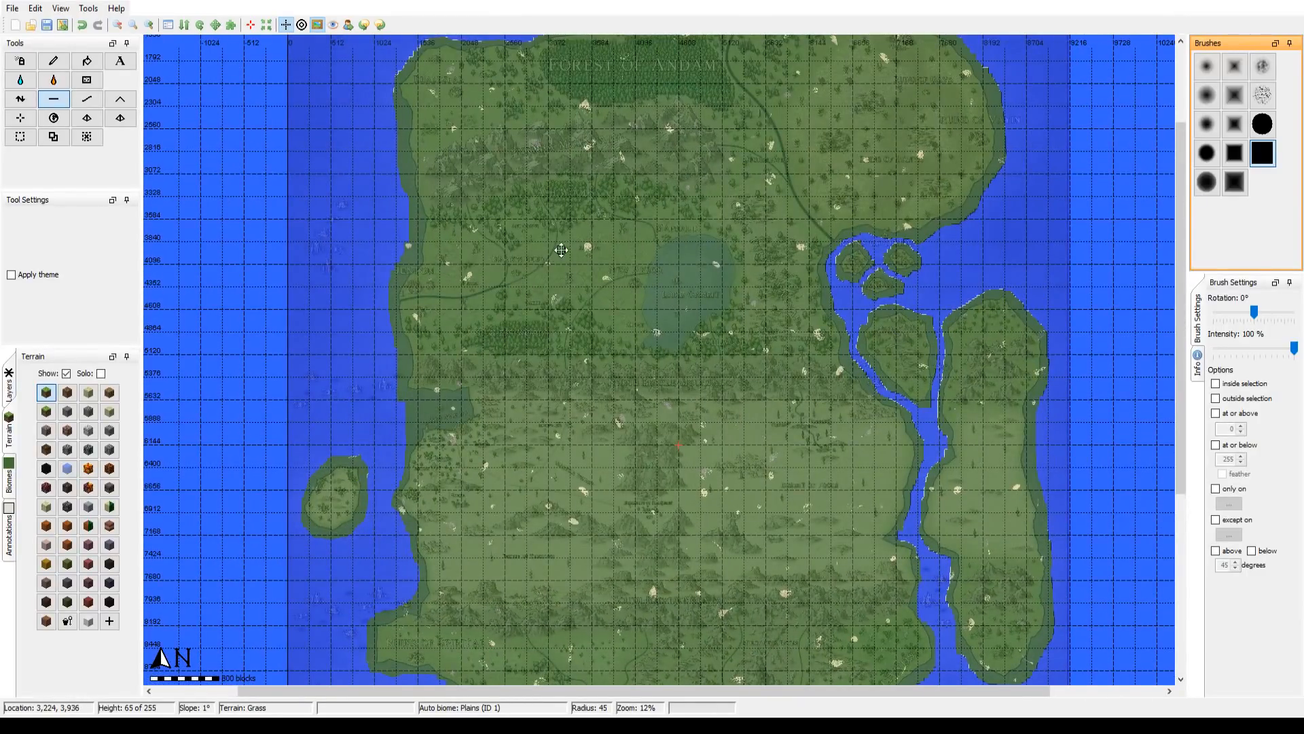
{"action": "left_click_drag", "start_coordinate": [547, 251], "coordinate": [489, 424]}
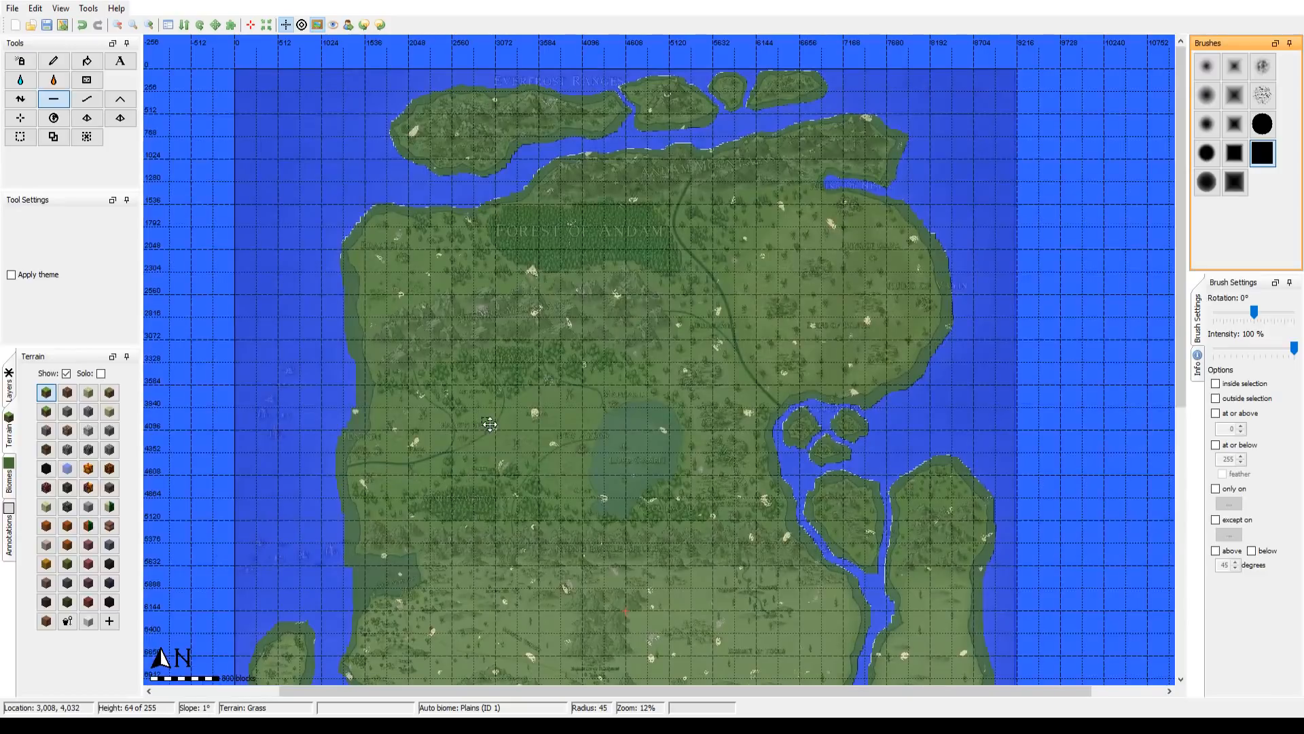
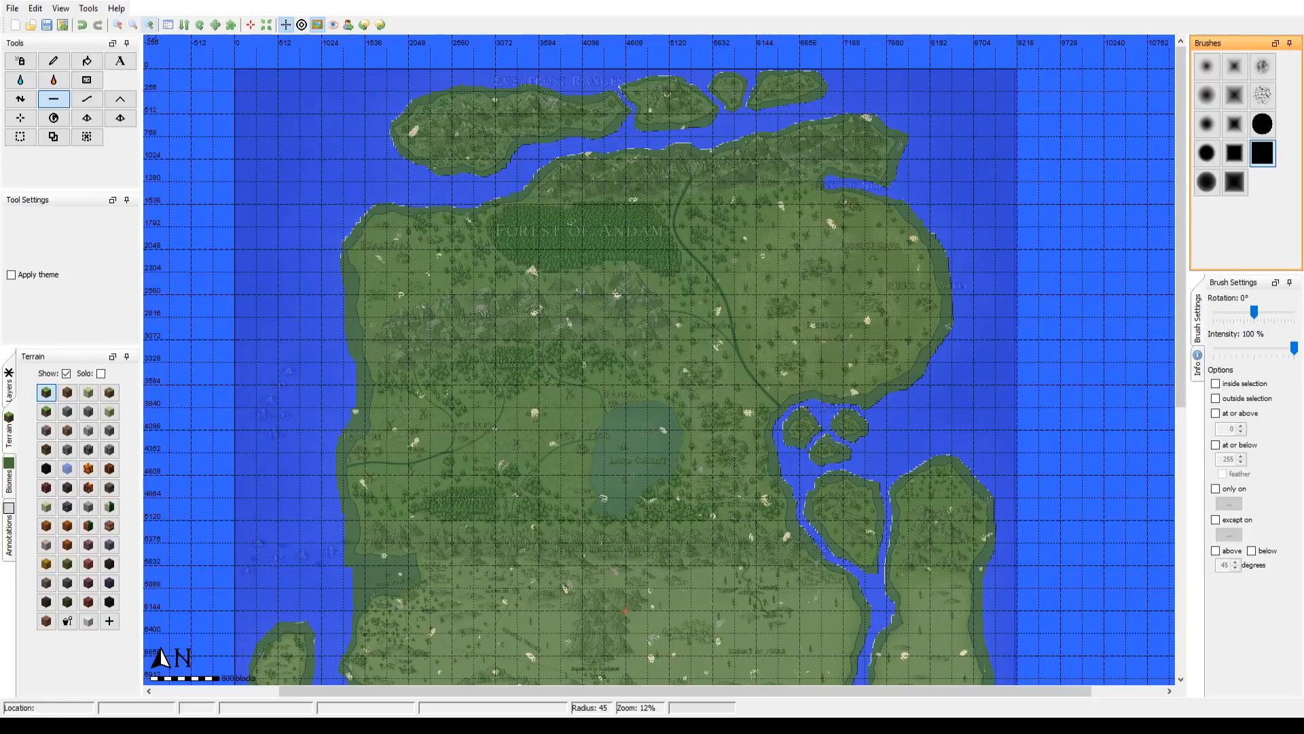
Step: Flatten the mainland's west coast to seabed level from Rhaldsfar to Jenton at 25% zoom with brush radius 49
{"action": "left_click", "coordinate": [149, 25]}
{"action": "left_click_drag", "start_coordinate": [406, 232], "coordinate": [908, 280]}
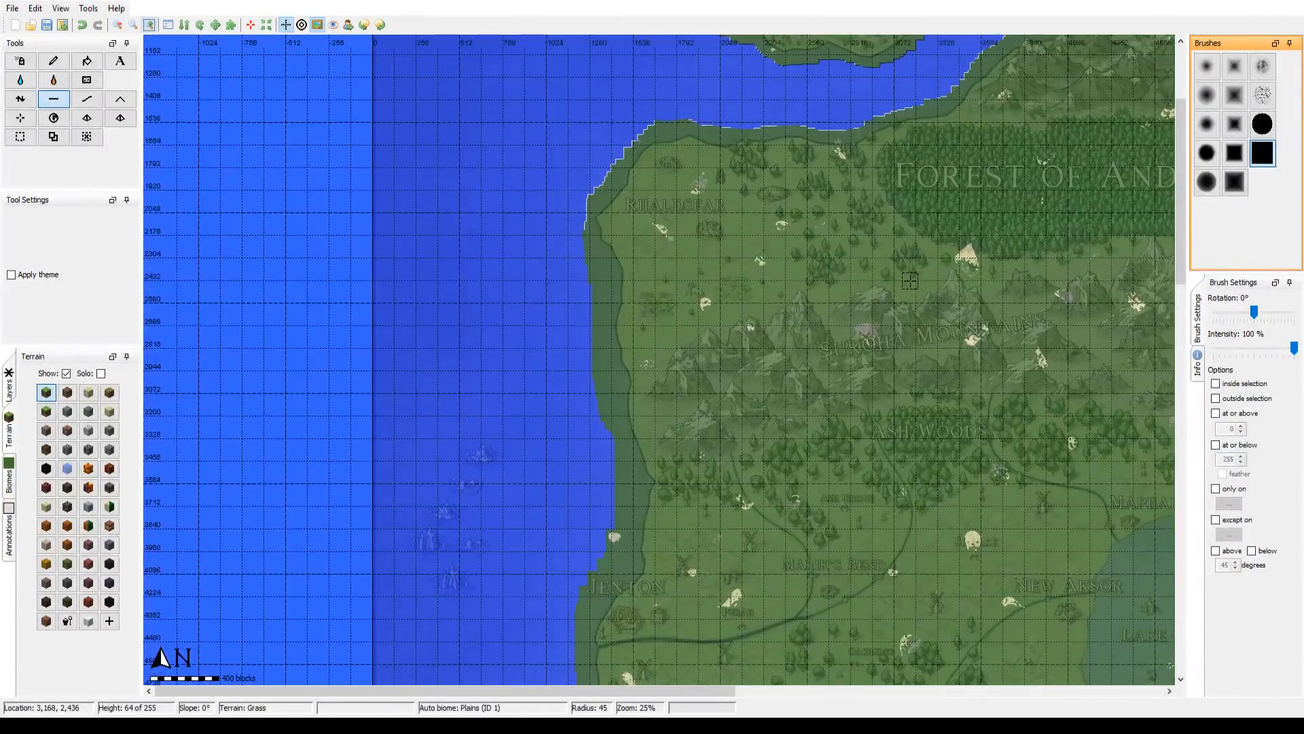
{"action": "scroll", "coordinate": [636, 288], "scroll_direction": "down", "scroll_amount": 1}
{"action": "left_click_drag", "start_coordinate": [634, 288], "coordinate": [434, 267]}
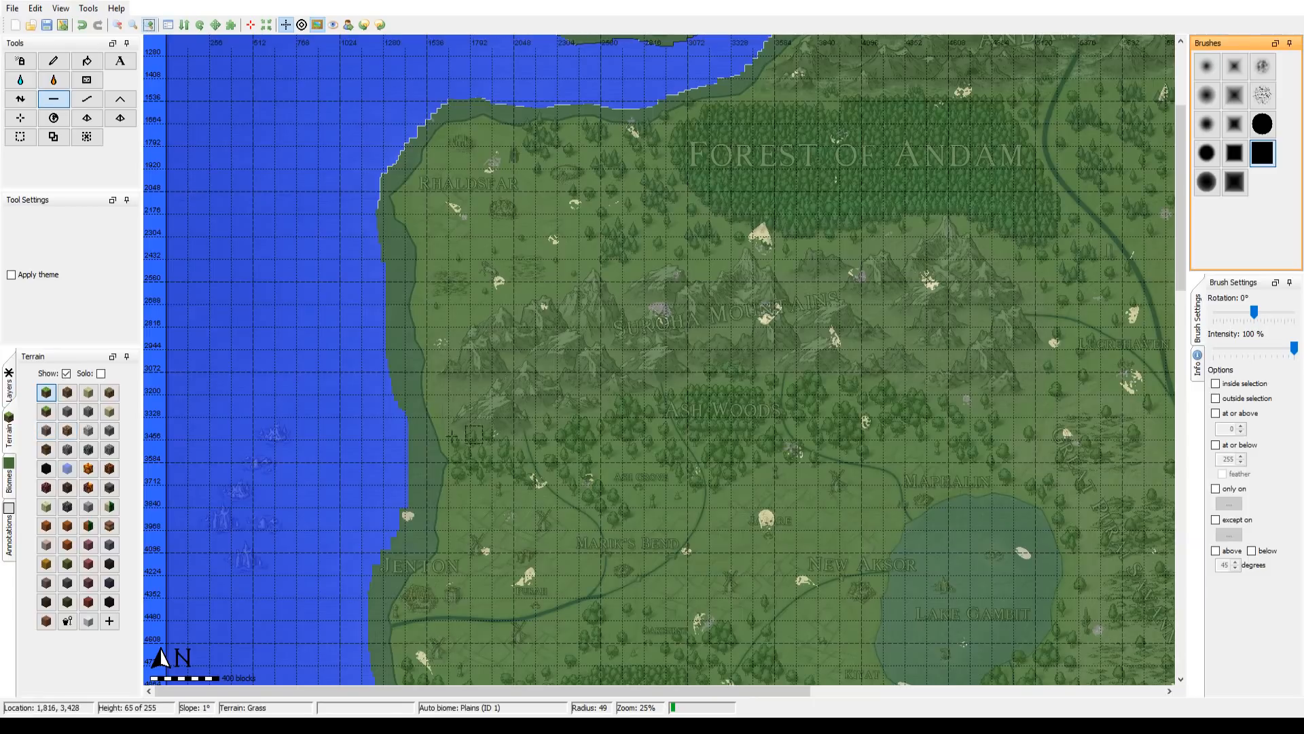
{"action": "scroll", "coordinate": [387, 324], "scroll_direction": "down", "scroll_amount": 3}
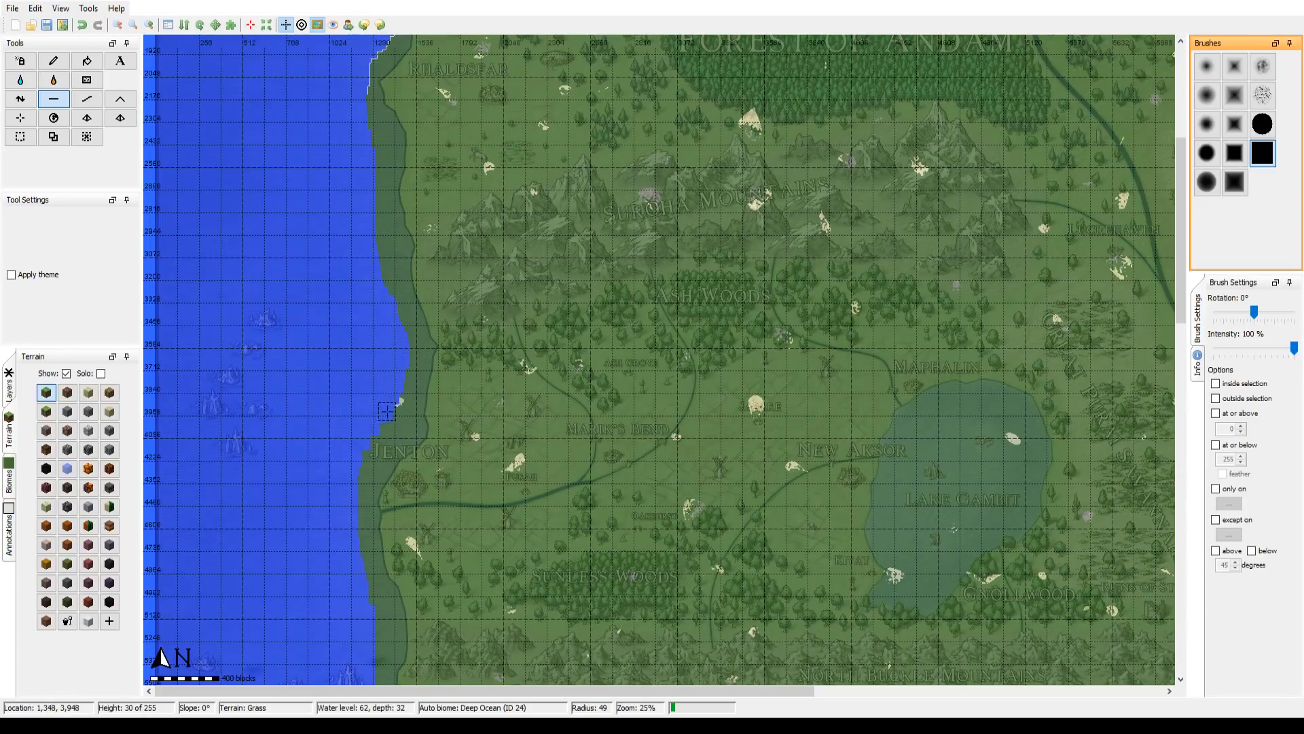
{"action": "left_click_drag", "start_coordinate": [386, 411], "coordinate": [384, 343]}
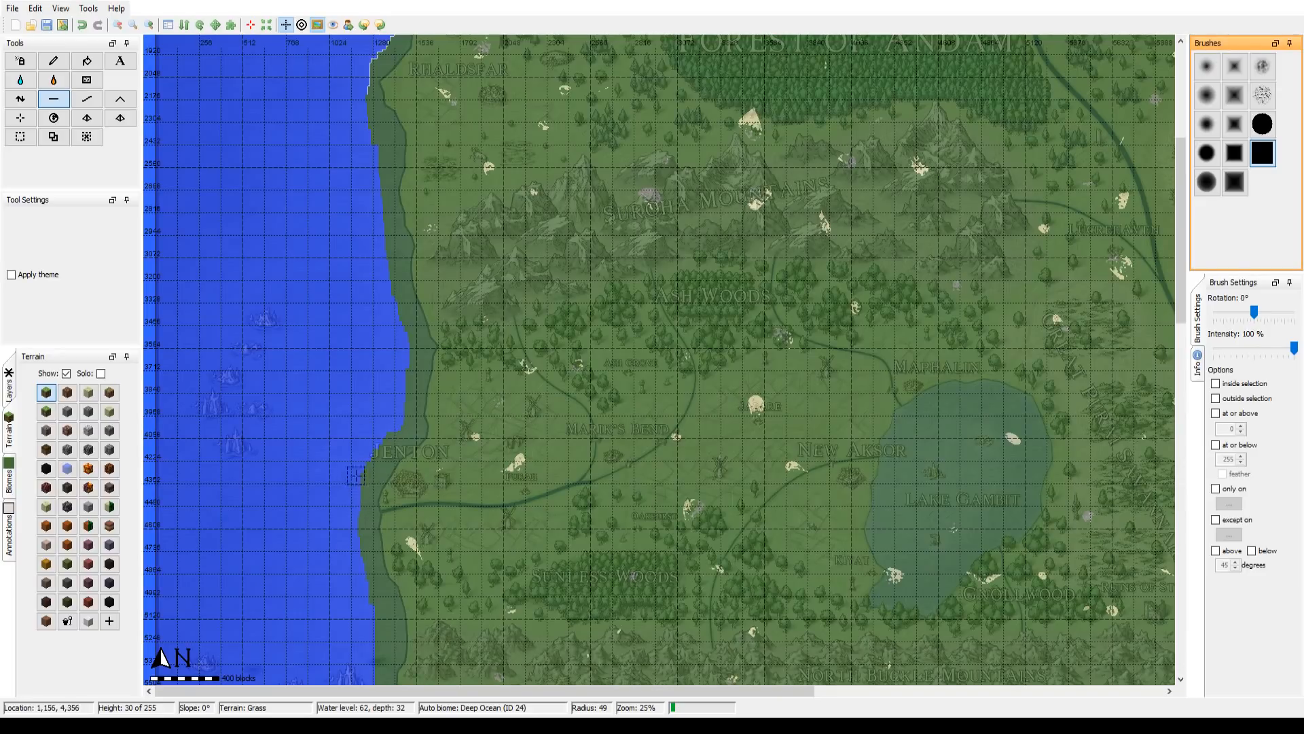
{"action": "left_click_drag", "start_coordinate": [381, 338], "coordinate": [399, 535]}
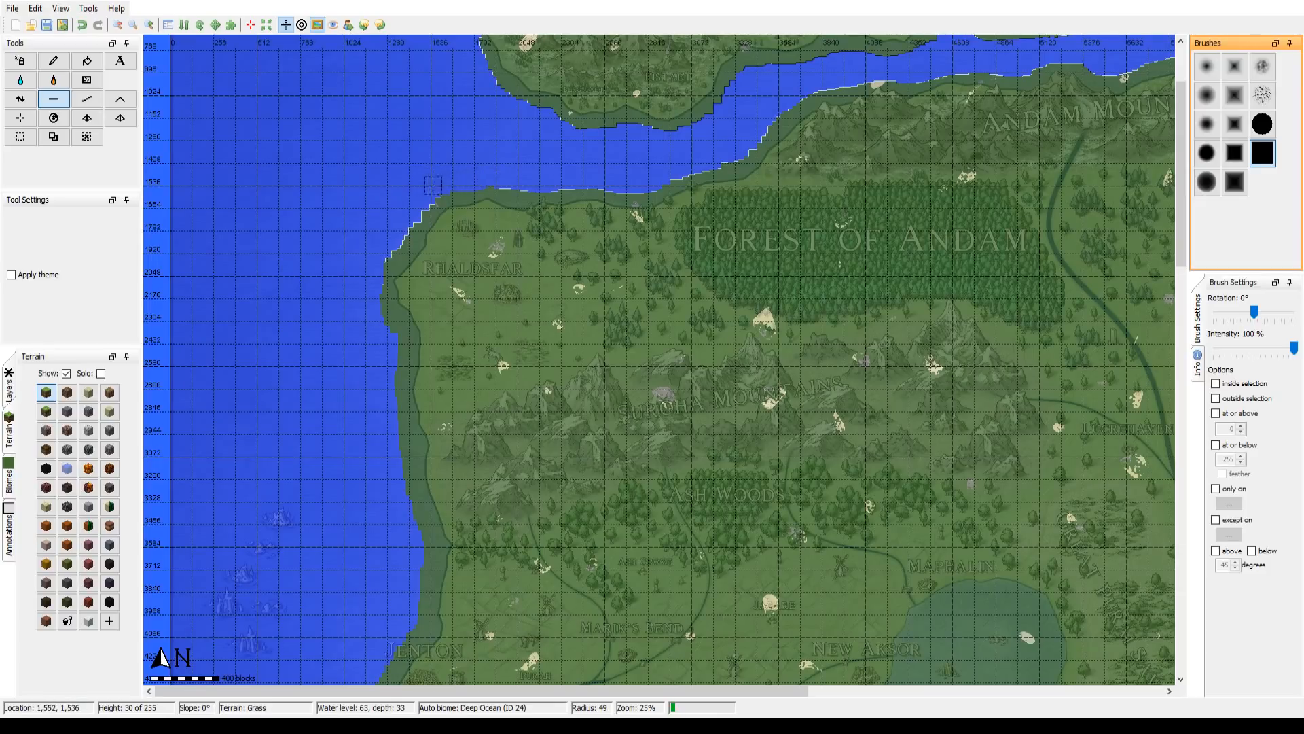
Step: Carve the New Maunka bay into the mainland's west coast with the Flatten tool at brush radius 49
{"action": "scroll", "coordinate": [327, 432], "scroll_direction": "down", "scroll_amount": 10}
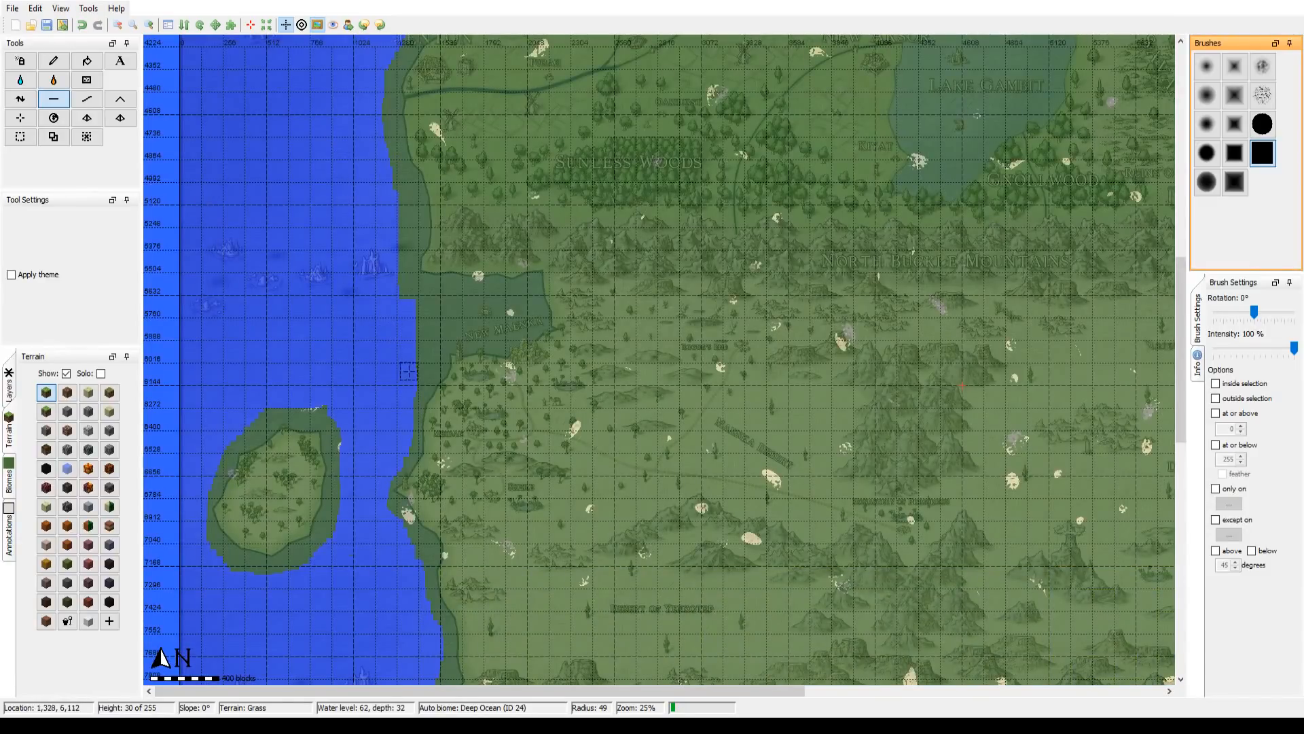
{"action": "mouse_move", "coordinate": [449, 329]}
{"action": "left_mouse_down"}
{"action": "mouse_move", "coordinate": [509, 311]}
{"action": "mouse_move", "coordinate": [499, 309]}
{"action": "left_mouse_up"}
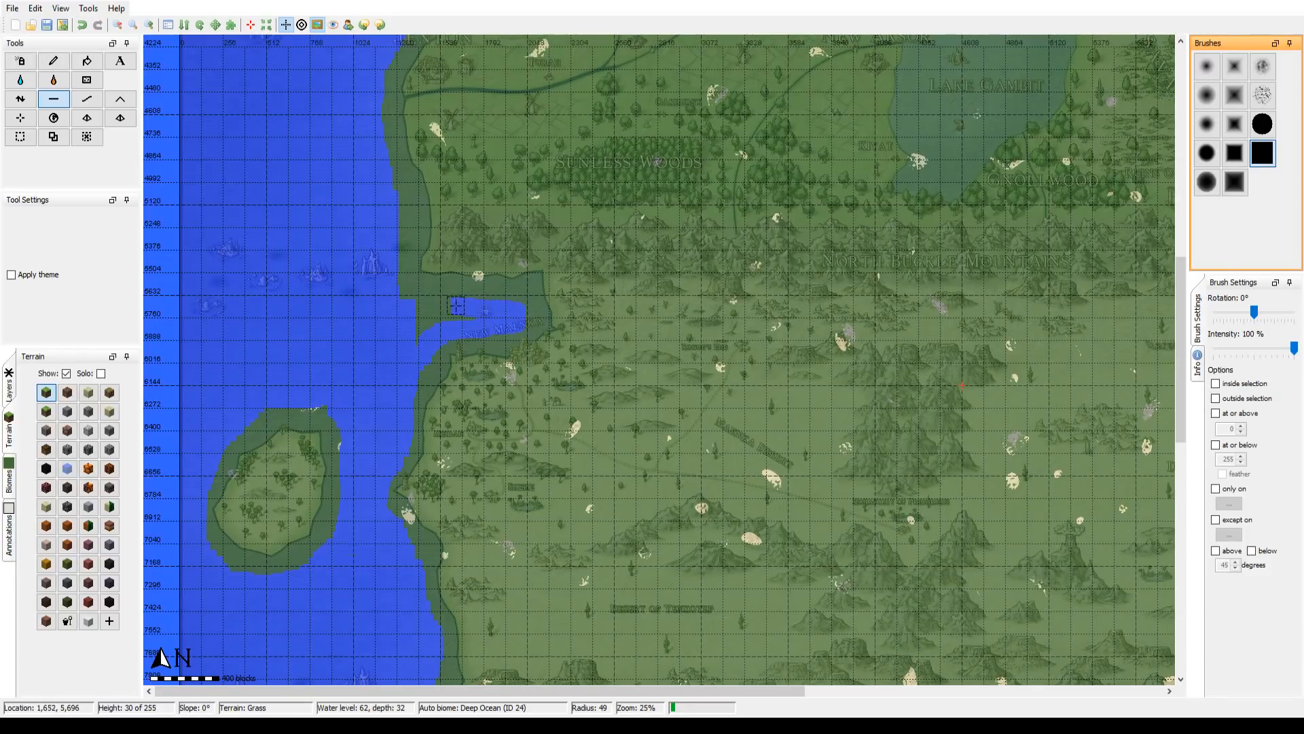
{"action": "mouse_move", "coordinate": [404, 313]}
{"action": "left_mouse_down"}
{"action": "mouse_move", "coordinate": [411, 334]}
{"action": "mouse_move", "coordinate": [471, 316]}
{"action": "mouse_move", "coordinate": [424, 323]}
{"action": "left_mouse_up"}
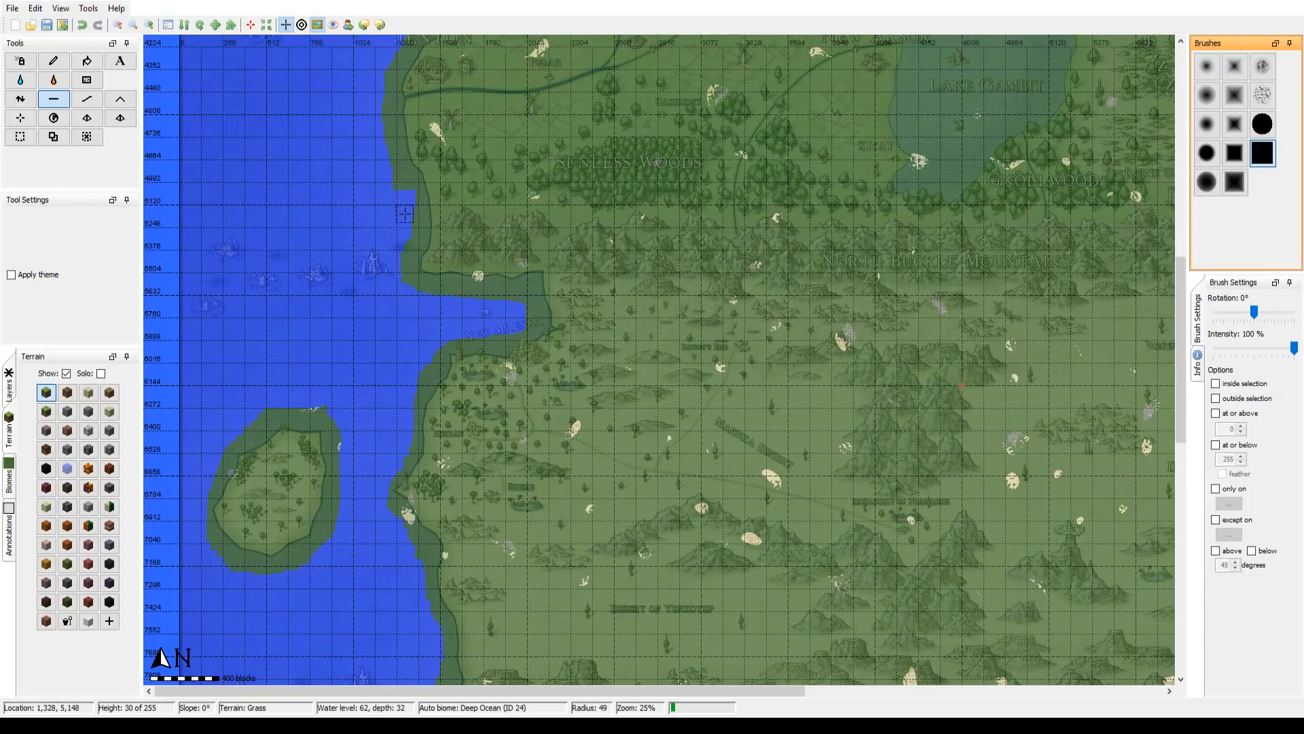
{"action": "mouse_move", "coordinate": [371, 194]}
{"action": "left_mouse_down"}
{"action": "mouse_move", "coordinate": [330, 551]}
{"action": "mouse_move", "coordinate": [428, 450]}
{"action": "left_mouse_up"}
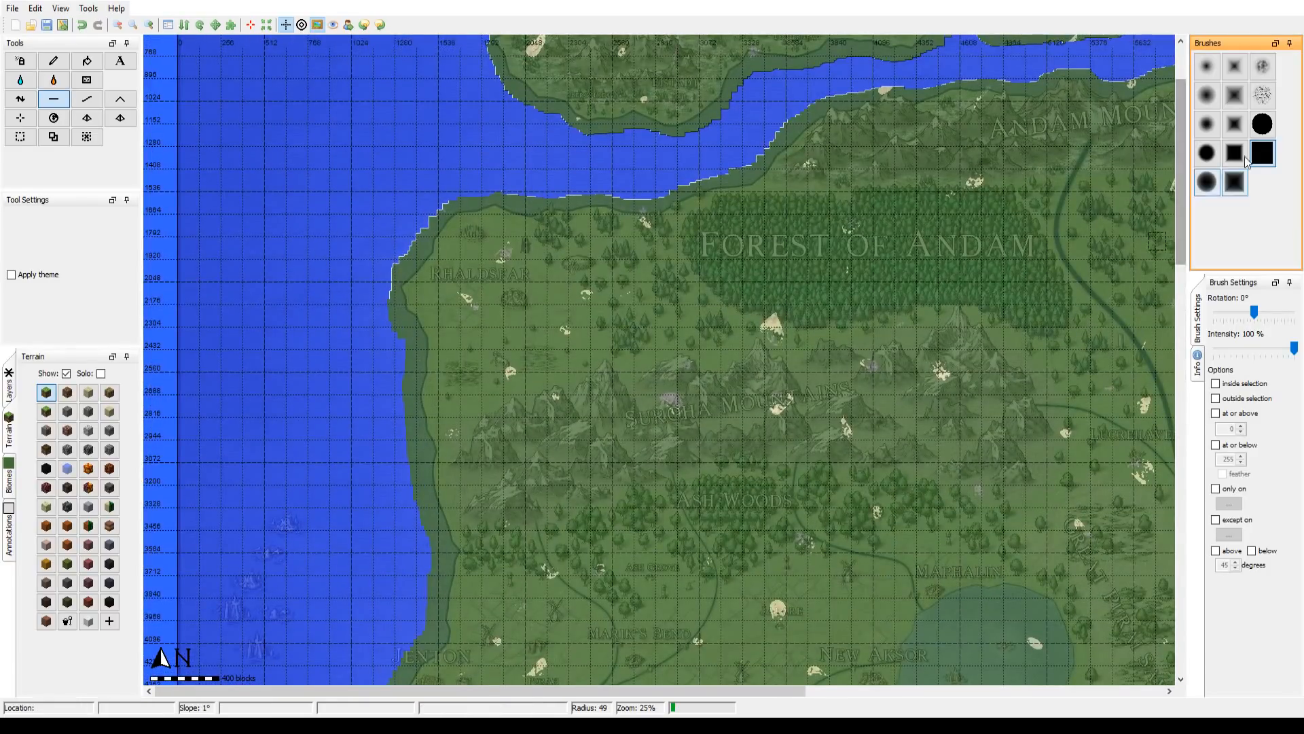
Step: Smooth the coast around Rhaldsfar using the Smooth tool with soft round and soft square brushes at radius 298
{"action": "left_click", "coordinate": [1207, 183]}
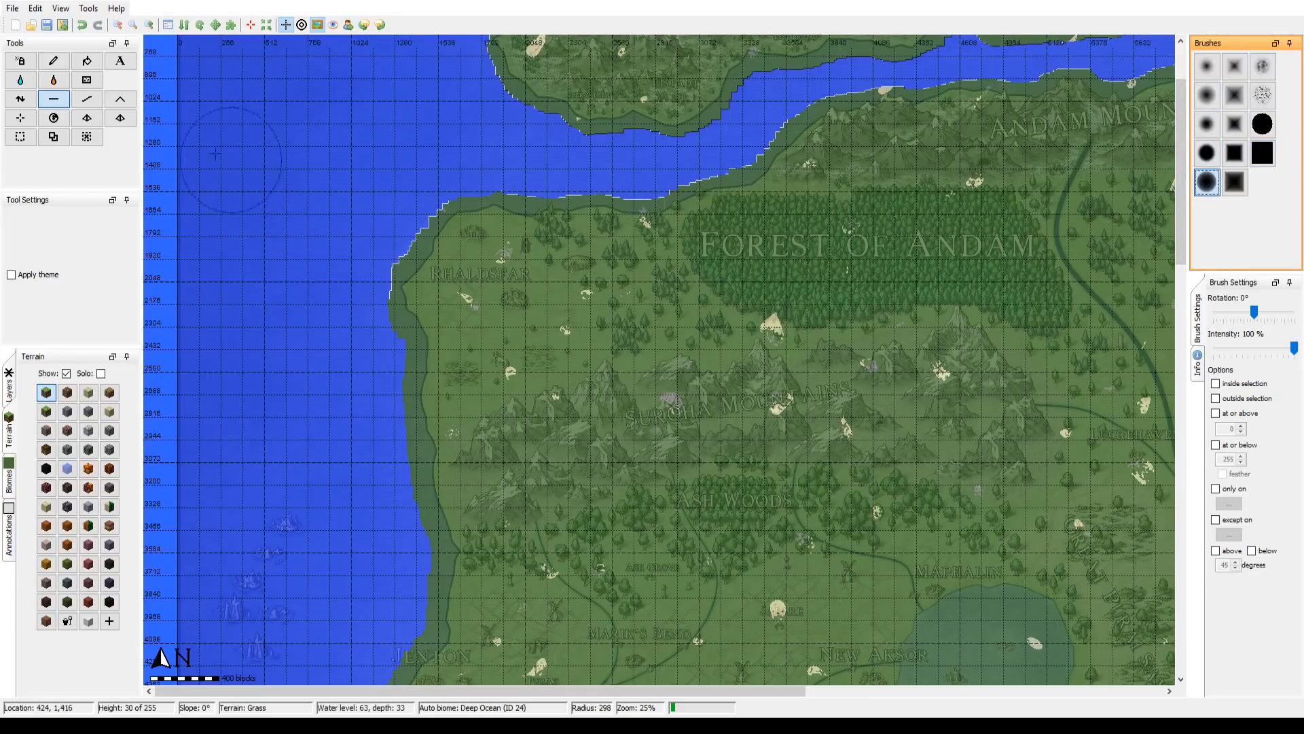
{"action": "left_click", "coordinate": [87, 98]}
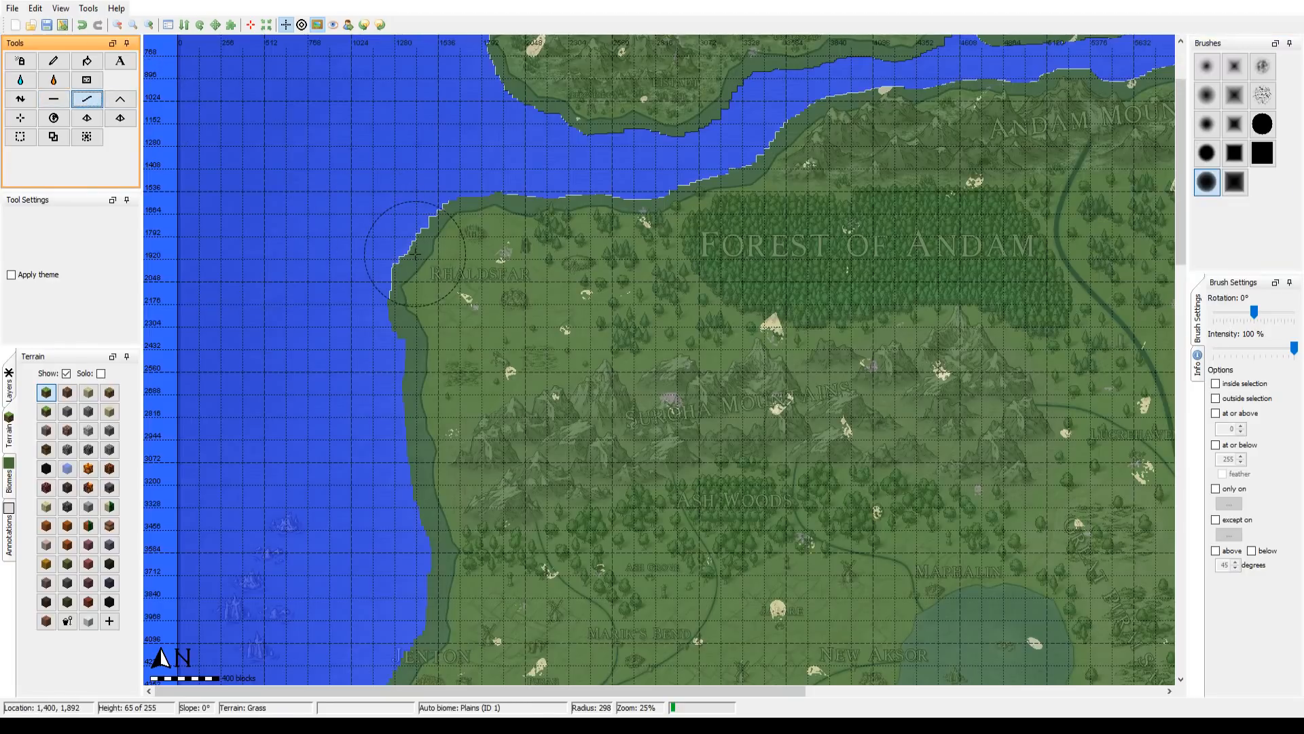
{"action": "mouse_move", "coordinate": [414, 250]}
{"action": "left_mouse_down"}
{"action": "mouse_move", "coordinate": [401, 272]}
{"action": "mouse_move", "coordinate": [418, 299]}
{"action": "mouse_move", "coordinate": [457, 209]}
{"action": "mouse_move", "coordinate": [468, 244]}
{"action": "mouse_move", "coordinate": [408, 299]}
{"action": "mouse_move", "coordinate": [429, 336]}
{"action": "left_mouse_up"}
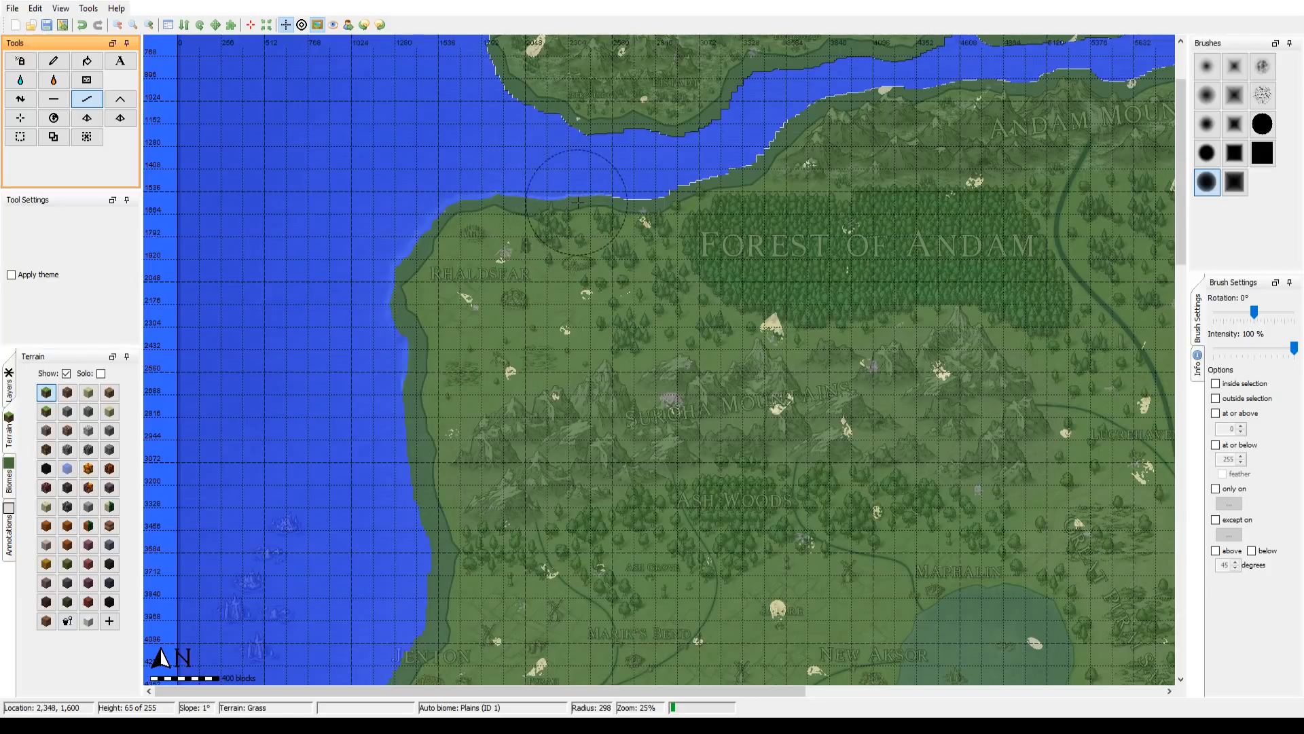
{"action": "left_click", "coordinate": [1236, 191]}
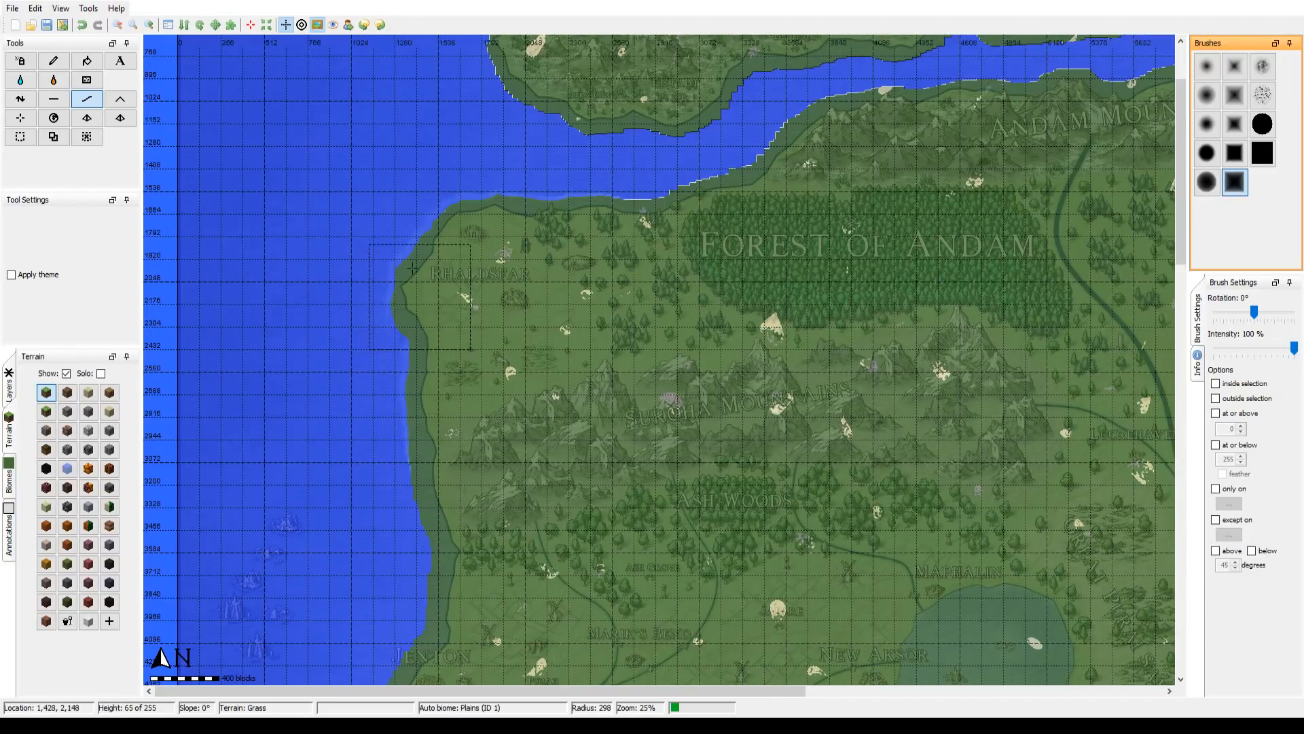
Step: Smooth the shores of the Everfrost Ranges island and the smaller islands east of it with the soft square brush at radius 298
{"action": "left_click_drag", "start_coordinate": [478, 234], "coordinate": [376, 441]}
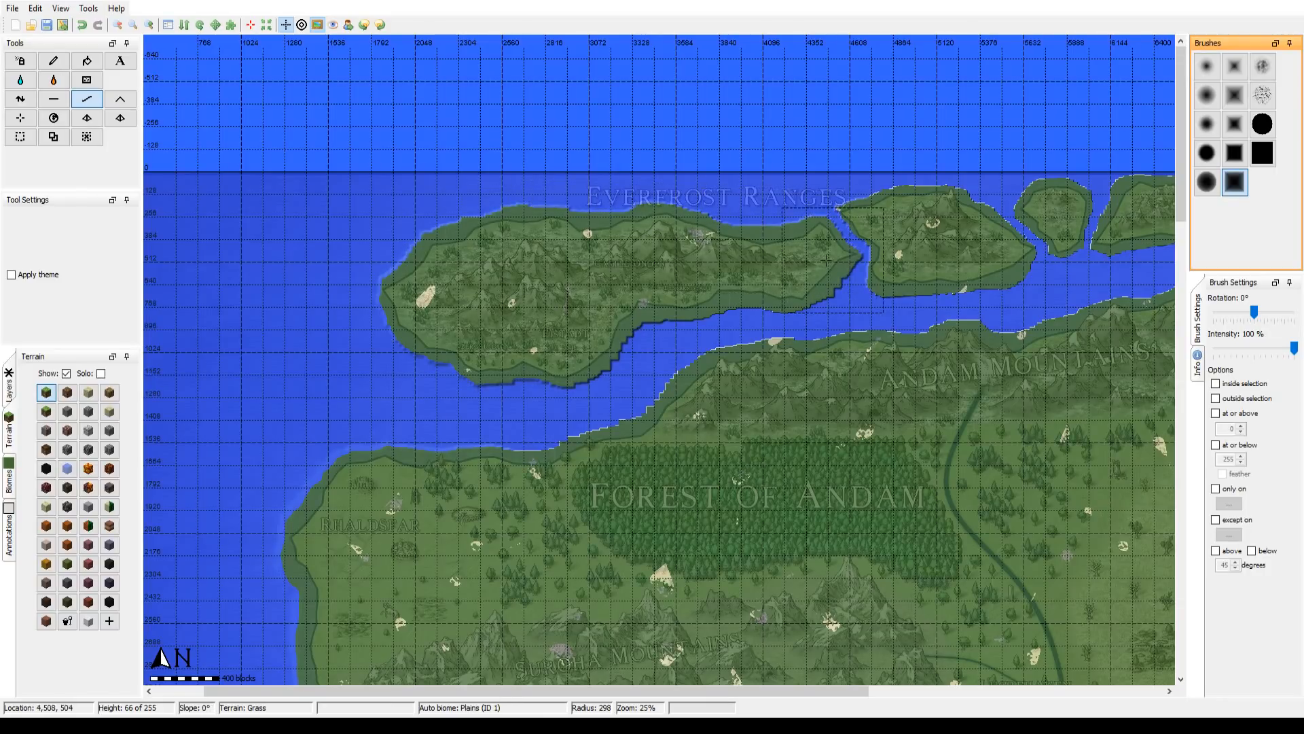
{"action": "mouse_move", "coordinate": [834, 255]}
{"action": "left_mouse_down"}
{"action": "mouse_move", "coordinate": [891, 254]}
{"action": "mouse_move", "coordinate": [782, 257]}
{"action": "left_mouse_up"}
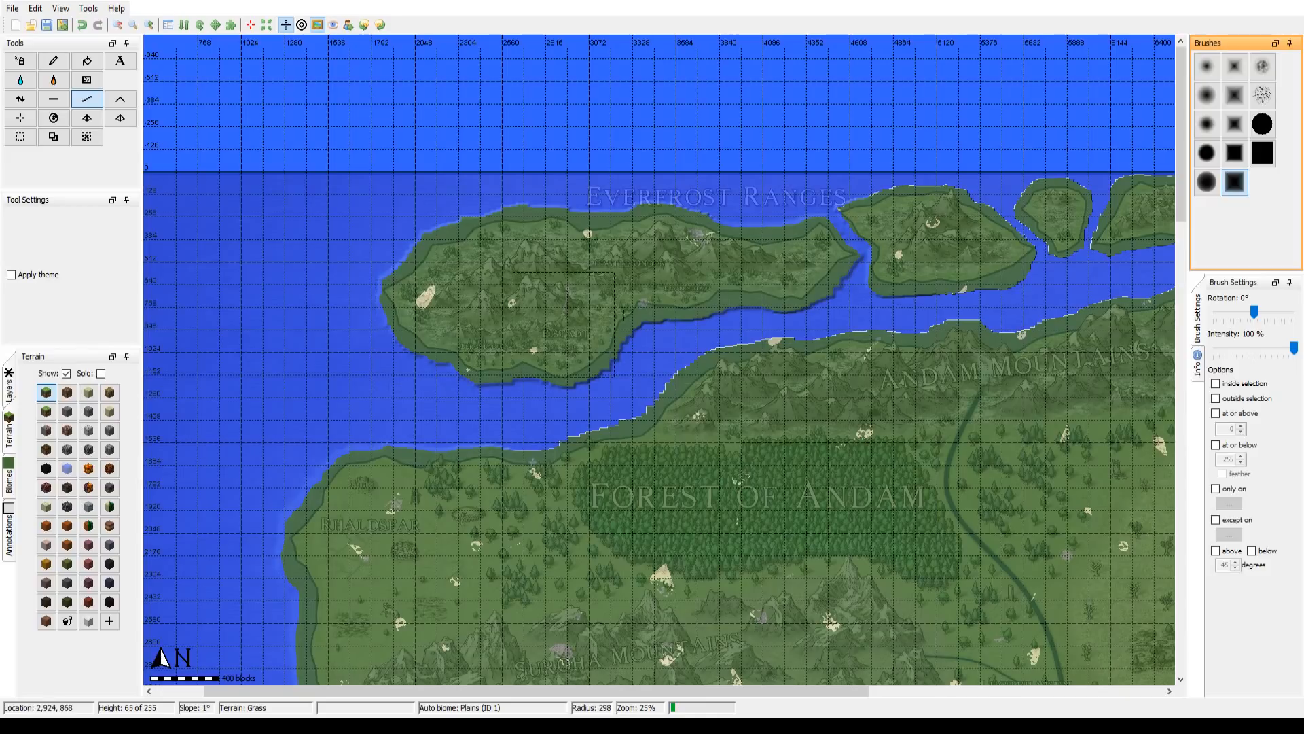
{"action": "mouse_move", "coordinate": [689, 290]}
{"action": "left_mouse_down"}
{"action": "mouse_move", "coordinate": [568, 322]}
{"action": "mouse_move", "coordinate": [249, 328]}
{"action": "left_mouse_up"}
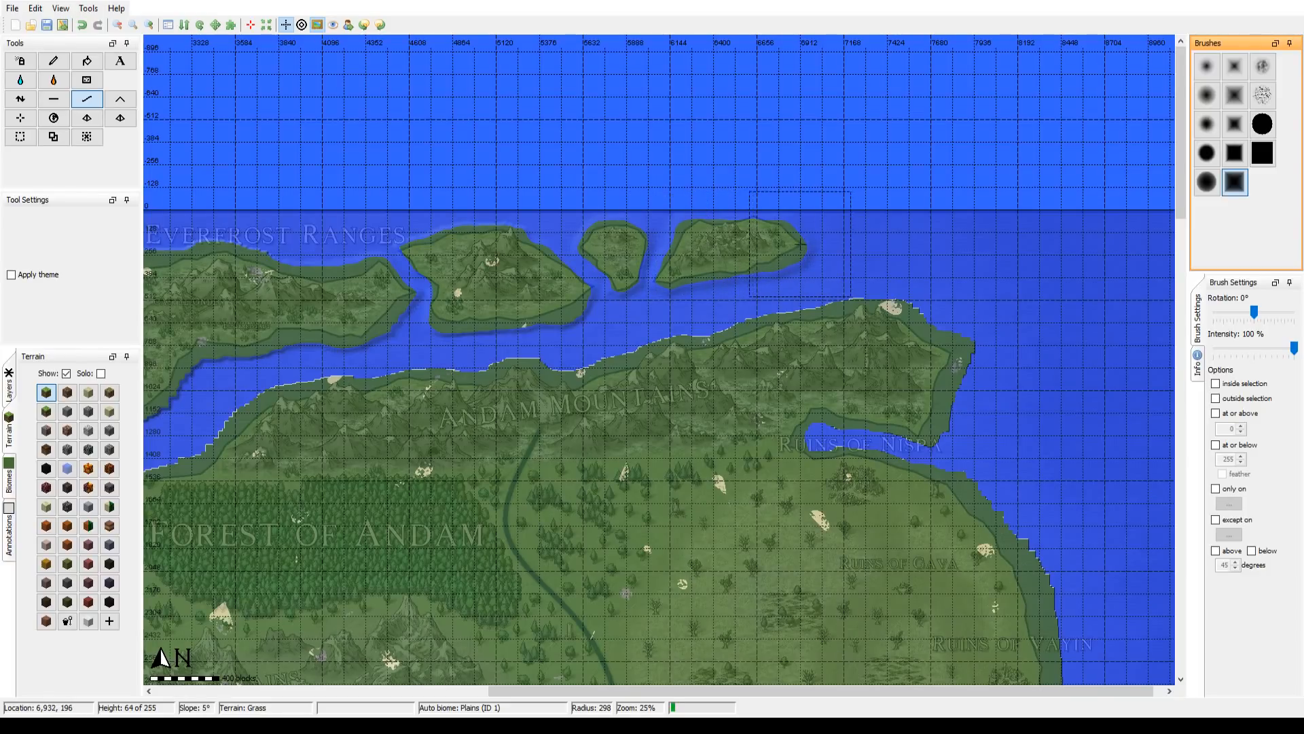
{"action": "left_click_drag", "start_coordinate": [679, 277], "coordinate": [838, 251]}
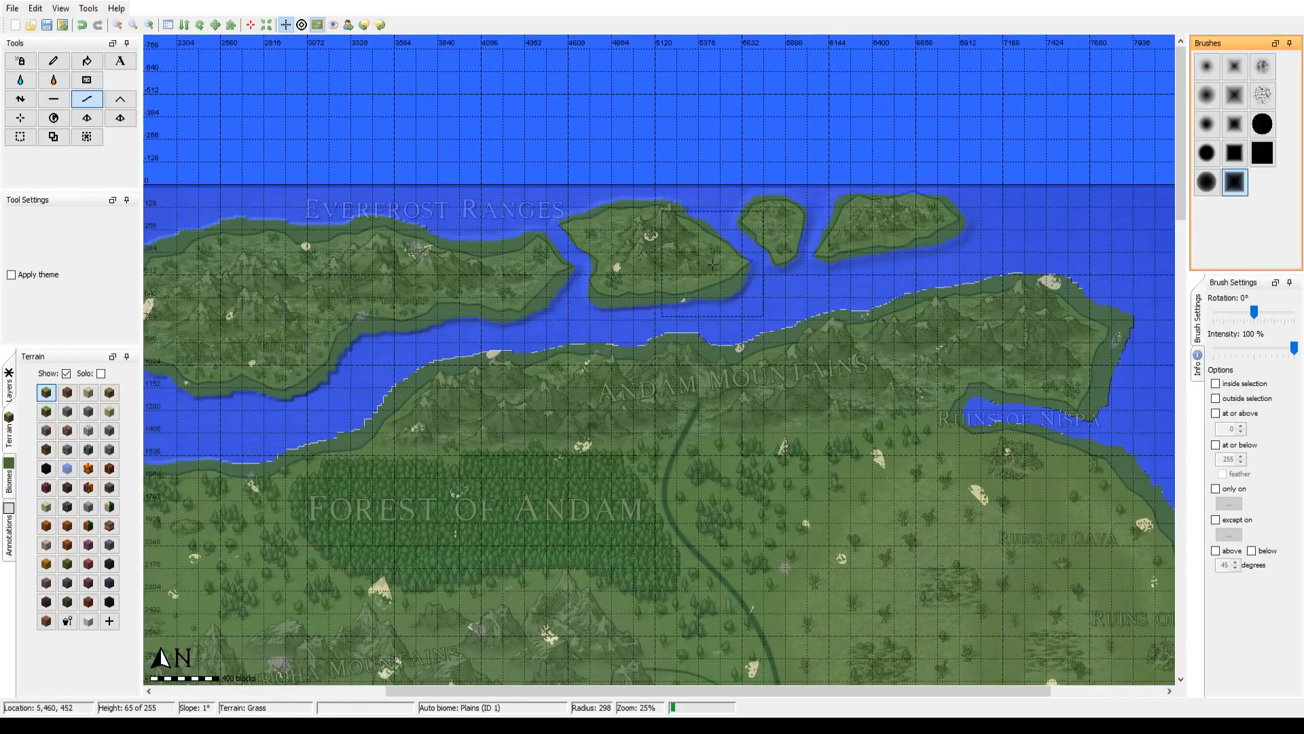
{"action": "left_click_drag", "start_coordinate": [547, 253], "coordinate": [717, 239]}
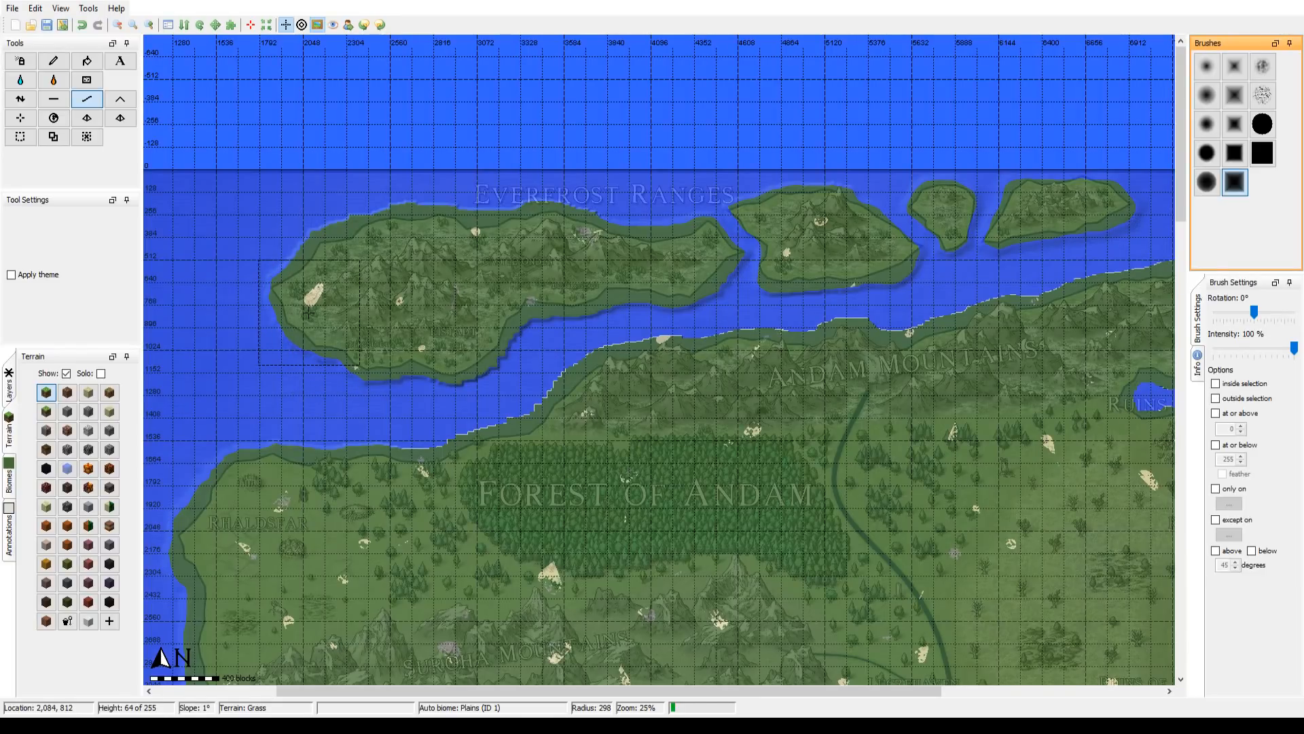
Step: Examine the whole map with an opaque overlay at 6% zoom, and its northern and central regions at 25%
{"action": "left_click_drag", "start_coordinate": [523, 375], "coordinate": [463, 140]}
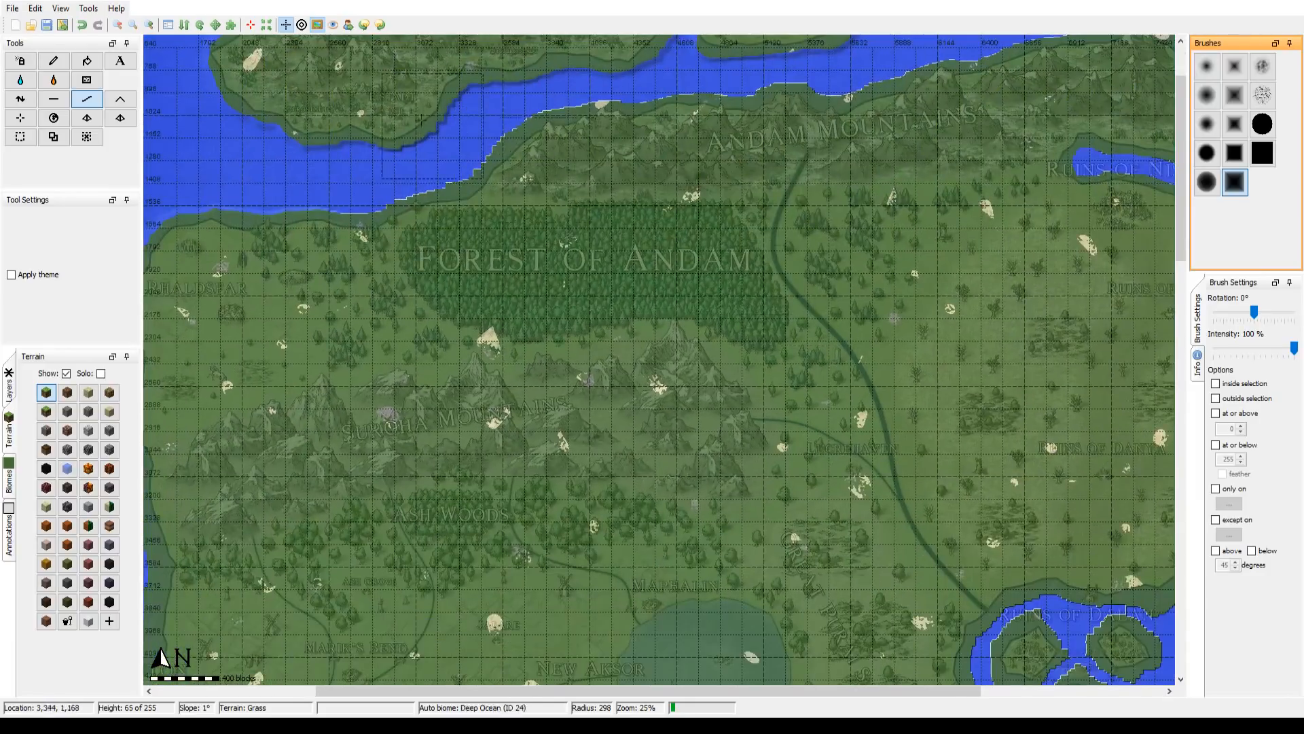
{"action": "double_click", "coordinate": [117, 29]}
{"action": "left_click_drag", "start_coordinate": [726, 518], "coordinate": [640, 371]}
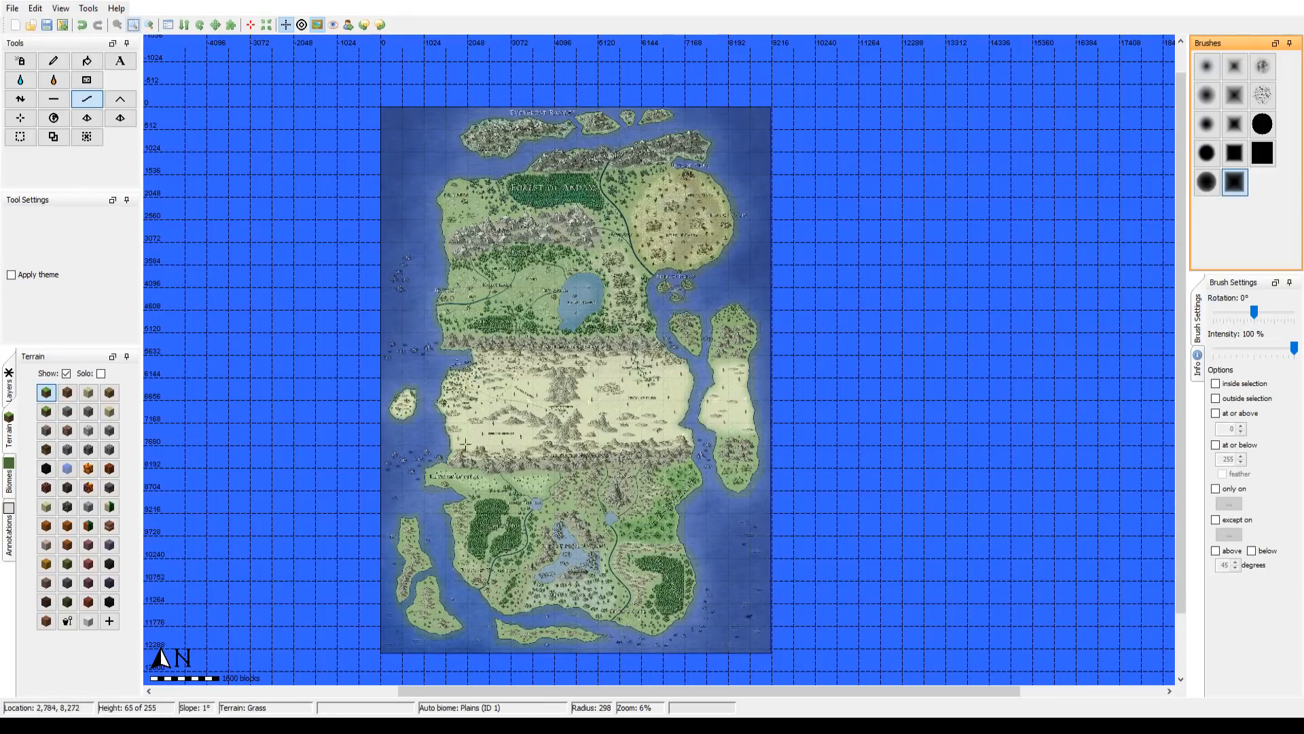
{"action": "left_click", "coordinate": [150, 25]}
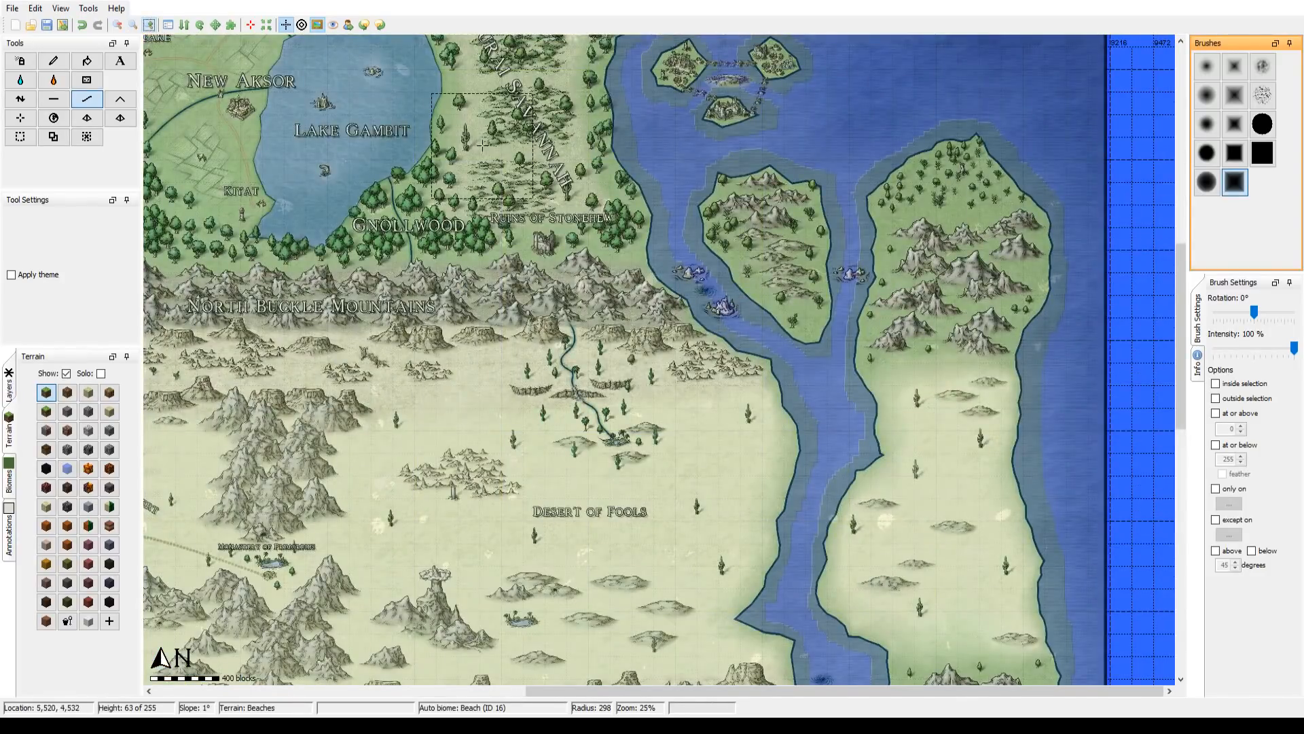
{"action": "left_click_drag", "start_coordinate": [430, 197], "coordinate": [853, 166]}
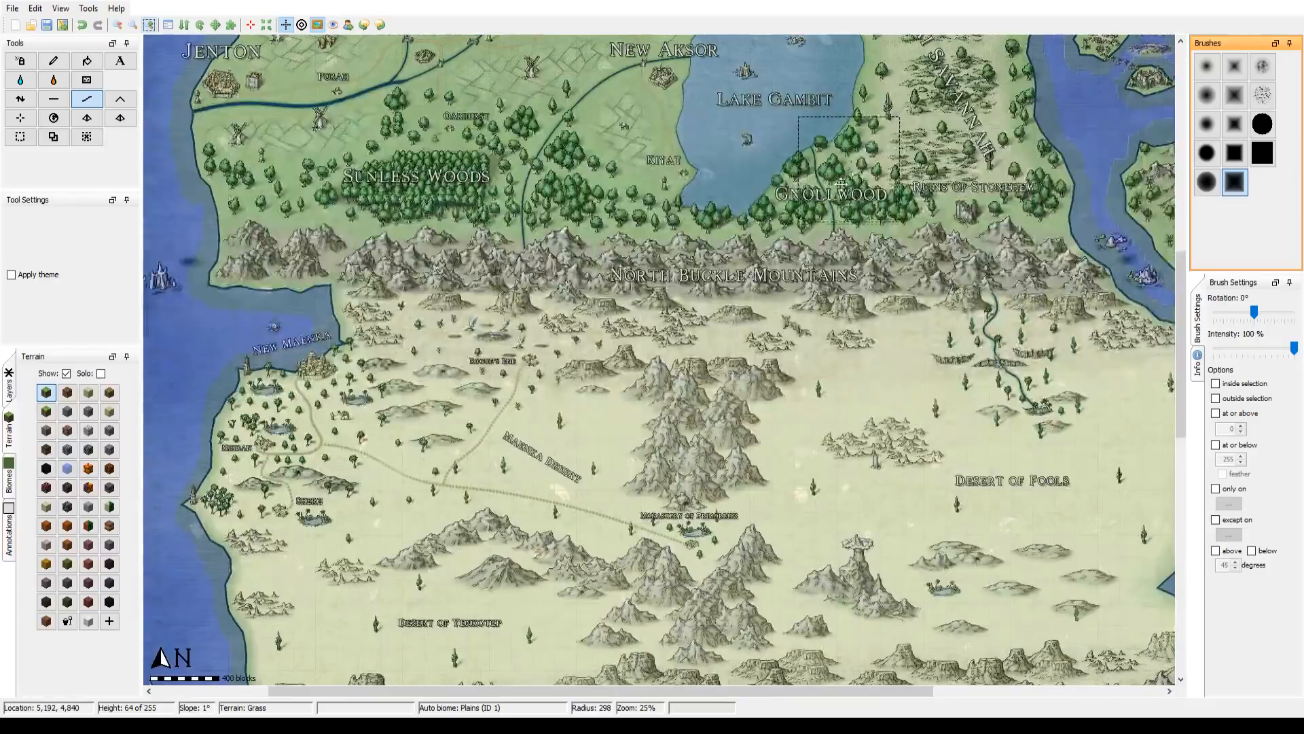
{"action": "left_click_drag", "start_coordinate": [834, 100], "coordinate": [740, 505]}
{"action": "mouse_move", "coordinate": [752, 249]}
{"action": "left_mouse_down"}
{"action": "mouse_move", "coordinate": [737, 251]}
{"action": "mouse_move", "coordinate": [727, 428]}
{"action": "mouse_move", "coordinate": [522, 464]}
{"action": "left_mouse_up"}
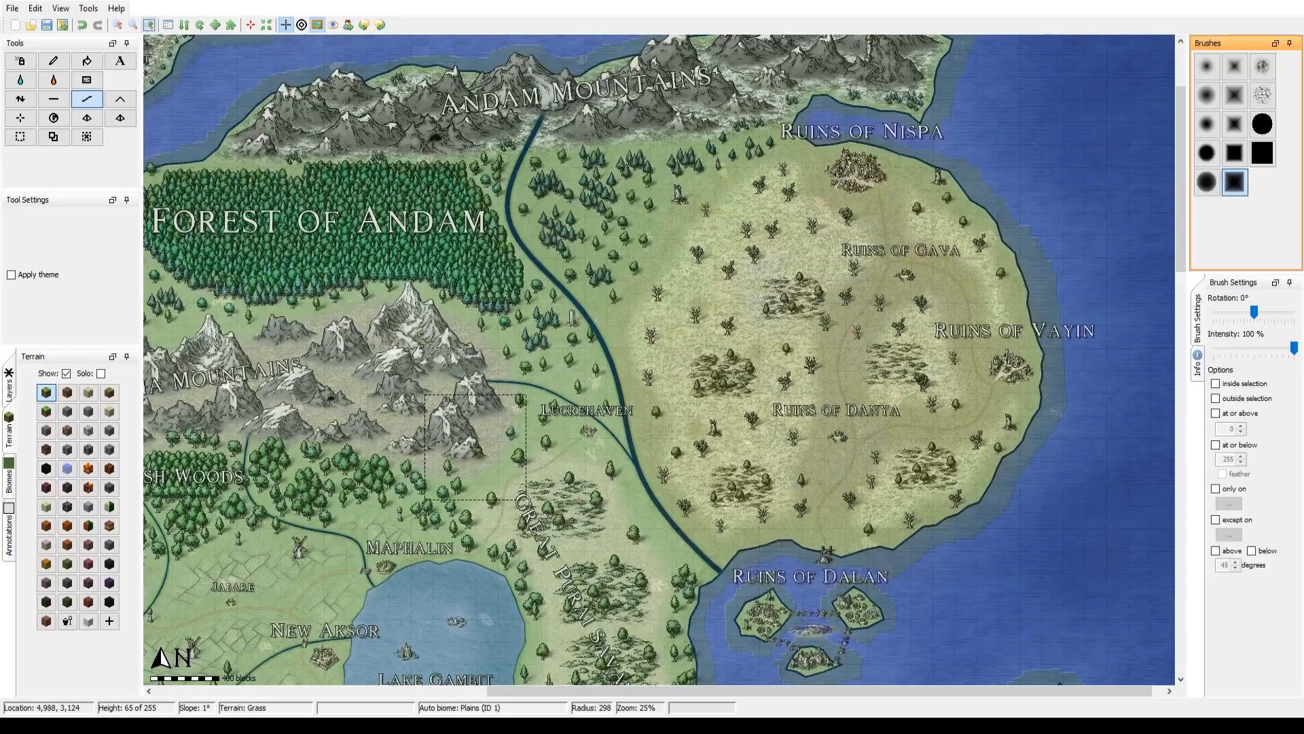
{"action": "left_click_drag", "start_coordinate": [523, 327], "coordinate": [508, 470]}
{"action": "left_click_drag", "start_coordinate": [663, 412], "coordinate": [1065, 225]}
Step: Examine the overlay's southern lands, the Desert of Fools and the eastern channel, and the northwest around Rhaldsfar and the Everfrost Ranges
{"action": "left_click_drag", "start_coordinate": [652, 544], "coordinate": [634, 333]}
{"action": "left_click_drag", "start_coordinate": [680, 528], "coordinate": [578, 264]}
{"action": "left_click_drag", "start_coordinate": [528, 557], "coordinate": [546, 431]}
{"action": "left_click_drag", "start_coordinate": [558, 619], "coordinate": [725, 207]}
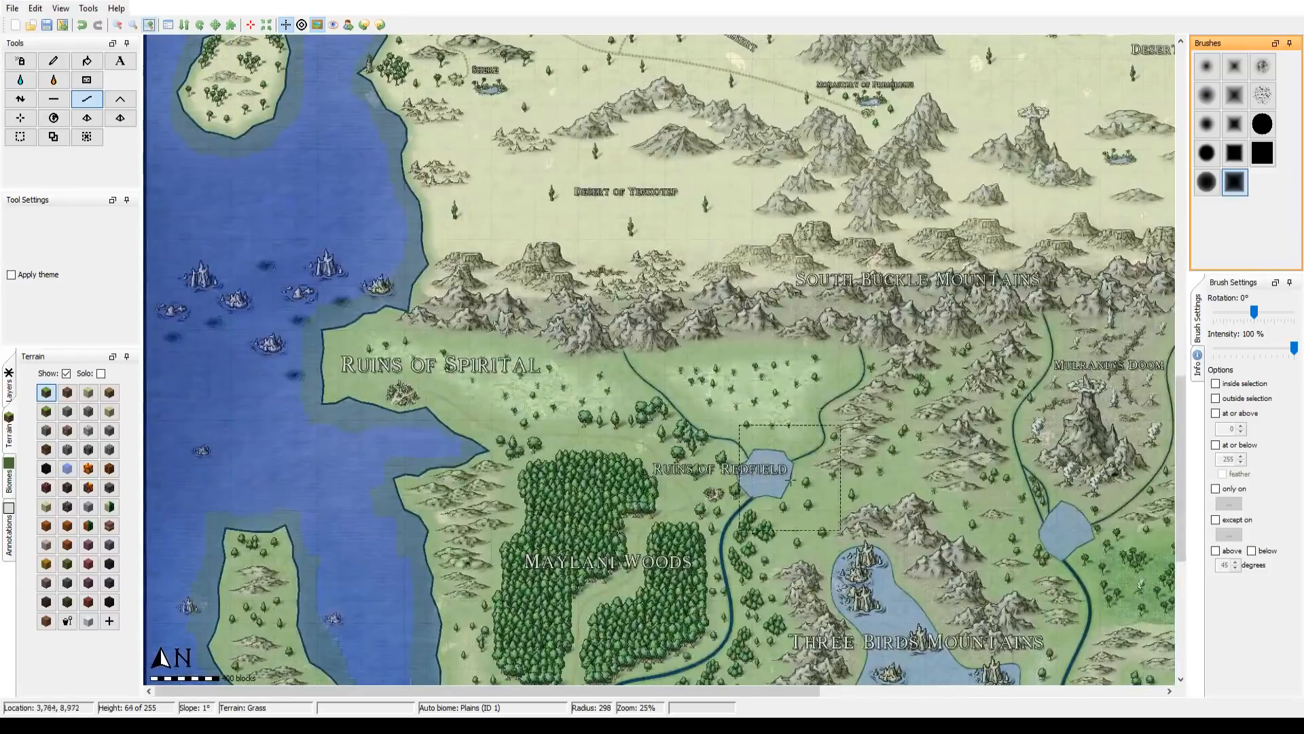
{"action": "left_click_drag", "start_coordinate": [757, 428], "coordinate": [795, 232]}
{"action": "left_click_drag", "start_coordinate": [886, 388], "coordinate": [358, 347]}
{"action": "left_click_drag", "start_coordinate": [663, 172], "coordinate": [697, 363]}
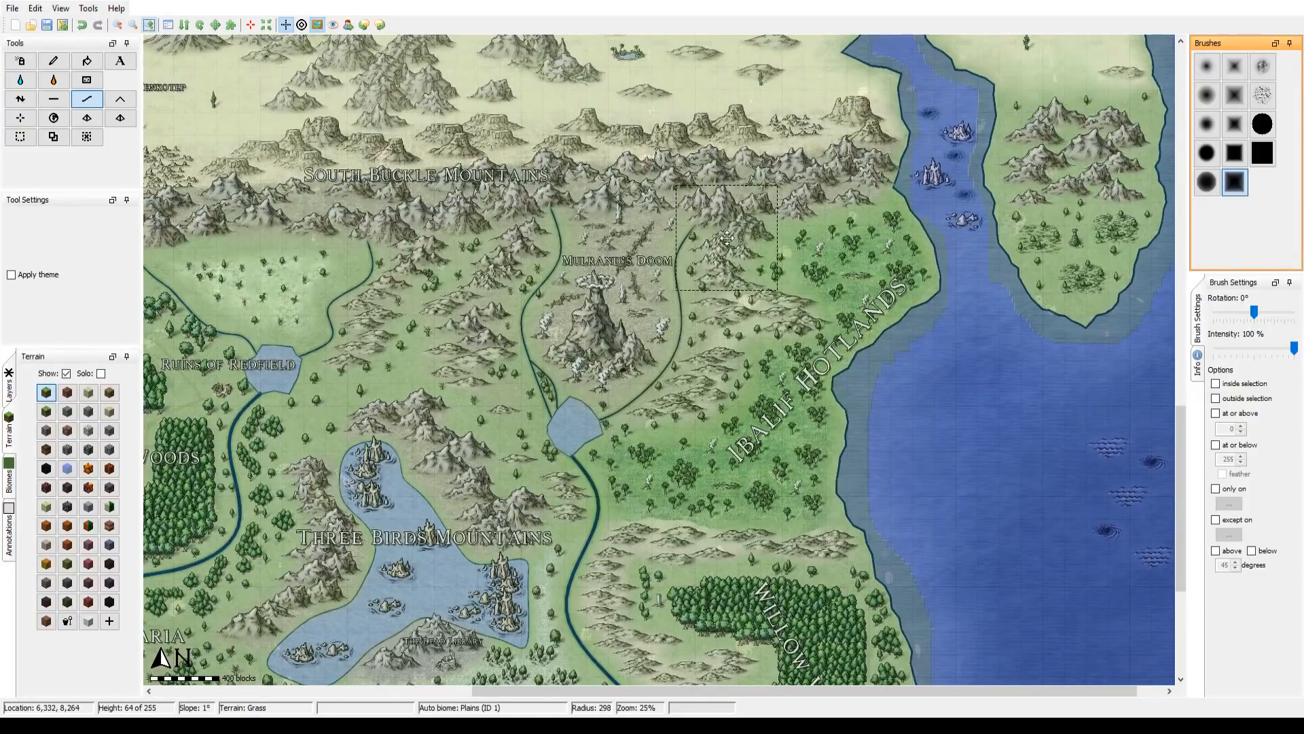
{"action": "left_click_drag", "start_coordinate": [727, 238], "coordinate": [606, 499]}
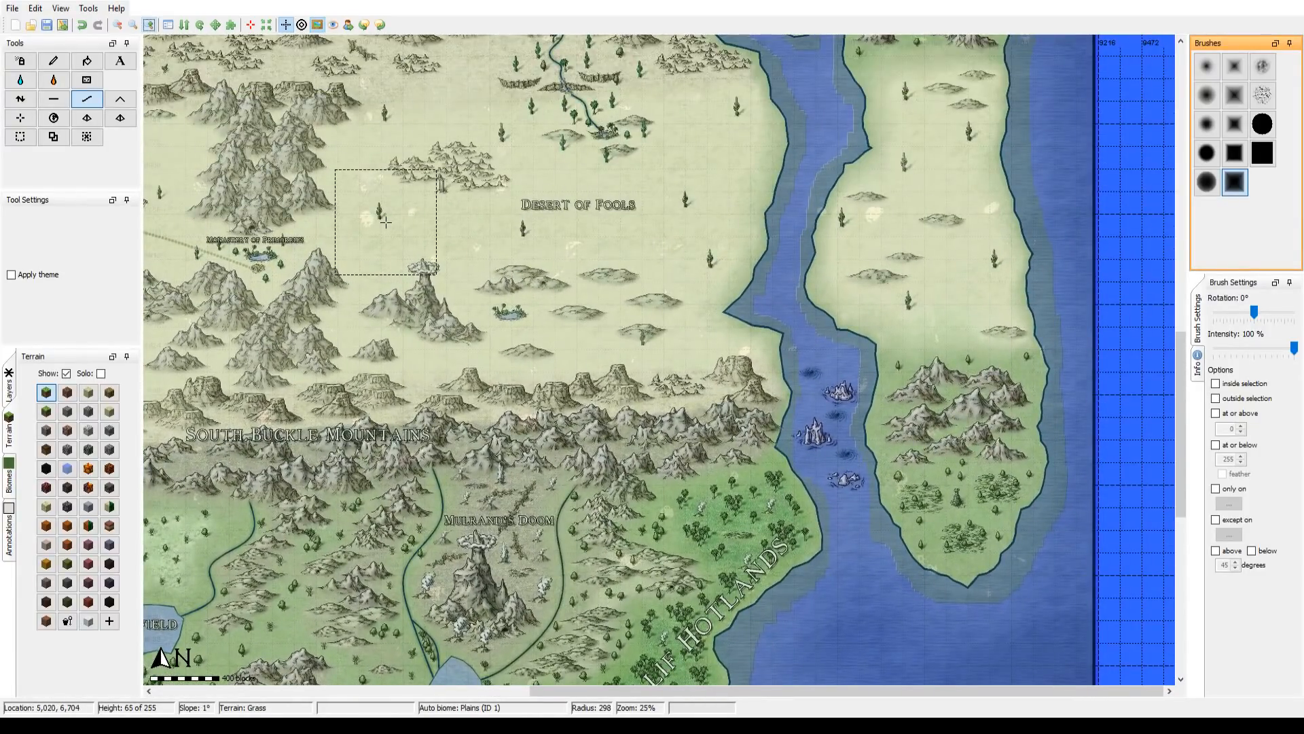
{"action": "left_click_drag", "start_coordinate": [385, 222], "coordinate": [424, 348]}
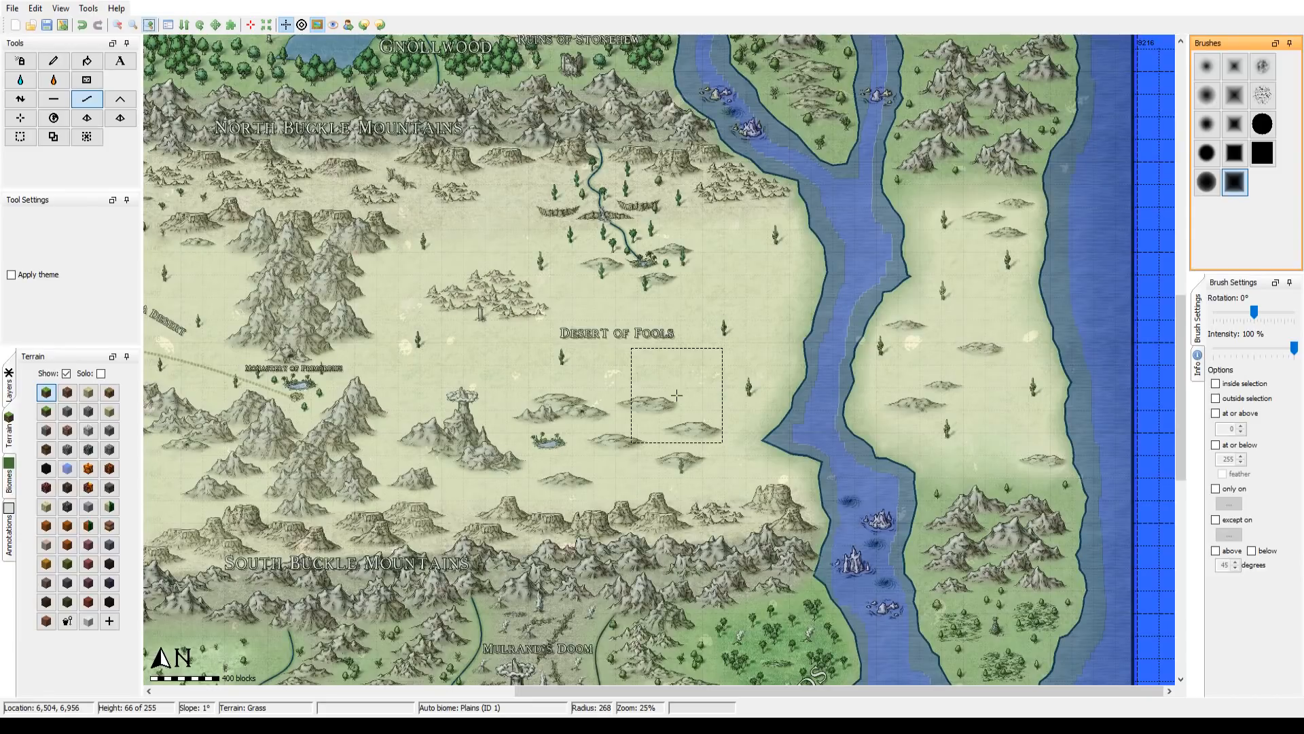
{"action": "mouse_move", "coordinate": [434, 183]}
{"action": "left_mouse_down"}
{"action": "mouse_move", "coordinate": [614, 307]}
{"action": "mouse_move", "coordinate": [564, 554]}
{"action": "left_mouse_up"}
{"action": "mouse_move", "coordinate": [549, 179]}
{"action": "left_mouse_down"}
{"action": "mouse_move", "coordinate": [400, 305]}
{"action": "mouse_move", "coordinate": [456, 355]}
{"action": "mouse_move", "coordinate": [660, 403]}
{"action": "mouse_move", "coordinate": [993, 449]}
{"action": "left_mouse_up"}
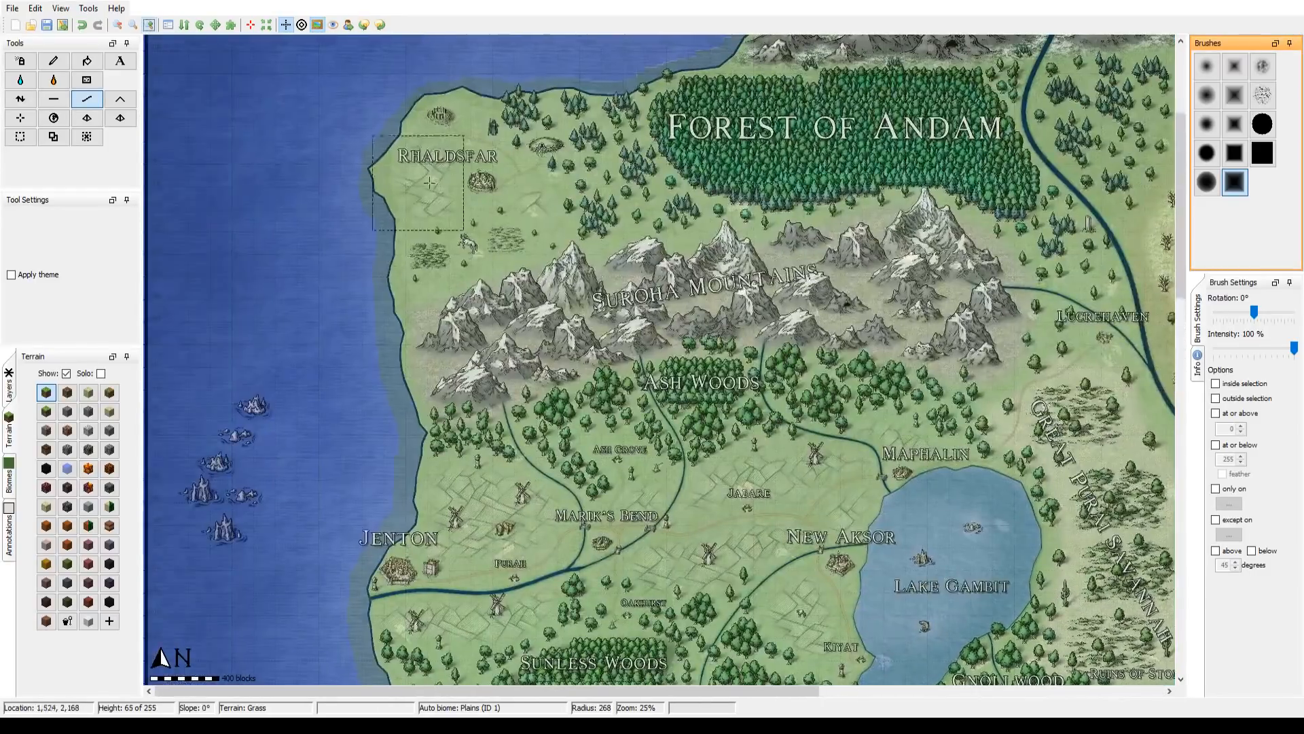
{"action": "scroll", "coordinate": [403, 172], "scroll_direction": "down", "scroll_amount": 1}
{"action": "mouse_move", "coordinate": [393, 169]}
{"action": "left_mouse_down"}
{"action": "mouse_move", "coordinate": [340, 315]}
{"action": "mouse_move", "coordinate": [371, 420]}
{"action": "left_mouse_up"}
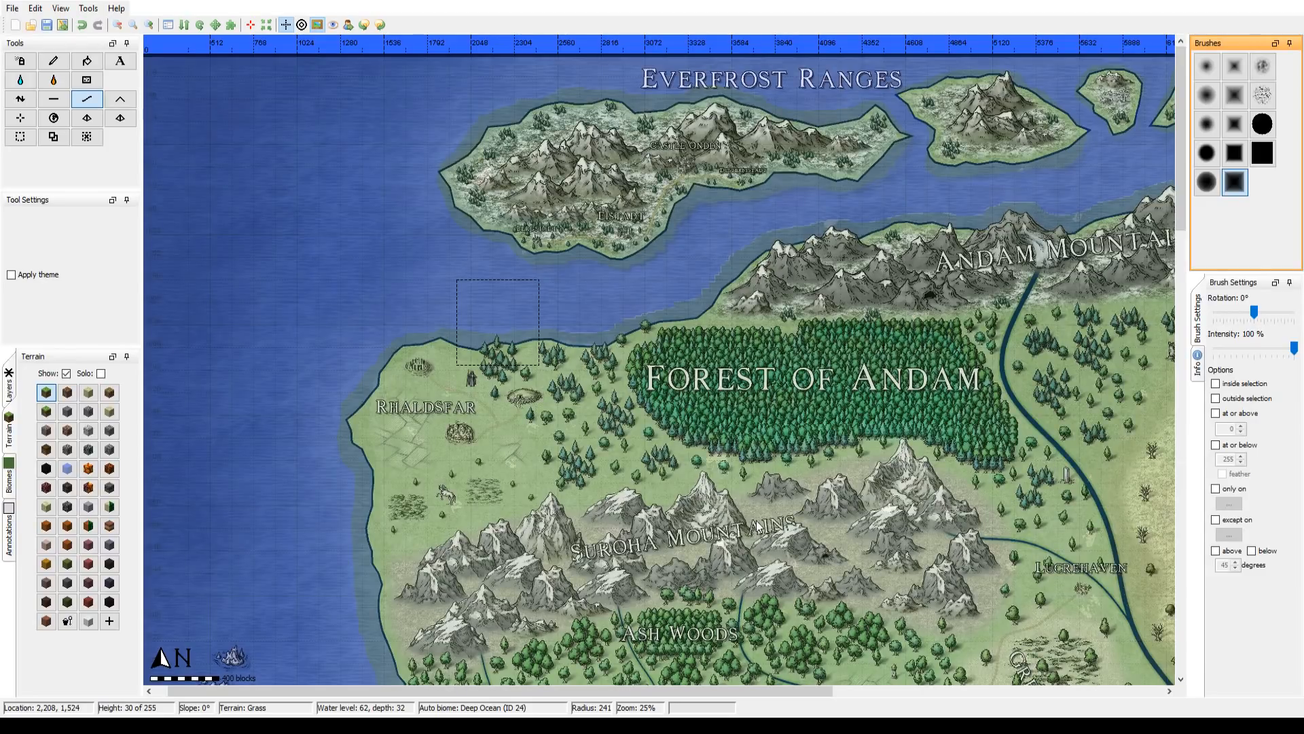
Step: Make the map overlay semi-transparent again and smooth the mainland's northern shore along the Andam Mountains with the hard square brush at radius 300
{"action": "left_click", "coordinate": [760, 525]}
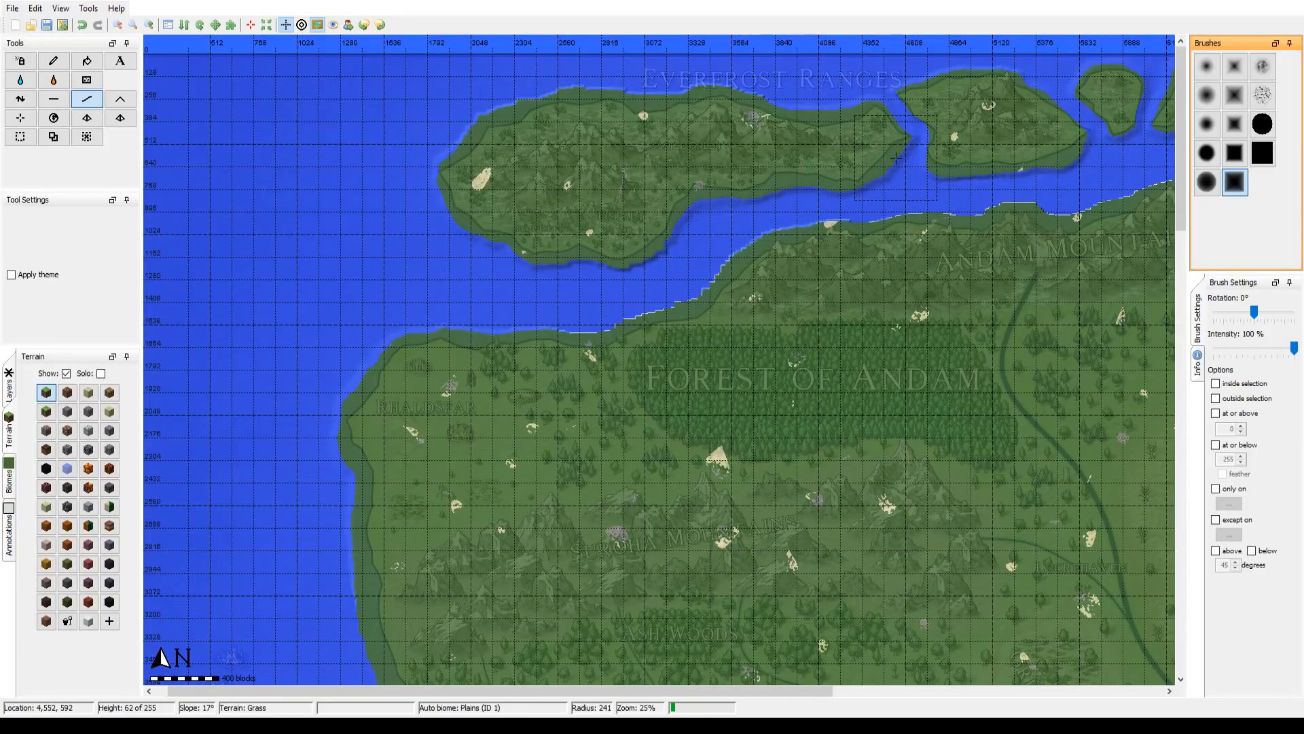
{"action": "left_click", "coordinate": [1265, 158]}
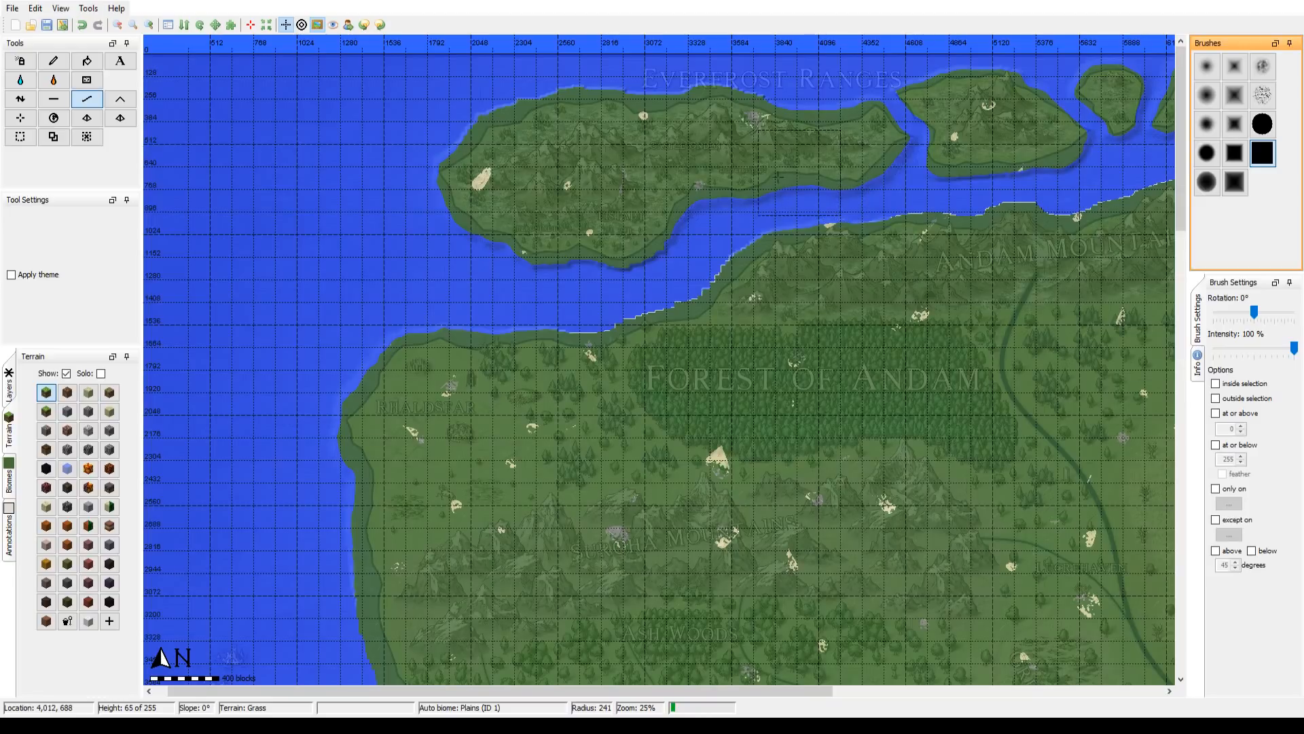
{"action": "scroll", "coordinate": [673, 214], "scroll_direction": "up", "scroll_amount": 3}
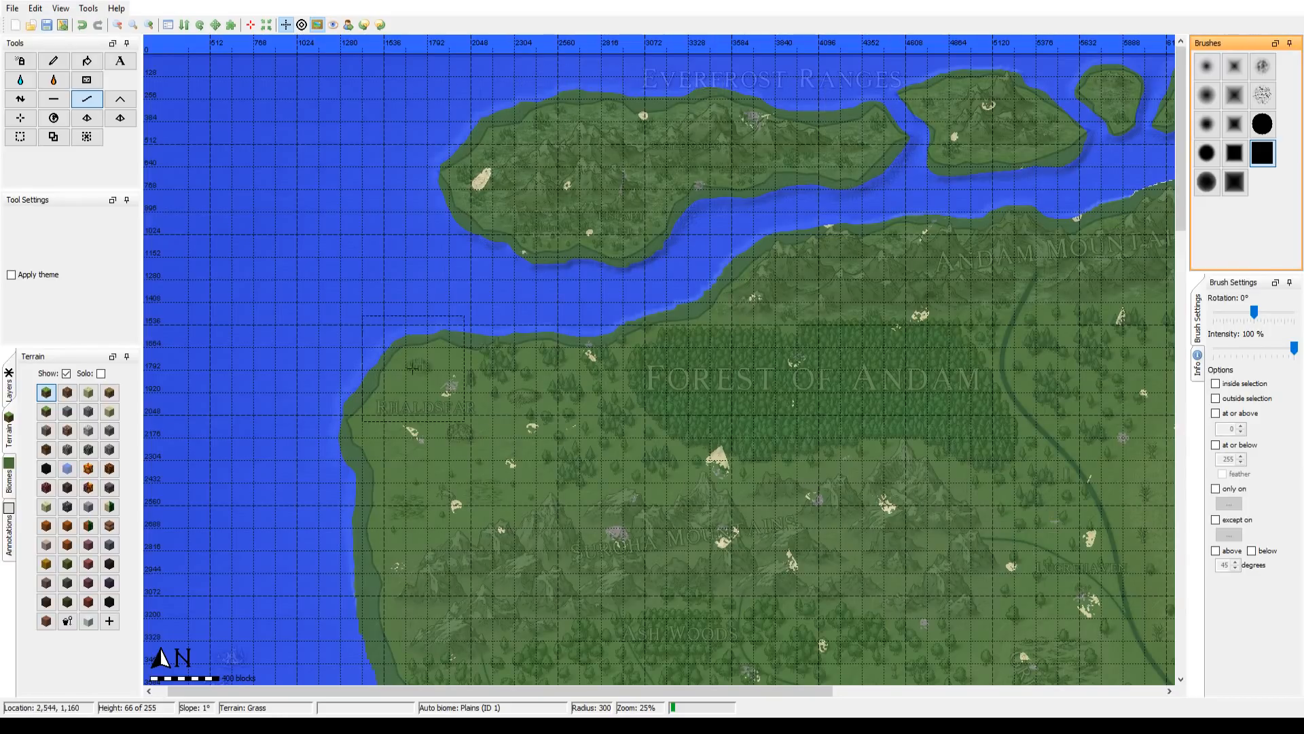
Step: Smooth the mainland's west coast from Rhaldsfar past Jenton to the New Maunka bay with the hard square brush at radius 300
{"action": "left_click_drag", "start_coordinate": [297, 376], "coordinate": [564, 155]}
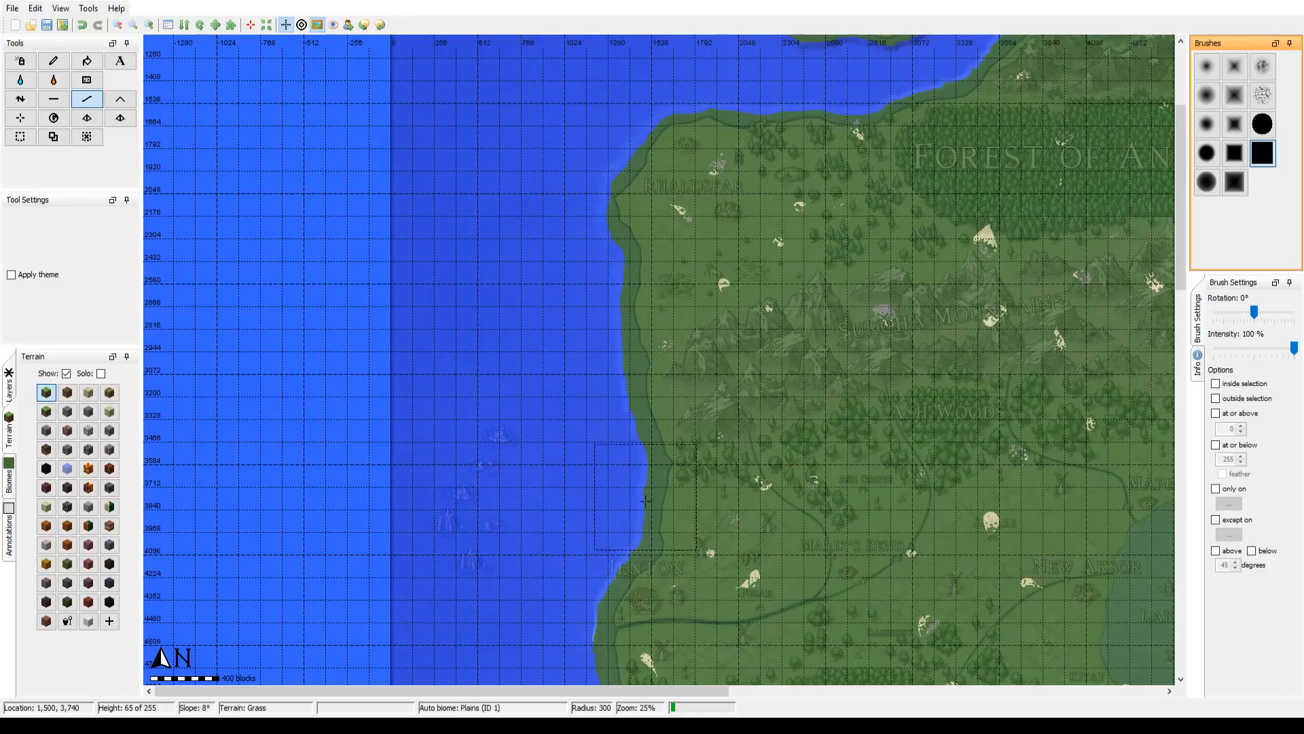
{"action": "left_click_drag", "start_coordinate": [542, 468], "coordinate": [443, 163]}
{"action": "left_click_drag", "start_coordinate": [519, 500], "coordinate": [474, 147]}
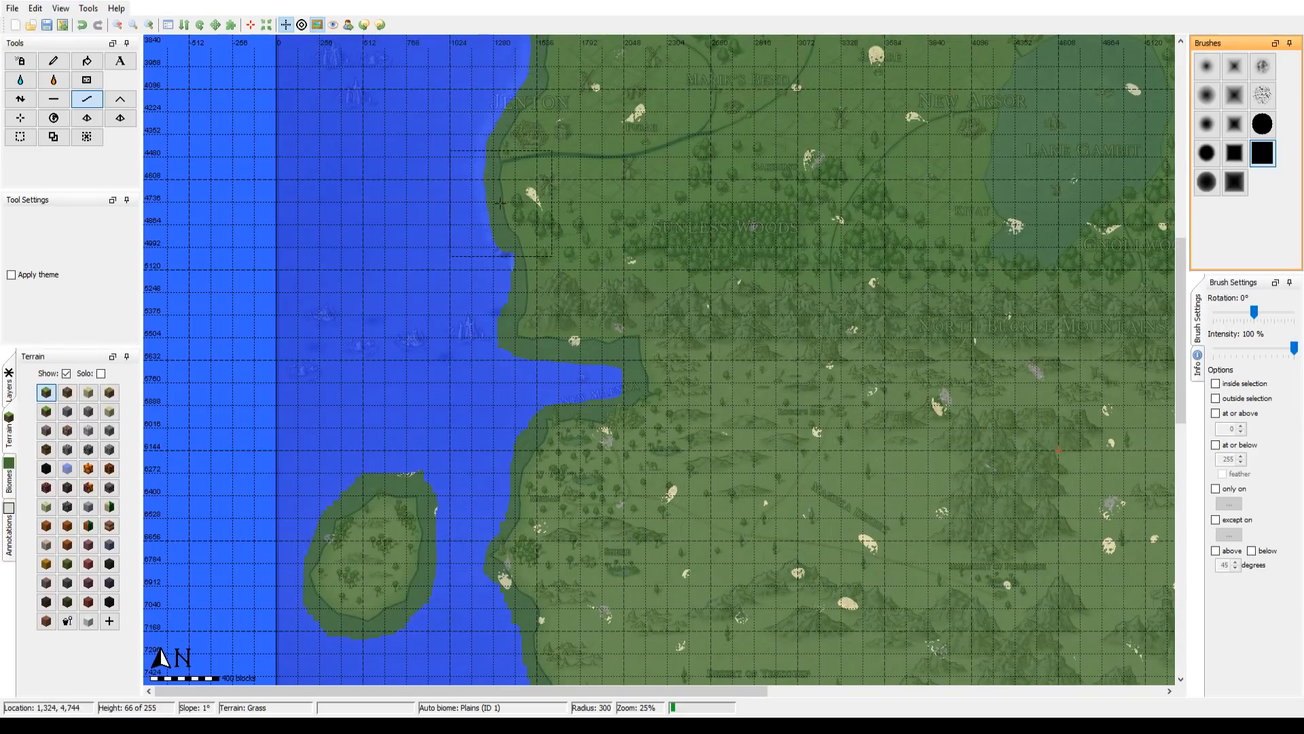
{"action": "scroll", "coordinate": [503, 201], "scroll_direction": "up", "scroll_amount": 3}
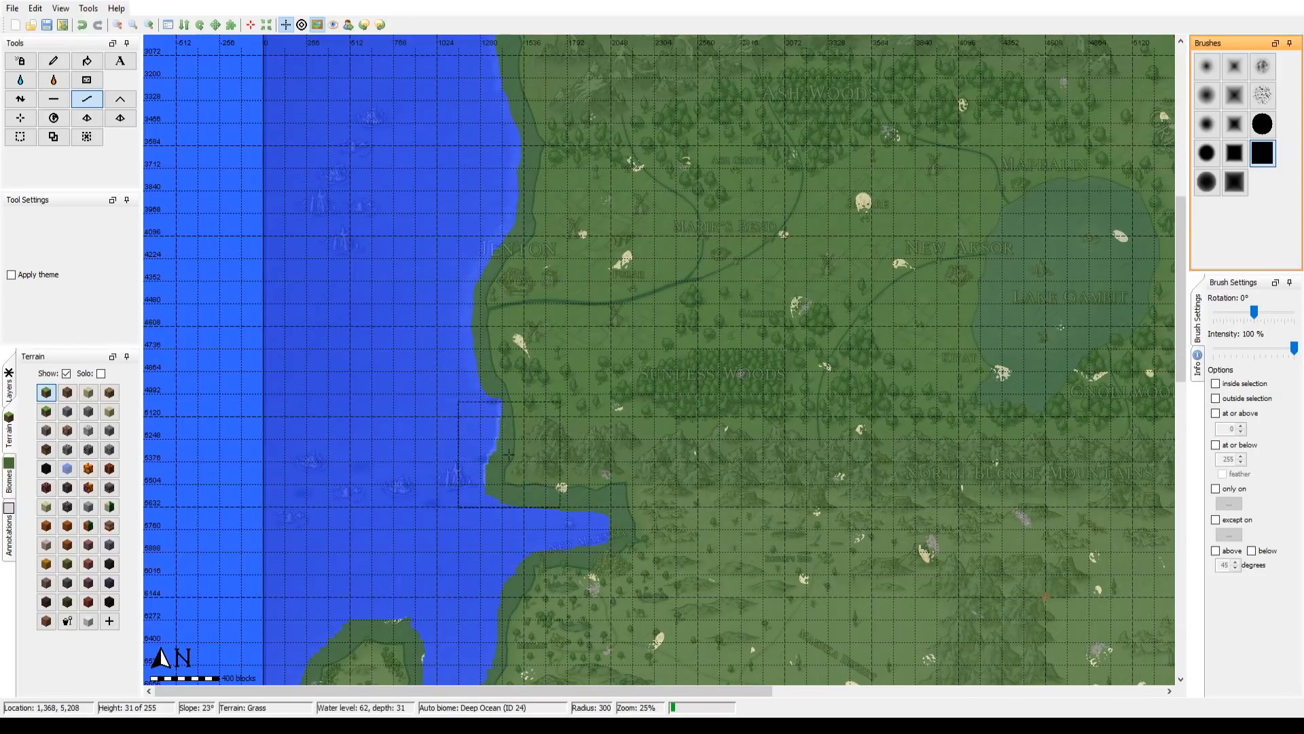
{"action": "left_click_drag", "start_coordinate": [508, 454], "coordinate": [514, 464]}
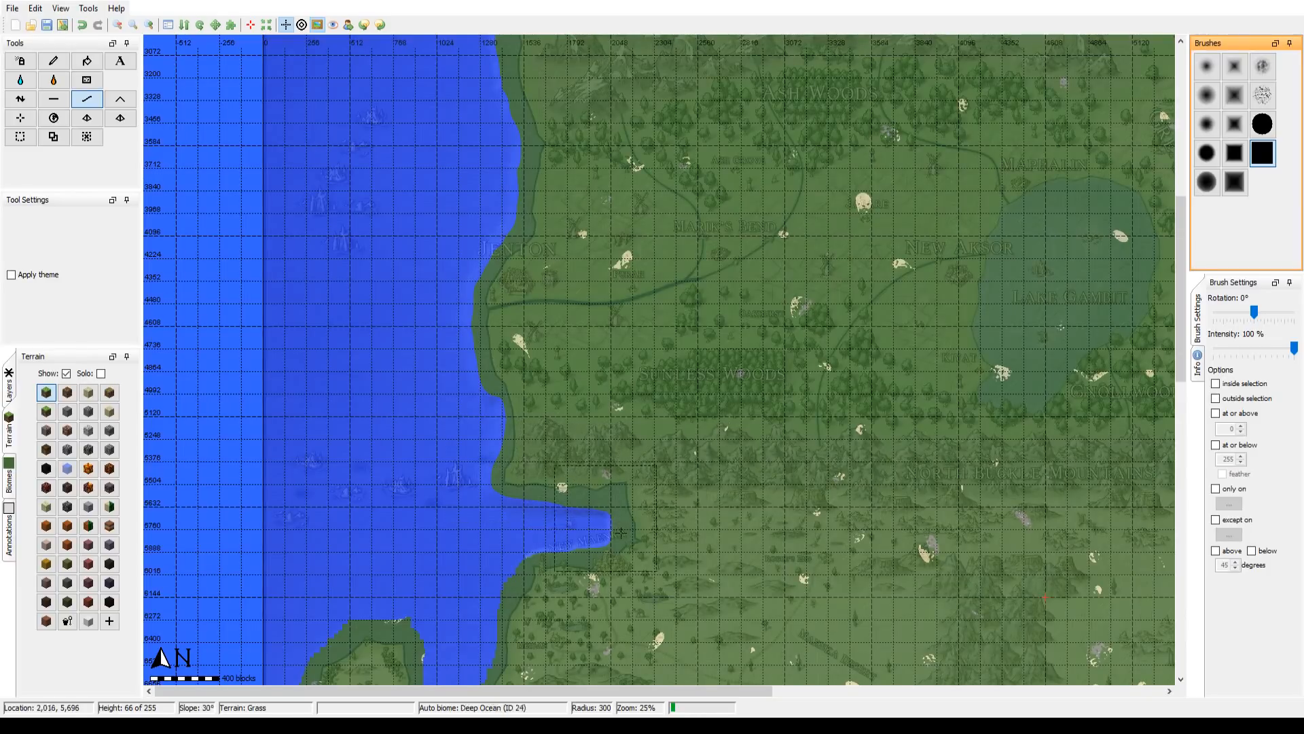
Step: Smooth the shores of the New Maunka bay with the hard square brush at radius 300
{"action": "scroll", "coordinate": [639, 309], "scroll_direction": "down", "scroll_amount": 4}
{"action": "left_click_drag", "start_coordinate": [633, 336], "coordinate": [610, 354]}
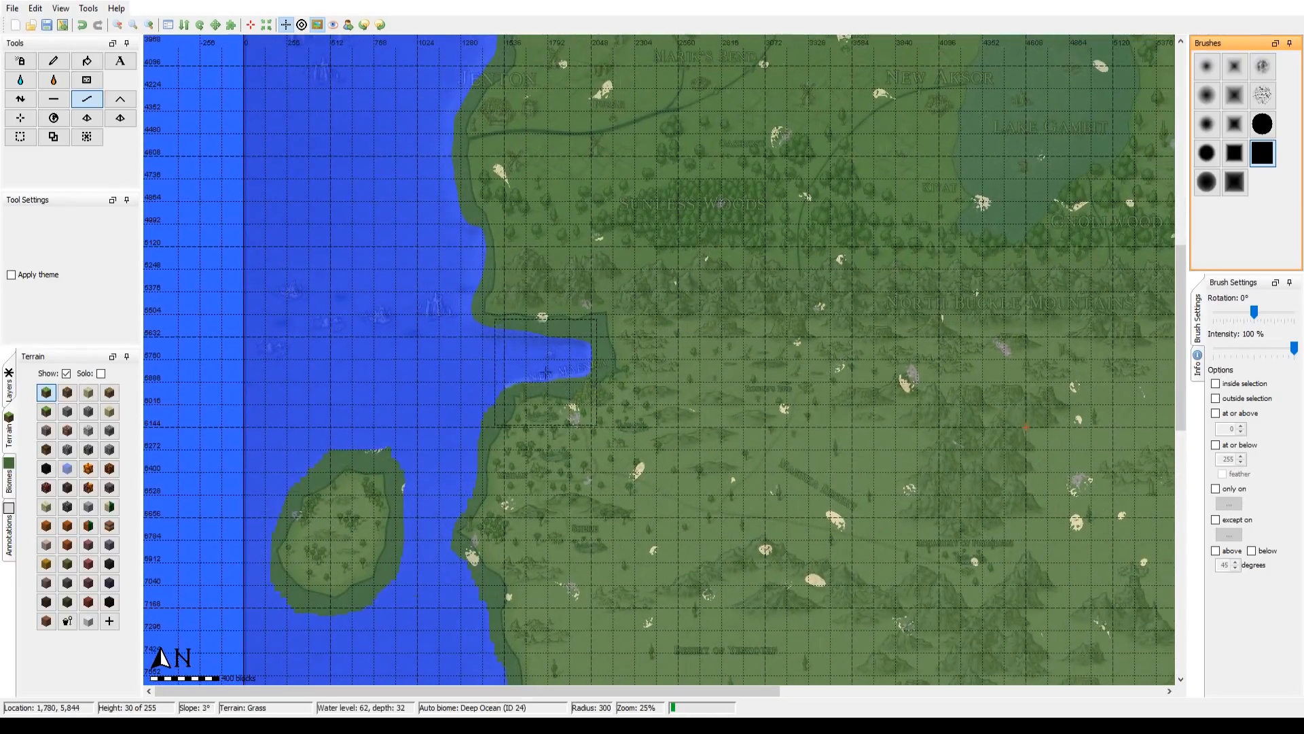
{"action": "left_click", "coordinate": [546, 372]}
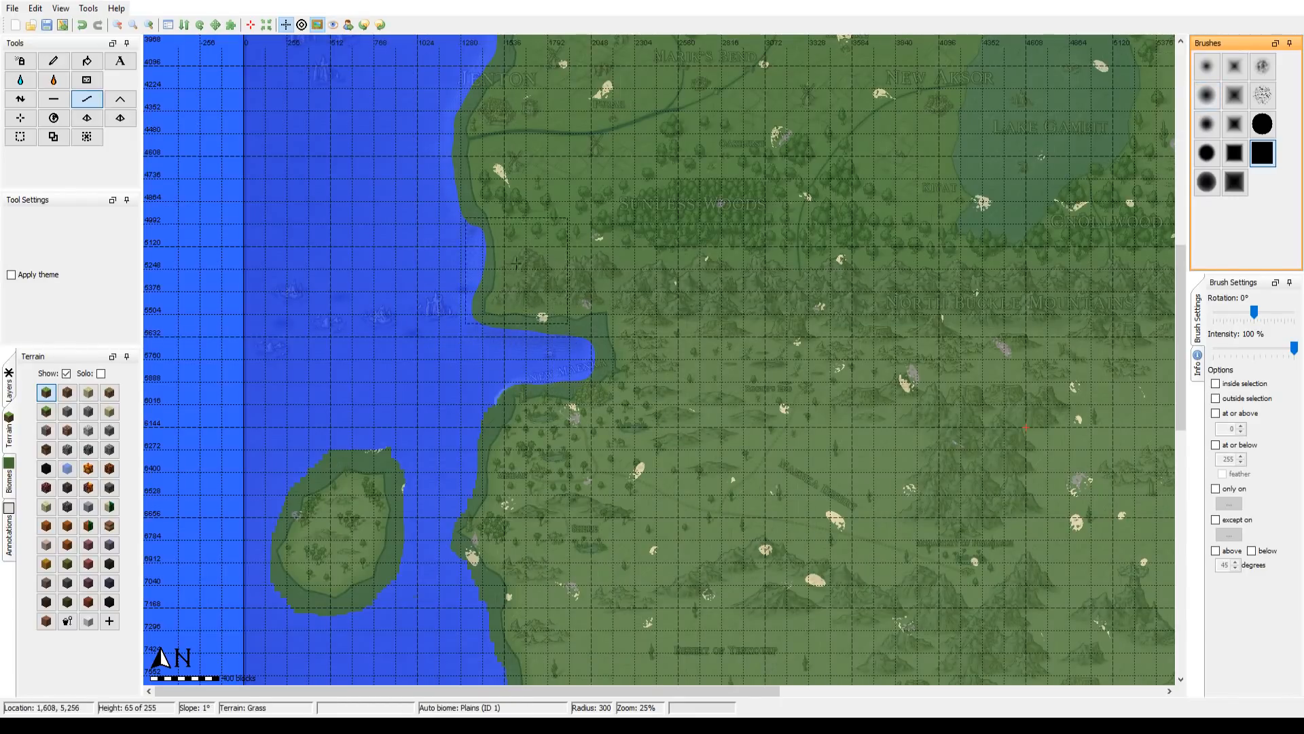
Step: Flatten the edges of the New Maenka bay to seabed level out to the overlay's shoreline with the hard square brush at radius 45
{"action": "left_click", "coordinate": [148, 27]}
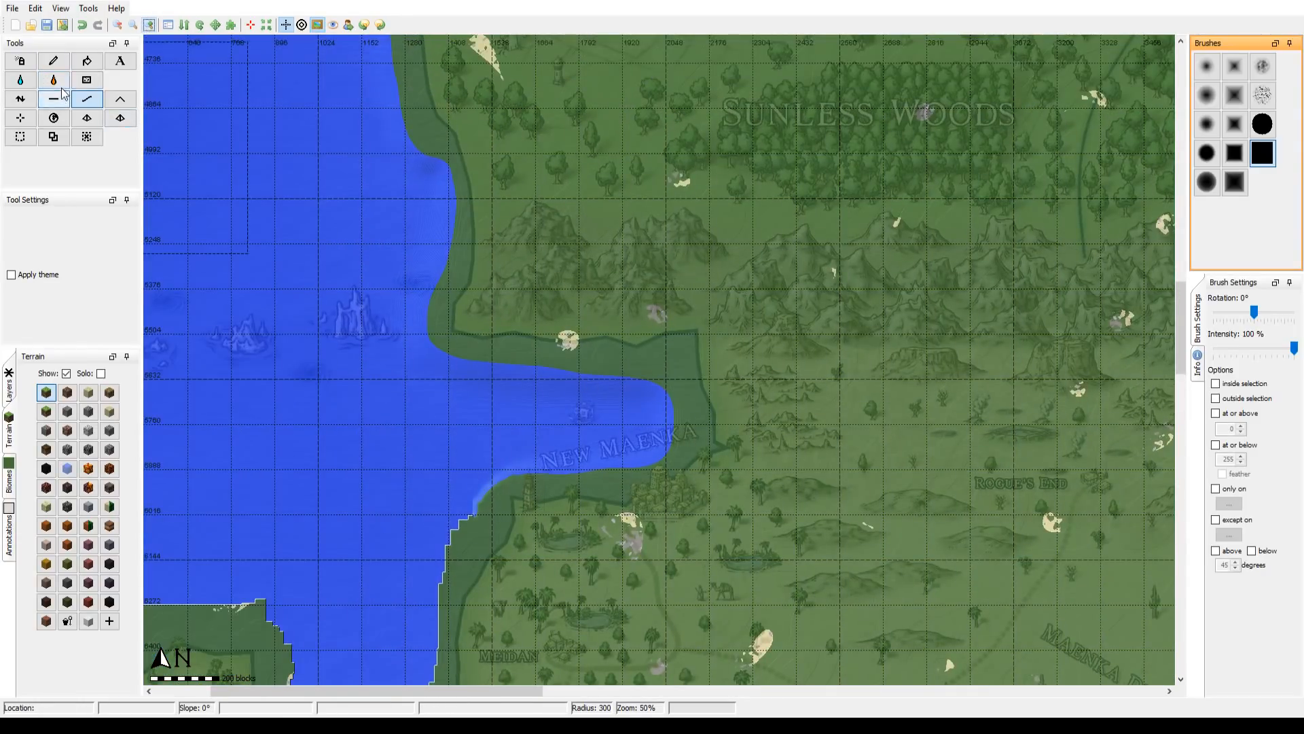
{"action": "left_click", "coordinate": [54, 99]}
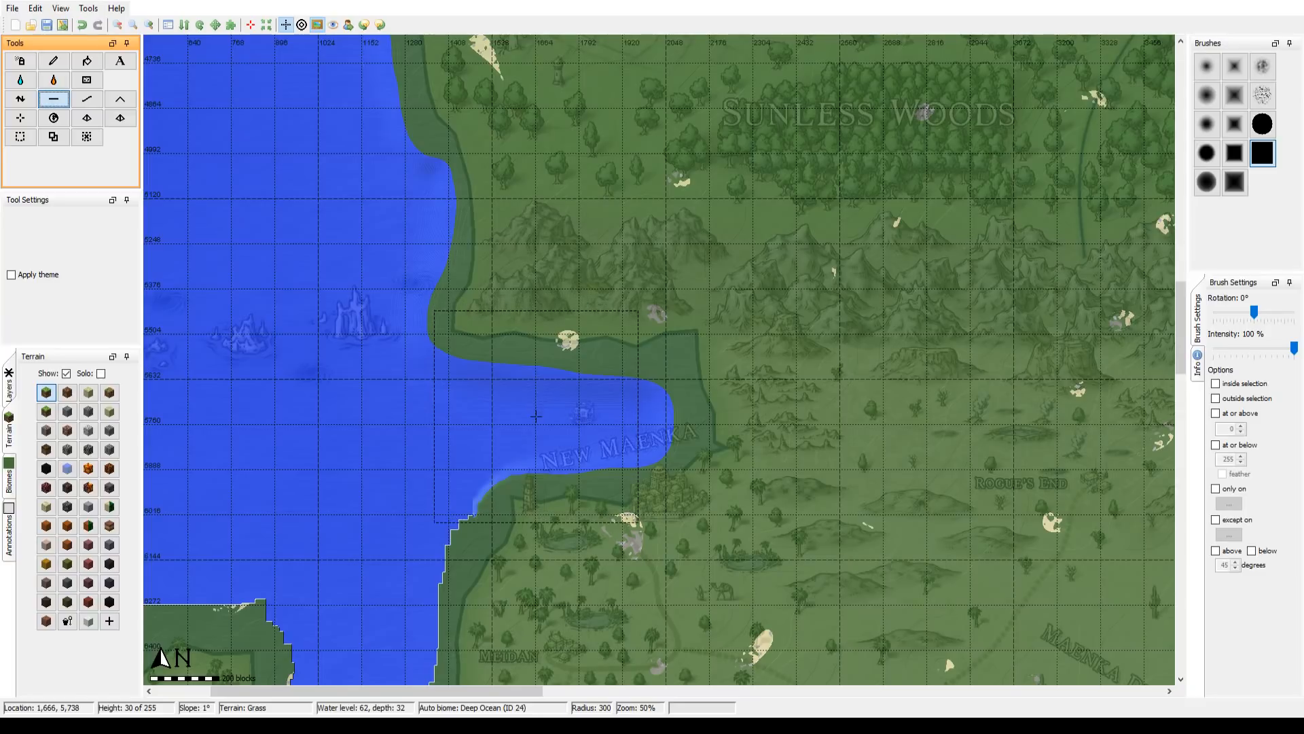
{"action": "scroll", "coordinate": [536, 416], "scroll_direction": "down", "scroll_amount": 12}
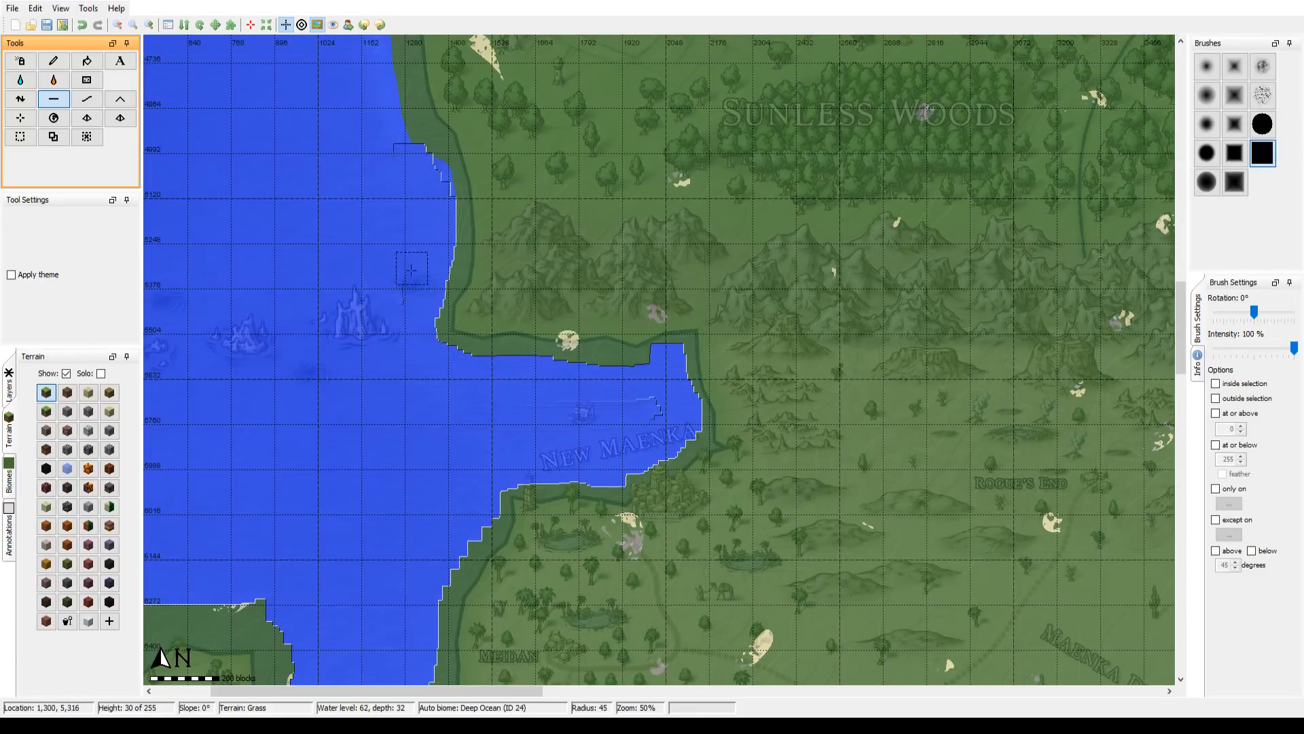
Step: Smooth the New Maenka bay shores and the mainland coast south past Meidan with the hard square brush at radius 300
{"action": "left_click", "coordinate": [87, 98]}
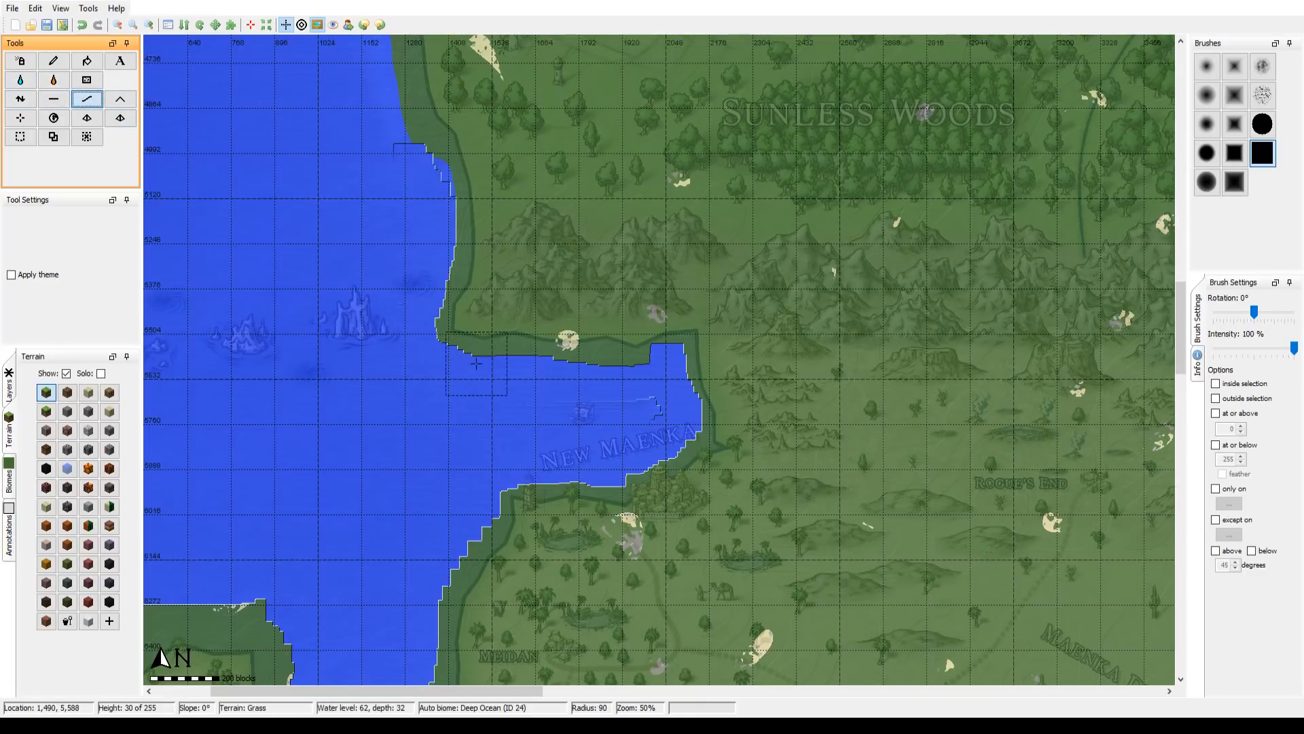
{"action": "scroll", "coordinate": [476, 364], "scroll_direction": "down", "scroll_amount": 13}
{"action": "mouse_move", "coordinate": [476, 363]}
{"action": "left_mouse_down"}
{"action": "mouse_move", "coordinate": [439, 211]}
{"action": "mouse_move", "coordinate": [427, 168]}
{"action": "mouse_move", "coordinate": [415, 174]}
{"action": "mouse_move", "coordinate": [399, 141]}
{"action": "mouse_move", "coordinate": [407, 128]}
{"action": "mouse_move", "coordinate": [415, 294]}
{"action": "mouse_move", "coordinate": [513, 341]}
{"action": "mouse_move", "coordinate": [602, 311]}
{"action": "mouse_move", "coordinate": [606, 292]}
{"action": "mouse_move", "coordinate": [596, 328]}
{"action": "mouse_move", "coordinate": [663, 393]}
{"action": "mouse_move", "coordinate": [622, 416]}
{"action": "mouse_move", "coordinate": [515, 427]}
{"action": "mouse_move", "coordinate": [480, 446]}
{"action": "mouse_move", "coordinate": [582, 436]}
{"action": "mouse_move", "coordinate": [660, 407]}
{"action": "mouse_move", "coordinate": [639, 278]}
{"action": "mouse_move", "coordinate": [656, 332]}
{"action": "mouse_move", "coordinate": [636, 370]}
{"action": "mouse_move", "coordinate": [630, 352]}
{"action": "mouse_move", "coordinate": [653, 344]}
{"action": "mouse_move", "coordinate": [455, 378]}
{"action": "mouse_move", "coordinate": [596, 348]}
{"action": "mouse_move", "coordinate": [727, 399]}
{"action": "mouse_move", "coordinate": [522, 347]}
{"action": "mouse_move", "coordinate": [671, 399]}
{"action": "mouse_move", "coordinate": [491, 492]}
{"action": "mouse_move", "coordinate": [586, 169]}
{"action": "mouse_move", "coordinate": [518, 300]}
{"action": "mouse_move", "coordinate": [705, 216]}
{"action": "left_mouse_up"}
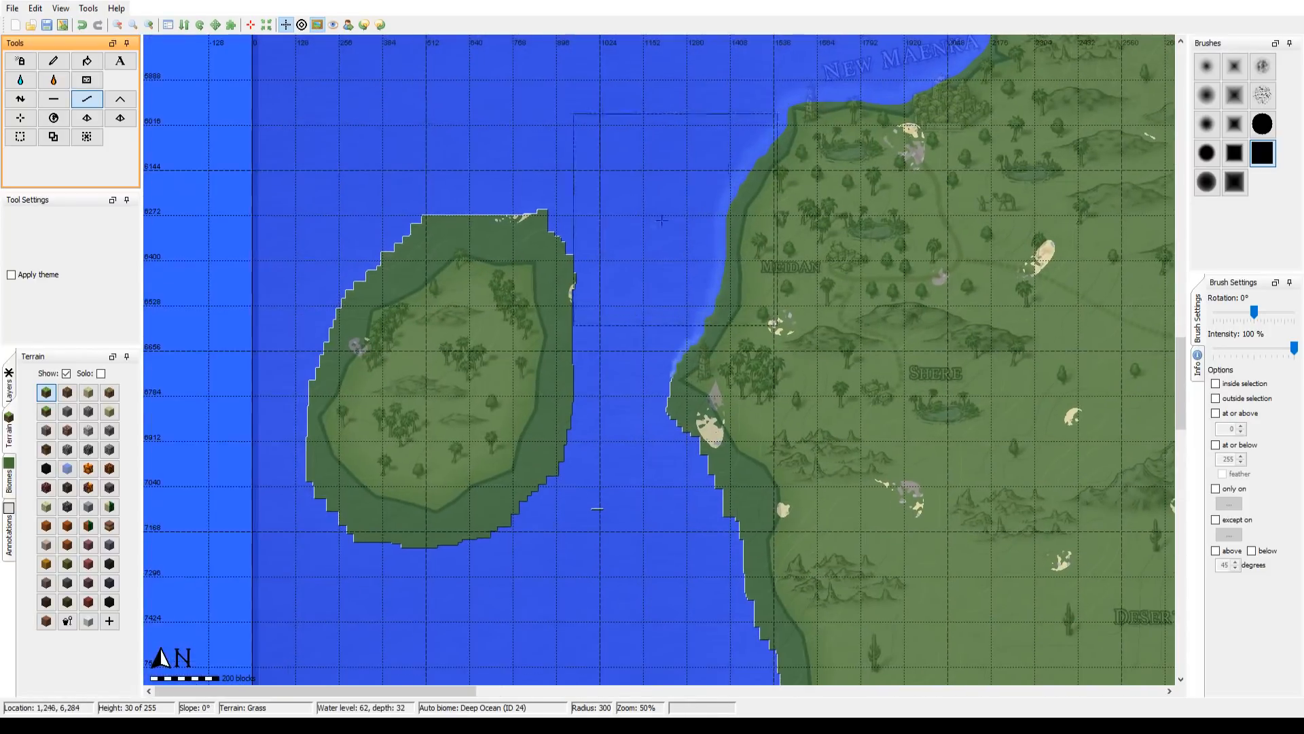
Step: Smooth the shoreline around the whole island west of Meidan with the hard square brush at radius 300
{"action": "mouse_move", "coordinate": [445, 209]}
{"action": "left_mouse_down"}
{"action": "mouse_move", "coordinate": [421, 280]}
{"action": "mouse_move", "coordinate": [385, 313]}
{"action": "mouse_move", "coordinate": [417, 265]}
{"action": "mouse_move", "coordinate": [515, 227]}
{"action": "mouse_move", "coordinate": [467, 268]}
{"action": "mouse_move", "coordinate": [380, 296]}
{"action": "mouse_move", "coordinate": [346, 418]}
{"action": "mouse_move", "coordinate": [358, 466]}
{"action": "mouse_move", "coordinate": [367, 464]}
{"action": "left_mouse_up"}
{"action": "mouse_move", "coordinate": [490, 480]}
{"action": "left_mouse_down"}
{"action": "mouse_move", "coordinate": [431, 495]}
{"action": "mouse_move", "coordinate": [341, 386]}
{"action": "mouse_move", "coordinate": [374, 489]}
{"action": "mouse_move", "coordinate": [368, 434]}
{"action": "mouse_move", "coordinate": [391, 448]}
{"action": "mouse_move", "coordinate": [494, 449]}
{"action": "mouse_move", "coordinate": [511, 267]}
{"action": "mouse_move", "coordinate": [401, 302]}
{"action": "mouse_move", "coordinate": [370, 225]}
{"action": "mouse_move", "coordinate": [381, 275]}
{"action": "mouse_move", "coordinate": [341, 433]}
{"action": "mouse_move", "coordinate": [358, 478]}
{"action": "mouse_move", "coordinate": [396, 512]}
{"action": "mouse_move", "coordinate": [540, 468]}
{"action": "mouse_move", "coordinate": [521, 447]}
{"action": "mouse_move", "coordinate": [514, 270]}
{"action": "left_mouse_up"}
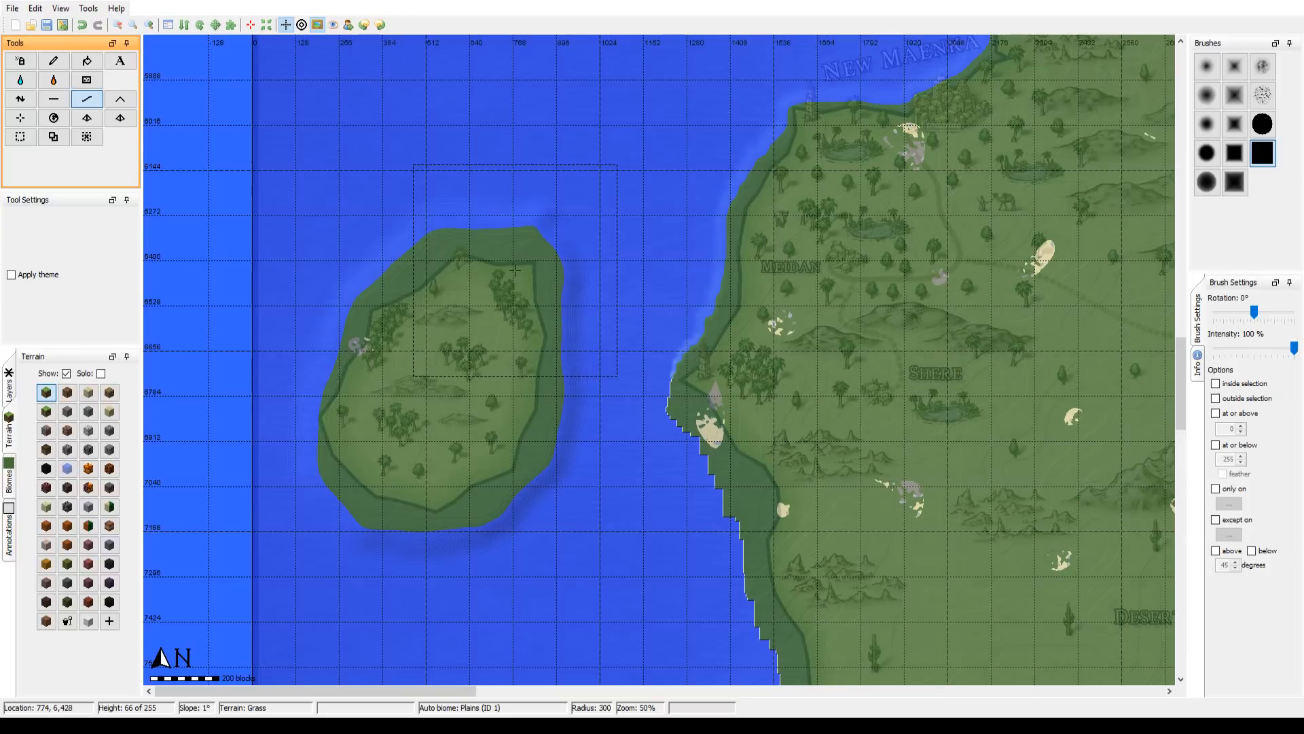
{"action": "mouse_move", "coordinate": [515, 270]}
{"action": "left_mouse_down"}
{"action": "mouse_move", "coordinate": [379, 331]}
{"action": "mouse_move", "coordinate": [351, 448]}
{"action": "mouse_move", "coordinate": [522, 473]}
{"action": "mouse_move", "coordinate": [507, 259]}
{"action": "left_mouse_up"}
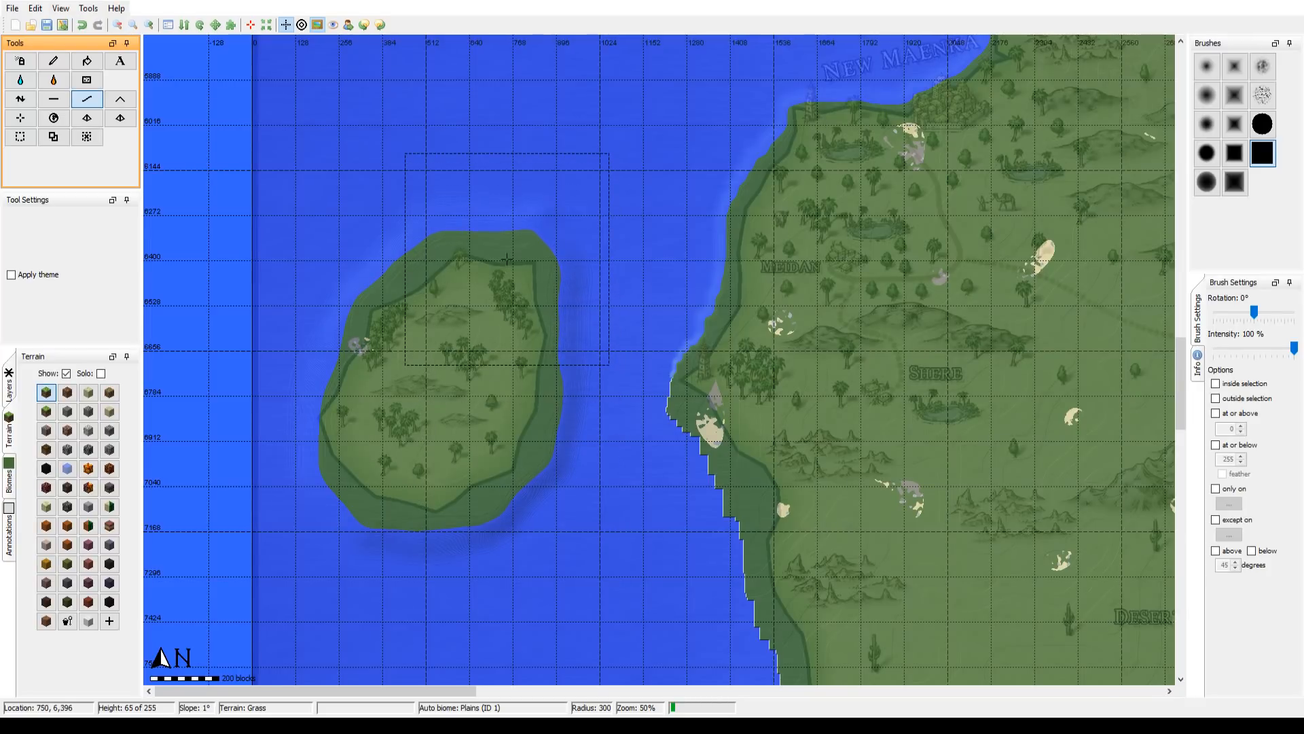
{"action": "mouse_move", "coordinate": [507, 259]}
{"action": "left_mouse_down"}
{"action": "mouse_move", "coordinate": [448, 252]}
{"action": "mouse_move", "coordinate": [421, 232]}
{"action": "left_mouse_up"}
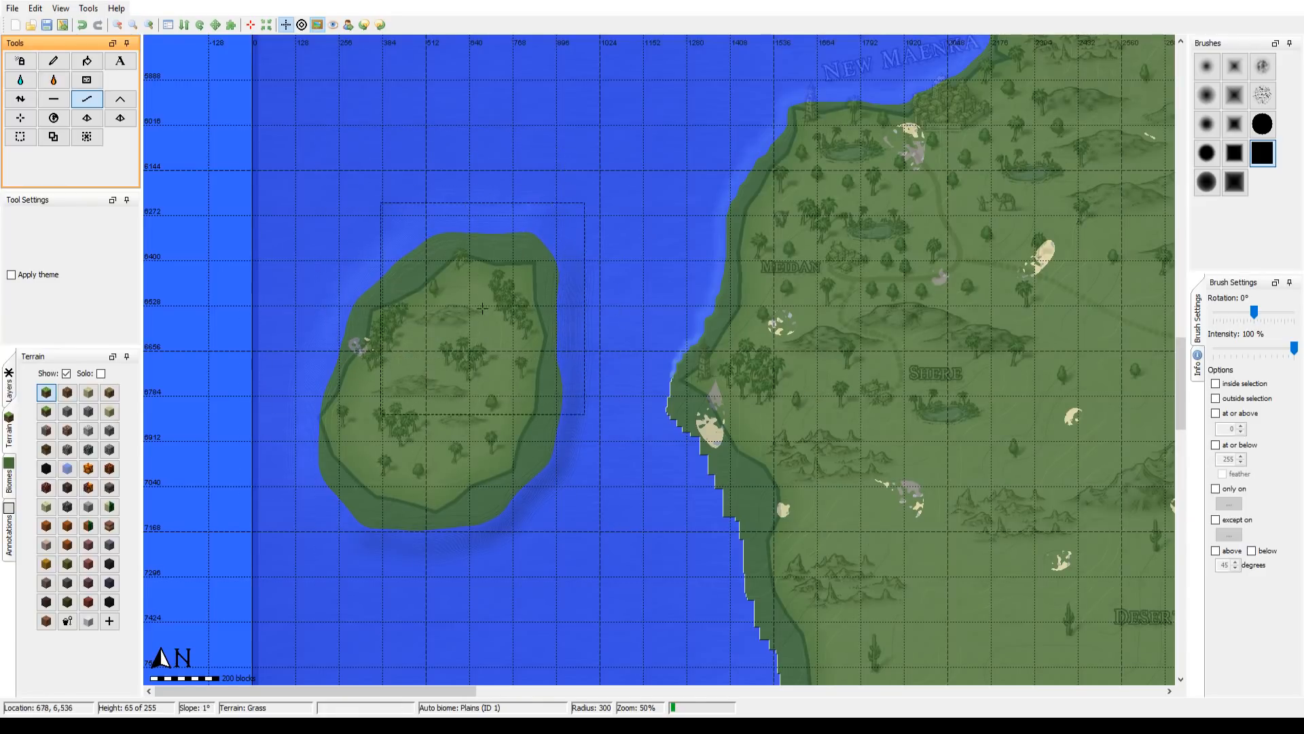
Step: Smooth the mainland's west coast from Meidan around the headland near Shere and southward with the hard square brush at radius 300
{"action": "mouse_move", "coordinate": [536, 405]}
{"action": "left_mouse_down"}
{"action": "mouse_move", "coordinate": [518, 422]}
{"action": "mouse_move", "coordinate": [404, 392]}
{"action": "left_mouse_up"}
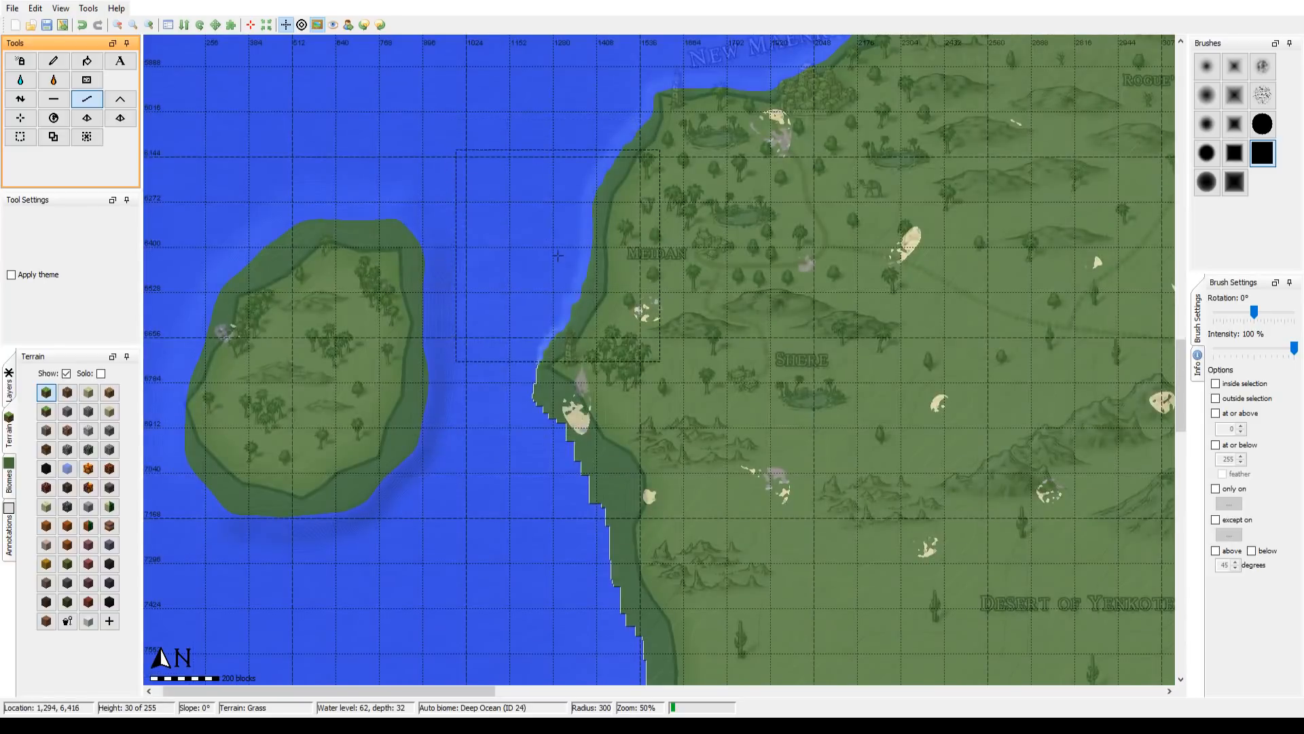
{"action": "mouse_move", "coordinate": [553, 233]}
{"action": "left_mouse_down"}
{"action": "mouse_move", "coordinate": [536, 347]}
{"action": "mouse_move", "coordinate": [590, 438]}
{"action": "mouse_move", "coordinate": [574, 369]}
{"action": "left_mouse_up"}
{"action": "mouse_move", "coordinate": [580, 298]}
{"action": "left_mouse_down"}
{"action": "mouse_move", "coordinate": [624, 165]}
{"action": "mouse_move", "coordinate": [663, 120]}
{"action": "mouse_move", "coordinate": [614, 140]}
{"action": "mouse_move", "coordinate": [589, 174]}
{"action": "mouse_move", "coordinate": [559, 294]}
{"action": "mouse_move", "coordinate": [500, 393]}
{"action": "mouse_move", "coordinate": [559, 267]}
{"action": "mouse_move", "coordinate": [632, 200]}
{"action": "mouse_move", "coordinate": [533, 301]}
{"action": "mouse_move", "coordinate": [533, 375]}
{"action": "left_mouse_up"}
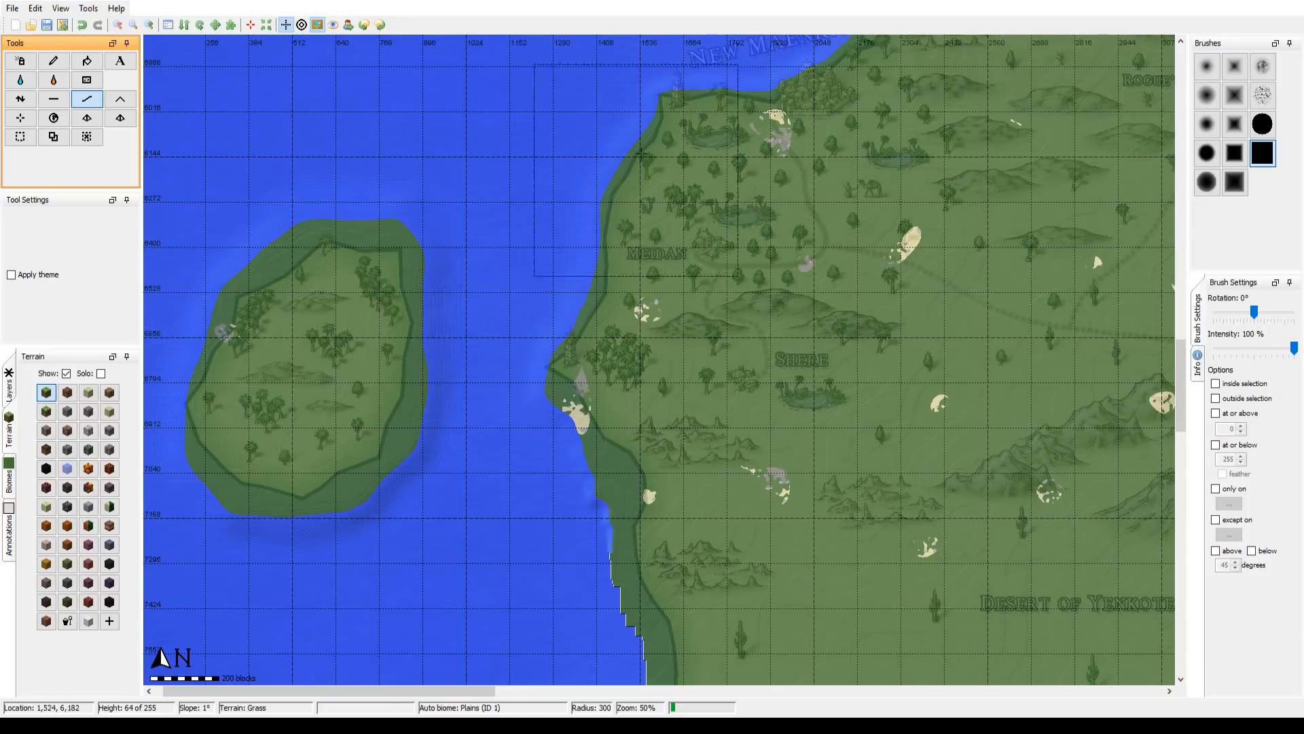
{"action": "left_click_drag", "start_coordinate": [601, 172], "coordinate": [447, 402]}
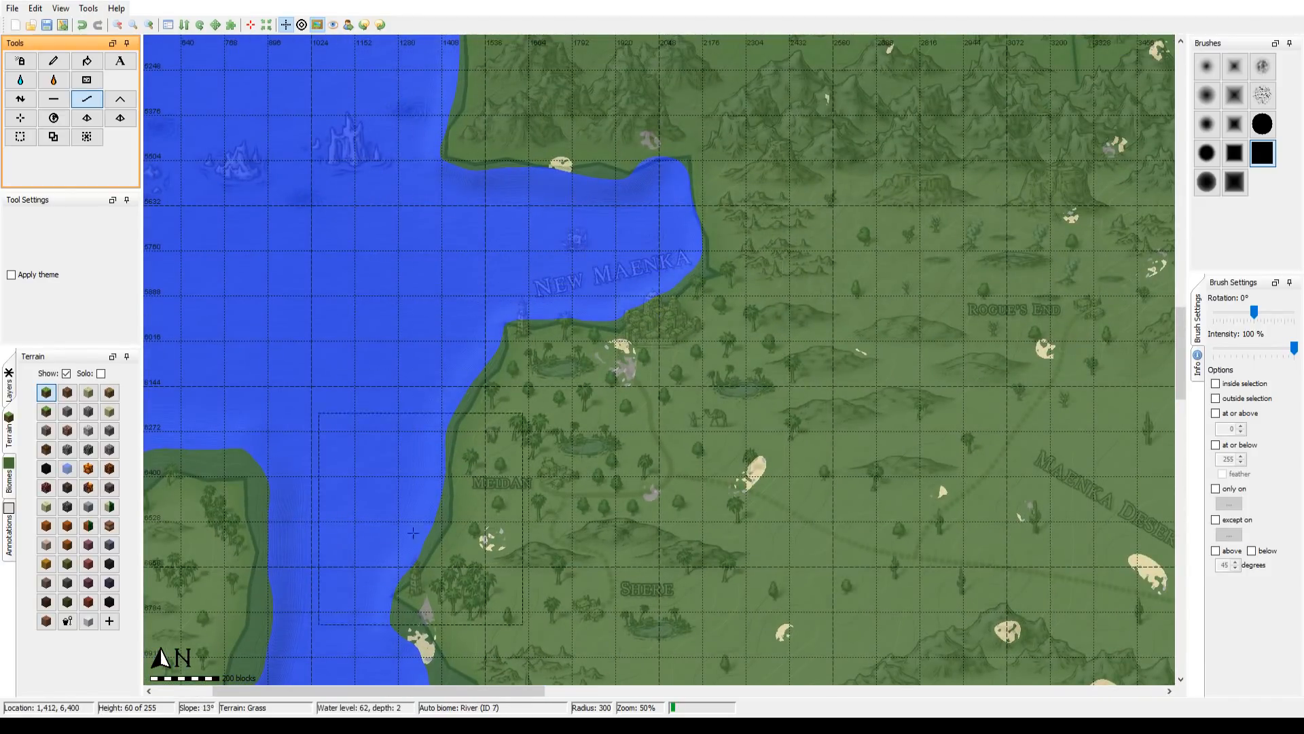
{"action": "mouse_move", "coordinate": [376, 604]}
{"action": "left_mouse_down"}
{"action": "mouse_move", "coordinate": [381, 369]}
{"action": "mouse_move", "coordinate": [447, 267]}
{"action": "left_mouse_up"}
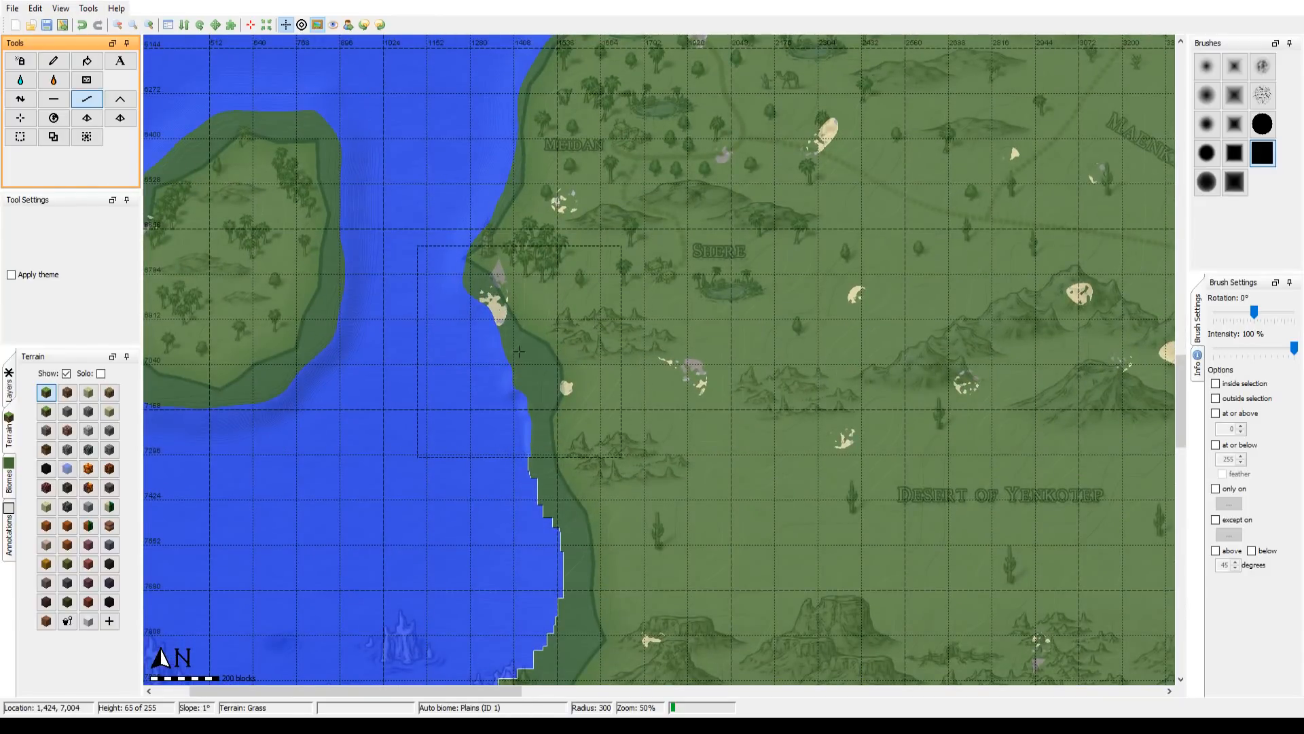
{"action": "mouse_move", "coordinate": [506, 296]}
{"action": "left_mouse_down"}
{"action": "mouse_move", "coordinate": [548, 382]}
{"action": "mouse_move", "coordinate": [566, 463]}
{"action": "mouse_move", "coordinate": [558, 501]}
{"action": "mouse_move", "coordinate": [554, 403]}
{"action": "left_mouse_up"}
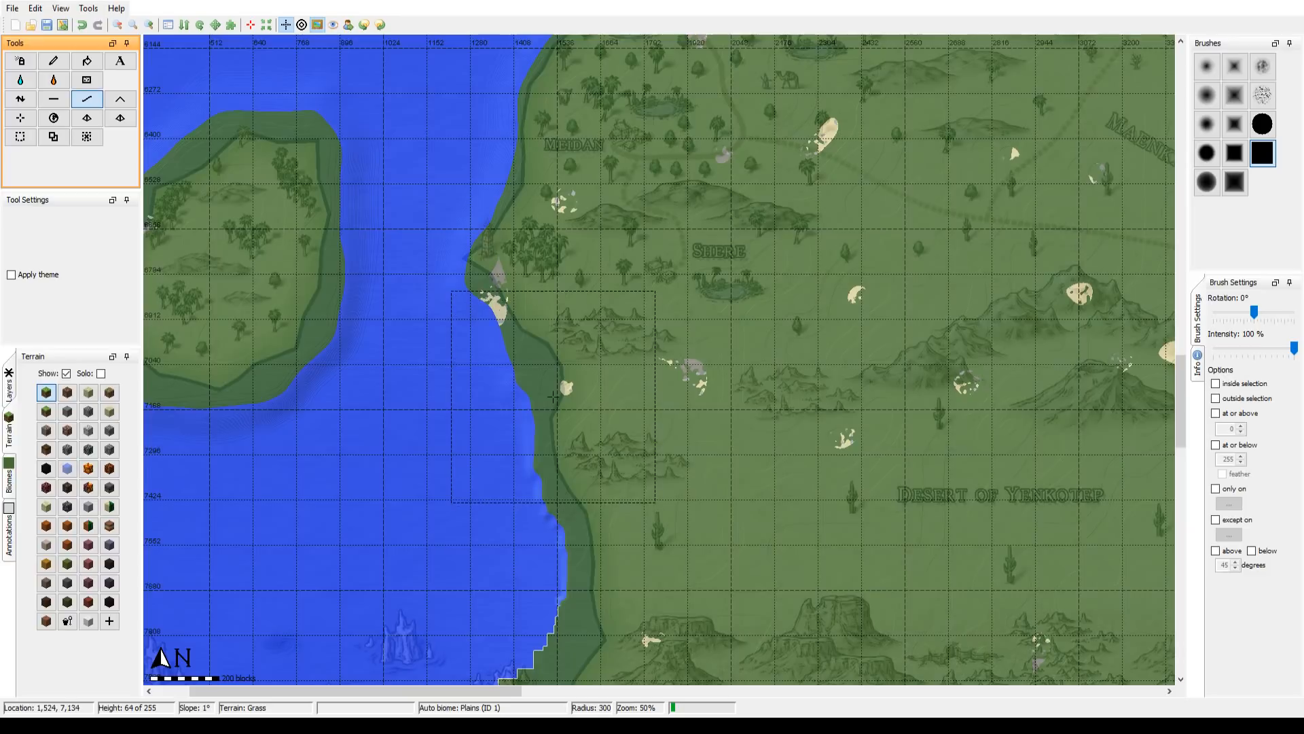
Step: Smooth the mainland coast west of the Desert of Yenkotep, from below the Shere headland to the bay above the Ruins of Spirital
{"action": "left_click_drag", "start_coordinate": [560, 515], "coordinate": [789, 187]}
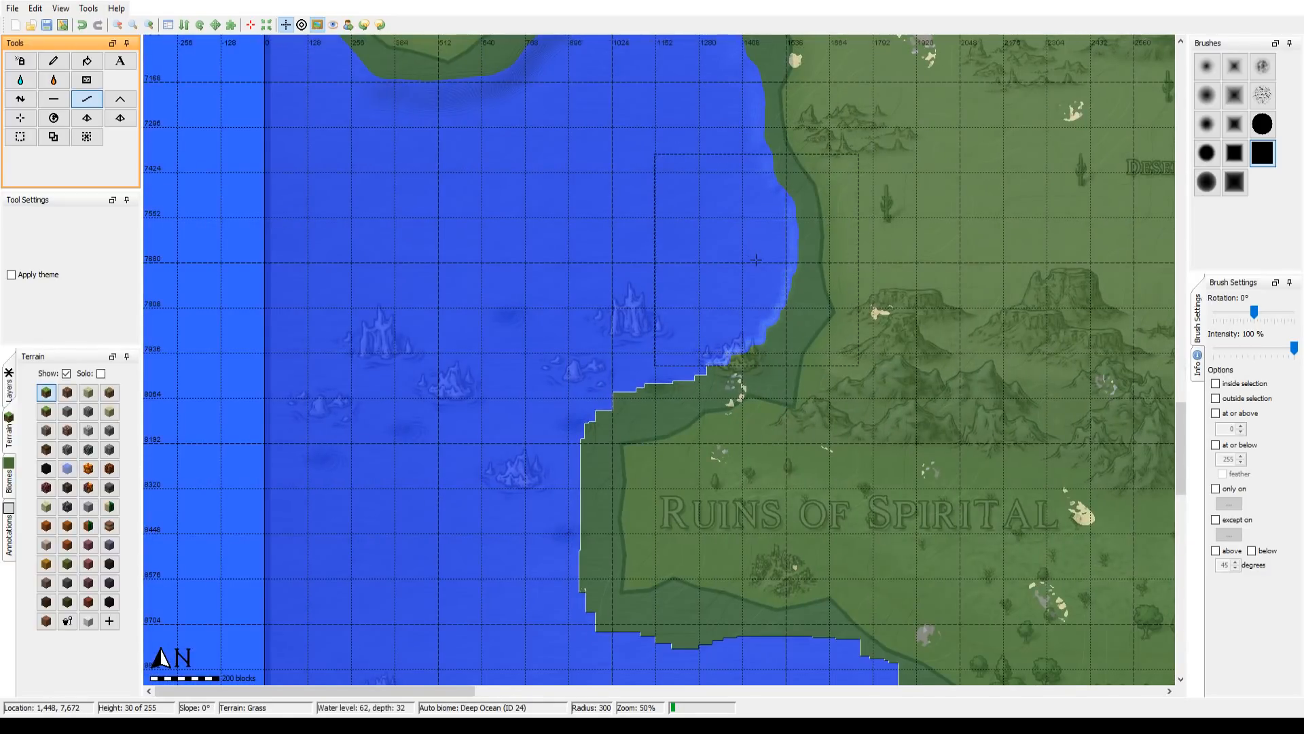
{"action": "left_click_drag", "start_coordinate": [758, 243], "coordinate": [585, 385]}
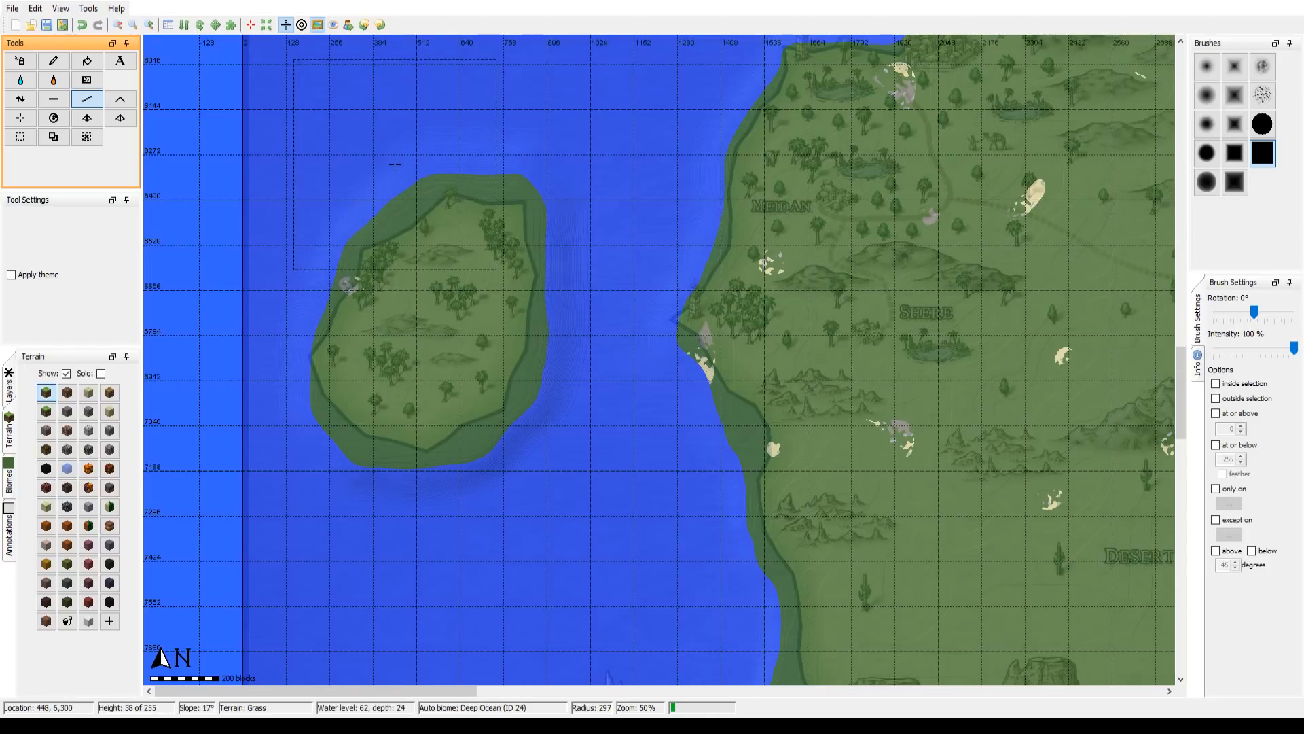
{"action": "left_click_drag", "start_coordinate": [698, 629], "coordinate": [564, 304]}
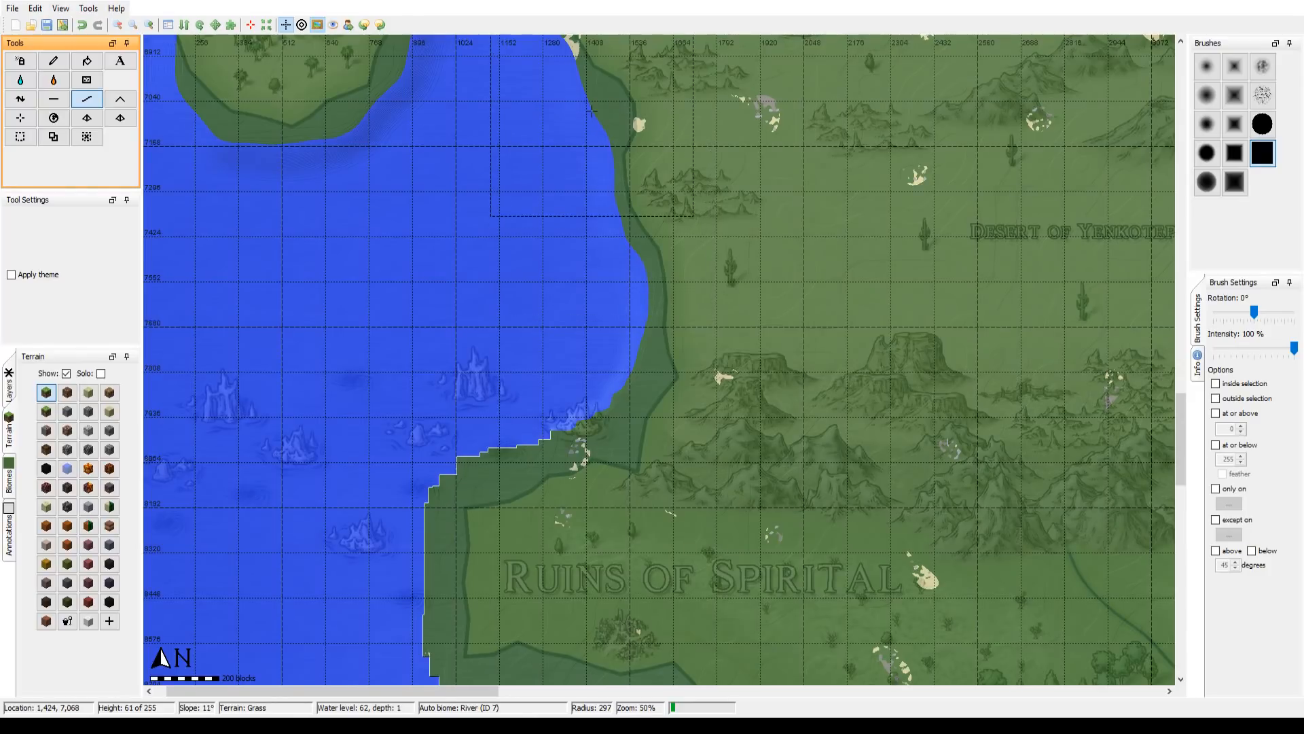
{"action": "left_click_drag", "start_coordinate": [571, 213], "coordinate": [520, 422]}
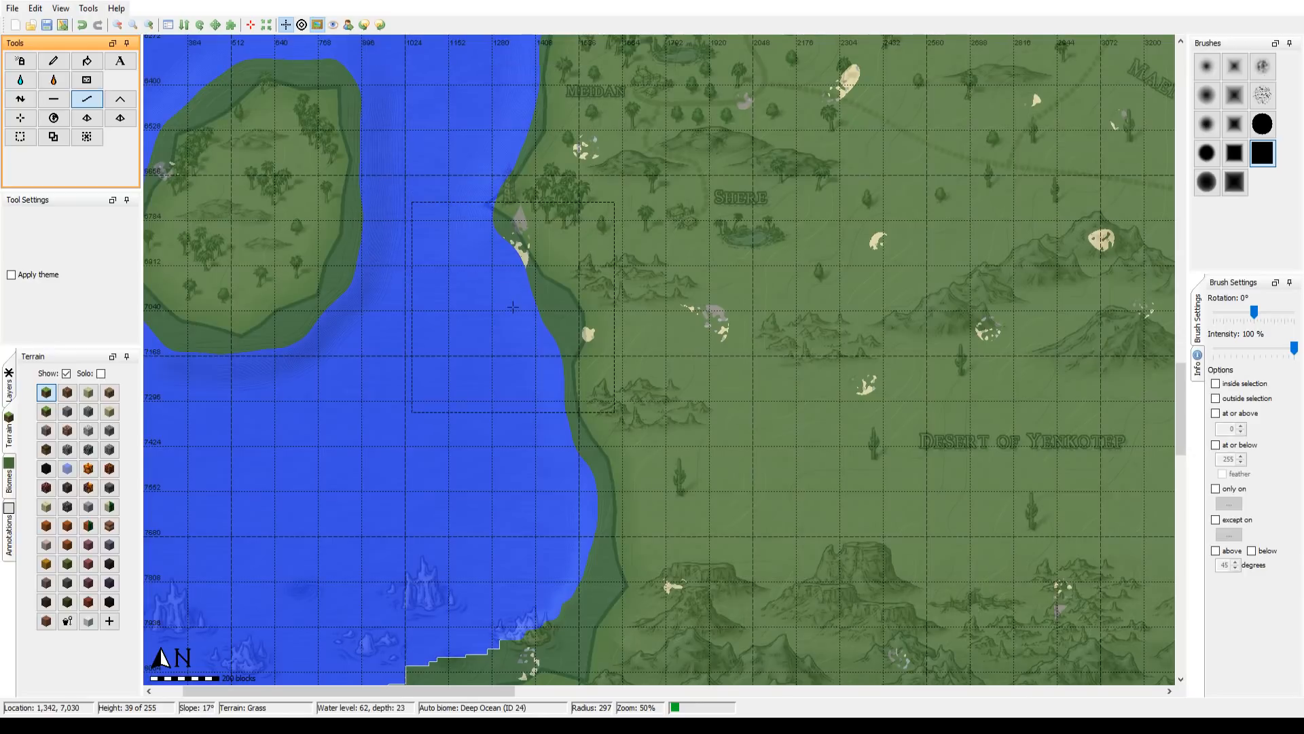
{"action": "mouse_move", "coordinate": [499, 181]}
{"action": "left_mouse_down"}
{"action": "mouse_move", "coordinate": [465, 385]}
{"action": "mouse_move", "coordinate": [550, 285]}
{"action": "left_mouse_up"}
Step: Smooth the northern and western shores of the Ruins of Spirital peninsula with the hard square brush at radius 300
{"action": "left_click_drag", "start_coordinate": [524, 582], "coordinate": [552, 261]}
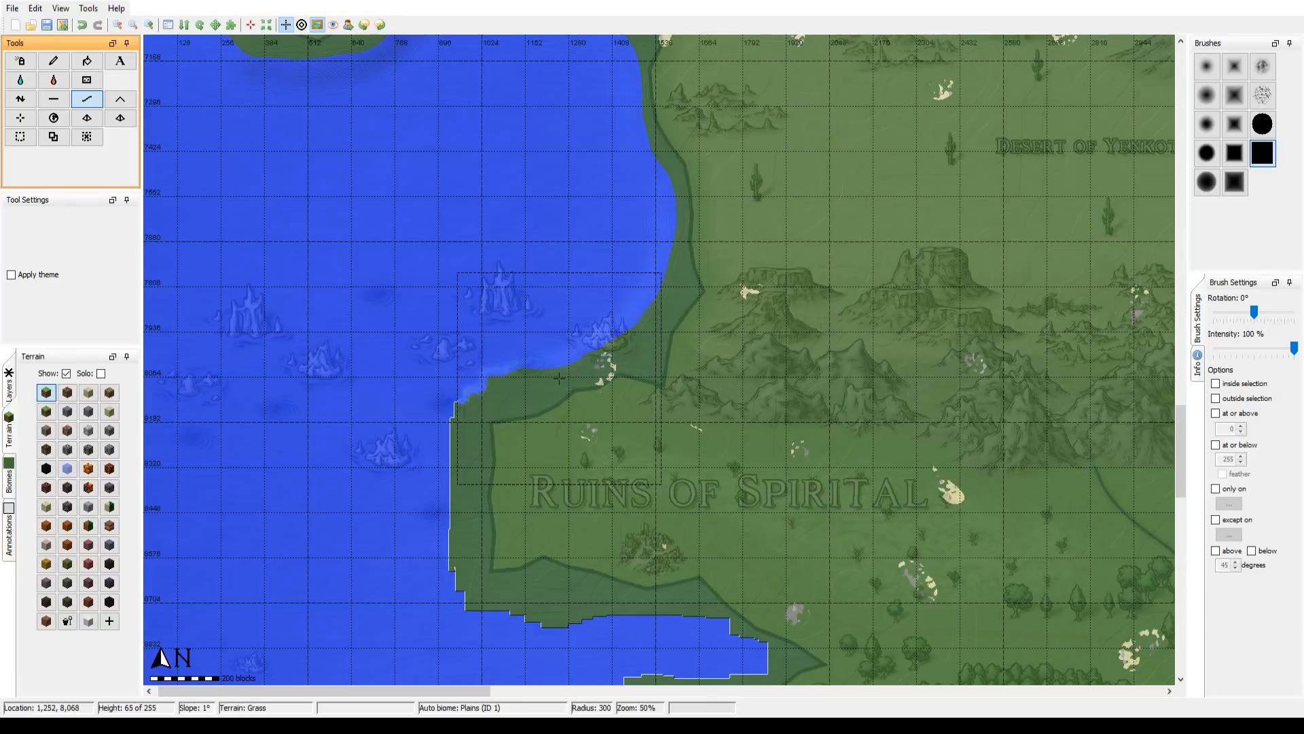
{"action": "mouse_move", "coordinate": [559, 378]}
{"action": "left_mouse_down"}
{"action": "mouse_move", "coordinate": [487, 428]}
{"action": "mouse_move", "coordinate": [478, 480]}
{"action": "mouse_move", "coordinate": [491, 410]}
{"action": "mouse_move", "coordinate": [564, 359]}
{"action": "mouse_move", "coordinate": [494, 375]}
{"action": "mouse_move", "coordinate": [475, 437]}
{"action": "mouse_move", "coordinate": [482, 480]}
{"action": "mouse_move", "coordinate": [501, 394]}
{"action": "mouse_move", "coordinate": [635, 338]}
{"action": "left_mouse_up"}
{"action": "left_click_drag", "start_coordinate": [603, 277], "coordinate": [591, 388]}
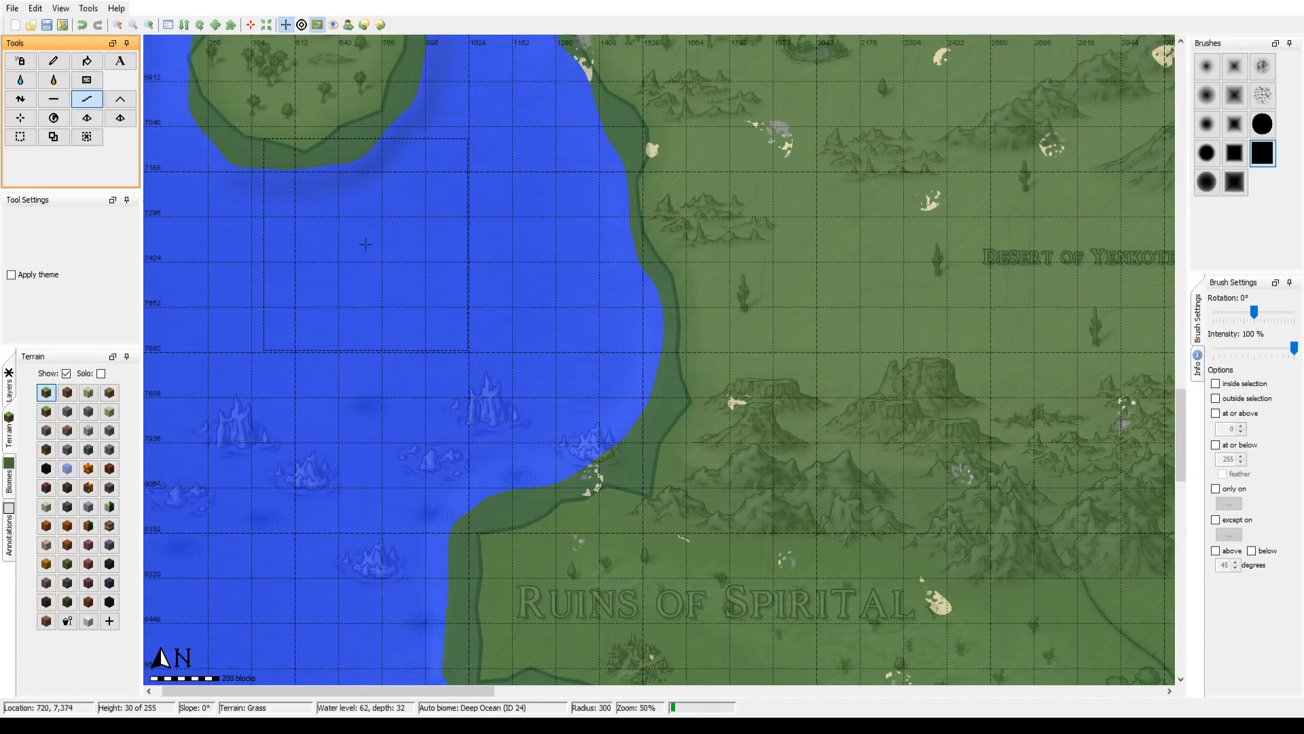
{"action": "mouse_move", "coordinate": [628, 330]}
{"action": "left_mouse_down"}
{"action": "mouse_move", "coordinate": [667, 327]}
{"action": "mouse_move", "coordinate": [593, 414]}
{"action": "mouse_move", "coordinate": [629, 341]}
{"action": "left_mouse_up"}
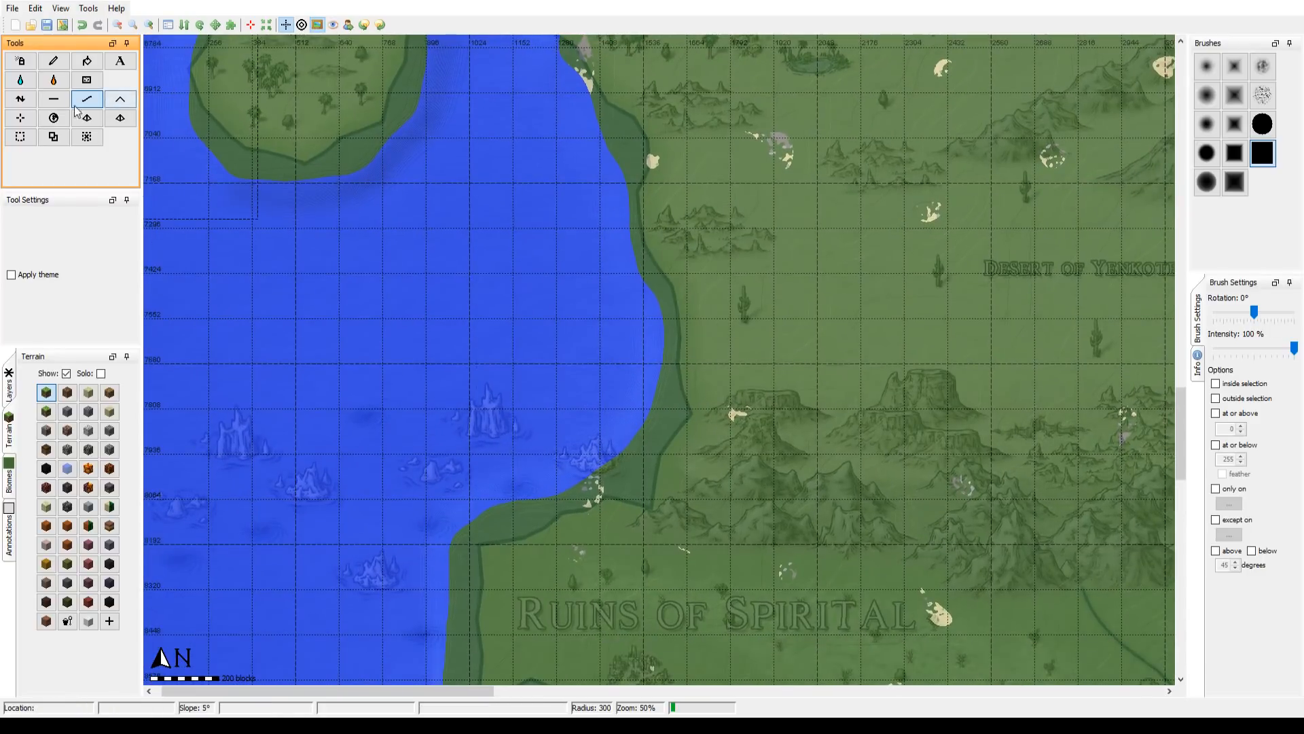
Step: Flatten the bay north of the Ruins of Spirital and the peninsula's west and south shores to seabed level at brush radius 57
{"action": "left_click", "coordinate": [53, 99]}
{"action": "scroll", "coordinate": [509, 293], "scroll_direction": "down", "scroll_amount": 15}
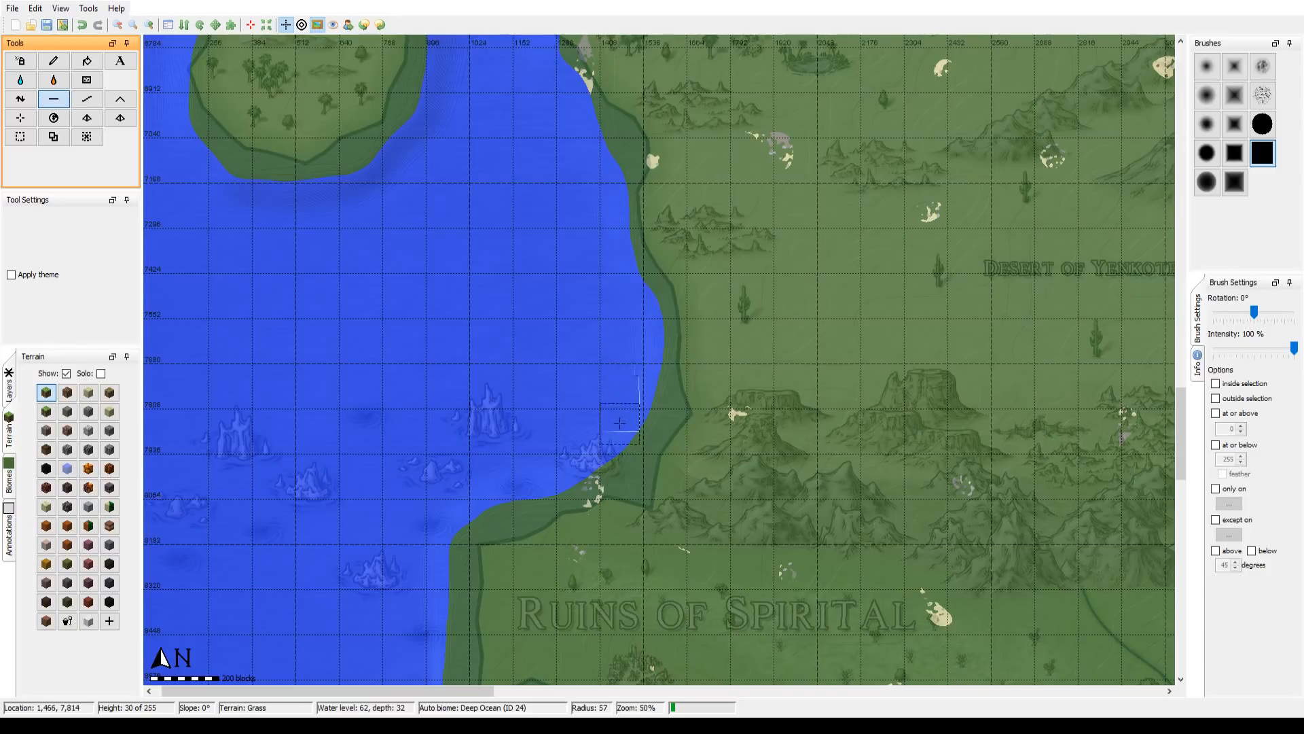
{"action": "left_click_drag", "start_coordinate": [615, 459], "coordinate": [497, 501]}
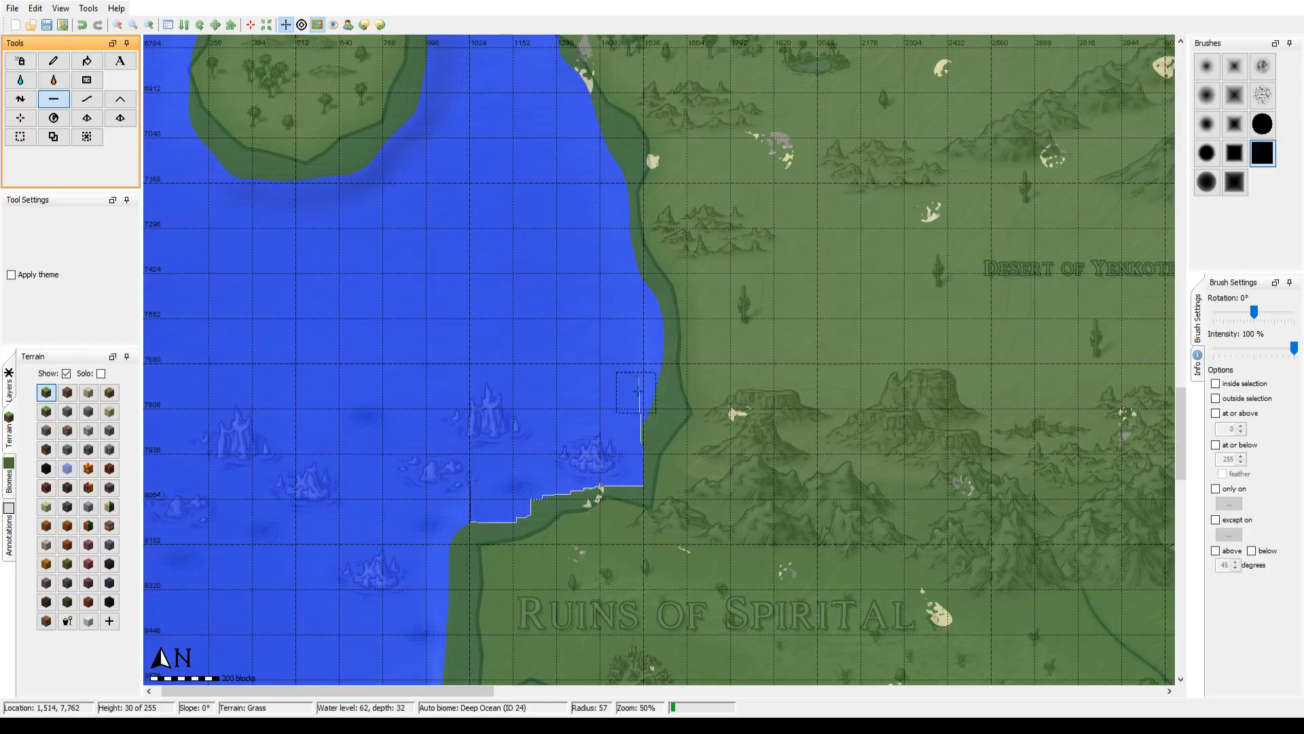
{"action": "mouse_move", "coordinate": [637, 392]}
{"action": "left_mouse_down"}
{"action": "mouse_move", "coordinate": [652, 399]}
{"action": "mouse_move", "coordinate": [642, 411]}
{"action": "mouse_move", "coordinate": [640, 377]}
{"action": "mouse_move", "coordinate": [624, 370]}
{"action": "mouse_move", "coordinate": [635, 362]}
{"action": "left_mouse_up"}
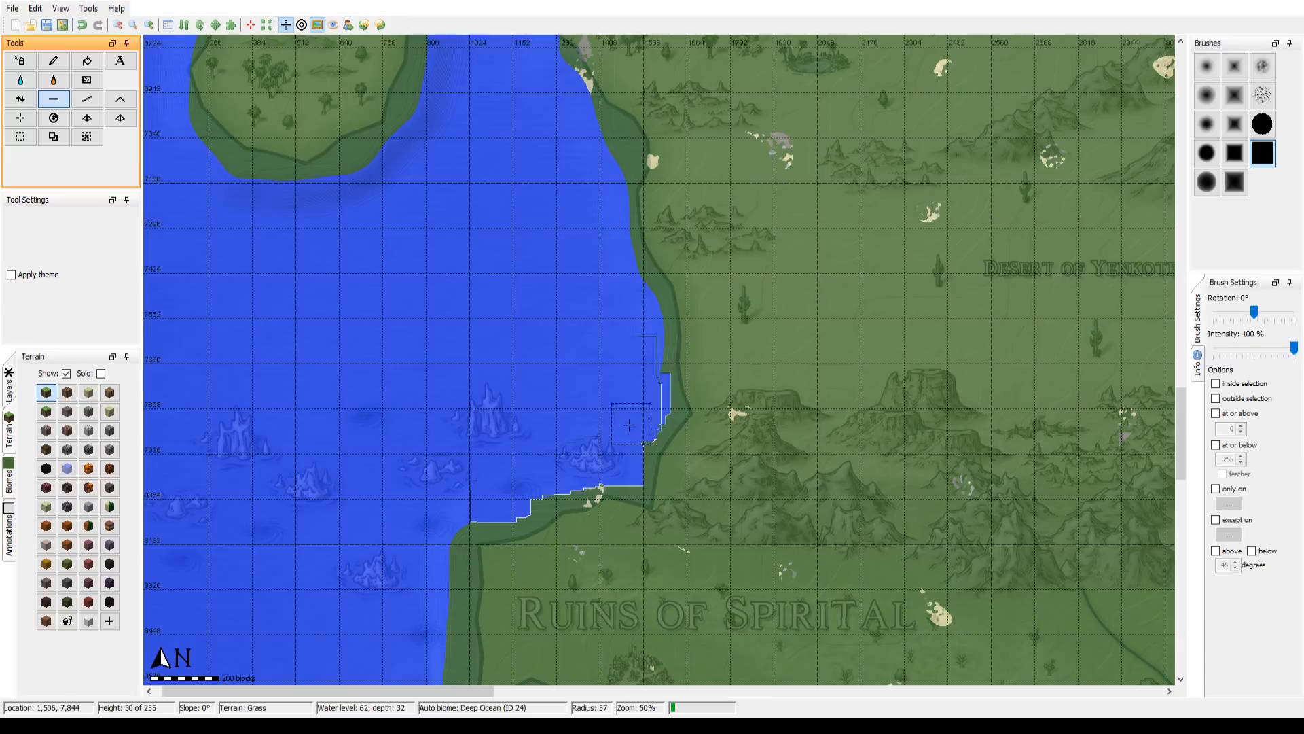
{"action": "left_click_drag", "start_coordinate": [540, 452], "coordinate": [565, 220]}
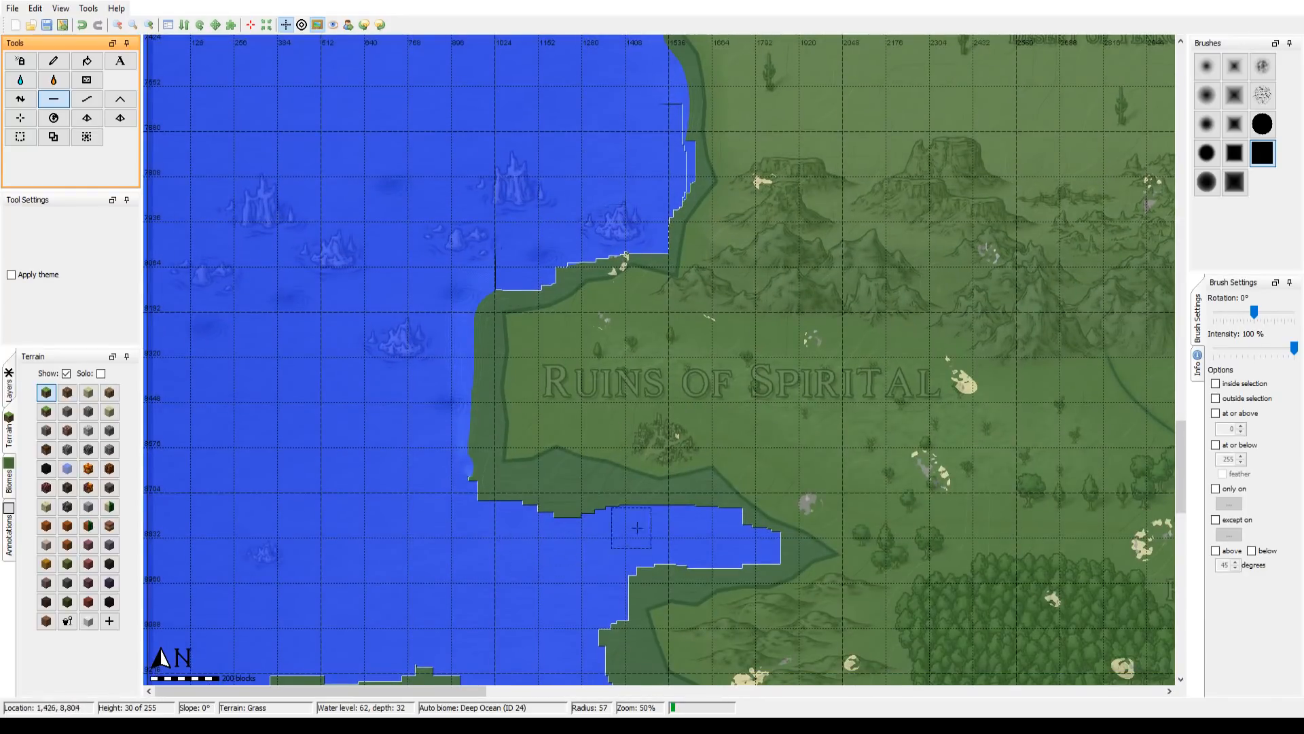
{"action": "mouse_move", "coordinate": [689, 525]}
{"action": "left_mouse_down"}
{"action": "mouse_move", "coordinate": [591, 498]}
{"action": "mouse_move", "coordinate": [495, 503]}
{"action": "mouse_move", "coordinate": [469, 455]}
{"action": "mouse_move", "coordinate": [468, 344]}
{"action": "left_mouse_up"}
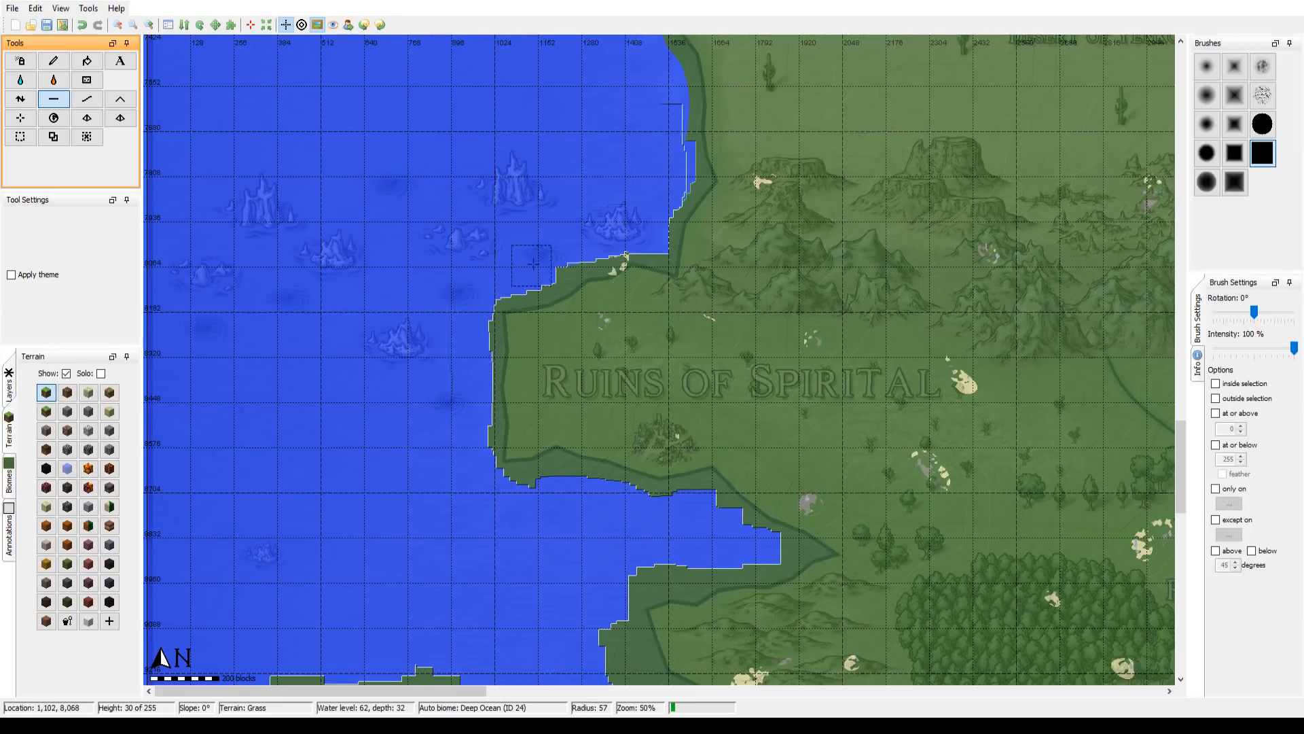
Step: Flatten the southern shore of the inlet below the Ruins of Spirital and the coast west of Maylani Woods to seabed level
{"action": "left_click_drag", "start_coordinate": [566, 562], "coordinate": [500, 337]}
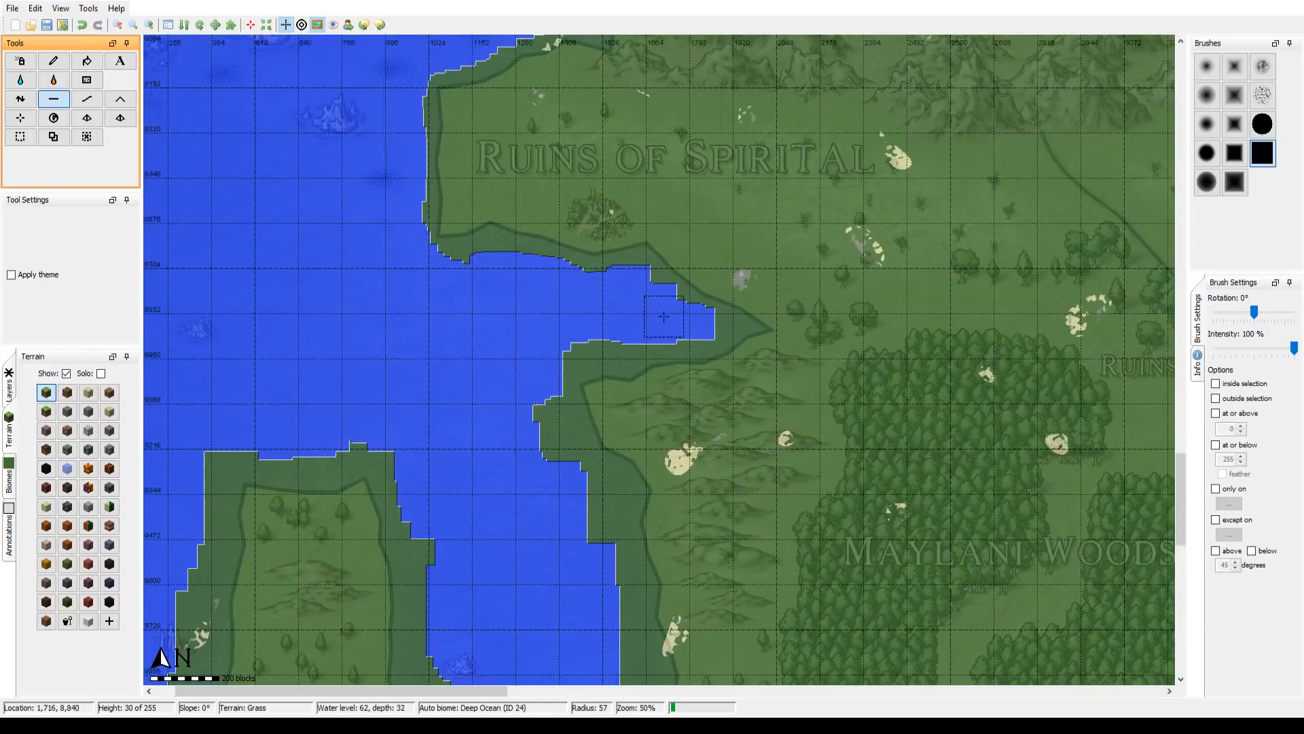
{"action": "mouse_move", "coordinate": [662, 315]}
{"action": "left_mouse_down"}
{"action": "mouse_move", "coordinate": [584, 343]}
{"action": "mouse_move", "coordinate": [553, 373]}
{"action": "mouse_move", "coordinate": [543, 435]}
{"action": "mouse_move", "coordinate": [560, 462]}
{"action": "mouse_move", "coordinate": [551, 414]}
{"action": "left_mouse_up"}
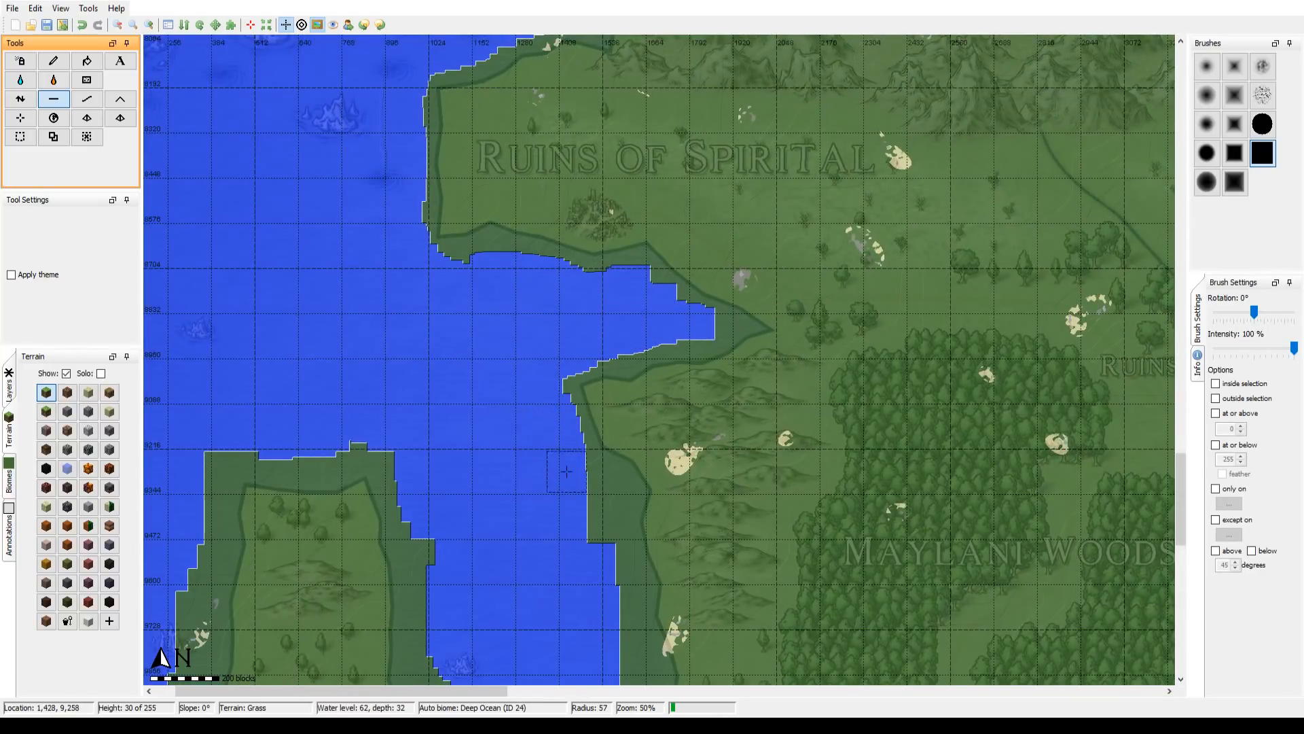
{"action": "mouse_move", "coordinate": [566, 471]}
{"action": "left_mouse_down"}
{"action": "mouse_move", "coordinate": [606, 502]}
{"action": "mouse_move", "coordinate": [617, 600]}
{"action": "left_mouse_up"}
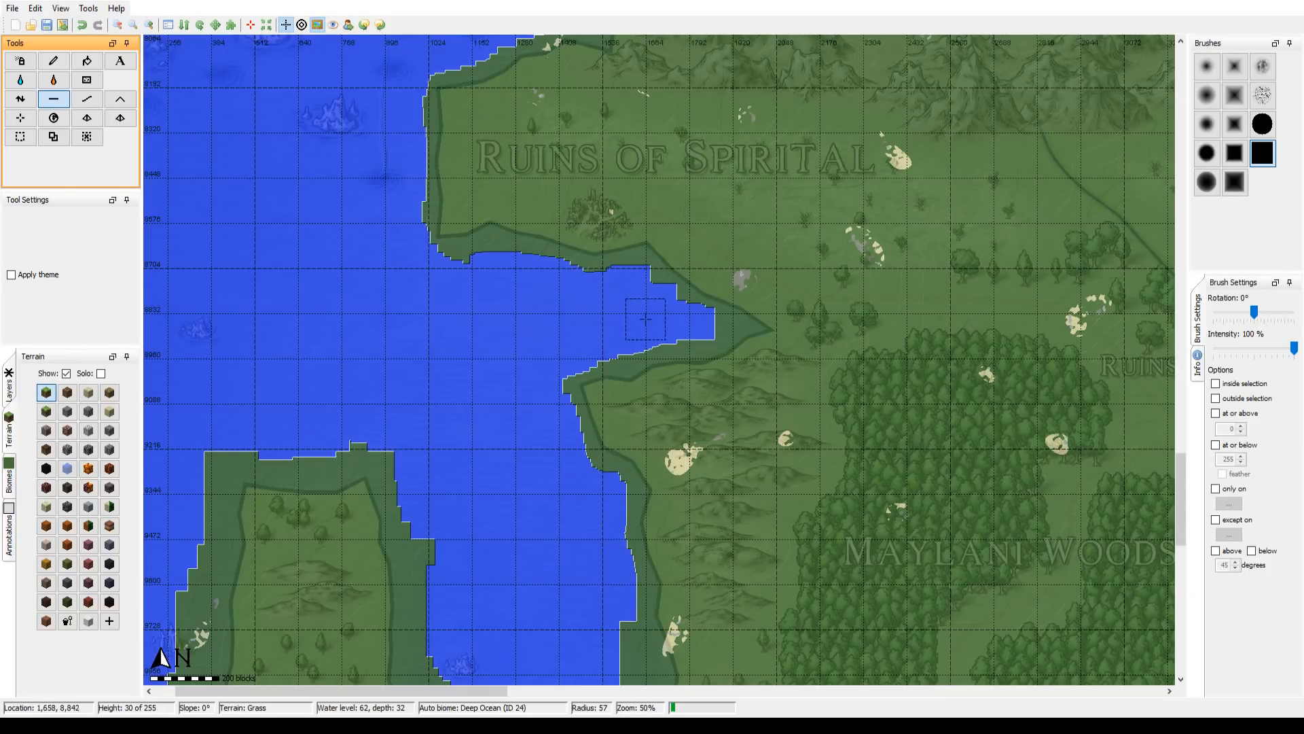
Step: Widen the channel west of Maylani Woods by flattening the island's east shore and the facing mainland coast to seabed level
{"action": "scroll", "coordinate": [679, 325], "scroll_direction": "down", "scroll_amount": 5}
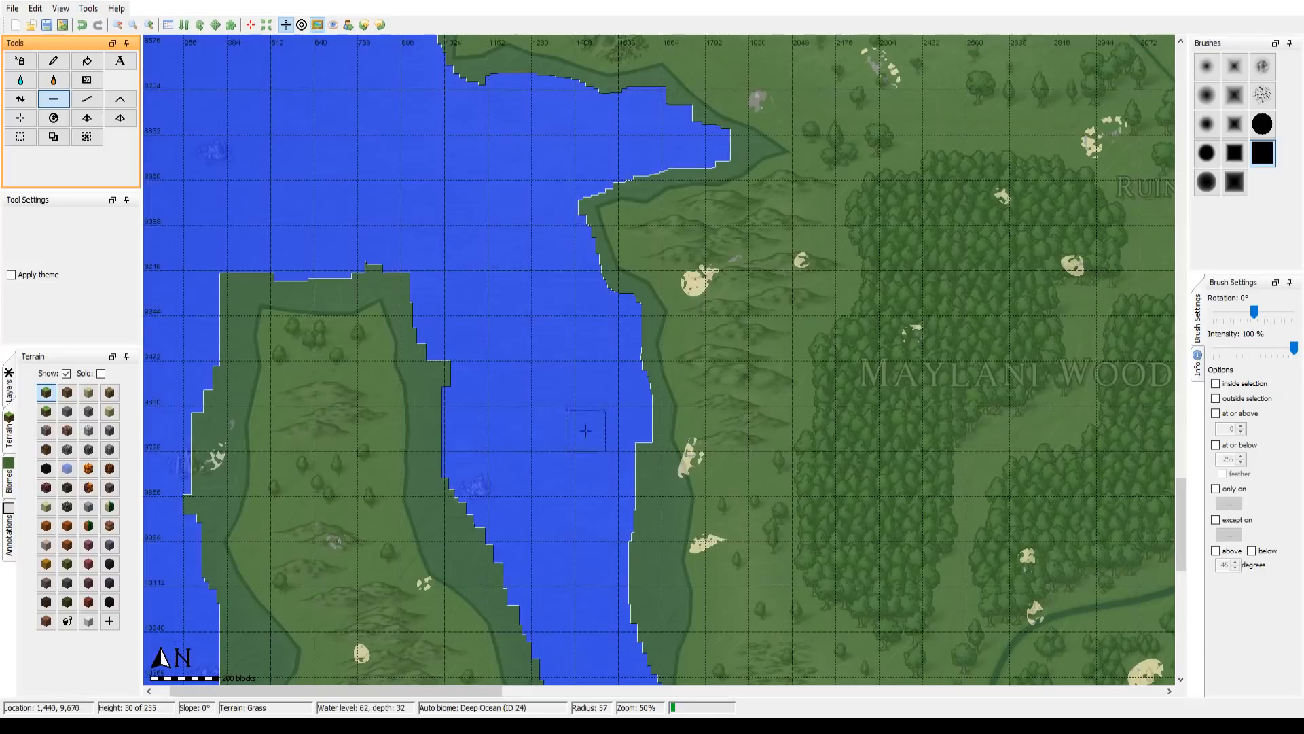
{"action": "left_click_drag", "start_coordinate": [455, 430], "coordinate": [405, 246]}
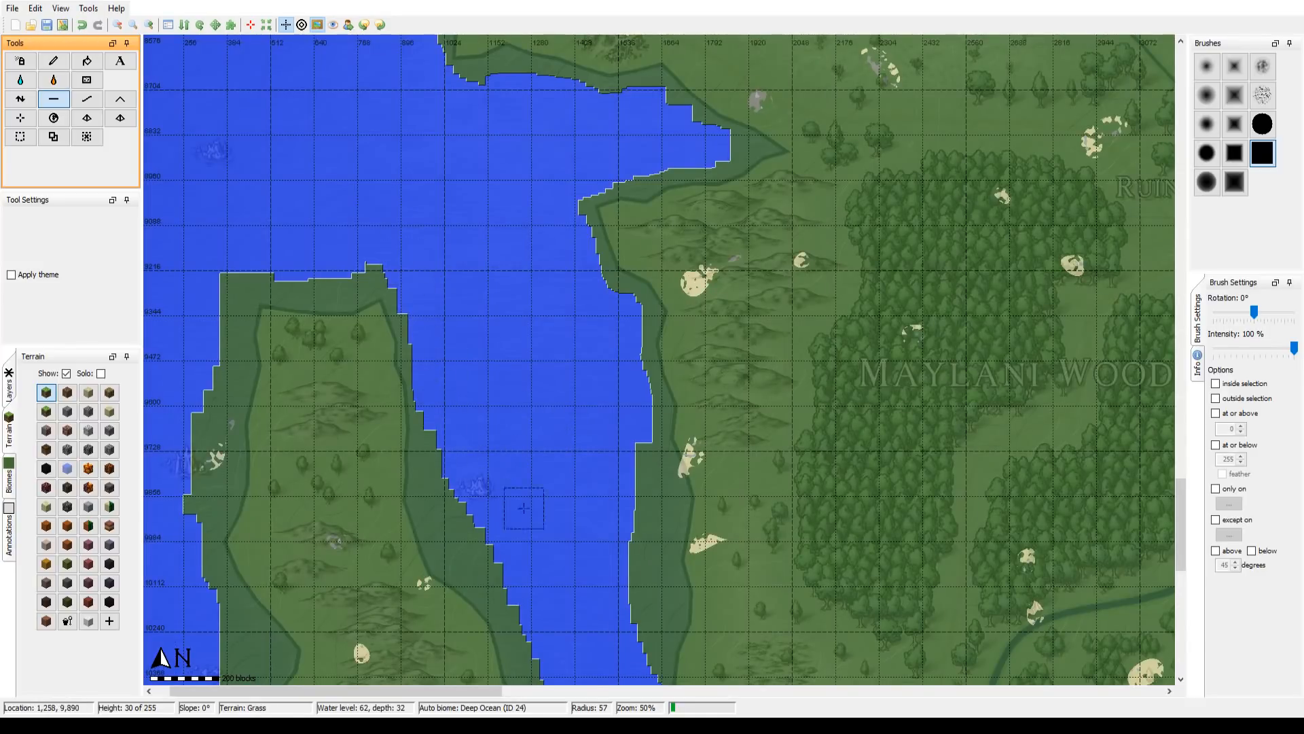
{"action": "mouse_move", "coordinate": [521, 476]}
{"action": "left_mouse_down"}
{"action": "mouse_move", "coordinate": [619, 213]}
{"action": "mouse_move", "coordinate": [564, 207]}
{"action": "left_mouse_up"}
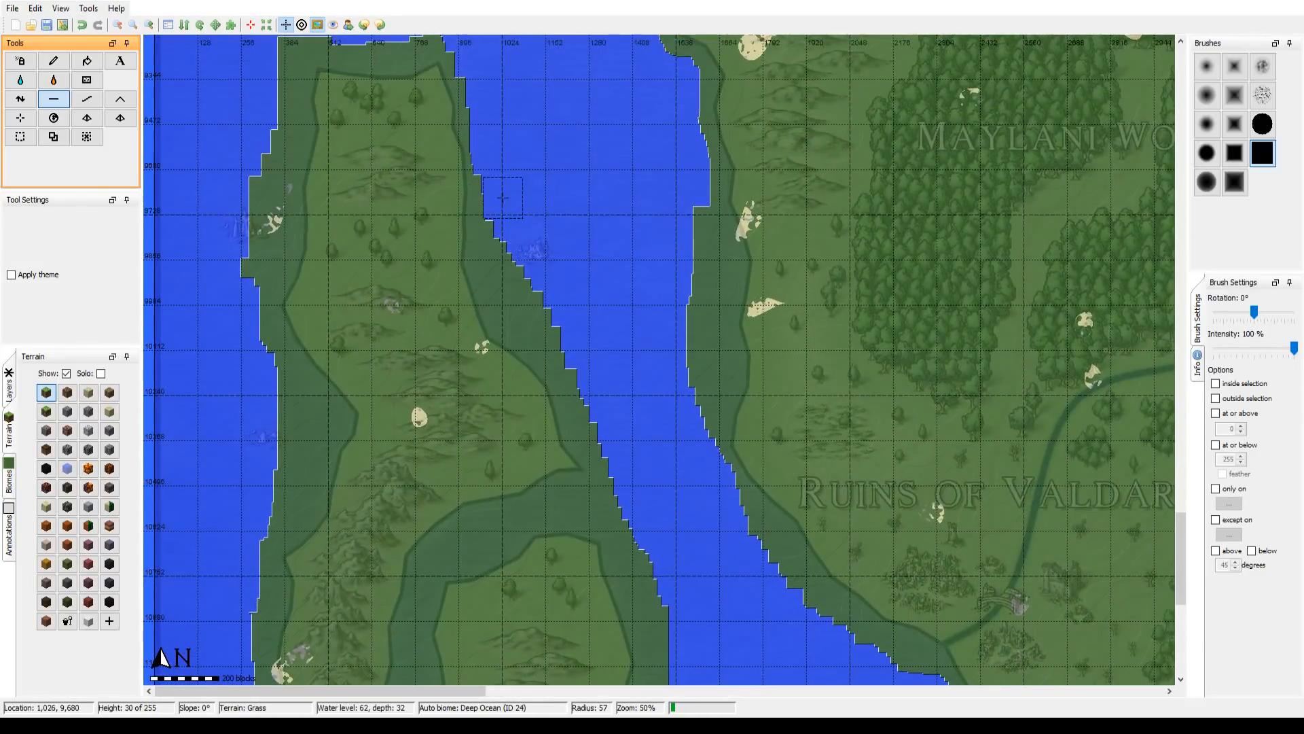
{"action": "mouse_move", "coordinate": [502, 260]}
{"action": "left_mouse_down"}
{"action": "mouse_move", "coordinate": [580, 362]}
{"action": "mouse_move", "coordinate": [634, 462]}
{"action": "mouse_move", "coordinate": [707, 361]}
{"action": "mouse_move", "coordinate": [692, 223]}
{"action": "left_mouse_up"}
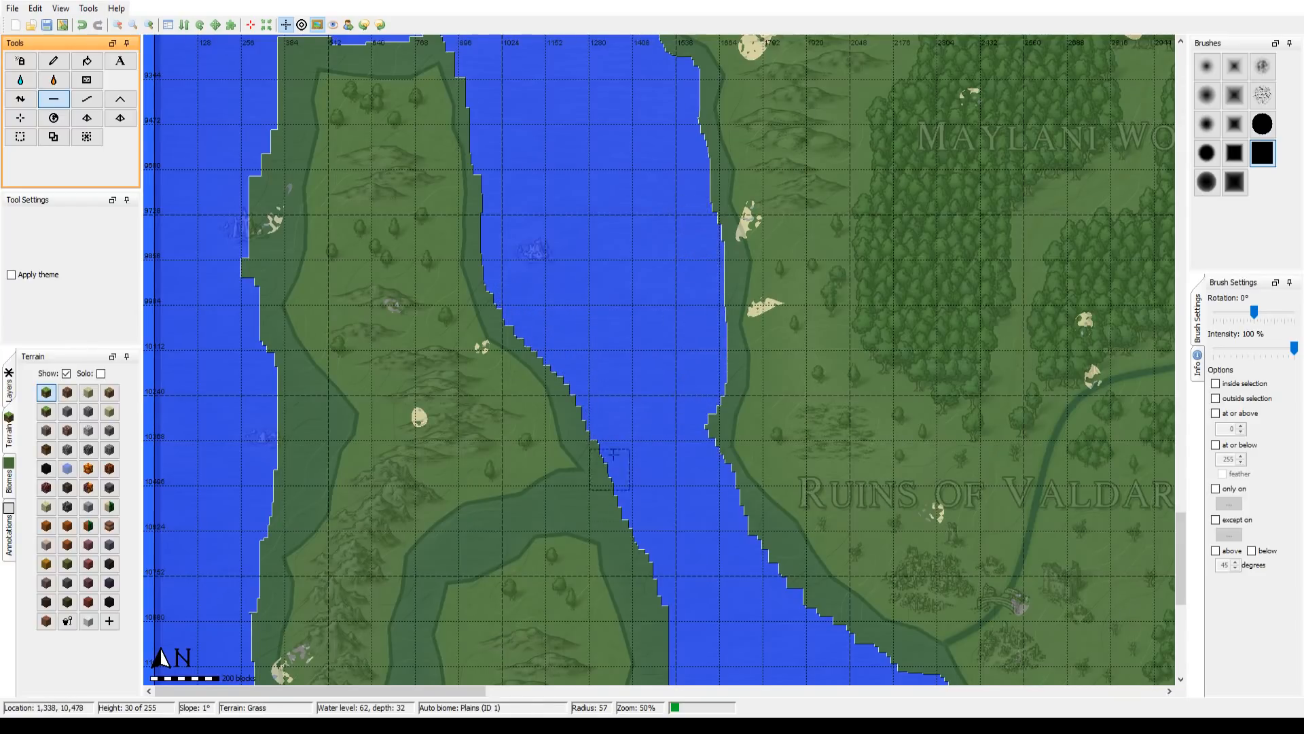
Step: Carve the overlay's channel between the two southwestern islands at seabed level and flatten the northern island's west shore at radius 57
{"action": "mouse_move", "coordinate": [611, 463]}
{"action": "left_mouse_down"}
{"action": "mouse_move", "coordinate": [689, 269]}
{"action": "mouse_move", "coordinate": [523, 341]}
{"action": "mouse_move", "coordinate": [495, 383]}
{"action": "mouse_move", "coordinate": [477, 504]}
{"action": "mouse_move", "coordinate": [396, 576]}
{"action": "mouse_move", "coordinate": [350, 570]}
{"action": "mouse_move", "coordinate": [307, 535]}
{"action": "left_mouse_up"}
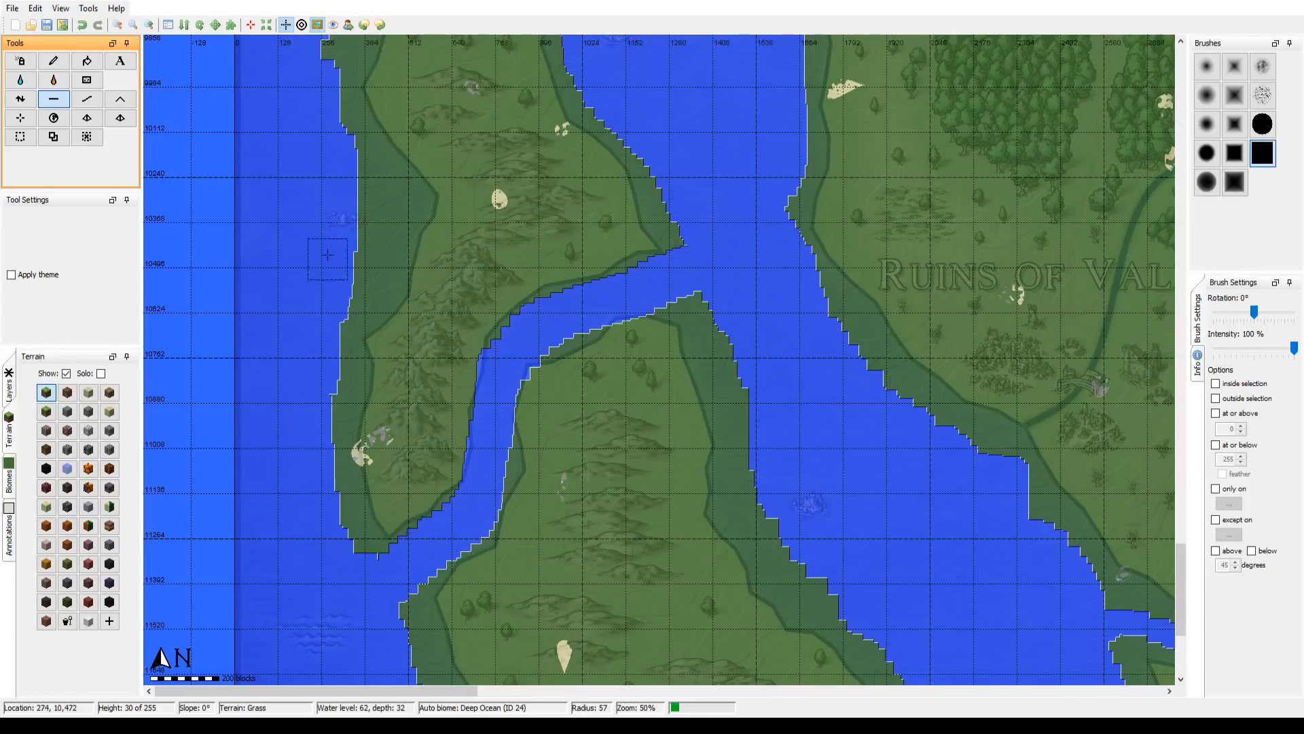
{"action": "left_click_drag", "start_coordinate": [329, 262], "coordinate": [326, 331]}
{"action": "mouse_move", "coordinate": [307, 404]}
{"action": "left_mouse_down"}
{"action": "mouse_move", "coordinate": [377, 306]}
{"action": "mouse_move", "coordinate": [368, 241]}
{"action": "mouse_move", "coordinate": [357, 311]}
{"action": "mouse_move", "coordinate": [350, 276]}
{"action": "mouse_move", "coordinate": [319, 489]}
{"action": "left_mouse_up"}
Step: Flatten the northern southwestern island's west shore and the southern island's north and east shores to seabed level at brush radius 57
{"action": "mouse_move", "coordinate": [312, 437]}
{"action": "left_mouse_down"}
{"action": "mouse_move", "coordinate": [294, 370]}
{"action": "mouse_move", "coordinate": [333, 115]}
{"action": "mouse_move", "coordinate": [356, 99]}
{"action": "mouse_move", "coordinate": [513, 87]}
{"action": "mouse_move", "coordinate": [430, 100]}
{"action": "left_mouse_up"}
{"action": "left_click_drag", "start_coordinate": [656, 413], "coordinate": [620, 108]}
{"action": "left_click_drag", "start_coordinate": [654, 237], "coordinate": [542, 80]}
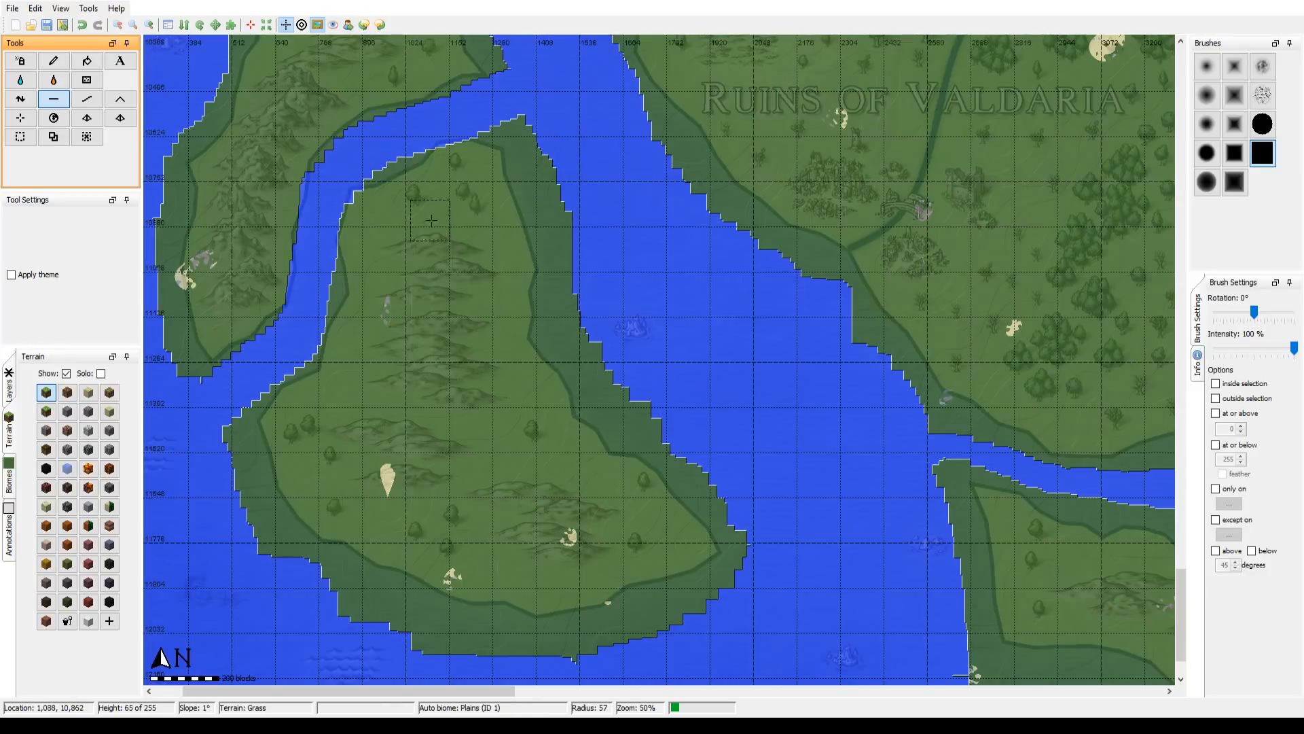
{"action": "mouse_move", "coordinate": [456, 168]}
{"action": "left_mouse_down"}
{"action": "mouse_move", "coordinate": [472, 154]}
{"action": "mouse_move", "coordinate": [453, 153]}
{"action": "mouse_move", "coordinate": [472, 149]}
{"action": "left_mouse_up"}
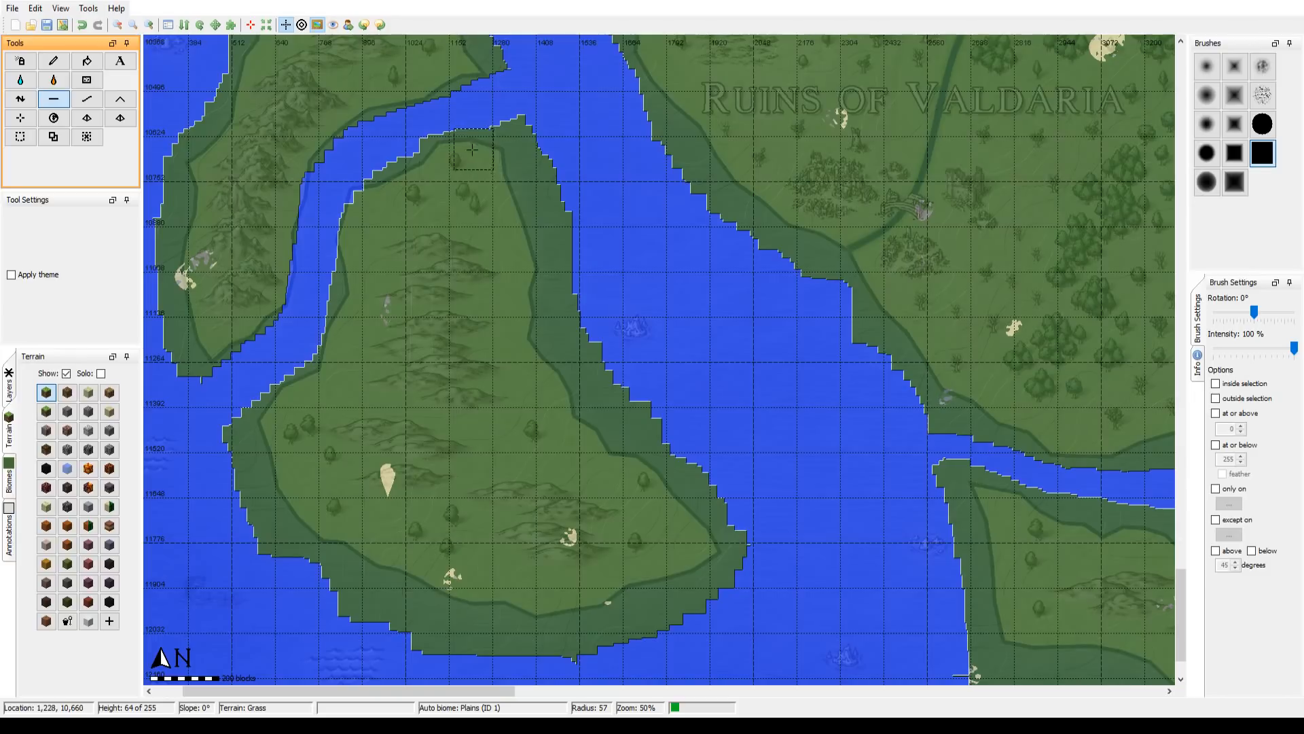
{"action": "left_click_drag", "start_coordinate": [381, 201], "coordinate": [366, 205]}
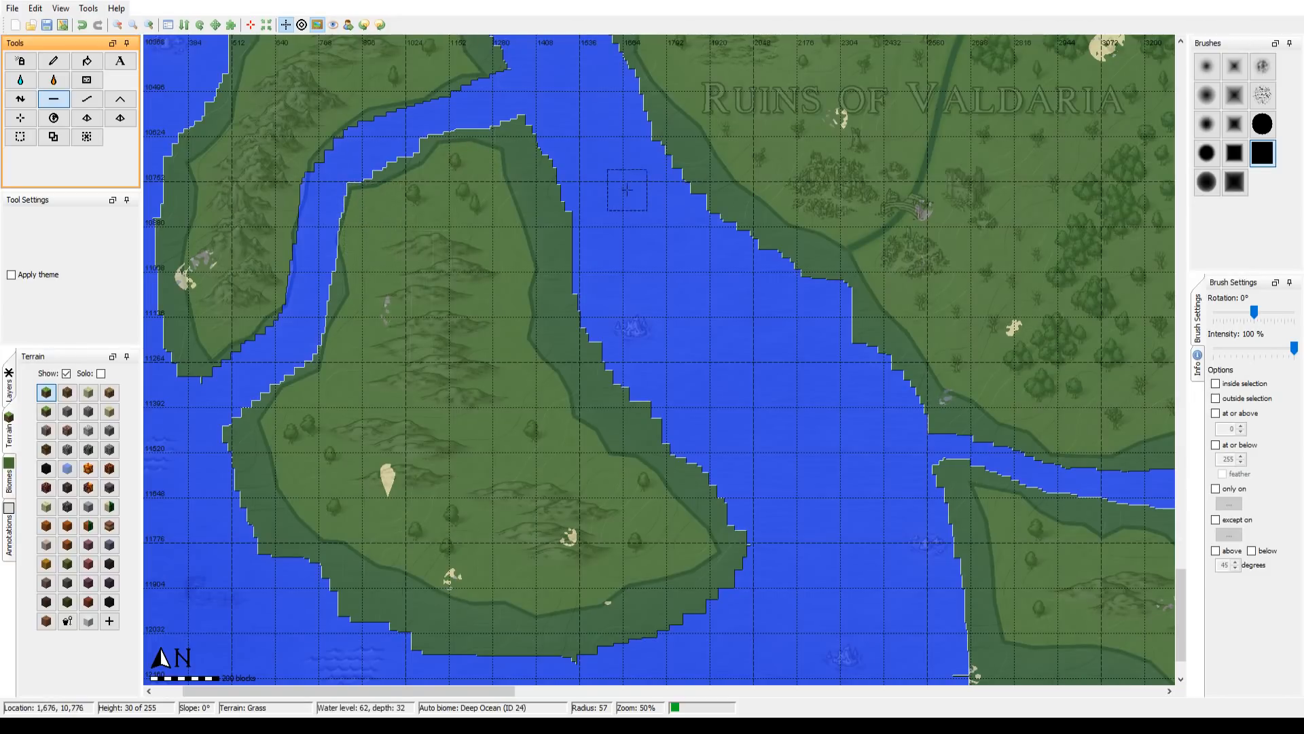
{"action": "mouse_move", "coordinate": [538, 99]}
{"action": "left_mouse_down"}
{"action": "mouse_move", "coordinate": [523, 123]}
{"action": "mouse_move", "coordinate": [511, 113]}
{"action": "mouse_move", "coordinate": [568, 182]}
{"action": "mouse_move", "coordinate": [519, 118]}
{"action": "mouse_move", "coordinate": [555, 176]}
{"action": "mouse_move", "coordinate": [574, 330]}
{"action": "mouse_move", "coordinate": [746, 501]}
{"action": "left_mouse_up"}
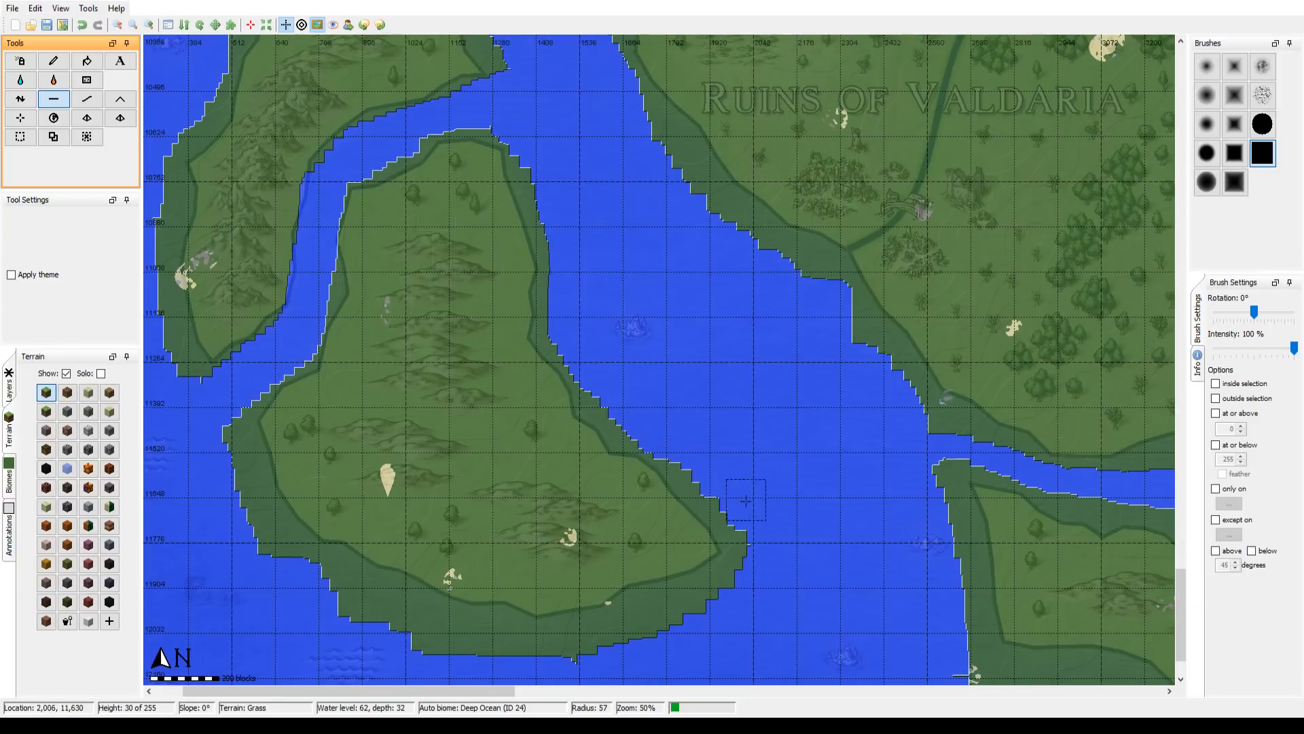
Step: Flatten the southern island's west, southwest and southeast shores to seabed level, following the overlay's coastline
{"action": "left_click_drag", "start_coordinate": [805, 455], "coordinate": [883, 326]}
{"action": "mouse_move", "coordinate": [342, 462]}
{"action": "left_mouse_down"}
{"action": "mouse_move", "coordinate": [347, 417]}
{"action": "mouse_move", "coordinate": [295, 307]}
{"action": "mouse_move", "coordinate": [310, 288]}
{"action": "left_mouse_up"}
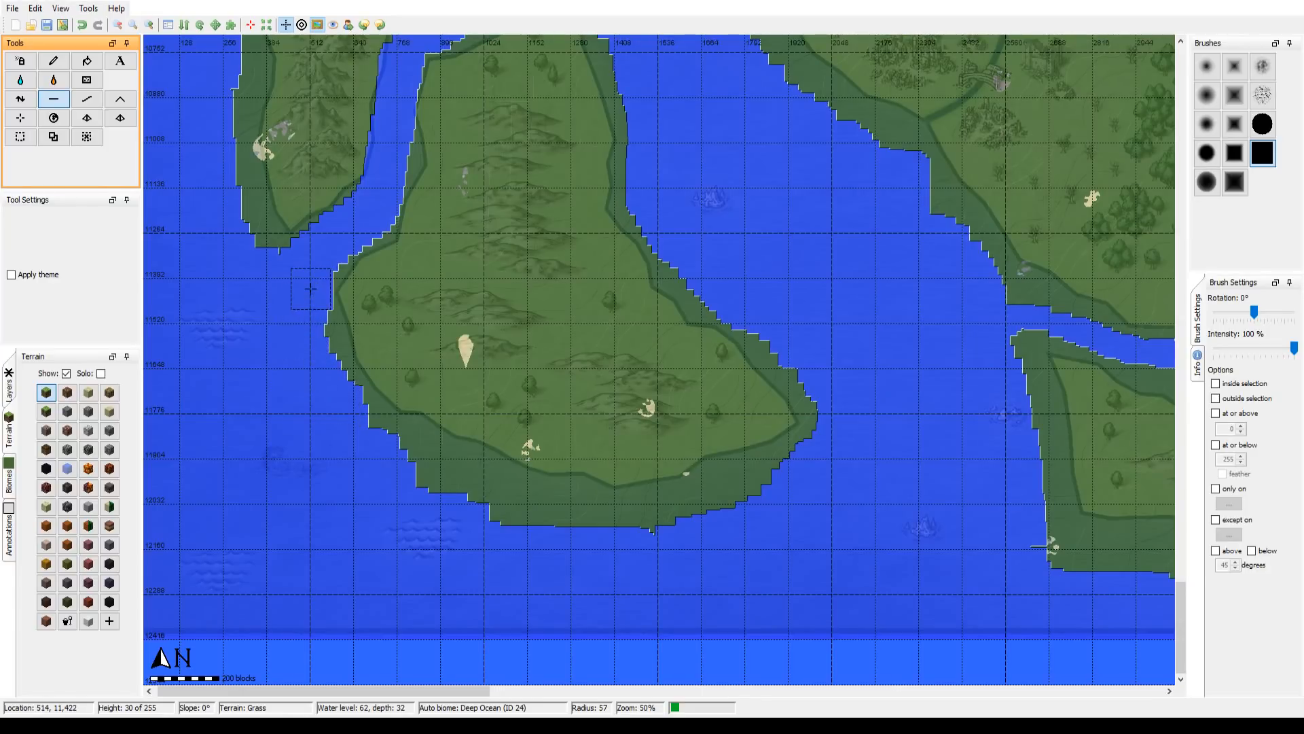
{"action": "left_click_drag", "start_coordinate": [371, 465], "coordinate": [460, 494]}
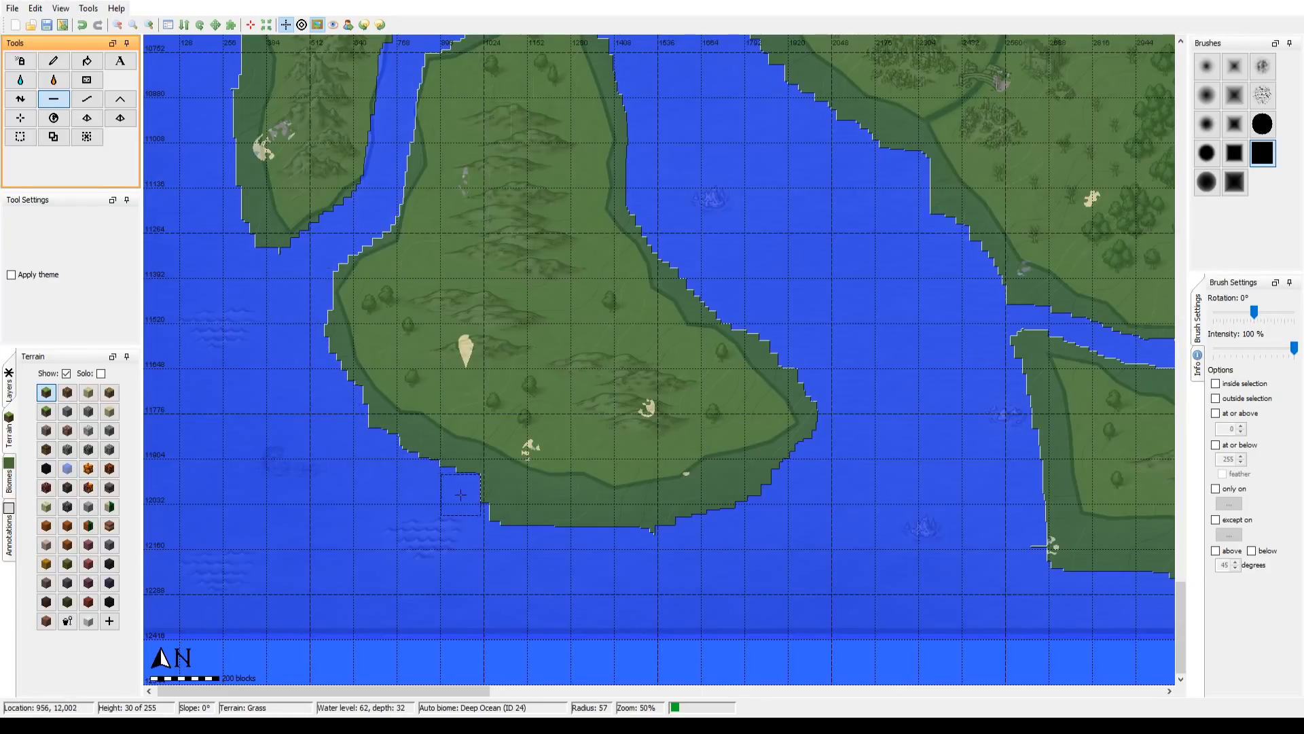
{"action": "mouse_move", "coordinate": [401, 466]}
{"action": "left_mouse_down"}
{"action": "mouse_move", "coordinate": [549, 524]}
{"action": "mouse_move", "coordinate": [656, 531]}
{"action": "mouse_move", "coordinate": [815, 460]}
{"action": "left_mouse_up"}
Step: Flatten the mainland coast down to the channel mouth and the long southern island's west and south shores to seabed level
{"action": "left_click_drag", "start_coordinate": [822, 183], "coordinate": [324, 246]}
{"action": "left_click_drag", "start_coordinate": [450, 376], "coordinate": [325, 289]}
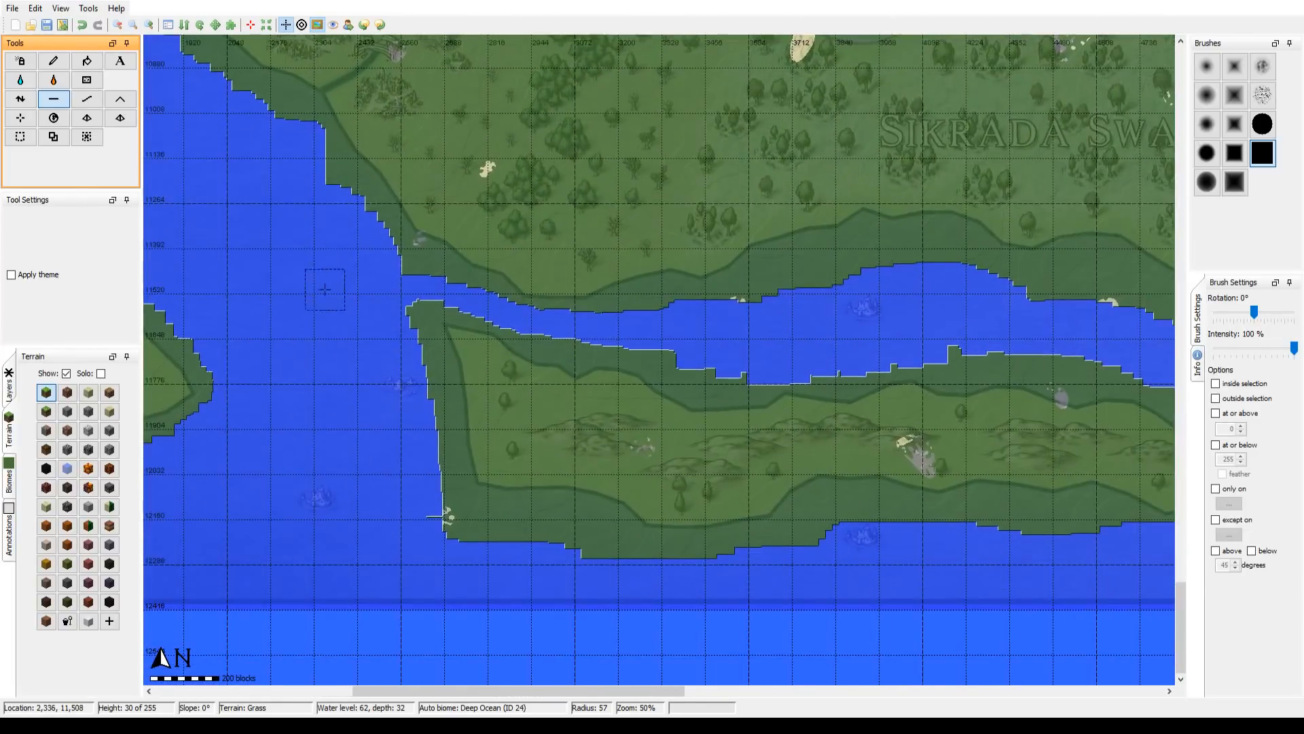
{"action": "mouse_move", "coordinate": [297, 158]}
{"action": "left_mouse_down"}
{"action": "mouse_move", "coordinate": [354, 211]}
{"action": "mouse_move", "coordinate": [380, 262]}
{"action": "left_mouse_up"}
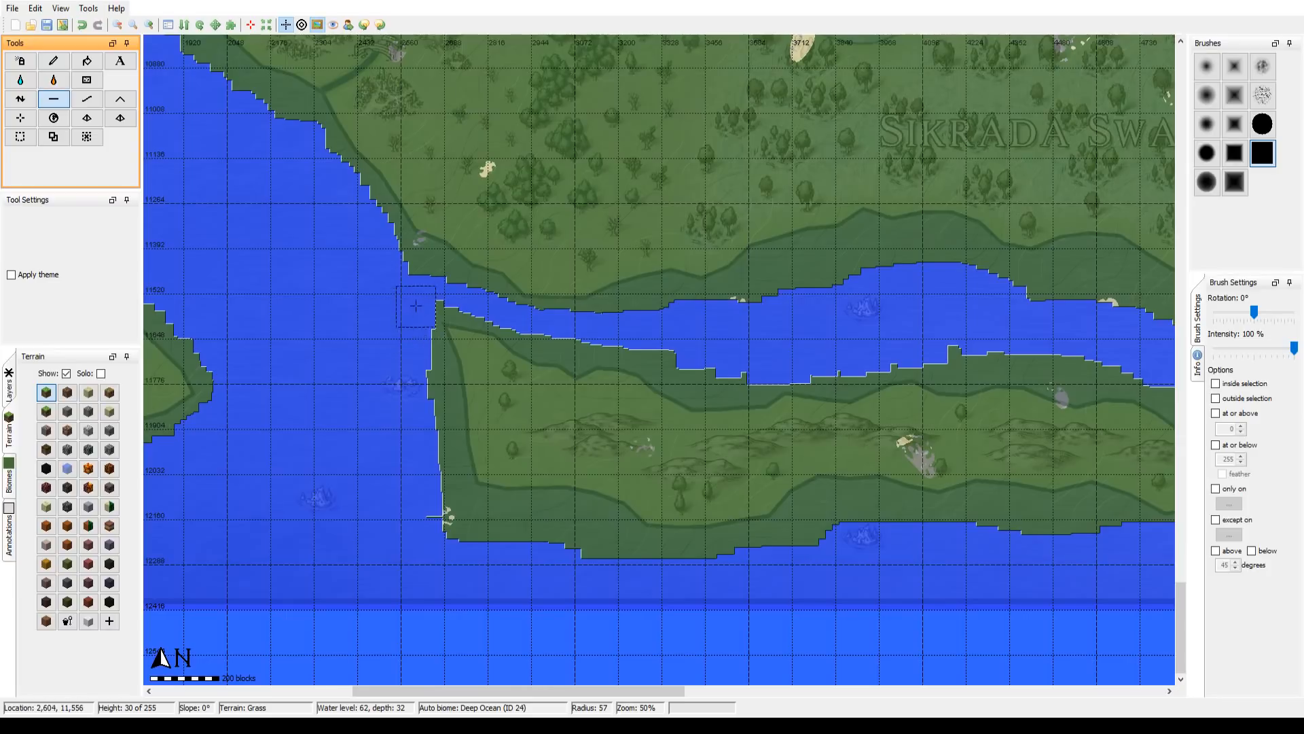
{"action": "mouse_move", "coordinate": [402, 343]}
{"action": "left_mouse_down"}
{"action": "mouse_move", "coordinate": [426, 398]}
{"action": "mouse_move", "coordinate": [450, 526]}
{"action": "mouse_move", "coordinate": [712, 561]}
{"action": "mouse_move", "coordinate": [795, 553]}
{"action": "mouse_move", "coordinate": [838, 522]}
{"action": "mouse_move", "coordinate": [1106, 535]}
{"action": "left_mouse_up"}
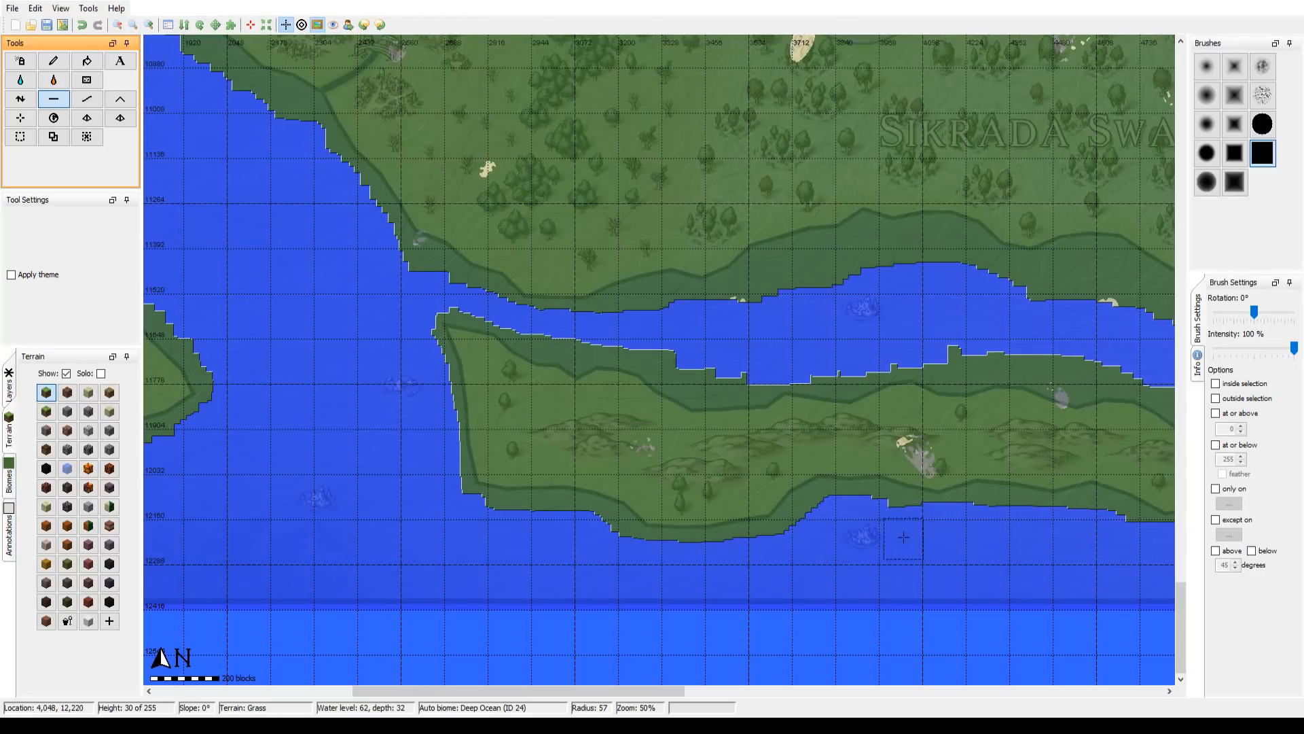
Step: Flatten the long southern island's north shore and round off its eastern tip at seabed level to match the overlay
{"action": "mouse_move", "coordinate": [706, 324]}
{"action": "left_mouse_down"}
{"action": "mouse_move", "coordinate": [762, 351]}
{"action": "mouse_move", "coordinate": [725, 363]}
{"action": "left_mouse_up"}
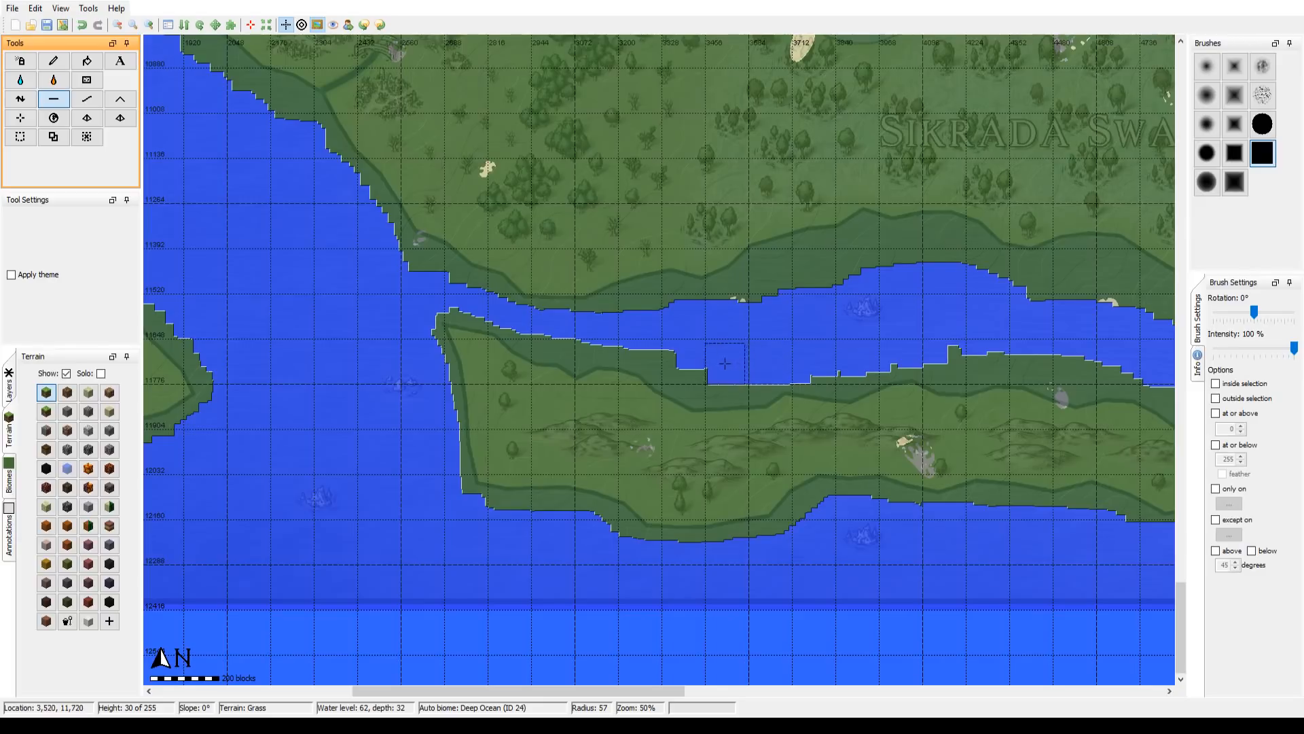
{"action": "left_click_drag", "start_coordinate": [588, 336], "coordinate": [547, 327]}
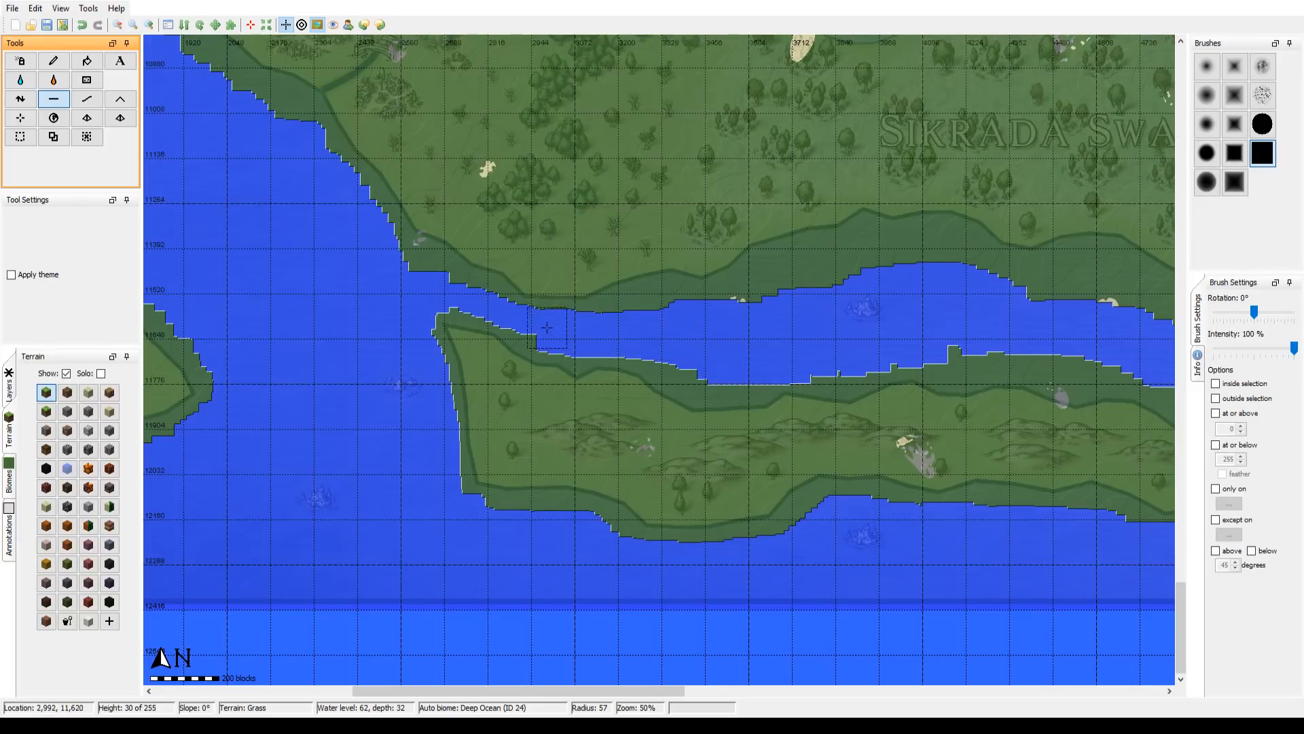
{"action": "left_click_drag", "start_coordinate": [774, 343], "coordinate": [373, 328]}
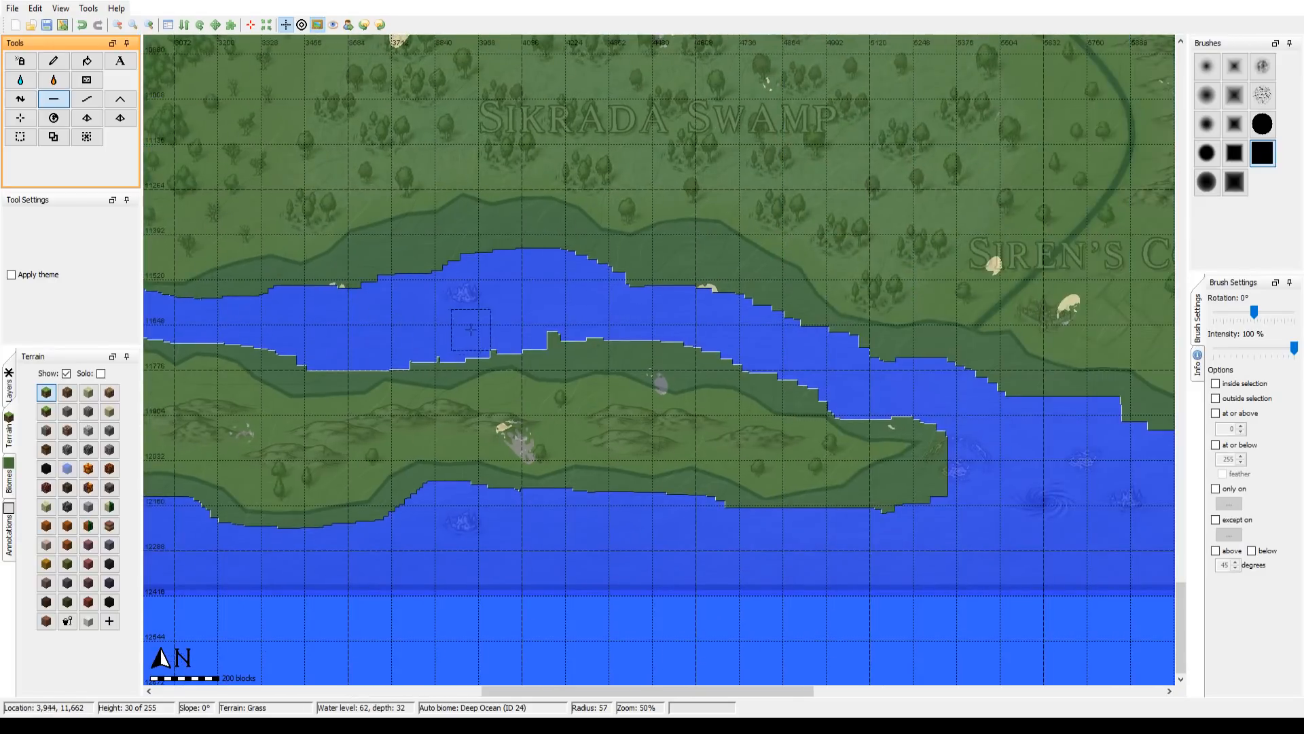
{"action": "mouse_move", "coordinate": [530, 330]}
{"action": "left_mouse_down"}
{"action": "mouse_move", "coordinate": [673, 340]}
{"action": "mouse_move", "coordinate": [941, 417]}
{"action": "mouse_move", "coordinate": [957, 449]}
{"action": "mouse_move", "coordinate": [894, 505]}
{"action": "left_mouse_up"}
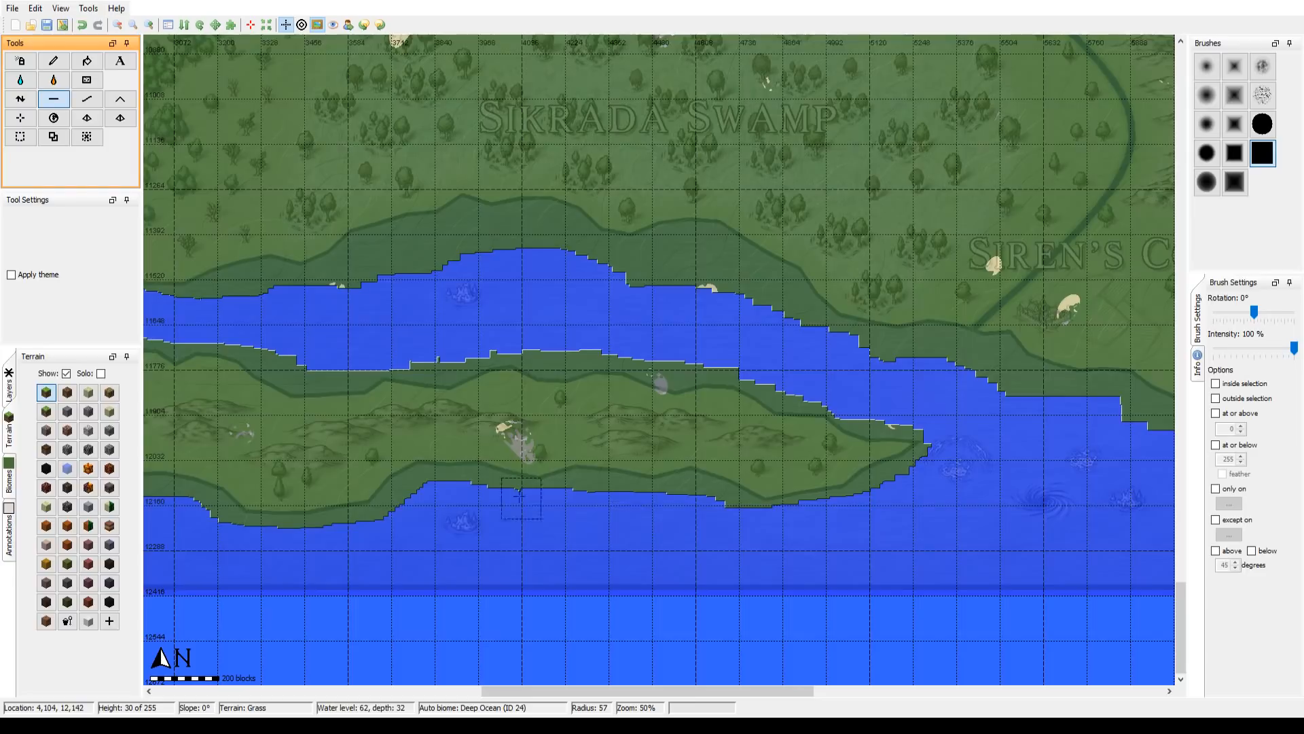
{"action": "left_click_drag", "start_coordinate": [497, 479], "coordinate": [844, 541]}
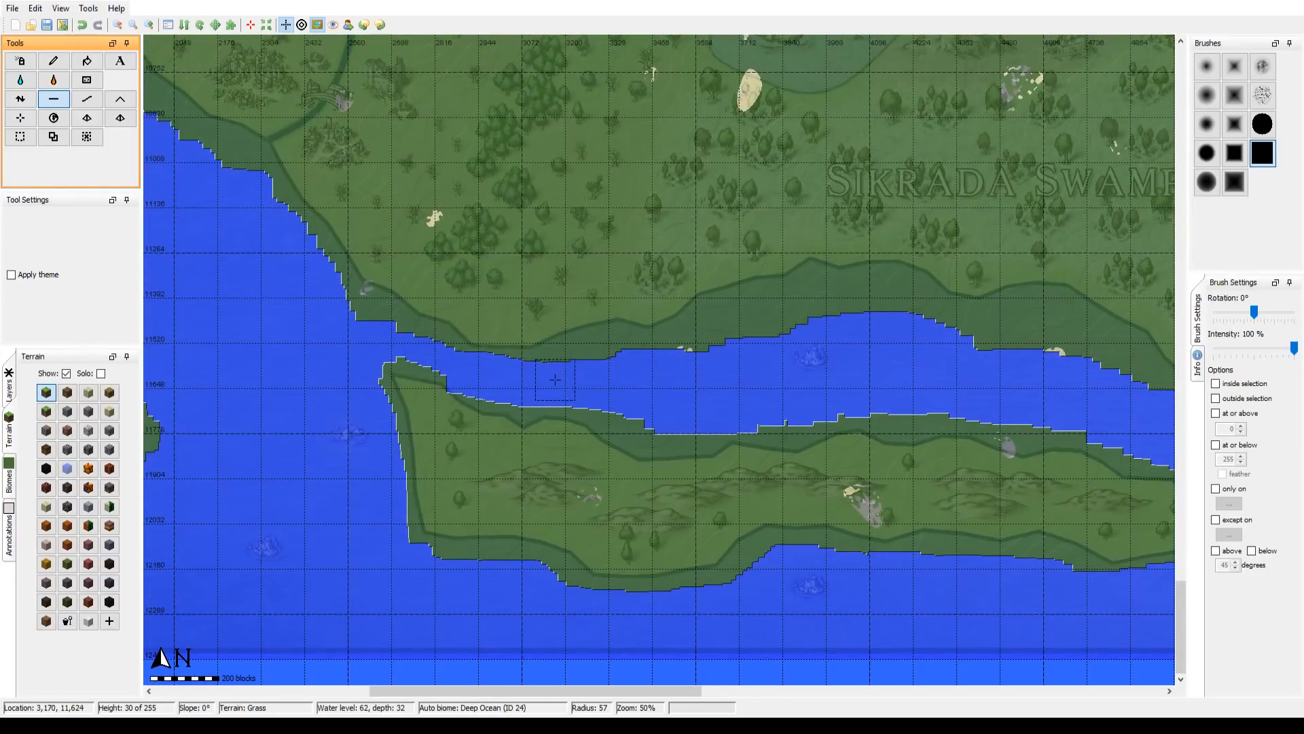
Step: Flatten the mainland shore south of Sikrada Swamp and on toward Siren's Cove to seabed level at radius 57
{"action": "mouse_move", "coordinate": [555, 379]}
{"action": "left_mouse_down"}
{"action": "mouse_move", "coordinate": [689, 359]}
{"action": "mouse_move", "coordinate": [755, 324]}
{"action": "mouse_move", "coordinate": [700, 336]}
{"action": "mouse_move", "coordinate": [844, 310]}
{"action": "mouse_move", "coordinate": [1039, 358]}
{"action": "mouse_move", "coordinate": [967, 348]}
{"action": "left_mouse_up"}
{"action": "left_click_drag", "start_coordinate": [883, 346], "coordinate": [493, 324]}
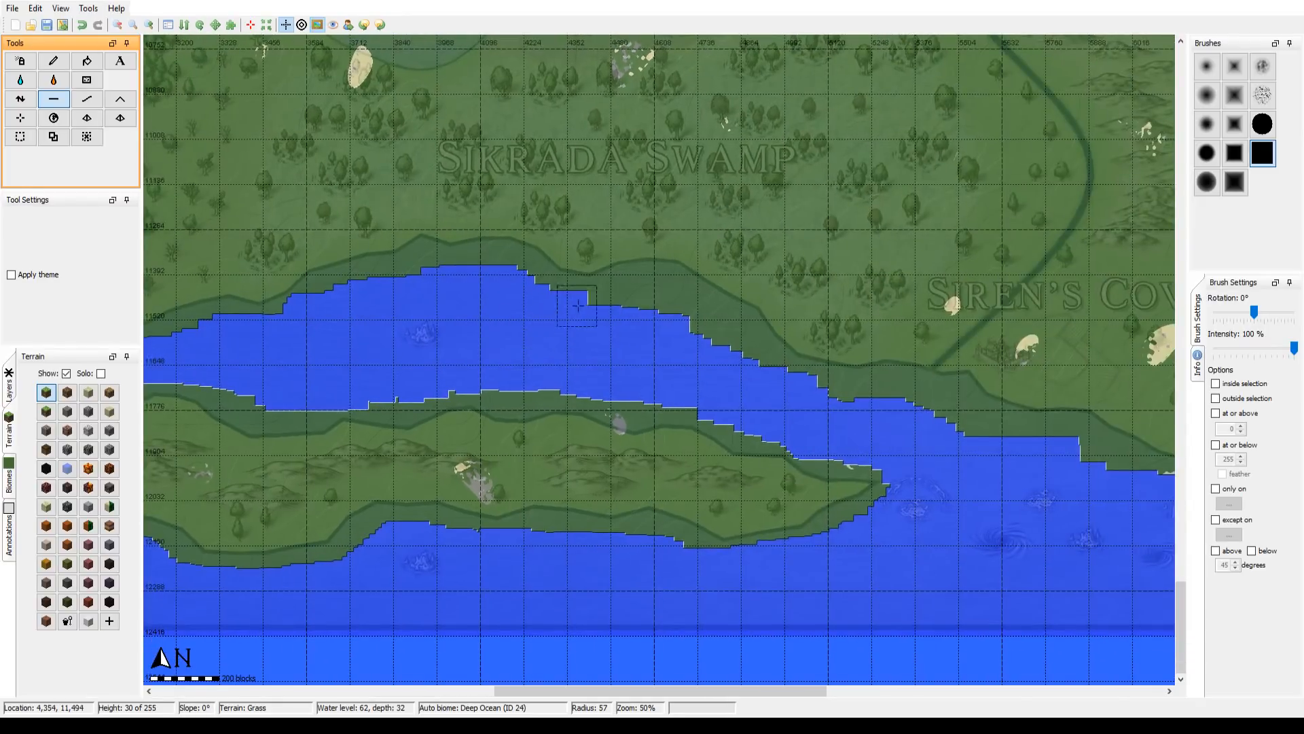
{"action": "left_click_drag", "start_coordinate": [620, 308], "coordinate": [667, 312]}
{"action": "mouse_move", "coordinate": [707, 342]}
{"action": "left_mouse_down"}
{"action": "mouse_move", "coordinate": [812, 399]}
{"action": "mouse_move", "coordinate": [1067, 456]}
{"action": "mouse_move", "coordinate": [1132, 489]}
{"action": "mouse_move", "coordinate": [818, 463]}
{"action": "left_mouse_up"}
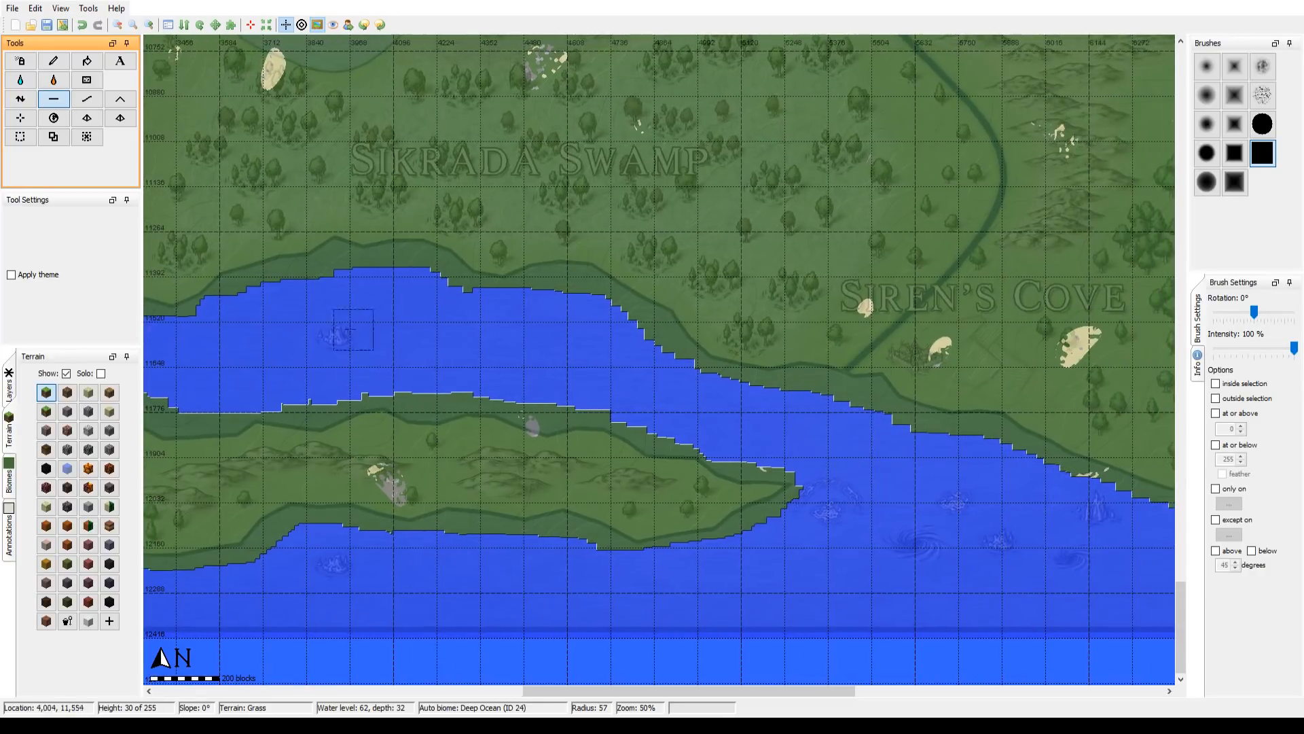
Step: Trim the long island's north shore opposite Sikrada Swamp further back to seabed level
{"action": "mouse_move", "coordinate": [384, 378]}
{"action": "left_mouse_down"}
{"action": "mouse_move", "coordinate": [591, 396]}
{"action": "mouse_move", "coordinate": [500, 363]}
{"action": "left_mouse_up"}
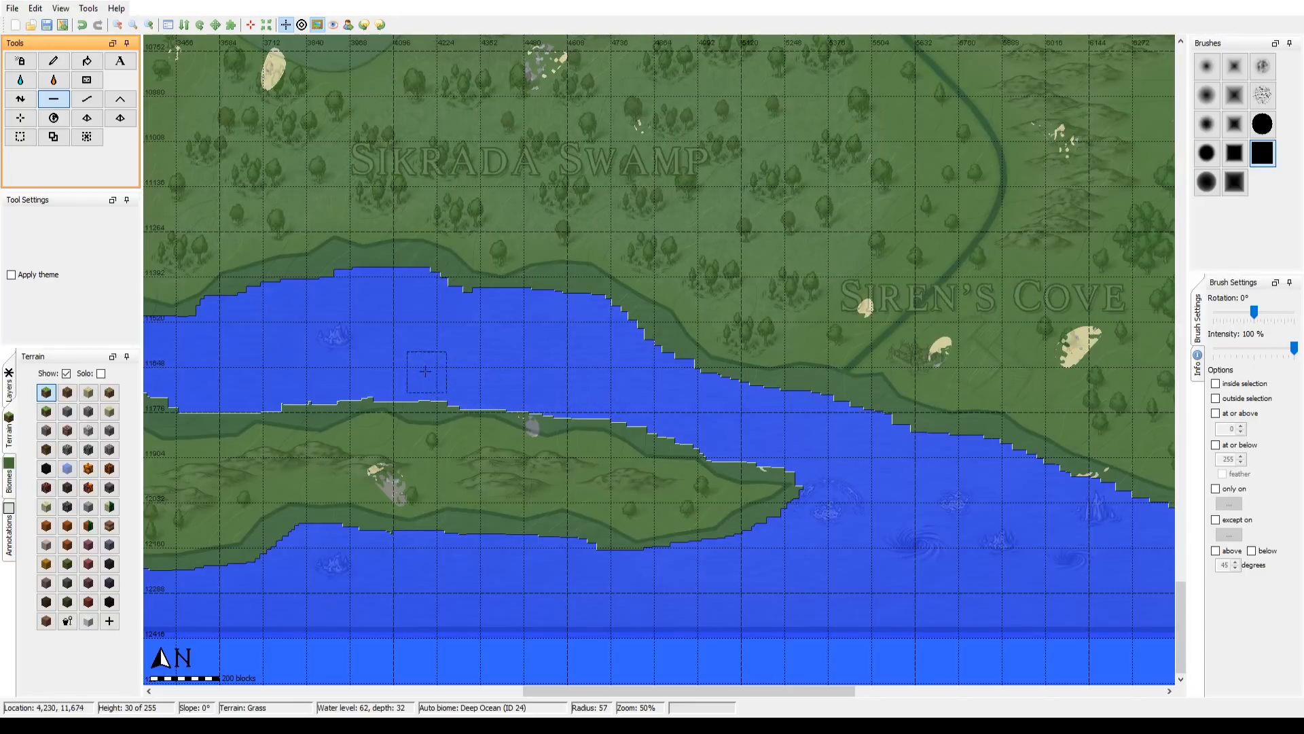
{"action": "left_click_drag", "start_coordinate": [425, 339], "coordinate": [501, 332]}
{"action": "left_click_drag", "start_coordinate": [234, 381], "coordinate": [268, 387]}
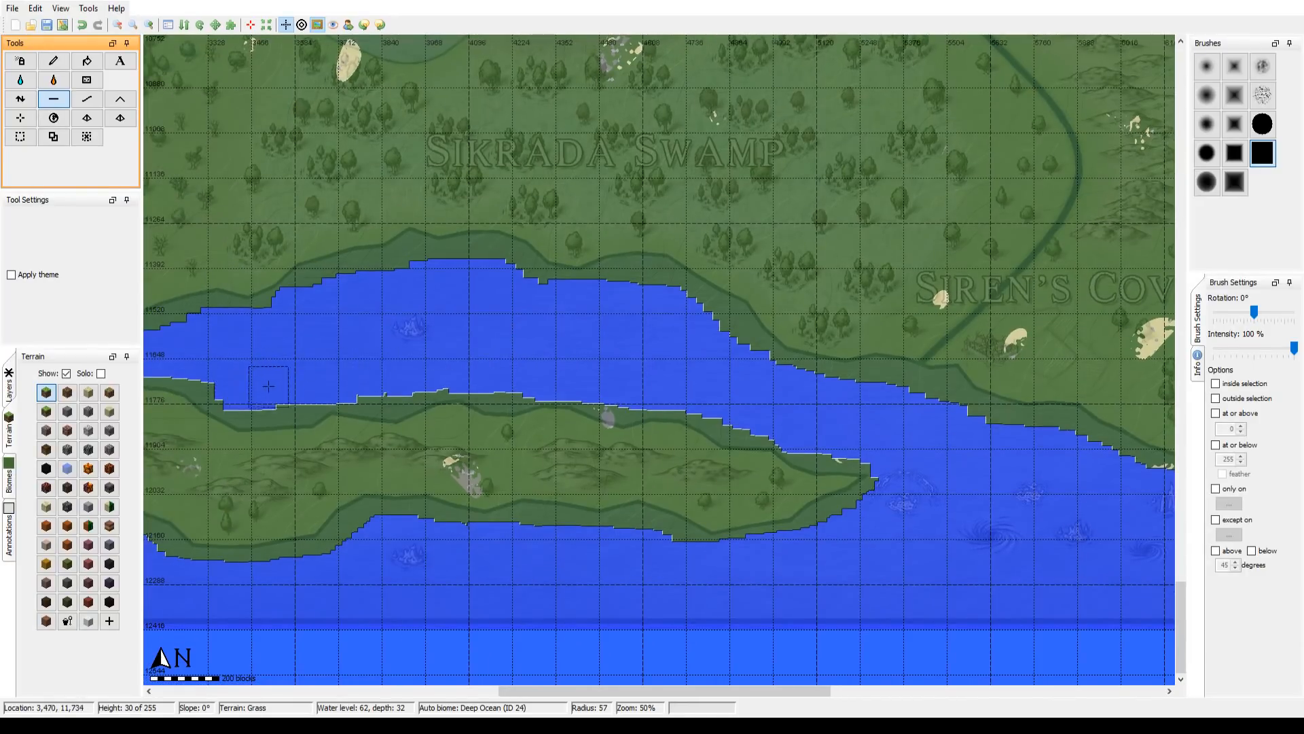
Step: Flatten the coast around Siren's Cove to seabed level, smoothing its southeastern shore and the stretch west of the southern point
{"action": "left_click_drag", "start_coordinate": [701, 373], "coordinate": [226, 310]}
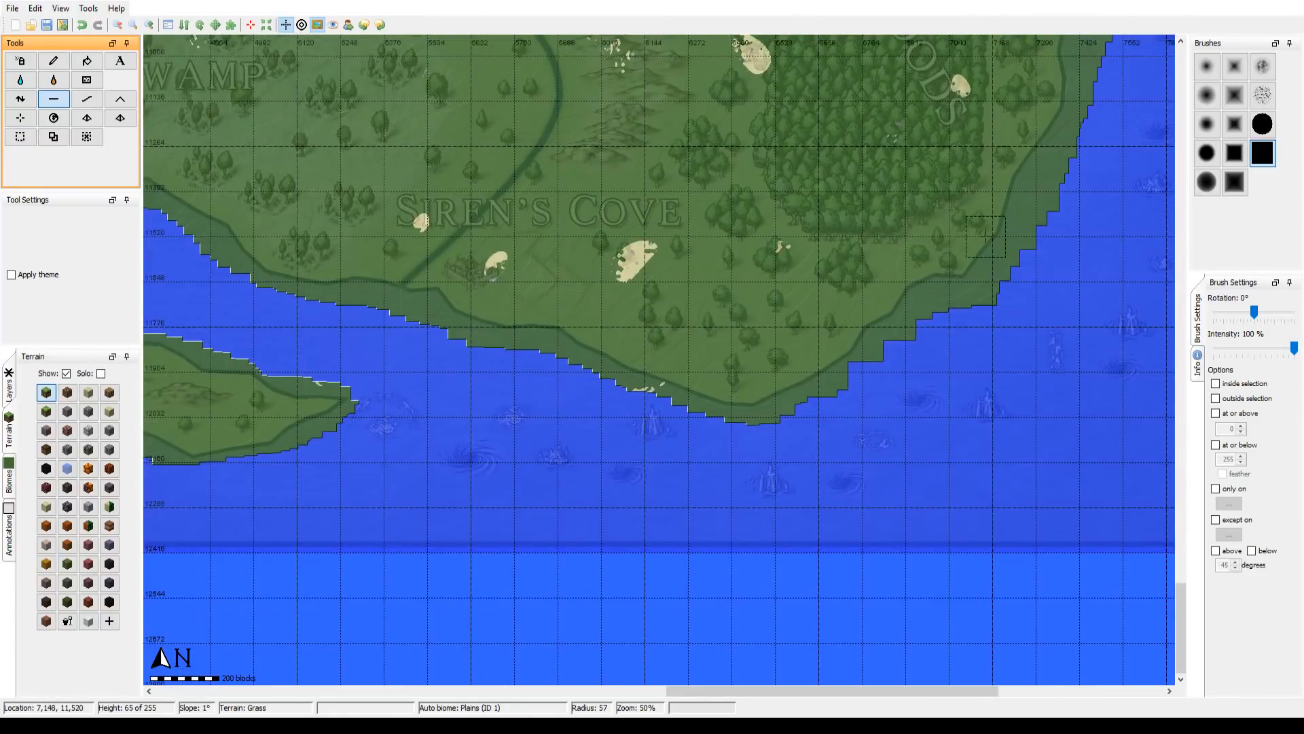
{"action": "mouse_move", "coordinate": [954, 277]}
{"action": "left_mouse_down"}
{"action": "mouse_move", "coordinate": [715, 384]}
{"action": "mouse_move", "coordinate": [762, 394]}
{"action": "mouse_move", "coordinate": [804, 336]}
{"action": "mouse_move", "coordinate": [897, 82]}
{"action": "left_mouse_up"}
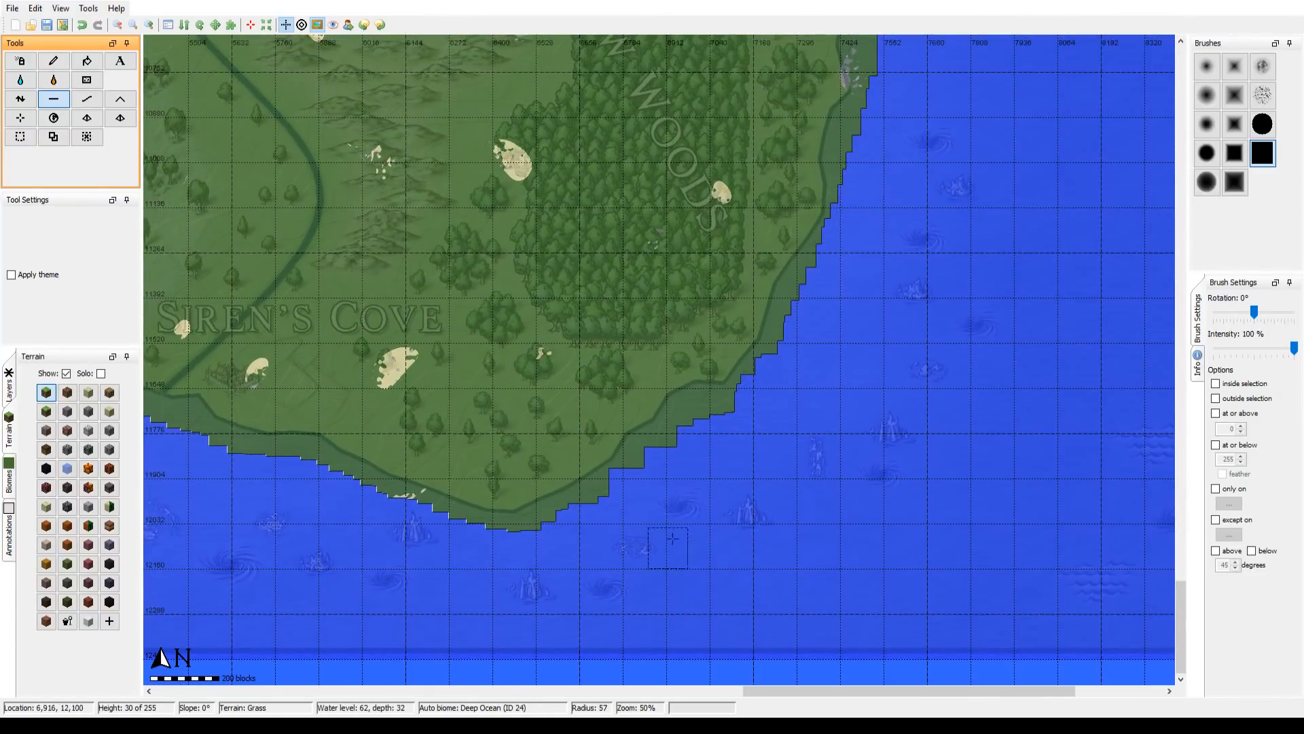
{"action": "left_click_drag", "start_coordinate": [757, 403], "coordinate": [718, 425]}
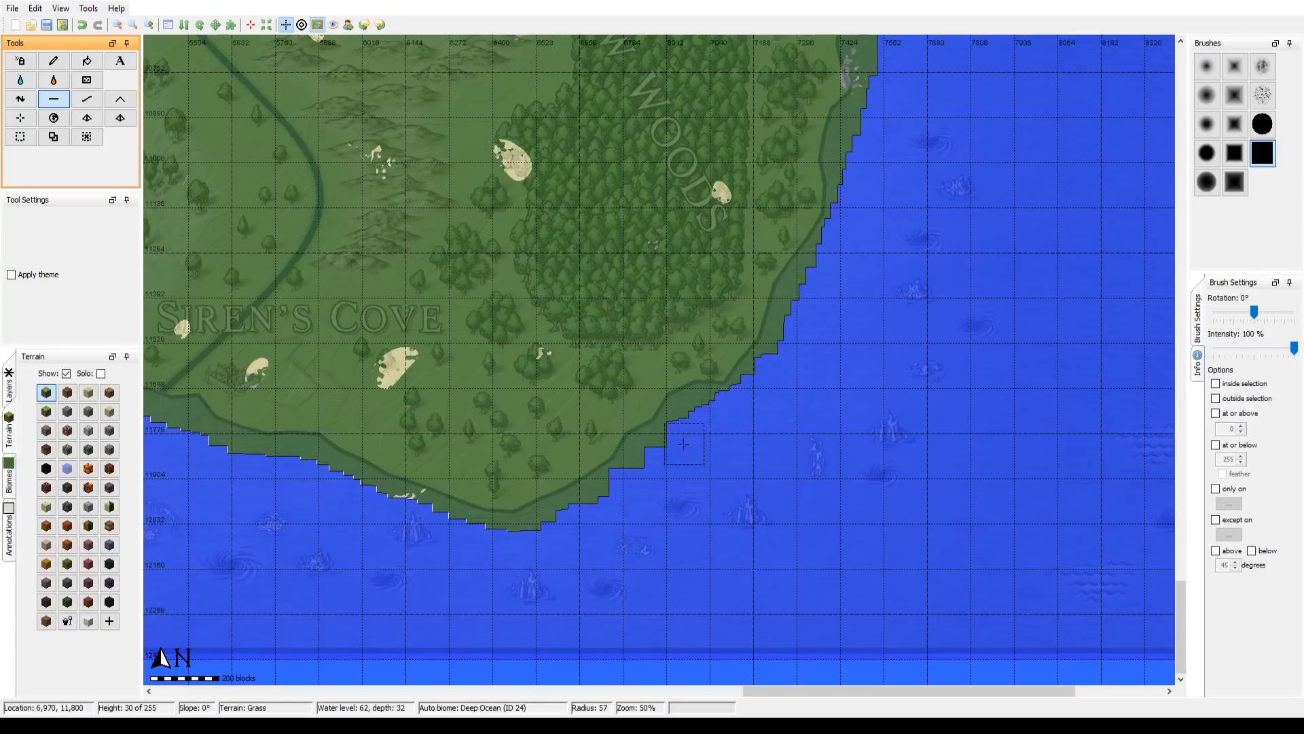
{"action": "left_click_drag", "start_coordinate": [644, 473], "coordinate": [544, 538]}
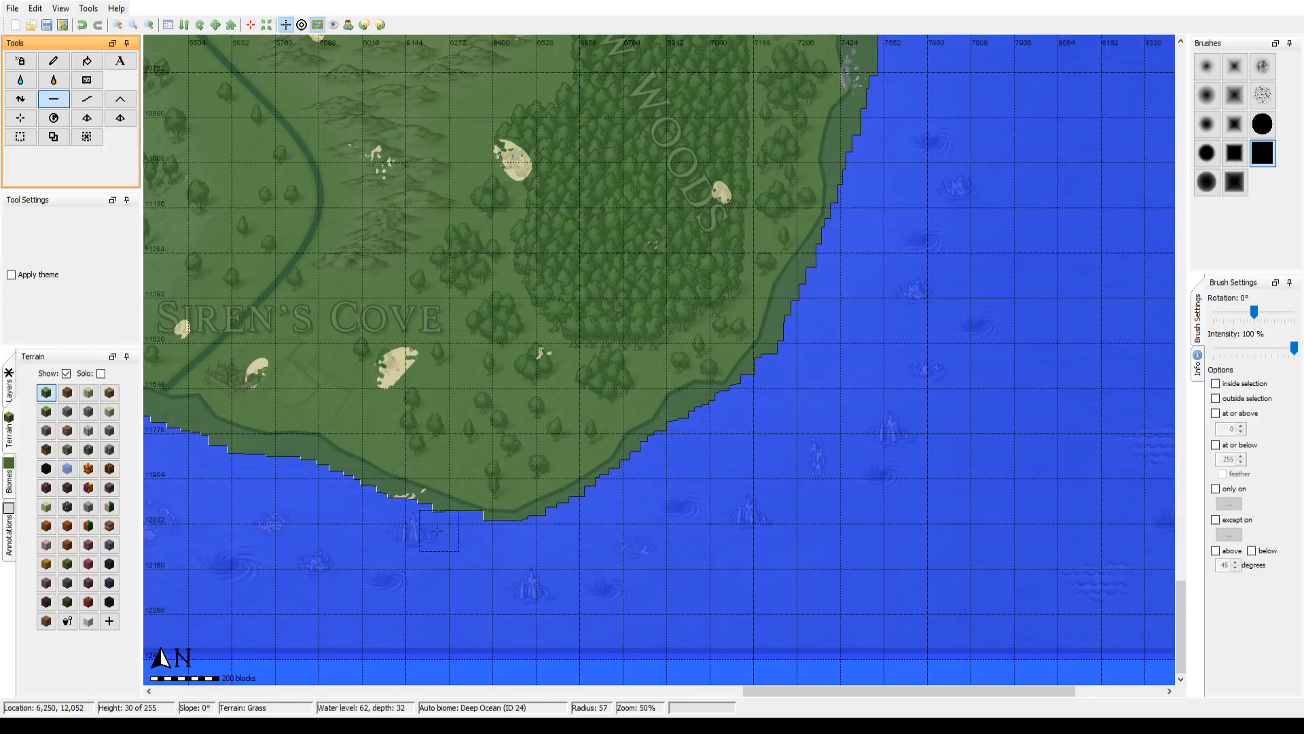
{"action": "left_click_drag", "start_coordinate": [438, 530], "coordinate": [312, 487]}
{"action": "left_click_drag", "start_coordinate": [211, 462], "coordinate": [206, 449]}
{"action": "left_click_drag", "start_coordinate": [328, 493], "coordinate": [552, 569]}
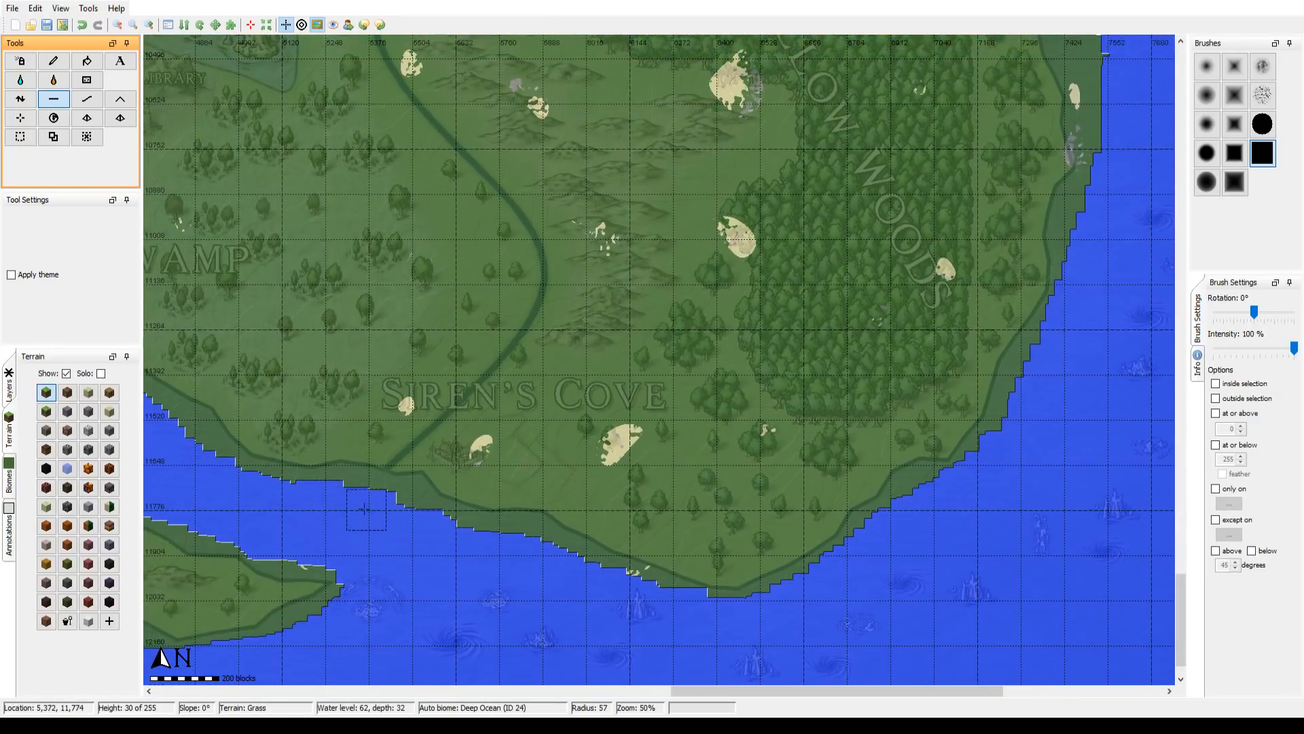
{"action": "left_click_drag", "start_coordinate": [369, 504], "coordinate": [520, 554]}
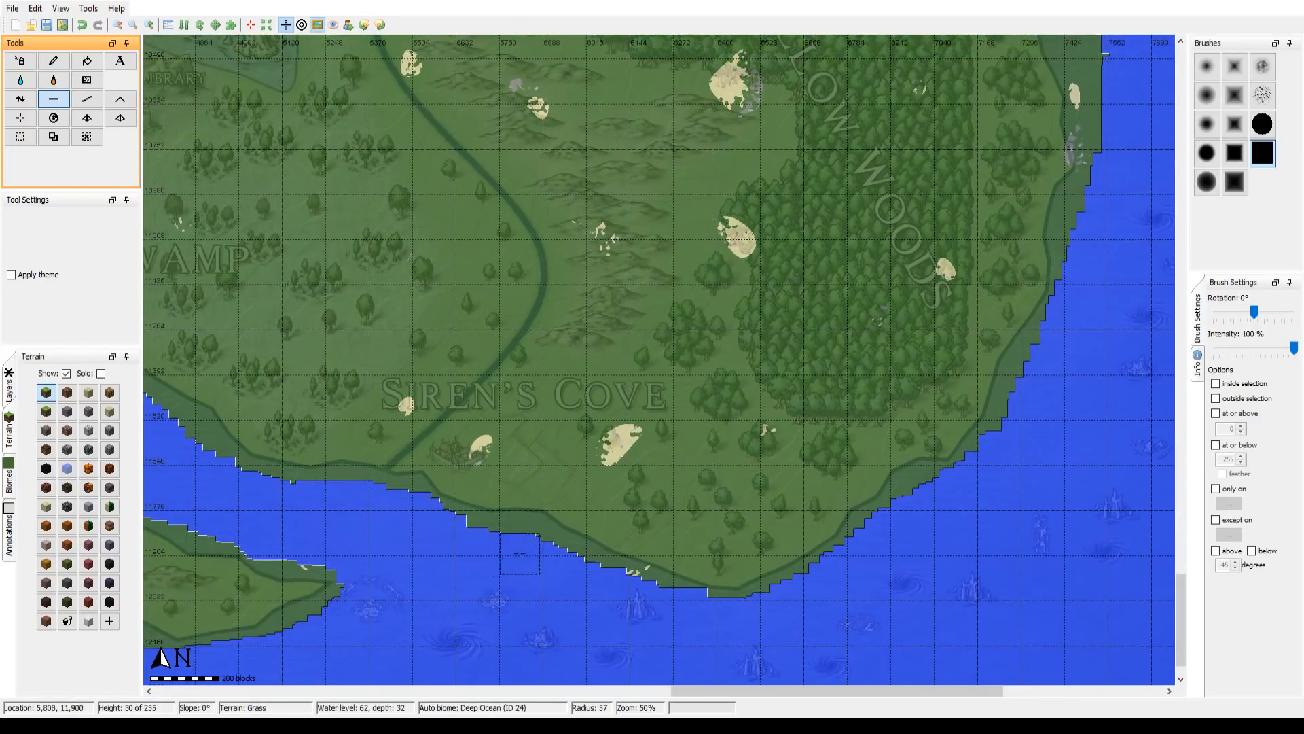
Step: Flatten the east coast beside Willow Woods to seabed level, increasing the square brush radius to about 116 for the shore further north
{"action": "left_click_drag", "start_coordinate": [1021, 330], "coordinate": [766, 578]}
{"action": "left_click_drag", "start_coordinate": [922, 373], "coordinate": [917, 556]}
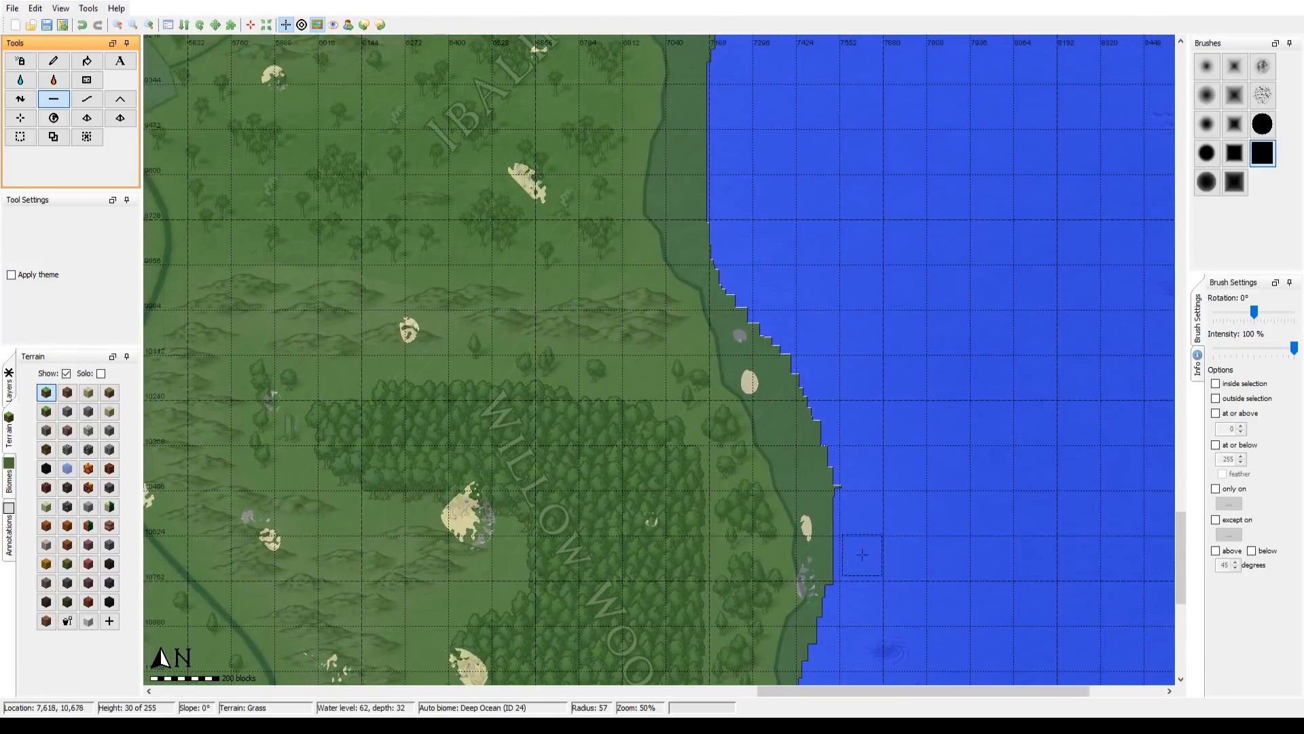
{"action": "left_click_drag", "start_coordinate": [853, 583], "coordinate": [798, 423]}
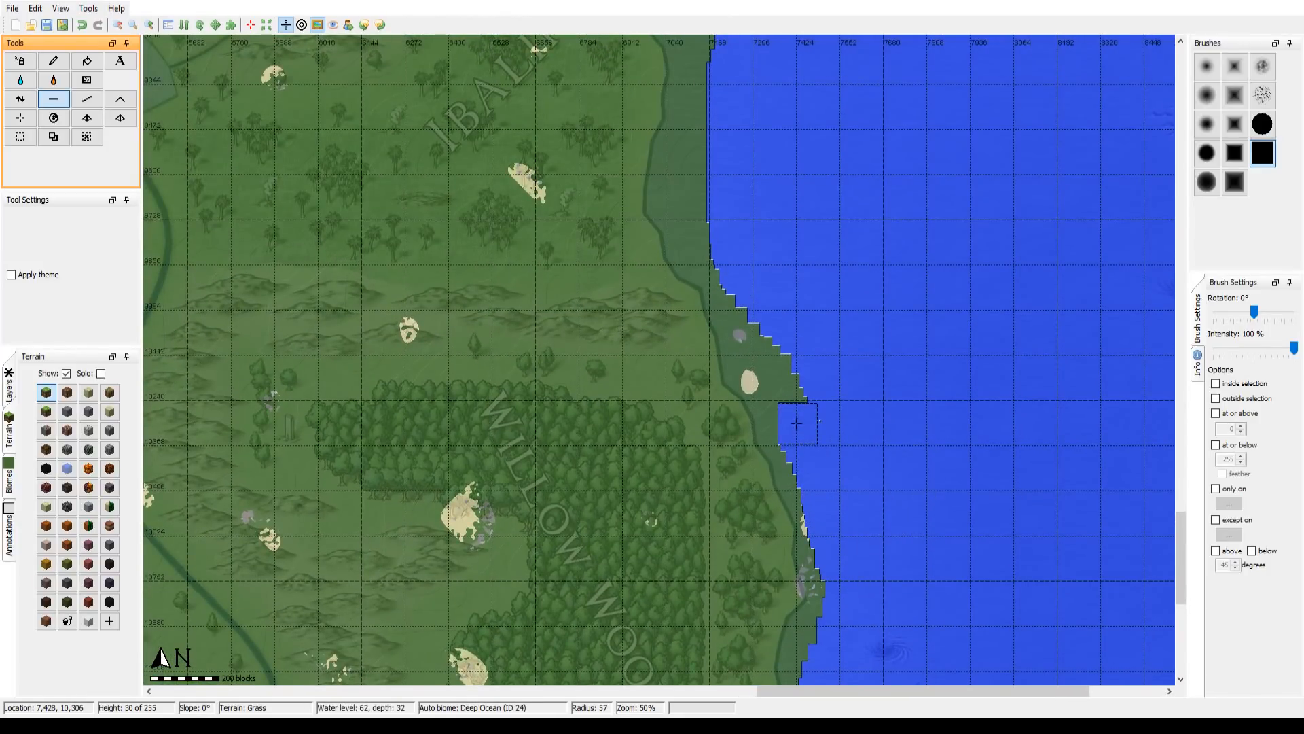
{"action": "scroll", "coordinate": [818, 407], "scroll_direction": "down", "scroll_amount": 7}
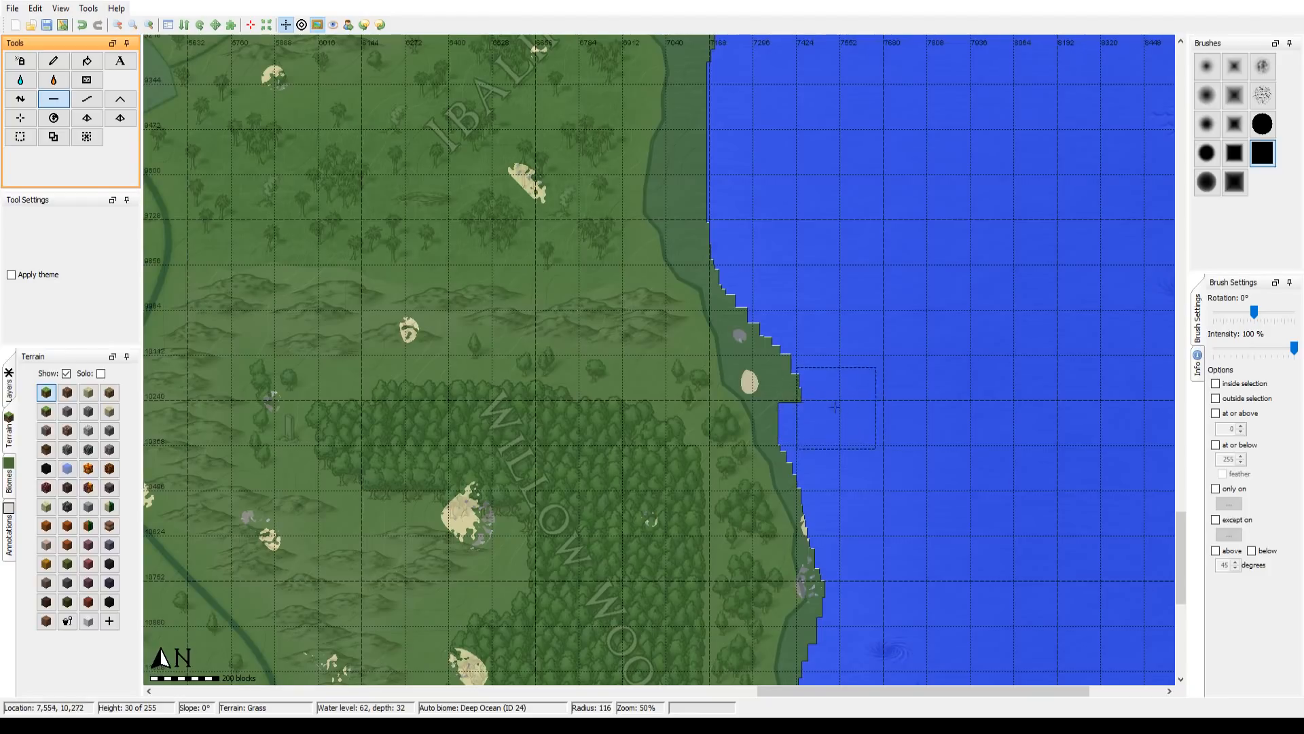
{"action": "mouse_move", "coordinate": [832, 402]}
{"action": "left_mouse_down"}
{"action": "mouse_move", "coordinate": [764, 306]}
{"action": "mouse_move", "coordinate": [717, 202]}
{"action": "mouse_move", "coordinate": [721, 116]}
{"action": "mouse_move", "coordinate": [825, 124]}
{"action": "mouse_move", "coordinate": [829, 496]}
{"action": "left_mouse_up"}
{"action": "scroll", "coordinate": [832, 504], "scroll_direction": "up", "scroll_amount": 1}
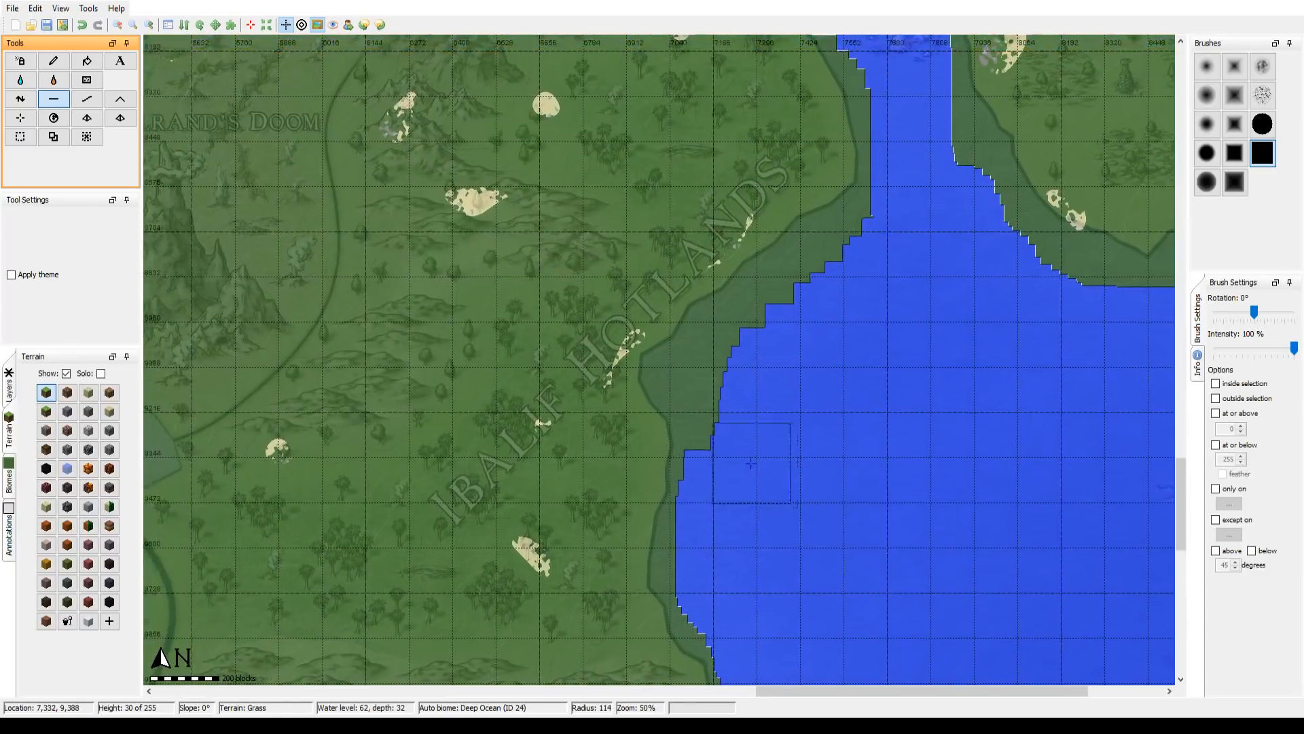
Step: Flatten the Ibalif Hotlands shore and the far eastern landmass's outer coast to seabed level with the enlarged square brush
{"action": "mouse_move", "coordinate": [742, 450]}
{"action": "left_mouse_down"}
{"action": "mouse_move", "coordinate": [713, 384]}
{"action": "mouse_move", "coordinate": [900, 229]}
{"action": "mouse_move", "coordinate": [888, 307]}
{"action": "mouse_move", "coordinate": [561, 519]}
{"action": "mouse_move", "coordinate": [588, 489]}
{"action": "mouse_move", "coordinate": [560, 370]}
{"action": "mouse_move", "coordinate": [502, 284]}
{"action": "mouse_move", "coordinate": [472, 177]}
{"action": "mouse_move", "coordinate": [459, 195]}
{"action": "mouse_move", "coordinate": [533, 313]}
{"action": "mouse_move", "coordinate": [553, 387]}
{"action": "mouse_move", "coordinate": [637, 530]}
{"action": "mouse_move", "coordinate": [720, 569]}
{"action": "mouse_move", "coordinate": [536, 387]}
{"action": "mouse_move", "coordinate": [644, 513]}
{"action": "mouse_move", "coordinate": [700, 548]}
{"action": "mouse_move", "coordinate": [819, 562]}
{"action": "mouse_move", "coordinate": [860, 548]}
{"action": "mouse_move", "coordinate": [940, 441]}
{"action": "mouse_move", "coordinate": [868, 539]}
{"action": "mouse_move", "coordinate": [816, 548]}
{"action": "mouse_move", "coordinate": [872, 512]}
{"action": "mouse_move", "coordinate": [978, 339]}
{"action": "mouse_move", "coordinate": [994, 132]}
{"action": "mouse_move", "coordinate": [899, 597]}
{"action": "mouse_move", "coordinate": [899, 476]}
{"action": "mouse_move", "coordinate": [824, 112]}
{"action": "left_mouse_up"}
{"action": "mouse_move", "coordinate": [891, 130]}
{"action": "left_mouse_down"}
{"action": "mouse_move", "coordinate": [879, 305]}
{"action": "mouse_move", "coordinate": [908, 503]}
{"action": "left_mouse_up"}
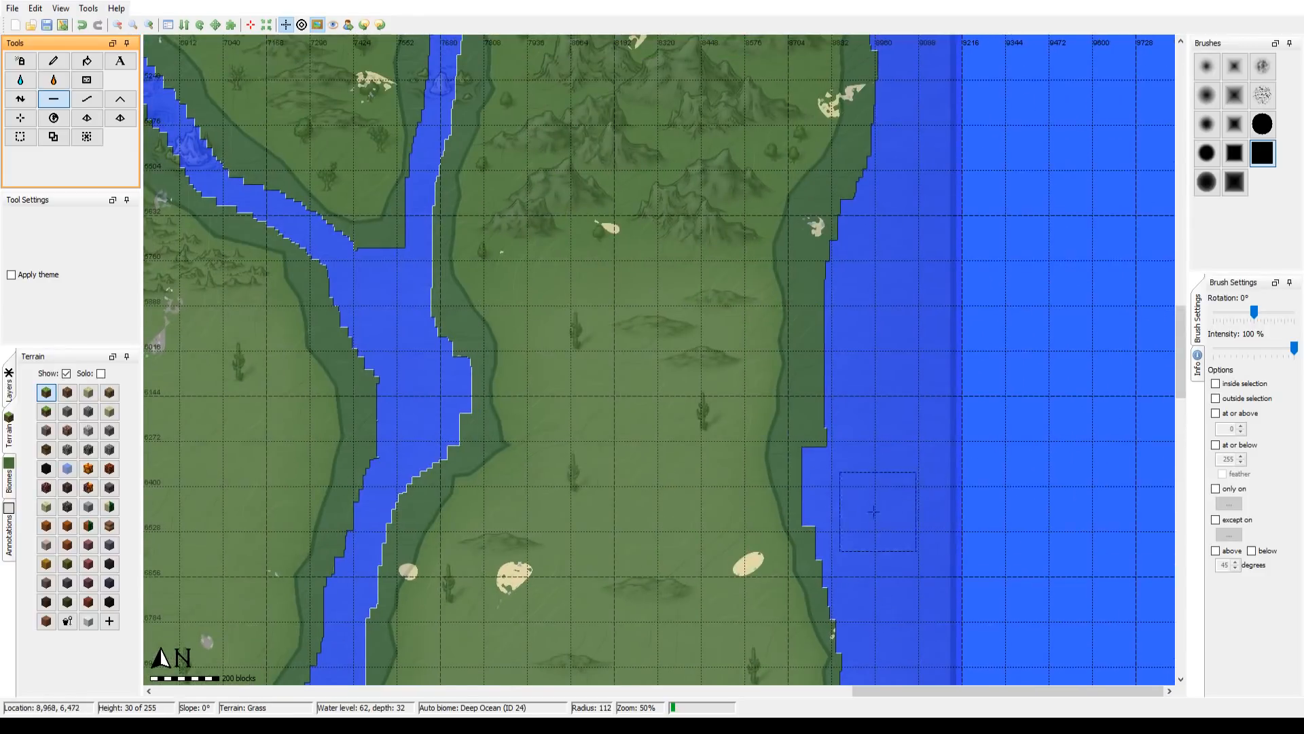
{"action": "mouse_move", "coordinate": [837, 472]}
{"action": "left_mouse_down"}
{"action": "mouse_move", "coordinate": [814, 435]}
{"action": "mouse_move", "coordinate": [833, 251]}
{"action": "mouse_move", "coordinate": [894, 125]}
{"action": "mouse_move", "coordinate": [926, 110]}
{"action": "mouse_move", "coordinate": [892, 534]}
{"action": "left_mouse_up"}
{"action": "scroll", "coordinate": [879, 458], "scroll_direction": "down", "scroll_amount": 1}
{"action": "mouse_move", "coordinate": [879, 460]}
{"action": "left_mouse_down"}
{"action": "mouse_move", "coordinate": [861, 372]}
{"action": "mouse_move", "coordinate": [865, 502]}
{"action": "mouse_move", "coordinate": [874, 358]}
{"action": "mouse_move", "coordinate": [855, 317]}
{"action": "mouse_move", "coordinate": [696, 173]}
{"action": "mouse_move", "coordinate": [564, 176]}
{"action": "mouse_move", "coordinate": [401, 287]}
{"action": "mouse_move", "coordinate": [541, 245]}
{"action": "mouse_move", "coordinate": [627, 246]}
{"action": "left_mouse_up"}
{"action": "scroll", "coordinate": [616, 260], "scroll_direction": "up", "scroll_amount": 2}
{"action": "mouse_move", "coordinate": [627, 302]}
{"action": "left_mouse_down"}
{"action": "mouse_move", "coordinate": [608, 173]}
{"action": "mouse_move", "coordinate": [604, 243]}
{"action": "mouse_move", "coordinate": [627, 282]}
{"action": "mouse_move", "coordinate": [591, 607]}
{"action": "left_mouse_up"}
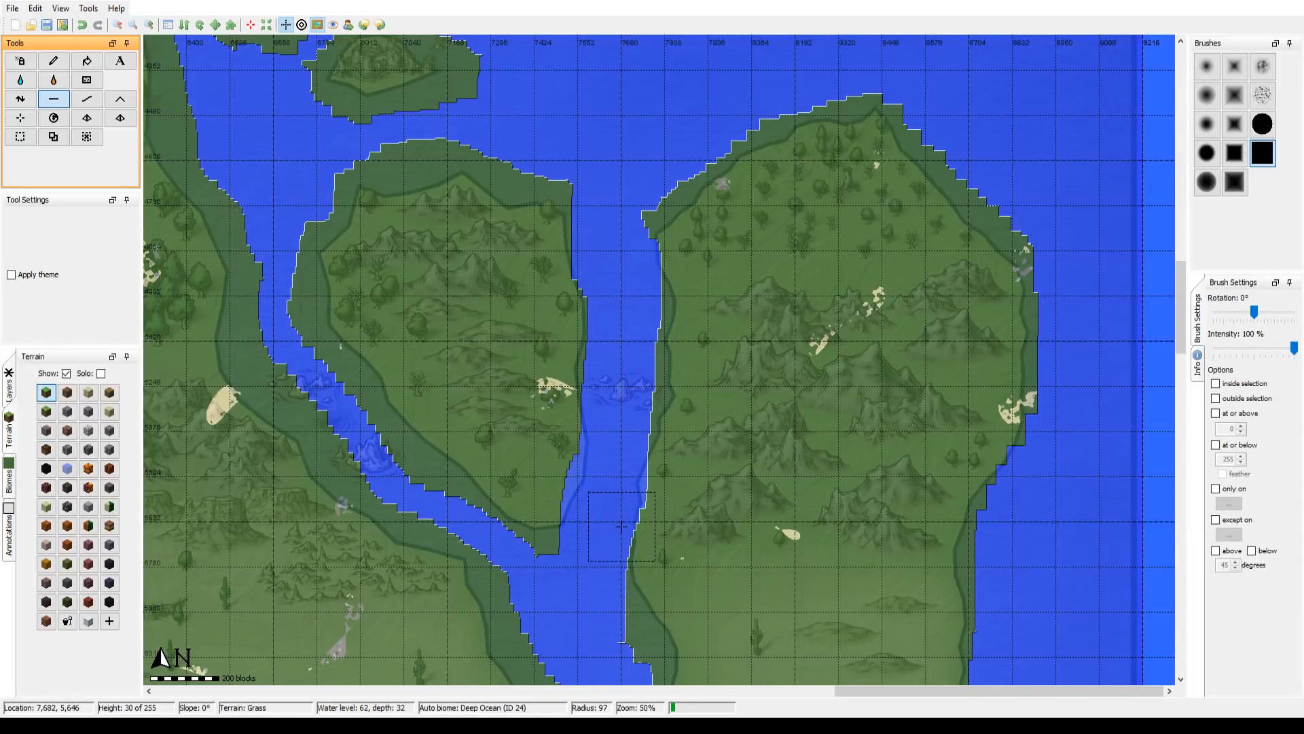
{"action": "key", "text": "ctrl+z"}
Step: Switch to the large soft round brush and widen the channel between the mountainous island and the eastern landmass at seabed level
{"action": "scroll", "coordinate": [607, 161], "scroll_direction": "down", "scroll_amount": 4}
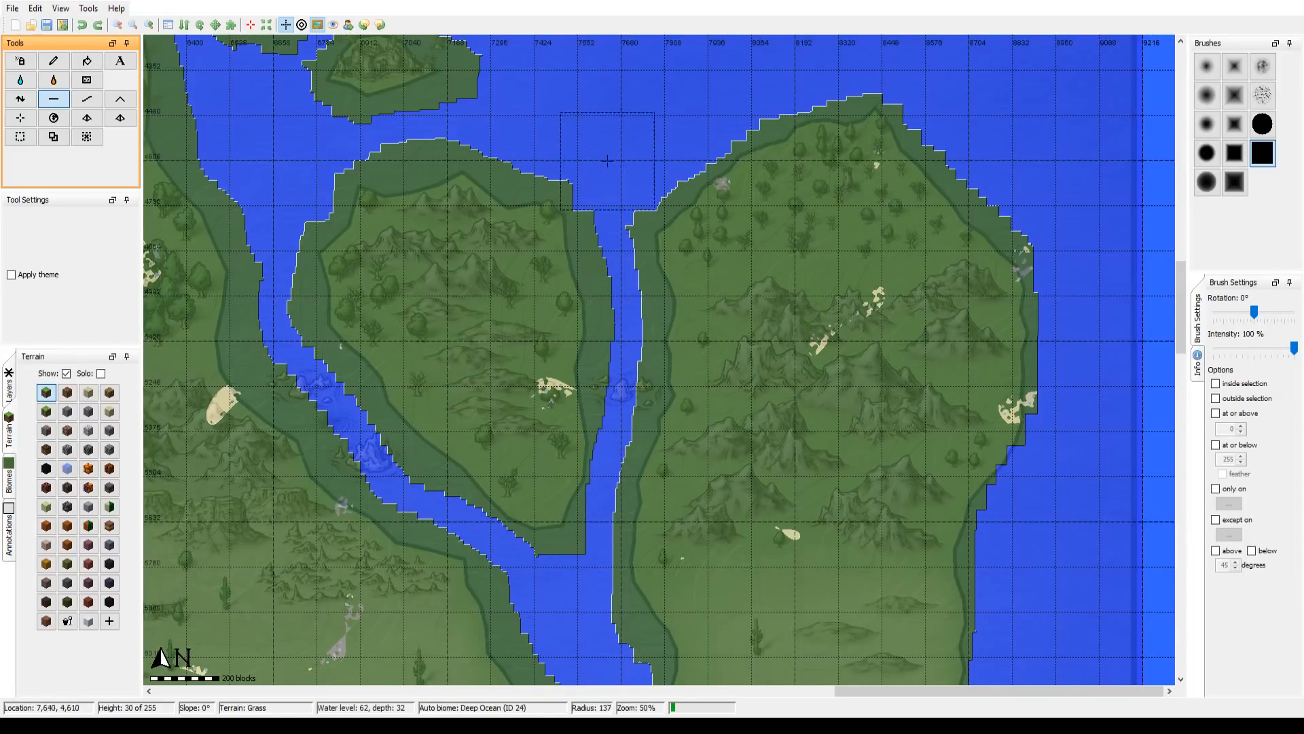
{"action": "scroll", "coordinate": [607, 161], "scroll_direction": "up", "scroll_amount": 9}
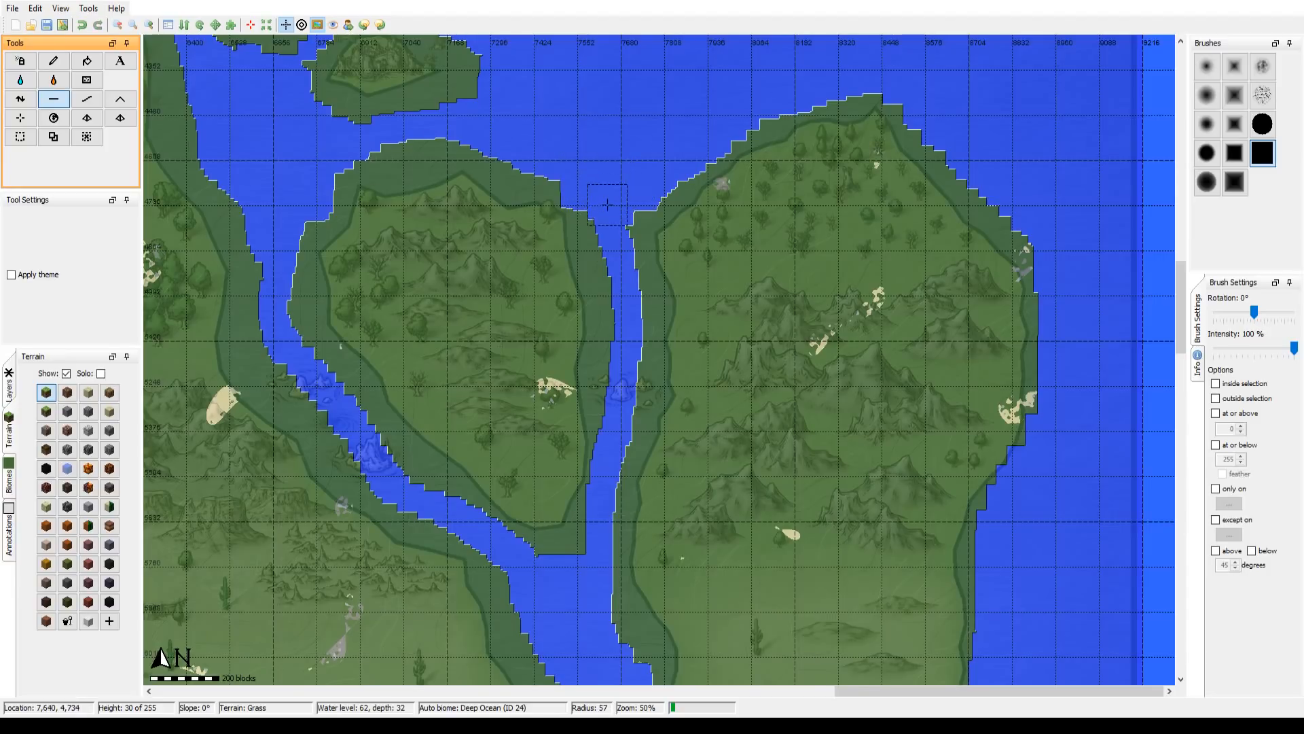
{"action": "left_click", "coordinate": [1206, 182]}
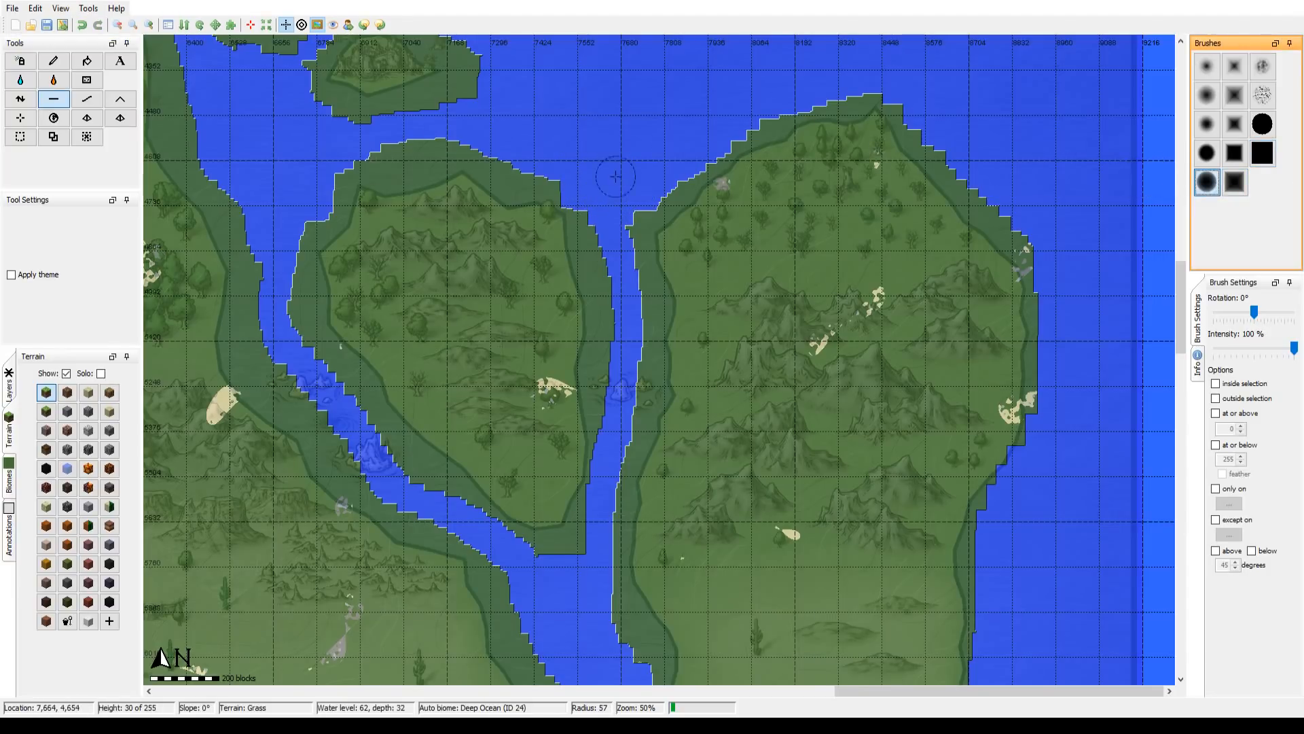
{"action": "scroll", "coordinate": [610, 171], "scroll_direction": "down", "scroll_amount": 6}
{"action": "scroll", "coordinate": [614, 195], "scroll_direction": "up", "scroll_amount": 3}
{"action": "mouse_move", "coordinate": [614, 195]}
{"action": "left_mouse_down"}
{"action": "mouse_move", "coordinate": [619, 418]}
{"action": "mouse_move", "coordinate": [598, 523]}
{"action": "mouse_move", "coordinate": [565, 585]}
{"action": "mouse_move", "coordinate": [594, 614]}
{"action": "mouse_move", "coordinate": [590, 561]}
{"action": "mouse_move", "coordinate": [557, 569]}
{"action": "left_mouse_up"}
Step: Widen the same channel southward past the "of Fools" region with the round brush at radius about 75, carving the bay on its west shore
{"action": "left_click_drag", "start_coordinate": [578, 585], "coordinate": [532, 235]}
{"action": "mouse_move", "coordinate": [550, 302]}
{"action": "left_mouse_down"}
{"action": "mouse_move", "coordinate": [533, 256]}
{"action": "mouse_move", "coordinate": [582, 289]}
{"action": "mouse_move", "coordinate": [573, 387]}
{"action": "mouse_move", "coordinate": [526, 445]}
{"action": "mouse_move", "coordinate": [483, 593]}
{"action": "left_mouse_up"}
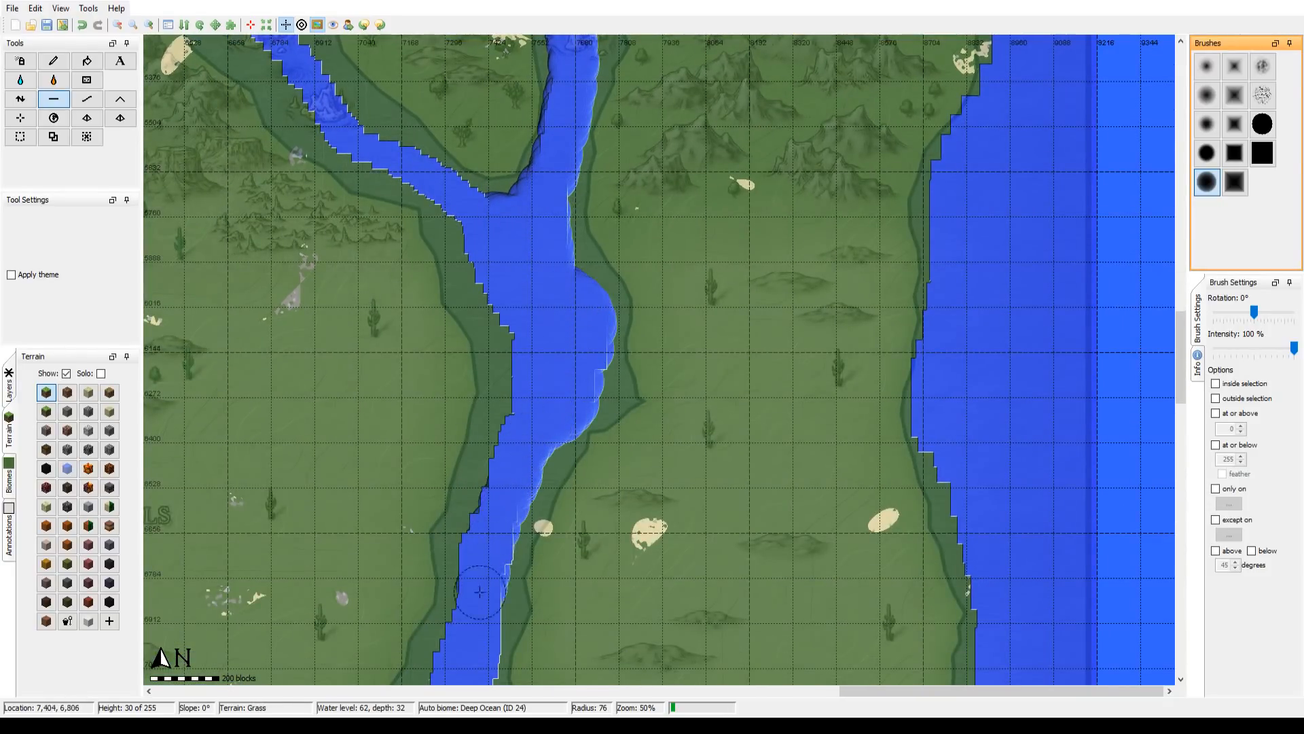
{"action": "left_click_drag", "start_coordinate": [508, 514], "coordinate": [617, 269]}
{"action": "mouse_move", "coordinate": [641, 65]}
{"action": "left_mouse_down"}
{"action": "mouse_move", "coordinate": [605, 163]}
{"action": "mouse_move", "coordinate": [565, 377]}
{"action": "mouse_move", "coordinate": [511, 469]}
{"action": "mouse_move", "coordinate": [527, 485]}
{"action": "mouse_move", "coordinate": [598, 499]}
{"action": "mouse_move", "coordinate": [592, 382]}
{"action": "mouse_move", "coordinate": [620, 256]}
{"action": "mouse_move", "coordinate": [719, 109]}
{"action": "left_mouse_up"}
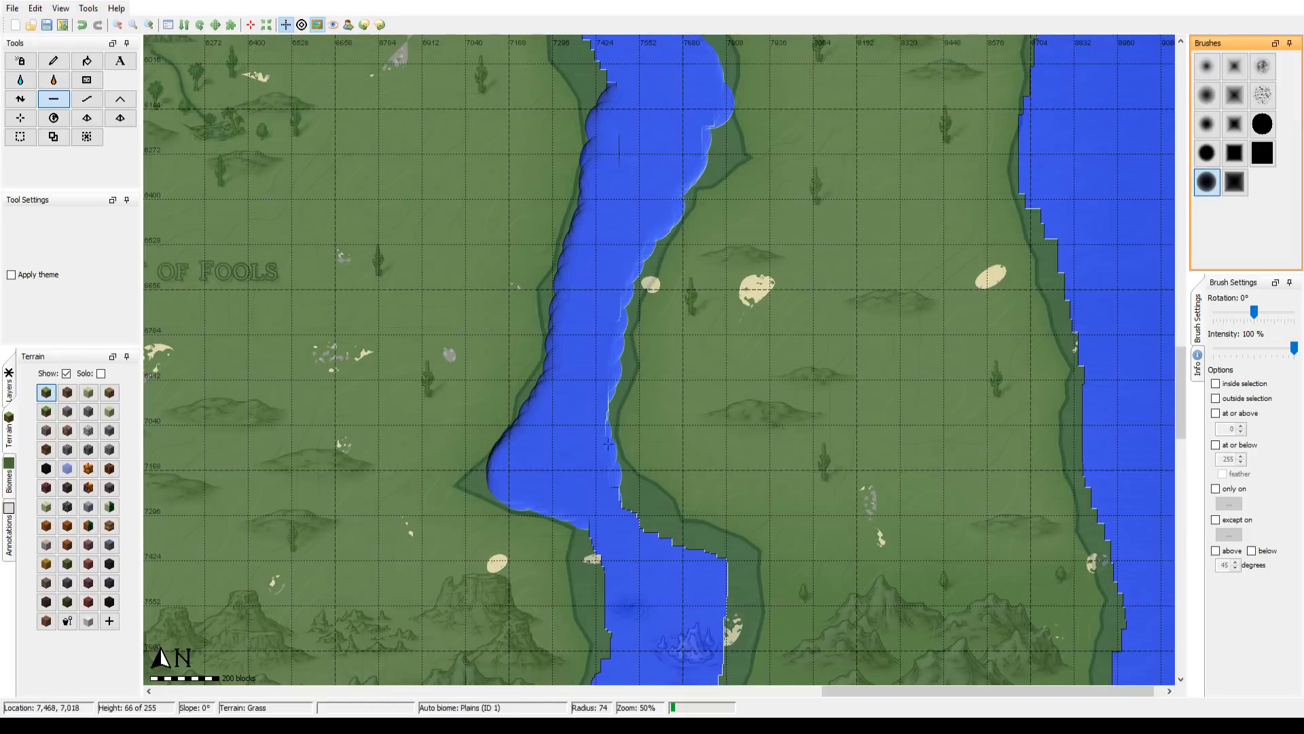
{"action": "mouse_move", "coordinate": [605, 522]}
{"action": "left_mouse_down"}
{"action": "mouse_move", "coordinate": [594, 259]}
{"action": "mouse_move", "coordinate": [594, 400]}
{"action": "left_mouse_up"}
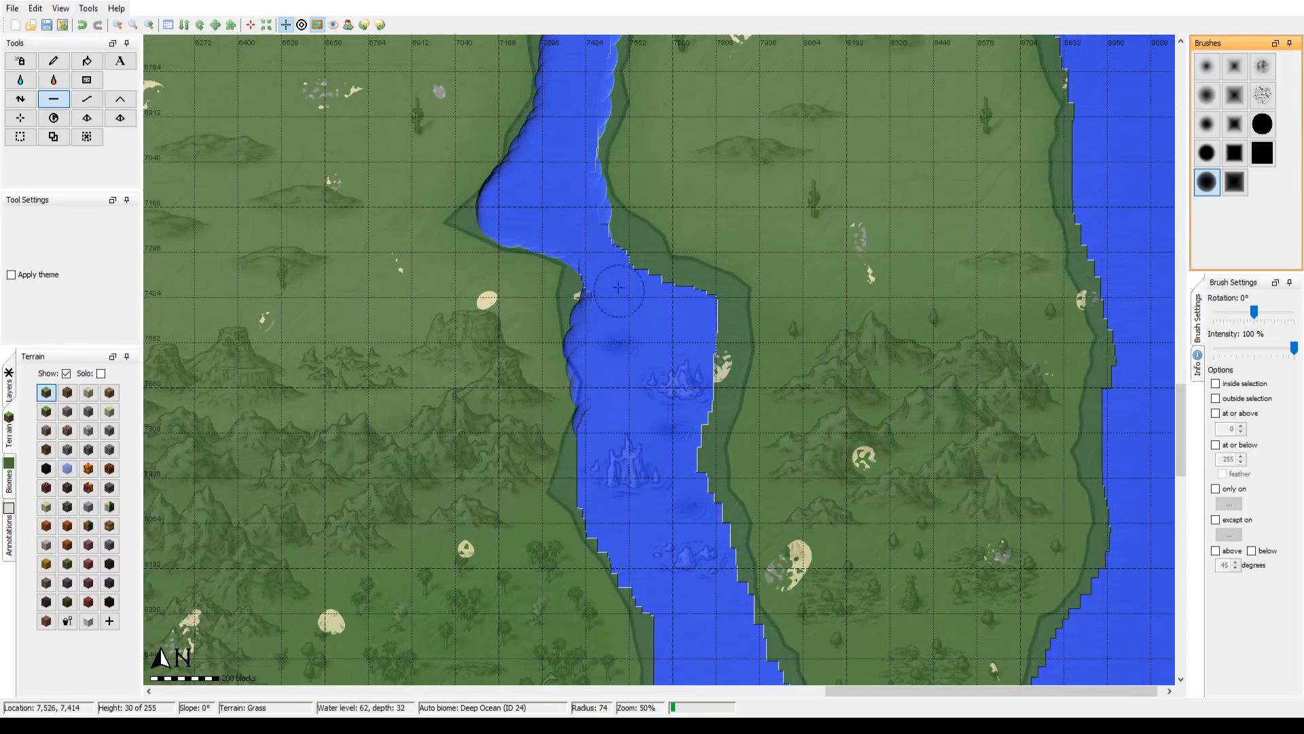
Step: Flatten the eastern landmass's channel shore south of the bay to seabed level with the round brush at radius about 74
{"action": "mouse_move", "coordinate": [618, 287]}
{"action": "left_mouse_down"}
{"action": "mouse_move", "coordinate": [641, 267]}
{"action": "mouse_move", "coordinate": [673, 307]}
{"action": "mouse_move", "coordinate": [698, 303]}
{"action": "mouse_move", "coordinate": [720, 319]}
{"action": "mouse_move", "coordinate": [697, 442]}
{"action": "mouse_move", "coordinate": [700, 544]}
{"action": "left_mouse_up"}
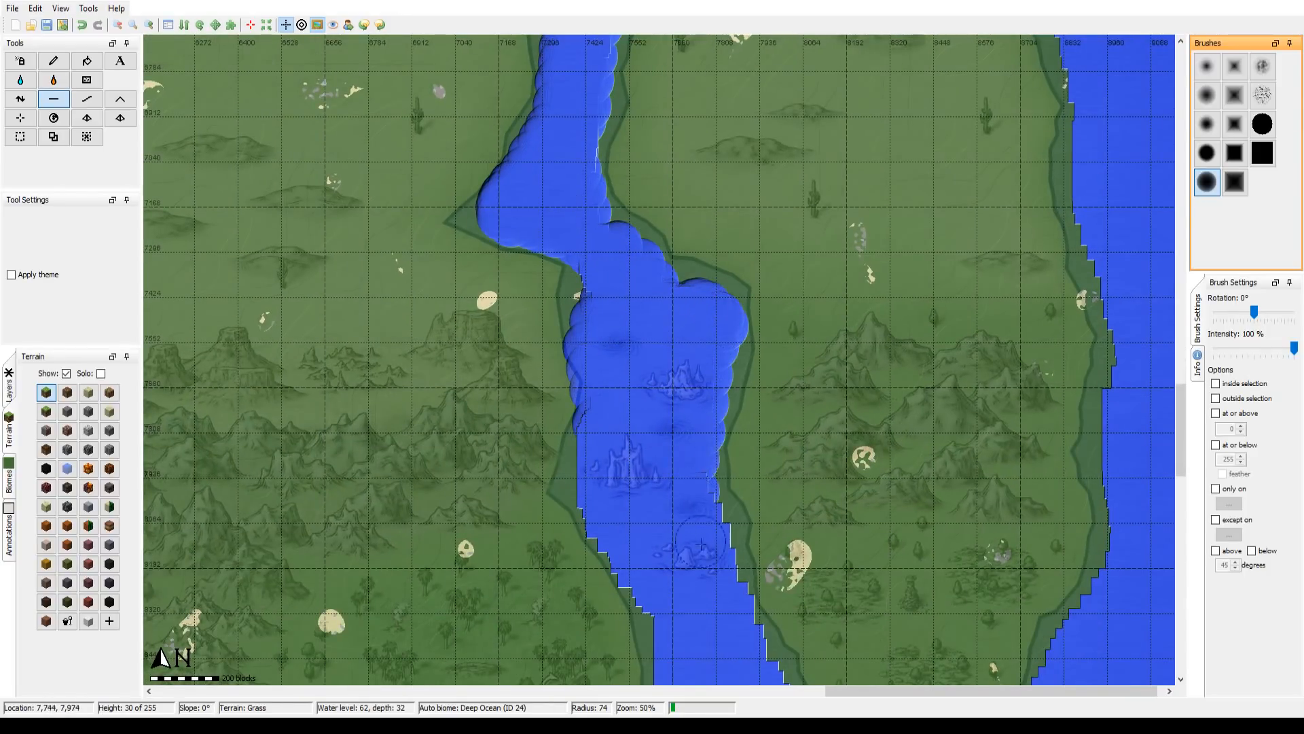
{"action": "scroll", "coordinate": [705, 627], "scroll_direction": "up", "scroll_amount": 1}
{"action": "mouse_move", "coordinate": [706, 628]}
{"action": "left_mouse_down"}
{"action": "mouse_move", "coordinate": [640, 256]}
{"action": "mouse_move", "coordinate": [666, 189]}
{"action": "mouse_move", "coordinate": [652, 486]}
{"action": "left_mouse_up"}
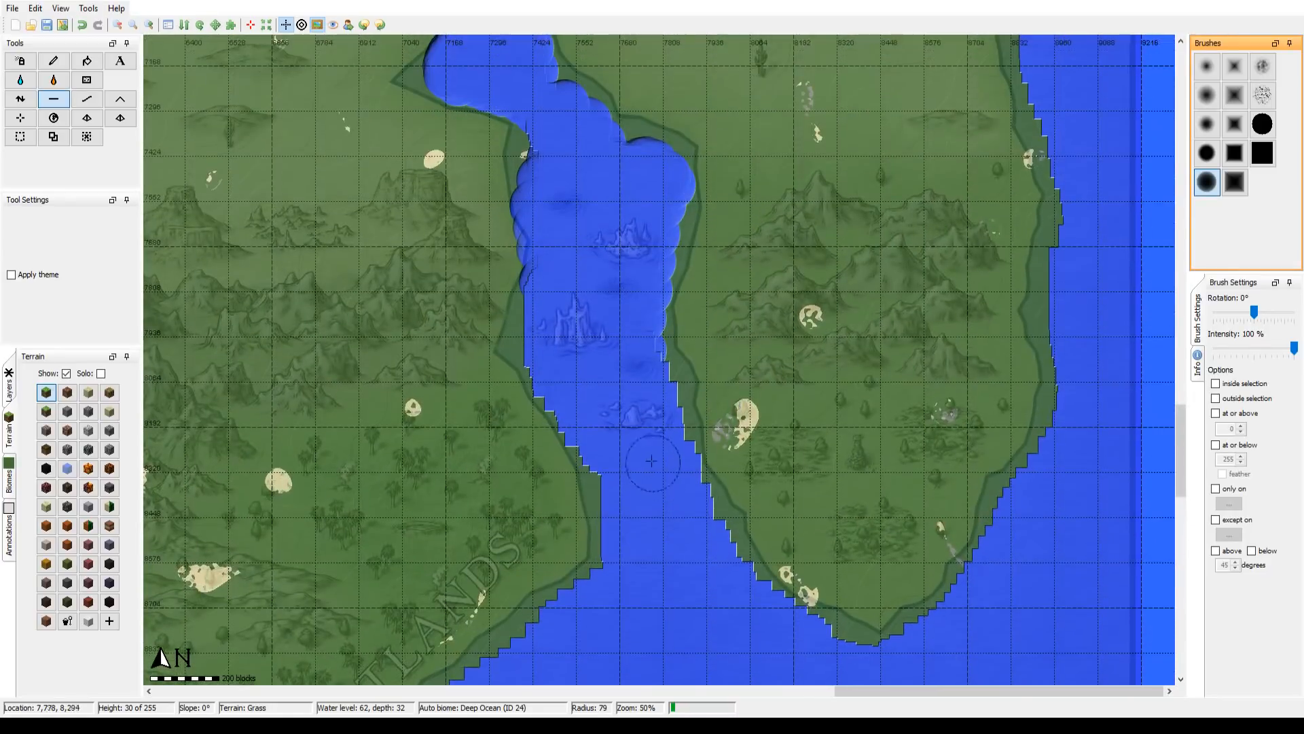
{"action": "left_click_drag", "start_coordinate": [642, 421], "coordinate": [844, 299]}
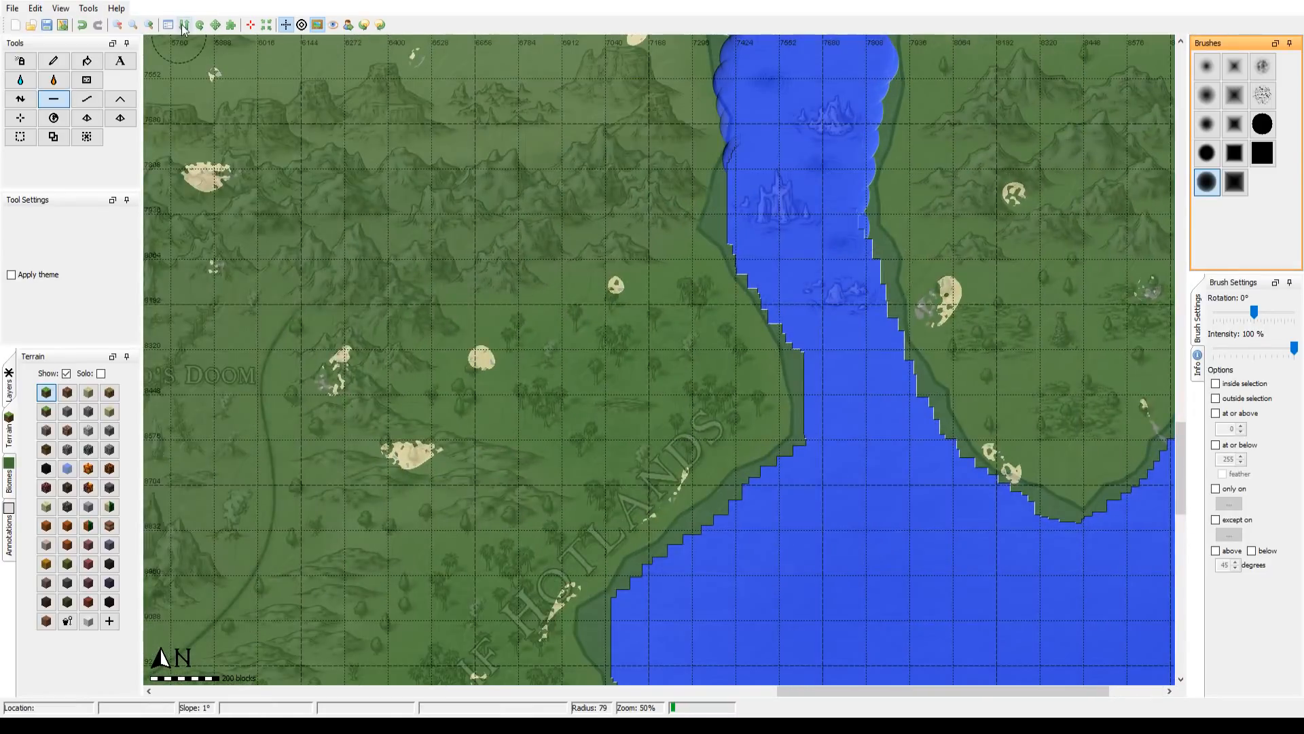
Step: Widen the strait between the mainland's south coast and the long southern island at seabed level with the round brush at radius about 79
{"action": "left_click", "coordinate": [120, 26]}
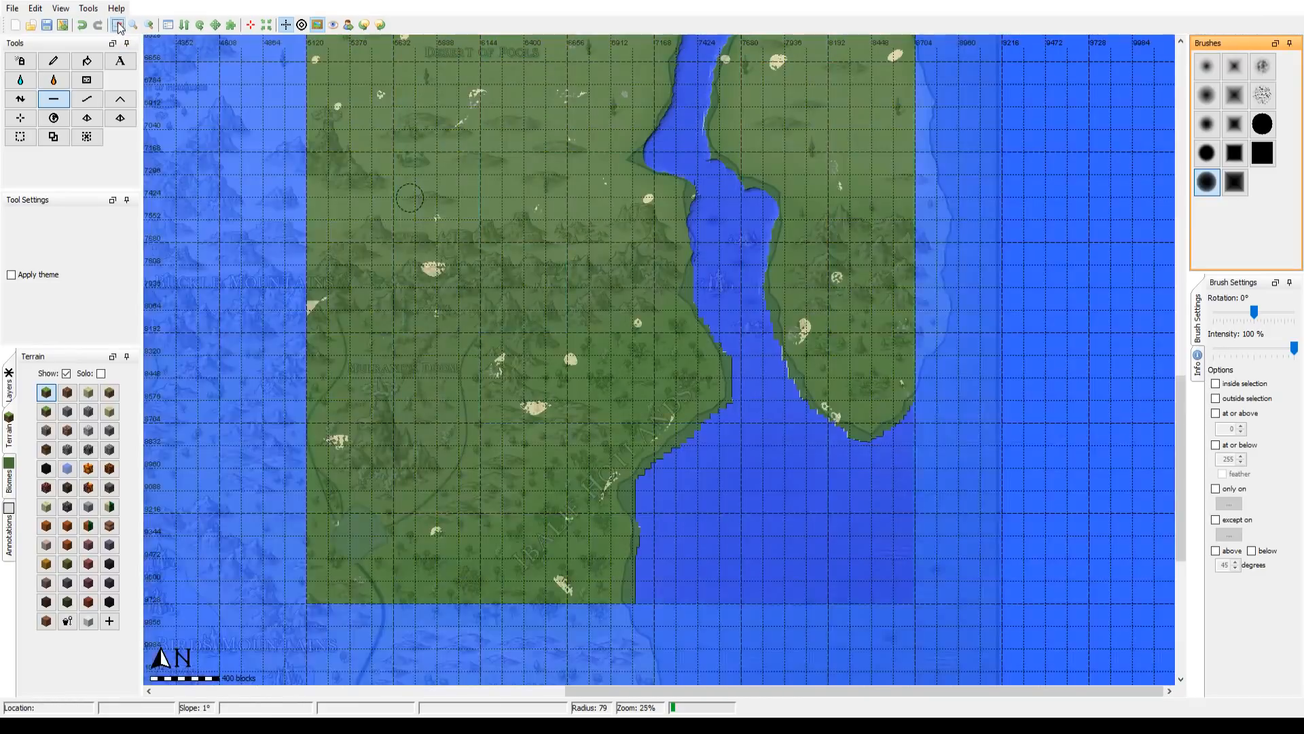
{"action": "left_click_drag", "start_coordinate": [679, 578], "coordinate": [791, 135]}
{"action": "left_click_drag", "start_coordinate": [556, 332], "coordinate": [903, 250]}
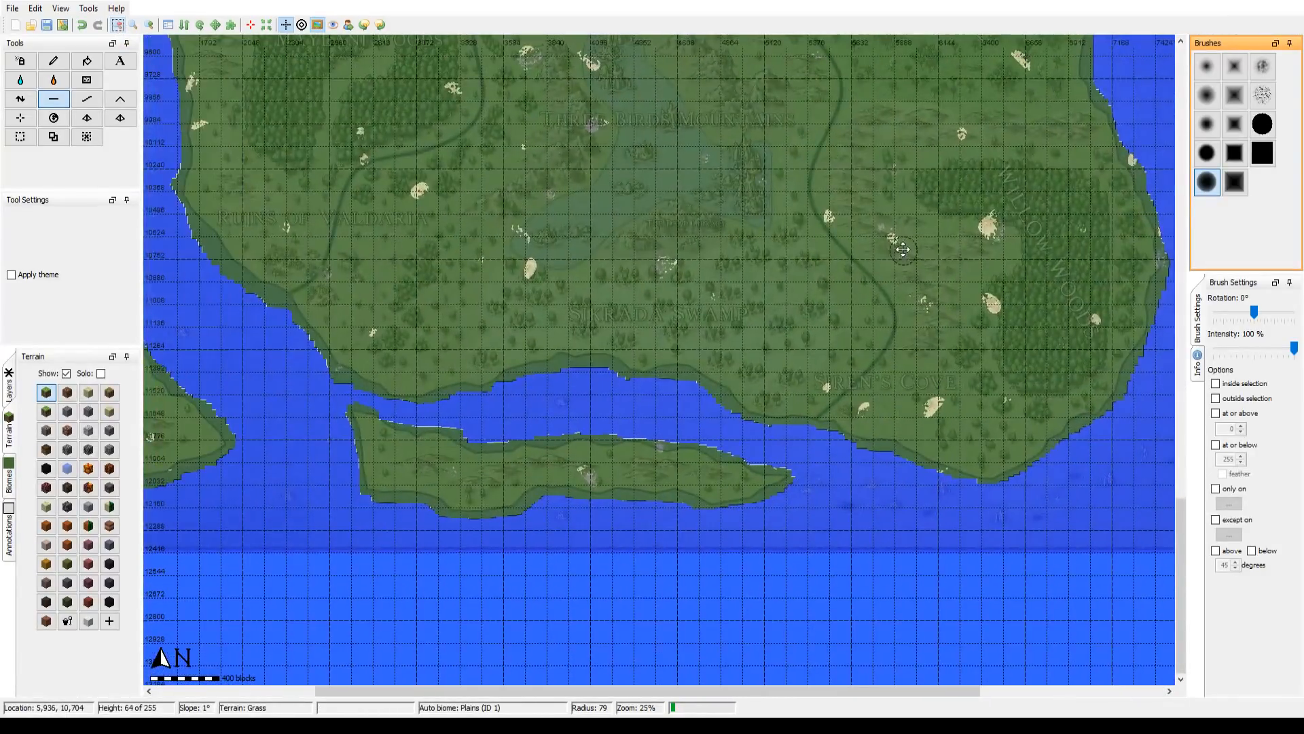
{"action": "left_click_drag", "start_coordinate": [475, 435], "coordinate": [459, 430]}
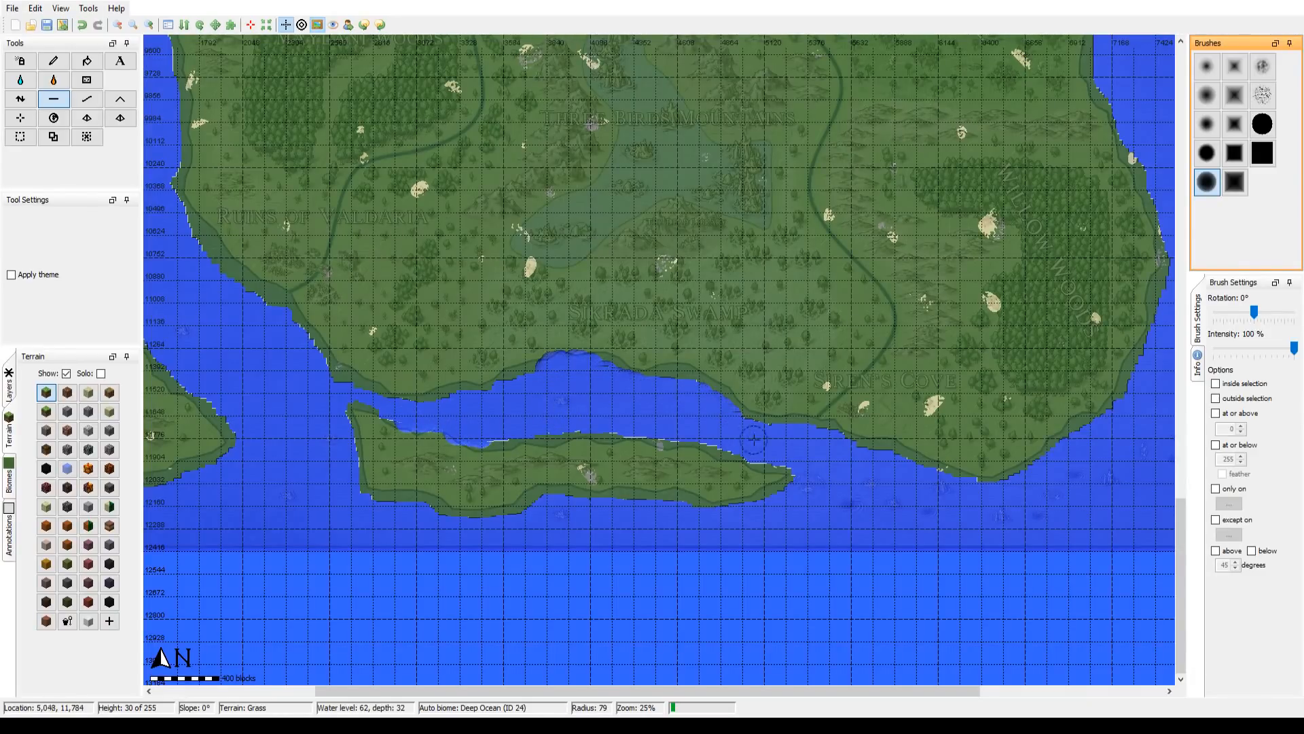
Step: Flatten the waters around the three small islands and the larger island below them to seabed level, trimming the surrounding shores with the round brush
{"action": "left_click_drag", "start_coordinate": [814, 400], "coordinate": [547, 661]}
{"action": "left_click_drag", "start_coordinate": [781, 258], "coordinate": [636, 657]}
{"action": "left_click_drag", "start_coordinate": [770, 334], "coordinate": [736, 593]}
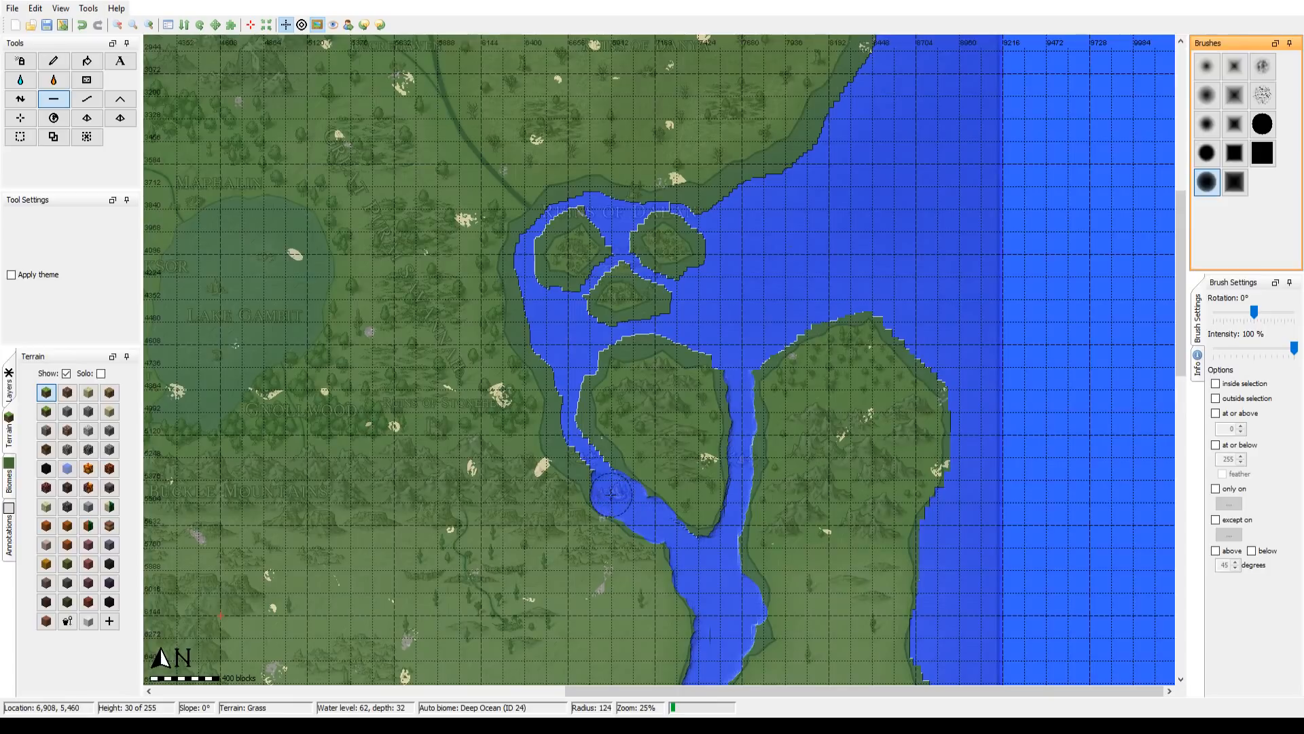
{"action": "mouse_move", "coordinate": [610, 494]}
{"action": "left_mouse_down"}
{"action": "mouse_move", "coordinate": [569, 433]}
{"action": "mouse_move", "coordinate": [561, 370]}
{"action": "mouse_move", "coordinate": [536, 322]}
{"action": "left_mouse_up"}
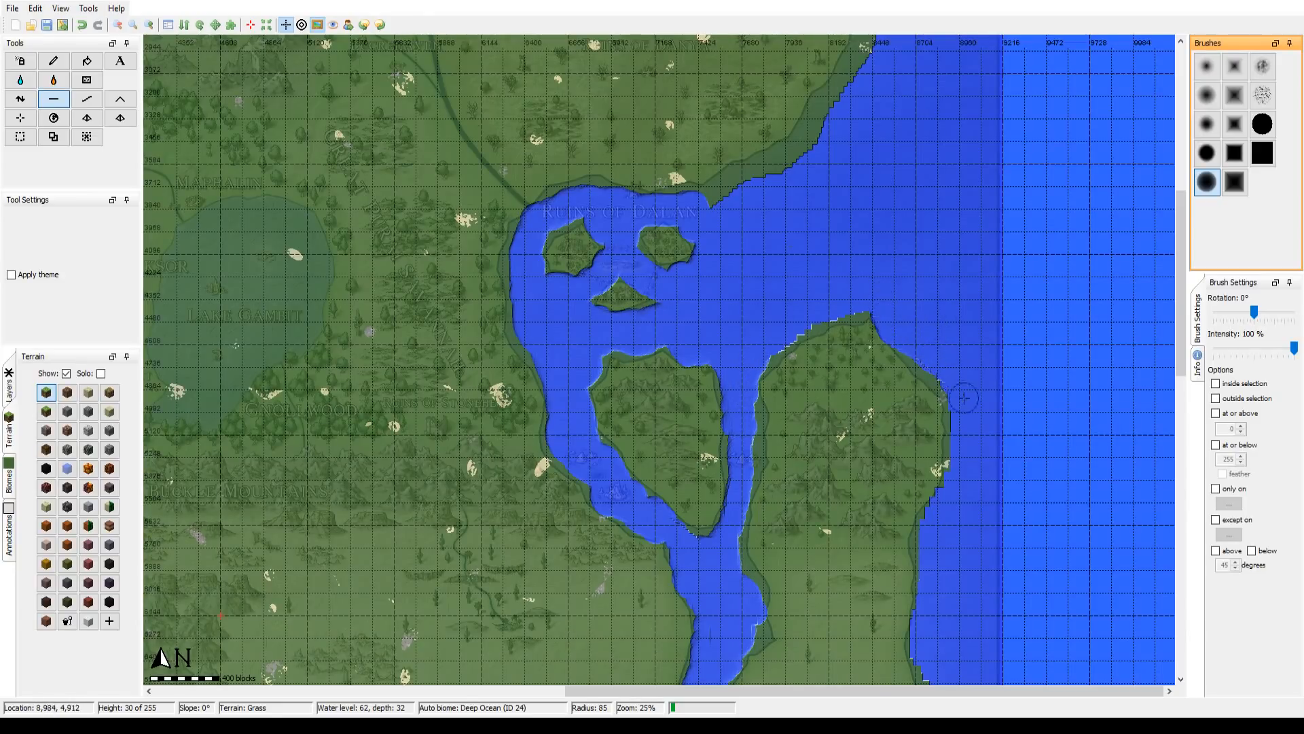
Step: Enlarge the round brush to radius about 162 and flatten the mainland's northeast coast north of the islands to seabed level
{"action": "scroll", "coordinate": [964, 398], "scroll_direction": "down", "scroll_amount": 2}
{"action": "mouse_move", "coordinate": [838, 518]}
{"action": "left_mouse_down"}
{"action": "mouse_move", "coordinate": [845, 175]}
{"action": "mouse_move", "coordinate": [745, 590]}
{"action": "left_mouse_up"}
{"action": "scroll", "coordinate": [778, 139], "scroll_direction": "down", "scroll_amount": 5}
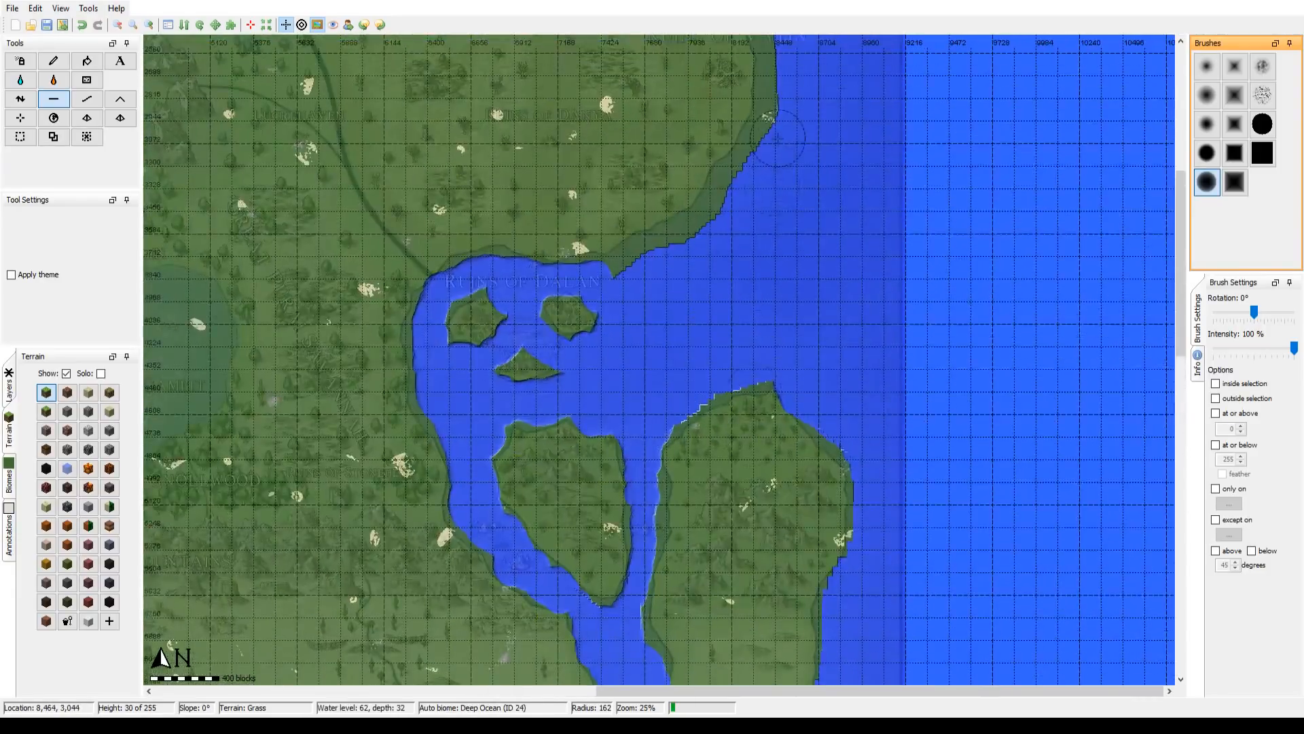
{"action": "left_click_drag", "start_coordinate": [778, 138], "coordinate": [703, 462]}
Step: Flatten the headland beside the Ruins of Nispa and the Andam Mountains' north shore to seabed level with brush radius about 117
{"action": "mouse_move", "coordinate": [589, 568]}
{"action": "left_mouse_down"}
{"action": "mouse_move", "coordinate": [661, 527]}
{"action": "mouse_move", "coordinate": [721, 437]}
{"action": "mouse_move", "coordinate": [731, 391]}
{"action": "mouse_move", "coordinate": [720, 237]}
{"action": "mouse_move", "coordinate": [684, 214]}
{"action": "mouse_move", "coordinate": [671, 170]}
{"action": "mouse_move", "coordinate": [783, 374]}
{"action": "mouse_move", "coordinate": [718, 349]}
{"action": "left_mouse_up"}
{"action": "scroll", "coordinate": [791, 404], "scroll_direction": "up", "scroll_amount": 1}
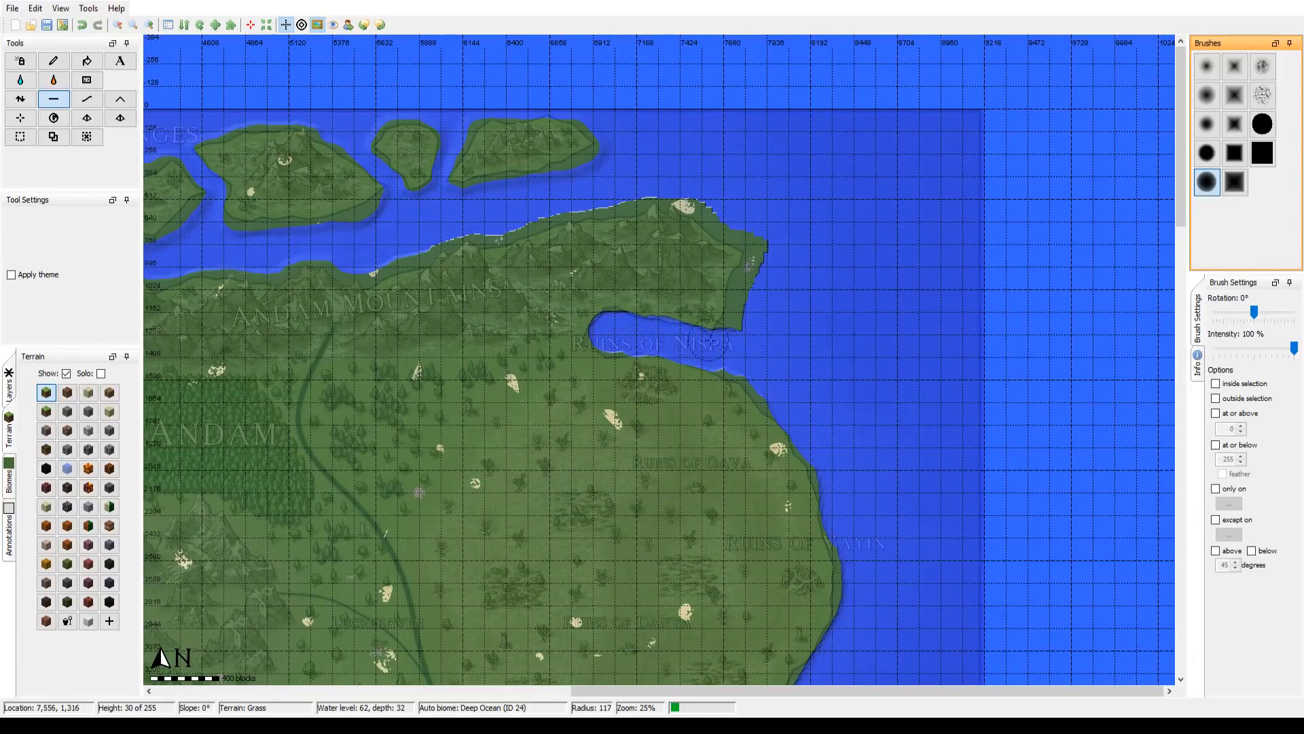
{"action": "mouse_move", "coordinate": [712, 343]}
{"action": "left_mouse_down"}
{"action": "mouse_move", "coordinate": [748, 330]}
{"action": "mouse_move", "coordinate": [737, 292]}
{"action": "mouse_move", "coordinate": [750, 240]}
{"action": "mouse_move", "coordinate": [702, 197]}
{"action": "left_mouse_up"}
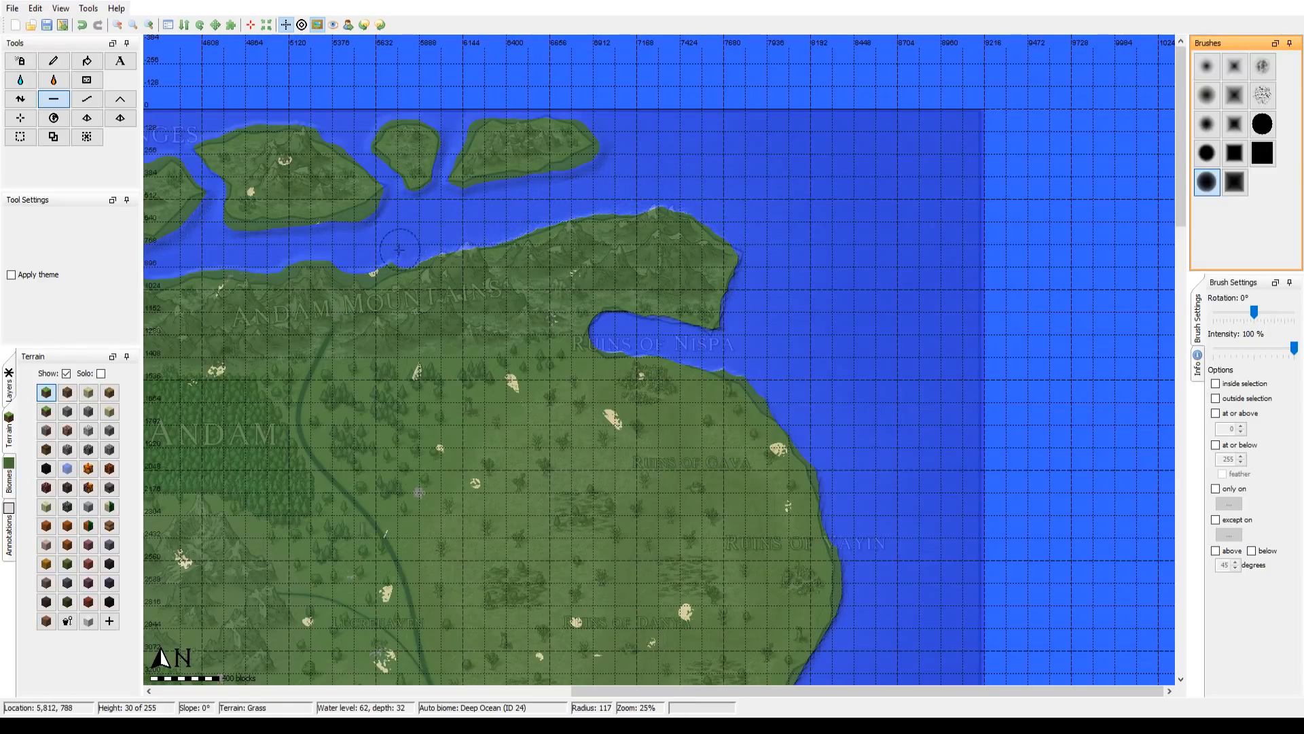
Step: Examine the coastline of the whole map, from the Forest of Andam down the west coast to the southern islands
{"action": "left_click_drag", "start_coordinate": [434, 263], "coordinate": [959, 174]}
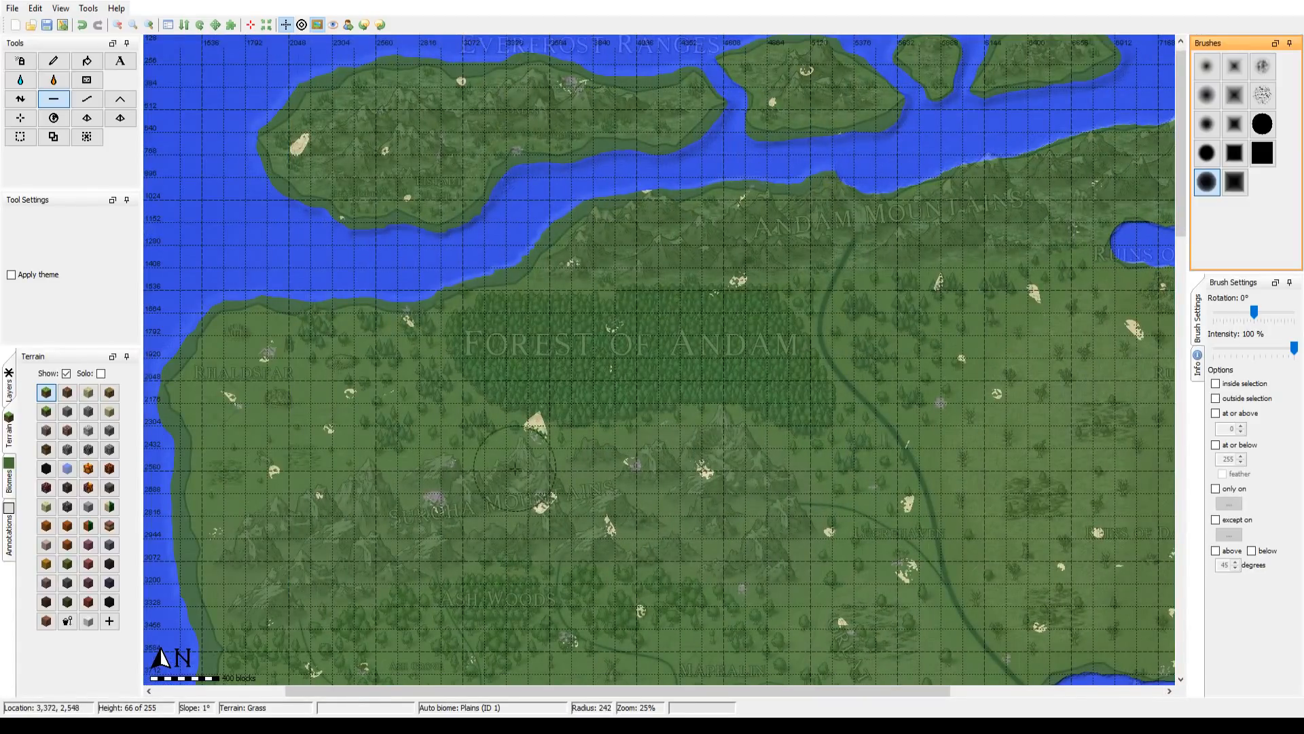
{"action": "scroll", "coordinate": [531, 457], "scroll_direction": "down", "scroll_amount": 3}
{"action": "mouse_move", "coordinate": [526, 453]}
{"action": "left_mouse_down"}
{"action": "mouse_move", "coordinate": [594, 303]}
{"action": "mouse_move", "coordinate": [784, 228]}
{"action": "left_mouse_up"}
{"action": "left_click_drag", "start_coordinate": [531, 431], "coordinate": [608, 142]}
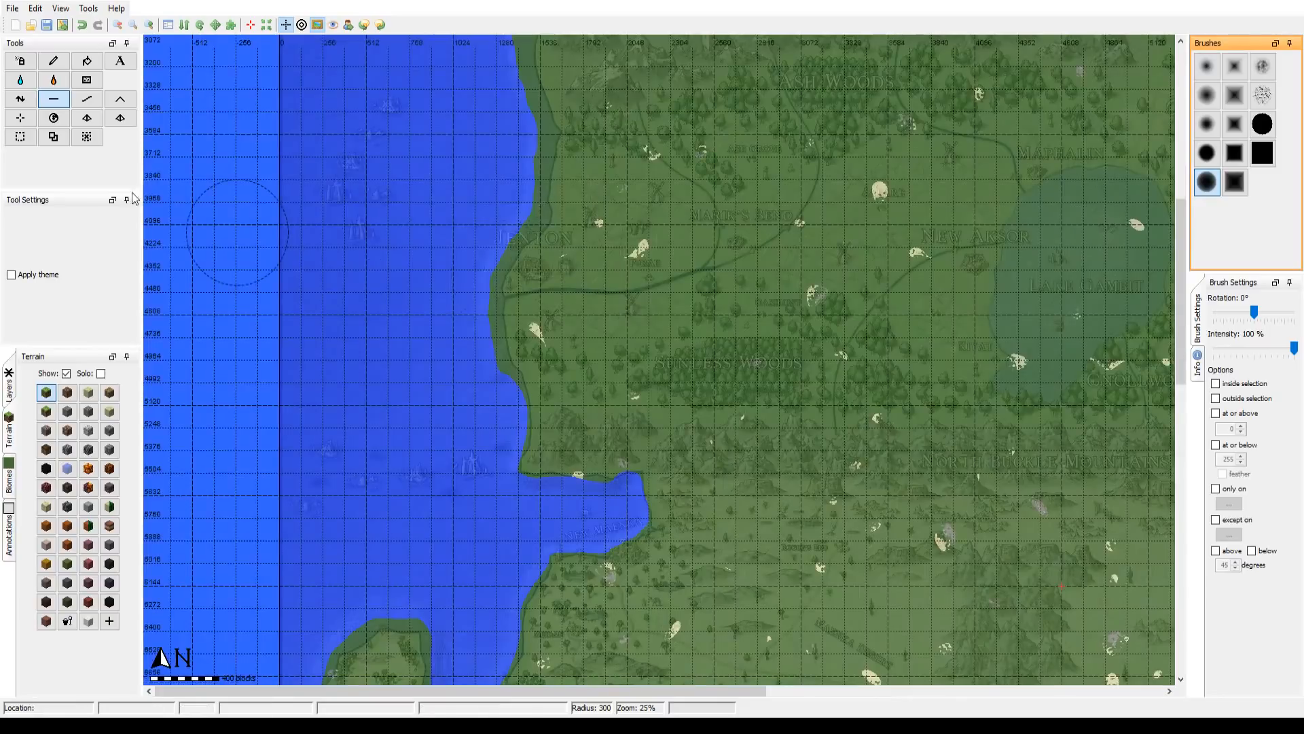
{"action": "left_click", "coordinate": [117, 26]}
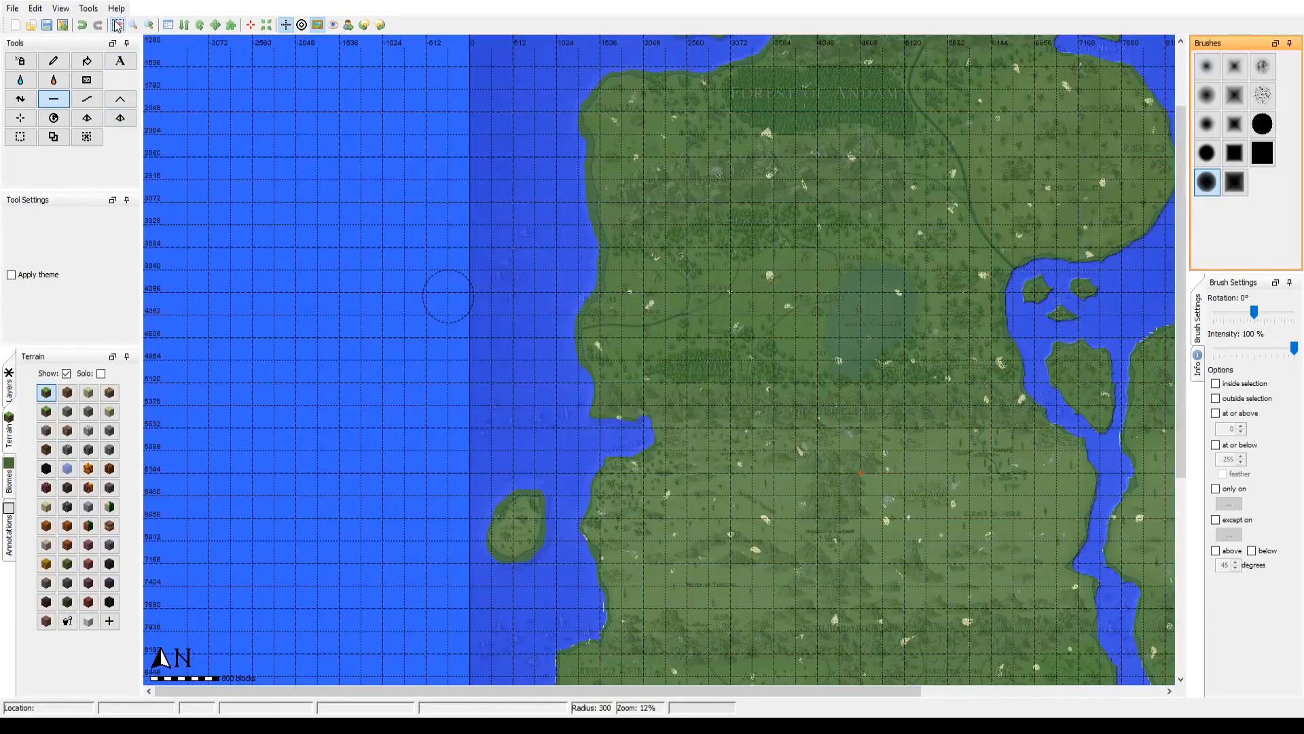
{"action": "left_click", "coordinate": [116, 26]}
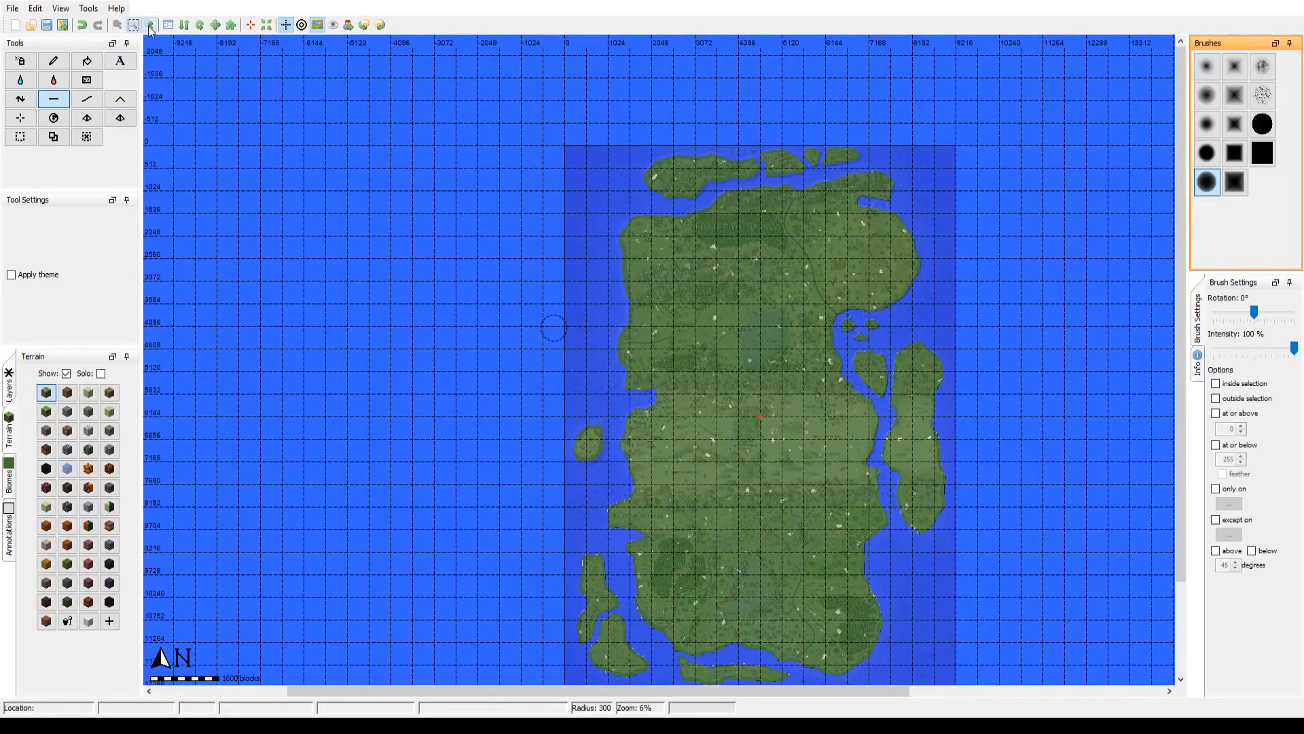
{"action": "left_click", "coordinate": [134, 25]}
{"action": "left_click_drag", "start_coordinate": [519, 260], "coordinate": [464, 291]}
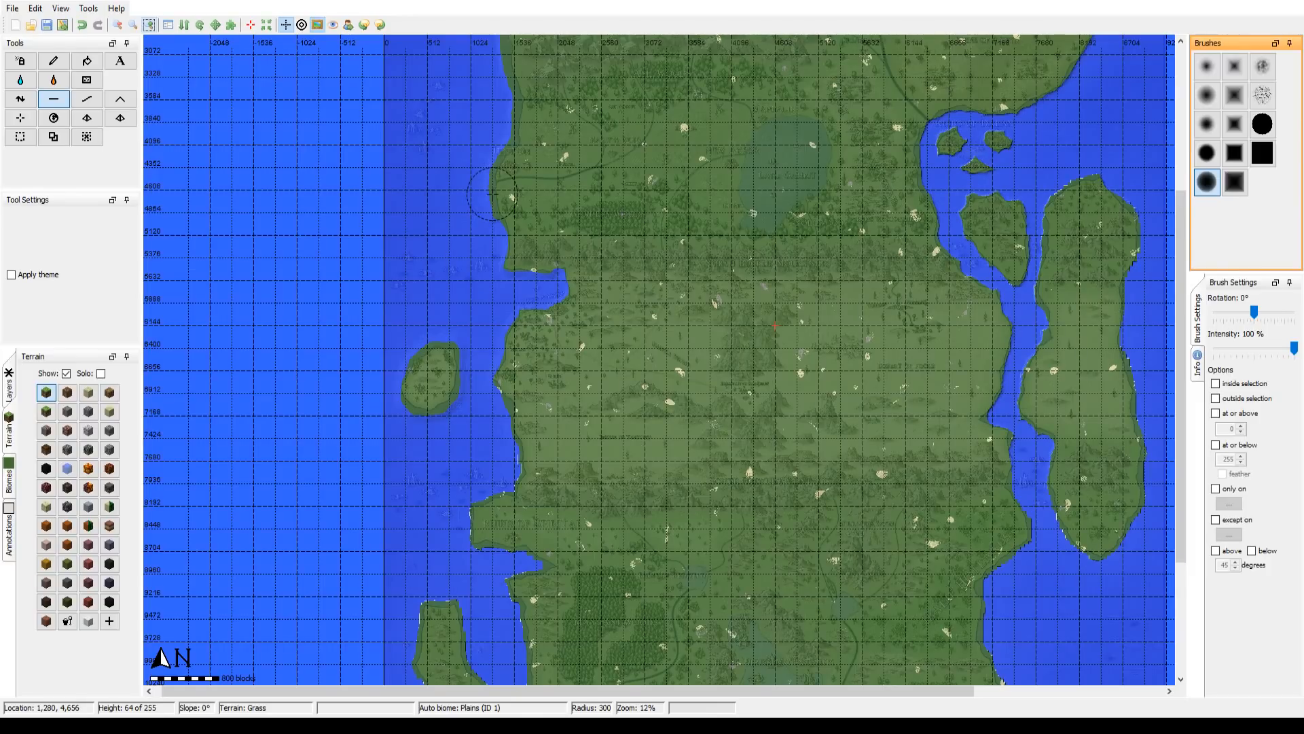
{"action": "left_click_drag", "start_coordinate": [662, 144], "coordinate": [549, 399]}
{"action": "left_click_drag", "start_coordinate": [592, 600], "coordinate": [636, 121]}
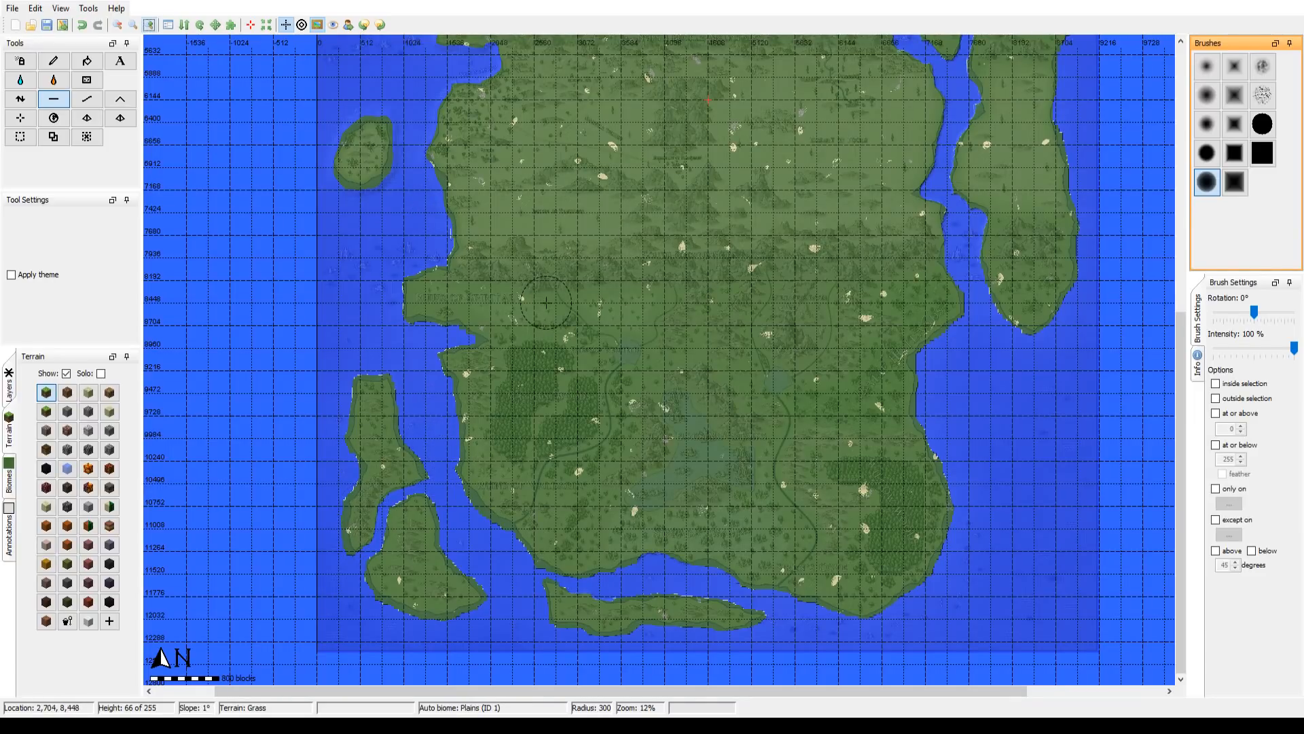
{"action": "mouse_move", "coordinate": [538, 315]}
{"action": "left_mouse_down"}
{"action": "mouse_move", "coordinate": [498, 451]}
{"action": "mouse_move", "coordinate": [497, 598]}
{"action": "left_mouse_up"}
{"action": "mouse_move", "coordinate": [560, 203]}
{"action": "left_mouse_down"}
{"action": "mouse_move", "coordinate": [494, 534]}
{"action": "mouse_move", "coordinate": [590, 188]}
{"action": "left_mouse_up"}
{"action": "left_click_drag", "start_coordinate": [472, 560], "coordinate": [514, 256]}
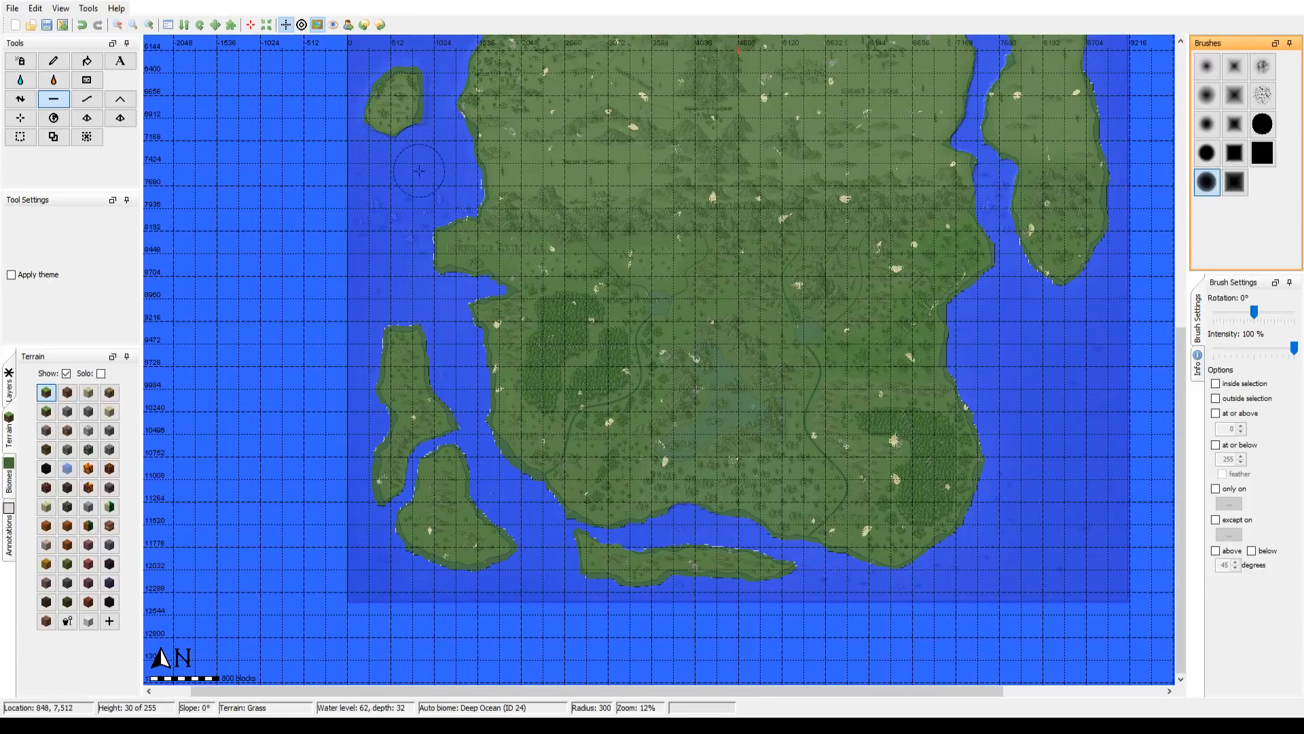
Step: Smooth the mainland's west coast and the nearby western island with the Smooth tool, using the solid square brush at radius 300
{"action": "left_click", "coordinate": [87, 99]}
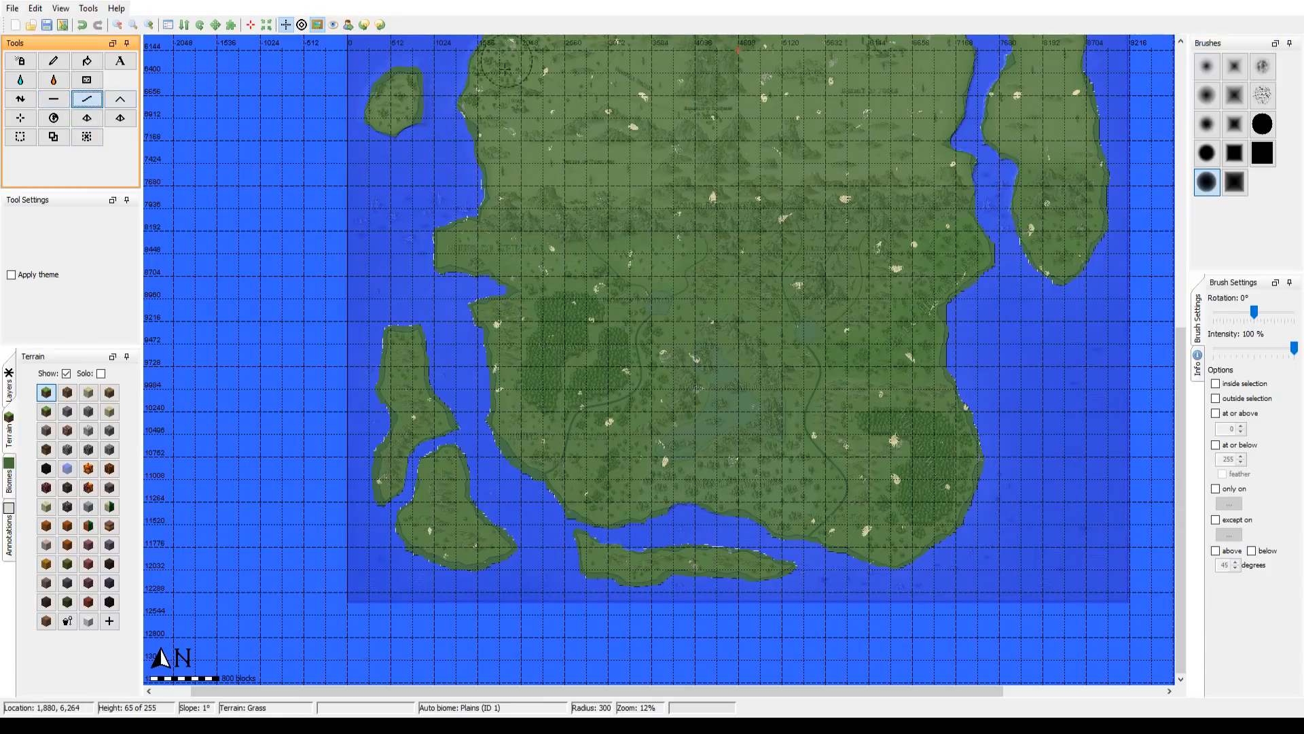
{"action": "left_click_drag", "start_coordinate": [504, 69], "coordinate": [472, 365]}
{"action": "left_click_drag", "start_coordinate": [405, 222], "coordinate": [438, 374]}
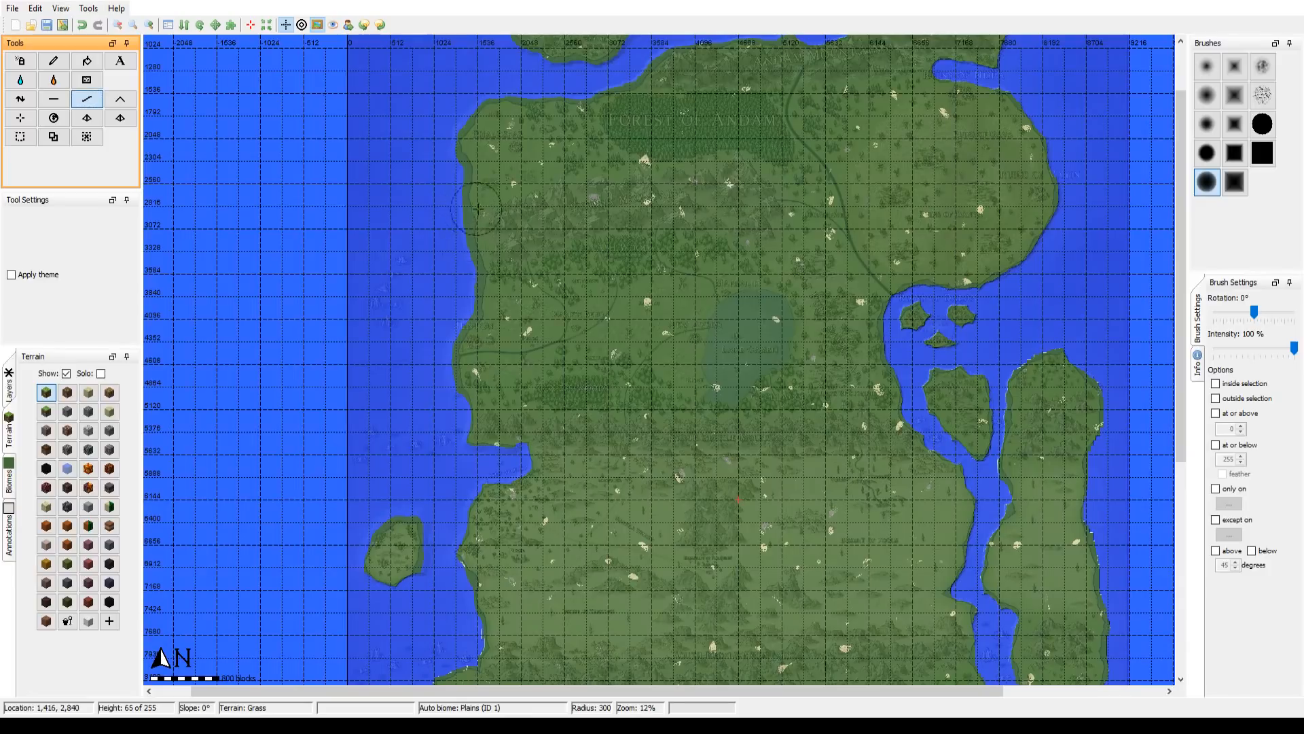
{"action": "left_click", "coordinate": [1262, 152]}
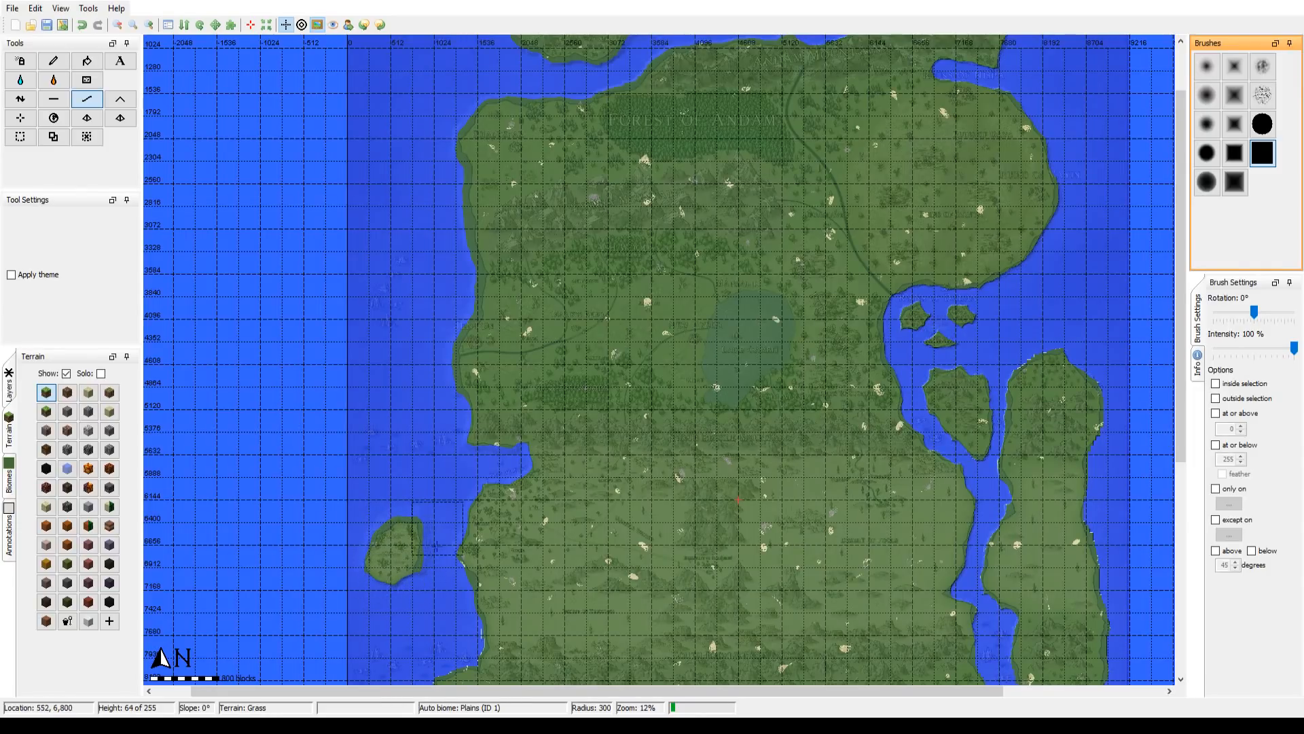
{"action": "scroll", "coordinate": [437, 328], "scroll_direction": "down", "scroll_amount": 5}
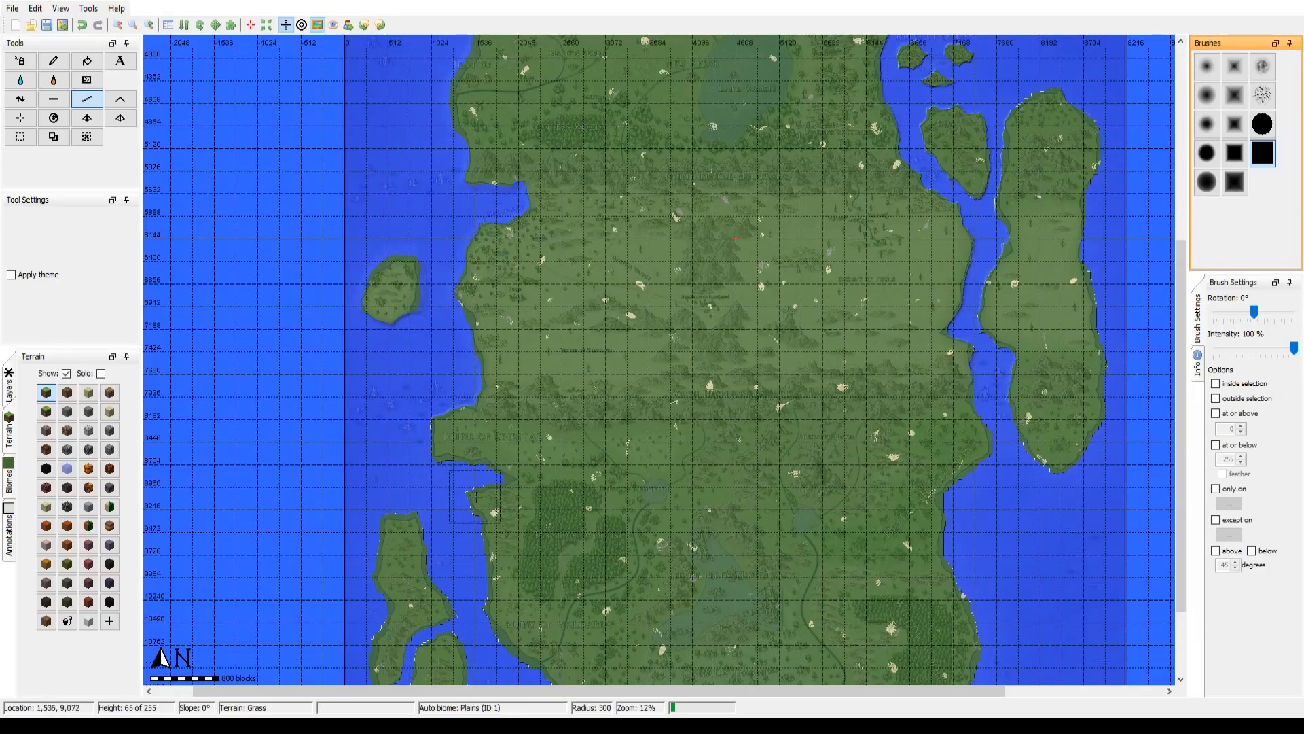
Step: Smooth the shores of the southwestern islands, the long southern island and the mainland's south coast with the square brush at radius 300
{"action": "left_click_drag", "start_coordinate": [491, 513], "coordinate": [536, 245]}
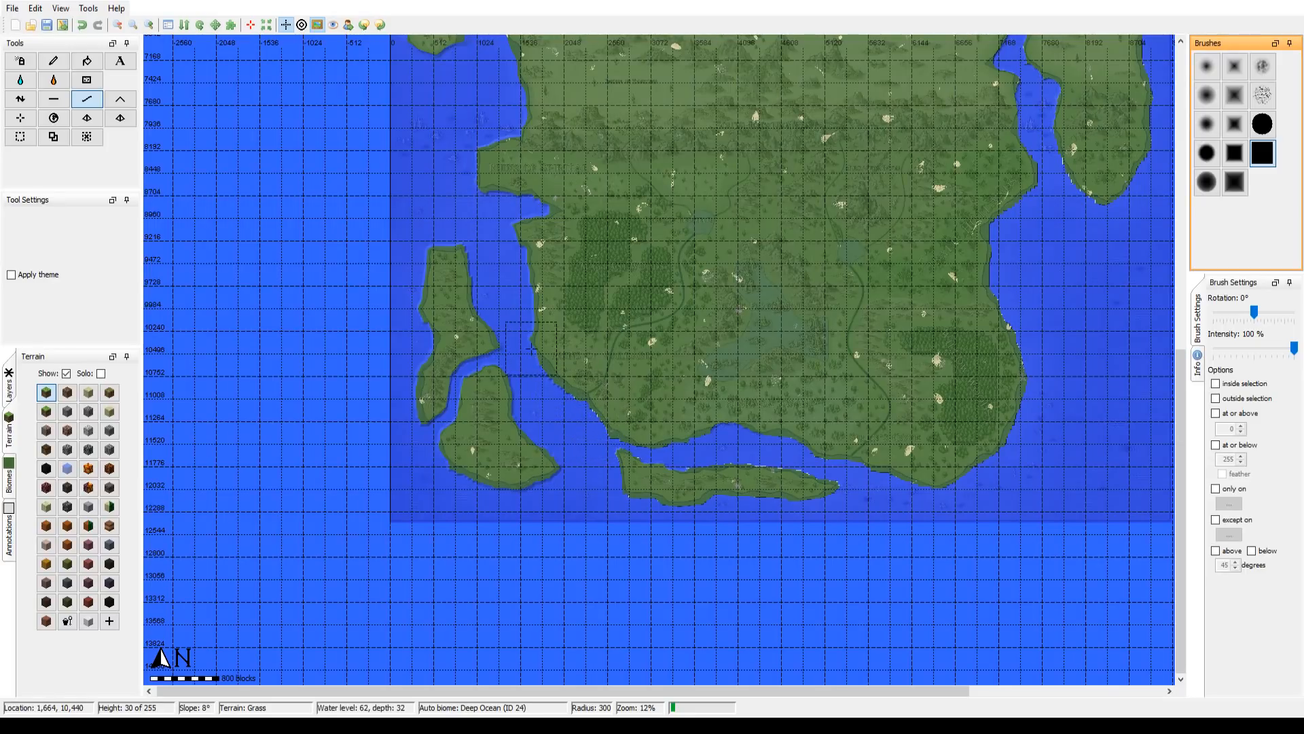
{"action": "left_click_drag", "start_coordinate": [633, 473], "coordinate": [398, 489]}
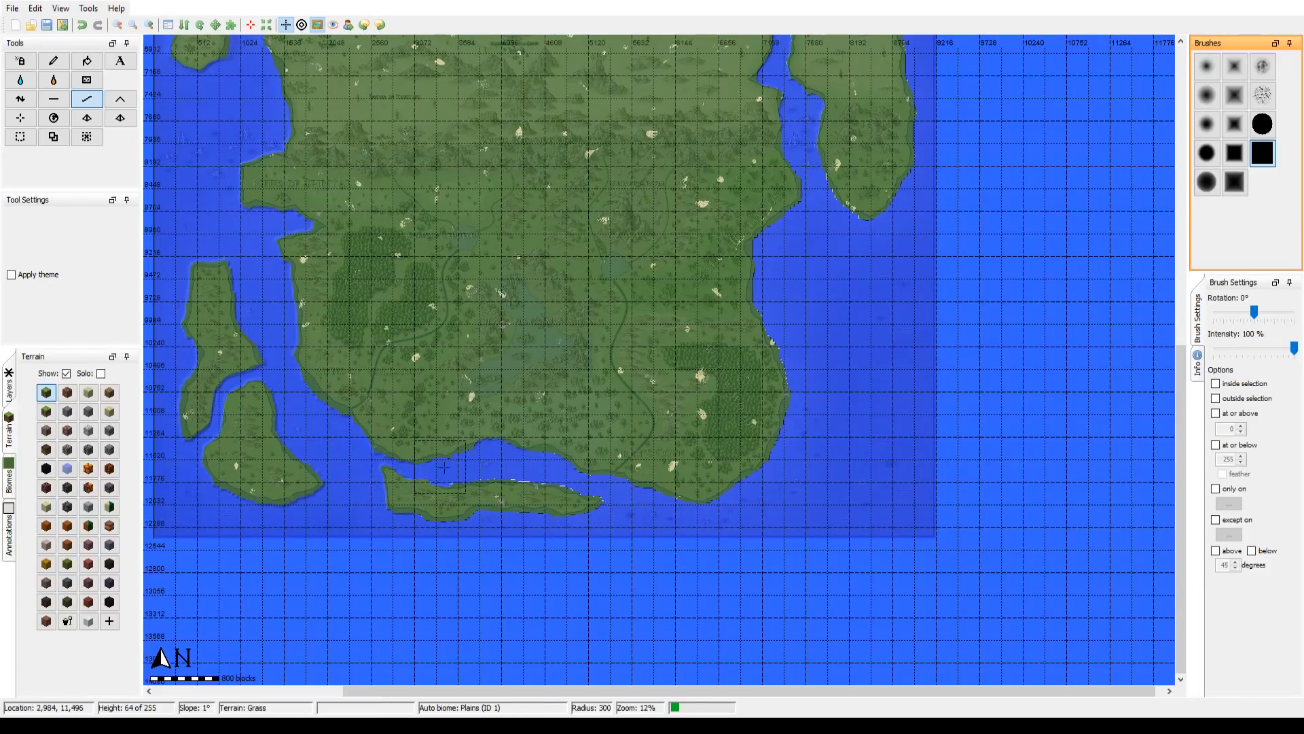
{"action": "left_click_drag", "start_coordinate": [602, 471], "coordinate": [664, 419]}
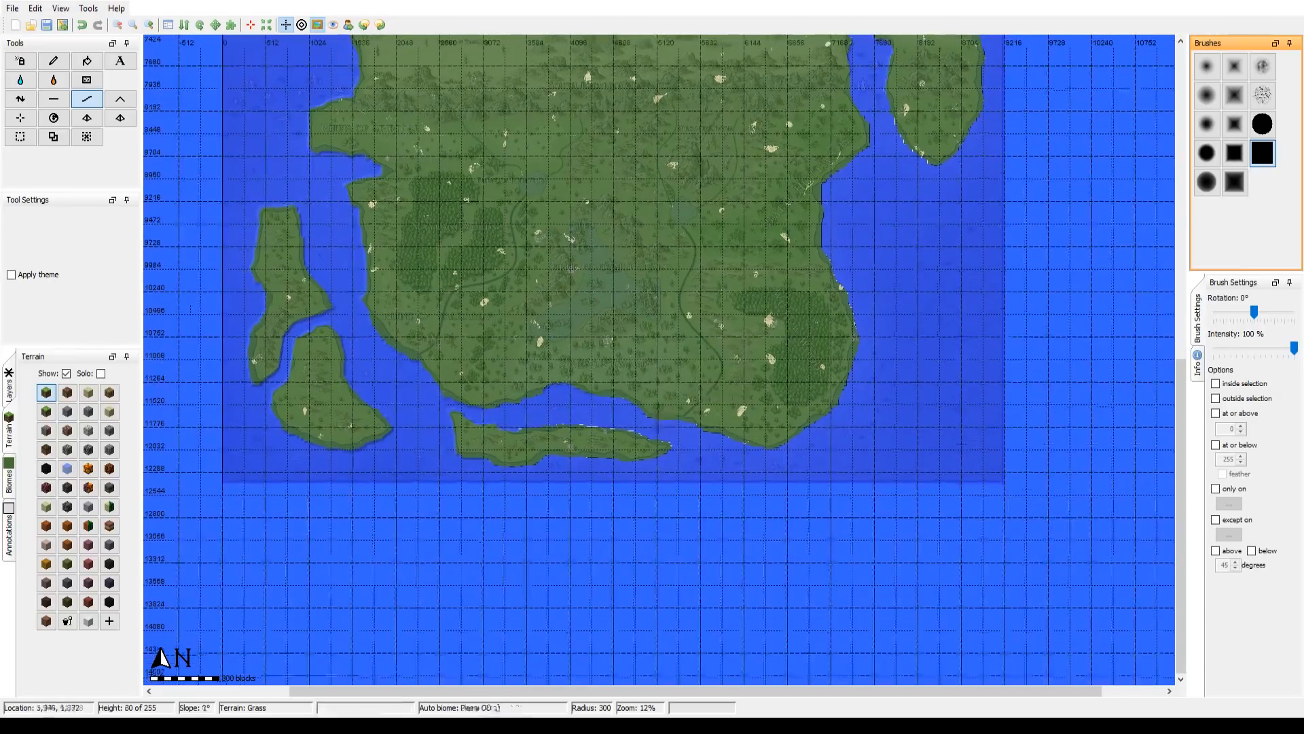
{"action": "left_click", "coordinate": [149, 26]}
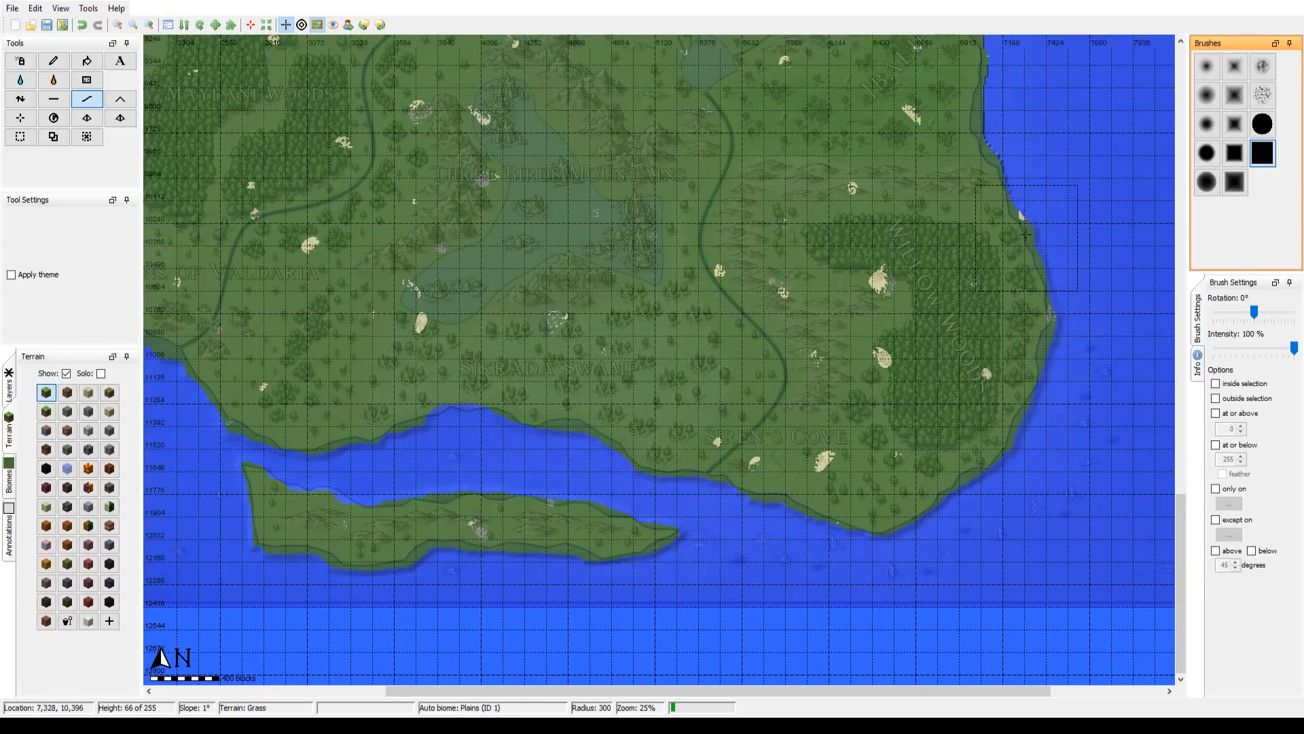
Step: Smooth the Ibalif Hotlands shore and the eastern landmass's southern tip, plus both shores of the channel northward past the Desert of Fools
{"action": "left_click_drag", "start_coordinate": [1001, 156], "coordinate": [813, 591]}
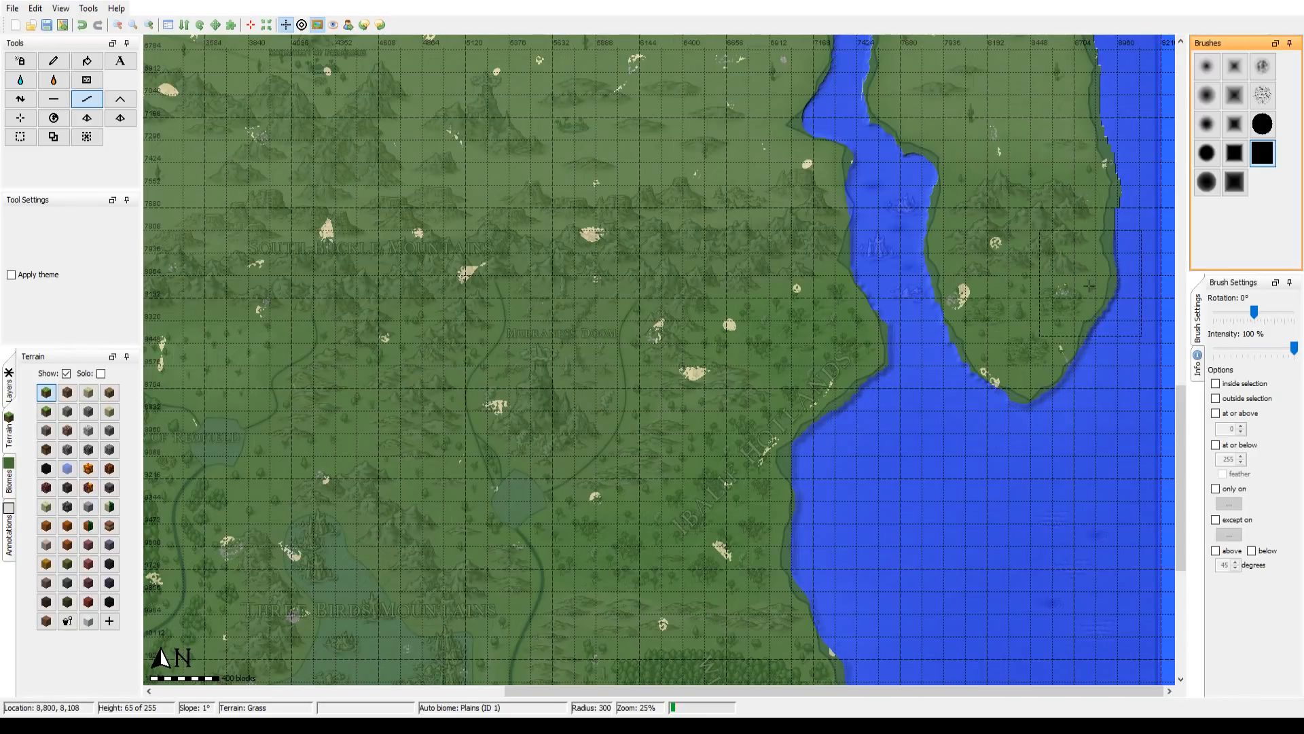
{"action": "left_click_drag", "start_coordinate": [1073, 260], "coordinate": [1014, 492]}
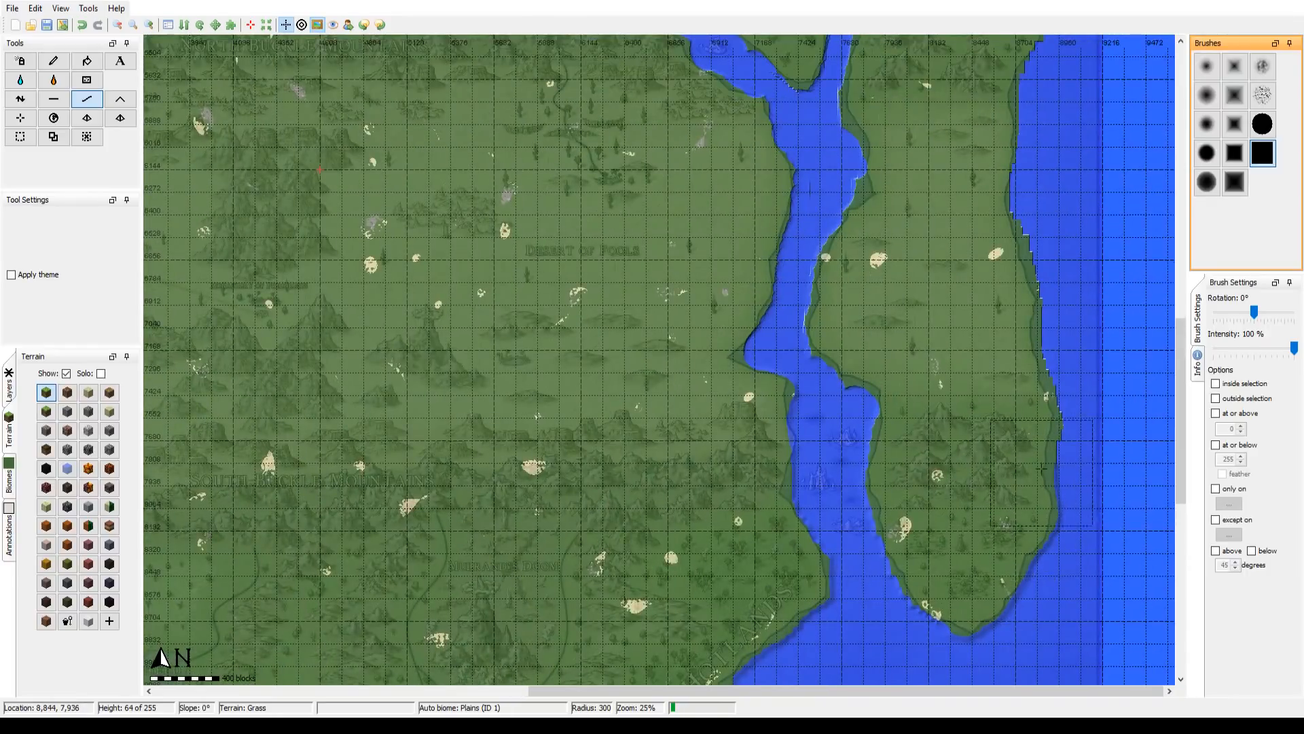
{"action": "left_click_drag", "start_coordinate": [1043, 404], "coordinate": [1032, 314]}
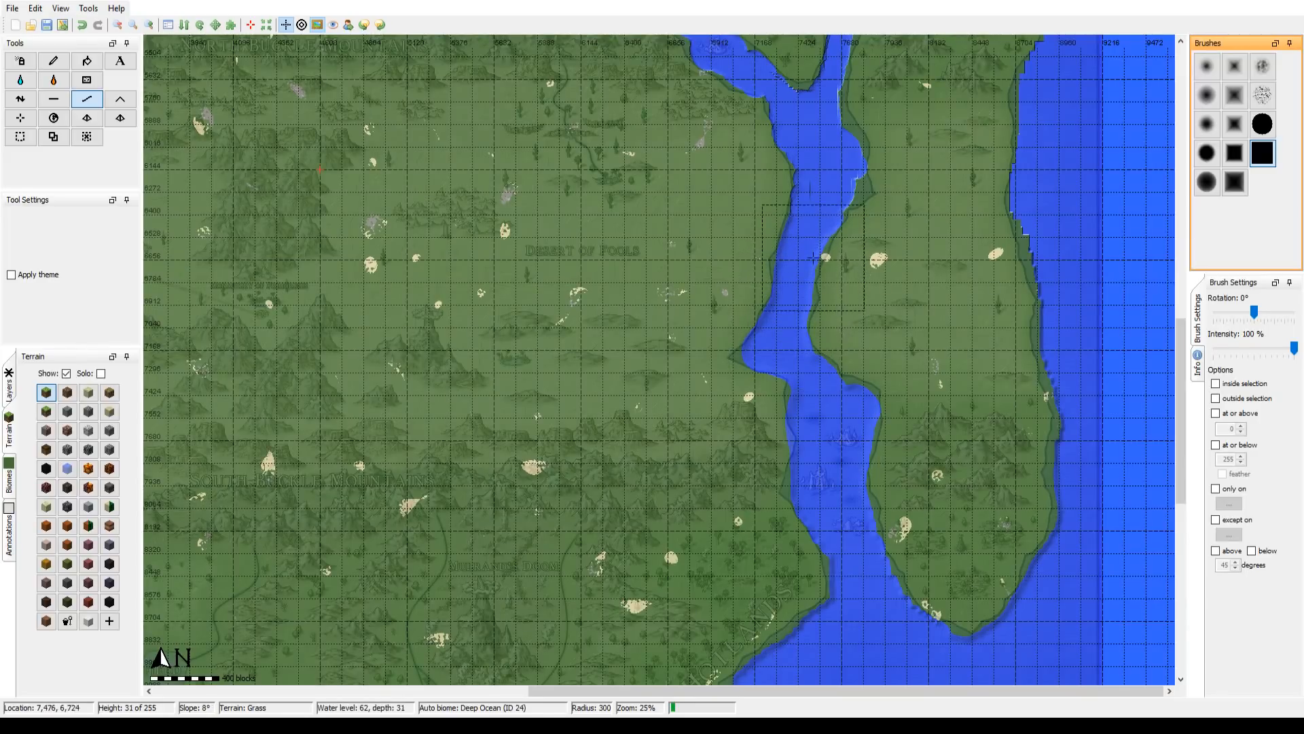
{"action": "left_click_drag", "start_coordinate": [830, 275], "coordinate": [757, 483]}
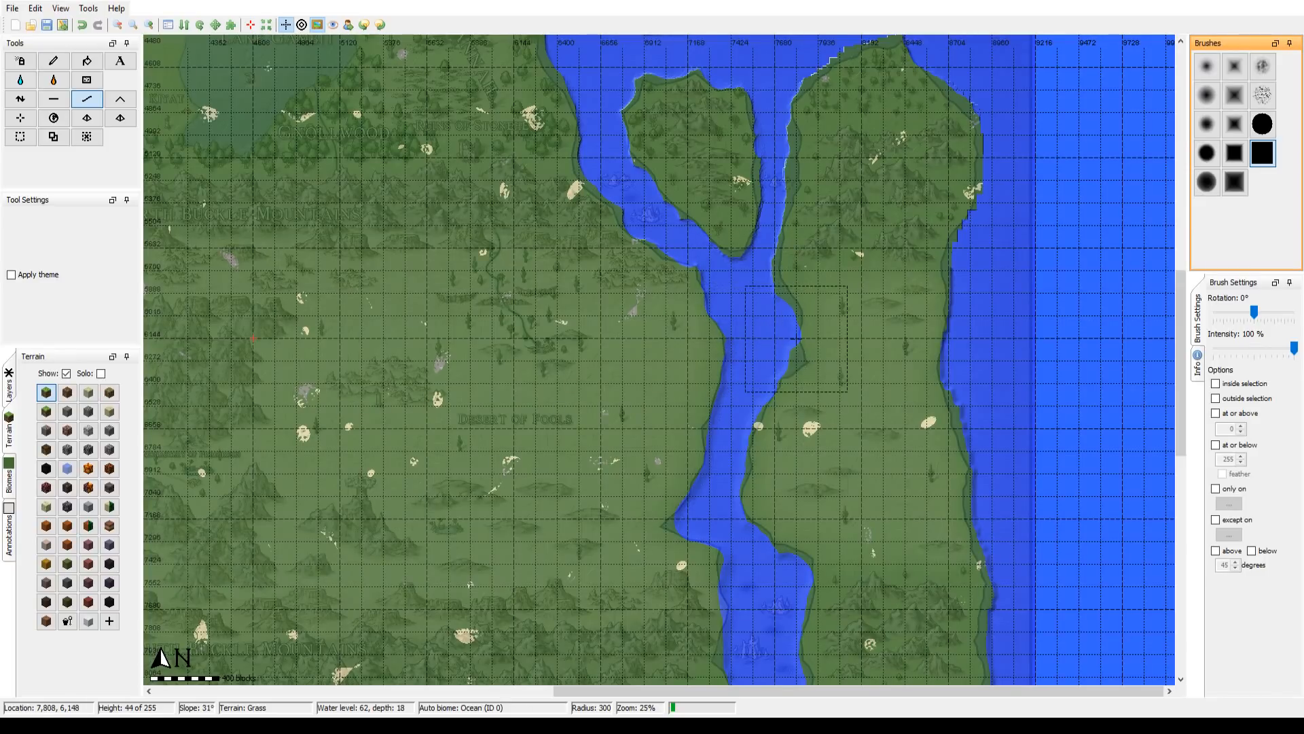
{"action": "left_click_drag", "start_coordinate": [826, 515], "coordinate": [818, 666]}
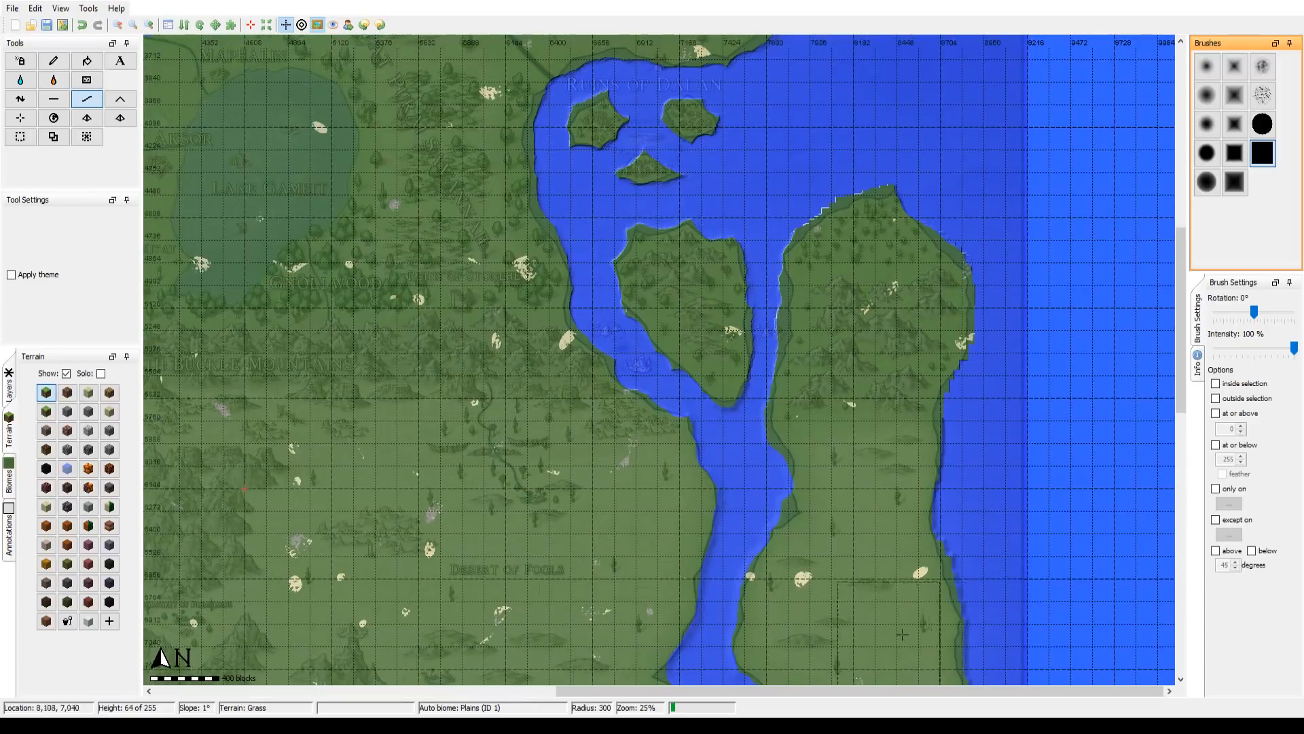
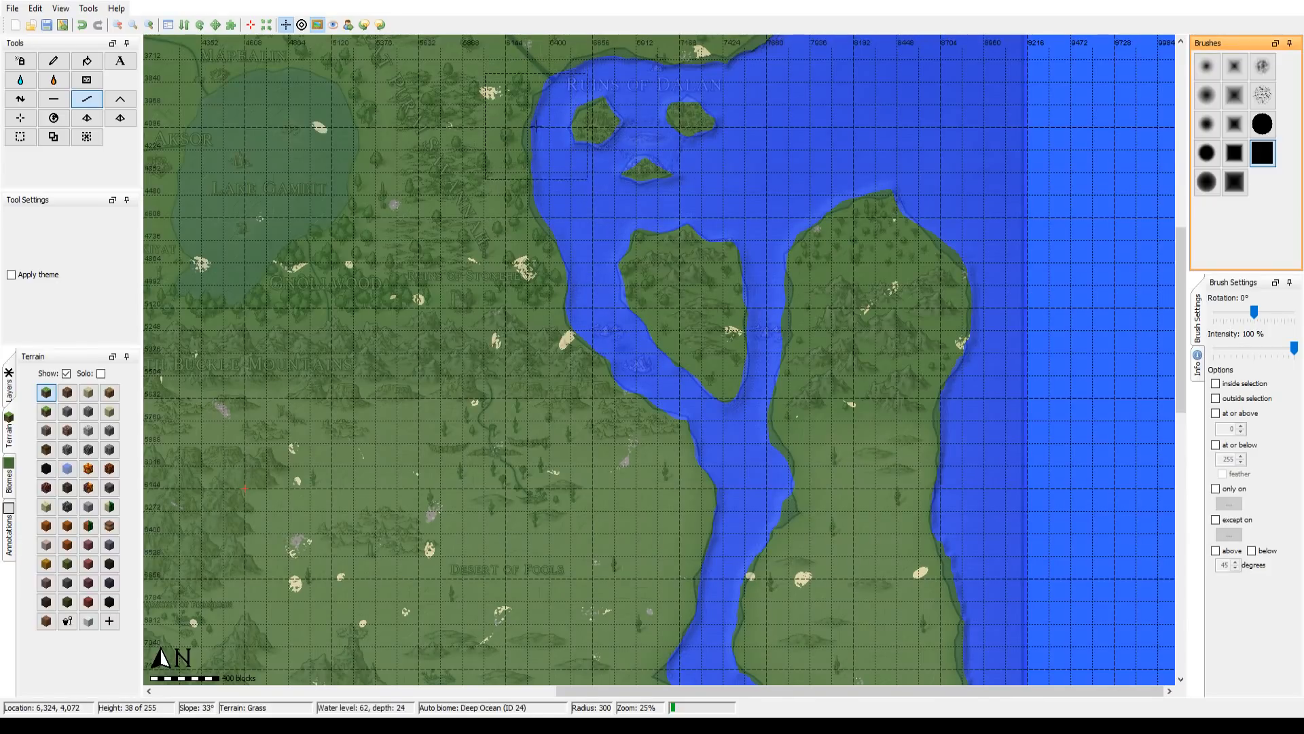
Step: Smooth the shores of the Ruins of Dalan bay and its islands, plus the northeast coast past Ruins of Nispa, with the square brush at radius 300
{"action": "left_click_drag", "start_coordinate": [585, 247], "coordinate": [523, 431]}
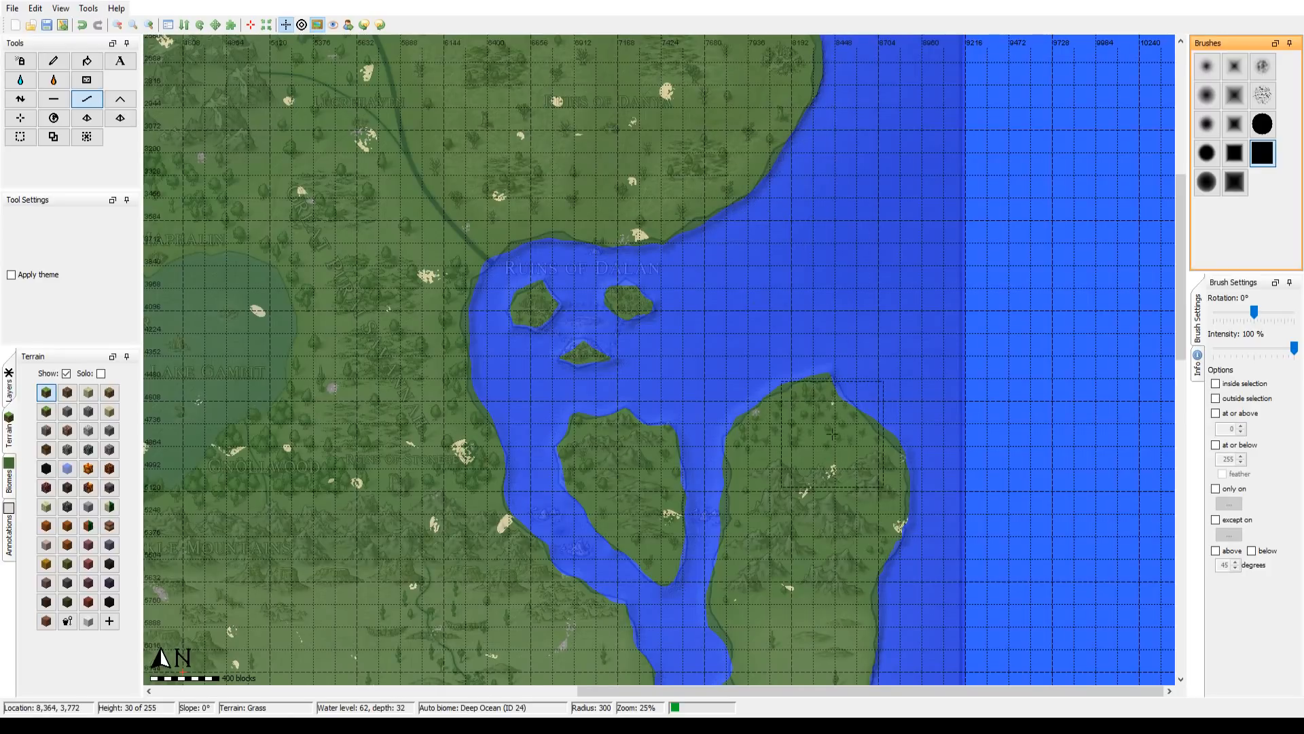
{"action": "left_click_drag", "start_coordinate": [878, 166], "coordinate": [851, 343]}
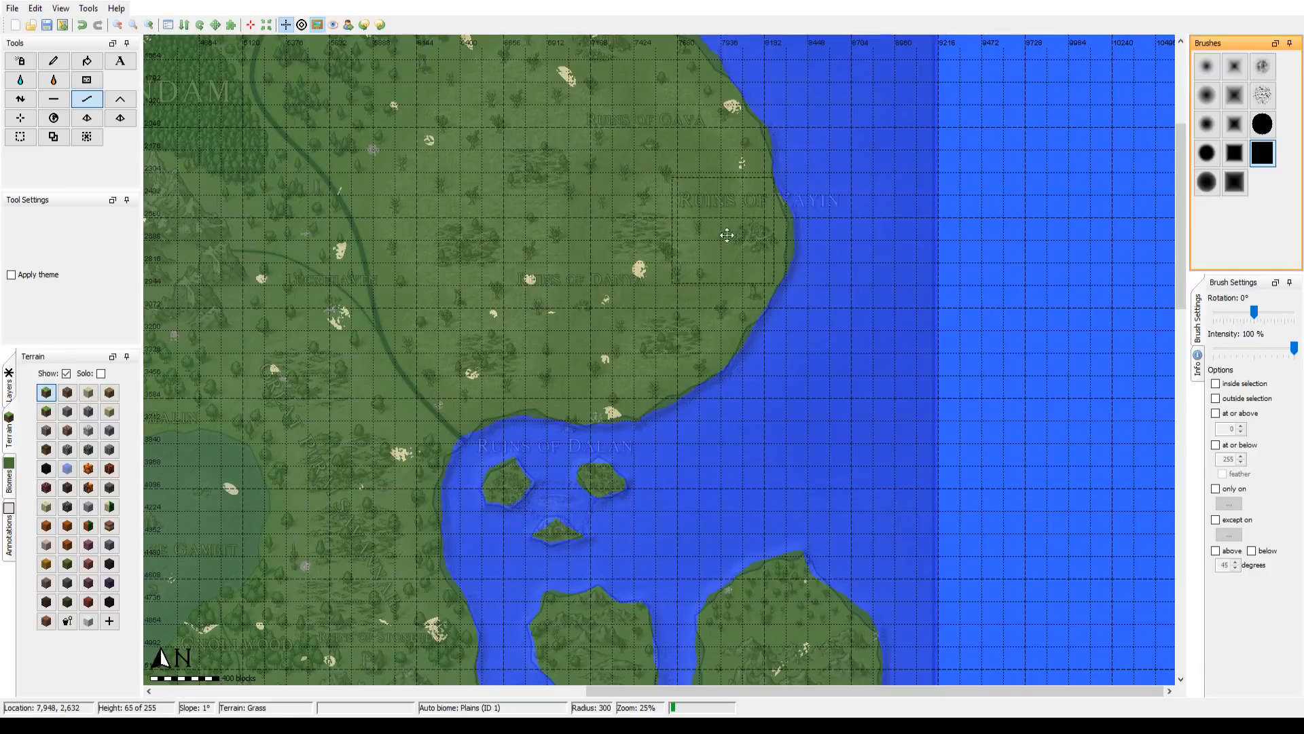
{"action": "left_click_drag", "start_coordinate": [725, 234], "coordinate": [778, 556]}
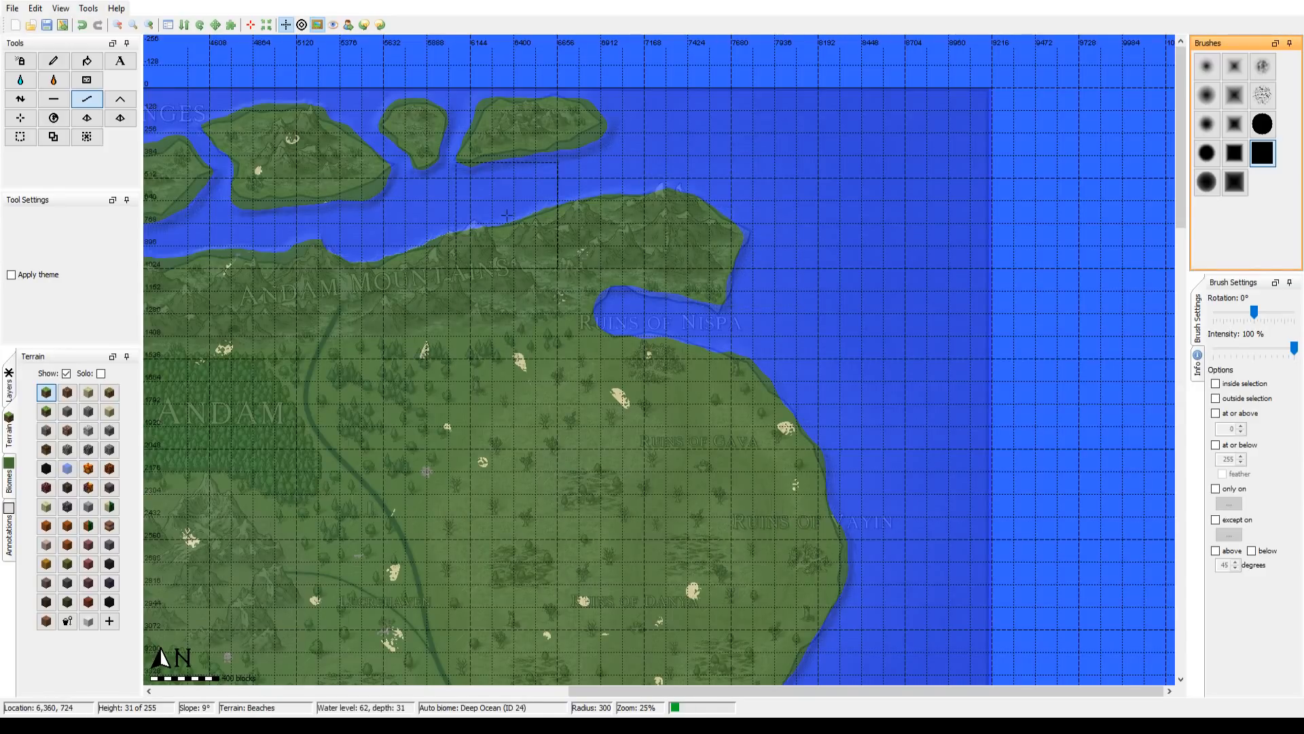
{"action": "left_click_drag", "start_coordinate": [891, 530], "coordinate": [813, 372]}
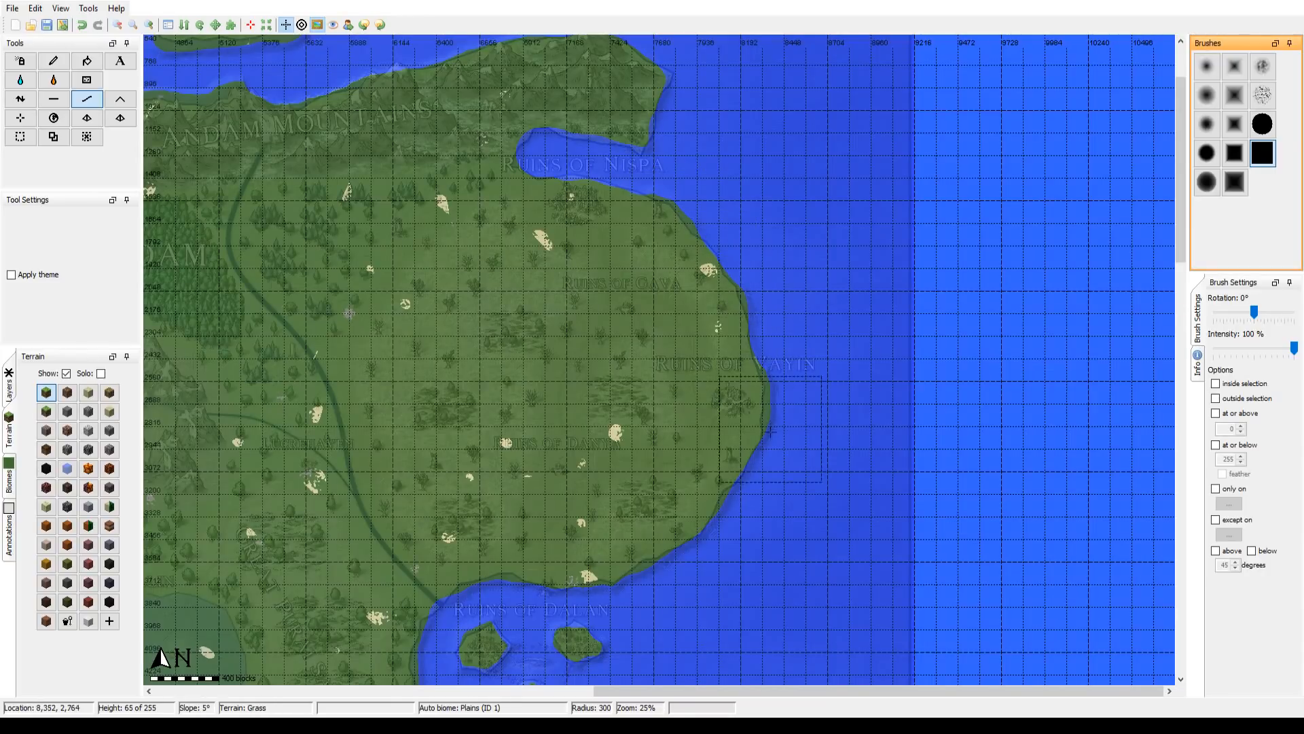
{"action": "left_click_drag", "start_coordinate": [666, 560], "coordinate": [795, 237]}
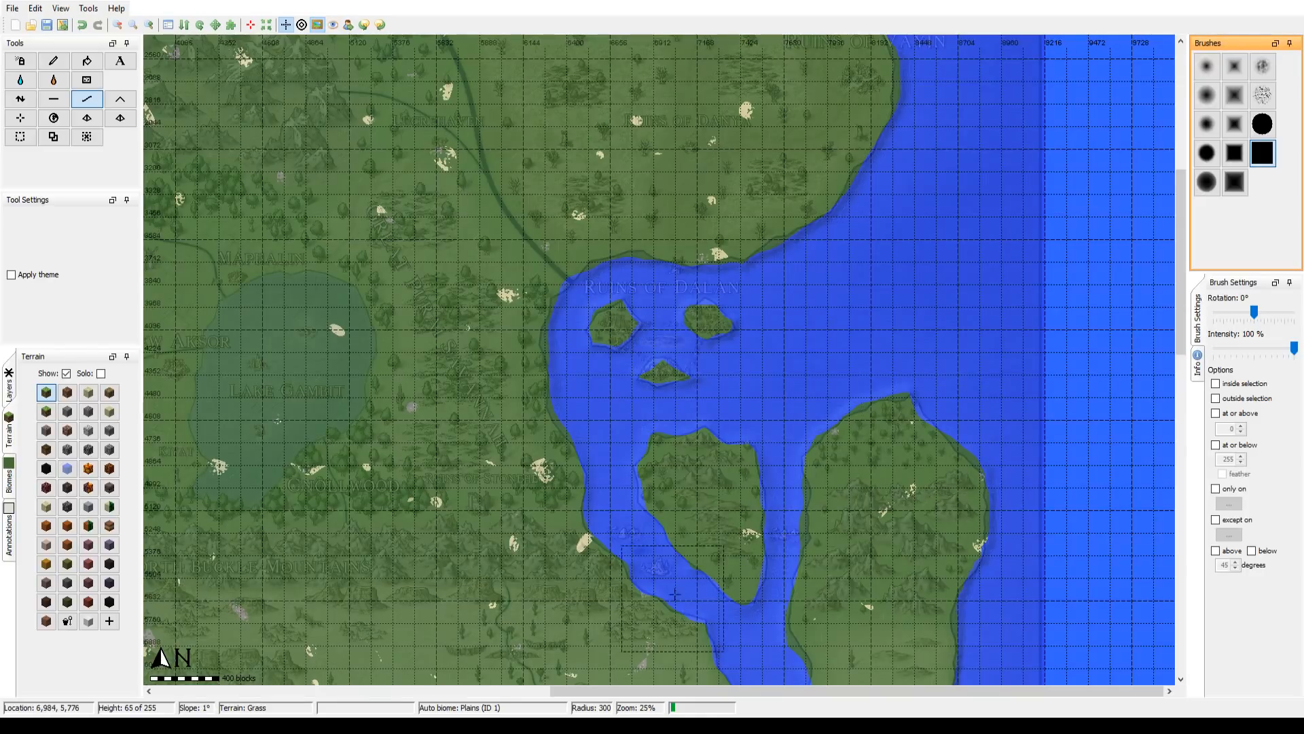
{"action": "left_click_drag", "start_coordinate": [900, 361], "coordinate": [741, 638]}
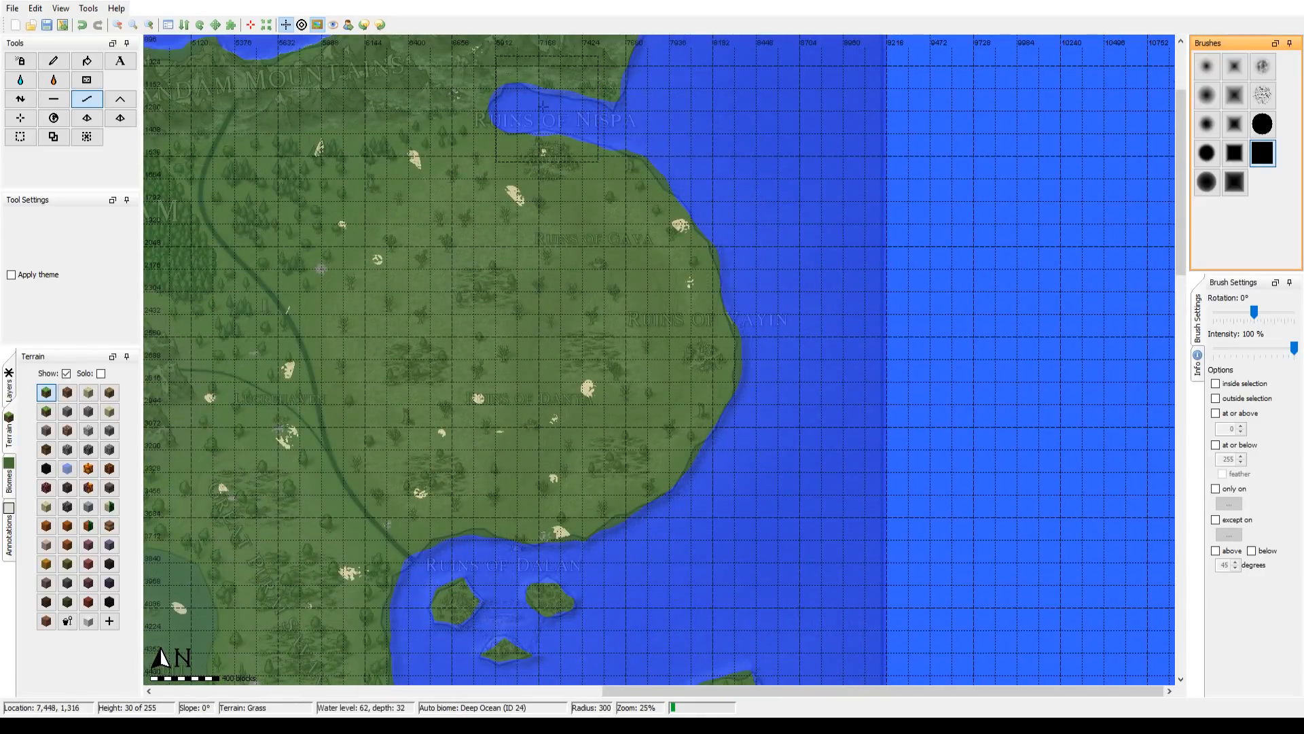
{"action": "left_click_drag", "start_coordinate": [543, 109], "coordinate": [548, 409]}
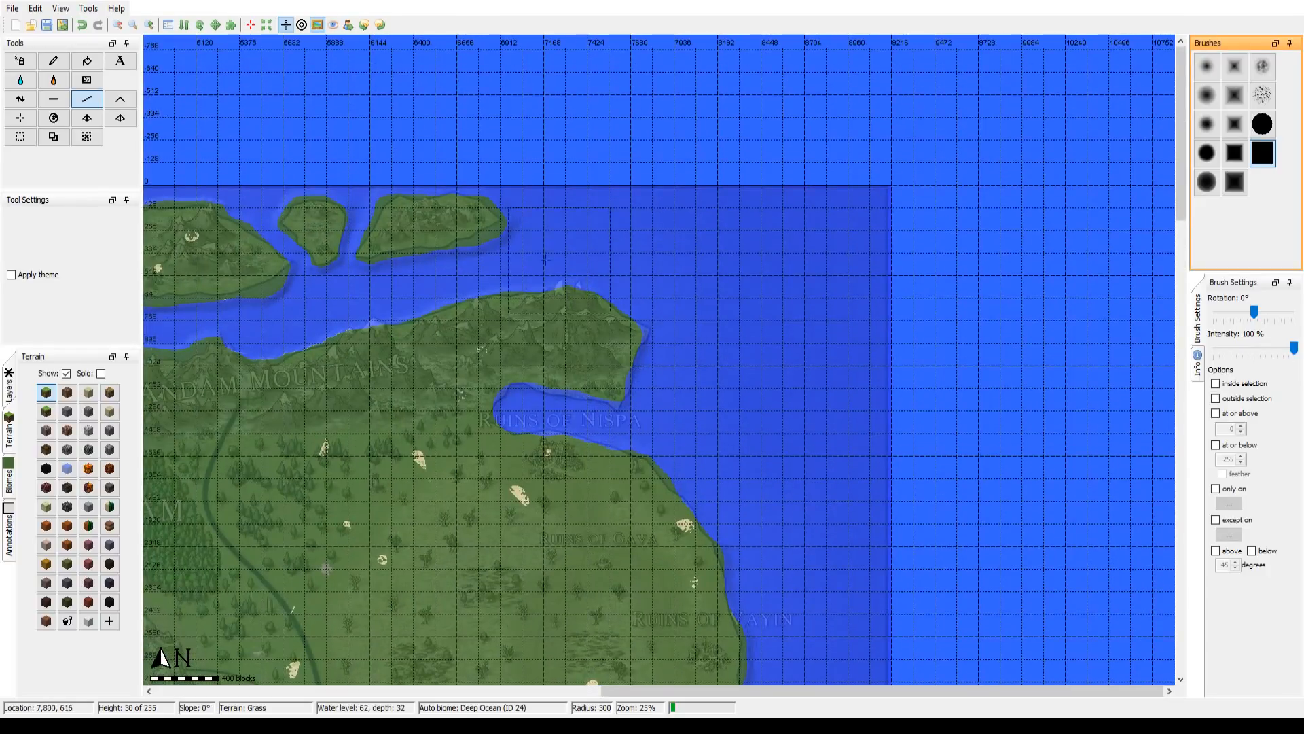
Step: Smooth the Everfrost Ranges islands and the facing north coast along the Andam Mountains with the square brush at radius 300
{"action": "left_click_drag", "start_coordinate": [480, 261], "coordinate": [897, 255]}
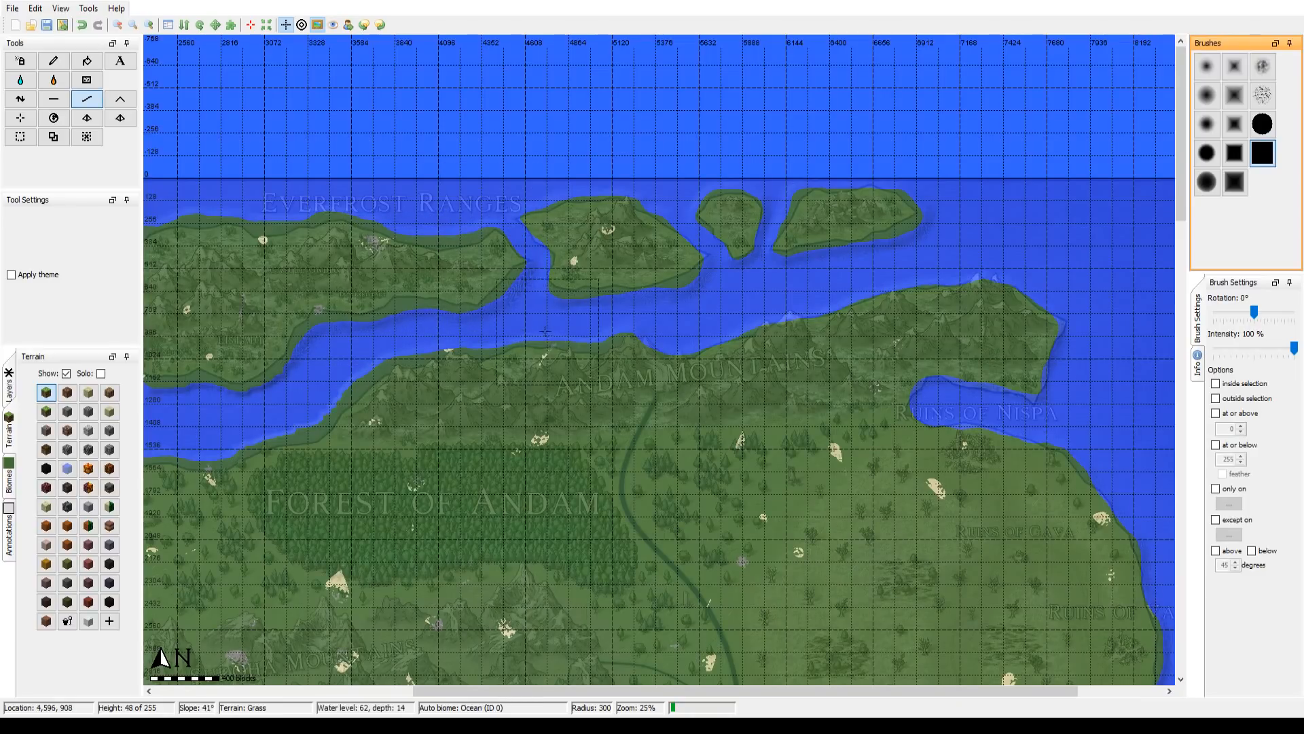
{"action": "left_click_drag", "start_coordinate": [608, 276], "coordinate": [849, 277]}
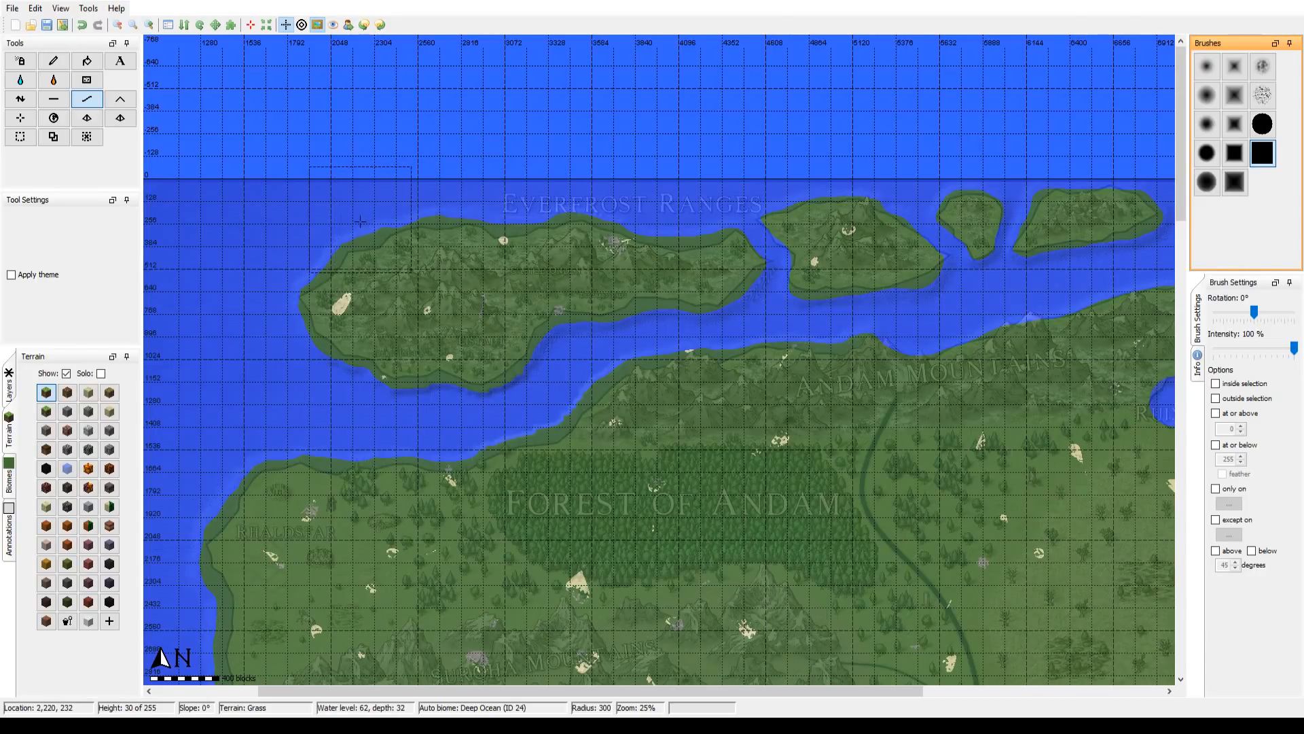
{"action": "left_click_drag", "start_coordinate": [506, 254], "coordinate": [598, 327]}
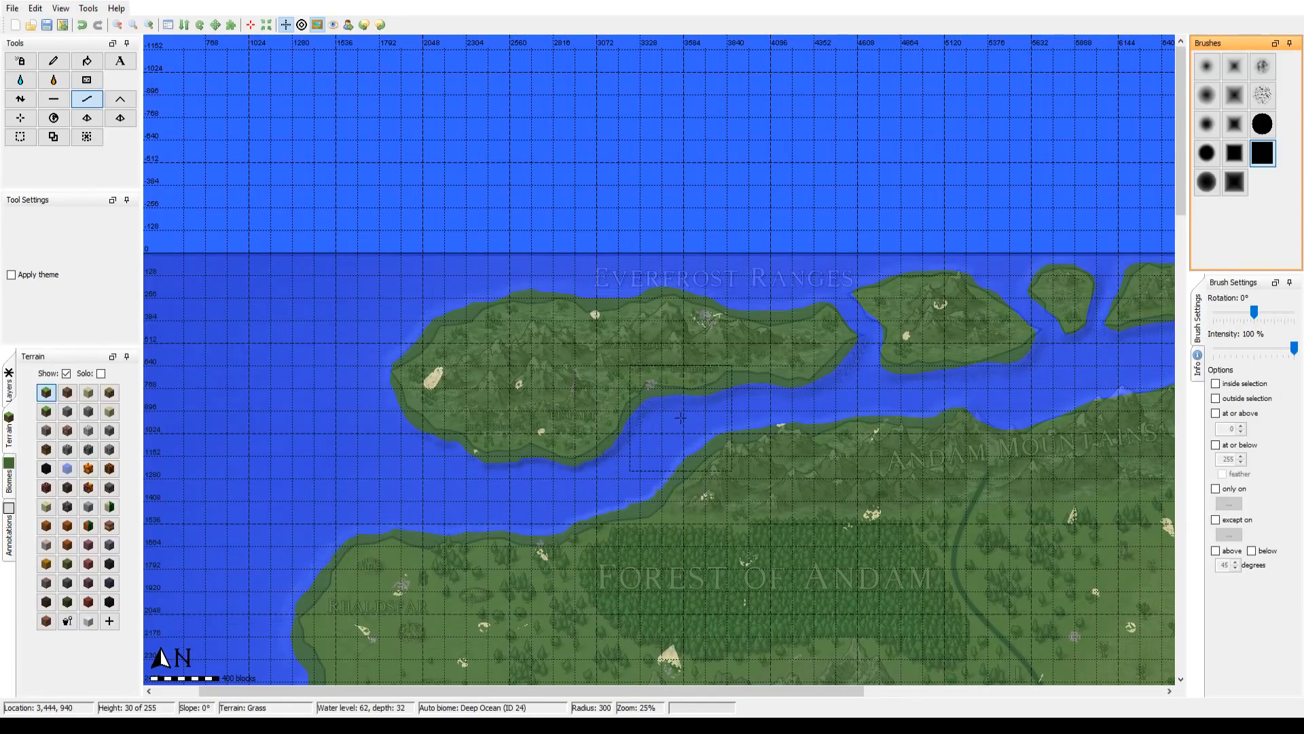
{"action": "left_click_drag", "start_coordinate": [681, 417], "coordinate": [653, 416]}
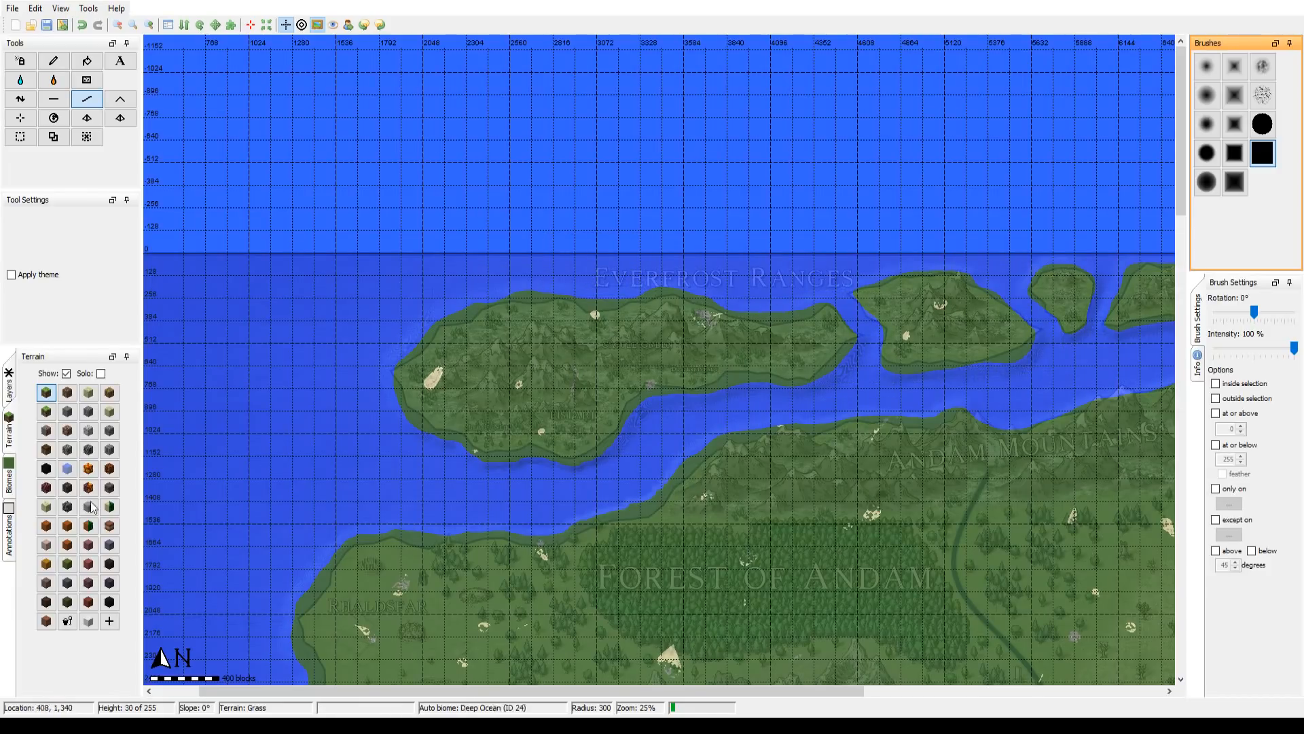
Step: Examine the smoothed shorelines down the west coast from the Forest of Andam, around the southwestern islands and along the south coast
{"action": "left_click_drag", "start_coordinate": [409, 355], "coordinate": [712, 169]}
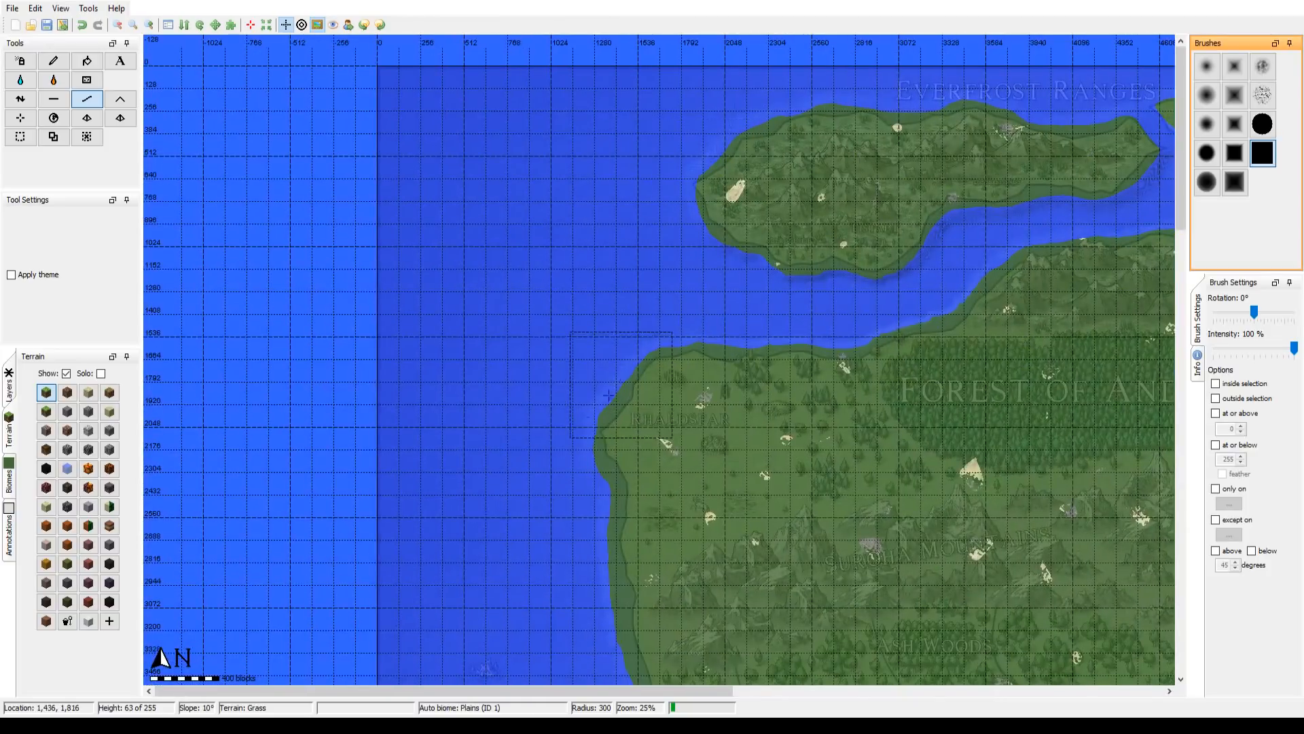
{"action": "left_click_drag", "start_coordinate": [628, 605], "coordinate": [480, 236]}
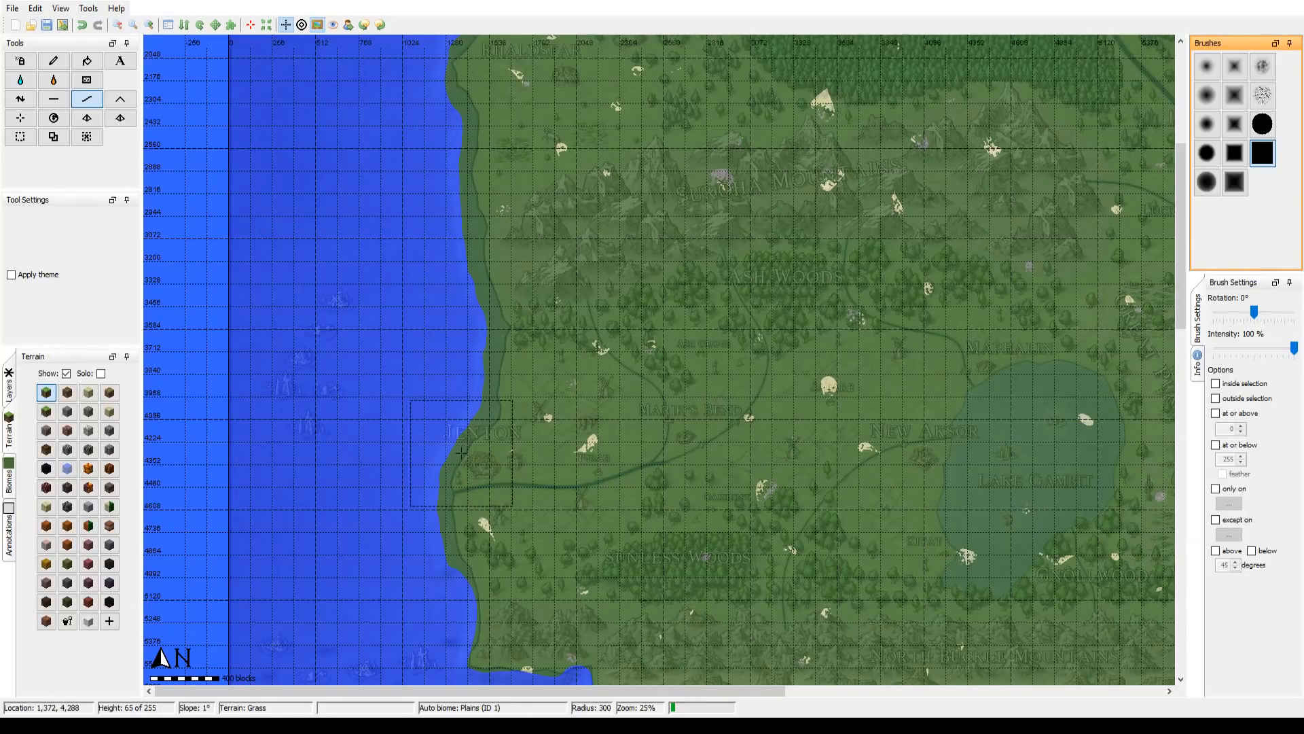
{"action": "left_click_drag", "start_coordinate": [439, 488], "coordinate": [444, 372]}
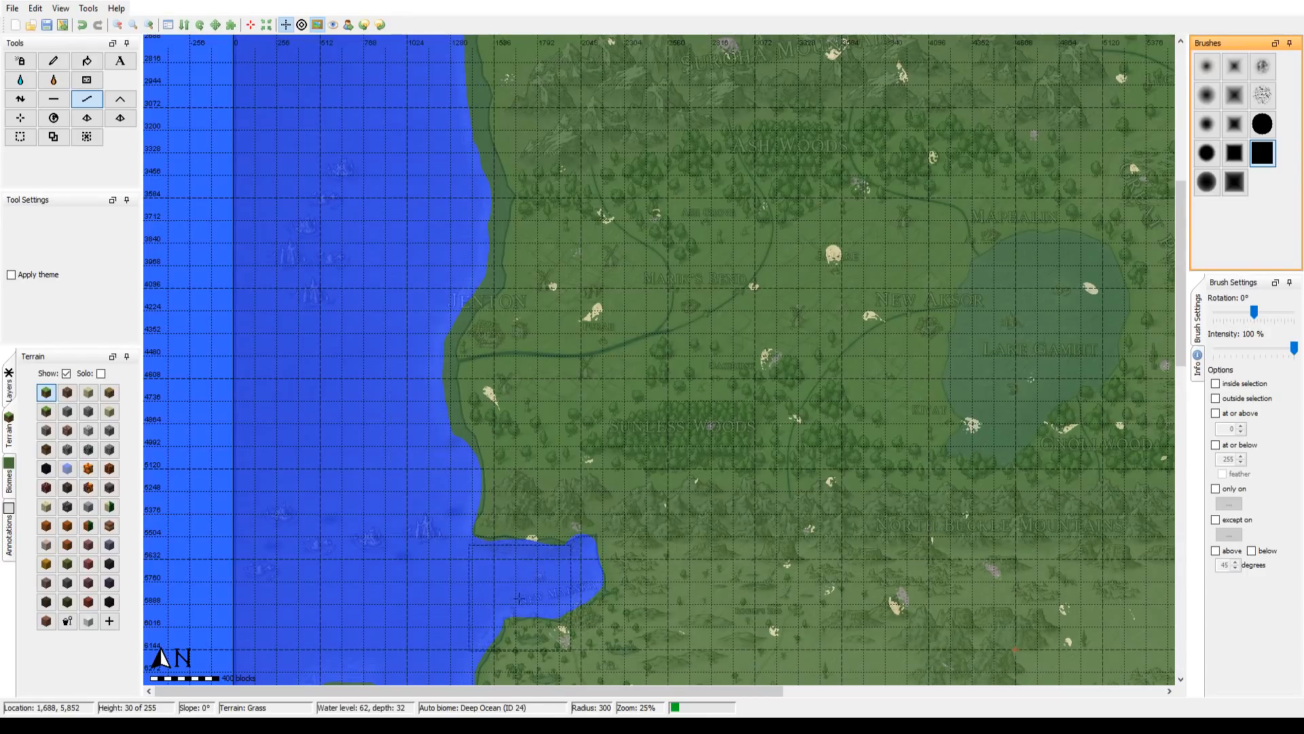
{"action": "left_click_drag", "start_coordinate": [517, 583], "coordinate": [523, 142]}
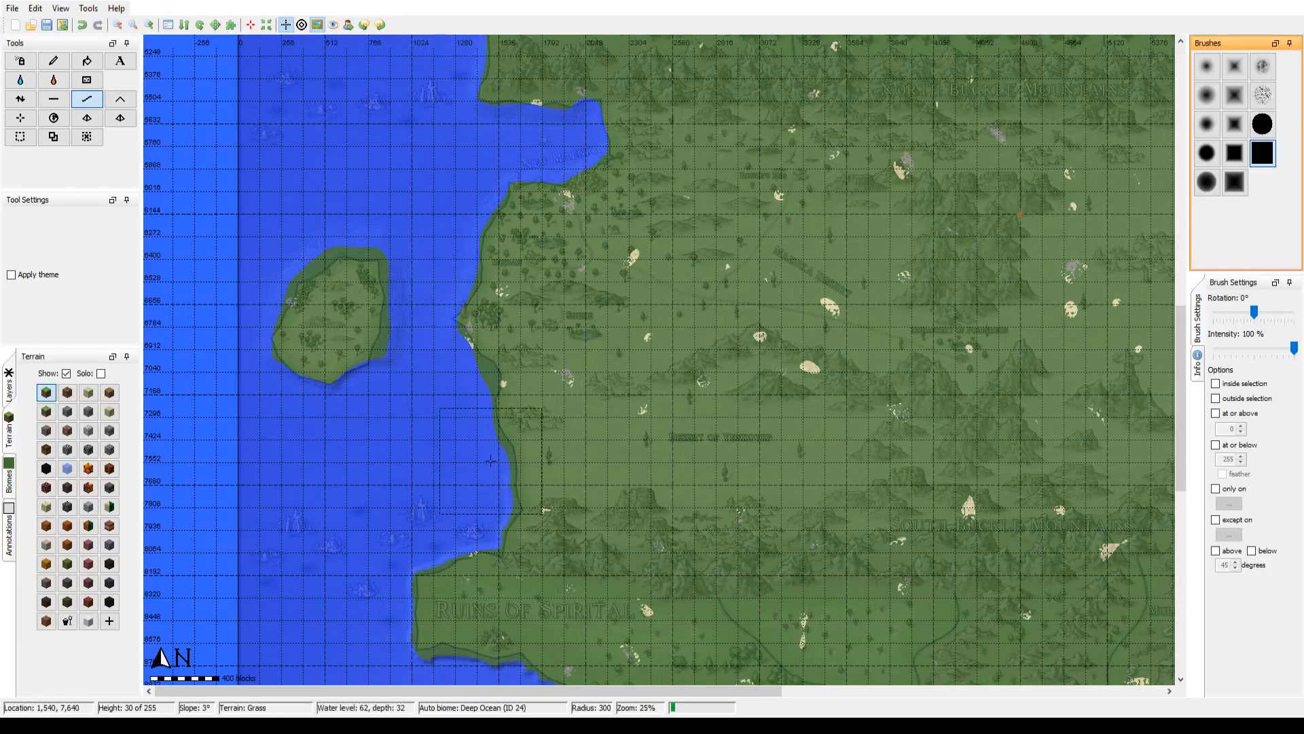
{"action": "left_click_drag", "start_coordinate": [444, 494], "coordinate": [394, 201]}
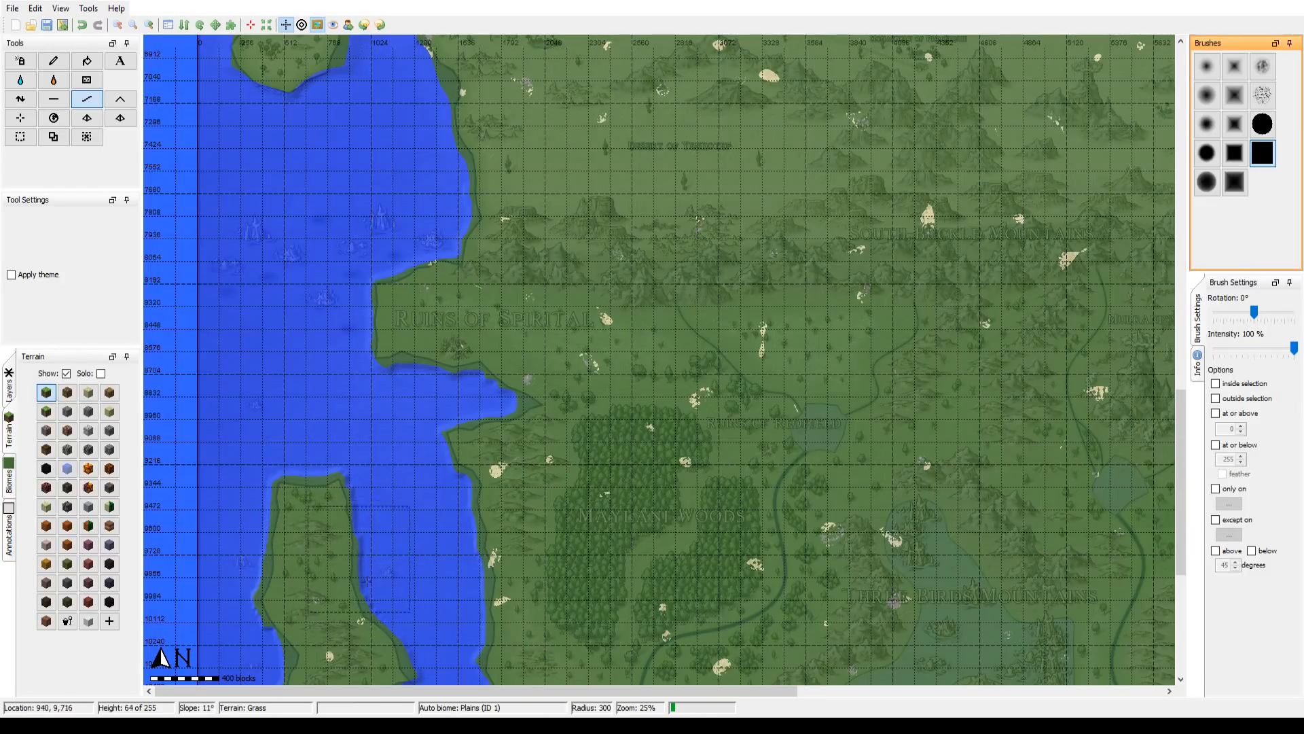
{"action": "left_click_drag", "start_coordinate": [428, 506], "coordinate": [405, 255]}
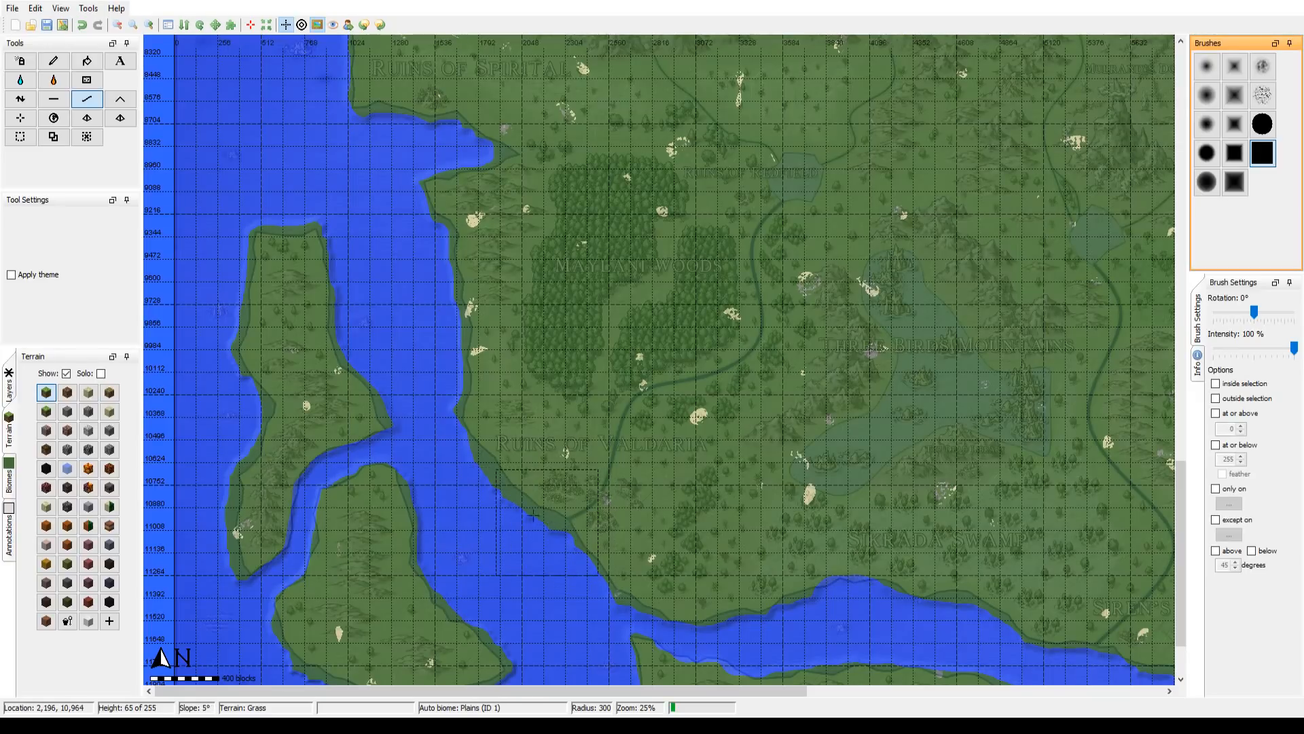
{"action": "left_click_drag", "start_coordinate": [449, 415], "coordinate": [427, 209]}
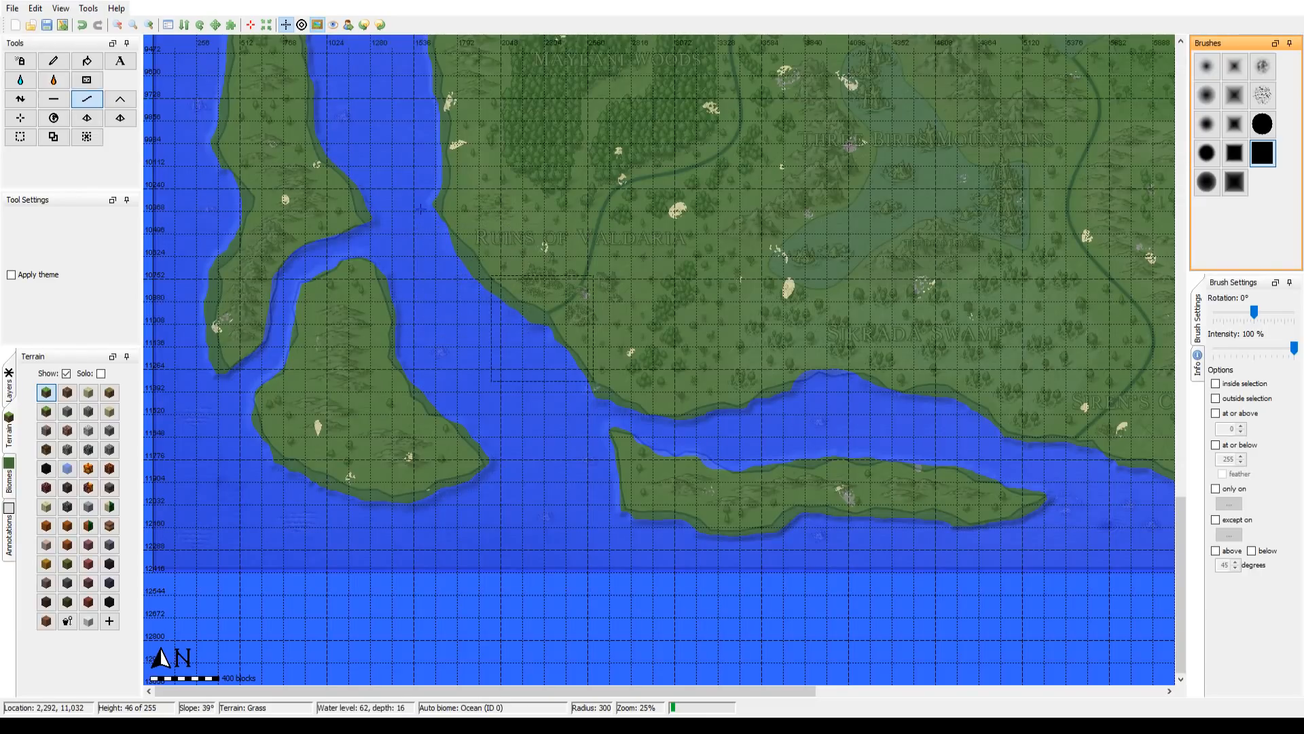
{"action": "left_click_drag", "start_coordinate": [420, 177], "coordinate": [428, 407]}
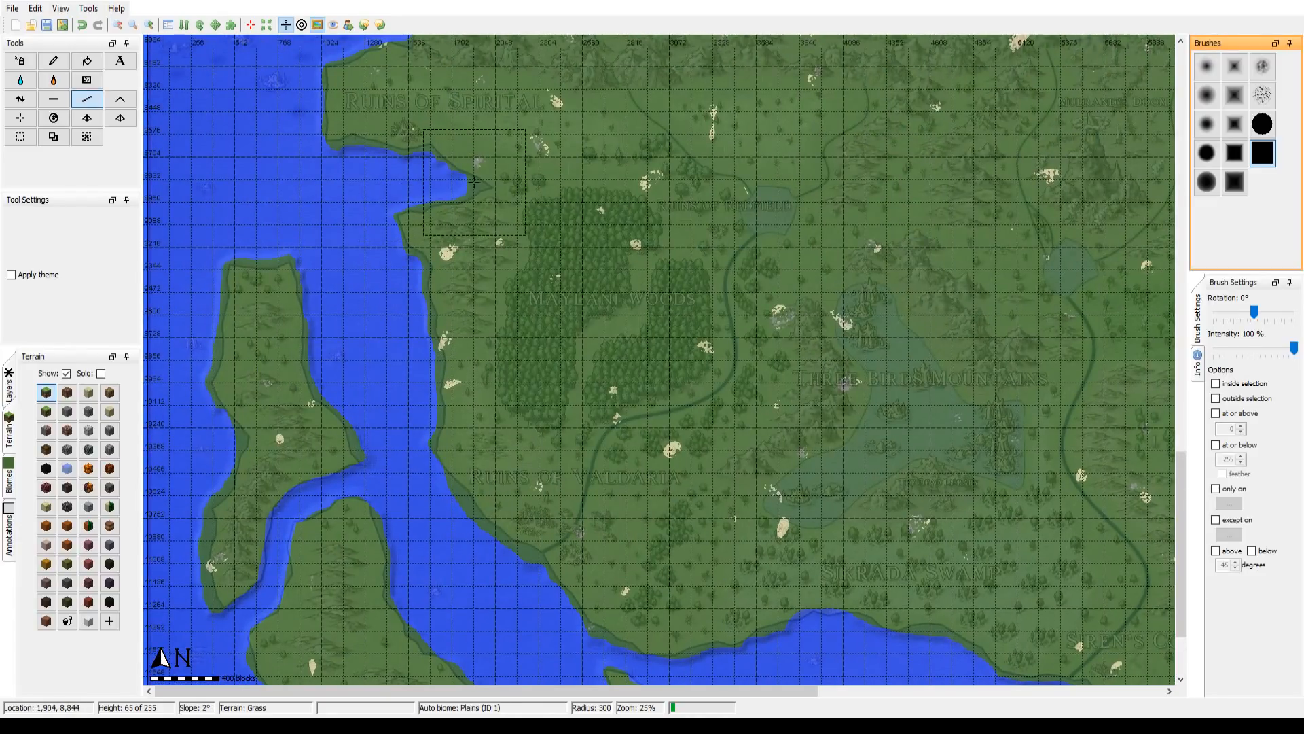
{"action": "left_click_drag", "start_coordinate": [516, 286], "coordinate": [287, 96]}
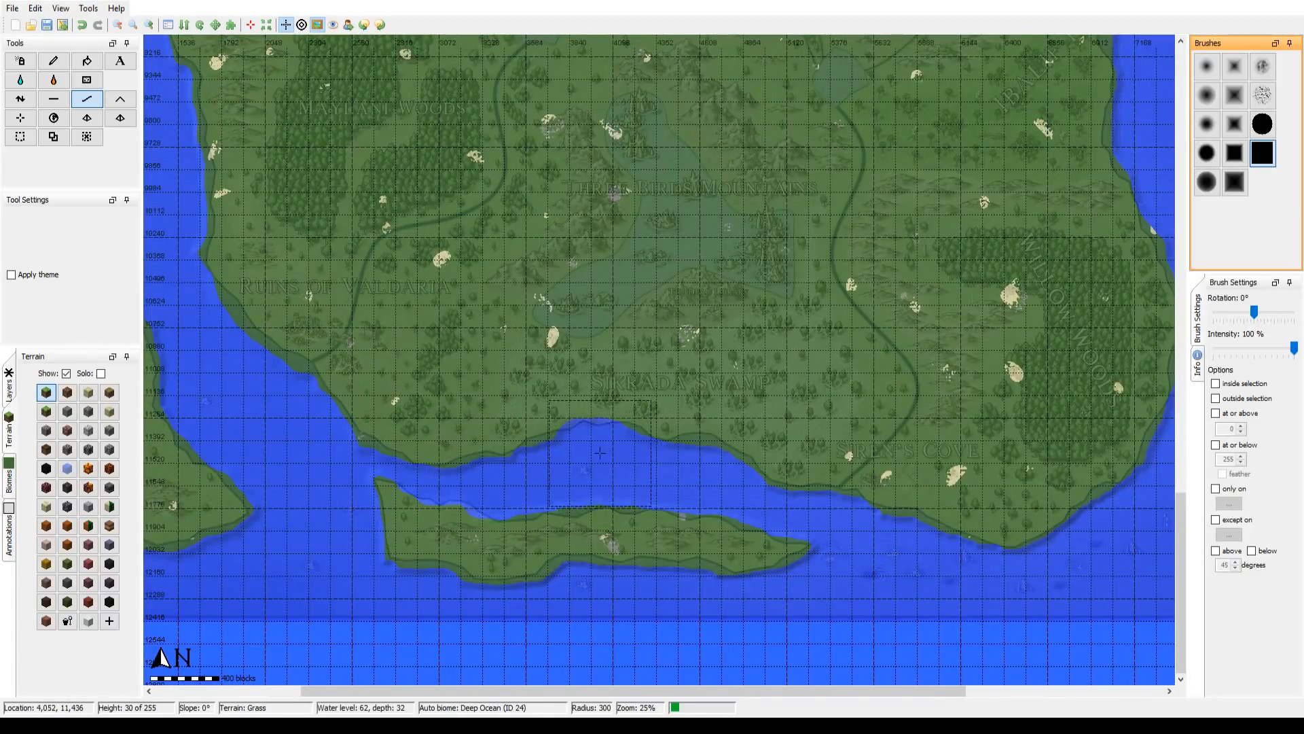
{"action": "left_click_drag", "start_coordinate": [975, 318], "coordinate": [624, 459]}
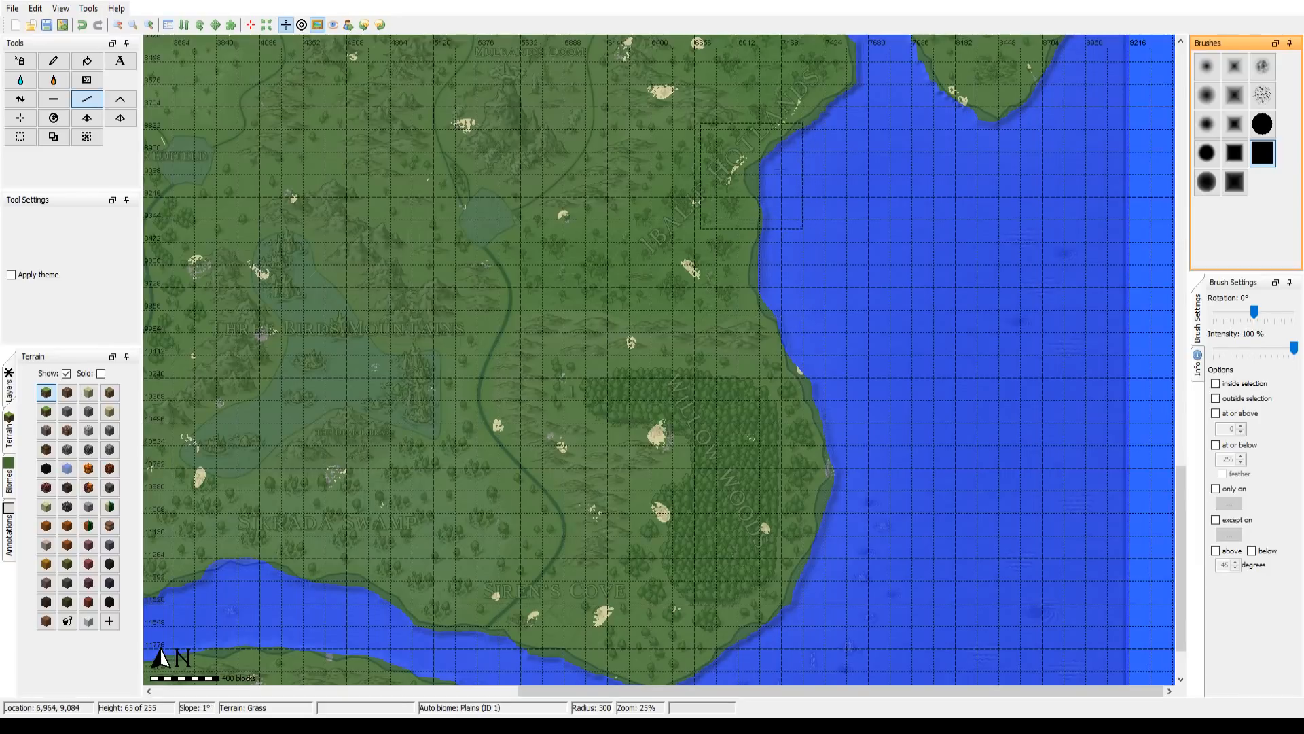
Step: Examine the smoothed shorelines up the eastern channel, past the Ruins of Dalan and Nispa, to the northern islands and northwest coast
{"action": "left_click_drag", "start_coordinate": [862, 187], "coordinate": [824, 506]}
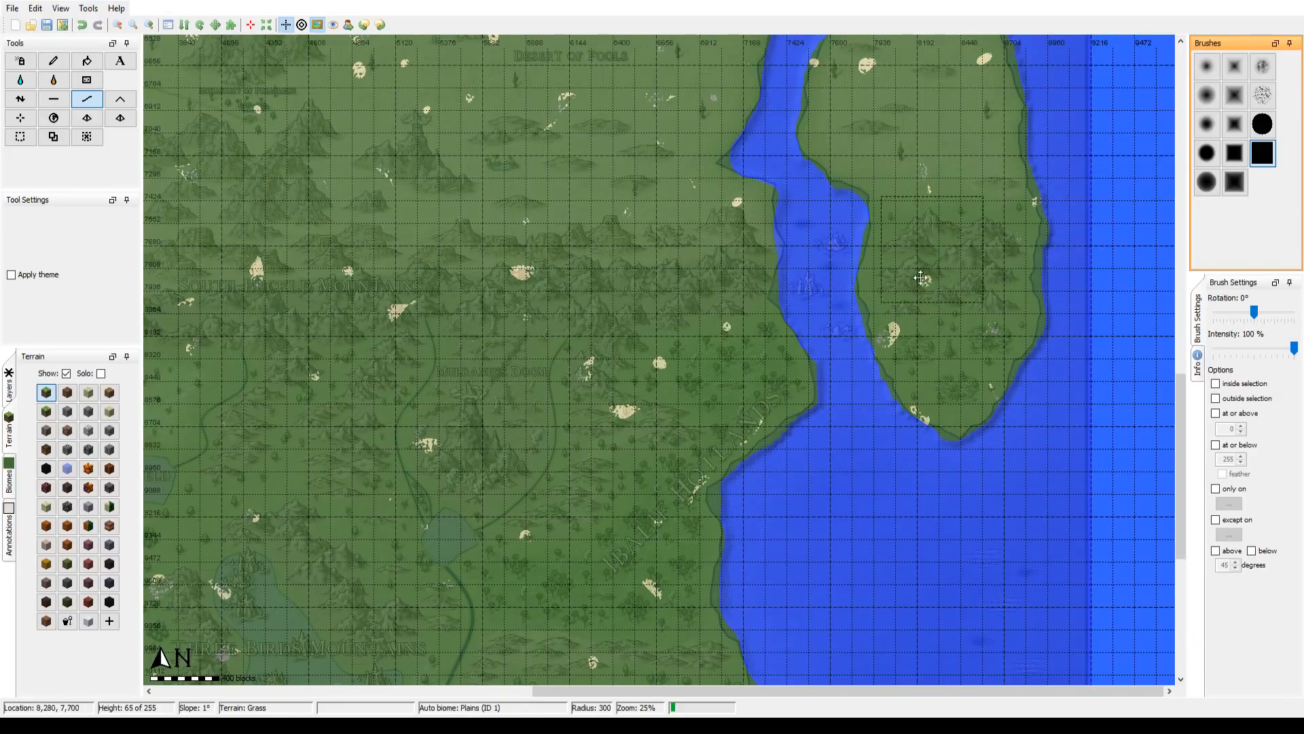
{"action": "left_click_drag", "start_coordinate": [894, 241], "coordinate": [850, 500]}
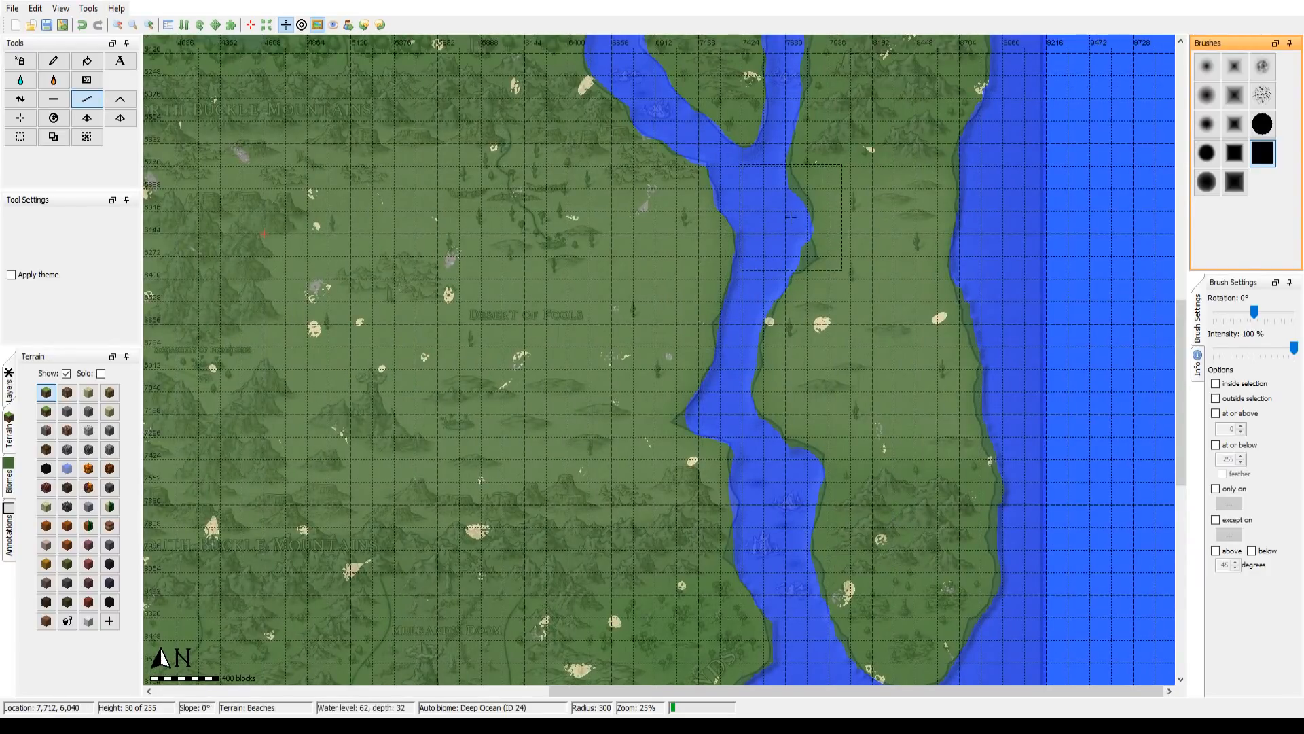
{"action": "left_click_drag", "start_coordinate": [859, 238], "coordinate": [856, 497]}
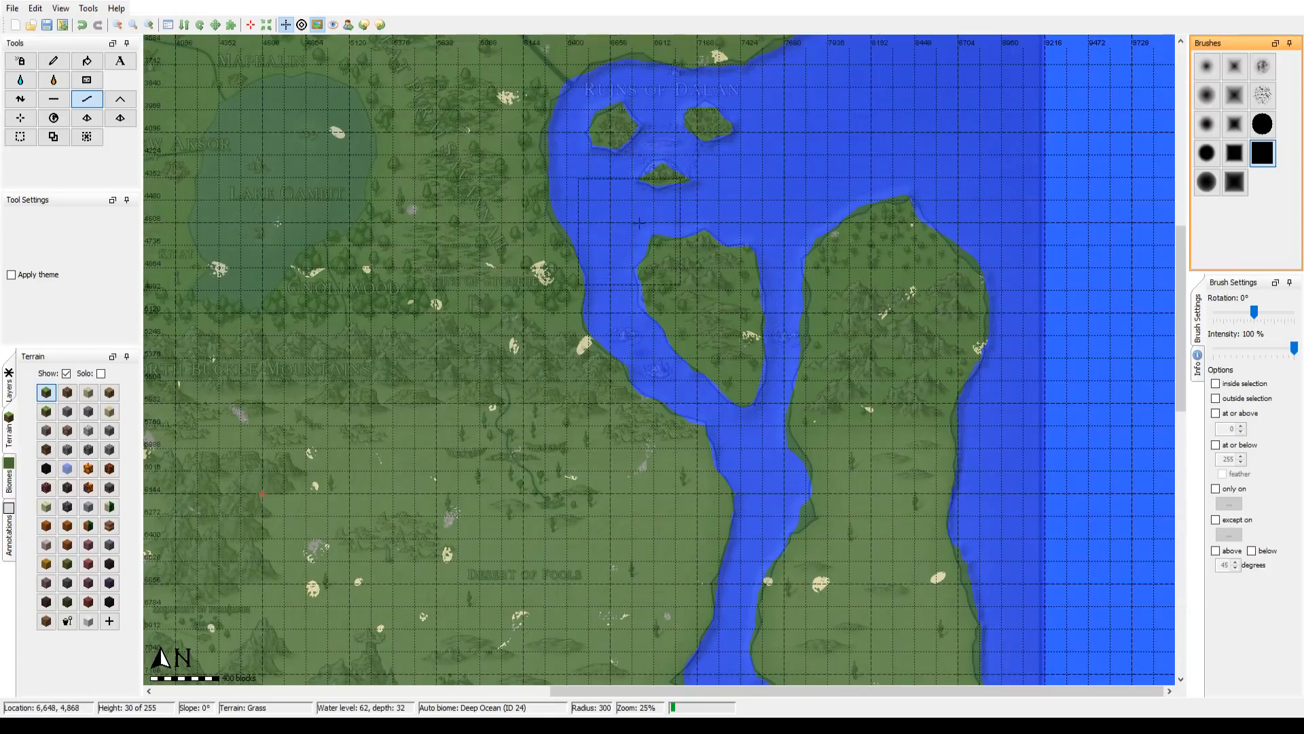
{"action": "left_click_drag", "start_coordinate": [526, 201], "coordinate": [830, 396]}
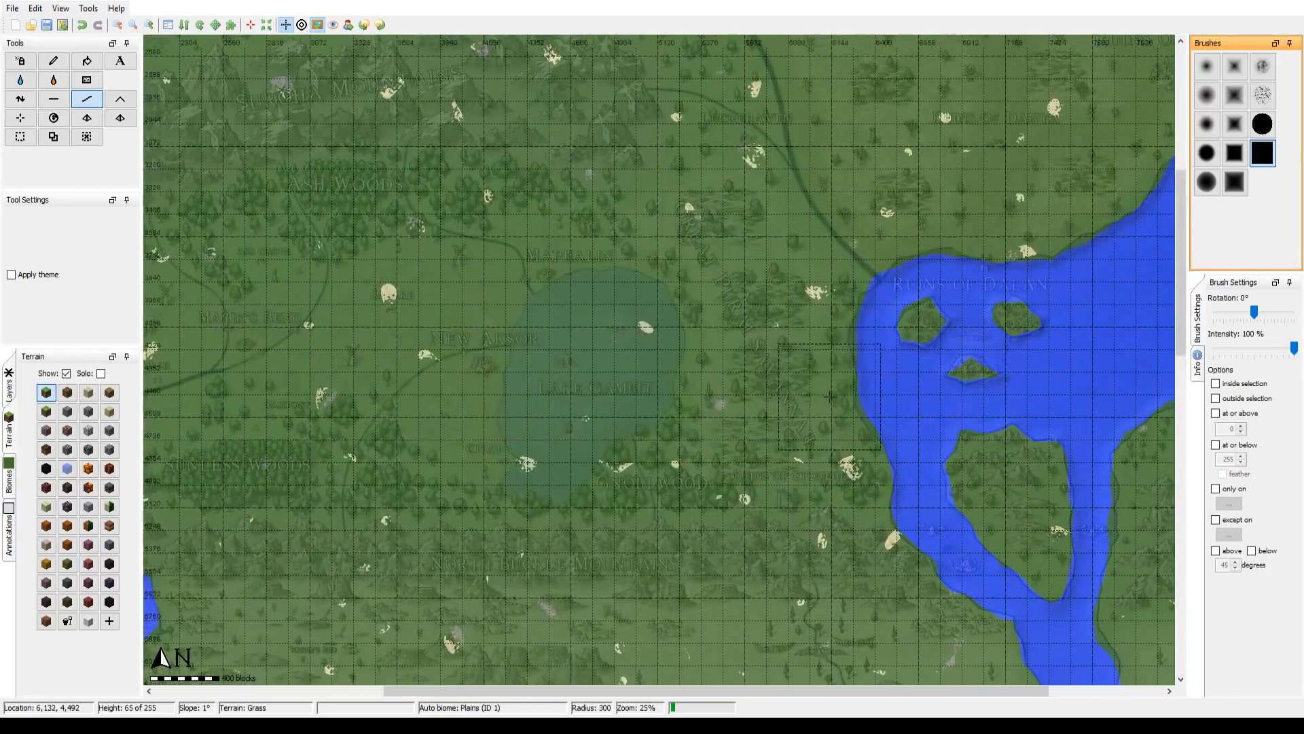
{"action": "left_click_drag", "start_coordinate": [707, 304], "coordinate": [354, 580]}
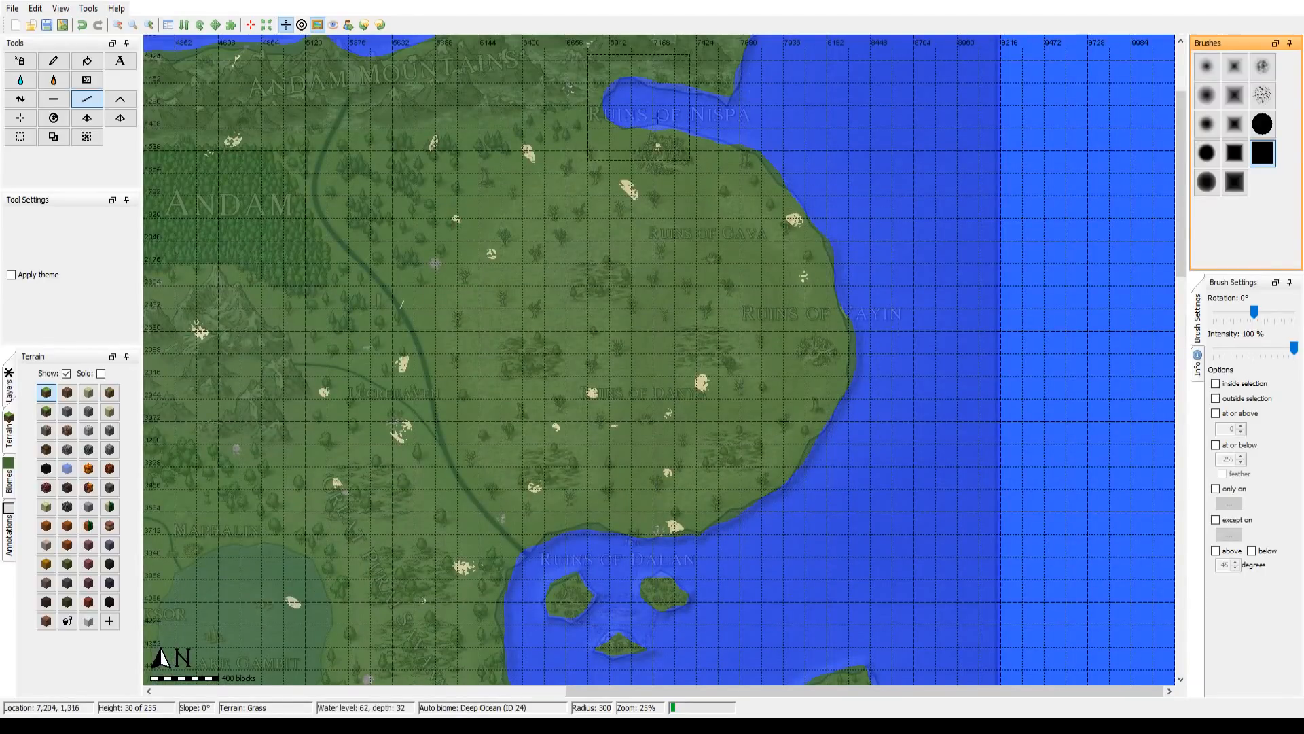
{"action": "left_click_drag", "start_coordinate": [730, 216], "coordinate": [744, 567]}
{"action": "left_click_drag", "start_coordinate": [373, 428], "coordinate": [1117, 198]}
{"action": "left_click_drag", "start_coordinate": [720, 335], "coordinate": [519, 522]}
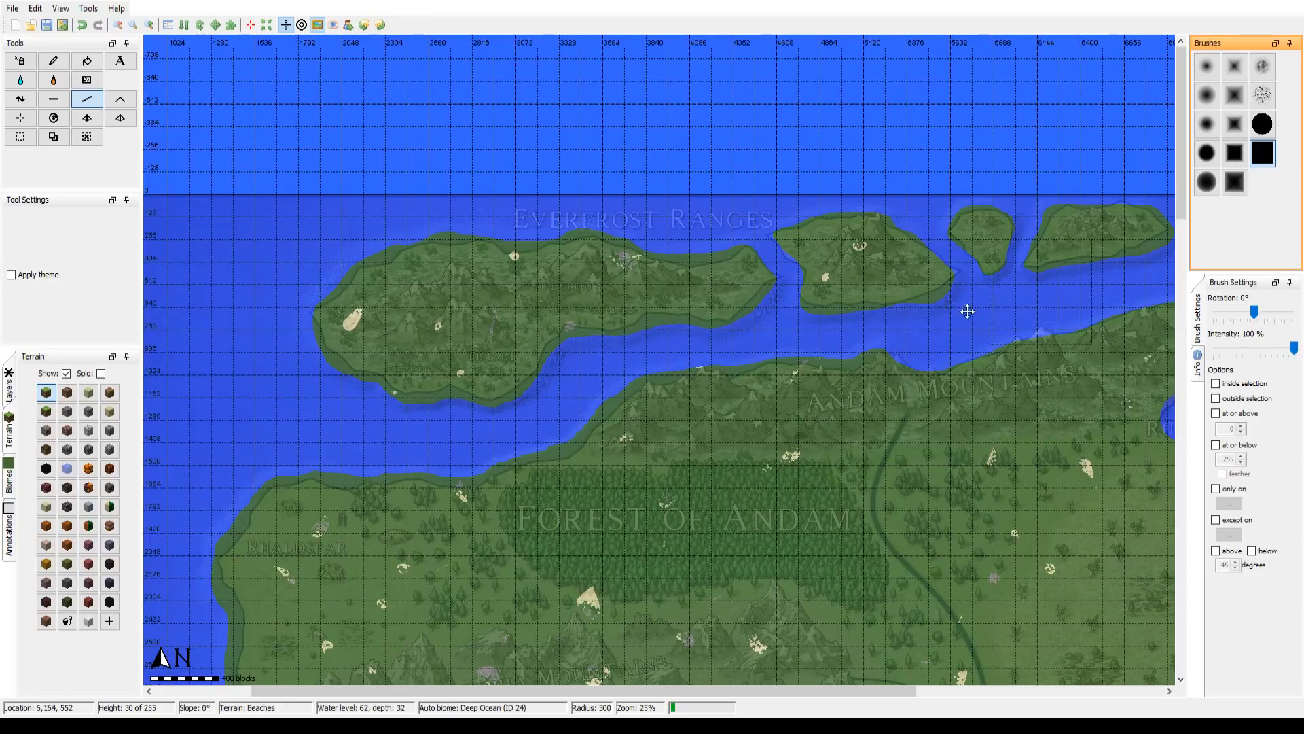
{"action": "left_click_drag", "start_coordinate": [966, 311], "coordinate": [746, 358]}
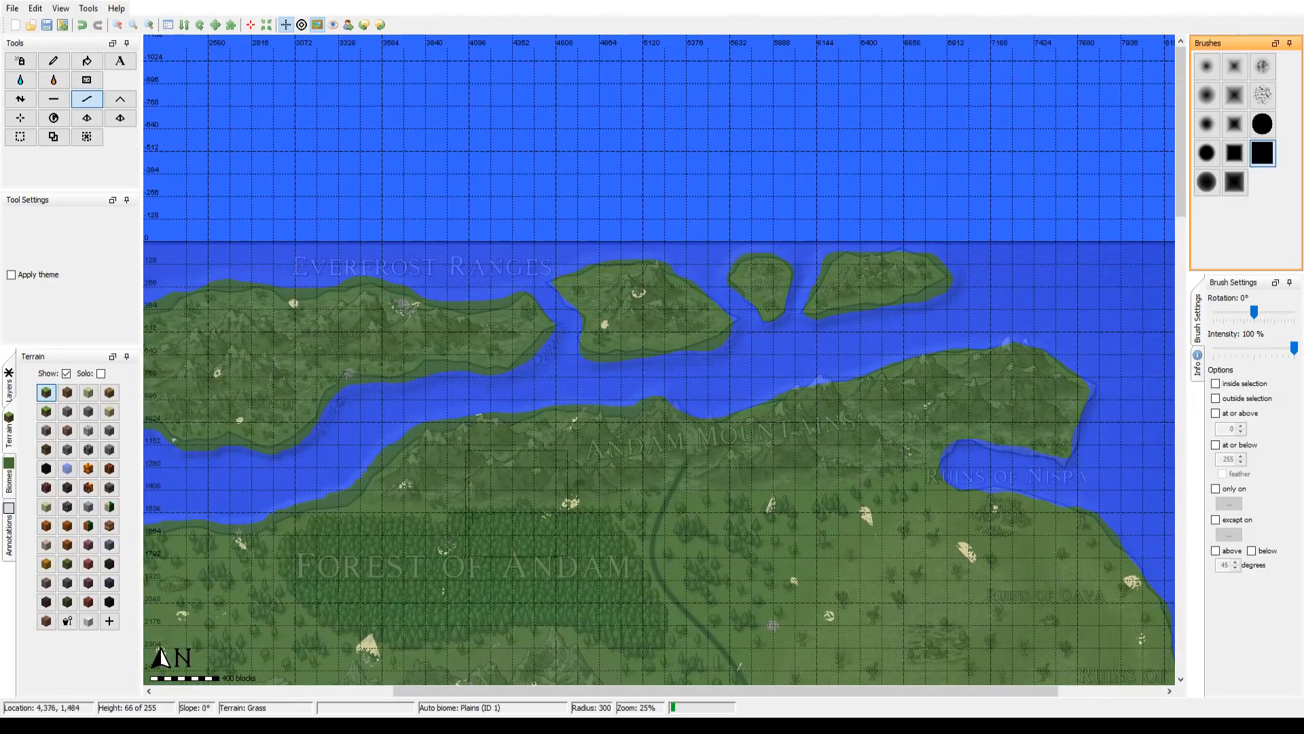
{"action": "left_click_drag", "start_coordinate": [418, 540], "coordinate": [526, 216]}
{"action": "left_click_drag", "start_coordinate": [438, 490], "coordinate": [517, 370]}
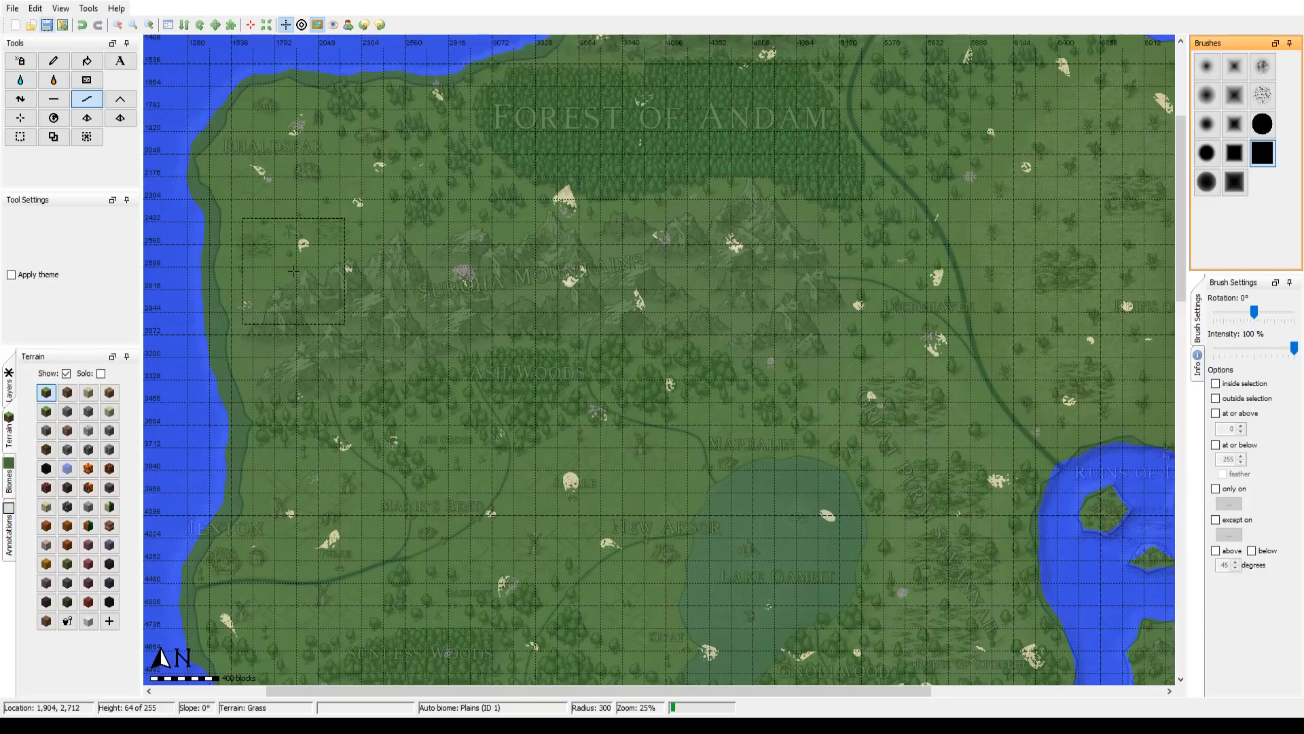
Step: View the entire map at 6% zoom and turn off solo display of the Terrain layer so all layers show
{"action": "left_click", "coordinate": [116, 25]}
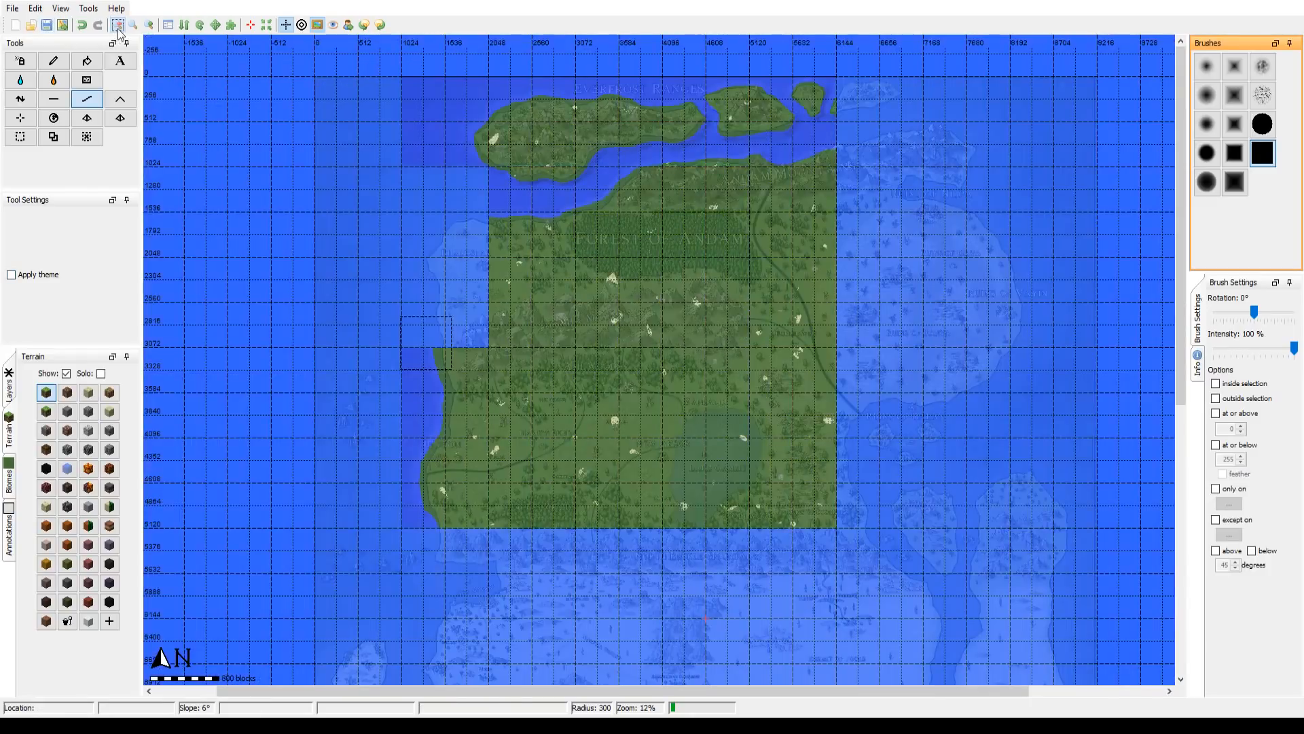
{"action": "left_click", "coordinate": [117, 25]}
{"action": "left_click_drag", "start_coordinate": [651, 567], "coordinate": [573, 450]}
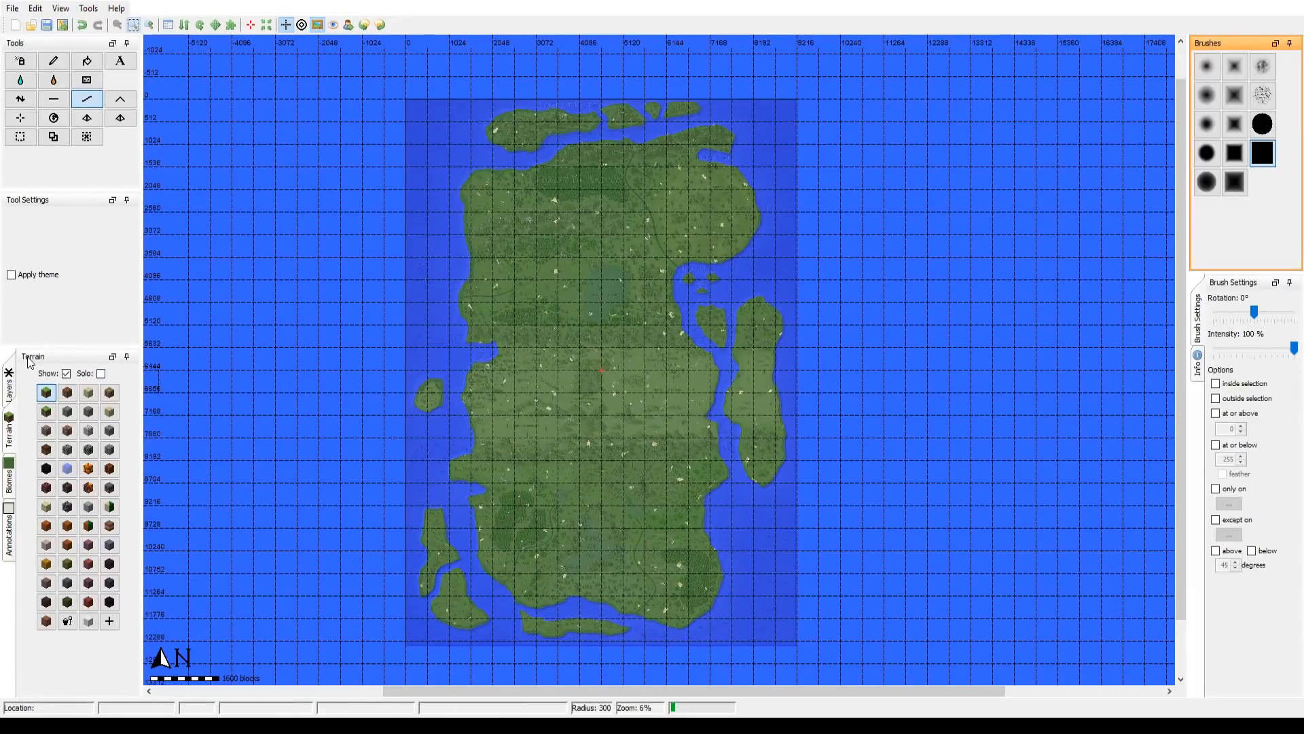
{"action": "left_click", "coordinate": [9, 391]}
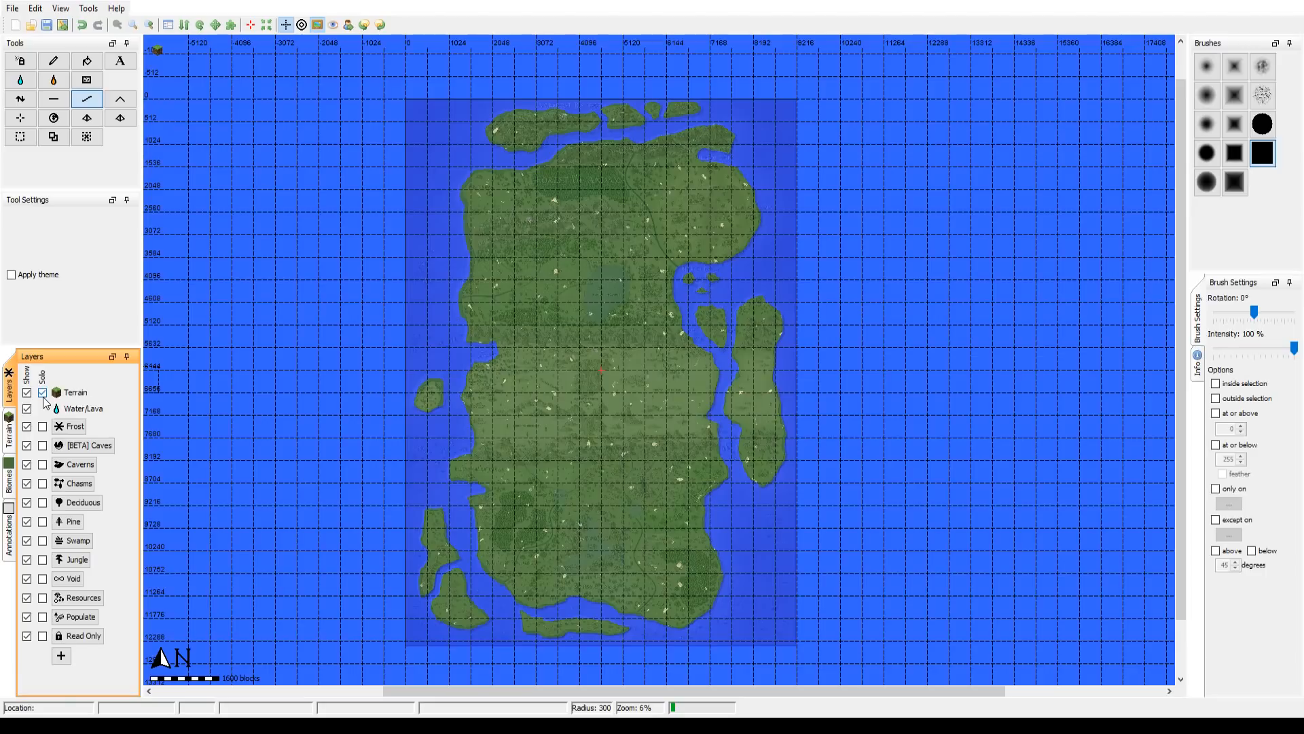
{"action": "left_click", "coordinate": [42, 395]}
{"action": "left_click", "coordinate": [82, 101]}
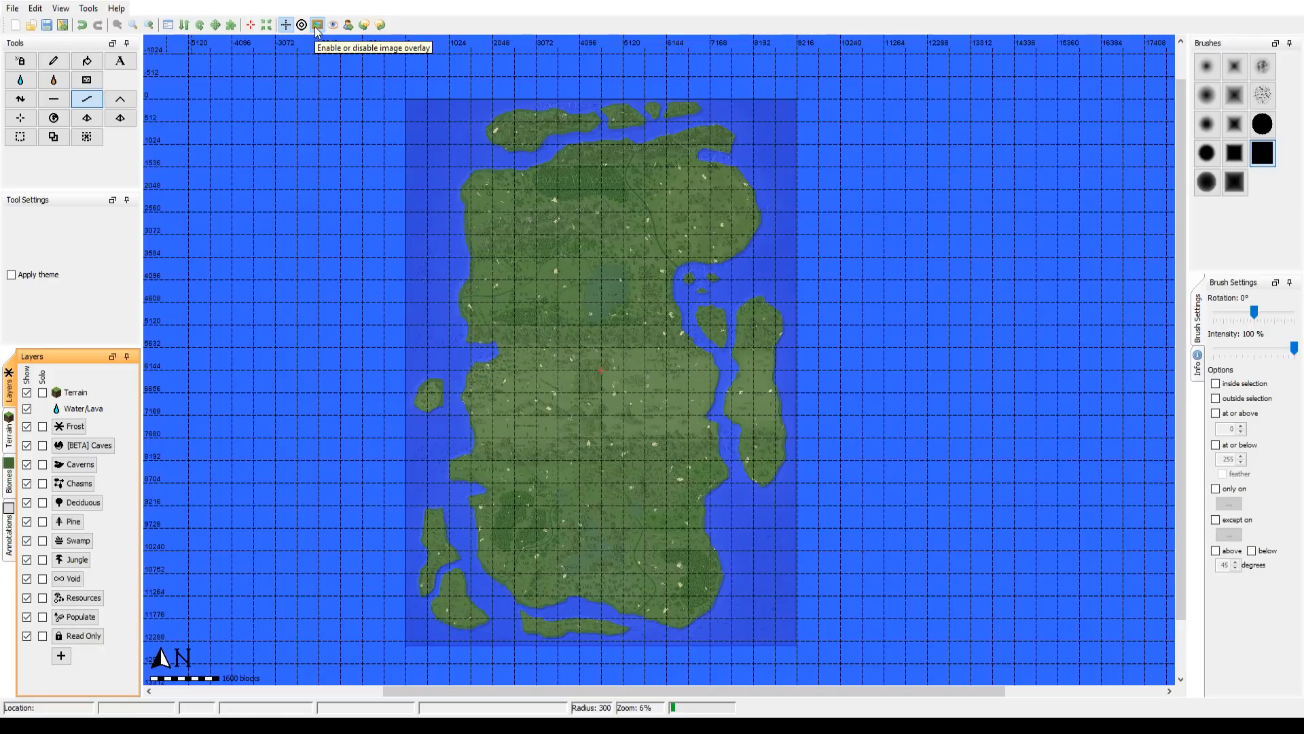
Step: Compare the finished landmass with and without the image overlay, leaving the overlay enabled
{"action": "left_click", "coordinate": [317, 26]}
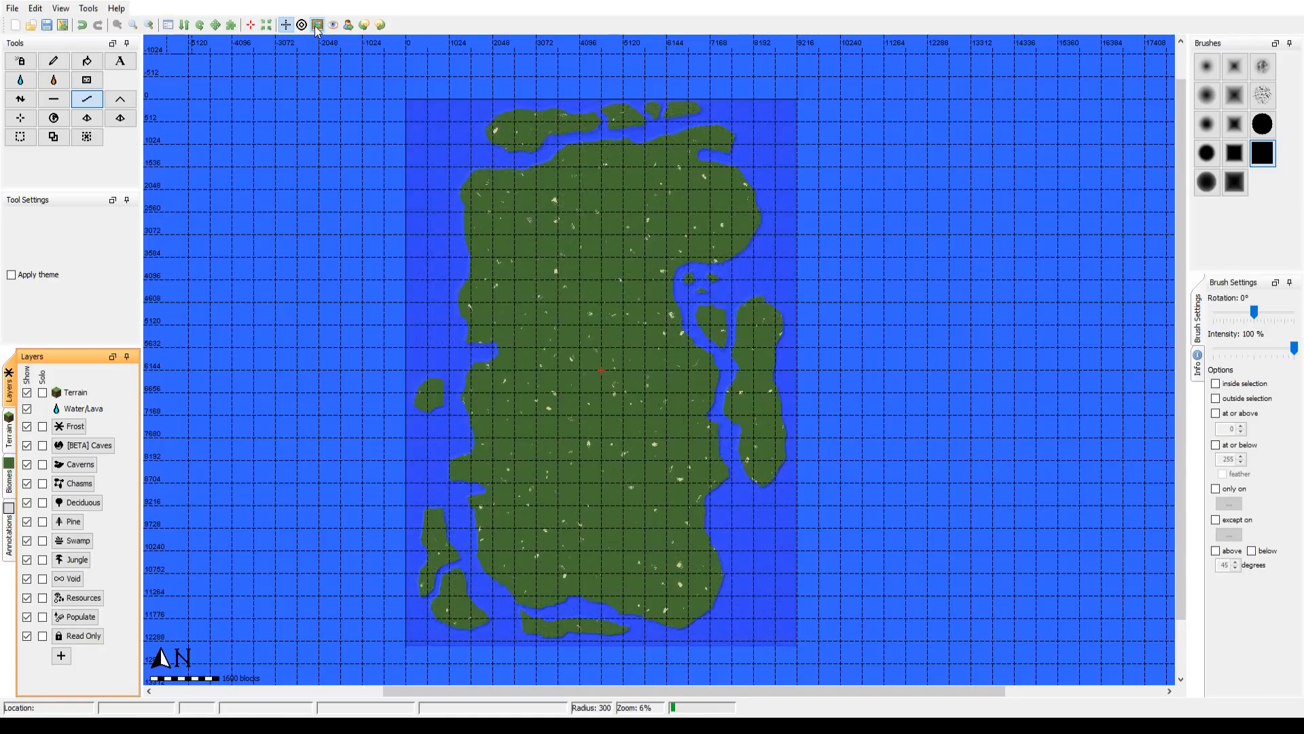
{"action": "left_click", "coordinate": [318, 26]}
{"action": "left_click", "coordinate": [317, 26]}
{"action": "left_click", "coordinate": [317, 26]}
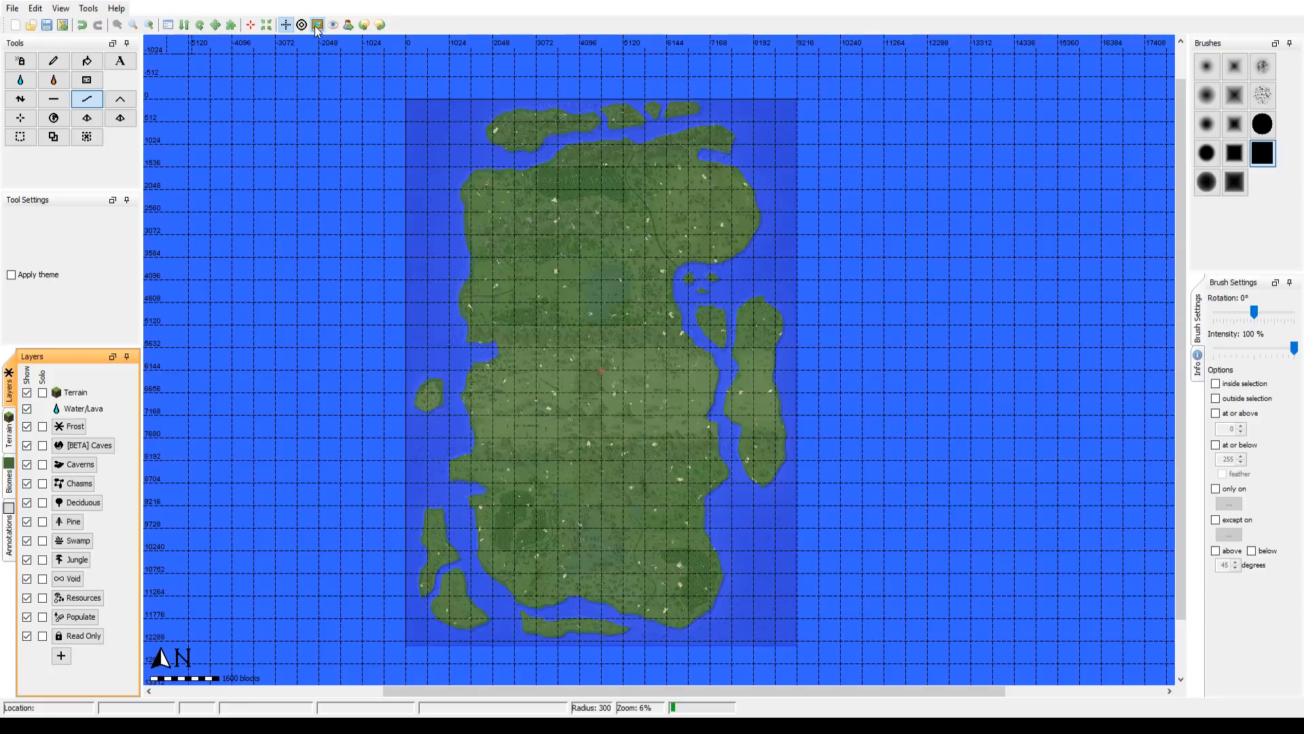
Step: Switch the image overlay on and off to compare it with the landmass, leaving the overlay disabled
{"action": "left_click", "coordinate": [317, 25]}
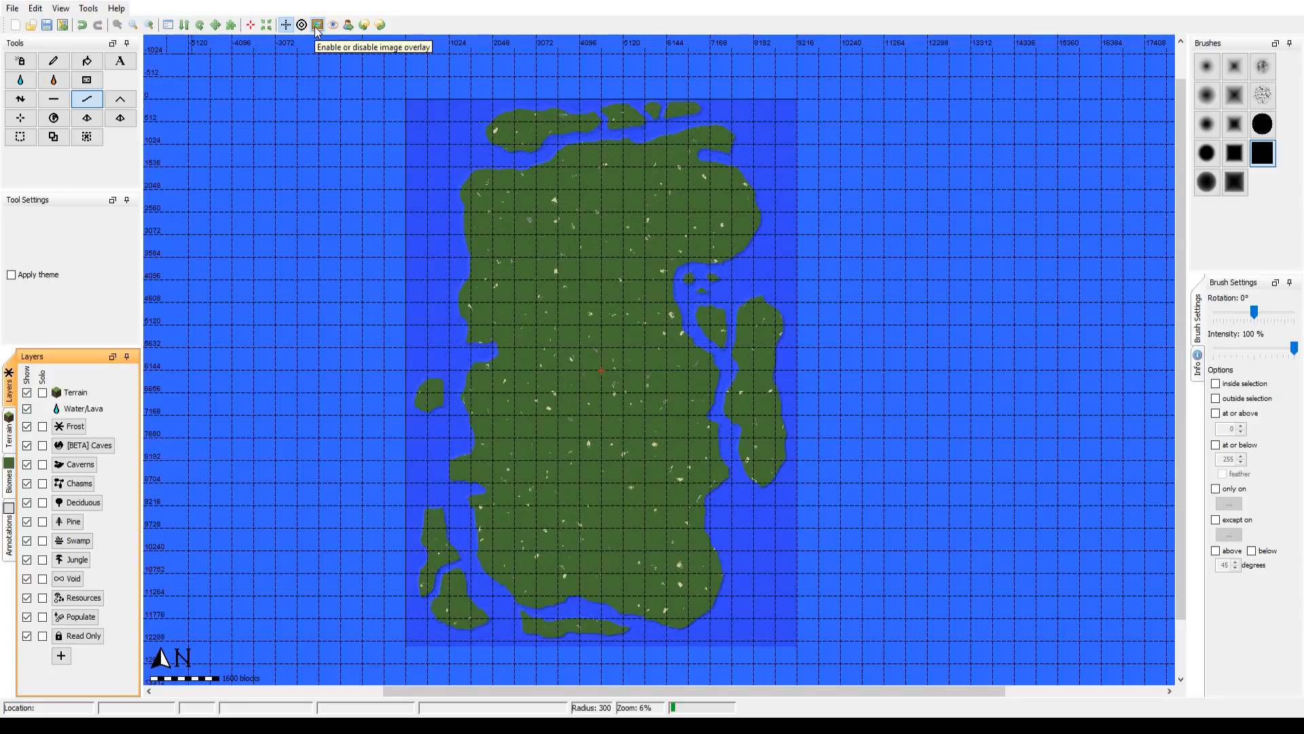
{"action": "left_click", "coordinate": [317, 26]}
{"action": "left_click", "coordinate": [317, 26]}
{"action": "left_click", "coordinate": [317, 26]}
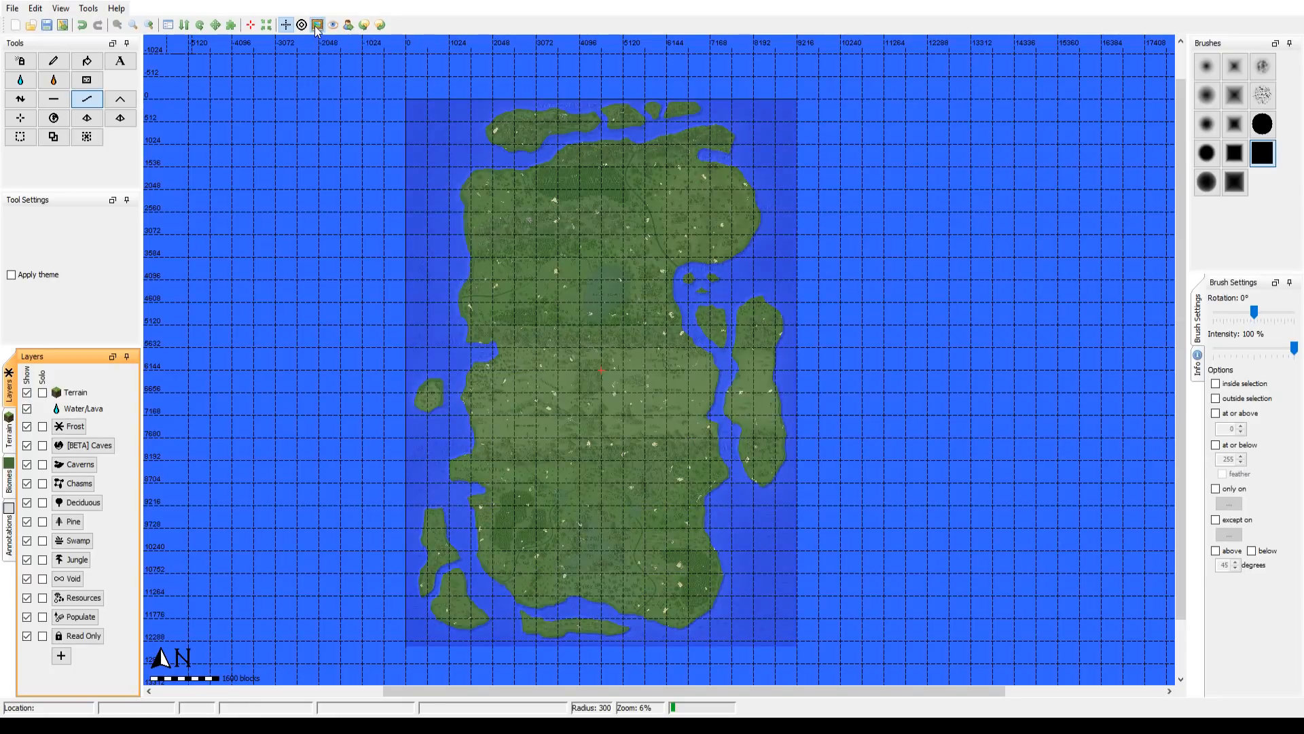
{"action": "left_click", "coordinate": [317, 26]}
{"action": "left_click", "coordinate": [317, 26]}
{"action": "left_click", "coordinate": [317, 26]}
{"action": "left_click", "coordinate": [317, 26]}
{"action": "left_click", "coordinate": [317, 26]}
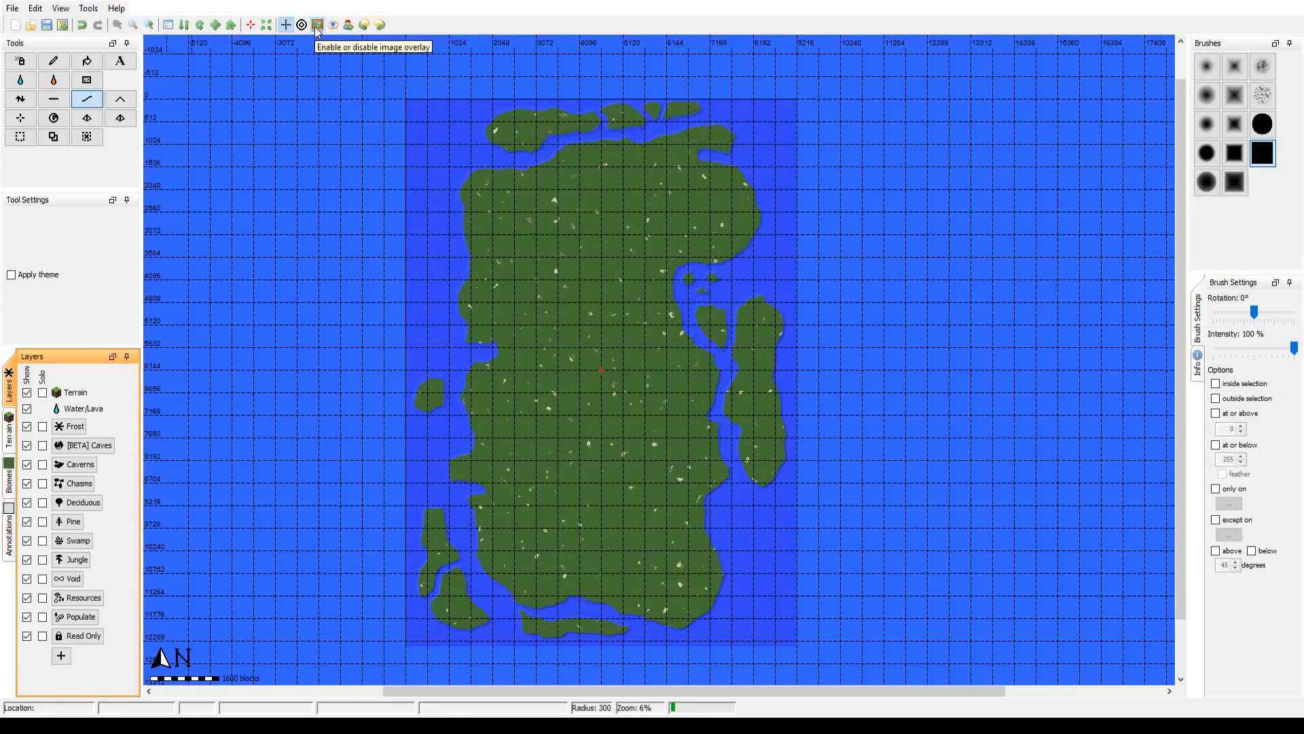
{"action": "left_click", "coordinate": [318, 26]}
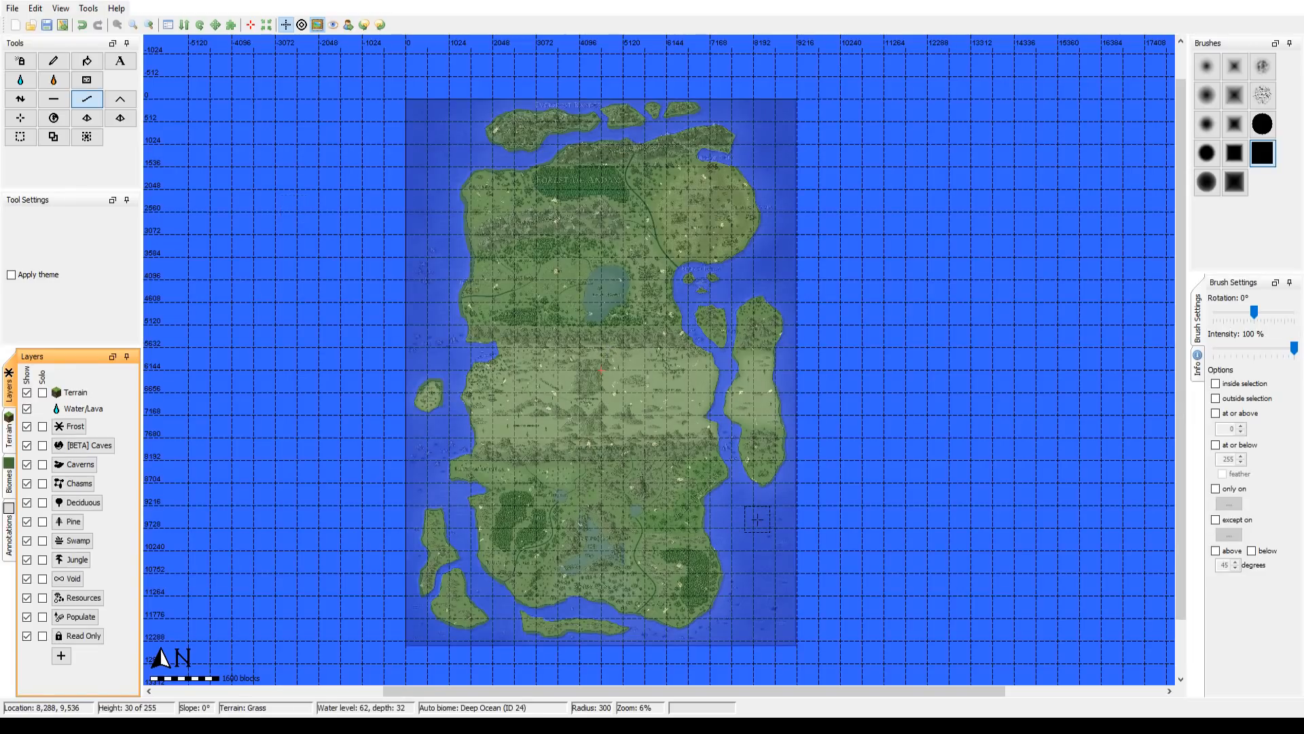
{"action": "left_click", "coordinate": [318, 26]}
{"action": "left_click", "coordinate": [317, 26]}
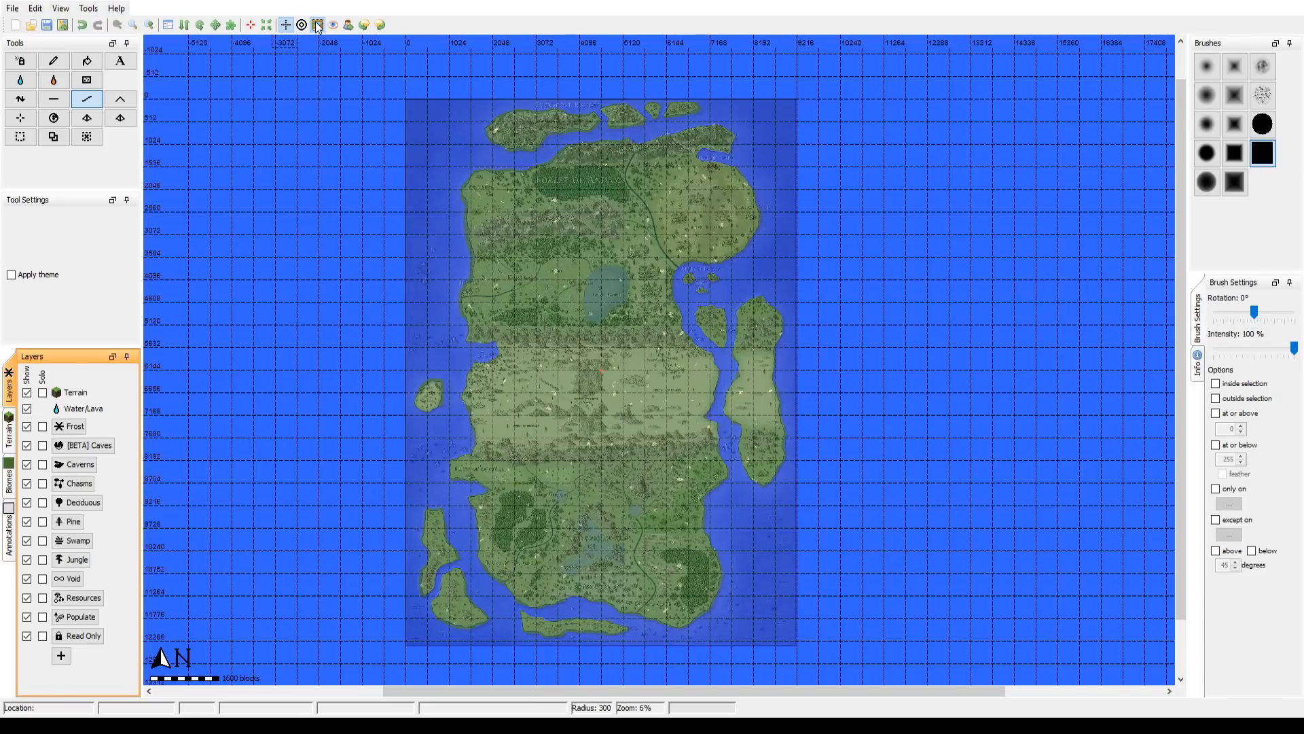
{"action": "left_click", "coordinate": [317, 26]}
{"action": "left_click", "coordinate": [317, 26]}
{"action": "left_click", "coordinate": [317, 26]}
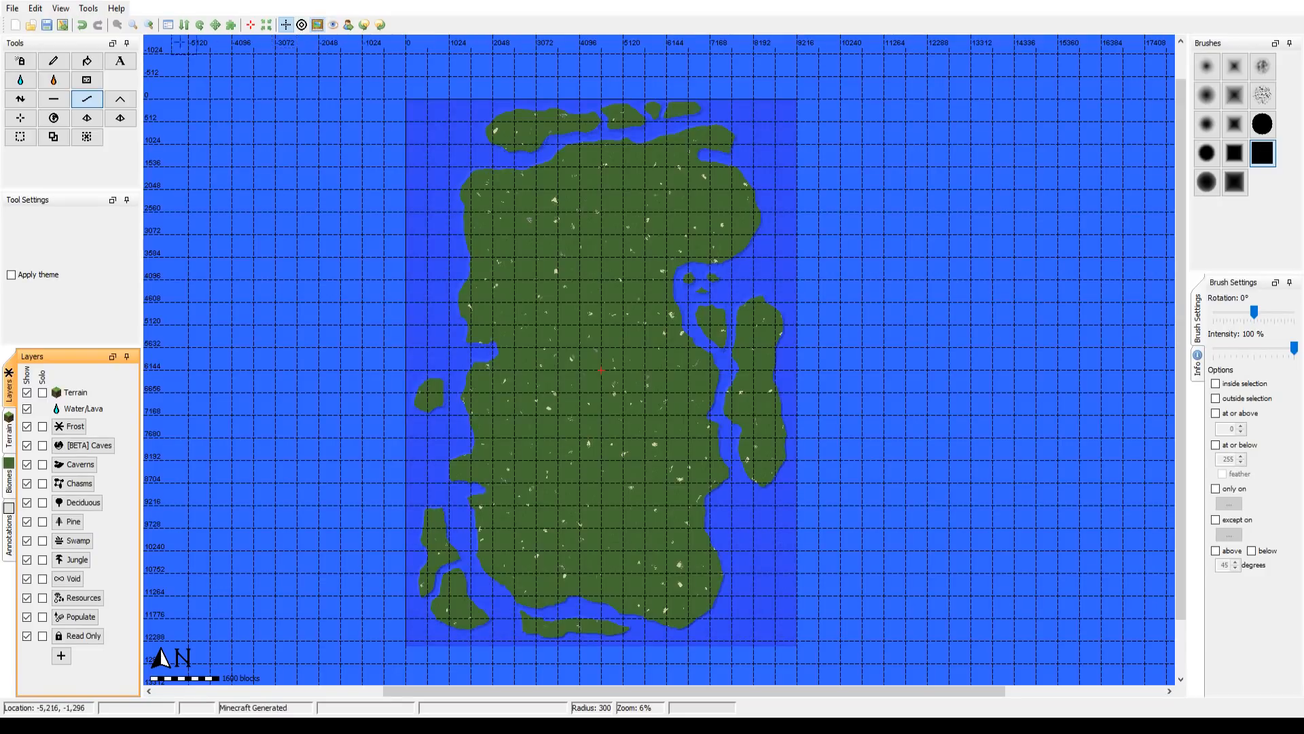
Step: Open the 3D view of the landmass
{"action": "left_click", "coordinate": [61, 9]}
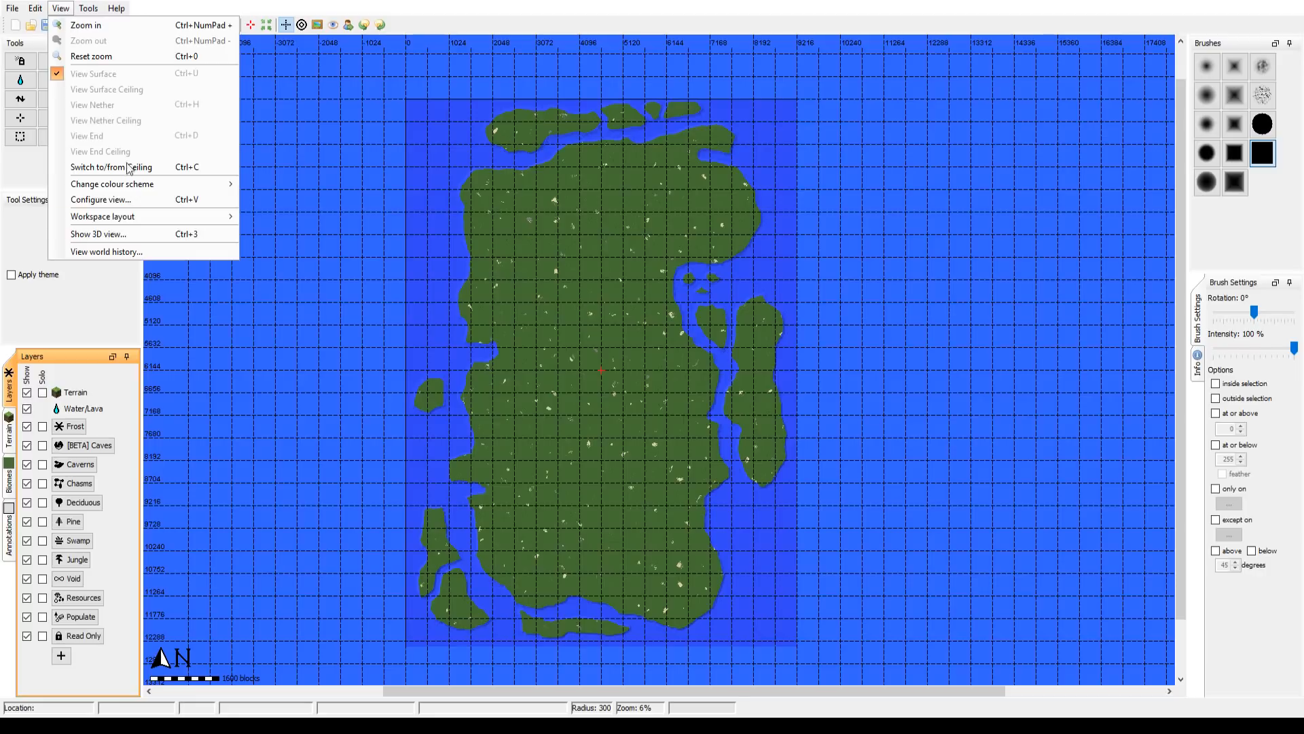
{"action": "left_click", "coordinate": [143, 234]}
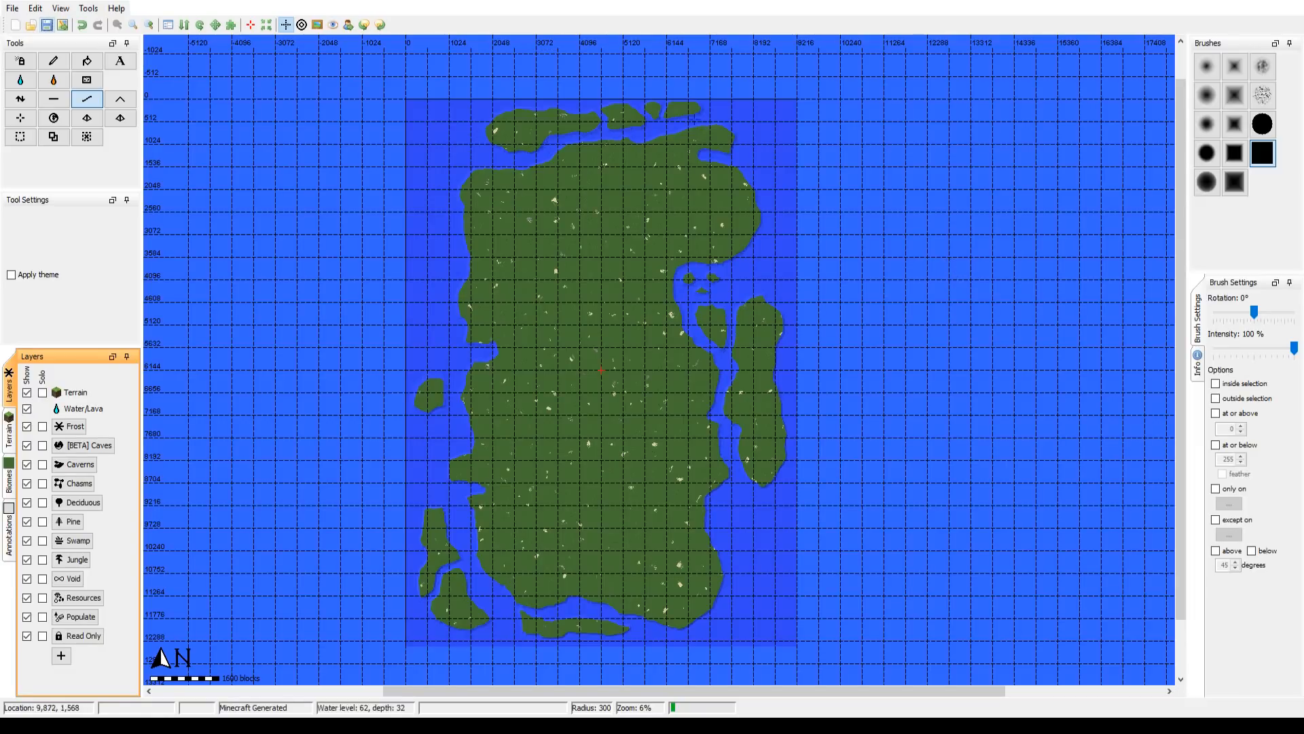
{"action": "left_click", "coordinate": [19, 15]}
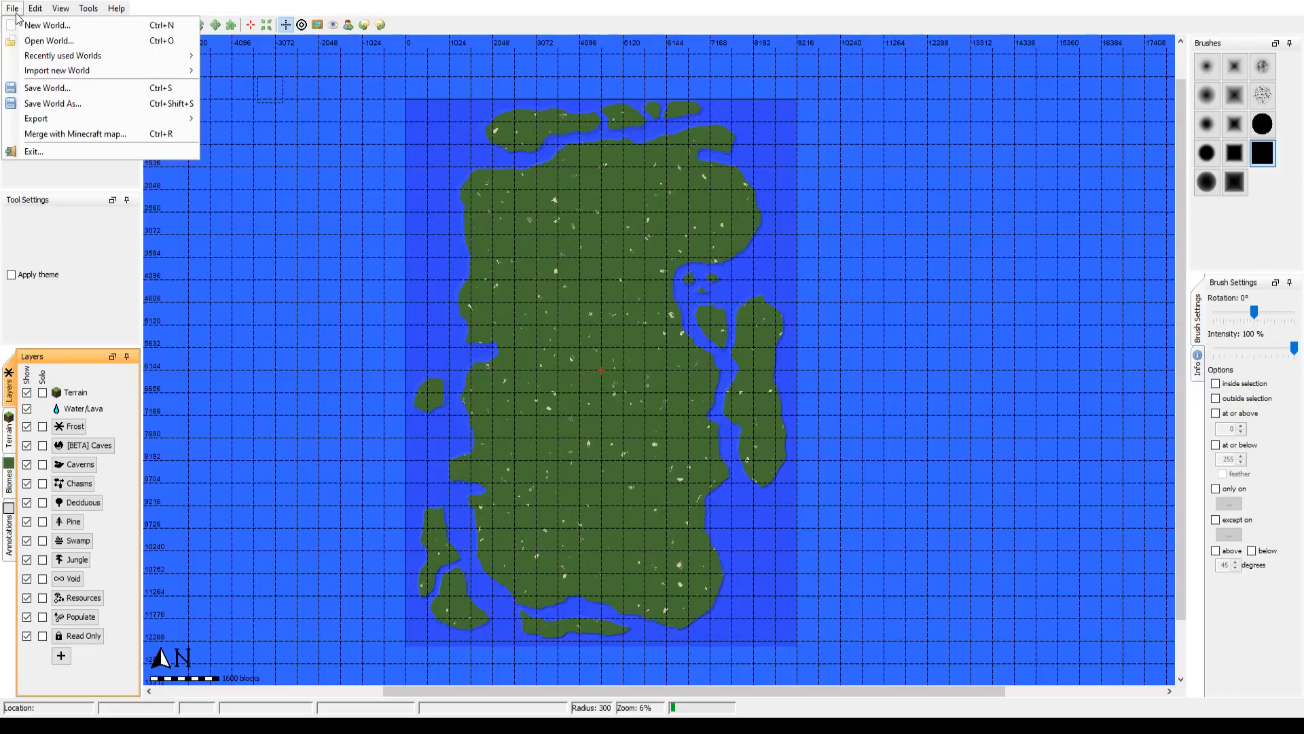
{"action": "mouse_move", "coordinate": [33, 9]}
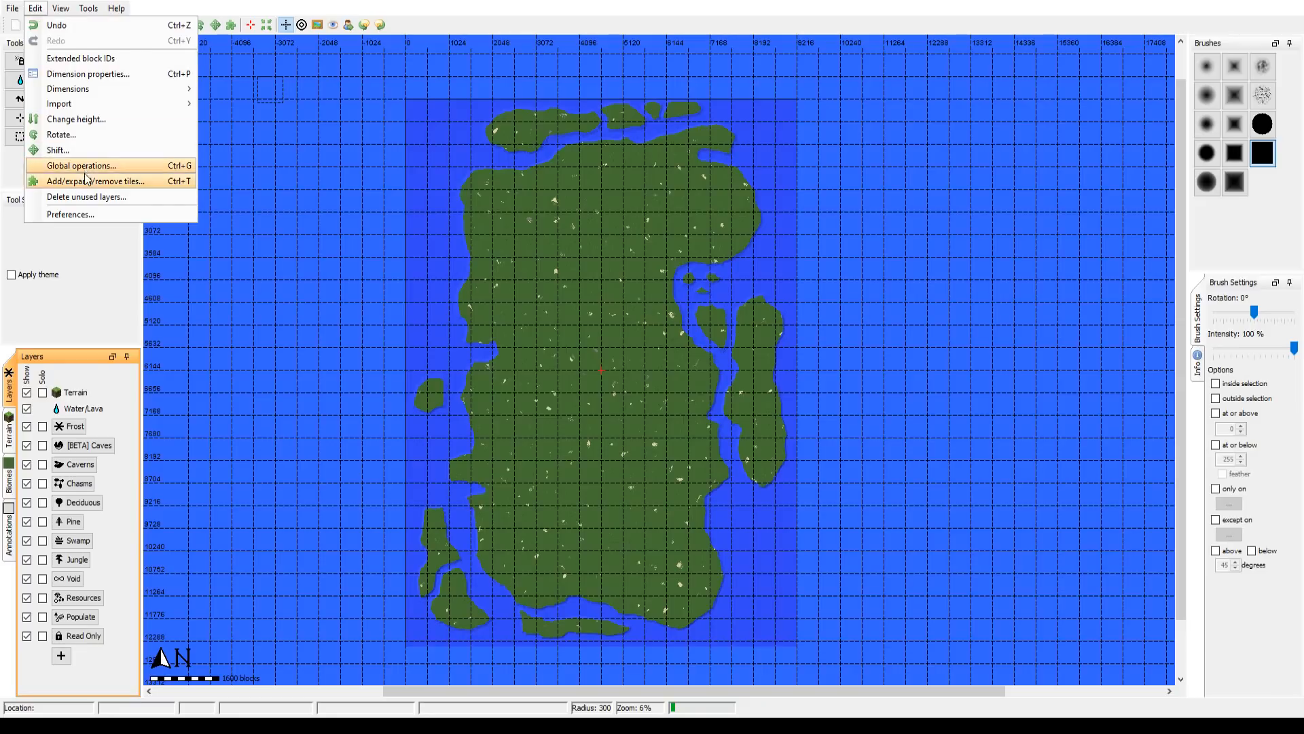
{"action": "left_click", "coordinate": [80, 218]}
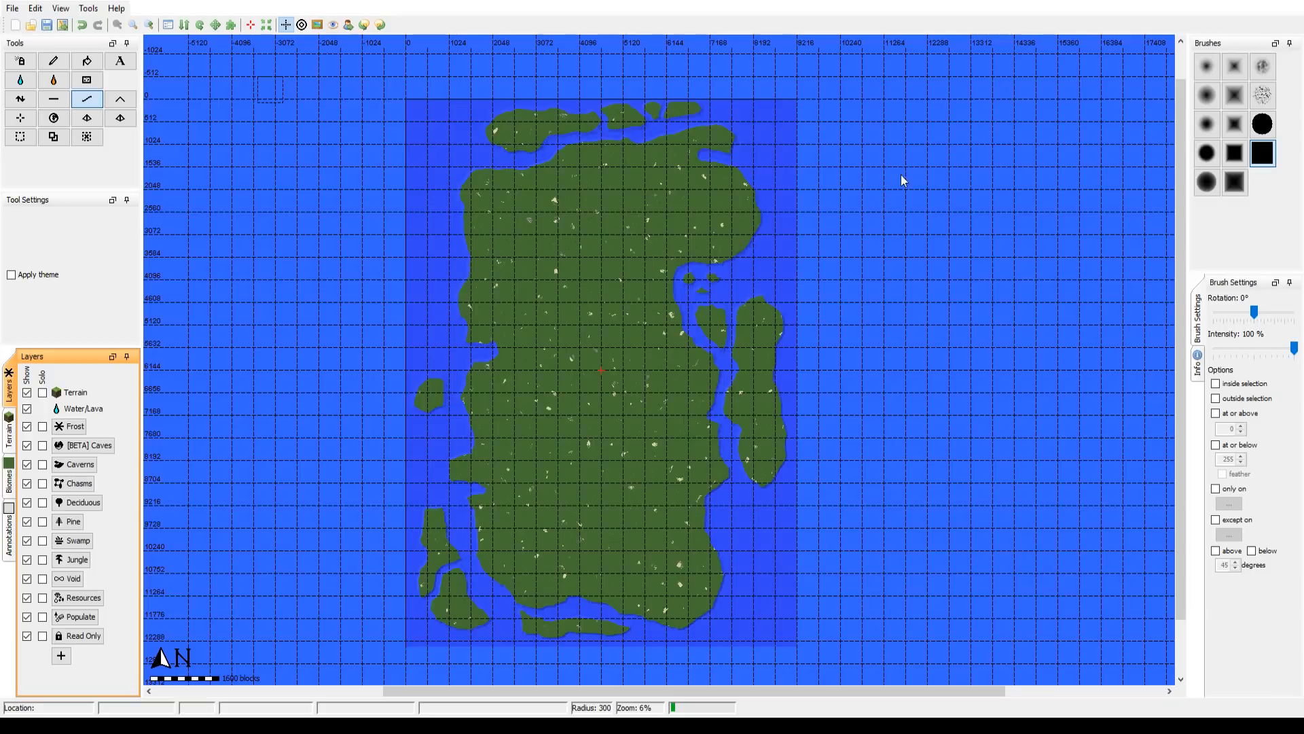
{"action": "left_click", "coordinate": [91, 10]}
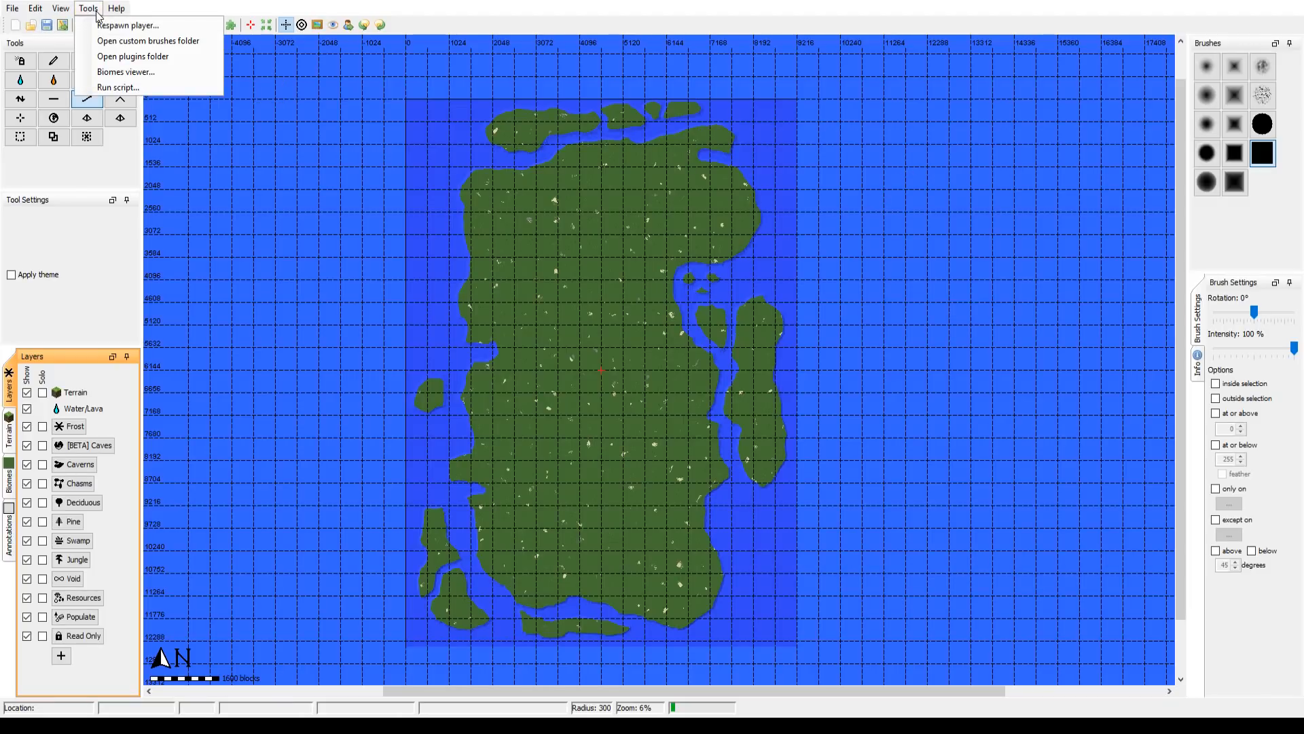
{"action": "mouse_move", "coordinate": [64, 11]}
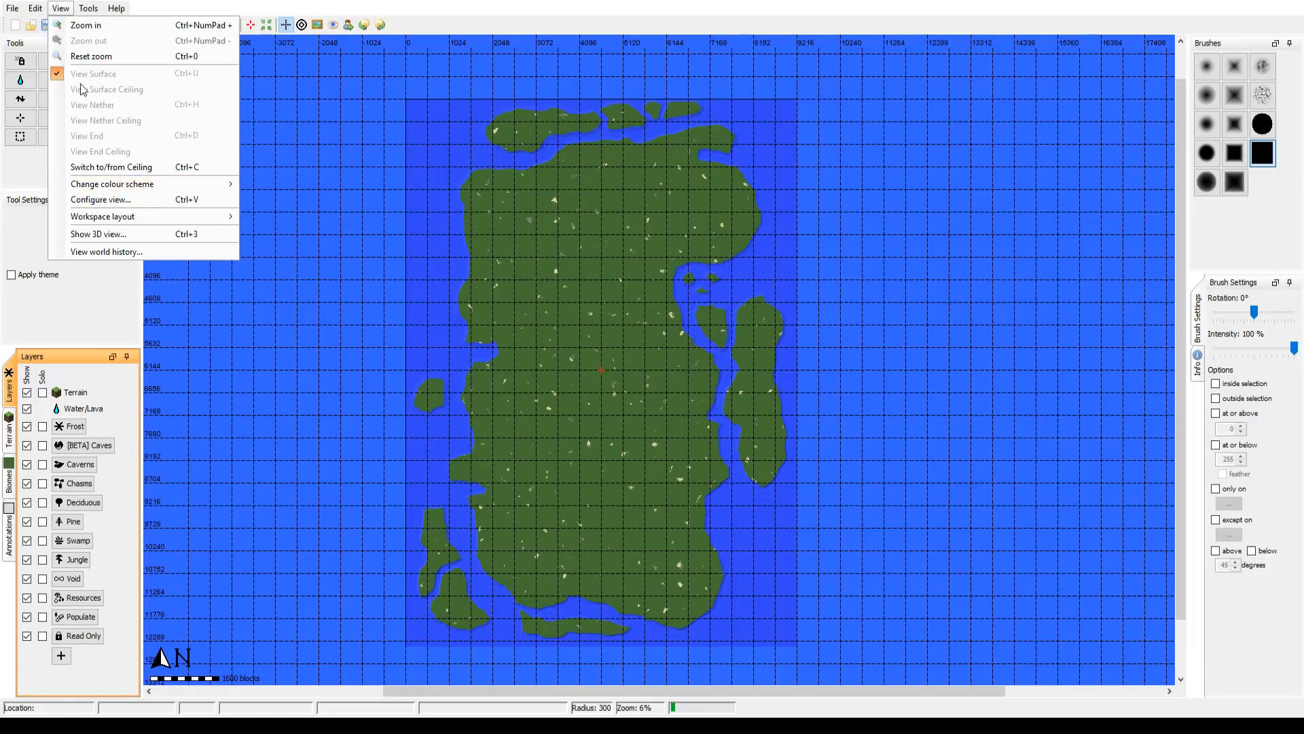
{"action": "mouse_move", "coordinate": [10, 9]}
{"action": "mouse_move", "coordinate": [46, 118]}
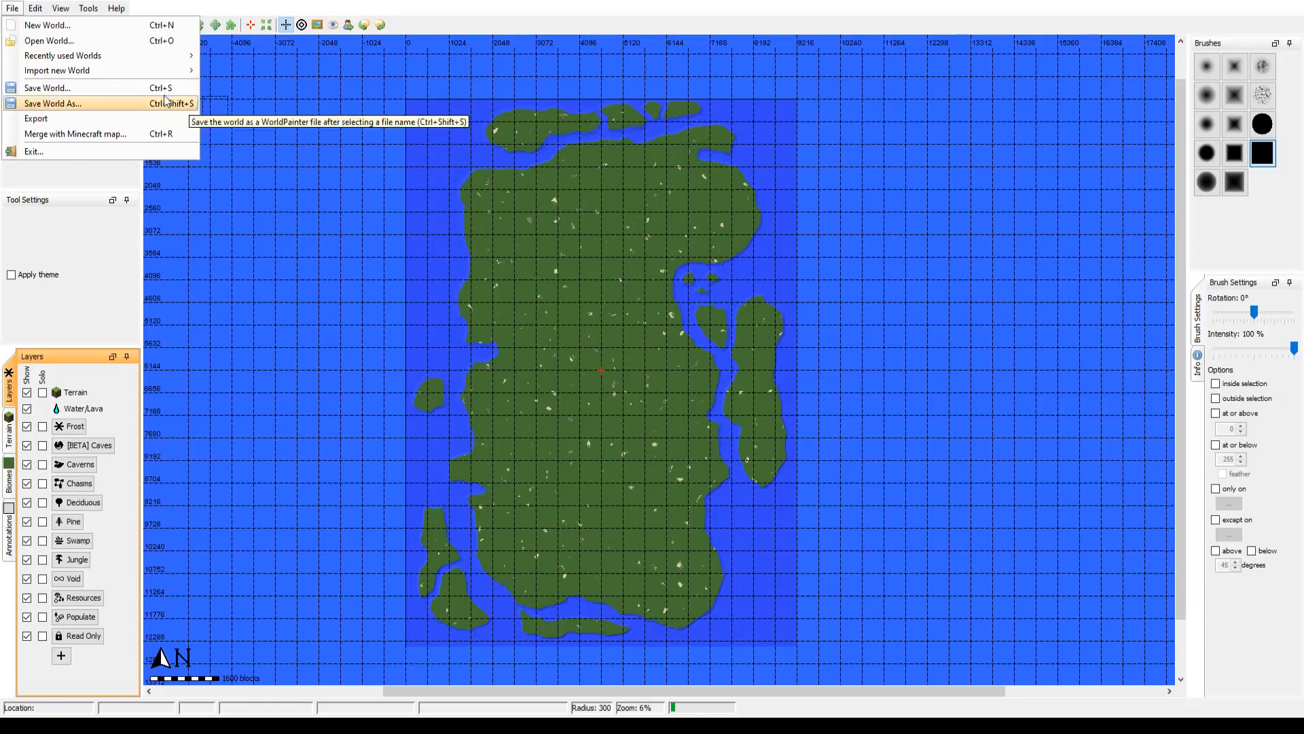
{"action": "mouse_move", "coordinate": [132, 69]}
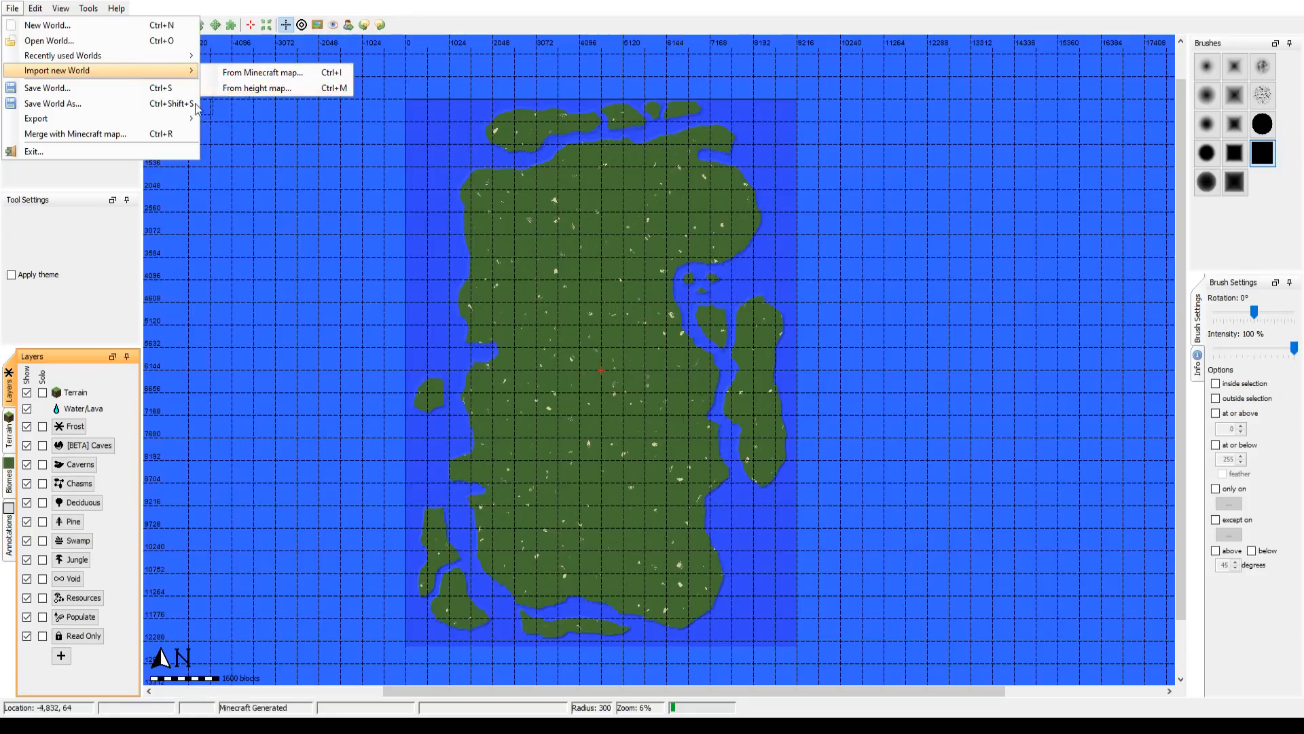
{"action": "mouse_move", "coordinate": [158, 124]}
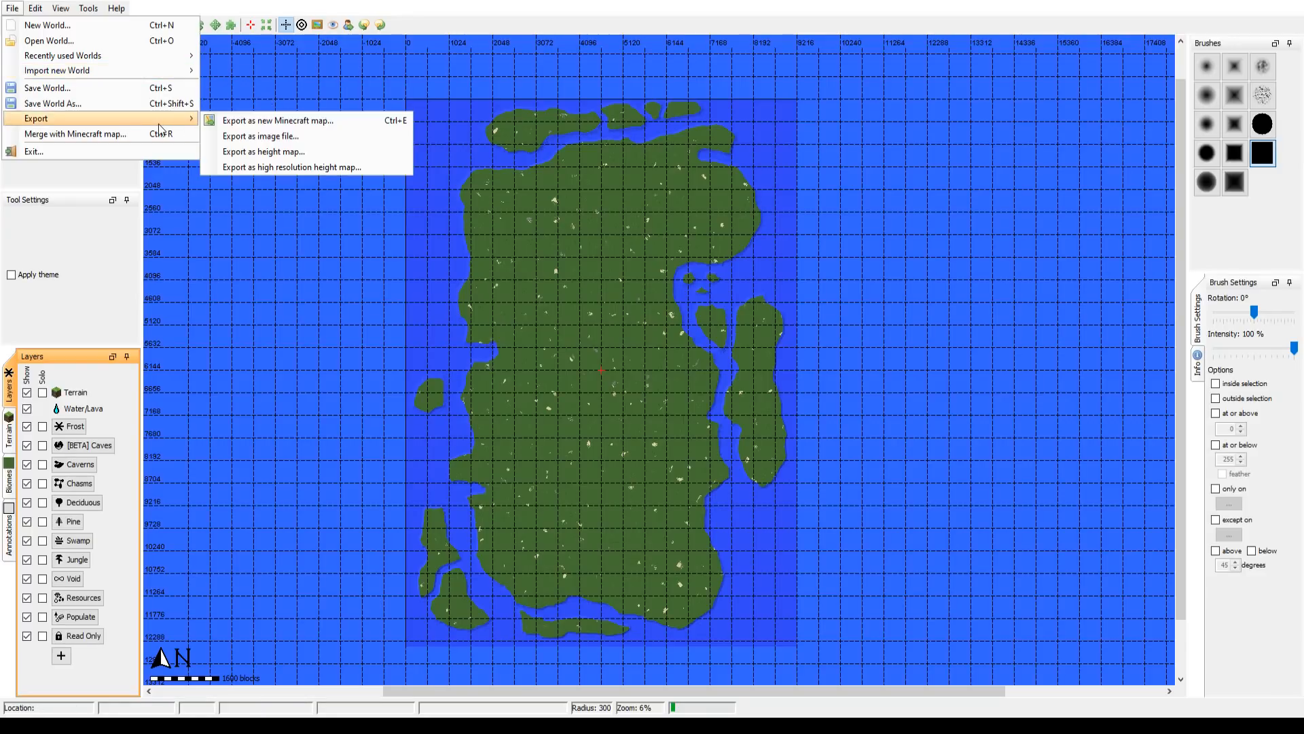
{"action": "left_click", "coordinate": [242, 121]}
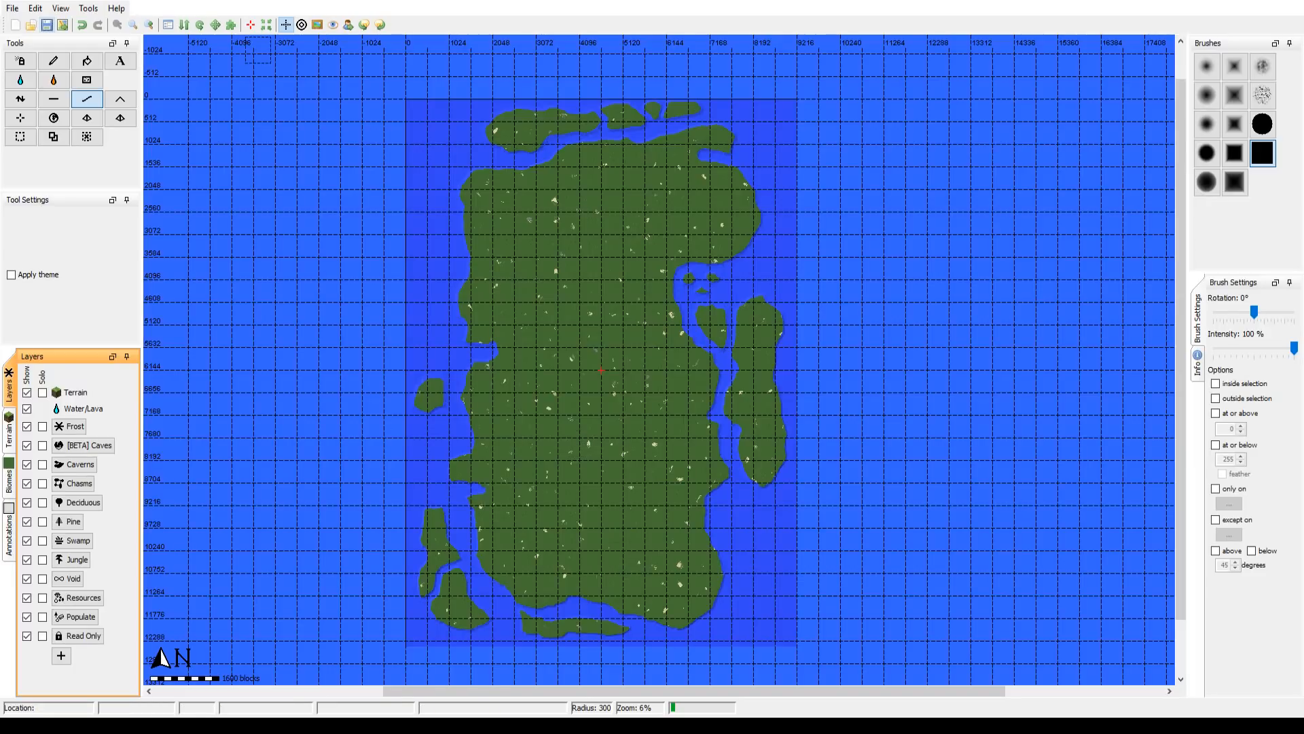
Step: Check the whole landmass against the fantasy map by toggling the image overlay repeatedly, ending with the overlay enabled
{"action": "left_click", "coordinate": [317, 25]}
{"action": "left_click", "coordinate": [313, 26]}
{"action": "left_click", "coordinate": [314, 26]}
{"action": "left_click", "coordinate": [314, 26]}
{"action": "left_click", "coordinate": [314, 27]}
{"action": "left_click", "coordinate": [314, 26]}
{"action": "left_click", "coordinate": [314, 27]}
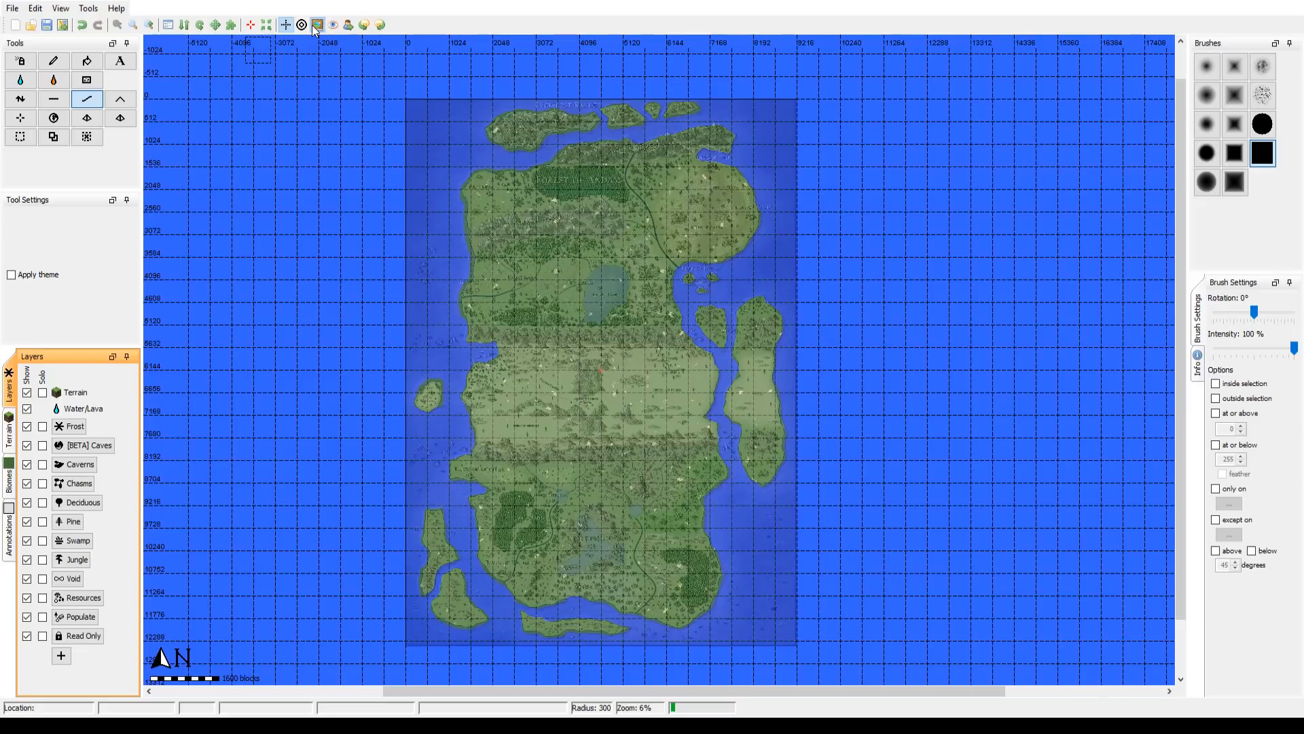
{"action": "left_click", "coordinate": [314, 26]}
{"action": "left_click", "coordinate": [314, 26]}
{"action": "left_click", "coordinate": [314, 27]}
{"action": "left_click", "coordinate": [314, 27]}
{"action": "left_click", "coordinate": [314, 27]}
{"action": "left_click", "coordinate": [314, 27]}
{"action": "left_click", "coordinate": [313, 27]}
{"action": "left_click", "coordinate": [313, 27]}
{"action": "left_click", "coordinate": [314, 26]}
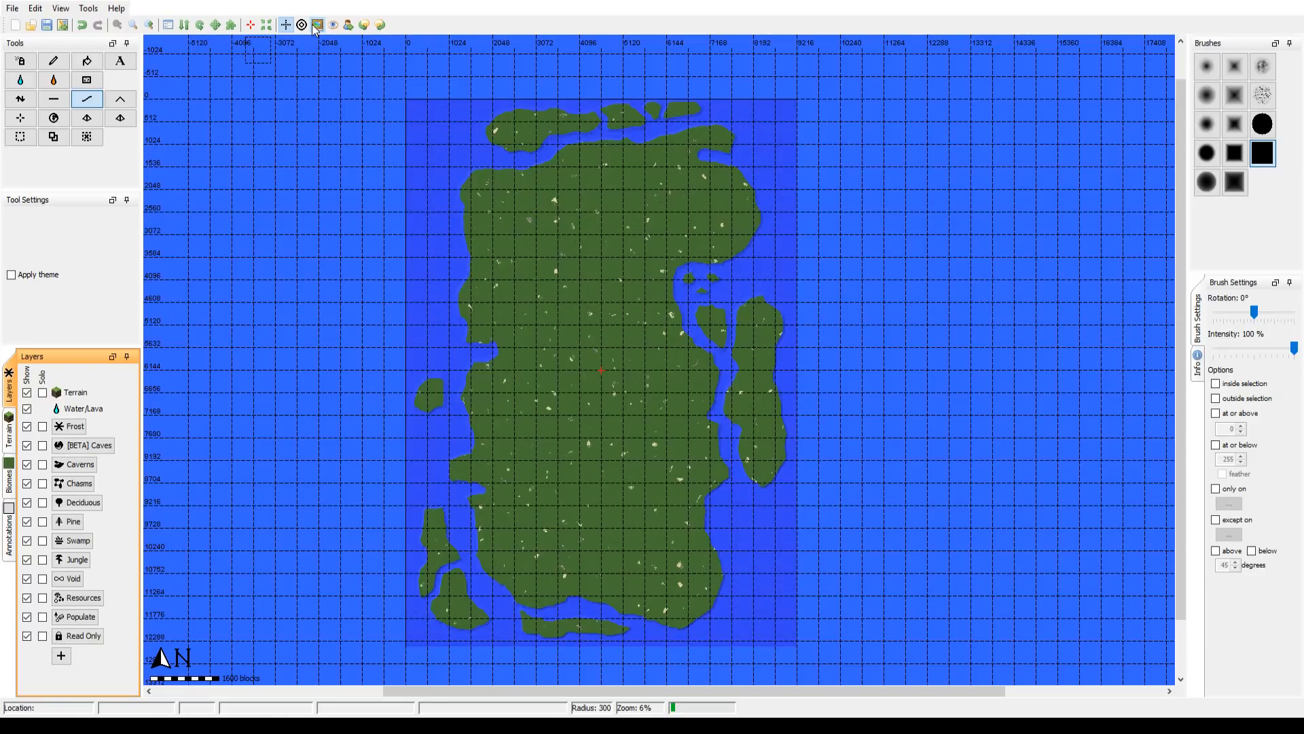
{"action": "left_click", "coordinate": [314, 27]}
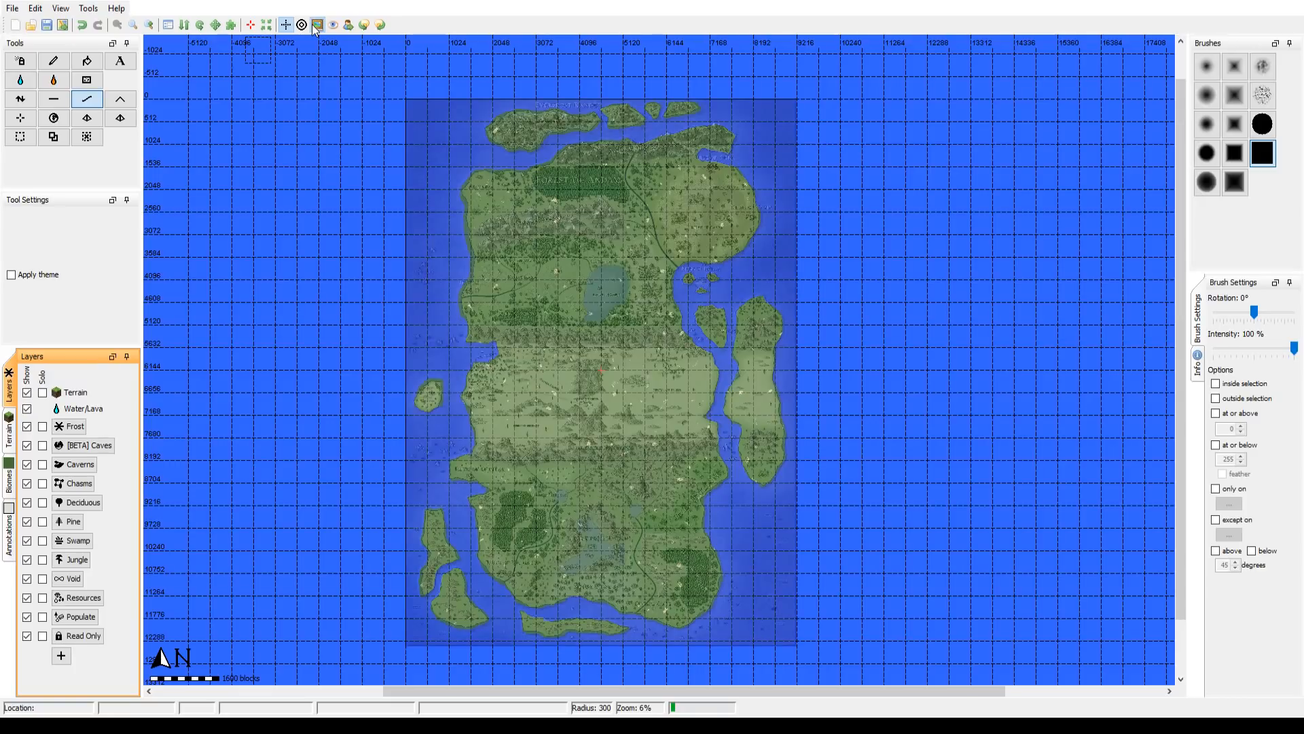
{"action": "left_click", "coordinate": [314, 26]}
{"action": "left_click", "coordinate": [314, 27]}
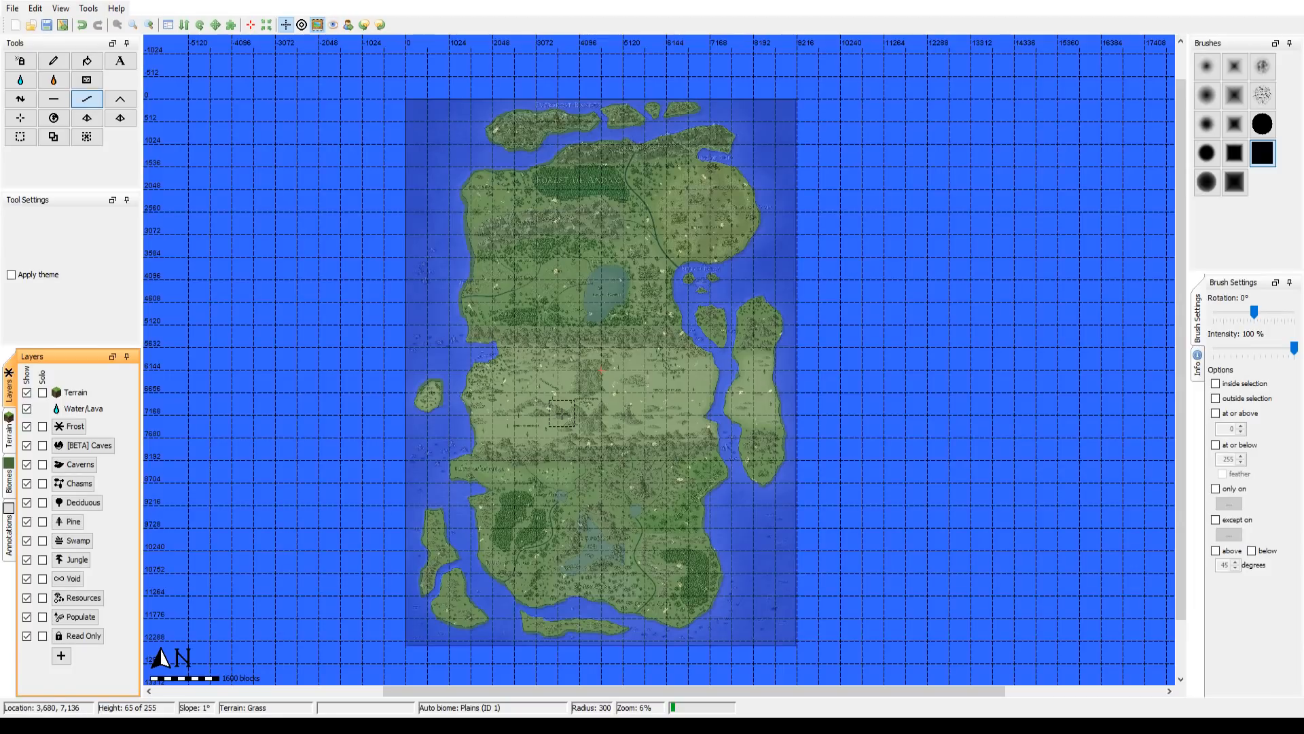
{"action": "left_click", "coordinate": [316, 27]}
{"action": "left_click", "coordinate": [316, 27]}
{"action": "left_click", "coordinate": [317, 28]}
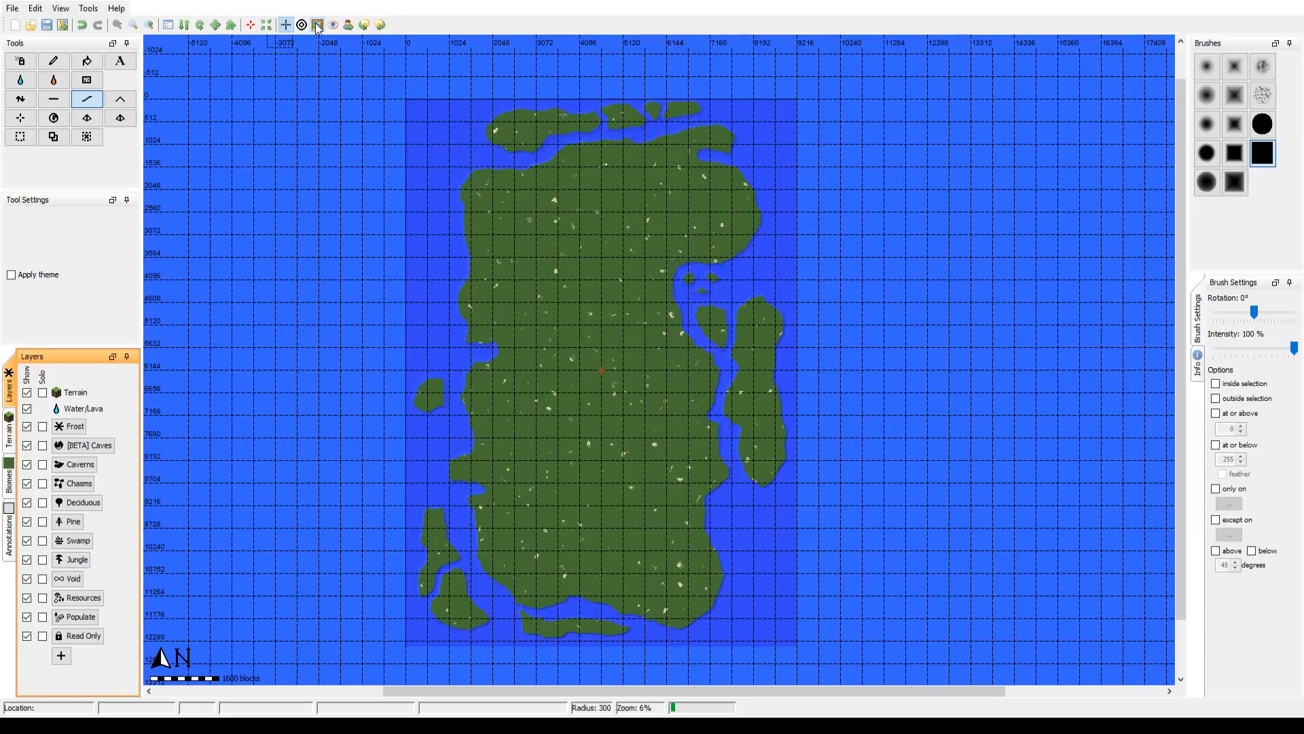
{"action": "left_click", "coordinate": [316, 27]}
{"action": "left_click", "coordinate": [316, 27]}
{"action": "left_click", "coordinate": [316, 27]}
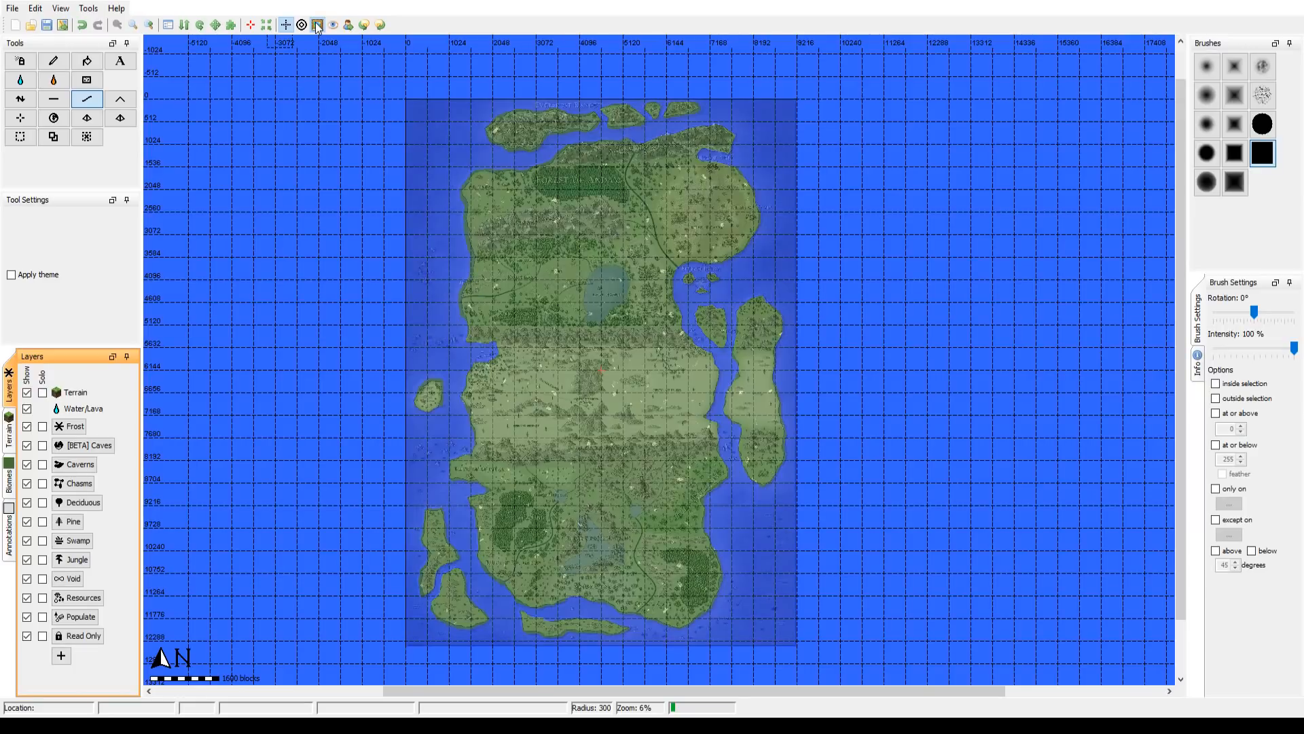
{"action": "left_click", "coordinate": [317, 27]}
{"action": "left_click", "coordinate": [317, 27]}
{"action": "left_click", "coordinate": [316, 27]}
{"action": "left_click", "coordinate": [316, 27]}
{"action": "left_click", "coordinate": [317, 27]}
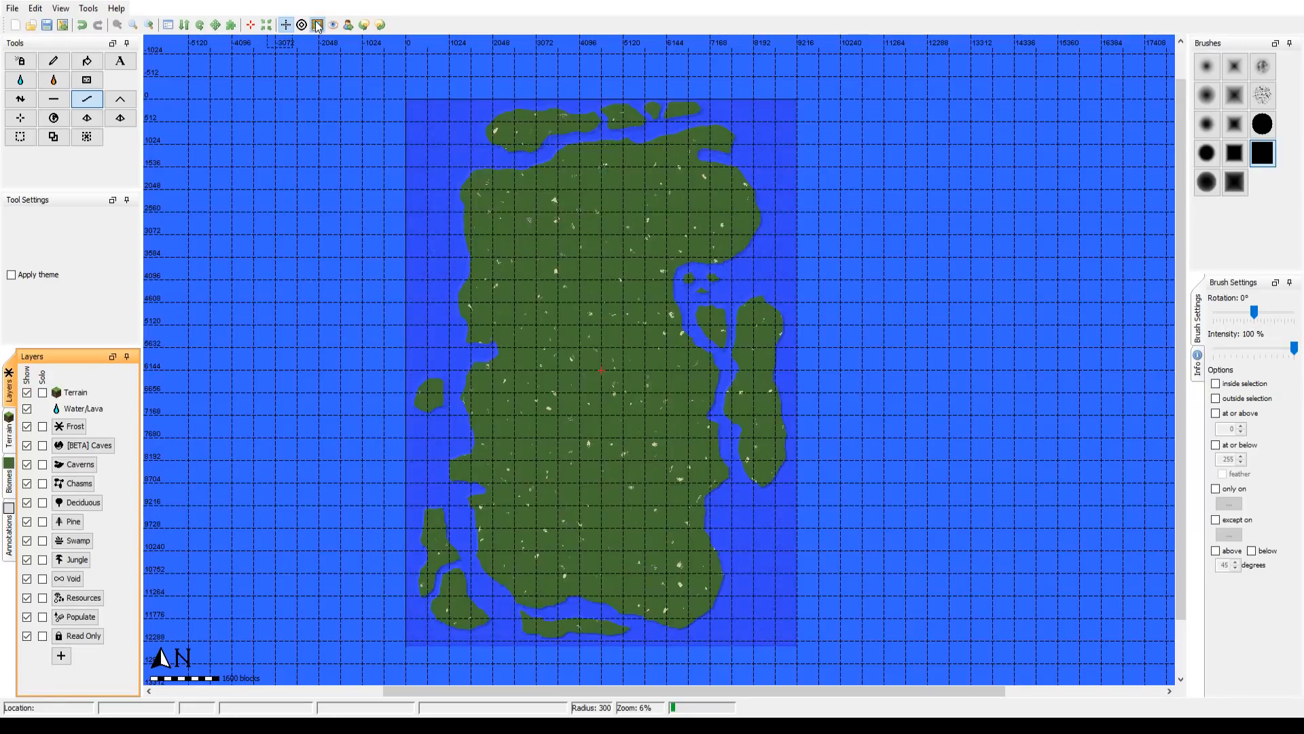
{"action": "left_click", "coordinate": [316, 27]}
{"action": "left_click", "coordinate": [317, 28]}
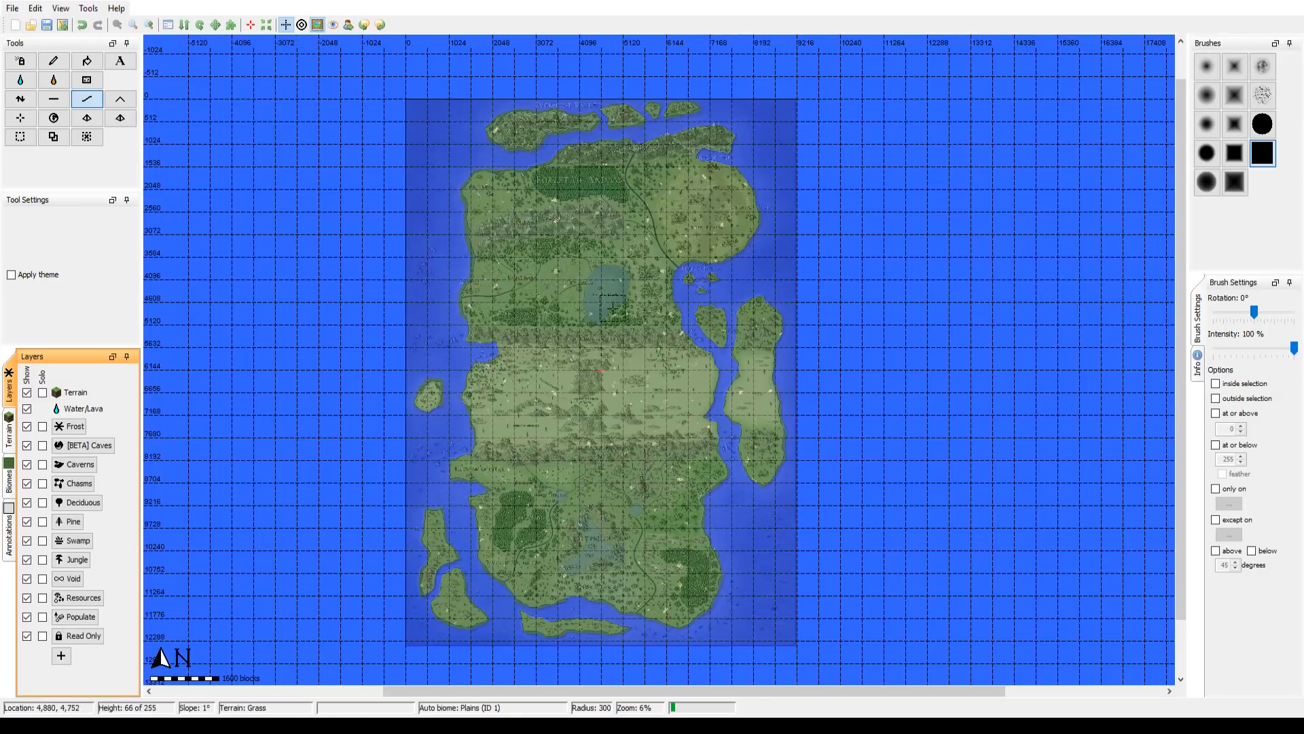
Step: Examine the inland map features at 25% zoom, from Lake Gambit north to the Suroha Mountains and Forest of Andam and back
{"action": "left_click_drag", "start_coordinate": [612, 301], "coordinate": [611, 328]}
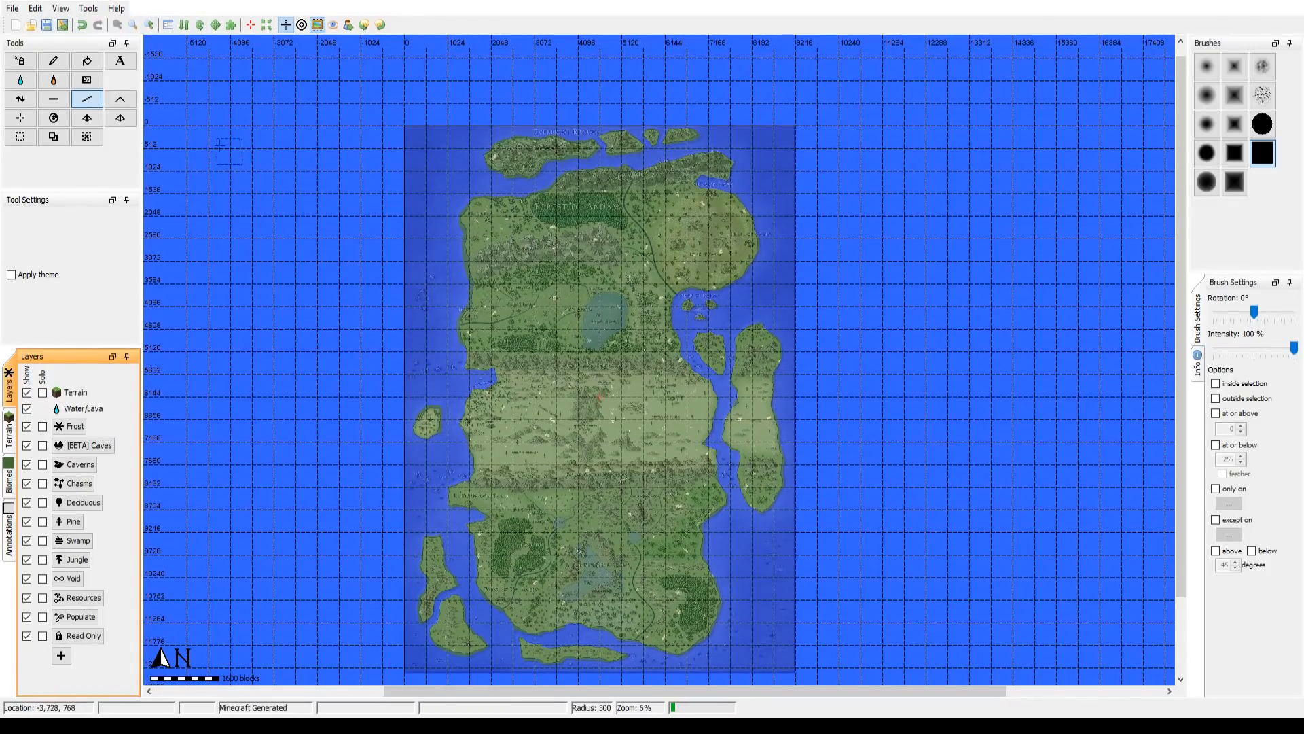
{"action": "left_click", "coordinate": [149, 25]}
{"action": "left_click", "coordinate": [150, 28]}
{"action": "left_click_drag", "start_coordinate": [533, 309], "coordinate": [617, 411]}
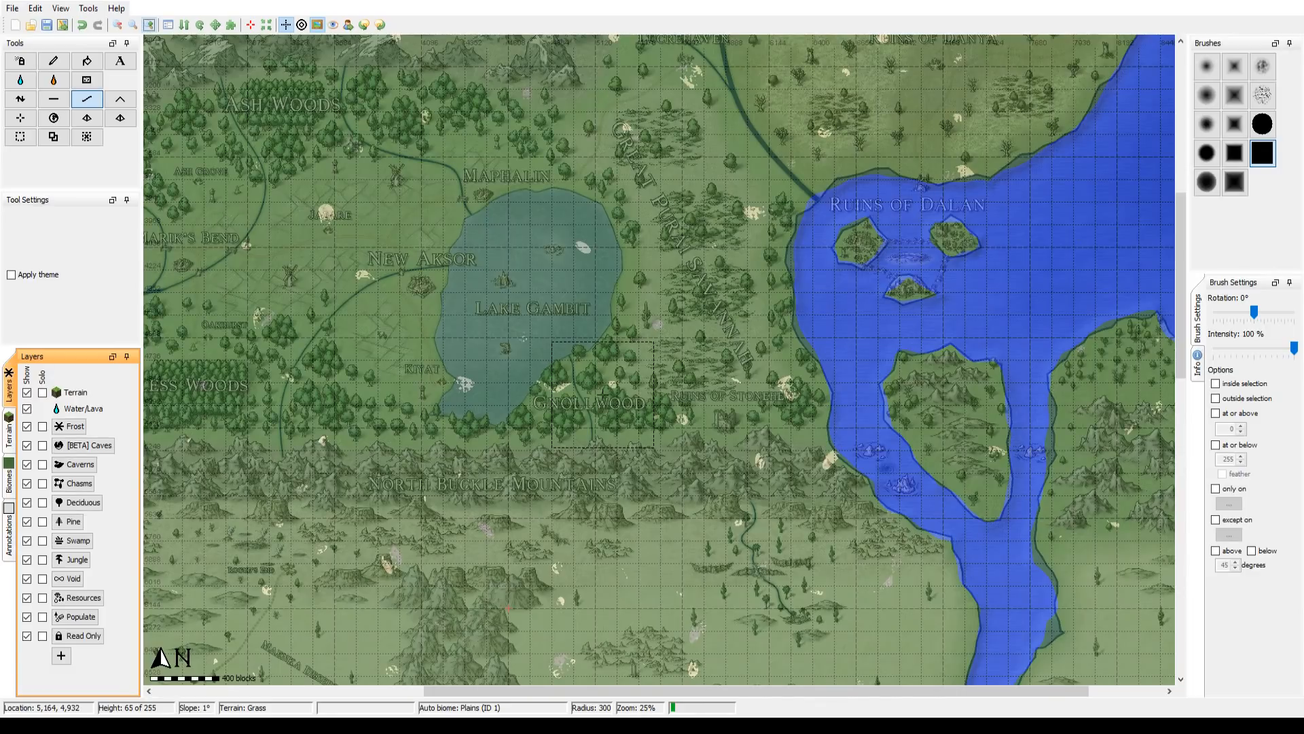
{"action": "left_click_drag", "start_coordinate": [672, 372], "coordinate": [734, 393]}
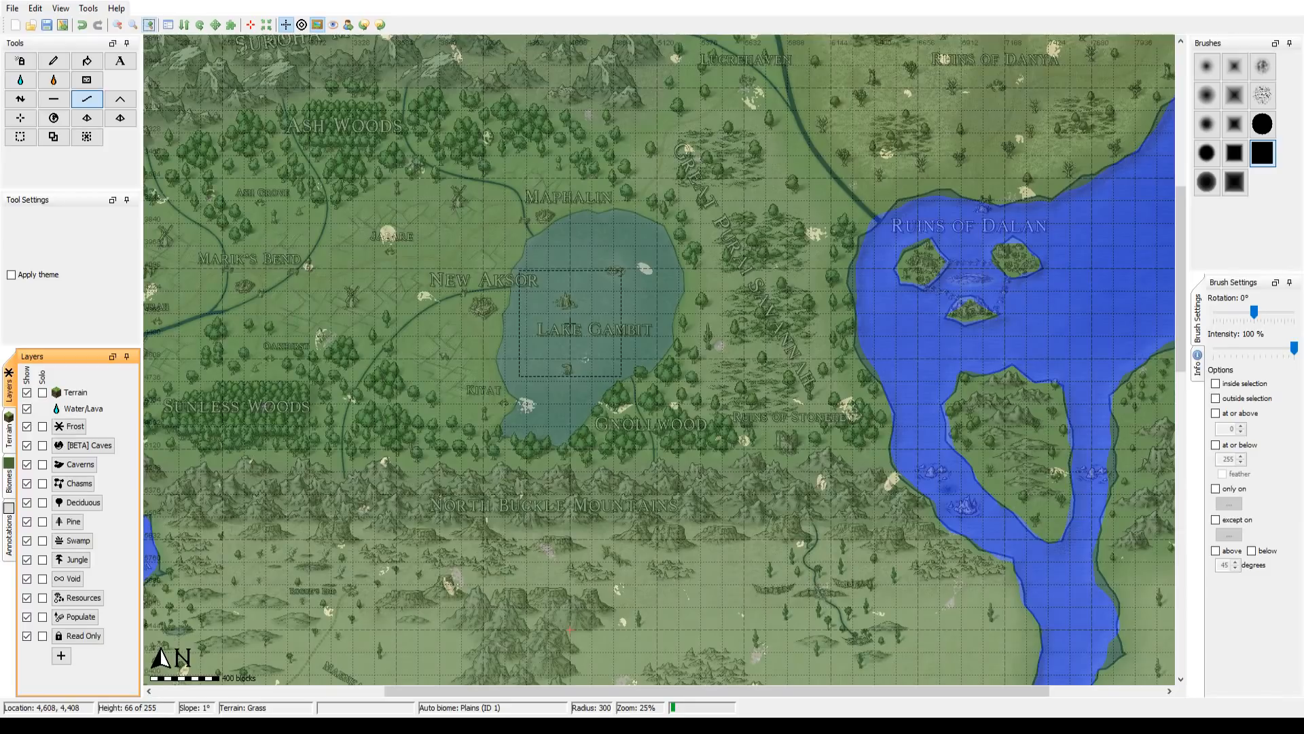
{"action": "left_click_drag", "start_coordinate": [571, 325], "coordinate": [604, 368]}
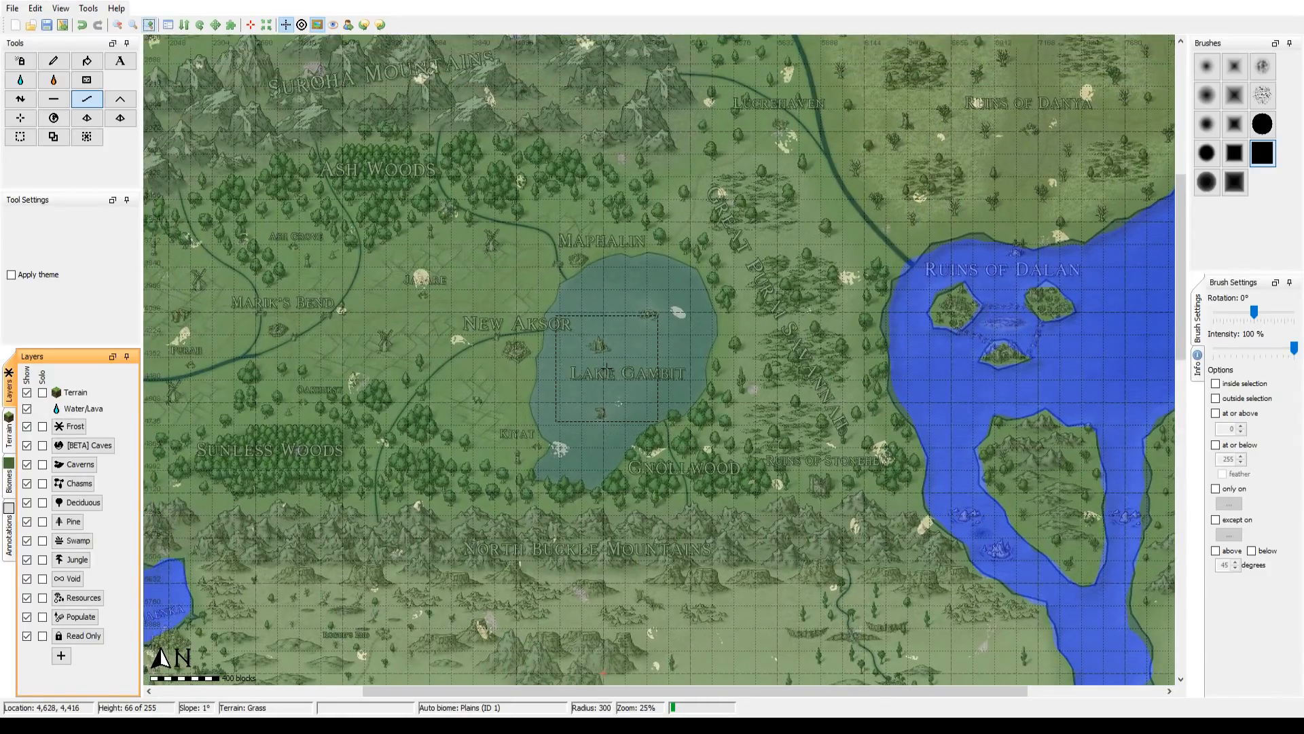
{"action": "left_click_drag", "start_coordinate": [636, 205], "coordinate": [657, 490]}
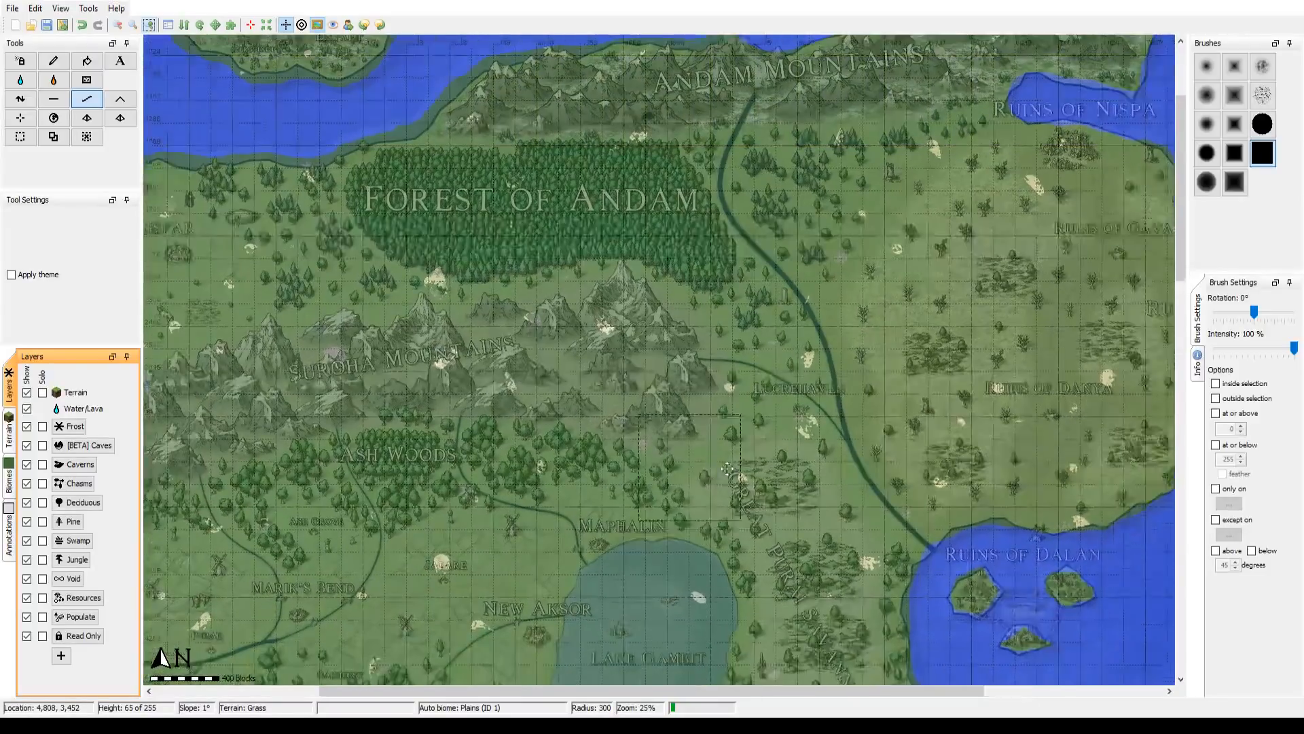
{"action": "left_click_drag", "start_coordinate": [727, 469], "coordinate": [886, 430]}
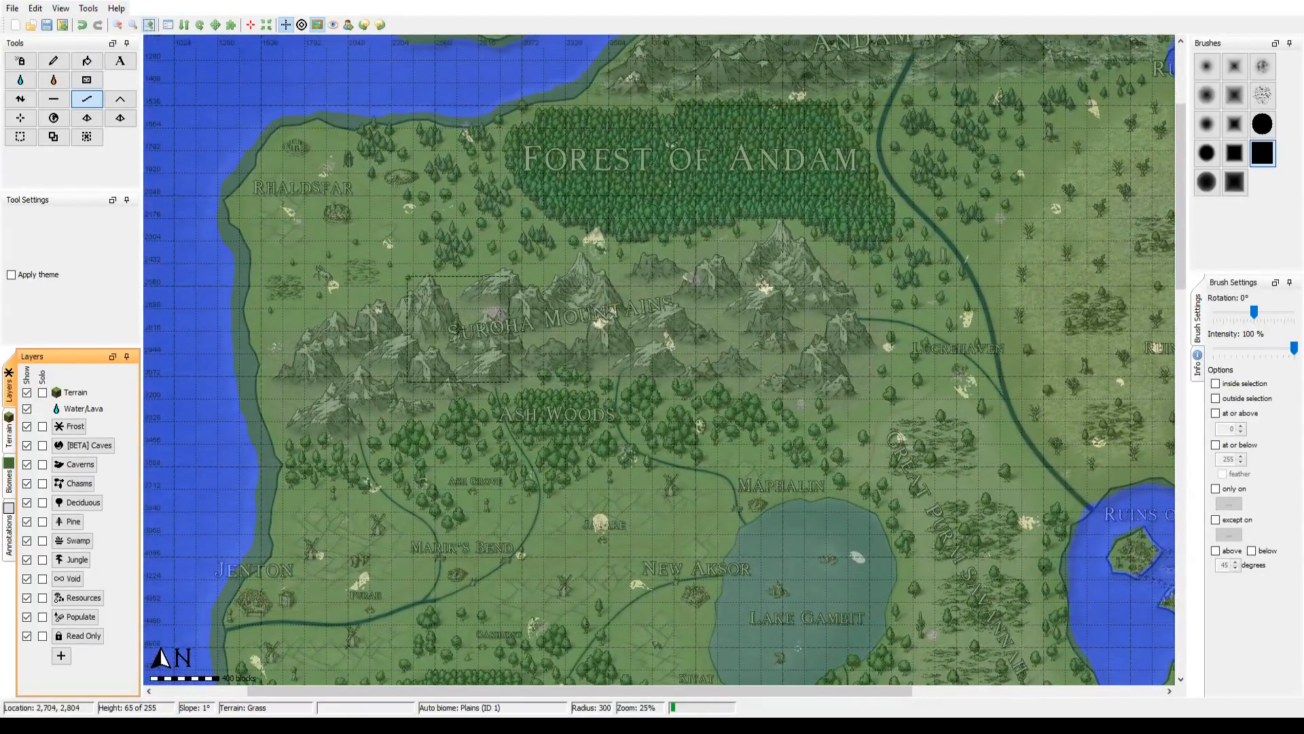
{"action": "mouse_move", "coordinate": [798, 519]}
{"action": "left_mouse_down"}
{"action": "mouse_move", "coordinate": [749, 511]}
{"action": "mouse_move", "coordinate": [706, 383]}
{"action": "mouse_move", "coordinate": [594, 316]}
{"action": "left_mouse_up"}
{"action": "left_click_drag", "start_coordinate": [548, 477], "coordinate": [554, 153]}
{"action": "left_click_drag", "start_coordinate": [565, 292], "coordinate": [590, 539]}
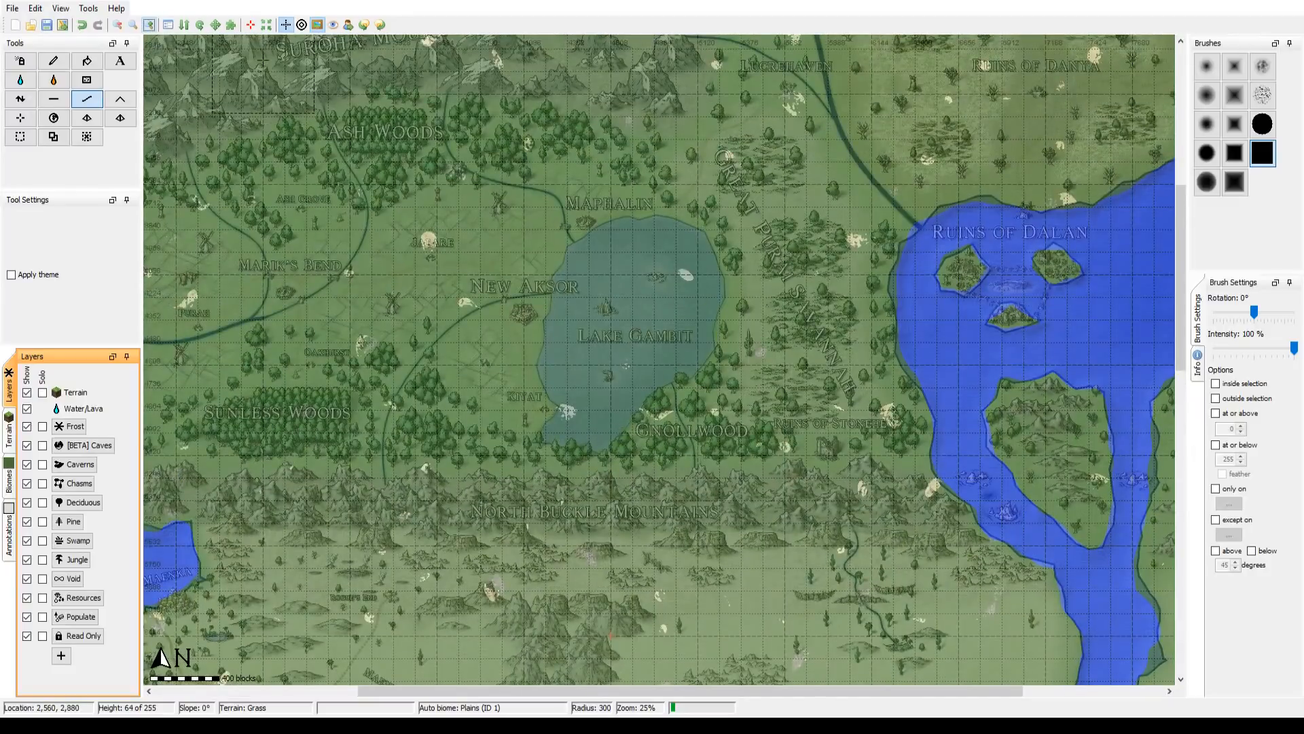
{"action": "left_click_drag", "start_coordinate": [418, 218], "coordinate": [406, 268]}
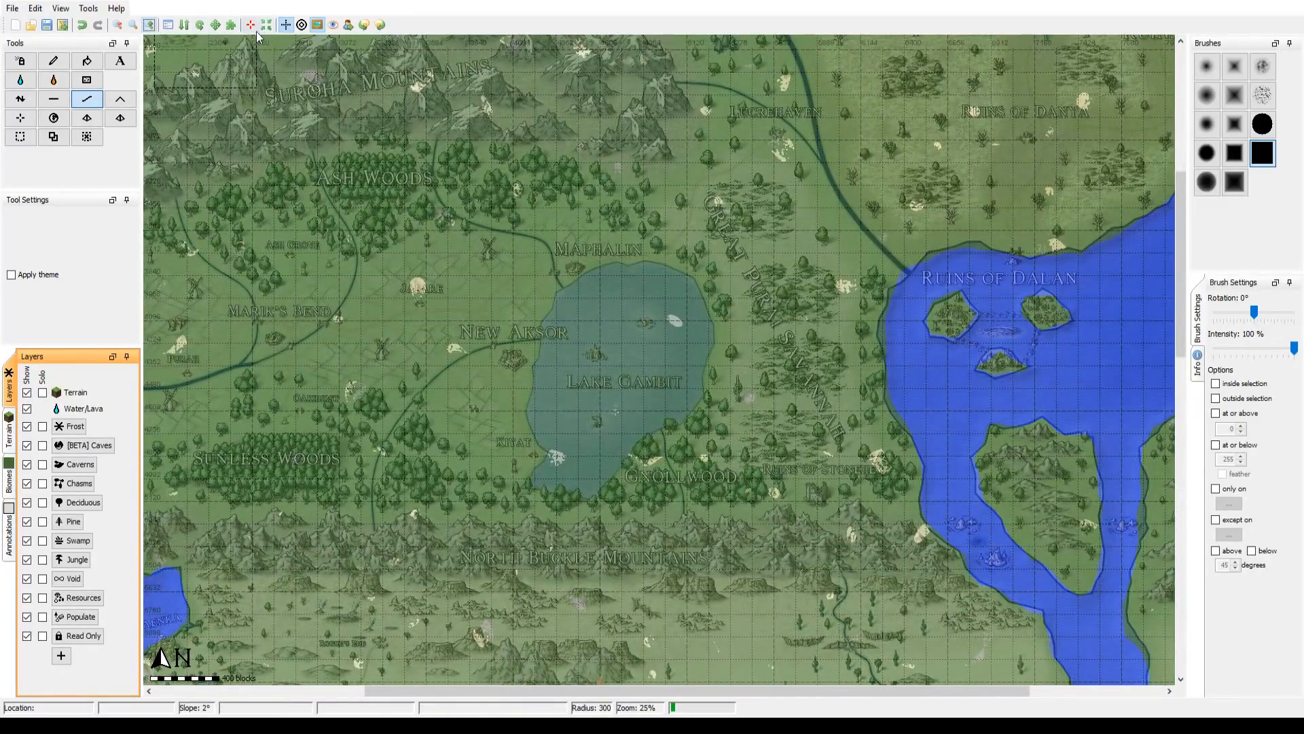
Step: Lower a round patch of terrain in the middle of Lake Gambit to height 45, using a round brush with radius 91
{"action": "left_click", "coordinate": [152, 28]}
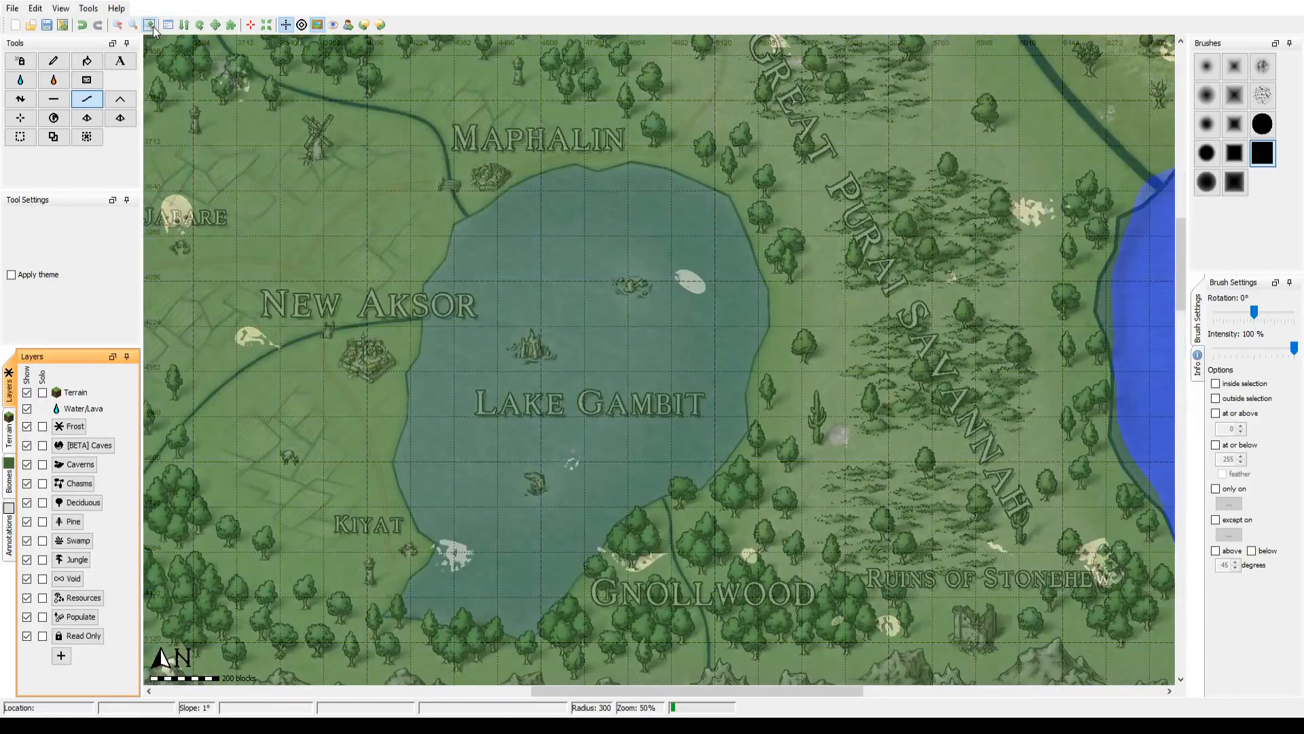
{"action": "mouse_move", "coordinate": [503, 353]}
{"action": "left_mouse_down"}
{"action": "mouse_move", "coordinate": [507, 325]}
{"action": "mouse_move", "coordinate": [545, 333]}
{"action": "left_mouse_up"}
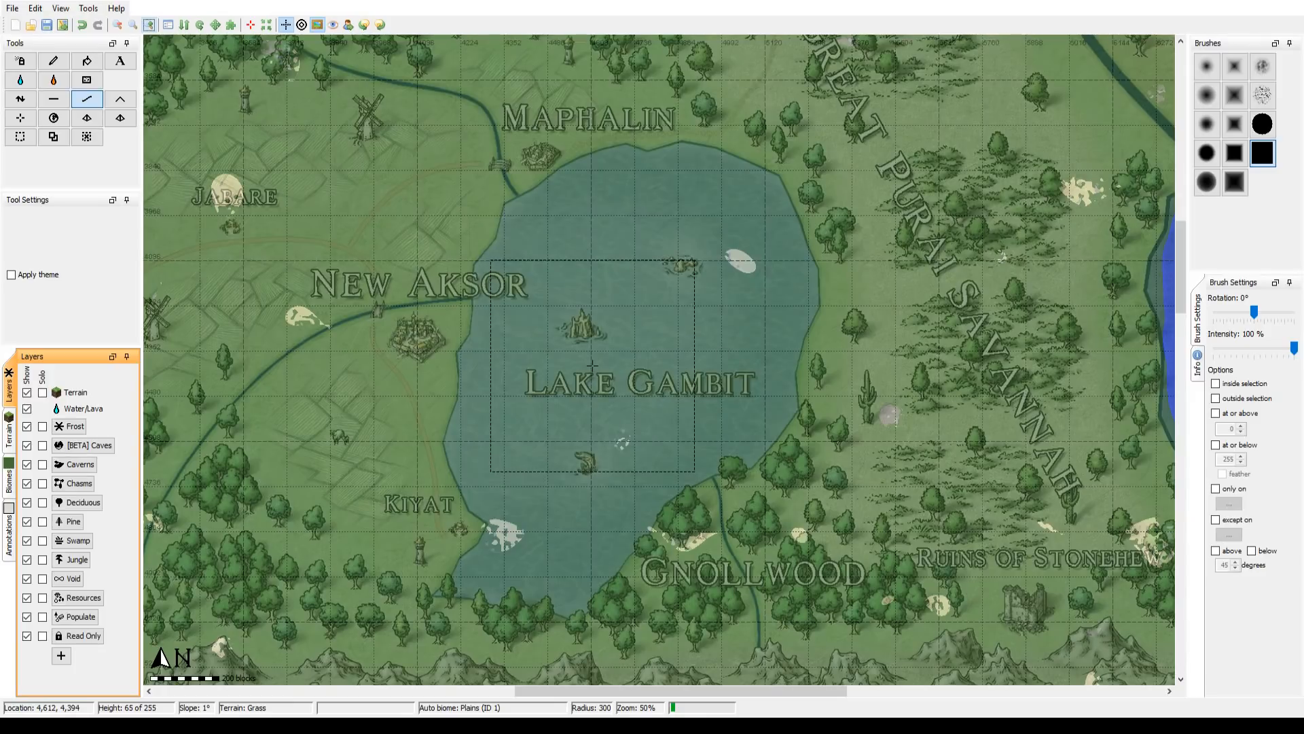
{"action": "left_click_drag", "start_coordinate": [582, 339], "coordinate": [552, 331]}
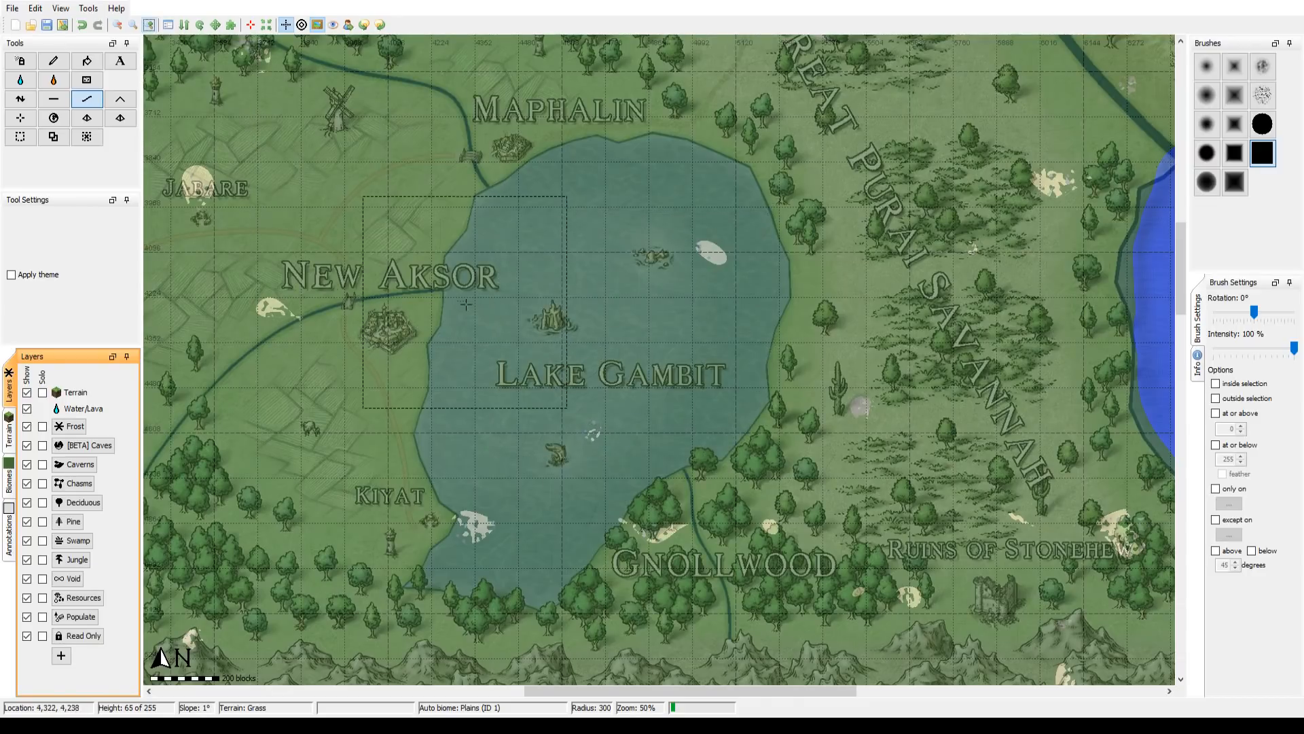
{"action": "left_click", "coordinate": [1213, 156]}
{"action": "scroll", "coordinate": [550, 266], "scroll_direction": "down", "scroll_amount": 9}
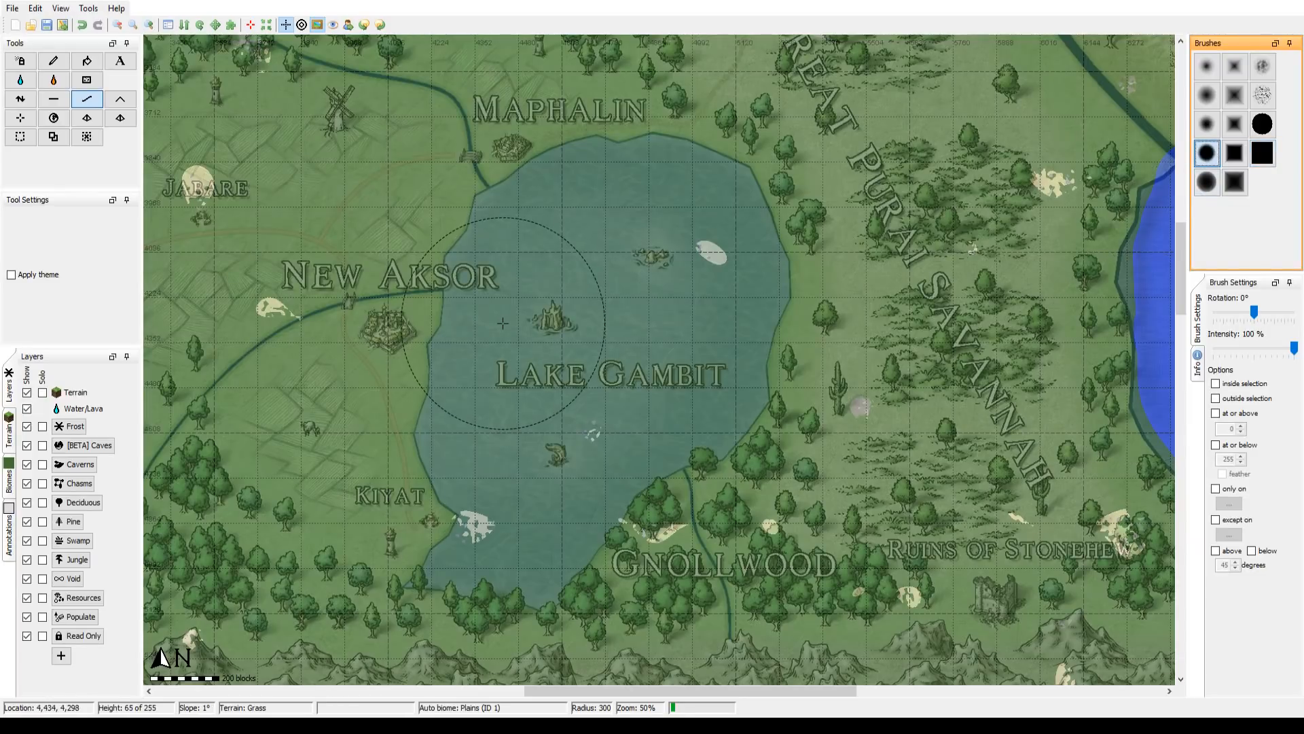
{"action": "scroll", "coordinate": [503, 324], "scroll_direction": "down", "scroll_amount": 3}
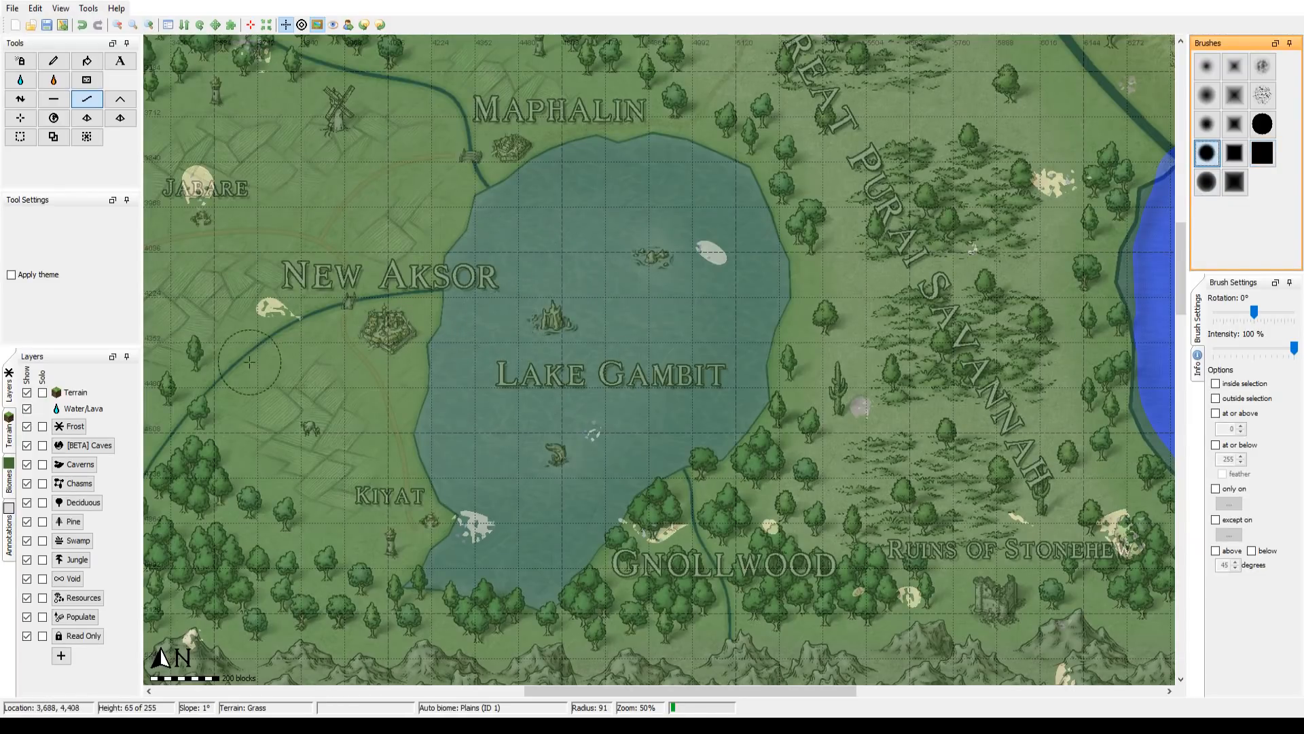
{"action": "left_click", "coordinate": [22, 99]}
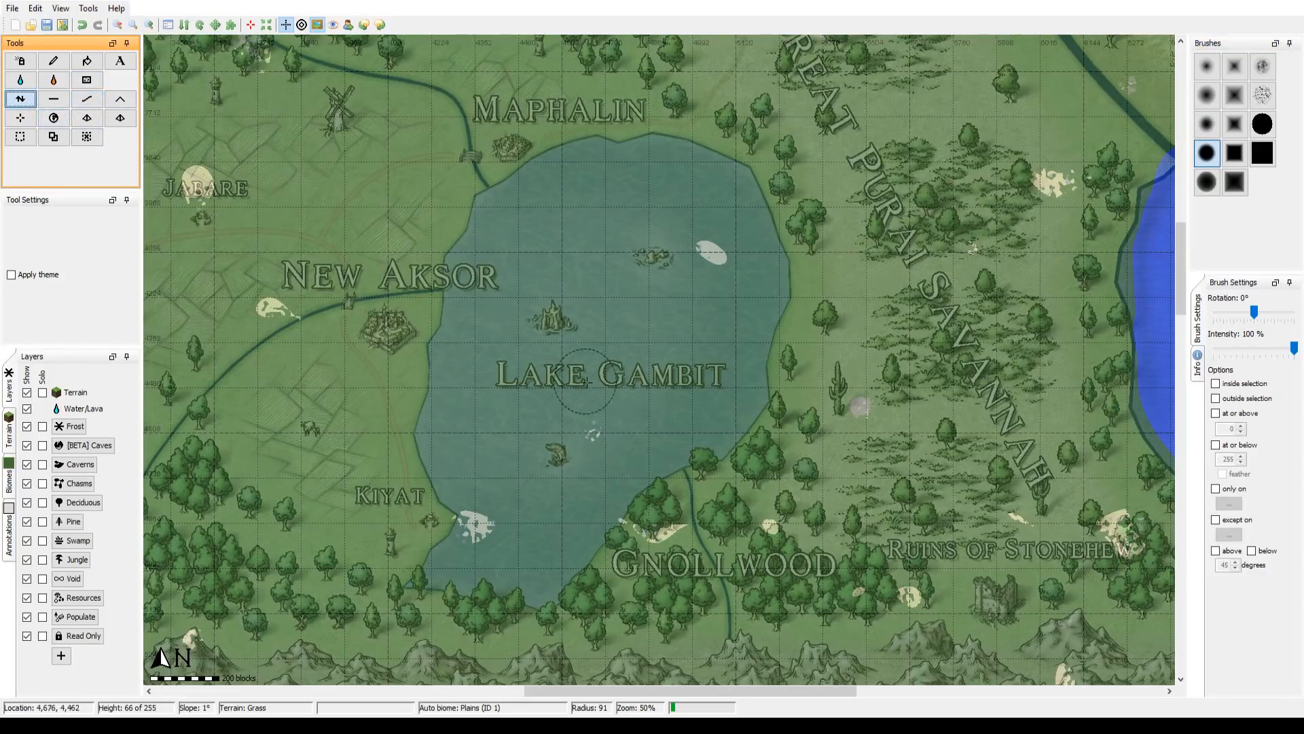
{"action": "left_click", "coordinate": [609, 315]}
{"action": "left_click_drag", "start_coordinate": [608, 314], "coordinate": [611, 323]}
{"action": "left_click_drag", "start_coordinate": [951, 346], "coordinate": [674, 304]}
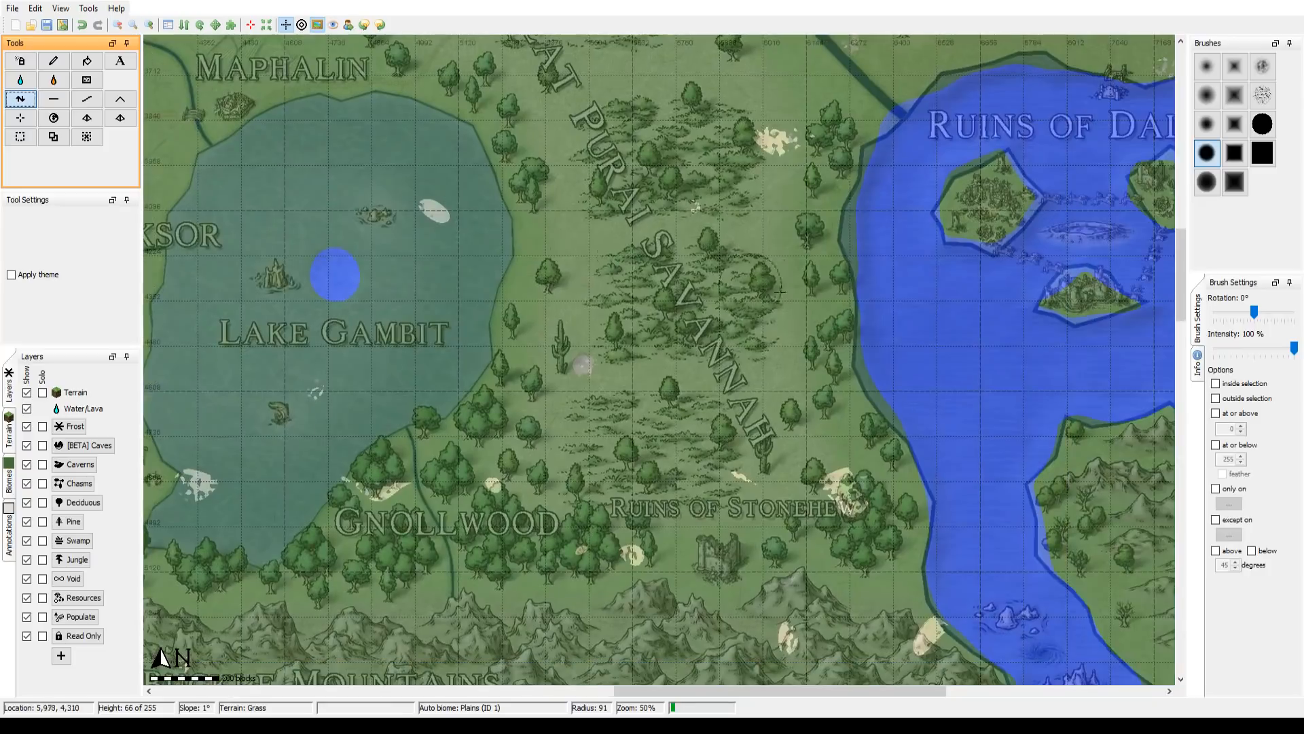
{"action": "right_click", "coordinate": [332, 273]}
{"action": "mouse_move", "coordinate": [417, 368]}
{"action": "left_mouse_down"}
{"action": "mouse_move", "coordinate": [550, 367]}
{"action": "mouse_move", "coordinate": [607, 378]}
{"action": "mouse_move", "coordinate": [631, 408]}
{"action": "left_mouse_up"}
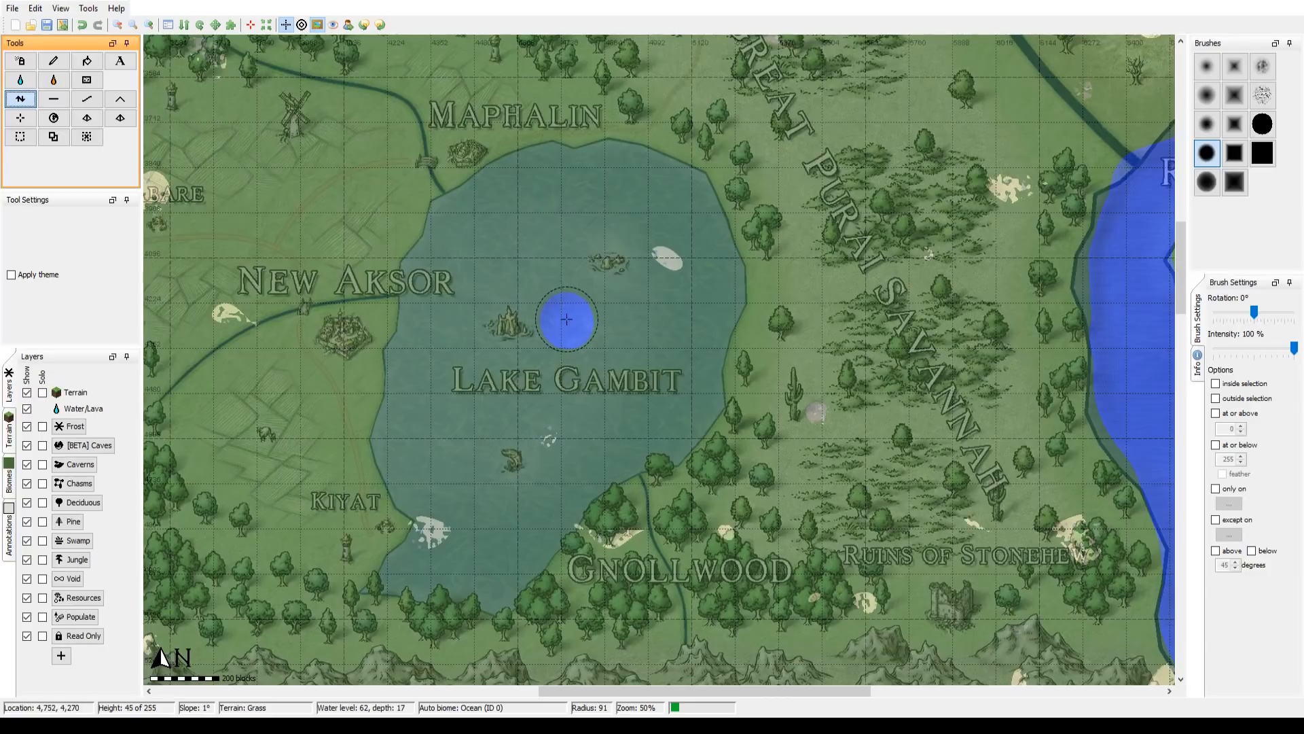
Step: Flatten the interior of Lake Gambit to height 45, keeping a band of land inside the map's shoreline
{"action": "left_click", "coordinate": [54, 99]}
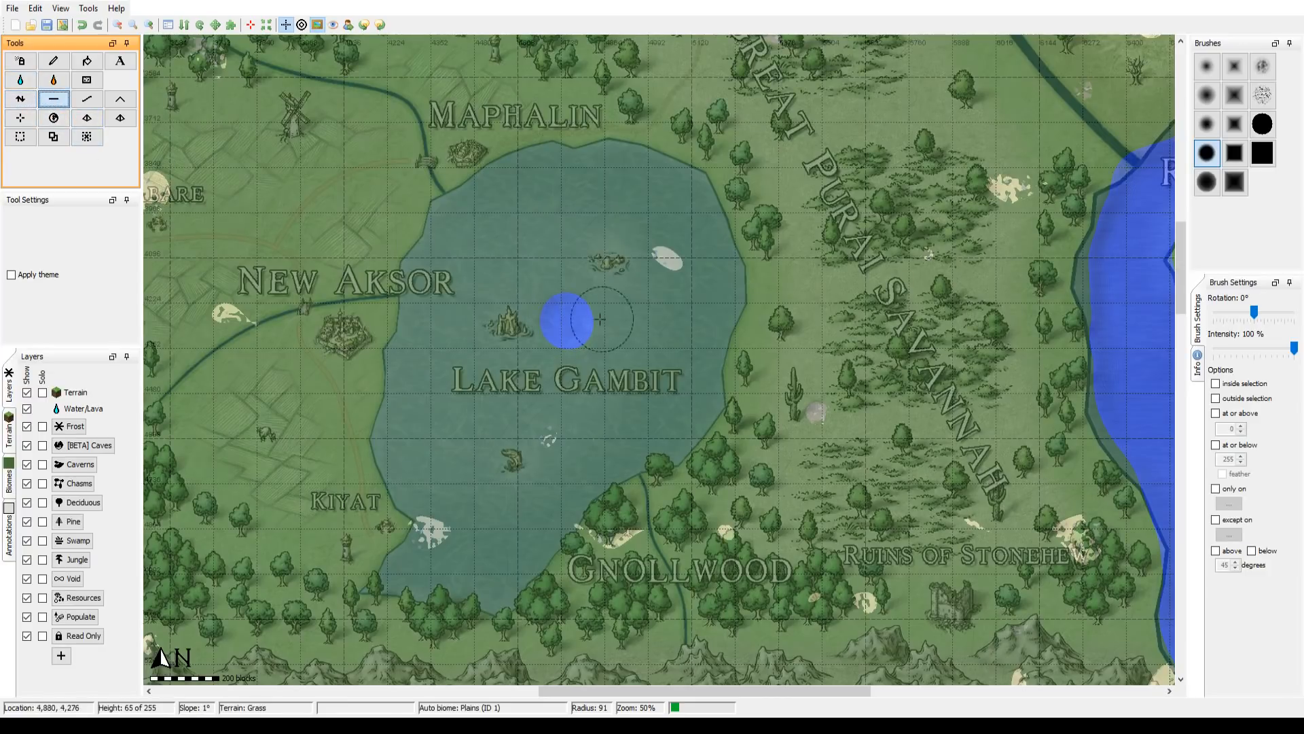
{"action": "mouse_move", "coordinate": [570, 320]}
{"action": "left_mouse_down"}
{"action": "mouse_move", "coordinate": [542, 368]}
{"action": "mouse_move", "coordinate": [505, 341]}
{"action": "mouse_move", "coordinate": [506, 300]}
{"action": "mouse_move", "coordinate": [521, 282]}
{"action": "mouse_move", "coordinate": [541, 309]}
{"action": "mouse_move", "coordinate": [478, 401]}
{"action": "mouse_move", "coordinate": [467, 364]}
{"action": "mouse_move", "coordinate": [512, 245]}
{"action": "mouse_move", "coordinate": [607, 226]}
{"action": "mouse_move", "coordinate": [660, 241]}
{"action": "mouse_move", "coordinate": [663, 305]}
{"action": "mouse_move", "coordinate": [640, 377]}
{"action": "mouse_move", "coordinate": [582, 410]}
{"action": "mouse_move", "coordinate": [472, 543]}
{"action": "mouse_move", "coordinate": [483, 508]}
{"action": "mouse_move", "coordinate": [457, 391]}
{"action": "mouse_move", "coordinate": [486, 441]}
{"action": "mouse_move", "coordinate": [573, 367]}
{"action": "mouse_move", "coordinate": [621, 276]}
{"action": "mouse_move", "coordinate": [591, 265]}
{"action": "mouse_move", "coordinate": [565, 317]}
{"action": "mouse_move", "coordinate": [603, 345]}
{"action": "mouse_move", "coordinate": [625, 285]}
{"action": "mouse_move", "coordinate": [576, 249]}
{"action": "mouse_move", "coordinate": [547, 289]}
{"action": "mouse_move", "coordinate": [605, 284]}
{"action": "mouse_move", "coordinate": [594, 334]}
{"action": "mouse_move", "coordinate": [525, 412]}
{"action": "mouse_move", "coordinate": [495, 472]}
{"action": "mouse_move", "coordinate": [511, 466]}
{"action": "mouse_move", "coordinate": [508, 499]}
{"action": "mouse_move", "coordinate": [578, 405]}
{"action": "mouse_move", "coordinate": [590, 402]}
{"action": "mouse_move", "coordinate": [586, 417]}
{"action": "mouse_move", "coordinate": [626, 392]}
{"action": "mouse_move", "coordinate": [658, 332]}
{"action": "mouse_move", "coordinate": [558, 349]}
{"action": "mouse_move", "coordinate": [458, 519]}
{"action": "mouse_move", "coordinate": [464, 469]}
{"action": "mouse_move", "coordinate": [437, 425]}
{"action": "mouse_move", "coordinate": [485, 244]}
{"action": "mouse_move", "coordinate": [569, 204]}
{"action": "mouse_move", "coordinate": [628, 210]}
{"action": "mouse_move", "coordinate": [679, 254]}
{"action": "mouse_move", "coordinate": [652, 397]}
{"action": "mouse_move", "coordinate": [534, 460]}
{"action": "mouse_move", "coordinate": [494, 541]}
{"action": "left_mouse_up"}
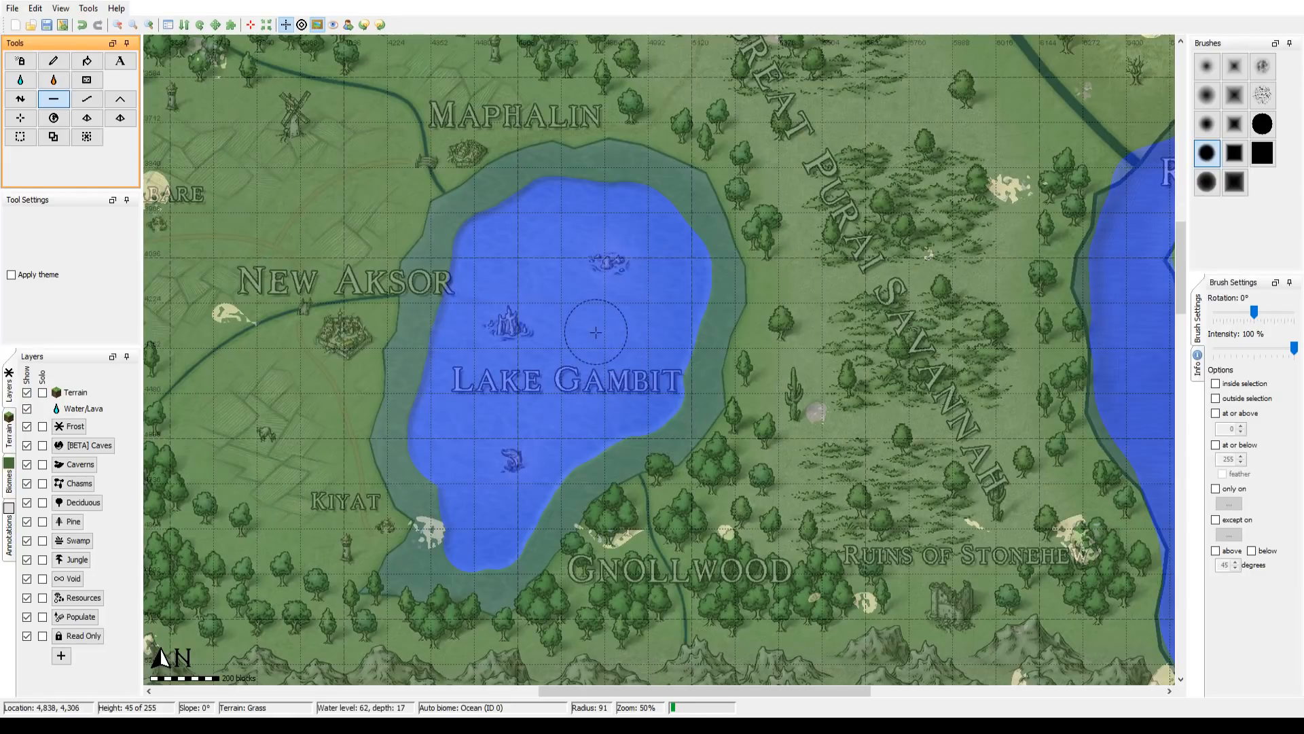
{"action": "left_click_drag", "start_coordinate": [582, 266], "coordinate": [614, 364]}
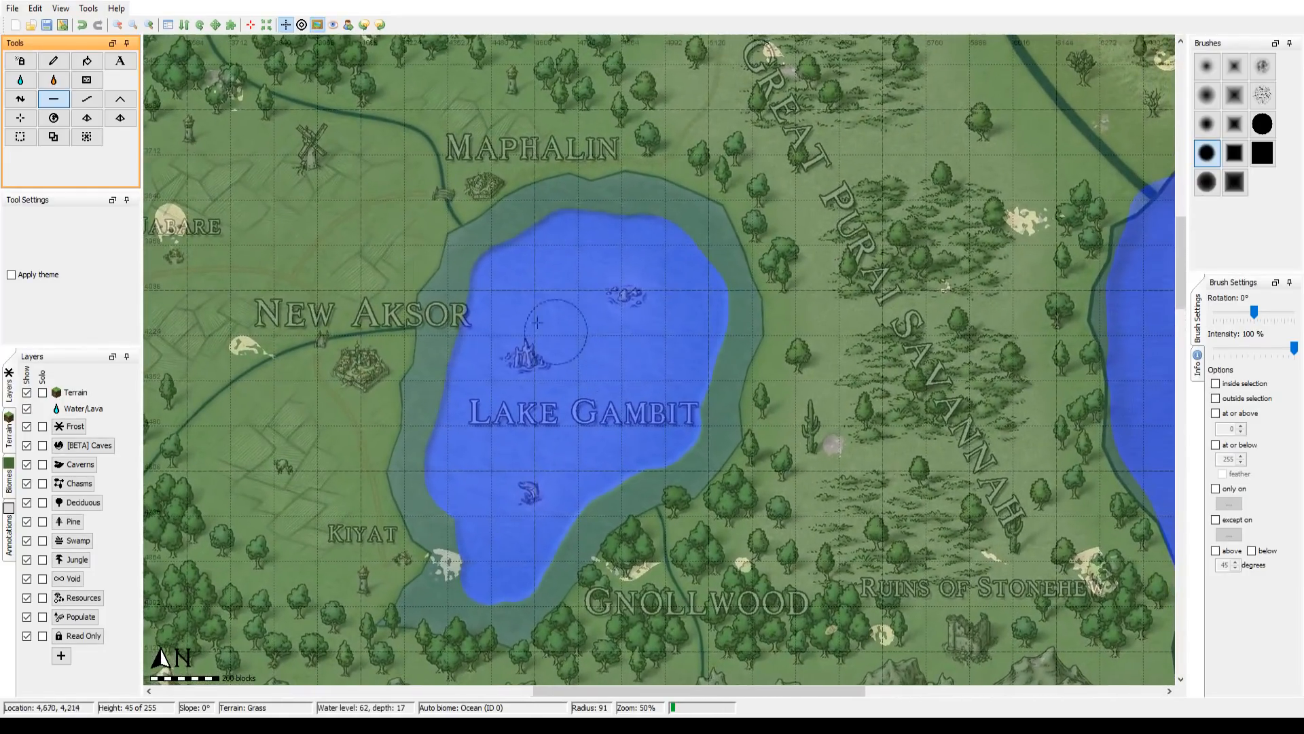
Step: Smooth the western edge of the lake bed, and flatten the basin wider towards the shoreline with brush radius 300
{"action": "left_click", "coordinate": [87, 100]}
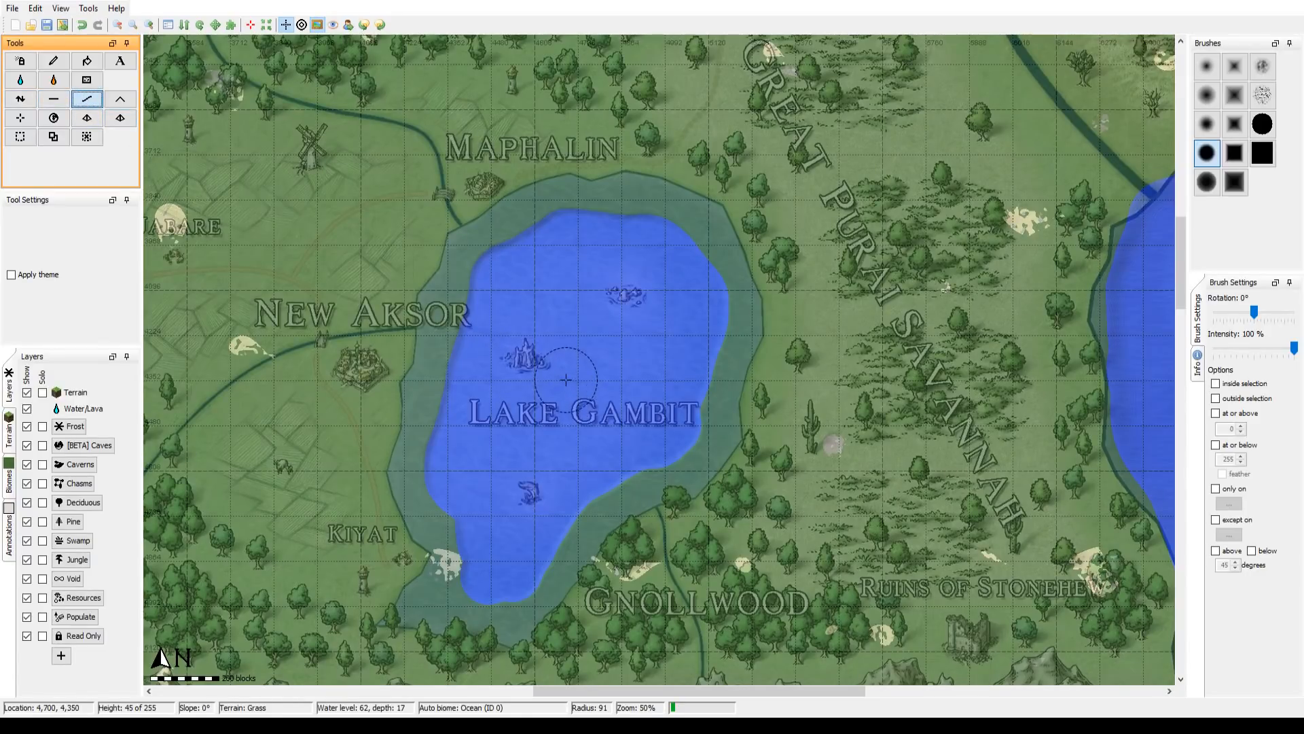
{"action": "scroll", "coordinate": [557, 372], "scroll_direction": "up", "scroll_amount": 12}
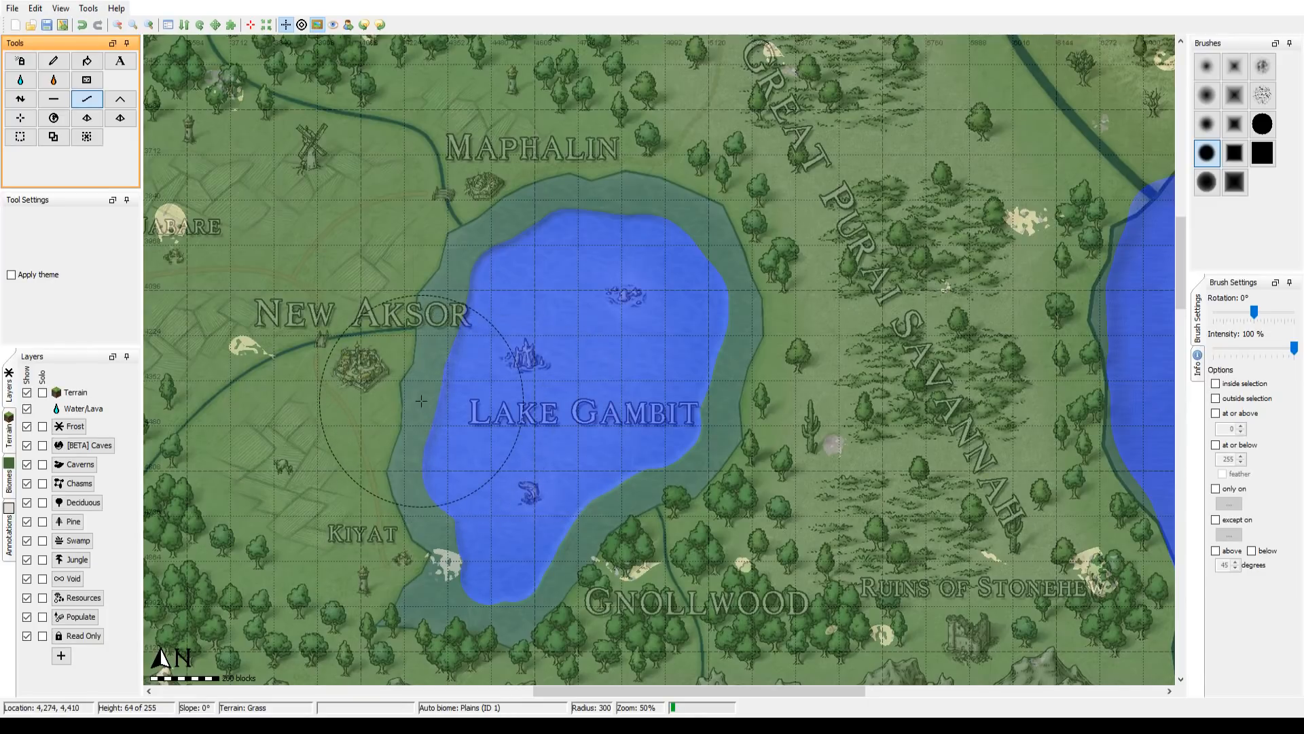
{"action": "left_click", "coordinate": [54, 99]}
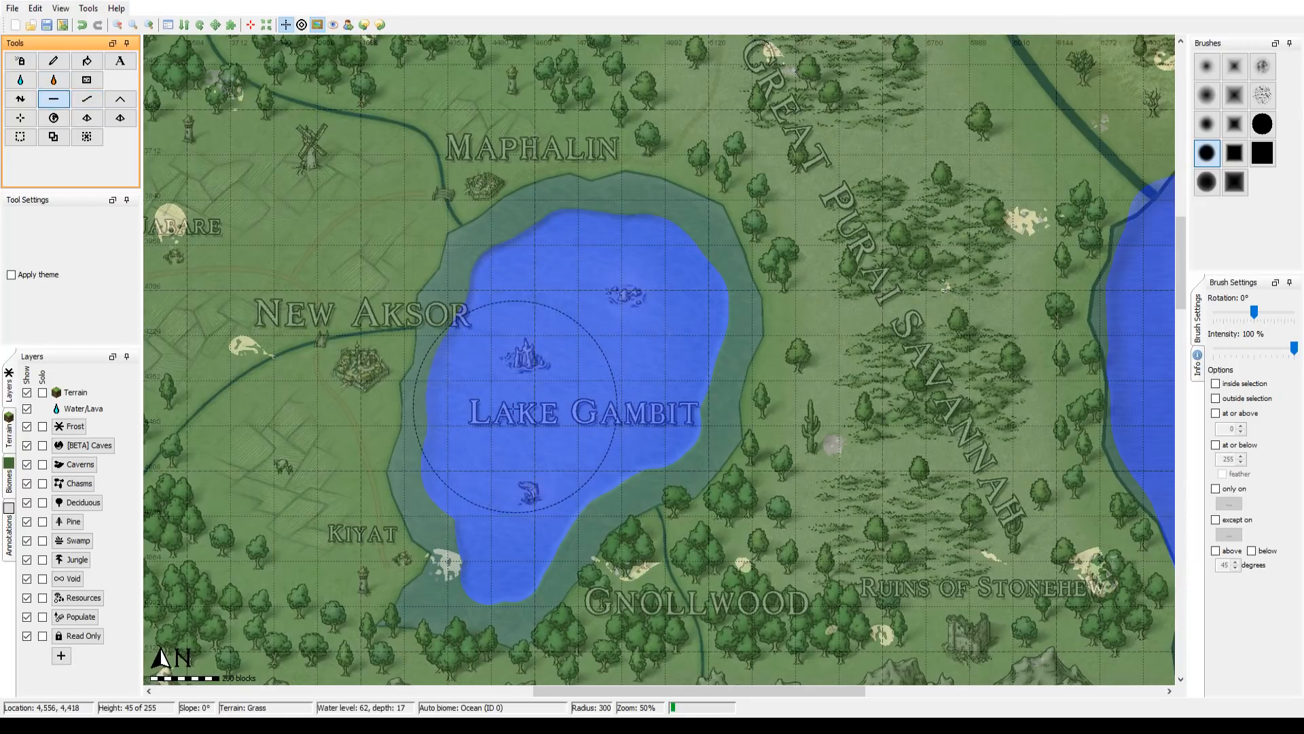
{"action": "mouse_move", "coordinate": [513, 410]}
{"action": "left_mouse_down"}
{"action": "mouse_move", "coordinate": [534, 327]}
{"action": "mouse_move", "coordinate": [575, 298]}
{"action": "mouse_move", "coordinate": [638, 302]}
{"action": "mouse_move", "coordinate": [620, 361]}
{"action": "left_mouse_up"}
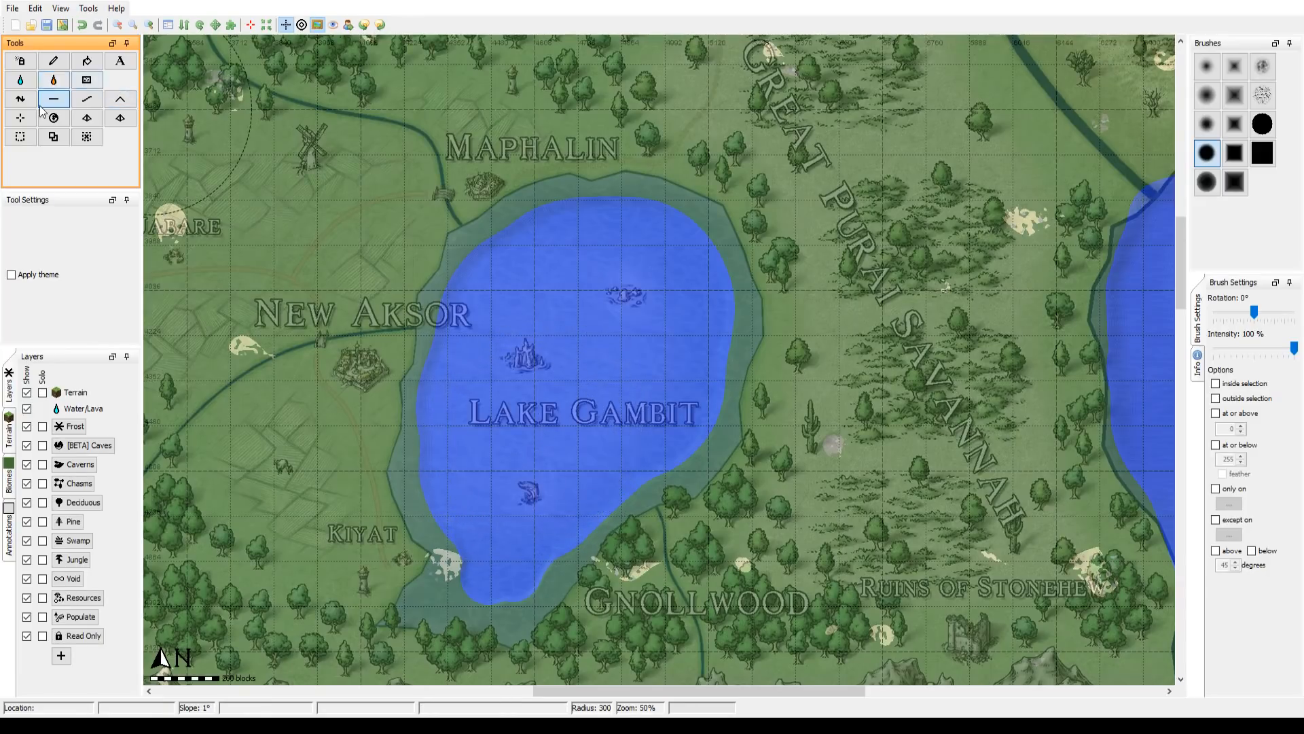
Step: Smooth the edges of Lake Gambit's basin with the solid circular brush at radius 300
{"action": "left_click", "coordinate": [87, 99]}
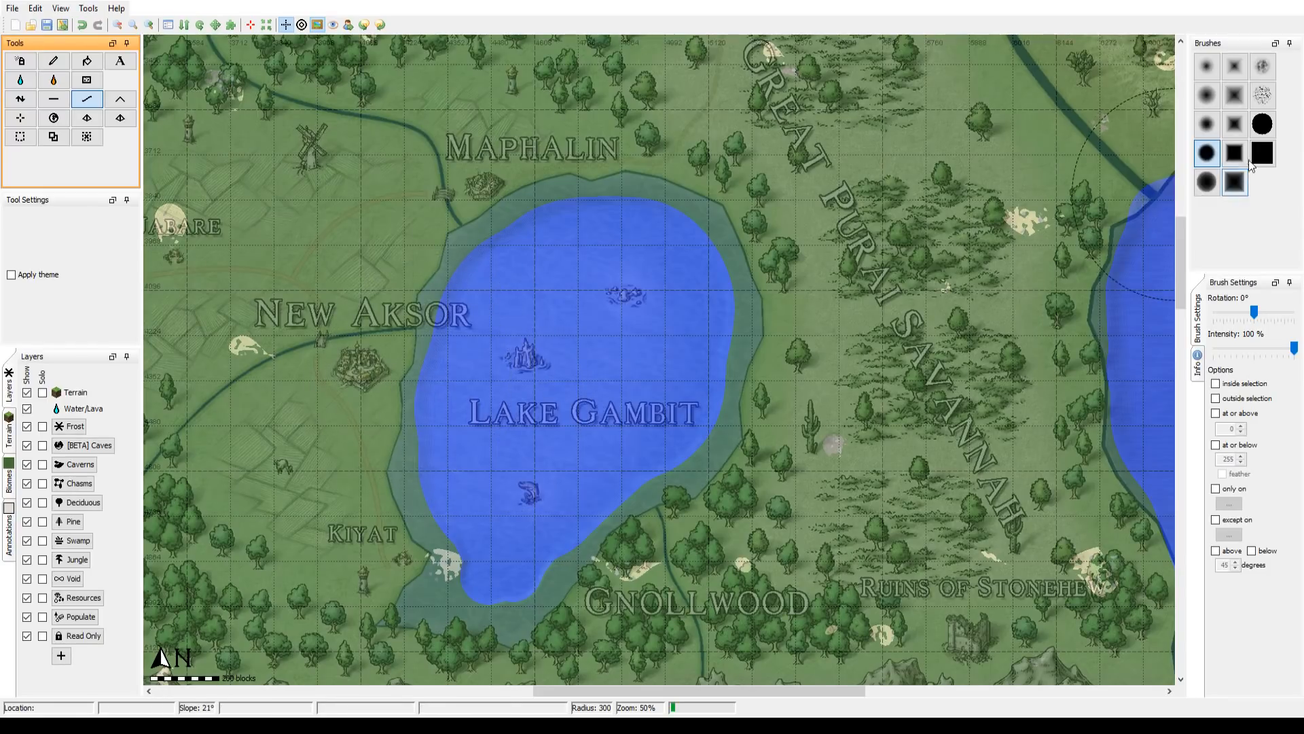
{"action": "left_click", "coordinate": [1262, 123]}
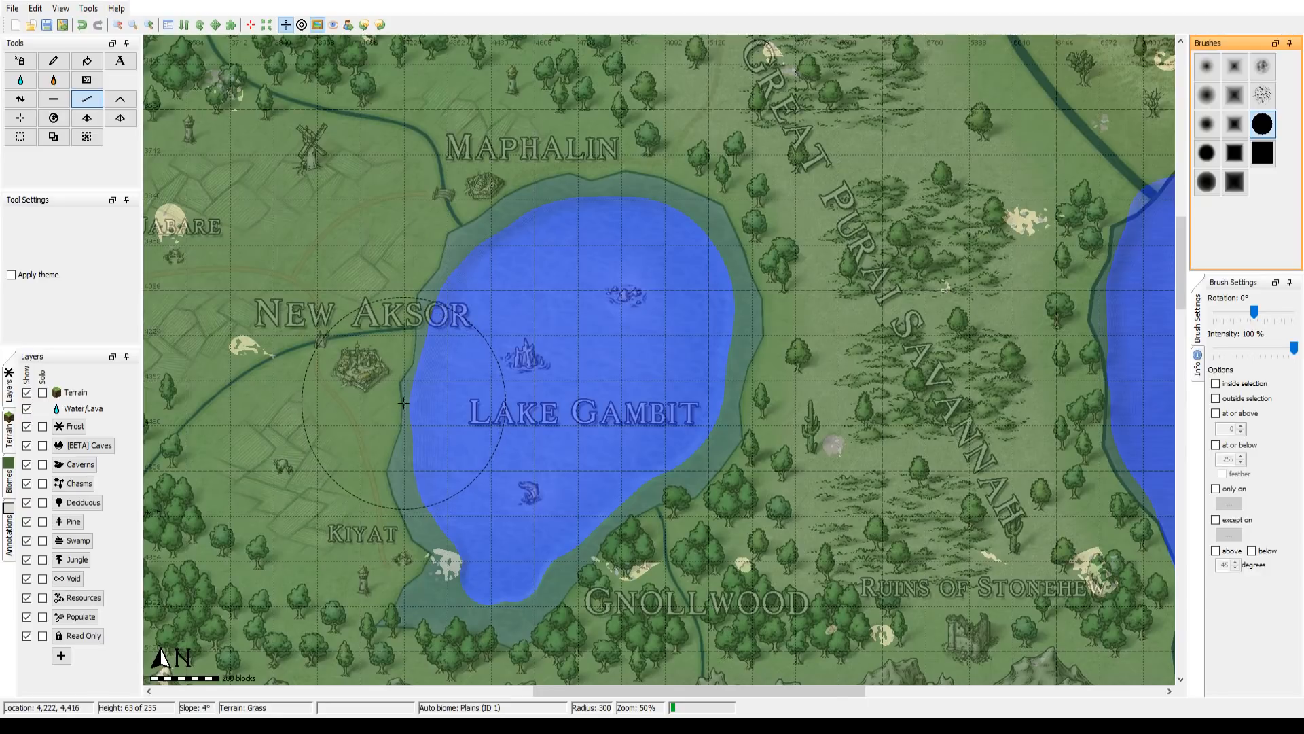
{"action": "left_click_drag", "start_coordinate": [456, 317], "coordinate": [630, 343]}
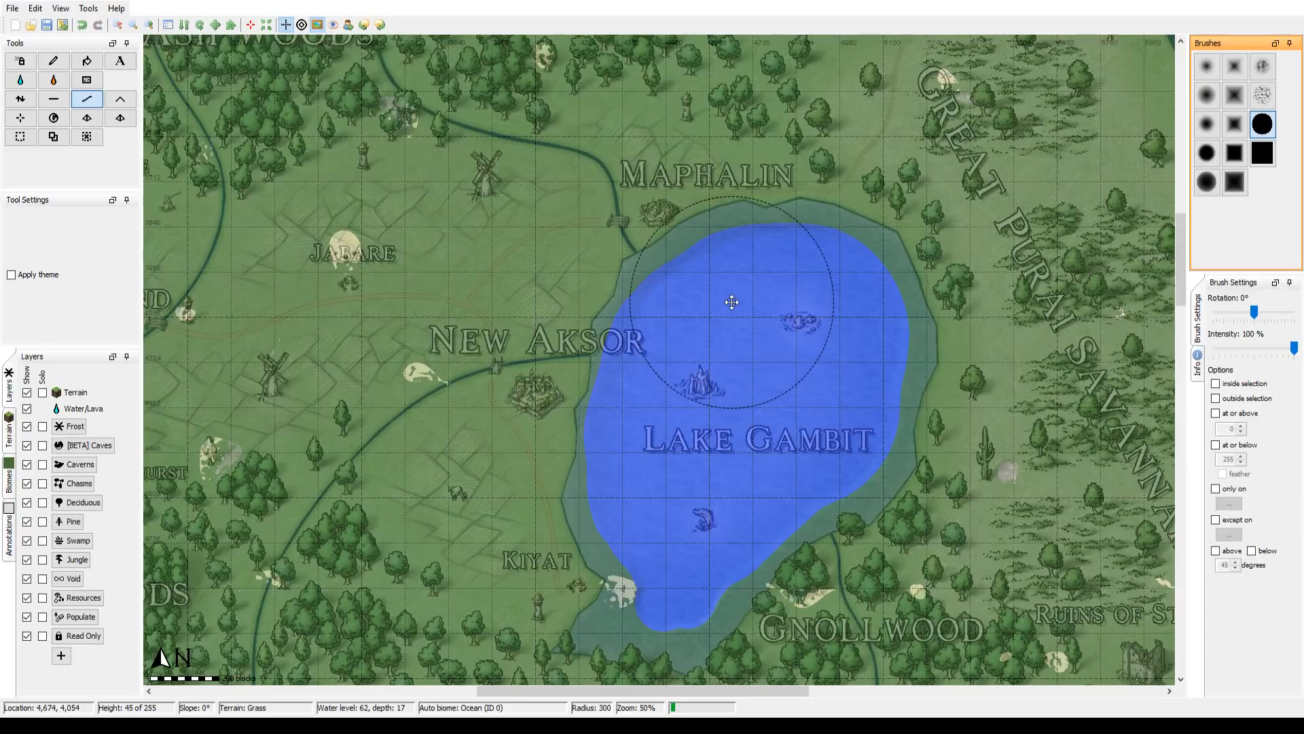
Step: Examine the rivers and settlements west of Lake Gambit, from Marik's Bend and Ash Woods back to New Aksor and Maphalin
{"action": "mouse_move", "coordinate": [743, 290]}
{"action": "left_mouse_down"}
{"action": "mouse_move", "coordinate": [573, 277]}
{"action": "mouse_move", "coordinate": [843, 275]}
{"action": "left_mouse_up"}
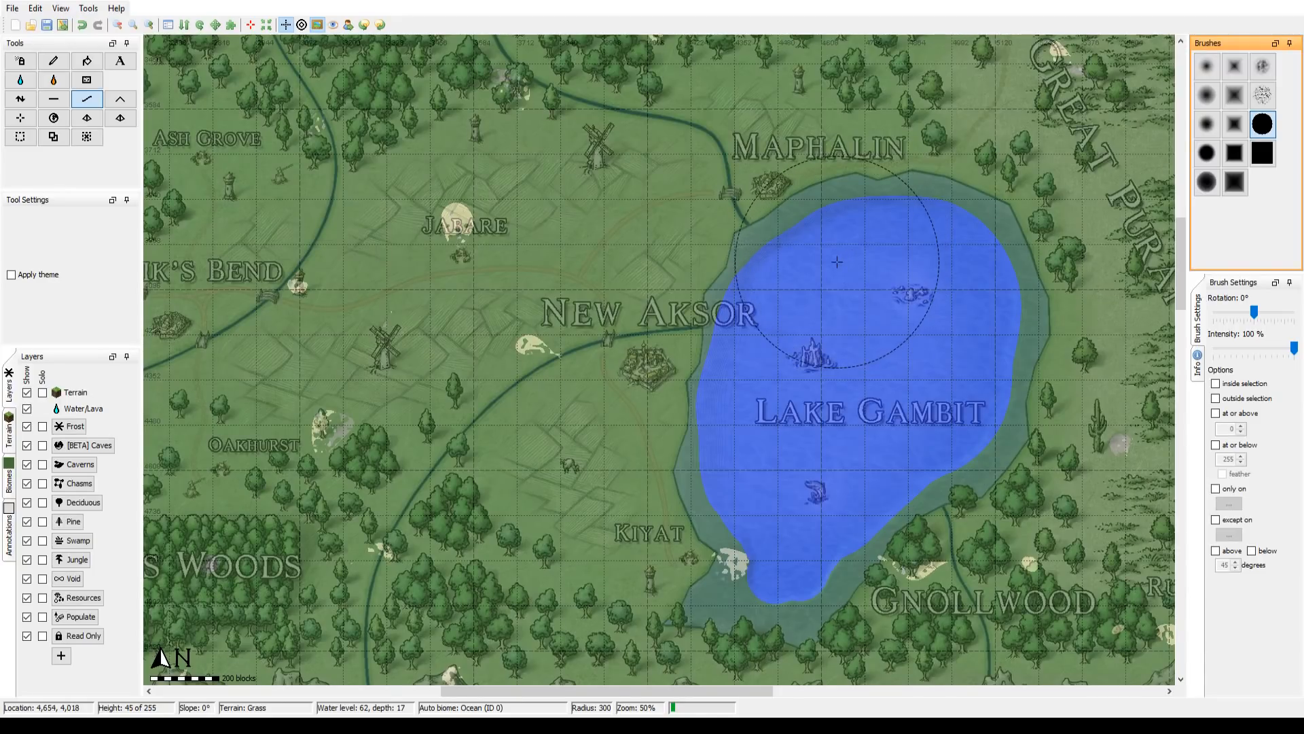
{"action": "left_click_drag", "start_coordinate": [609, 229], "coordinate": [940, 271]}
{"action": "left_click_drag", "start_coordinate": [834, 278], "coordinate": [705, 268]}
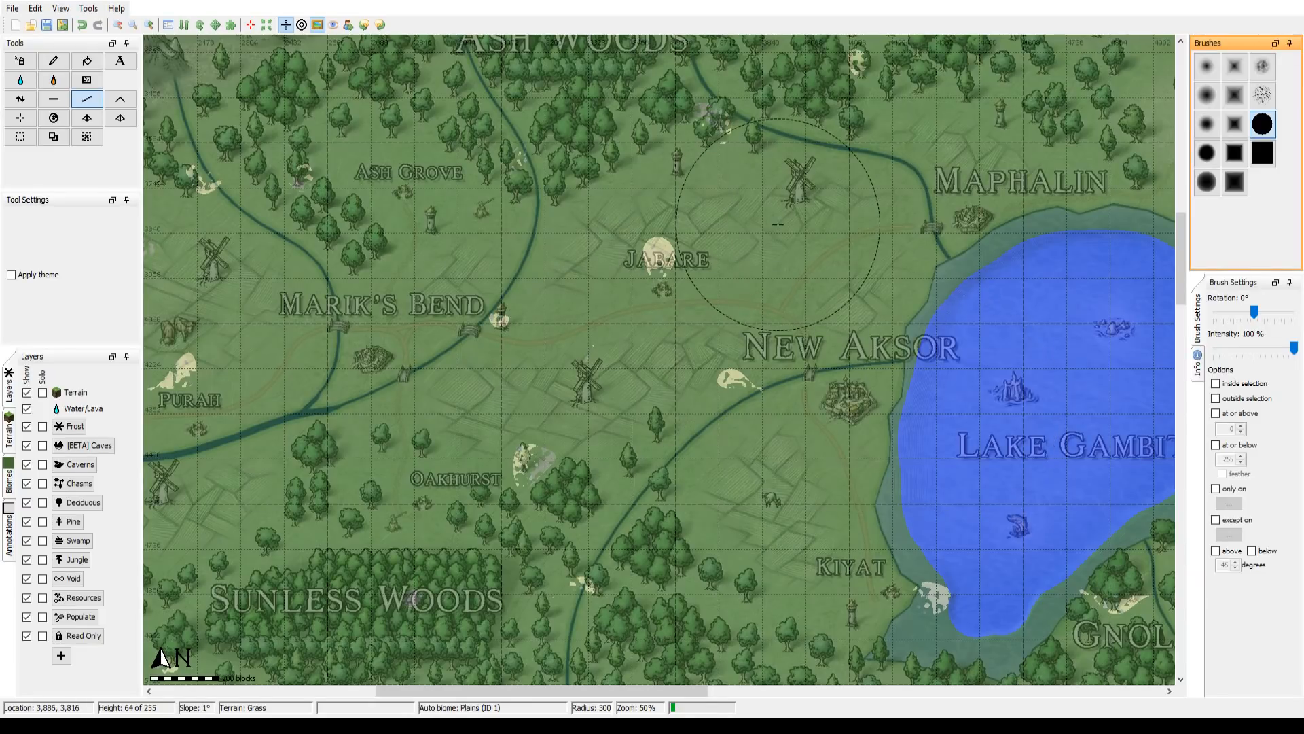
{"action": "left_click_drag", "start_coordinate": [774, 227], "coordinate": [741, 380]}
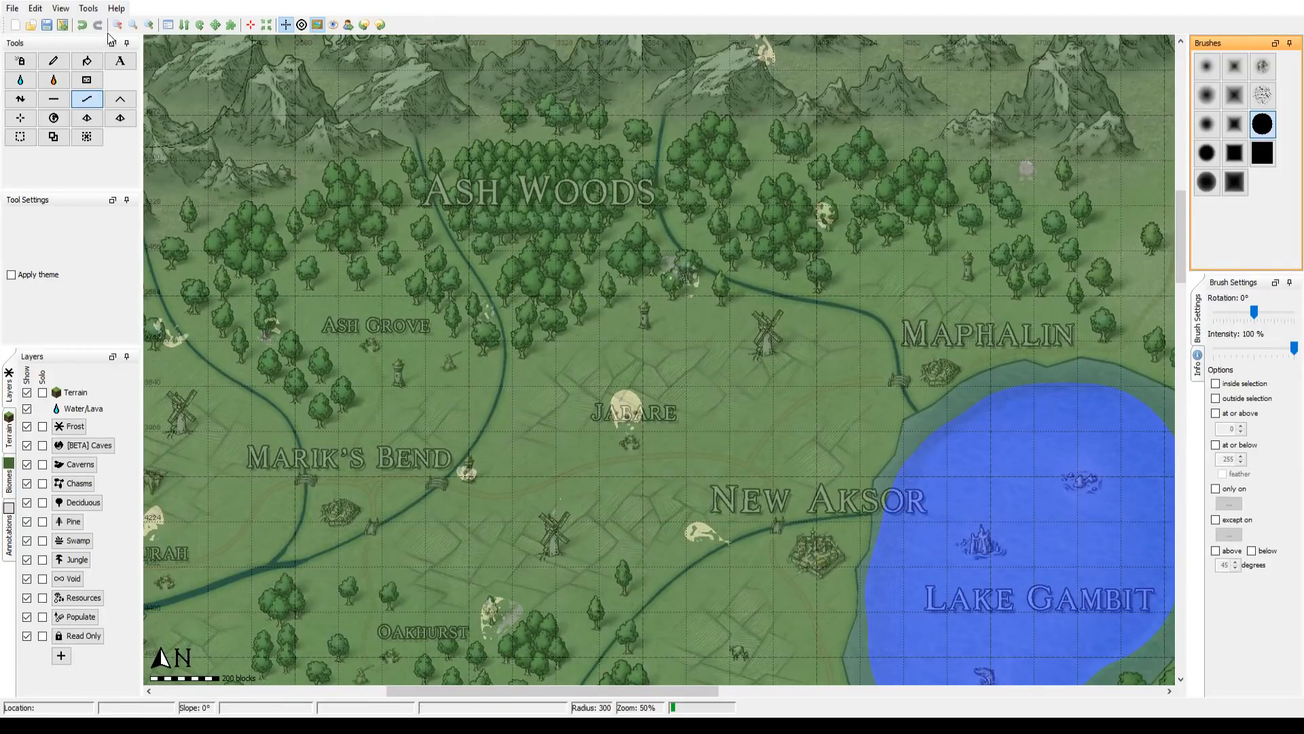
{"action": "left_click", "coordinate": [147, 25]}
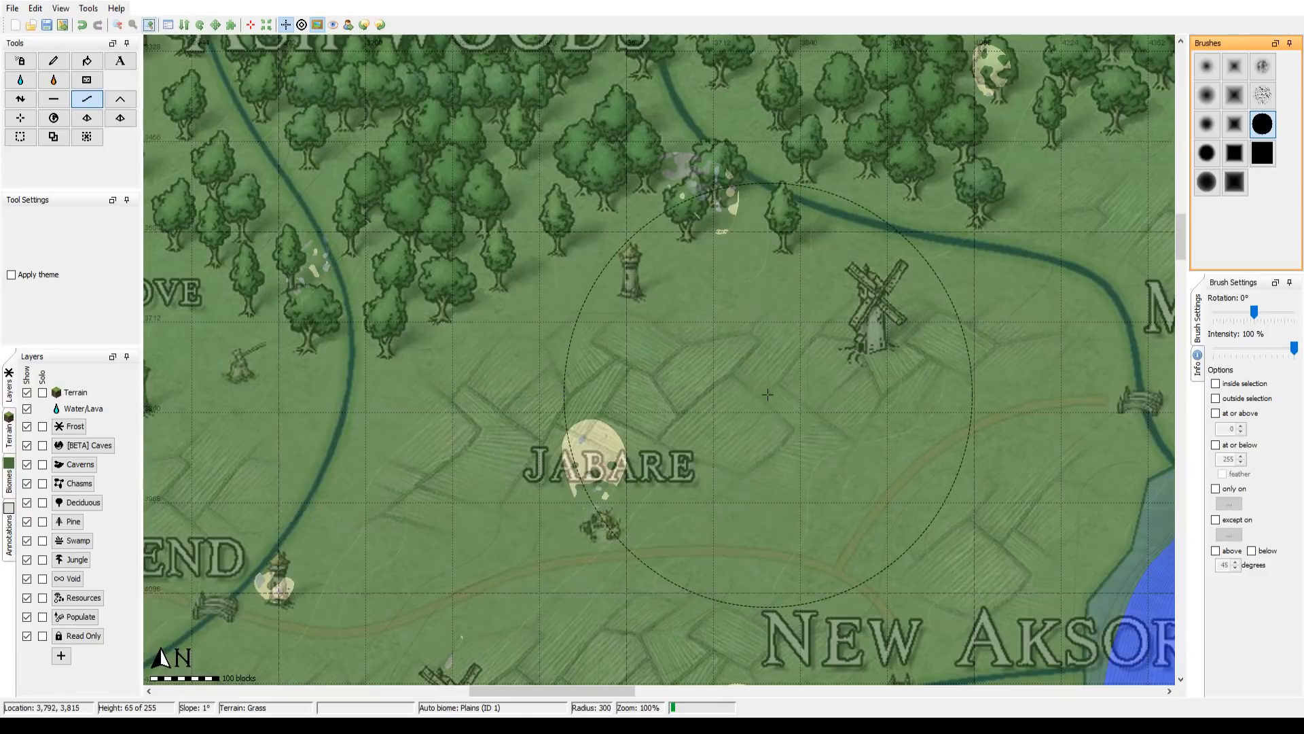
{"action": "left_click_drag", "start_coordinate": [826, 436], "coordinate": [709, 324]}
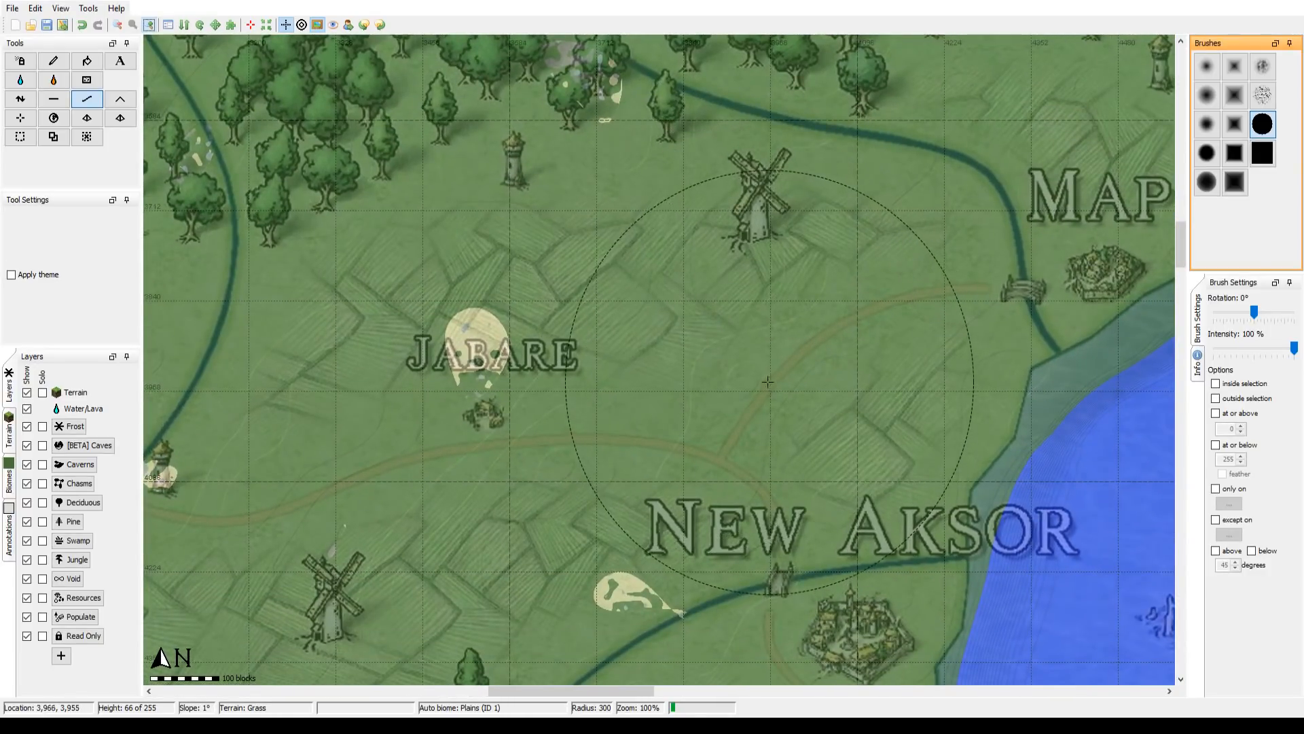
{"action": "left_click_drag", "start_coordinate": [762, 381], "coordinate": [548, 332]}
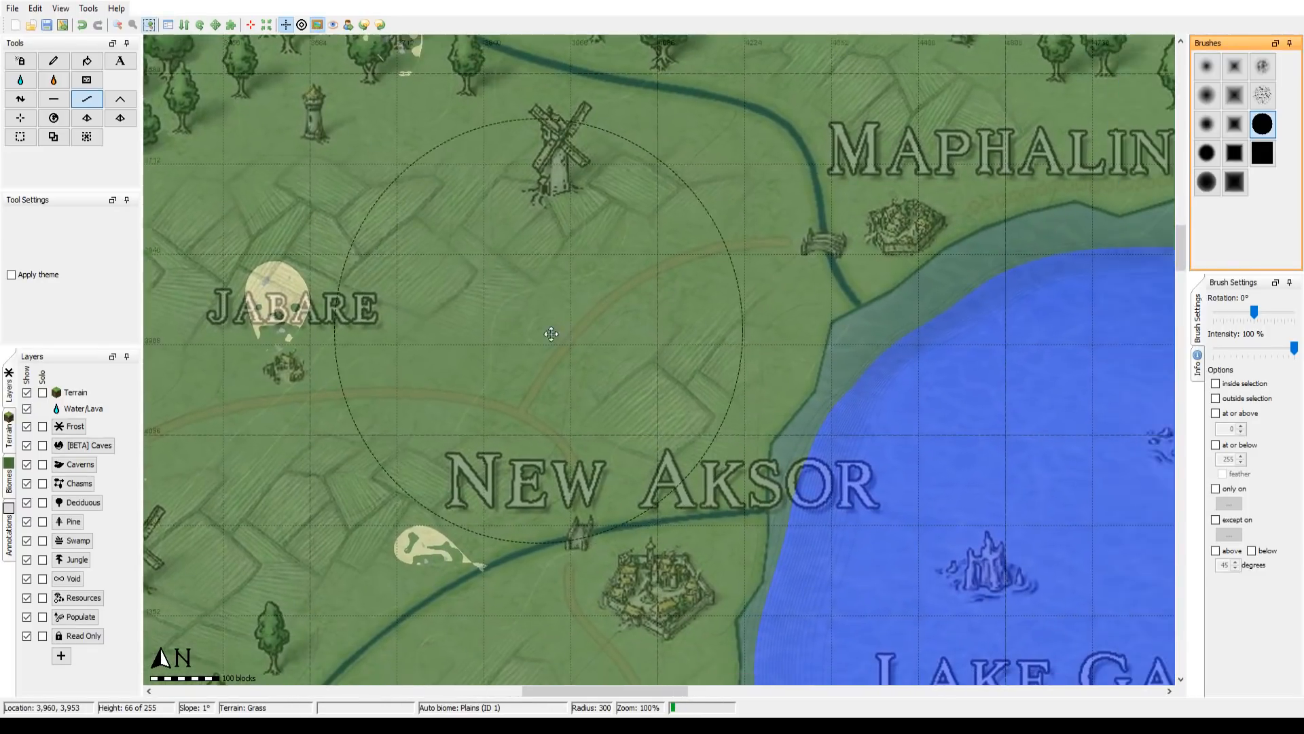
{"action": "left_click_drag", "start_coordinate": [642, 375], "coordinate": [264, 214]}
{"action": "mouse_move", "coordinate": [578, 282]}
{"action": "left_mouse_down"}
{"action": "mouse_move", "coordinate": [573, 227]}
{"action": "mouse_move", "coordinate": [564, 413]}
{"action": "left_mouse_up"}
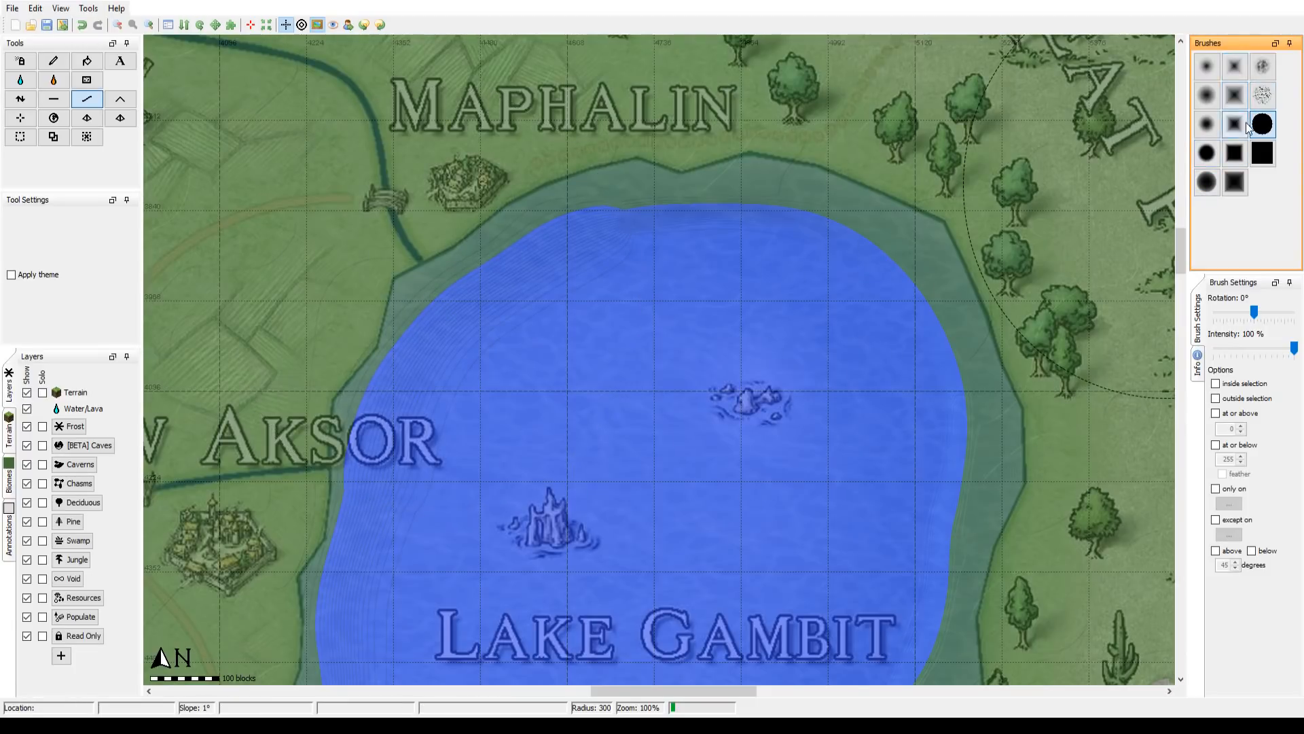
Step: Flatten the northern and eastern shoreline of Lake Gambit to height 60 along the map outline, using a round brush with radius 32
{"action": "left_click", "coordinate": [1262, 153]}
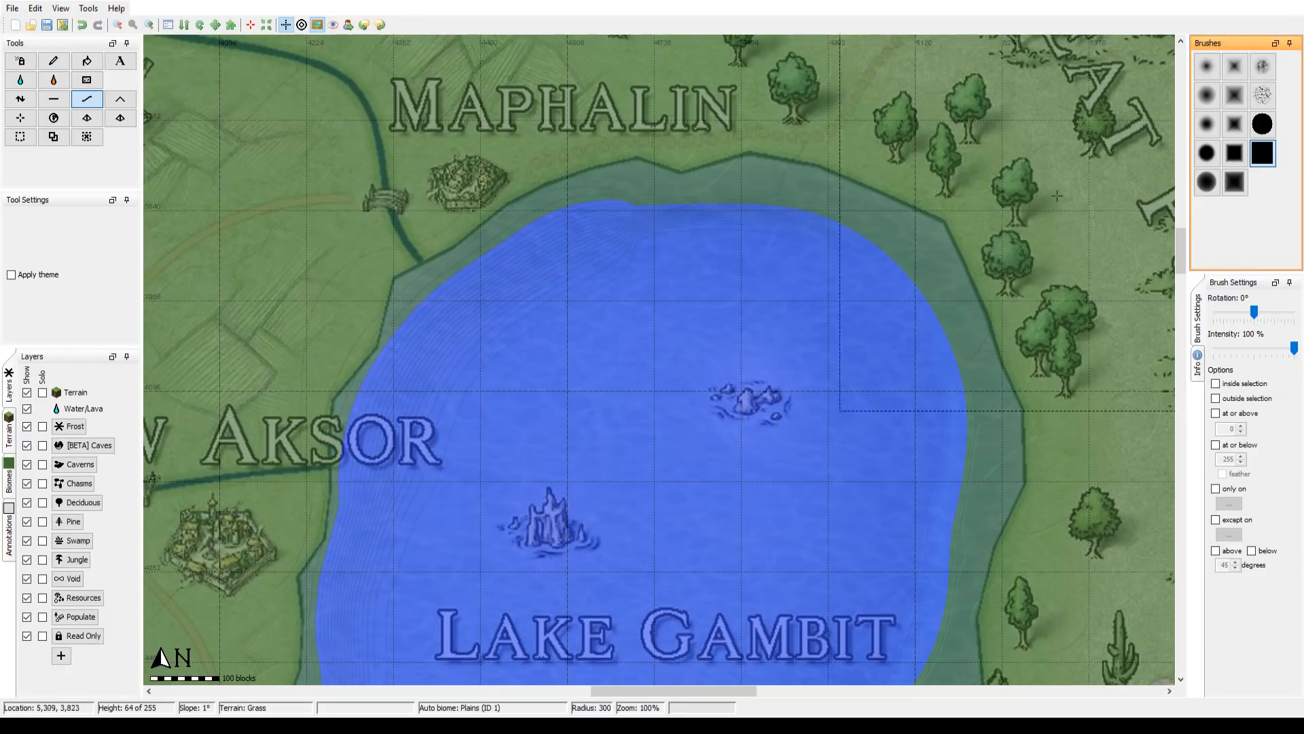
{"action": "left_click", "coordinate": [1206, 153]}
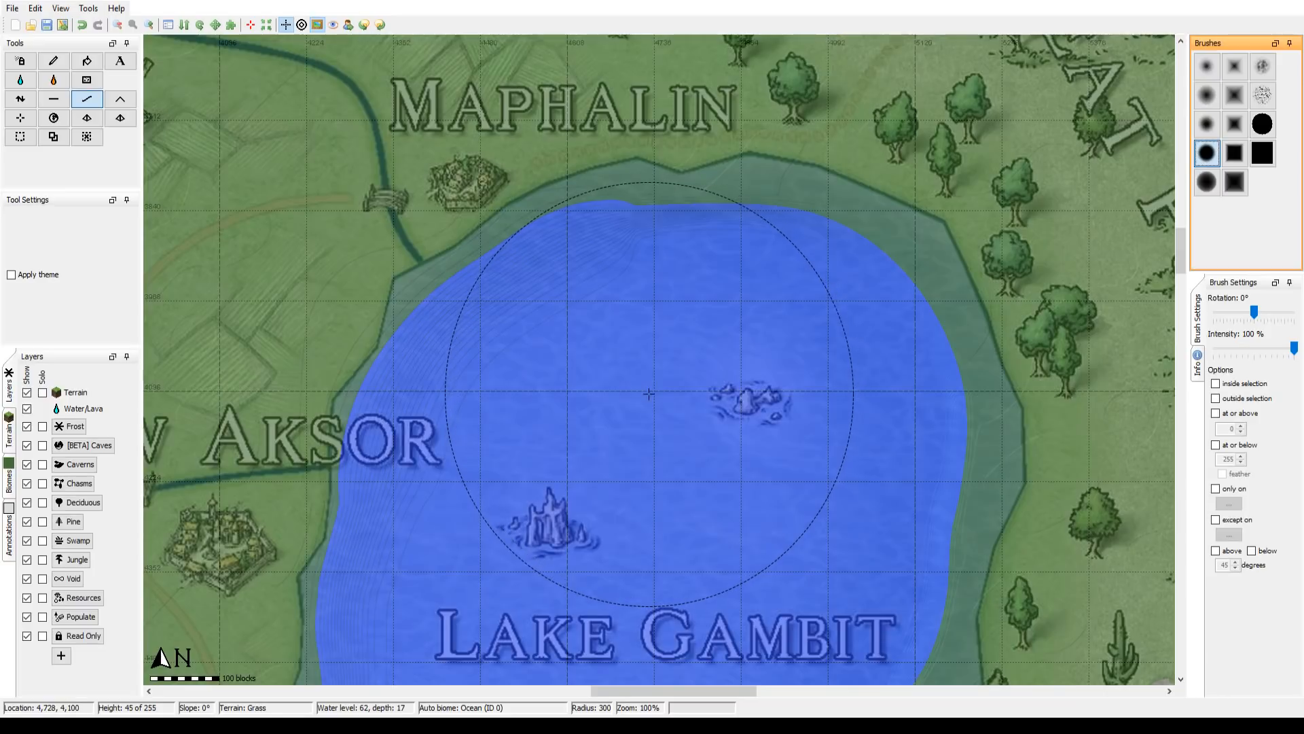
{"action": "scroll", "coordinate": [631, 381], "scroll_direction": "down", "scroll_amount": 10}
{"action": "scroll", "coordinate": [543, 333], "scroll_direction": "down", "scroll_amount": 6}
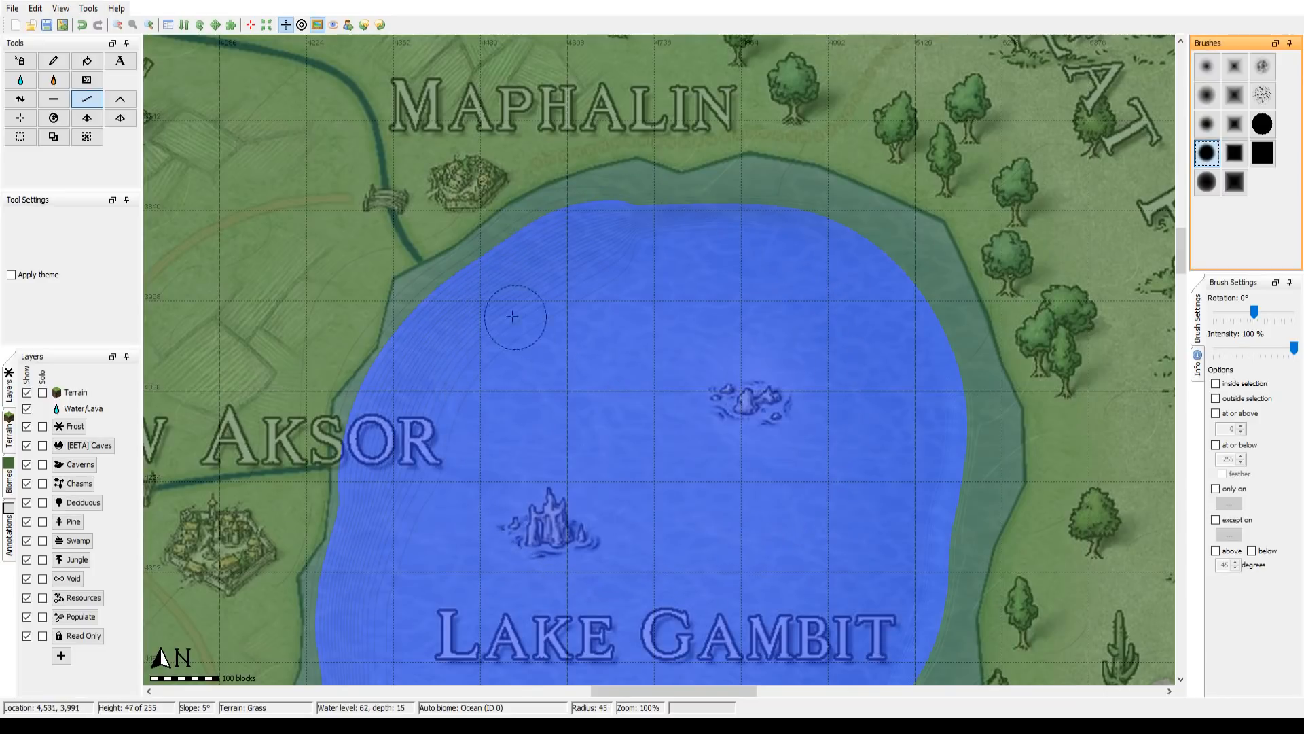
{"action": "left_click", "coordinate": [54, 99]}
{"action": "scroll", "coordinate": [443, 294], "scroll_direction": "down", "scroll_amount": 2}
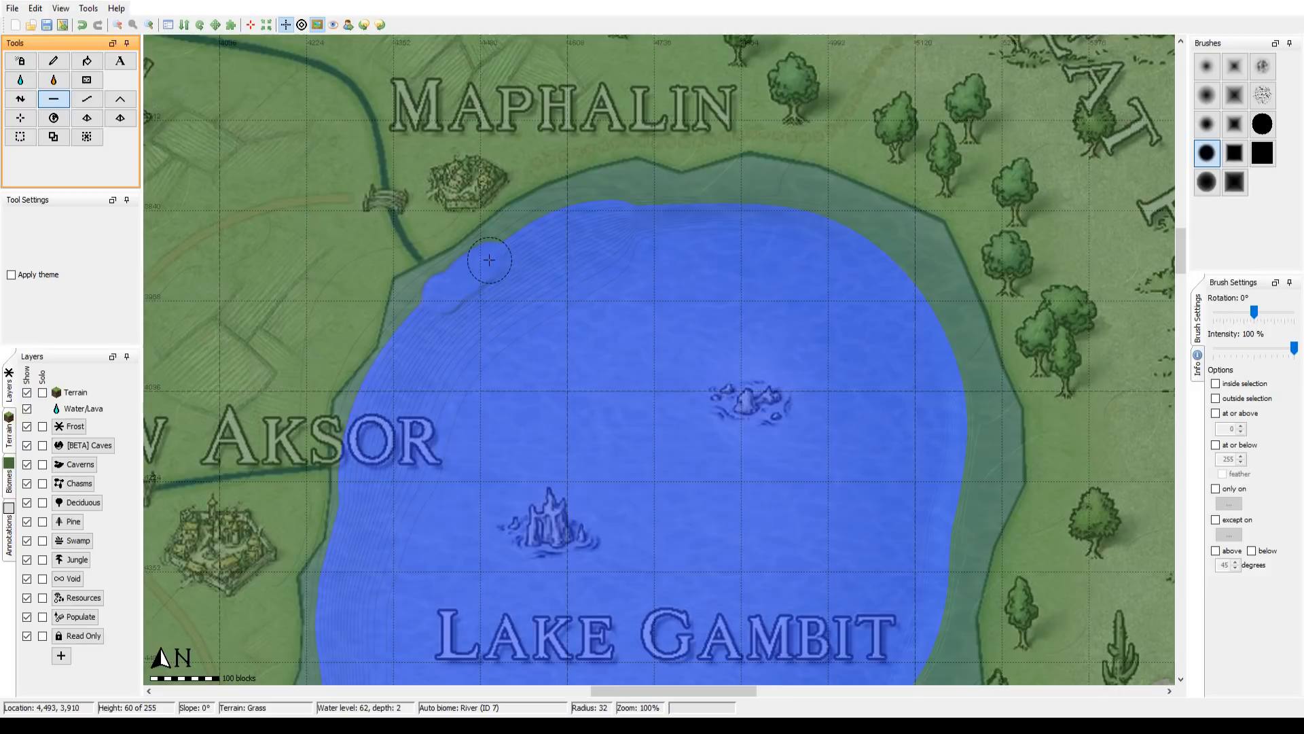
{"action": "left_click_drag", "start_coordinate": [502, 242], "coordinate": [528, 227]}
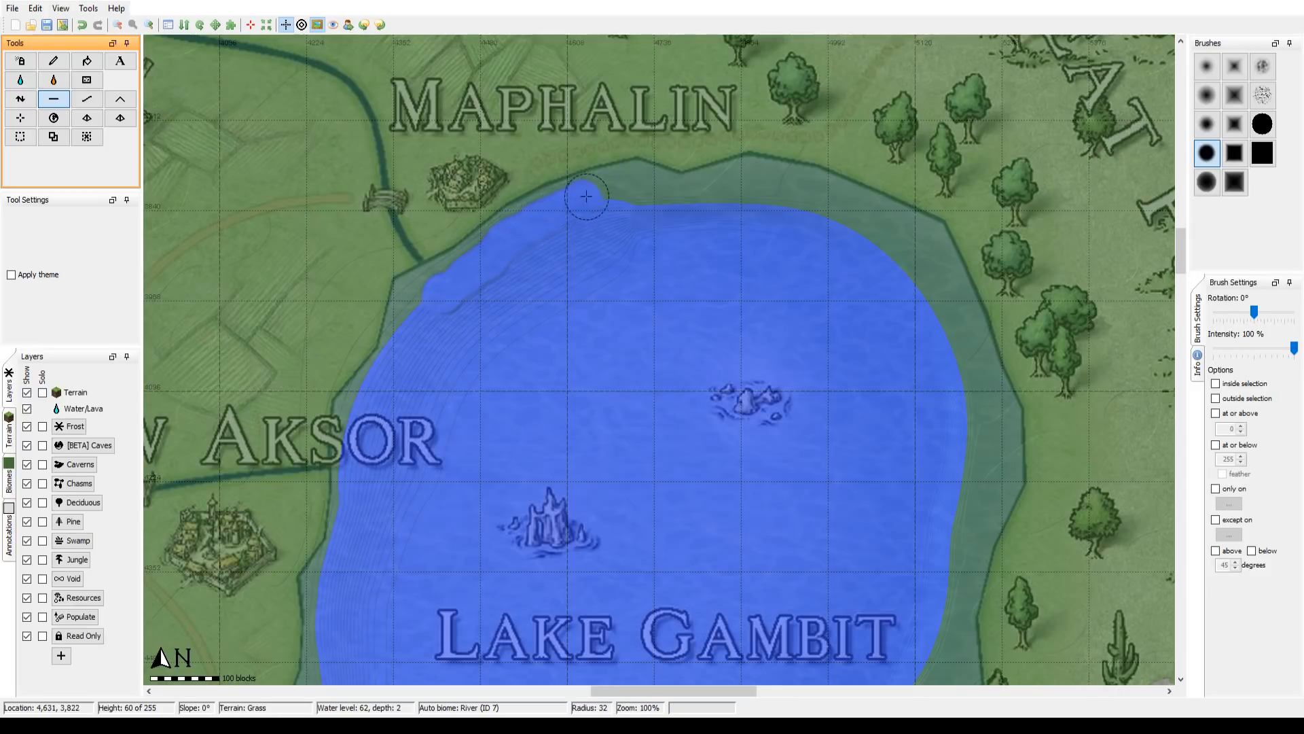
{"action": "mouse_move", "coordinate": [666, 197]}
{"action": "left_mouse_down"}
{"action": "mouse_move", "coordinate": [783, 187]}
{"action": "mouse_move", "coordinate": [767, 188]}
{"action": "mouse_move", "coordinate": [927, 244]}
{"action": "mouse_move", "coordinate": [1002, 415]}
{"action": "mouse_move", "coordinate": [1005, 484]}
{"action": "mouse_move", "coordinate": [954, 650]}
{"action": "mouse_move", "coordinate": [907, 229]}
{"action": "mouse_move", "coordinate": [900, 314]}
{"action": "mouse_move", "coordinate": [839, 399]}
{"action": "mouse_move", "coordinate": [699, 460]}
{"action": "mouse_move", "coordinate": [603, 553]}
{"action": "left_mouse_up"}
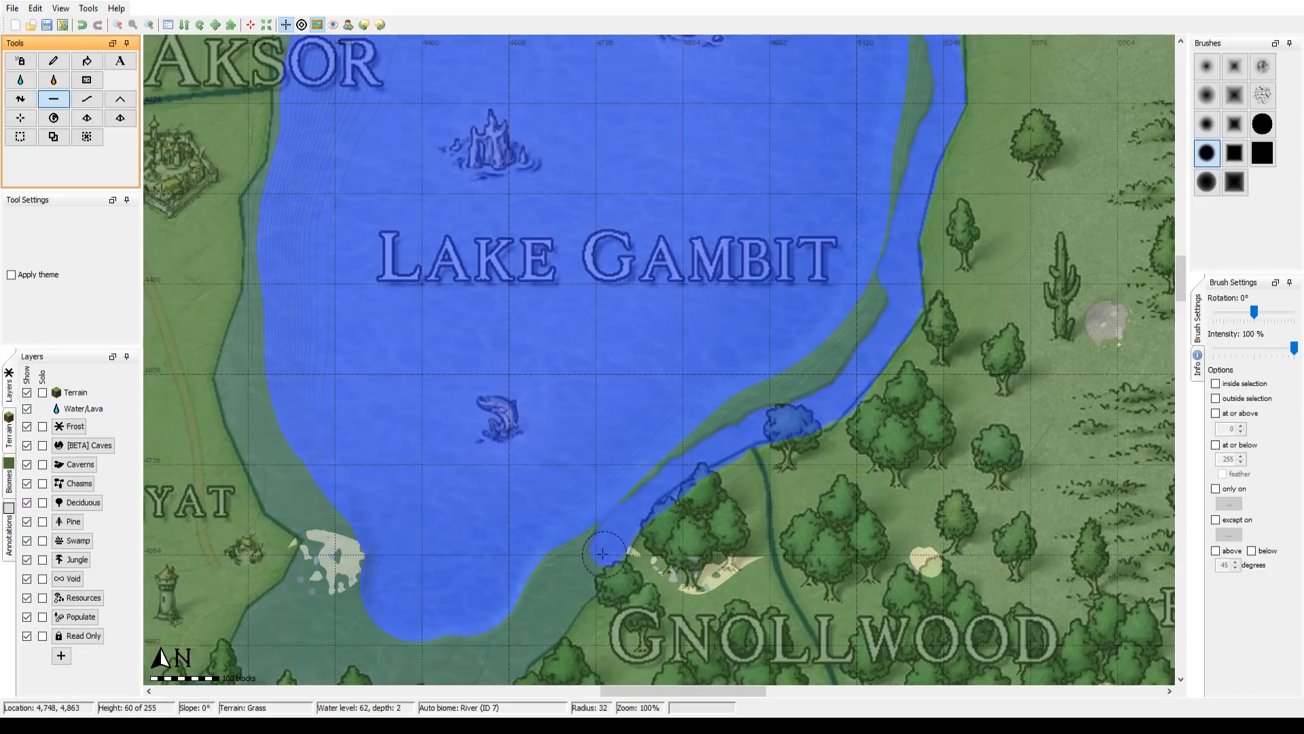
Step: Flatten the lake's edge to height 60 along the southeastern shore by Gnollwood and around the southern tip below Kiyat
{"action": "left_click_drag", "start_coordinate": [563, 609], "coordinate": [527, 651]}
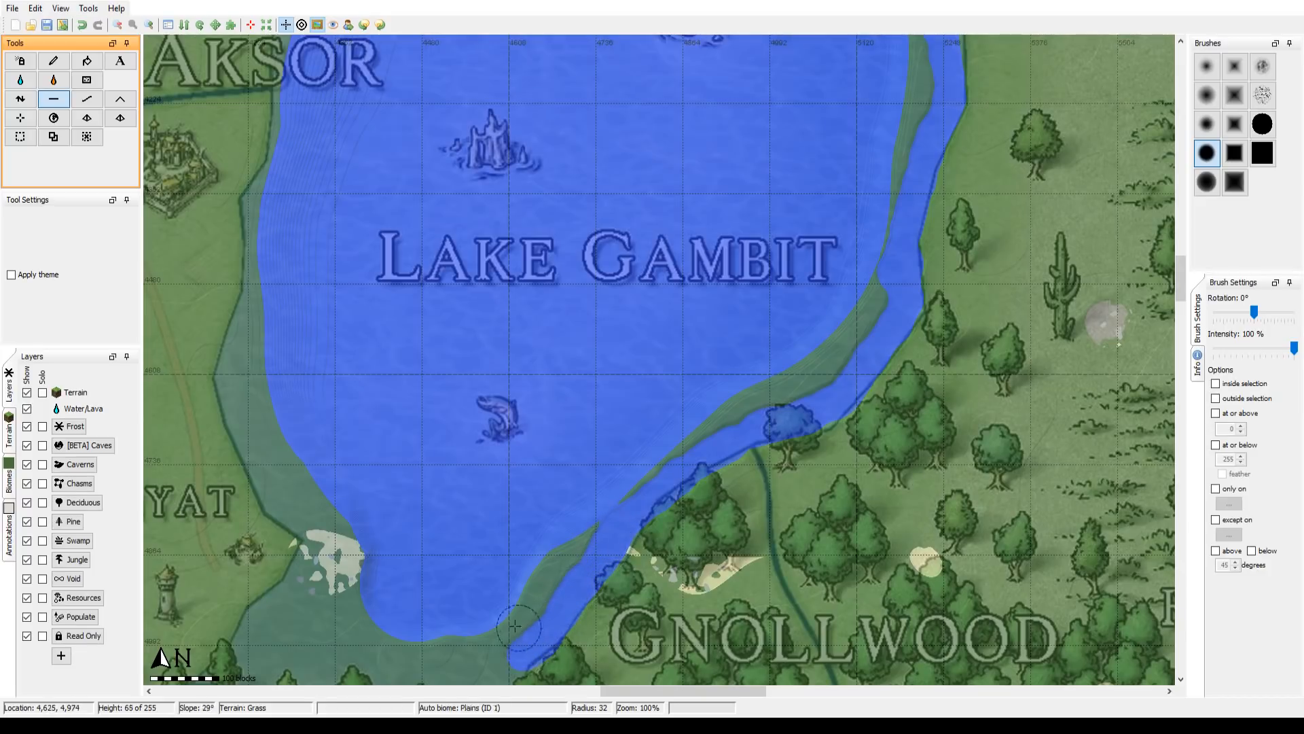
{"action": "mouse_move", "coordinate": [512, 578]}
{"action": "left_mouse_down"}
{"action": "mouse_move", "coordinate": [592, 504]}
{"action": "mouse_move", "coordinate": [656, 479]}
{"action": "left_mouse_up"}
{"action": "left_click_drag", "start_coordinate": [669, 550], "coordinate": [666, 555]}
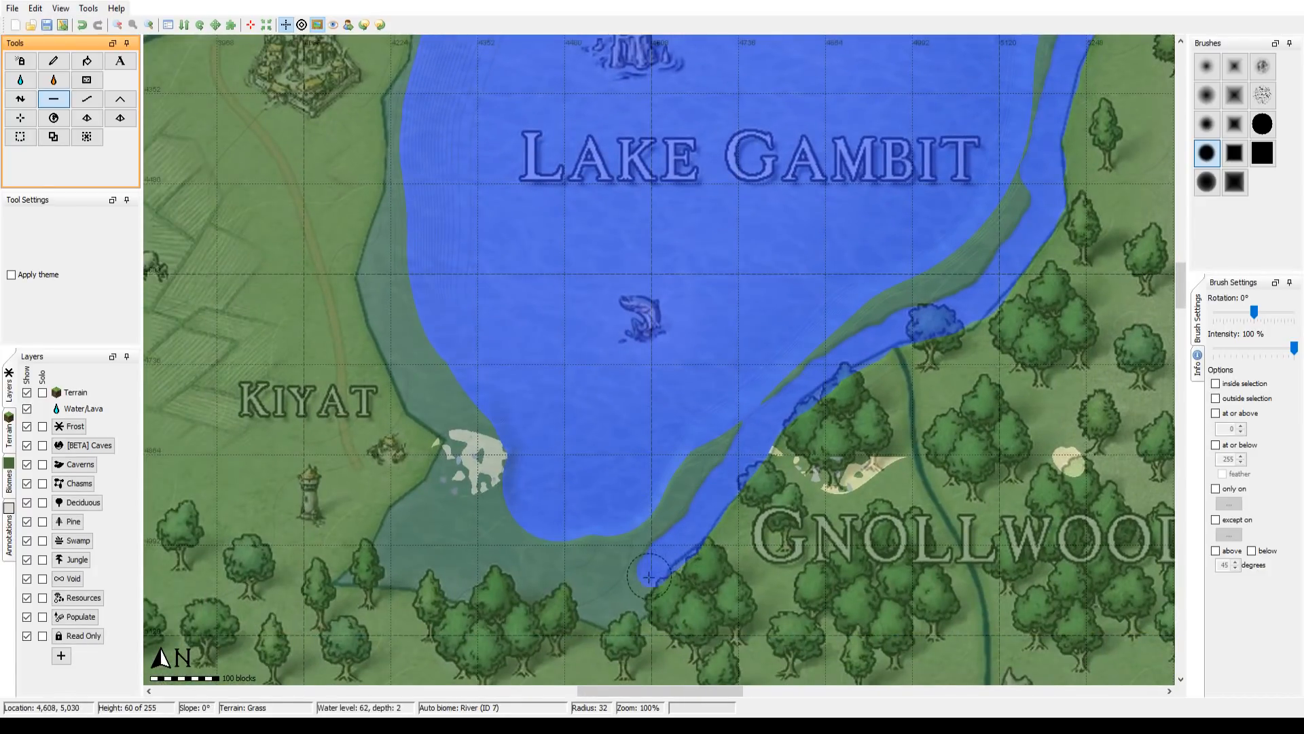
{"action": "mouse_move", "coordinate": [632, 602]}
{"action": "left_mouse_down"}
{"action": "mouse_move", "coordinate": [604, 614]}
{"action": "mouse_move", "coordinate": [578, 602]}
{"action": "left_mouse_up"}
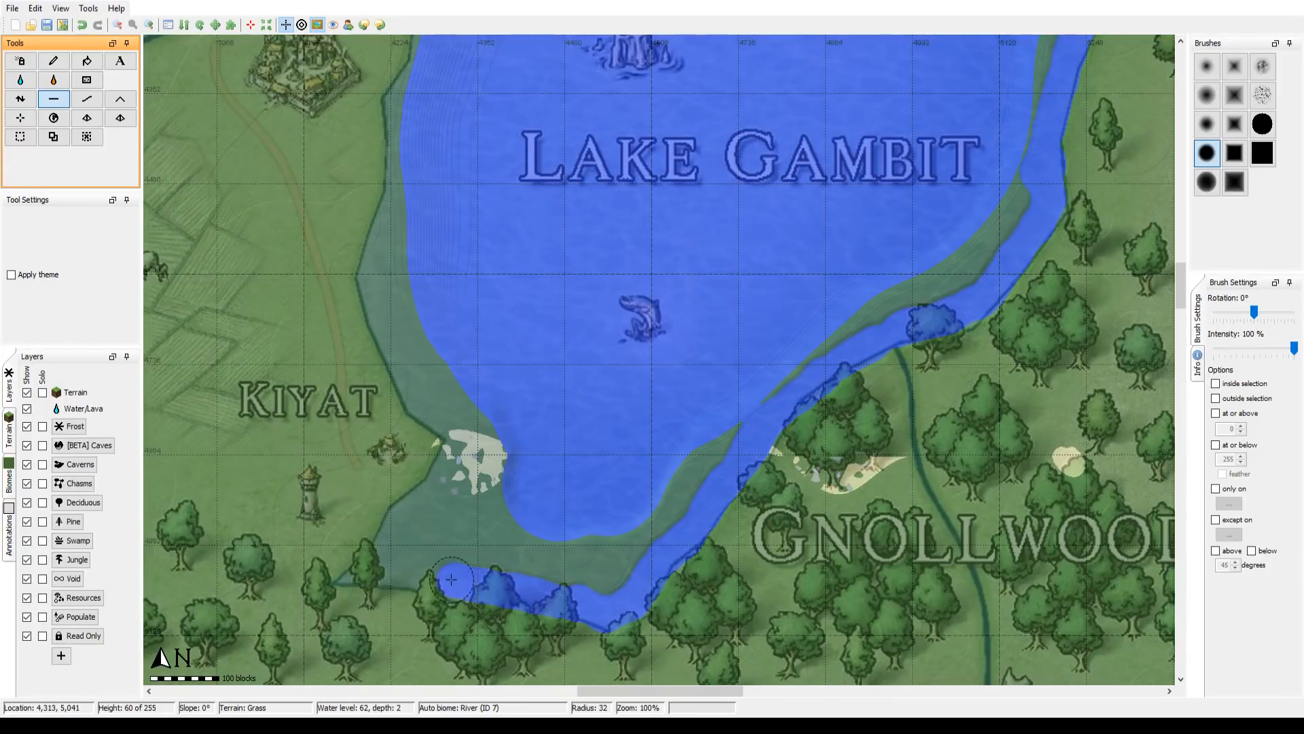
{"action": "mouse_move", "coordinate": [451, 580]}
{"action": "left_mouse_down"}
{"action": "mouse_move", "coordinate": [368, 572]}
{"action": "mouse_move", "coordinate": [454, 471]}
{"action": "mouse_move", "coordinate": [460, 416]}
{"action": "mouse_move", "coordinate": [478, 411]}
{"action": "mouse_move", "coordinate": [493, 454]}
{"action": "mouse_move", "coordinate": [460, 518]}
{"action": "mouse_move", "coordinate": [402, 555]}
{"action": "mouse_move", "coordinate": [629, 577]}
{"action": "mouse_move", "coordinate": [594, 593]}
{"action": "mouse_move", "coordinate": [647, 555]}
{"action": "mouse_move", "coordinate": [531, 556]}
{"action": "left_mouse_up"}
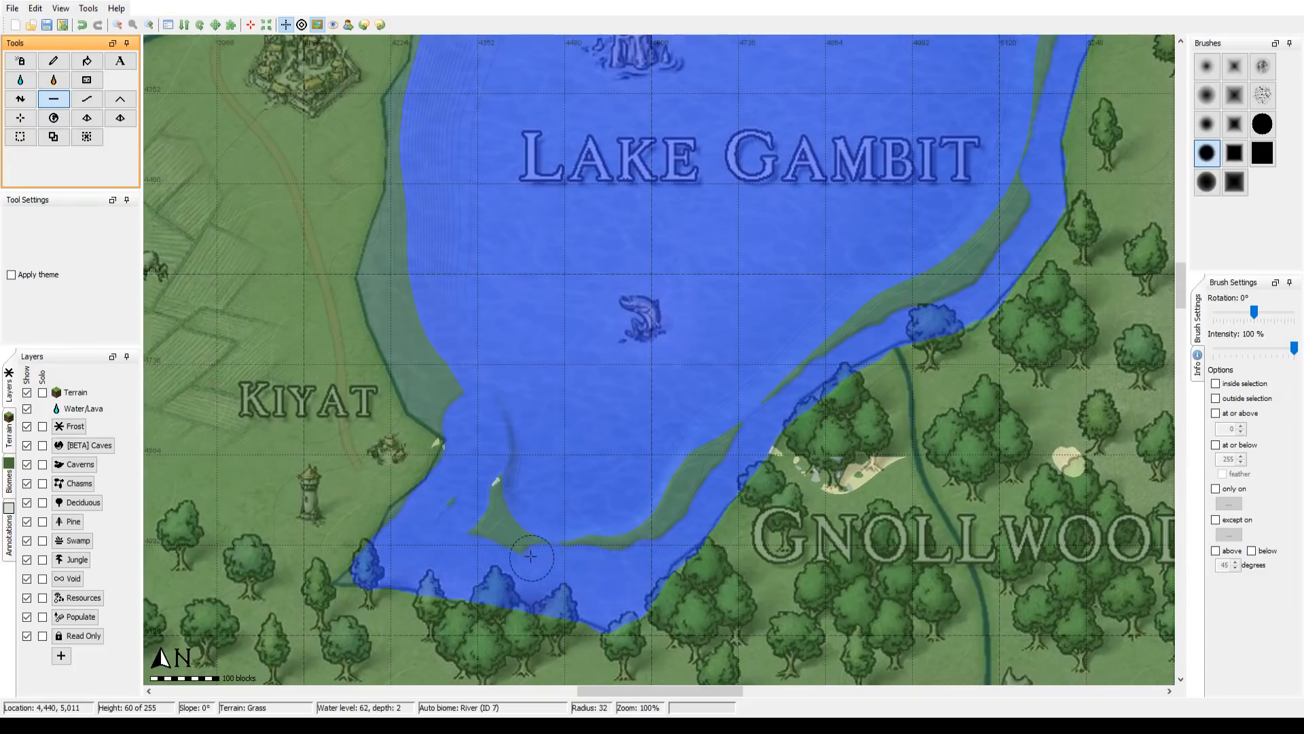
Step: Flatten the southwestern bay and western shore of Lake Gambit around Kiyat to height 60, following the map outline
{"action": "left_click_drag", "start_coordinate": [447, 521], "coordinate": [453, 499]}
{"action": "mouse_move", "coordinate": [404, 552]}
{"action": "left_mouse_down"}
{"action": "mouse_move", "coordinate": [398, 523]}
{"action": "mouse_move", "coordinate": [457, 453]}
{"action": "left_mouse_up"}
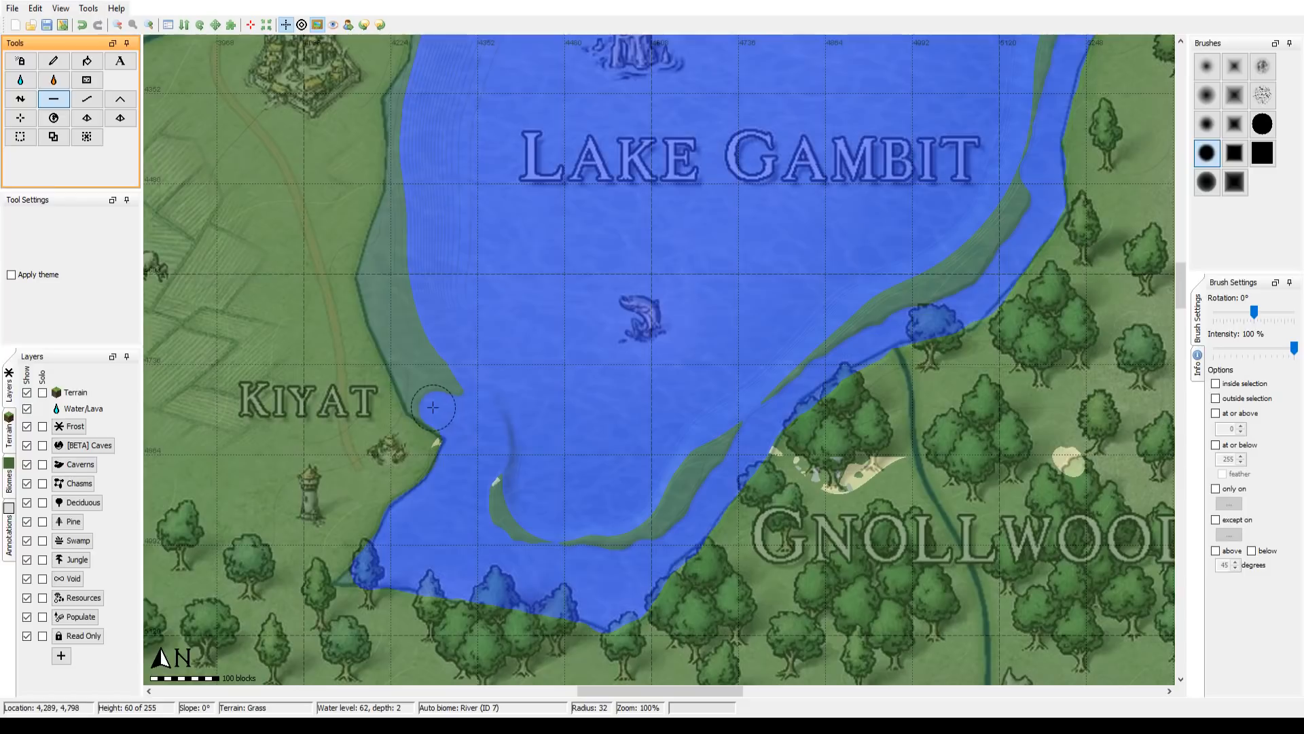
{"action": "mouse_move", "coordinate": [418, 397]}
{"action": "left_mouse_down"}
{"action": "mouse_move", "coordinate": [449, 417]}
{"action": "mouse_move", "coordinate": [402, 372]}
{"action": "mouse_move", "coordinate": [375, 278]}
{"action": "mouse_move", "coordinate": [414, 158]}
{"action": "mouse_move", "coordinate": [409, 143]}
{"action": "mouse_move", "coordinate": [399, 163]}
{"action": "mouse_move", "coordinate": [405, 86]}
{"action": "left_mouse_up"}
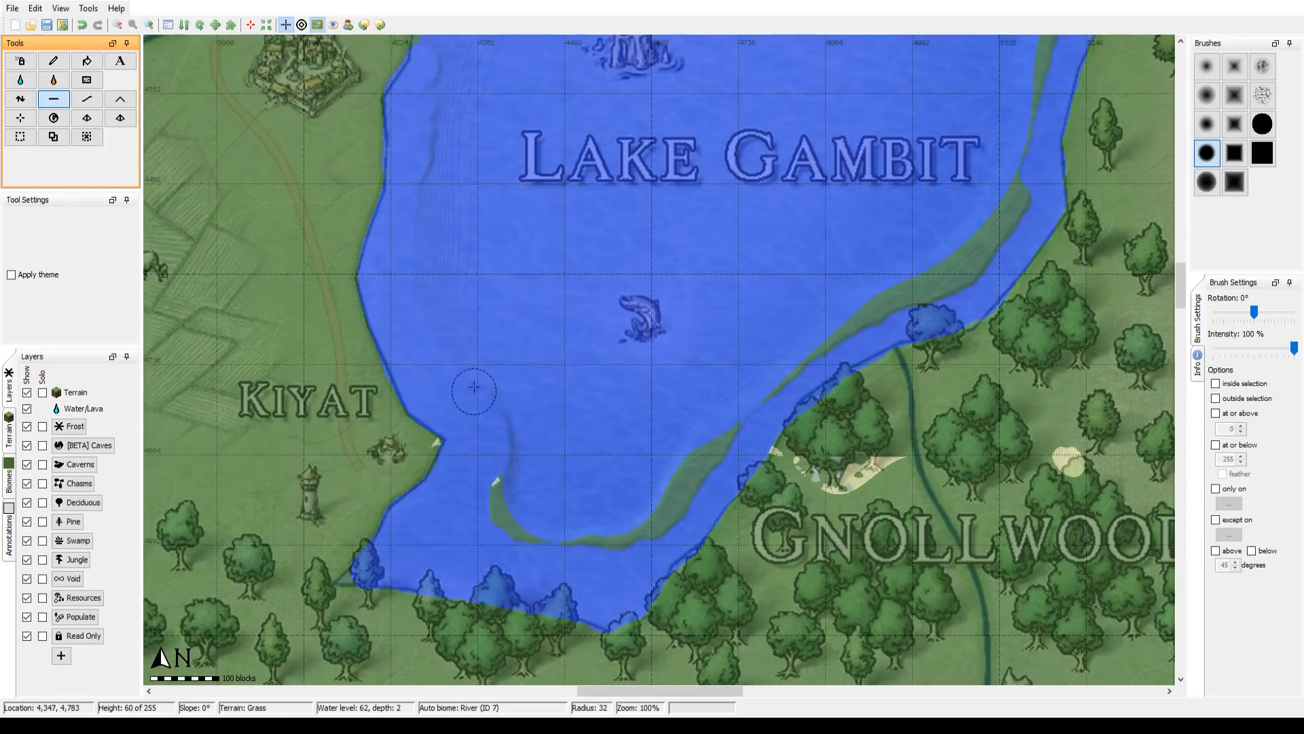
Step: Flatten Lake Gambit's northwestern shoreline to height 60 along the map outline, from New Aksor up to Maphalin
{"action": "left_click_drag", "start_coordinate": [477, 207], "coordinate": [509, 503]}
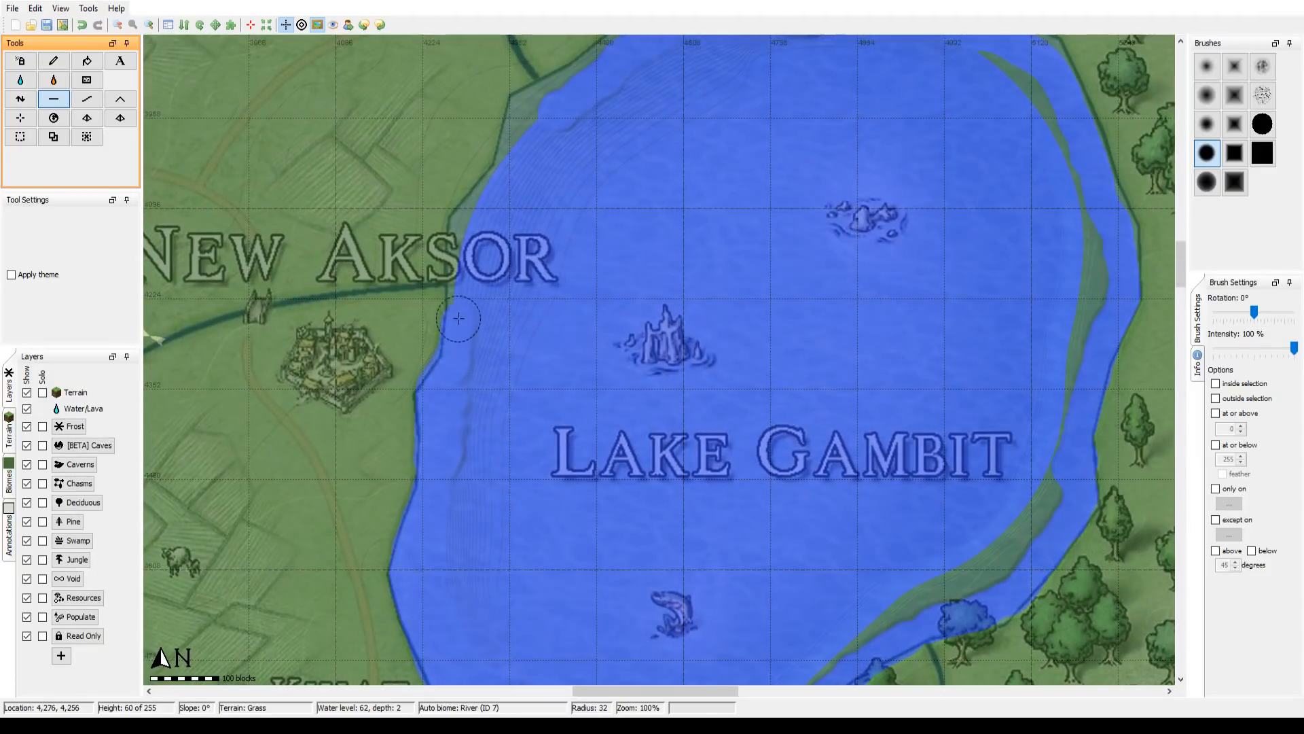
{"action": "left_click_drag", "start_coordinate": [494, 187], "coordinate": [521, 144]}
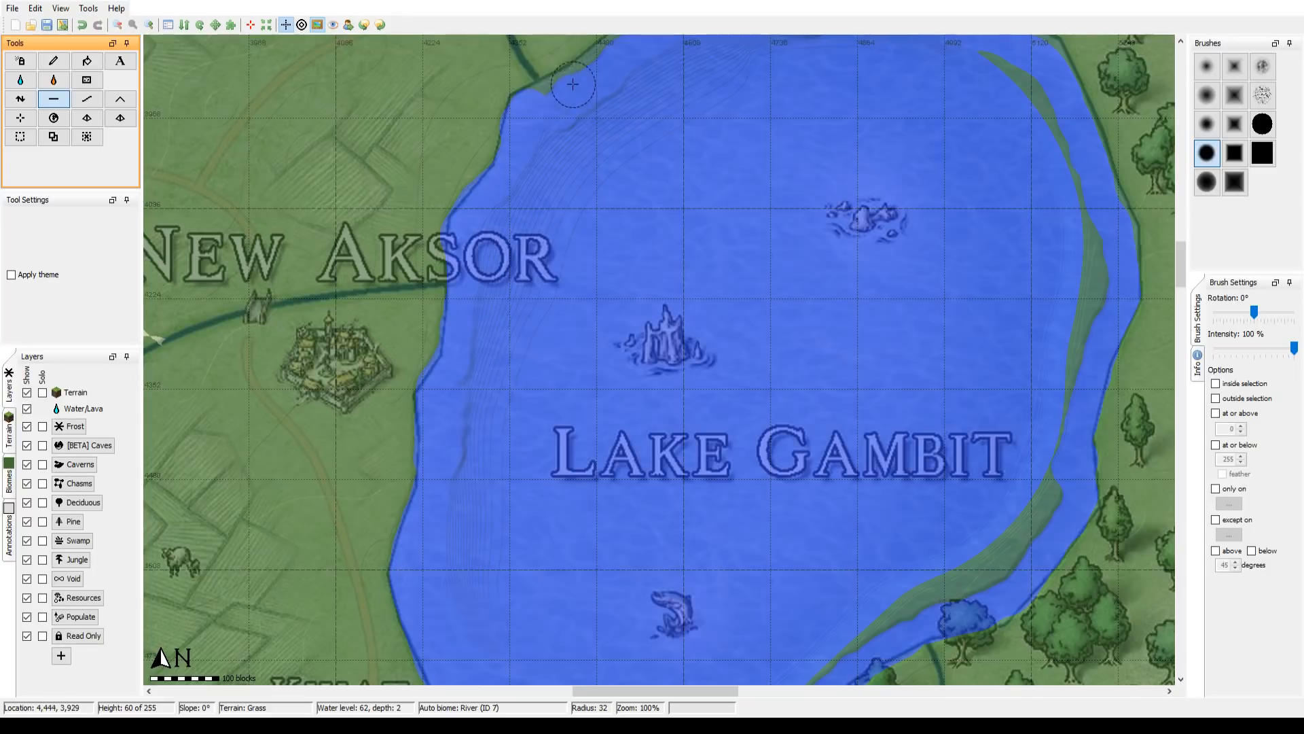
{"action": "mouse_move", "coordinate": [572, 84]}
{"action": "left_mouse_down"}
{"action": "mouse_move", "coordinate": [538, 93]}
{"action": "mouse_move", "coordinate": [562, 104]}
{"action": "mouse_move", "coordinate": [534, 276]}
{"action": "mouse_move", "coordinate": [496, 393]}
{"action": "left_mouse_up"}
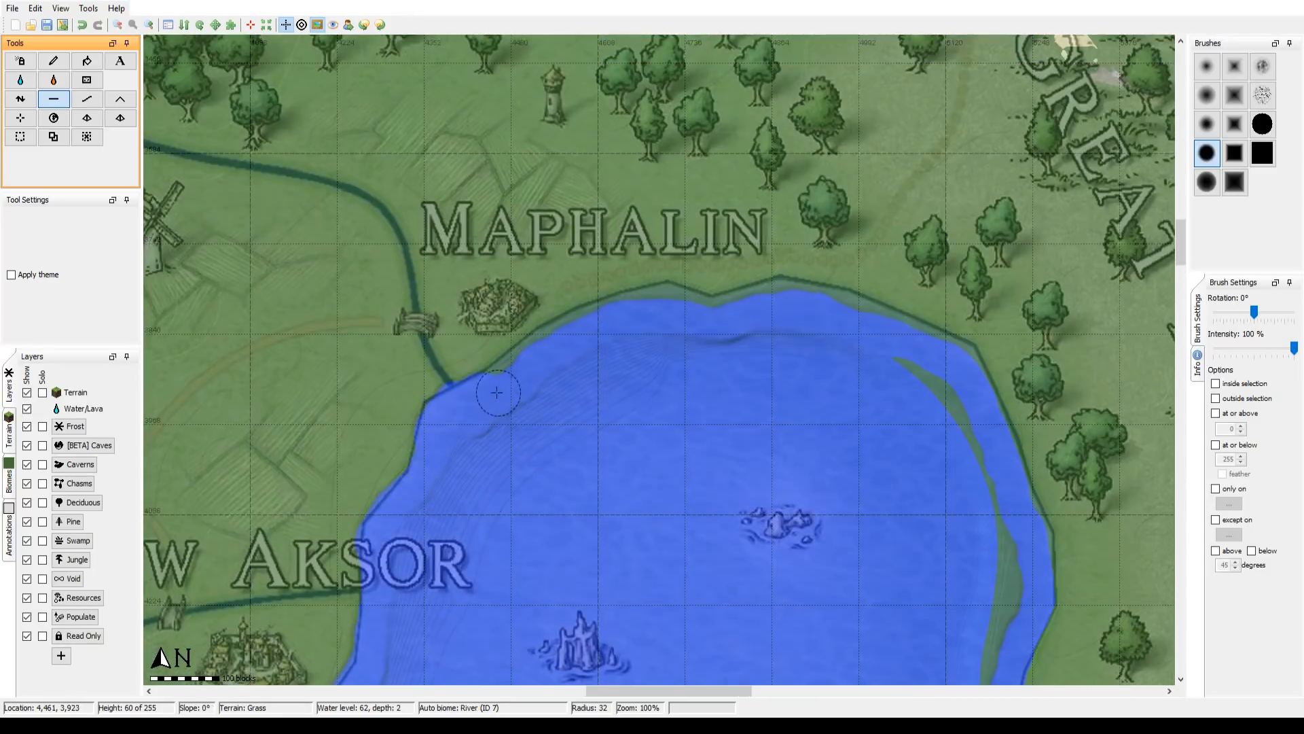
{"action": "mouse_move", "coordinate": [557, 336]}
{"action": "left_mouse_down"}
{"action": "mouse_move", "coordinate": [607, 324]}
{"action": "mouse_move", "coordinate": [583, 155]}
{"action": "left_mouse_up"}
{"action": "left_click_drag", "start_coordinate": [604, 345], "coordinate": [596, 203]}
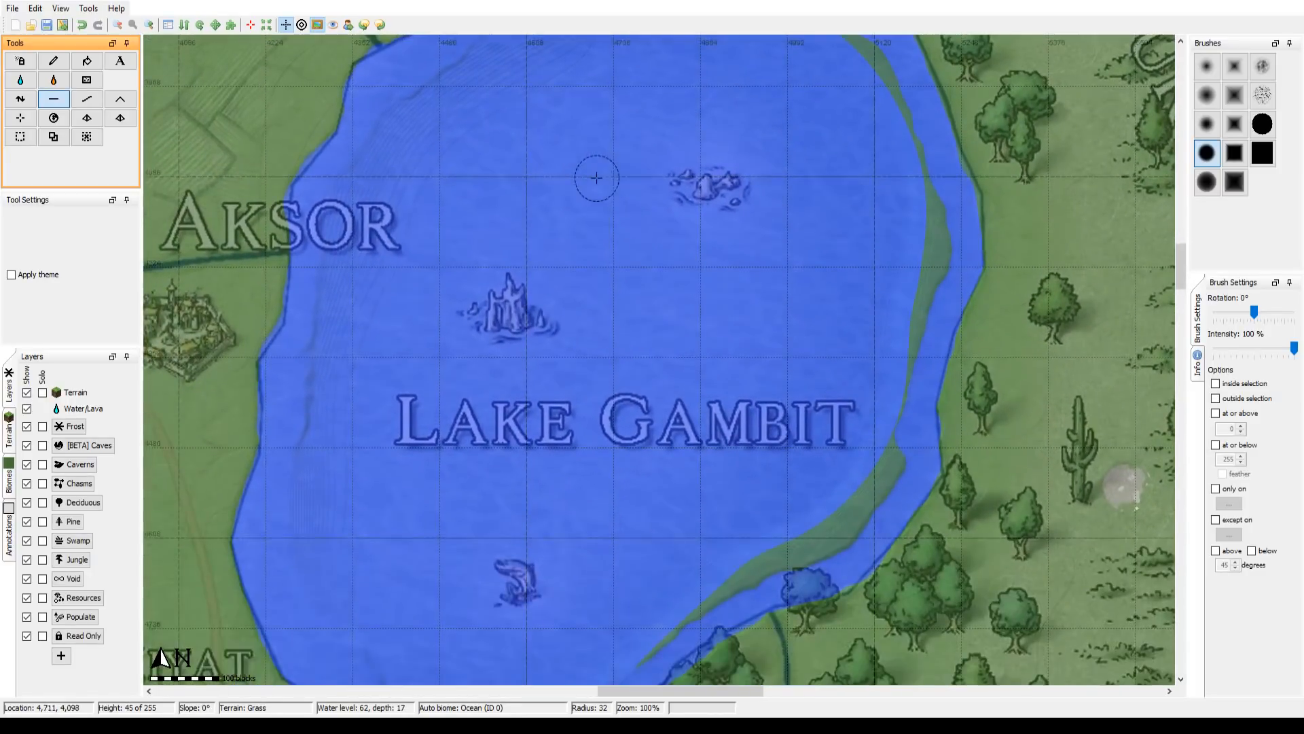
Step: Smooth the northern and eastern edges of Lake Gambit using the solid circular brush at radius 300
{"action": "left_click", "coordinate": [117, 25]}
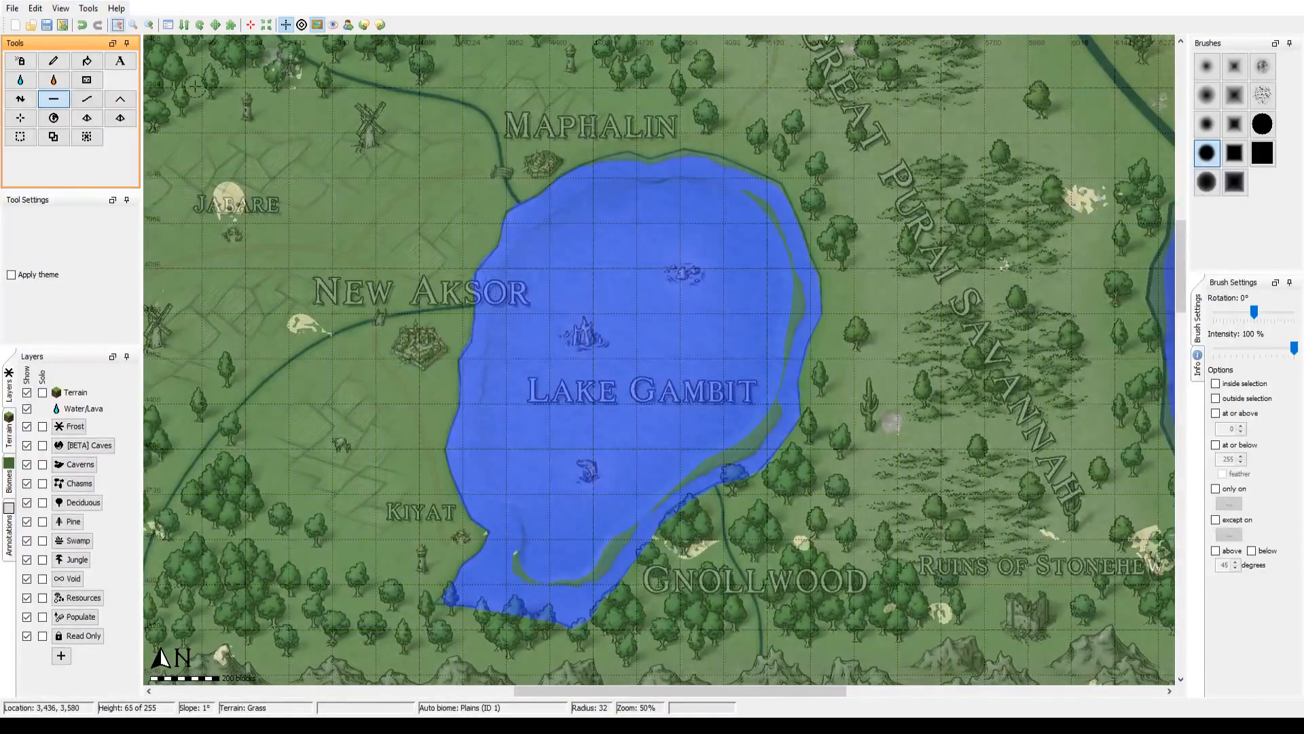
{"action": "left_click", "coordinate": [87, 99]}
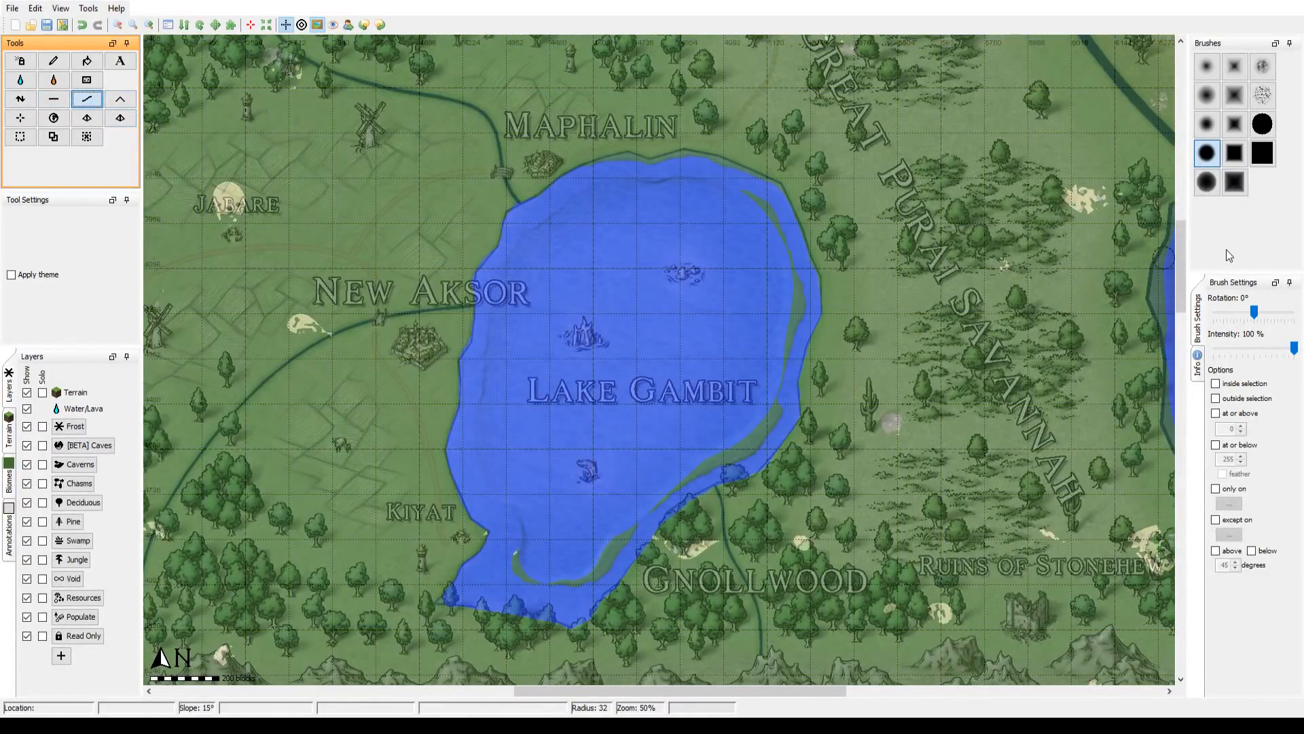
{"action": "left_click", "coordinate": [1262, 123]}
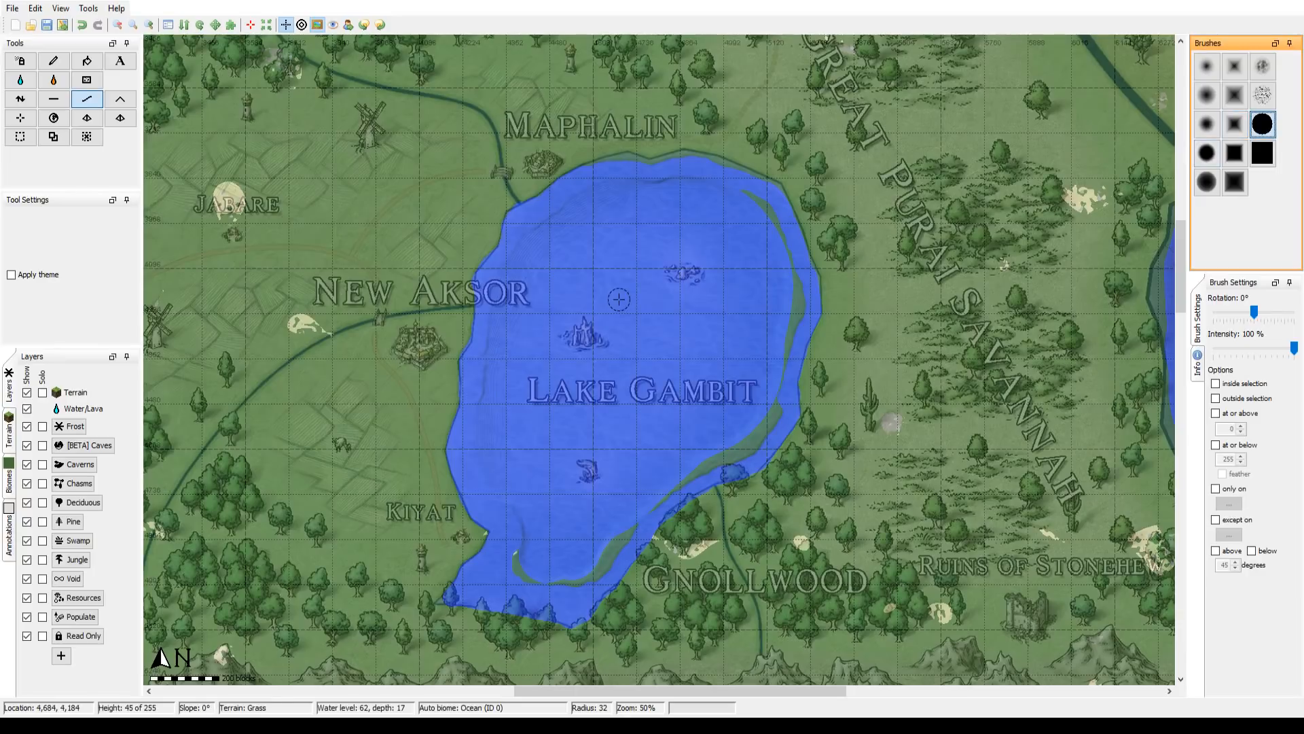
{"action": "scroll", "coordinate": [495, 367], "scroll_direction": "up", "scroll_amount": 15}
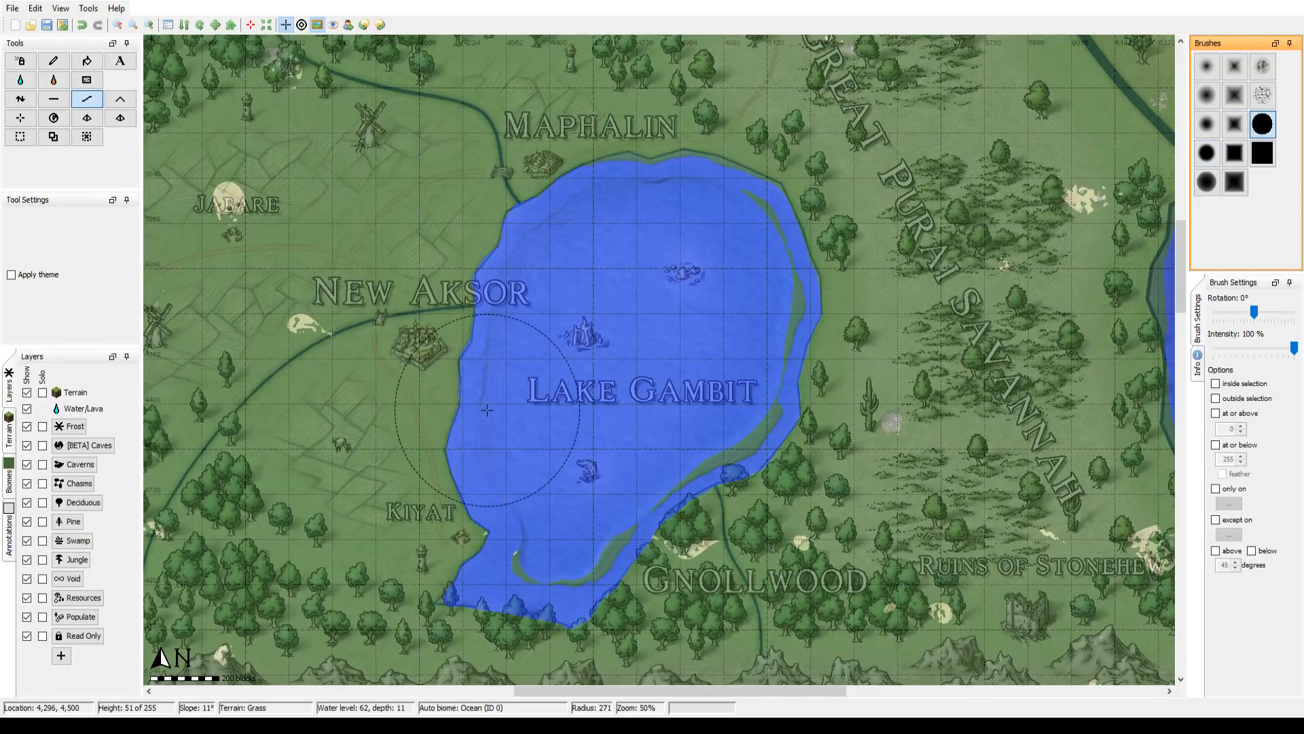
{"action": "scroll", "coordinate": [495, 366], "scroll_direction": "down", "scroll_amount": 9}
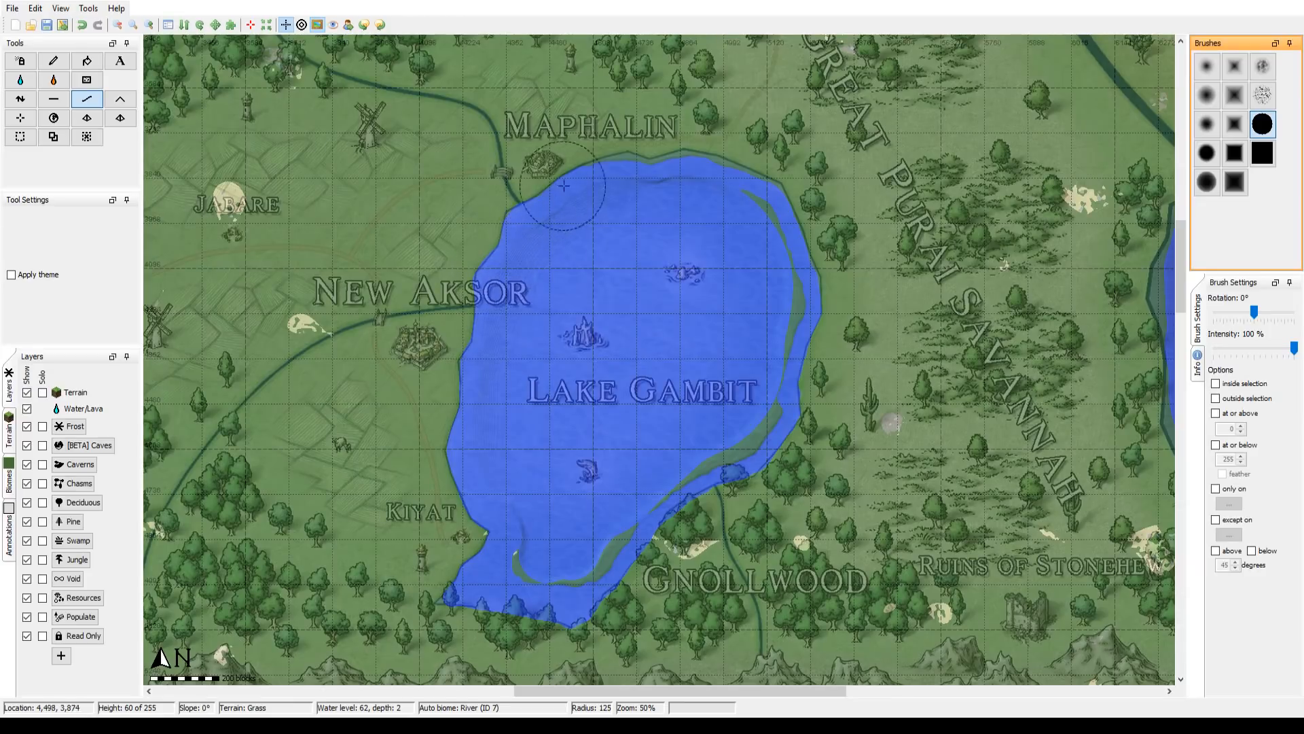
{"action": "scroll", "coordinate": [634, 180], "scroll_direction": "up", "scroll_amount": 1}
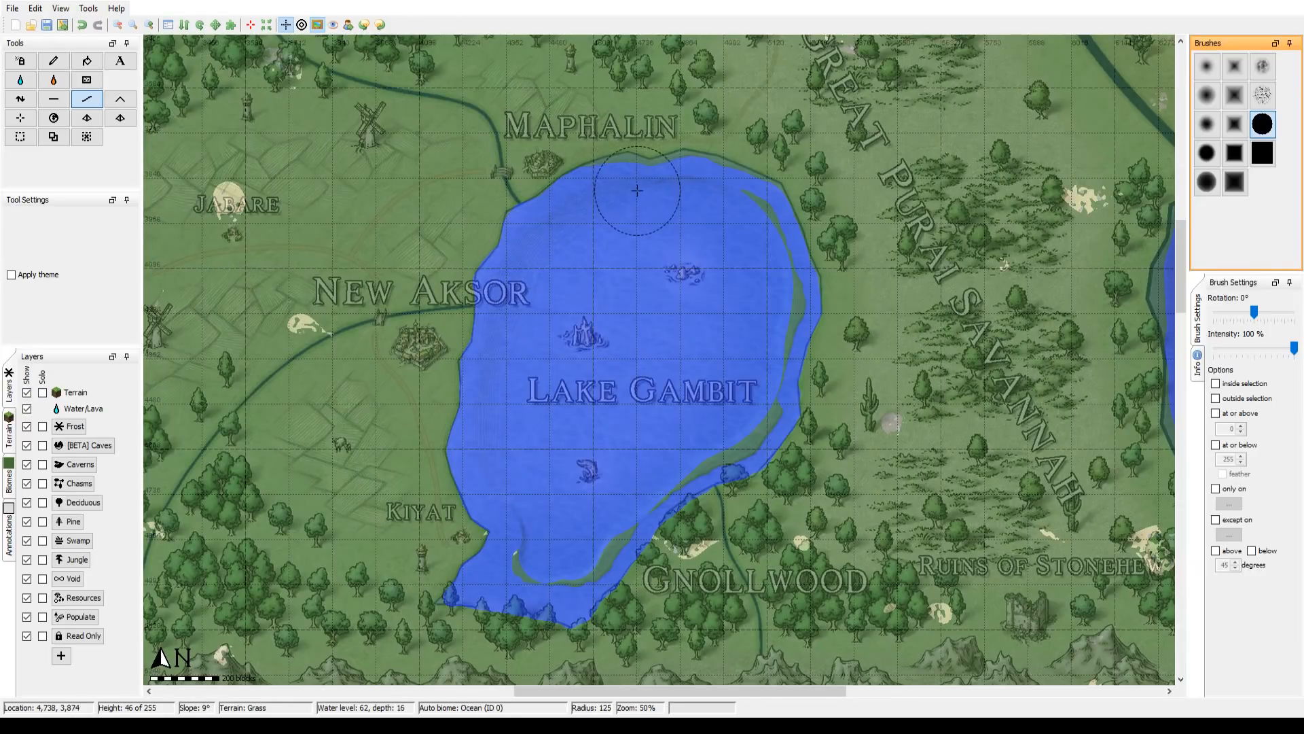
{"action": "scroll", "coordinate": [642, 180], "scroll_direction": "up", "scroll_amount": 12}
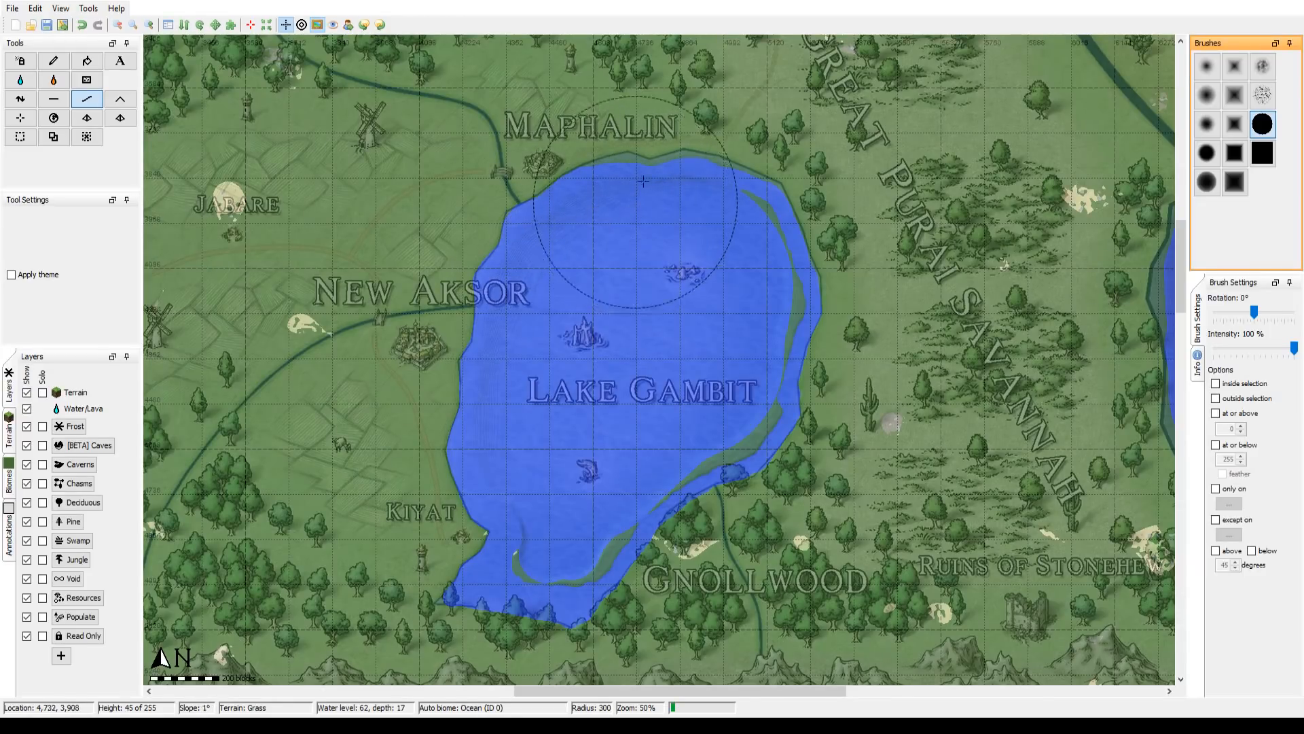
{"action": "mouse_move", "coordinate": [648, 168]}
{"action": "left_mouse_down"}
{"action": "mouse_move", "coordinate": [734, 204]}
{"action": "mouse_move", "coordinate": [753, 198]}
{"action": "left_mouse_up"}
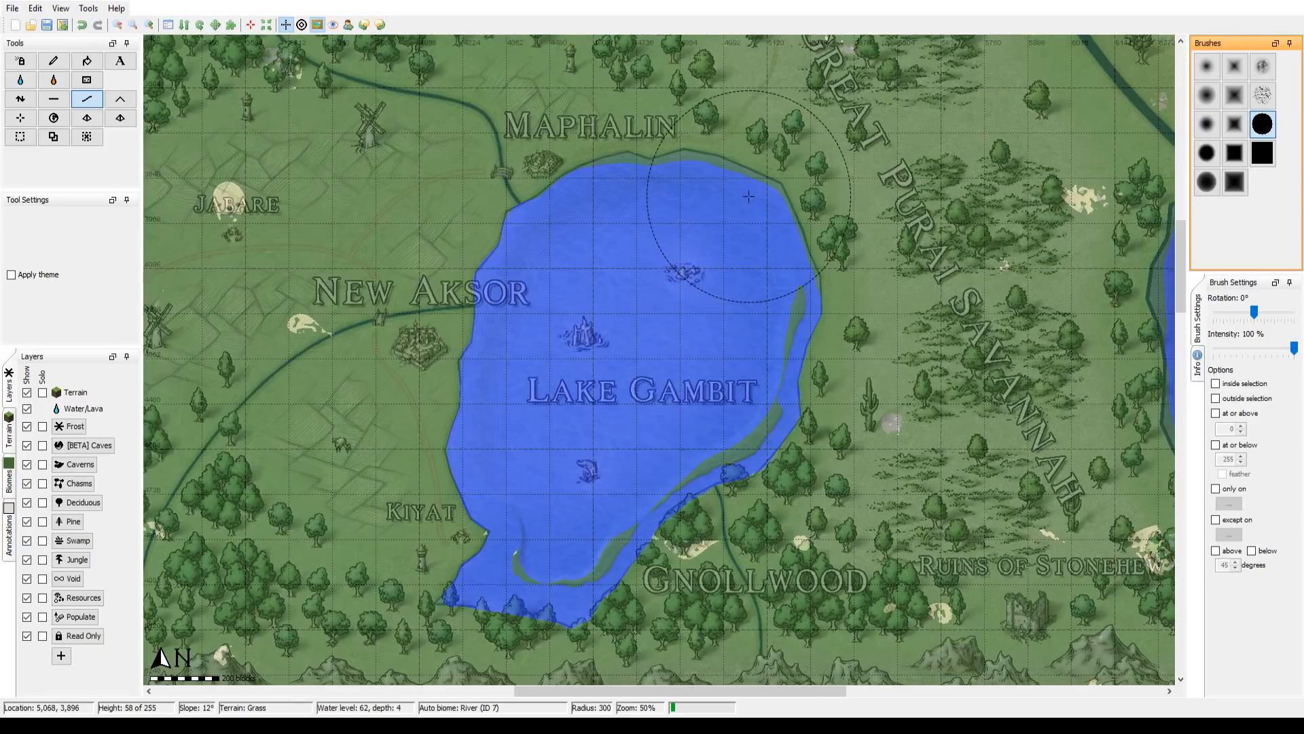
{"action": "mouse_move", "coordinate": [788, 274]}
{"action": "left_mouse_down"}
{"action": "mouse_move", "coordinate": [782, 345]}
{"action": "mouse_move", "coordinate": [811, 313]}
{"action": "mouse_move", "coordinate": [840, 317]}
{"action": "mouse_move", "coordinate": [865, 346]}
{"action": "left_mouse_up"}
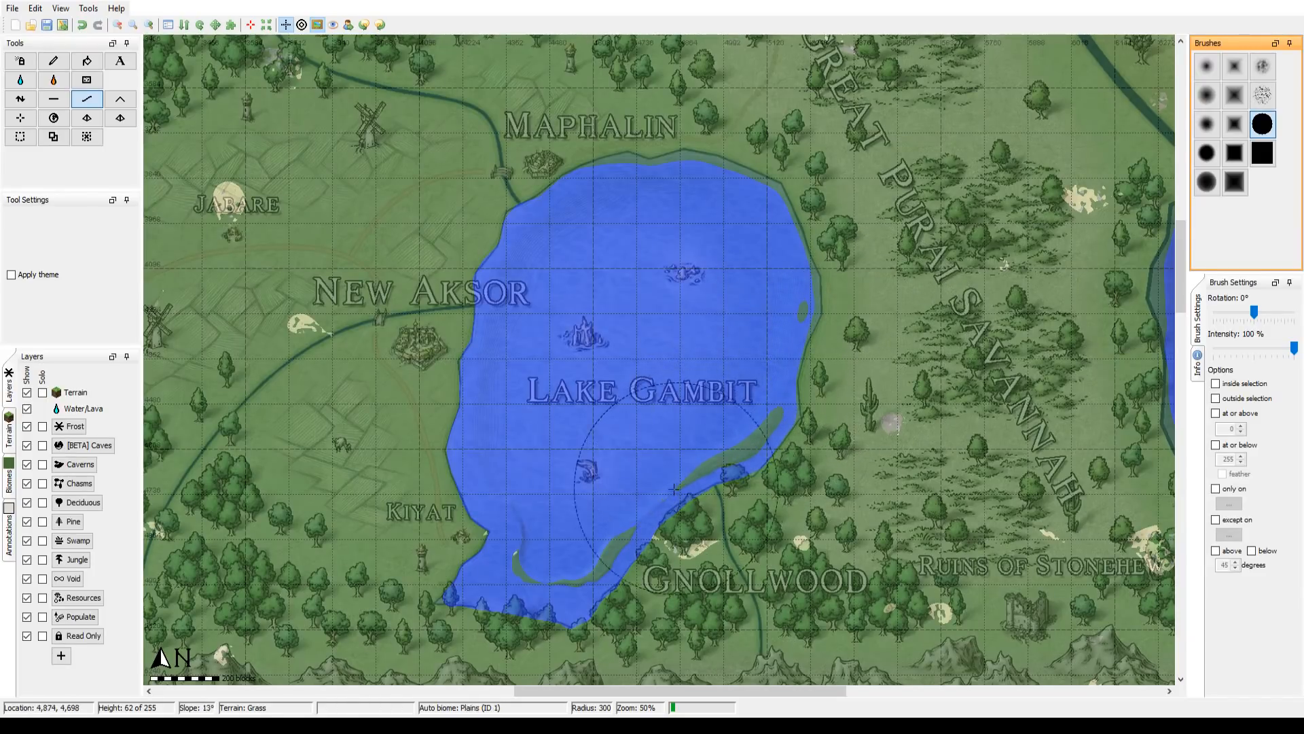
Step: Smooth Lake Gambit's southern tip, its southeastern shore by Gnollwood and the remaining land patch along the eastern side
{"action": "mouse_move", "coordinate": [619, 543]}
{"action": "left_mouse_down"}
{"action": "mouse_move", "coordinate": [573, 586]}
{"action": "mouse_move", "coordinate": [515, 551]}
{"action": "left_mouse_up"}
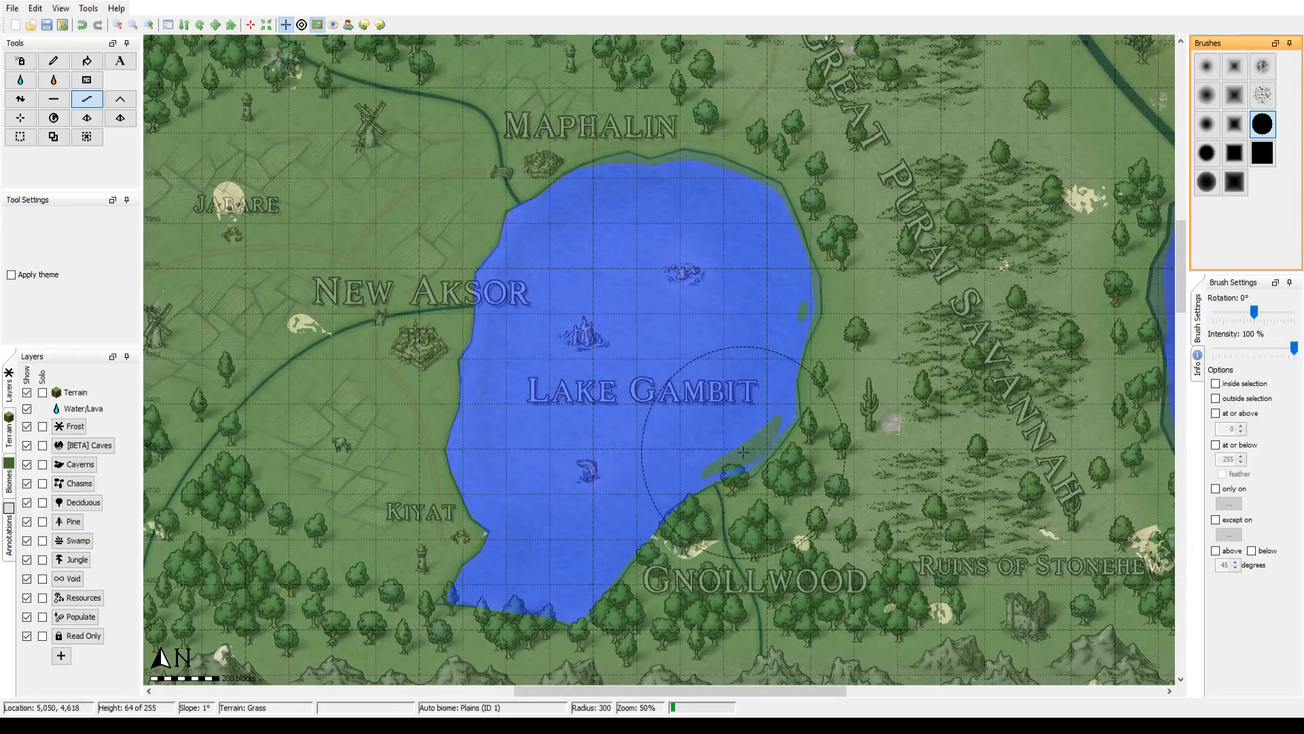
{"action": "left_click", "coordinate": [809, 473]}
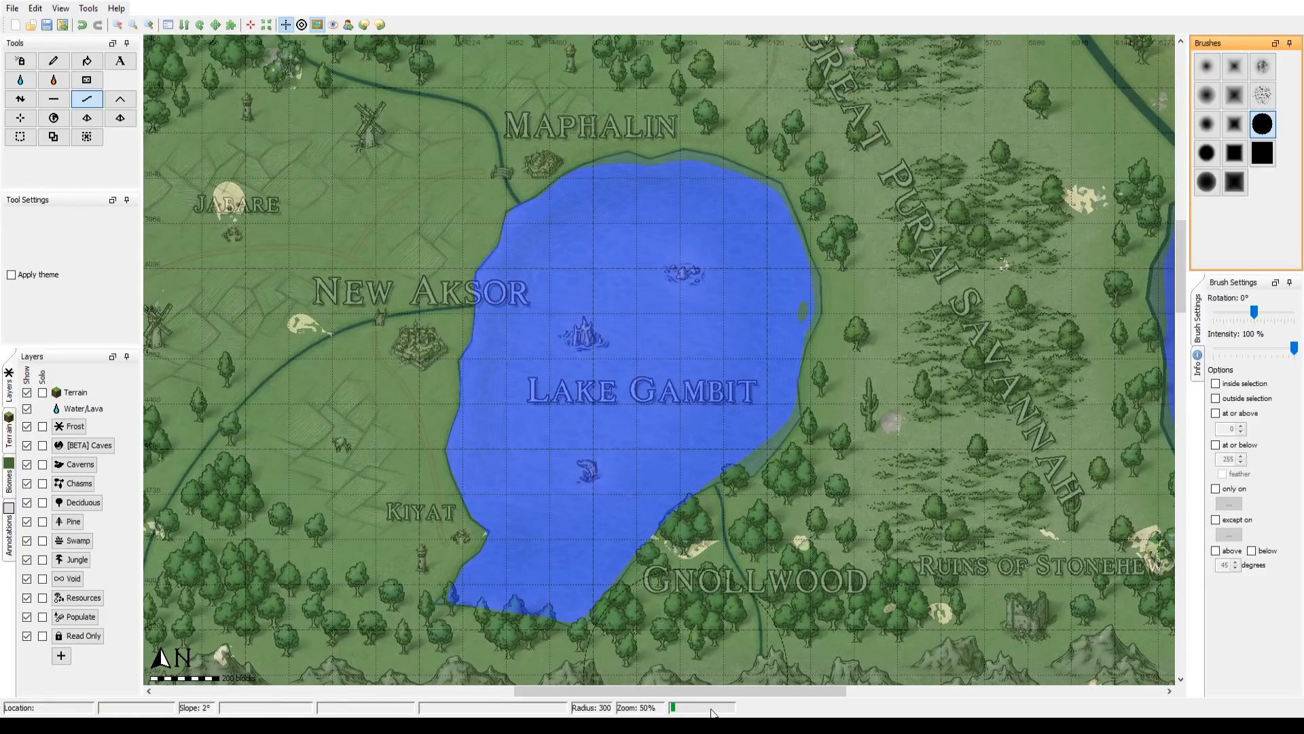
{"action": "mouse_move", "coordinate": [713, 711]}
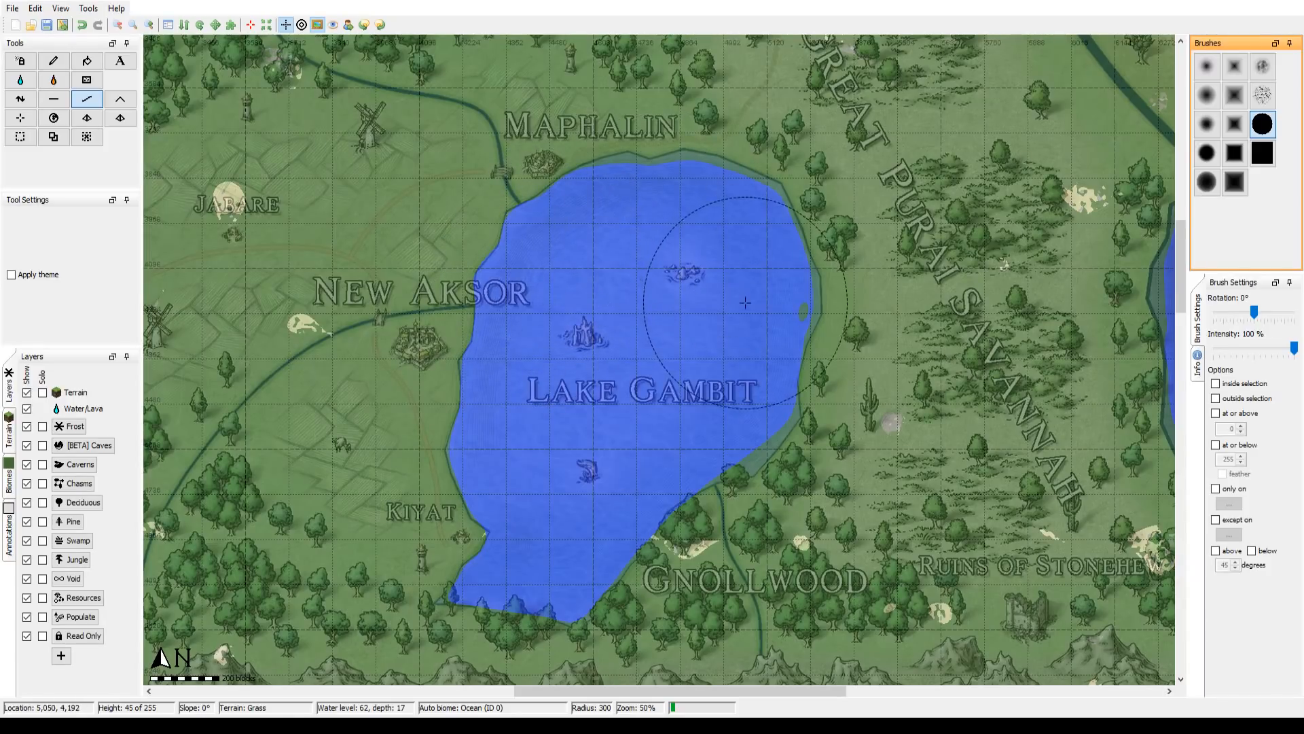
{"action": "mouse_move", "coordinate": [745, 302]}
{"action": "left_mouse_down"}
{"action": "mouse_move", "coordinate": [768, 321]}
{"action": "mouse_move", "coordinate": [775, 277]}
{"action": "mouse_move", "coordinate": [764, 297]}
{"action": "left_mouse_up"}
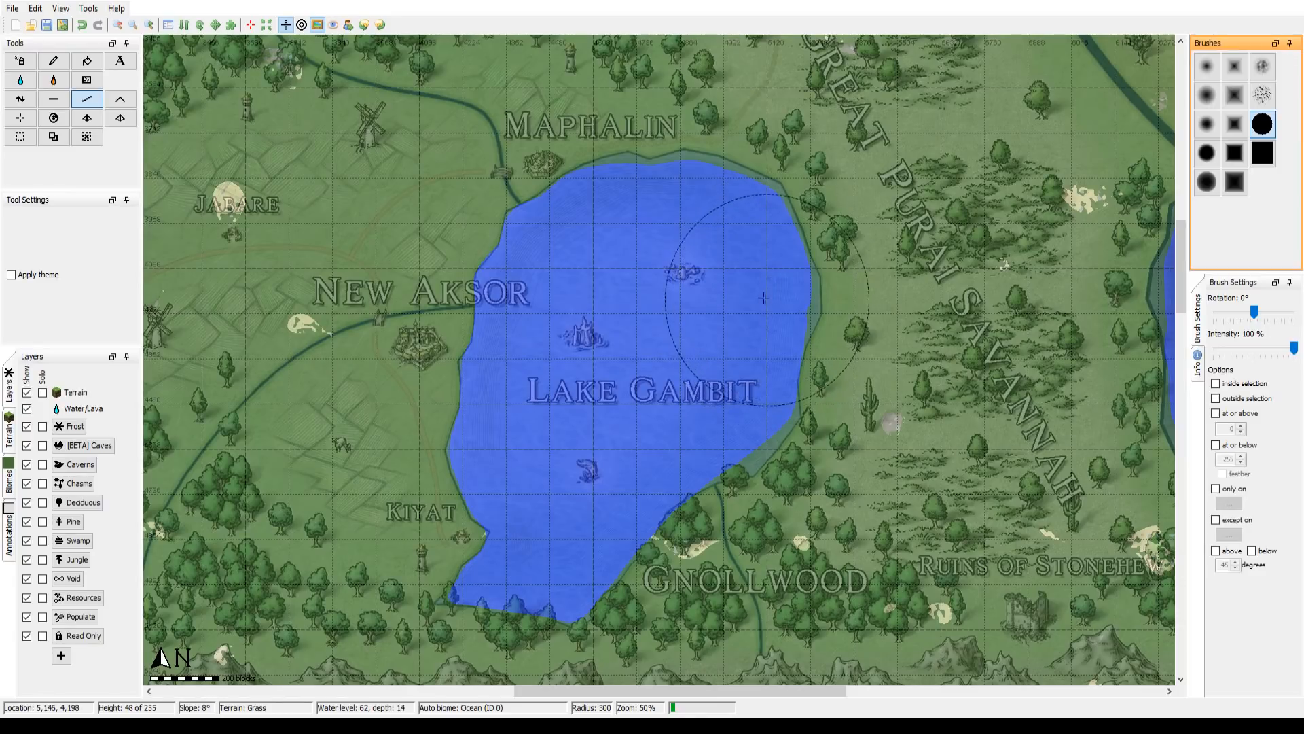
{"action": "left_click", "coordinate": [746, 436]}
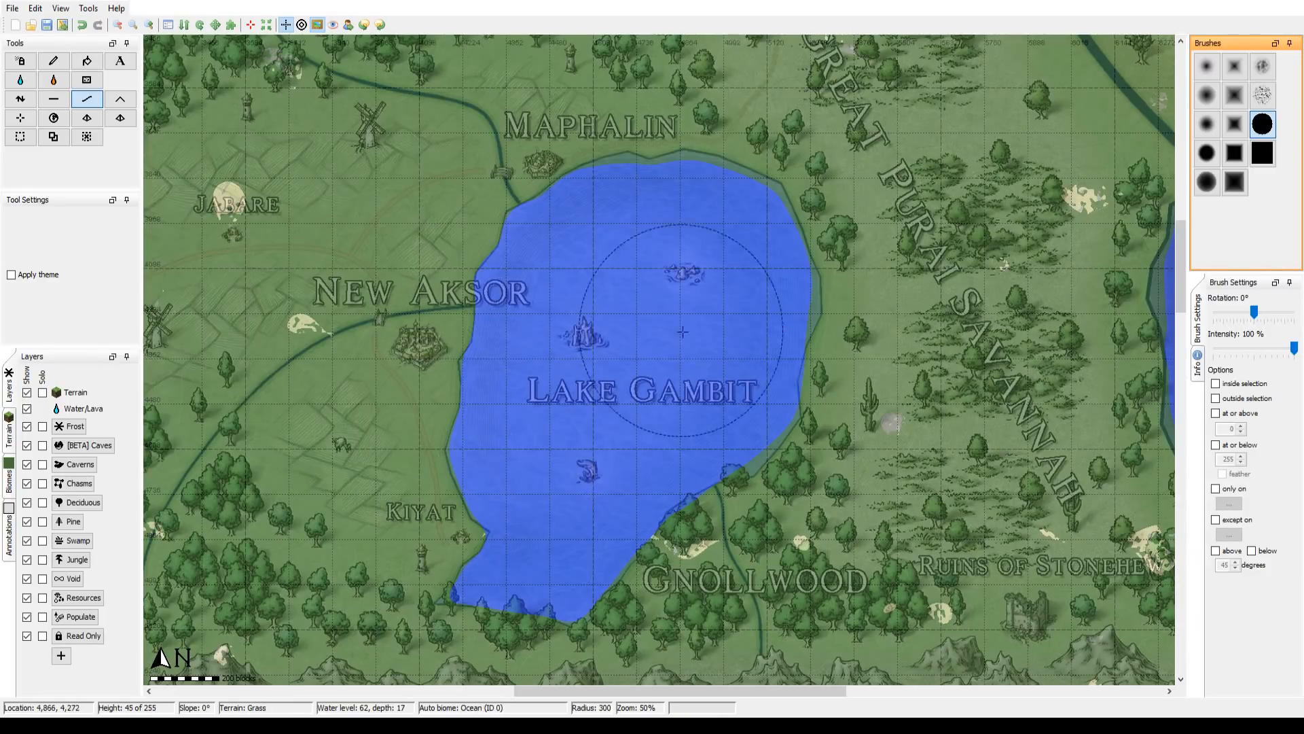
Step: Compare Lake Gambit and the eastern coast with the fantasy map by repeatedly hiding and showing the overlay image
{"action": "left_click", "coordinate": [121, 26]}
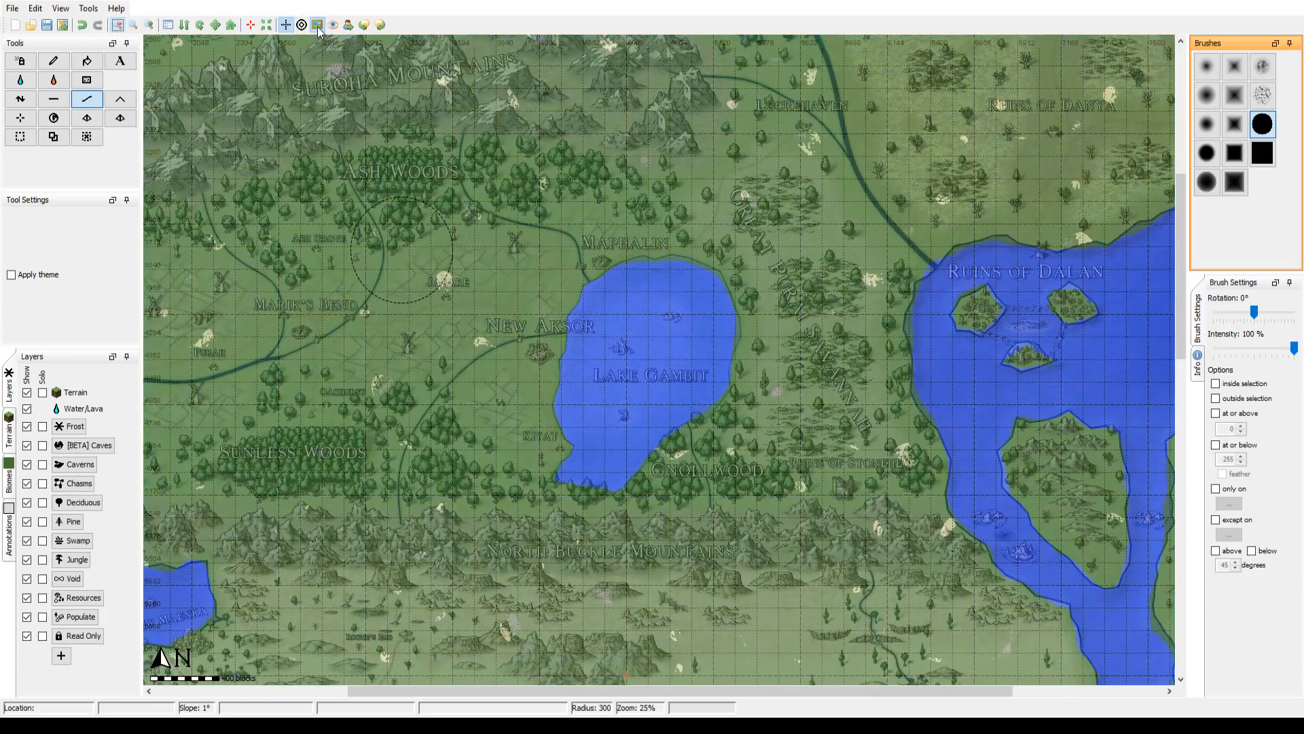
{"action": "left_click", "coordinate": [318, 27]}
{"action": "left_click", "coordinate": [318, 27]}
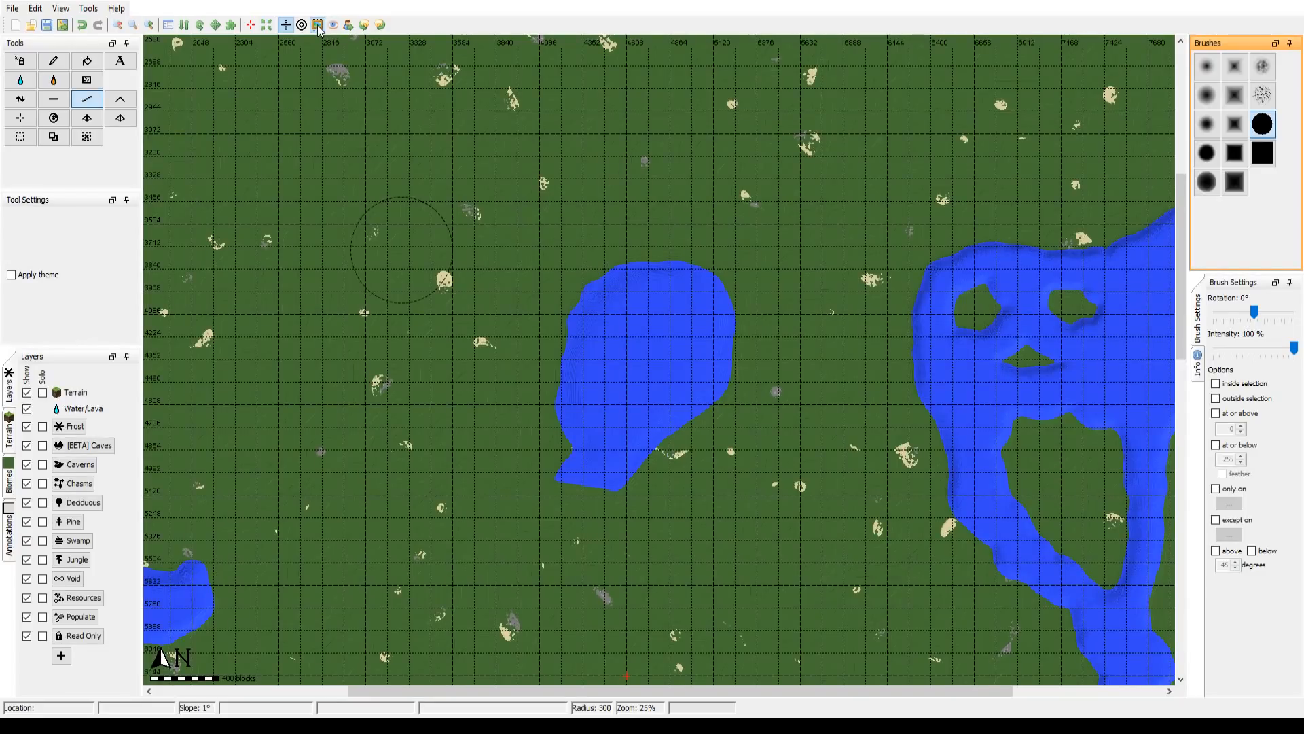
{"action": "left_click", "coordinate": [318, 27]}
{"action": "left_click", "coordinate": [318, 27]}
{"action": "left_click", "coordinate": [318, 27]}
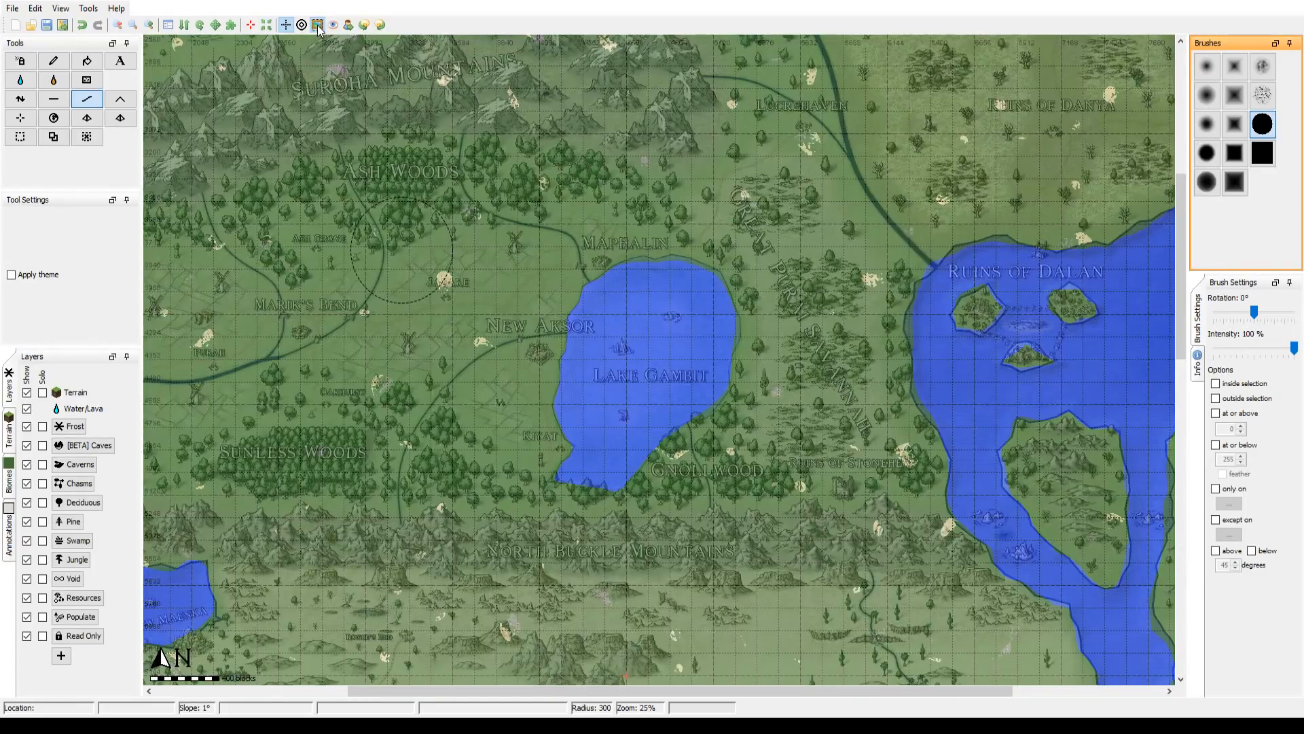
{"action": "left_click", "coordinate": [318, 28]}
{"action": "left_click", "coordinate": [318, 27]}
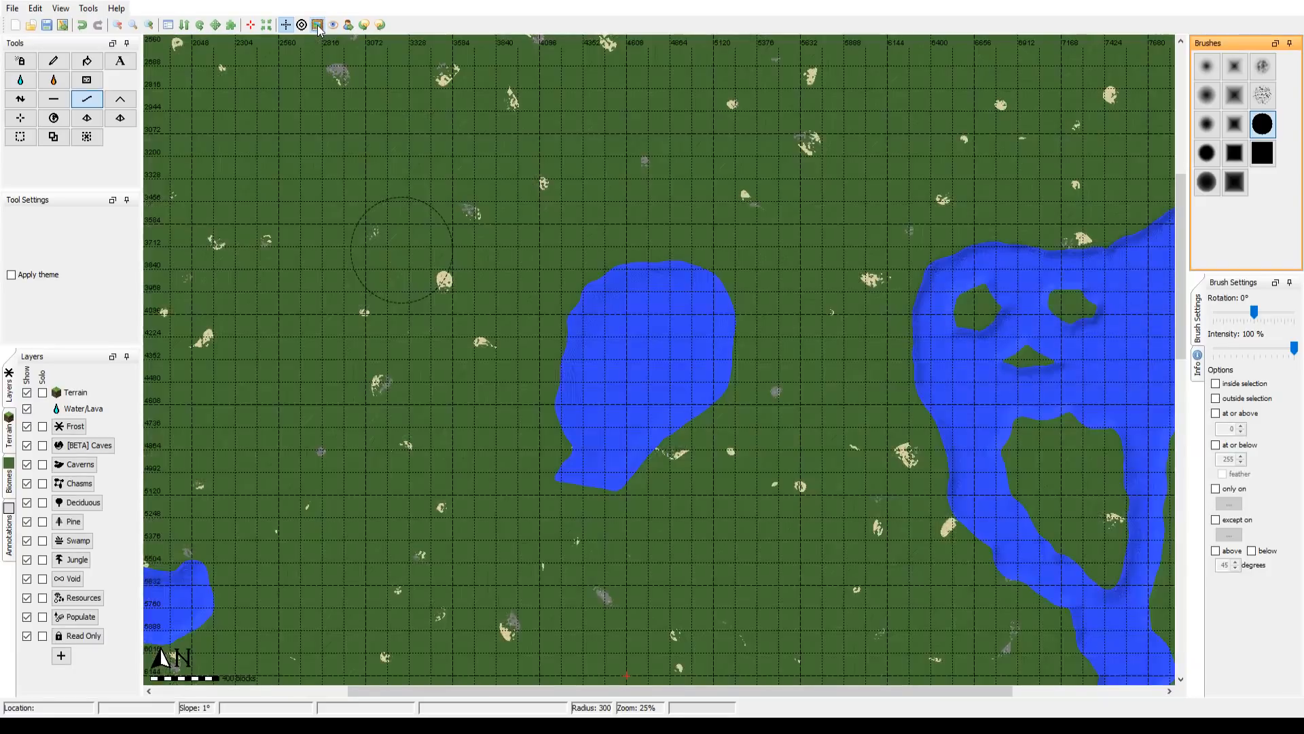
{"action": "left_click", "coordinate": [318, 27]}
{"action": "left_click", "coordinate": [318, 27]}
{"action": "left_click", "coordinate": [317, 27]}
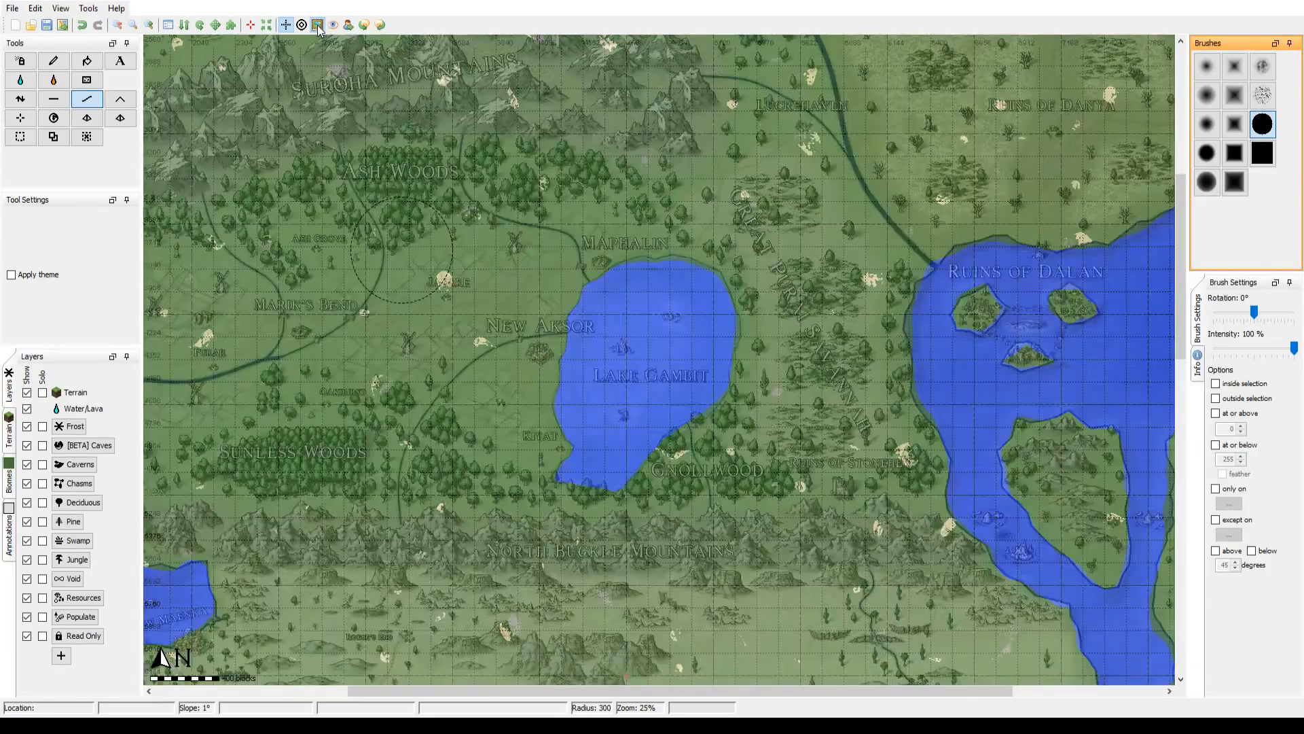
{"action": "left_click", "coordinate": [318, 27]}
{"action": "left_click", "coordinate": [318, 27]}
{"action": "left_click", "coordinate": [318, 27]}
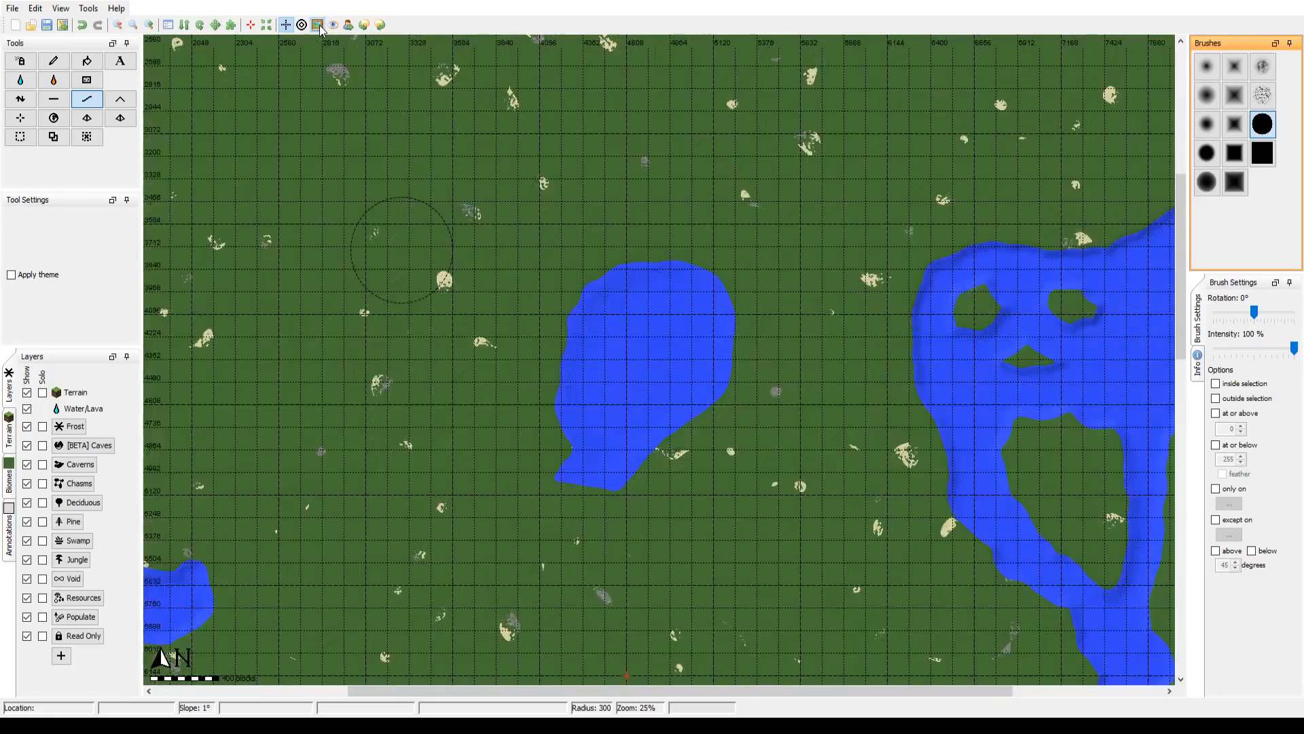
{"action": "left_click", "coordinate": [318, 27]}
{"action": "left_click", "coordinate": [318, 27]}
{"action": "left_click", "coordinate": [318, 27]}
{"action": "left_click", "coordinate": [318, 27]}
{"action": "left_click", "coordinate": [317, 27]}
{"action": "left_click", "coordinate": [317, 27]}
{"action": "left_click", "coordinate": [317, 27]}
{"action": "left_click", "coordinate": [318, 28]}
{"action": "left_click", "coordinate": [320, 27]}
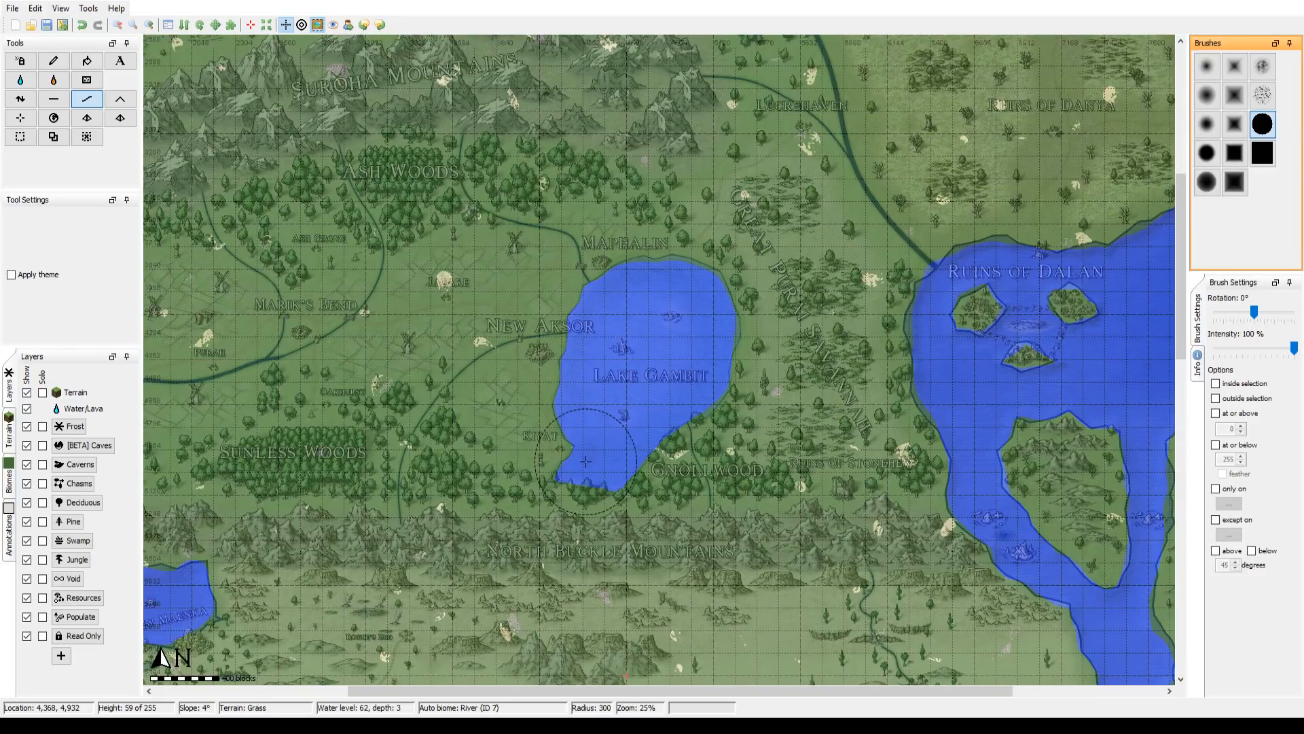
Step: Survey the regions south of Lake Gambit, from the North Buckle Mountains to the Three Birds Mountains, for remaining inland lakes
{"action": "left_click_drag", "start_coordinate": [586, 462], "coordinate": [586, 462]}
{"action": "left_click_drag", "start_coordinate": [591, 425], "coordinate": [811, 269]}
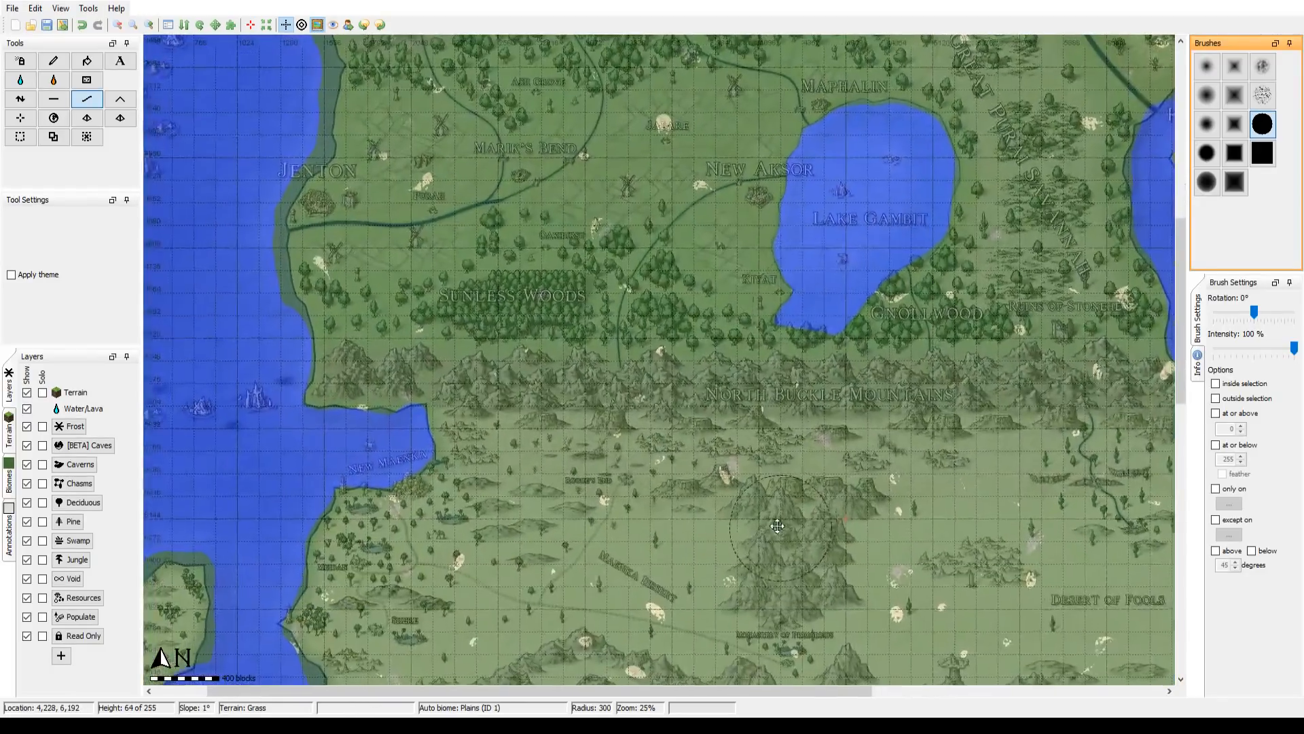
{"action": "left_click_drag", "start_coordinate": [777, 526], "coordinate": [674, 111]}
{"action": "mouse_move", "coordinate": [613, 626]}
{"action": "left_mouse_down"}
{"action": "mouse_move", "coordinate": [544, 371]}
{"action": "mouse_move", "coordinate": [631, 291]}
{"action": "mouse_move", "coordinate": [490, 576]}
{"action": "left_mouse_up"}
{"action": "left_click_drag", "start_coordinate": [649, 176], "coordinate": [579, 587]}
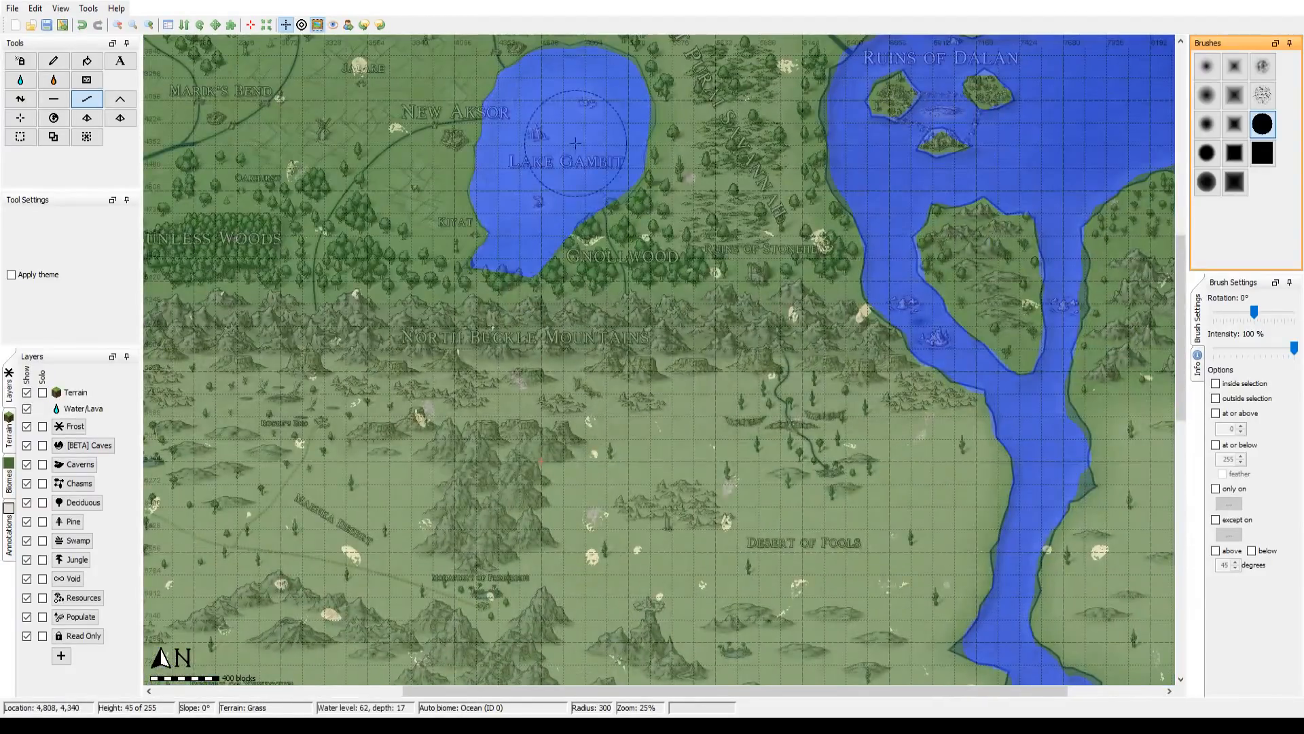
{"action": "left_click_drag", "start_coordinate": [504, 616], "coordinate": [709, 95]}
{"action": "left_click_drag", "start_coordinate": [579, 435], "coordinate": [519, 301]}
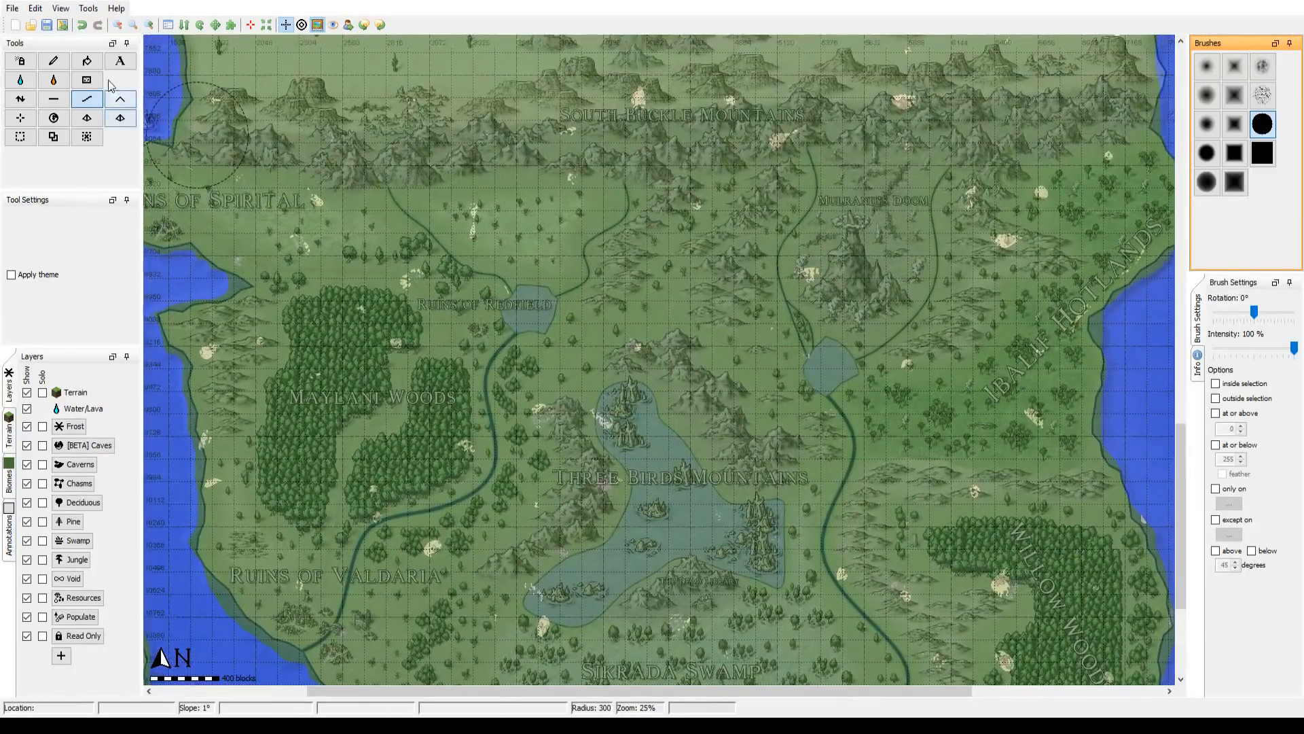
Step: Lower the terrain in the middle of the lake at Ruins of Redfield to height 46, using the solid circular brush at radius 39
{"action": "left_click", "coordinate": [153, 31]}
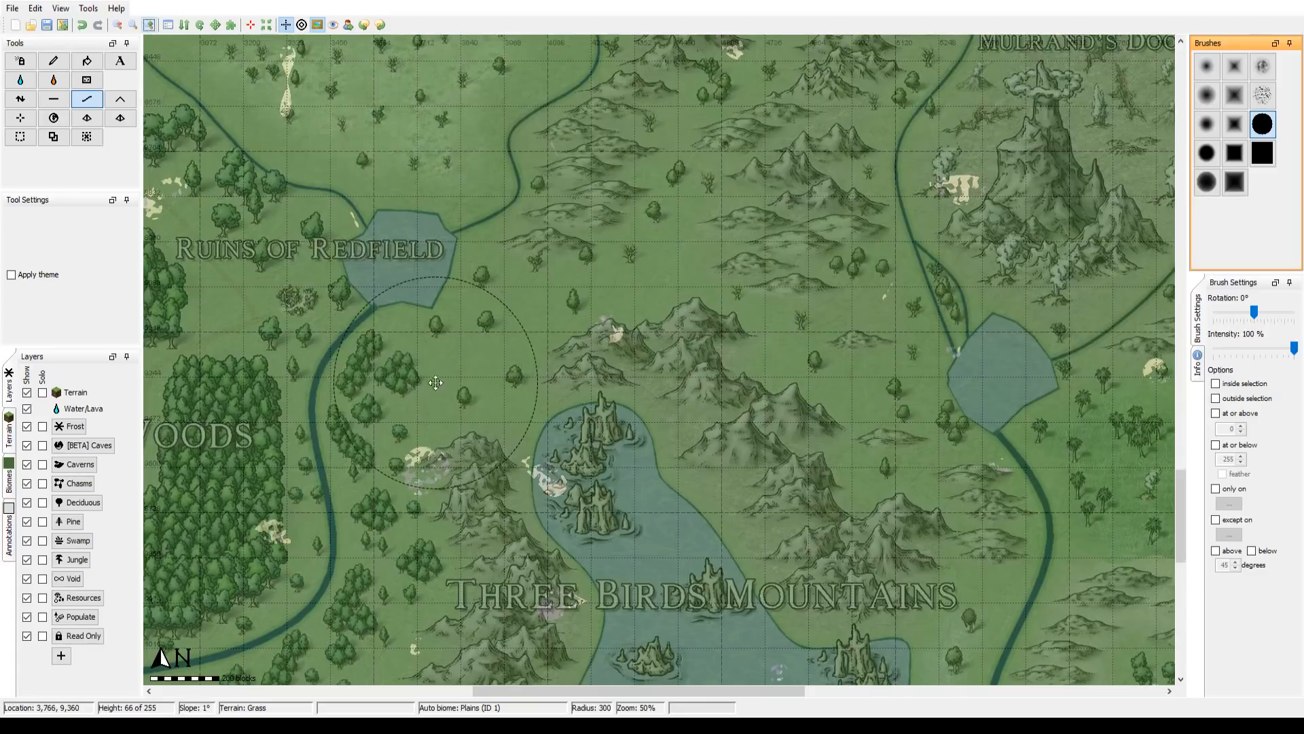
{"action": "left_click_drag", "start_coordinate": [436, 382], "coordinate": [664, 477]}
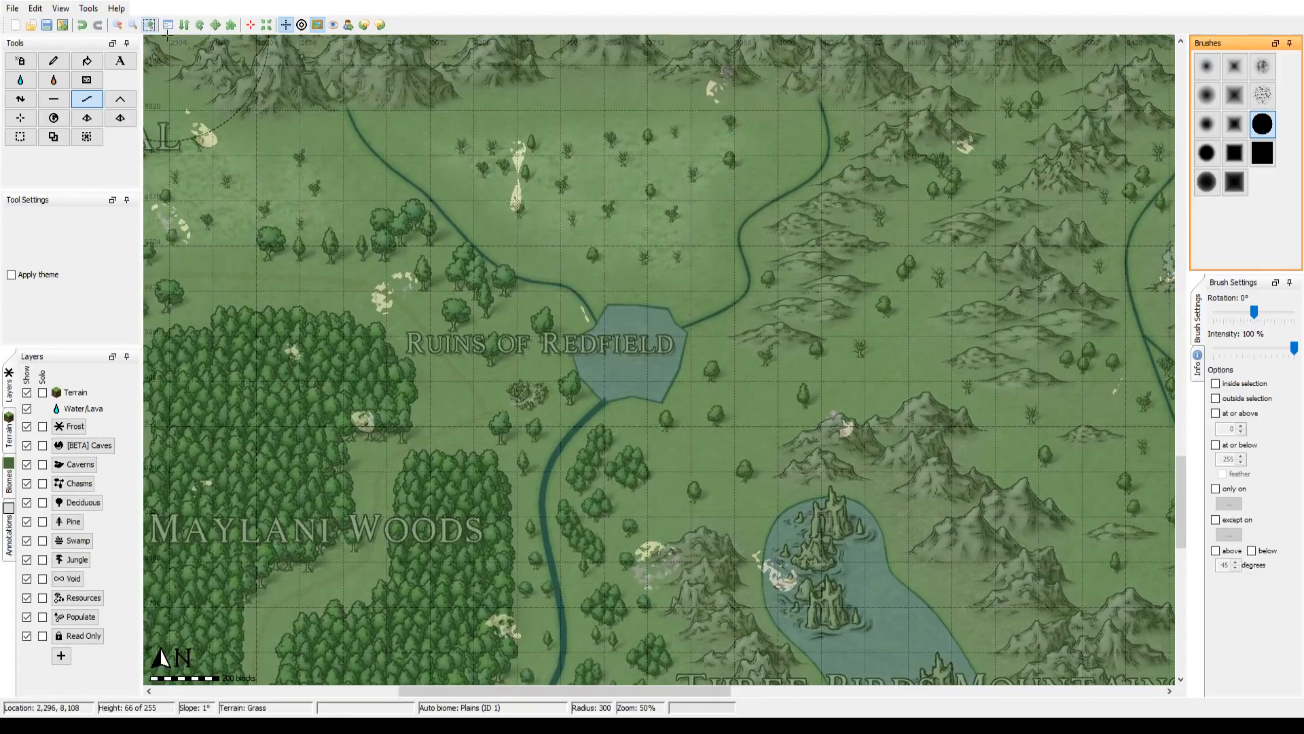
{"action": "left_click", "coordinate": [150, 25]}
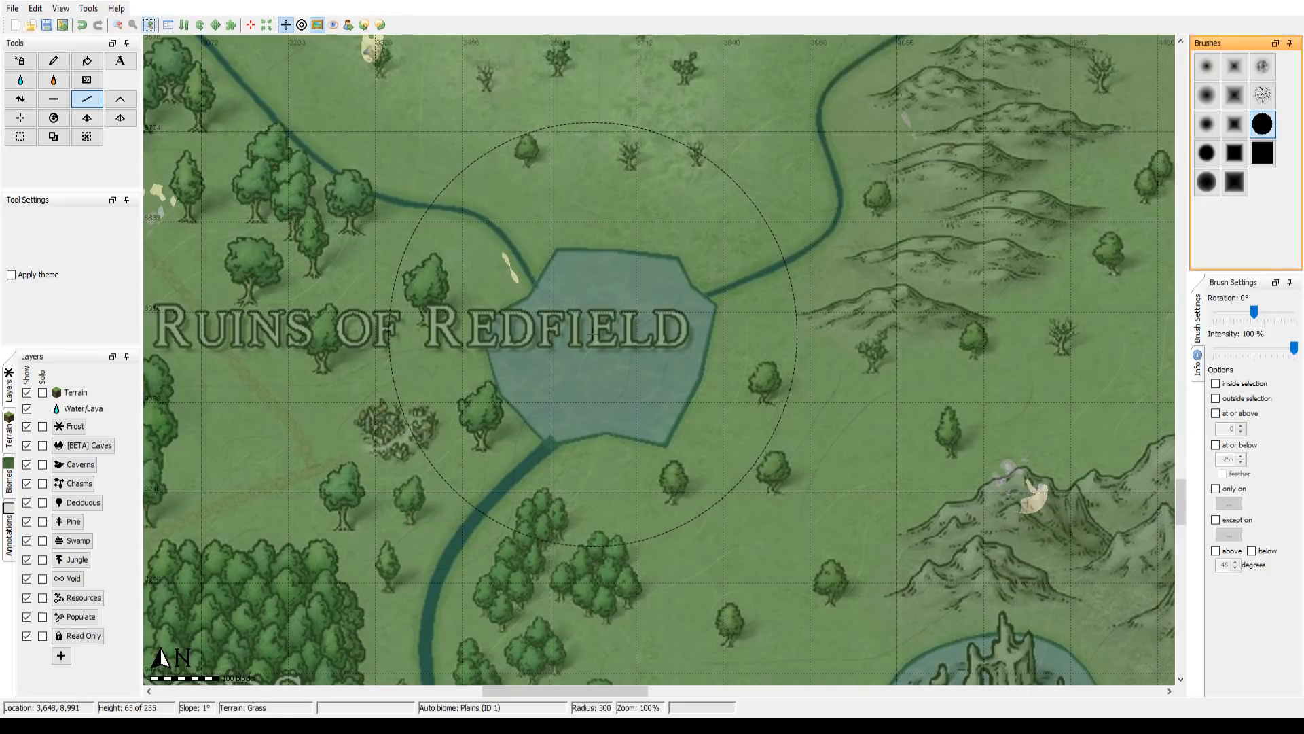
{"action": "scroll", "coordinate": [593, 334], "scroll_direction": "down", "scroll_amount": 18}
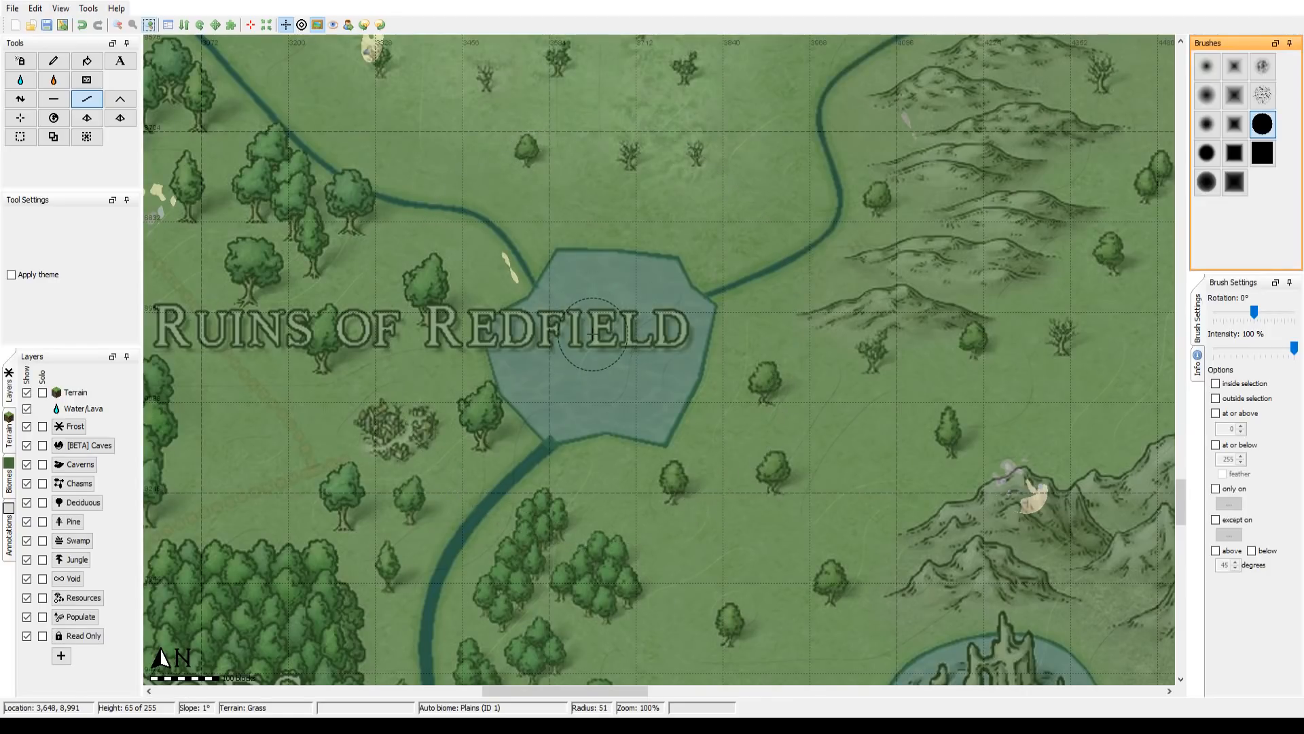
{"action": "scroll", "coordinate": [593, 333], "scroll_direction": "down", "scroll_amount": 2}
{"action": "scroll", "coordinate": [593, 333], "scroll_direction": "down", "scroll_amount": 2}
{"action": "left_click_drag", "start_coordinate": [593, 334], "coordinate": [541, 351]}
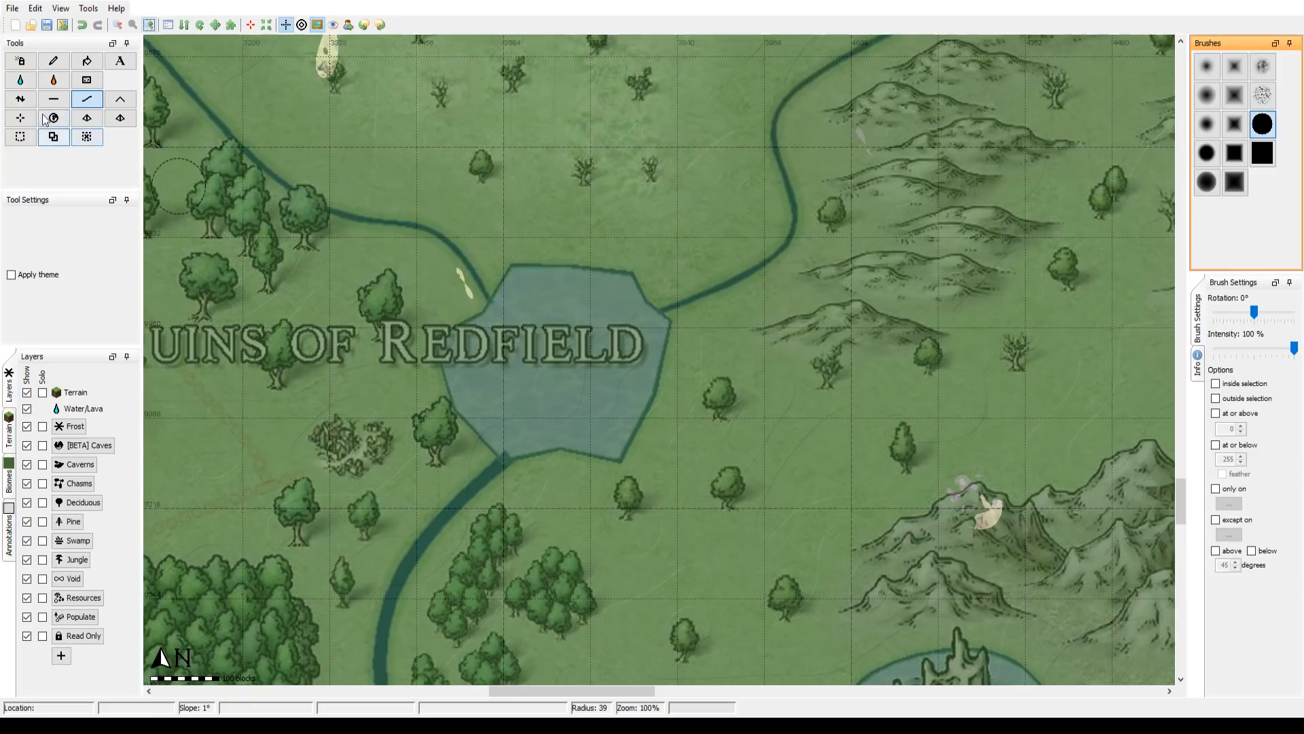
{"action": "left_click", "coordinate": [17, 101]}
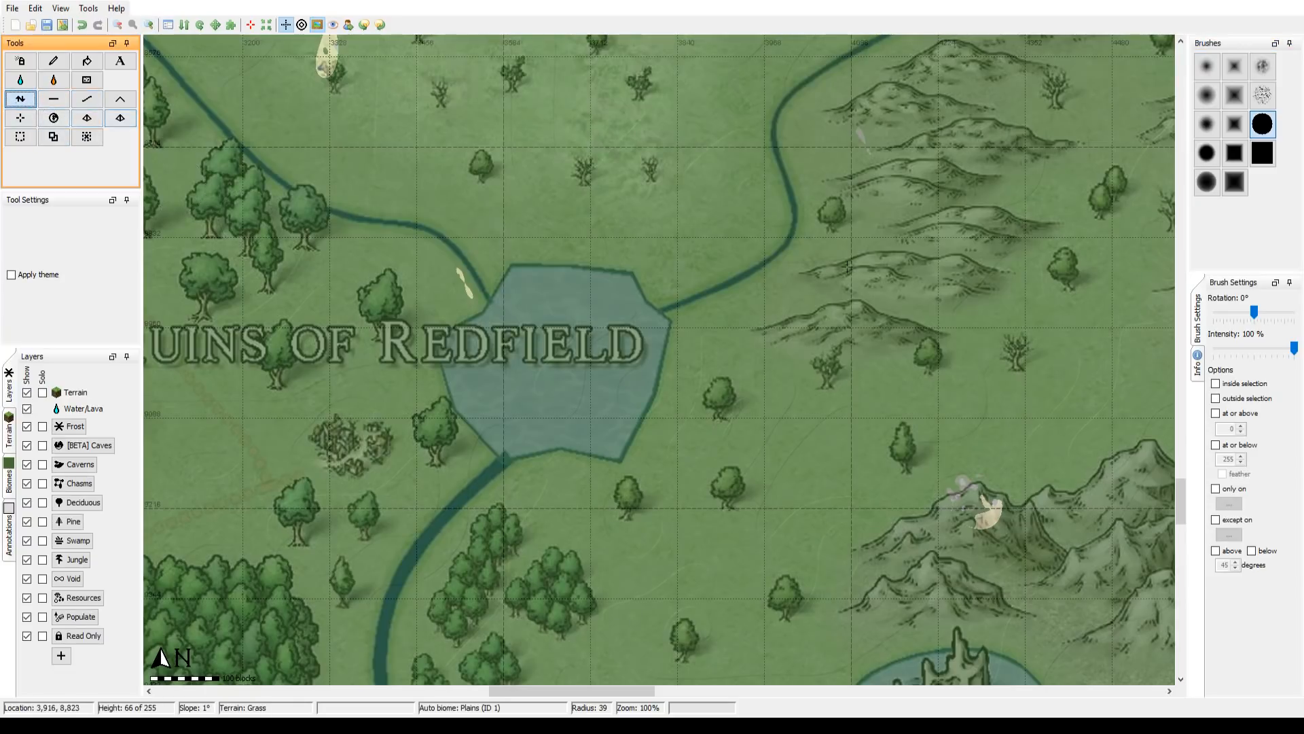
{"action": "left_click", "coordinate": [549, 360]}
{"action": "left_click_drag", "start_coordinate": [548, 361], "coordinate": [551, 358]}
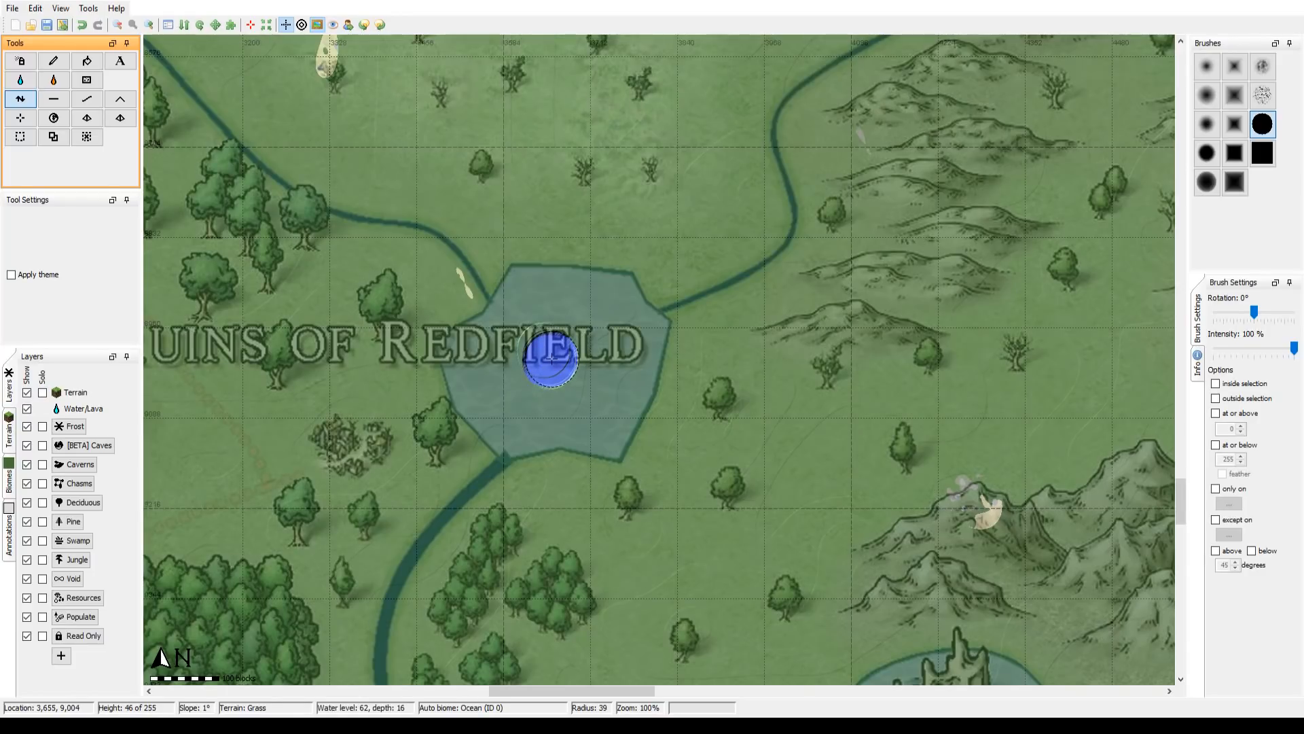
Step: Lower a circular patch inside the Three Birds Mountains lake and the lake south of Mulrand's Doom, using brush radius 39
{"action": "left_click_drag", "start_coordinate": [897, 574], "coordinate": [604, 225]}
{"action": "mouse_move", "coordinate": [788, 565]}
{"action": "left_mouse_down"}
{"action": "mouse_move", "coordinate": [633, 342]}
{"action": "mouse_move", "coordinate": [616, 382]}
{"action": "left_mouse_up"}
{"action": "left_click", "coordinate": [617, 383]}
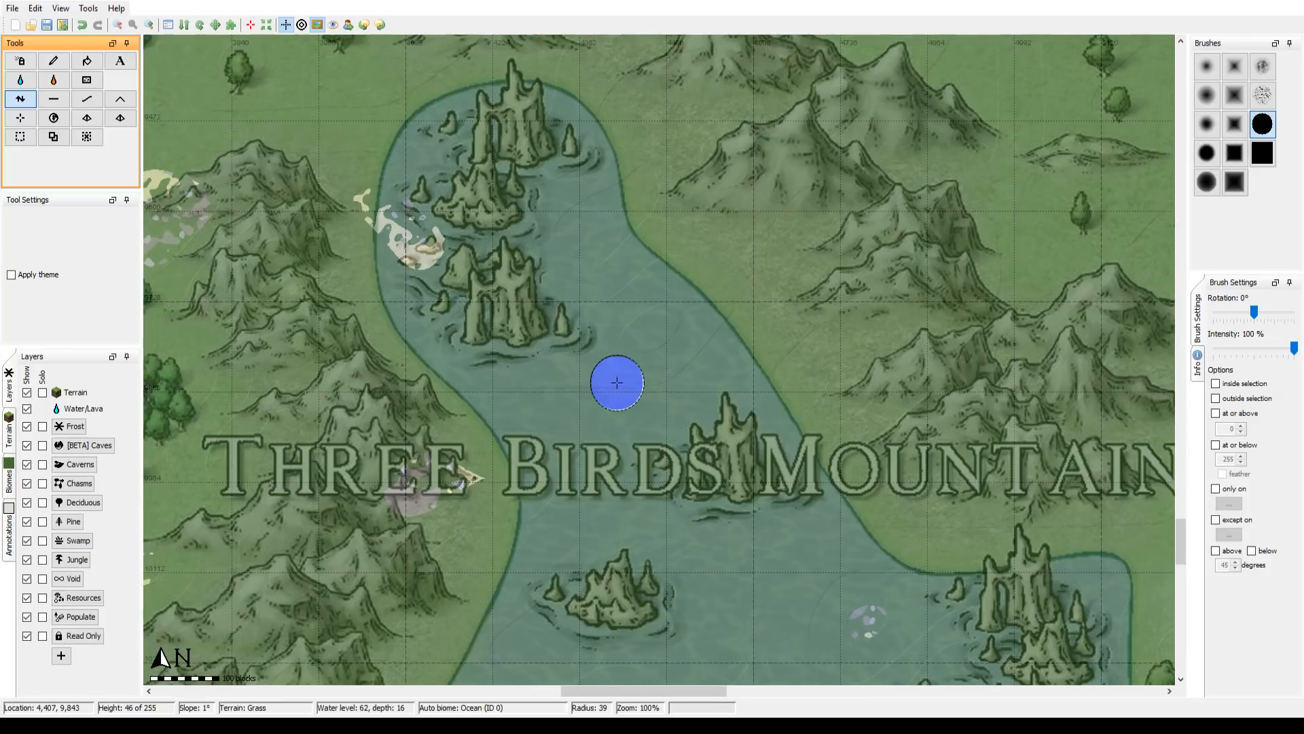
{"action": "left_click_drag", "start_coordinate": [1134, 78], "coordinate": [730, 365]}
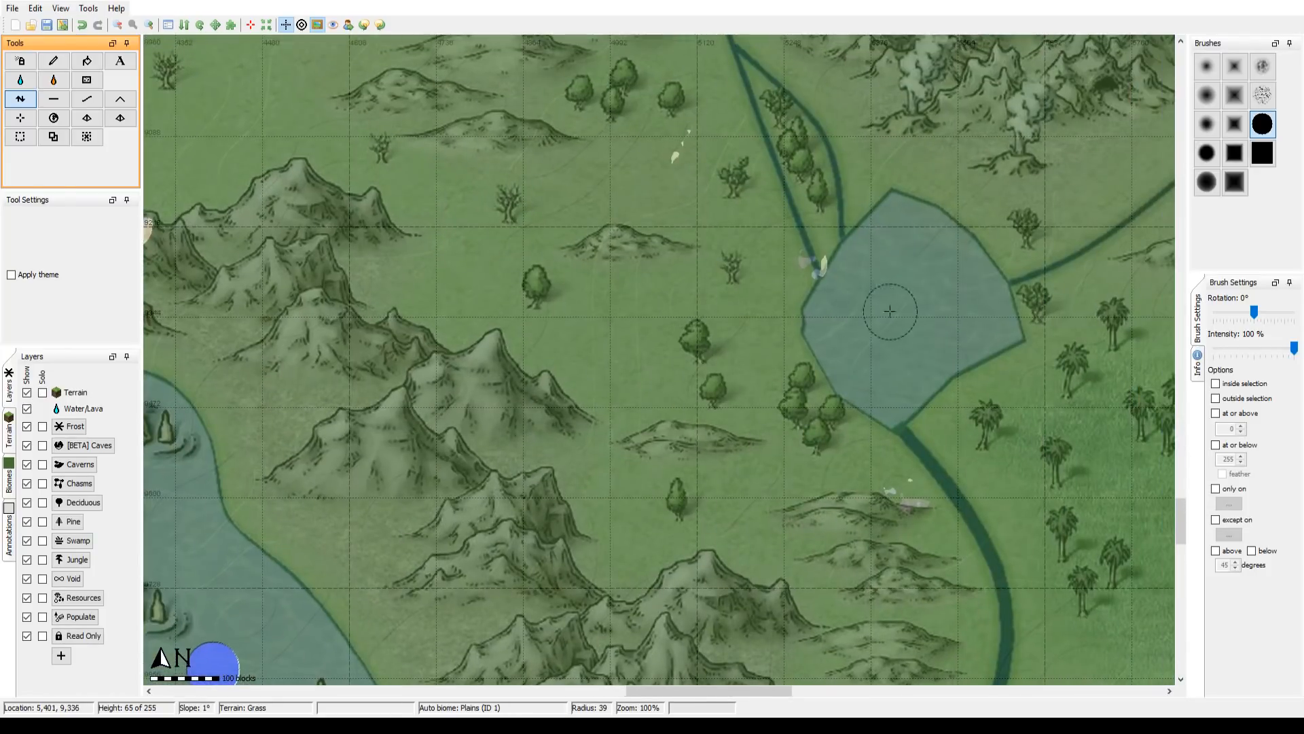
{"action": "right_click", "coordinate": [904, 307]}
{"action": "left_click_drag", "start_coordinate": [904, 307], "coordinate": [904, 306]}
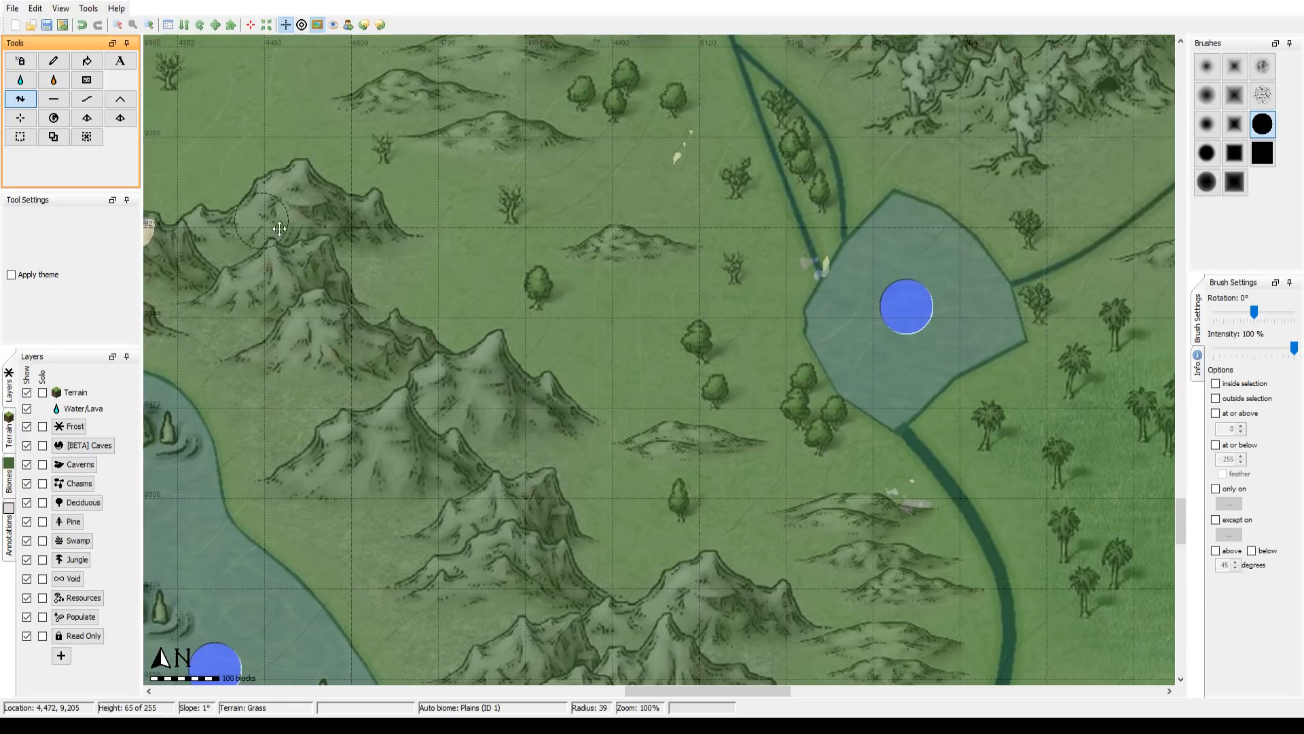
Step: Deepen the starting patches in the Redfield lake and the lake south of Mulrand's Doom with the brush reduced to radius 31
{"action": "left_click_drag", "start_coordinate": [315, 224], "coordinate": [882, 313]}
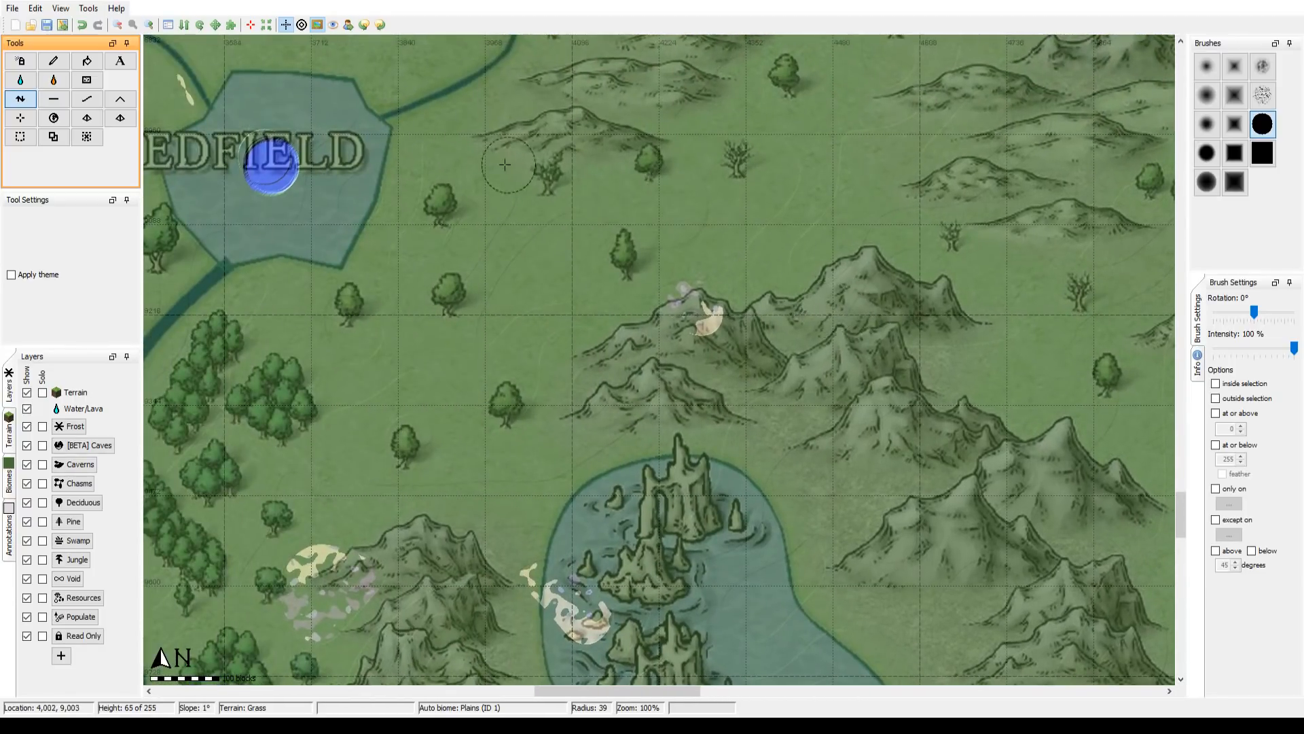
{"action": "left_click_drag", "start_coordinate": [509, 165], "coordinate": [810, 358]}
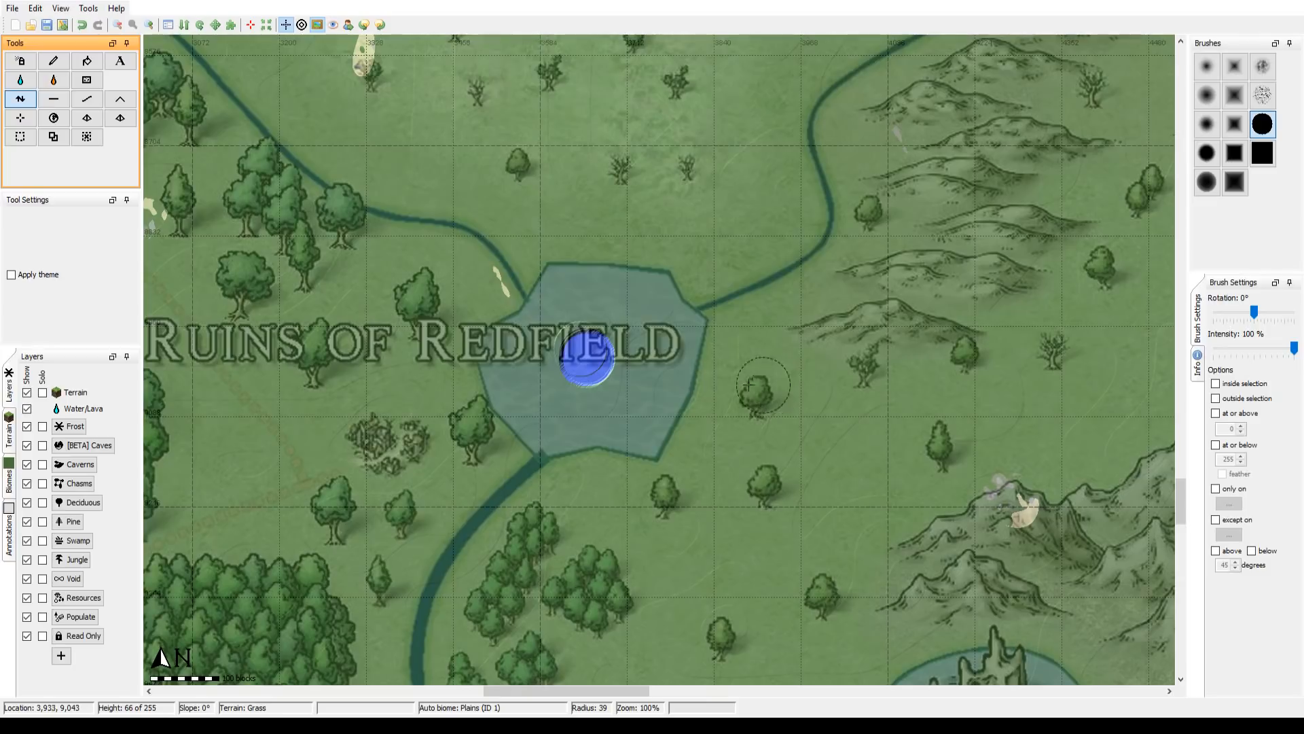
{"action": "left_click", "coordinate": [118, 26]}
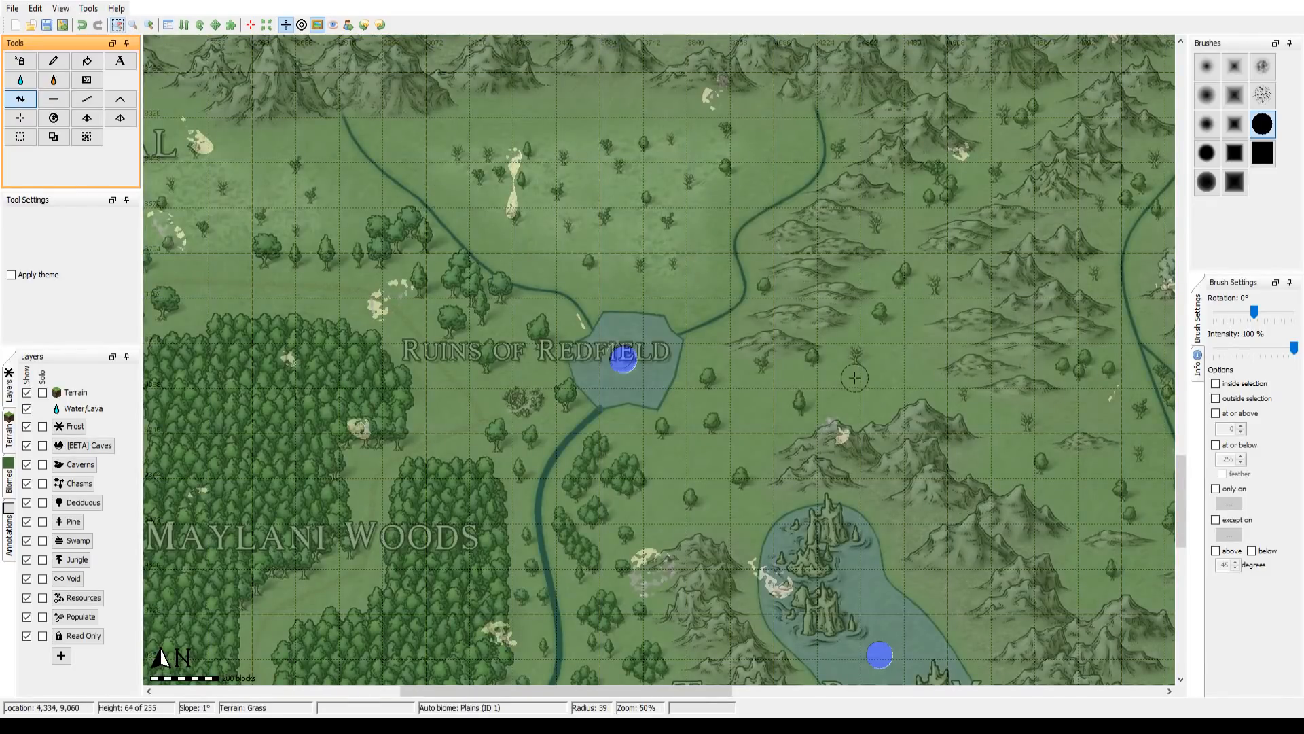
{"action": "left_click_drag", "start_coordinate": [811, 358], "coordinate": [531, 262]}
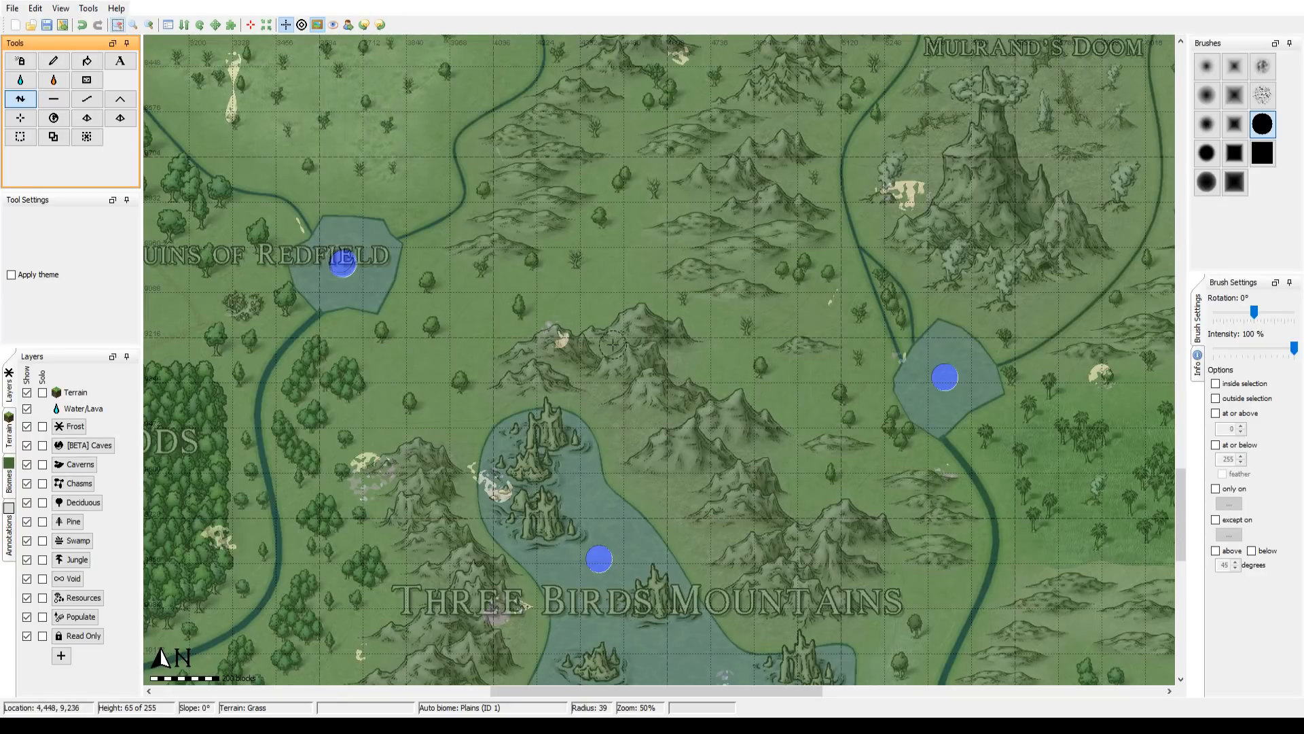
{"action": "left_click_drag", "start_coordinate": [535, 234], "coordinate": [443, 162]}
{"action": "scroll", "coordinate": [541, 346], "scroll_direction": "up", "scroll_amount": 2}
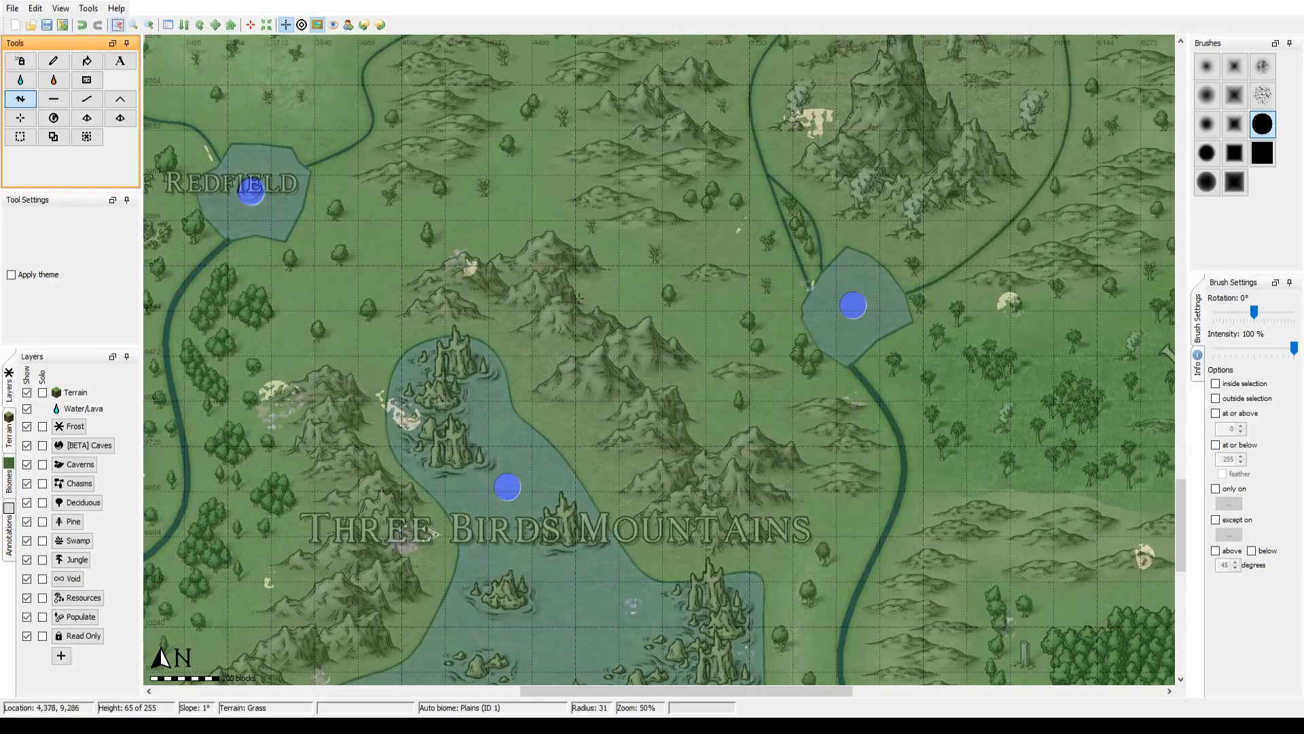
{"action": "left_click_drag", "start_coordinate": [619, 367], "coordinate": [565, 474]}
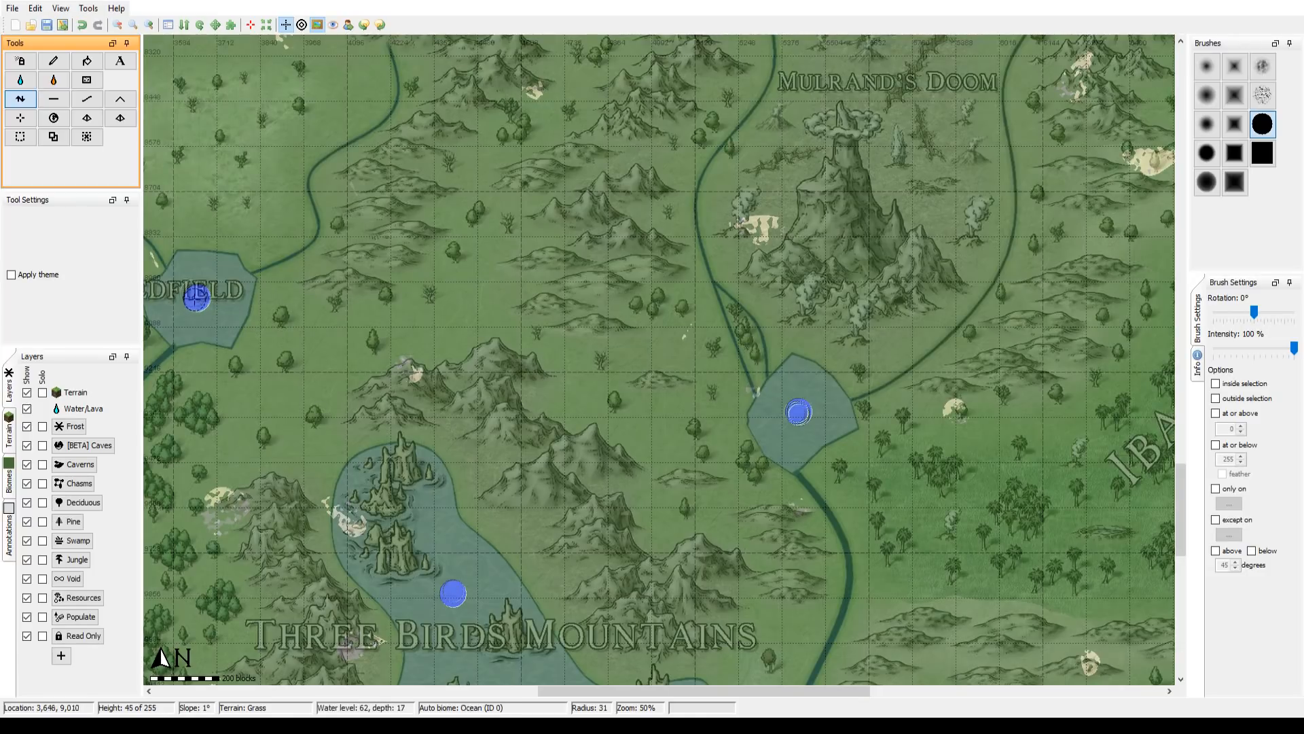
Step: Flatten the interior of the Redfield lake down to its lowered middle, following the overlay outline with brush radius 30
{"action": "left_click_drag", "start_coordinate": [428, 336], "coordinate": [690, 364]}
{"action": "left_click_drag", "start_coordinate": [646, 405], "coordinate": [770, 426]}
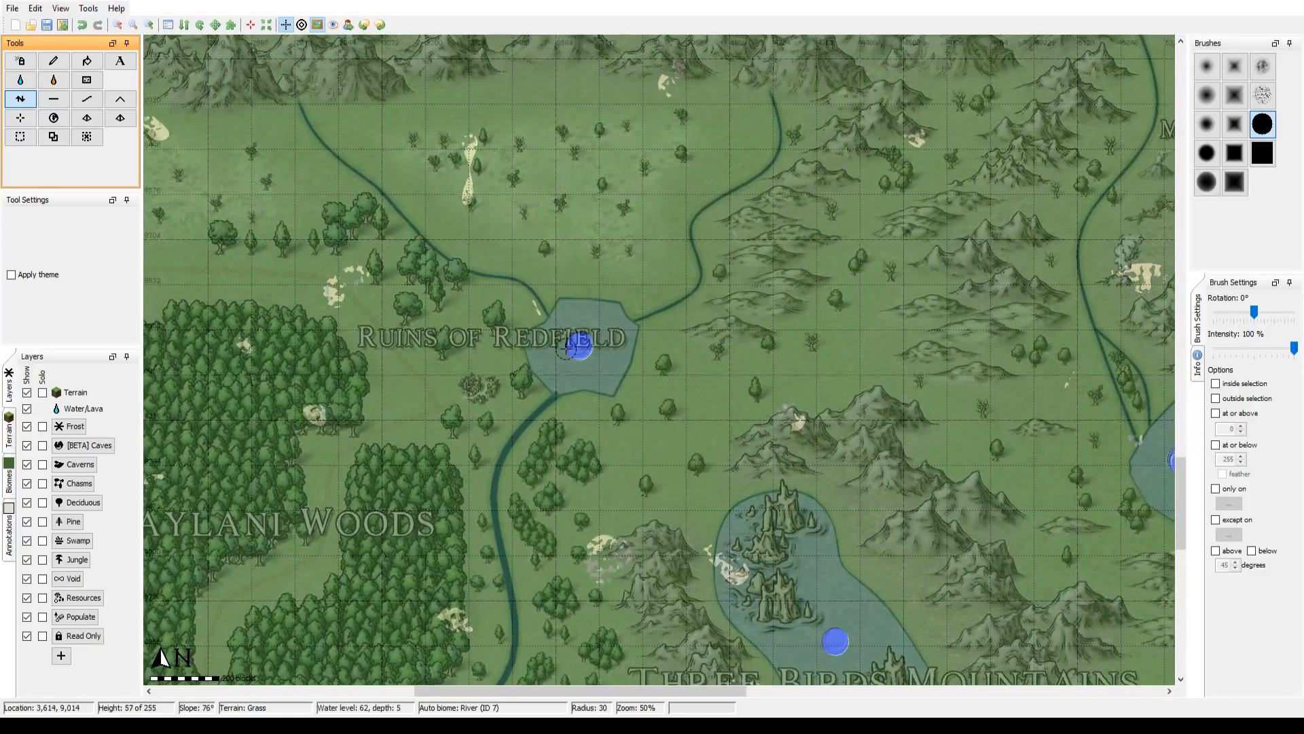
{"action": "left_click", "coordinate": [87, 99]}
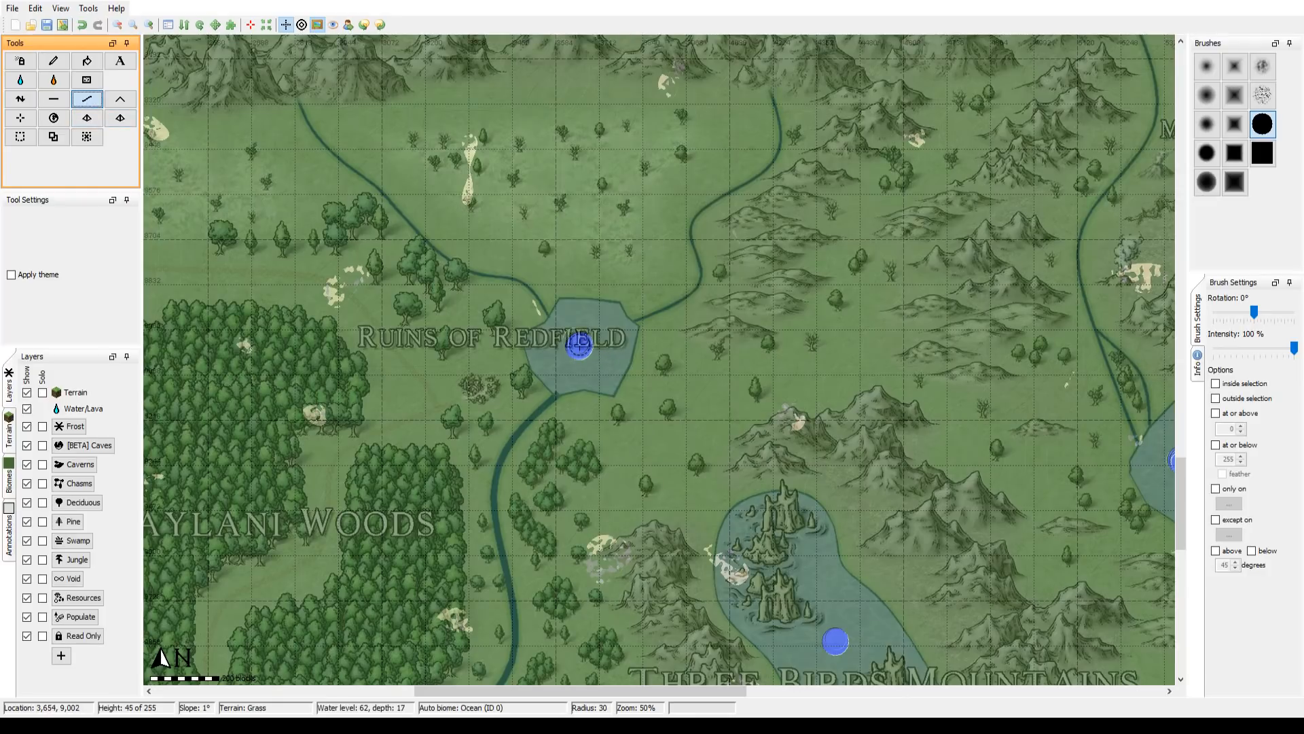
{"action": "left_click", "coordinate": [53, 98]}
{"action": "mouse_move", "coordinate": [569, 365]}
{"action": "left_mouse_down"}
{"action": "mouse_move", "coordinate": [568, 301]}
{"action": "mouse_move", "coordinate": [612, 318]}
{"action": "mouse_move", "coordinate": [619, 343]}
{"action": "mouse_move", "coordinate": [606, 371]}
{"action": "mouse_move", "coordinate": [561, 376]}
{"action": "mouse_move", "coordinate": [543, 348]}
{"action": "mouse_move", "coordinate": [588, 358]}
{"action": "mouse_move", "coordinate": [602, 343]}
{"action": "mouse_move", "coordinate": [594, 357]}
{"action": "mouse_move", "coordinate": [599, 328]}
{"action": "left_mouse_up"}
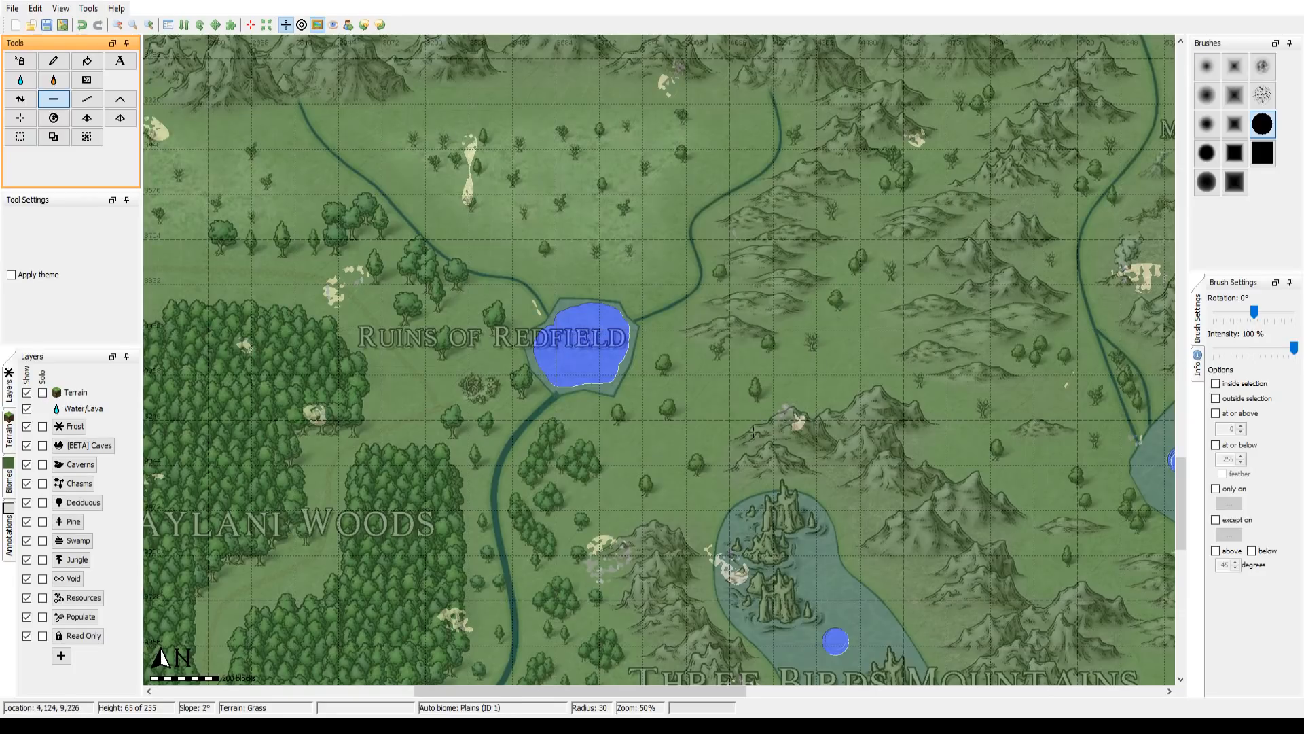
Step: Flatten the Three Birds Mountains lake to height 42 and the lake south of Mulrand's Doom to height 46, using radius 68
{"action": "left_click_drag", "start_coordinate": [747, 424], "coordinate": [508, 283]}
{"action": "mouse_move", "coordinate": [600, 489]}
{"action": "left_mouse_down"}
{"action": "mouse_move", "coordinate": [605, 331]}
{"action": "mouse_move", "coordinate": [638, 425]}
{"action": "mouse_move", "coordinate": [592, 487]}
{"action": "mouse_move", "coordinate": [466, 580]}
{"action": "mouse_move", "coordinate": [424, 591]}
{"action": "mouse_move", "coordinate": [411, 621]}
{"action": "mouse_move", "coordinate": [428, 635]}
{"action": "mouse_move", "coordinate": [638, 499]}
{"action": "mouse_move", "coordinate": [832, 570]}
{"action": "mouse_move", "coordinate": [825, 462]}
{"action": "mouse_move", "coordinate": [802, 474]}
{"action": "mouse_move", "coordinate": [679, 452]}
{"action": "mouse_move", "coordinate": [788, 518]}
{"action": "mouse_move", "coordinate": [669, 421]}
{"action": "mouse_move", "coordinate": [693, 431]}
{"action": "mouse_move", "coordinate": [594, 309]}
{"action": "mouse_move", "coordinate": [566, 224]}
{"action": "mouse_move", "coordinate": [543, 212]}
{"action": "mouse_move", "coordinate": [518, 231]}
{"action": "mouse_move", "coordinate": [517, 263]}
{"action": "mouse_move", "coordinate": [577, 353]}
{"action": "mouse_move", "coordinate": [550, 258]}
{"action": "mouse_move", "coordinate": [538, 279]}
{"action": "mouse_move", "coordinate": [556, 332]}
{"action": "mouse_move", "coordinate": [584, 363]}
{"action": "mouse_move", "coordinate": [572, 462]}
{"action": "mouse_move", "coordinate": [477, 585]}
{"action": "mouse_move", "coordinate": [367, 628]}
{"action": "mouse_move", "coordinate": [387, 614]}
{"action": "mouse_move", "coordinate": [391, 641]}
{"action": "mouse_move", "coordinate": [435, 644]}
{"action": "mouse_move", "coordinate": [477, 626]}
{"action": "left_mouse_up"}
{"action": "scroll", "coordinate": [599, 434], "scroll_direction": "up", "scroll_amount": 10}
{"action": "scroll", "coordinate": [672, 508], "scroll_direction": "down", "scroll_amount": 4}
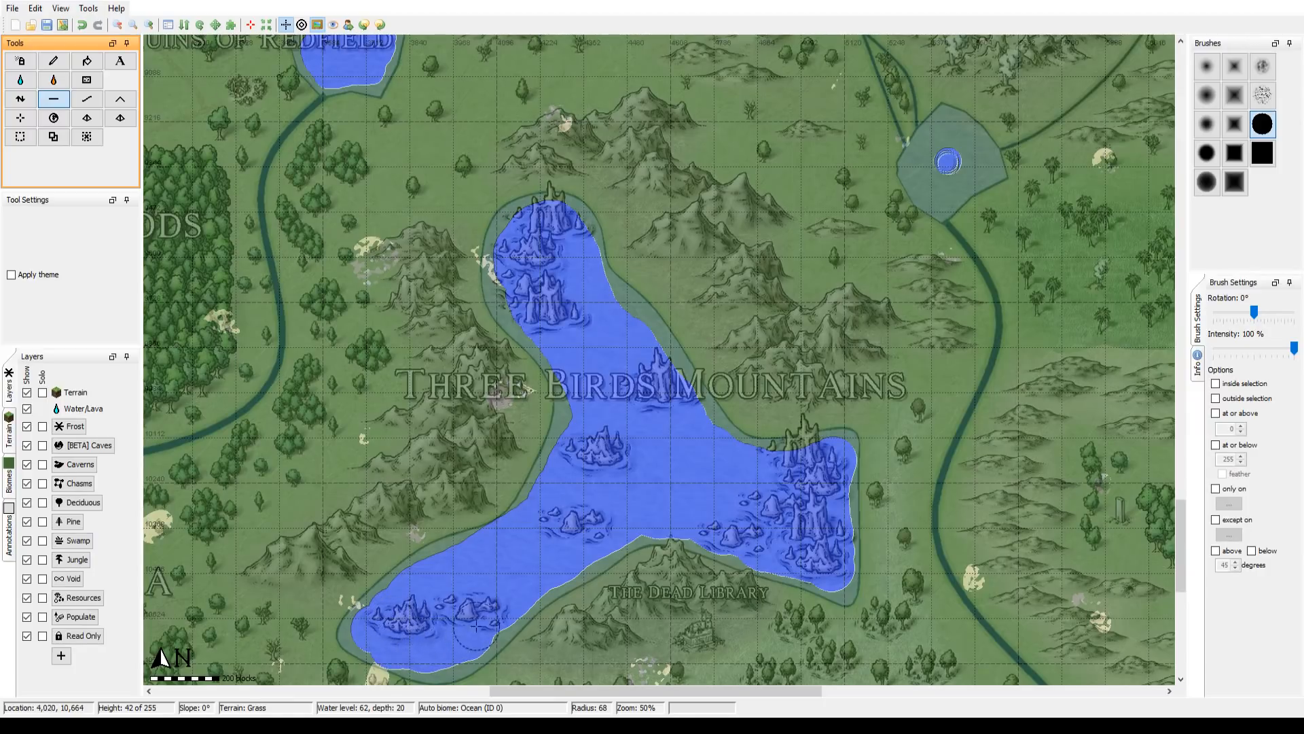
{"action": "left_click_drag", "start_coordinate": [661, 391], "coordinate": [424, 523]}
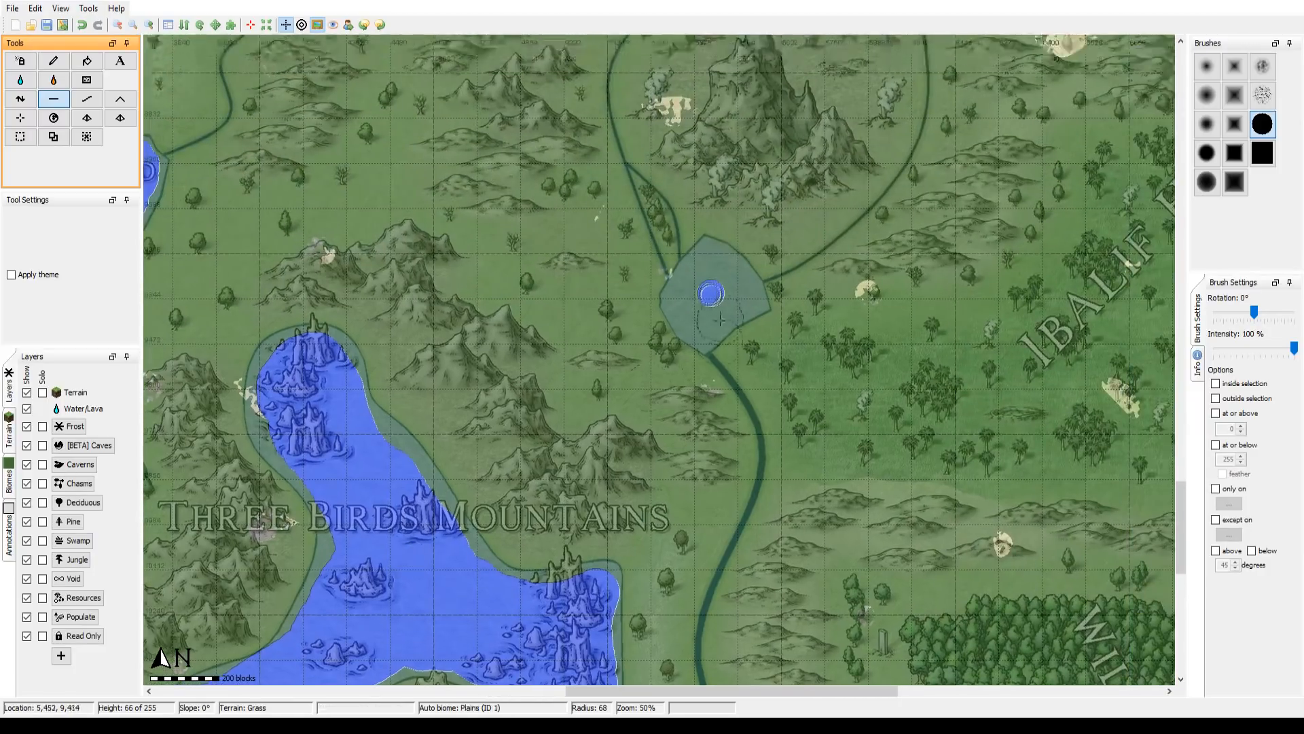
{"action": "mouse_move", "coordinate": [711, 293]}
{"action": "left_mouse_down"}
{"action": "mouse_move", "coordinate": [694, 302]}
{"action": "mouse_move", "coordinate": [715, 269]}
{"action": "mouse_move", "coordinate": [739, 290]}
{"action": "mouse_move", "coordinate": [706, 316]}
{"action": "mouse_move", "coordinate": [692, 298]}
{"action": "left_mouse_up"}
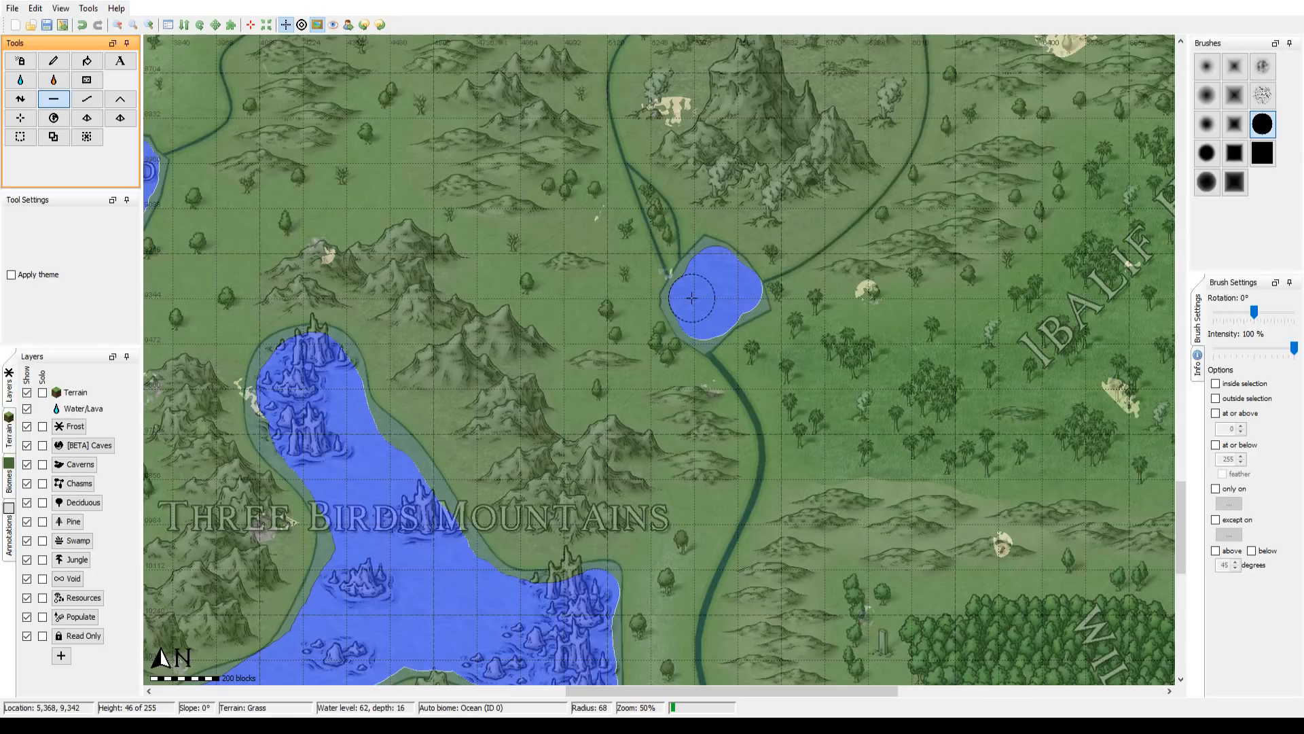
Step: Smooth the shores of the Redfield lake and the lake south of Mulrand's Doom, enlarging the brush to radius 300
{"action": "mouse_move", "coordinate": [448, 234]}
{"action": "left_mouse_down"}
{"action": "mouse_move", "coordinate": [827, 381]}
{"action": "mouse_move", "coordinate": [689, 134]}
{"action": "mouse_move", "coordinate": [666, 171]}
{"action": "mouse_move", "coordinate": [849, 441]}
{"action": "left_mouse_up"}
{"action": "scroll", "coordinate": [827, 381], "scroll_direction": "up", "scroll_amount": 1}
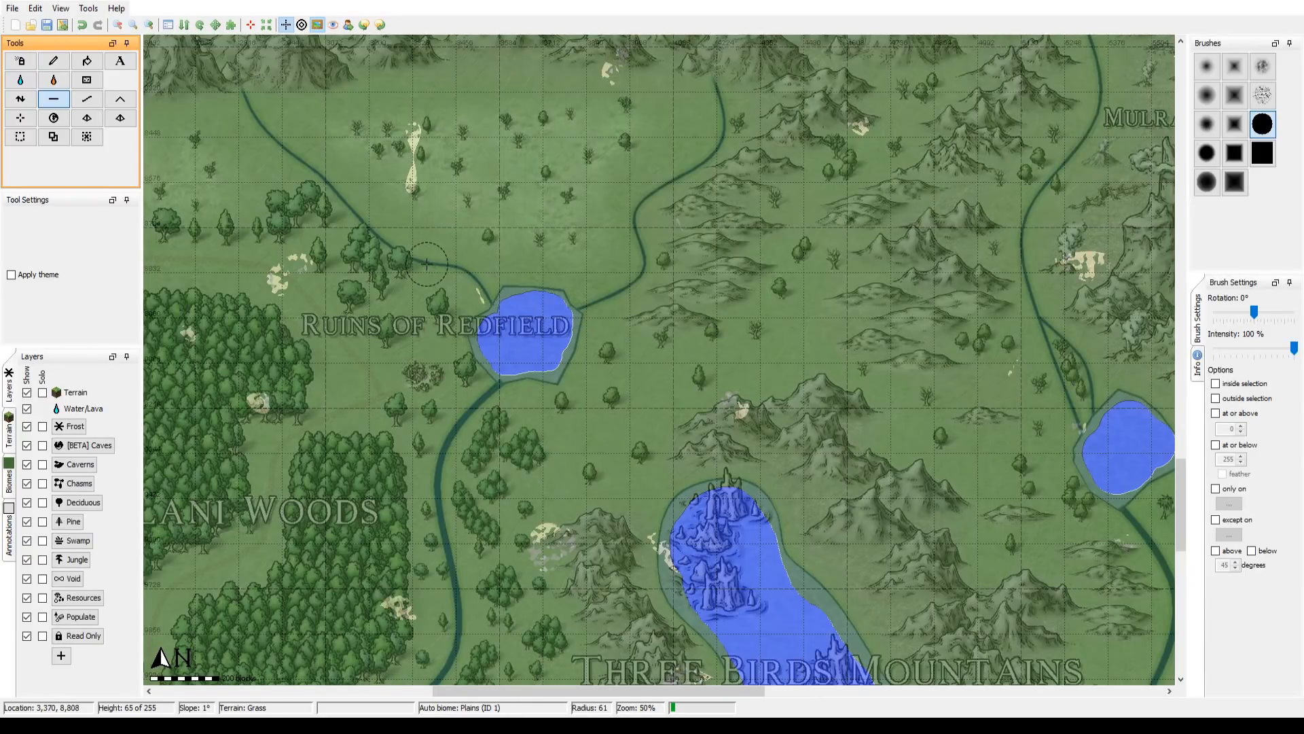
{"action": "left_click_drag", "start_coordinate": [427, 264], "coordinate": [358, 245]}
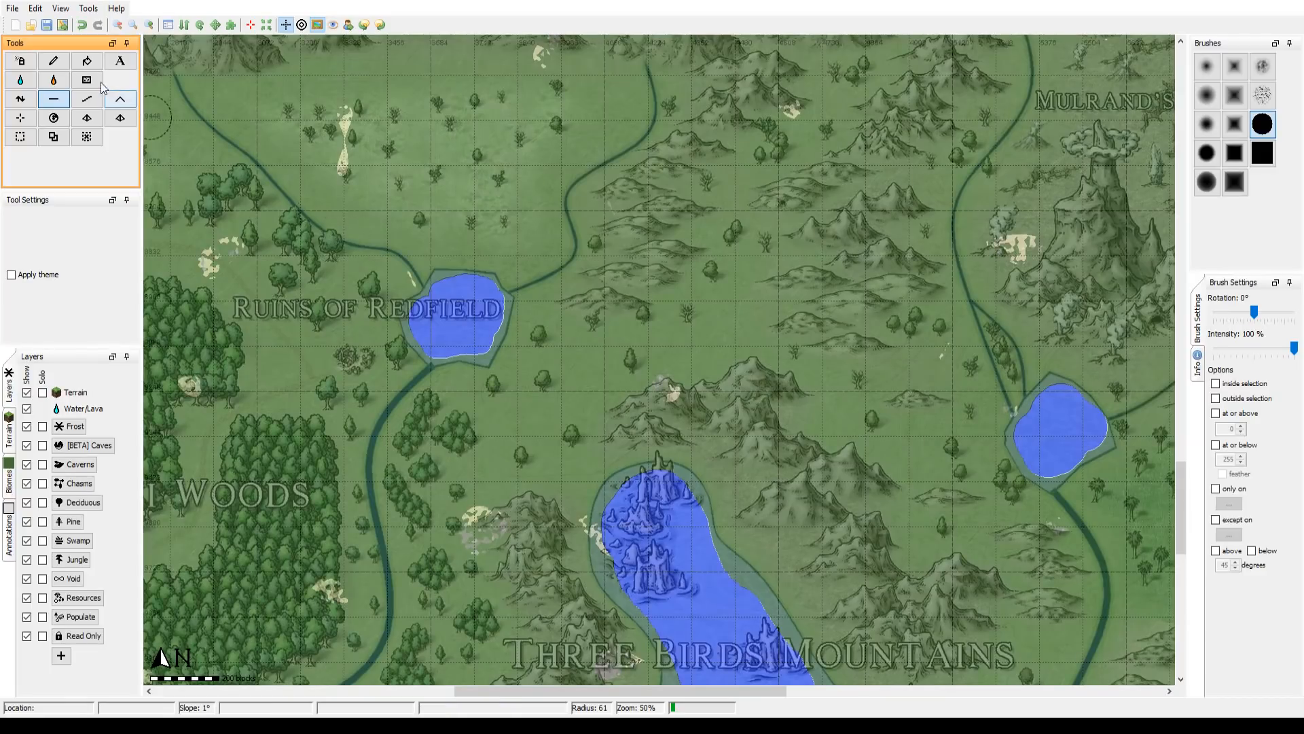
{"action": "left_click", "coordinate": [89, 105]}
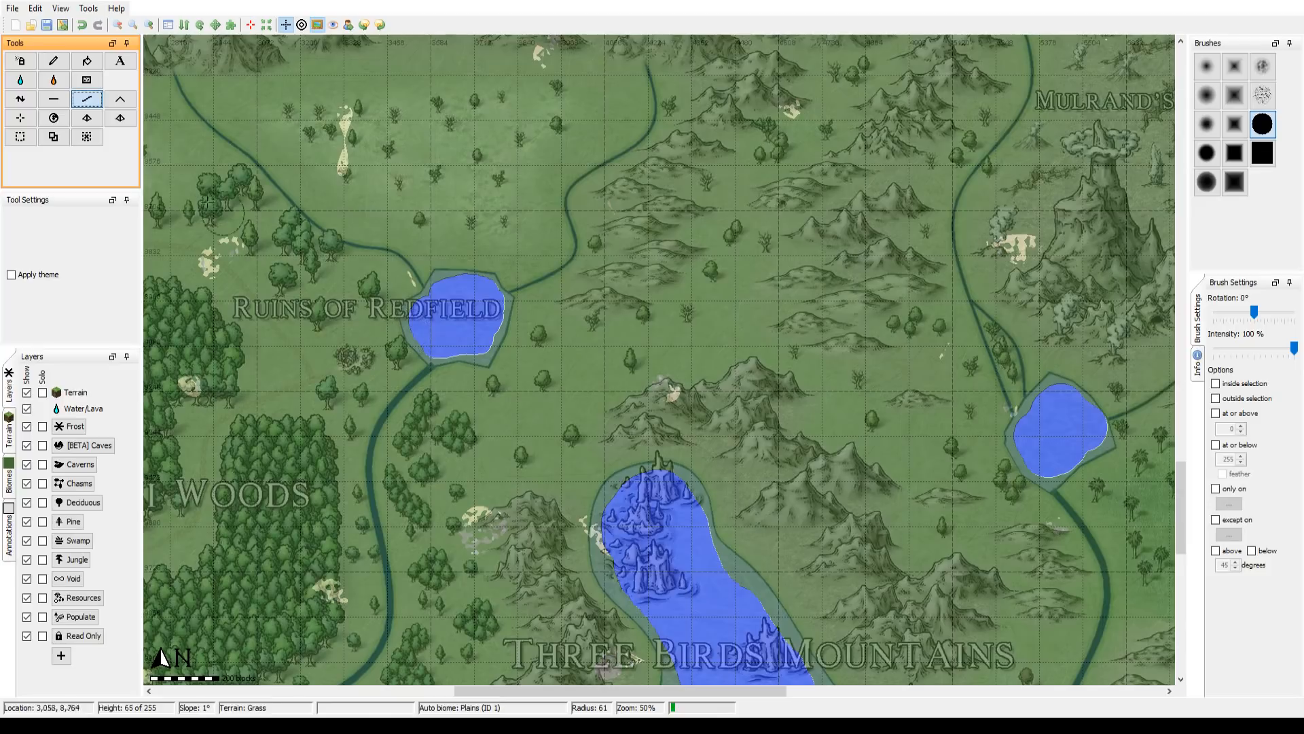
{"action": "scroll", "coordinate": [432, 339], "scroll_direction": "up", "scroll_amount": 6}
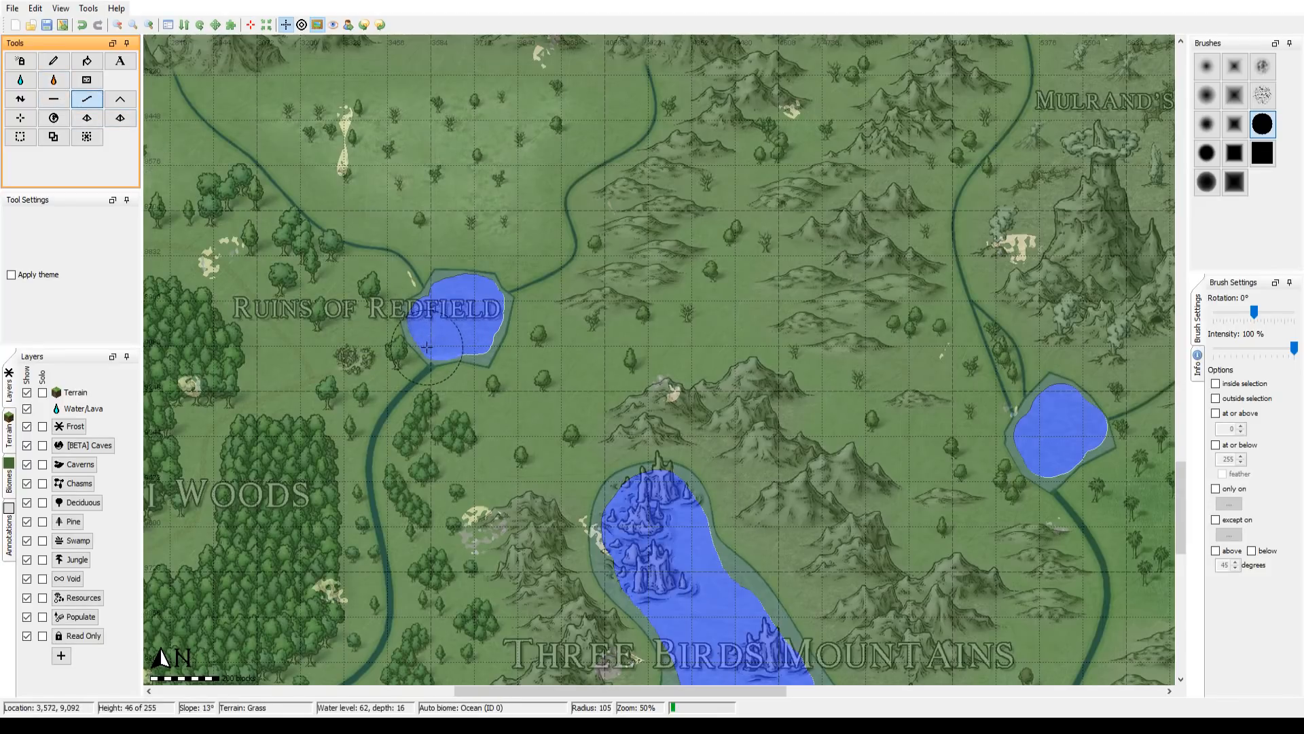
{"action": "scroll", "coordinate": [435, 332], "scroll_direction": "up", "scroll_amount": 11}
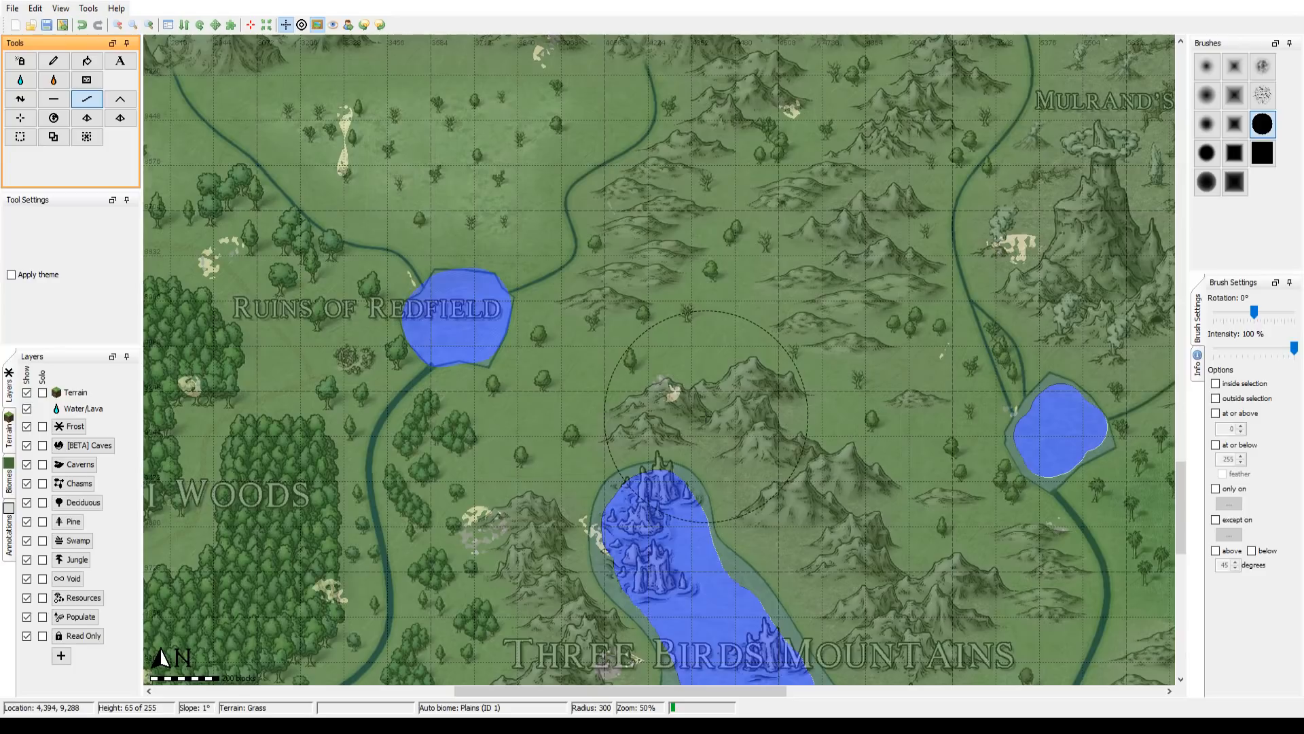
{"action": "left_click_drag", "start_coordinate": [705, 415], "coordinate": [325, 290]}
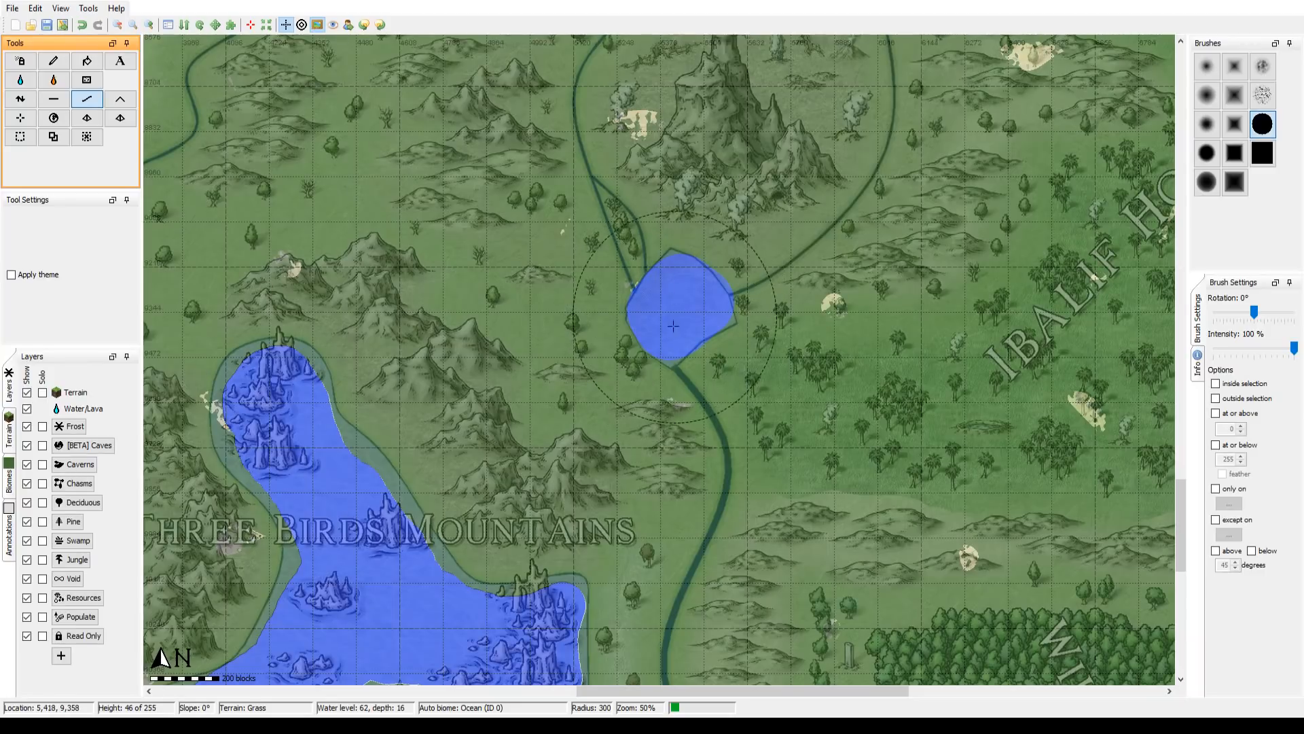
Step: Smooth the shoreline of the Three Birds Mountains lake, including its southwestern arm, with brush radius 300
{"action": "left_click_drag", "start_coordinate": [509, 389], "coordinate": [719, 183]}
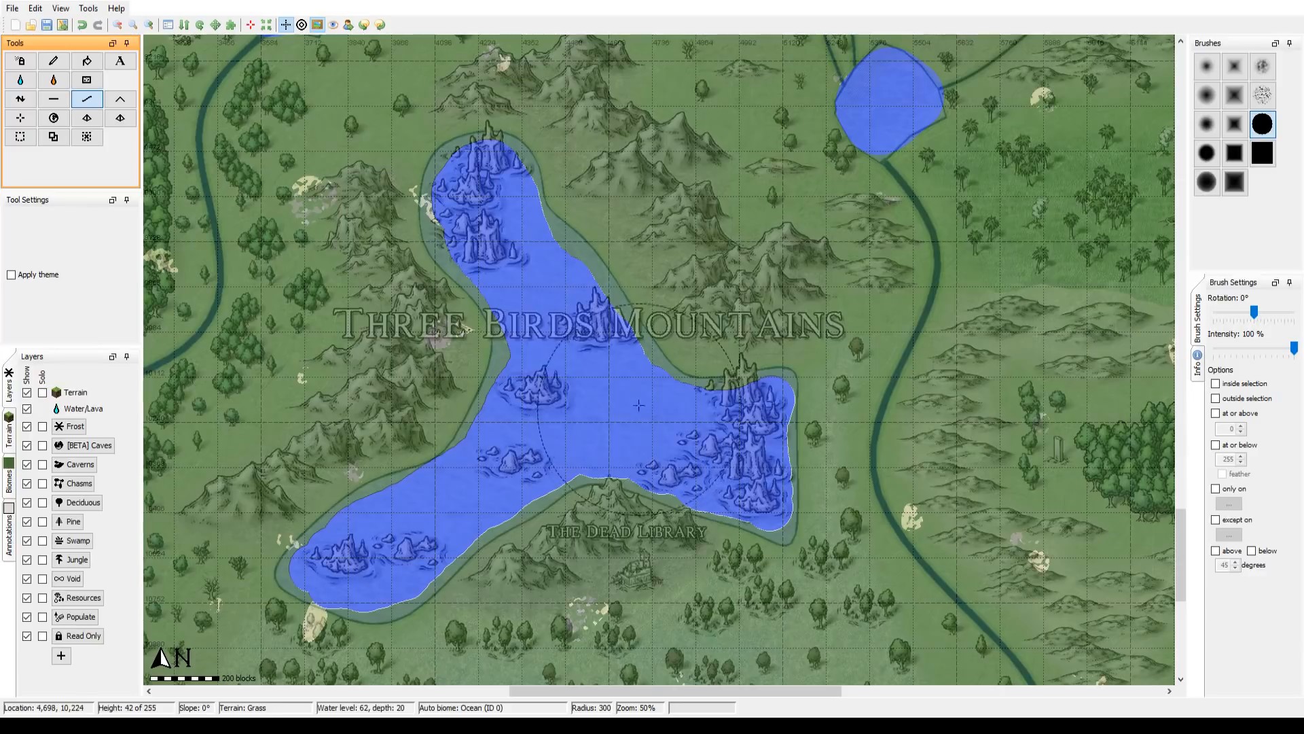
{"action": "mouse_move", "coordinate": [631, 274]}
{"action": "left_mouse_down"}
{"action": "mouse_move", "coordinate": [684, 263]}
{"action": "mouse_move", "coordinate": [641, 290]}
{"action": "mouse_move", "coordinate": [634, 274]}
{"action": "left_mouse_up"}
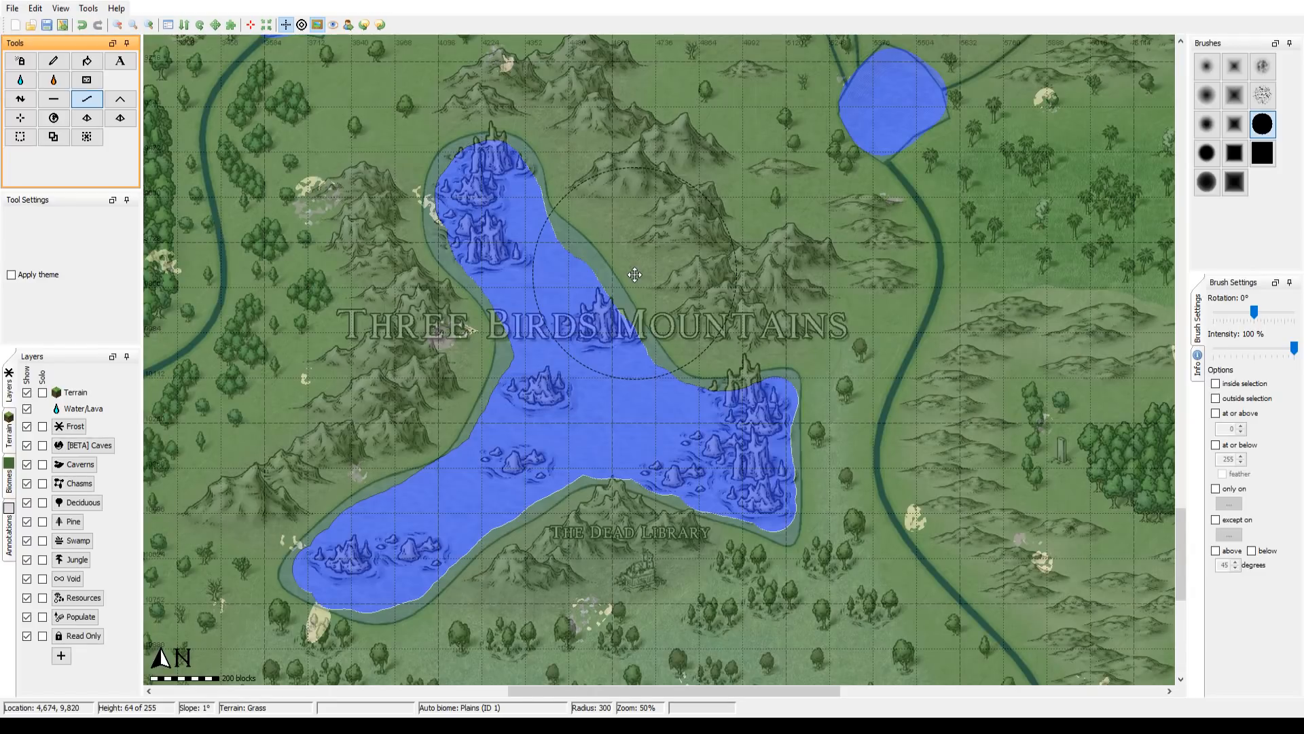
{"action": "left_click_drag", "start_coordinate": [634, 274], "coordinate": [635, 274]}
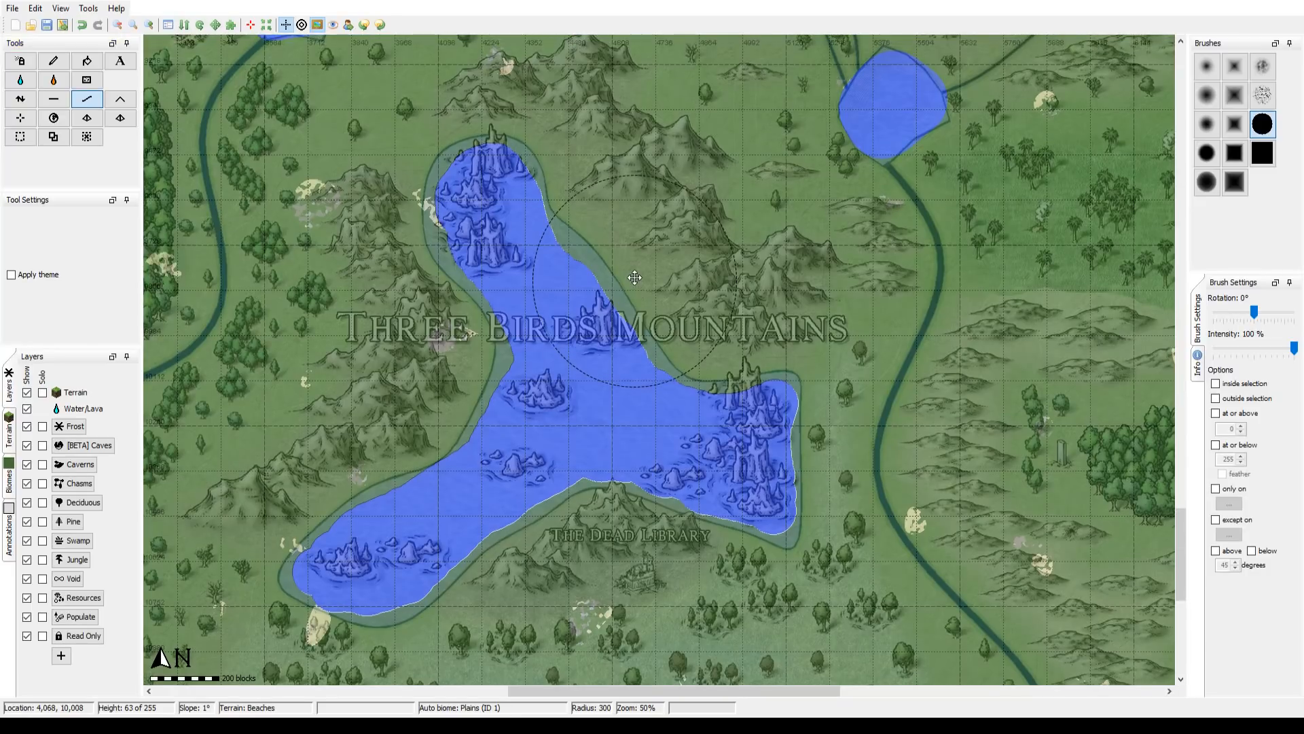
{"action": "left_click_drag", "start_coordinate": [635, 277], "coordinate": [755, 193]}
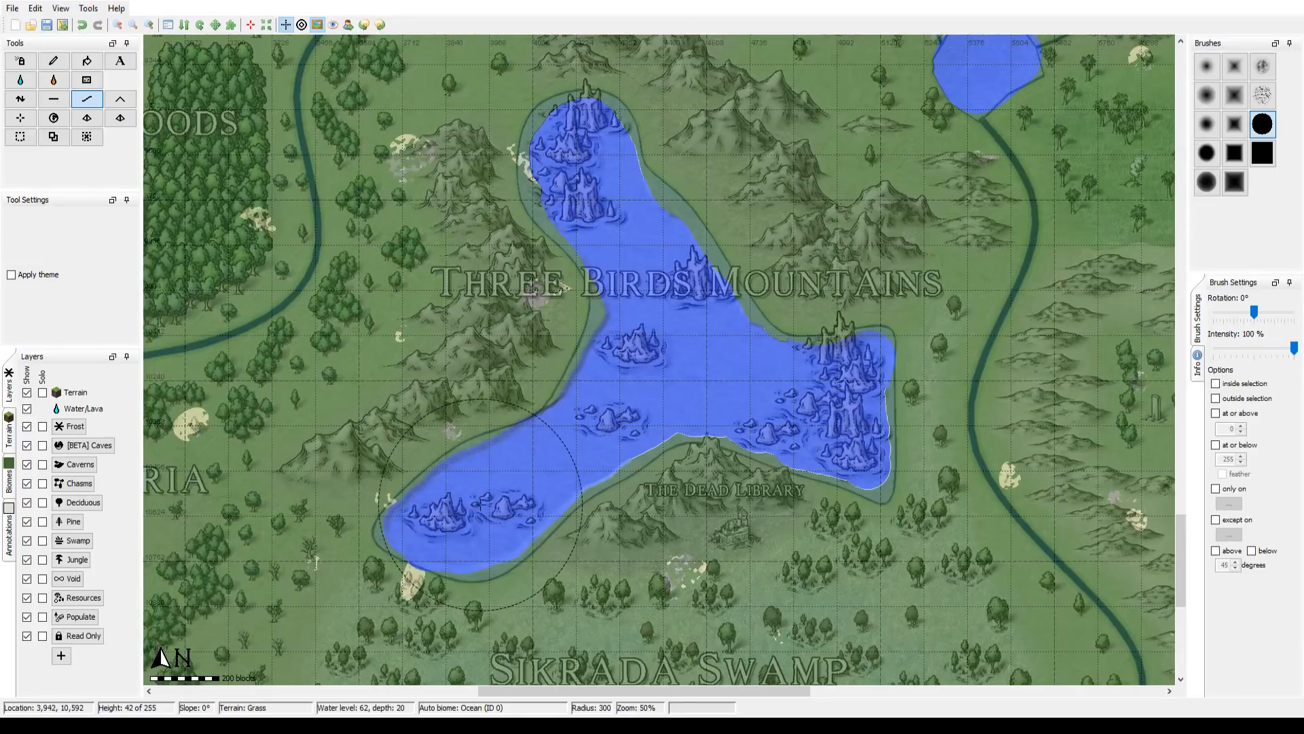
{"action": "mouse_move", "coordinate": [405, 521]}
{"action": "left_mouse_down"}
{"action": "mouse_move", "coordinate": [472, 537]}
{"action": "mouse_move", "coordinate": [524, 462]}
{"action": "mouse_move", "coordinate": [572, 430]}
{"action": "mouse_move", "coordinate": [632, 365]}
{"action": "left_mouse_up"}
Step: Survey the eastern coast and islands from the Ibalif Hotlands north to the Ruins of Dalan against the overlay
{"action": "mouse_move", "coordinate": [1060, 252]}
{"action": "left_mouse_down"}
{"action": "mouse_move", "coordinate": [784, 321]}
{"action": "mouse_move", "coordinate": [350, 466]}
{"action": "left_mouse_up"}
{"action": "left_click_drag", "start_coordinate": [808, 223], "coordinate": [326, 565]}
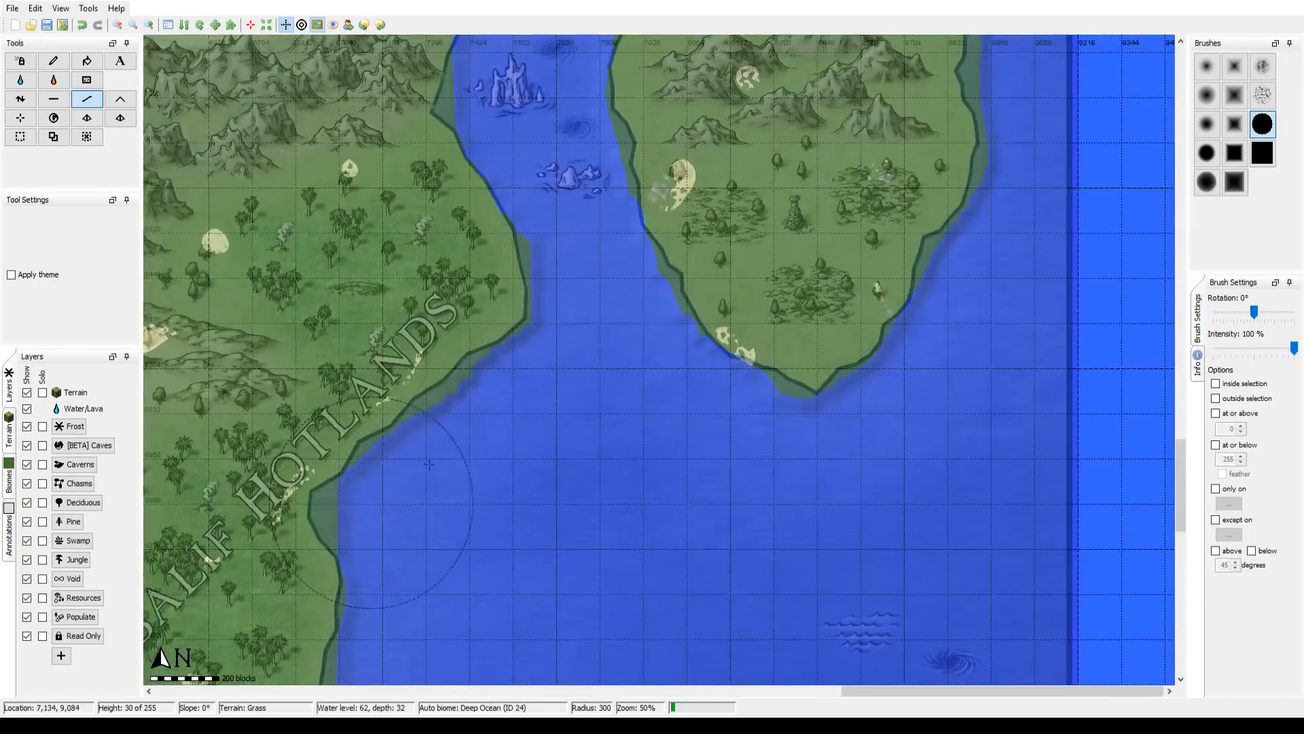
{"action": "left_click_drag", "start_coordinate": [754, 163], "coordinate": [674, 527]}
{"action": "left_click_drag", "start_coordinate": [646, 190], "coordinate": [647, 600]}
{"action": "left_click_drag", "start_coordinate": [683, 268], "coordinate": [714, 611]}
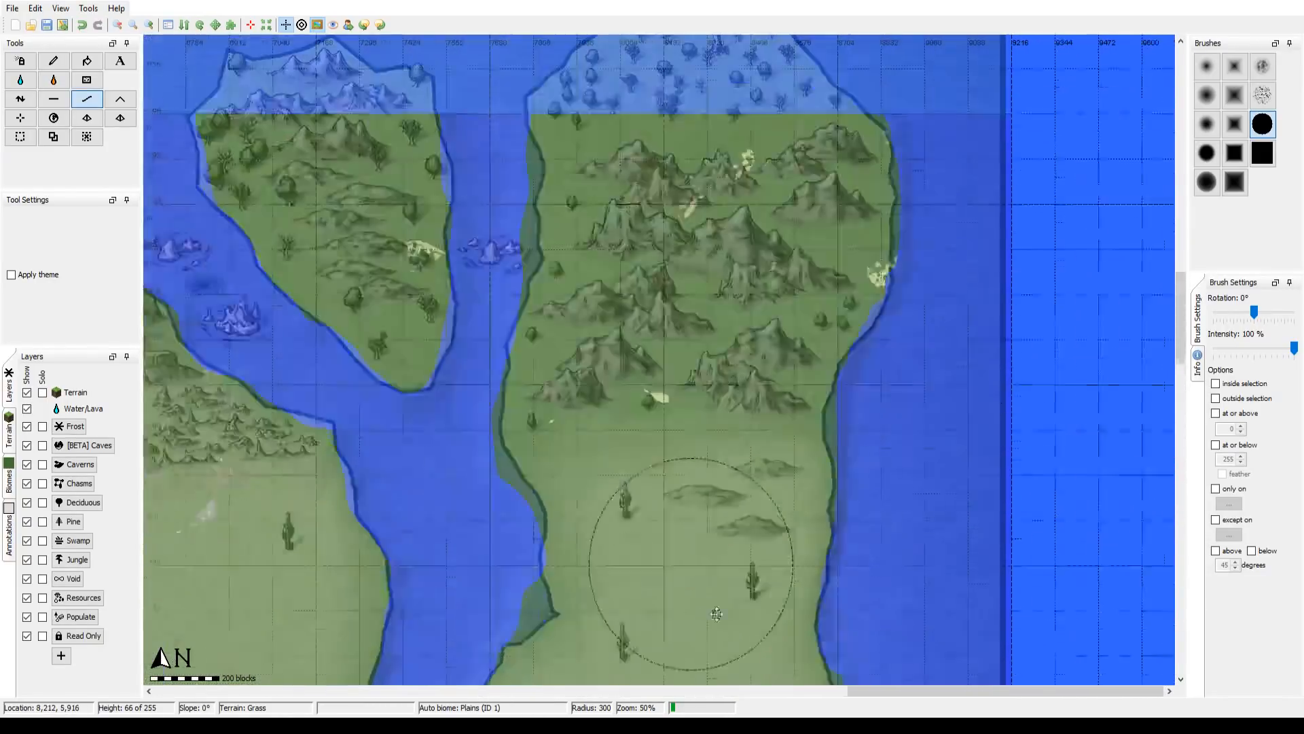
{"action": "left_click_drag", "start_coordinate": [616, 113], "coordinate": [850, 518]}
{"action": "left_click_drag", "start_coordinate": [691, 373], "coordinate": [745, 420]}
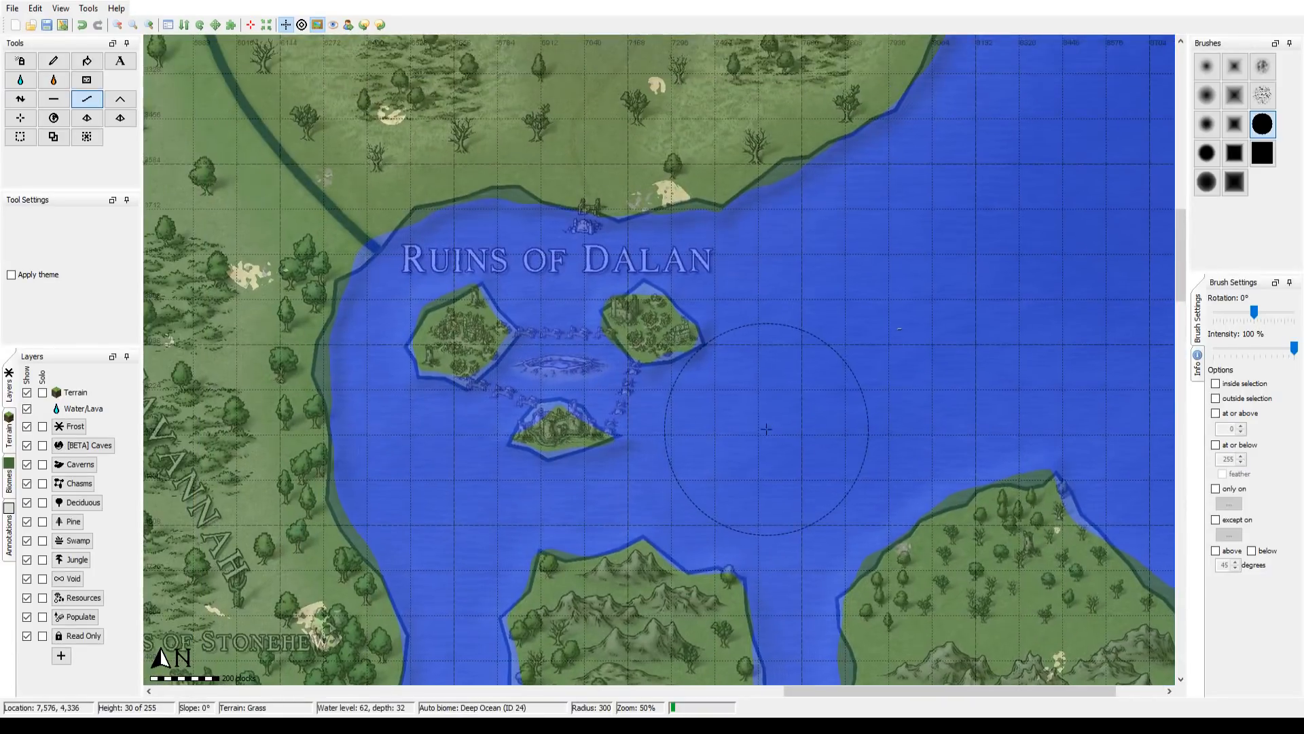
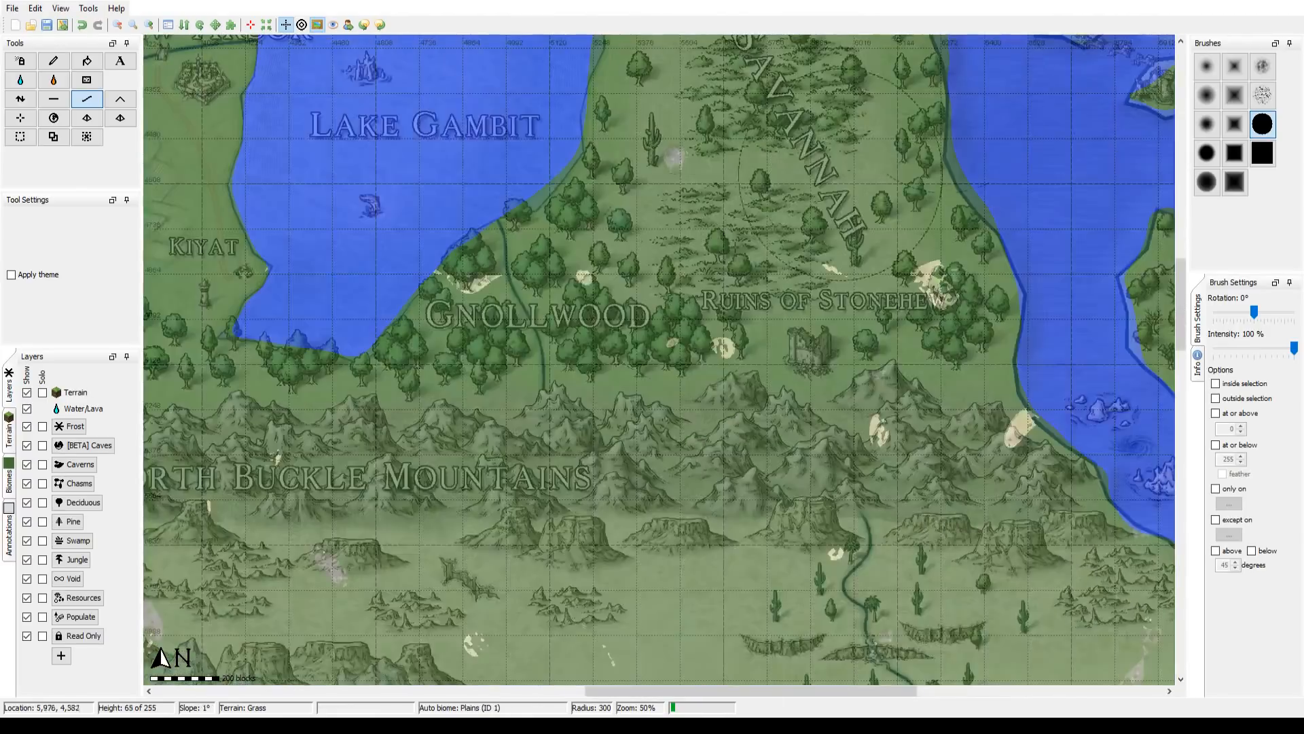
Step: Review the terrain from Lake Gambit south across the Maenka Desert to the Ruins of Redfield lake against the overlay
{"action": "left_click_drag", "start_coordinate": [123, 665], "coordinate": [360, 698]}
{"action": "left_click_drag", "start_coordinate": [524, 248], "coordinate": [430, 558]}
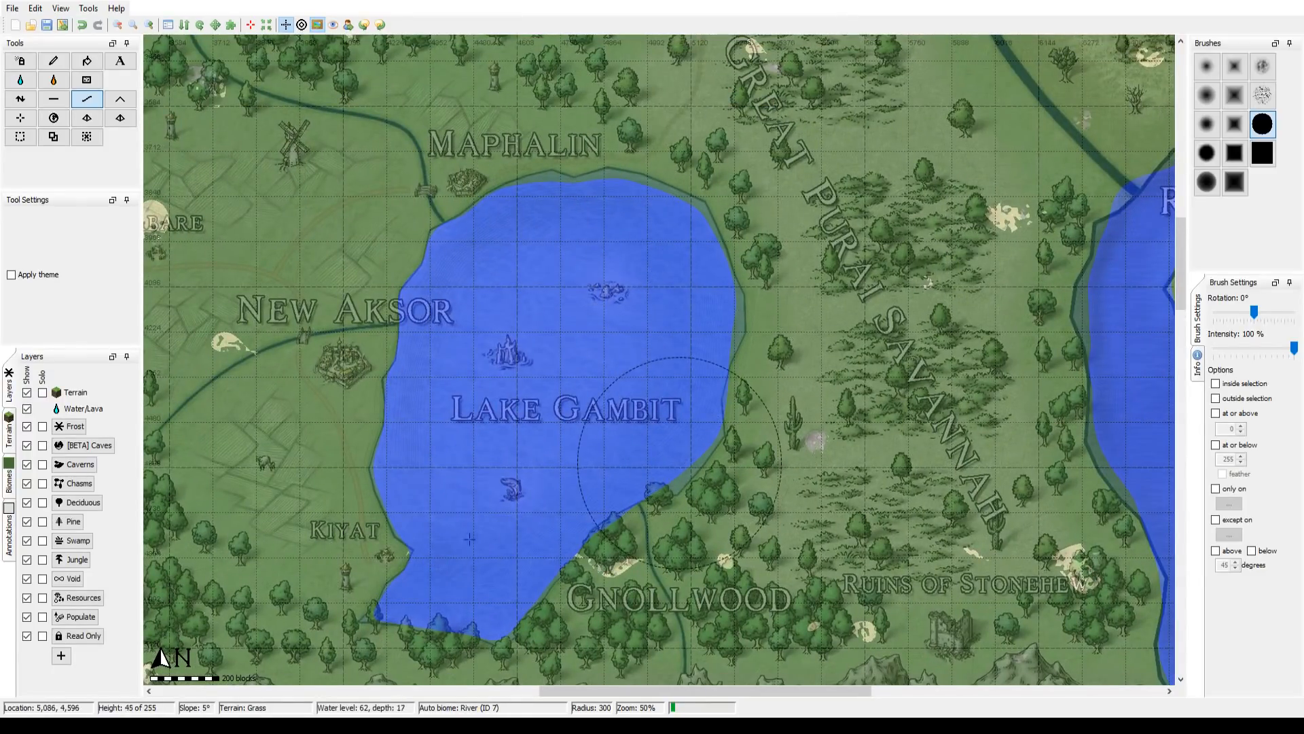
{"action": "left_click_drag", "start_coordinate": [354, 548], "coordinate": [616, 291]}
{"action": "left_click_drag", "start_coordinate": [461, 571], "coordinate": [547, 343]}
{"action": "left_click_drag", "start_coordinate": [518, 516], "coordinate": [693, 256]}
{"action": "left_click_drag", "start_coordinate": [524, 466], "coordinate": [387, 257]}
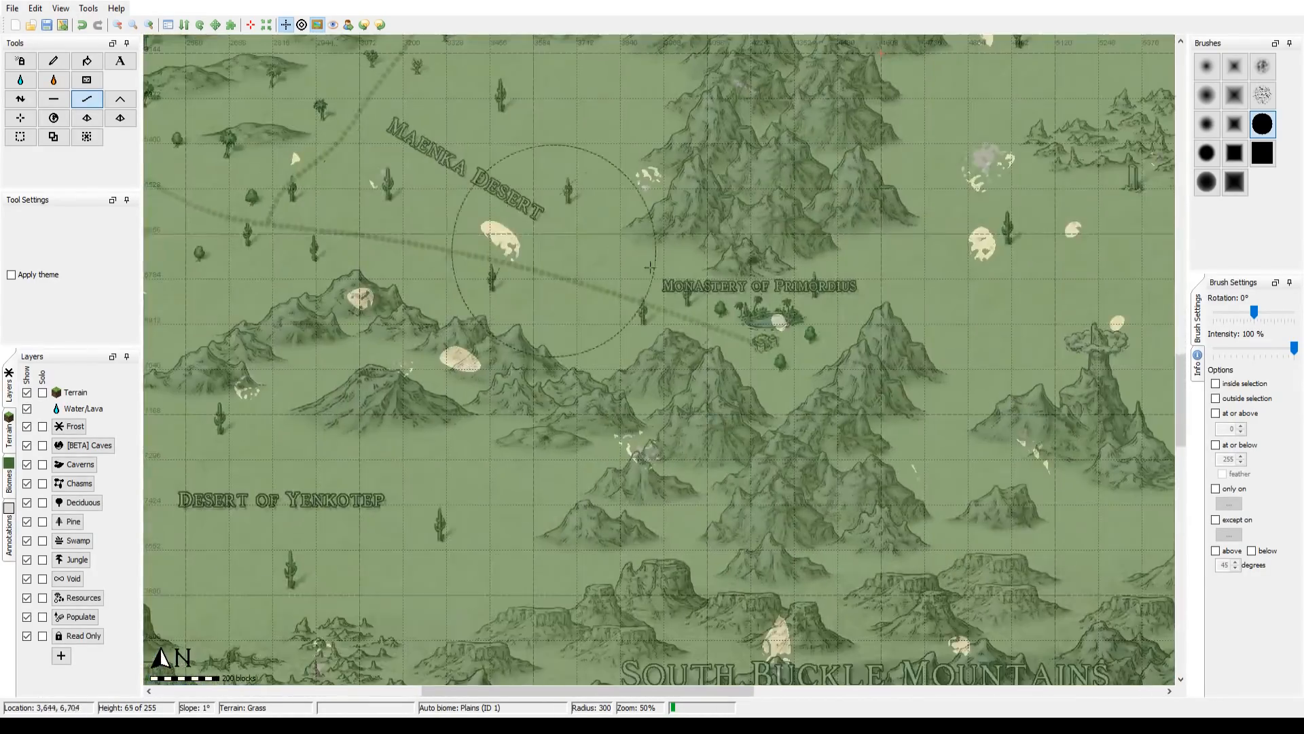
{"action": "left_click_drag", "start_coordinate": [597, 536], "coordinate": [570, 323]}
{"action": "left_click_drag", "start_coordinate": [605, 570], "coordinate": [618, 63]}
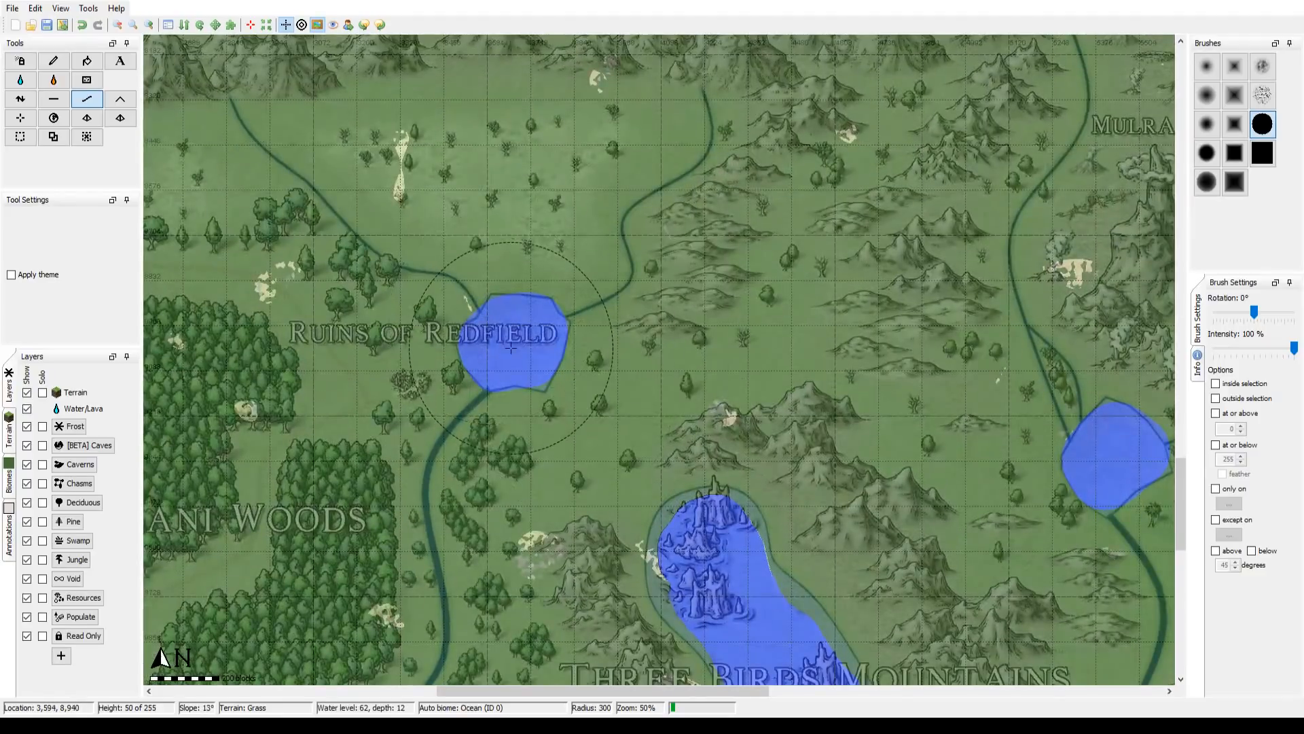
Step: Smooth the eastern and northern arms of the Three Birds Mountains lake out to the overlay shoreline with brush radius 300
{"action": "left_click_drag", "start_coordinate": [537, 448], "coordinate": [387, 207]}
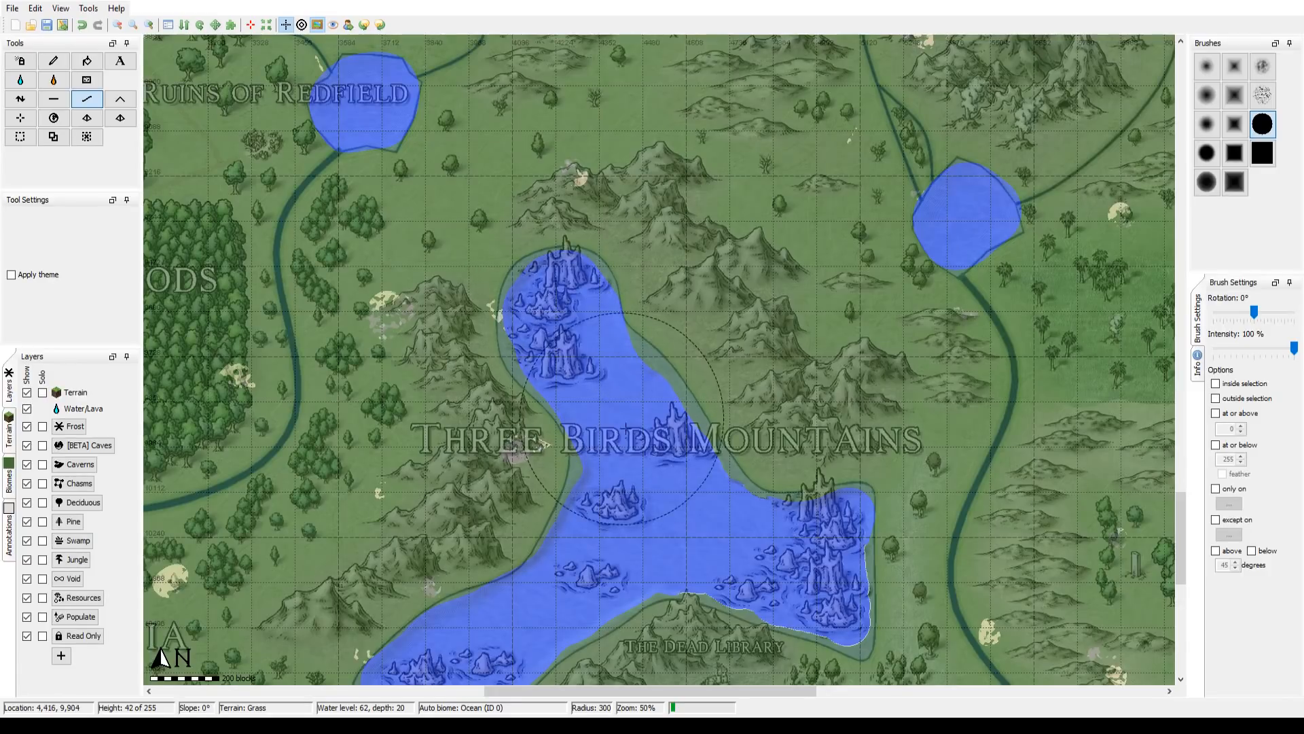
{"action": "left_click_drag", "start_coordinate": [633, 365], "coordinate": [643, 201]}
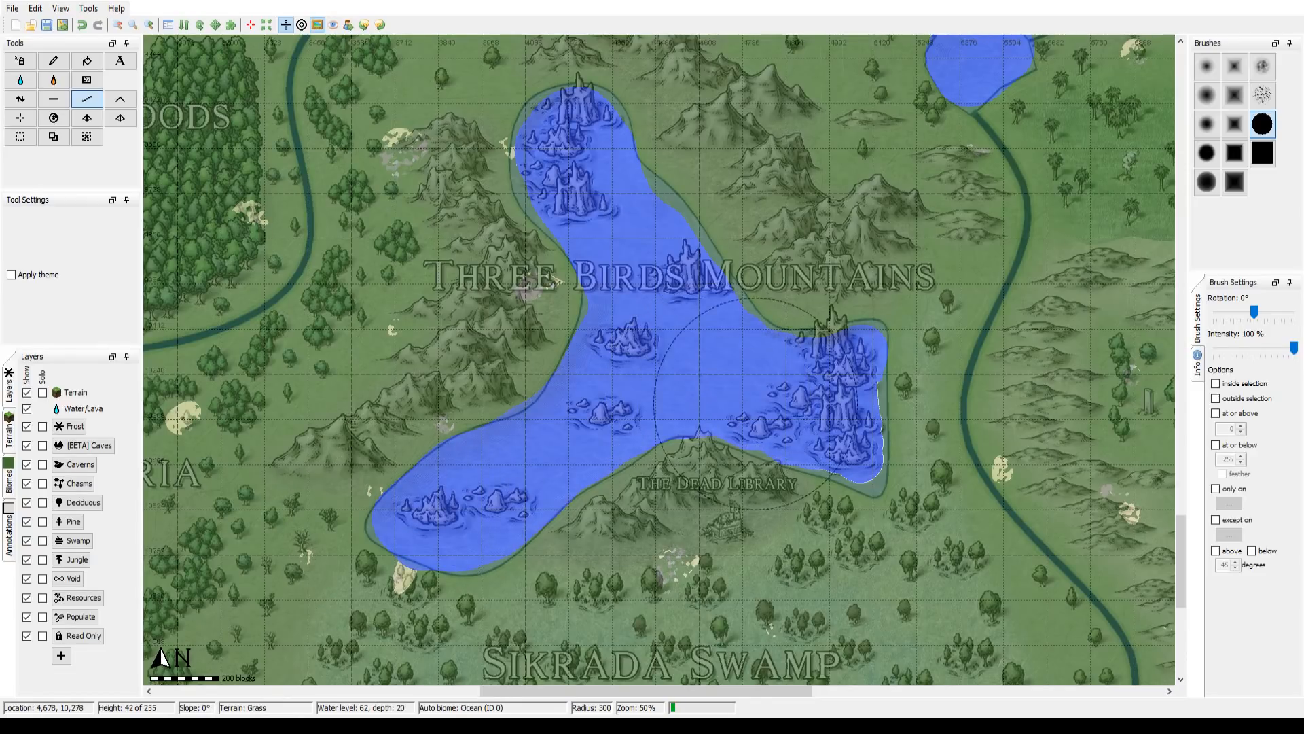
{"action": "left_click_drag", "start_coordinate": [813, 399], "coordinate": [834, 433]}
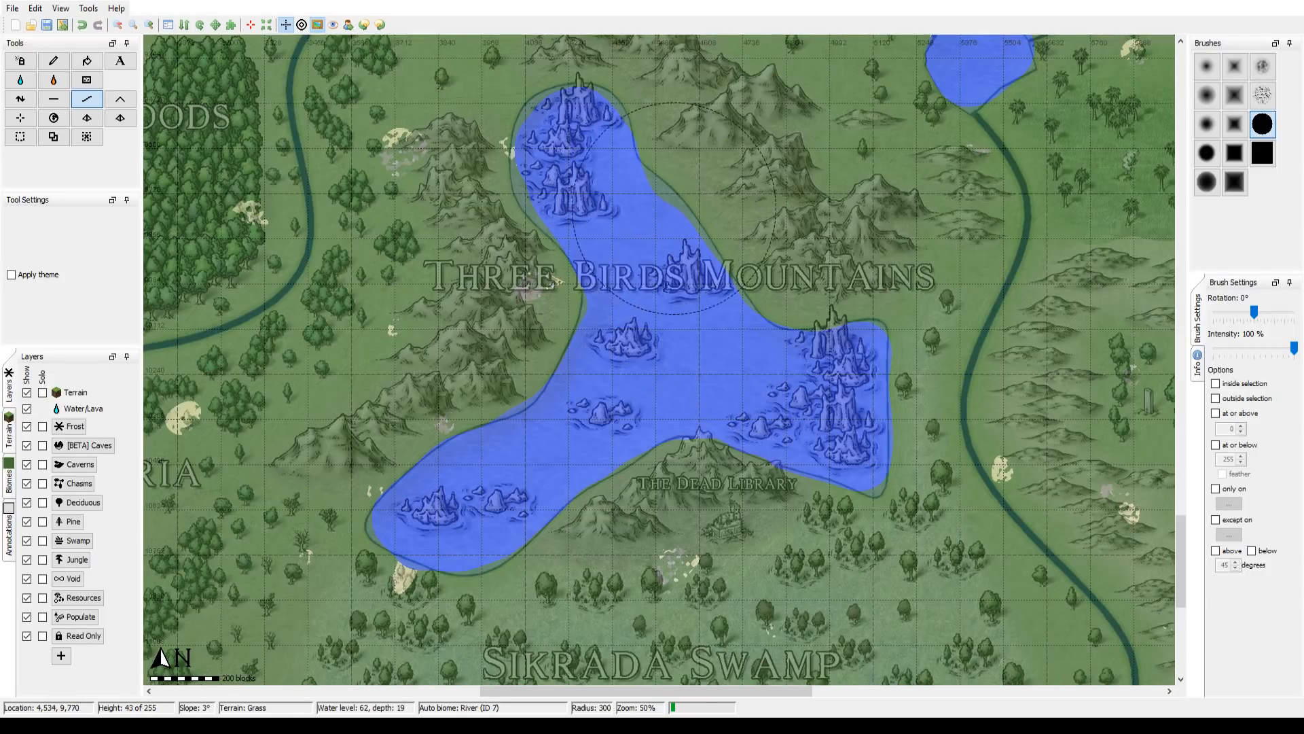
{"action": "left_click_drag", "start_coordinate": [654, 204], "coordinate": [619, 354]}
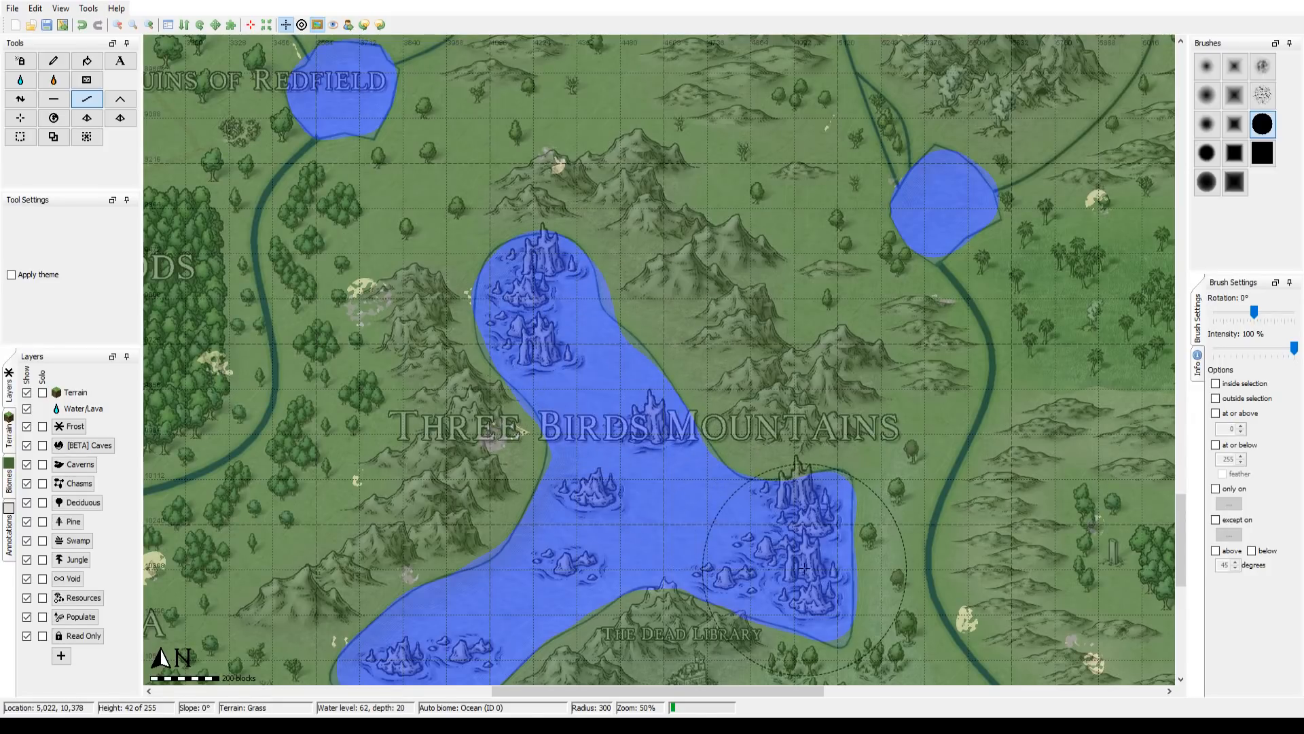
{"action": "left_click_drag", "start_coordinate": [431, 546], "coordinate": [508, 473]}
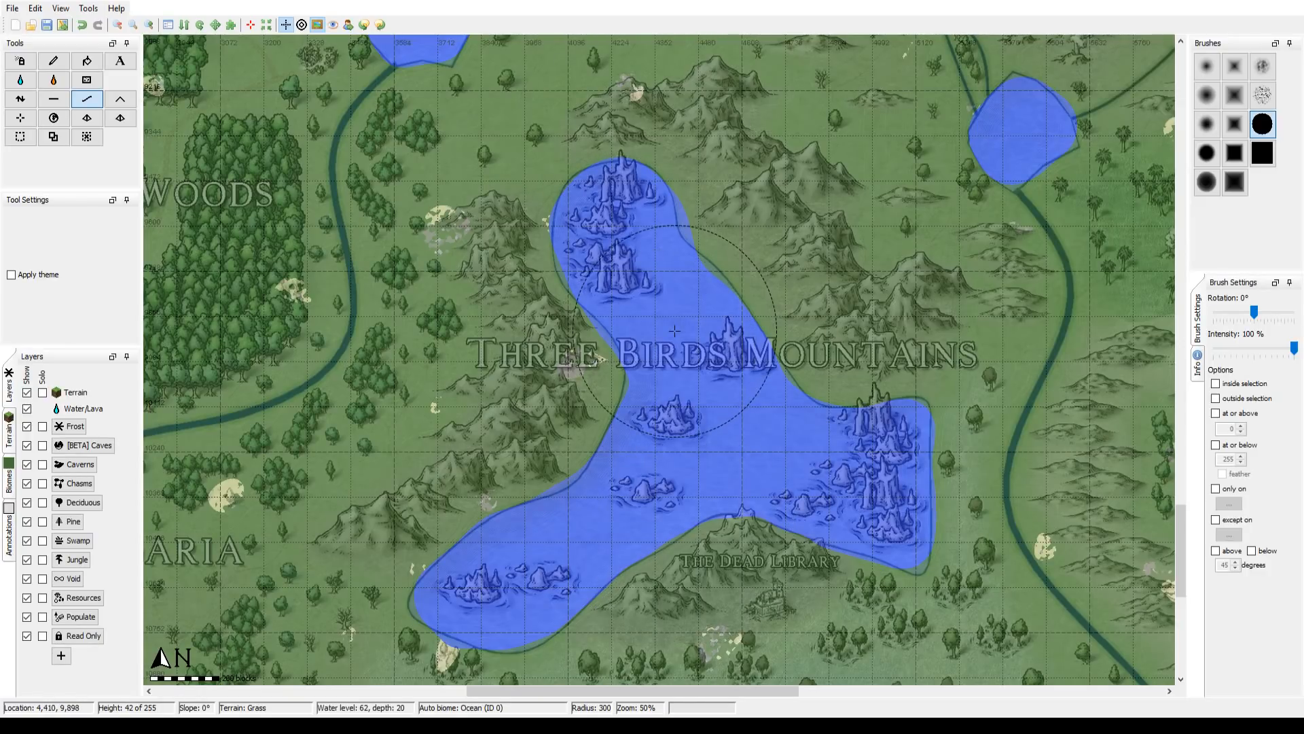
{"action": "left_click_drag", "start_coordinate": [714, 447], "coordinate": [612, 384]}
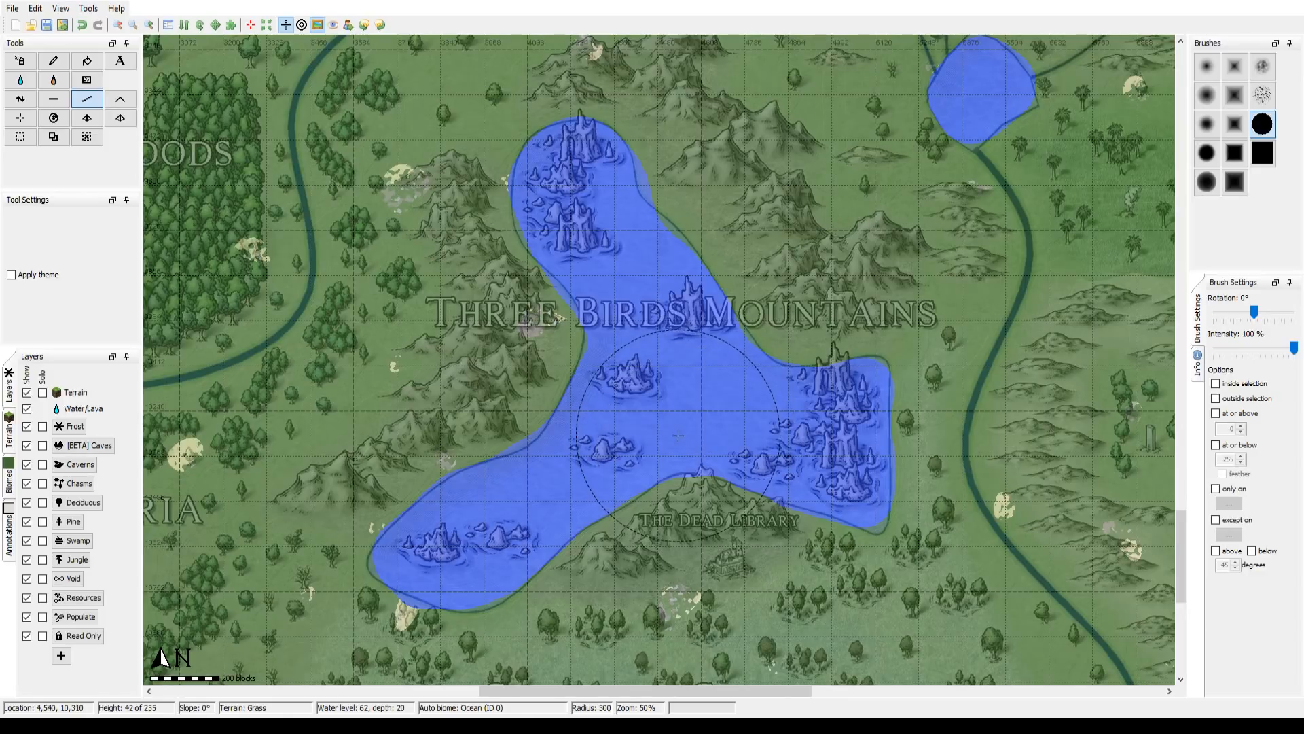
{"action": "left_click_drag", "start_coordinate": [685, 404], "coordinate": [576, 456]}
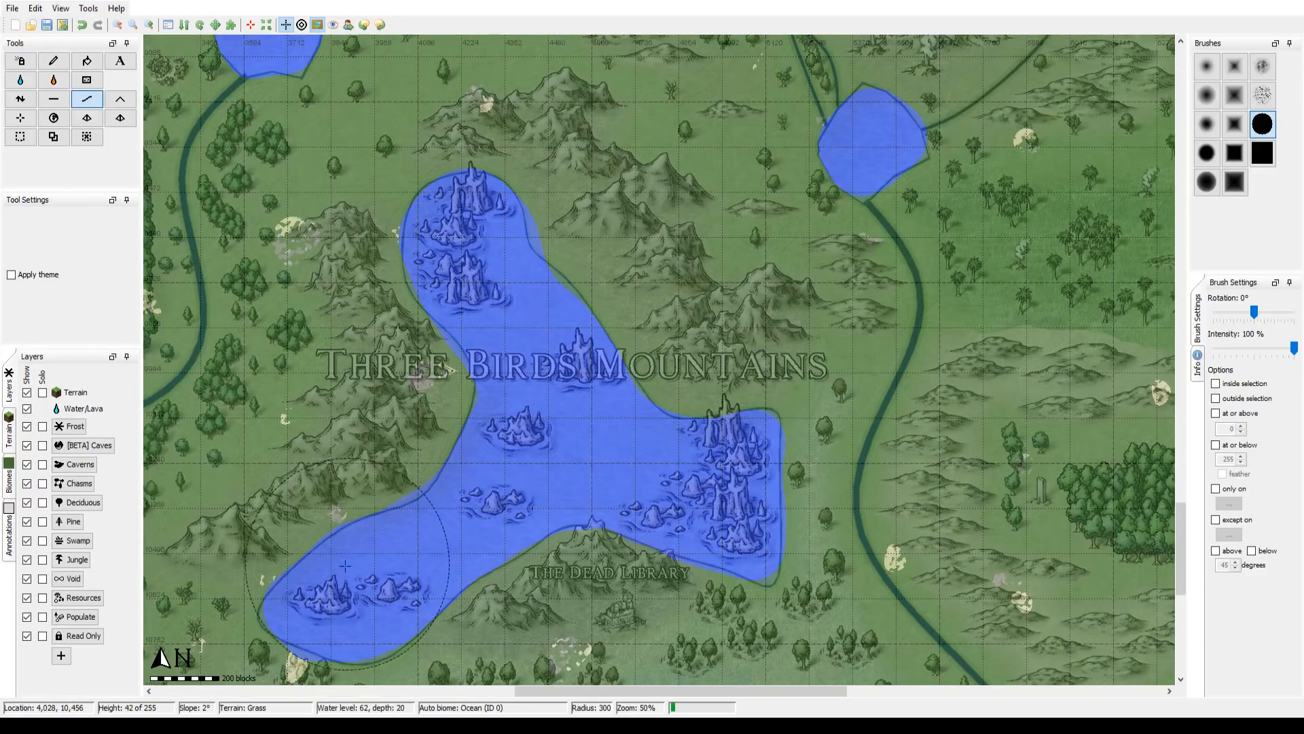
Step: Inspect the southern coast along Sikrada Swamp and Siren's Cove and the long southern island, returning to the Three Birds Mountains lake
{"action": "left_click_drag", "start_coordinate": [599, 355], "coordinate": [708, 118]}
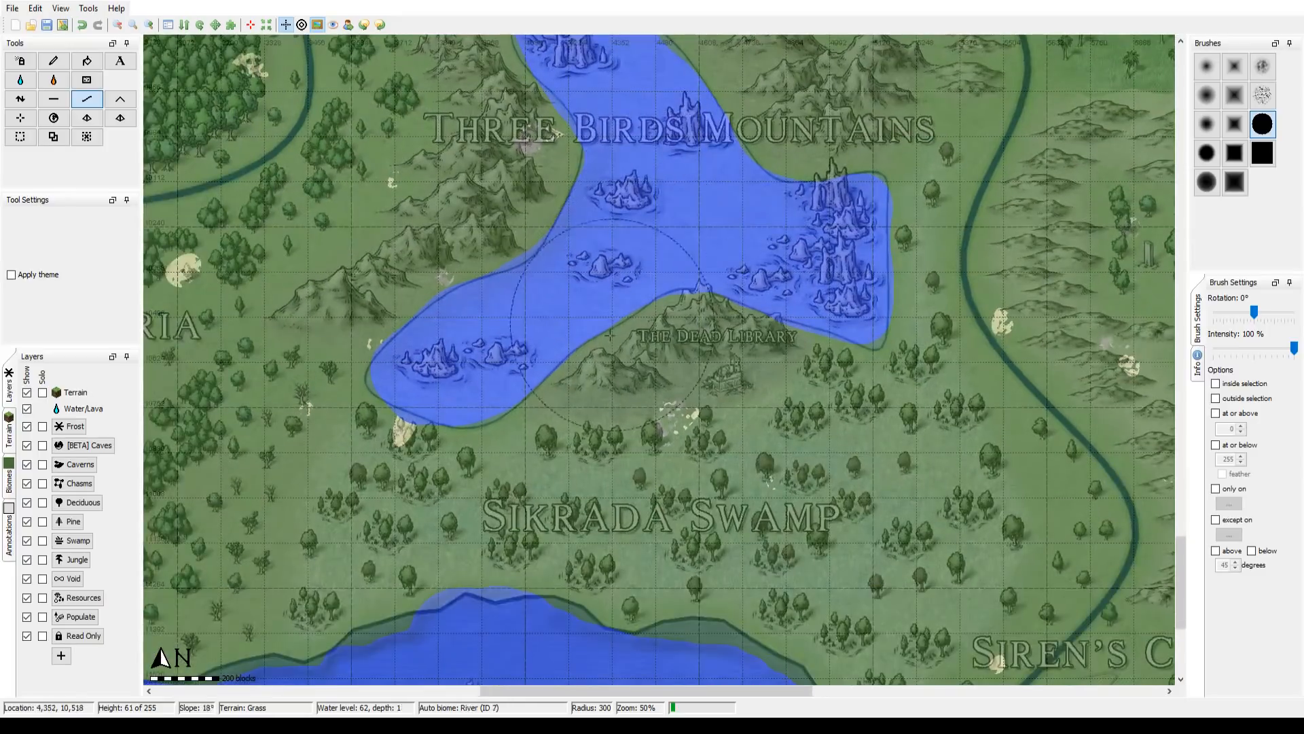
{"action": "left_click_drag", "start_coordinate": [595, 349], "coordinate": [787, 188]}
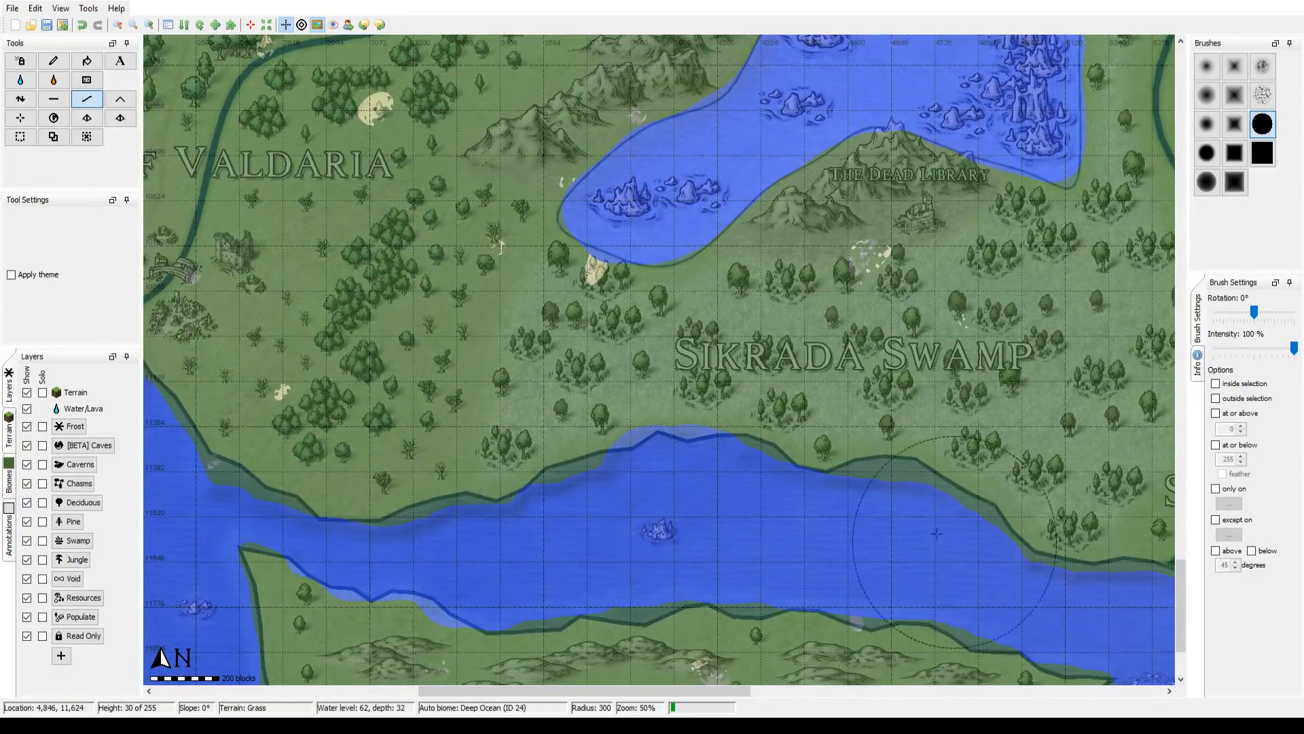
{"action": "mouse_move", "coordinate": [633, 513]}
{"action": "left_mouse_down"}
{"action": "mouse_move", "coordinate": [684, 448]}
{"action": "mouse_move", "coordinate": [782, 376]}
{"action": "left_mouse_up"}
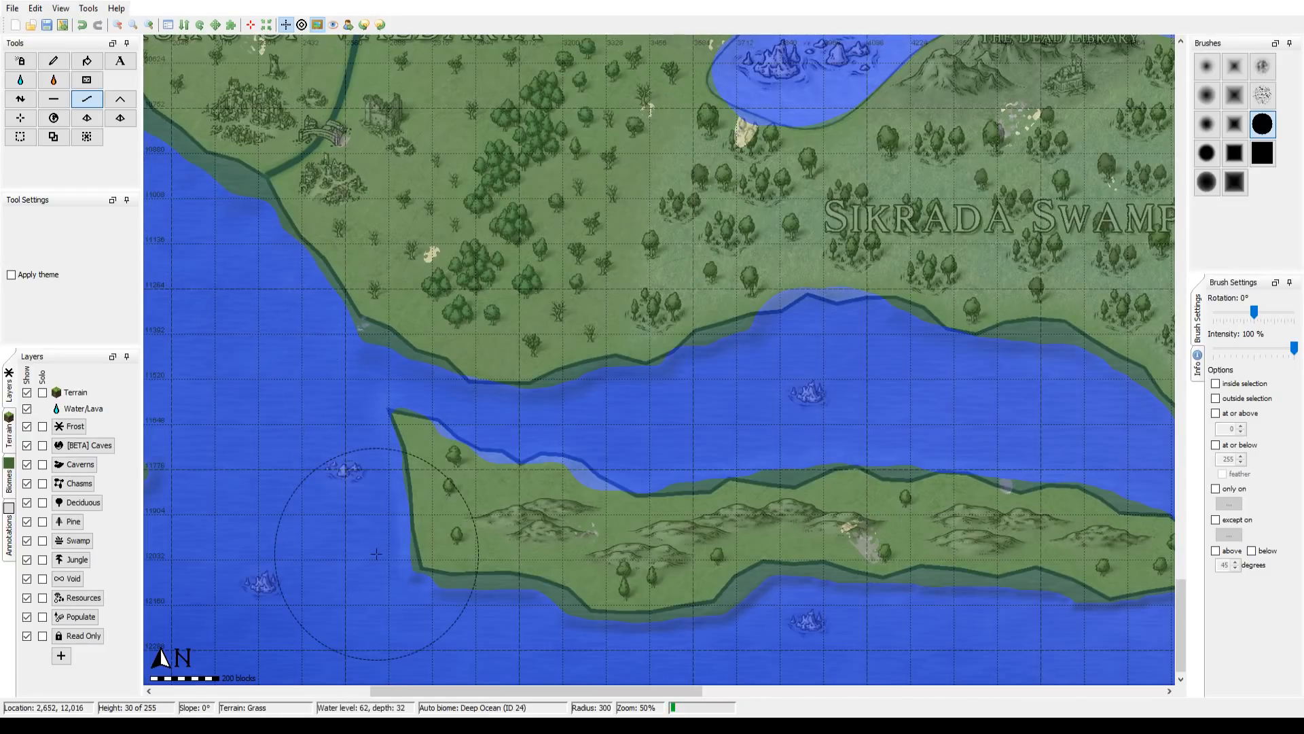
{"action": "left_click_drag", "start_coordinate": [805, 300], "coordinate": [430, 349]}
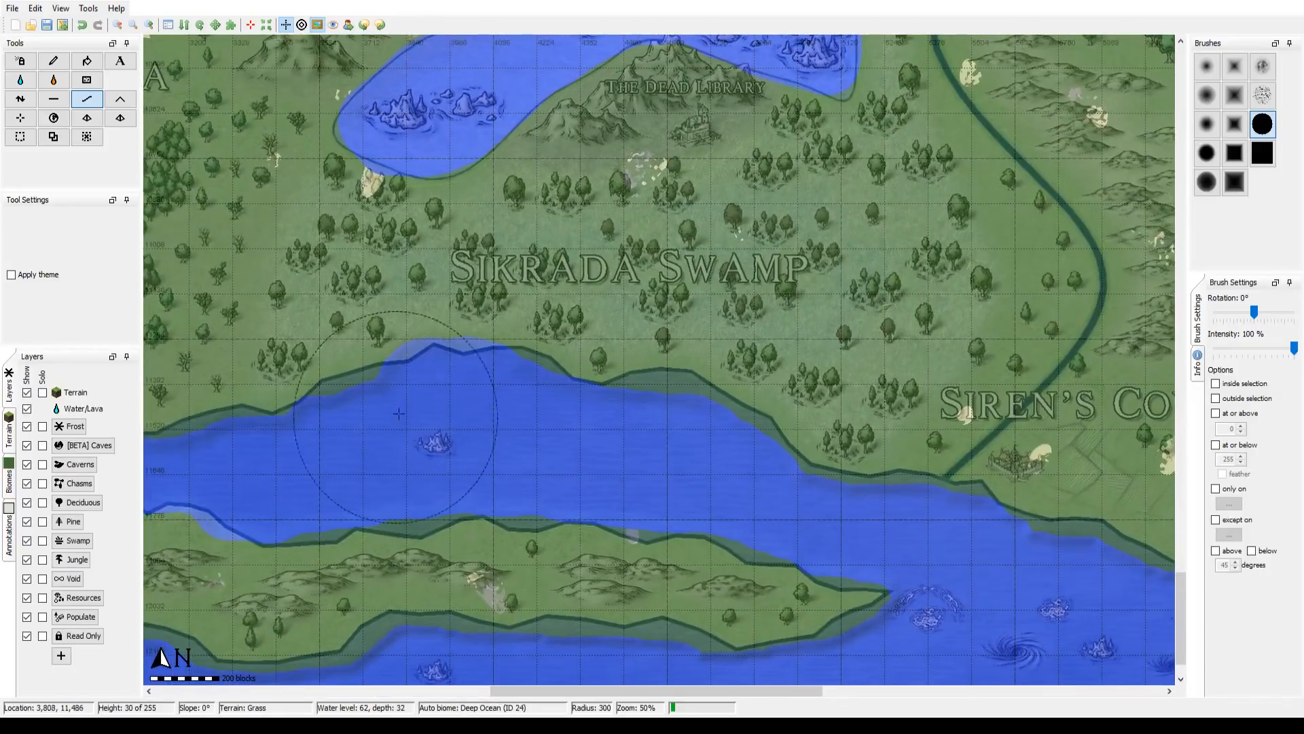
{"action": "left_click_drag", "start_coordinate": [373, 445], "coordinate": [450, 398]}
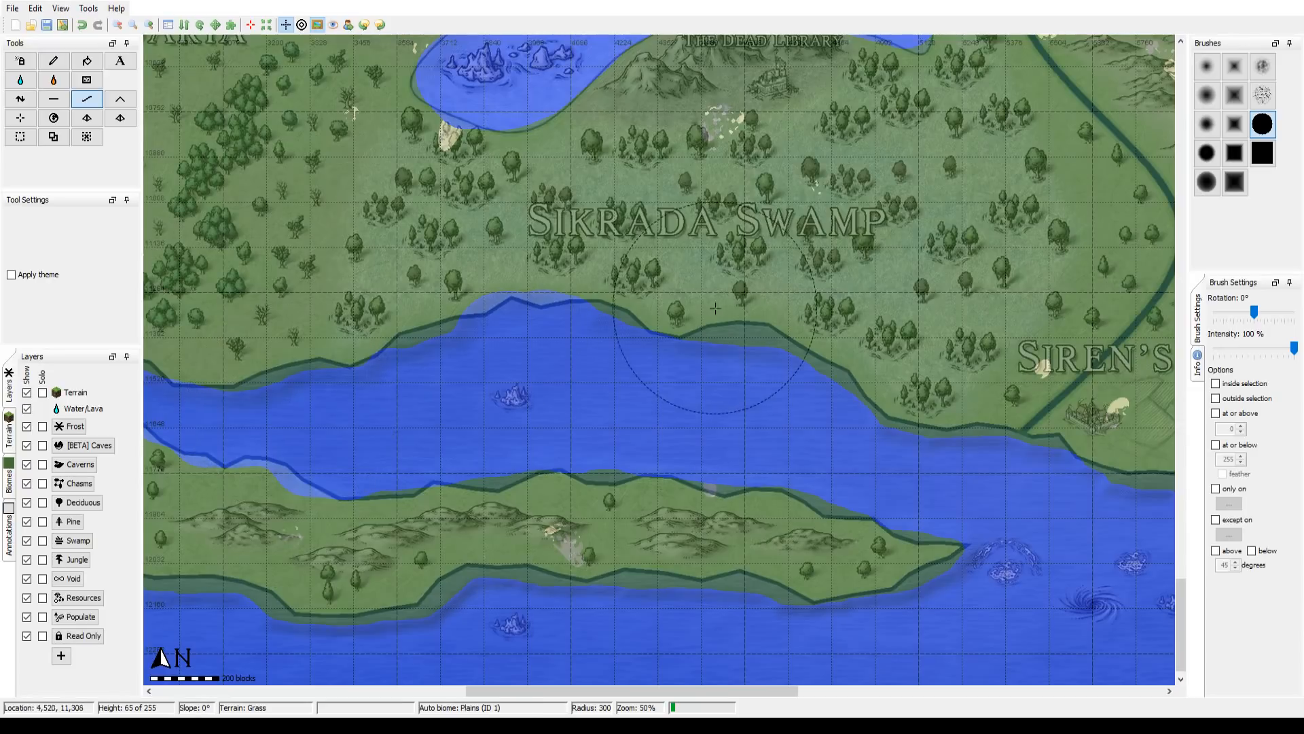
{"action": "left_click_drag", "start_coordinate": [696, 262], "coordinate": [433, 345]}
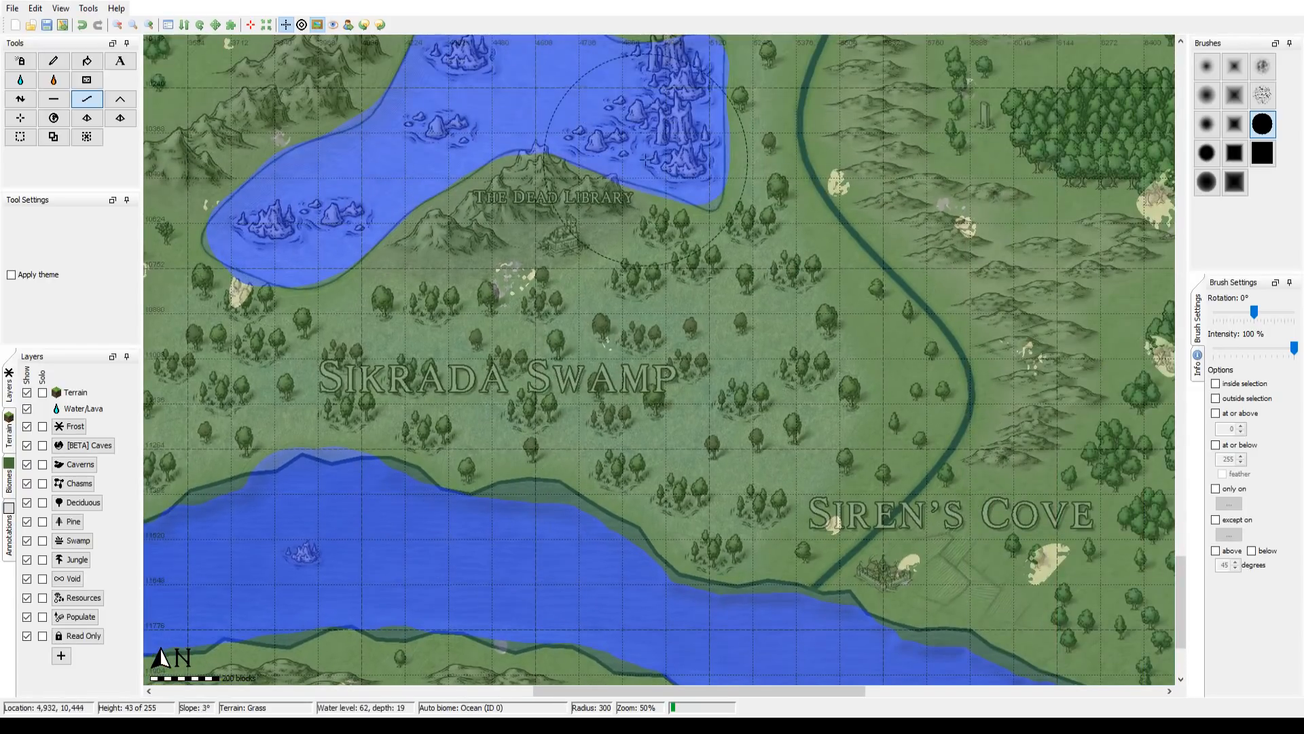
{"action": "left_click_drag", "start_coordinate": [648, 181], "coordinate": [774, 551]}
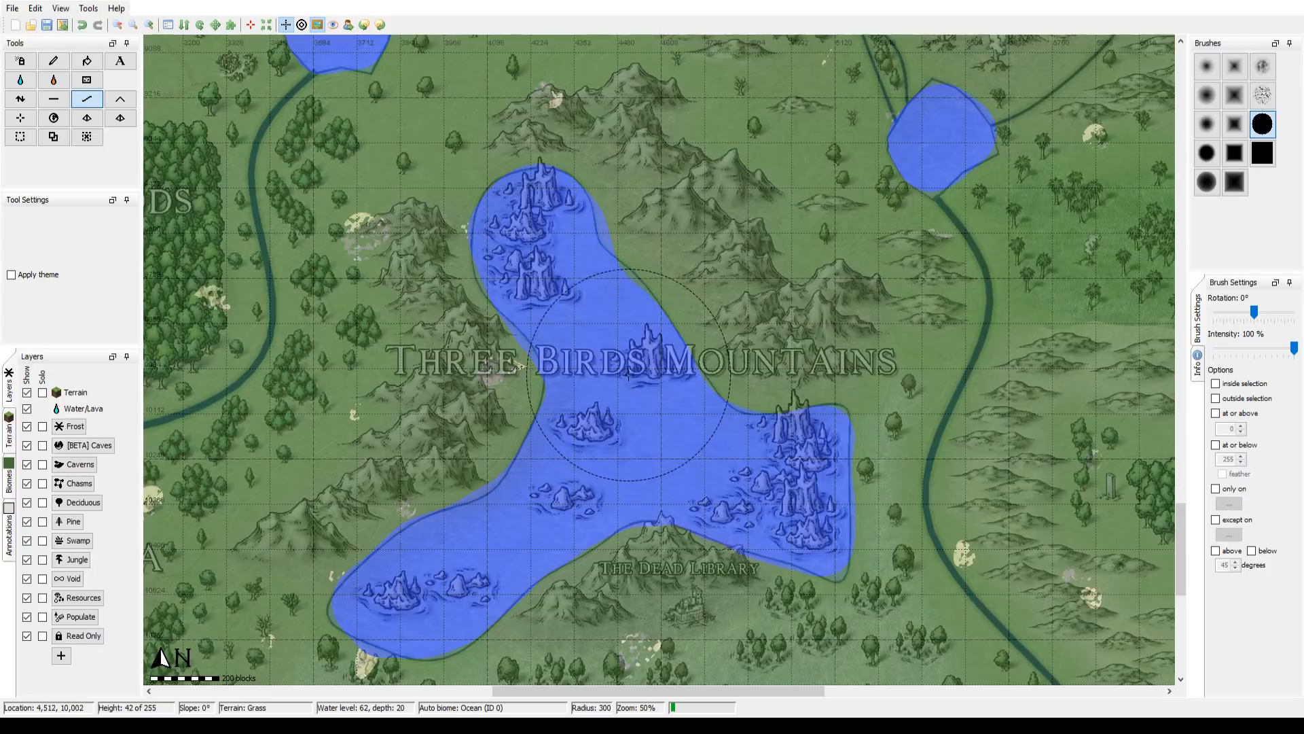
{"action": "left_click_drag", "start_coordinate": [625, 356], "coordinate": [671, 373]}
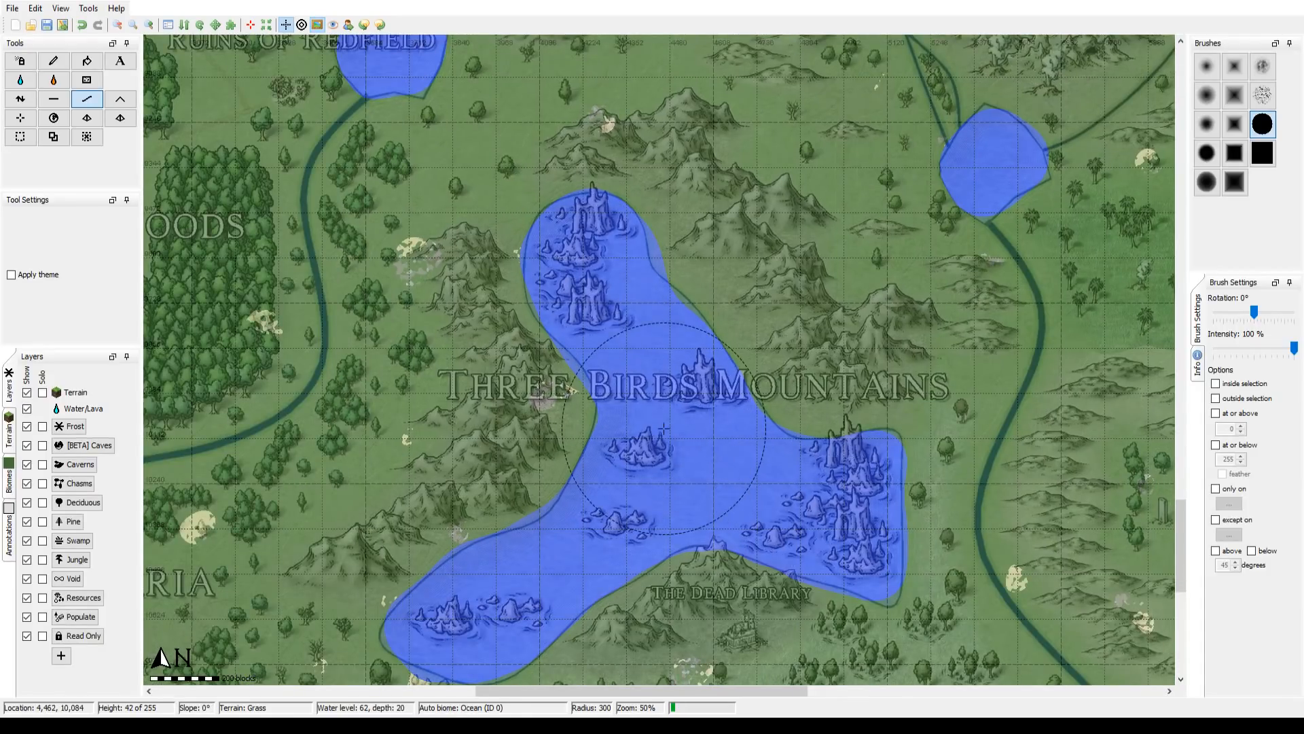
{"action": "left_click_drag", "start_coordinate": [660, 428], "coordinate": [579, 603]}
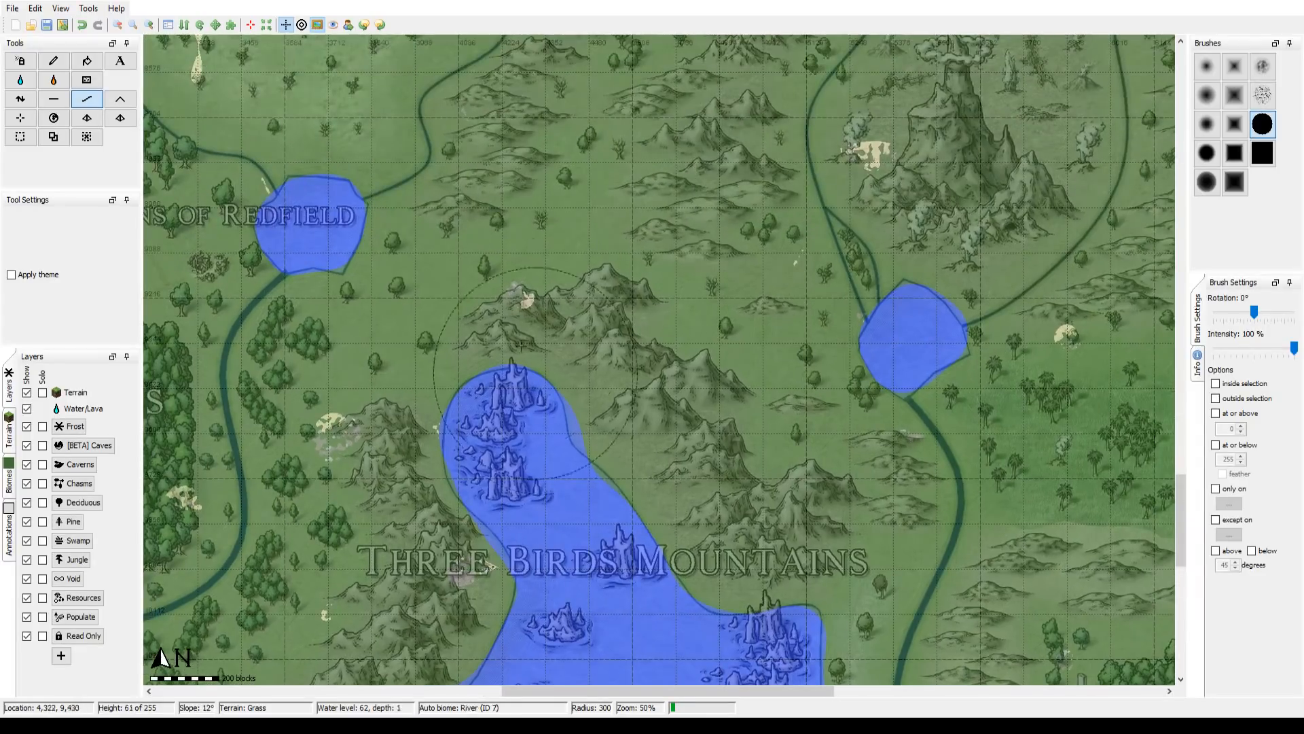
Step: Zoom the map out to 25% and review the Redfield, Three Birds Mountains and Mulrand's Doom lakes with their surroundings
{"action": "left_click", "coordinate": [119, 24]}
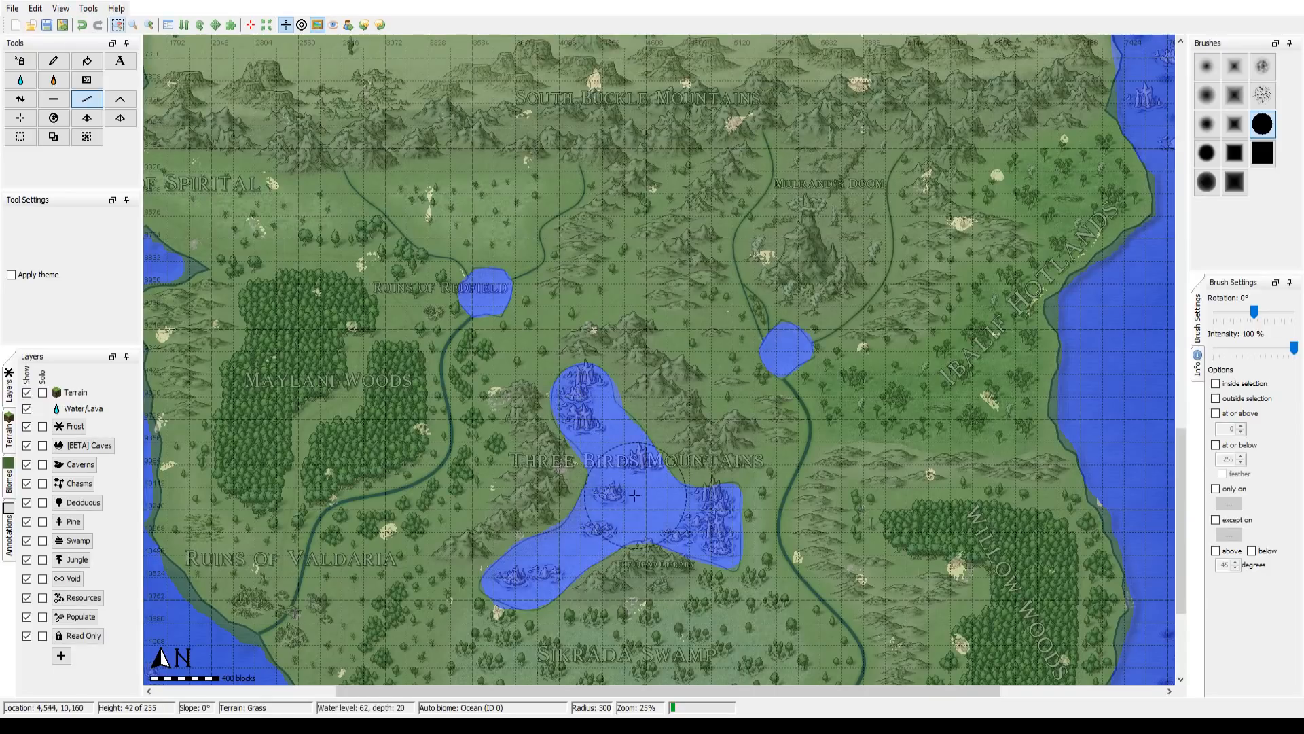
{"action": "mouse_move", "coordinate": [626, 501]}
{"action": "left_mouse_down"}
{"action": "mouse_move", "coordinate": [694, 532]}
{"action": "mouse_move", "coordinate": [664, 561]}
{"action": "left_mouse_up"}
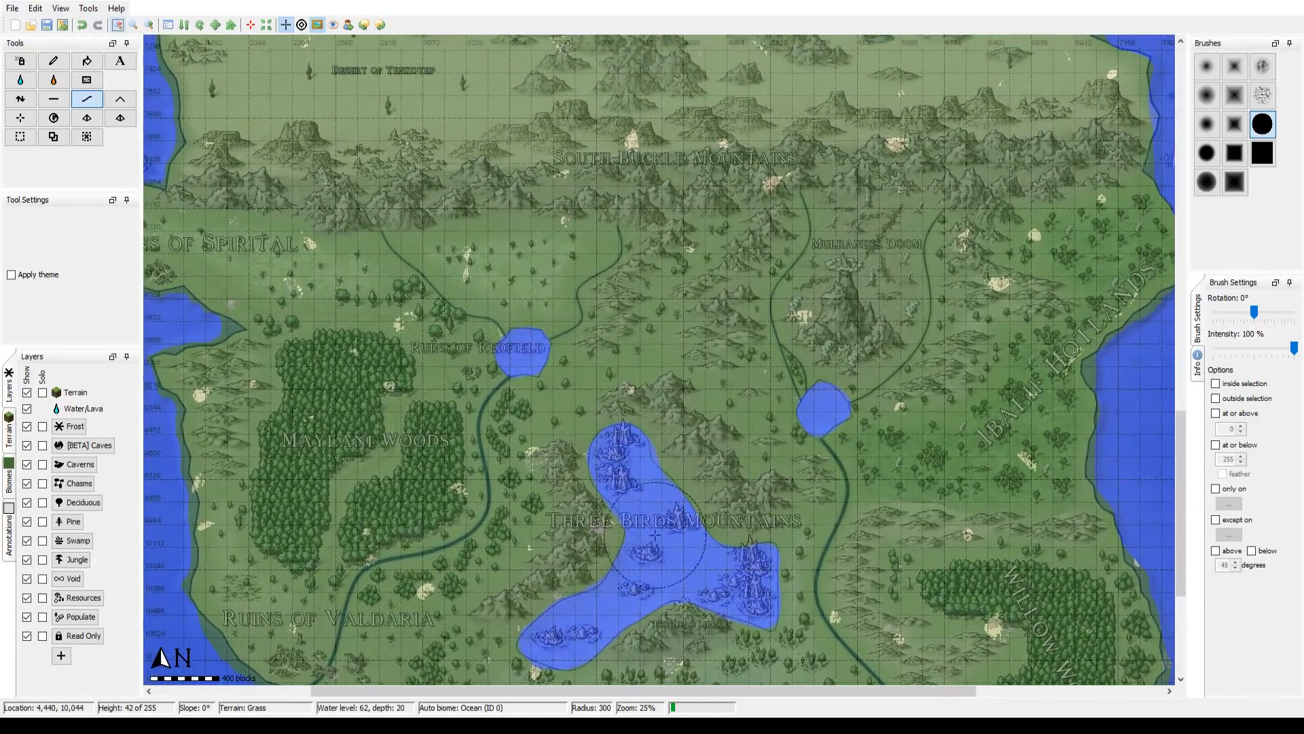
{"action": "left_click_drag", "start_coordinate": [641, 149], "coordinate": [597, 350]}
{"action": "left_click_drag", "start_coordinate": [589, 570], "coordinate": [625, 264]}
{"action": "left_click_drag", "start_coordinate": [607, 455], "coordinate": [602, 233]}
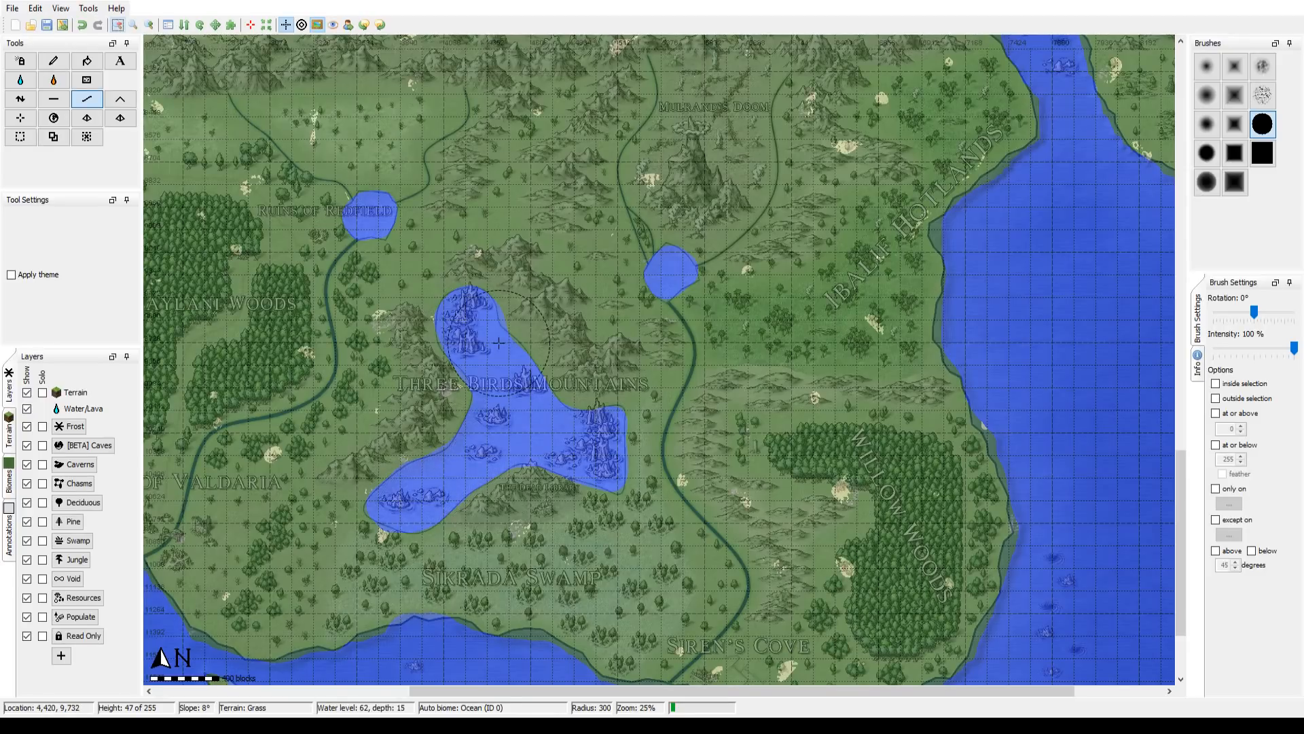
{"action": "left_click_drag", "start_coordinate": [498, 342], "coordinate": [569, 414]}
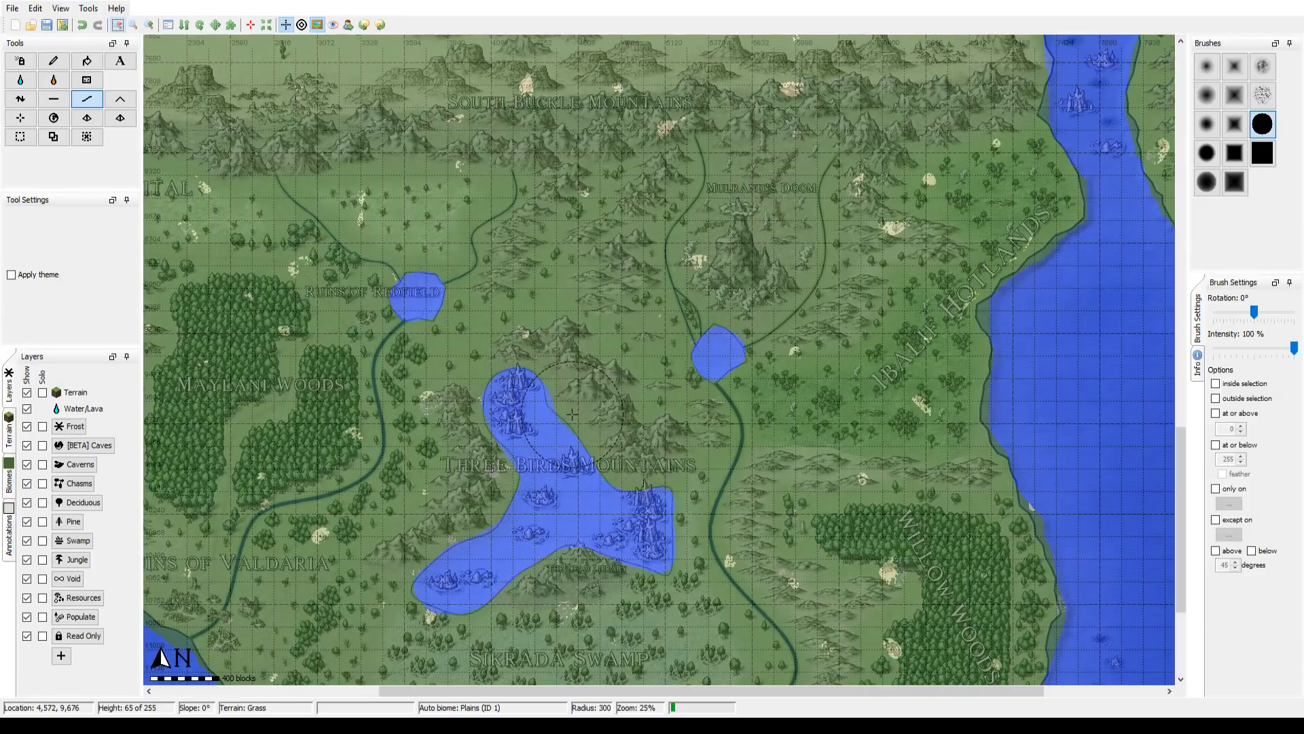
{"action": "left_click_drag", "start_coordinate": [572, 414], "coordinate": [722, 396]}
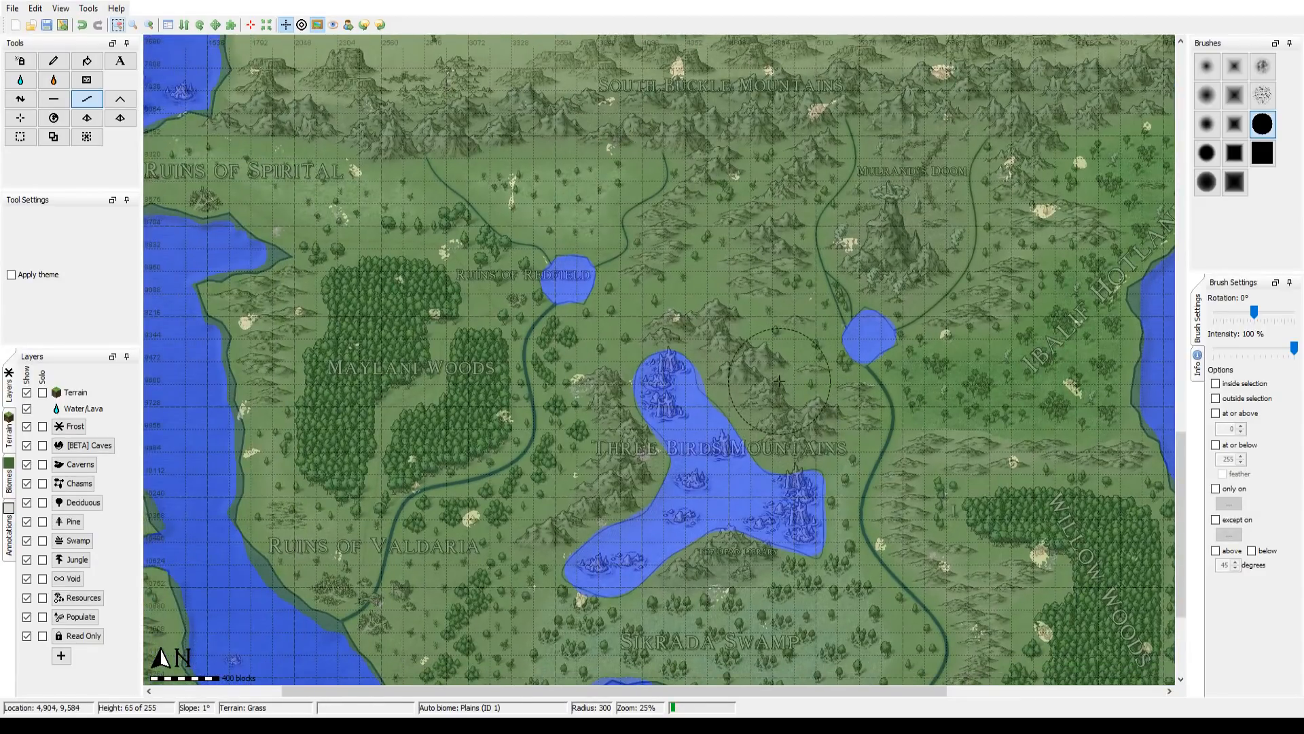
{"action": "left_click_drag", "start_coordinate": [549, 469], "coordinate": [689, 434]}
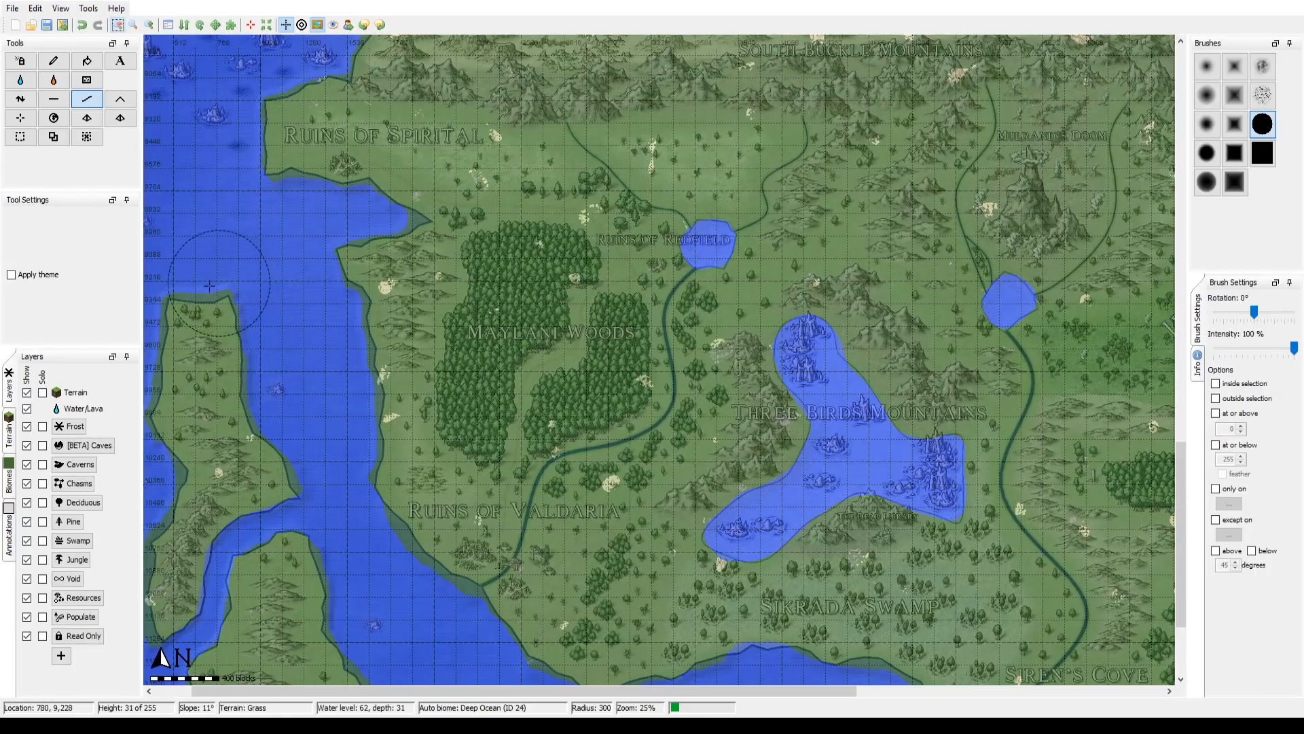
Step: Survey the eastern coast and islands from the Ibalif Hotlands north to Lake Gambit, returning to the Maylani Woods area
{"action": "left_click_drag", "start_coordinate": [1134, 533], "coordinate": [609, 552]}
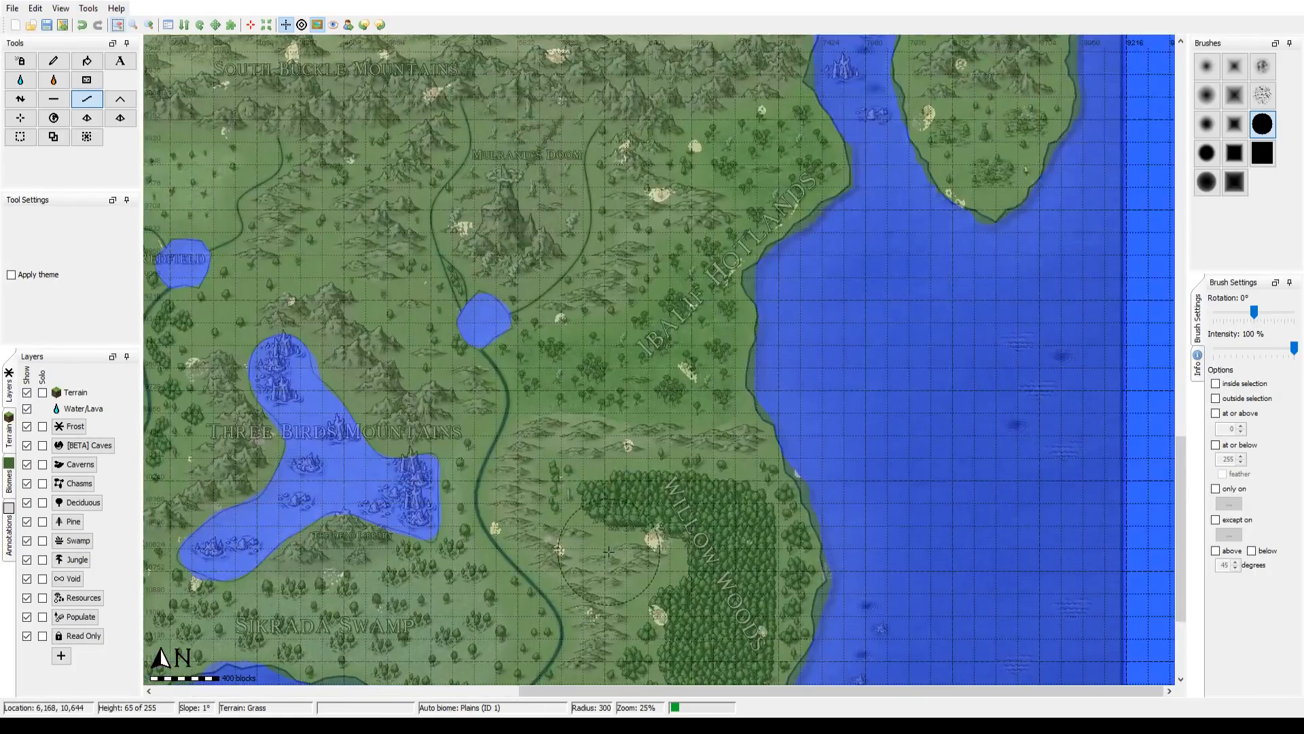
{"action": "left_click_drag", "start_coordinate": [824, 175], "coordinate": [690, 468]}
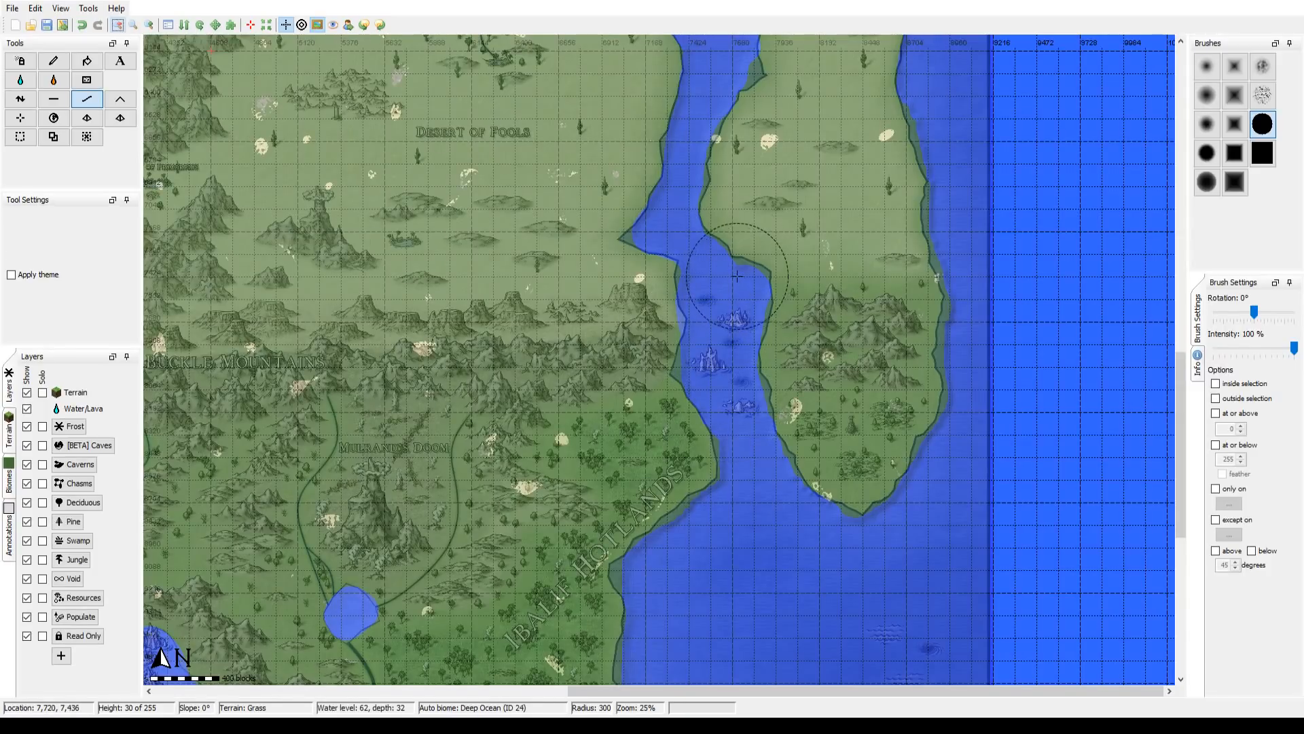
{"action": "left_click_drag", "start_coordinate": [710, 151], "coordinate": [700, 519]}
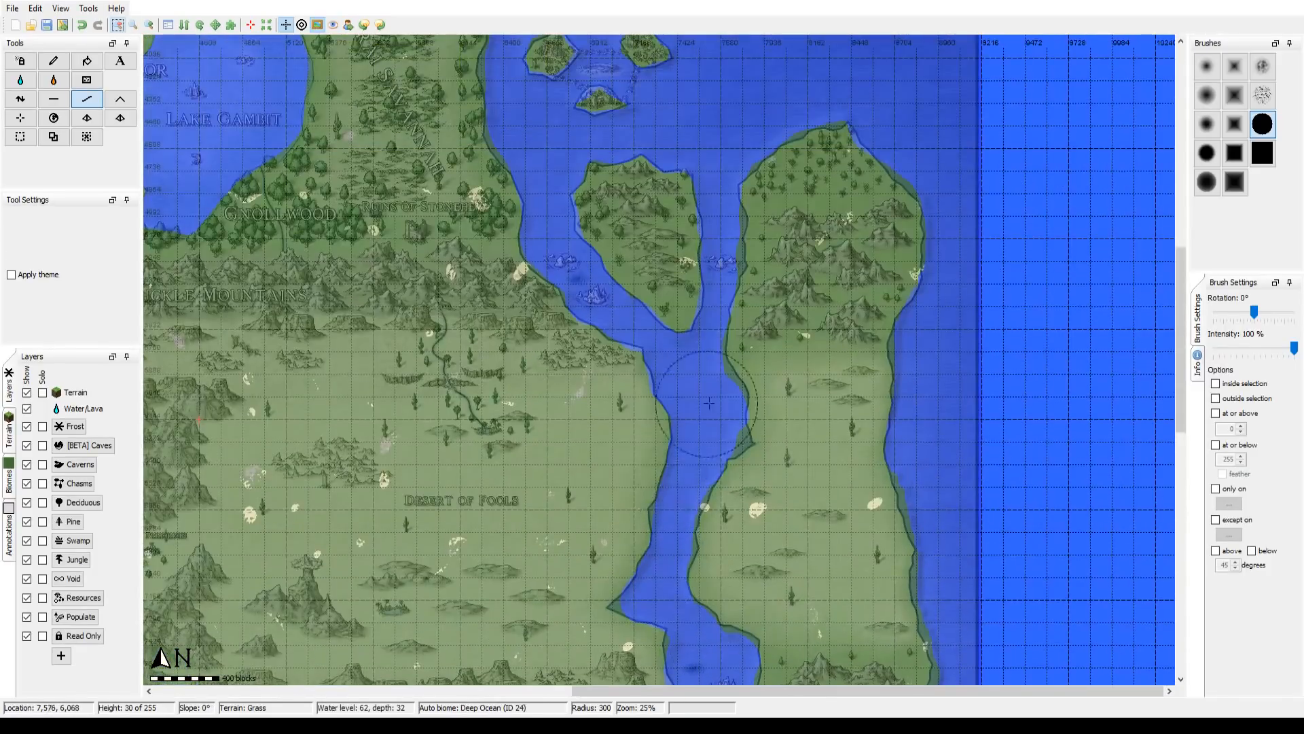
{"action": "left_click_drag", "start_coordinate": [532, 374], "coordinate": [963, 82]}
{"action": "left_click_drag", "start_coordinate": [336, 647], "coordinate": [540, 261]}
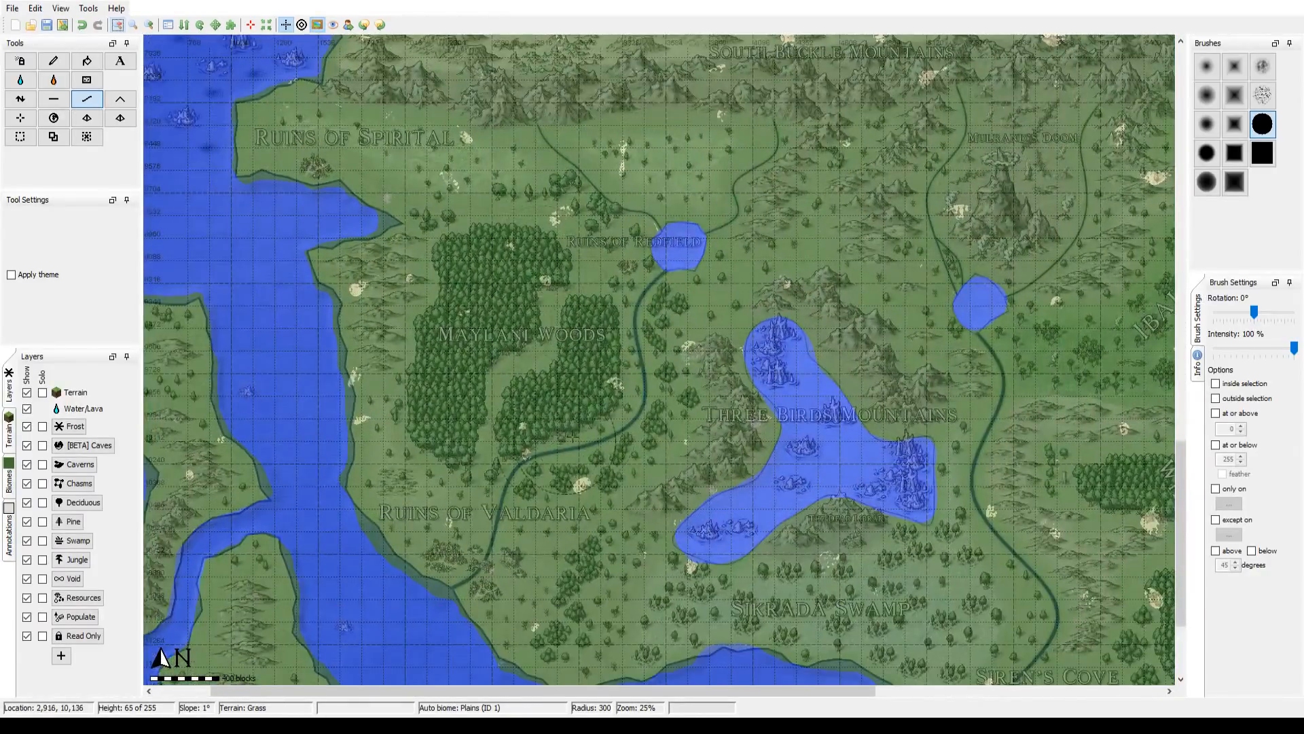
{"action": "left_click_drag", "start_coordinate": [573, 437], "coordinate": [463, 411]}
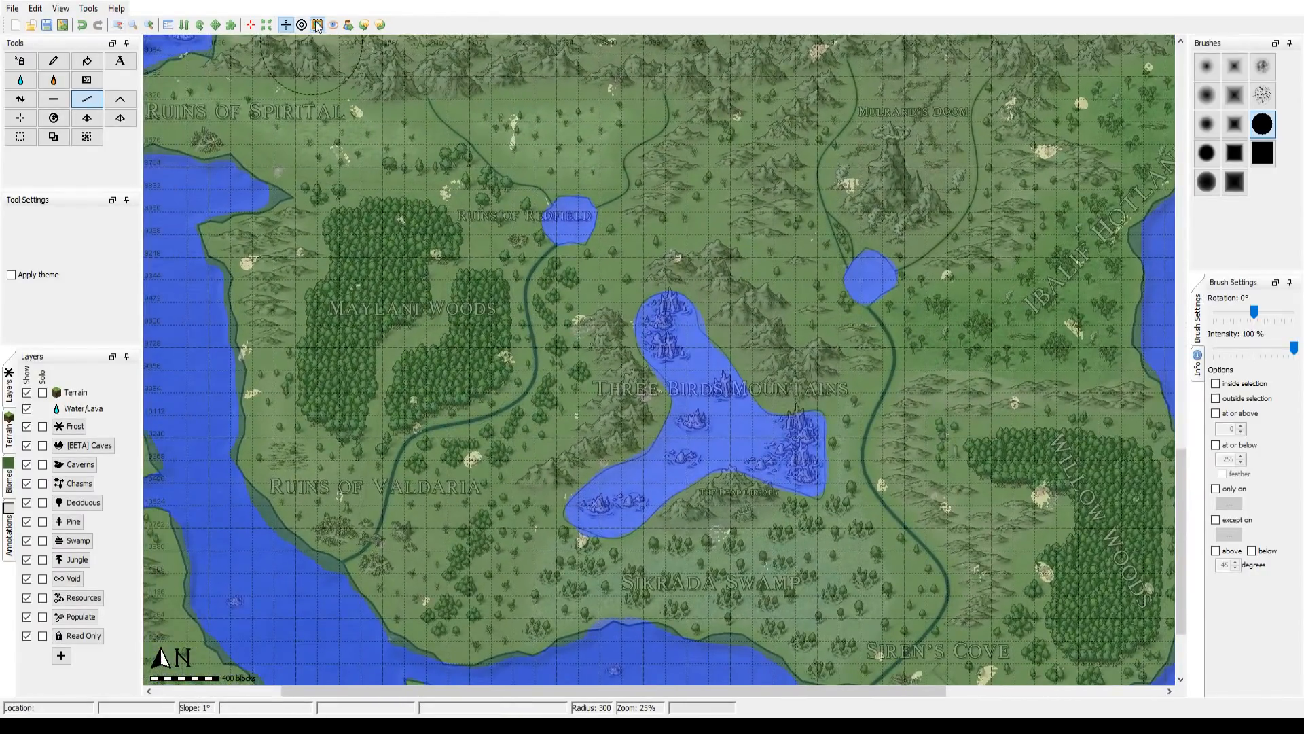
Step: Toggle the fantasy map overlay off and on to compare it with the carved lakes and southern coastline
{"action": "left_click", "coordinate": [318, 26]}
{"action": "left_click", "coordinate": [317, 25]}
{"action": "left_click", "coordinate": [317, 25]}
{"action": "left_click", "coordinate": [317, 25]}
{"action": "left_click", "coordinate": [318, 25]}
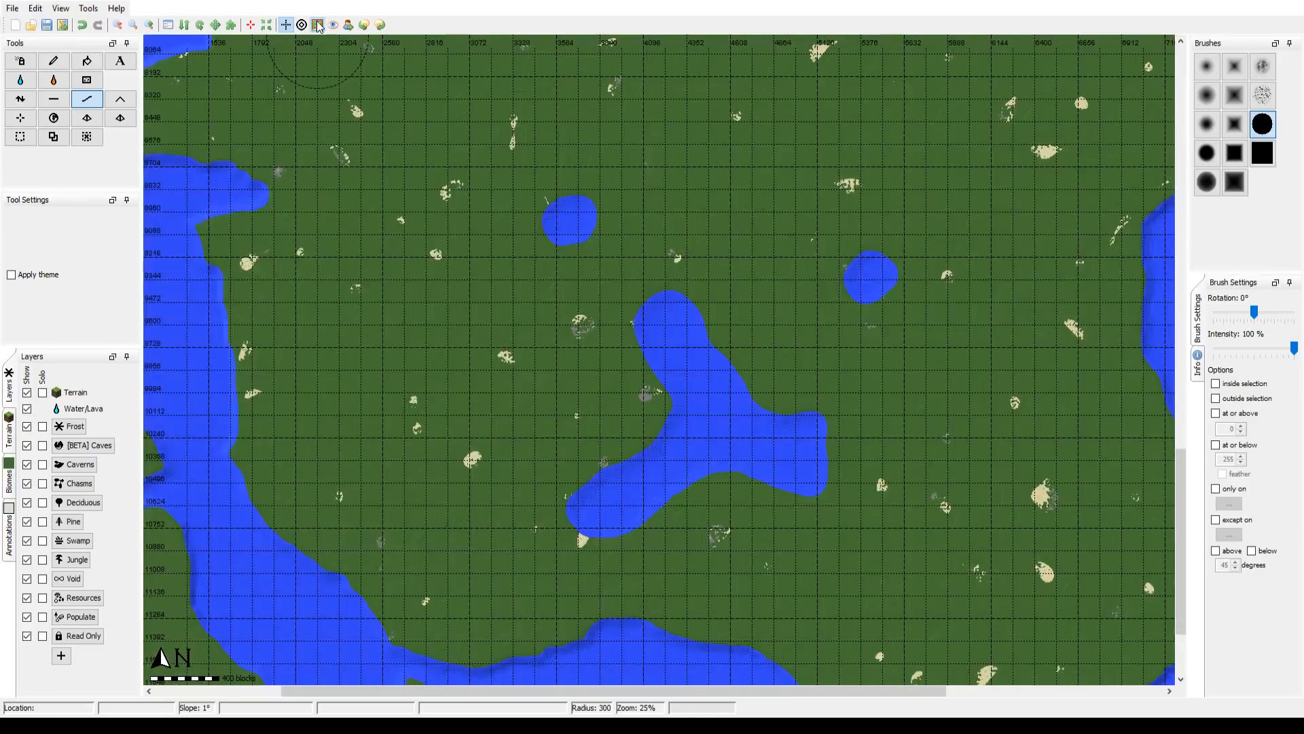
{"action": "left_click", "coordinate": [317, 25]}
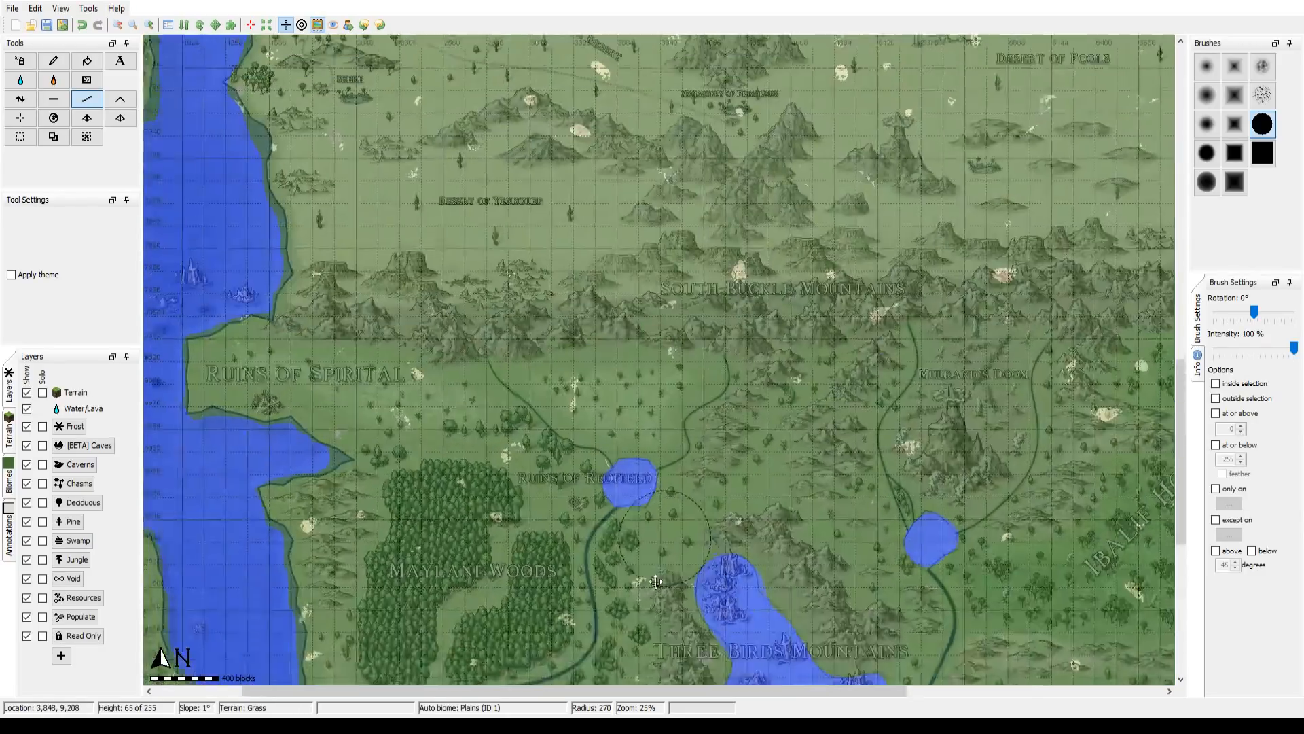
Step: Reduce the brush radius to 218 and review the Redfield lake and the western coast around the Ruins of Spirital
{"action": "left_click_drag", "start_coordinate": [655, 581], "coordinate": [650, 480]}
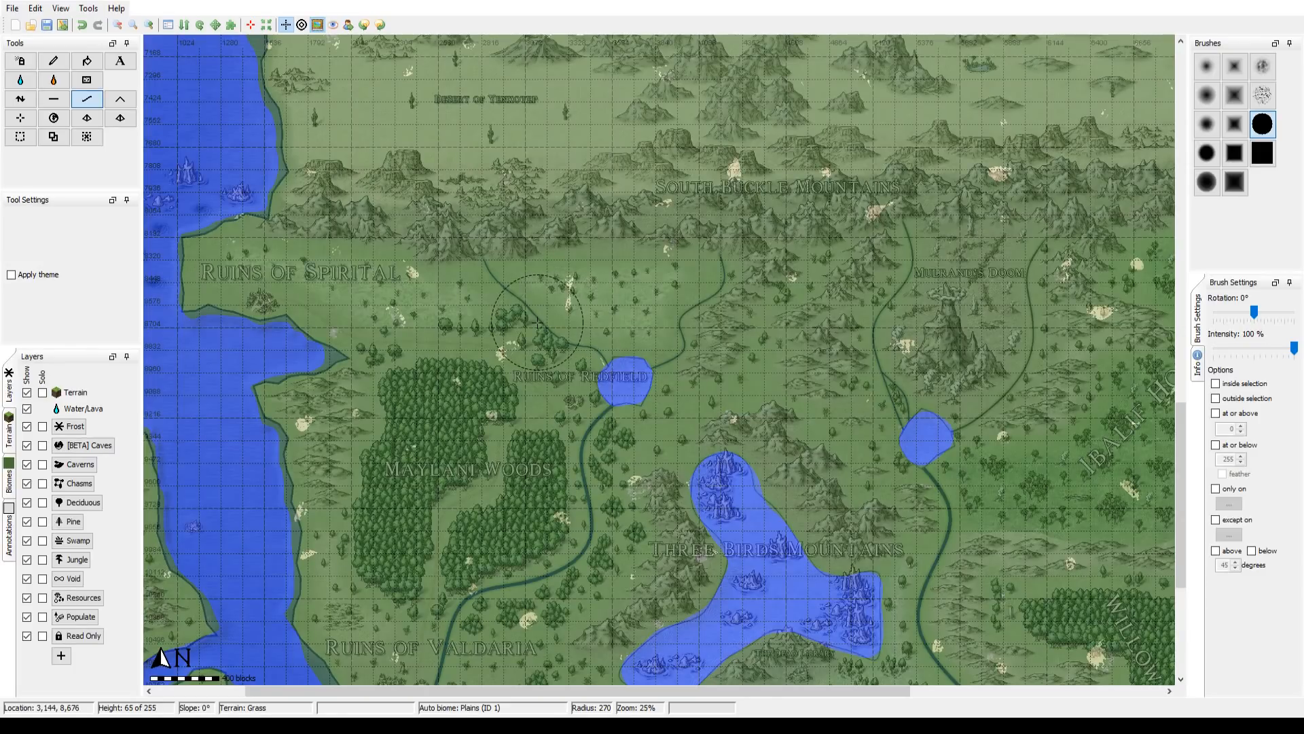
{"action": "left_click_drag", "start_coordinate": [757, 476], "coordinate": [695, 407]}
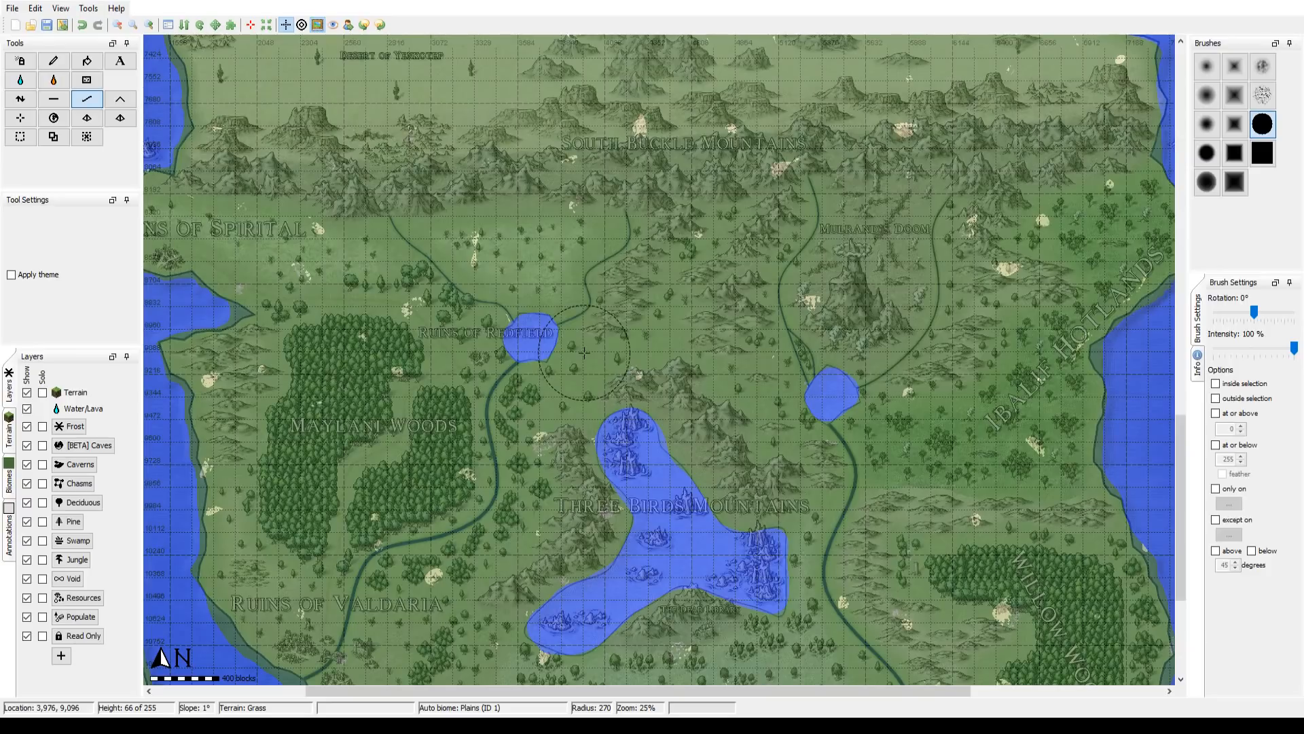
{"action": "left_click_drag", "start_coordinate": [509, 389], "coordinate": [726, 344]}
{"action": "scroll", "coordinate": [812, 358], "scroll_direction": "up", "scroll_amount": 2}
{"action": "left_click_drag", "start_coordinate": [567, 225], "coordinate": [636, 208]}
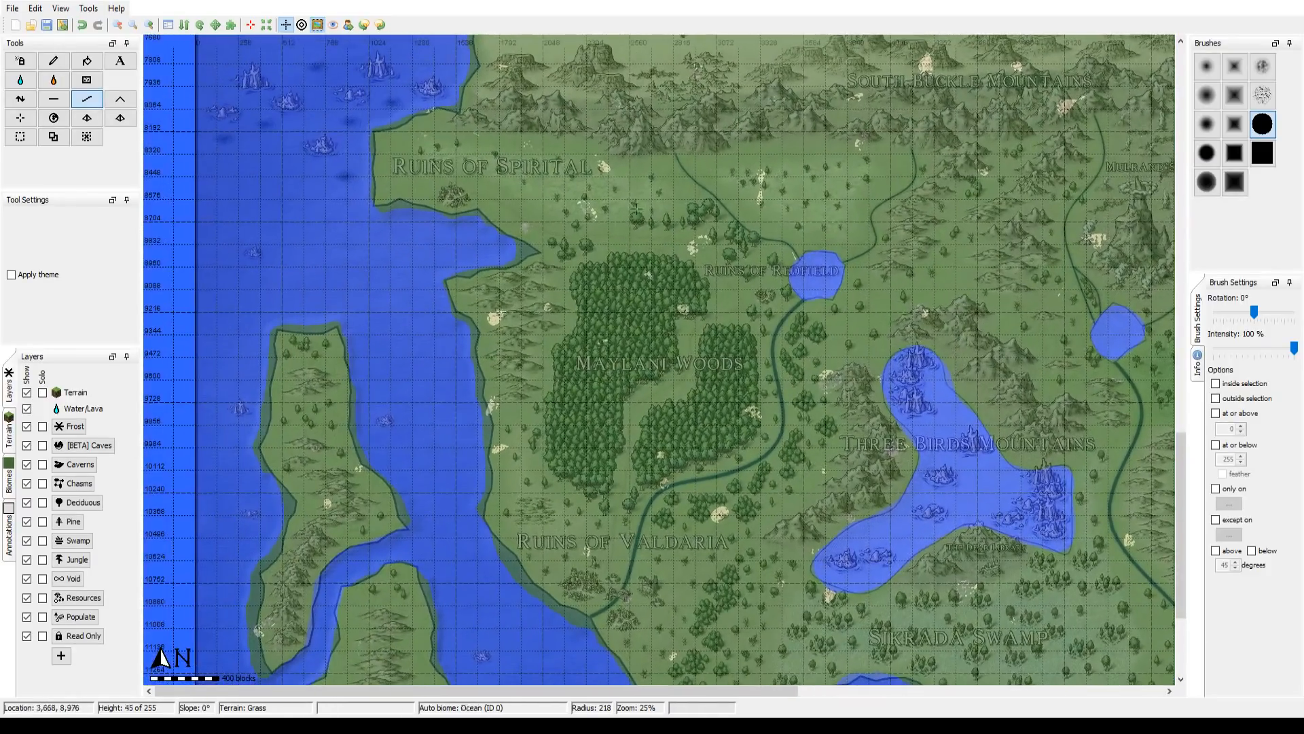
Step: Flatten the bay south of the Ruins of Spirital to seabed level, extending the water to the tip of the overlay's coastline
{"action": "left_click", "coordinate": [150, 24]}
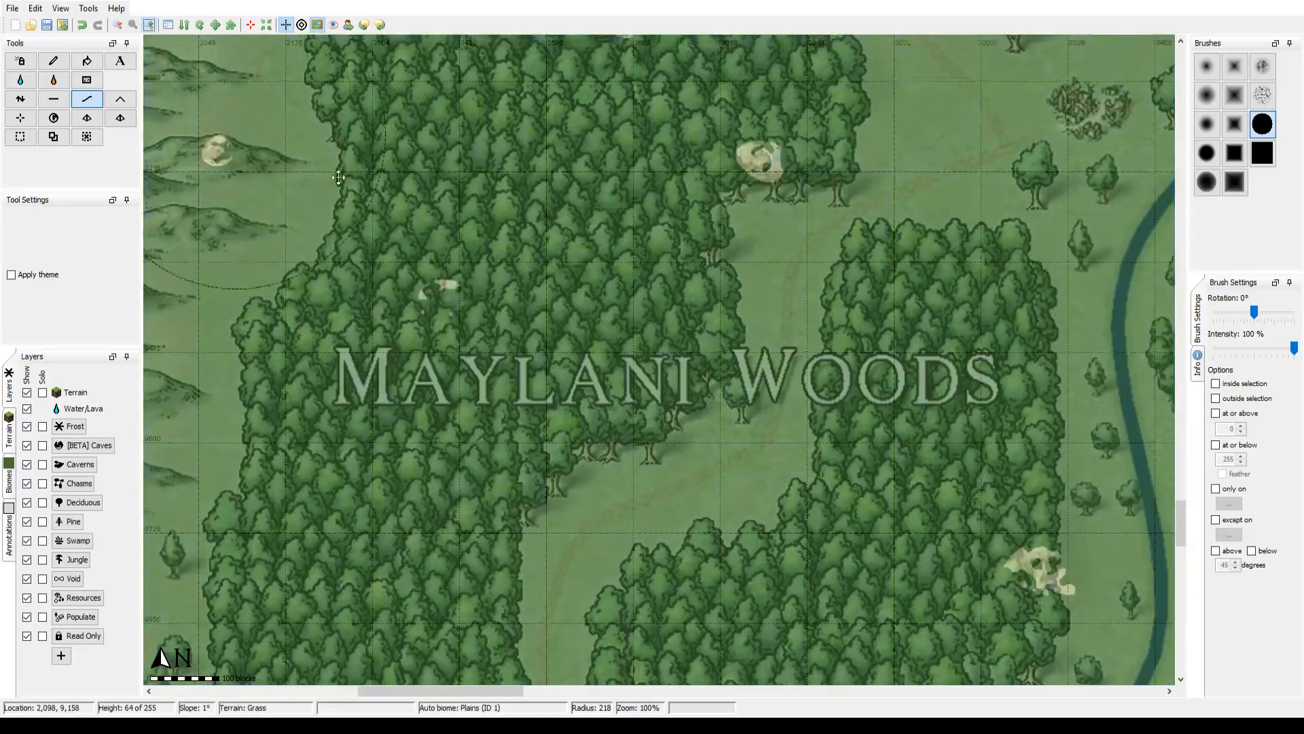
{"action": "left_click_drag", "start_coordinate": [339, 178], "coordinate": [927, 347]}
{"action": "left_click_drag", "start_coordinate": [727, 312], "coordinate": [567, 510]}
{"action": "scroll", "coordinate": [326, 294], "scroll_direction": "down", "scroll_amount": 1}
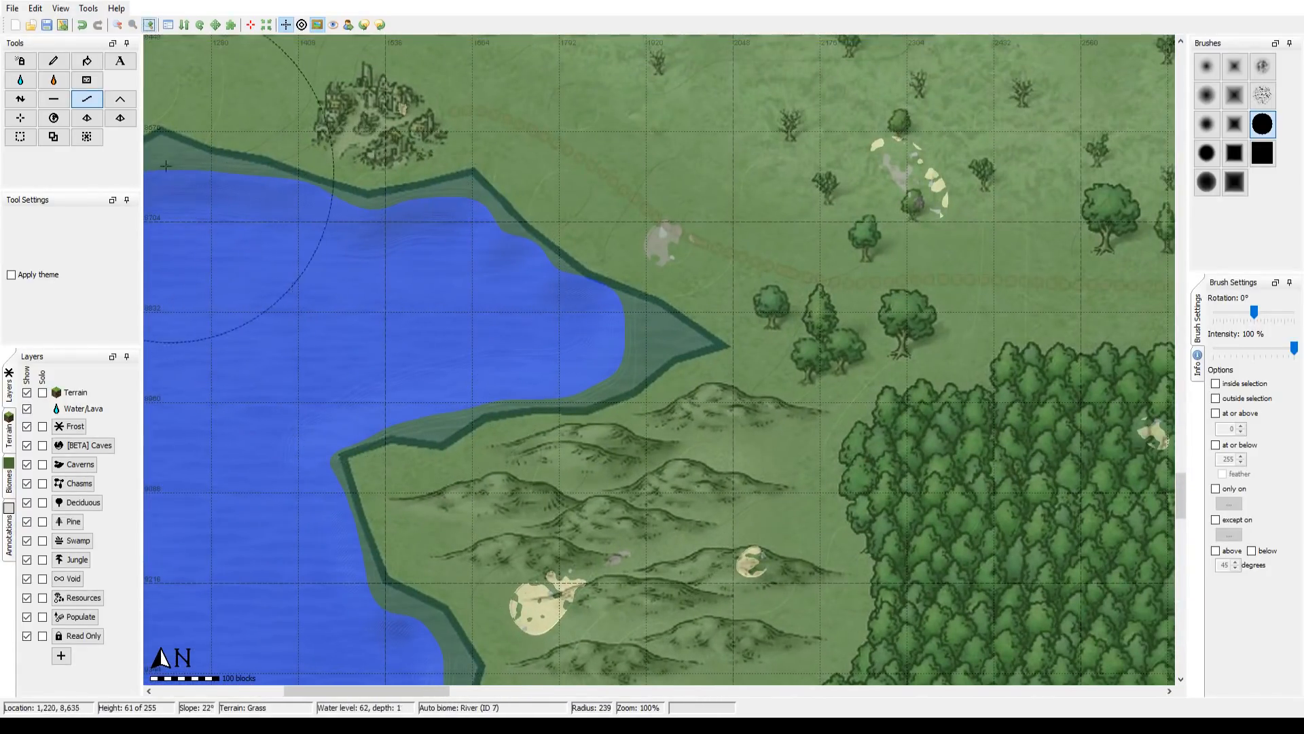
{"action": "left_click", "coordinate": [54, 98]}
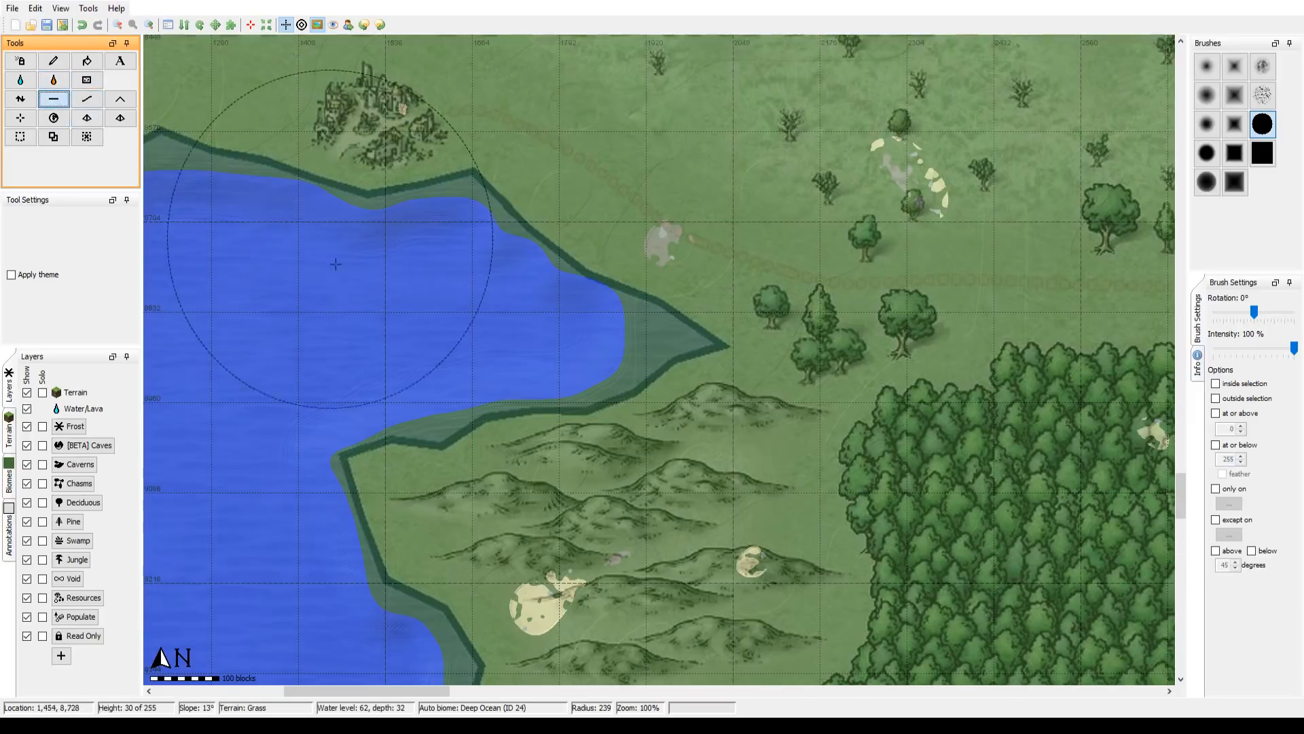
{"action": "scroll", "coordinate": [395, 293], "scroll_direction": "down", "scroll_amount": 2}
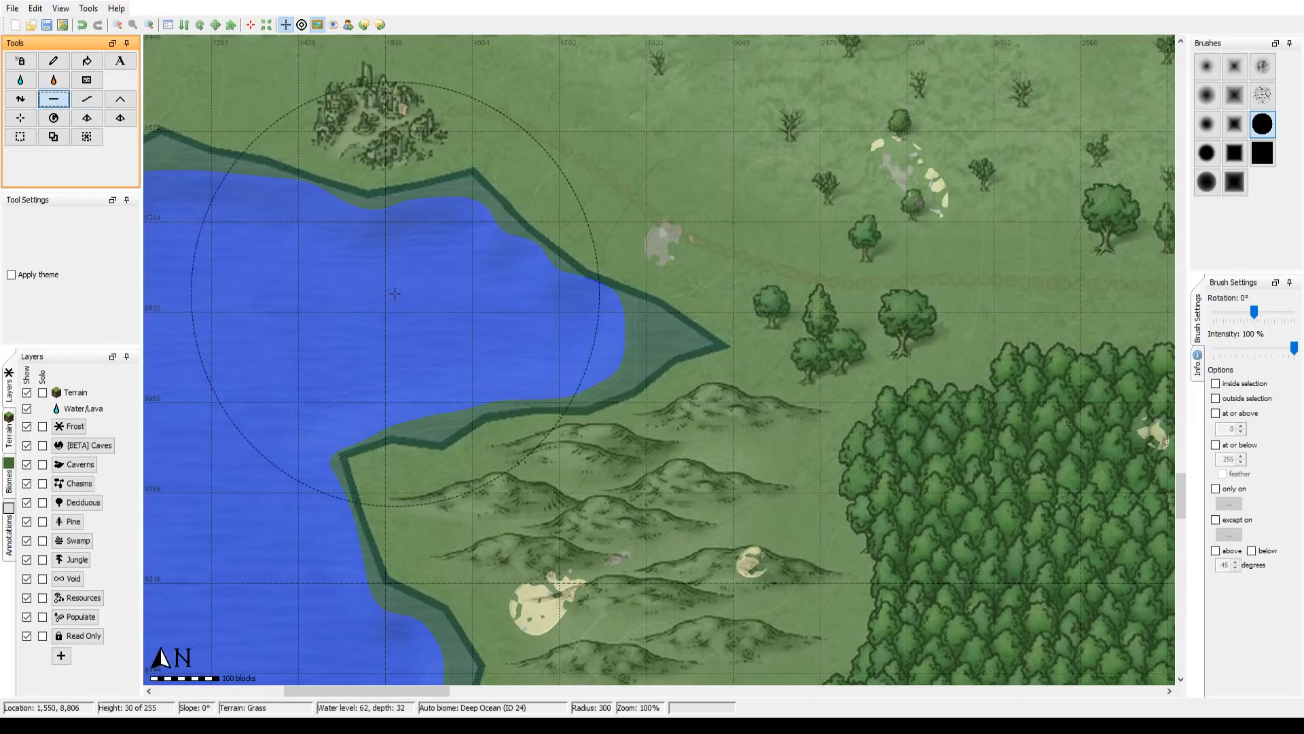
{"action": "scroll", "coordinate": [401, 288], "scroll_direction": "up", "scroll_amount": 16}
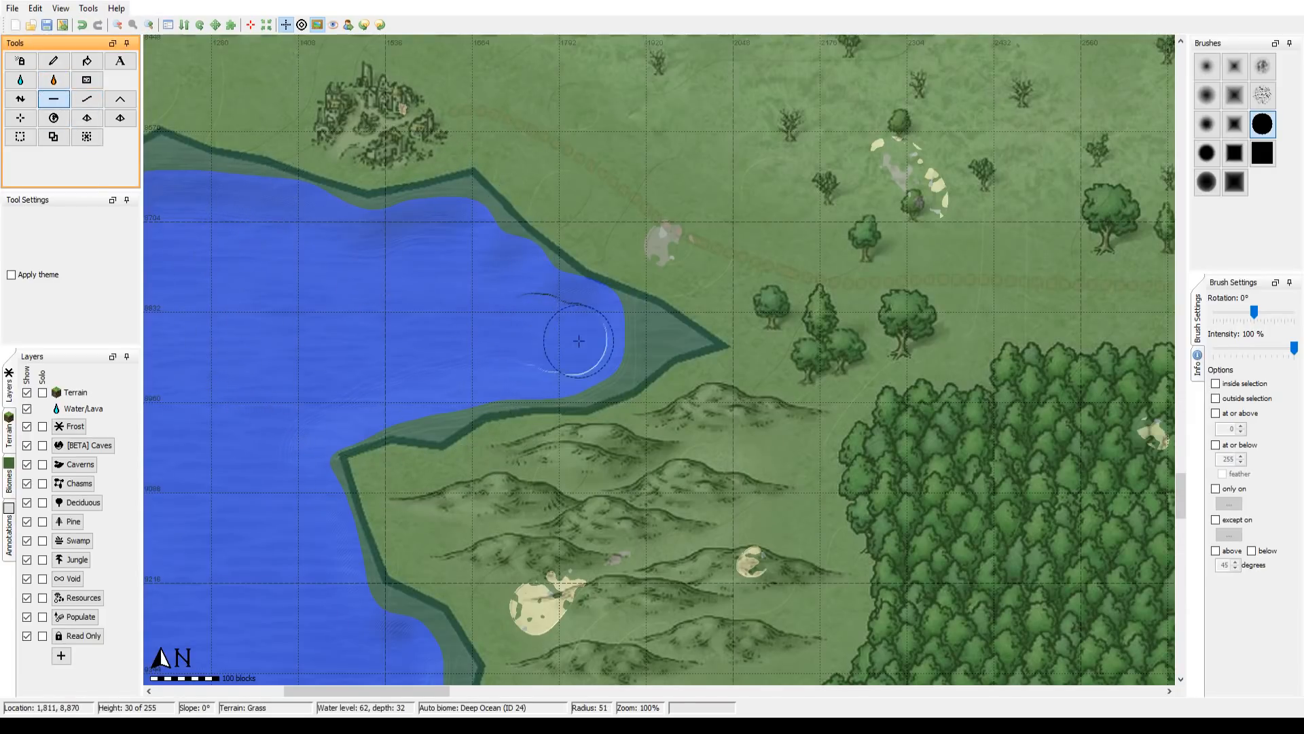
{"action": "mouse_move", "coordinate": [579, 341]}
{"action": "left_mouse_down"}
{"action": "mouse_move", "coordinate": [709, 345]}
{"action": "mouse_move", "coordinate": [677, 332]}
{"action": "mouse_move", "coordinate": [666, 345]}
{"action": "mouse_move", "coordinate": [682, 344]}
{"action": "mouse_move", "coordinate": [606, 380]}
{"action": "mouse_move", "coordinate": [562, 373]}
{"action": "mouse_move", "coordinate": [621, 366]}
{"action": "mouse_move", "coordinate": [556, 377]}
{"action": "mouse_move", "coordinate": [629, 305]}
{"action": "mouse_move", "coordinate": [490, 293]}
{"action": "mouse_move", "coordinate": [553, 295]}
{"action": "mouse_move", "coordinate": [610, 334]}
{"action": "left_mouse_up"}
{"action": "scroll", "coordinate": [639, 339], "scroll_direction": "up", "scroll_amount": 5}
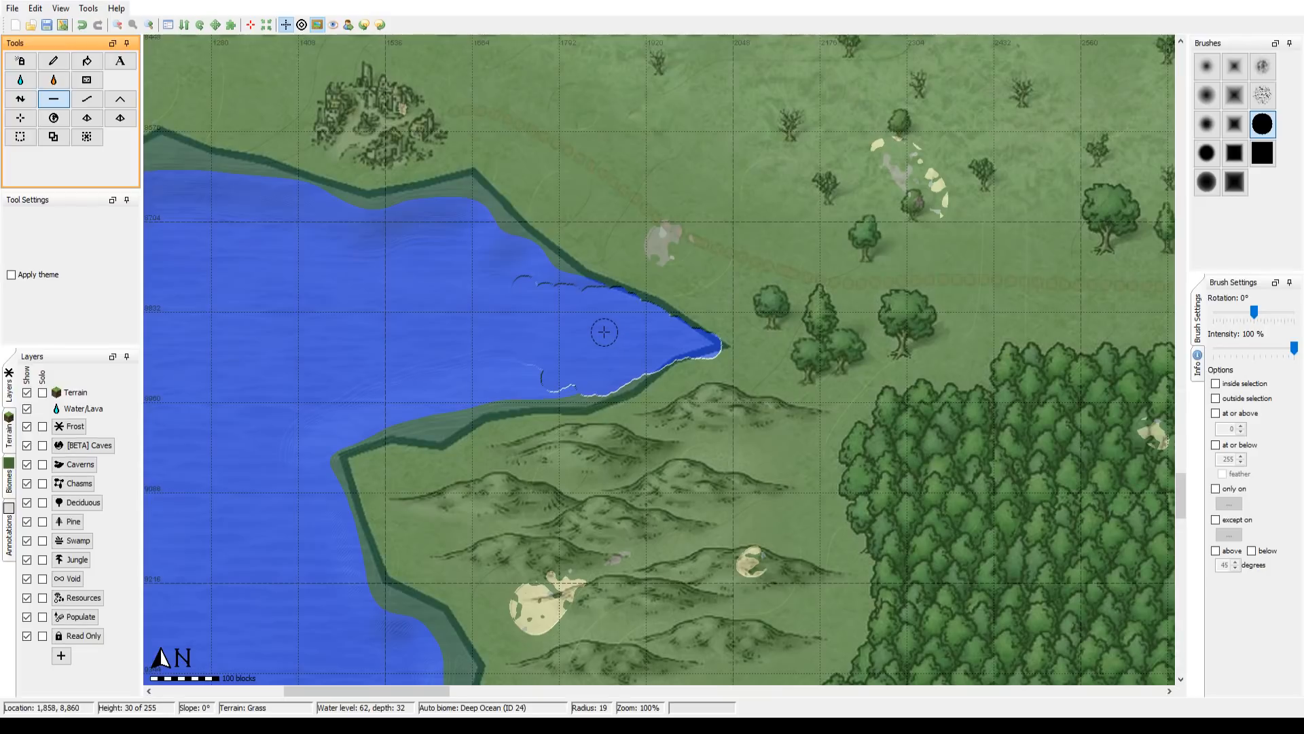
Step: Smooth the newly carved bay tip and its shores using a brush radius of 300
{"action": "scroll", "coordinate": [601, 329], "scroll_direction": "up", "scroll_amount": 15}
{"action": "left_click", "coordinate": [89, 102]}
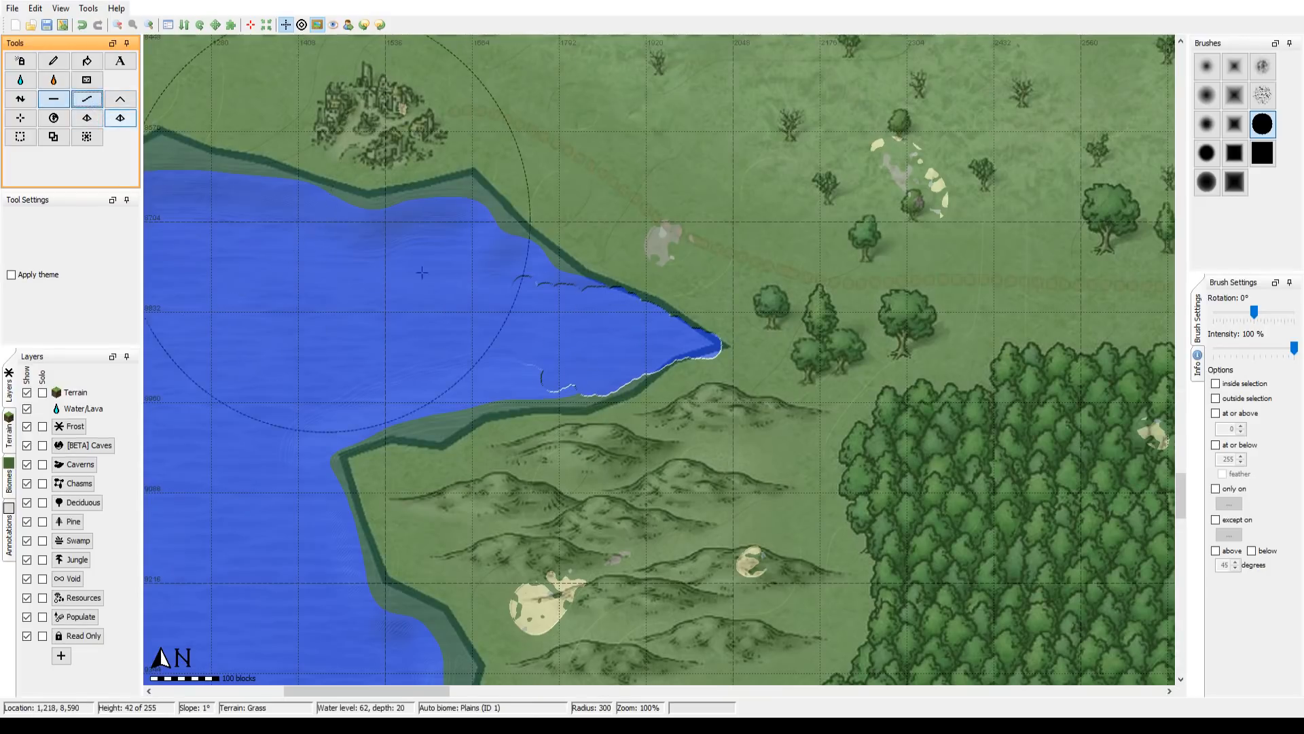
{"action": "left_click", "coordinate": [548, 338]}
{"action": "mouse_move", "coordinate": [623, 333]}
{"action": "left_mouse_down"}
{"action": "mouse_move", "coordinate": [494, 296]}
{"action": "mouse_move", "coordinate": [456, 251]}
{"action": "mouse_move", "coordinate": [536, 333]}
{"action": "mouse_move", "coordinate": [556, 342]}
{"action": "mouse_move", "coordinate": [646, 313]}
{"action": "mouse_move", "coordinate": [584, 323]}
{"action": "mouse_move", "coordinate": [477, 279]}
{"action": "mouse_move", "coordinate": [507, 303]}
{"action": "mouse_move", "coordinate": [658, 349]}
{"action": "left_mouse_up"}
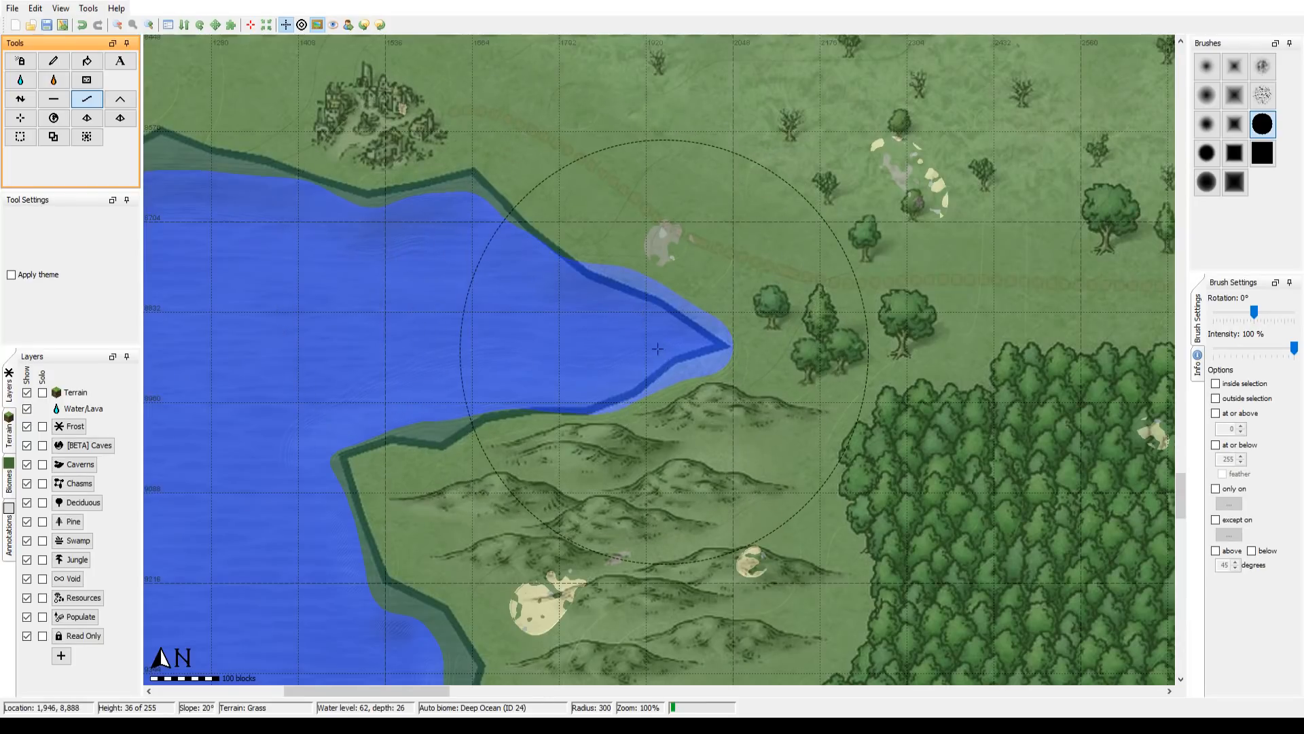
Step: Review the continent at 12% zoom from the southern lakes north to the Forest of Andam and back to the south
{"action": "left_click", "coordinate": [121, 27]}
{"action": "left_click", "coordinate": [121, 27]}
{"action": "left_click", "coordinate": [121, 27]}
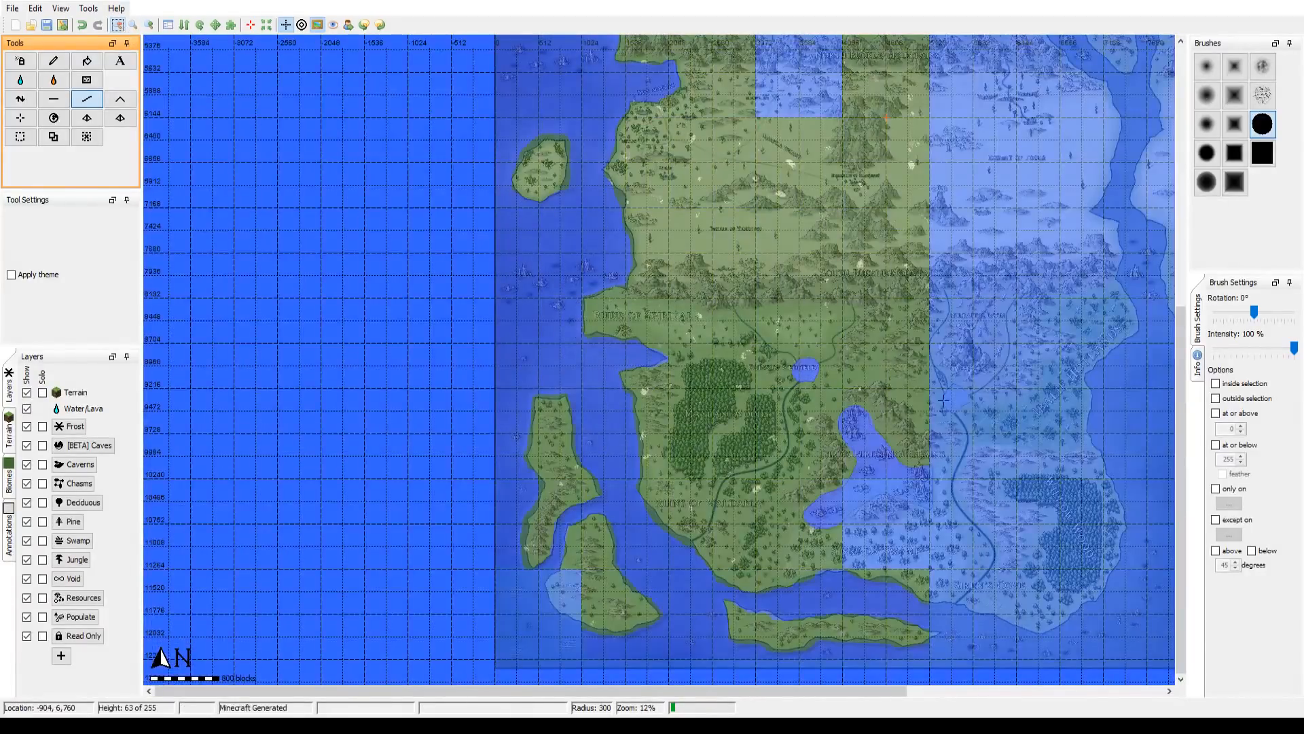
{"action": "left_click_drag", "start_coordinate": [943, 401], "coordinate": [677, 406]}
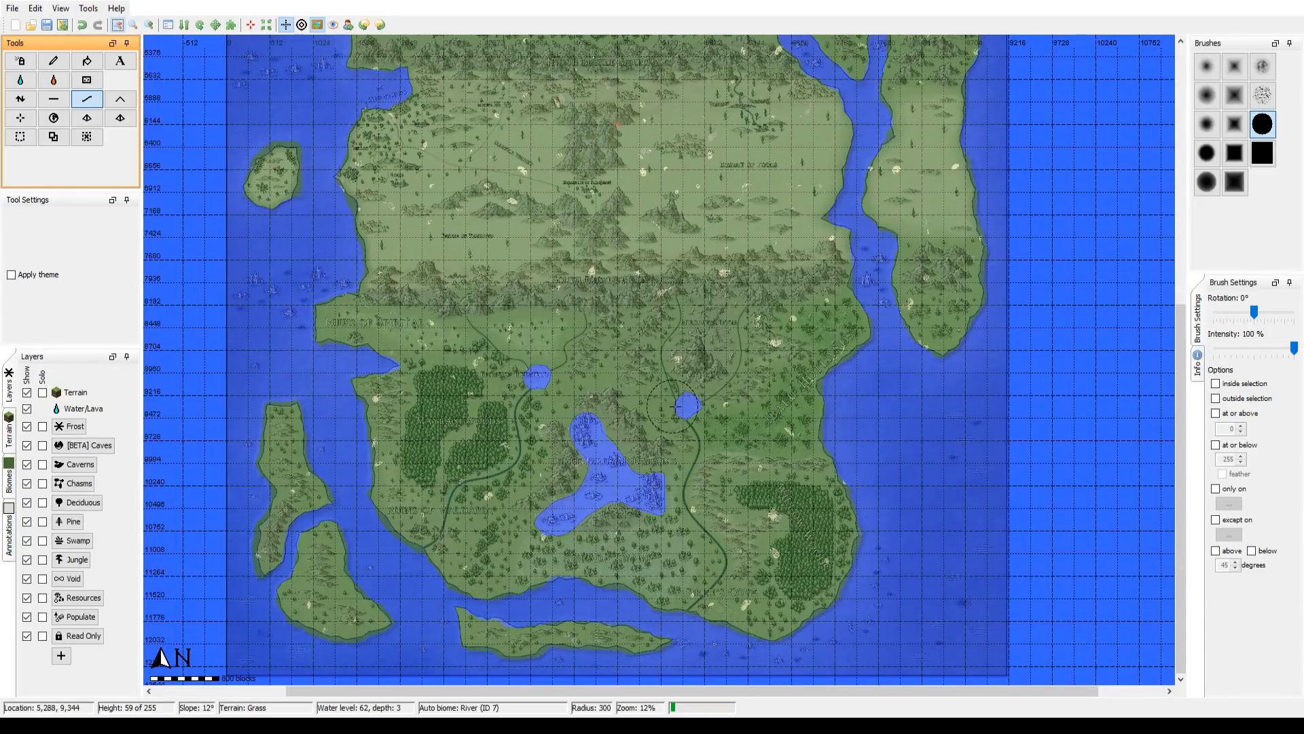
{"action": "left_click_drag", "start_coordinate": [582, 226], "coordinate": [571, 579]}
{"action": "left_click_drag", "start_coordinate": [609, 519], "coordinate": [628, 233]}
{"action": "left_click_drag", "start_coordinate": [618, 487], "coordinate": [607, 347]}
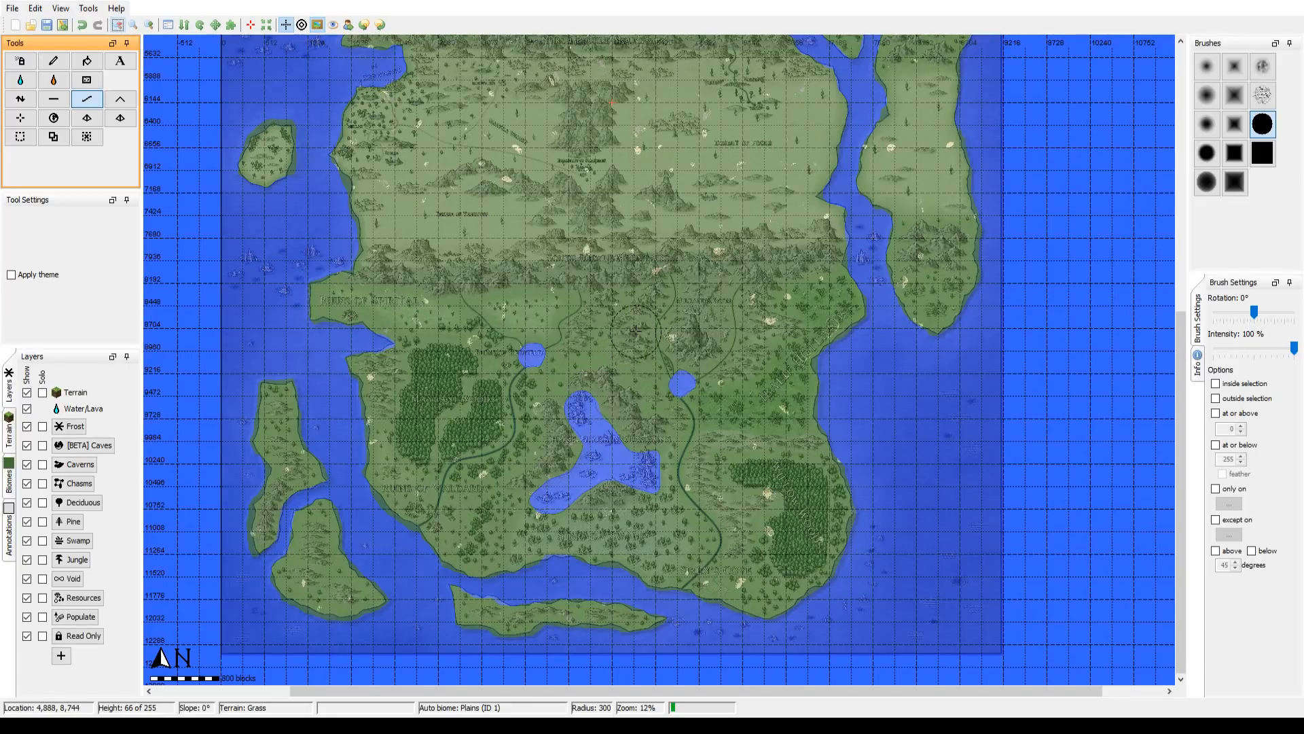
{"action": "left_click_drag", "start_coordinate": [623, 257], "coordinate": [572, 607]}
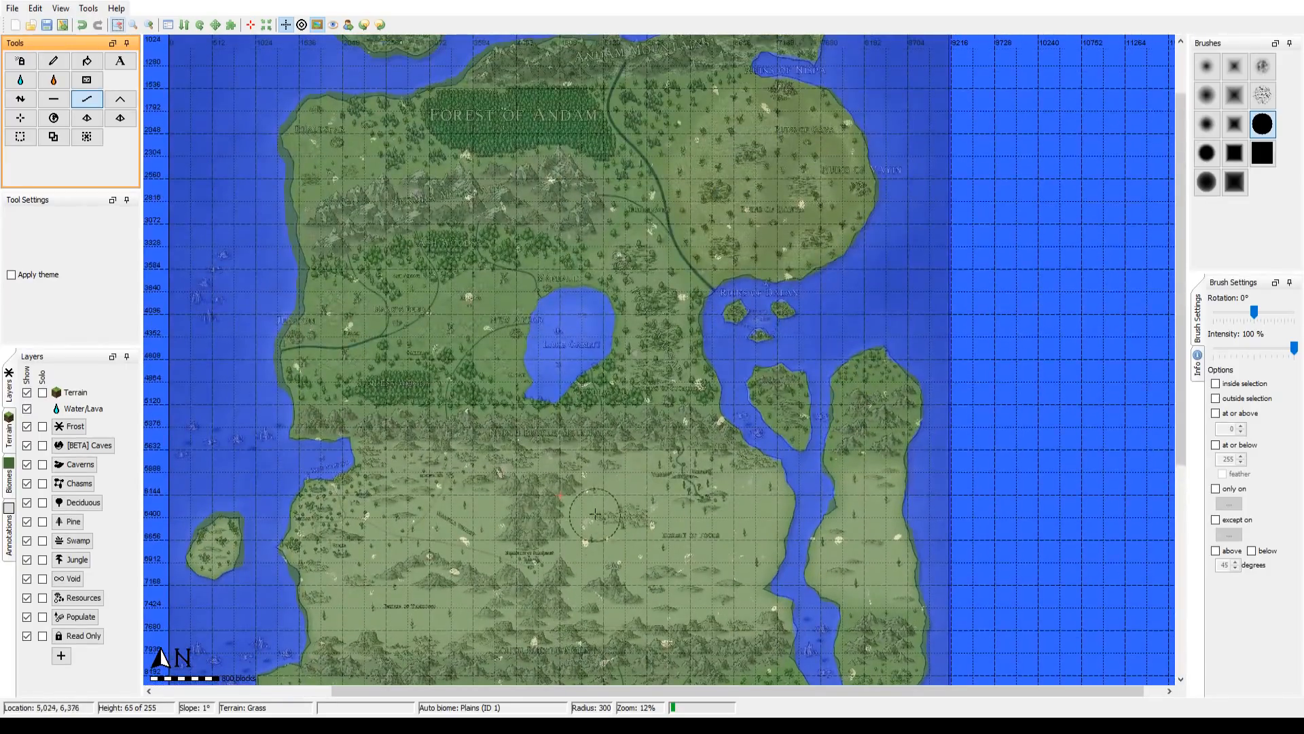
{"action": "left_click_drag", "start_coordinate": [586, 489], "coordinate": [571, 530]}
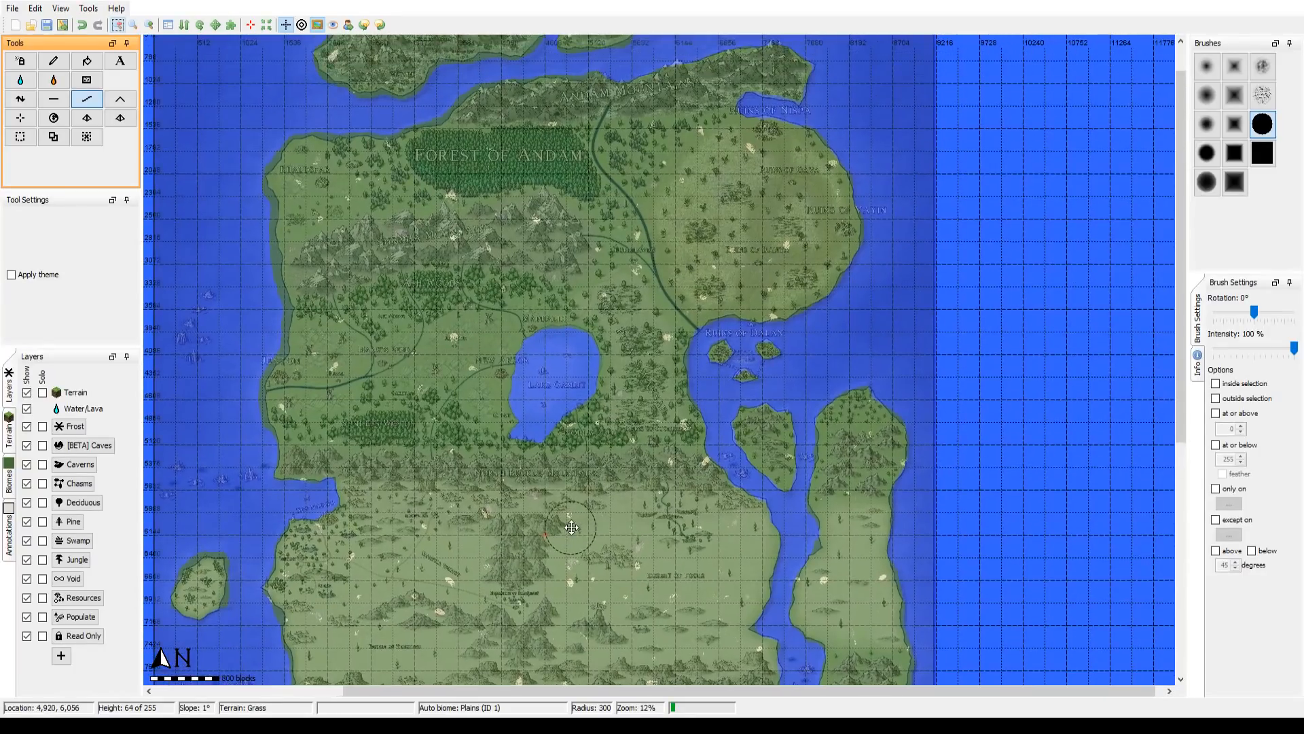
{"action": "left_click_drag", "start_coordinate": [548, 579], "coordinate": [569, 225]}
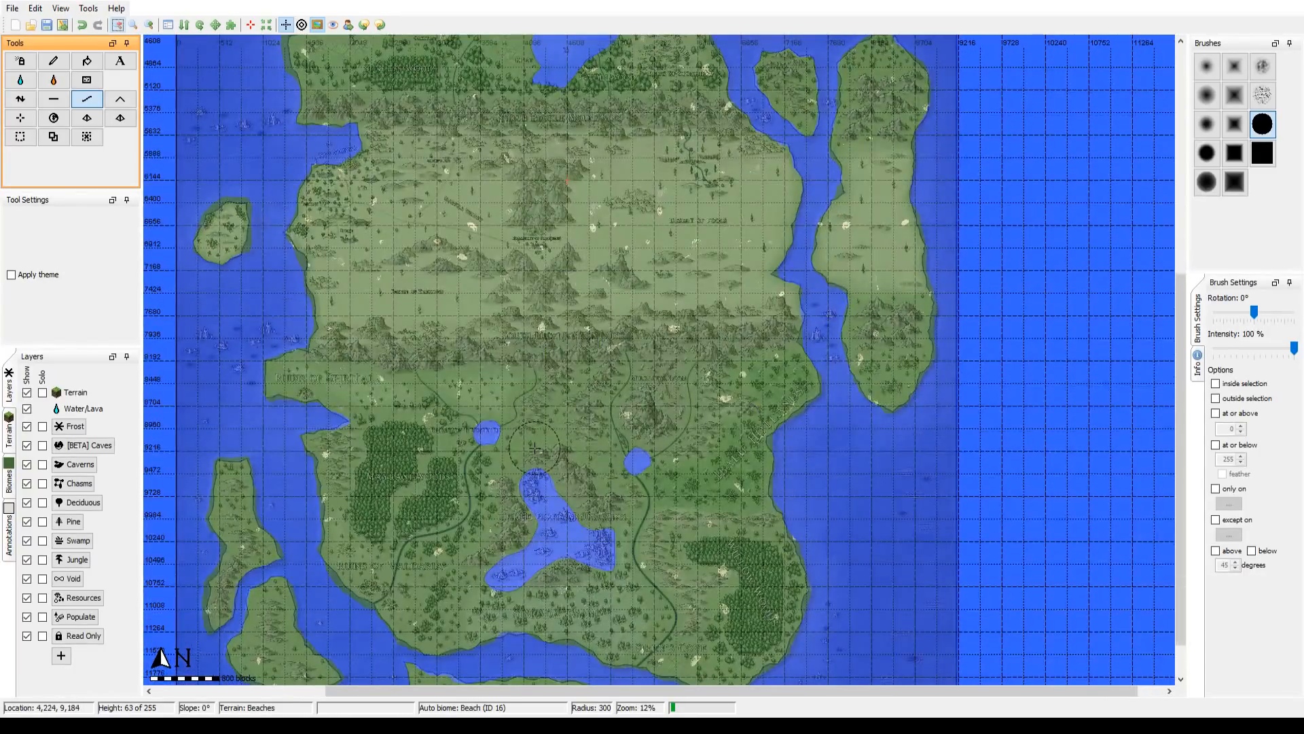
Step: Examine the southern coasts and lakes, the northern landmass up to the Everfrost Ranges, and the central desert against the overlay
{"action": "left_click_drag", "start_coordinate": [536, 446], "coordinate": [618, 399]}
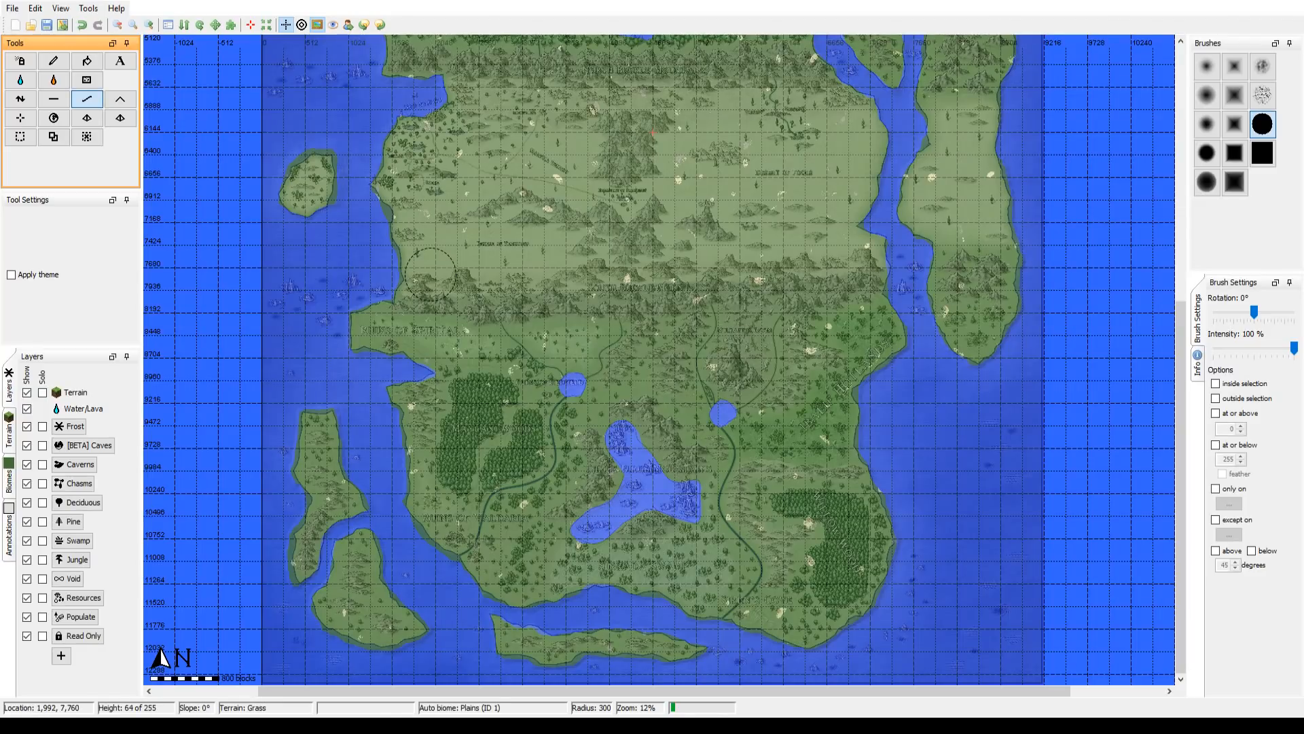
{"action": "mouse_move", "coordinate": [431, 274]}
{"action": "left_mouse_down"}
{"action": "mouse_move", "coordinate": [392, 330]}
{"action": "mouse_move", "coordinate": [443, 259]}
{"action": "left_mouse_up"}
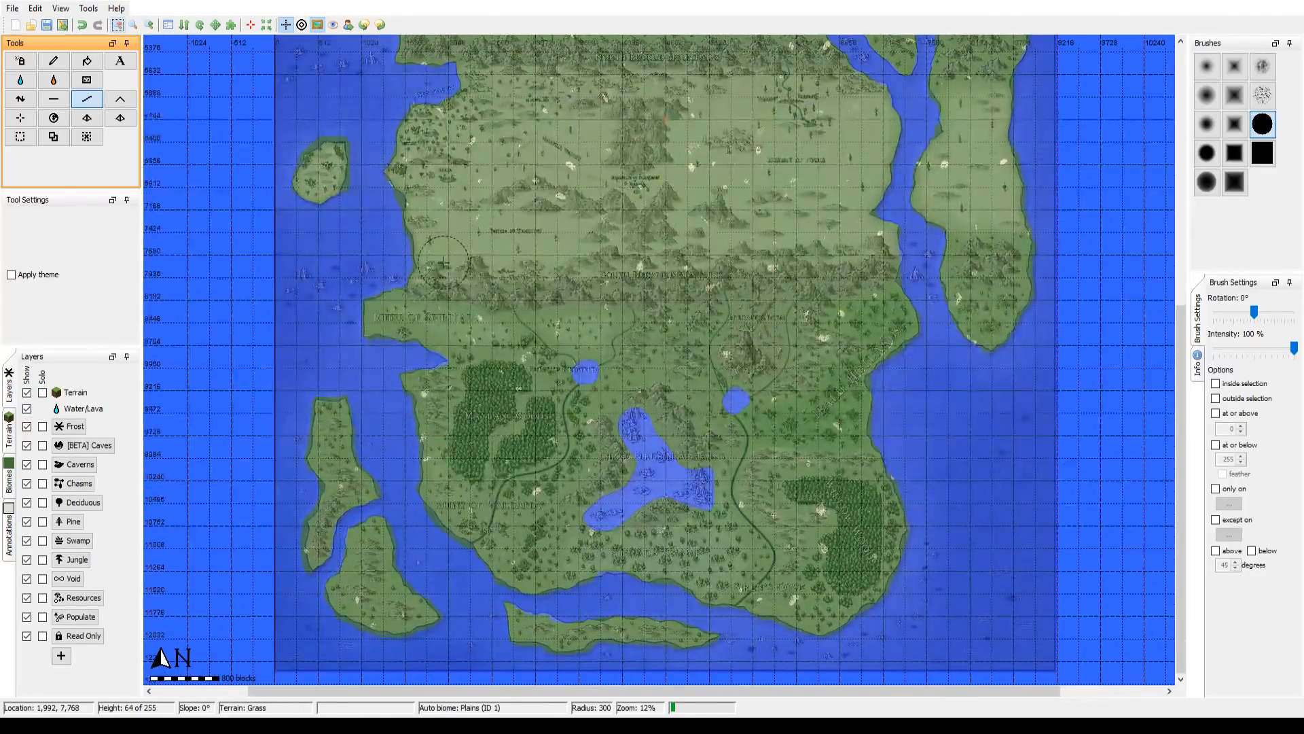
{"action": "left_click_drag", "start_coordinate": [508, 333], "coordinate": [461, 299]}
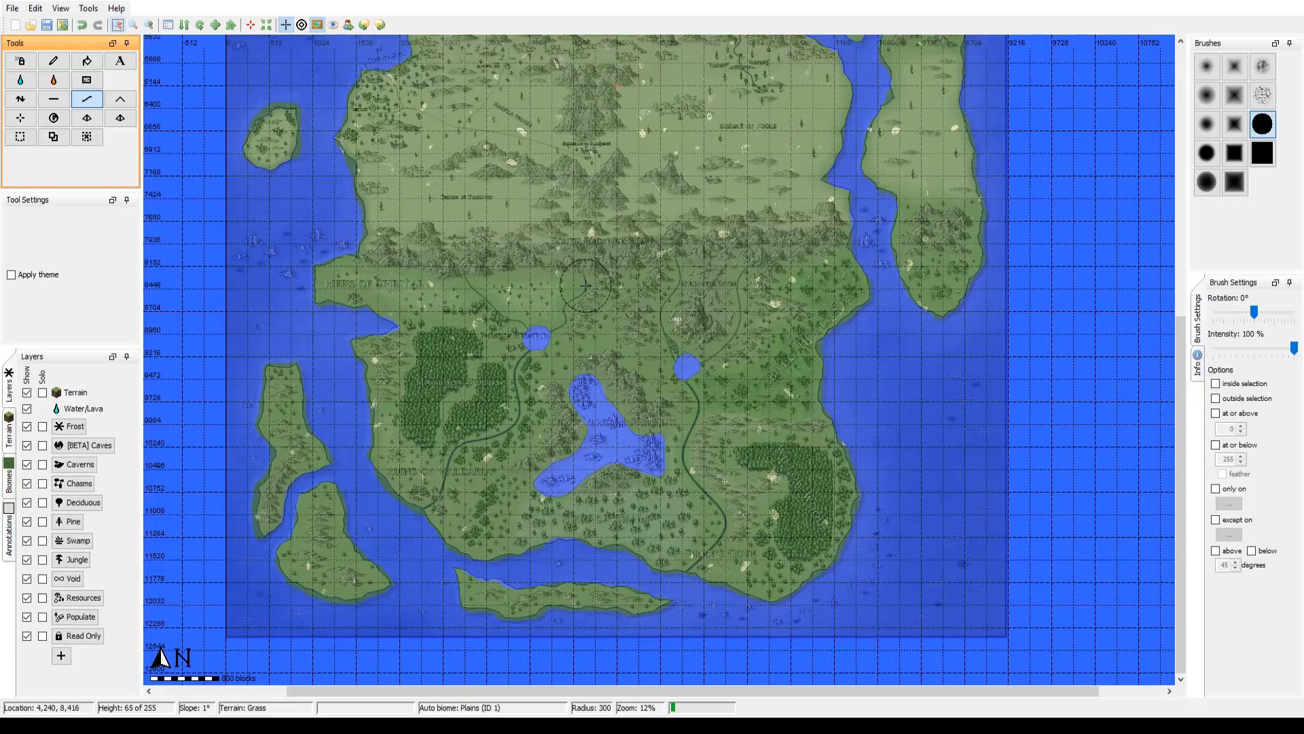
{"action": "left_click_drag", "start_coordinate": [577, 299], "coordinate": [538, 284]}
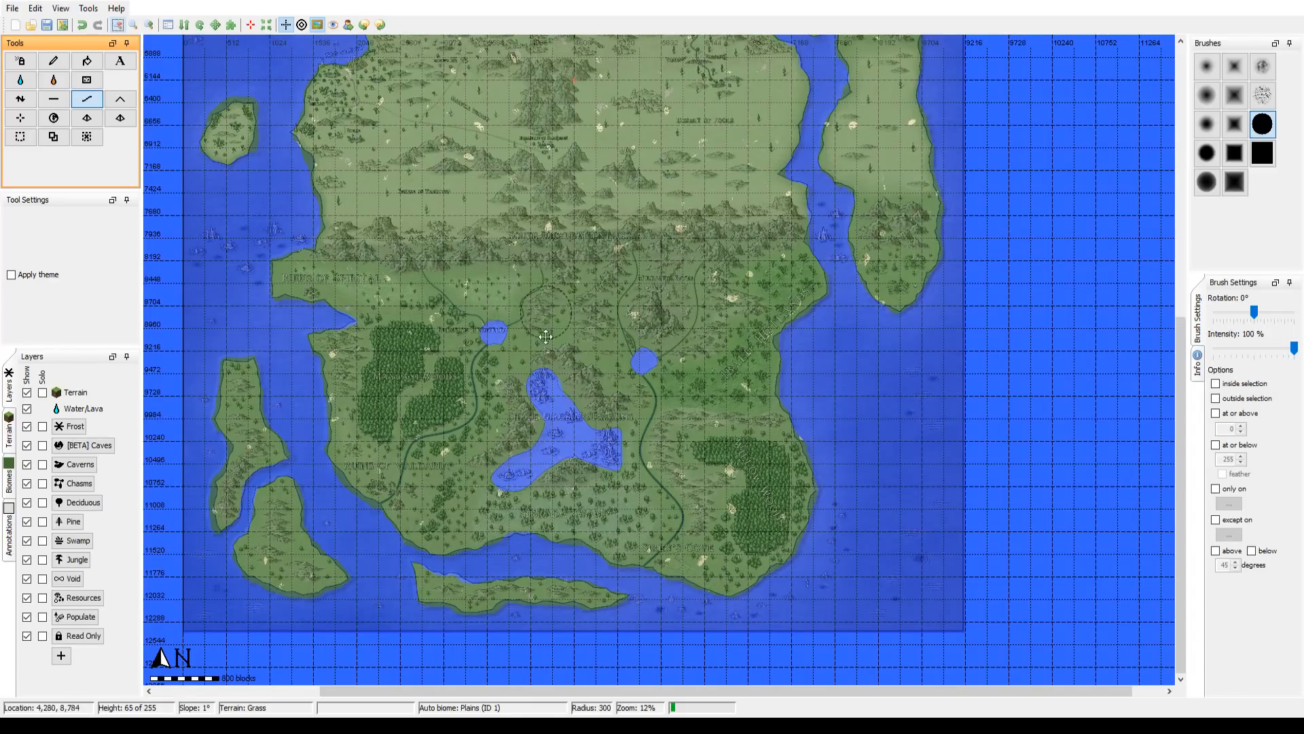
{"action": "left_click_drag", "start_coordinate": [557, 323], "coordinate": [549, 598]}
{"action": "left_click_drag", "start_coordinate": [568, 217], "coordinate": [562, 495]}
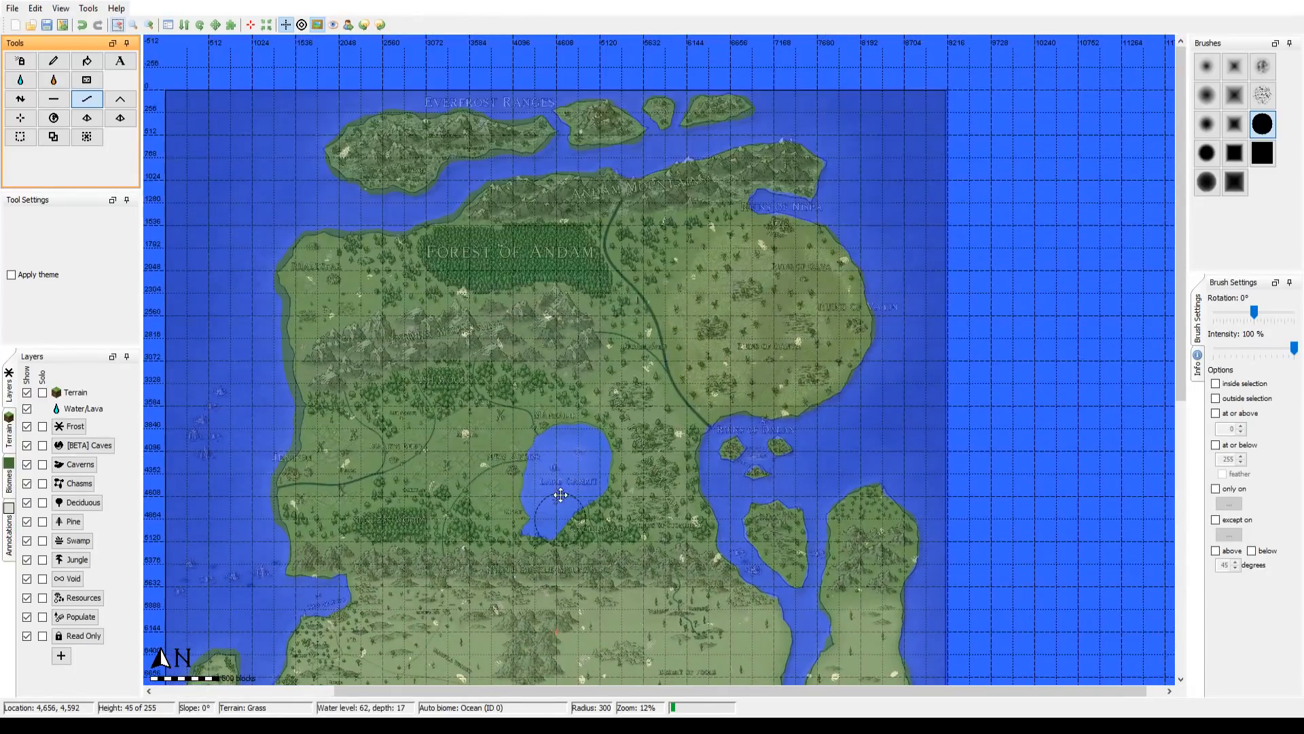
{"action": "mouse_move", "coordinate": [501, 486]}
{"action": "left_mouse_down"}
{"action": "mouse_move", "coordinate": [512, 312]}
{"action": "mouse_move", "coordinate": [509, 330]}
{"action": "mouse_move", "coordinate": [560, 329]}
{"action": "mouse_move", "coordinate": [546, 573]}
{"action": "left_mouse_up"}
{"action": "left_click_drag", "start_coordinate": [559, 318], "coordinate": [549, 571]}
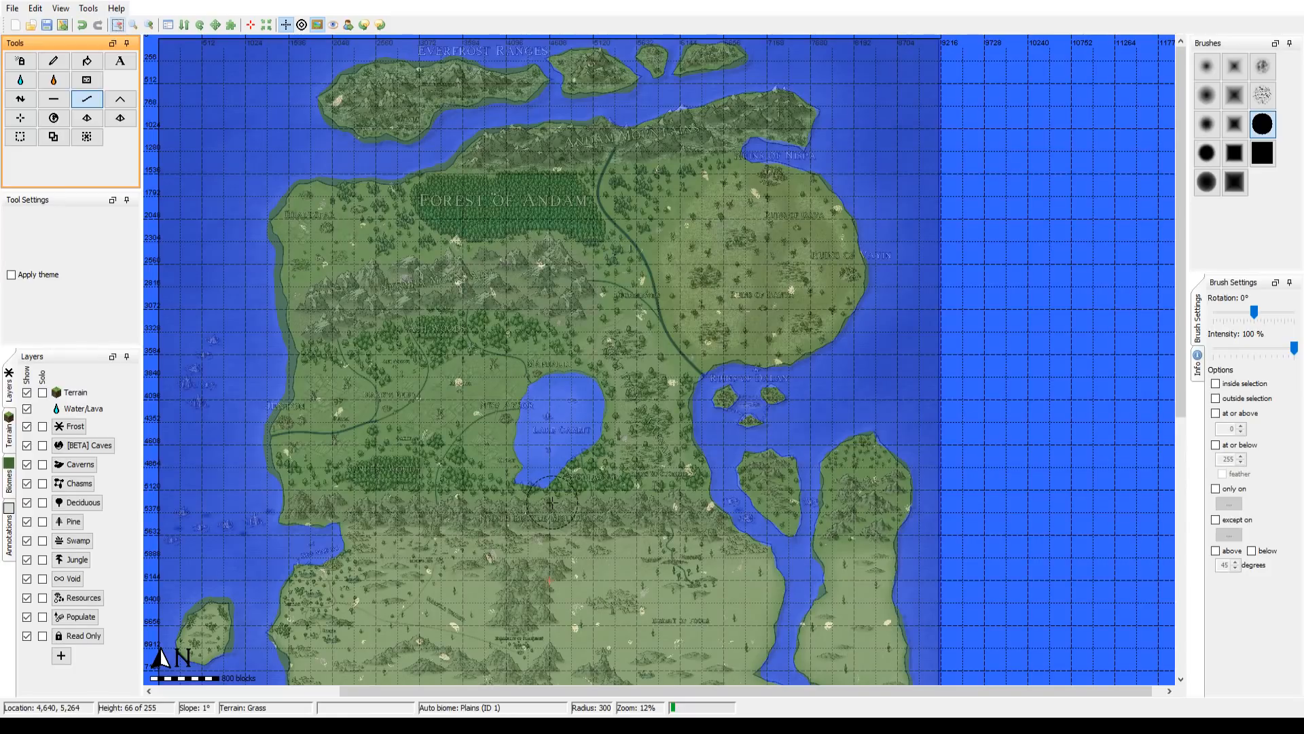
{"action": "left_click_drag", "start_coordinate": [366, 383], "coordinate": [325, 433]}
{"action": "left_click_drag", "start_coordinate": [527, 618], "coordinate": [552, 236]}
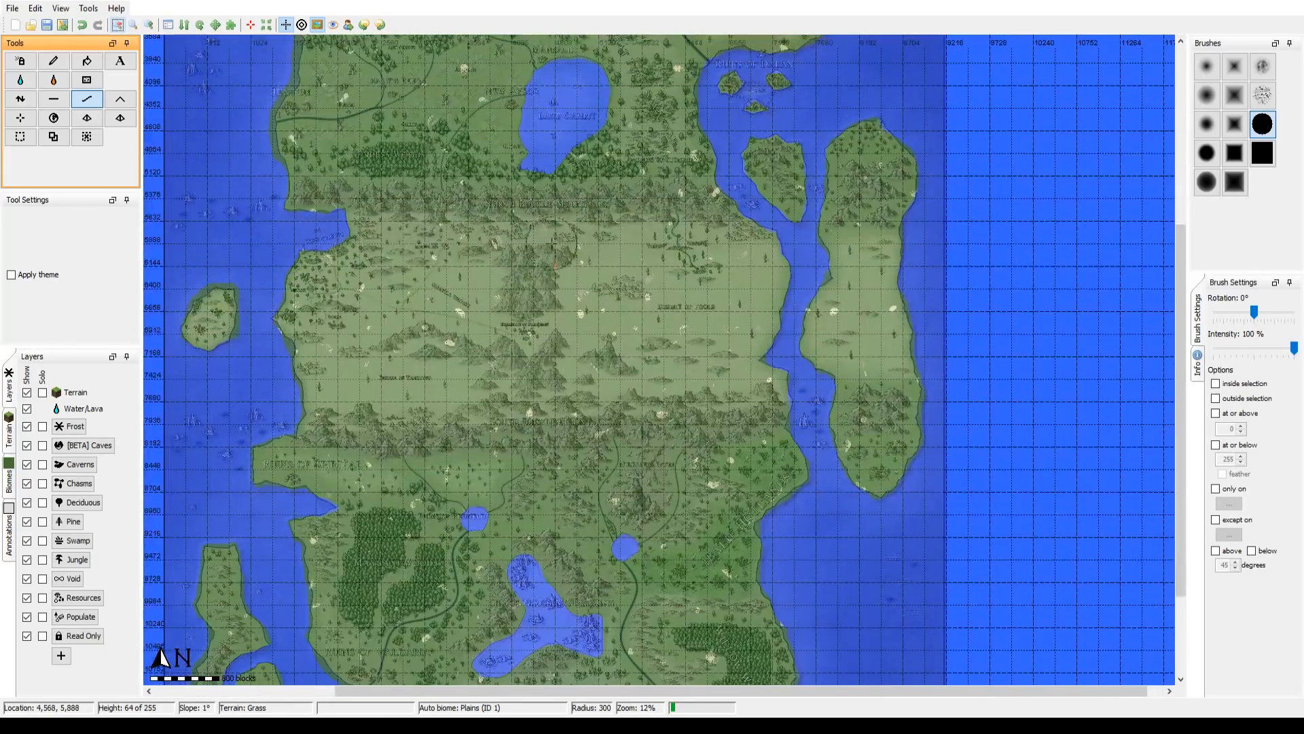
{"action": "left_click_drag", "start_coordinate": [542, 538], "coordinate": [537, 601]}
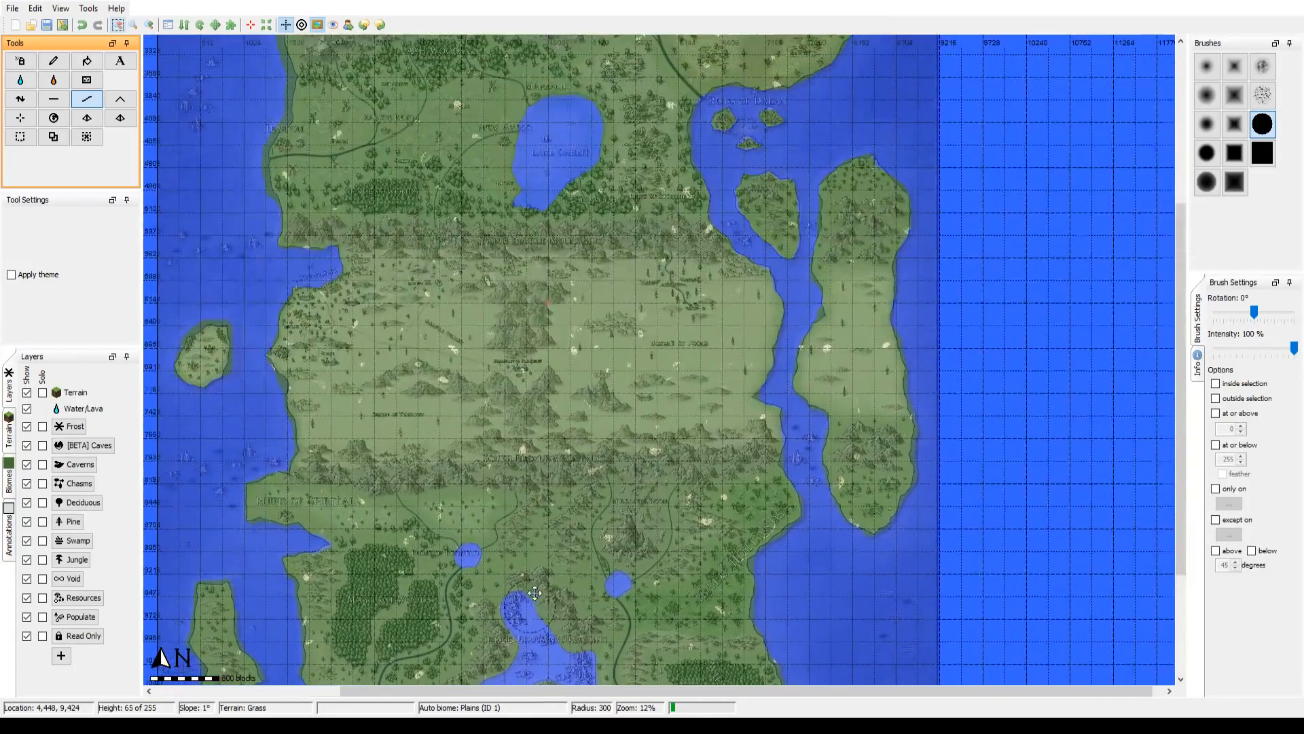
Step: Check the northern region around Lake Gambit and the central deserts, including a closer view of the Buckle Mountains area at 25% zoom
{"action": "left_click_drag", "start_coordinate": [536, 272], "coordinate": [598, 518]}
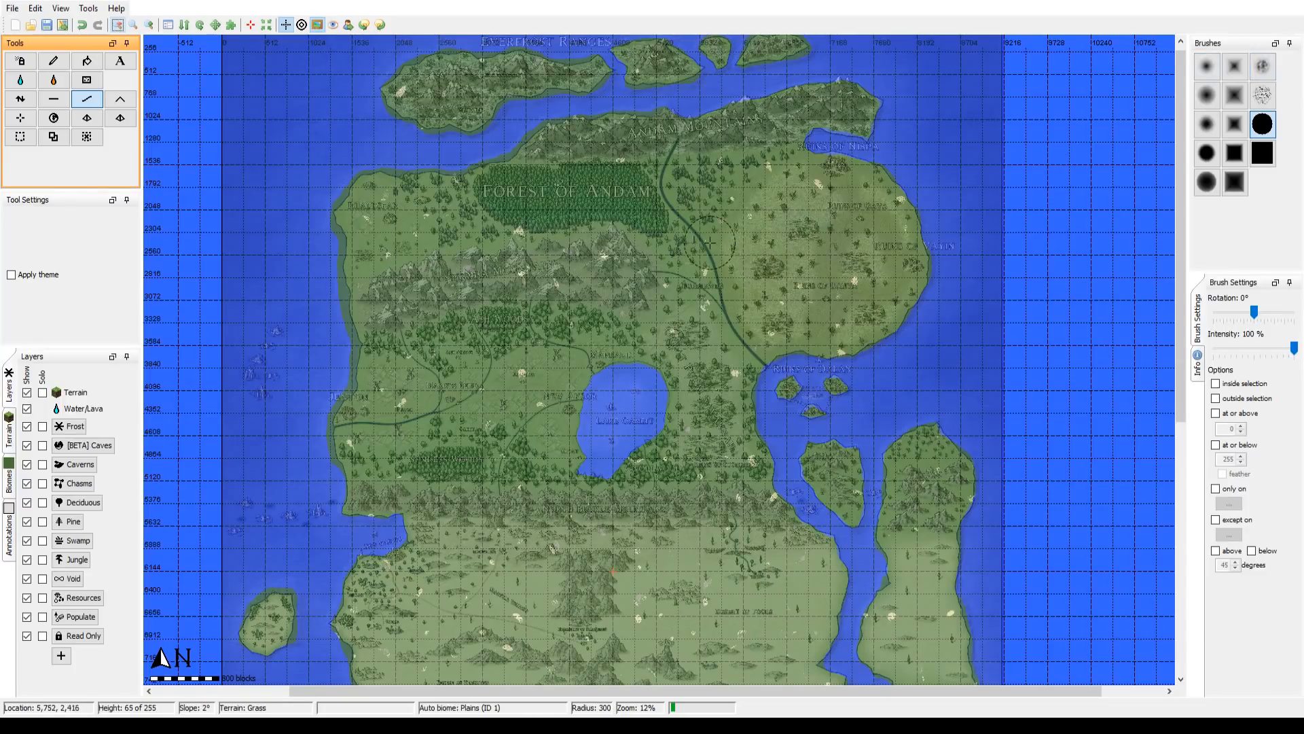
{"action": "mouse_move", "coordinate": [710, 245]}
{"action": "left_mouse_down"}
{"action": "mouse_move", "coordinate": [658, 405]}
{"action": "mouse_move", "coordinate": [751, 261]}
{"action": "left_mouse_up"}
{"action": "left_click_drag", "start_coordinate": [709, 359], "coordinate": [650, 408]}
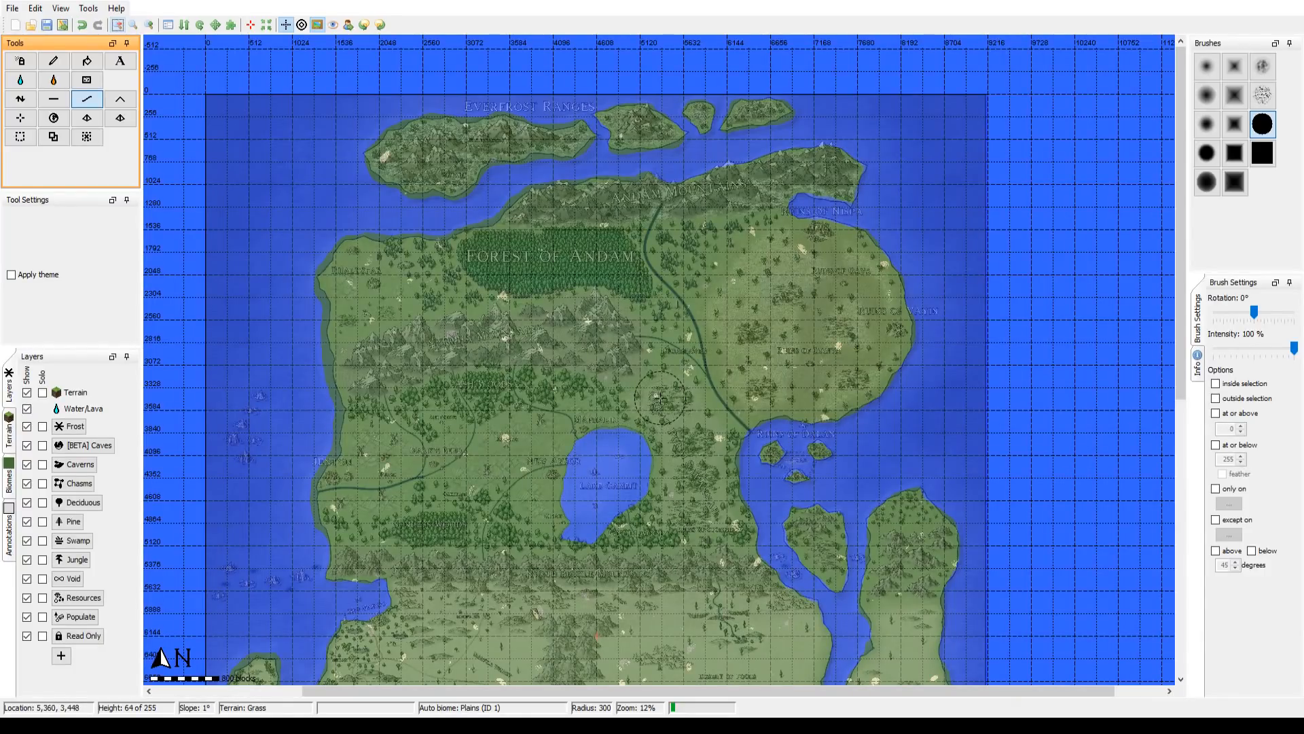
{"action": "left_click_drag", "start_coordinate": [714, 504], "coordinate": [765, 48]}
{"action": "left_click_drag", "start_coordinate": [683, 407], "coordinate": [665, 455]}
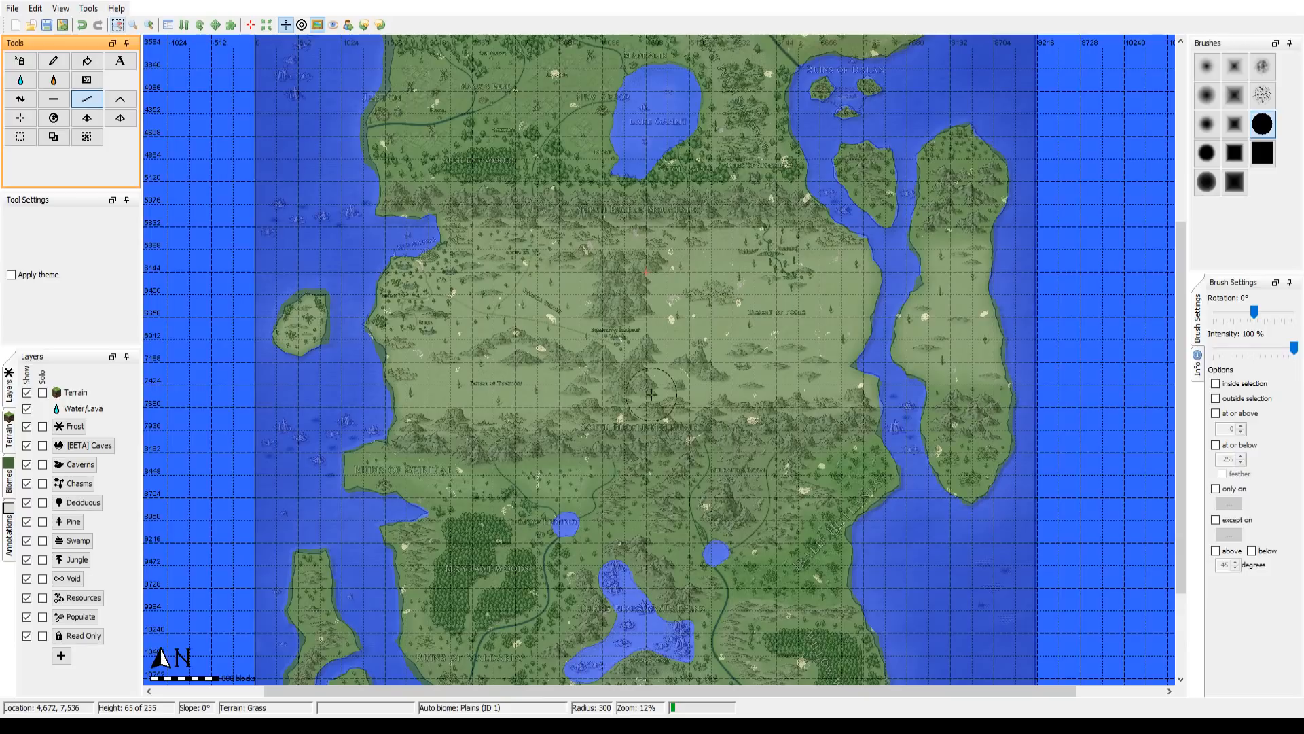
{"action": "left_click_drag", "start_coordinate": [652, 406], "coordinate": [641, 439]}
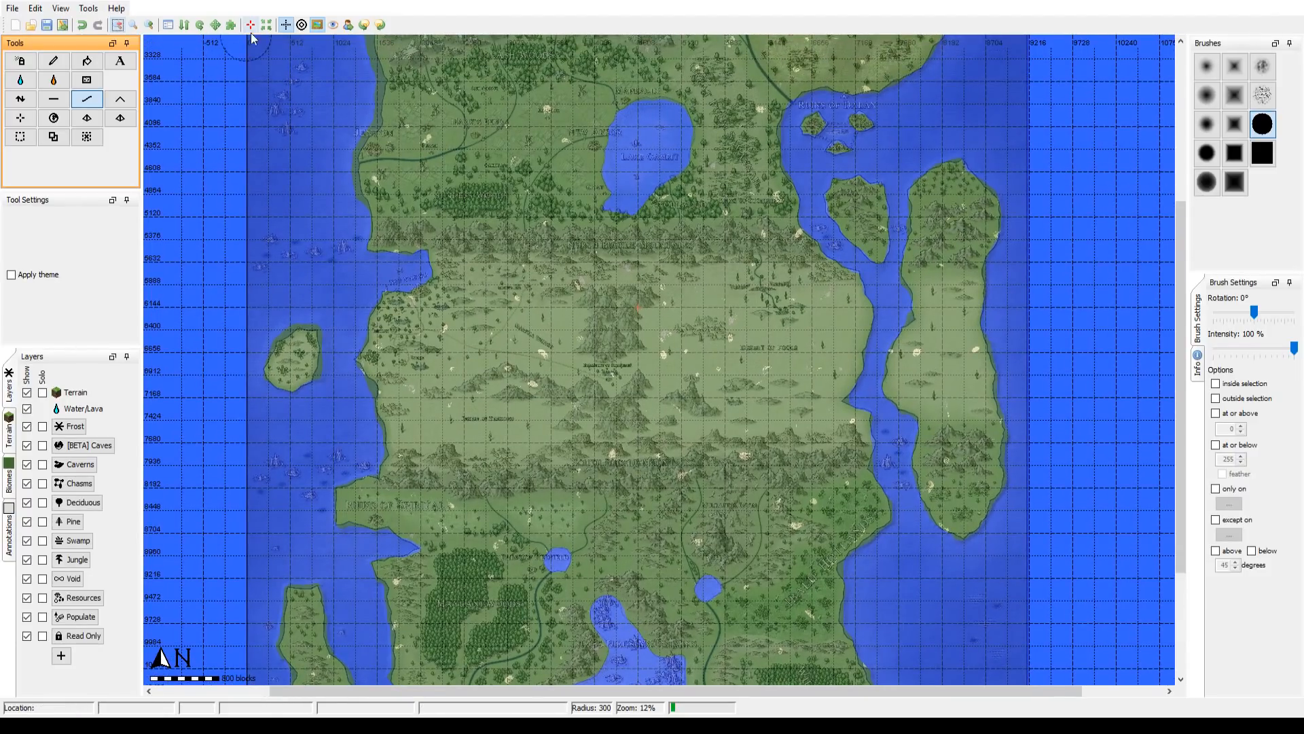
{"action": "left_click", "coordinate": [149, 28]}
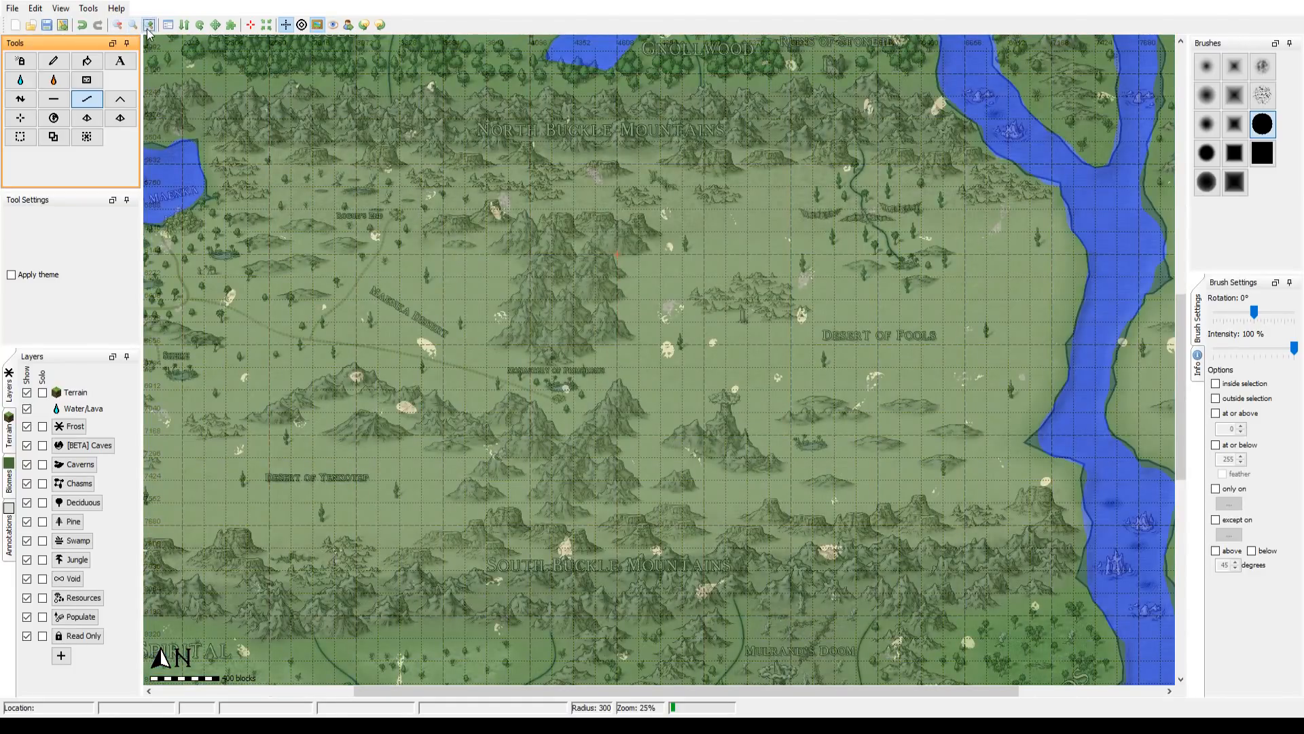
{"action": "left_click", "coordinate": [120, 26]}
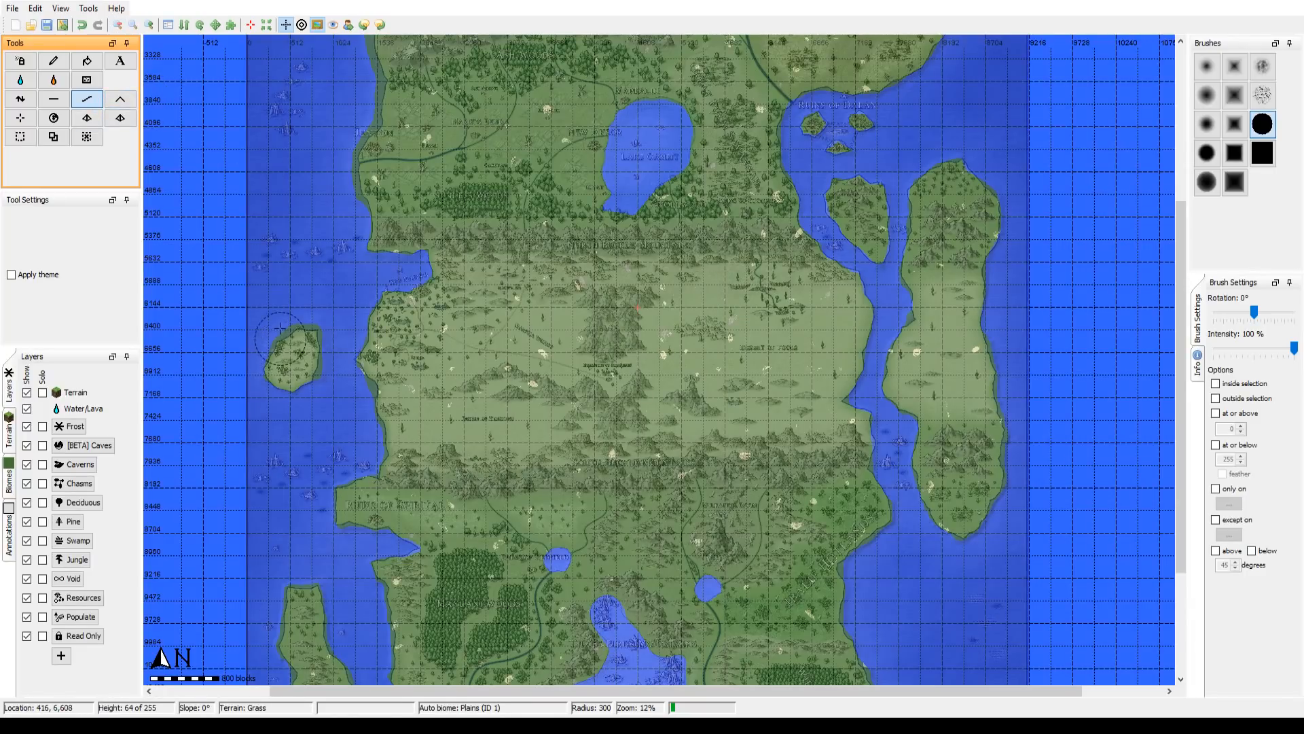
Step: Flatten the excess land along the northern shore of the small palm island off the west coast down to seabed level
{"action": "left_click_drag", "start_coordinate": [288, 326], "coordinate": [473, 275]}
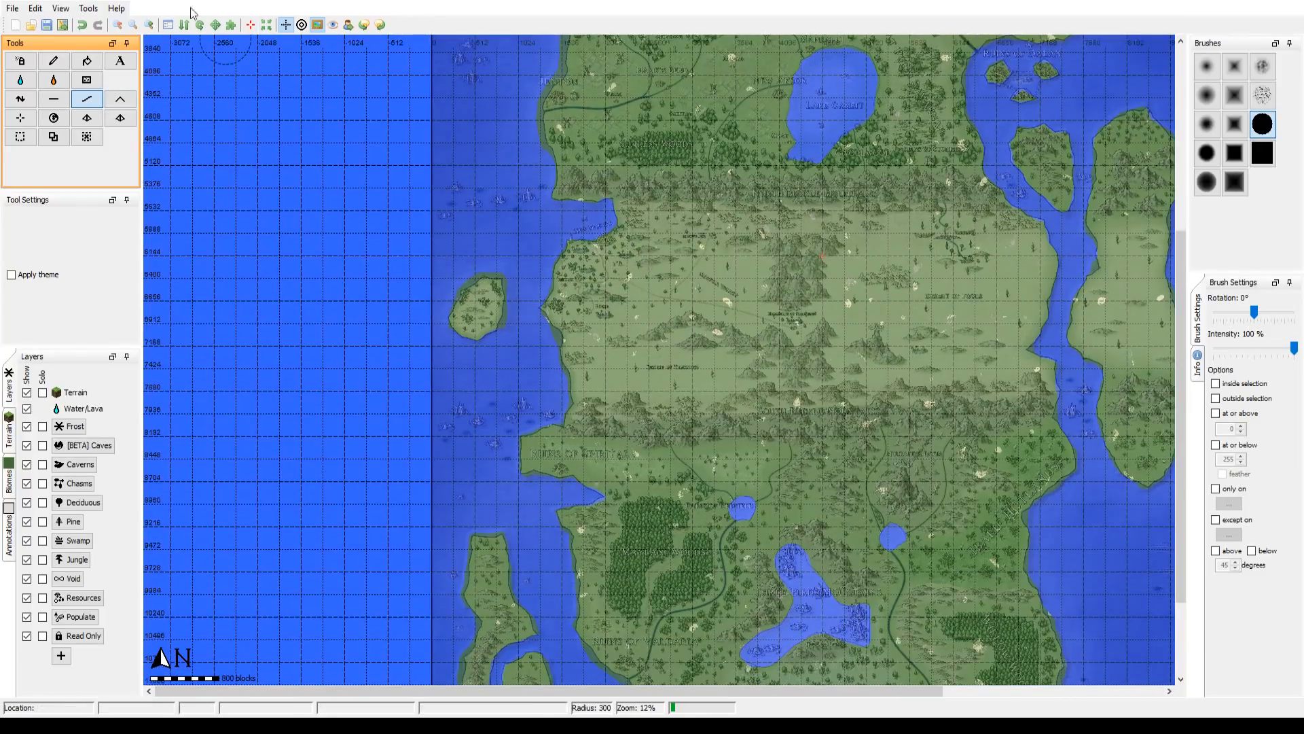
{"action": "left_click", "coordinate": [151, 24]}
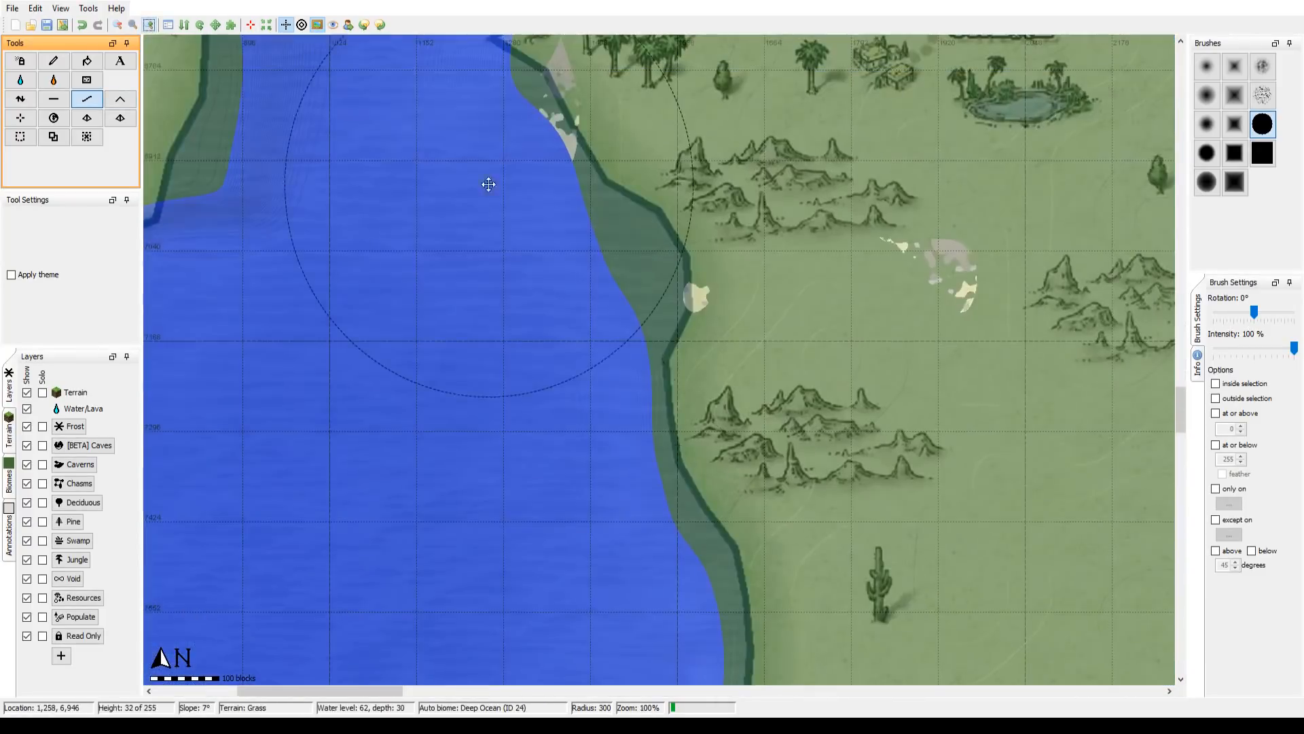
{"action": "left_click_drag", "start_coordinate": [489, 185], "coordinate": [917, 311]}
{"action": "left_click_drag", "start_coordinate": [745, 333], "coordinate": [910, 643]}
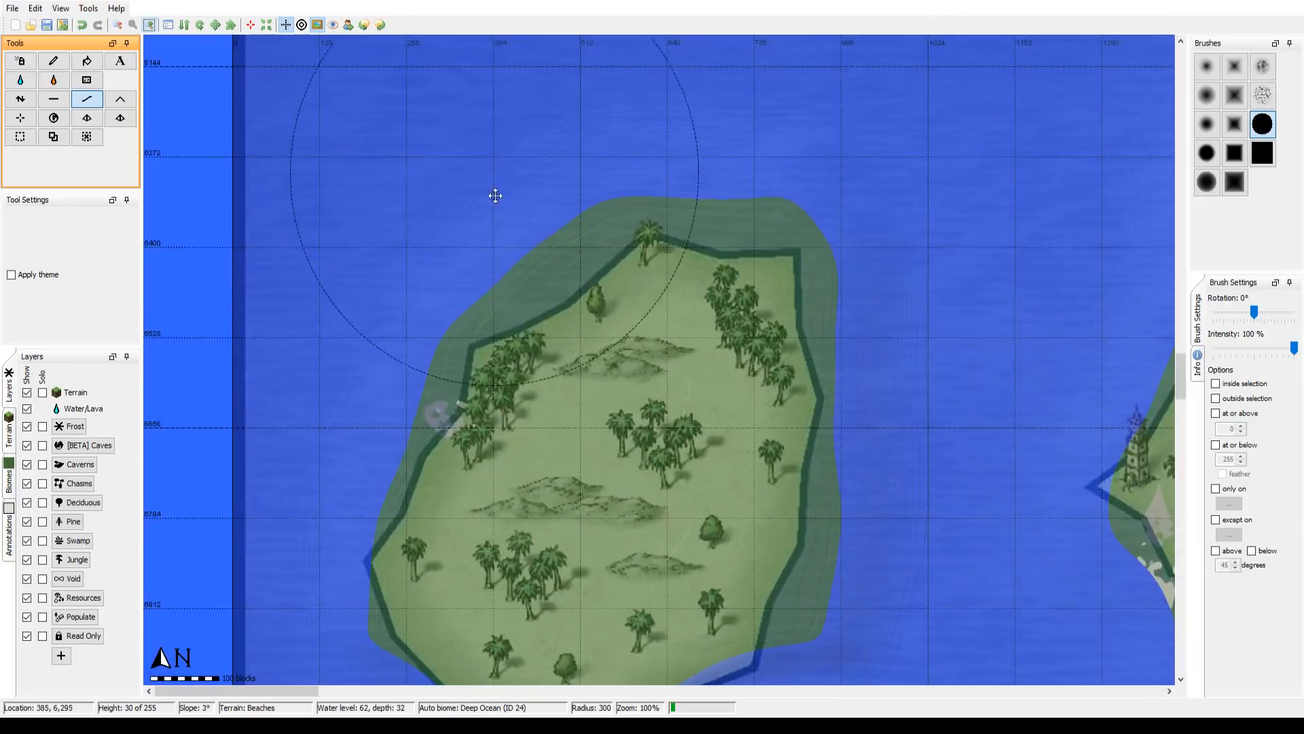
{"action": "left_click_drag", "start_coordinate": [479, 169], "coordinate": [455, 305]}
{"action": "left_click", "coordinate": [54, 99]}
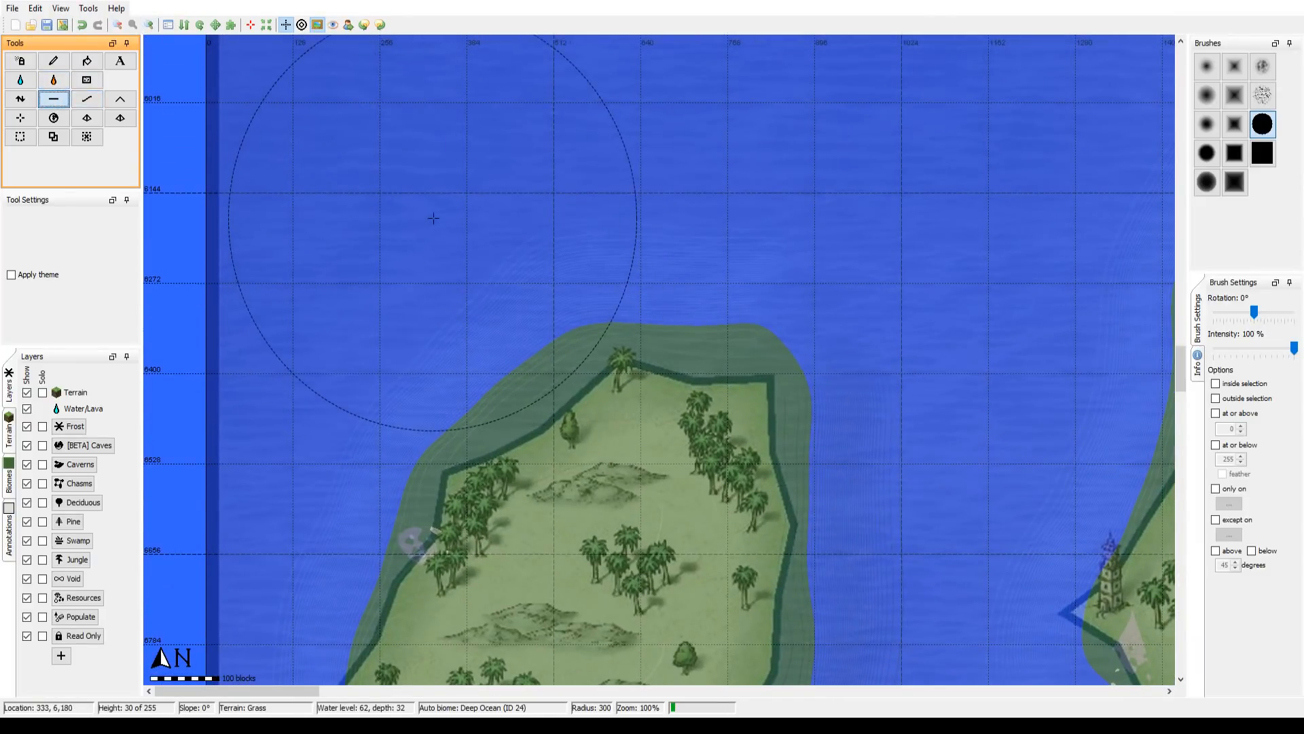
{"action": "mouse_move", "coordinate": [436, 217]}
{"action": "left_mouse_down"}
{"action": "mouse_move", "coordinate": [428, 234]}
{"action": "mouse_move", "coordinate": [451, 241]}
{"action": "mouse_move", "coordinate": [530, 163]}
{"action": "mouse_move", "coordinate": [662, 138]}
{"action": "mouse_move", "coordinate": [696, 195]}
{"action": "mouse_move", "coordinate": [861, 218]}
{"action": "mouse_move", "coordinate": [952, 315]}
{"action": "mouse_move", "coordinate": [890, 263]}
{"action": "mouse_move", "coordinate": [693, 179]}
{"action": "mouse_move", "coordinate": [634, 279]}
{"action": "mouse_move", "coordinate": [632, 350]}
{"action": "mouse_move", "coordinate": [591, 218]}
{"action": "mouse_move", "coordinate": [617, 400]}
{"action": "mouse_move", "coordinate": [591, 605]}
{"action": "mouse_move", "coordinate": [603, 500]}
{"action": "mouse_move", "coordinate": [910, 213]}
{"action": "left_mouse_up"}
Step: Reduce the brush radius to 81 and flatten the palm island's western and southeastern edges to the overlay's outline
{"action": "scroll", "coordinate": [618, 201], "scroll_direction": "up", "scroll_amount": 8}
{"action": "scroll", "coordinate": [662, 206], "scroll_direction": "up", "scroll_amount": 3}
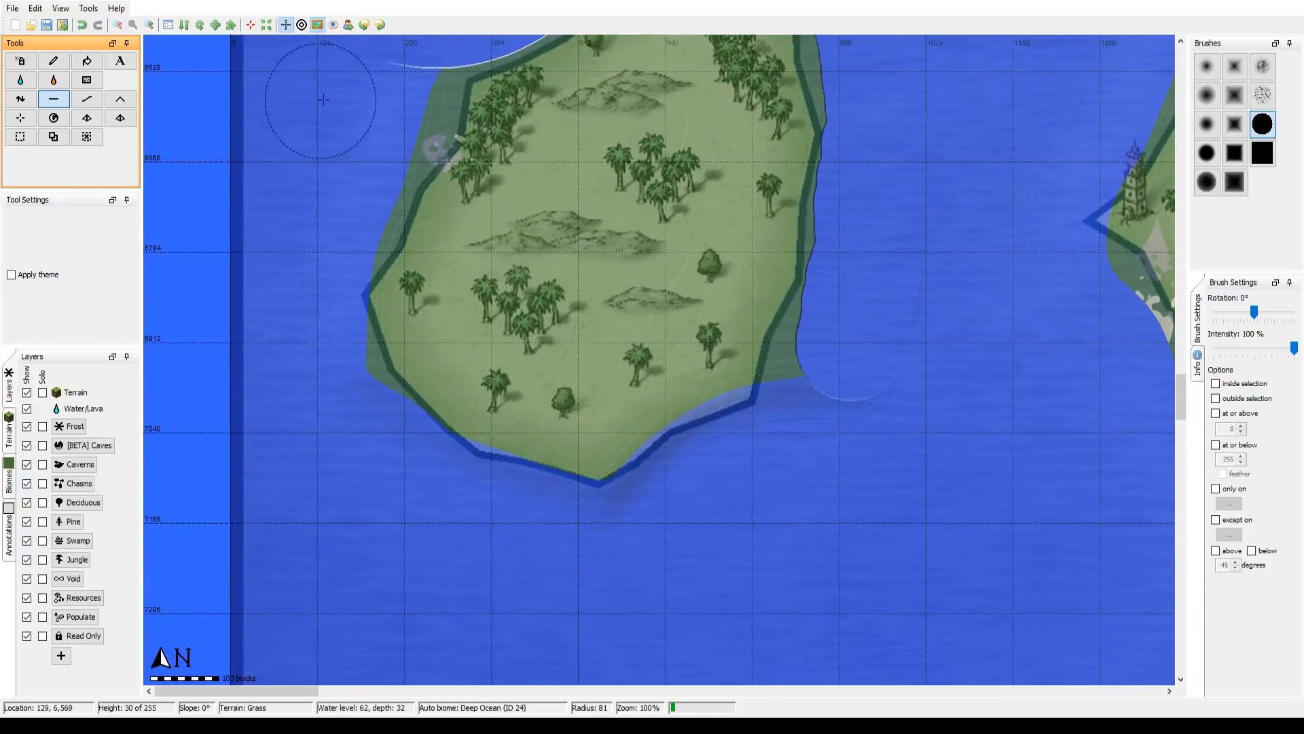
{"action": "mouse_move", "coordinate": [373, 94]}
{"action": "left_mouse_down"}
{"action": "mouse_move", "coordinate": [396, 93]}
{"action": "mouse_move", "coordinate": [342, 182]}
{"action": "mouse_move", "coordinate": [300, 349]}
{"action": "mouse_move", "coordinate": [349, 466]}
{"action": "mouse_move", "coordinate": [385, 470]}
{"action": "left_mouse_up"}
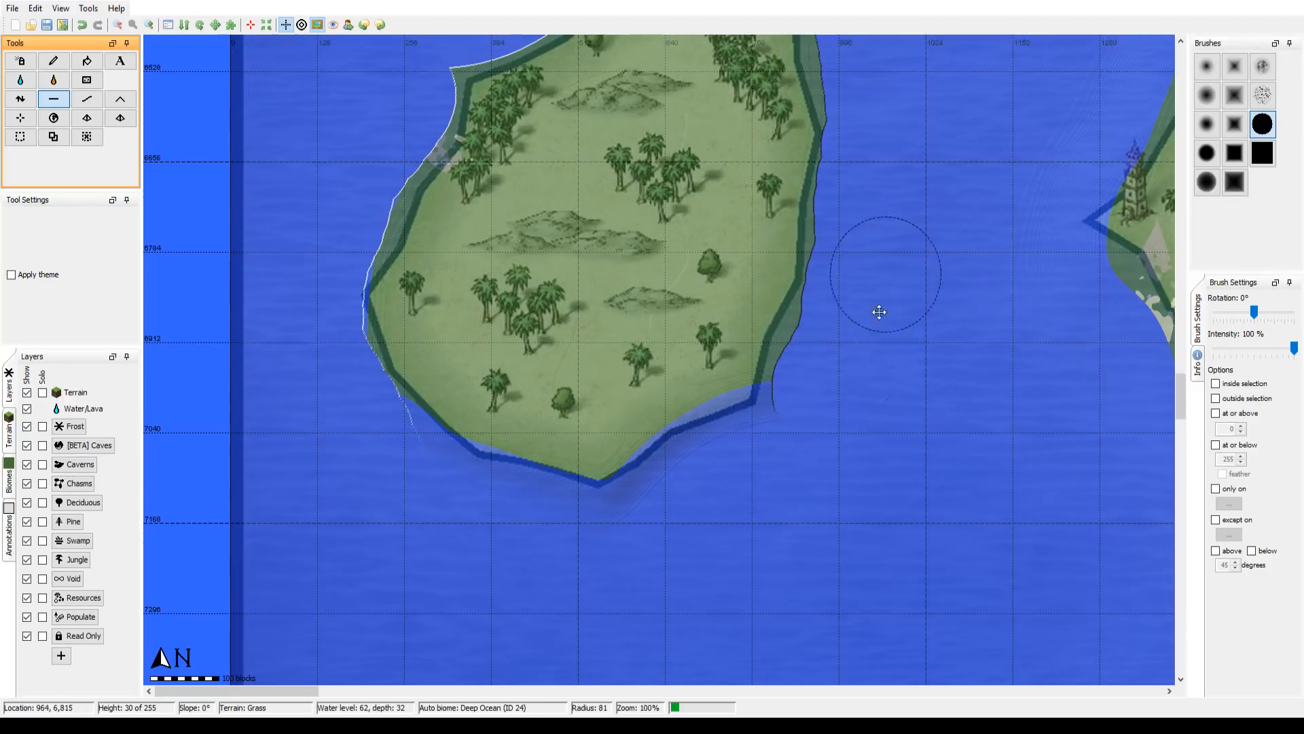
{"action": "left_click_drag", "start_coordinate": [873, 312], "coordinate": [817, 413]}
{"action": "left_click_drag", "start_coordinate": [760, 163], "coordinate": [688, 187]}
{"action": "left_click", "coordinate": [119, 25]}
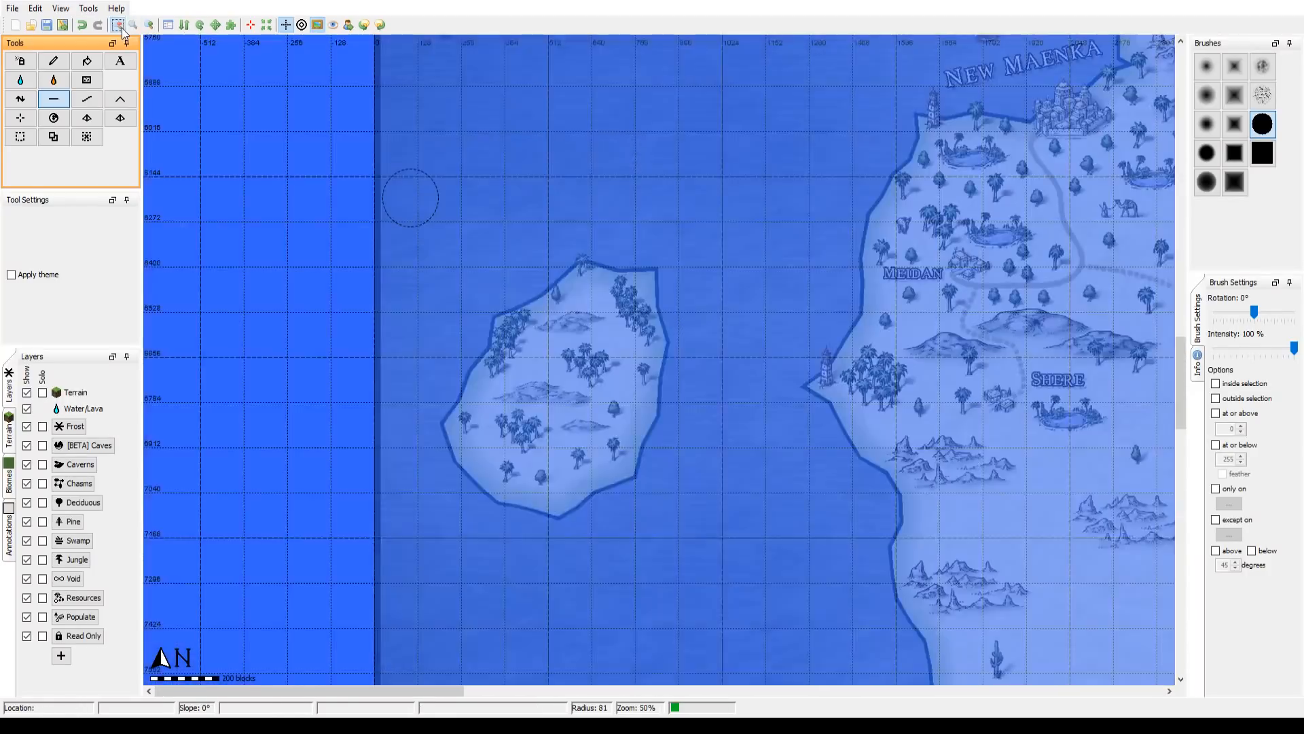
Step: Smooth the palm island's shoreline with the Smooth tool at a brush radius of 300
{"action": "left_click", "coordinate": [119, 26]}
{"action": "left_click", "coordinate": [86, 99]}
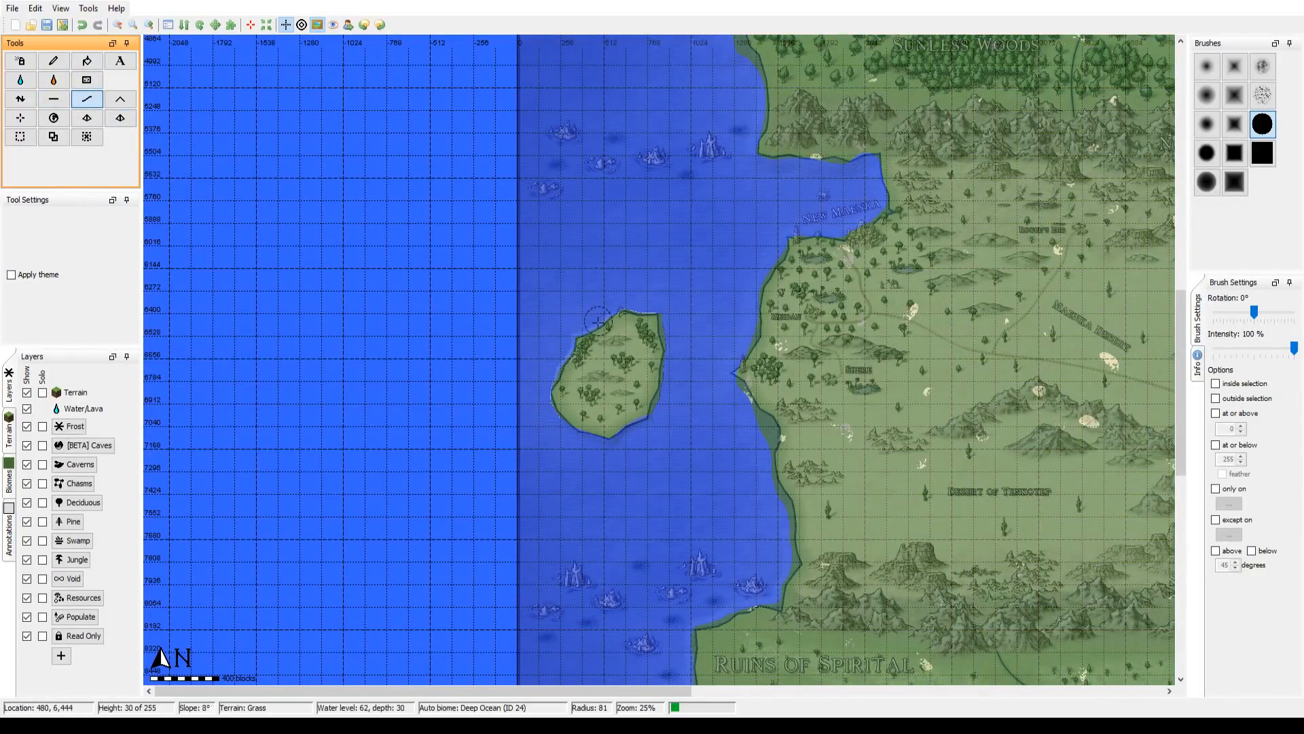
{"action": "scroll", "coordinate": [593, 336], "scroll_direction": "down", "scroll_amount": 14}
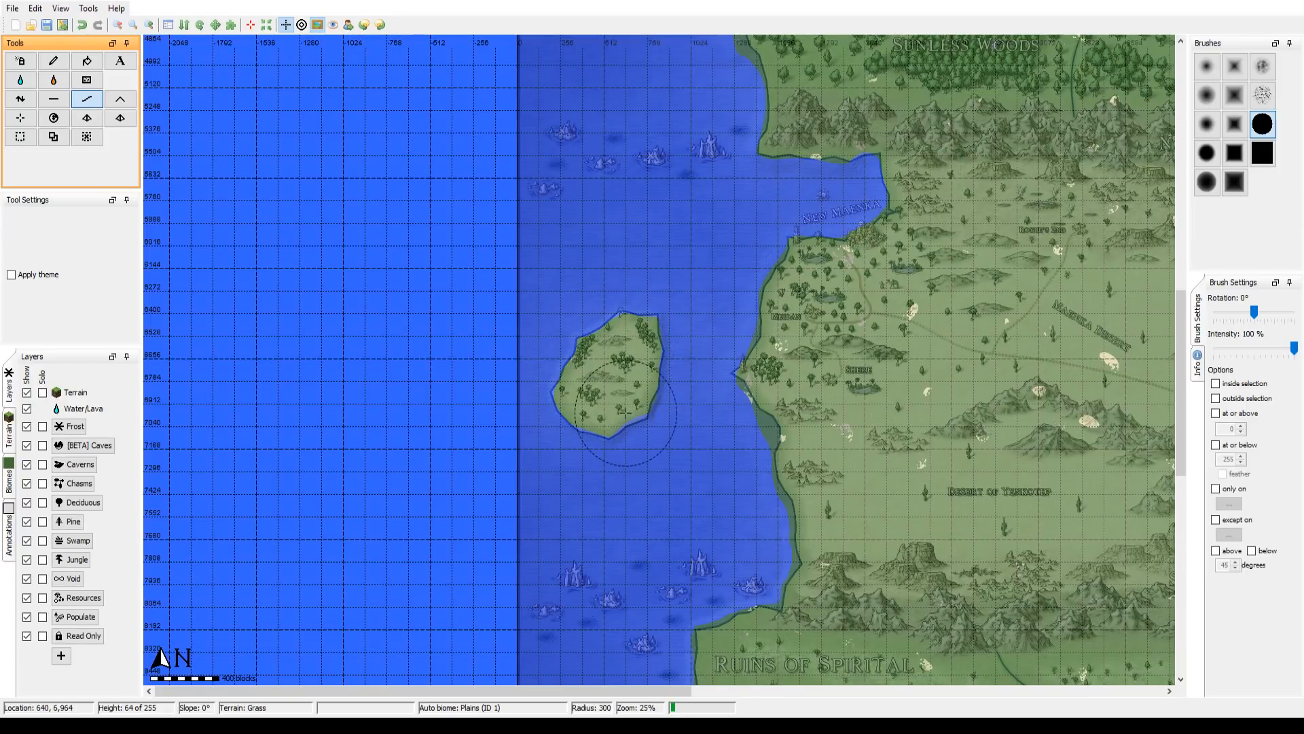
Step: Compare the bare terrain of the west coast and palm island with the map by hiding and restoring the overlay
{"action": "left_click_drag", "start_coordinate": [668, 364], "coordinate": [435, 481]}
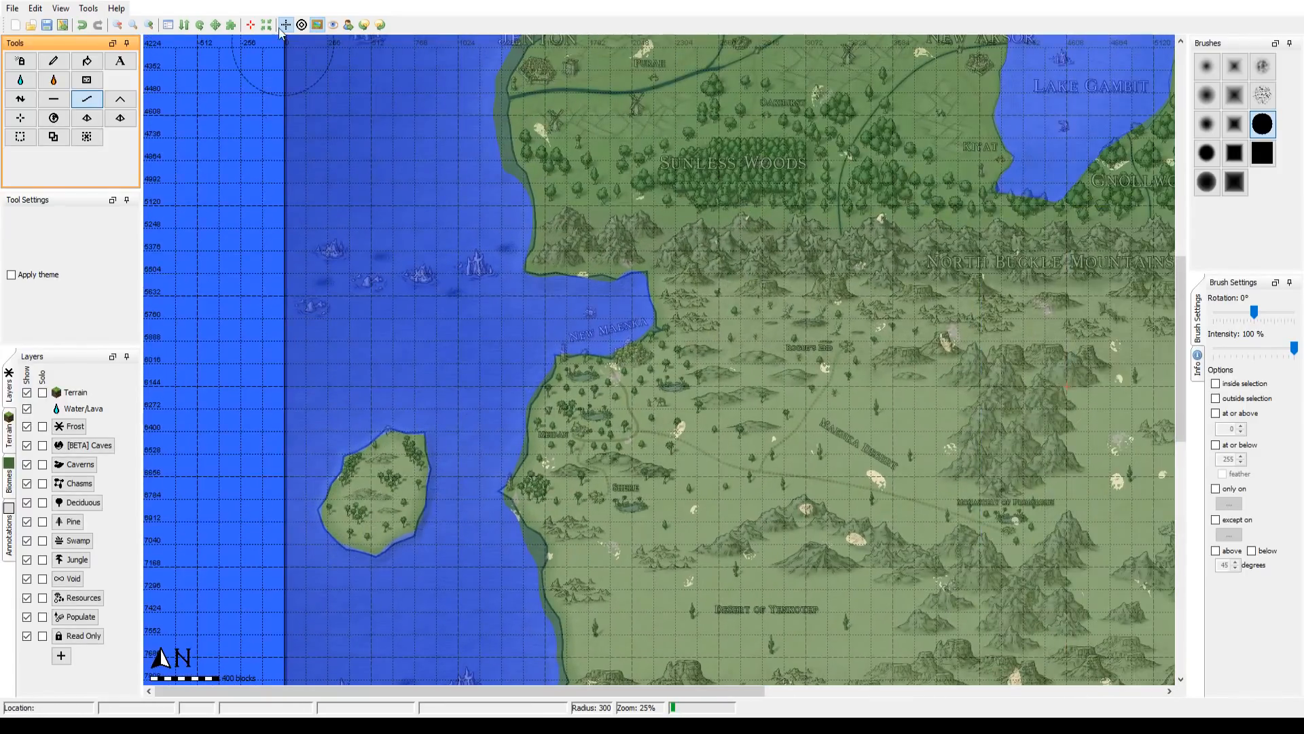
{"action": "left_click", "coordinate": [317, 25]}
{"action": "left_click", "coordinate": [318, 26]}
{"action": "left_click", "coordinate": [318, 26]}
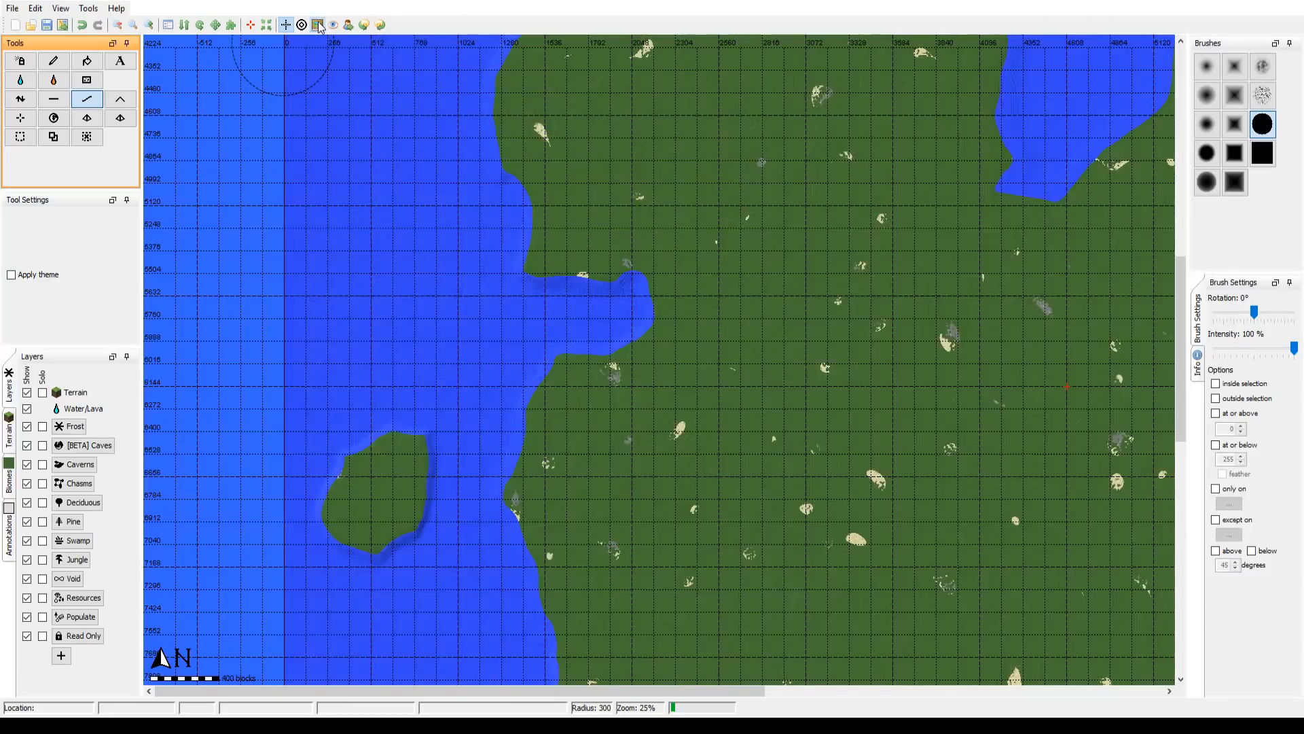
{"action": "left_click", "coordinate": [319, 26]}
{"action": "left_click_drag", "start_coordinate": [780, 411], "coordinate": [361, 300]}
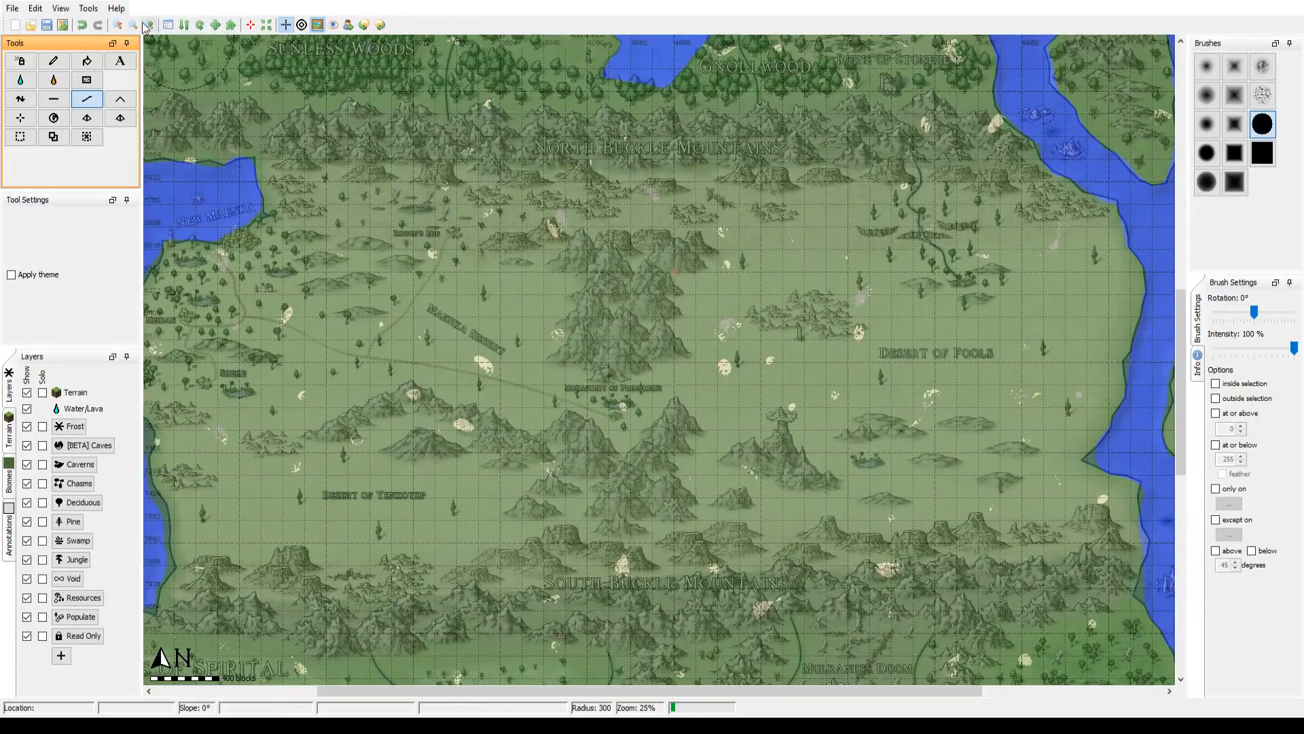
Step: Examine the landmass against the overlay at 12% zoom, from the Everfrost Ranges down to the southern islands
{"action": "left_click", "coordinate": [117, 24]}
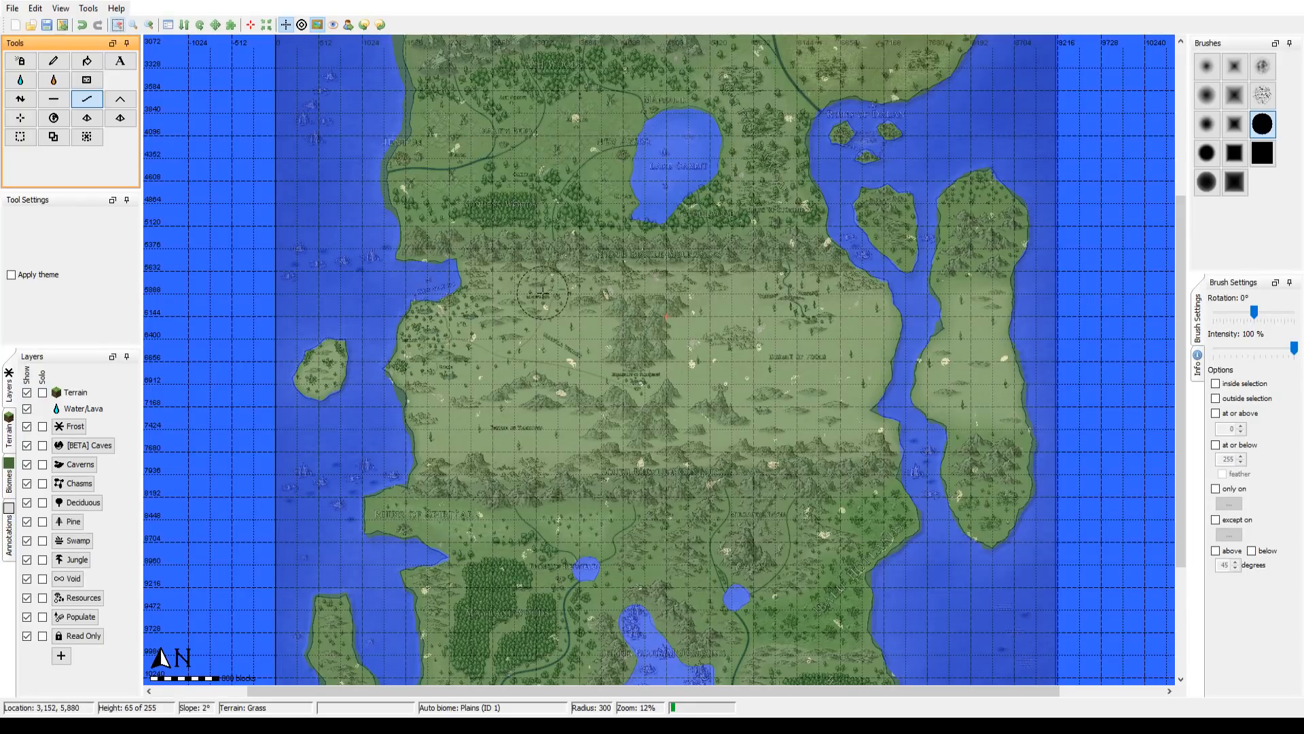
{"action": "left_click_drag", "start_coordinate": [537, 289], "coordinate": [486, 555]}
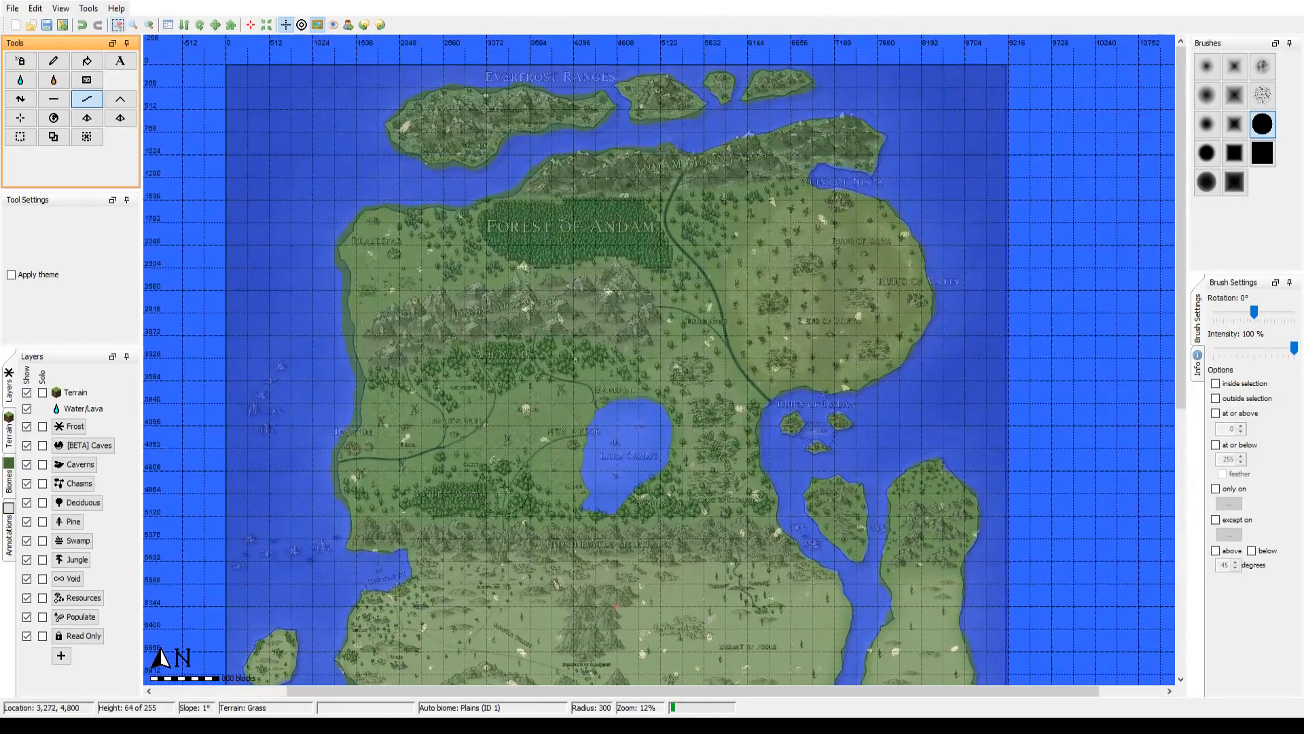
{"action": "left_click_drag", "start_coordinate": [503, 489], "coordinate": [502, 555]}
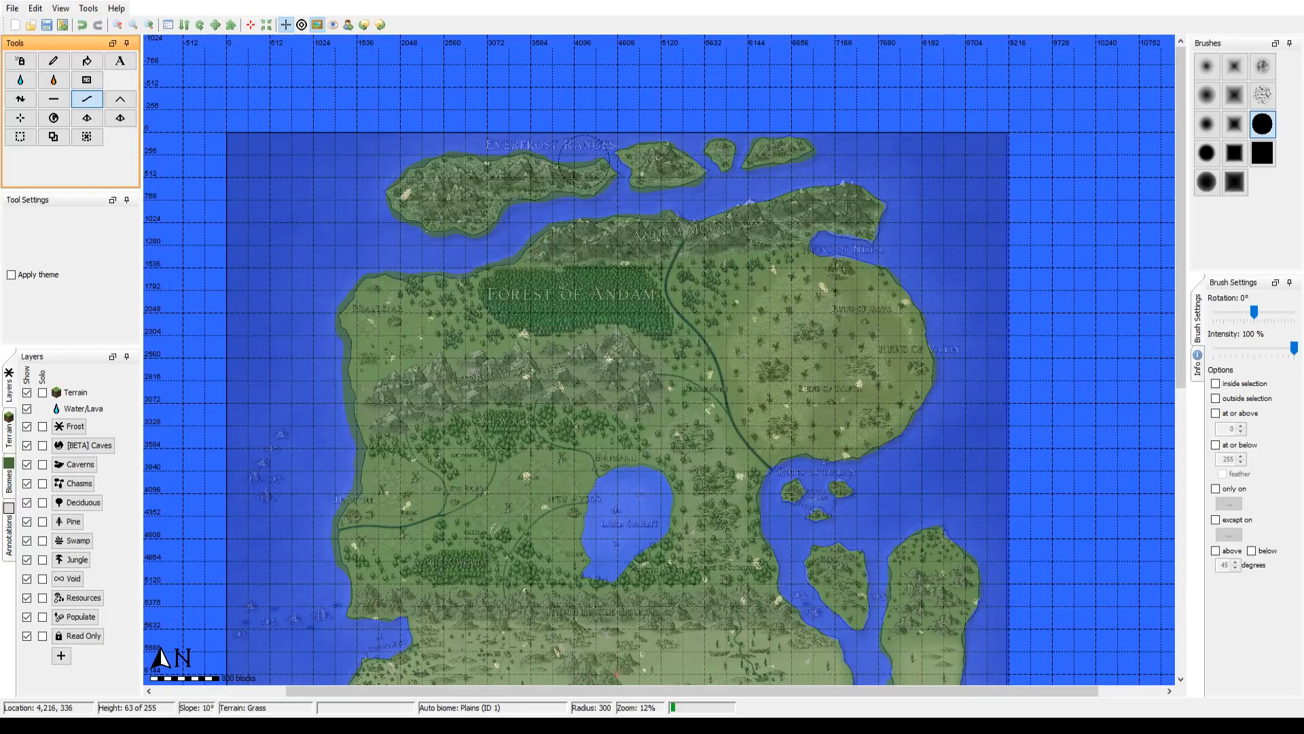
{"action": "left_click_drag", "start_coordinate": [664, 424], "coordinate": [724, 139]}
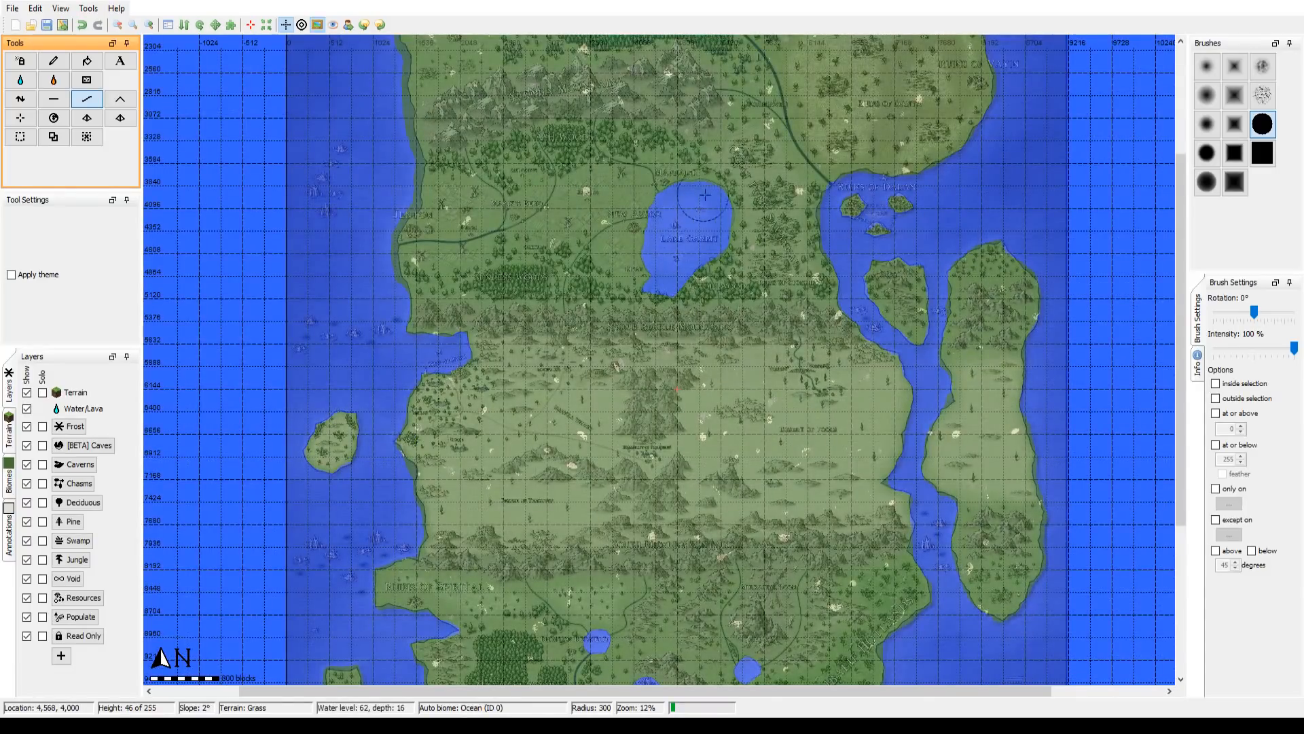
{"action": "left_click_drag", "start_coordinate": [689, 473], "coordinate": [622, 147]}
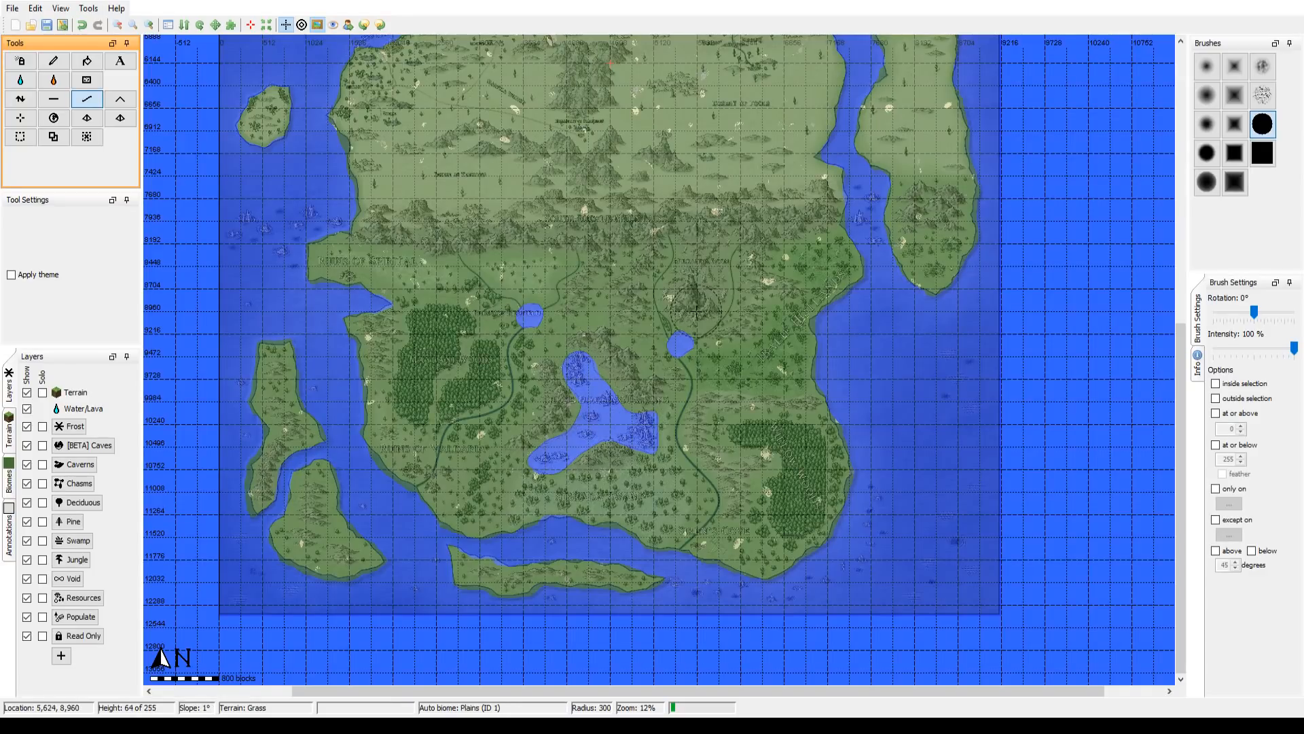
{"action": "left_click_drag", "start_coordinate": [632, 126], "coordinate": [590, 312]}
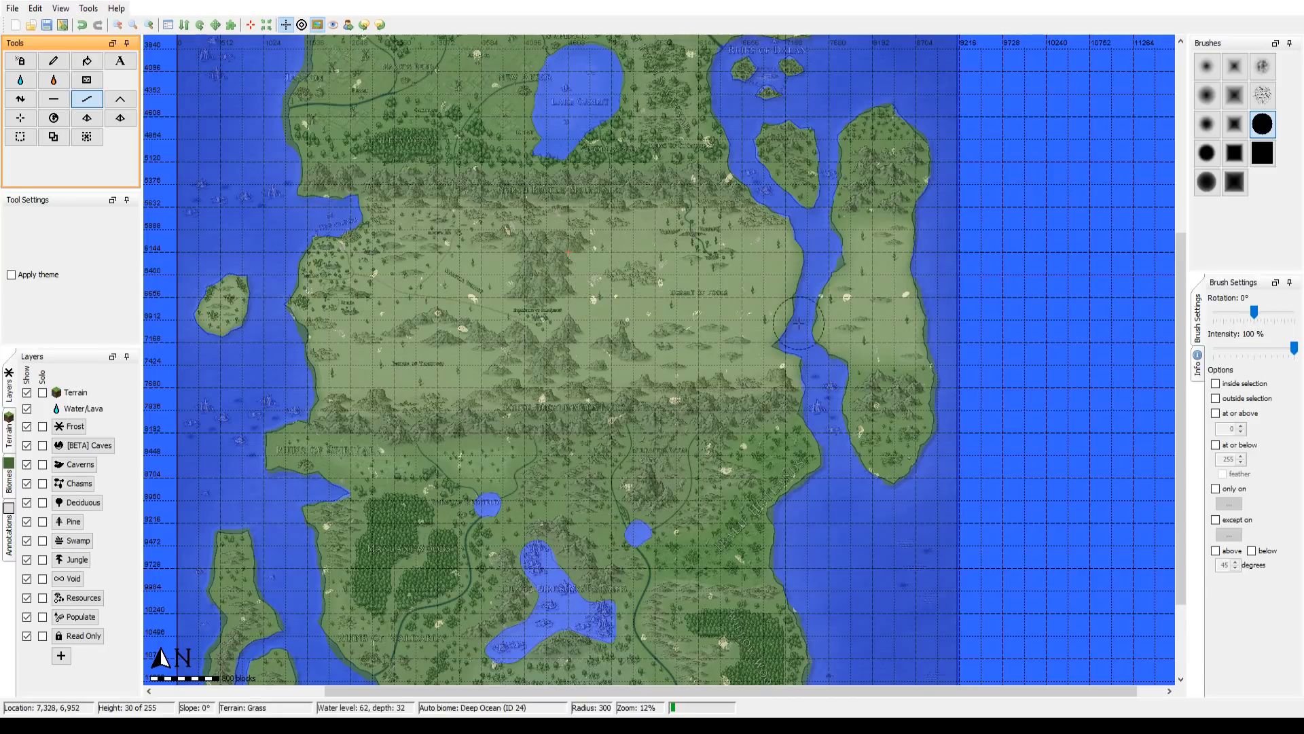
{"action": "left_click_drag", "start_coordinate": [620, 286], "coordinate": [680, 587]}
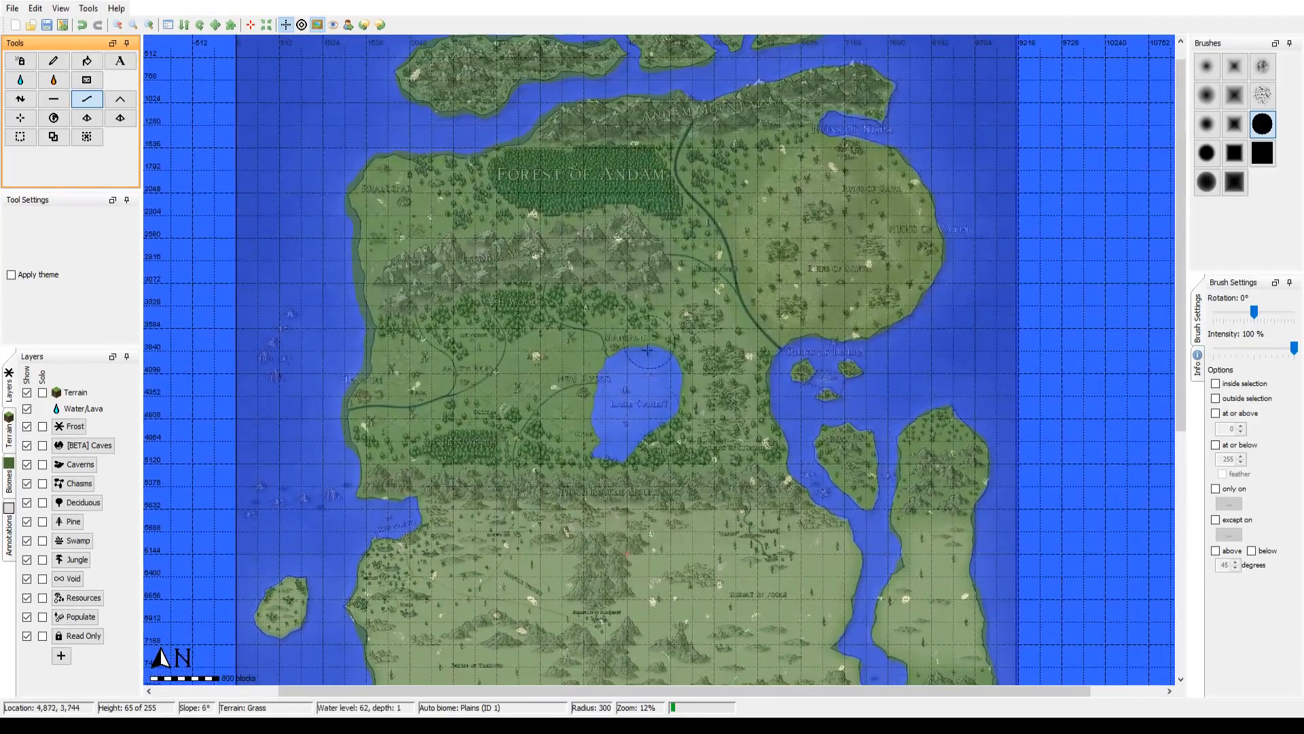
{"action": "left_click_drag", "start_coordinate": [647, 350], "coordinate": [637, 469]}
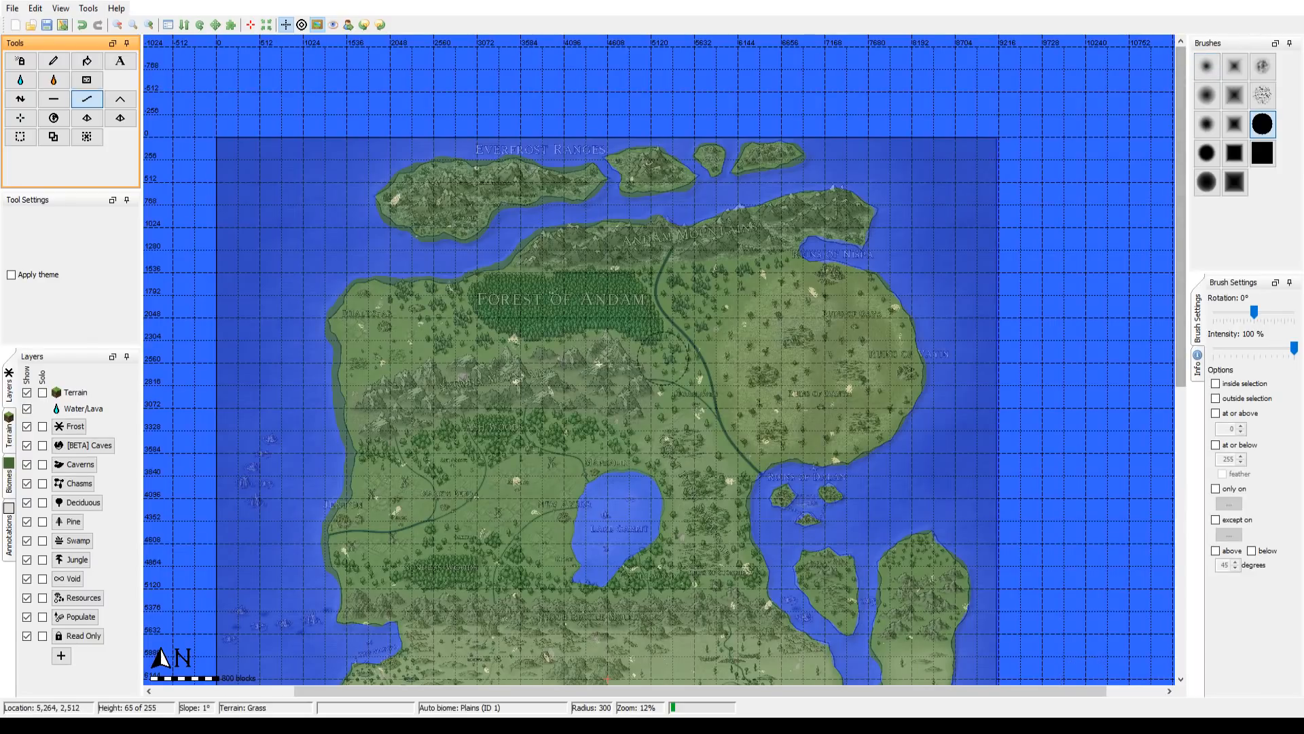
Step: Check the central deserts, southern lakes and northern coasts again for land that departs from the overlay
{"action": "left_click_drag", "start_coordinate": [623, 455], "coordinate": [608, 251]}
{"action": "left_click_drag", "start_coordinate": [596, 390], "coordinate": [619, 258]}
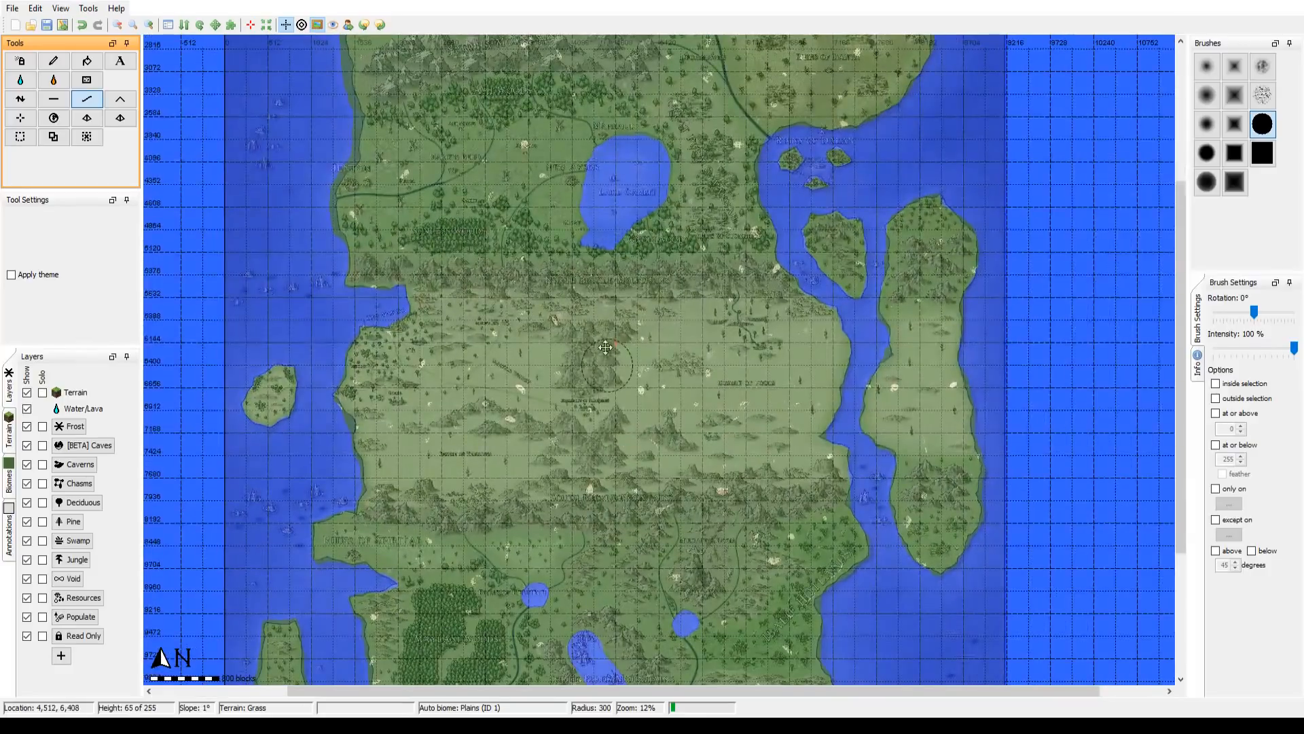
{"action": "left_click_drag", "start_coordinate": [607, 366], "coordinate": [596, 126]}
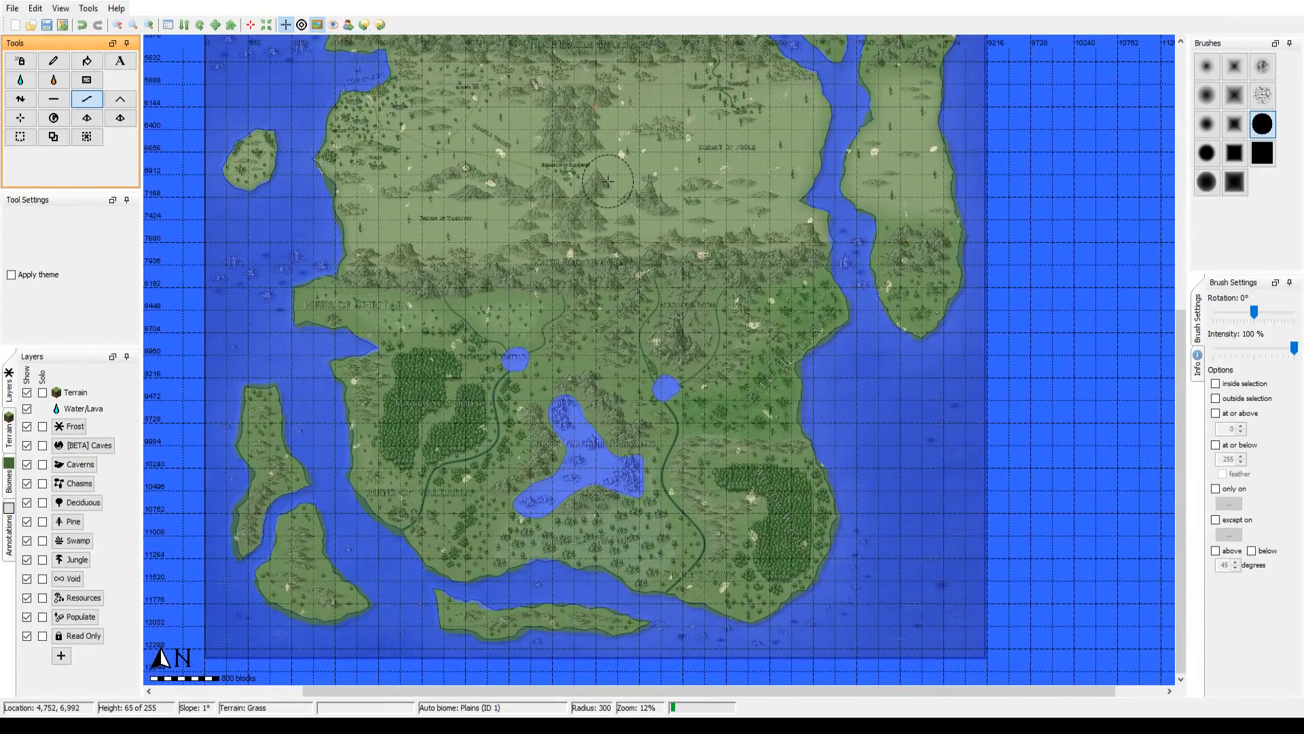
{"action": "left_click_drag", "start_coordinate": [633, 162], "coordinate": [628, 527]}
{"action": "left_click_drag", "start_coordinate": [684, 283], "coordinate": [679, 394]}
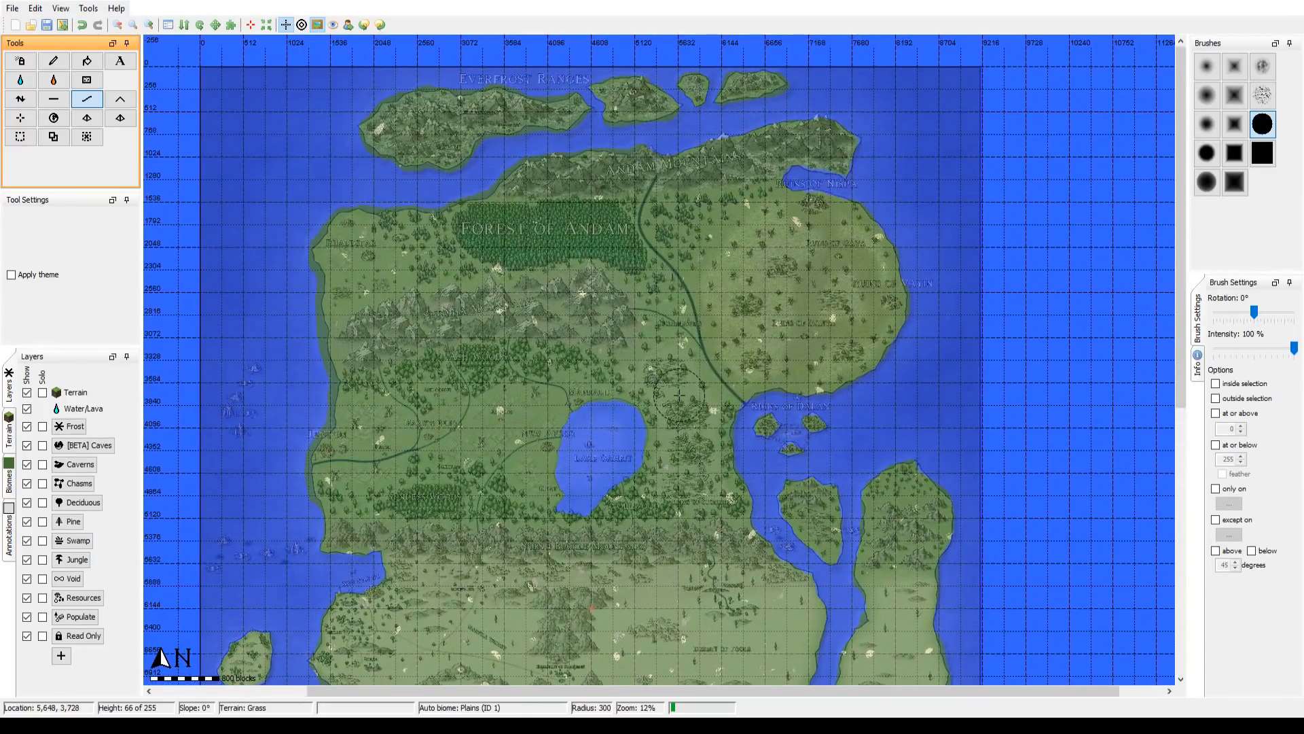
{"action": "scroll", "coordinate": [443, 246], "scroll_direction": "up", "scroll_amount": 1}
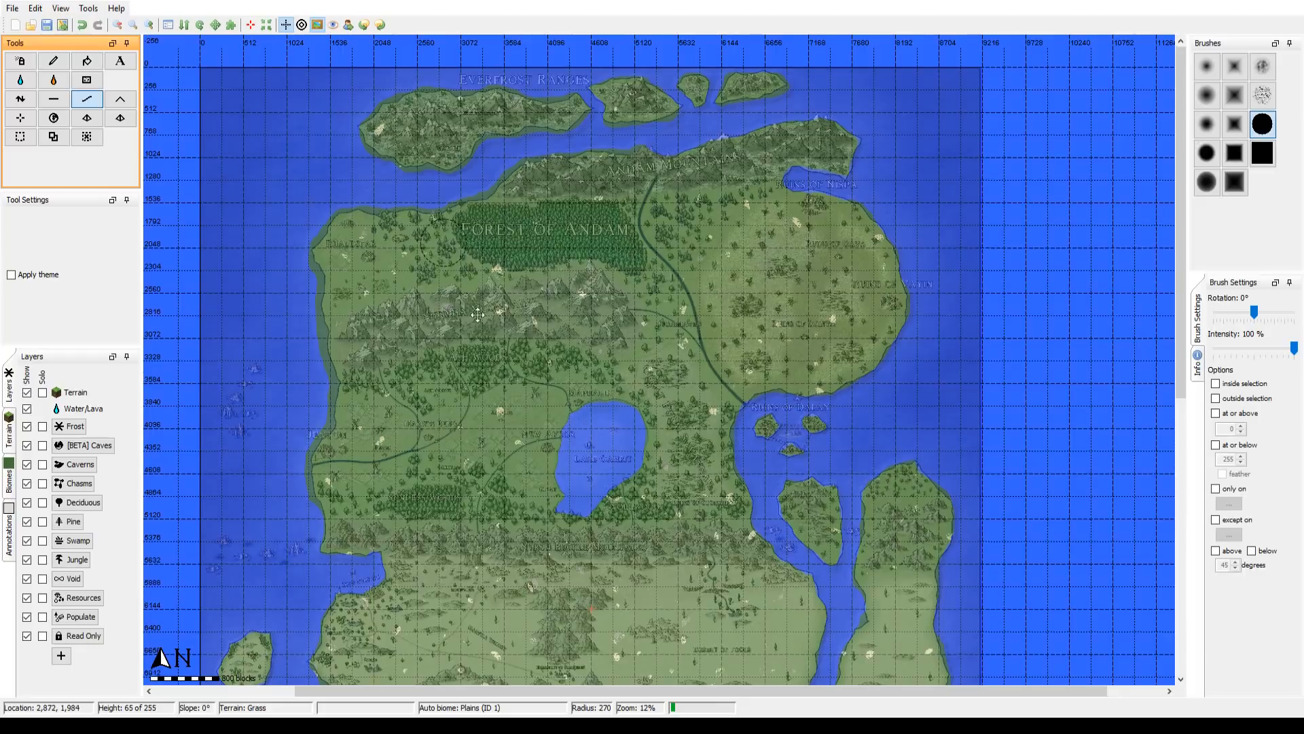
{"action": "mouse_move", "coordinate": [489, 216]}
{"action": "left_mouse_down"}
{"action": "mouse_move", "coordinate": [621, 464]}
{"action": "mouse_move", "coordinate": [641, 400]}
{"action": "left_mouse_up"}
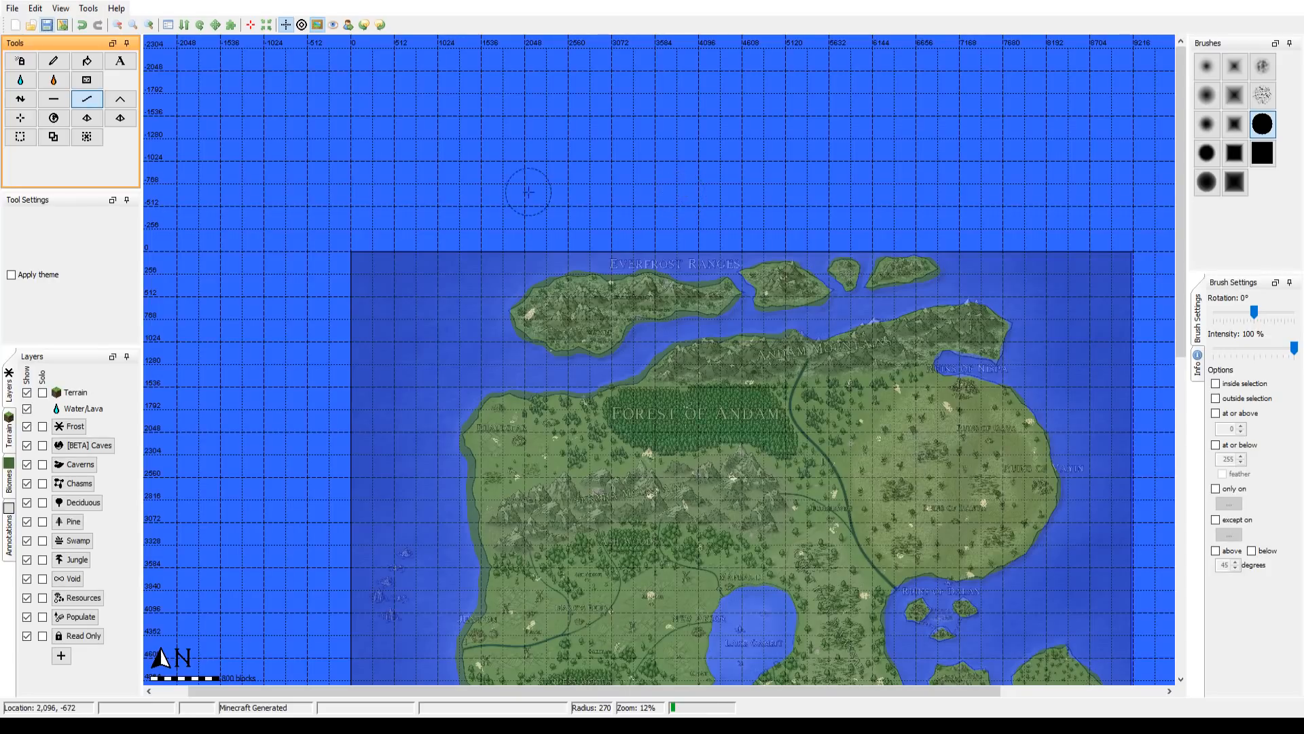
{"action": "left_click_drag", "start_coordinate": [615, 354], "coordinate": [486, 345]}
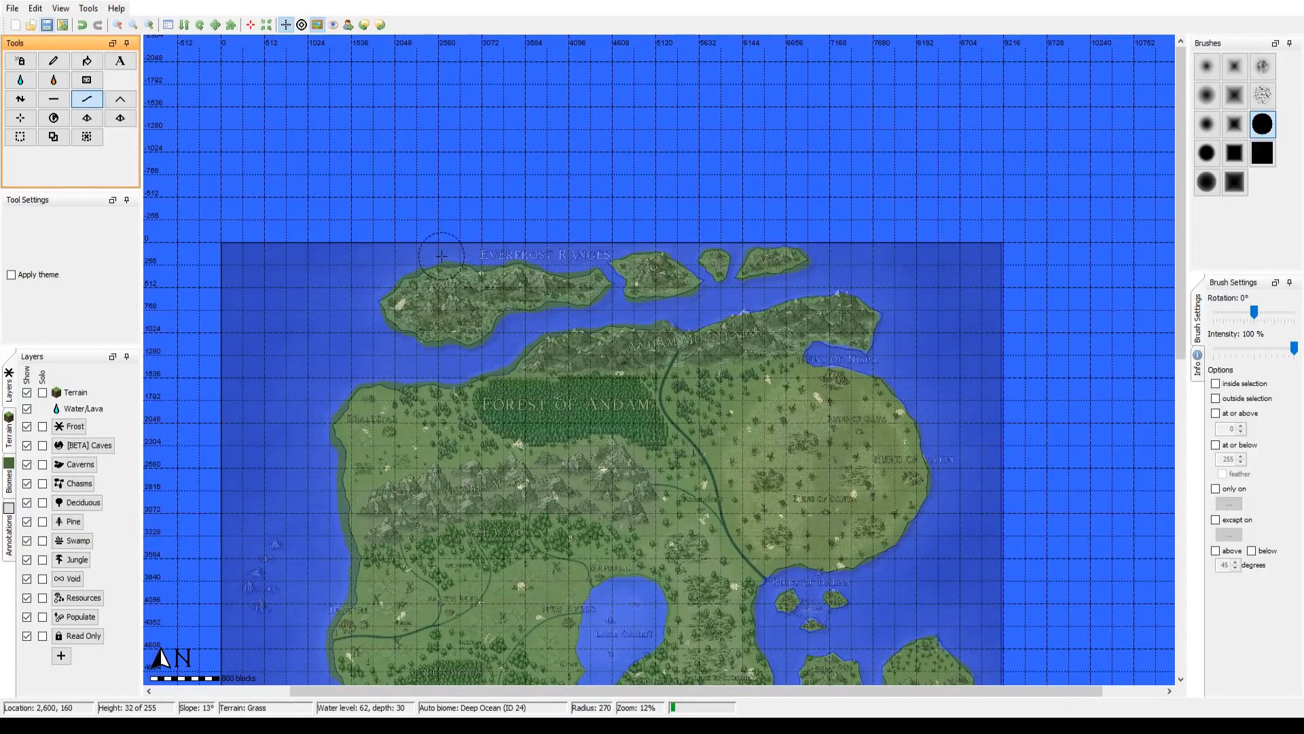
{"action": "left_click_drag", "start_coordinate": [598, 421], "coordinate": [587, 216]}
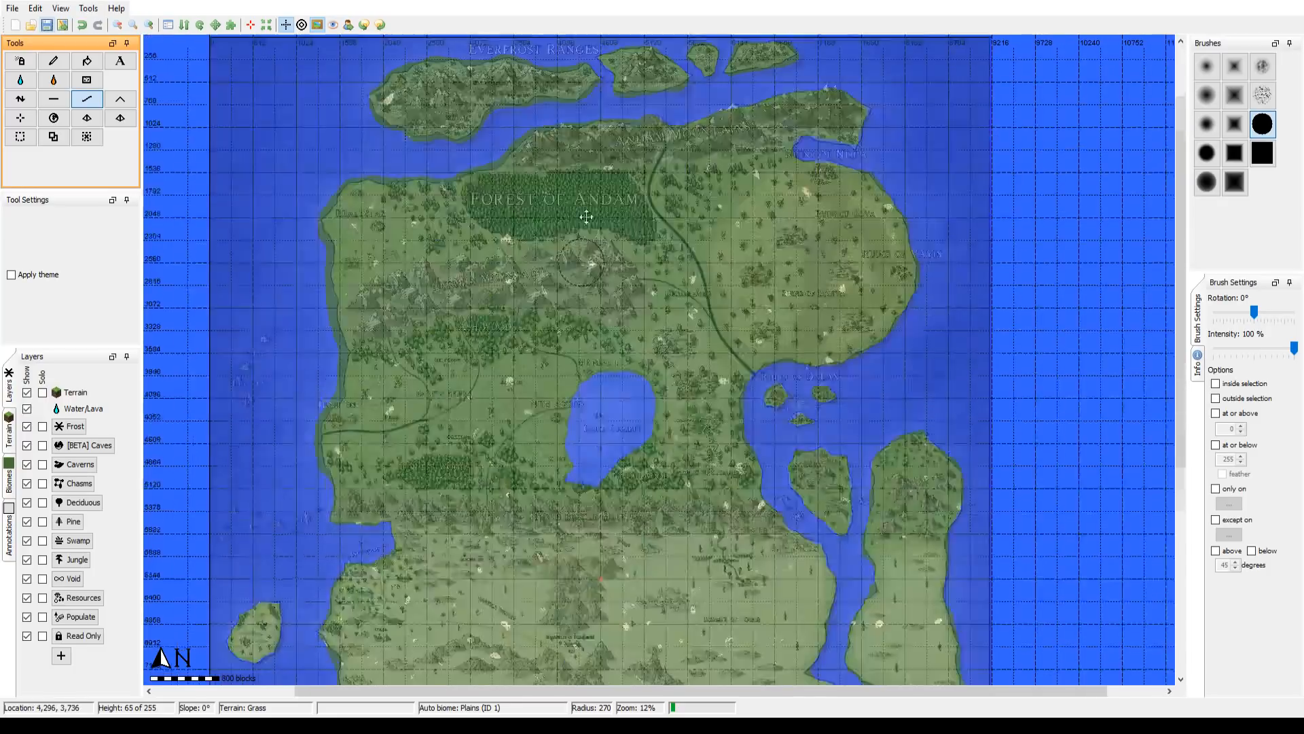
{"action": "left_click_drag", "start_coordinate": [567, 438], "coordinate": [572, 239]}
{"action": "left_click_drag", "start_coordinate": [556, 347], "coordinate": [548, 211]}
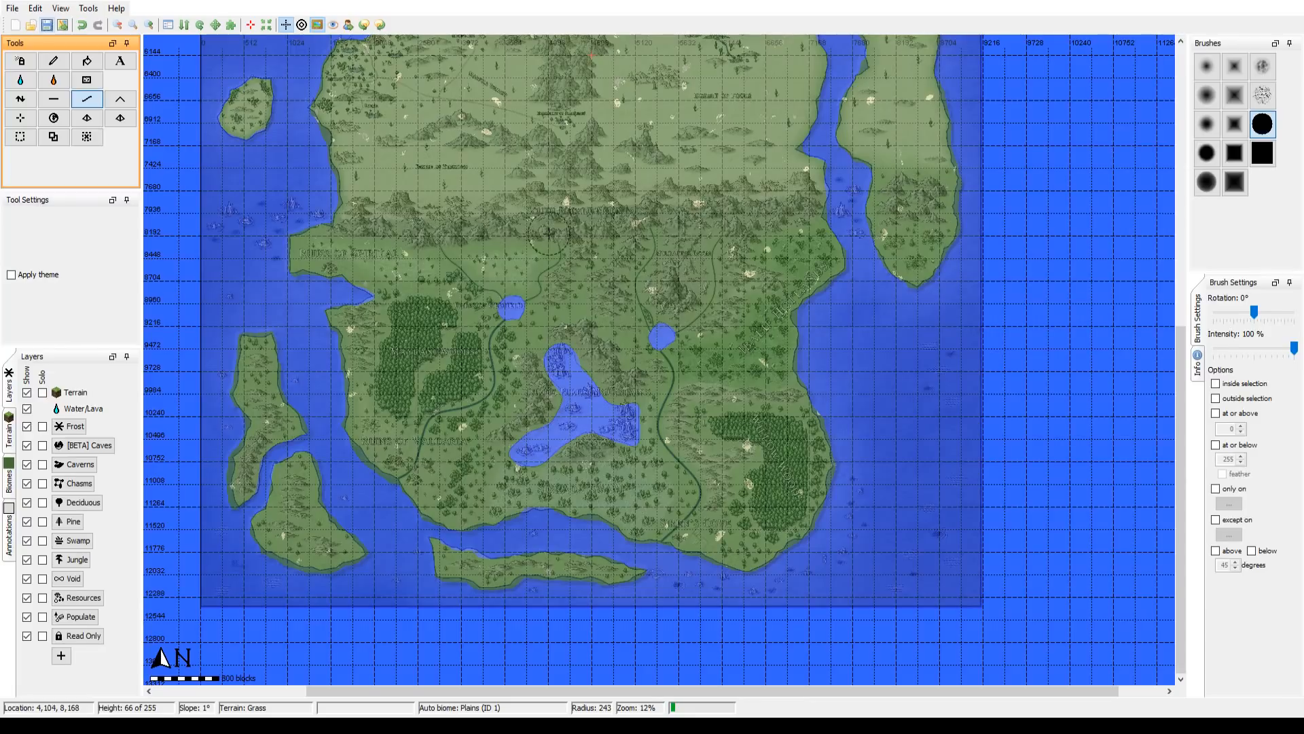
Step: Set the brush radius to 267 and flatten the excess land along the northwest coast from Rhaldsfar to Jenton down to seabed level
{"action": "scroll", "coordinate": [549, 235], "scroll_direction": "down", "scroll_amount": 1}
{"action": "mouse_move", "coordinate": [549, 234]}
{"action": "left_mouse_down"}
{"action": "mouse_move", "coordinate": [559, 381]}
{"action": "mouse_move", "coordinate": [533, 525]}
{"action": "left_mouse_up"}
{"action": "left_click_drag", "start_coordinate": [578, 332], "coordinate": [560, 581]}
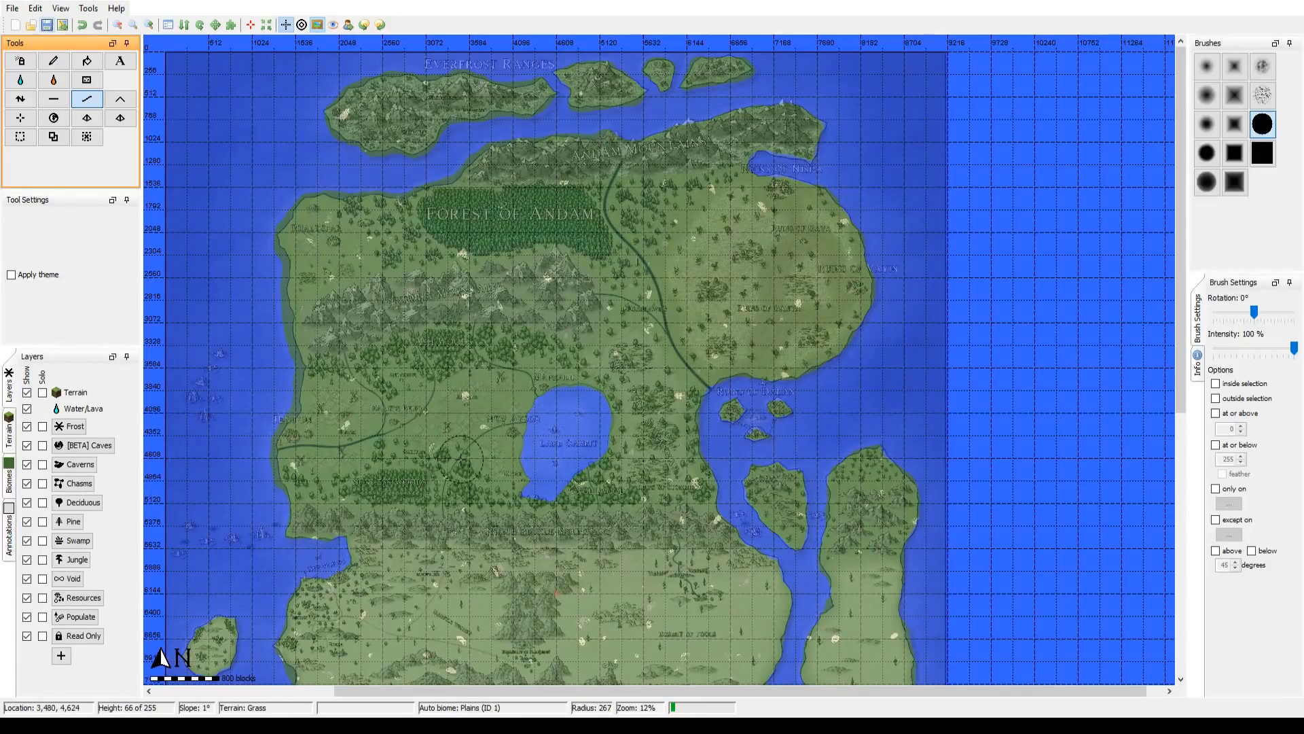
{"action": "left_click_drag", "start_coordinate": [451, 465], "coordinate": [759, 432]}
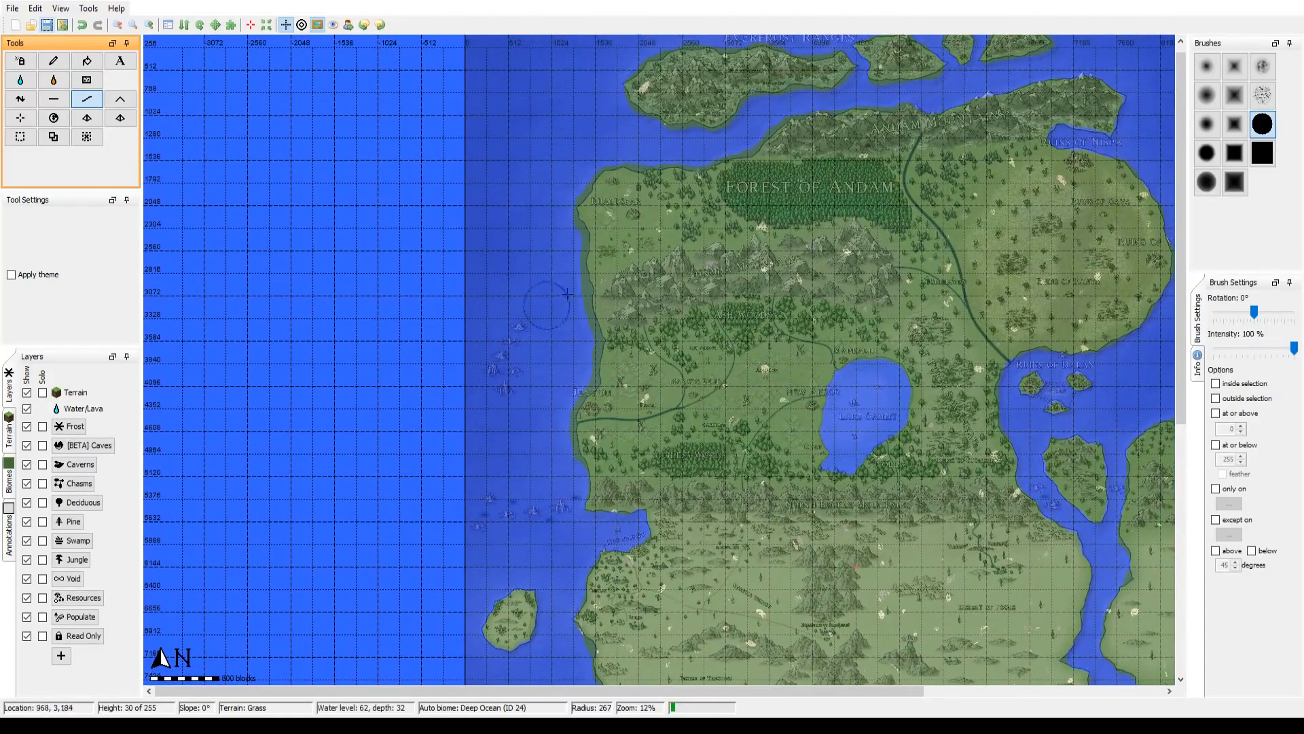
{"action": "left_click", "coordinate": [151, 26]}
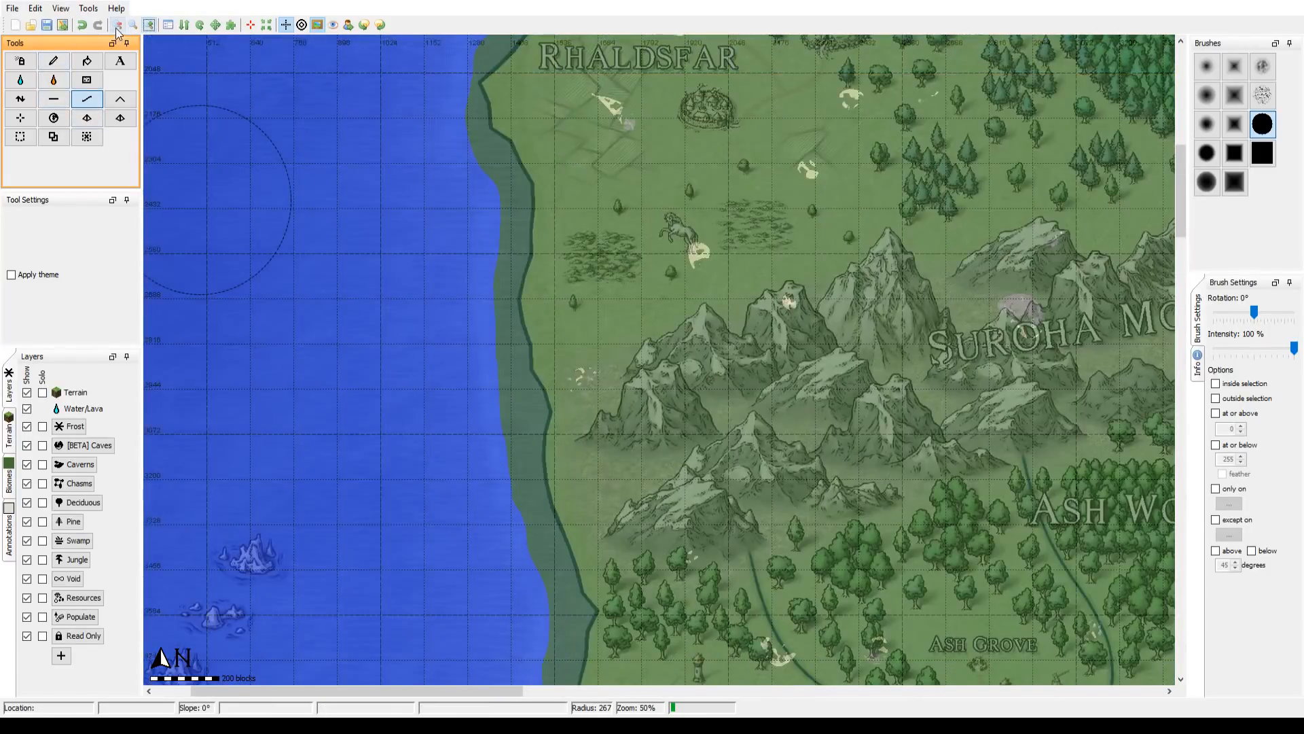
{"action": "left_click", "coordinate": [117, 25]}
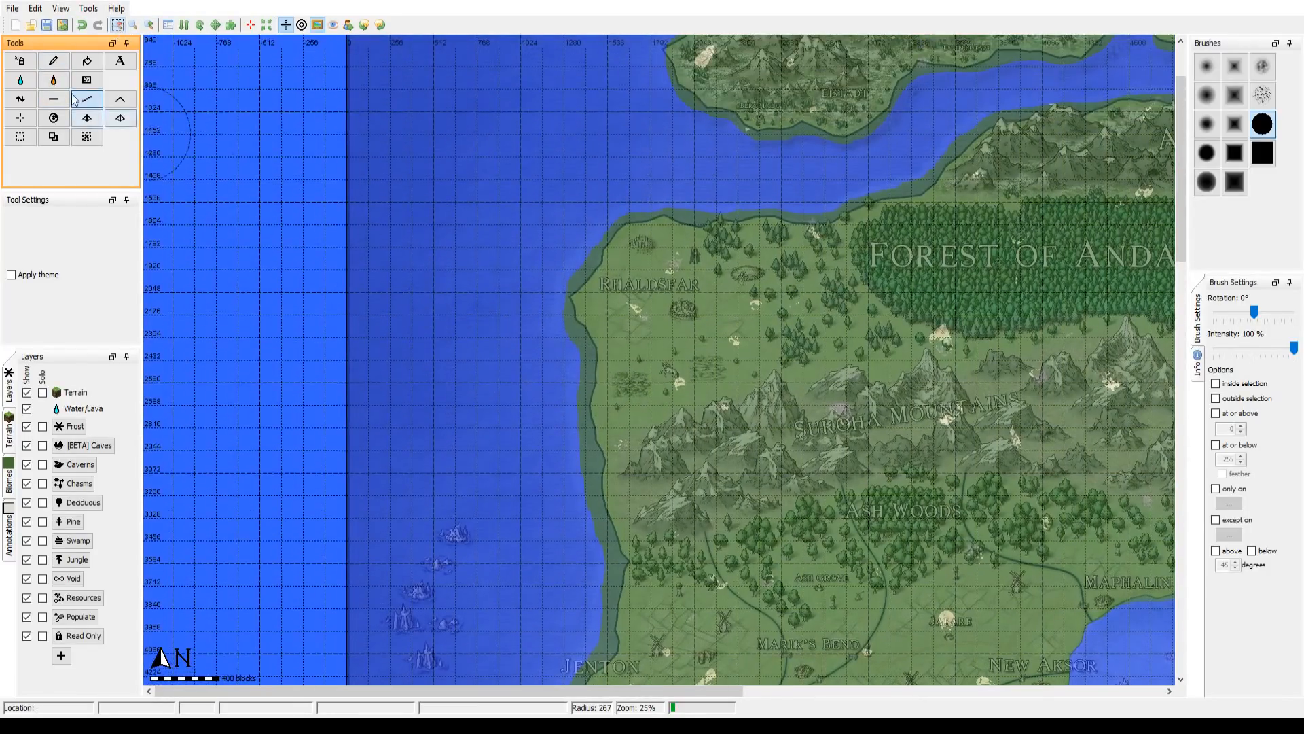
{"action": "left_click", "coordinate": [53, 99]}
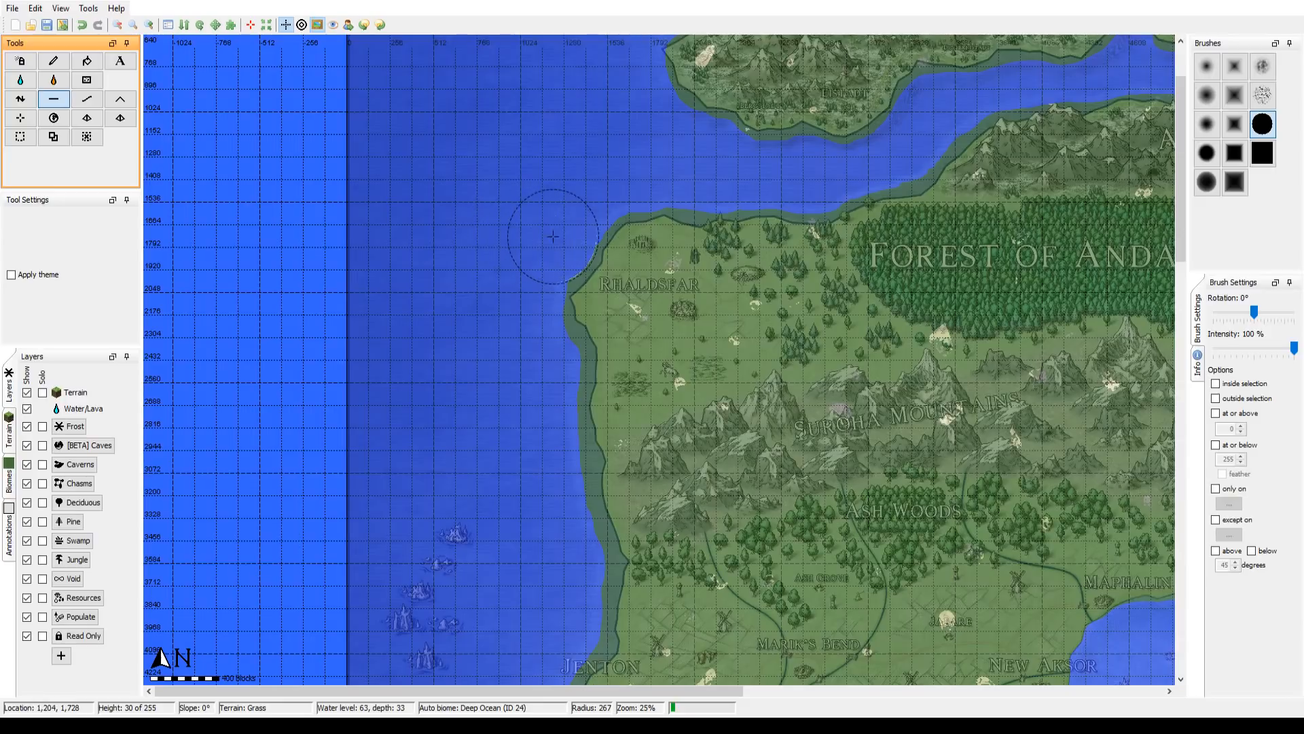
{"action": "mouse_move", "coordinate": [555, 236]}
{"action": "left_mouse_down"}
{"action": "mouse_move", "coordinate": [520, 258]}
{"action": "mouse_move", "coordinate": [514, 340]}
{"action": "left_mouse_up"}
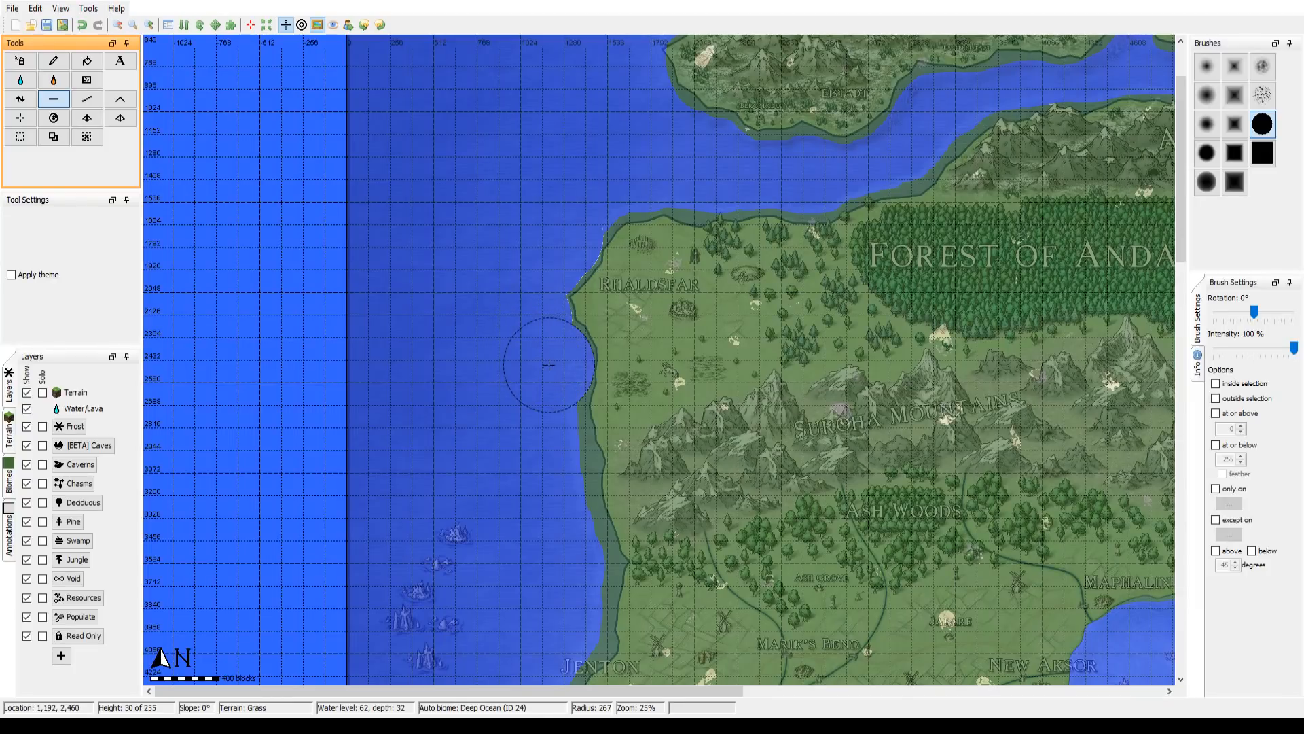
{"action": "mouse_move", "coordinate": [549, 364]}
{"action": "left_mouse_down"}
{"action": "mouse_move", "coordinate": [534, 428]}
{"action": "mouse_move", "coordinate": [528, 418]}
{"action": "mouse_move", "coordinate": [554, 458]}
{"action": "mouse_move", "coordinate": [546, 501]}
{"action": "mouse_move", "coordinate": [575, 568]}
{"action": "left_mouse_up"}
{"action": "left_click_drag", "start_coordinate": [551, 524], "coordinate": [532, 340]}
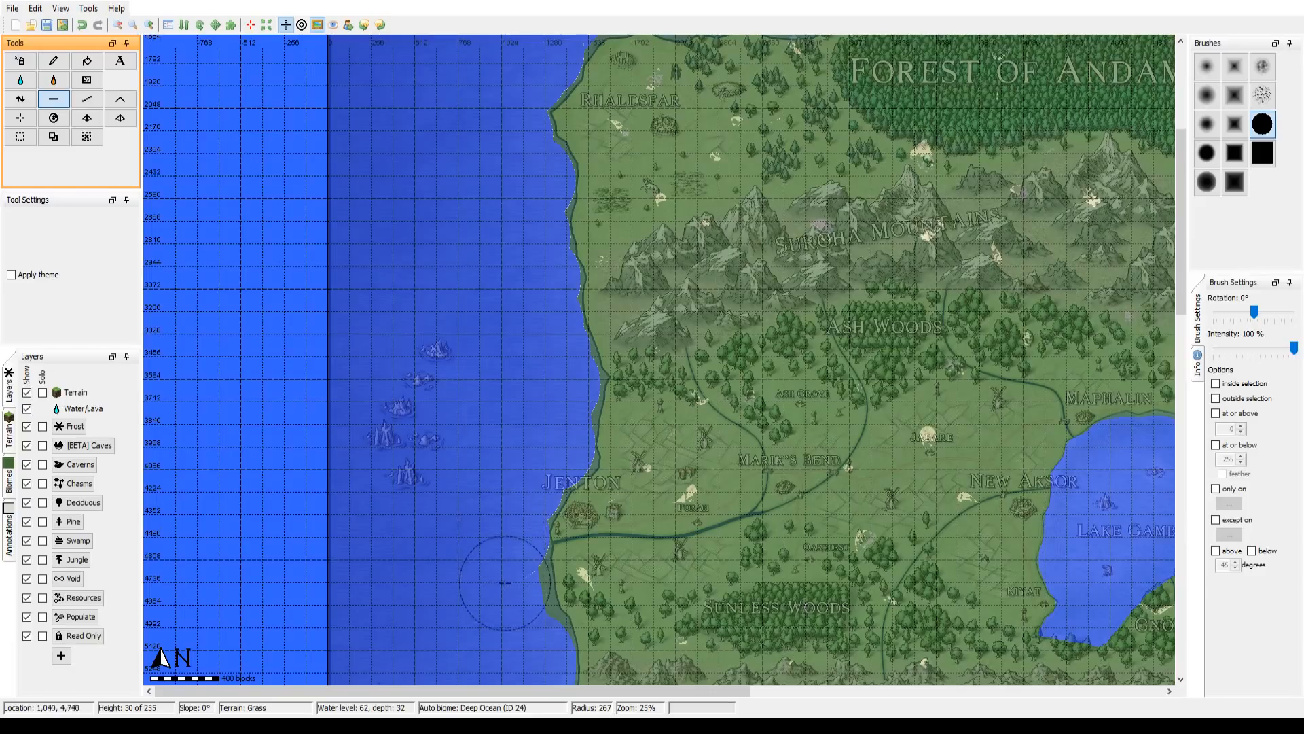
Step: Flatten the remaining excess shore between Jenton and the New Maenka bay and along the mainland's north coast above Rhaldsfar
{"action": "scroll", "coordinate": [476, 367], "scroll_direction": "down", "scroll_amount": 5}
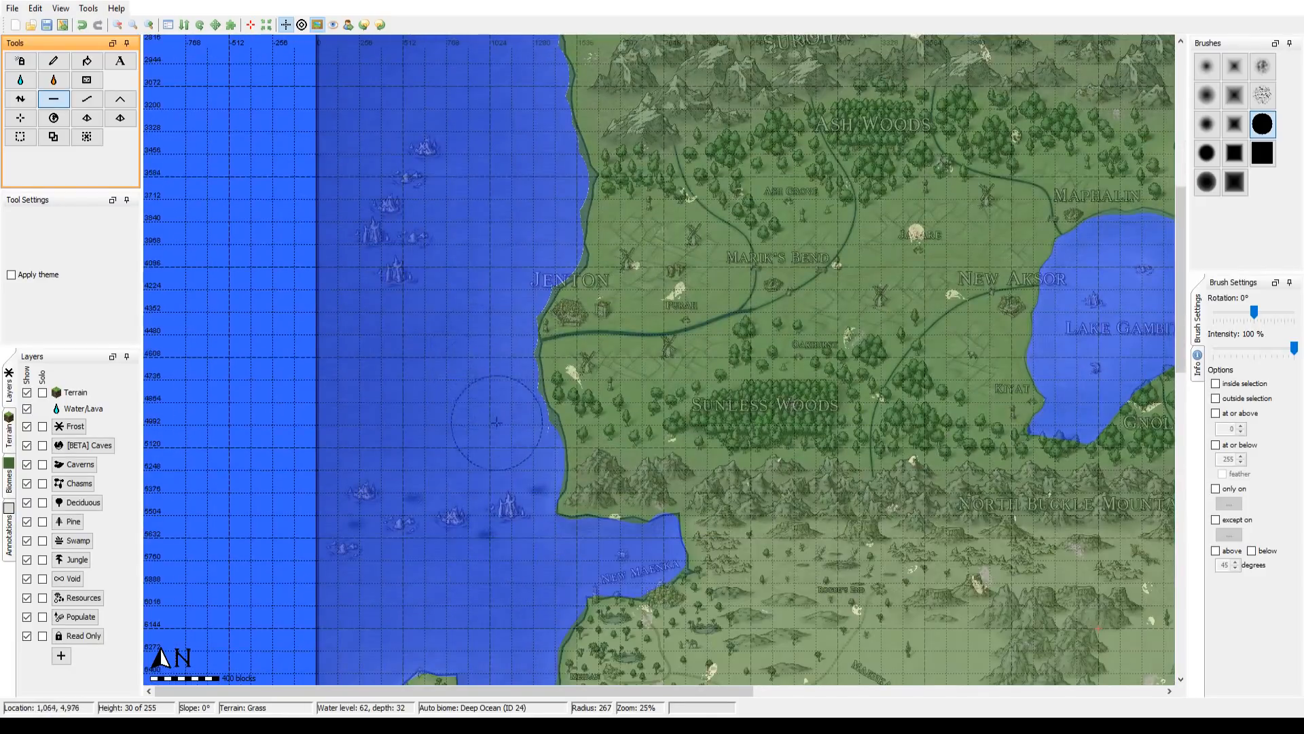
{"action": "scroll", "coordinate": [504, 434], "scroll_direction": "up", "scroll_amount": 8}
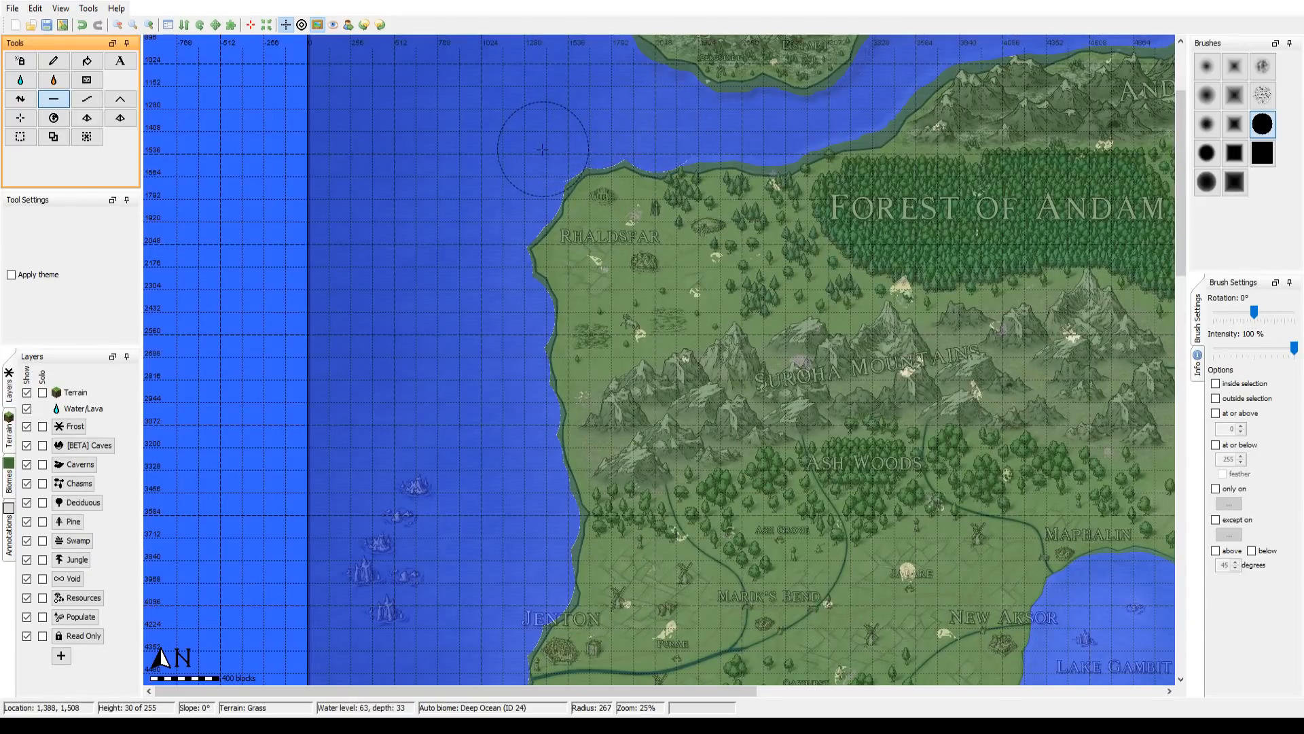
{"action": "left_click_drag", "start_coordinate": [518, 152], "coordinate": [464, 317]}
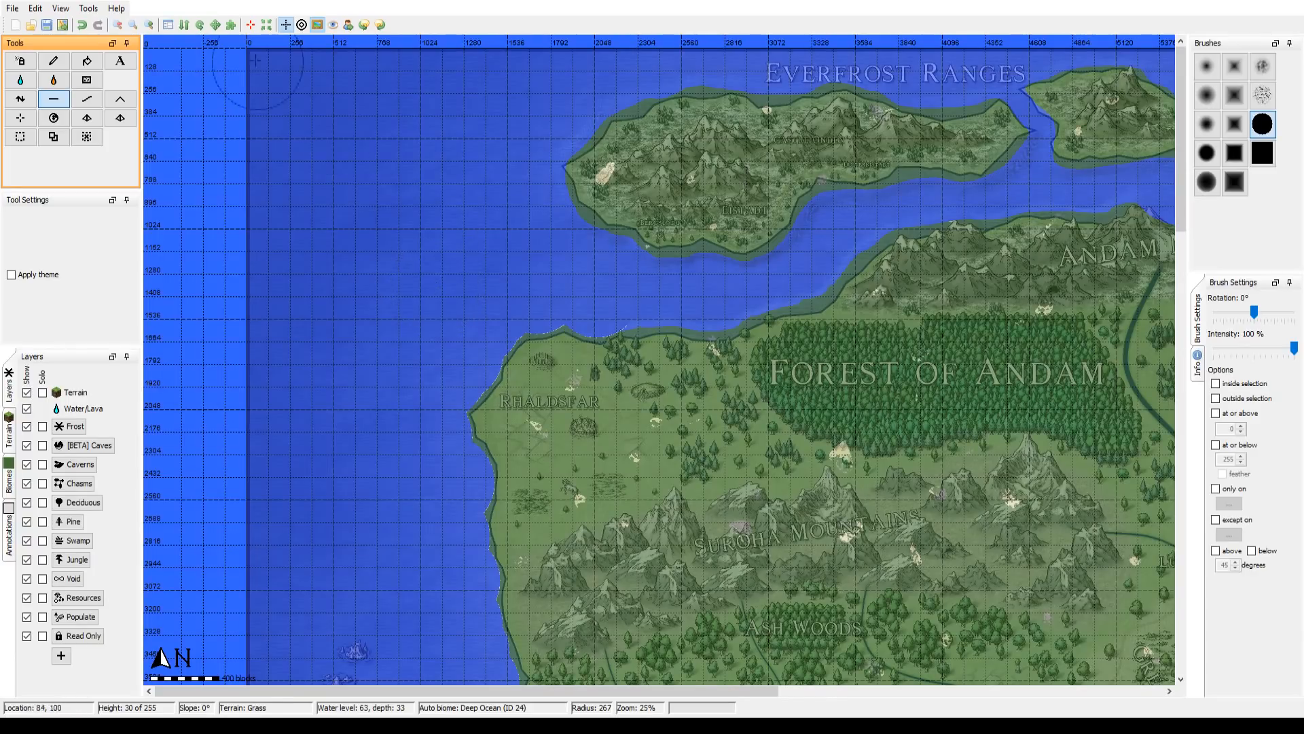
Step: Smooth the trimmed northwest coast with the Smooth tool at radius 267 and review the rest of the landmass
{"action": "left_click", "coordinate": [116, 26]}
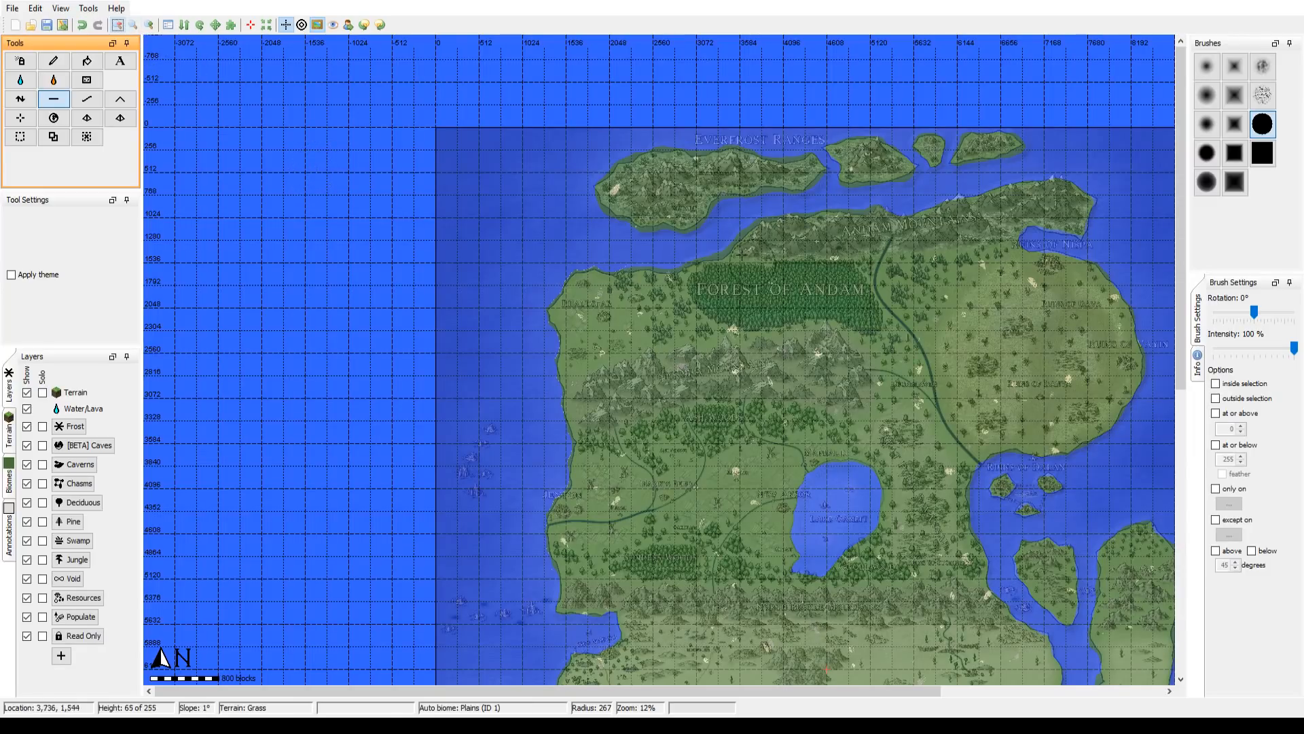
{"action": "left_click", "coordinate": [89, 102]}
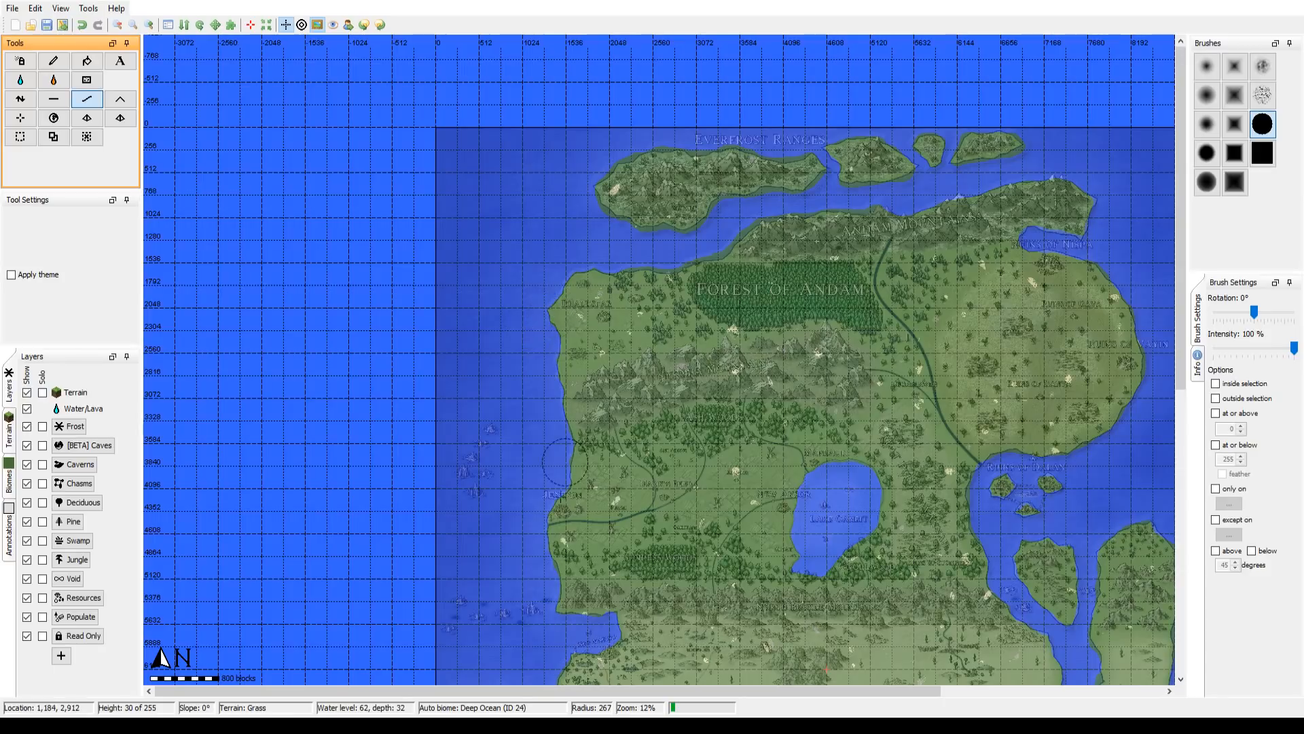
{"action": "left_click_drag", "start_coordinate": [869, 465], "coordinate": [515, 238]}
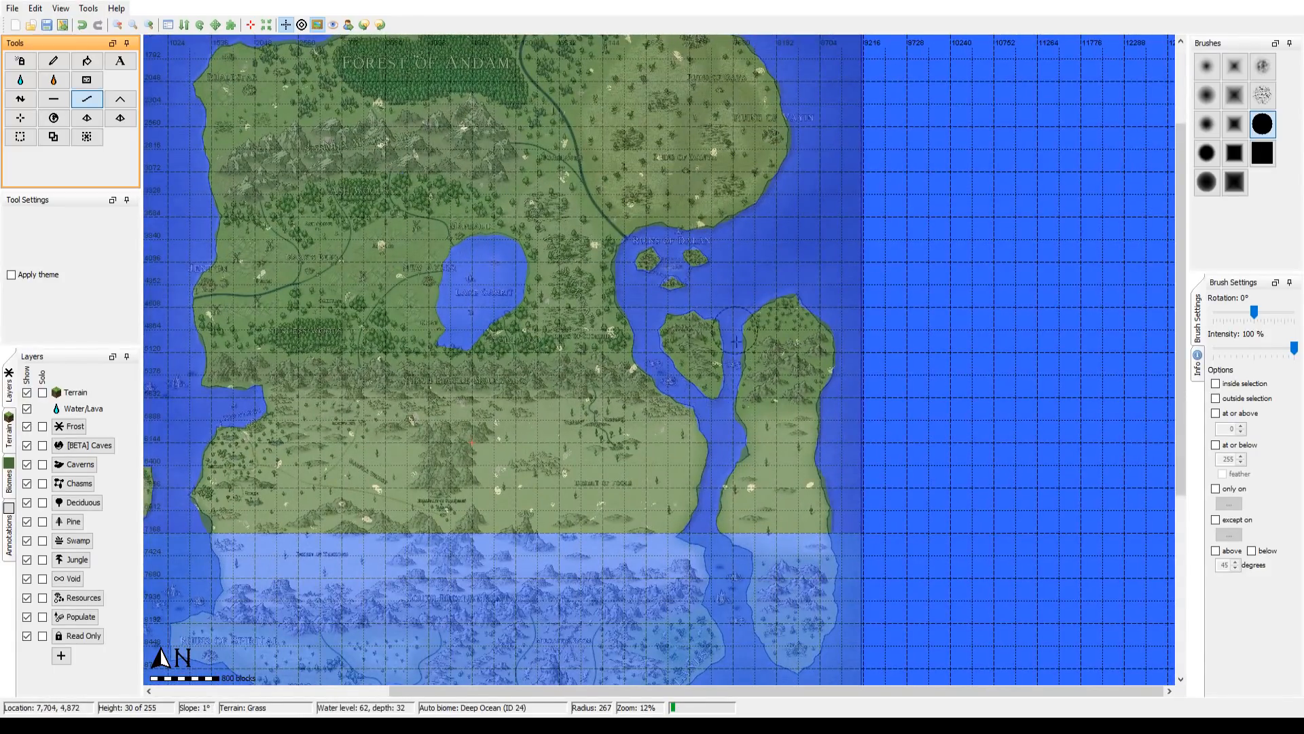
{"action": "mouse_move", "coordinate": [710, 481]}
{"action": "left_mouse_down"}
{"action": "mouse_move", "coordinate": [759, 335]}
{"action": "mouse_move", "coordinate": [639, 218]}
{"action": "mouse_move", "coordinate": [661, 316]}
{"action": "left_mouse_up"}
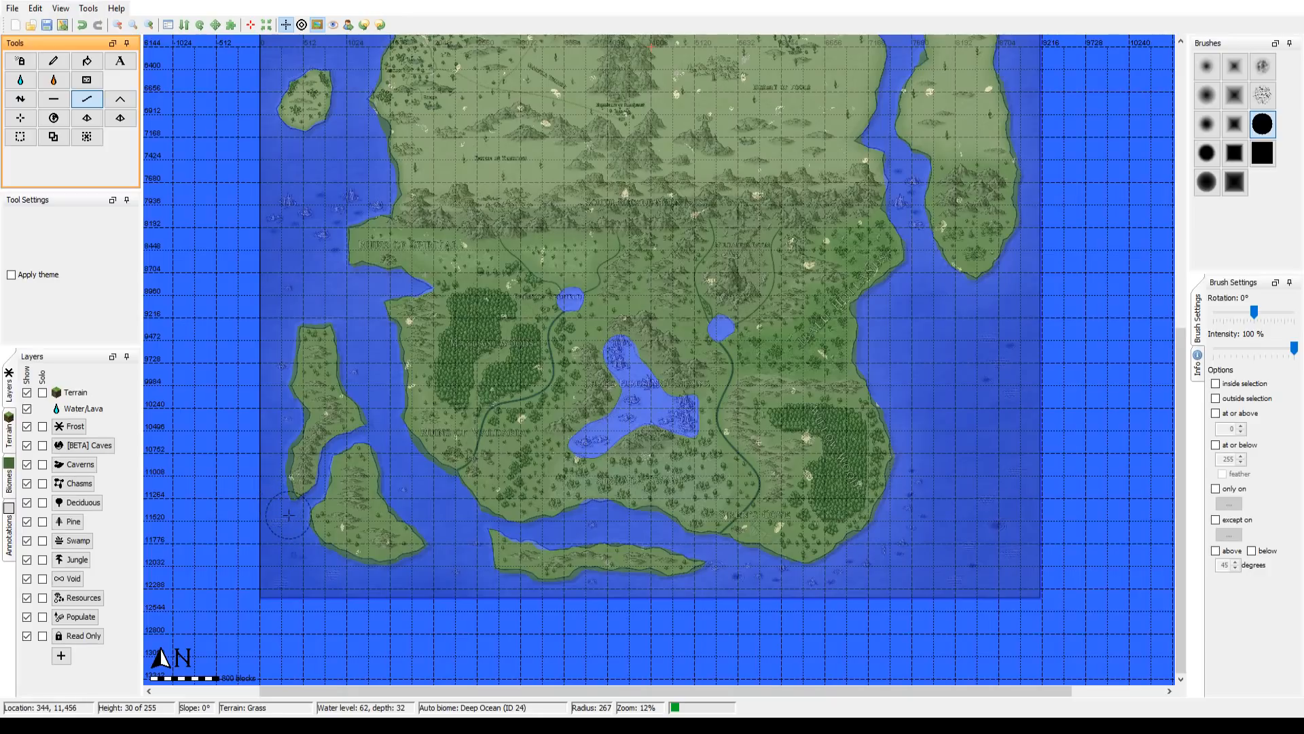
{"action": "left_click_drag", "start_coordinate": [651, 102], "coordinate": [610, 394]}
{"action": "left_click_drag", "start_coordinate": [612, 284], "coordinate": [621, 503]}
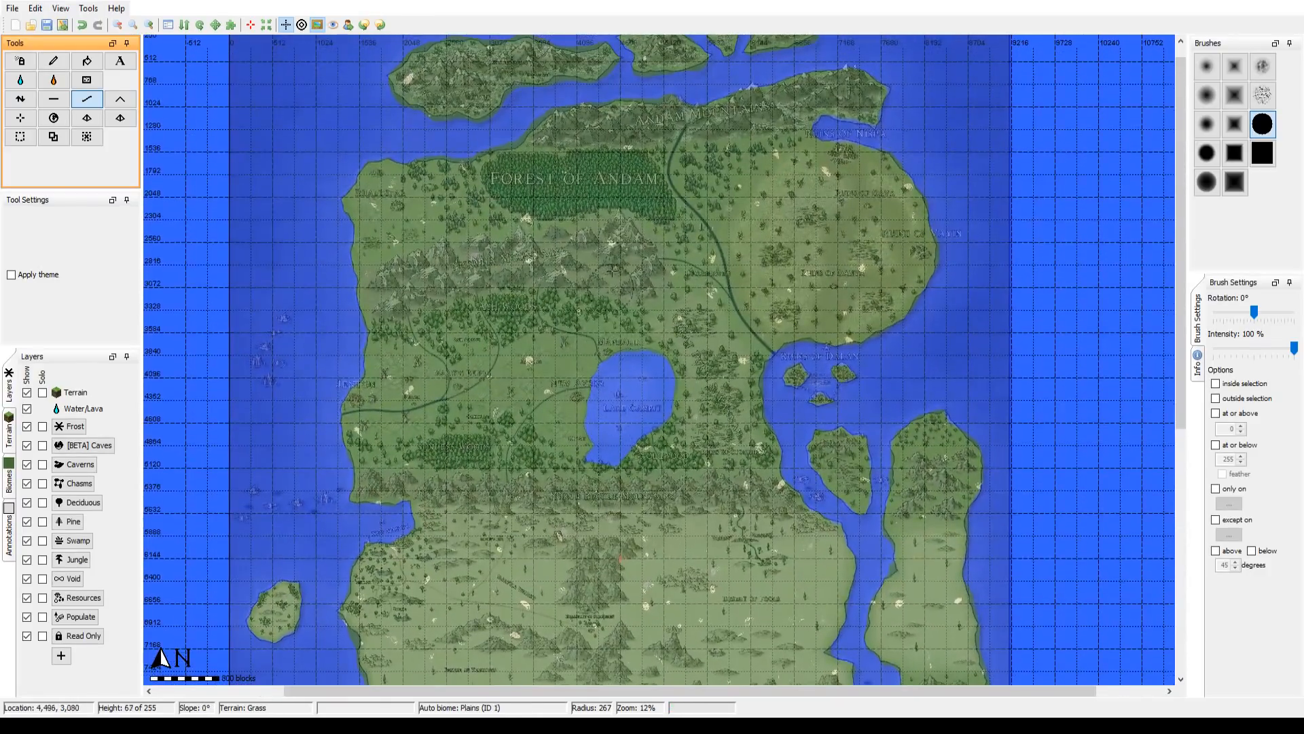
Step: Examine the landmass from the Everfrost Ranges to the southern islands for coasts that depart from the overlay
{"action": "scroll", "coordinate": [617, 223], "scroll_direction": "down", "scroll_amount": 1}
{"action": "left_click_drag", "start_coordinate": [604, 306], "coordinate": [585, 383]}
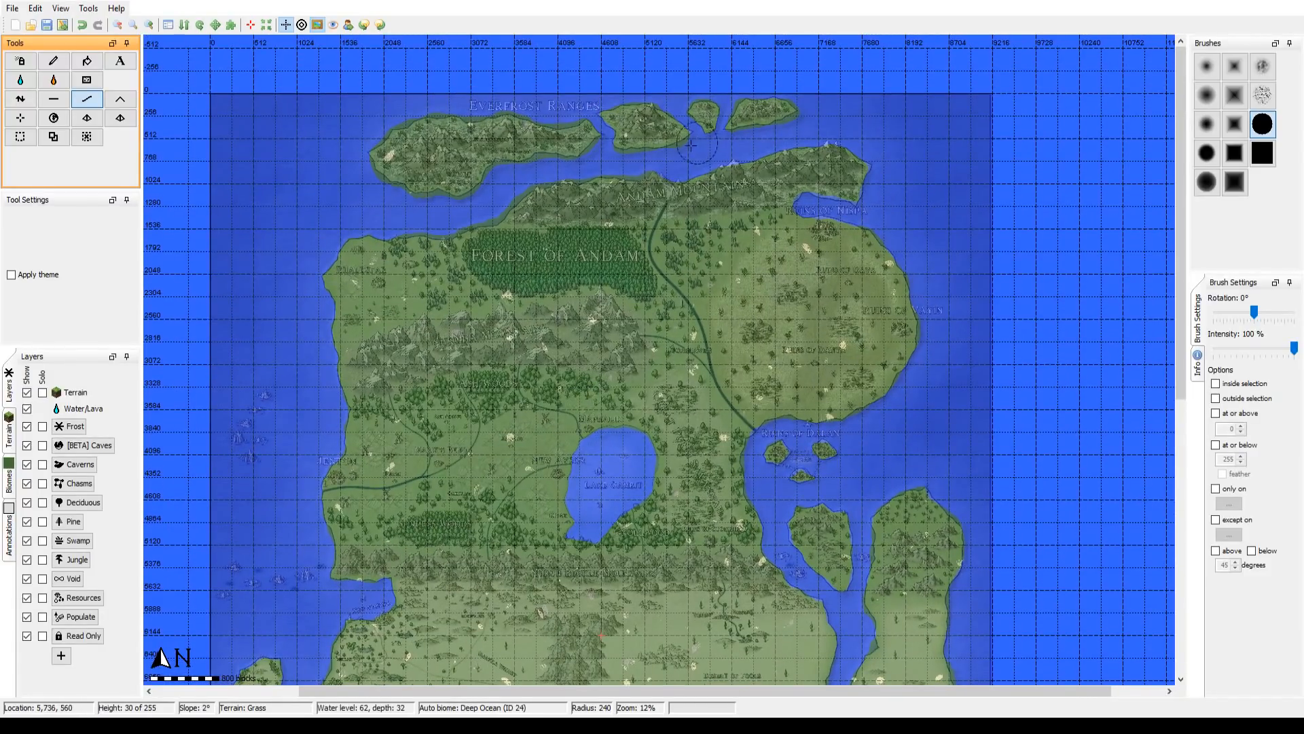
{"action": "left_click_drag", "start_coordinate": [677, 473], "coordinate": [773, 260]}
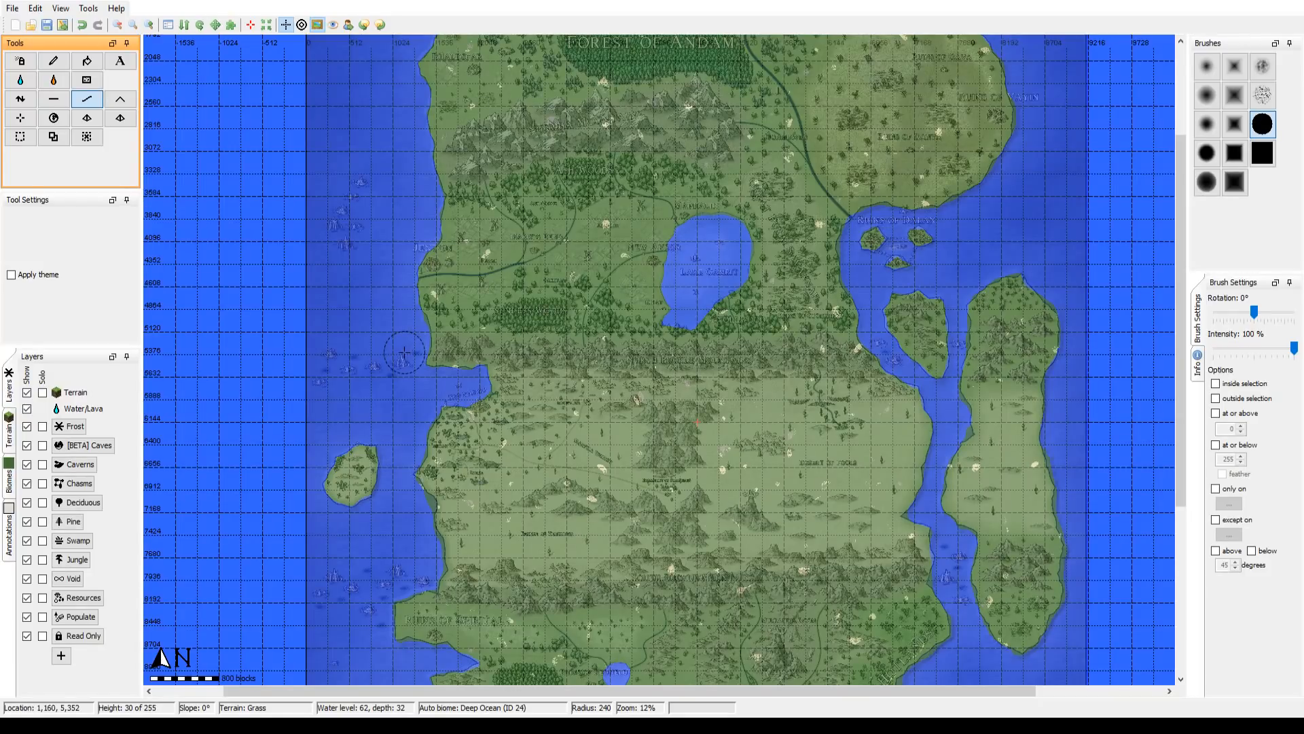
{"action": "left_click_drag", "start_coordinate": [468, 331], "coordinate": [433, 438]}
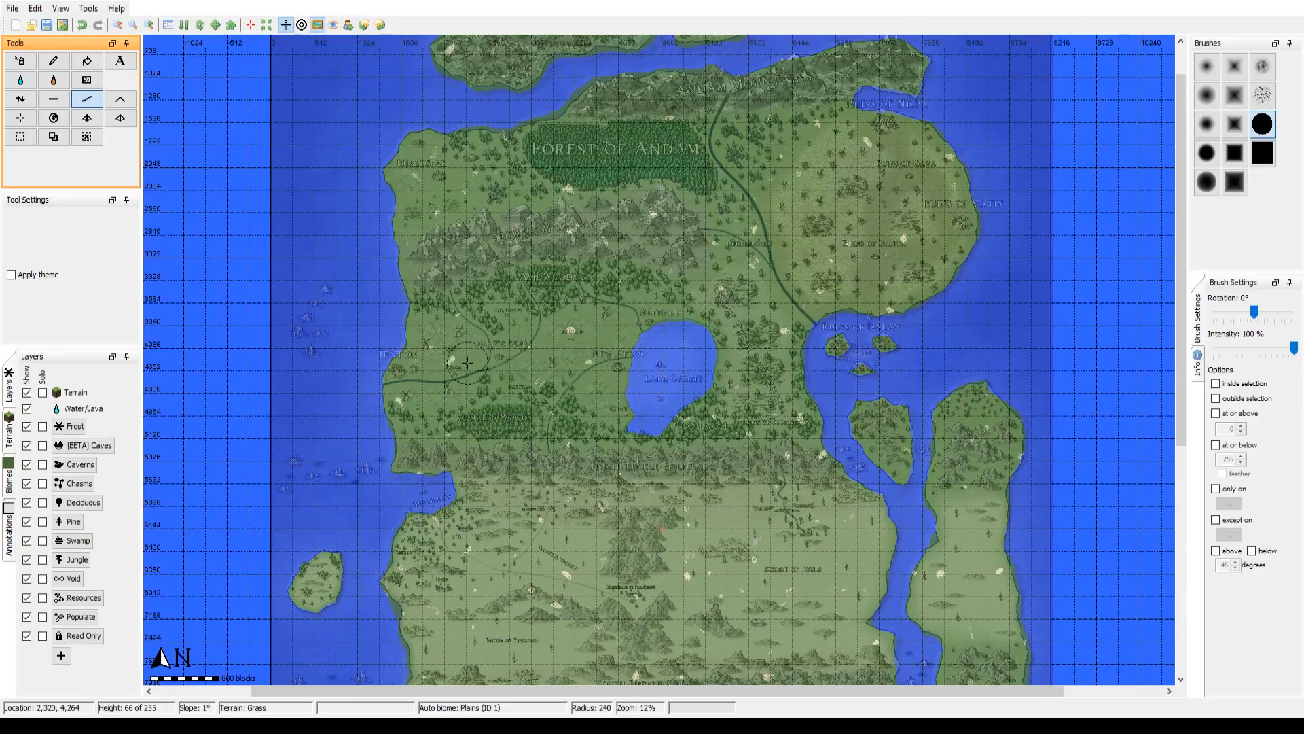
{"action": "left_click_drag", "start_coordinate": [468, 362], "coordinate": [395, 479]}
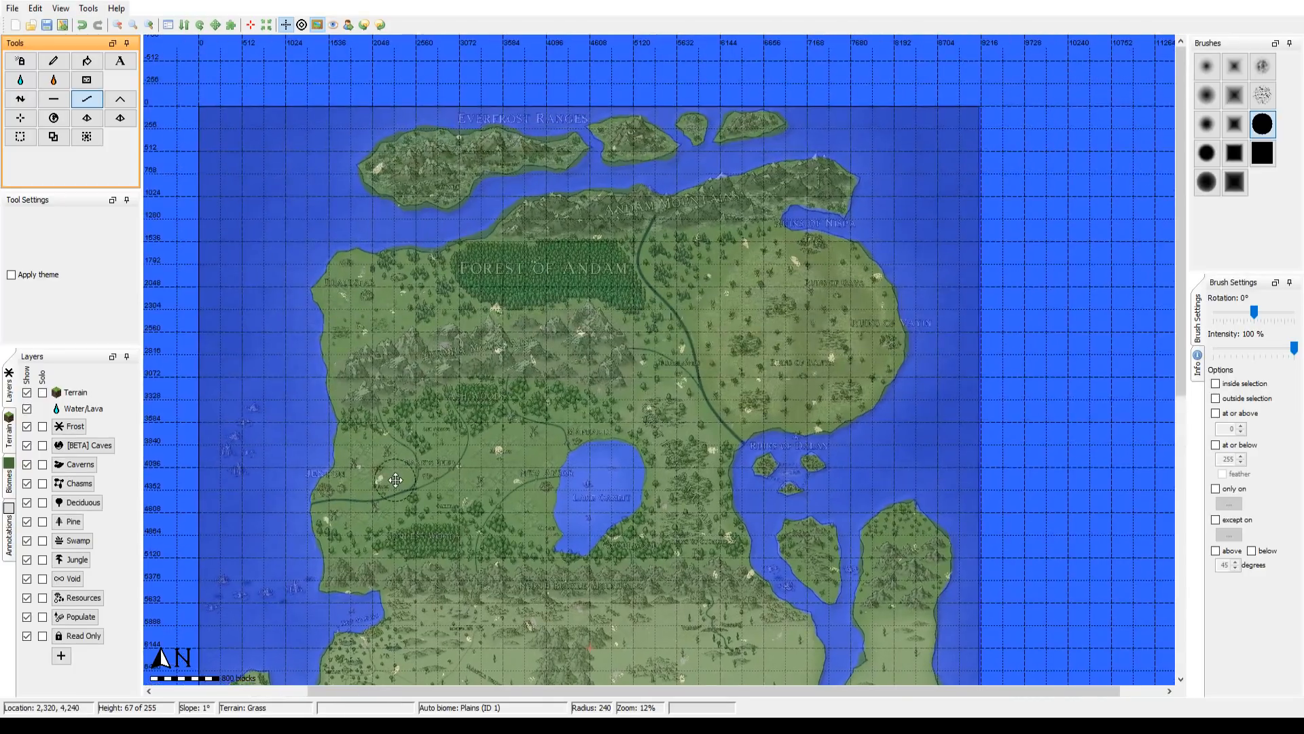
{"action": "scroll", "coordinate": [532, 320], "scroll_direction": "down", "scroll_amount": 1}
{"action": "mouse_move", "coordinate": [507, 548]}
{"action": "left_mouse_down"}
{"action": "mouse_move", "coordinate": [532, 322]}
{"action": "mouse_move", "coordinate": [514, 376]}
{"action": "mouse_move", "coordinate": [520, 352]}
{"action": "left_mouse_up"}
{"action": "scroll", "coordinate": [509, 503], "scroll_direction": "down", "scroll_amount": 1}
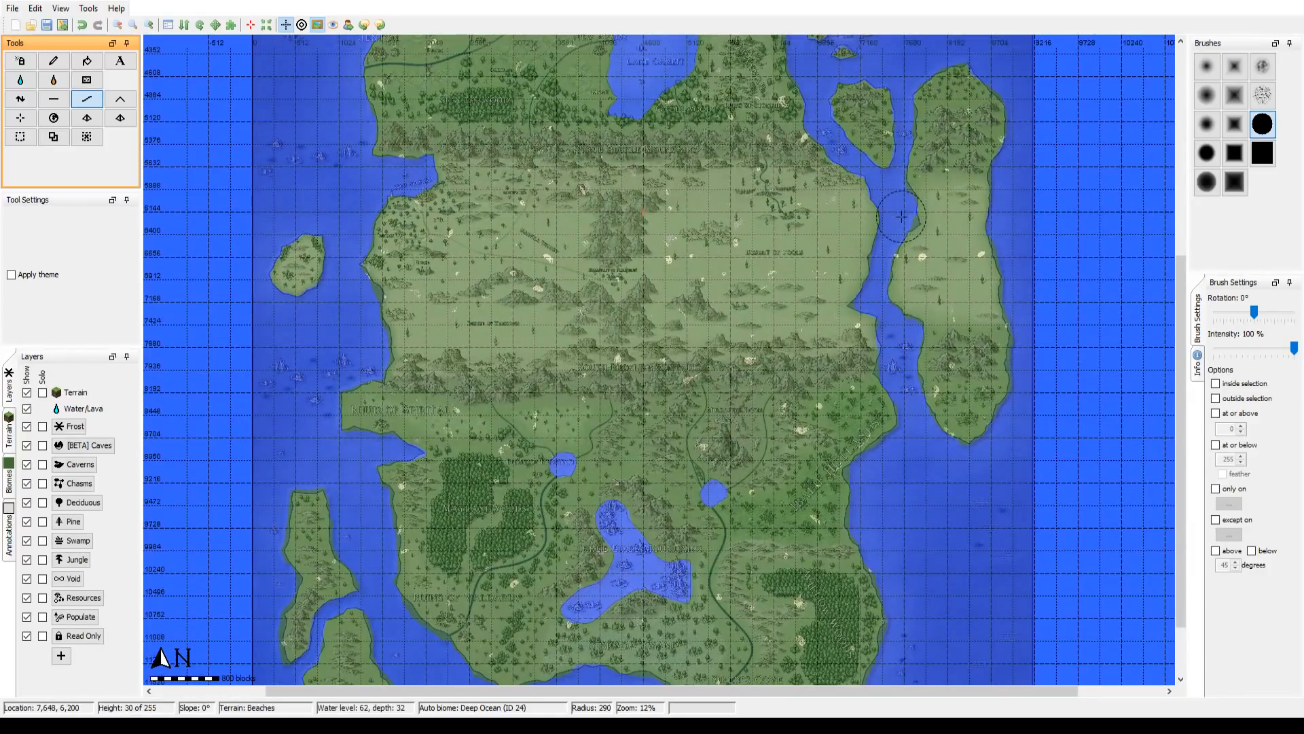
{"action": "left_click_drag", "start_coordinate": [856, 466], "coordinate": [845, 334]}
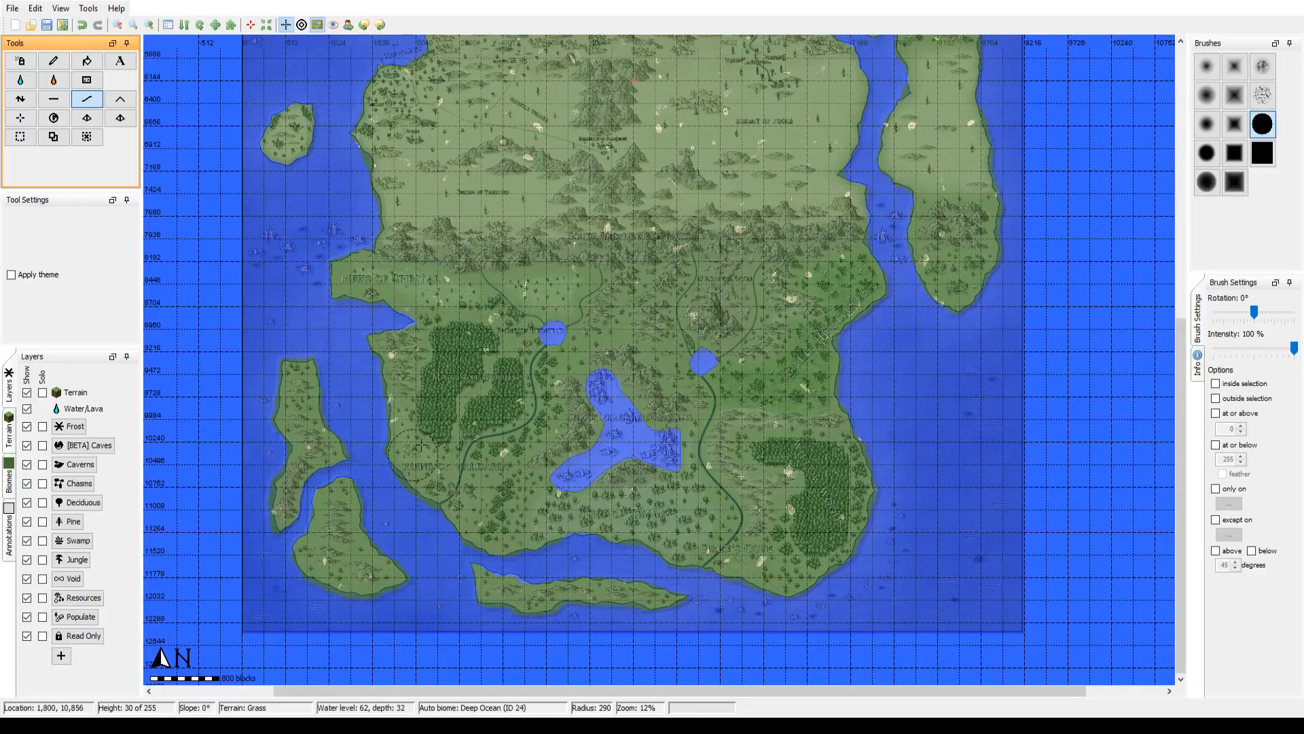
{"action": "left_click_drag", "start_coordinate": [579, 281], "coordinate": [595, 440]}
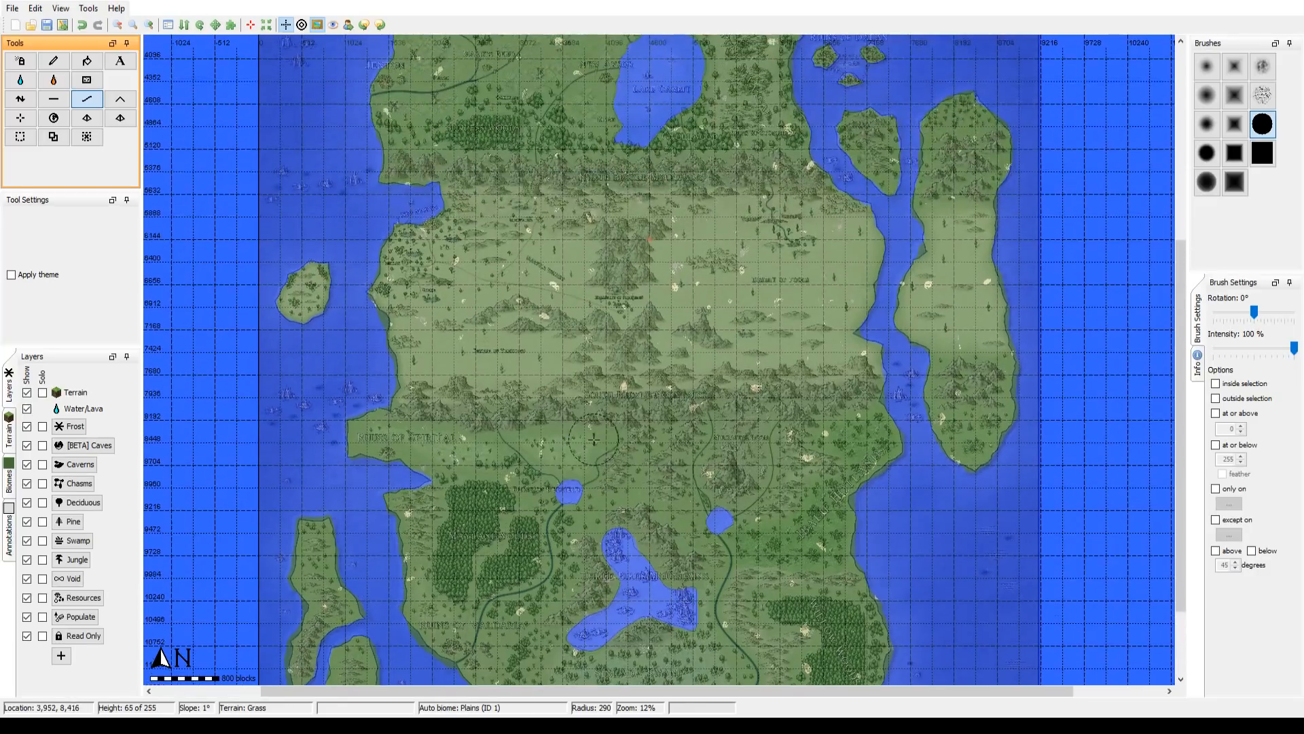
{"action": "left_click_drag", "start_coordinate": [670, 366], "coordinate": [650, 581]}
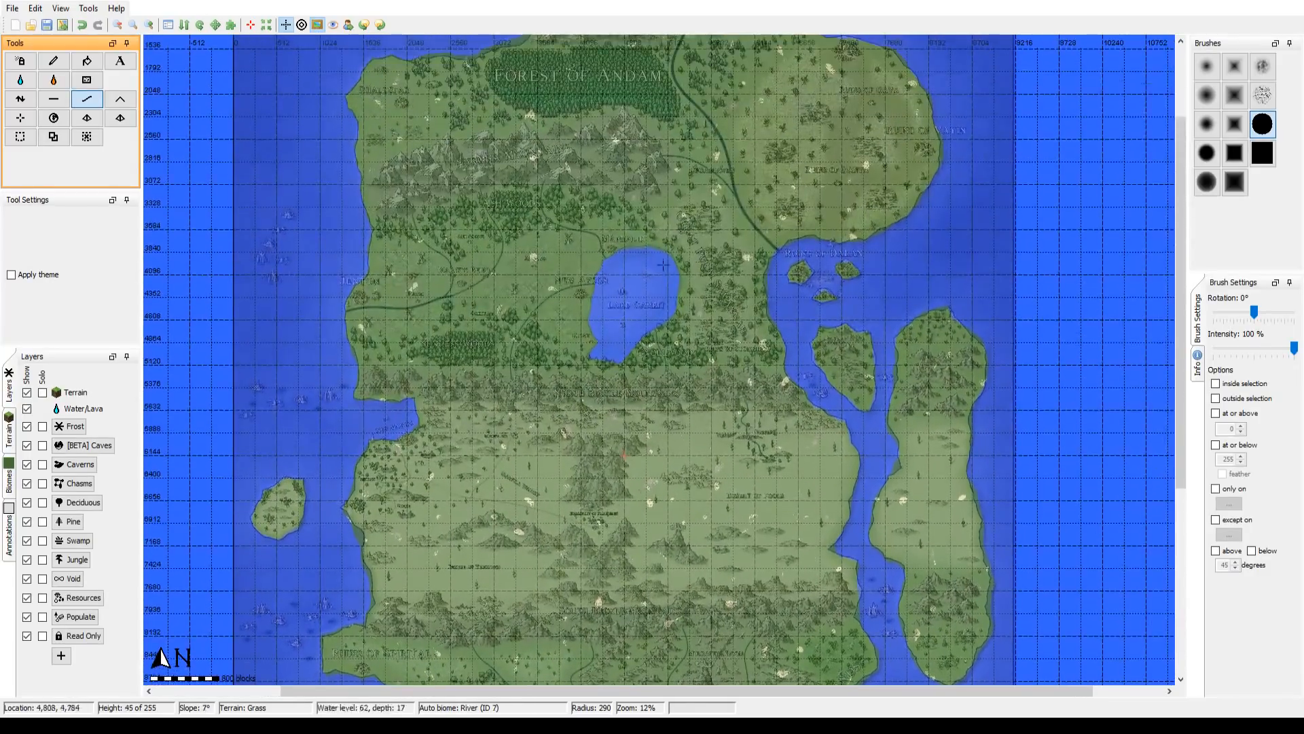
{"action": "left_click_drag", "start_coordinate": [677, 232], "coordinate": [643, 400]}
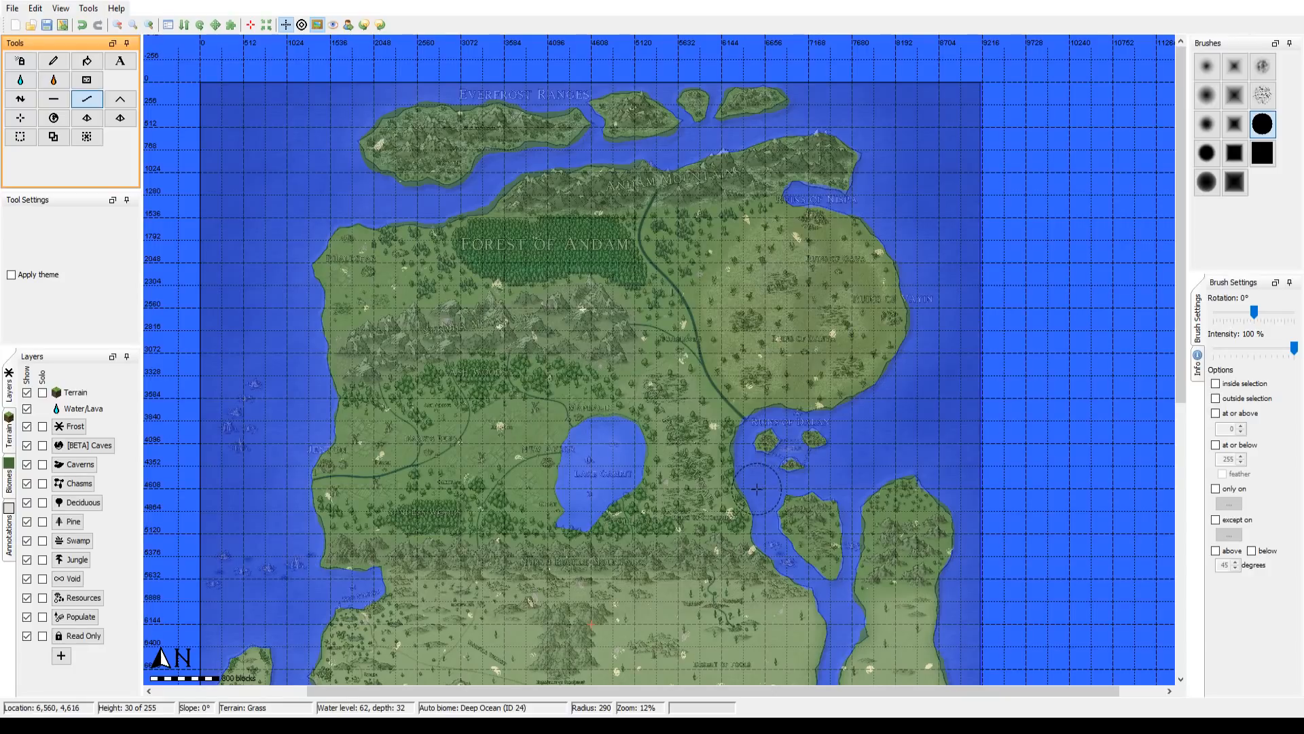
Step: Recheck the eastern islands, the central desert, the large lake and the southern coast against the overlay for excess land
{"action": "scroll", "coordinate": [742, 456], "scroll_direction": "up", "scroll_amount": 1}
{"action": "left_click_drag", "start_coordinate": [743, 456], "coordinate": [635, 159]}
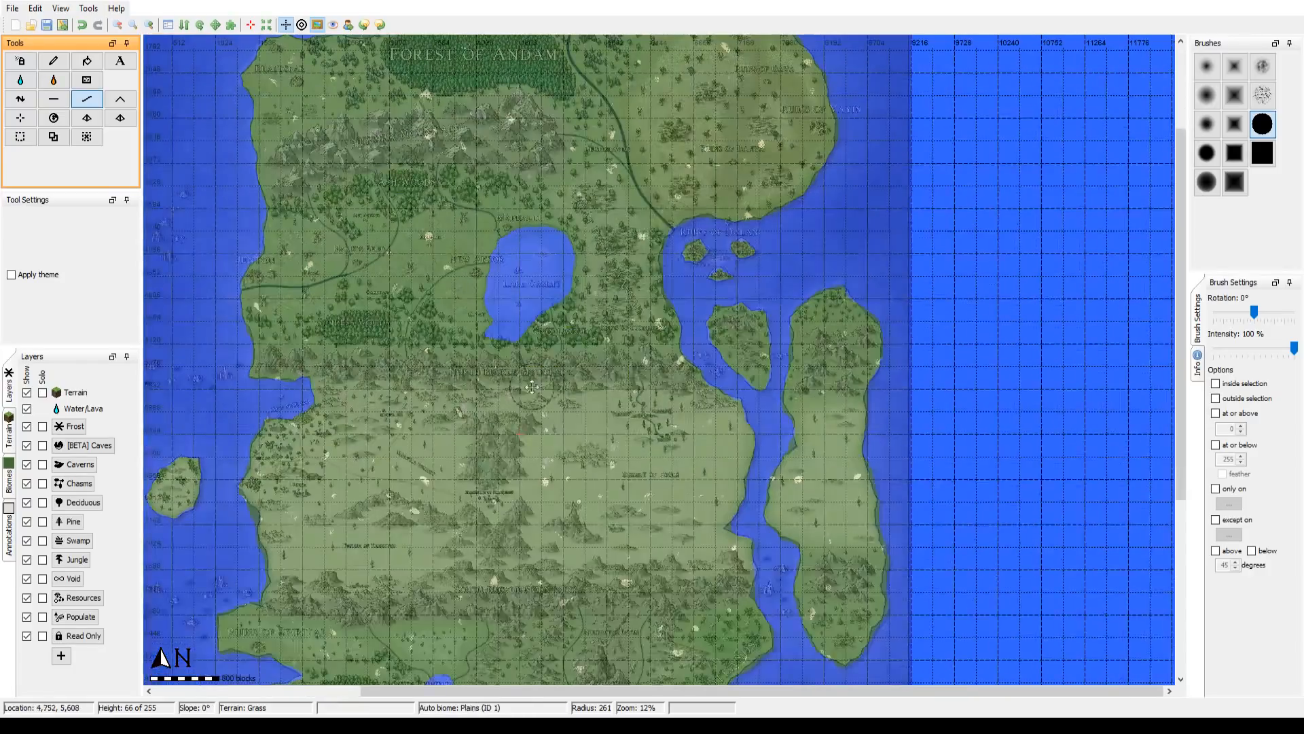
{"action": "left_click_drag", "start_coordinate": [503, 382], "coordinate": [664, 172]}
{"action": "left_click_drag", "start_coordinate": [588, 190], "coordinate": [574, 263]}
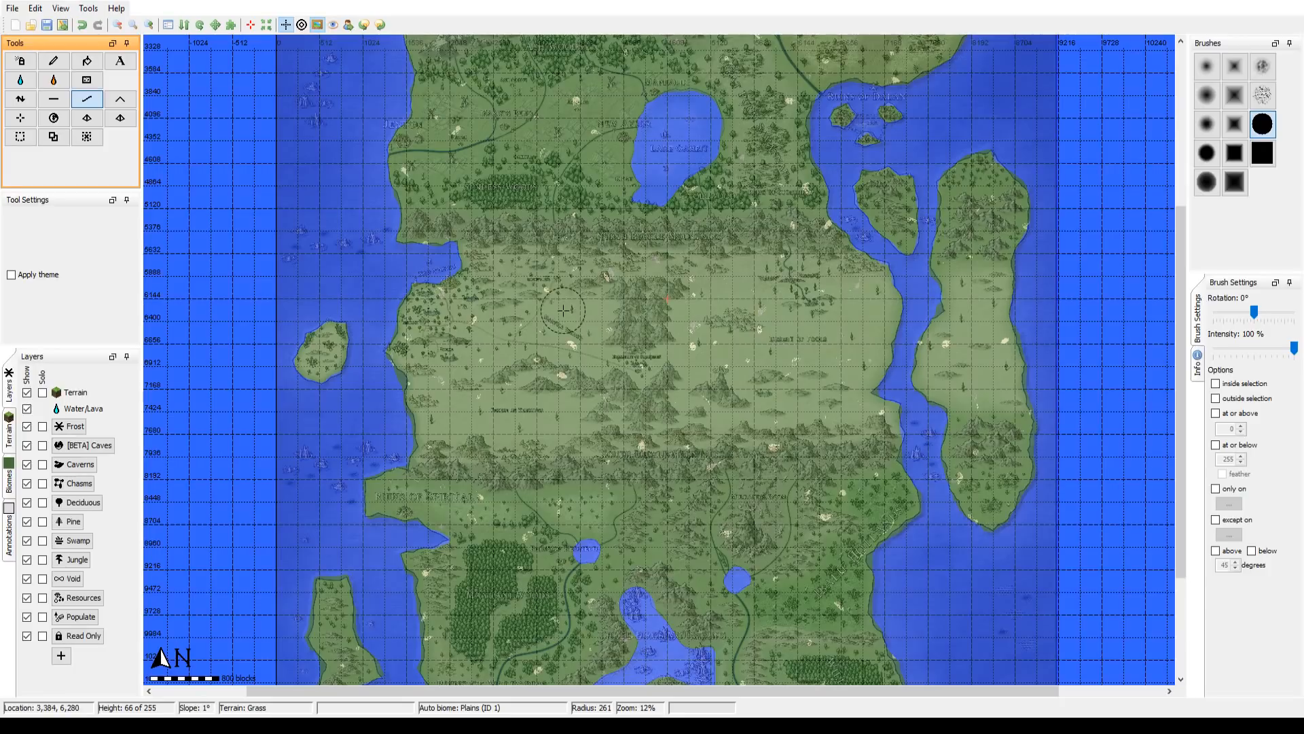
{"action": "left_click_drag", "start_coordinate": [567, 459], "coordinate": [549, 516]}
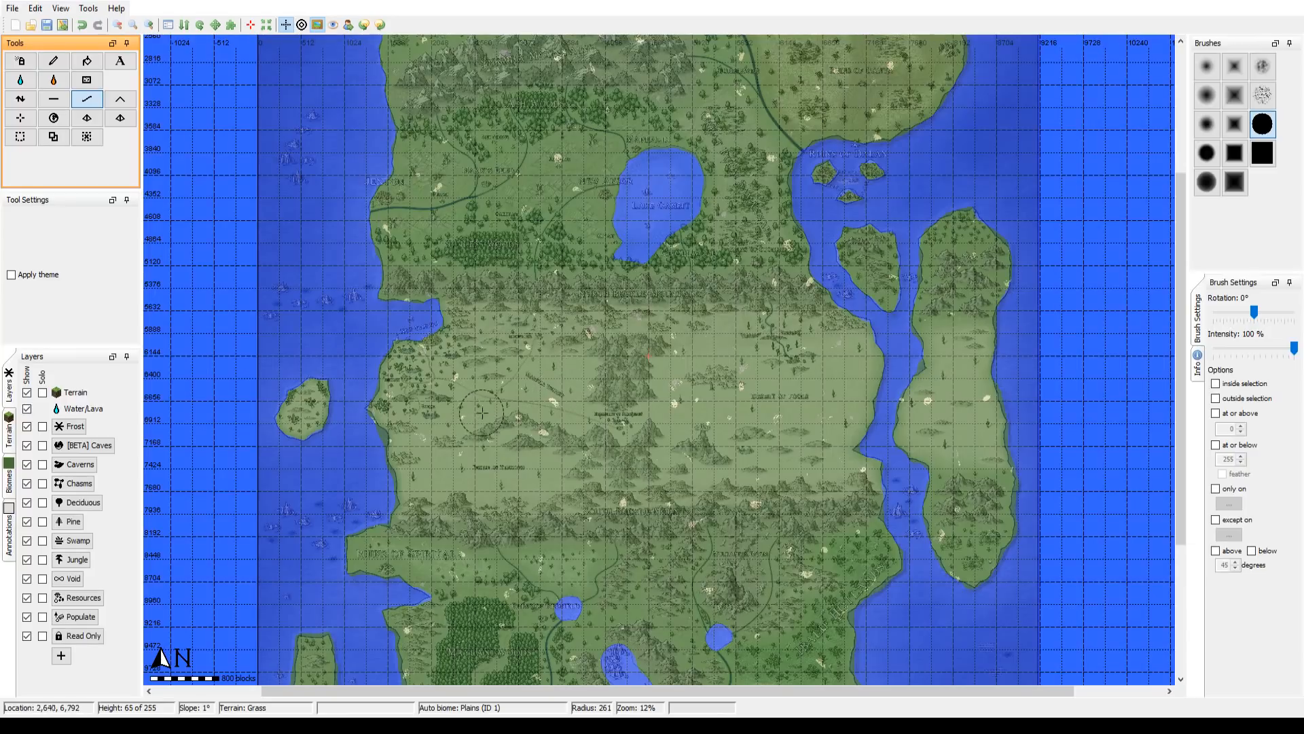
{"action": "left_click_drag", "start_coordinate": [490, 414], "coordinate": [428, 509]}
{"action": "scroll", "coordinate": [422, 530], "scroll_direction": "up", "scroll_amount": 1}
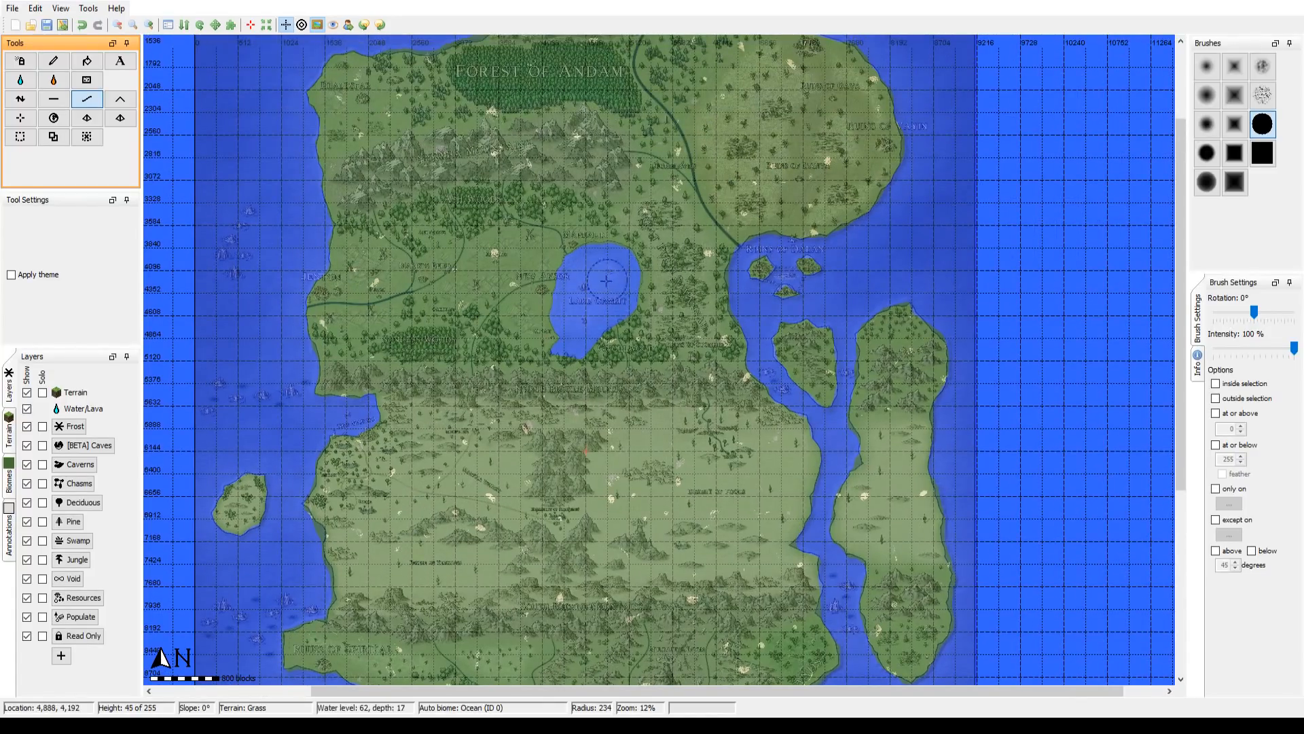
{"action": "left_click_drag", "start_coordinate": [644, 312], "coordinate": [633, 475]}
{"action": "scroll", "coordinate": [633, 468], "scroll_direction": "up", "scroll_amount": 1}
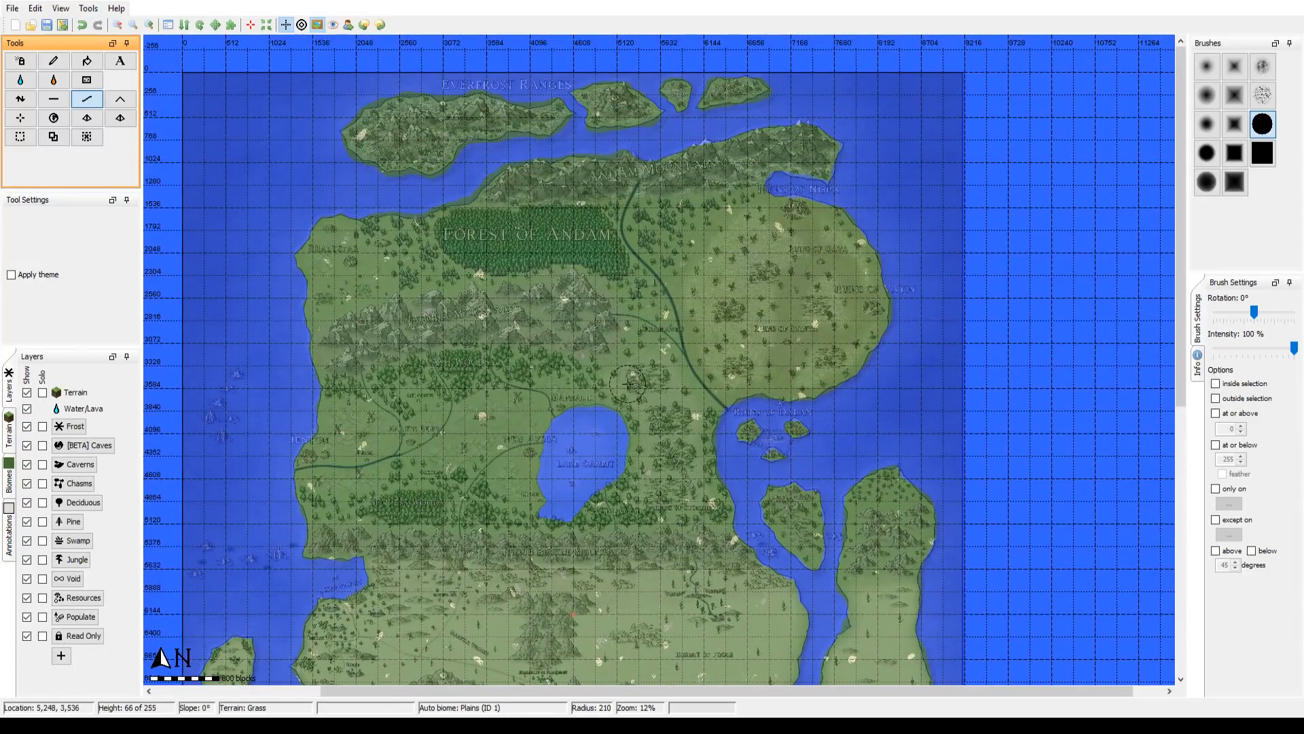
{"action": "left_click_drag", "start_coordinate": [578, 429], "coordinate": [607, 241]}
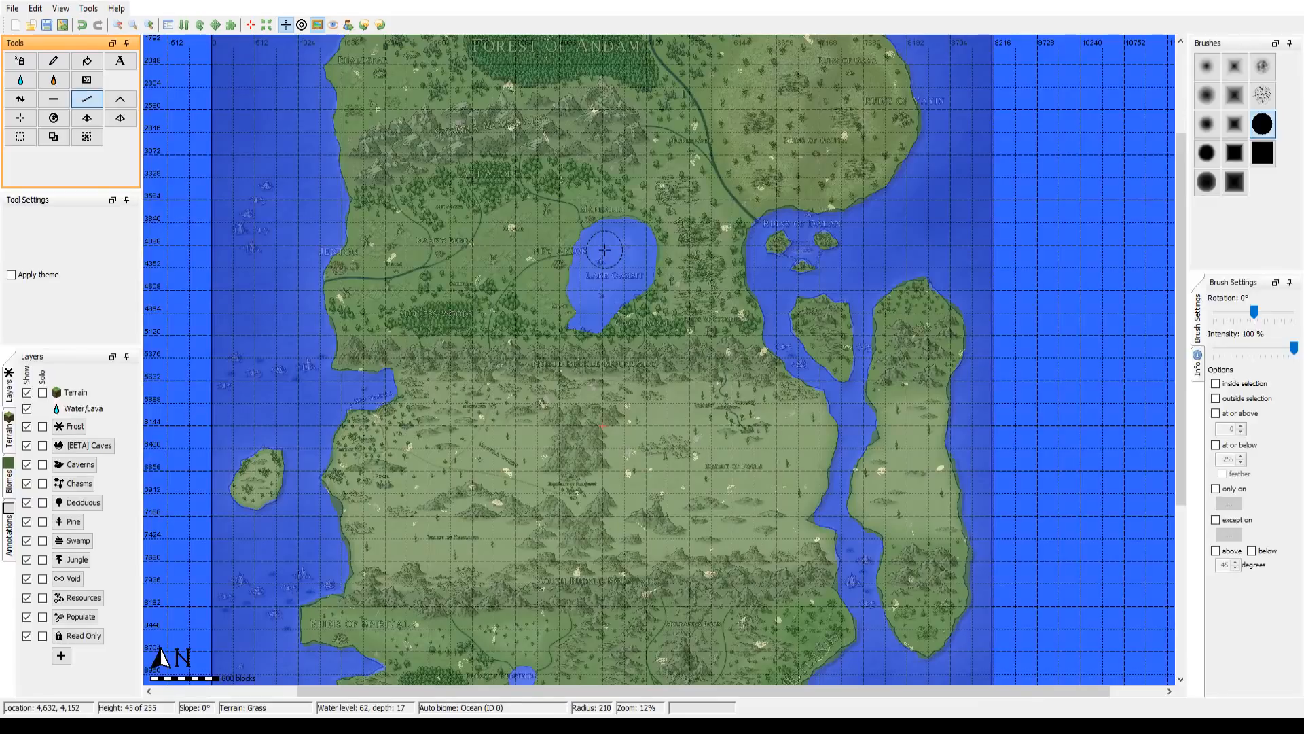
{"action": "left_click_drag", "start_coordinate": [531, 452], "coordinate": [554, 273]}
{"action": "left_click_drag", "start_coordinate": [526, 379], "coordinate": [541, 179]}
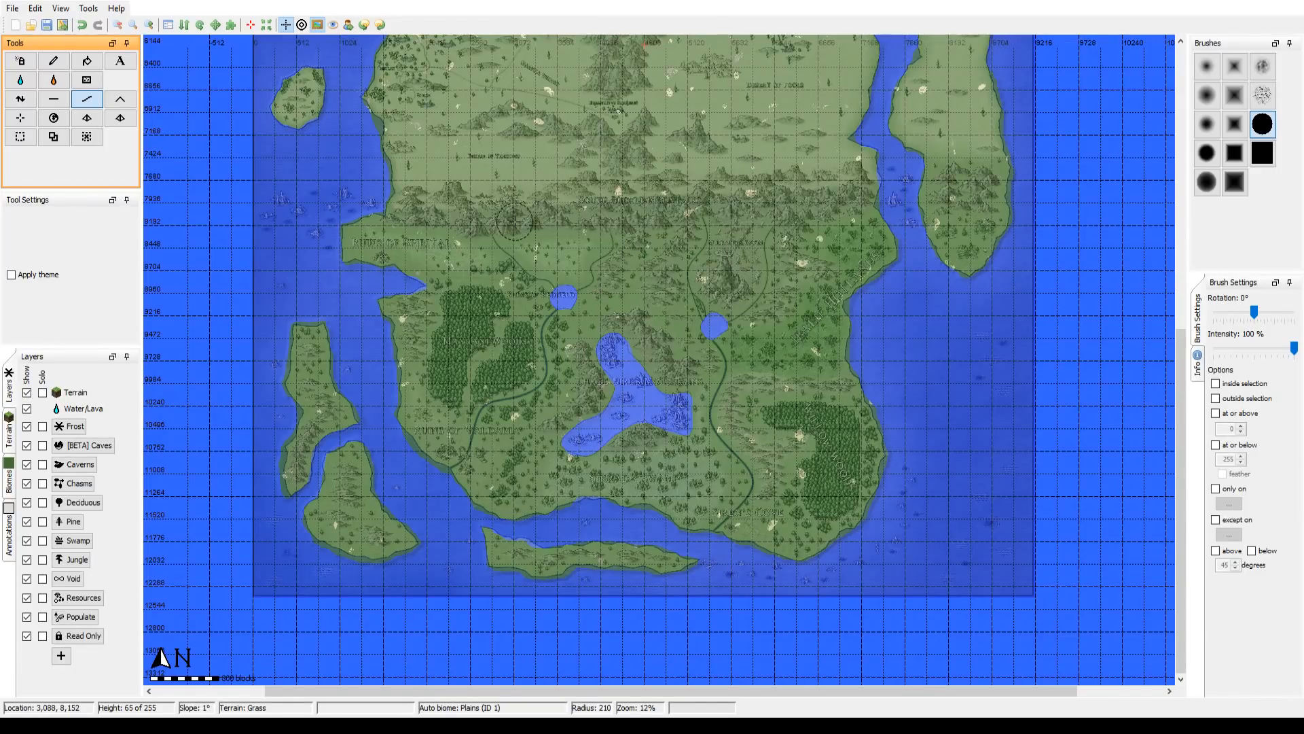
Step: Flatten the excess western shore of the long southwestern island down to seabed level with a brush radius of 207
{"action": "left_click_drag", "start_coordinate": [488, 259], "coordinate": [472, 347]}
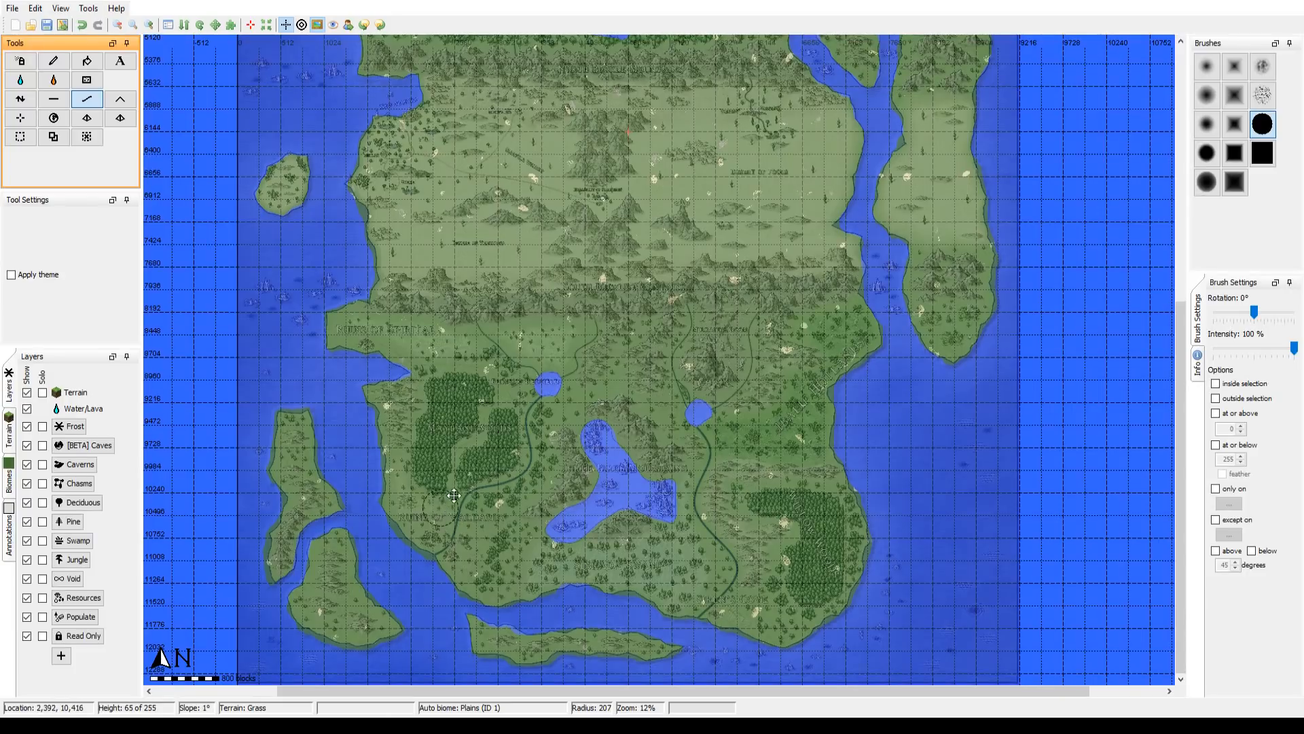
{"action": "left_click_drag", "start_coordinate": [561, 458], "coordinate": [703, 363]}
{"action": "left_click_drag", "start_coordinate": [585, 491], "coordinate": [749, 356]}
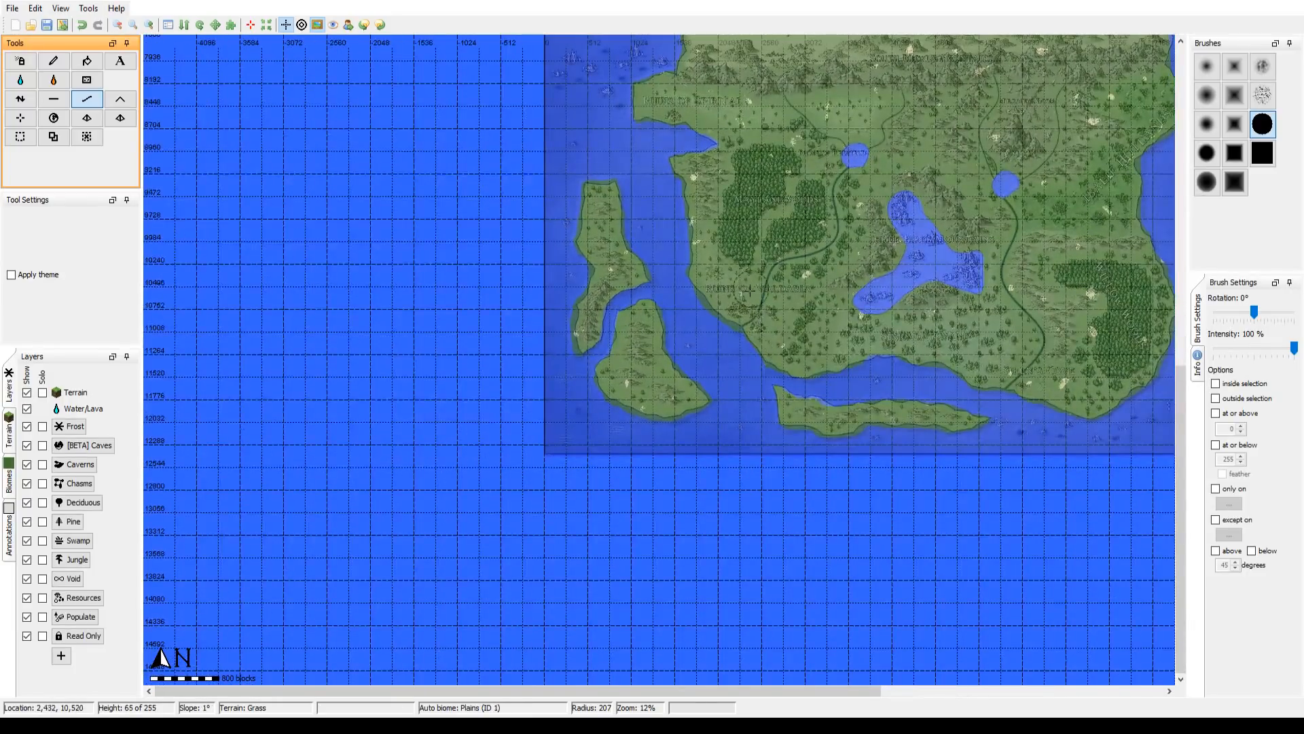
{"action": "left_click_drag", "start_coordinate": [397, 174], "coordinate": [387, 213]}
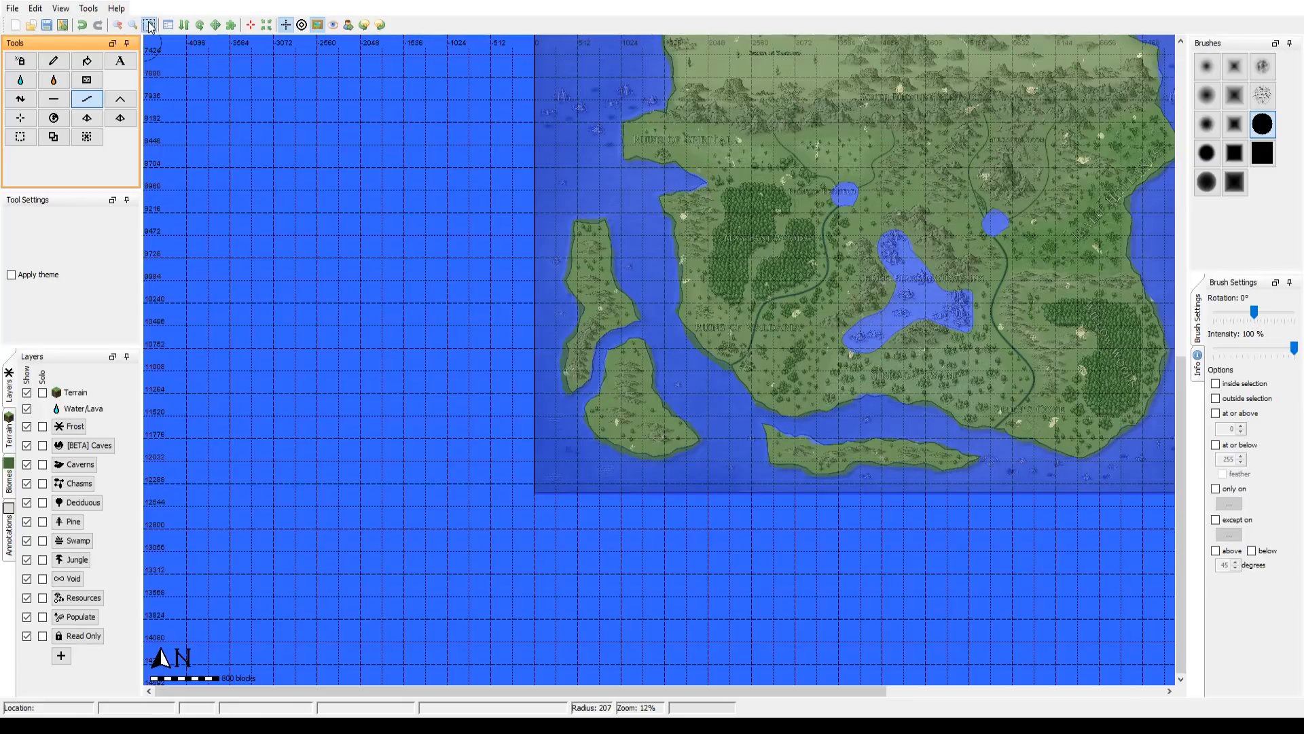
{"action": "scroll", "coordinate": [599, 360], "scroll_direction": "up", "scroll_amount": 2}
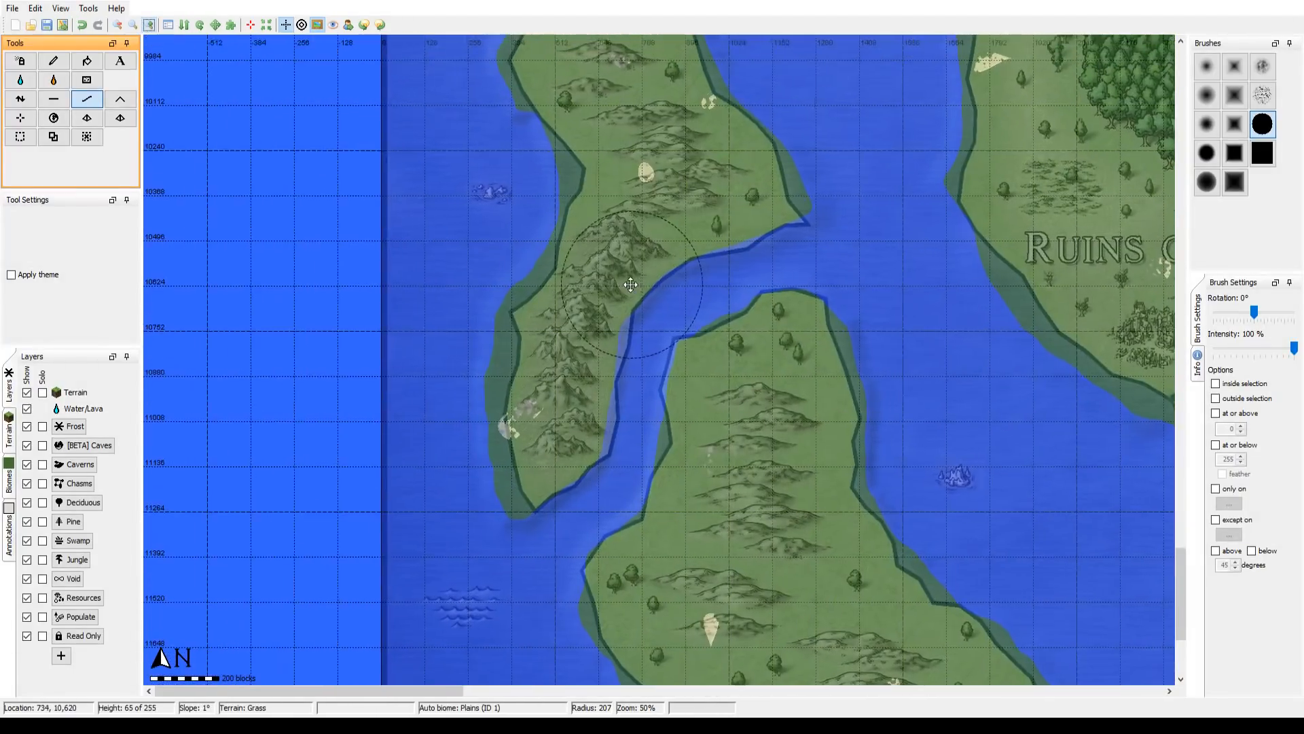
{"action": "left_click_drag", "start_coordinate": [630, 284], "coordinate": [667, 296]}
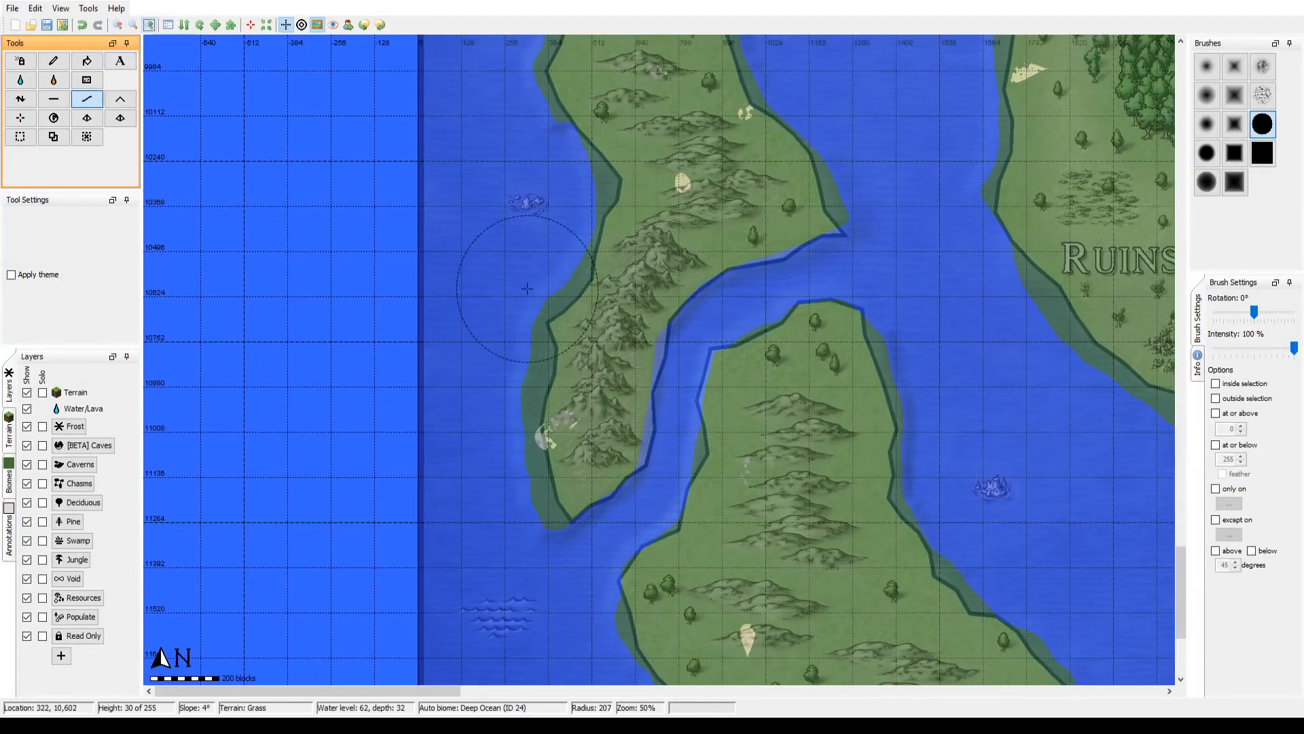
{"action": "left_click_drag", "start_coordinate": [512, 254], "coordinate": [553, 333]}
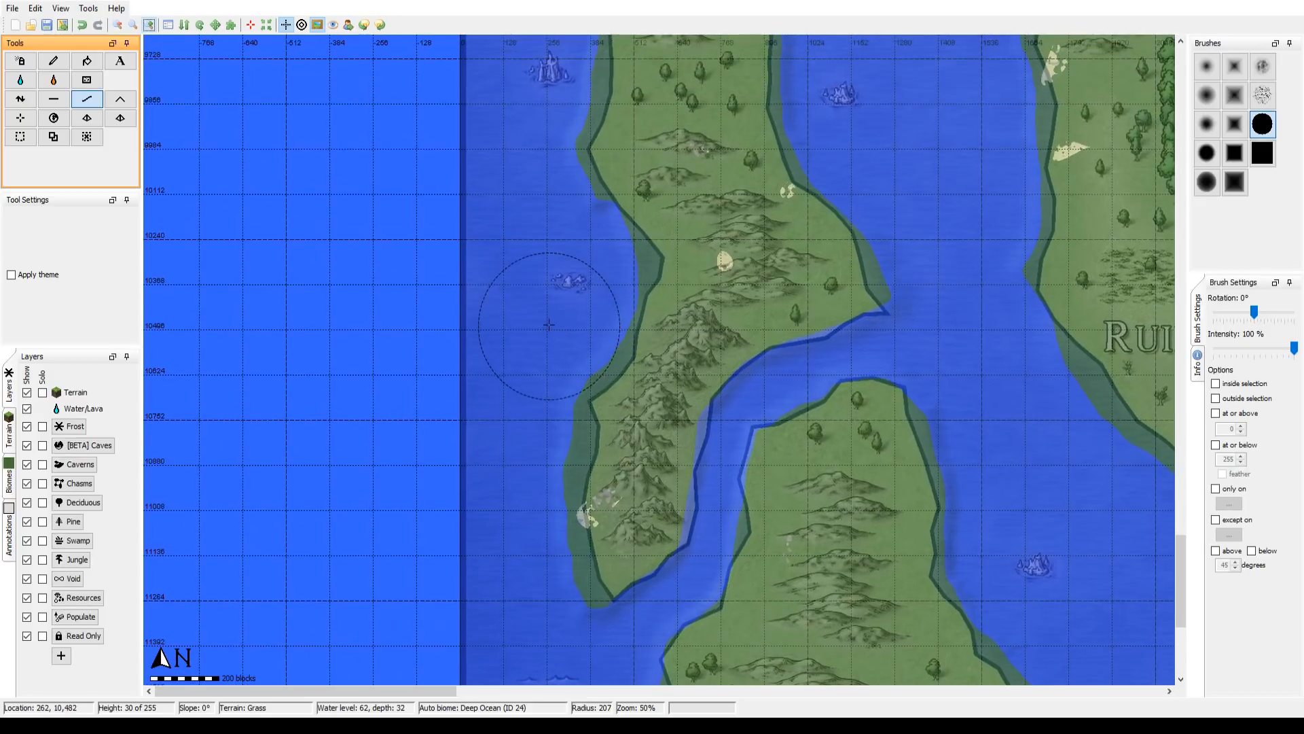
{"action": "left_click", "coordinate": [57, 94]}
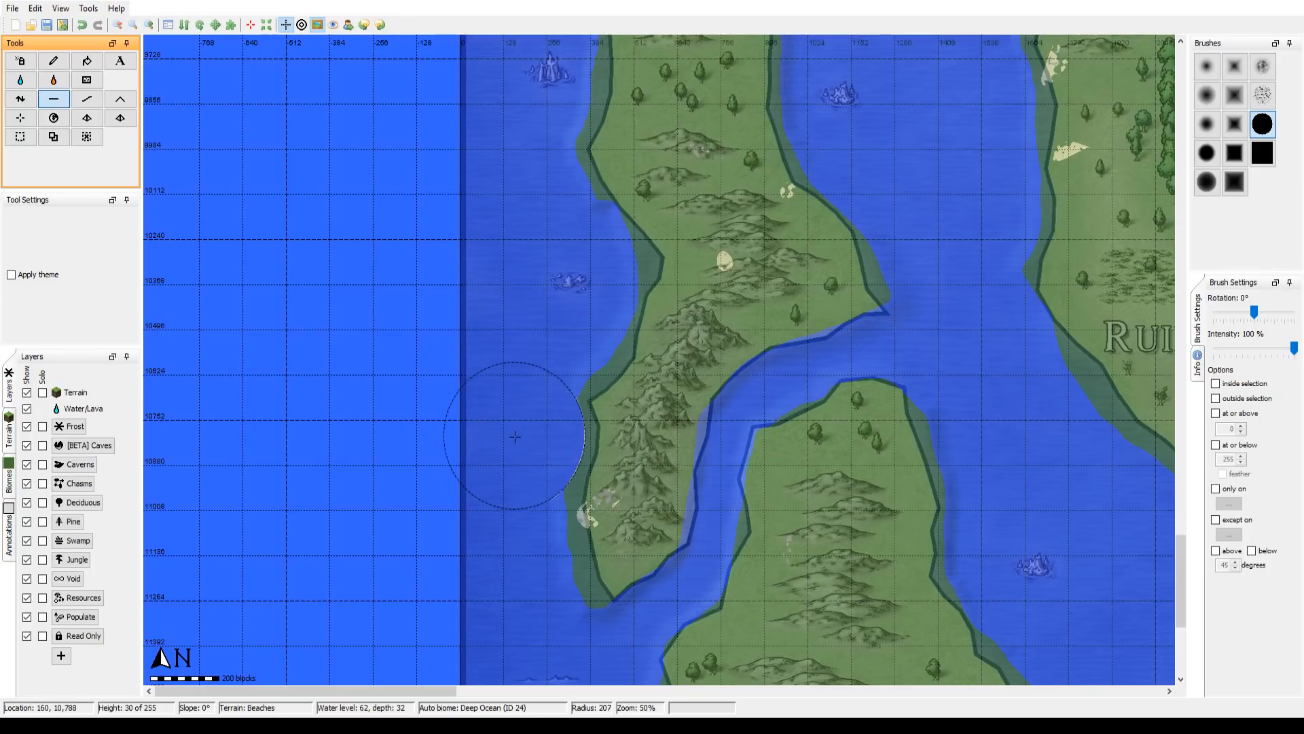
{"action": "mouse_move", "coordinate": [515, 437]}
{"action": "left_mouse_down"}
{"action": "mouse_move", "coordinate": [508, 407]}
{"action": "mouse_move", "coordinate": [537, 381]}
{"action": "mouse_move", "coordinate": [559, 299]}
{"action": "mouse_move", "coordinate": [556, 320]}
{"action": "mouse_move", "coordinate": [527, 233]}
{"action": "mouse_move", "coordinate": [544, 271]}
{"action": "mouse_move", "coordinate": [578, 268]}
{"action": "mouse_move", "coordinate": [553, 265]}
{"action": "mouse_move", "coordinate": [537, 116]}
{"action": "mouse_move", "coordinate": [496, 489]}
{"action": "mouse_move", "coordinate": [526, 591]}
{"action": "mouse_move", "coordinate": [544, 564]}
{"action": "left_mouse_up"}
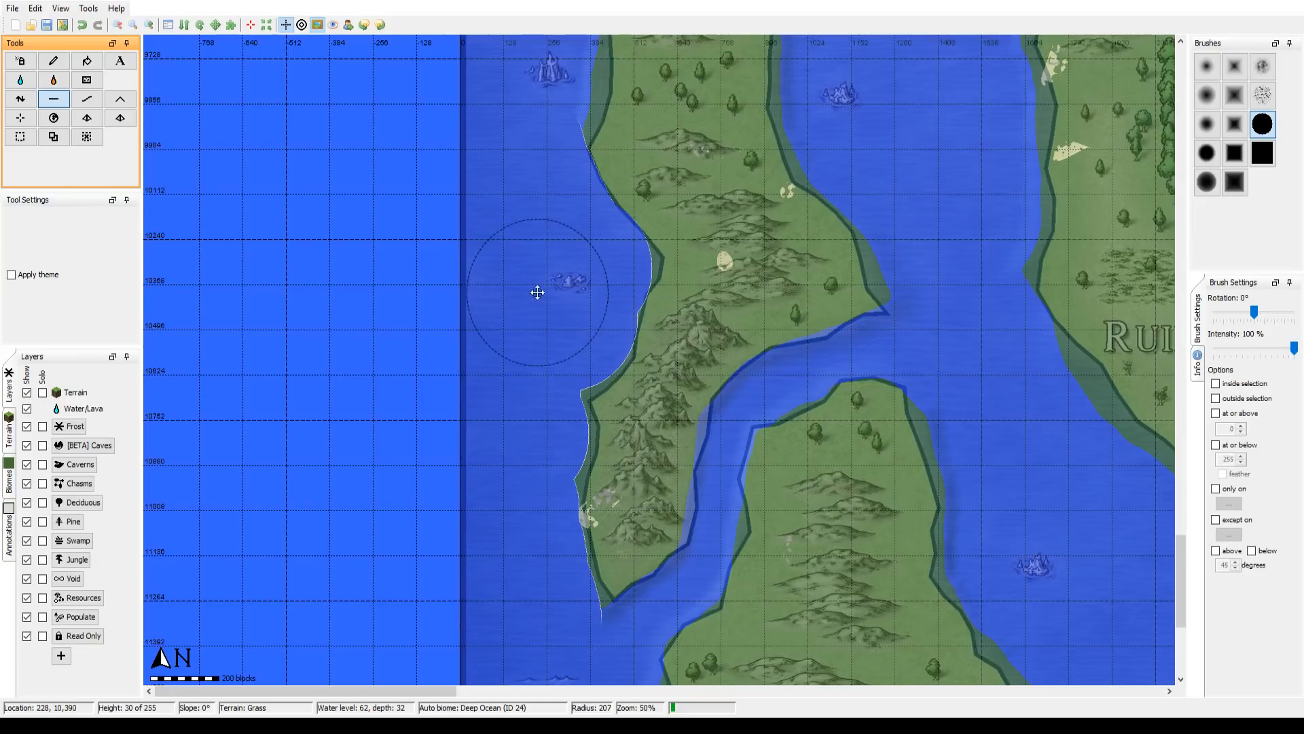
{"action": "left_click_drag", "start_coordinate": [538, 292], "coordinate": [500, 489]}
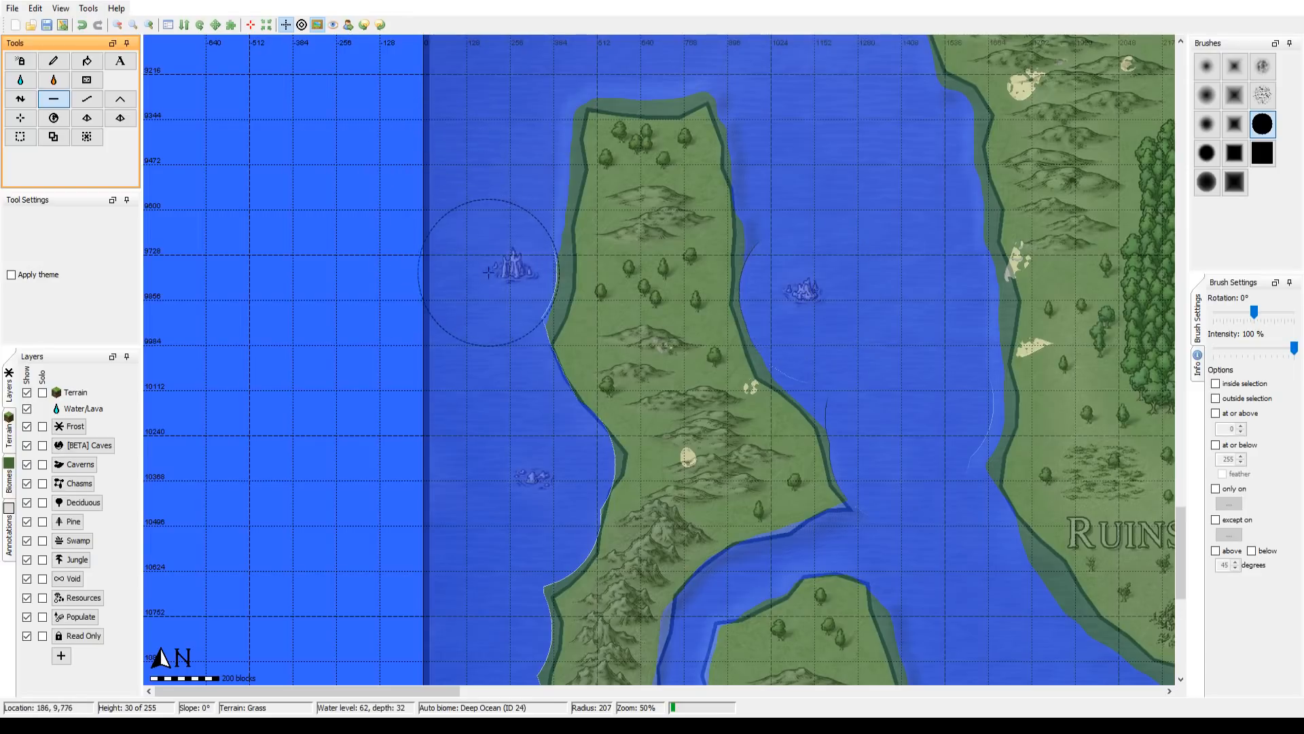
Step: Flatten the excess land around the northern end of the long southwestern island and inspect the island south of it
{"action": "mouse_move", "coordinate": [488, 273]}
{"action": "left_mouse_down"}
{"action": "mouse_move", "coordinate": [499, 266]}
{"action": "mouse_move", "coordinate": [496, 301]}
{"action": "mouse_move", "coordinate": [489, 267]}
{"action": "mouse_move", "coordinate": [510, 227]}
{"action": "mouse_move", "coordinate": [489, 166]}
{"action": "mouse_move", "coordinate": [506, 166]}
{"action": "left_mouse_up"}
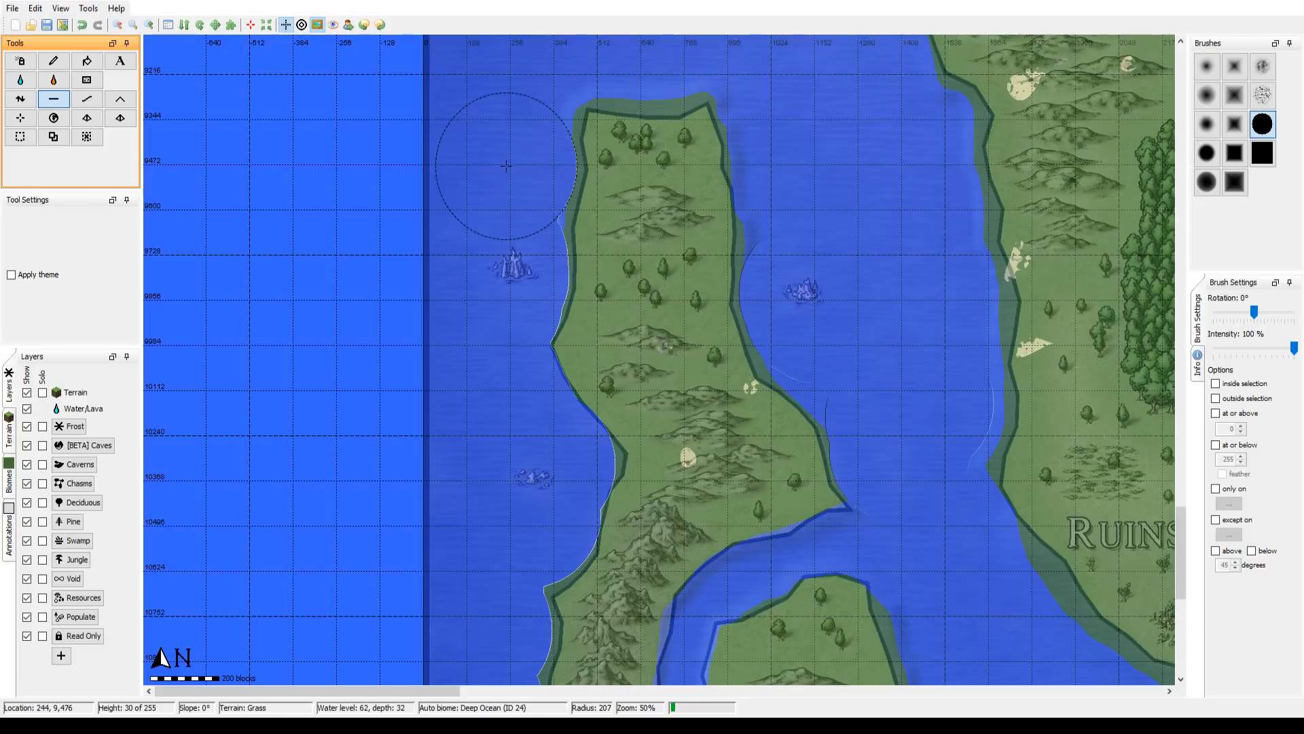
{"action": "left_click_drag", "start_coordinate": [780, 157], "coordinate": [750, 291]}
{"action": "mouse_move", "coordinate": [629, 137]}
{"action": "left_mouse_down"}
{"action": "mouse_move", "coordinate": [645, 164]}
{"action": "mouse_move", "coordinate": [623, 142]}
{"action": "mouse_move", "coordinate": [628, 170]}
{"action": "mouse_move", "coordinate": [593, 167]}
{"action": "mouse_move", "coordinate": [654, 163]}
{"action": "left_mouse_up"}
{"action": "left_click_drag", "start_coordinate": [779, 420], "coordinate": [703, 121]}
{"action": "left_click_drag", "start_coordinate": [801, 429], "coordinate": [738, 136]}
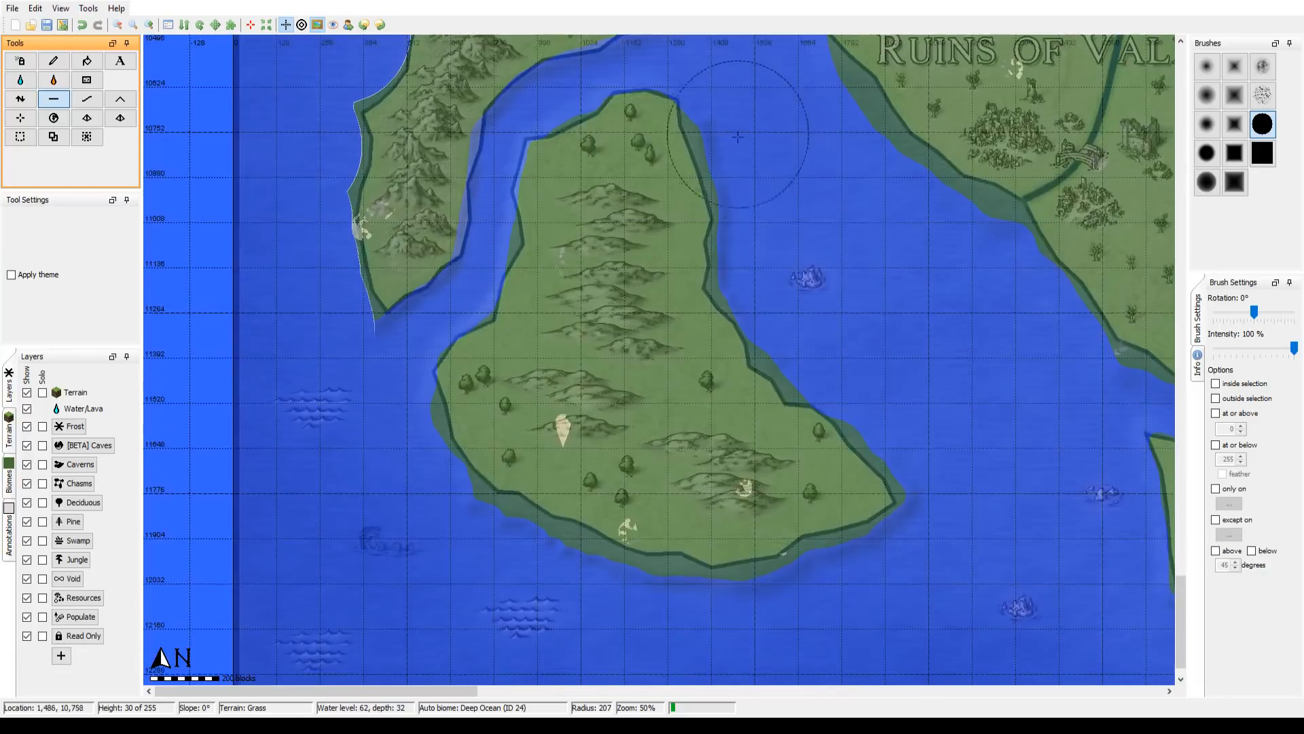
{"action": "mouse_move", "coordinate": [570, 329]}
{"action": "left_mouse_down"}
{"action": "mouse_move", "coordinate": [626, 589]}
{"action": "mouse_move", "coordinate": [663, 665]}
{"action": "left_mouse_up"}
{"action": "left_click_drag", "start_coordinate": [703, 238], "coordinate": [657, 336]}
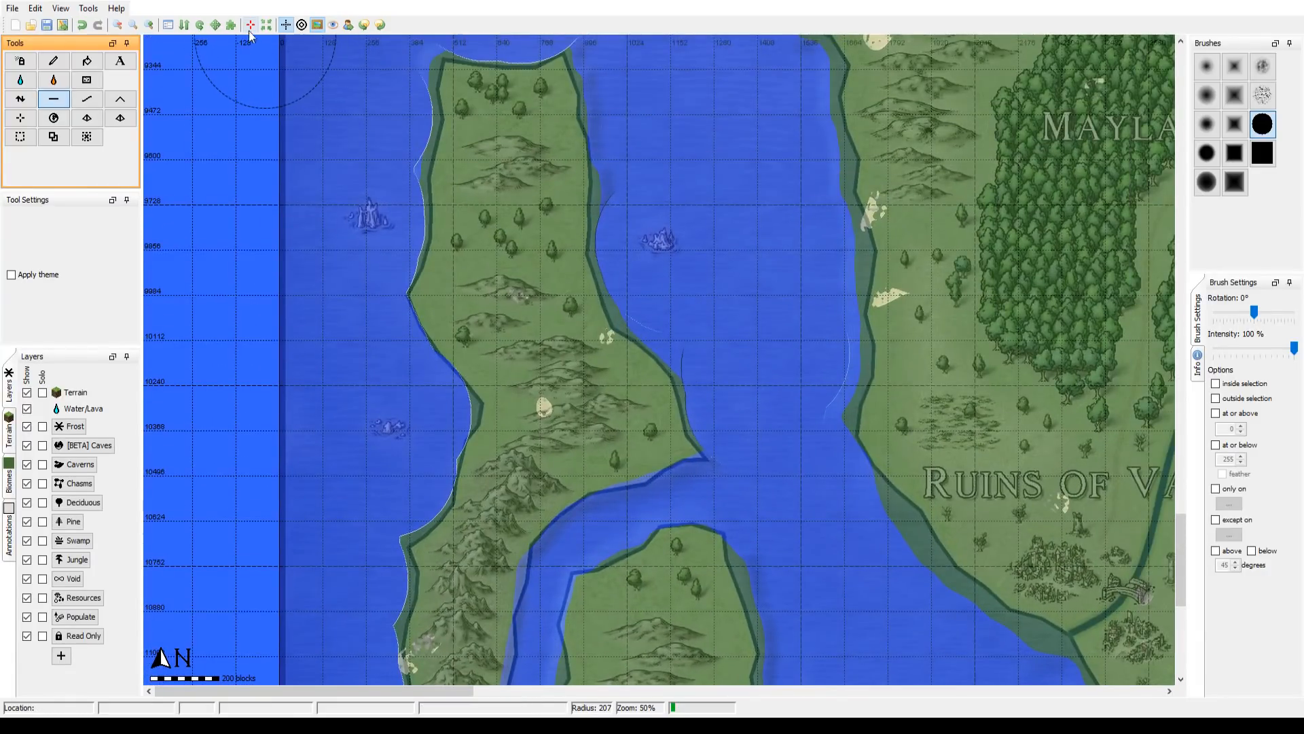
Step: Smooth the trimmed shores of the long southwestern island with the Smooth tool at radius 207
{"action": "left_click", "coordinate": [120, 25]}
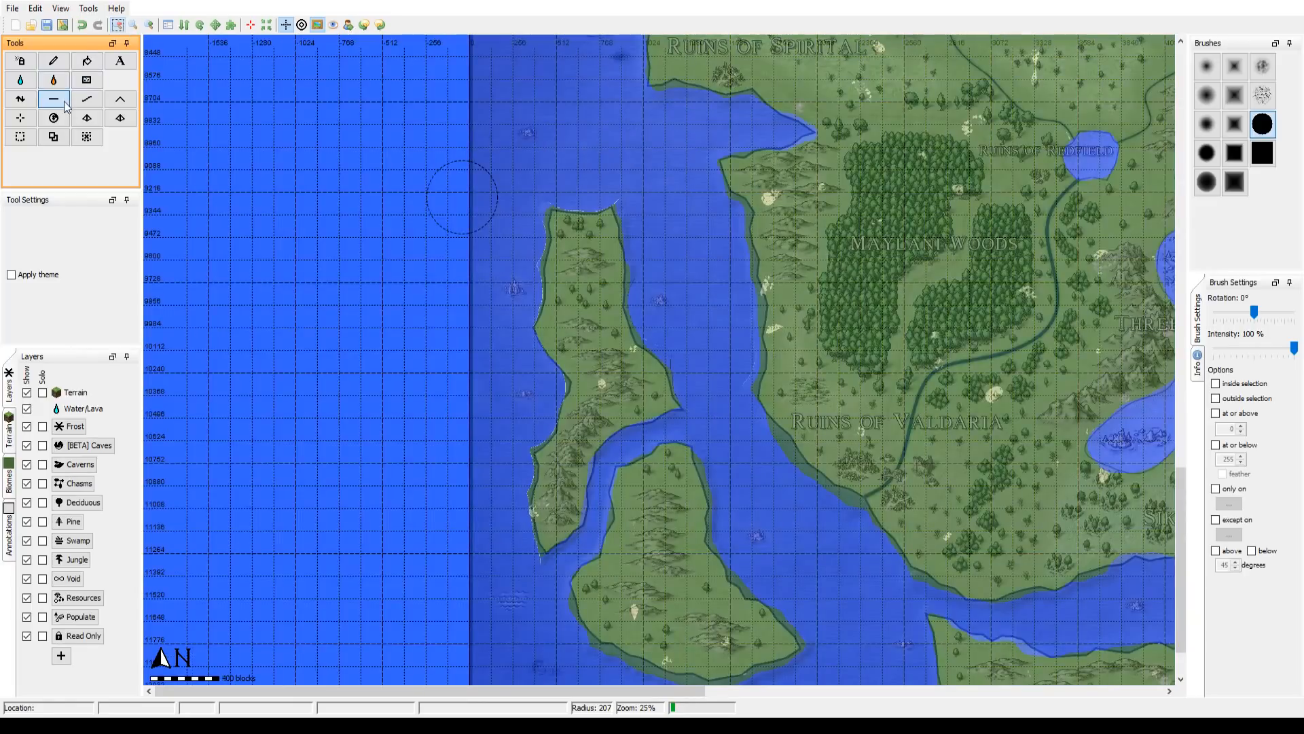
{"action": "left_click", "coordinate": [87, 99]}
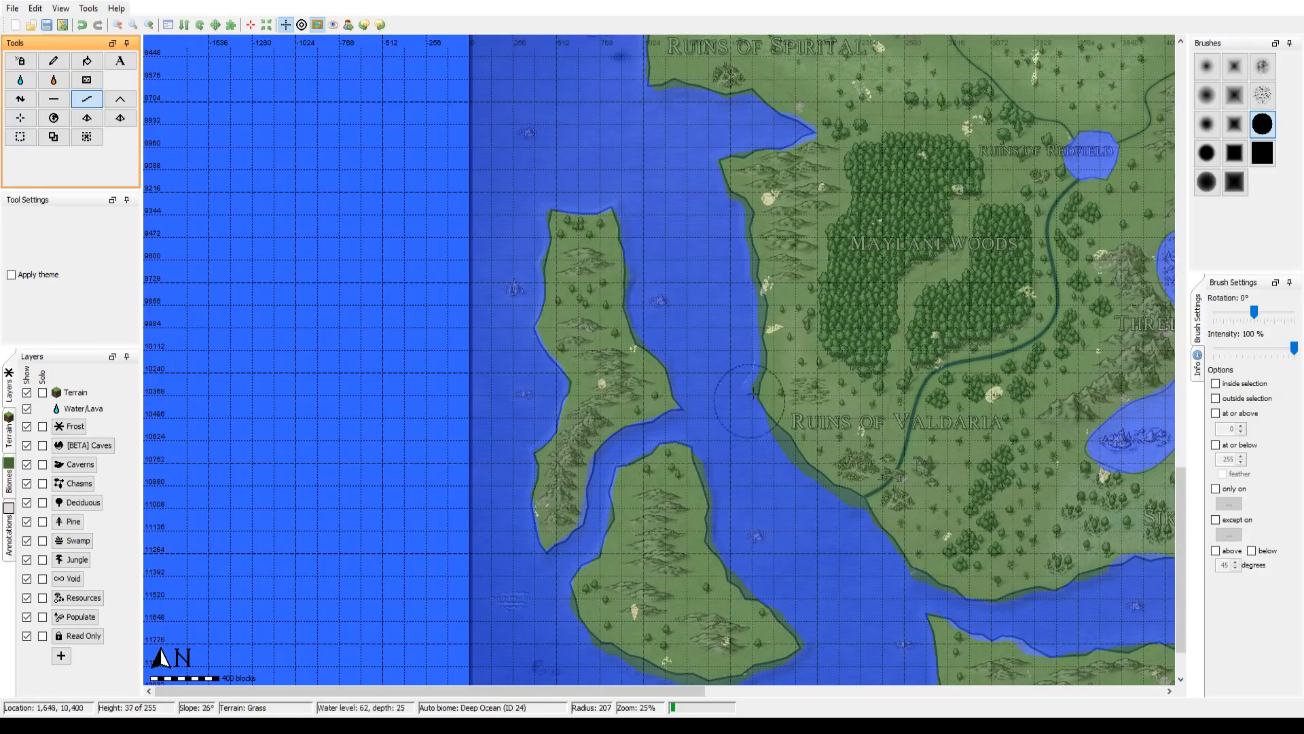
{"action": "left_click_drag", "start_coordinate": [754, 394], "coordinate": [530, 467]}
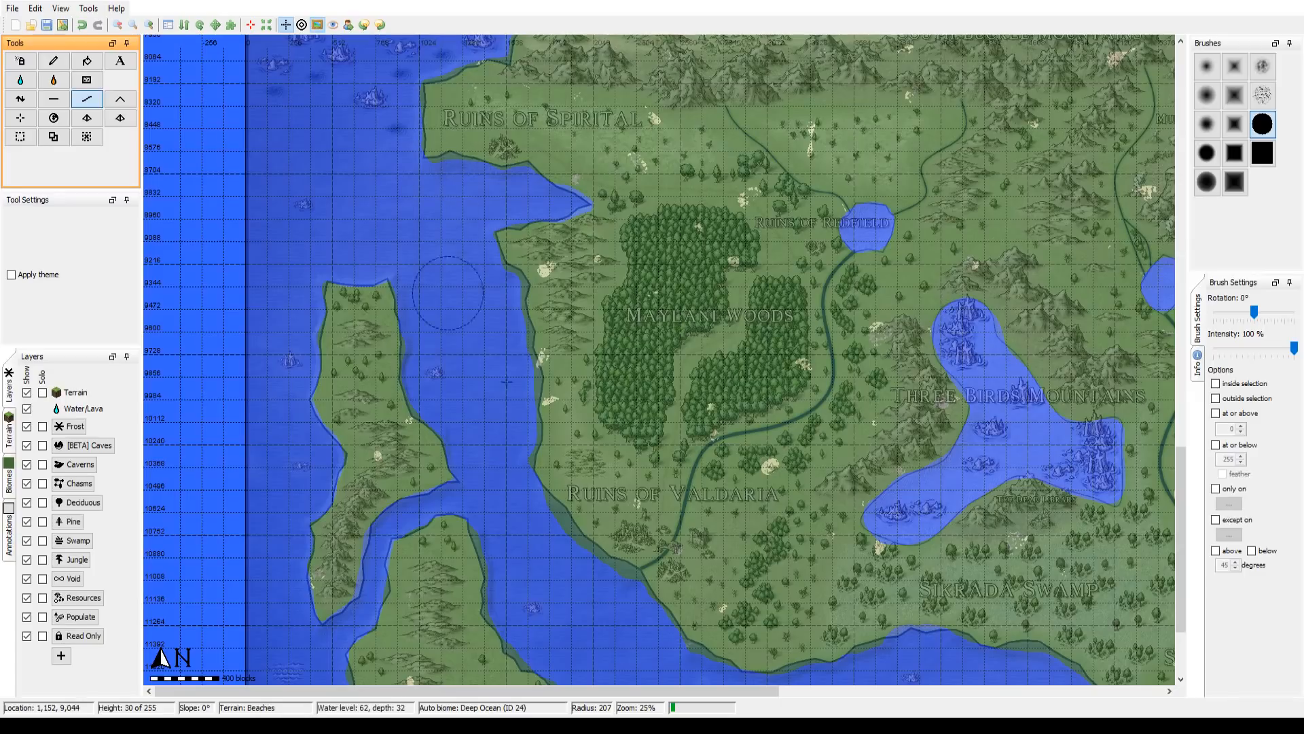
Step: Flatten the excess land along the mainland's southwestern coast beside the Ruins of Valdaria to seabed level and smooth the trimmed shore
{"action": "left_click_drag", "start_coordinate": [617, 466], "coordinate": [574, 242]}
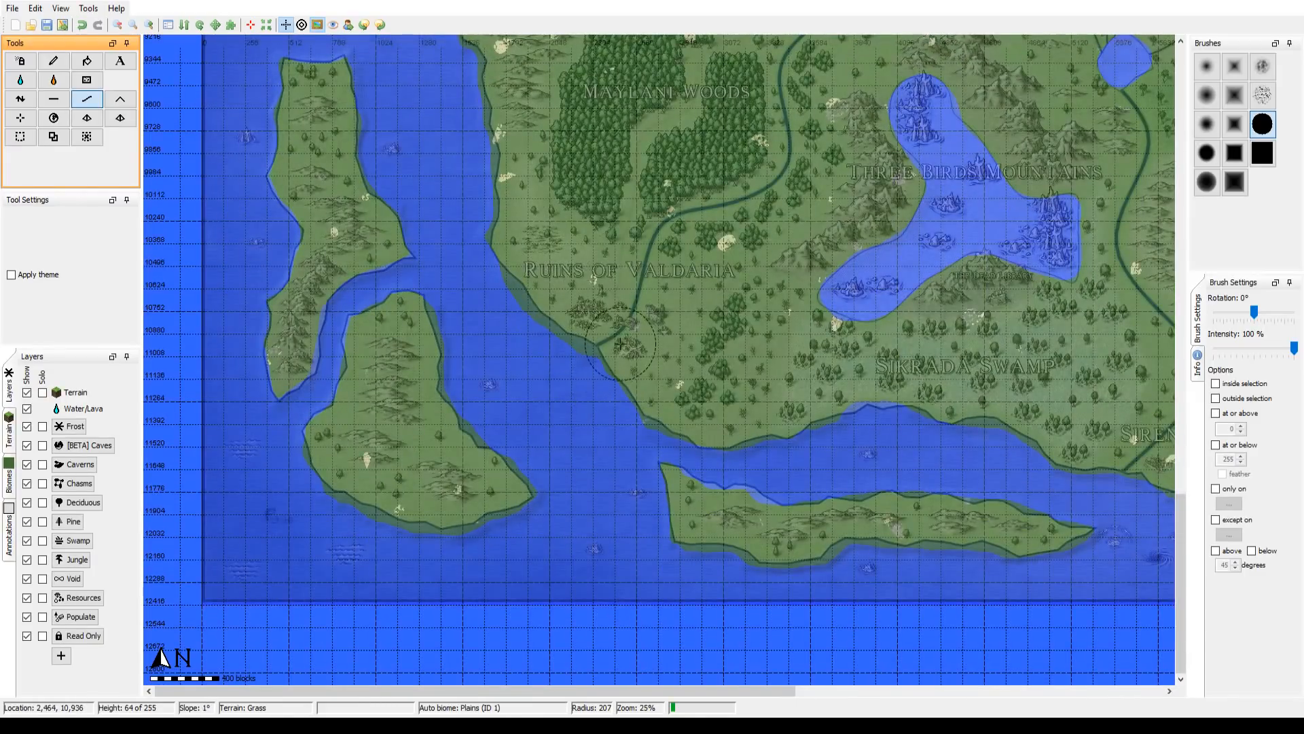
{"action": "left_click_drag", "start_coordinate": [532, 372], "coordinate": [624, 458]}
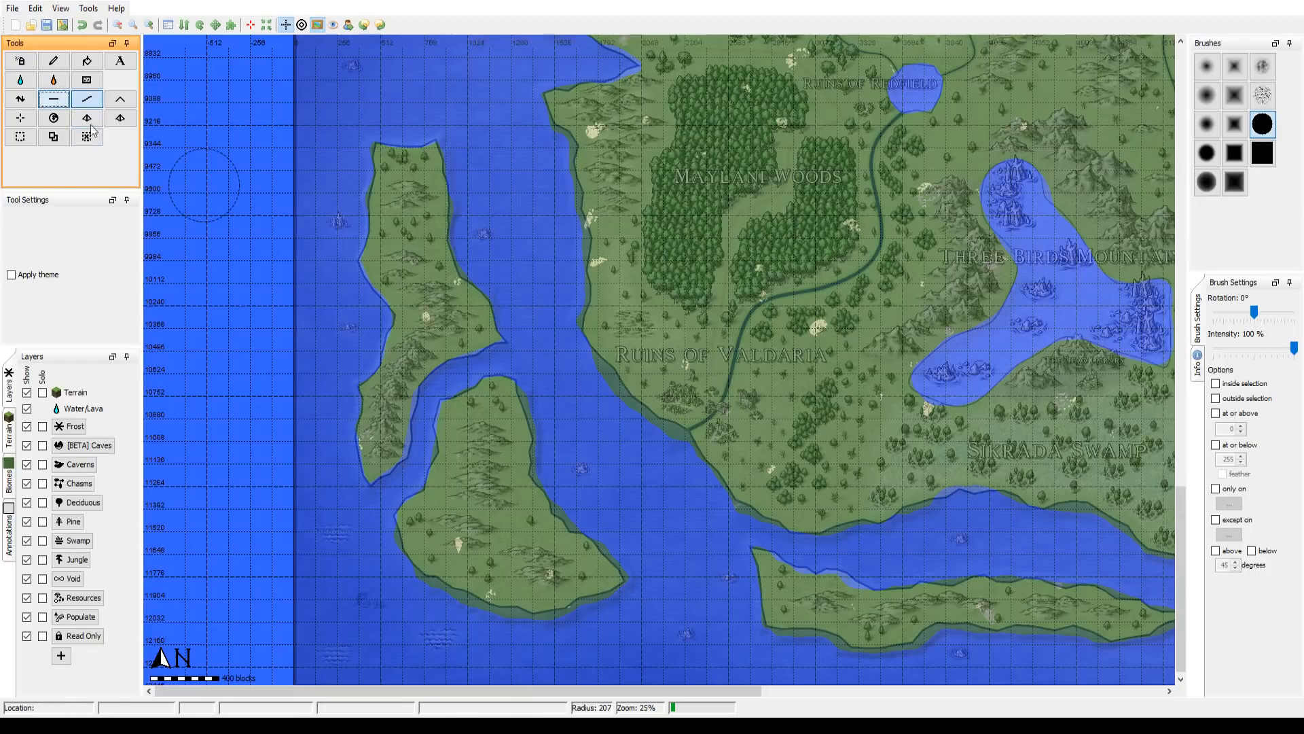
{"action": "left_click_drag", "start_coordinate": [605, 419], "coordinate": [562, 345]}
{"action": "left_click_drag", "start_coordinate": [642, 447], "coordinate": [700, 511]}
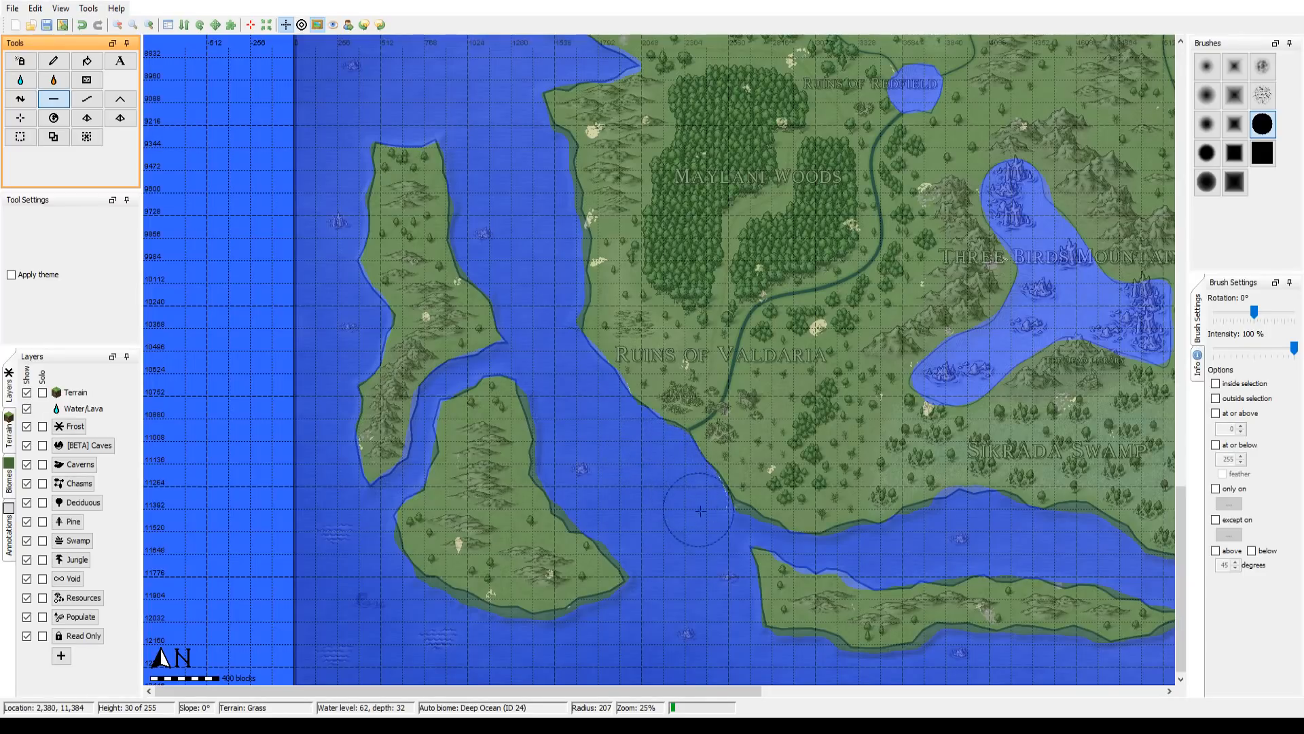
{"action": "left_click", "coordinate": [87, 99]}
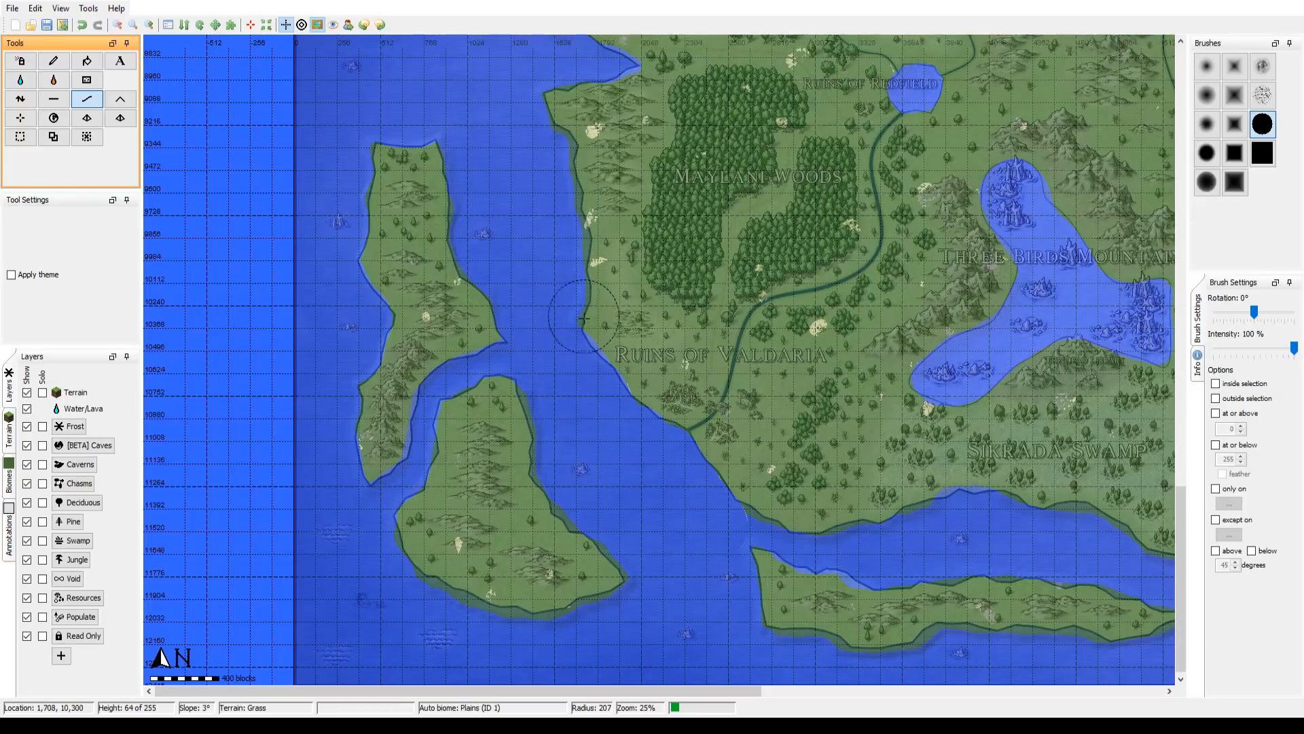
{"action": "left_click_drag", "start_coordinate": [594, 343], "coordinate": [726, 515]}
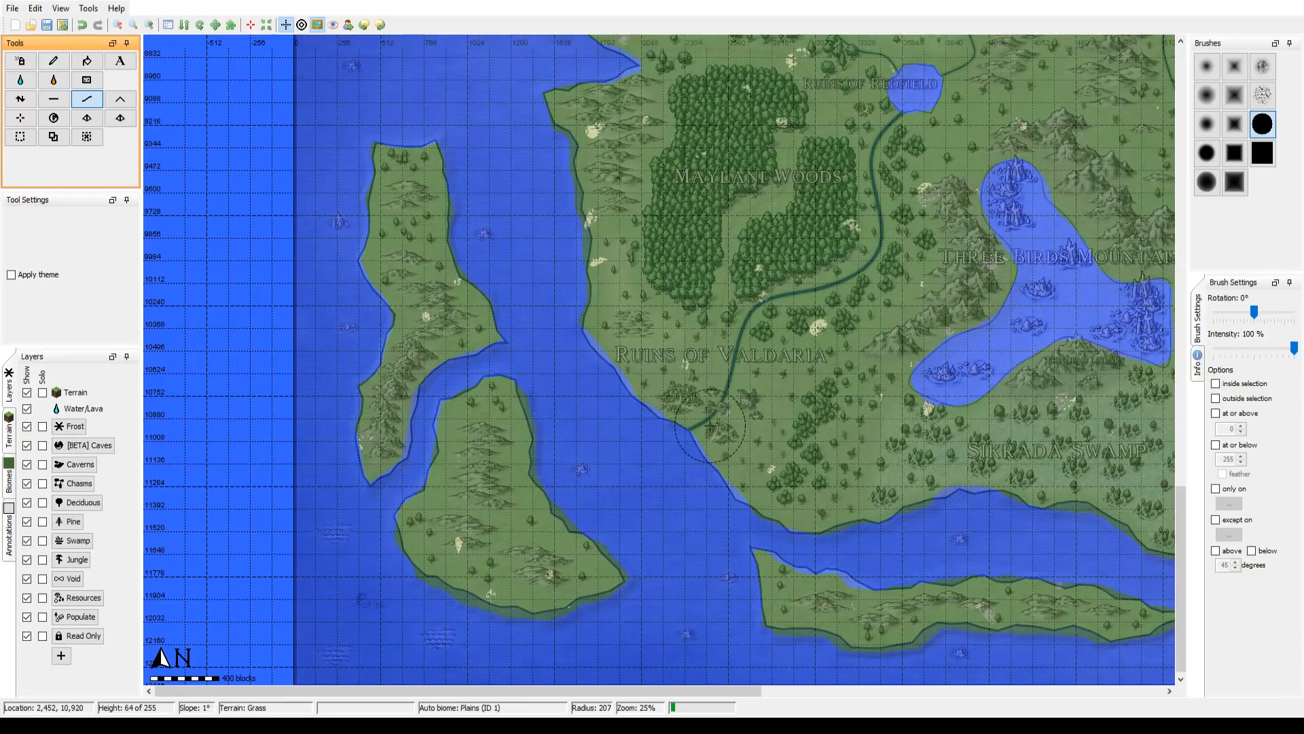
Step: Check the eastern coast and channel, the northern coast with the Everfrost Ranges, and the western coast against the overlay for excess land
{"action": "left_click_drag", "start_coordinate": [911, 156], "coordinate": [670, 284]}
{"action": "left_click_drag", "start_coordinate": [868, 394], "coordinate": [333, 134]}
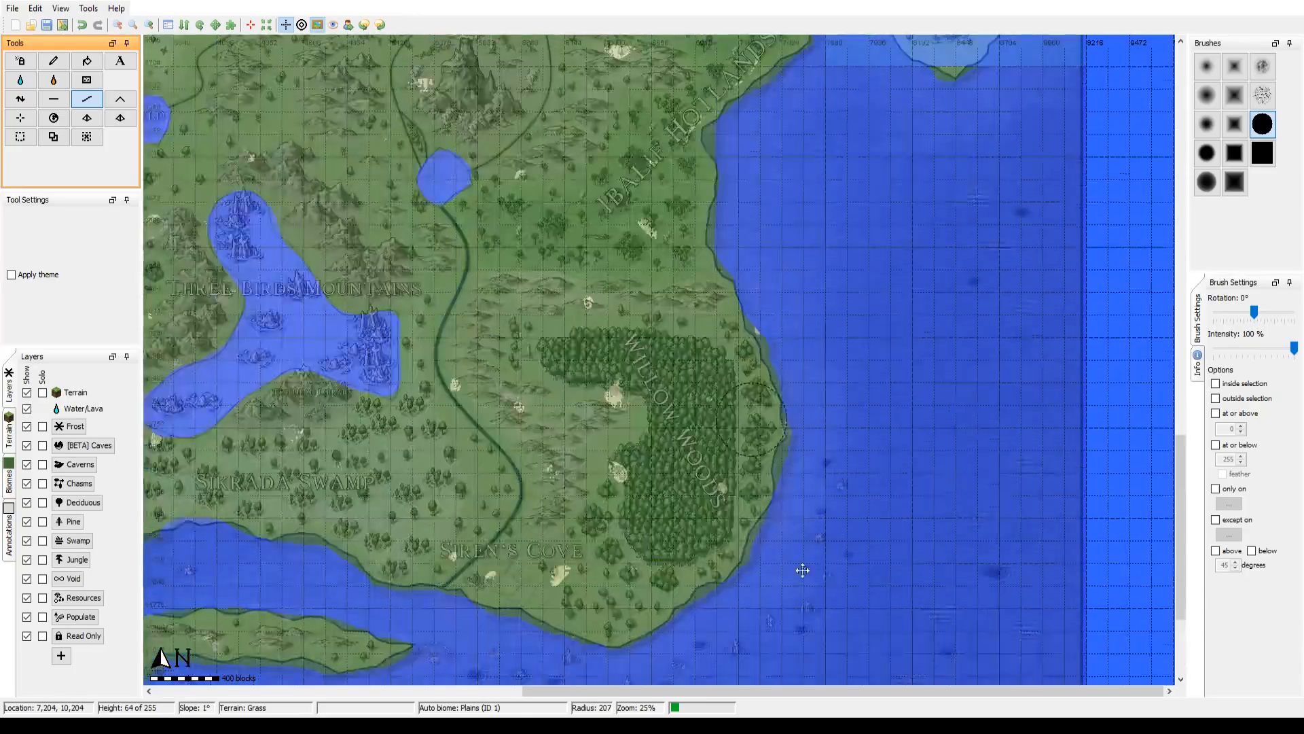
{"action": "left_click_drag", "start_coordinate": [730, 78], "coordinate": [798, 487]}
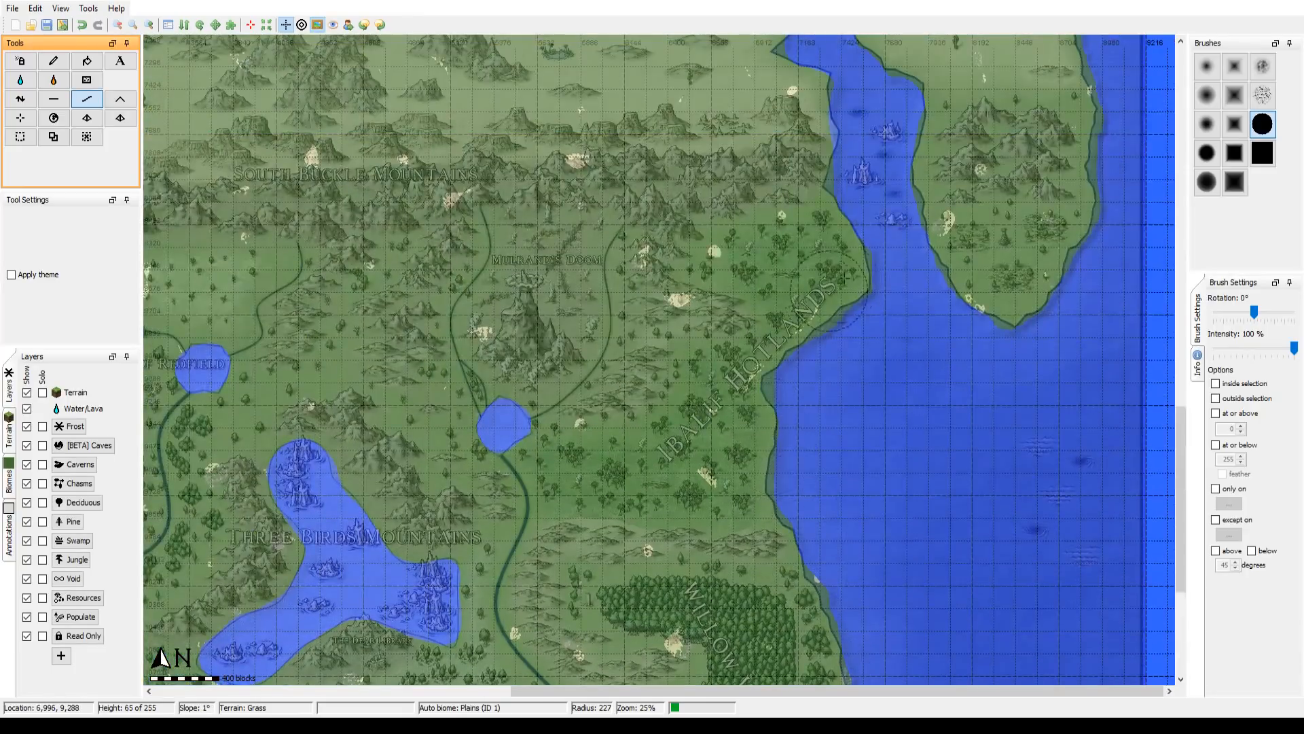
{"action": "scroll", "coordinate": [867, 318], "scroll_direction": "up", "scroll_amount": 1}
{"action": "mouse_move", "coordinate": [867, 318]}
{"action": "left_mouse_down"}
{"action": "mouse_move", "coordinate": [853, 408]}
{"action": "mouse_move", "coordinate": [870, 713]}
{"action": "left_mouse_up"}
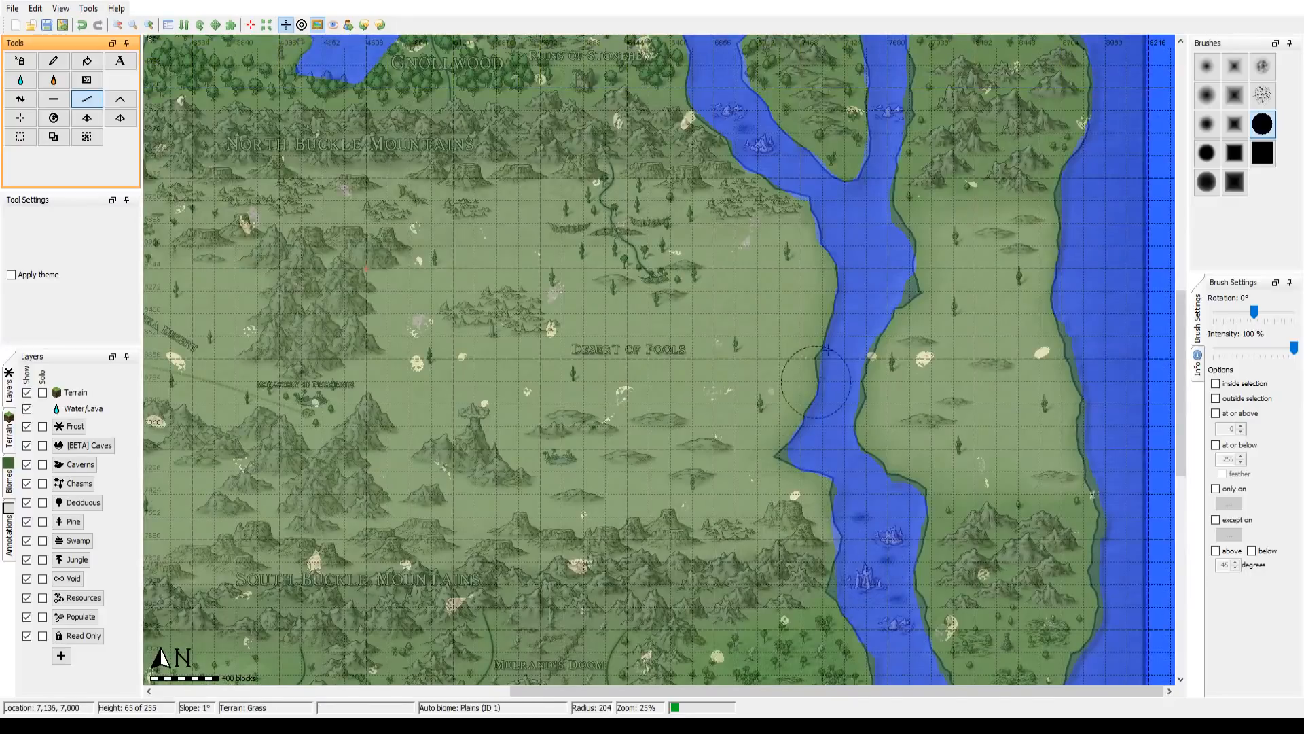
{"action": "mouse_move", "coordinate": [891, 208]}
{"action": "left_mouse_down"}
{"action": "mouse_move", "coordinate": [914, 458]}
{"action": "mouse_move", "coordinate": [965, 560]}
{"action": "left_mouse_up"}
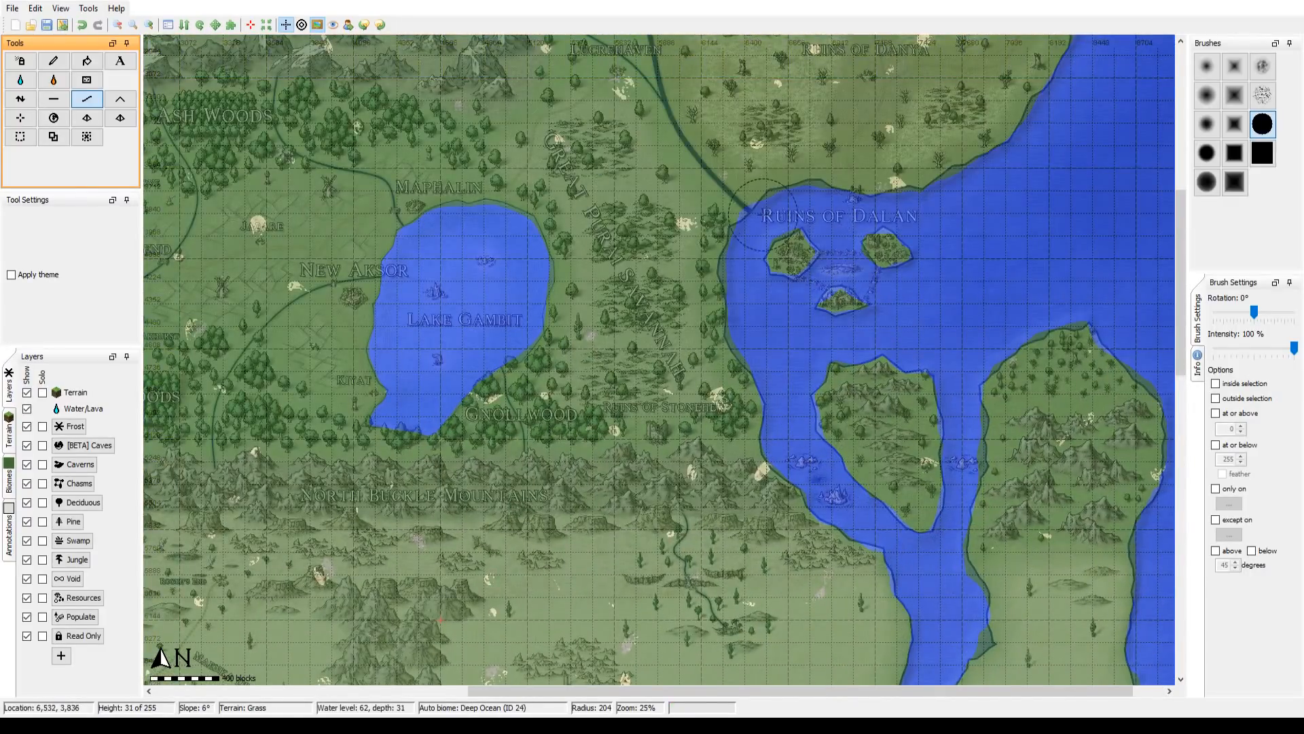
{"action": "left_click_drag", "start_coordinate": [1128, 428], "coordinate": [1017, 573]}
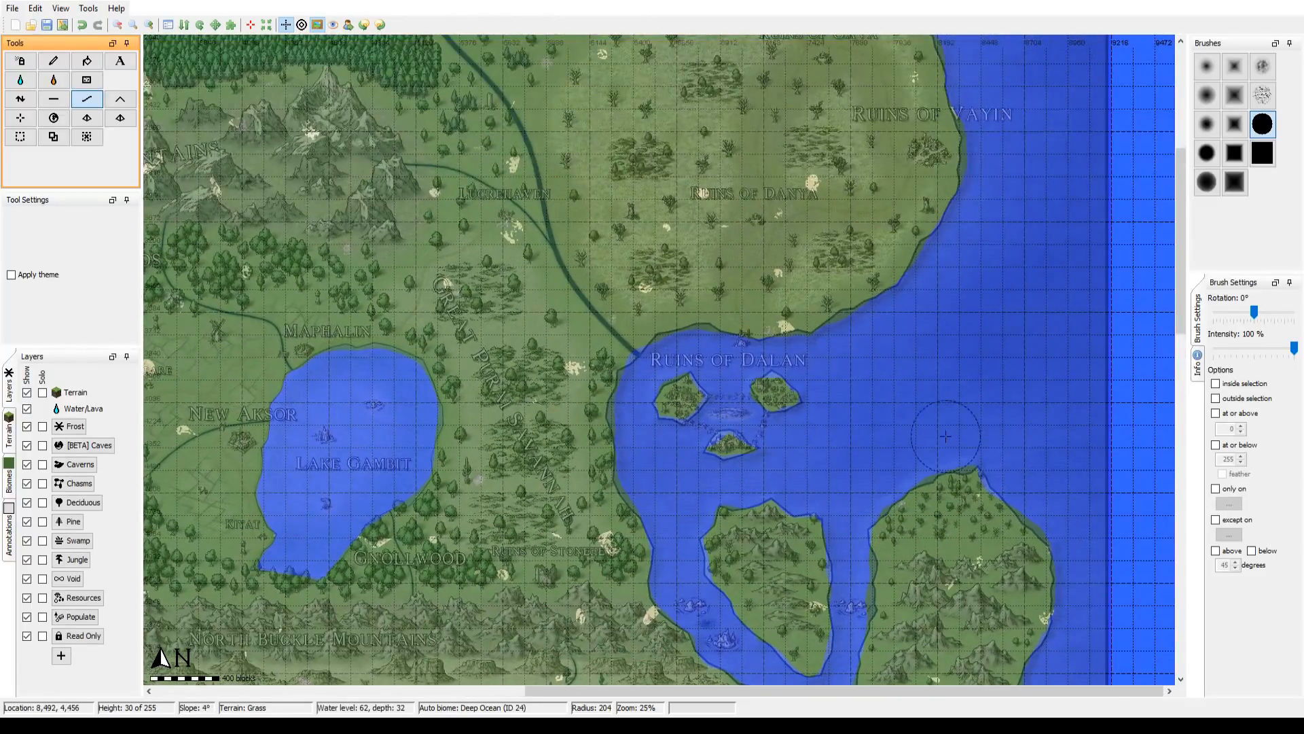
{"action": "scroll", "coordinate": [747, 331], "scroll_direction": "up", "scroll_amount": 5}
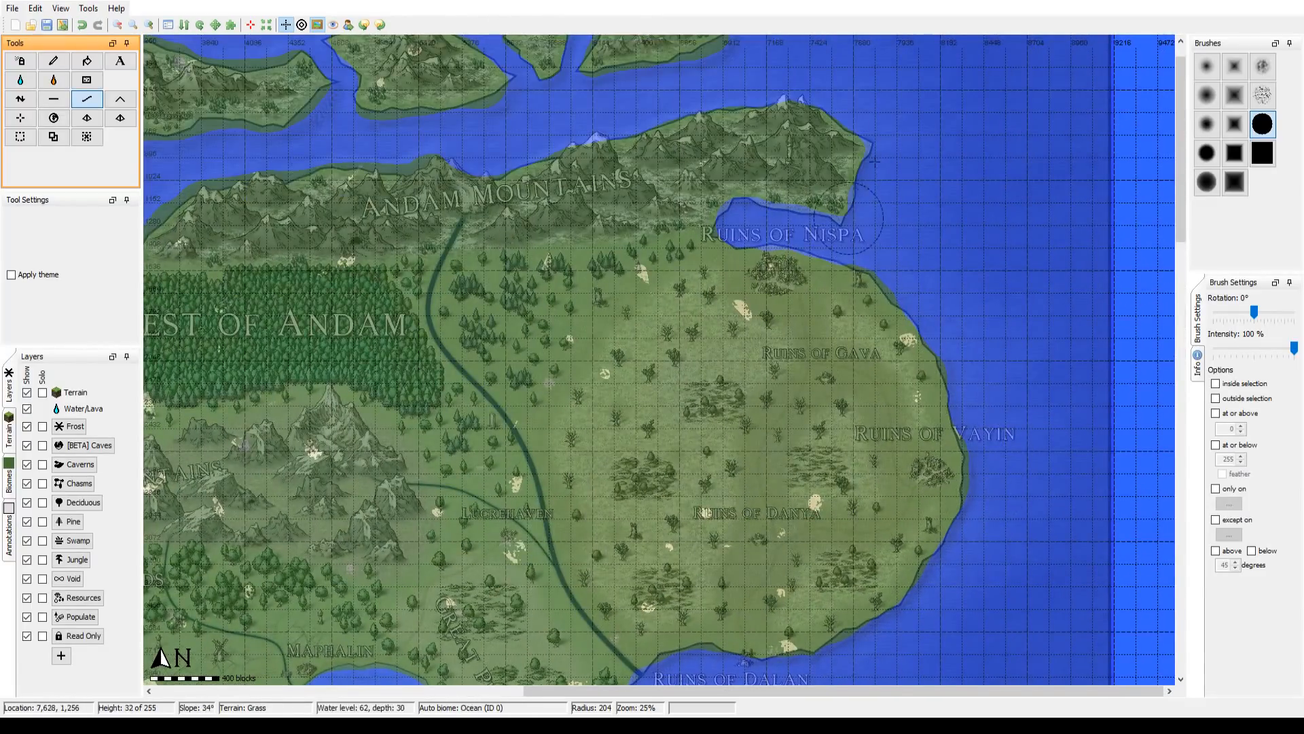
{"action": "left_click_drag", "start_coordinate": [680, 210], "coordinate": [938, 399]}
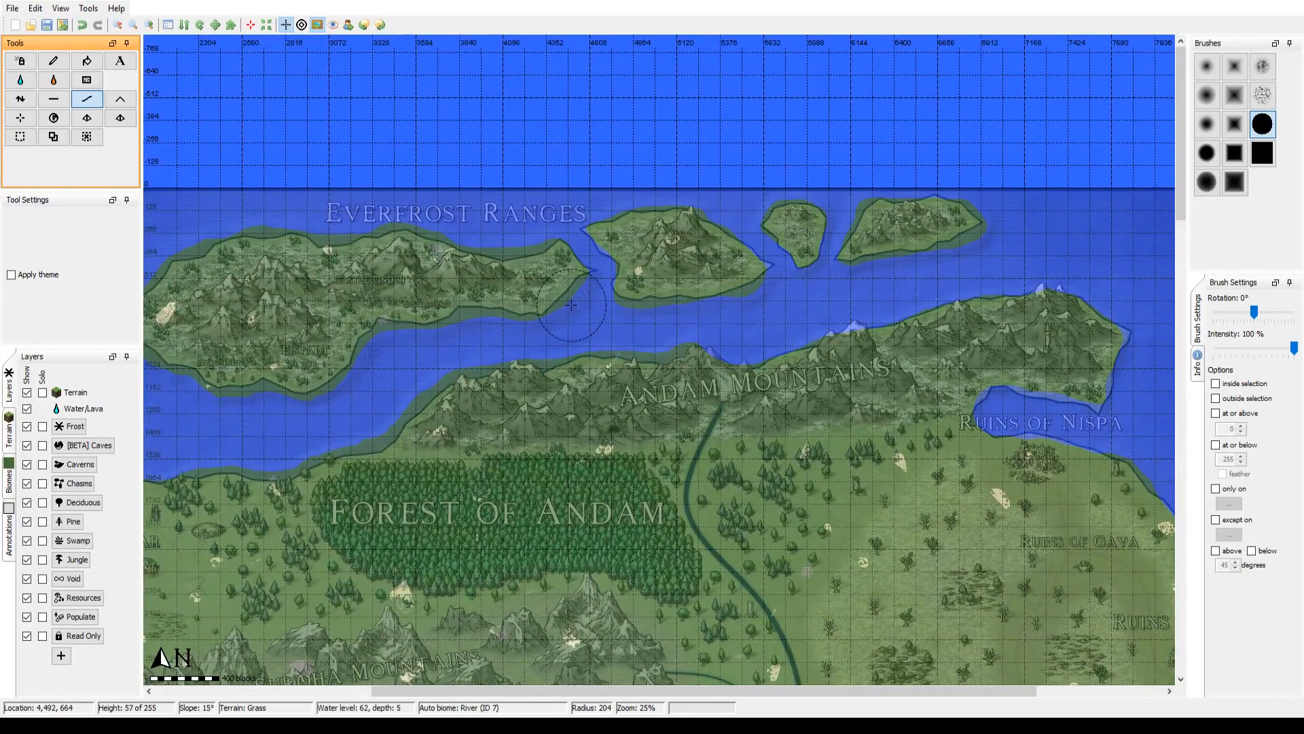
{"action": "left_click_drag", "start_coordinate": [348, 371], "coordinate": [852, 246]}
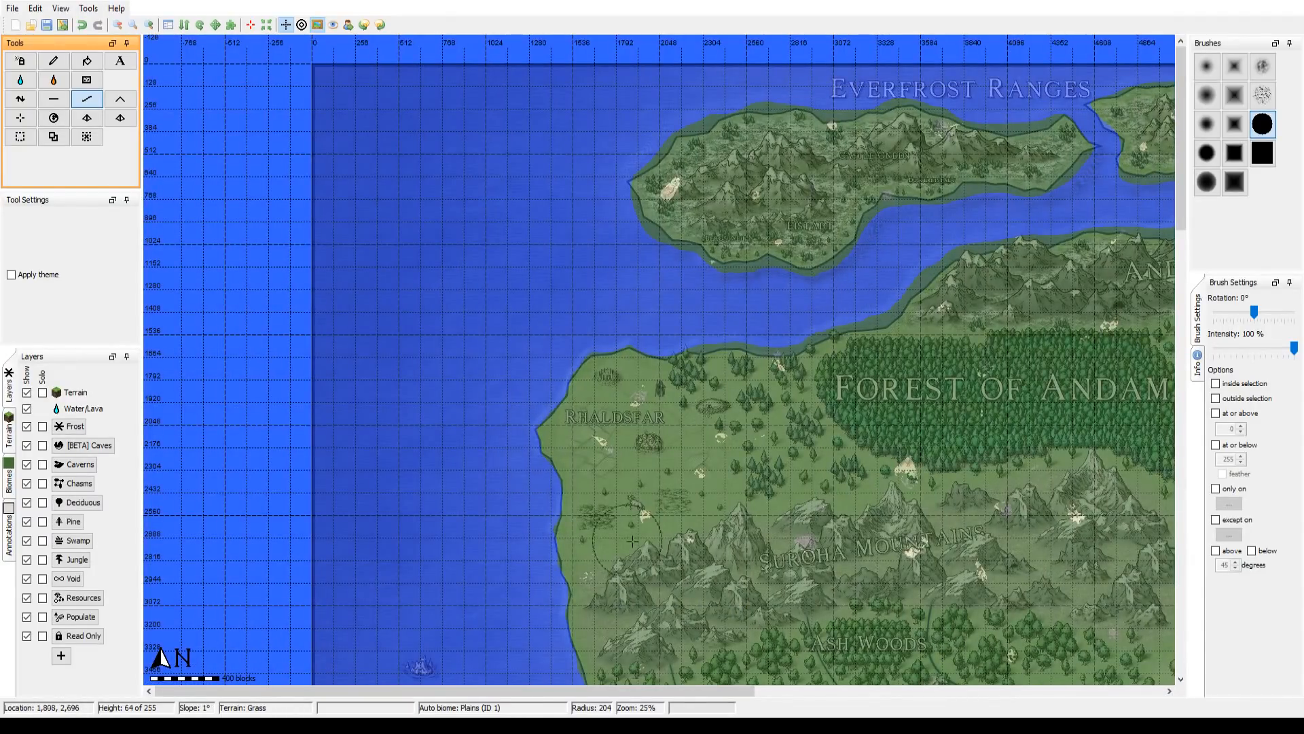
{"action": "left_click_drag", "start_coordinate": [631, 584], "coordinate": [551, 184]}
{"action": "left_click_drag", "start_coordinate": [583, 484], "coordinate": [557, 400]}
{"action": "left_click_drag", "start_coordinate": [670, 338], "coordinate": [657, 71]}
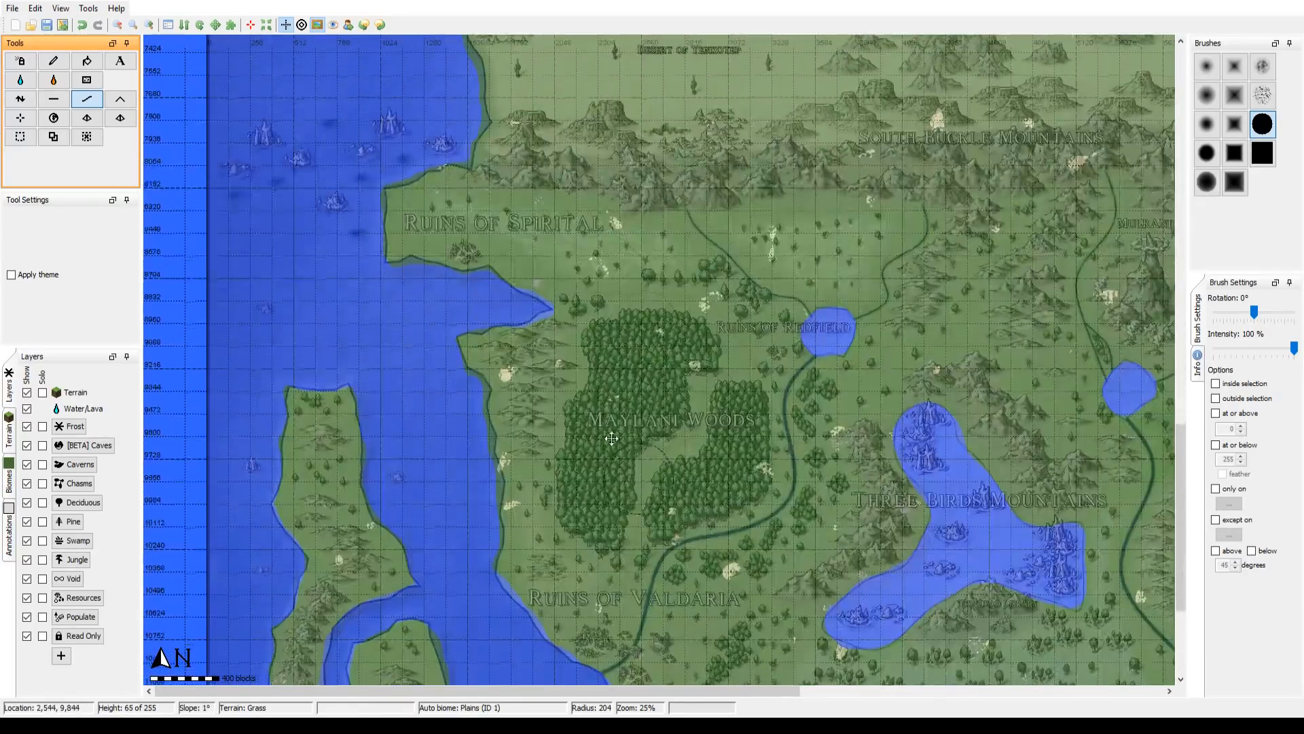
Step: Recheck the southern coast from the Ruins of Valdaria to Siren's Cove and the southern islands against the overlay
{"action": "left_click_drag", "start_coordinate": [779, 448], "coordinate": [542, 174]}
{"action": "left_click_drag", "start_coordinate": [544, 474], "coordinate": [683, 496]}
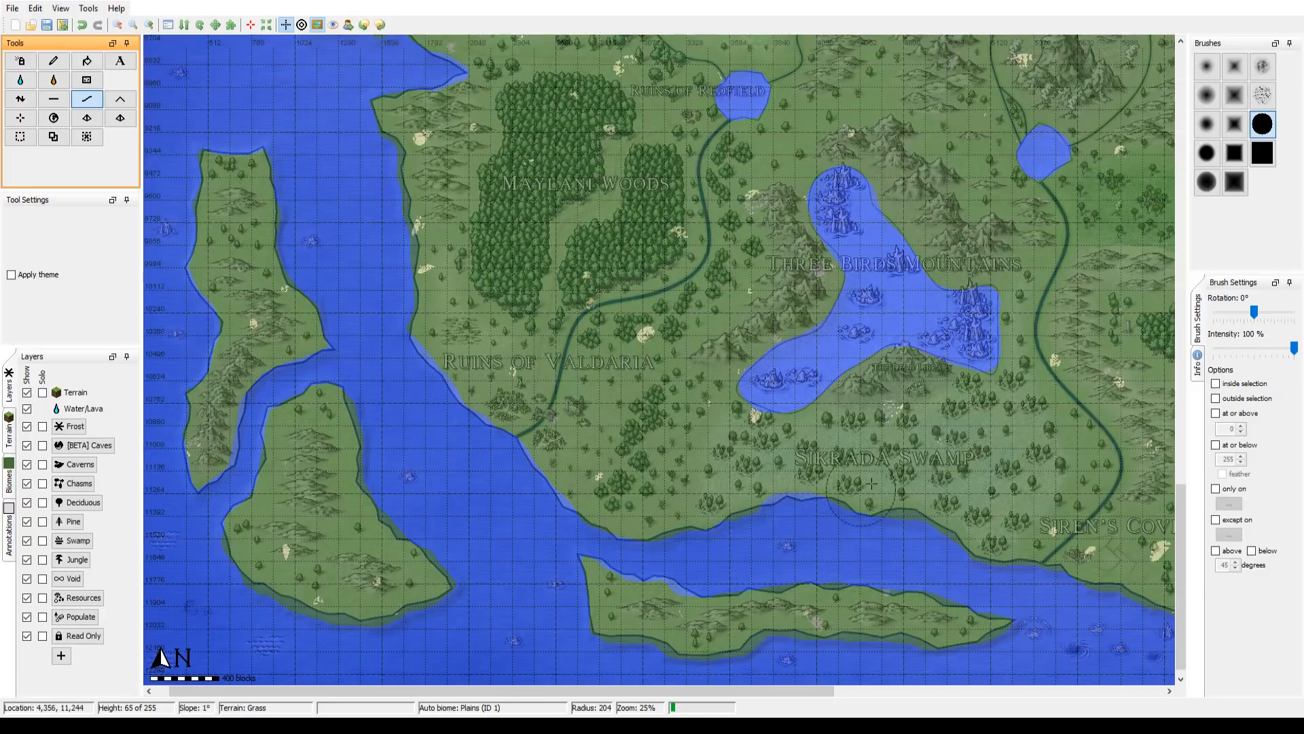
{"action": "mouse_move", "coordinate": [882, 469]}
{"action": "left_mouse_down"}
{"action": "mouse_move", "coordinate": [665, 477]}
{"action": "mouse_move", "coordinate": [689, 495]}
{"action": "left_mouse_up"}
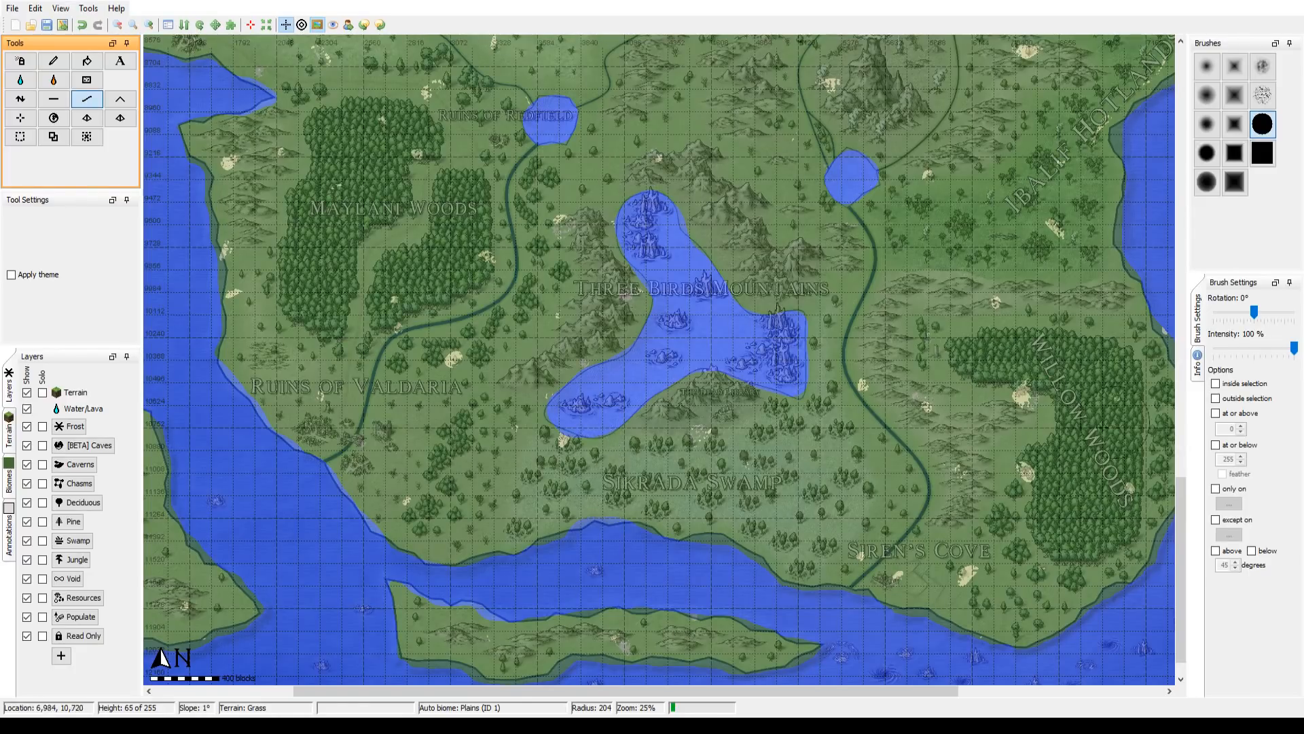
{"action": "left_click_drag", "start_coordinate": [805, 591], "coordinate": [594, 550]}
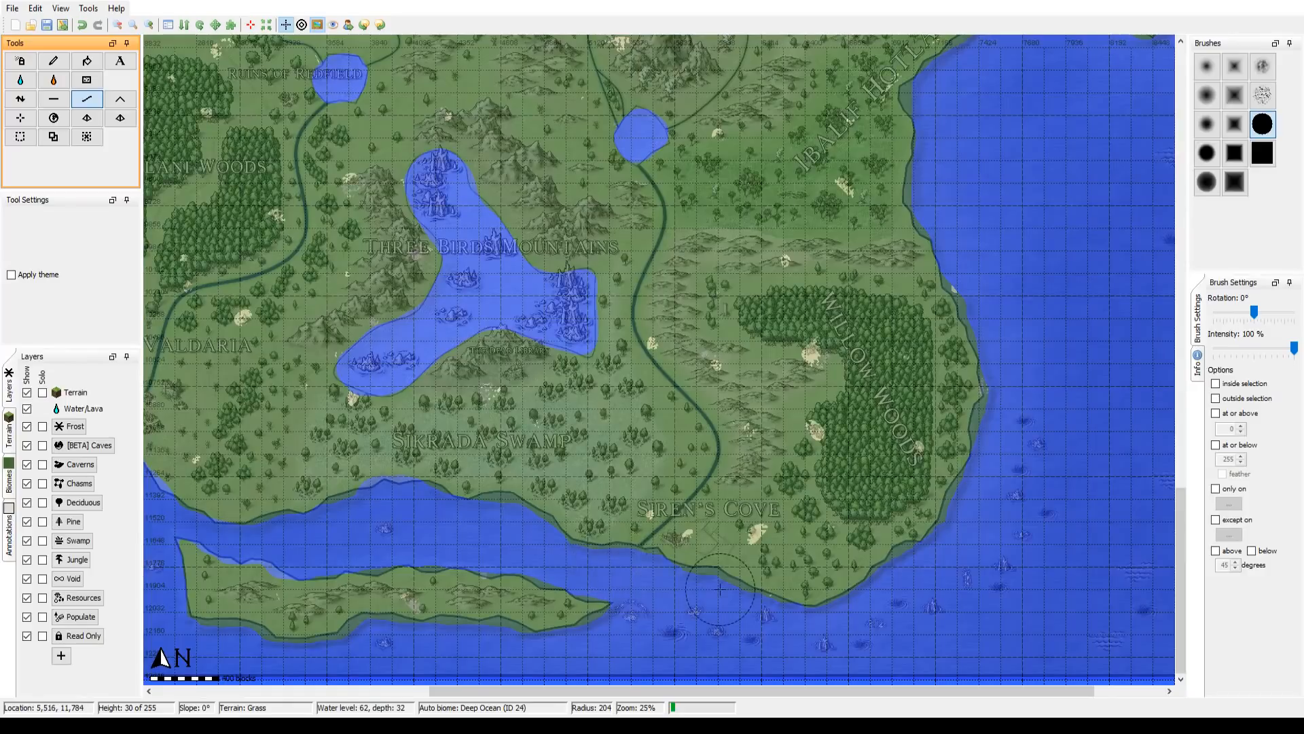
{"action": "scroll", "coordinate": [268, 539], "scroll_direction": "down", "scroll_amount": 1}
{"action": "mouse_move", "coordinate": [268, 540]}
{"action": "left_mouse_down"}
{"action": "mouse_move", "coordinate": [751, 550]}
{"action": "mouse_move", "coordinate": [781, 568]}
{"action": "left_mouse_up"}
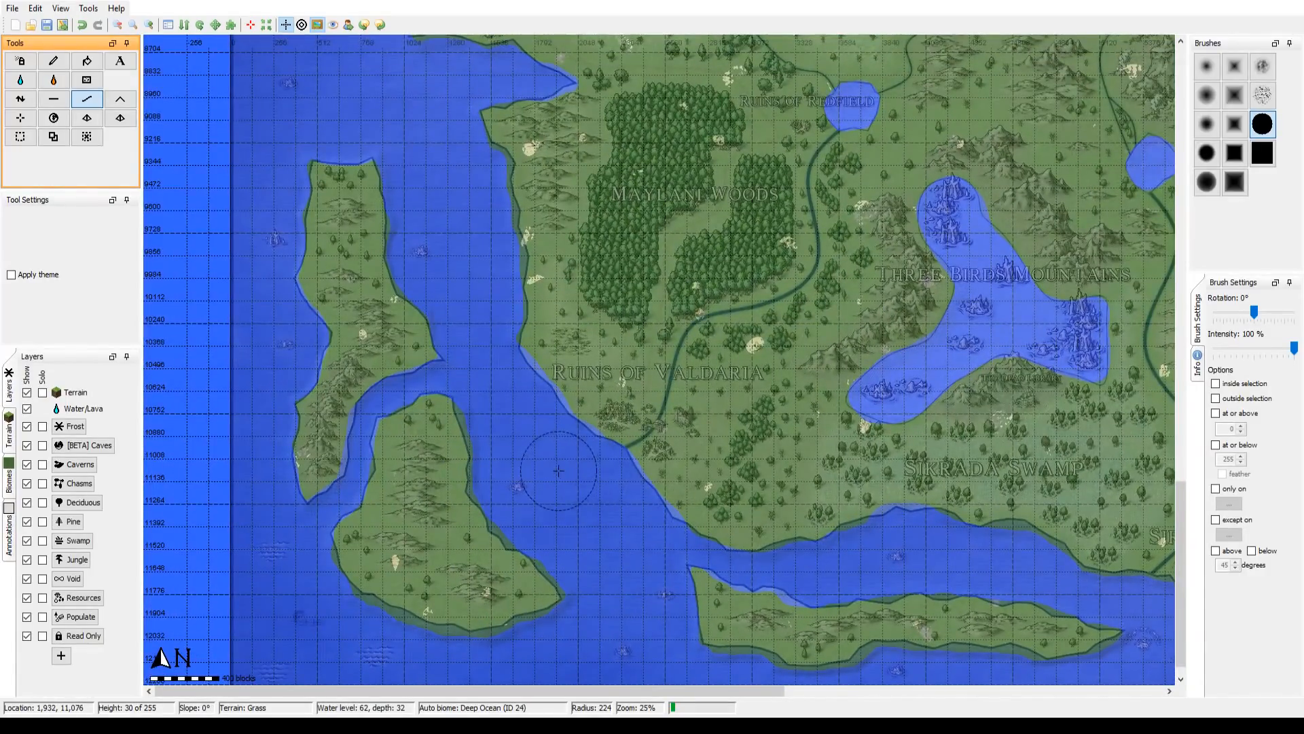
{"action": "left_click_drag", "start_coordinate": [775, 385], "coordinate": [526, 485]}
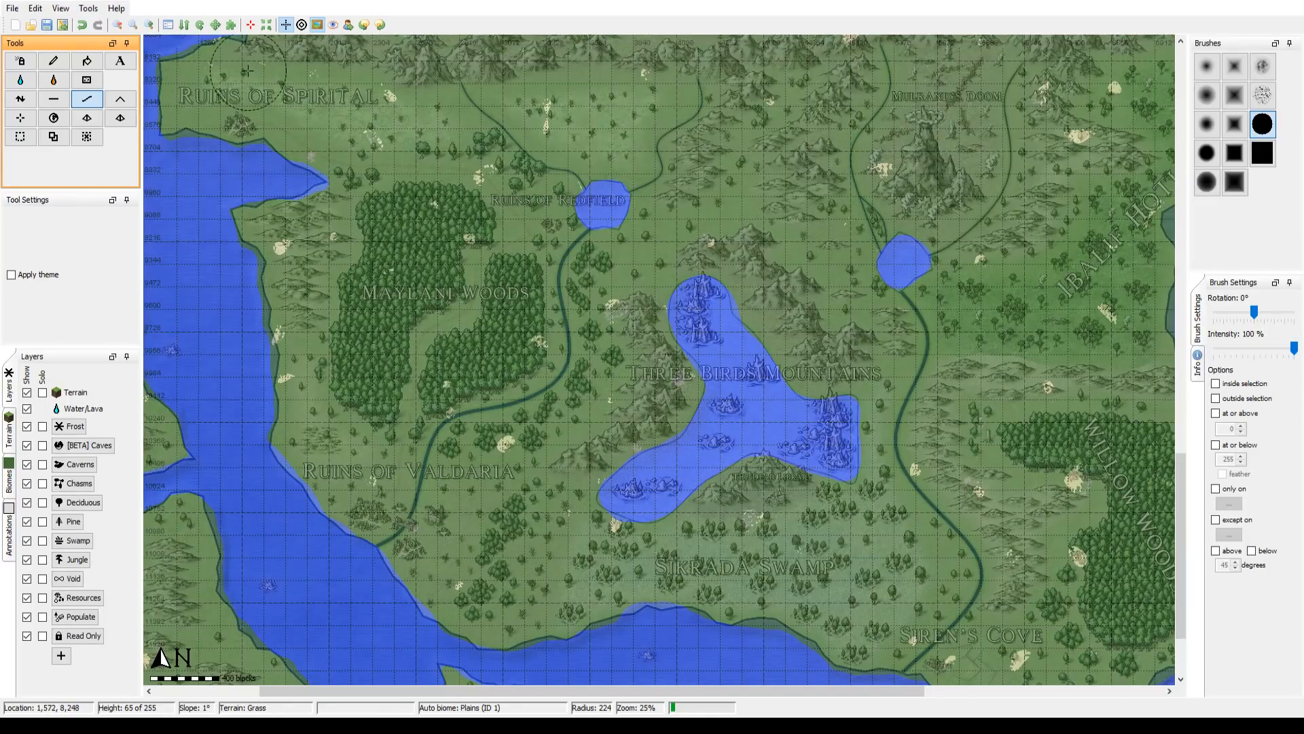
Step: Review the whole landmass from the northern islands to the southern coast at 12% zoom
{"action": "left_click", "coordinate": [117, 25]}
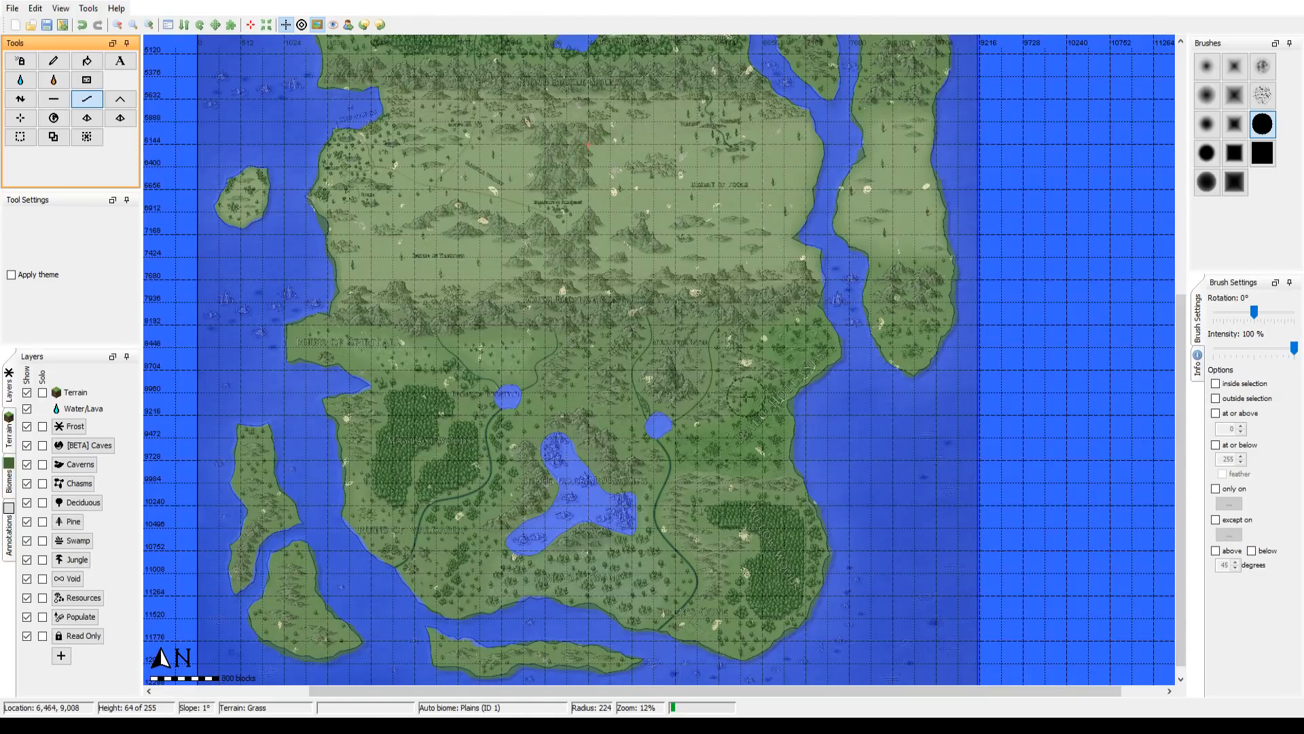
{"action": "left_click_drag", "start_coordinate": [746, 397], "coordinate": [737, 618]}
{"action": "left_click_drag", "start_coordinate": [800, 62], "coordinate": [807, 494]}
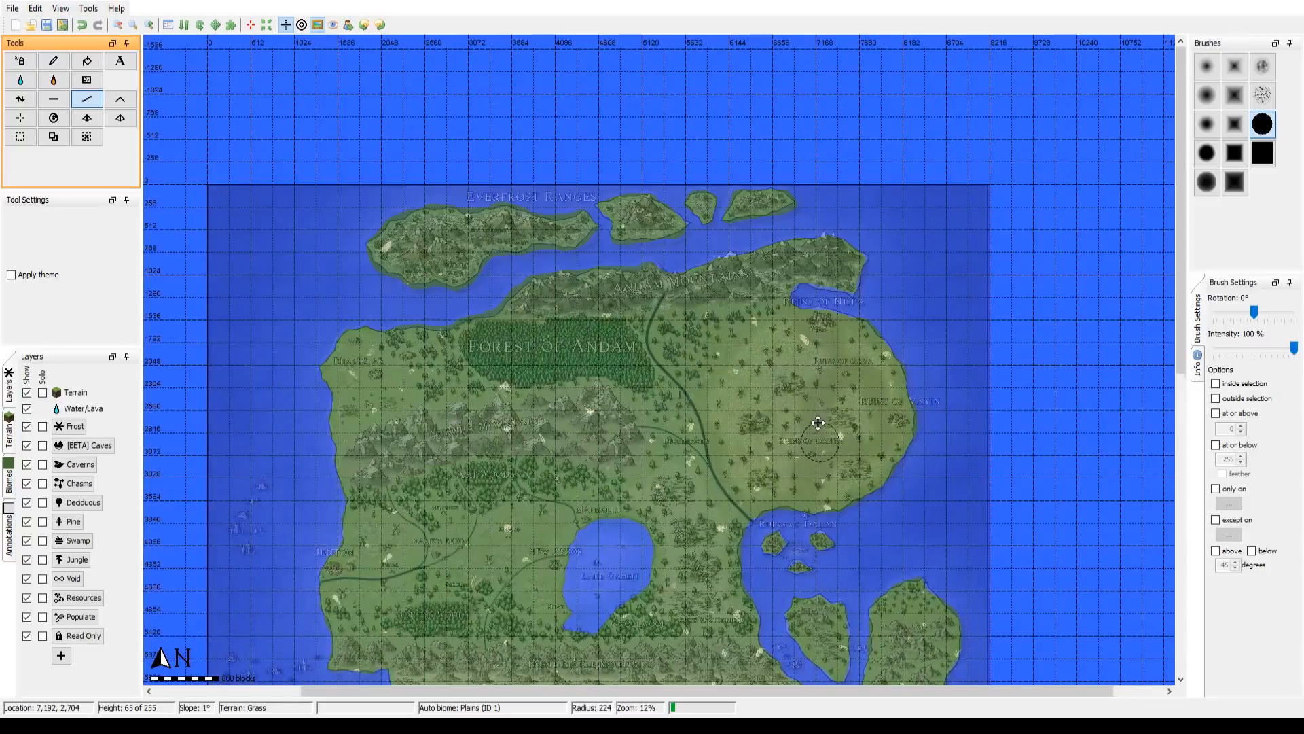
{"action": "left_click_drag", "start_coordinate": [759, 569], "coordinate": [788, 167]}
{"action": "left_click_drag", "start_coordinate": [758, 520], "coordinate": [752, 204]}
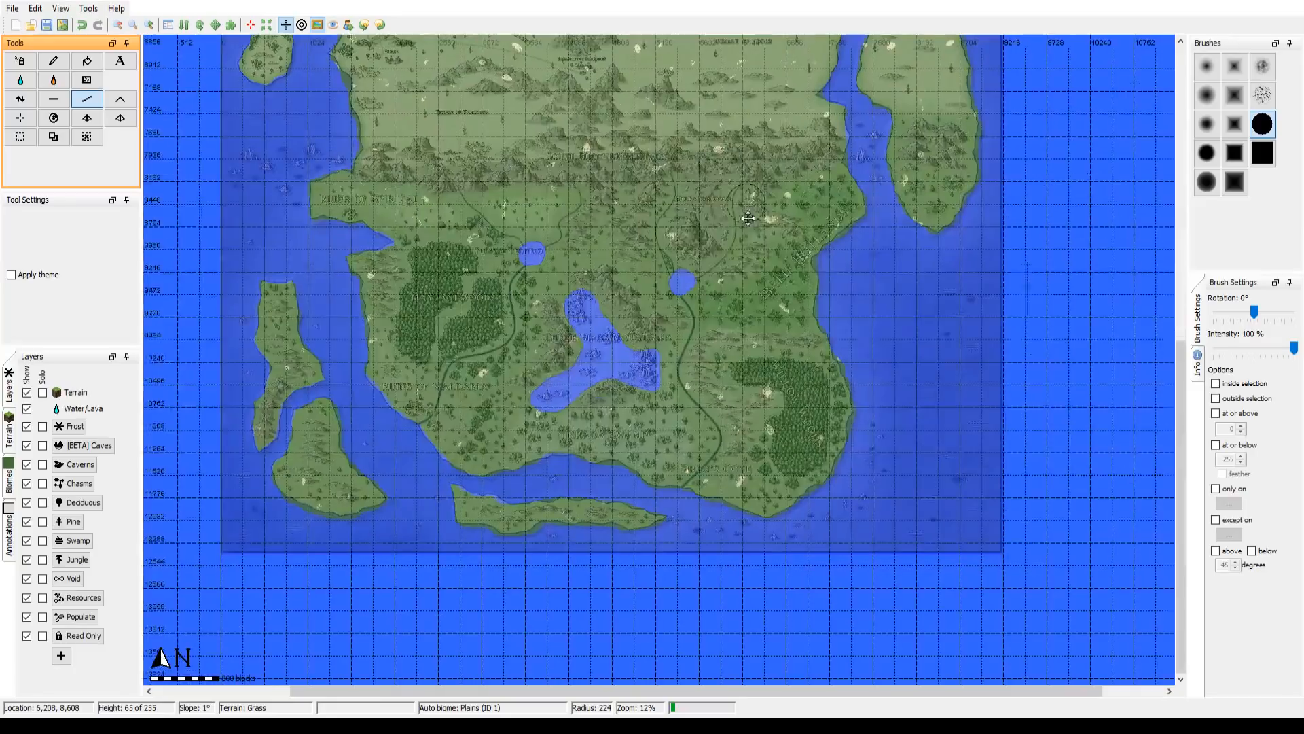
{"action": "left_click_drag", "start_coordinate": [731, 289], "coordinate": [757, 391]}
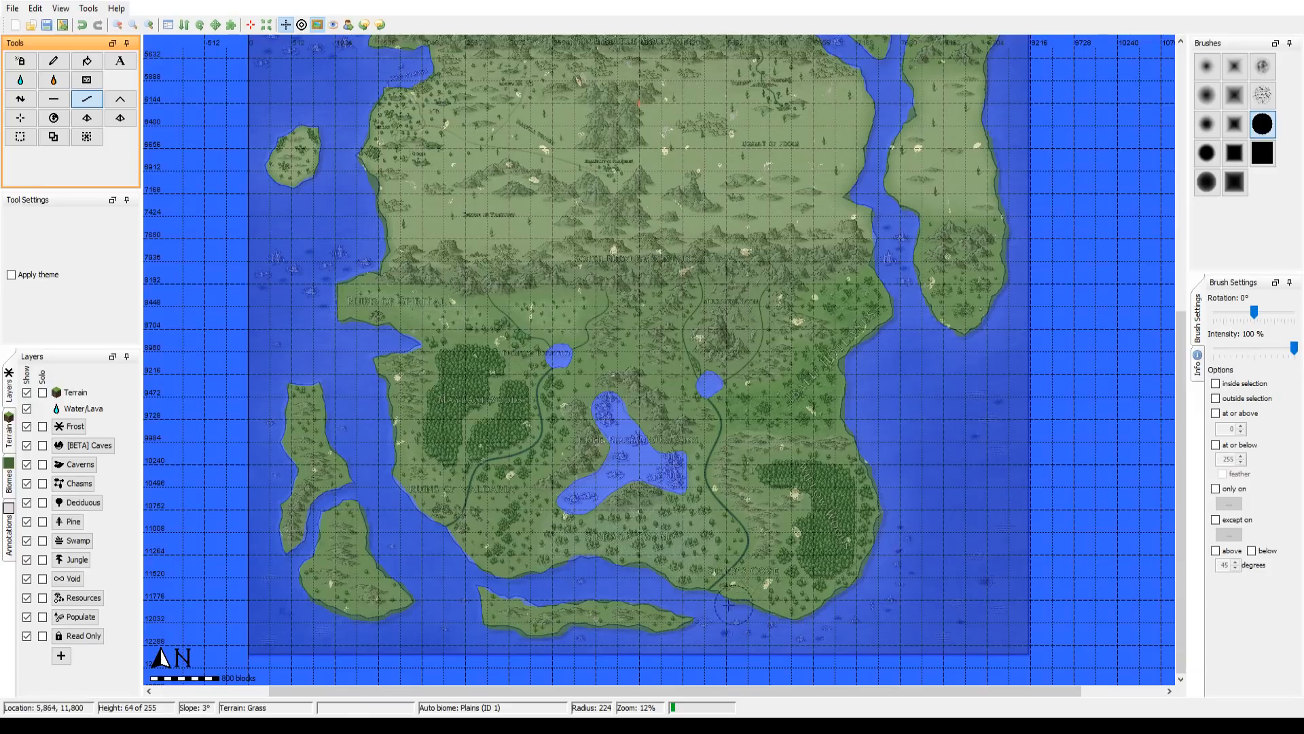
Step: Hide the map overlay and paint a round test spot of Desert terrain on the western mainland with the Pencil
{"action": "scroll", "coordinate": [810, 411], "scroll_direction": "up", "scroll_amount": 3}
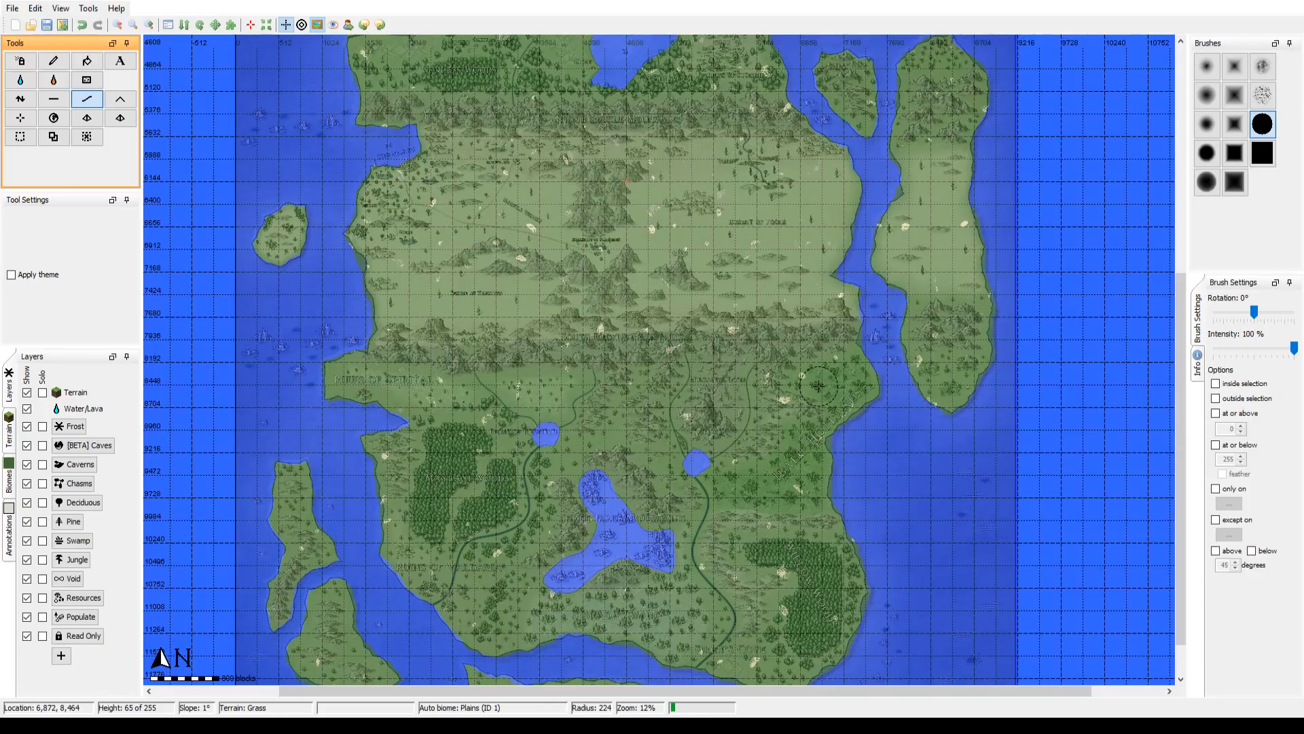
{"action": "left_click_drag", "start_coordinate": [807, 322], "coordinate": [782, 456]}
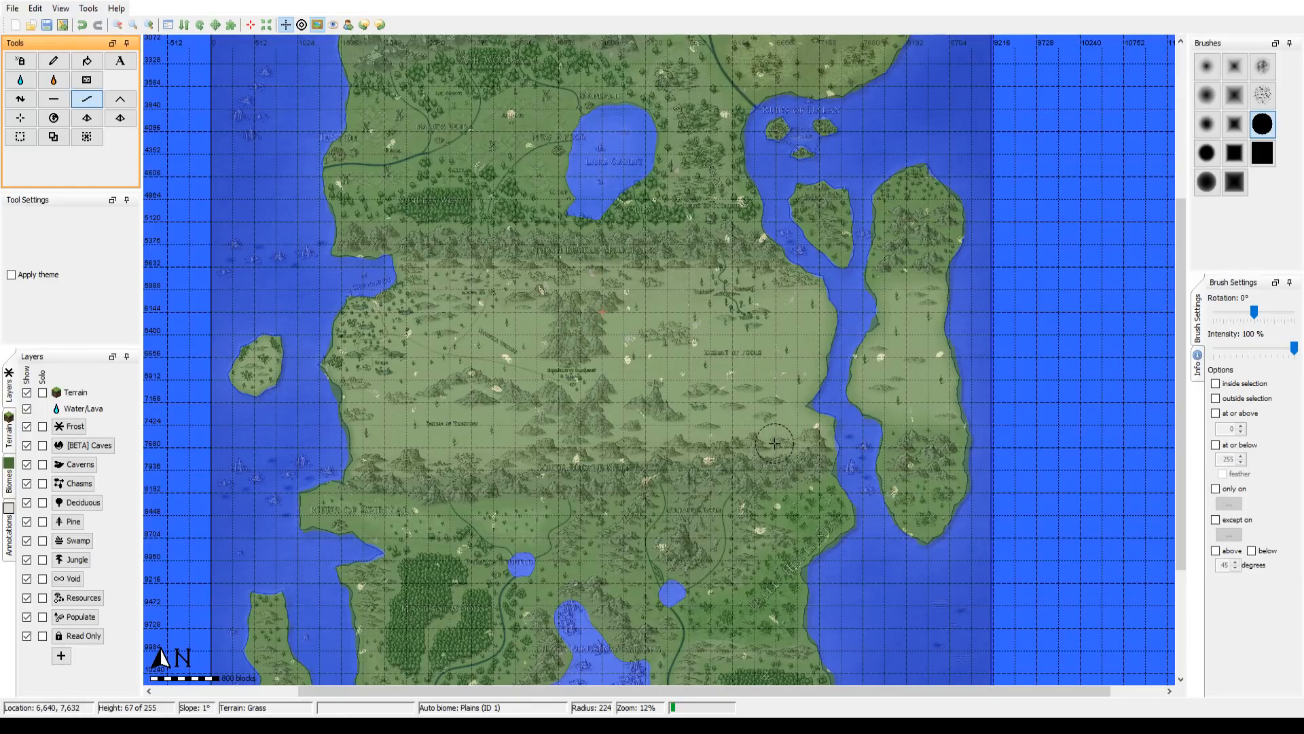
{"action": "left_click_drag", "start_coordinate": [738, 332], "coordinate": [739, 369]}
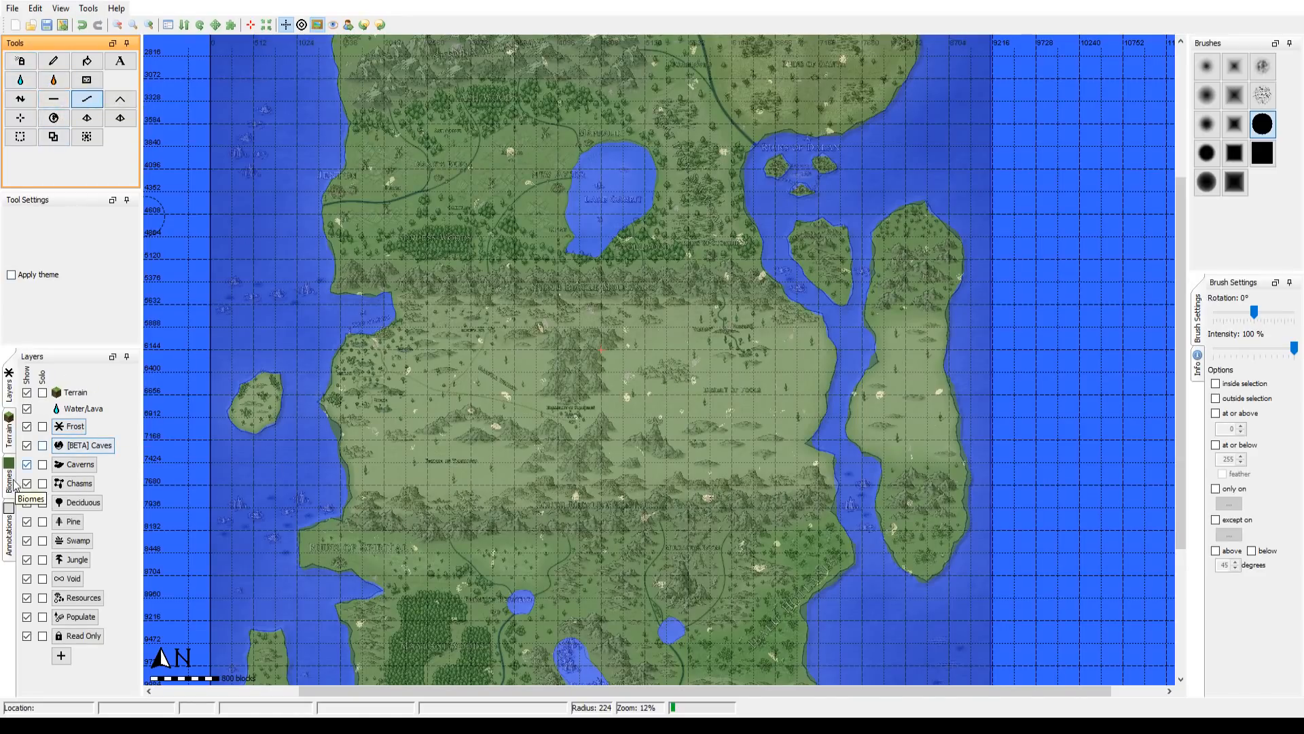
{"action": "left_click", "coordinate": [11, 443]}
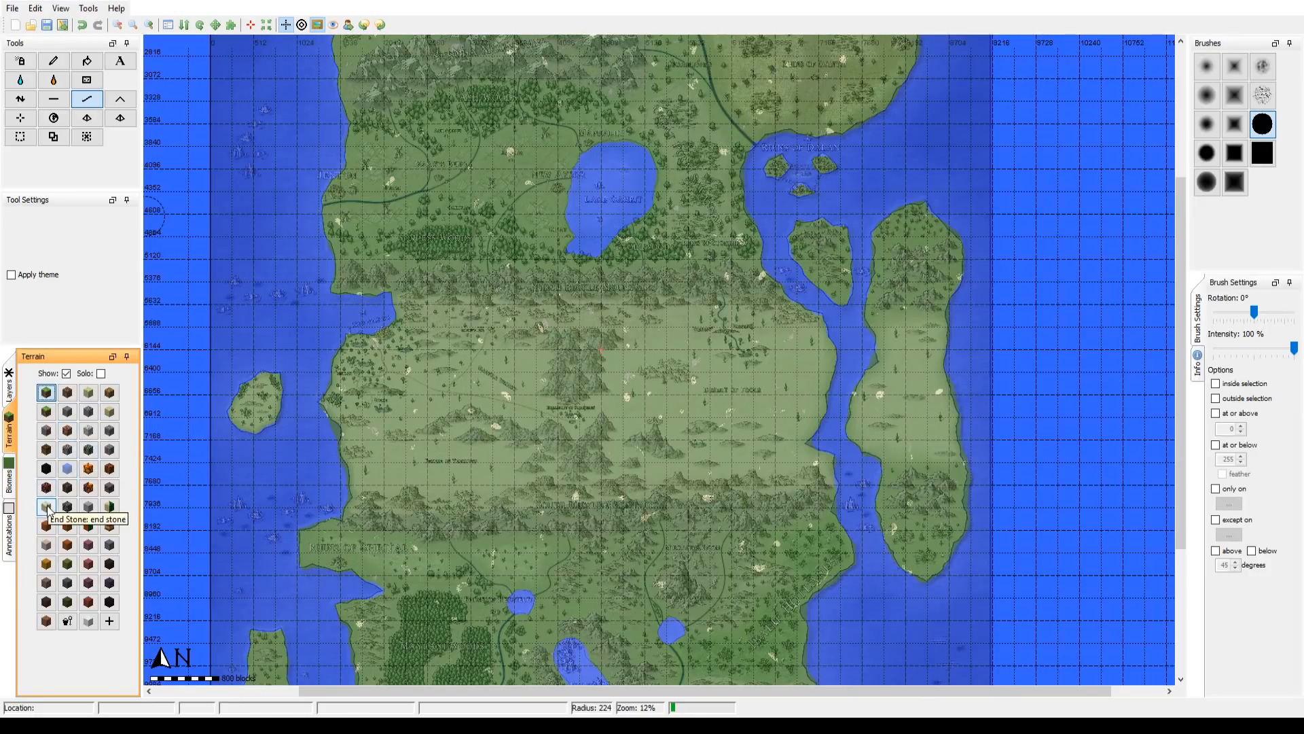
{"action": "left_click", "coordinate": [110, 507]}
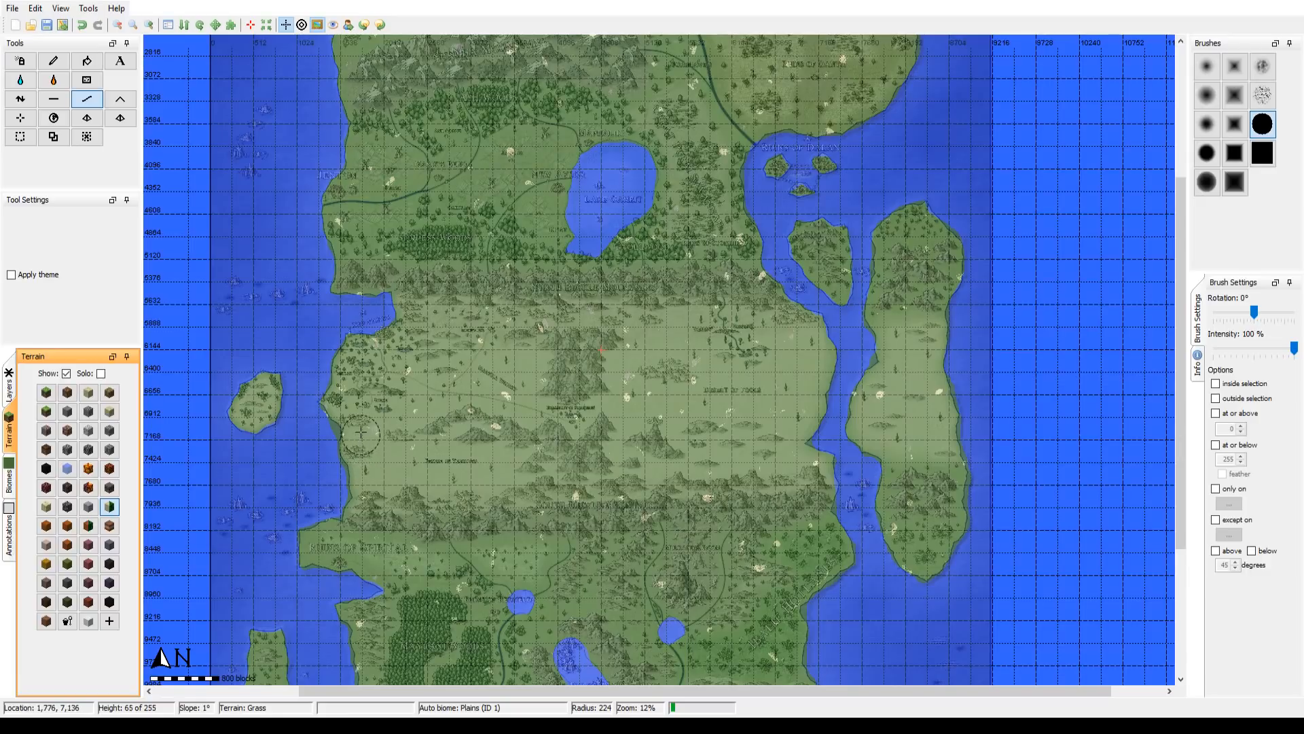
{"action": "left_click", "coordinate": [317, 25]}
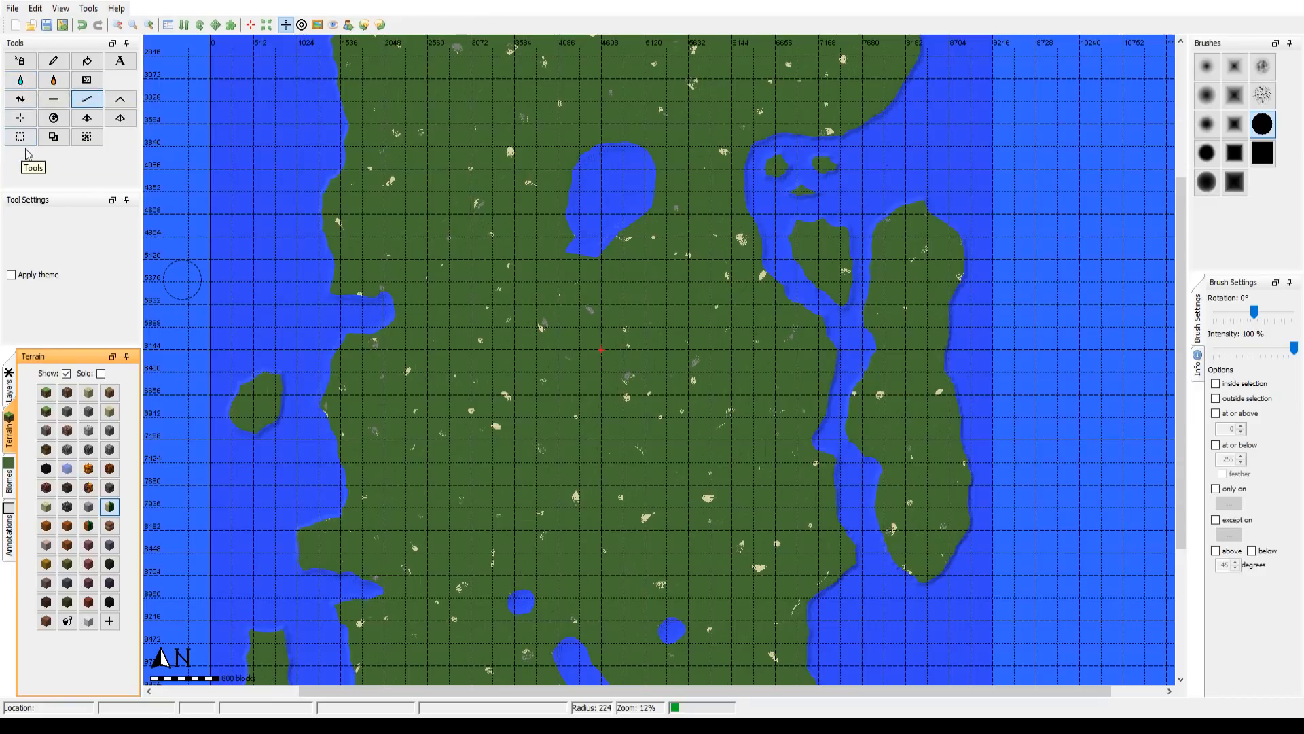
{"action": "left_click", "coordinate": [57, 64]}
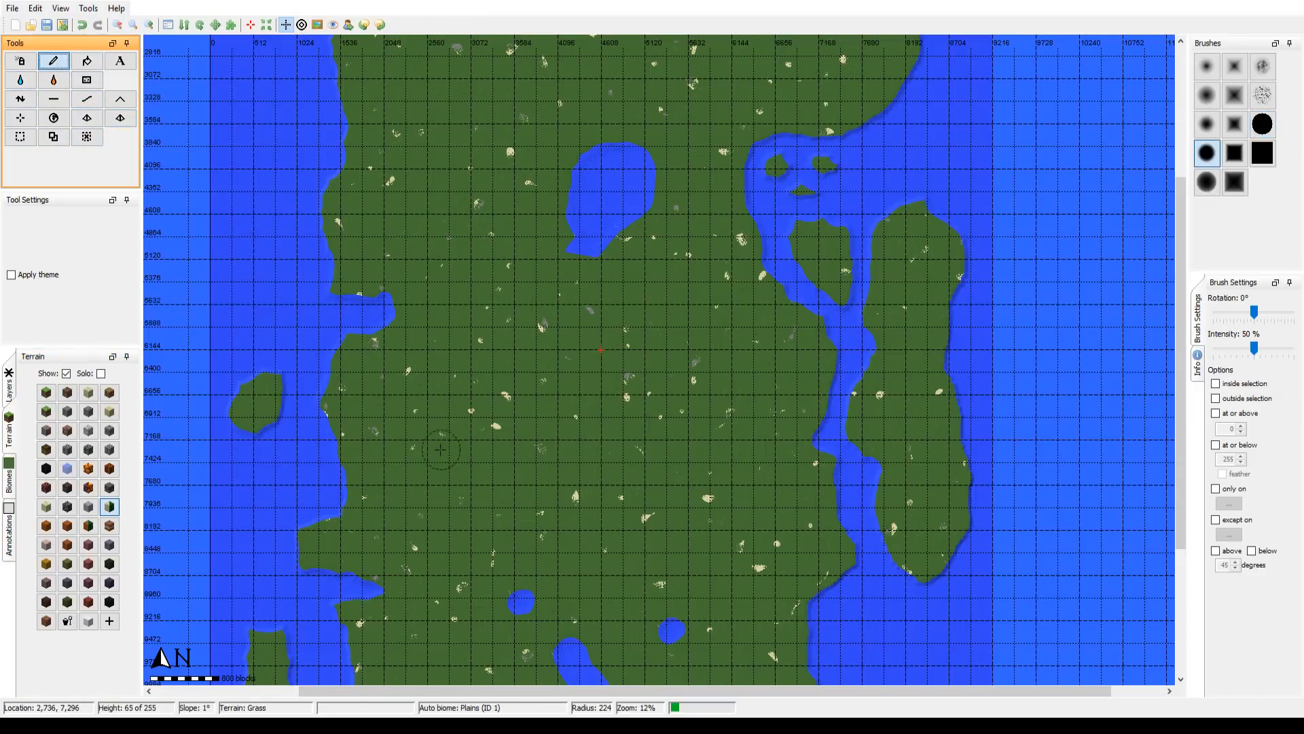
{"action": "left_click", "coordinate": [416, 422]}
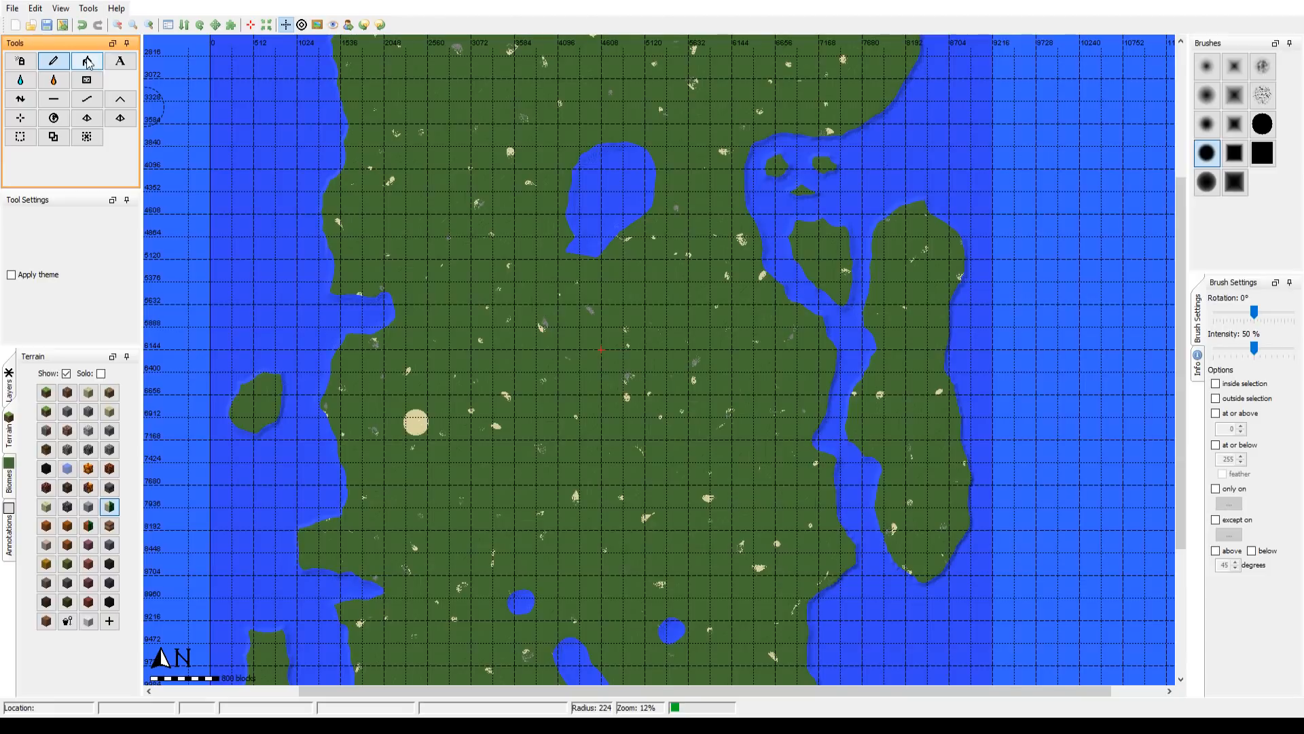
Step: Spray Desert terrain beside the test spot, show the map overlay again, and spray the desert's southwestern area north of the South Buckle Mountains
{"action": "left_click", "coordinate": [21, 63]}
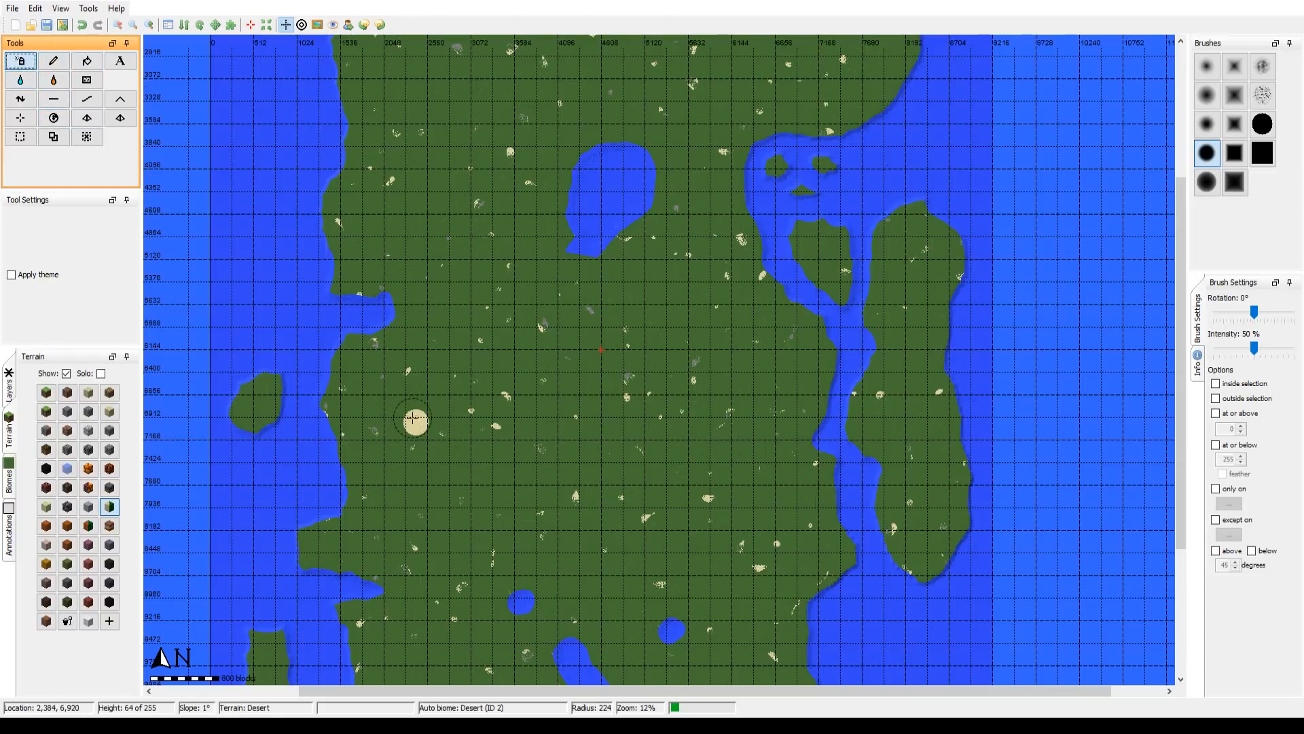
{"action": "left_click_drag", "start_coordinate": [412, 422], "coordinate": [426, 432]}
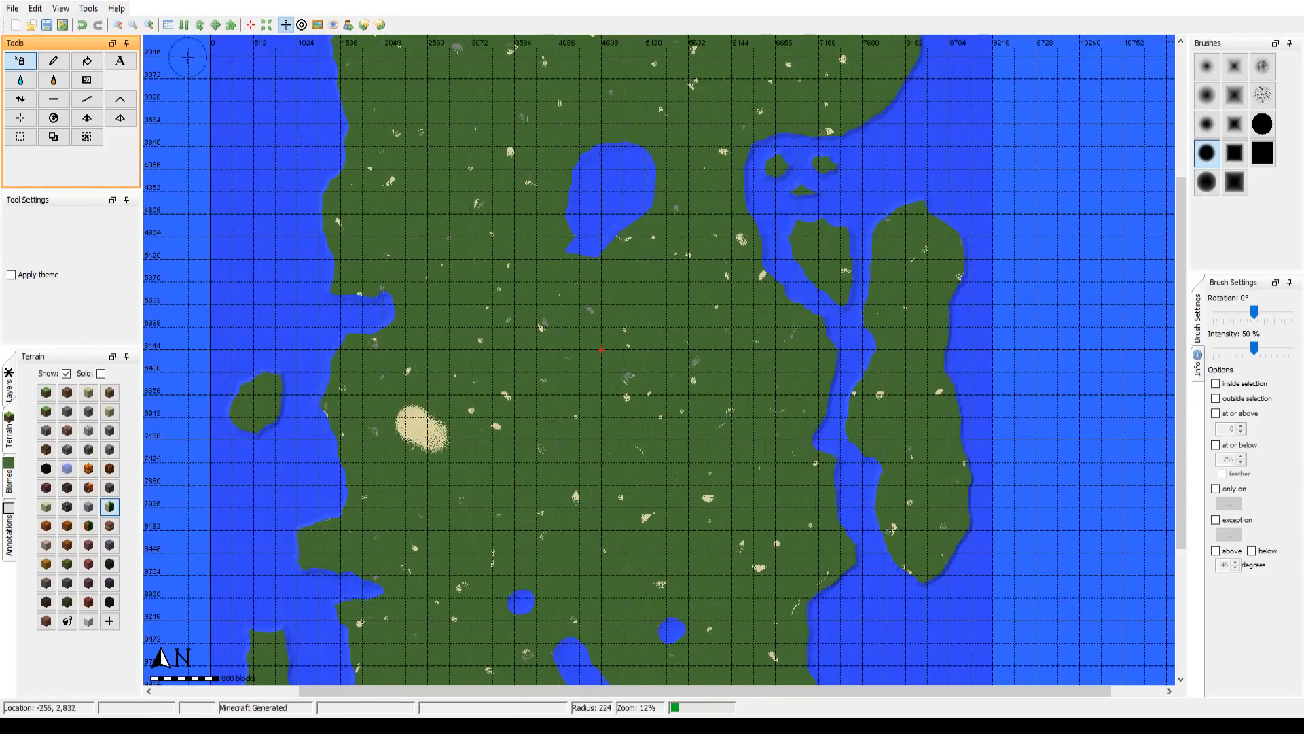
{"action": "left_click", "coordinate": [317, 24]}
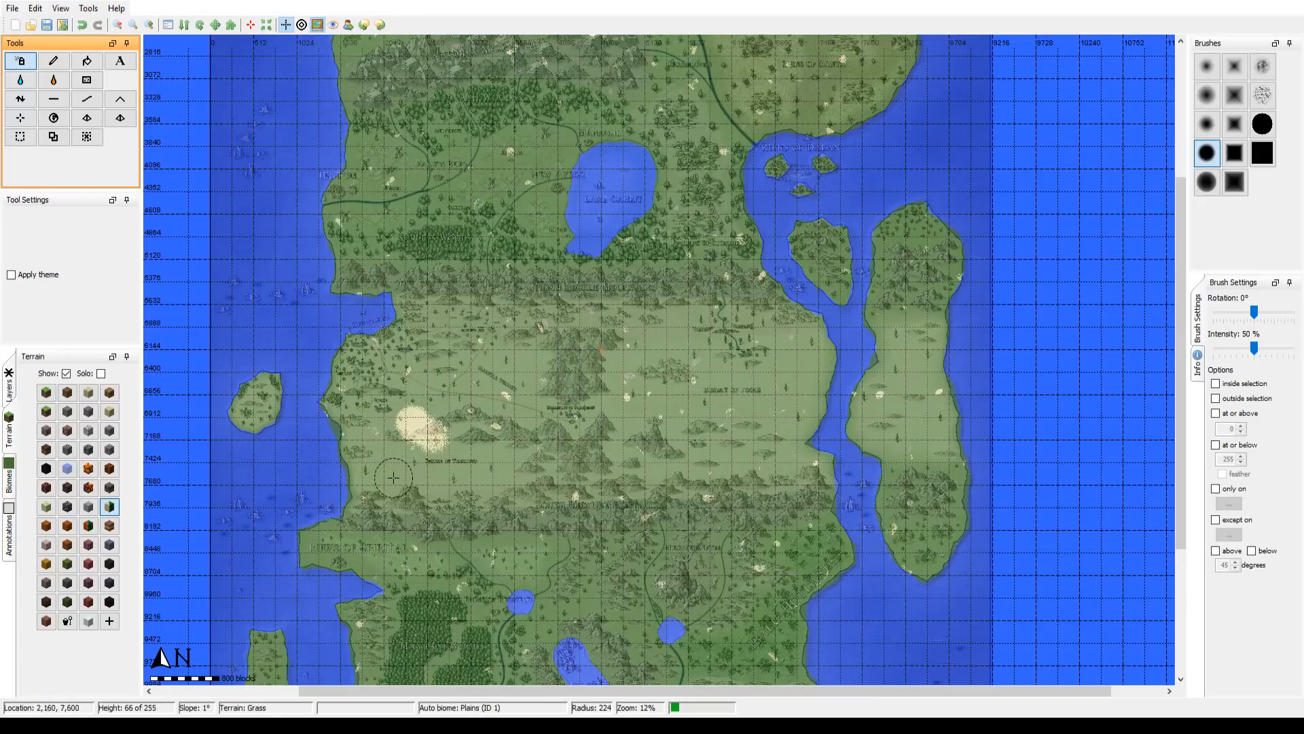
{"action": "mouse_move", "coordinate": [366, 490]}
{"action": "left_mouse_down"}
{"action": "mouse_move", "coordinate": [361, 500]}
{"action": "mouse_move", "coordinate": [418, 472]}
{"action": "mouse_move", "coordinate": [401, 493]}
{"action": "mouse_move", "coordinate": [512, 492]}
{"action": "mouse_move", "coordinate": [468, 501]}
{"action": "left_mouse_up"}
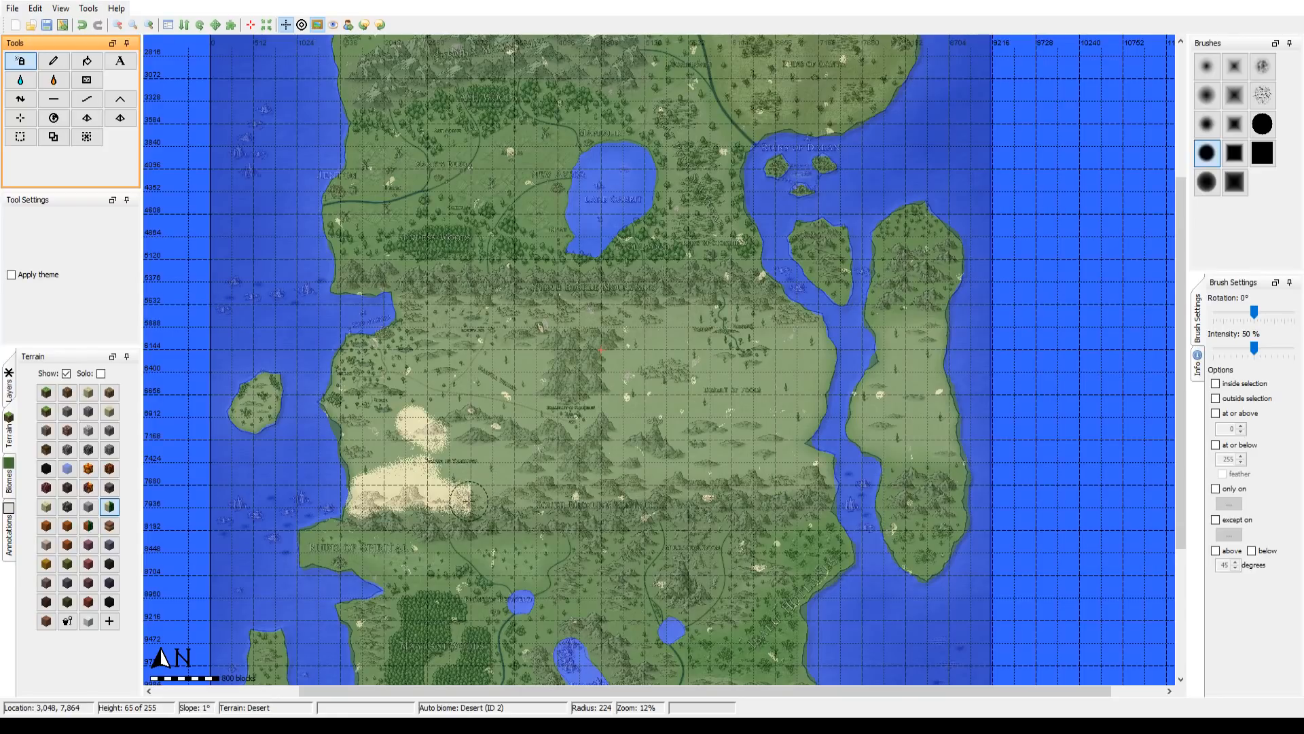
Step: Extend the southwestern desert patch with Pencil strokes of Desert terrain, using a soft round brush at radius 300
{"action": "left_click", "coordinate": [54, 61]}
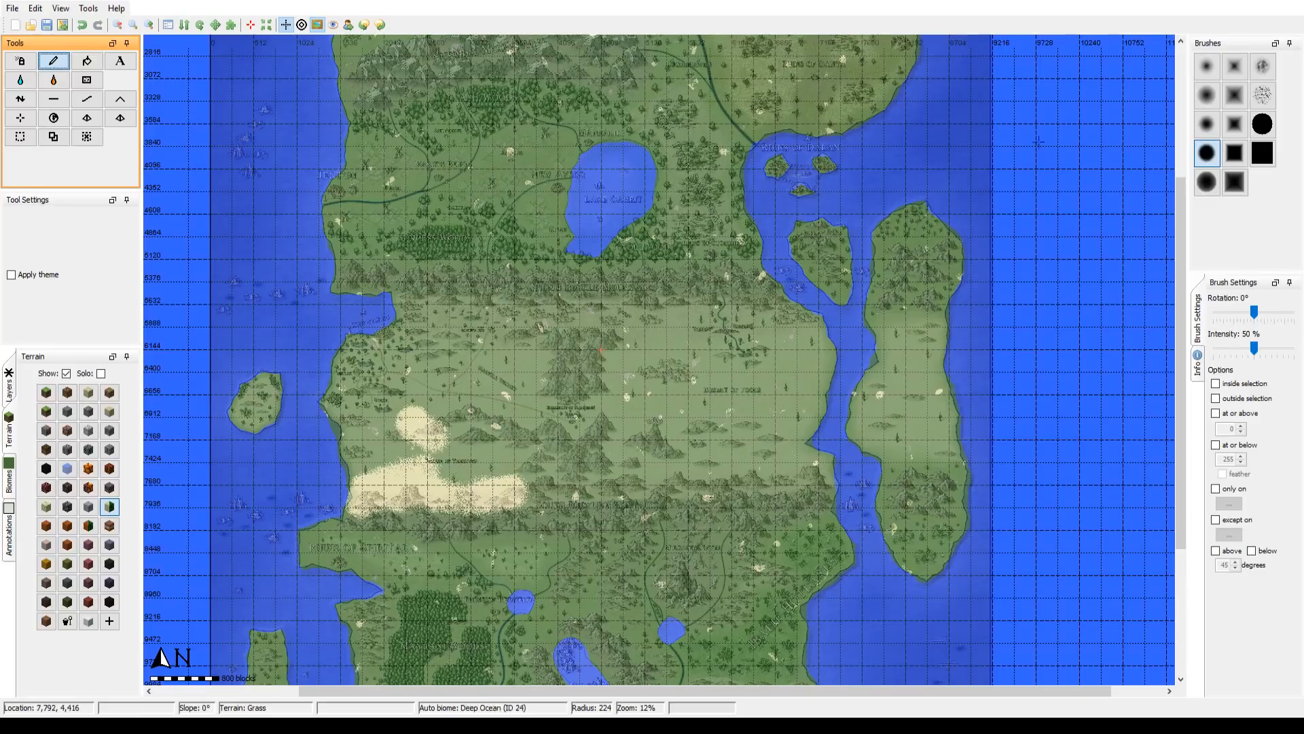
{"action": "left_click", "coordinate": [1207, 182]}
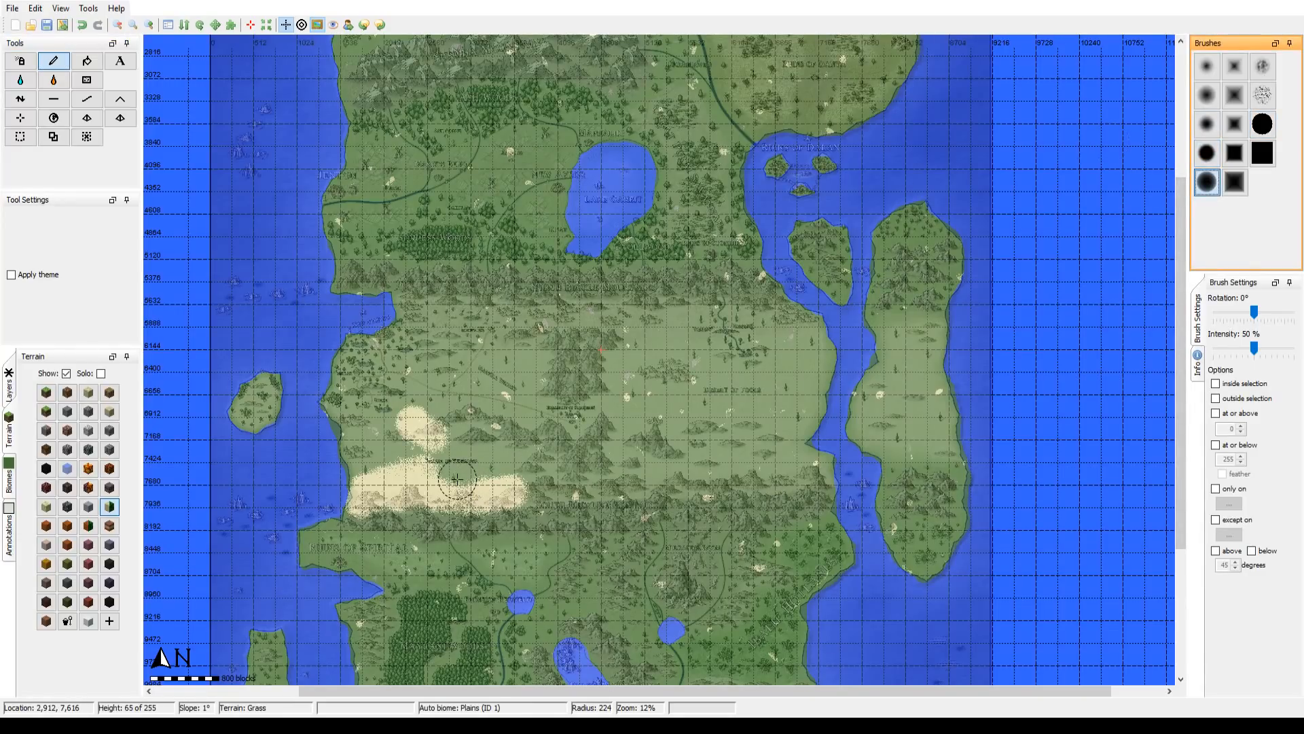
{"action": "scroll", "coordinate": [458, 475], "scroll_direction": "up", "scroll_amount": 3}
{"action": "mouse_move", "coordinate": [455, 453]}
{"action": "left_mouse_down"}
{"action": "mouse_move", "coordinate": [449, 504]}
{"action": "mouse_move", "coordinate": [468, 495]}
{"action": "left_mouse_up"}
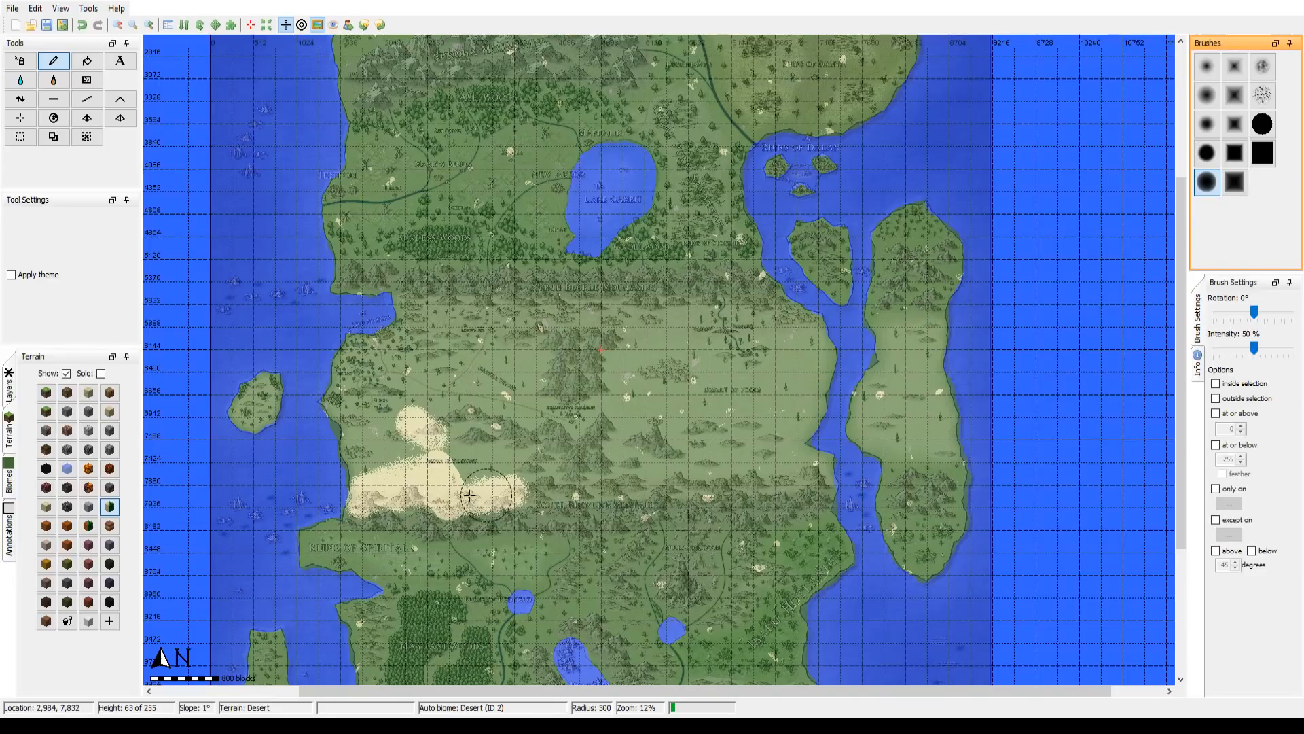
{"action": "left_click_drag", "start_coordinate": [467, 495], "coordinate": [468, 493]}
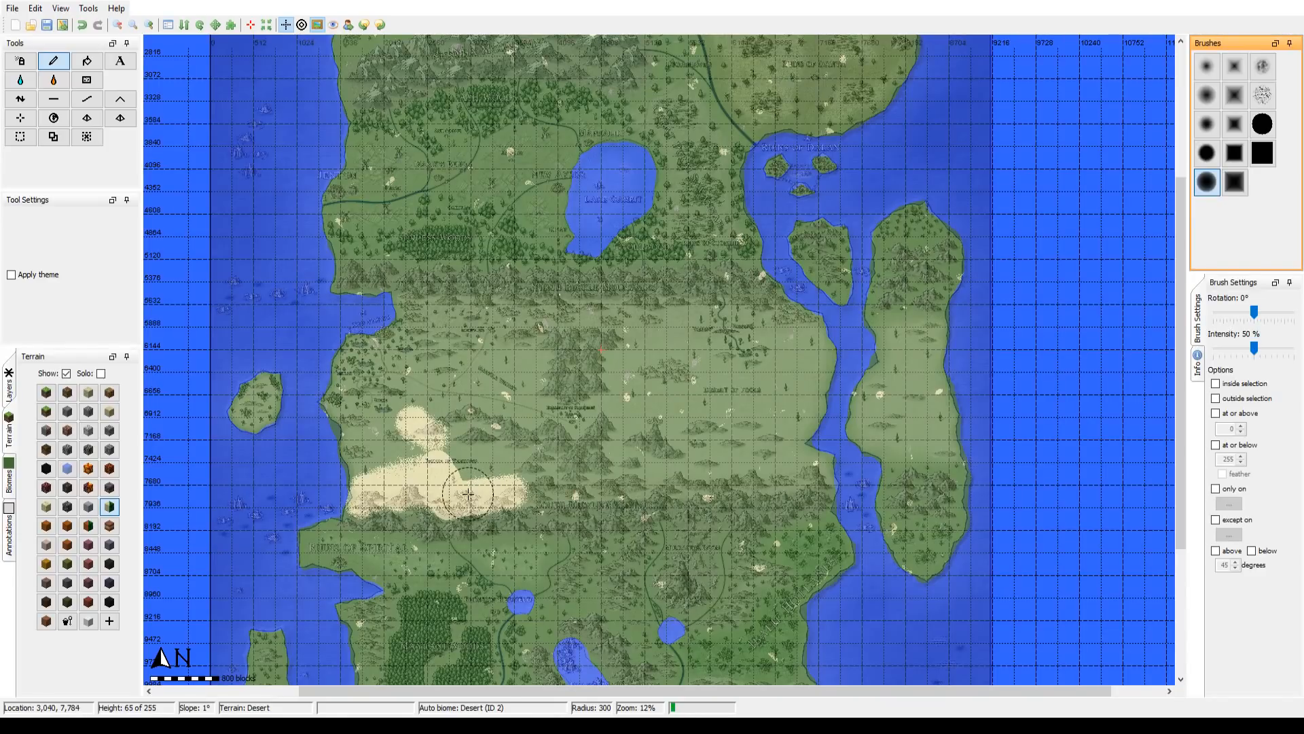
Step: Square off the southwestern desert patch and extend it eastward with Desert terrain, using the solid square Pencil brush at radius 300
{"action": "left_click", "coordinate": [1262, 153]}
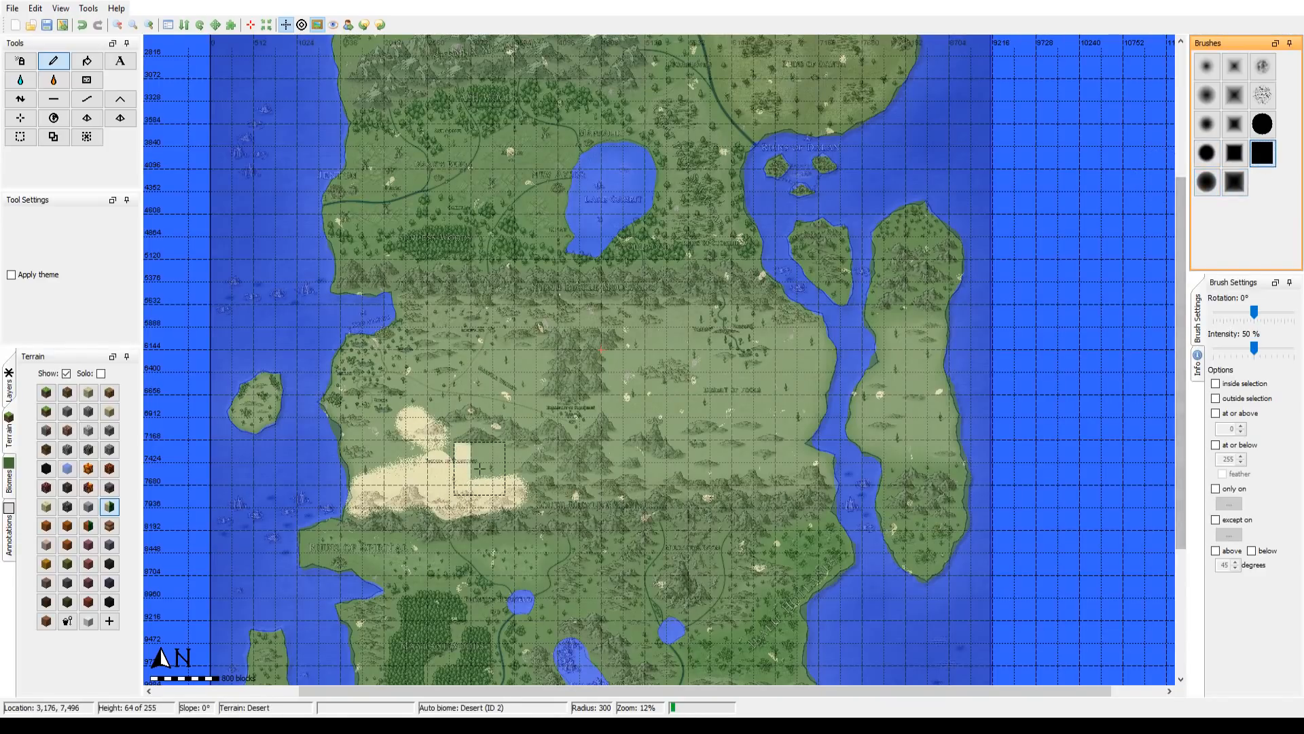
{"action": "left_click_drag", "start_coordinate": [480, 469], "coordinate": [460, 473]}
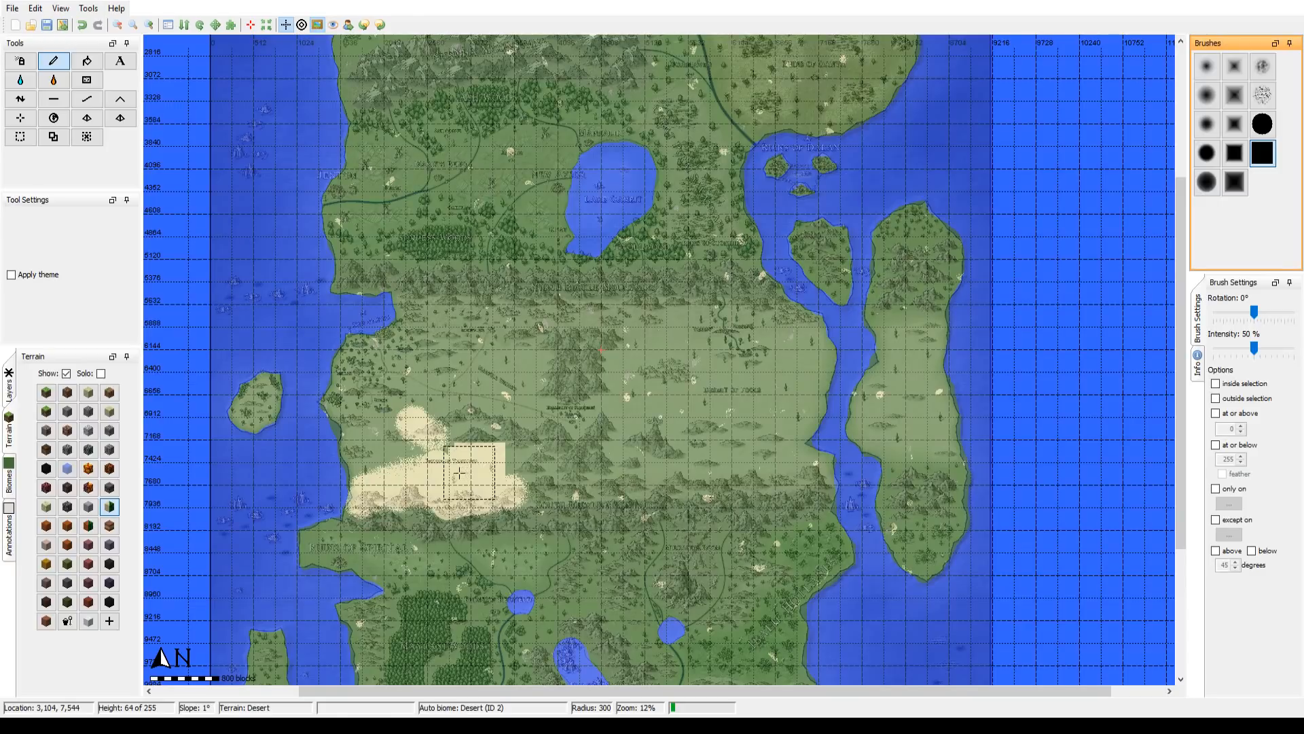
{"action": "left_click", "coordinate": [377, 490]}
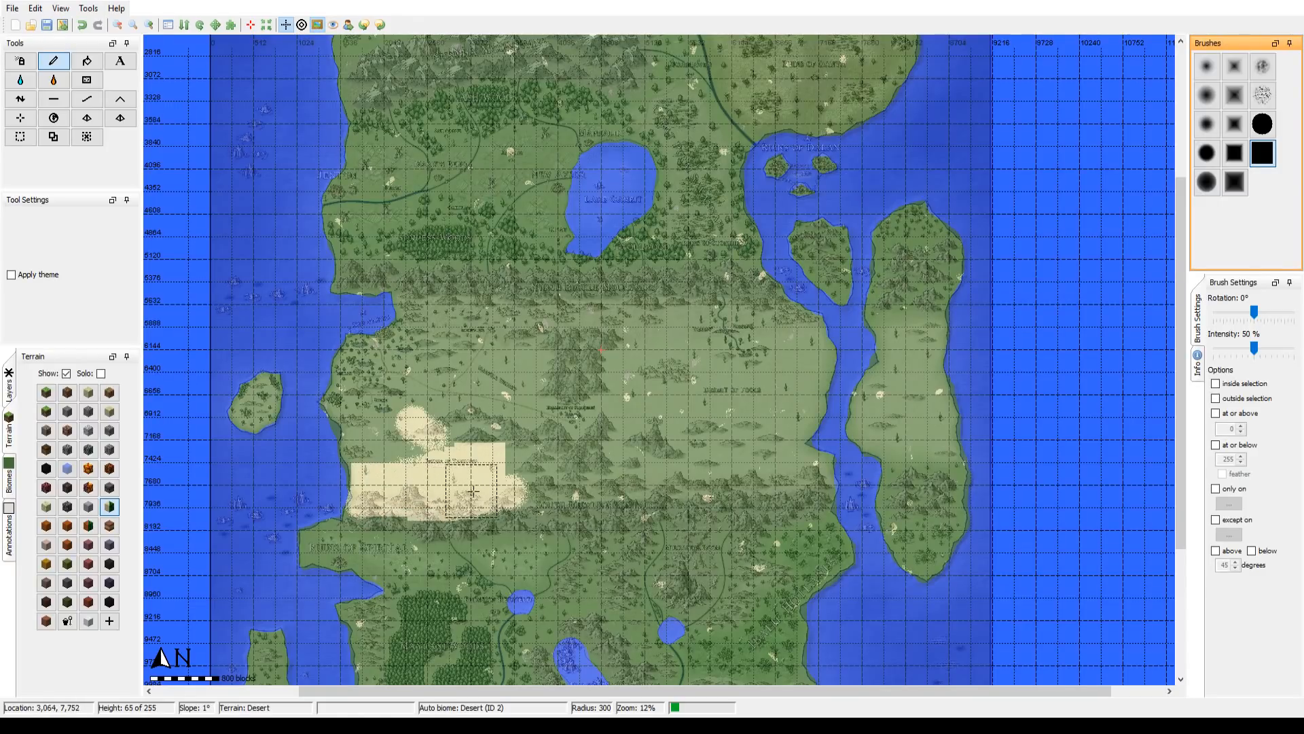
{"action": "left_click", "coordinate": [495, 486]}
{"action": "left_click_drag", "start_coordinate": [516, 479], "coordinate": [543, 477]}
Step: Fill the rest of the mainland between the North and South Buckle Mountains with Desert terrain, from the western to the eastern coast
{"action": "mouse_move", "coordinate": [391, 432]}
{"action": "left_mouse_down"}
{"action": "mouse_move", "coordinate": [375, 442]}
{"action": "mouse_move", "coordinate": [412, 444]}
{"action": "mouse_move", "coordinate": [359, 393]}
{"action": "mouse_move", "coordinate": [371, 364]}
{"action": "mouse_move", "coordinate": [424, 353]}
{"action": "mouse_move", "coordinate": [421, 325]}
{"action": "mouse_move", "coordinate": [468, 323]}
{"action": "mouse_move", "coordinate": [777, 332]}
{"action": "mouse_move", "coordinate": [799, 348]}
{"action": "mouse_move", "coordinate": [799, 372]}
{"action": "mouse_move", "coordinate": [764, 425]}
{"action": "left_mouse_up"}
{"action": "mouse_move", "coordinate": [791, 489]}
{"action": "left_mouse_down"}
{"action": "mouse_move", "coordinate": [800, 479]}
{"action": "mouse_move", "coordinate": [764, 467]}
{"action": "mouse_move", "coordinate": [751, 478]}
{"action": "mouse_move", "coordinate": [591, 485]}
{"action": "left_mouse_up"}
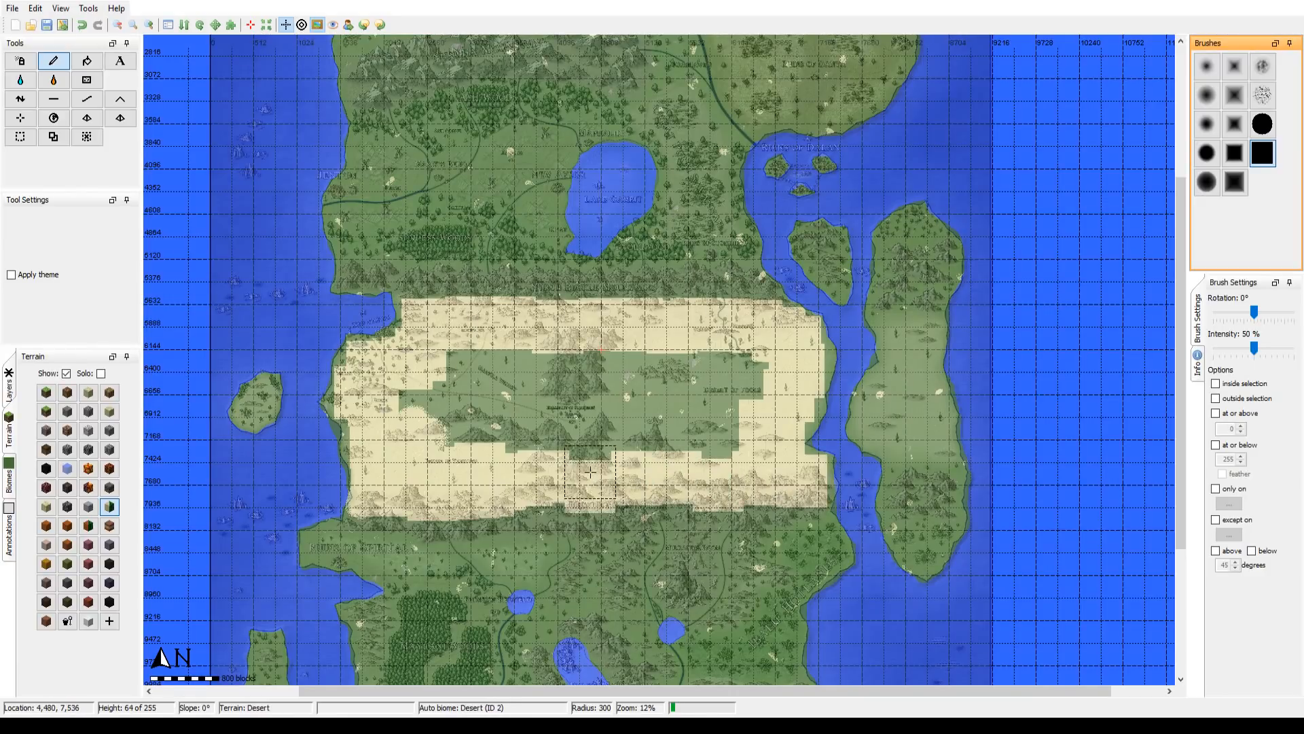
{"action": "left_click_drag", "start_coordinate": [422, 415], "coordinate": [418, 406]}
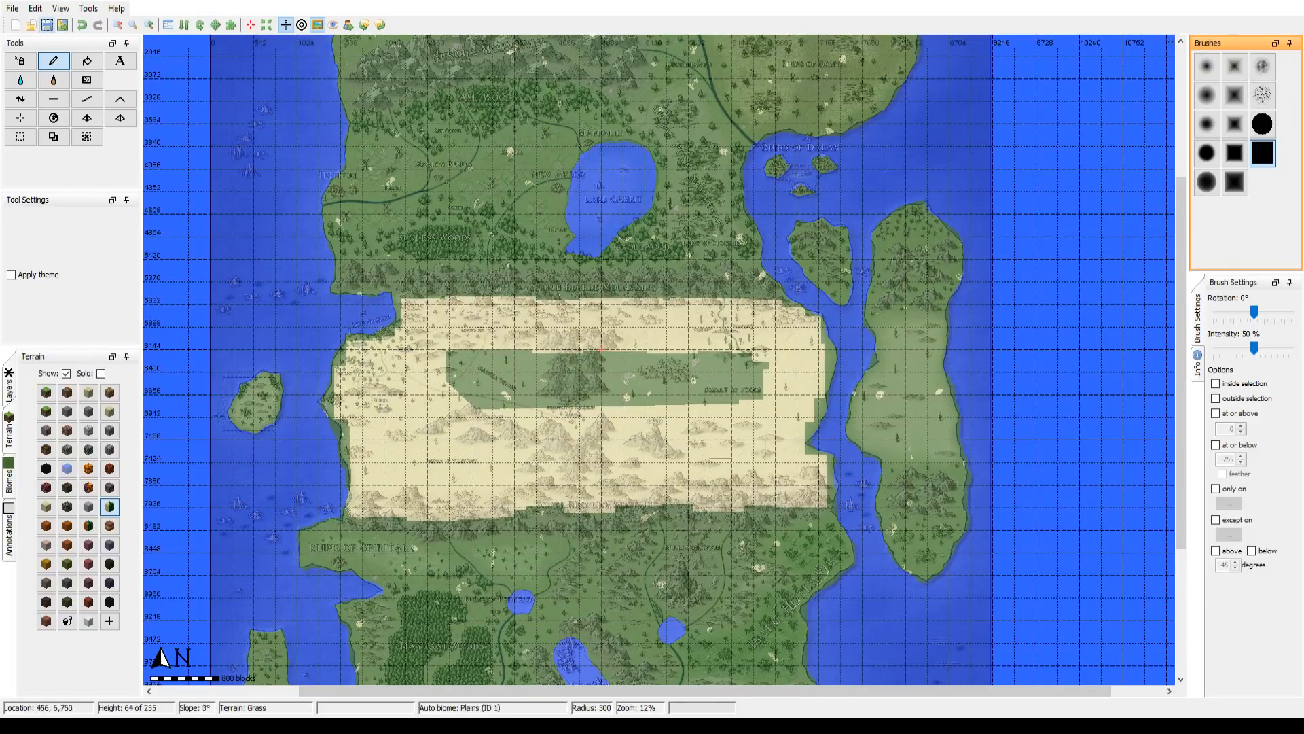
{"action": "left_click", "coordinate": [111, 508]}
{"action": "mouse_move", "coordinate": [483, 370]}
{"action": "left_mouse_down"}
{"action": "mouse_move", "coordinate": [475, 413]}
{"action": "mouse_move", "coordinate": [556, 389]}
{"action": "mouse_move", "coordinate": [549, 364]}
{"action": "mouse_move", "coordinate": [587, 374]}
{"action": "mouse_move", "coordinate": [574, 397]}
{"action": "mouse_move", "coordinate": [637, 403]}
{"action": "mouse_move", "coordinate": [598, 365]}
{"action": "mouse_move", "coordinate": [671, 373]}
{"action": "mouse_move", "coordinate": [625, 356]}
{"action": "mouse_move", "coordinate": [683, 405]}
{"action": "mouse_move", "coordinate": [709, 375]}
{"action": "mouse_move", "coordinate": [745, 365]}
{"action": "mouse_move", "coordinate": [724, 395]}
{"action": "mouse_move", "coordinate": [759, 396]}
{"action": "mouse_move", "coordinate": [770, 442]}
{"action": "left_mouse_up"}
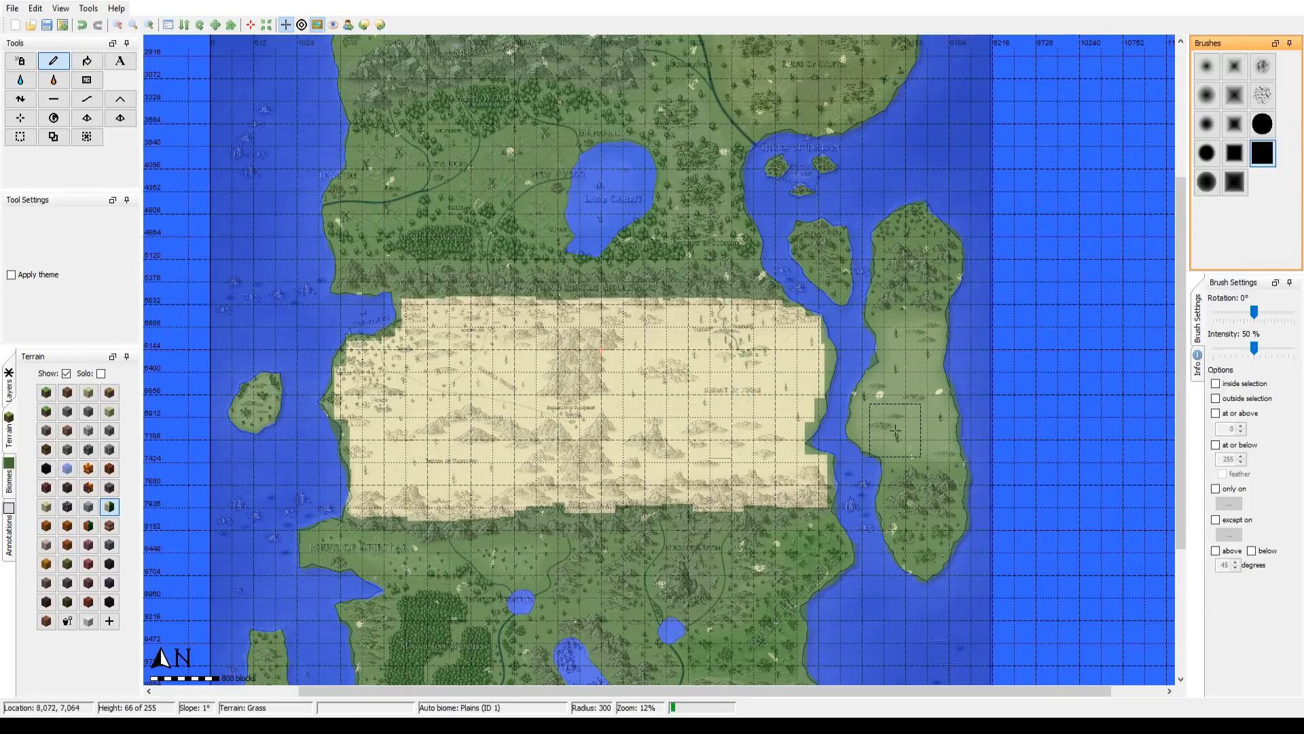
Step: Paint Desert terrain over the central plain of the large eastern island with the square brush
{"action": "left_click", "coordinate": [918, 429]}
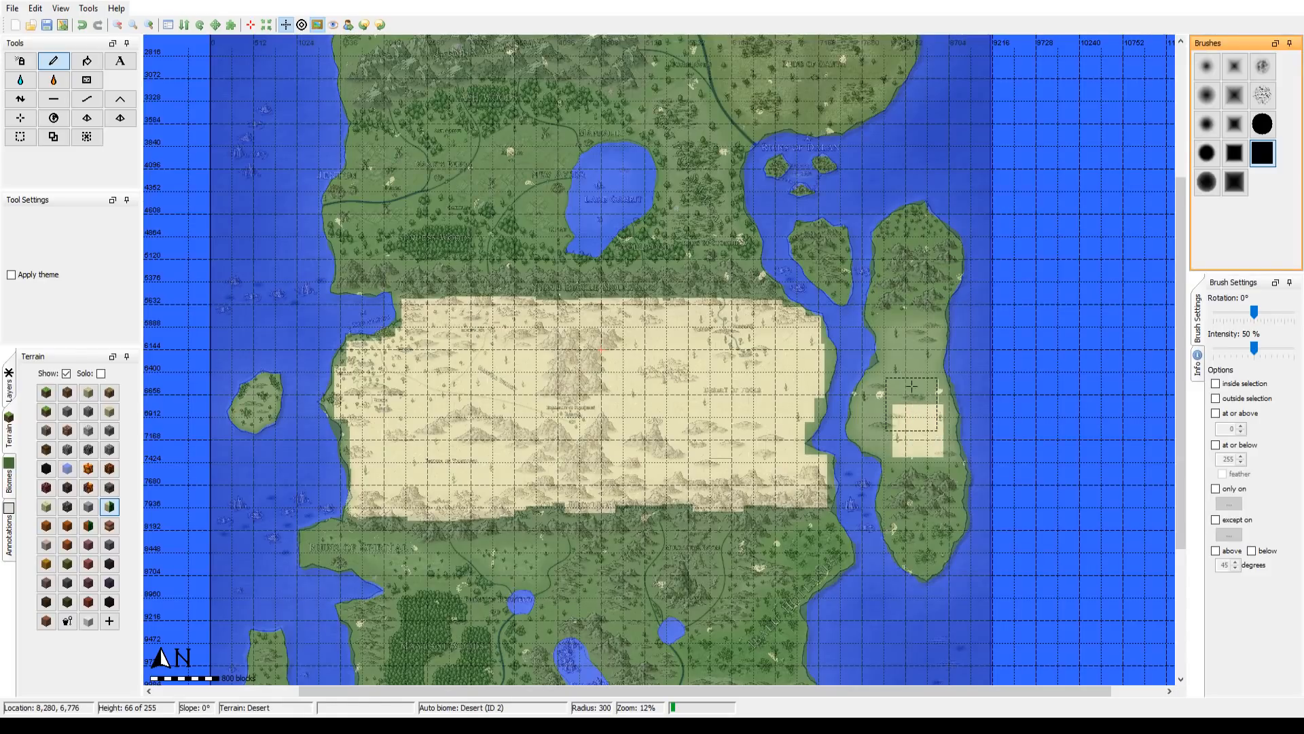
{"action": "left_click", "coordinate": [912, 404]}
{"action": "left_click", "coordinate": [913, 339]}
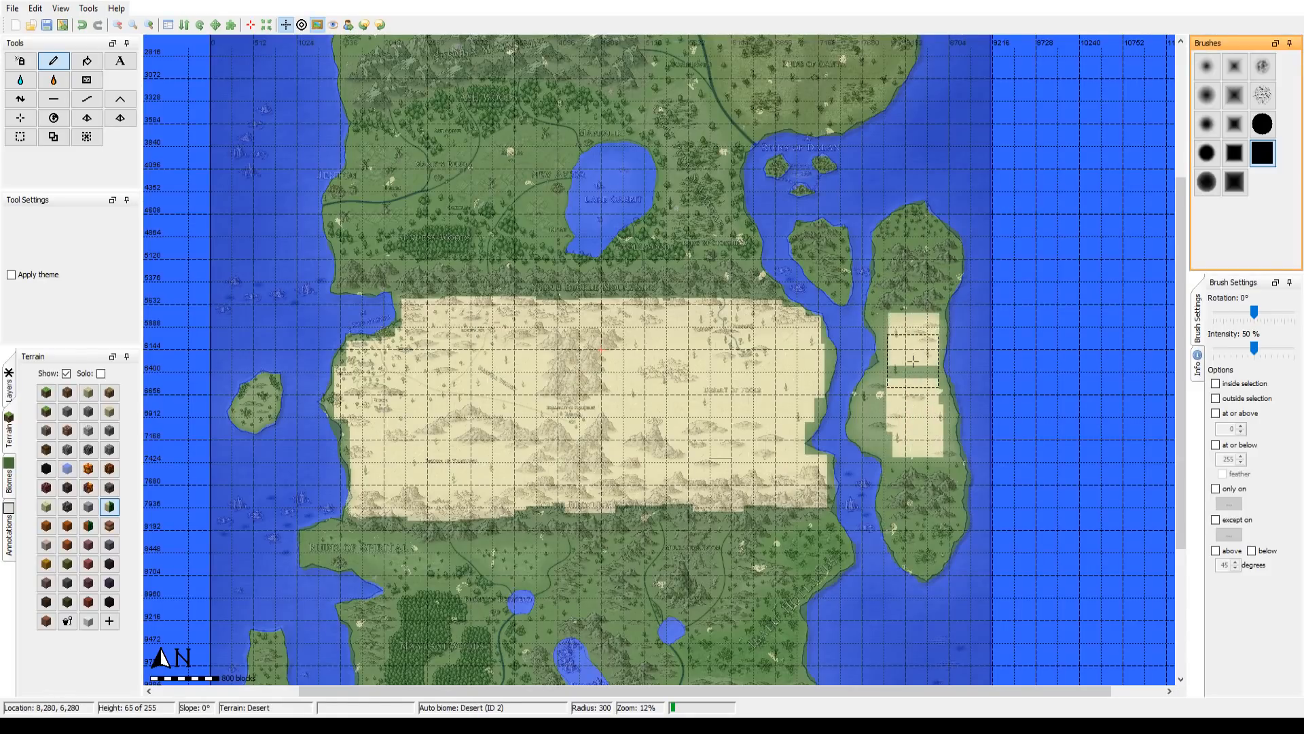
{"action": "left_click", "coordinate": [914, 375]}
{"action": "left_click", "coordinate": [895, 410]}
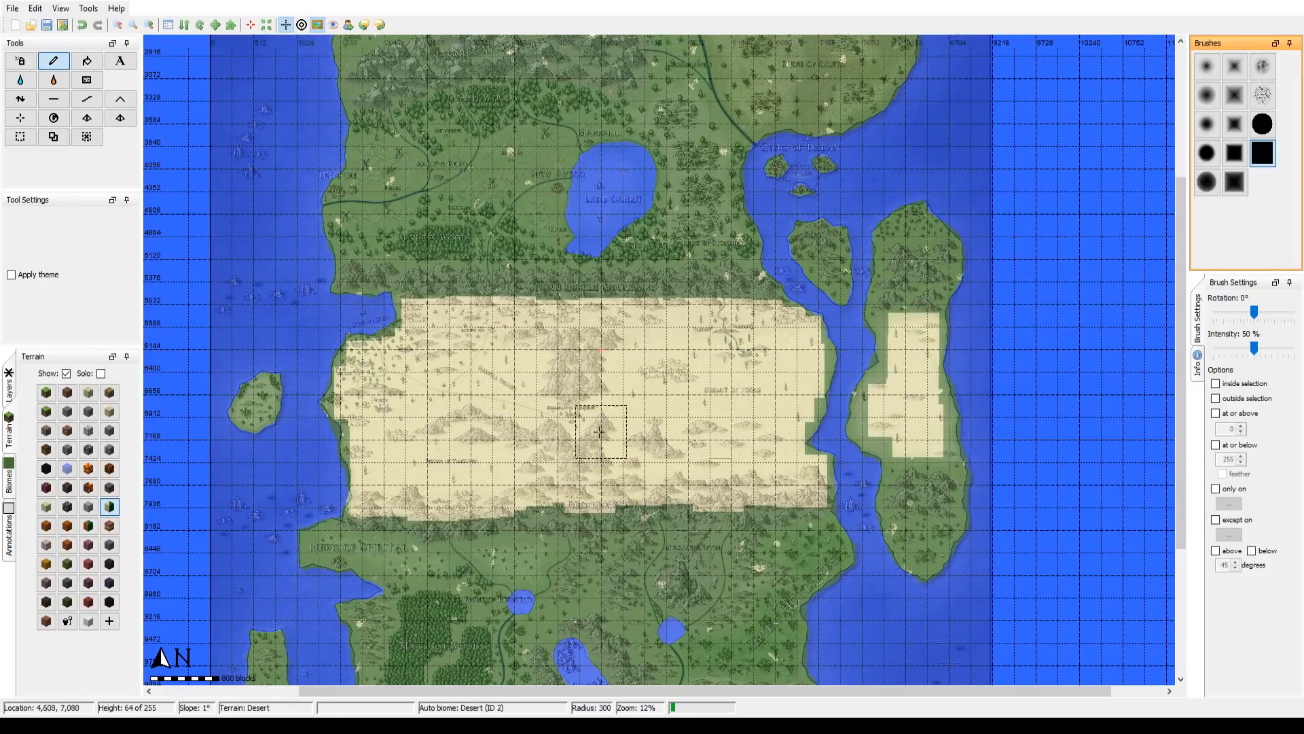
Step: Cover the whole small island off the western coast with Desert terrain at 100% zoom, using round brushes at radius 102
{"action": "left_click_drag", "start_coordinate": [411, 338], "coordinate": [451, 318]}
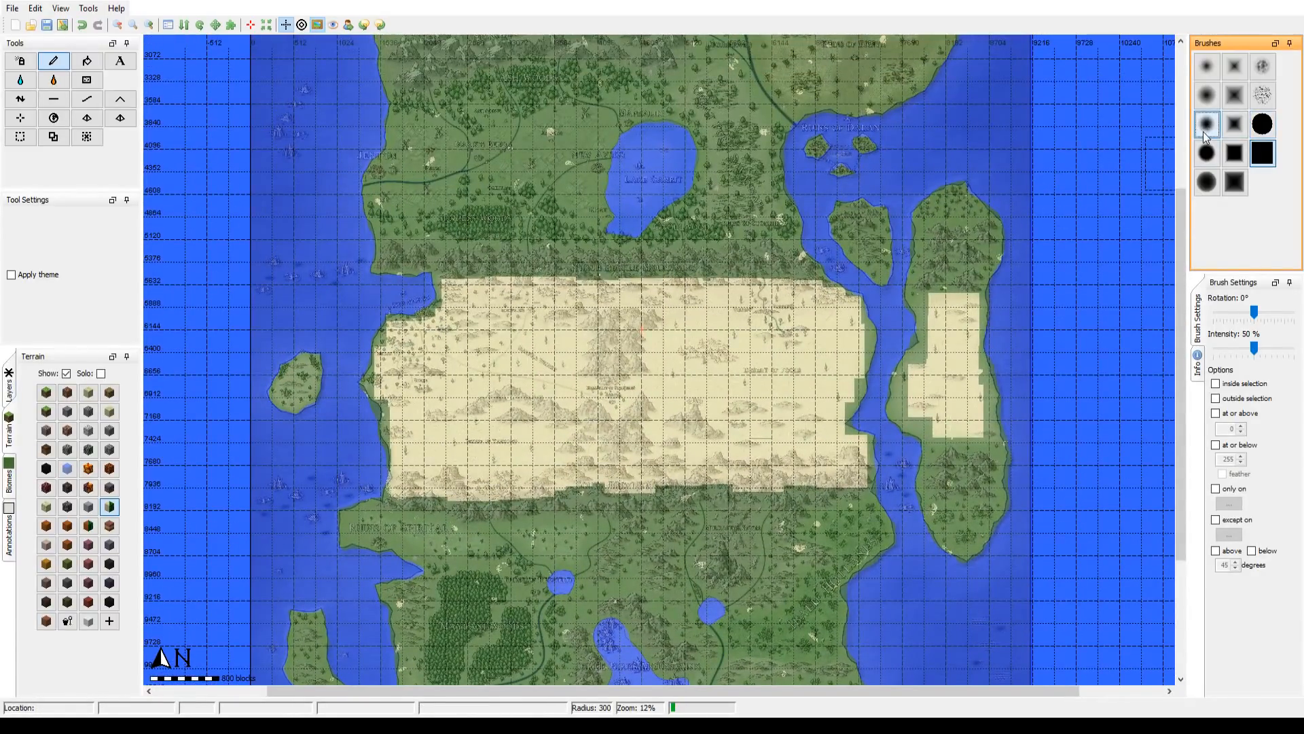
{"action": "left_click", "coordinate": [1206, 127]}
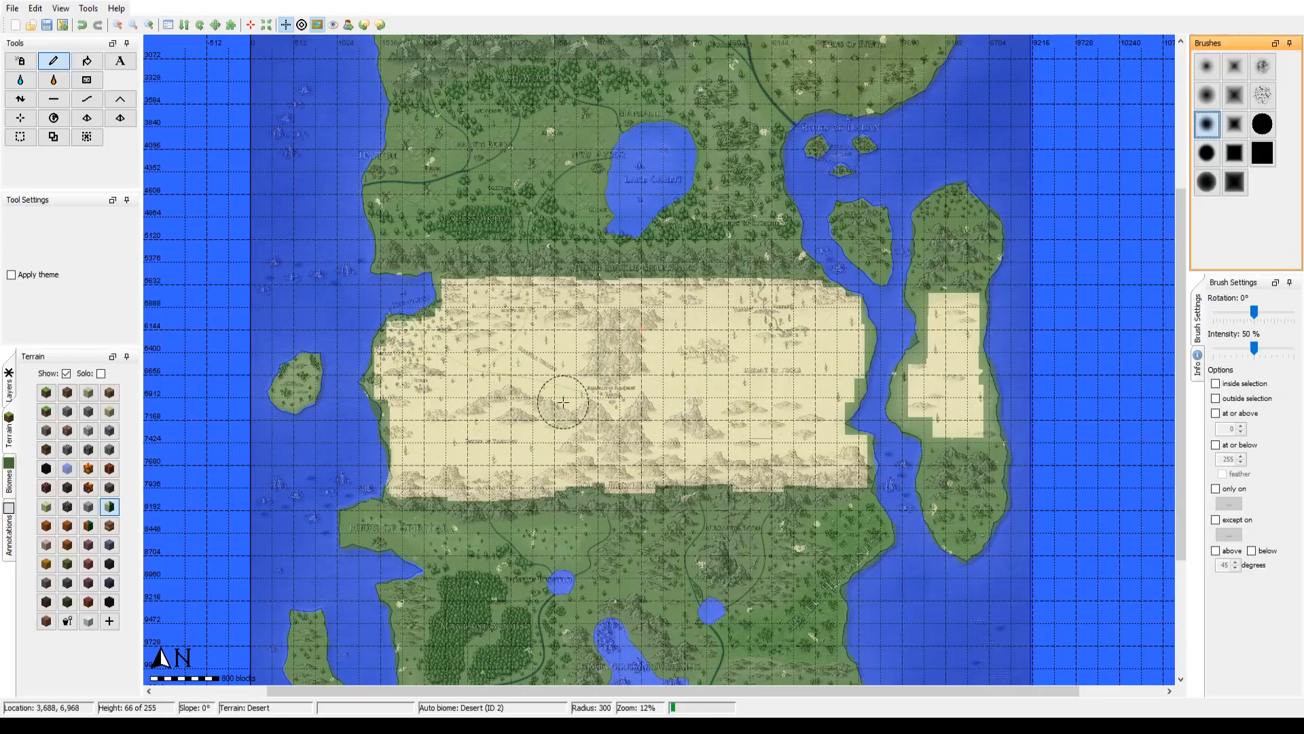
{"action": "left_click_drag", "start_coordinate": [563, 403], "coordinate": [759, 362]}
{"action": "left_click", "coordinate": [148, 29]}
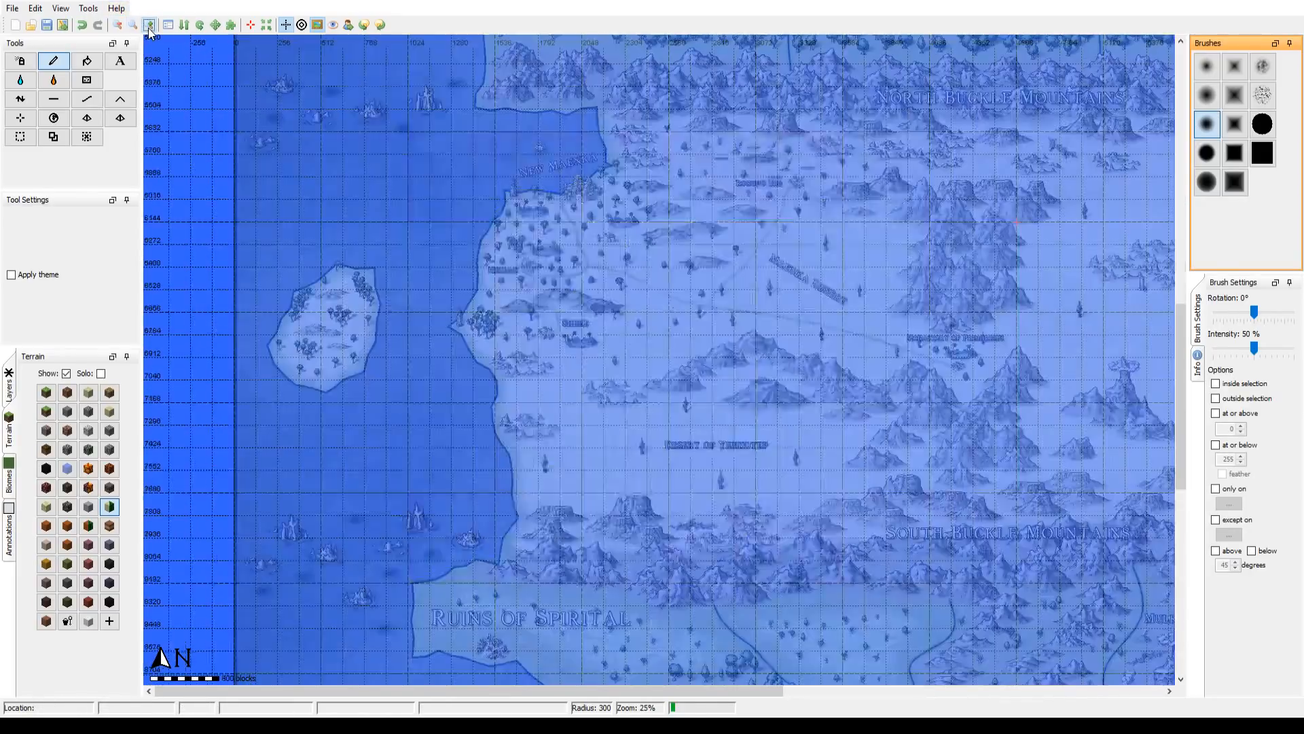
{"action": "left_click", "coordinate": [149, 28]}
{"action": "left_click", "coordinate": [148, 28]}
{"action": "left_click_drag", "start_coordinate": [465, 288], "coordinate": [1234, 393]}
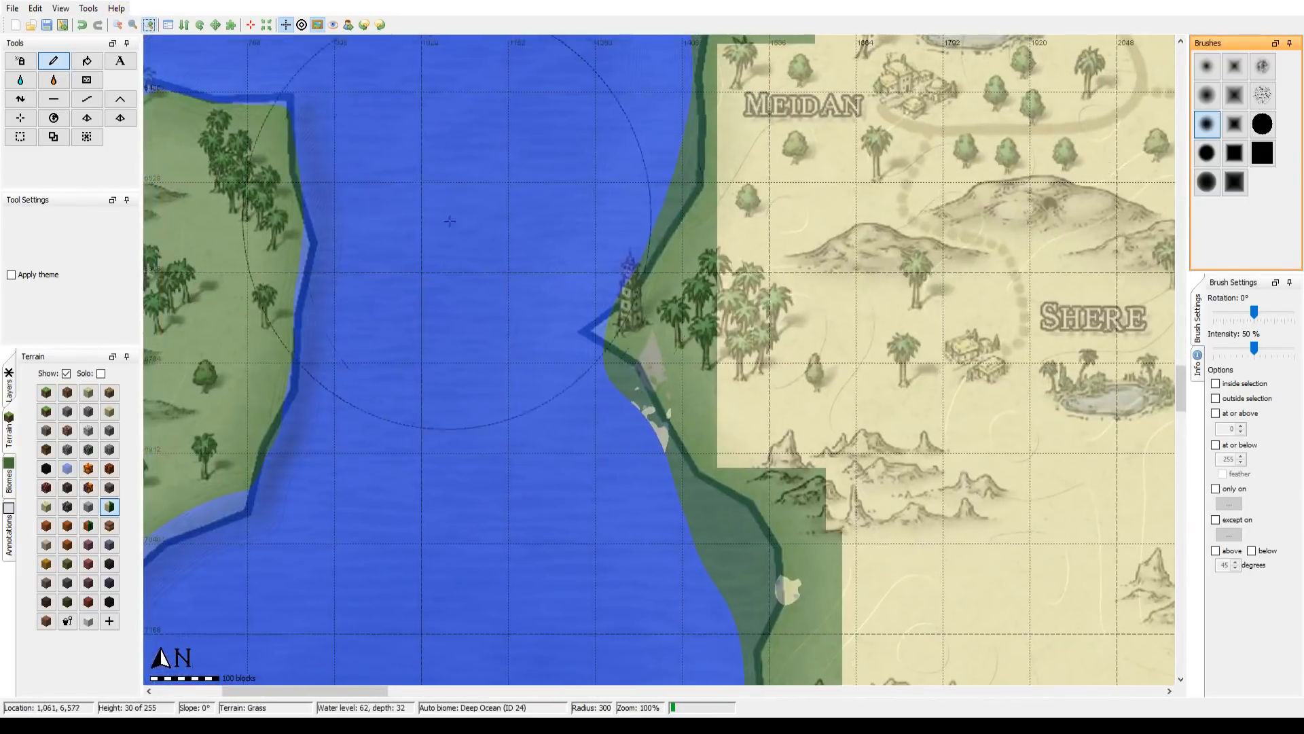
{"action": "left_click_drag", "start_coordinate": [449, 221], "coordinate": [935, 257]}
{"action": "scroll", "coordinate": [608, 343], "scroll_direction": "up", "scroll_amount": 1}
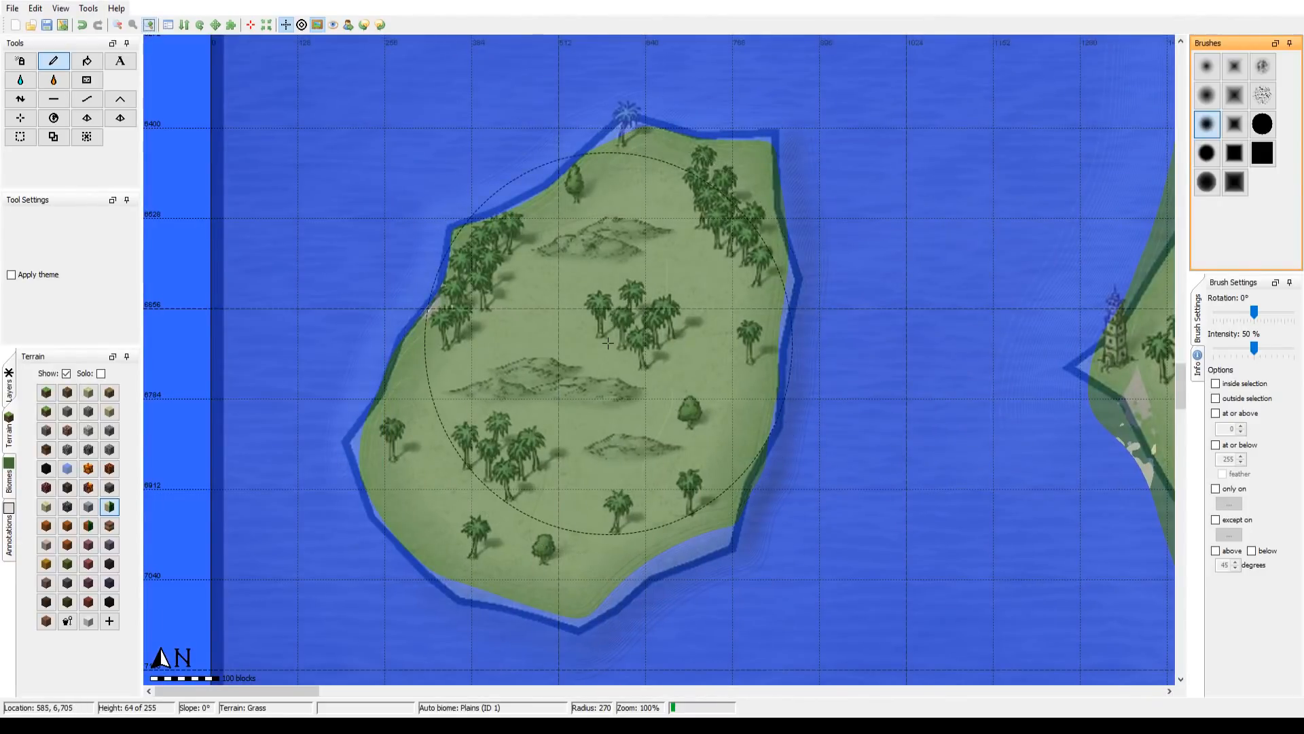
{"action": "scroll", "coordinate": [607, 343], "scroll_direction": "up", "scroll_amount": 9}
{"action": "left_click", "coordinate": [565, 408]}
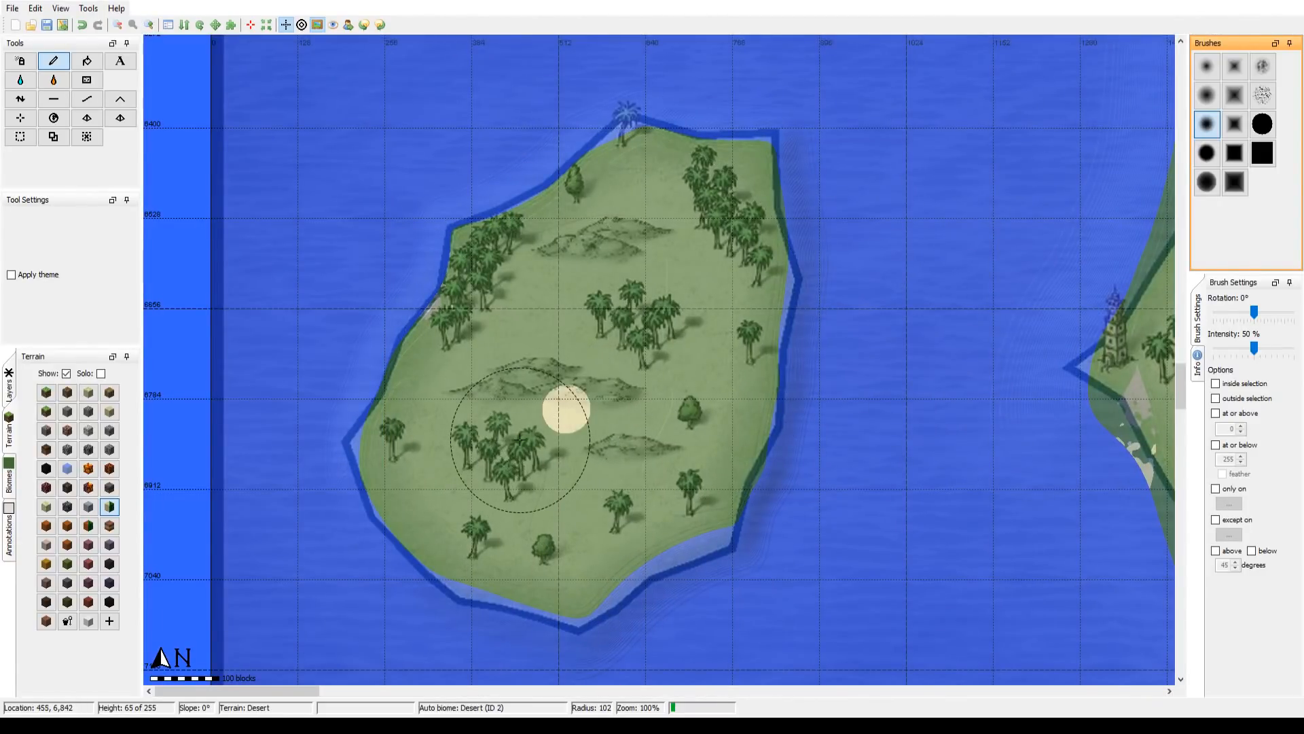
{"action": "mouse_move", "coordinate": [520, 439]}
{"action": "left_mouse_down"}
{"action": "mouse_move", "coordinate": [559, 394]}
{"action": "mouse_move", "coordinate": [537, 350]}
{"action": "mouse_move", "coordinate": [426, 400]}
{"action": "mouse_move", "coordinate": [442, 368]}
{"action": "left_mouse_up"}
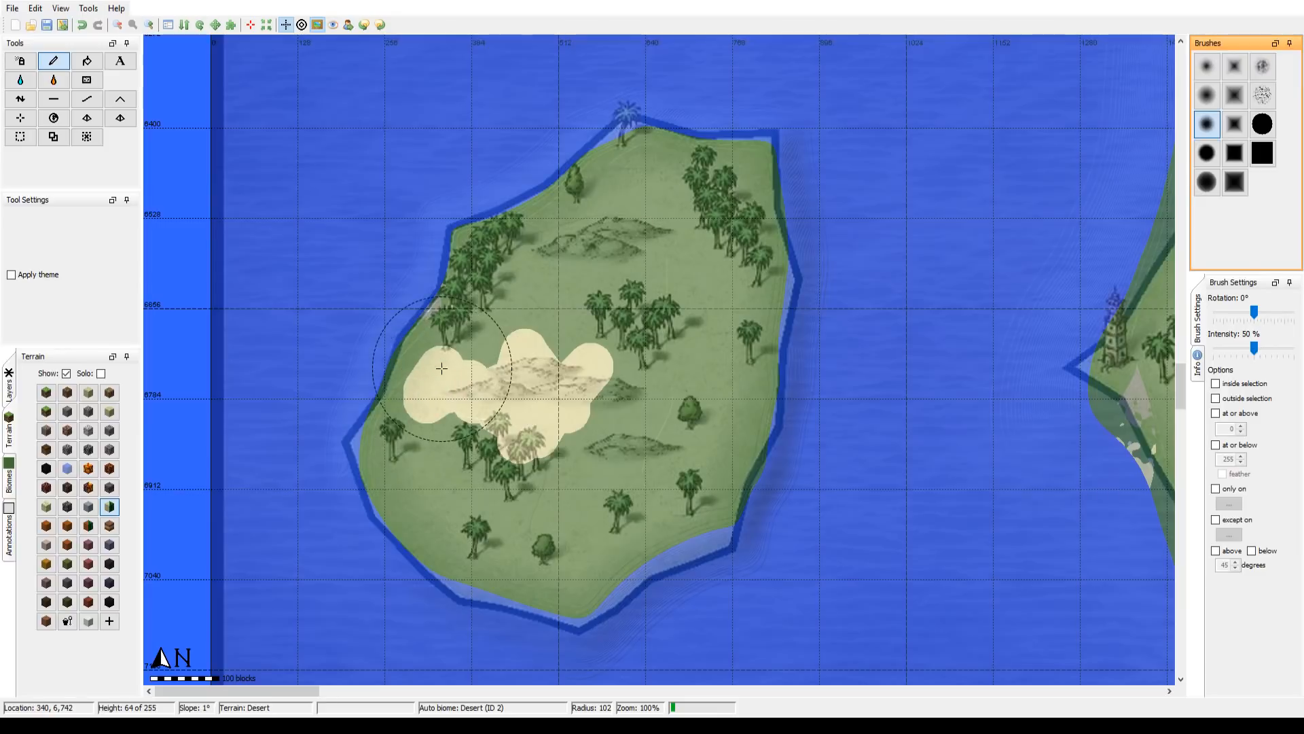
{"action": "left_click", "coordinate": [1206, 182]}
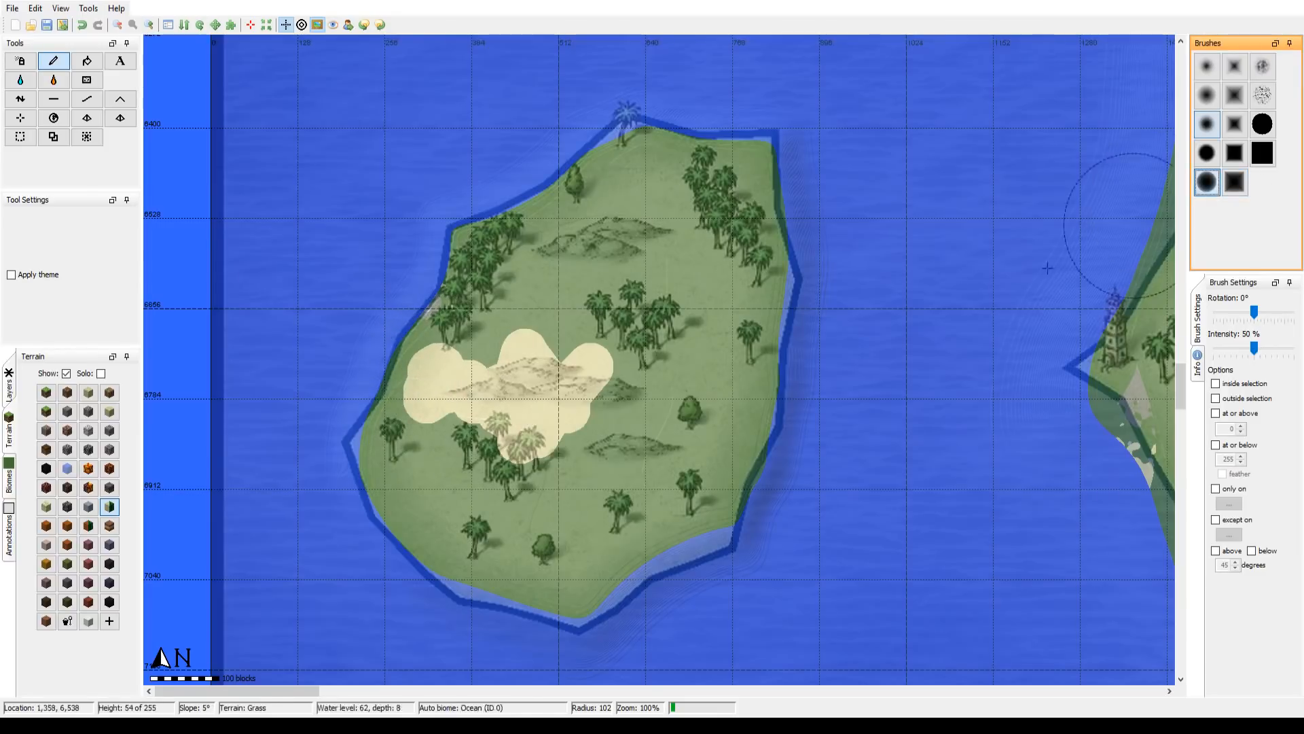
{"action": "mouse_move", "coordinate": [632, 397]}
{"action": "left_mouse_down"}
{"action": "mouse_move", "coordinate": [513, 398]}
{"action": "mouse_move", "coordinate": [471, 365]}
{"action": "mouse_move", "coordinate": [494, 261]}
{"action": "mouse_move", "coordinate": [482, 264]}
{"action": "mouse_move", "coordinate": [531, 242]}
{"action": "mouse_move", "coordinate": [641, 152]}
{"action": "mouse_move", "coordinate": [727, 166]}
{"action": "mouse_move", "coordinate": [753, 217]}
{"action": "mouse_move", "coordinate": [771, 314]}
{"action": "mouse_move", "coordinate": [742, 463]}
{"action": "mouse_move", "coordinate": [681, 546]}
{"action": "mouse_move", "coordinate": [546, 597]}
{"action": "mouse_move", "coordinate": [438, 555]}
{"action": "mouse_move", "coordinate": [387, 464]}
{"action": "mouse_move", "coordinate": [385, 381]}
{"action": "mouse_move", "coordinate": [338, 482]}
{"action": "mouse_move", "coordinate": [555, 448]}
{"action": "mouse_move", "coordinate": [455, 405]}
{"action": "mouse_move", "coordinate": [511, 524]}
{"action": "mouse_move", "coordinate": [649, 468]}
{"action": "mouse_move", "coordinate": [638, 416]}
{"action": "mouse_move", "coordinate": [623, 463]}
{"action": "mouse_move", "coordinate": [668, 477]}
{"action": "mouse_move", "coordinate": [712, 275]}
{"action": "mouse_move", "coordinate": [628, 371]}
{"action": "mouse_move", "coordinate": [688, 217]}
{"action": "mouse_move", "coordinate": [600, 241]}
{"action": "mouse_move", "coordinate": [526, 345]}
{"action": "mouse_move", "coordinate": [676, 339]}
{"action": "left_mouse_up"}
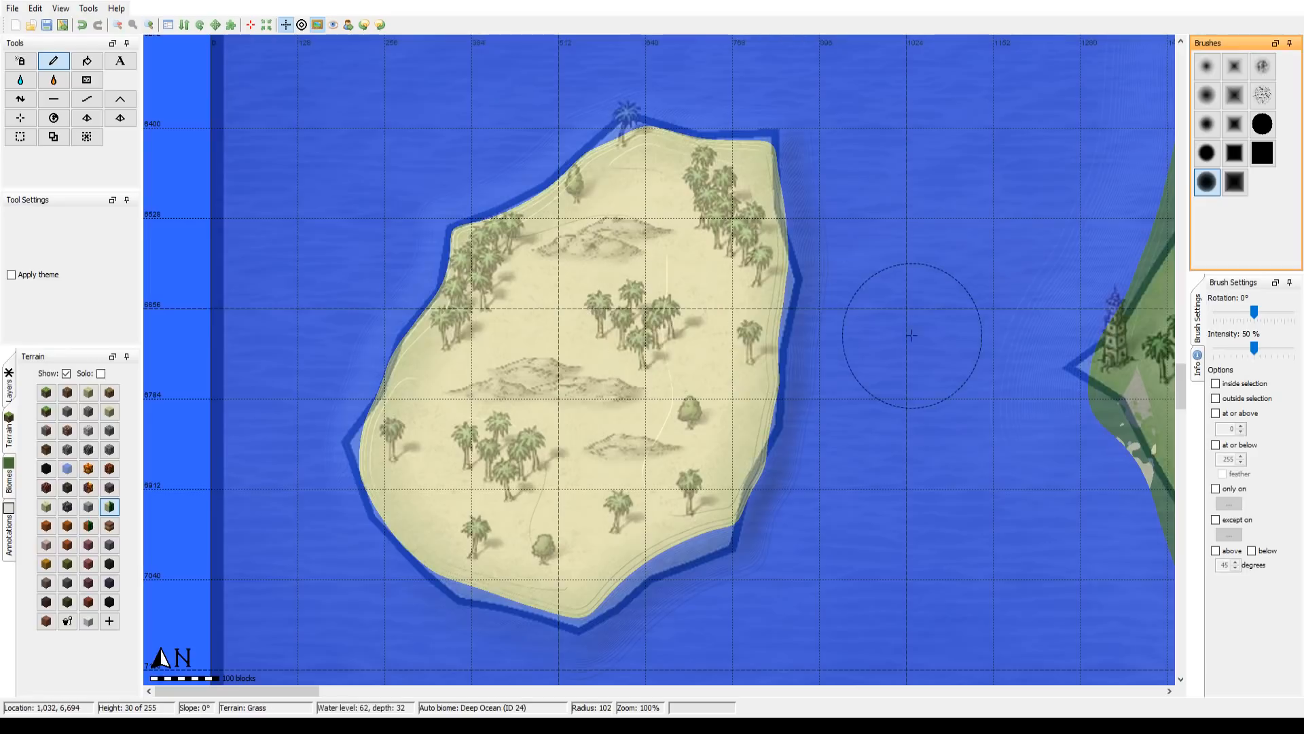
Step: Fill the green gap on the mainland just east of the New Maenka bay with Desert terrain, using the solid square brush
{"action": "left_click_drag", "start_coordinate": [911, 335], "coordinate": [503, 323]}
{"action": "mouse_move", "coordinate": [830, 359]}
{"action": "left_mouse_down"}
{"action": "mouse_move", "coordinate": [715, 349]}
{"action": "mouse_move", "coordinate": [787, 236]}
{"action": "mouse_move", "coordinate": [772, 208]}
{"action": "mouse_move", "coordinate": [796, 126]}
{"action": "left_mouse_up"}
{"action": "mouse_move", "coordinate": [820, 124]}
{"action": "left_mouse_down"}
{"action": "mouse_move", "coordinate": [666, 363]}
{"action": "mouse_move", "coordinate": [663, 226]}
{"action": "left_mouse_up"}
{"action": "left_click", "coordinate": [1262, 152]}
{"action": "left_click_drag", "start_coordinate": [849, 252], "coordinate": [513, 490]}
{"action": "mouse_move", "coordinate": [634, 429]}
{"action": "left_mouse_down"}
{"action": "mouse_move", "coordinate": [455, 282]}
{"action": "mouse_move", "coordinate": [366, 300]}
{"action": "mouse_move", "coordinate": [418, 315]}
{"action": "mouse_move", "coordinate": [524, 286]}
{"action": "mouse_move", "coordinate": [659, 332]}
{"action": "mouse_move", "coordinate": [704, 265]}
{"action": "mouse_move", "coordinate": [608, 303]}
{"action": "mouse_move", "coordinate": [803, 209]}
{"action": "mouse_move", "coordinate": [730, 286]}
{"action": "left_mouse_up"}
{"action": "mouse_move", "coordinate": [843, 204]}
{"action": "left_mouse_down"}
{"action": "mouse_move", "coordinate": [776, 307]}
{"action": "mouse_move", "coordinate": [711, 479]}
{"action": "left_mouse_up"}
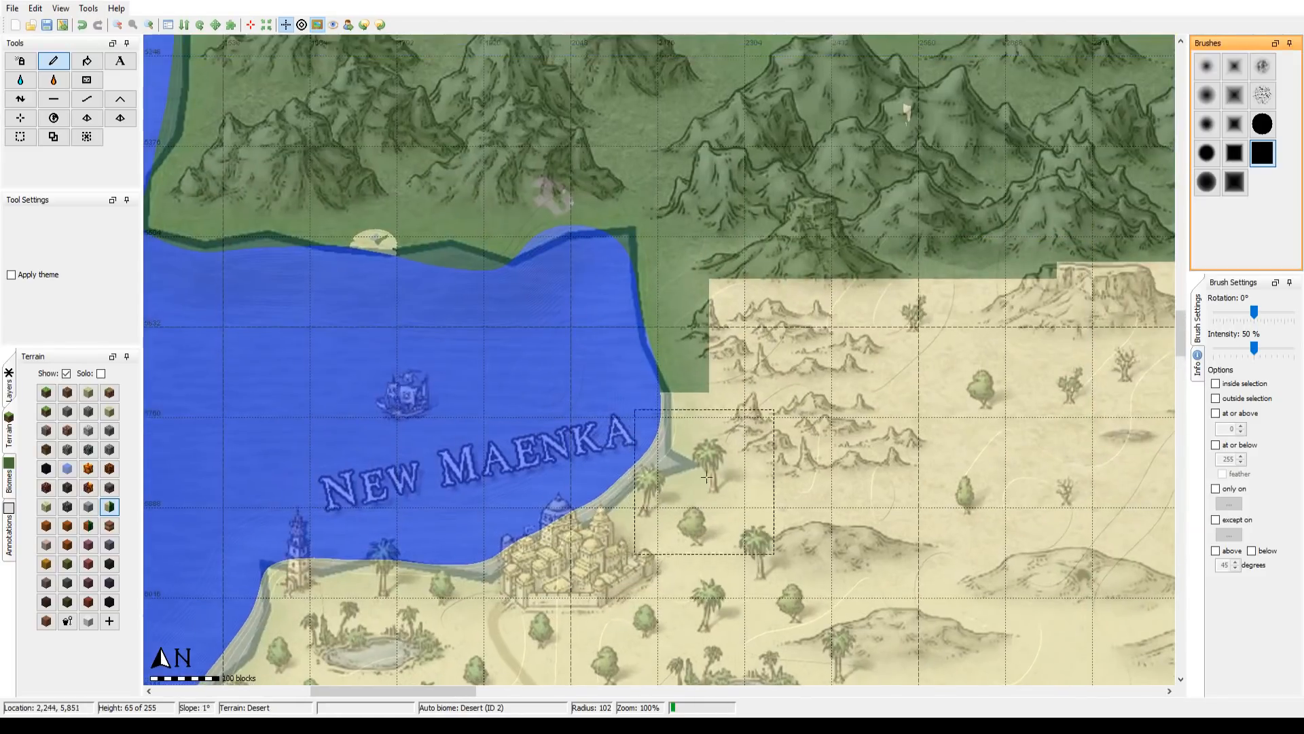
{"action": "left_click", "coordinate": [689, 355]}
{"action": "mouse_move", "coordinate": [862, 427]}
{"action": "left_mouse_down"}
{"action": "mouse_move", "coordinate": [711, 515]}
{"action": "mouse_move", "coordinate": [692, 578]}
{"action": "left_mouse_up"}
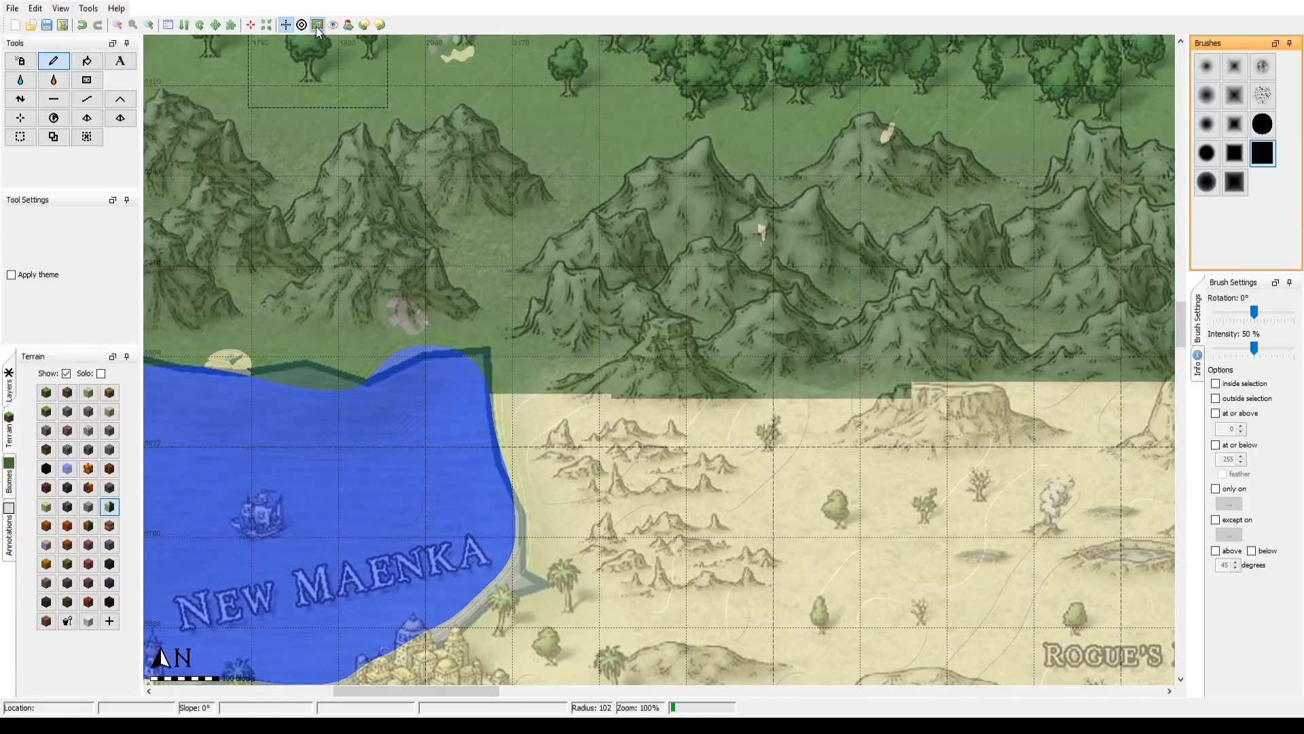
Step: Extend the Desert terrain along the foot of the North Buckle Mountains, working eastward from the New Maenka bay
{"action": "left_click", "coordinate": [316, 26]}
{"action": "left_click", "coordinate": [316, 26]}
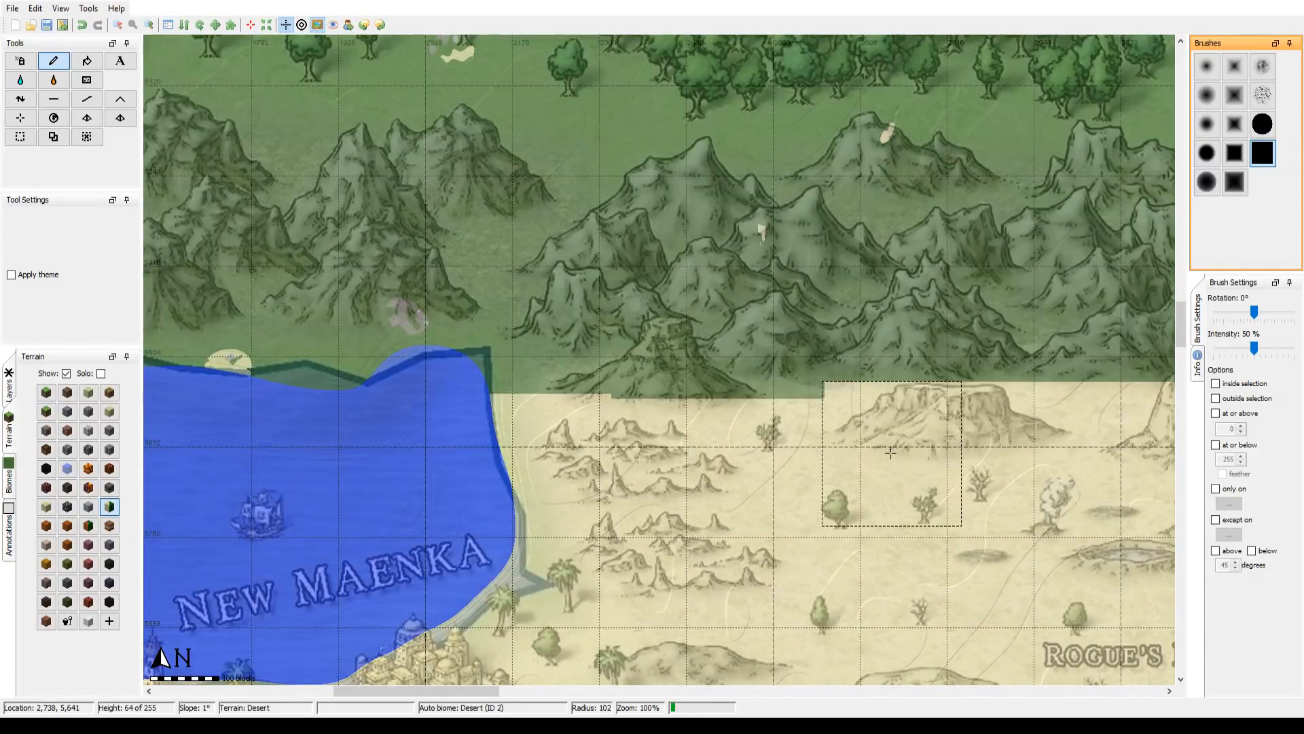
{"action": "left_click_drag", "start_coordinate": [890, 452], "coordinate": [525, 462]}
{"action": "left_click_drag", "start_coordinate": [901, 557], "coordinate": [277, 513]}
{"action": "mouse_move", "coordinate": [819, 416]}
{"action": "left_mouse_down"}
{"action": "mouse_move", "coordinate": [762, 426]}
{"action": "mouse_move", "coordinate": [419, 409]}
{"action": "left_mouse_up"}
{"action": "left_click_drag", "start_coordinate": [615, 411], "coordinate": [998, 427]}
{"action": "left_click_drag", "start_coordinate": [930, 459], "coordinate": [359, 448]}
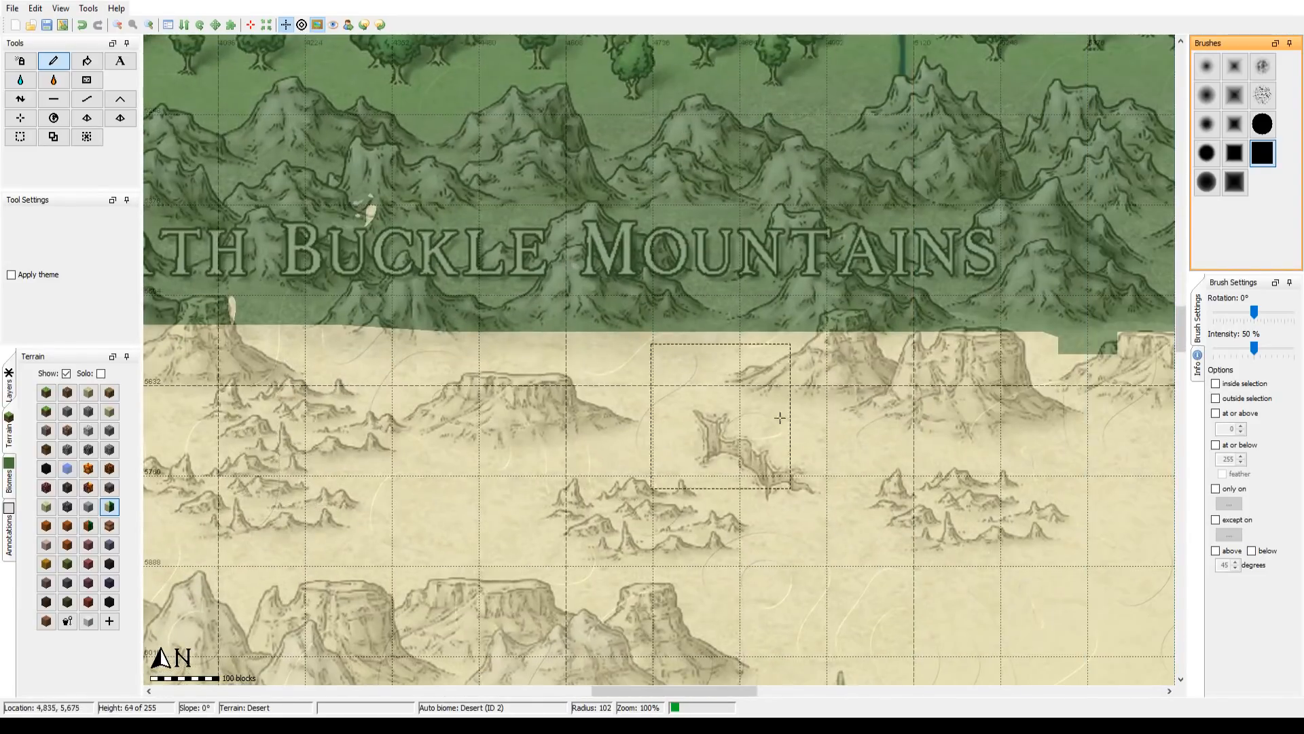
Step: Carry the Desert's northern edge below the North Buckle Mountains onward to the mainland's eastern coast
{"action": "left_click_drag", "start_coordinate": [1015, 442], "coordinate": [524, 397]}
{"action": "mouse_move", "coordinate": [931, 443]}
{"action": "left_mouse_down"}
{"action": "mouse_move", "coordinate": [536, 394]}
{"action": "mouse_move", "coordinate": [519, 375]}
{"action": "mouse_move", "coordinate": [1015, 333]}
{"action": "left_mouse_up"}
{"action": "left_click_drag", "start_coordinate": [831, 396], "coordinate": [461, 357]}
{"action": "mouse_move", "coordinate": [665, 340]}
{"action": "left_mouse_down"}
{"action": "mouse_move", "coordinate": [745, 348]}
{"action": "mouse_move", "coordinate": [928, 425]}
{"action": "left_mouse_up"}
{"action": "mouse_move", "coordinate": [996, 590]}
{"action": "left_mouse_down"}
{"action": "mouse_move", "coordinate": [710, 190]}
{"action": "mouse_move", "coordinate": [714, 164]}
{"action": "mouse_move", "coordinate": [783, 308]}
{"action": "mouse_move", "coordinate": [797, 430]}
{"action": "mouse_move", "coordinate": [761, 487]}
{"action": "mouse_move", "coordinate": [800, 362]}
{"action": "left_mouse_up"}
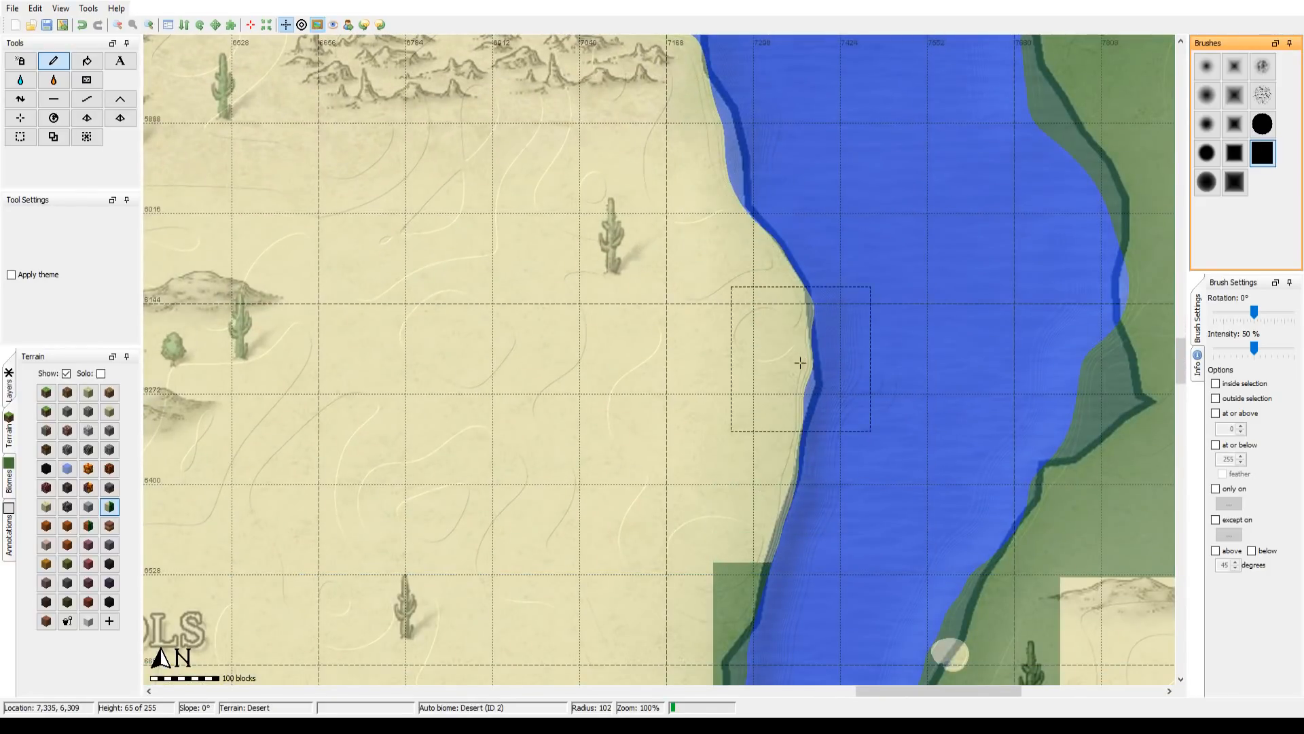
Step: Cover the remaining grass strips along the mainland's eastern coast with Desert terrain, down to the eastern end of the South Buckle Mountains
{"action": "mouse_move", "coordinate": [712, 556]}
{"action": "left_mouse_down"}
{"action": "mouse_move", "coordinate": [771, 205]}
{"action": "mouse_move", "coordinate": [750, 449]}
{"action": "mouse_move", "coordinate": [721, 430]}
{"action": "left_mouse_up"}
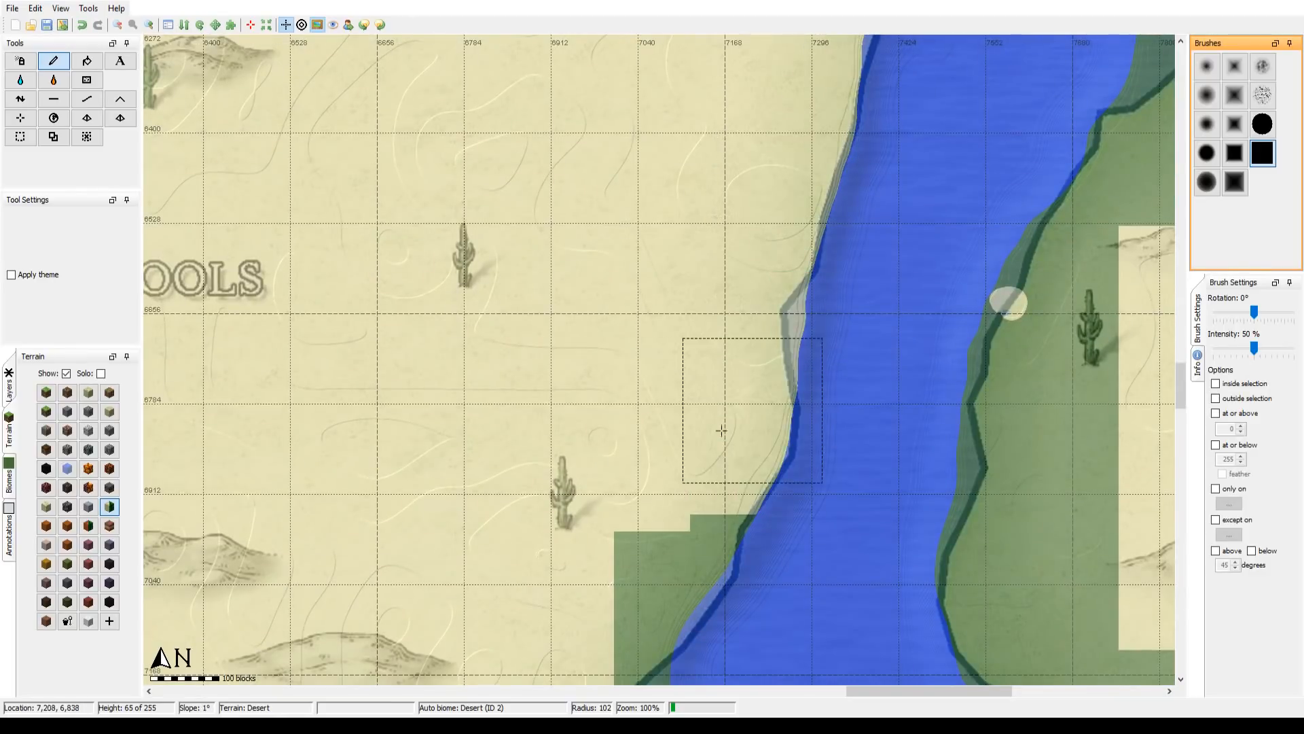
{"action": "mouse_move", "coordinate": [730, 505]}
{"action": "left_mouse_down"}
{"action": "mouse_move", "coordinate": [740, 264]}
{"action": "mouse_move", "coordinate": [710, 278]}
{"action": "mouse_move", "coordinate": [625, 459]}
{"action": "mouse_move", "coordinate": [641, 341]}
{"action": "mouse_move", "coordinate": [643, 508]}
{"action": "mouse_move", "coordinate": [689, 517]}
{"action": "left_mouse_up"}
{"action": "left_click_drag", "start_coordinate": [740, 438], "coordinate": [689, 156]}
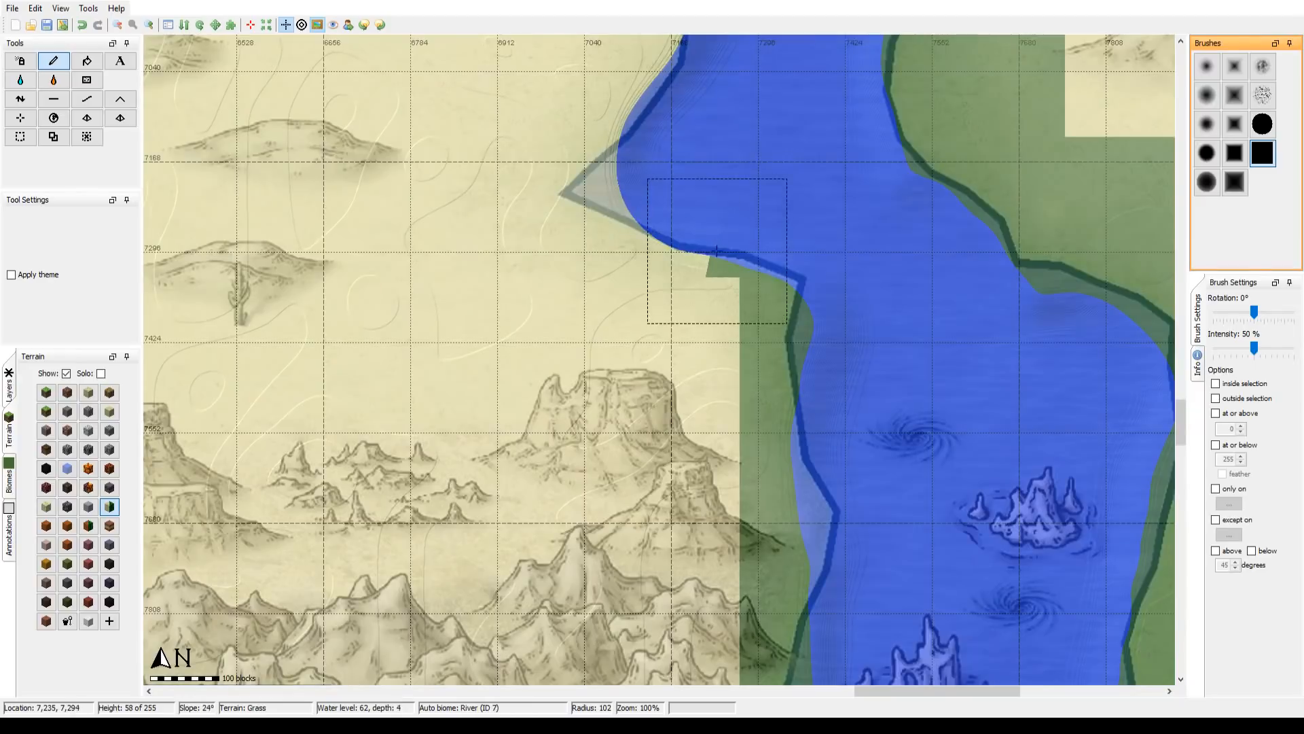
{"action": "mouse_move", "coordinate": [720, 254]}
{"action": "left_mouse_down"}
{"action": "mouse_move", "coordinate": [786, 361]}
{"action": "mouse_move", "coordinate": [788, 435]}
{"action": "left_mouse_up"}
{"action": "left_click_drag", "start_coordinate": [778, 531], "coordinate": [773, 233]}
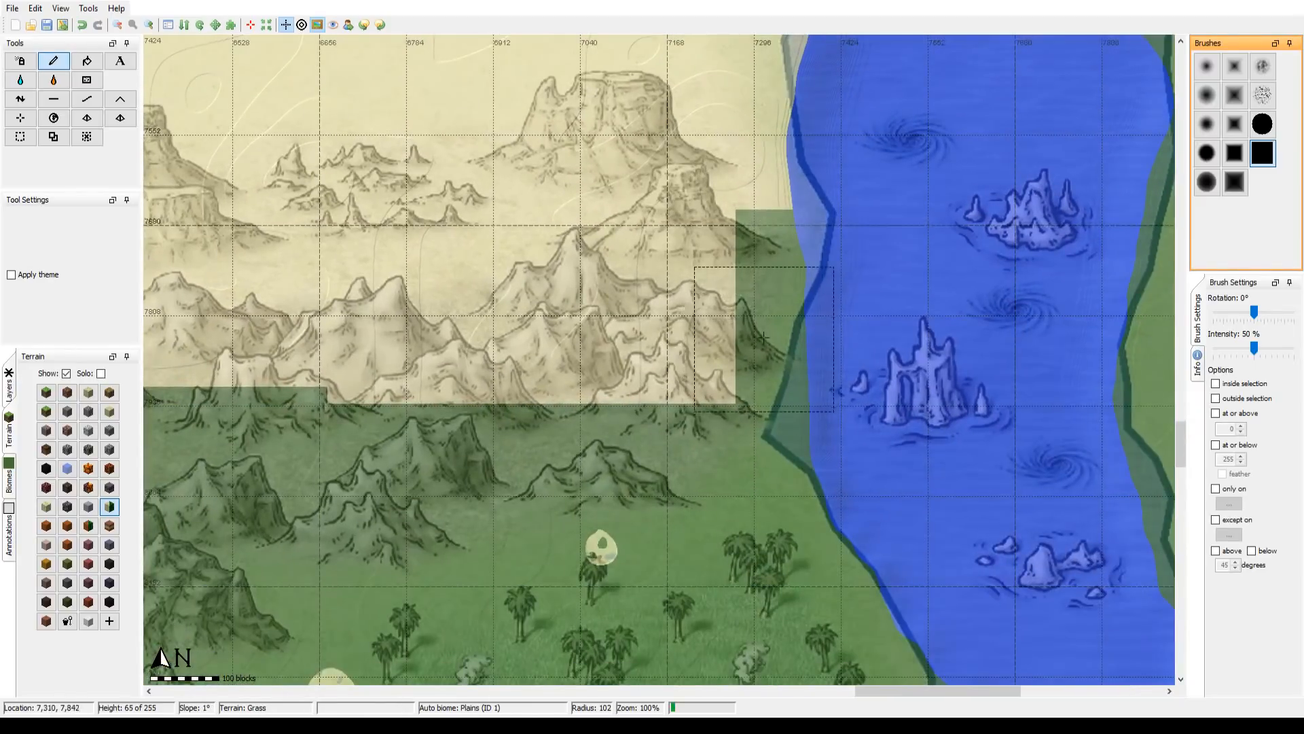
{"action": "mouse_move", "coordinate": [631, 401]}
{"action": "left_mouse_down"}
{"action": "mouse_move", "coordinate": [743, 321]}
{"action": "mouse_move", "coordinate": [763, 294]}
{"action": "mouse_move", "coordinate": [780, 203]}
{"action": "left_mouse_up"}
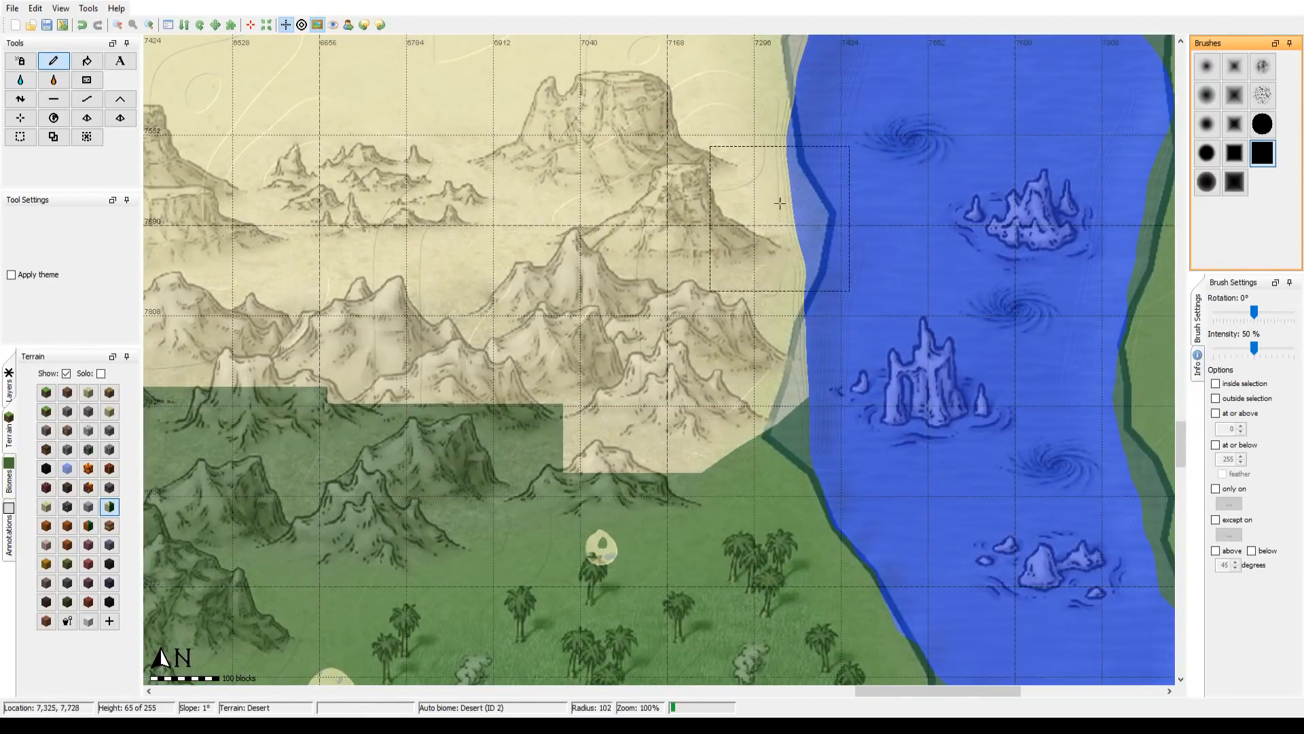
Step: Extend Desert terrain westward over the northern slopes of the South Buckle Mountains, from the eastern coast to above Mulrand's Doom
{"action": "left_click_drag", "start_coordinate": [454, 448], "coordinate": [765, 343]}
{"action": "mouse_move", "coordinate": [866, 280]}
{"action": "left_mouse_down"}
{"action": "mouse_move", "coordinate": [703, 301]}
{"action": "mouse_move", "coordinate": [666, 329]}
{"action": "left_mouse_up"}
{"action": "mouse_move", "coordinate": [422, 328]}
{"action": "left_mouse_down"}
{"action": "mouse_move", "coordinate": [408, 322]}
{"action": "mouse_move", "coordinate": [929, 271]}
{"action": "left_mouse_up"}
{"action": "left_click_drag", "start_coordinate": [726, 239], "coordinate": [508, 239]}
{"action": "mouse_move", "coordinate": [395, 227]}
{"action": "left_mouse_down"}
{"action": "mouse_move", "coordinate": [713, 231]}
{"action": "mouse_move", "coordinate": [740, 251]}
{"action": "left_mouse_up"}
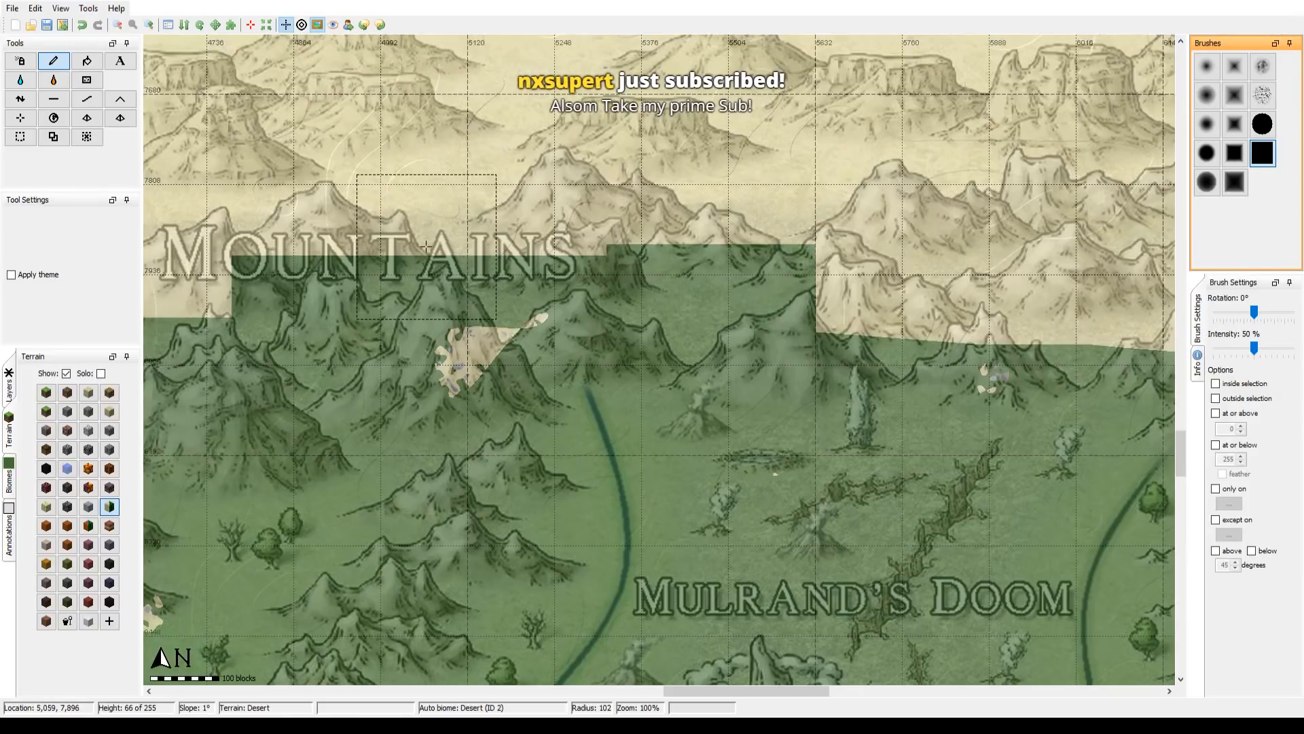
{"action": "left_click_drag", "start_coordinate": [427, 246], "coordinate": [194, 270]}
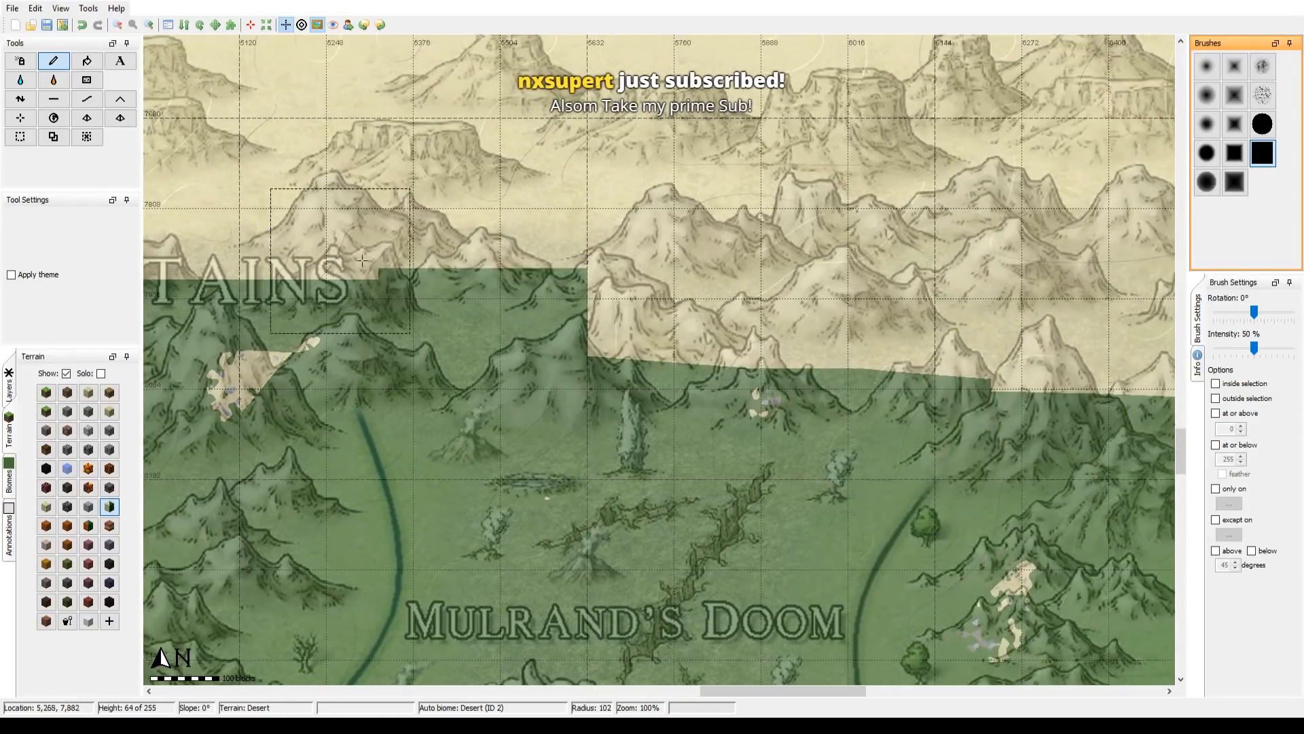
{"action": "mouse_move", "coordinate": [308, 228]}
{"action": "left_mouse_down"}
{"action": "mouse_move", "coordinate": [451, 348]}
{"action": "mouse_move", "coordinate": [453, 308]}
{"action": "left_mouse_up"}
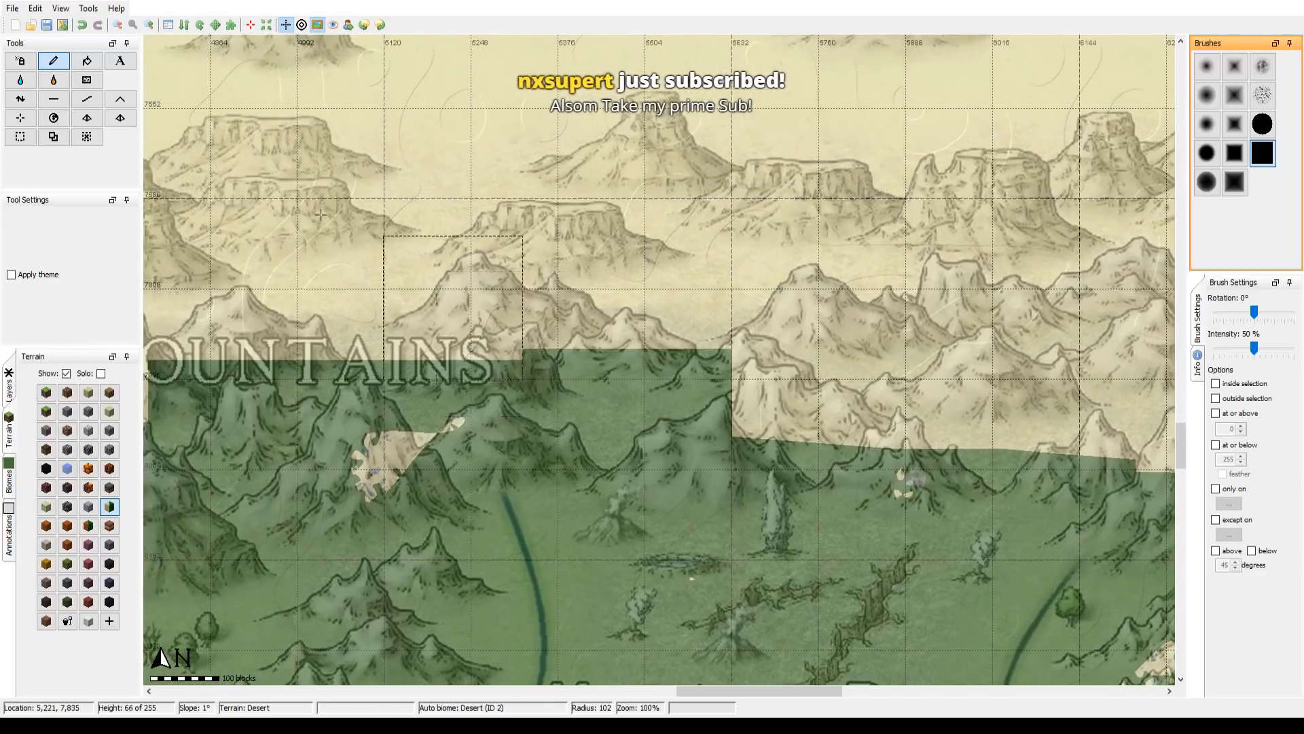
Step: Even out the Desert's southern edge along the central and western South Buckle Mountains at 50% zoom
{"action": "left_click", "coordinate": [118, 24]}
{"action": "mouse_move", "coordinate": [707, 343]}
{"action": "left_mouse_down"}
{"action": "mouse_move", "coordinate": [705, 357]}
{"action": "mouse_move", "coordinate": [639, 359]}
{"action": "left_mouse_up"}
{"action": "left_click_drag", "start_coordinate": [519, 393], "coordinate": [398, 370]}
{"action": "mouse_move", "coordinate": [390, 309]}
{"action": "left_mouse_down"}
{"action": "mouse_move", "coordinate": [482, 284]}
{"action": "mouse_move", "coordinate": [820, 284]}
{"action": "left_mouse_up"}
{"action": "mouse_move", "coordinate": [605, 334]}
{"action": "left_mouse_down"}
{"action": "mouse_move", "coordinate": [477, 338]}
{"action": "mouse_move", "coordinate": [795, 345]}
{"action": "left_mouse_up"}
{"action": "left_click", "coordinate": [796, 347]}
{"action": "left_click", "coordinate": [422, 340]}
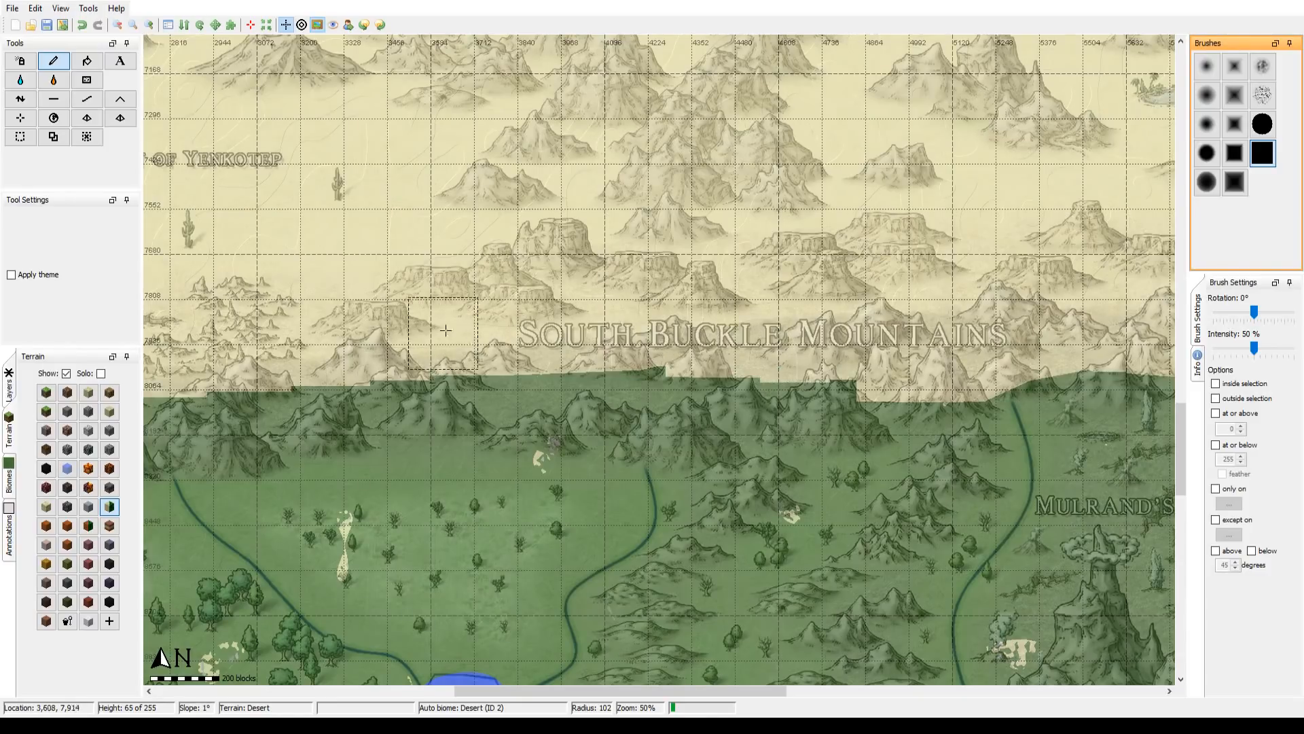
{"action": "mouse_move", "coordinate": [335, 158]}
{"action": "left_mouse_down"}
{"action": "mouse_move", "coordinate": [651, 227]}
{"action": "mouse_move", "coordinate": [521, 407]}
{"action": "mouse_move", "coordinate": [442, 478]}
{"action": "left_mouse_up"}
{"action": "left_click_drag", "start_coordinate": [685, 233], "coordinate": [642, 506]}
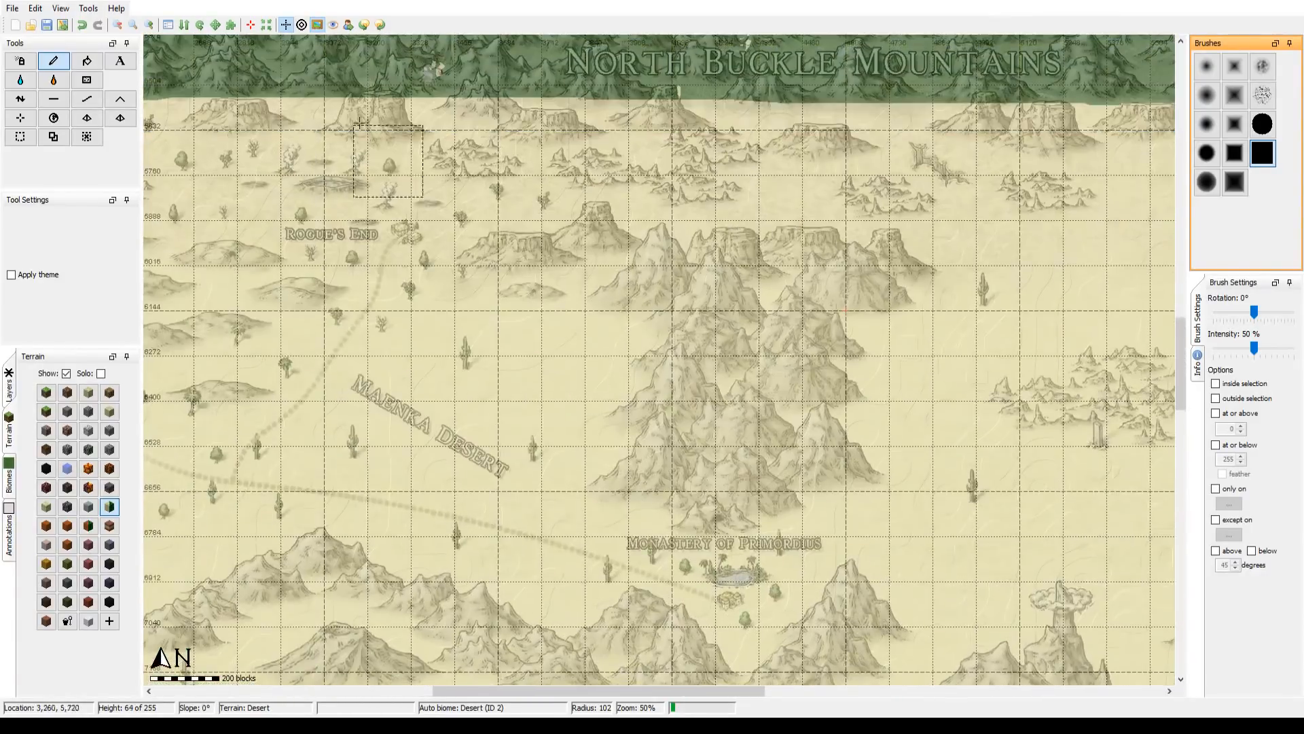
Step: Fill the leftover grass strip on the mainland's southwestern coast with Desert terrain at 25% zoom
{"action": "left_click", "coordinate": [117, 25]}
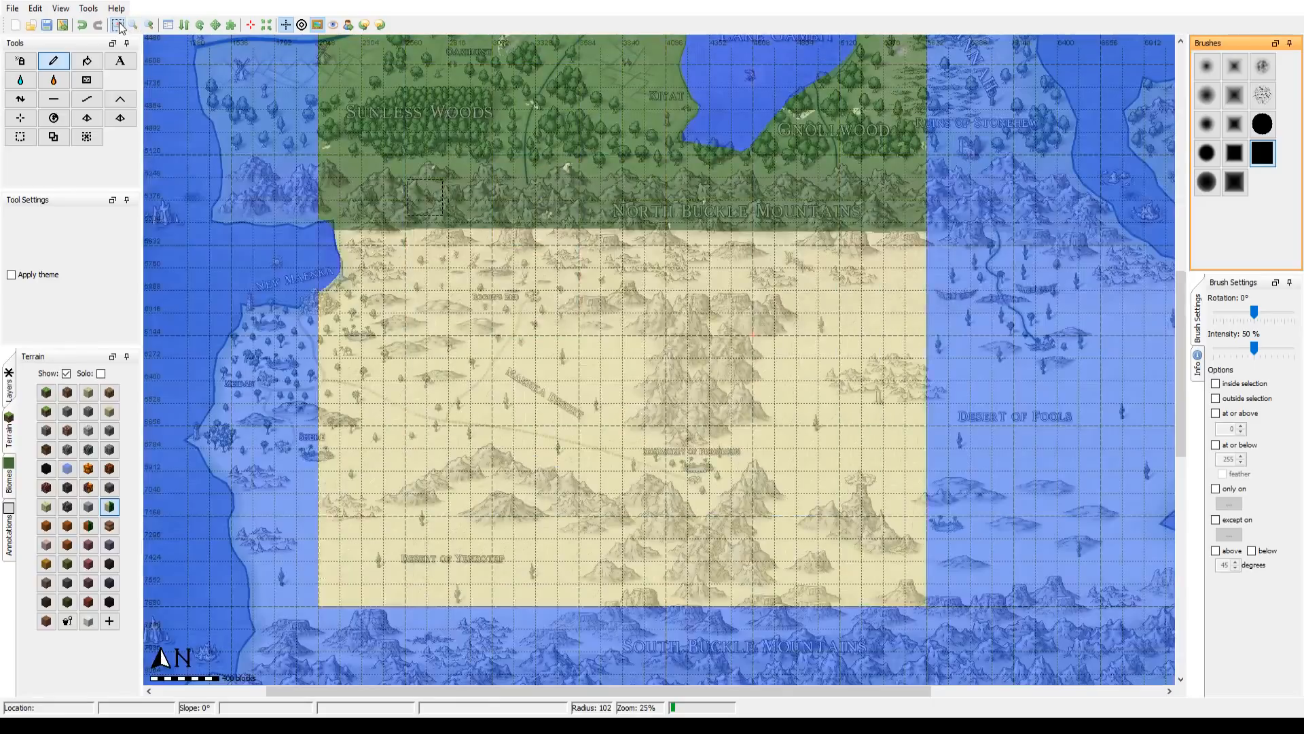
{"action": "left_click_drag", "start_coordinate": [657, 525], "coordinate": [708, 353]}
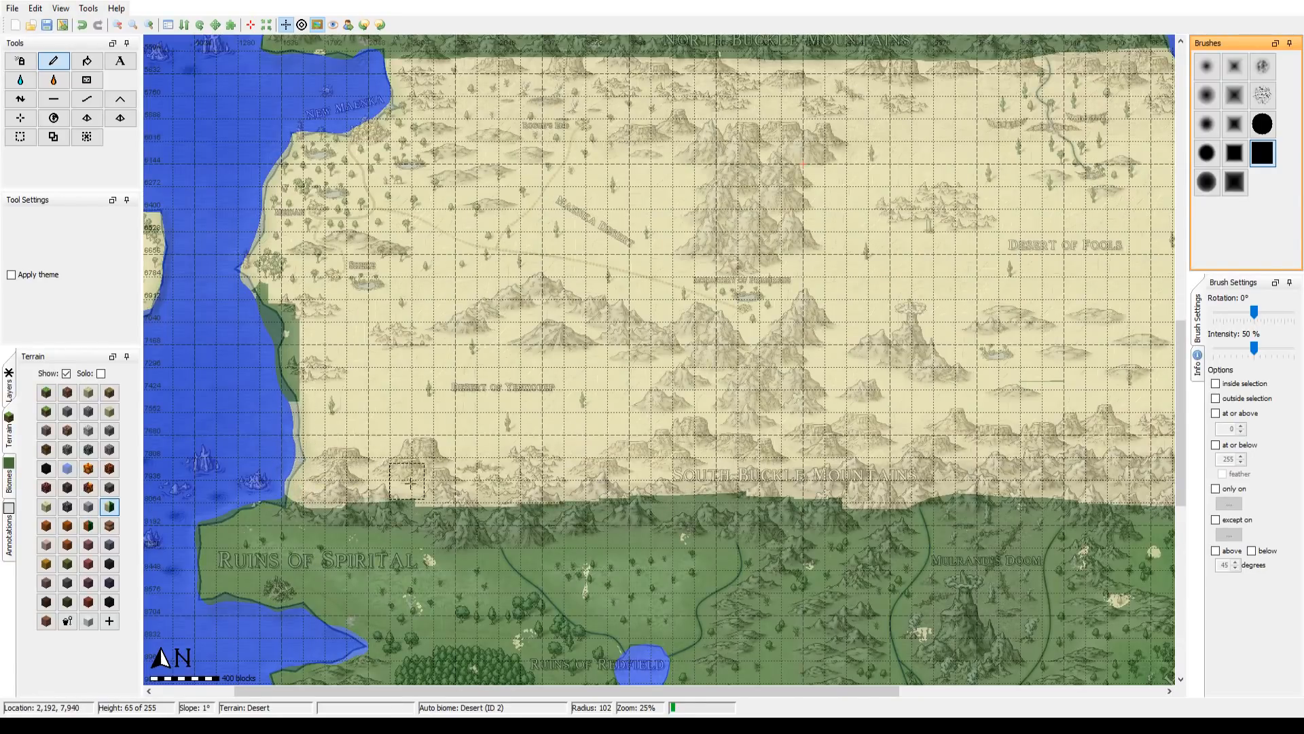
{"action": "mouse_move", "coordinate": [293, 385]}
{"action": "left_mouse_down"}
{"action": "mouse_move", "coordinate": [292, 369]}
{"action": "mouse_move", "coordinate": [292, 409]}
{"action": "left_mouse_up"}
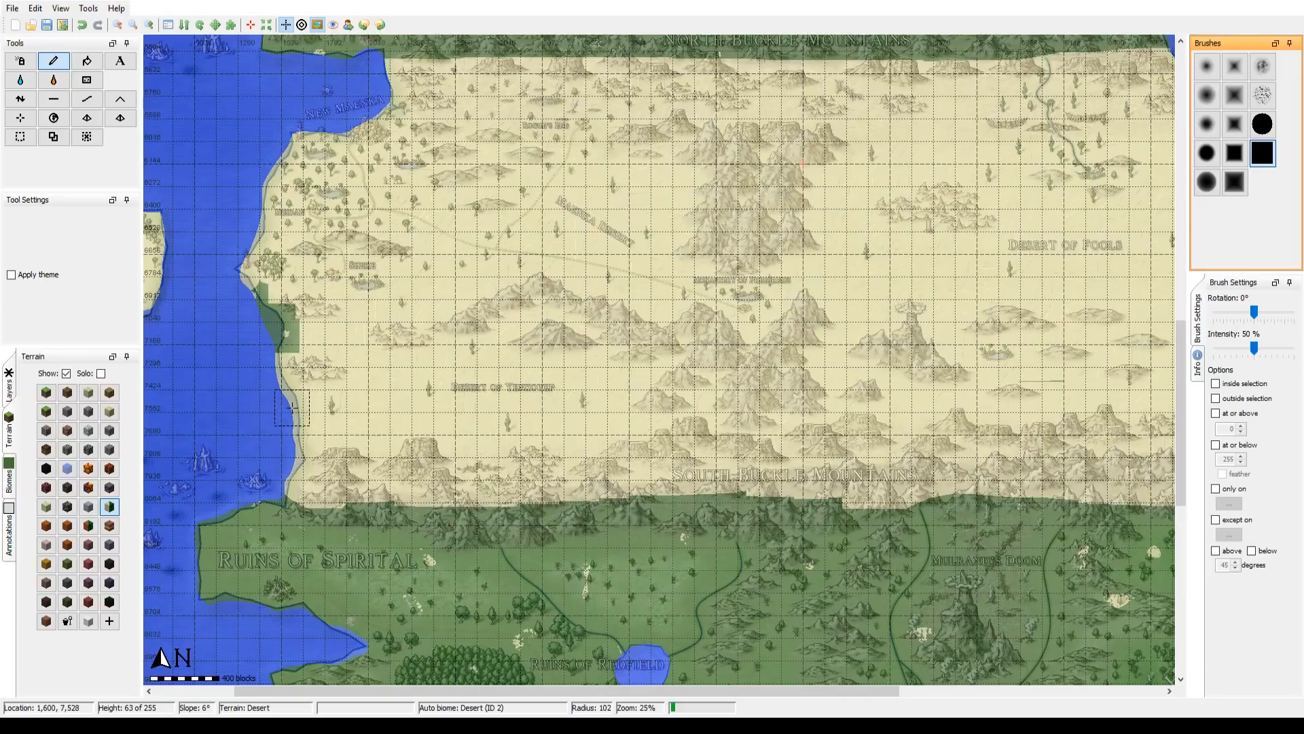
{"action": "mouse_move", "coordinate": [259, 293]}
{"action": "left_mouse_down"}
{"action": "mouse_move", "coordinate": [295, 317]}
{"action": "mouse_move", "coordinate": [300, 344]}
{"action": "left_mouse_up"}
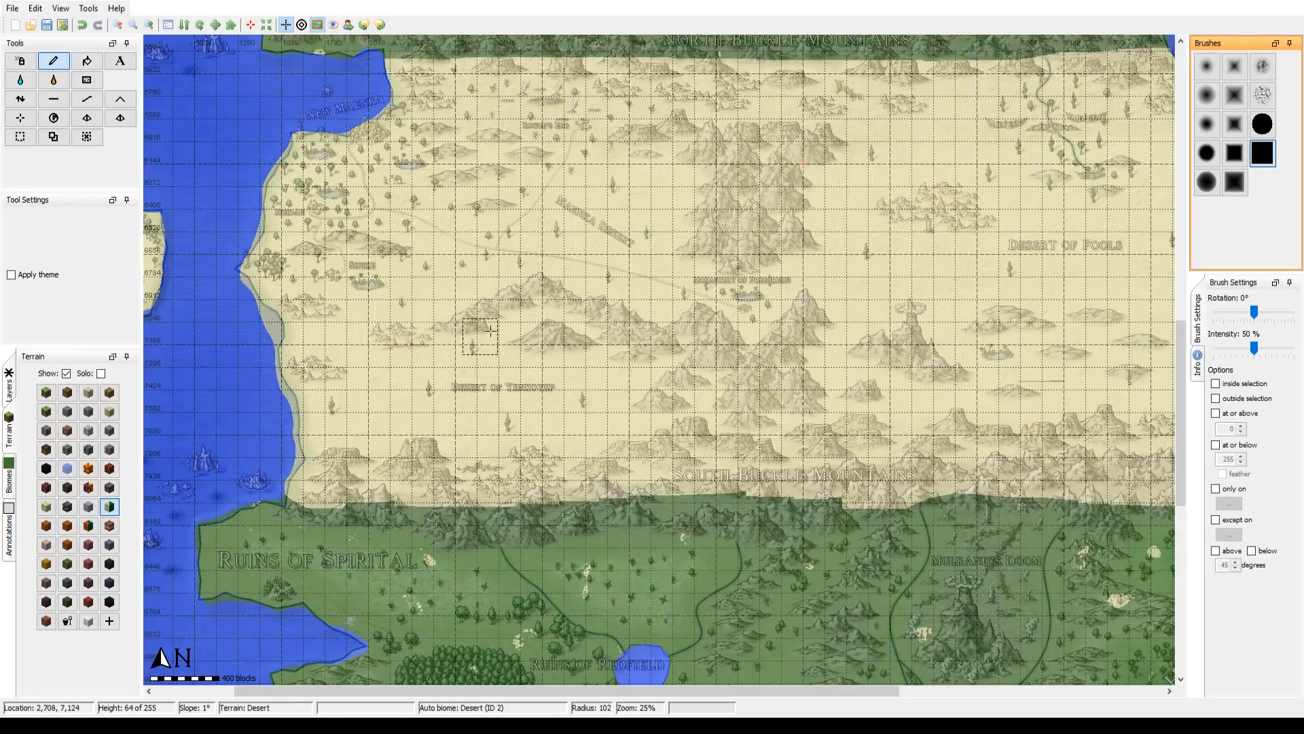
Step: Configure the view so the fantasy map overlay shows more strongly over the terrain
{"action": "left_click_drag", "start_coordinate": [979, 285], "coordinate": [614, 294]}
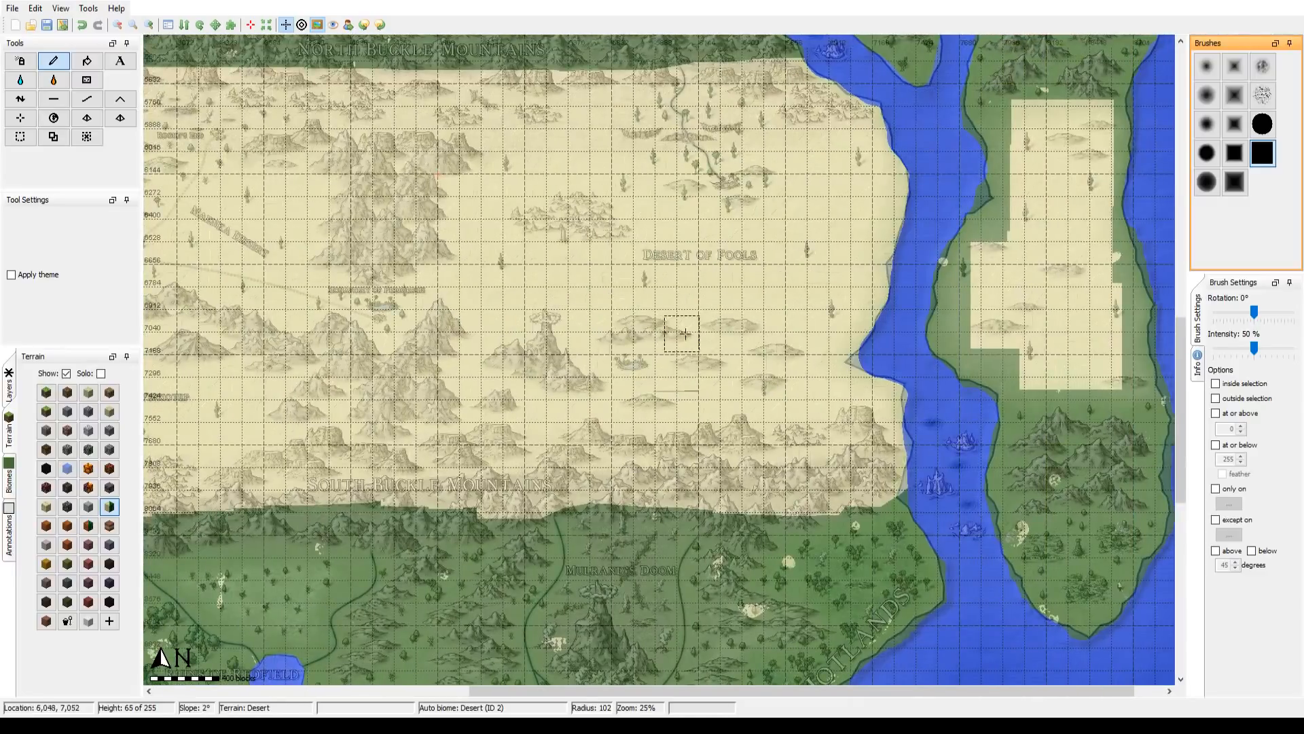
{"action": "left_click_drag", "start_coordinate": [734, 341], "coordinate": [630, 382]}
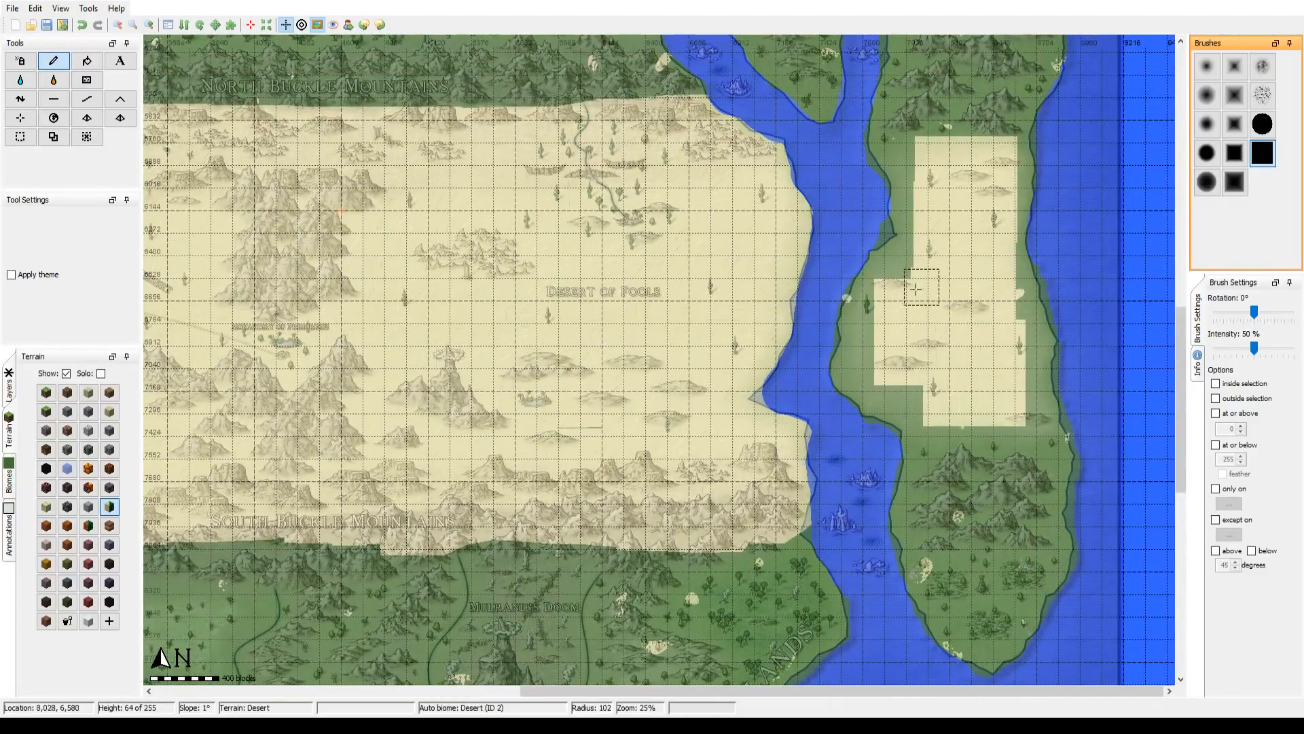
{"action": "left_click_drag", "start_coordinate": [914, 291], "coordinate": [721, 324]}
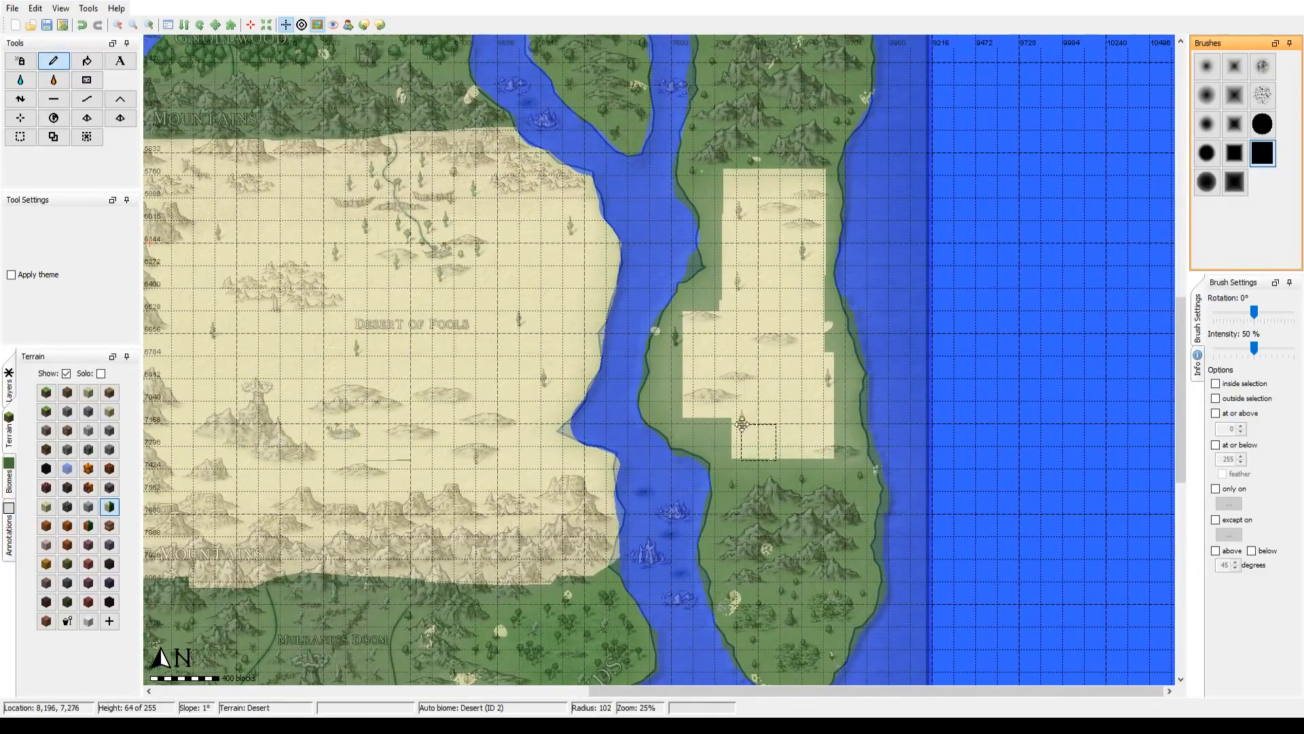
{"action": "left_click_drag", "start_coordinate": [755, 439], "coordinate": [635, 280]}
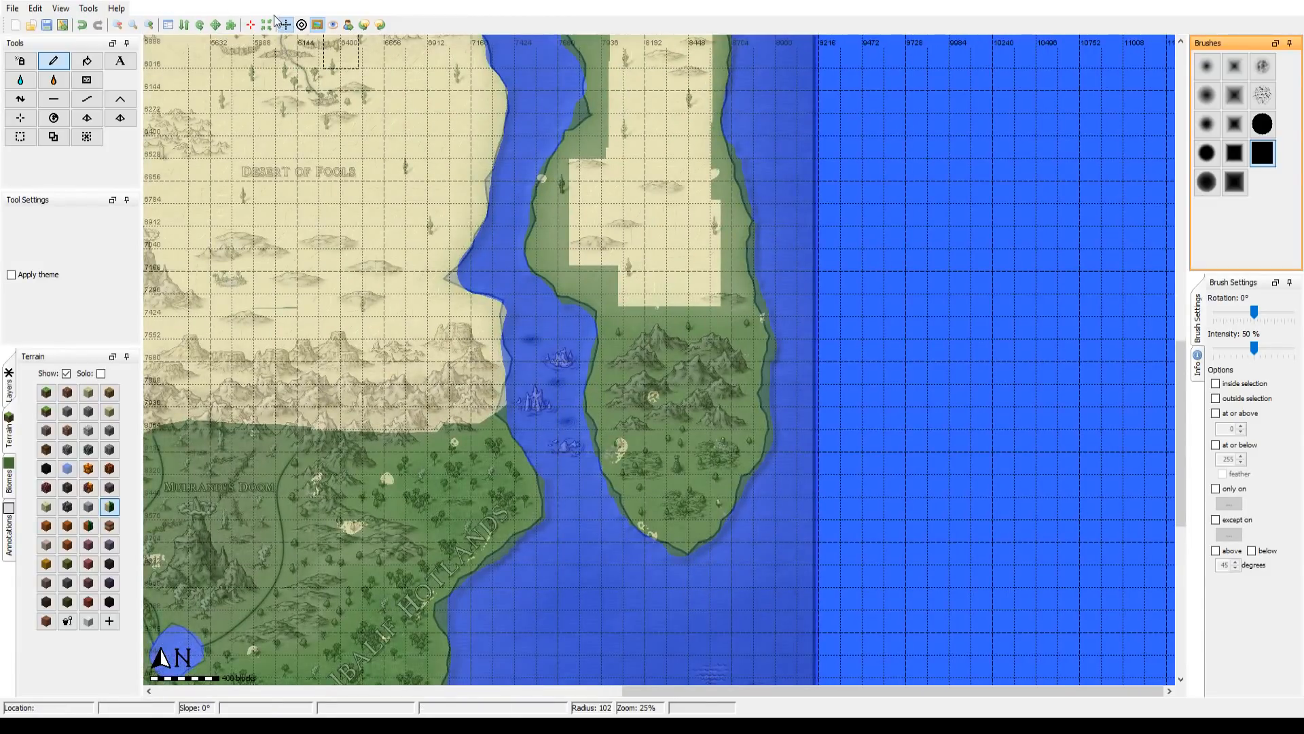
{"action": "left_click", "coordinate": [61, 8]}
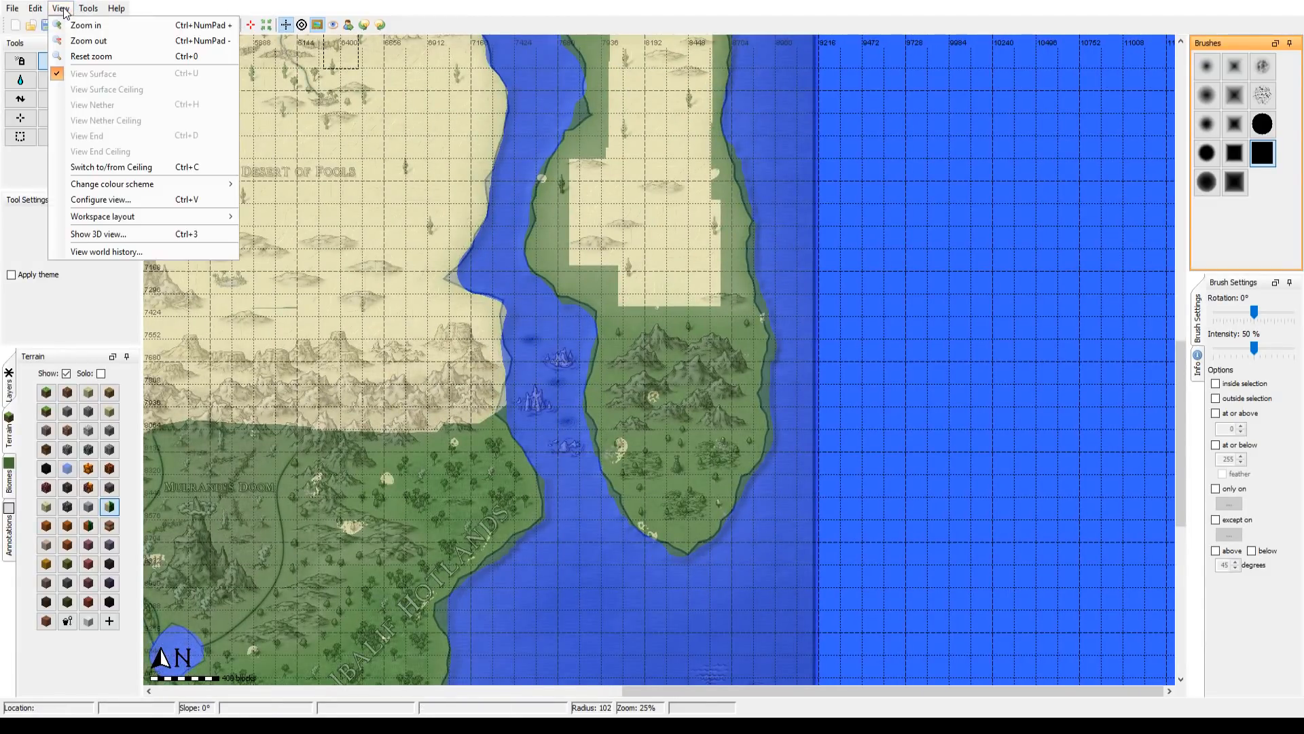
{"action": "left_click", "coordinate": [97, 198]}
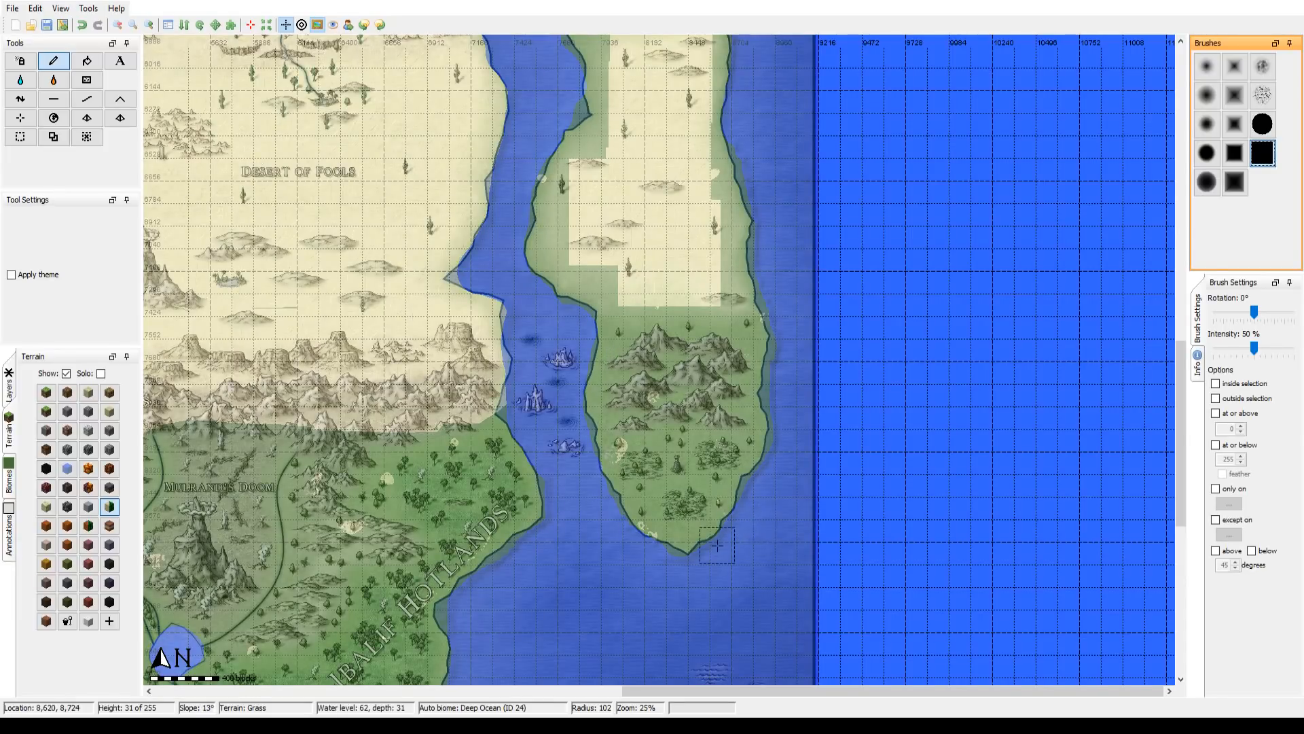
Step: Widen the Desert terrain on the large eastern island to both coasts with the square brush at radius 300
{"action": "left_click_drag", "start_coordinate": [665, 327], "coordinate": [686, 484]}
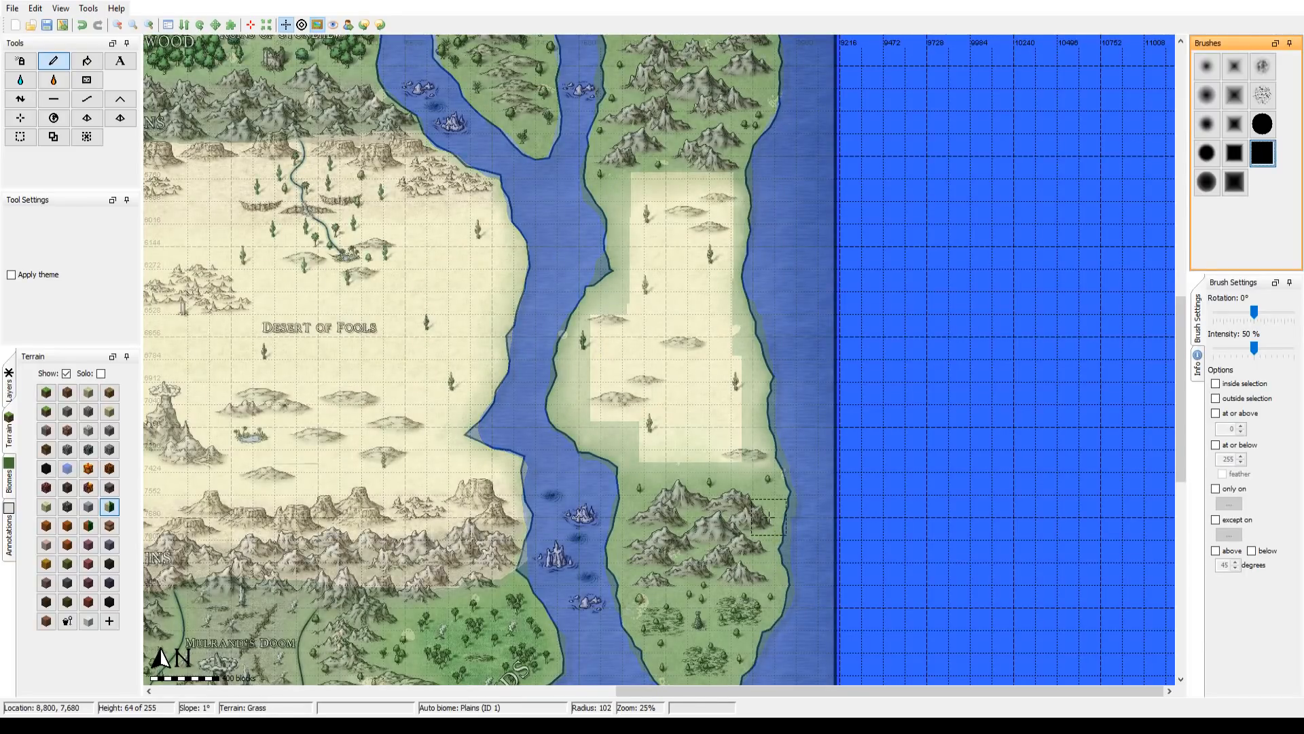
{"action": "left_click_drag", "start_coordinate": [640, 288], "coordinate": [618, 346]}
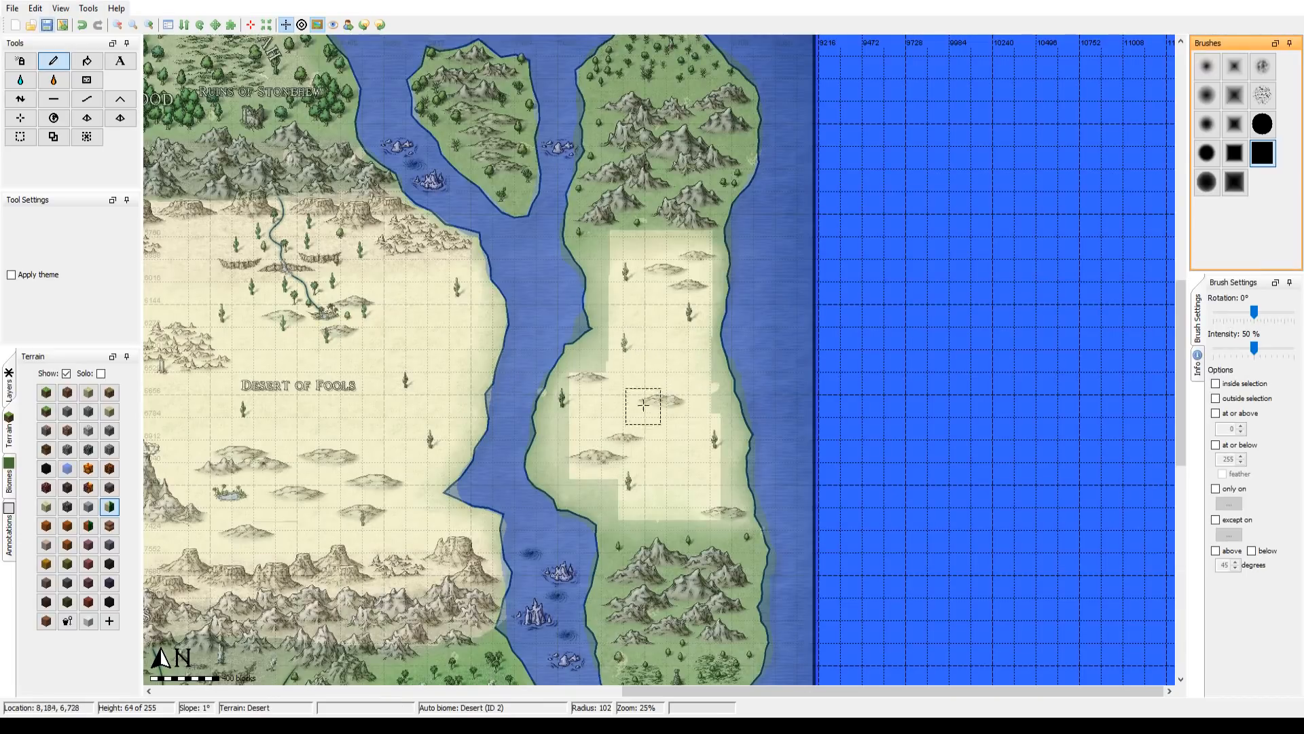
{"action": "scroll", "coordinate": [645, 350], "scroll_direction": "up", "scroll_amount": 10}
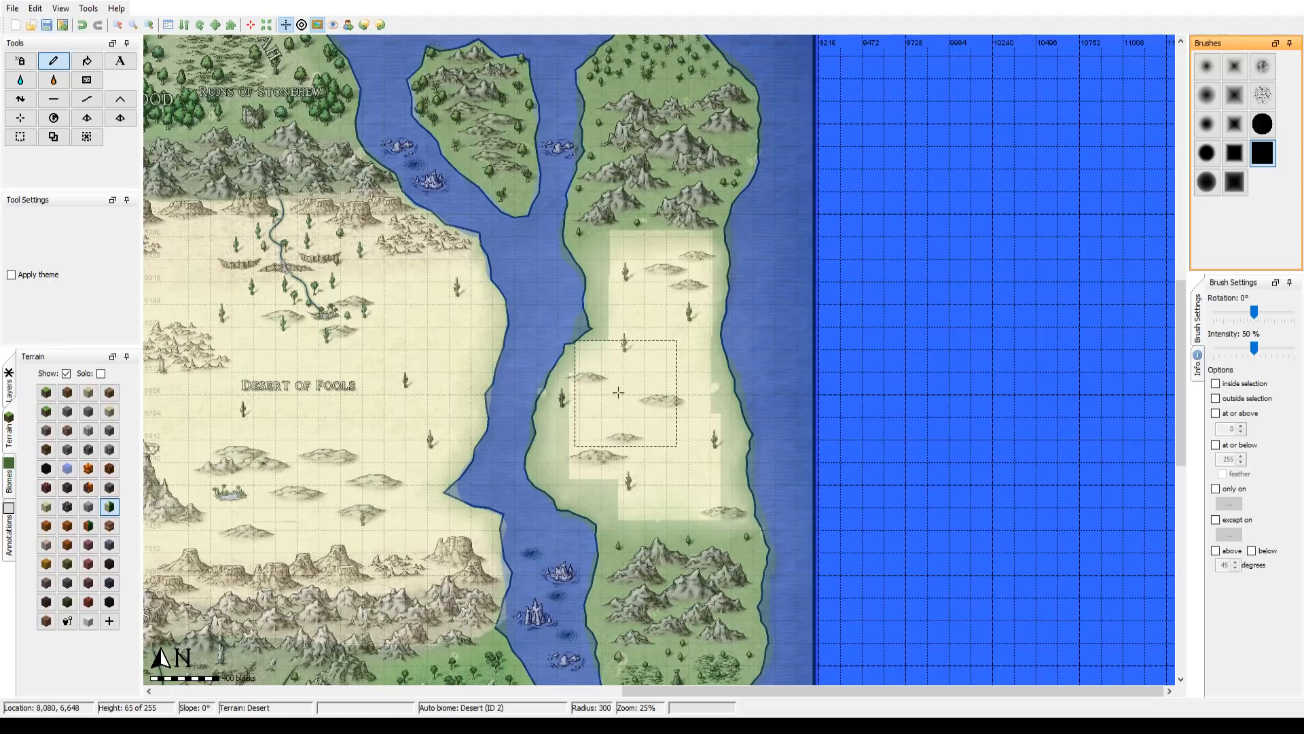
{"action": "mouse_move", "coordinate": [583, 388]}
{"action": "left_mouse_down"}
{"action": "mouse_move", "coordinate": [590, 352]}
{"action": "mouse_move", "coordinate": [584, 279]}
{"action": "mouse_move", "coordinate": [710, 284]}
{"action": "mouse_move", "coordinate": [719, 434]}
{"action": "mouse_move", "coordinate": [736, 476]}
{"action": "mouse_move", "coordinate": [618, 503]}
{"action": "mouse_move", "coordinate": [623, 485]}
{"action": "mouse_move", "coordinate": [678, 480]}
{"action": "mouse_move", "coordinate": [545, 462]}
{"action": "mouse_move", "coordinate": [568, 478]}
{"action": "left_mouse_up"}
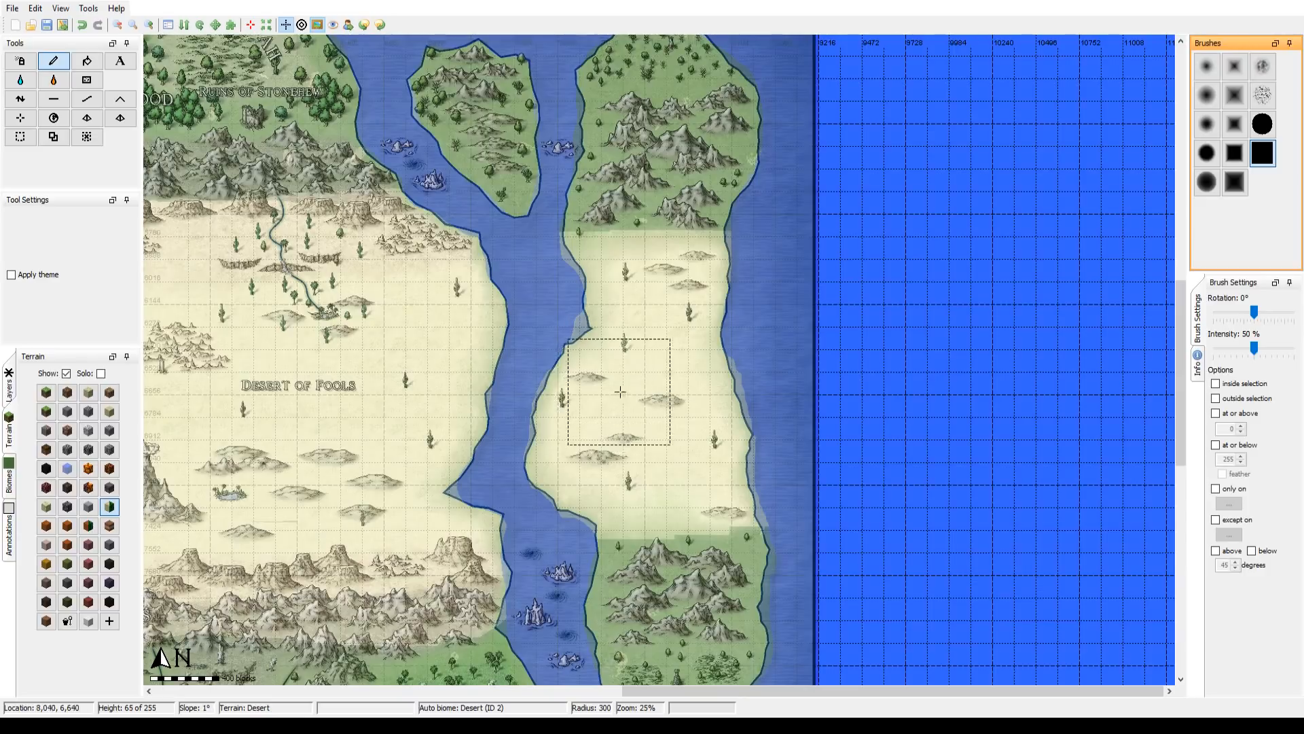
{"action": "left_click_drag", "start_coordinate": [616, 398], "coordinate": [718, 261]}
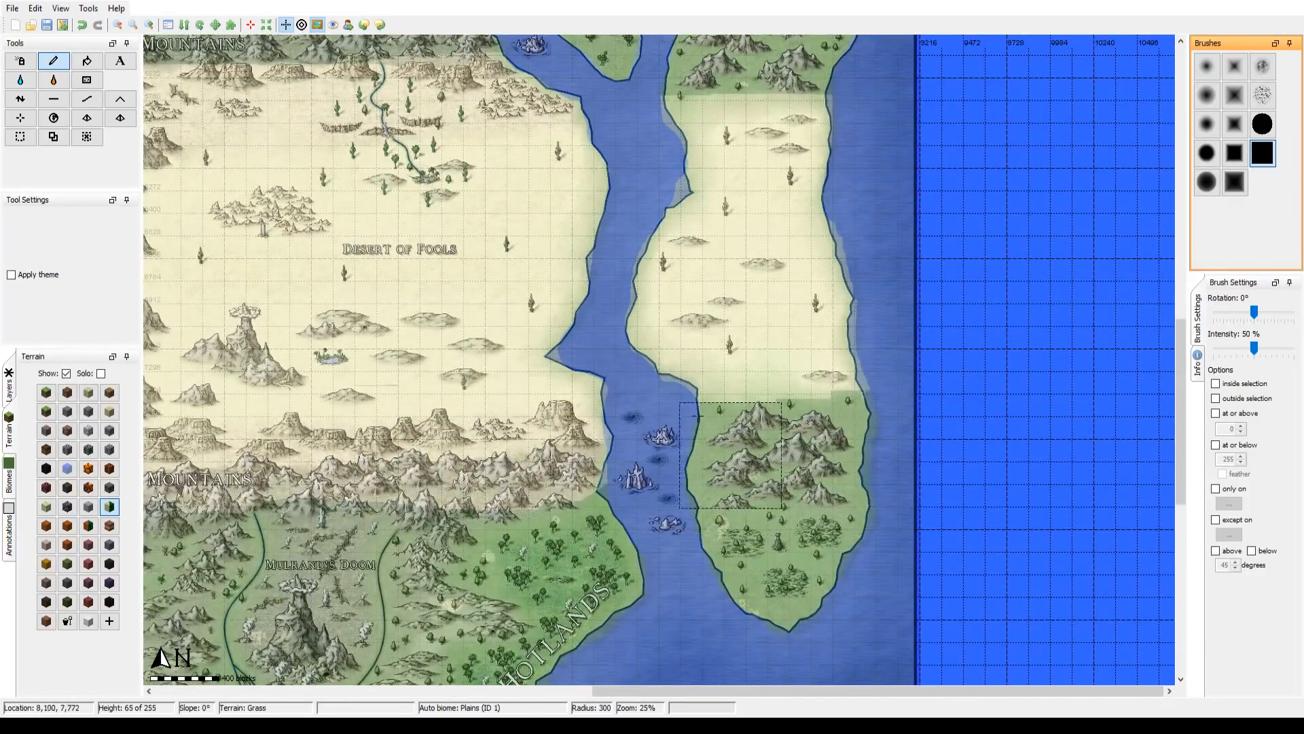
Step: Paint Stone Mix terrain along the North Buckle Mountains from coast to coast with the solid circle brush, widened to radius 226
{"action": "left_click_drag", "start_coordinate": [598, 279], "coordinate": [607, 493]}
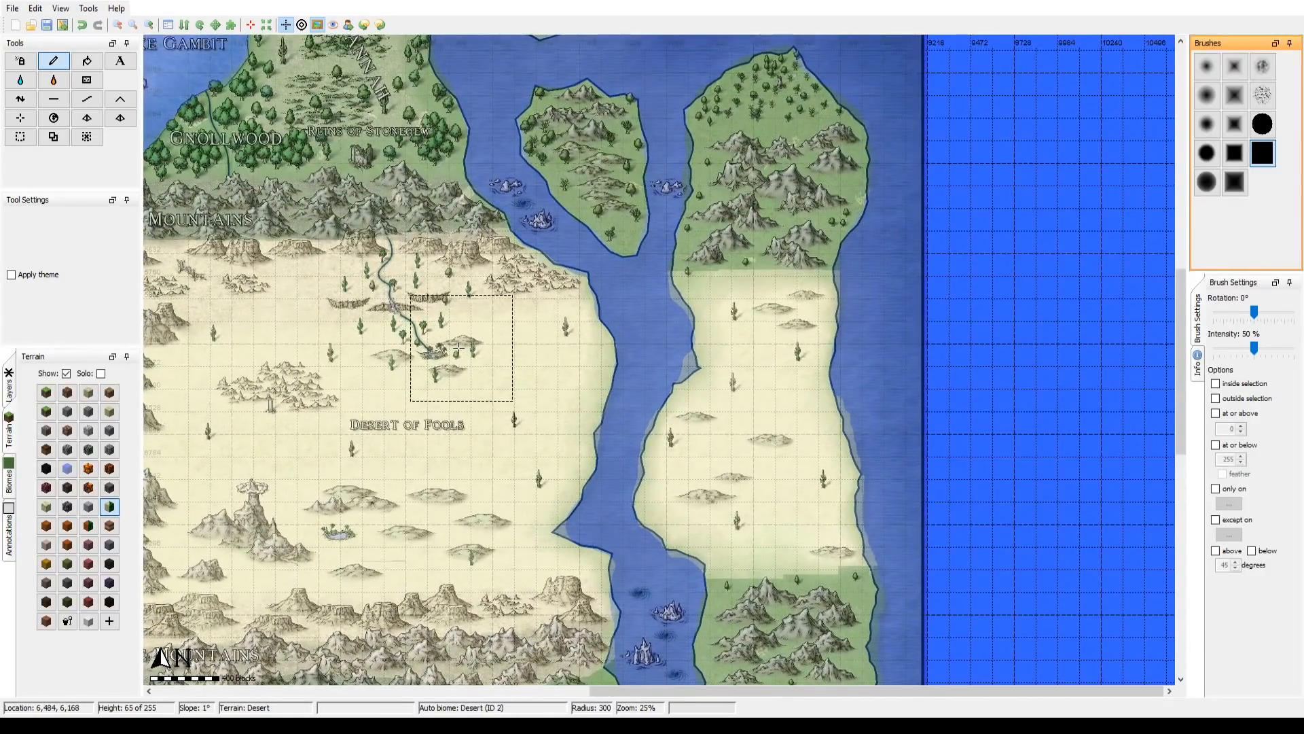
{"action": "left_click_drag", "start_coordinate": [452, 347], "coordinate": [675, 258]}
{"action": "left_click_drag", "start_coordinate": [231, 290], "coordinate": [781, 246]}
{"action": "mouse_move", "coordinate": [471, 253]}
{"action": "left_mouse_down"}
{"action": "mouse_move", "coordinate": [486, 346]}
{"action": "mouse_move", "coordinate": [455, 541]}
{"action": "left_mouse_up"}
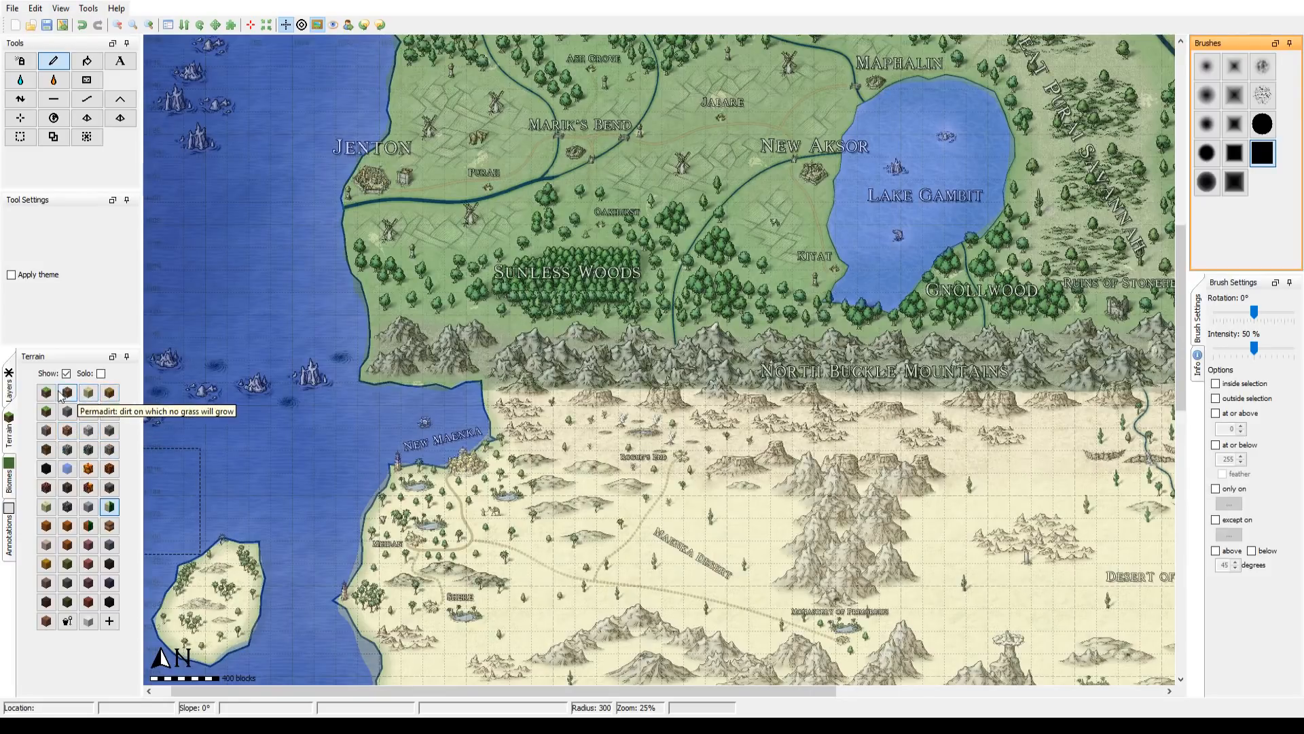
{"action": "left_click", "coordinate": [49, 431]}
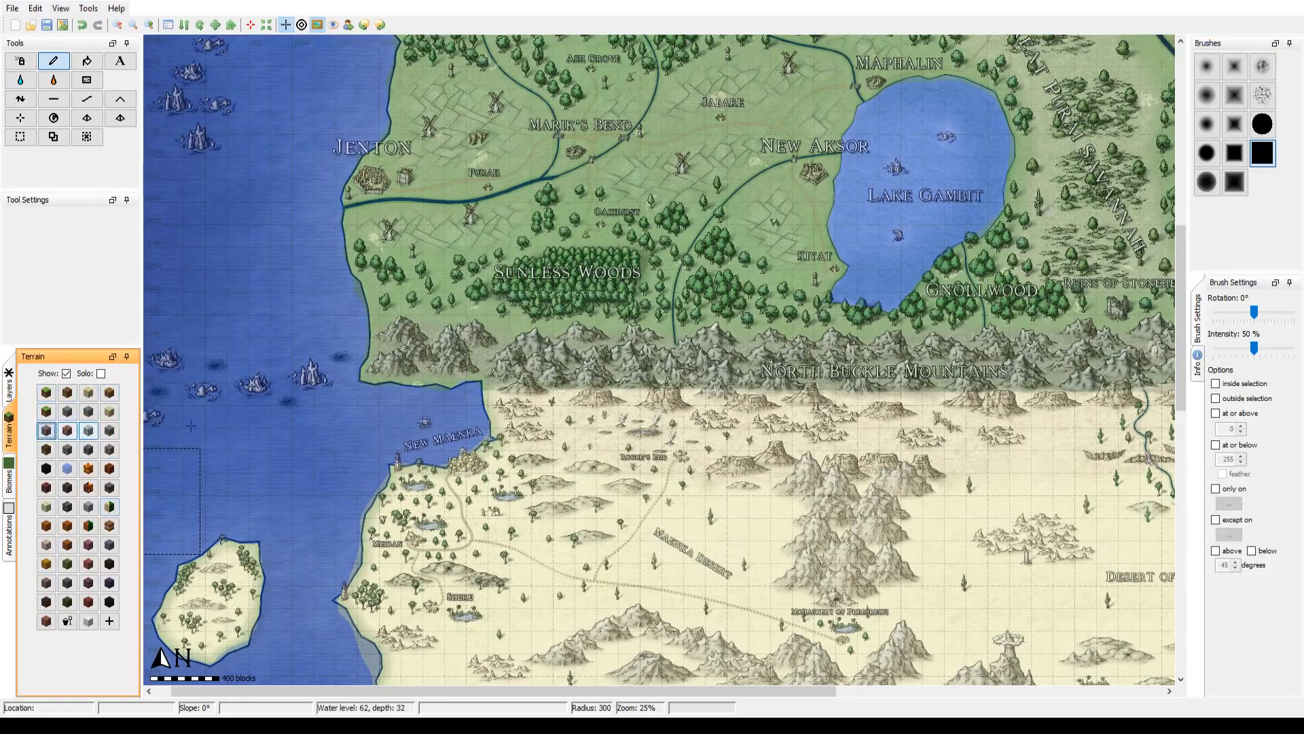
{"action": "left_click_drag", "start_coordinate": [587, 413], "coordinate": [464, 403]}
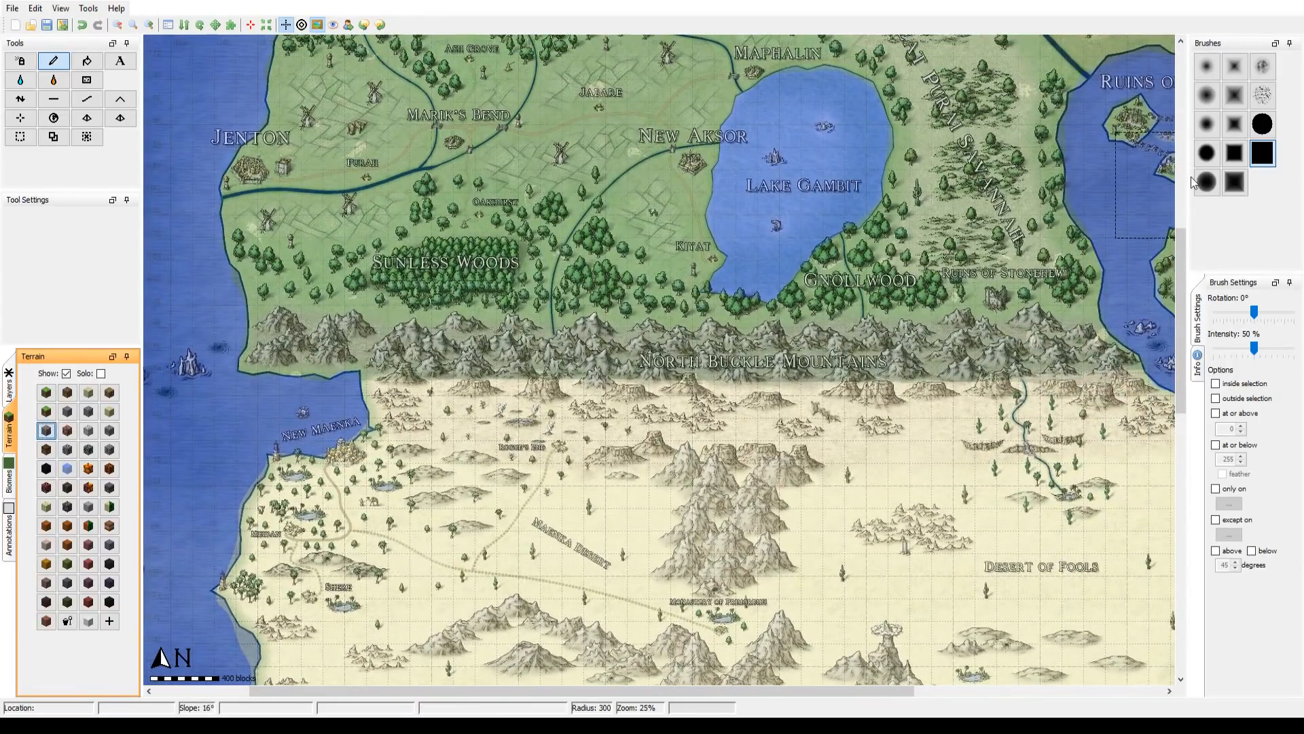
{"action": "left_click", "coordinate": [1263, 127]}
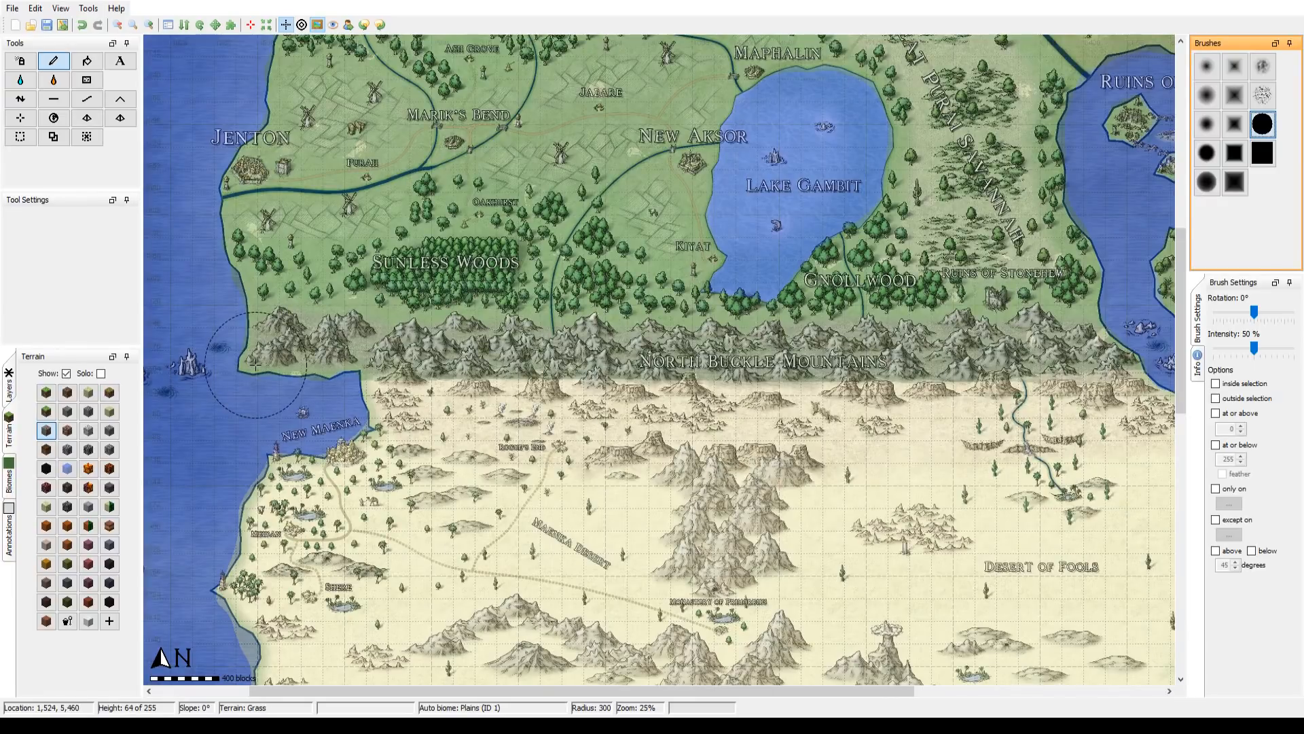
{"action": "scroll", "coordinate": [258, 360], "scroll_direction": "down", "scroll_amount": 7}
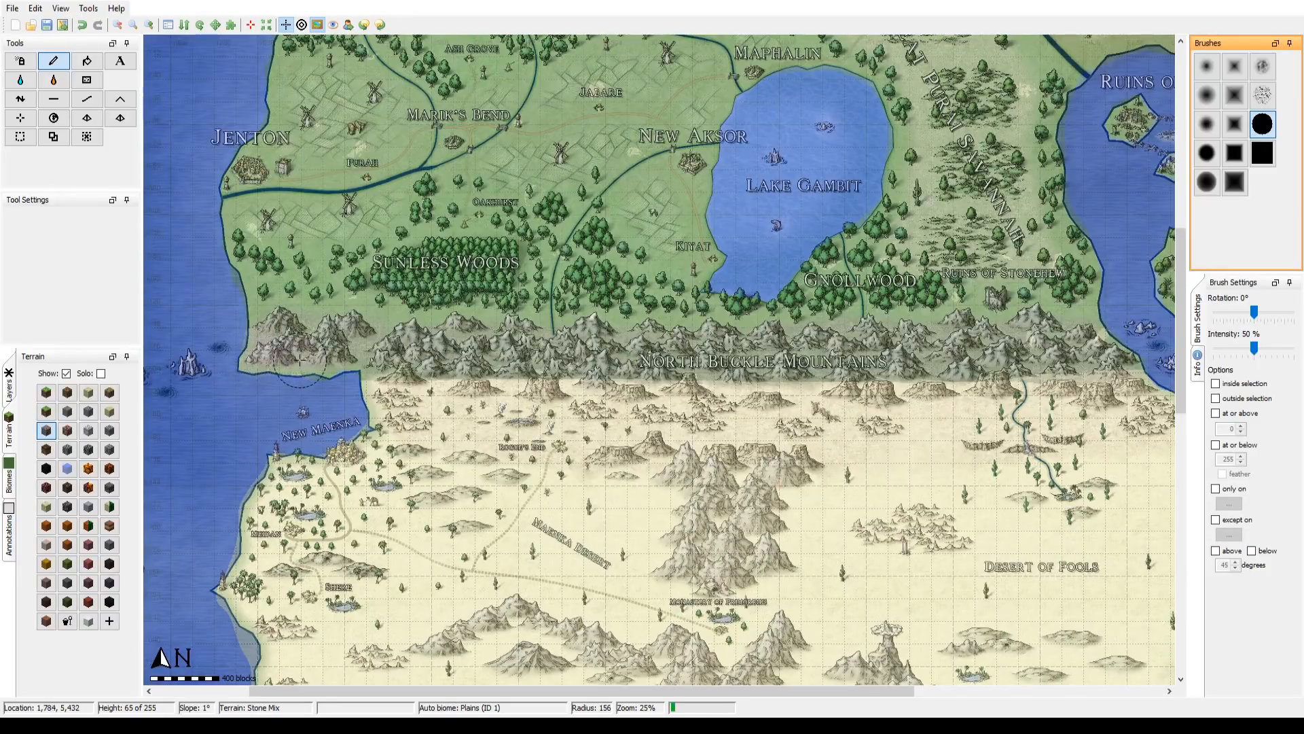
{"action": "scroll", "coordinate": [278, 363], "scroll_direction": "up", "scroll_amount": 4}
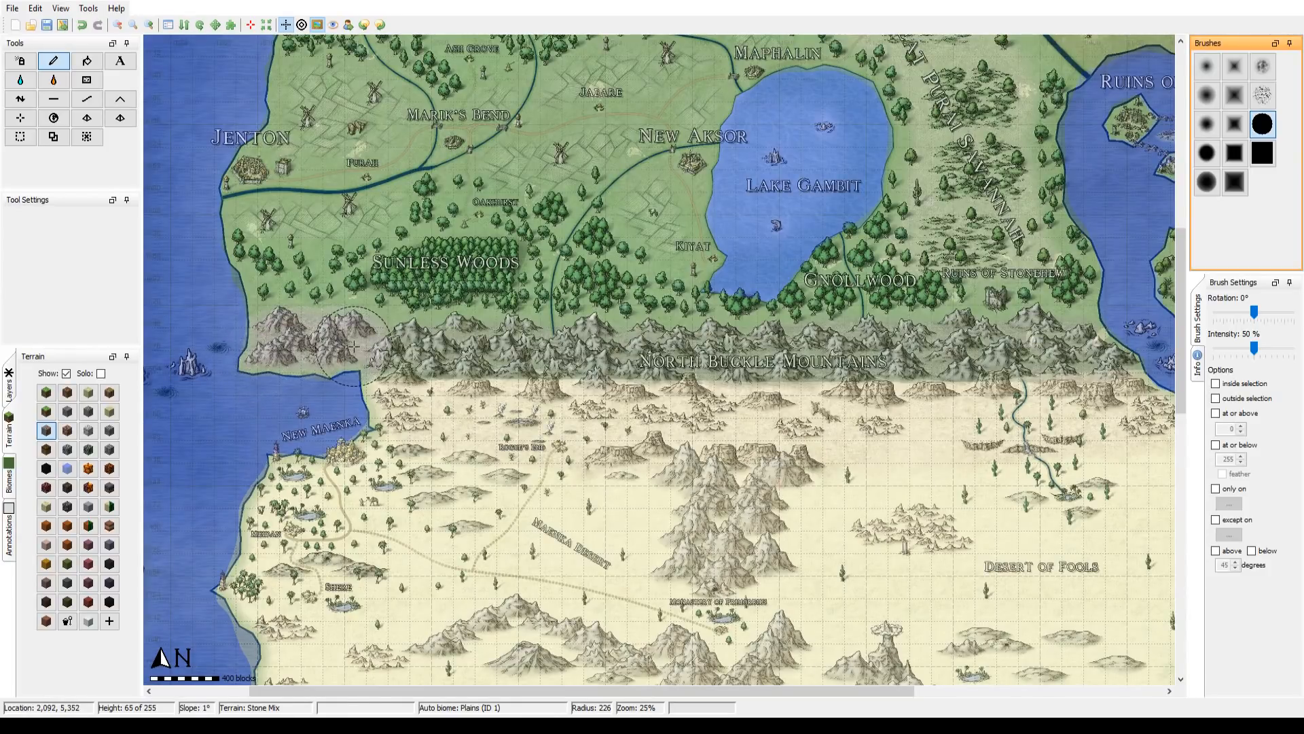
{"action": "mouse_move", "coordinate": [353, 346]}
{"action": "left_mouse_down"}
{"action": "mouse_move", "coordinate": [1139, 342]}
{"action": "mouse_move", "coordinate": [587, 344]}
{"action": "left_mouse_up"}
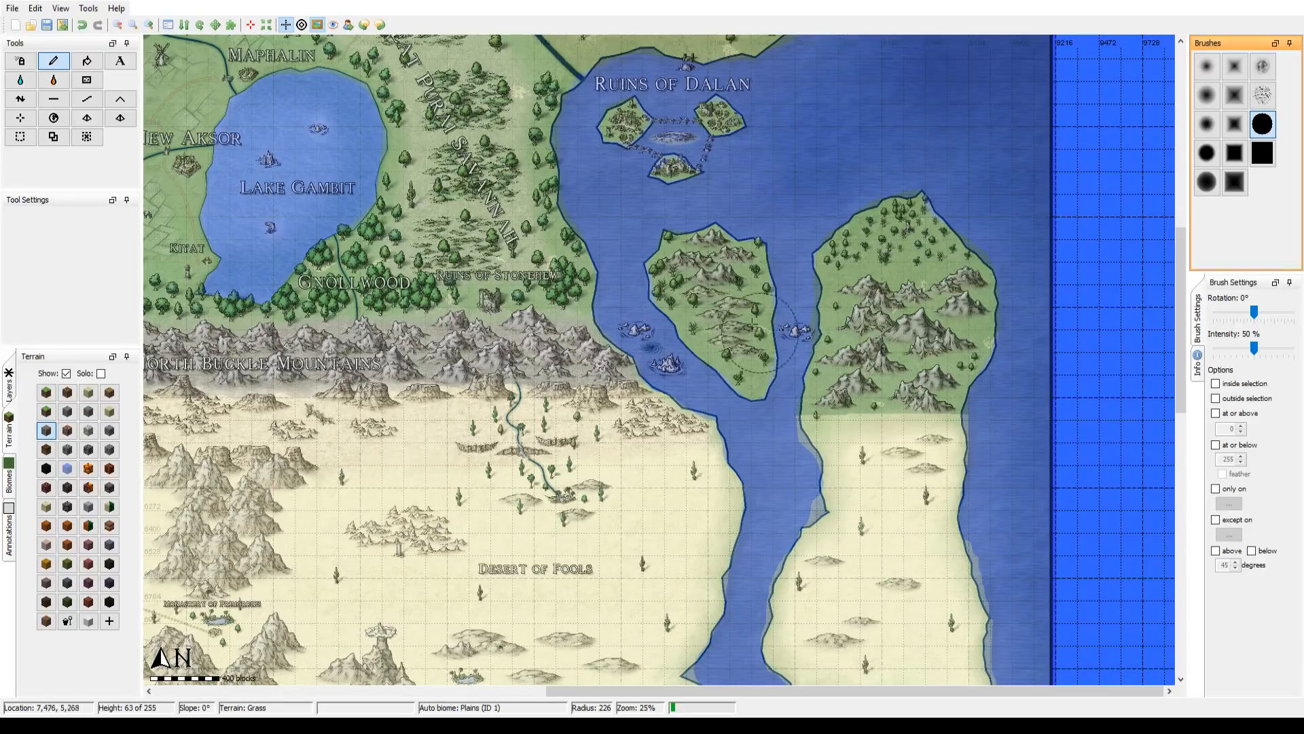
Step: Paint Stone Mix over the mountains on the two islands east of the North Buckle Mountains at radius 92
{"action": "scroll", "coordinate": [761, 324], "scroll_direction": "down", "scroll_amount": 10}
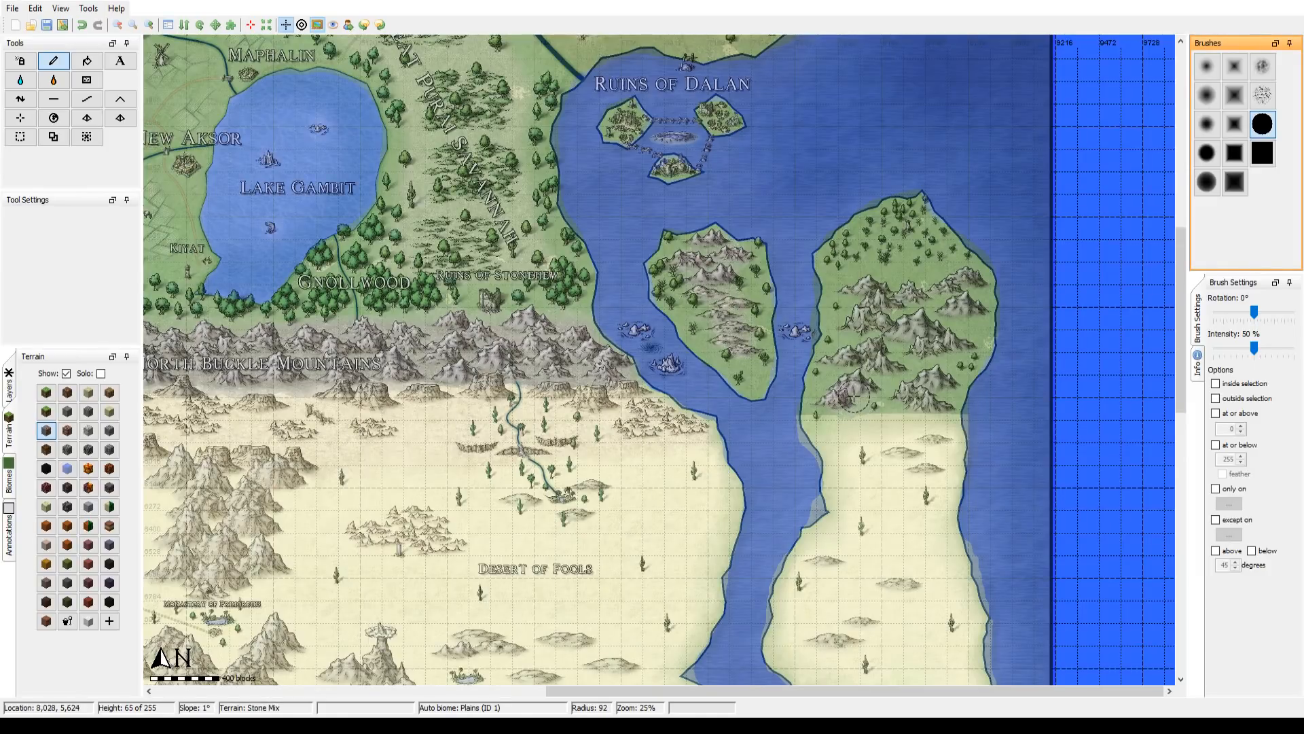
{"action": "scroll", "coordinate": [853, 398], "scroll_direction": "up", "scroll_amount": 8}
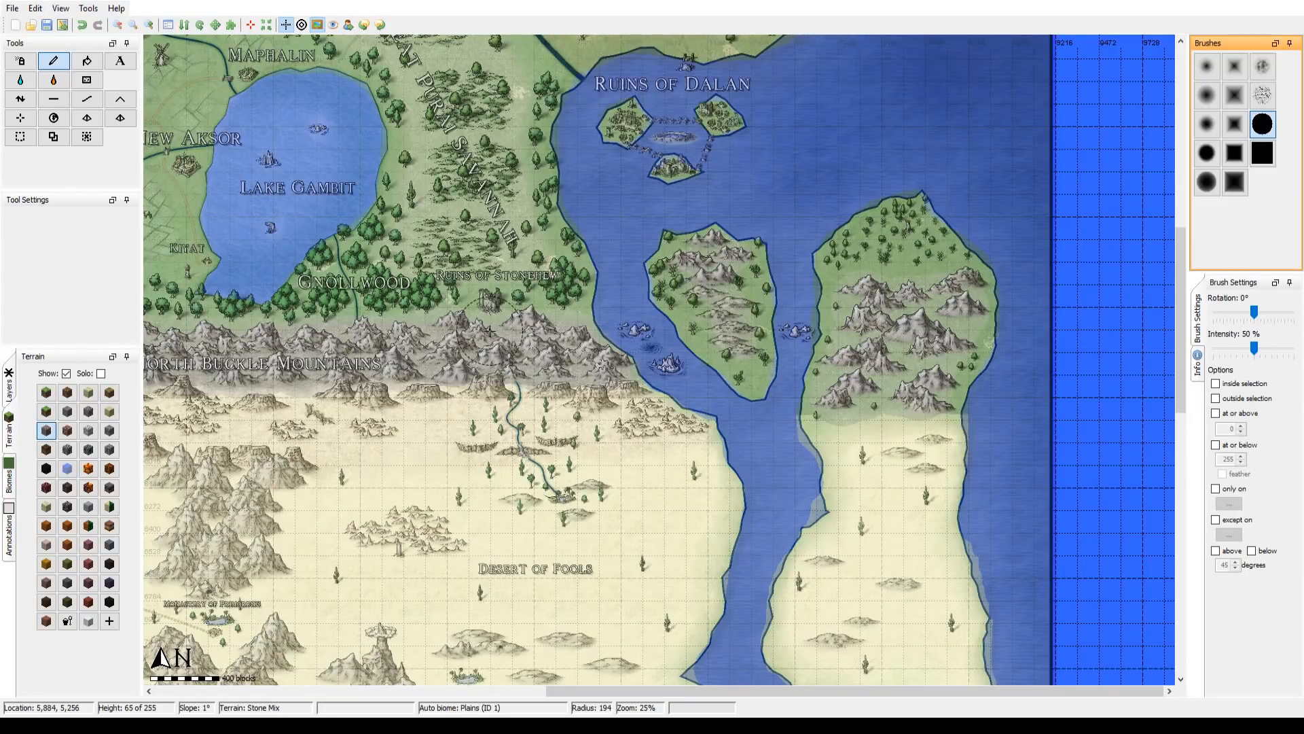
Step: Paint Stone Mix along the South Buckle Mountains, and over the mountains on the large eastern island's southern end at radius 130
{"action": "left_click_drag", "start_coordinate": [490, 330], "coordinate": [938, 178]}
{"action": "left_click_drag", "start_coordinate": [326, 197], "coordinate": [894, 254]}
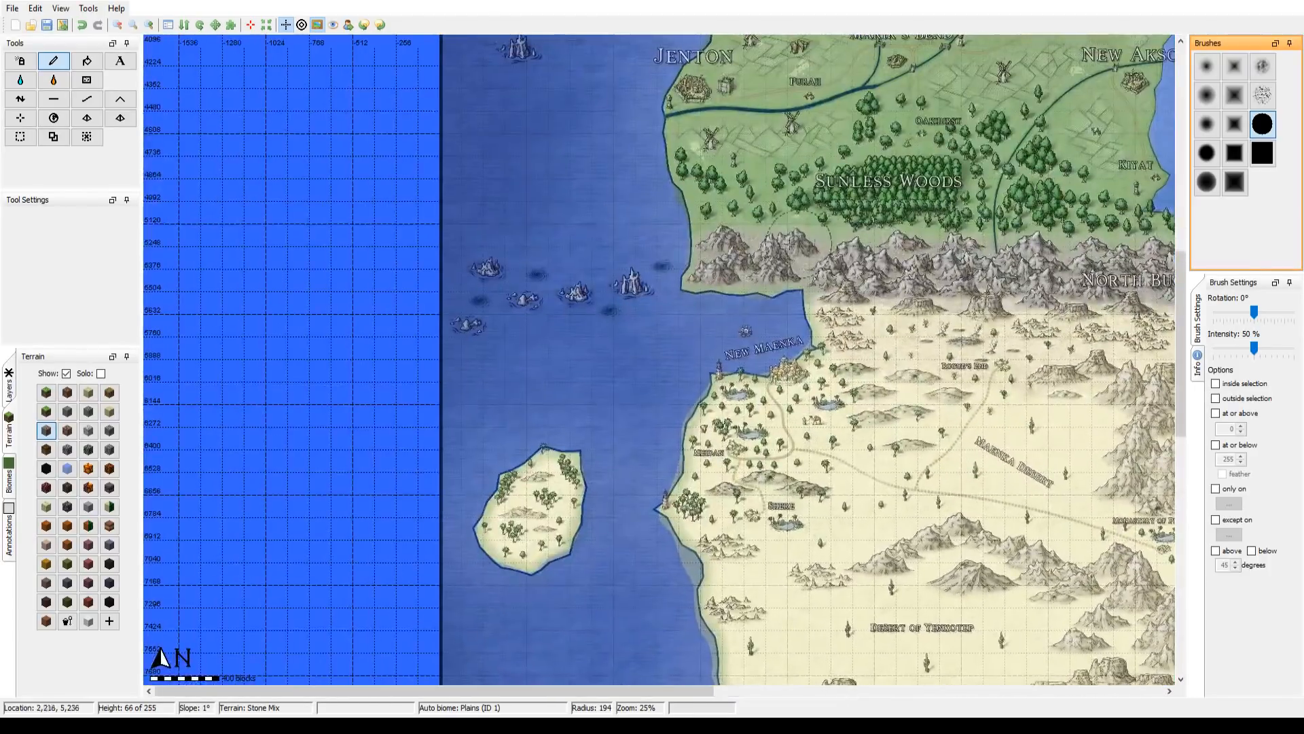
{"action": "left_click_drag", "start_coordinate": [823, 635], "coordinate": [718, 272]}
{"action": "left_click_drag", "start_coordinate": [720, 428], "coordinate": [467, 428]}
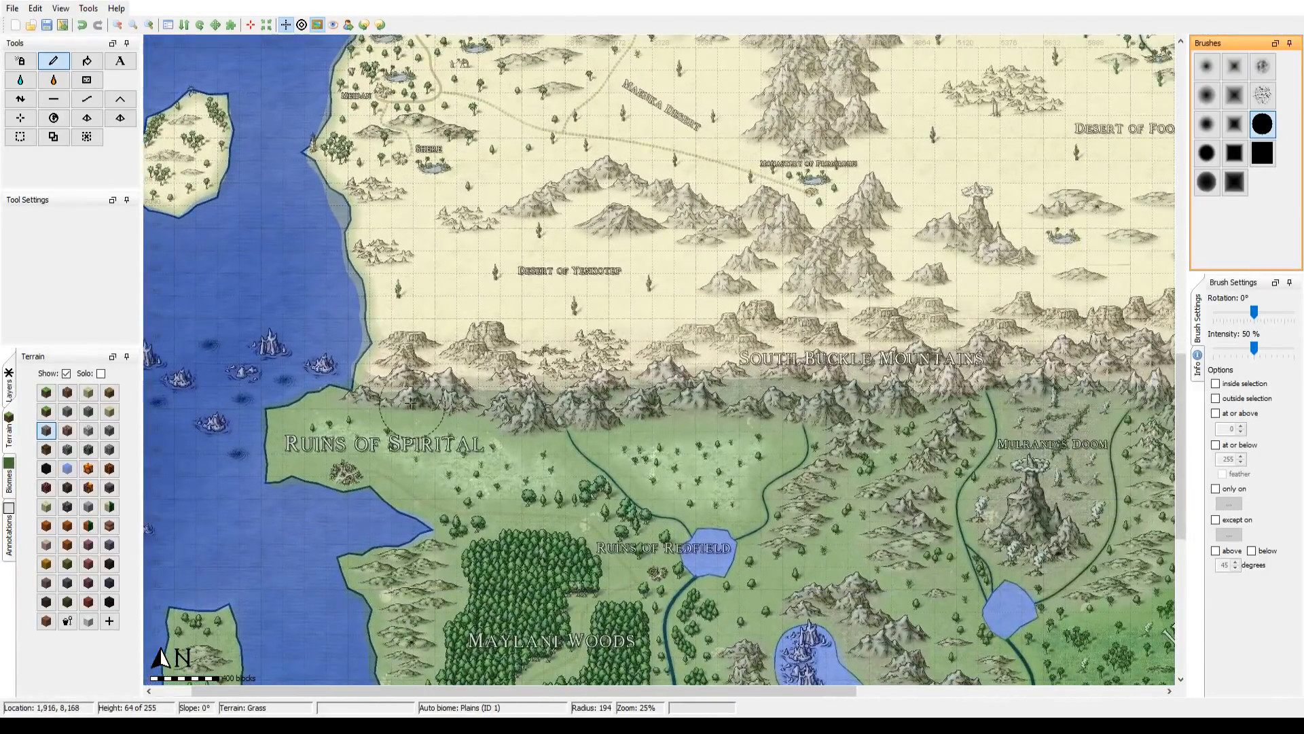
{"action": "scroll", "coordinate": [372, 384], "scroll_direction": "down", "scroll_amount": 4}
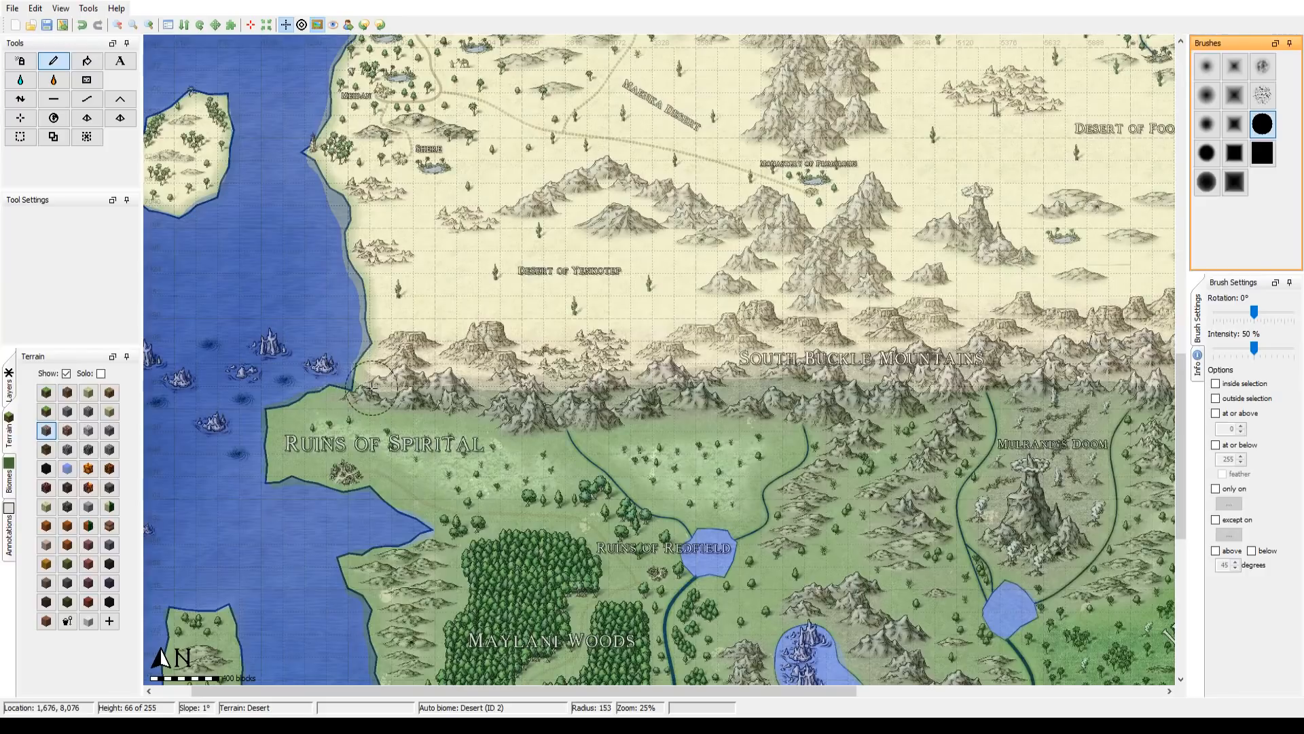
{"action": "mouse_move", "coordinate": [356, 387]}
{"action": "left_mouse_down"}
{"action": "mouse_move", "coordinate": [506, 393]}
{"action": "mouse_move", "coordinate": [542, 408]}
{"action": "mouse_move", "coordinate": [828, 394]}
{"action": "mouse_move", "coordinate": [842, 414]}
{"action": "mouse_move", "coordinate": [912, 418]}
{"action": "mouse_move", "coordinate": [1072, 401]}
{"action": "mouse_move", "coordinate": [635, 384]}
{"action": "mouse_move", "coordinate": [719, 374]}
{"action": "left_mouse_up"}
{"action": "scroll", "coordinate": [481, 394], "scroll_direction": "up", "scroll_amount": 1}
{"action": "scroll", "coordinate": [524, 407], "scroll_direction": "up", "scroll_amount": 2}
{"action": "scroll", "coordinate": [722, 373], "scroll_direction": "up", "scroll_amount": 4}
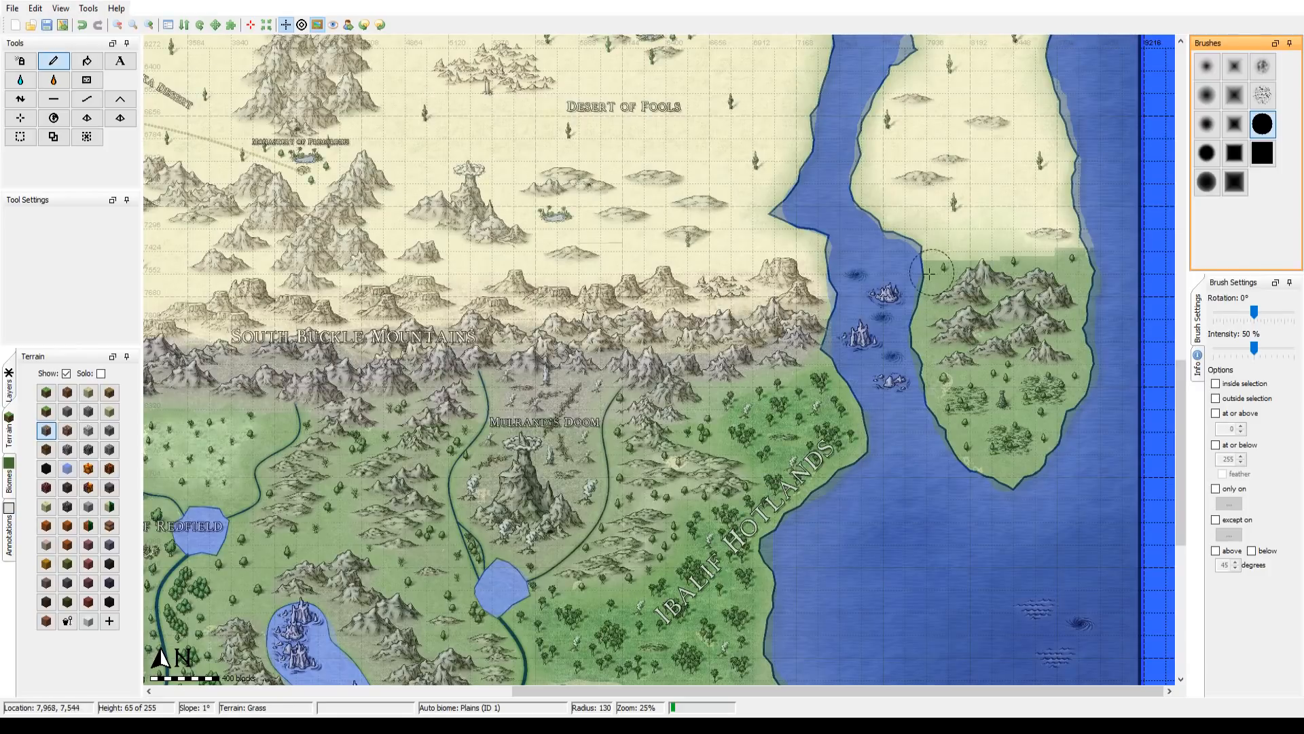
{"action": "left_click_drag", "start_coordinate": [930, 272], "coordinate": [1069, 286]}
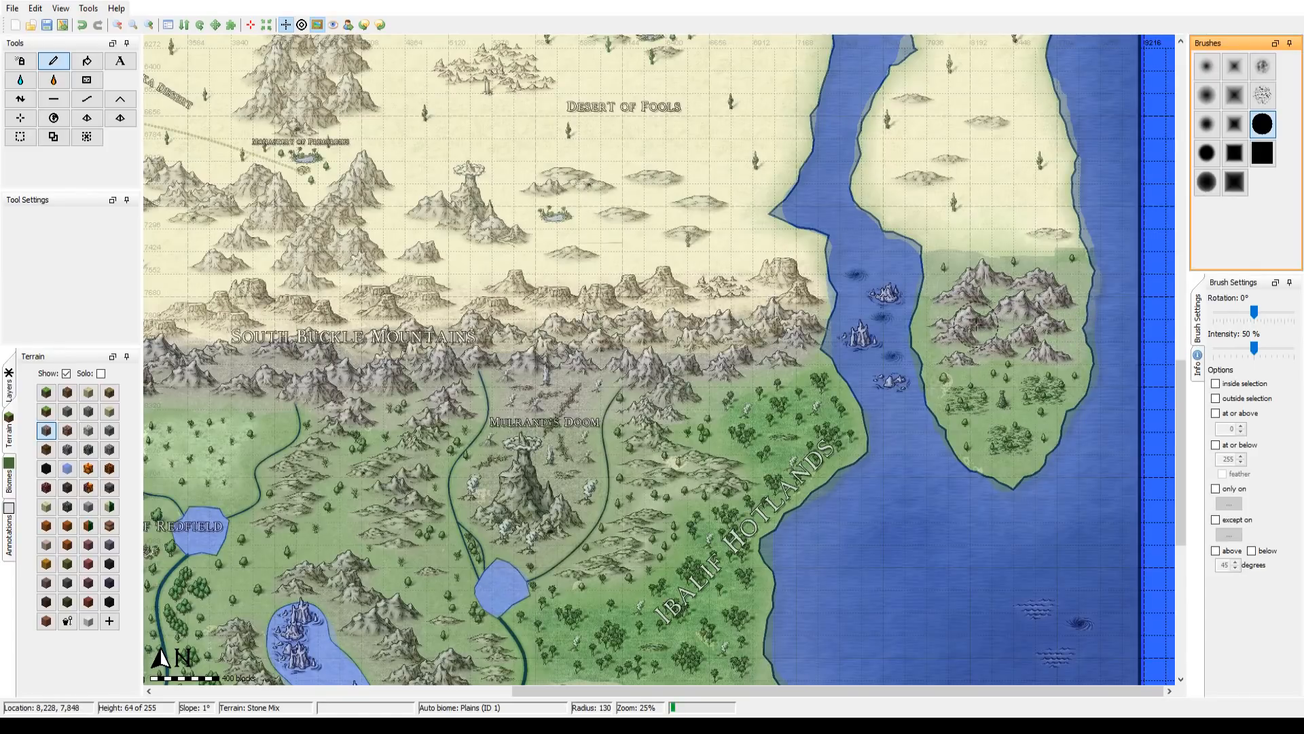
Step: Paint Stone Mix over the volcano area south of the South Buckle Mountains at radius 149 and the surrounding hills at radius 78
{"action": "left_click_drag", "start_coordinate": [403, 476], "coordinate": [582, 382]}
{"action": "scroll", "coordinate": [525, 317], "scroll_direction": "down", "scroll_amount": 3}
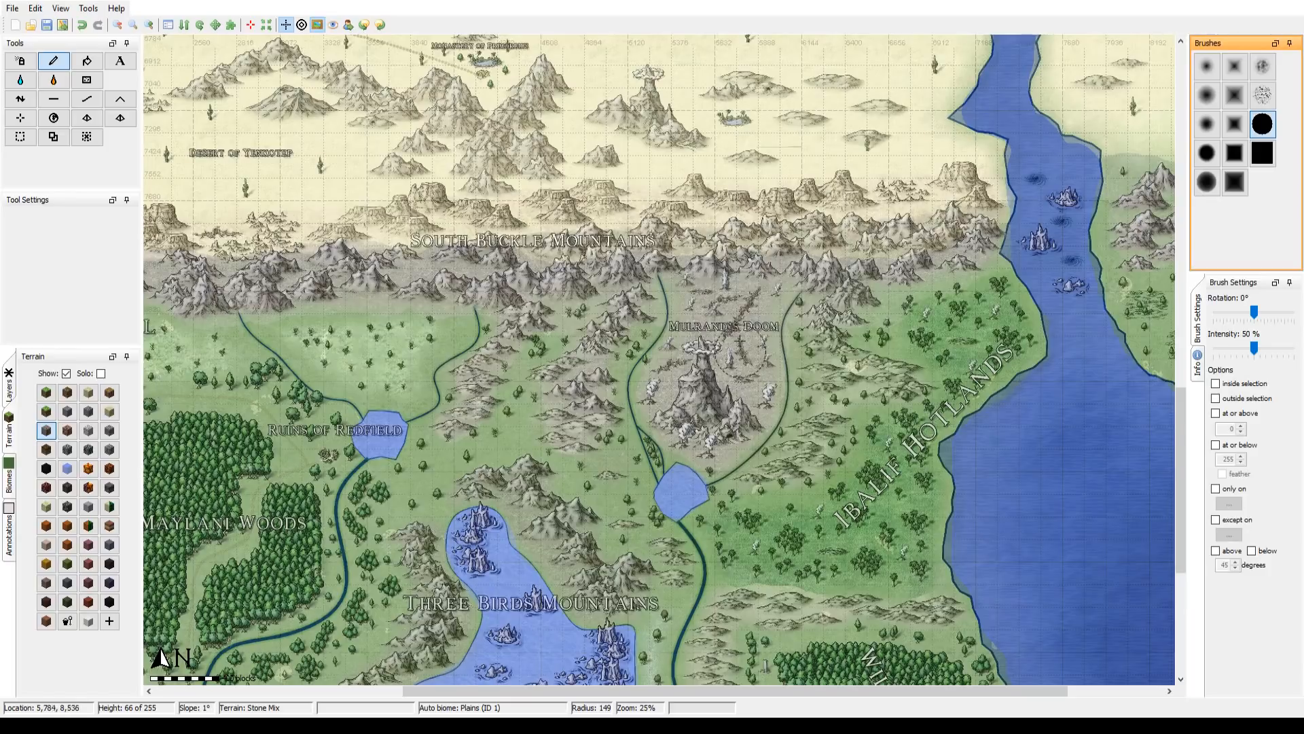
{"action": "left_click_drag", "start_coordinate": [694, 351], "coordinate": [595, 311]}
{"action": "scroll", "coordinate": [662, 429], "scroll_direction": "down", "scroll_amount": 2}
{"action": "scroll", "coordinate": [663, 428], "scroll_direction": "down", "scroll_amount": 4}
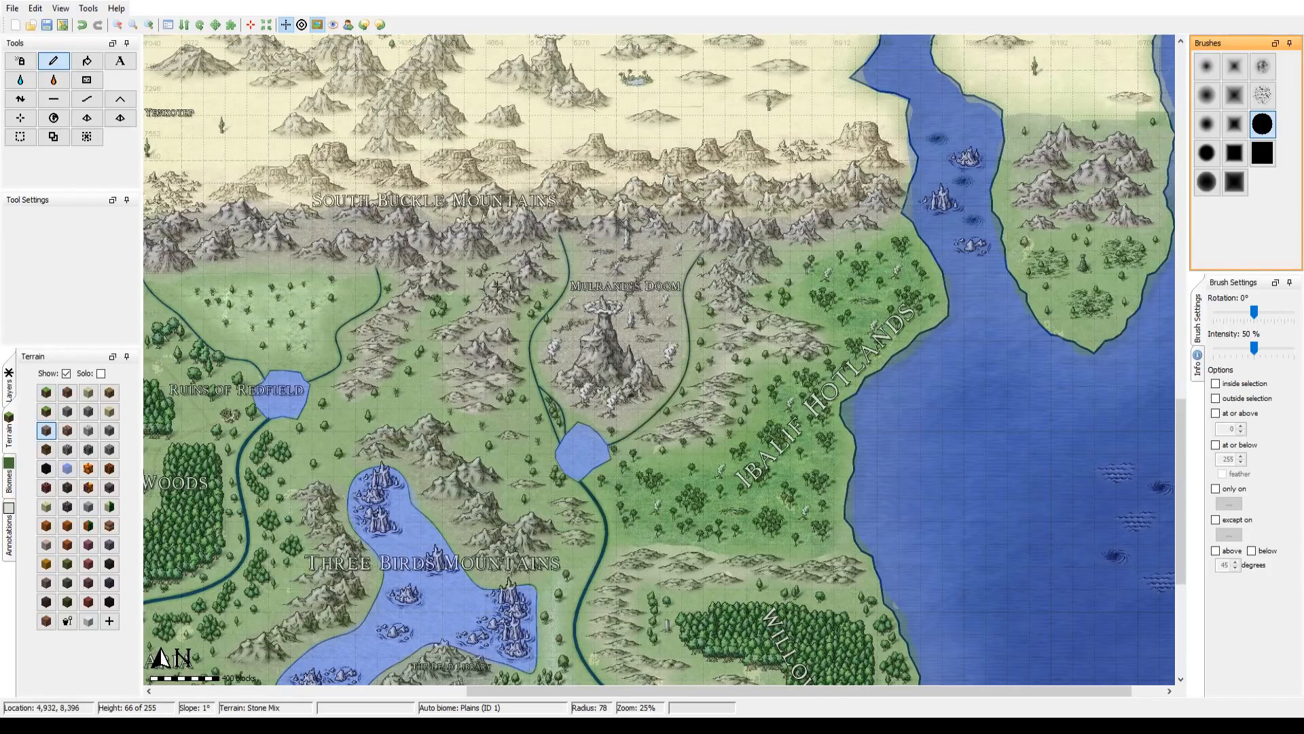
Step: Paint Stone Mix over the Three Birds Mountains around the lake, adjusting the brush between radius 64 and 102
{"action": "left_click_drag", "start_coordinate": [452, 502], "coordinate": [650, 320]}
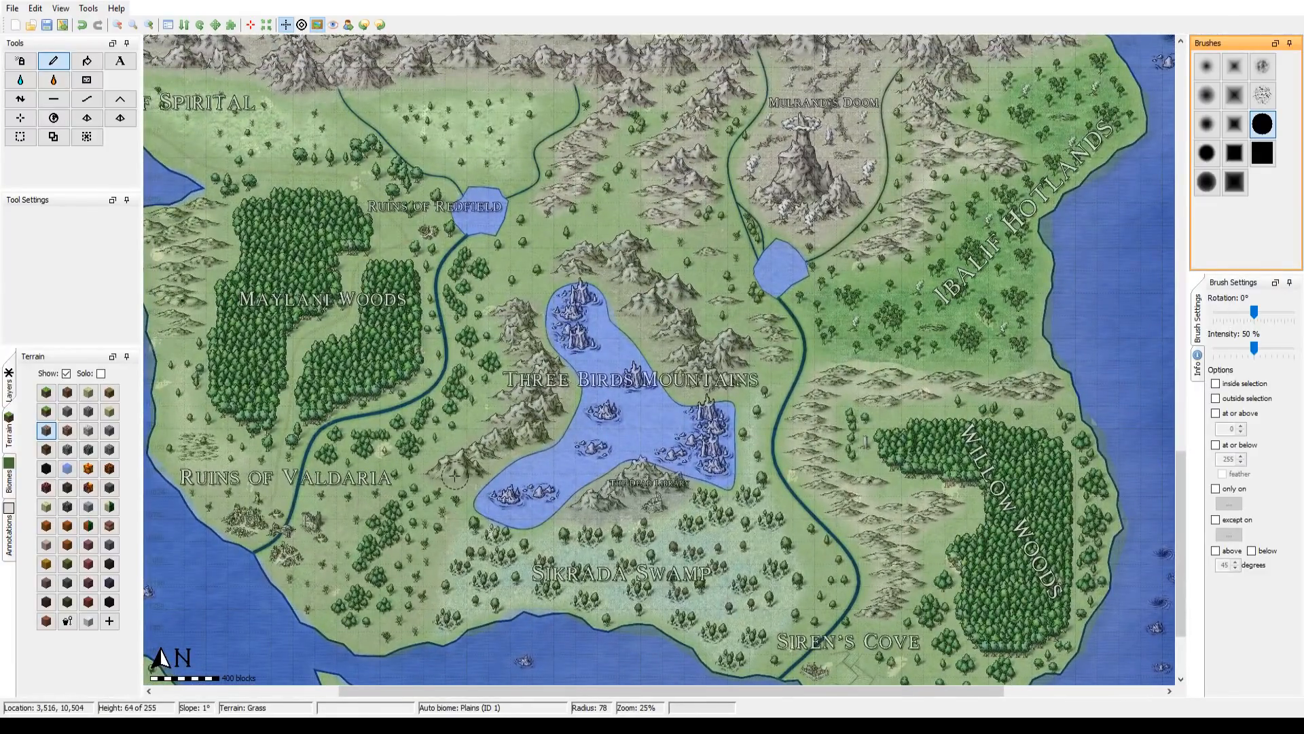
{"action": "scroll", "coordinate": [450, 475], "scroll_direction": "down", "scroll_amount": 1}
{"action": "mouse_move", "coordinate": [452, 475]}
{"action": "left_mouse_down"}
{"action": "mouse_move", "coordinate": [536, 430]}
{"action": "mouse_move", "coordinate": [509, 424]}
{"action": "mouse_move", "coordinate": [562, 404]}
{"action": "mouse_move", "coordinate": [510, 397]}
{"action": "mouse_move", "coordinate": [538, 356]}
{"action": "mouse_move", "coordinate": [515, 334]}
{"action": "mouse_move", "coordinate": [519, 311]}
{"action": "mouse_move", "coordinate": [502, 319]}
{"action": "mouse_move", "coordinate": [528, 332]}
{"action": "left_mouse_up"}
{"action": "mouse_move", "coordinate": [567, 264]}
{"action": "left_mouse_down"}
{"action": "mouse_move", "coordinate": [637, 258]}
{"action": "mouse_move", "coordinate": [629, 287]}
{"action": "mouse_move", "coordinate": [685, 294]}
{"action": "mouse_move", "coordinate": [648, 294]}
{"action": "mouse_move", "coordinate": [643, 313]}
{"action": "mouse_move", "coordinate": [665, 327]}
{"action": "mouse_move", "coordinate": [636, 316]}
{"action": "mouse_move", "coordinate": [629, 297]}
{"action": "mouse_move", "coordinate": [678, 347]}
{"action": "mouse_move", "coordinate": [737, 364]}
{"action": "mouse_move", "coordinate": [735, 348]}
{"action": "mouse_move", "coordinate": [703, 354]}
{"action": "mouse_move", "coordinate": [665, 312]}
{"action": "left_mouse_up"}
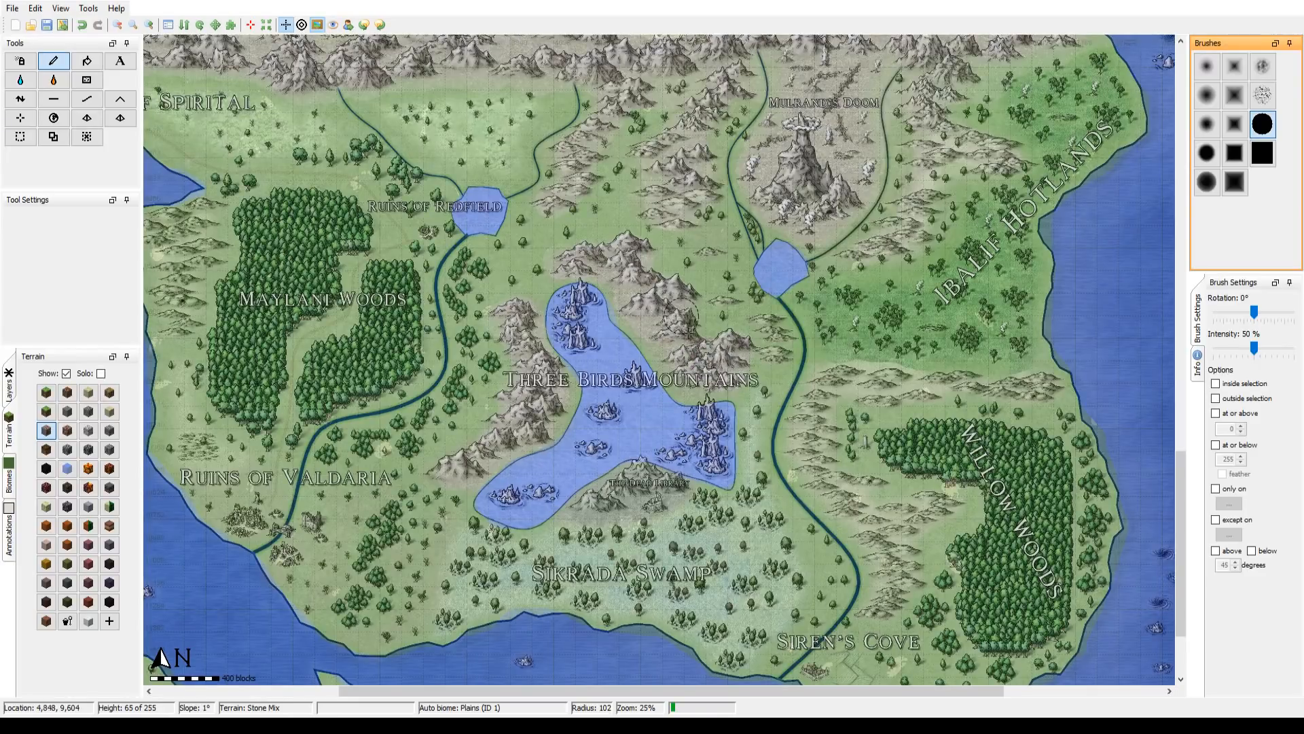
{"action": "scroll", "coordinate": [733, 348], "scroll_direction": "down", "scroll_amount": 3}
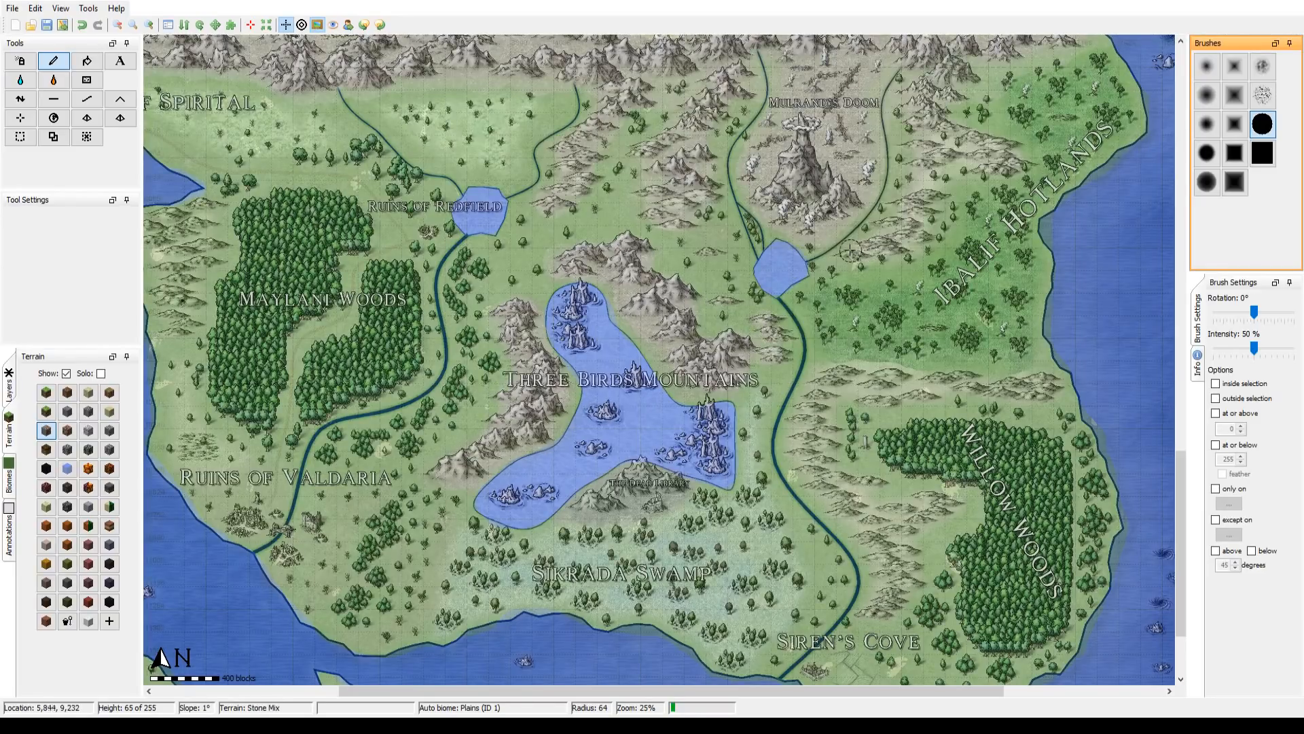
{"action": "scroll", "coordinate": [661, 379], "scroll_direction": "up", "scroll_amount": 2}
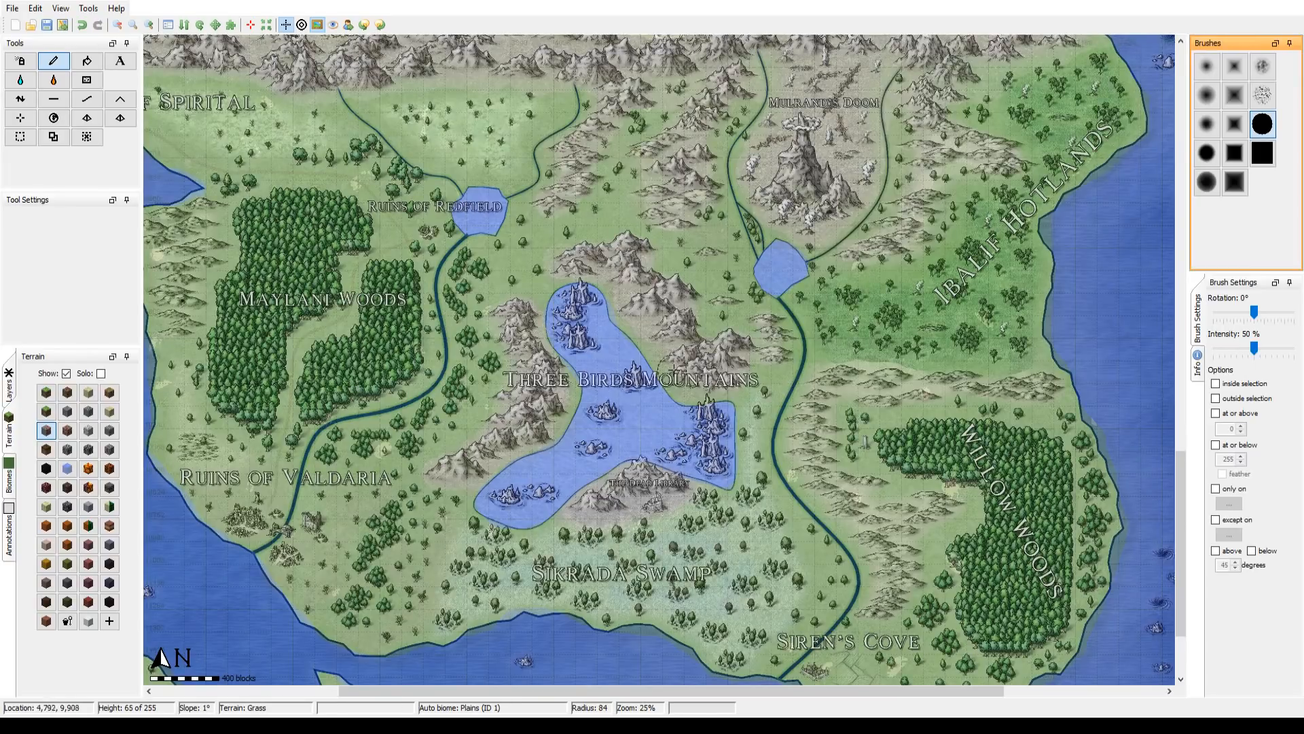
Step: Paint Stone Mix over the hills west and north of Willow Woods at radius 84
{"action": "left_click_drag", "start_coordinate": [602, 416], "coordinate": [394, 297]}
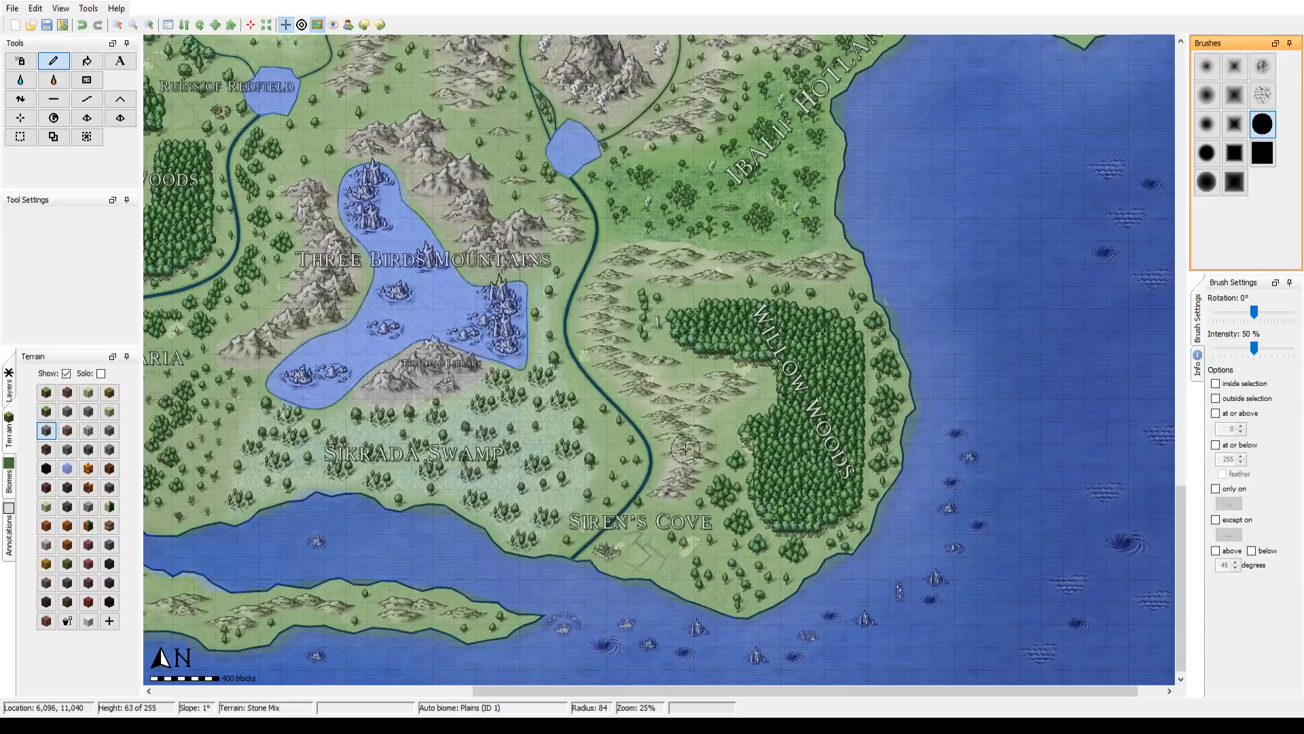
{"action": "mouse_move", "coordinate": [679, 432]}
{"action": "left_mouse_down"}
{"action": "mouse_move", "coordinate": [729, 387]}
{"action": "mouse_move", "coordinate": [644, 390]}
{"action": "left_mouse_up"}
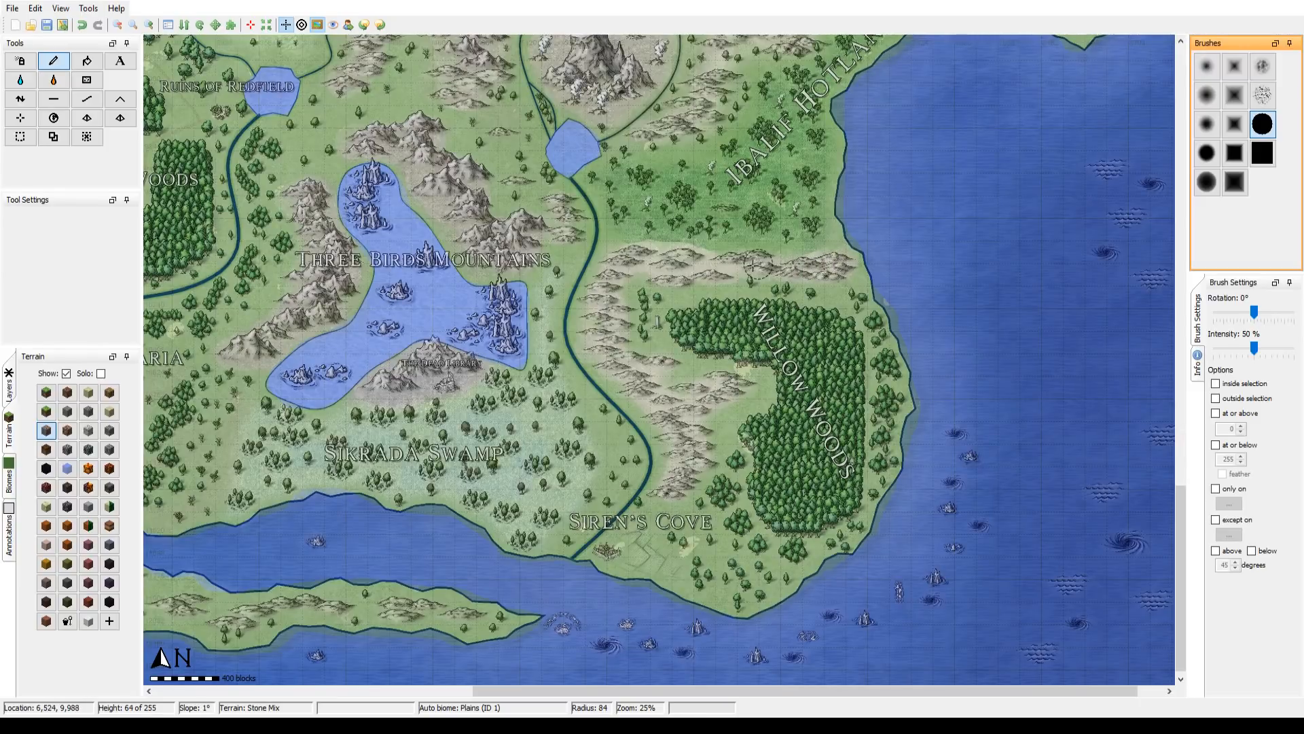
Step: Extend the Stone Mix northward along the South Buckle Mountains to the western coast at radius 111
{"action": "left_click_drag", "start_coordinate": [341, 194], "coordinate": [751, 119]}
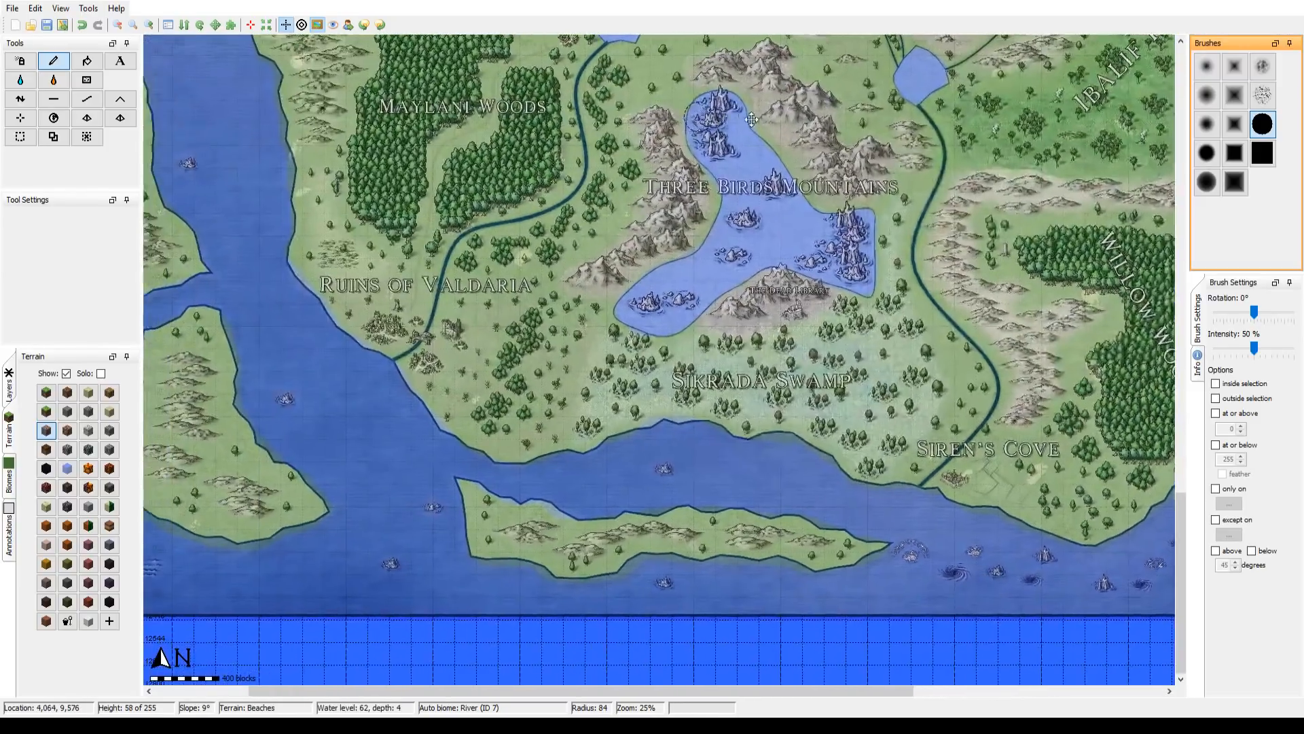
{"action": "left_click_drag", "start_coordinate": [528, 161], "coordinate": [501, 377]}
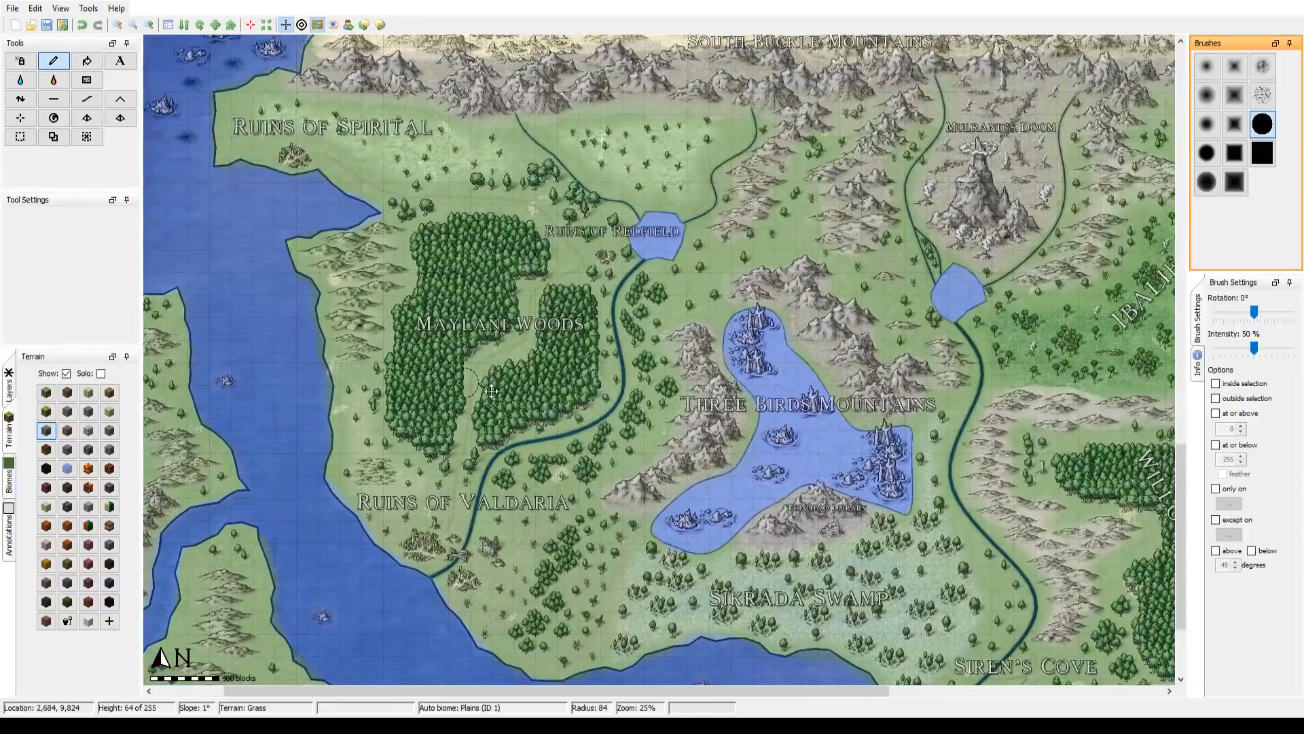
{"action": "left_click_drag", "start_coordinate": [983, 51], "coordinate": [688, 334]}
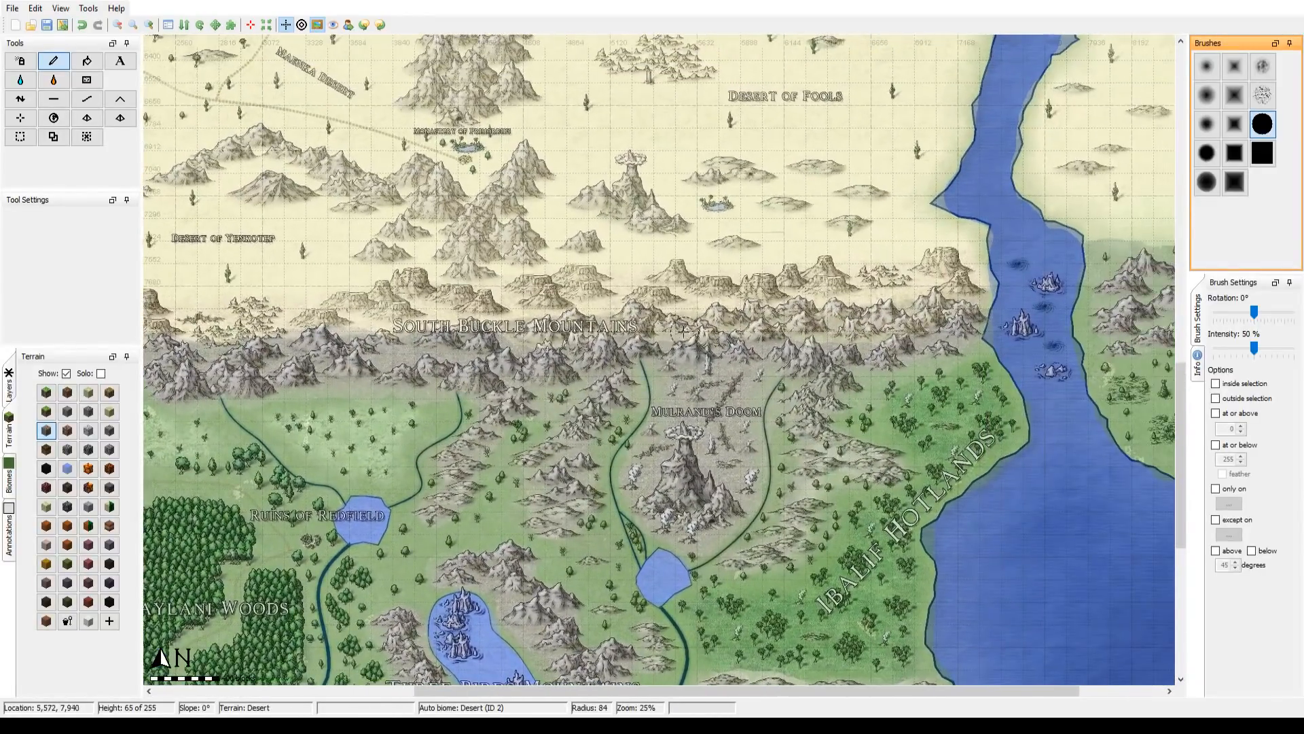
{"action": "mouse_move", "coordinate": [517, 348]}
{"action": "left_mouse_down"}
{"action": "mouse_move", "coordinate": [676, 319]}
{"action": "mouse_move", "coordinate": [649, 327]}
{"action": "mouse_move", "coordinate": [969, 305]}
{"action": "mouse_move", "coordinate": [988, 317]}
{"action": "mouse_move", "coordinate": [383, 342]}
{"action": "left_mouse_up"}
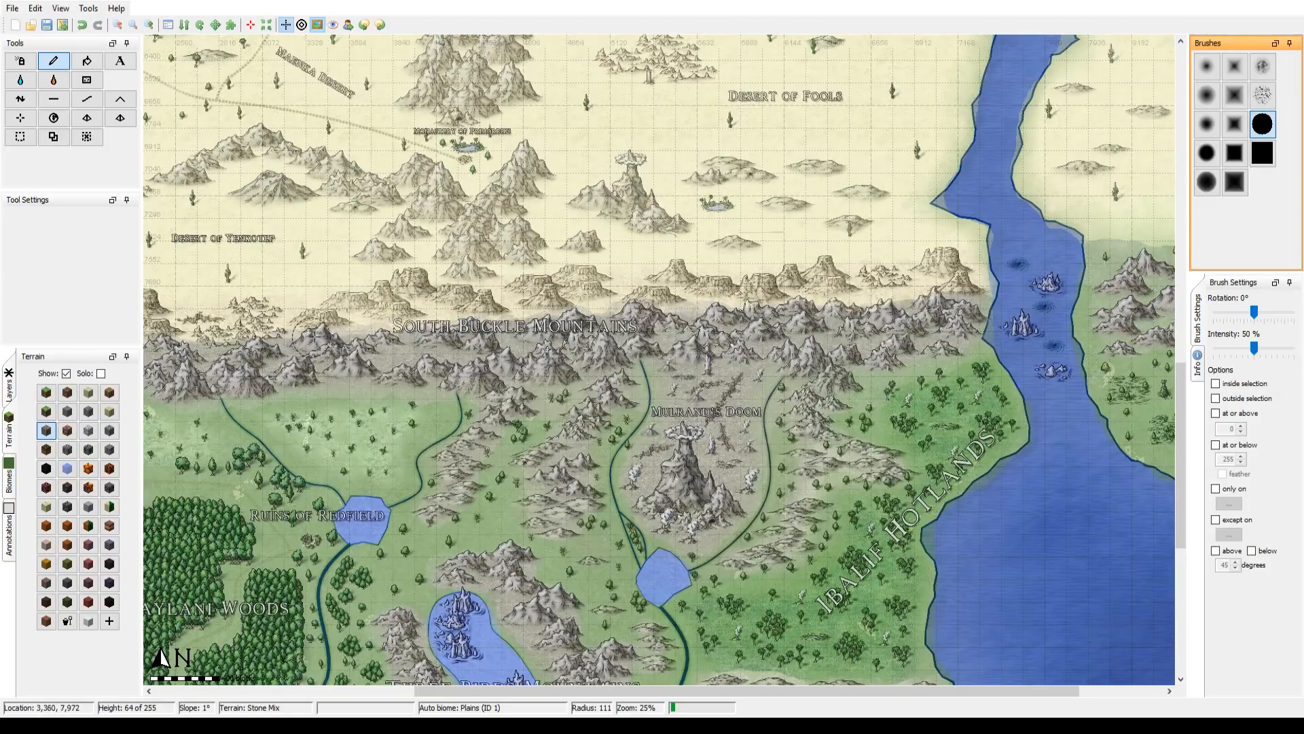
{"action": "mouse_move", "coordinate": [224, 368]}
{"action": "left_mouse_down"}
{"action": "mouse_move", "coordinate": [681, 367]}
{"action": "mouse_move", "coordinate": [565, 346]}
{"action": "mouse_move", "coordinate": [479, 348]}
{"action": "mouse_move", "coordinate": [570, 354]}
{"action": "left_mouse_up"}
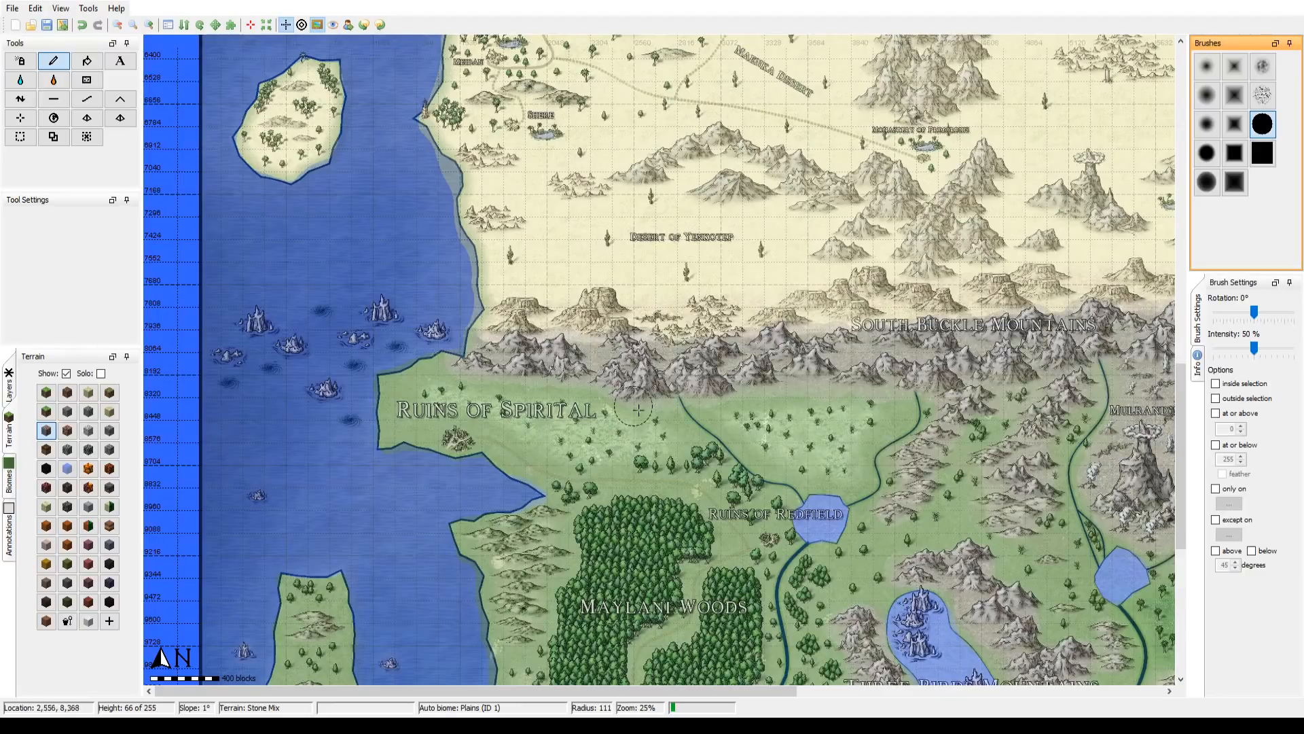
Step: Paint Stone Mix over the coastal hills west of Maylani Woods and the mountains on the long western island at radius 80
{"action": "left_click_drag", "start_coordinate": [655, 411], "coordinate": [676, 185]}
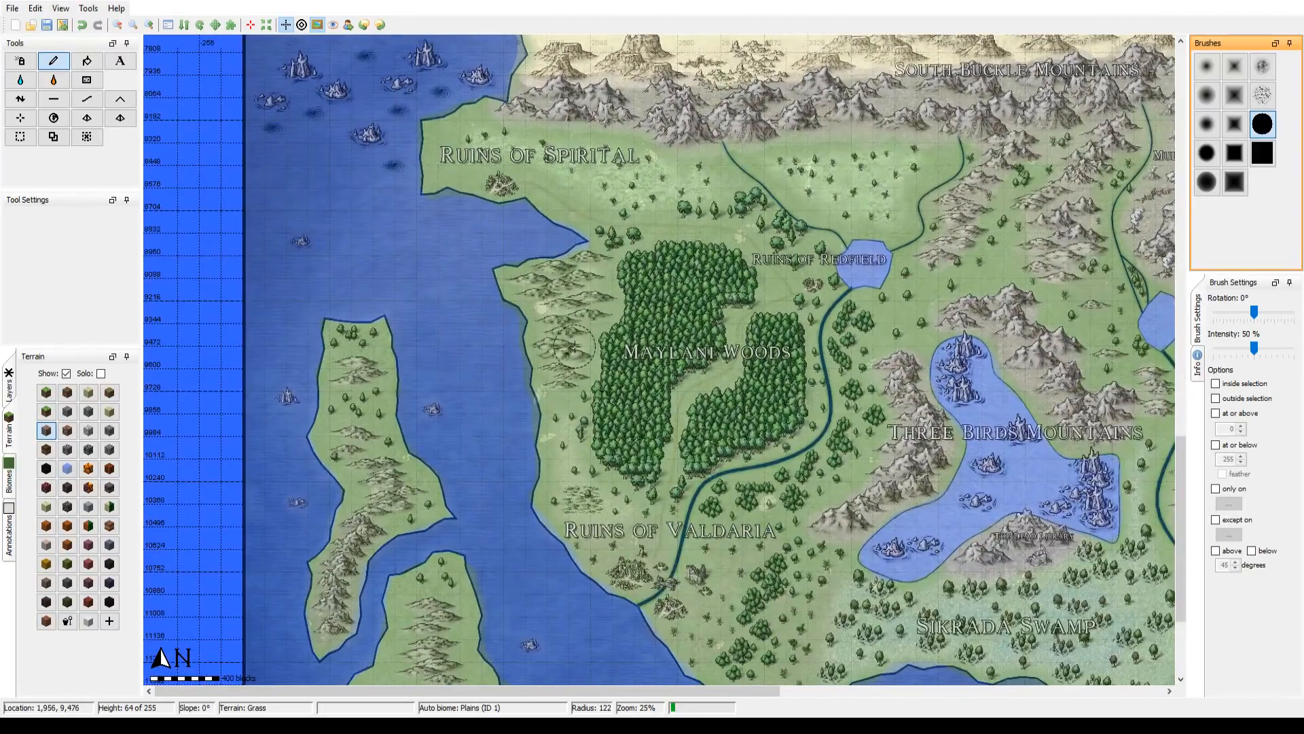
{"action": "scroll", "coordinate": [569, 328], "scroll_direction": "up", "scroll_amount": 5}
{"action": "scroll", "coordinate": [569, 328], "scroll_direction": "down", "scroll_amount": 7}
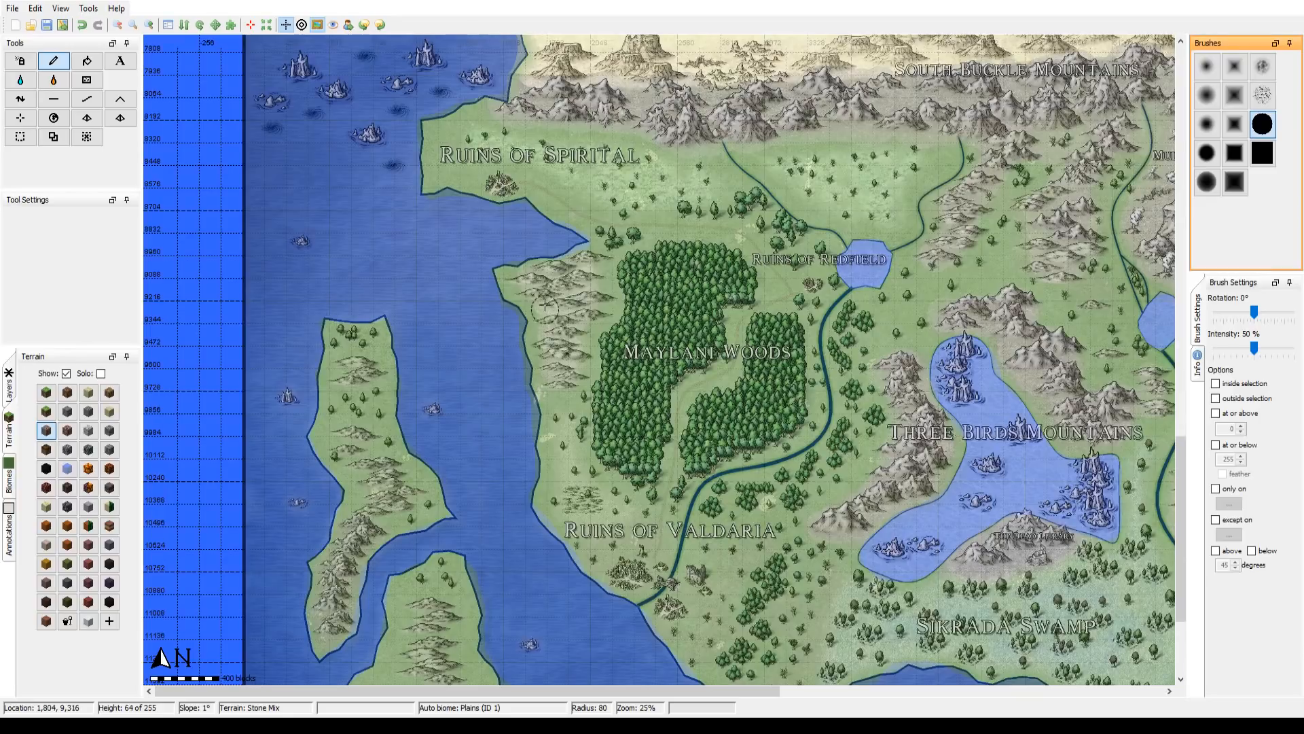
{"action": "left_click_drag", "start_coordinate": [558, 341], "coordinate": [548, 283]}
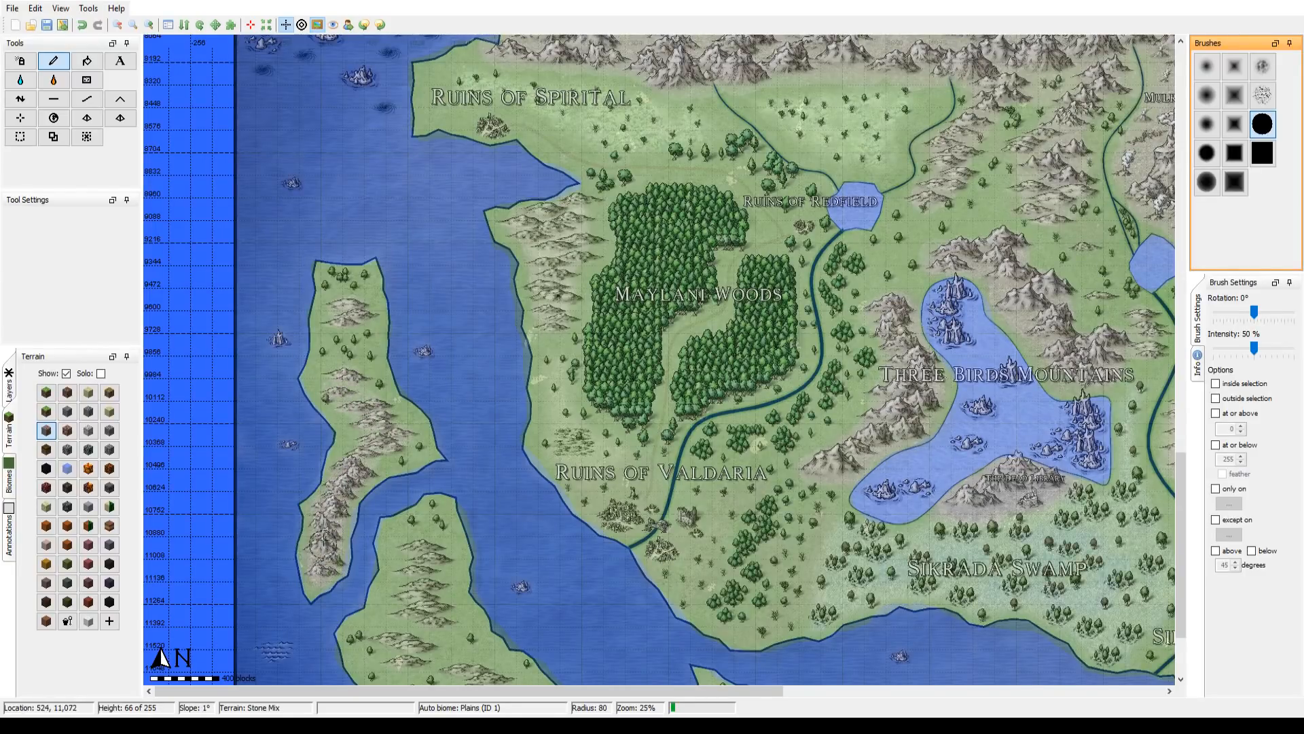
Step: Paint Stone Mix over the mountains on the southwestern island at radius 80 and the narrow southern island at radius 64
{"action": "left_click_drag", "start_coordinate": [327, 537], "coordinate": [339, 369]}
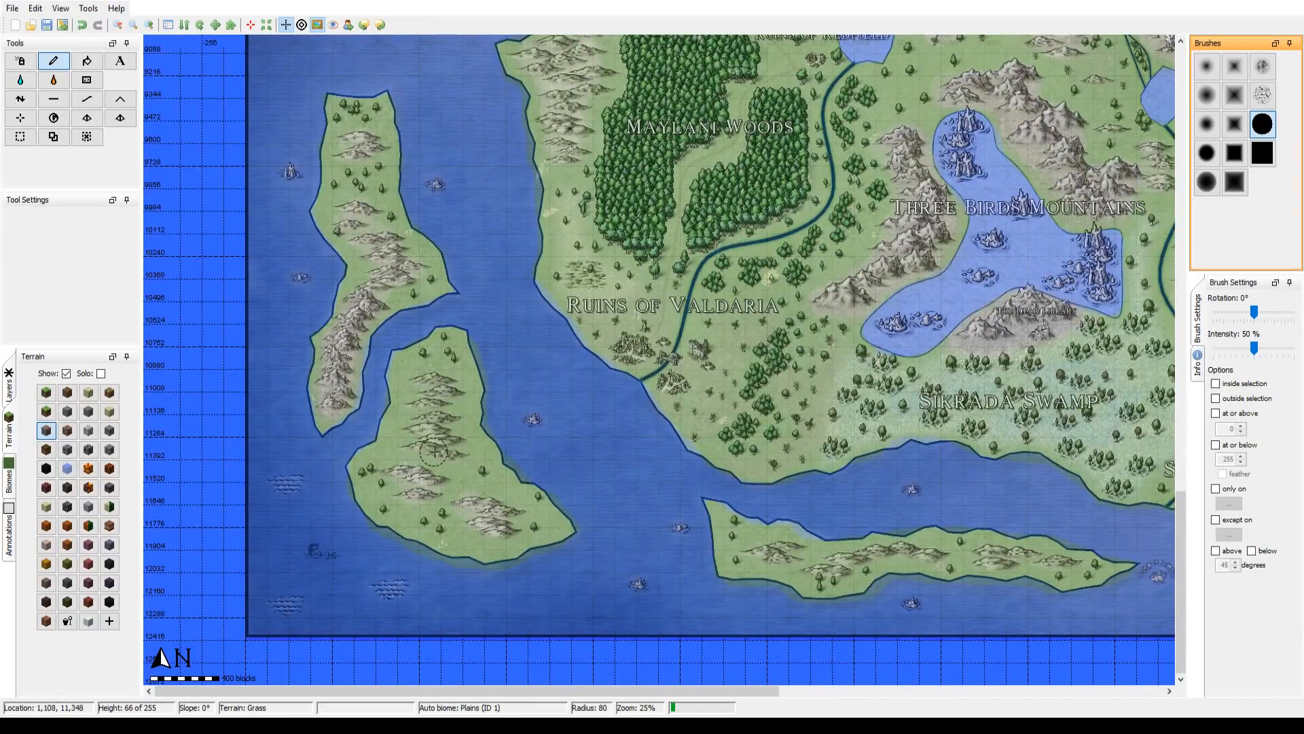
{"action": "left_click_drag", "start_coordinate": [438, 440], "coordinate": [443, 385]}
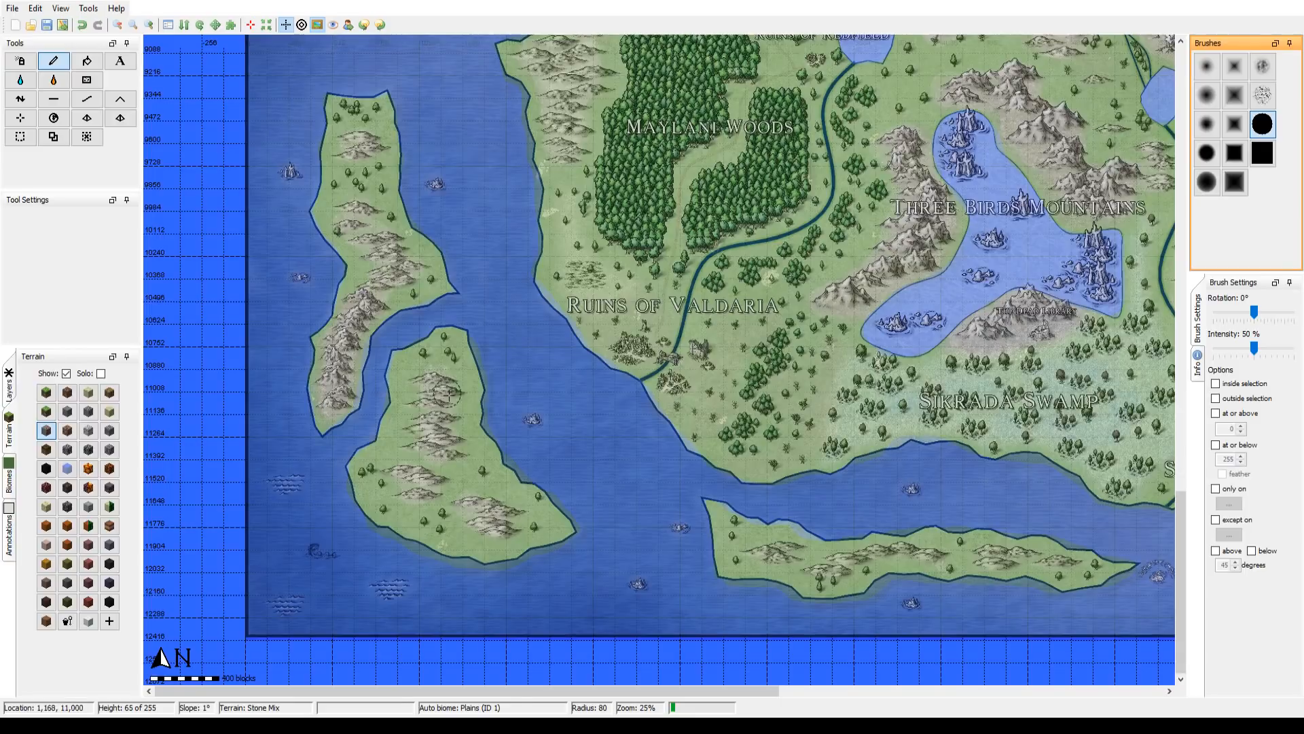
{"action": "mouse_move", "coordinate": [761, 551]}
{"action": "left_mouse_down"}
{"action": "mouse_move", "coordinate": [837, 569]}
{"action": "mouse_move", "coordinate": [865, 559]}
{"action": "left_mouse_up"}
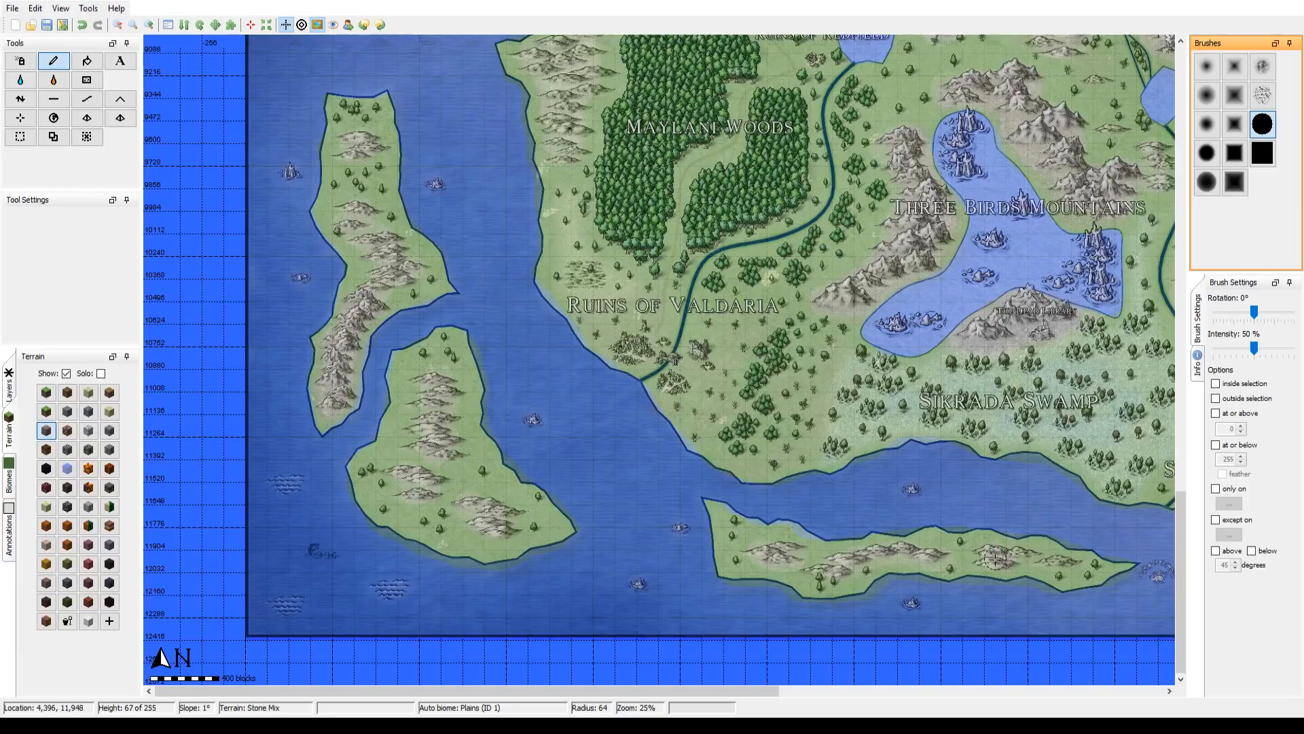
{"action": "left_click_drag", "start_coordinate": [848, 248], "coordinate": [376, 199]}
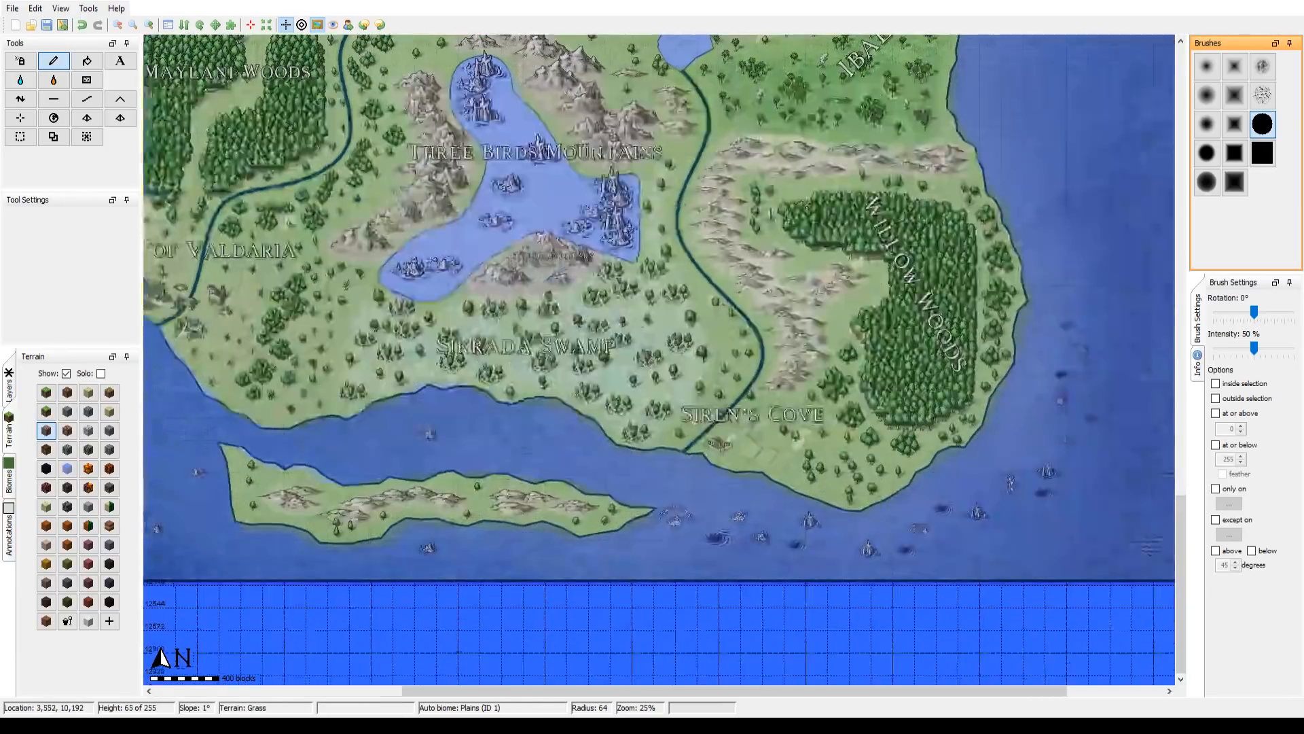
Step: Paint Stone Mix over the southwestern end of the Suroha Mountains at radius 99
{"action": "left_click_drag", "start_coordinate": [713, 129], "coordinate": [1142, 299]}
{"action": "left_click_drag", "start_coordinate": [780, 246], "coordinate": [591, 574]}
{"action": "left_click_drag", "start_coordinate": [670, 135], "coordinate": [333, 291]}
{"action": "scroll", "coordinate": [1012, 516], "scroll_direction": "up", "scroll_amount": 1}
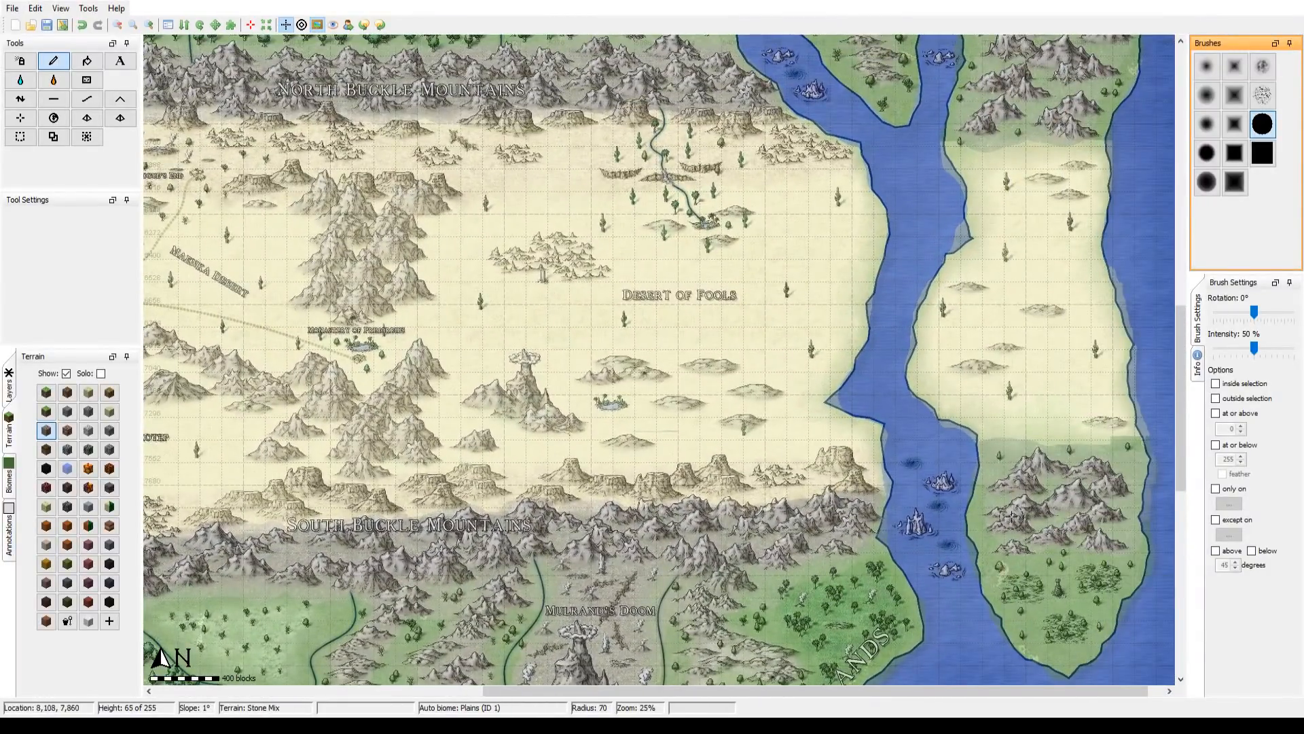
{"action": "left_click_drag", "start_coordinate": [831, 207], "coordinate": [800, 504]}
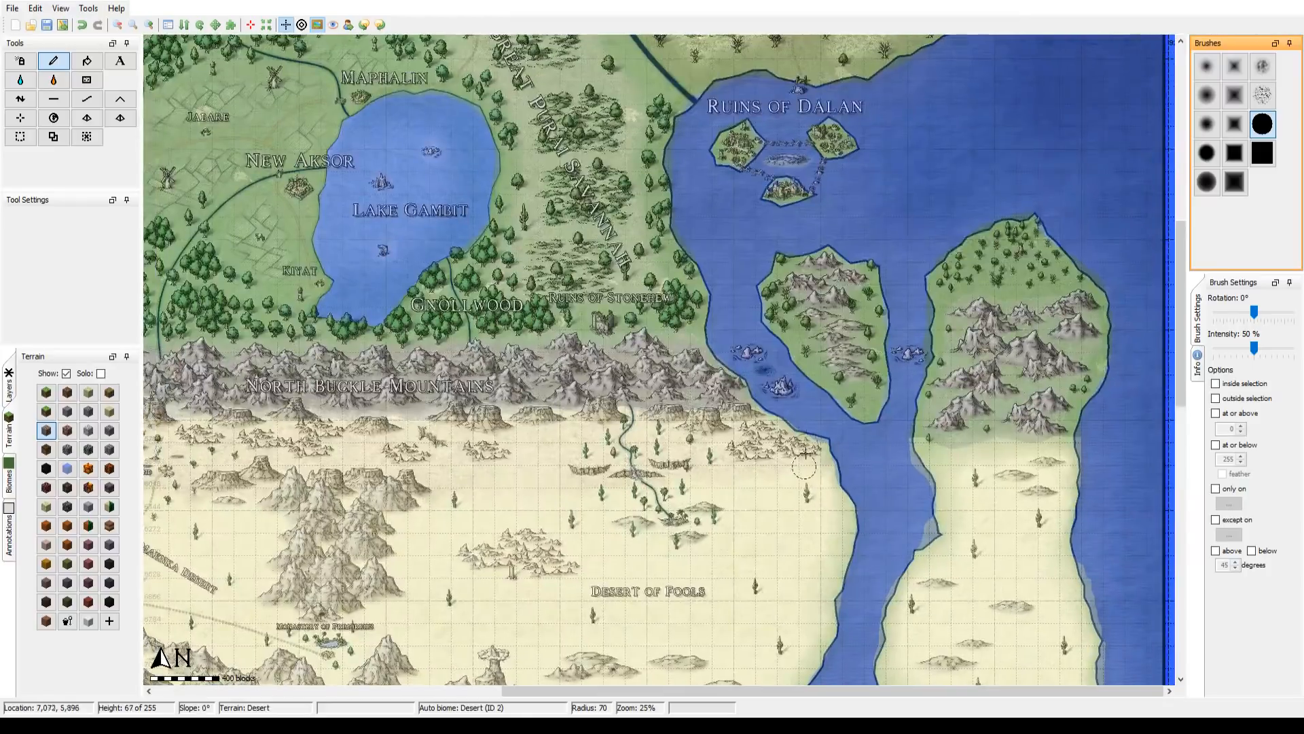
{"action": "left_click_drag", "start_coordinate": [546, 238], "coordinate": [920, 585]}
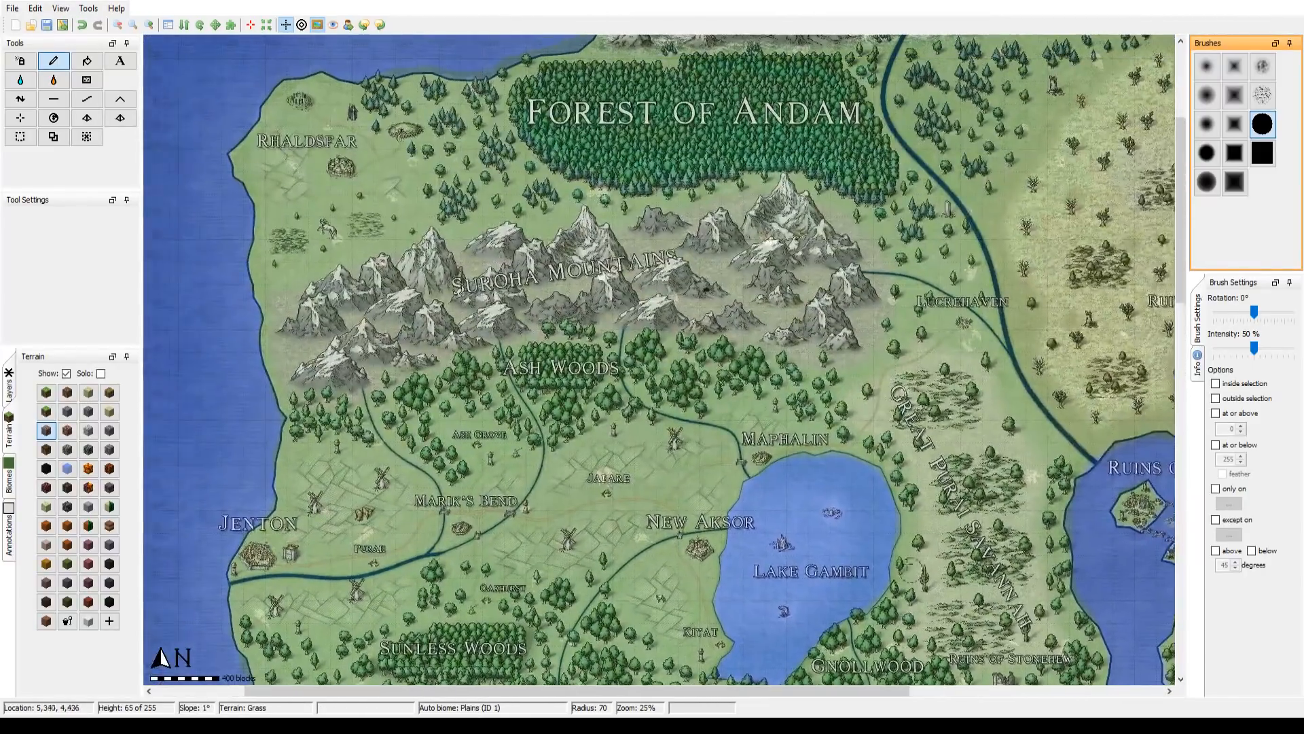
{"action": "scroll", "coordinate": [325, 292], "scroll_direction": "down", "scroll_amount": 4}
{"action": "mouse_move", "coordinate": [363, 328]}
{"action": "left_mouse_down"}
{"action": "mouse_move", "coordinate": [293, 385]}
{"action": "mouse_move", "coordinate": [375, 366]}
{"action": "mouse_move", "coordinate": [349, 378]}
{"action": "mouse_move", "coordinate": [382, 366]}
{"action": "left_mouse_up"}
{"action": "scroll", "coordinate": [385, 361], "scroll_direction": "up", "scroll_amount": 1}
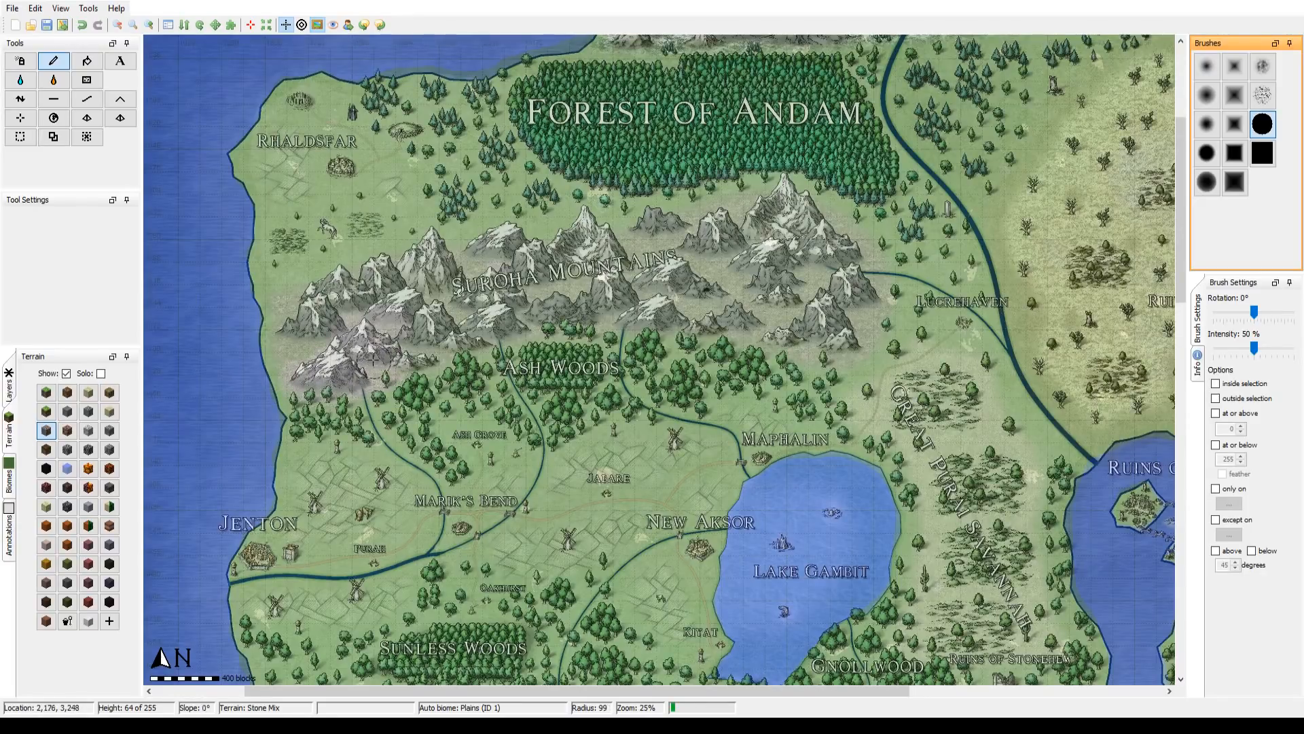
Step: Cover the rest of the Suroha Mountains with Stone Mix at radius 247, then reduce the brush to radius 66 for the edges
{"action": "scroll", "coordinate": [340, 340], "scroll_direction": "down", "scroll_amount": 1}
{"action": "scroll", "coordinate": [312, 334], "scroll_direction": "down", "scroll_amount": 9}
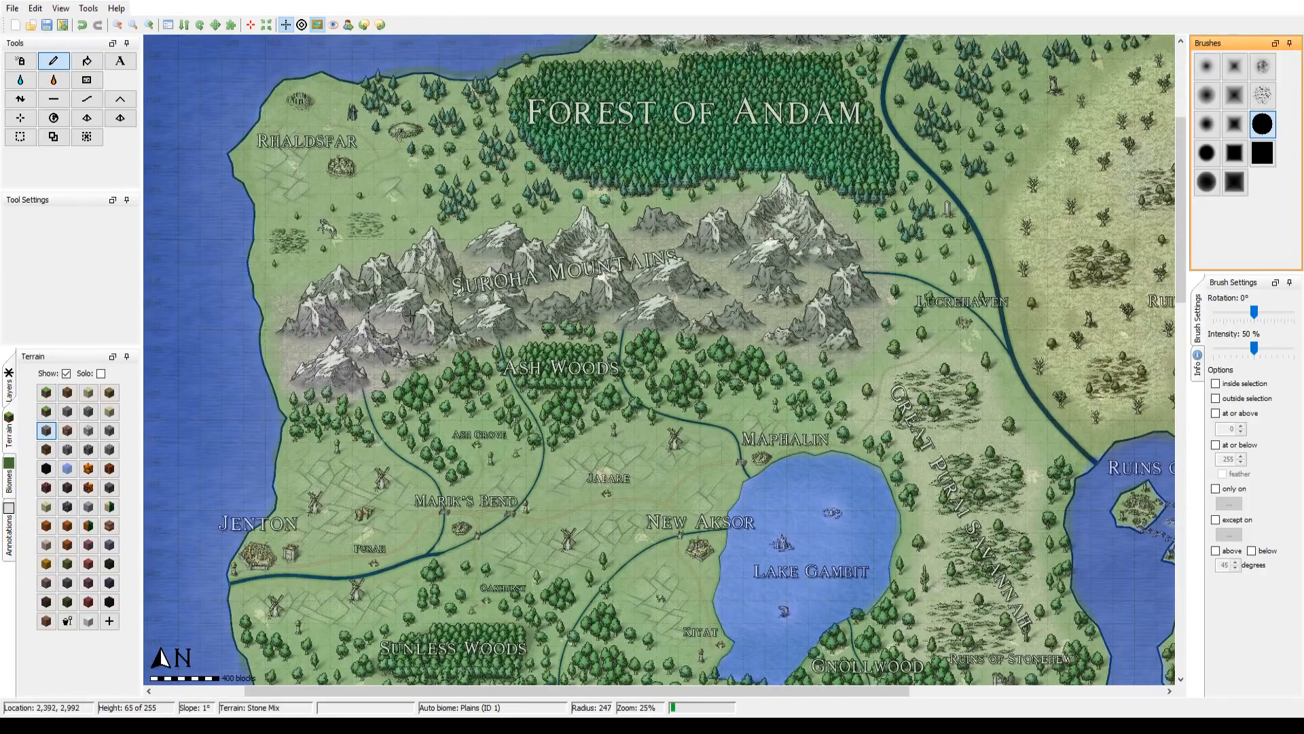
{"action": "mouse_move", "coordinate": [486, 296]}
{"action": "left_mouse_down"}
{"action": "mouse_move", "coordinate": [690, 279]}
{"action": "mouse_move", "coordinate": [838, 312]}
{"action": "mouse_move", "coordinate": [842, 273]}
{"action": "mouse_move", "coordinate": [808, 270]}
{"action": "mouse_move", "coordinate": [785, 234]}
{"action": "mouse_move", "coordinate": [797, 248]}
{"action": "mouse_move", "coordinate": [728, 248]}
{"action": "left_mouse_up"}
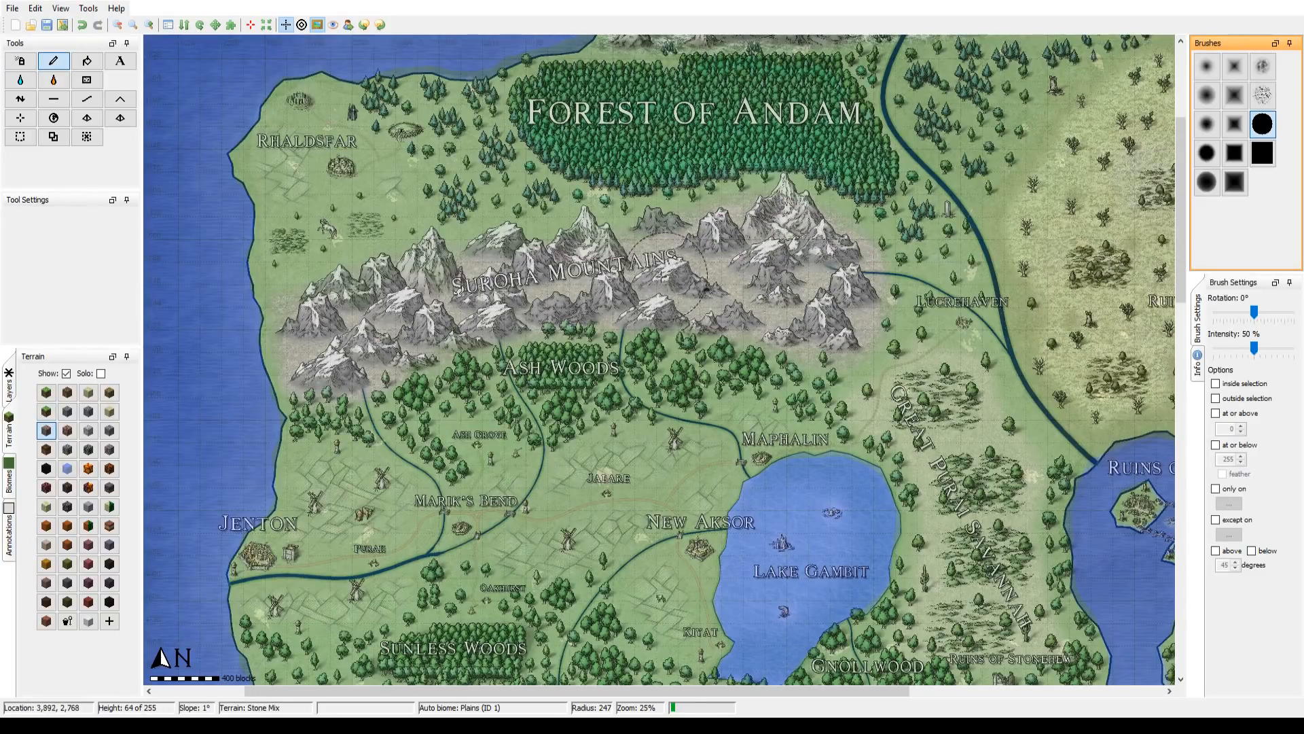
{"action": "scroll", "coordinate": [402, 288], "scroll_direction": "up", "scroll_amount": 1}
{"action": "scroll", "coordinate": [402, 289], "scroll_direction": "up", "scroll_amount": 12}
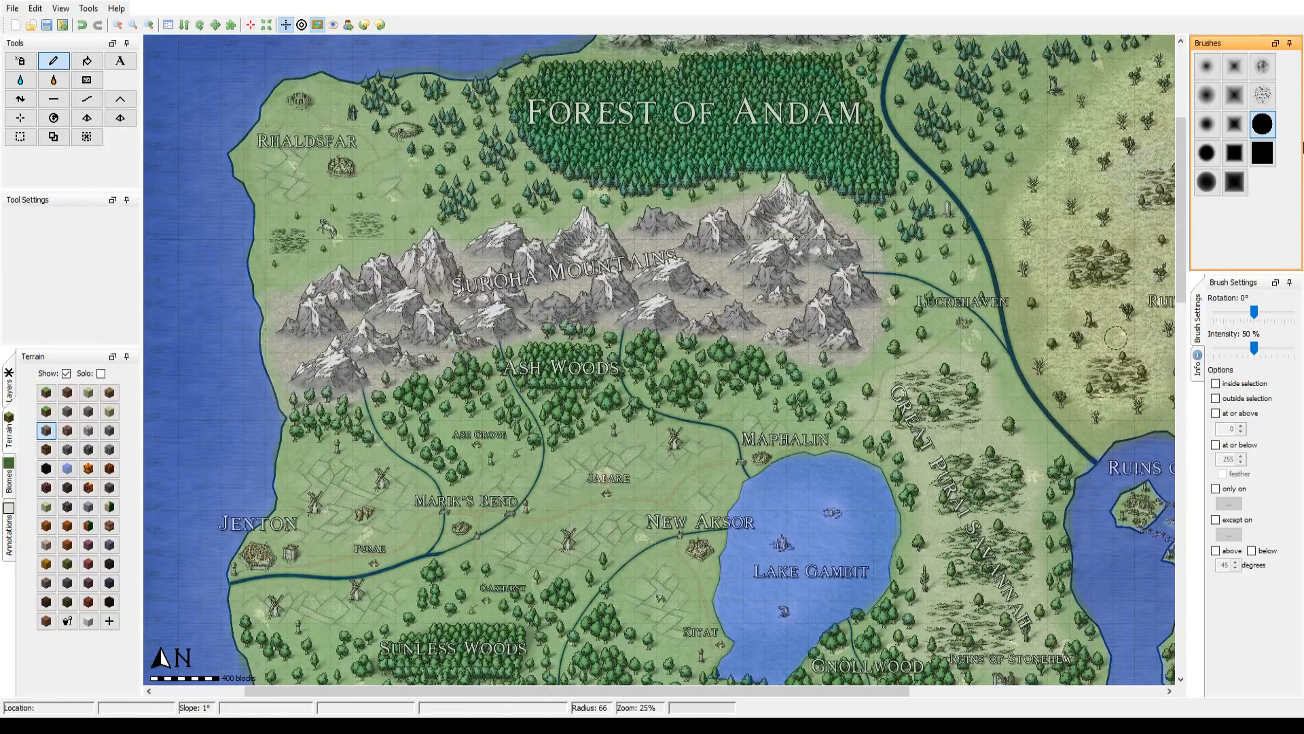
Step: Paint Stone Mix over the western mountains of the large Everfrost Ranges island at radius 62, enlarging the brush to radius 97
{"action": "mouse_move", "coordinate": [834, 241]}
{"action": "left_mouse_down"}
{"action": "mouse_move", "coordinate": [641, 523]}
{"action": "mouse_move", "coordinate": [635, 557]}
{"action": "mouse_move", "coordinate": [738, 457]}
{"action": "mouse_move", "coordinate": [506, 407]}
{"action": "mouse_move", "coordinate": [664, 380]}
{"action": "mouse_move", "coordinate": [670, 435]}
{"action": "mouse_move", "coordinate": [639, 486]}
{"action": "left_mouse_up"}
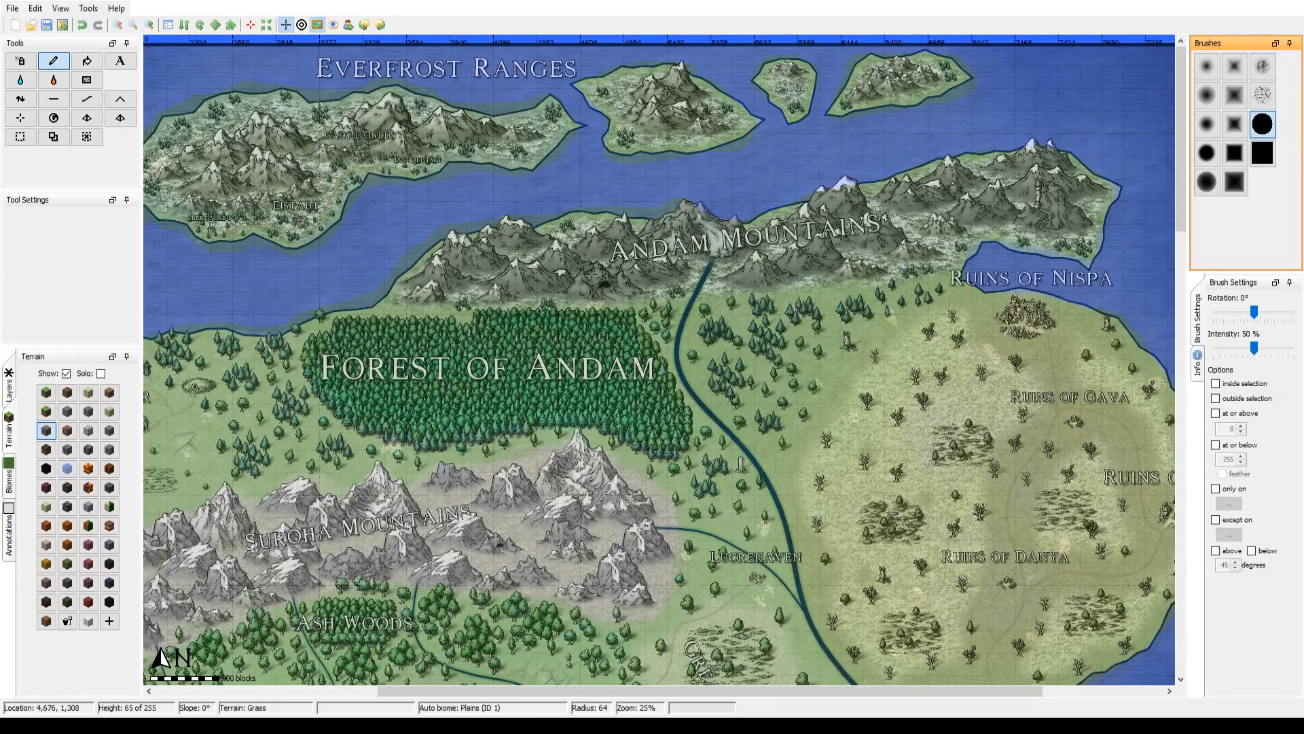
{"action": "left_click_drag", "start_coordinate": [856, 442], "coordinate": [730, 397]}
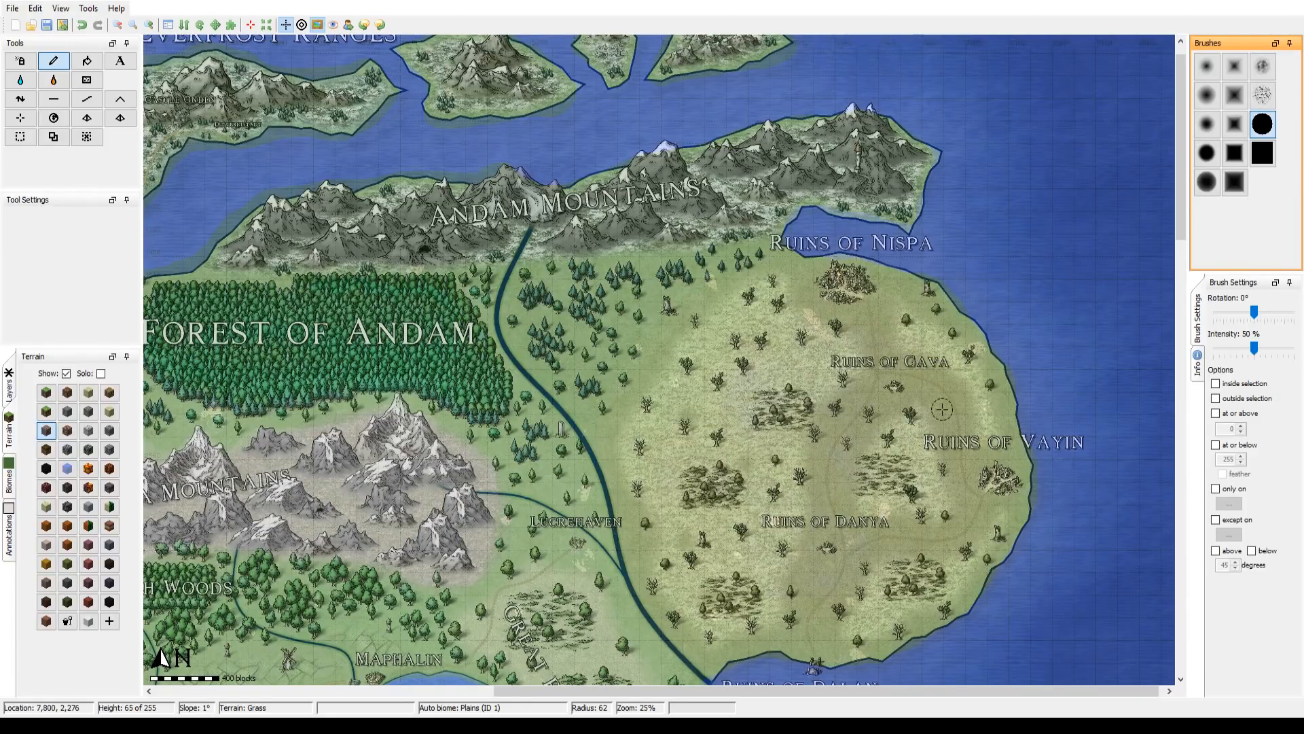
{"action": "left_click_drag", "start_coordinate": [572, 288], "coordinate": [929, 516]}
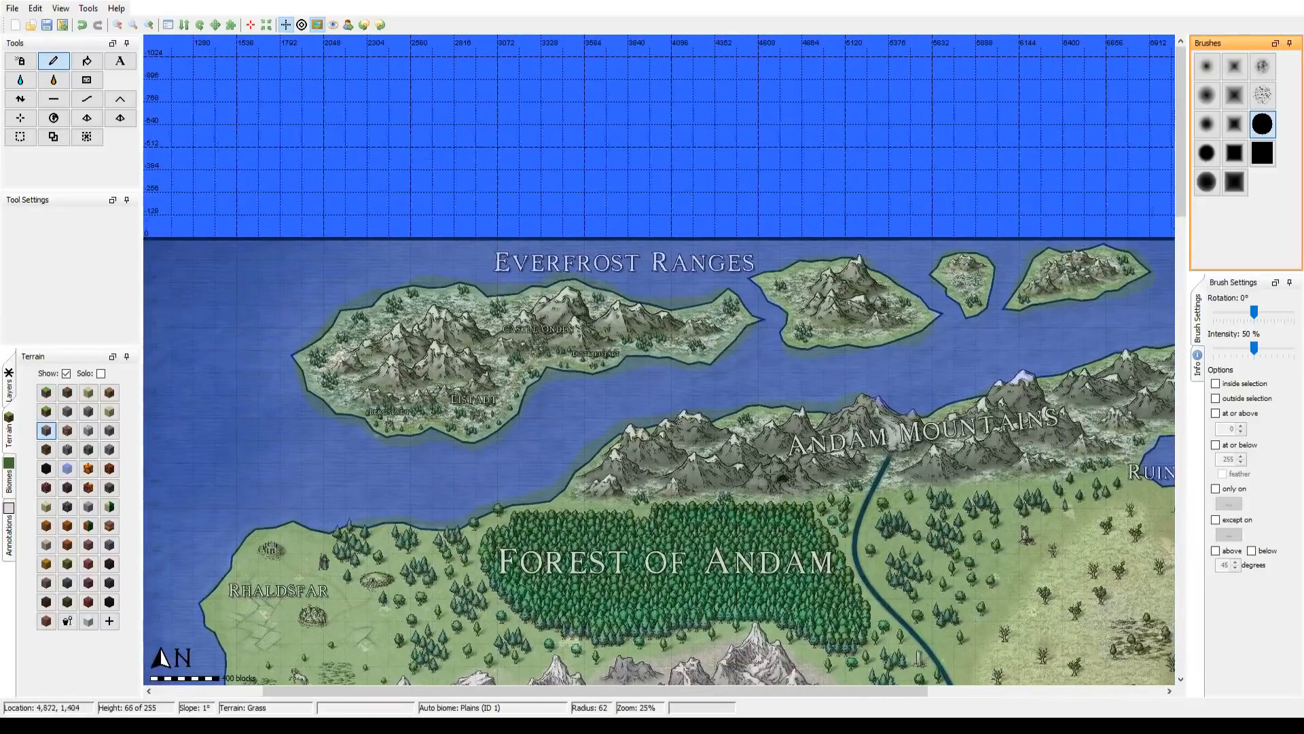
{"action": "mouse_move", "coordinate": [409, 401]}
{"action": "left_mouse_down"}
{"action": "mouse_move", "coordinate": [348, 365]}
{"action": "mouse_move", "coordinate": [444, 339]}
{"action": "mouse_move", "coordinate": [454, 363]}
{"action": "mouse_move", "coordinate": [451, 347]}
{"action": "mouse_move", "coordinate": [415, 369]}
{"action": "mouse_move", "coordinate": [390, 364]}
{"action": "left_mouse_up"}
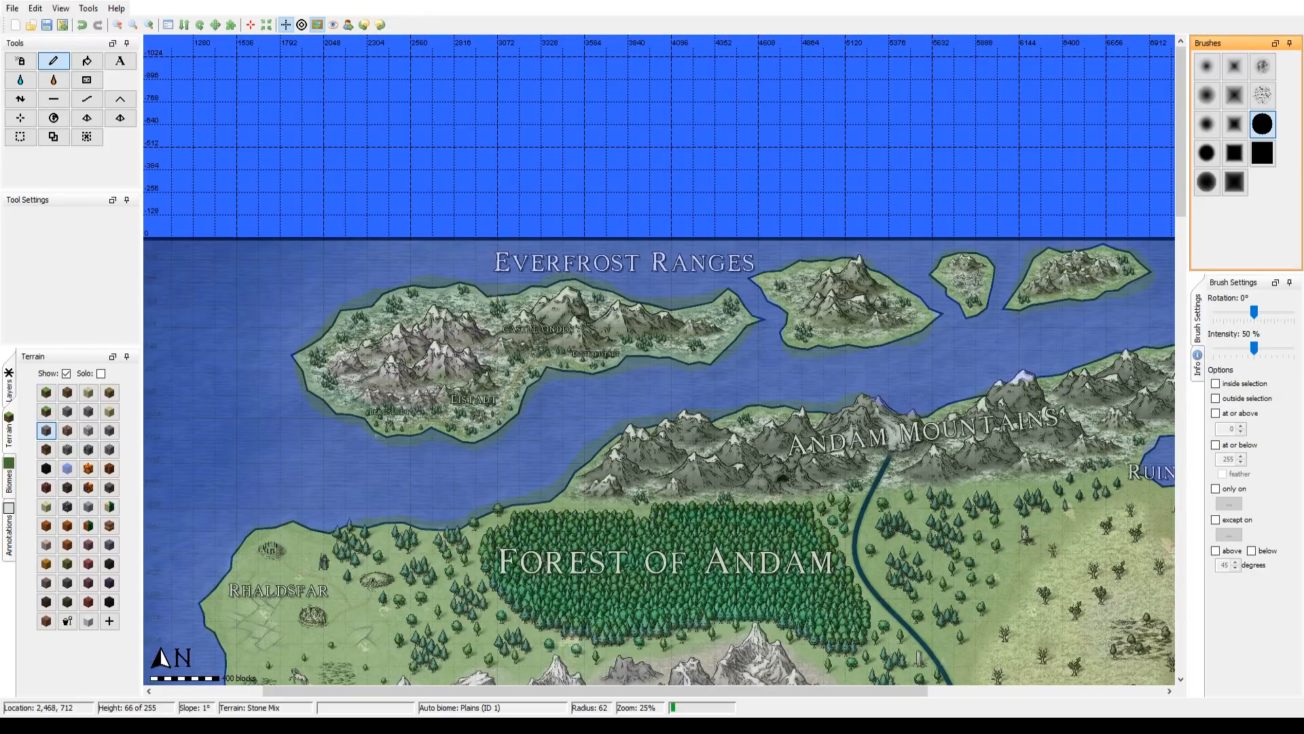
{"action": "scroll", "coordinate": [396, 363], "scroll_direction": "down", "scroll_amount": 5}
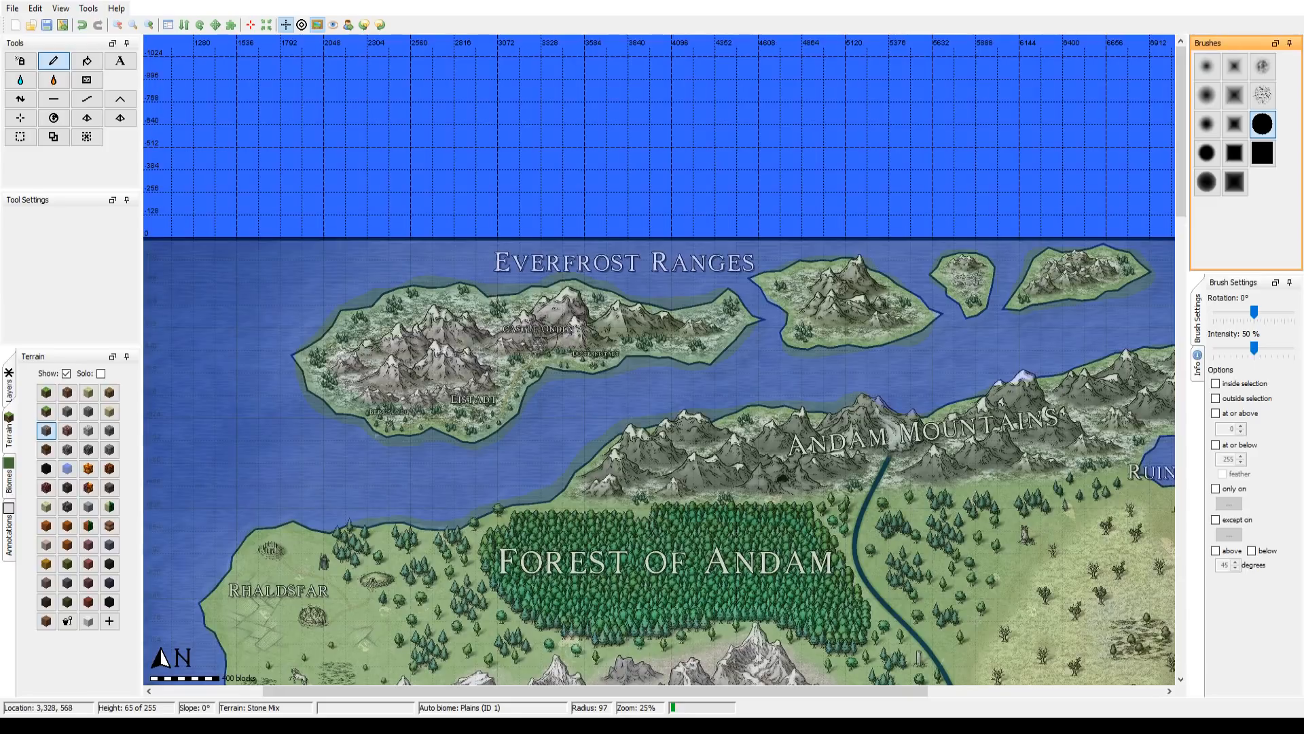
Step: Extend the Stone Mix along the island's eastern ridge and over the three smaller Everfrost islands at radii 56 and 40
{"action": "scroll", "coordinate": [618, 326], "scroll_direction": "up", "scroll_amount": 3}
{"action": "scroll", "coordinate": [631, 327], "scroll_direction": "up", "scroll_amount": 2}
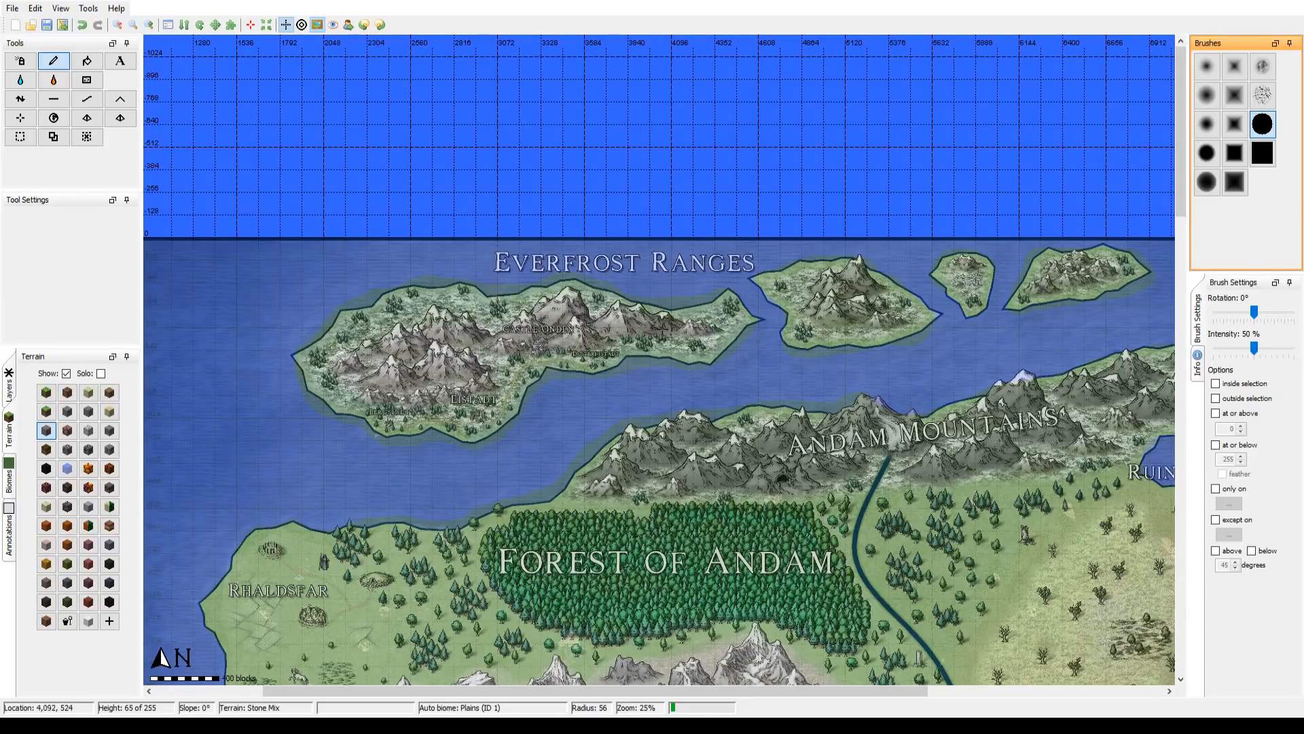
{"action": "left_click_drag", "start_coordinate": [661, 336], "coordinate": [447, 350]}
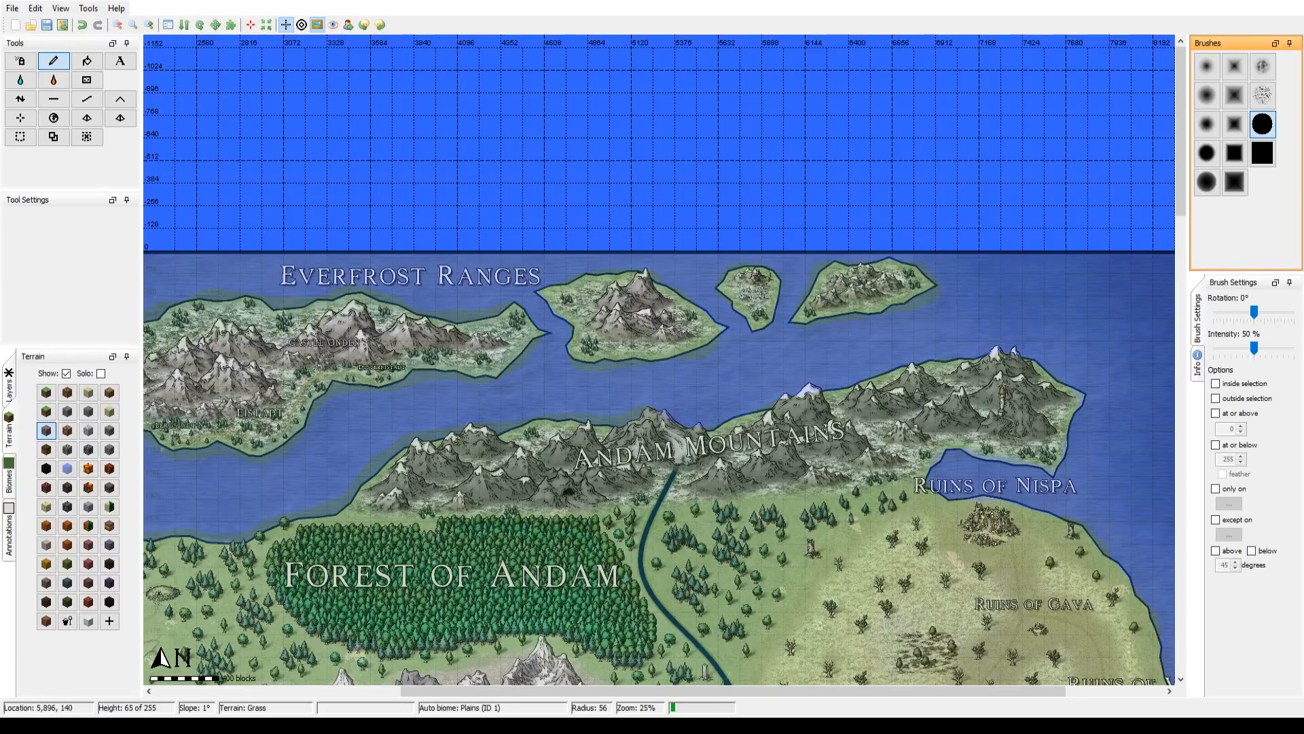
{"action": "scroll", "coordinate": [754, 280], "scroll_direction": "up", "scroll_amount": 3}
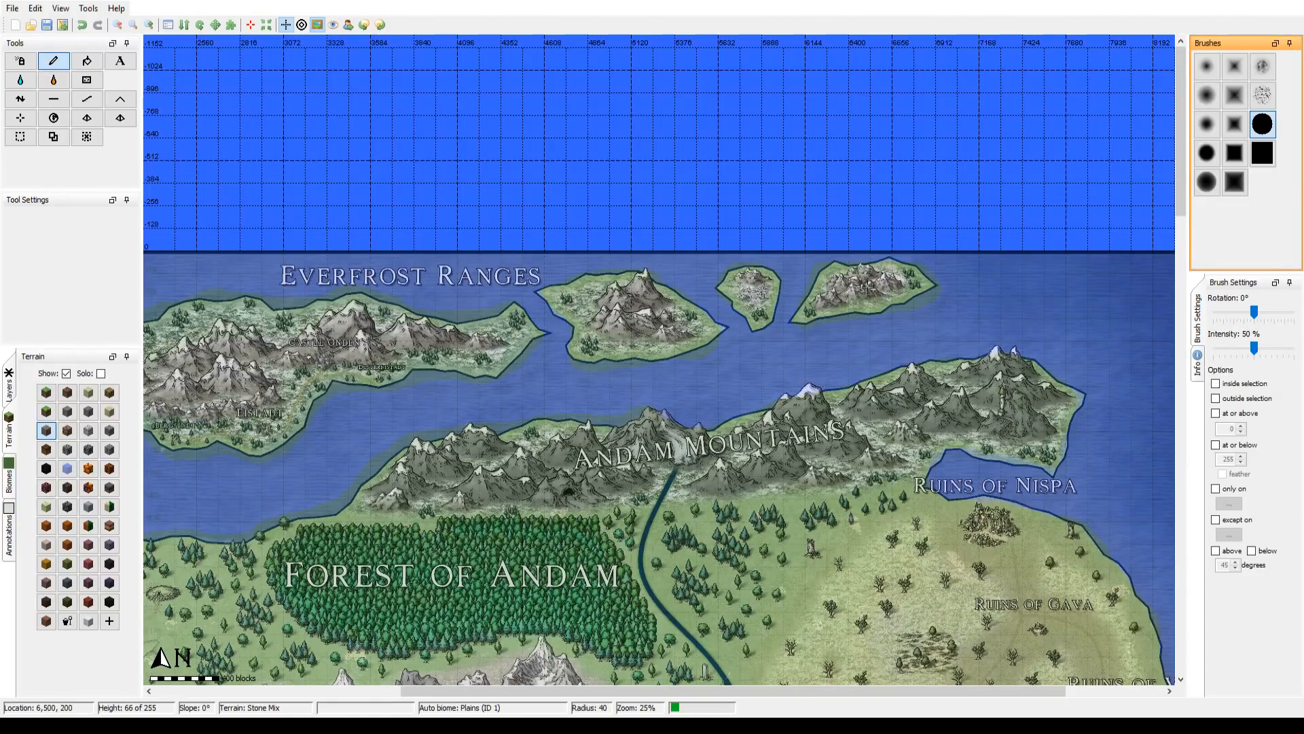
Step: Paint Stone Mix along the whole Andam Mountains range, starting at radius 89 and enlarging the brush to radius 243
{"action": "mouse_move", "coordinate": [731, 524]}
{"action": "left_mouse_down"}
{"action": "mouse_move", "coordinate": [755, 317]}
{"action": "mouse_move", "coordinate": [675, 387]}
{"action": "left_mouse_up"}
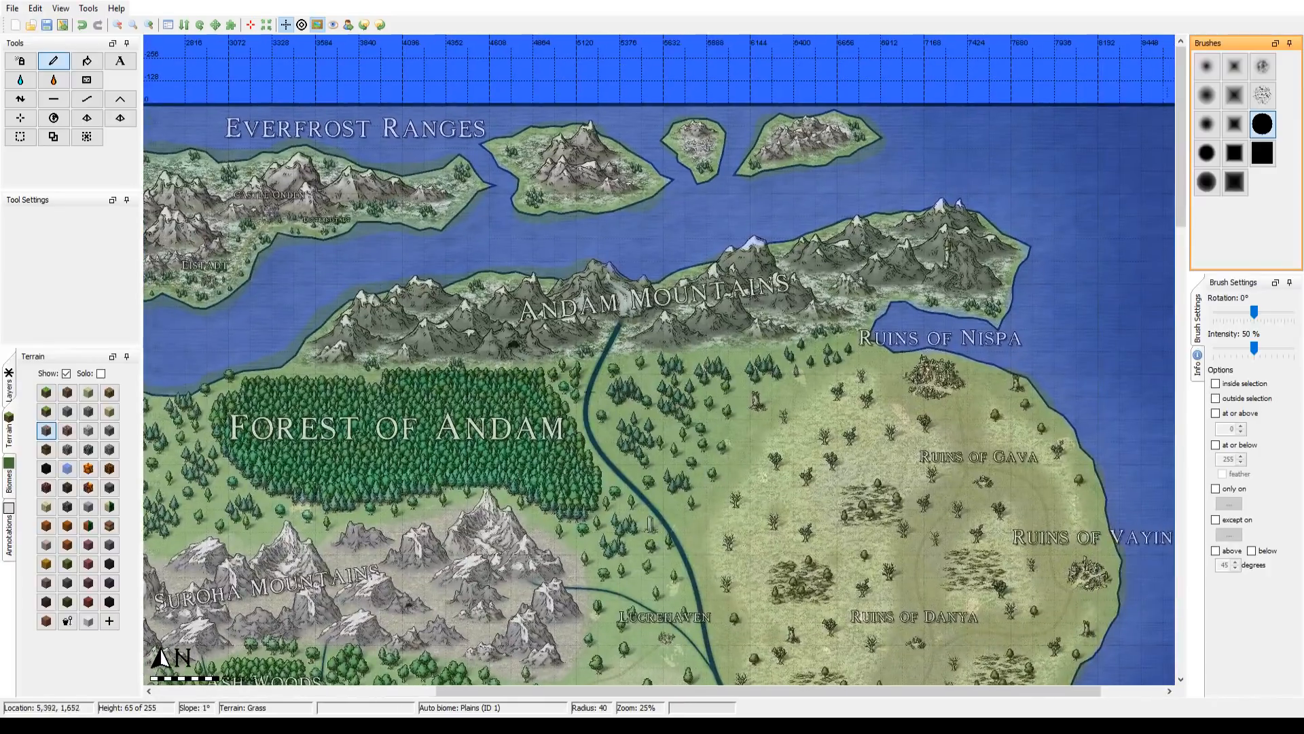
{"action": "scroll", "coordinate": [340, 345], "scroll_direction": "down", "scroll_amount": 8}
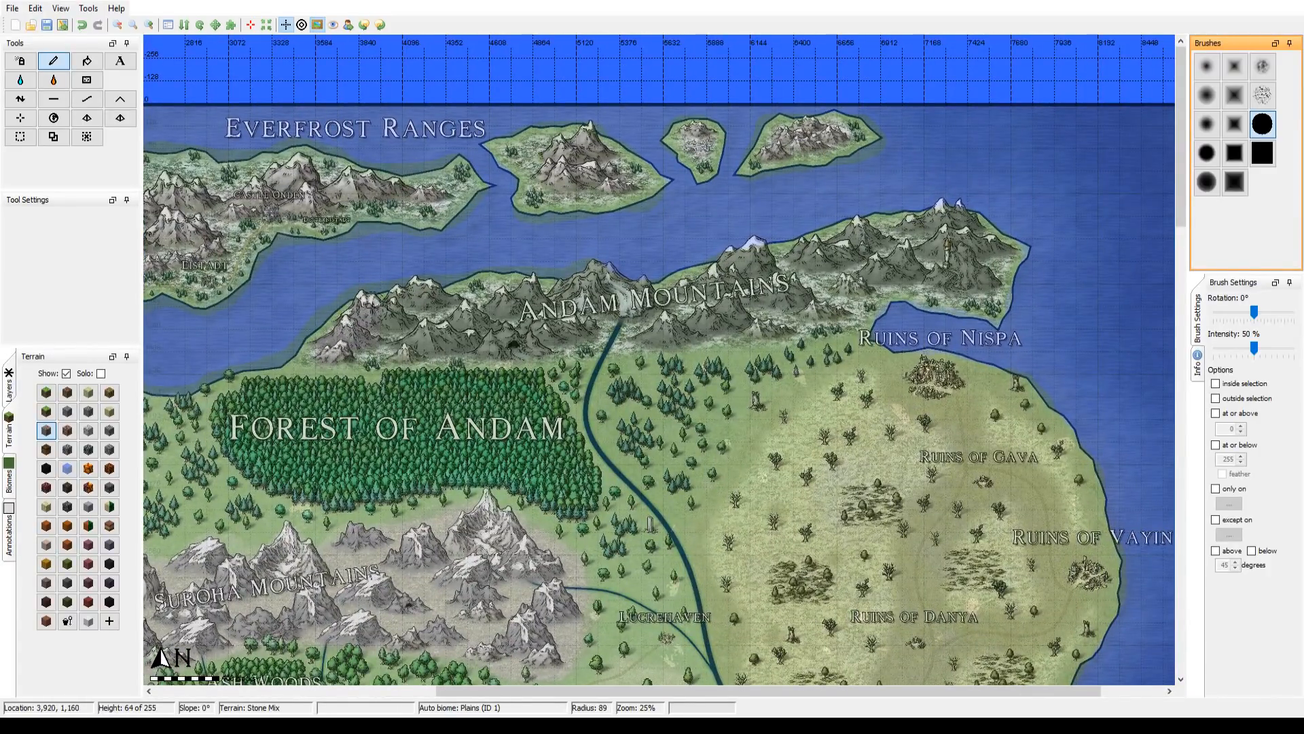
{"action": "scroll", "coordinate": [353, 312], "scroll_direction": "down", "scroll_amount": 12}
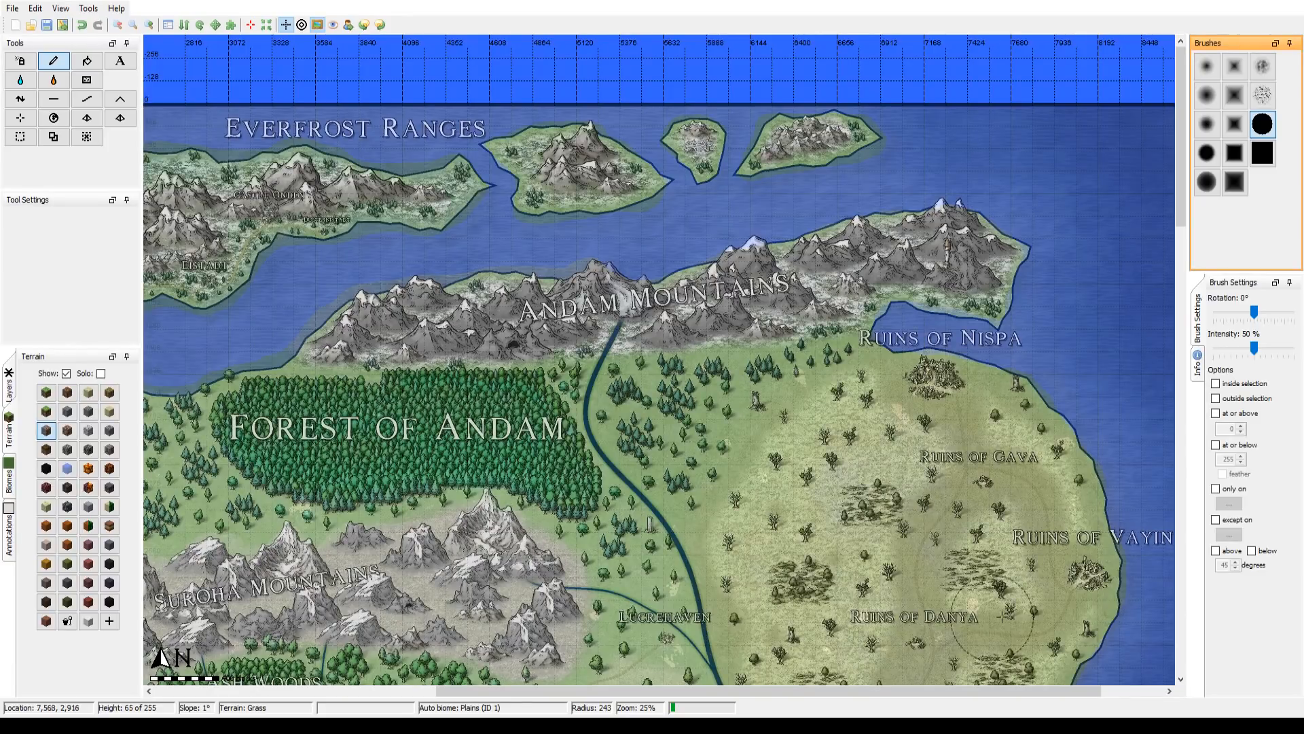
{"action": "scroll", "coordinate": [842, 579], "scroll_direction": "up", "scroll_amount": 1}
{"action": "mouse_move", "coordinate": [774, 532]}
{"action": "left_mouse_down"}
{"action": "mouse_move", "coordinate": [770, 383]}
{"action": "mouse_move", "coordinate": [551, 385]}
{"action": "mouse_move", "coordinate": [563, 385]}
{"action": "left_mouse_up"}
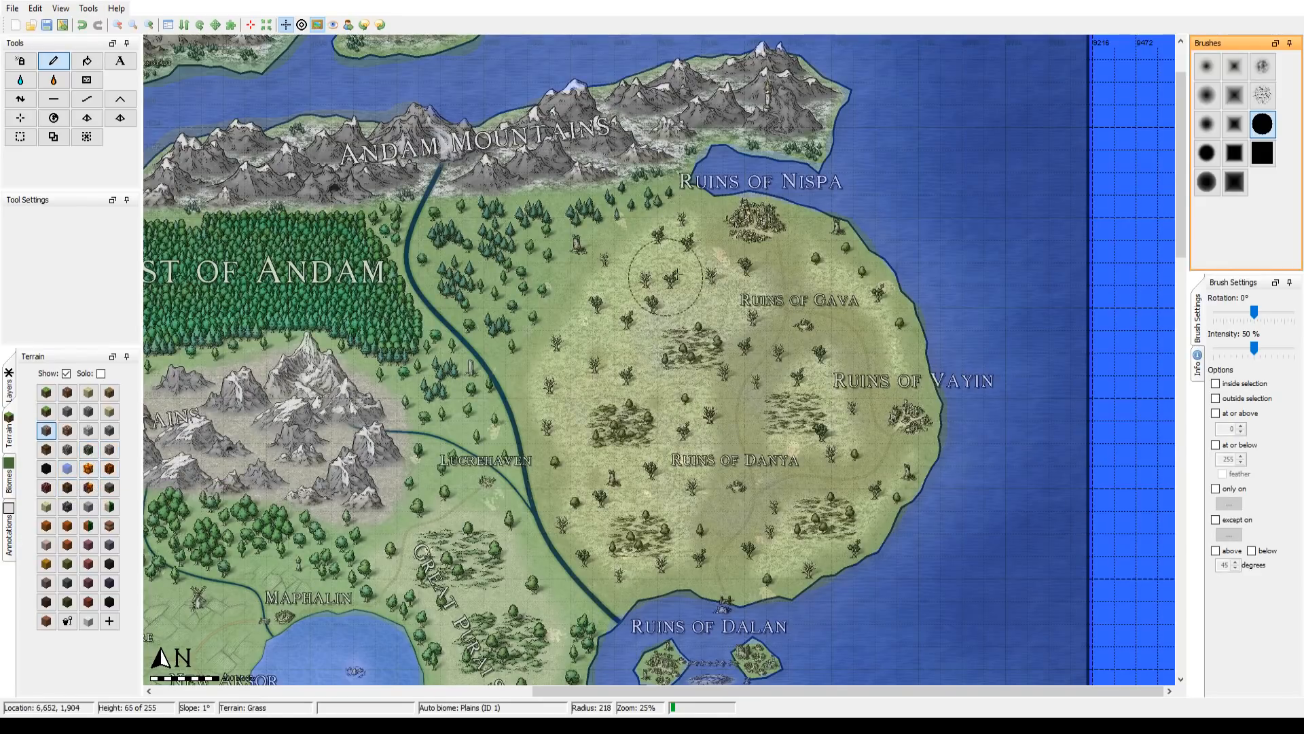
{"action": "left_click_drag", "start_coordinate": [633, 343], "coordinate": [850, 127]}
{"action": "left_click_drag", "start_coordinate": [694, 343], "coordinate": [627, 312]}
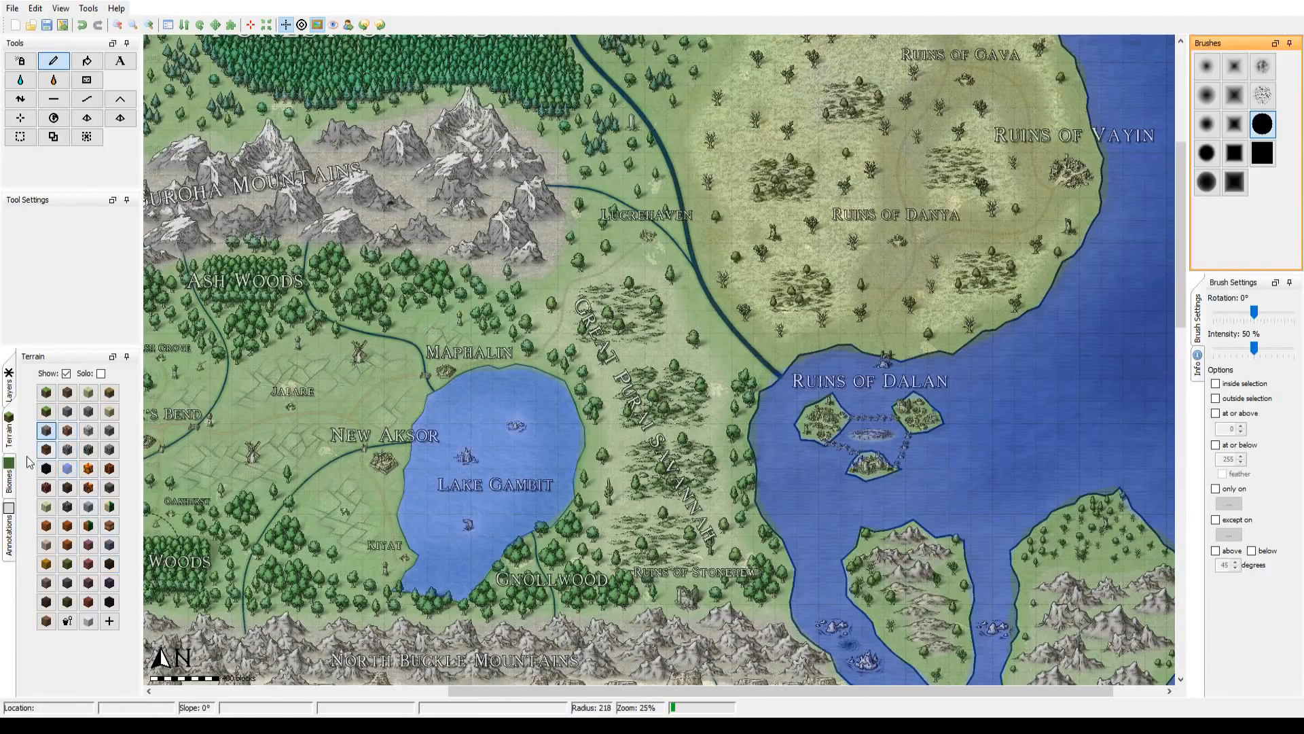
{"action": "left_click", "coordinate": [10, 389]}
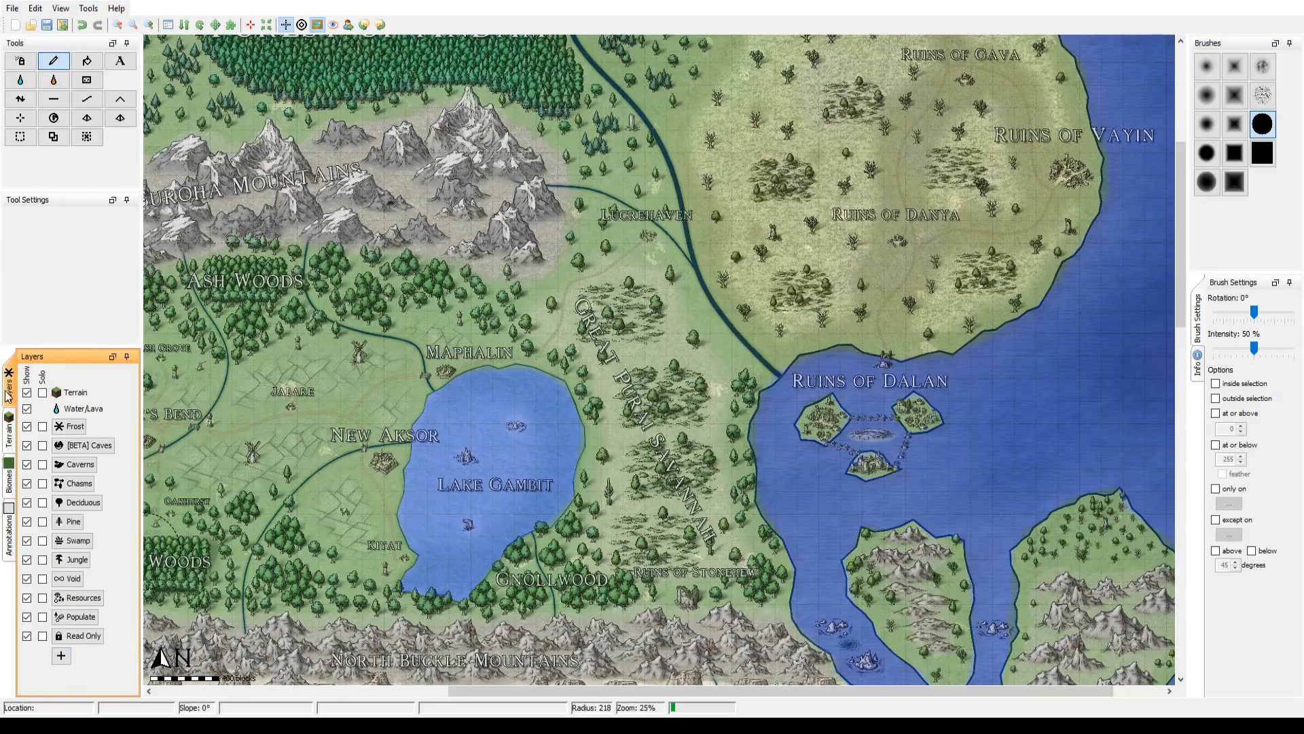
{"action": "left_click", "coordinate": [9, 427]}
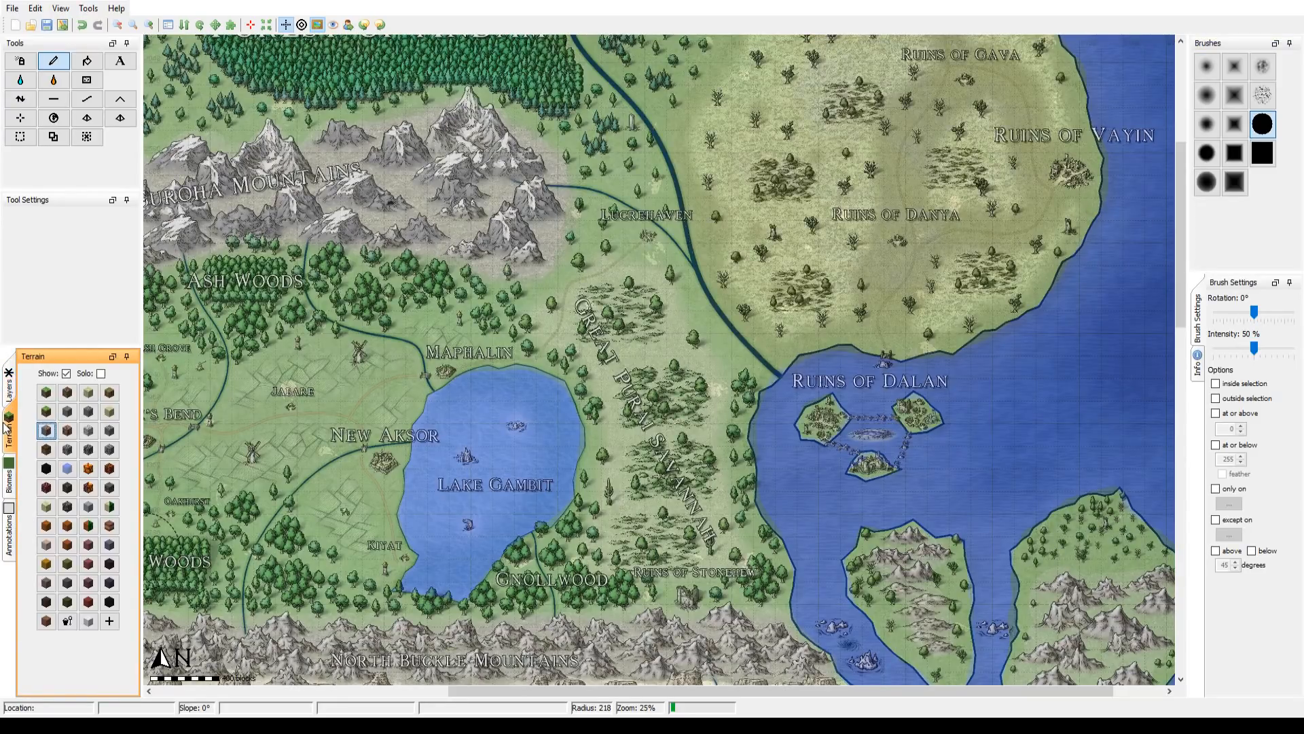
Step: Select the Frost layer and hide the biomes from view
{"action": "left_click", "coordinate": [8, 403]}
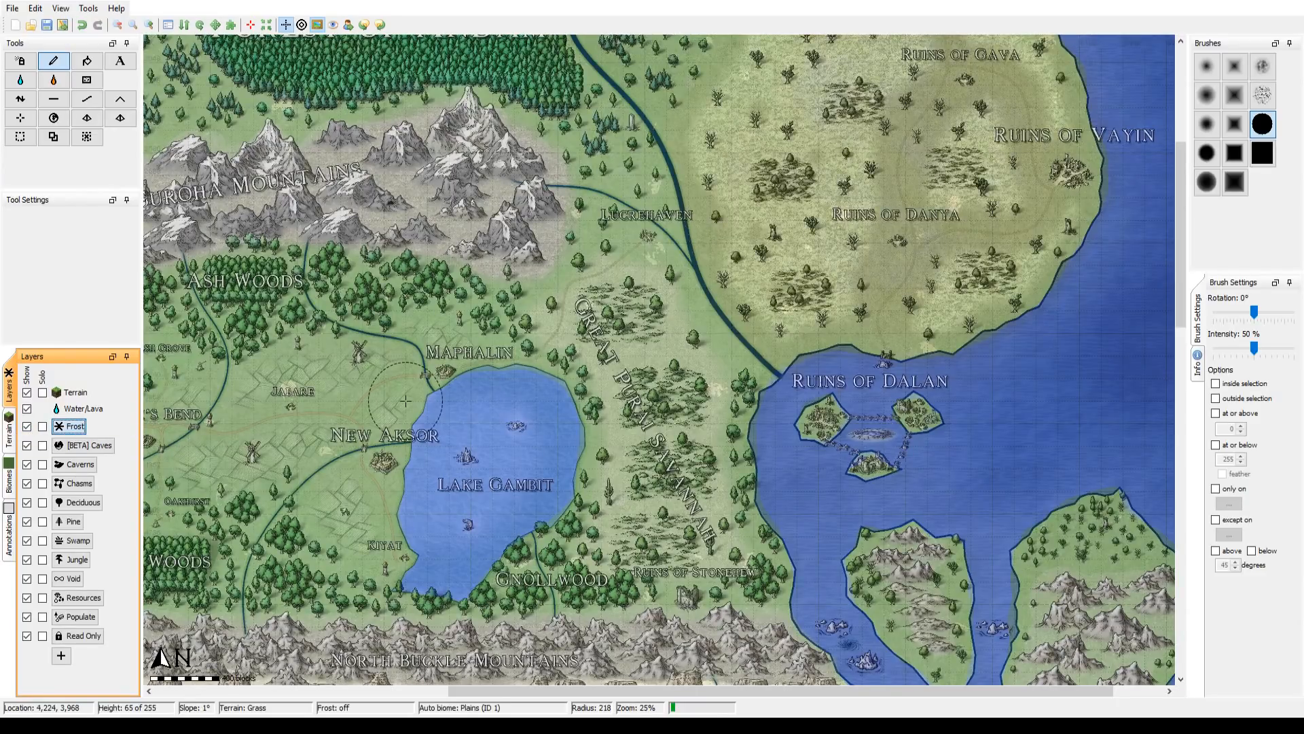
{"action": "left_click", "coordinate": [10, 432]}
{"action": "left_click", "coordinate": [14, 487]}
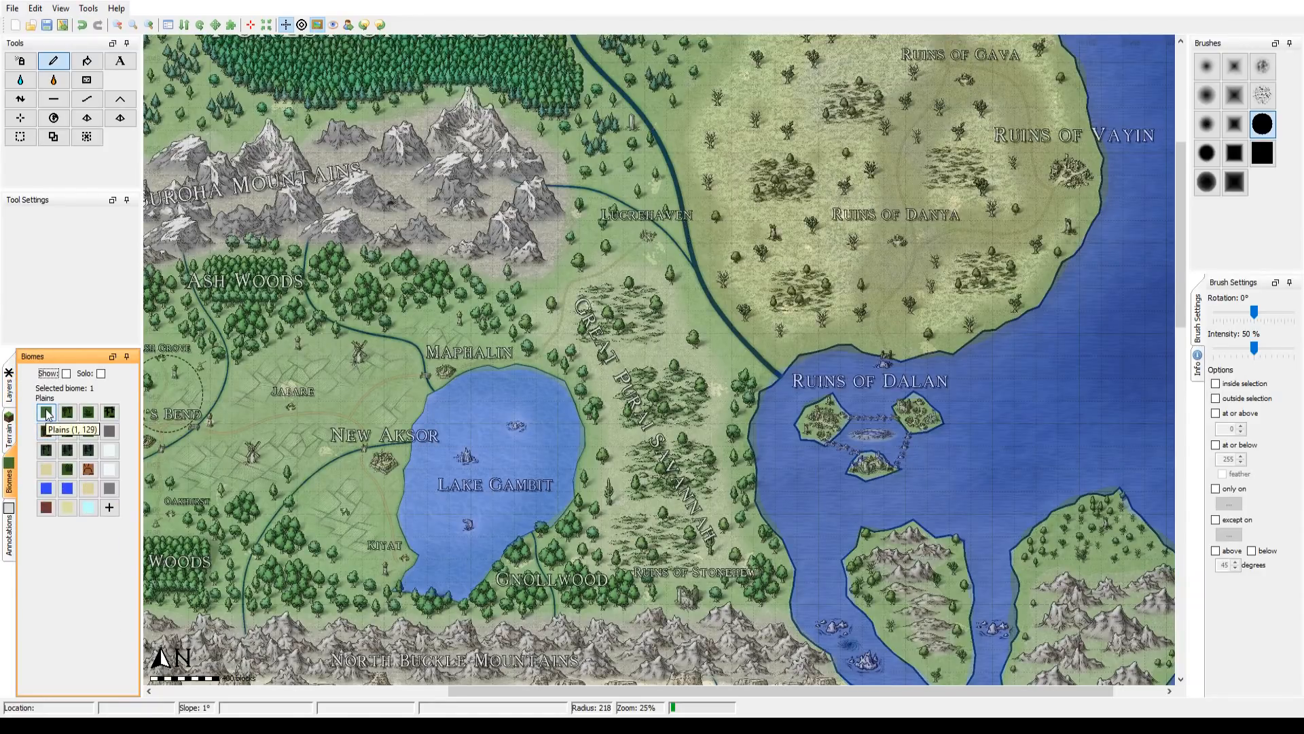
{"action": "left_click", "coordinate": [66, 374]}
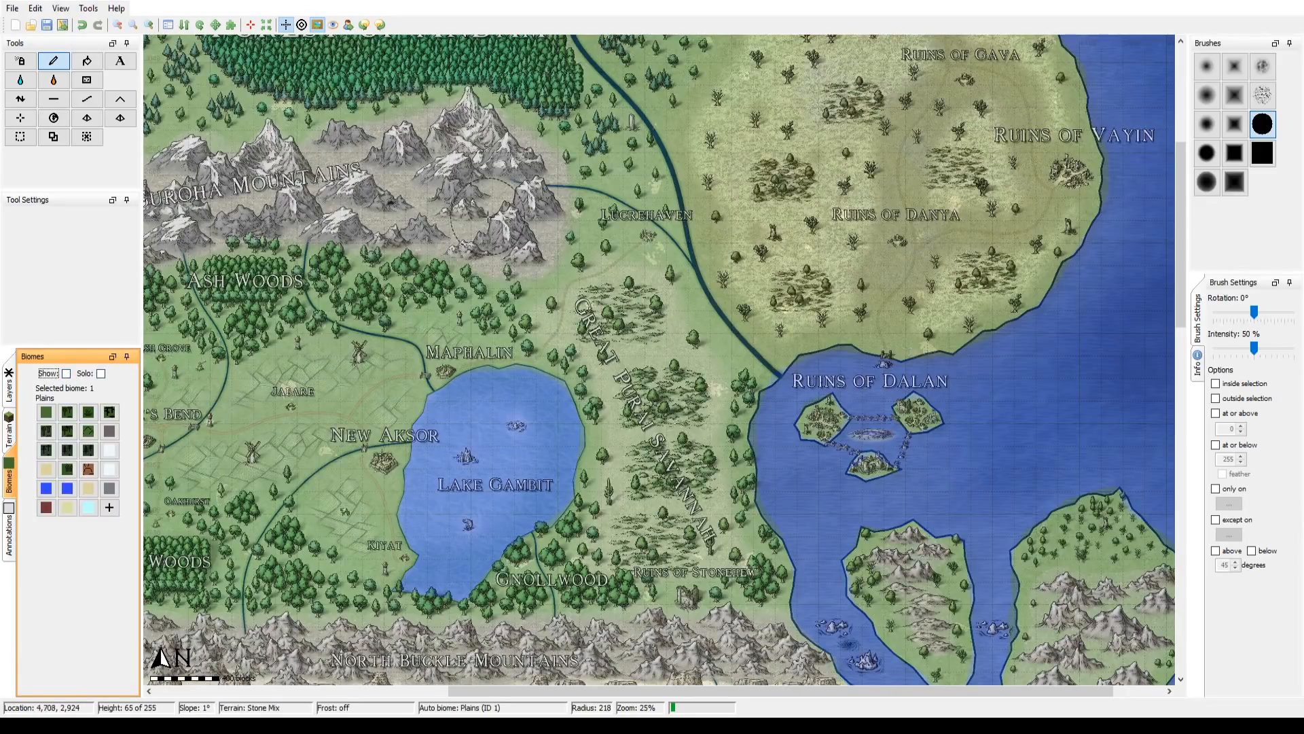
Step: Paint the Pine layer over the Forest of Andam with the soft round brush at radius 218 and hide the map image overlay
{"action": "left_click_drag", "start_coordinate": [497, 207], "coordinate": [690, 434]}
{"action": "left_click", "coordinate": [9, 429]}
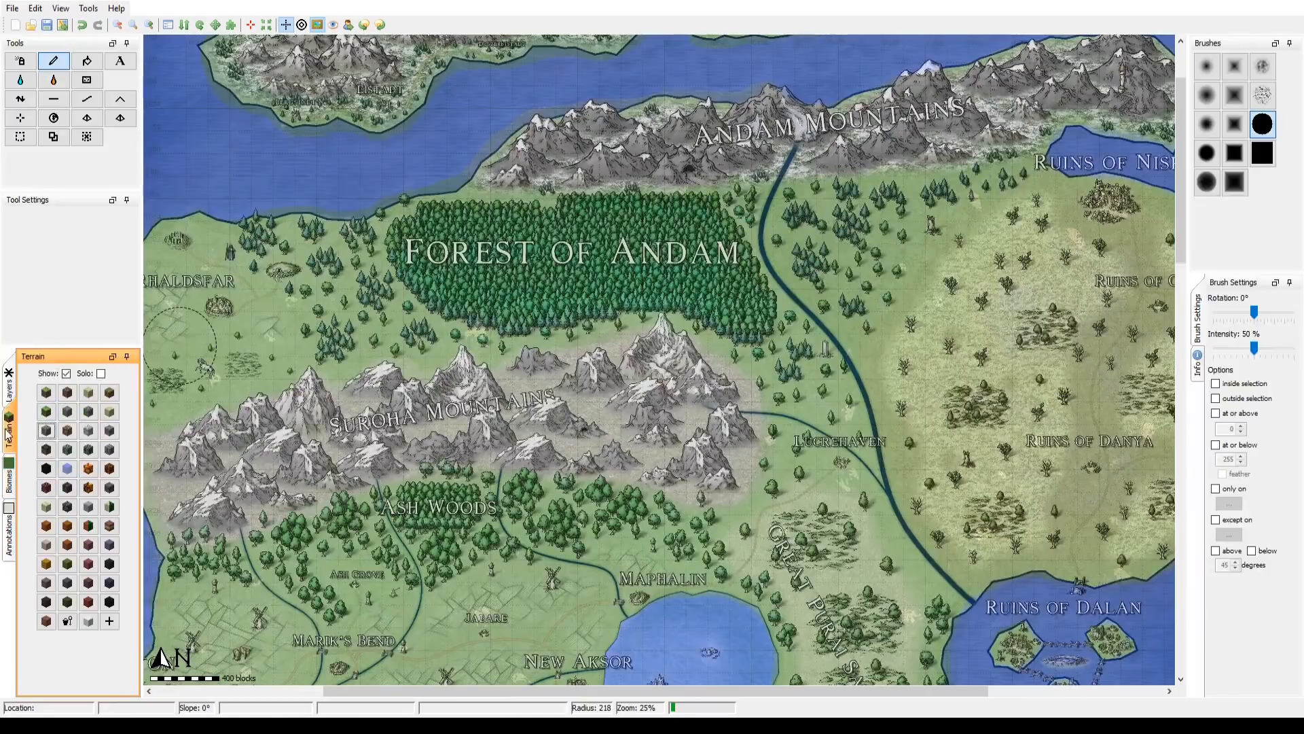
{"action": "left_click", "coordinate": [11, 378]}
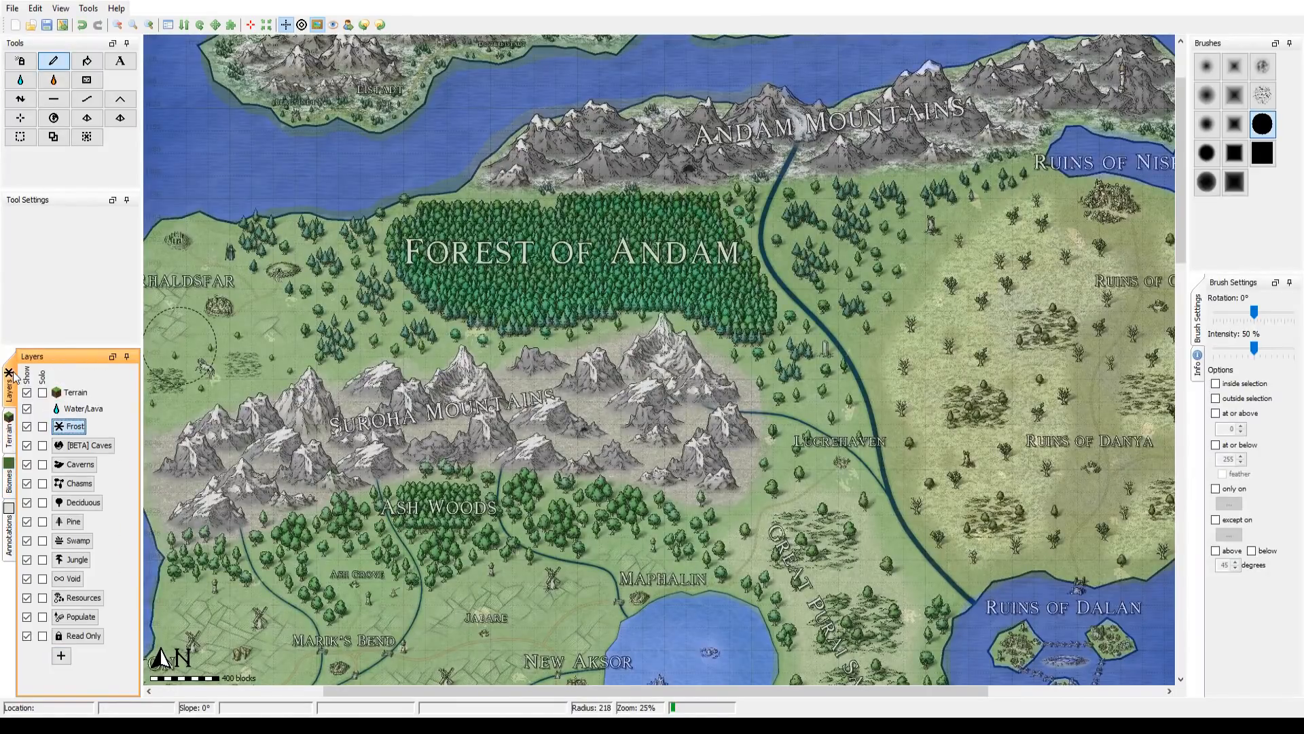
{"action": "left_click", "coordinate": [76, 526]}
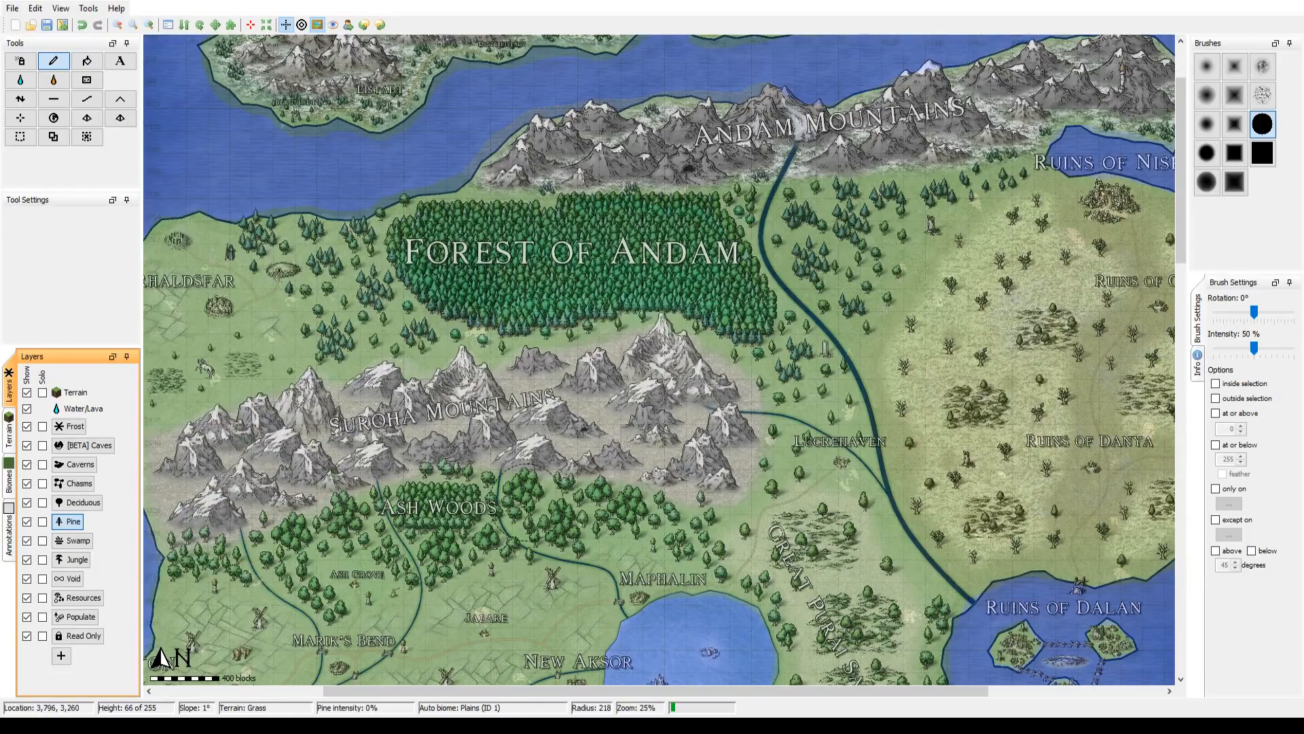
{"action": "left_click_drag", "start_coordinate": [497, 416], "coordinate": [489, 501]}
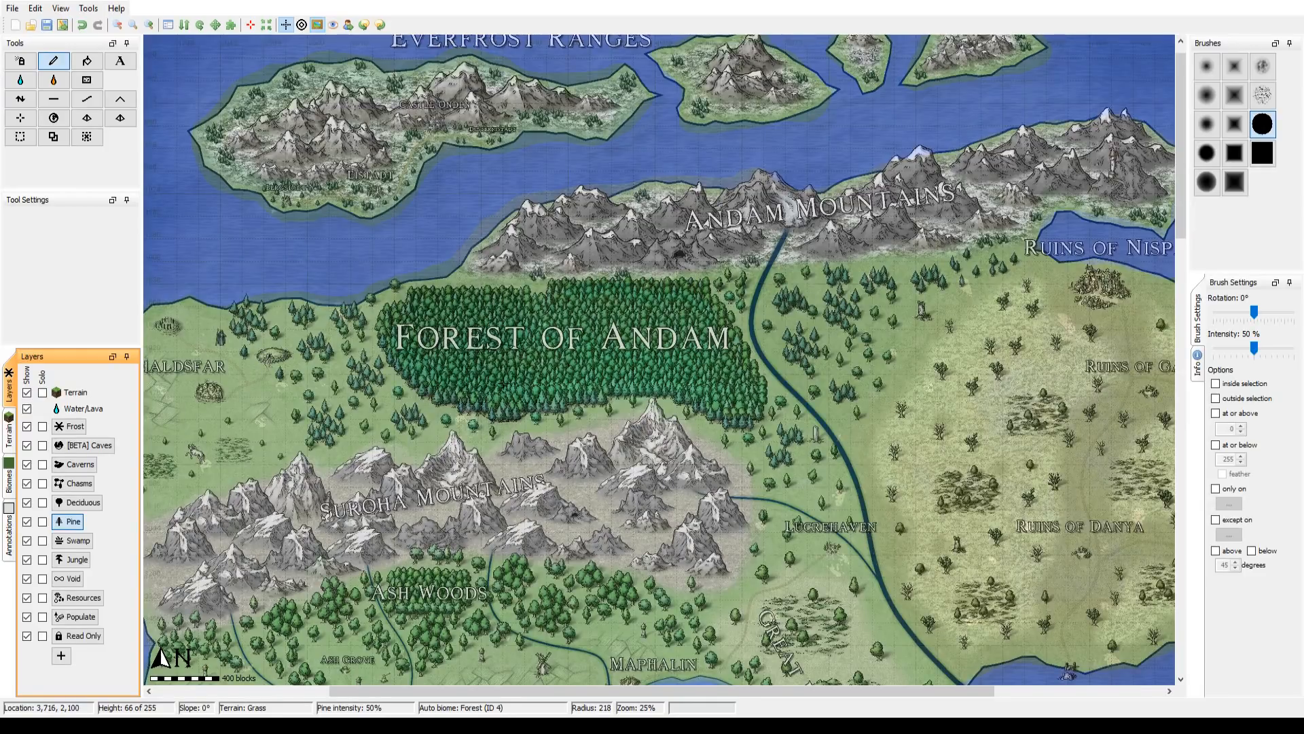
{"action": "left_click", "coordinate": [1209, 183]}
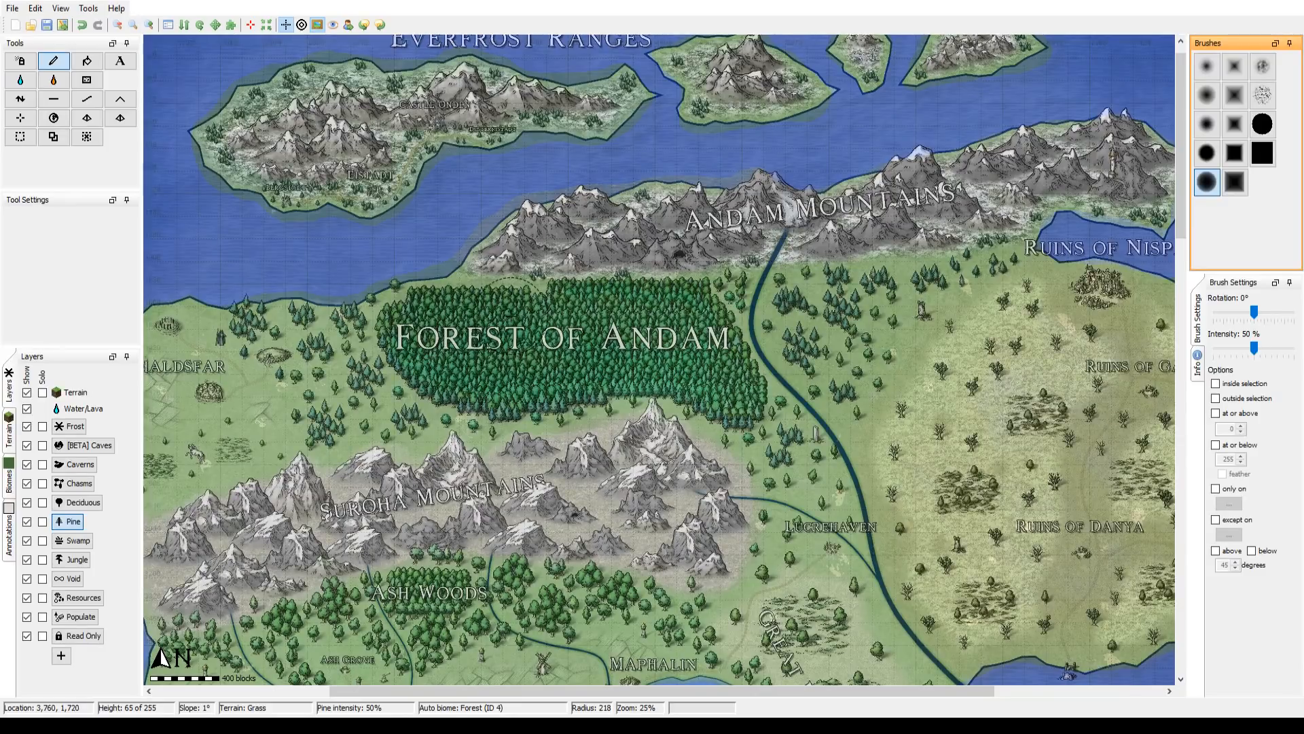
{"action": "left_click", "coordinate": [27, 521]}
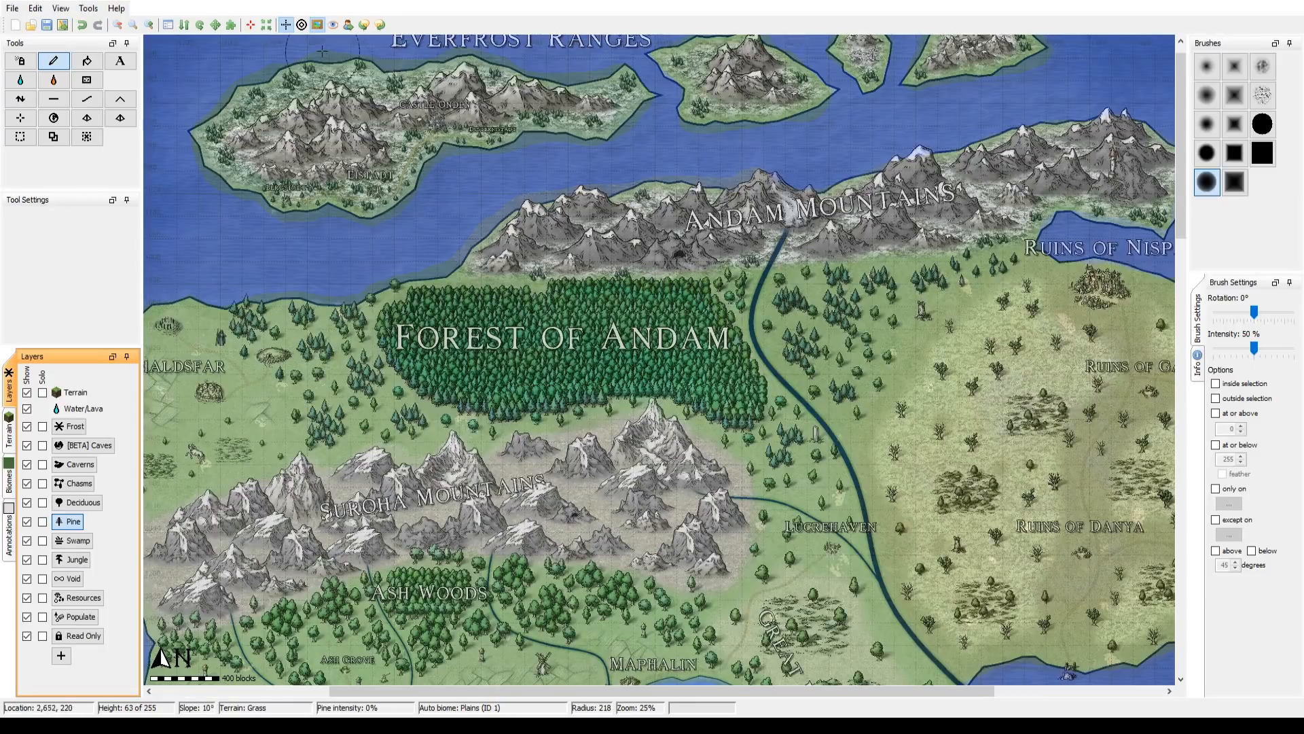
{"action": "left_click", "coordinate": [317, 25]}
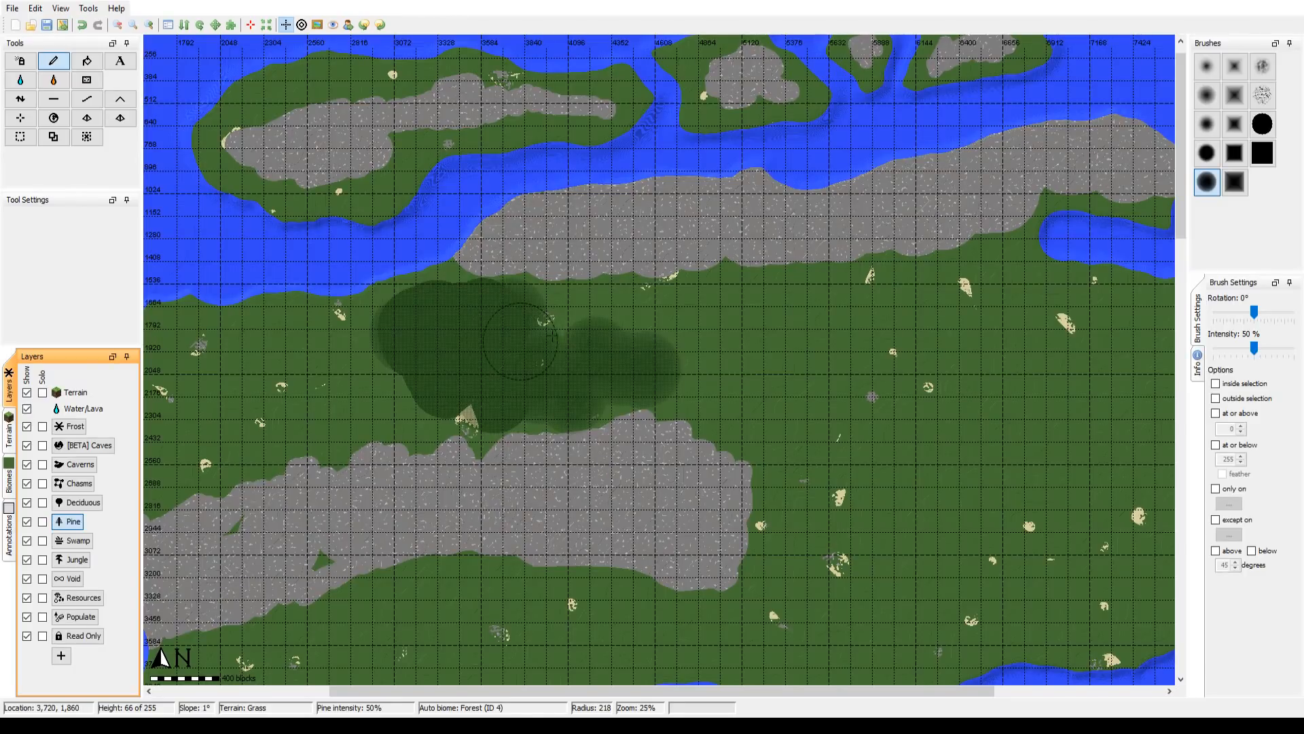
Step: Show the map image overlay again and enable the maximum view distance display
{"action": "left_click_drag", "start_coordinate": [929, 326], "coordinate": [1114, 217]}
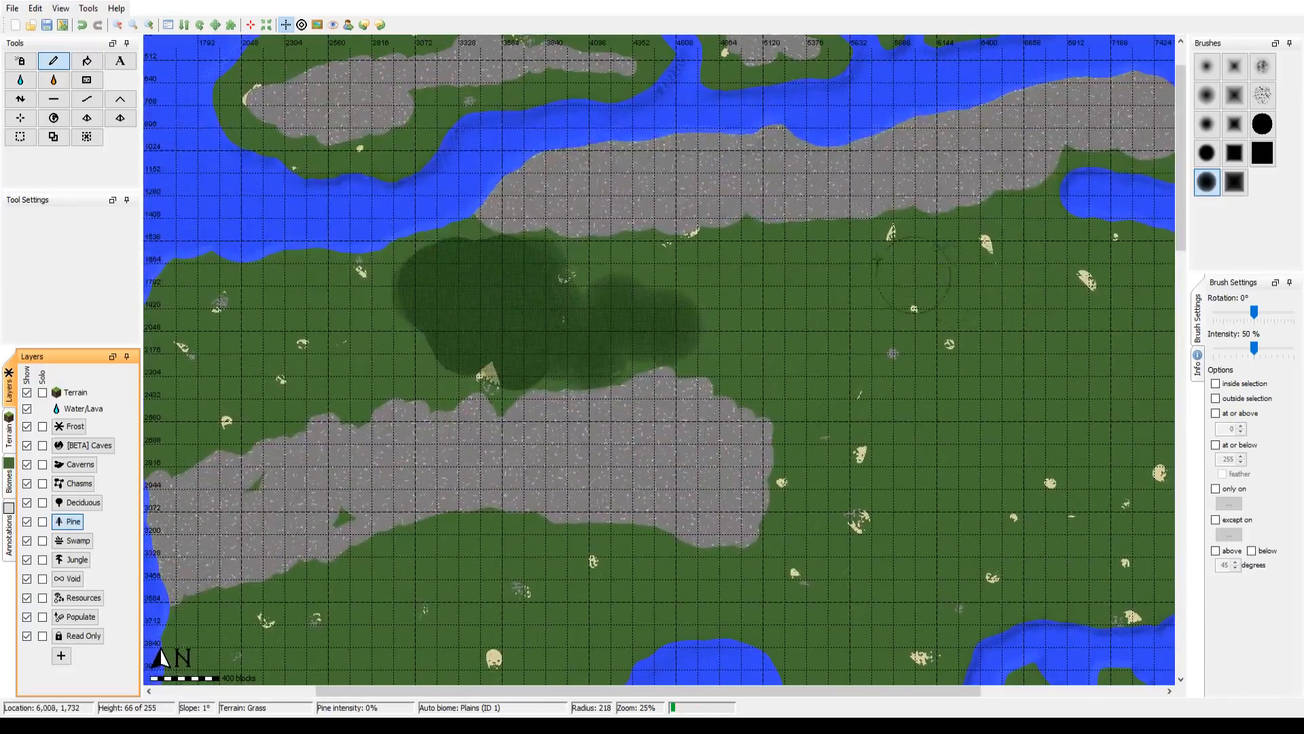
{"action": "left_click", "coordinate": [317, 24]}
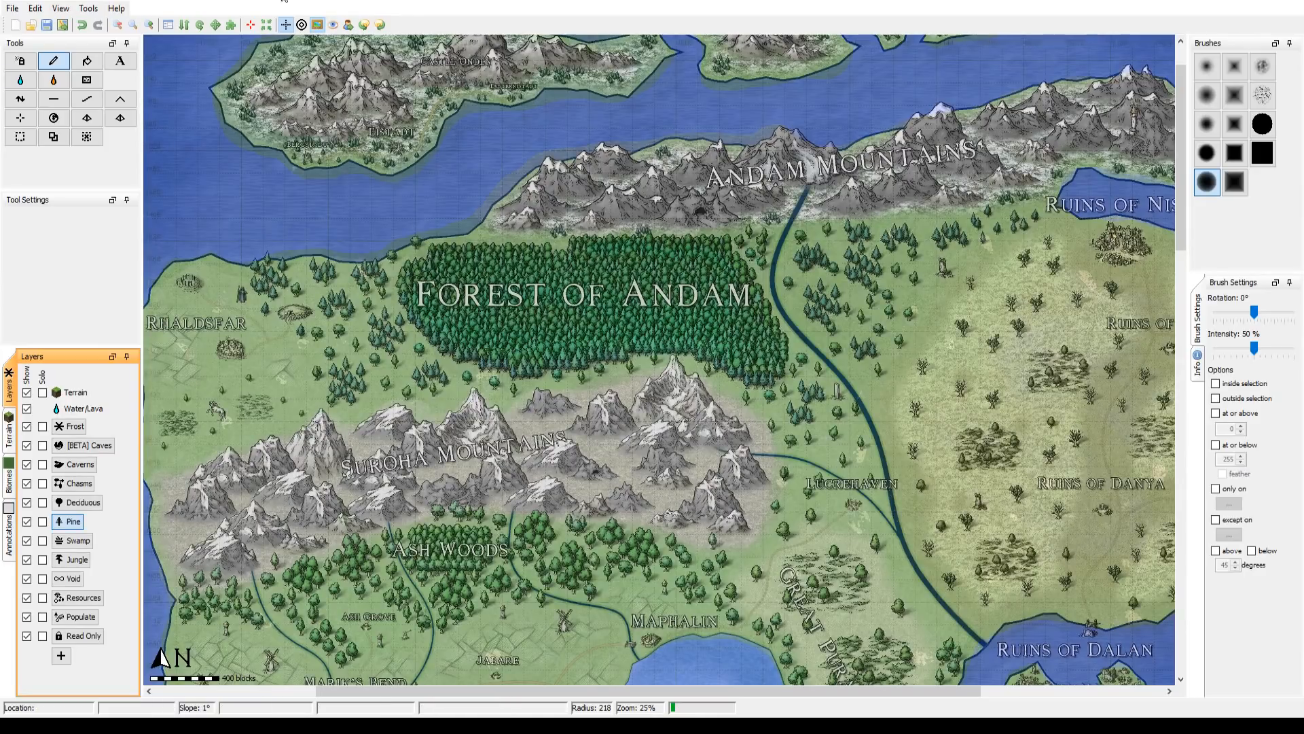
{"action": "left_click", "coordinate": [334, 26]}
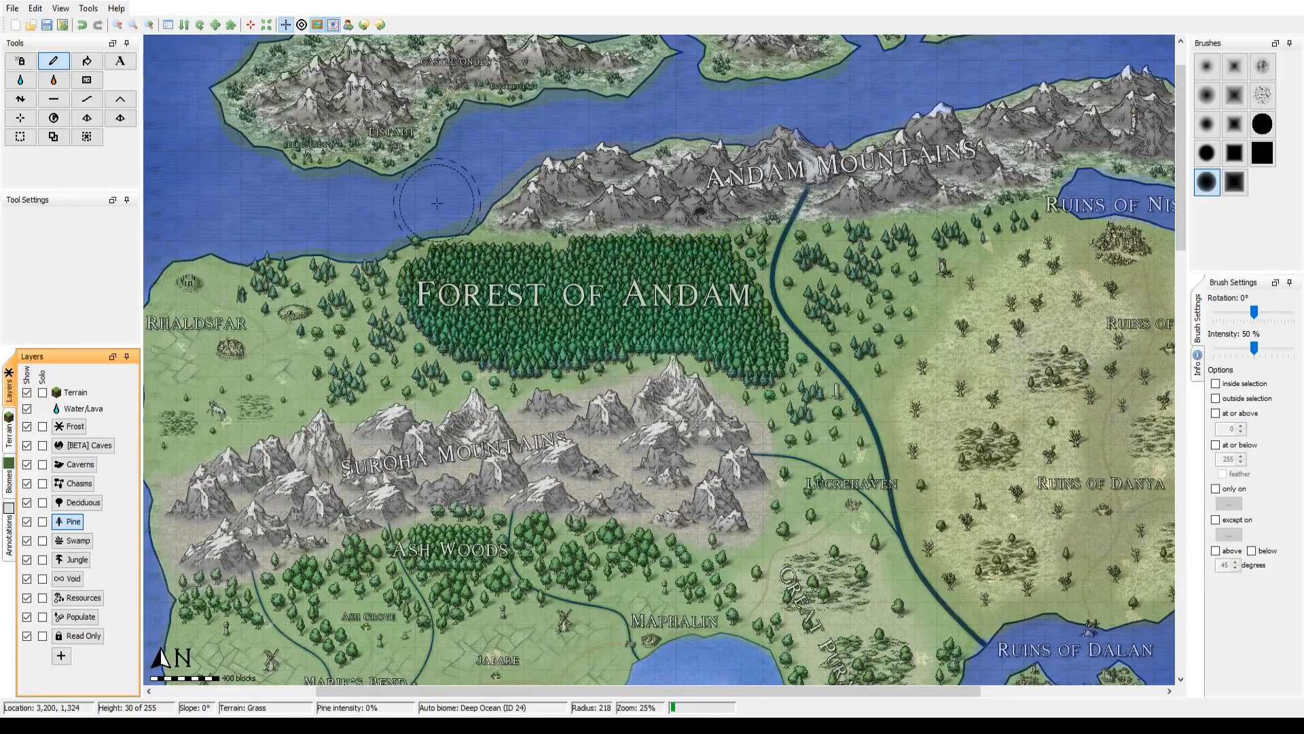
Step: Compare the painted Pine with the map image overlay and fill the thin patches across the Forest of Andam at 50% intensity
{"action": "left_click", "coordinate": [321, 24]}
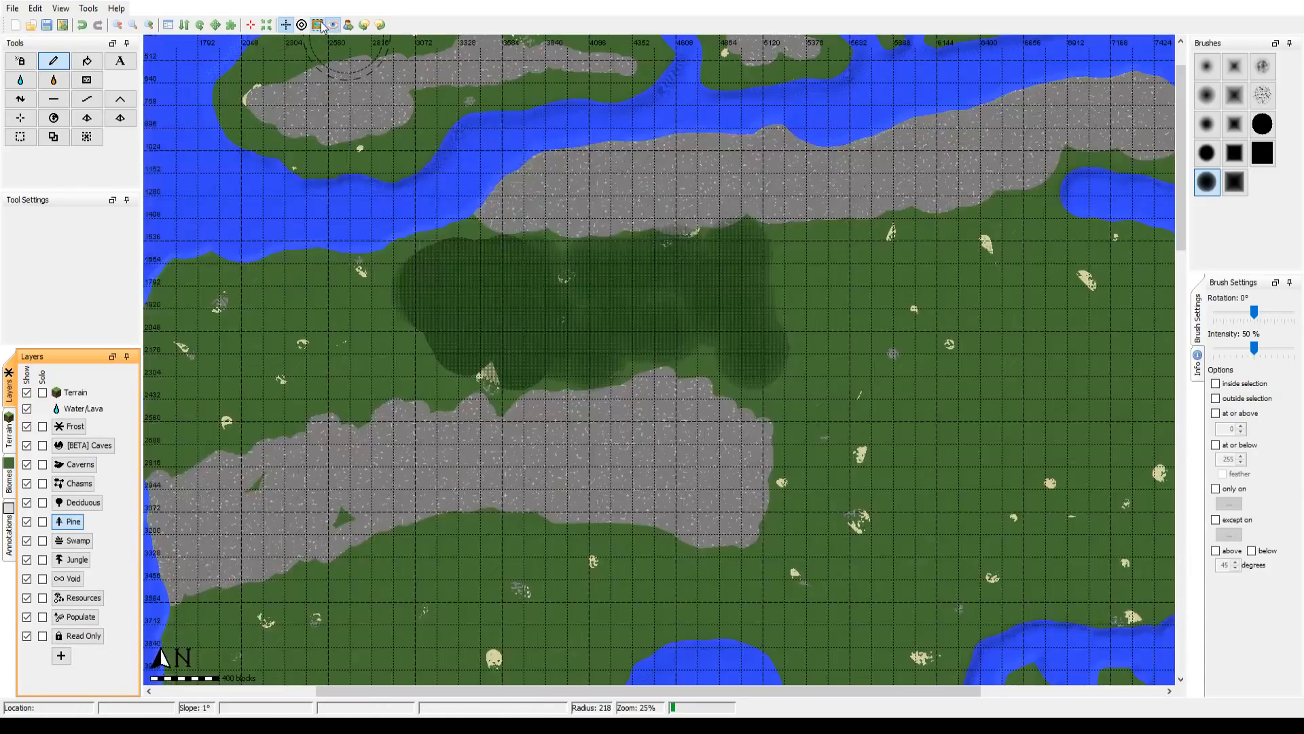
{"action": "left_click", "coordinate": [321, 24]}
{"action": "left_click", "coordinate": [321, 23]}
{"action": "left_click", "coordinate": [321, 23]}
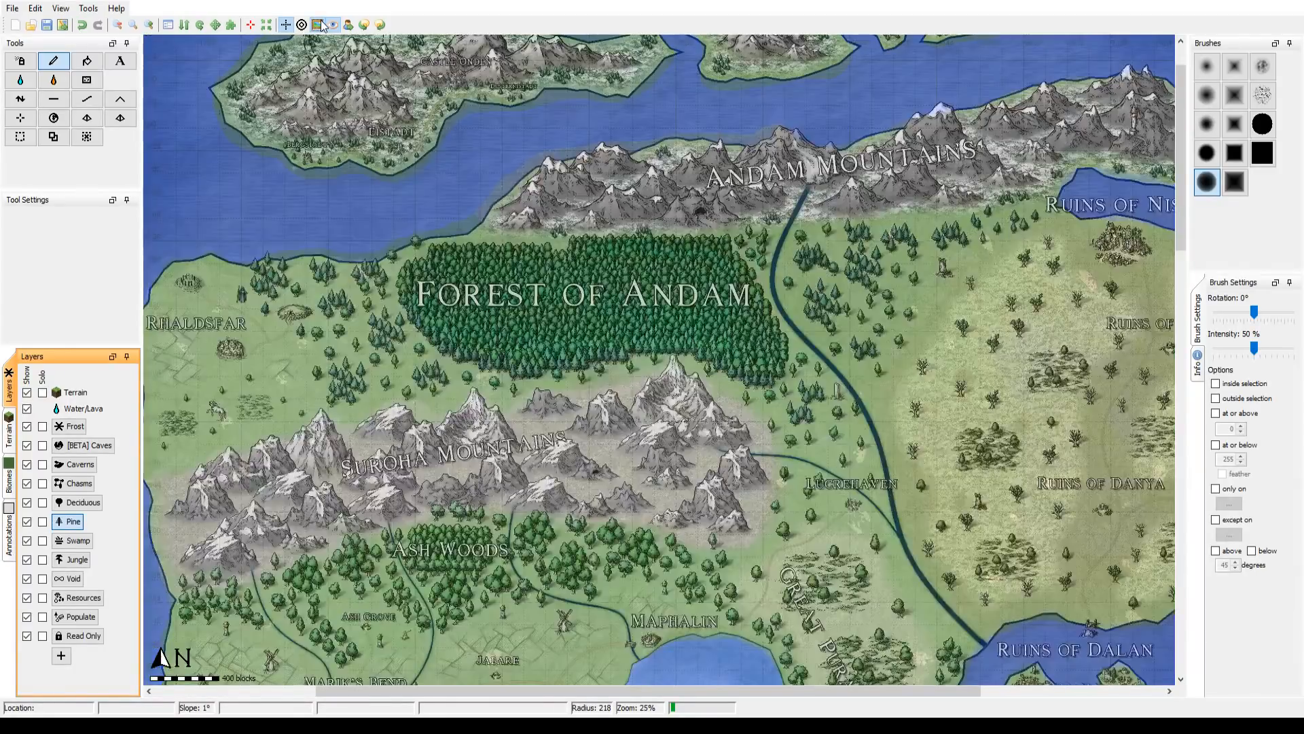
{"action": "left_click", "coordinate": [322, 23]}
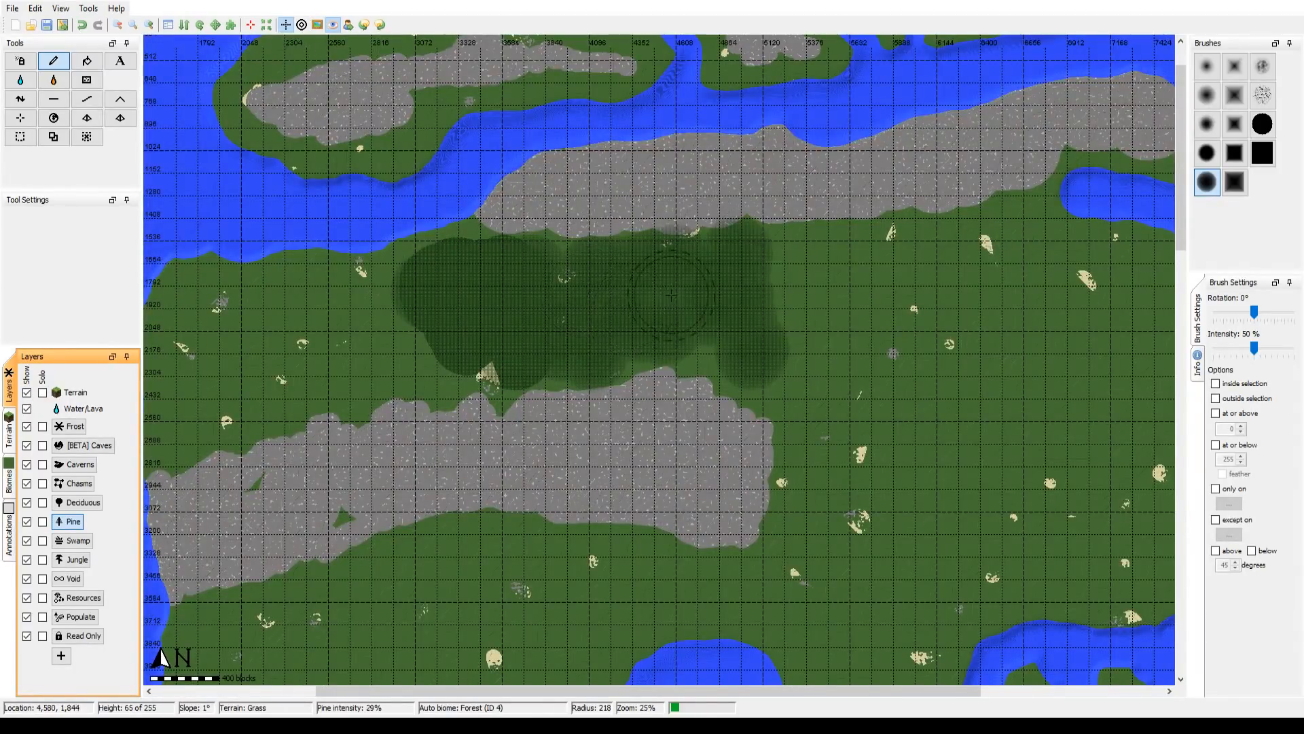
{"action": "mouse_move", "coordinate": [672, 278]}
{"action": "left_mouse_down"}
{"action": "mouse_move", "coordinate": [688, 250]}
{"action": "mouse_move", "coordinate": [711, 257]}
{"action": "mouse_move", "coordinate": [705, 347]}
{"action": "mouse_move", "coordinate": [454, 378]}
{"action": "left_mouse_up"}
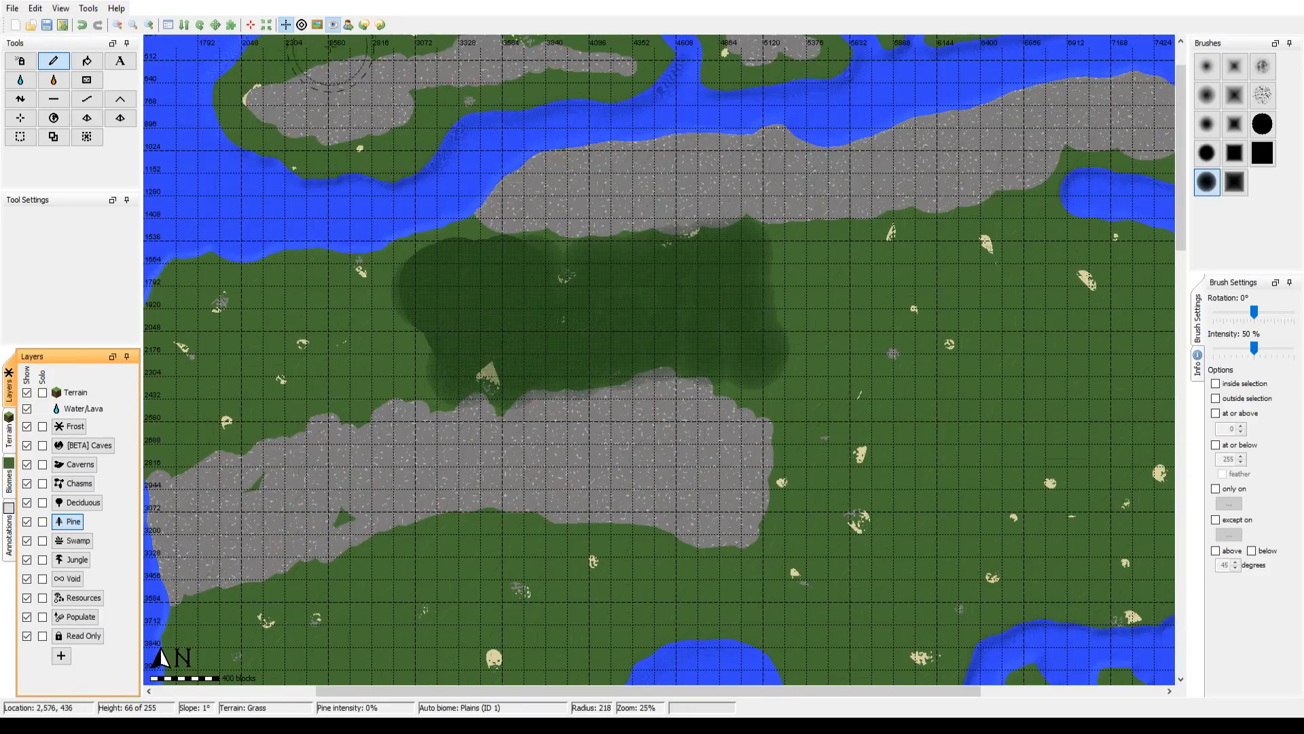
{"action": "left_click", "coordinate": [317, 25]}
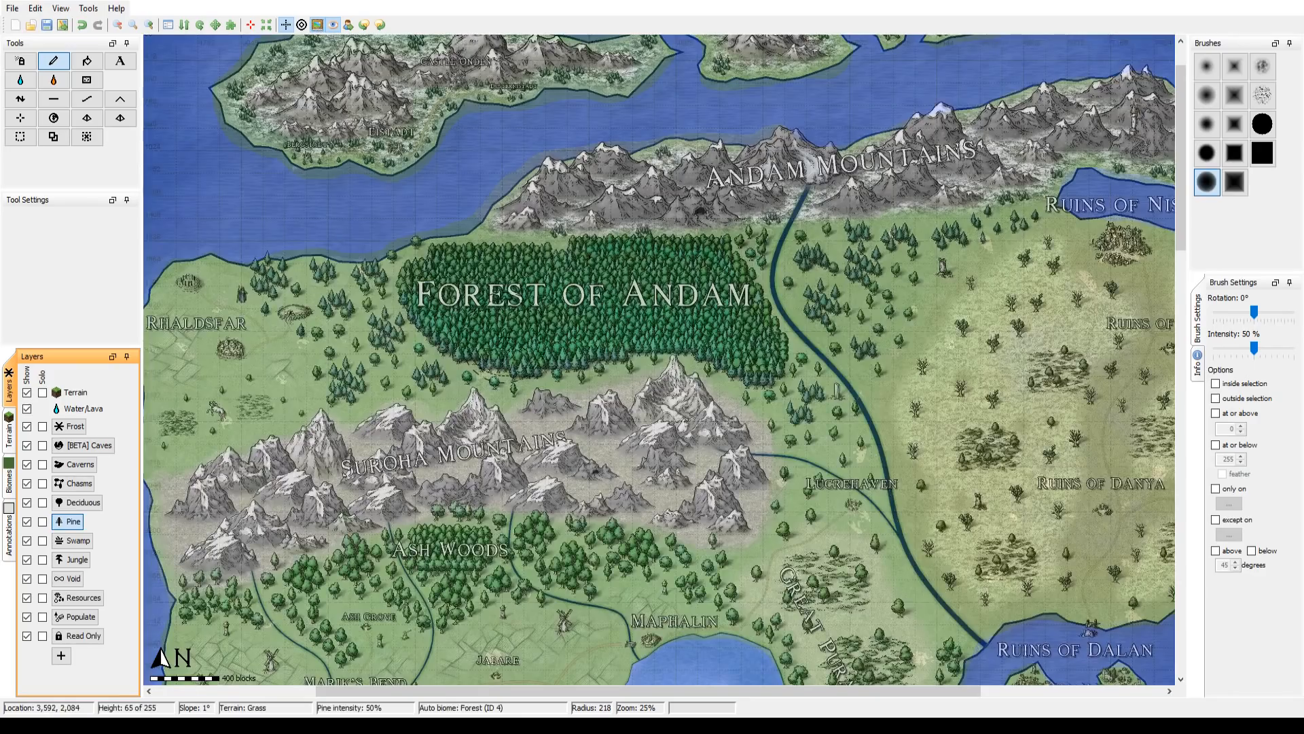
Step: Set the brush intensity to 29% and paint sparser Pine west and east of the Forest of Andam, down towards Luckehaven
{"action": "left_click", "coordinate": [1236, 348]}
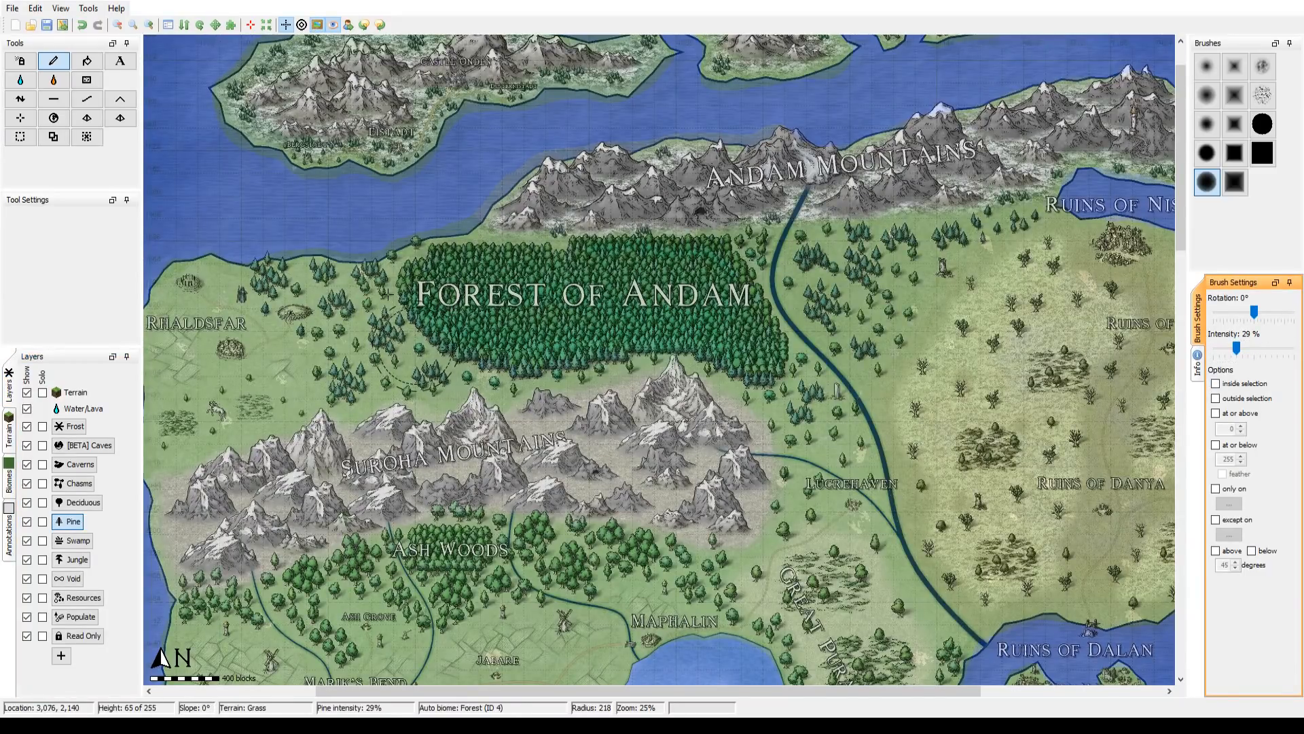
{"action": "mouse_move", "coordinate": [374, 292]}
{"action": "left_mouse_down"}
{"action": "mouse_move", "coordinate": [327, 302]}
{"action": "mouse_move", "coordinate": [335, 287]}
{"action": "mouse_move", "coordinate": [293, 284]}
{"action": "mouse_move", "coordinate": [312, 290]}
{"action": "mouse_move", "coordinate": [358, 375]}
{"action": "mouse_move", "coordinate": [426, 367]}
{"action": "left_mouse_up"}
{"action": "left_click_drag", "start_coordinate": [836, 445], "coordinate": [850, 448]}
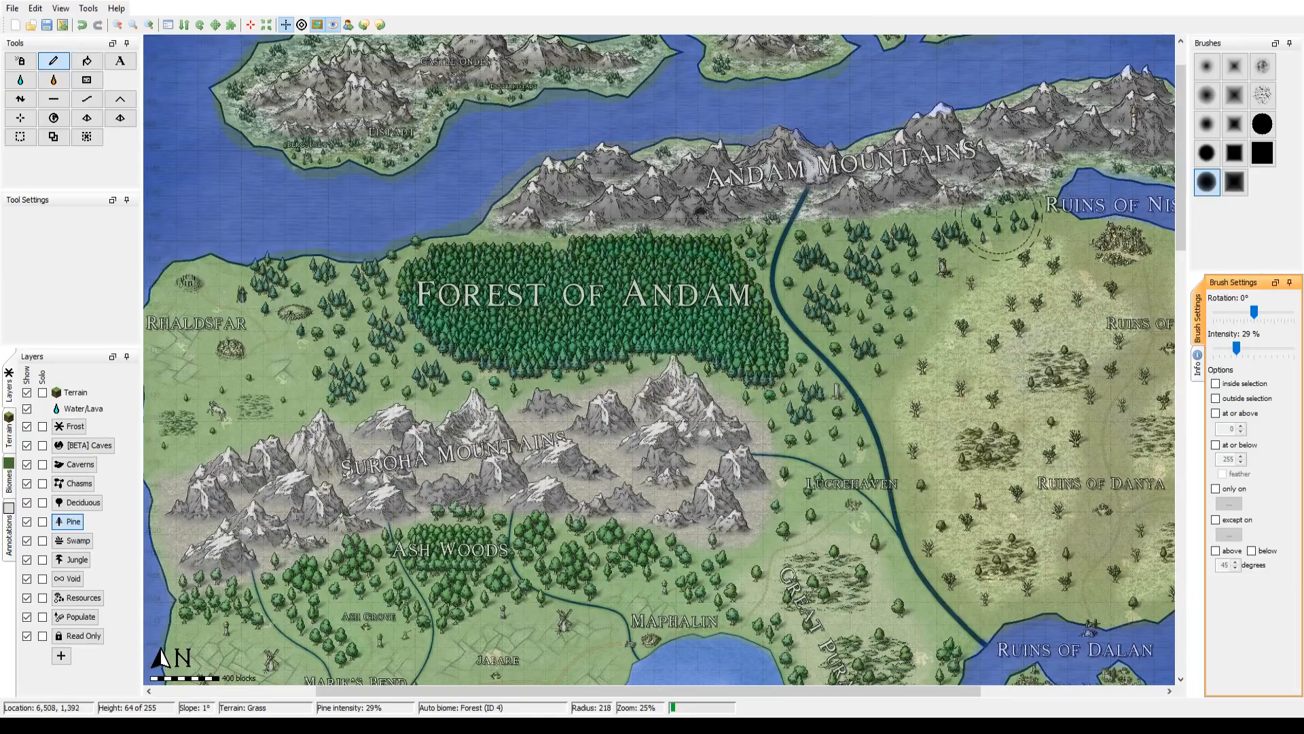
Step: Toggle the map image overlay repeatedly to compare the painted Pine areas with the trees drawn on the fantasy map
{"action": "left_click", "coordinate": [316, 28]}
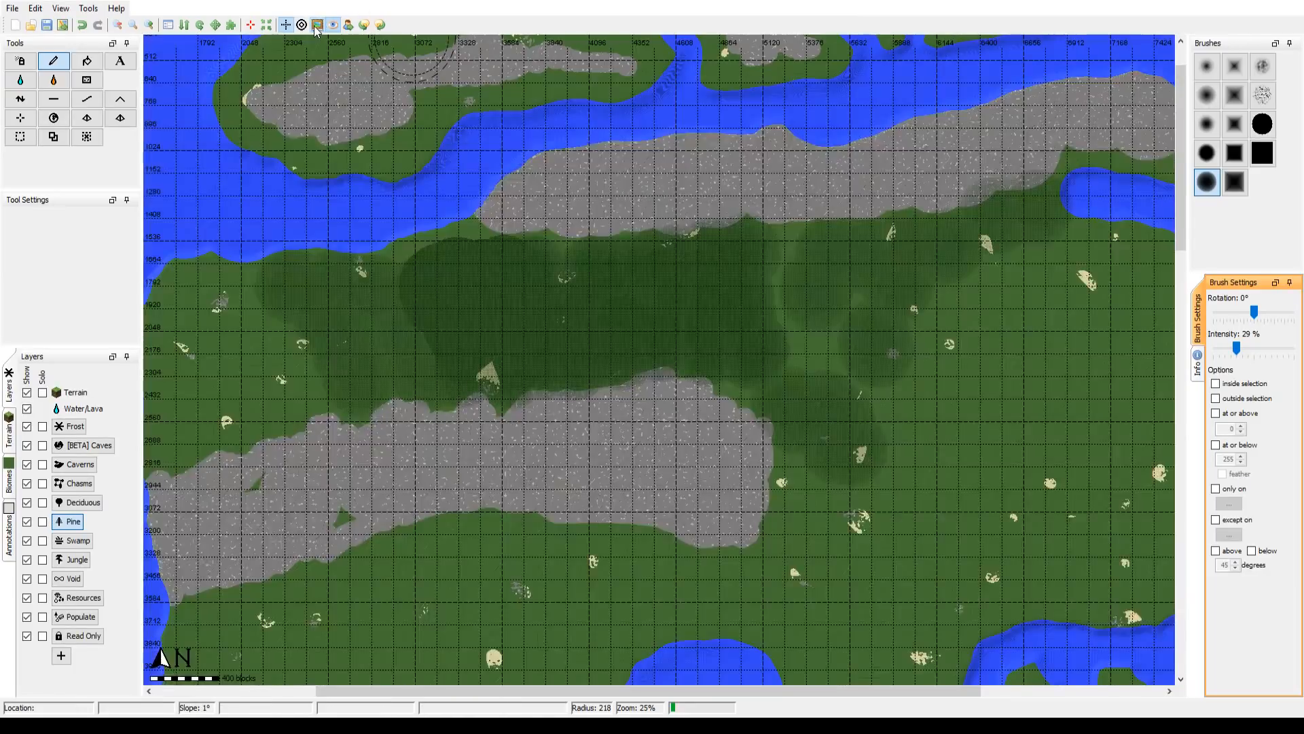
{"action": "left_click", "coordinate": [315, 28]}
{"action": "left_click", "coordinate": [315, 29]}
{"action": "left_click", "coordinate": [315, 29]}
{"action": "left_click", "coordinate": [315, 28]}
{"action": "left_click", "coordinate": [316, 29]}
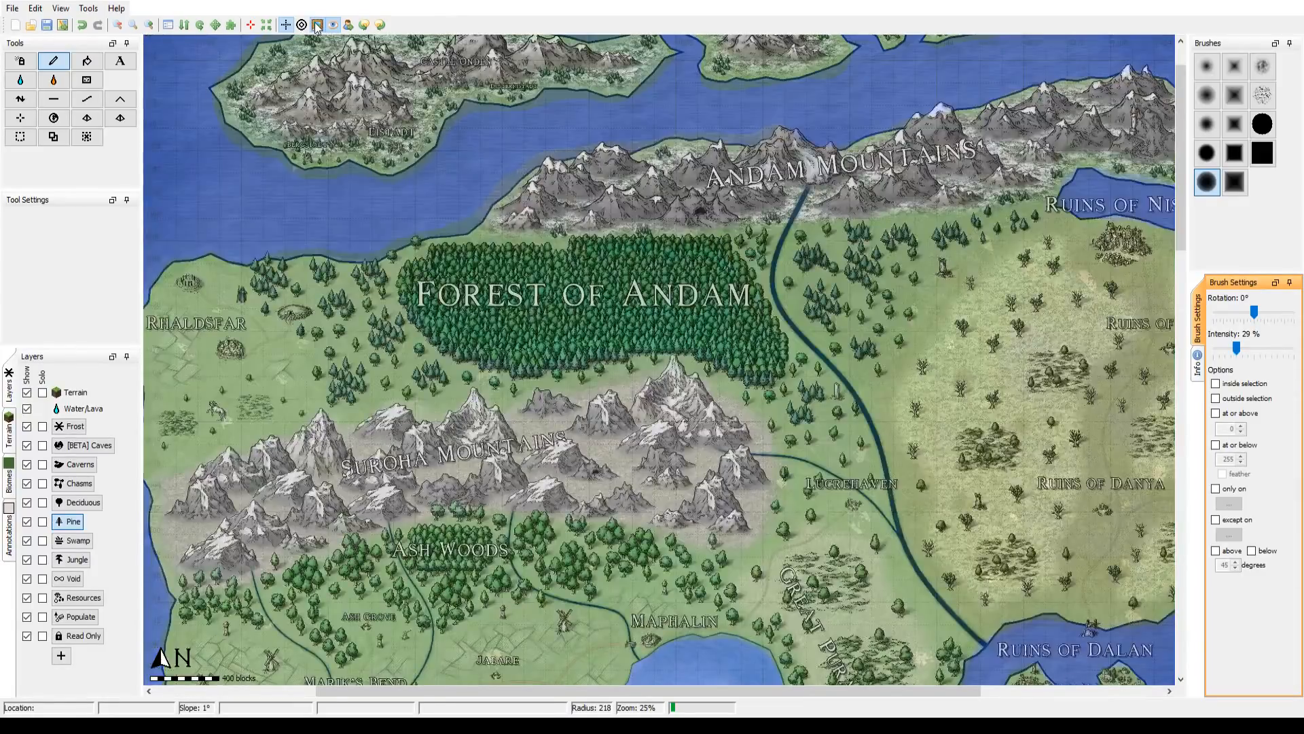
{"action": "left_click", "coordinate": [317, 28]}
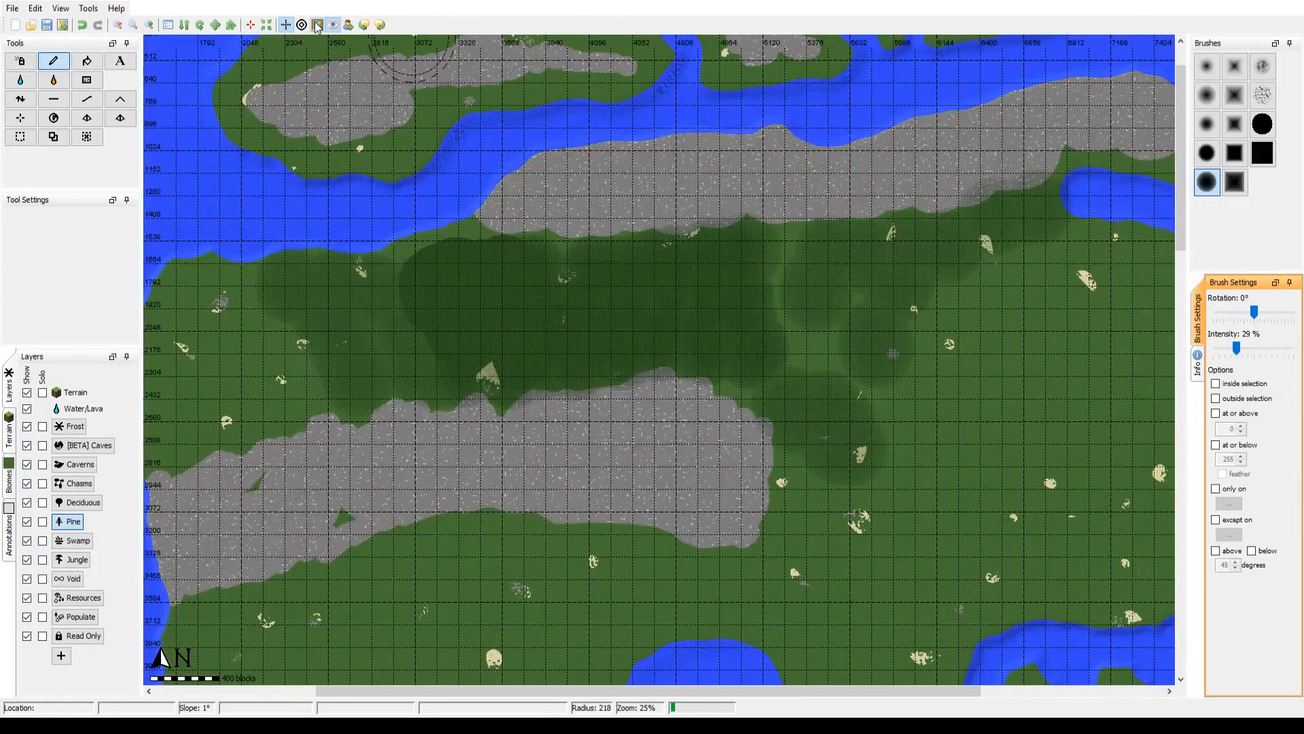
{"action": "left_click", "coordinate": [316, 27]}
{"action": "left_click", "coordinate": [316, 28]}
{"action": "left_click", "coordinate": [316, 27]}
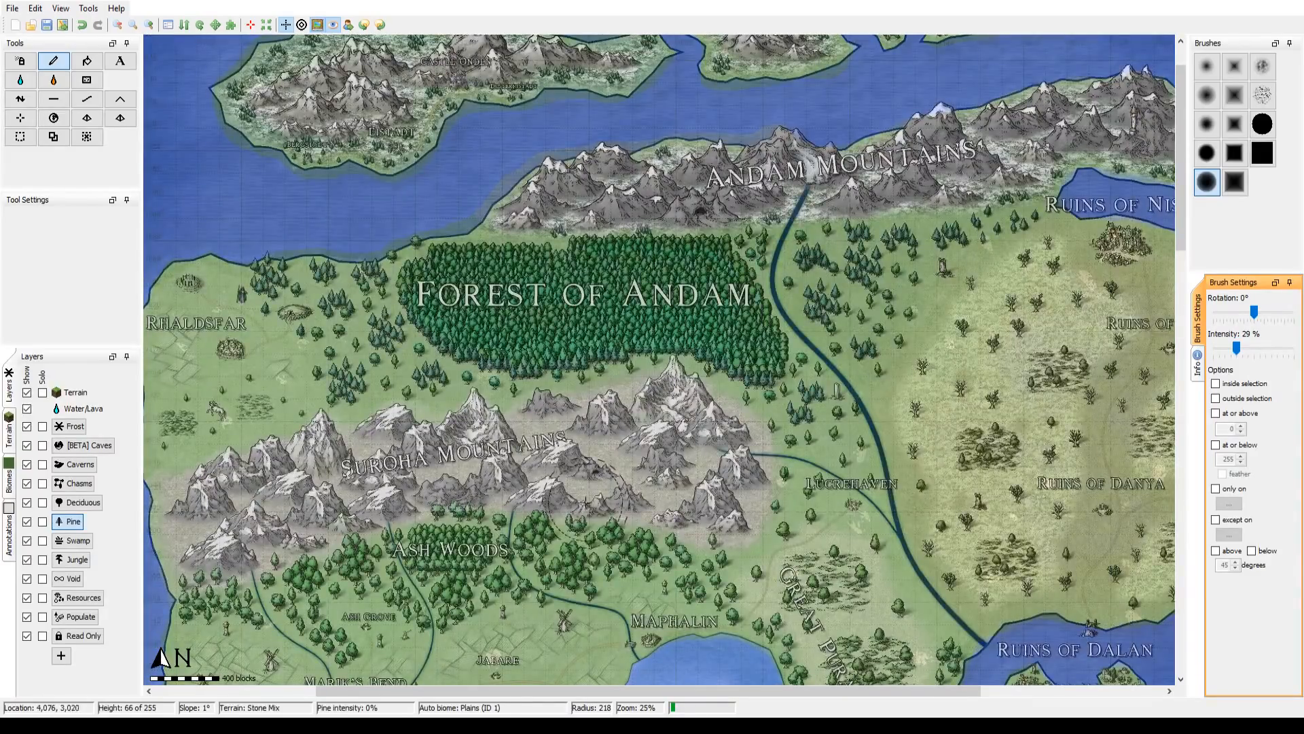
Step: Paint the Deciduous layer at 29% intensity over Ash Woods, Sunless Woods and Gnollwood, checking the coverage with the overlay hidden
{"action": "mouse_move", "coordinate": [233, 425]}
{"action": "left_mouse_down"}
{"action": "mouse_move", "coordinate": [316, 53]}
{"action": "mouse_move", "coordinate": [334, 71]}
{"action": "mouse_move", "coordinate": [305, 58]}
{"action": "left_mouse_up"}
{"action": "left_click", "coordinate": [83, 502]}
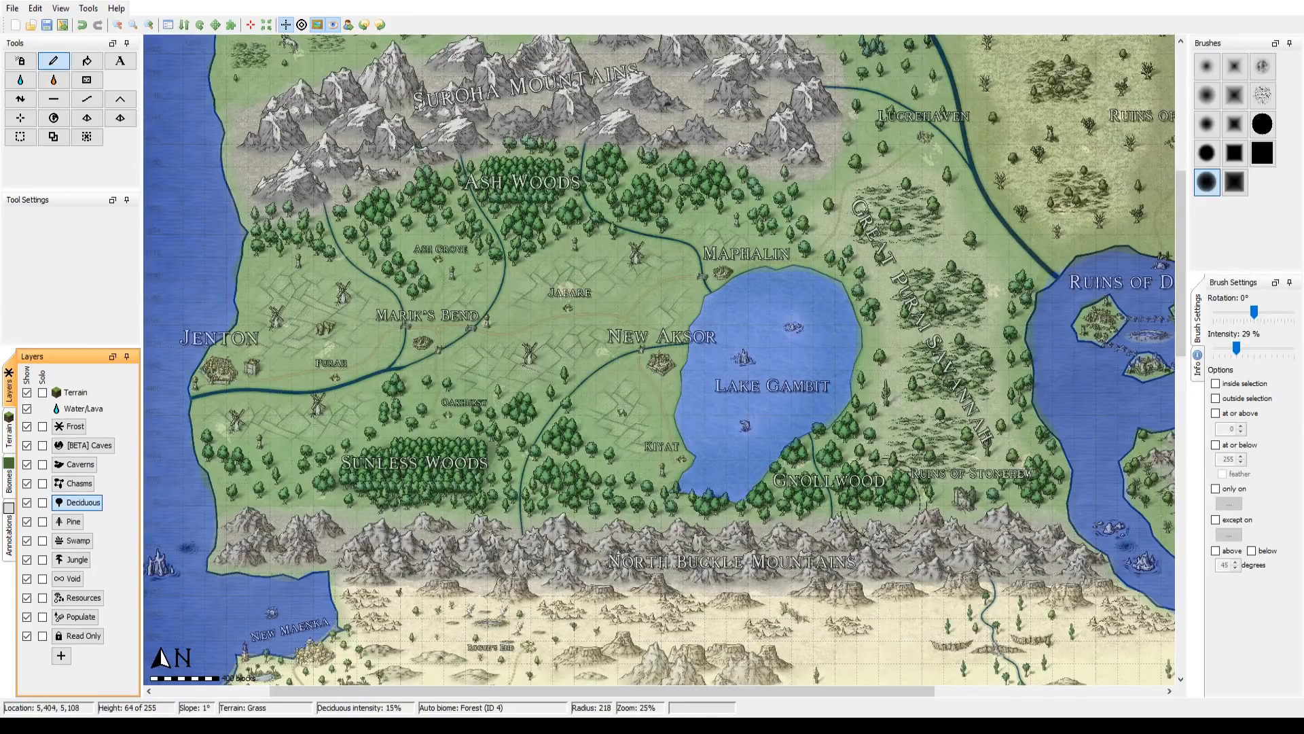
{"action": "scroll", "coordinate": [872, 497], "scroll_direction": "down", "scroll_amount": 4}
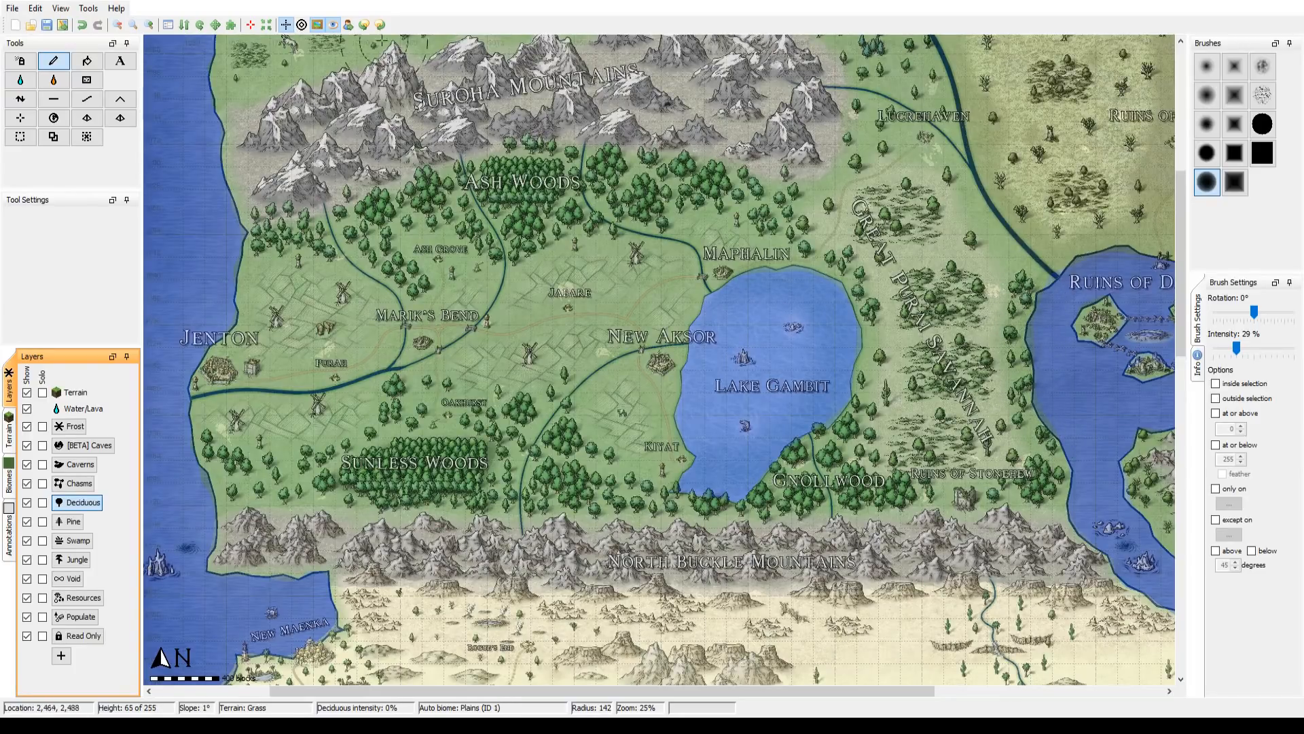
{"action": "left_click", "coordinate": [317, 25]}
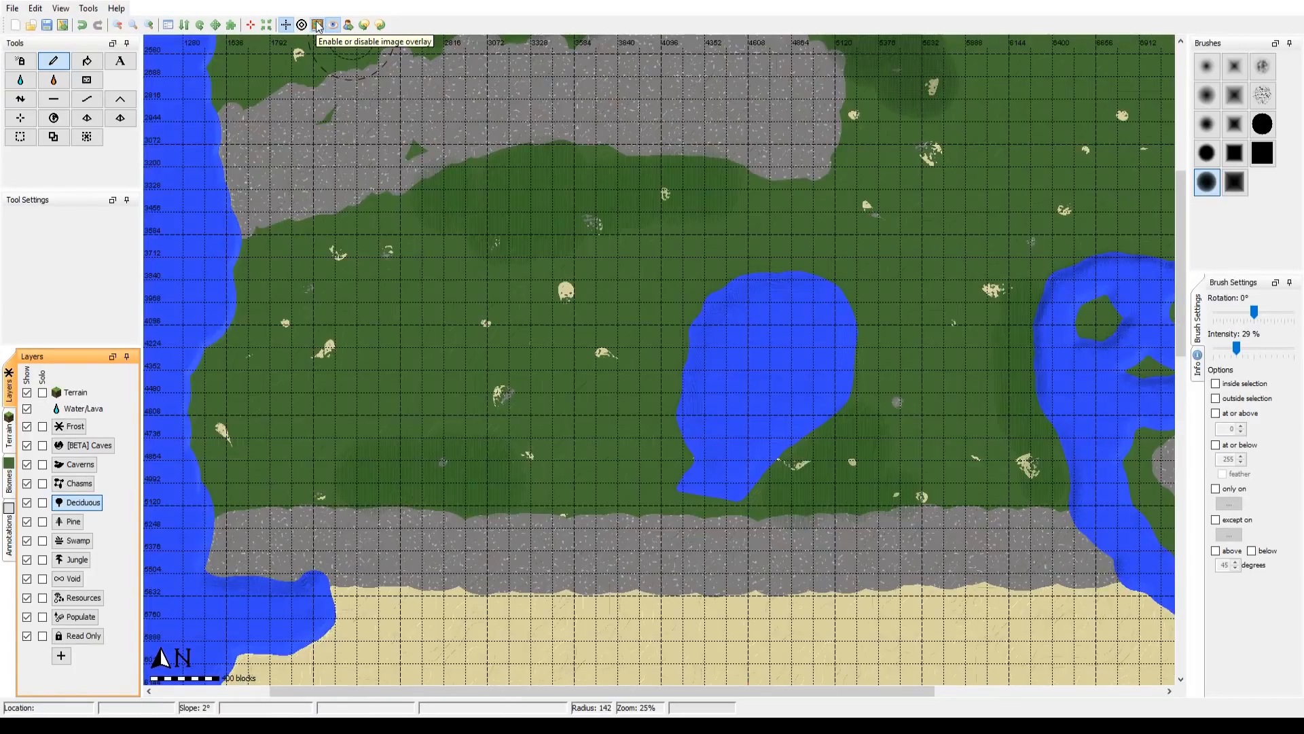
{"action": "left_click", "coordinate": [317, 25]}
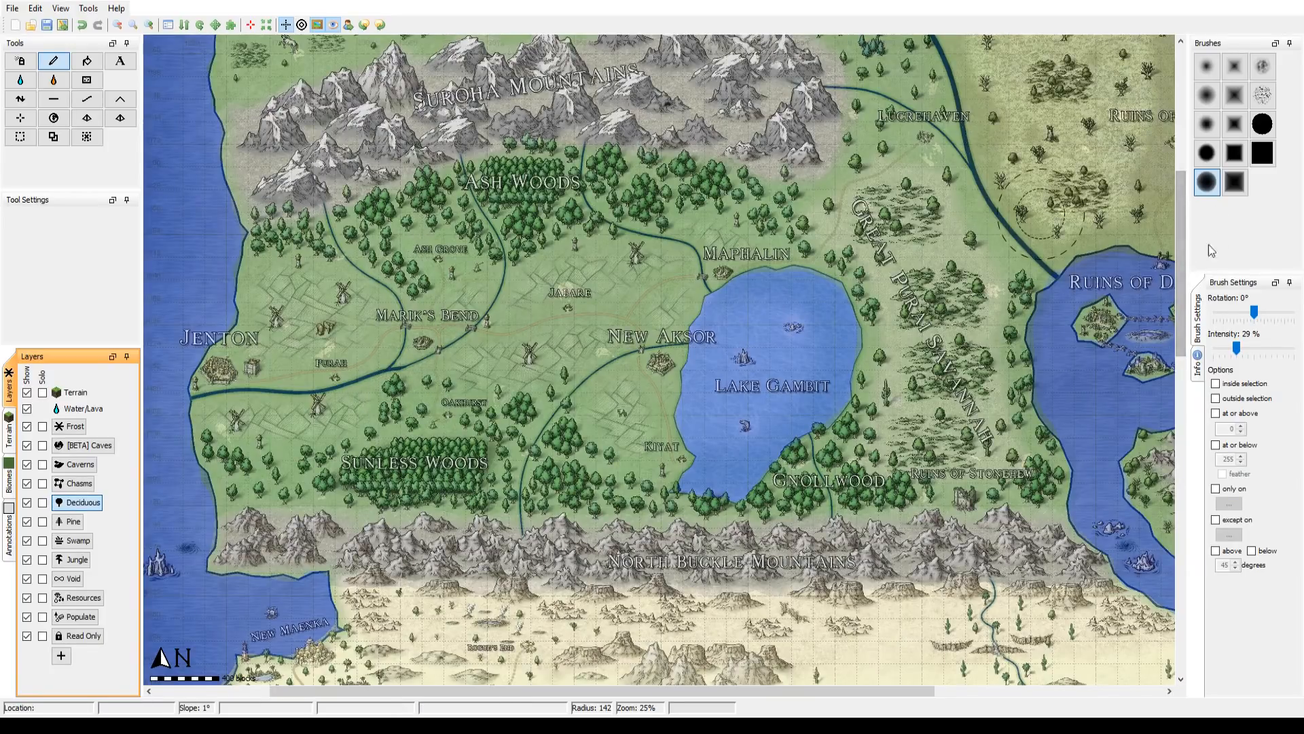
Step: Paint denser Deciduous patches in Sunless Woods and Ash Woods at radius 142, using 72% and 36% intensity, and check them without the overlay
{"action": "left_click_drag", "start_coordinate": [1236, 348], "coordinate": [1265, 353]}
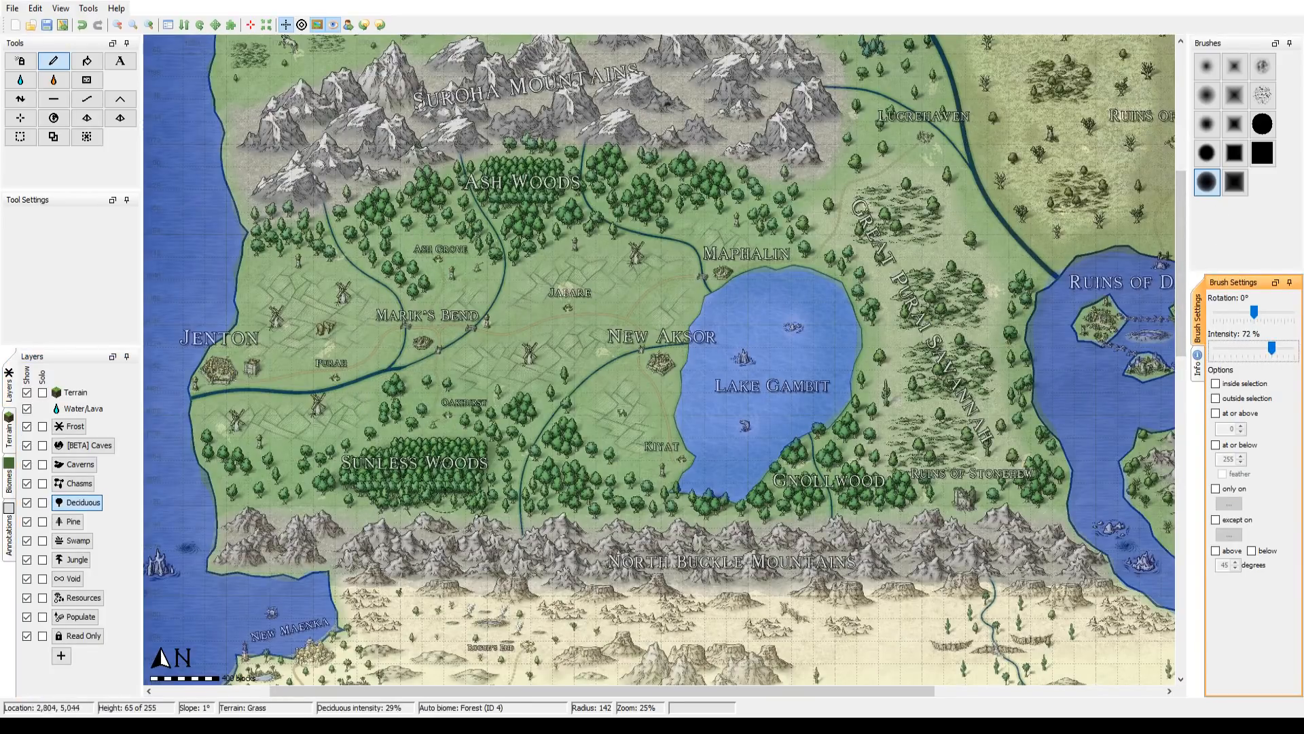
{"action": "left_click_drag", "start_coordinate": [381, 469], "coordinate": [411, 458]}
{"action": "left_click", "coordinate": [1262, 351]}
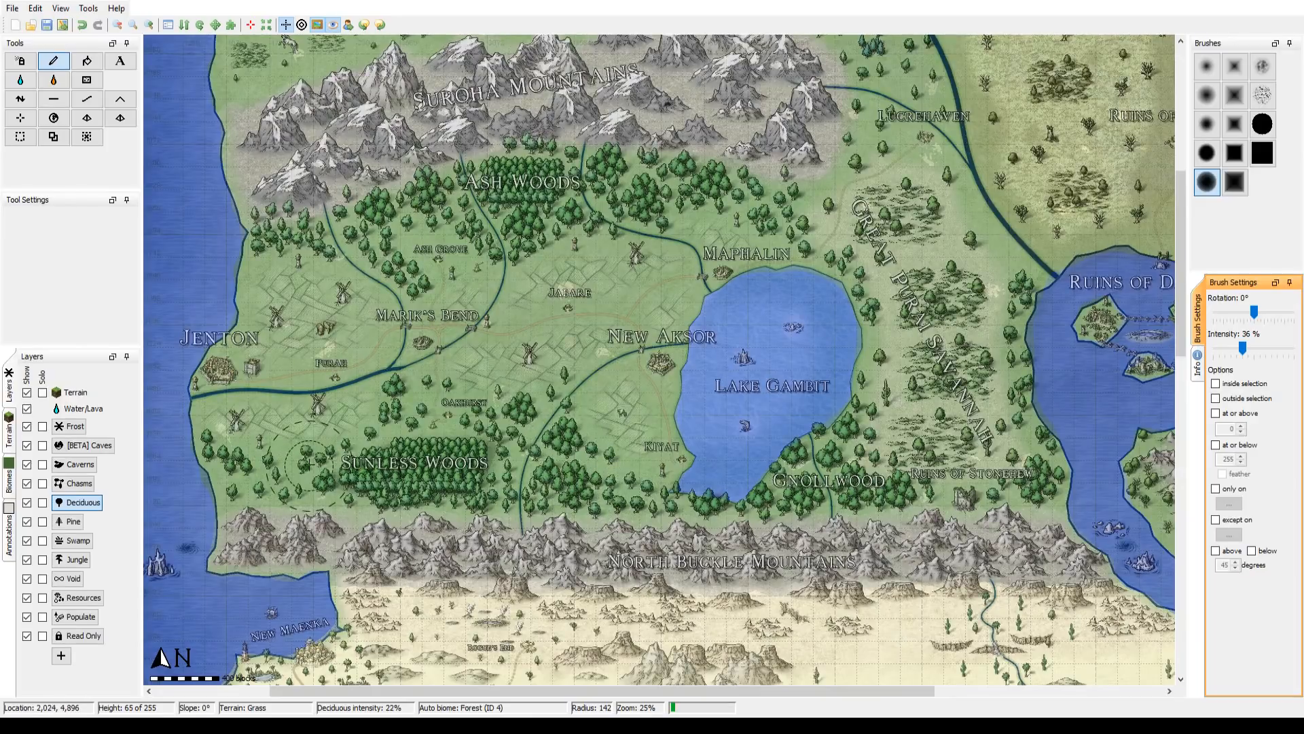
{"action": "left_click", "coordinate": [317, 26]}
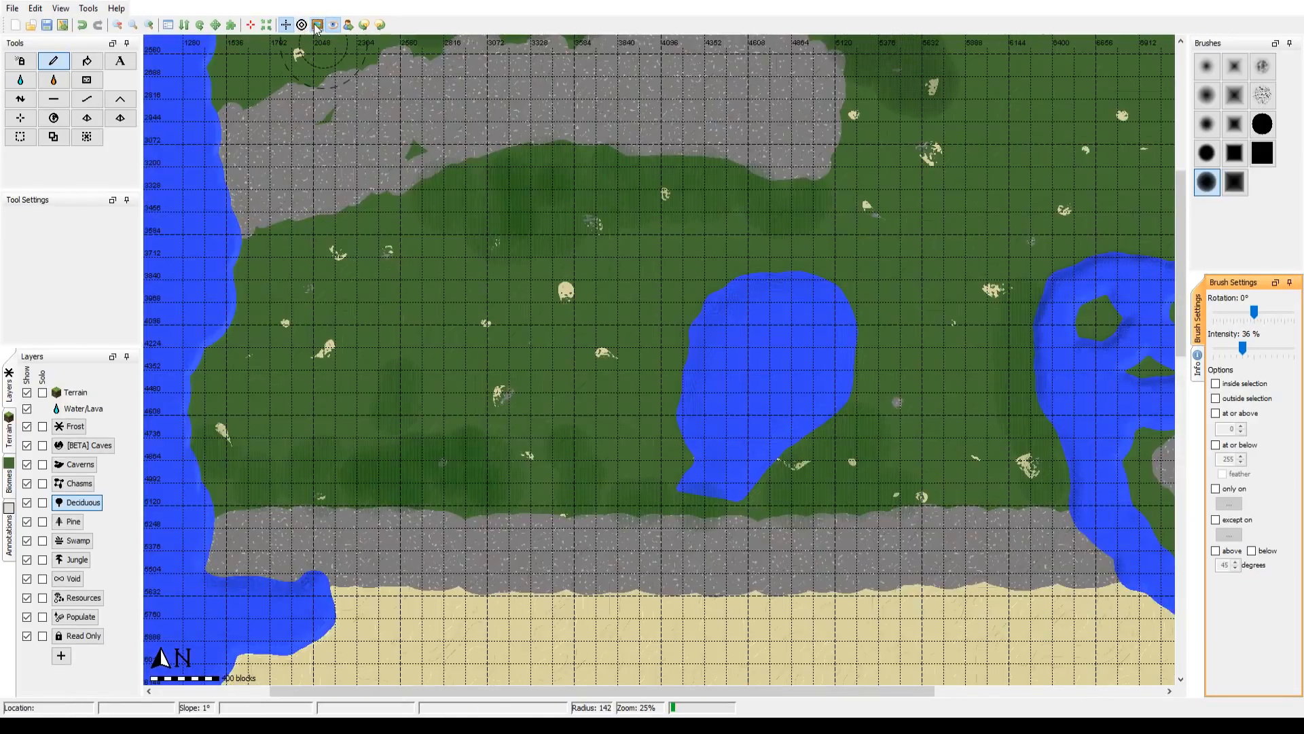
{"action": "left_click", "coordinate": [317, 26]}
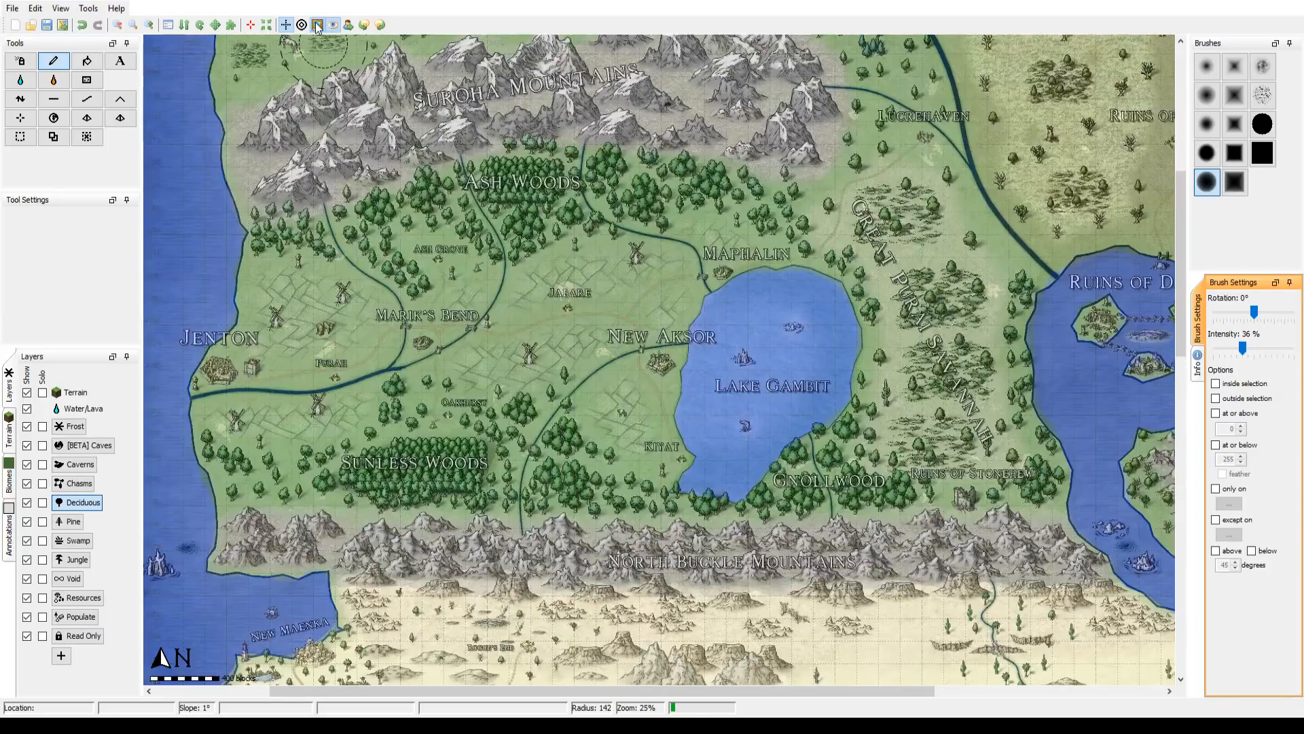
Step: Spray a sparse Deciduous layer over the savannah east of Lake Gambit at radius 292 and 15% intensity, and hide the map overlay
{"action": "left_click_drag", "start_coordinate": [814, 261], "coordinate": [503, 410]}
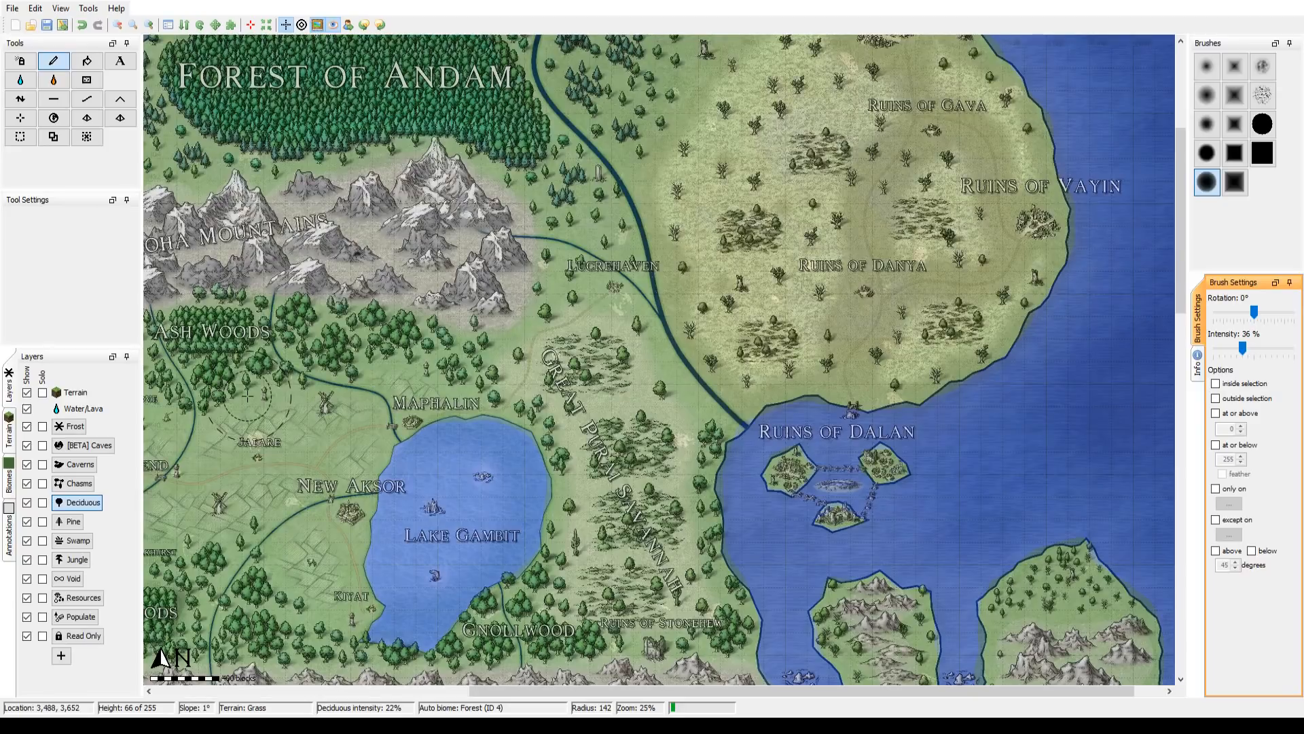
{"action": "scroll", "coordinate": [652, 484], "scroll_direction": "down", "scroll_amount": 1}
{"action": "scroll", "coordinate": [214, 99], "scroll_direction": "up", "scroll_amount": 1}
{"action": "left_click", "coordinate": [90, 63]}
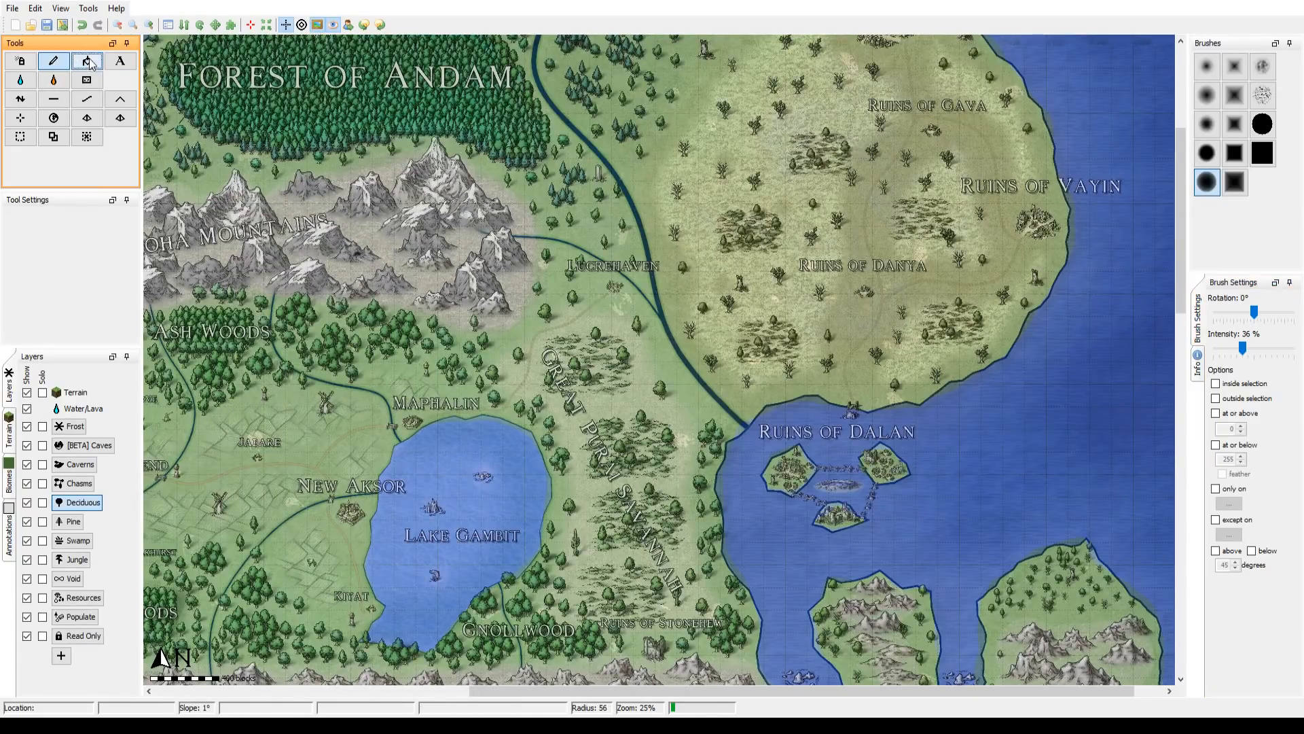
{"action": "left_click", "coordinate": [20, 60]}
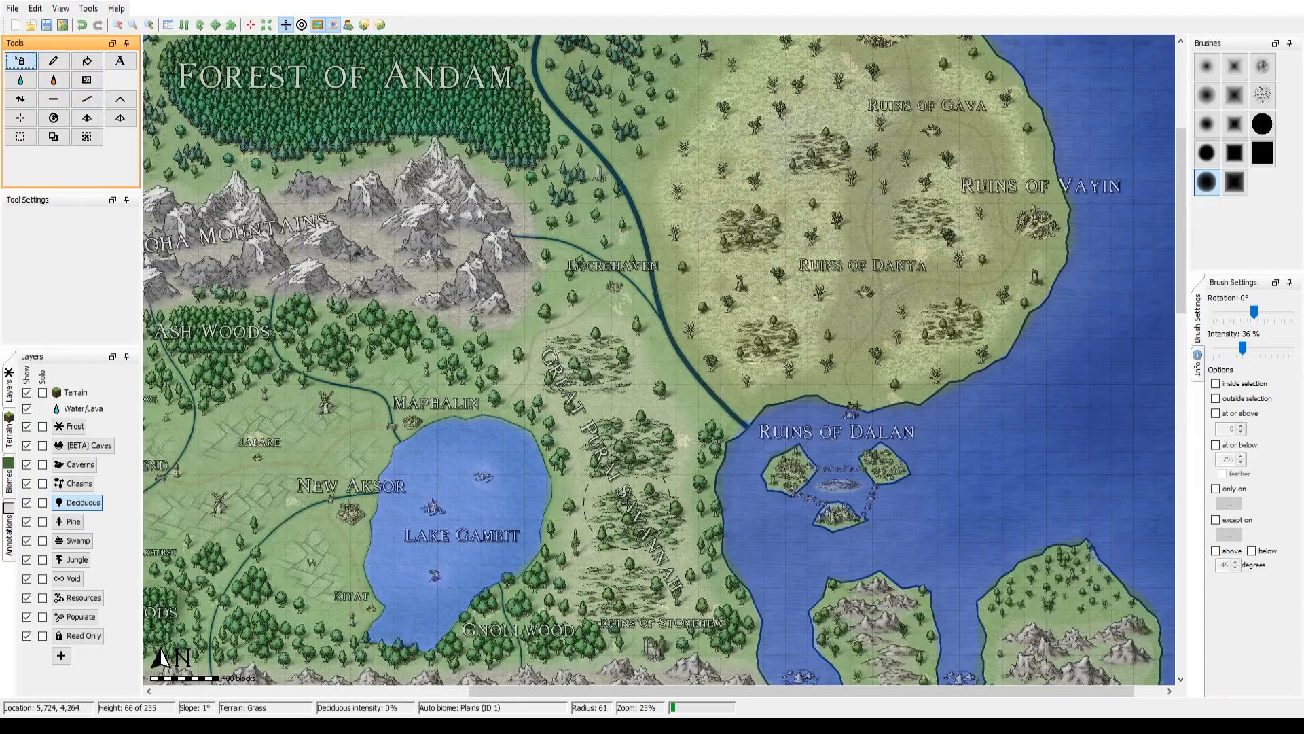
{"action": "scroll", "coordinate": [627, 508], "scroll_direction": "up", "scroll_amount": 1}
{"action": "left_click_drag", "start_coordinate": [1249, 347], "coordinate": [1231, 348]}
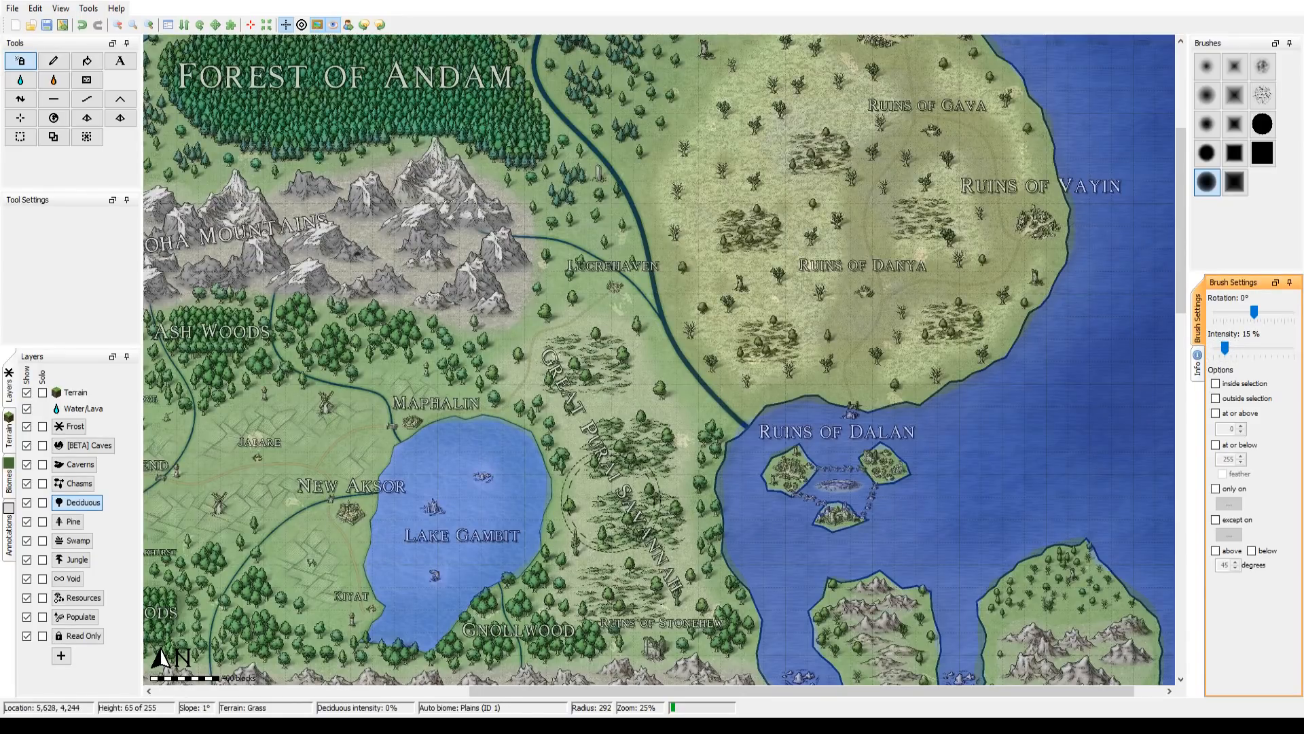
{"action": "mouse_move", "coordinate": [636, 441]}
{"action": "left_mouse_down"}
{"action": "mouse_move", "coordinate": [662, 425]}
{"action": "mouse_move", "coordinate": [594, 339]}
{"action": "mouse_move", "coordinate": [550, 378]}
{"action": "mouse_move", "coordinate": [582, 393]}
{"action": "left_mouse_up"}
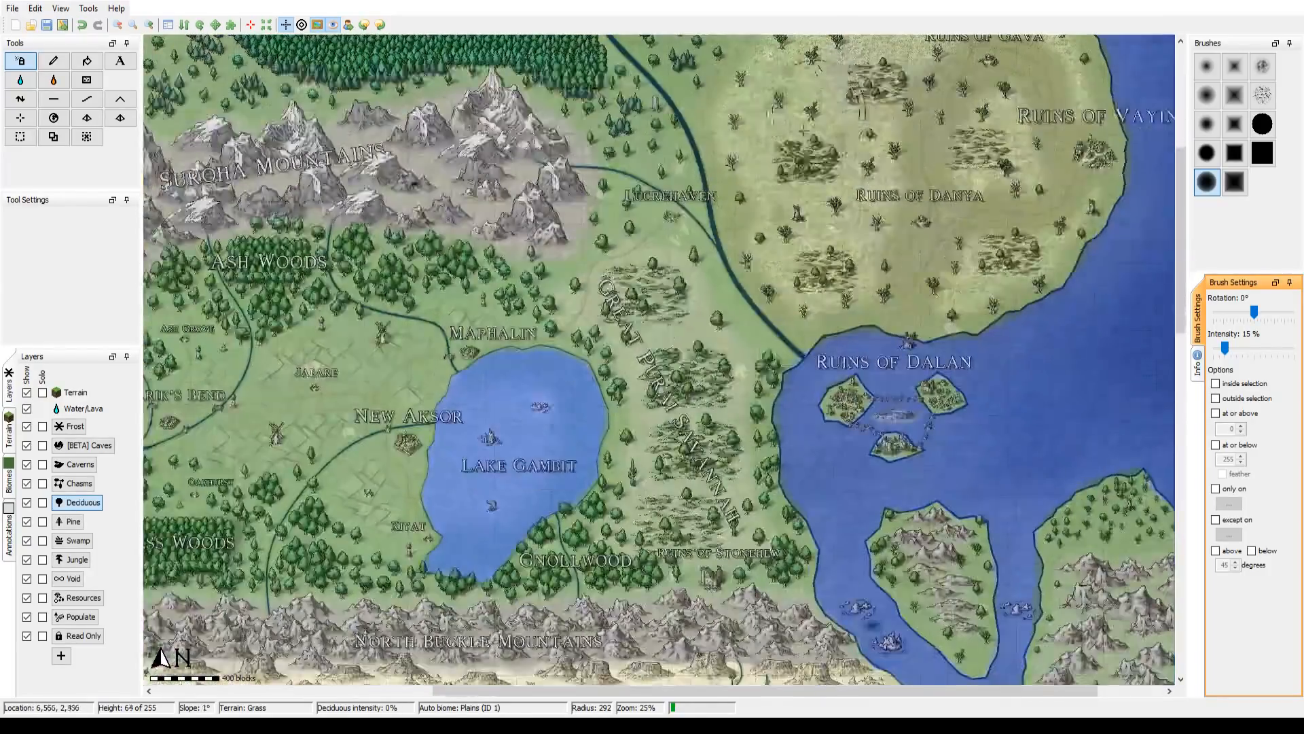
{"action": "left_click_drag", "start_coordinate": [726, 380], "coordinate": [717, 366]}
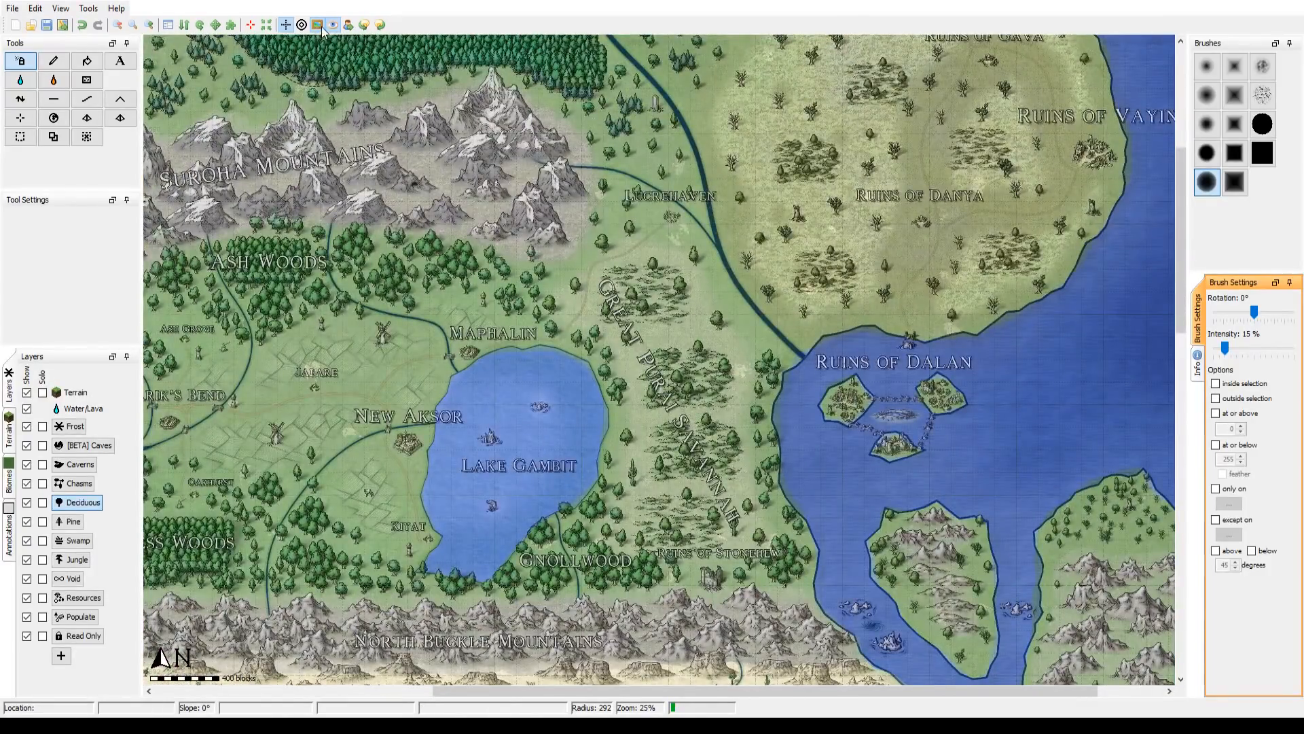
{"action": "left_click", "coordinate": [317, 25]}
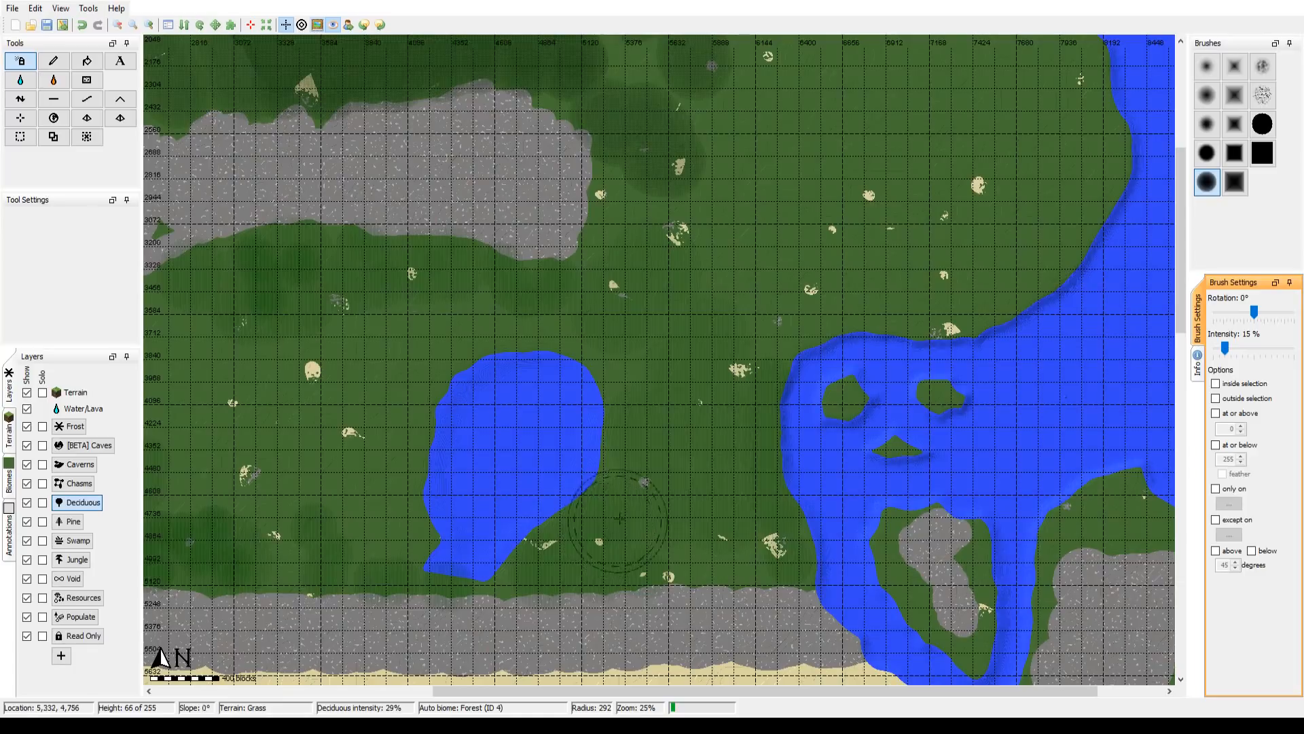
{"action": "left_click_drag", "start_coordinate": [695, 416], "coordinate": [591, 378]}
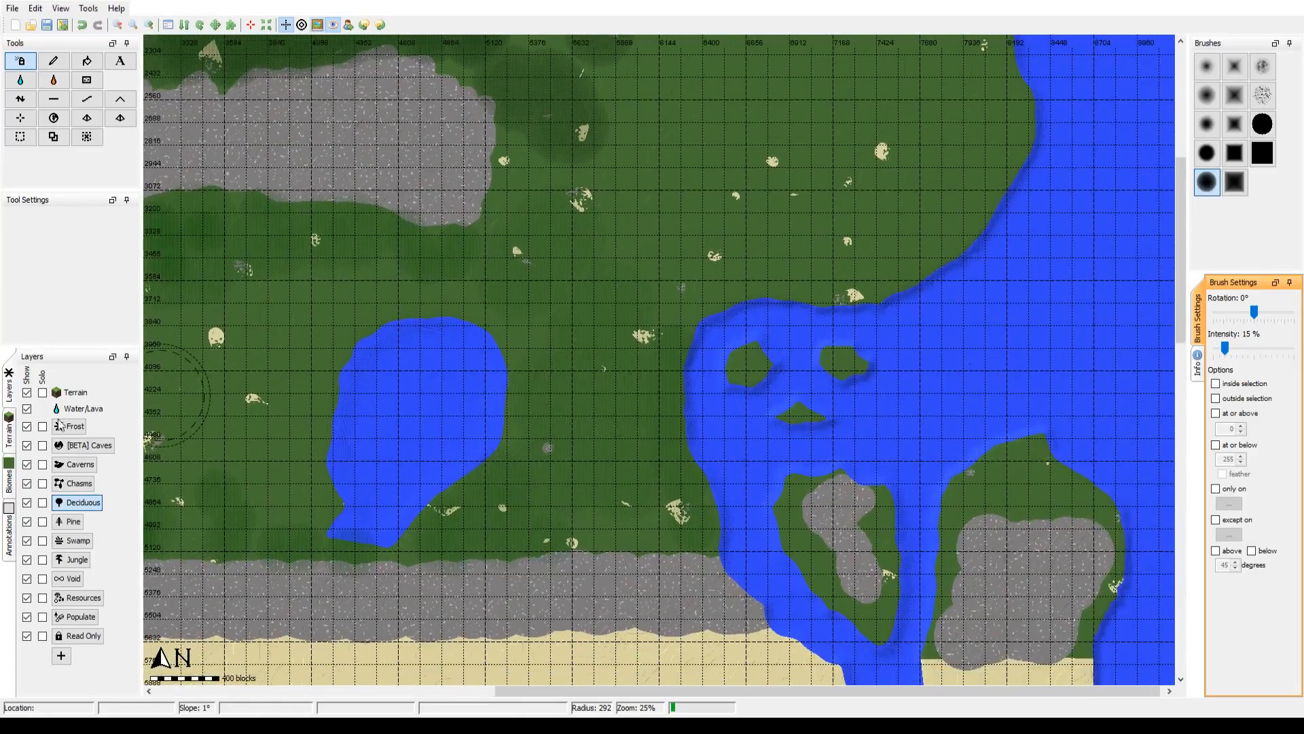
Step: Browse the available biomes, select Savanna for painting and show the map image overlay again
{"action": "left_click", "coordinate": [9, 488]}
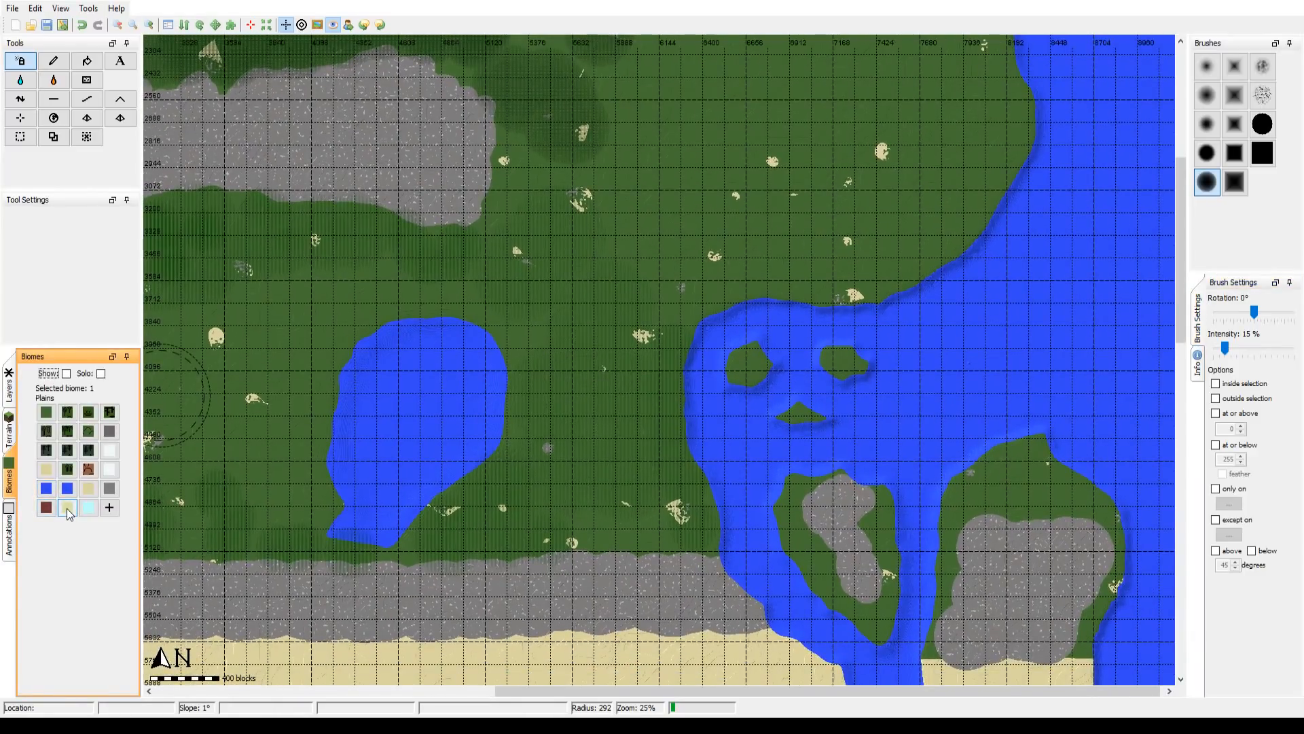
{"action": "left_click", "coordinate": [68, 412]}
{"action": "left_click", "coordinate": [88, 419]}
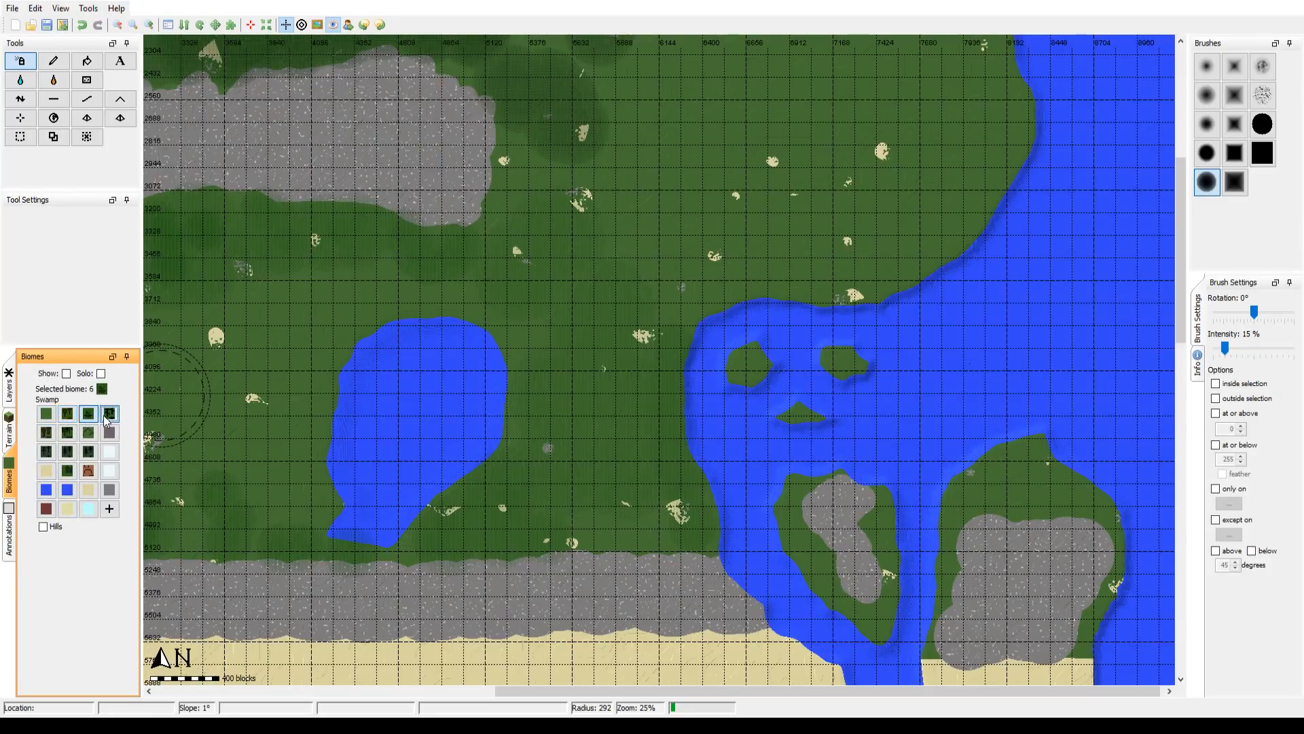
{"action": "left_click", "coordinate": [110, 415]}
{"action": "left_click", "coordinate": [48, 451]}
{"action": "left_click", "coordinate": [48, 434]}
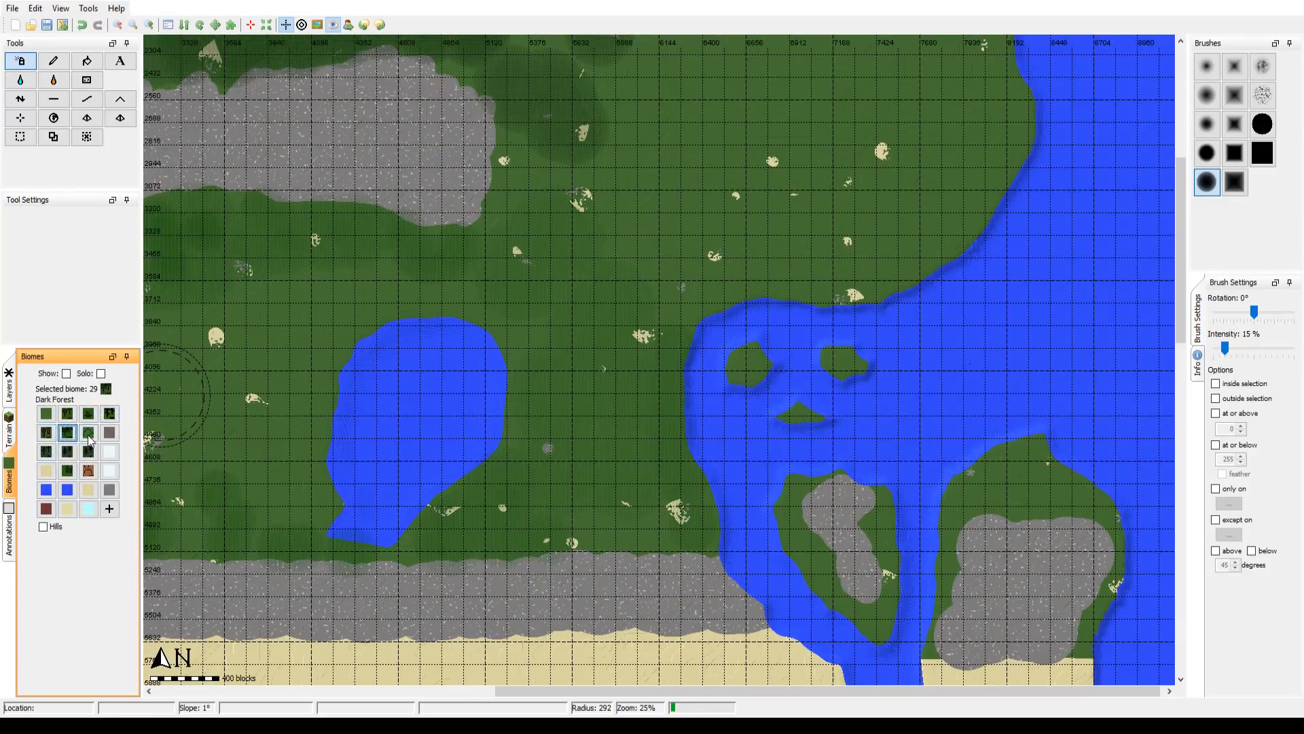
{"action": "left_click", "coordinate": [89, 437]}
{"action": "left_click", "coordinate": [109, 435]}
{"action": "left_click", "coordinate": [67, 451]}
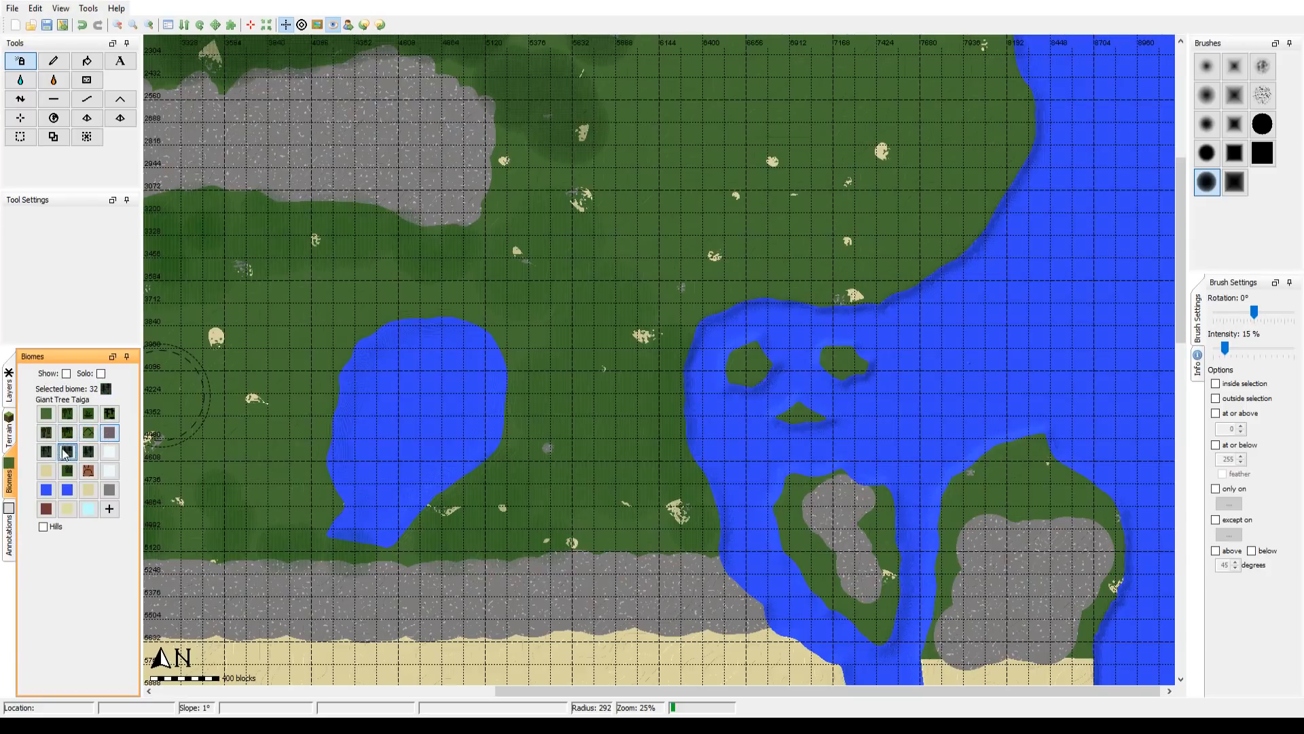
{"action": "left_click", "coordinate": [46, 452]}
{"action": "left_click", "coordinate": [87, 456]}
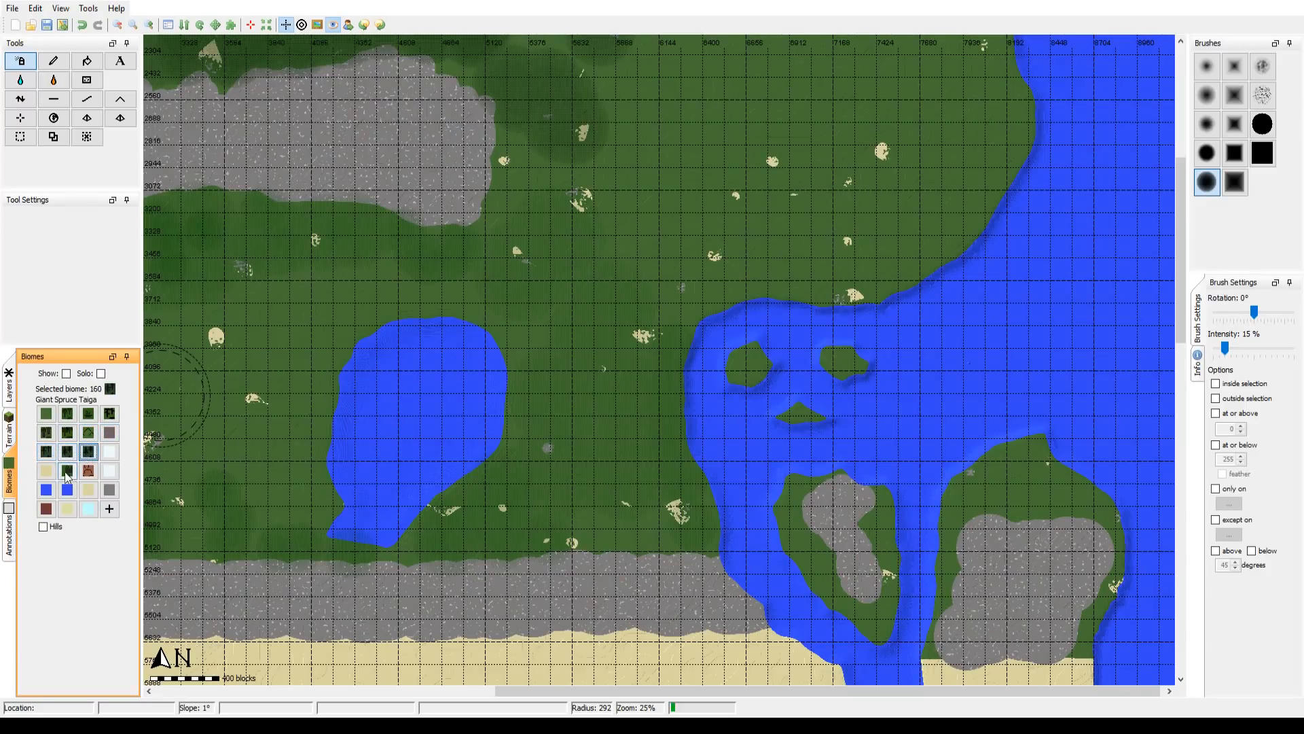
{"action": "left_click", "coordinate": [52, 474]}
{"action": "left_click", "coordinate": [72, 476]}
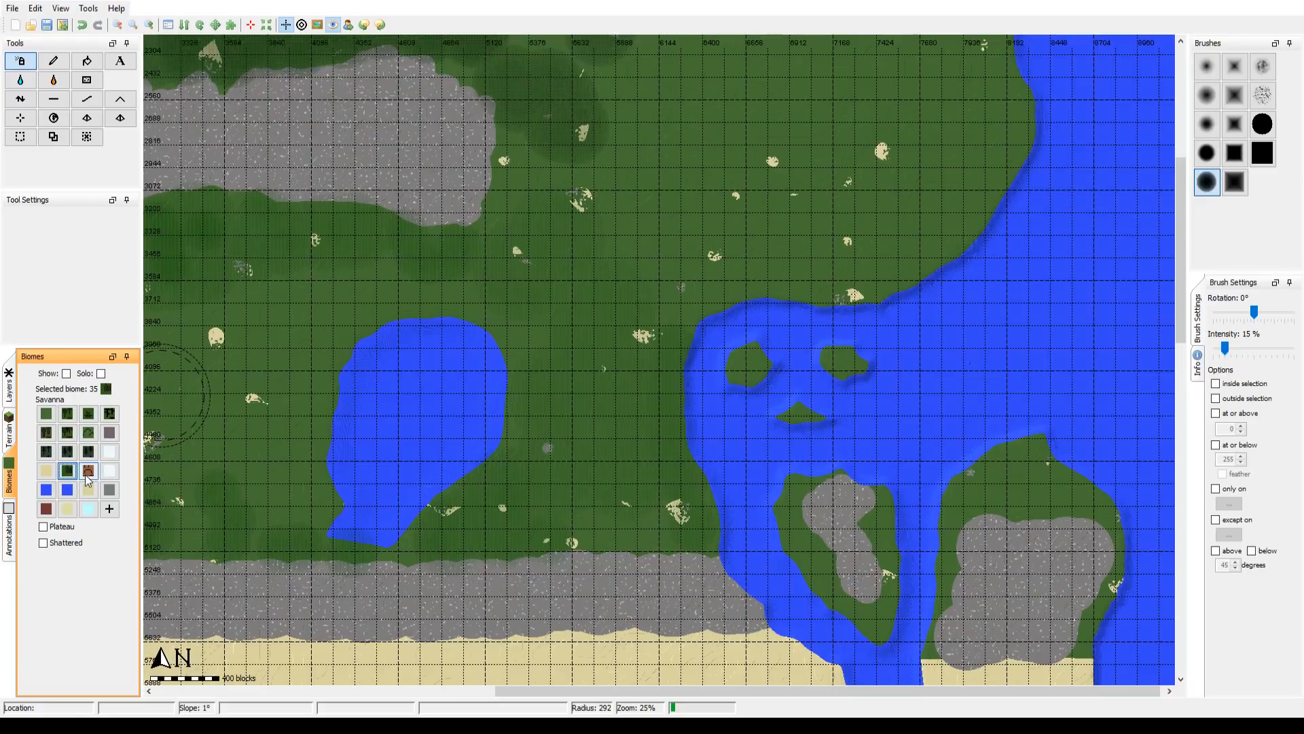
{"action": "left_click", "coordinate": [320, 27]}
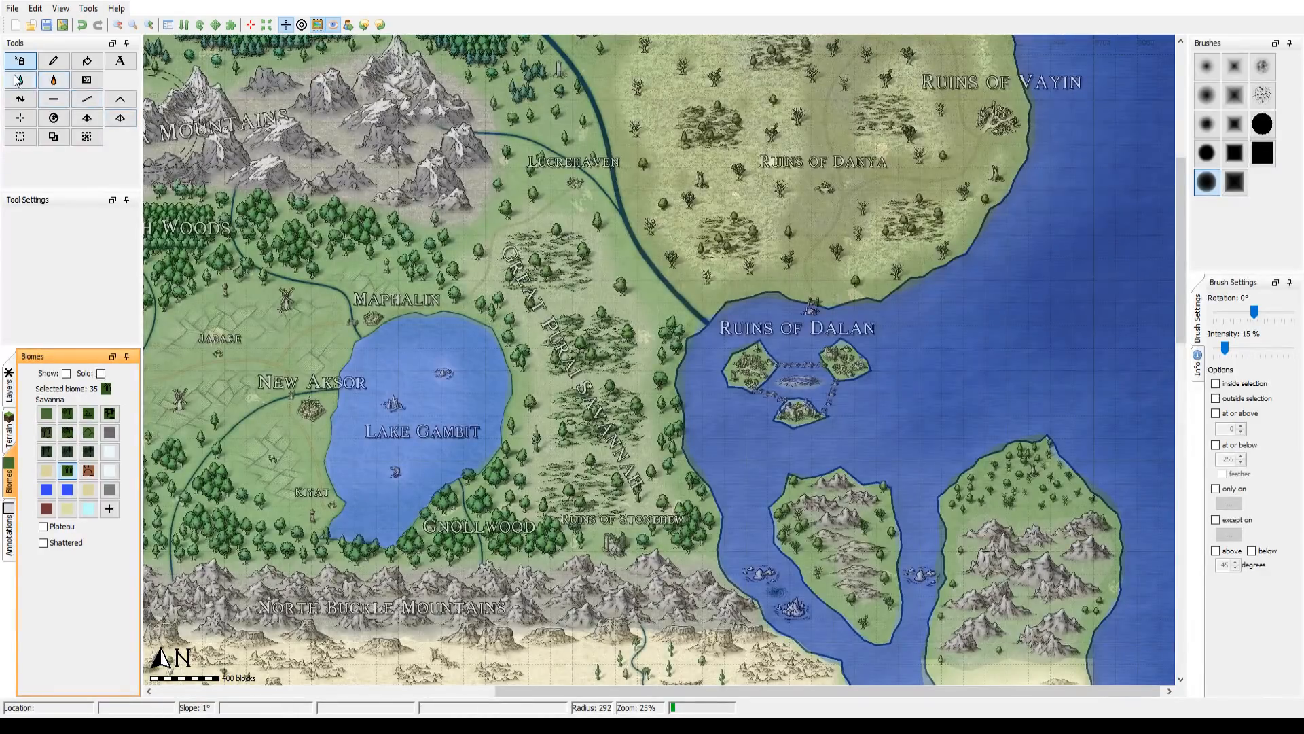
Step: Paint the Savanna biome over the savannah east of Lake Gambit at radius 300, and hide the map overlay to check it
{"action": "left_click", "coordinate": [57, 63]}
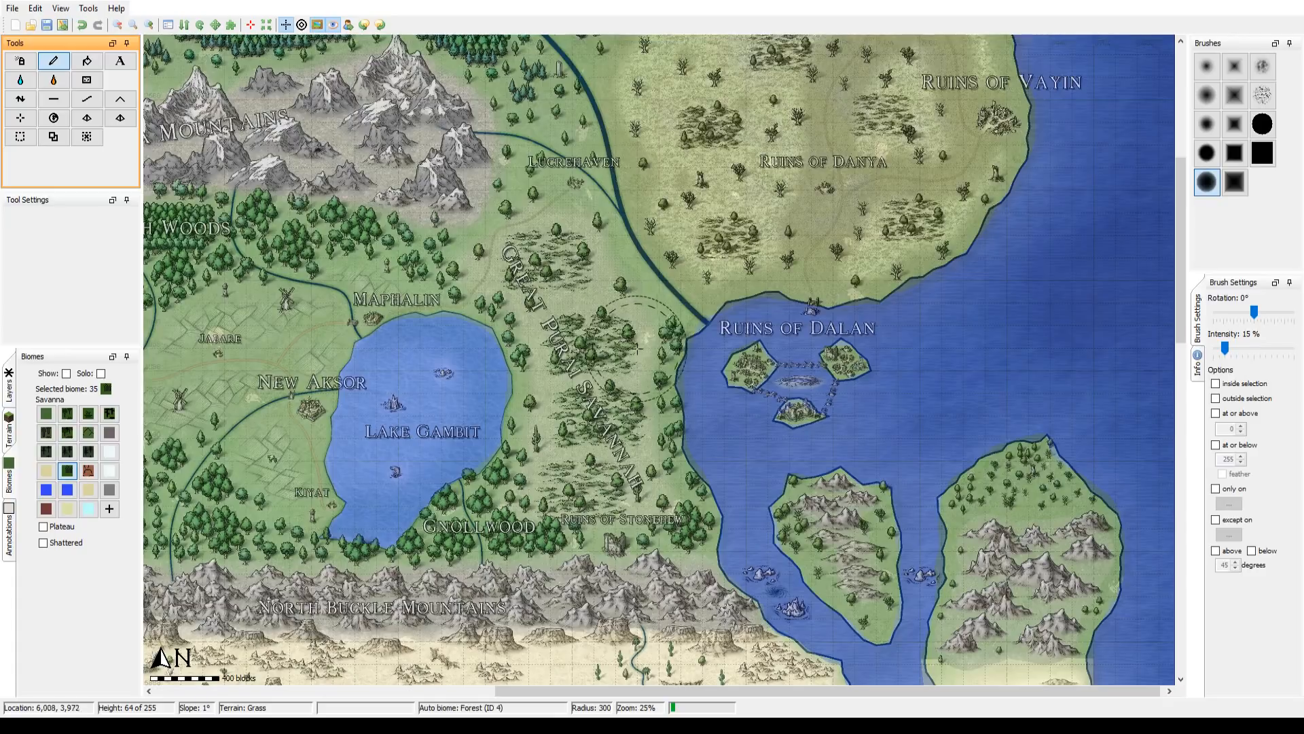
{"action": "mouse_move", "coordinate": [637, 349]}
{"action": "left_mouse_down"}
{"action": "mouse_move", "coordinate": [637, 463]}
{"action": "mouse_move", "coordinate": [658, 498]}
{"action": "mouse_move", "coordinate": [536, 482]}
{"action": "mouse_move", "coordinate": [602, 491]}
{"action": "mouse_move", "coordinate": [549, 441]}
{"action": "mouse_move", "coordinate": [564, 346]}
{"action": "mouse_move", "coordinate": [582, 430]}
{"action": "mouse_move", "coordinate": [601, 429]}
{"action": "mouse_move", "coordinate": [594, 372]}
{"action": "mouse_move", "coordinate": [570, 363]}
{"action": "mouse_move", "coordinate": [525, 286]}
{"action": "mouse_move", "coordinate": [501, 301]}
{"action": "mouse_move", "coordinate": [488, 271]}
{"action": "mouse_move", "coordinate": [538, 346]}
{"action": "mouse_move", "coordinate": [537, 442]}
{"action": "mouse_move", "coordinate": [568, 465]}
{"action": "mouse_move", "coordinate": [675, 489]}
{"action": "mouse_move", "coordinate": [626, 486]}
{"action": "mouse_move", "coordinate": [638, 370]}
{"action": "mouse_move", "coordinate": [610, 268]}
{"action": "mouse_move", "coordinate": [556, 222]}
{"action": "mouse_move", "coordinate": [572, 222]}
{"action": "mouse_move", "coordinate": [495, 267]}
{"action": "mouse_move", "coordinate": [515, 281]}
{"action": "mouse_move", "coordinate": [496, 285]}
{"action": "mouse_move", "coordinate": [540, 378]}
{"action": "mouse_move", "coordinate": [532, 489]}
{"action": "mouse_move", "coordinate": [644, 493]}
{"action": "mouse_move", "coordinate": [649, 384]}
{"action": "mouse_move", "coordinate": [630, 326]}
{"action": "left_mouse_up"}
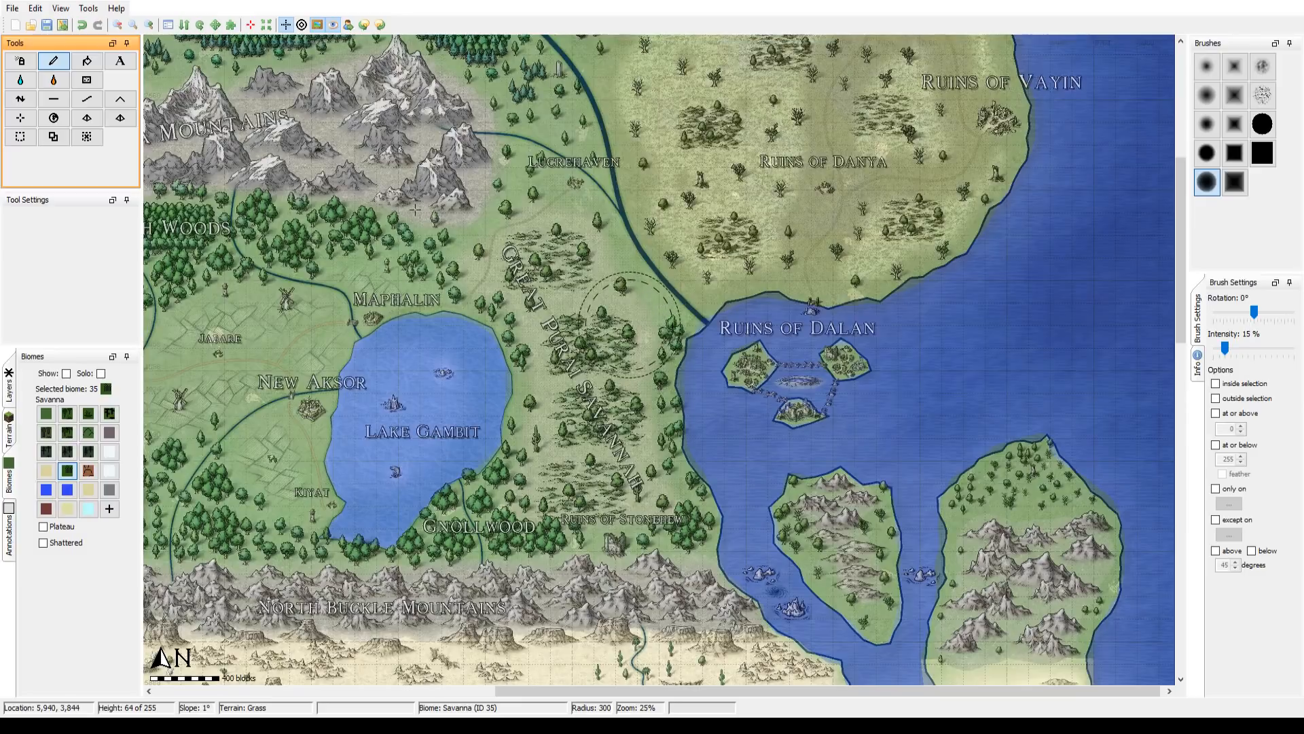
{"action": "left_click", "coordinate": [317, 26]}
{"action": "left_click", "coordinate": [317, 25]}
{"action": "left_click", "coordinate": [317, 26]}
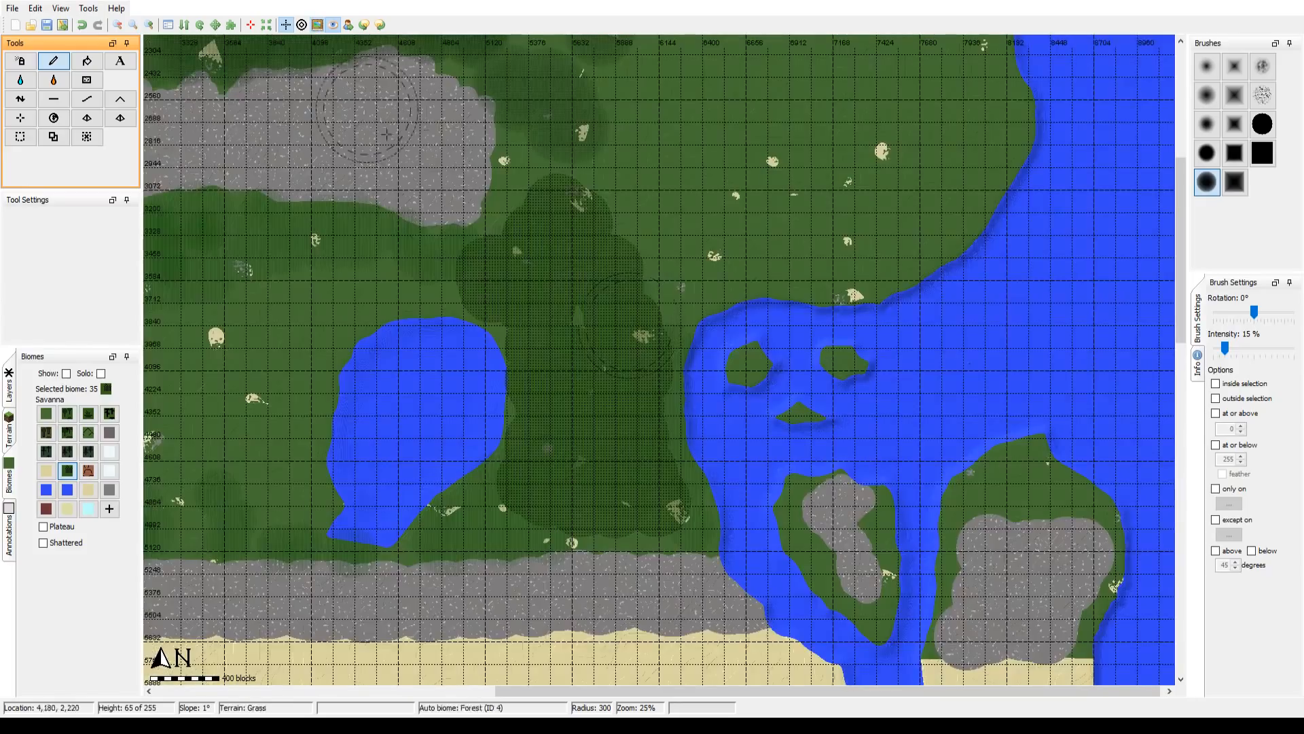
Step: Look over the terrain, layer and biome display options, and survey the map down to the desert at 12% zoom
{"action": "left_click", "coordinate": [9, 428]}
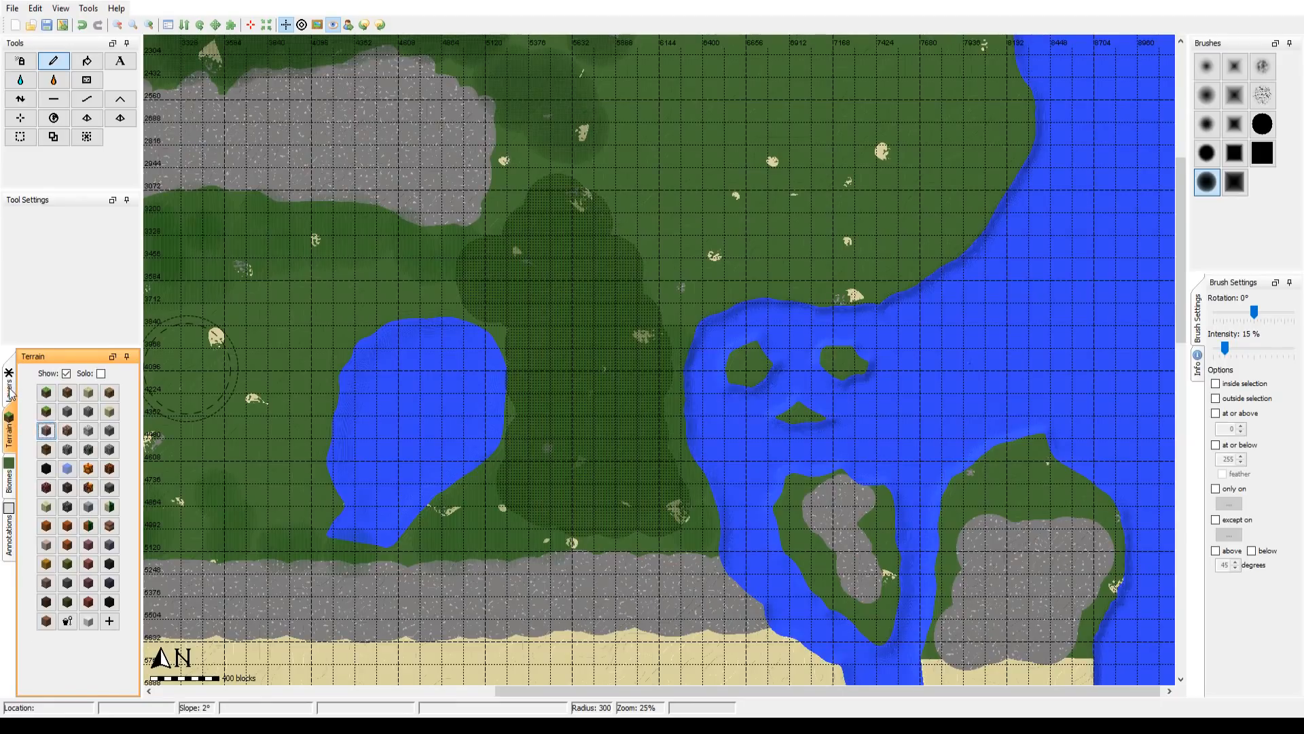
{"action": "left_click", "coordinate": [10, 392]}
{"action": "left_click", "coordinate": [10, 486]}
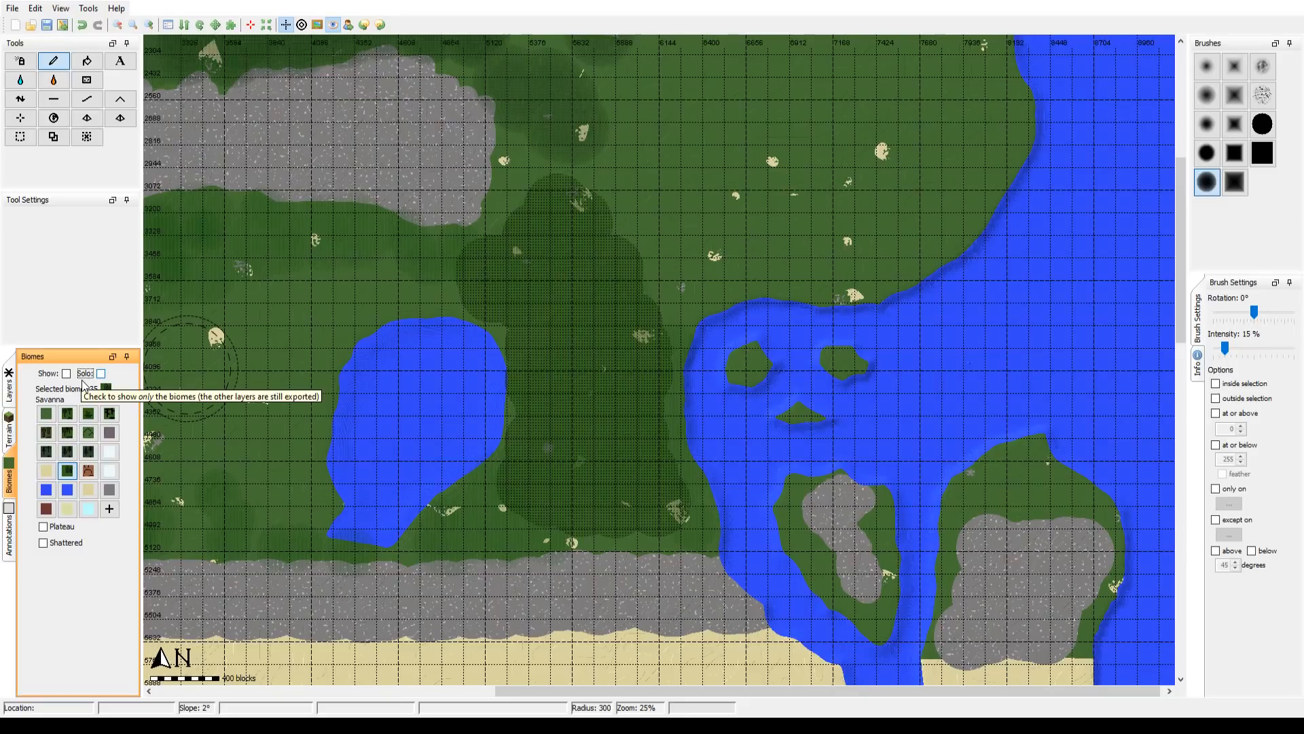
{"action": "left_click", "coordinate": [58, 378]}
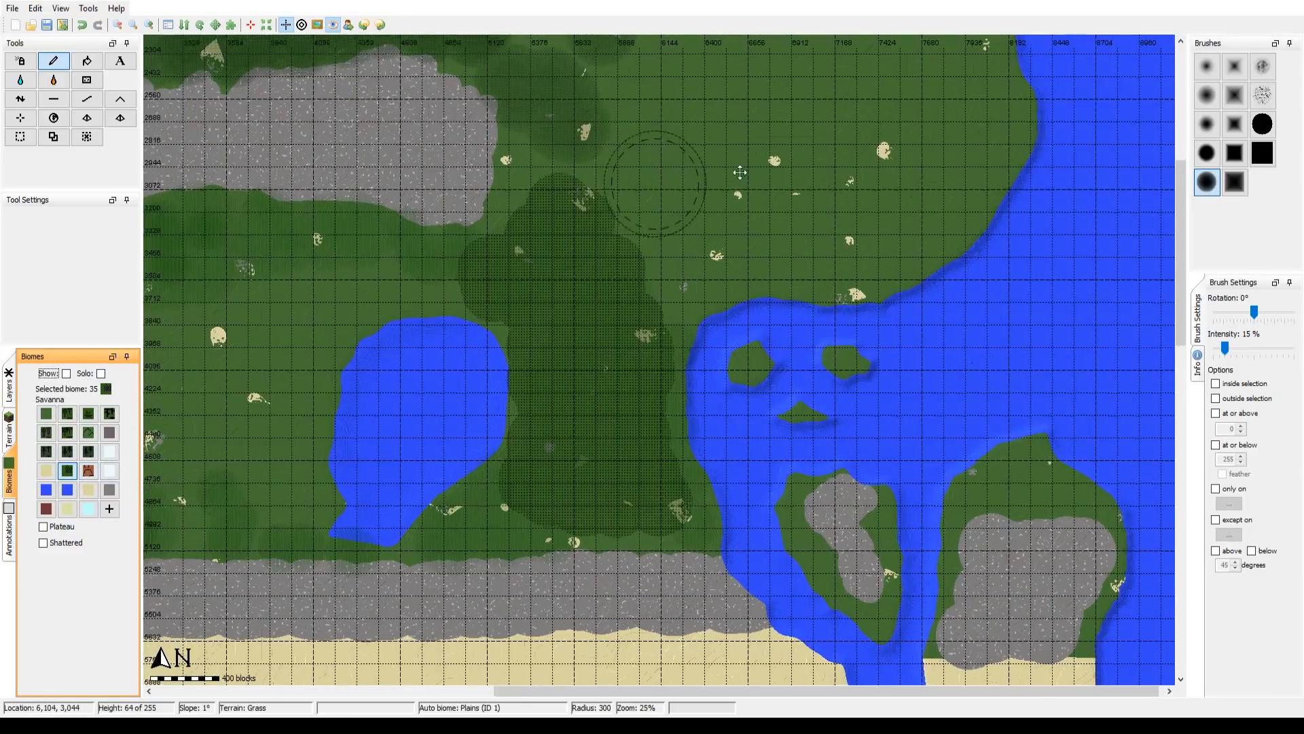
{"action": "left_click_drag", "start_coordinate": [859, 189], "coordinate": [1147, 75]}
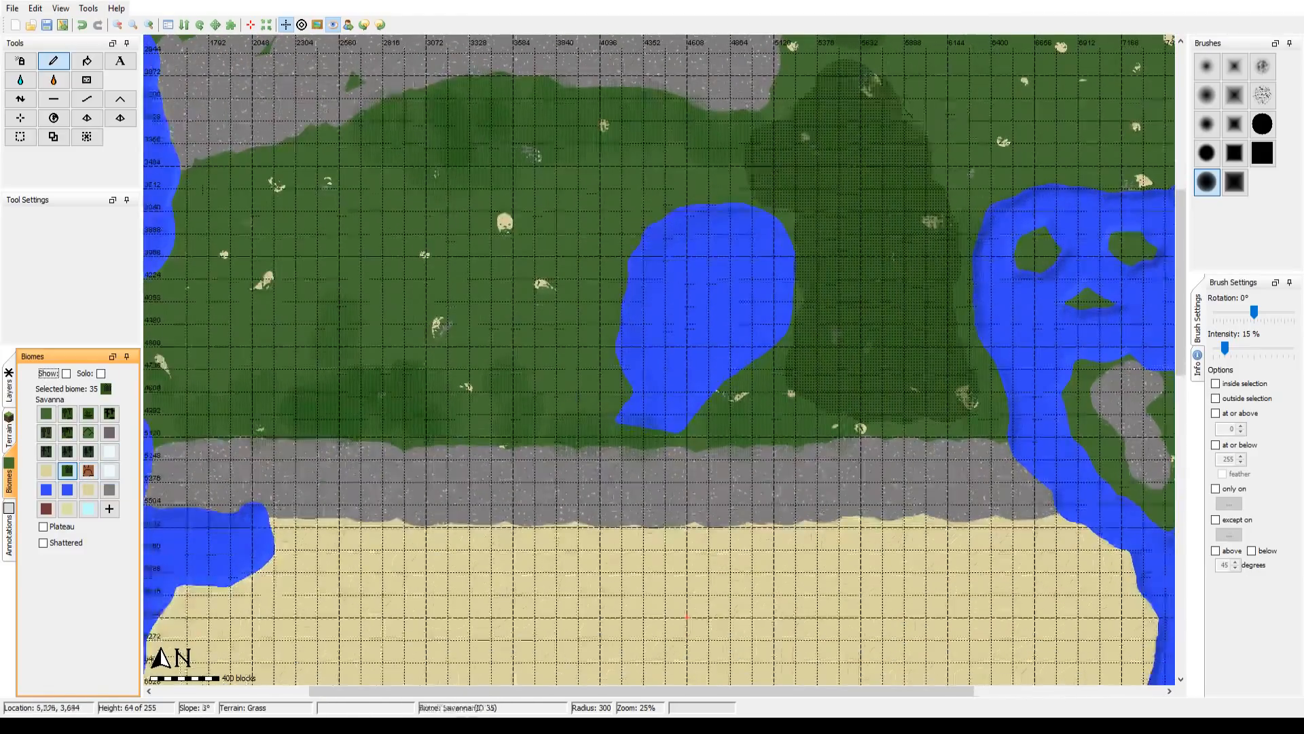
{"action": "left_click", "coordinate": [134, 26]}
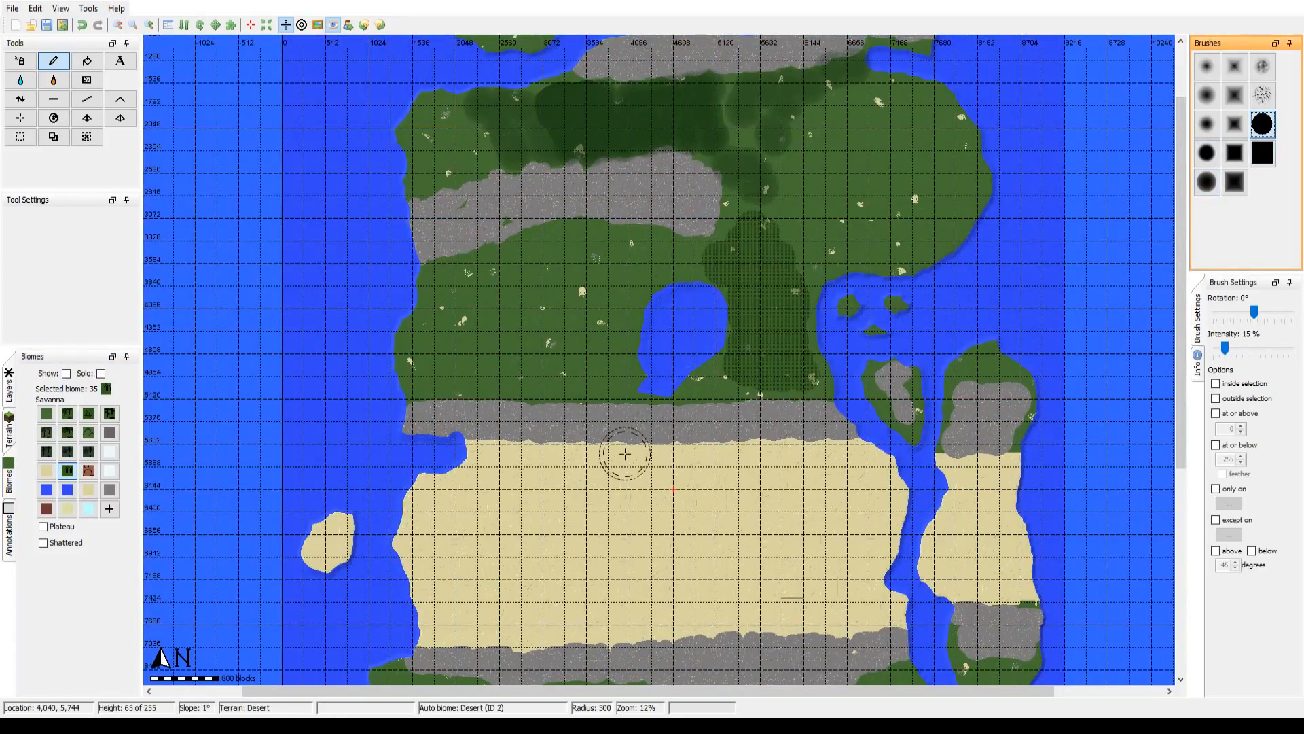
{"action": "left_click_drag", "start_coordinate": [664, 455], "coordinate": [622, 310]}
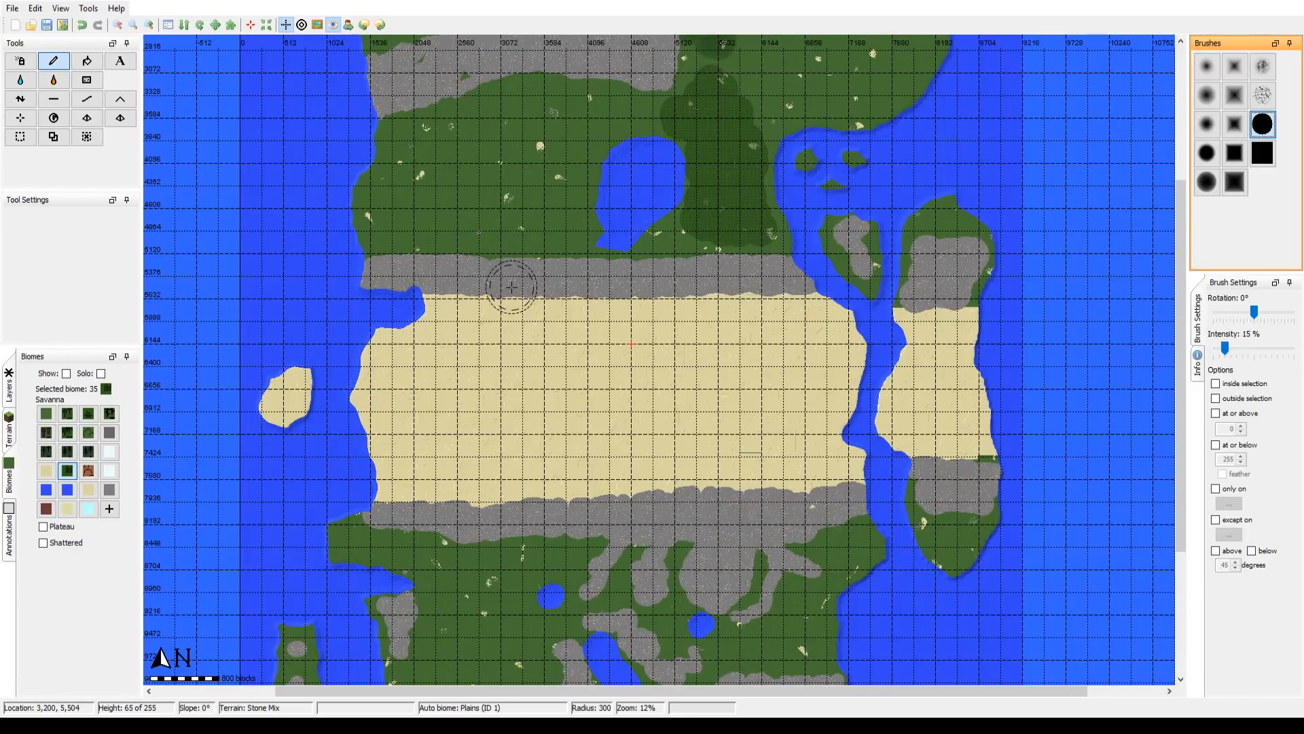
{"action": "left_click_drag", "start_coordinate": [511, 288], "coordinate": [426, 335]}
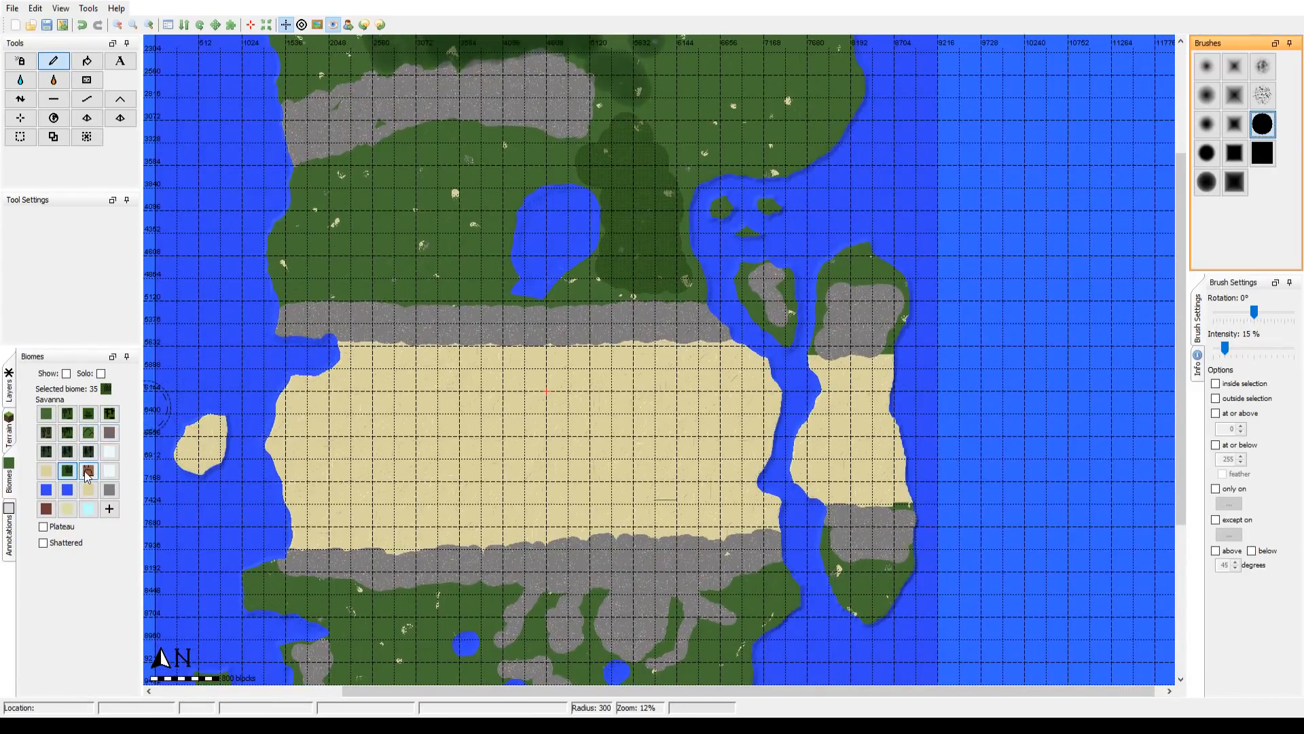
Step: Browse the available biomes, including Badlands, Stone Shore, Desert and Dark Forest, and select Mountains for painting
{"action": "left_click", "coordinate": [88, 472]}
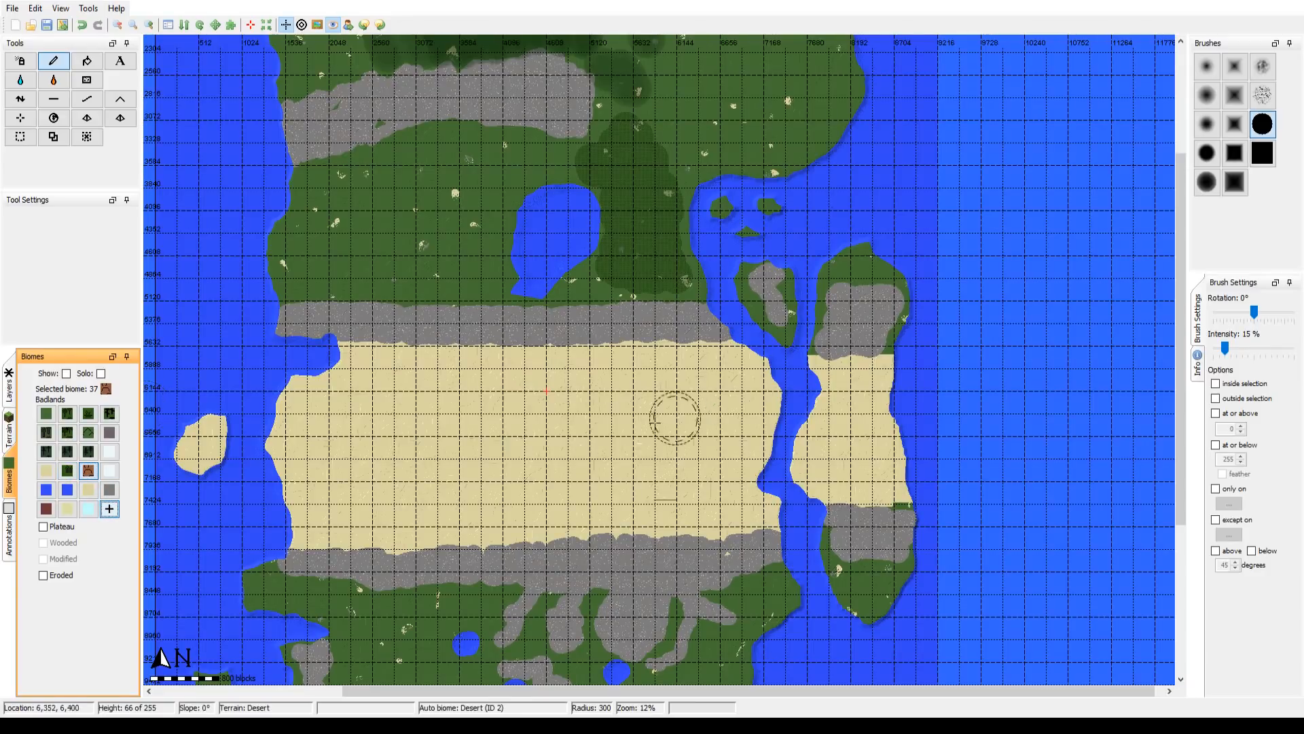
{"action": "left_click", "coordinate": [110, 490]}
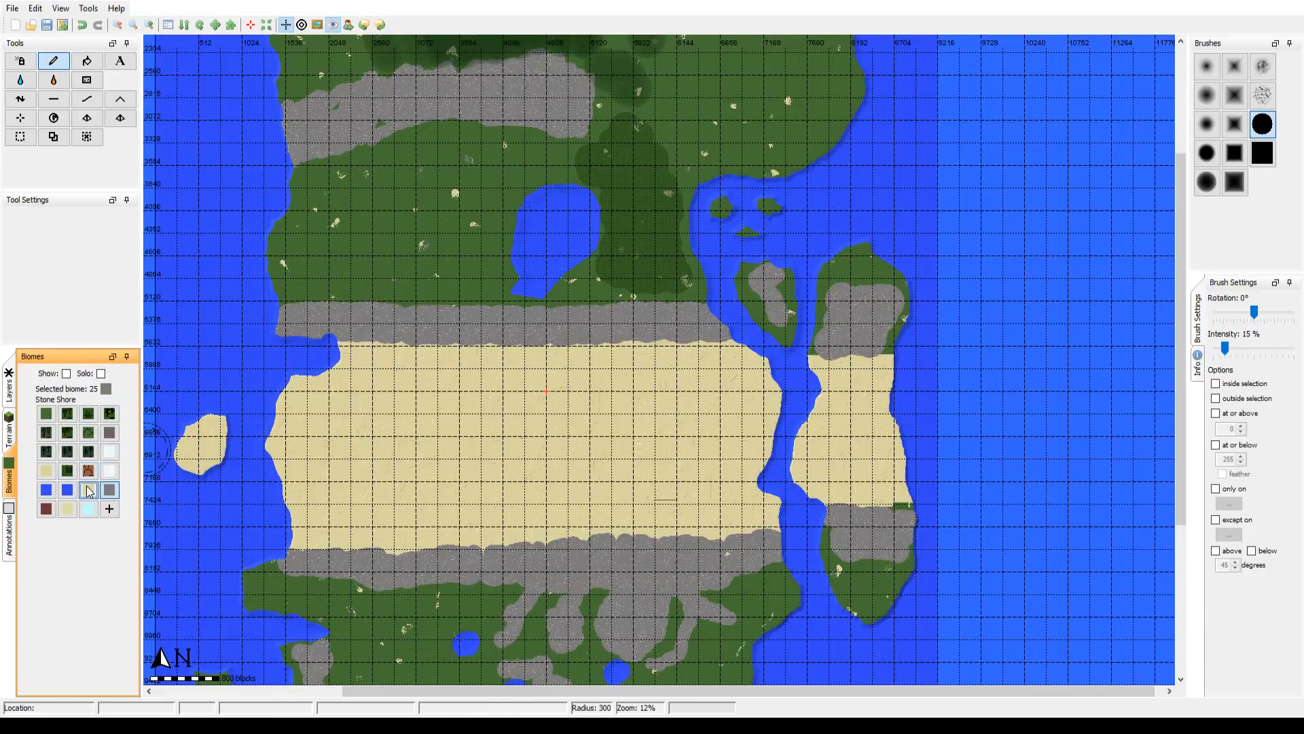
{"action": "left_click", "coordinate": [46, 488]}
{"action": "left_click", "coordinate": [46, 471]}
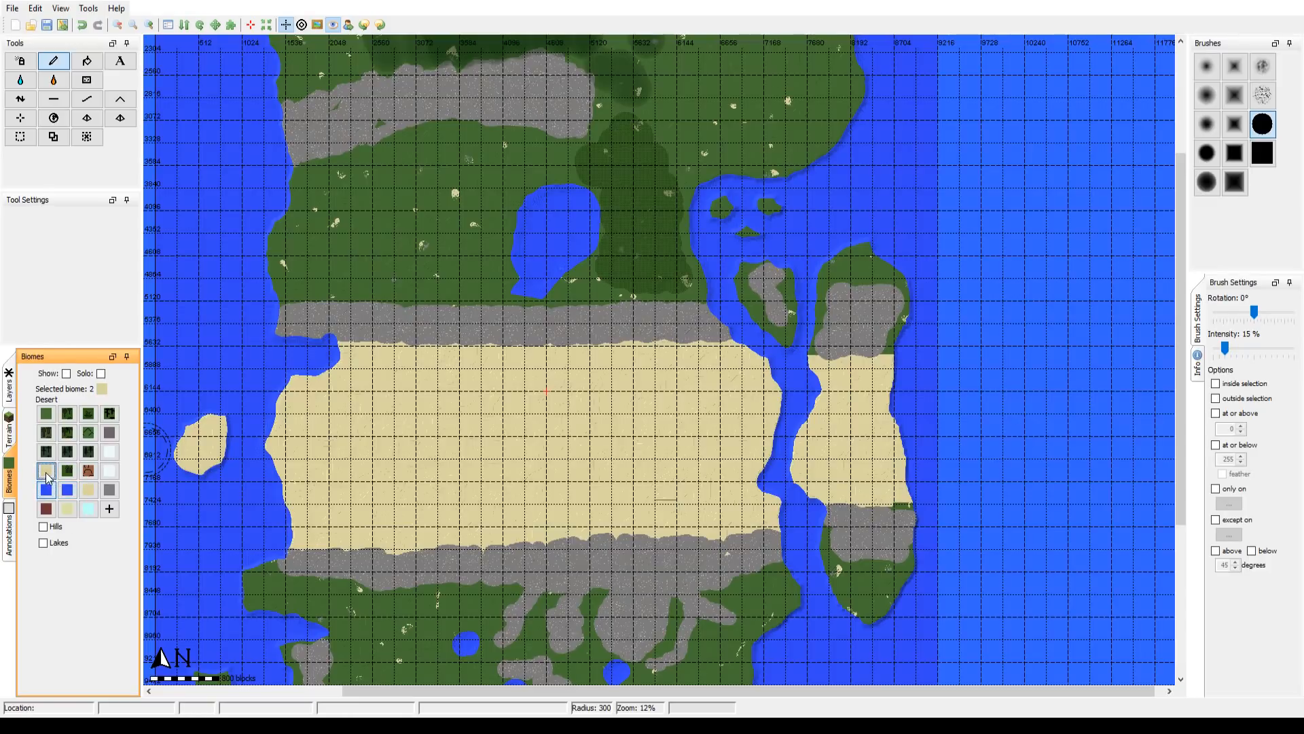
{"action": "left_click", "coordinate": [67, 469]}
{"action": "left_click", "coordinate": [88, 470]}
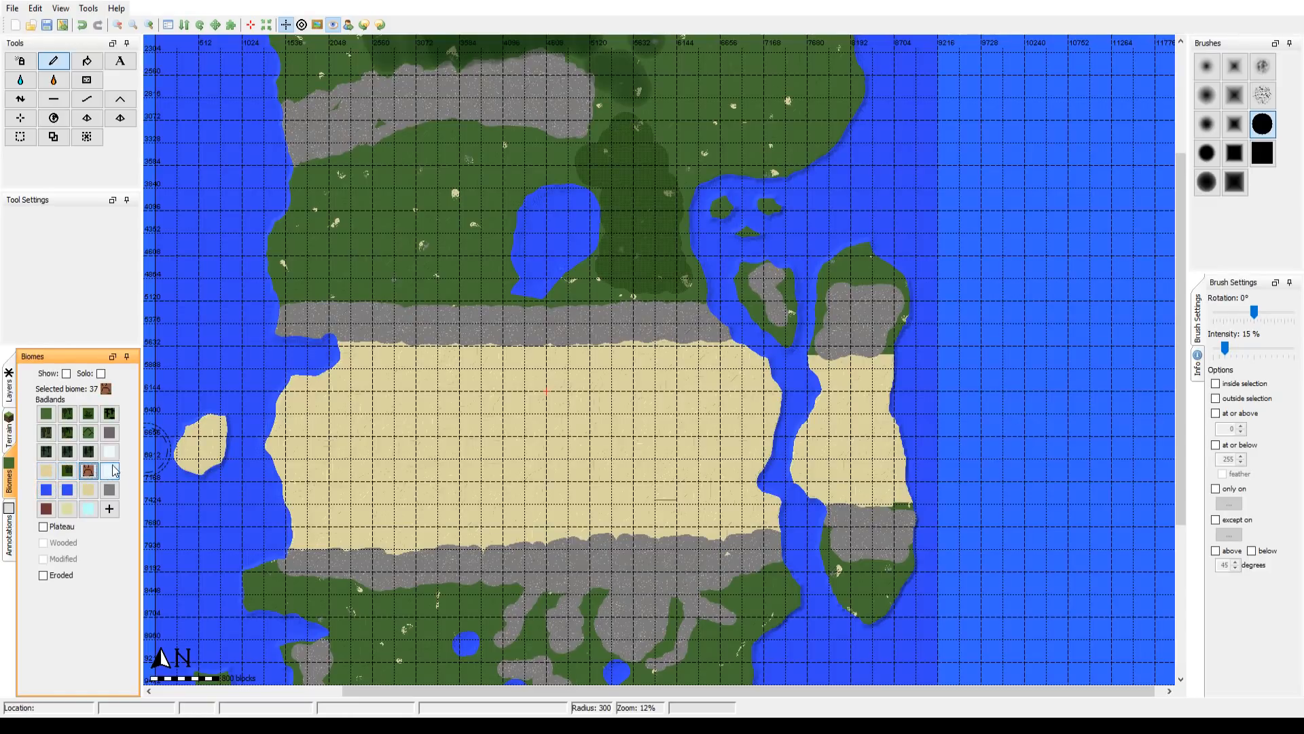
{"action": "left_click", "coordinate": [113, 470]}
{"action": "left_click", "coordinate": [111, 433]}
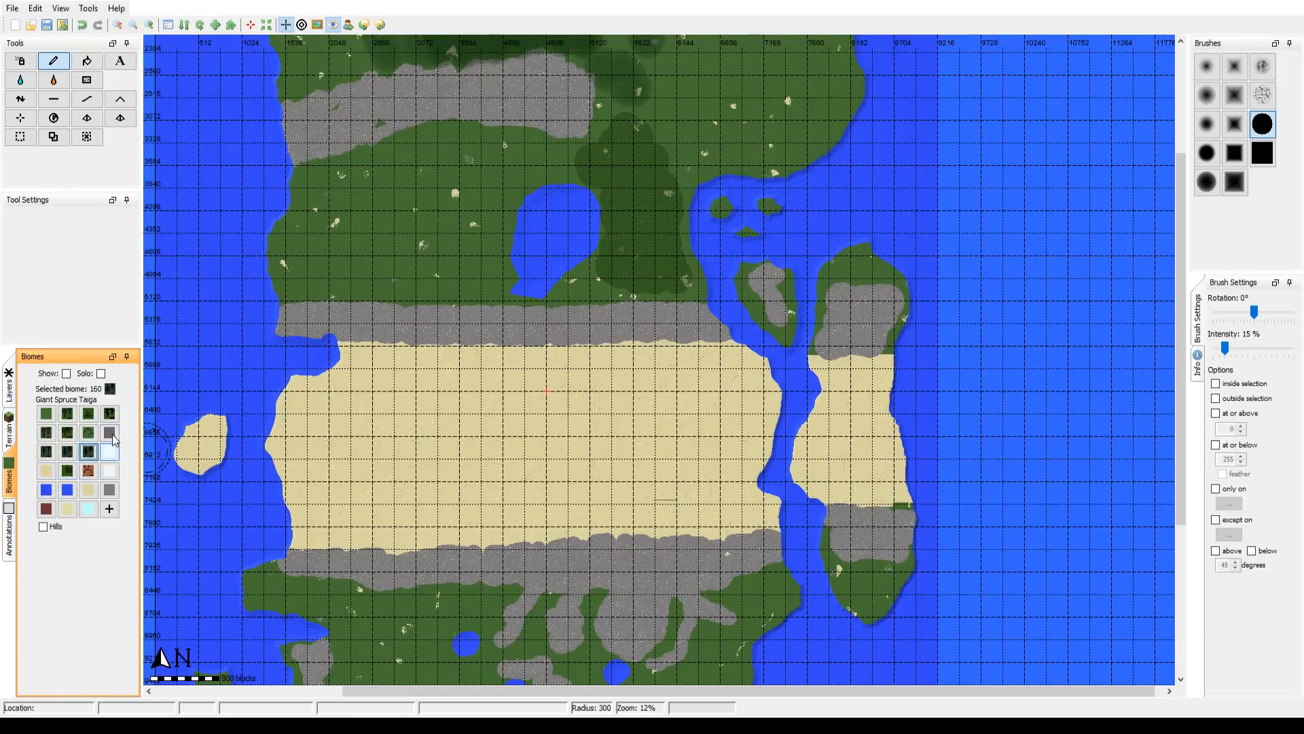
{"action": "left_click", "coordinate": [88, 435]}
{"action": "left_click", "coordinate": [68, 434]}
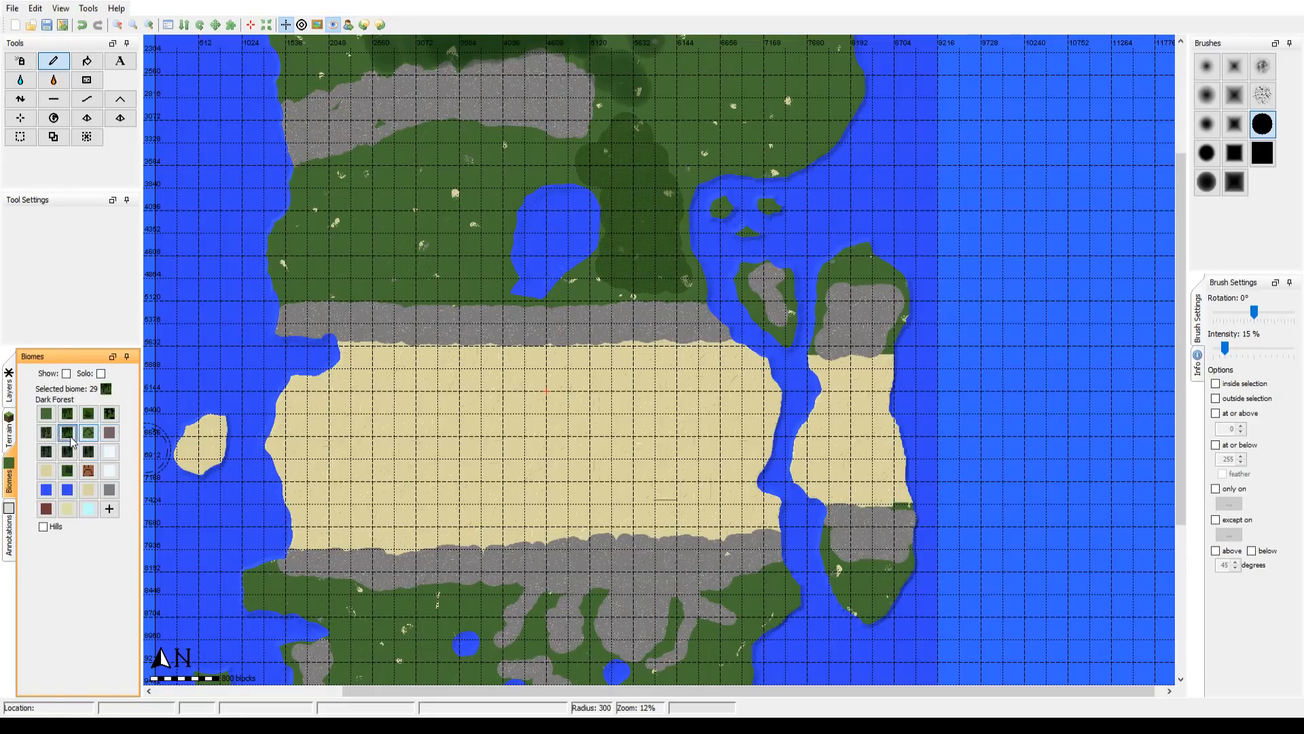
{"action": "left_click", "coordinate": [89, 435]}
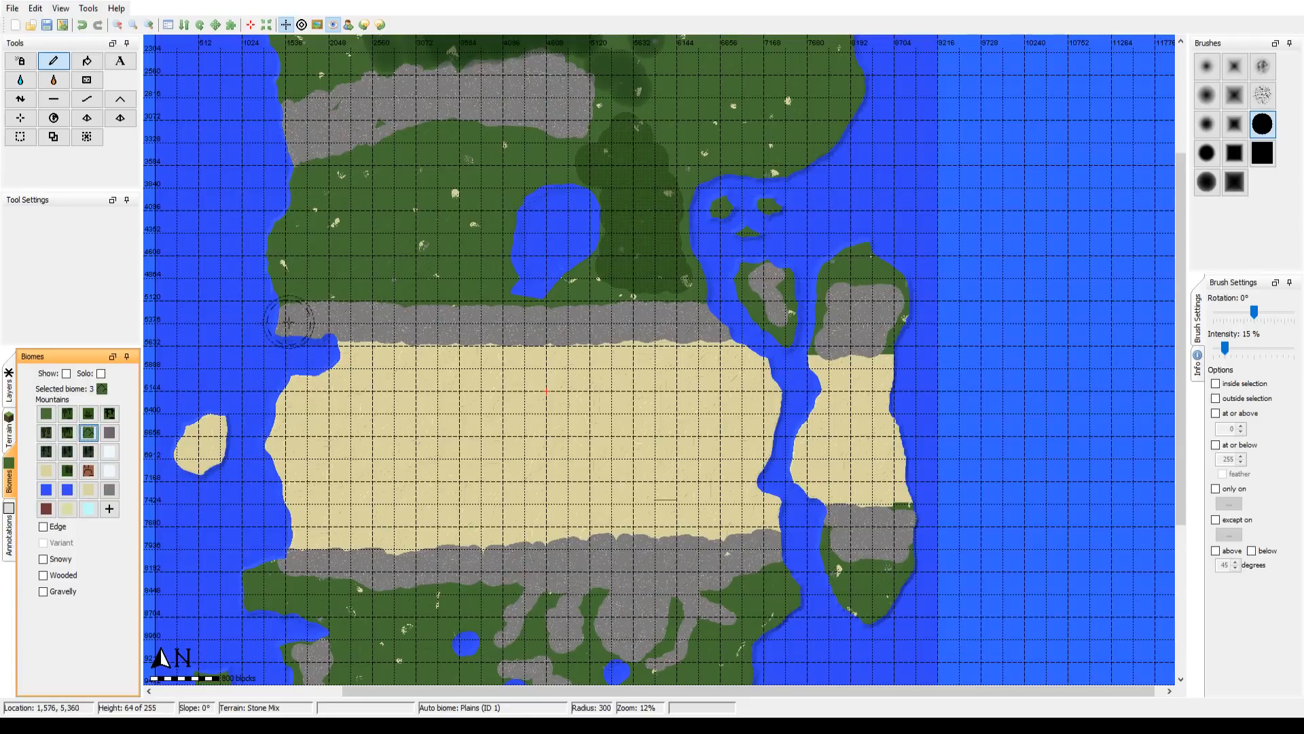
Step: Try painting the Mountains biome on the west end of the North Buckle Mountains with round and square brushes, and undo the strokes
{"action": "left_click", "coordinate": [289, 319]}
{"action": "mouse_move", "coordinate": [288, 320]}
{"action": "left_mouse_down"}
{"action": "mouse_move", "coordinate": [309, 336]}
{"action": "mouse_move", "coordinate": [377, 322]}
{"action": "left_mouse_up"}
{"action": "left_click", "coordinate": [1262, 153]}
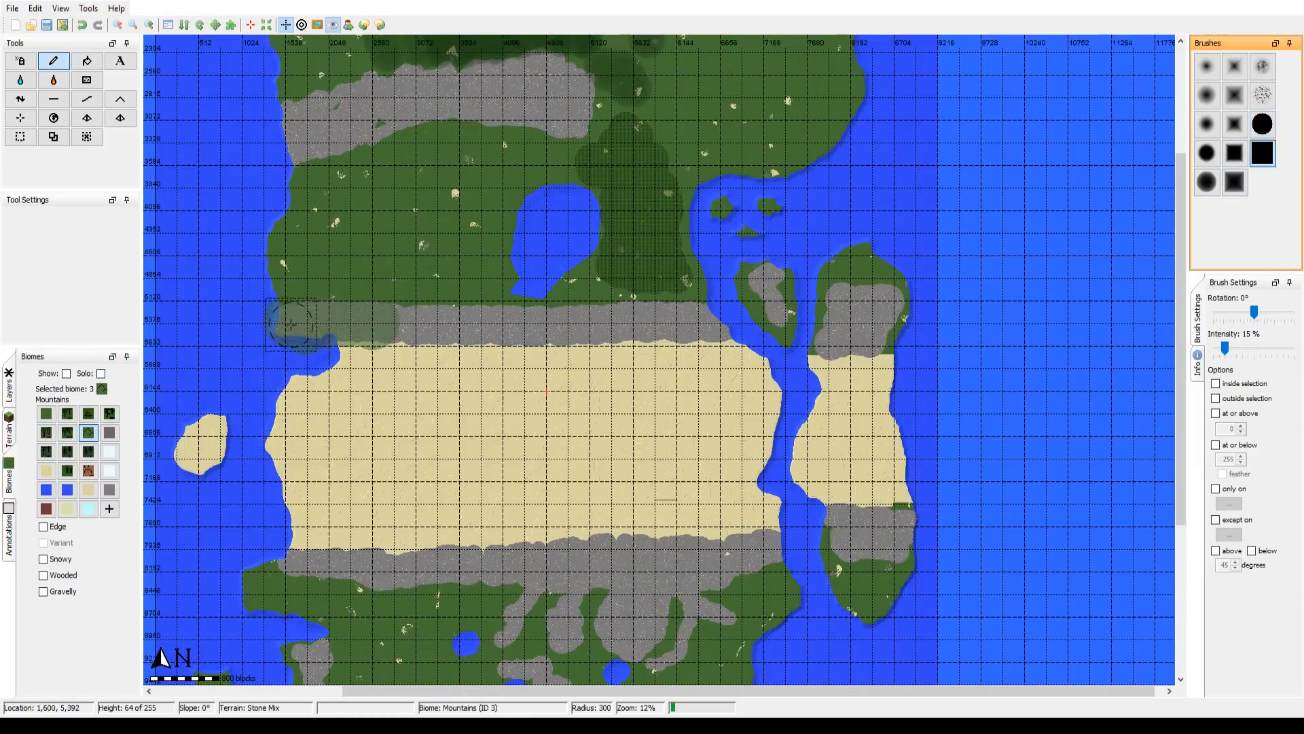
{"action": "left_click_drag", "start_coordinate": [290, 325], "coordinate": [358, 324]}
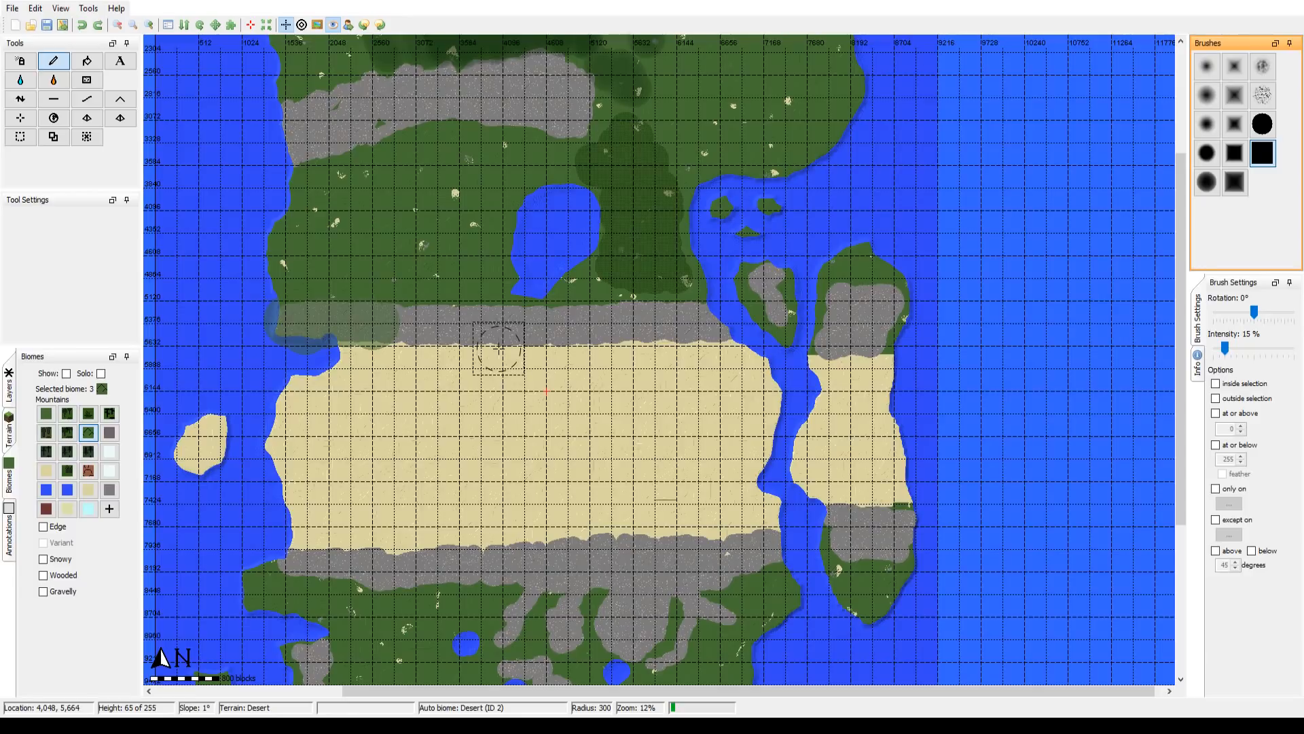
{"action": "key", "text": "ctrl+z"}
{"action": "key", "text": "ctrl+z"}
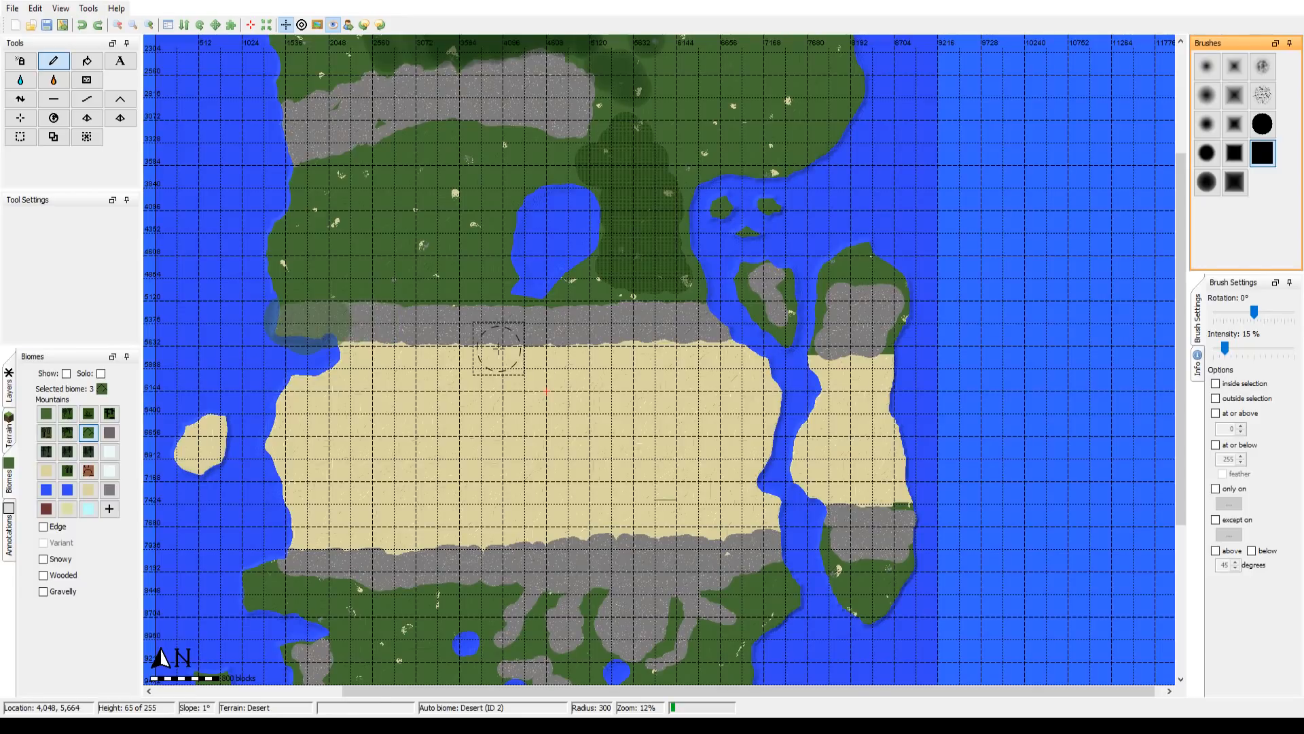
{"action": "key", "text": "ctrl+z"}
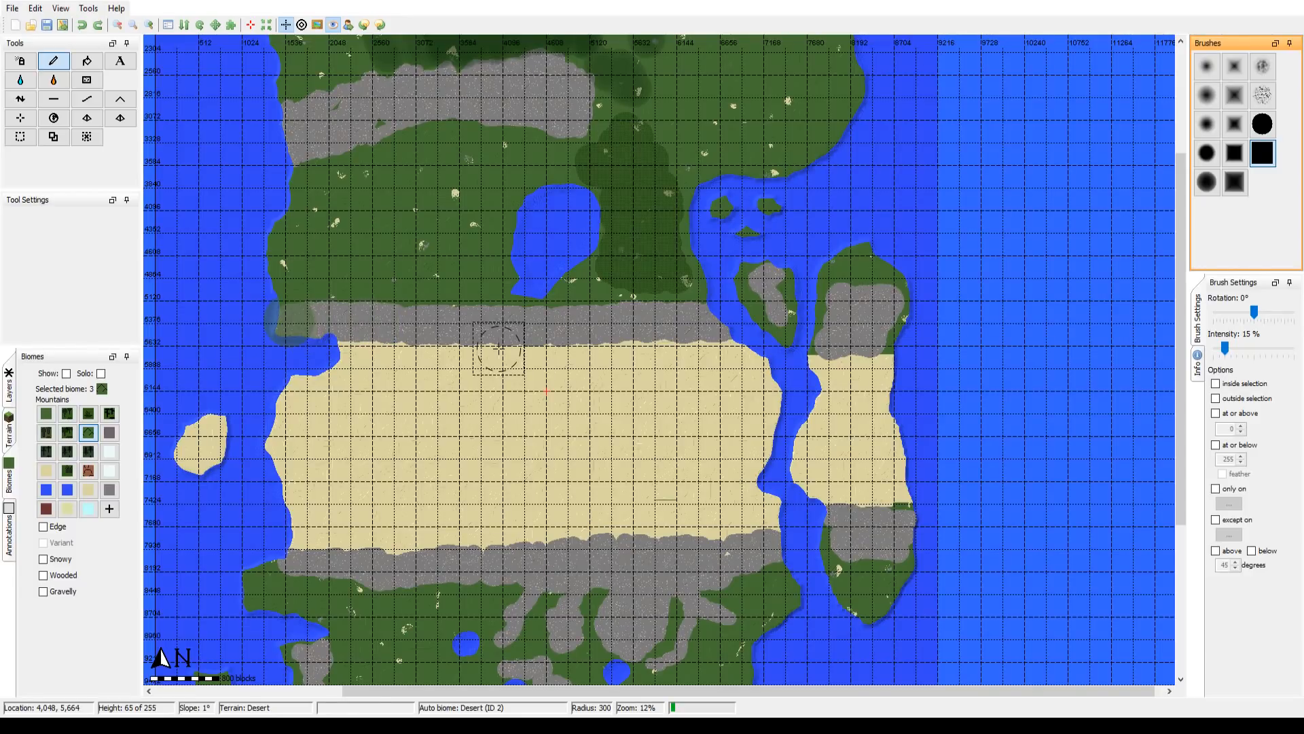
{"action": "key", "text": "ctrl+z"}
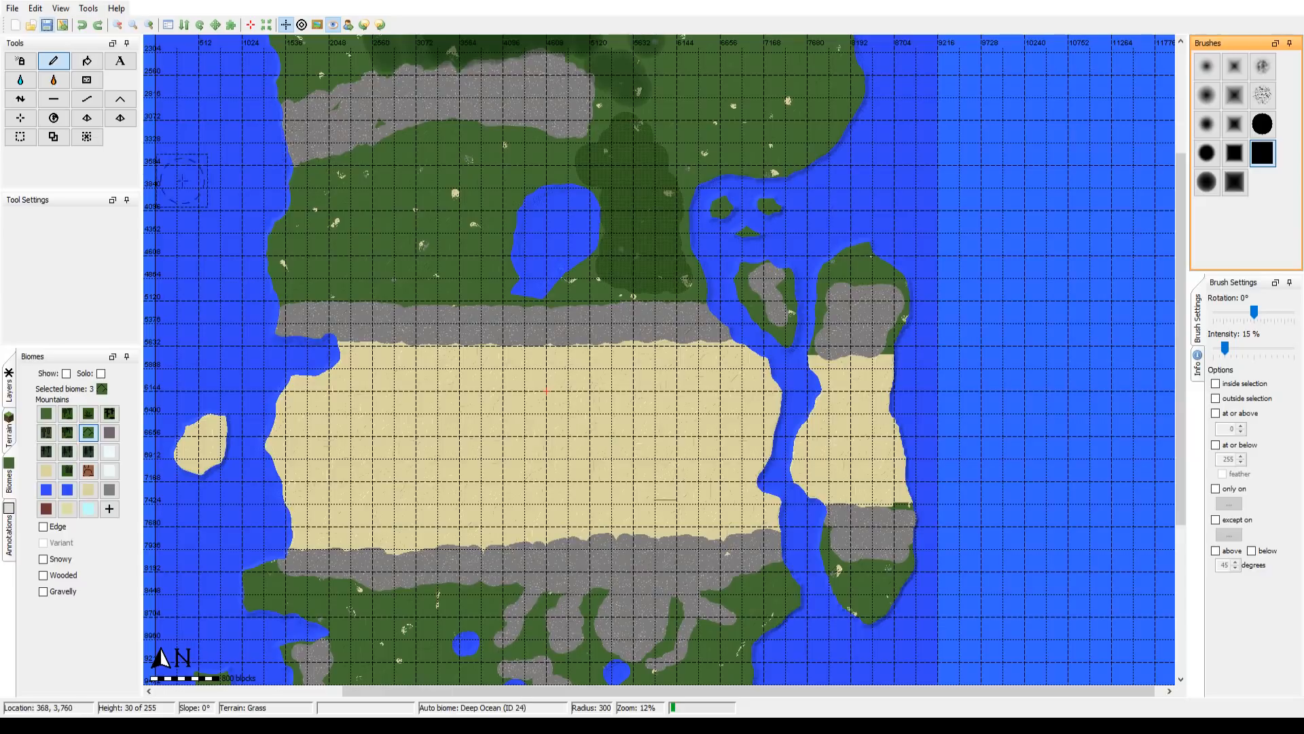
Step: Show the map overlay and paint the Mountains biome along the whole North Buckle Mountains range with the solid square brush
{"action": "left_click", "coordinate": [317, 25]}
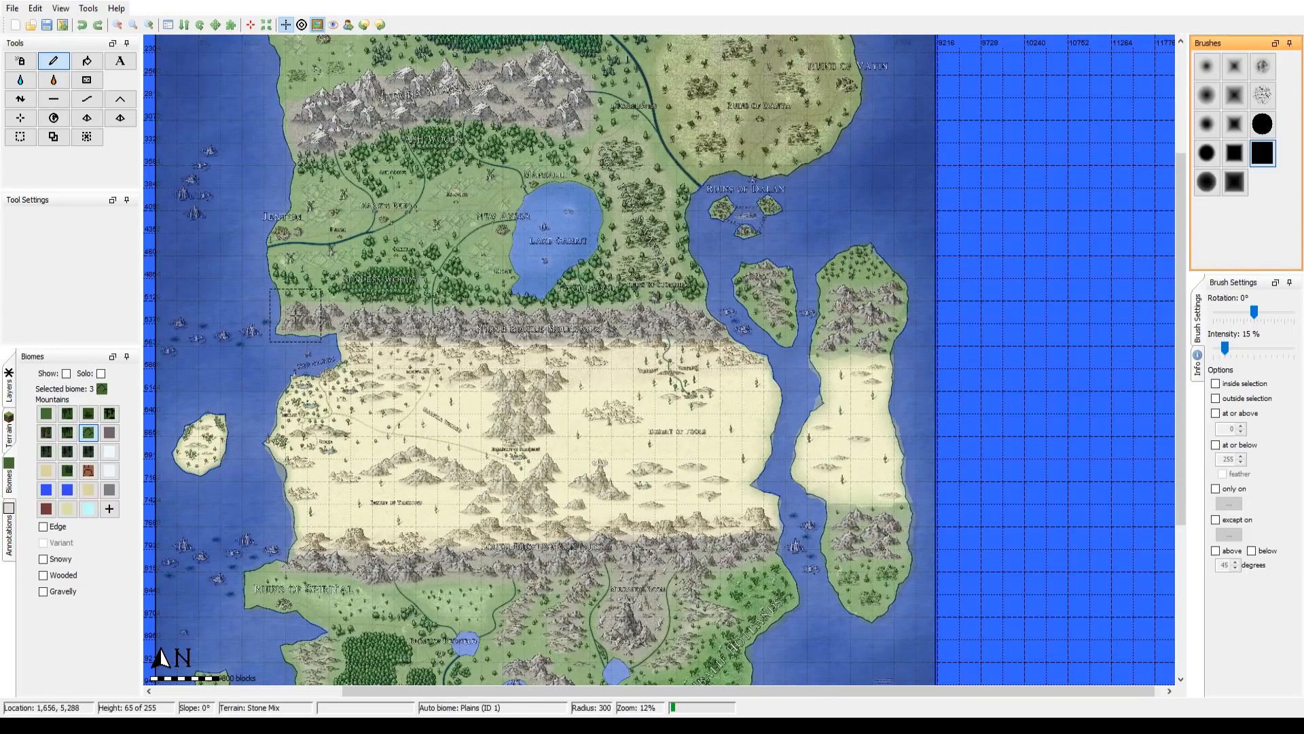
{"action": "scroll", "coordinate": [296, 316], "scroll_direction": "down", "scroll_amount": 5}
{"action": "scroll", "coordinate": [295, 318], "scroll_direction": "up", "scroll_amount": 1}
{"action": "mouse_move", "coordinate": [292, 319]}
{"action": "left_mouse_down"}
{"action": "mouse_move", "coordinate": [673, 319]}
{"action": "mouse_move", "coordinate": [711, 325]}
{"action": "left_mouse_up"}
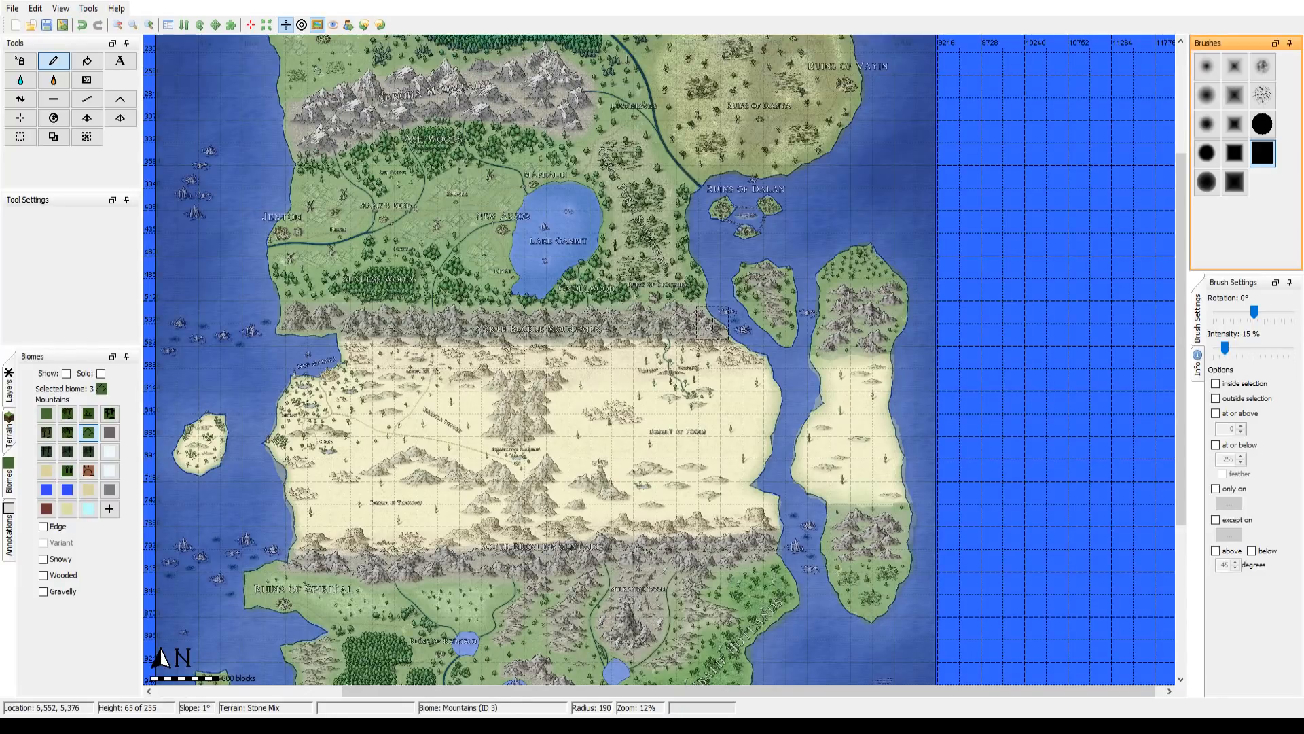
Step: Paint the Mountains biome over the mountains on the two islands southeast of Lake Gambit, using radius 123 and 154
{"action": "scroll", "coordinate": [768, 278], "scroll_direction": "down", "scroll_amount": 3}
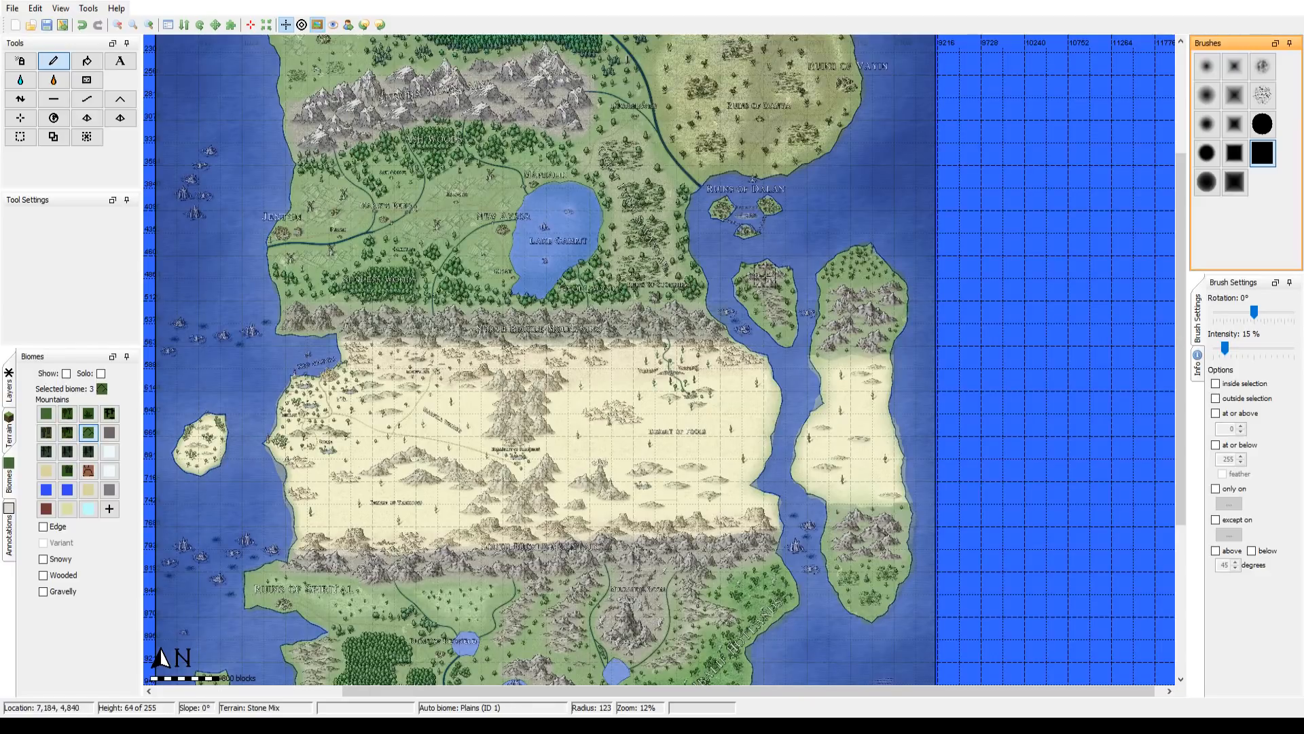
{"action": "left_click_drag", "start_coordinate": [763, 275], "coordinate": [772, 301]}
{"action": "scroll", "coordinate": [764, 278], "scroll_direction": "down", "scroll_amount": 1}
{"action": "scroll", "coordinate": [842, 296], "scroll_direction": "up", "scroll_amount": 3}
{"action": "left_click_drag", "start_coordinate": [842, 296], "coordinate": [891, 299]}
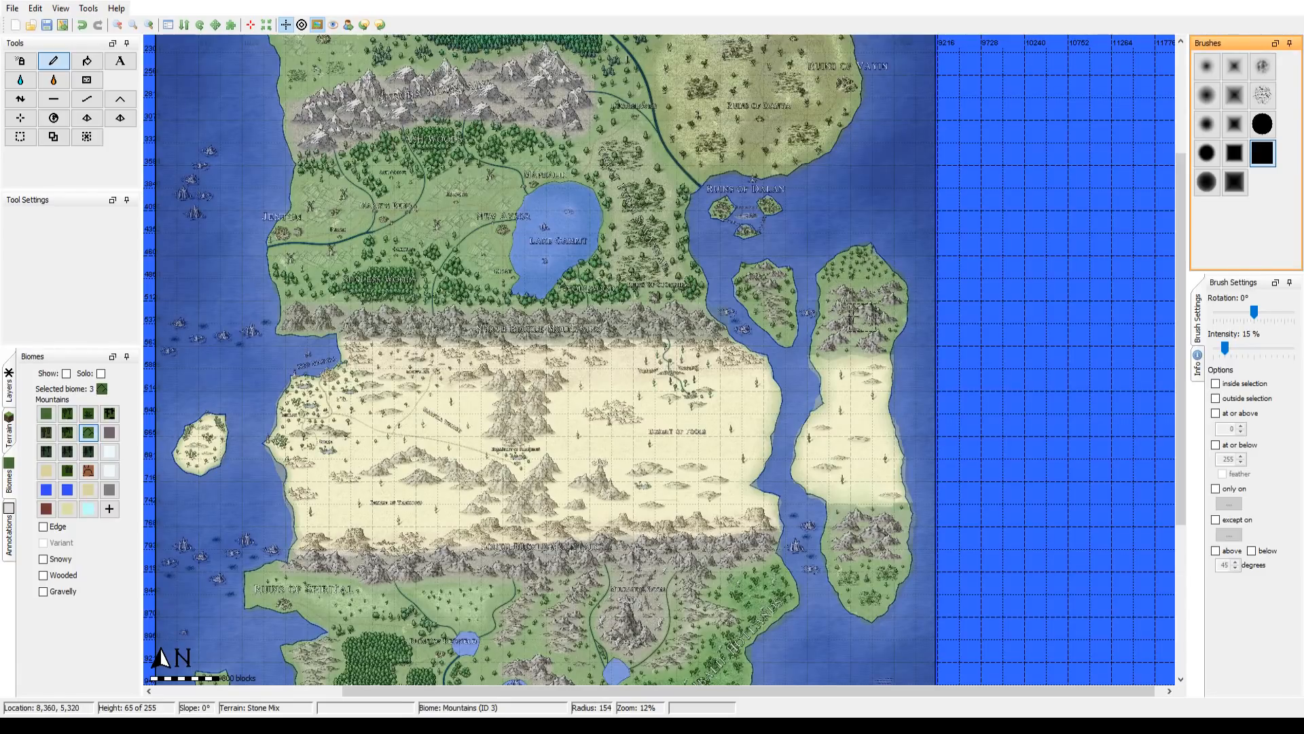
{"action": "left_click_drag", "start_coordinate": [830, 330], "coordinate": [874, 338]}
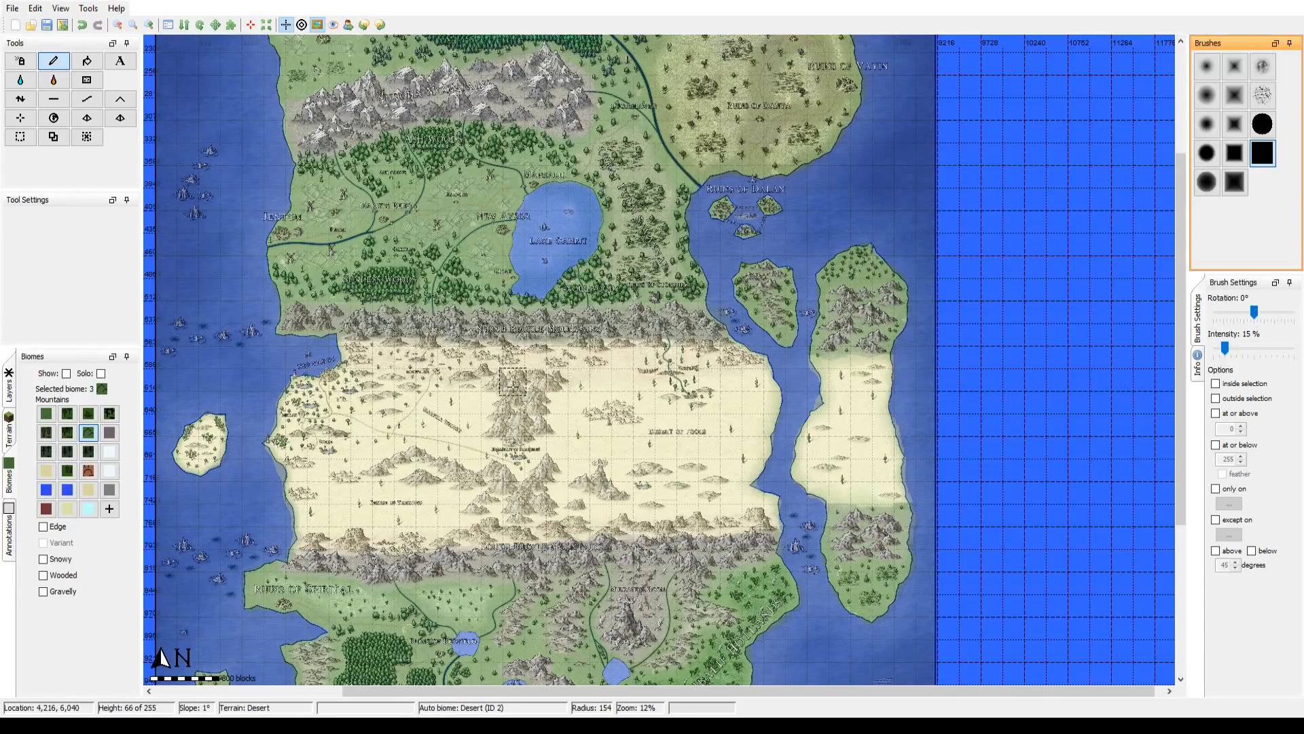
Step: Paint the Mountains biome over the range south of the Forest of Andam, setting the brush intensity to 50%, and hide the overlay
{"action": "mouse_move", "coordinate": [554, 212]}
{"action": "left_mouse_down"}
{"action": "mouse_move", "coordinate": [642, 417]}
{"action": "mouse_move", "coordinate": [648, 472]}
{"action": "left_mouse_up"}
{"action": "scroll", "coordinate": [417, 384], "scroll_direction": "down", "scroll_amount": 7}
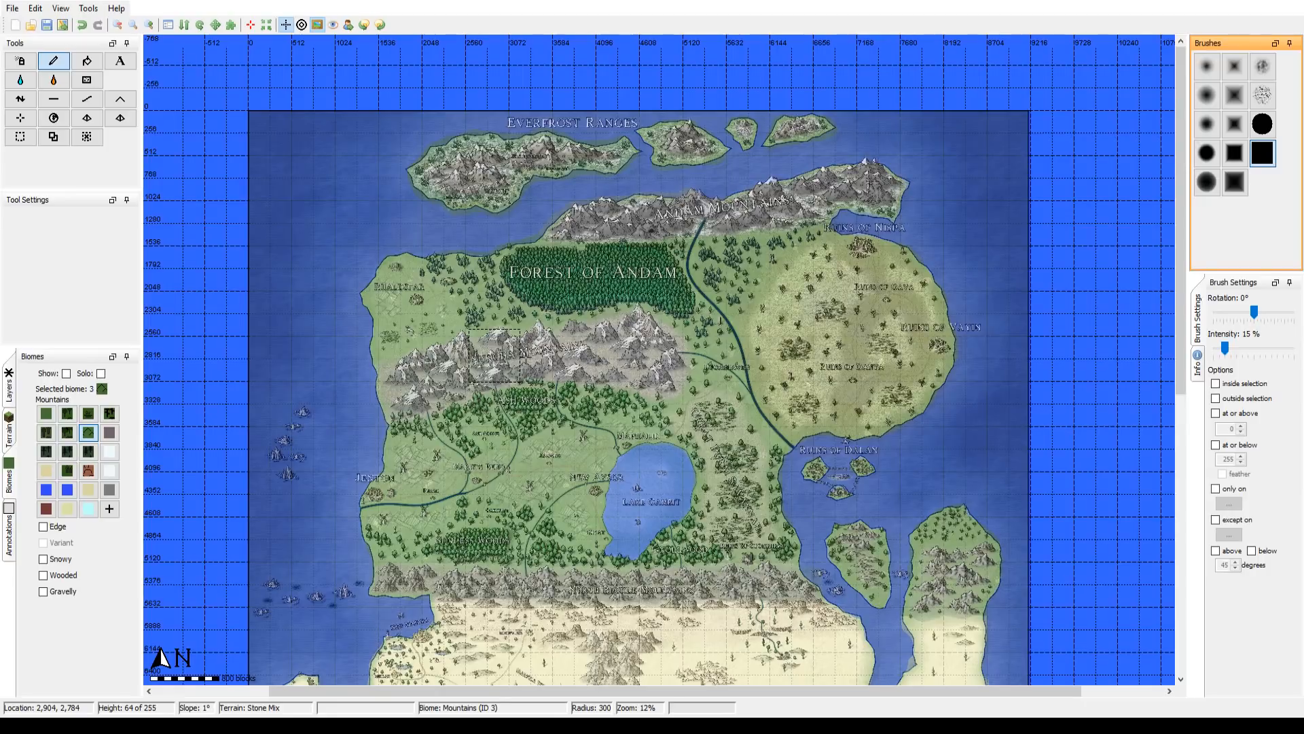
{"action": "left_click_drag", "start_coordinate": [494, 355], "coordinate": [603, 358]}
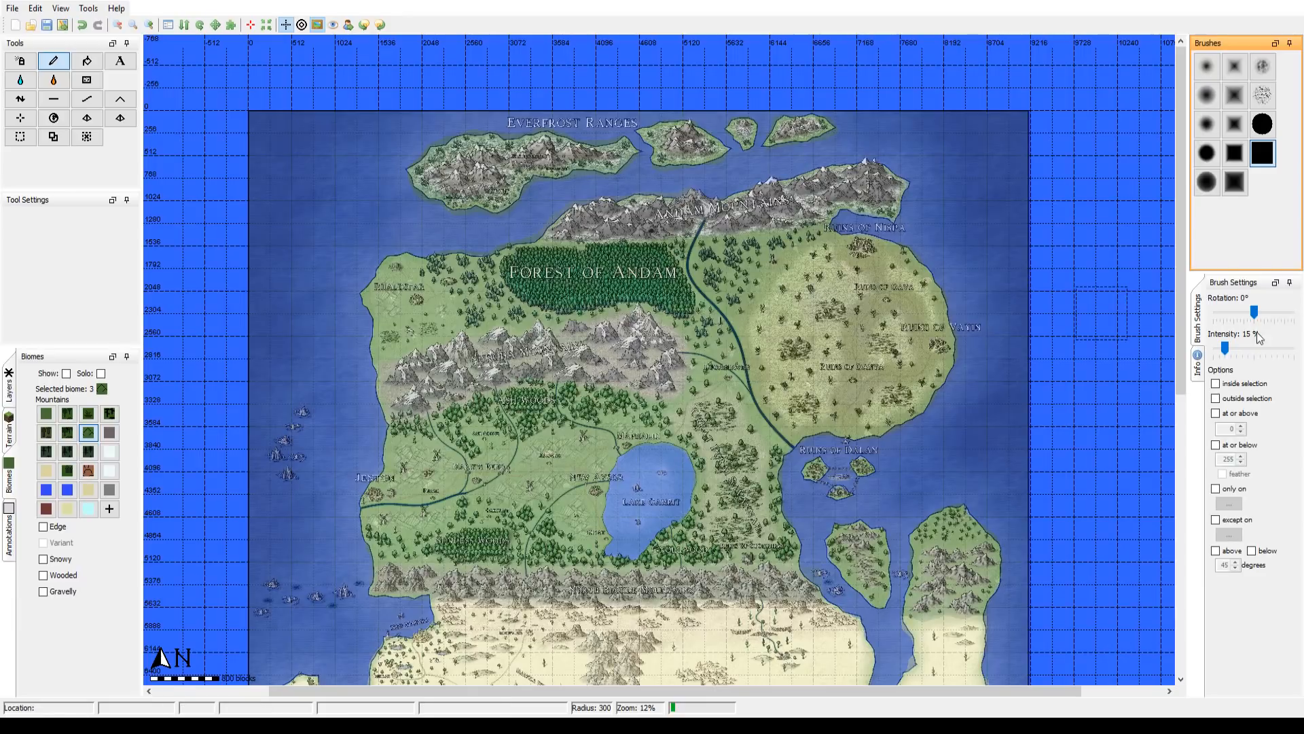
{"action": "left_click_drag", "start_coordinate": [1224, 345], "coordinate": [1228, 343]}
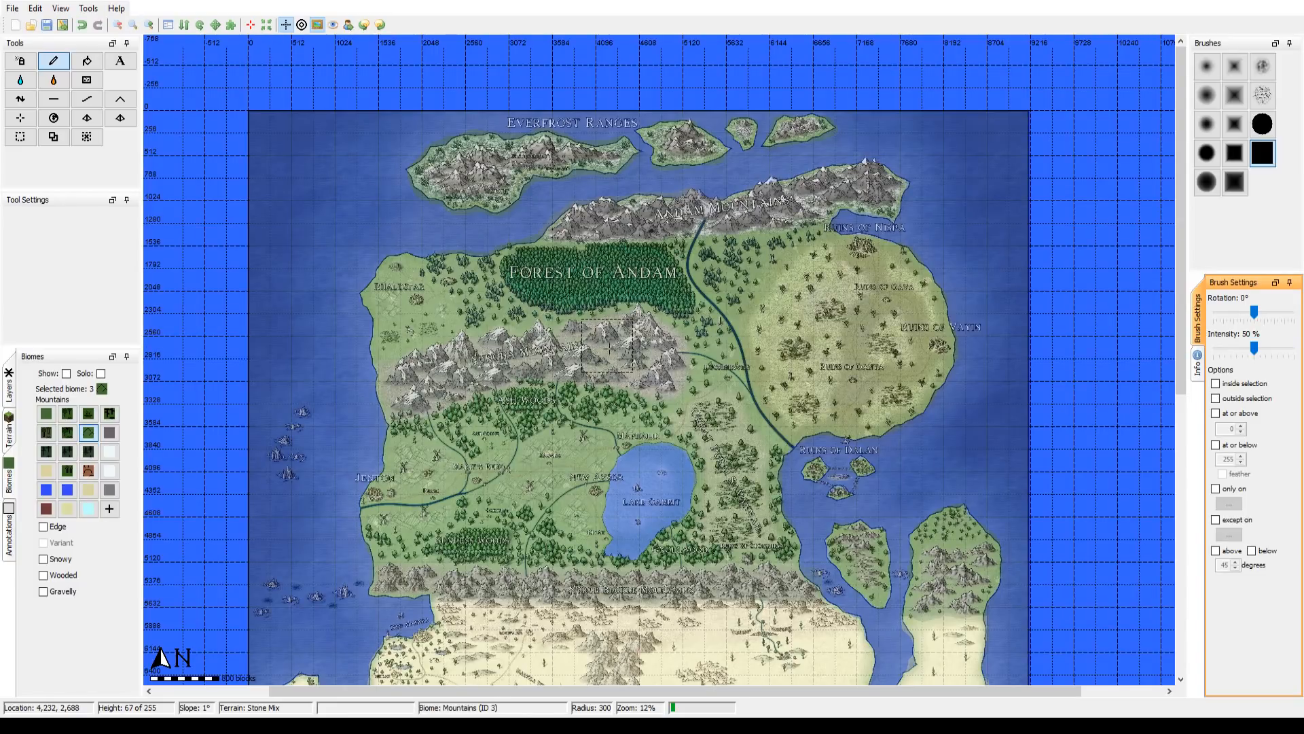
{"action": "scroll", "coordinate": [608, 346], "scroll_direction": "down", "scroll_amount": 8}
{"action": "mouse_move", "coordinate": [649, 380]}
{"action": "left_mouse_down"}
{"action": "mouse_move", "coordinate": [679, 378]}
{"action": "mouse_move", "coordinate": [676, 350]}
{"action": "mouse_move", "coordinate": [656, 348]}
{"action": "left_mouse_up"}
{"action": "left_click", "coordinate": [317, 26]}
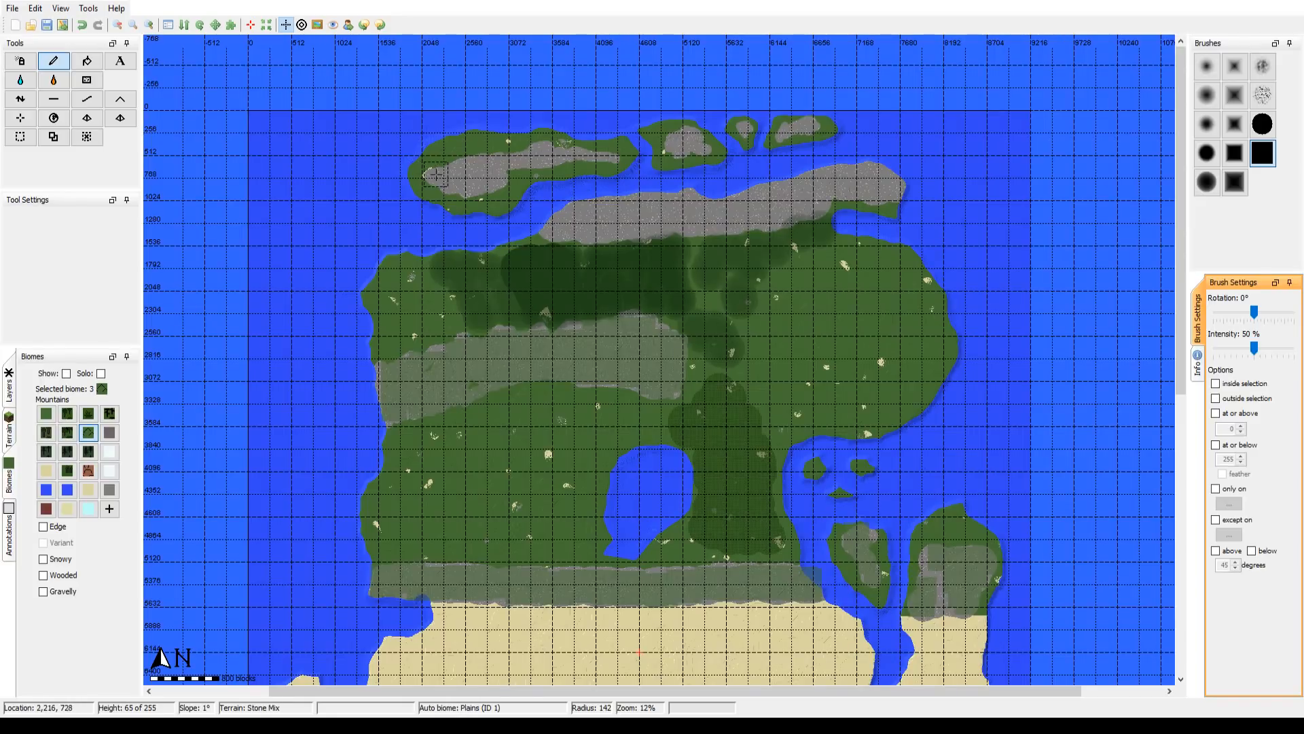
Step: Paint the Mountains biome over the stone areas of the Everfrost Ranges islands, resizing the square brush to fit each island
{"action": "mouse_move", "coordinate": [454, 182]}
{"action": "left_mouse_down"}
{"action": "mouse_move", "coordinate": [489, 174]}
{"action": "mouse_move", "coordinate": [470, 170]}
{"action": "mouse_move", "coordinate": [477, 184]}
{"action": "mouse_move", "coordinate": [516, 157]}
{"action": "mouse_move", "coordinate": [604, 157]}
{"action": "left_mouse_up"}
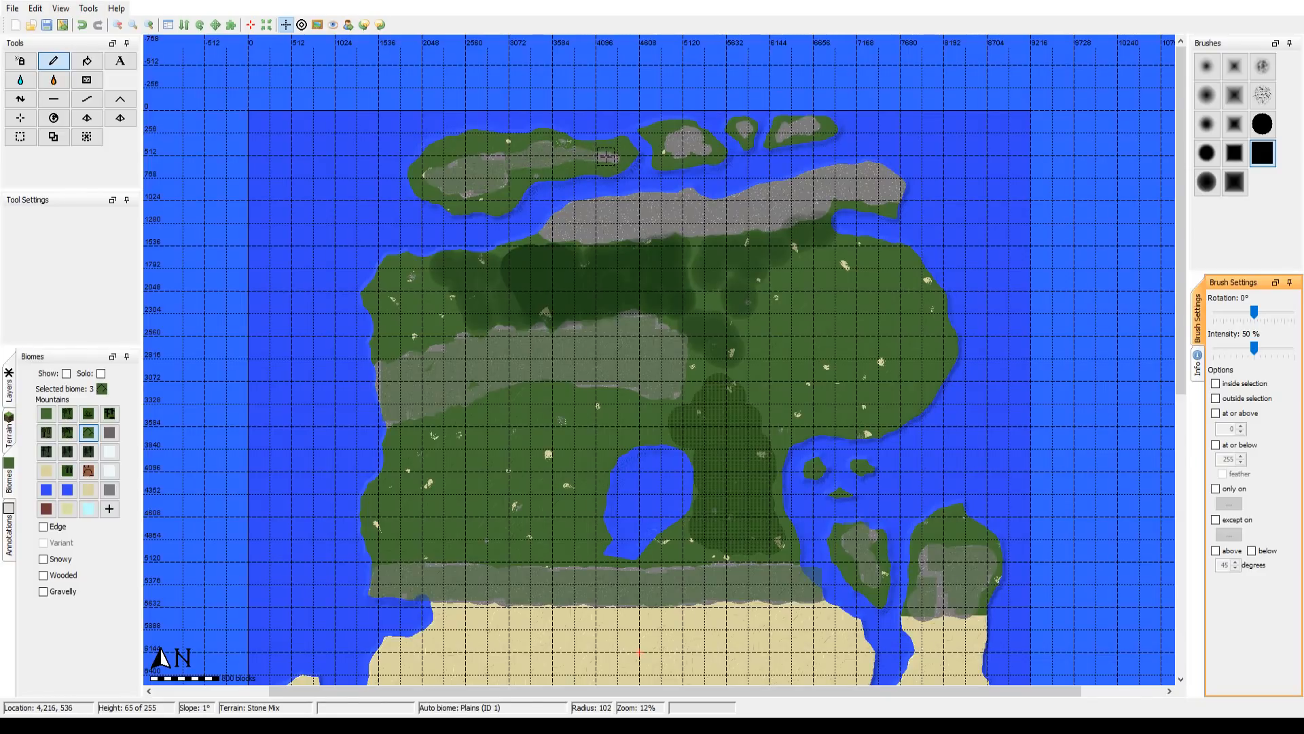
{"action": "left_click", "coordinate": [606, 157]}
{"action": "scroll", "coordinate": [675, 143], "scroll_direction": "down", "scroll_amount": 4}
{"action": "left_click_drag", "start_coordinate": [676, 143], "coordinate": [690, 143]}
{"action": "scroll", "coordinate": [686, 143], "scroll_direction": "up", "scroll_amount": 3}
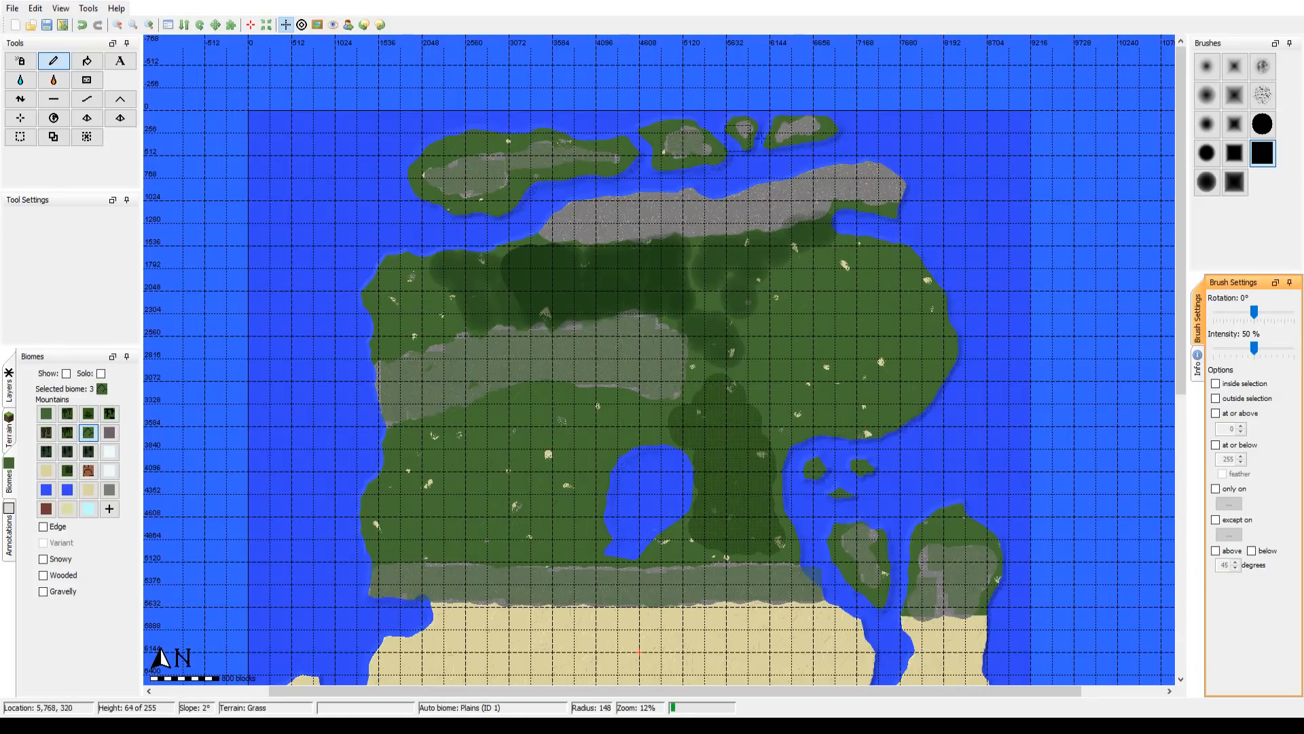
{"action": "scroll", "coordinate": [745, 127], "scroll_direction": "down", "scroll_amount": 2}
{"action": "left_click_drag", "start_coordinate": [784, 132], "coordinate": [812, 123]}
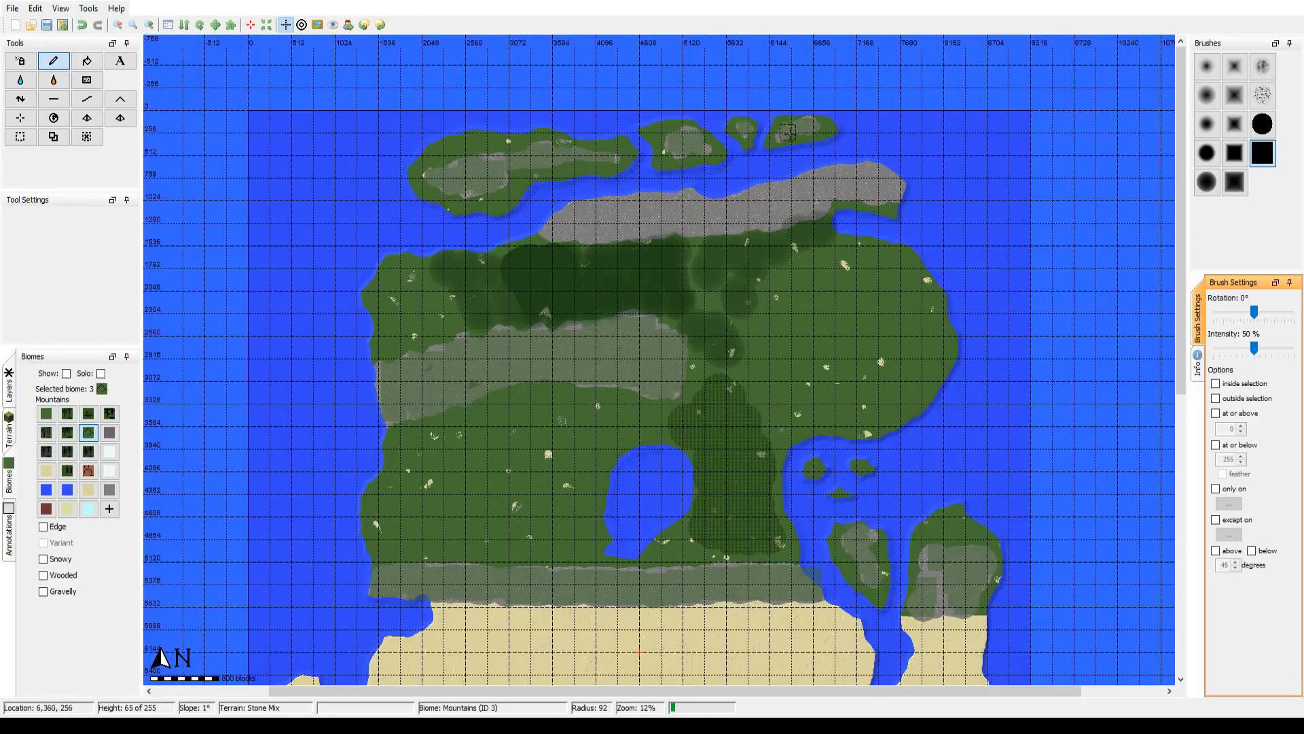
Step: Paint the Mountains biome along the mountain range north of the Forest of Andam at radius 231
{"action": "scroll", "coordinate": [603, 216], "scroll_direction": "down", "scroll_amount": 1}
{"action": "scroll", "coordinate": [568, 224], "scroll_direction": "down", "scroll_amount": 8}
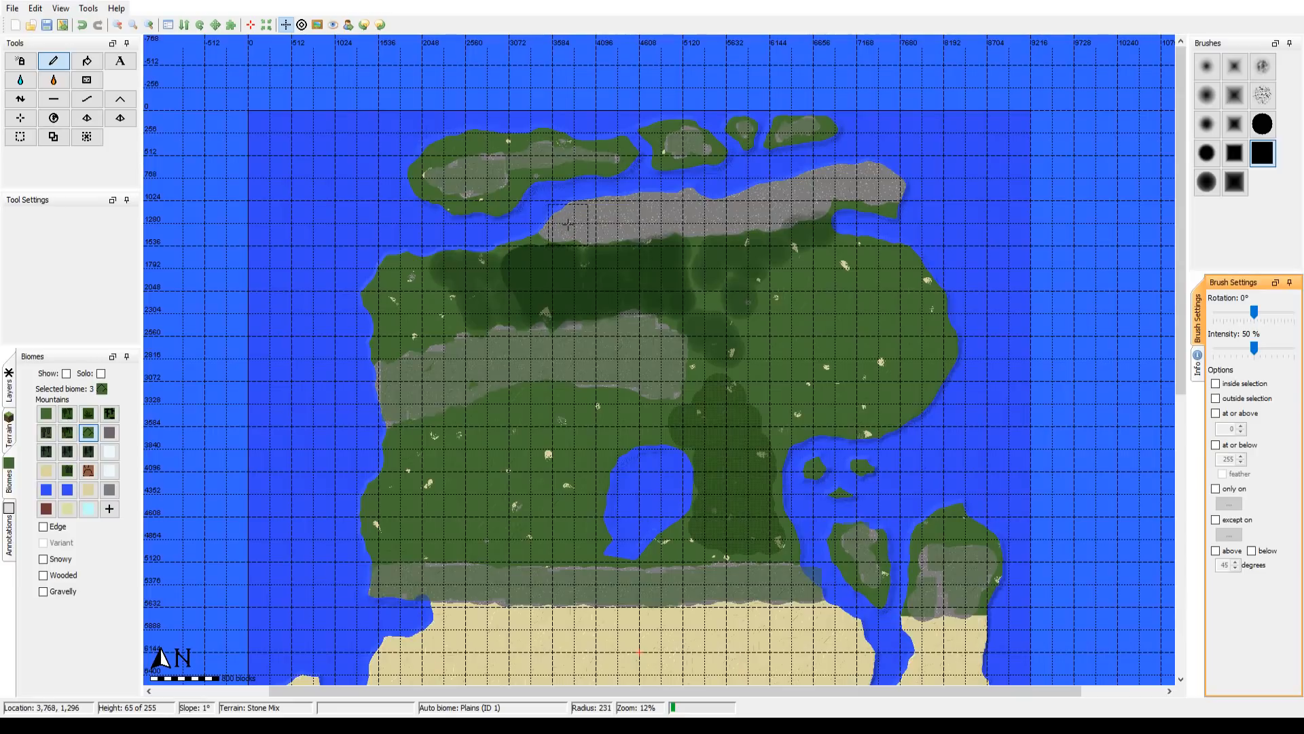
{"action": "mouse_move", "coordinate": [571, 221]}
{"action": "left_mouse_down"}
{"action": "mouse_move", "coordinate": [735, 217]}
{"action": "mouse_move", "coordinate": [675, 211]}
{"action": "mouse_move", "coordinate": [760, 212]}
{"action": "mouse_move", "coordinate": [872, 188]}
{"action": "left_mouse_up"}
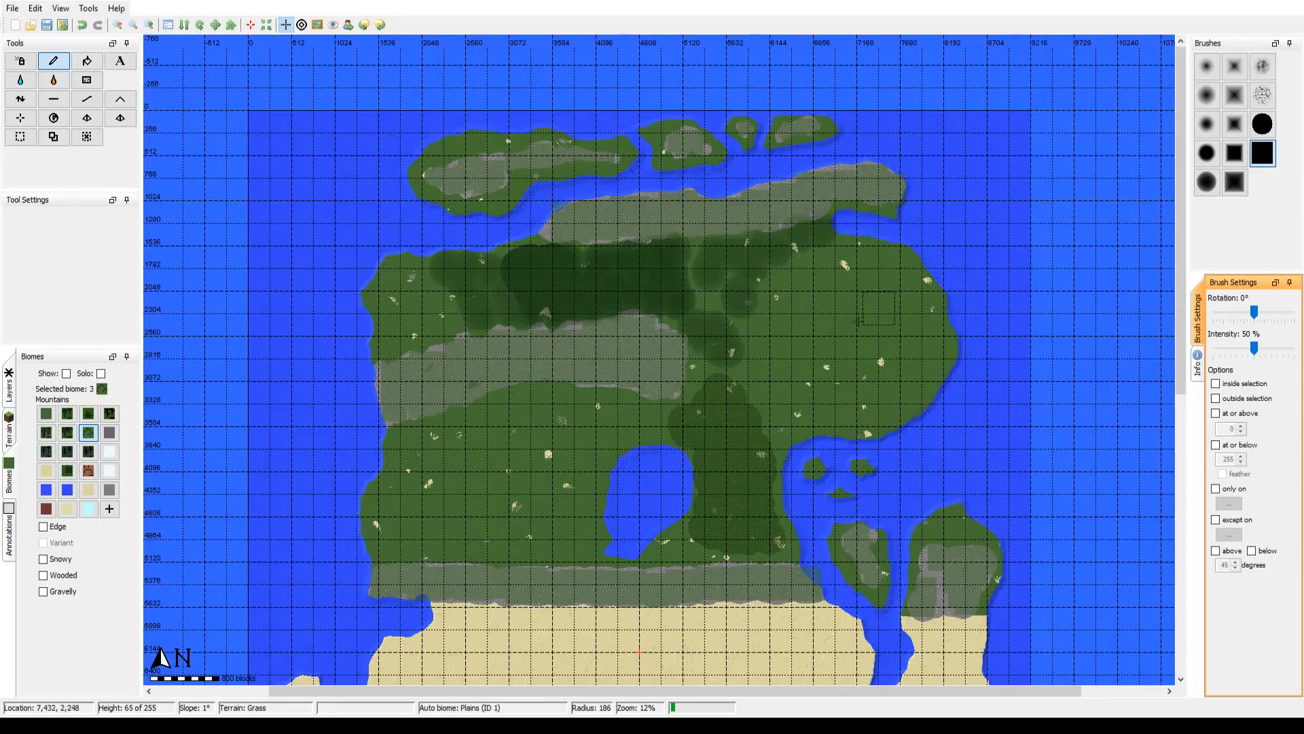
Step: Activate the Fill tool with the Mountains biome for the stone ranges on the southern landmass
{"action": "scroll", "coordinate": [444, 474], "scroll_direction": "down", "scroll_amount": 10}
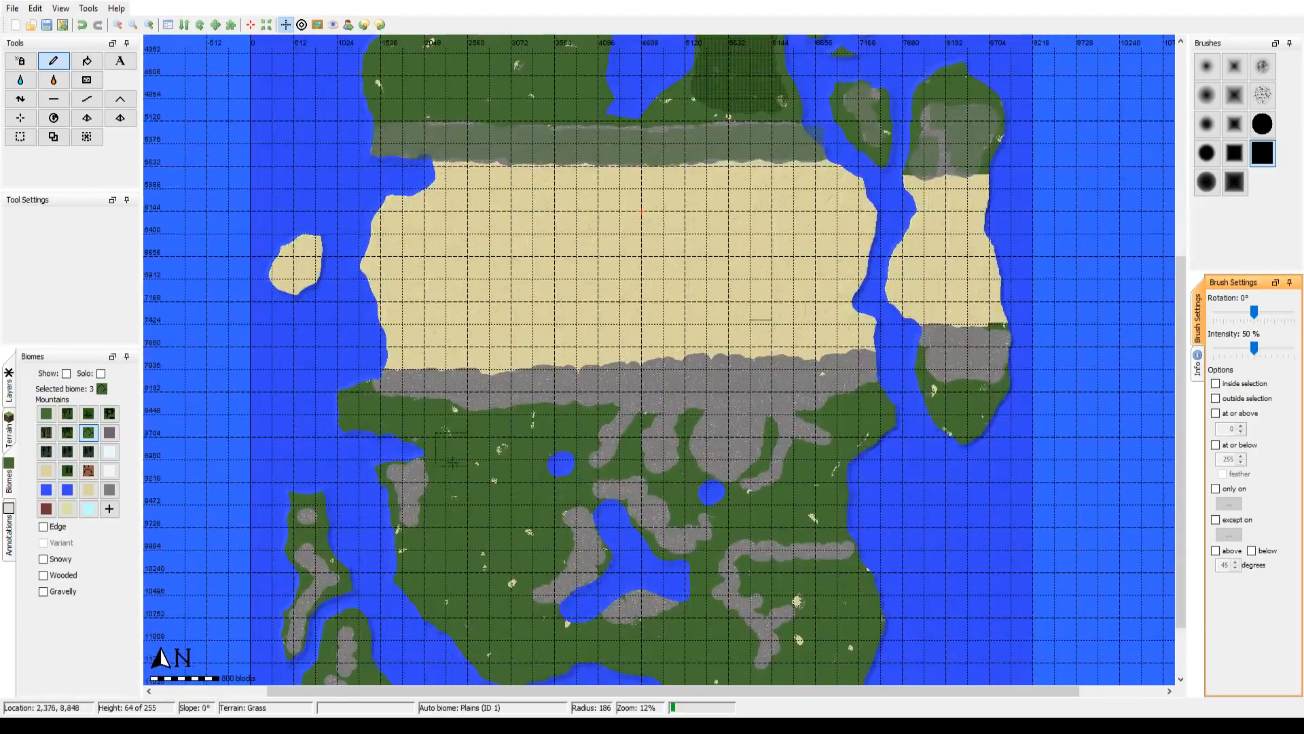
{"action": "left_click_drag", "start_coordinate": [451, 478], "coordinate": [477, 393]}
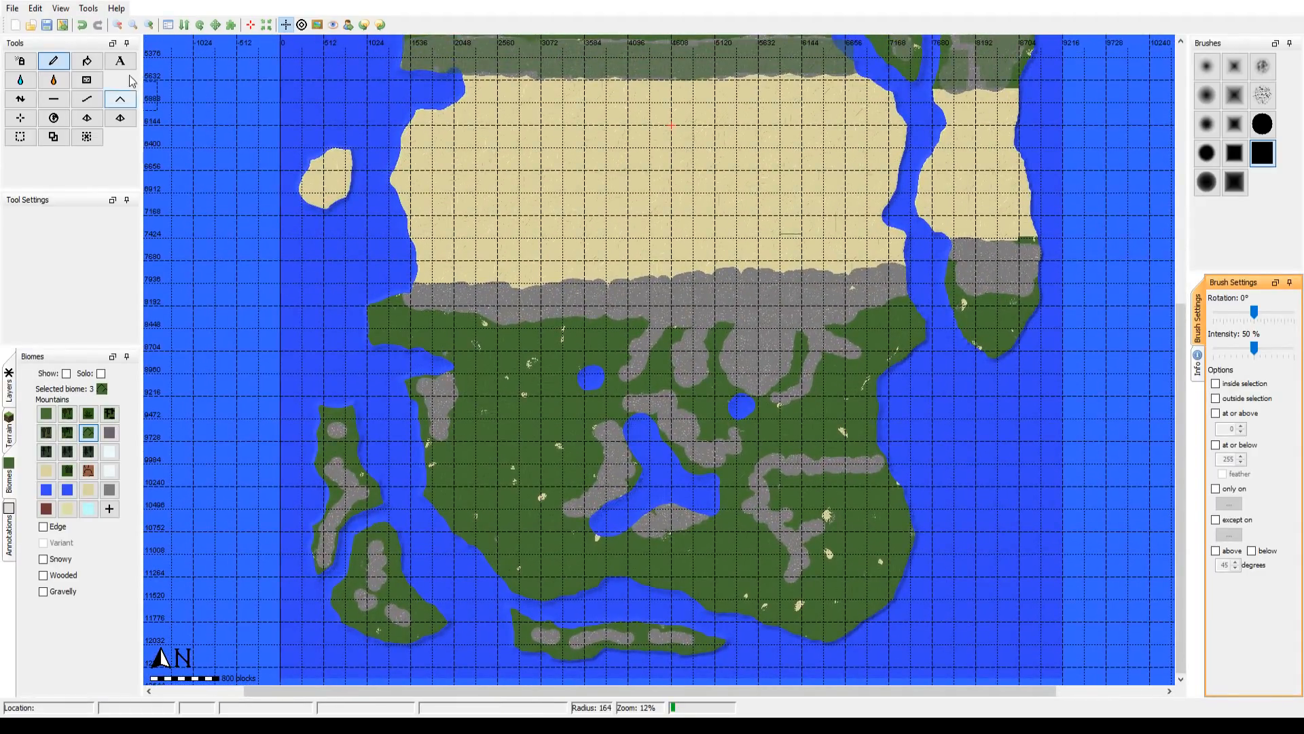
{"action": "left_click", "coordinate": [85, 62]}
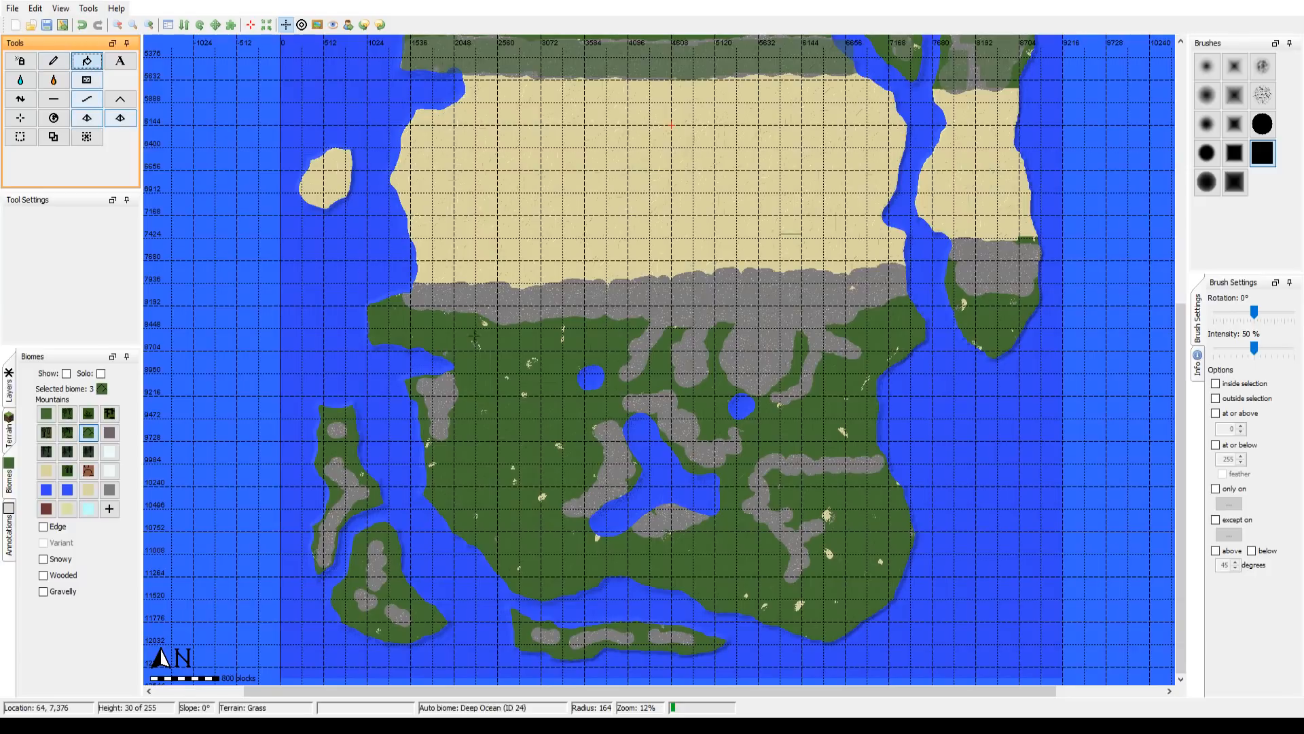
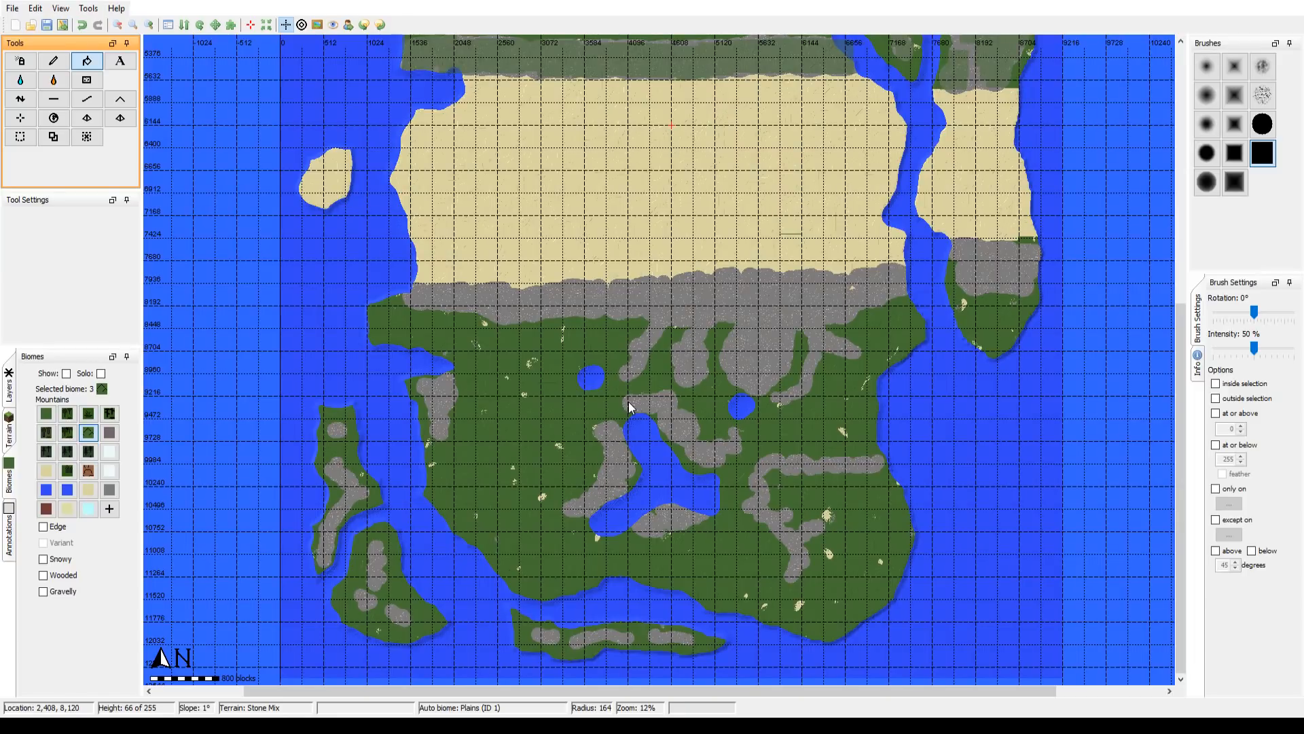
Step: Try to fill the stone ridge north of the central southern lake with the Mountains biome
{"action": "left_click", "coordinate": [628, 402]}
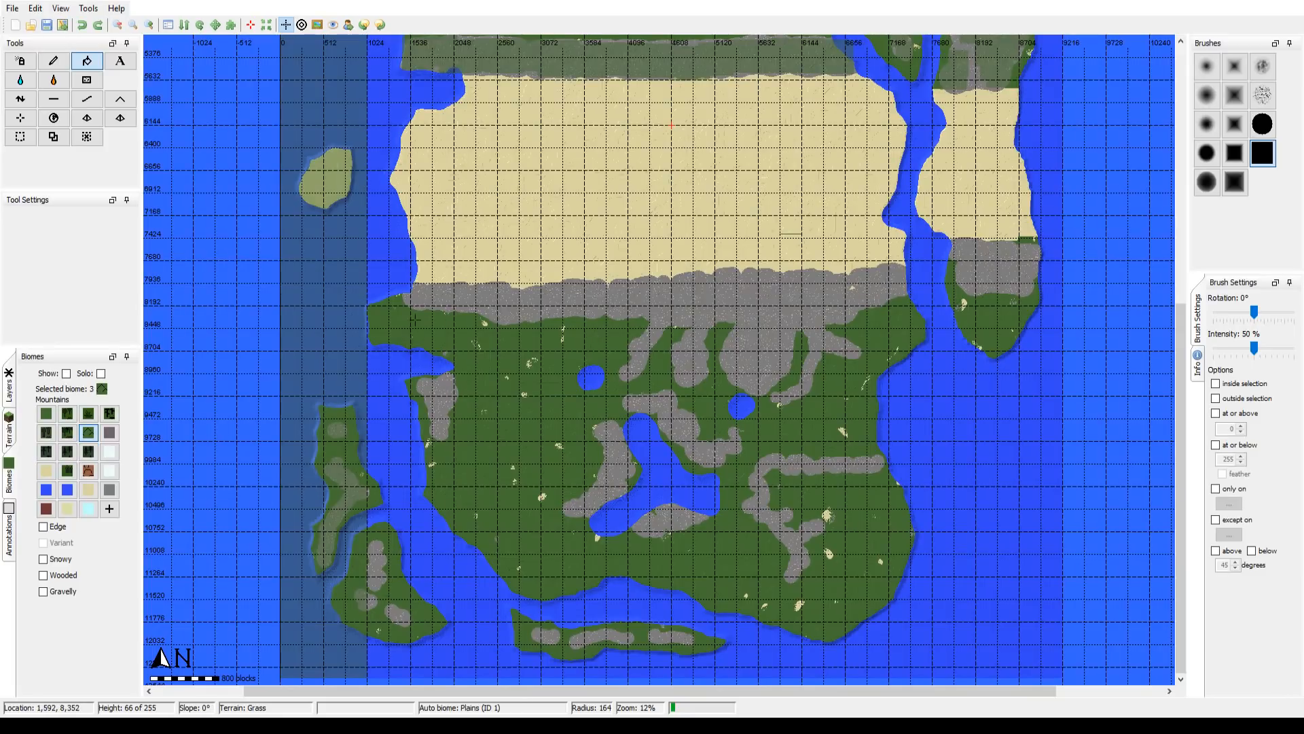
{"action": "mouse_move", "coordinate": [414, 316]}
{"action": "left_mouse_down"}
{"action": "mouse_move", "coordinate": [367, 516]}
{"action": "mouse_move", "coordinate": [432, 265]}
{"action": "mouse_move", "coordinate": [410, 343]}
{"action": "mouse_move", "coordinate": [414, 327]}
{"action": "left_mouse_up"}
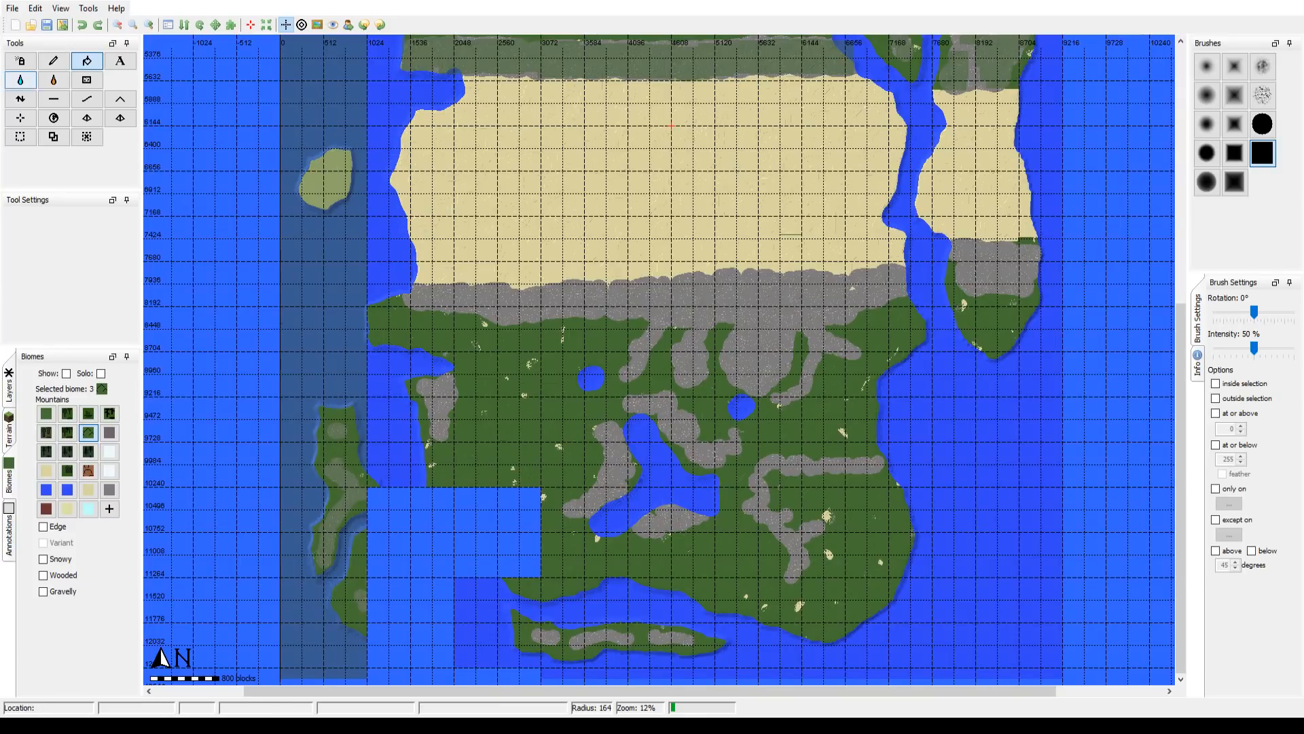
{"action": "left_click", "coordinate": [46, 27]}
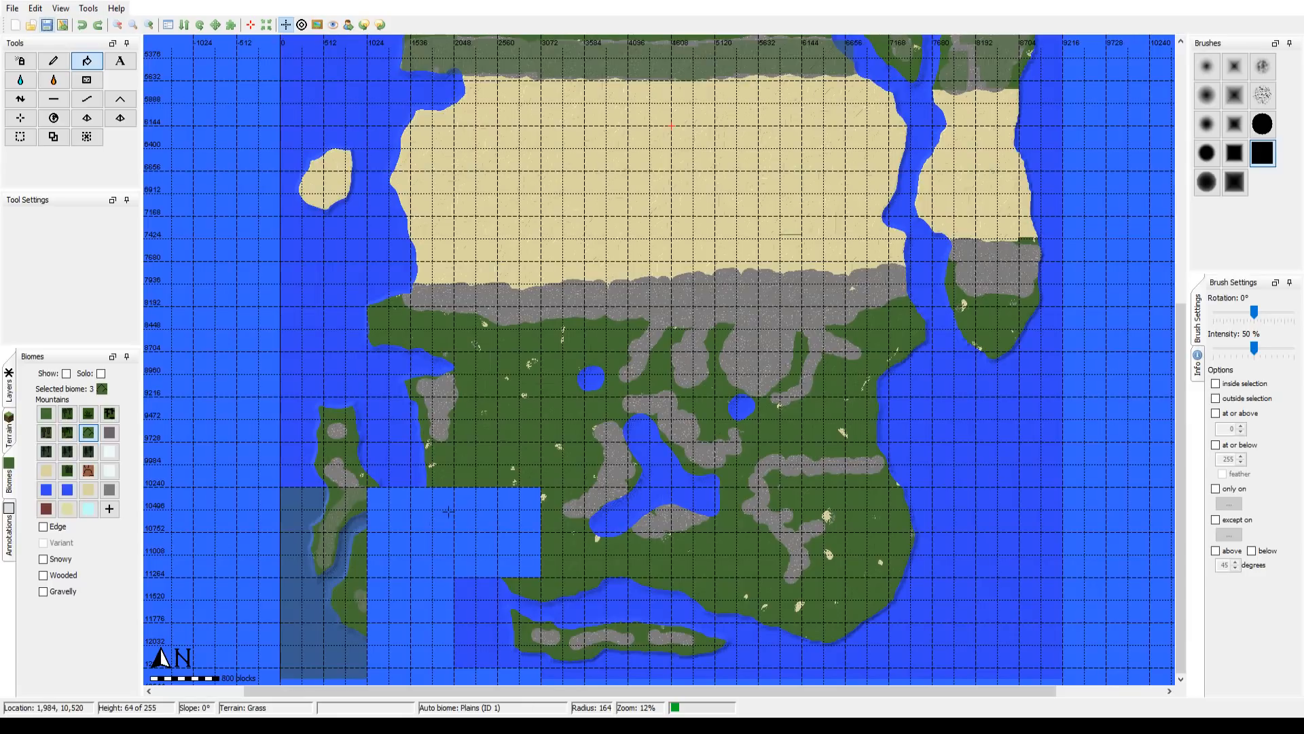
{"action": "left_click_drag", "start_coordinate": [549, 656], "coordinate": [590, 453]}
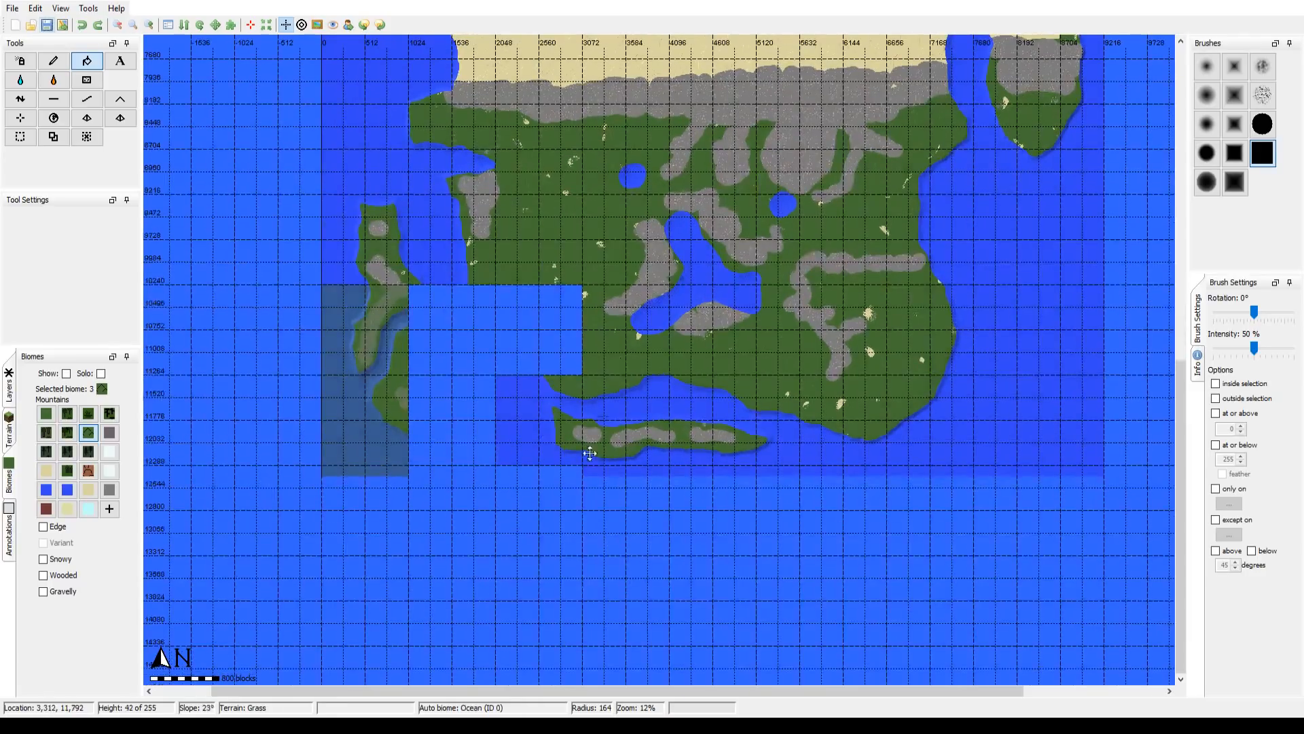
{"action": "left_click", "coordinate": [150, 26]}
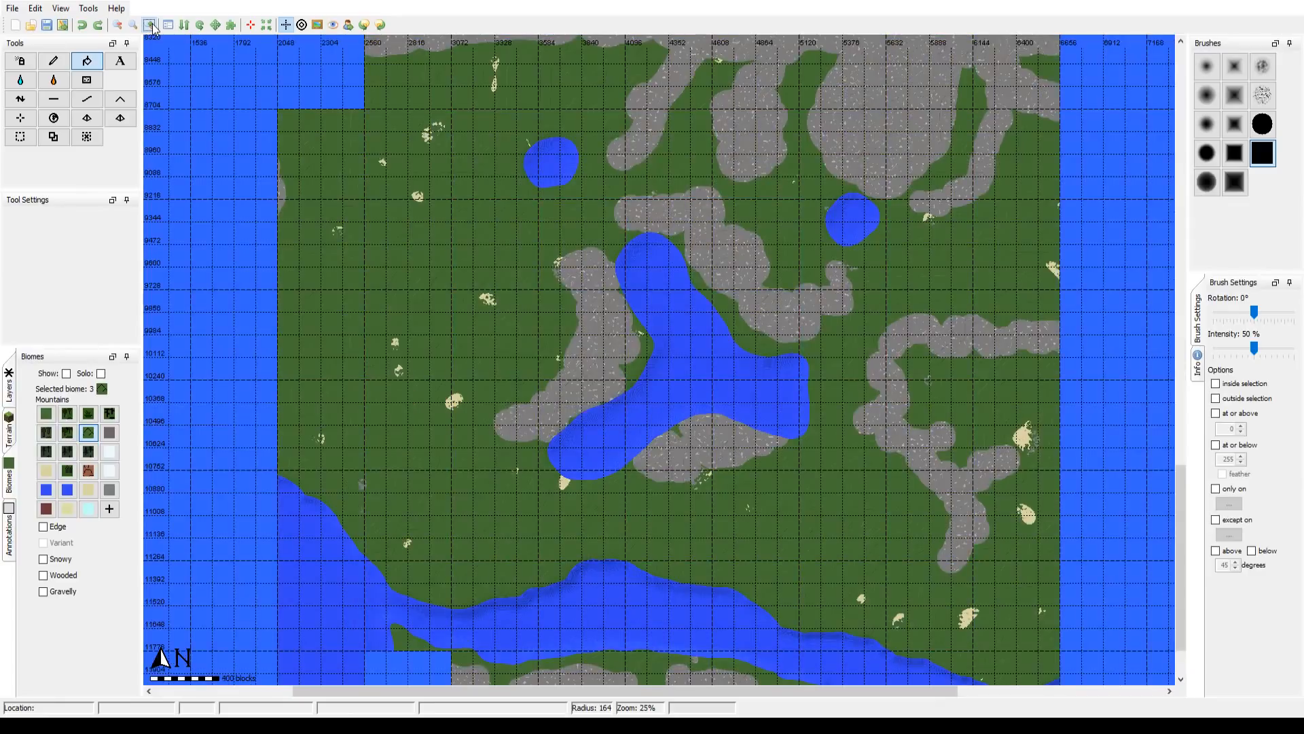
{"action": "left_click", "coordinate": [118, 27]}
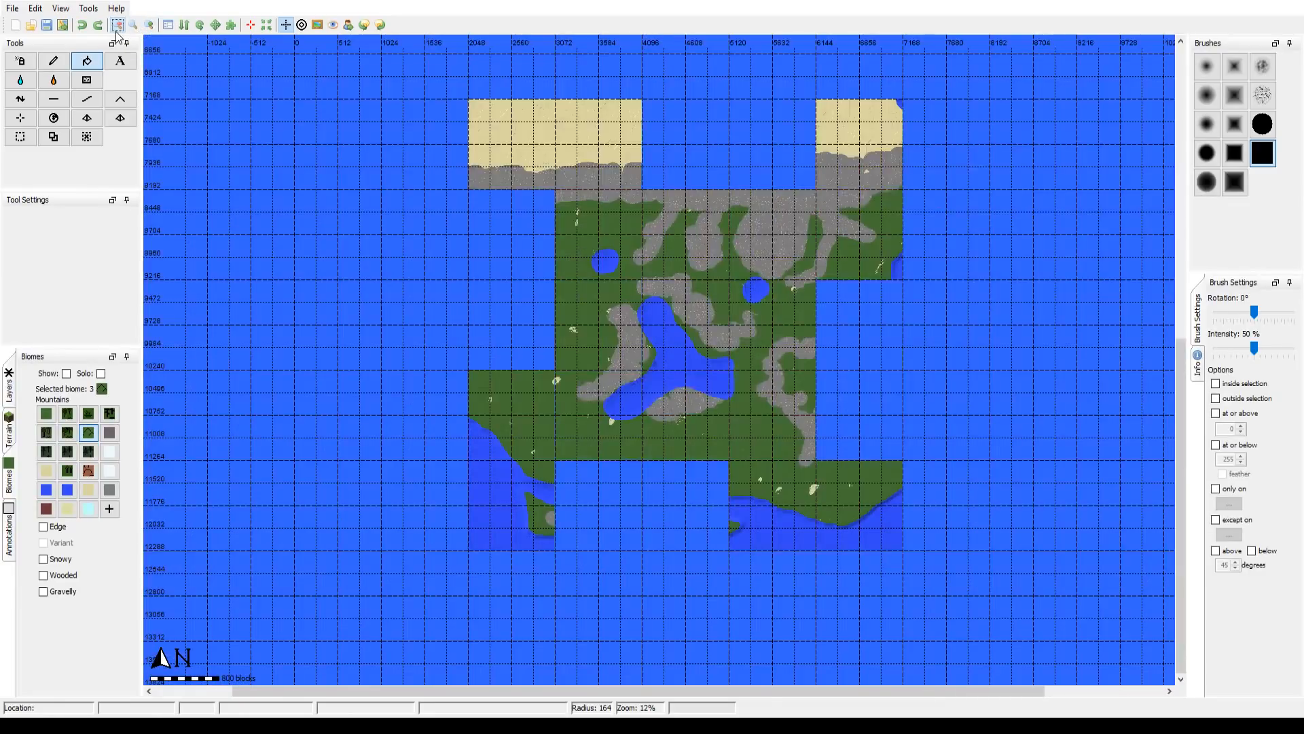
{"action": "left_click_drag", "start_coordinate": [614, 272], "coordinate": [560, 370]}
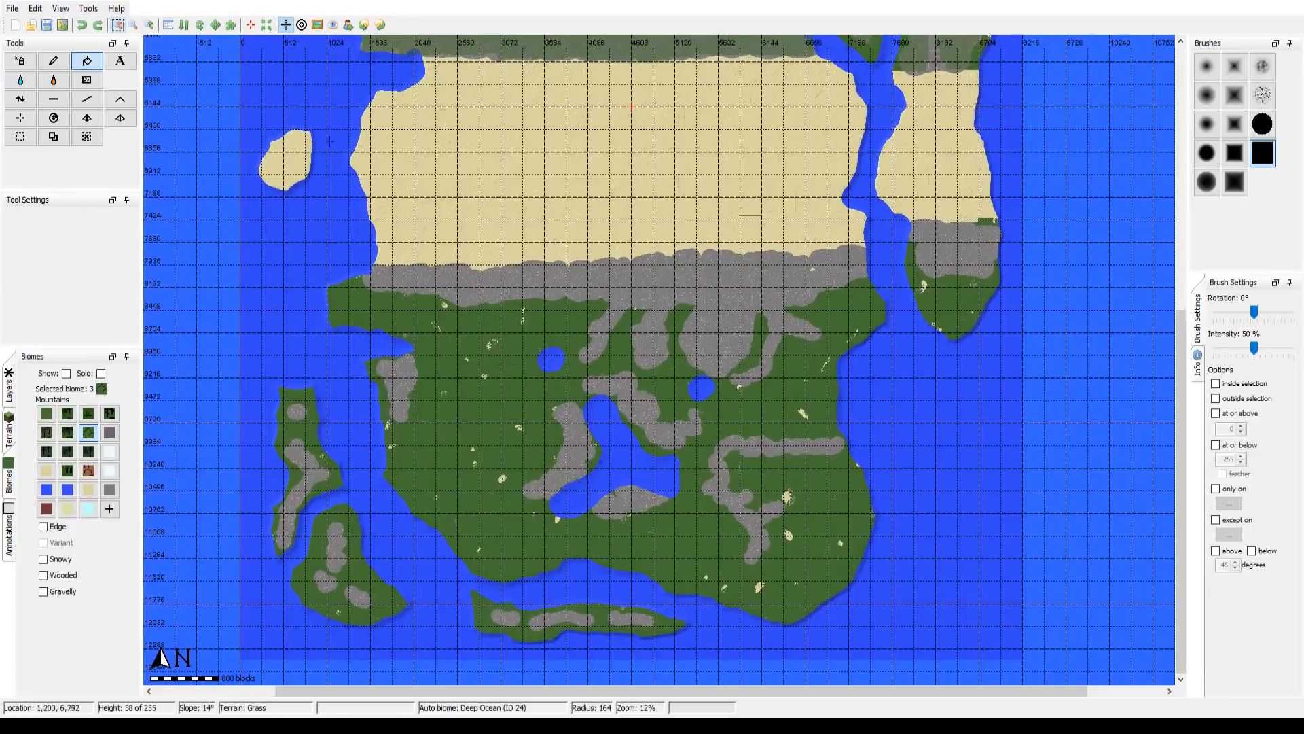
Step: Compare the painted southern terrain with the reference map overlay, checking the mountains, lakes, forests and coastline
{"action": "left_click", "coordinate": [323, 32]}
{"action": "left_click", "coordinate": [323, 31]}
{"action": "left_click", "coordinate": [323, 32]}
{"action": "left_click", "coordinate": [322, 31]}
{"action": "left_click", "coordinate": [322, 32]}
{"action": "left_click", "coordinate": [322, 31]}
{"action": "left_click", "coordinate": [322, 31]}
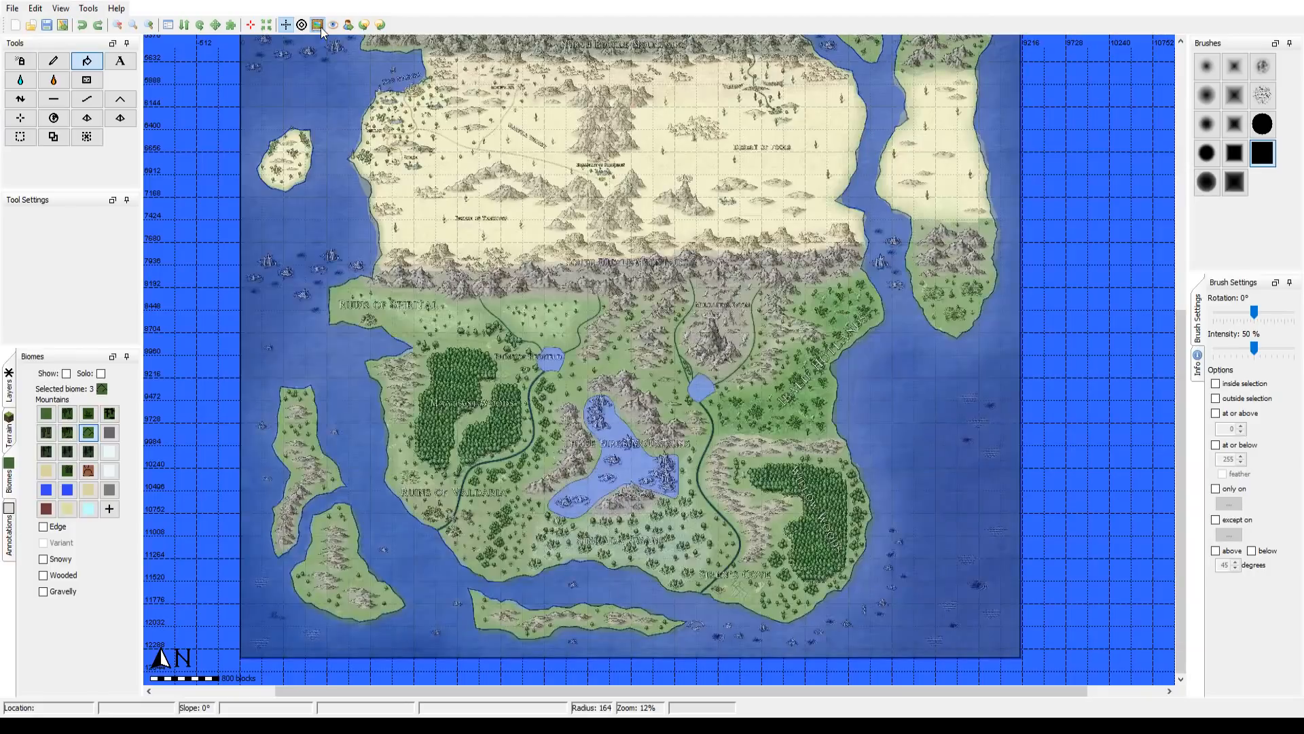
{"action": "left_click", "coordinate": [321, 32]}
{"action": "left_click", "coordinate": [320, 35]}
{"action": "left_click", "coordinate": [317, 25]}
{"action": "left_click", "coordinate": [317, 25]}
{"action": "left_click", "coordinate": [318, 30]}
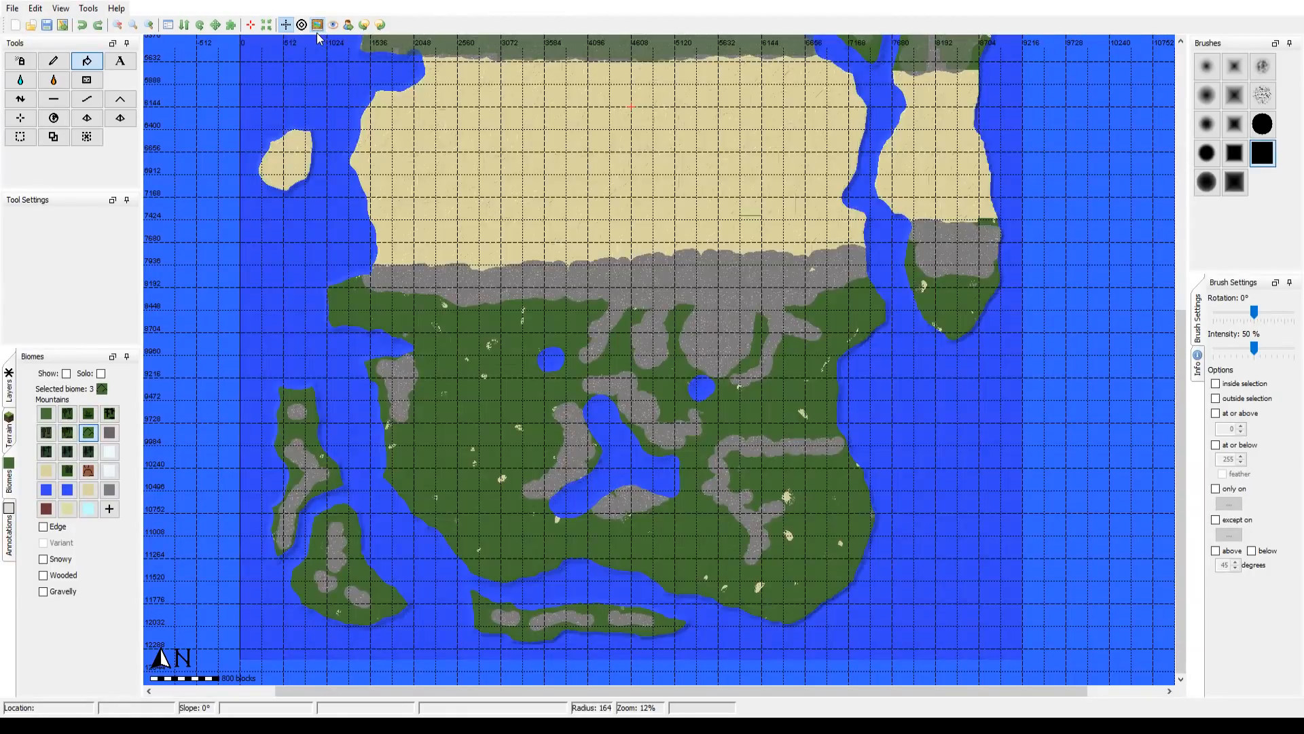
{"action": "left_click", "coordinate": [317, 30]}
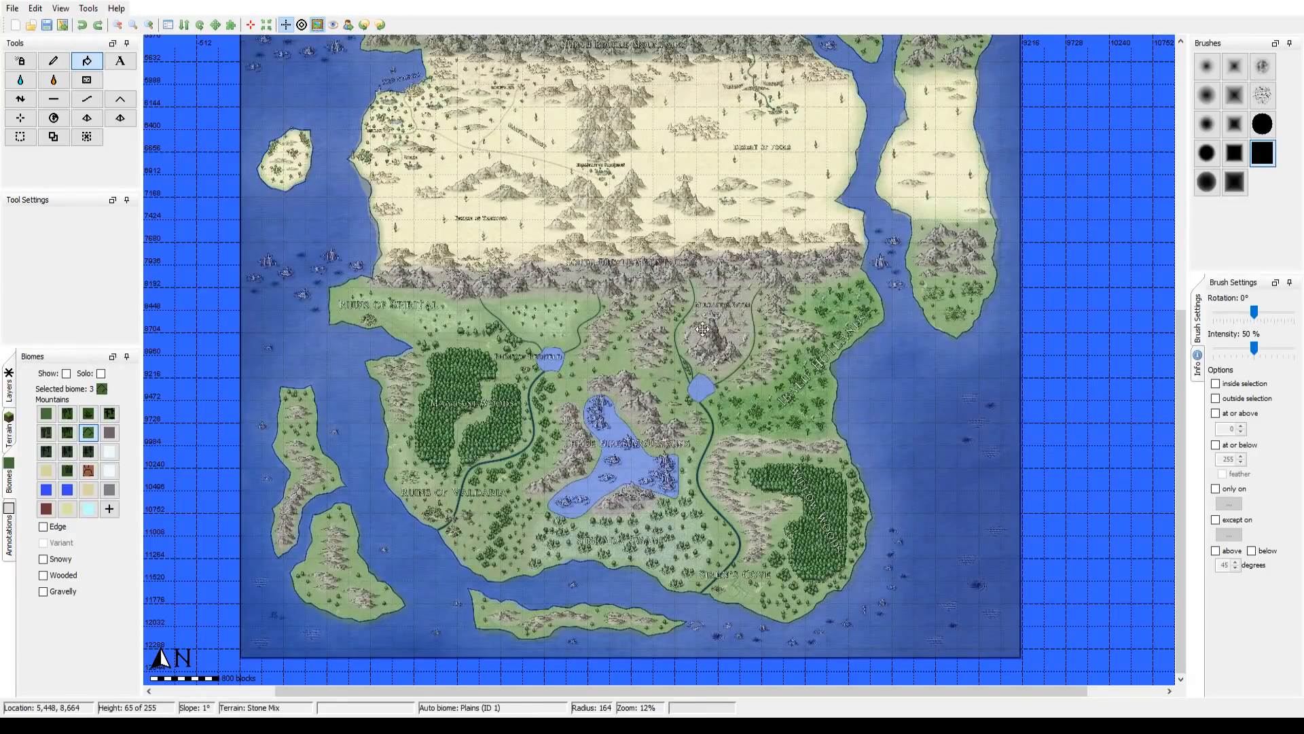
{"action": "left_click_drag", "start_coordinate": [704, 329], "coordinate": [697, 321]}
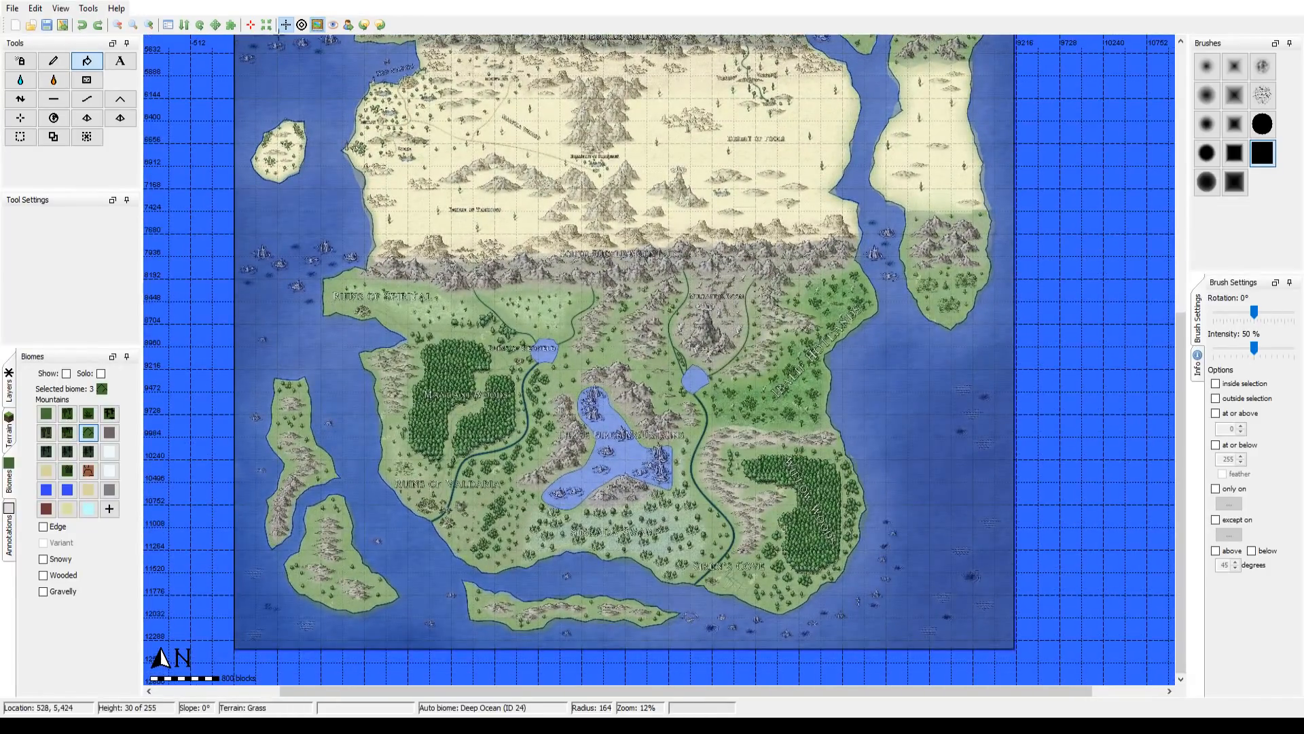
{"action": "left_click", "coordinate": [312, 25]}
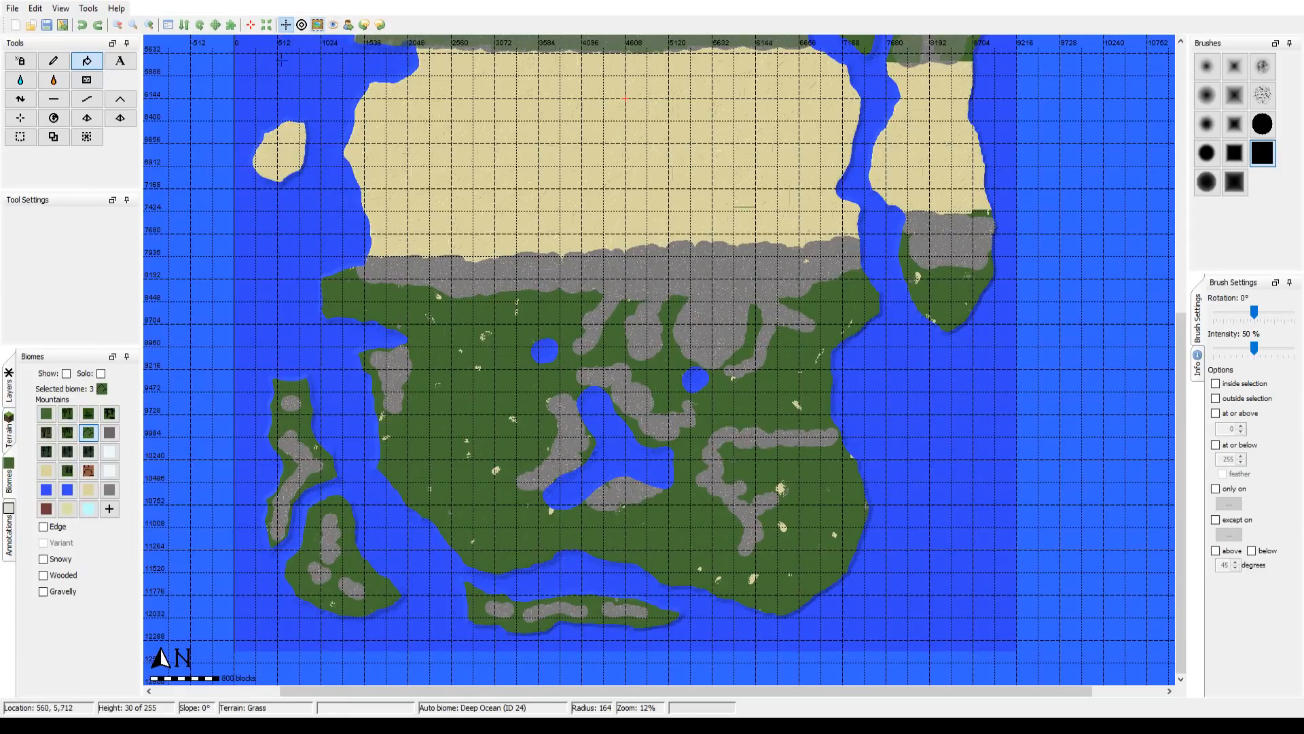
Step: View the southern terrain without the grid, and restore the grid
{"action": "left_click", "coordinate": [286, 26]}
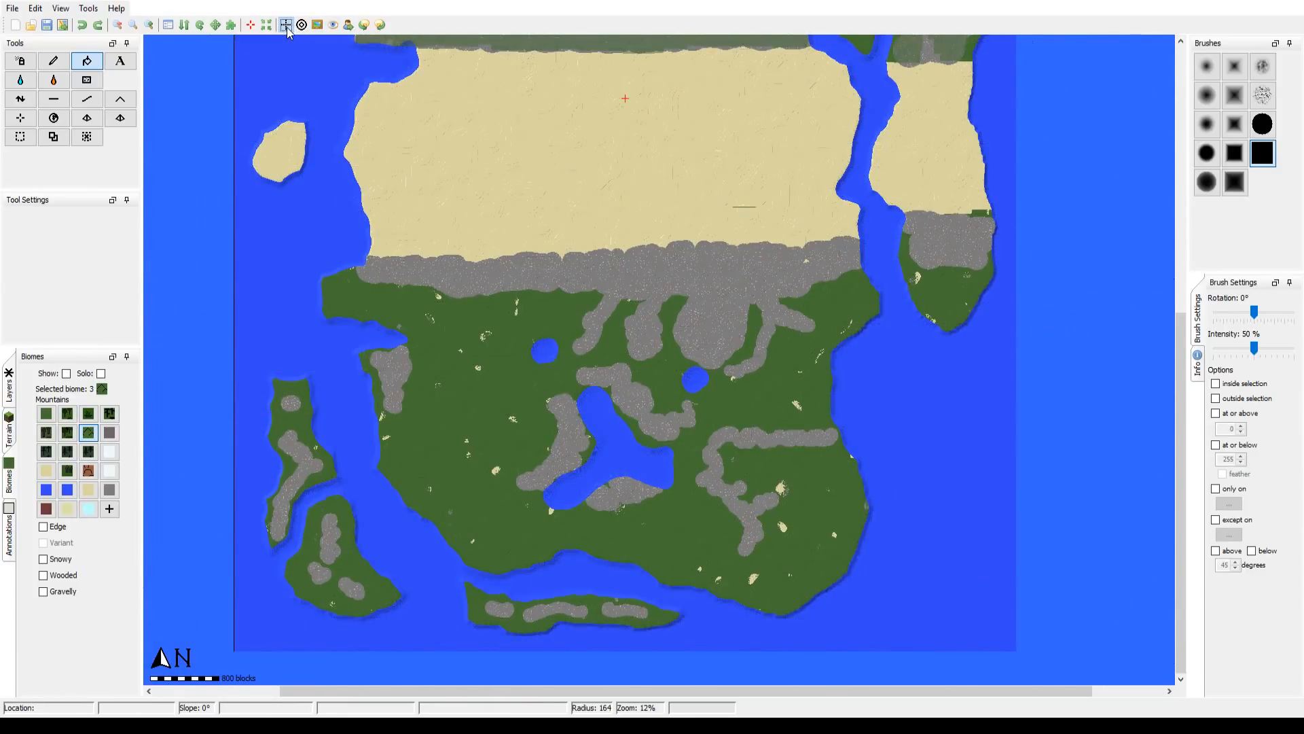
{"action": "left_click", "coordinate": [288, 31]}
{"action": "left_click_drag", "start_coordinate": [433, 211], "coordinate": [439, 219]}
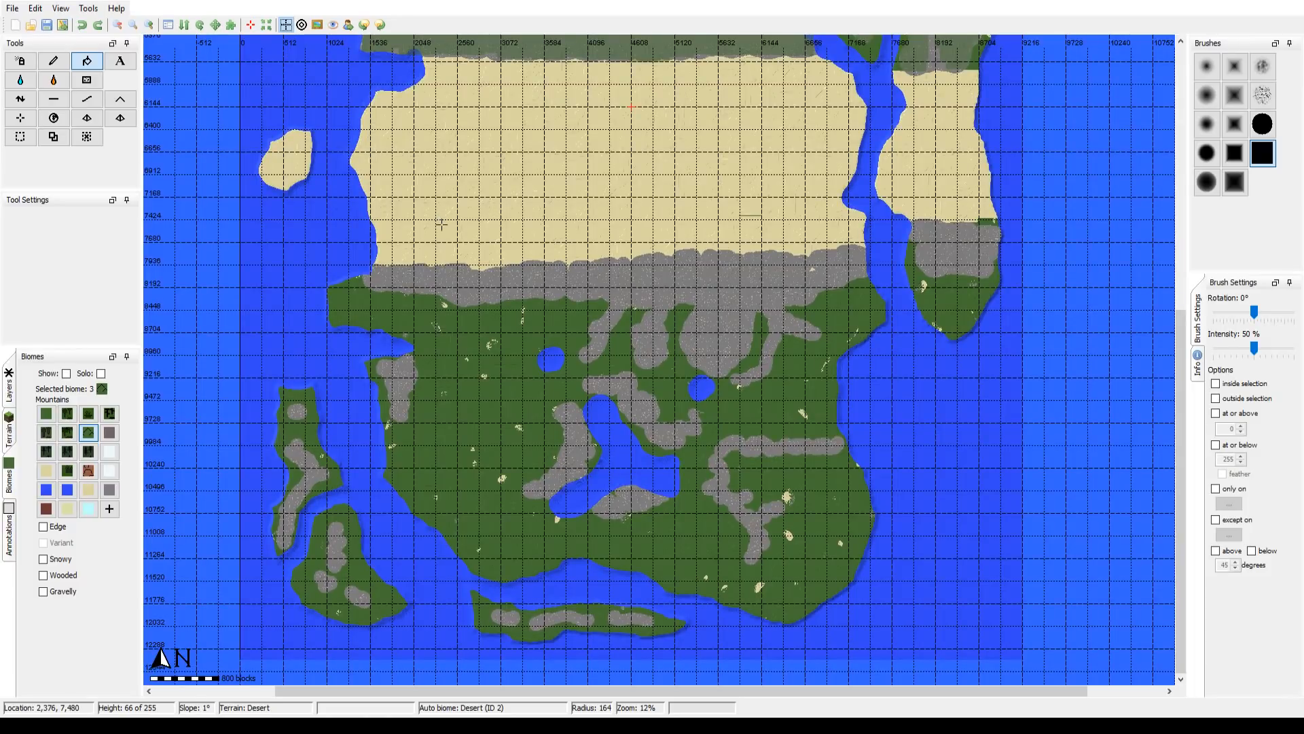
Step: Paint the Mountains biome with the solid round brush over the western part of the stone strip south of the desert and the eastern island's southern stone area
{"action": "left_click", "coordinate": [54, 60]}
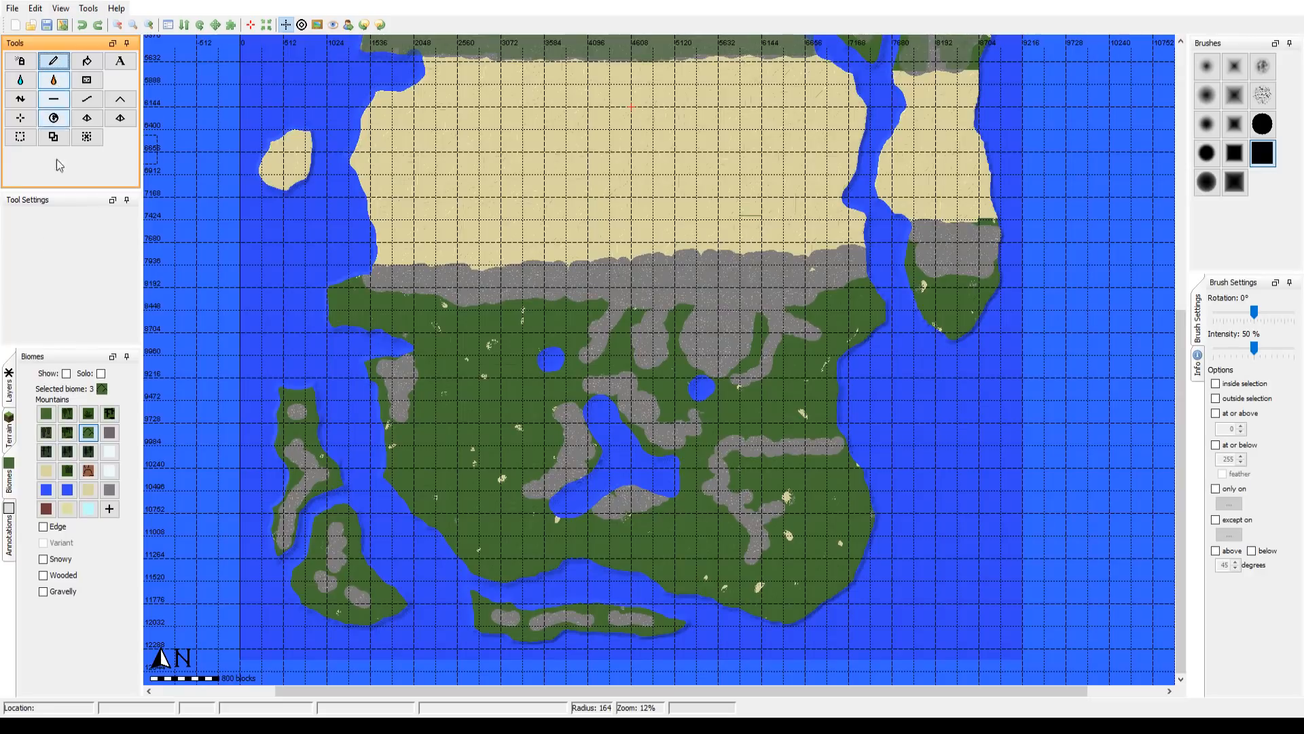
{"action": "left_click", "coordinate": [88, 432]}
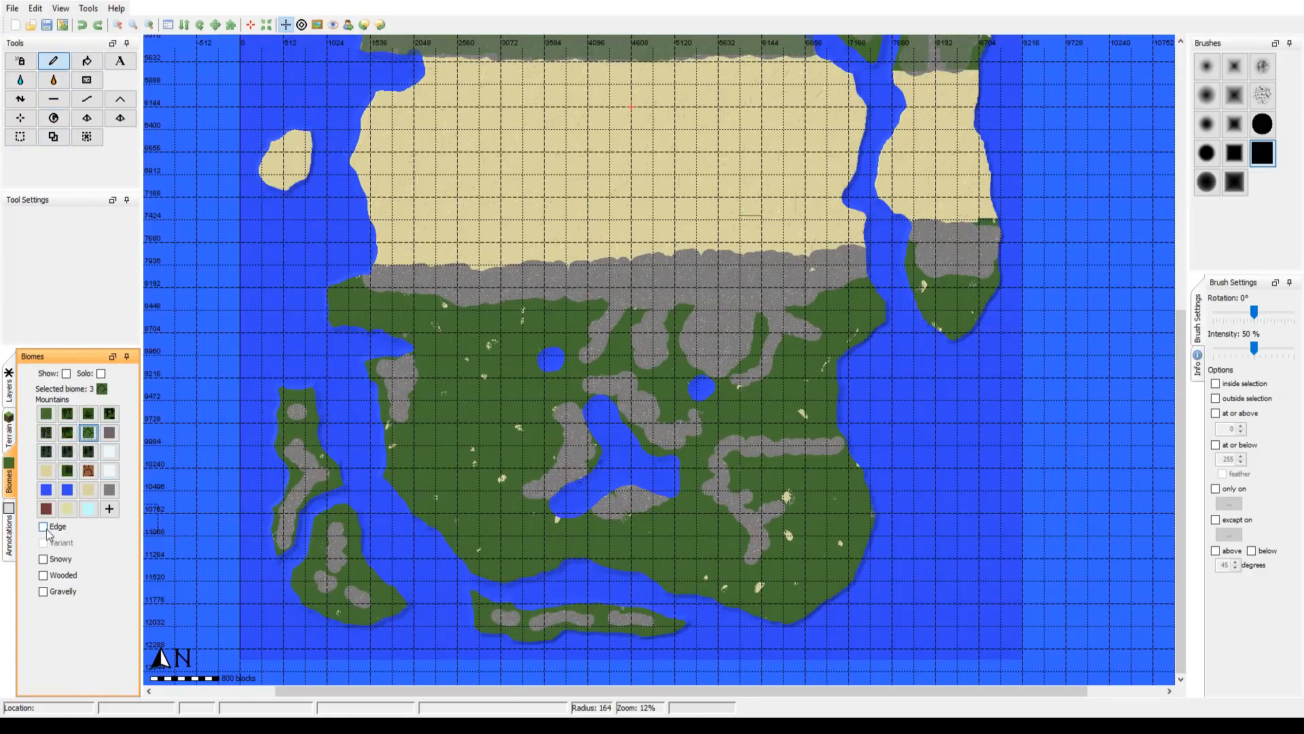
{"action": "left_click", "coordinate": [43, 576]}
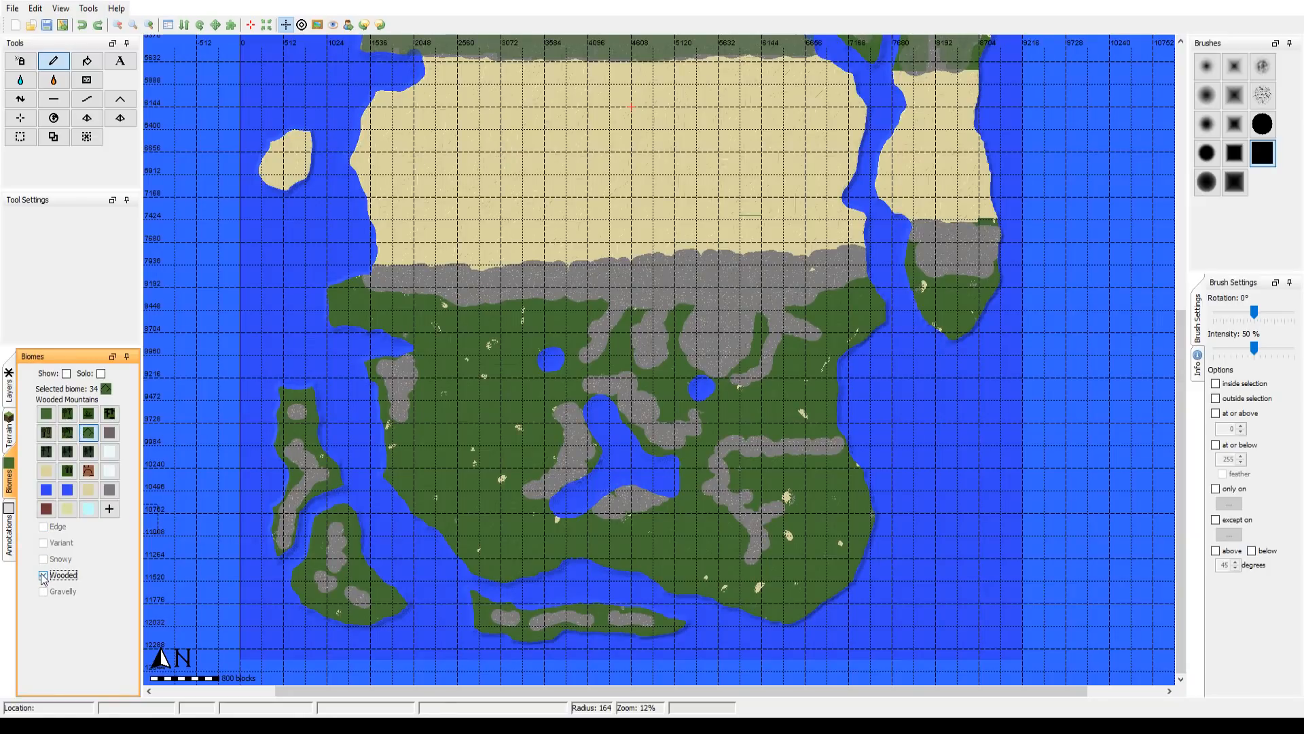
{"action": "left_click", "coordinate": [43, 576]}
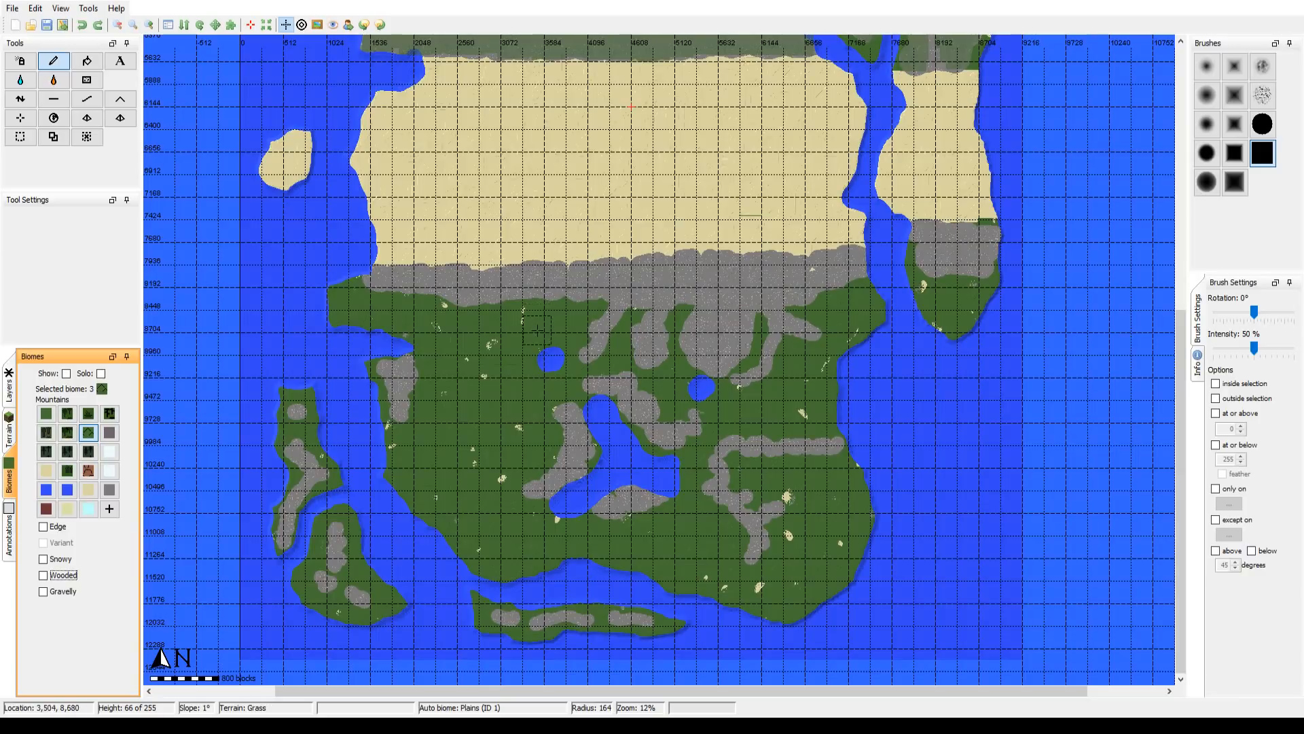
{"action": "left_click_drag", "start_coordinate": [535, 343], "coordinate": [520, 410]}
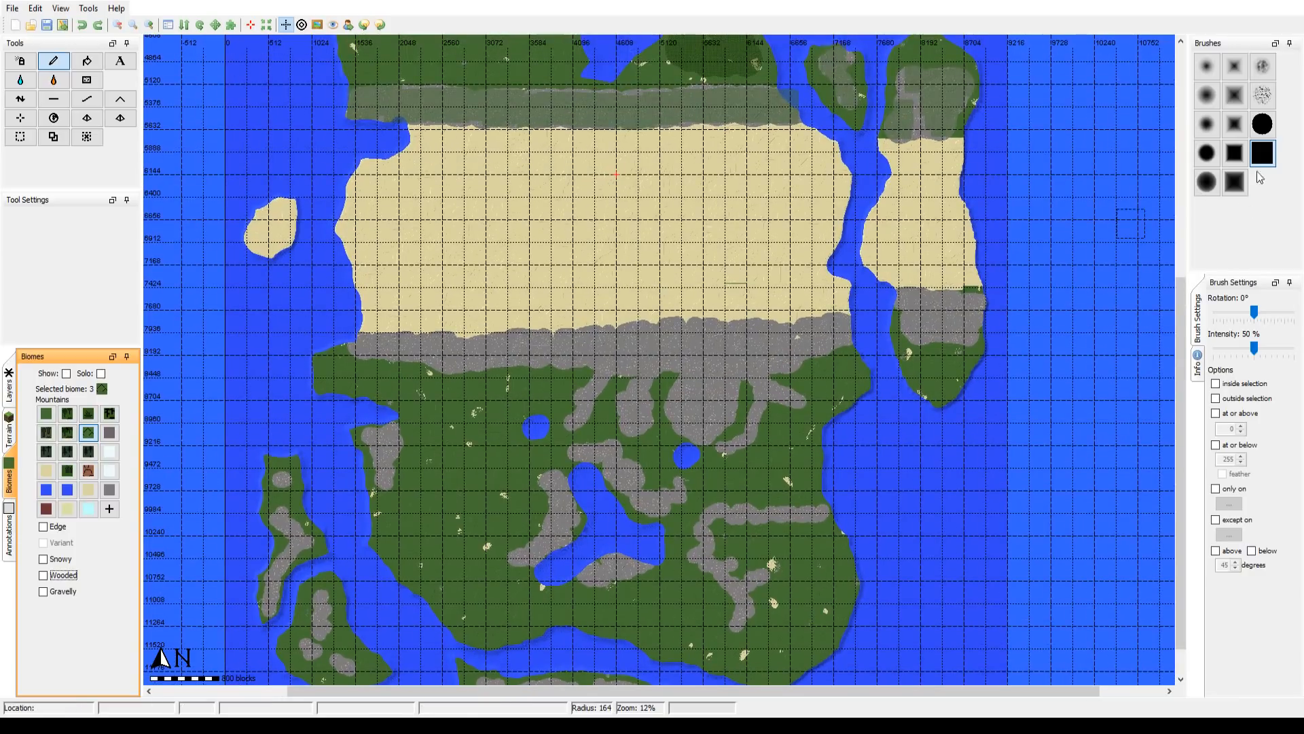
{"action": "left_click", "coordinate": [1262, 124]}
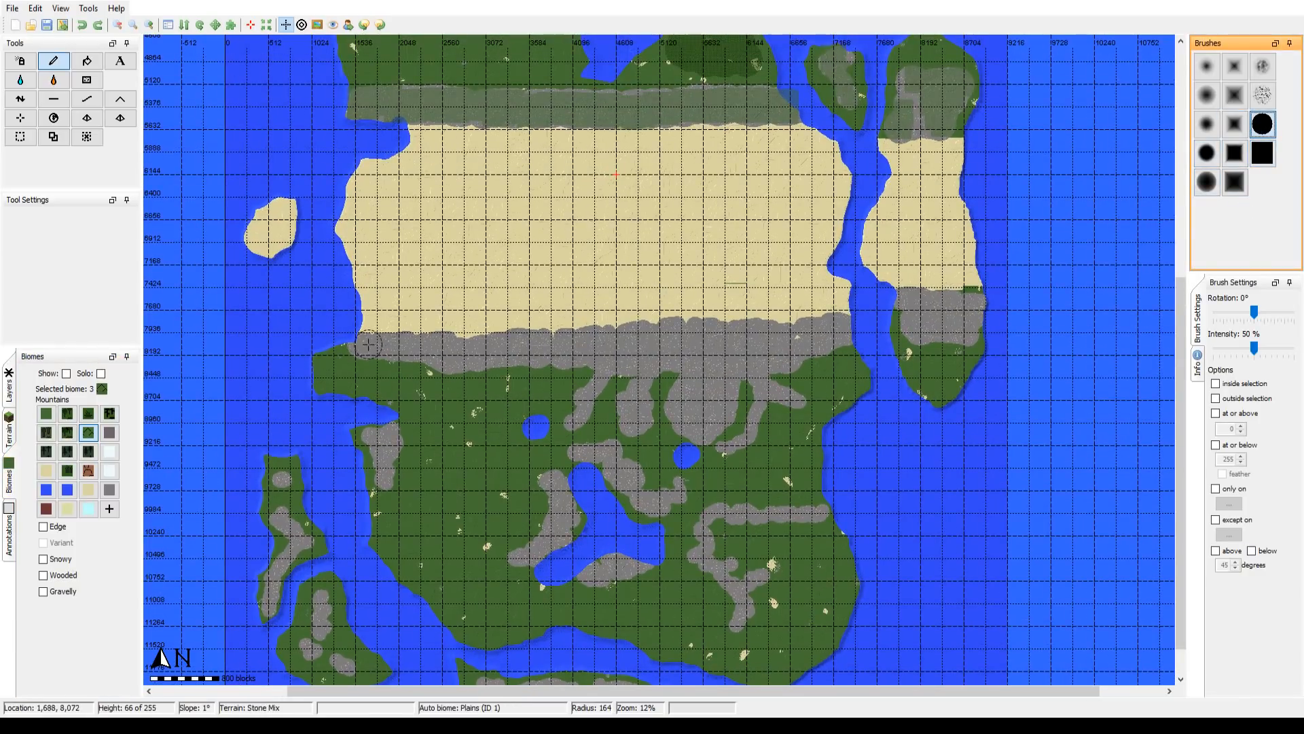
{"action": "scroll", "coordinate": [367, 345], "scroll_direction": "up", "scroll_amount": 2}
{"action": "scroll", "coordinate": [367, 345], "scroll_direction": "down", "scroll_amount": 2}
{"action": "mouse_move", "coordinate": [362, 347]}
{"action": "left_mouse_down"}
{"action": "mouse_move", "coordinate": [421, 345]}
{"action": "mouse_move", "coordinate": [447, 362]}
{"action": "mouse_move", "coordinate": [444, 347]}
{"action": "mouse_move", "coordinate": [452, 359]}
{"action": "mouse_move", "coordinate": [471, 343]}
{"action": "mouse_move", "coordinate": [478, 356]}
{"action": "mouse_move", "coordinate": [530, 343]}
{"action": "mouse_move", "coordinate": [562, 344]}
{"action": "mouse_move", "coordinate": [518, 354]}
{"action": "mouse_move", "coordinate": [614, 357]}
{"action": "mouse_move", "coordinate": [517, 341]}
{"action": "mouse_move", "coordinate": [552, 340]}
{"action": "left_mouse_up"}
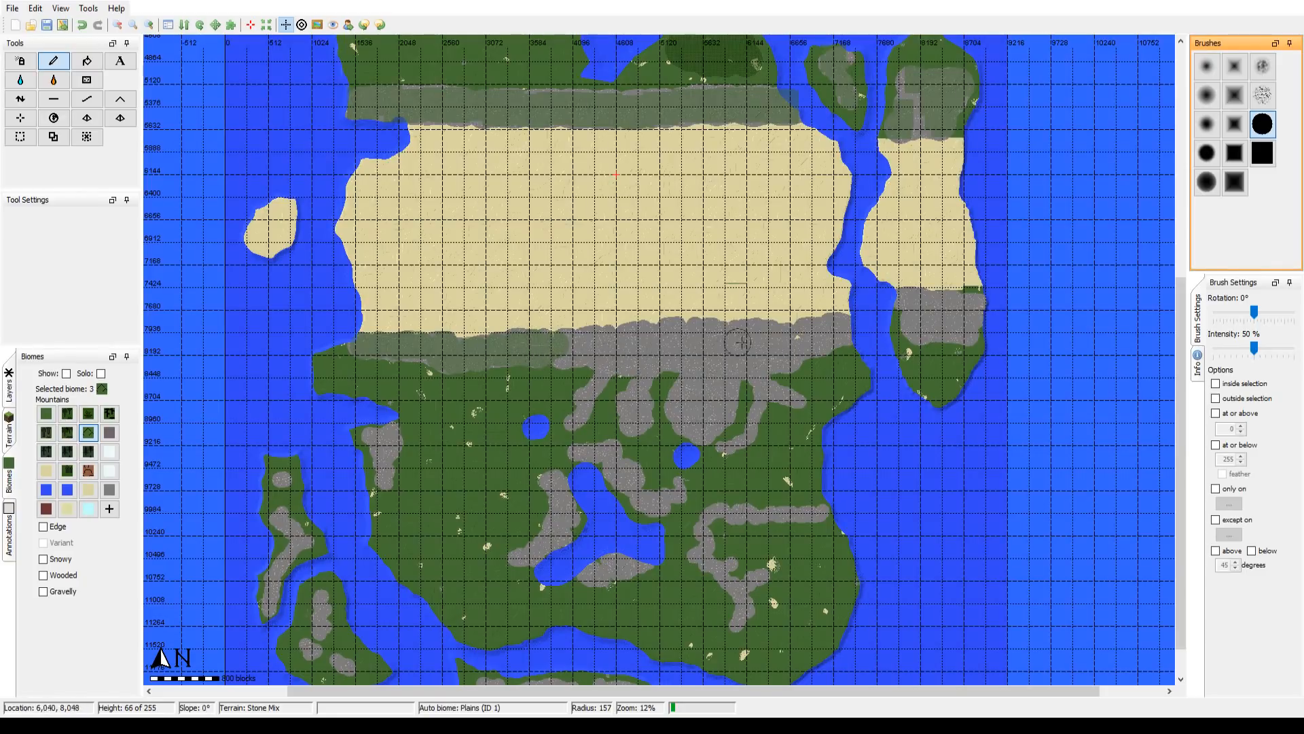
{"action": "scroll", "coordinate": [907, 301], "scroll_direction": "down", "scroll_amount": 2}
{"action": "mouse_move", "coordinate": [905, 301]}
{"action": "left_mouse_down"}
{"action": "mouse_move", "coordinate": [978, 305]}
{"action": "mouse_move", "coordinate": [968, 336]}
{"action": "mouse_move", "coordinate": [910, 322]}
{"action": "mouse_move", "coordinate": [940, 319]}
{"action": "mouse_move", "coordinate": [938, 331]}
{"action": "mouse_move", "coordinate": [925, 321]}
{"action": "mouse_move", "coordinate": [943, 319]}
{"action": "left_mouse_up"}
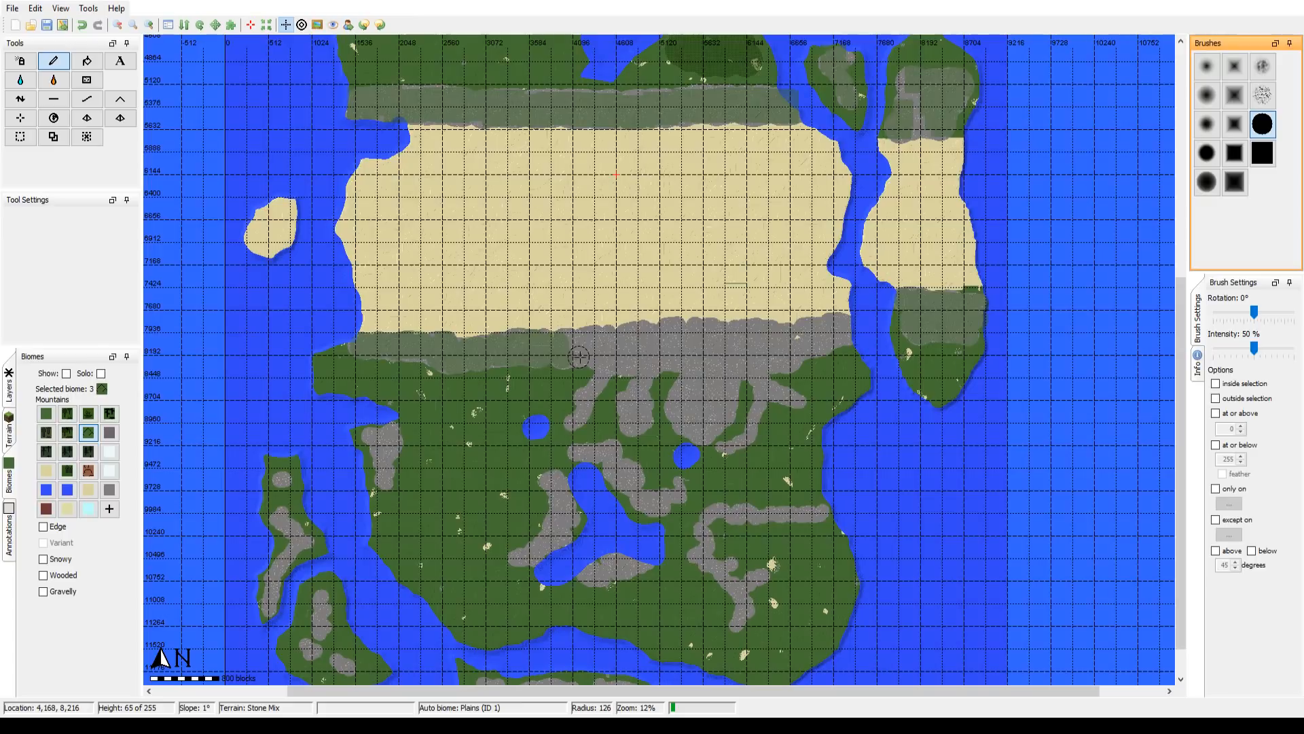
Step: Paint the Mountains biome over the remaining eastern part of the stone strip south of the desert, using the solid square brush at radii up to 300
{"action": "left_click", "coordinate": [1262, 152]}
{"action": "scroll", "coordinate": [591, 354], "scroll_direction": "up", "scroll_amount": 5}
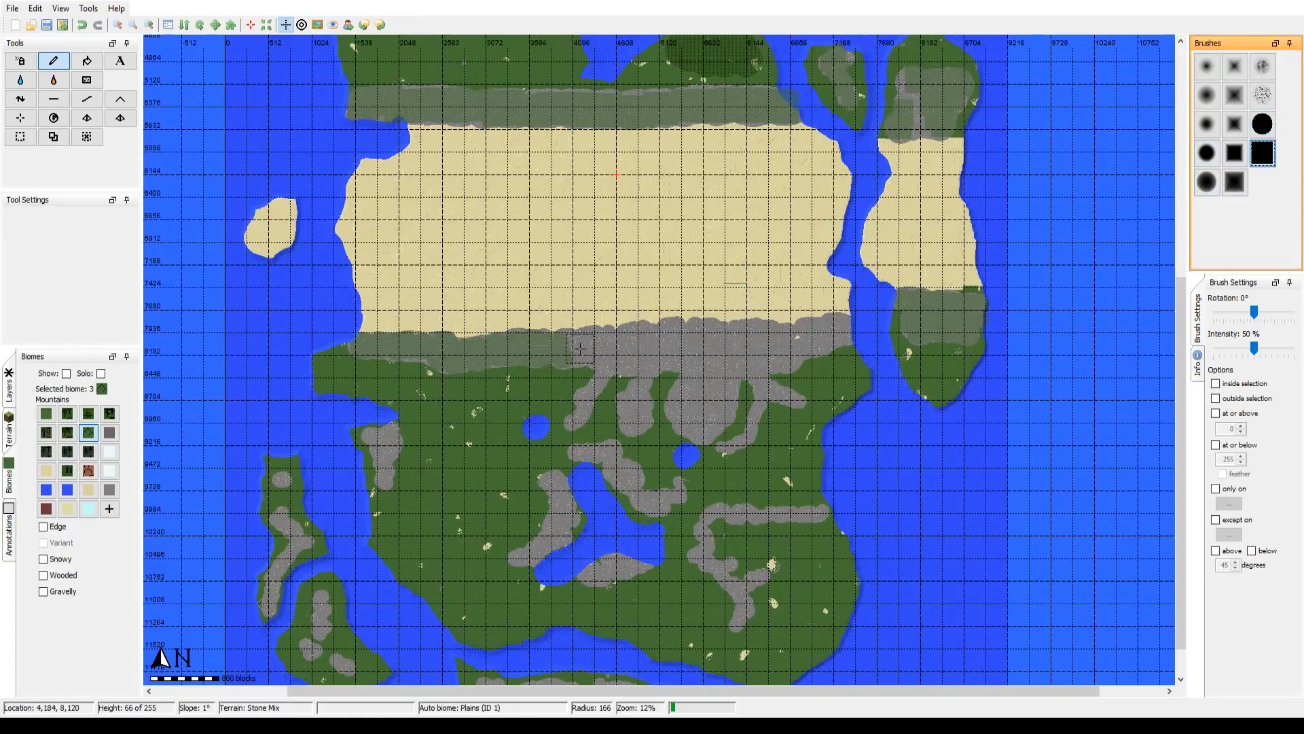
{"action": "left_click", "coordinate": [582, 347]}
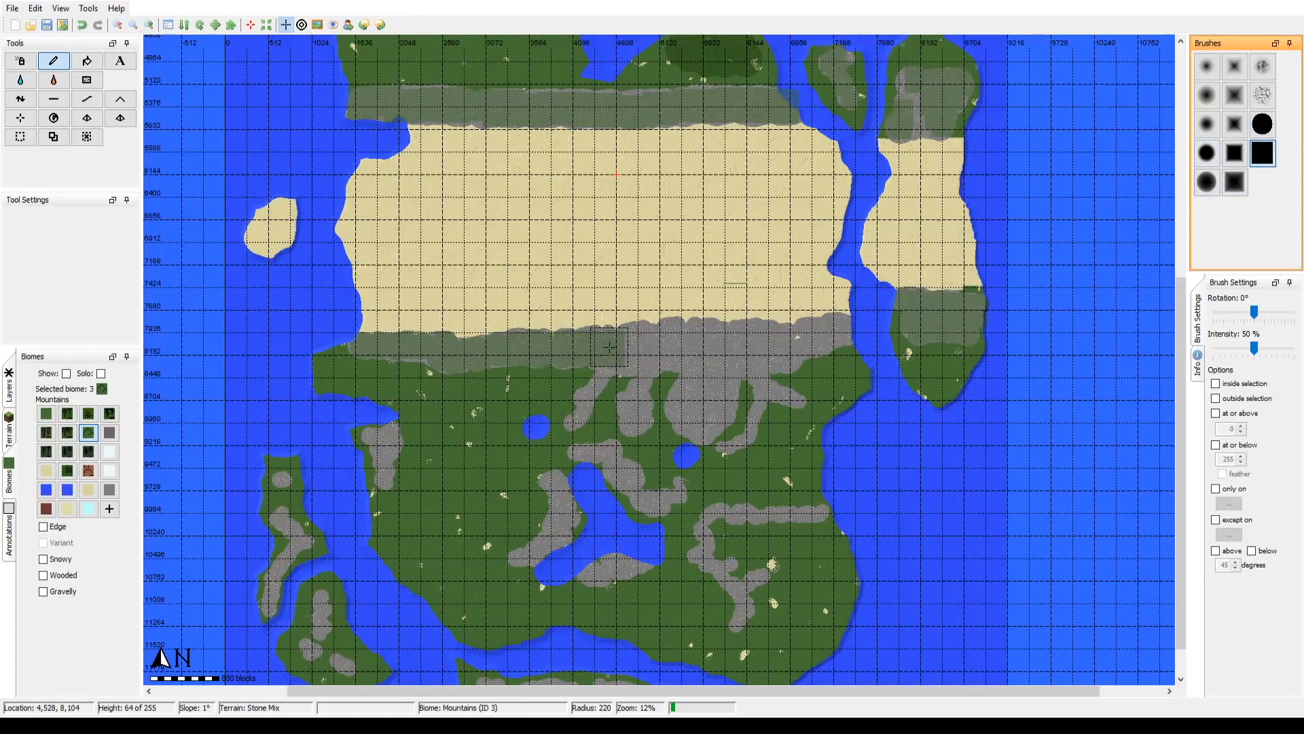
{"action": "scroll", "coordinate": [614, 351], "scroll_direction": "up", "scroll_amount": 3}
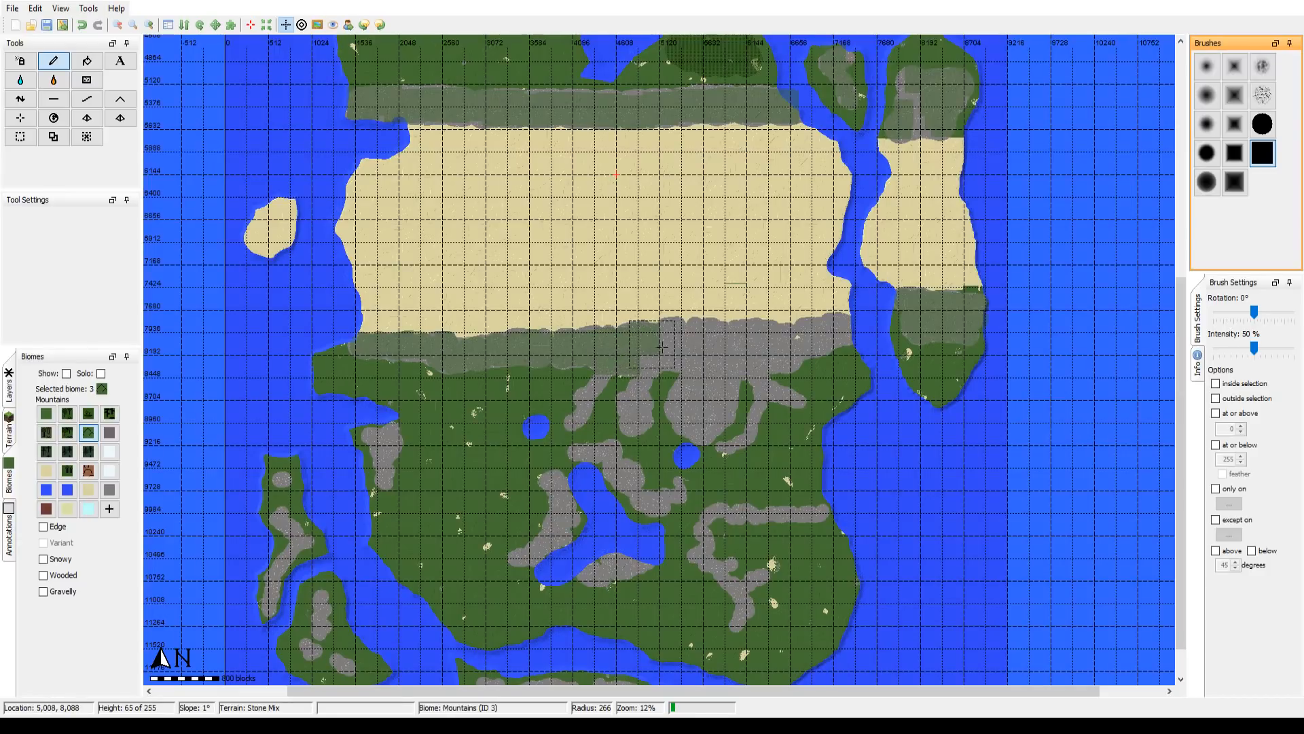
{"action": "scroll", "coordinate": [670, 351], "scroll_direction": "down", "scroll_amount": 2}
{"action": "left_click", "coordinate": [682, 347]}
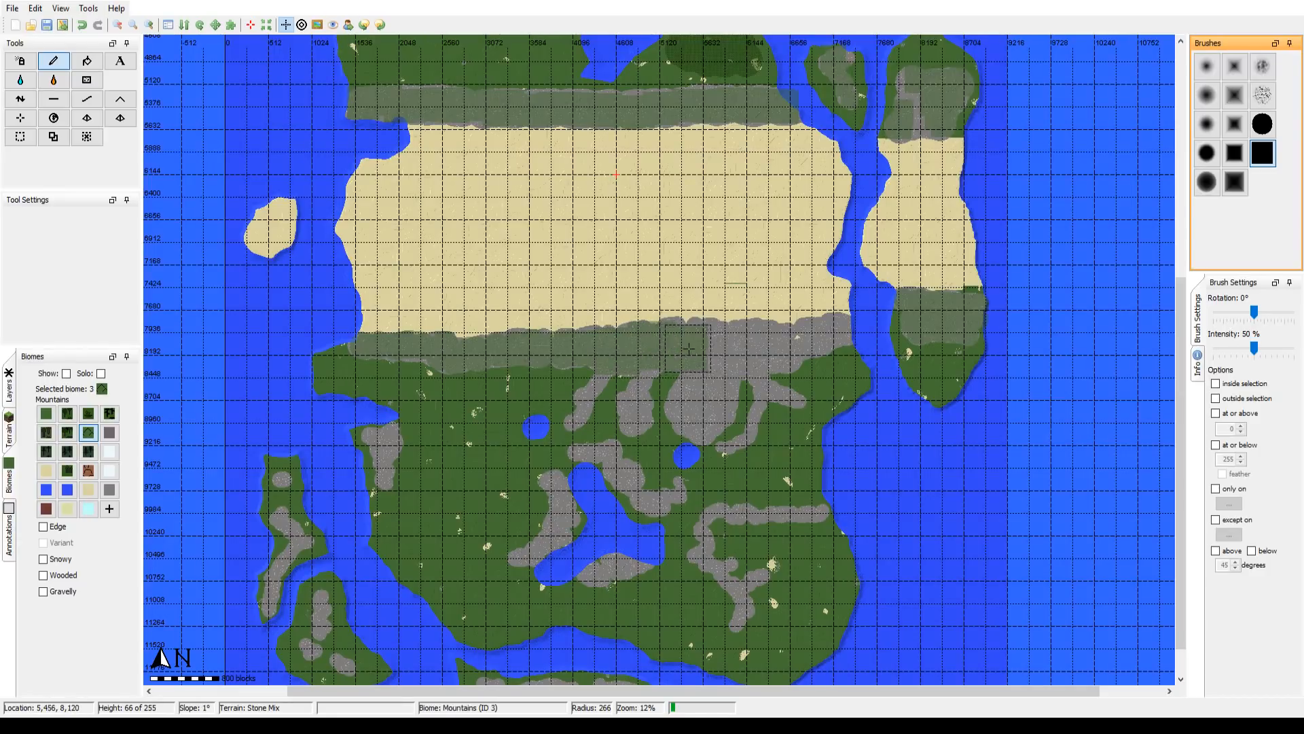
{"action": "left_click", "coordinate": [707, 350]}
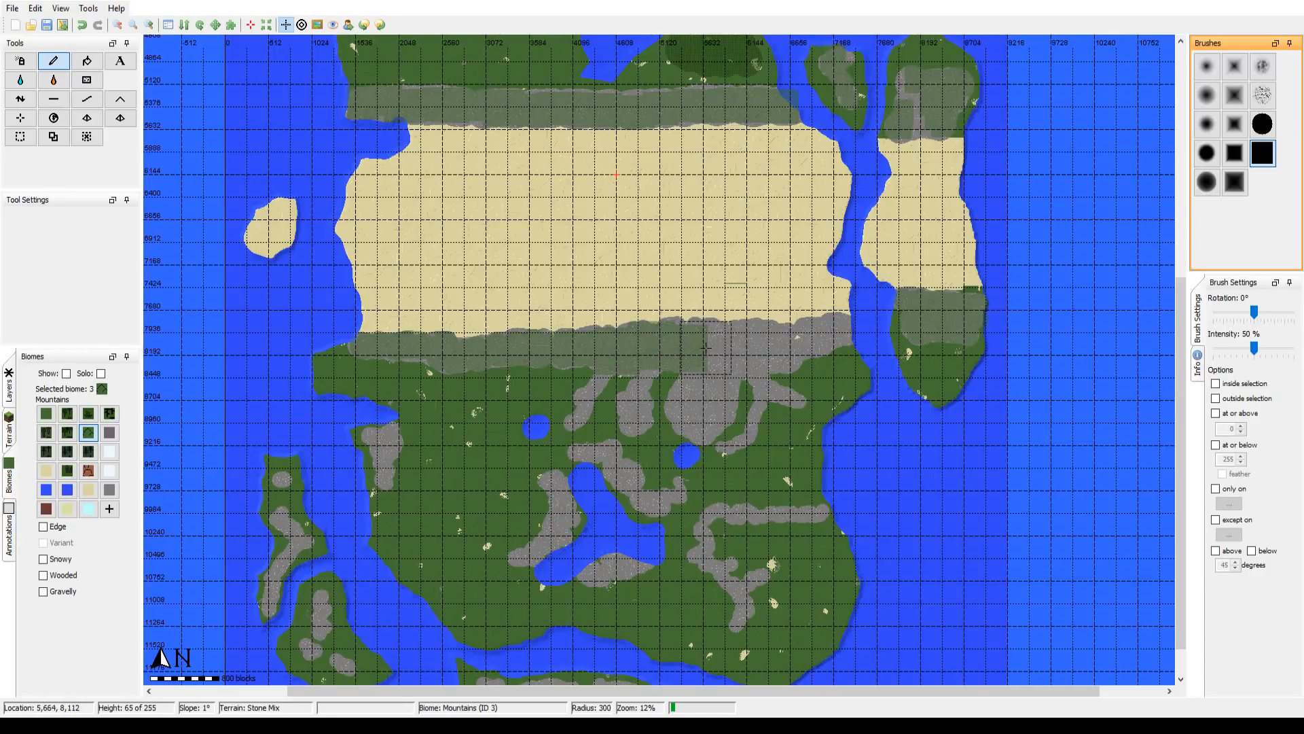
{"action": "left_click", "coordinate": [745, 350]}
{"action": "left_click", "coordinate": [767, 350]}
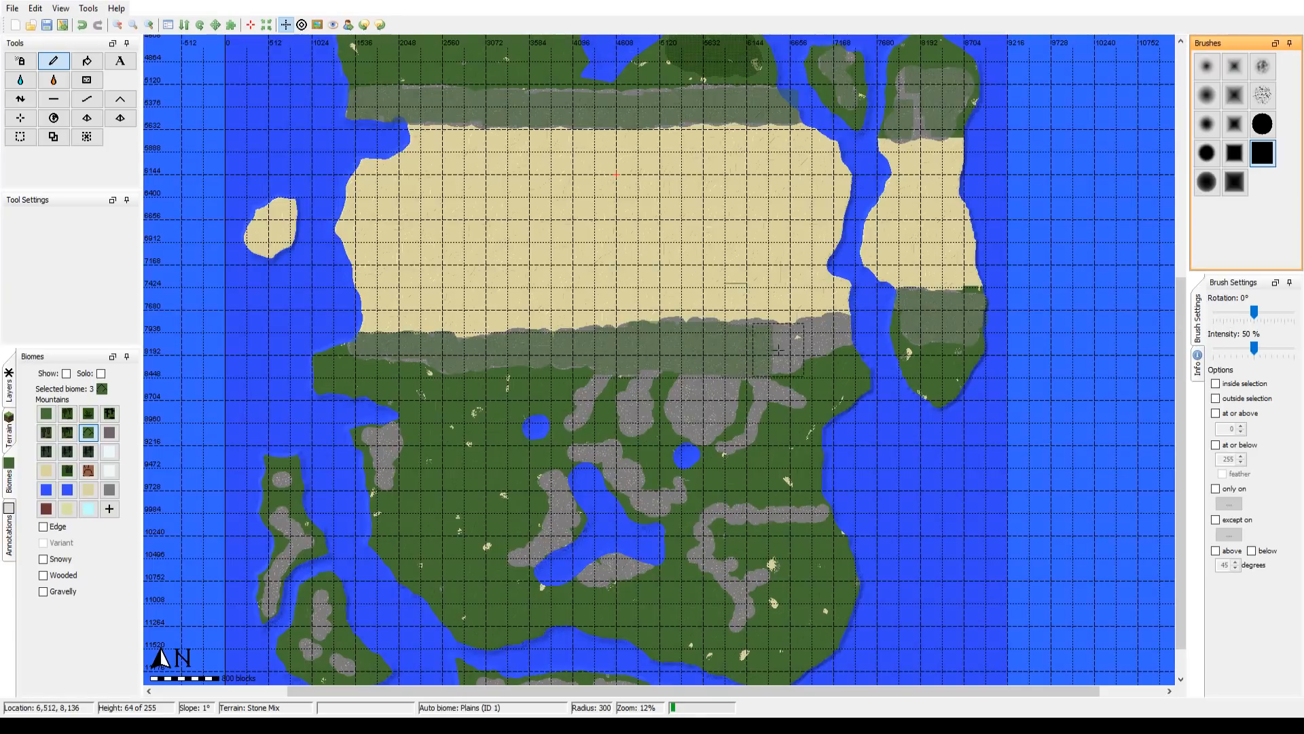
{"action": "scroll", "coordinate": [774, 348], "scroll_direction": "up", "scroll_amount": 3}
{"action": "left_click", "coordinate": [779, 347]}
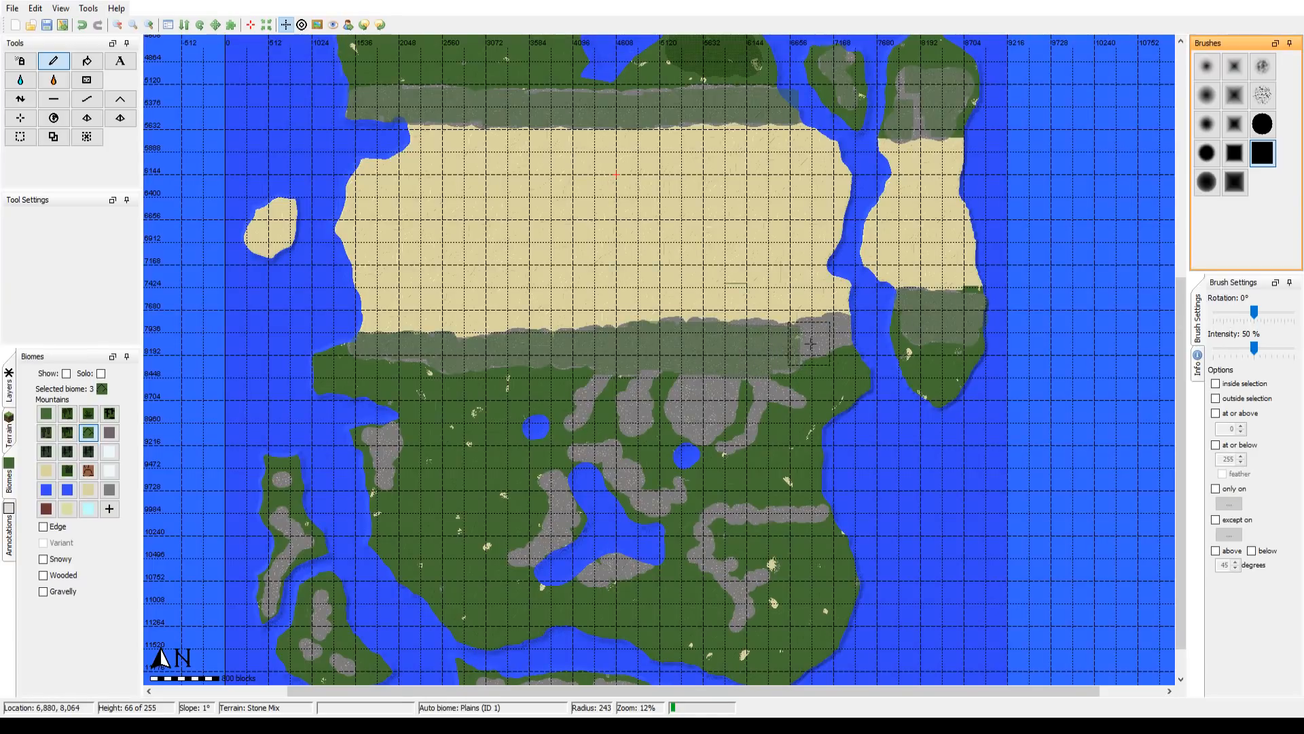
{"action": "scroll", "coordinate": [813, 334], "scroll_direction": "up", "scroll_amount": 2}
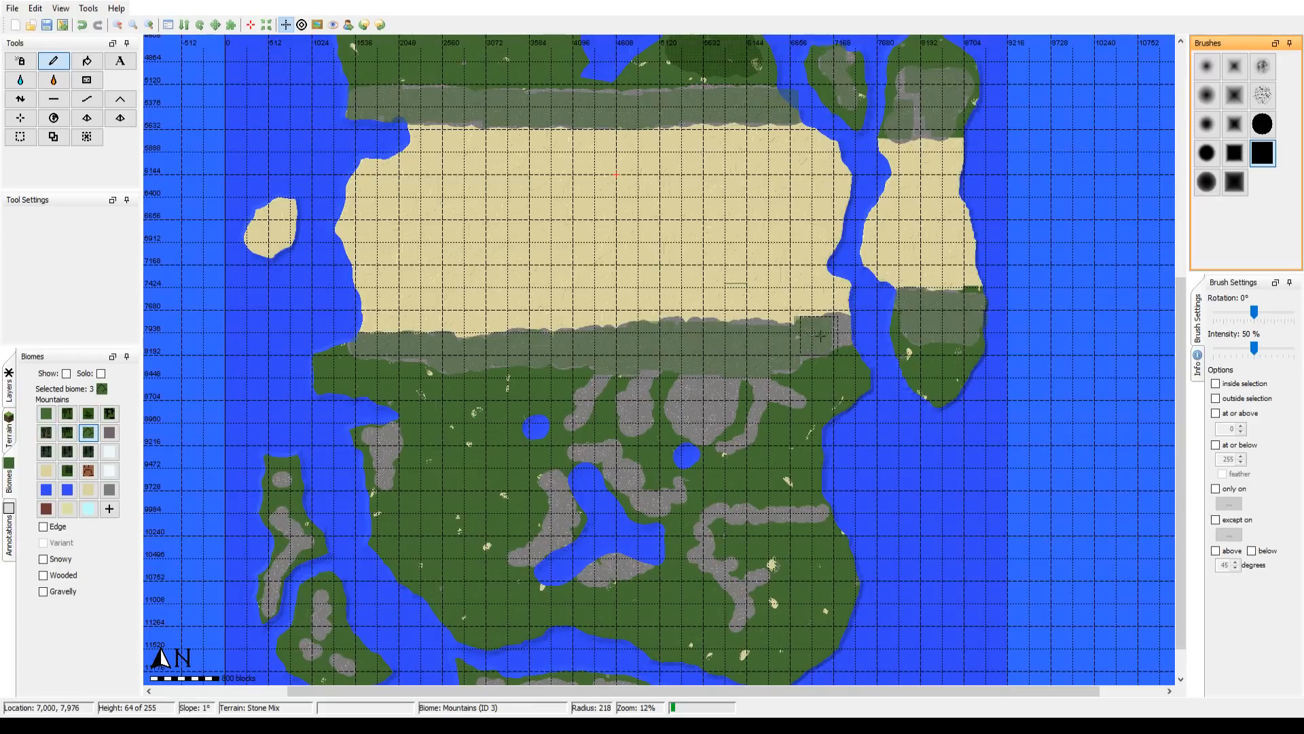
{"action": "scroll", "coordinate": [829, 330], "scroll_direction": "up", "scroll_amount": 2}
Step: Paint the Mountains biome over the stone ridges and large round stone patch branching south from the strip, varying the square brush's radius
{"action": "scroll", "coordinate": [834, 329], "scroll_direction": "up", "scroll_amount": 2}
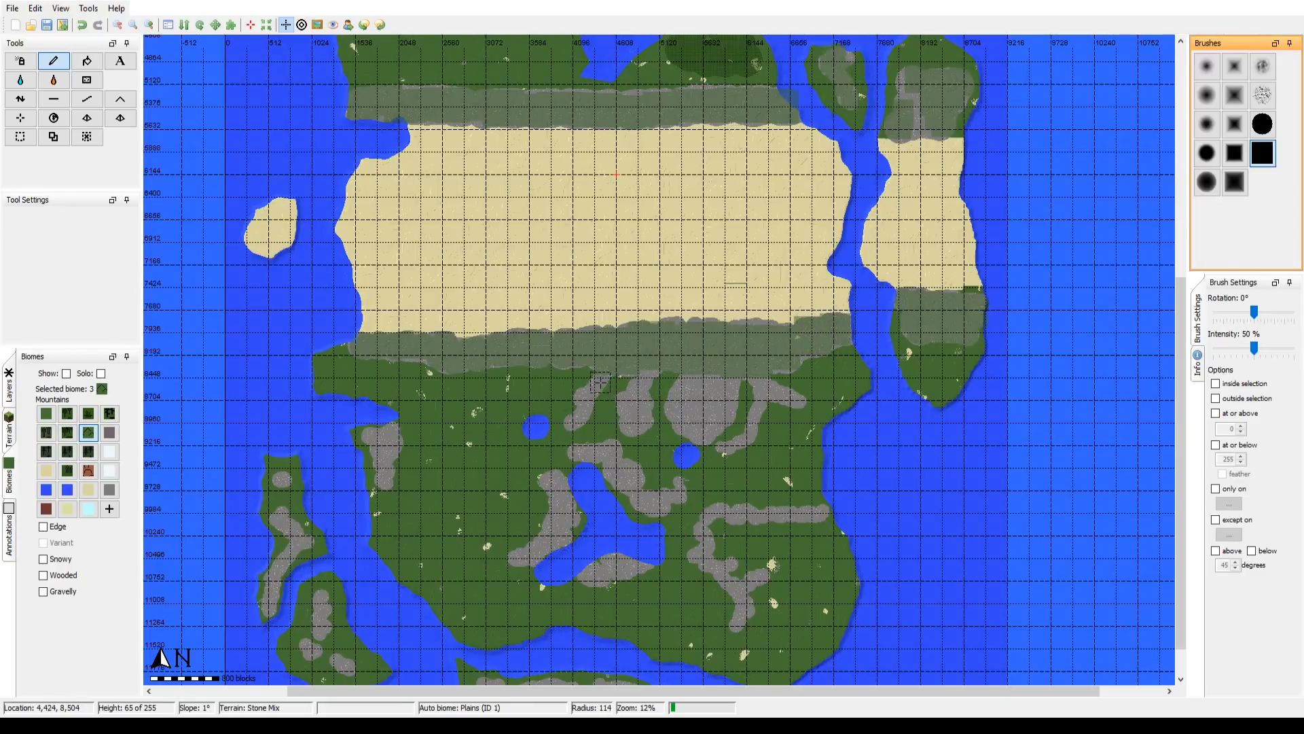
{"action": "scroll", "coordinate": [594, 394], "scroll_direction": "up", "scroll_amount": 2}
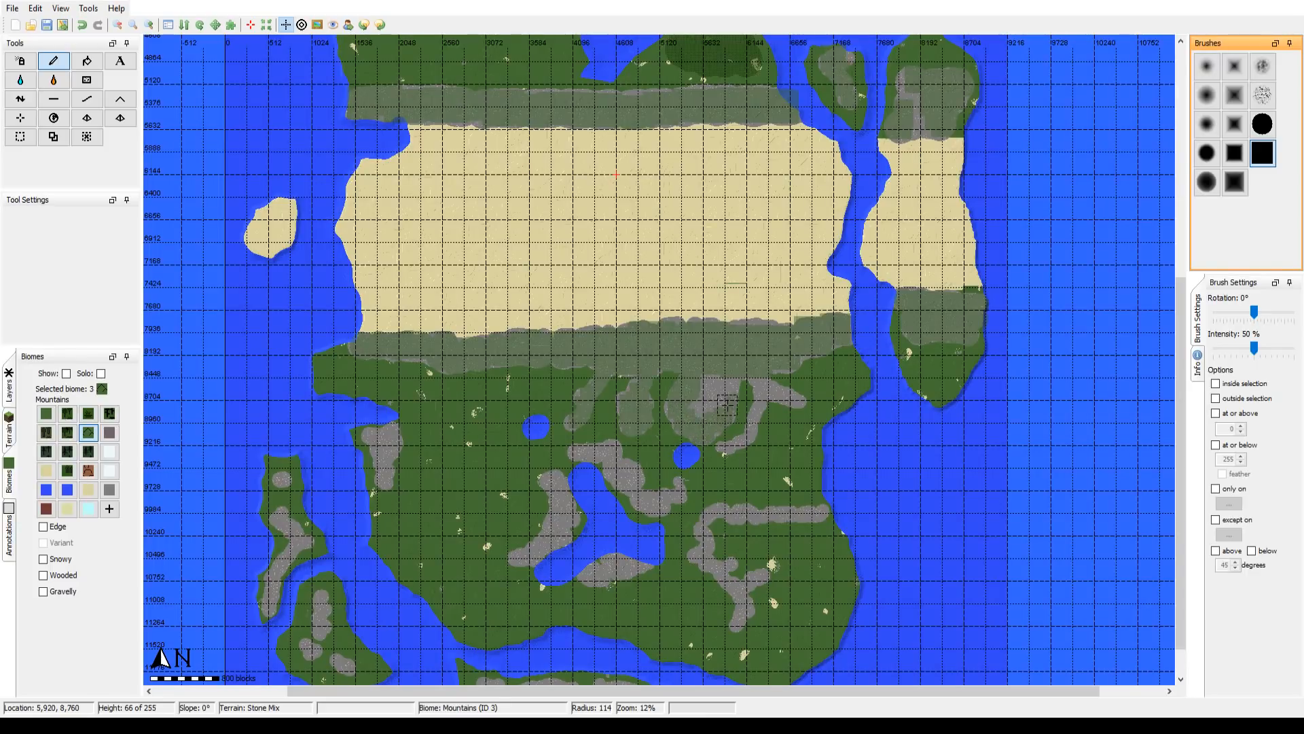
{"action": "scroll", "coordinate": [705, 406], "scroll_direction": "up", "scroll_amount": 6}
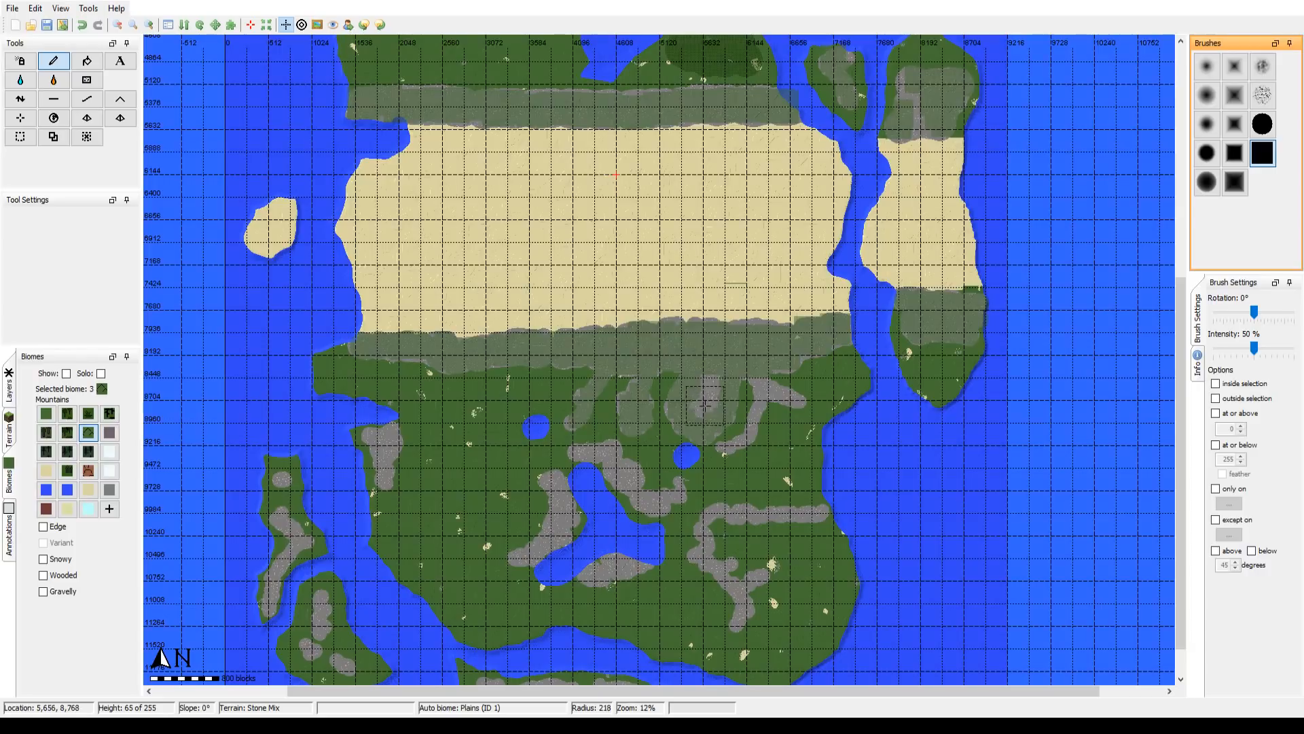
{"action": "scroll", "coordinate": [744, 379], "scroll_direction": "up", "scroll_amount": 1}
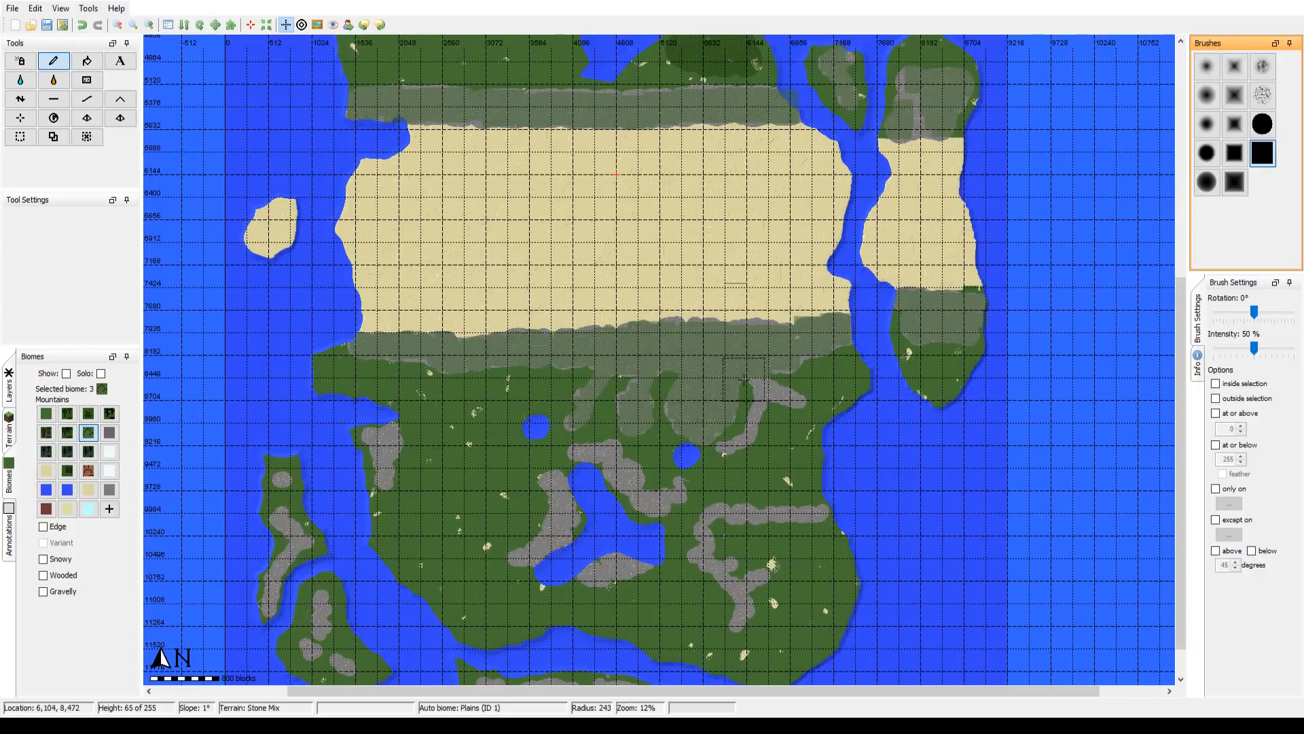
{"action": "scroll", "coordinate": [750, 378], "scroll_direction": "down", "scroll_amount": 5}
{"action": "scroll", "coordinate": [764, 387], "scroll_direction": "down", "scroll_amount": 2}
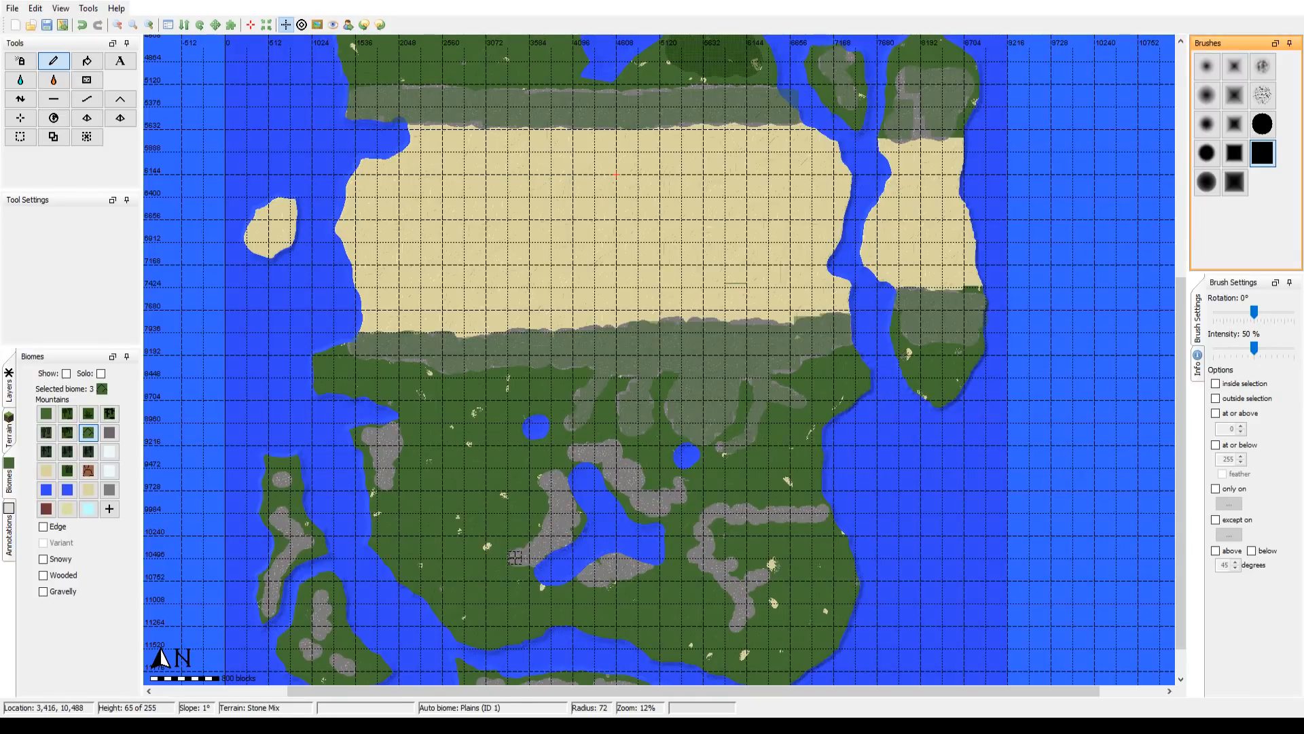
Step: Paint the Mountains biome over the stone ridge along the western side of the Y-shaped lake, using brush radii up to 124
{"action": "scroll", "coordinate": [518, 557], "scroll_direction": "down", "scroll_amount": 2}
{"action": "left_click_drag", "start_coordinate": [519, 557], "coordinate": [538, 551]}
{"action": "scroll", "coordinate": [544, 543], "scroll_direction": "down", "scroll_amount": 1}
{"action": "scroll", "coordinate": [544, 543], "scroll_direction": "down", "scroll_amount": 2}
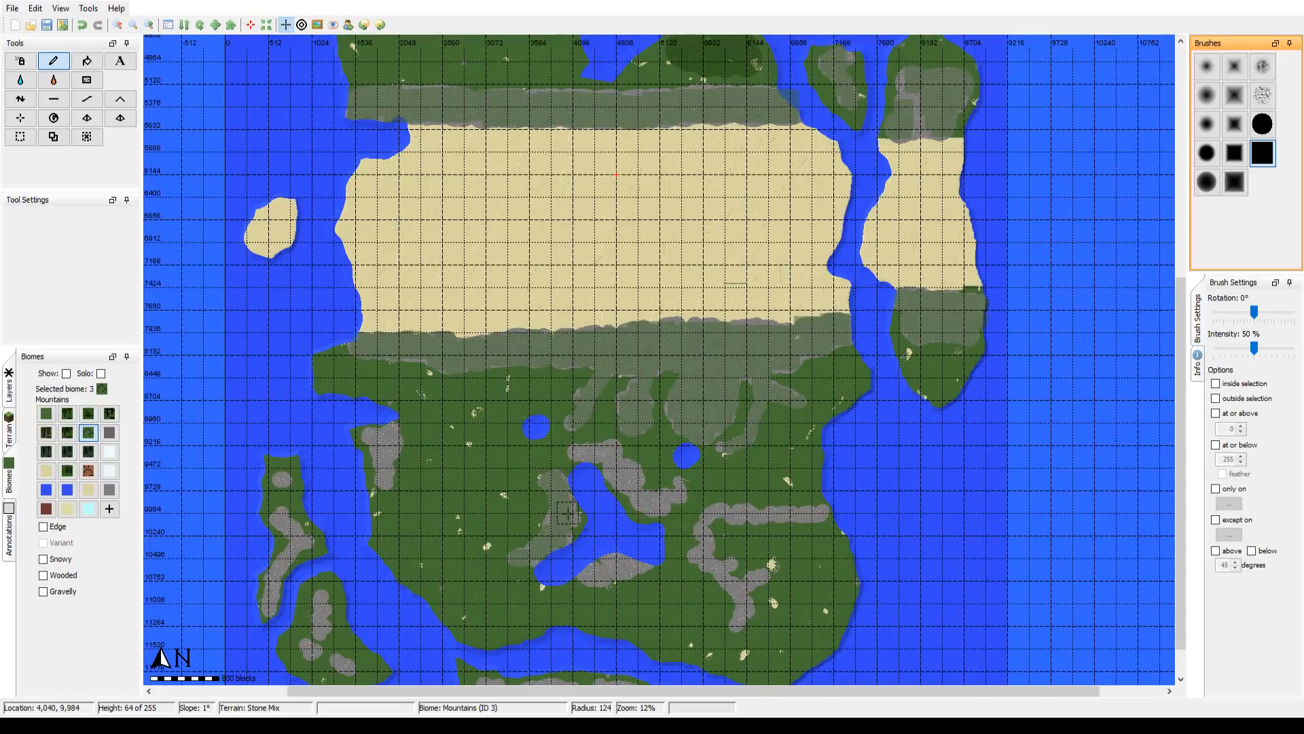
Step: Paint the Mountains biome over the stone patch on the continent's western coast and the ridge northeast of the Y-shaped lake
{"action": "scroll", "coordinate": [386, 477], "scroll_direction": "up", "scroll_amount": 1}
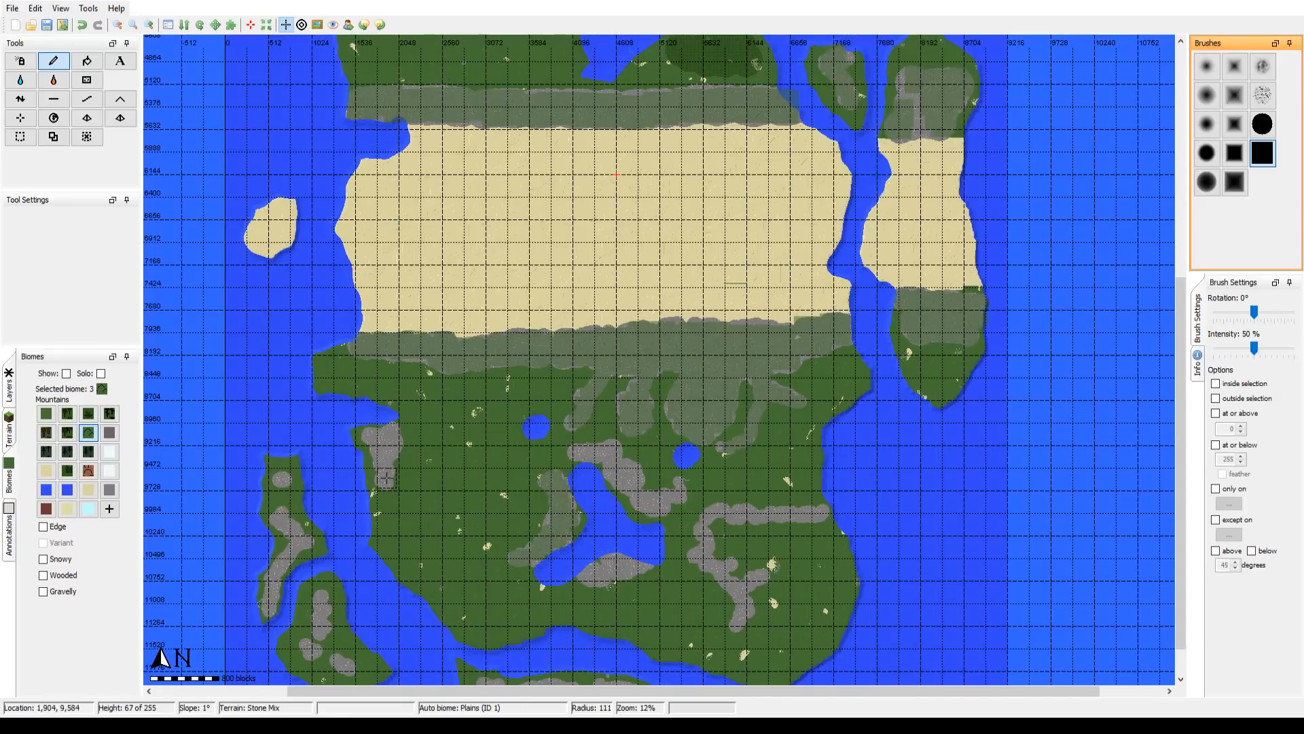
{"action": "scroll", "coordinate": [384, 472], "scroll_direction": "down", "scroll_amount": 1}
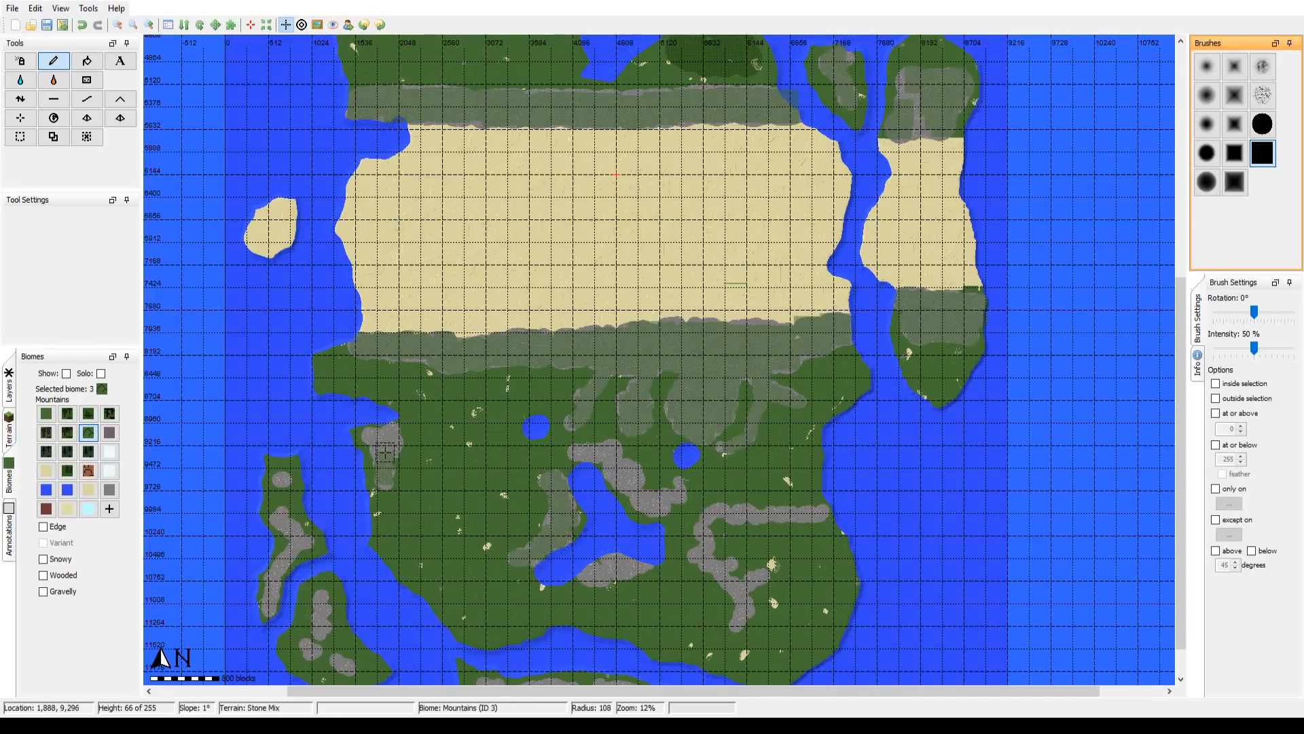
{"action": "scroll", "coordinate": [381, 447], "scroll_direction": "down", "scroll_amount": 1}
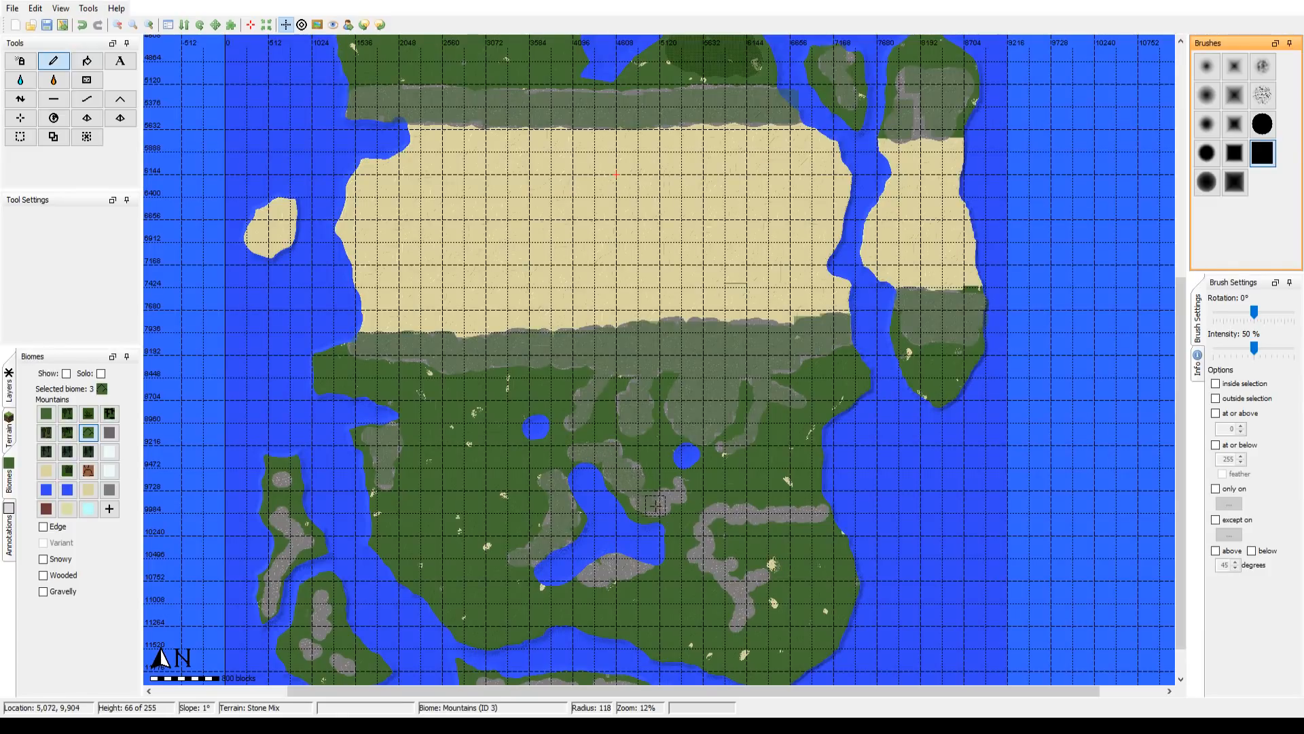
{"action": "left_click_drag", "start_coordinate": [651, 504], "coordinate": [676, 486]}
Step: Paint the Mountains biome over the horizontal stone ridge in the southeast and its southward bend, using brush radii of 125 and 150
{"action": "scroll", "coordinate": [678, 495], "scroll_direction": "up", "scroll_amount": 2}
{"action": "scroll", "coordinate": [822, 510], "scroll_direction": "down", "scroll_amount": 3}
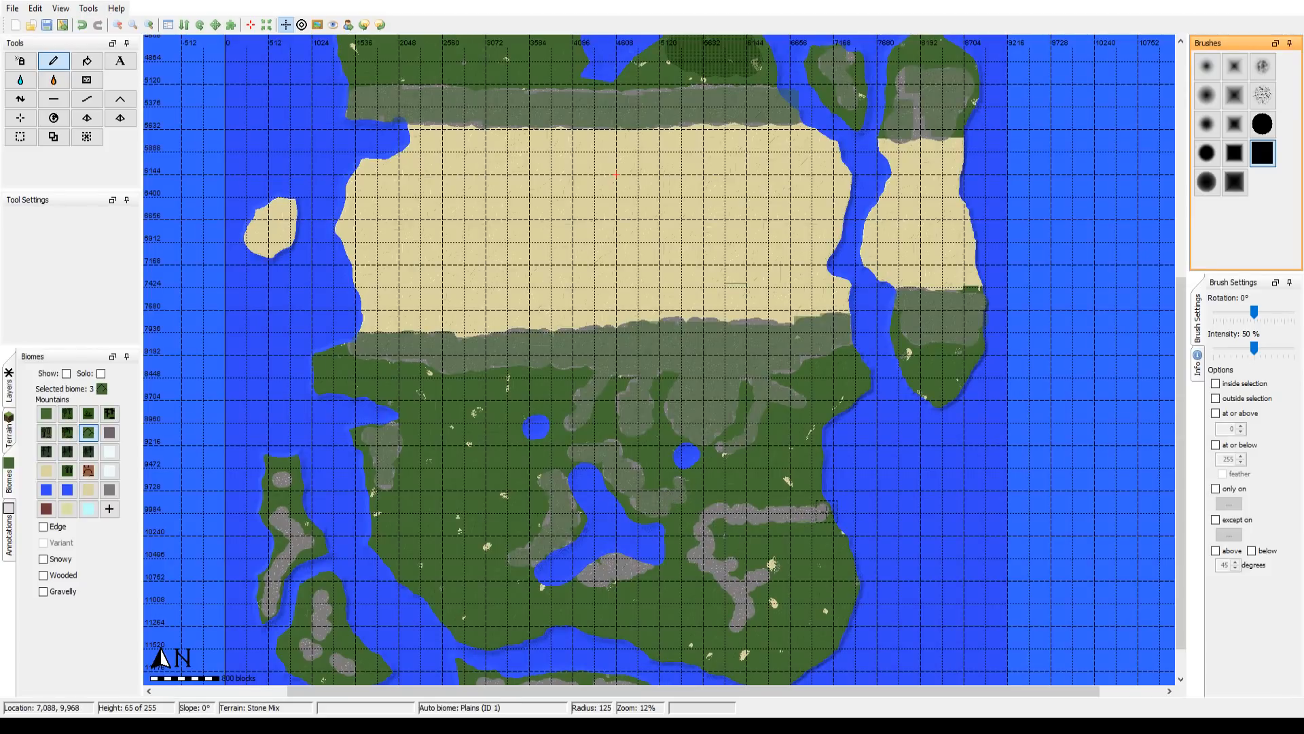
{"action": "left_click_drag", "start_coordinate": [818, 512], "coordinate": [788, 518]}
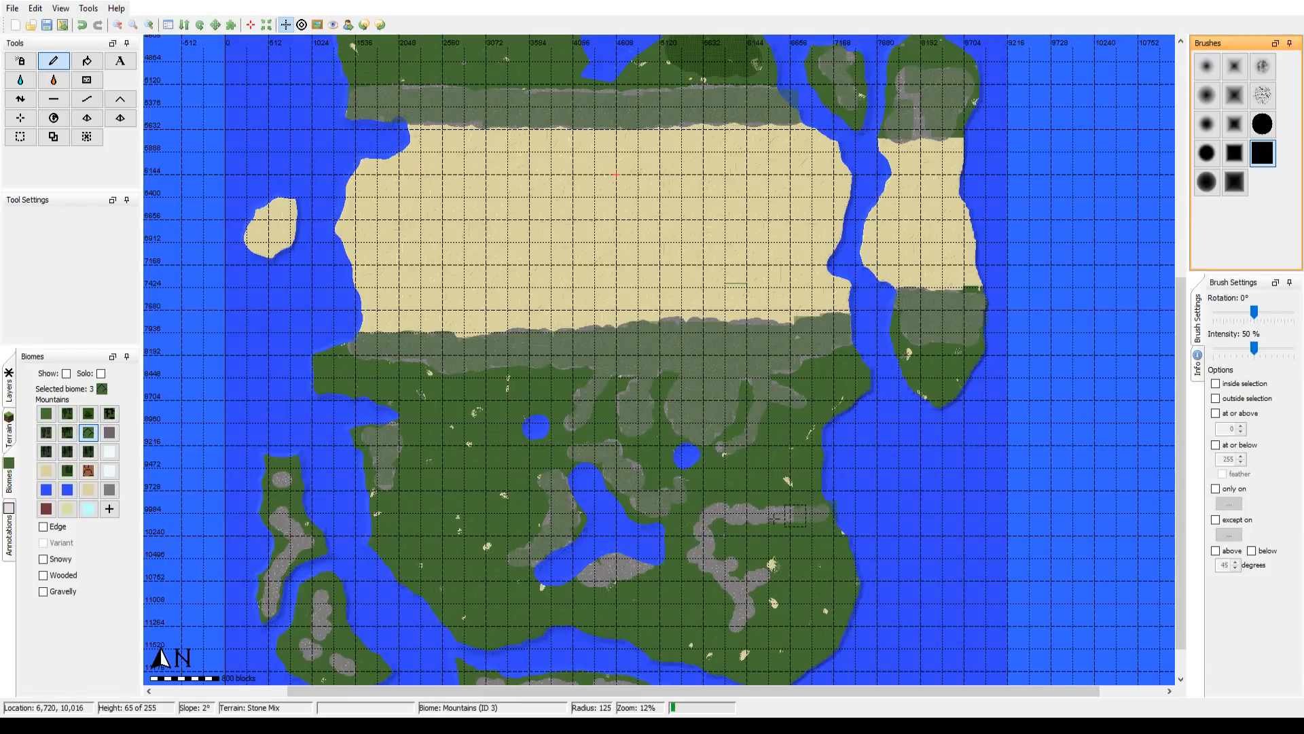
{"action": "scroll", "coordinate": [760, 516], "scroll_direction": "down", "scroll_amount": 3}
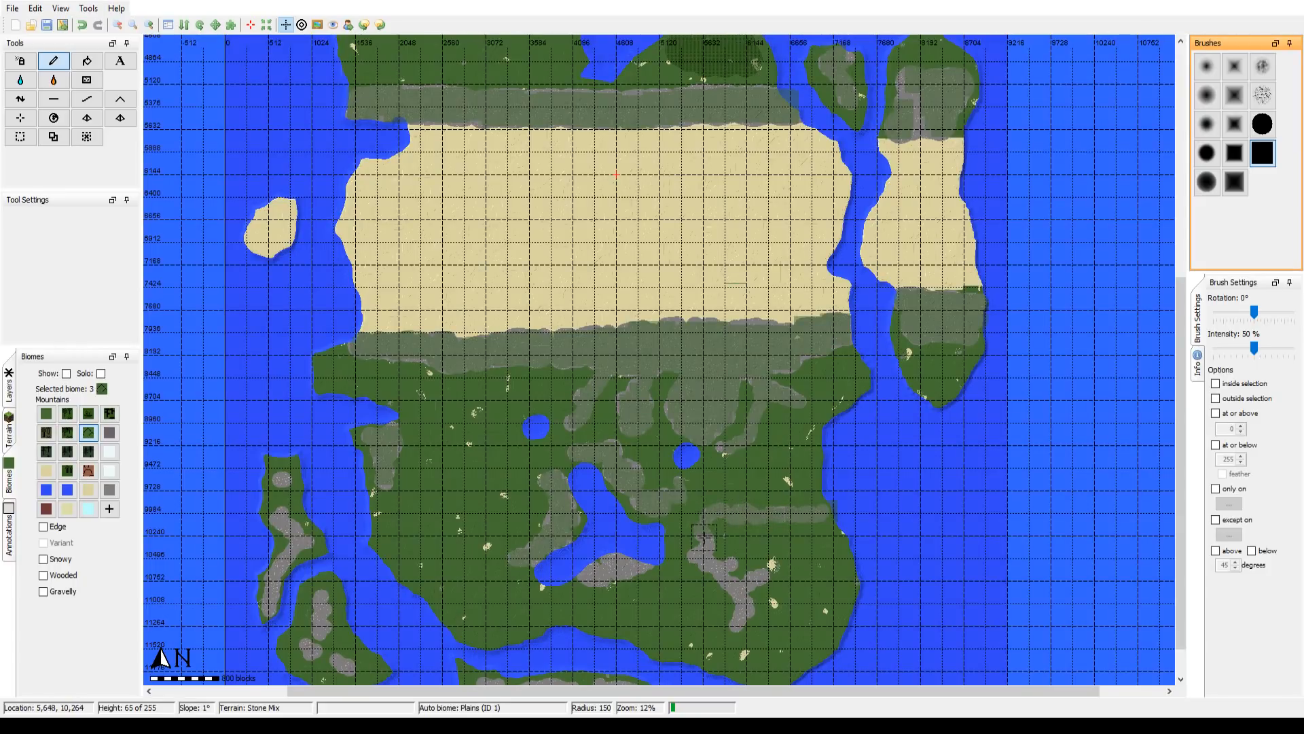
{"action": "mouse_move", "coordinate": [704, 537]}
{"action": "left_mouse_down"}
{"action": "mouse_move", "coordinate": [711, 577]}
{"action": "mouse_move", "coordinate": [727, 570]}
{"action": "left_mouse_up"}
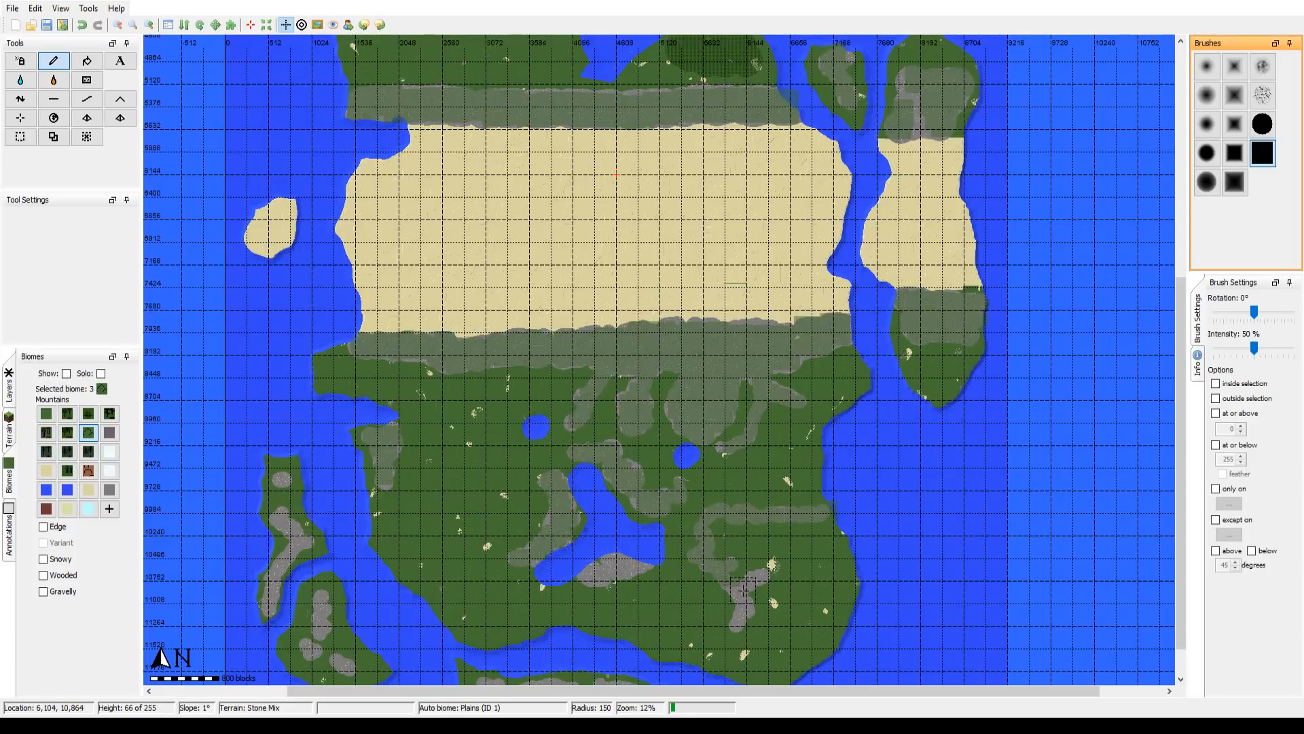
Step: Paint the Mountains biome over the forked southern end of the southeastern ridge, reducing the brush radius to 108
{"action": "scroll", "coordinate": [738, 591], "scroll_direction": "up", "scroll_amount": 1}
{"action": "left_click", "coordinate": [738, 591]}
{"action": "left_click_drag", "start_coordinate": [745, 615], "coordinate": [739, 623]}
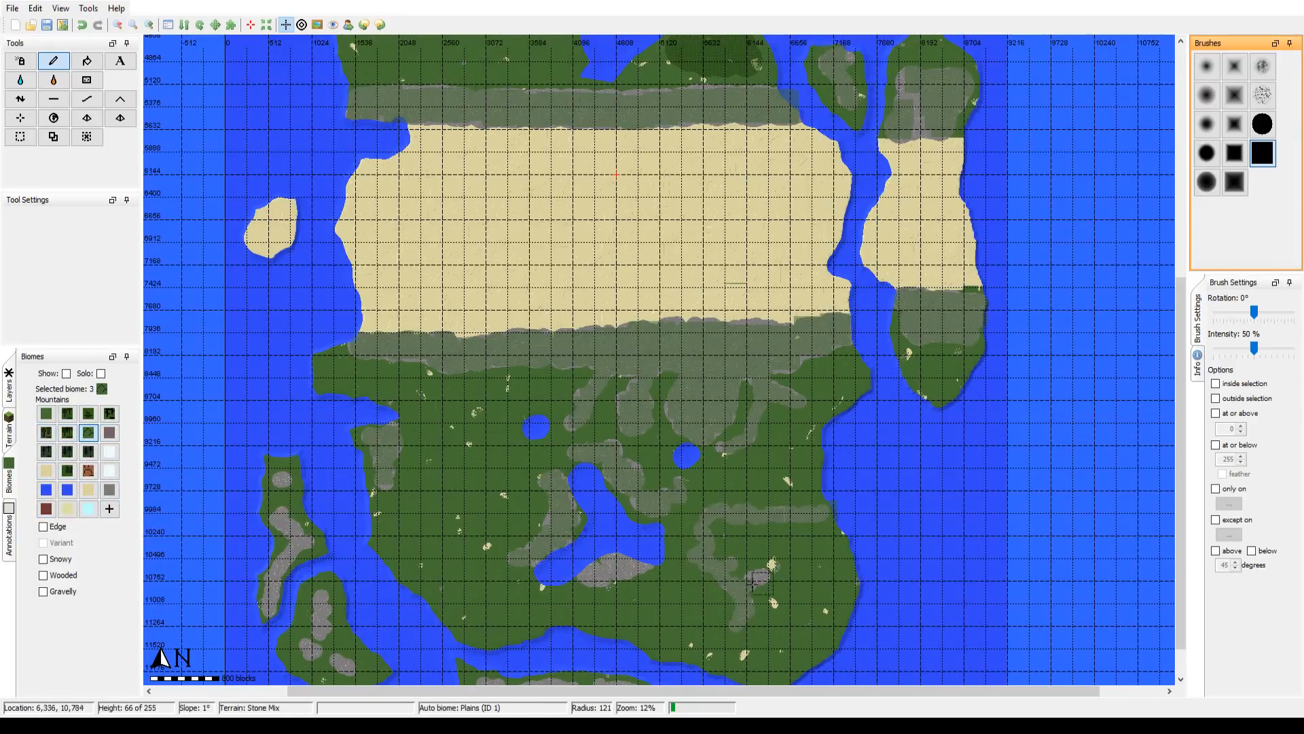
{"action": "scroll", "coordinate": [754, 585], "scroll_direction": "up", "scroll_amount": 1}
{"action": "left_click", "coordinate": [757, 578]}
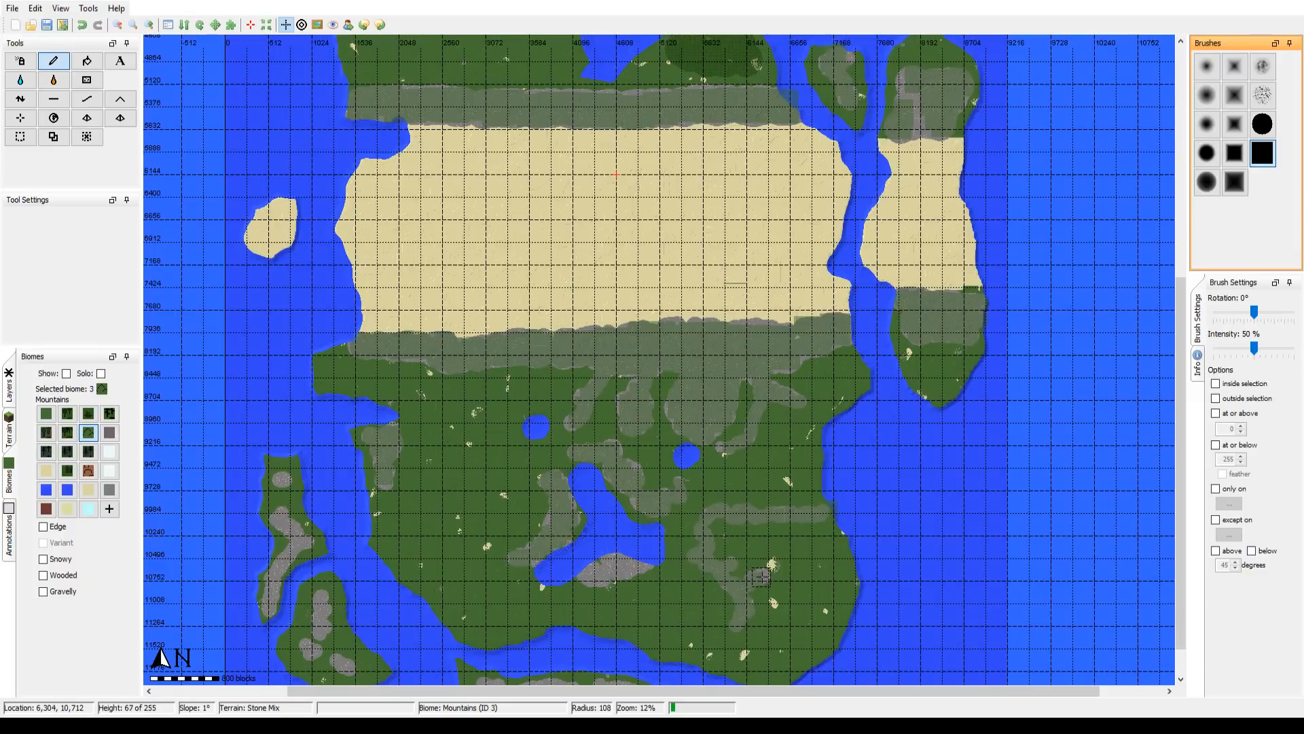
{"action": "left_click", "coordinate": [762, 577]}
Step: Paint the Mountains biome over the stone patch on the southern shore of the Y-shaped lake at brush radius 129
{"action": "scroll", "coordinate": [766, 570], "scroll_direction": "down", "scroll_amount": 1}
{"action": "mouse_move", "coordinate": [600, 579]}
{"action": "left_mouse_down"}
{"action": "mouse_move", "coordinate": [585, 573]}
{"action": "mouse_move", "coordinate": [620, 566]}
{"action": "left_mouse_up"}
{"action": "scroll", "coordinate": [597, 575], "scroll_direction": "down", "scroll_amount": 1}
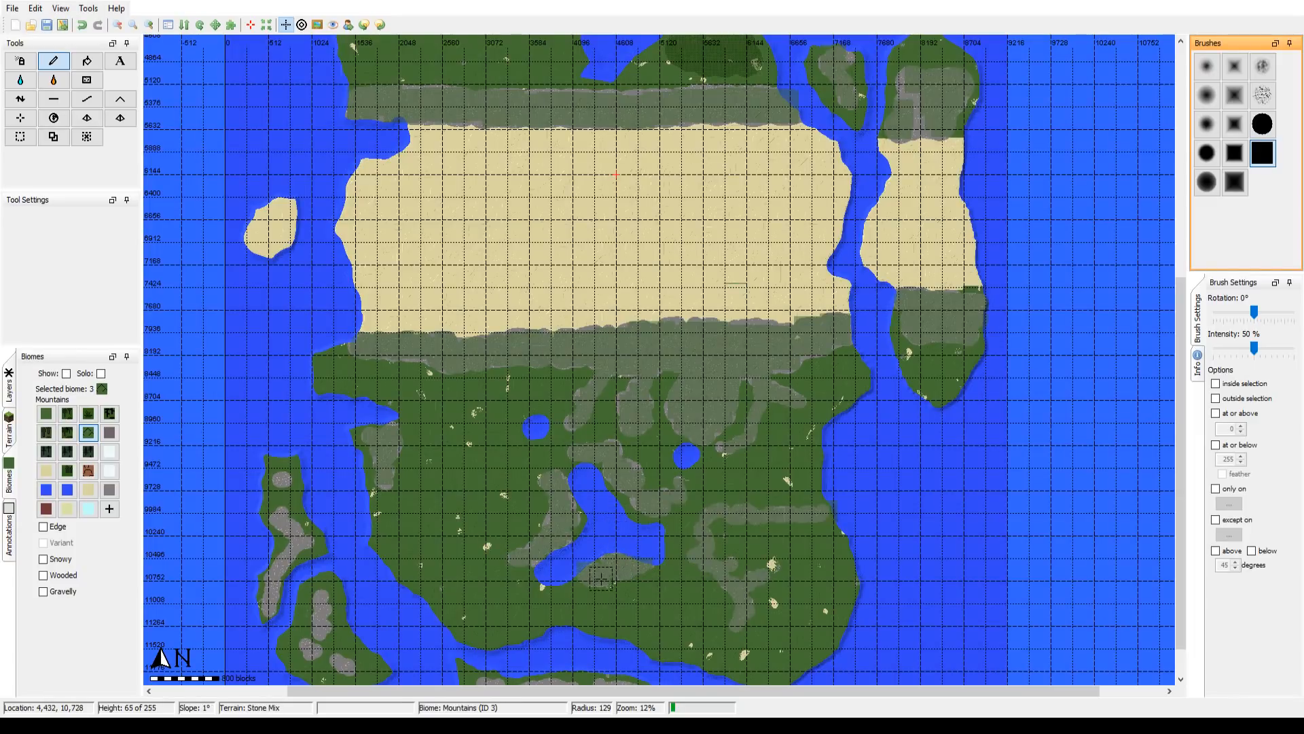
Step: Paint the Mountains biome over the stone patches on the long southern island and the two southwestern islands at brush radius 102
{"action": "left_click_drag", "start_coordinate": [621, 578], "coordinate": [625, 412]}
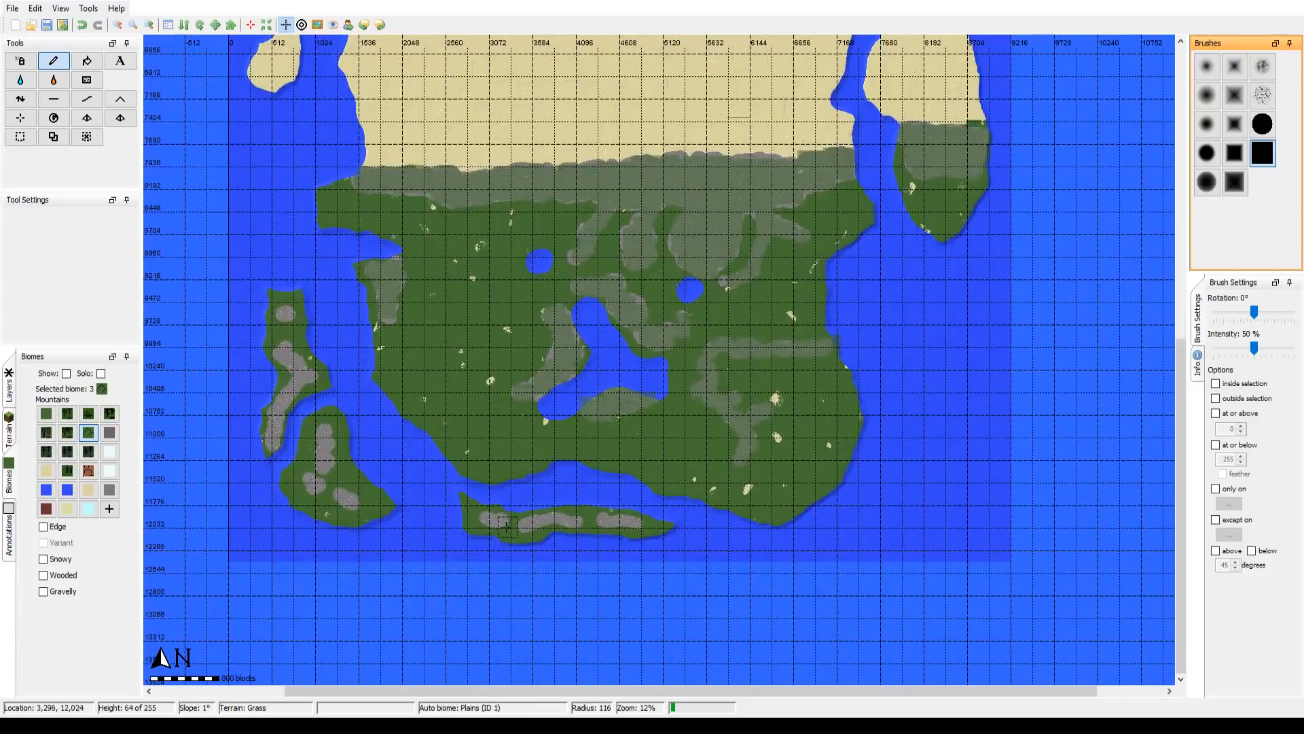
{"action": "scroll", "coordinate": [496, 523], "scroll_direction": "up", "scroll_amount": 1}
{"action": "scroll", "coordinate": [494, 520], "scroll_direction": "up", "scroll_amount": 2}
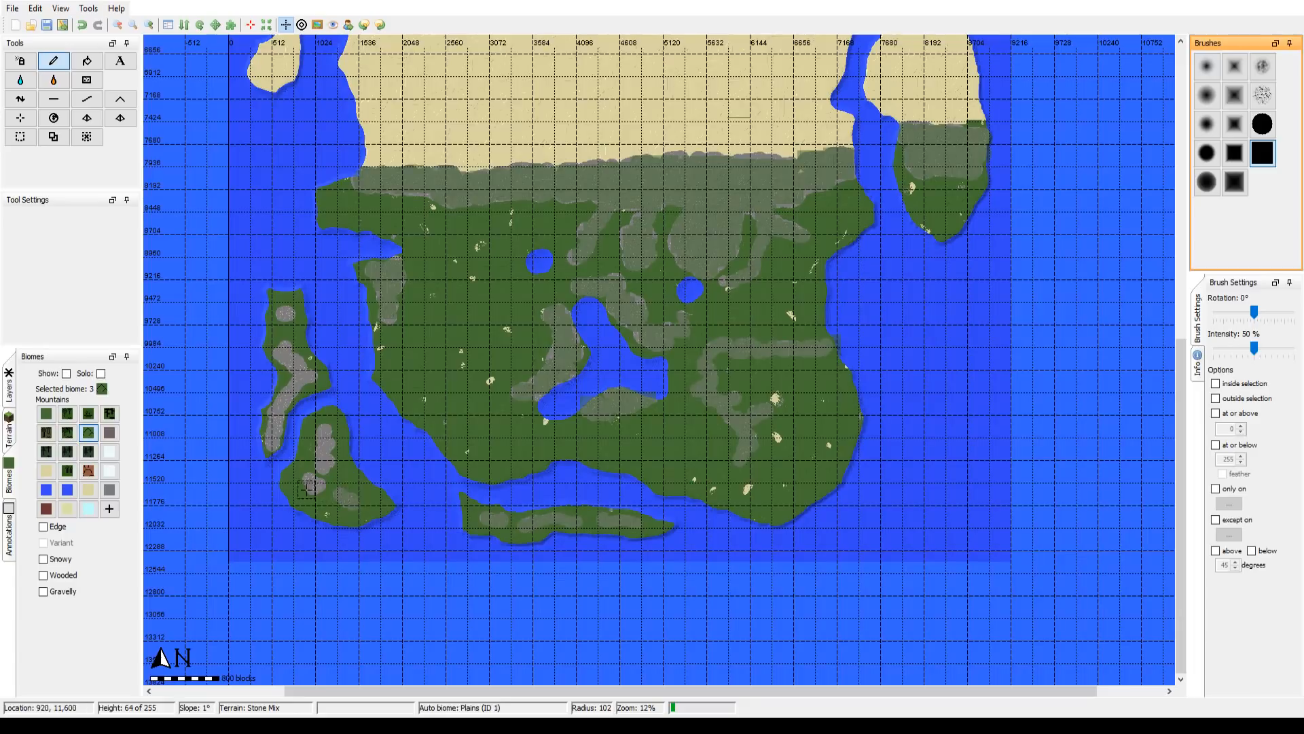
{"action": "mouse_move", "coordinate": [313, 484]}
{"action": "left_mouse_down"}
{"action": "mouse_move", "coordinate": [326, 430]}
{"action": "mouse_move", "coordinate": [272, 440]}
{"action": "mouse_move", "coordinate": [290, 396]}
{"action": "left_mouse_up"}
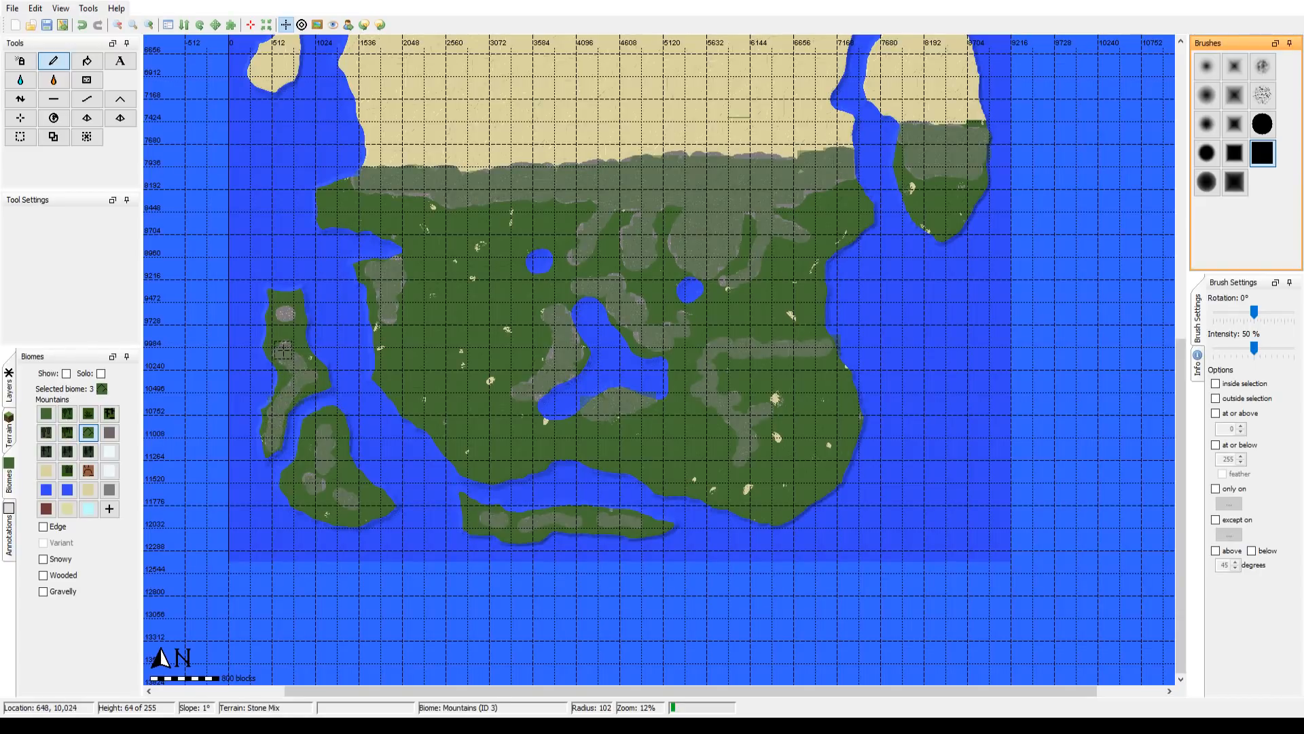
{"action": "left_click", "coordinate": [285, 313]}
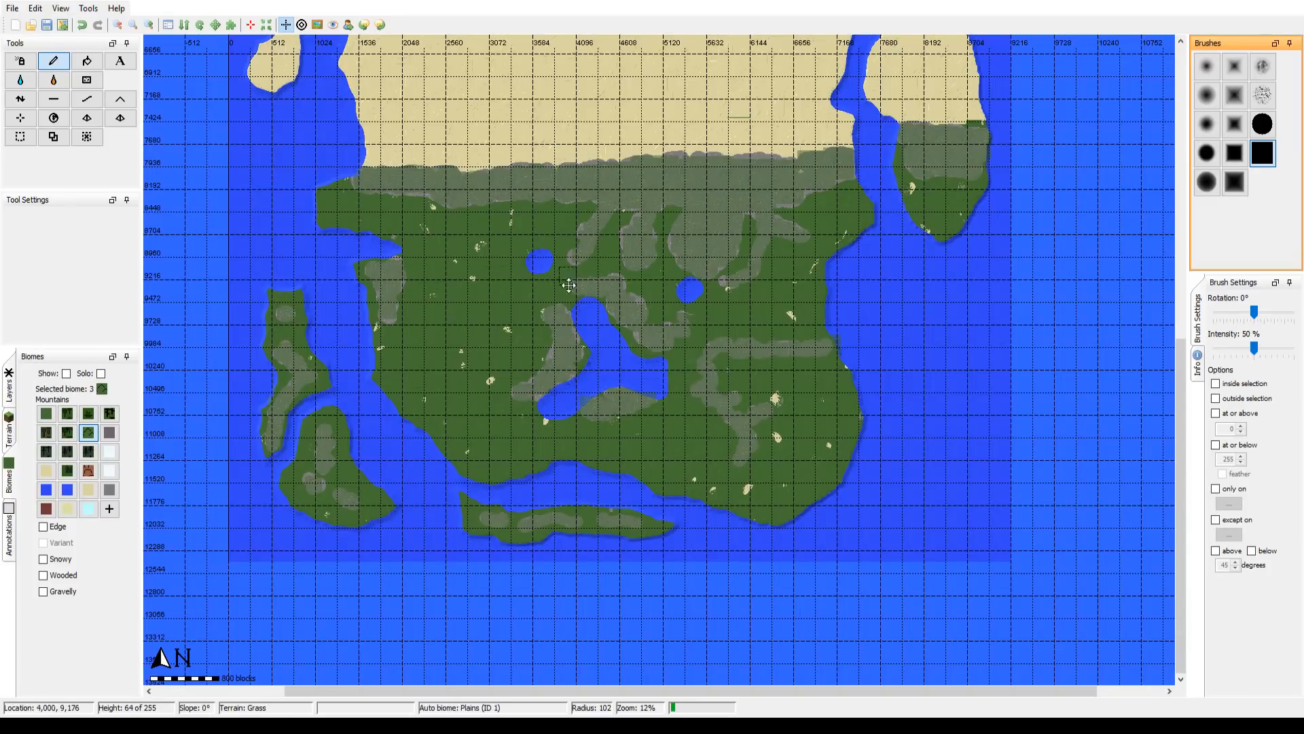
Step: Paint the Mountains biome over the missed stone strip on the eastern island north of its desert
{"action": "left_click_drag", "start_coordinate": [568, 286], "coordinate": [516, 503]}
{"action": "left_click_drag", "start_coordinate": [690, 361], "coordinate": [701, 538]}
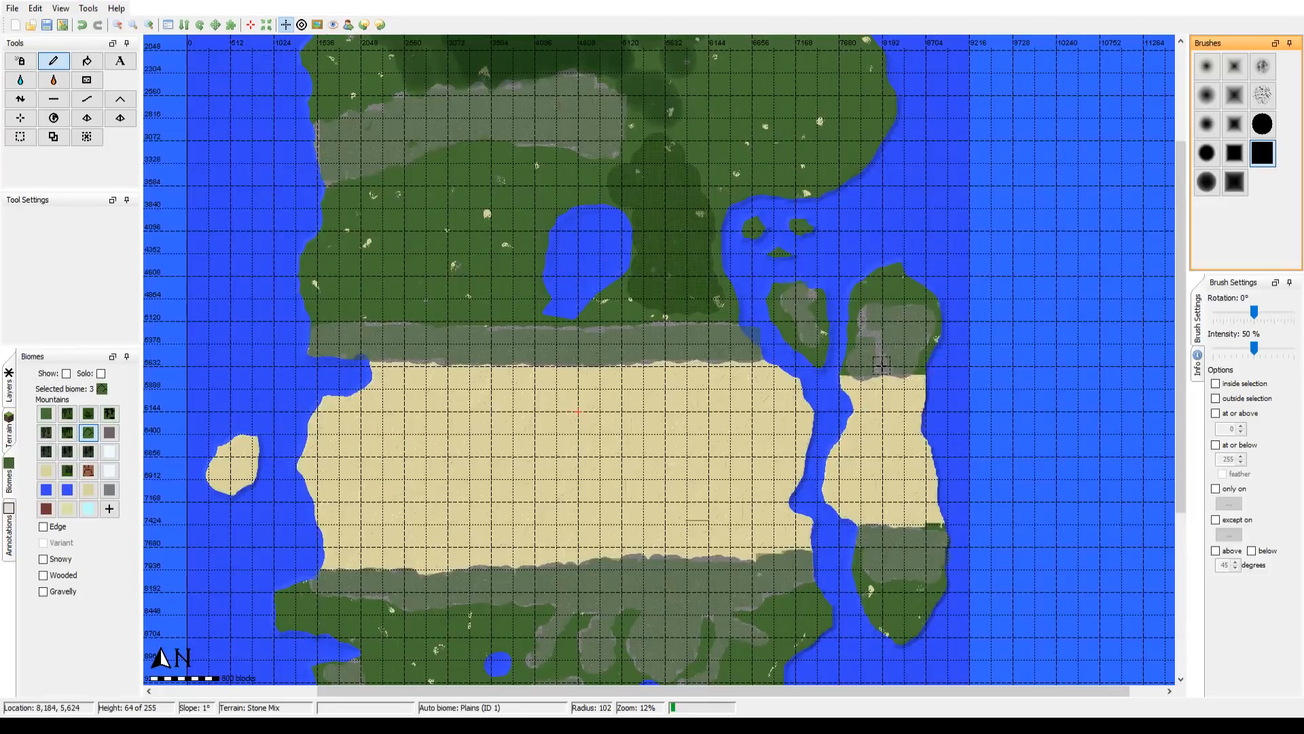
{"action": "left_click", "coordinate": [882, 363]}
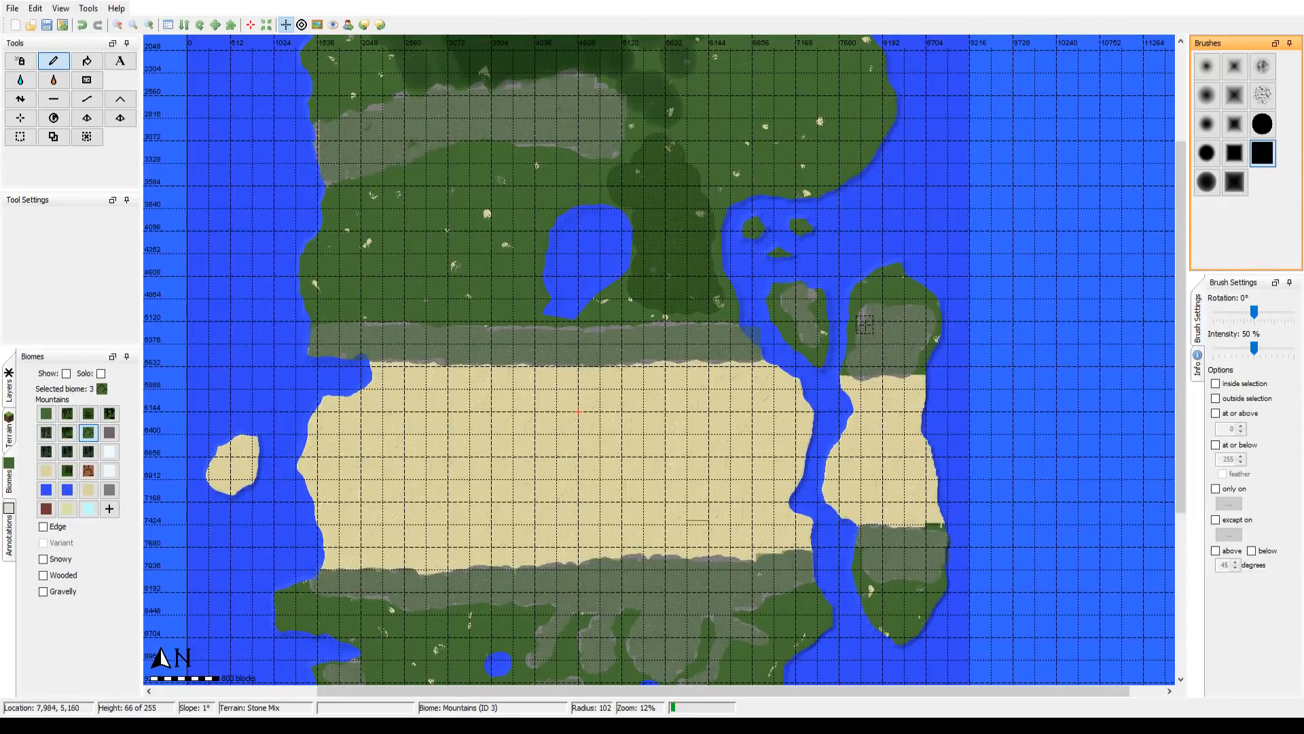
Step: Examine the Mountains biome coverage around the southern continent's lakes and ridges at 50% and 25% zoom
{"action": "left_click_drag", "start_coordinate": [647, 270], "coordinate": [631, 140]}
{"action": "left_click_drag", "start_coordinate": [594, 502], "coordinate": [583, 393]}
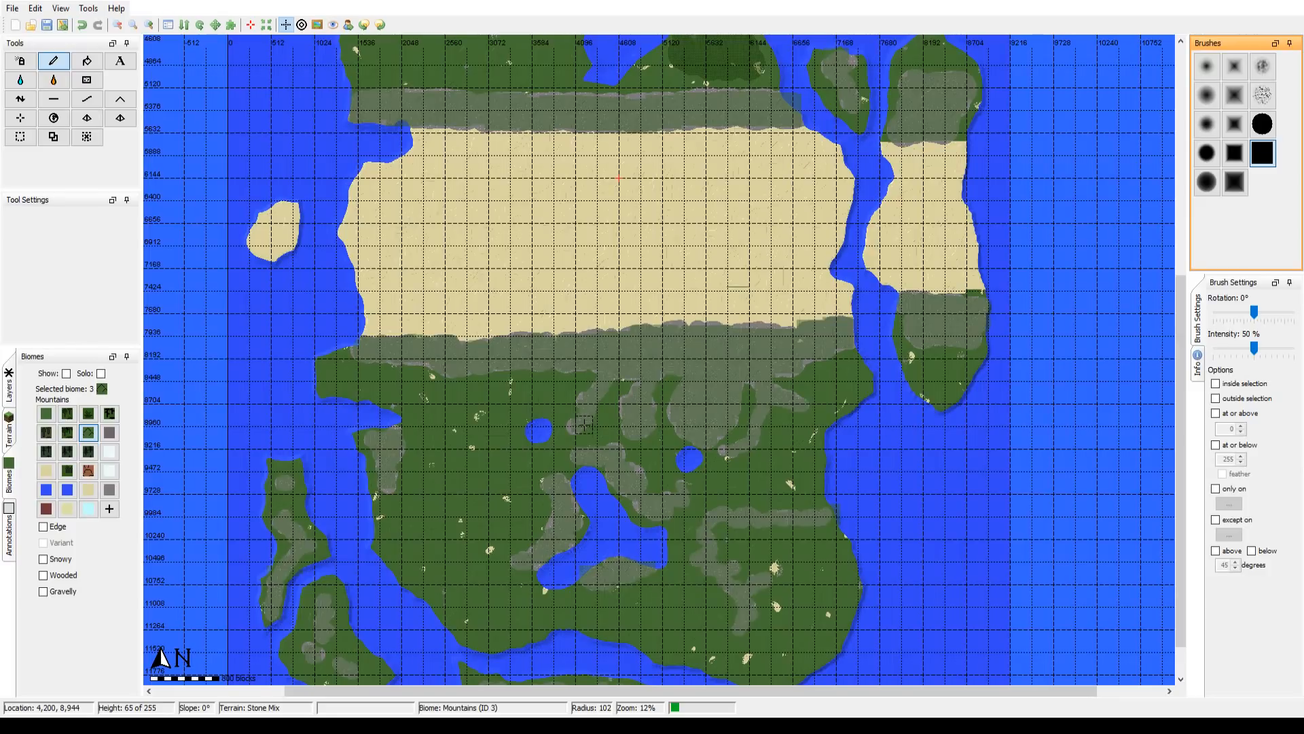
{"action": "left_click_drag", "start_coordinate": [585, 425], "coordinate": [587, 331]}
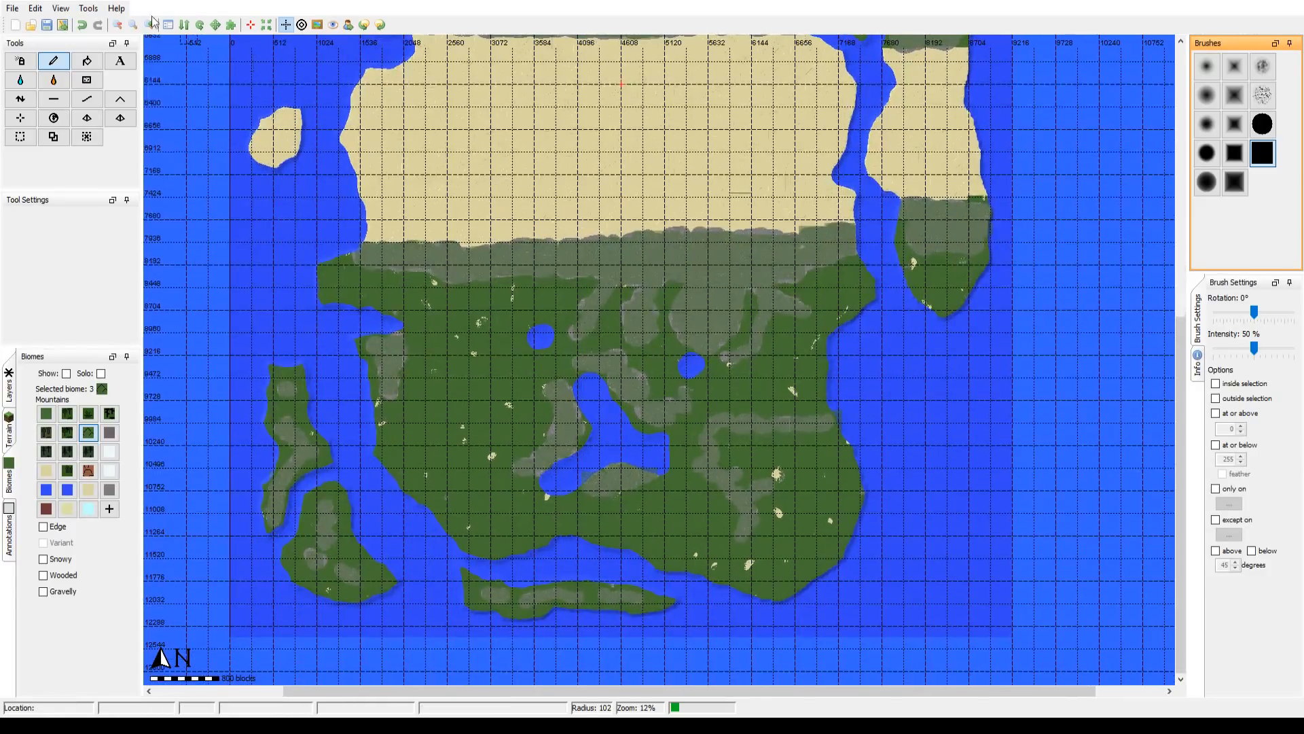
{"action": "left_click", "coordinate": [149, 25]}
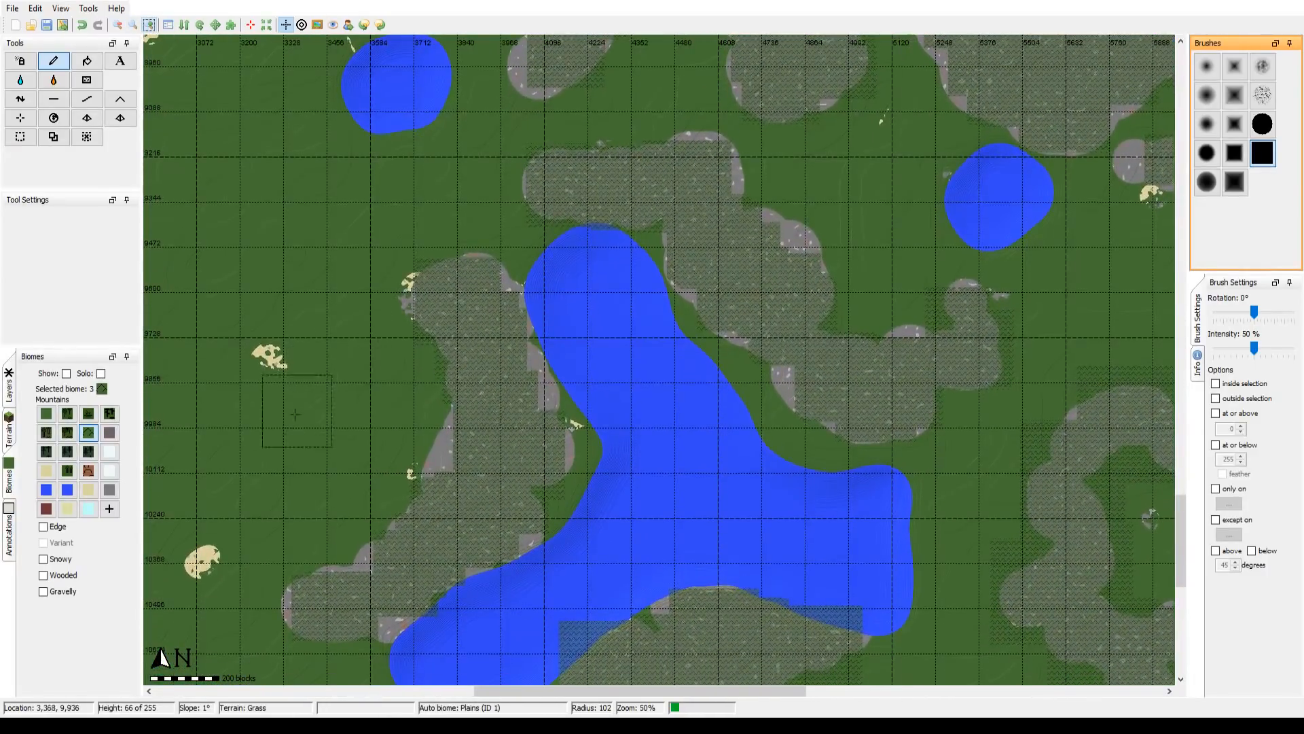
{"action": "mouse_move", "coordinate": [254, 466]}
{"action": "left_mouse_down"}
{"action": "mouse_move", "coordinate": [248, 426]}
{"action": "mouse_move", "coordinate": [243, 447]}
{"action": "left_mouse_up"}
{"action": "left_click", "coordinate": [117, 24]}
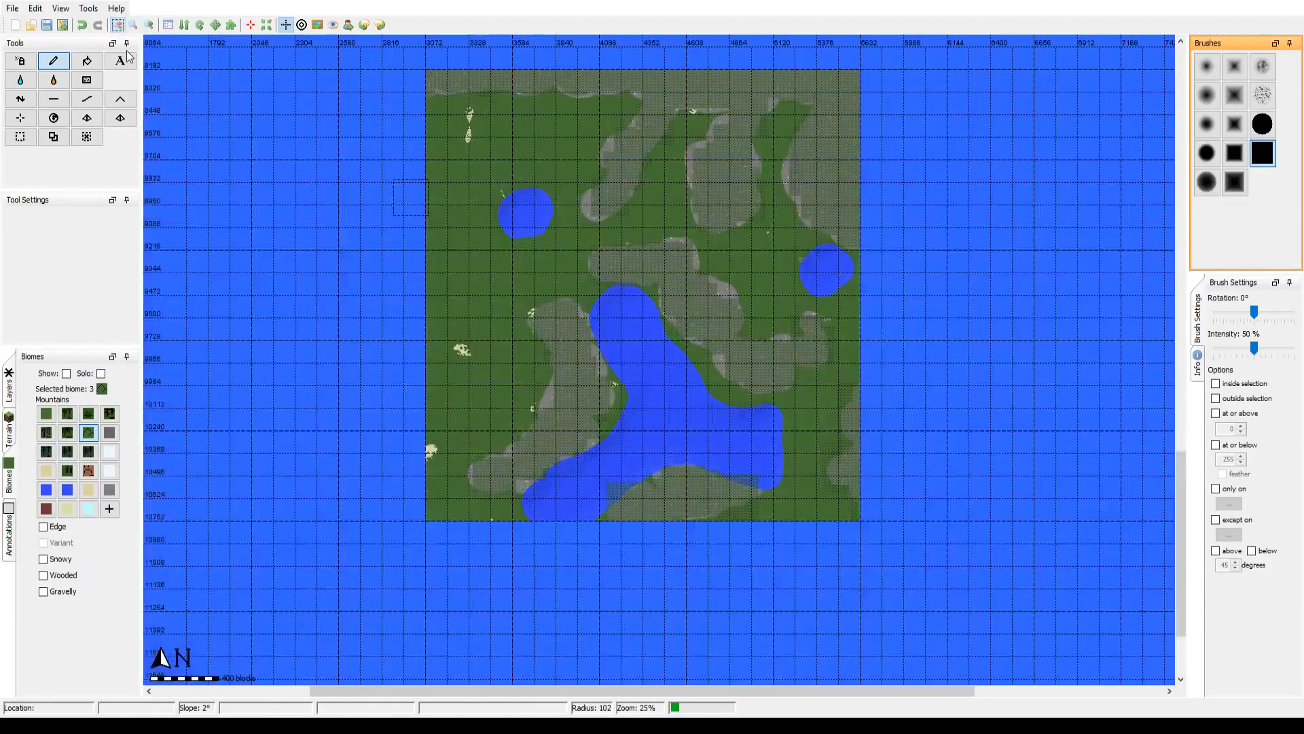
{"action": "left_click_drag", "start_coordinate": [376, 317], "coordinate": [340, 335]}
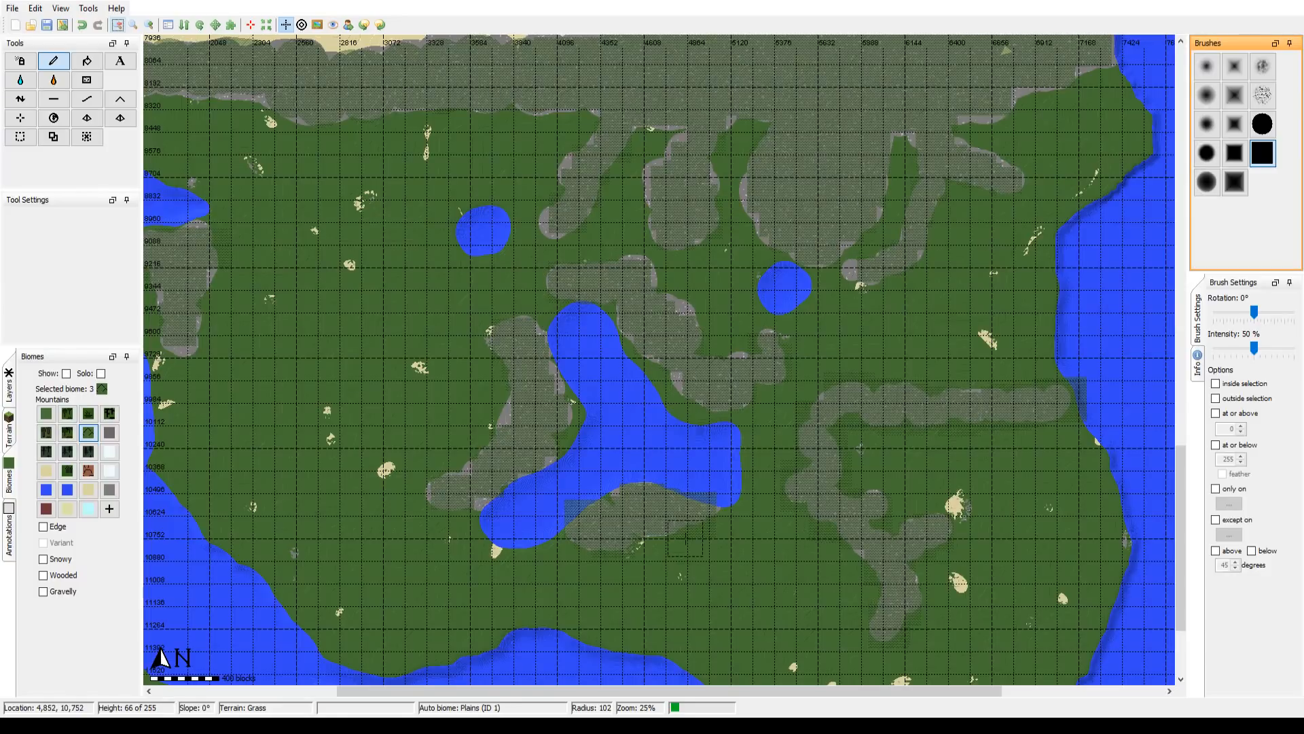
Step: Compare the southern continent's terrain with the reference map overlay, leaving the overlay shown
{"action": "left_click", "coordinate": [317, 25]}
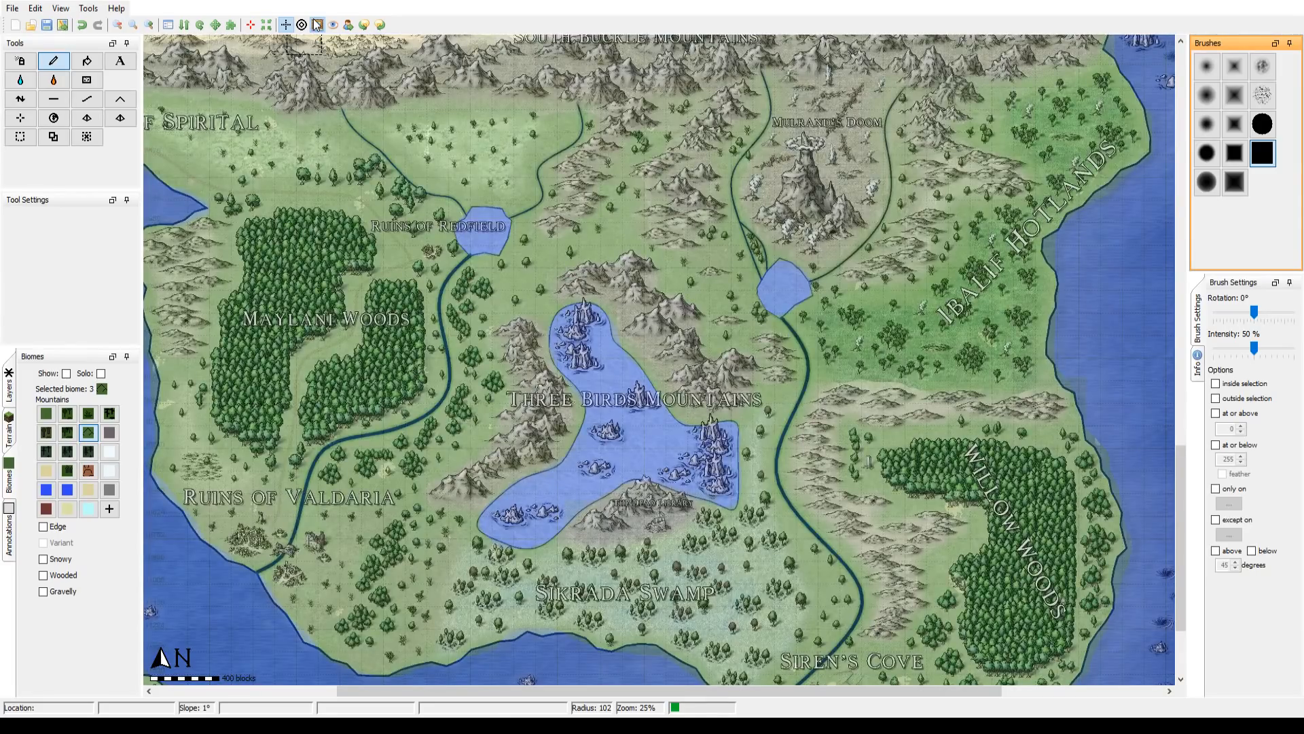
{"action": "left_click", "coordinate": [318, 26]}
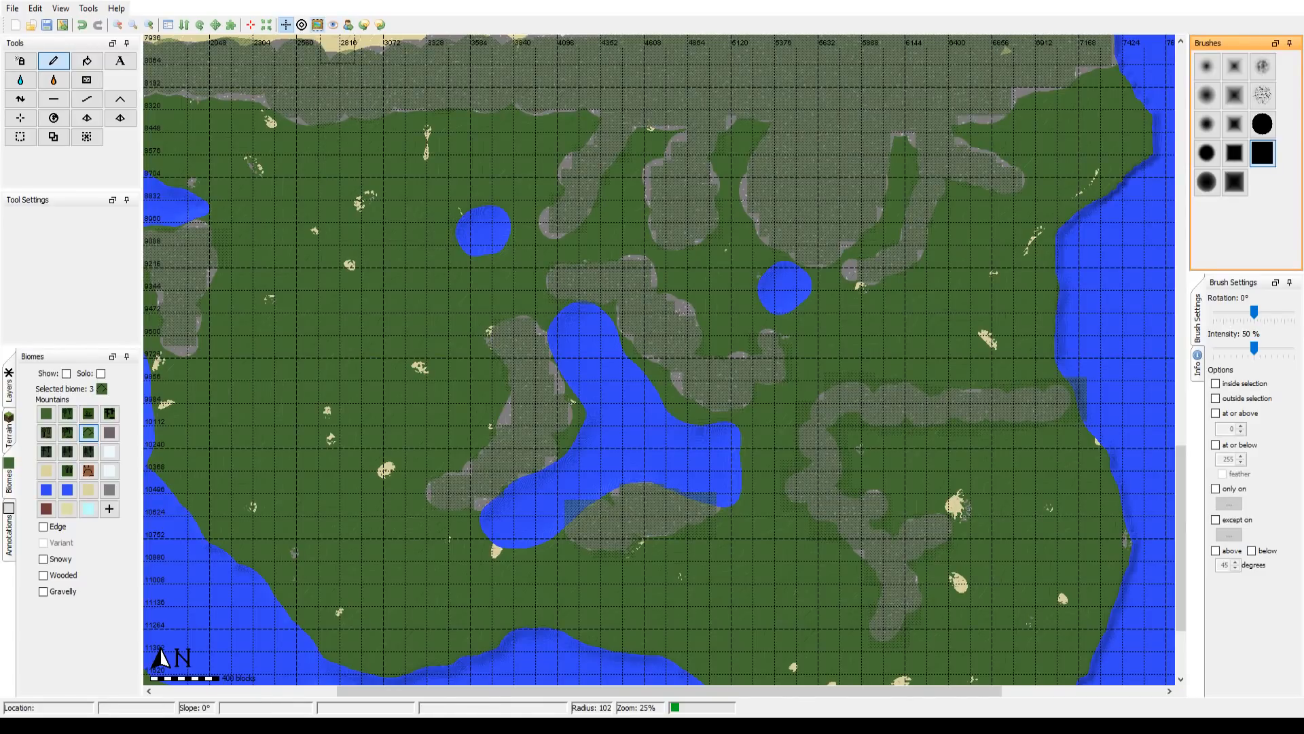
{"action": "left_click", "coordinate": [317, 25]}
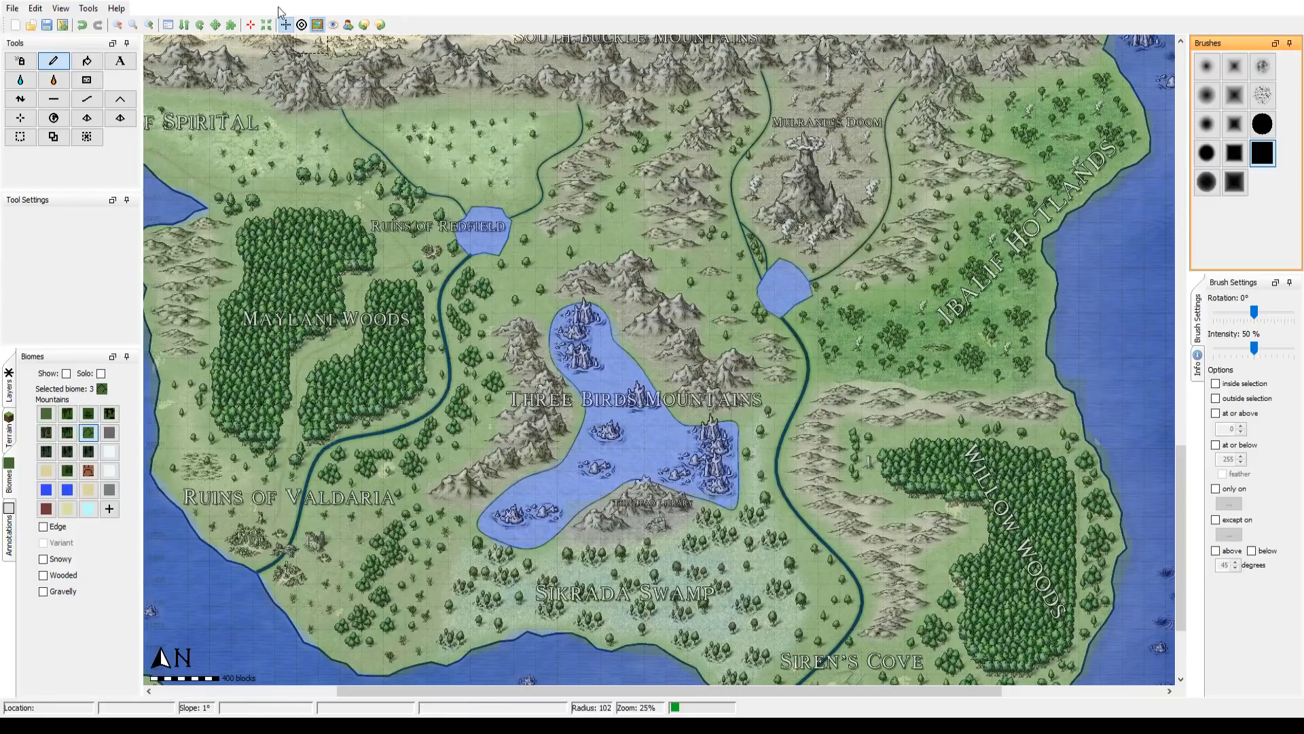
{"action": "left_click", "coordinate": [318, 25]}
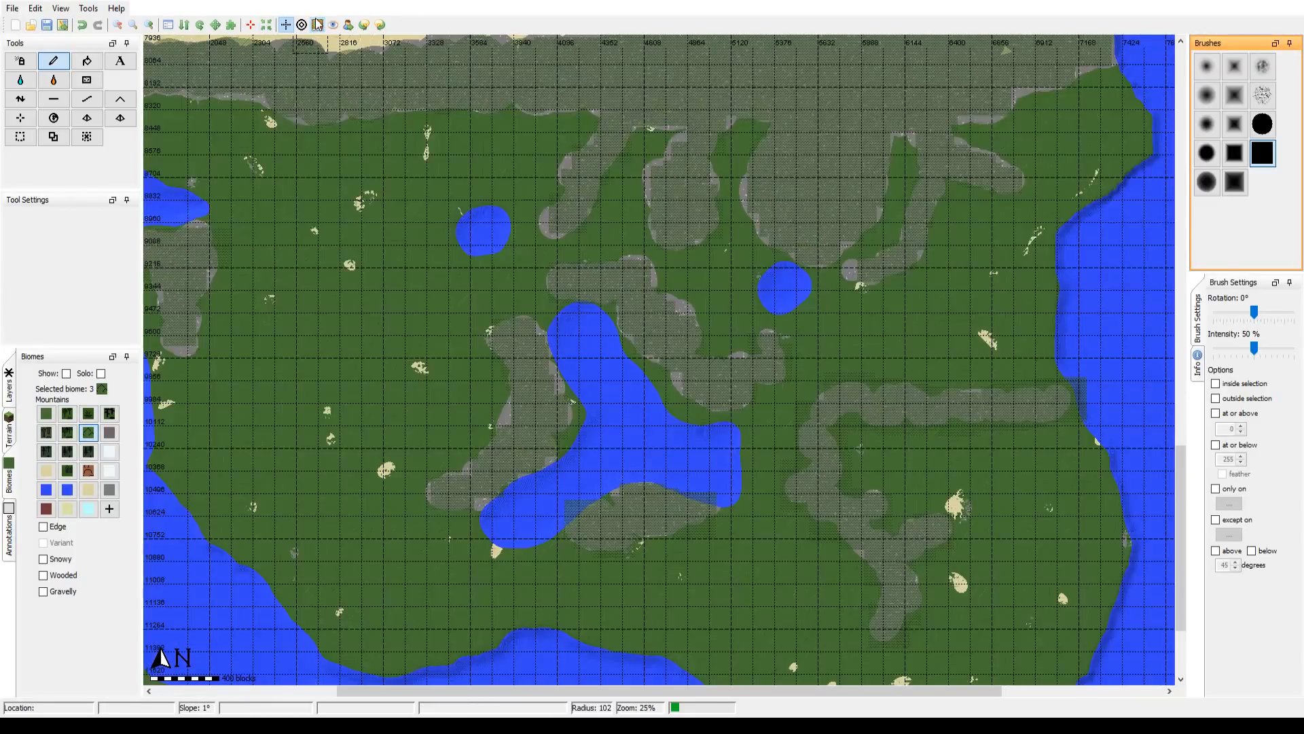
{"action": "left_click", "coordinate": [318, 25]}
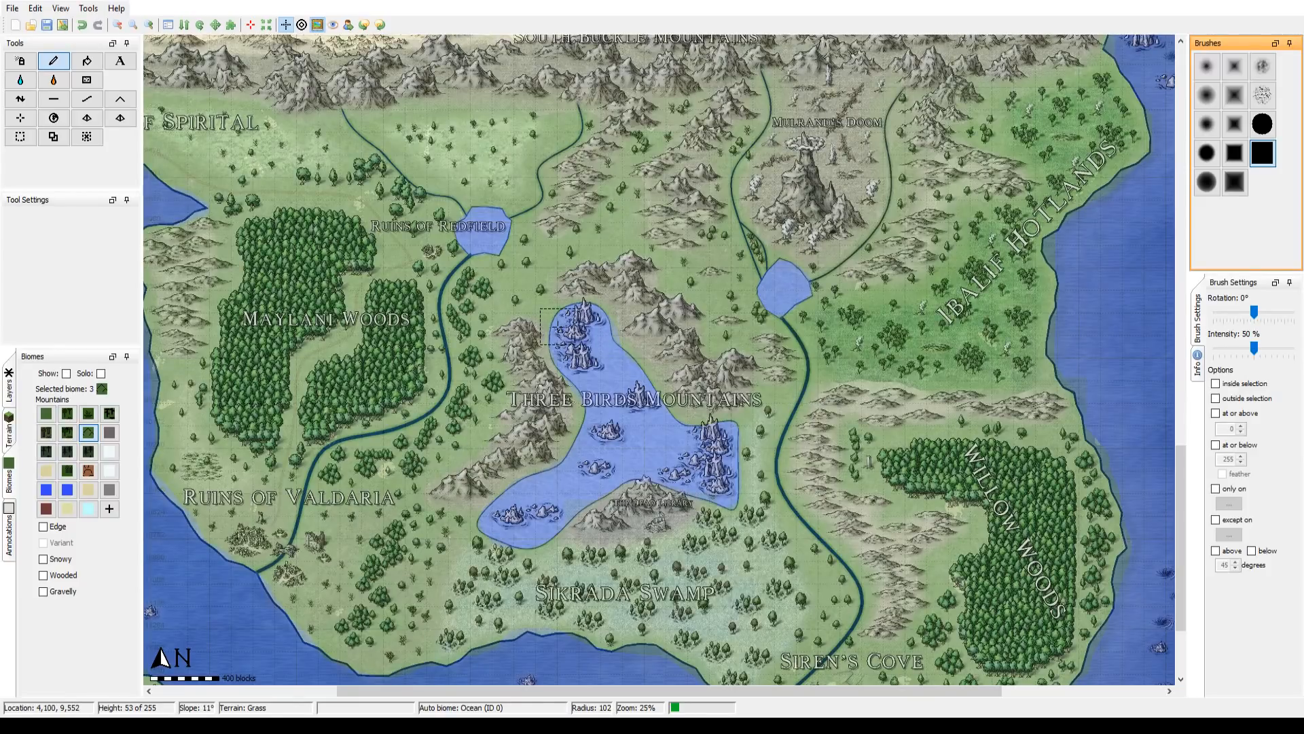
Step: Select the Badlands biome for painting and compare the central desert's terrain with the reference map overlay
{"action": "left_click_drag", "start_coordinate": [648, 175], "coordinate": [602, 565]}
{"action": "left_click_drag", "start_coordinate": [500, 166], "coordinate": [609, 445]}
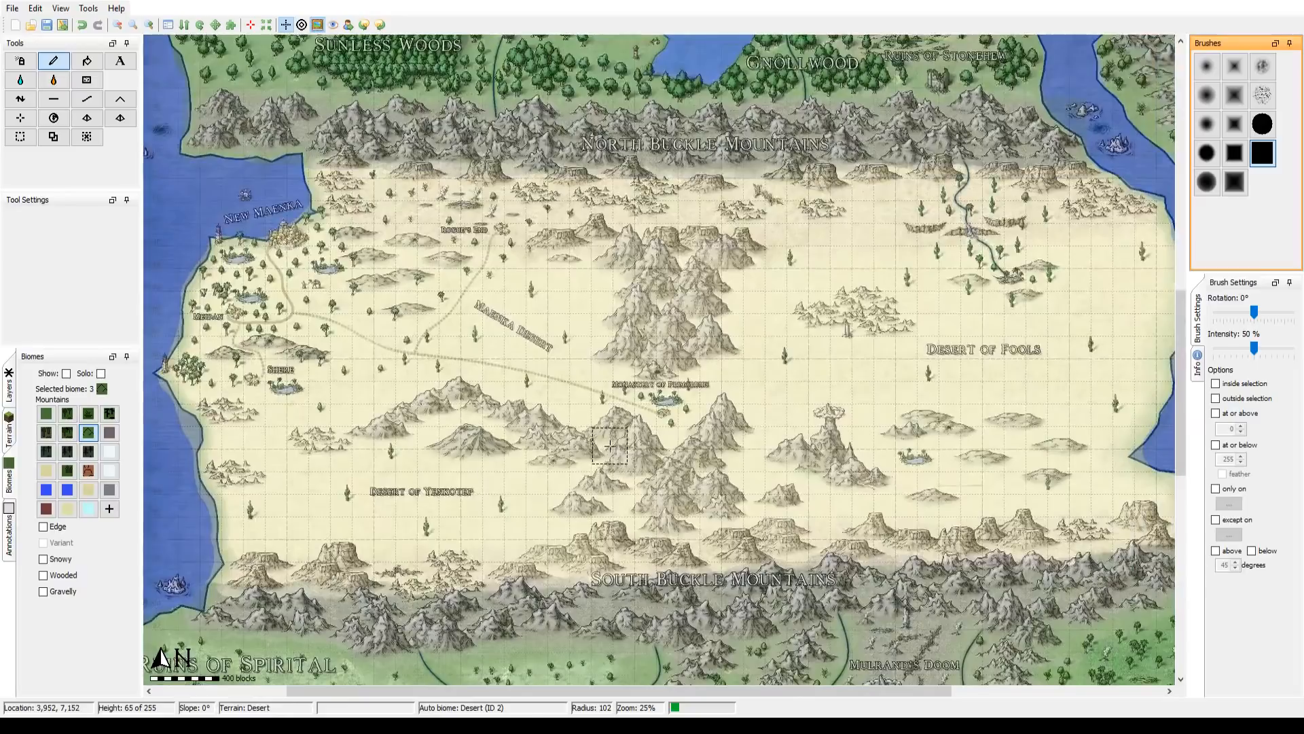
{"action": "left_click", "coordinate": [88, 471]}
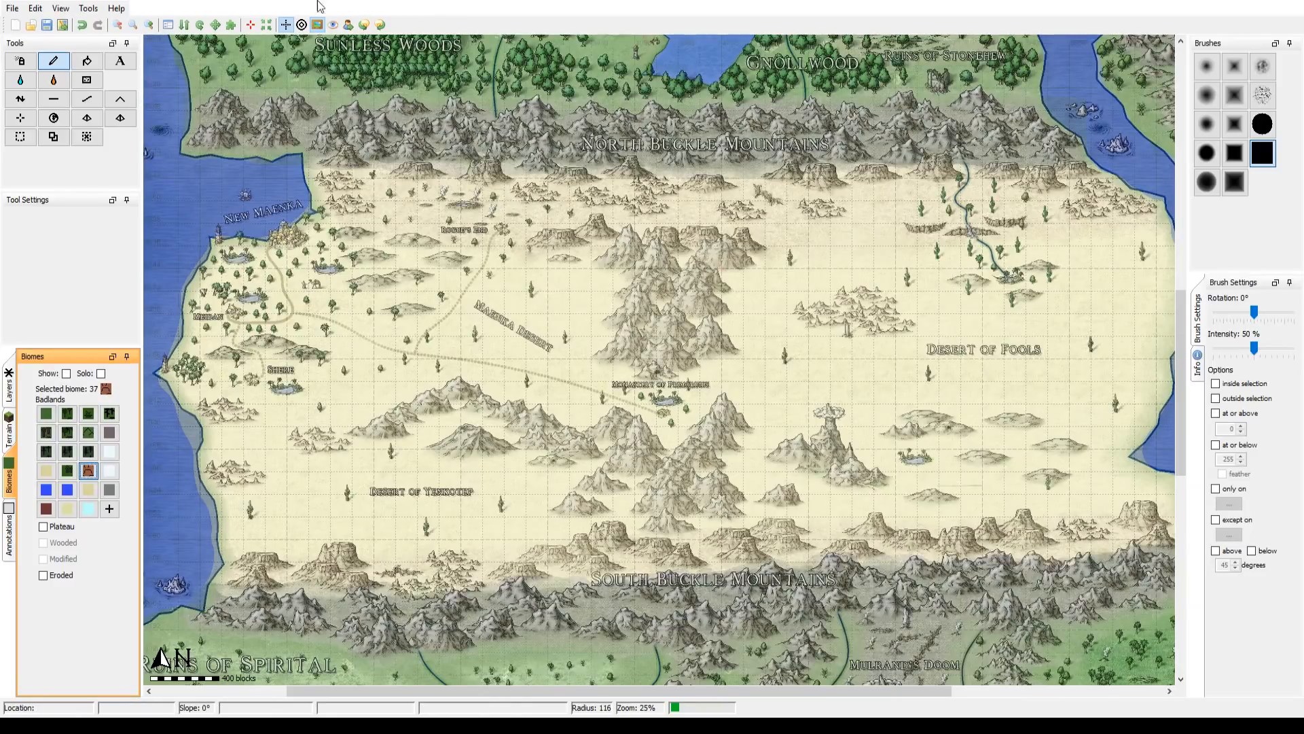
{"action": "left_click", "coordinate": [317, 25]}
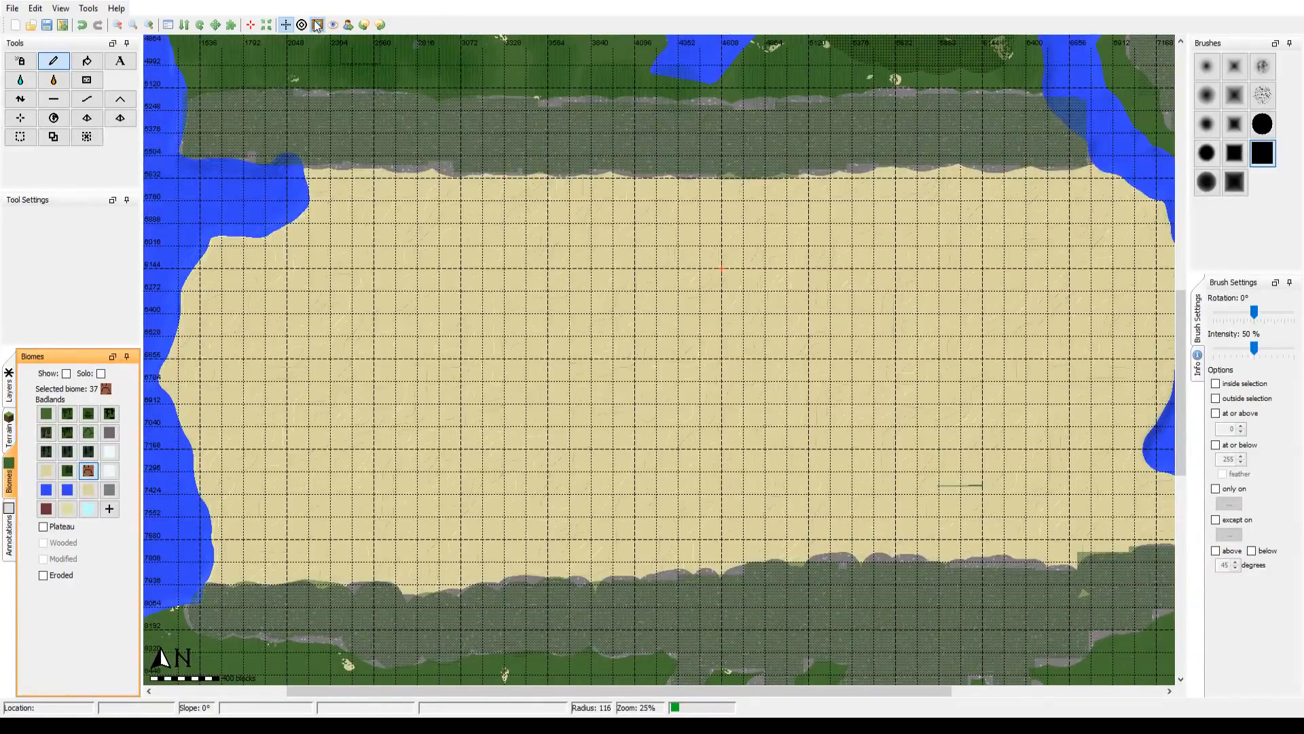
{"action": "left_click", "coordinate": [317, 25]}
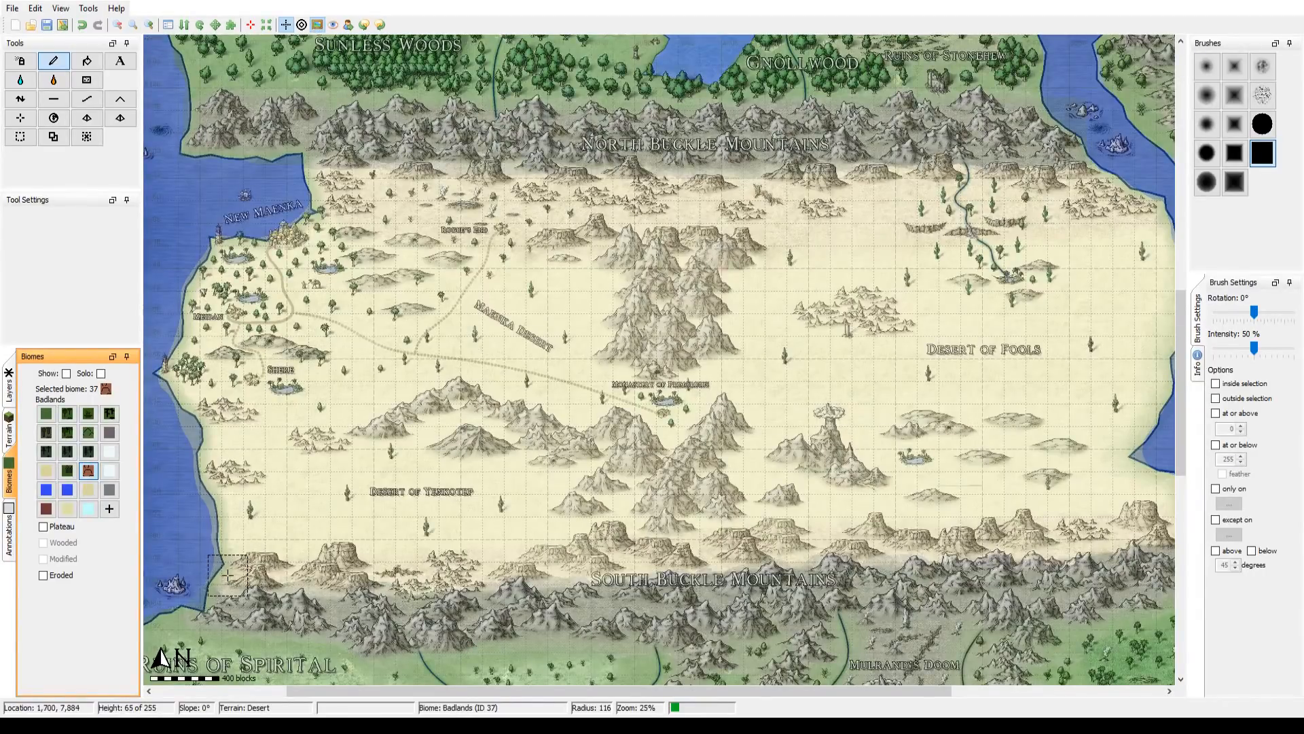
Step: Paint the Badlands biome over the mesas along the desert's southern edge, just above the South Buckle Mountains, at brush radius 139
{"action": "scroll", "coordinate": [261, 571], "scroll_direction": "down", "scroll_amount": 2}
{"action": "left_click_drag", "start_coordinate": [264, 571], "coordinate": [629, 550]}
{"action": "left_click", "coordinate": [317, 25]}
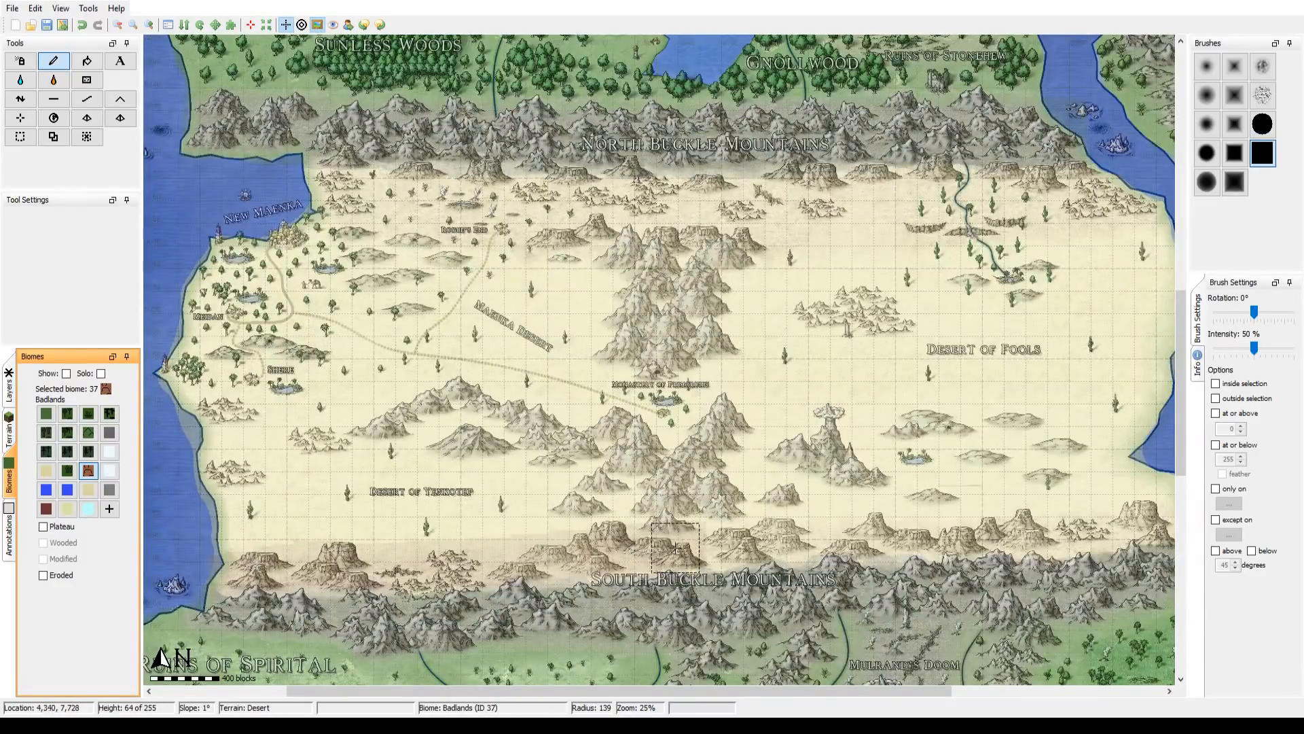
{"action": "mouse_move", "coordinate": [761, 513]}
{"action": "left_mouse_down"}
{"action": "mouse_move", "coordinate": [563, 489]}
{"action": "mouse_move", "coordinate": [552, 524]}
{"action": "mouse_move", "coordinate": [777, 518]}
{"action": "left_mouse_up"}
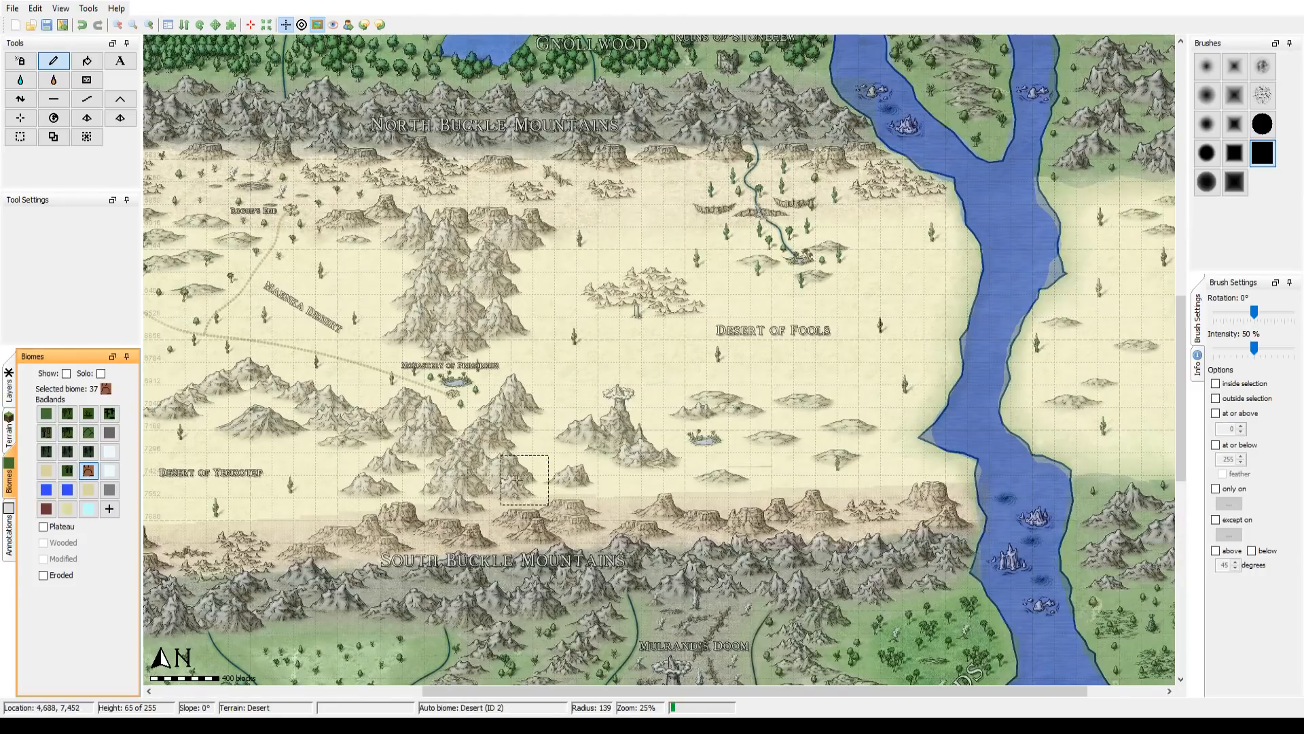
Step: Paint the Badlands biome along the desert's northern edge, just below the North Buckle Mountains, enlarging the brush radius to 199
{"action": "mouse_move", "coordinate": [444, 476]}
{"action": "left_mouse_down"}
{"action": "mouse_move", "coordinate": [602, 536]}
{"action": "mouse_move", "coordinate": [696, 537]}
{"action": "mouse_move", "coordinate": [566, 507]}
{"action": "left_mouse_up"}
{"action": "scroll", "coordinate": [284, 194], "scroll_direction": "down", "scroll_amount": 3}
{"action": "scroll", "coordinate": [271, 209], "scroll_direction": "up", "scroll_amount": 6}
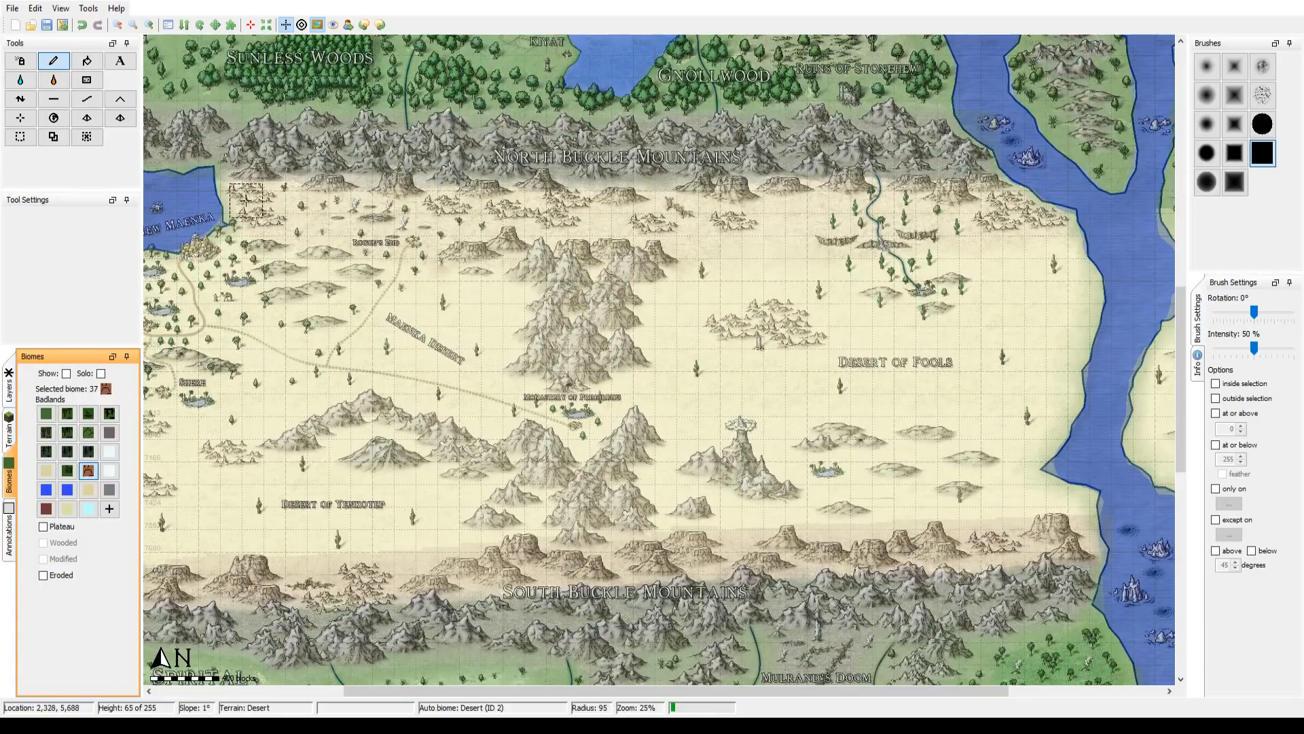
{"action": "mouse_move", "coordinate": [241, 195]}
{"action": "left_mouse_down"}
{"action": "mouse_move", "coordinate": [288, 221]}
{"action": "mouse_move", "coordinate": [299, 212]}
{"action": "left_mouse_up"}
{"action": "scroll", "coordinate": [290, 206], "scroll_direction": "down", "scroll_amount": 1}
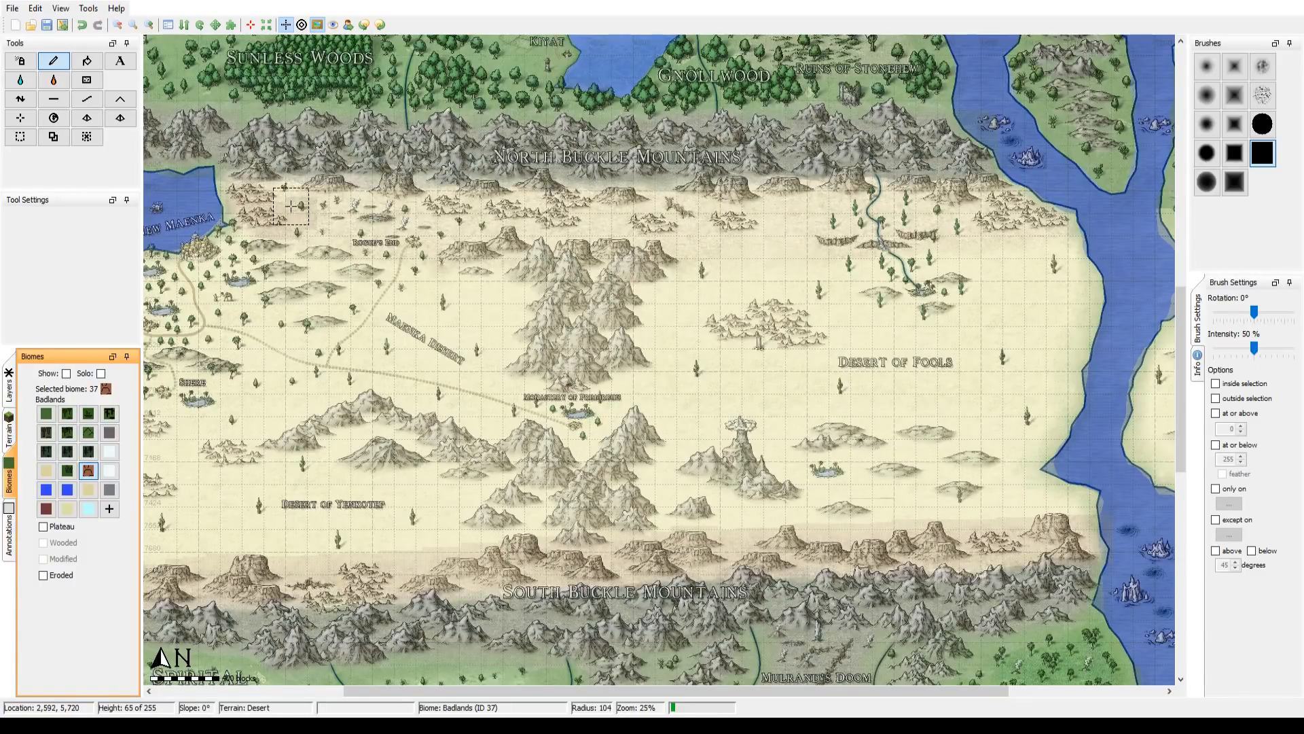
{"action": "scroll", "coordinate": [291, 205], "scroll_direction": "down", "scroll_amount": 5}
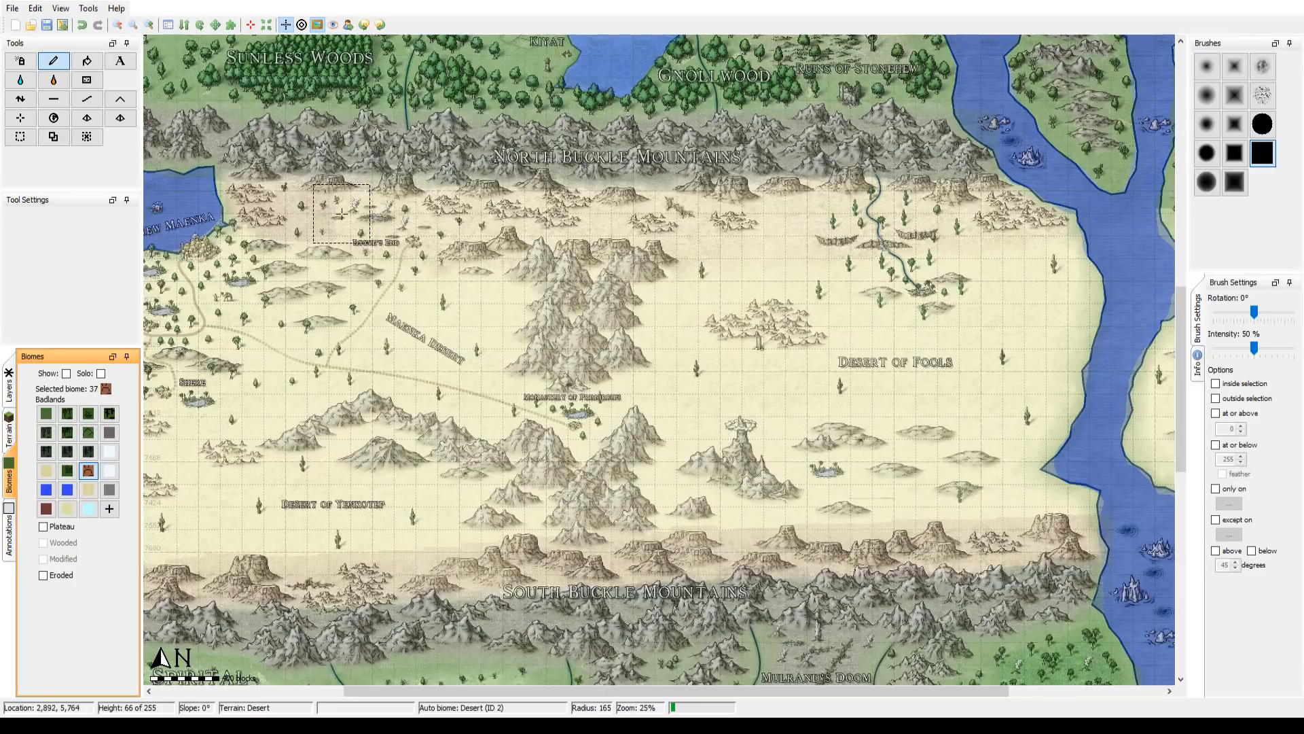
{"action": "scroll", "coordinate": [342, 214], "scroll_direction": "down", "scroll_amount": 2}
{"action": "left_click_drag", "start_coordinate": [358, 218], "coordinate": [866, 214]}
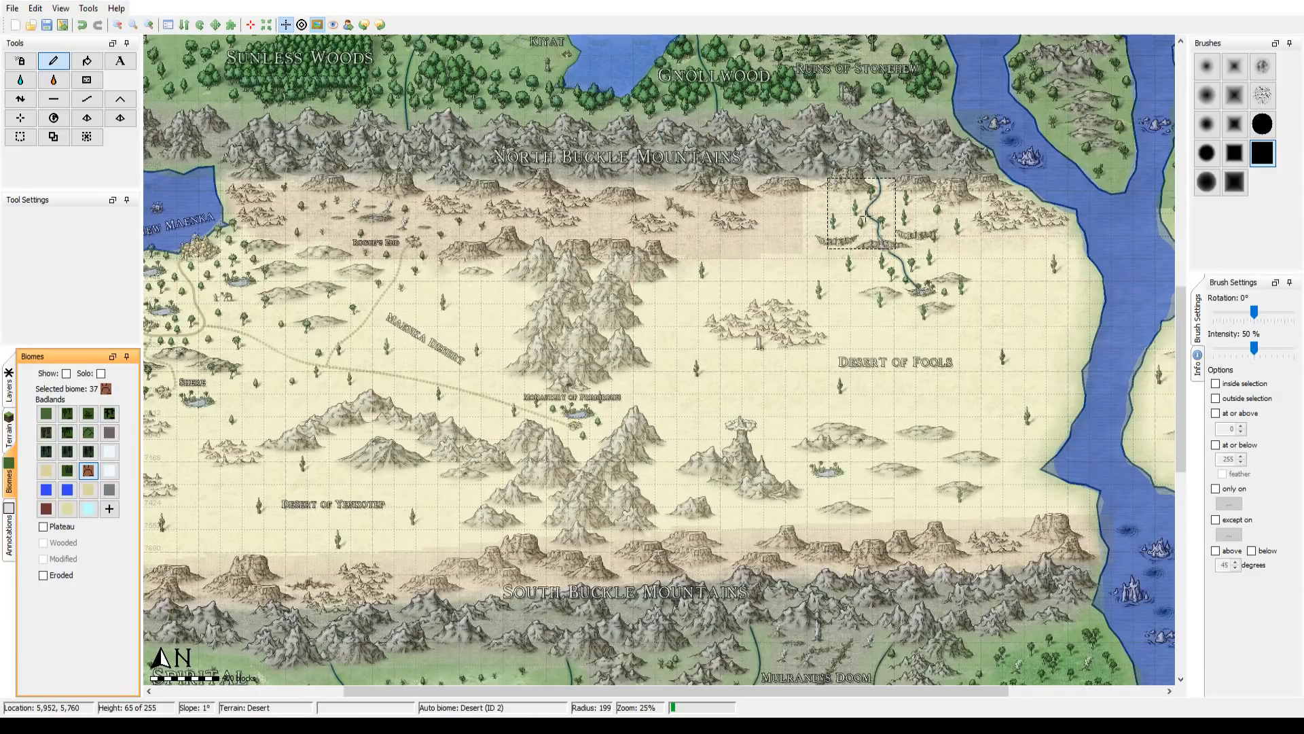
{"action": "mouse_move", "coordinate": [861, 214]}
{"action": "left_mouse_down"}
{"action": "mouse_move", "coordinate": [784, 211]}
{"action": "mouse_move", "coordinate": [991, 216]}
{"action": "left_mouse_up"}
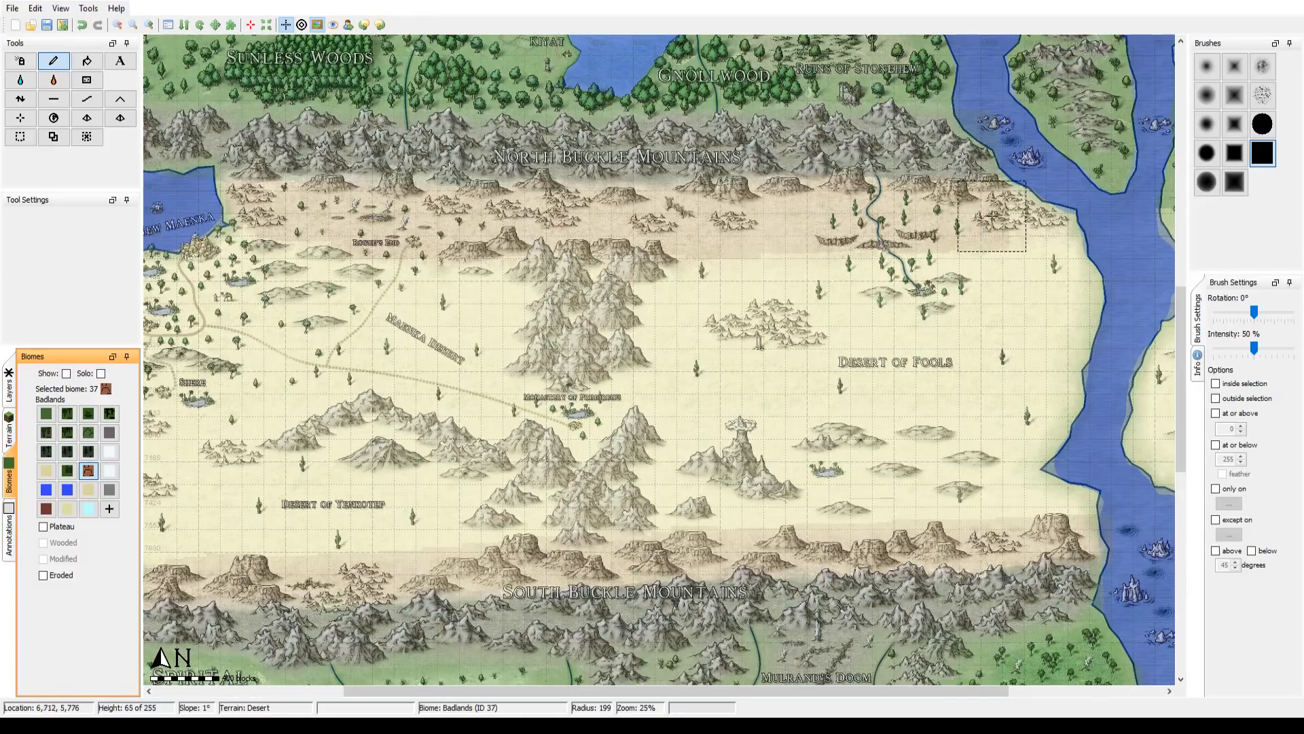
{"action": "scroll", "coordinate": [1019, 218], "scroll_direction": "down", "scroll_amount": 6}
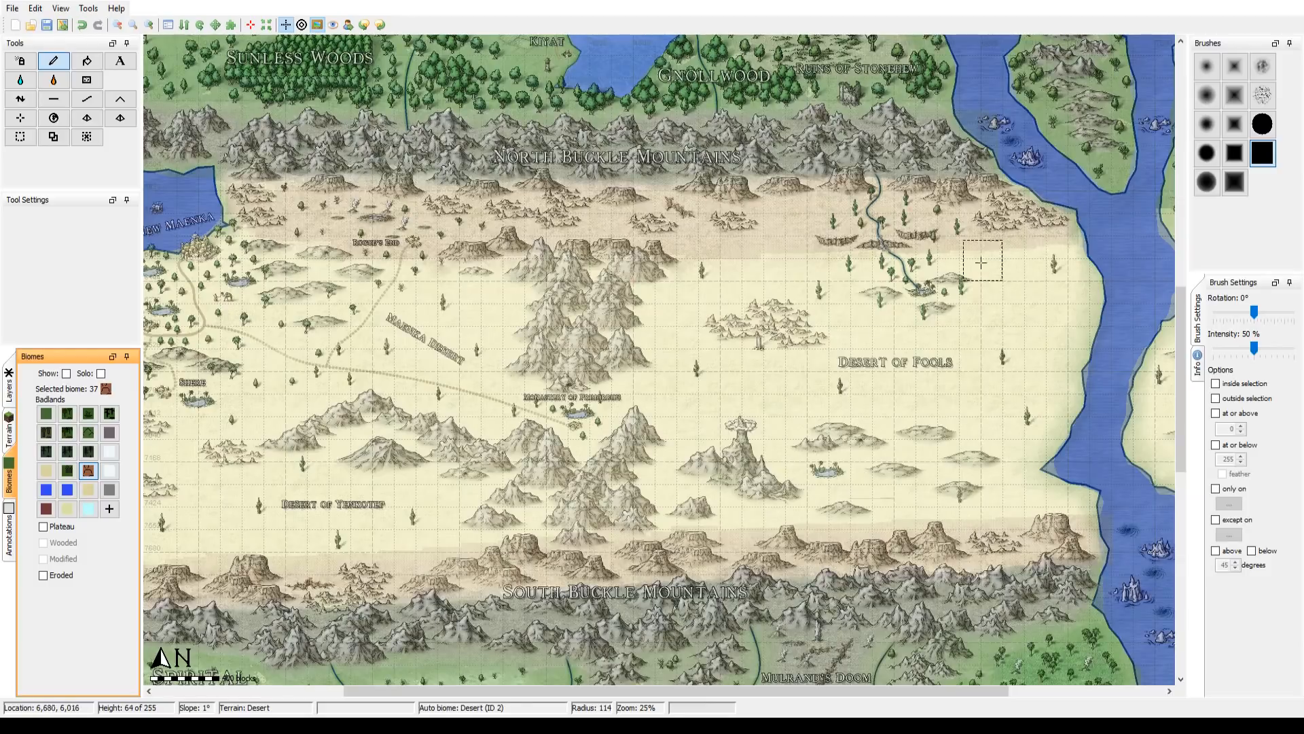
Step: Paint the Badlands biome over the mountain ridge crossing the middle of the desert from north to south, at brush radius 300
{"action": "scroll", "coordinate": [537, 245], "scroll_direction": "up", "scroll_amount": 3}
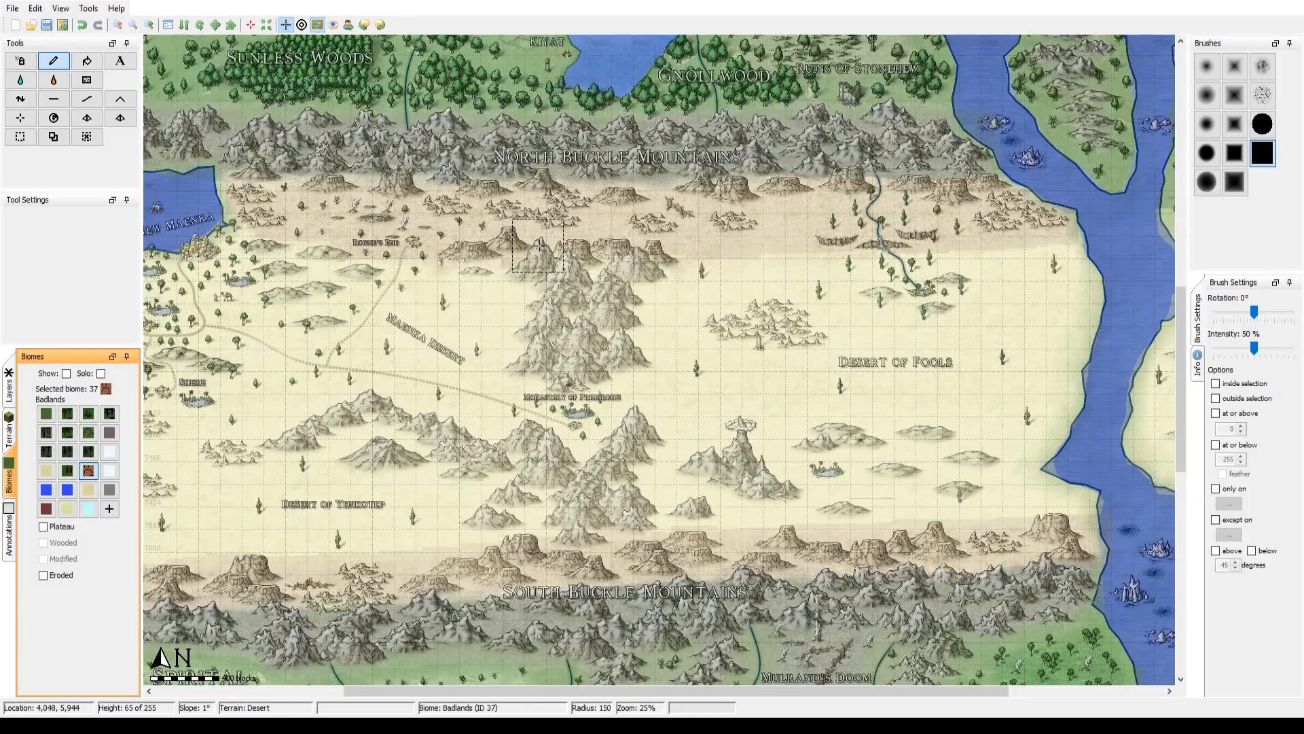
{"action": "scroll", "coordinate": [570, 292], "scroll_direction": "up", "scroll_amount": 6}
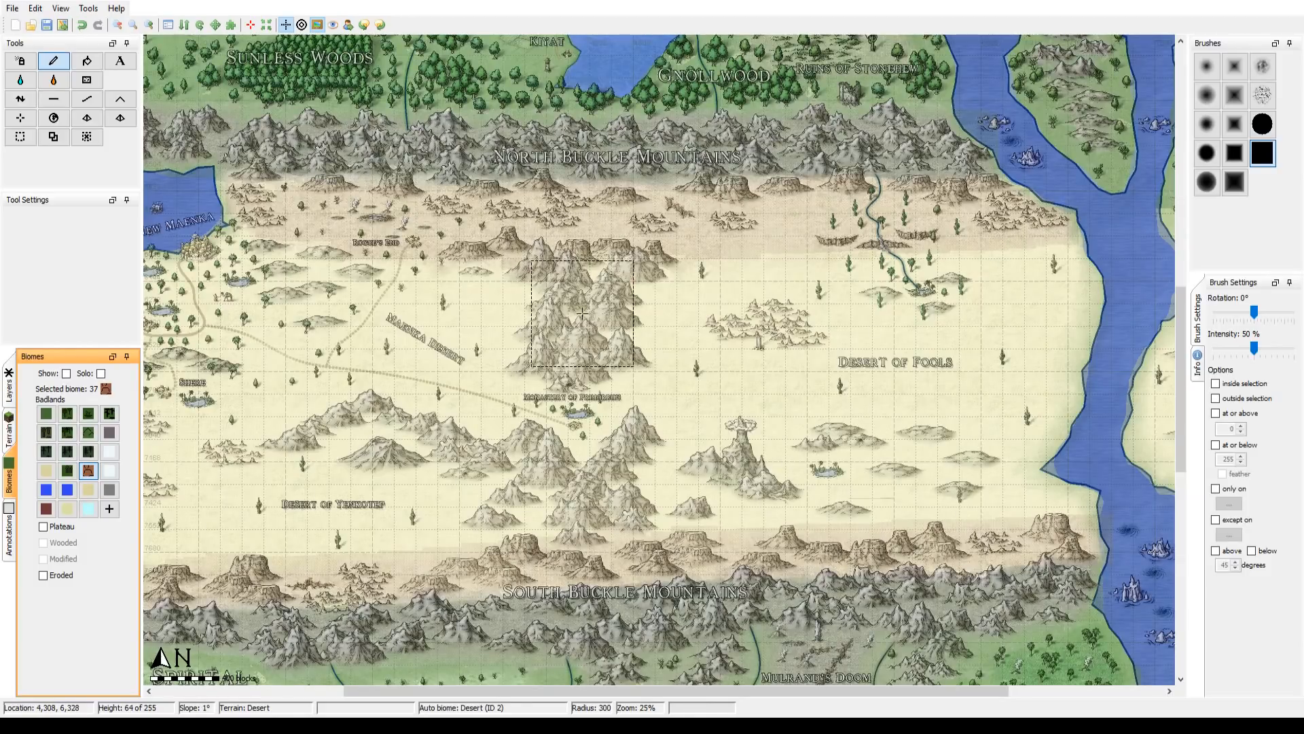
{"action": "mouse_move", "coordinate": [583, 313]}
{"action": "left_mouse_down"}
{"action": "mouse_move", "coordinate": [586, 282]}
{"action": "mouse_move", "coordinate": [584, 324]}
{"action": "mouse_move", "coordinate": [578, 285]}
{"action": "left_mouse_up"}
{"action": "left_click_drag", "start_coordinate": [590, 485], "coordinate": [615, 510]}
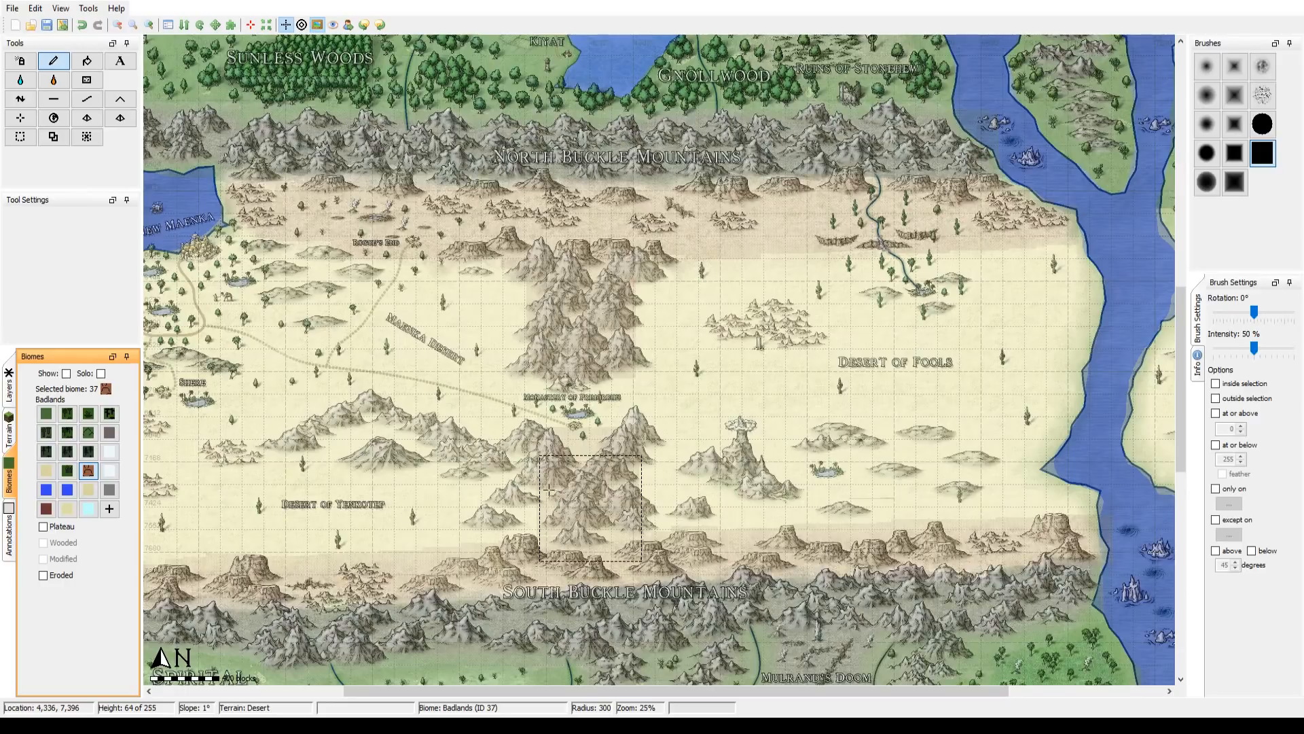
Step: Paint the Badlands biome over the arched mountain range and the peak beneath it in the western desert, starting at brush radius 70
{"action": "scroll", "coordinate": [548, 483], "scroll_direction": "down", "scroll_amount": 12}
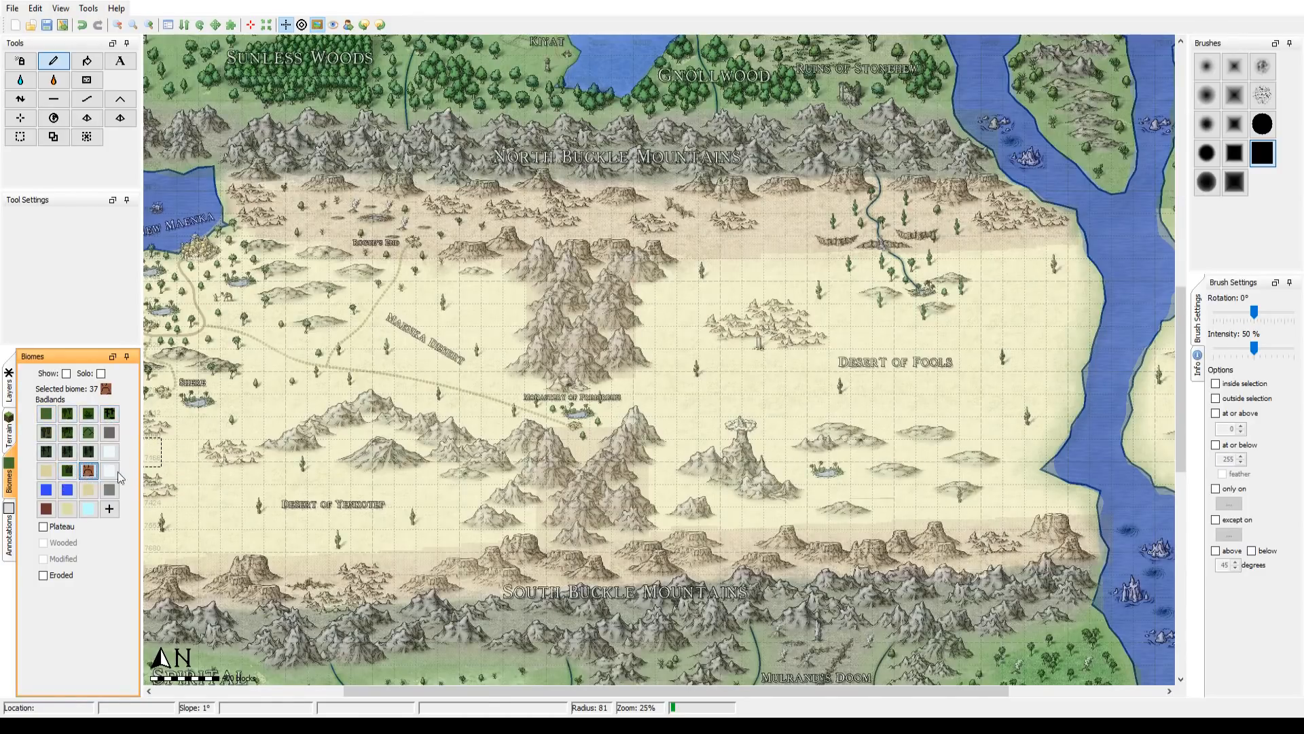
{"action": "mouse_move", "coordinate": [256, 433]}
{"action": "left_mouse_down"}
{"action": "mouse_move", "coordinate": [471, 433]}
{"action": "mouse_move", "coordinate": [513, 413]}
{"action": "left_mouse_up"}
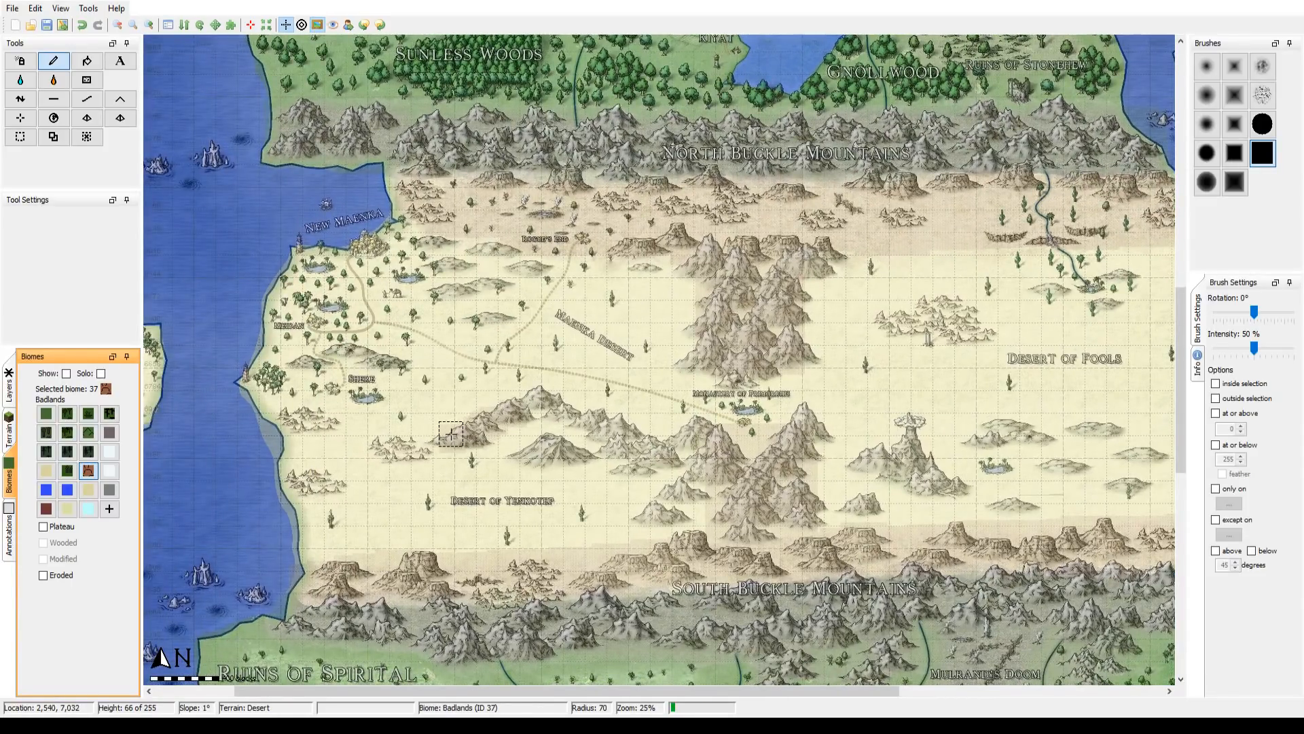
{"action": "mouse_move", "coordinate": [506, 416]}
{"action": "left_mouse_down"}
{"action": "mouse_move", "coordinate": [526, 406]}
{"action": "mouse_move", "coordinate": [523, 428]}
{"action": "mouse_move", "coordinate": [541, 400]}
{"action": "mouse_move", "coordinate": [595, 419]}
{"action": "mouse_move", "coordinate": [632, 441]}
{"action": "mouse_move", "coordinate": [615, 454]}
{"action": "mouse_move", "coordinate": [668, 467]}
{"action": "mouse_move", "coordinate": [641, 519]}
{"action": "mouse_move", "coordinate": [688, 513]}
{"action": "mouse_move", "coordinate": [677, 515]}
{"action": "mouse_move", "coordinate": [697, 460]}
{"action": "mouse_move", "coordinate": [643, 478]}
{"action": "left_mouse_up"}
{"action": "scroll", "coordinate": [688, 513], "scroll_direction": "down", "scroll_amount": 7}
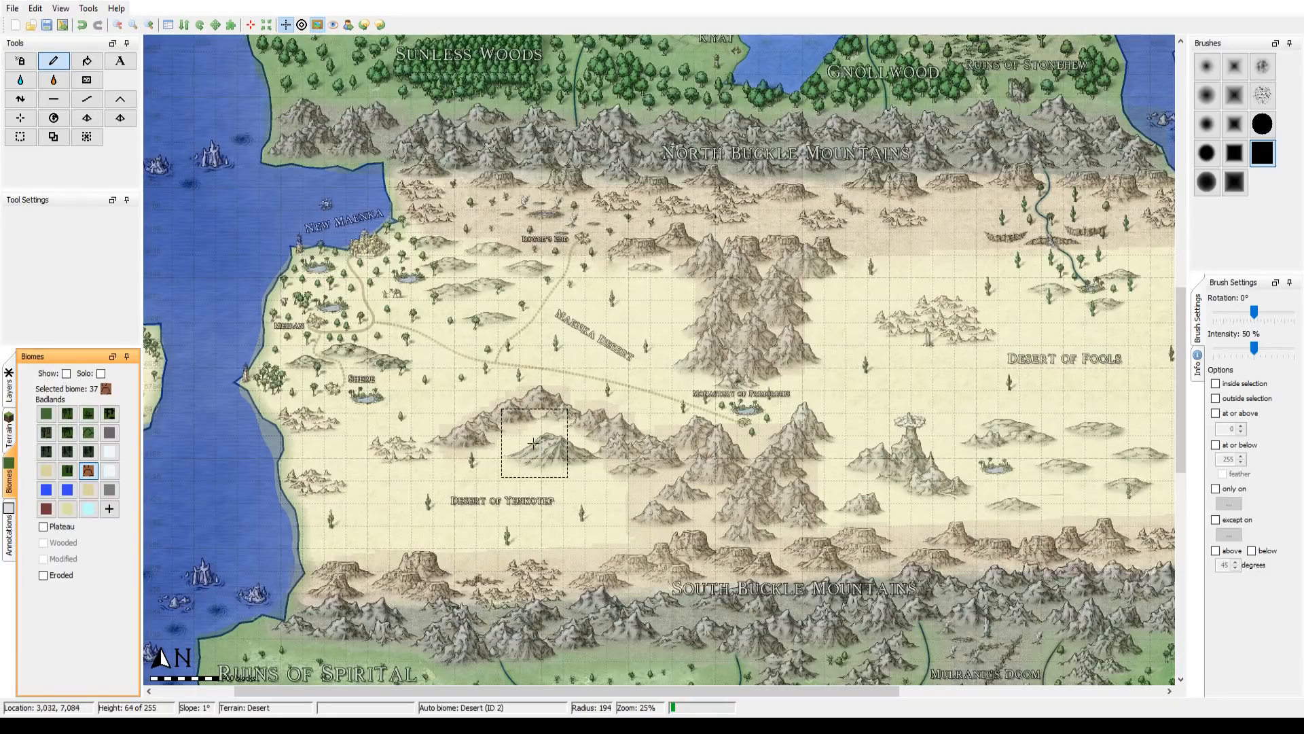
{"action": "scroll", "coordinate": [522, 442], "scroll_direction": "up", "scroll_amount": 3}
{"action": "scroll", "coordinate": [523, 442], "scroll_direction": "up", "scroll_amount": 2}
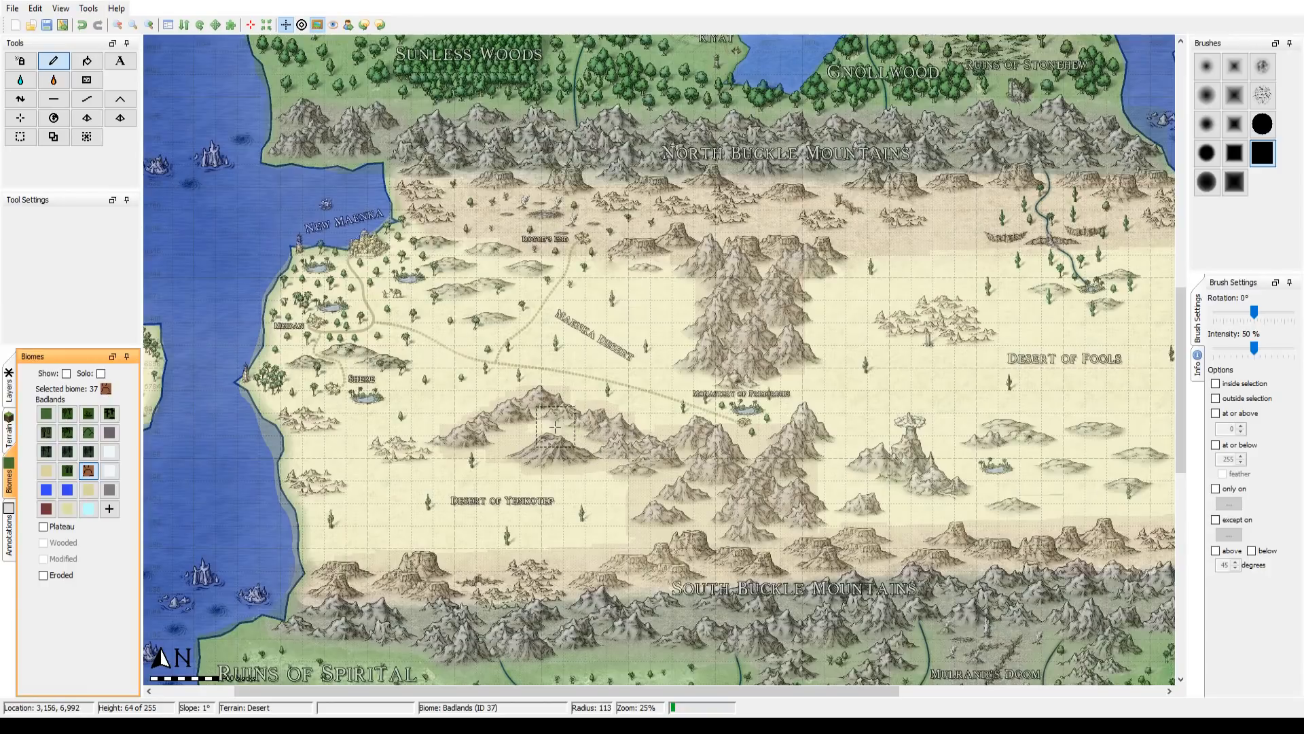
Step: Paint the Badlands biome over the small rock formation northwest of the Desert of Fools label
{"action": "left_click_drag", "start_coordinate": [807, 524], "coordinate": [560, 501]}
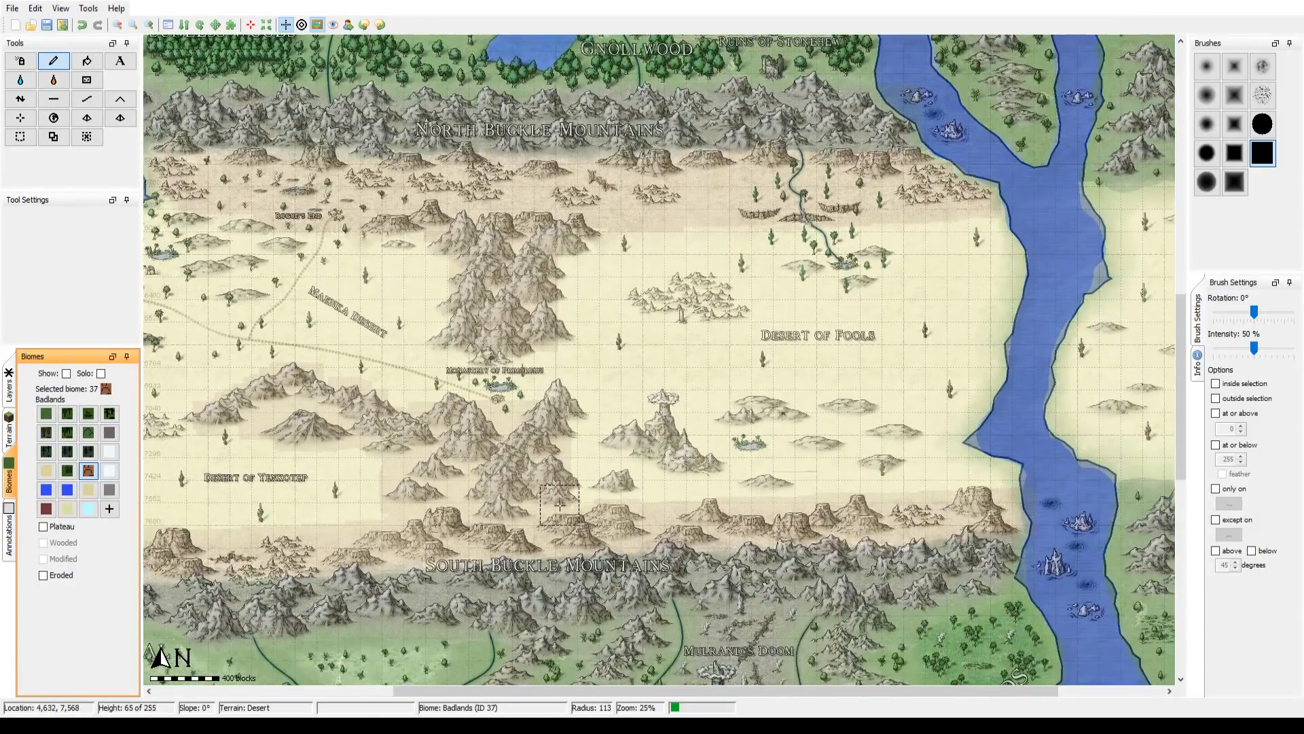
{"action": "scroll", "coordinate": [629, 446], "scroll_direction": "up", "scroll_amount": 1}
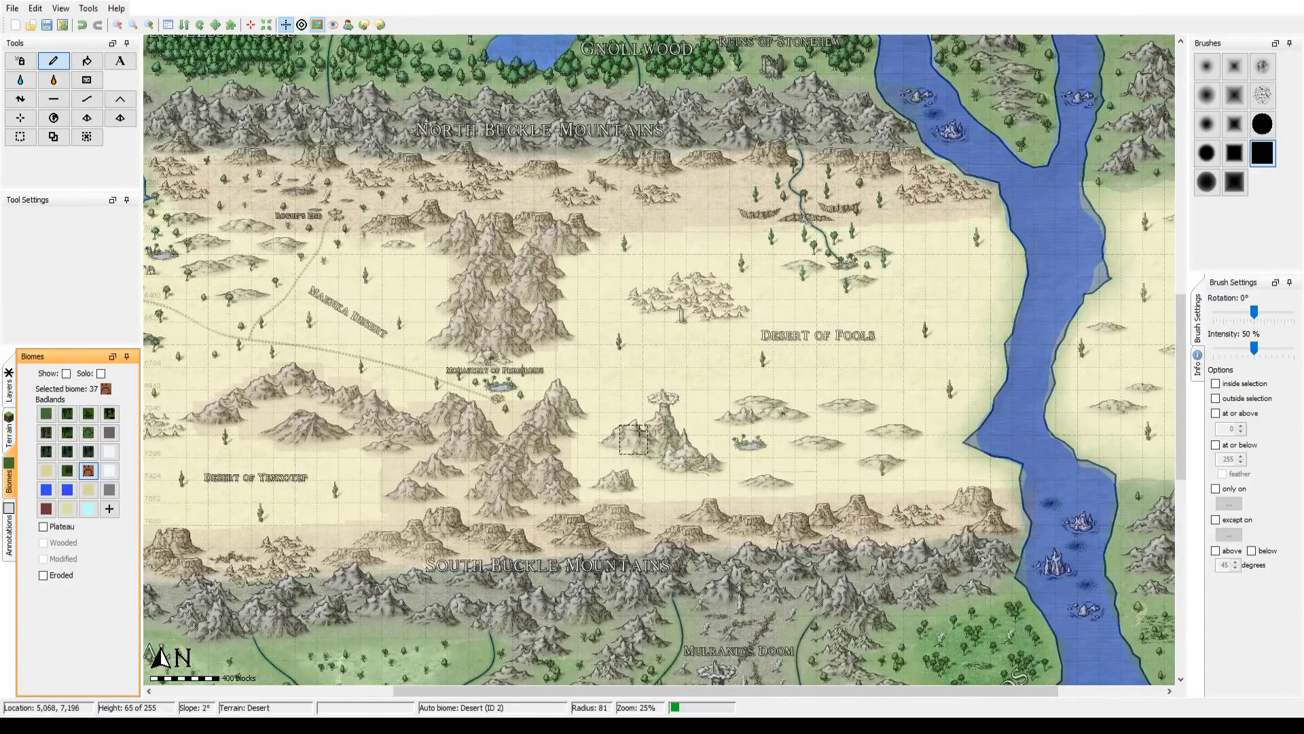
{"action": "mouse_move", "coordinate": [654, 297]}
{"action": "left_mouse_down"}
{"action": "mouse_move", "coordinate": [711, 307]}
{"action": "mouse_move", "coordinate": [707, 294]}
{"action": "left_mouse_up"}
{"action": "scroll", "coordinate": [661, 369], "scroll_direction": "up", "scroll_amount": 1}
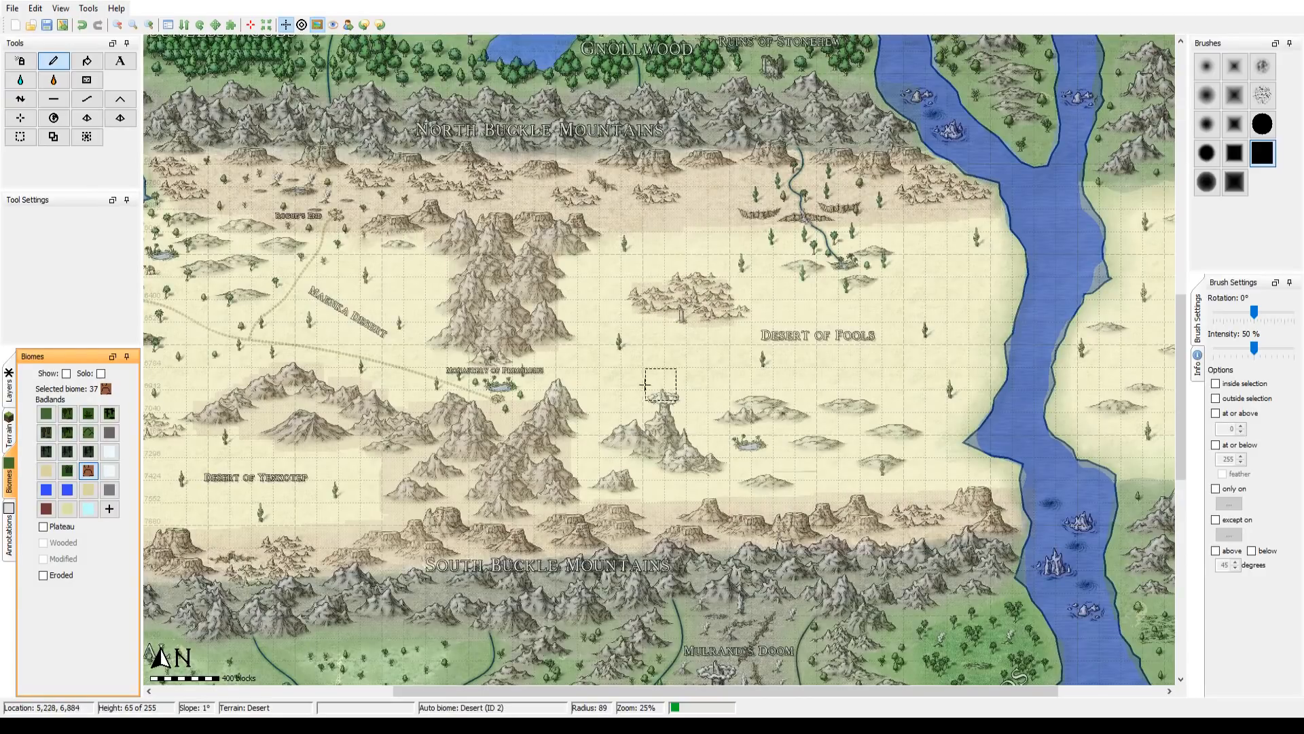
{"action": "scroll", "coordinate": [468, 329], "scroll_direction": "down", "scroll_amount": 10}
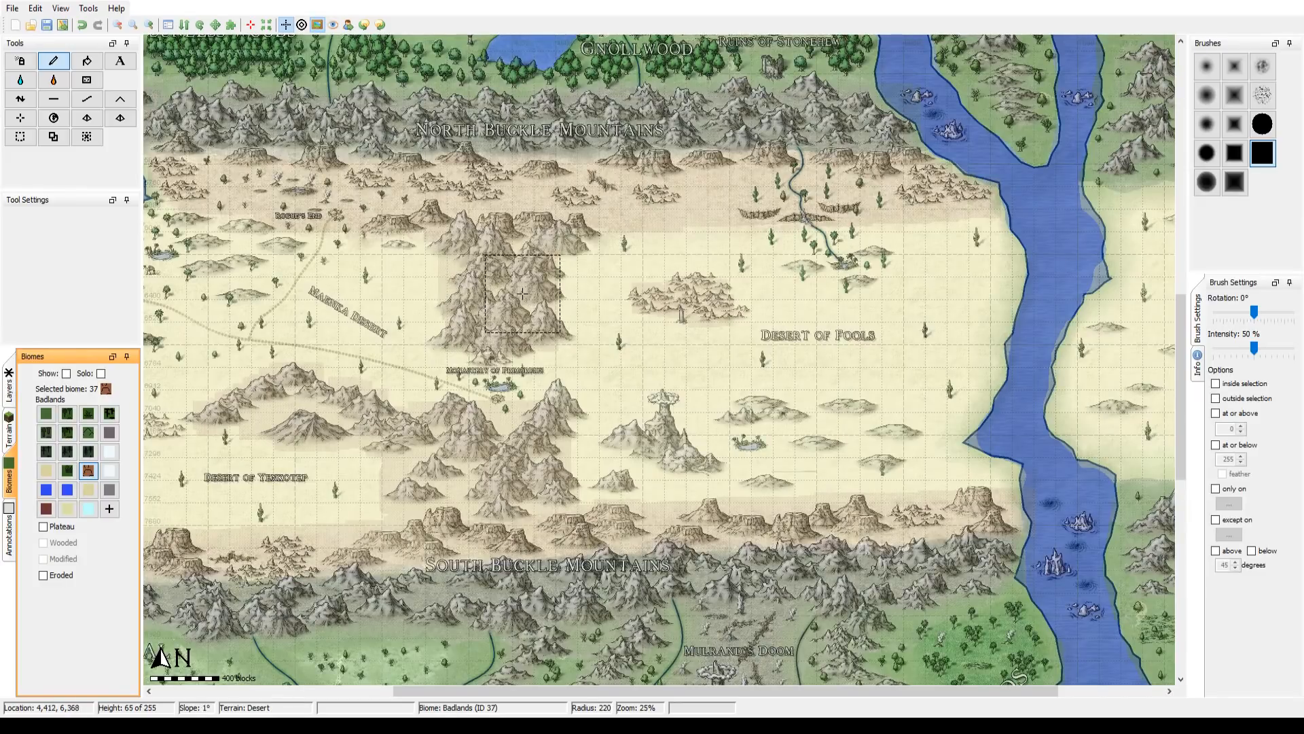
Step: Compare the desert's Badlands coverage with the reference map overlay, leaving the overlay shown
{"action": "left_click", "coordinate": [318, 25]}
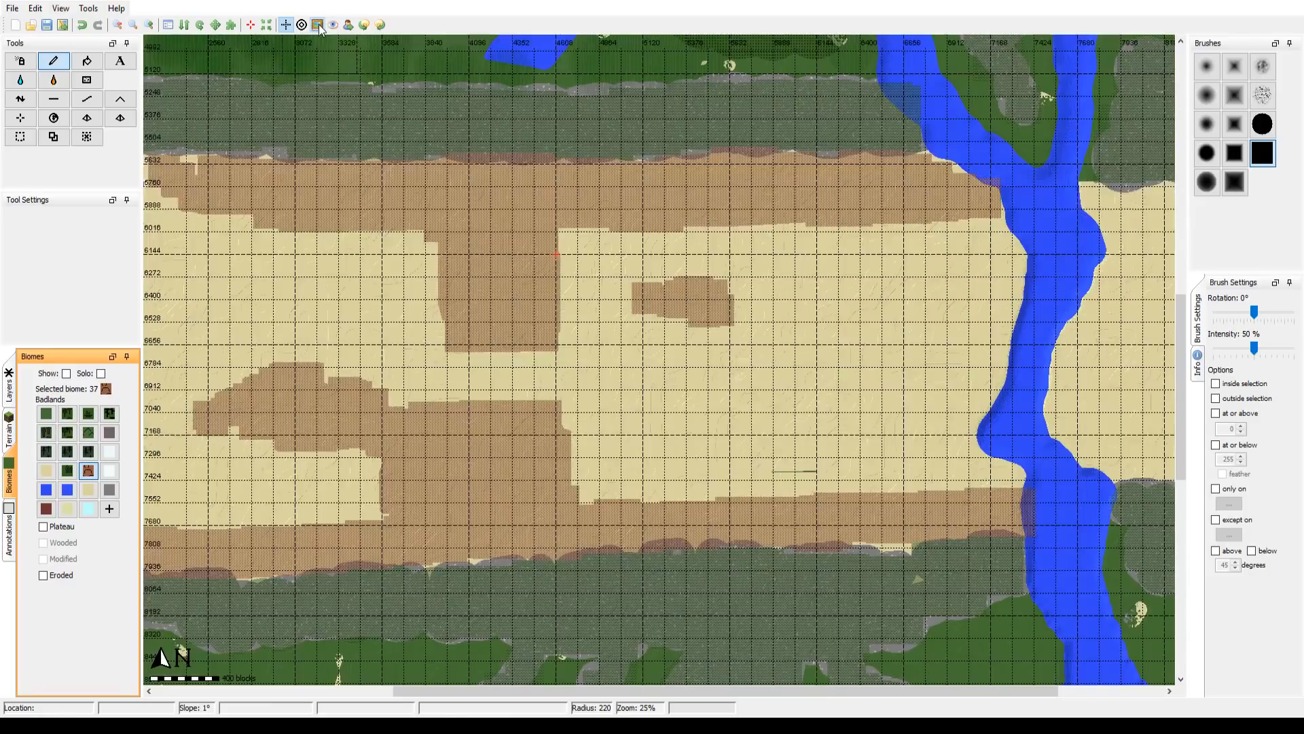
{"action": "left_click", "coordinate": [318, 25]}
{"action": "left_click", "coordinate": [318, 25]}
{"action": "left_click", "coordinate": [318, 25]}
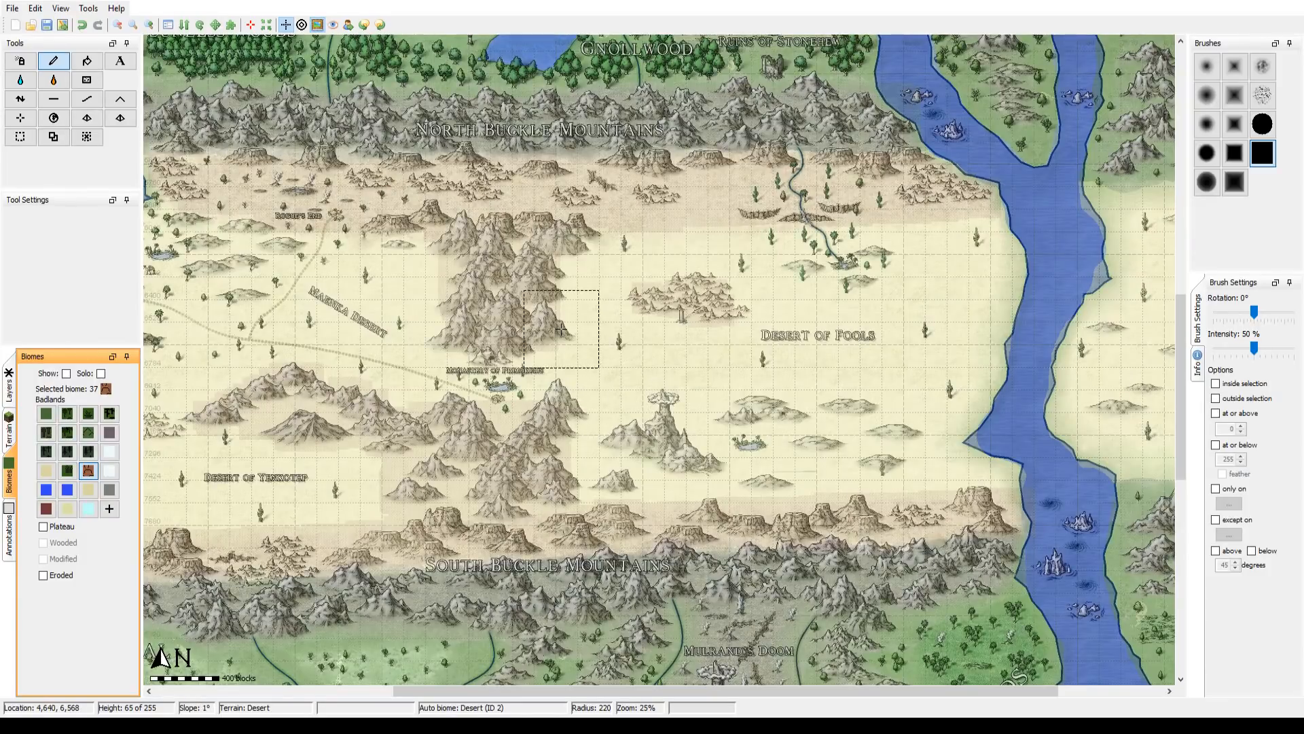
Step: Compare the terrain around the Suroha Mountains, Lake Gambit and the eastern ruins region with the reference map overlay
{"action": "mouse_move", "coordinate": [561, 329]}
{"action": "left_mouse_down"}
{"action": "mouse_move", "coordinate": [726, 473]}
{"action": "mouse_move", "coordinate": [726, 598]}
{"action": "left_mouse_up"}
{"action": "mouse_move", "coordinate": [743, 245]}
{"action": "left_mouse_down"}
{"action": "mouse_move", "coordinate": [732, 334]}
{"action": "mouse_move", "coordinate": [770, 523]}
{"action": "left_mouse_up"}
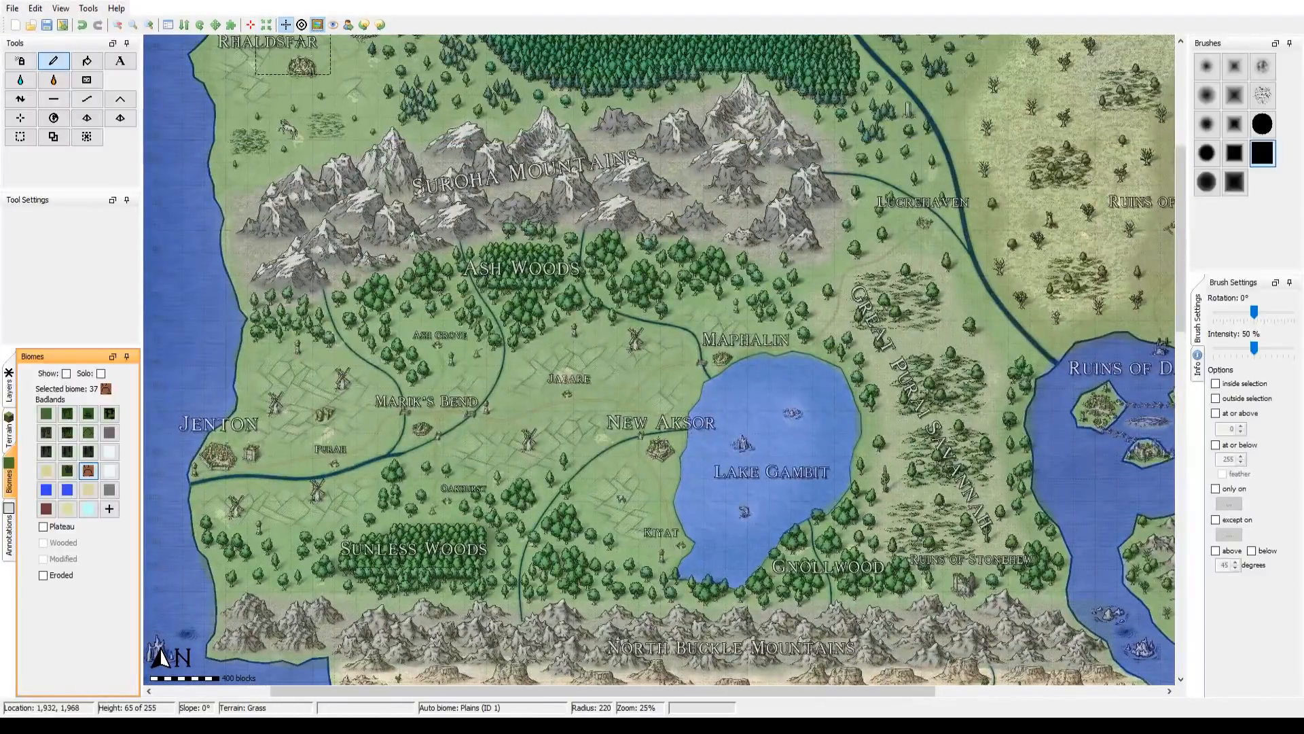
{"action": "left_click", "coordinate": [317, 25]}
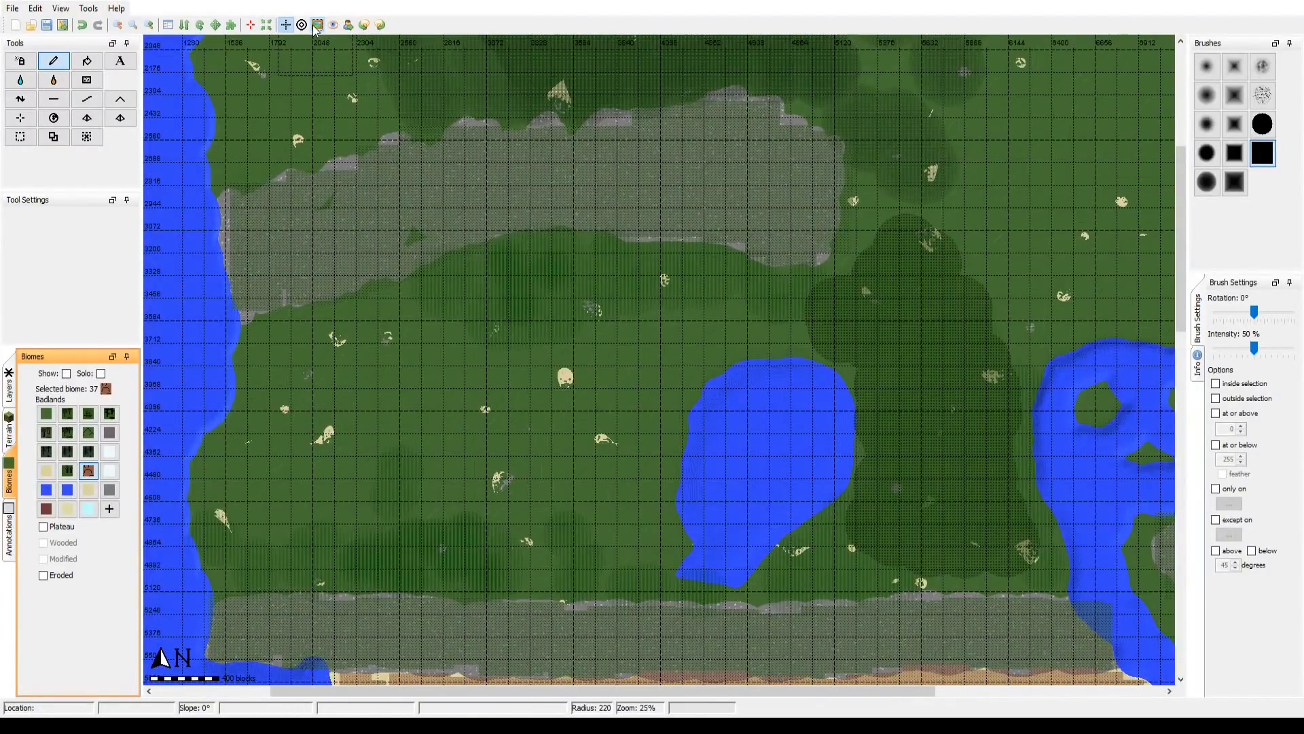
{"action": "left_click", "coordinate": [317, 25]}
{"action": "left_click", "coordinate": [317, 25]}
{"action": "left_click", "coordinate": [318, 25]}
{"action": "mouse_move", "coordinate": [813, 299]}
{"action": "left_mouse_down"}
{"action": "mouse_move", "coordinate": [493, 470]}
{"action": "mouse_move", "coordinate": [336, 576]}
{"action": "left_mouse_up"}
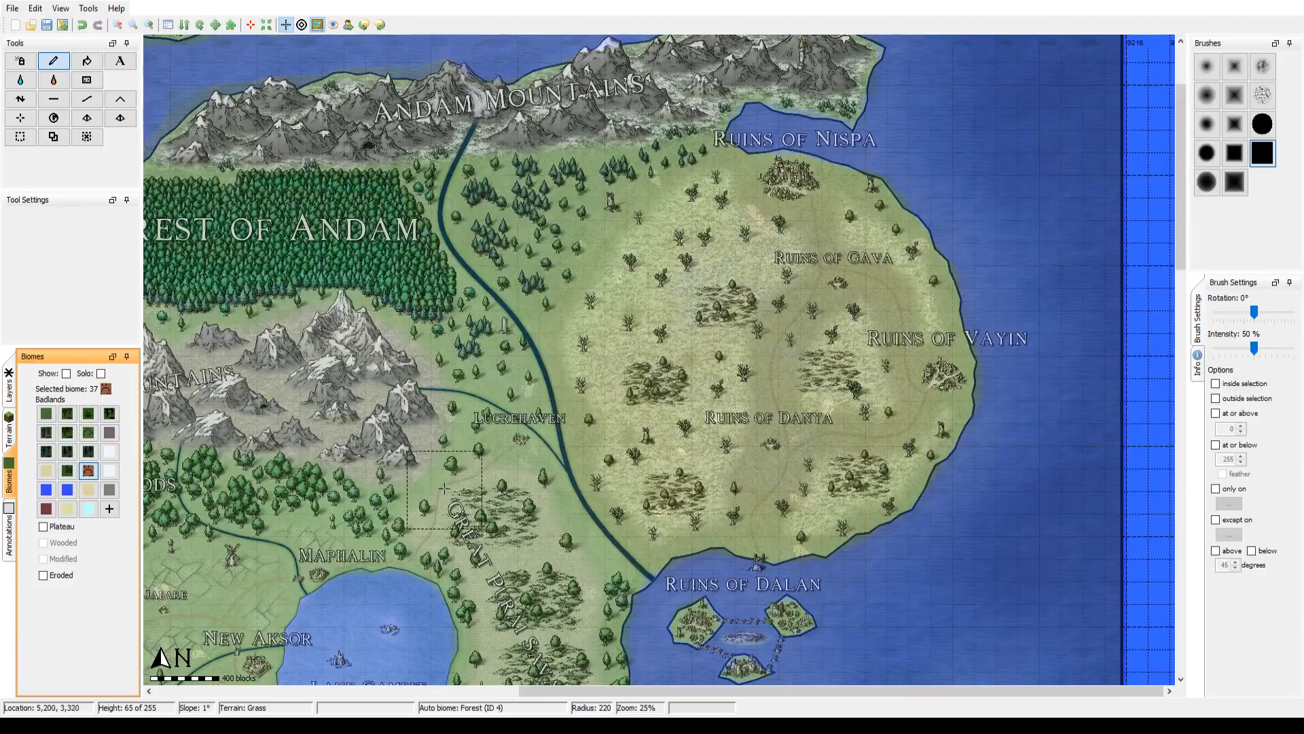
{"action": "left_click", "coordinate": [322, 26]}
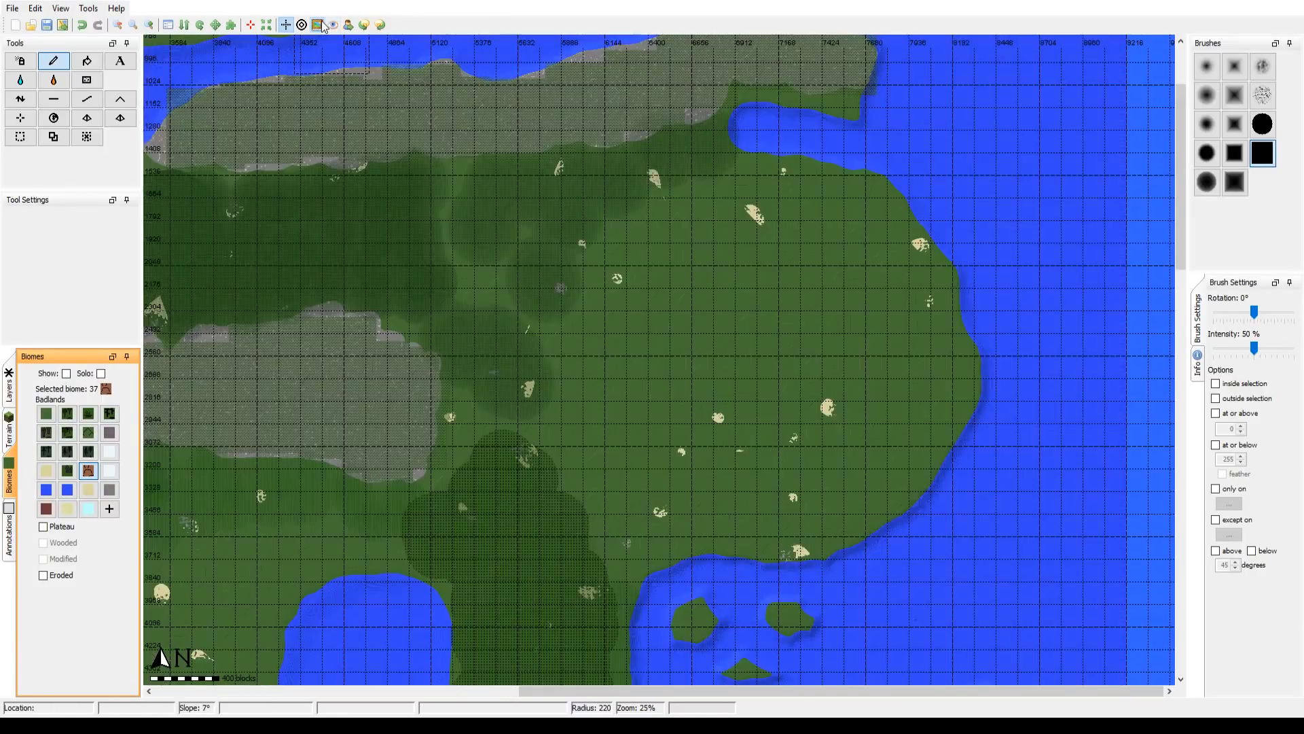
{"action": "left_click", "coordinate": [322, 25]}
{"action": "left_click_drag", "start_coordinate": [794, 336], "coordinate": [689, 323]}
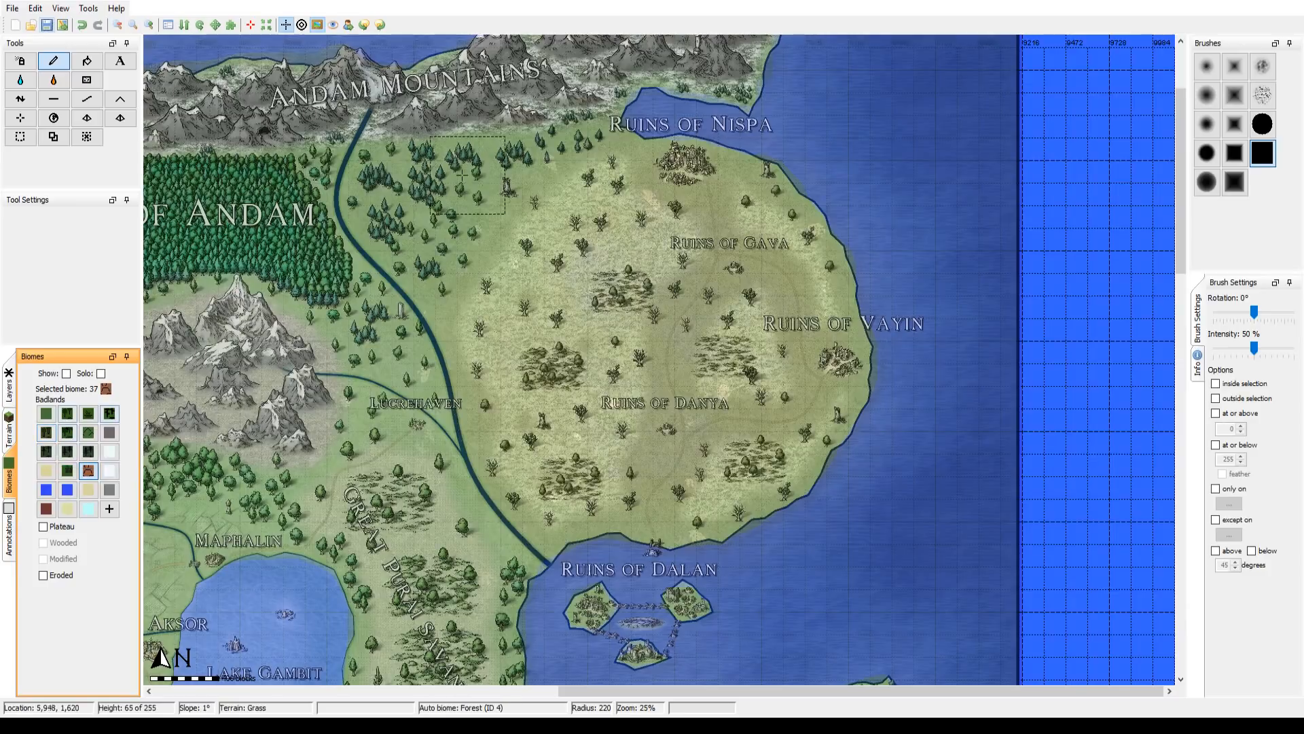
Step: Select the Mountains biome's Snowy variant for painting and hide the reference overlay over the northern Everfrost Ranges islands
{"action": "left_click_drag", "start_coordinate": [481, 234], "coordinate": [880, 460]}
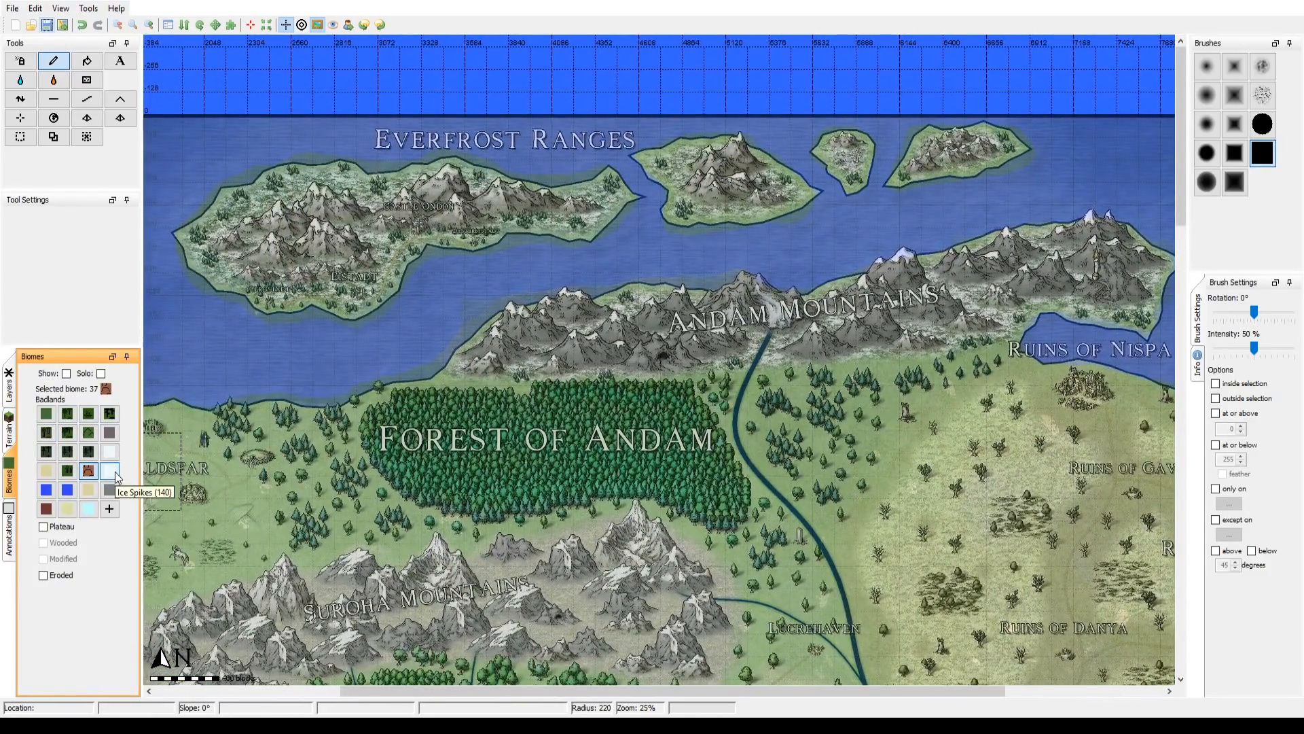
{"action": "left_click", "coordinate": [114, 470]}
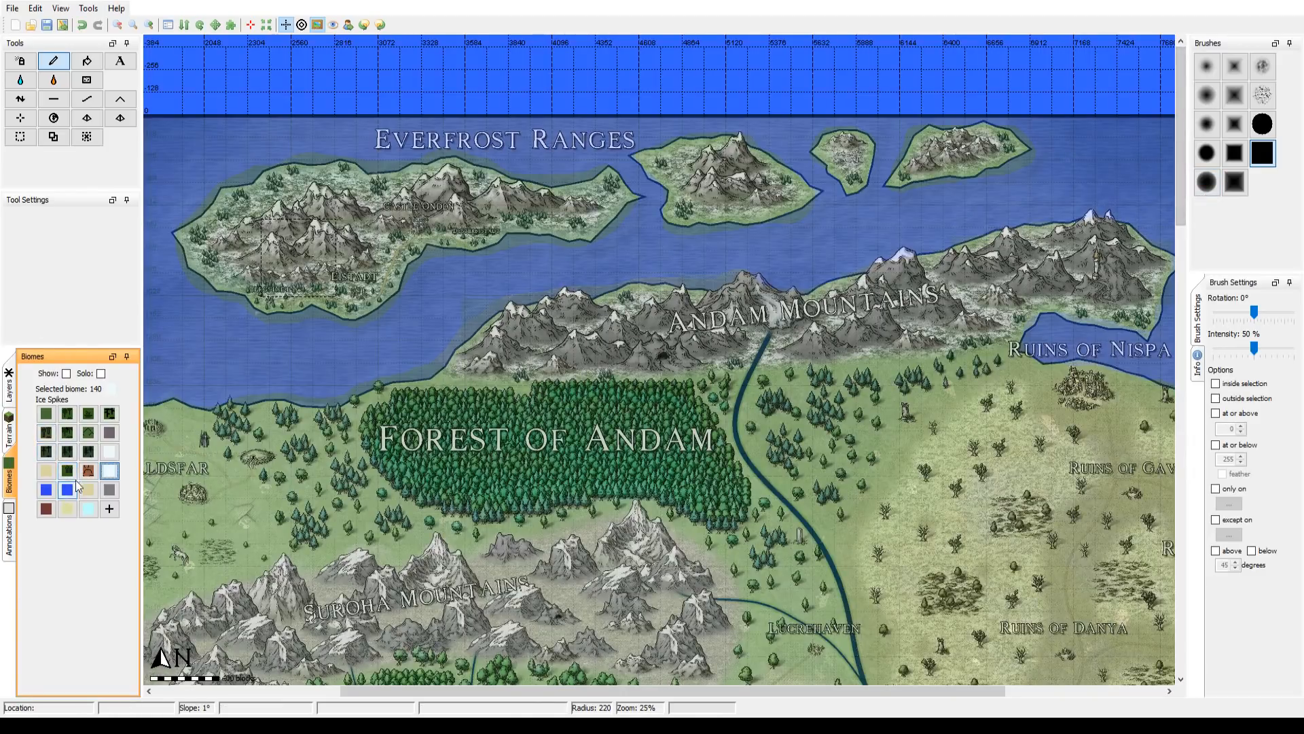
{"action": "left_click", "coordinate": [88, 432]}
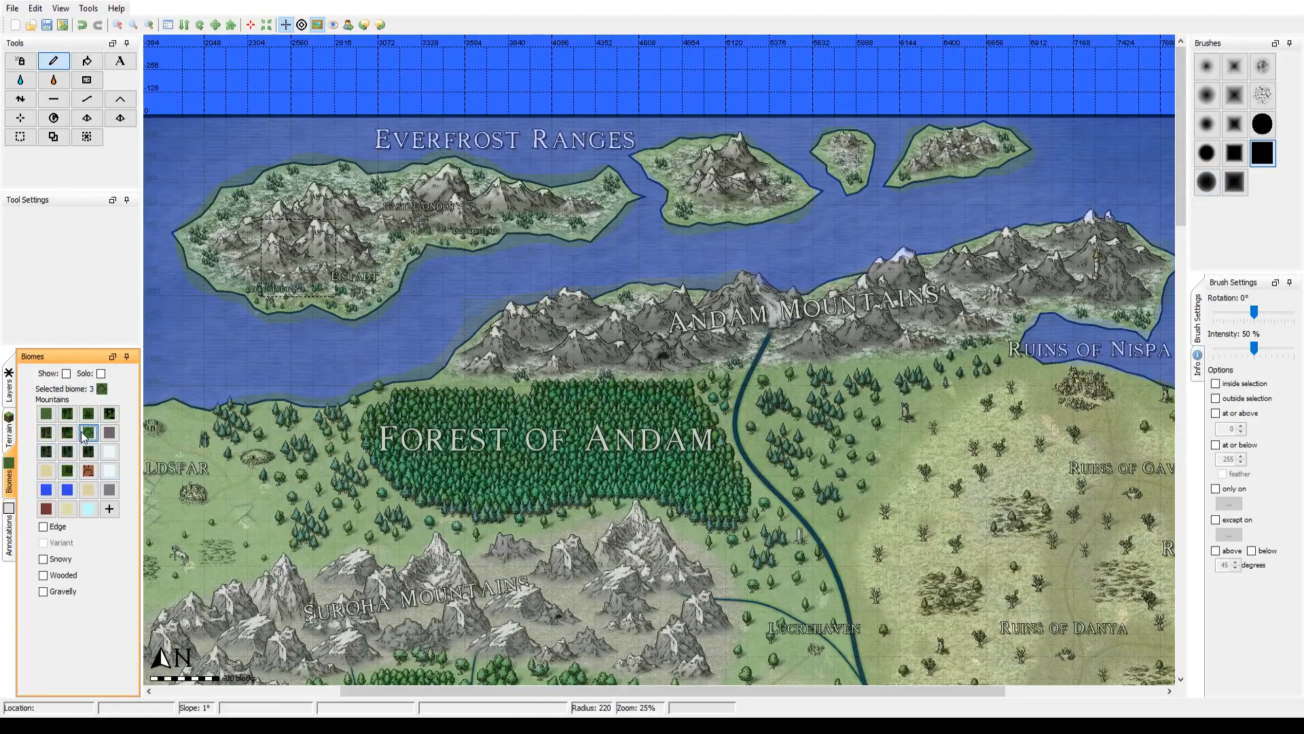
{"action": "left_click", "coordinate": [53, 561]}
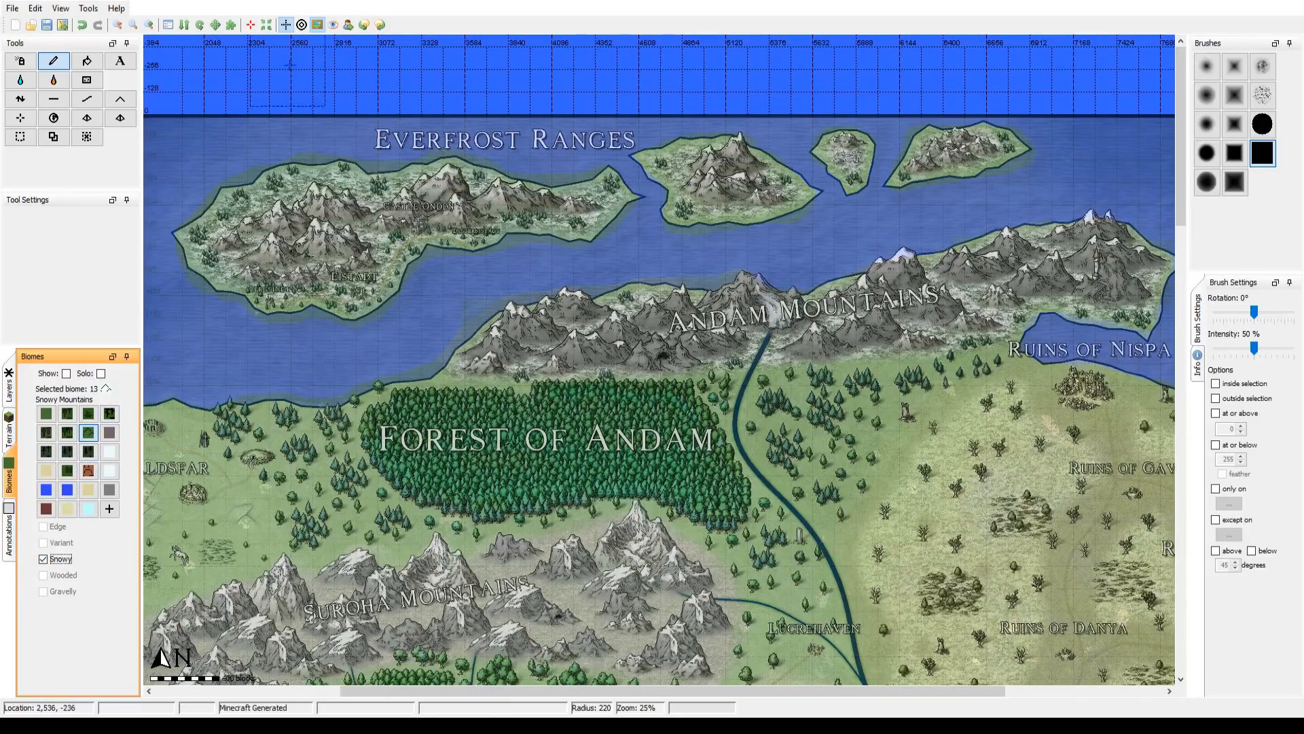
{"action": "left_click", "coordinate": [317, 25]}
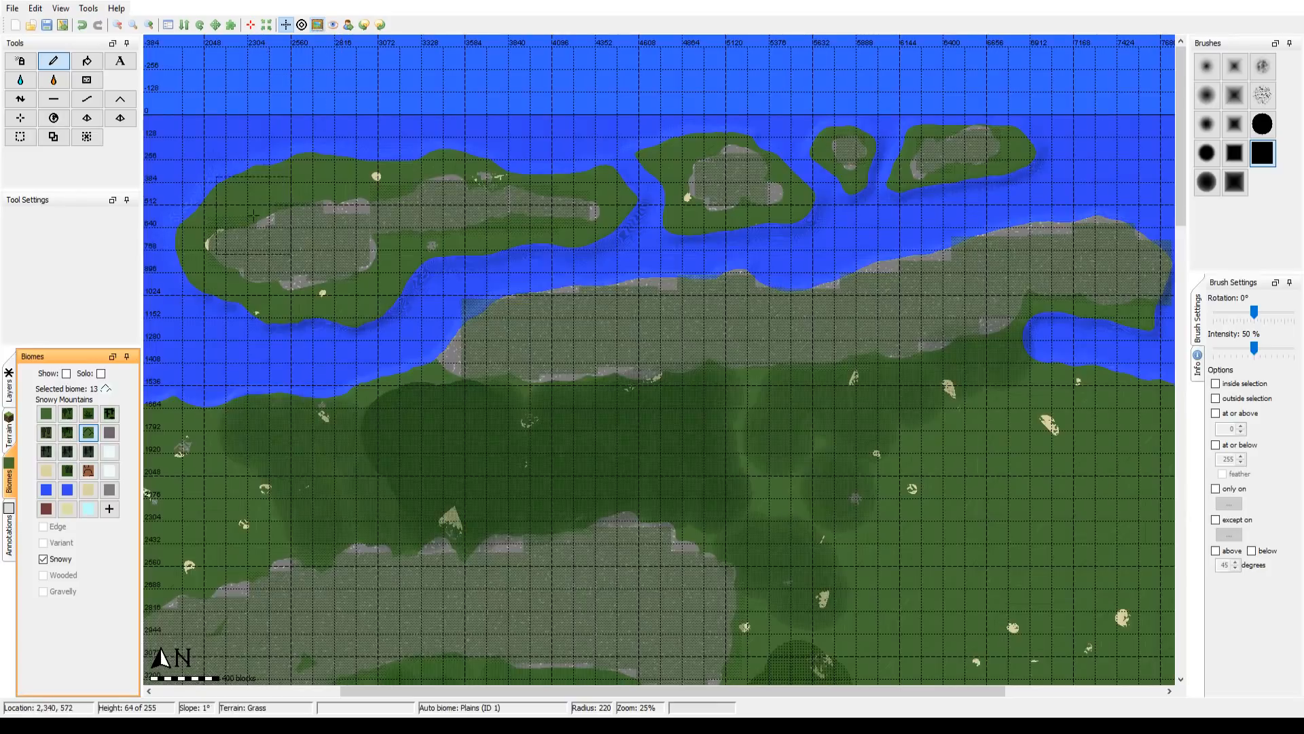
Step: Paint the Snowy Mountains biome over the stone areas of the two largest Everfrost Ranges islands, starting at brush radius 144
{"action": "scroll", "coordinate": [258, 245], "scroll_direction": "up", "scroll_amount": 4}
{"action": "left_click", "coordinate": [266, 255]}
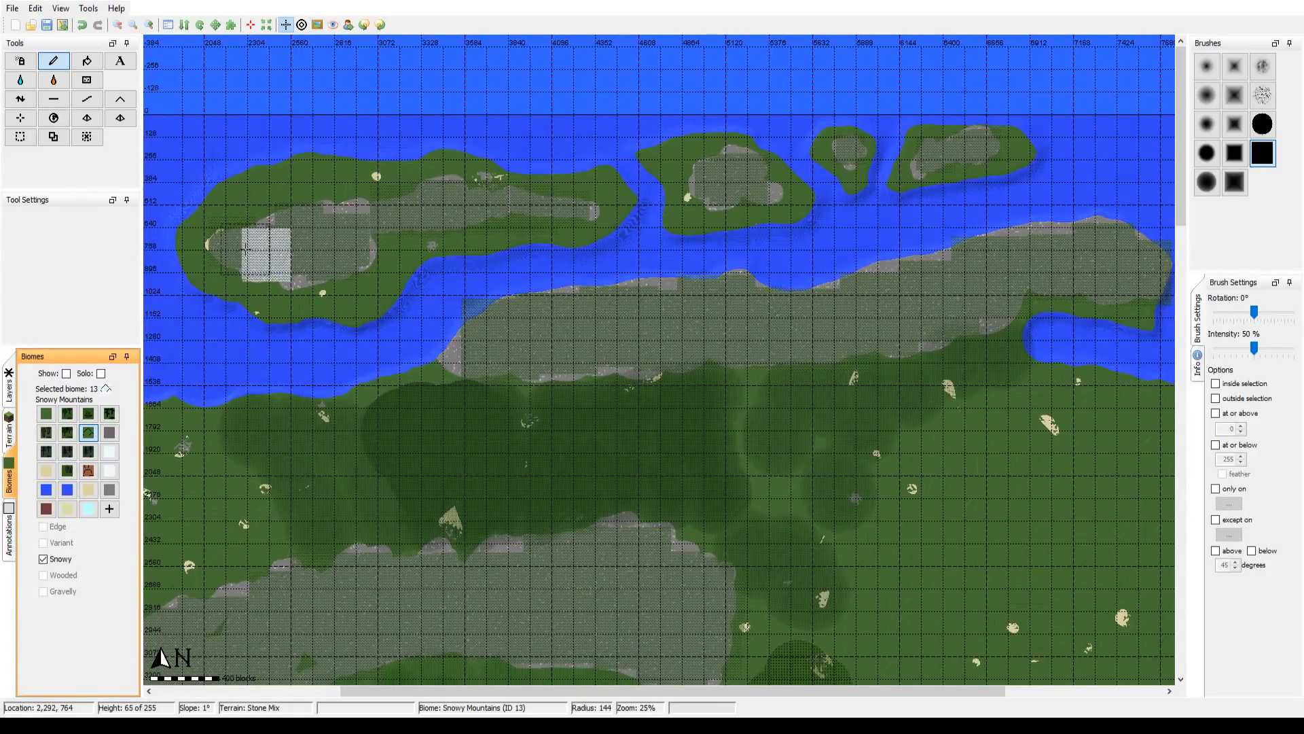
{"action": "mouse_move", "coordinate": [254, 245]}
{"action": "left_mouse_down"}
{"action": "mouse_move", "coordinate": [231, 251]}
{"action": "mouse_move", "coordinate": [279, 252]}
{"action": "mouse_move", "coordinate": [421, 207]}
{"action": "mouse_move", "coordinate": [592, 204]}
{"action": "mouse_move", "coordinate": [700, 184]}
{"action": "mouse_move", "coordinate": [730, 163]}
{"action": "left_mouse_up"}
Step: Finish the second island's Snowy Mountains, cover the two eastern islands' stone at brush radius 66, and compare with the reference overlay
{"action": "scroll", "coordinate": [371, 220], "scroll_direction": "up", "scroll_amount": 2}
{"action": "scroll", "coordinate": [492, 202], "scroll_direction": "up", "scroll_amount": 2}
{"action": "scroll", "coordinate": [551, 204], "scroll_direction": "up", "scroll_amount": 2}
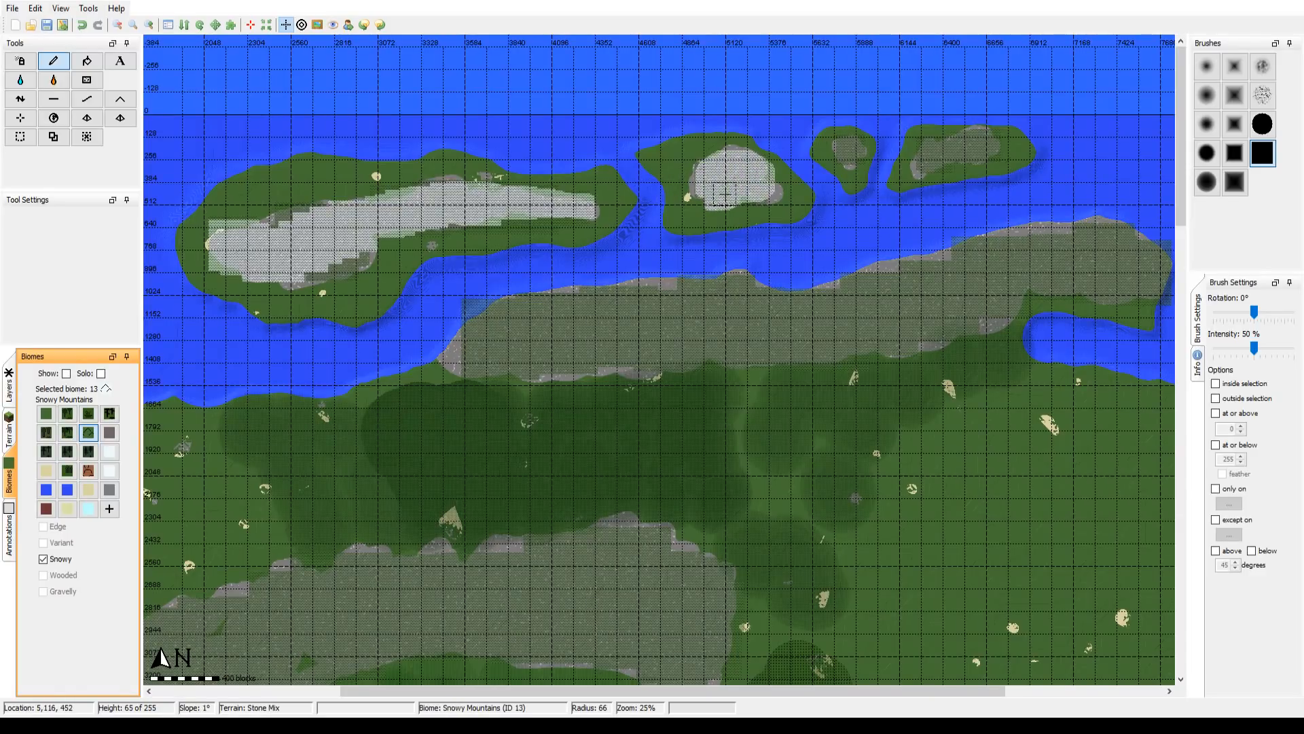
{"action": "left_click_drag", "start_coordinate": [762, 194], "coordinate": [770, 193]}
{"action": "left_click", "coordinate": [840, 145]}
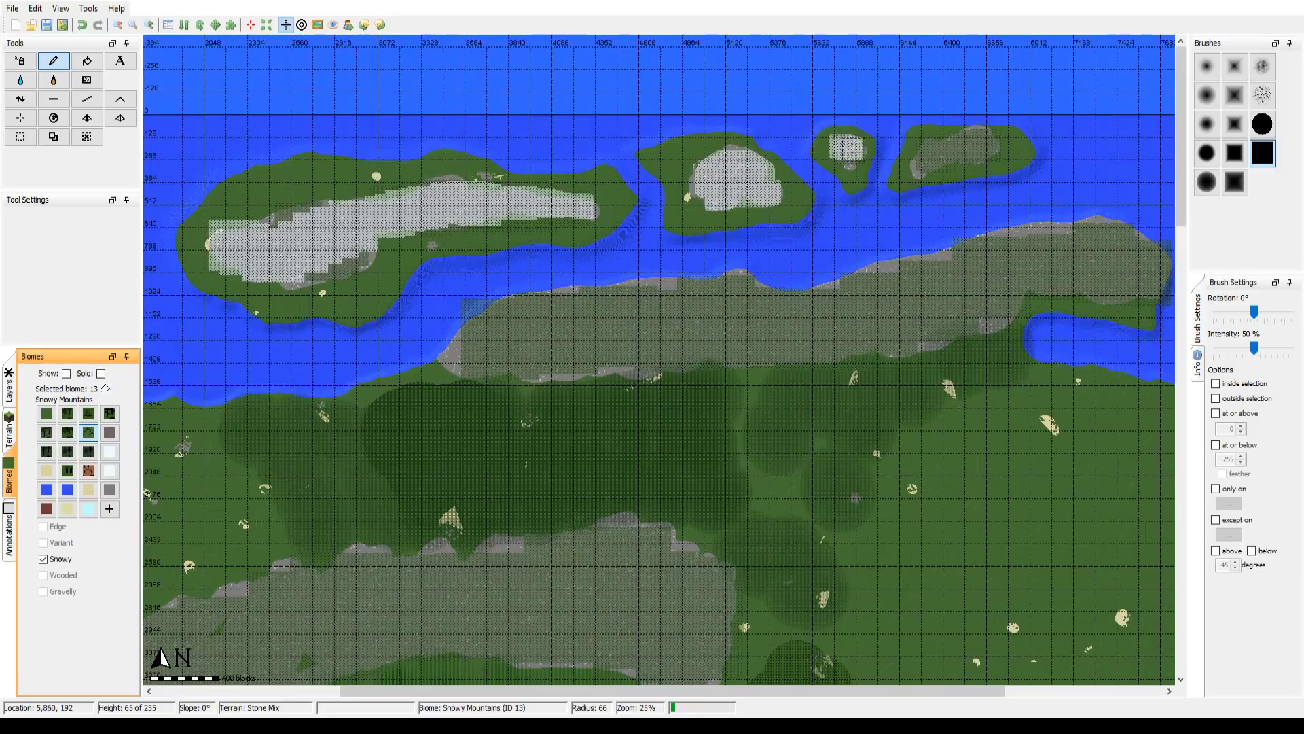
{"action": "mouse_move", "coordinate": [862, 144]}
{"action": "left_mouse_down"}
{"action": "mouse_move", "coordinate": [919, 164]}
{"action": "mouse_move", "coordinate": [985, 139]}
{"action": "left_mouse_up"}
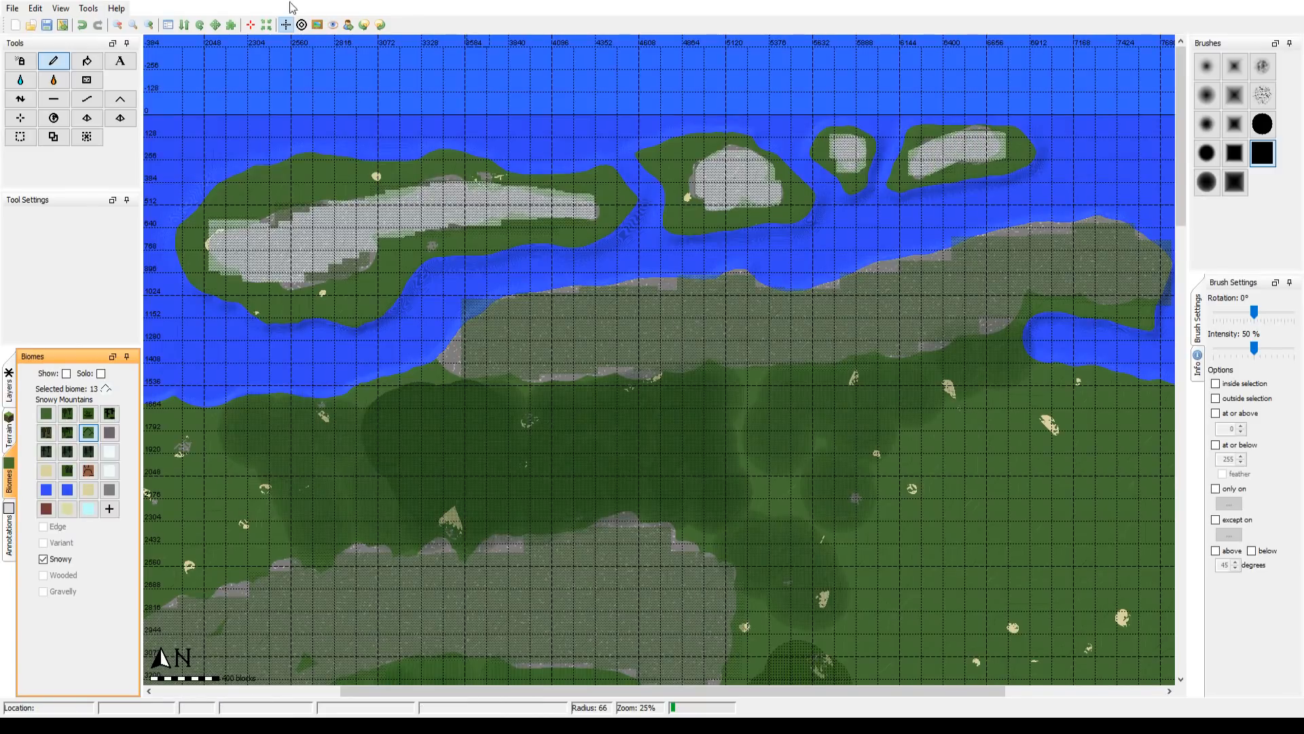
{"action": "left_click", "coordinate": [315, 26]}
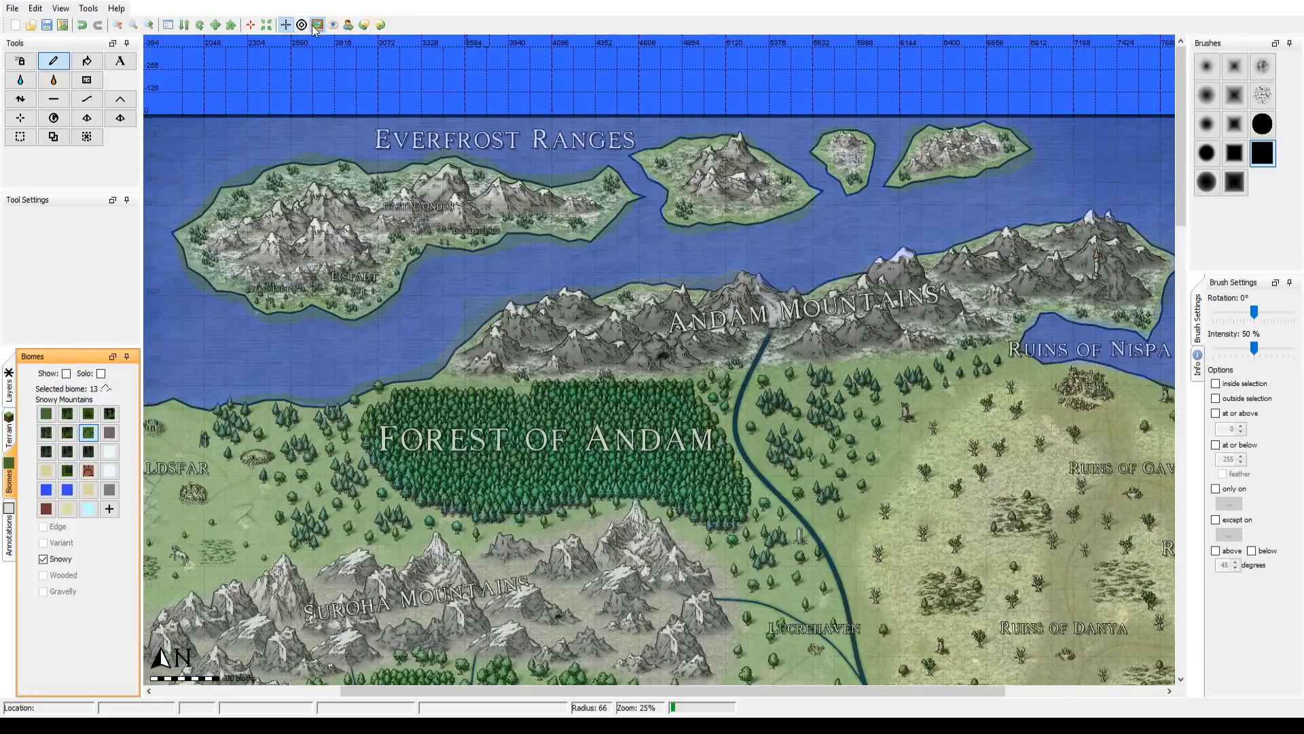
{"action": "left_click", "coordinate": [316, 26]}
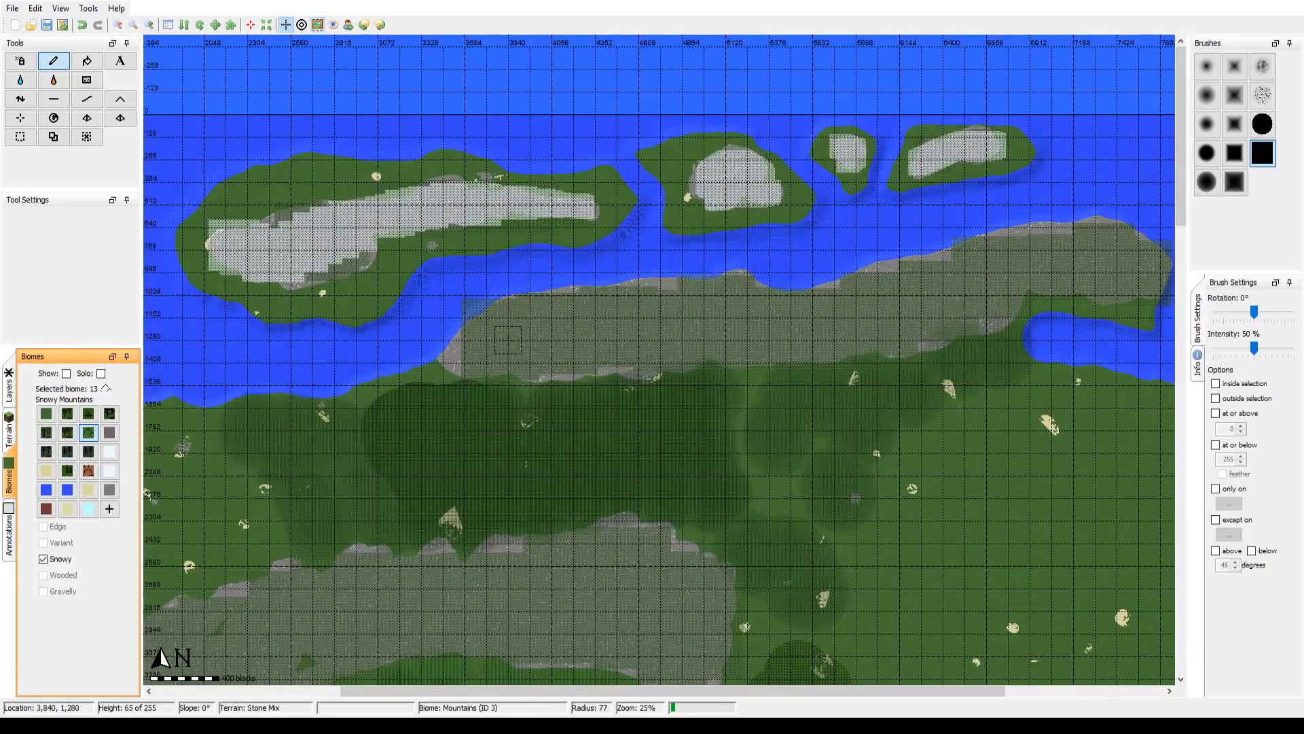
Step: Paint Snowy Mountains over the western end and middle of the northern mainland stone range, using brush radii 148 and 196
{"action": "scroll", "coordinate": [494, 343], "scroll_direction": "up", "scroll_amount": 10}
{"action": "scroll", "coordinate": [490, 339], "scroll_direction": "down", "scroll_amount": 4}
{"action": "left_click_drag", "start_coordinate": [481, 344], "coordinate": [467, 351]}
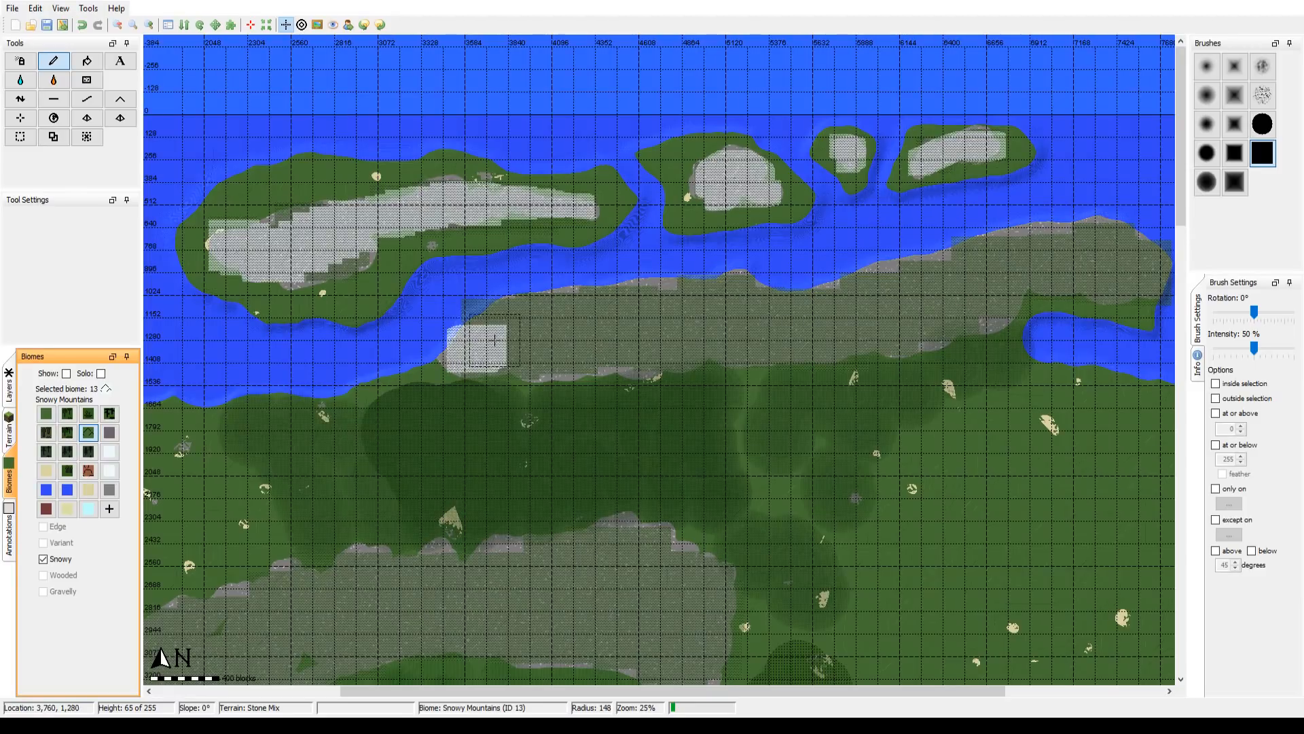
{"action": "scroll", "coordinate": [494, 340], "scroll_direction": "up", "scroll_amount": 3}
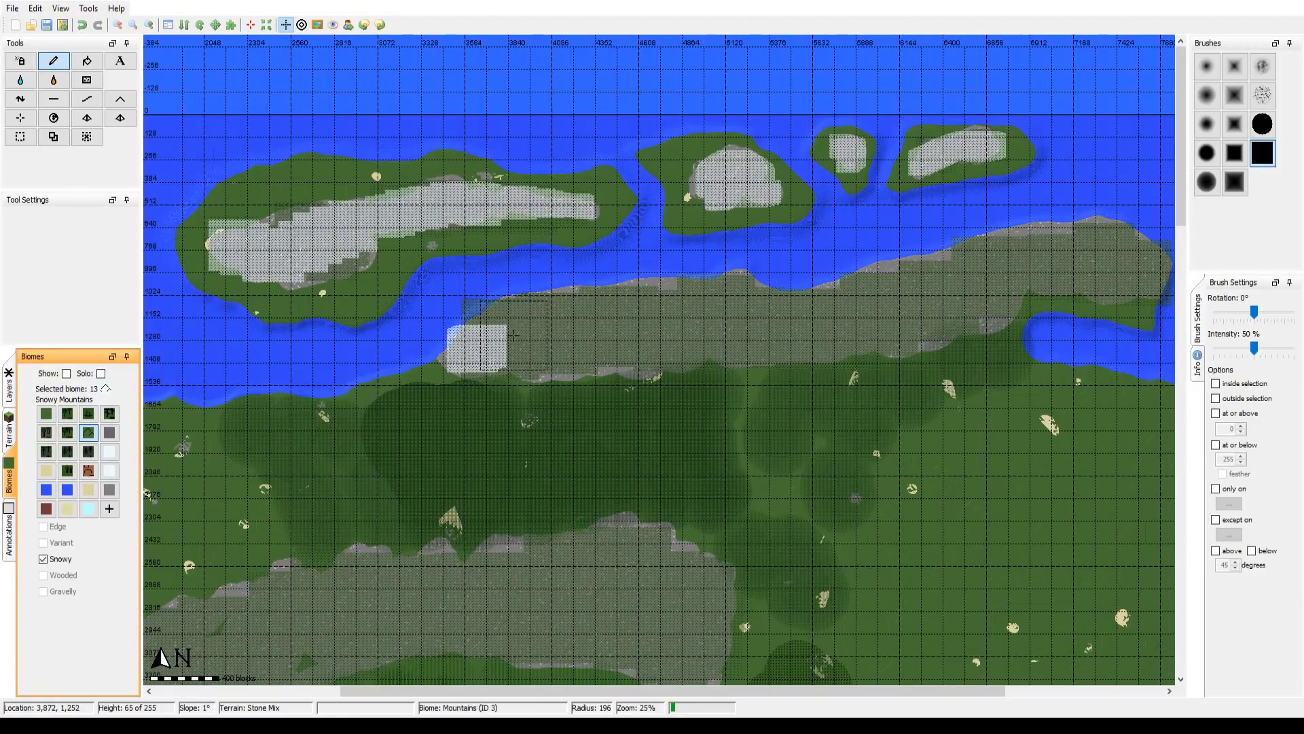
{"action": "mouse_move", "coordinate": [514, 334]}
{"action": "left_mouse_down"}
{"action": "mouse_move", "coordinate": [886, 315]}
{"action": "mouse_move", "coordinate": [1025, 272]}
{"action": "left_mouse_up"}
Step: Cover the eastern end of the northern mainland stone range with Snowy Mountains at brush radius 188
{"action": "scroll", "coordinate": [611, 328], "scroll_direction": "up", "scroll_amount": 2}
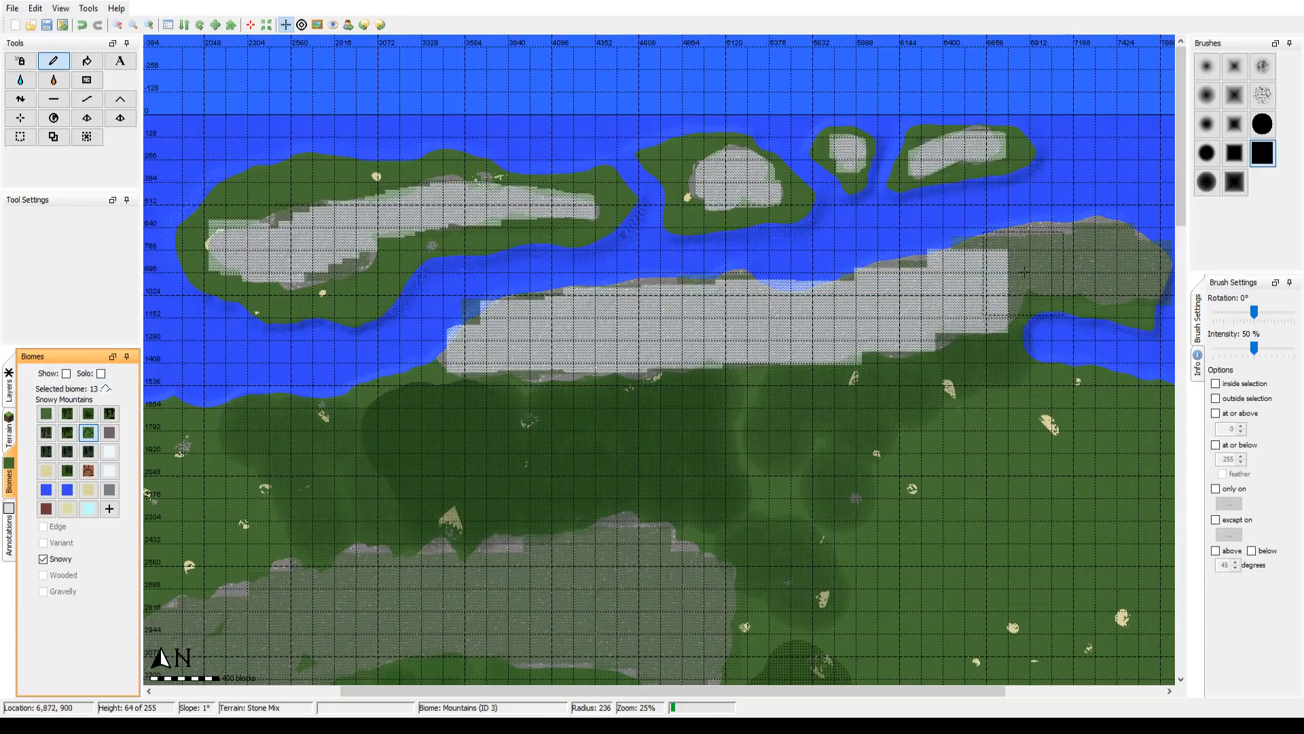
{"action": "scroll", "coordinate": [1029, 270], "scroll_direction": "down", "scroll_amount": 2}
{"action": "left_click", "coordinate": [1031, 269]}
{"action": "left_click", "coordinate": [1084, 263]}
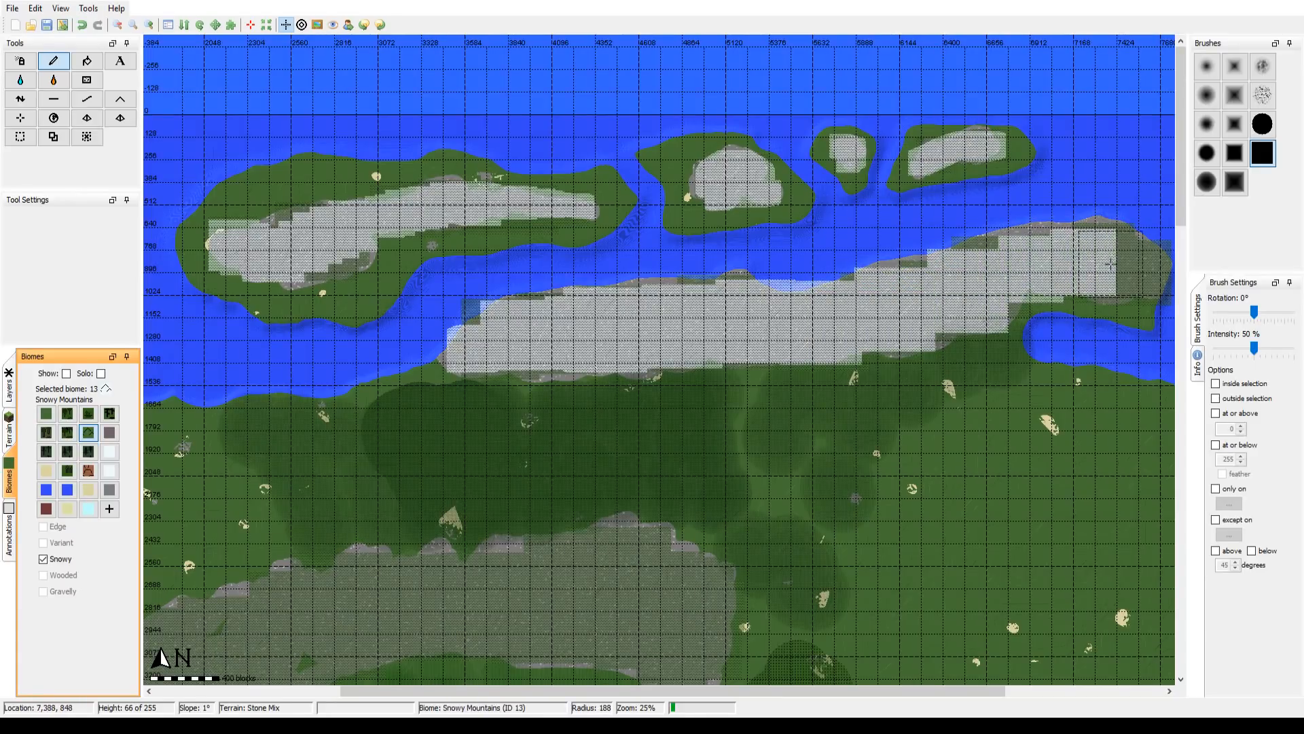
{"action": "left_click", "coordinate": [1133, 266]}
{"action": "left_click", "coordinate": [1101, 254]}
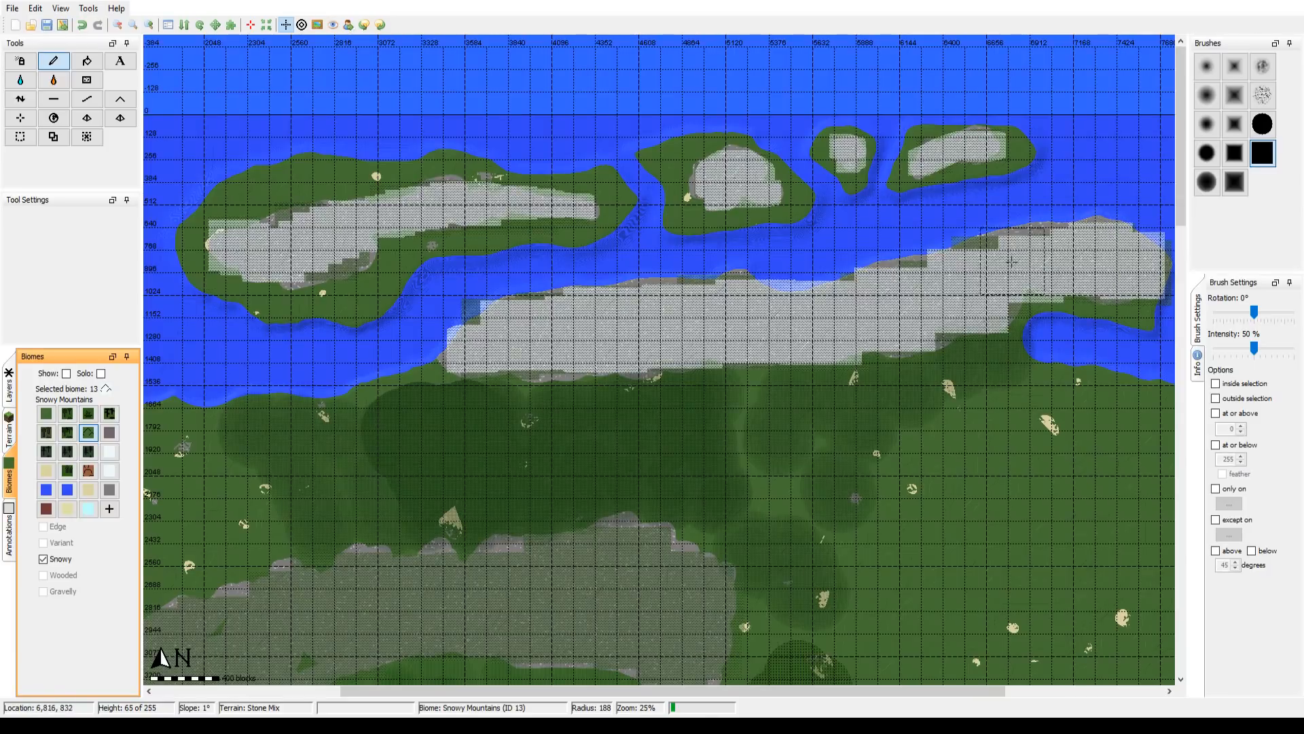
Step: Examine the reference overlay from the Forest of Andam down to the South Buckle Mountains and back to Lake Gambit
{"action": "left_click_drag", "start_coordinate": [914, 332], "coordinate": [937, 103]}
{"action": "left_click_drag", "start_coordinate": [614, 218], "coordinate": [628, 143]}
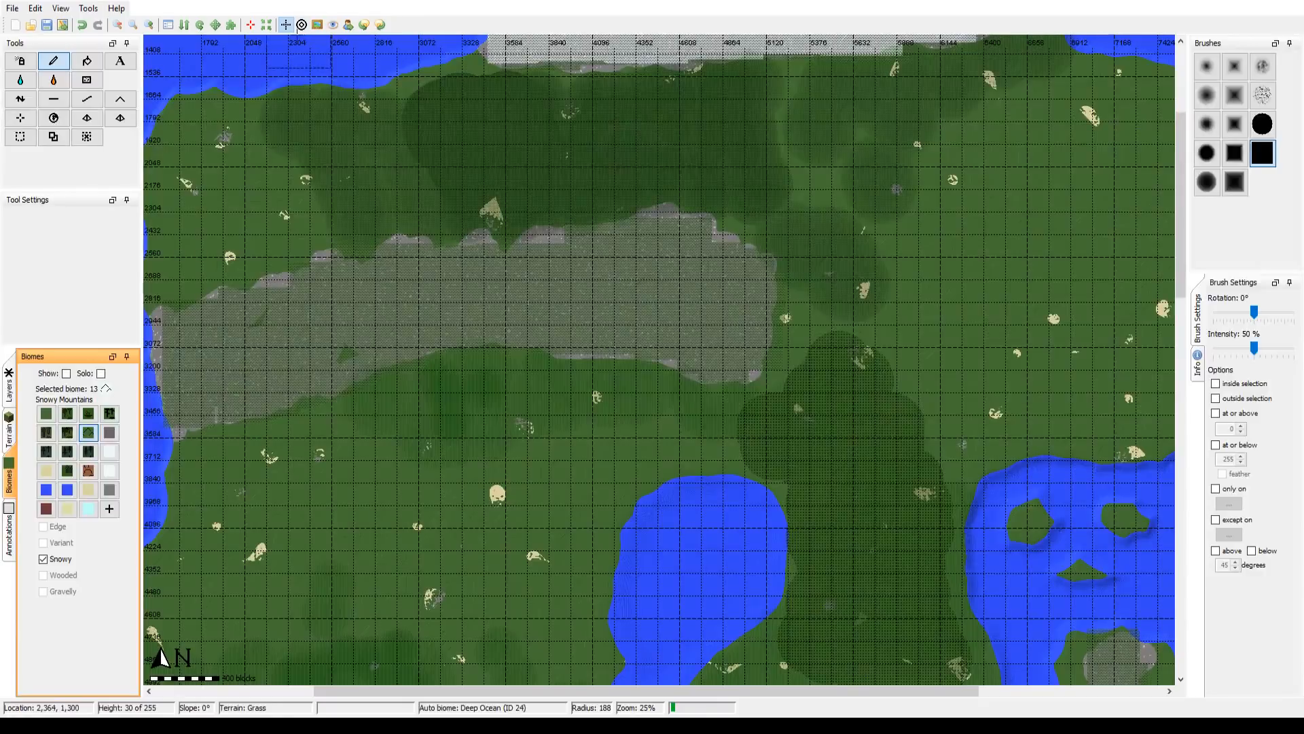
{"action": "left_click", "coordinate": [318, 26]}
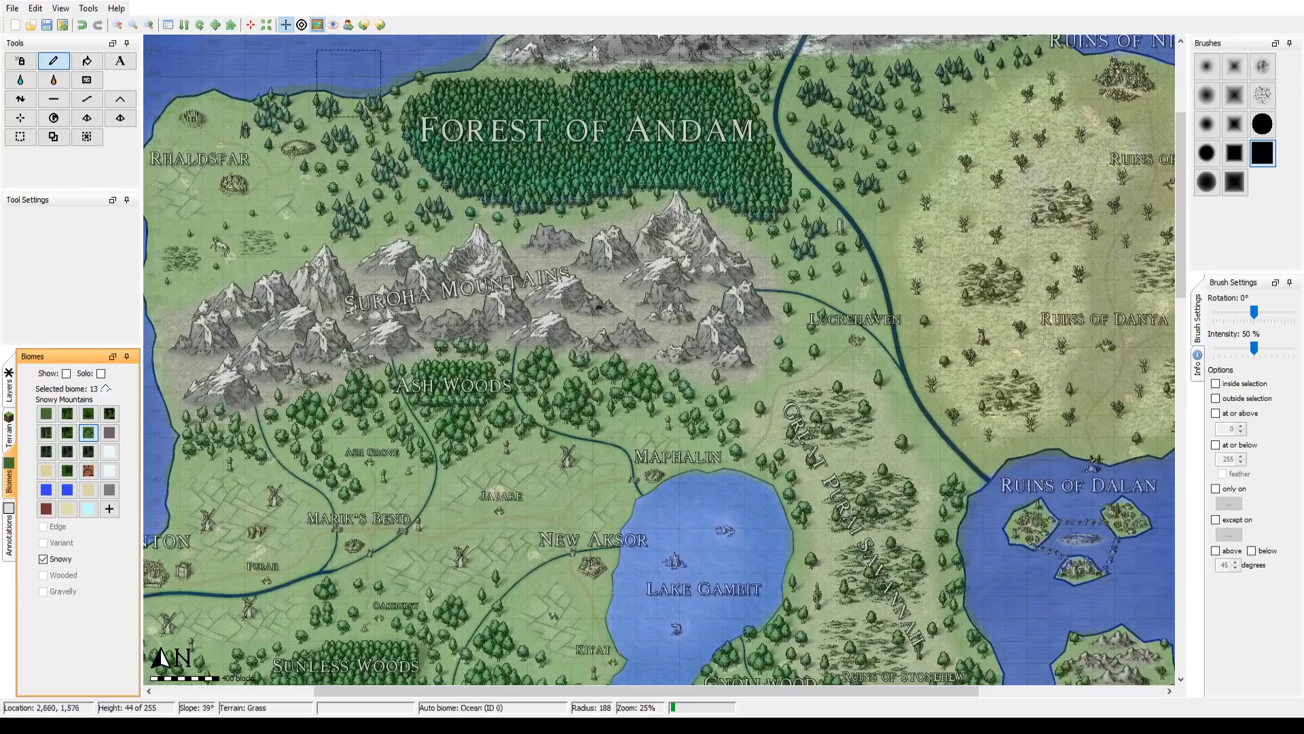
{"action": "left_click_drag", "start_coordinate": [578, 339], "coordinate": [598, 141]}
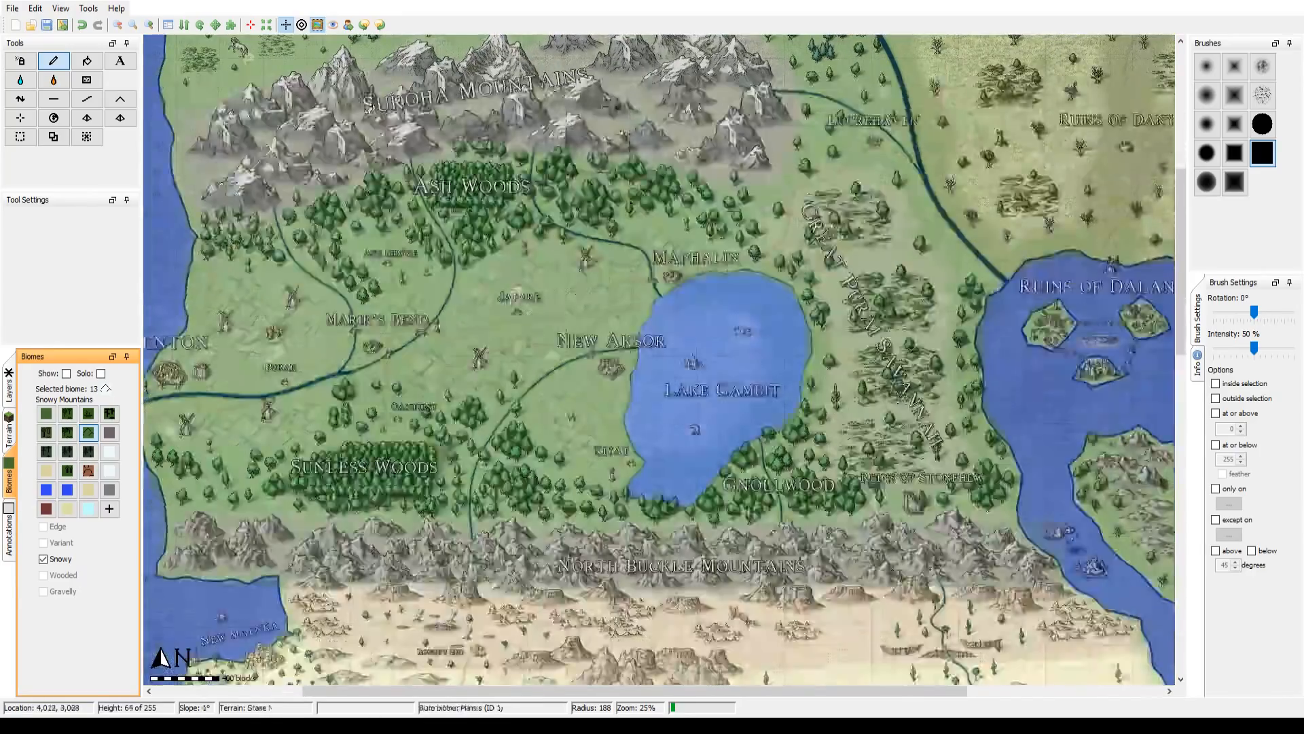
{"action": "left_click_drag", "start_coordinate": [584, 455], "coordinate": [586, 75]}
{"action": "left_click_drag", "start_coordinate": [556, 458], "coordinate": [546, 131]}
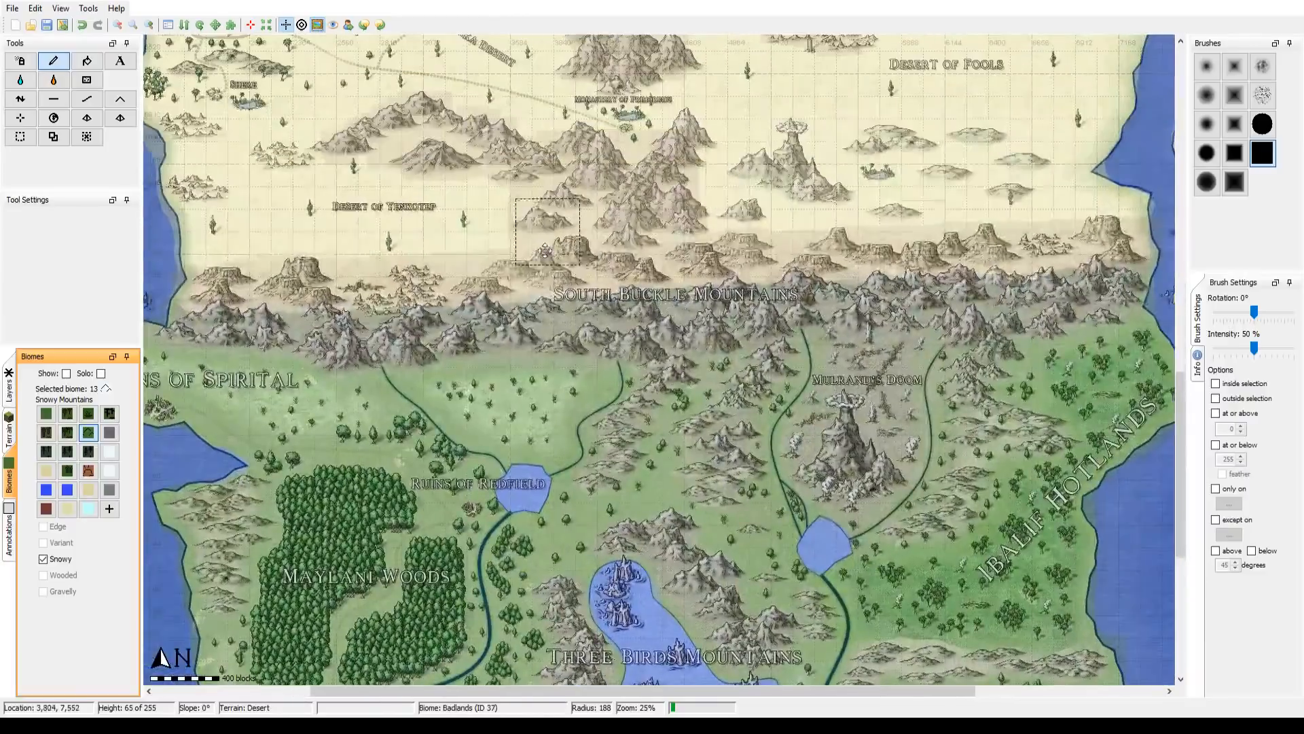
{"action": "left_click_drag", "start_coordinate": [537, 272], "coordinate": [408, 493]}
{"action": "left_click_drag", "start_coordinate": [488, 207], "coordinate": [701, 622]}
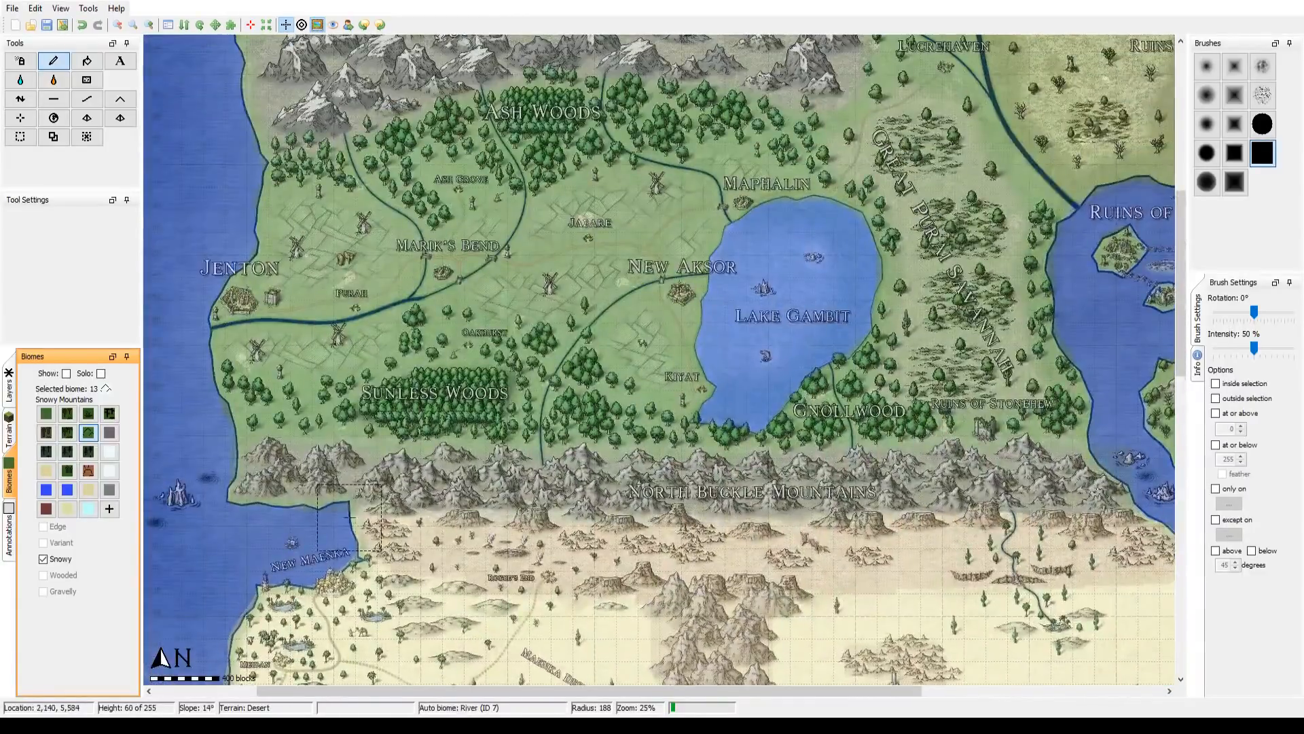
Step: Paint the Dark Forest biome over the Sunless Woods at brush radii 98 and 131, checking it against the reference overlay
{"action": "left_click", "coordinate": [67, 418]}
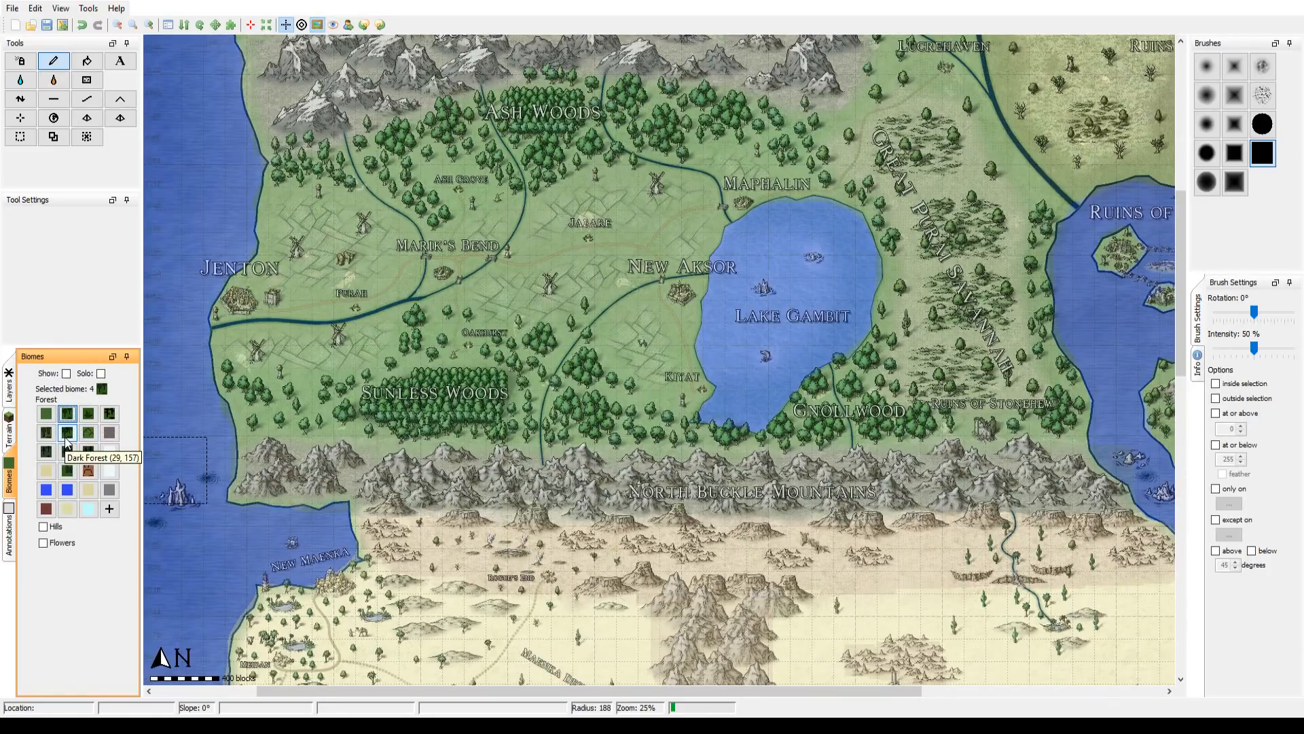
{"action": "left_click", "coordinate": [67, 435]}
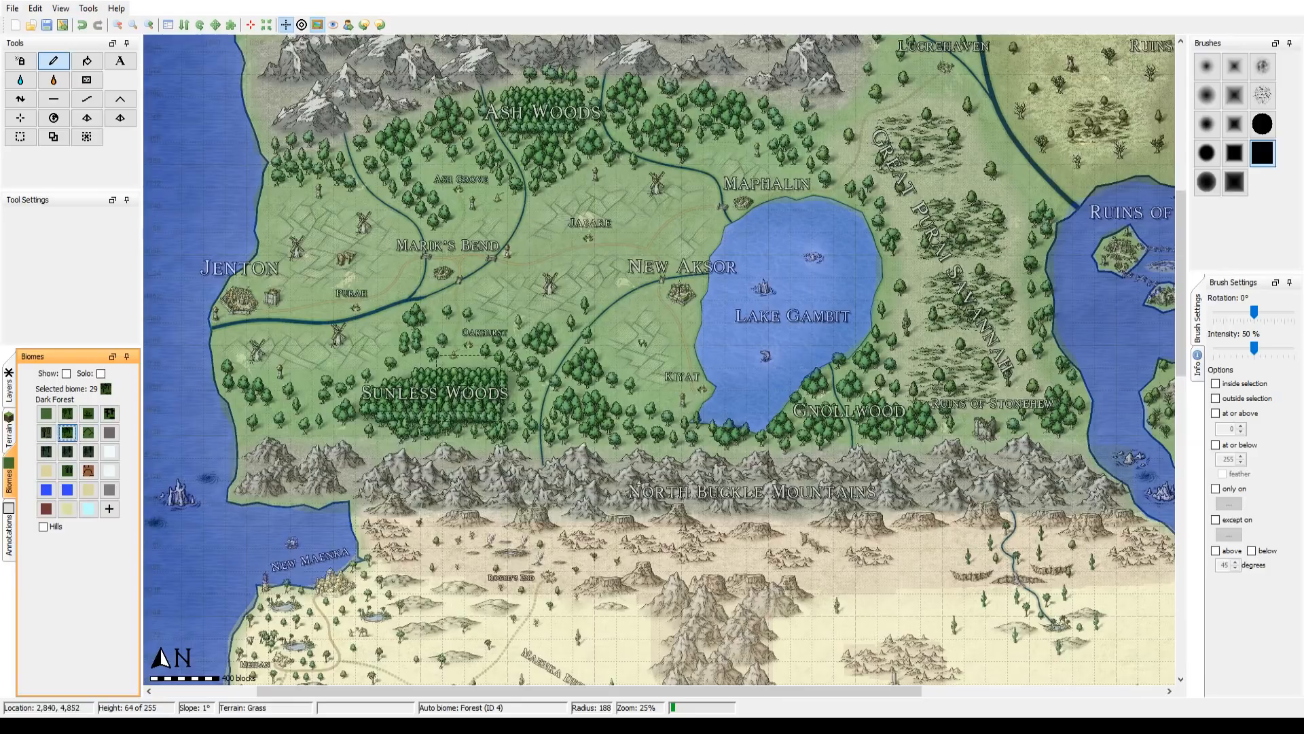
{"action": "scroll", "coordinate": [409, 405], "scroll_direction": "down", "scroll_amount": 1}
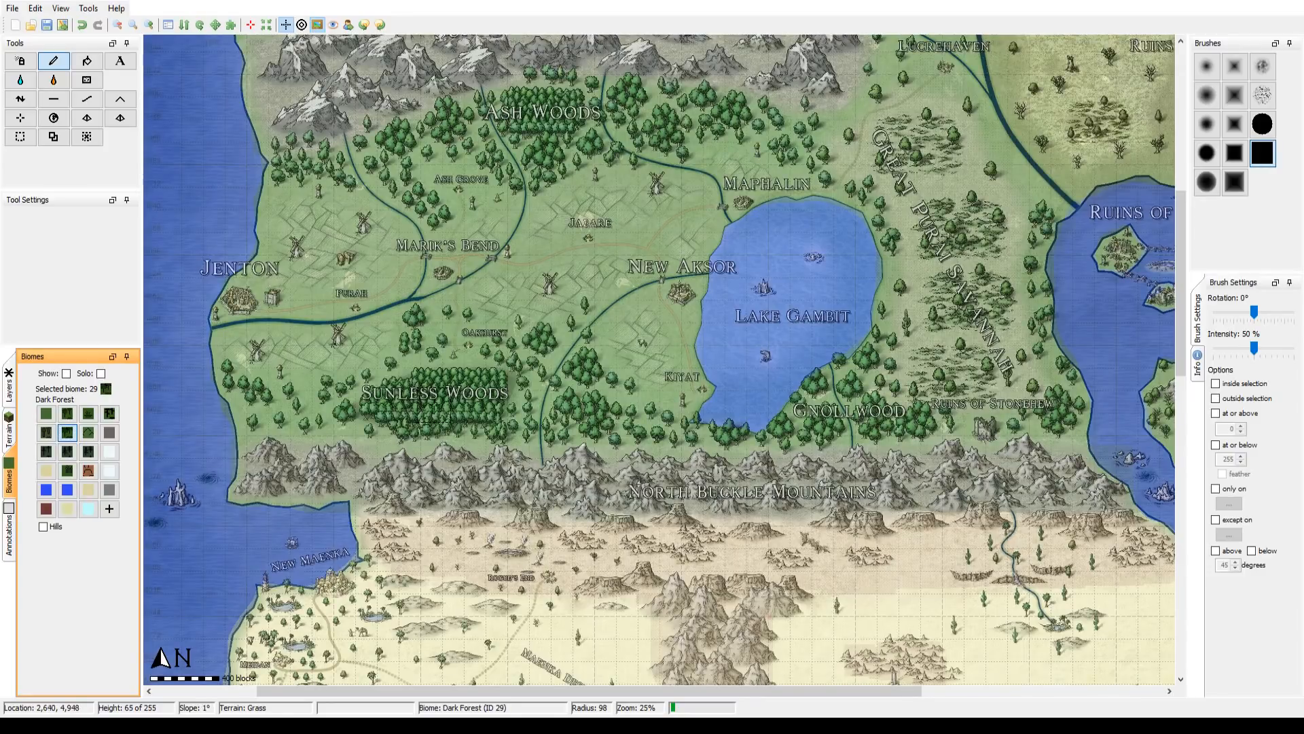
{"action": "left_click", "coordinate": [317, 26]}
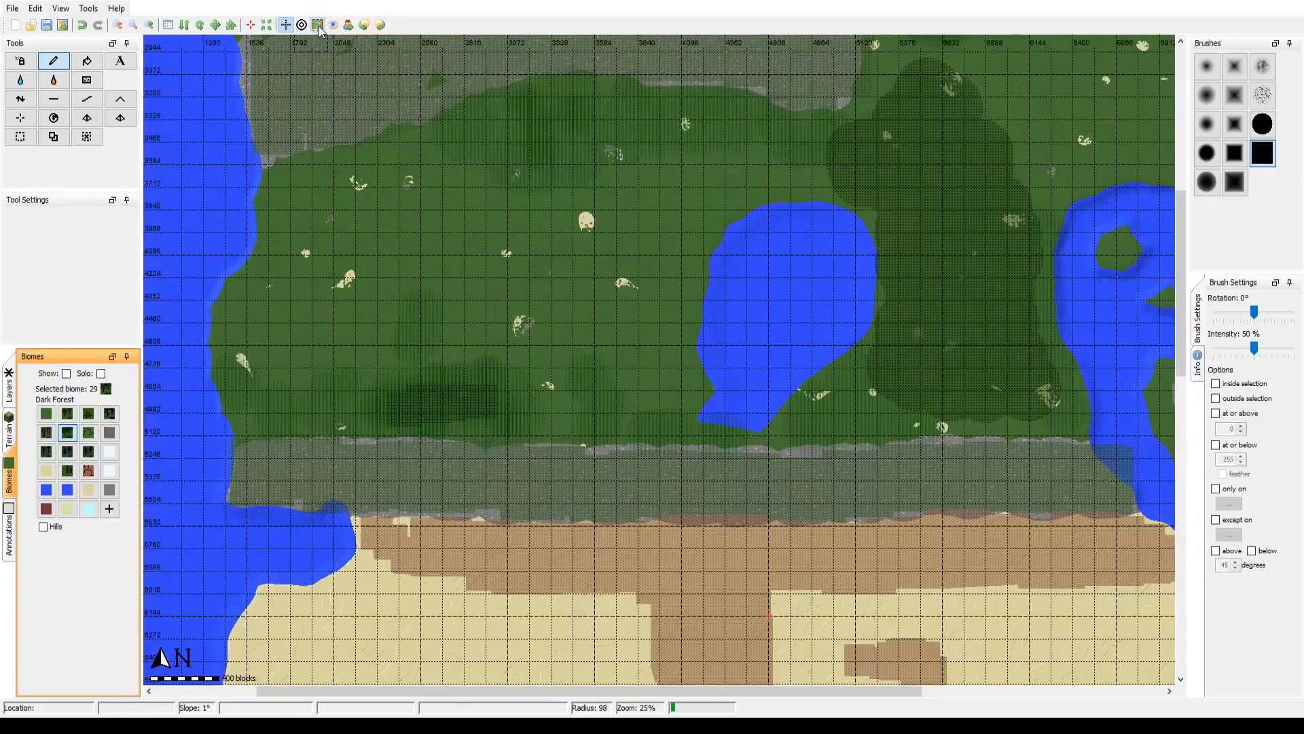
{"action": "left_click", "coordinate": [318, 26]}
{"action": "left_click", "coordinate": [318, 26]}
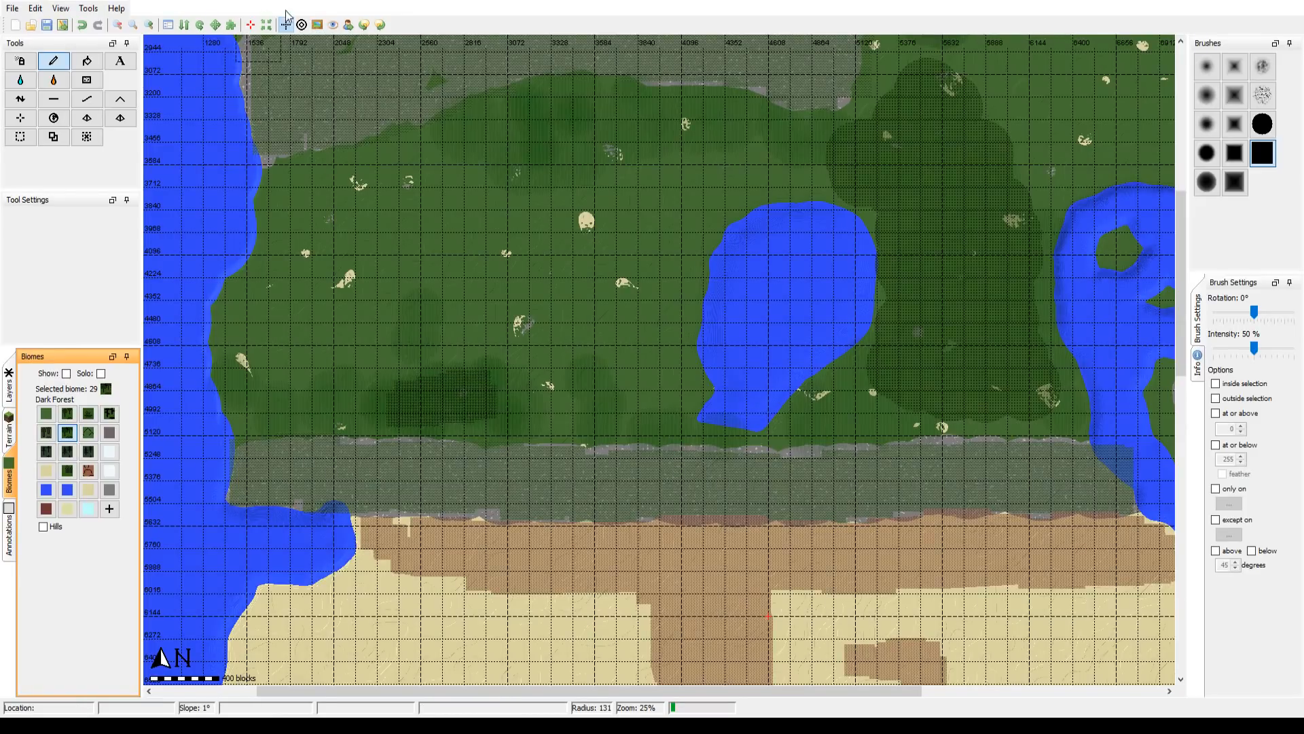
Step: Select the Birch Forest biome and paint it over the Ash Woods south of the Suroha Mountains at brush radius 131
{"action": "left_click_drag", "start_coordinate": [506, 247], "coordinate": [224, 504]}
{"action": "left_click_drag", "start_coordinate": [346, 227], "coordinate": [503, 425]}
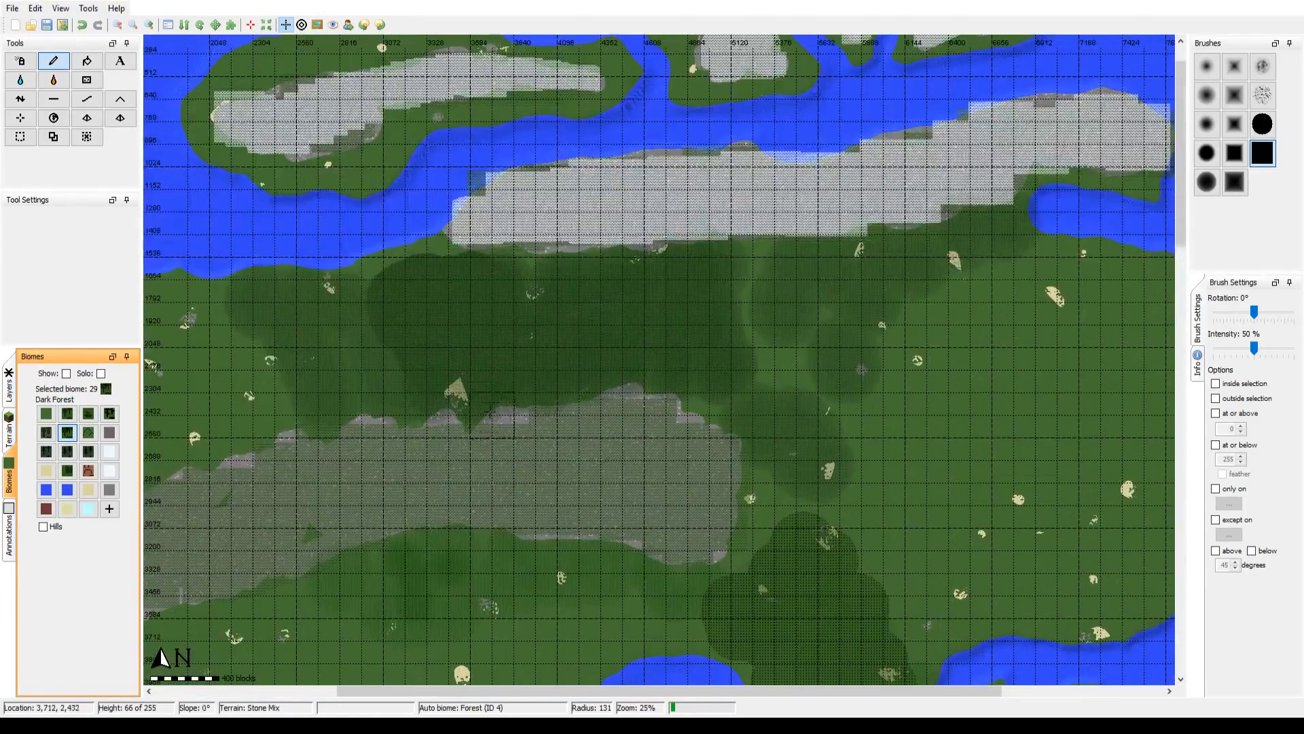
{"action": "left_click", "coordinate": [46, 431]}
{"action": "left_click_drag", "start_coordinate": [432, 486], "coordinate": [446, 182]}
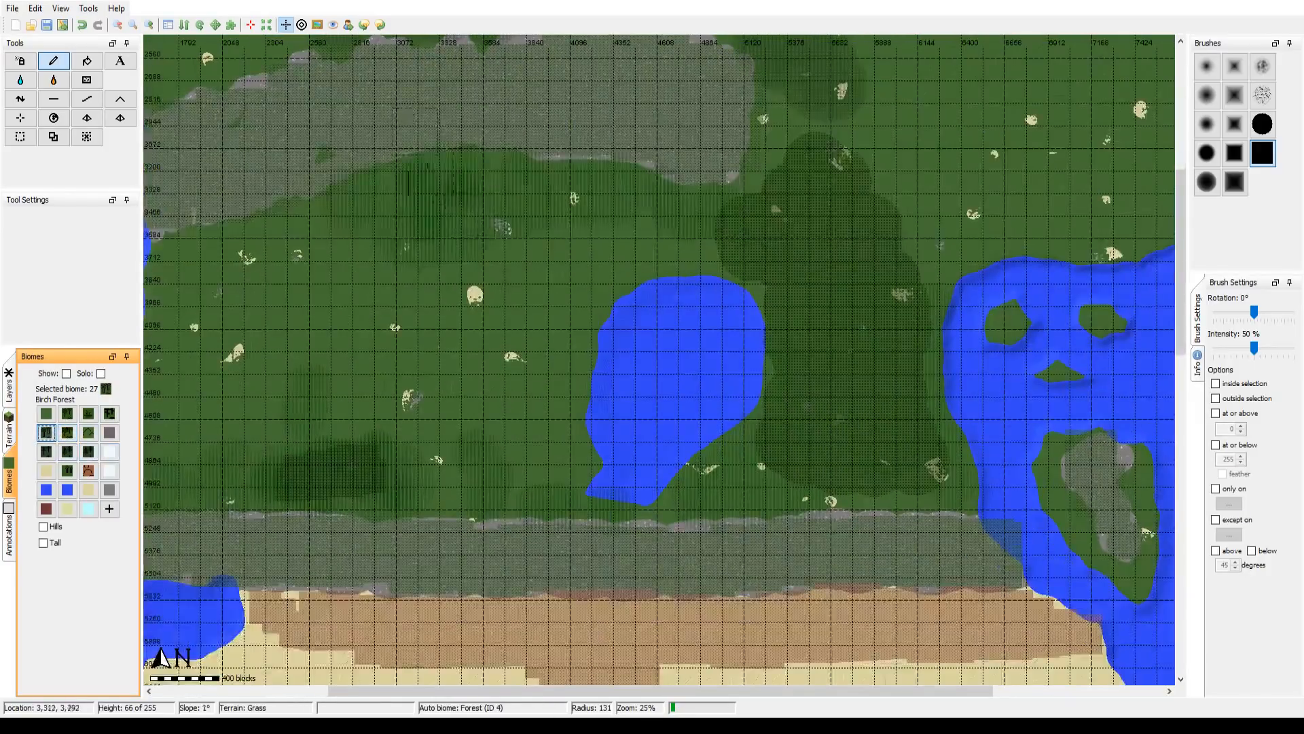
{"action": "left_click", "coordinate": [316, 26]}
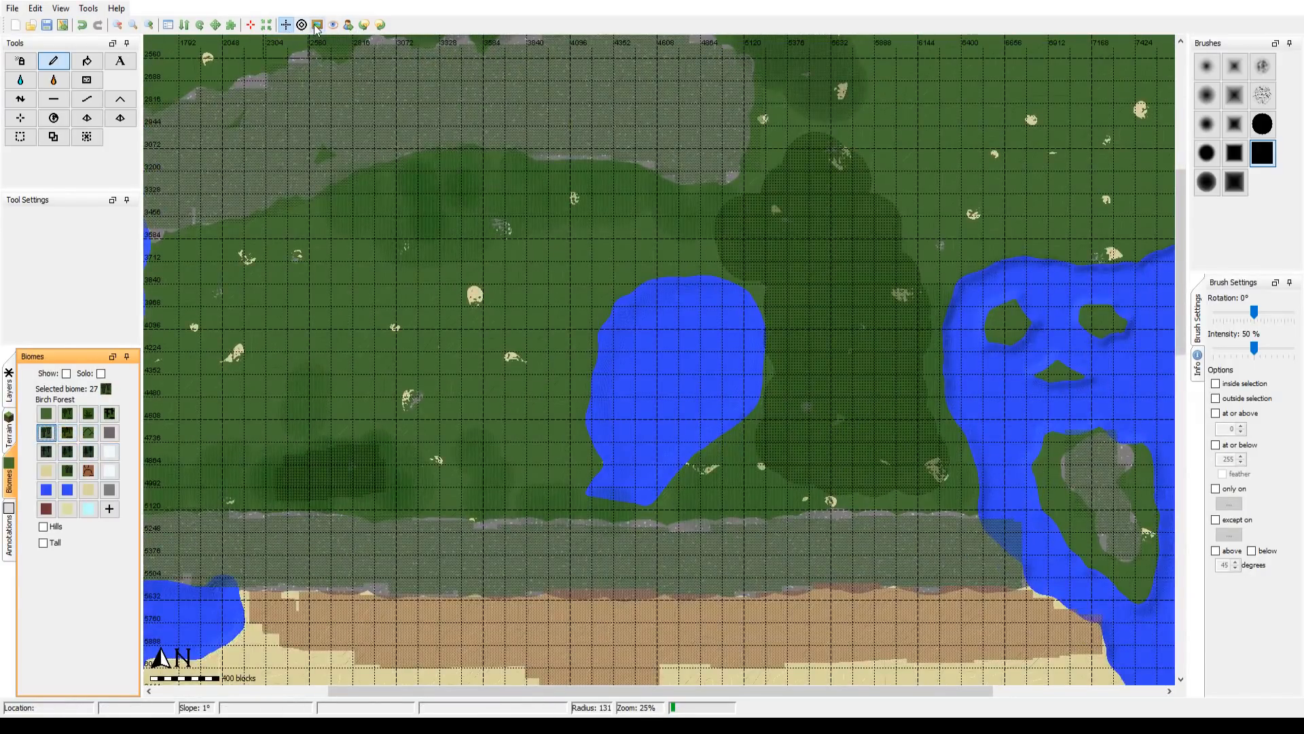
{"action": "left_click", "coordinate": [317, 26]}
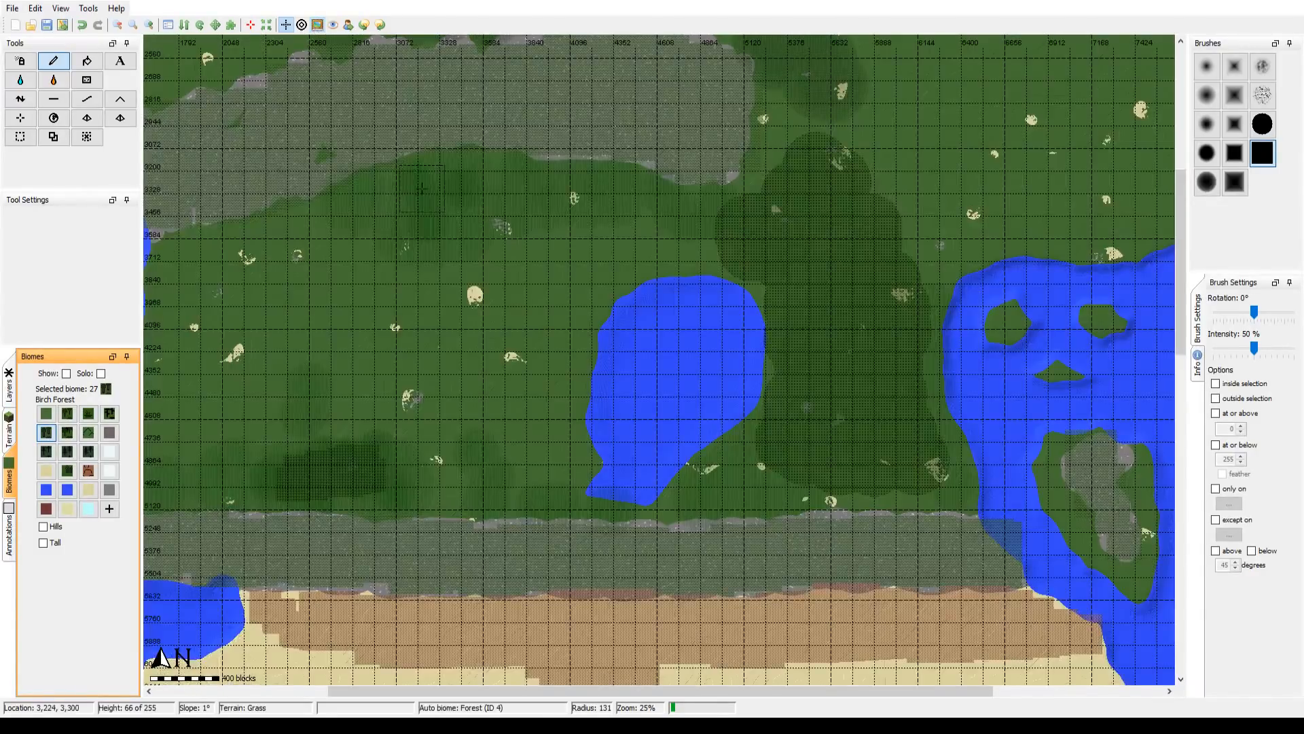
{"action": "left_click_drag", "start_coordinate": [455, 203], "coordinate": [465, 179]}
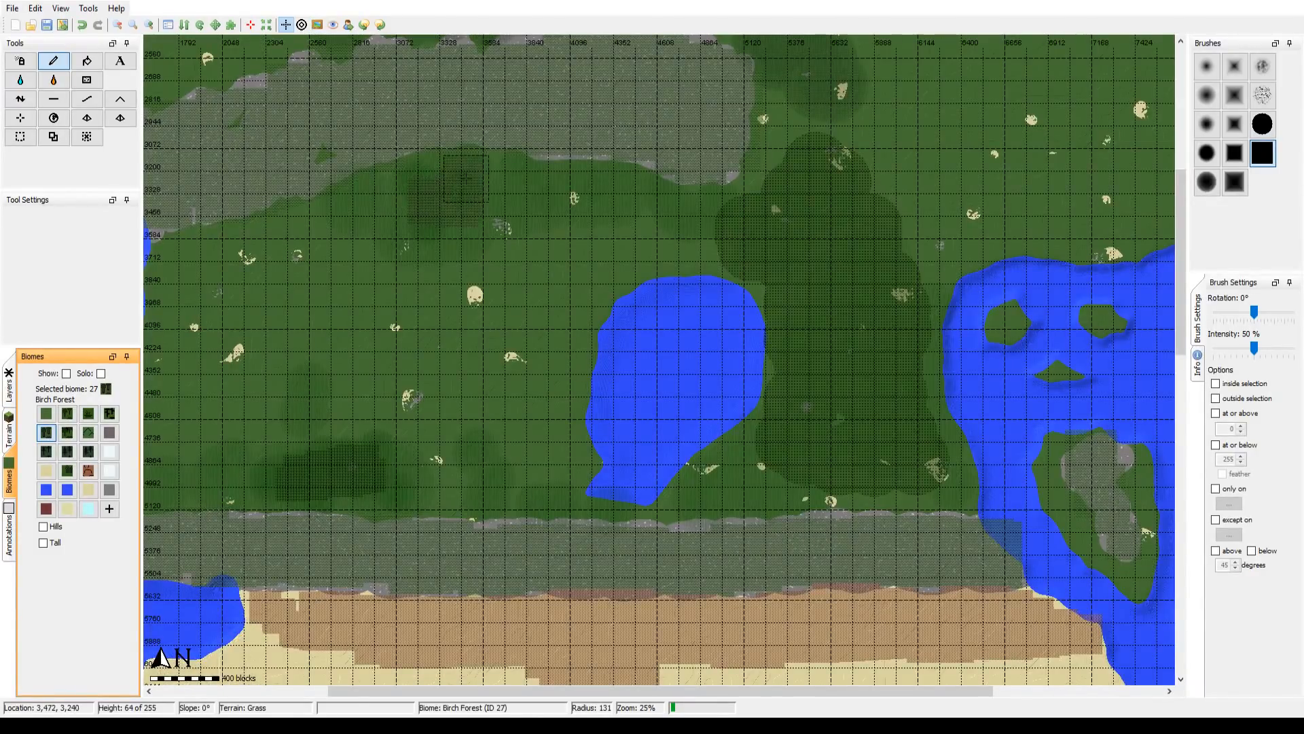
Step: Show the reference overlay over the southeast and paint the Jungle biome across the Ibalif Hotlands at brush radius 131
{"action": "left_click", "coordinate": [109, 413]}
{"action": "left_click_drag", "start_coordinate": [775, 535], "coordinate": [597, 53]}
{"action": "left_click_drag", "start_coordinate": [702, 463], "coordinate": [515, 12]}
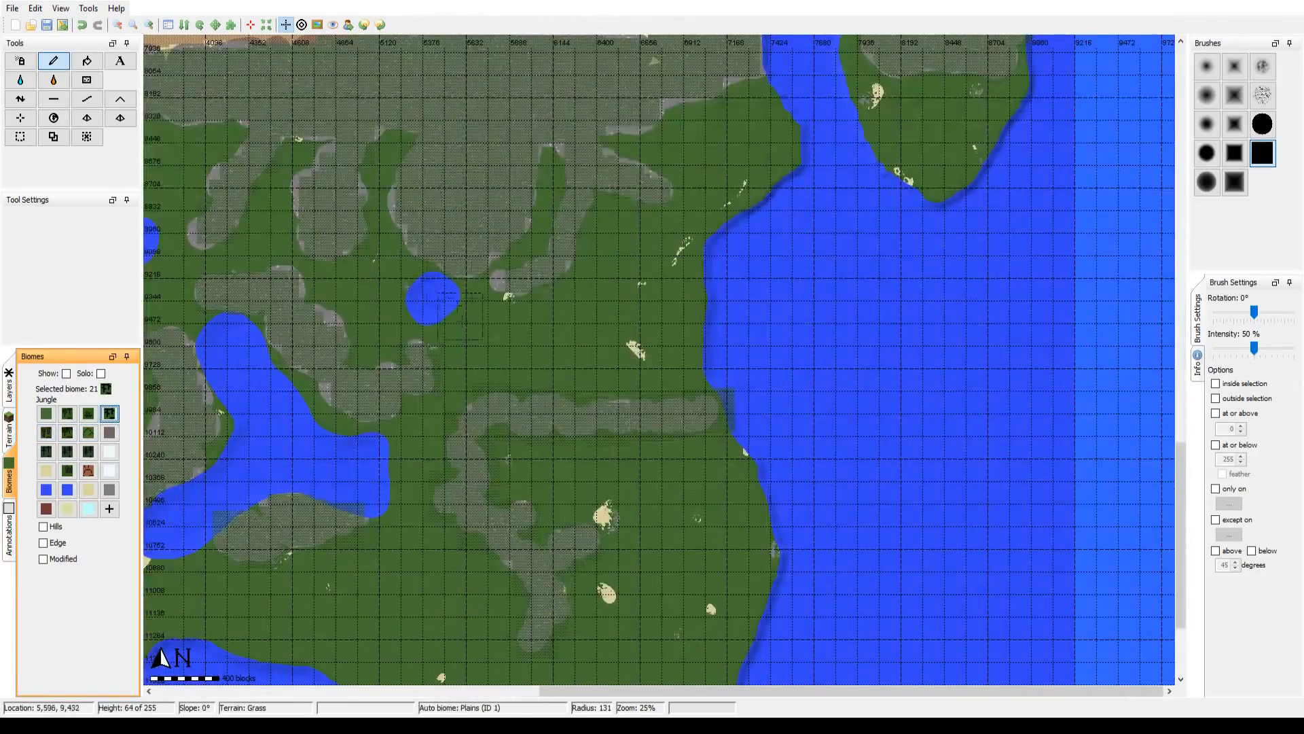
{"action": "left_click", "coordinate": [317, 25]}
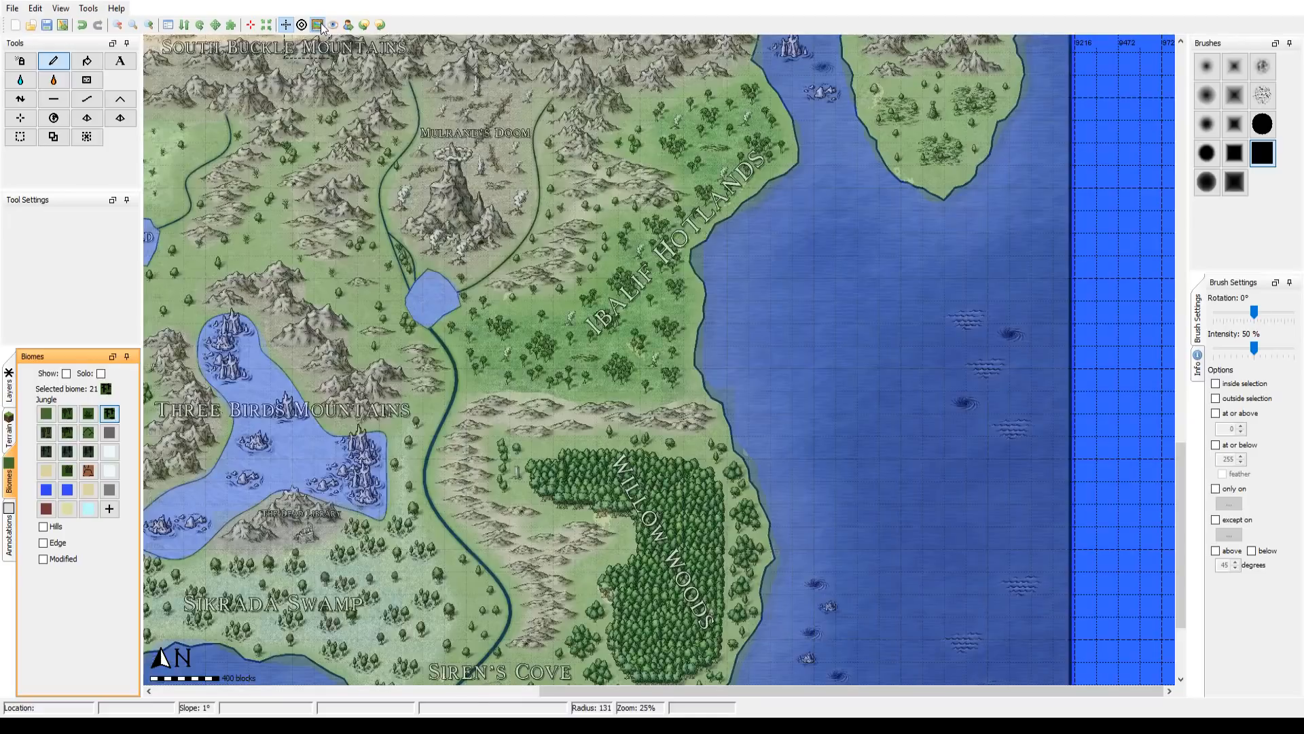
{"action": "left_click_drag", "start_coordinate": [528, 372], "coordinate": [465, 523]}
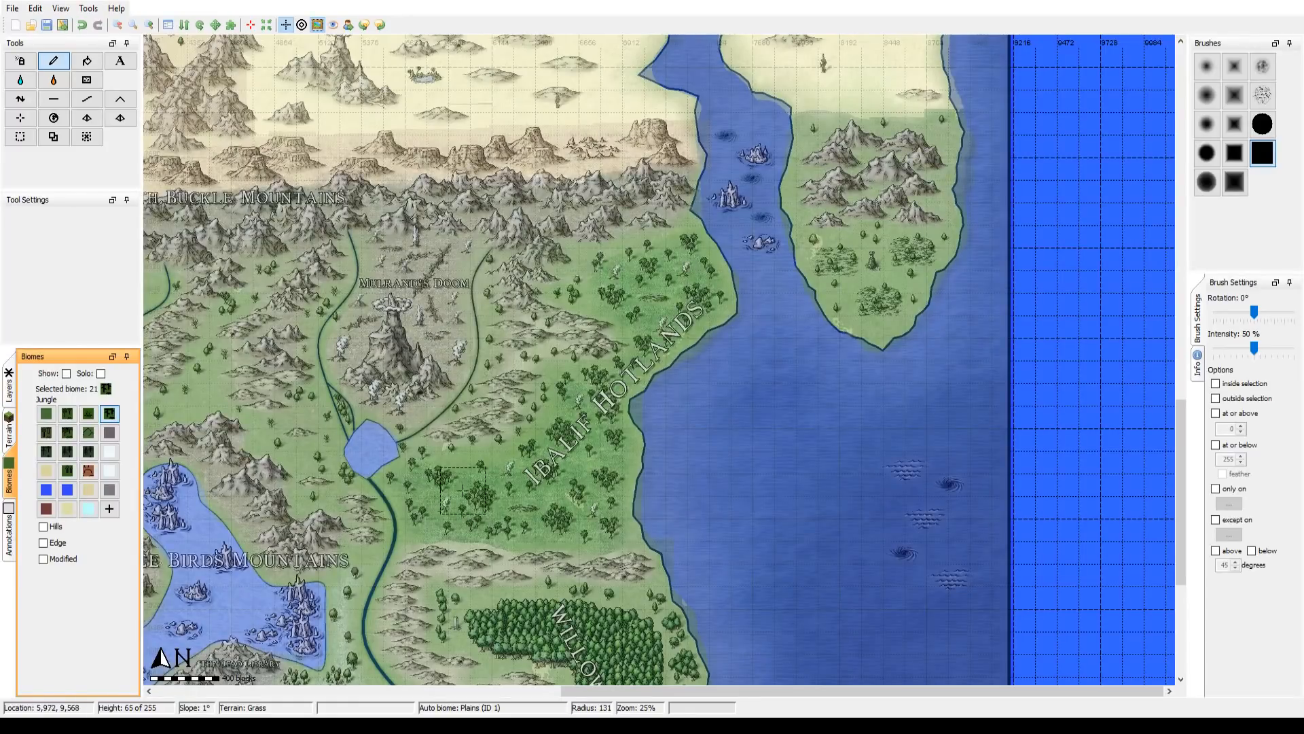
{"action": "mouse_move", "coordinate": [435, 499]}
{"action": "left_mouse_down"}
{"action": "mouse_move", "coordinate": [442, 468]}
{"action": "mouse_move", "coordinate": [450, 507]}
{"action": "left_mouse_up"}
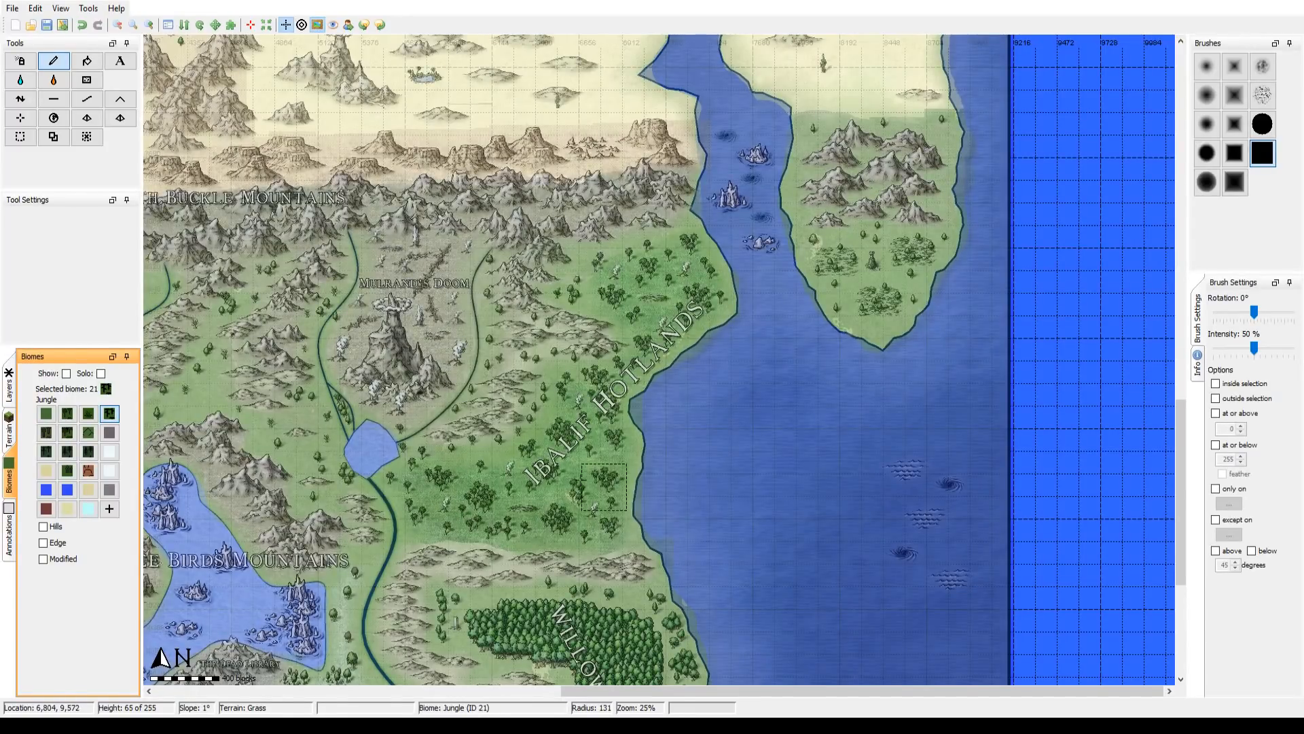
{"action": "mouse_move", "coordinate": [563, 461]}
{"action": "left_mouse_down"}
{"action": "mouse_move", "coordinate": [645, 332]}
{"action": "mouse_move", "coordinate": [611, 286]}
{"action": "mouse_move", "coordinate": [583, 287]}
{"action": "mouse_move", "coordinate": [652, 261]}
{"action": "left_mouse_up"}
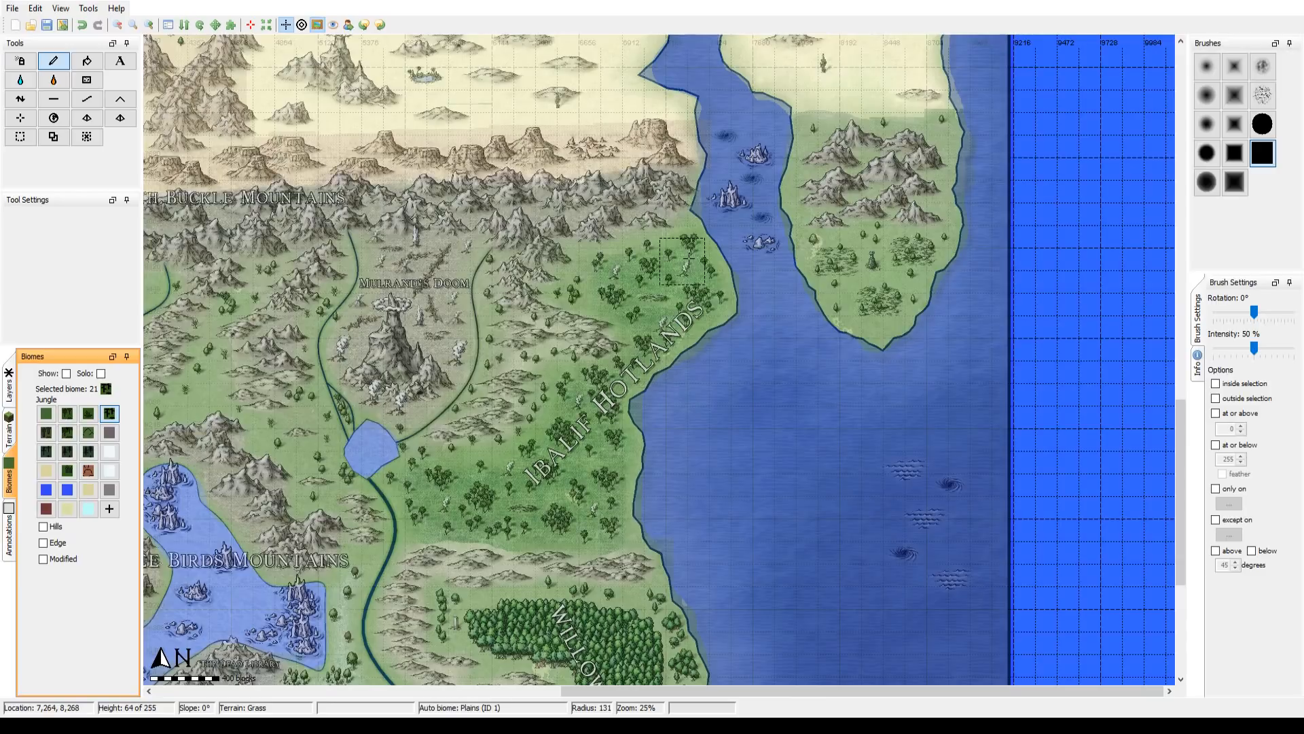
{"action": "mouse_move", "coordinate": [714, 293]}
{"action": "left_mouse_down"}
{"action": "mouse_move", "coordinate": [649, 331]}
{"action": "mouse_move", "coordinate": [664, 282]}
{"action": "mouse_move", "coordinate": [647, 346]}
{"action": "mouse_move", "coordinate": [590, 398]}
{"action": "mouse_move", "coordinate": [611, 435]}
{"action": "mouse_move", "coordinate": [602, 525]}
{"action": "mouse_move", "coordinate": [565, 530]}
{"action": "mouse_move", "coordinate": [578, 450]}
{"action": "mouse_move", "coordinate": [530, 484]}
{"action": "left_mouse_up"}
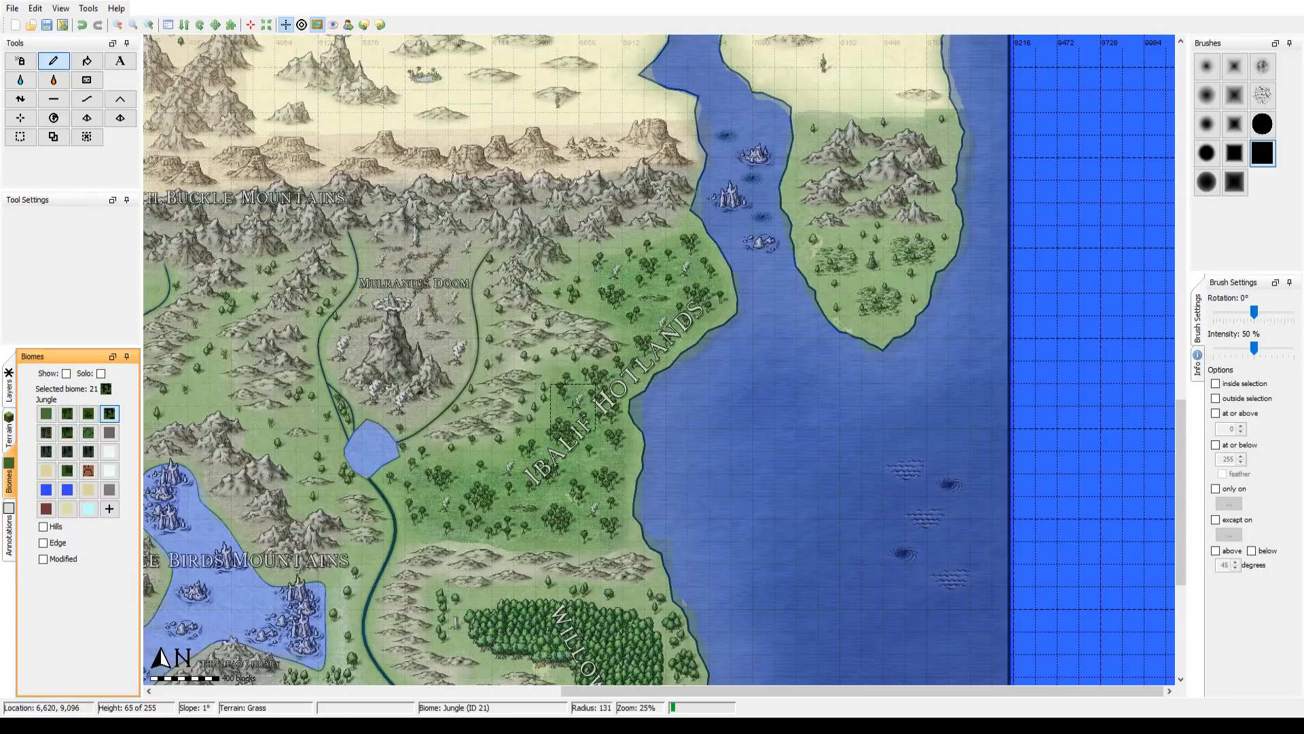
Step: Paint the Jungle biome's Hills variant over the stone hills bordering the Ibalif Hotlands and hide the reference overlay
{"action": "left_click", "coordinate": [51, 528]}
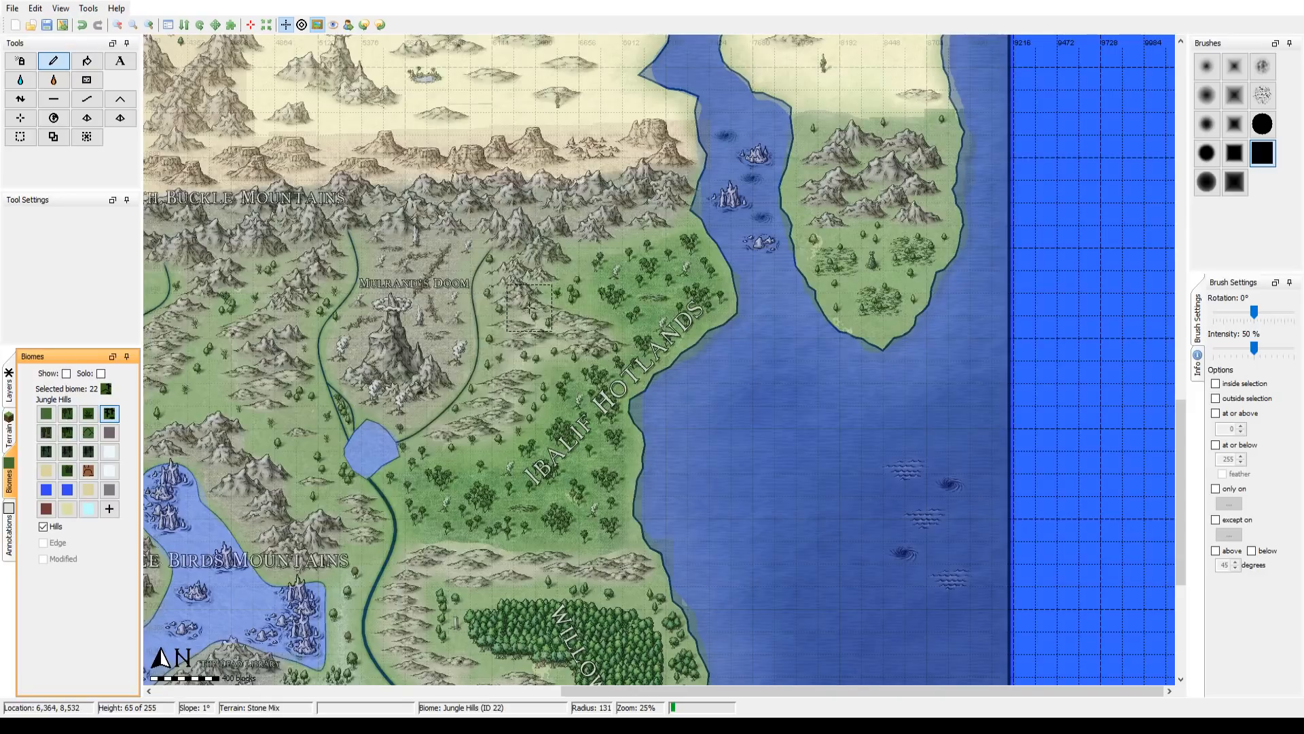
{"action": "mouse_move", "coordinate": [521, 288]}
{"action": "left_mouse_down"}
{"action": "mouse_move", "coordinate": [520, 353]}
{"action": "mouse_move", "coordinate": [566, 346]}
{"action": "mouse_move", "coordinate": [548, 380]}
{"action": "mouse_move", "coordinate": [525, 396]}
{"action": "mouse_move", "coordinate": [511, 387]}
{"action": "mouse_move", "coordinate": [444, 447]}
{"action": "mouse_move", "coordinate": [510, 405]}
{"action": "mouse_move", "coordinate": [531, 296]}
{"action": "mouse_move", "coordinate": [540, 355]}
{"action": "mouse_move", "coordinate": [590, 267]}
{"action": "mouse_move", "coordinate": [553, 265]}
{"action": "mouse_move", "coordinate": [668, 243]}
{"action": "left_mouse_up"}
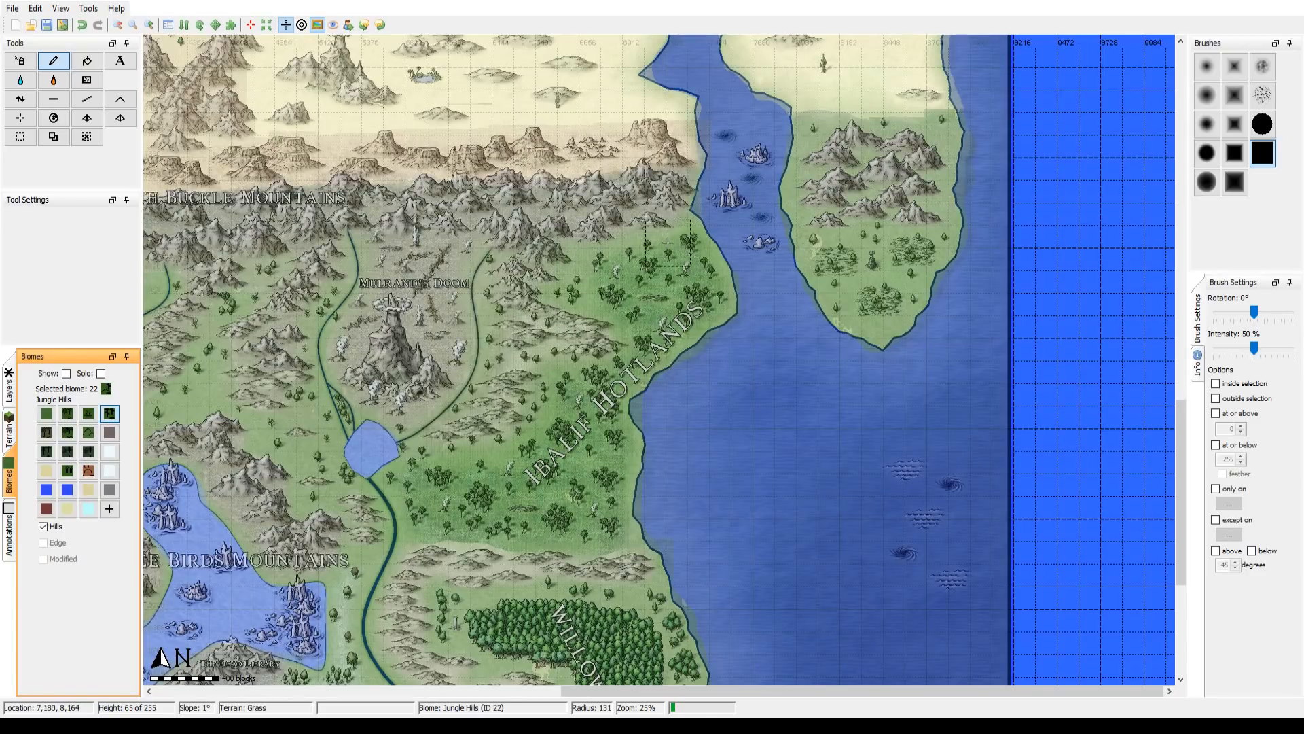
{"action": "left_click", "coordinate": [320, 28]}
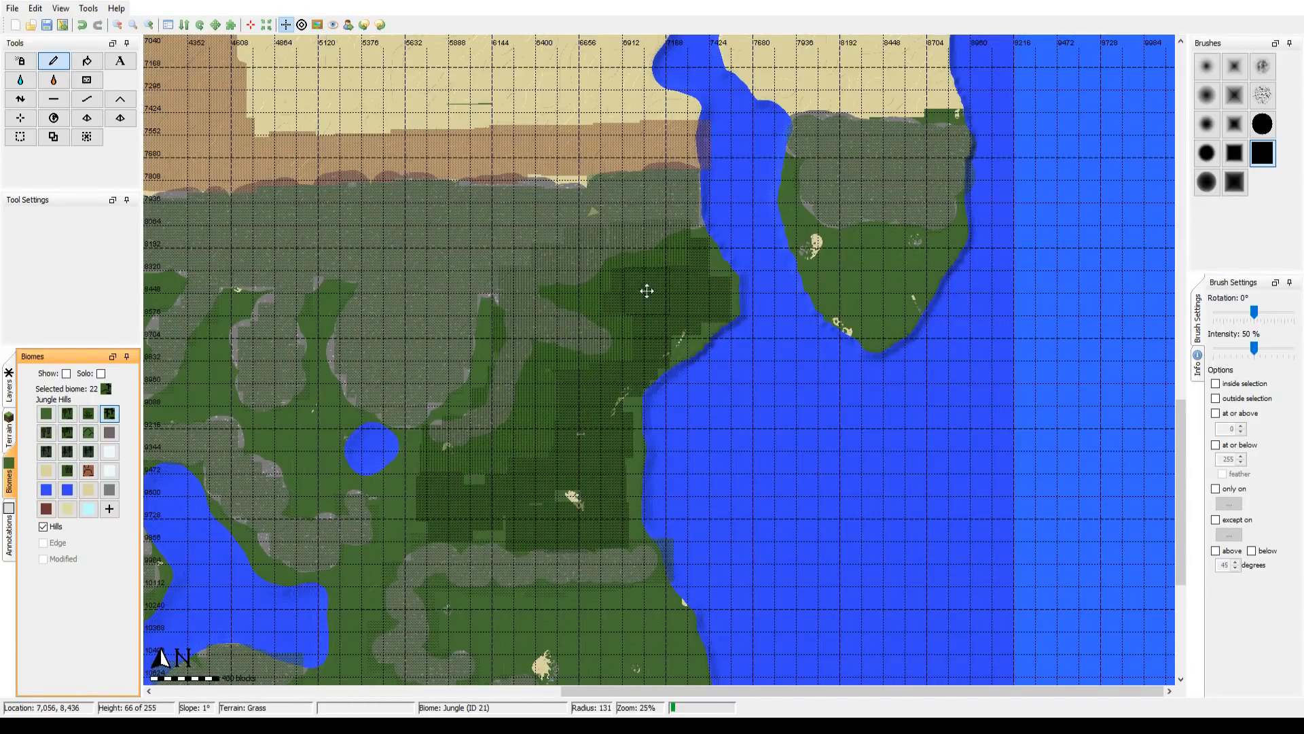
{"action": "left_click_drag", "start_coordinate": [647, 290], "coordinate": [752, 248]}
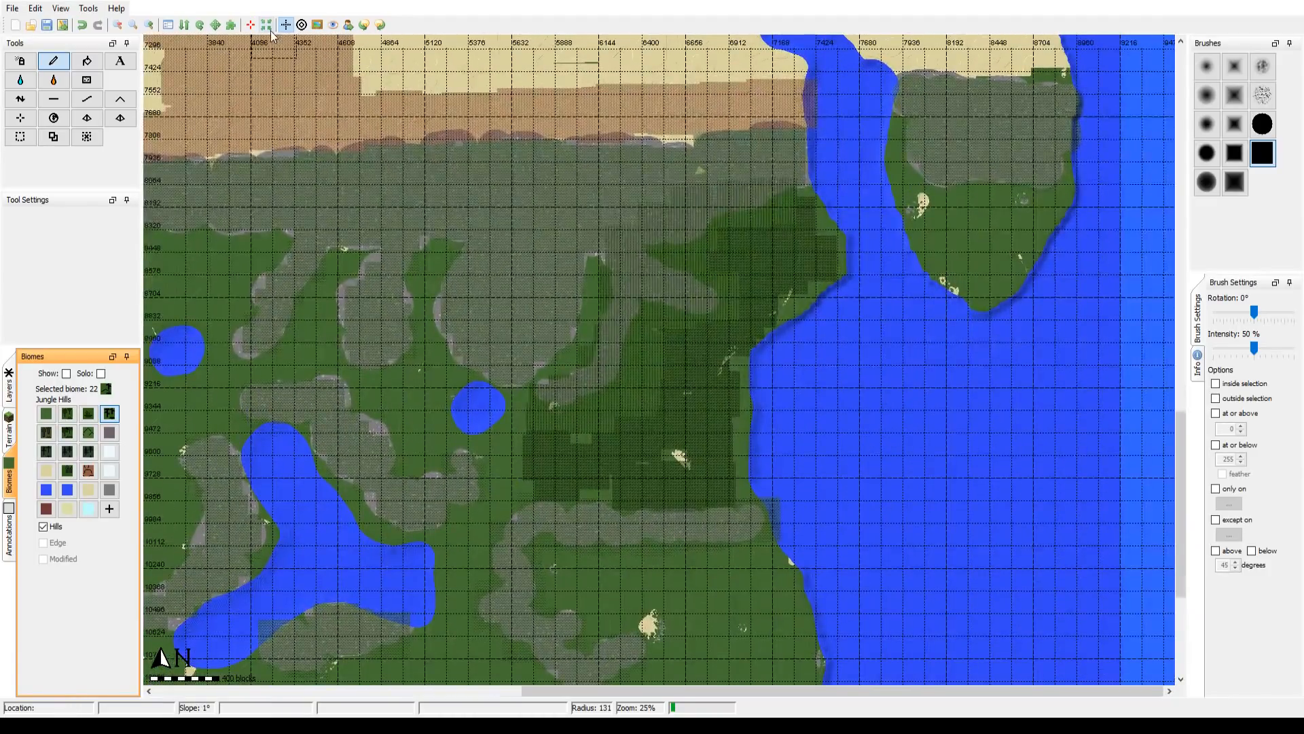
Step: Show the reference overlay and paint the Swamp biome across the Sikrada Swamp at brush radii 131 and 196
{"action": "left_click", "coordinate": [317, 27]}
{"action": "left_click", "coordinate": [317, 27]}
{"action": "left_click", "coordinate": [317, 27]}
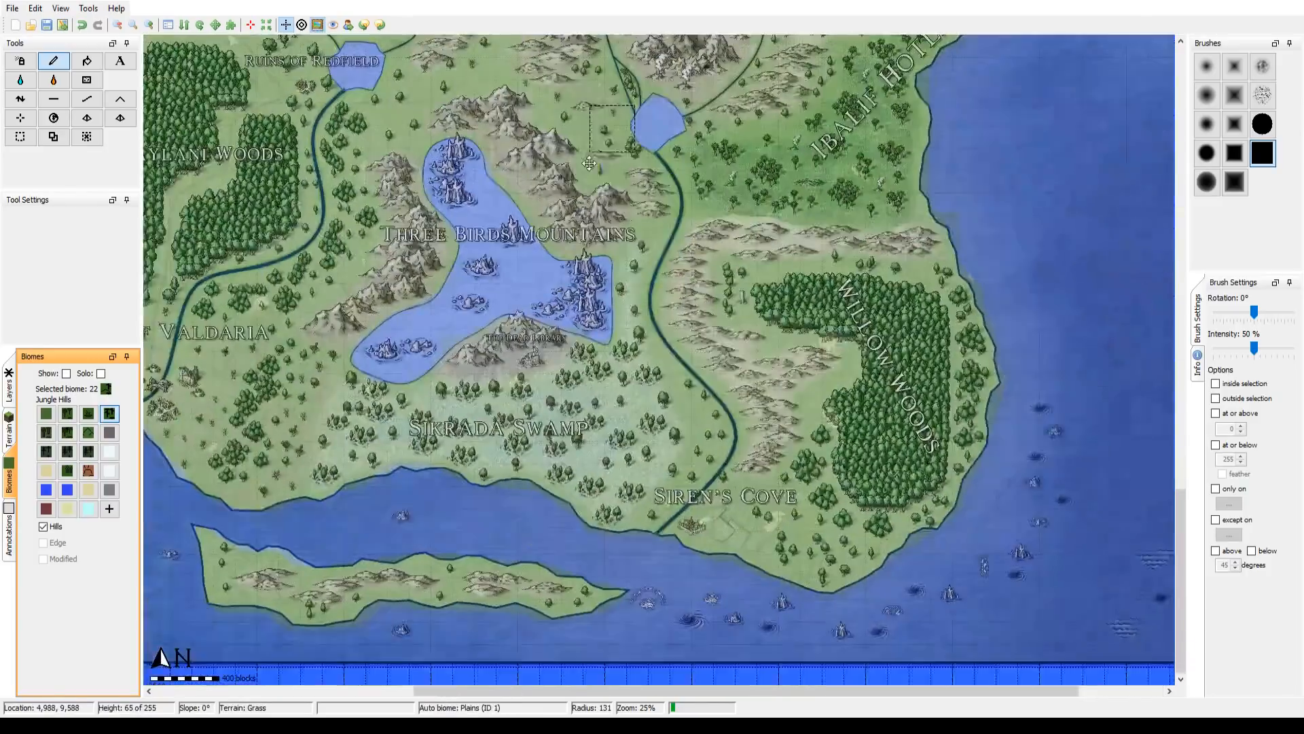
{"action": "left_click_drag", "start_coordinate": [589, 163], "coordinate": [664, 183]}
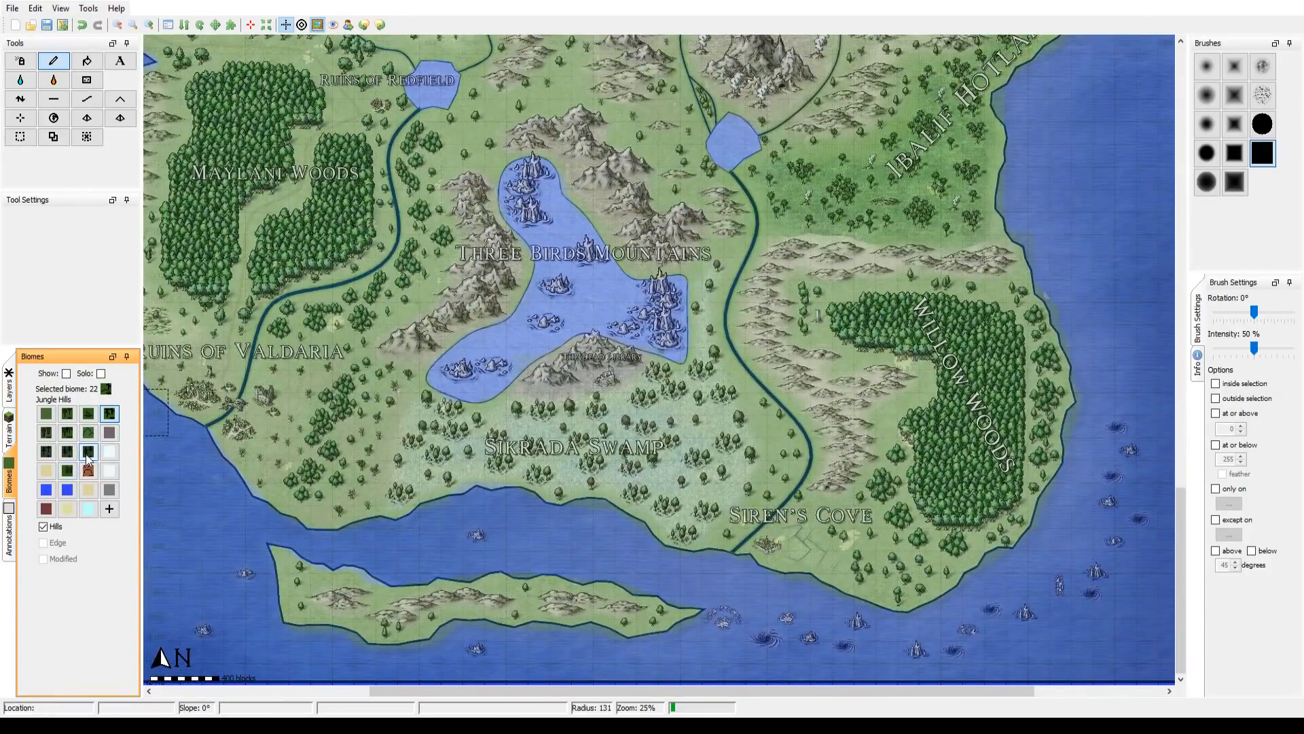
{"action": "left_click", "coordinate": [95, 418]}
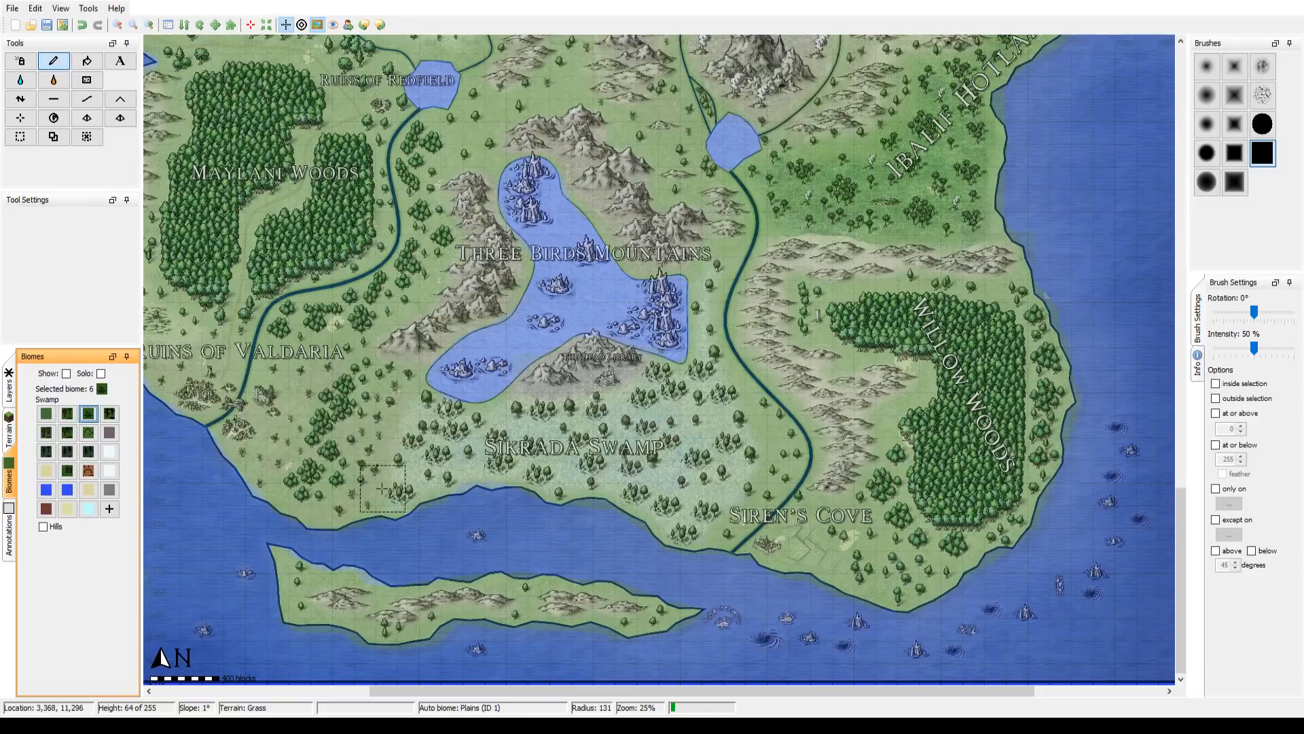
{"action": "mouse_move", "coordinate": [407, 480]}
{"action": "left_mouse_down"}
{"action": "mouse_move", "coordinate": [439, 467]}
{"action": "mouse_move", "coordinate": [421, 431]}
{"action": "mouse_move", "coordinate": [434, 416]}
{"action": "mouse_move", "coordinate": [465, 438]}
{"action": "mouse_move", "coordinate": [539, 406]}
{"action": "mouse_move", "coordinate": [562, 424]}
{"action": "left_mouse_up"}
{"action": "scroll", "coordinate": [552, 419], "scroll_direction": "down", "scroll_amount": 1}
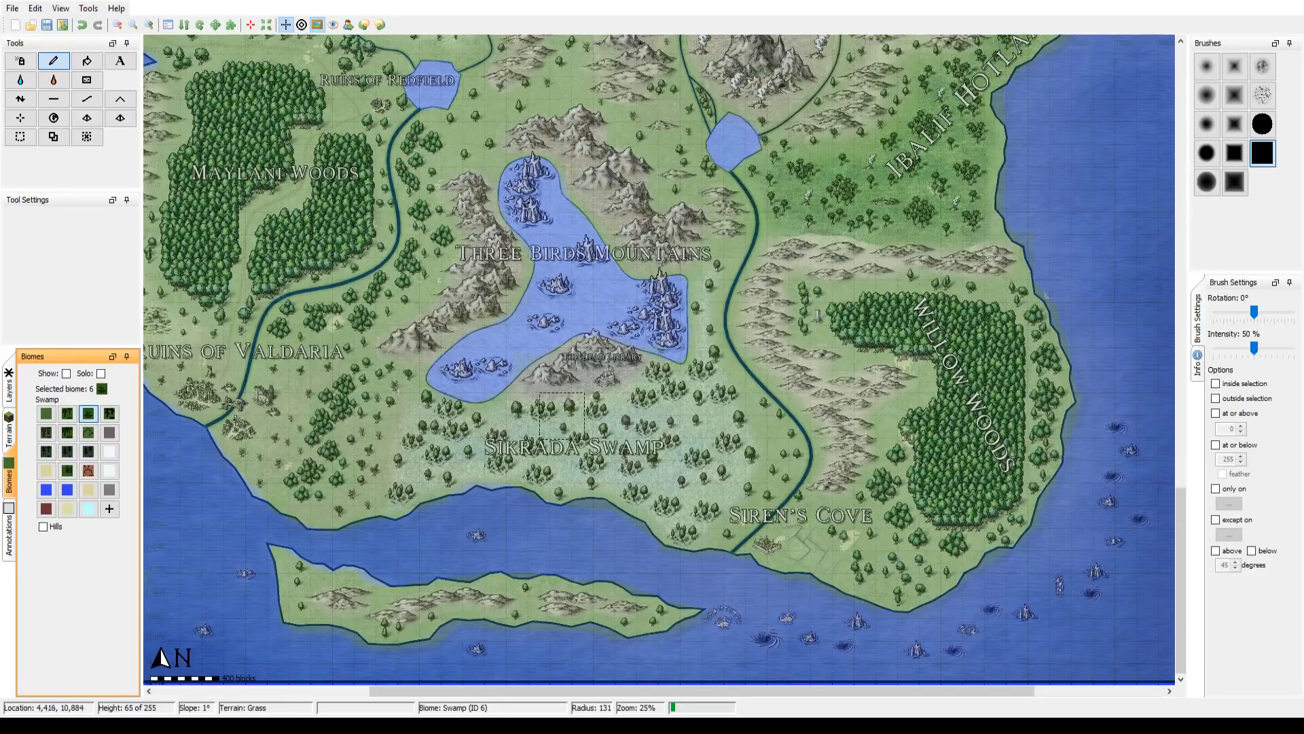
{"action": "scroll", "coordinate": [447, 461], "scroll_direction": "down", "scroll_amount": 3}
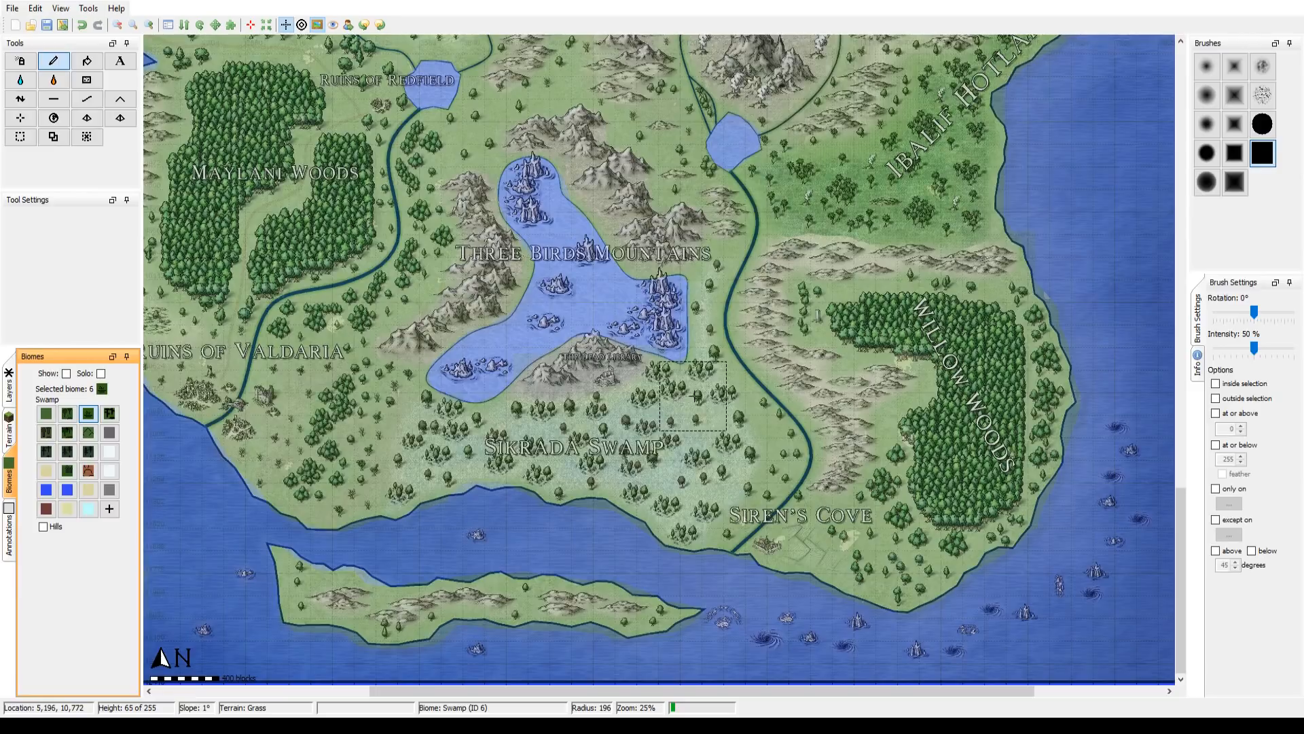
{"action": "mouse_move", "coordinate": [682, 507]}
{"action": "left_mouse_down"}
{"action": "mouse_move", "coordinate": [623, 473]}
{"action": "mouse_move", "coordinate": [682, 428]}
{"action": "mouse_move", "coordinate": [698, 476]}
{"action": "left_mouse_up"}
Step: Extend the Swamp biome north along the strip between the lake and the river at brush radius 62, checking it against the reference overlay
{"action": "scroll", "coordinate": [698, 476], "scroll_direction": "down", "scroll_amount": 10}
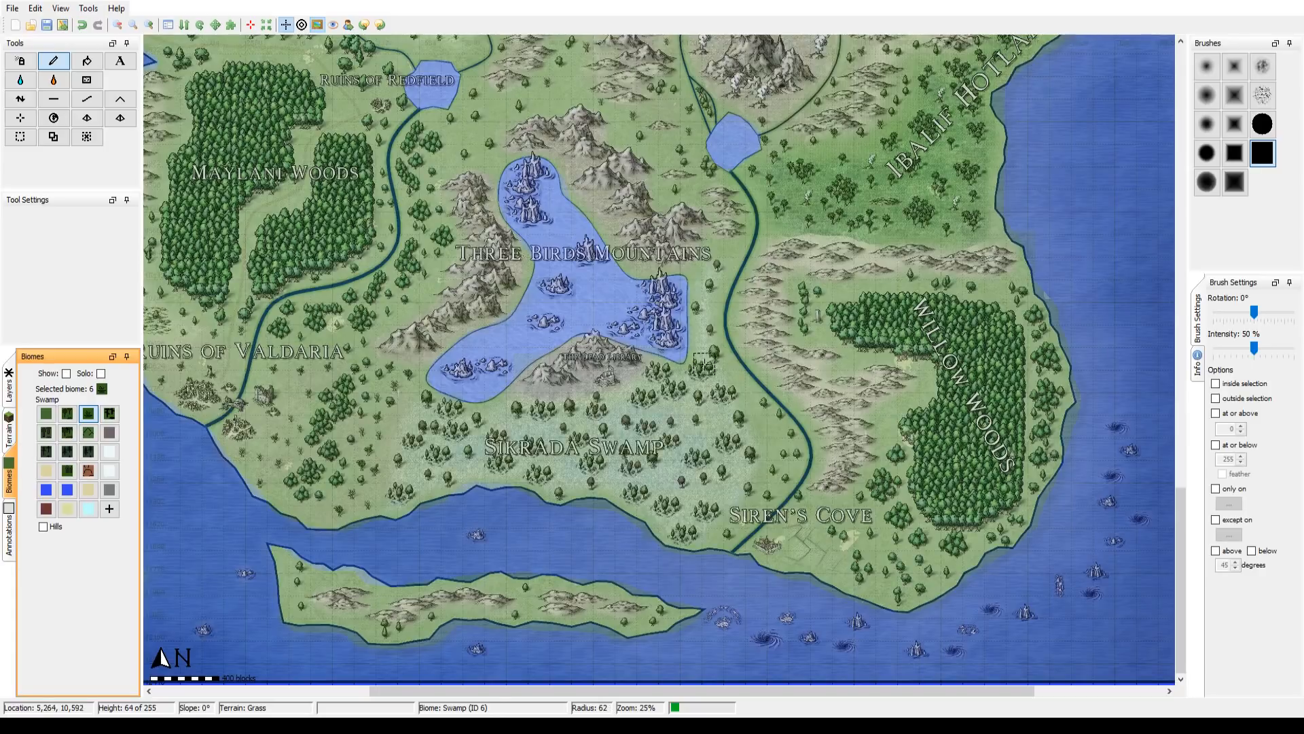
{"action": "left_click", "coordinate": [699, 311]}
{"action": "scroll", "coordinate": [699, 306], "scroll_direction": "down", "scroll_amount": 1}
{"action": "left_click", "coordinate": [709, 285]}
{"action": "scroll", "coordinate": [693, 424], "scroll_direction": "up", "scroll_amount": 5}
{"action": "scroll", "coordinate": [504, 333], "scroll_direction": "up", "scroll_amount": 1}
{"action": "scroll", "coordinate": [504, 333], "scroll_direction": "up", "scroll_amount": 4}
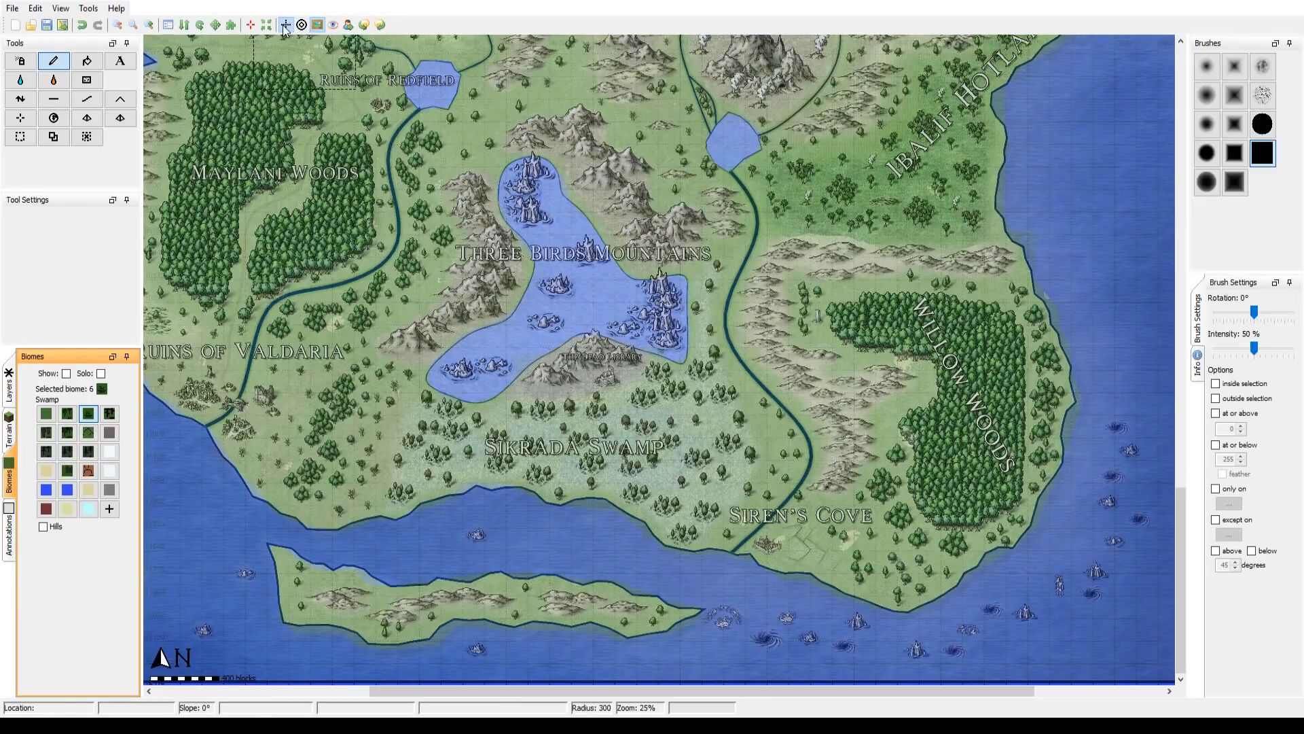
{"action": "left_click", "coordinate": [317, 26]}
{"action": "left_click", "coordinate": [317, 25]}
{"action": "left_click", "coordinate": [316, 26]}
{"action": "left_click", "coordinate": [317, 26]}
{"action": "left_click", "coordinate": [316, 26]}
{"action": "left_click", "coordinate": [316, 26]}
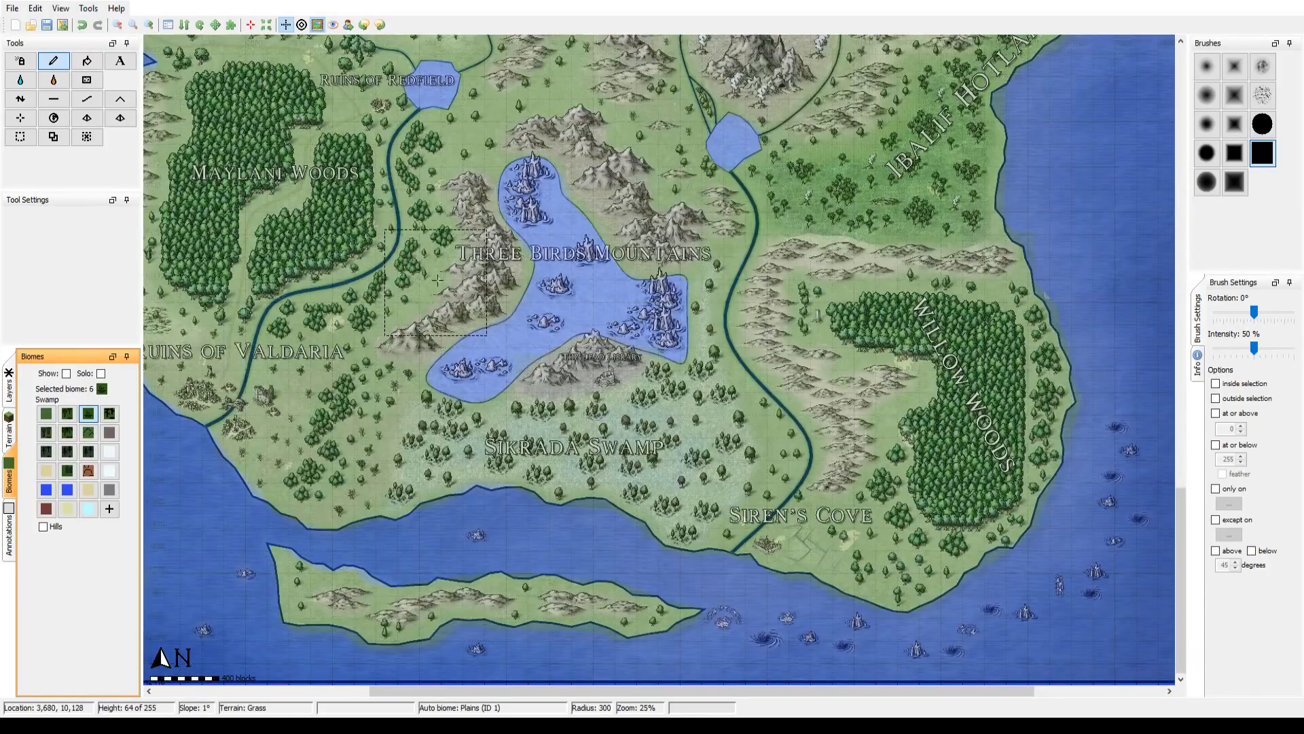
Step: Bring the Willow Woods into view, try several forest biomes, and select the Tall variant of Birch Forest
{"action": "left_click_drag", "start_coordinate": [437, 280], "coordinate": [138, 287]}
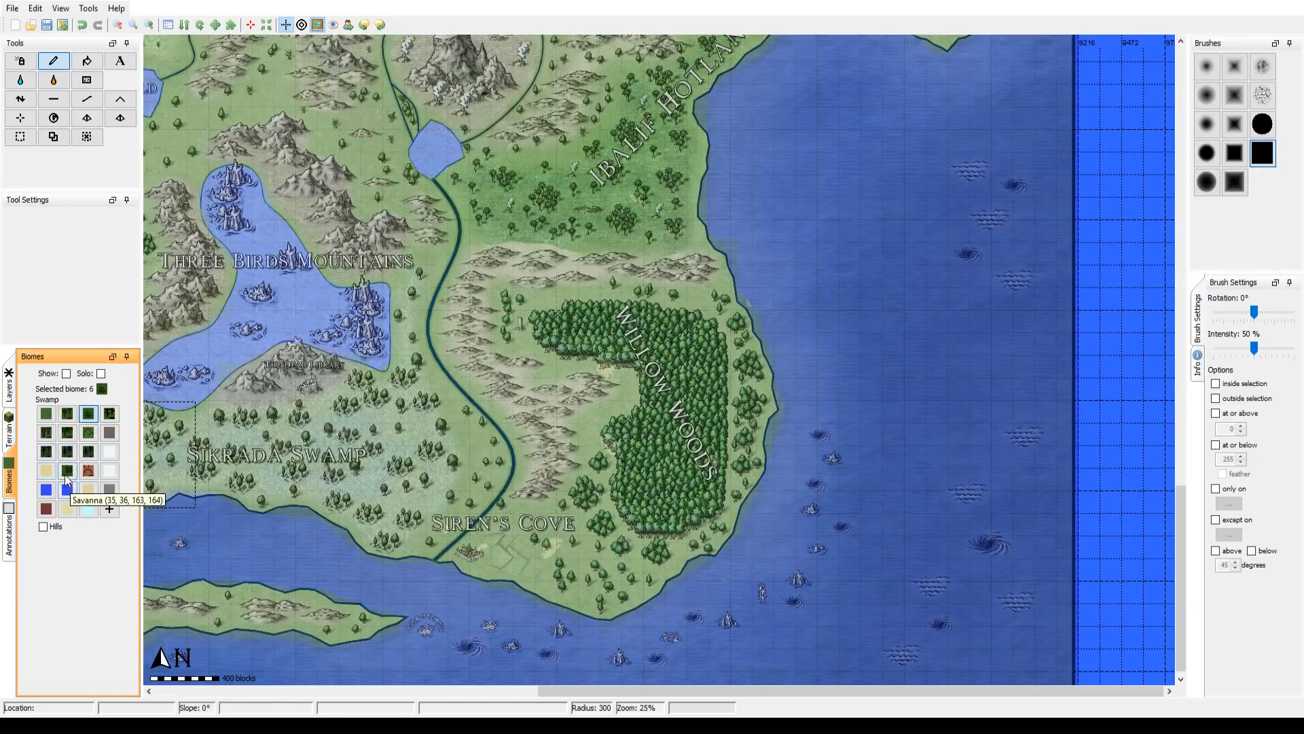
{"action": "left_click", "coordinate": [46, 432]}
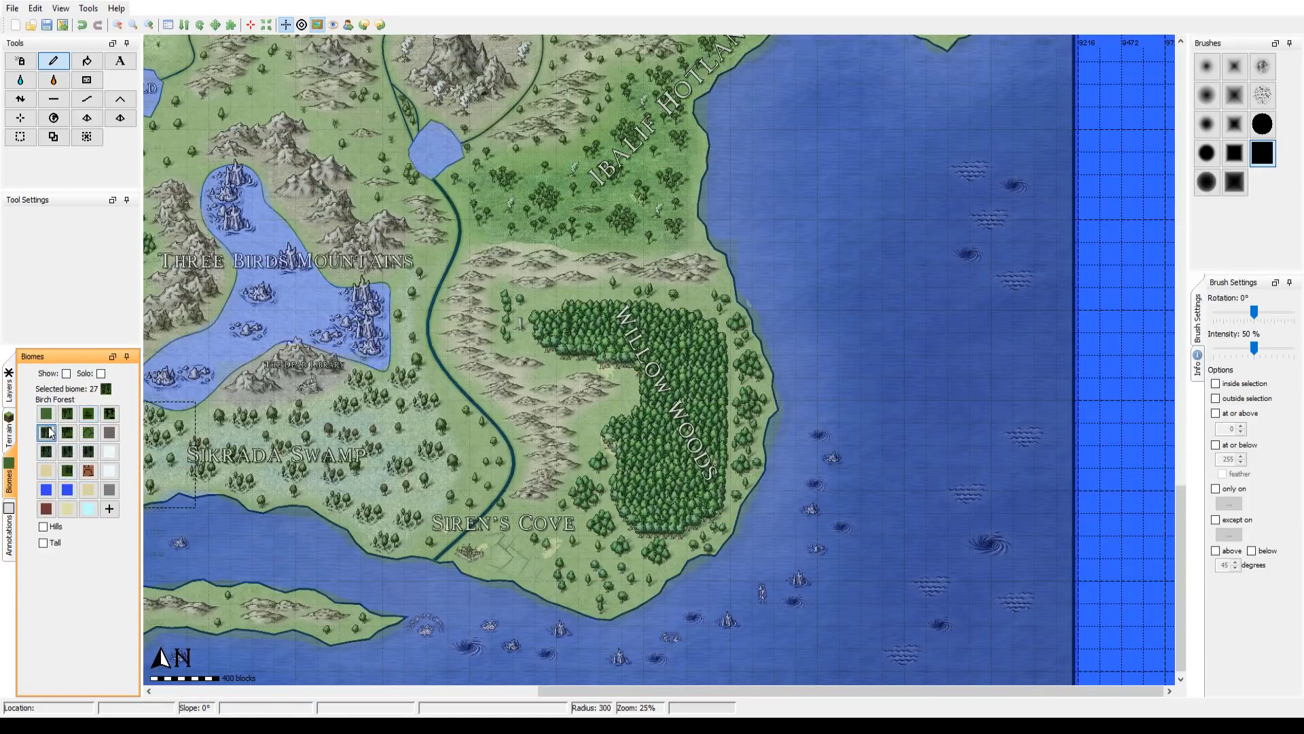
{"action": "left_click", "coordinate": [67, 414]}
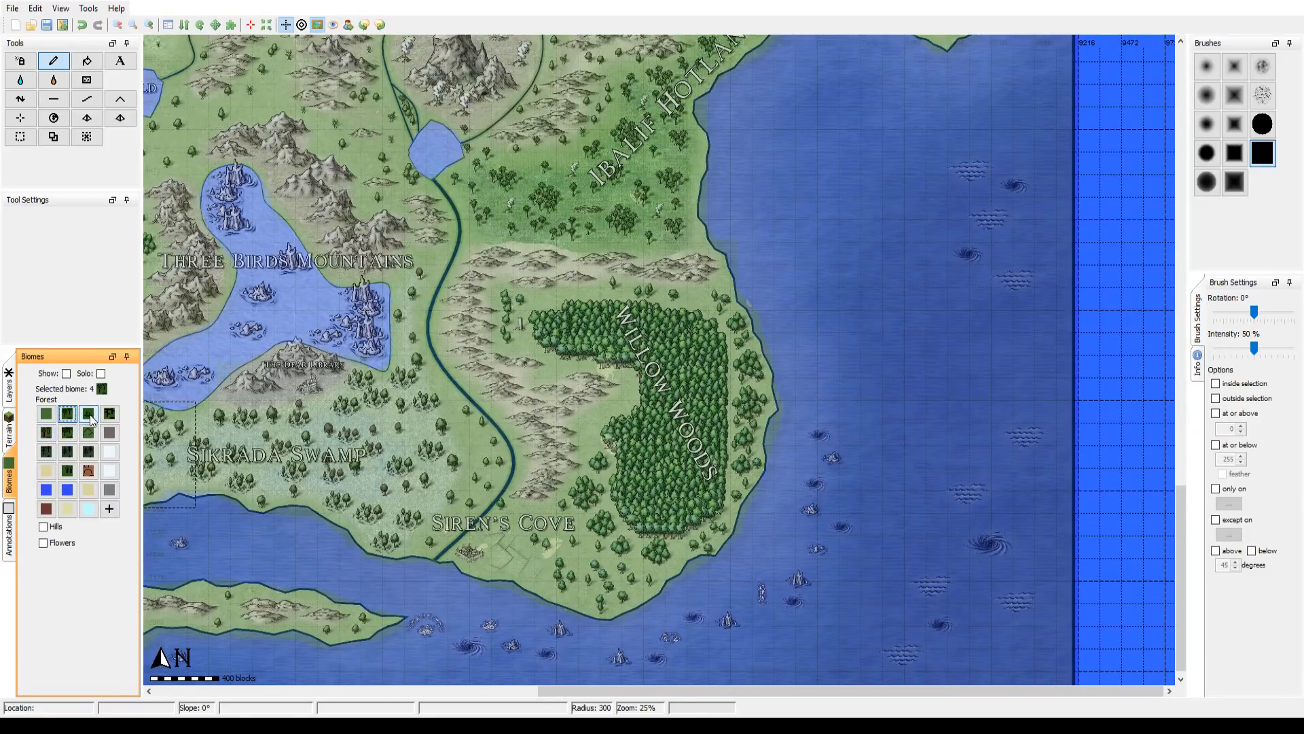
{"action": "left_click", "coordinate": [88, 416]}
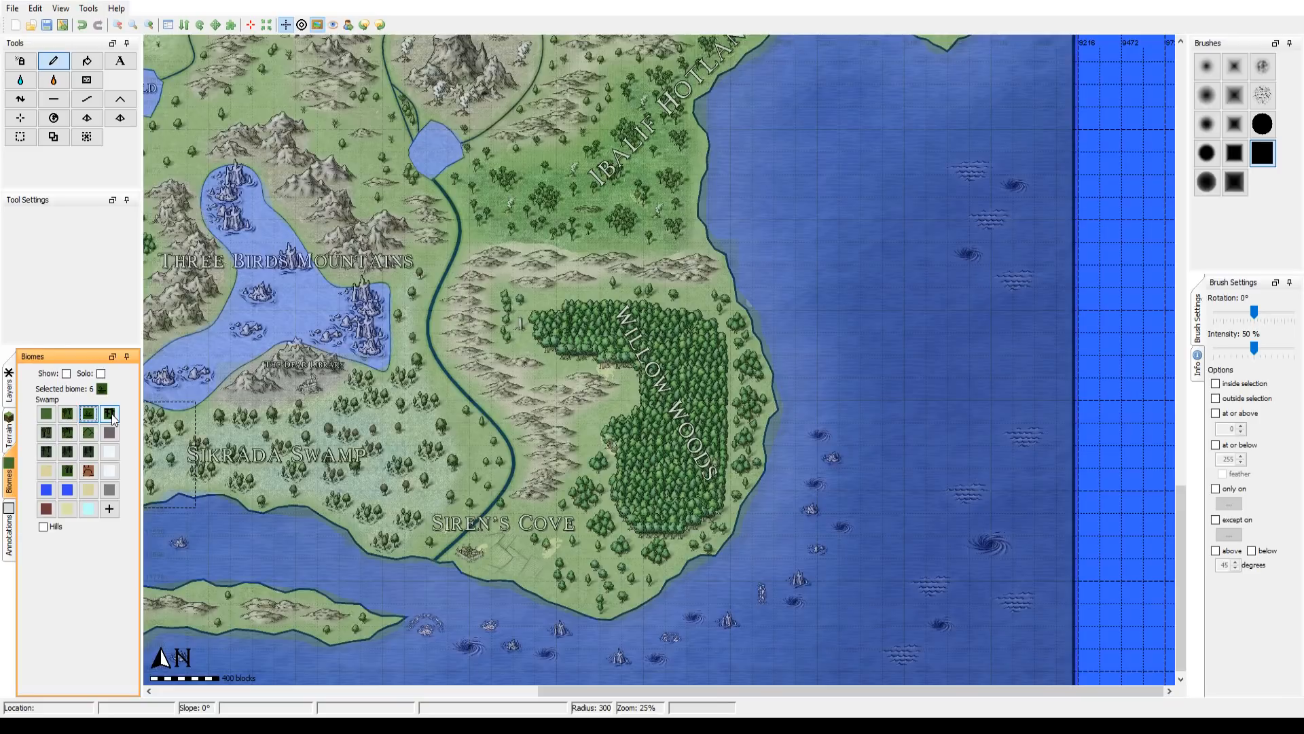
{"action": "left_click", "coordinate": [111, 416]}
{"action": "left_click", "coordinate": [48, 434]}
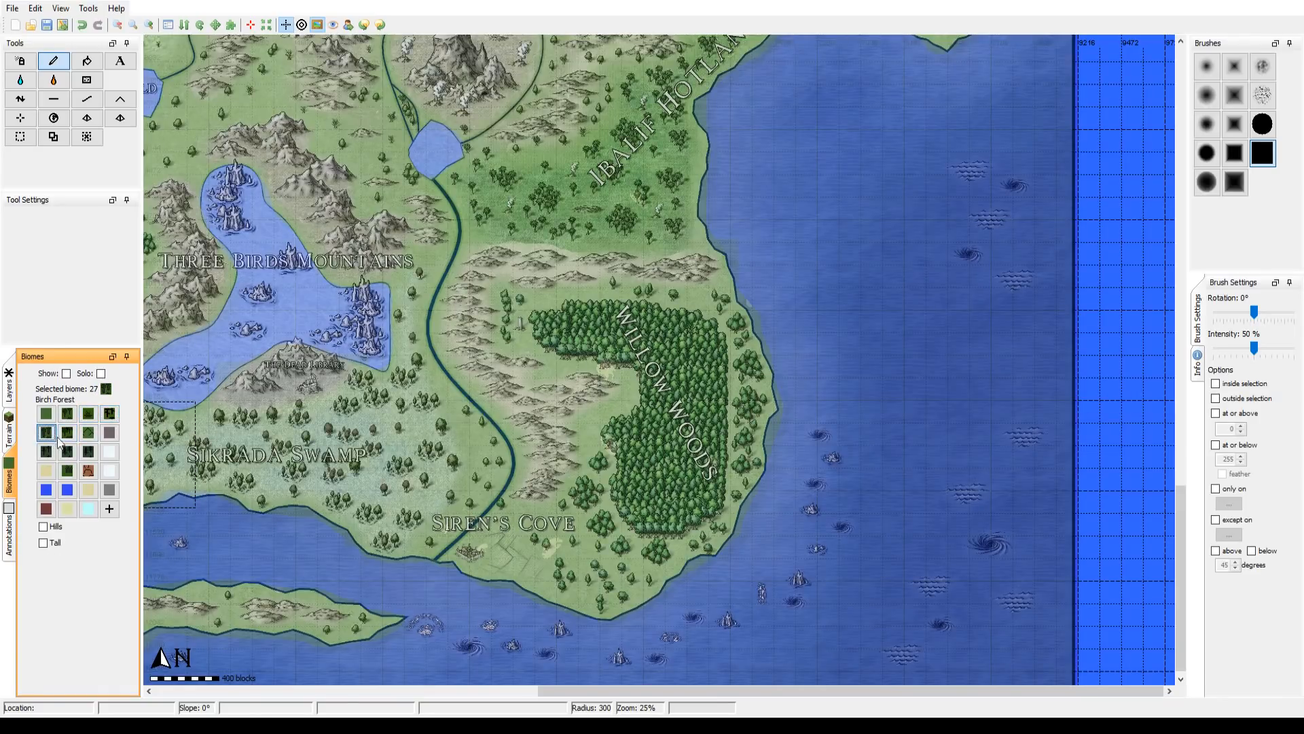
{"action": "left_click", "coordinate": [68, 435]}
{"action": "left_click", "coordinate": [45, 432]}
{"action": "left_click", "coordinate": [43, 542]}
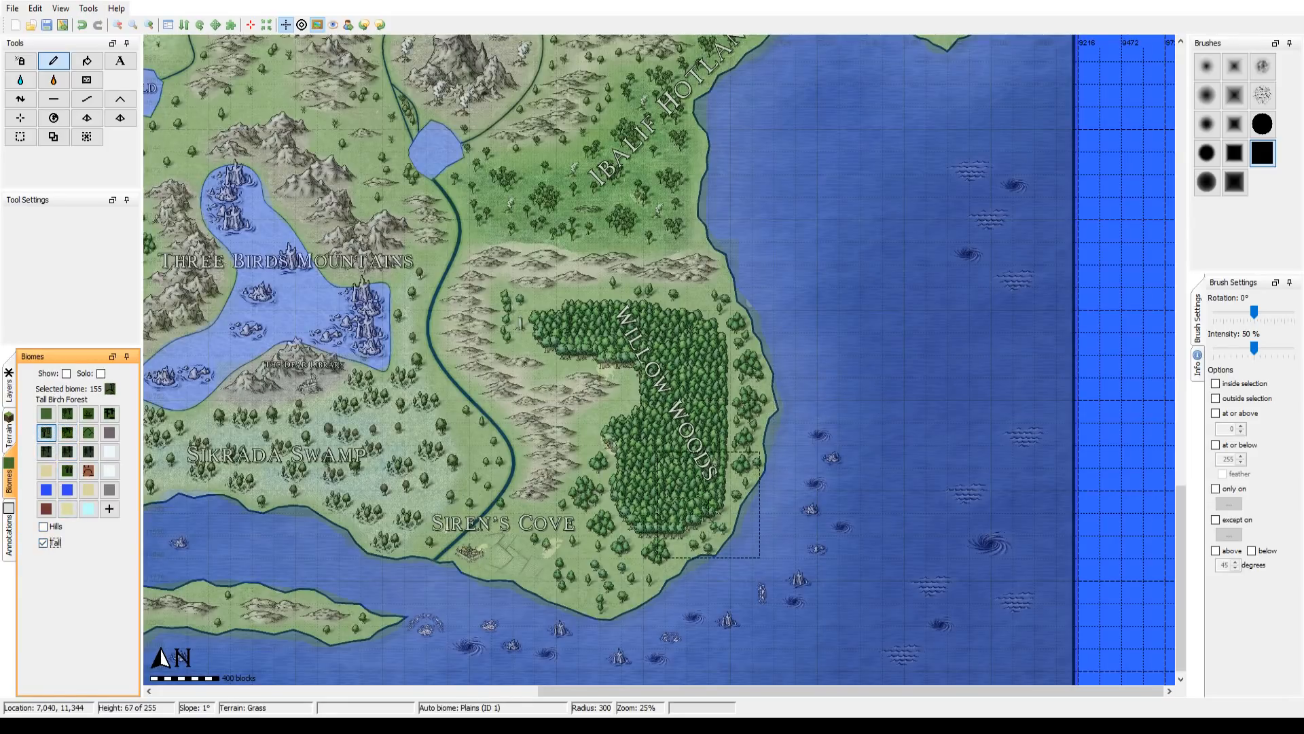
Step: Paint the Tall Birch Forest biome along the coast east of the Willow Woods at brush radius 72 and compare it with the reference overlay
{"action": "scroll", "coordinate": [708, 504], "scroll_direction": "down", "scroll_amount": 10}
{"action": "scroll", "coordinate": [707, 536], "scroll_direction": "down", "scroll_amount": 2}
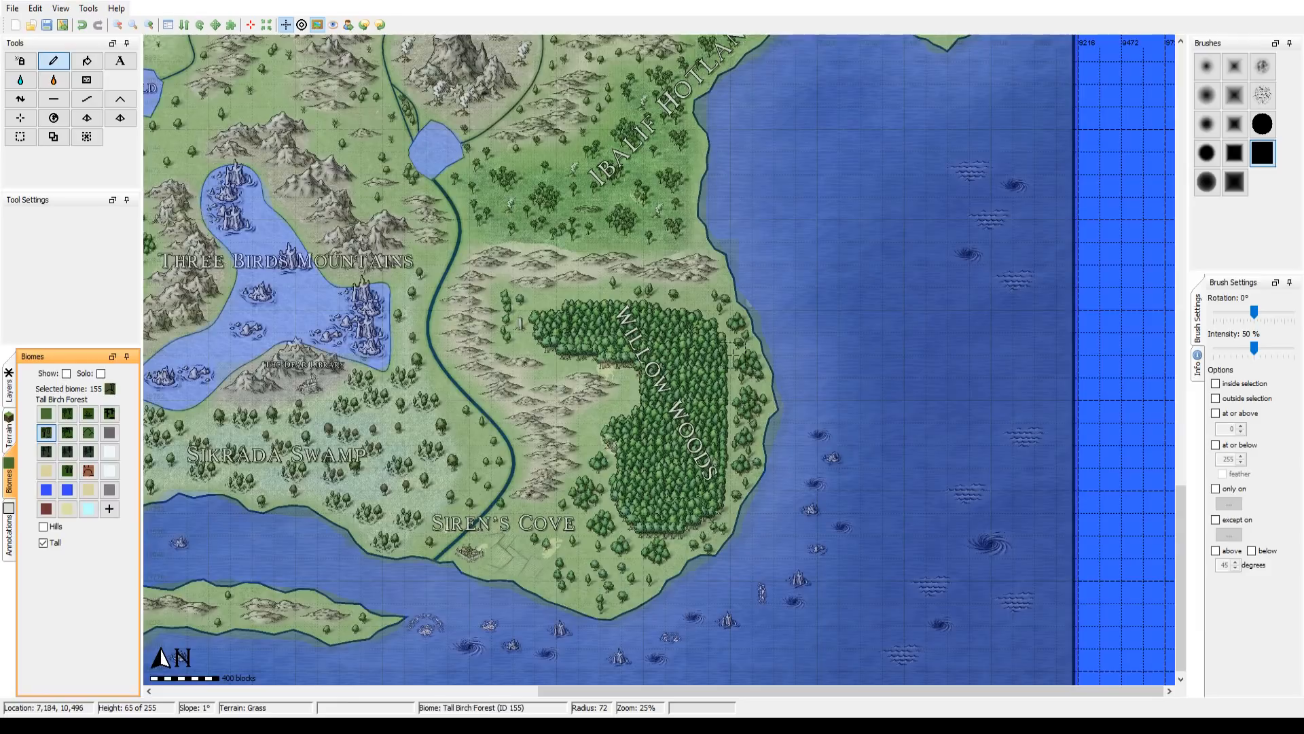
{"action": "left_click", "coordinate": [317, 25]}
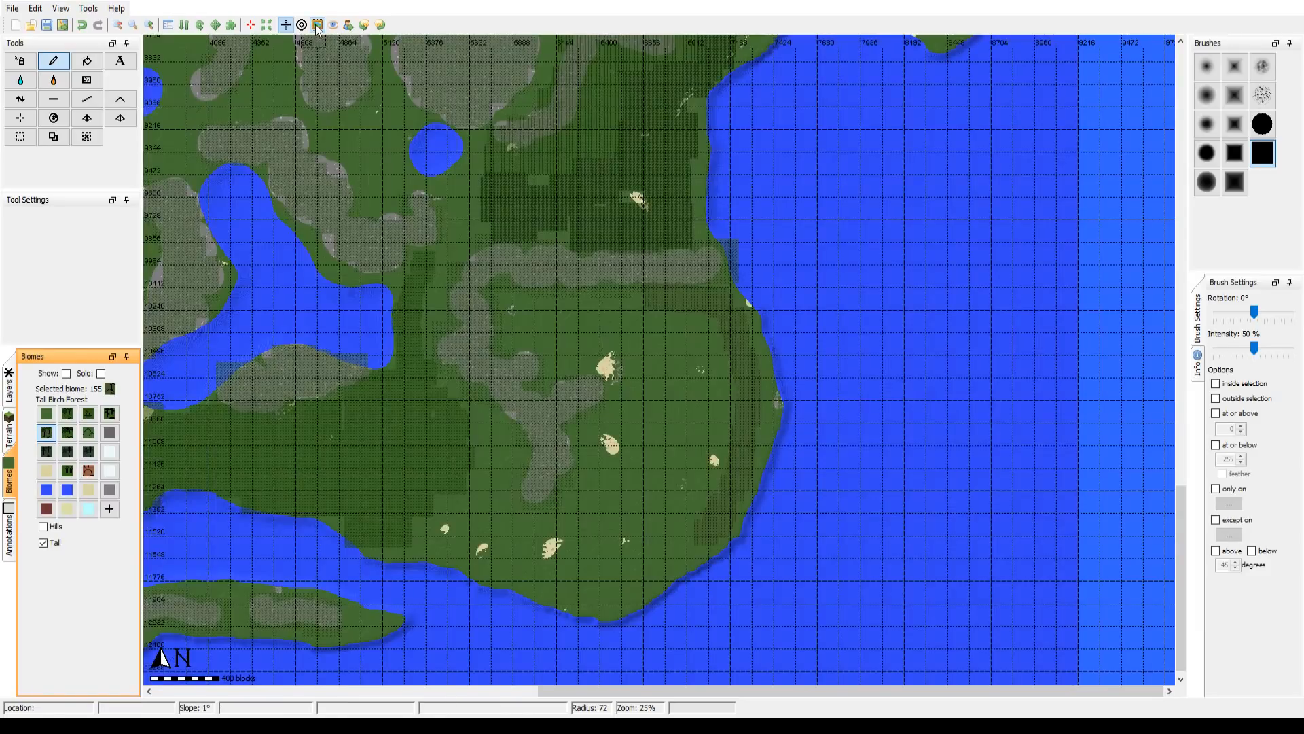
{"action": "left_click", "coordinate": [316, 26]}
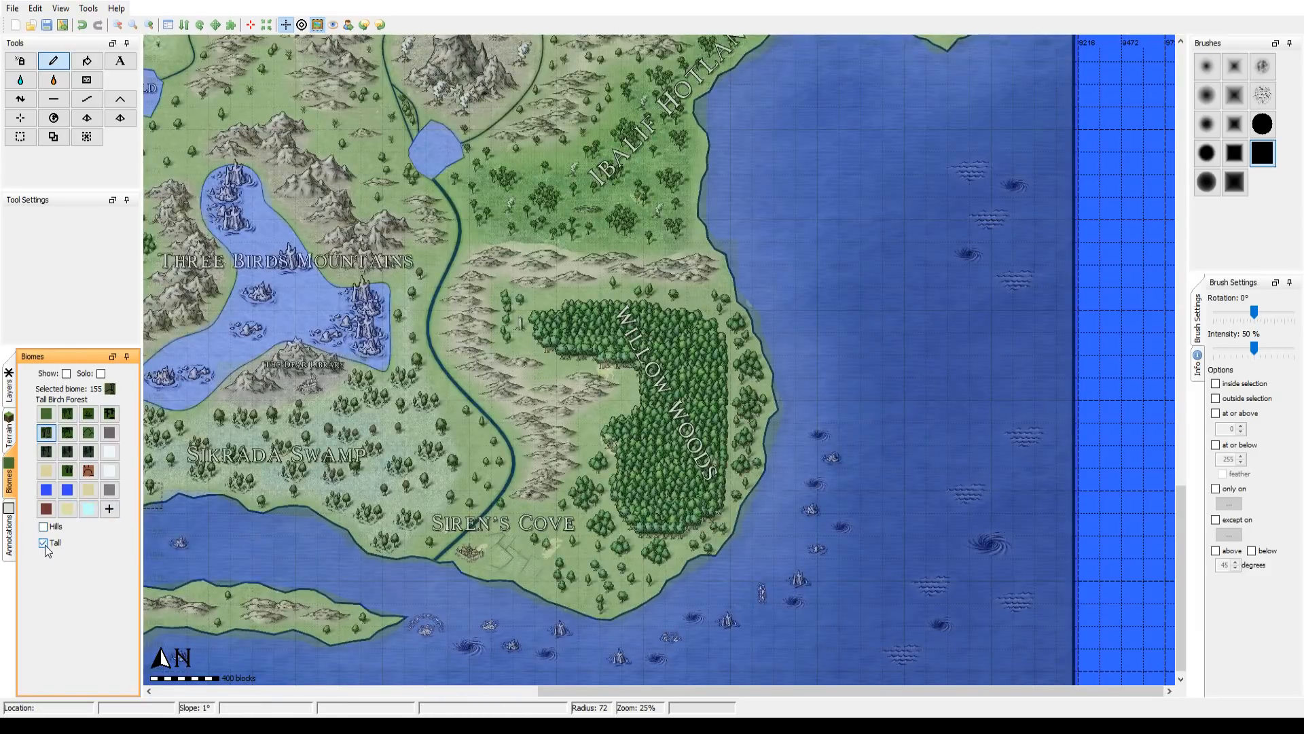
Step: Select the Forest biome's Flowers variant and paint it over the scattered trees south and southwest of the Willow Woods at brush radii 149 and 87
{"action": "left_click", "coordinate": [67, 413]}
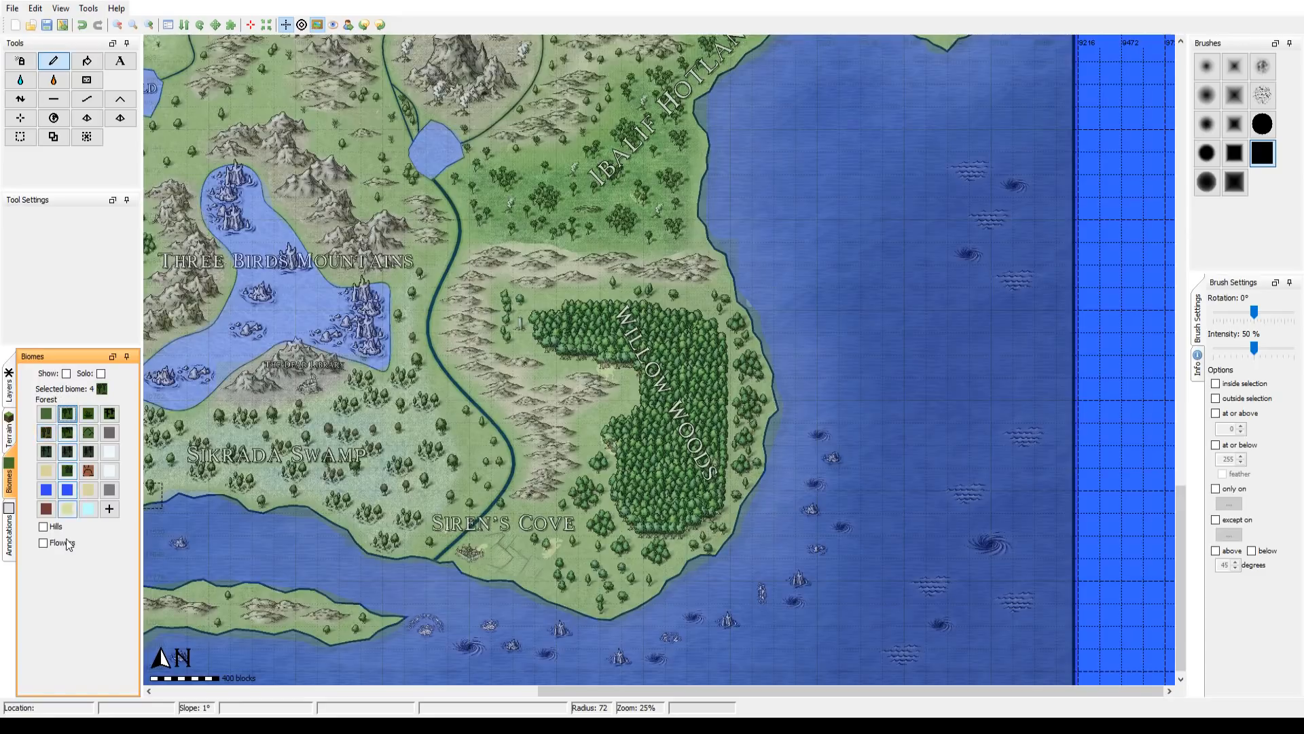
{"action": "left_click", "coordinate": [43, 543]}
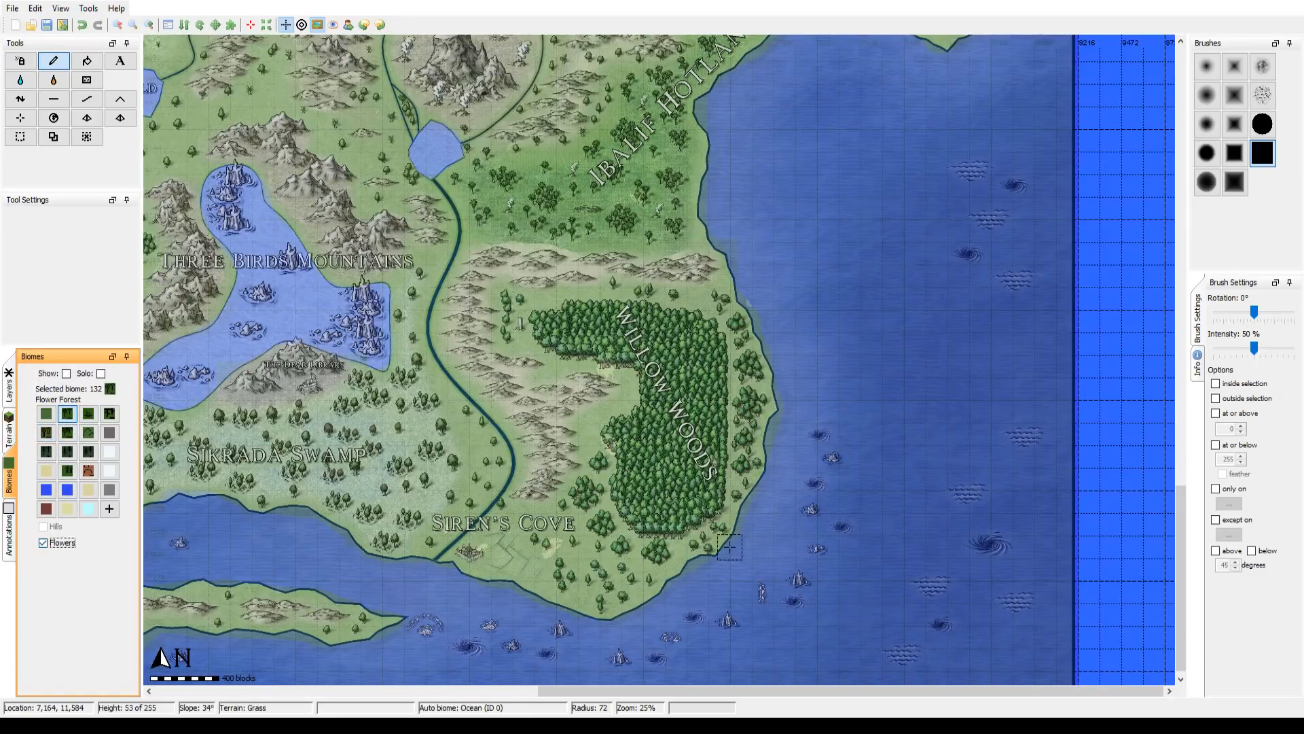
{"action": "left_click", "coordinate": [589, 578]}
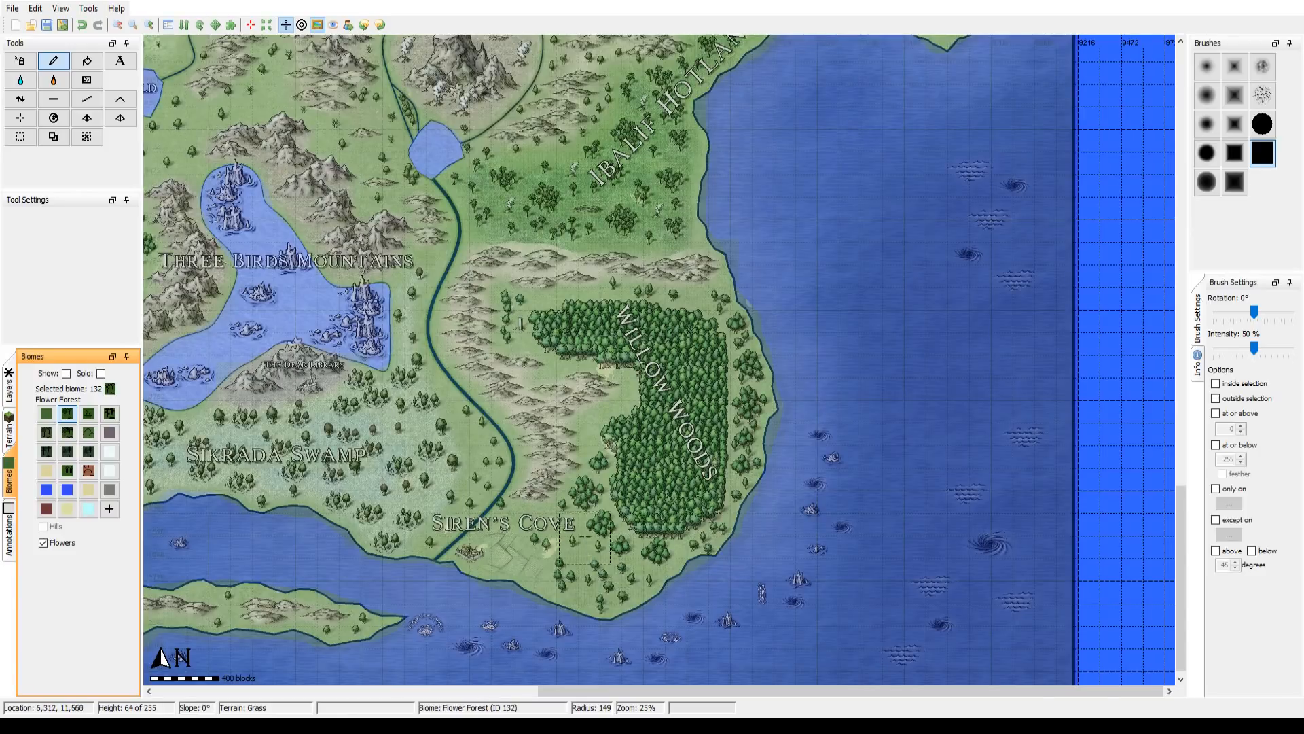
{"action": "scroll", "coordinate": [590, 487], "scroll_direction": "down", "scroll_amount": 3}
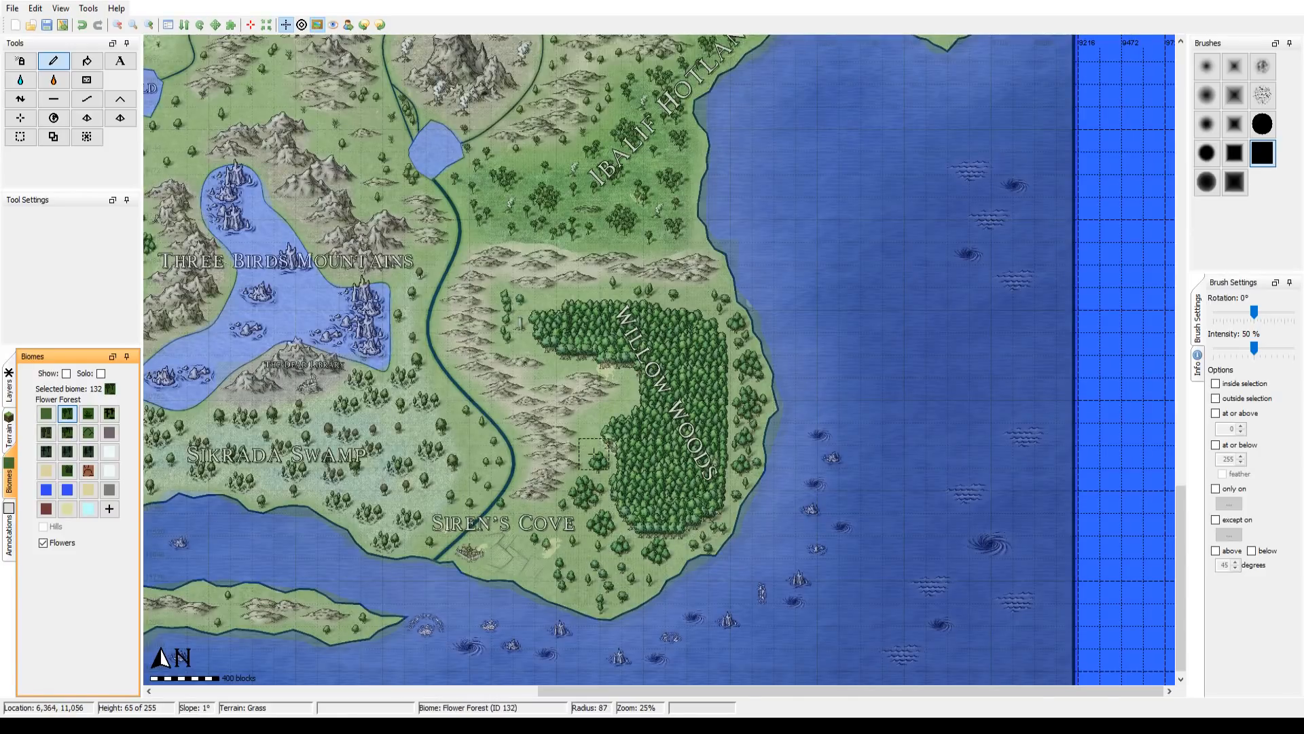
{"action": "scroll", "coordinate": [595, 453], "scroll_direction": "down", "scroll_amount": 1}
Step: Switch to the plain Forest biome, hide the reference overlay, and paint the southern part of the Willow Woods at brush radii 78 and 85
{"action": "left_click", "coordinate": [43, 542]}
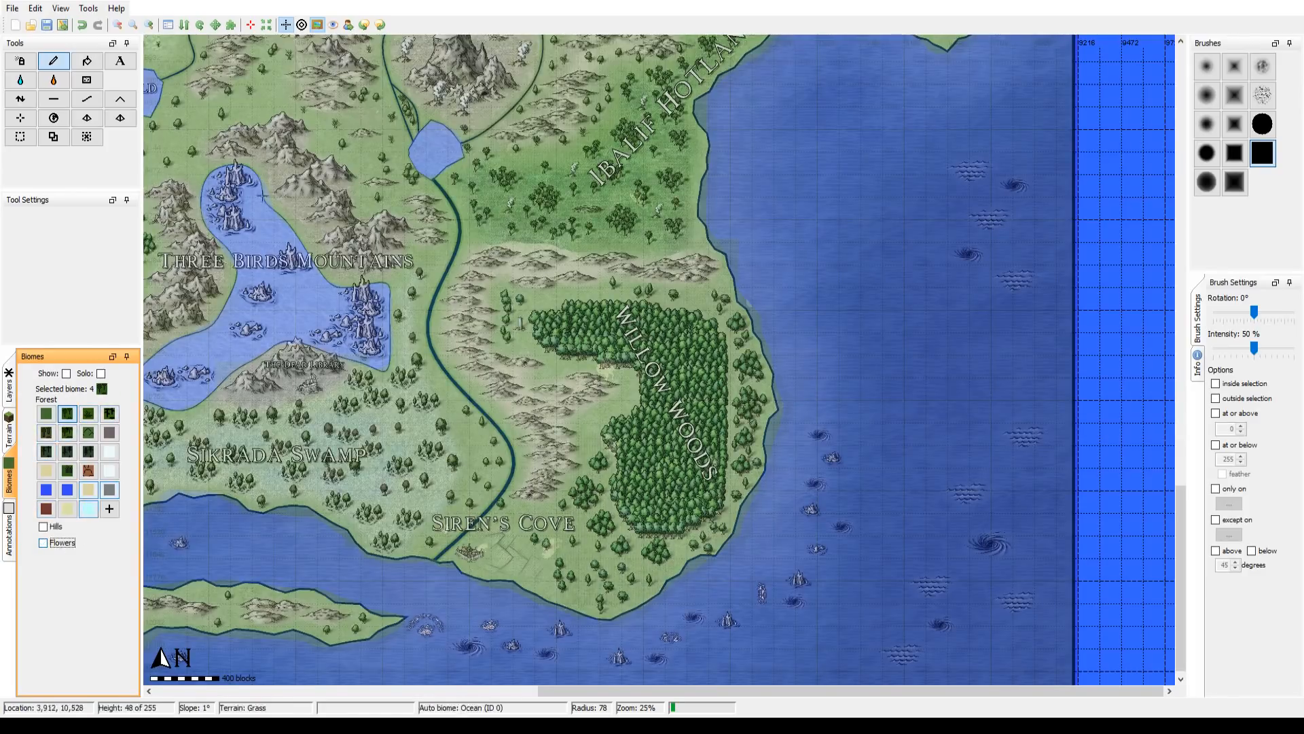
{"action": "left_click", "coordinate": [302, 26]}
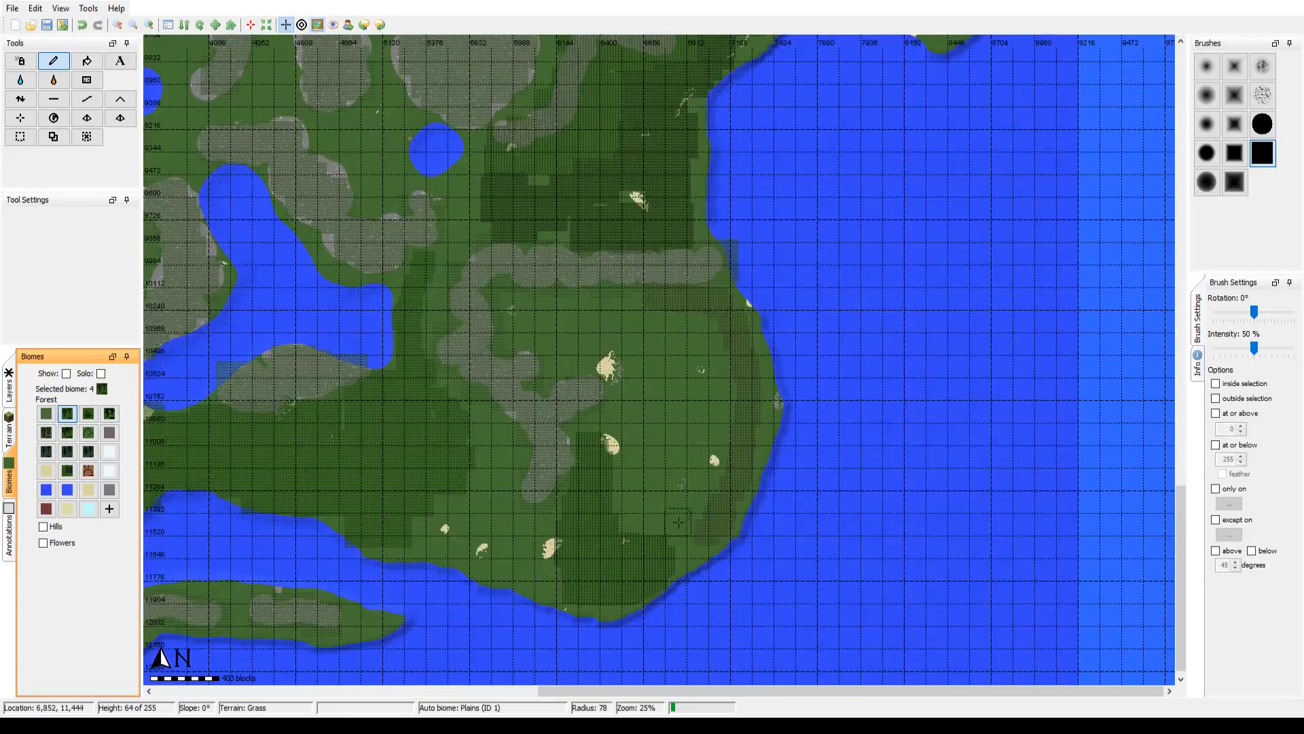
{"action": "left_click", "coordinate": [682, 549]}
{"action": "scroll", "coordinate": [674, 514], "scroll_direction": "down", "scroll_amount": 12}
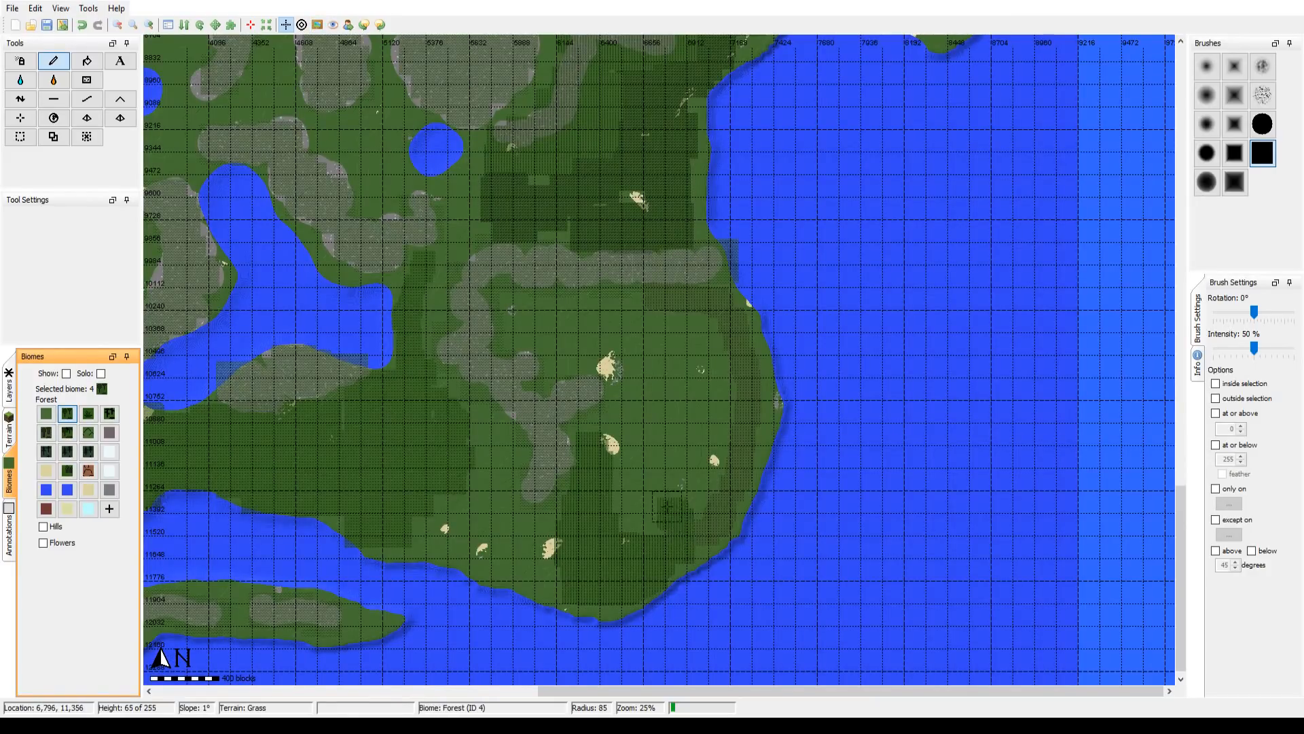
{"action": "left_click_drag", "start_coordinate": [663, 495], "coordinate": [655, 472]}
Step: Fill the rest of the Willow Woods with the Forest biome at brush radii 235 and 137, checking it against the reference overlay
{"action": "left_click", "coordinate": [670, 459]}
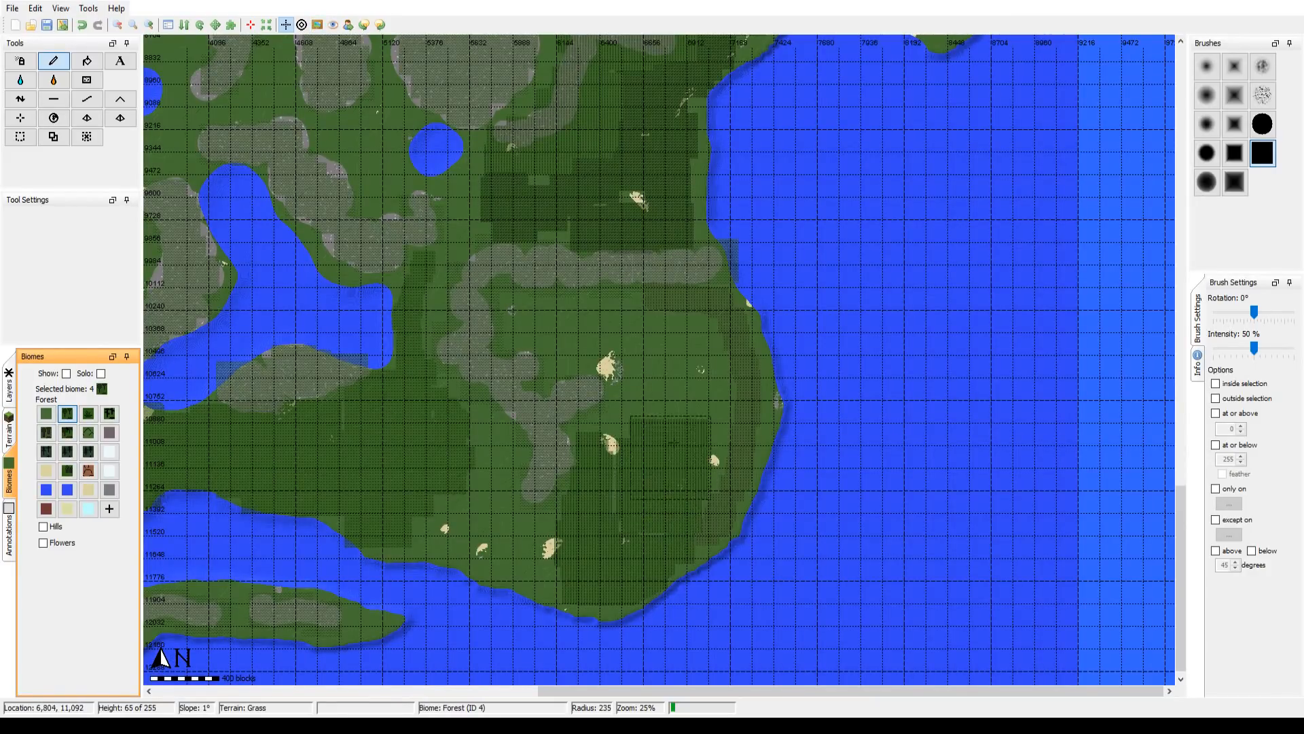
{"action": "left_click", "coordinate": [690, 436]}
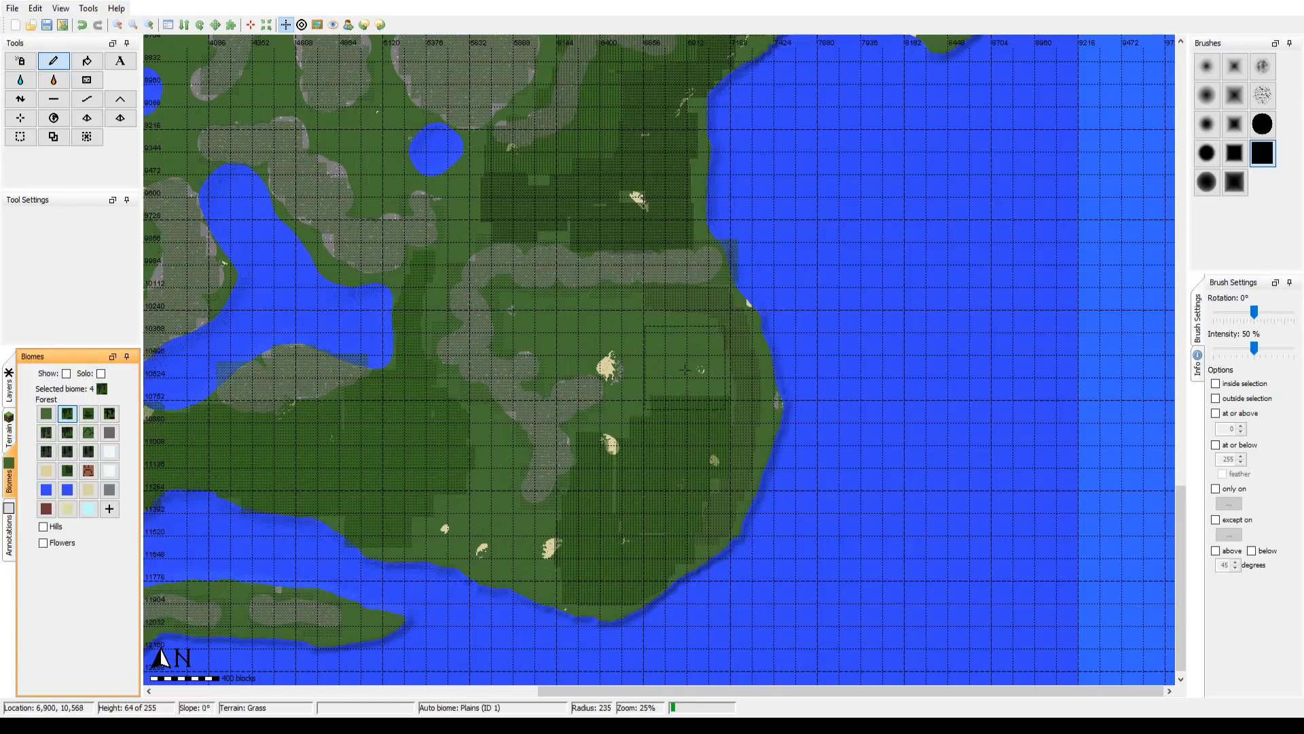
{"action": "left_click", "coordinate": [682, 373]}
{"action": "left_click", "coordinate": [676, 355]}
{"action": "scroll", "coordinate": [635, 423], "scroll_direction": "up", "scroll_amount": 1}
{"action": "scroll", "coordinate": [635, 422], "scroll_direction": "up", "scroll_amount": 4}
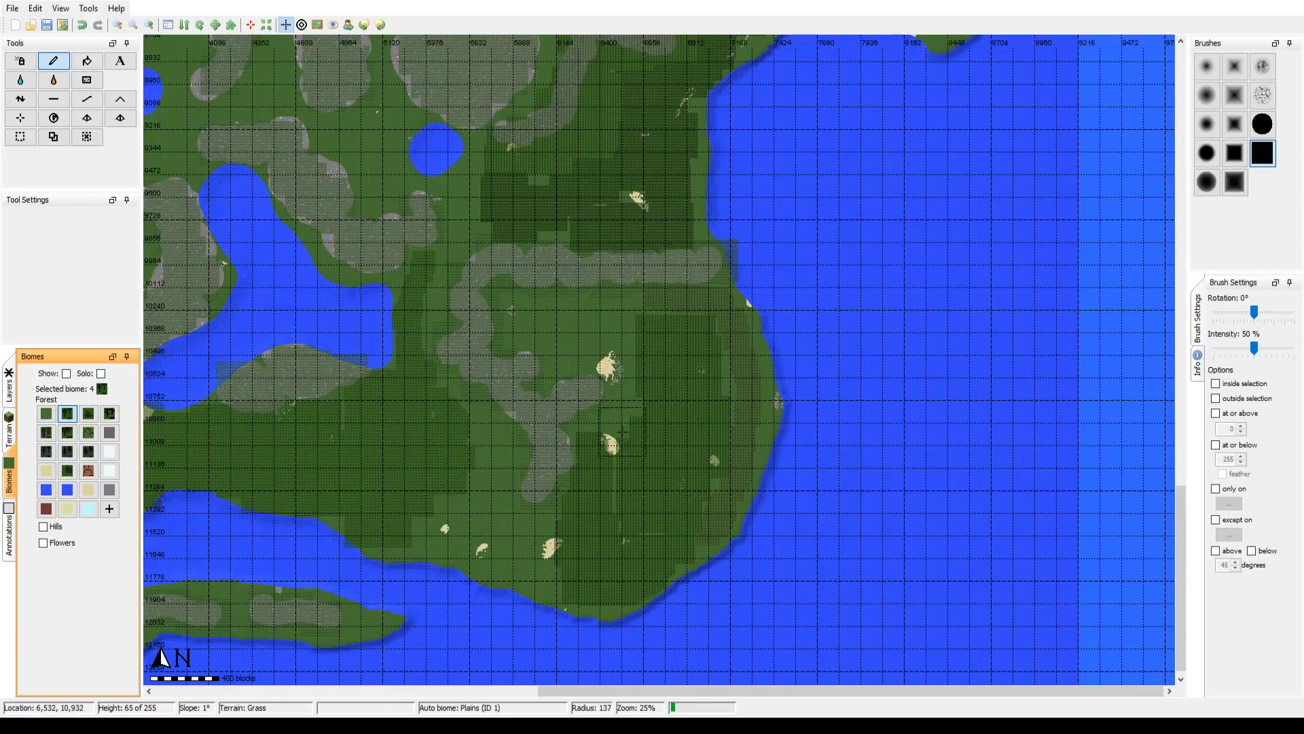
{"action": "left_click", "coordinate": [620, 431]}
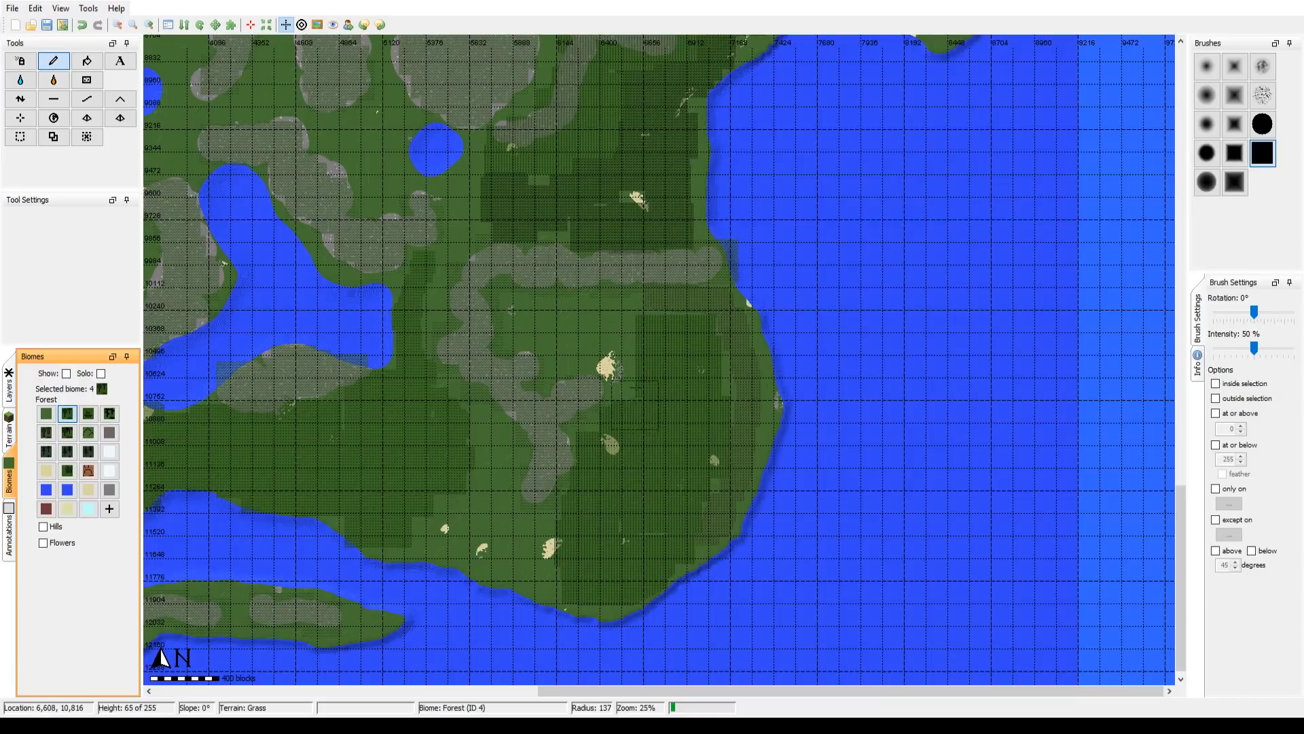
{"action": "left_click", "coordinate": [318, 25]}
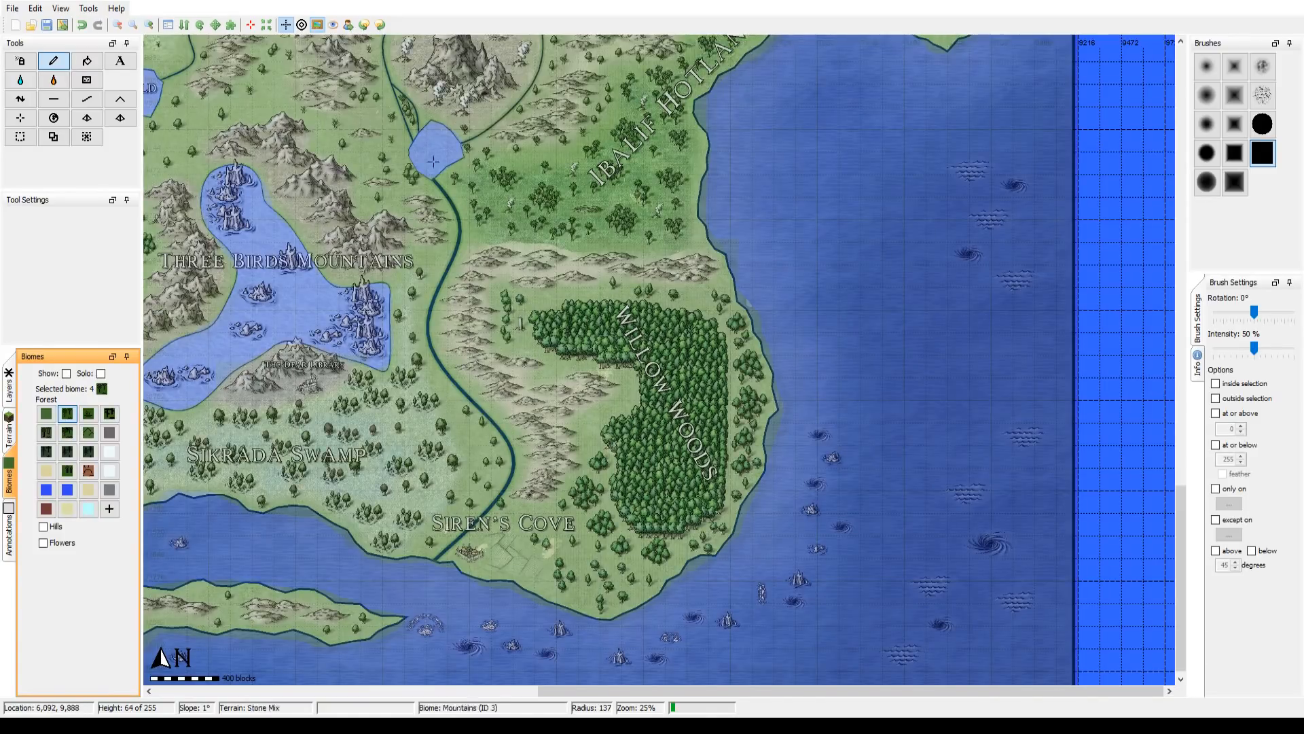
{"action": "left_click", "coordinate": [317, 25]}
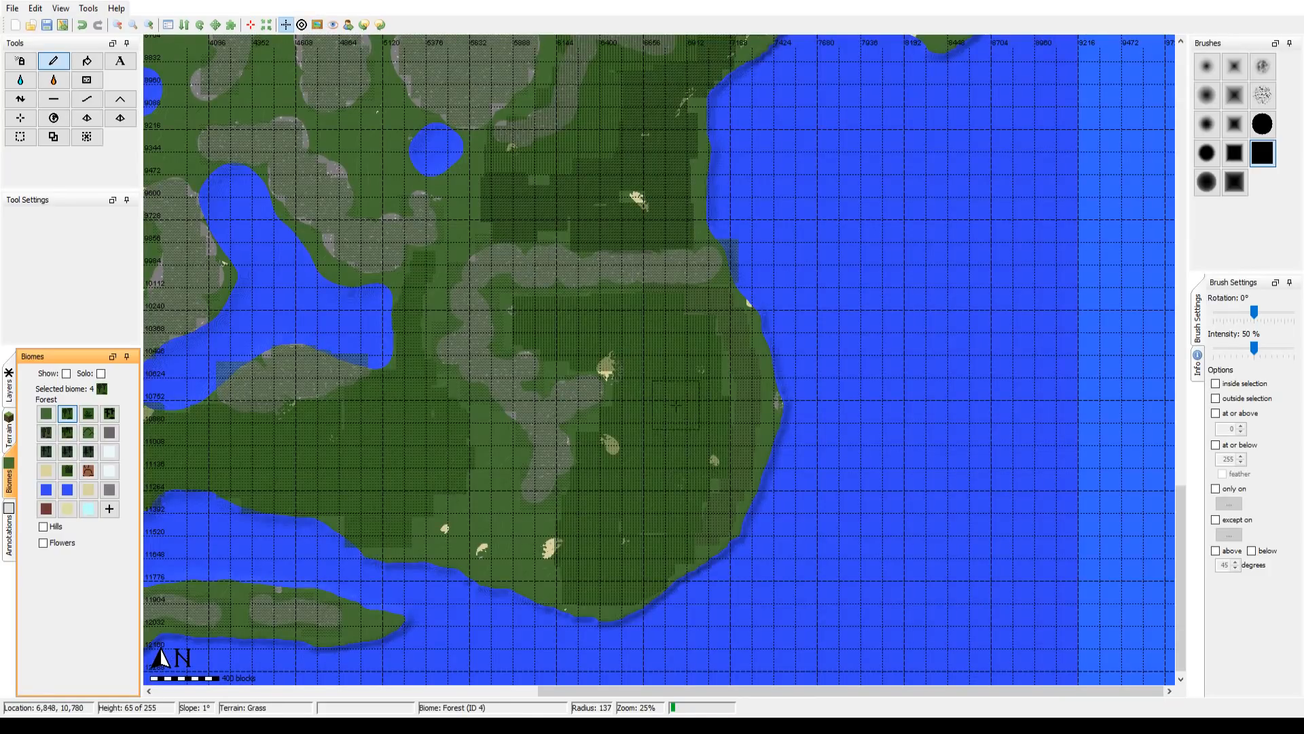
Step: With the reference overlay shown, paint the Wooded Mountains biome over the hills north of the Willow Woods at brush radius 137, then hide the overlay
{"action": "left_click", "coordinate": [318, 25]}
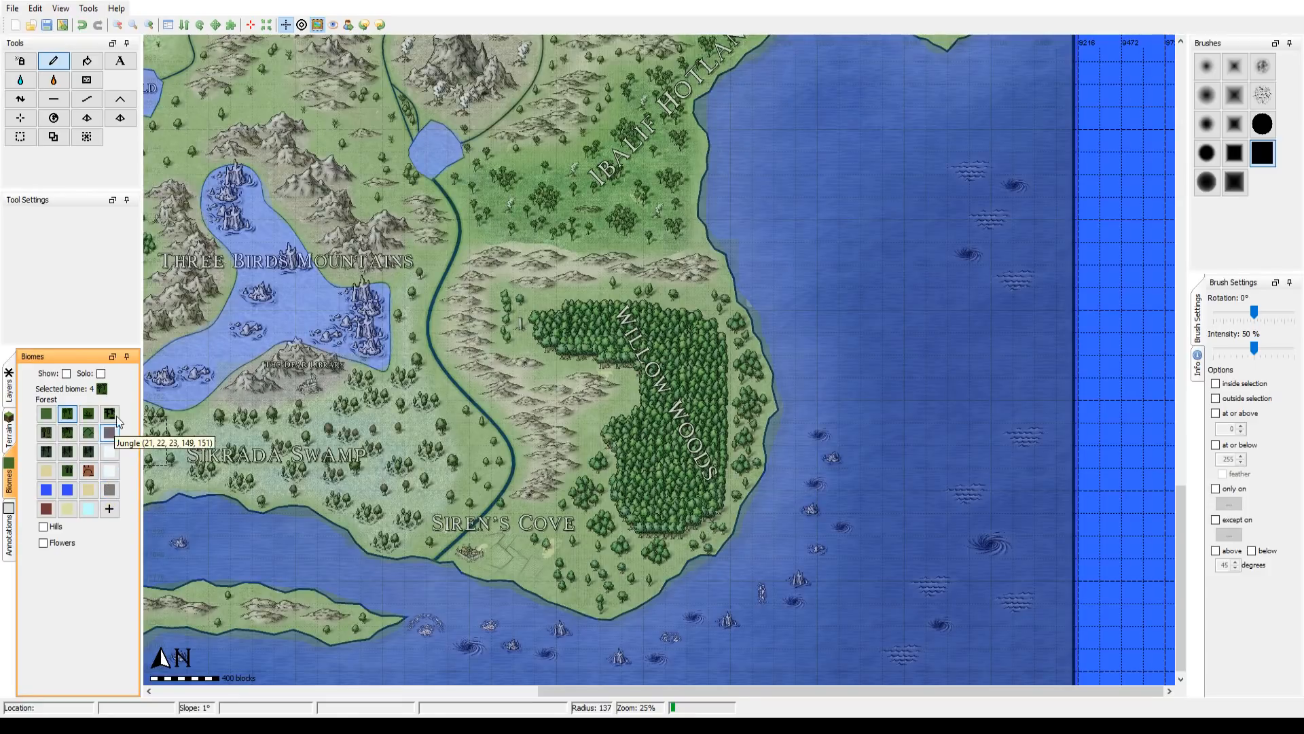
{"action": "left_click", "coordinate": [89, 433]}
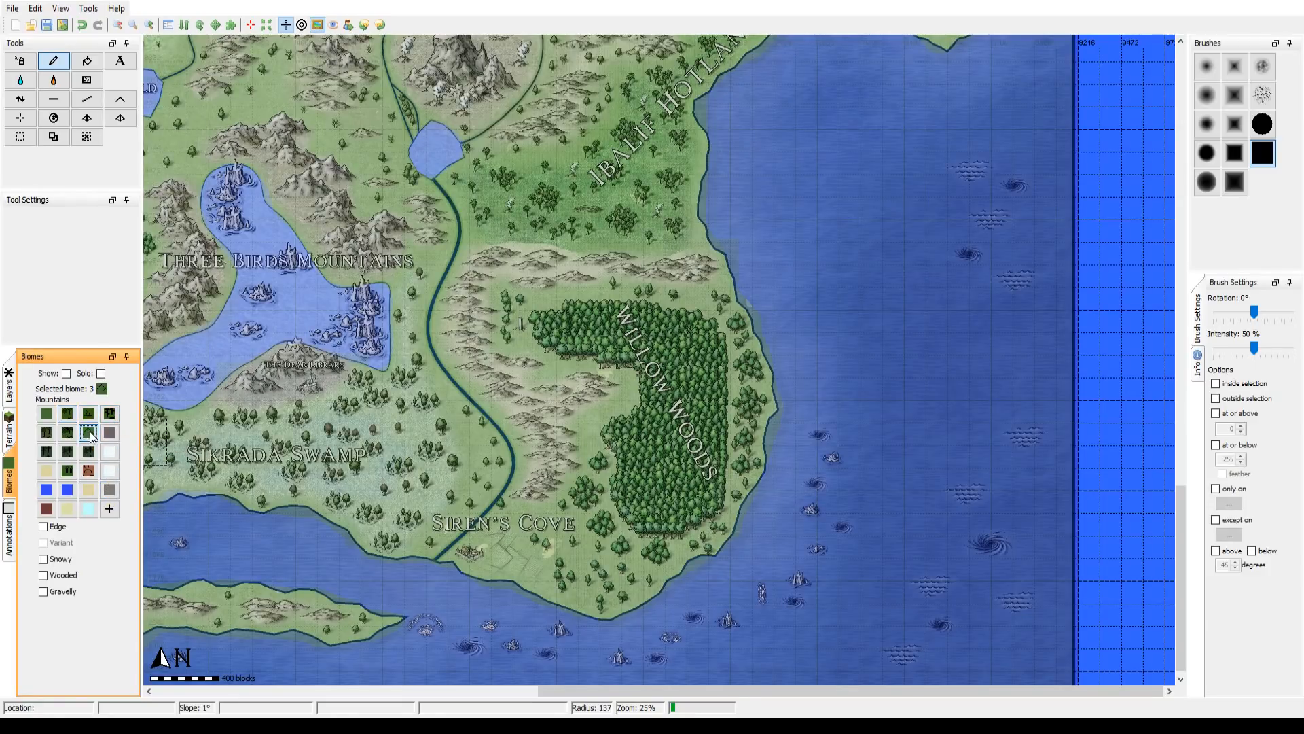
{"action": "left_click", "coordinate": [60, 576]}
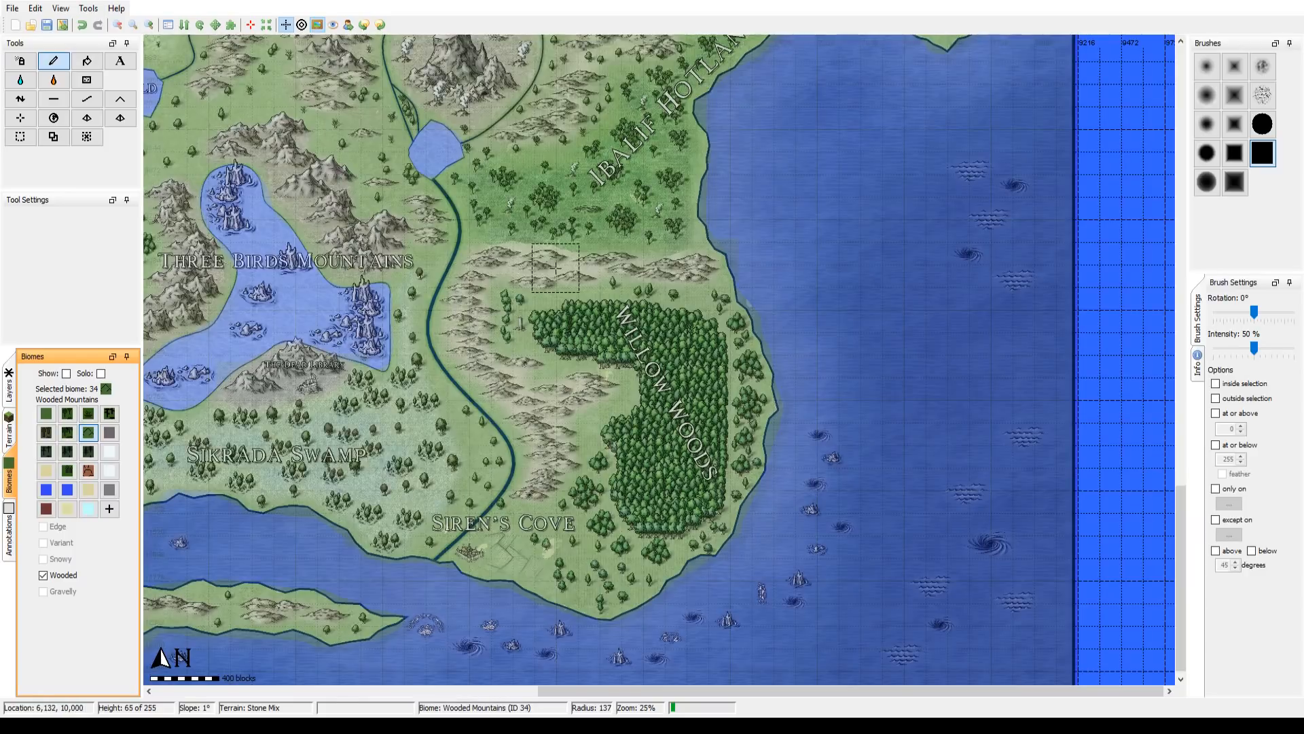
{"action": "left_click_drag", "start_coordinate": [586, 274], "coordinate": [707, 268]}
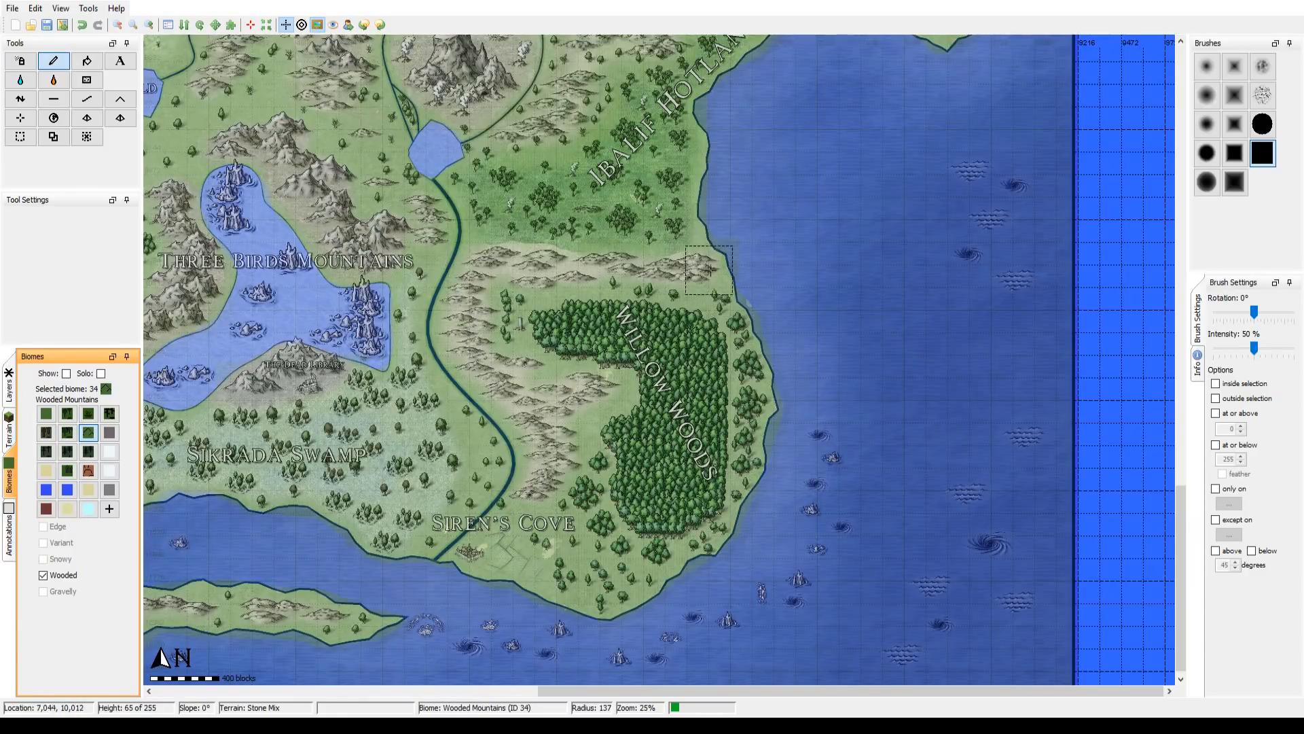
{"action": "left_click", "coordinate": [318, 26]}
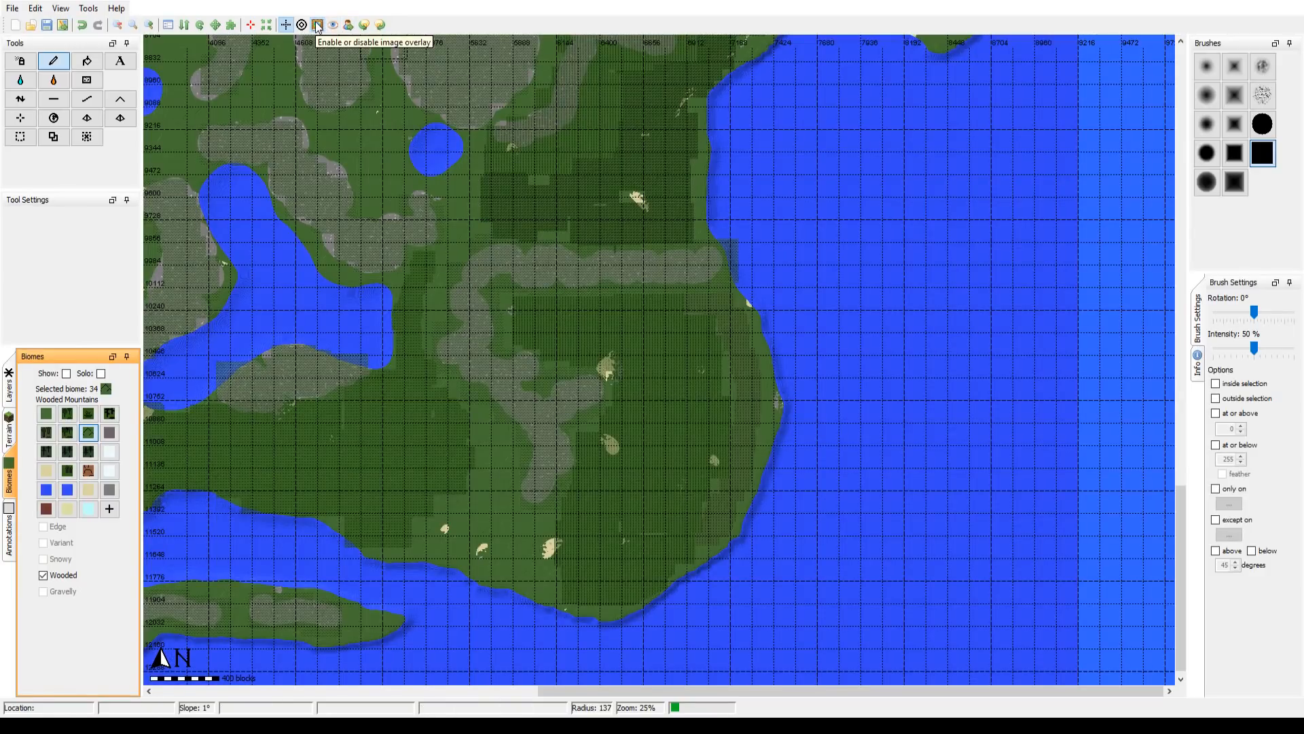
Step: Survey the area from the Willow Woods west to the Maylani Woods with the reference overlay shown and hidden
{"action": "left_click", "coordinate": [318, 26]}
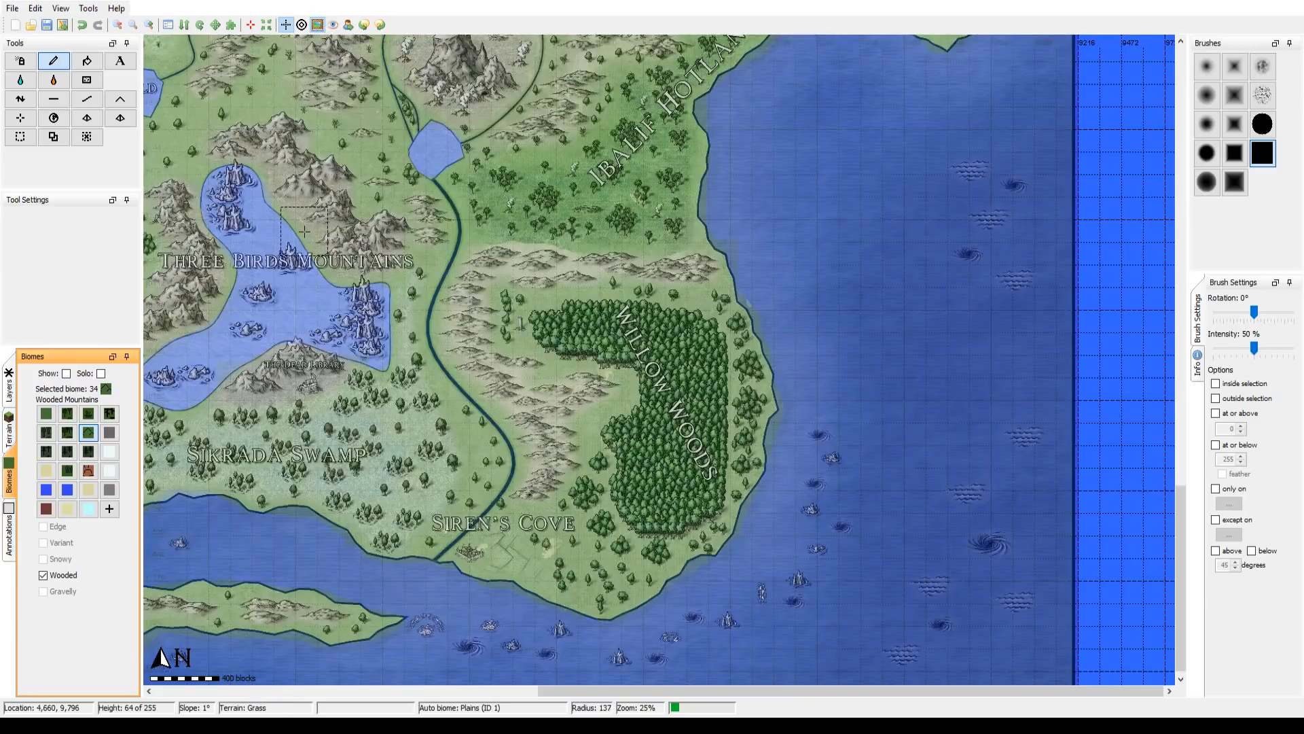
{"action": "left_click_drag", "start_coordinate": [320, 225], "coordinate": [697, 312]}
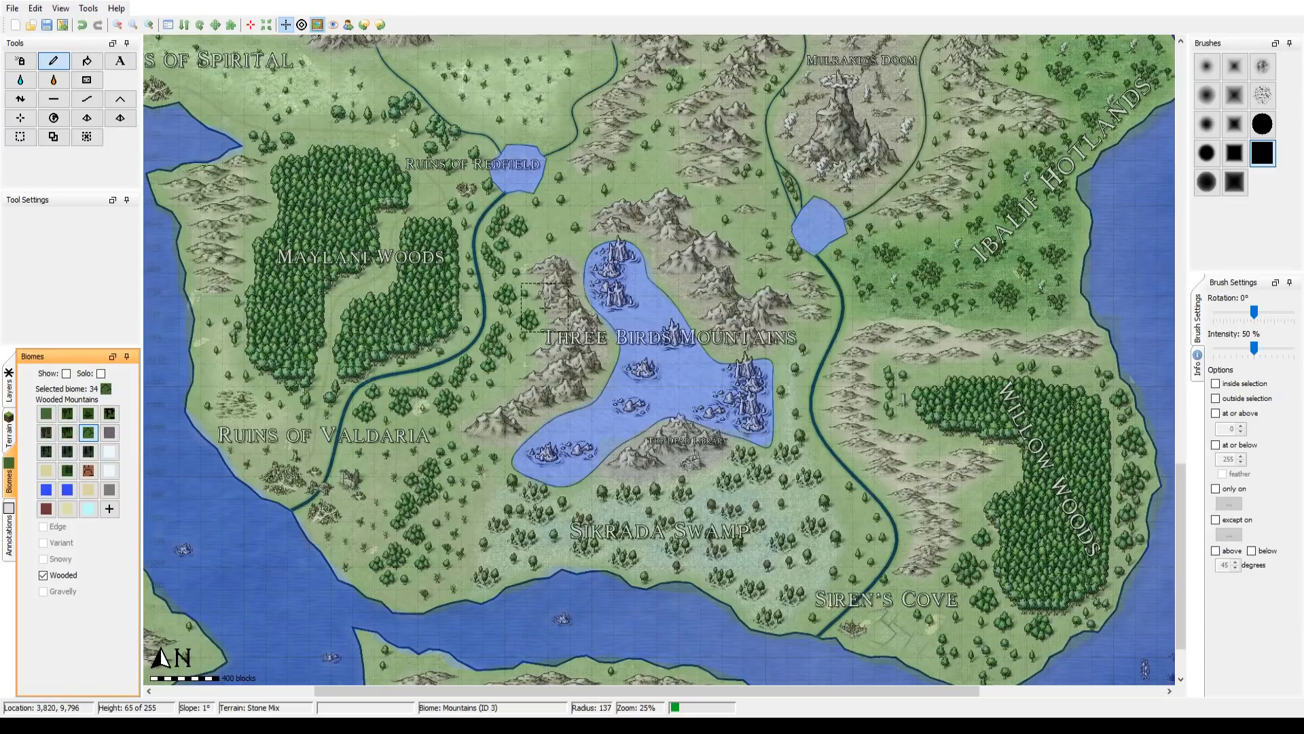
{"action": "left_click_drag", "start_coordinate": [813, 295], "coordinate": [514, 275]}
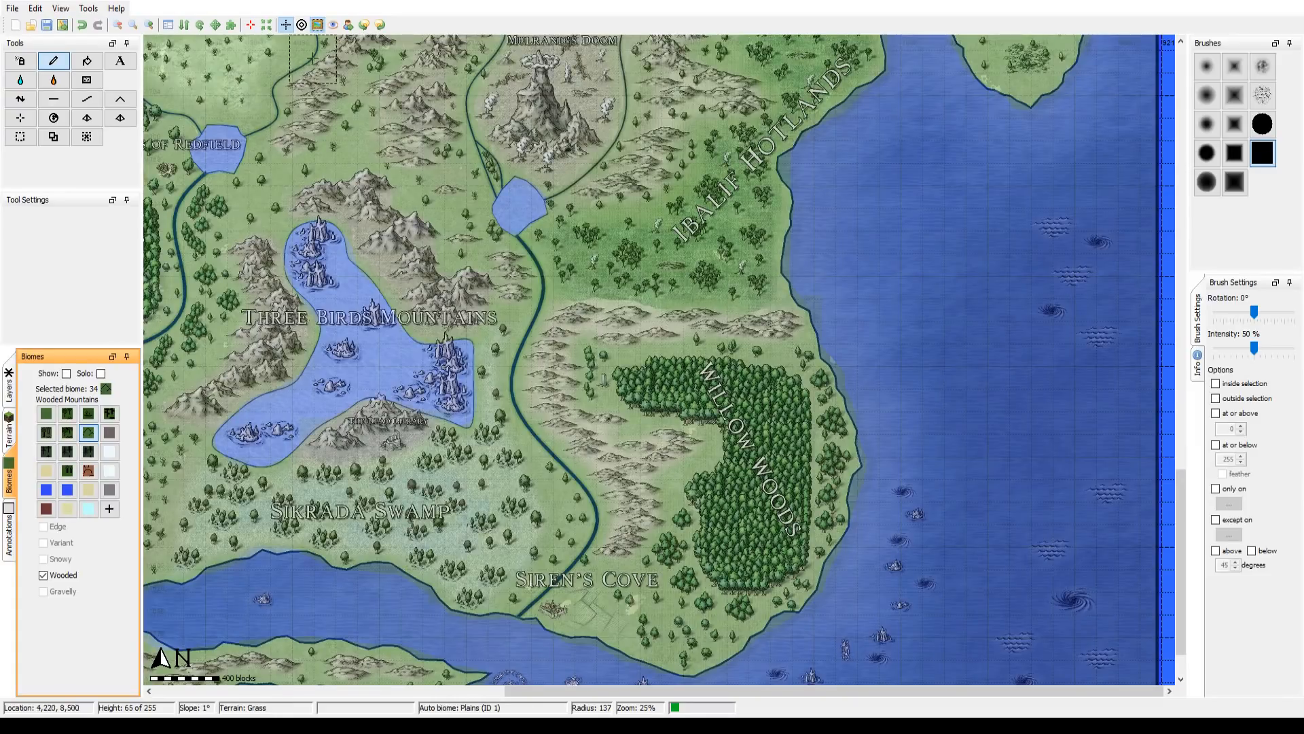
{"action": "left_click", "coordinate": [317, 26]}
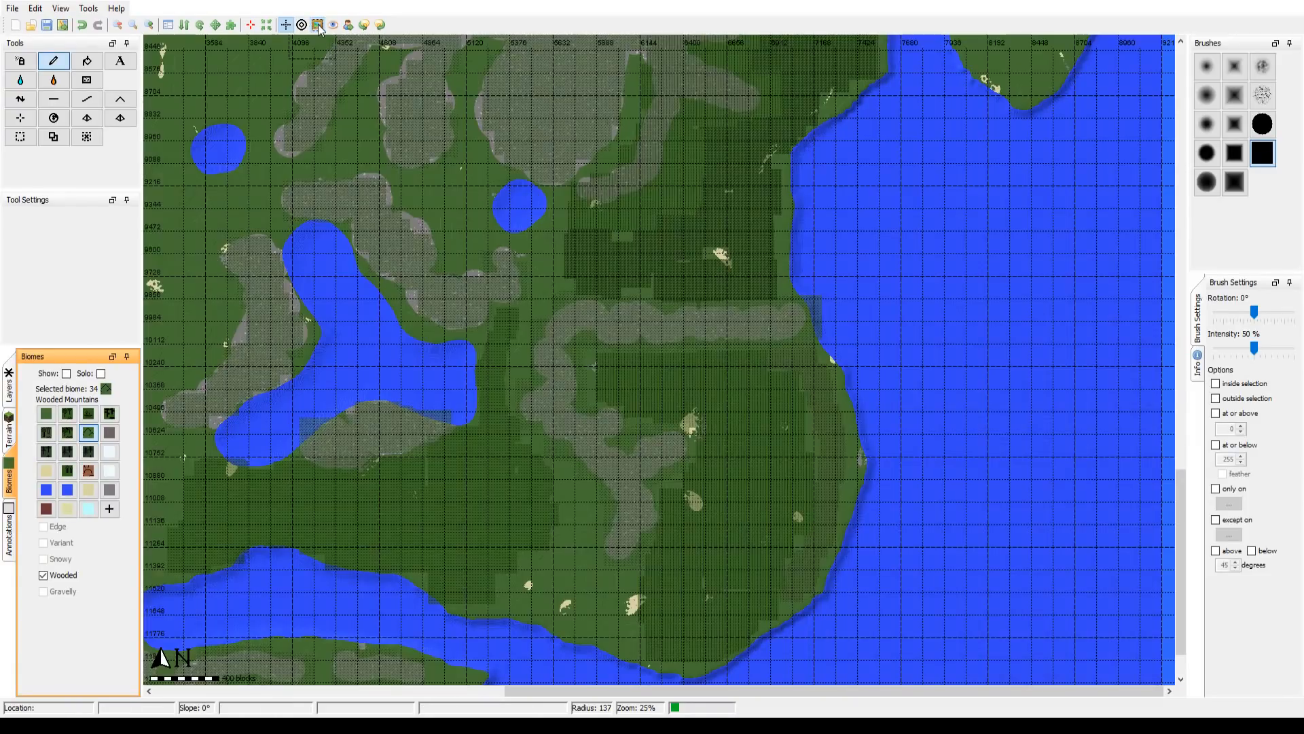
{"action": "left_click_drag", "start_coordinate": [329, 248], "coordinate": [783, 333]}
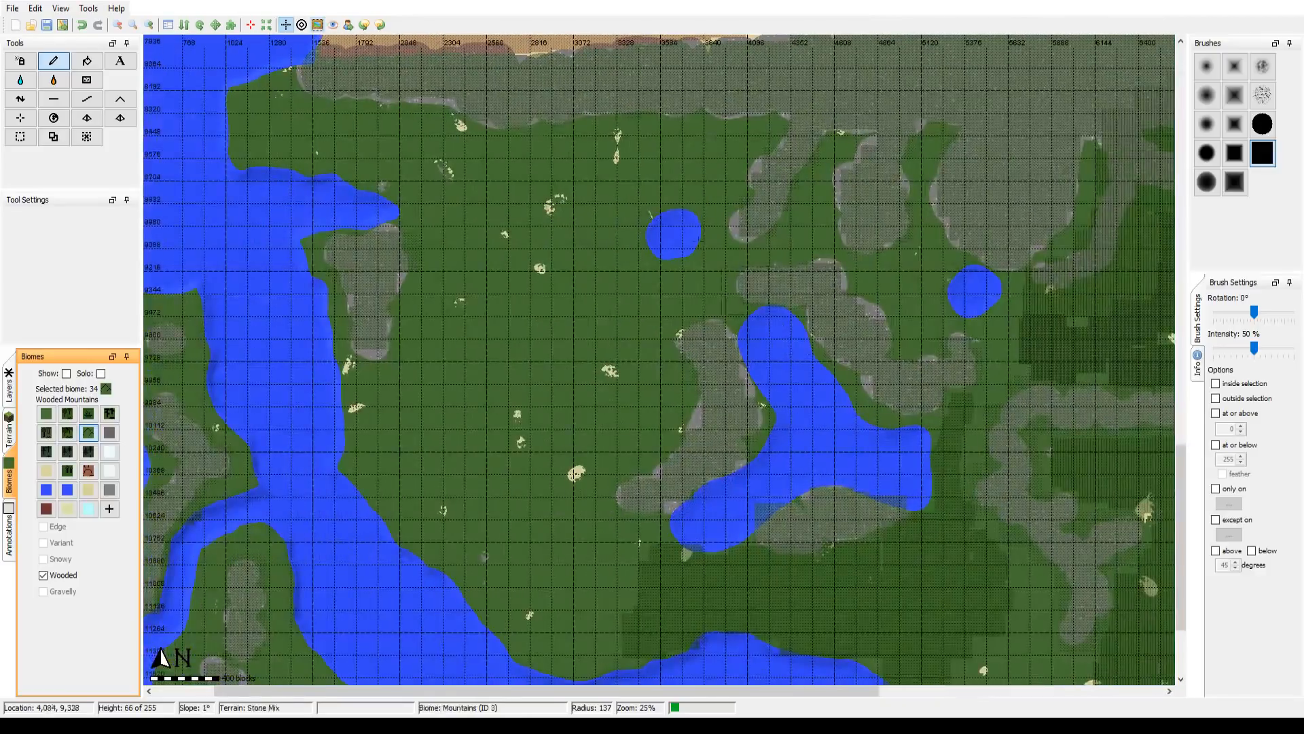
{"action": "left_click", "coordinate": [317, 25]}
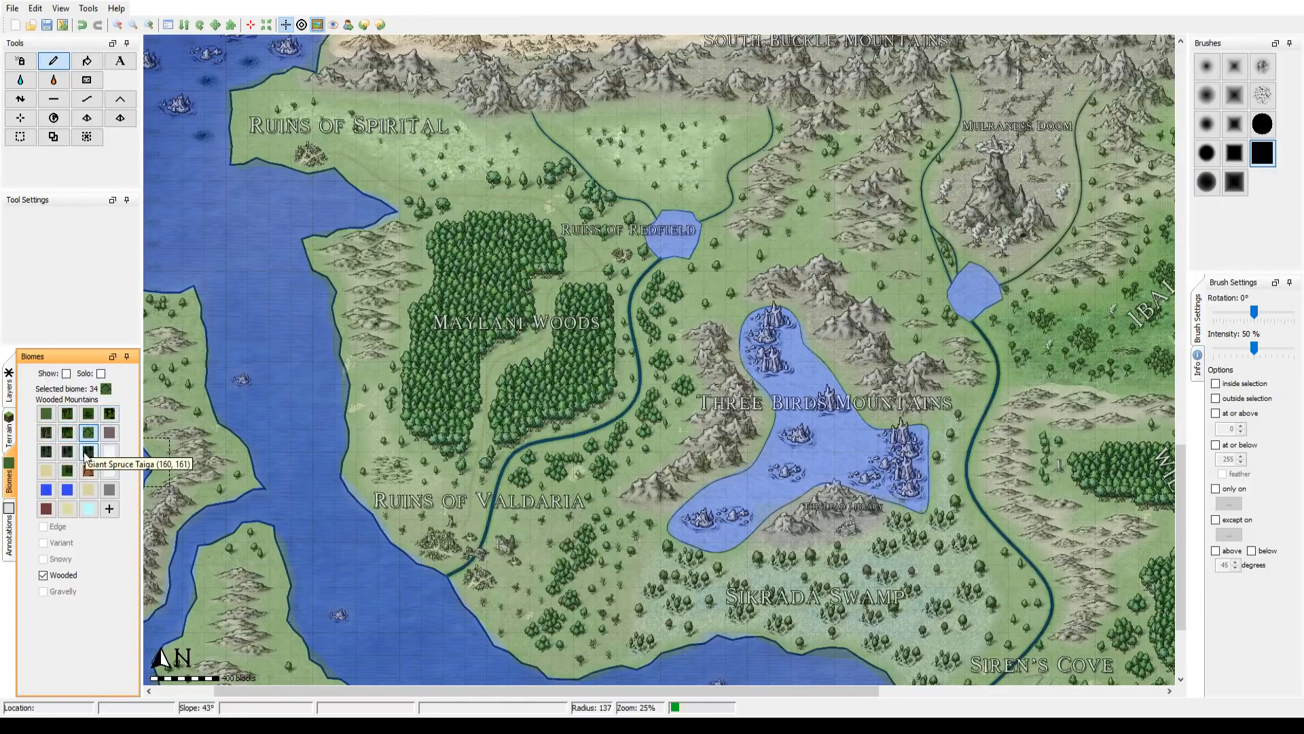
Step: Select the Forest biome and paint it over the Maylani Woods at brush radii 270, 176 and 142
{"action": "left_click", "coordinate": [46, 435]}
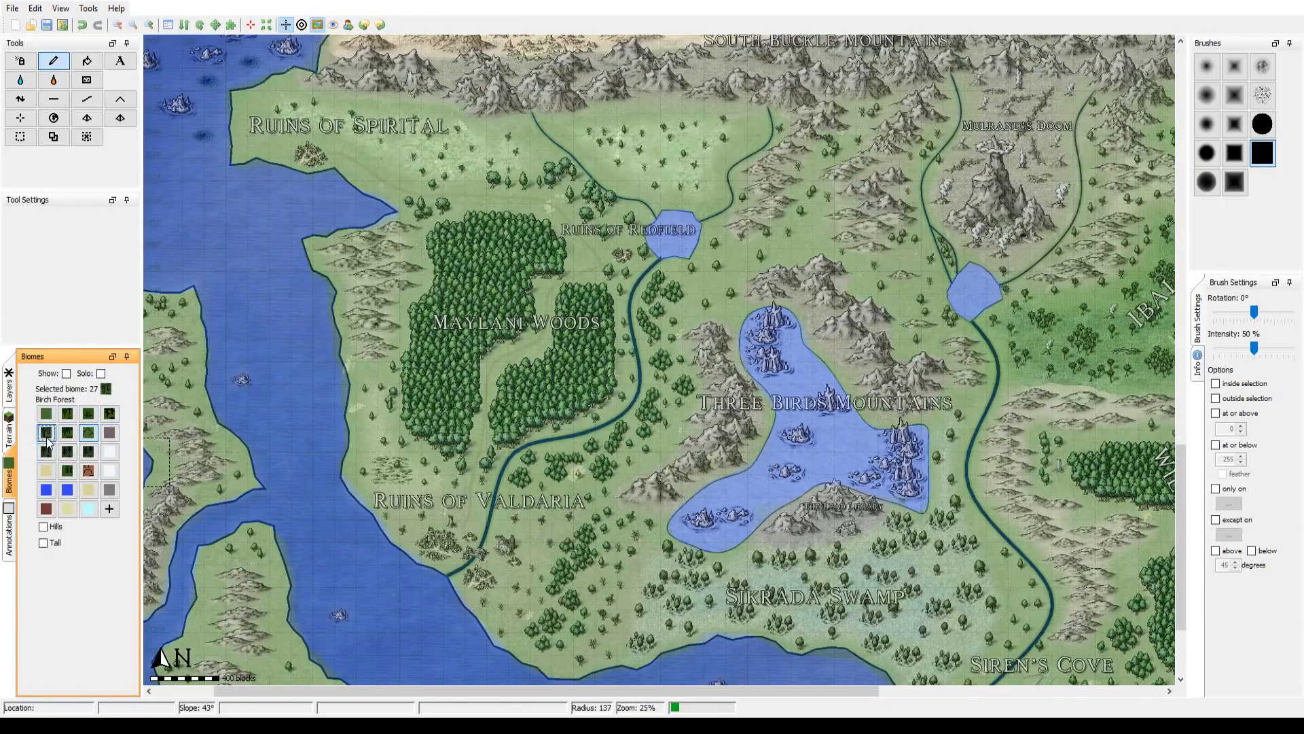
{"action": "left_click", "coordinate": [68, 435]}
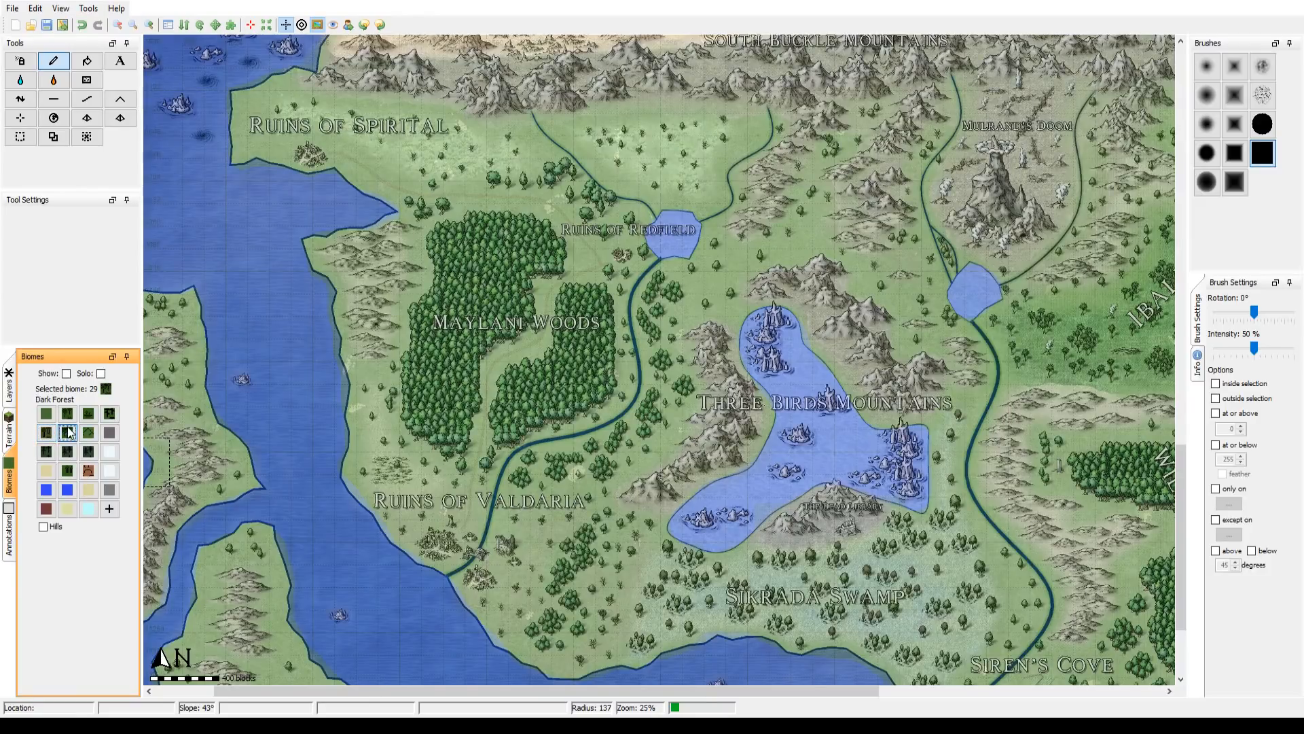
{"action": "left_click", "coordinate": [70, 419]}
{"action": "left_click", "coordinate": [87, 416]}
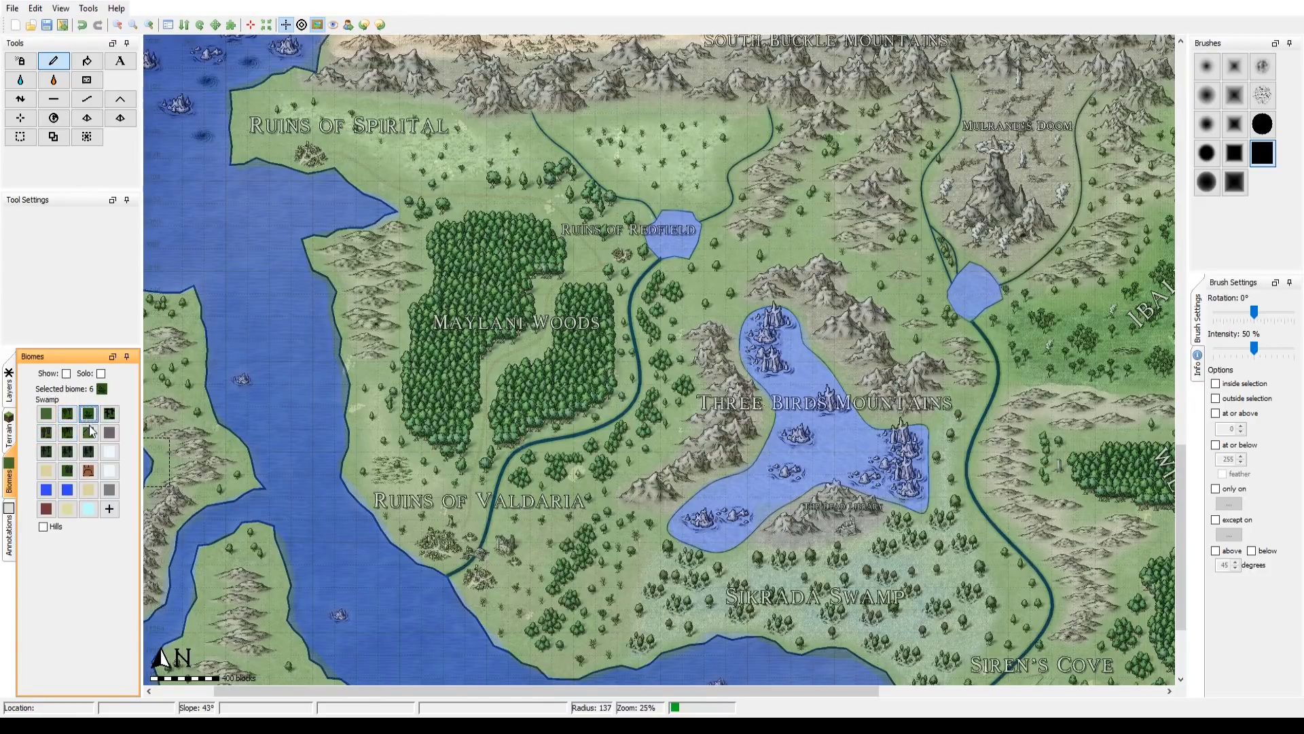
{"action": "left_click", "coordinate": [68, 415]}
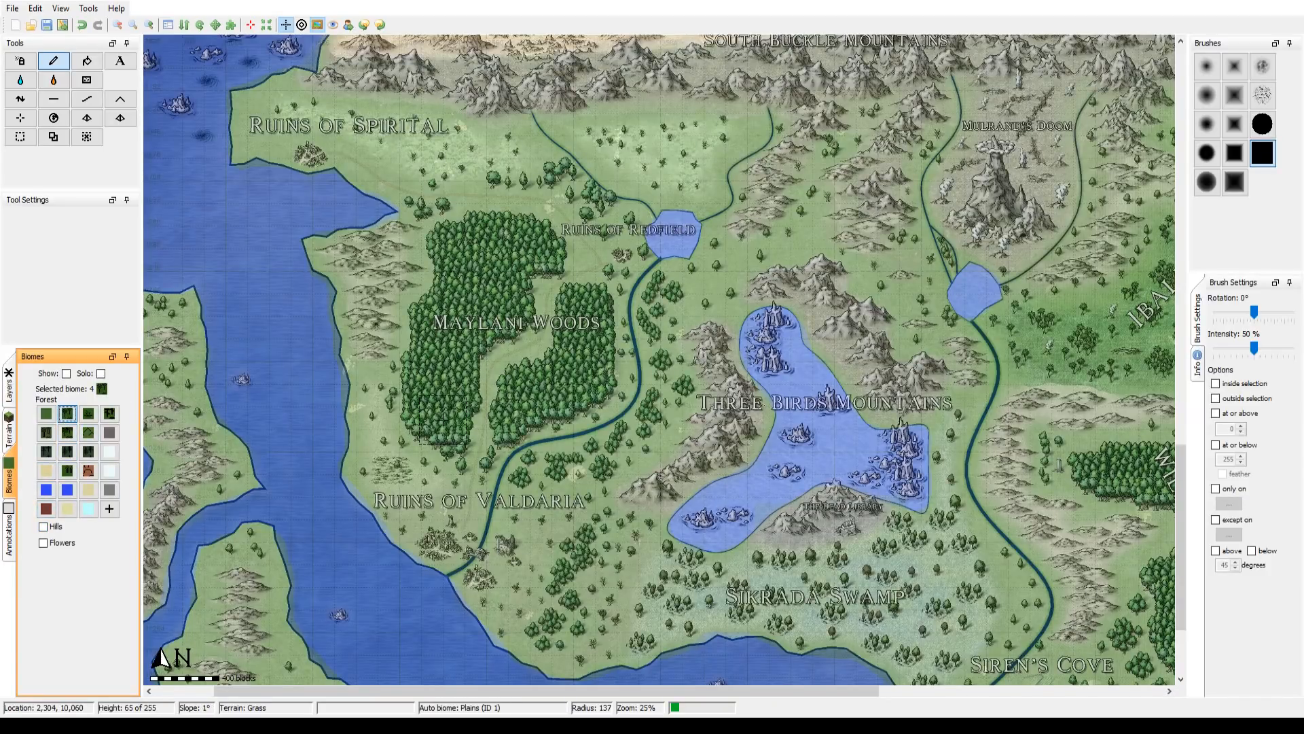
{"action": "scroll", "coordinate": [445, 419], "scroll_direction": "down", "scroll_amount": 8}
{"action": "mouse_move", "coordinate": [479, 266]}
{"action": "left_mouse_down"}
{"action": "mouse_move", "coordinate": [566, 332]}
{"action": "mouse_move", "coordinate": [534, 375]}
{"action": "mouse_move", "coordinate": [459, 337]}
{"action": "mouse_move", "coordinate": [450, 379]}
{"action": "left_mouse_up"}
{"action": "scroll", "coordinate": [476, 379], "scroll_direction": "up", "scroll_amount": 1}
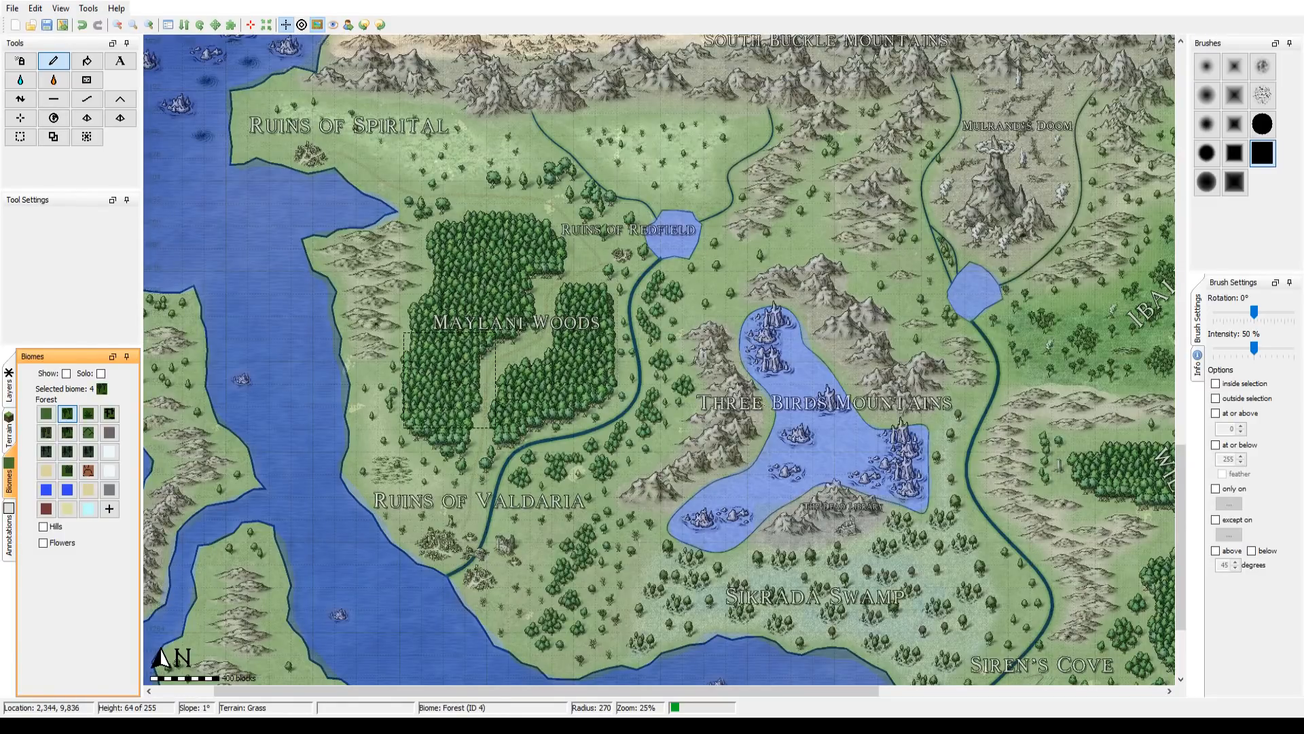
{"action": "scroll", "coordinate": [456, 404], "scroll_direction": "up", "scroll_amount": 4}
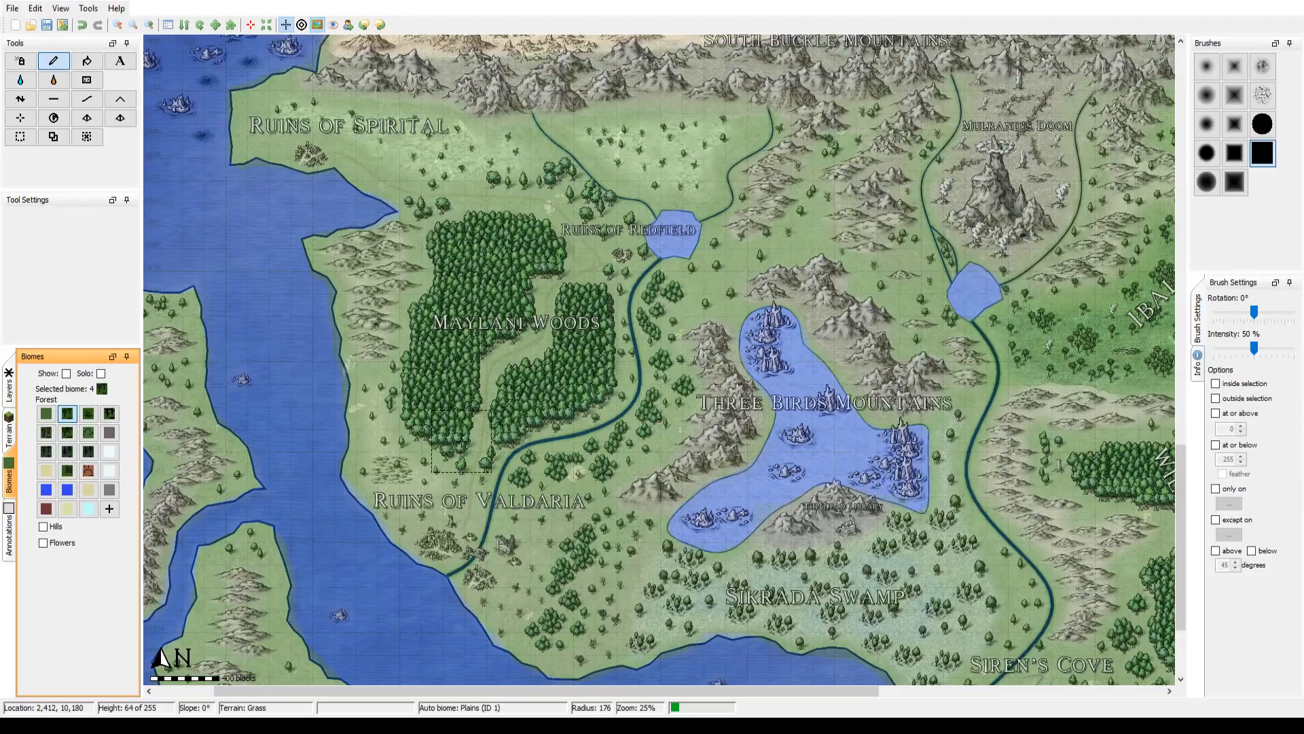
{"action": "scroll", "coordinate": [459, 445], "scroll_direction": "up", "scroll_amount": 2}
{"action": "left_click_drag", "start_coordinate": [466, 455], "coordinate": [441, 431]}
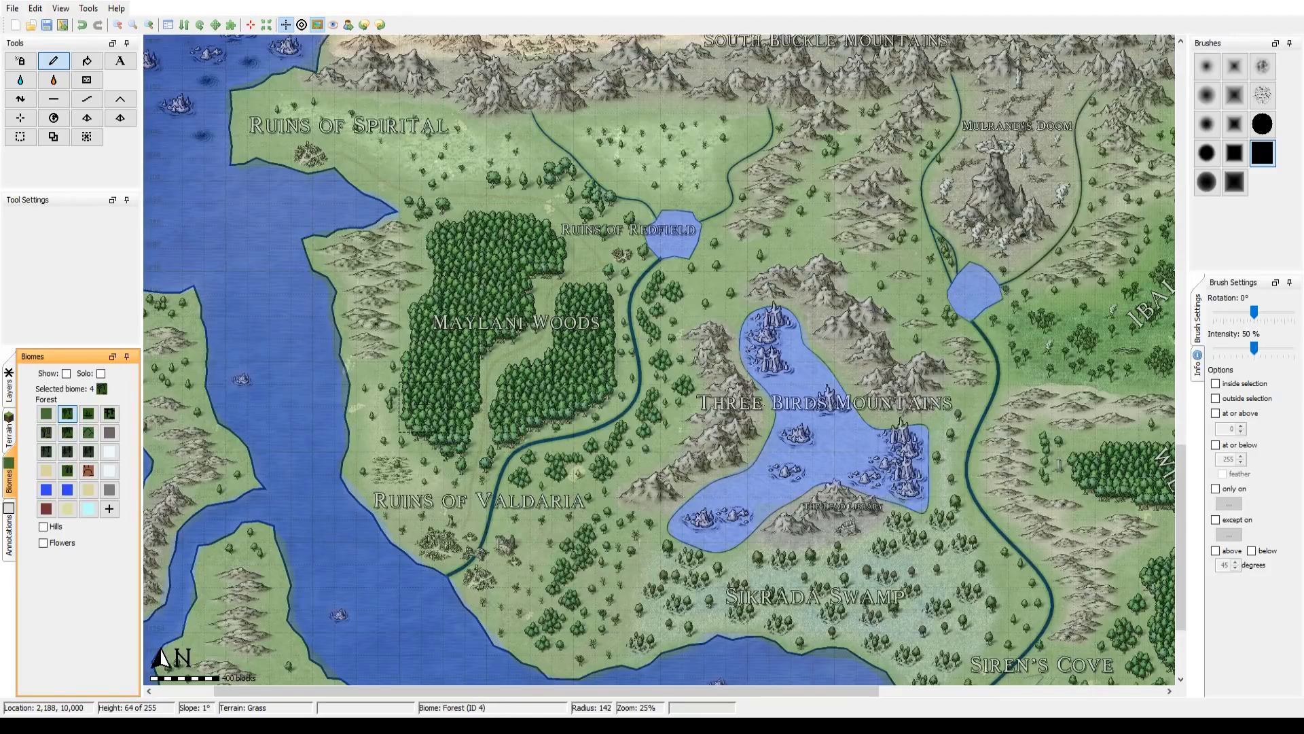
Step: Check the Maylani Woods against the reference overlay and paint the Forest biome over the surrounding scattered trees at brush radius 114
{"action": "left_click", "coordinate": [317, 26]}
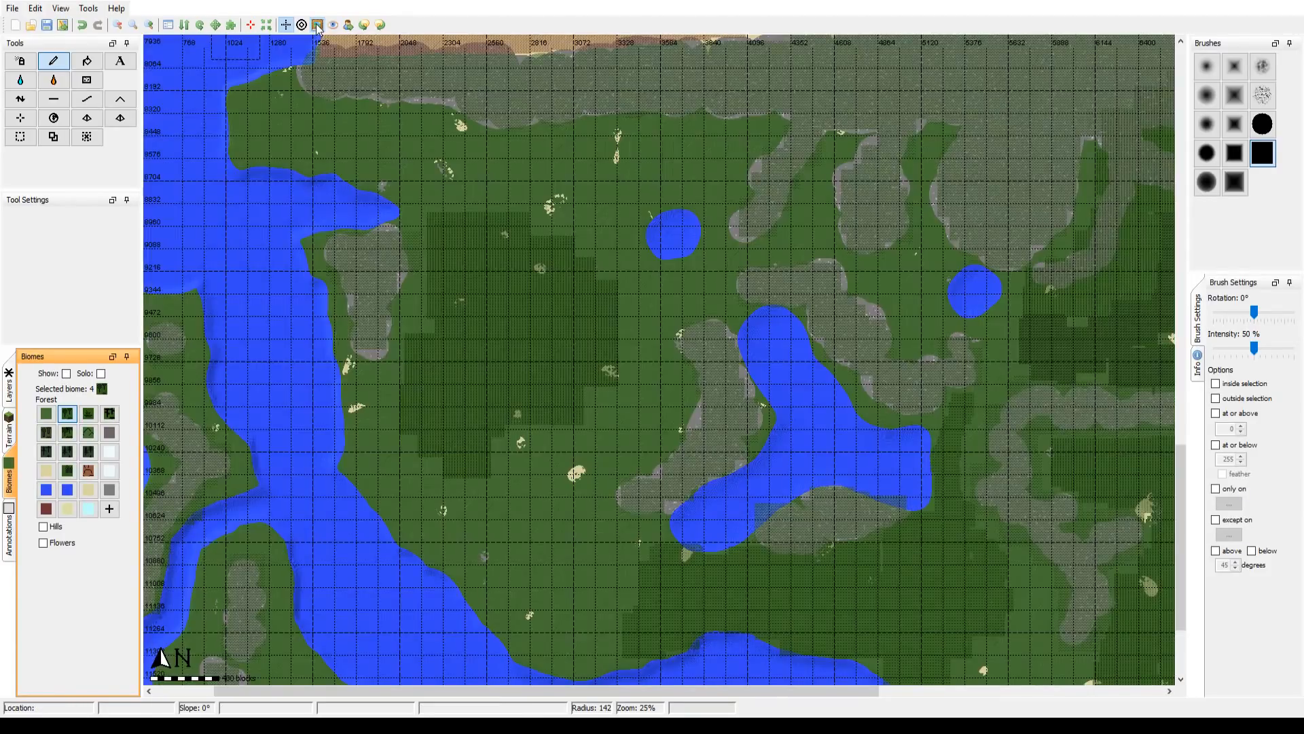
{"action": "left_click", "coordinate": [317, 26]}
{"action": "left_click", "coordinate": [317, 26]}
{"action": "left_click", "coordinate": [317, 26]}
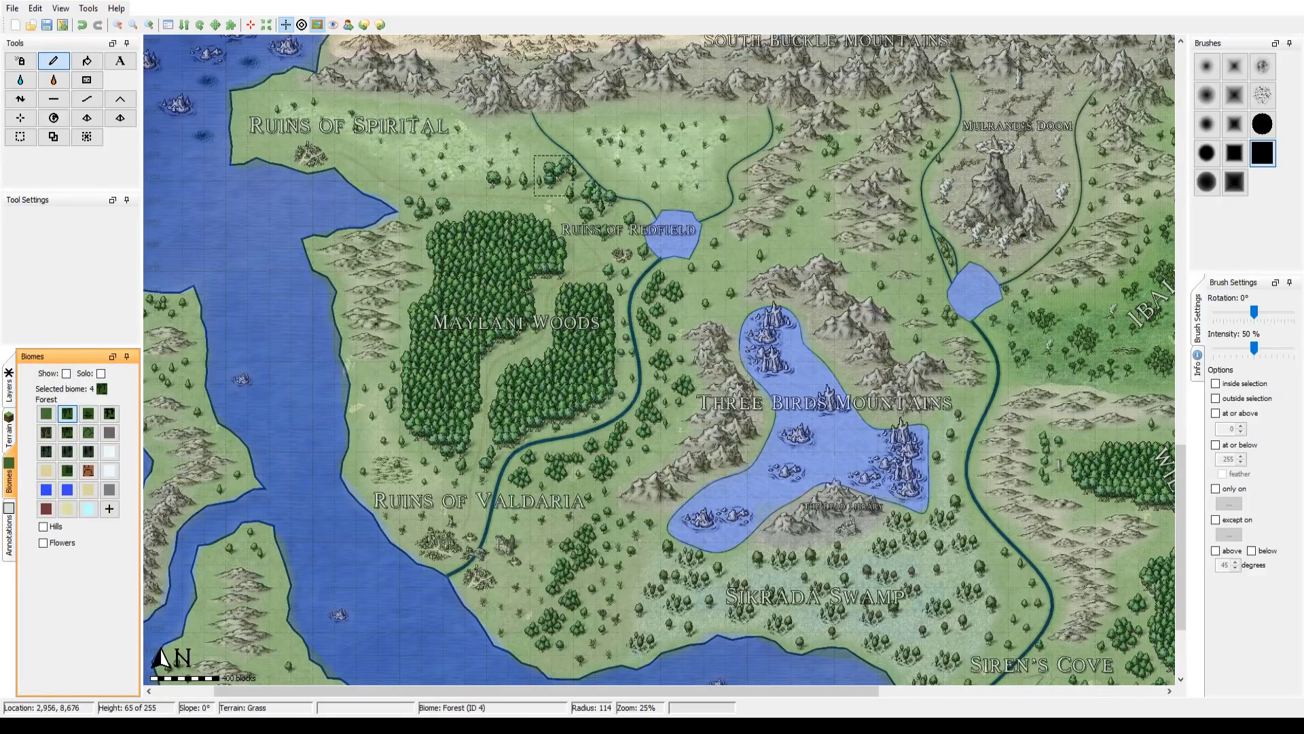
{"action": "left_click_drag", "start_coordinate": [512, 258], "coordinate": [504, 262]}
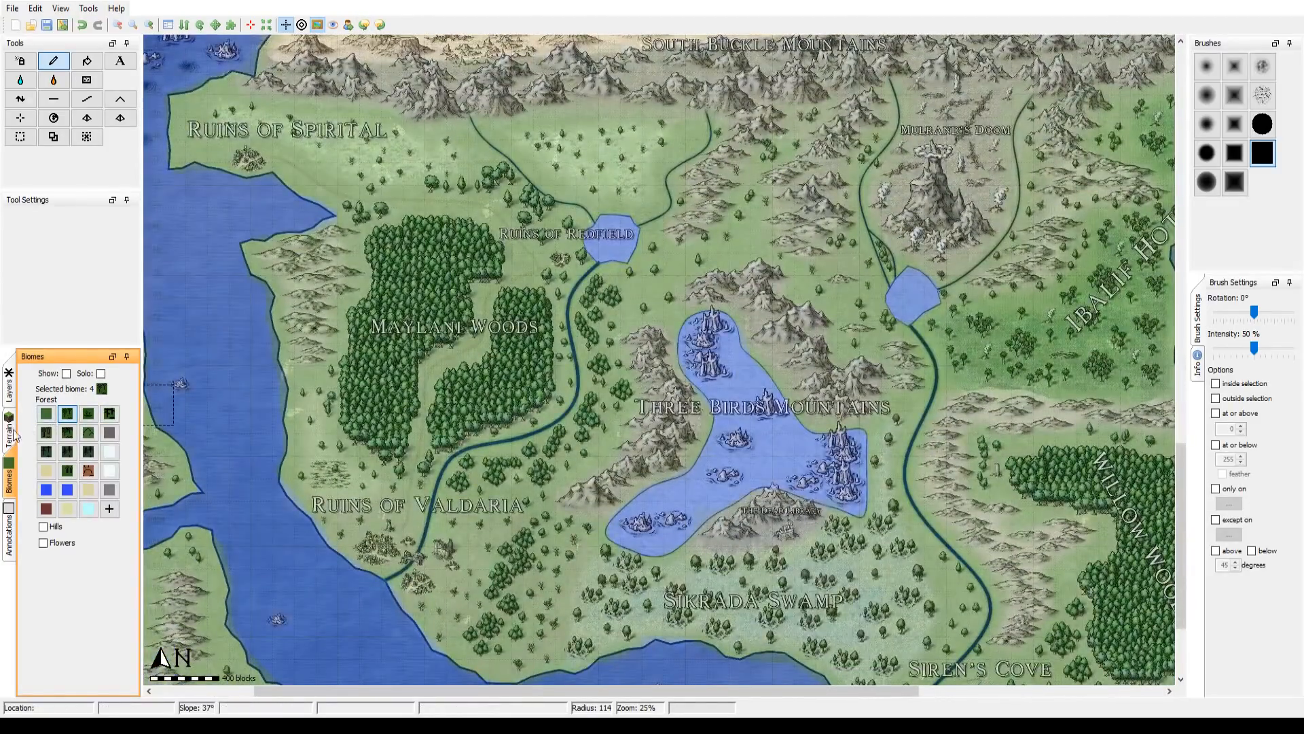
Step: Select the Deciduous layer and paint it at 50% intensity over the western Maylani Woods at brush radius 127, with the reference overlay hidden
{"action": "left_click", "coordinate": [9, 434]}
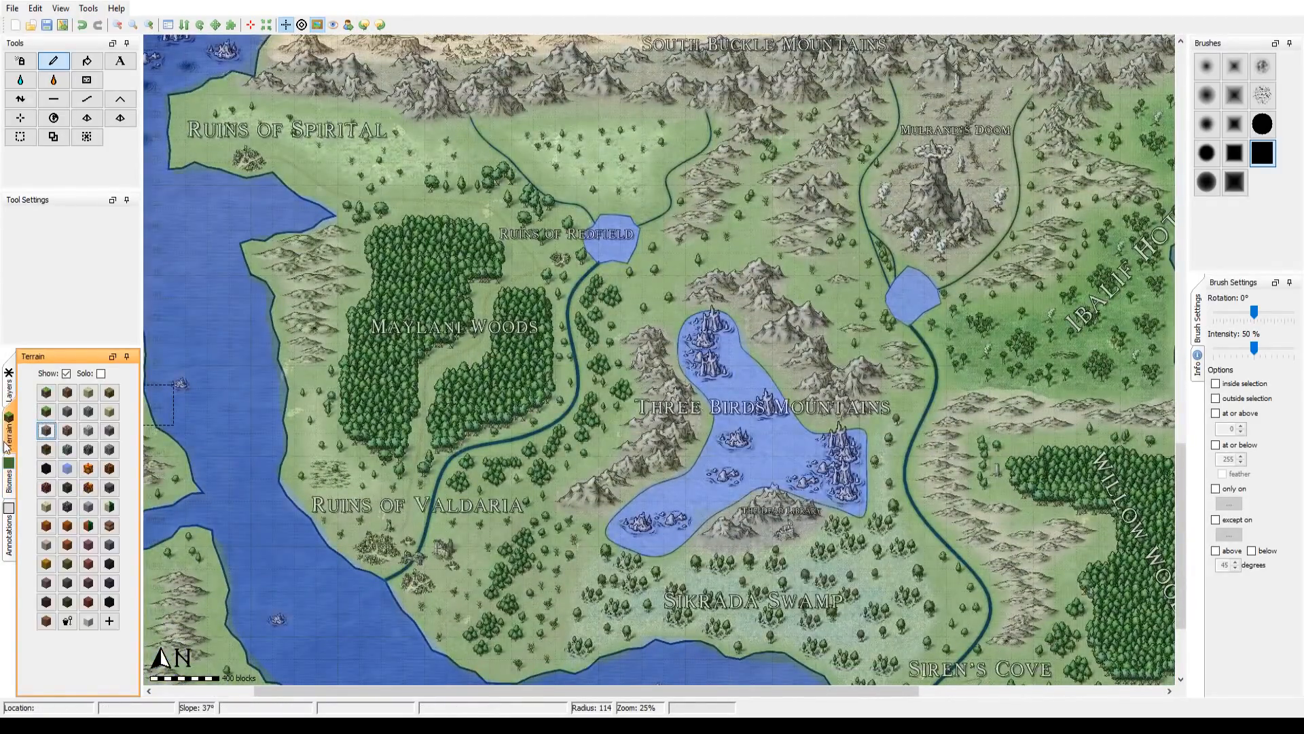
{"action": "left_click", "coordinate": [9, 390]}
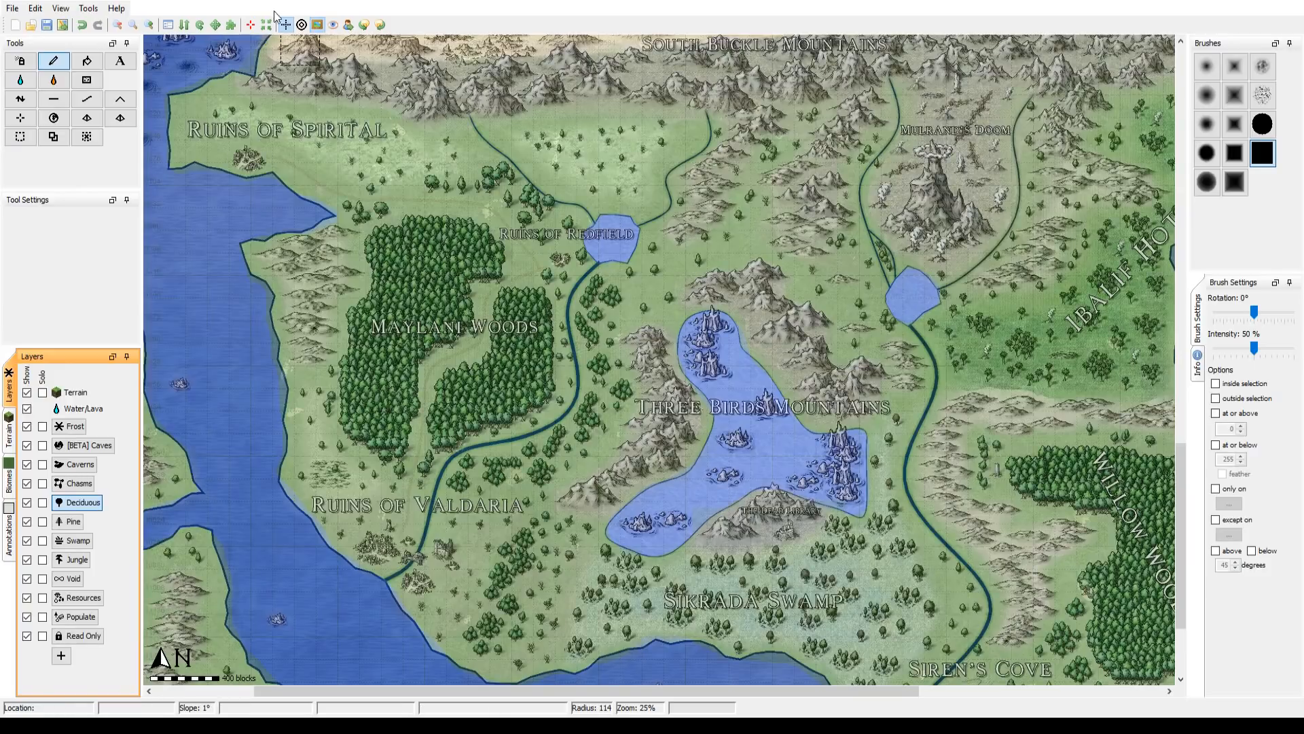
{"action": "left_click", "coordinate": [318, 25]}
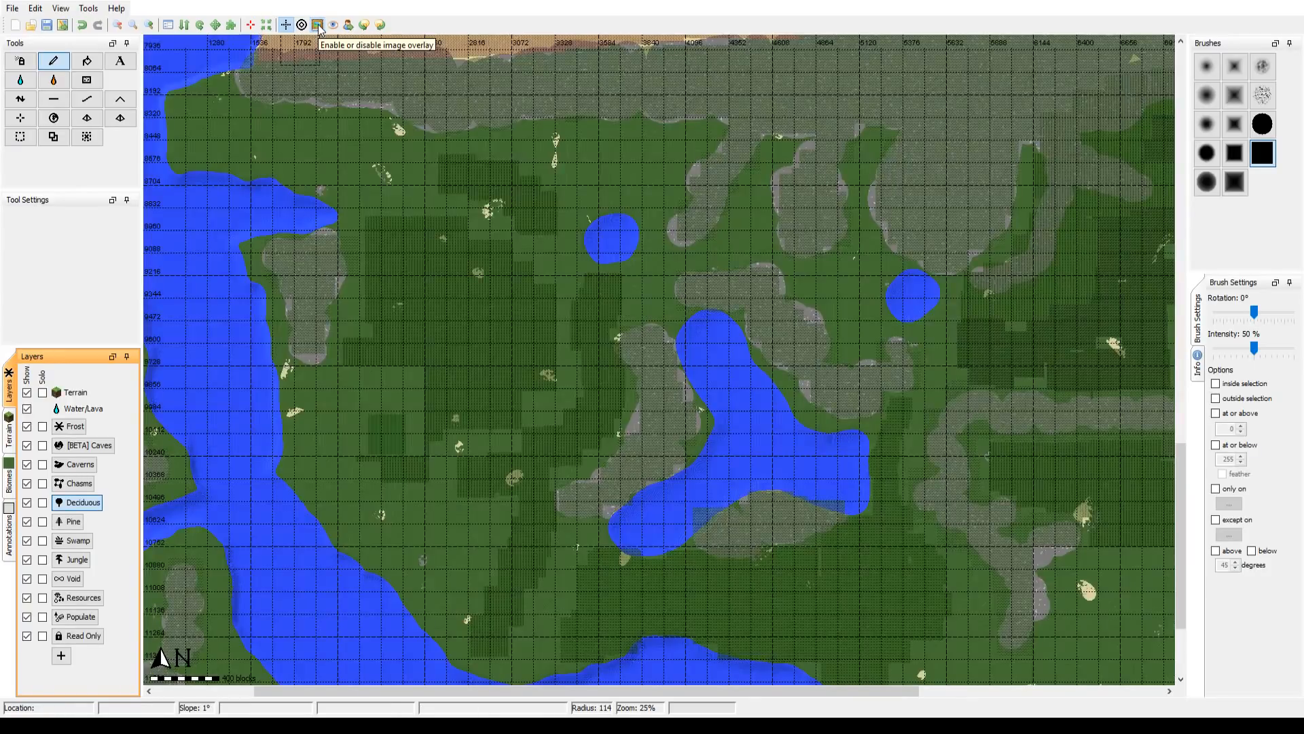
{"action": "left_click", "coordinate": [318, 26]}
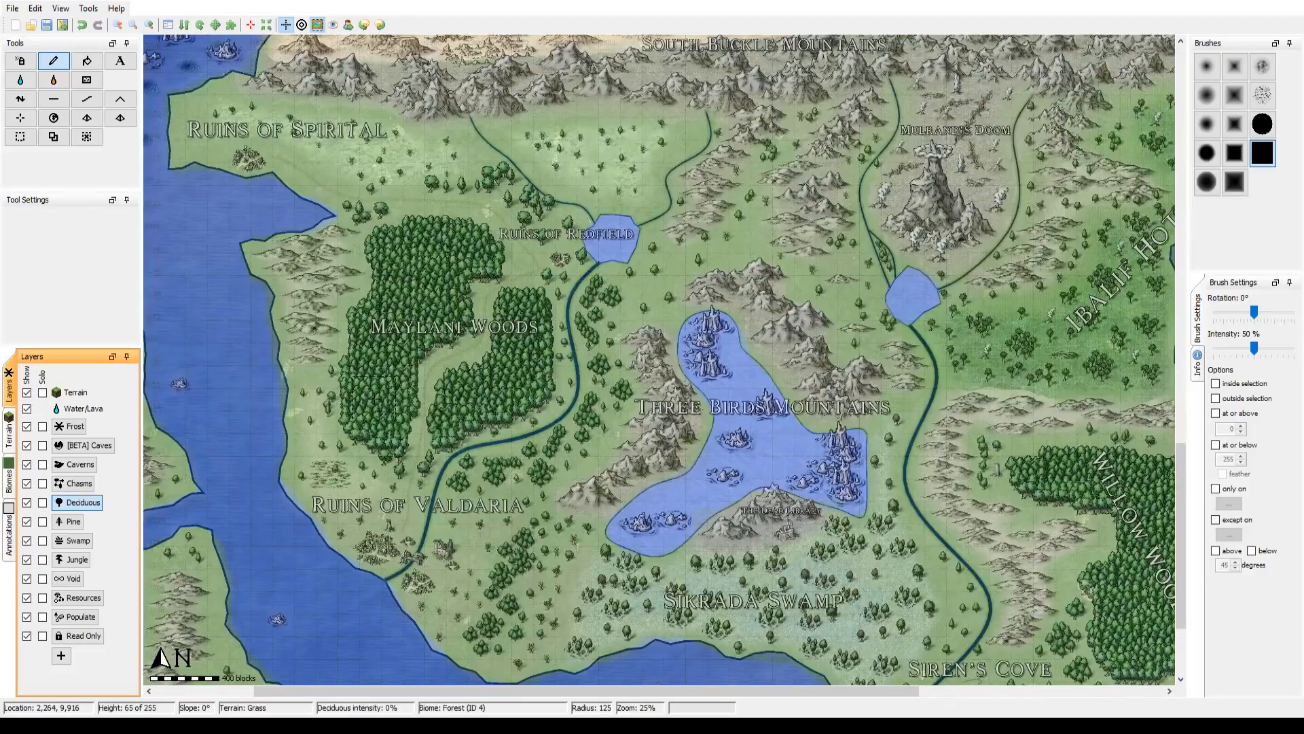
{"action": "scroll", "coordinate": [373, 396], "scroll_direction": "up", "scroll_amount": 2}
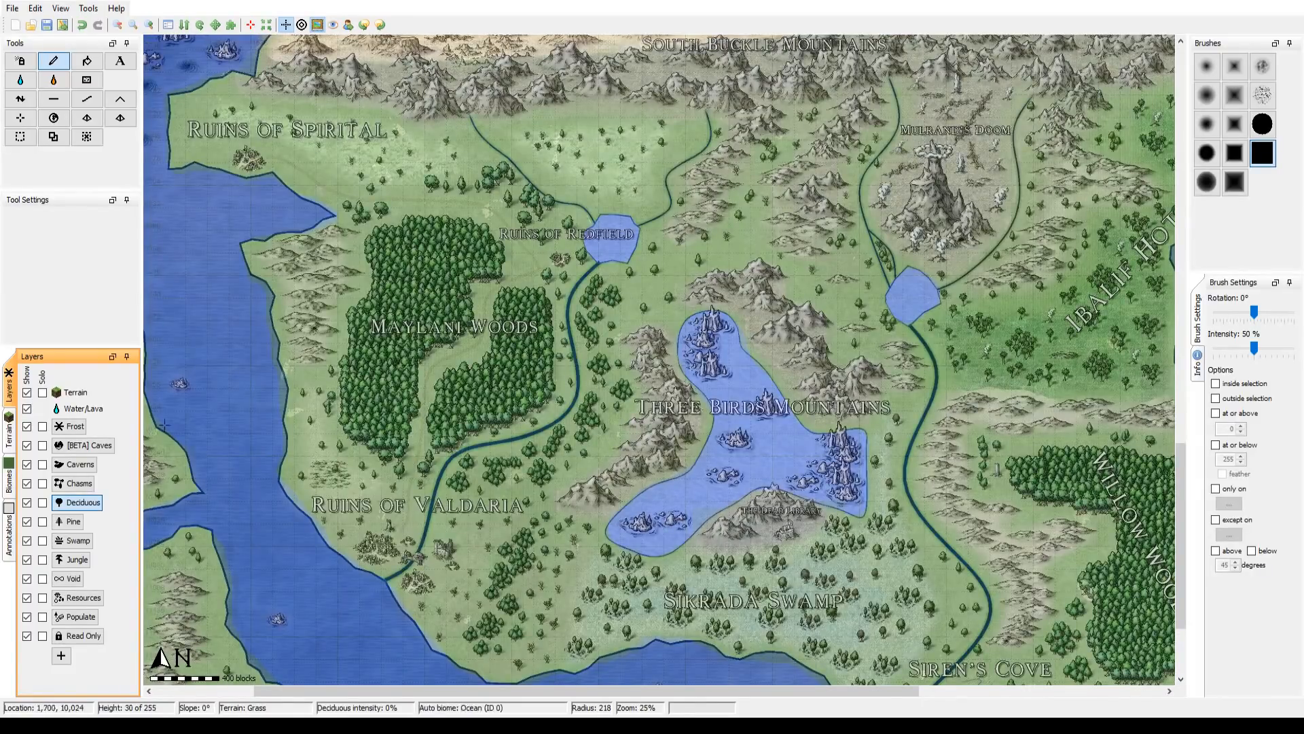
{"action": "scroll", "coordinate": [379, 407], "scroll_direction": "down", "scroll_amount": 1}
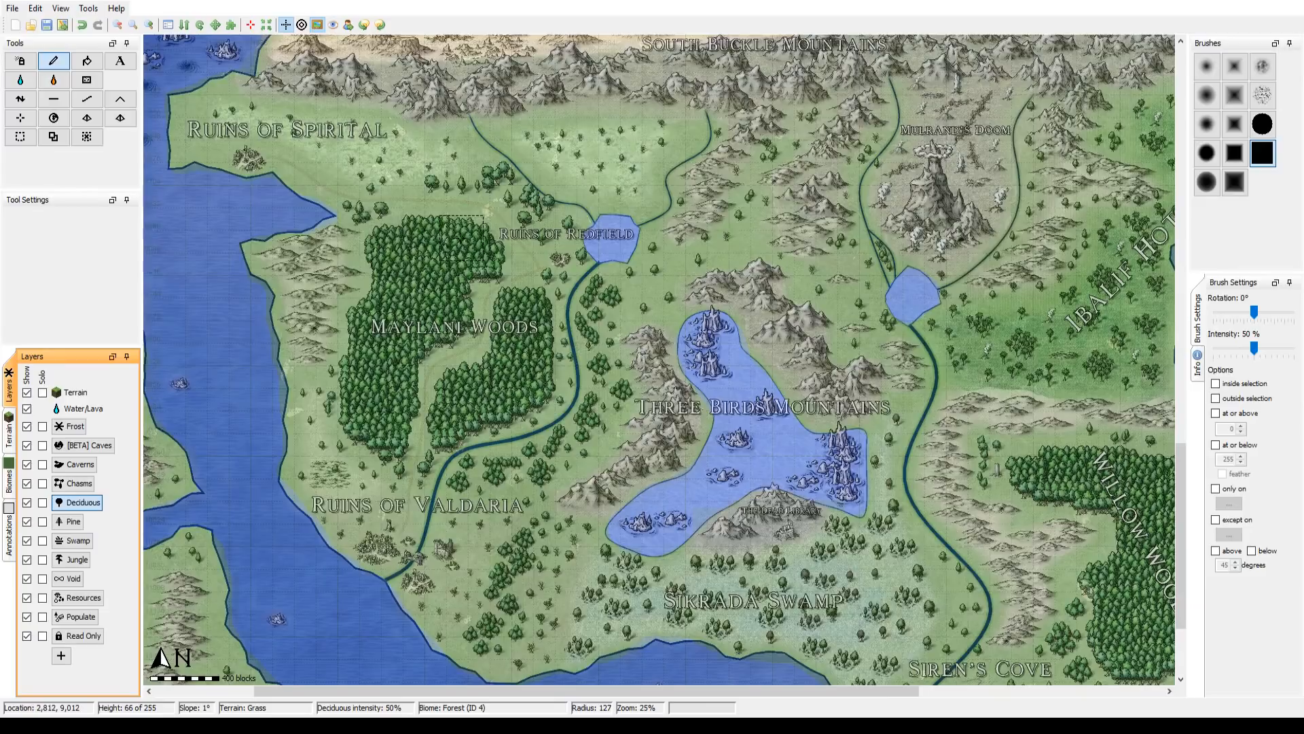
{"action": "left_click", "coordinate": [318, 25]}
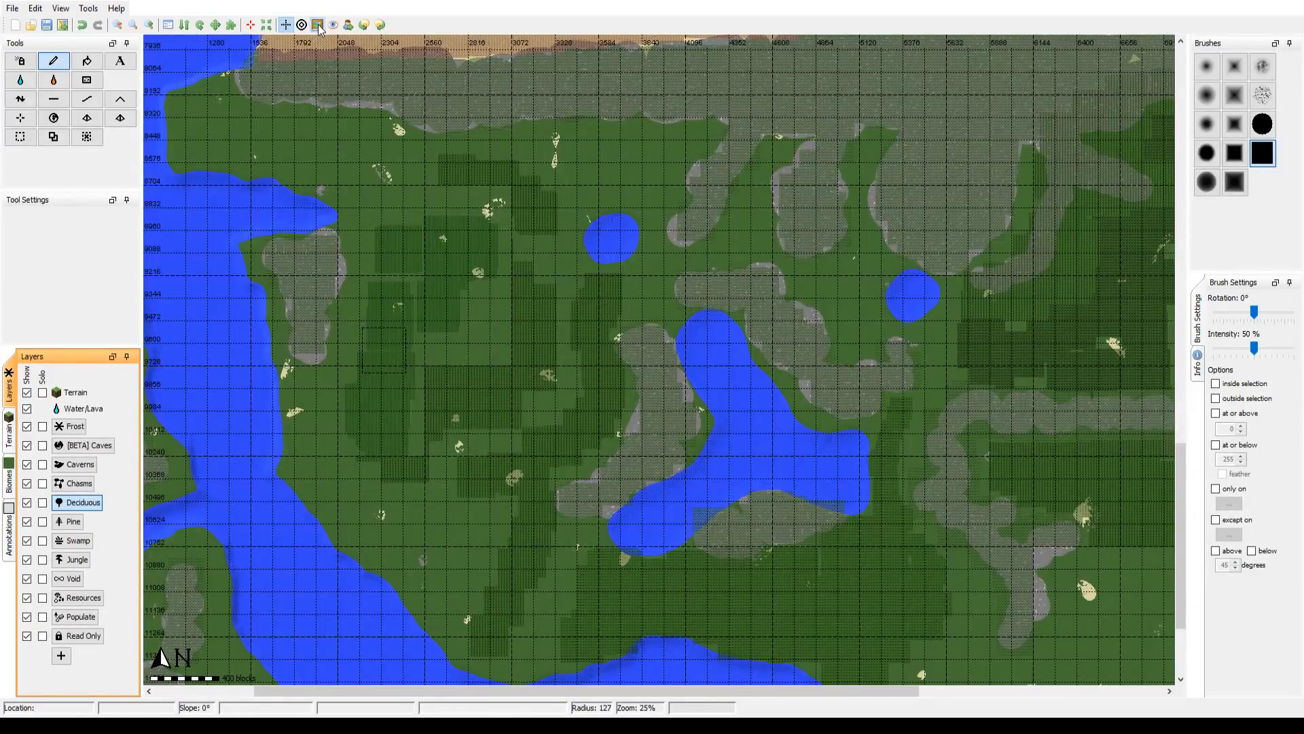
{"action": "mouse_move", "coordinate": [442, 406]}
{"action": "left_mouse_down"}
{"action": "mouse_move", "coordinate": [454, 370]}
{"action": "mouse_move", "coordinate": [433, 387]}
{"action": "mouse_move", "coordinate": [432, 373]}
{"action": "mouse_move", "coordinate": [446, 315]}
{"action": "left_mouse_up"}
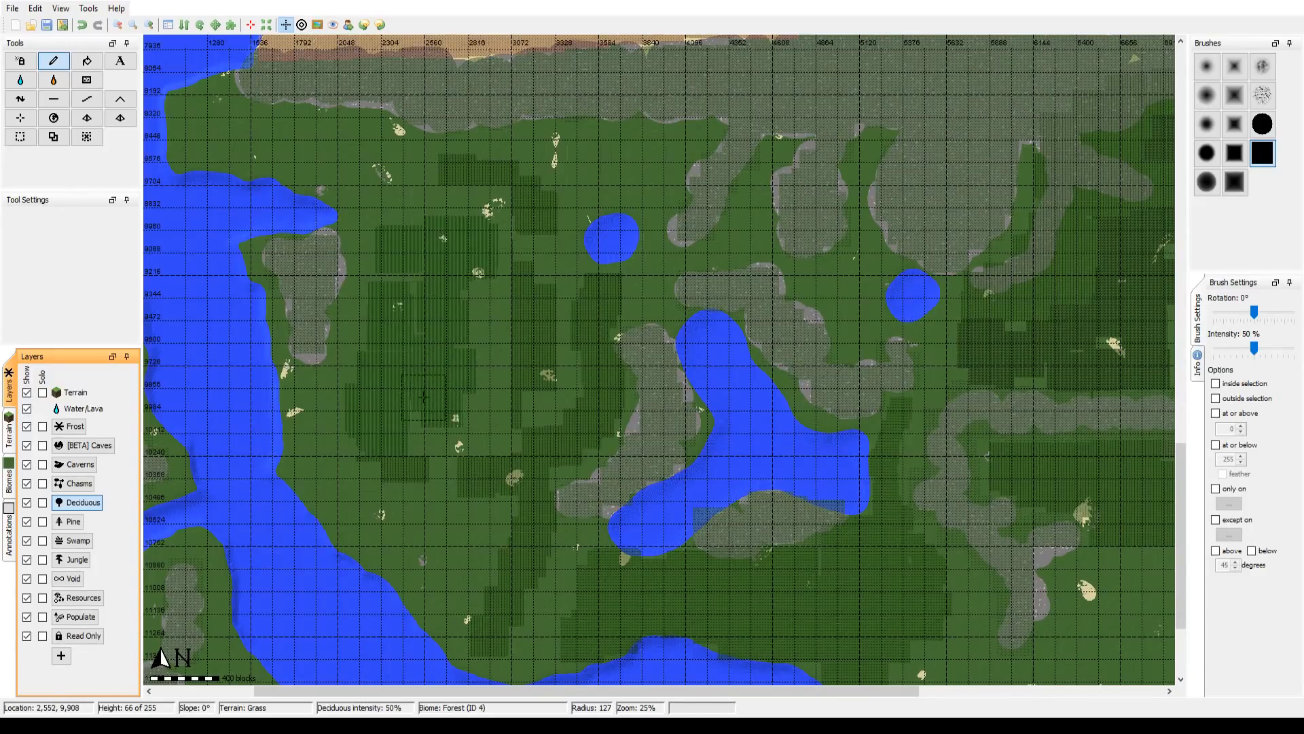
Step: Paint the Deciduous layer over the eastern Maylani Woods at brush radius 127, compare it with the reference overlay, and reduce the radius to 72
{"action": "left_click", "coordinate": [318, 25]}
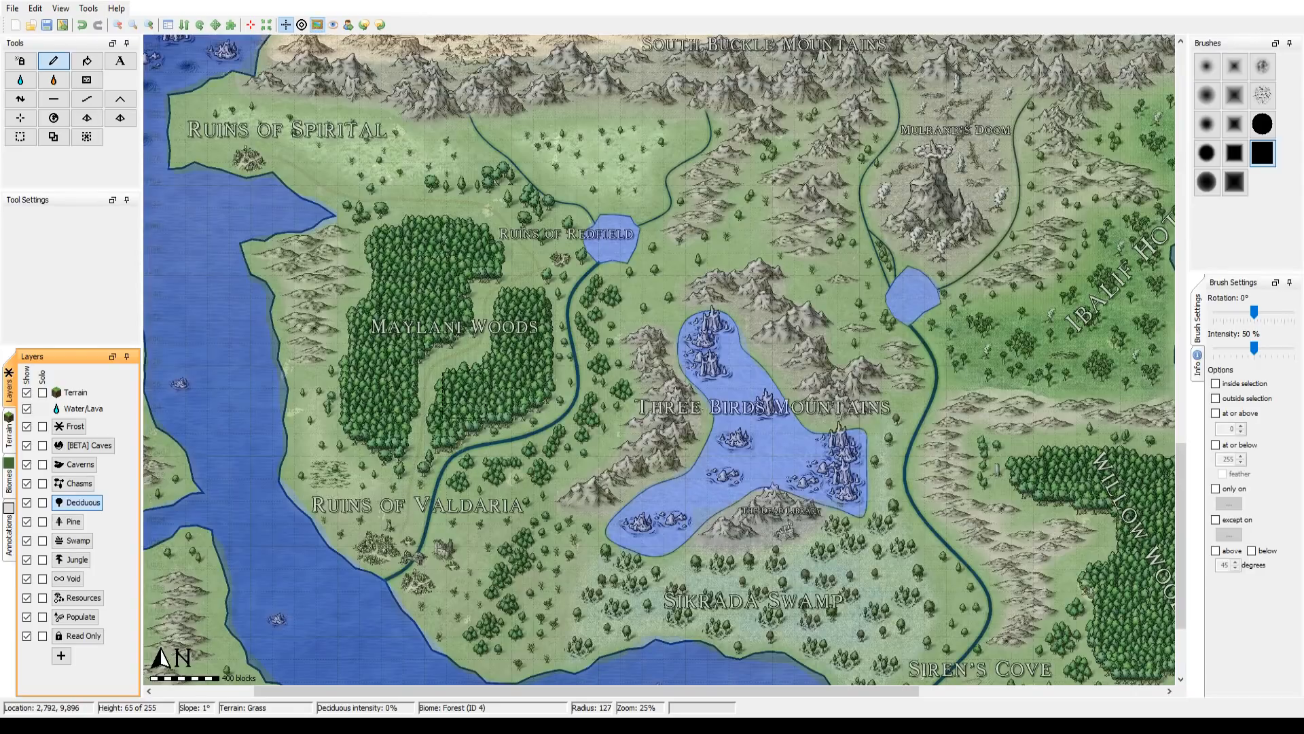
{"action": "left_click_drag", "start_coordinate": [482, 388], "coordinate": [535, 367]}
{"action": "left_click", "coordinate": [317, 25]}
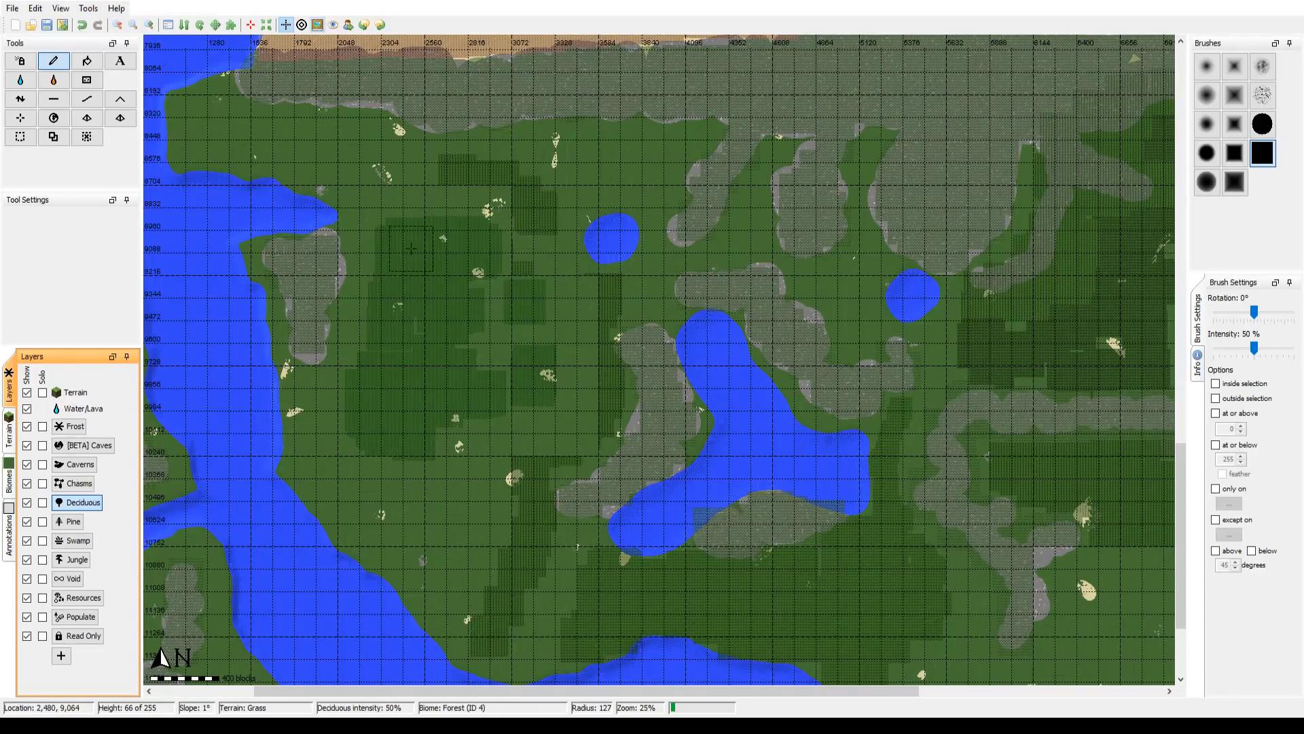
{"action": "left_click", "coordinate": [317, 25]}
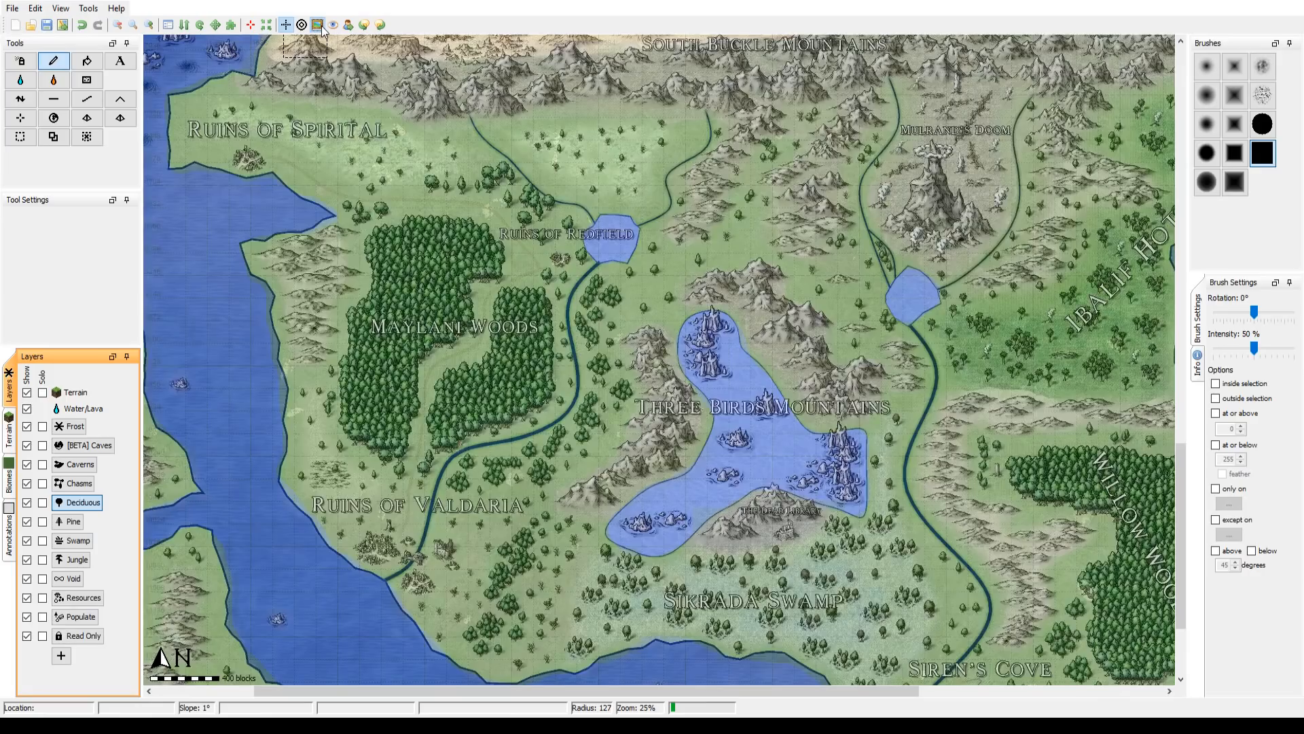
{"action": "left_click", "coordinate": [321, 25]}
{"action": "left_click", "coordinate": [321, 26]}
{"action": "scroll", "coordinate": [488, 178], "scroll_direction": "up", "scroll_amount": 5}
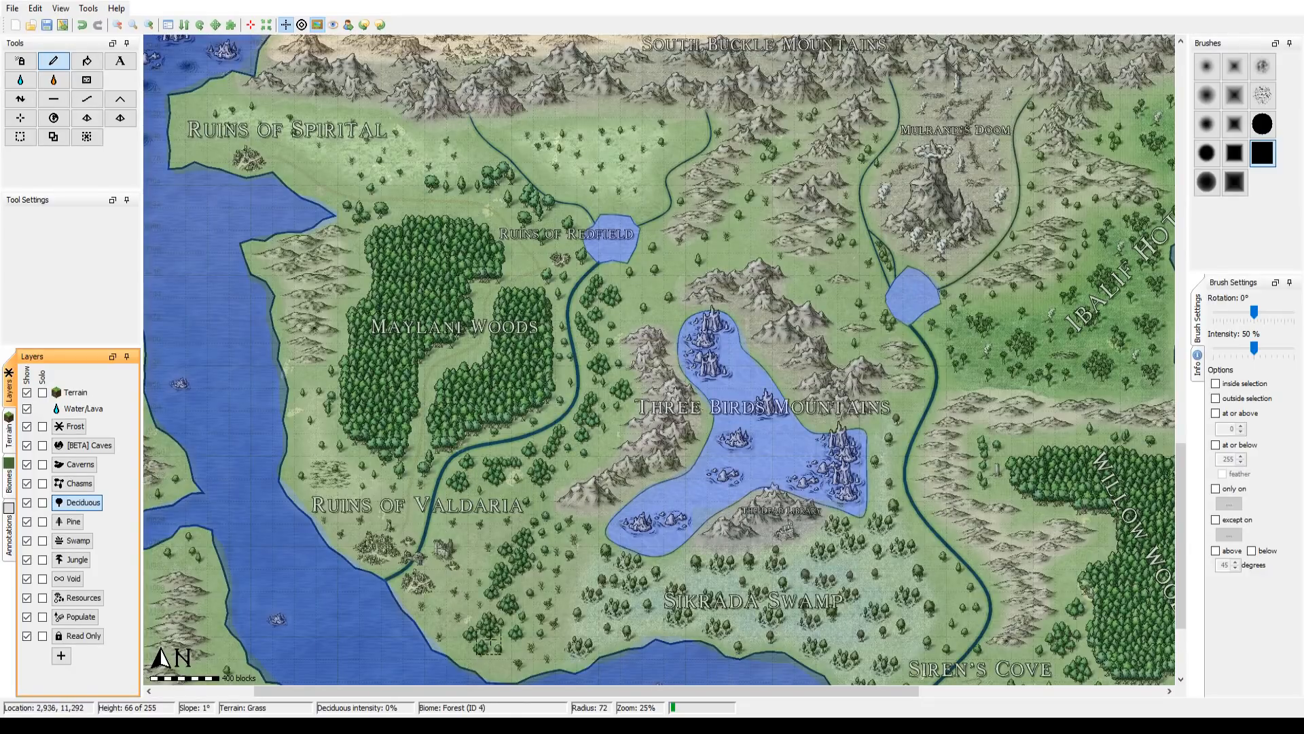
Step: Paint the Deciduous layer over the Willow Woods at brush radius 113, fill its gaps without the overlay, and show the overlay over the Ibalif Hotlands
{"action": "left_click_drag", "start_coordinate": [982, 434], "coordinate": [410, 275]}
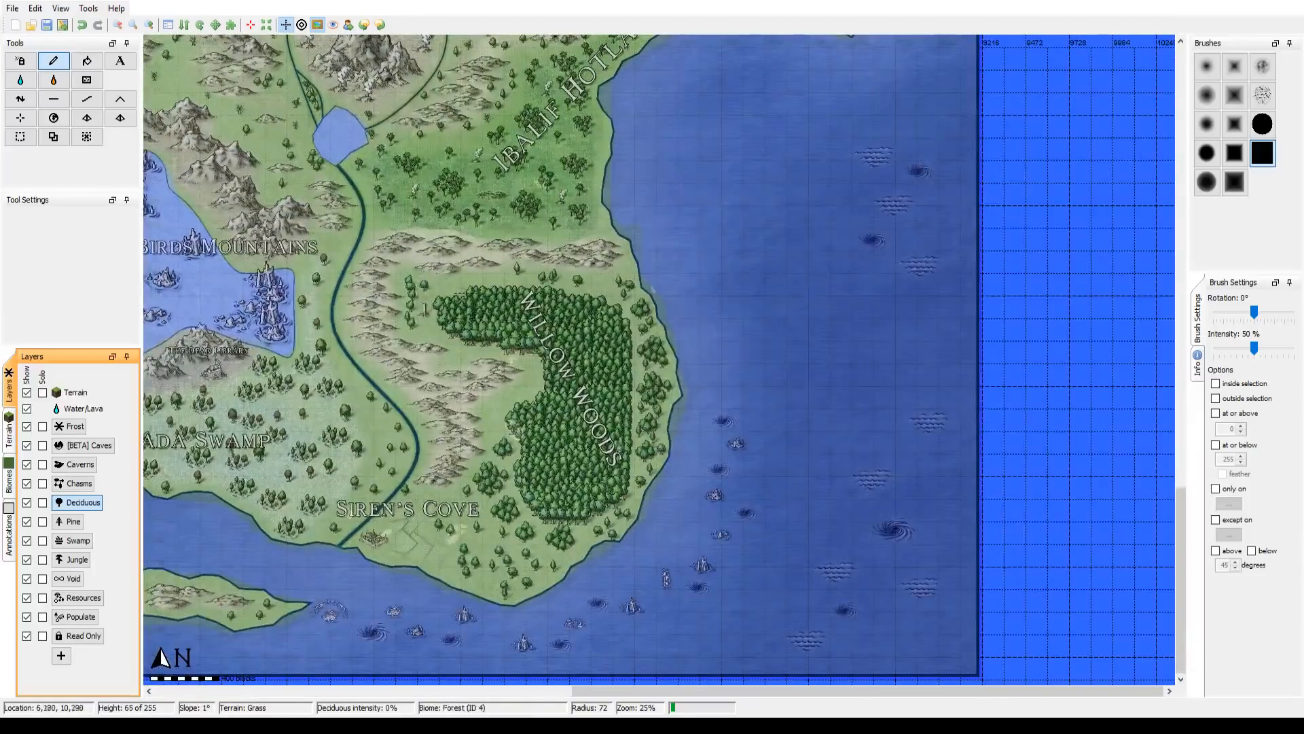
{"action": "scroll", "coordinate": [466, 312], "scroll_direction": "down", "scroll_amount": 4}
{"action": "left_click_drag", "start_coordinate": [434, 305], "coordinate": [518, 319]}
{"action": "mouse_move", "coordinate": [574, 371]}
{"action": "left_mouse_down"}
{"action": "mouse_move", "coordinate": [606, 381]}
{"action": "mouse_move", "coordinate": [600, 444]}
{"action": "mouse_move", "coordinate": [588, 460]}
{"action": "mouse_move", "coordinate": [543, 461]}
{"action": "left_mouse_up"}
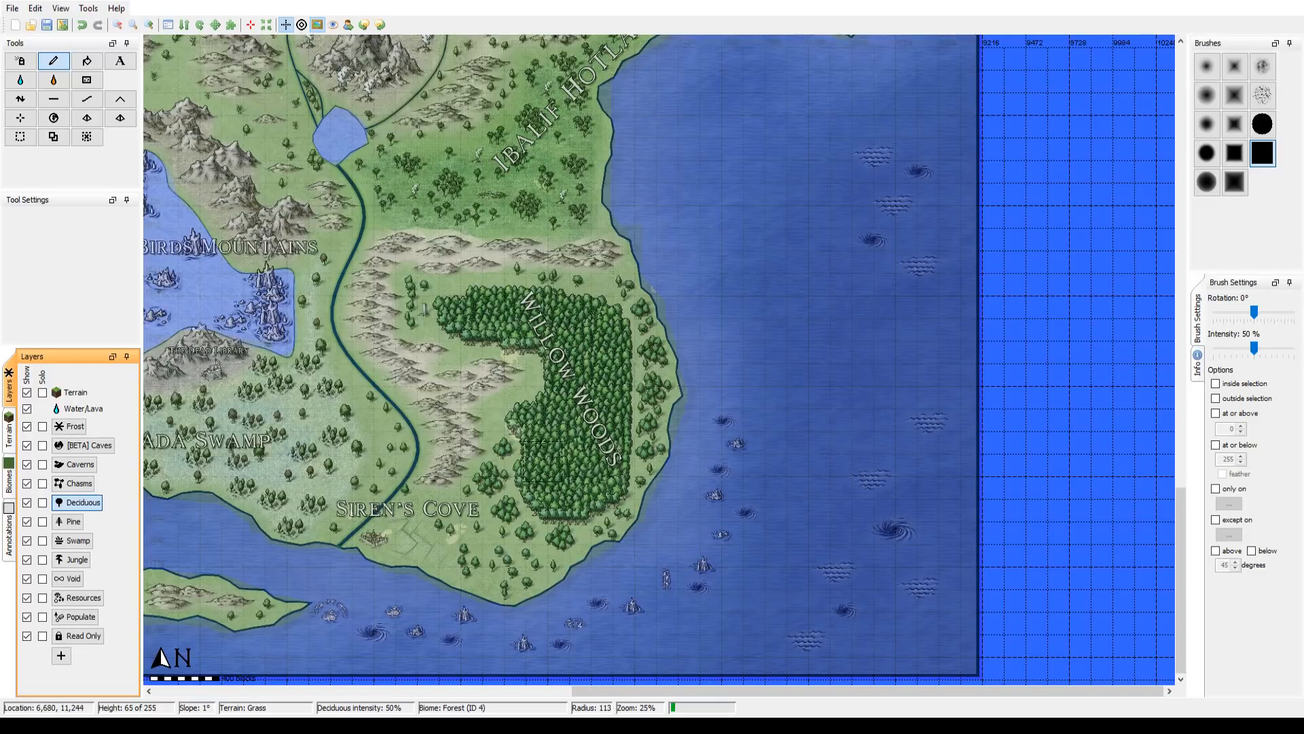
{"action": "mouse_move", "coordinate": [596, 318]}
{"action": "left_mouse_down"}
{"action": "mouse_move", "coordinate": [631, 333]}
{"action": "mouse_move", "coordinate": [635, 367]}
{"action": "mouse_move", "coordinate": [578, 506]}
{"action": "mouse_move", "coordinate": [538, 530]}
{"action": "left_mouse_up"}
{"action": "left_click", "coordinate": [317, 26]}
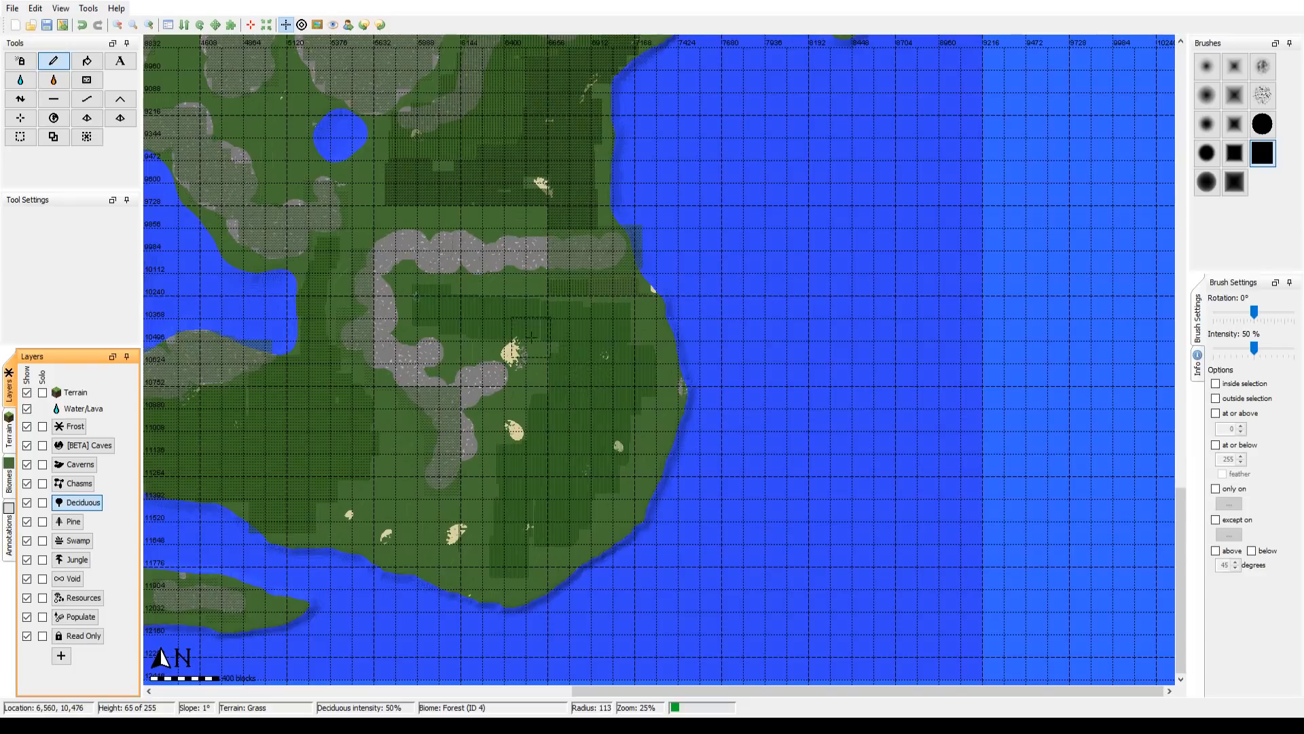
{"action": "mouse_move", "coordinate": [531, 337]}
{"action": "left_mouse_down"}
{"action": "mouse_move", "coordinate": [542, 398]}
{"action": "mouse_move", "coordinate": [514, 449]}
{"action": "mouse_move", "coordinate": [556, 354]}
{"action": "left_mouse_up"}
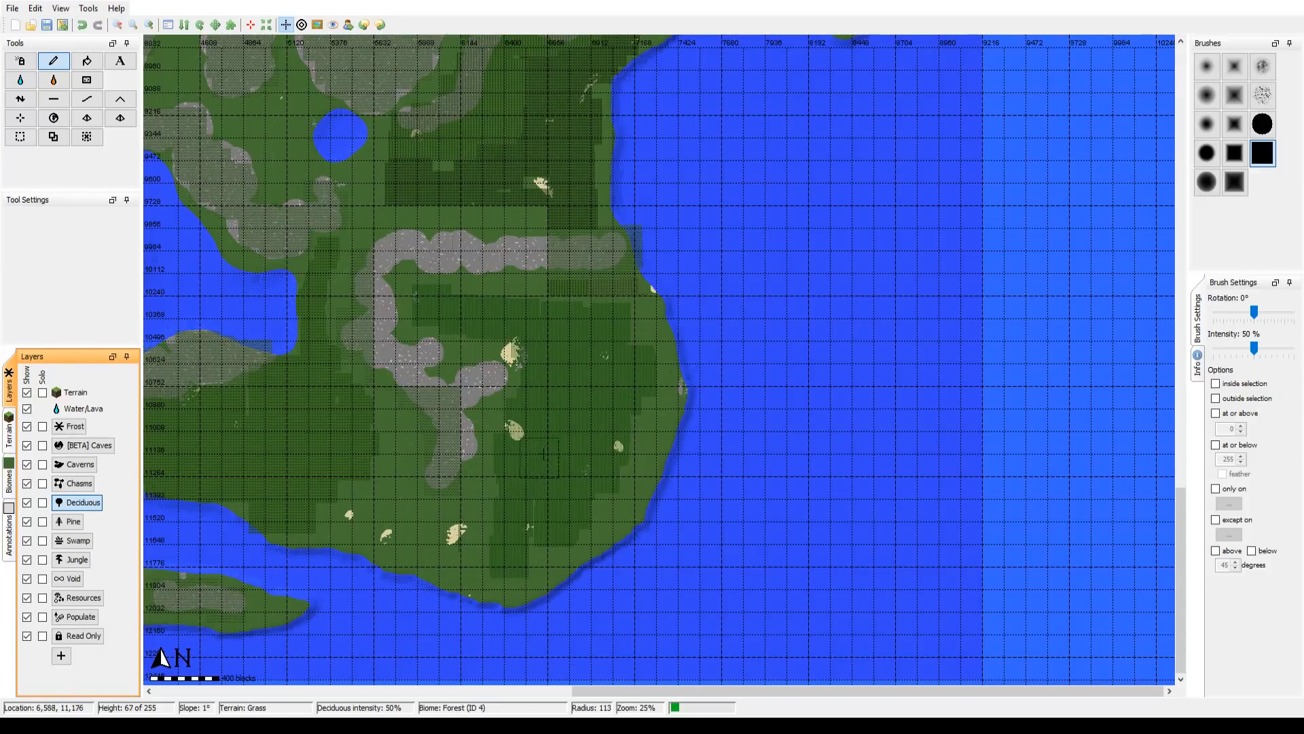
{"action": "left_click_drag", "start_coordinate": [412, 235], "coordinate": [466, 469]}
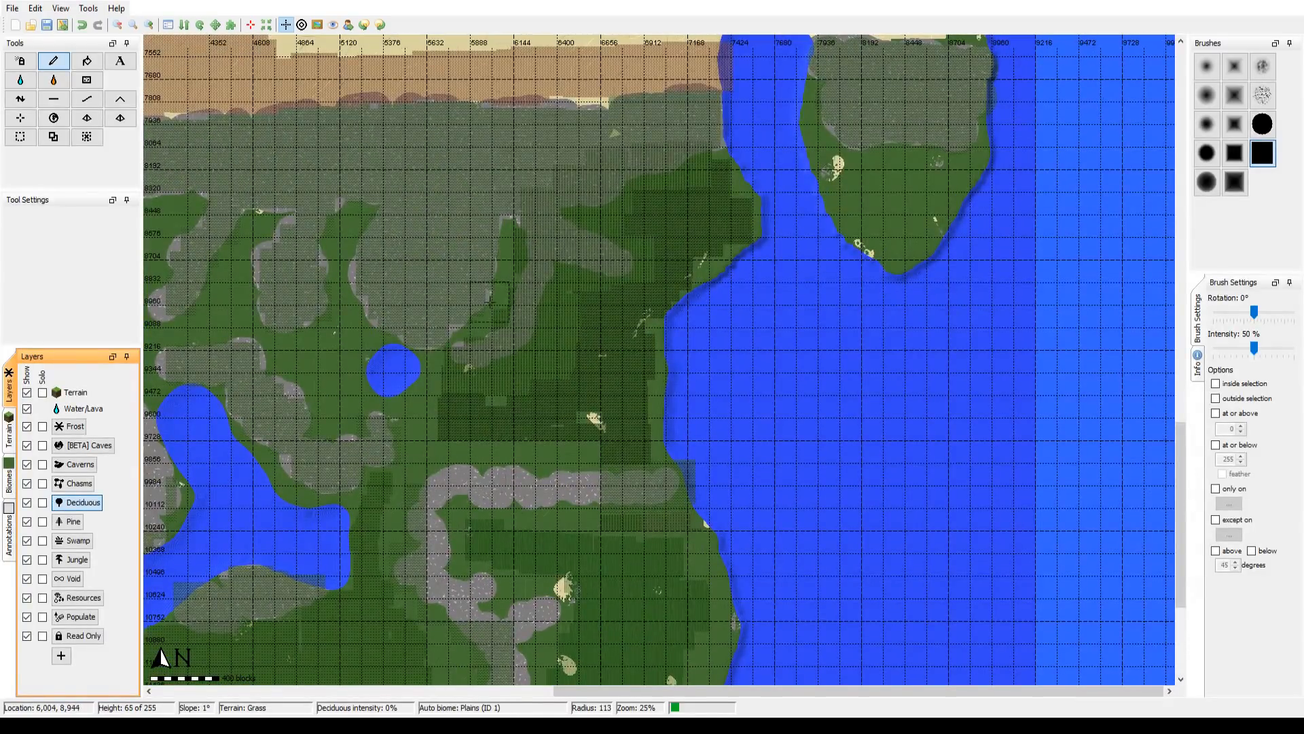
{"action": "left_click", "coordinate": [317, 25]}
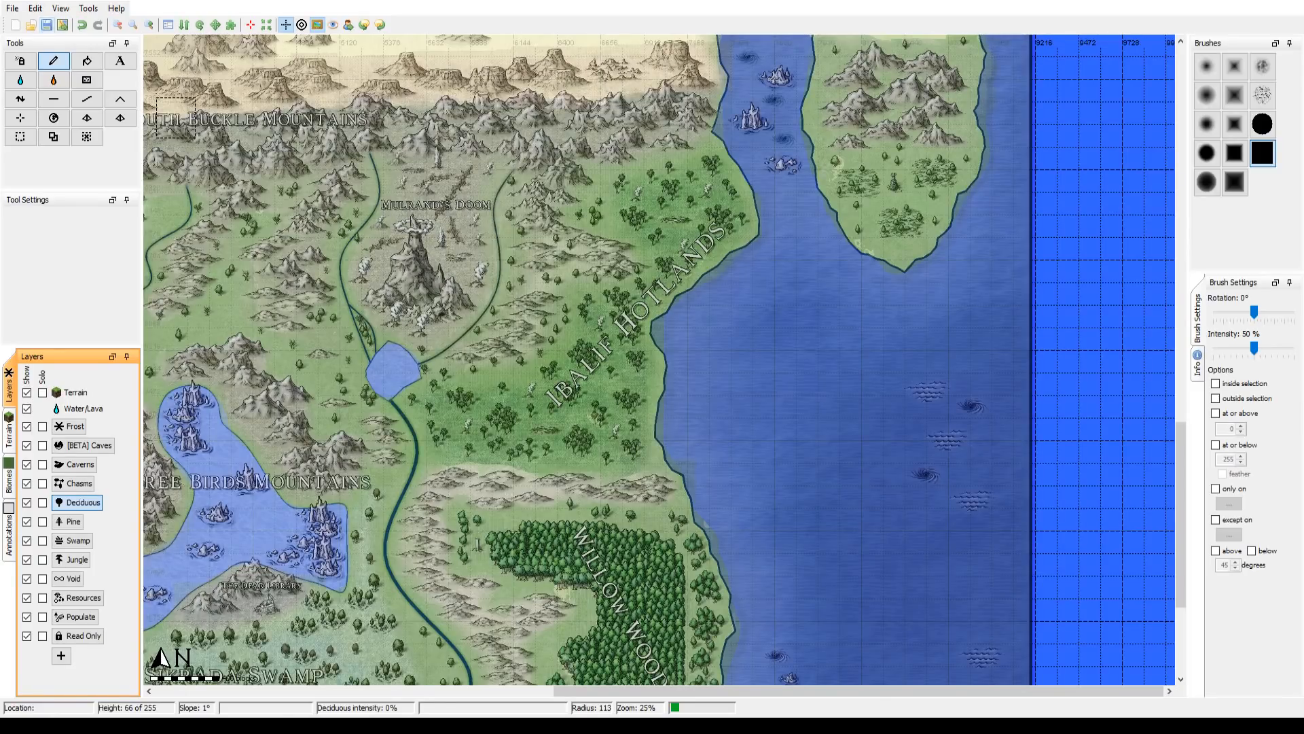
Step: Survey the whole continent from the Ibalif Hotlands up to the northern mountains, with and without the reference overlay
{"action": "left_click_drag", "start_coordinate": [418, 248], "coordinate": [780, 452]}
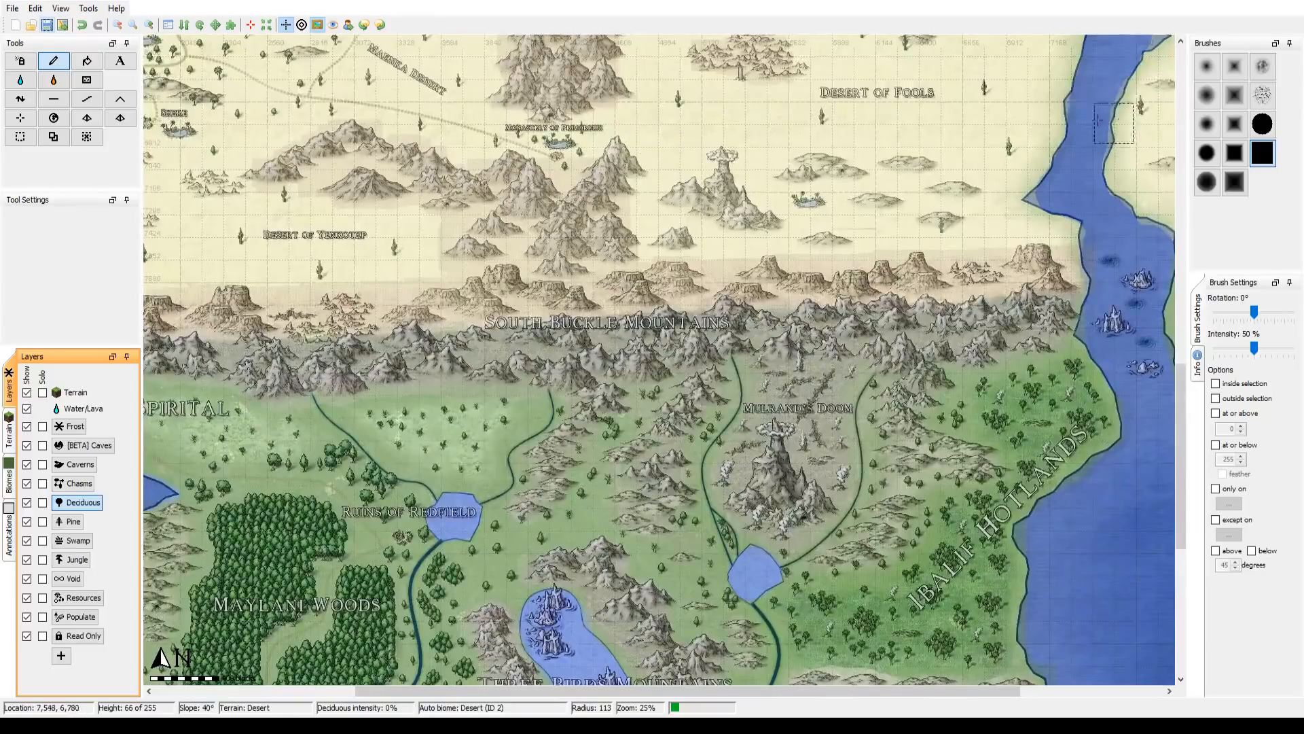
{"action": "left_click_drag", "start_coordinate": [353, 88], "coordinate": [716, 325]}
{"action": "left_click", "coordinate": [126, 27]}
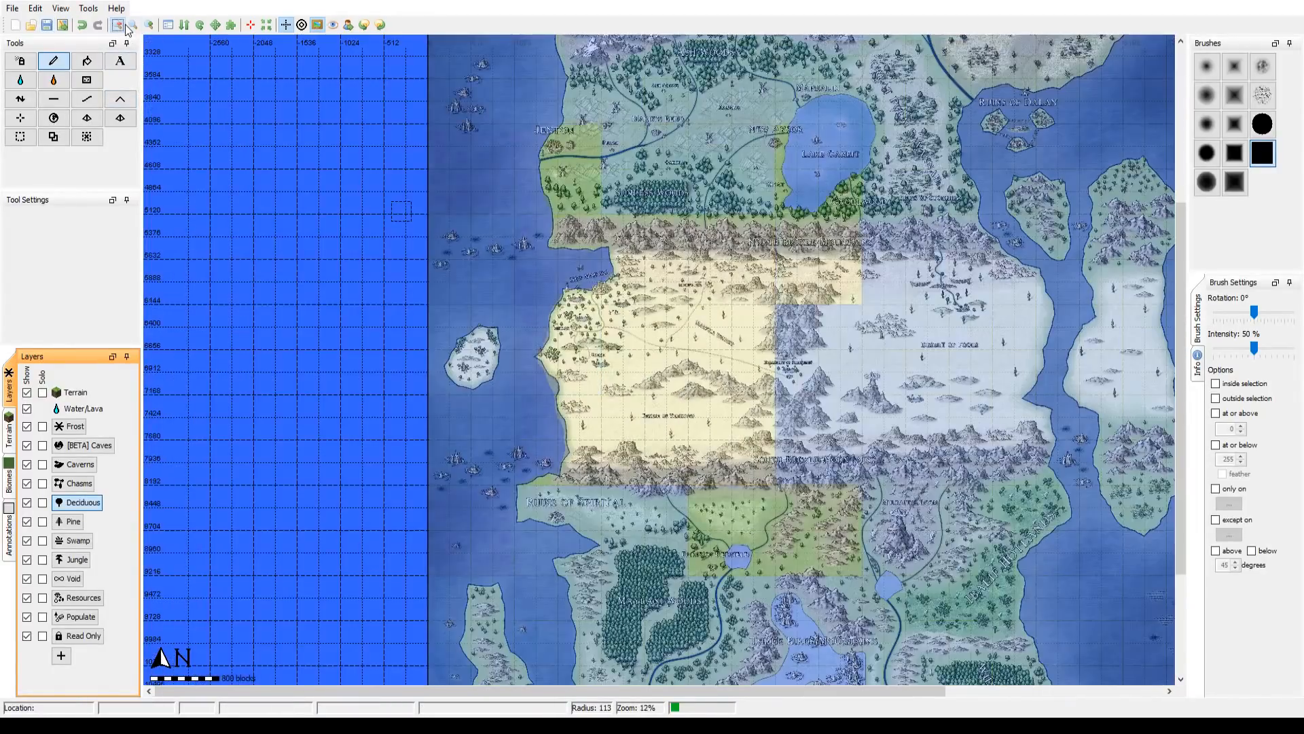
{"action": "left_click_drag", "start_coordinate": [872, 220], "coordinate": [699, 376]}
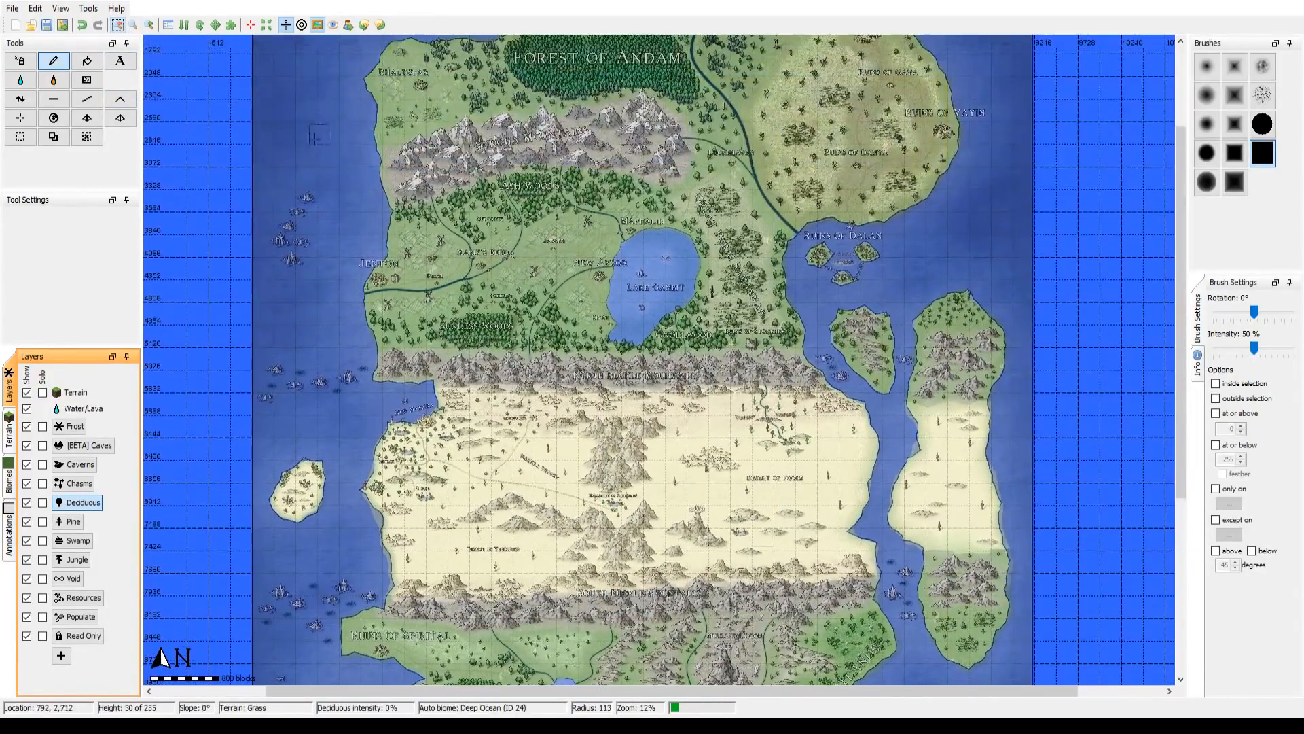
{"action": "left_click", "coordinate": [320, 25]}
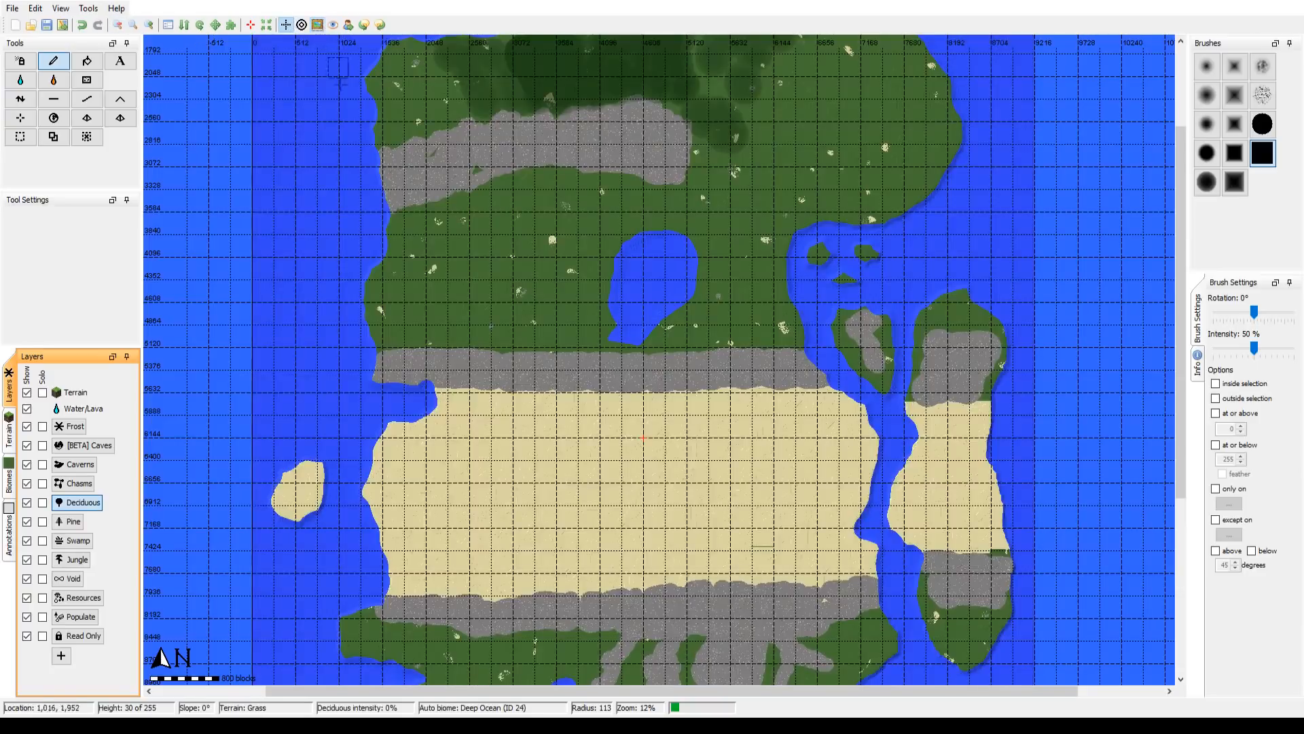
{"action": "left_click_drag", "start_coordinate": [536, 490], "coordinate": [503, 139]}
{"action": "left_click_drag", "start_coordinate": [385, 278], "coordinate": [342, 401]}
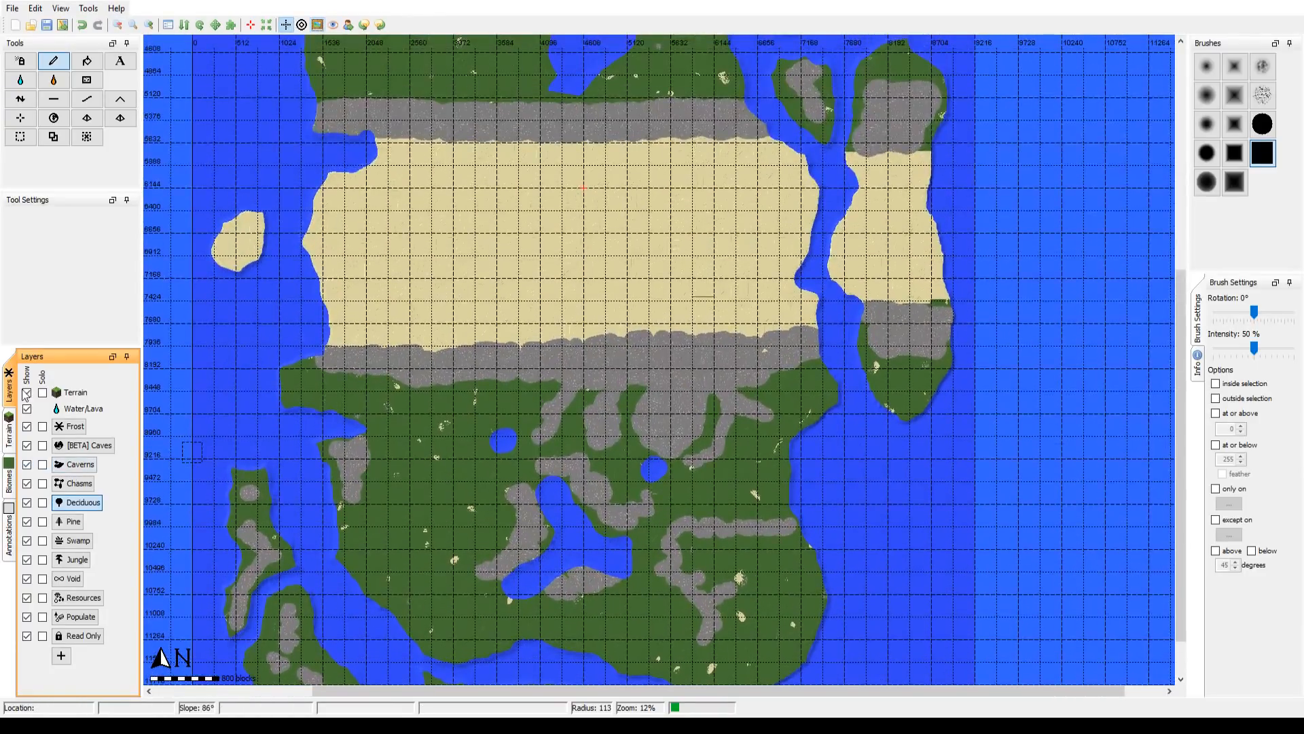
Step: Hide the biome colours on the map and reduce the brush radius to 101
{"action": "left_click", "coordinate": [8, 428]}
{"action": "left_click", "coordinate": [10, 393]}
{"action": "left_click", "coordinate": [10, 486]}
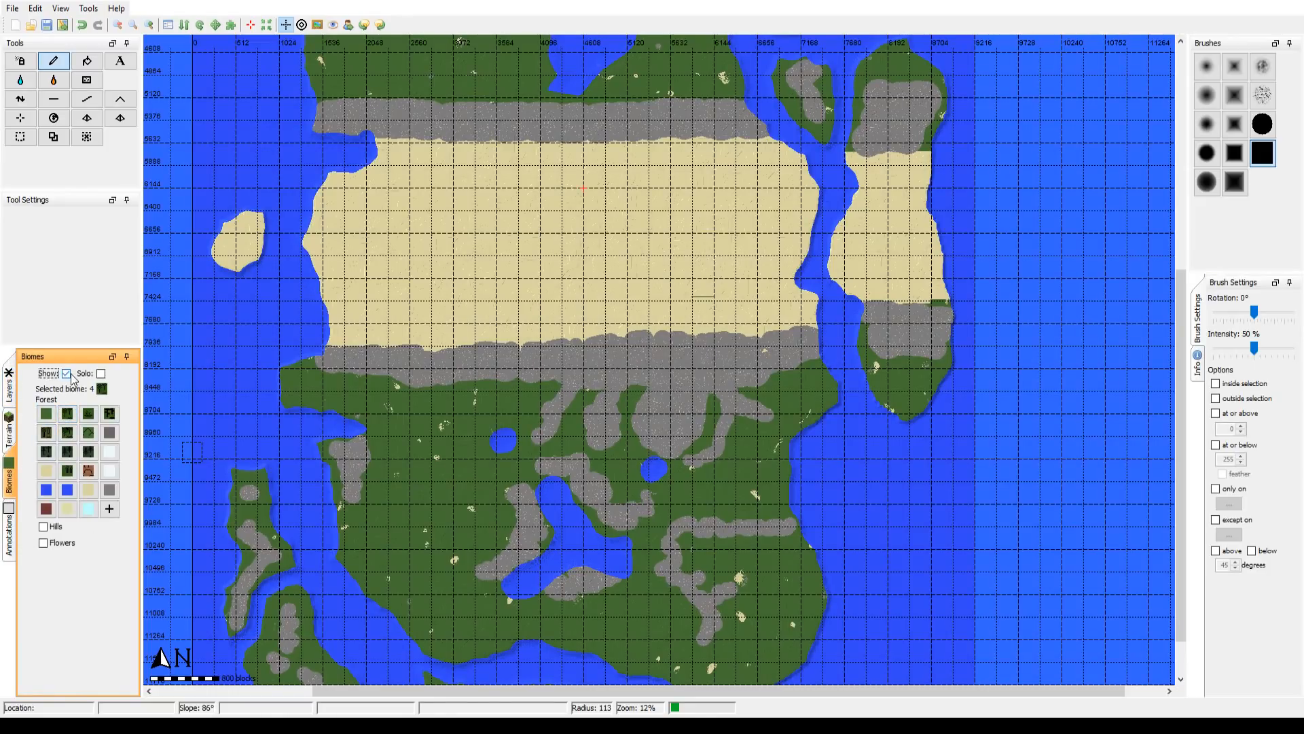
{"action": "left_click_drag", "start_coordinate": [645, 211], "coordinate": [646, 640]}
{"action": "left_click_drag", "start_coordinate": [570, 564], "coordinate": [489, 189]}
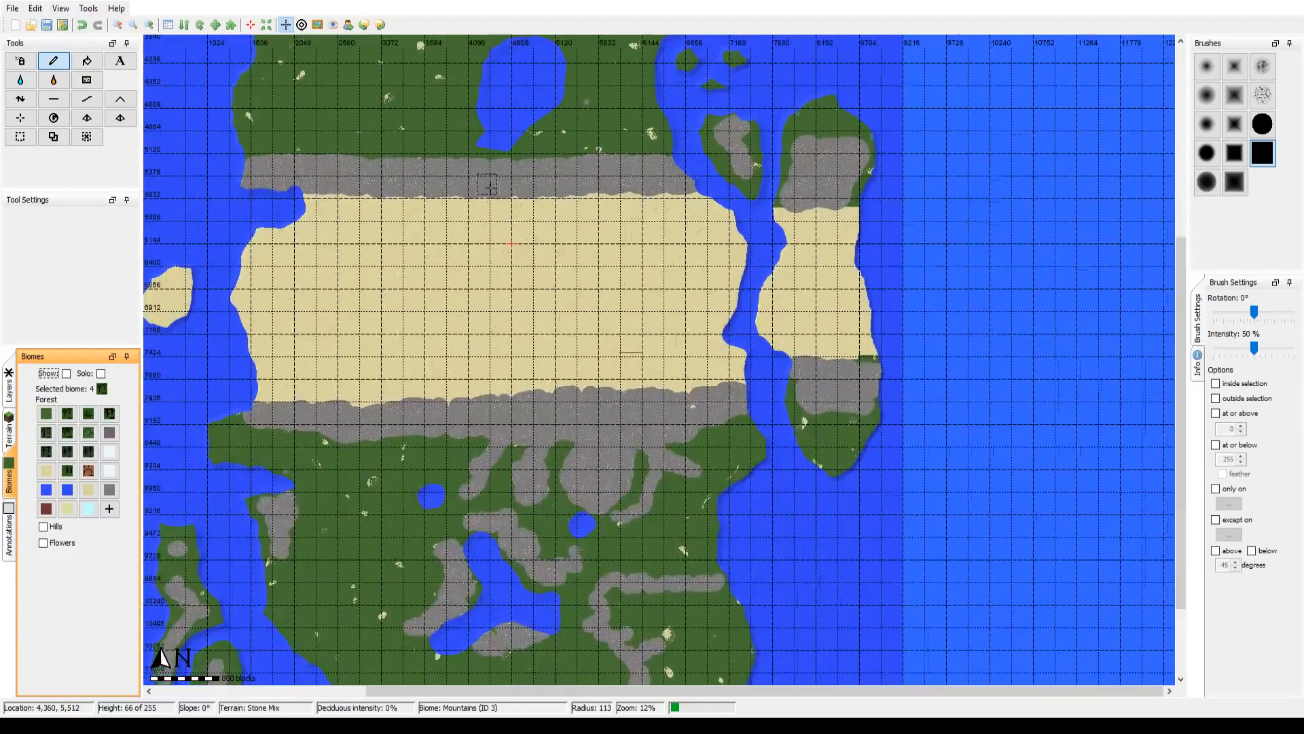
{"action": "left_click_drag", "start_coordinate": [488, 496], "coordinate": [165, 368]}
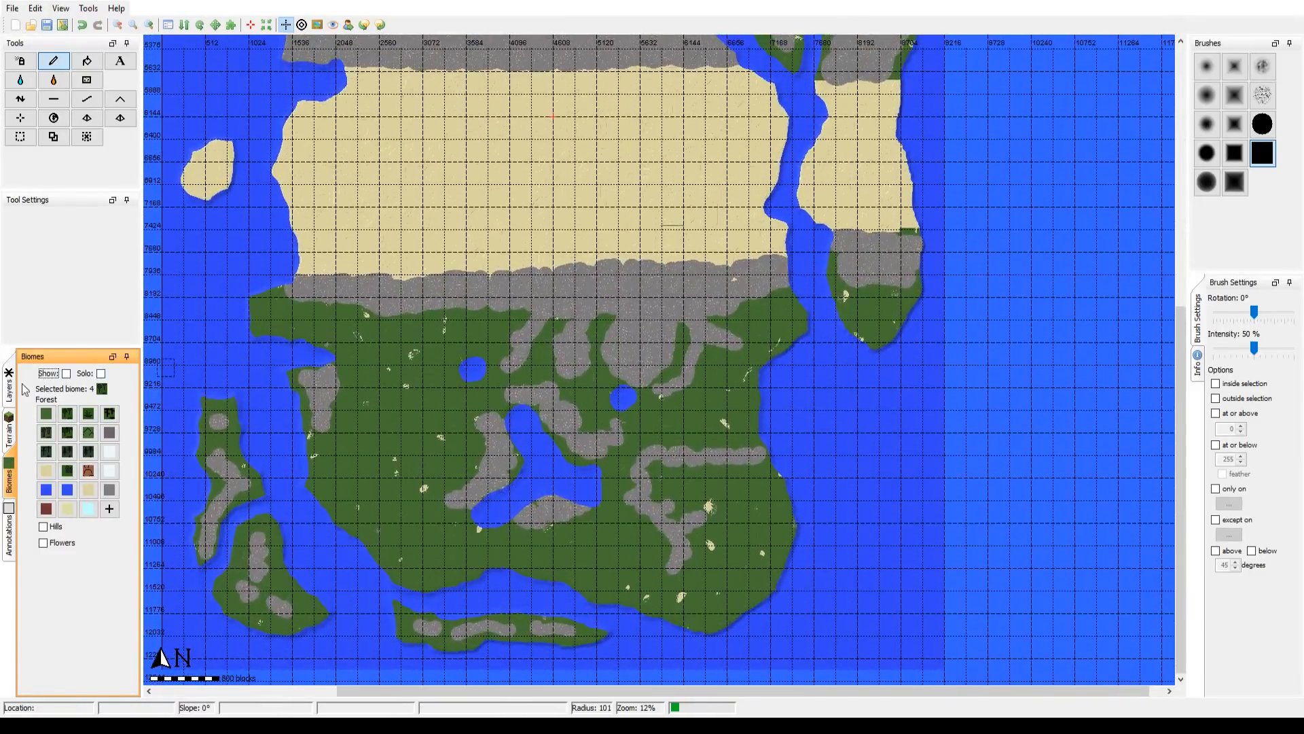
Step: Return to the Deciduous layer and compare the painted Maylani and Willow Woods with the reference overlay
{"action": "left_click", "coordinate": [9, 396]}
{"action": "left_click", "coordinate": [8, 422]}
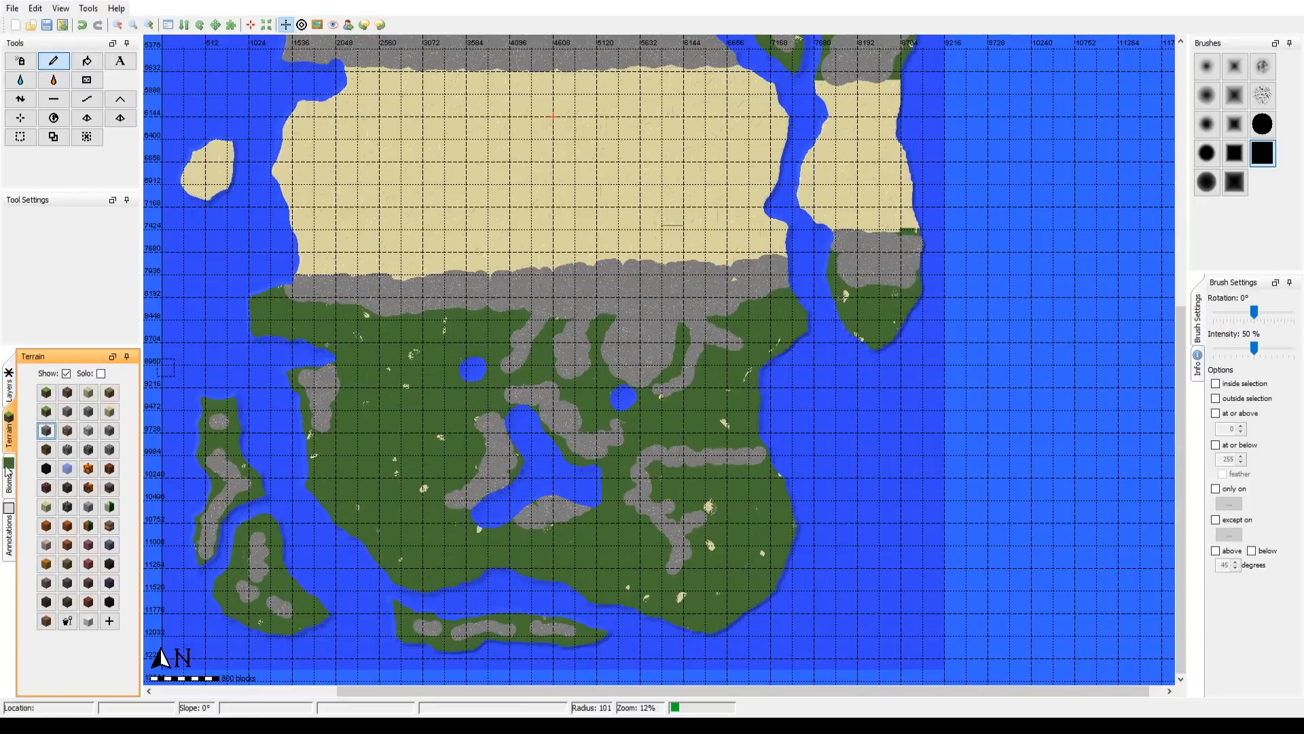
{"action": "left_click", "coordinate": [8, 475]}
{"action": "left_click", "coordinate": [13, 399]}
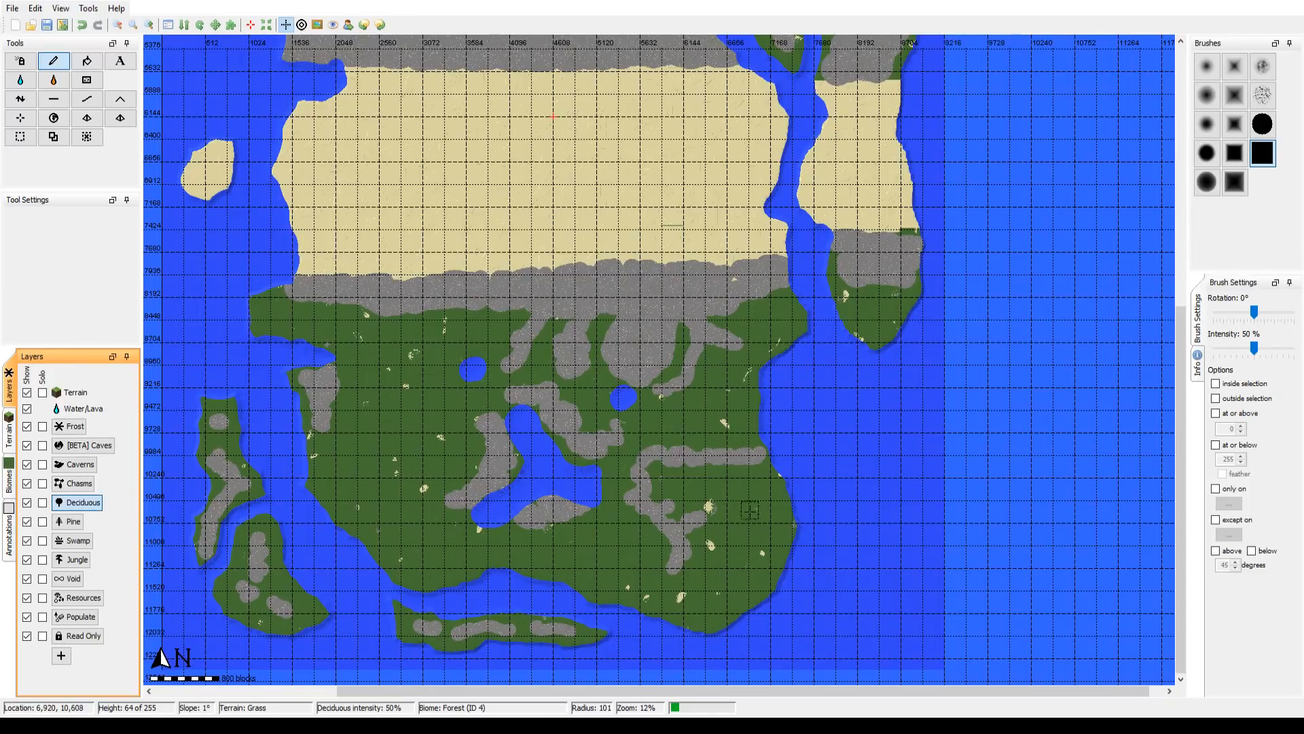
{"action": "left_click_drag", "start_coordinate": [757, 560], "coordinate": [690, 441]}
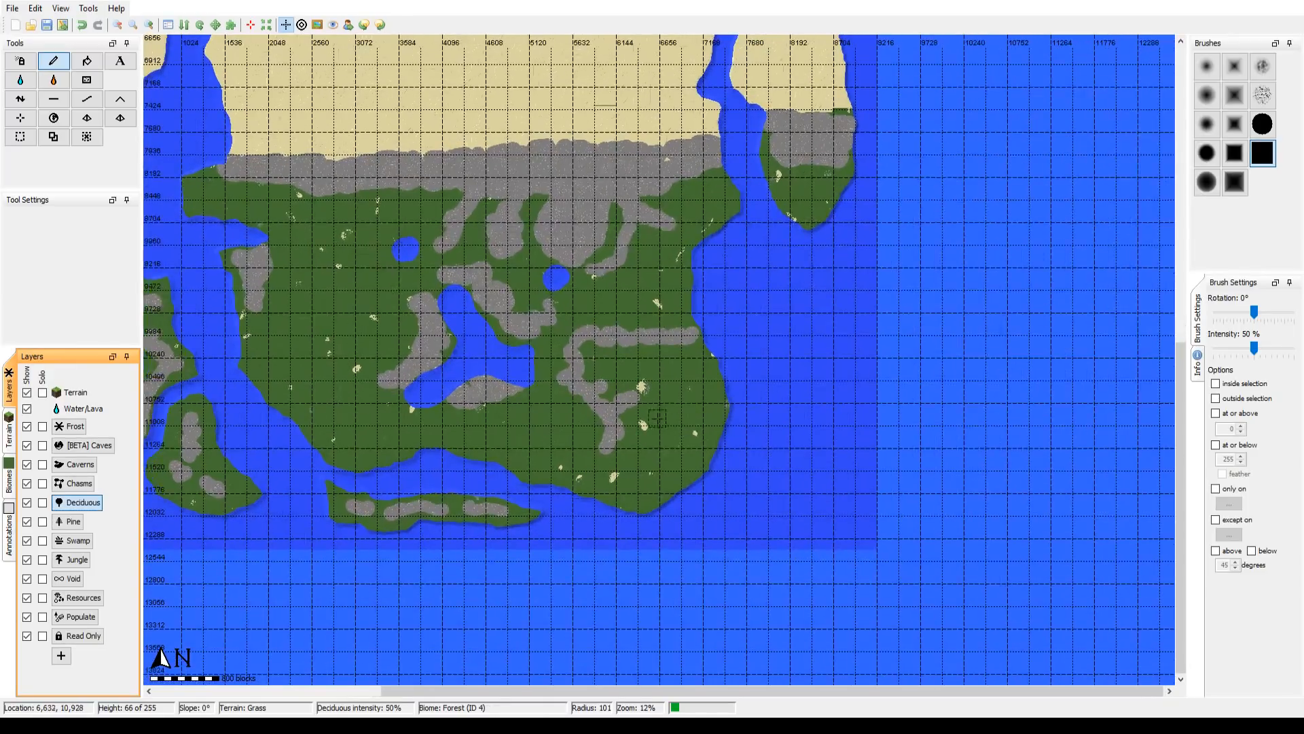
{"action": "left_click", "coordinate": [150, 24]}
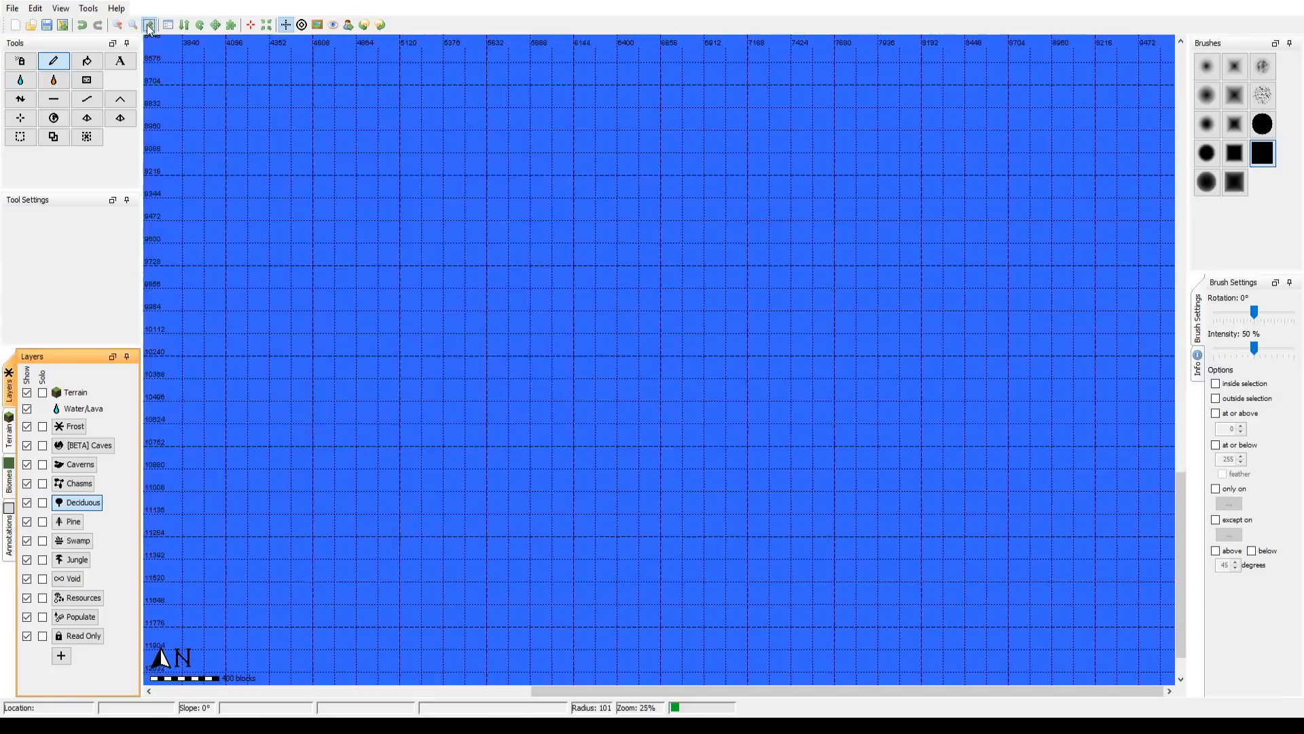
{"action": "left_click_drag", "start_coordinate": [267, 182], "coordinate": [625, 165]}
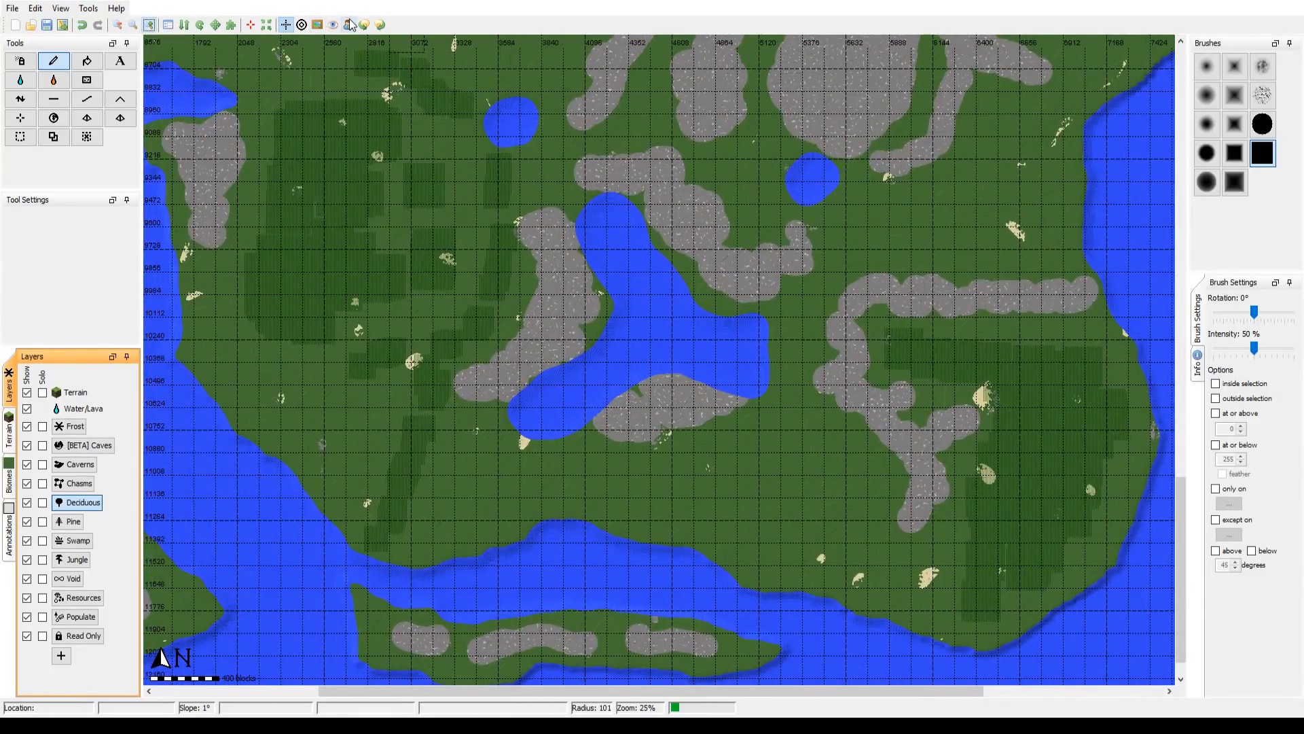
{"action": "left_click", "coordinate": [317, 25]}
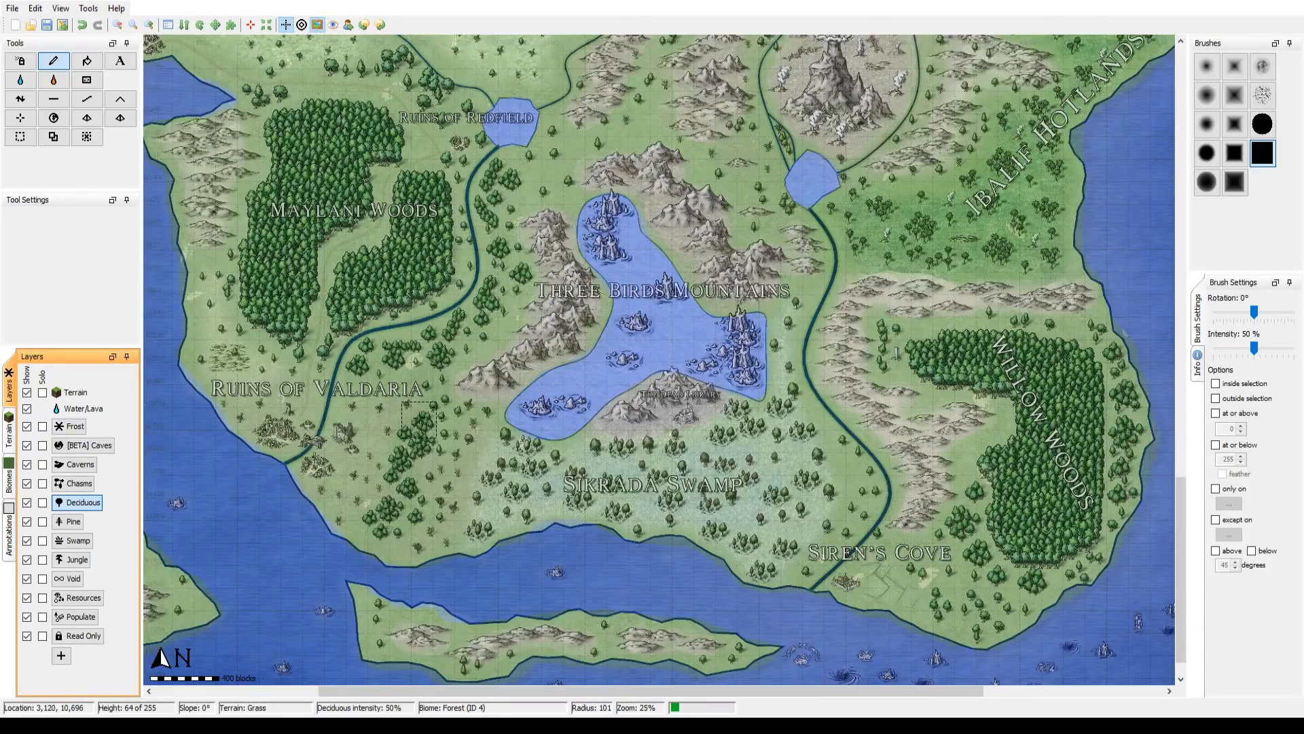
Step: Reduce the brush radius to 90 and compare the Ash Woods and Sunless Woods with the reference overlay
{"action": "left_click_drag", "start_coordinate": [466, 349], "coordinate": [440, 716]}
{"action": "left_click_drag", "start_coordinate": [545, 171], "coordinate": [787, 561]}
{"action": "mouse_move", "coordinate": [681, 286]}
{"action": "left_mouse_down"}
{"action": "mouse_move", "coordinate": [560, 526]}
{"action": "mouse_move", "coordinate": [574, 565]}
{"action": "left_mouse_up"}
{"action": "scroll", "coordinate": [574, 564], "scroll_direction": "up", "scroll_amount": 1}
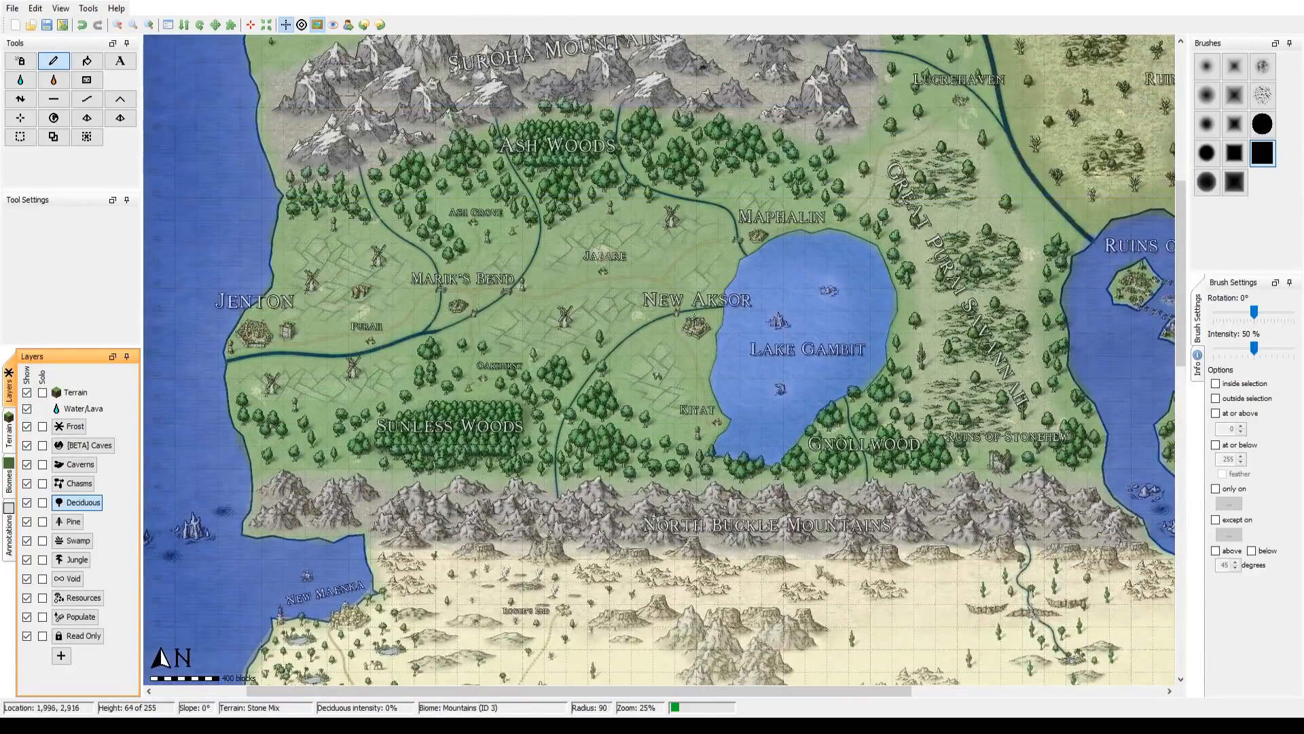
{"action": "left_click", "coordinate": [321, 27]}
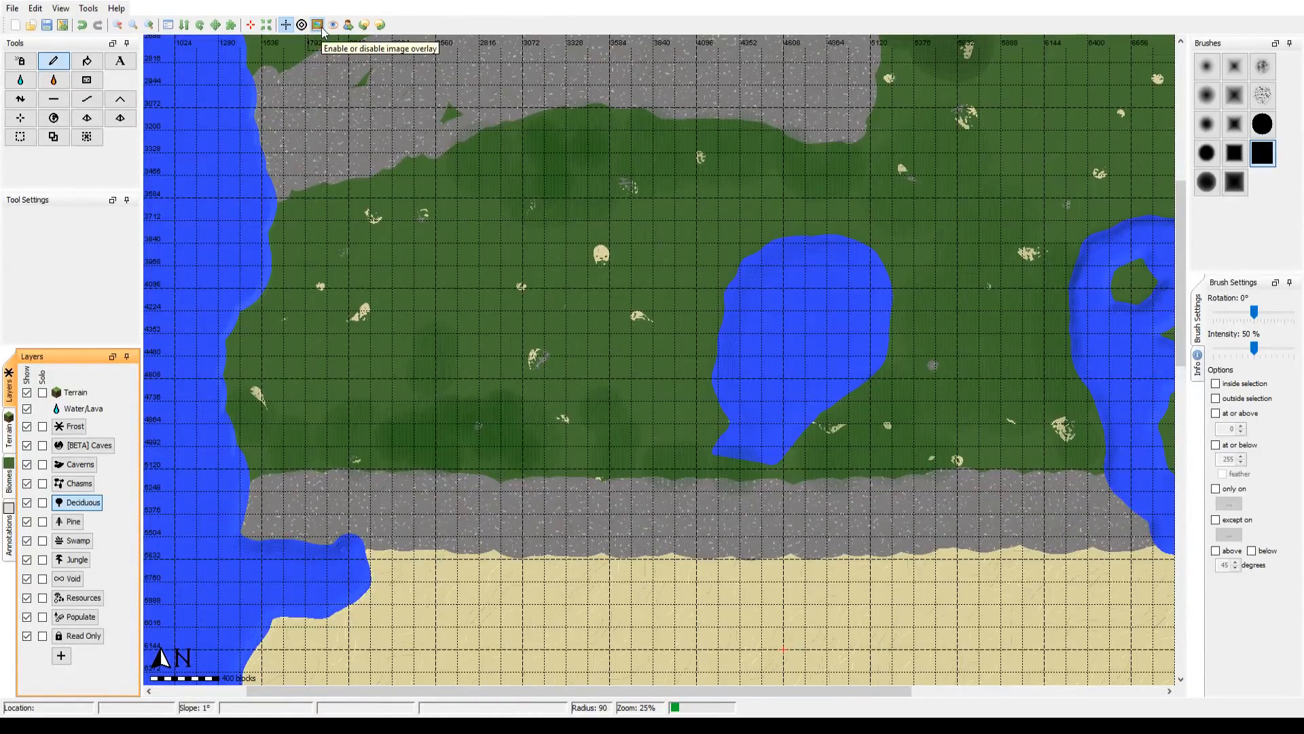
{"action": "left_click", "coordinate": [322, 28]}
{"action": "left_click", "coordinate": [321, 27]}
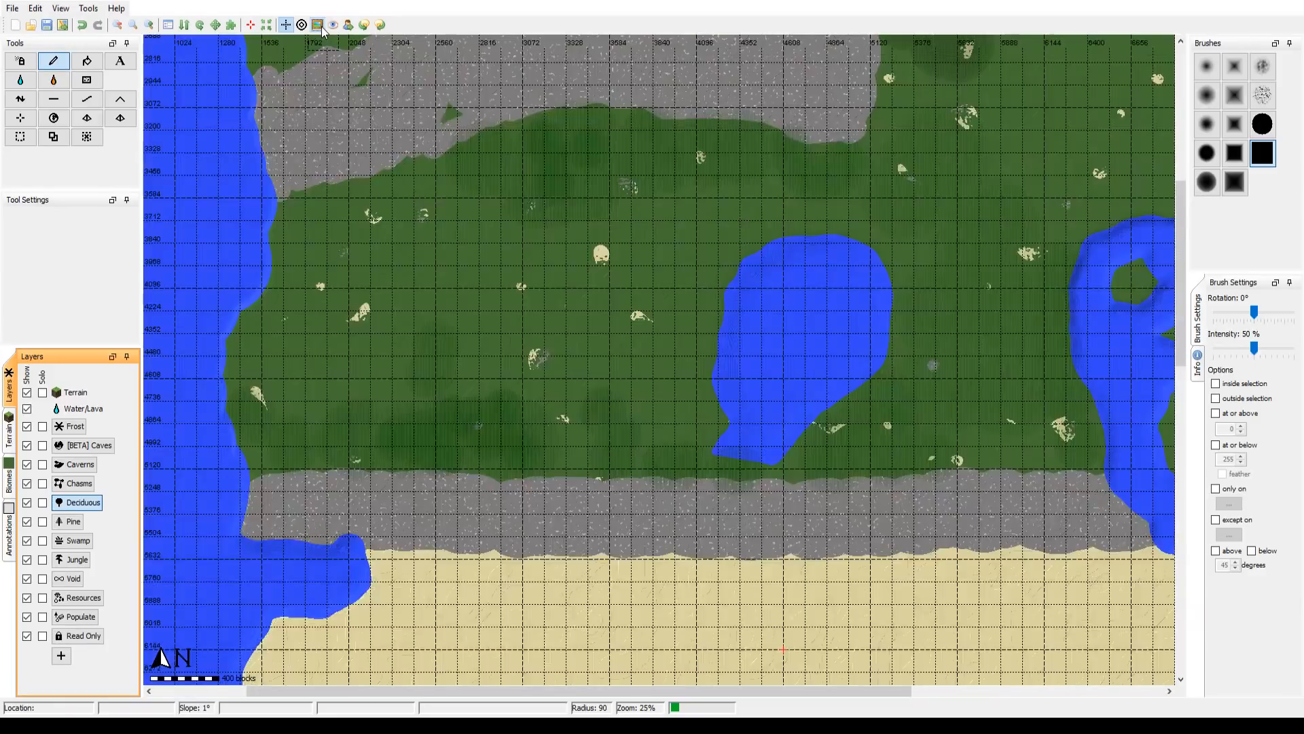
{"action": "left_click", "coordinate": [321, 28]}
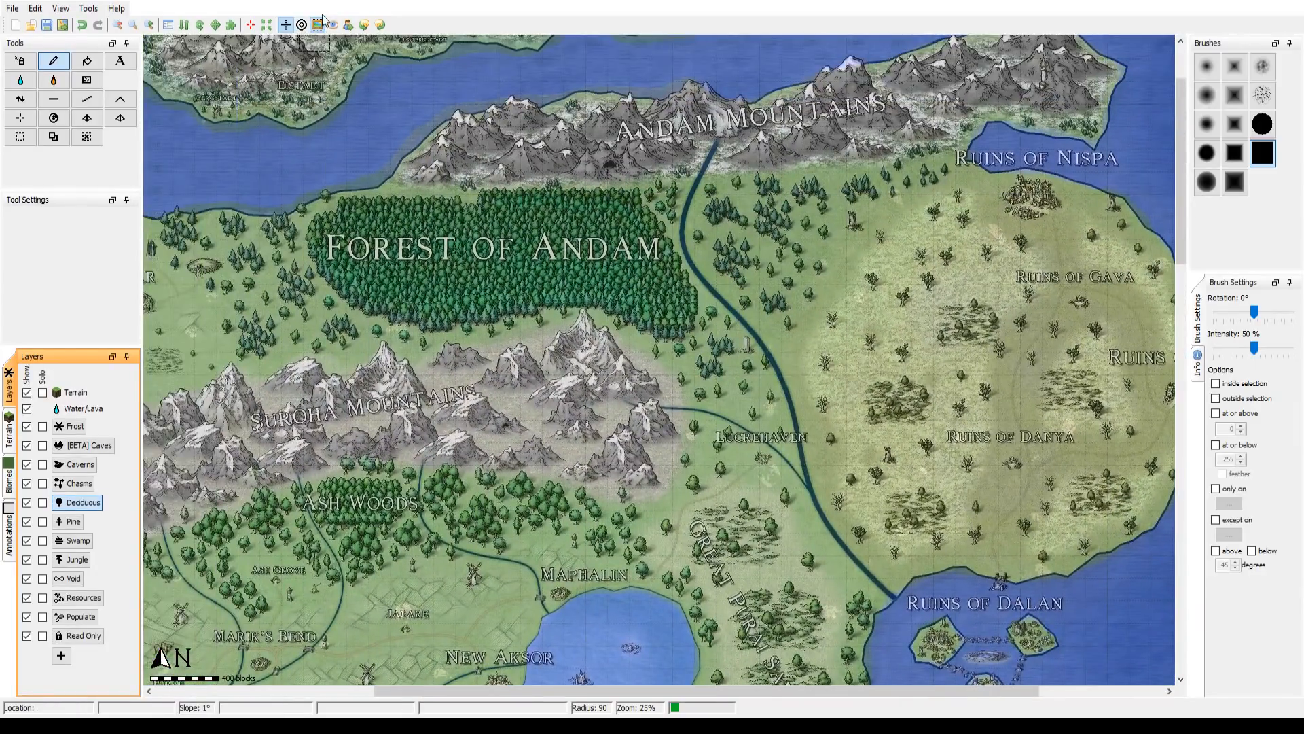
Step: Compare the Forest of Andam and the Everfrost Ranges islands with the reference overlay
{"action": "left_click", "coordinate": [318, 25]}
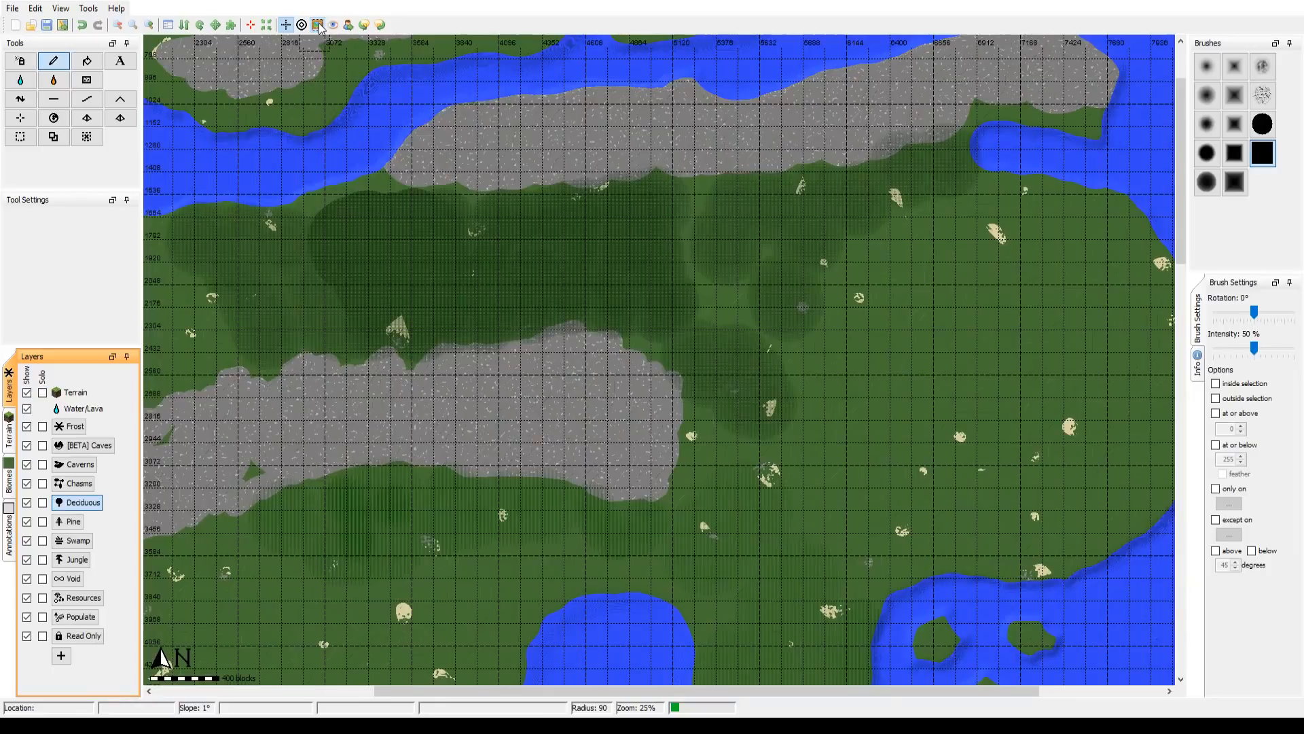
{"action": "left_click_drag", "start_coordinate": [346, 157], "coordinate": [441, 408]}
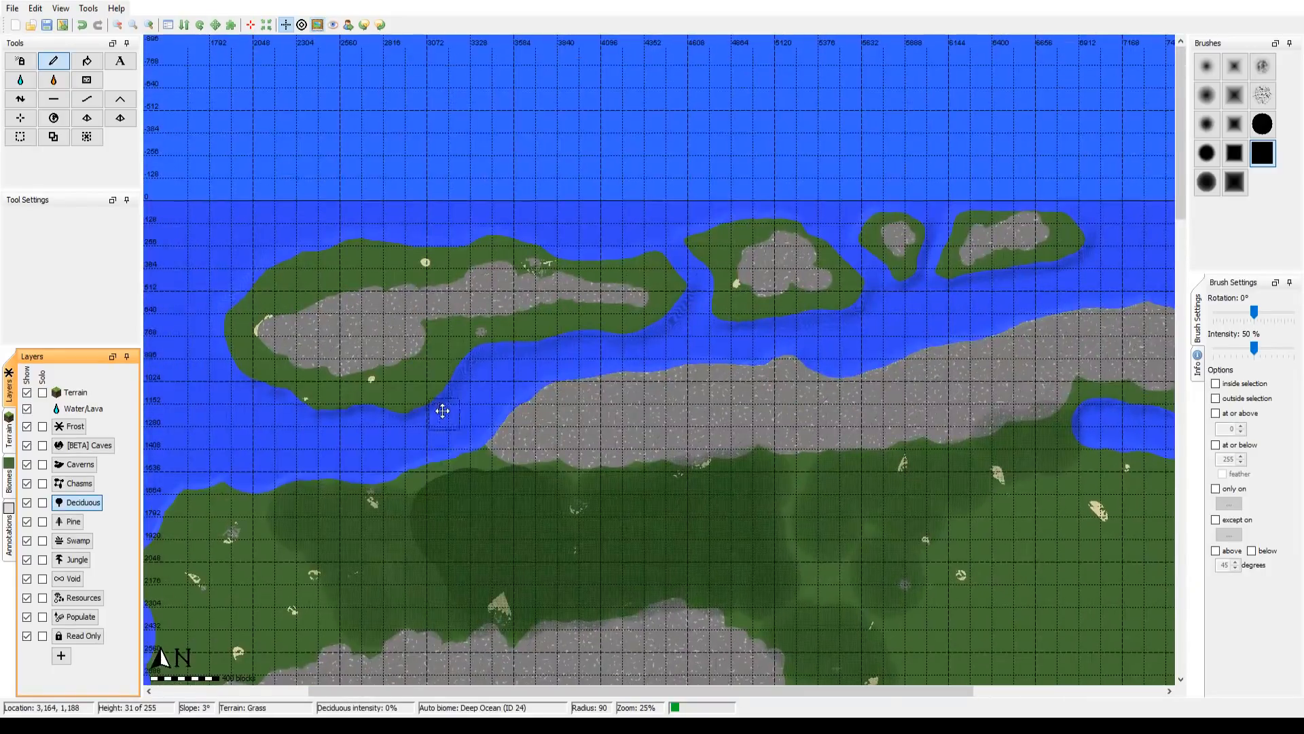
{"action": "left_click", "coordinate": [317, 24]}
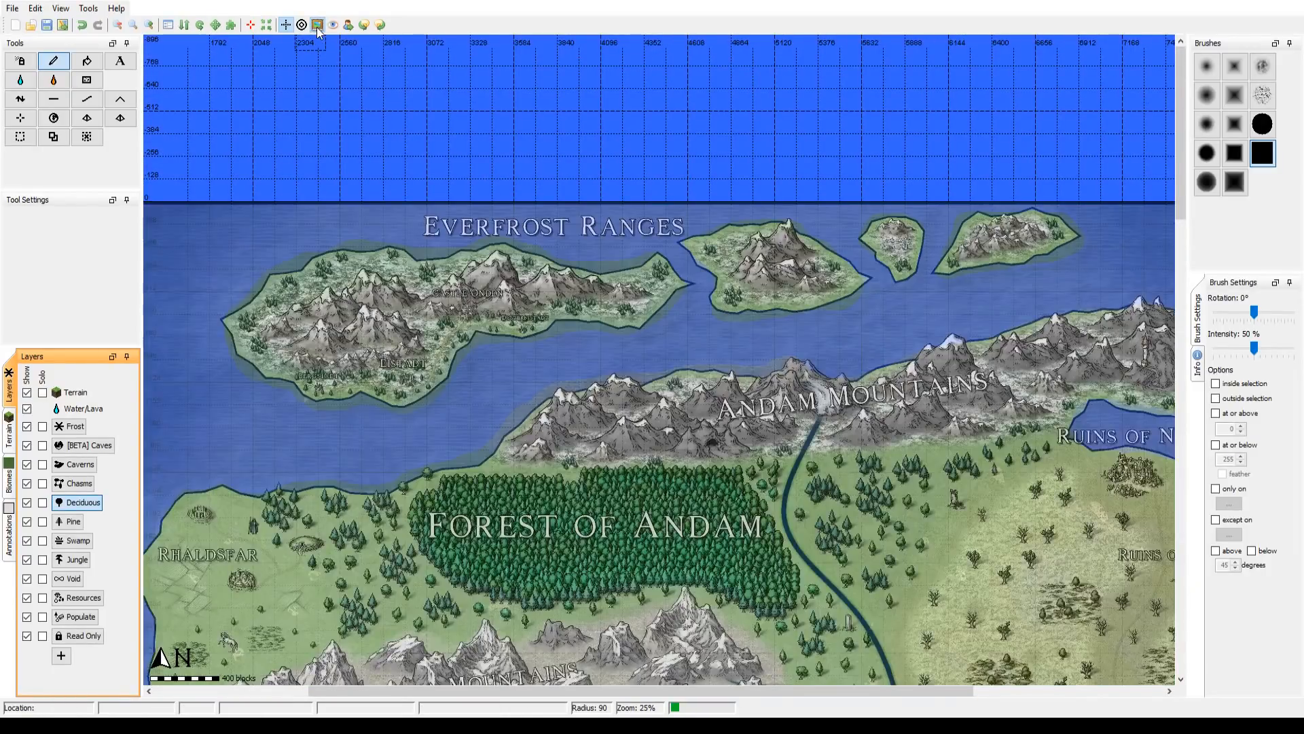
{"action": "left_click", "coordinate": [317, 25]}
{"action": "left_click", "coordinate": [317, 24]}
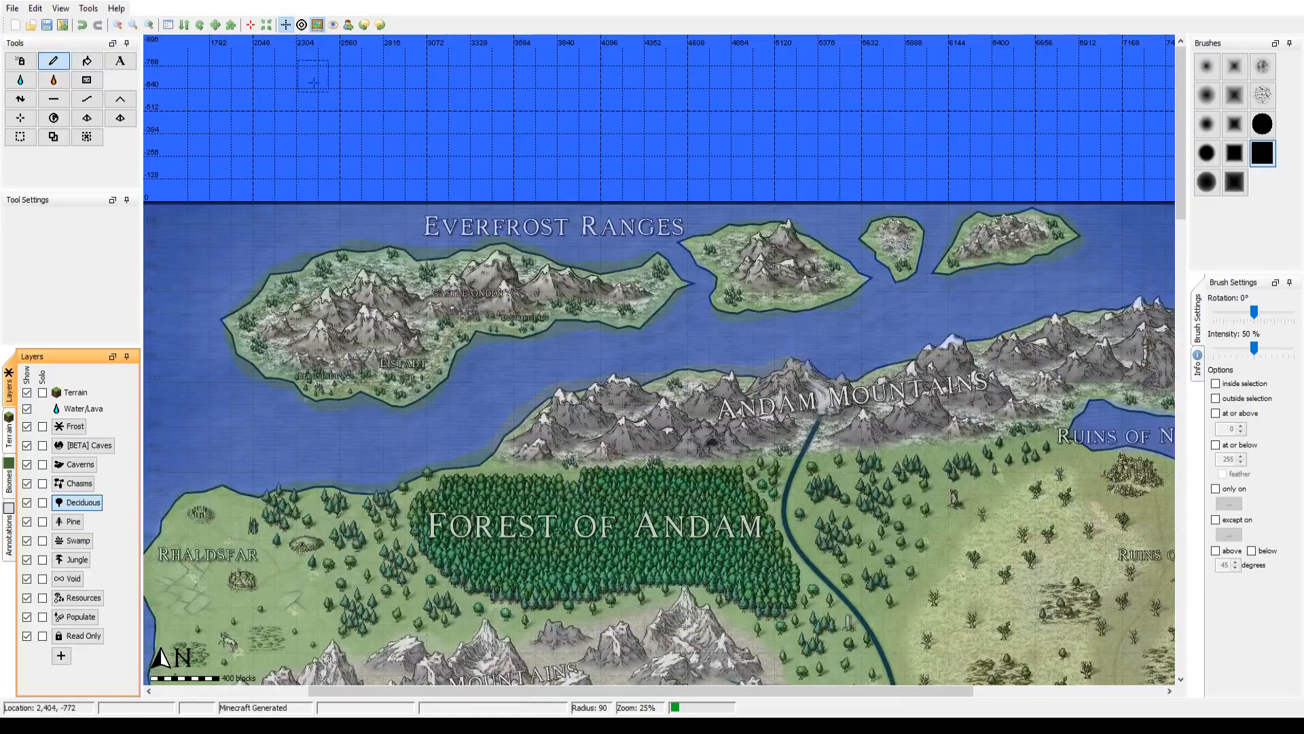
Step: Paint Pine layer patches over the Everfrost Ranges islands using the speckled noise brush at 50% intensity and radius 90
{"action": "left_click", "coordinate": [69, 522]}
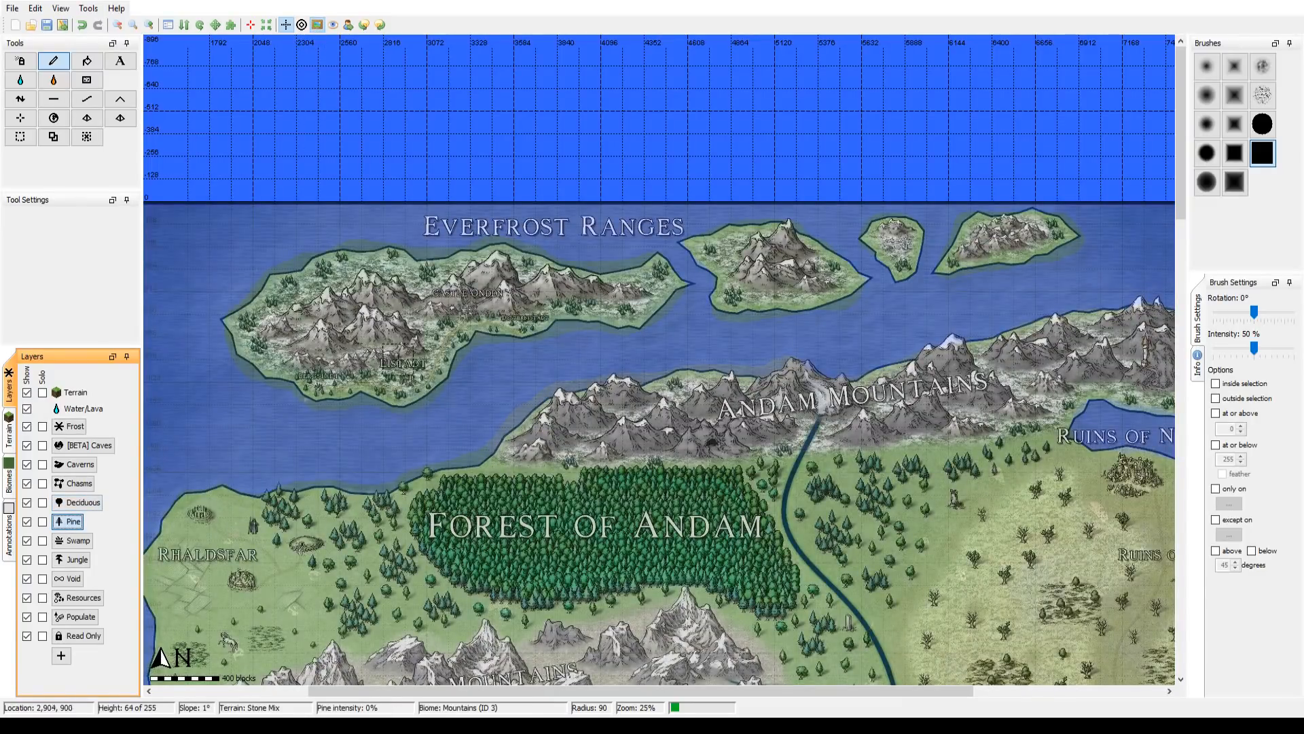
{"action": "left_click_drag", "start_coordinate": [401, 360], "coordinate": [462, 347]}
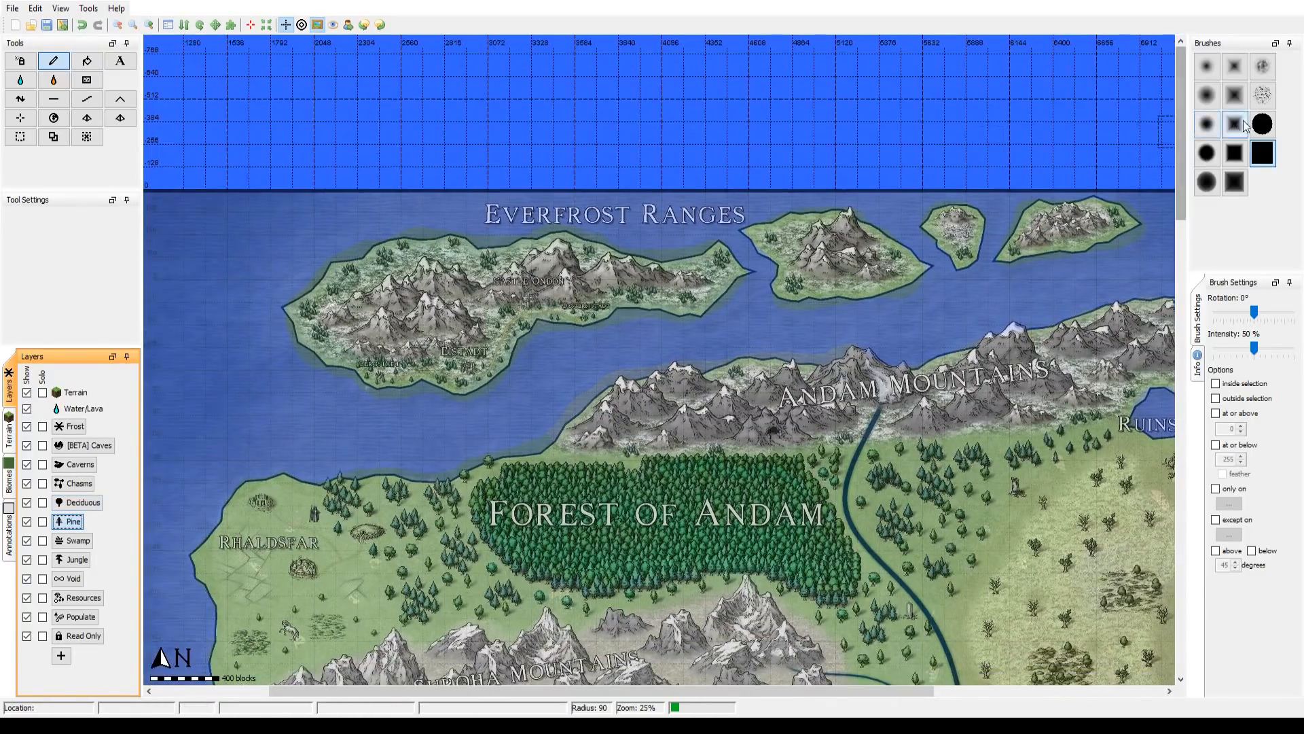
{"action": "left_click", "coordinate": [1263, 95]}
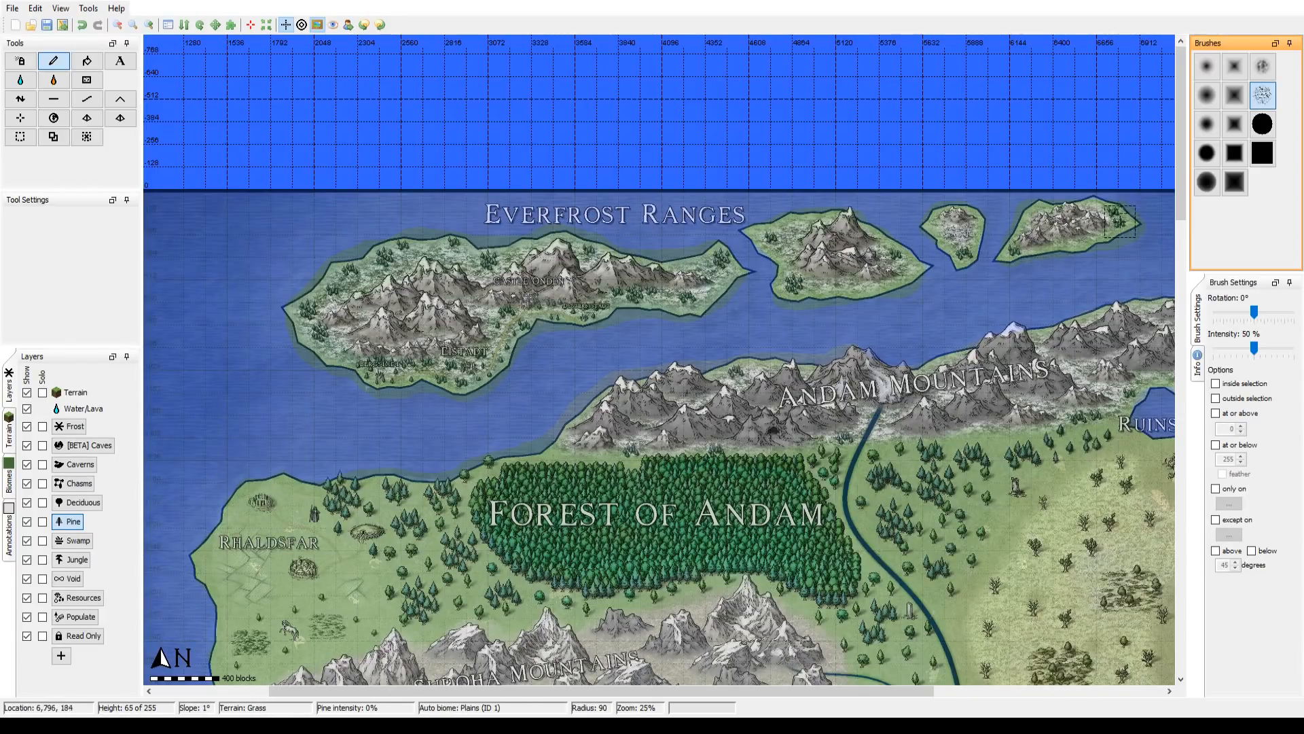
{"action": "left_click", "coordinate": [318, 26]}
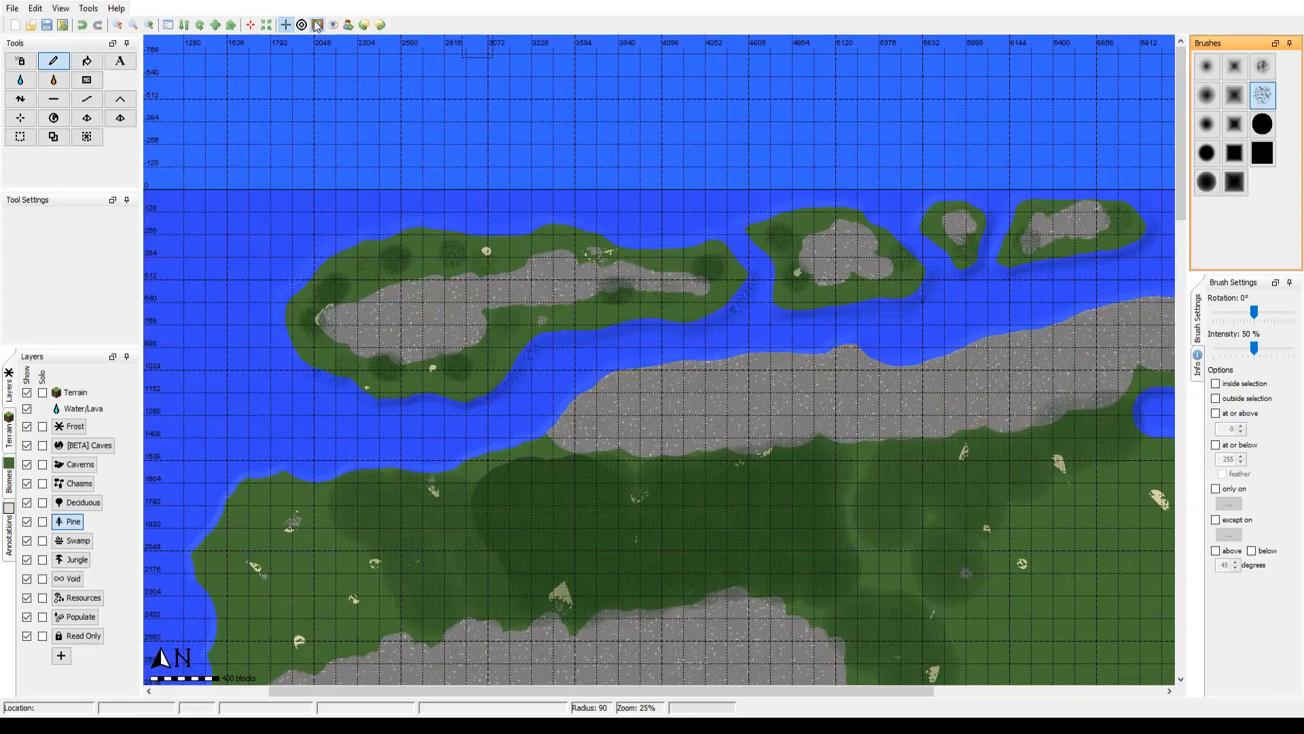
{"action": "left_click", "coordinate": [318, 25]}
{"action": "left_click", "coordinate": [317, 26]}
{"action": "left_click", "coordinate": [317, 26]}
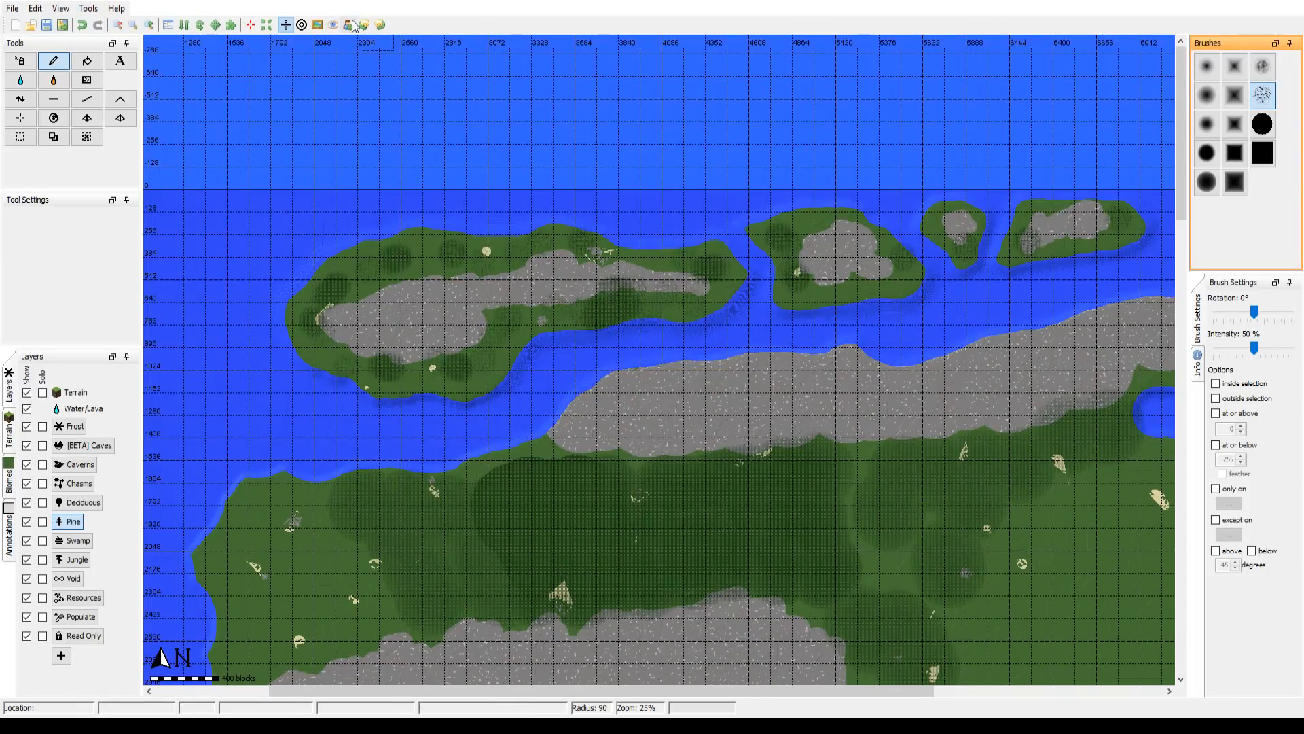
Step: Check the Everfrost pine patches, the Forest of Andam and the Suroha Mountains area against the reference overlay
{"action": "left_click", "coordinate": [316, 27]}
{"action": "left_click", "coordinate": [316, 27]}
{"action": "left_click", "coordinate": [316, 27]}
{"action": "left_click", "coordinate": [316, 27]}
{"action": "left_click", "coordinate": [316, 27]}
{"action": "left_click_drag", "start_coordinate": [744, 591], "coordinate": [723, 207]}
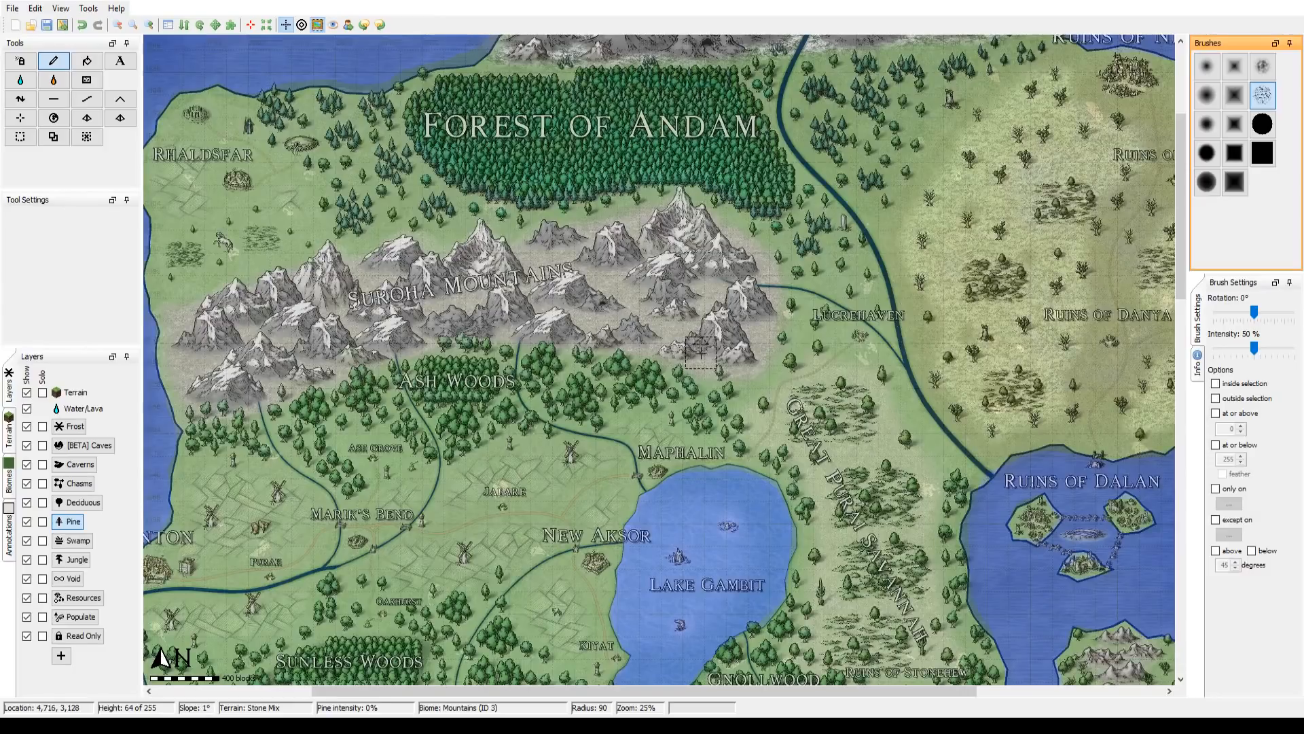
{"action": "left_click", "coordinate": [318, 25]}
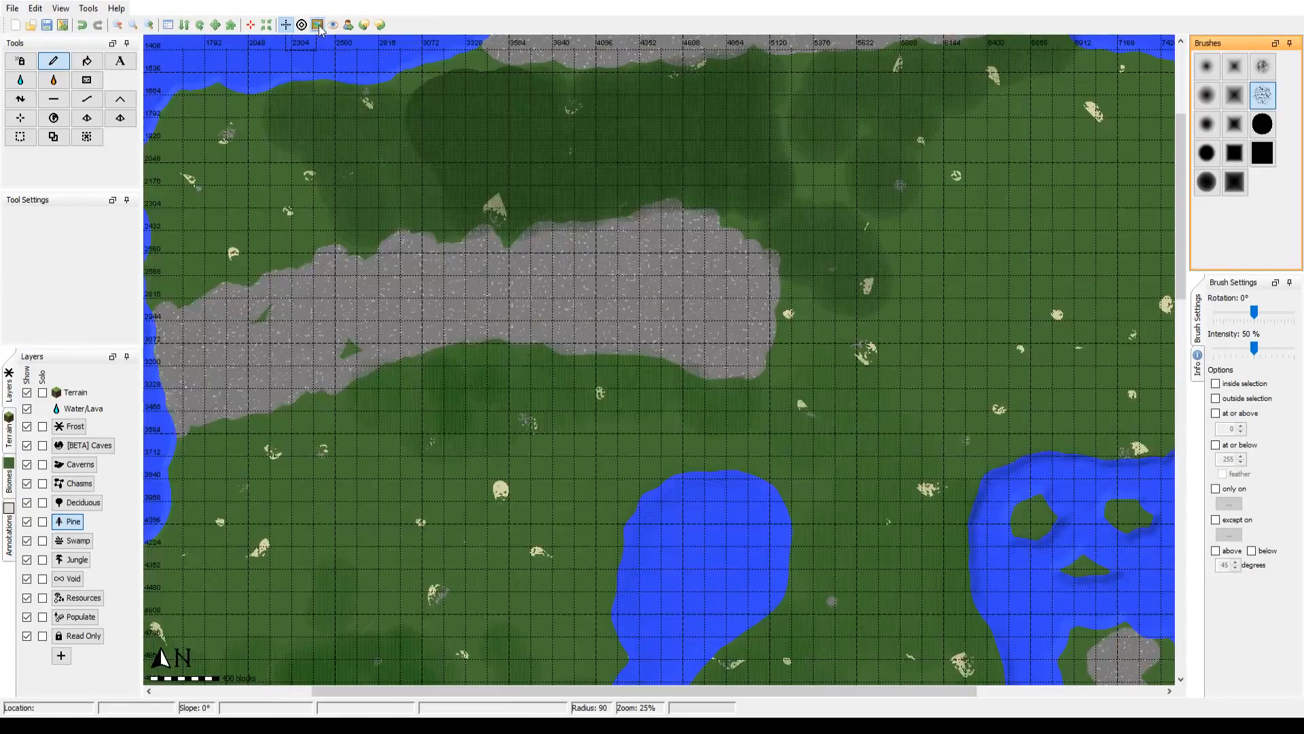
{"action": "left_click", "coordinate": [319, 27]}
{"action": "left_click_drag", "start_coordinate": [380, 77], "coordinate": [490, 209]}
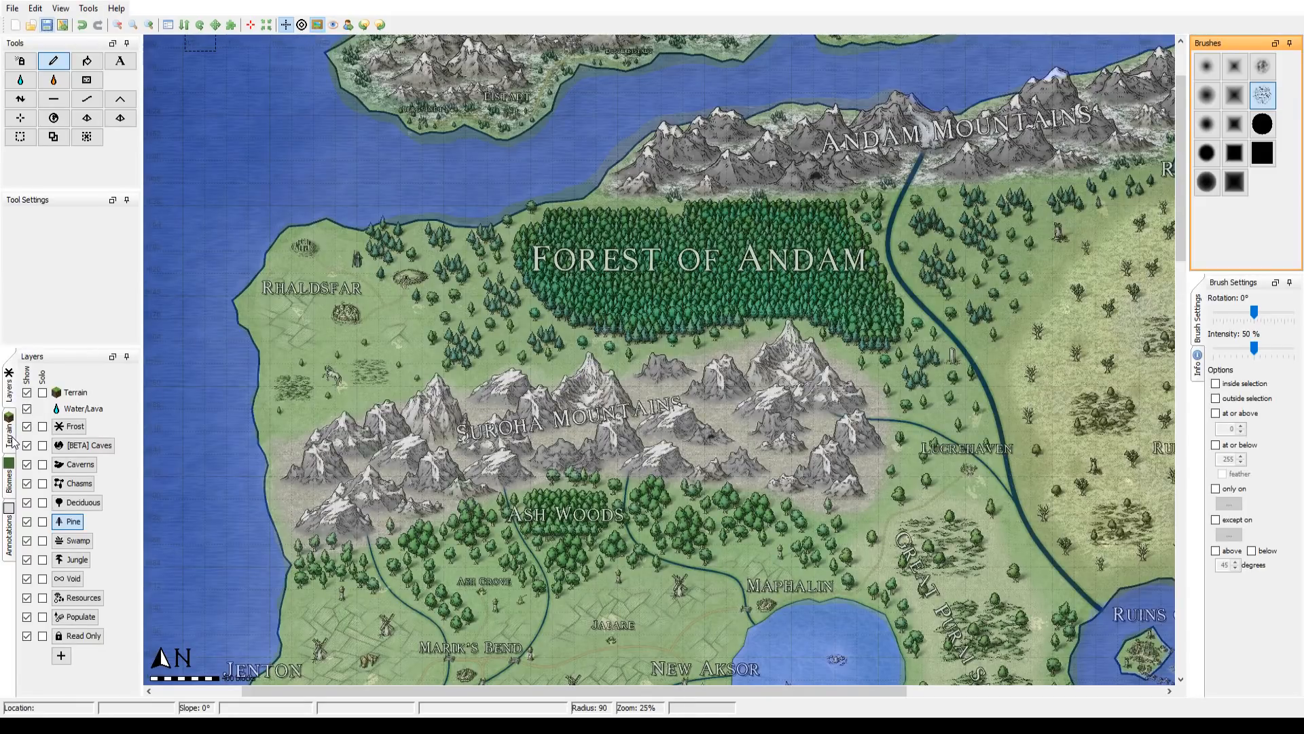
{"action": "left_click", "coordinate": [8, 394]}
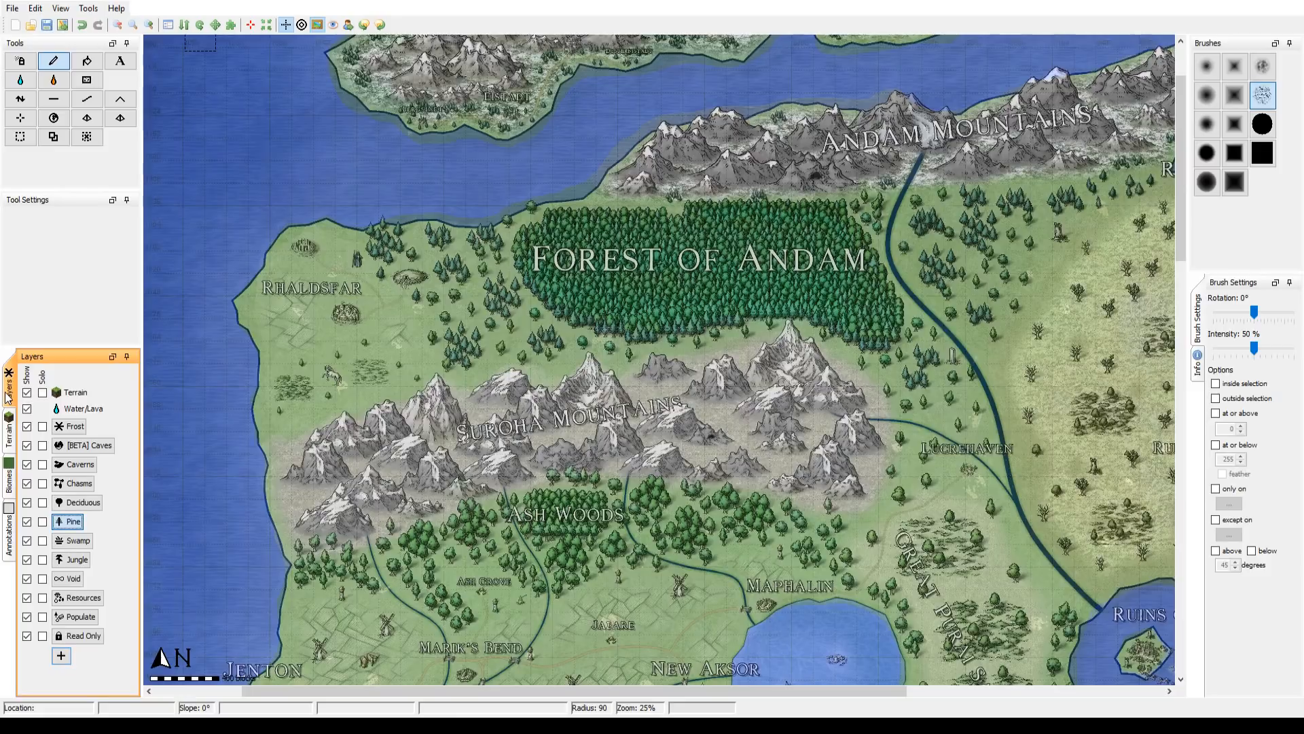
{"action": "left_click", "coordinate": [7, 428]}
{"action": "left_click", "coordinate": [8, 531]}
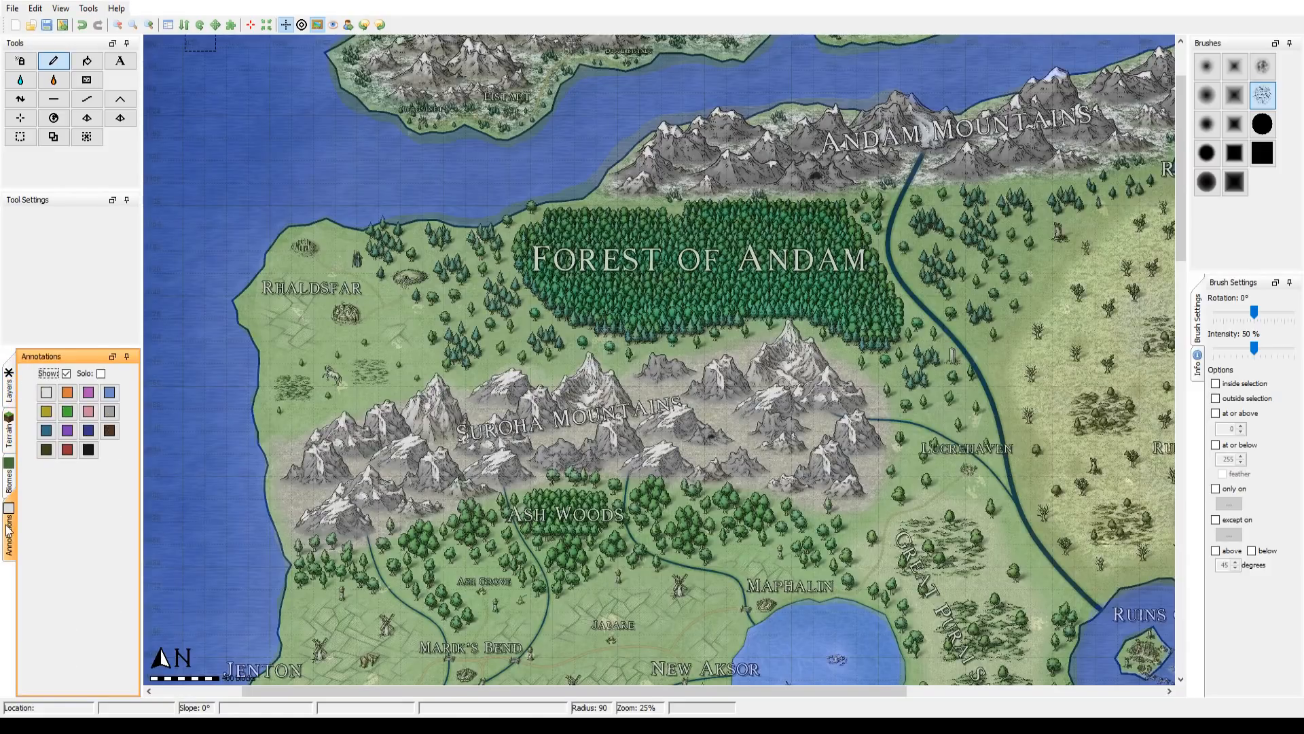
{"action": "left_click", "coordinate": [10, 475]}
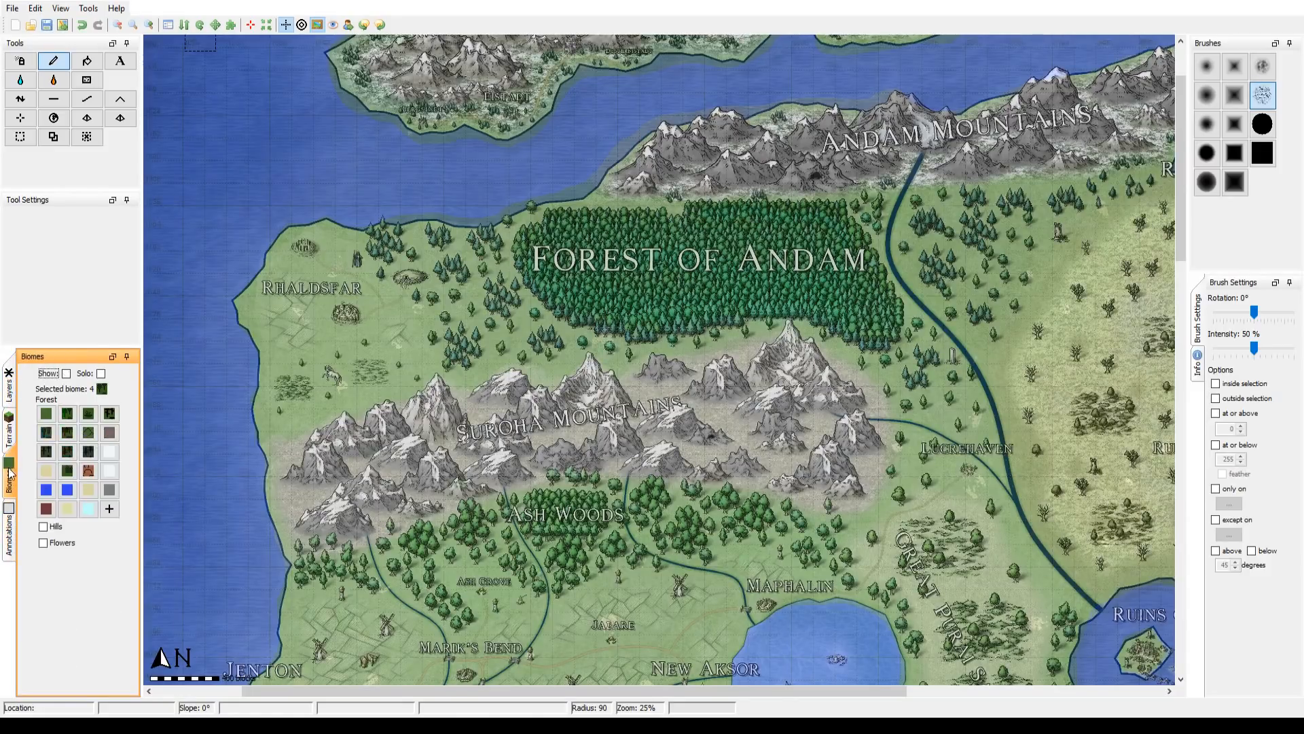
{"action": "left_click", "coordinate": [11, 433]}
{"action": "left_click", "coordinate": [9, 392]}
{"action": "left_click", "coordinate": [10, 426]}
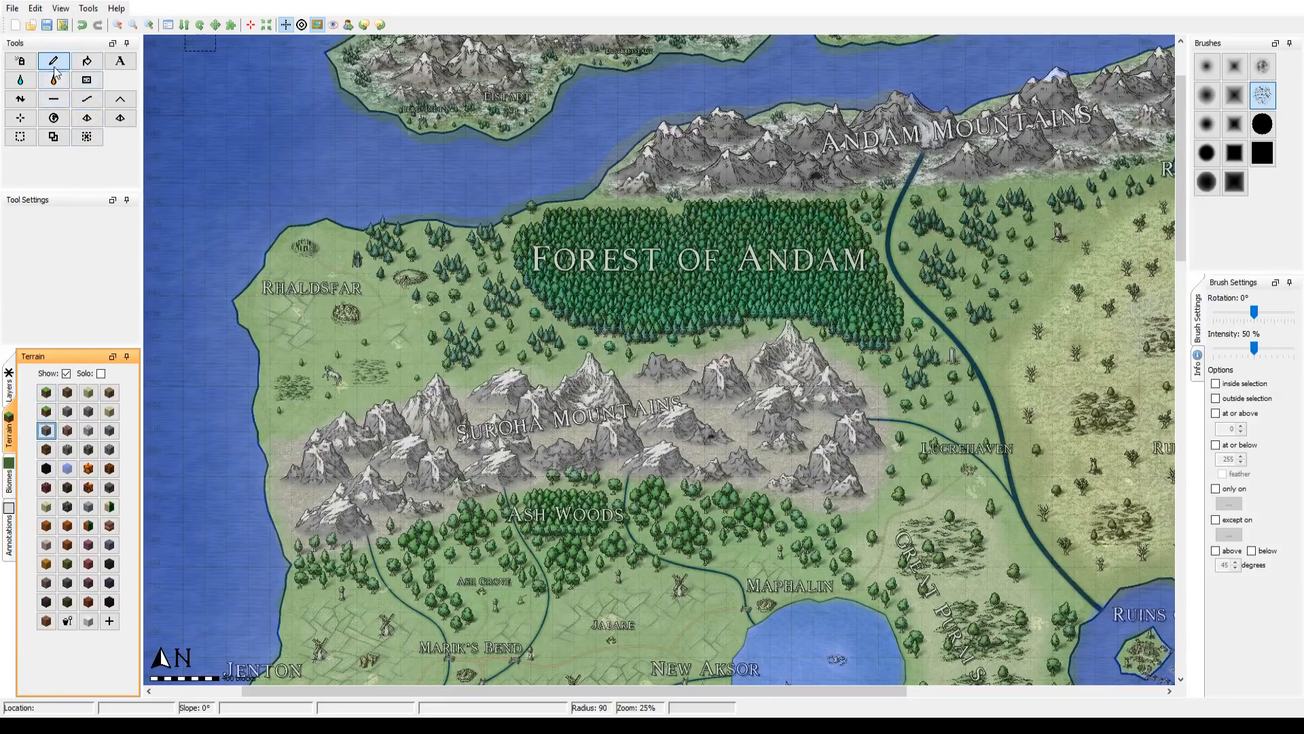
Step: Switch to the terrain height tool and hide the reference overlay around the Suroha Mountains
{"action": "left_click", "coordinate": [31, 105]}
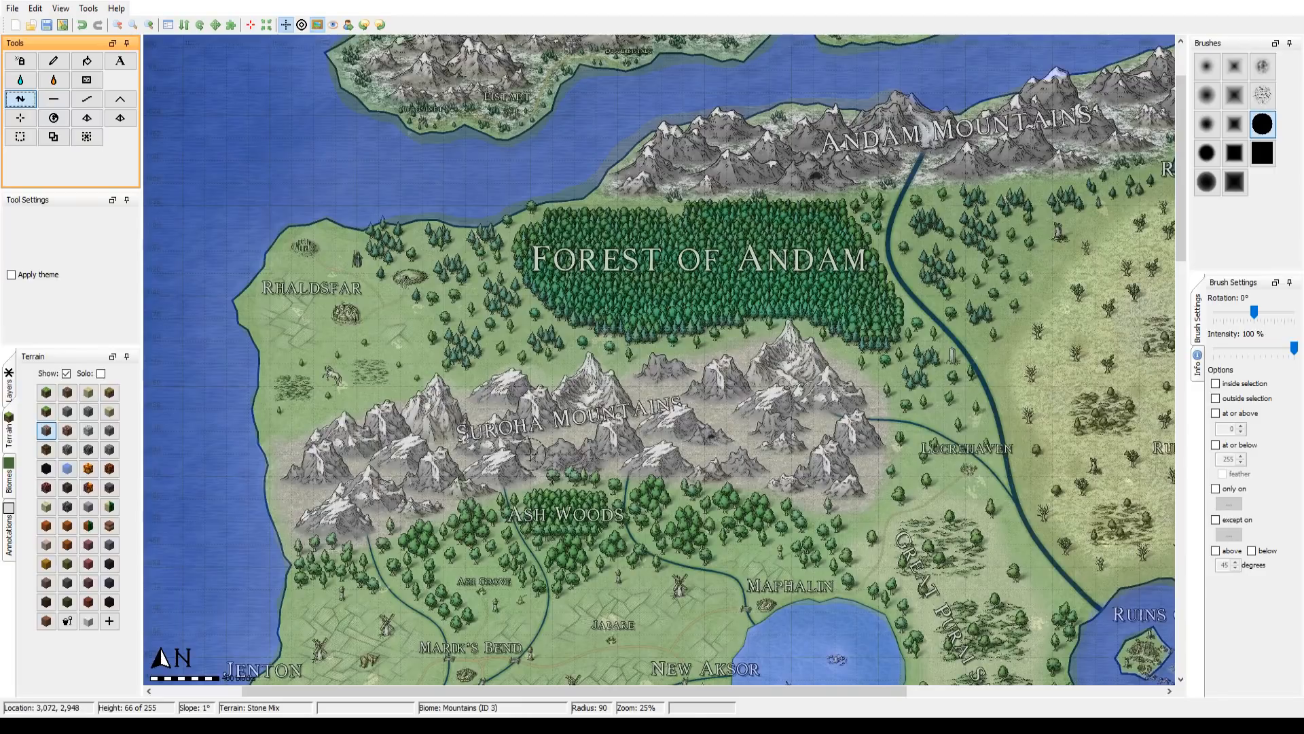
{"action": "left_click_drag", "start_coordinate": [401, 265], "coordinate": [339, 166]}
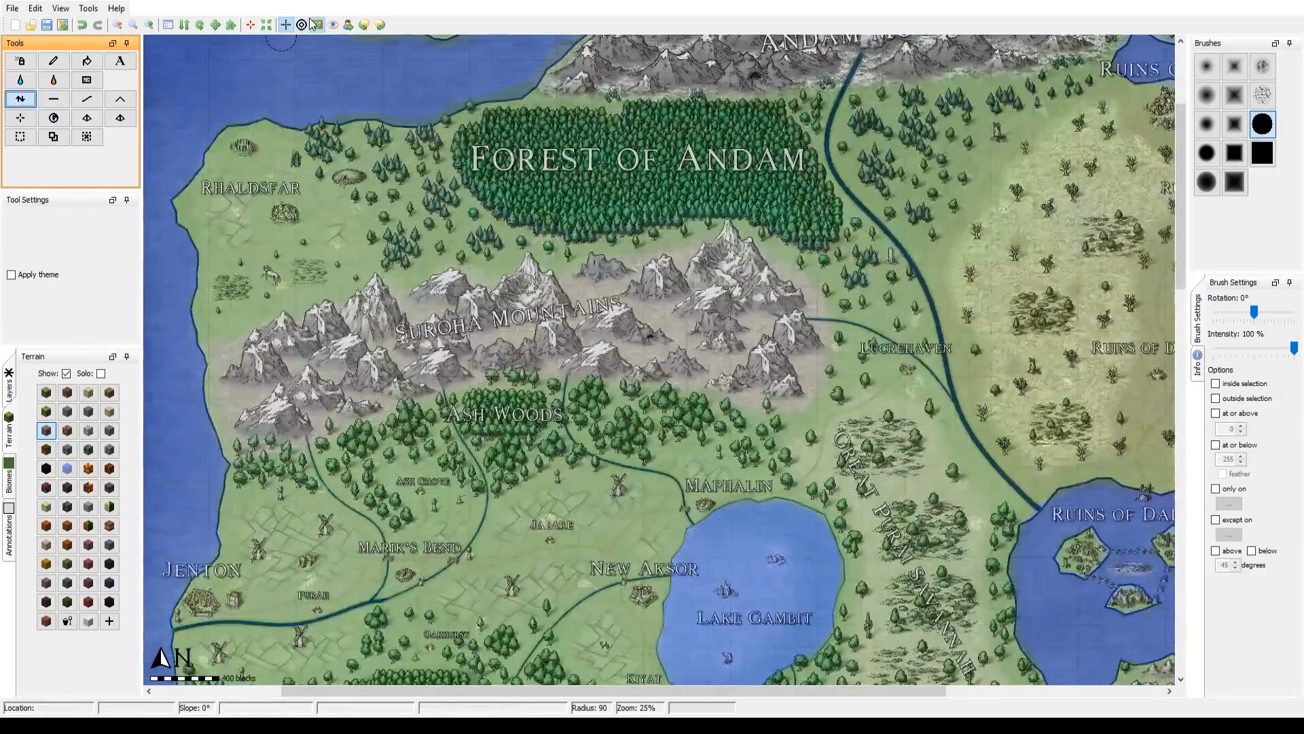
{"action": "left_click", "coordinate": [317, 26]}
{"action": "left_click_drag", "start_coordinate": [381, 310], "coordinate": [520, 284]}
Step: Try raising a rough mound at the western end of the Suroha Mountains with the cloudy noise brush, radius 237, intensity 100%
{"action": "left_click", "coordinate": [1265, 67]}
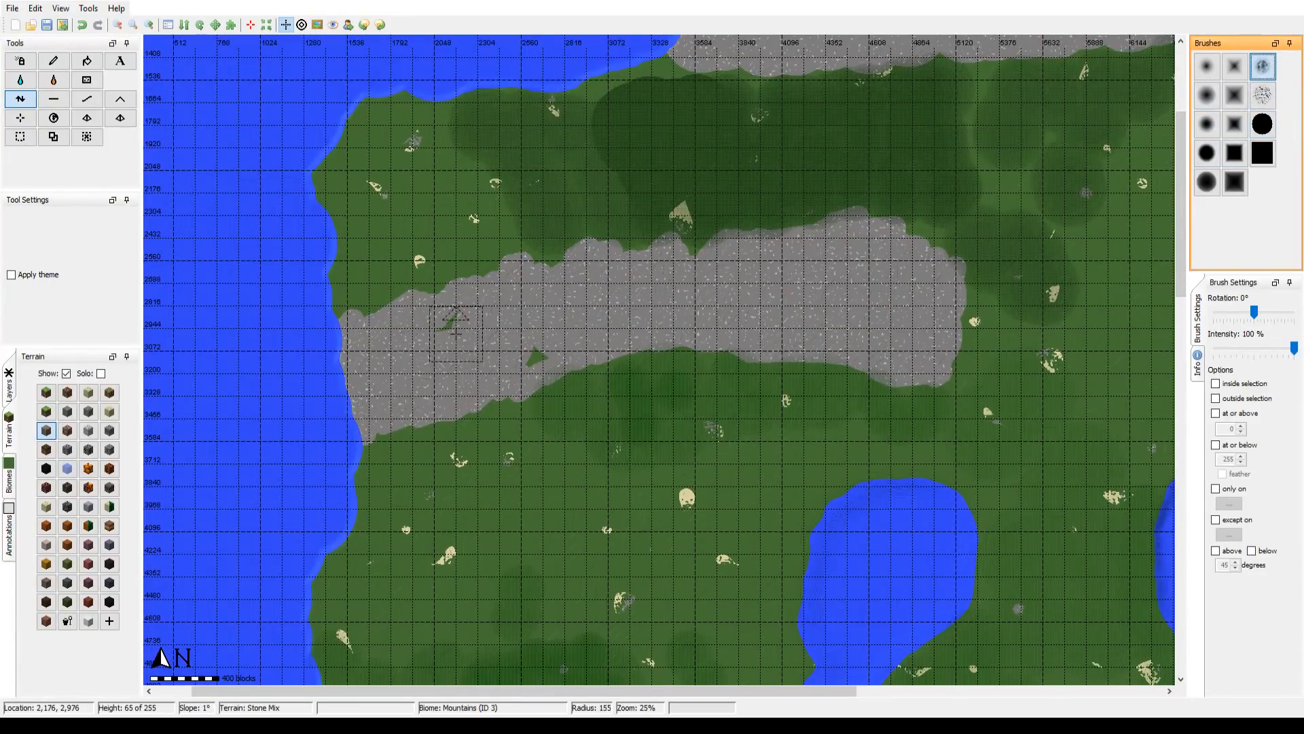
{"action": "scroll", "coordinate": [452, 337], "scroll_direction": "down", "scroll_amount": 3}
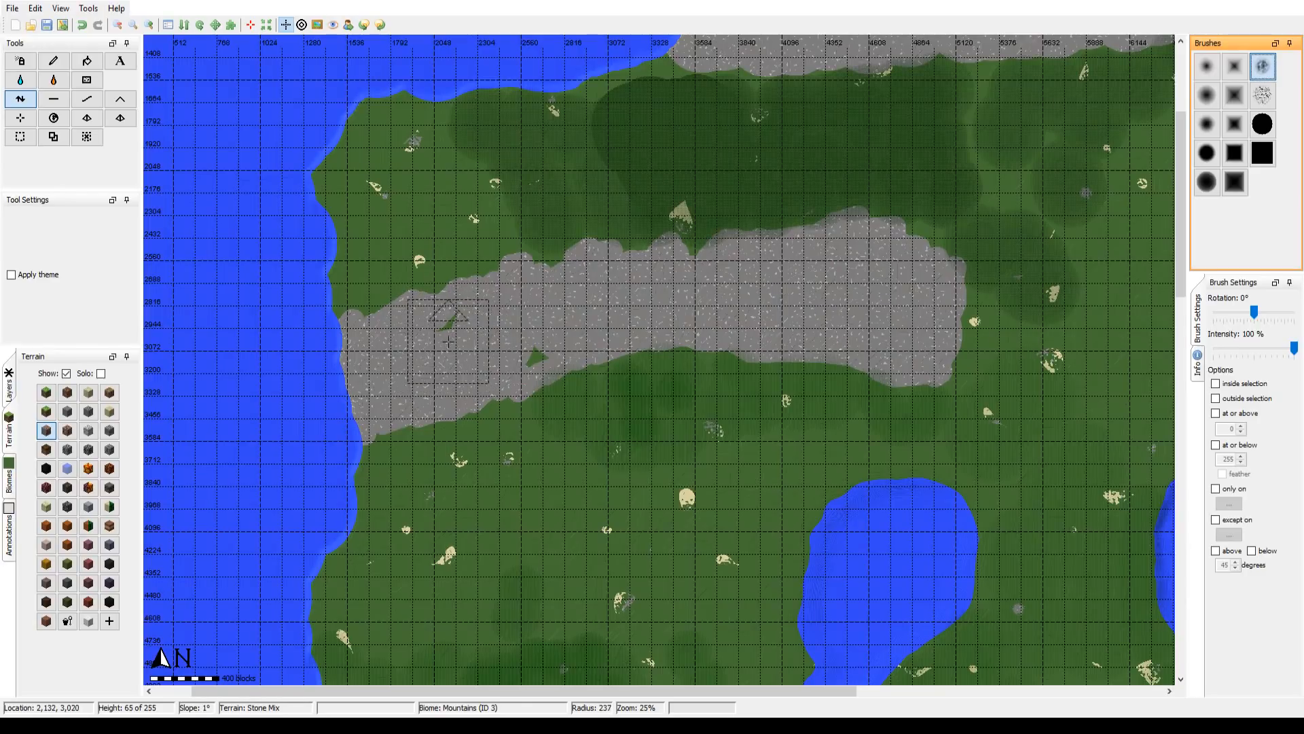
{"action": "left_click_drag", "start_coordinate": [456, 331], "coordinate": [470, 353]}
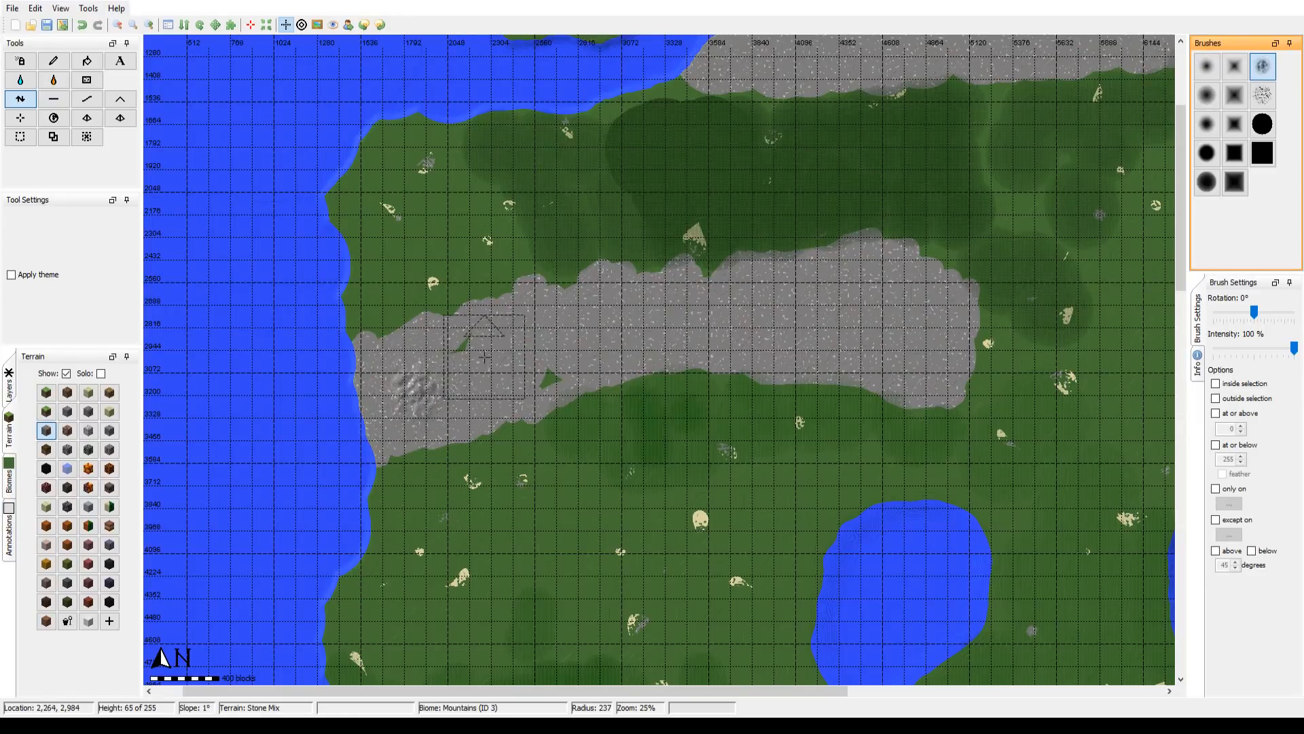
{"action": "left_click", "coordinate": [149, 25]}
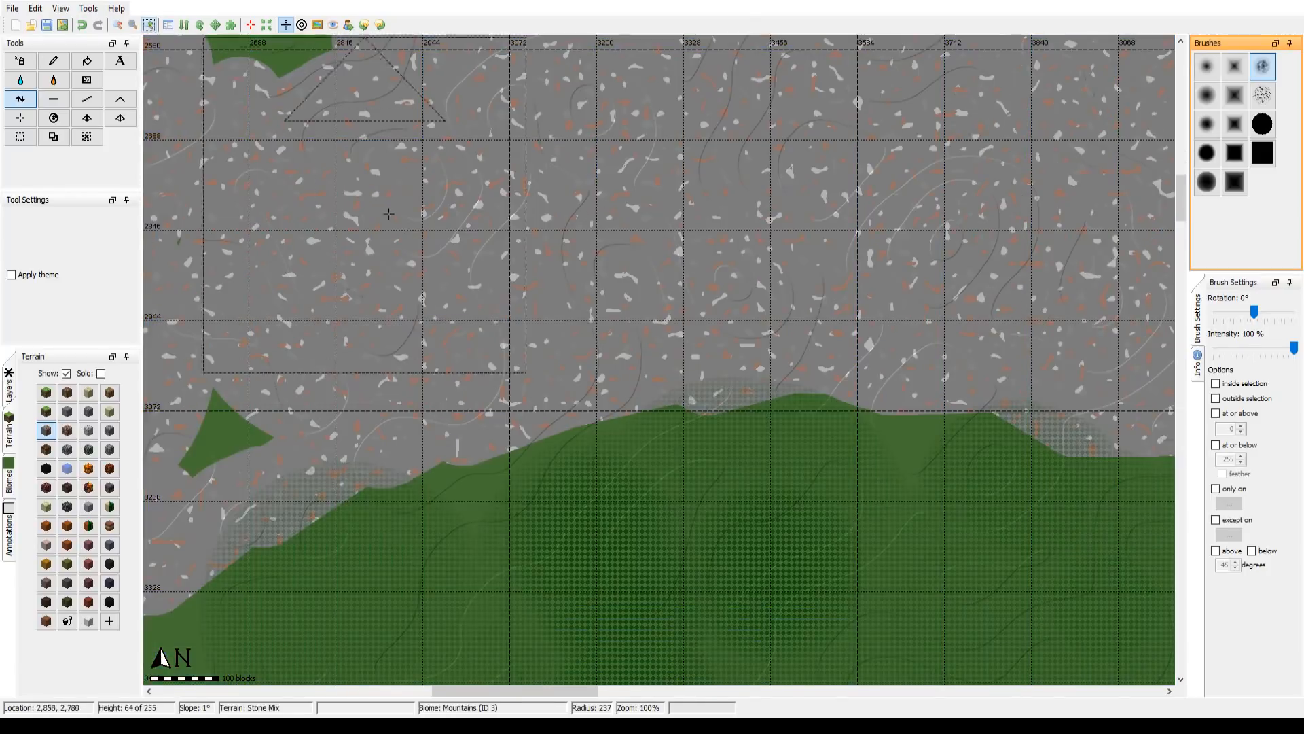
{"action": "left_click_drag", "start_coordinate": [823, 188], "coordinate": [1127, 112]}
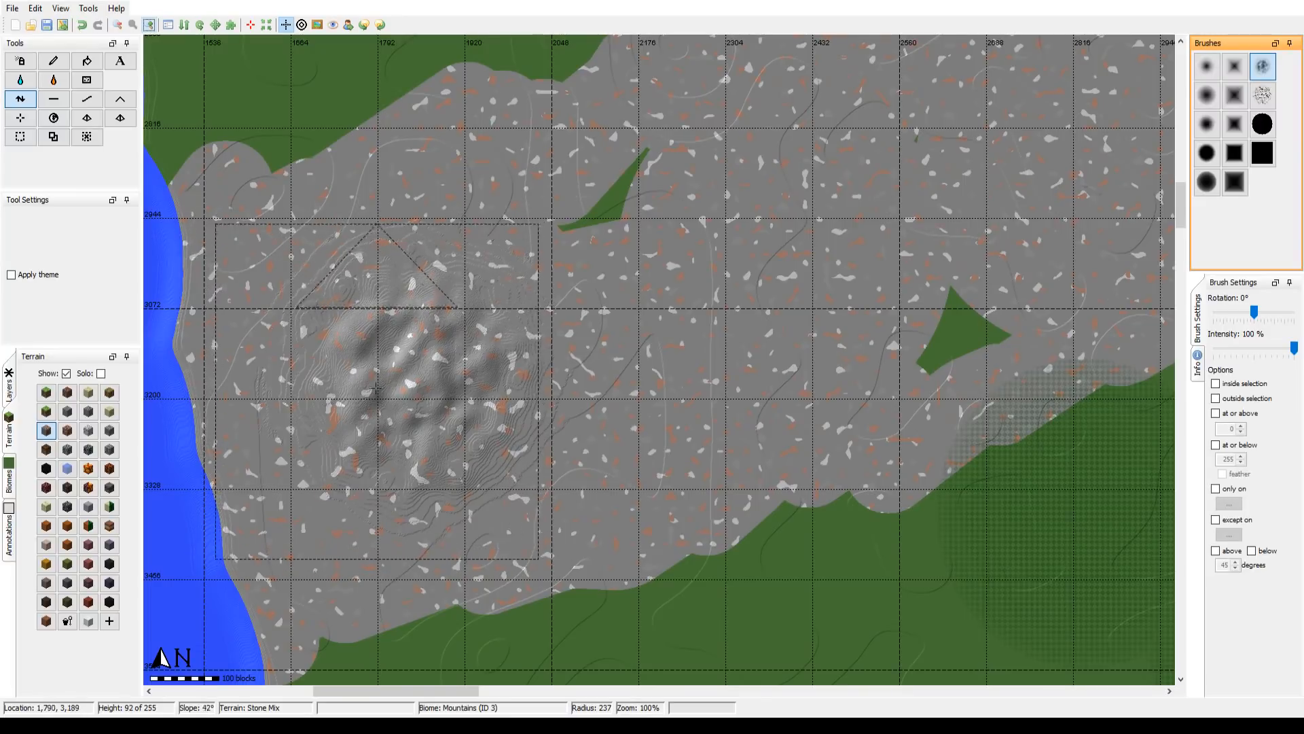
{"action": "mouse_move", "coordinate": [366, 354]}
{"action": "left_mouse_down"}
{"action": "mouse_move", "coordinate": [329, 305]}
{"action": "mouse_move", "coordinate": [364, 463]}
{"action": "mouse_move", "coordinate": [422, 461]}
{"action": "mouse_move", "coordinate": [367, 540]}
{"action": "mouse_move", "coordinate": [304, 579]}
{"action": "mouse_move", "coordinate": [394, 495]}
{"action": "left_mouse_up"}
Step: Try building the mound higher and wider toward the east with the cloudy noise brush at radius 300
{"action": "scroll", "coordinate": [424, 460], "scroll_direction": "down", "scroll_amount": 1}
{"action": "scroll", "coordinate": [423, 461], "scroll_direction": "up", "scroll_amount": 1}
{"action": "scroll", "coordinate": [406, 499], "scroll_direction": "up", "scroll_amount": 7}
{"action": "scroll", "coordinate": [394, 495], "scroll_direction": "up", "scroll_amount": 1}
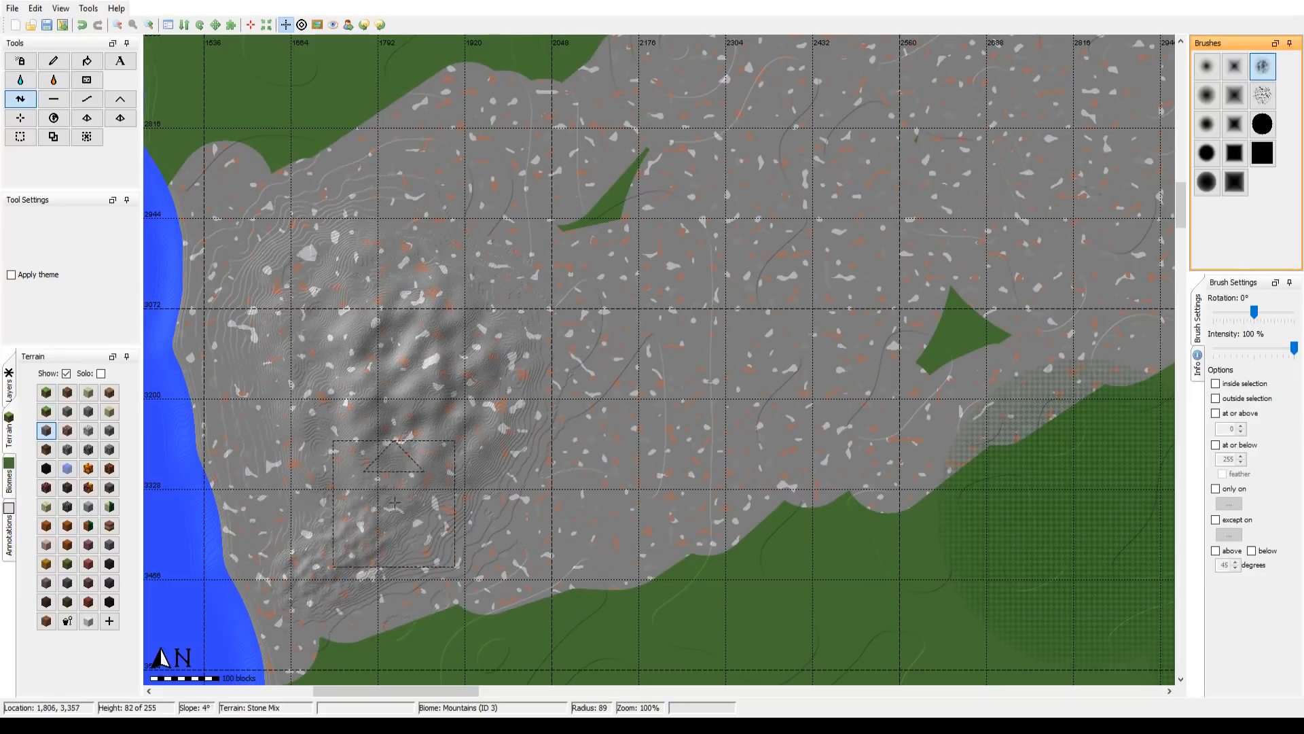
{"action": "scroll", "coordinate": [441, 353], "scroll_direction": "down", "scroll_amount": 11}
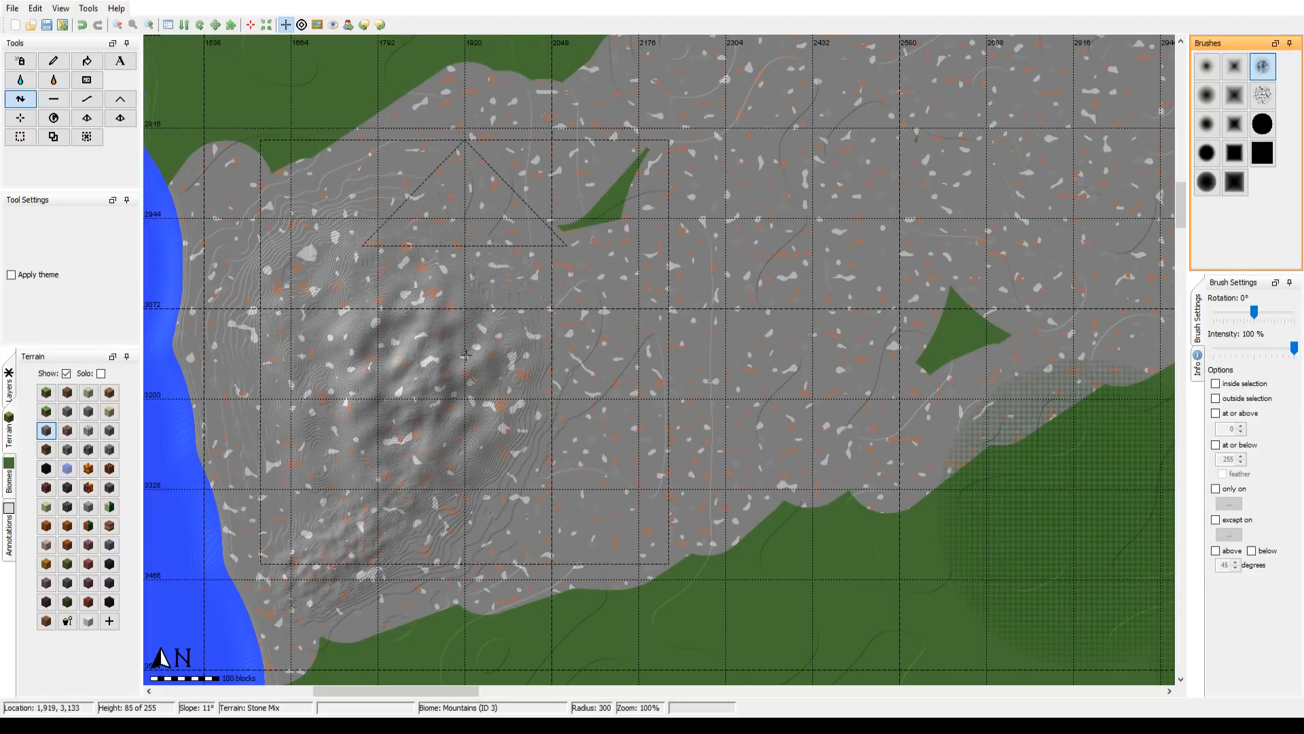
{"action": "left_click_drag", "start_coordinate": [468, 355], "coordinate": [470, 356]}
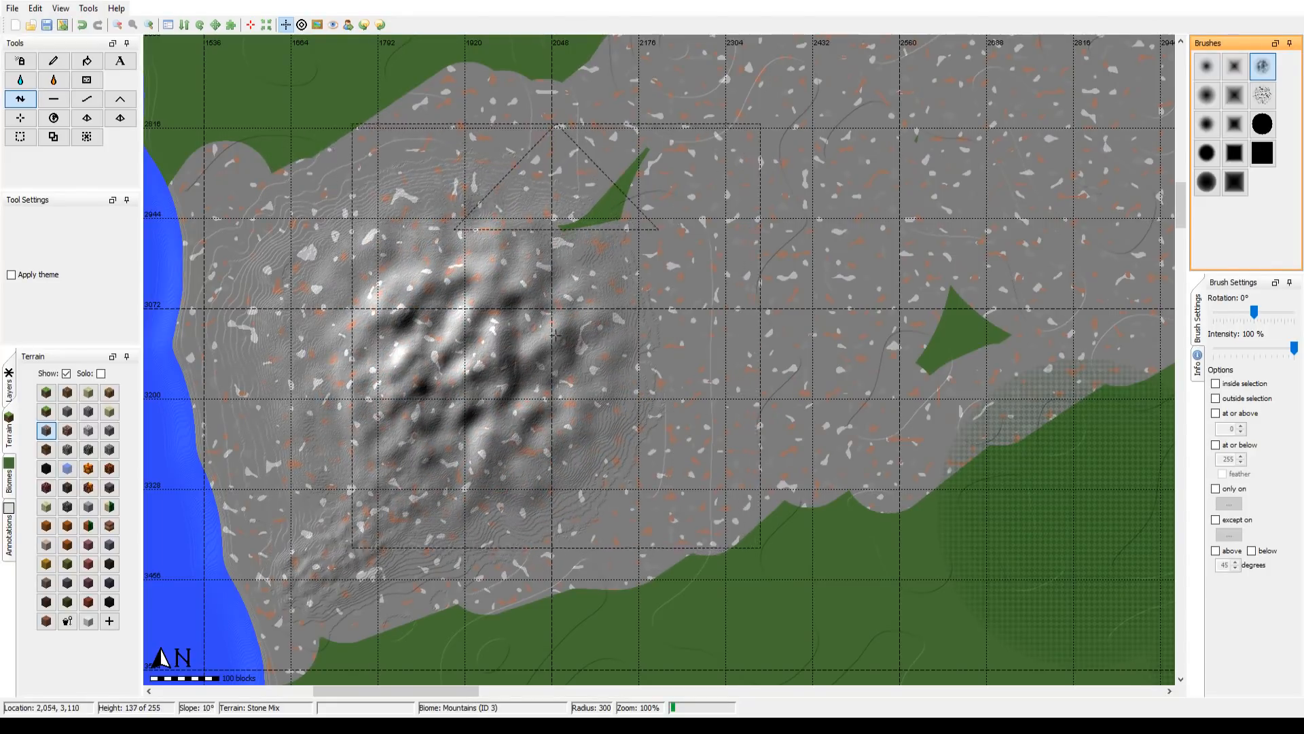
{"action": "left_click_drag", "start_coordinate": [544, 352], "coordinate": [519, 375]}
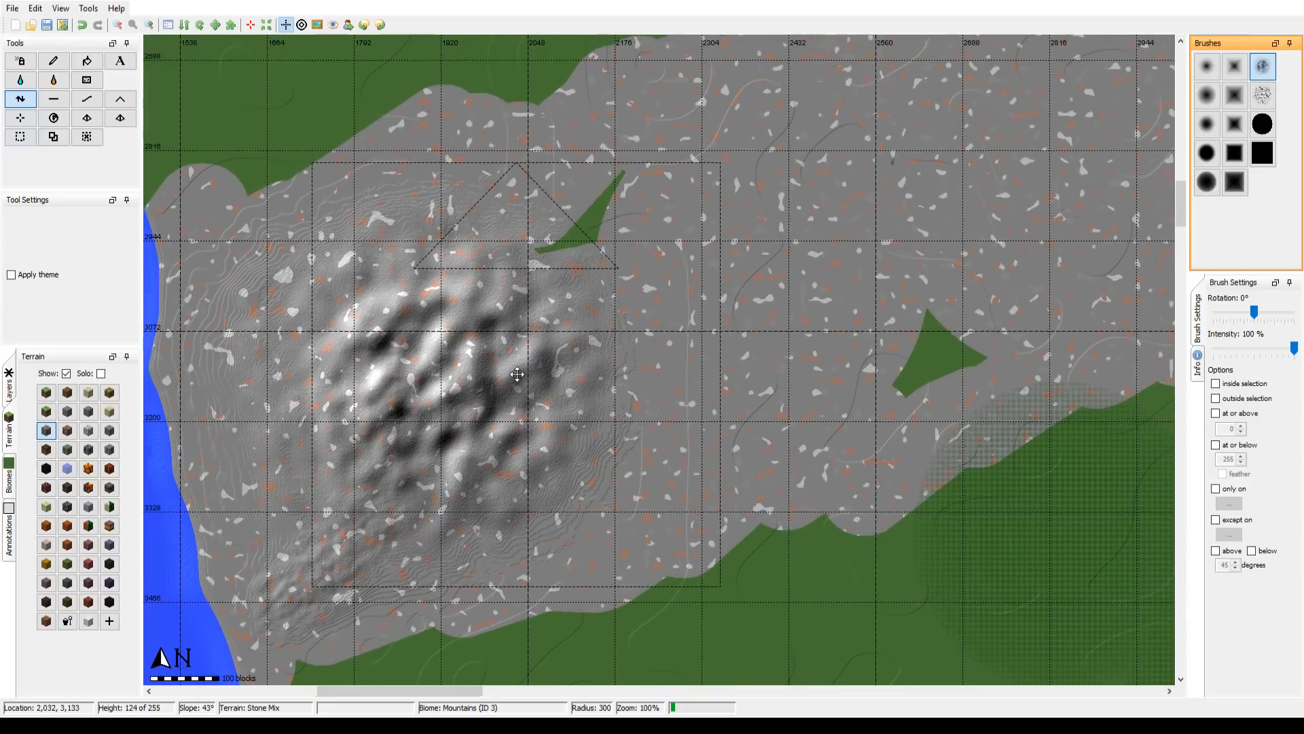
Step: Try raising the stone area east of the mound with the cracked-pattern brush at radius 300, and return to the cloudy noise brush
{"action": "left_click", "coordinate": [1262, 95]}
{"action": "left_click_drag", "start_coordinate": [696, 299], "coordinate": [697, 299]}
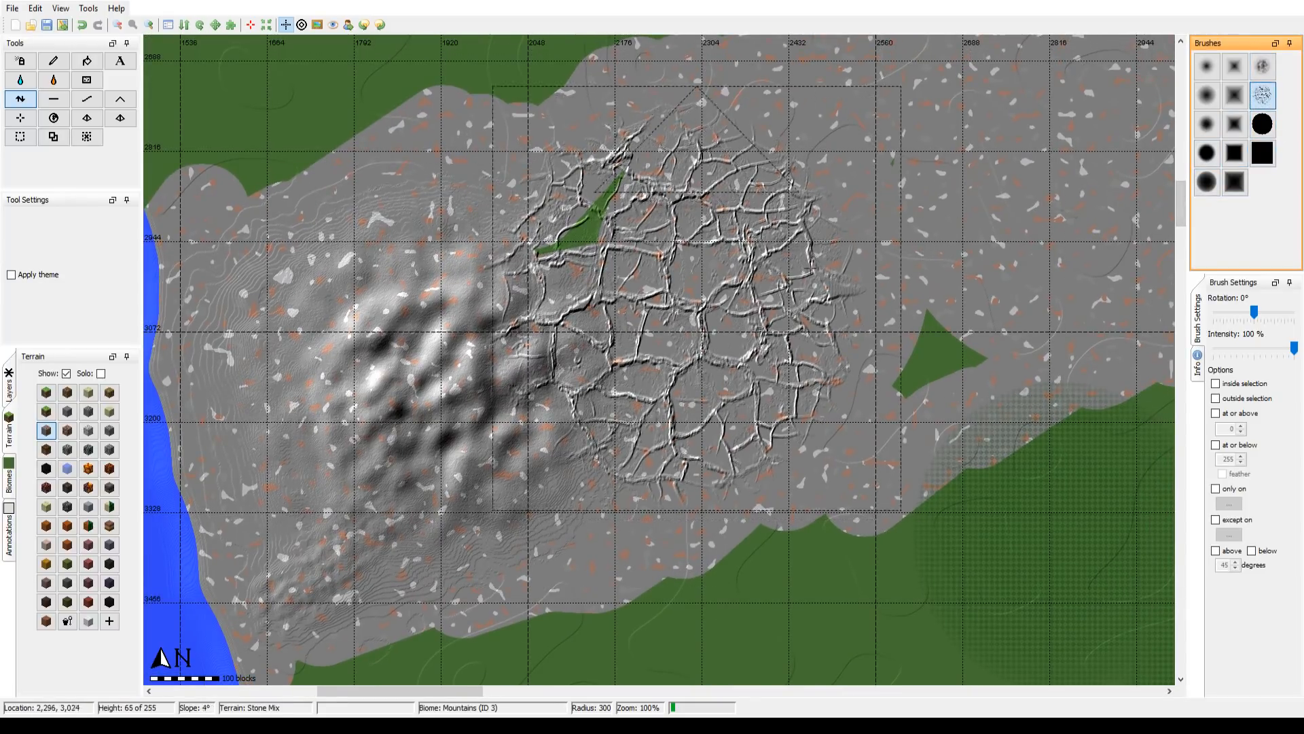
{"action": "left_click", "coordinate": [1262, 66]}
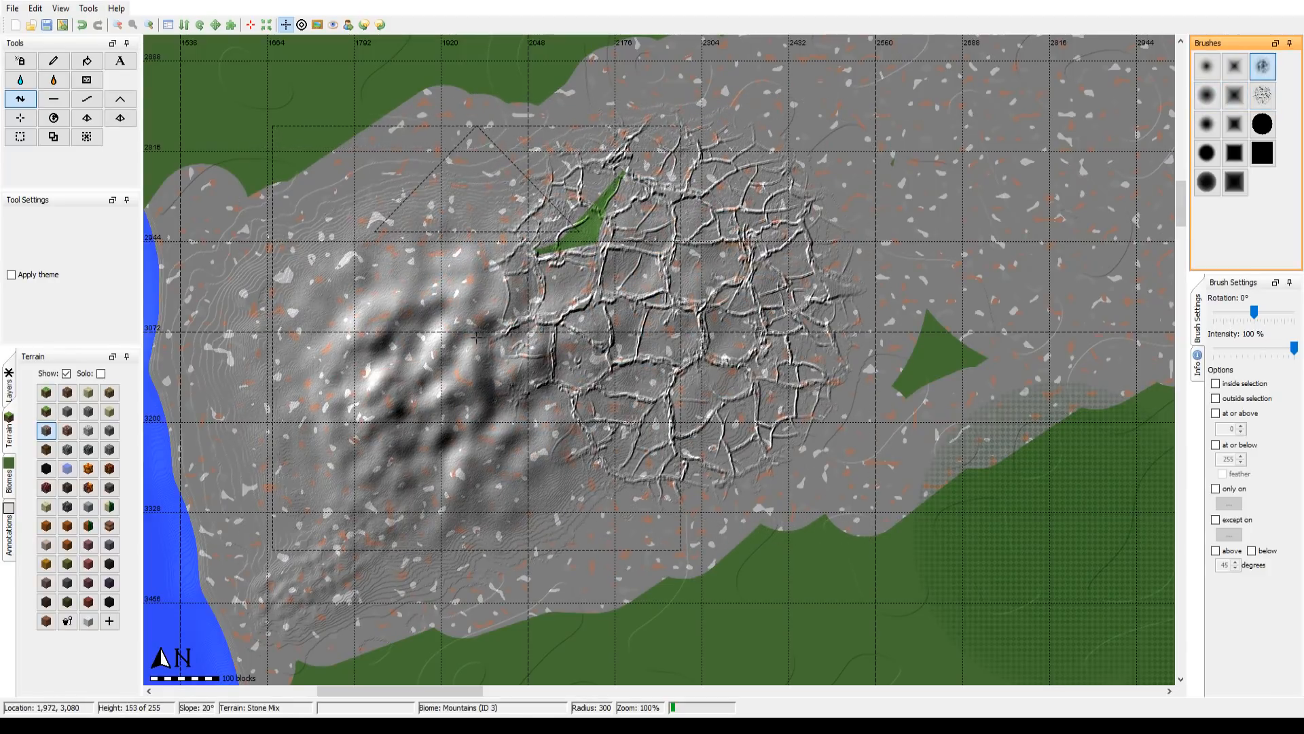
Step: Undo all the test height strokes on the western Suroha Mountains
{"action": "key", "text": "ctrl+z"}
{"action": "left_click_drag", "start_coordinate": [474, 335], "coordinate": [475, 336]}
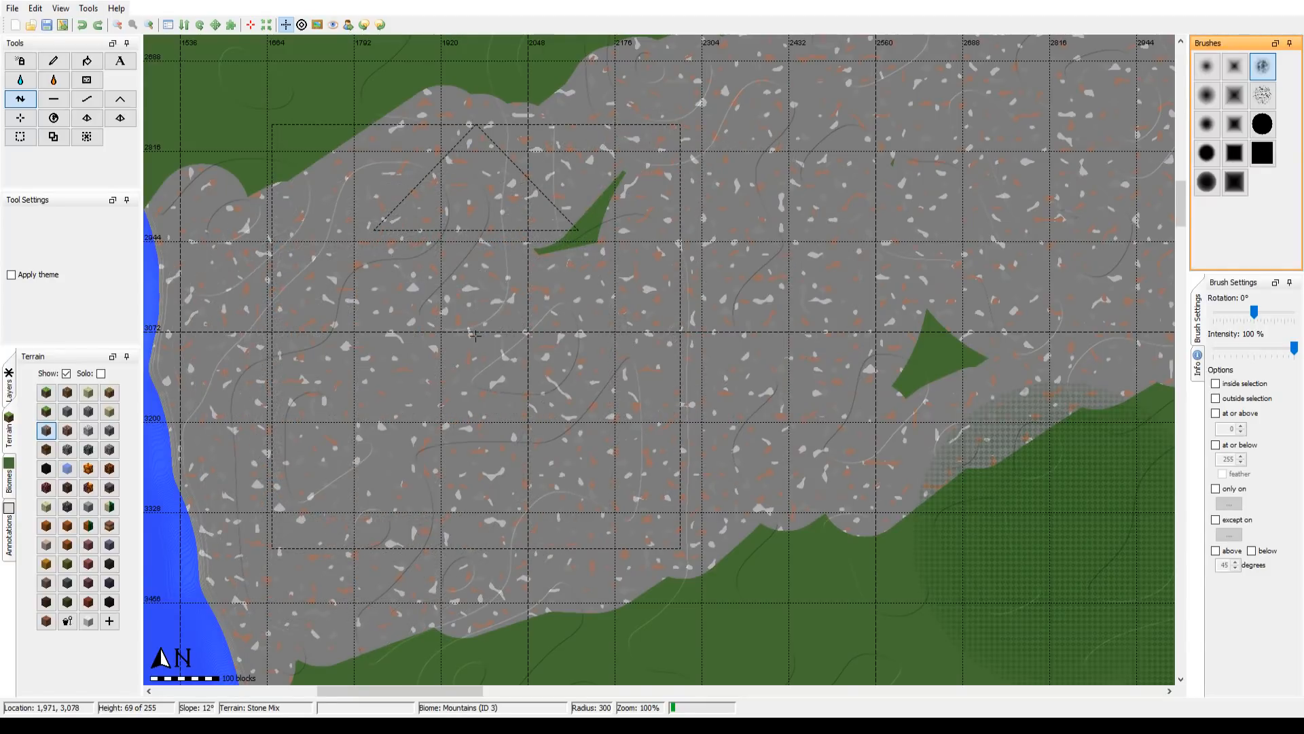
{"action": "left_click_drag", "start_coordinate": [408, 383], "coordinate": [450, 367]}
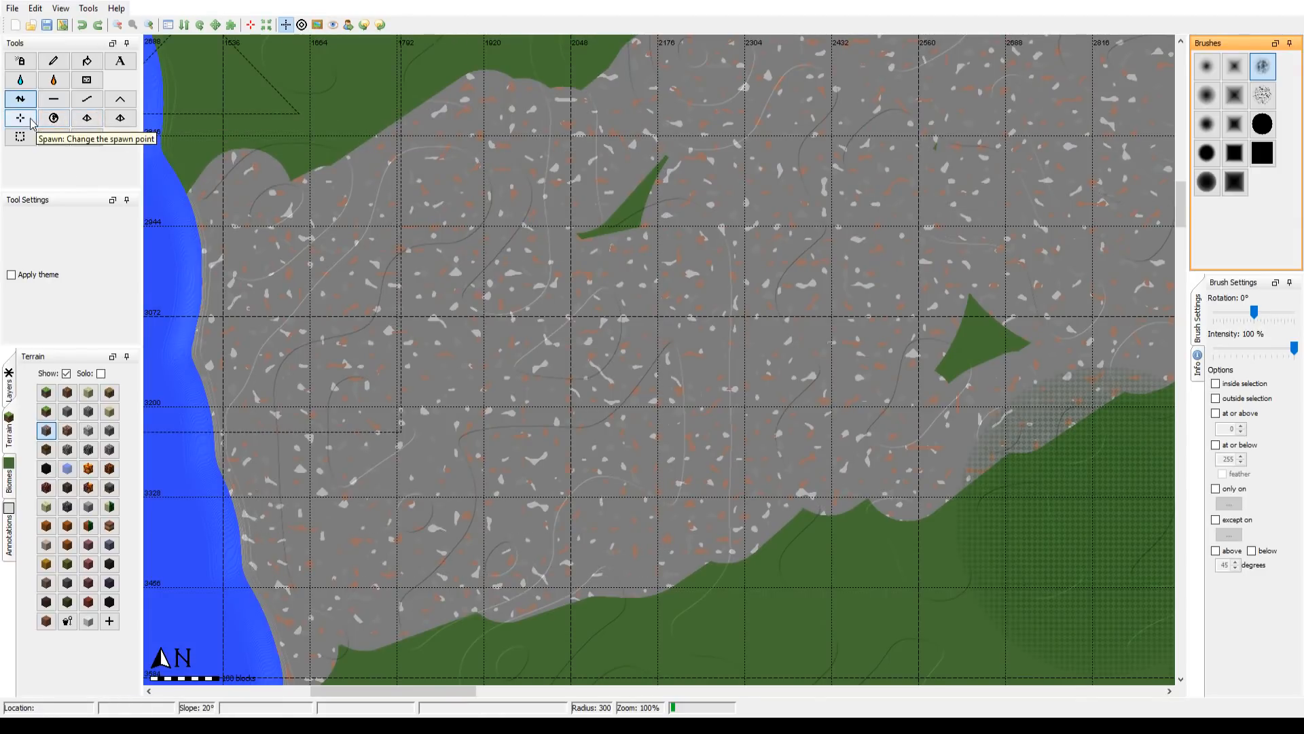
Step: Try raising two large mountains in the western Suroha area using Raise Mountain with the theme applied, radius 300
{"action": "left_click", "coordinate": [122, 107]}
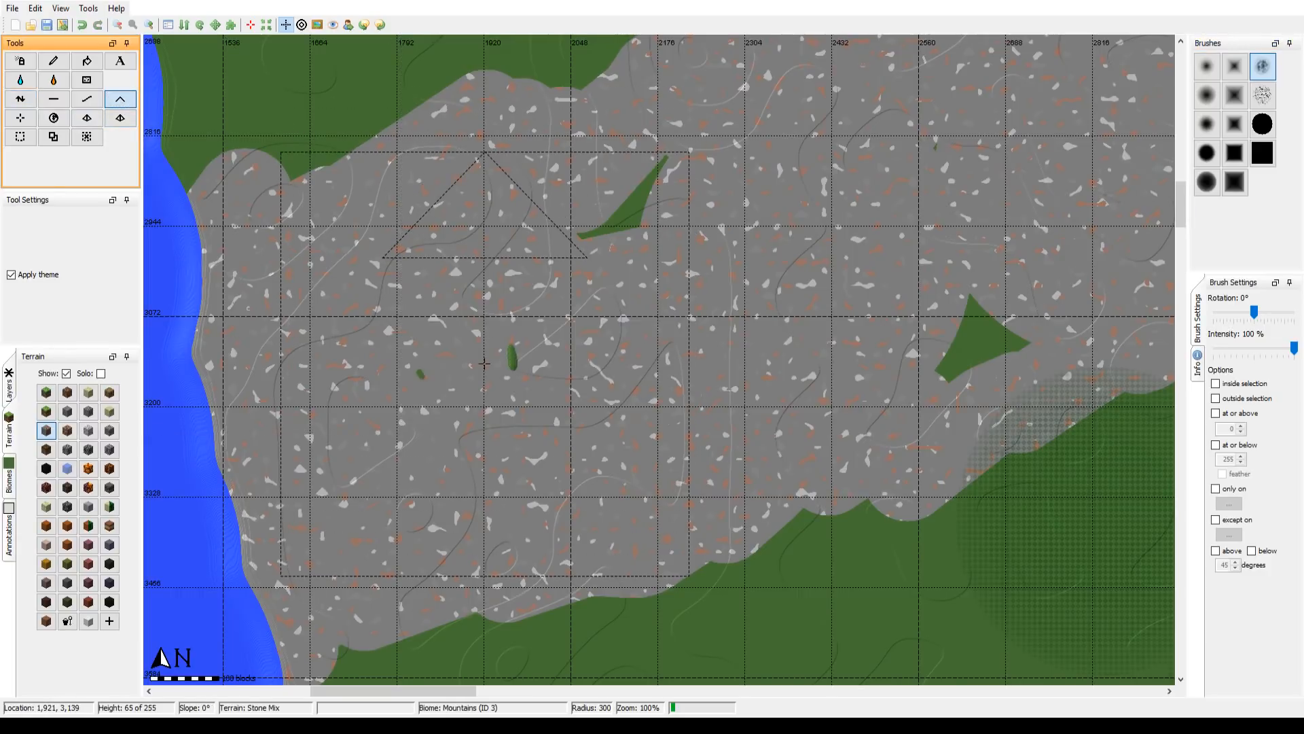
{"action": "mouse_move", "coordinate": [484, 363]}
{"action": "left_mouse_down"}
{"action": "mouse_move", "coordinate": [456, 369]}
{"action": "mouse_move", "coordinate": [633, 283]}
{"action": "mouse_move", "coordinate": [838, 268]}
{"action": "mouse_move", "coordinate": [776, 308]}
{"action": "mouse_move", "coordinate": [622, 333]}
{"action": "mouse_move", "coordinate": [620, 389]}
{"action": "left_mouse_up"}
Step: Try adding small peaks south of the two large mountains with Raise Mountain at radii 64 and 84
{"action": "scroll", "coordinate": [620, 389], "scroll_direction": "down", "scroll_amount": 8}
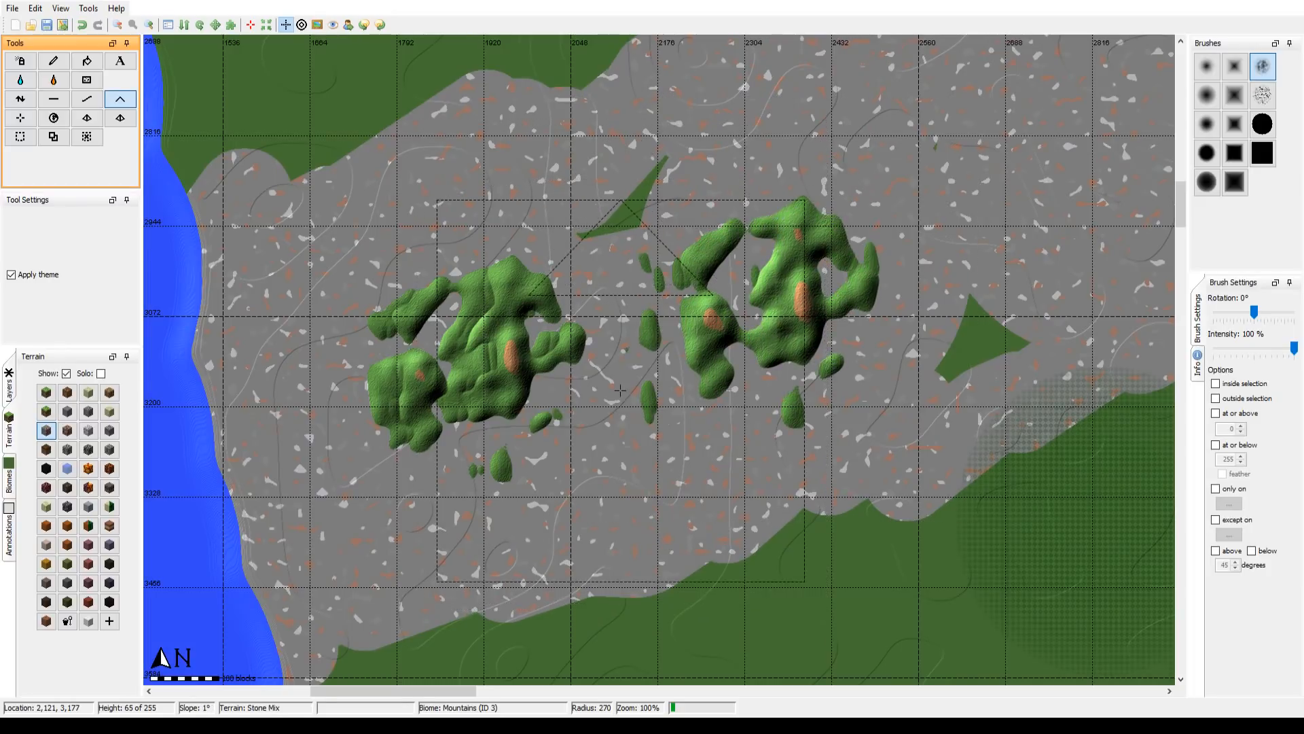
{"action": "left_click", "coordinate": [592, 475]}
{"action": "left_click_drag", "start_coordinate": [589, 475], "coordinate": [591, 475]}
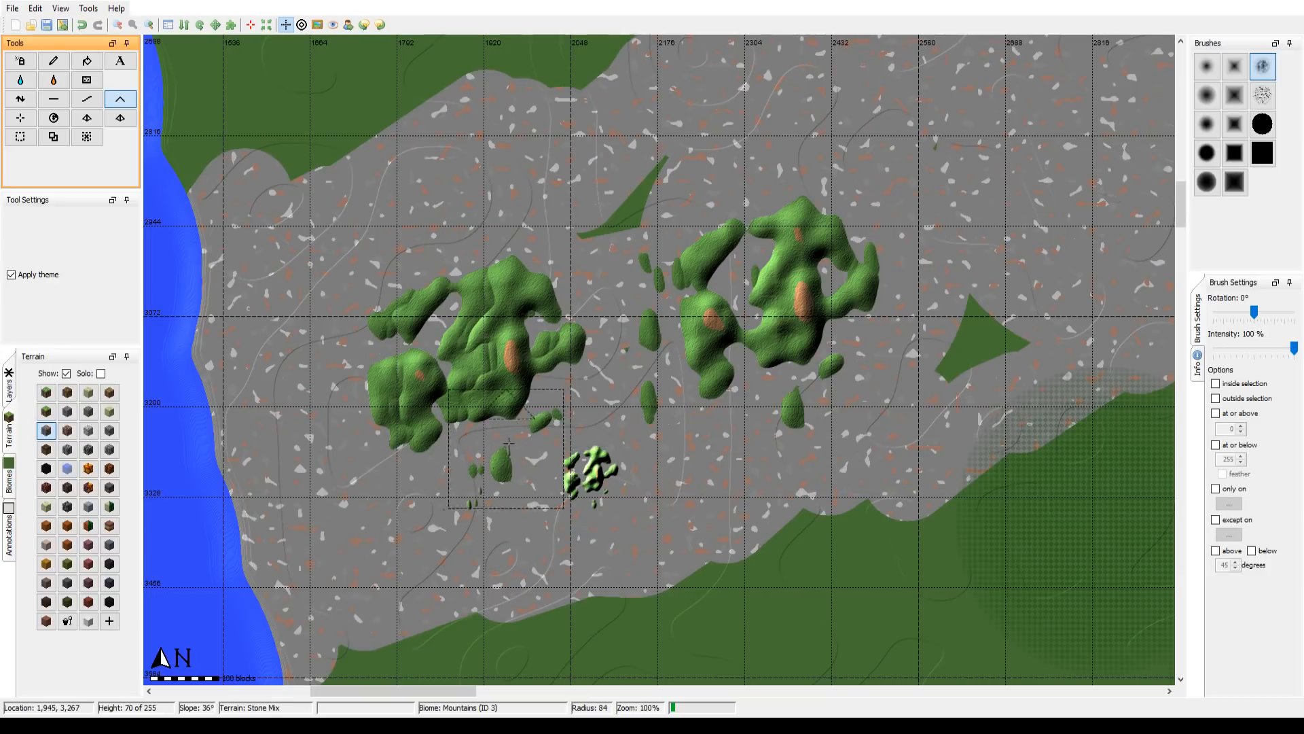
{"action": "scroll", "coordinate": [552, 373], "scroll_direction": "up", "scroll_amount": 1}
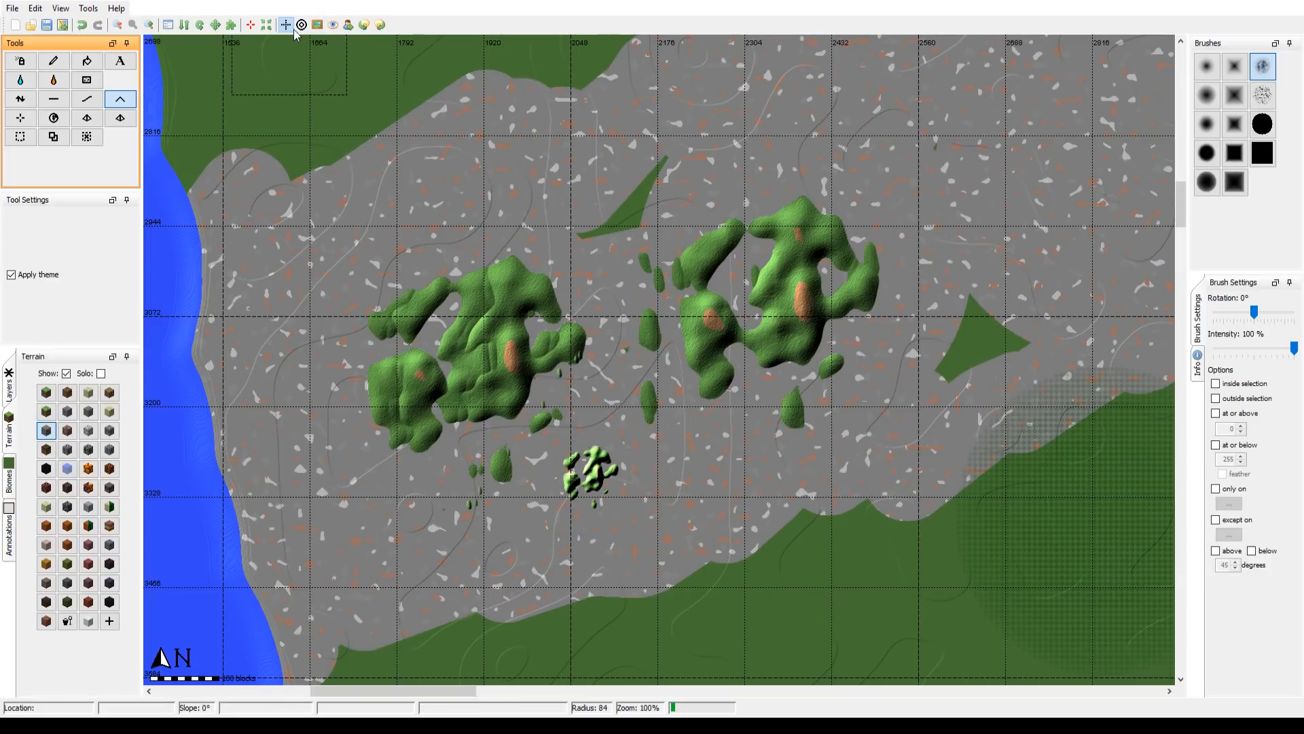
Step: Compare the raised mountains with the Suroha Mountains on the reference overlay
{"action": "left_click", "coordinate": [317, 25]}
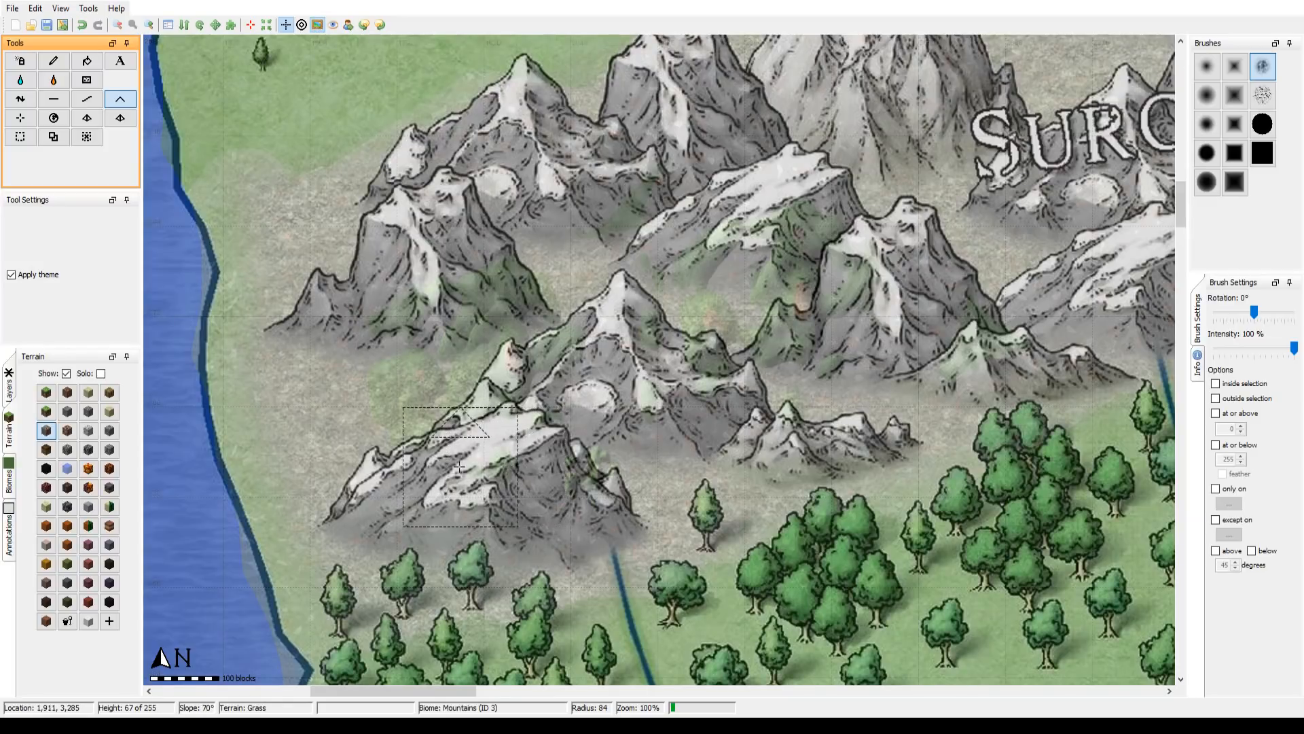
{"action": "left_click", "coordinate": [317, 25]}
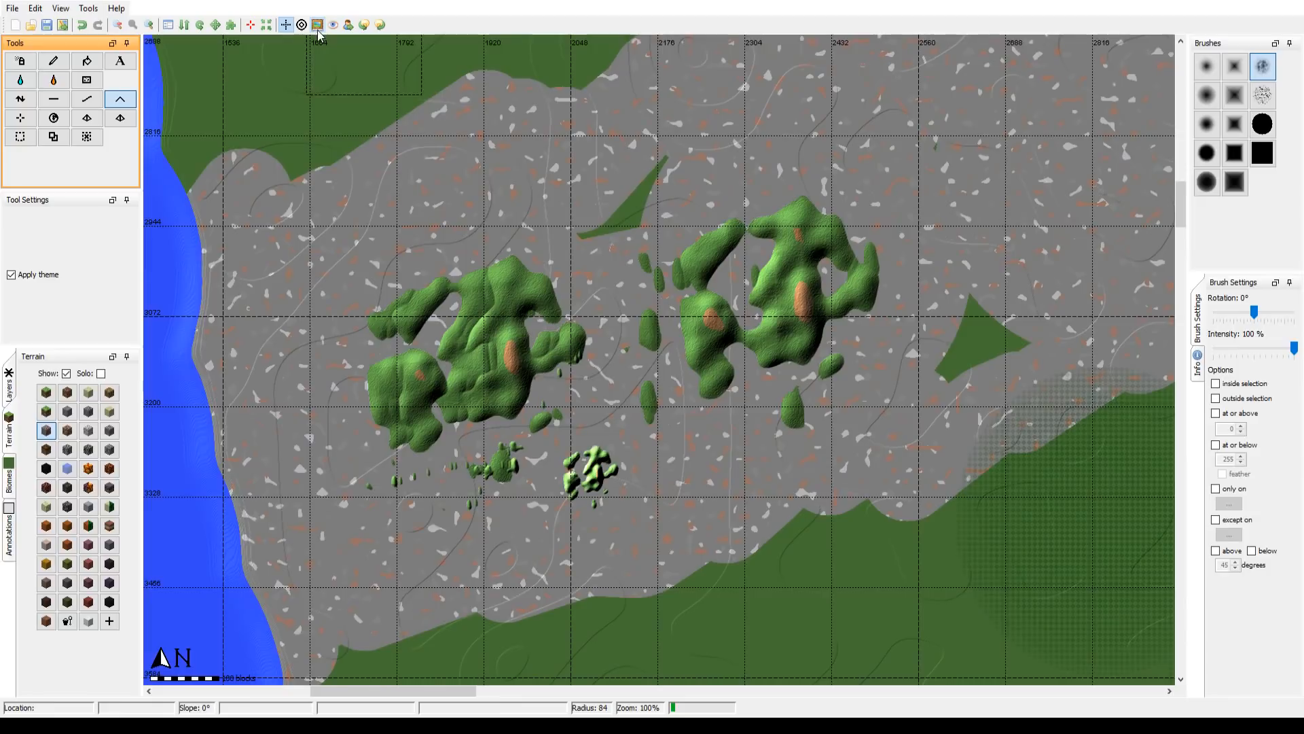
{"action": "left_click_drag", "start_coordinate": [519, 248], "coordinate": [519, 262]}
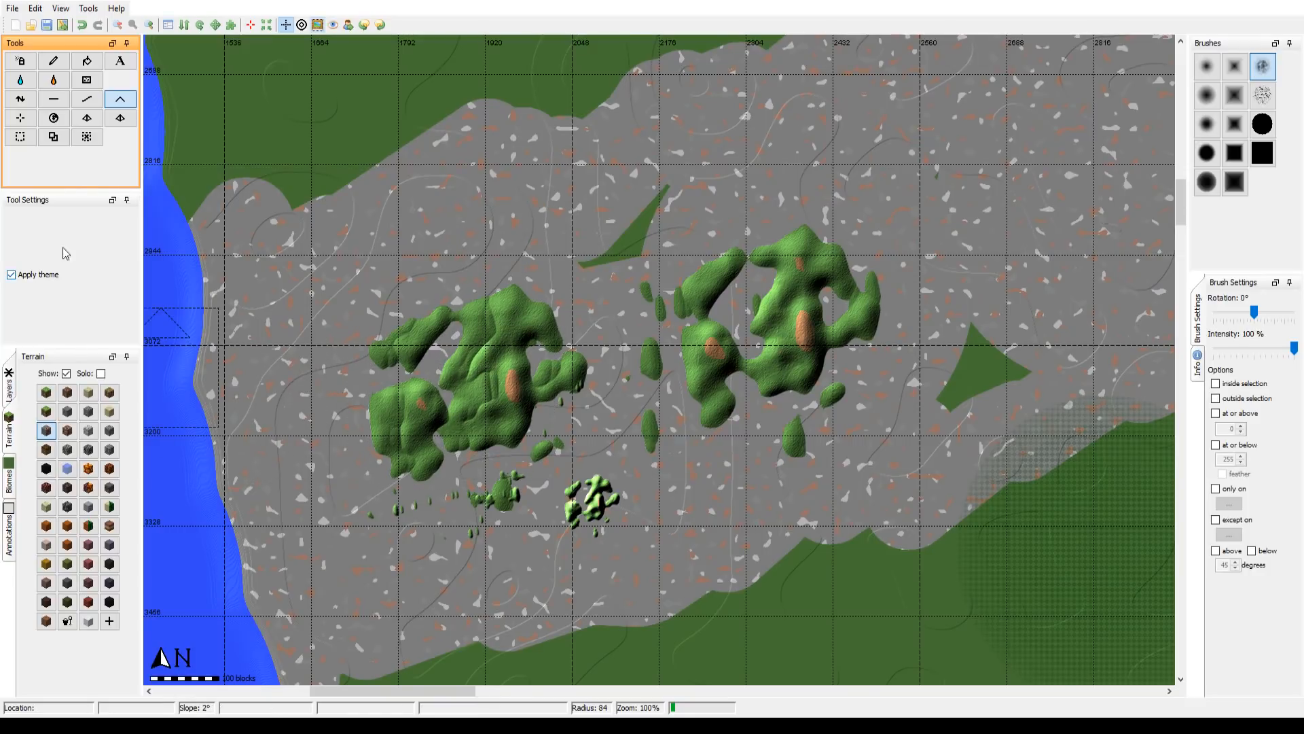
Step: Try building the separate mountains into one tall connected range with Raise Mountain at radii 300 and 270
{"action": "left_click", "coordinate": [49, 433]}
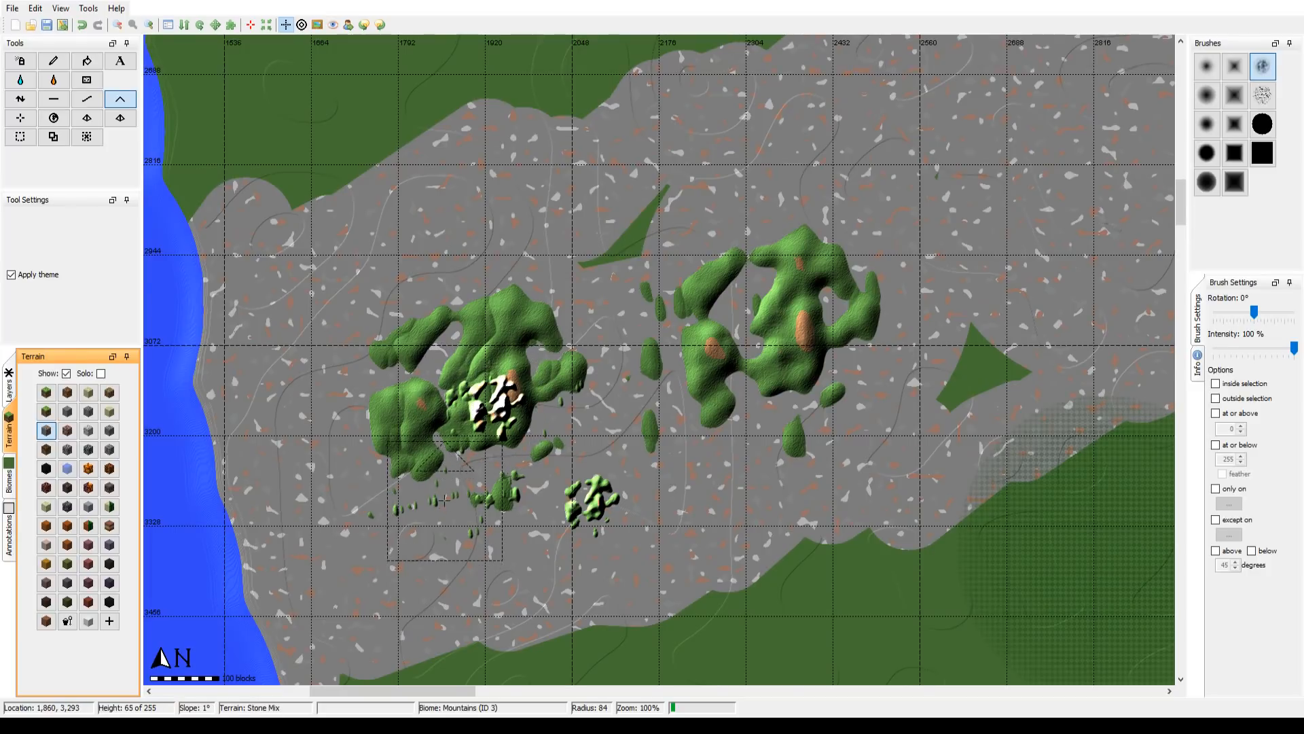
{"action": "scroll", "coordinate": [546, 365], "scroll_direction": "down", "scroll_amount": 14}
{"action": "left_click", "coordinate": [547, 365]}
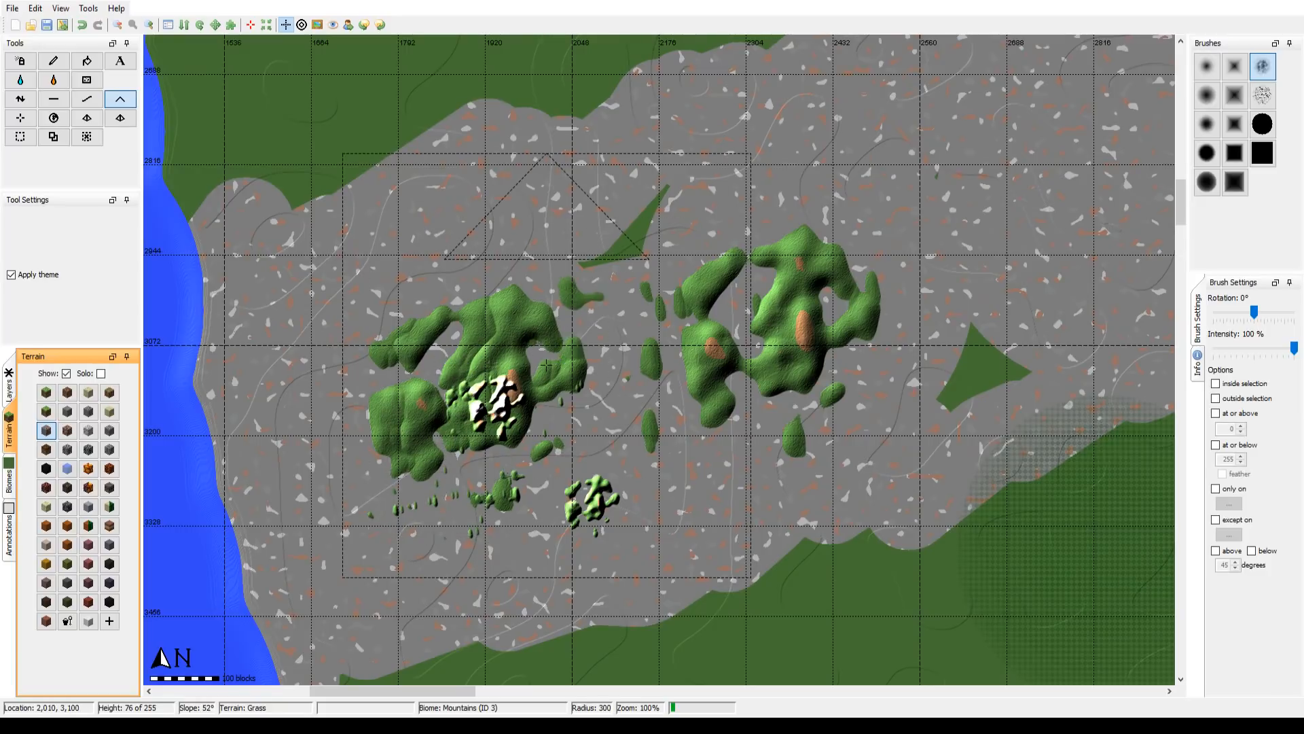
{"action": "scroll", "coordinate": [546, 365], "scroll_direction": "up", "scroll_amount": 1}
{"action": "mouse_move", "coordinate": [546, 366]}
{"action": "left_mouse_down"}
{"action": "mouse_move", "coordinate": [435, 376]}
{"action": "mouse_move", "coordinate": [415, 390]}
{"action": "mouse_move", "coordinate": [446, 370]}
{"action": "mouse_move", "coordinate": [553, 354]}
{"action": "left_mouse_up"}
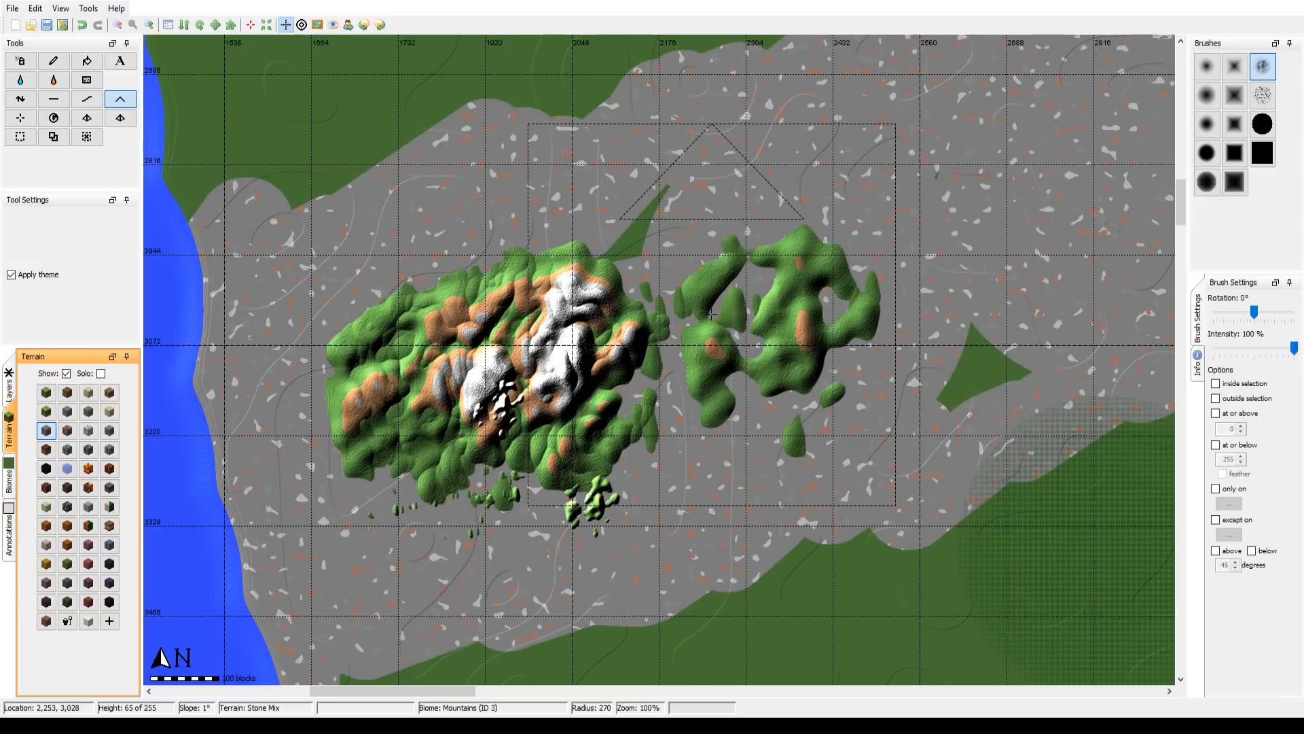
{"action": "mouse_move", "coordinate": [711, 314]}
{"action": "left_mouse_down"}
{"action": "mouse_move", "coordinate": [731, 259]}
{"action": "mouse_move", "coordinate": [669, 239]}
{"action": "mouse_move", "coordinate": [413, 265]}
{"action": "mouse_move", "coordinate": [473, 228]}
{"action": "mouse_move", "coordinate": [470, 290]}
{"action": "mouse_move", "coordinate": [561, 288]}
{"action": "mouse_move", "coordinate": [630, 326]}
{"action": "mouse_move", "coordinate": [553, 297]}
{"action": "mouse_move", "coordinate": [546, 377]}
{"action": "mouse_move", "coordinate": [723, 271]}
{"action": "mouse_move", "coordinate": [899, 233]}
{"action": "mouse_move", "coordinate": [898, 212]}
{"action": "mouse_move", "coordinate": [862, 262]}
{"action": "mouse_move", "coordinate": [883, 276]}
{"action": "mouse_move", "coordinate": [929, 212]}
{"action": "mouse_move", "coordinate": [917, 257]}
{"action": "mouse_move", "coordinate": [850, 301]}
{"action": "mouse_move", "coordinate": [873, 359]}
{"action": "mouse_move", "coordinate": [834, 425]}
{"action": "mouse_move", "coordinate": [848, 445]}
{"action": "mouse_move", "coordinate": [791, 463]}
{"action": "mouse_move", "coordinate": [502, 381]}
{"action": "left_mouse_up"}
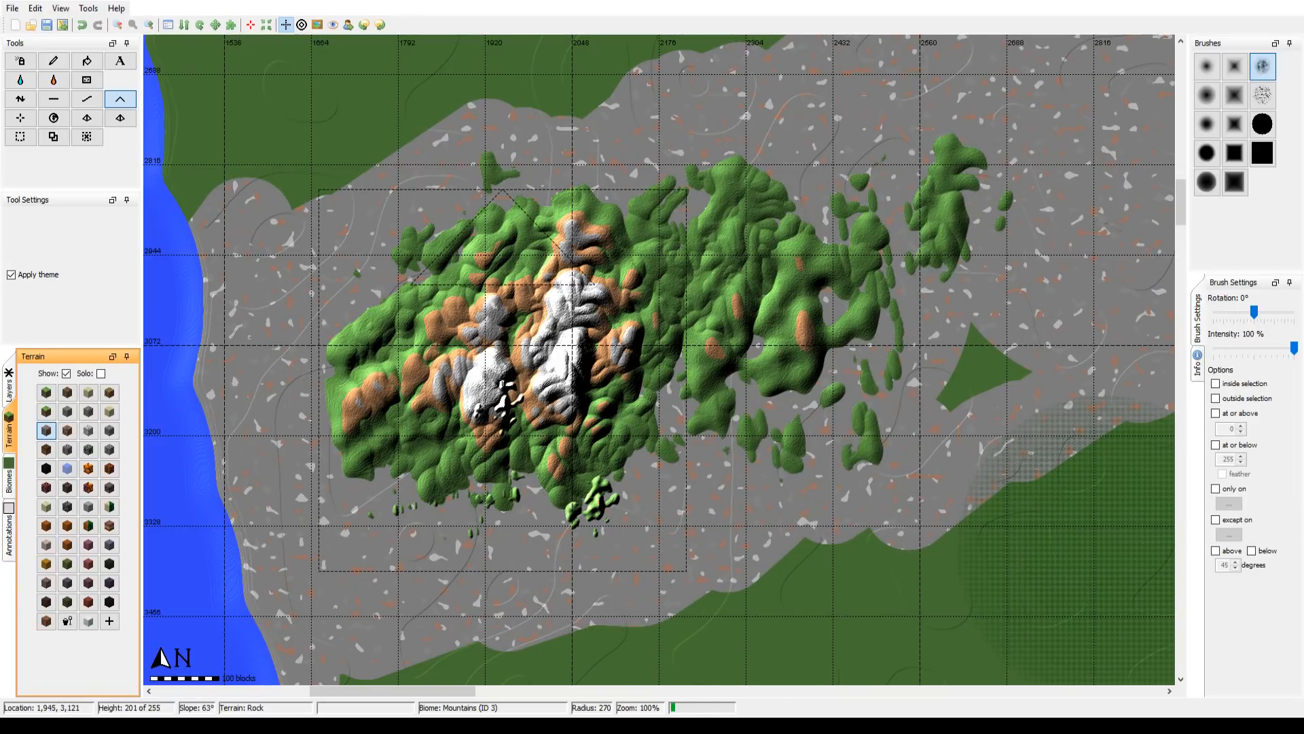
Step: Undo every Raise Mountain stroke in the western Suroha Mountains
{"action": "key", "text": "ctrl+z"}
{"action": "key", "text": "ctrl+z"}
{"action": "key", "text": "ctrl+z"}
{"action": "key", "text": "ctrl+z"}
{"action": "key", "text": "ctrl+z"}
{"action": "key", "text": "ctrl+z"}
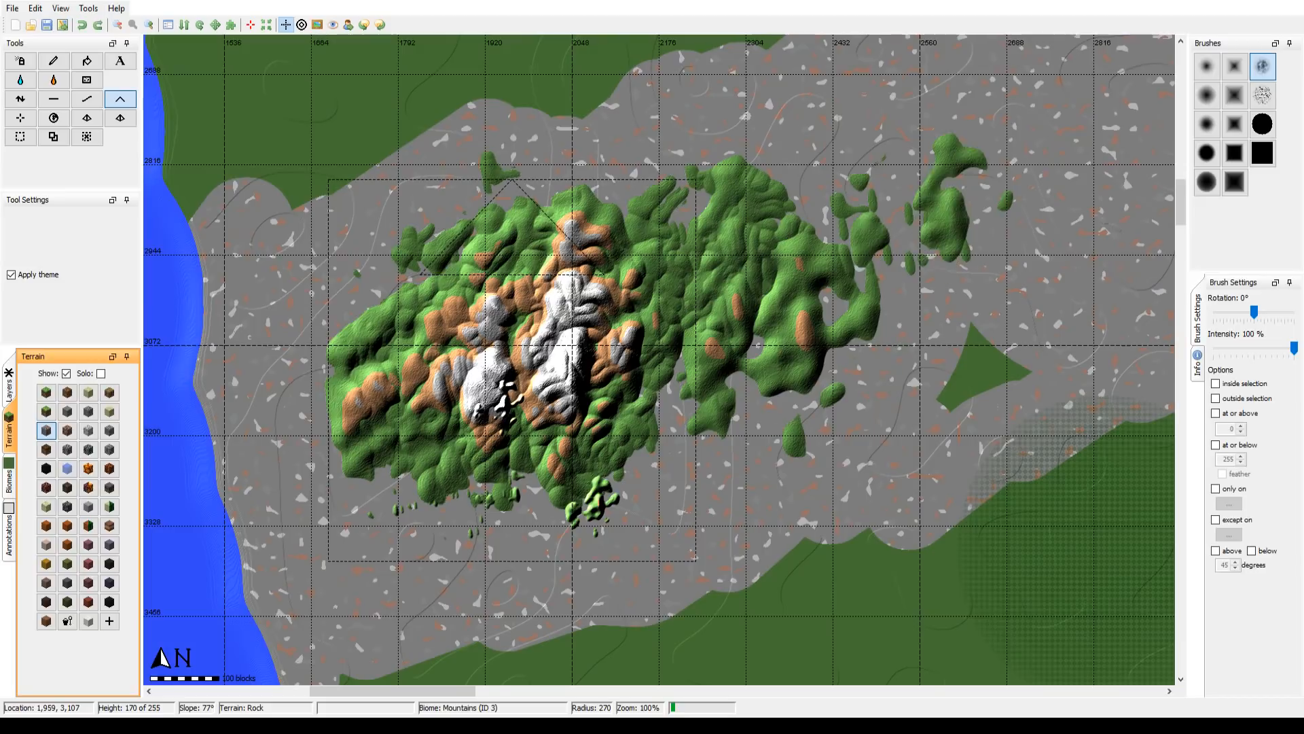
{"action": "key", "text": "ctrl+z"}
{"action": "key", "text": "ctrl+z"}
{"action": "key", "text": "ctrl+z"}
{"action": "key", "text": "ctrl+z"}
{"action": "key", "text": "ctrl+z"}
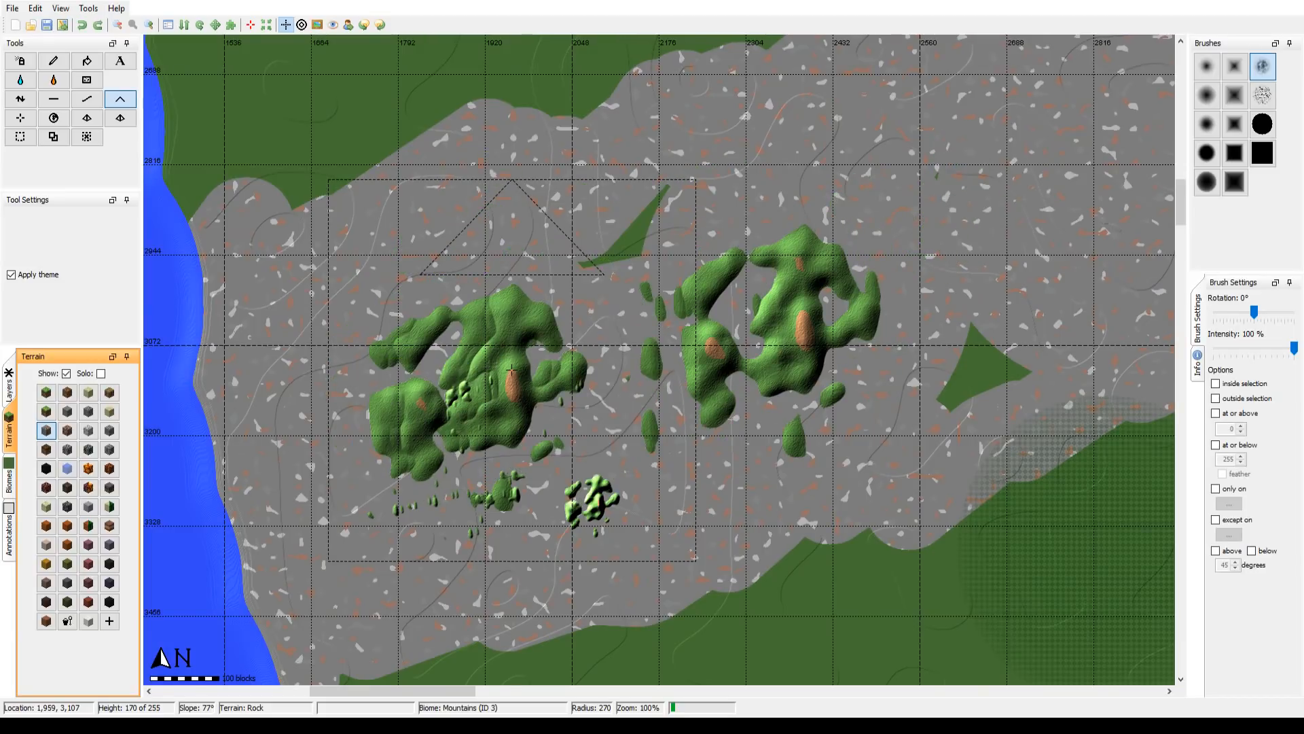
{"action": "key", "text": "ctrl+z"}
{"action": "key", "text": "ctrl+z"}
{"action": "key", "text": "ctrl+z"}
{"action": "key", "text": "ctrl+z"}
{"action": "key", "text": "ctrl+z"}
{"action": "key", "text": "ctrl+z"}
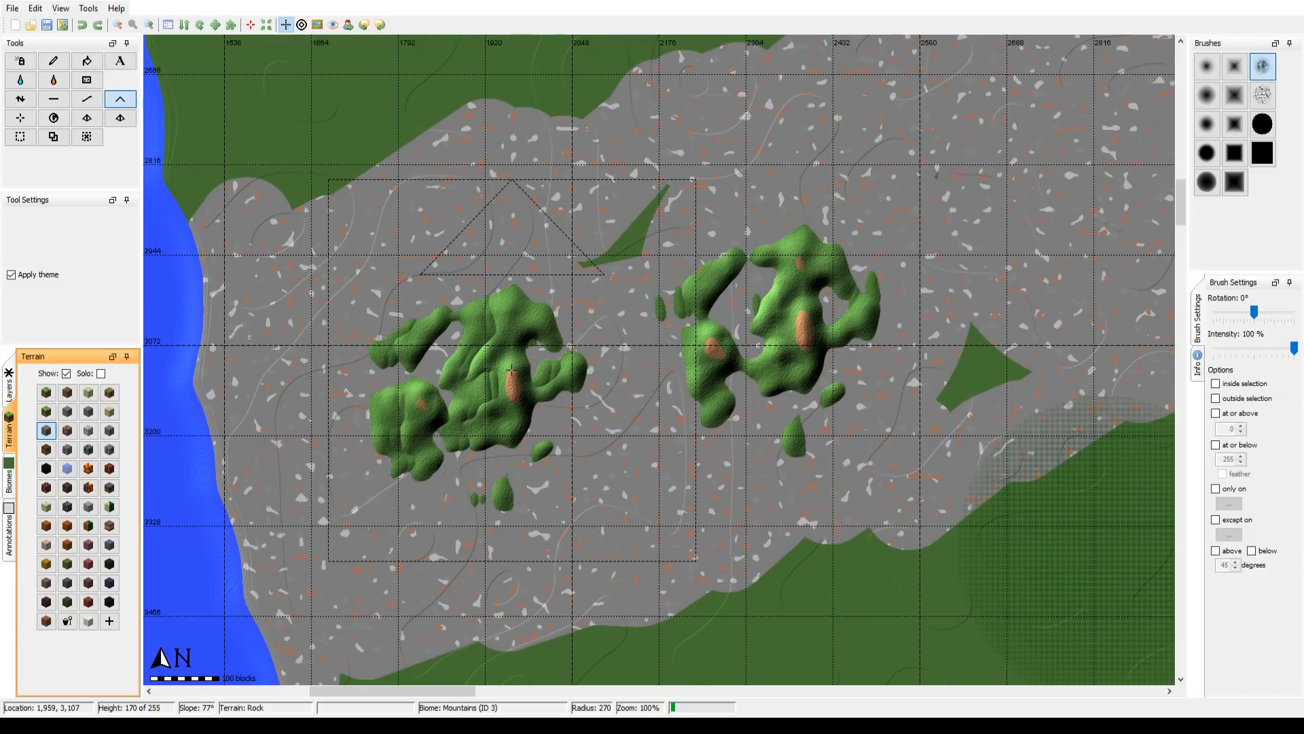
{"action": "key", "text": "ctrl+z"}
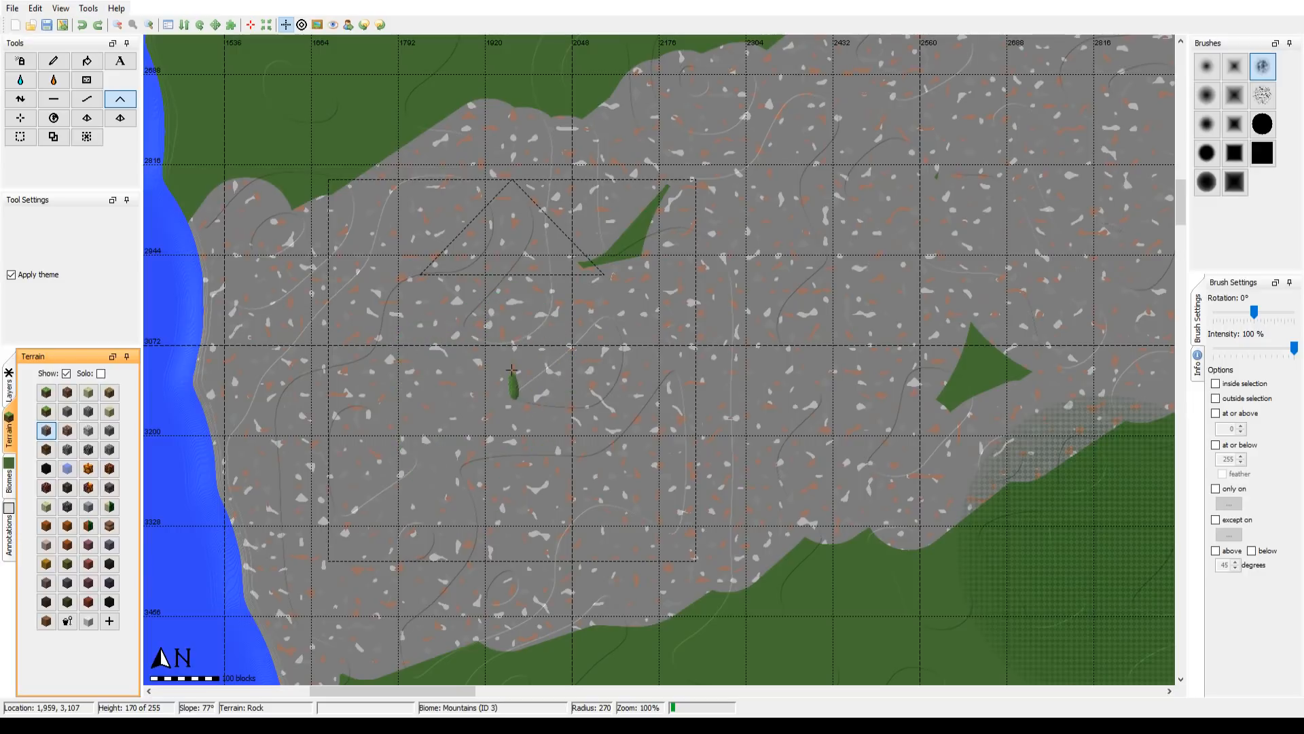
{"action": "key", "text": "ctrl+z"}
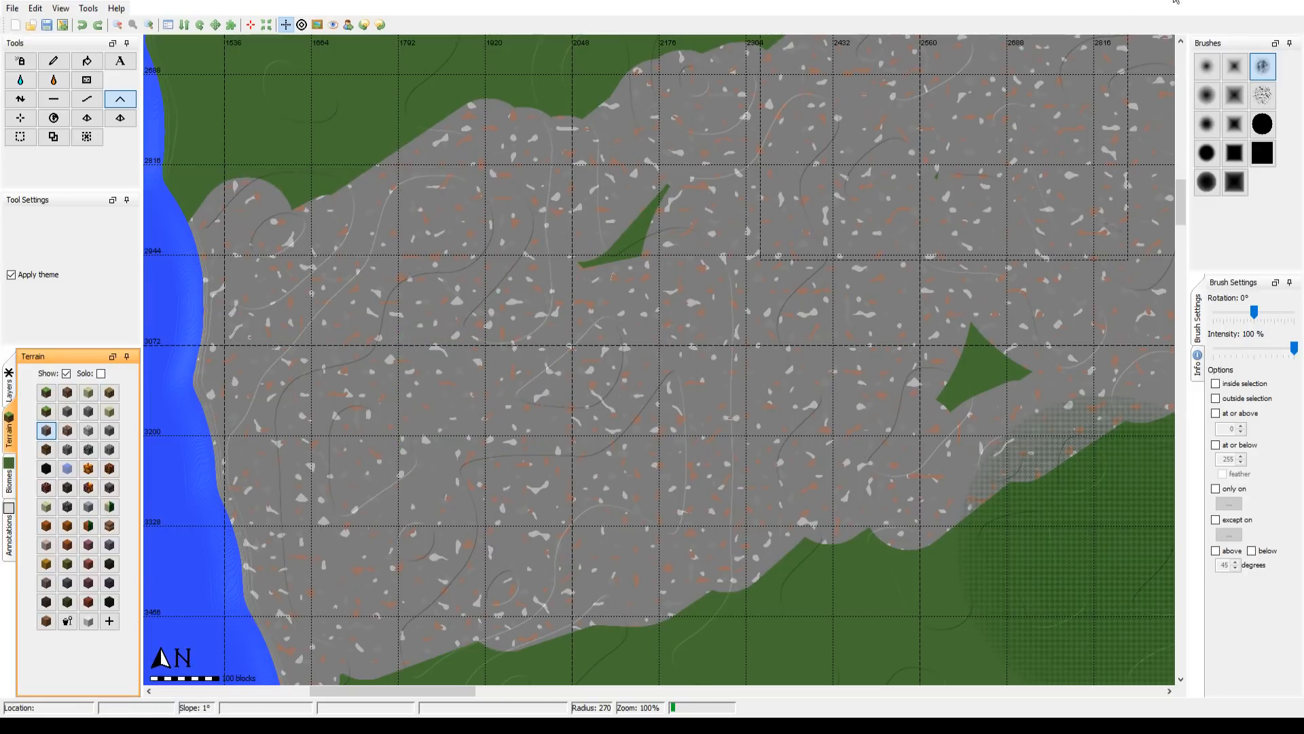
Step: Try raising the mountain area's stone terrain with the Height tool using the cracked-pattern brush at radius 270 and 100% intensity
{"action": "left_click", "coordinate": [1262, 95]}
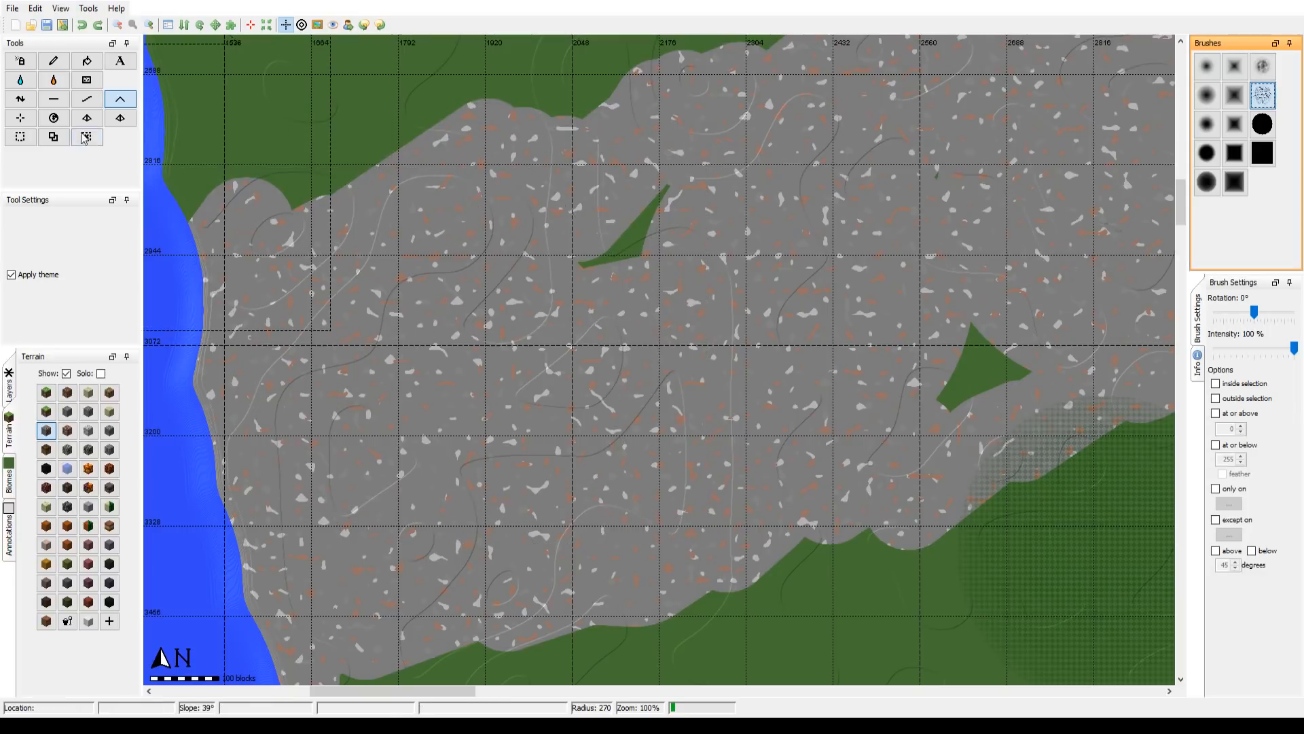
{"action": "left_click", "coordinate": [21, 99]}
{"action": "left_click_drag", "start_coordinate": [559, 381], "coordinate": [559, 378]}
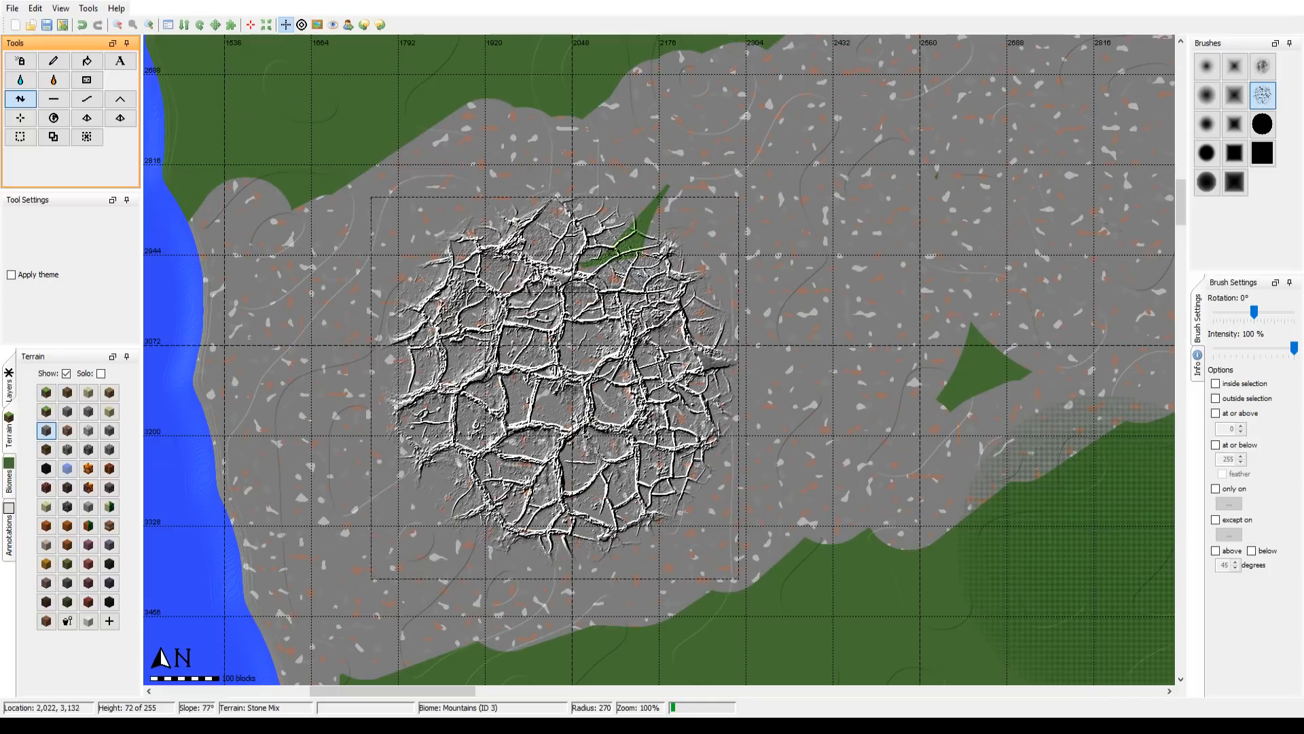
{"action": "key", "text": "ctrl+z"}
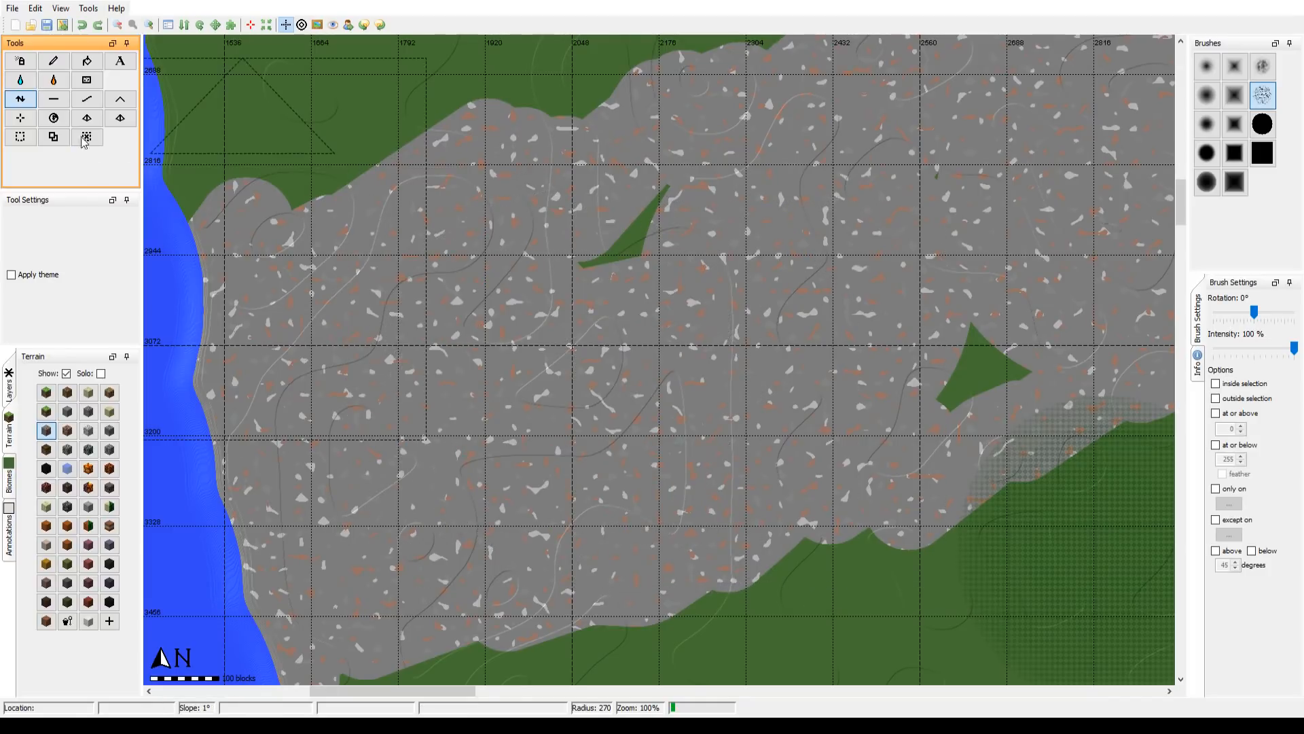
Step: Try building rugged ridges across the middle of the stone area with Raise Mountain and the cracked-pattern brush at radius 270
{"action": "left_click", "coordinate": [120, 98]}
{"action": "left_click_drag", "start_coordinate": [549, 391], "coordinate": [548, 391]}
{"action": "left_click_drag", "start_coordinate": [615, 335], "coordinate": [736, 308]}
{"action": "left_click_drag", "start_coordinate": [657, 330], "coordinate": [537, 376]}
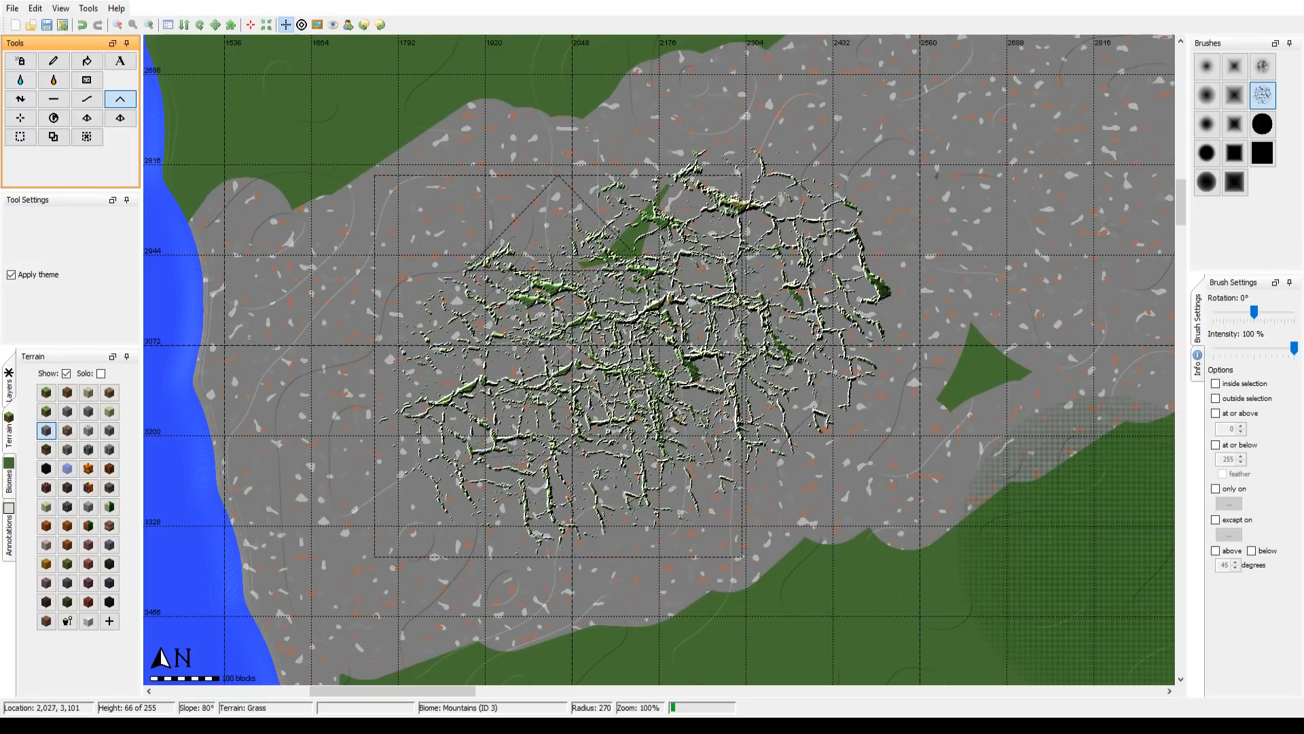
Step: Undo all the cracked-pattern ridges on the stone area and switch back to the Height tool
{"action": "key", "text": "ctrl+z"}
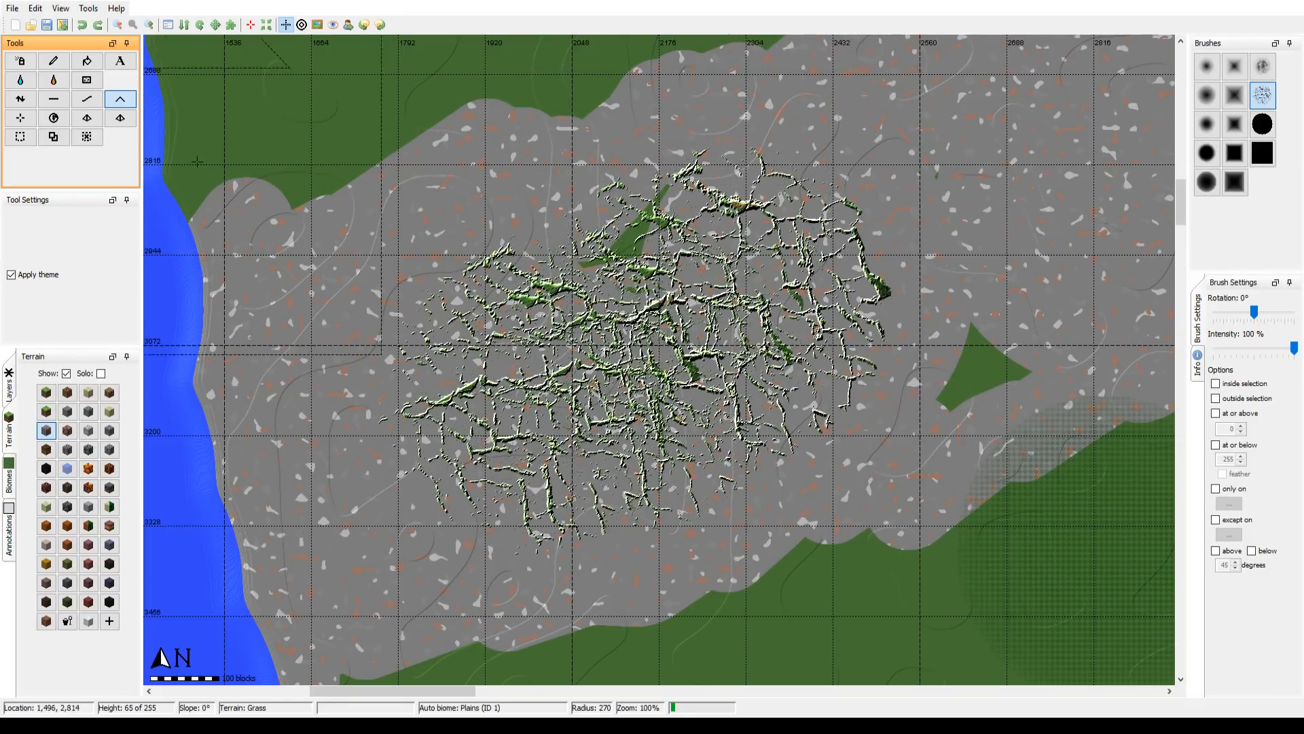
{"action": "left_click", "coordinate": [20, 99]}
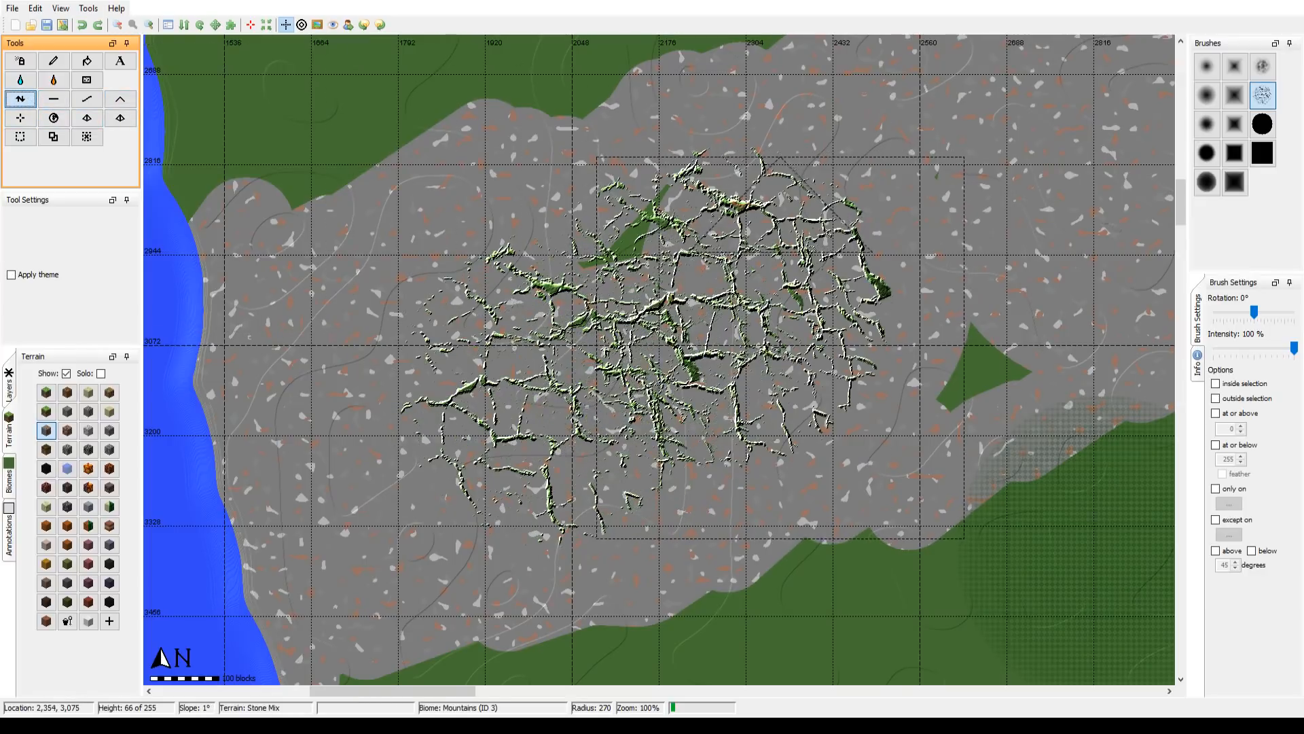
{"action": "key", "text": "ctrl+z"}
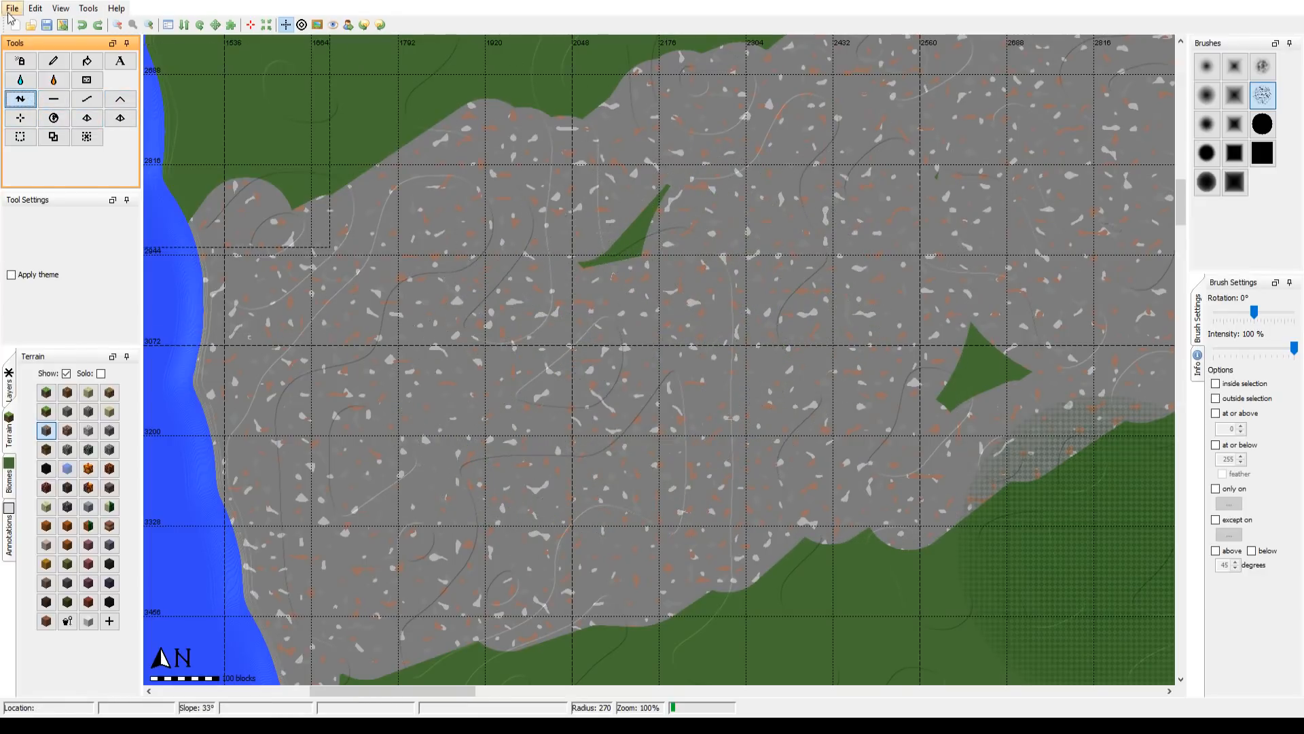
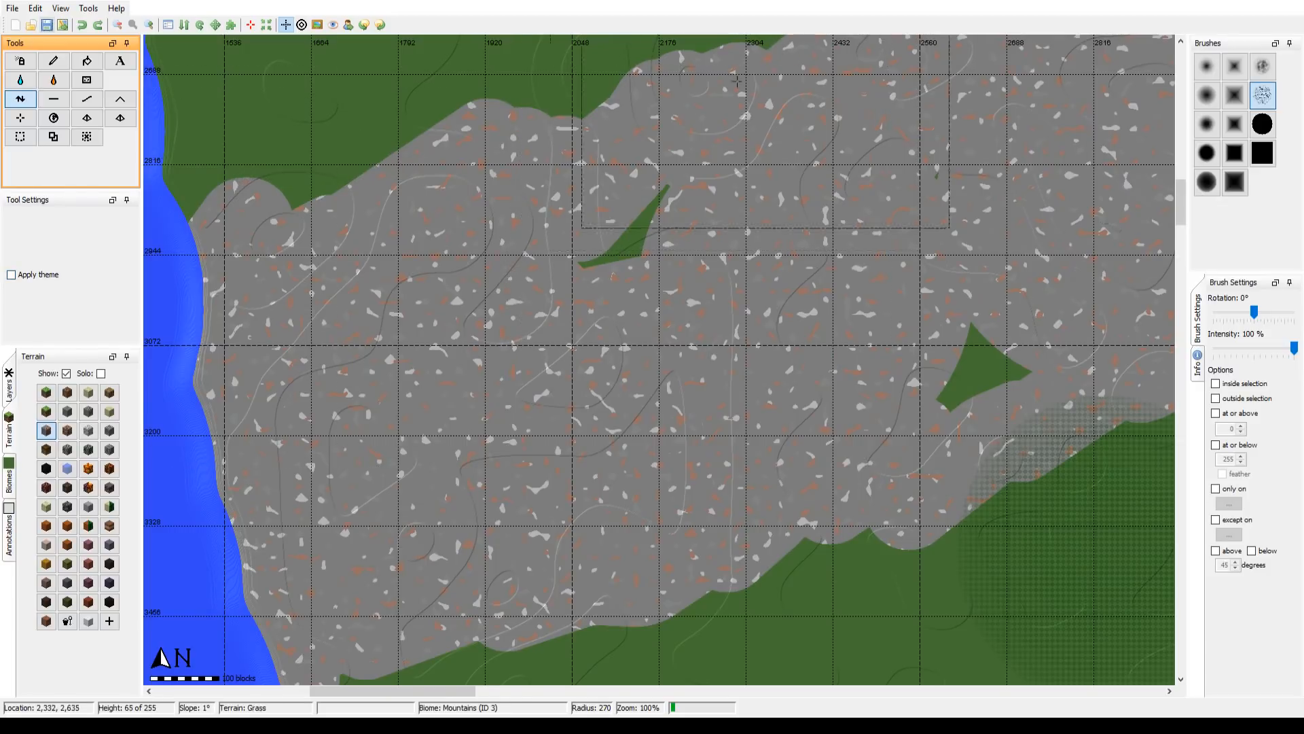
Step: Compare the whole traced map with the fantasy reference map by repeatedly switching the image overlay on and off
{"action": "mouse_move", "coordinate": [736, 287]}
{"action": "left_mouse_down"}
{"action": "mouse_move", "coordinate": [642, 293]}
{"action": "mouse_move", "coordinate": [745, 296]}
{"action": "left_mouse_up"}
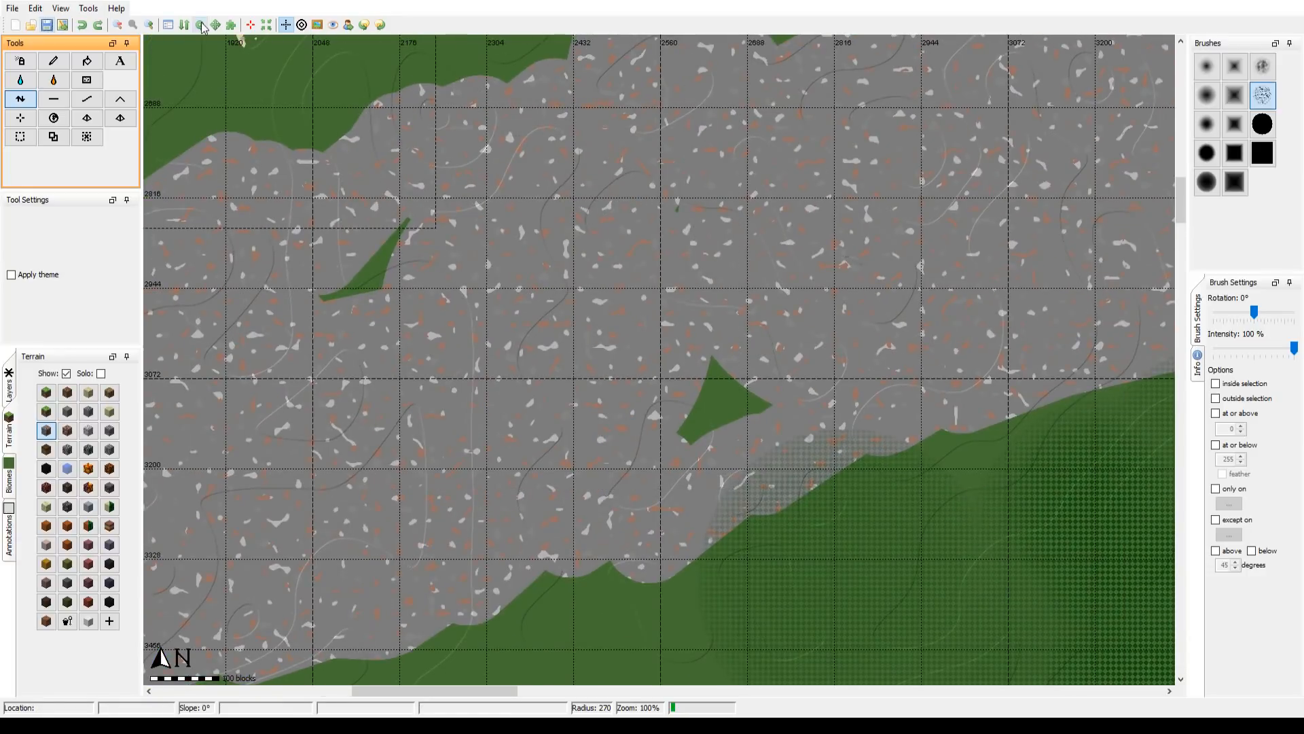
{"action": "left_click", "coordinate": [118, 26]}
{"action": "left_click", "coordinate": [118, 25]}
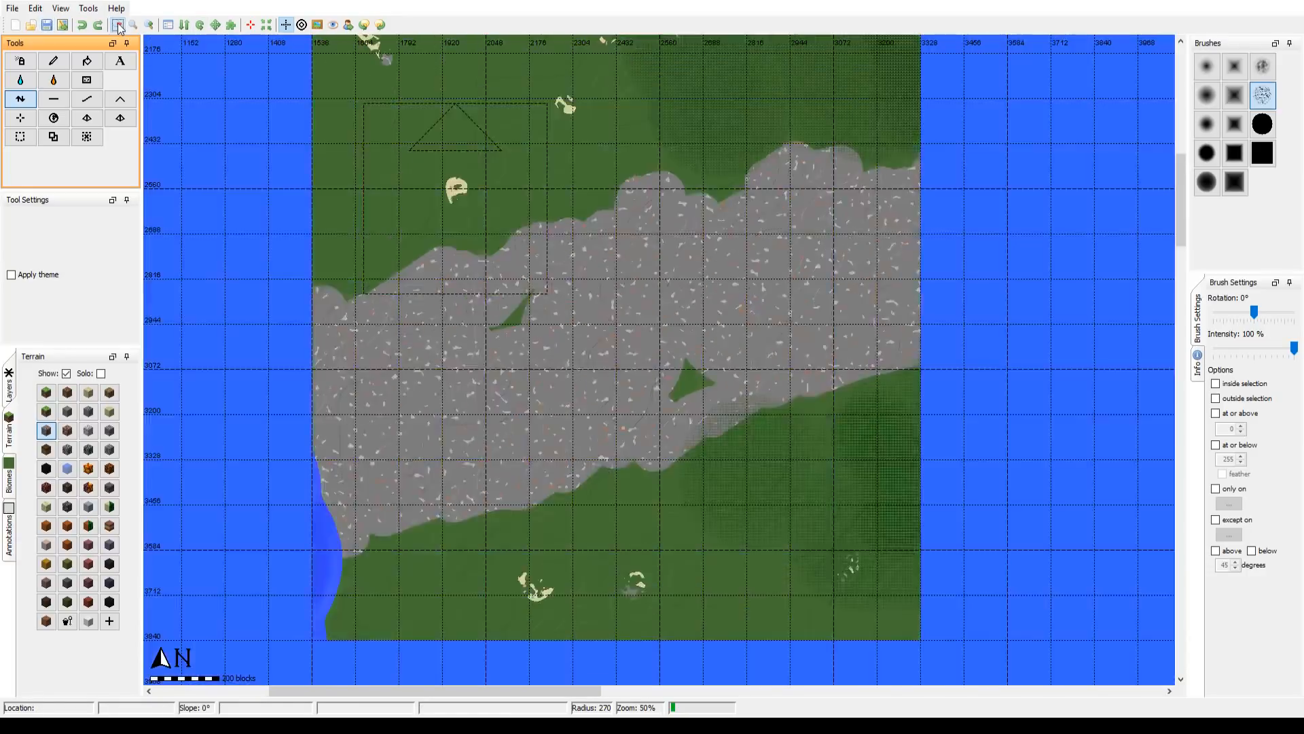
{"action": "left_click", "coordinate": [118, 26]}
{"action": "left_click", "coordinate": [118, 25]}
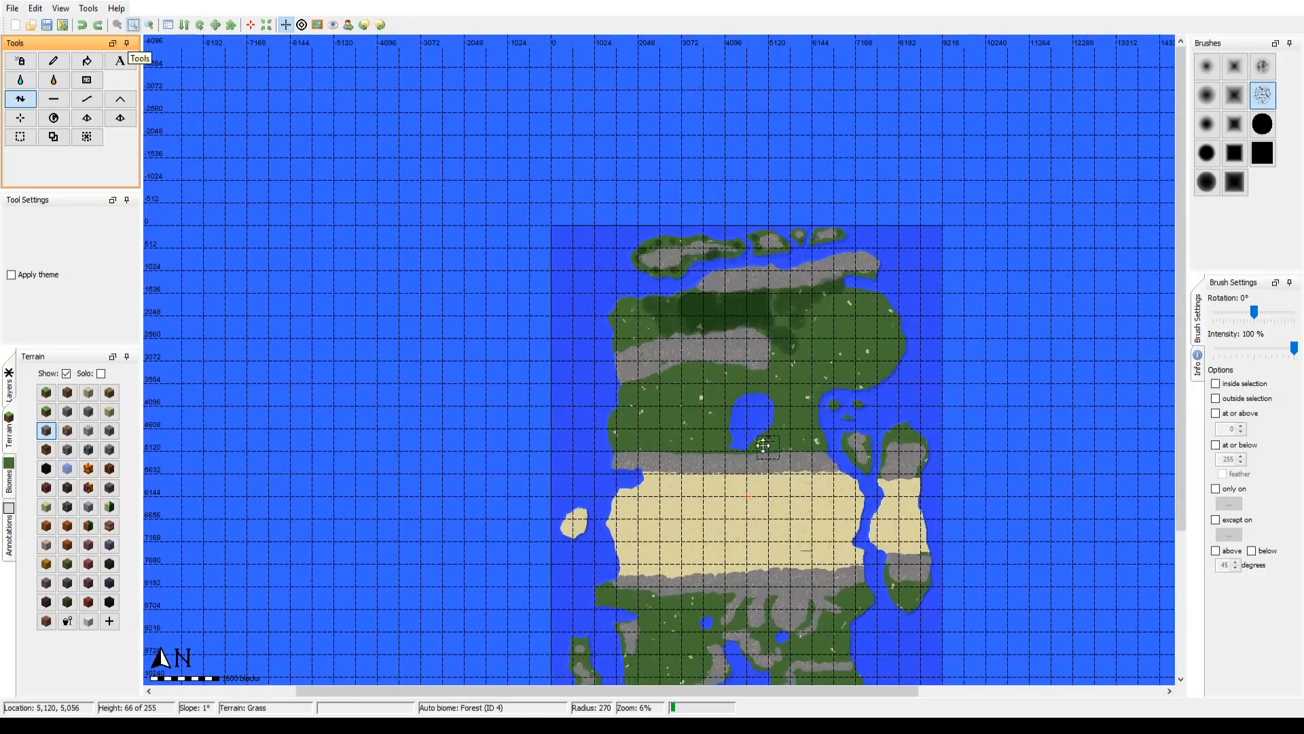
{"action": "left_click_drag", "start_coordinate": [768, 449], "coordinate": [633, 311]}
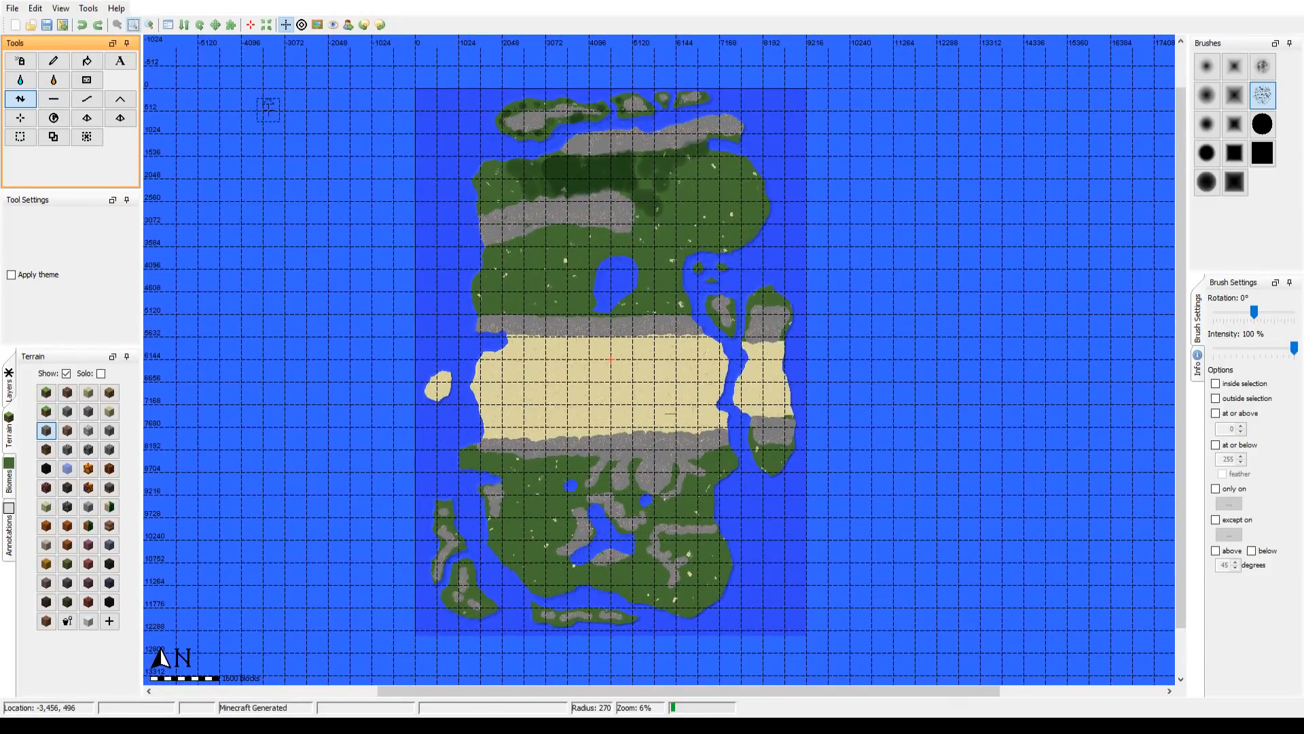
{"action": "left_click", "coordinate": [53, 62]}
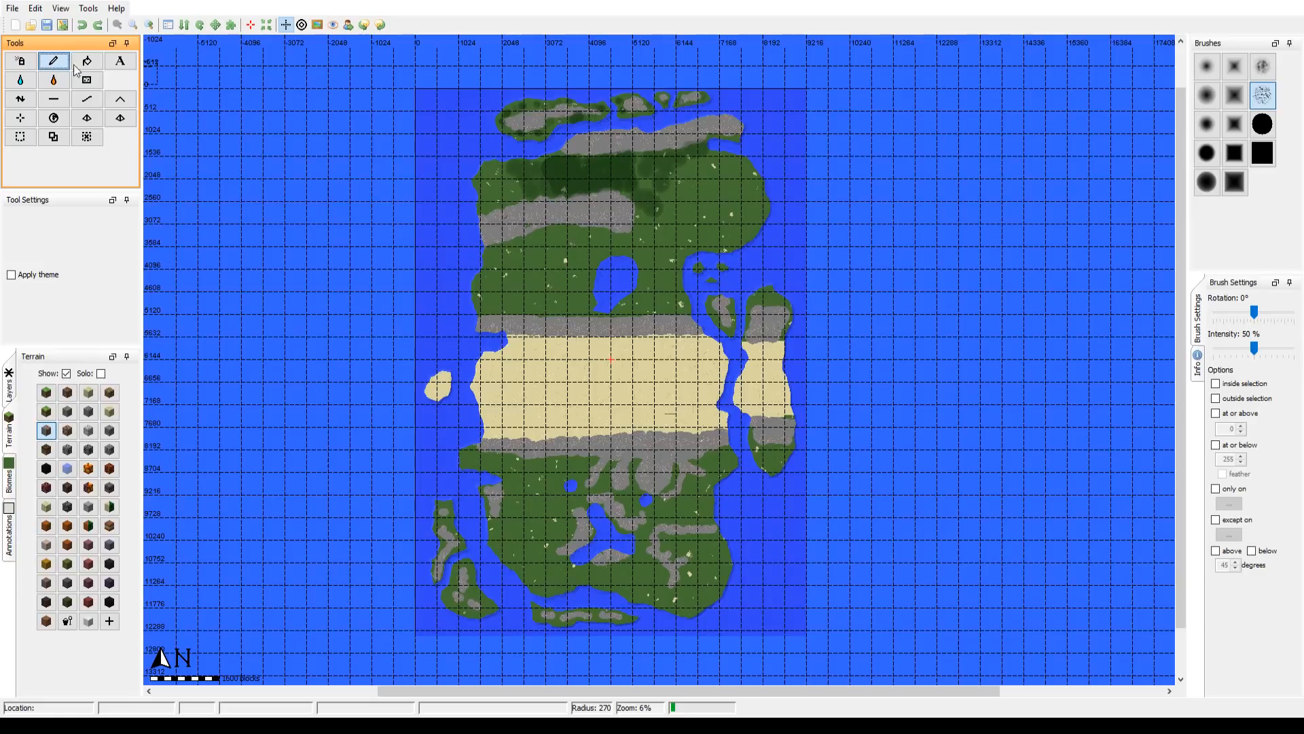
{"action": "left_click", "coordinate": [317, 25]}
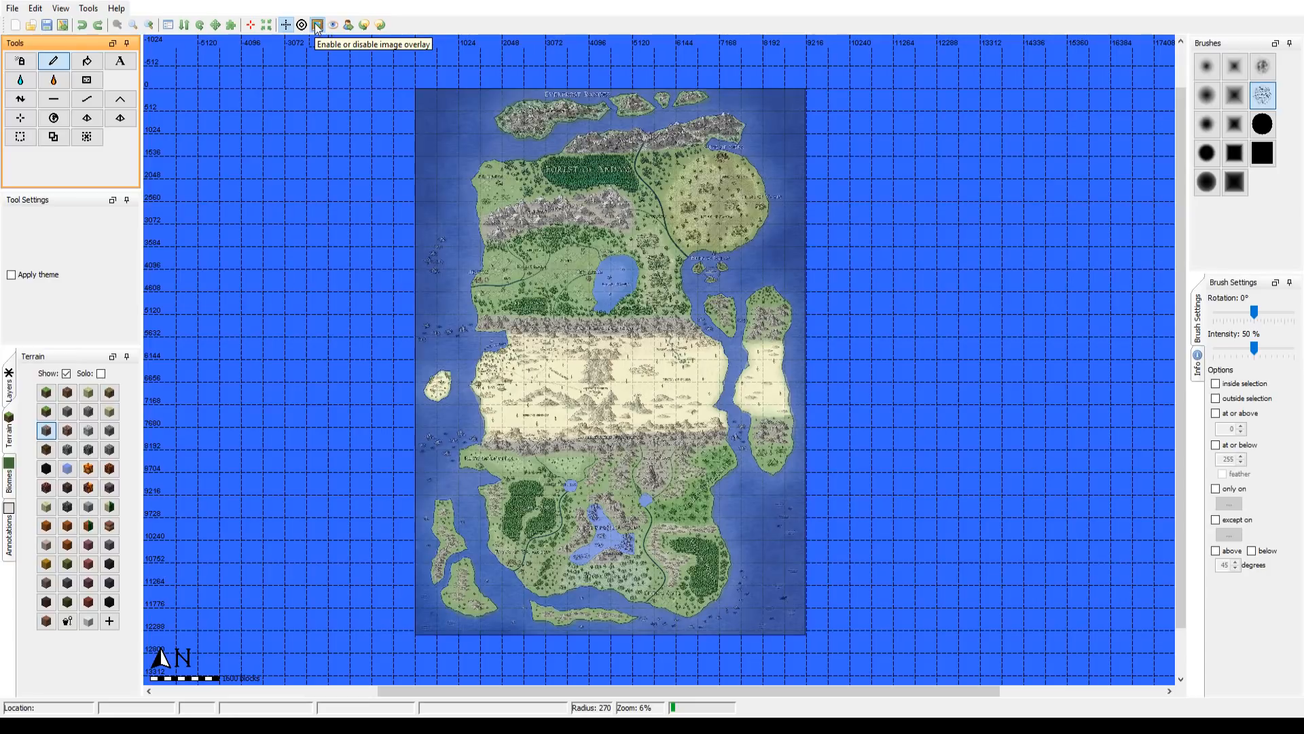
{"action": "left_click", "coordinate": [317, 25]}
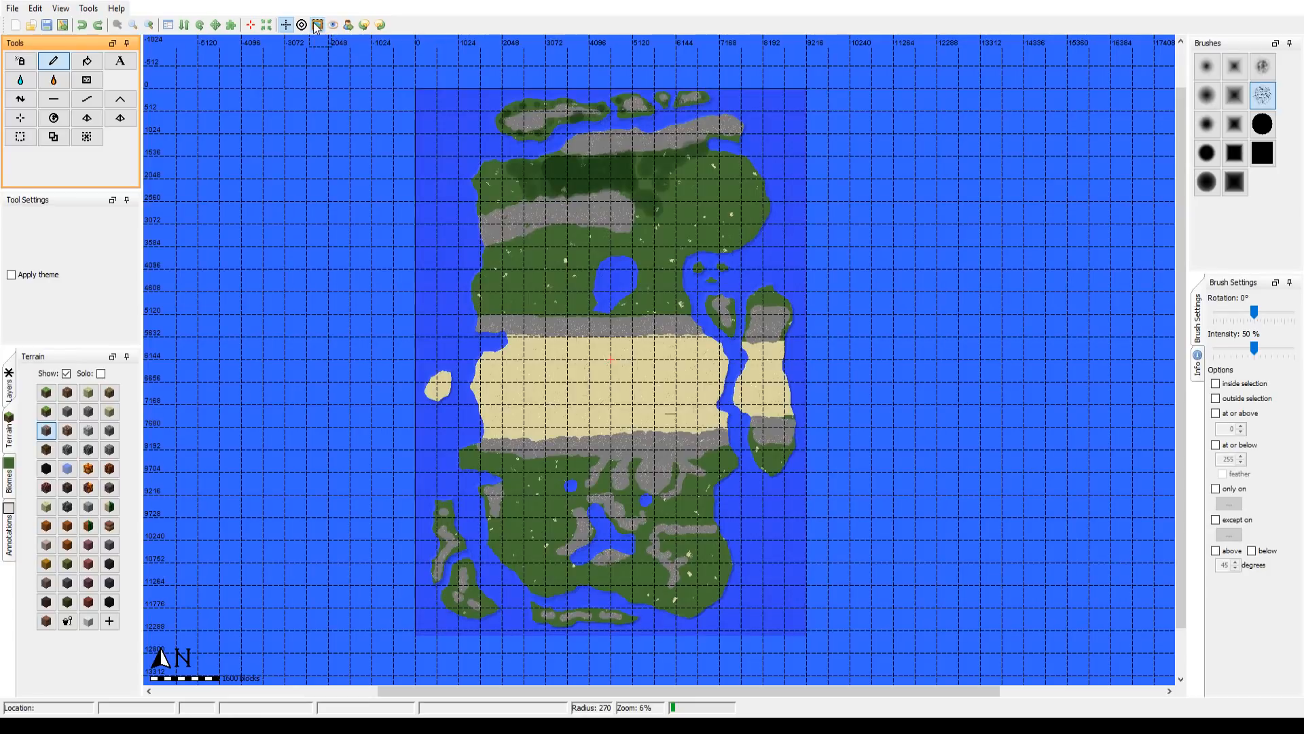
{"action": "left_click", "coordinate": [317, 25]}
{"action": "left_click", "coordinate": [317, 25]}
{"action": "left_click", "coordinate": [317, 25]}
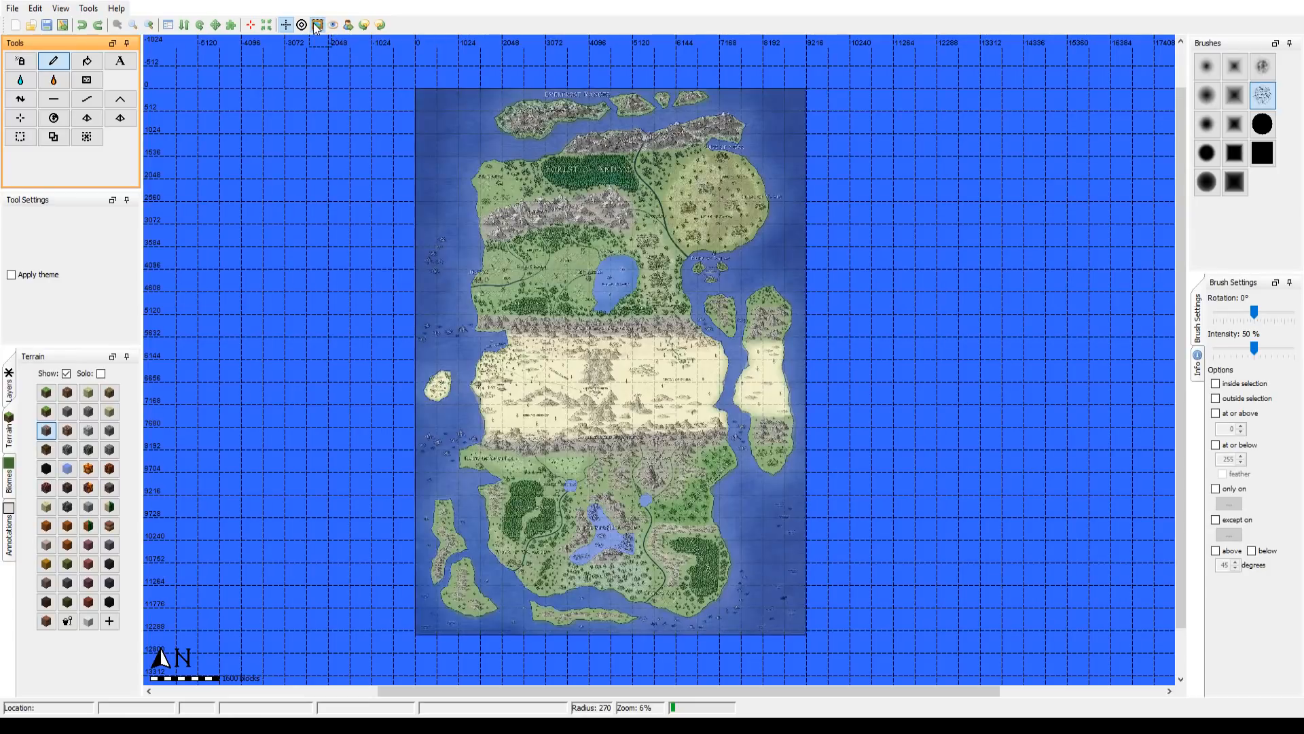
{"action": "left_click", "coordinate": [317, 25]}
{"action": "left_click", "coordinate": [318, 25]}
{"action": "left_click", "coordinate": [317, 25]}
{"action": "left_click", "coordinate": [317, 26]}
{"action": "left_click", "coordinate": [318, 26]}
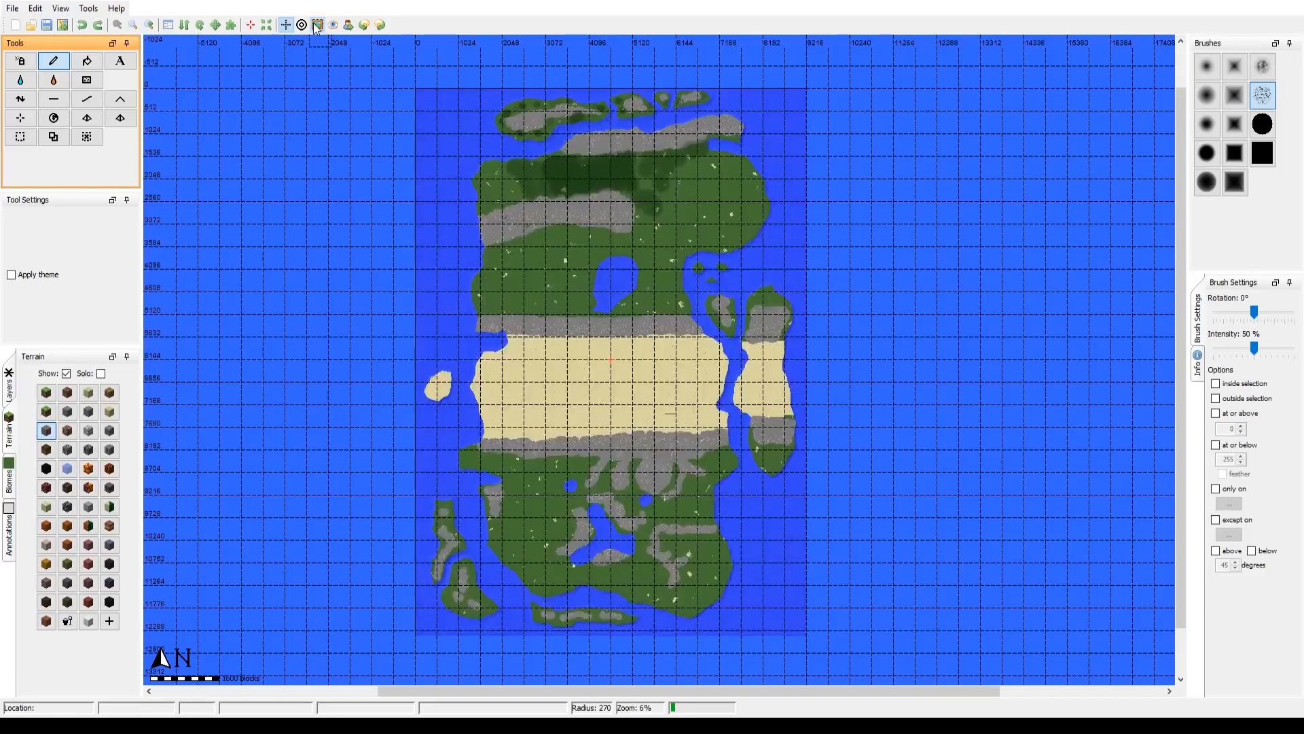
{"action": "left_click", "coordinate": [317, 25]}
{"action": "left_click", "coordinate": [317, 25]}
{"action": "left_click", "coordinate": [317, 26]}
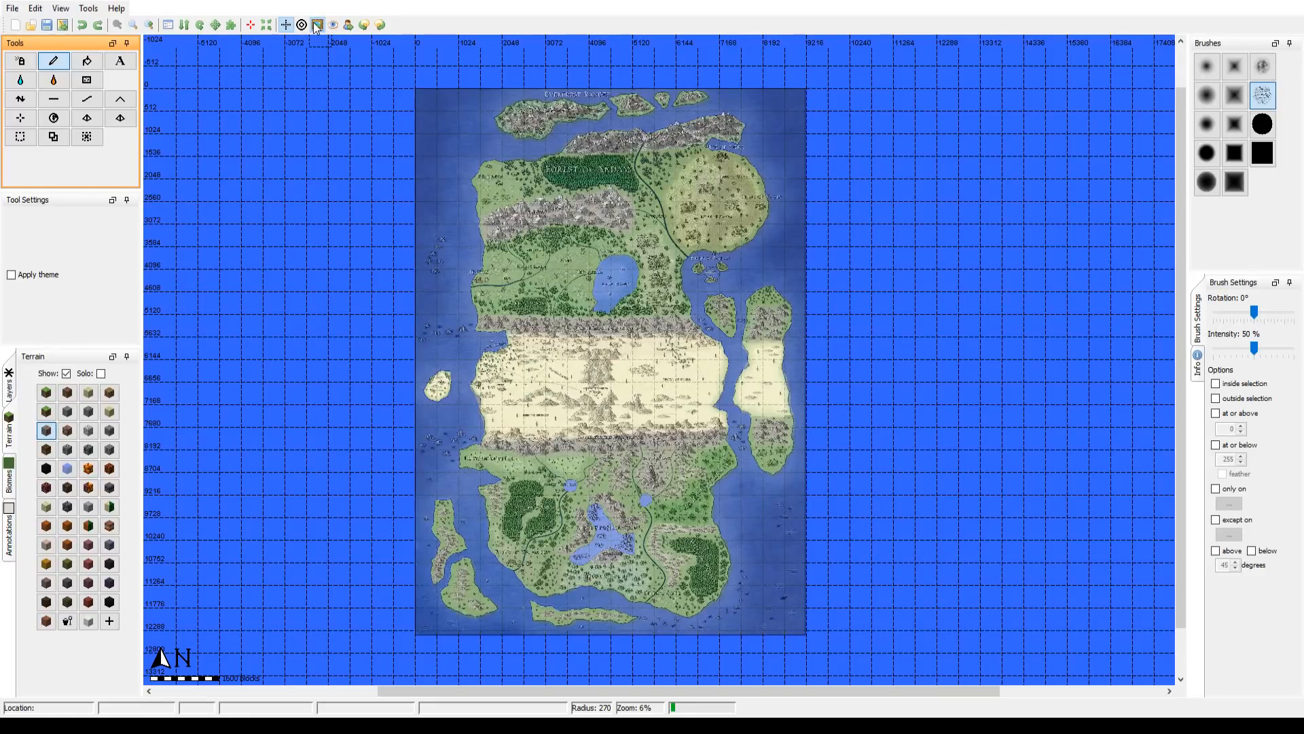
{"action": "left_click", "coordinate": [317, 25]}
{"action": "left_click", "coordinate": [317, 25]}
{"action": "left_click", "coordinate": [317, 25]}
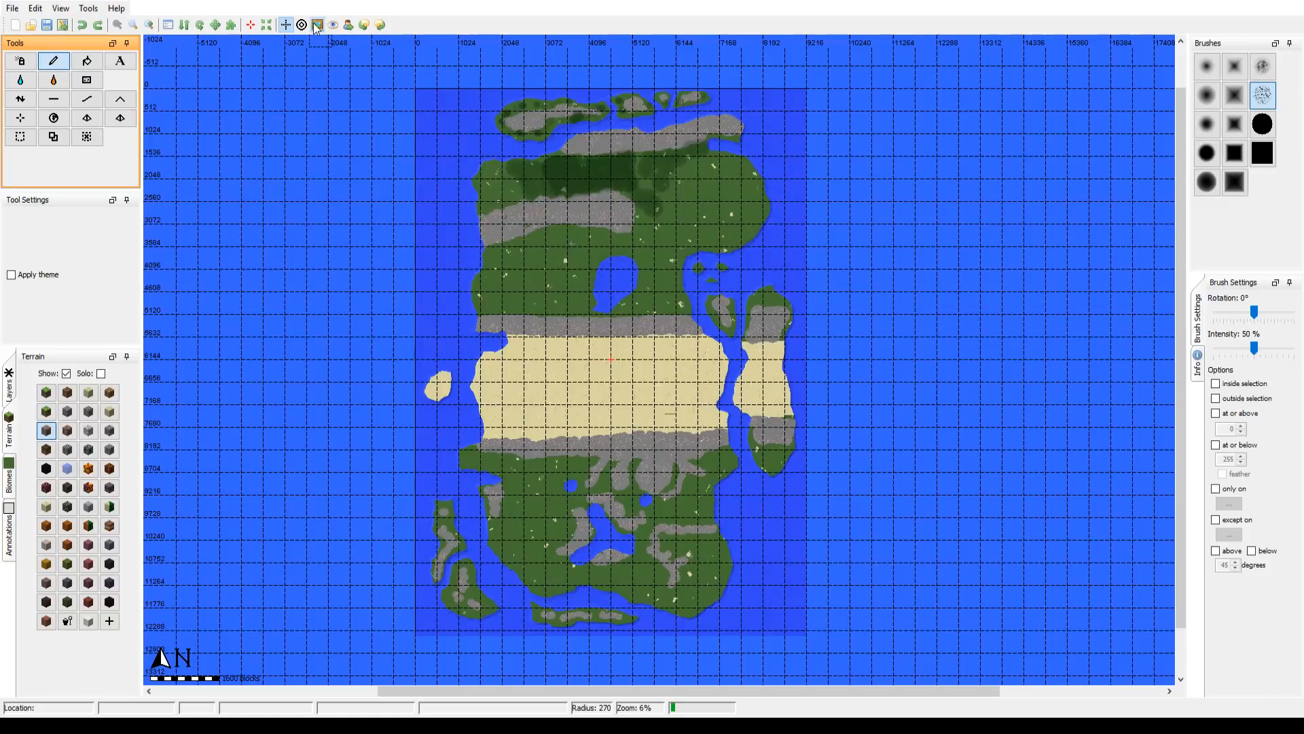
Step: Examine the stone areas, lakes and forest layers in the southern part of the map up close
{"action": "left_click", "coordinate": [149, 25]}
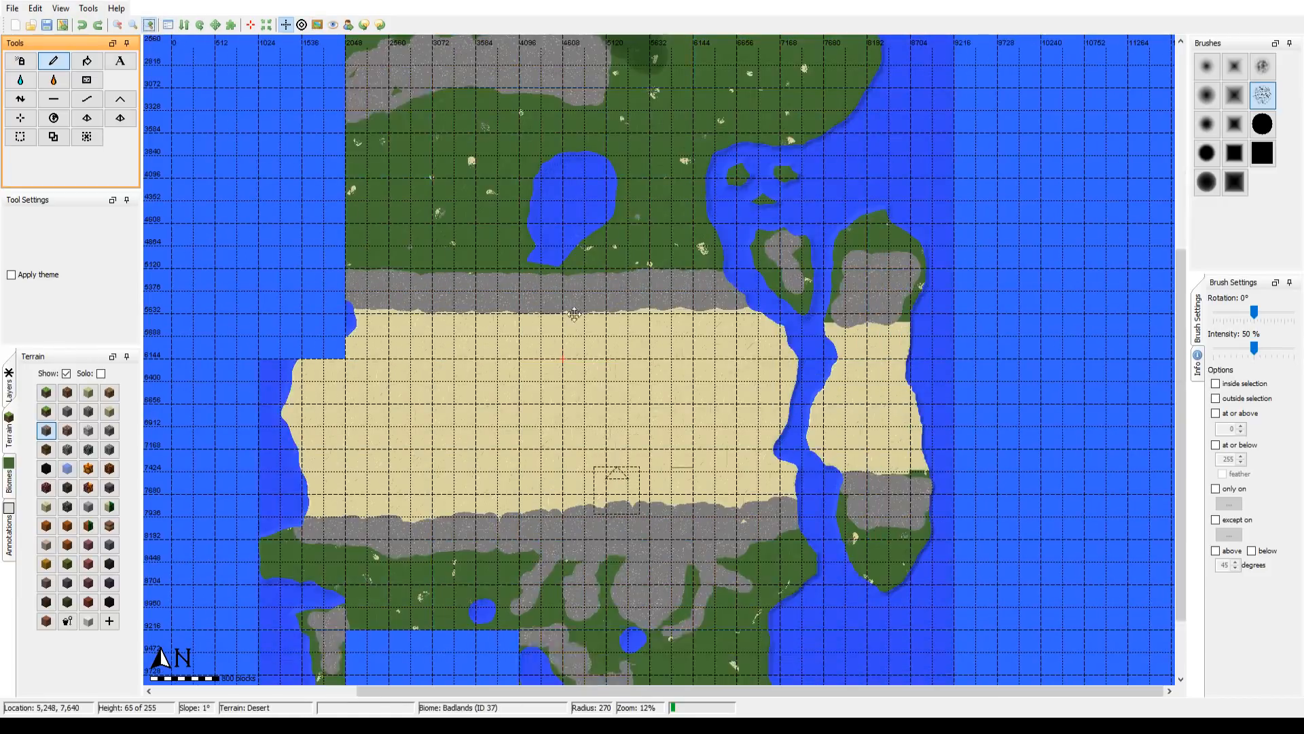
{"action": "left_click_drag", "start_coordinate": [615, 629], "coordinate": [650, 259]}
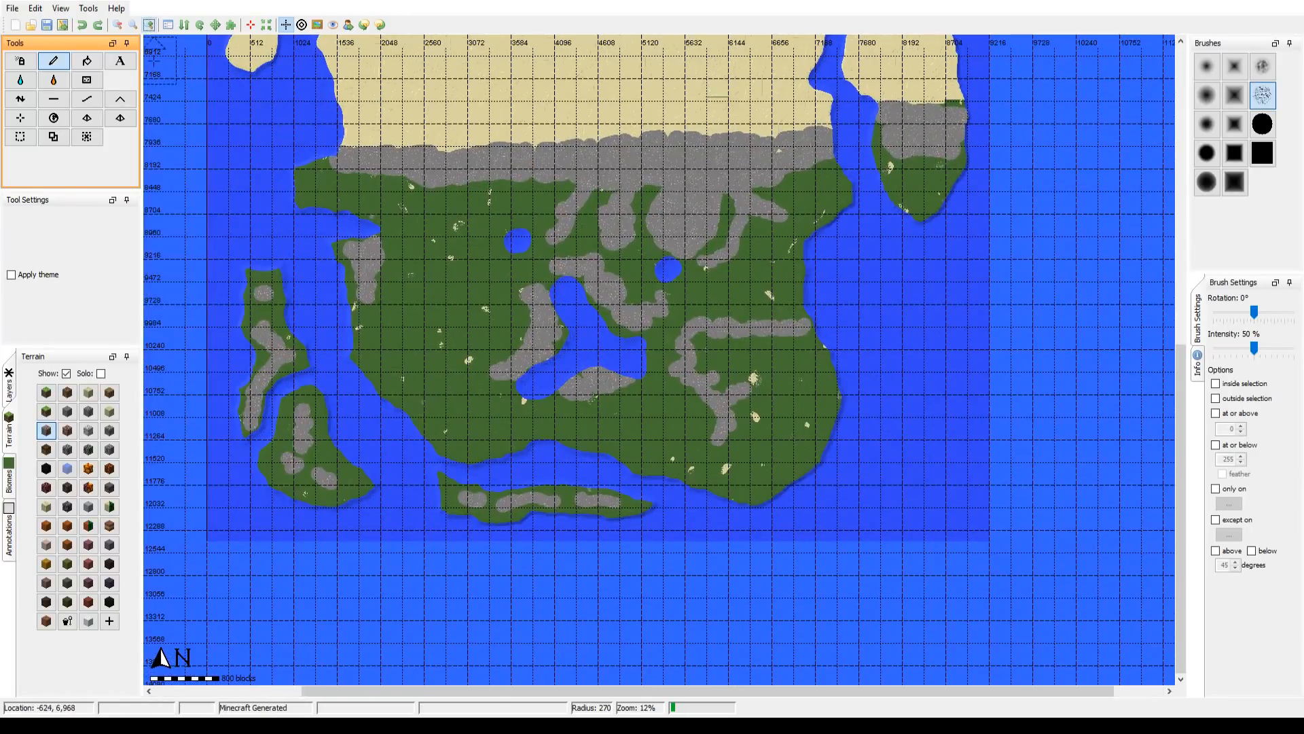
{"action": "left_click", "coordinate": [150, 26]}
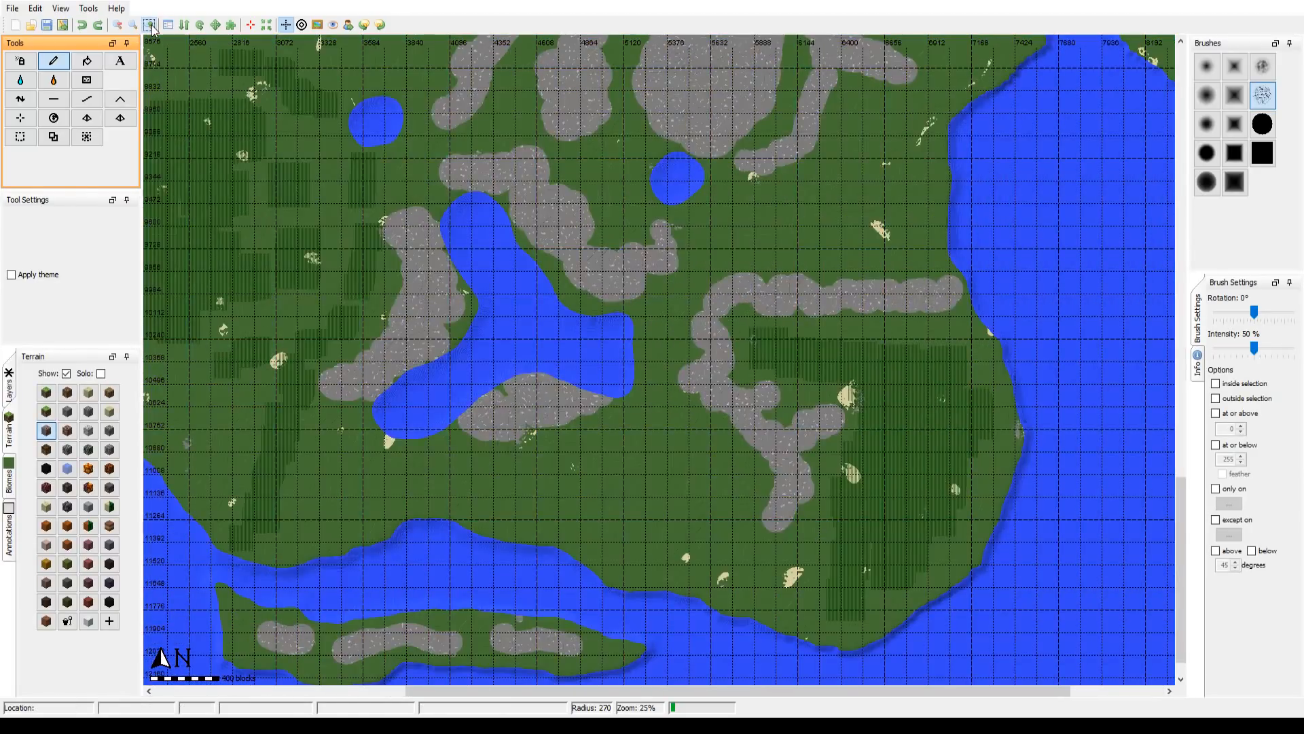
{"action": "left_click_drag", "start_coordinate": [504, 218], "coordinate": [596, 275]}
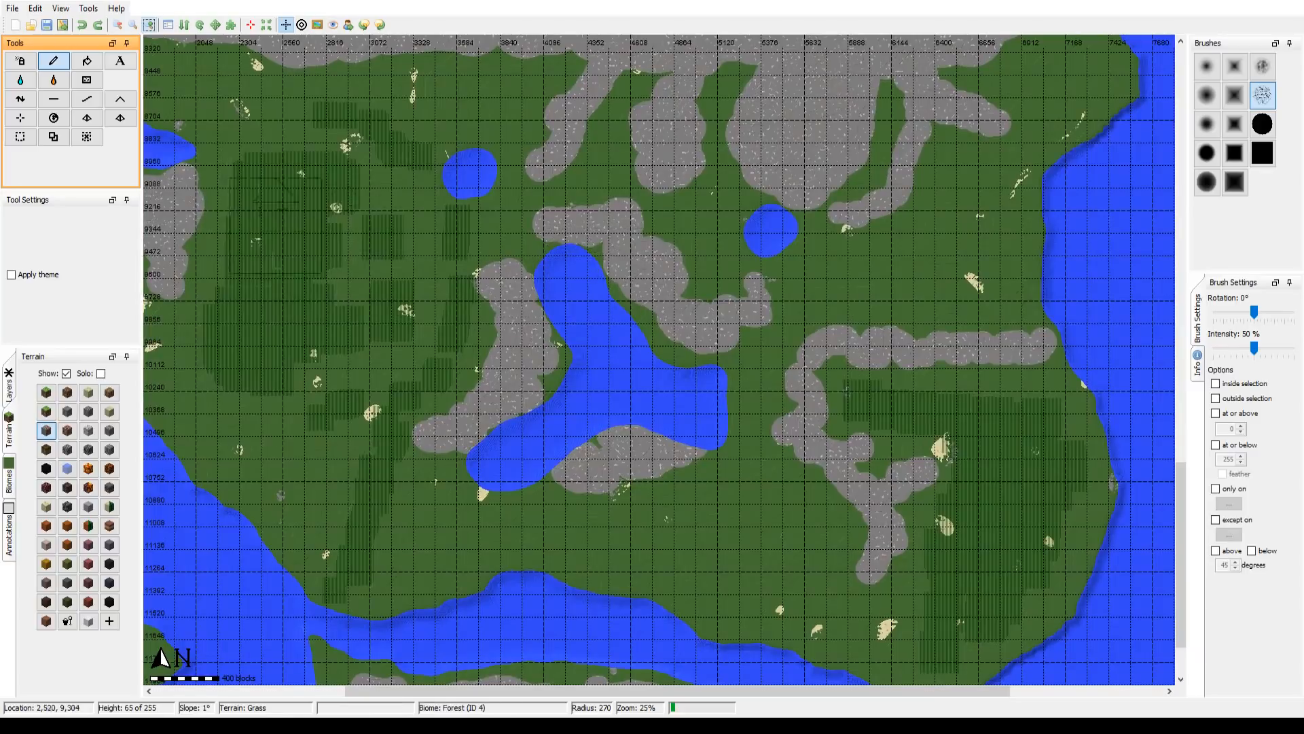
Step: Recheck the full map against the reference image with the overlay, leaving the overlay shown
{"action": "left_click", "coordinate": [119, 26]}
{"action": "left_click", "coordinate": [119, 25]}
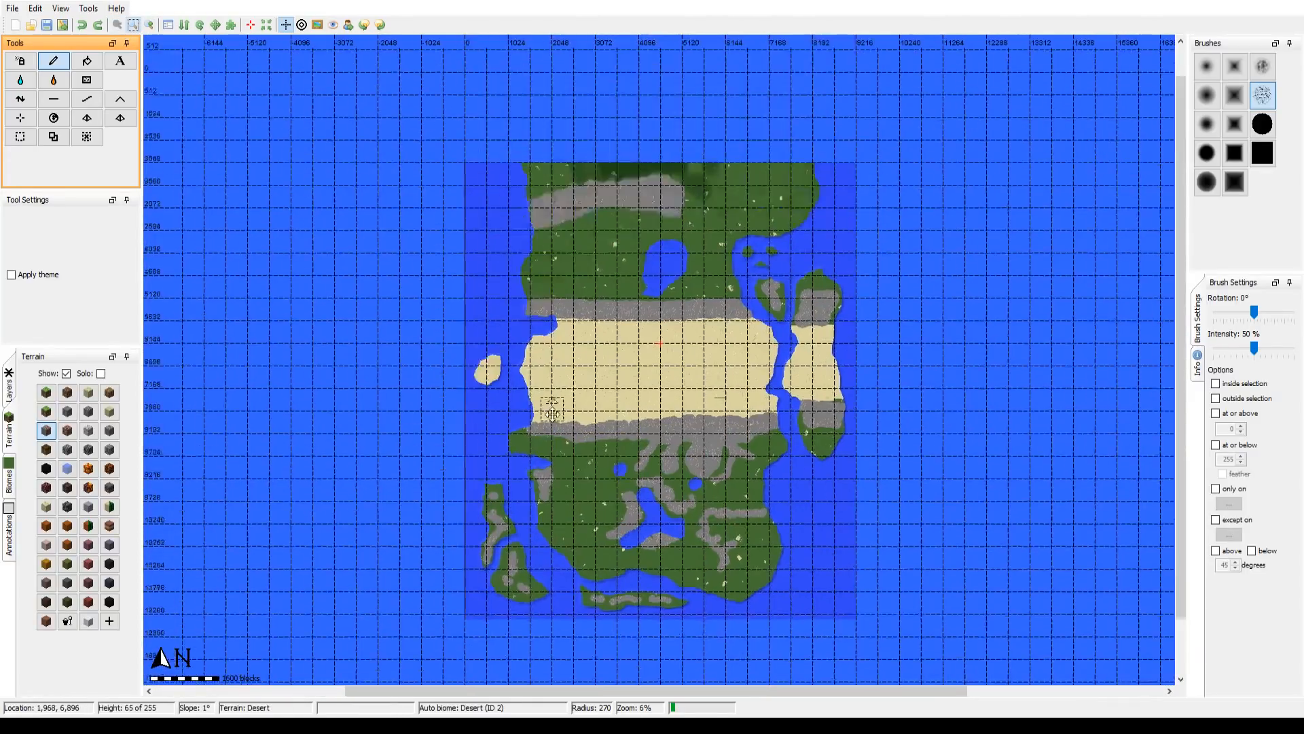
{"action": "left_click_drag", "start_coordinate": [552, 413], "coordinate": [554, 446]}
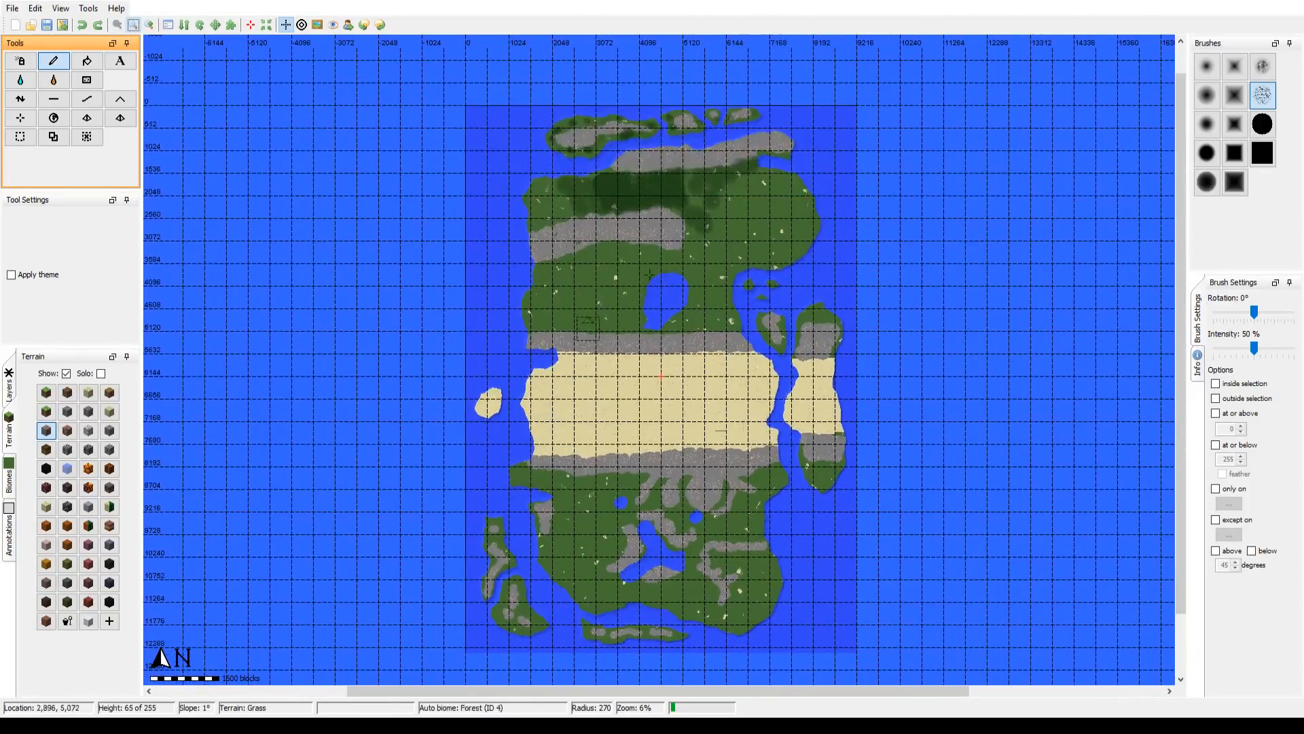
{"action": "left_click", "coordinate": [317, 25]}
{"action": "left_click", "coordinate": [317, 25]}
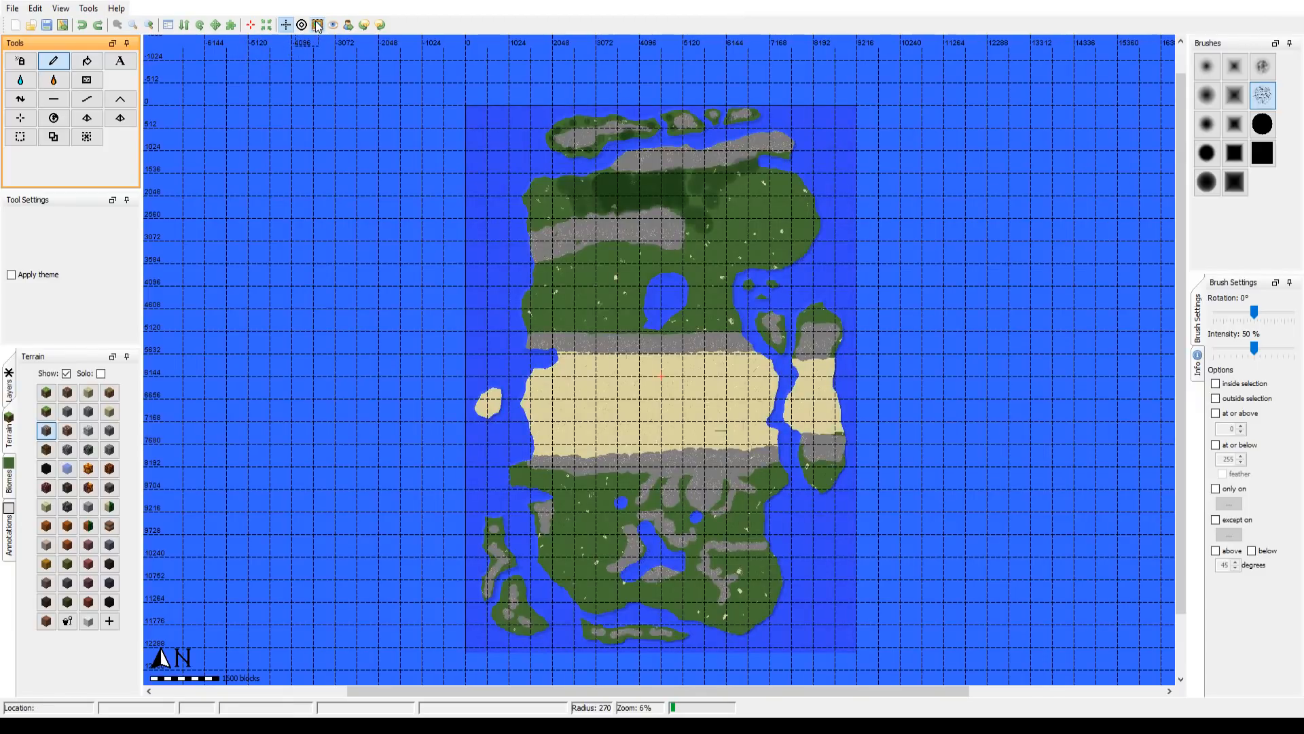
{"action": "left_click", "coordinate": [317, 25]}
{"action": "left_click", "coordinate": [317, 25]}
{"action": "left_click", "coordinate": [316, 25]}
{"action": "left_click", "coordinate": [317, 25]}
{"action": "left_click", "coordinate": [317, 25]}
{"action": "left_click", "coordinate": [316, 25]}
{"action": "left_click", "coordinate": [316, 25]}
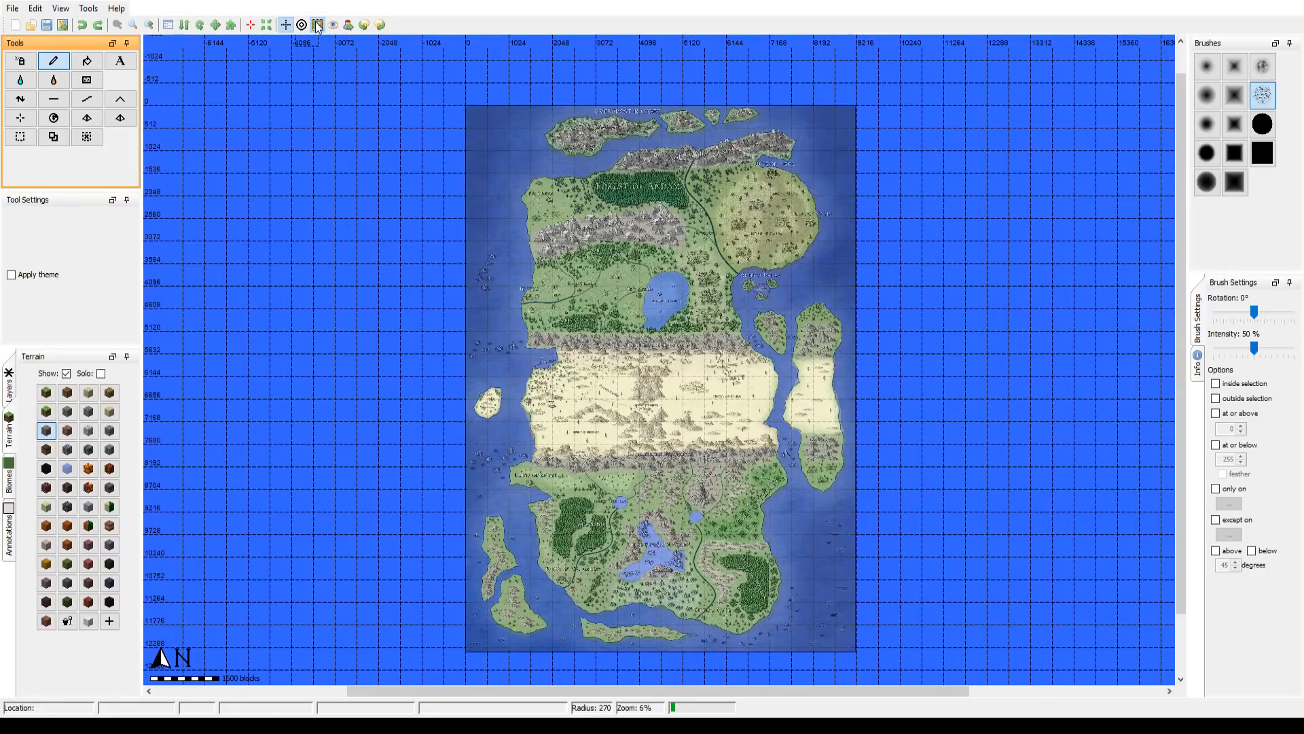
{"action": "left_click", "coordinate": [317, 25]}
{"action": "left_click", "coordinate": [317, 26]}
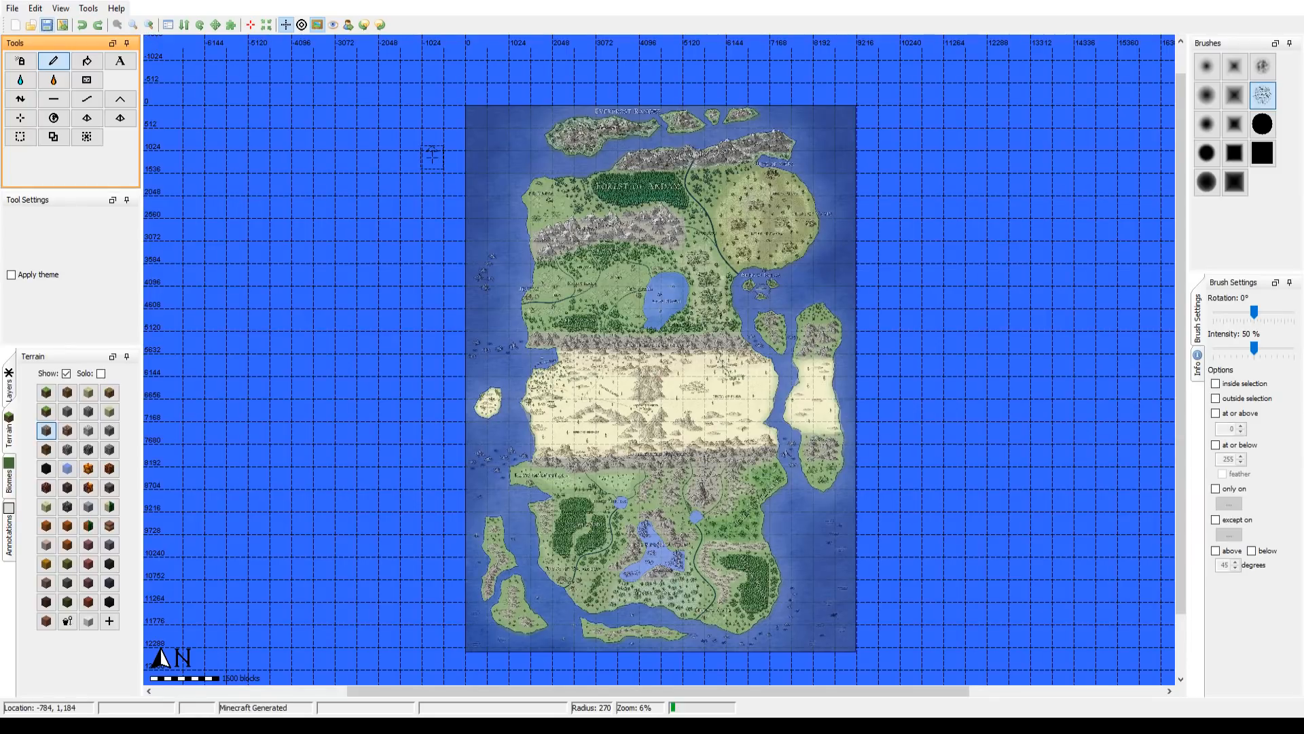
Step: Start exporting the world as a new Minecraft map
{"action": "left_click", "coordinate": [13, 8]}
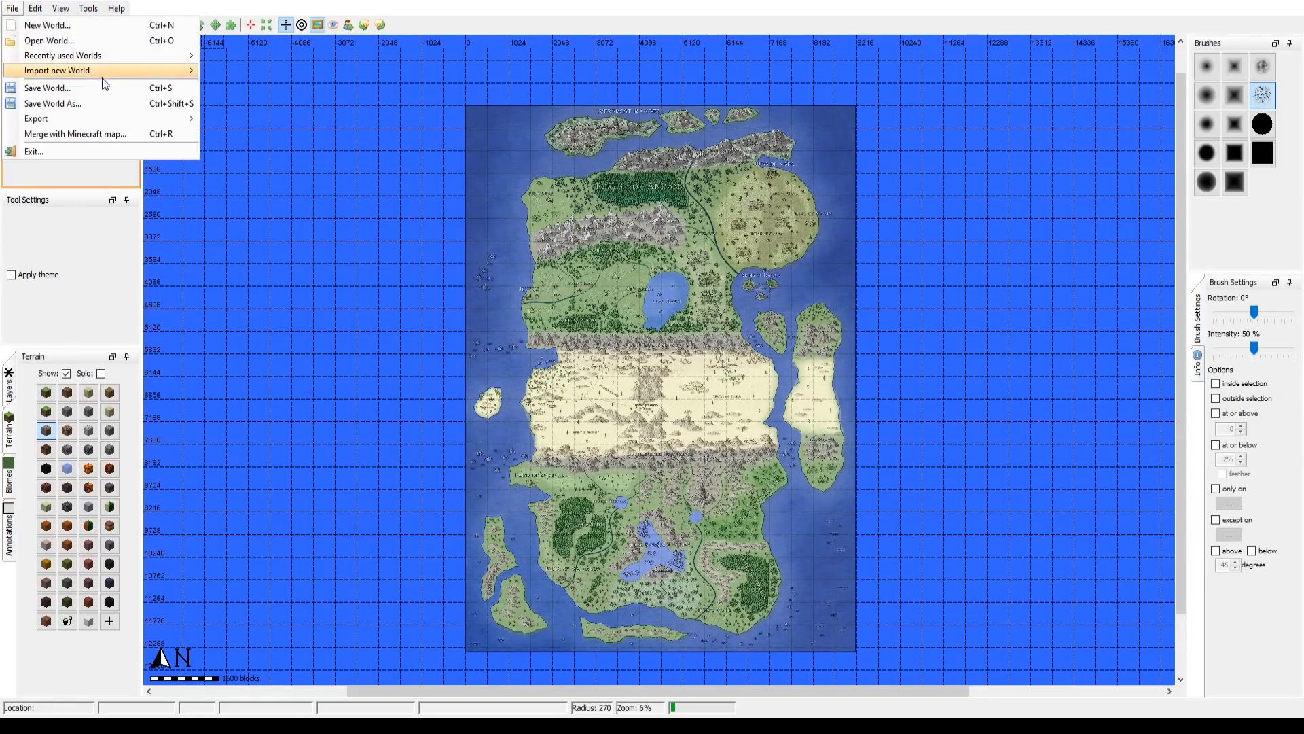
{"action": "mouse_move", "coordinate": [88, 121]}
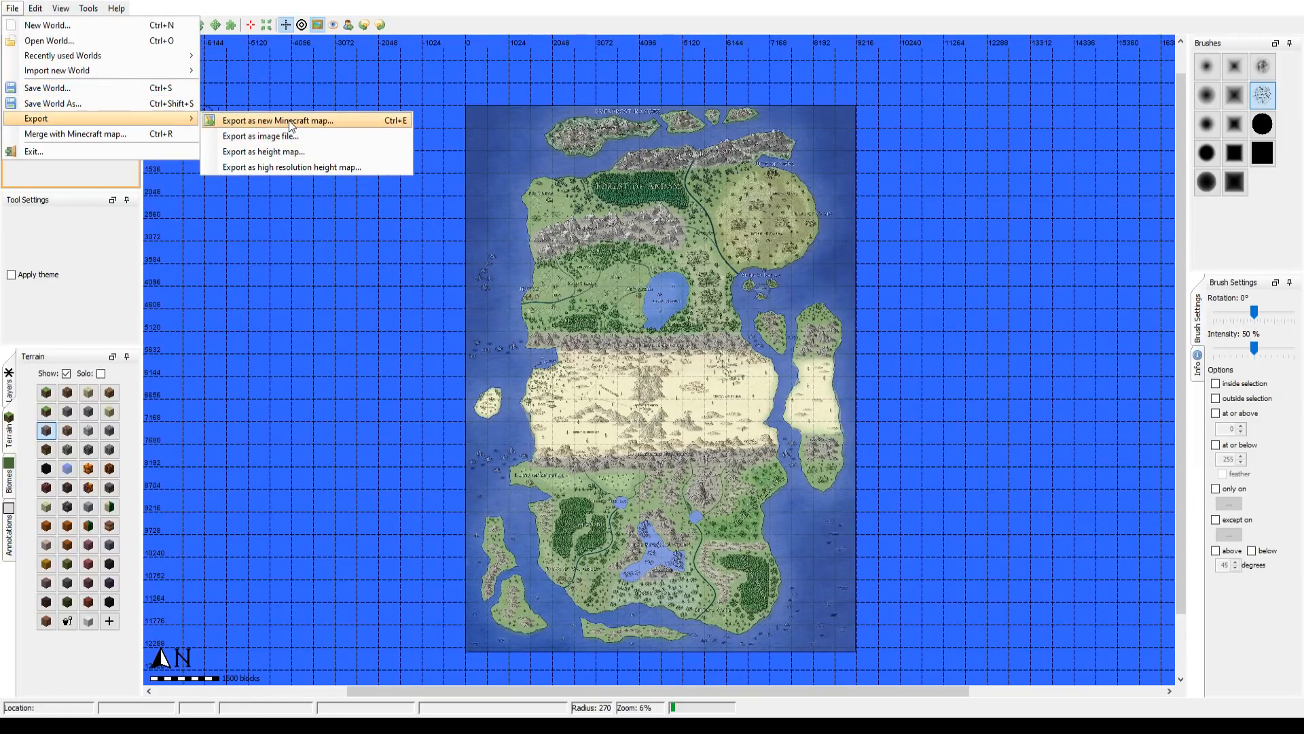
{"action": "left_click", "coordinate": [291, 124]}
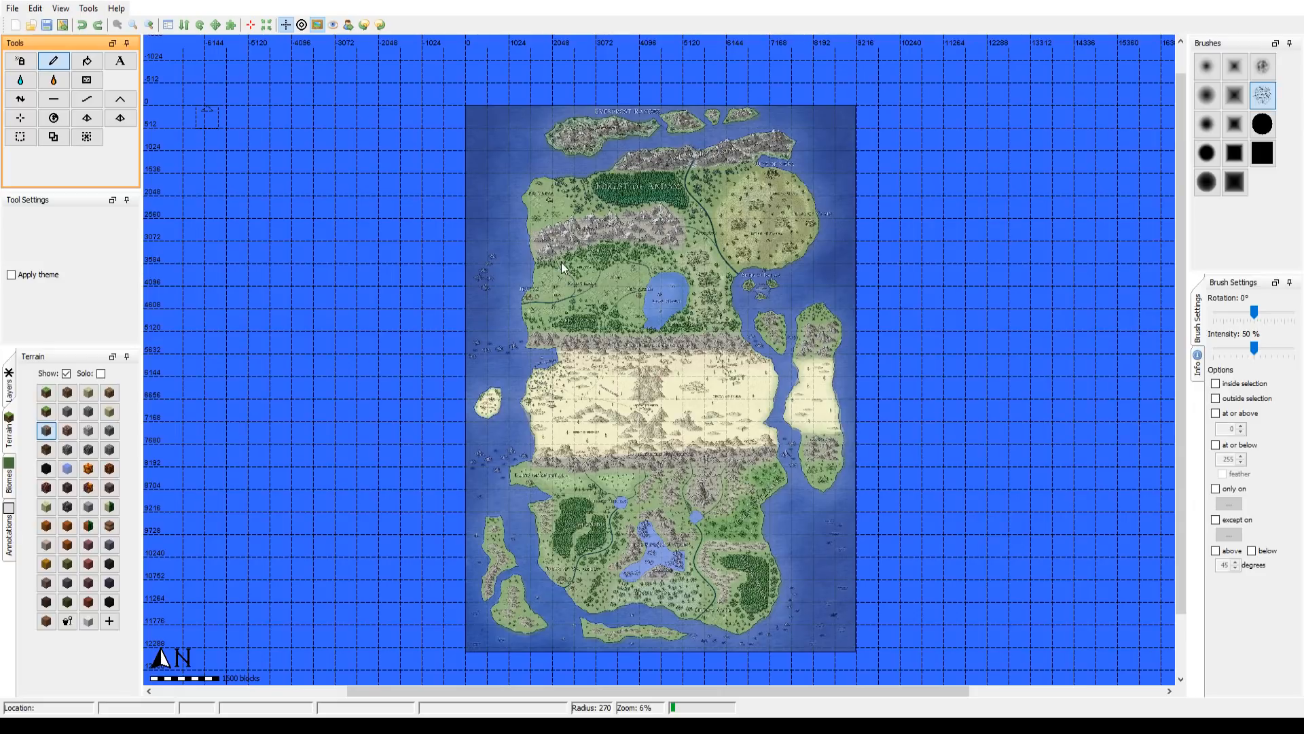